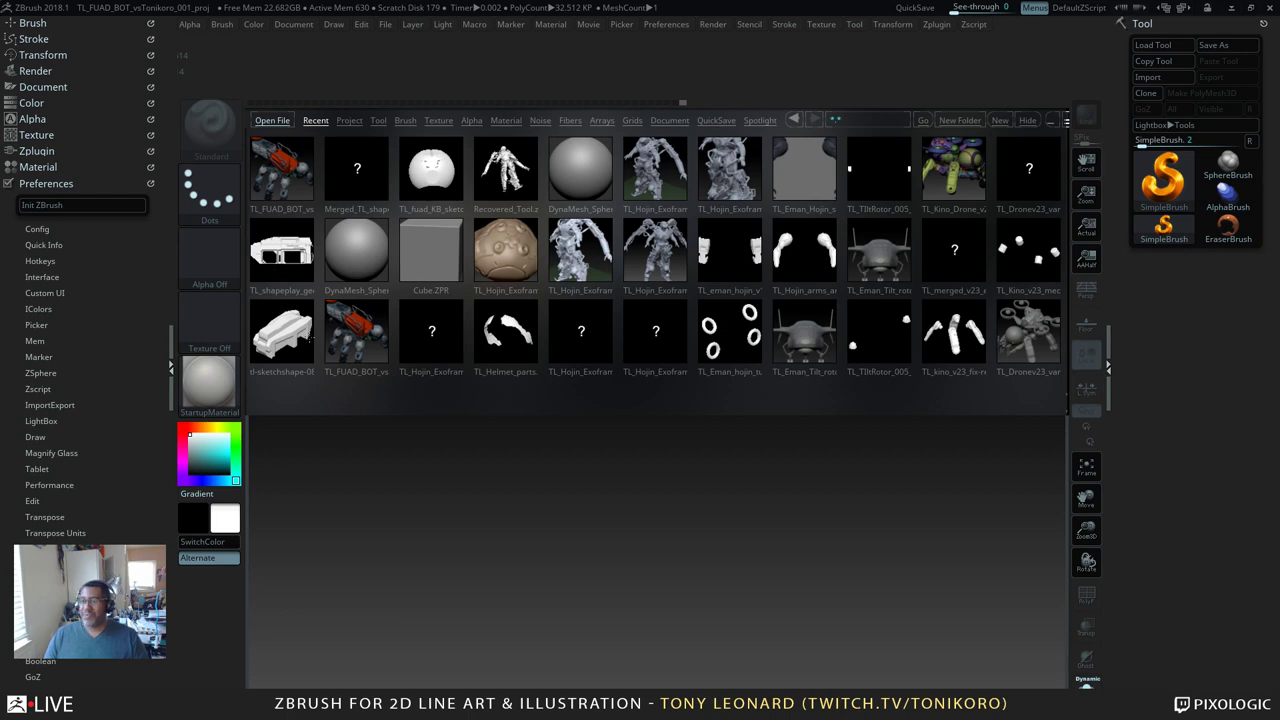
# Step: Load the recent TL_shapeplay_geo_02_4.ZTL tool, hide the file browser and show the tool's subtools
pyautogui.doubleClick(273, 257)
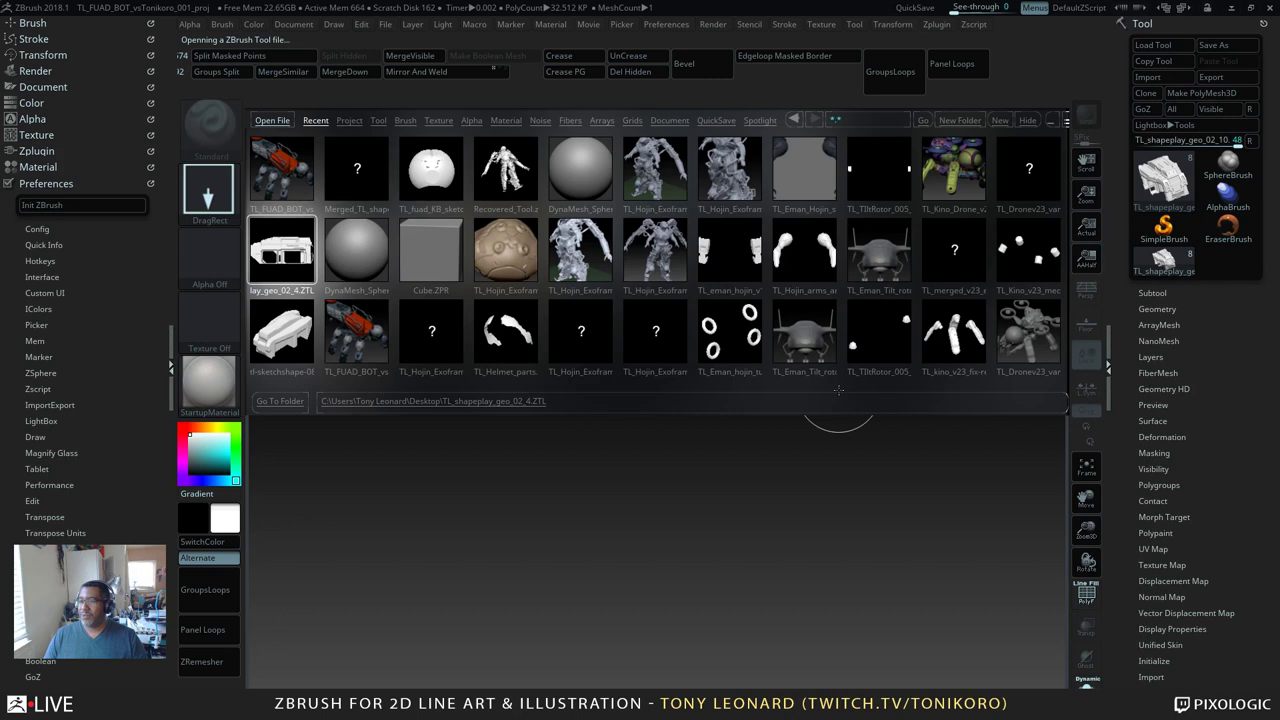
pyautogui.press(',')
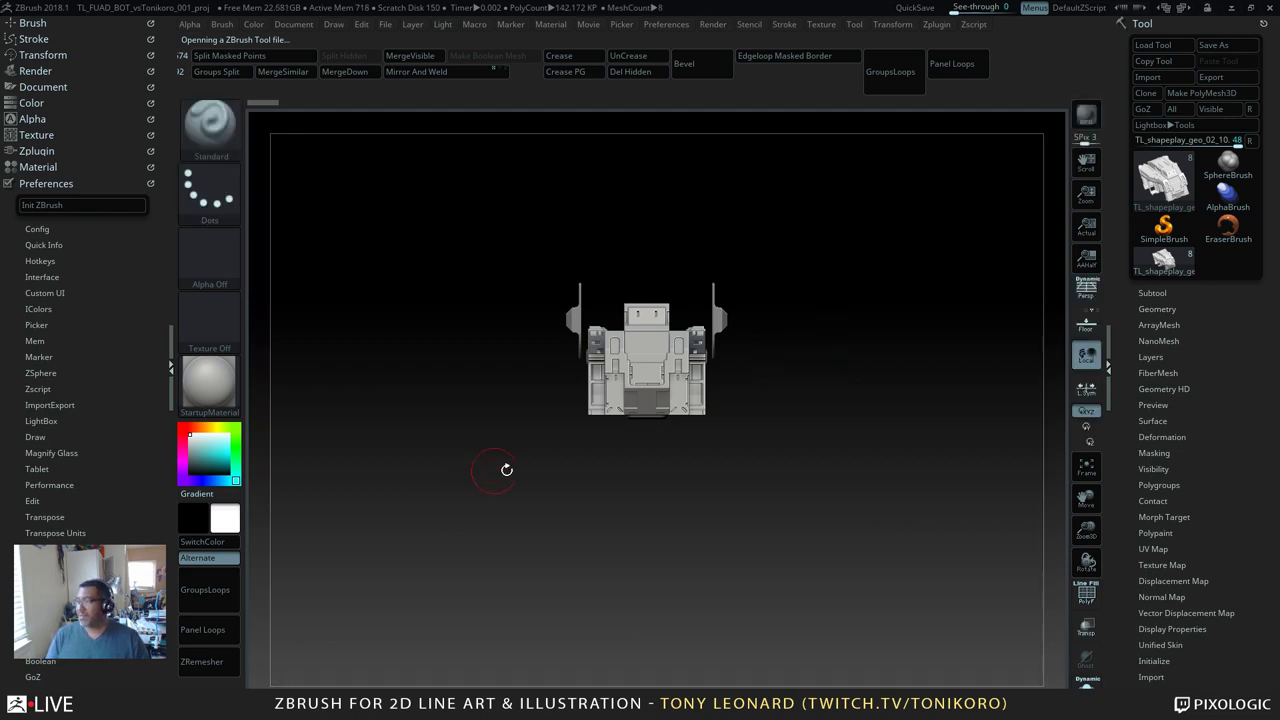
pyautogui.click(1160, 292)
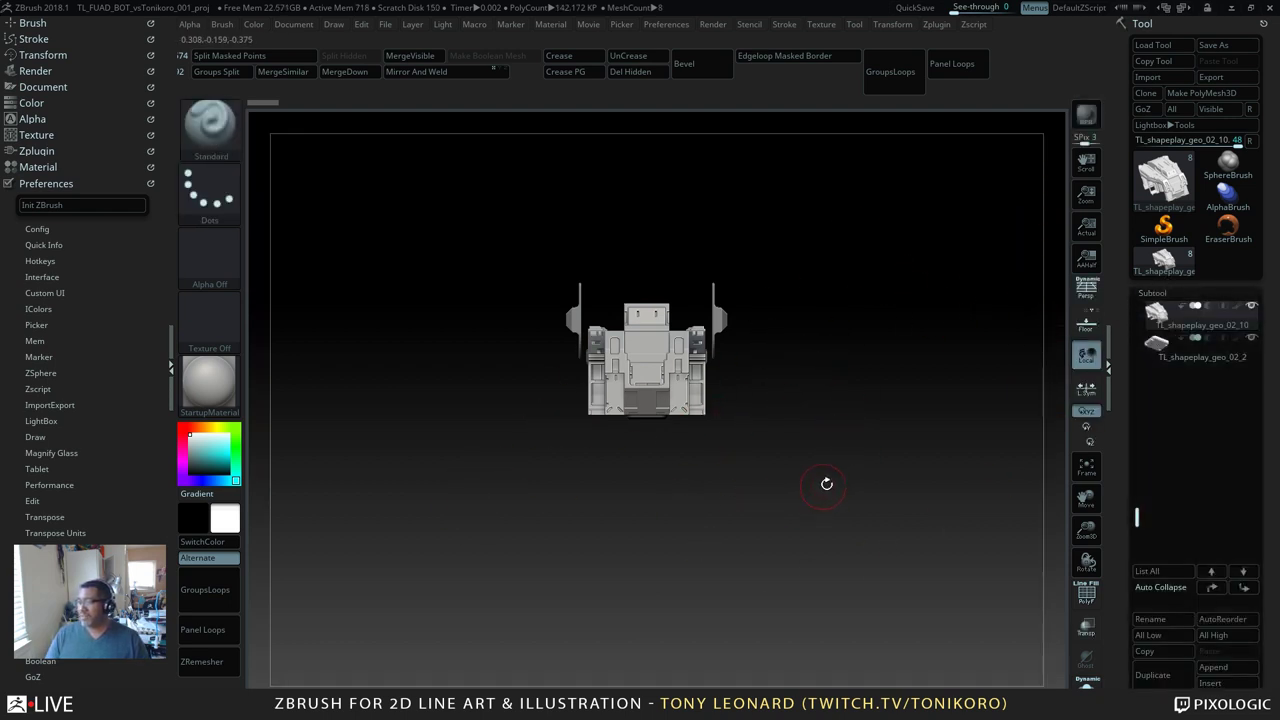
# Step: Examine the unpainted vehicle-like model from above, from both ends and along its side frames
pyautogui.moveTo(826, 483); pyautogui.dragTo(843, 530)
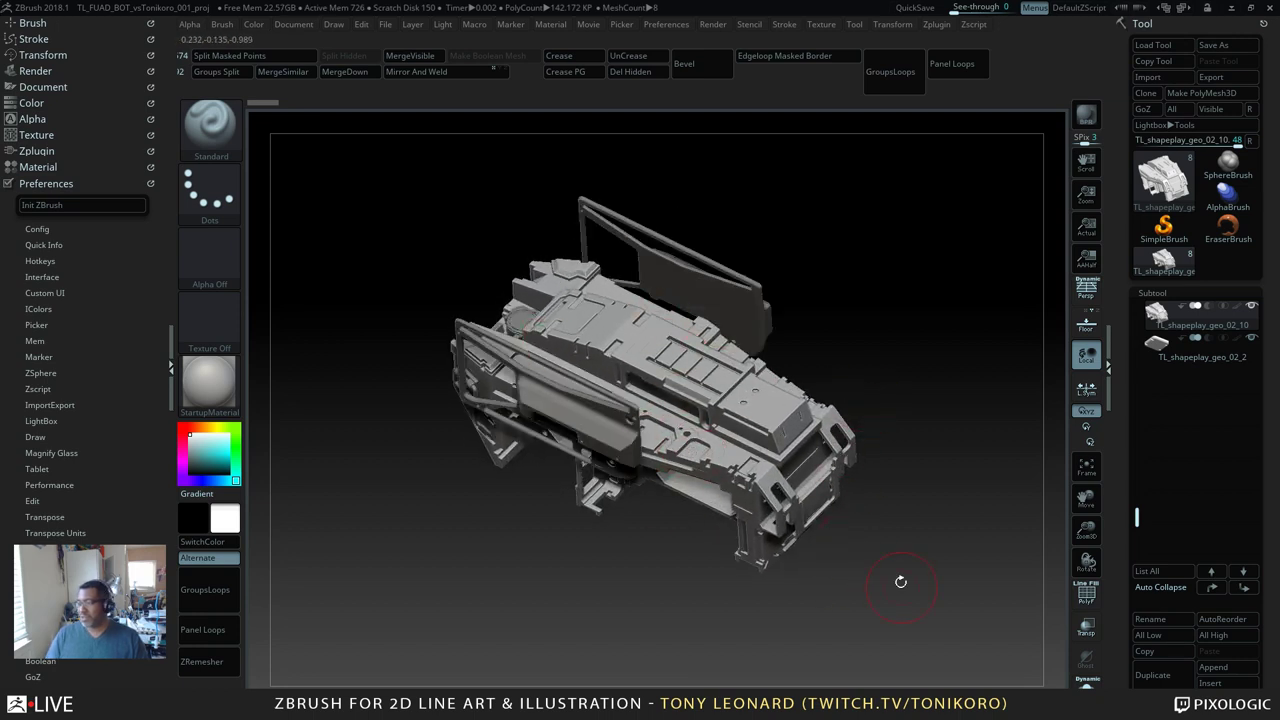
pyautogui.moveTo(900, 583)
pyautogui.mouseDown()
pyautogui.moveTo(922, 493)
pyautogui.moveTo(920, 617)
pyautogui.moveTo(940, 535)
pyautogui.moveTo(1008, 546)
pyautogui.moveTo(974, 514)
pyautogui.moveTo(938, 542)
pyautogui.moveTo(929, 509)
pyautogui.moveTo(895, 578)
pyautogui.moveTo(894, 563)
pyautogui.mouseUp()
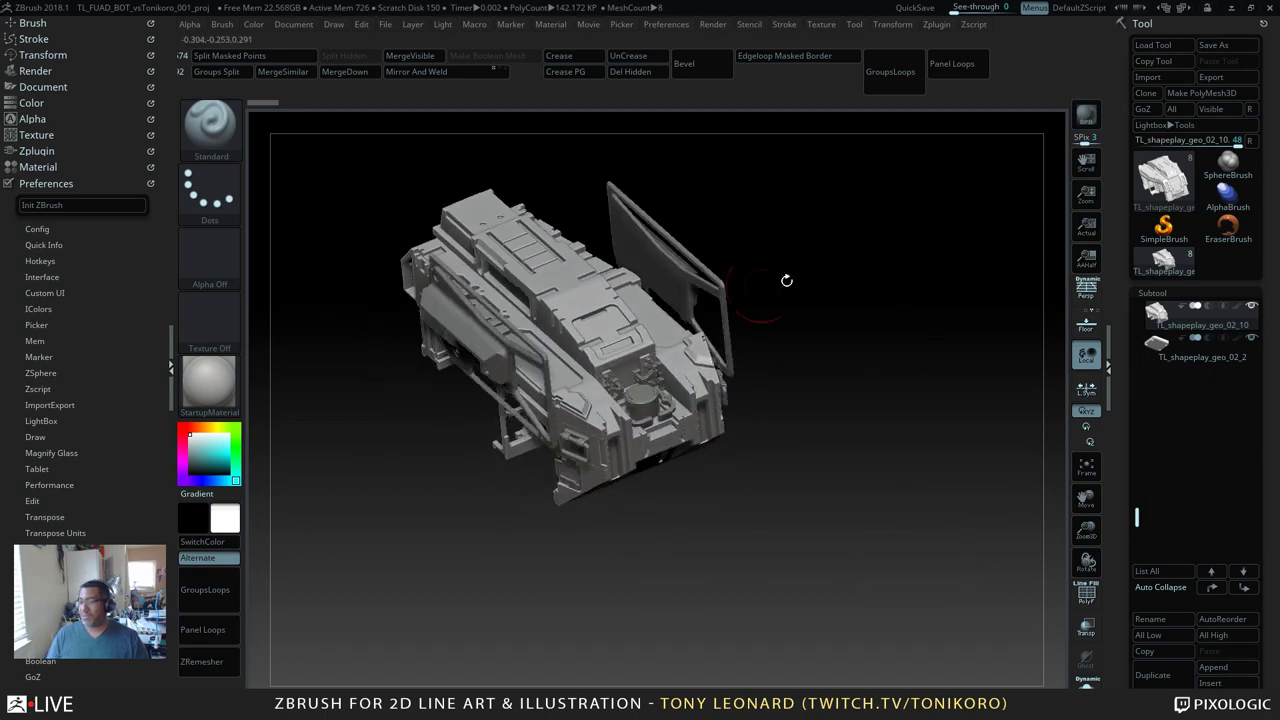
pyautogui.moveTo(786, 281); pyautogui.dragTo(940, 505)
pyautogui.moveTo(947, 535); pyautogui.dragTo(944, 517)
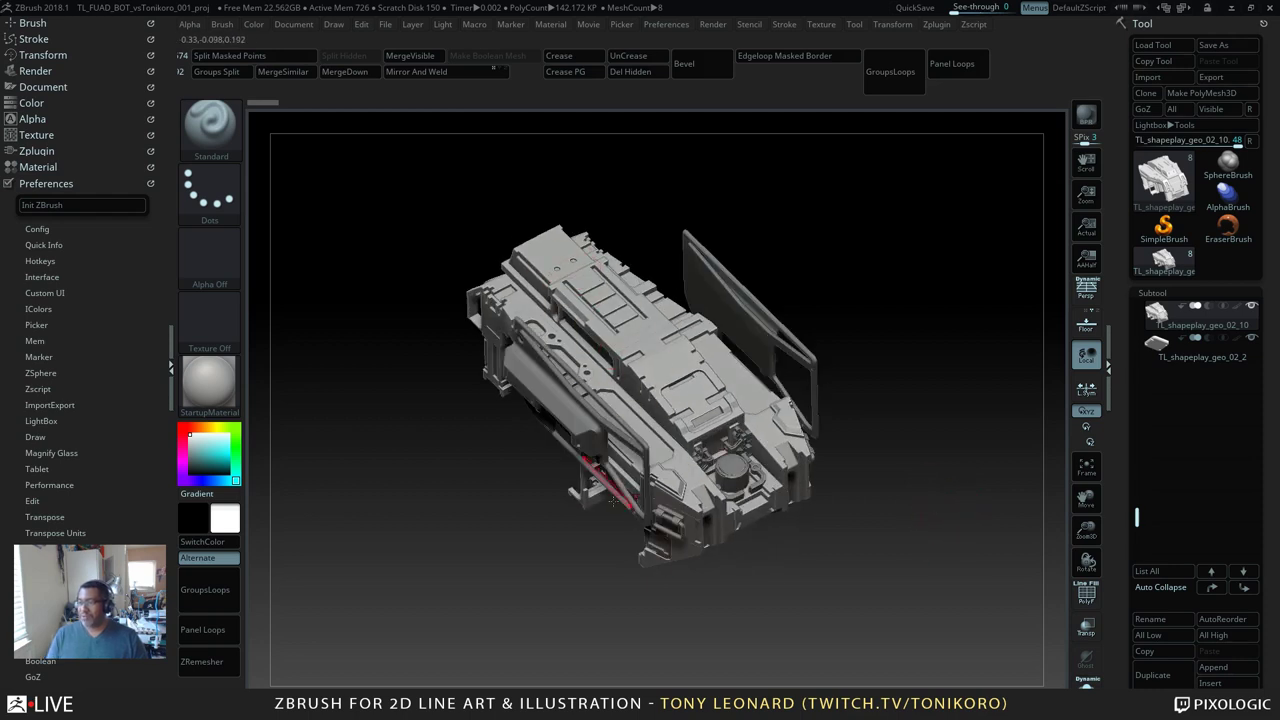
pyautogui.moveTo(856, 505); pyautogui.dragTo(863, 552)
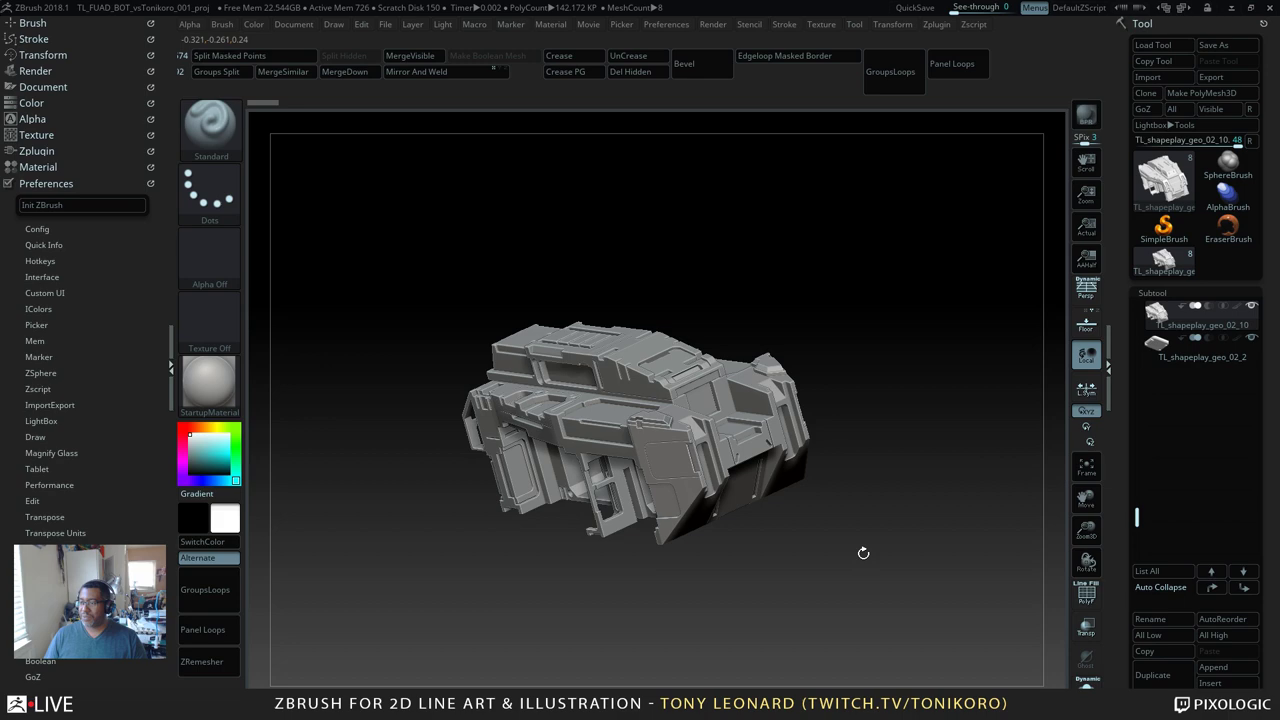
pyautogui.moveTo(863, 552); pyautogui.dragTo(822, 473)
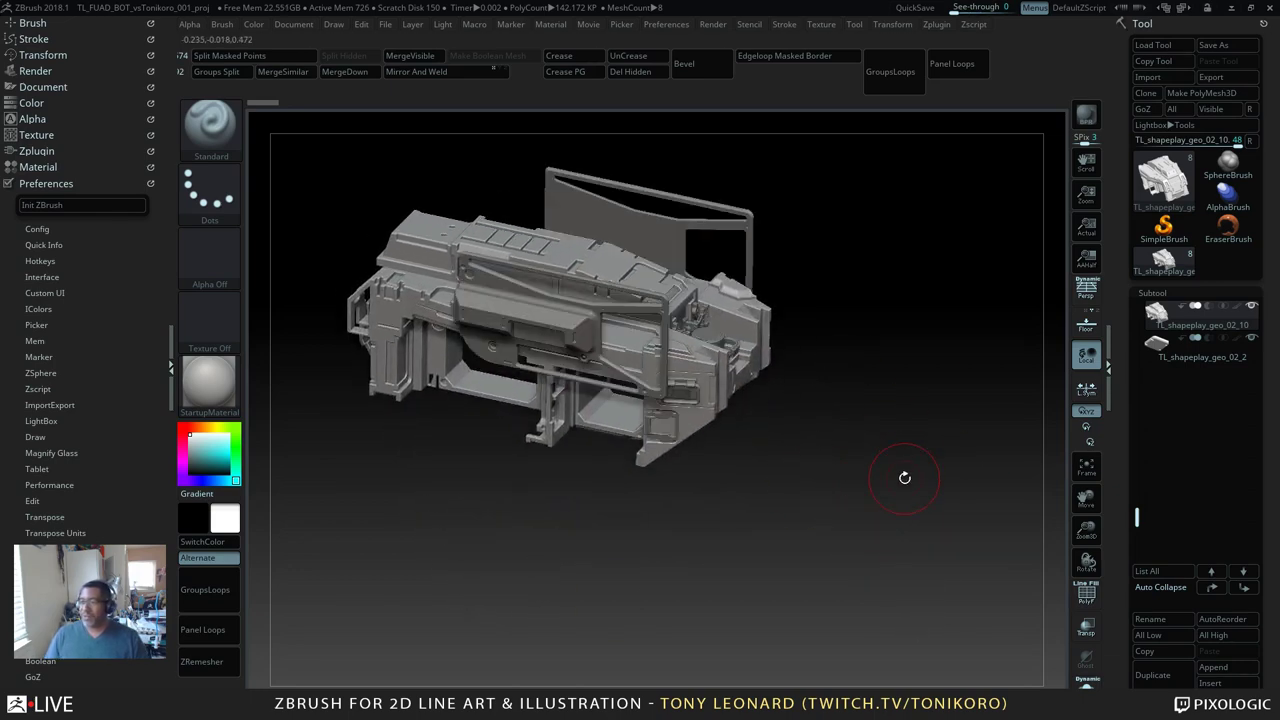
pyautogui.moveTo(904, 477); pyautogui.dragTo(860, 420)
pyautogui.moveTo(863, 562)
pyautogui.mouseDown()
pyautogui.moveTo(934, 606)
pyautogui.moveTo(872, 549)
pyautogui.mouseUp()
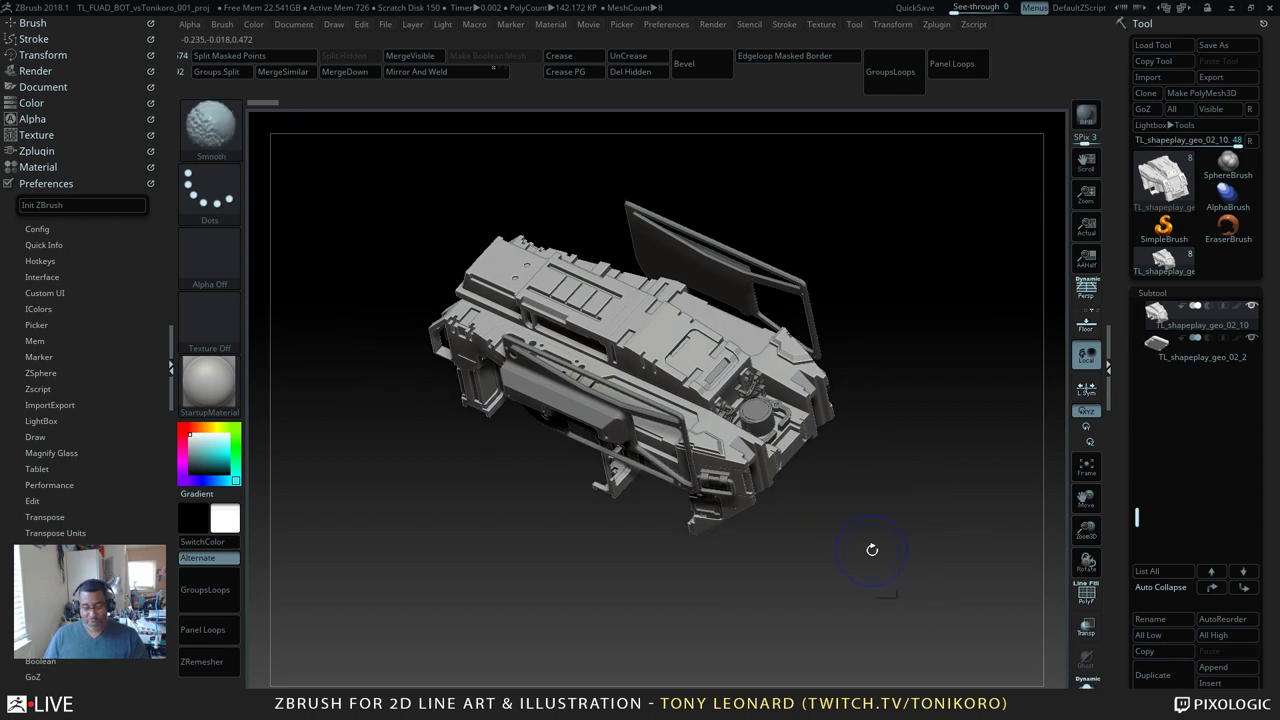
# Step: Turn on PolyFrame display and inspect the coloured polygroups on the model's upper surfaces, side frames and both ends
pyautogui.hotkey('shift', 'f')
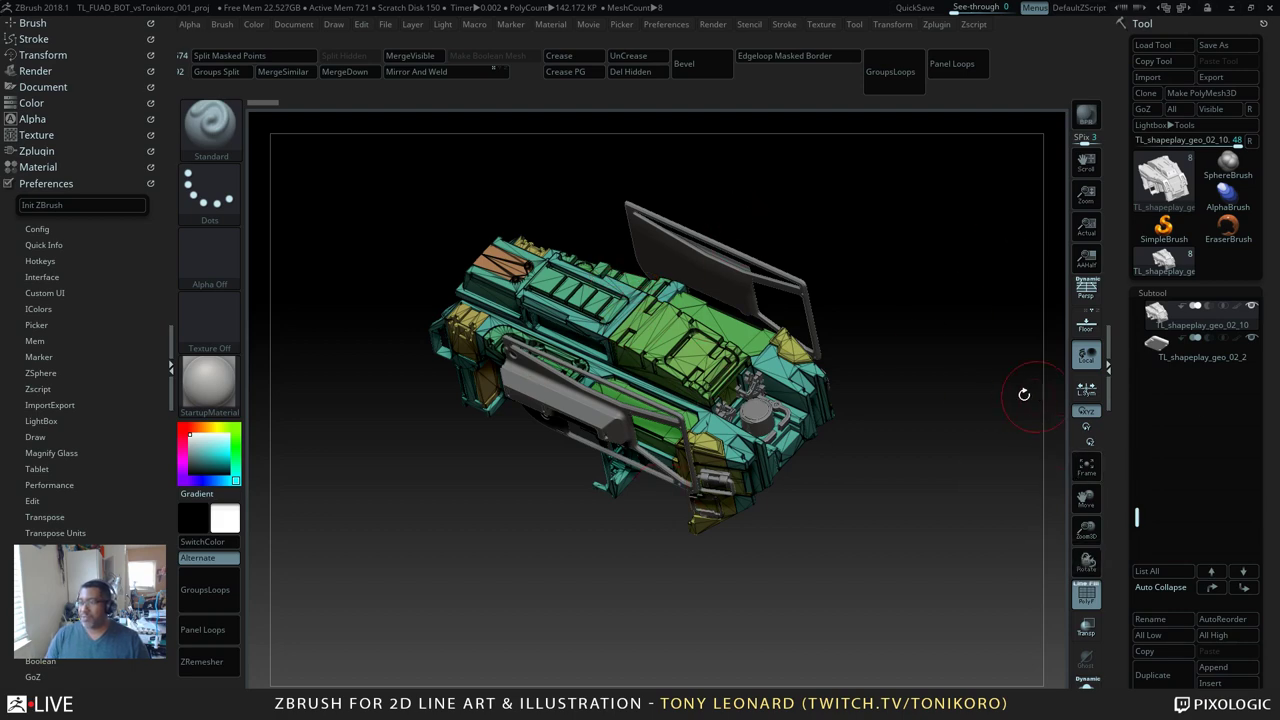
pyautogui.moveTo(913, 338)
pyautogui.keyDown('alt'); pyautogui.mouseDown()
pyautogui.moveTo(880, 374)
pyautogui.moveTo(980, 386)
pyautogui.moveTo(988, 412)
pyautogui.moveTo(1006, 400)
pyautogui.moveTo(997, 411)
pyautogui.moveTo(1013, 402)
pyautogui.moveTo(1025, 414)
pyautogui.moveTo(878, 422)
pyautogui.mouseUp(); pyautogui.keyUp('alt')
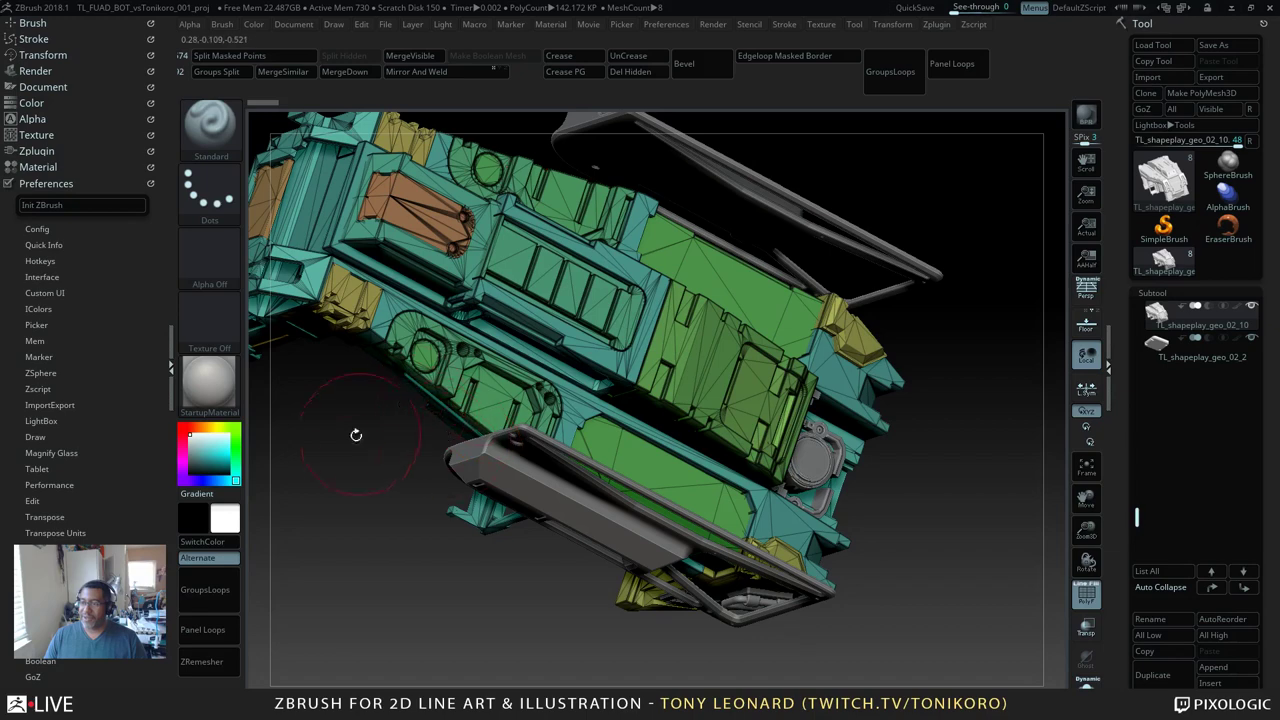
pyautogui.moveTo(357, 437)
pyautogui.mouseDown()
pyautogui.moveTo(345, 395)
pyautogui.moveTo(400, 372)
pyautogui.moveTo(602, 525)
pyautogui.moveTo(570, 567)
pyautogui.moveTo(543, 569)
pyautogui.mouseUp()
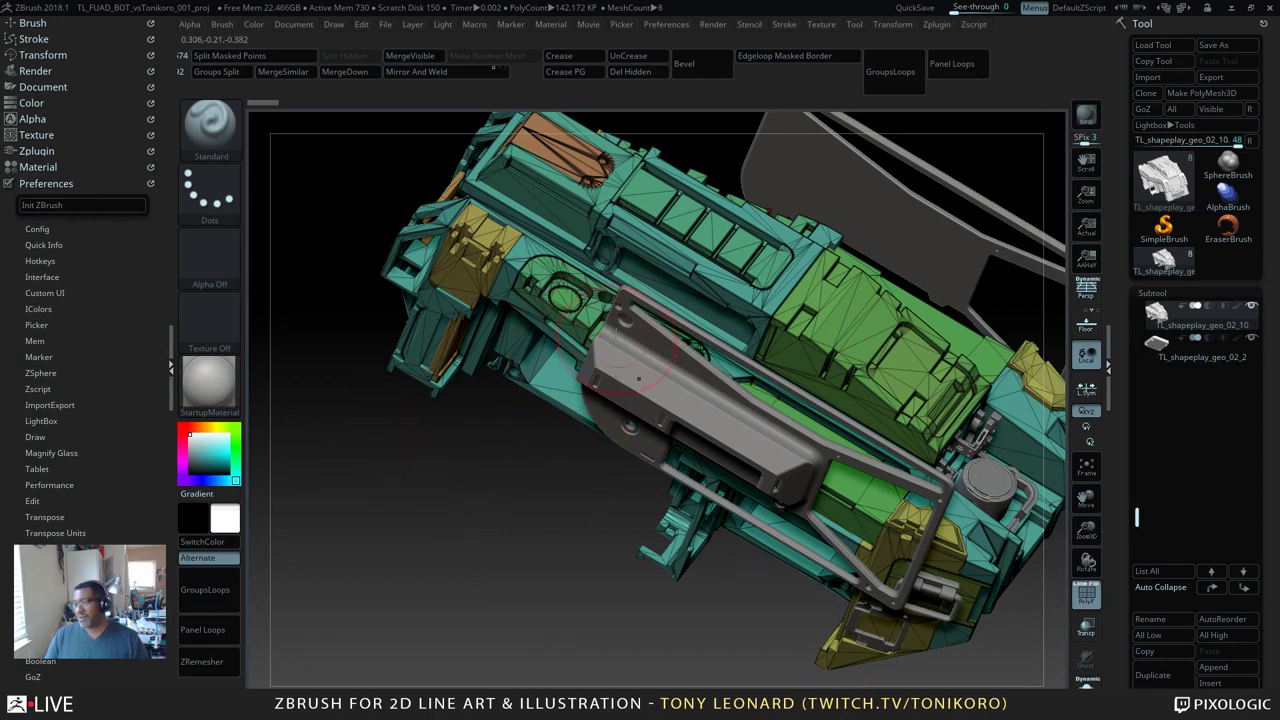
pyautogui.moveTo(501, 473); pyautogui.dragTo(434, 523)
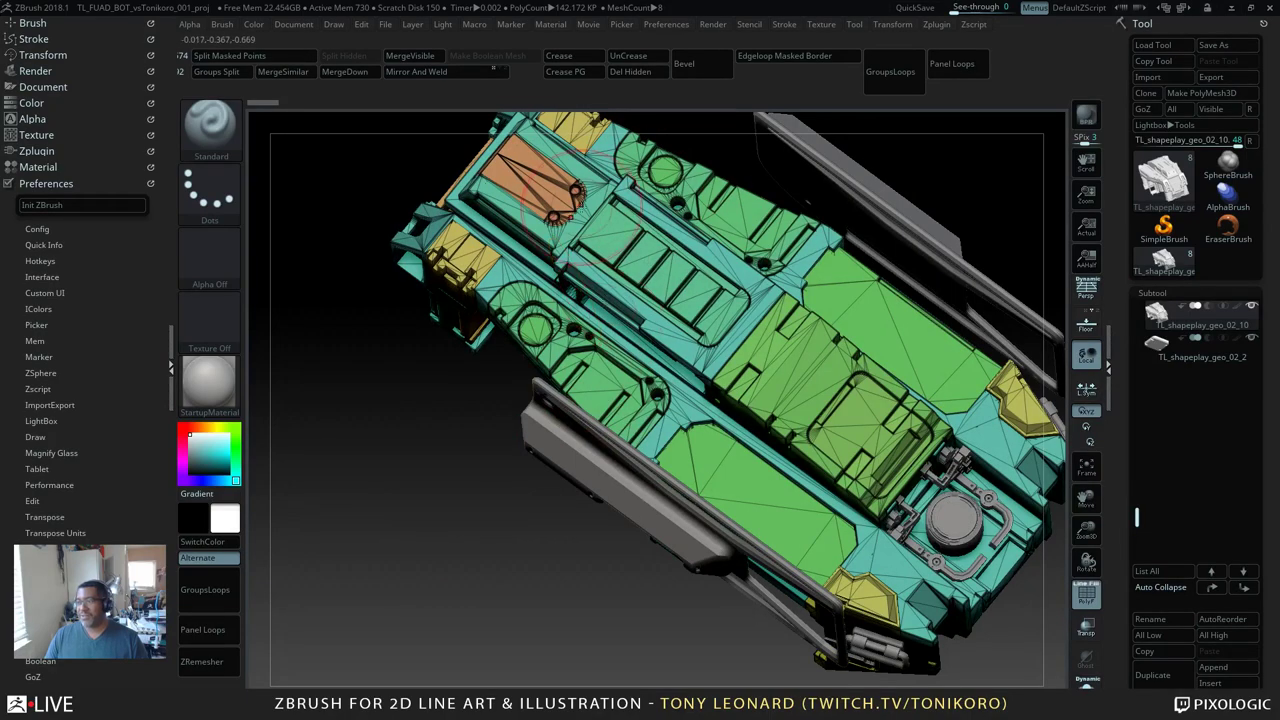
pyautogui.moveTo(414, 537)
pyautogui.mouseDown()
pyautogui.moveTo(476, 480)
pyautogui.moveTo(511, 517)
pyautogui.moveTo(479, 576)
pyautogui.moveTo(442, 579)
pyautogui.moveTo(432, 630)
pyautogui.moveTo(556, 658)
pyautogui.moveTo(457, 531)
pyautogui.moveTo(448, 575)
pyautogui.moveTo(522, 545)
pyautogui.moveTo(508, 582)
pyautogui.moveTo(486, 523)
pyautogui.moveTo(503, 580)
pyautogui.mouseUp()
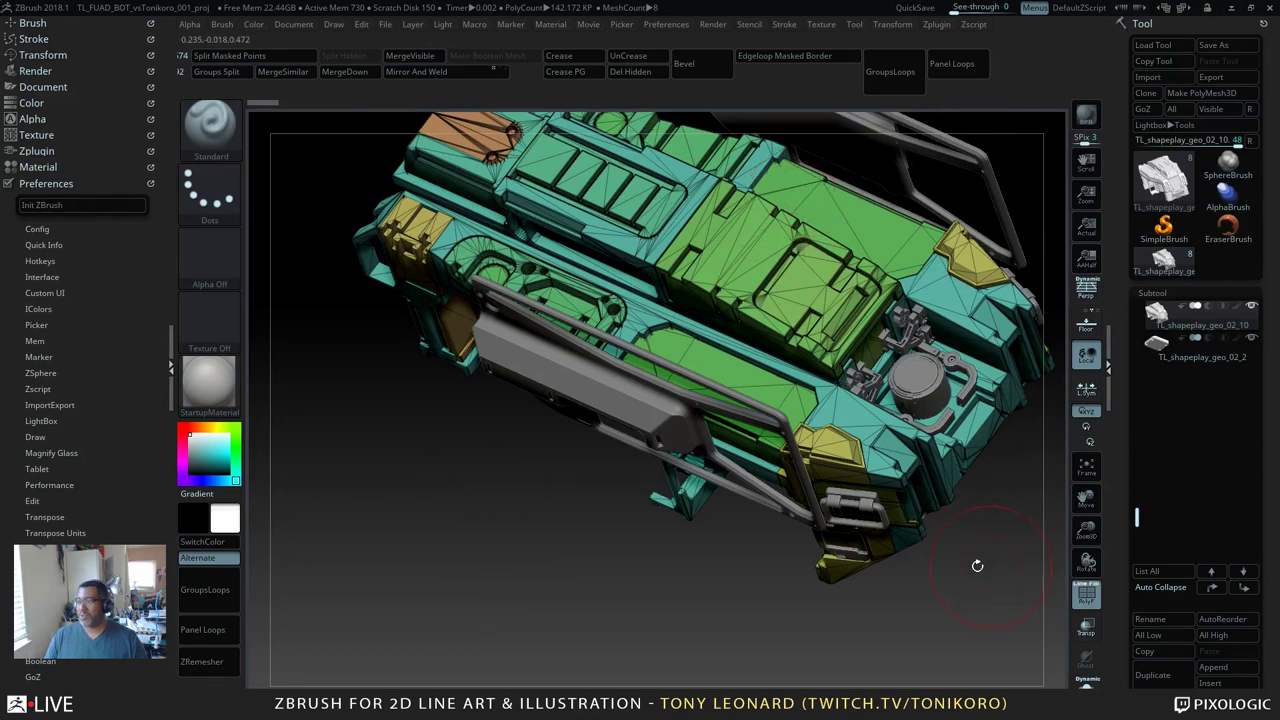
pyautogui.keyDown('alt'); pyautogui.moveTo(974, 563); pyautogui.dragTo(831, 549); pyautogui.keyUp('alt')
pyautogui.moveTo(913, 430); pyautogui.dragTo(951, 469)
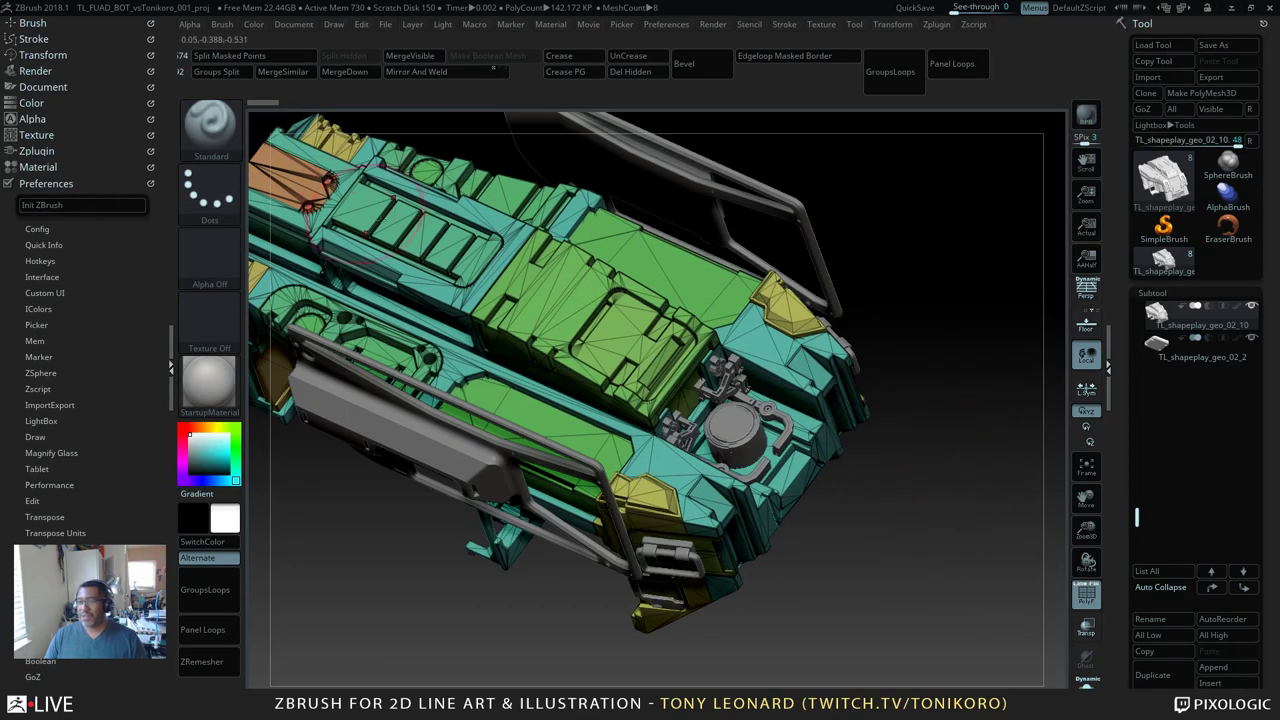
pyautogui.keyDown('alt'); pyautogui.moveTo(900, 329); pyautogui.dragTo(888, 362); pyautogui.keyUp('alt')
pyautogui.moveTo(880, 289); pyautogui.dragTo(1003, 374)
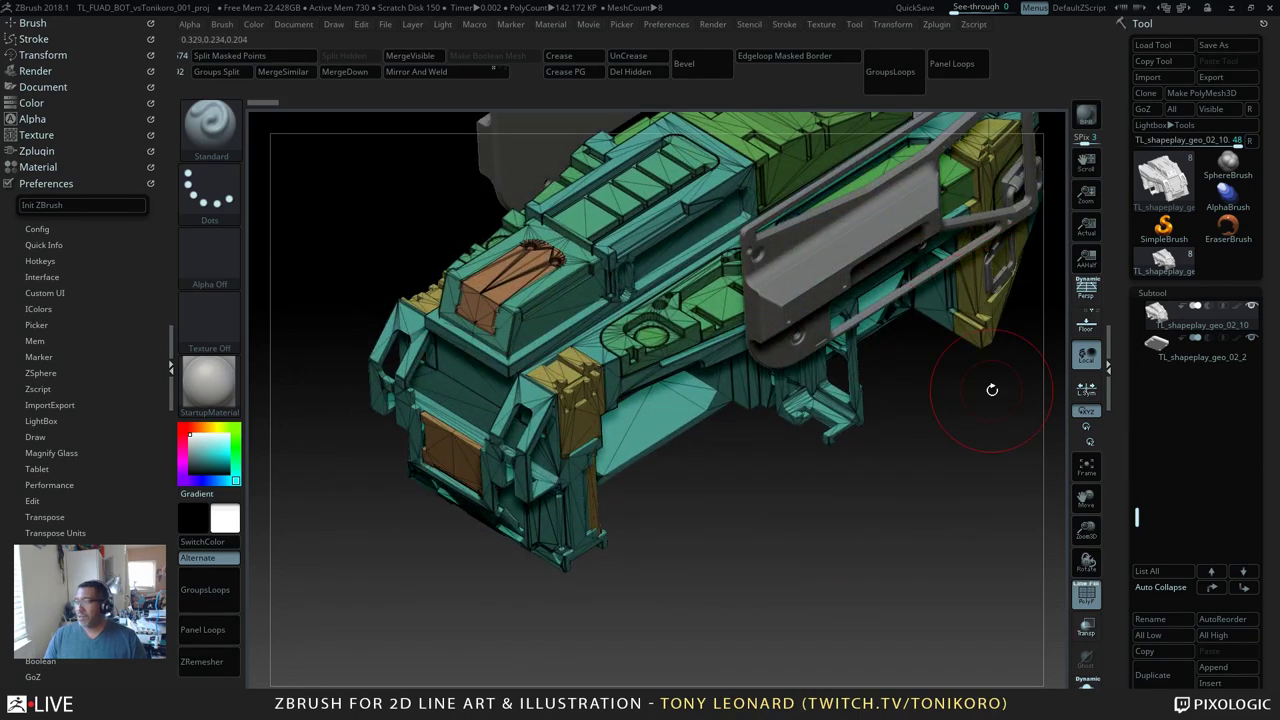
# Step: Review the tool's Polygroups options and collapse them again
pyautogui.moveTo(1117, 651)
pyautogui.mouseDown()
pyautogui.moveTo(1122, 60)
pyautogui.moveTo(1132, 208)
pyautogui.mouseUp()
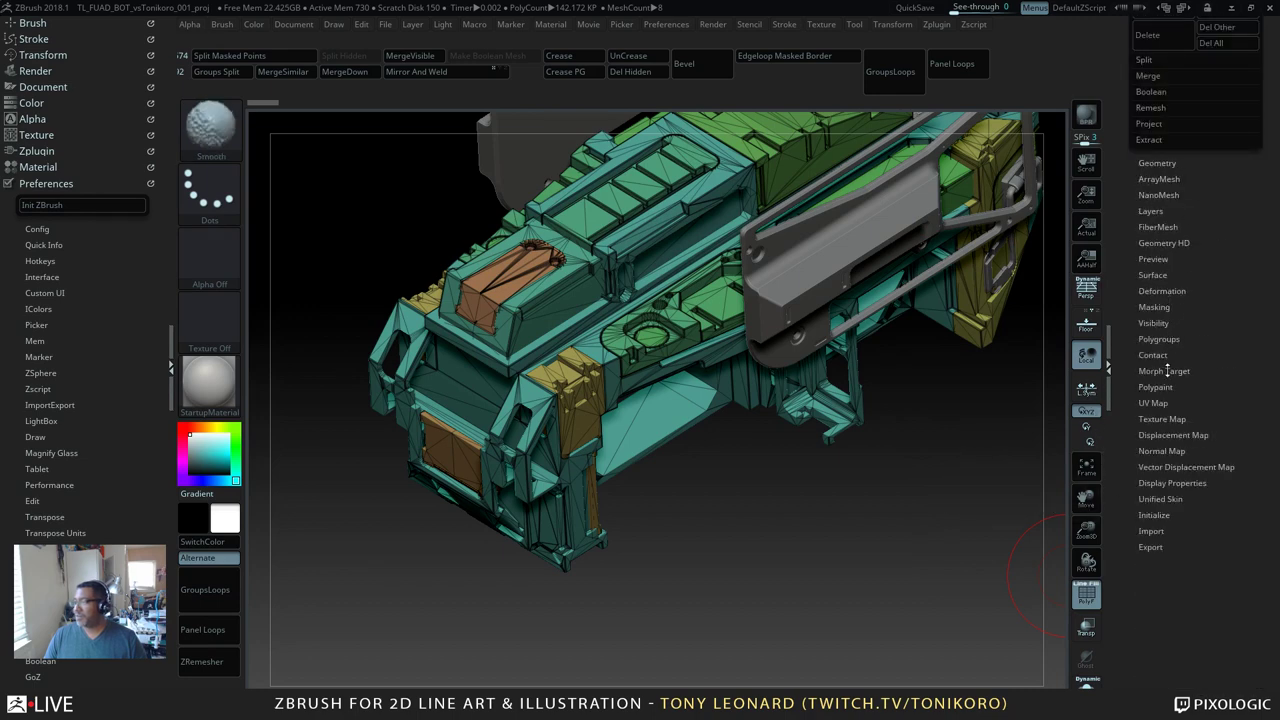
pyautogui.click(1158, 339)
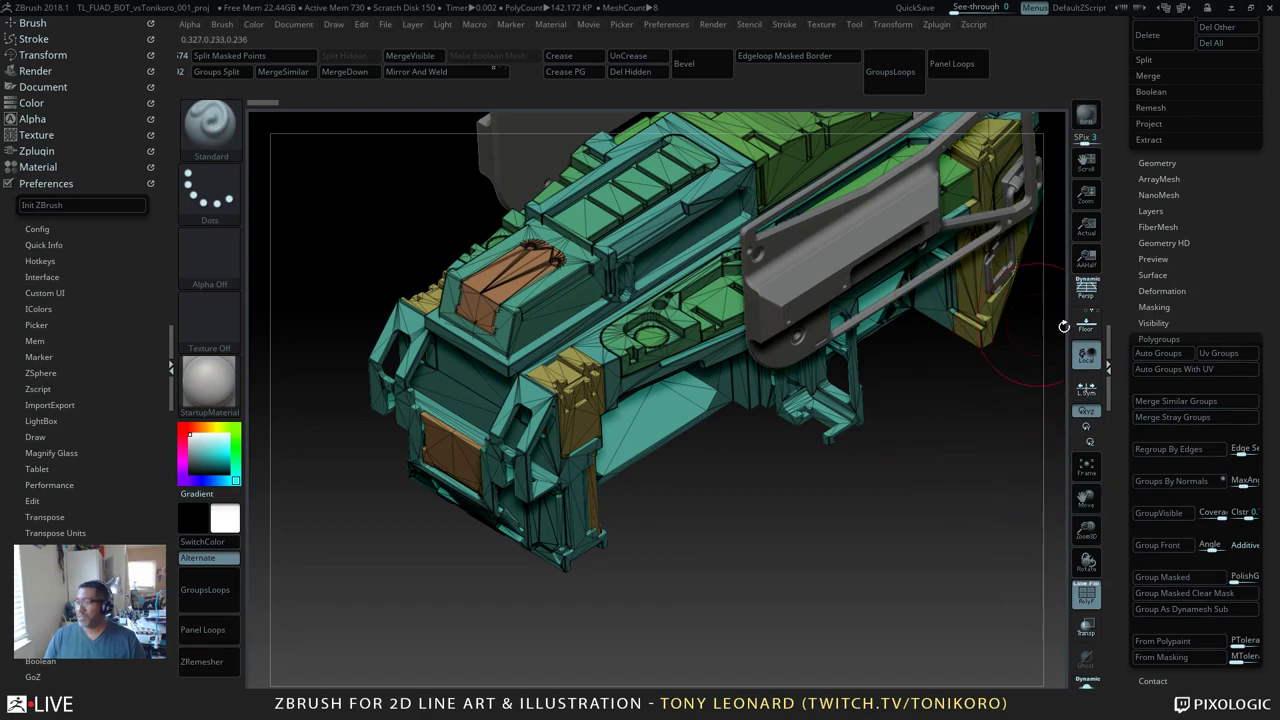
pyautogui.click(1189, 340)
# Step: Examine how the polygroups divide the model's end section, roof panels and sides, both close up and as a whole
pyautogui.keyDown('alt'); pyautogui.moveTo(890, 538); pyautogui.dragTo(785, 579); pyautogui.keyUp('alt')
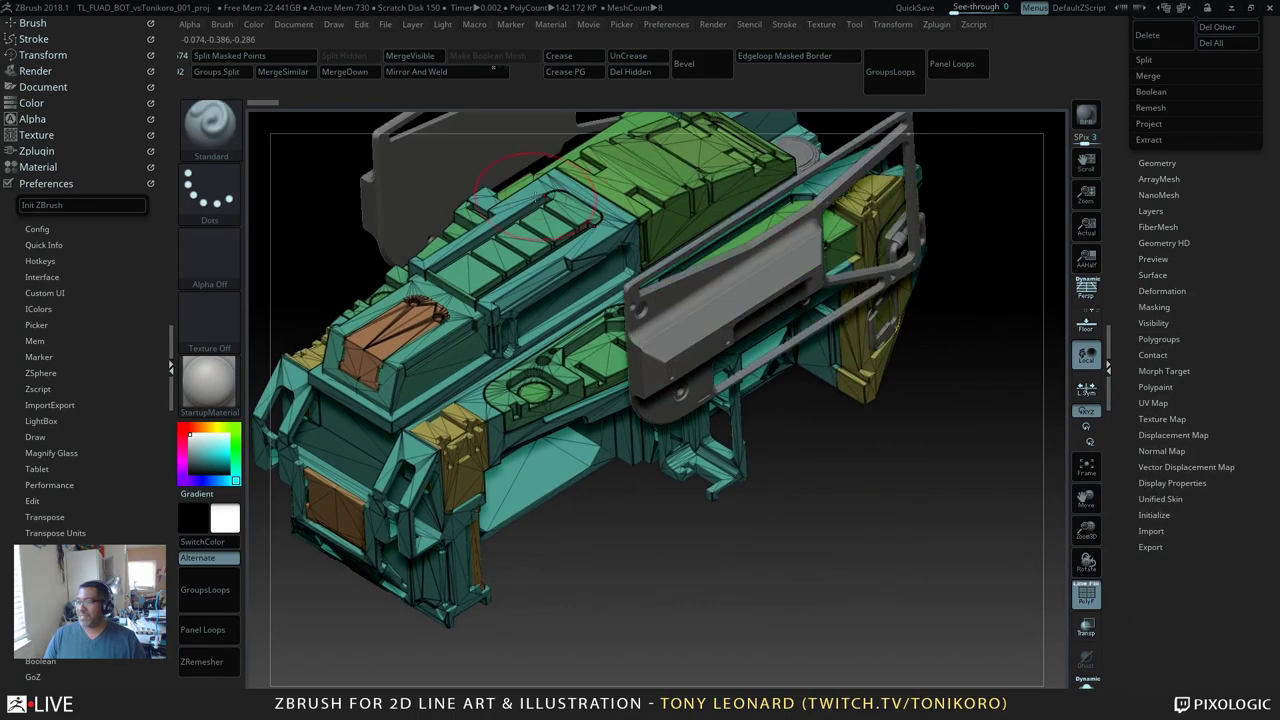
pyautogui.moveTo(684, 624); pyautogui.dragTo(760, 520)
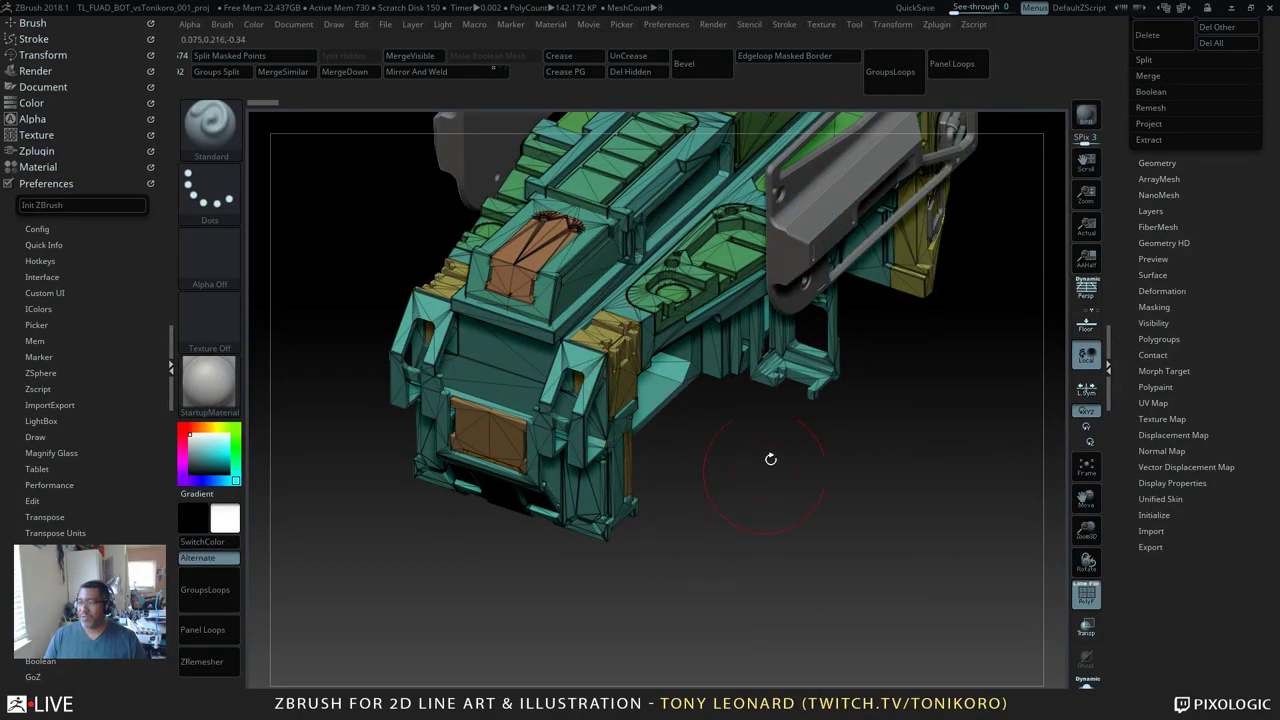
pyautogui.moveTo(770, 459); pyautogui.dragTo(760, 540)
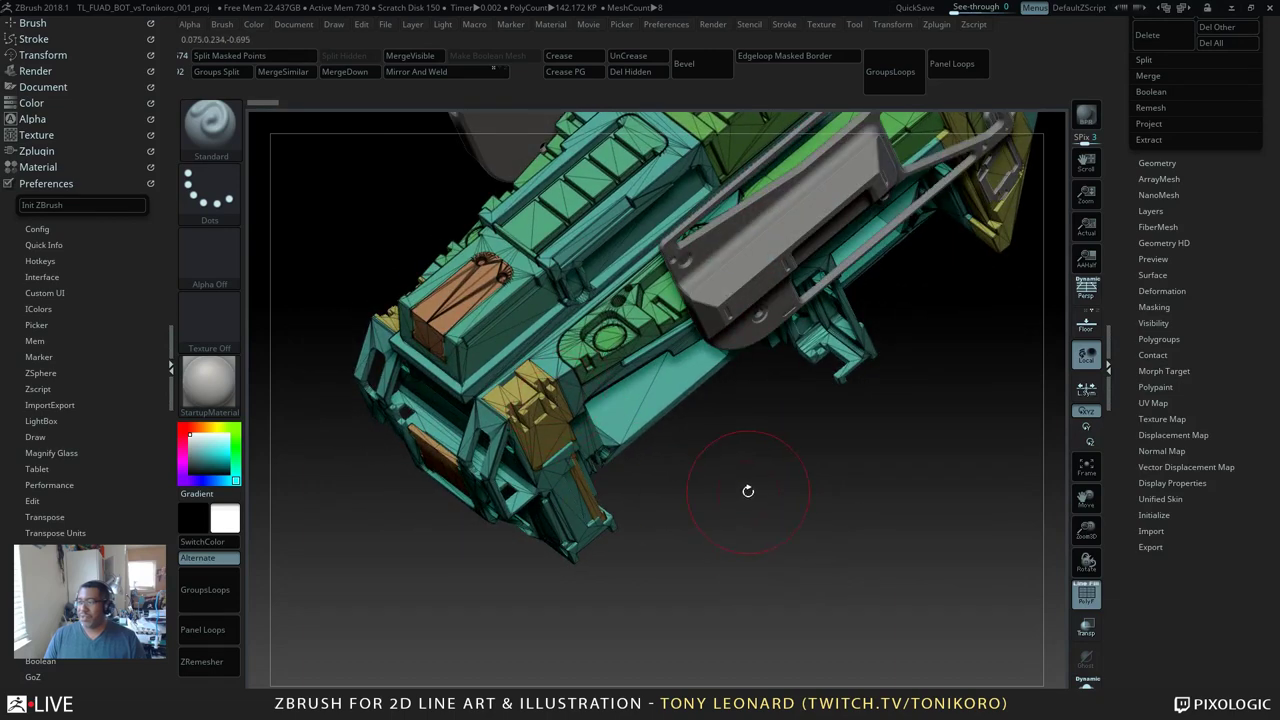
pyautogui.moveTo(748, 491); pyautogui.dragTo(715, 573)
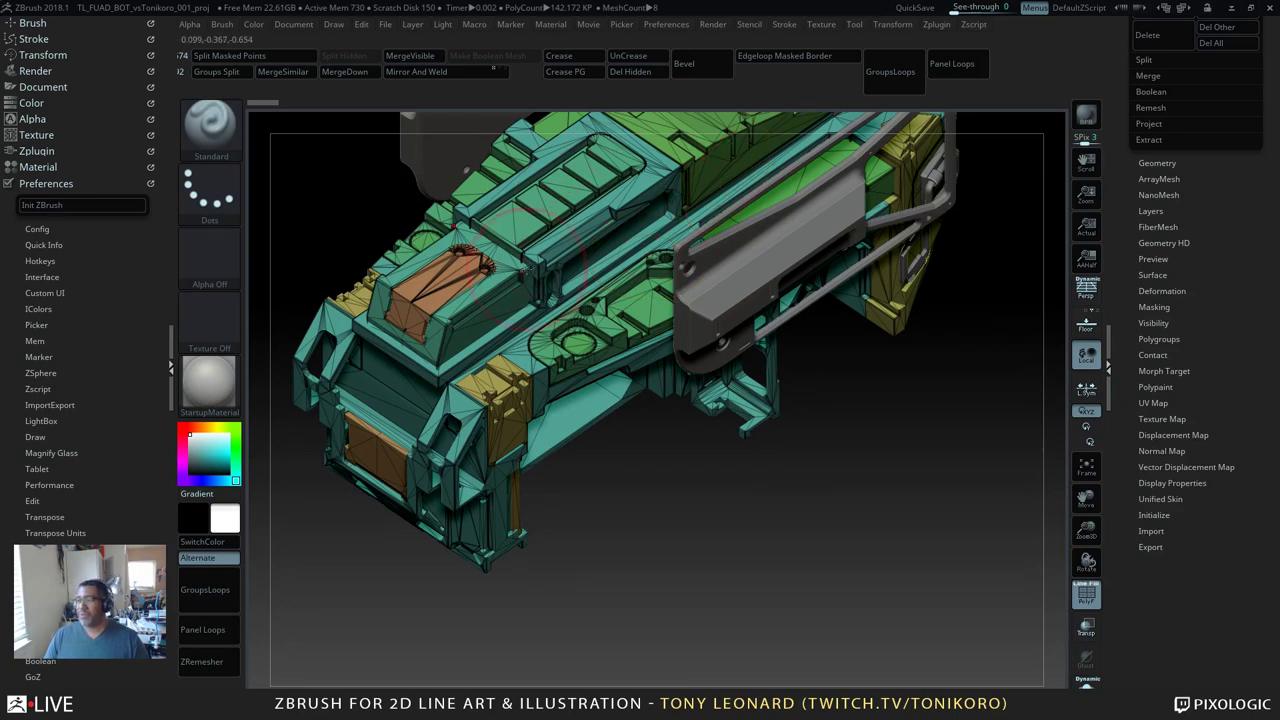
pyautogui.keyDown('alt'); pyautogui.moveTo(656, 508); pyautogui.dragTo(704, 522); pyautogui.keyUp('alt')
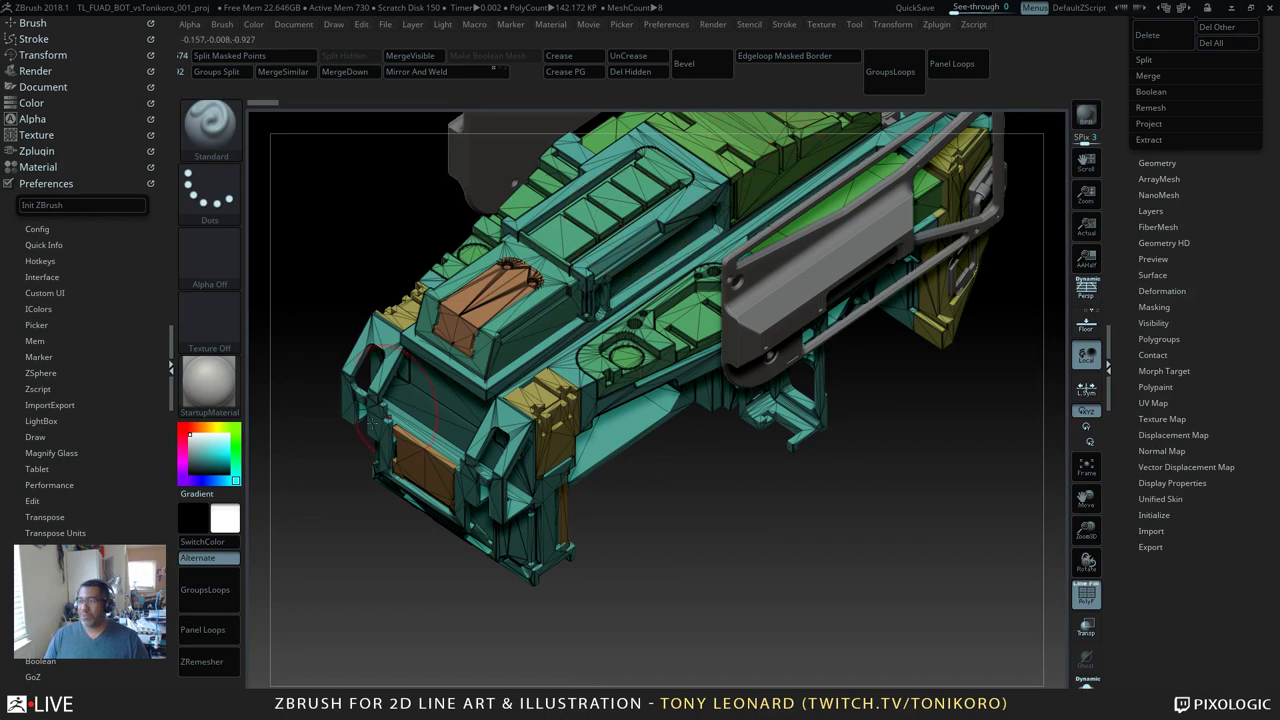
pyautogui.keyDown('alt'); pyautogui.moveTo(739, 535); pyautogui.dragTo(700, 498, button='right'); pyautogui.keyUp('alt')
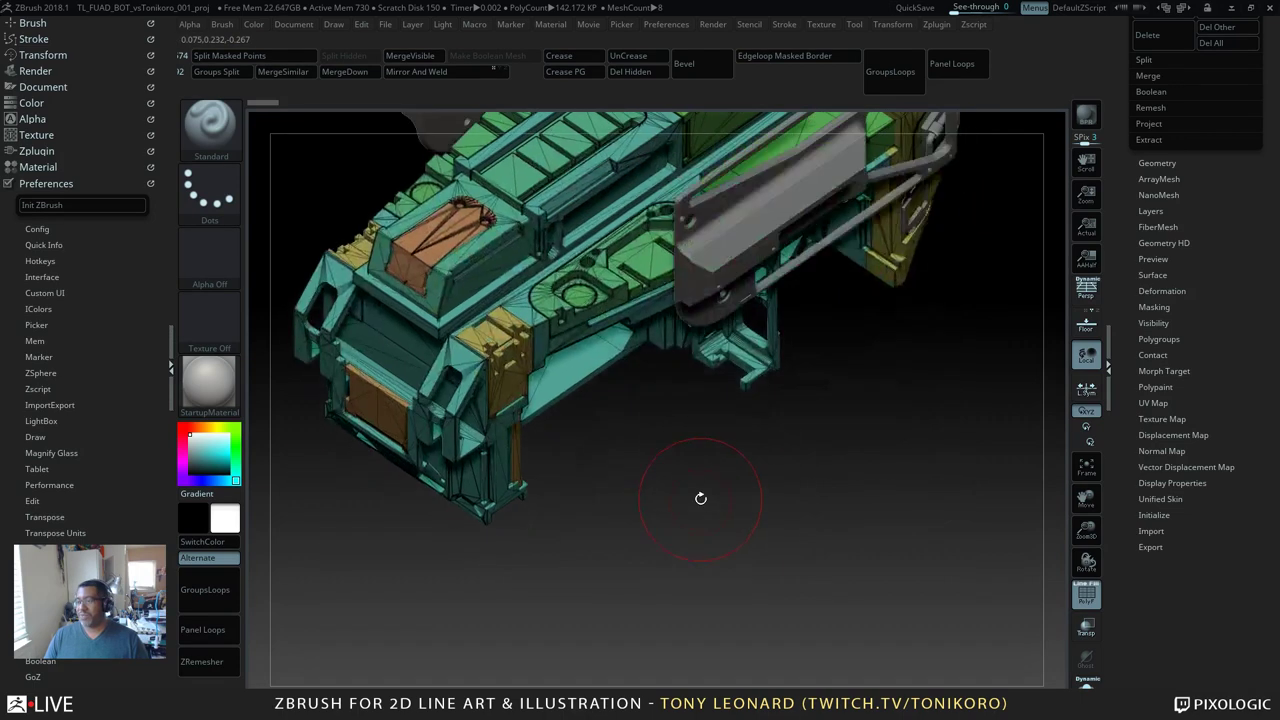
pyautogui.moveTo(701, 498)
pyautogui.mouseDown()
pyautogui.moveTo(692, 560)
pyautogui.moveTo(698, 480)
pyautogui.mouseUp()
pyautogui.moveTo(708, 605); pyautogui.dragTo(708, 525)
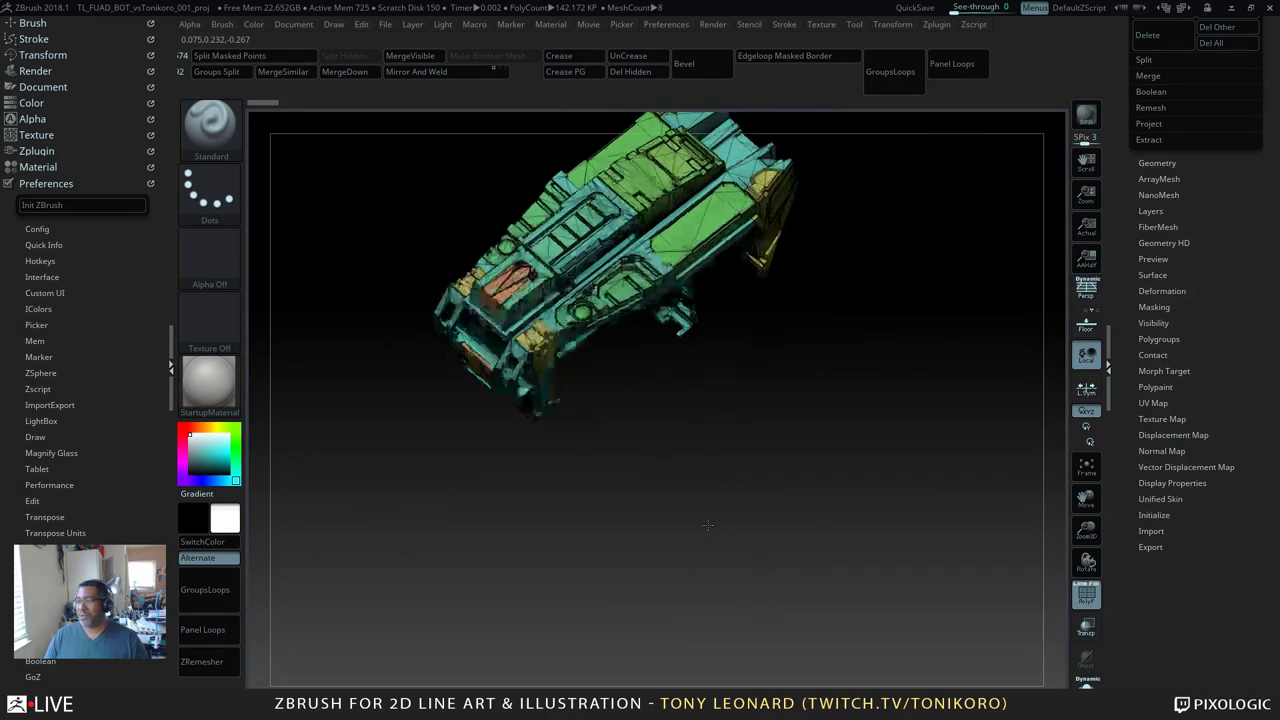
pyautogui.moveTo(708, 525)
pyautogui.mouseDown(button='right')
pyautogui.moveTo(663, 563)
pyautogui.moveTo(648, 482)
pyautogui.moveTo(700, 537)
pyautogui.moveTo(646, 523)
pyautogui.moveTo(751, 475)
pyautogui.moveTo(731, 536)
pyautogui.mouseUp(button='right')
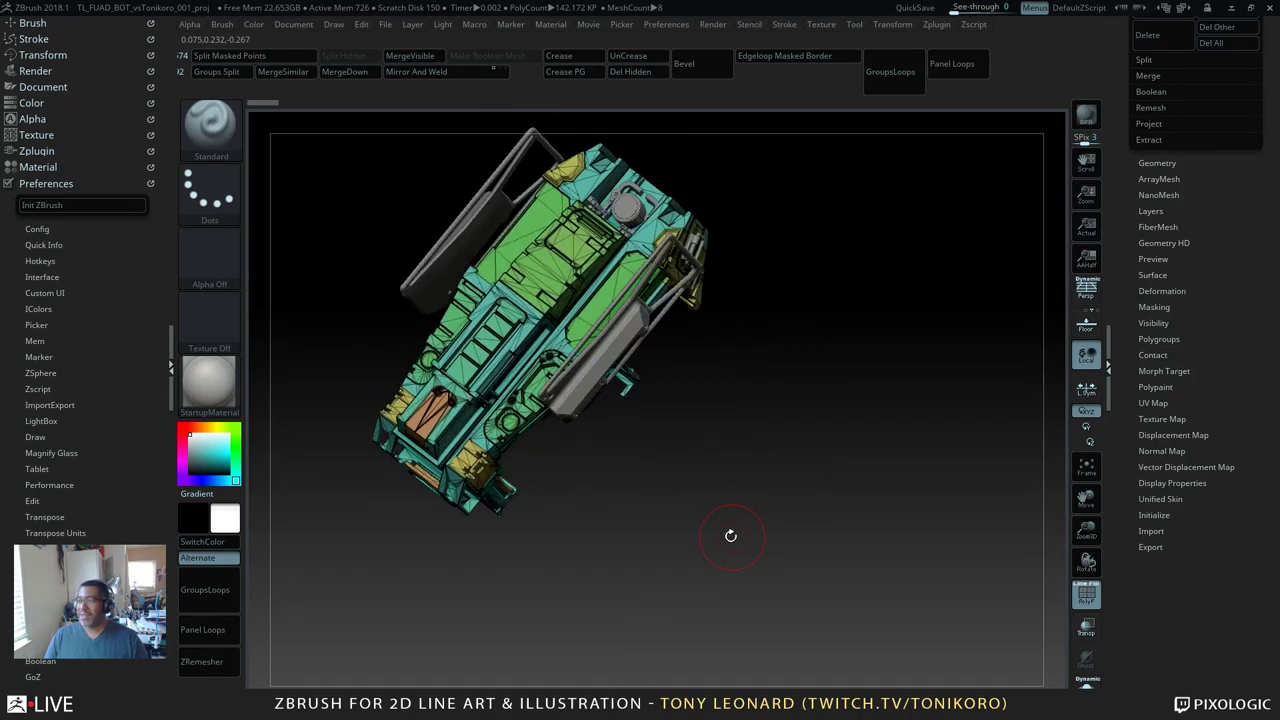
pyautogui.moveTo(680, 502)
pyautogui.mouseDown(button='right')
pyautogui.moveTo(720, 557)
pyautogui.moveTo(734, 466)
pyautogui.moveTo(760, 519)
pyautogui.moveTo(749, 545)
pyautogui.moveTo(734, 527)
pyautogui.mouseUp(button='right')
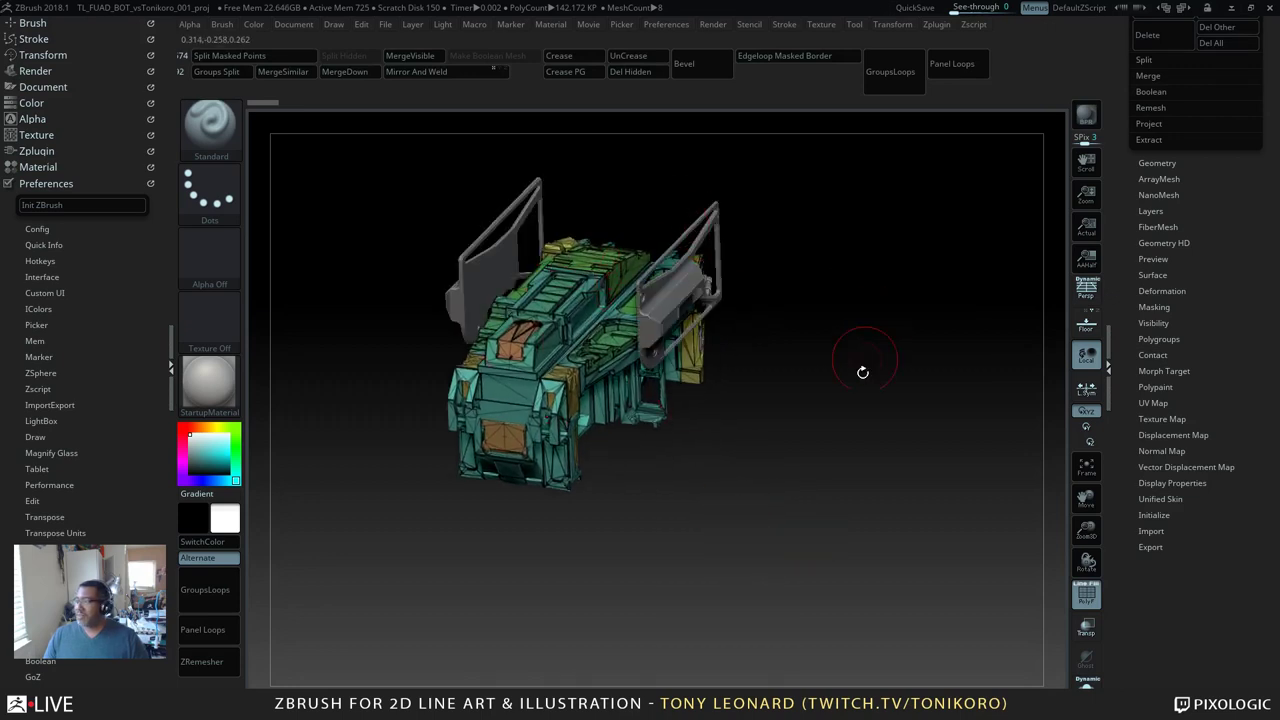
pyautogui.moveTo(862, 385)
pyautogui.mouseDown(button='right')
pyautogui.moveTo(897, 420)
pyautogui.moveTo(954, 439)
pyautogui.mouseUp(button='right')
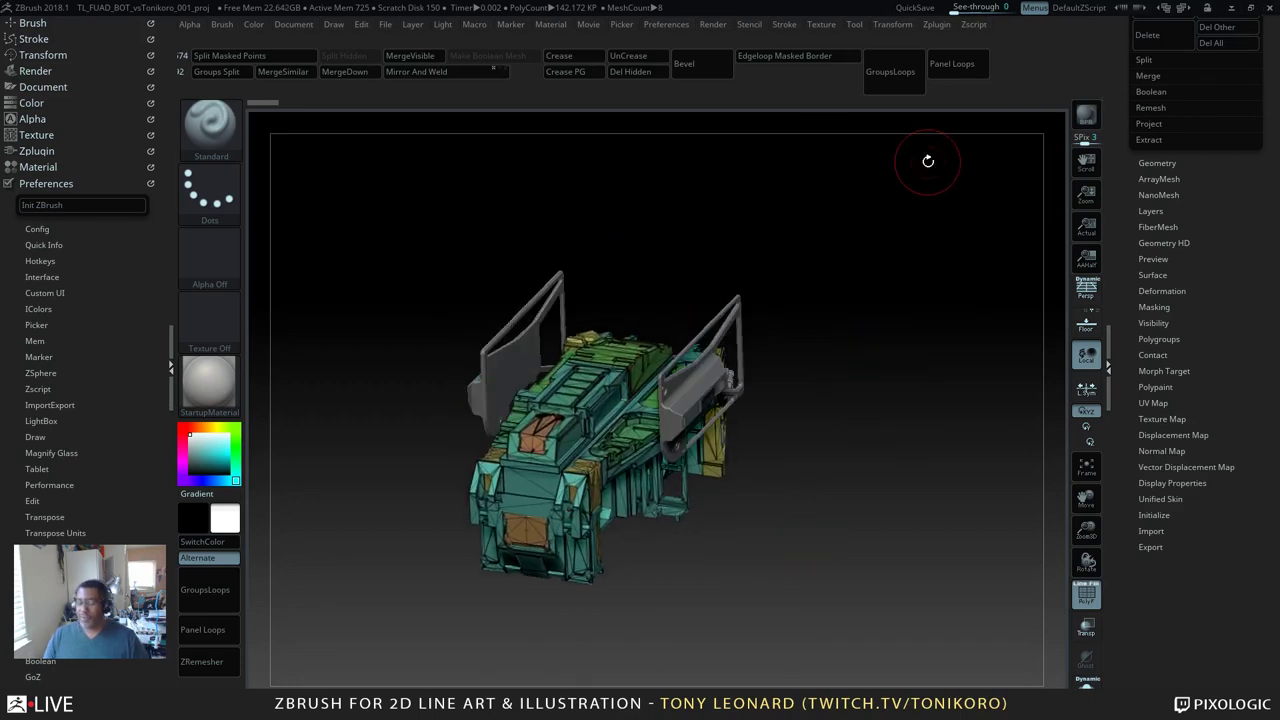
# Step: Open the recent project TL_FUAD_BOT_vsTonikoro_001_proj.ZPR without saving the current changes and inspect the legged robot from its side
pyautogui.press(',')
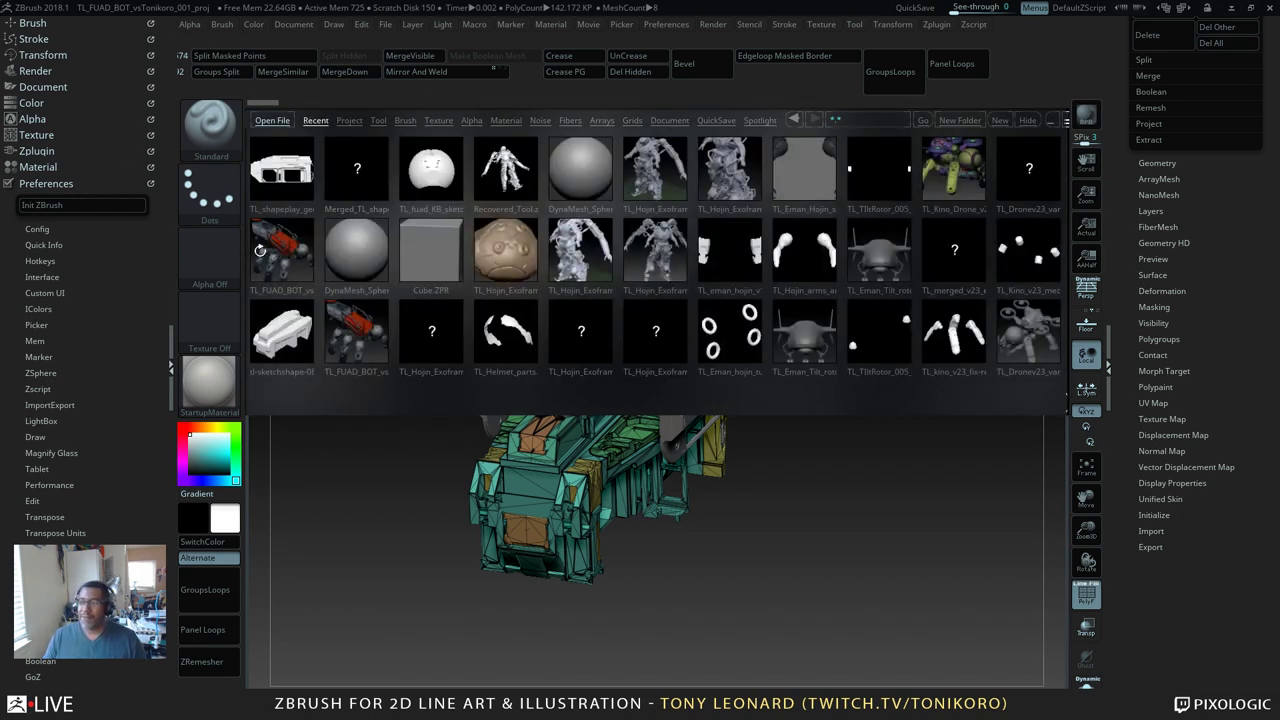
pyautogui.doubleClick(281, 251)
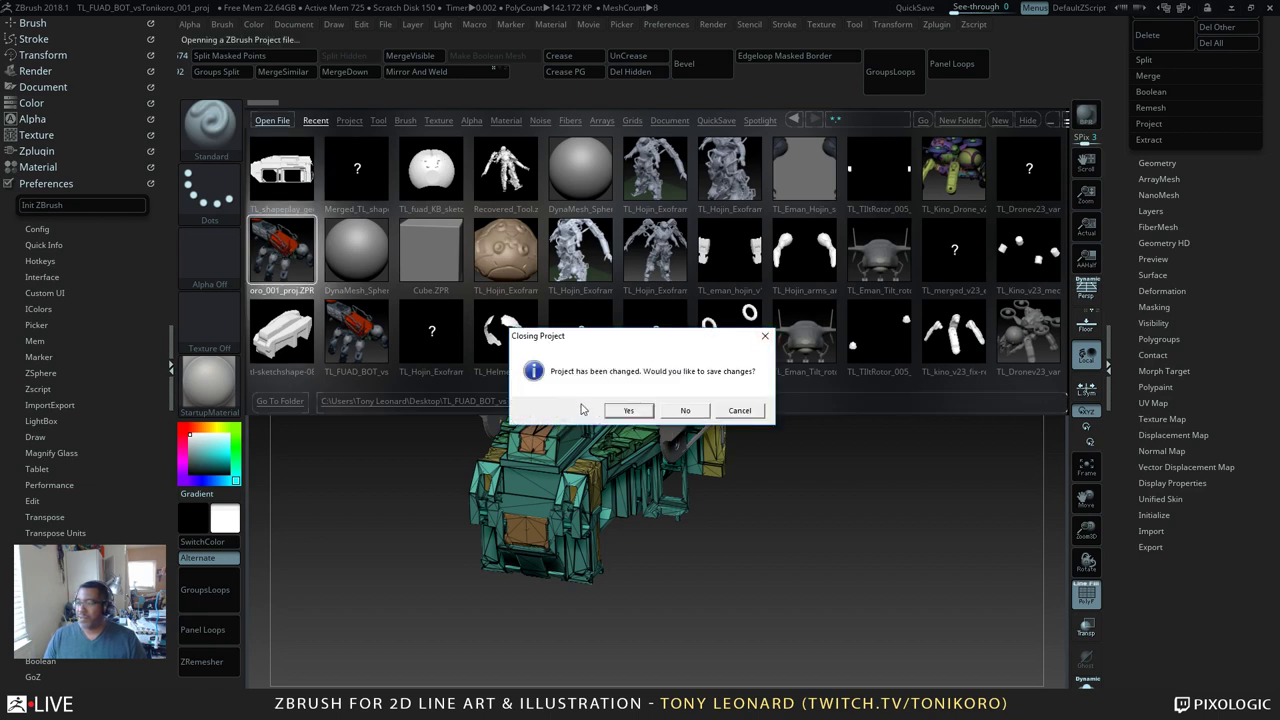
pyautogui.click(697, 413)
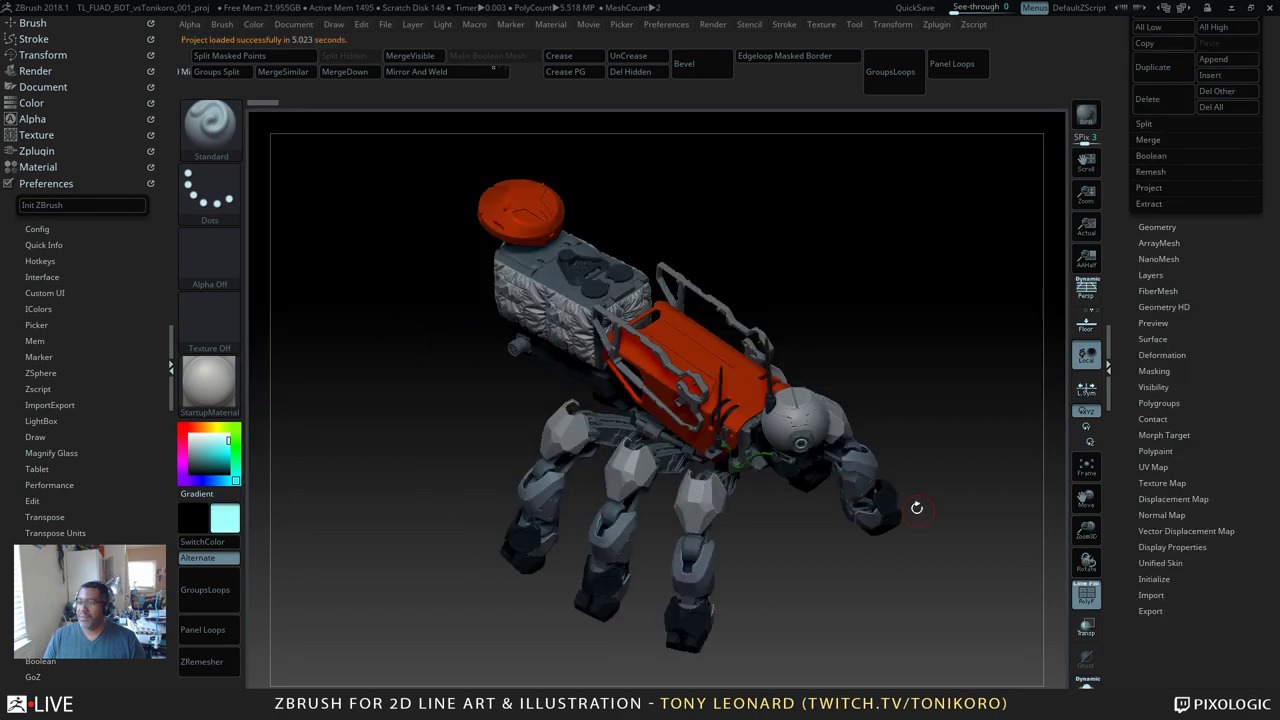
pyautogui.moveTo(836, 611); pyautogui.dragTo(844, 591)
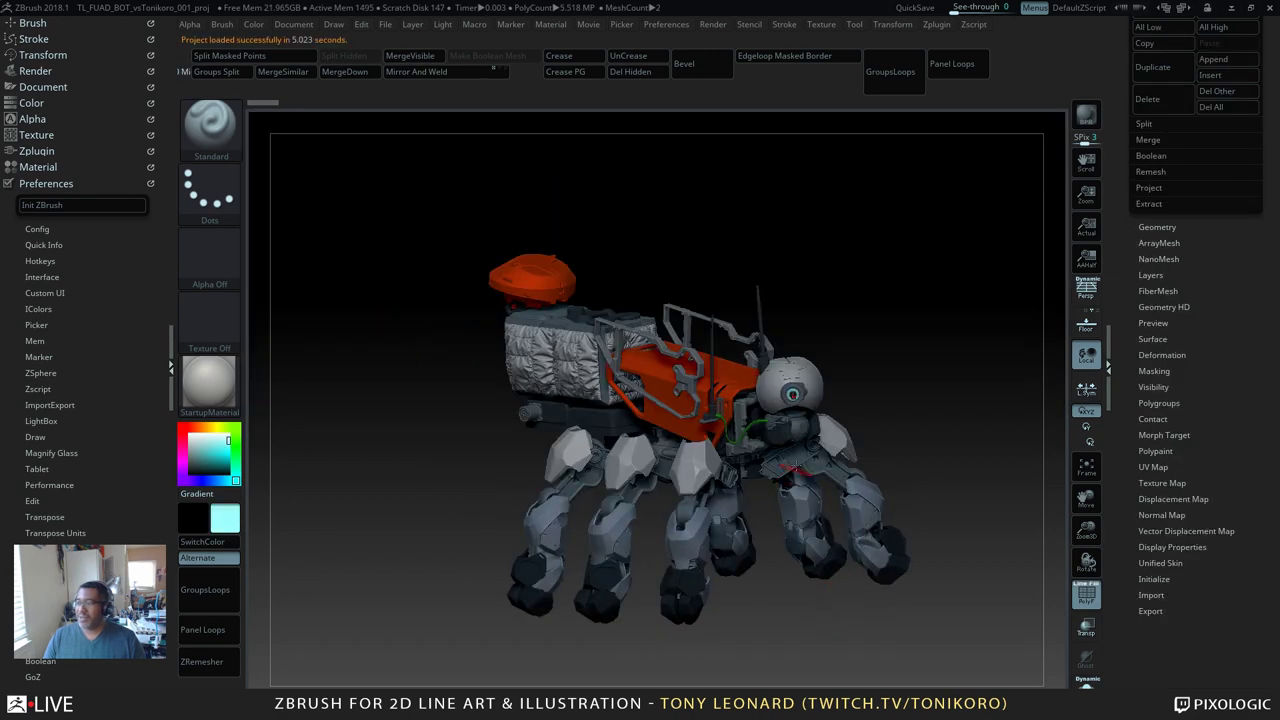
pyautogui.moveTo(992, 541); pyautogui.dragTo(904, 610)
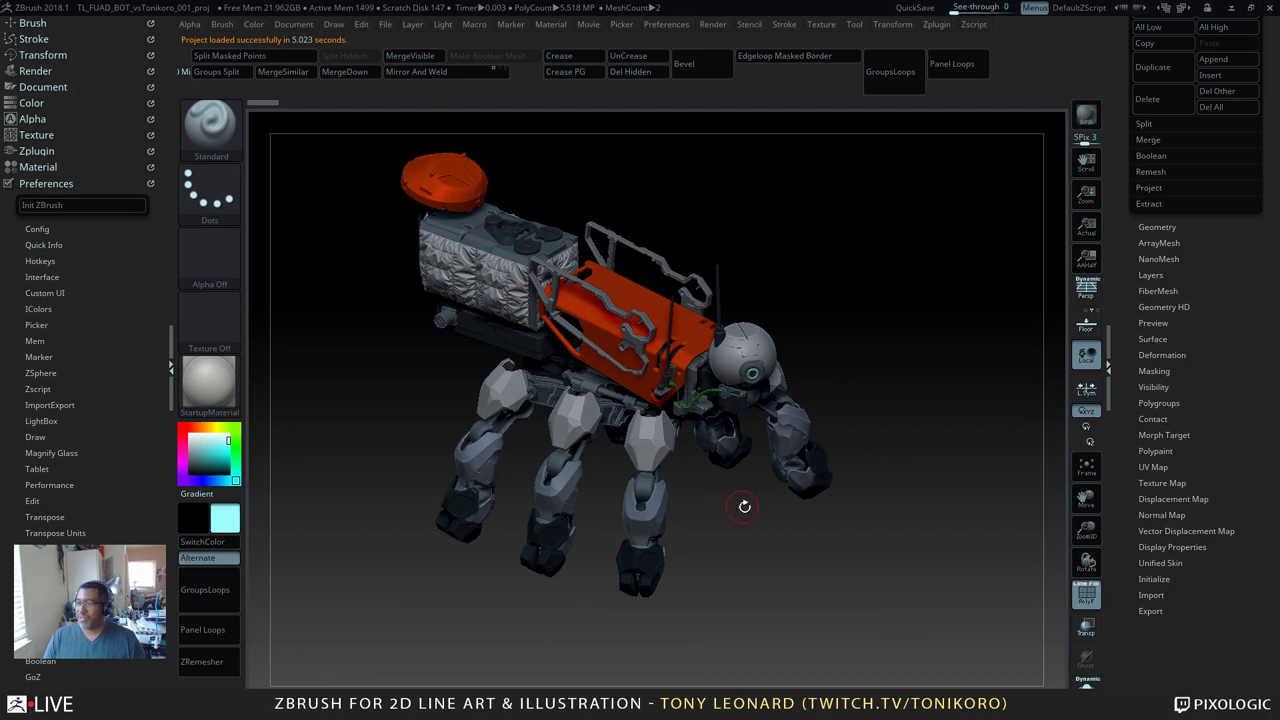
pyautogui.moveTo(757, 551); pyautogui.dragTo(935, 544)
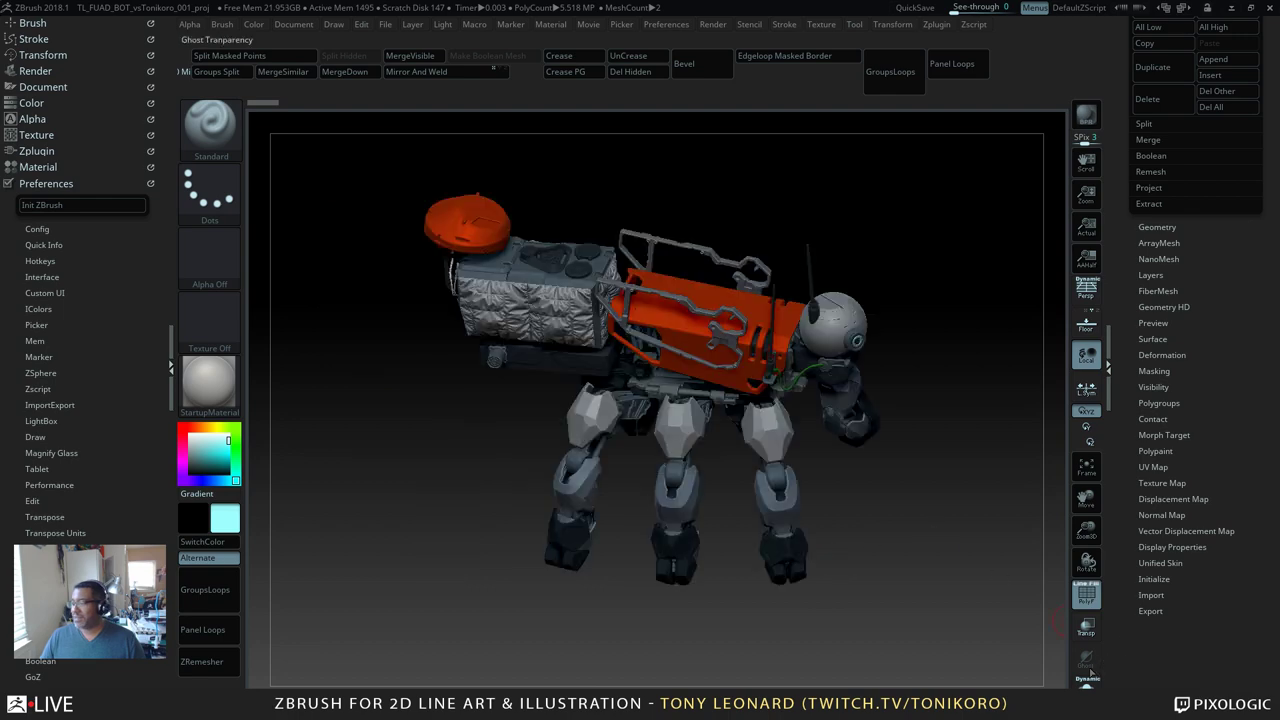
pyautogui.moveTo(1058, 617); pyautogui.dragTo(827, 565)
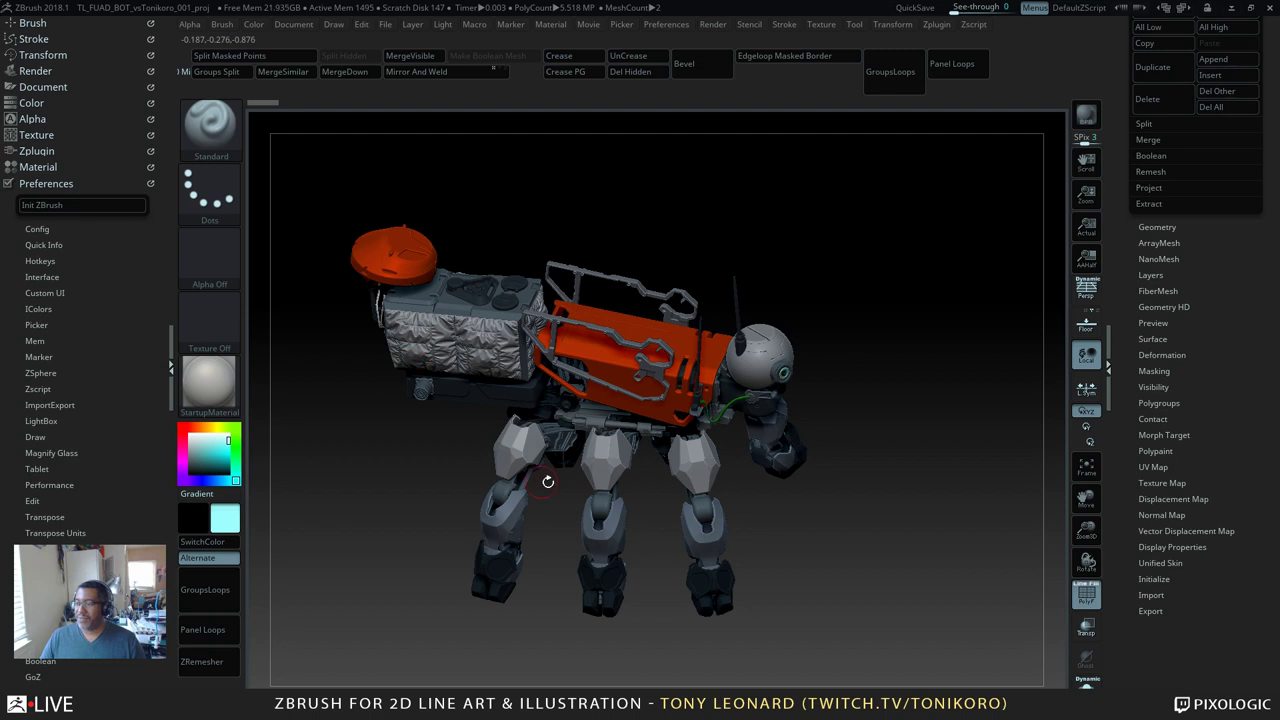
# Step: Examine the legged robot's head, orange body, cargo box and legs from the side, from below and from above
pyautogui.moveTo(827, 556); pyautogui.dragTo(843, 546)
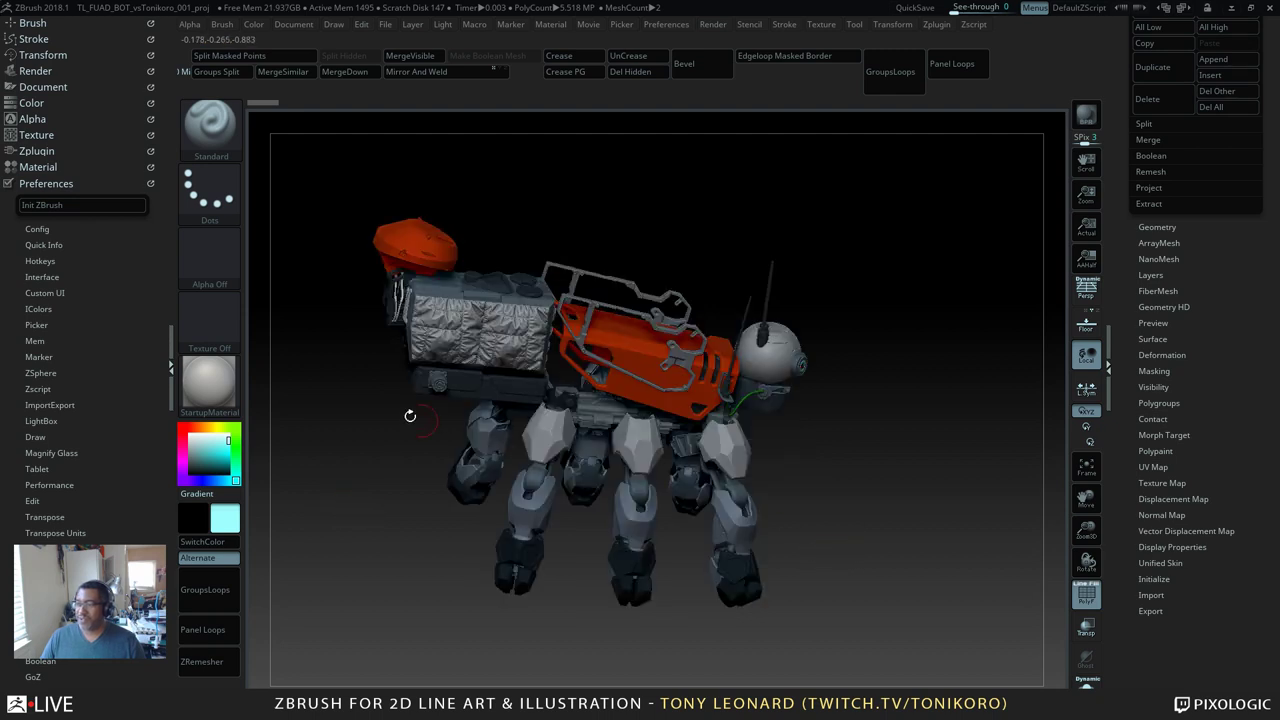
pyautogui.moveTo(371, 463); pyautogui.dragTo(369, 487)
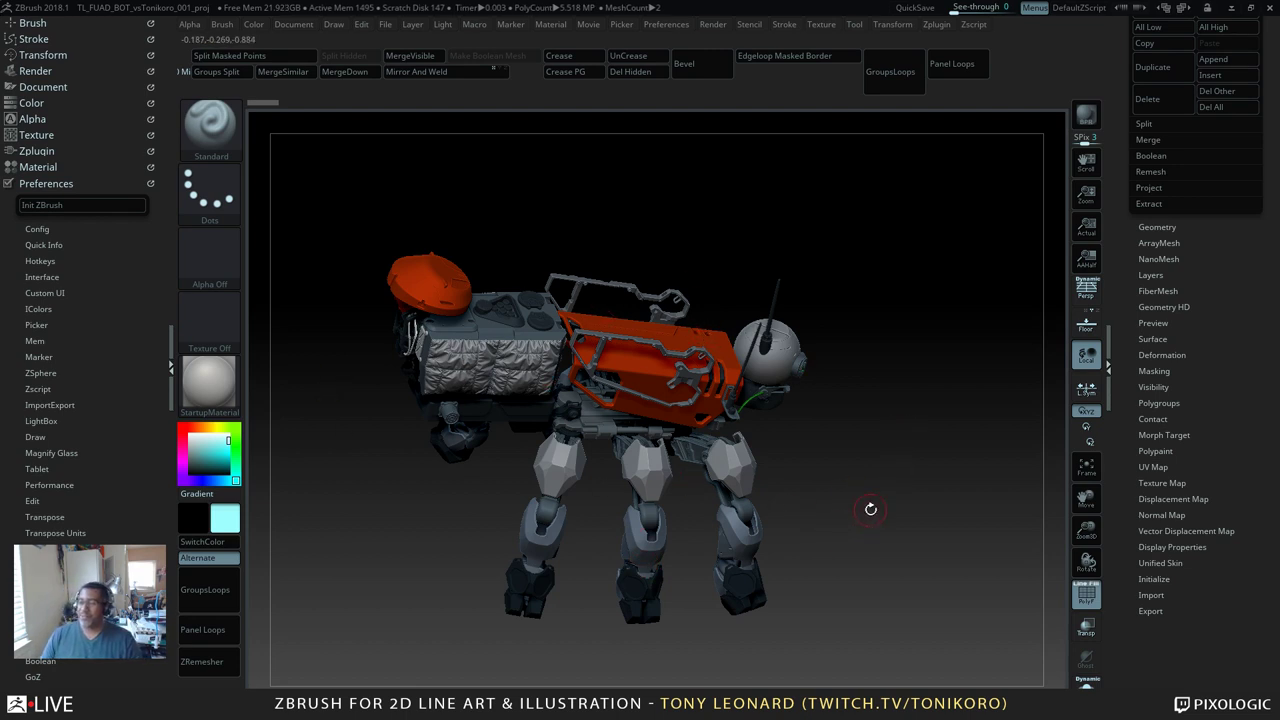
pyautogui.moveTo(870, 509)
pyautogui.mouseDown()
pyautogui.moveTo(869, 474)
pyautogui.moveTo(855, 515)
pyautogui.mouseUp()
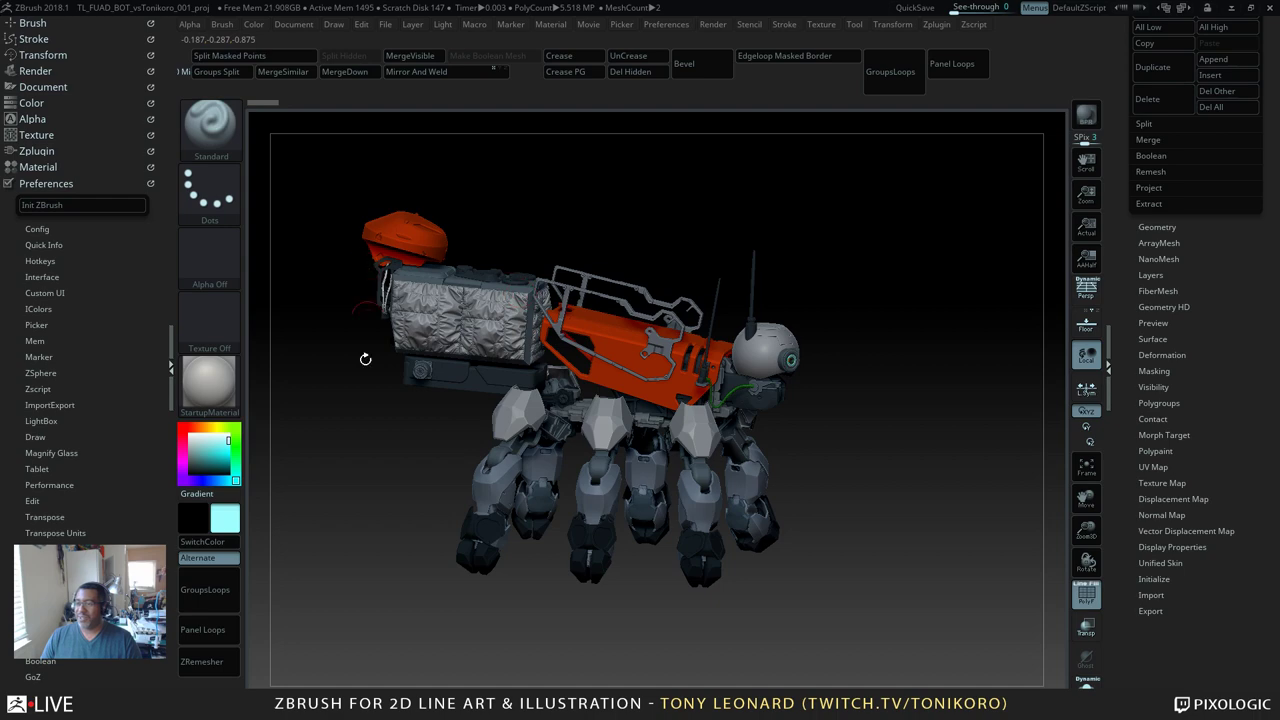
pyautogui.moveTo(861, 485); pyautogui.dragTo(852, 495)
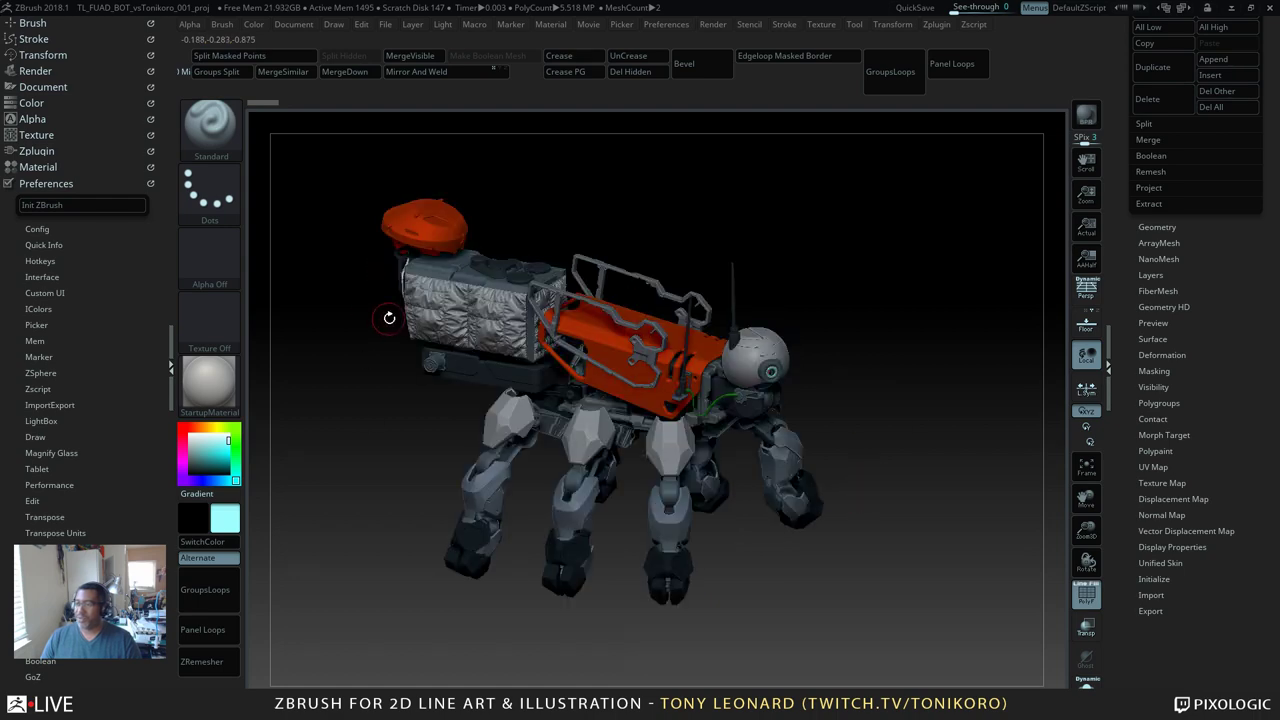
pyautogui.moveTo(918, 450); pyautogui.dragTo(895, 495)
pyautogui.moveTo(917, 484)
pyautogui.mouseDown()
pyautogui.moveTo(893, 401)
pyautogui.moveTo(989, 480)
pyautogui.moveTo(955, 484)
pyautogui.moveTo(923, 463)
pyautogui.moveTo(946, 457)
pyautogui.moveTo(981, 504)
pyautogui.moveTo(937, 491)
pyautogui.mouseUp()
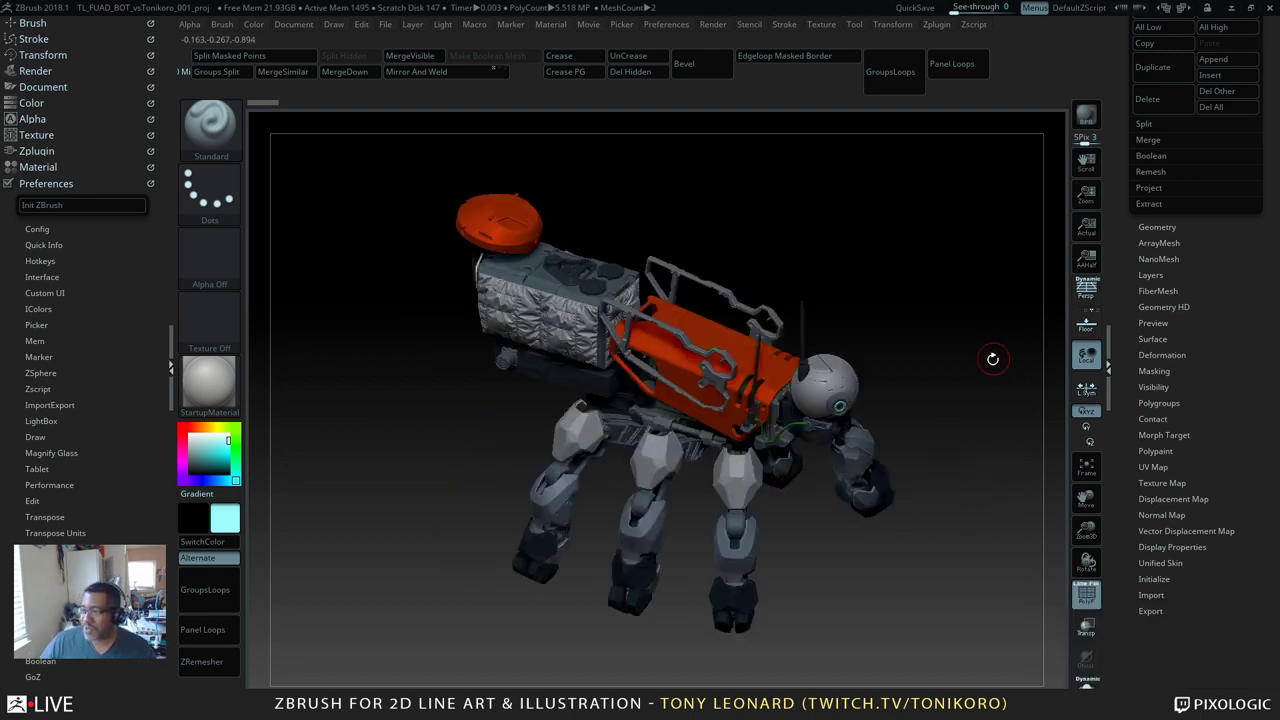
pyautogui.click(796, 277)
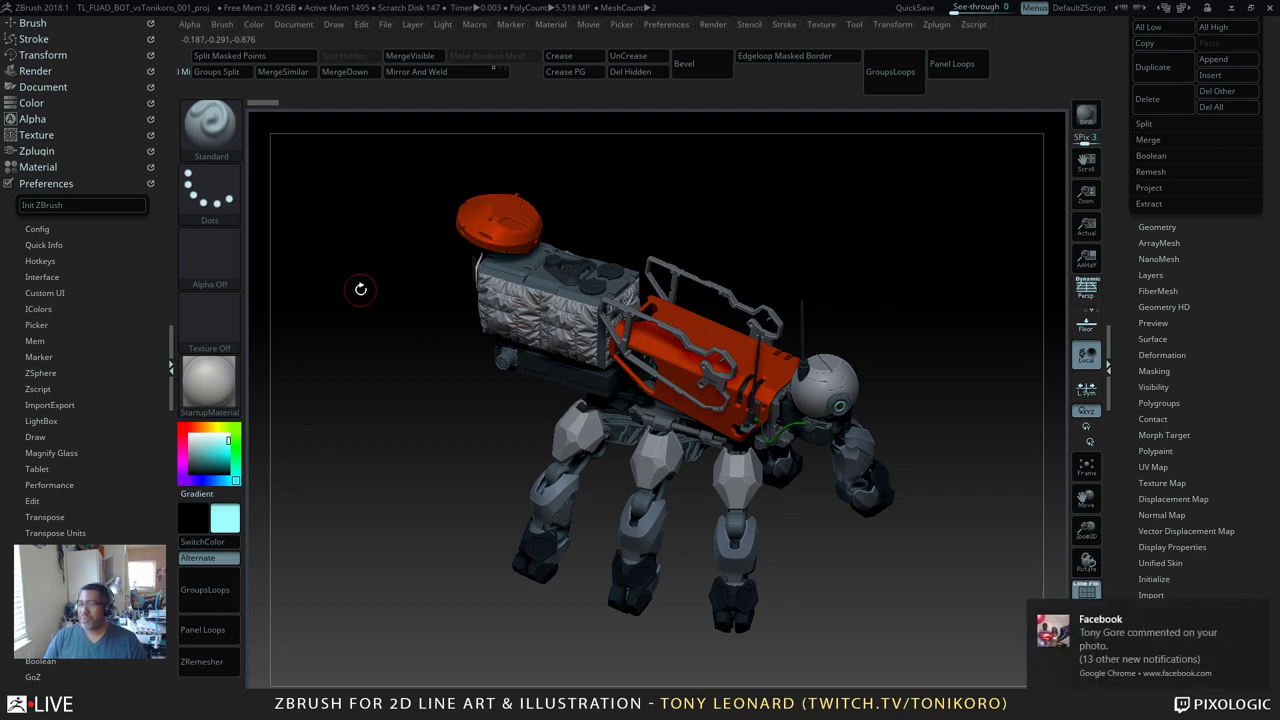
pyautogui.click(886, 349)
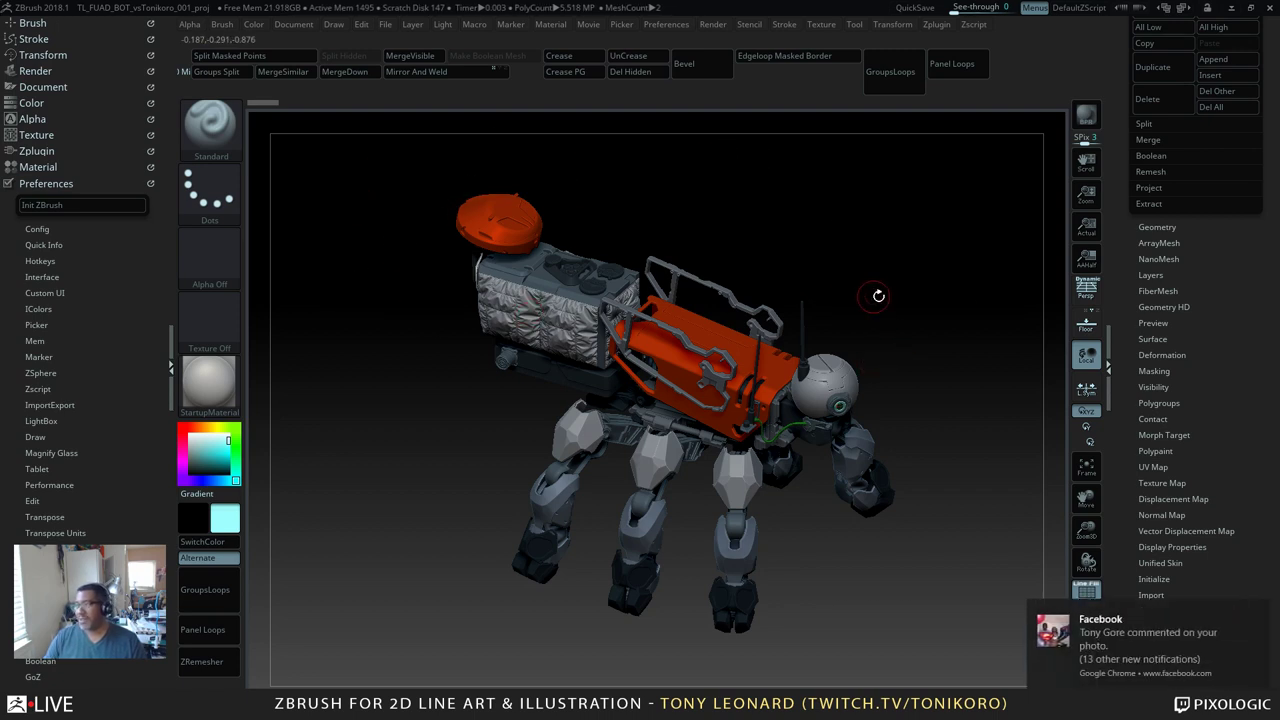
pyautogui.moveTo(947, 303)
pyautogui.keyDown('alt'); pyautogui.mouseDown()
pyautogui.moveTo(931, 334)
pyautogui.moveTo(965, 304)
pyautogui.mouseUp(); pyautogui.keyUp('alt')
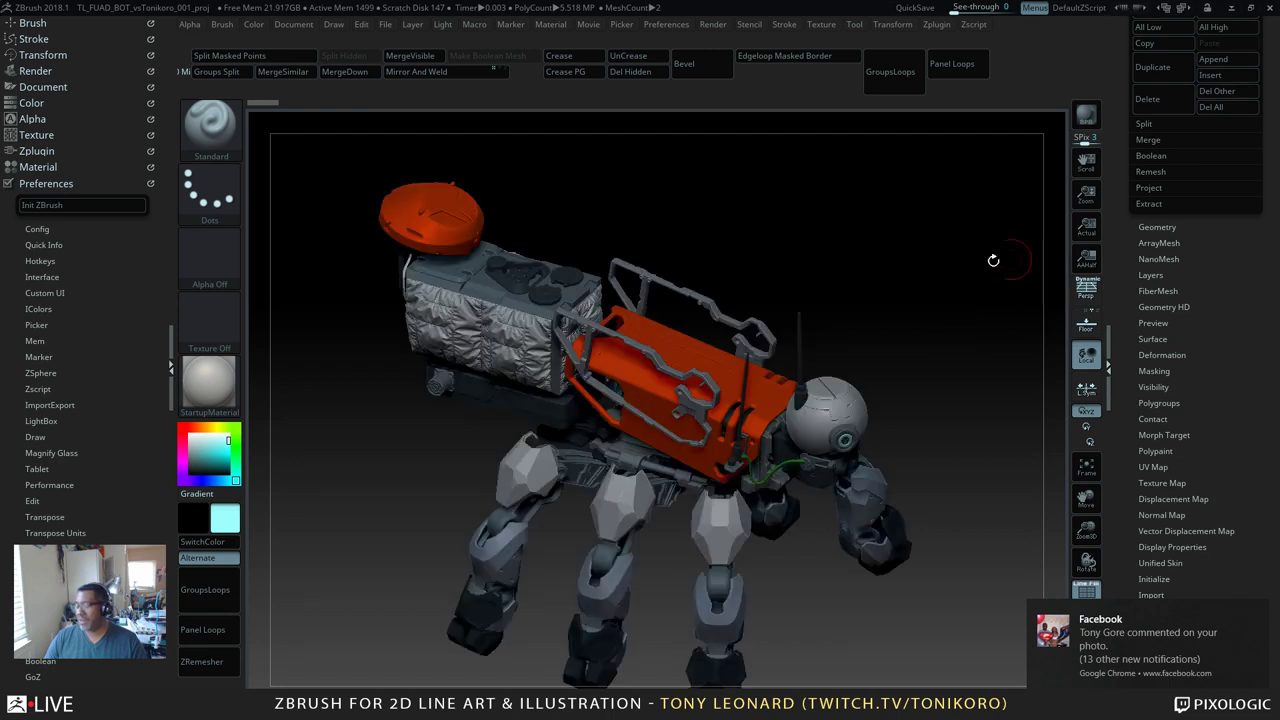
# Step: Inspect the enlarged robot from low and raised three-quarter views, ending on a view down onto its back
pyautogui.click(455, 188)
pyautogui.click(257, 395)
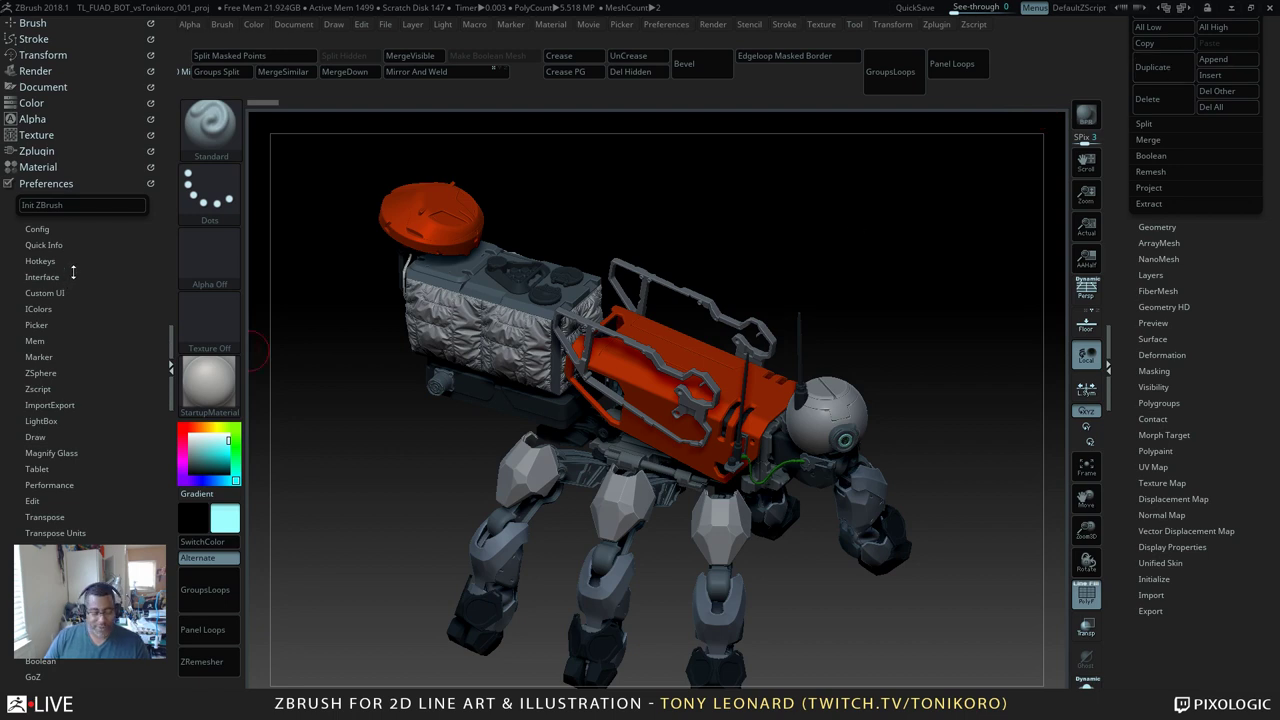
pyautogui.moveTo(823, 222); pyautogui.dragTo(866, 295)
pyautogui.moveTo(945, 330); pyautogui.dragTo(963, 357)
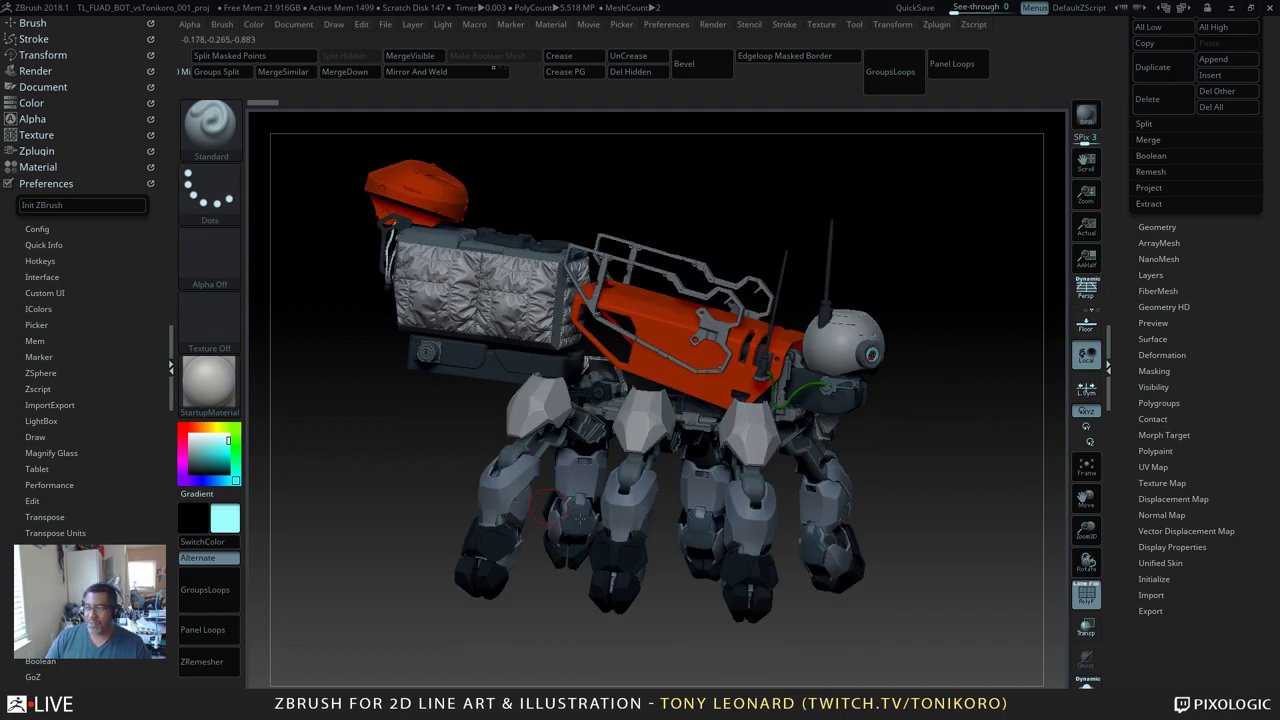
pyautogui.moveTo(940, 577); pyautogui.dragTo(922, 583)
pyautogui.moveTo(969, 513); pyautogui.dragTo(965, 527)
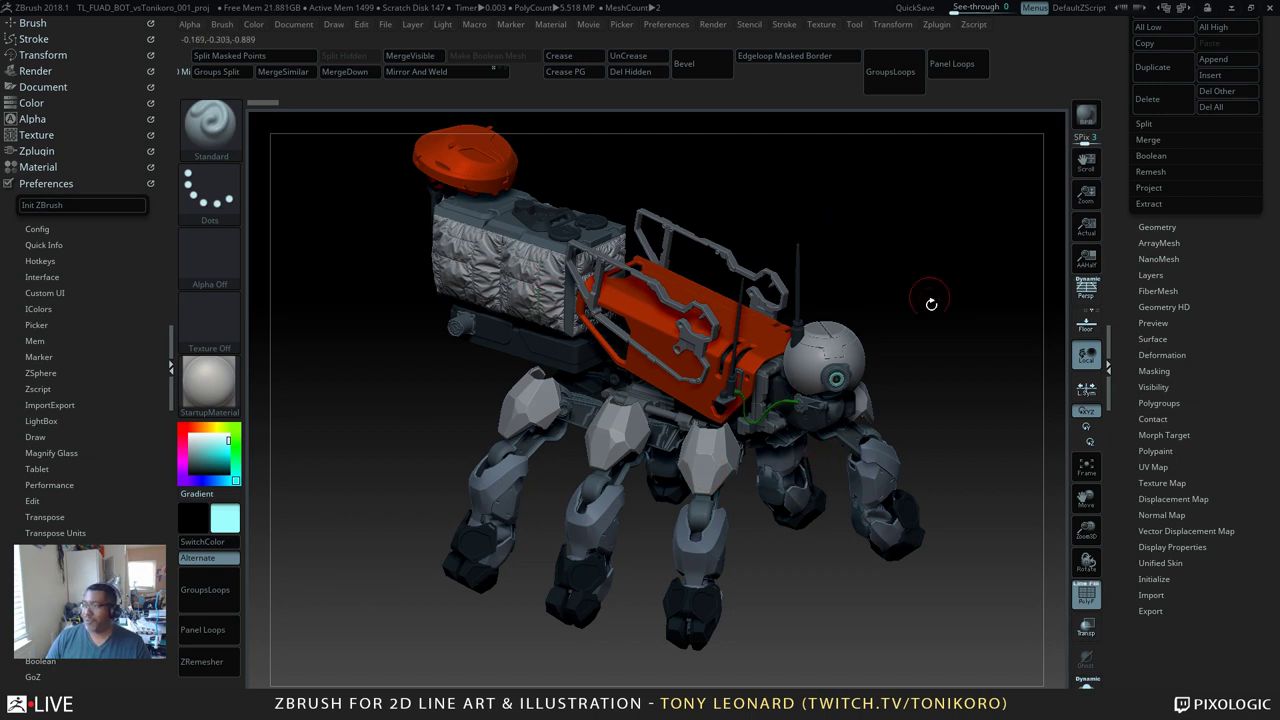
pyautogui.moveTo(929, 294)
pyautogui.mouseDown()
pyautogui.moveTo(934, 349)
pyautogui.moveTo(917, 277)
pyautogui.mouseUp()
pyautogui.moveTo(848, 239); pyautogui.dragTo(934, 255)
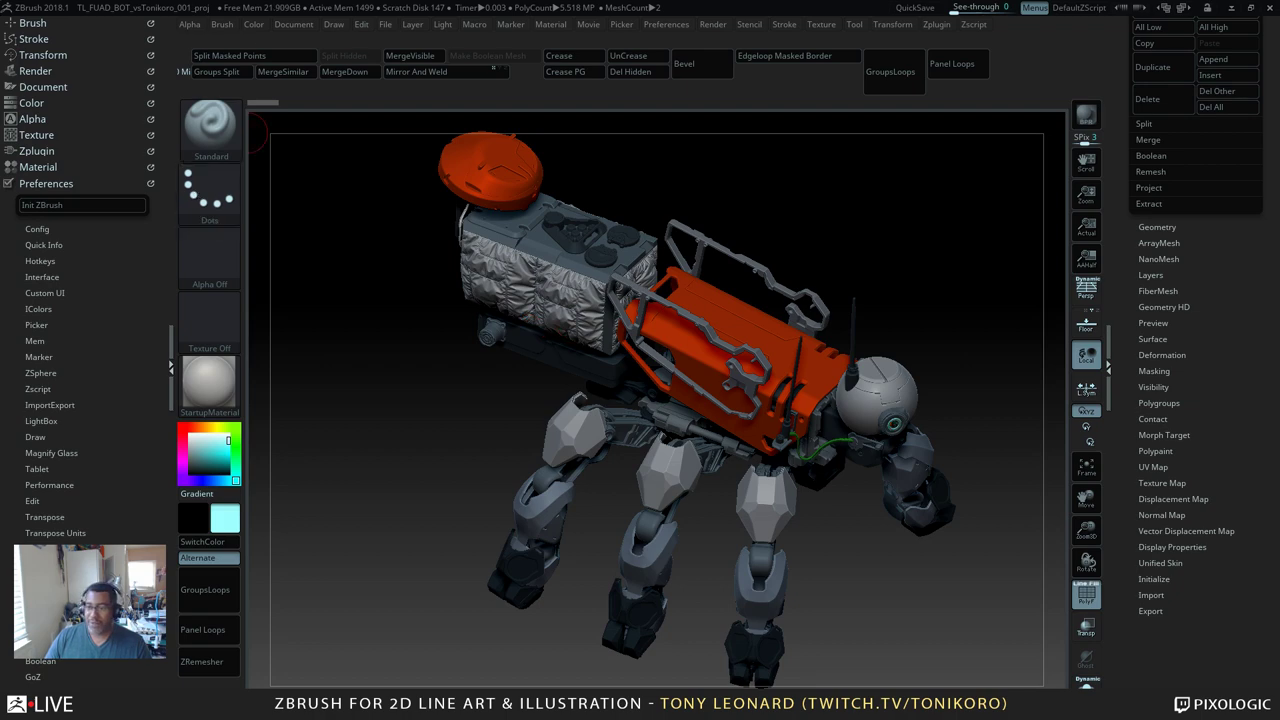
# Step: Launch Octane and enlarge its render viewport by shrinking the node inspector and the nodegraph editor
pyautogui.press('super')
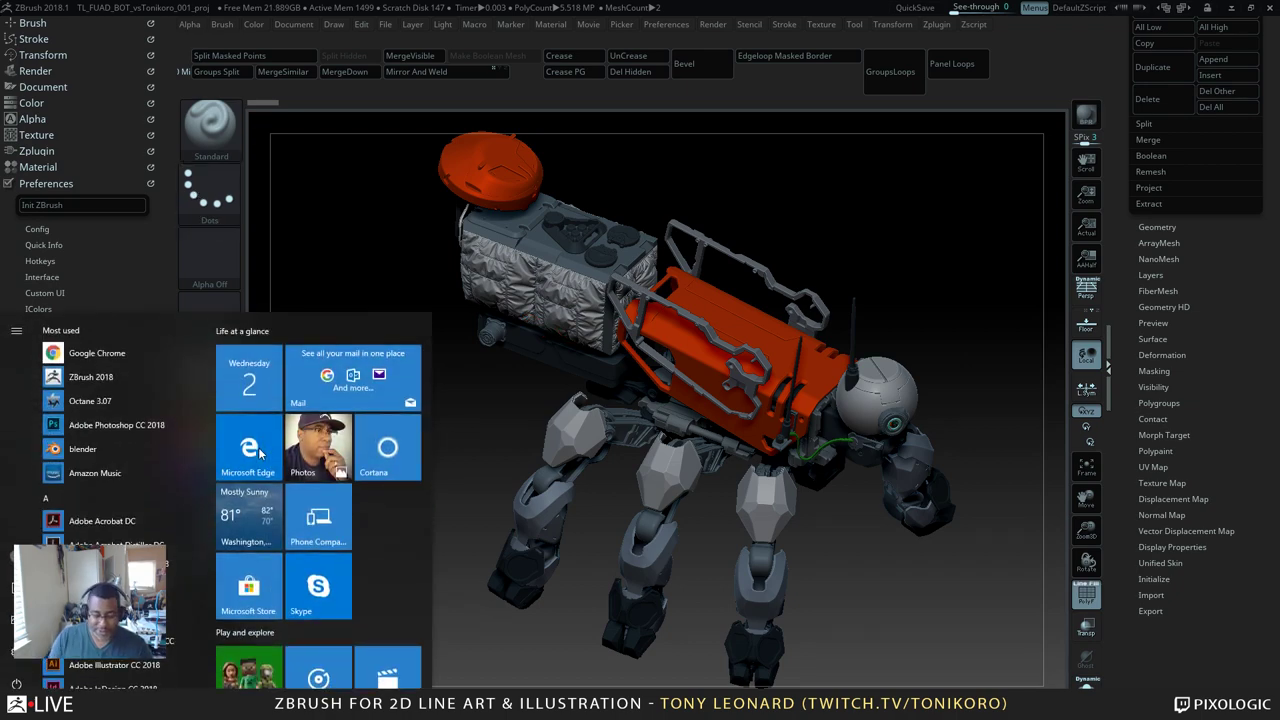
pyautogui.write('oca')
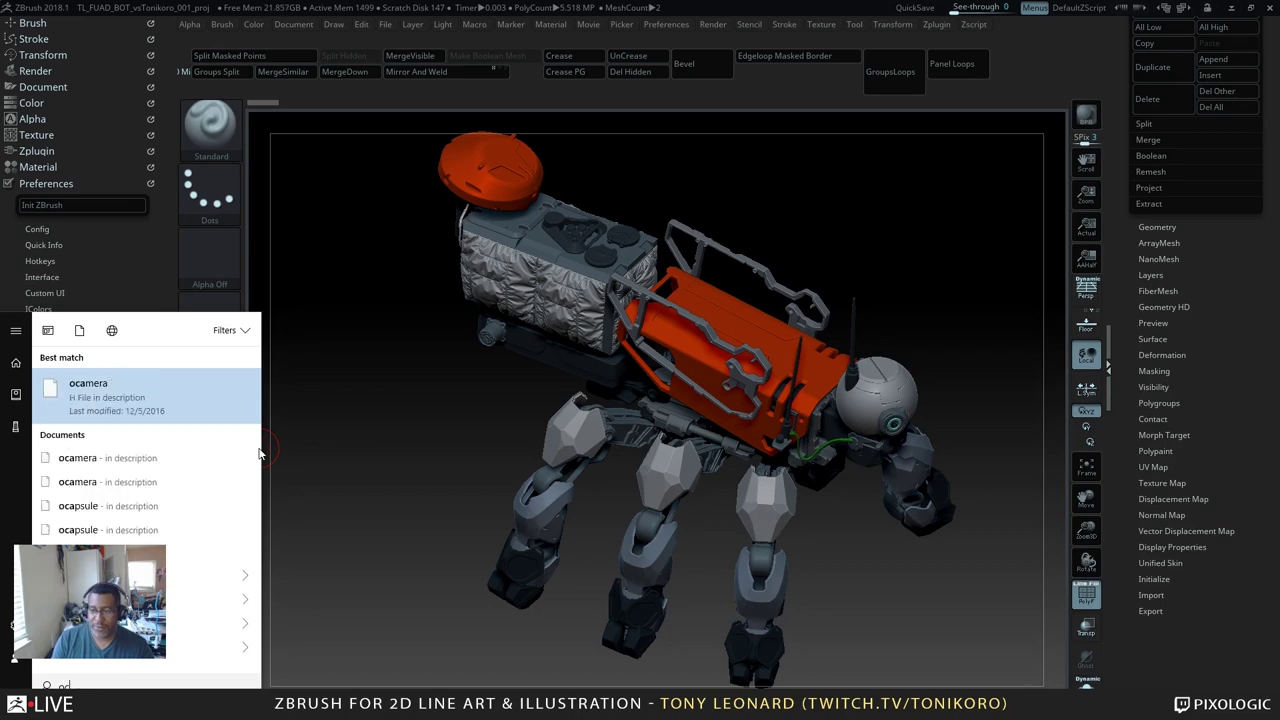
pyautogui.press('BackSpace')
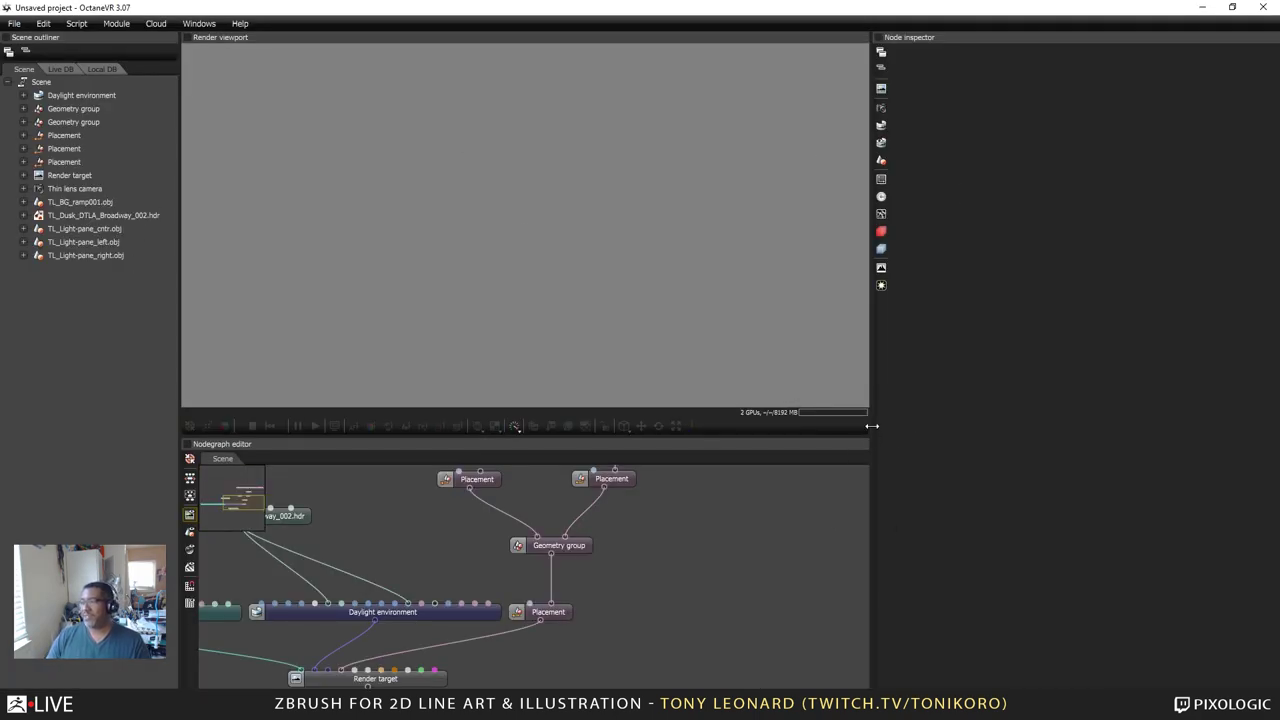
pyautogui.moveTo(875, 425); pyautogui.dragTo(1100, 425)
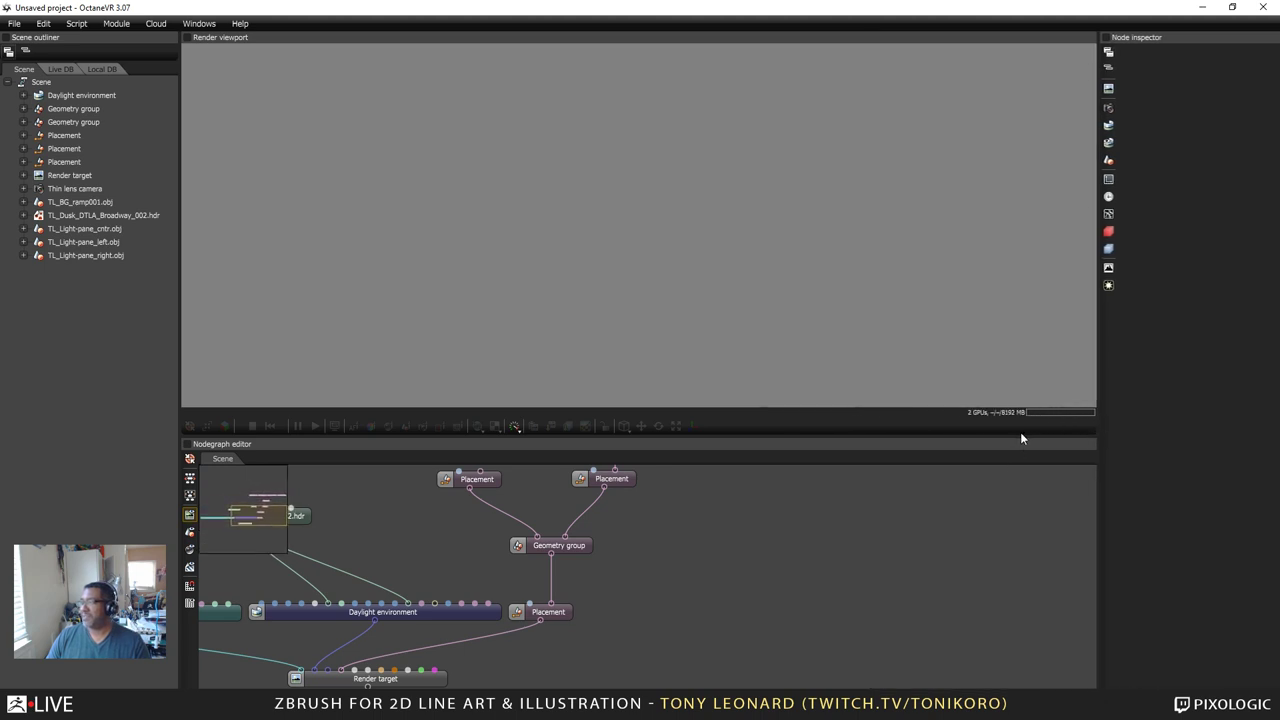
pyautogui.moveTo(1018, 436); pyautogui.dragTo(1011, 533)
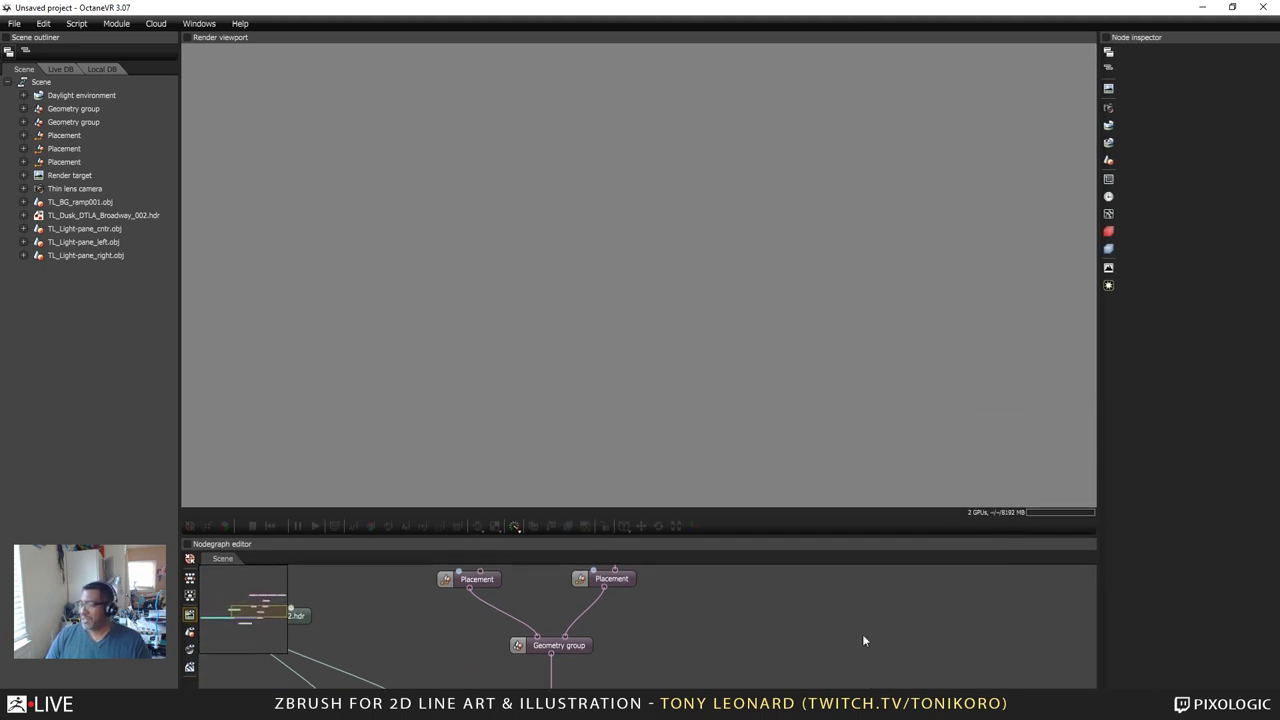
# Step: Trace the node graph from the geometry groups, placements and the TL_Dusk_DTLA_Broadway_002.hdr image down to the render target
pyautogui.moveTo(700, 651); pyautogui.dragTo(799, 610, button='middle')
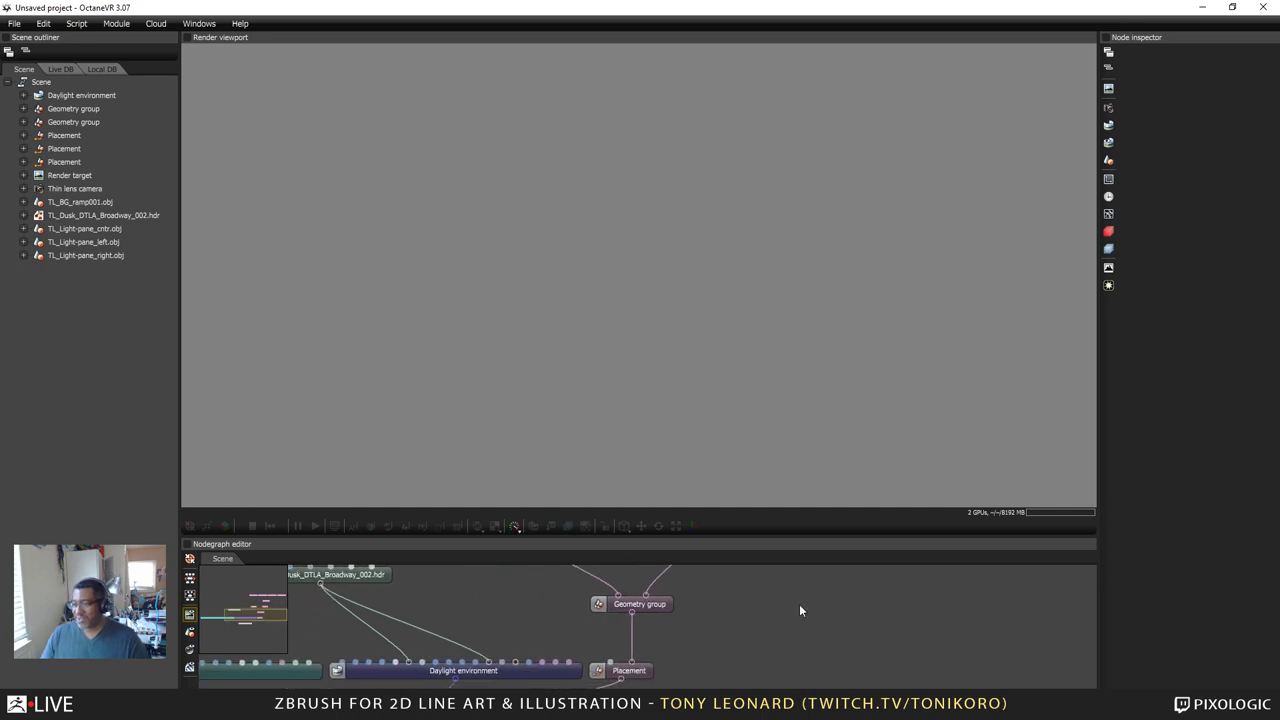
pyautogui.moveTo(706, 649); pyautogui.dragTo(936, 618, button='middle')
pyautogui.moveTo(737, 614); pyautogui.dragTo(860, 561, button='middle')
pyautogui.moveTo(919, 647); pyautogui.dragTo(861, 630, button='middle')
pyautogui.moveTo(928, 688); pyautogui.dragTo(923, 625, button='middle')
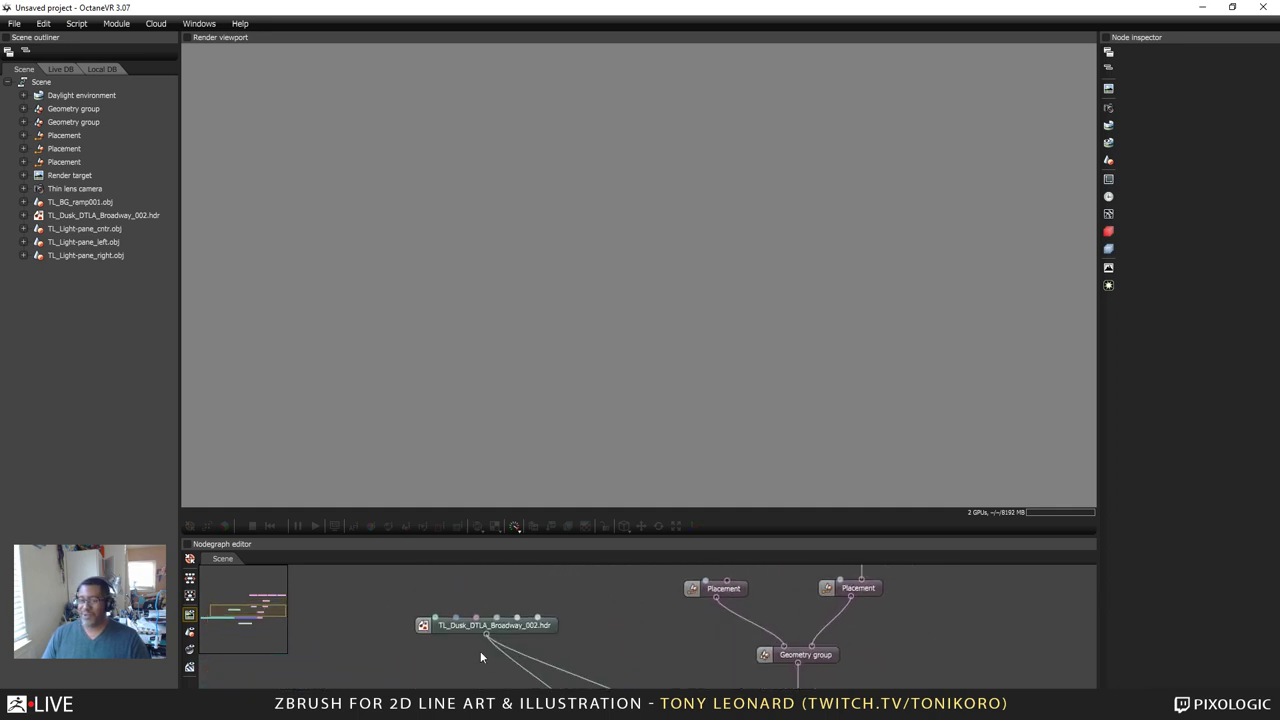
pyautogui.moveTo(663, 641); pyautogui.dragTo(699, 662, button='middle')
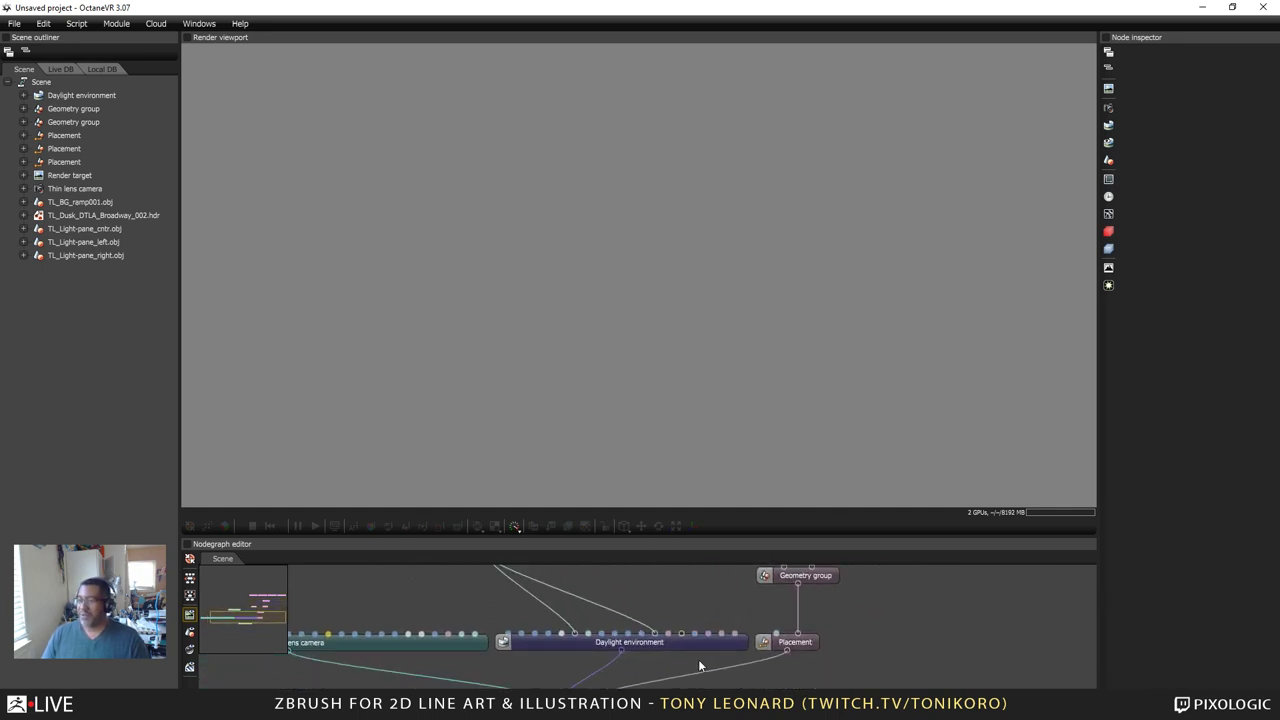
pyautogui.moveTo(884, 640); pyautogui.dragTo(880, 562, button='middle')
pyautogui.moveTo(610, 625); pyautogui.dragTo(717, 578, button='middle')
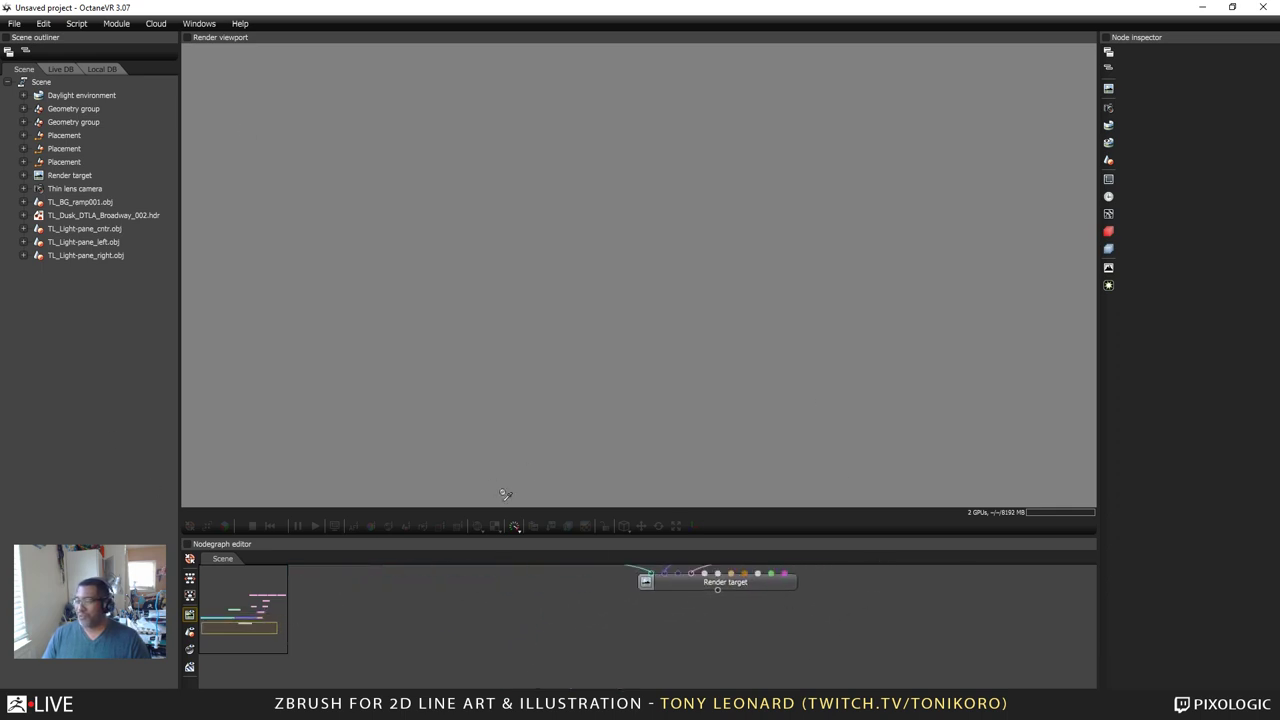
# Step: Review how the thin lens camera, daylight environment and placement nodes connect to the render target
pyautogui.moveTo(850, 632); pyautogui.dragTo(847, 662, button='middle')
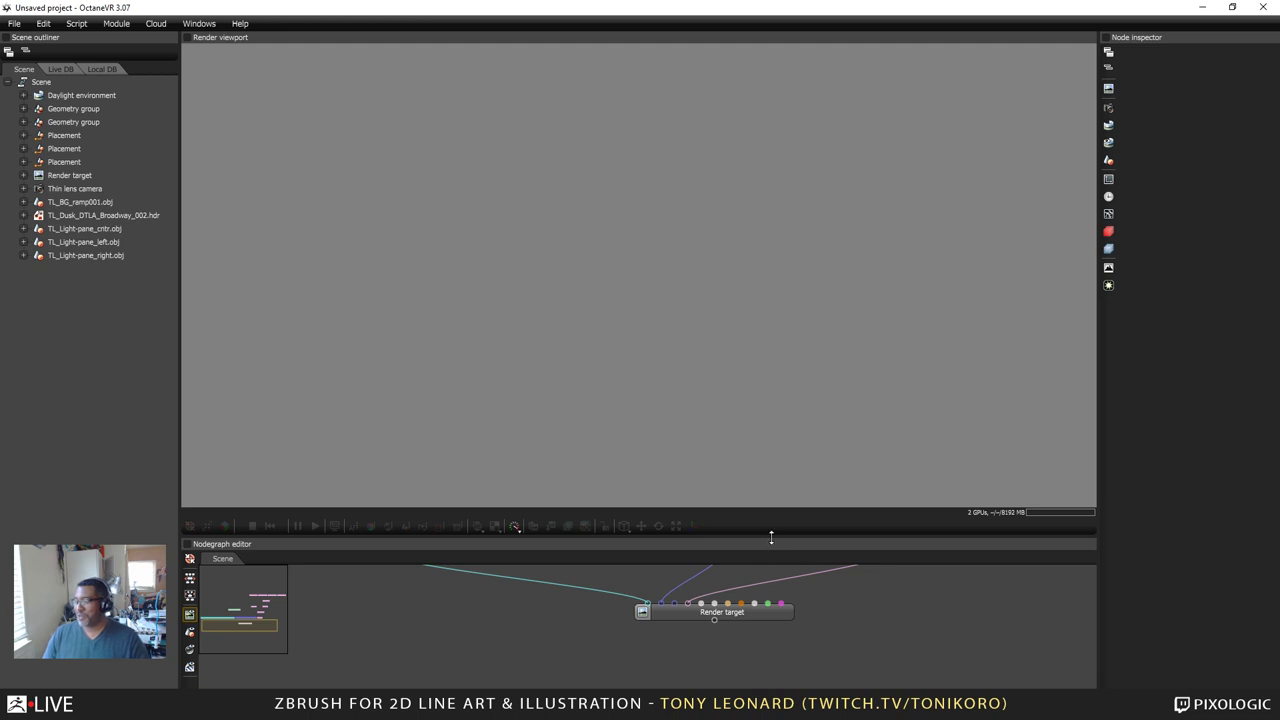
pyautogui.moveTo(941, 629); pyautogui.dragTo(935, 660, button='middle')
pyautogui.moveTo(953, 608); pyautogui.dragTo(922, 595, button='middle')
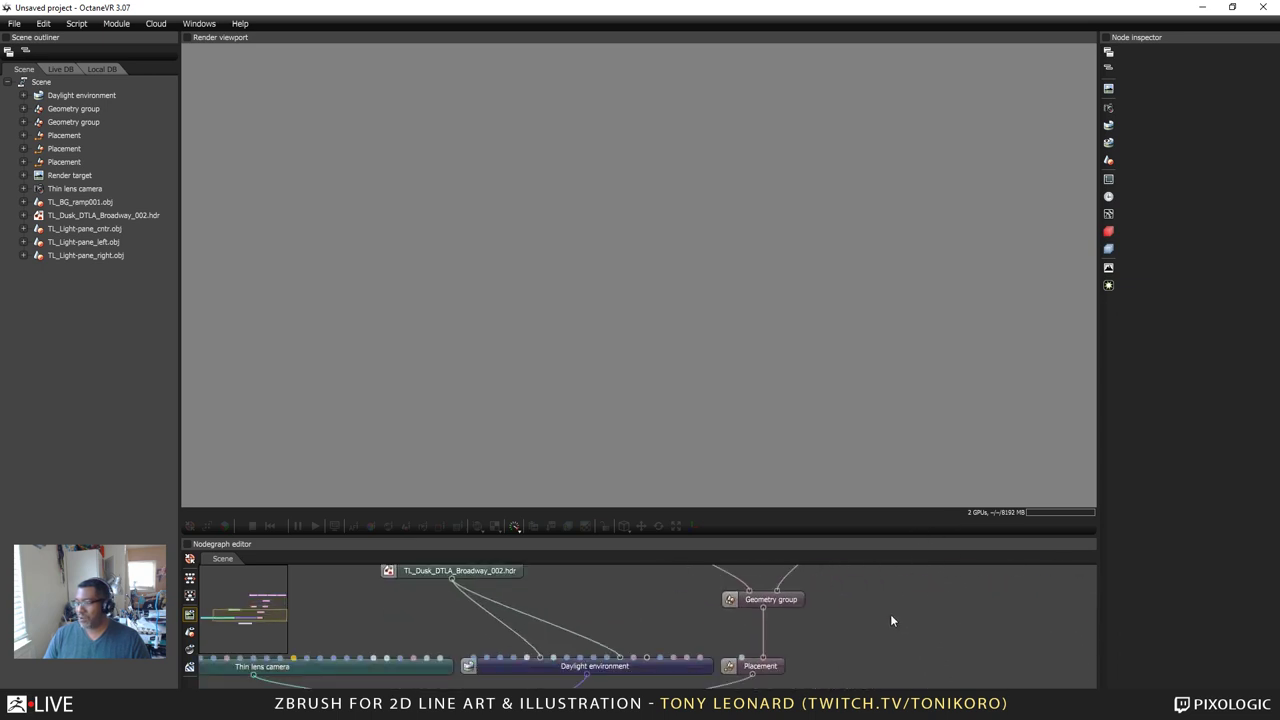
pyautogui.moveTo(845, 655); pyautogui.dragTo(902, 635, button='middle')
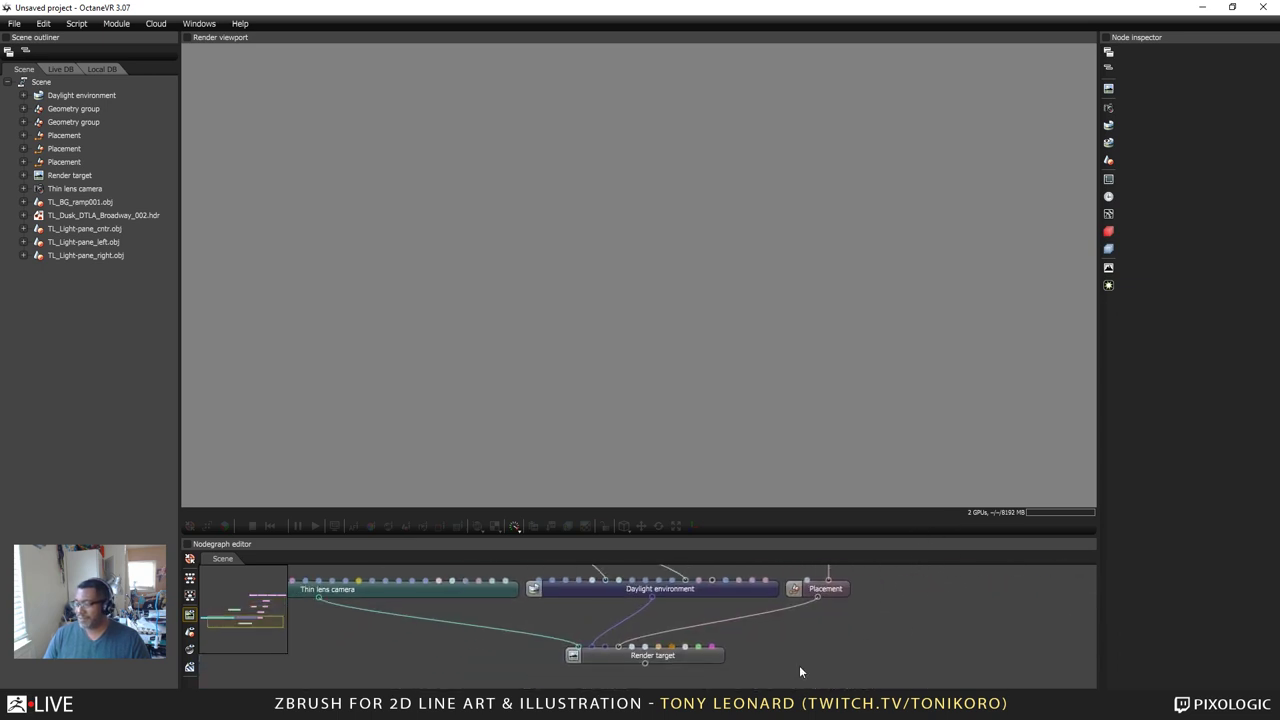
pyautogui.moveTo(799, 666); pyautogui.dragTo(865, 613, button='middle')
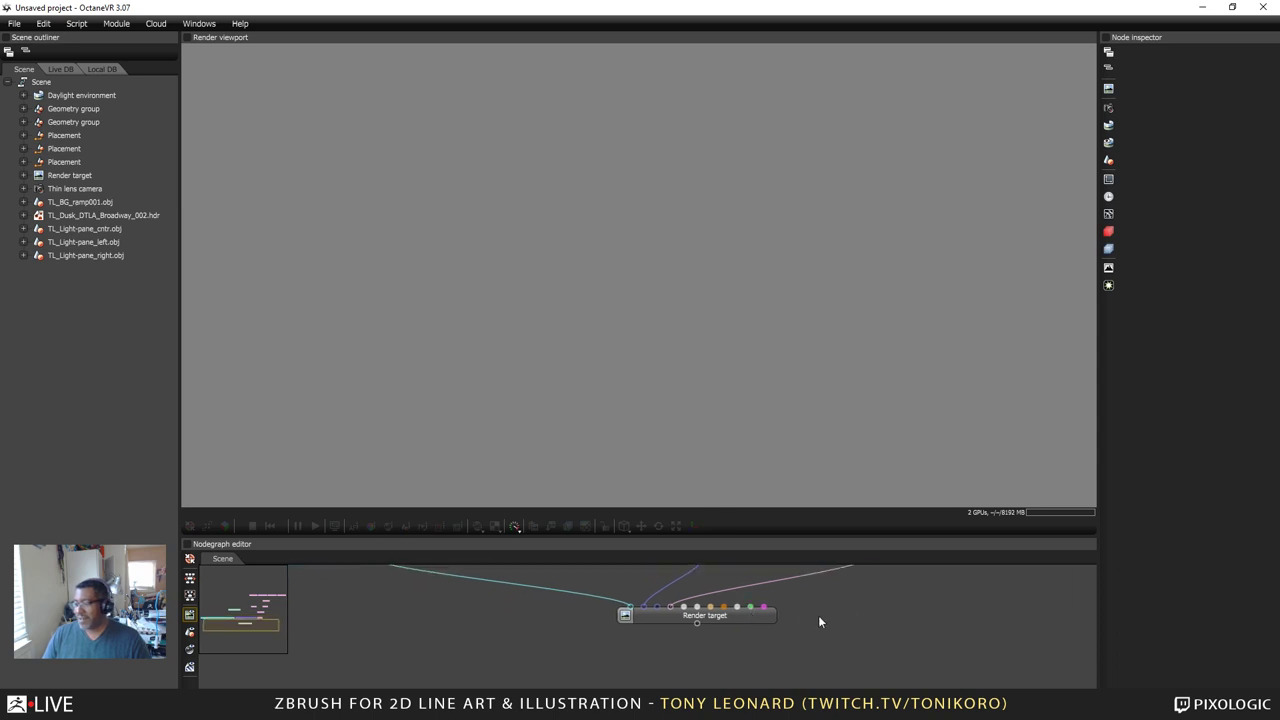
pyautogui.moveTo(804, 643); pyautogui.dragTo(785, 677, button='middle')
pyautogui.moveTo(849, 651); pyautogui.dragTo(826, 683, button='middle')
pyautogui.moveTo(886, 632); pyautogui.dragTo(866, 663, button='middle')
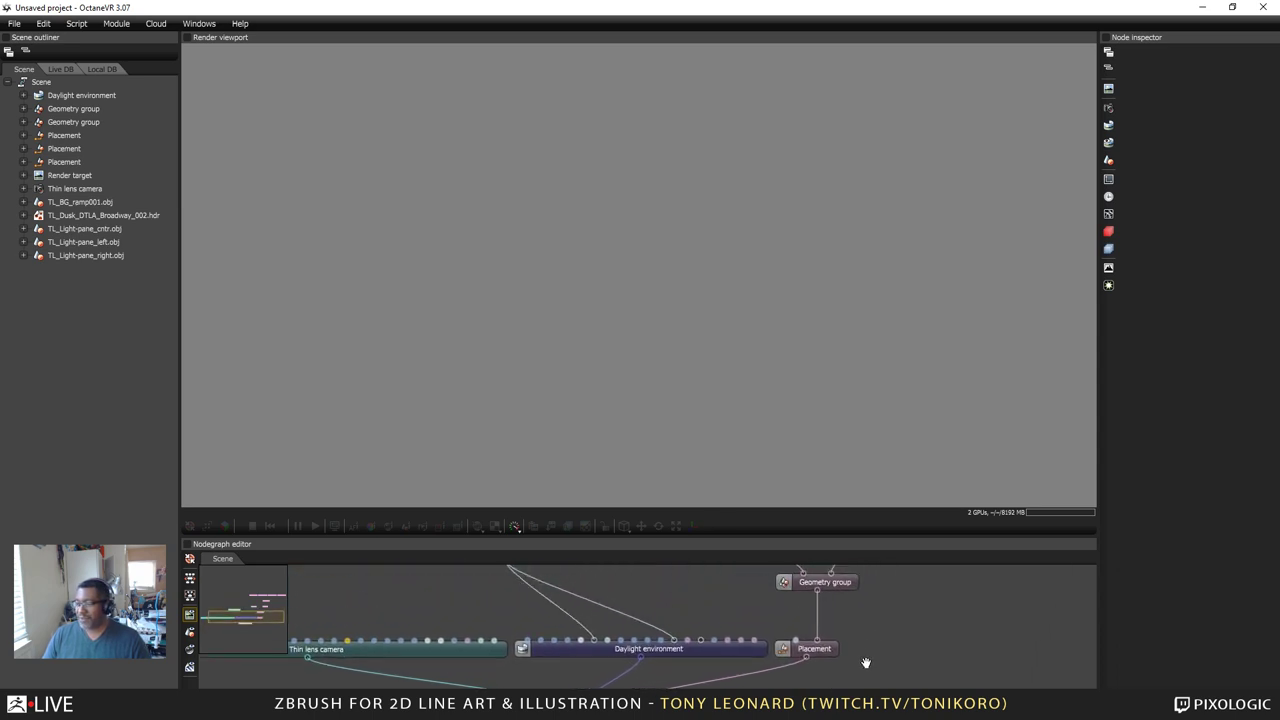
# Step: Render the Render target node and orbit the camera to view the curved backdrop and light panes from another angle
pyautogui.moveTo(882, 677)
pyautogui.mouseDown()
pyautogui.moveTo(866, 605)
pyautogui.moveTo(836, 604)
pyautogui.mouseUp()
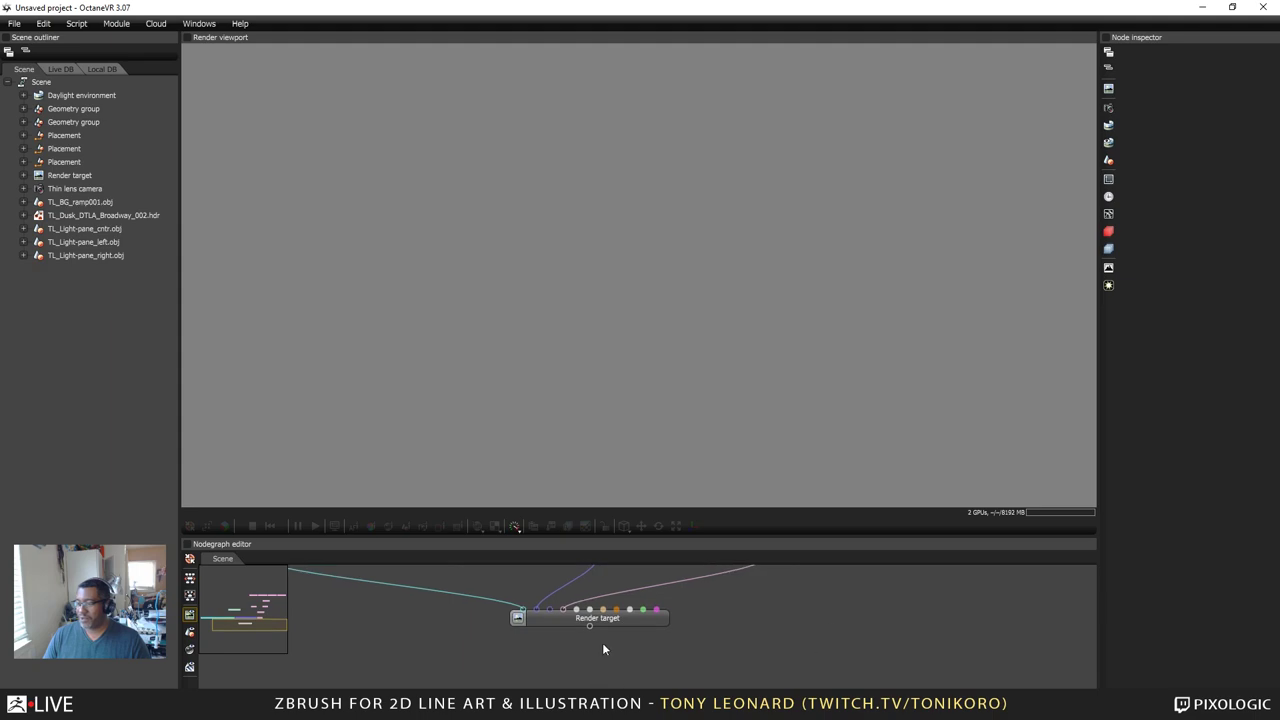
pyautogui.doubleClick(643, 627)
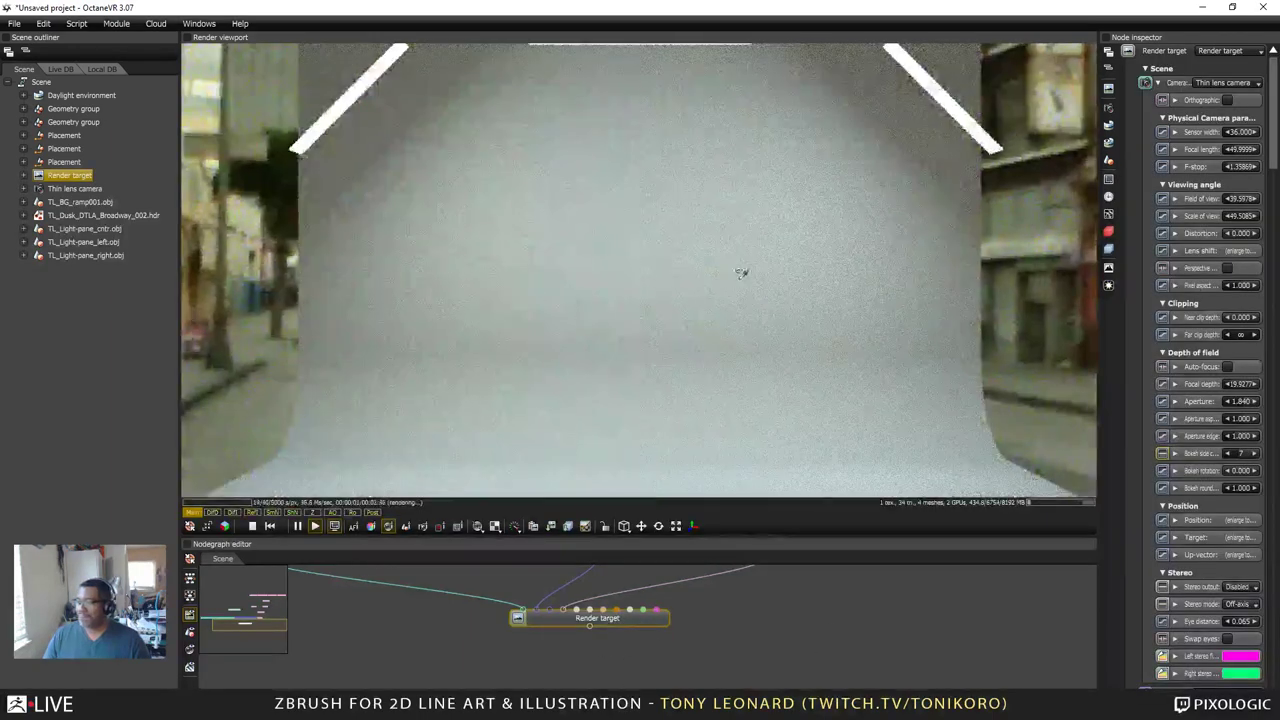
pyautogui.moveTo(716, 324); pyautogui.dragTo(808, 314)
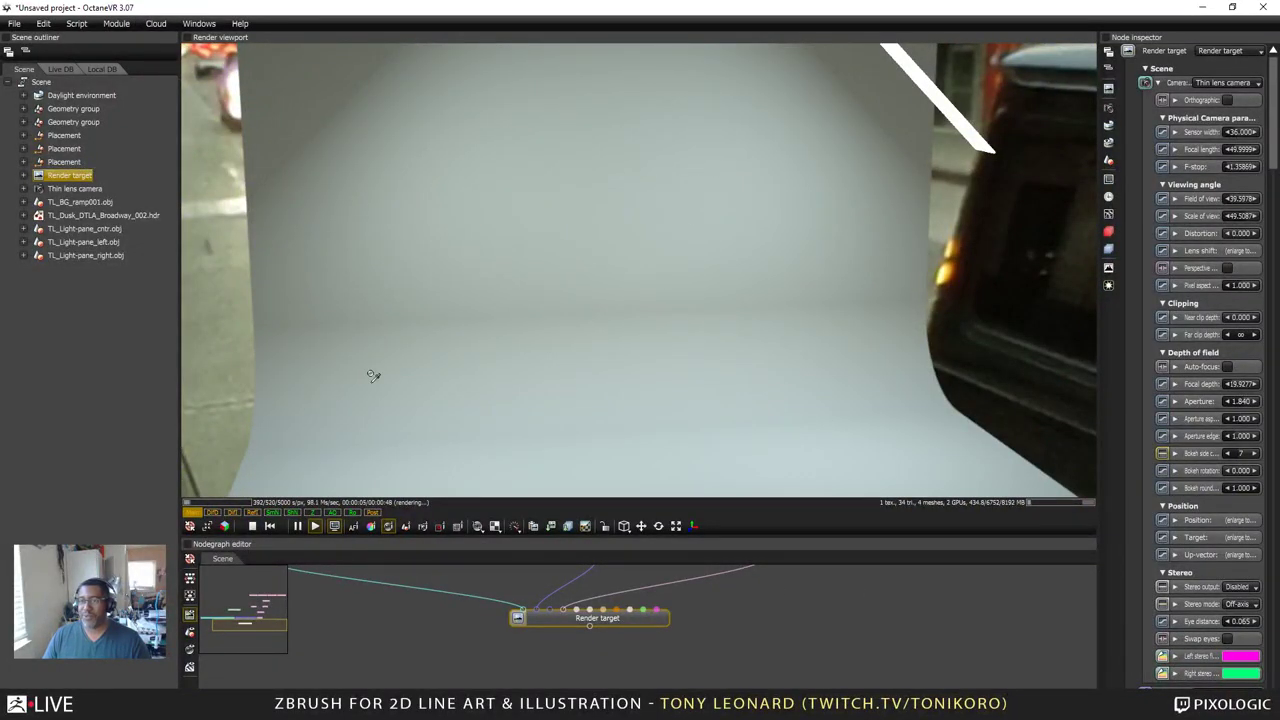
# Step: Load the recent project TL_Fuad_x_Tonikoro_K8001_1b_render.ocs without saving the current project, and switch back to ZBrush
pyautogui.click(15, 23)
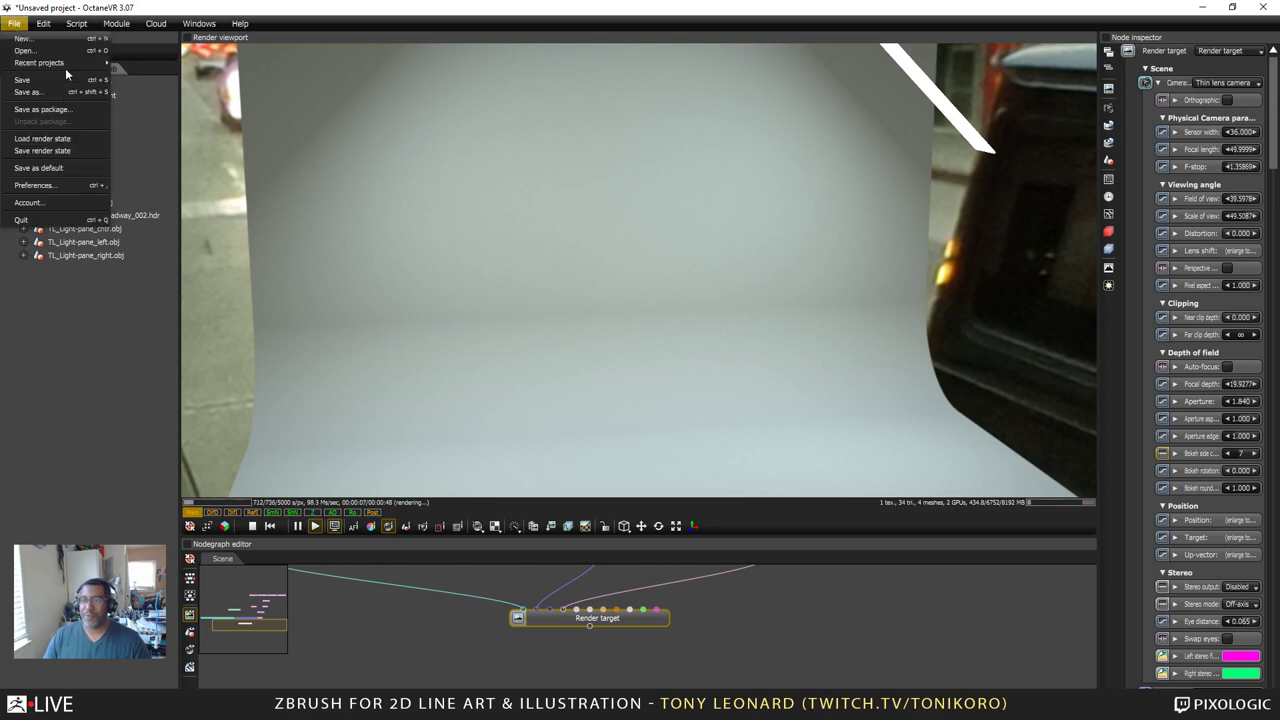
pyautogui.moveTo(68, 62)
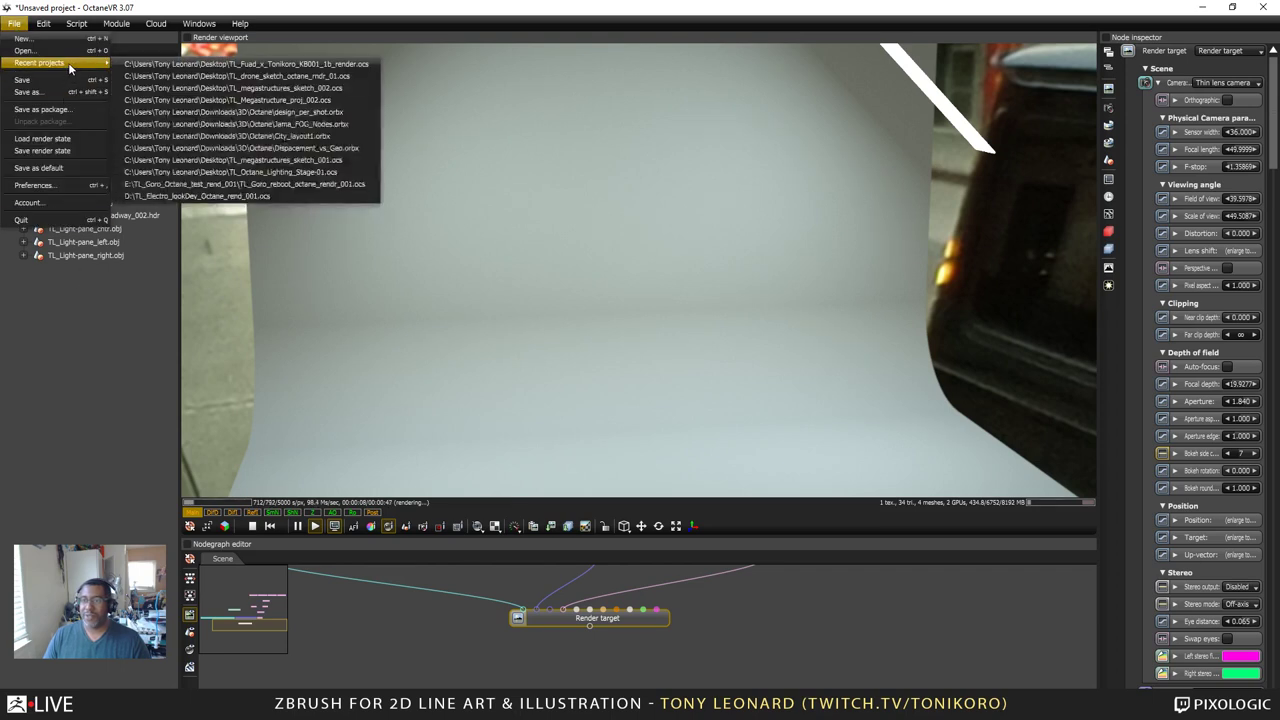
pyautogui.click(224, 65)
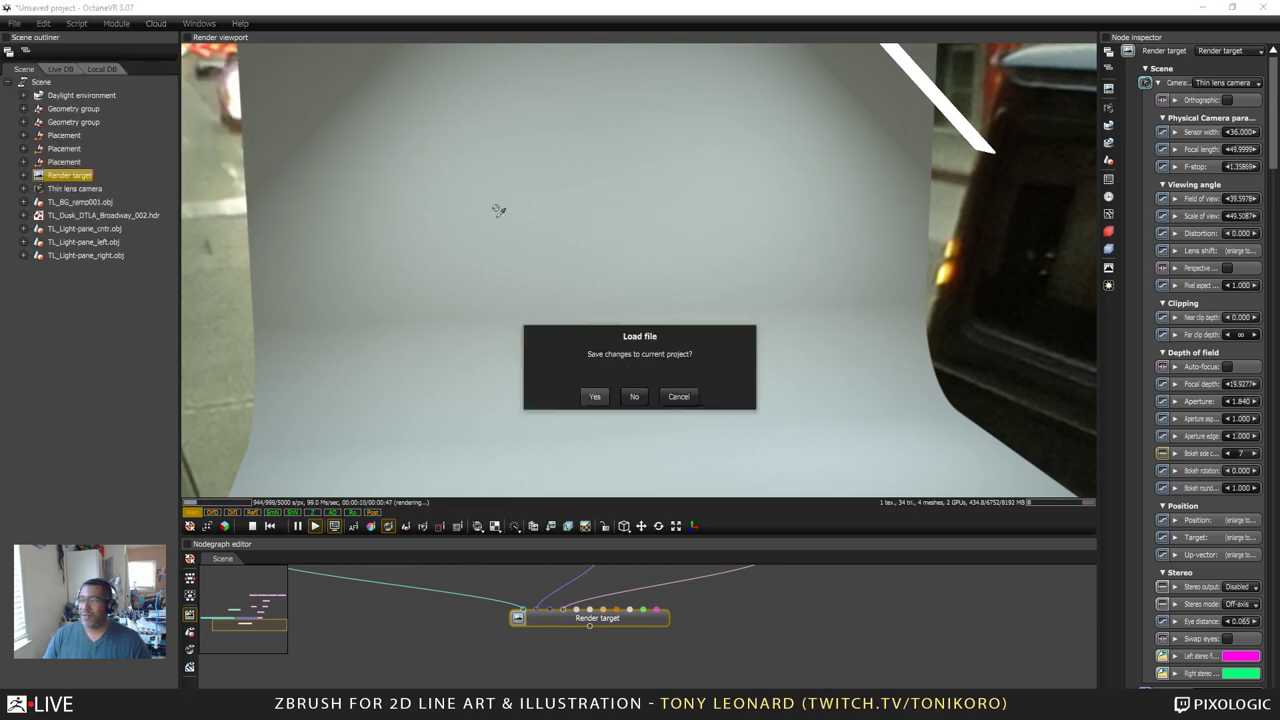
pyautogui.click(635, 398)
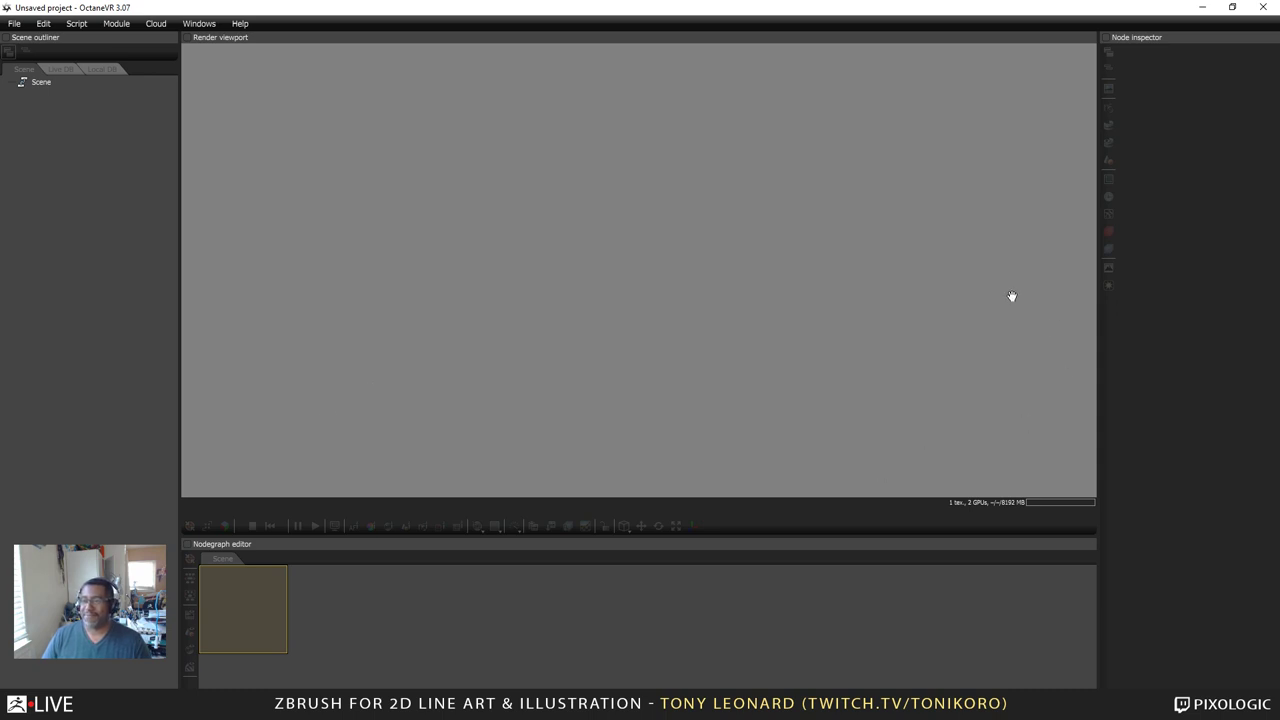
pyautogui.hotkey('alt', 'Tab')
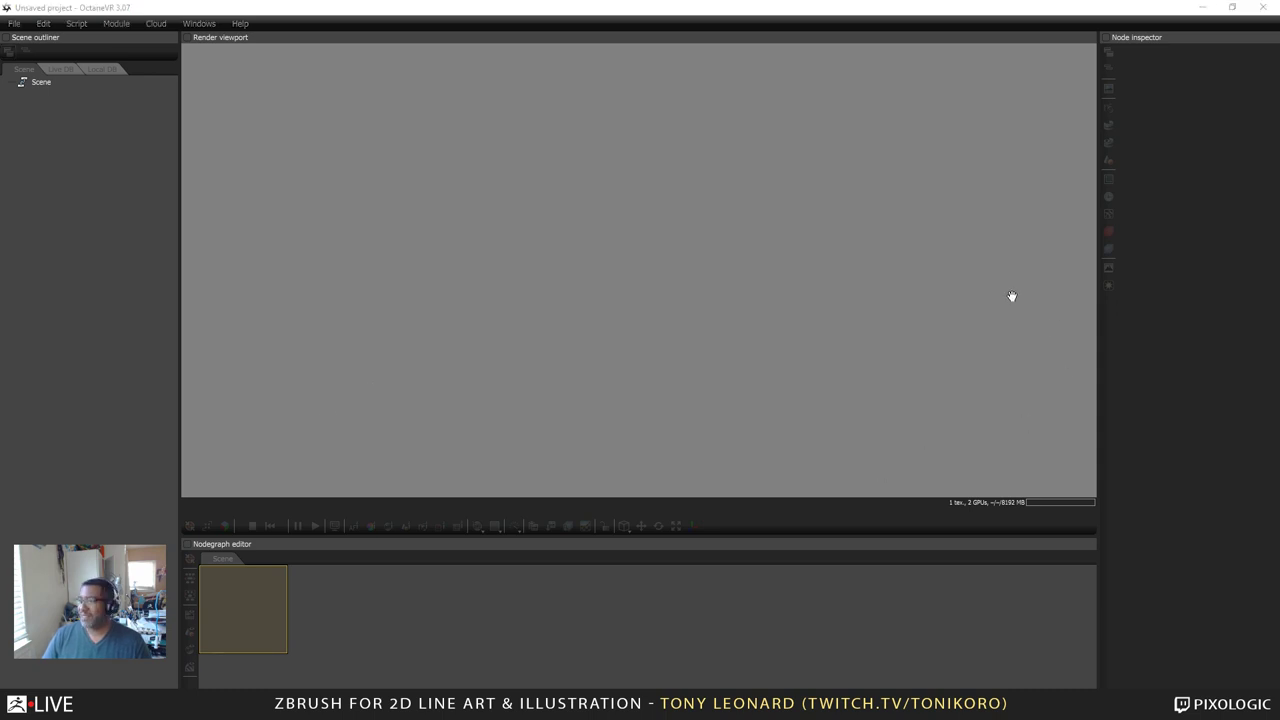
pyautogui.hotkey('alt', 'Tab')
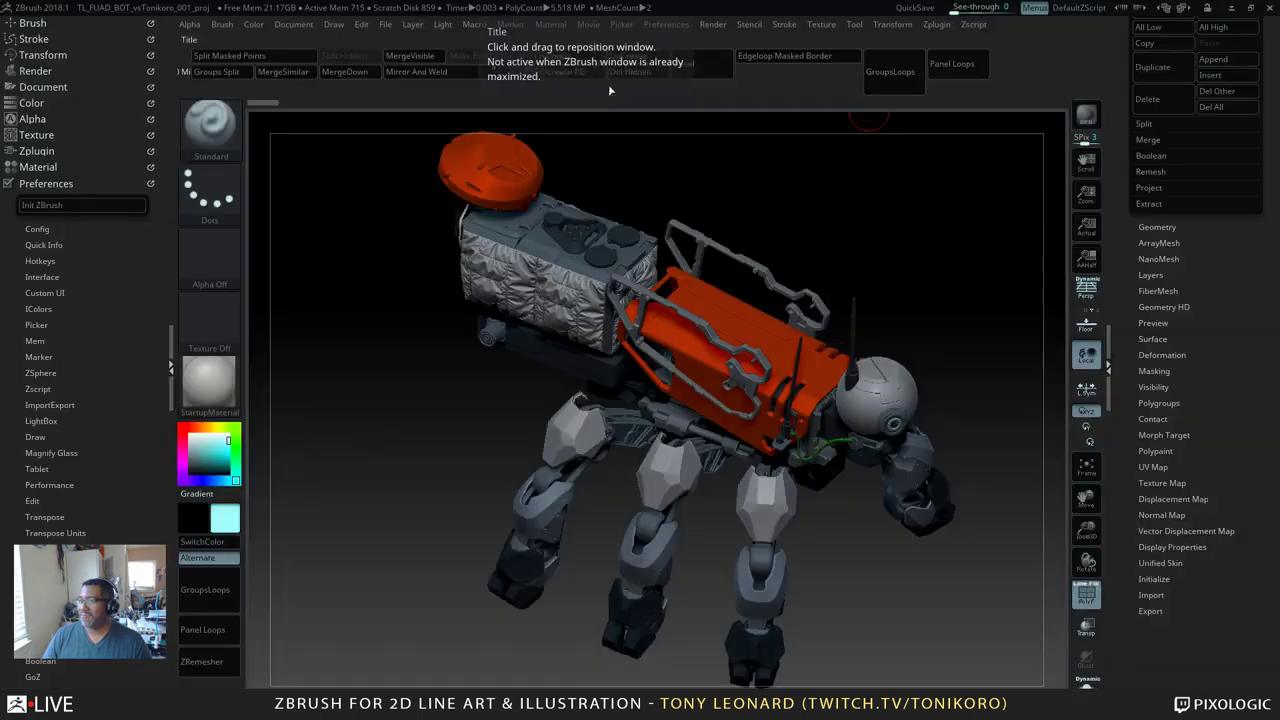
# Step: Examine the robot's underside, leg joints and chassis from low and close-up angles
pyautogui.moveTo(875, 552); pyautogui.dragTo(996, 601)
pyautogui.moveTo(928, 640); pyautogui.dragTo(932, 618)
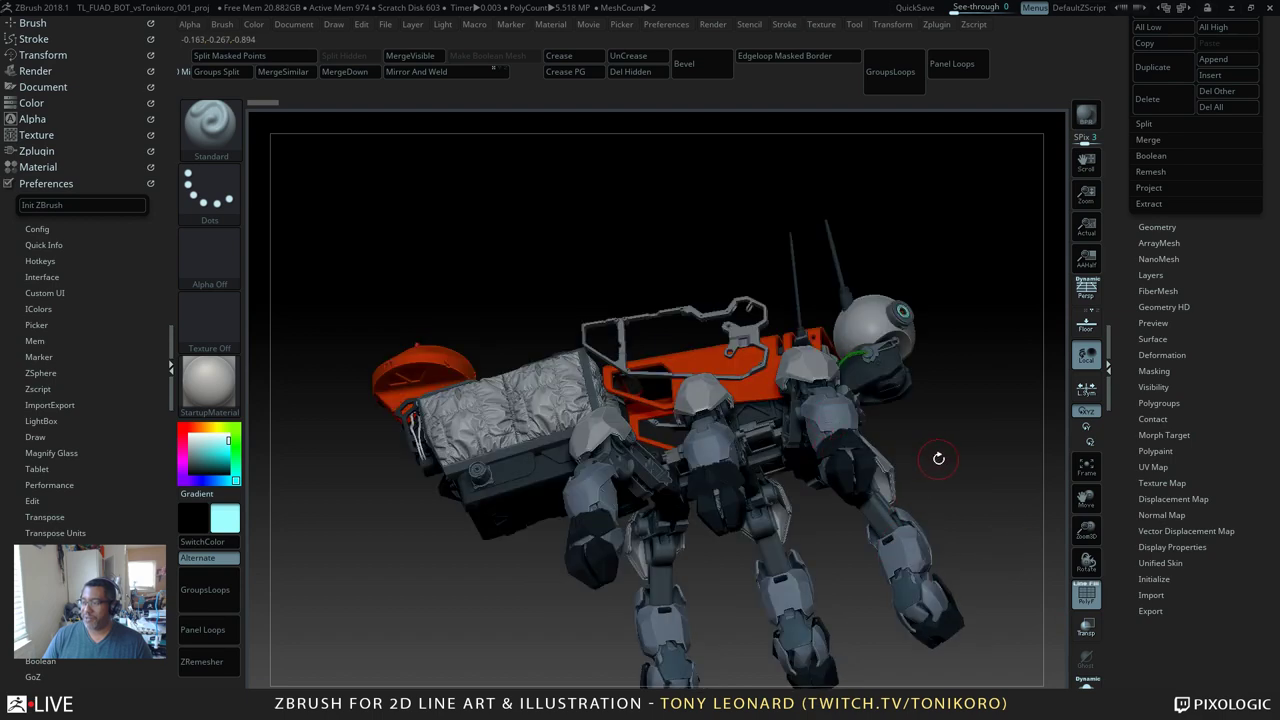
pyautogui.moveTo(939, 459); pyautogui.dragTo(886, 466)
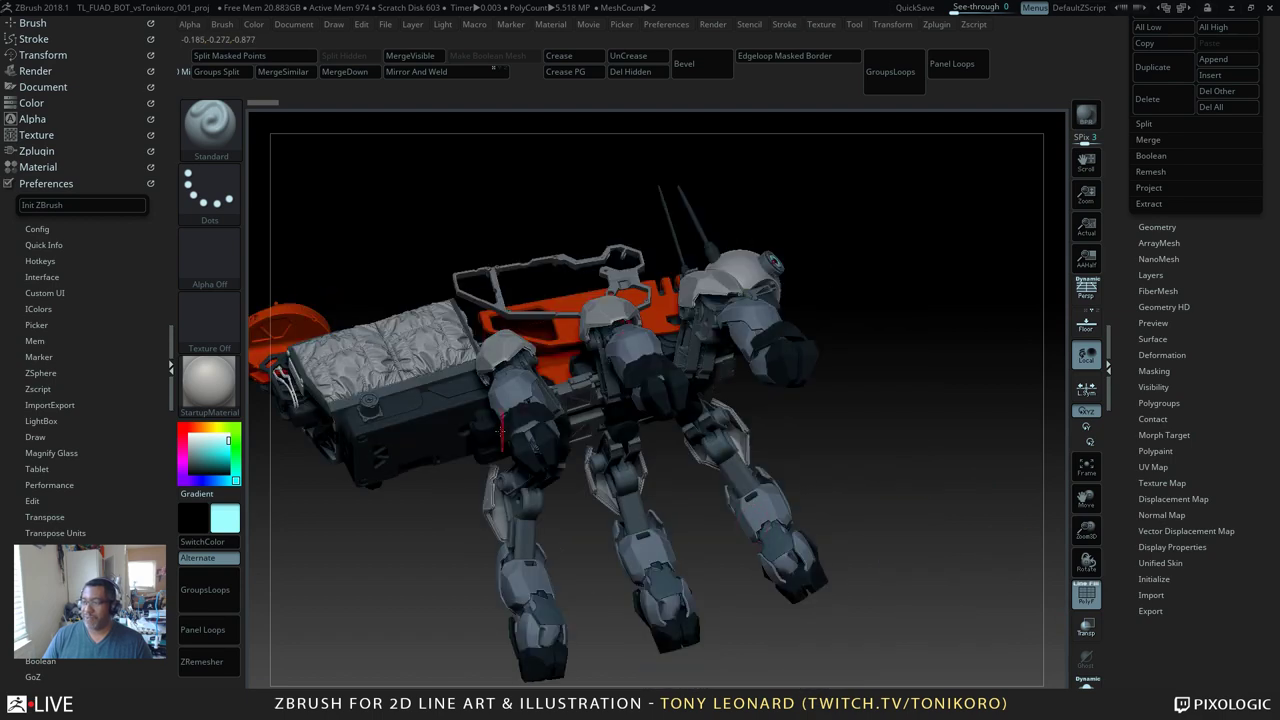
pyautogui.moveTo(438, 539); pyautogui.dragTo(491, 500)
pyautogui.moveTo(826, 373); pyautogui.dragTo(1031, 524)
pyautogui.moveTo(990, 571)
pyautogui.mouseDown()
pyautogui.moveTo(956, 588)
pyautogui.moveTo(993, 594)
pyautogui.mouseUp()
pyautogui.moveTo(1009, 525); pyautogui.dragTo(1004, 458)
pyautogui.moveTo(928, 430); pyautogui.dragTo(896, 379)
pyautogui.moveTo(909, 481); pyautogui.dragTo(906, 480)
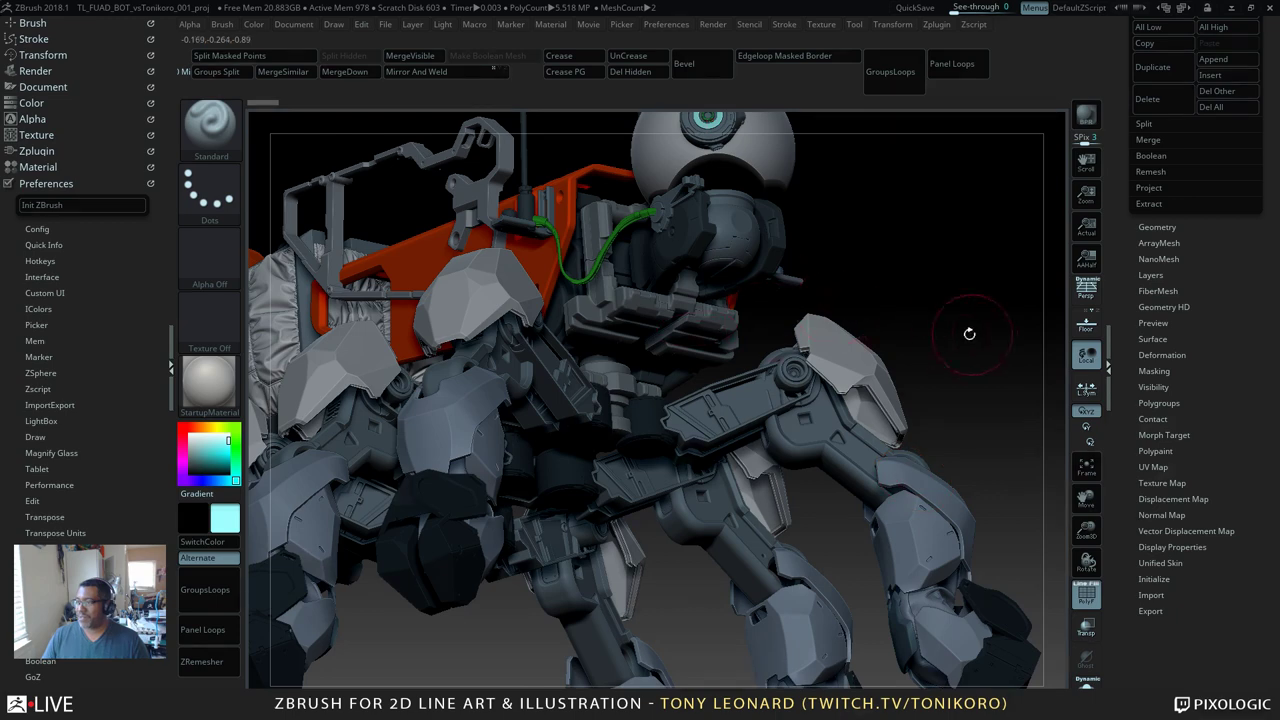
# Step: Inspect the robot's front legs, spherical head and green cable up close, finishing with the full model in view
pyautogui.moveTo(971, 334); pyautogui.dragTo(888, 323)
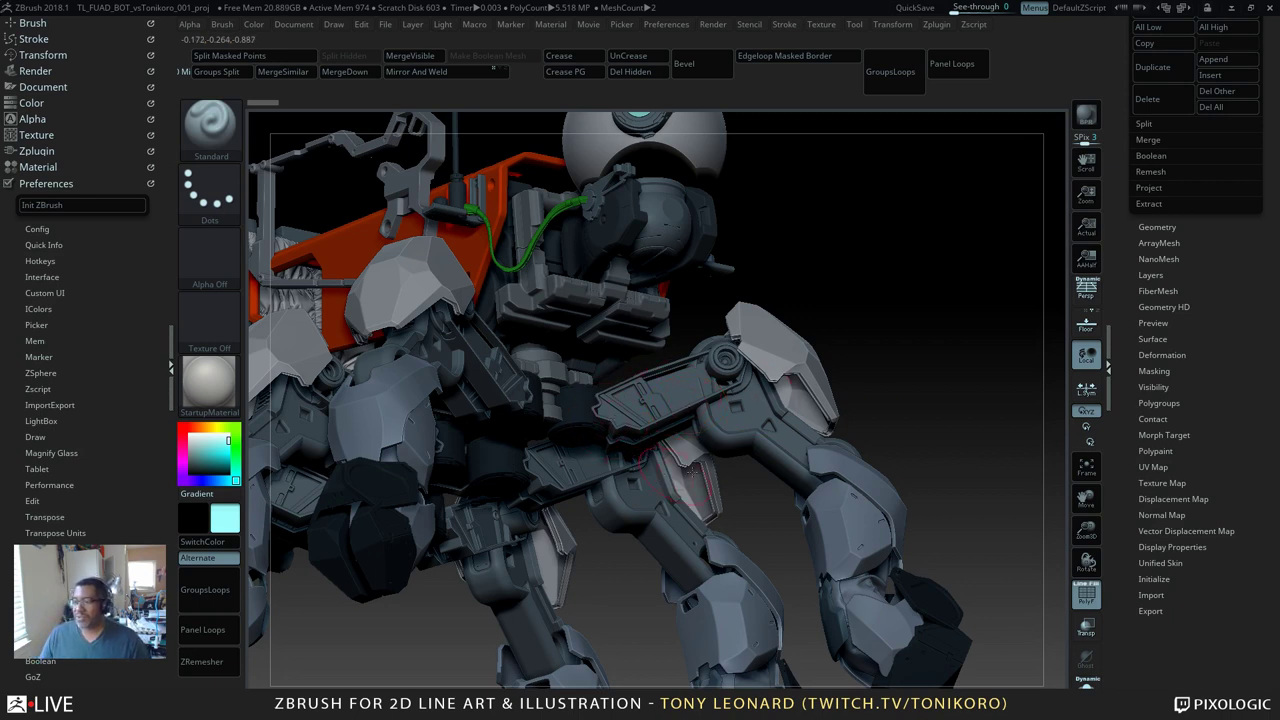
pyautogui.moveTo(988, 372); pyautogui.dragTo(977, 454)
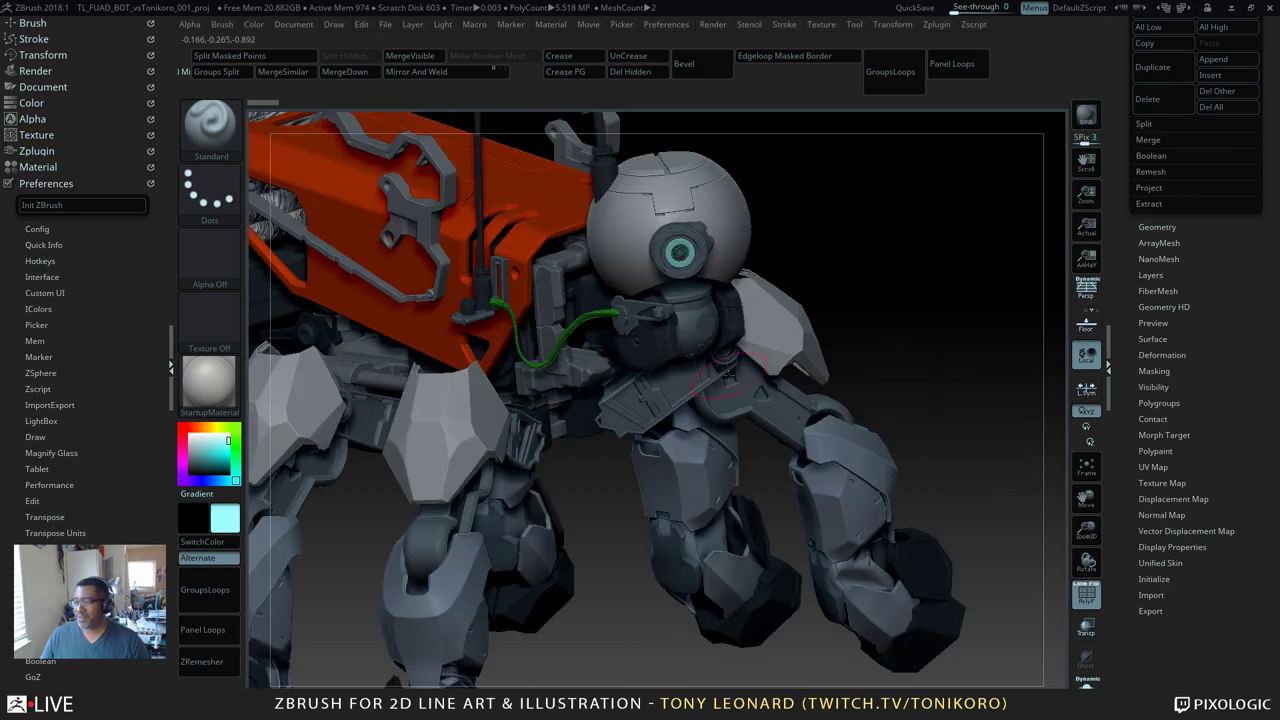
pyautogui.moveTo(985, 378); pyautogui.dragTo(958, 425)
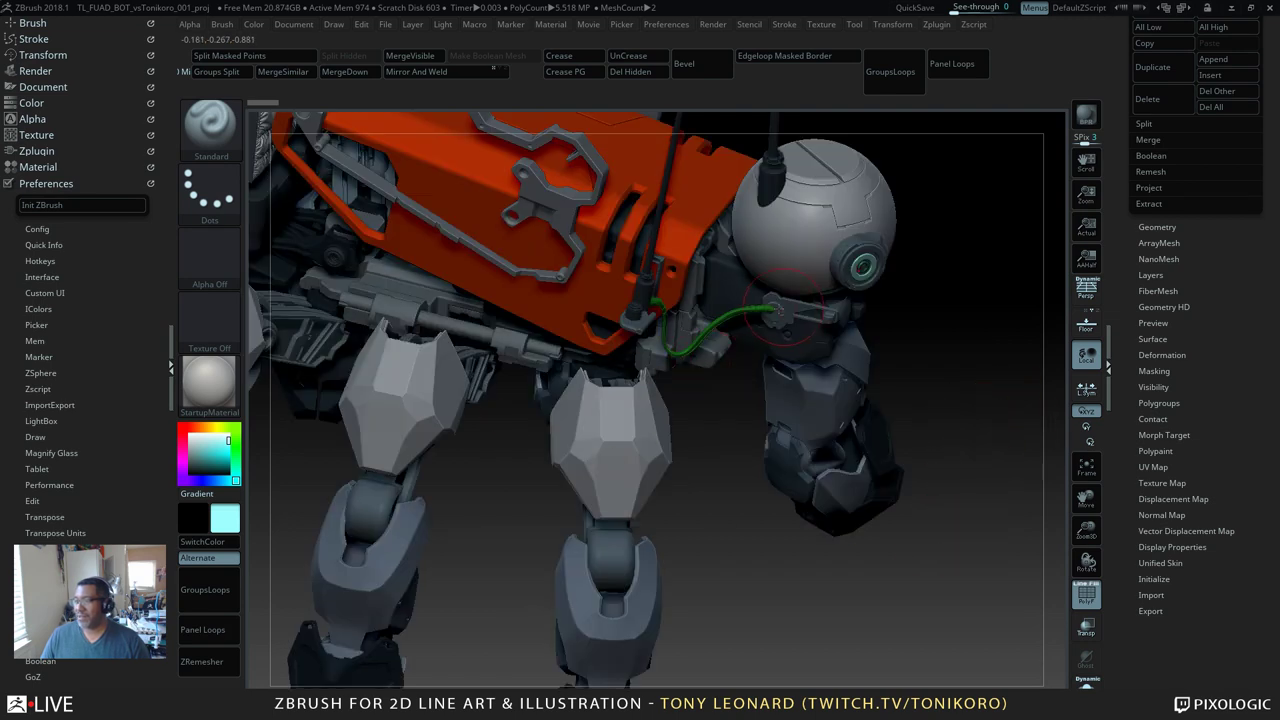
pyautogui.keyDown('alt'); pyautogui.moveTo(745, 582); pyautogui.dragTo(745, 564); pyautogui.keyUp('alt')
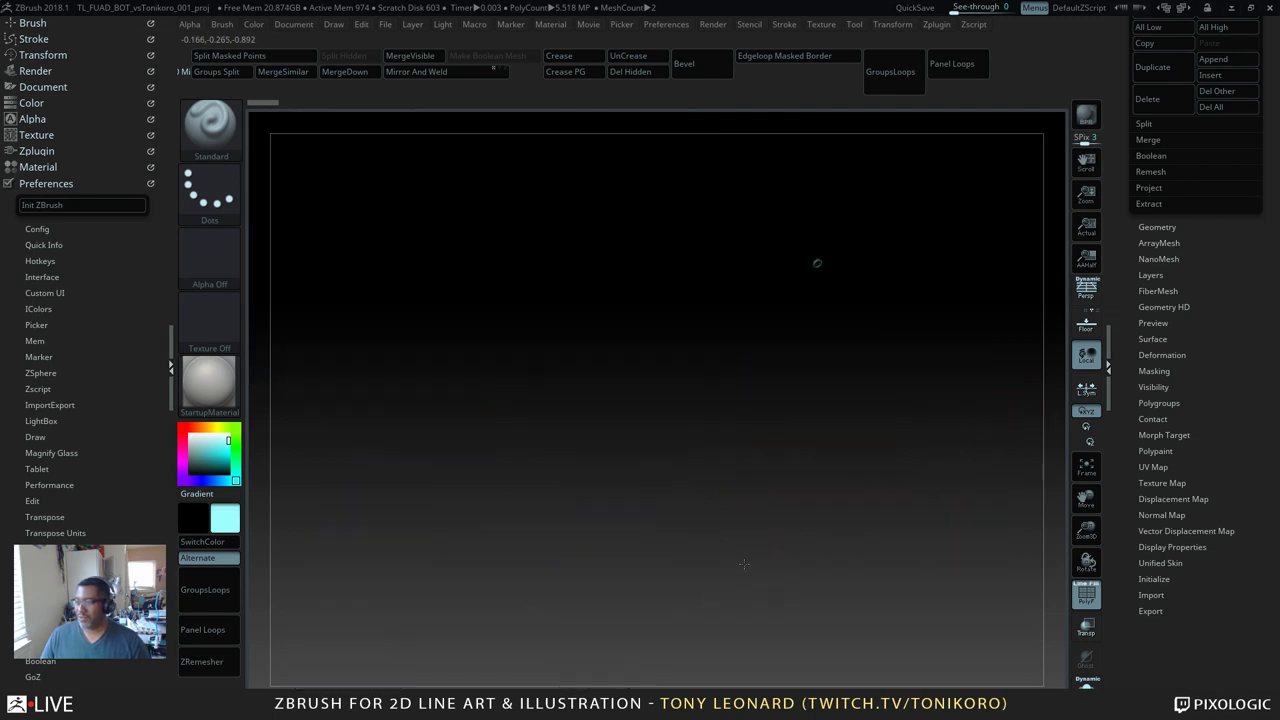
pyautogui.keyDown('alt'); pyautogui.moveTo(747, 610); pyautogui.dragTo(887, 675); pyautogui.keyUp('alt')
pyautogui.keyDown('alt'); pyautogui.moveTo(975, 547); pyautogui.dragTo(950, 595); pyautogui.keyUp('alt')
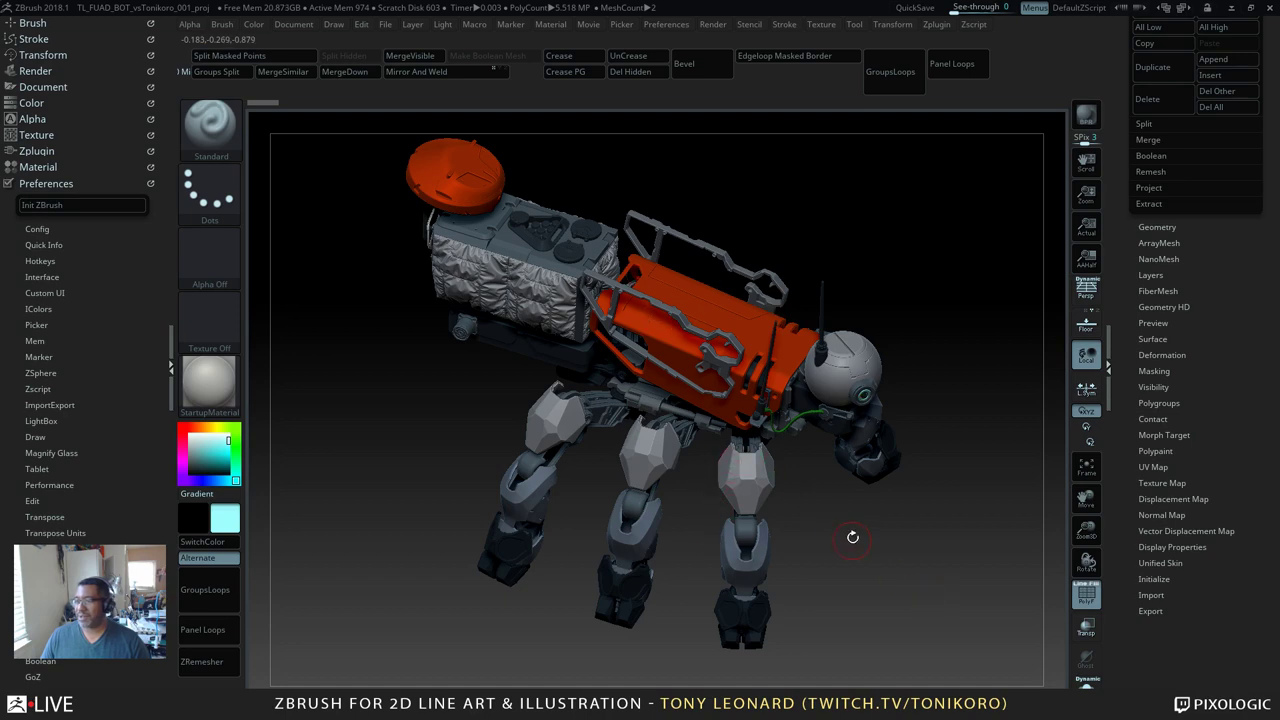
# Step: Review the whole robot from top, side and three-quarter angles
pyautogui.moveTo(831, 574)
pyautogui.mouseDown()
pyautogui.moveTo(835, 595)
pyautogui.moveTo(810, 561)
pyautogui.moveTo(815, 580)
pyautogui.mouseUp()
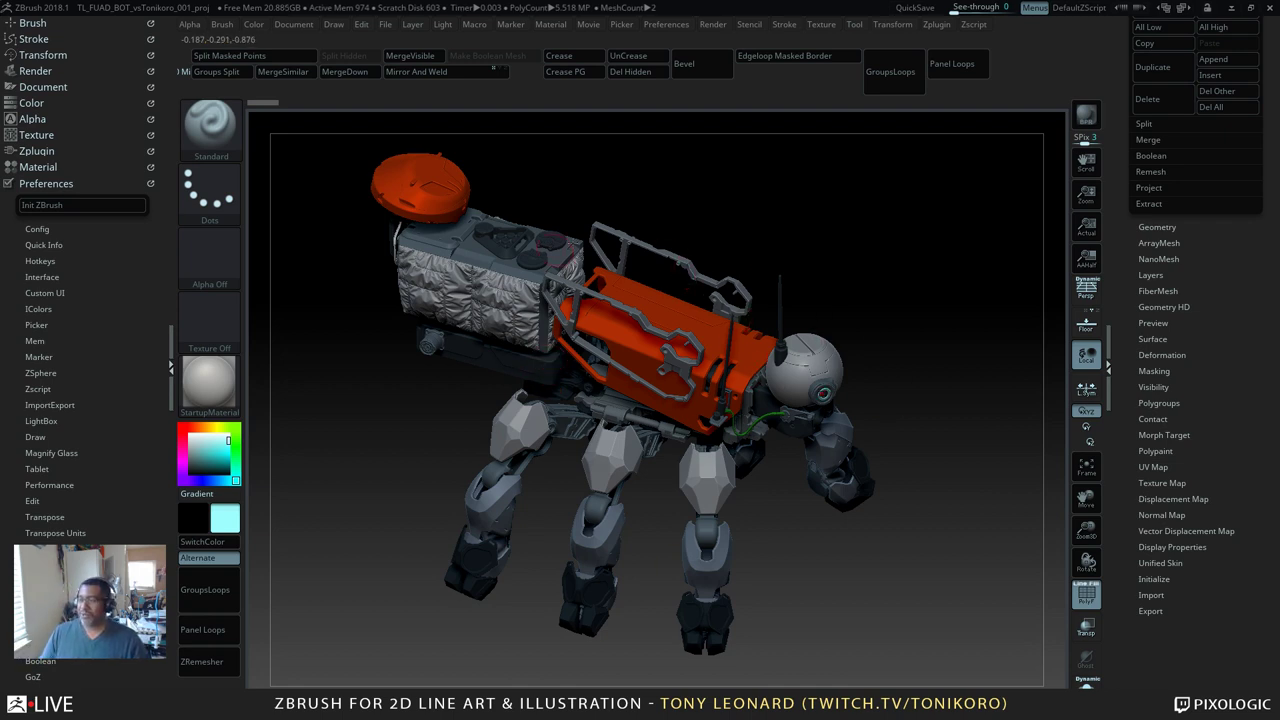
pyautogui.keyDown('ctrl'); pyautogui.keyDown('shift'); pyautogui.moveTo(910, 344); pyautogui.dragTo(914, 339); pyautogui.keyUp('shift'); pyautogui.keyUp('ctrl')
pyautogui.keyDown('ctrl'); pyautogui.keyDown('shift'); pyautogui.click(913, 339); pyautogui.keyUp('shift'); pyautogui.keyUp('ctrl')
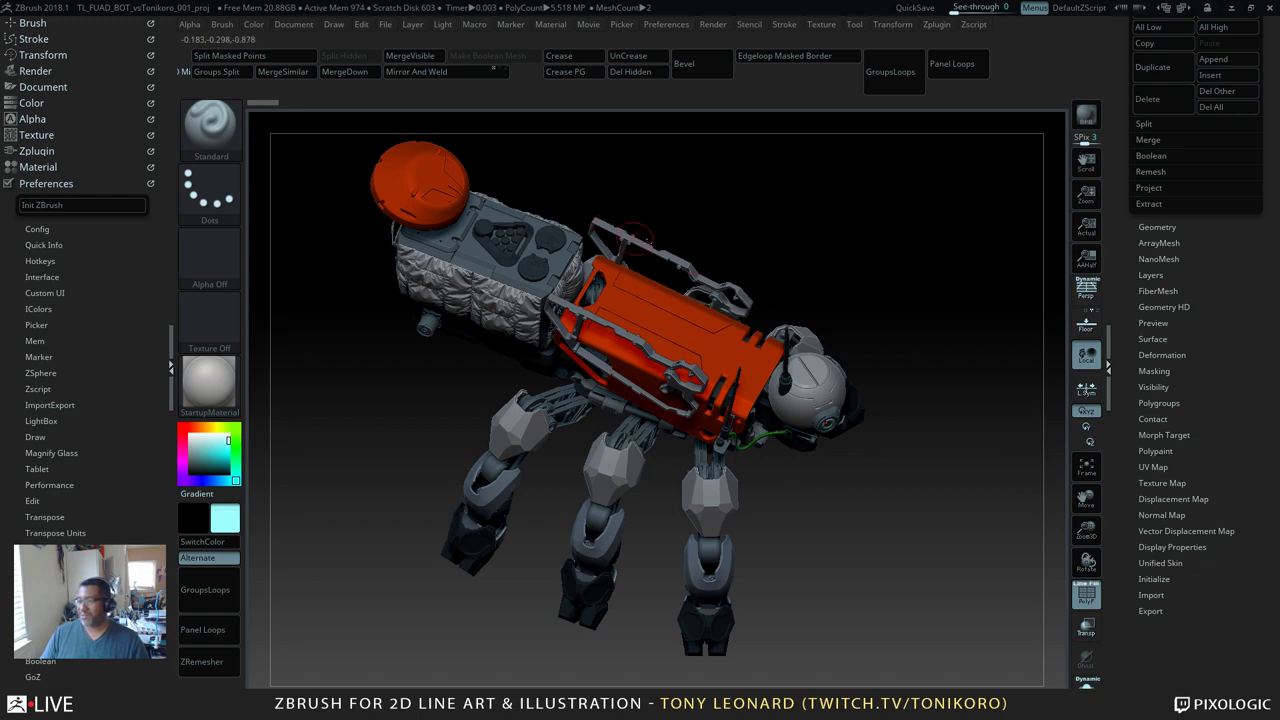
pyautogui.moveTo(857, 543); pyautogui.dragTo(879, 521)
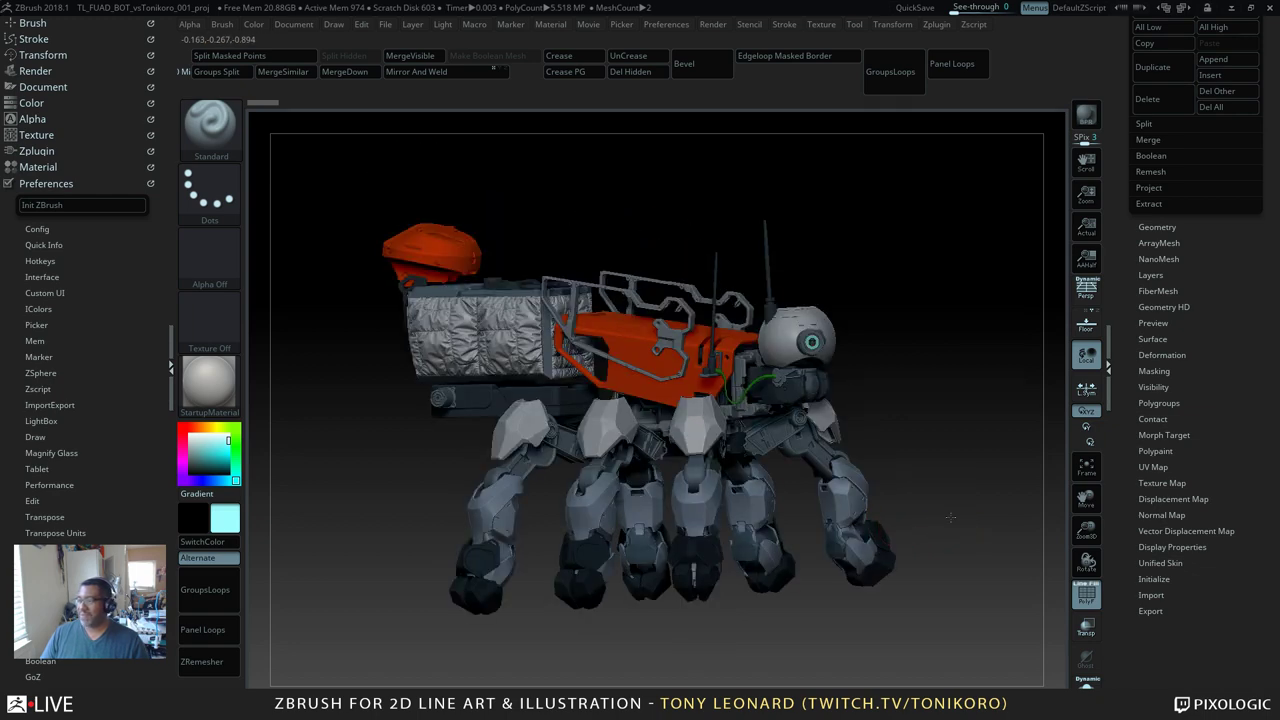
pyautogui.moveTo(947, 468); pyautogui.dragTo(867, 461)
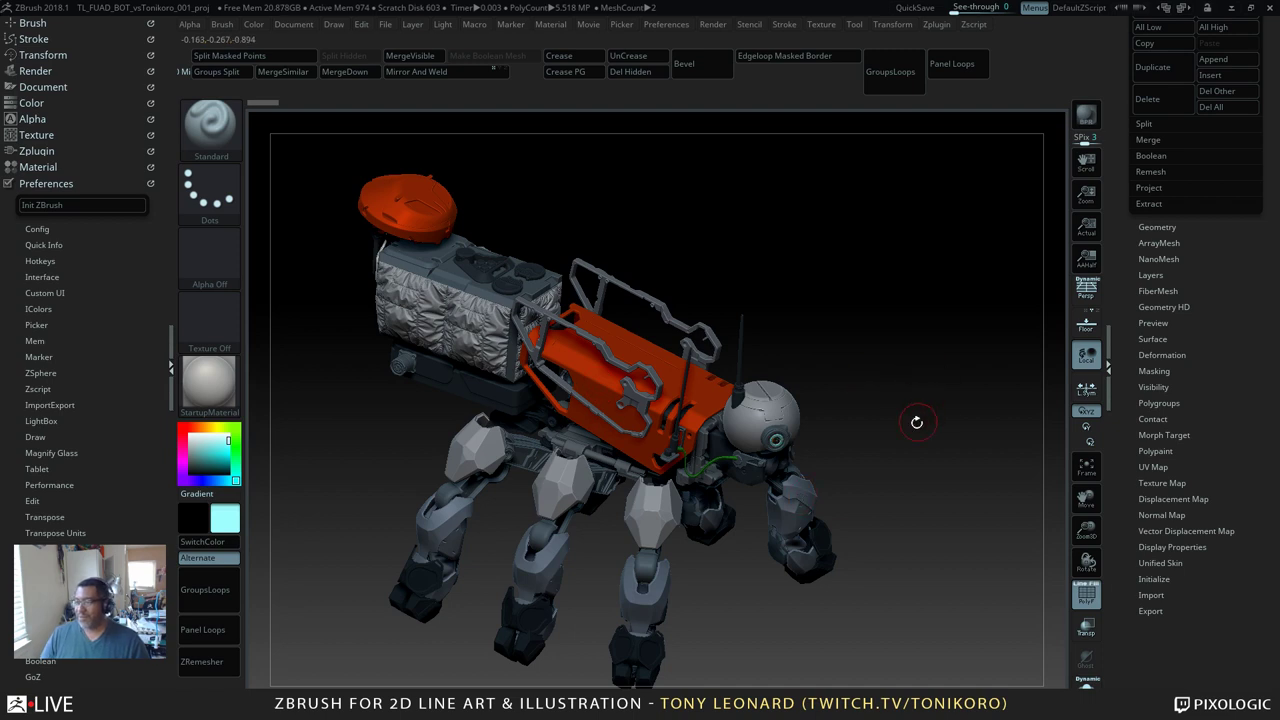
pyautogui.moveTo(914, 420); pyautogui.dragTo(1026, 377)
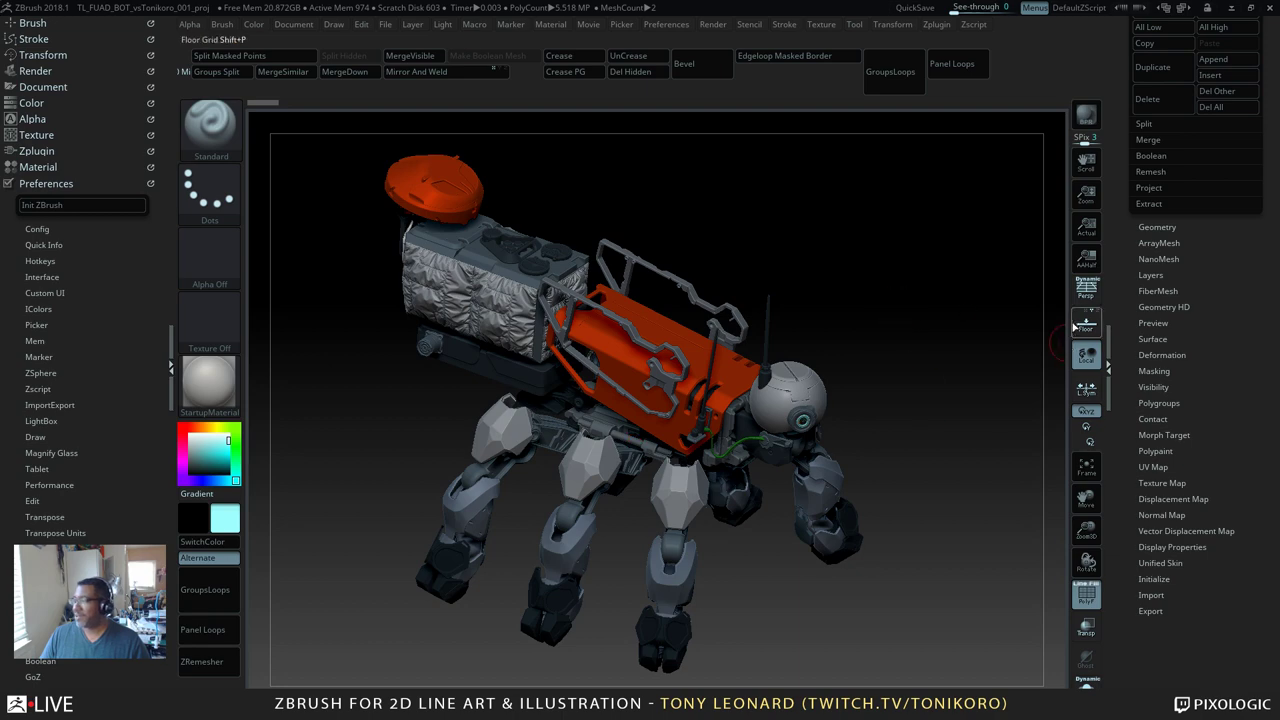
# Step: Switch to OctaneVR and render the loaded project's Render target node
pyautogui.hotkey('alt', 'Tab')
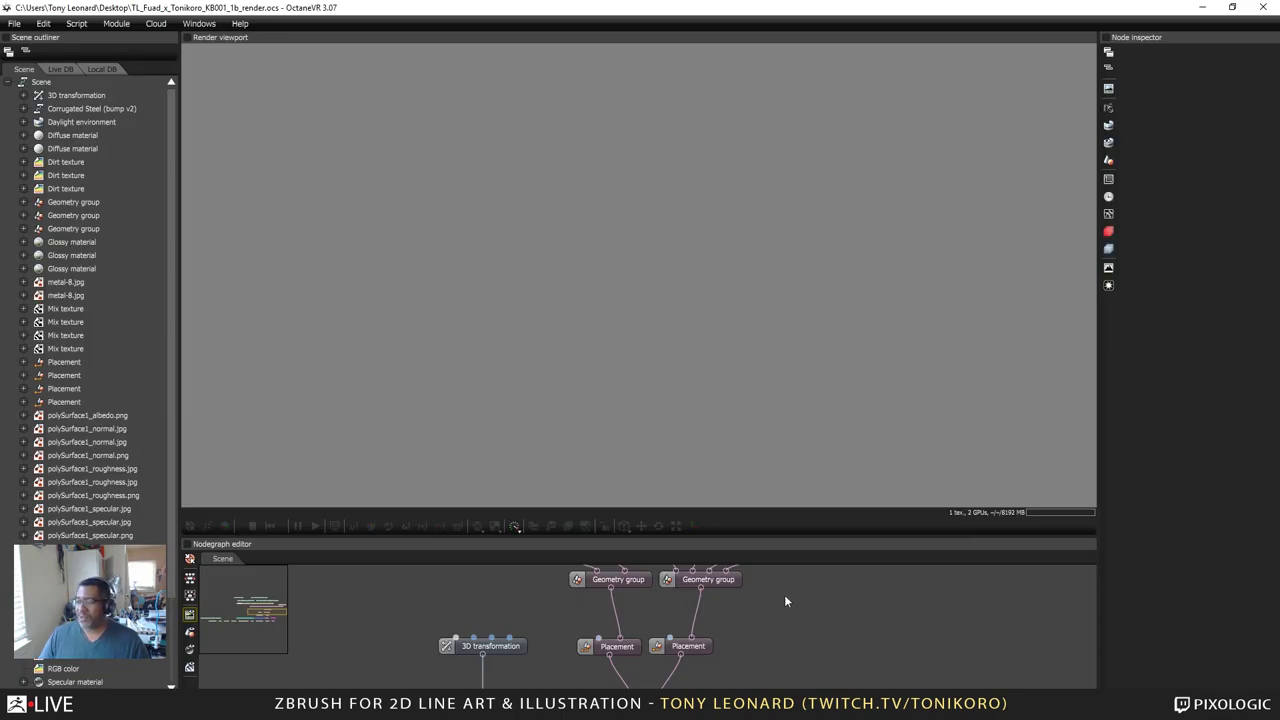
pyautogui.moveTo(838, 609); pyautogui.dragTo(842, 557)
pyautogui.moveTo(819, 635)
pyautogui.mouseDown()
pyautogui.moveTo(823, 566)
pyautogui.moveTo(829, 591)
pyautogui.moveTo(850, 556)
pyautogui.mouseUp()
pyautogui.moveTo(872, 656); pyautogui.dragTo(927, 622, button='middle')
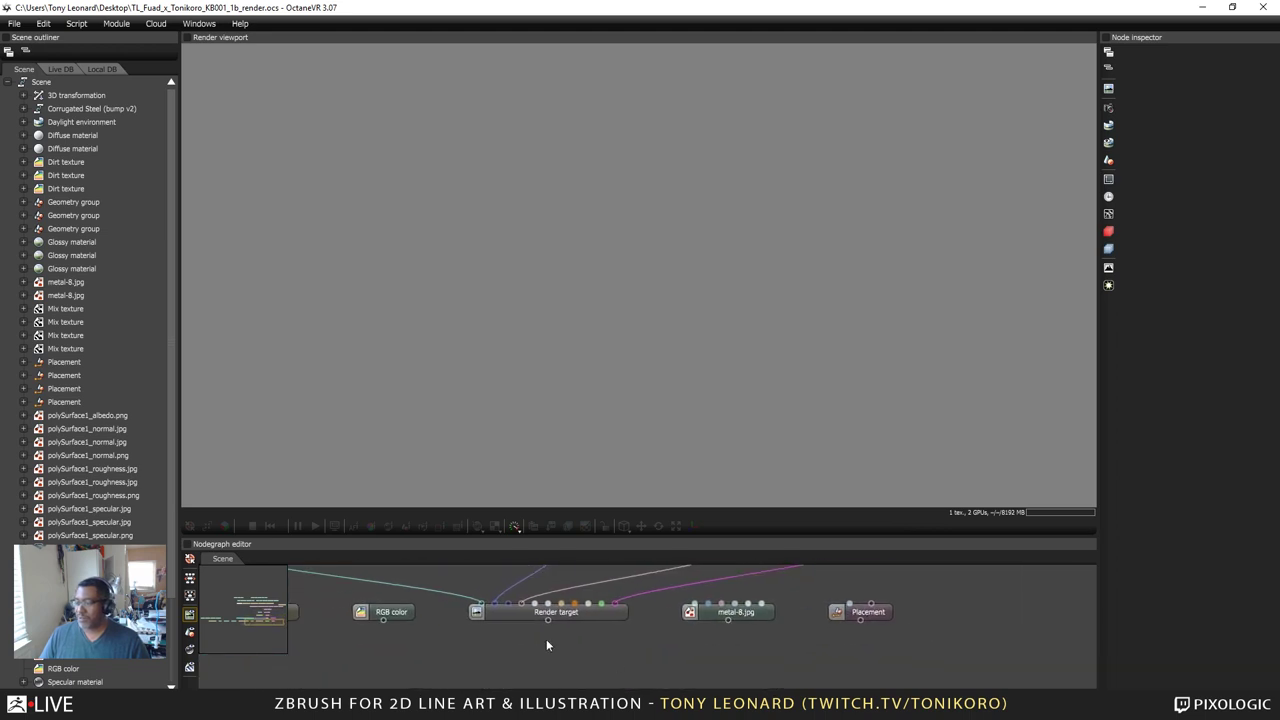
pyautogui.click(612, 611)
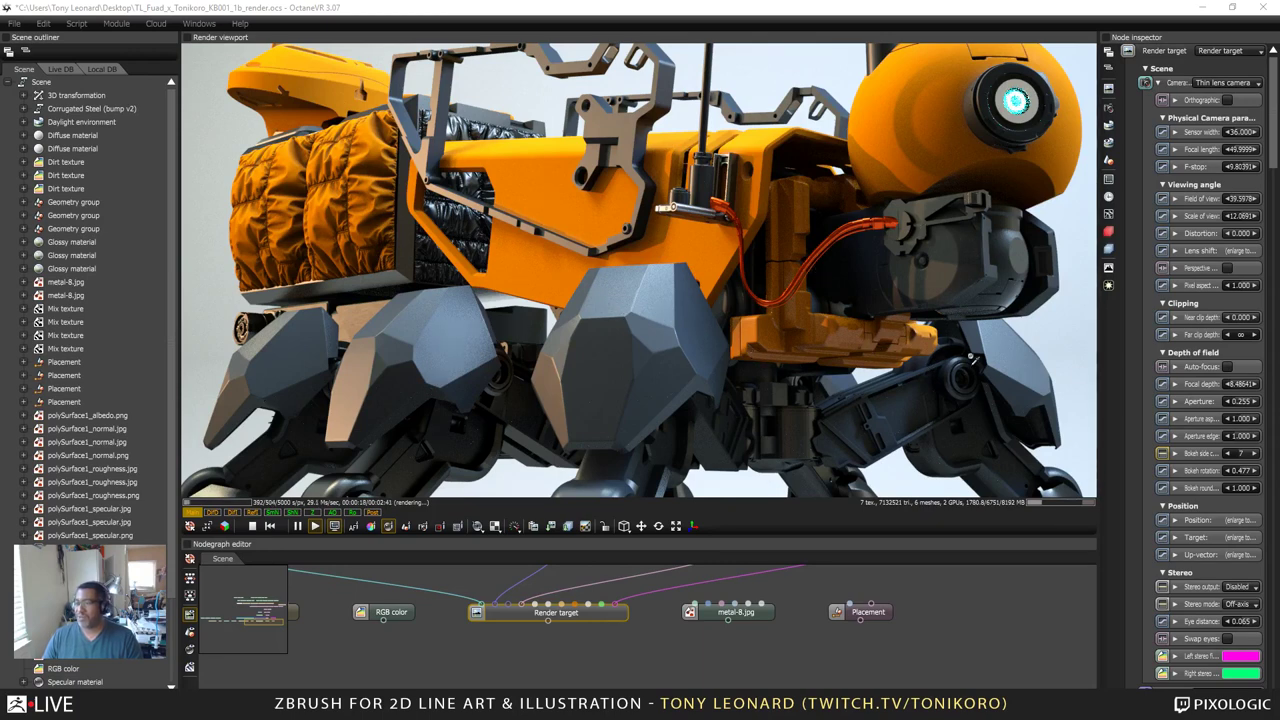
# Step: Pull the render camera back from the robot and view it from a raised three-quarter angle
pyautogui.scroll(-5, 719, 272)
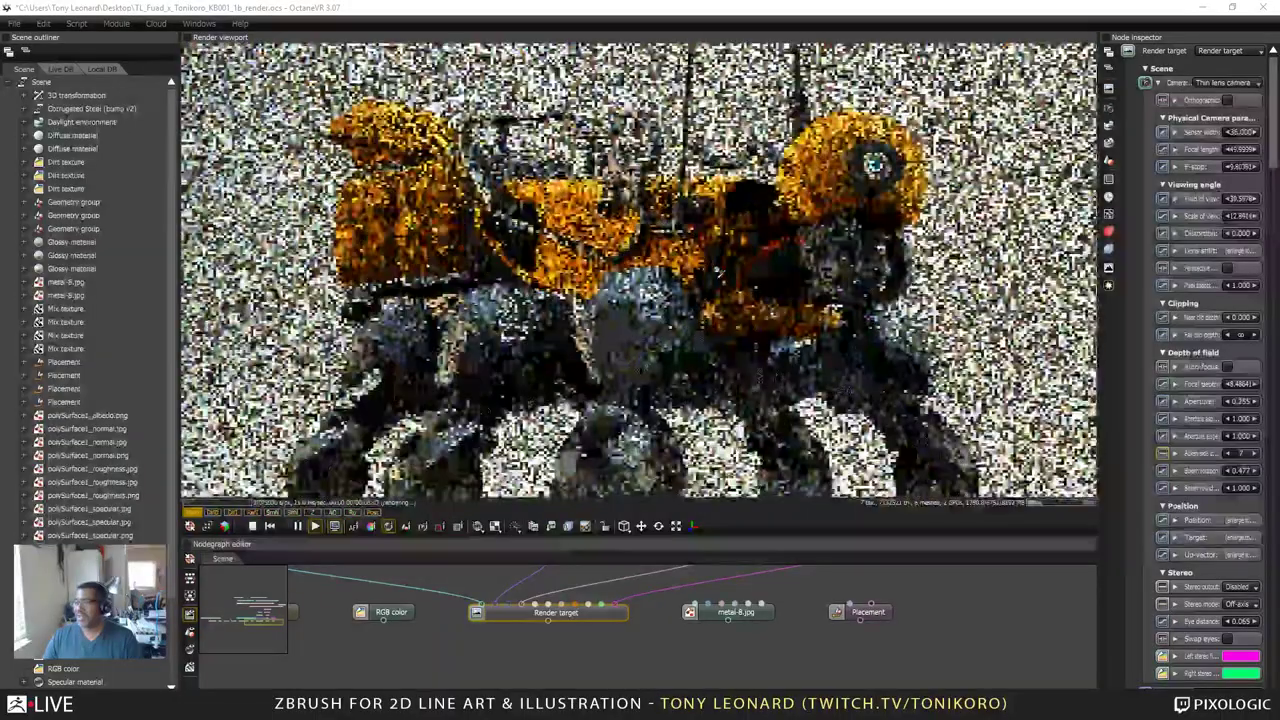
pyautogui.scroll(-3, 719, 272)
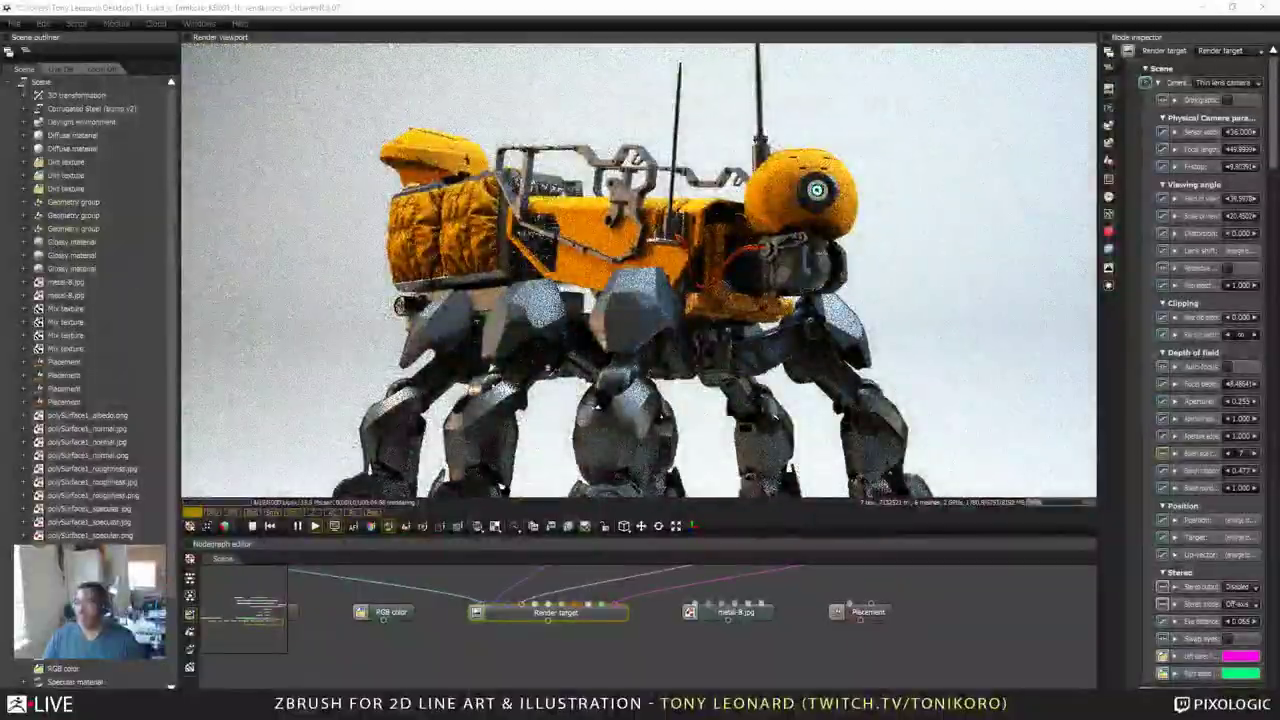
pyautogui.moveTo(400, 285); pyautogui.dragTo(279, 368)
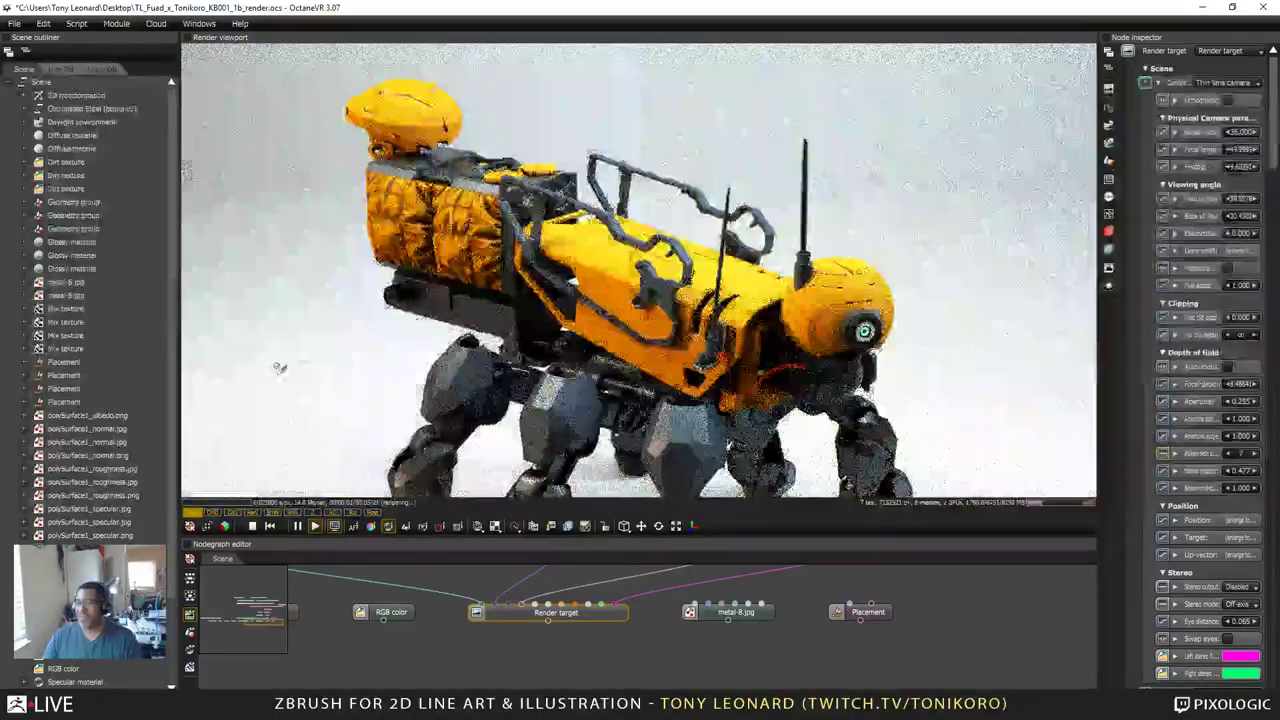
pyautogui.moveTo(347, 263); pyautogui.dragTo(338, 318)
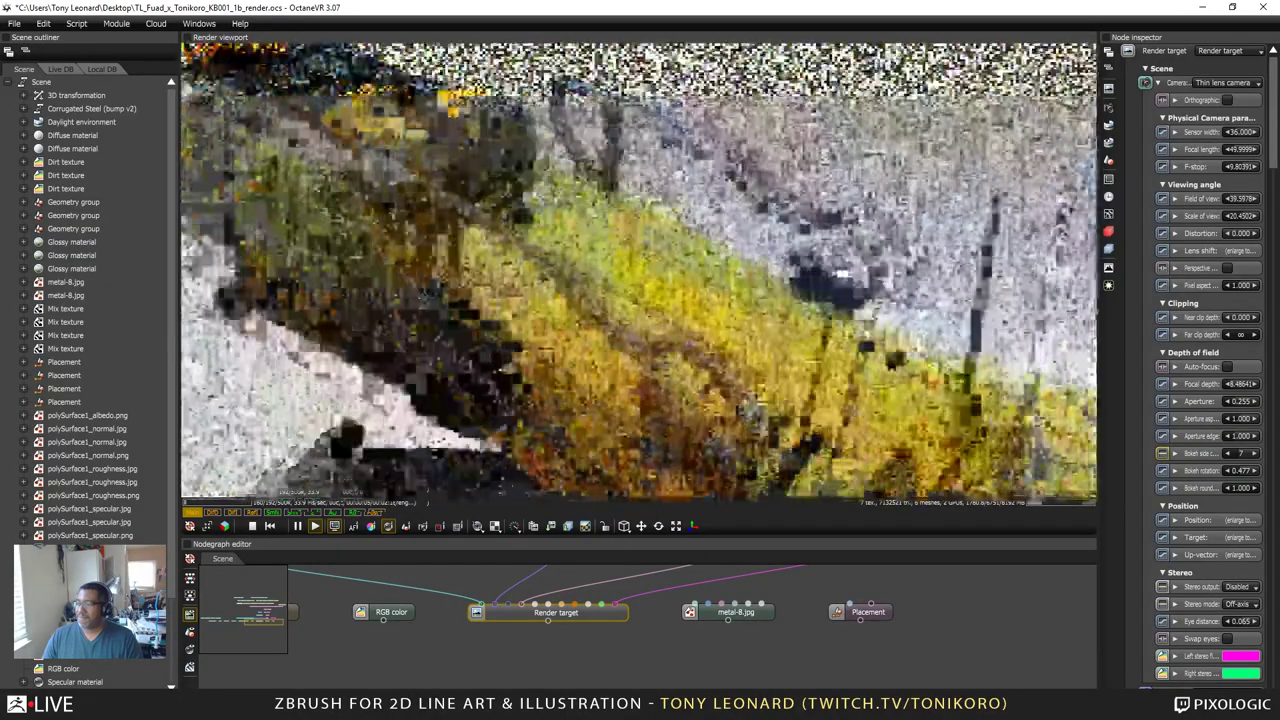
# Step: Widen the rendered view to examine the robot on its curved backdrop within the surrounding street environment
pyautogui.scroll(-5, 640, 270)
pyautogui.moveTo(640, 370); pyautogui.dragTo(606, 208, button='right')
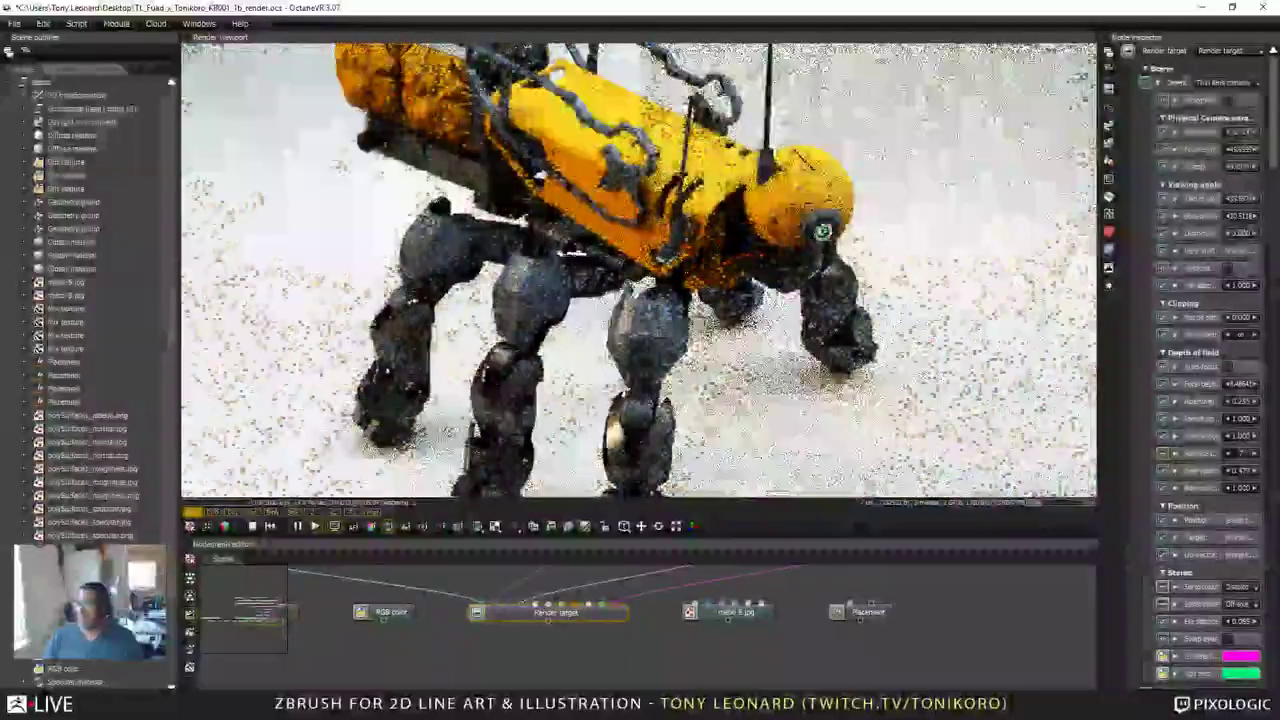
pyautogui.moveTo(620, 290); pyautogui.dragTo(622, 230)
pyautogui.moveTo(622, 290); pyautogui.dragTo(630, 260)
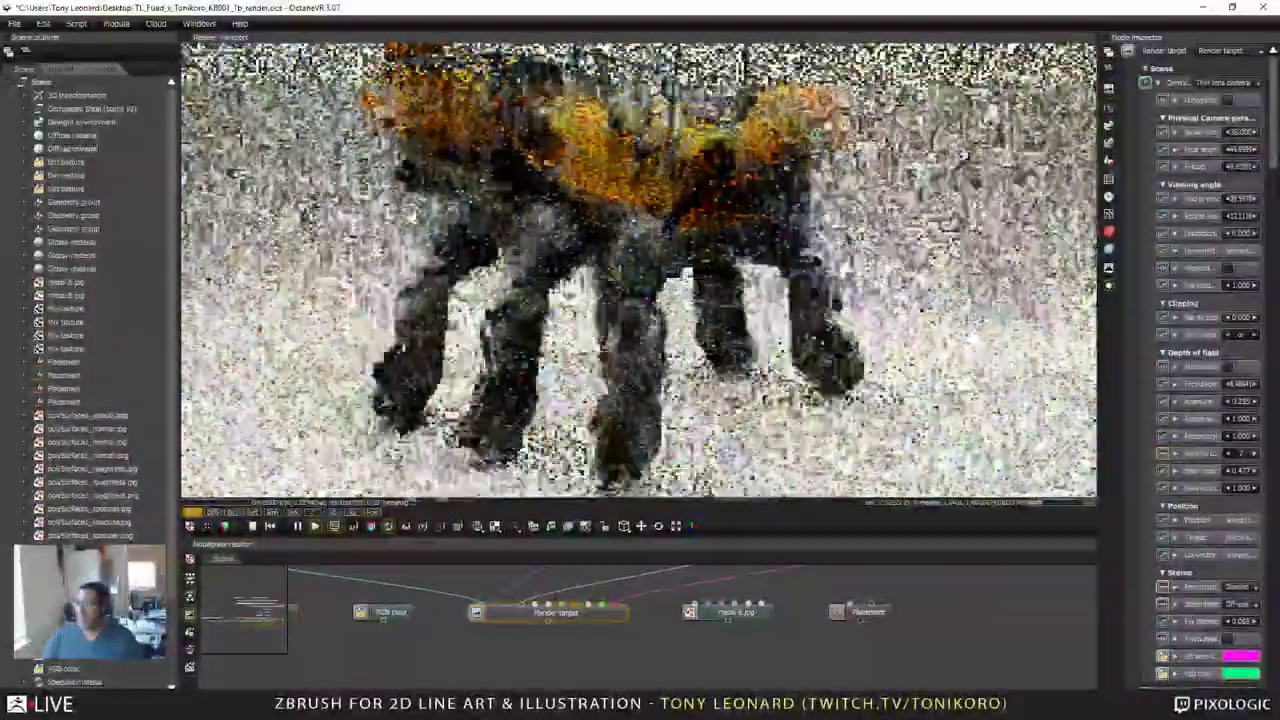
pyautogui.scroll(-5, 630, 270)
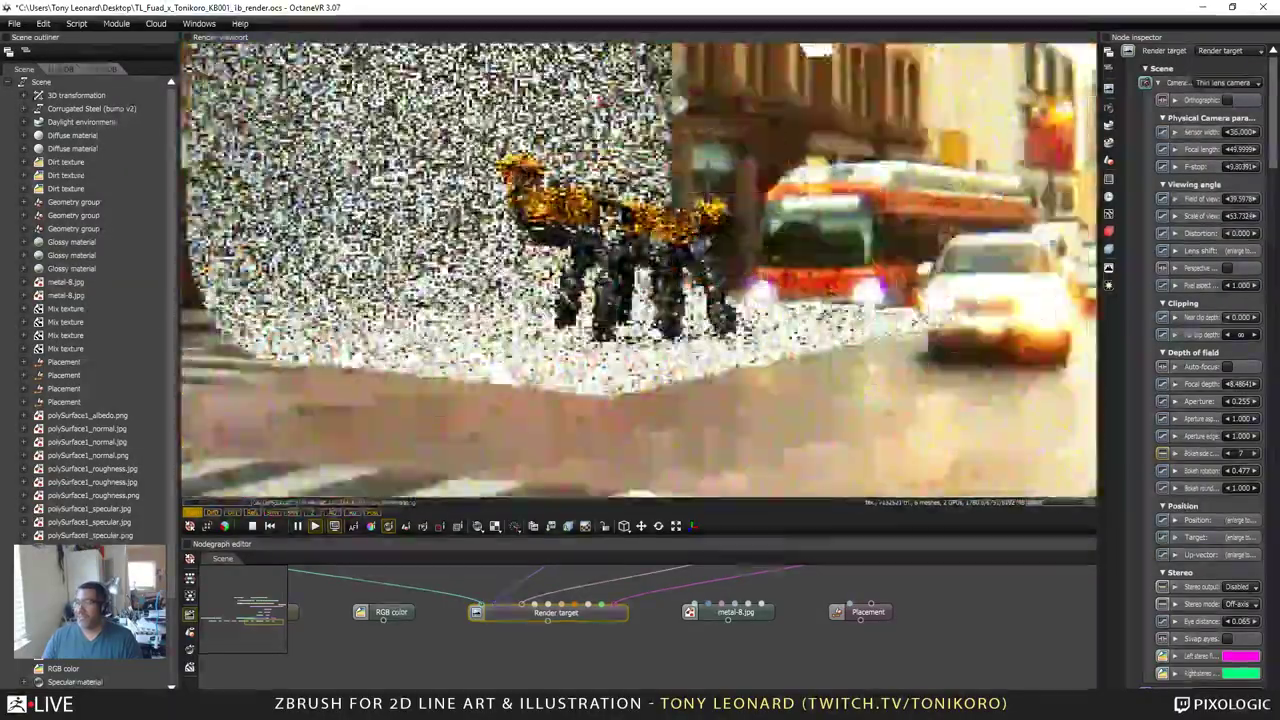
pyautogui.moveTo(680, 350); pyautogui.dragTo(187, 293)
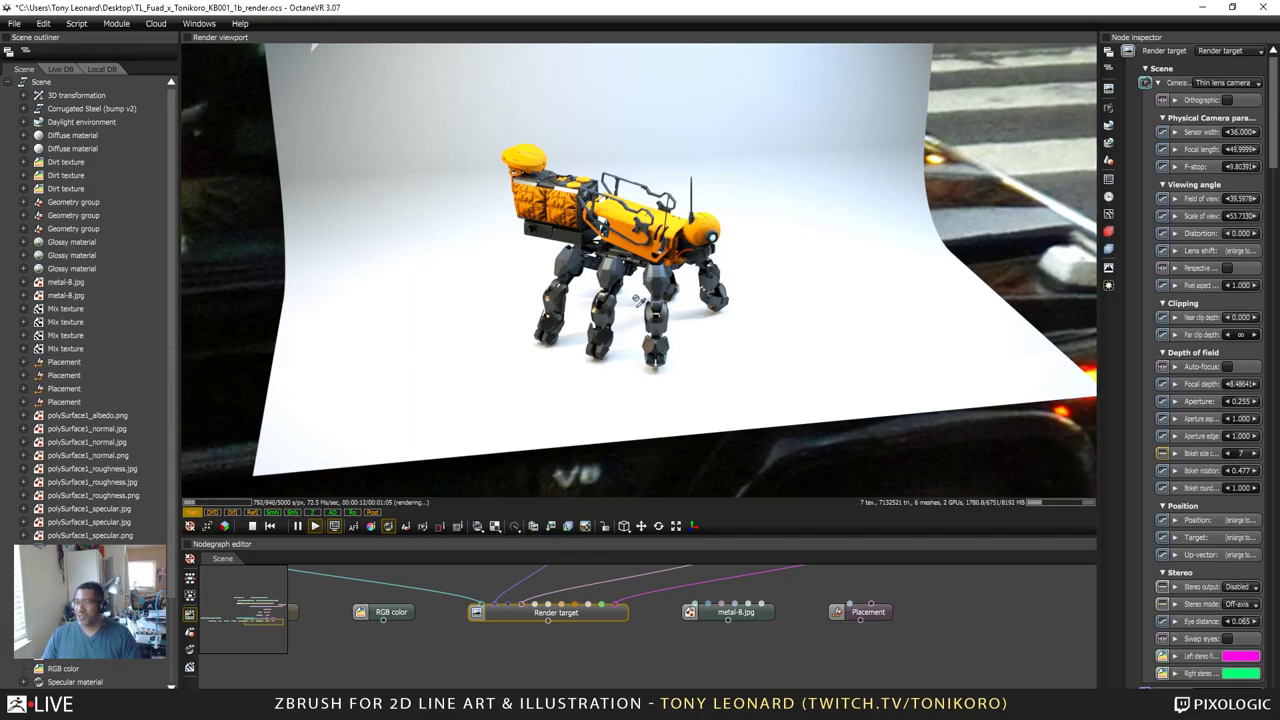
# Step: Inspect the rendered robot and backdrop from closer high, low and side angles
pyautogui.scroll(6, 884, 240)
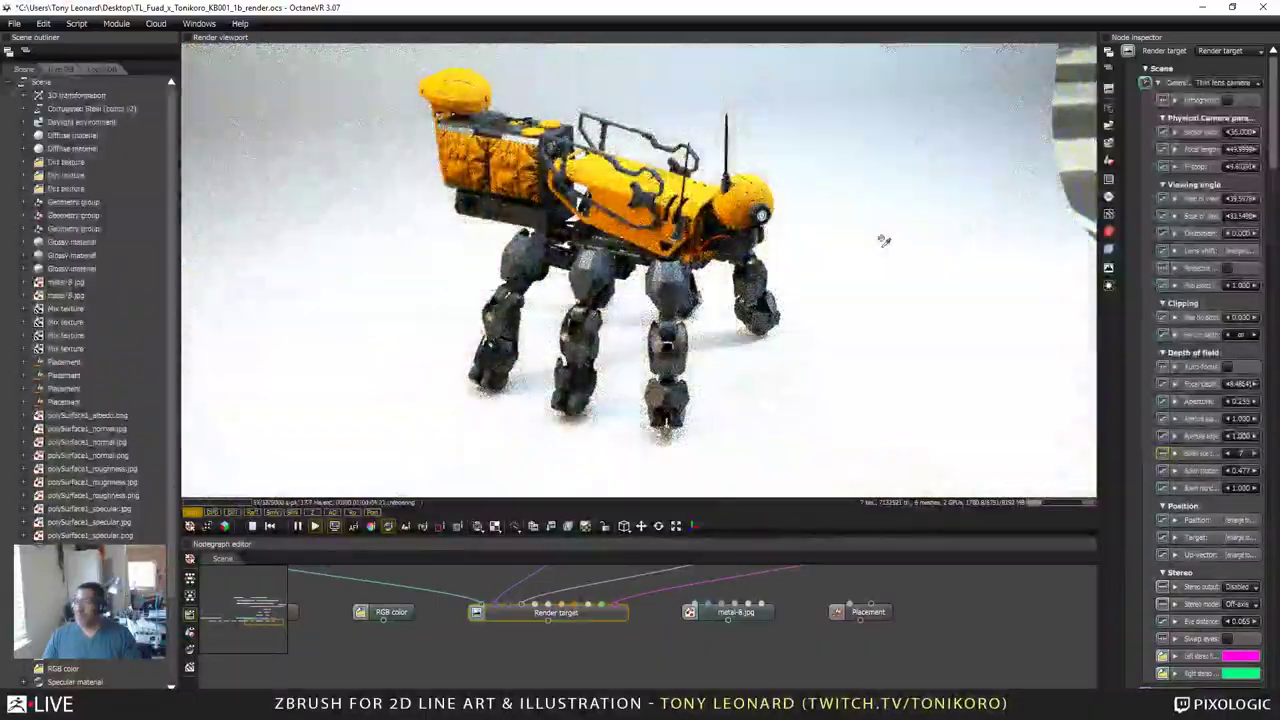
pyautogui.moveTo(884, 240); pyautogui.dragTo(852, 168)
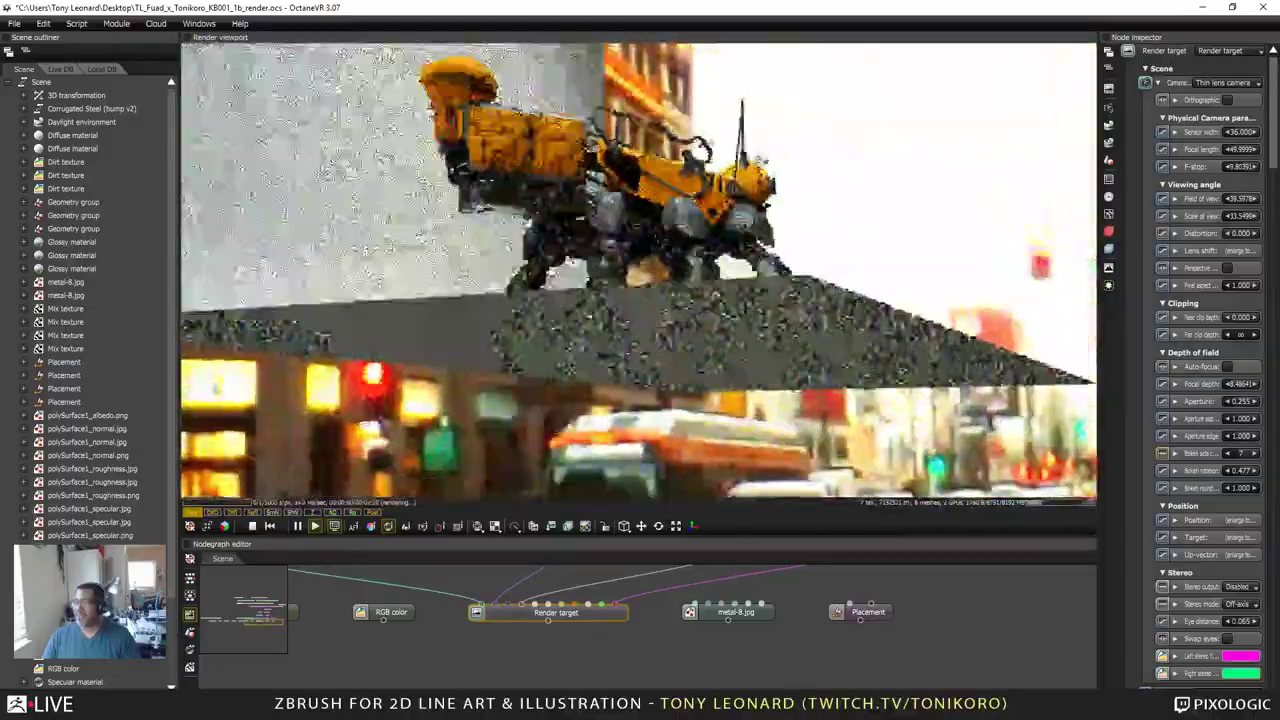
pyautogui.moveTo(600, 230); pyautogui.dragTo(1015, 325)
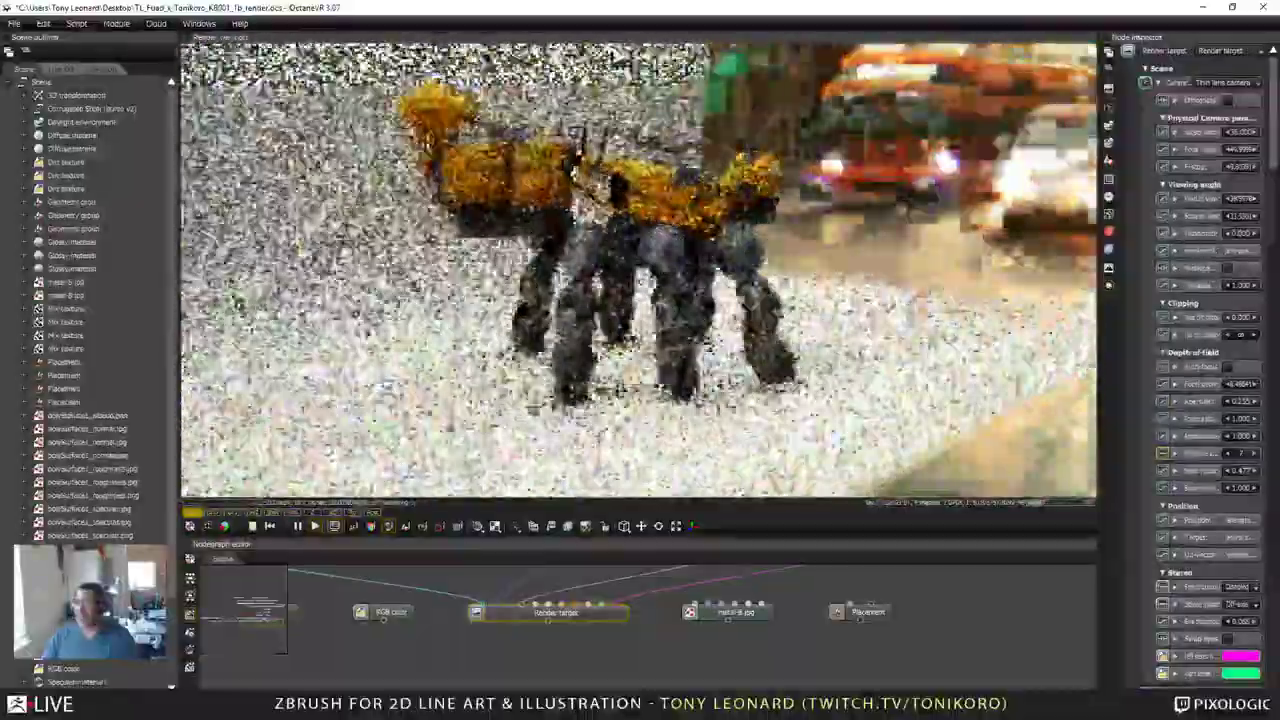
pyautogui.moveTo(605, 250); pyautogui.dragTo(579, 290)
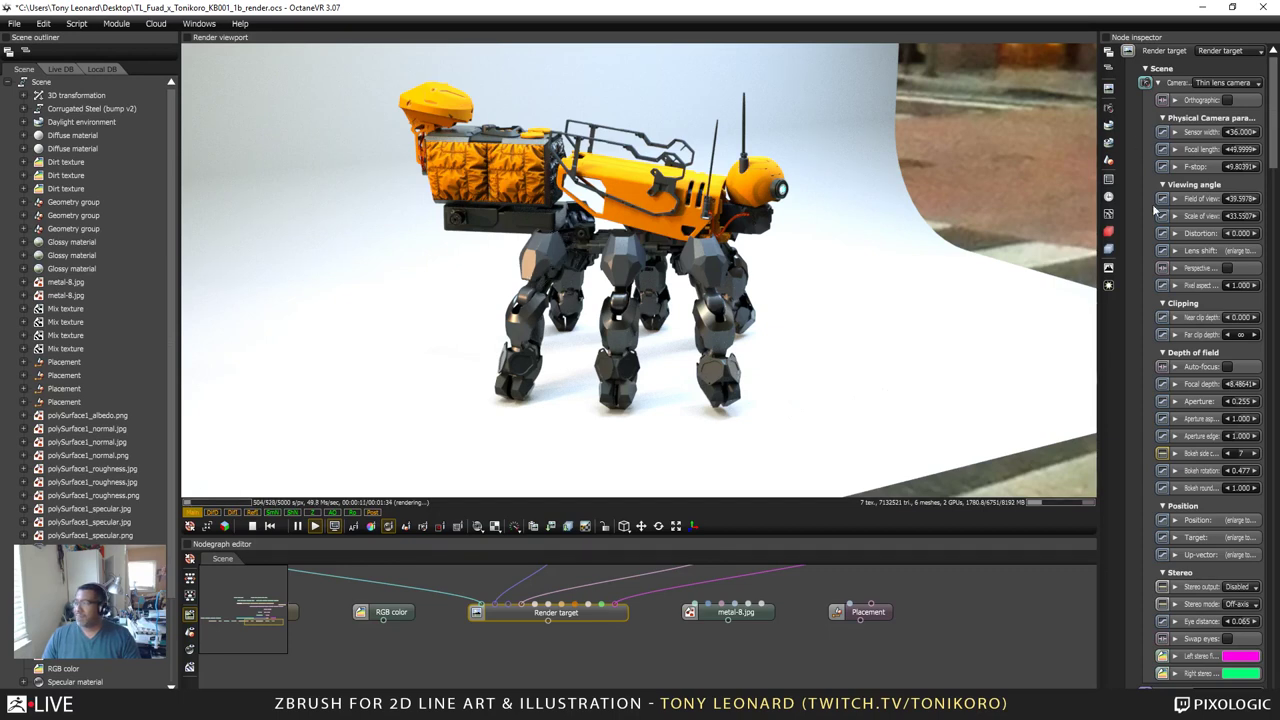
# Step: Show the Daylight environment node's sun and sky settings
pyautogui.moveTo(925, 612); pyautogui.dragTo(876, 697)
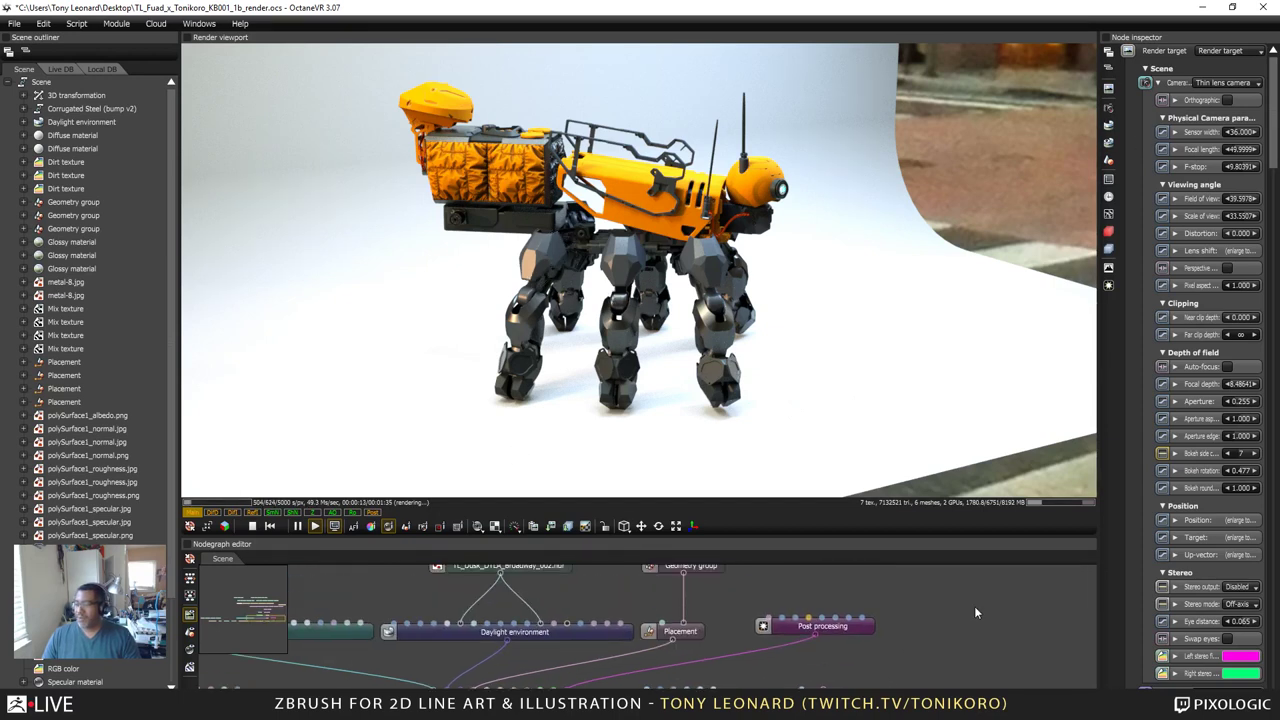
pyautogui.click(617, 634)
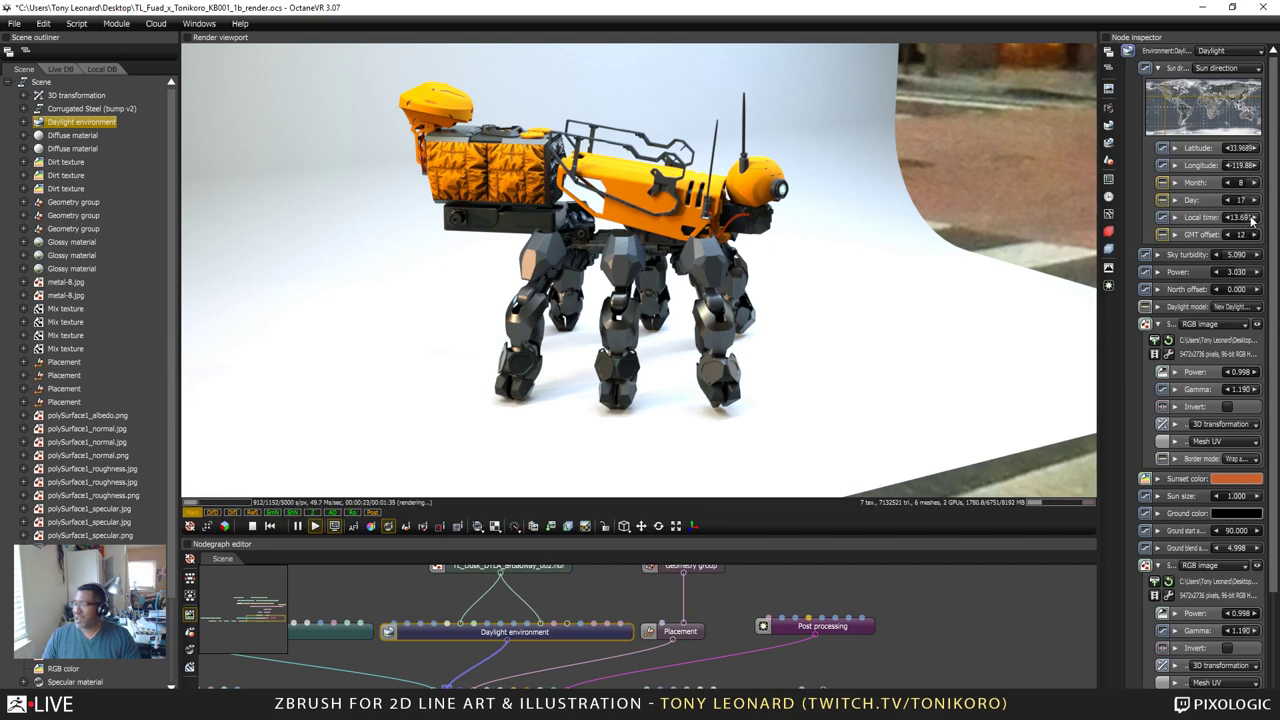
# Step: Examine the materials and lighting on the rendered robot's legs, body and head from several close angles
pyautogui.moveTo(809, 366); pyautogui.dragTo(690, 360)
pyautogui.scroll(-2, 640, 270)
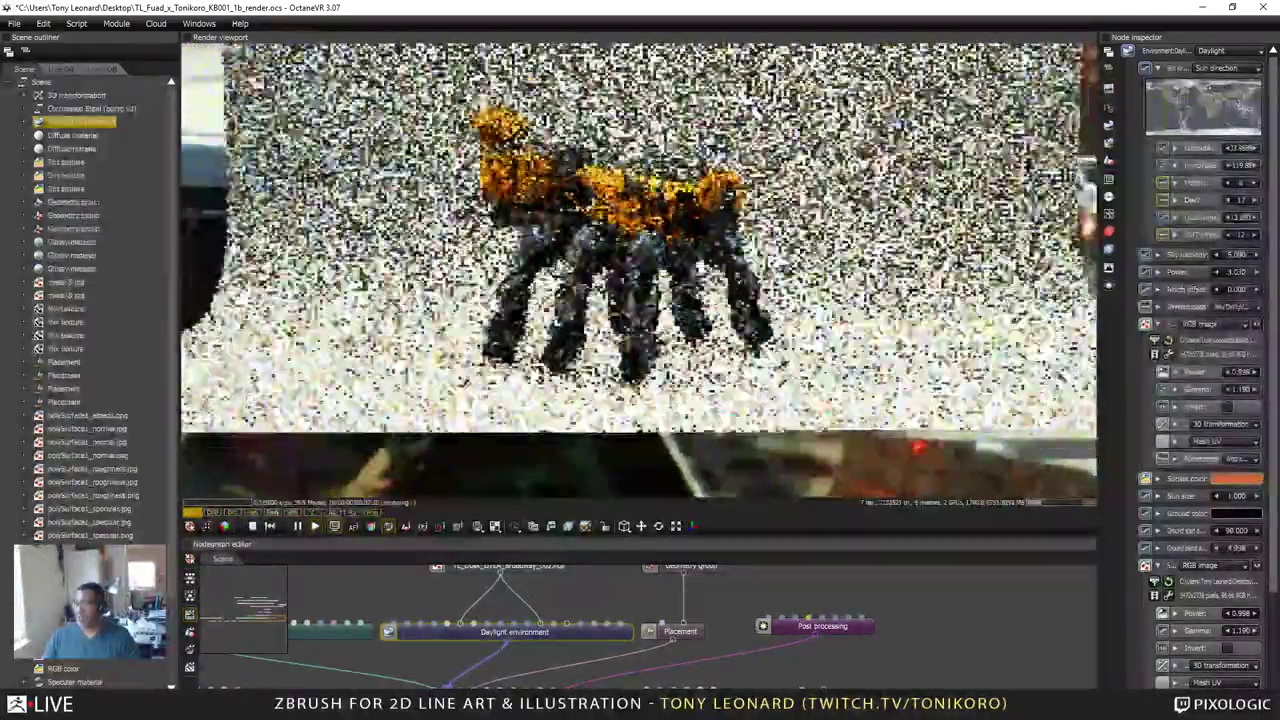
pyautogui.scroll(5, 640, 270)
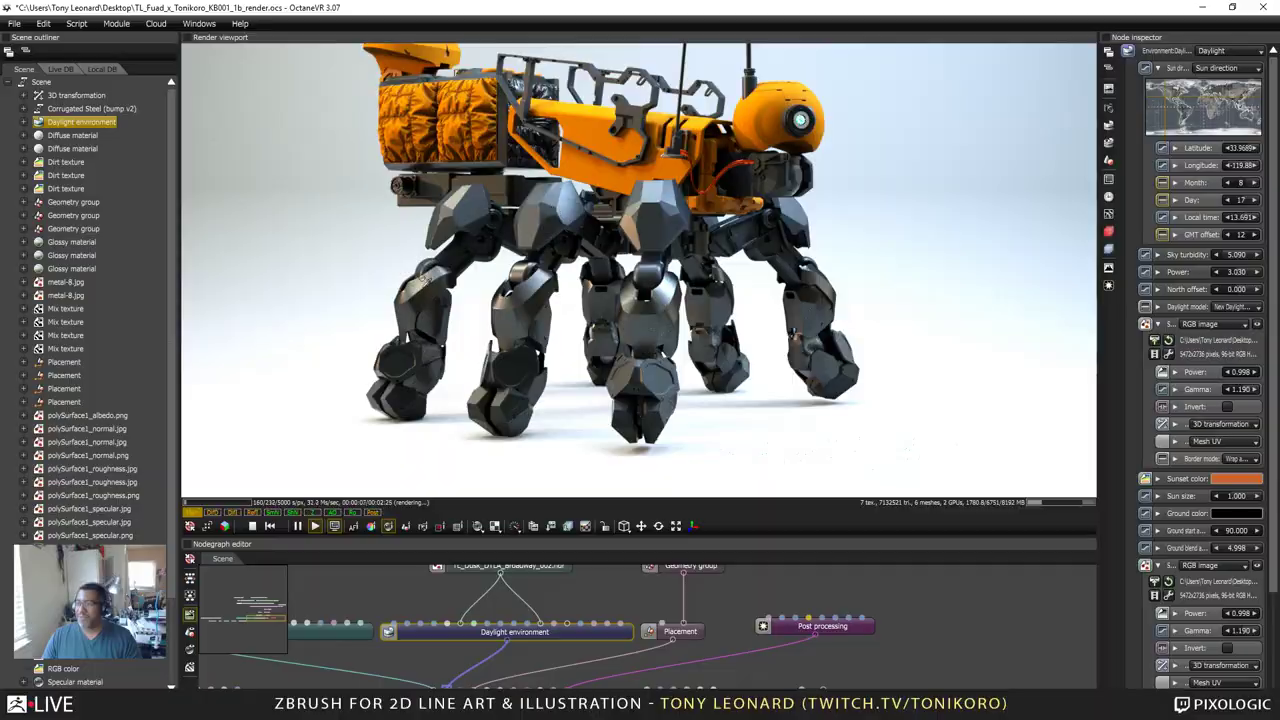
pyautogui.moveTo(776, 360); pyautogui.dragTo(600, 260)
pyautogui.scroll(4, 602, 262)
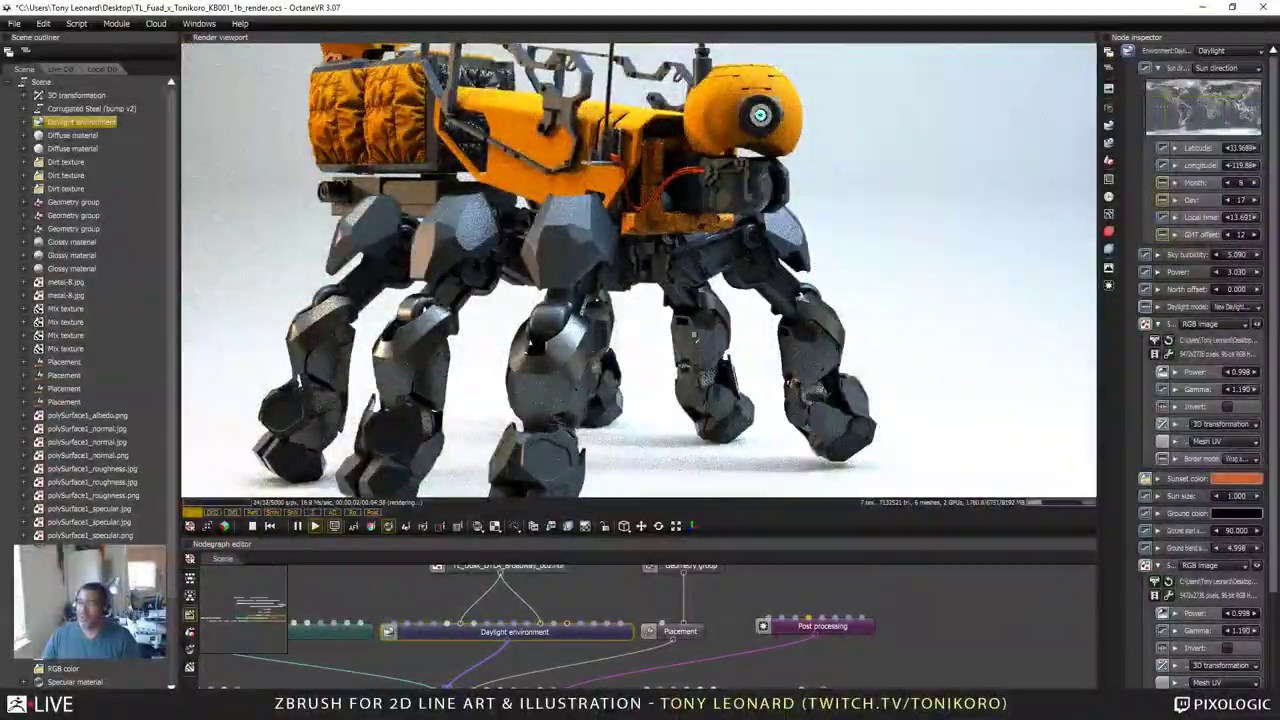
pyautogui.moveTo(511, 322); pyautogui.dragTo(450, 272)
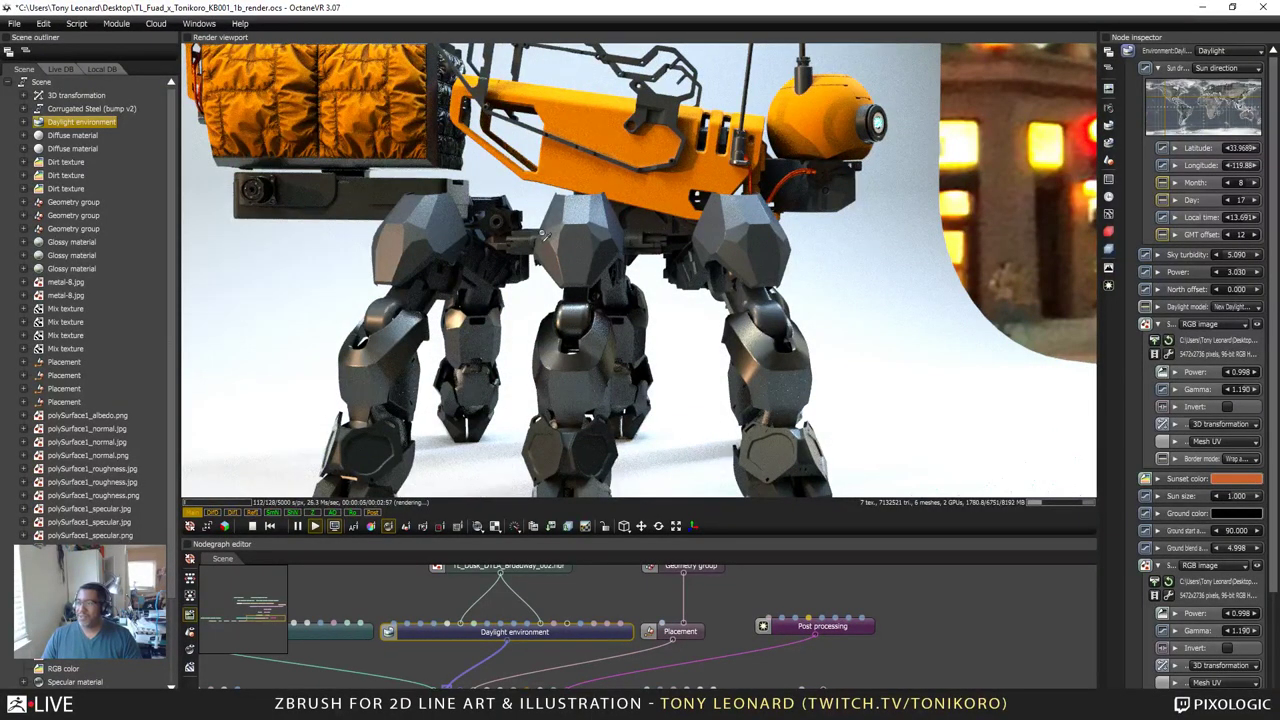
pyautogui.moveTo(343, 251); pyautogui.dragTo(300, 325)
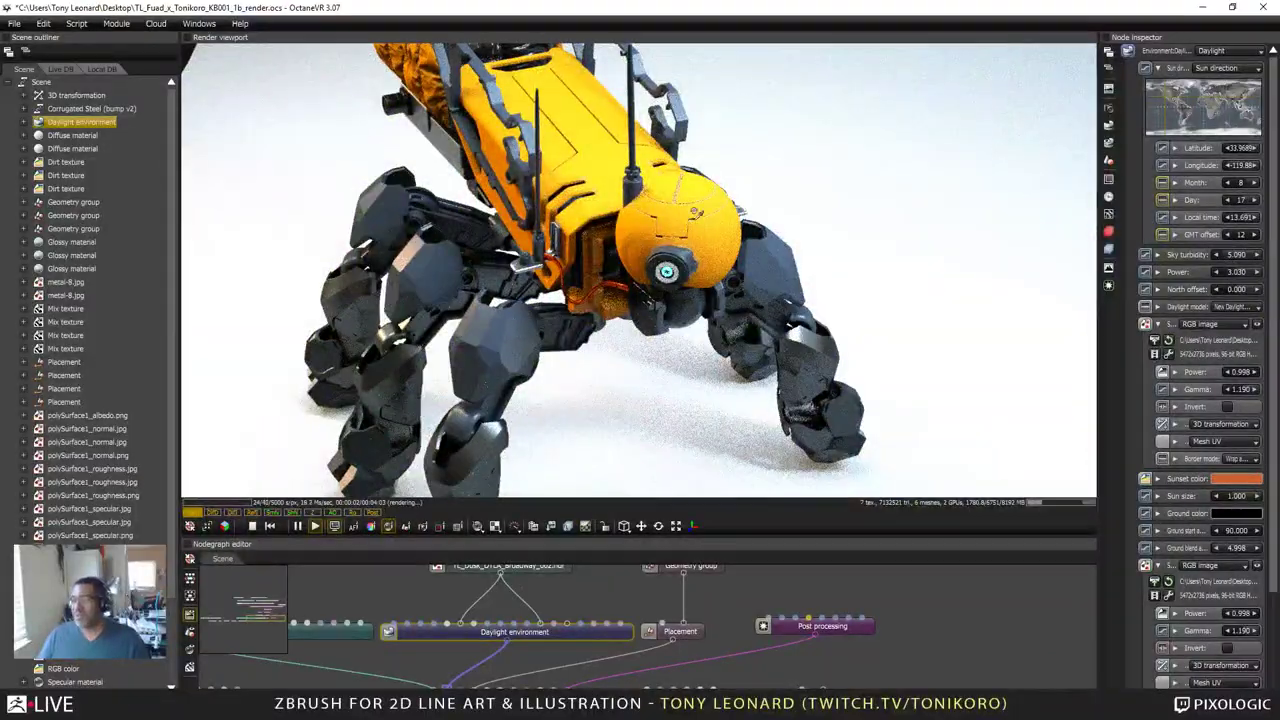
# Step: Examine the scene's node graph from the render target and Daylight environment up through the placements and geometry groups to the mesh nodes
pyautogui.moveTo(659, 401); pyautogui.dragTo(785, 370)
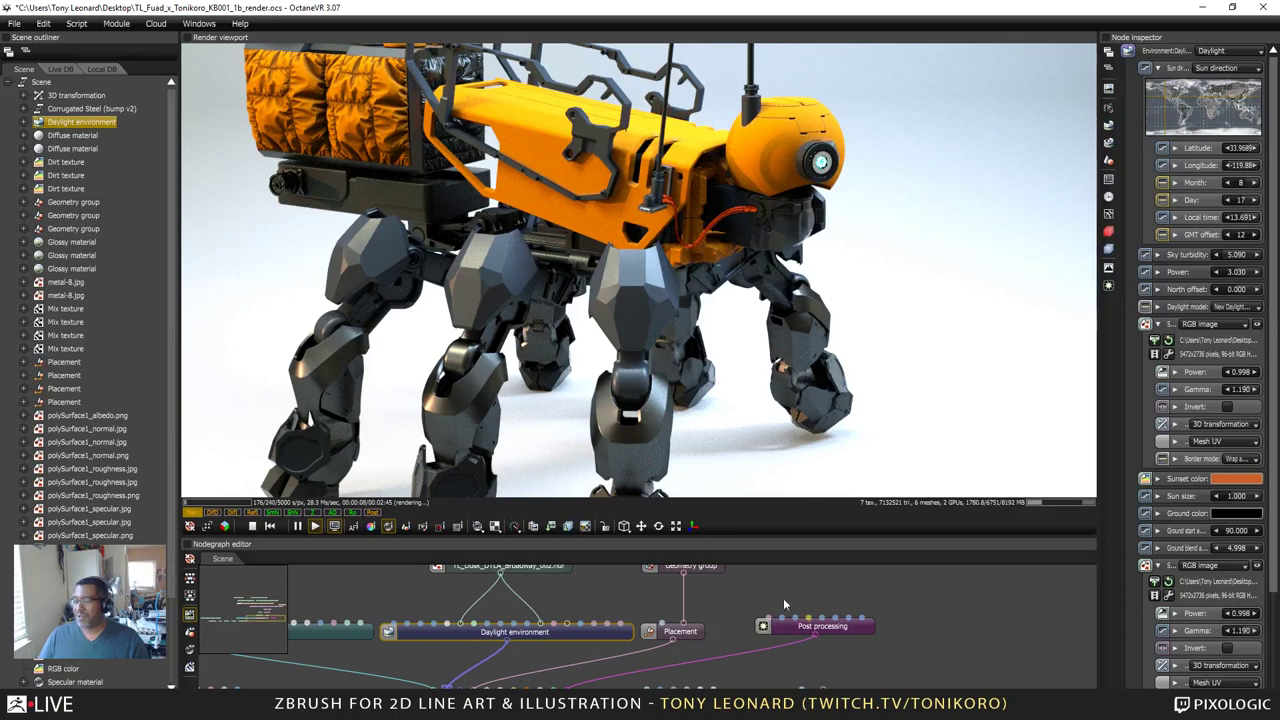
pyautogui.moveTo(766, 610); pyautogui.dragTo(769, 686)
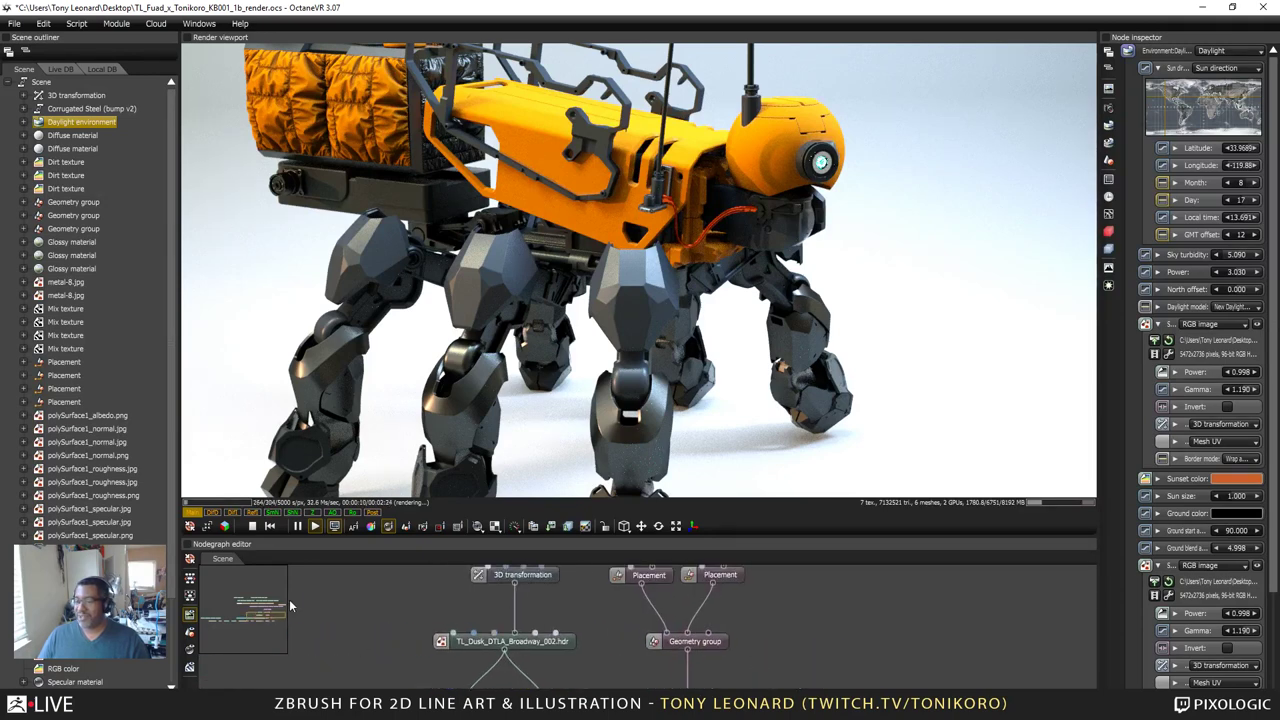
pyautogui.moveTo(377, 573); pyautogui.dragTo(397, 663)
pyautogui.moveTo(480, 645); pyautogui.dragTo(430, 602)
pyautogui.moveTo(764, 667); pyautogui.dragTo(692, 576)
pyautogui.moveTo(713, 676); pyautogui.dragTo(744, 586)
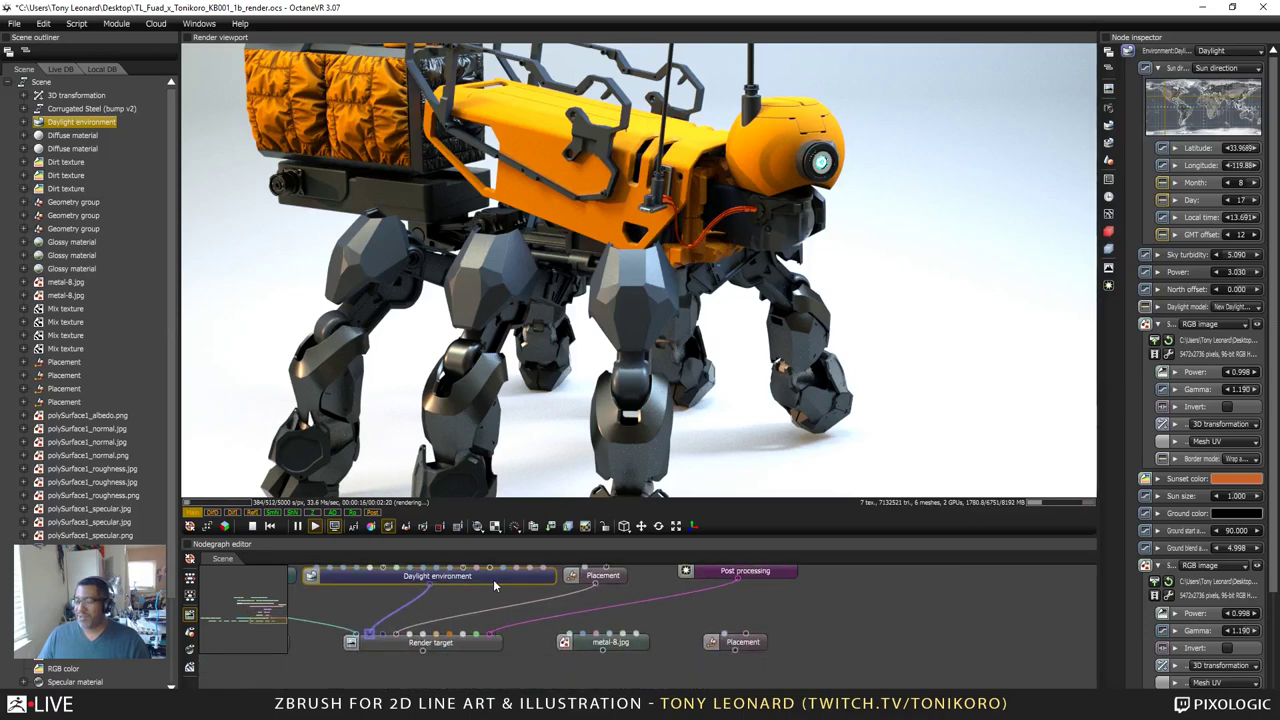
pyautogui.scroll(4, 493, 579)
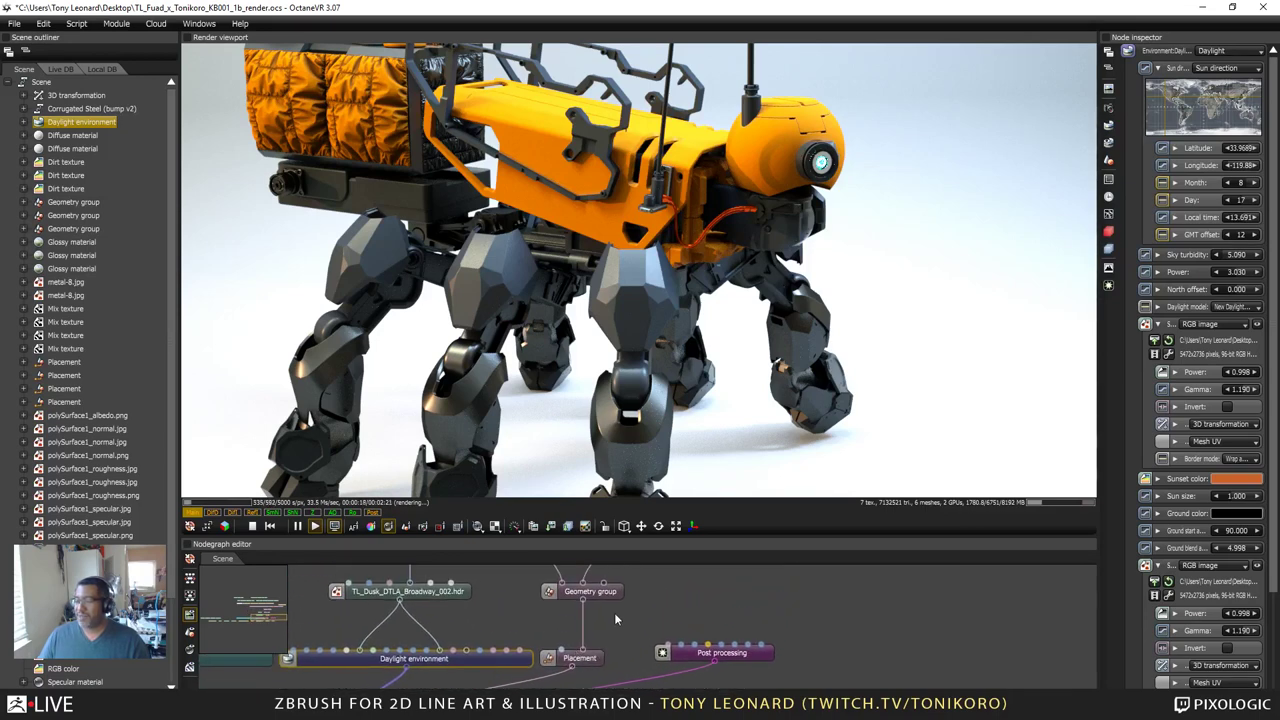
pyautogui.scroll(3, 615, 619)
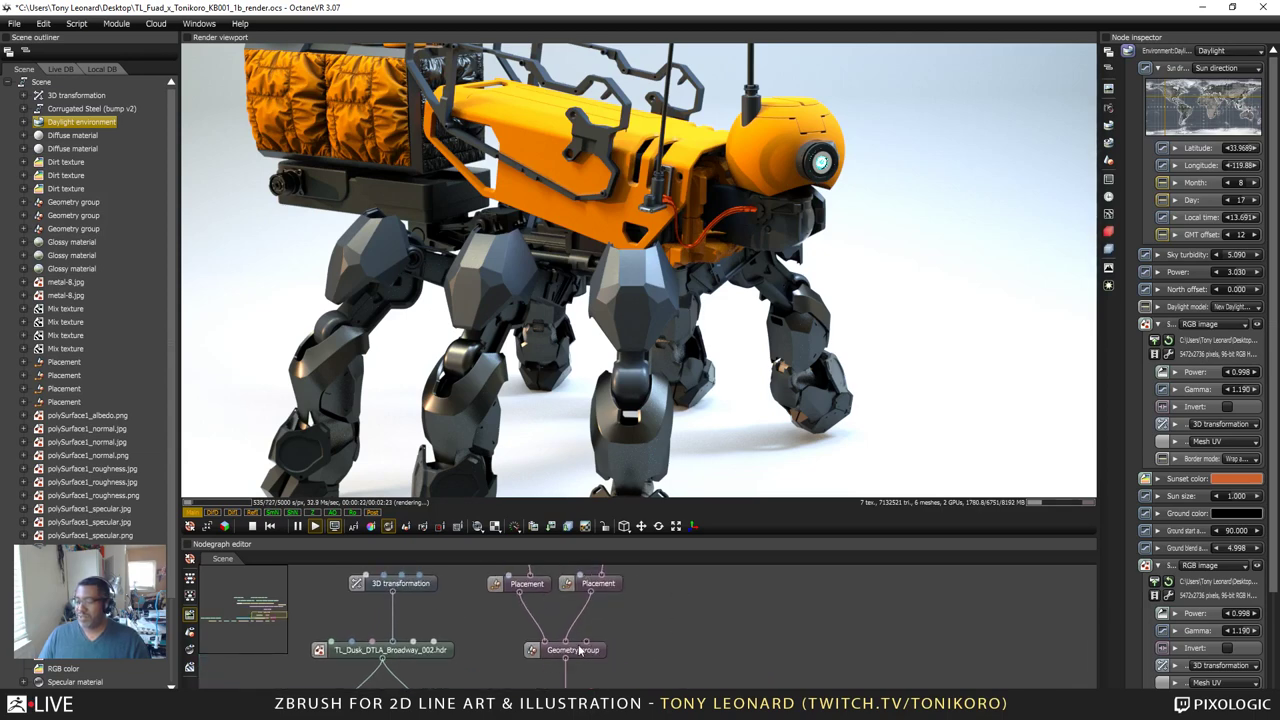
pyautogui.scroll(4, 618, 628)
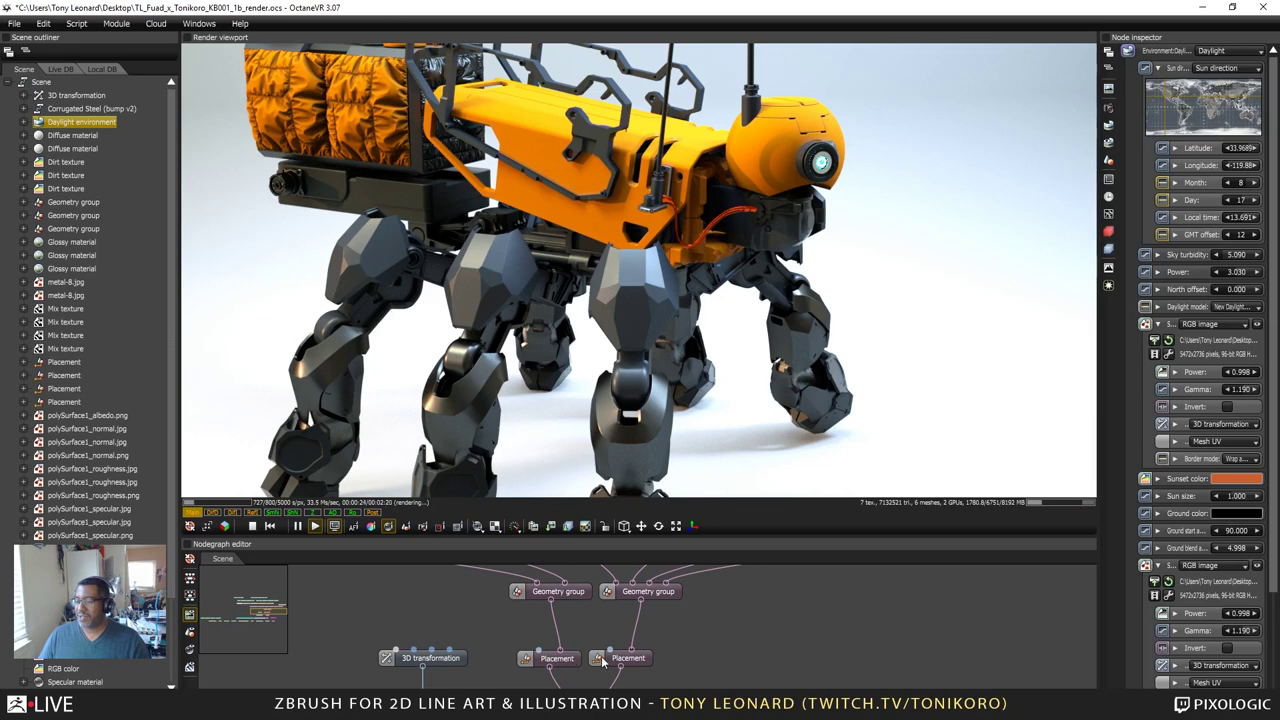
pyautogui.scroll(5, 603, 661)
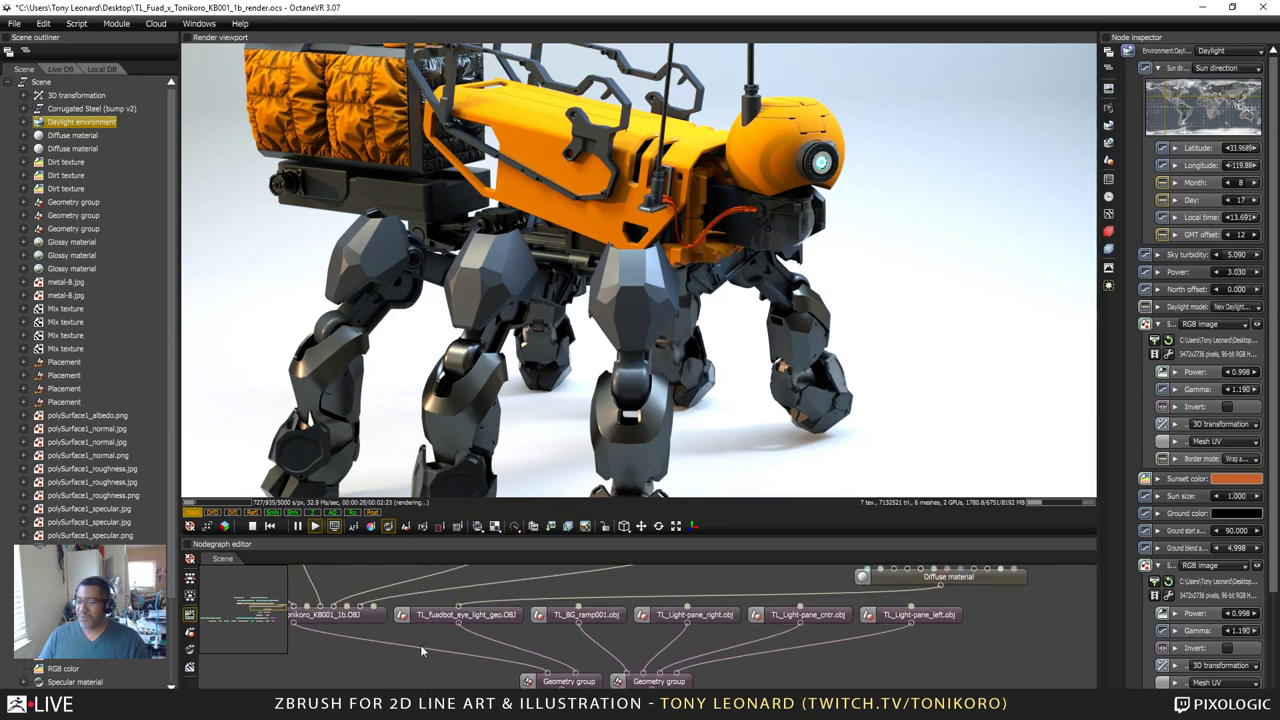
pyautogui.moveTo(421, 651); pyautogui.dragTo(576, 636, button='middle')
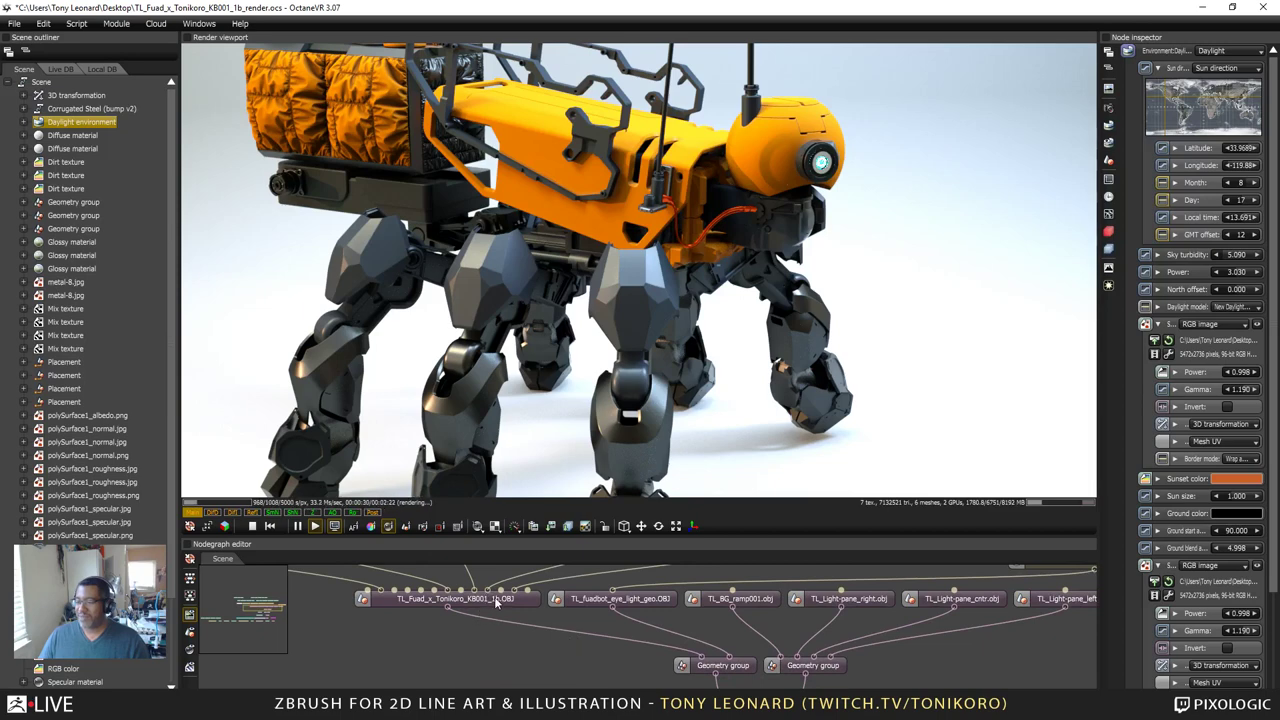
# Step: Show the robot and eye light mesh nodes, and select the TL_BG_ramp001.obj and three TL_Light-pane mesh nodes together
pyautogui.click(494, 602)
pyautogui.click(574, 599)
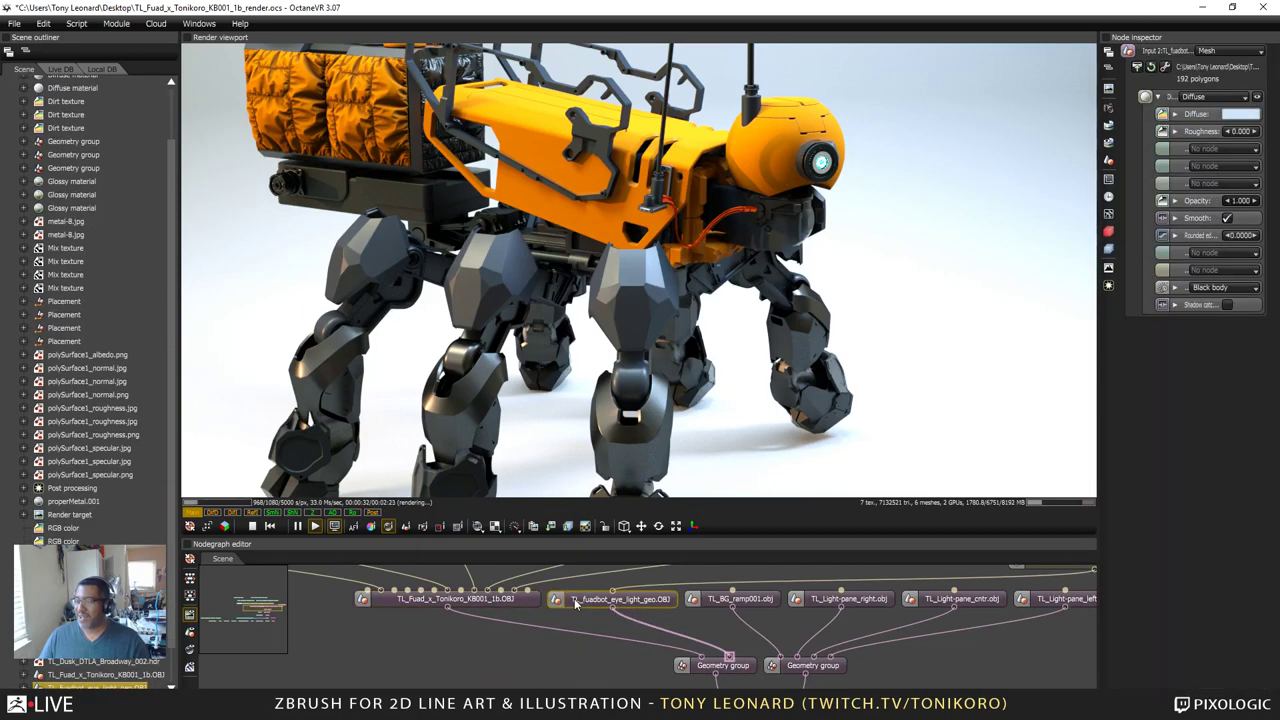
pyautogui.moveTo(870, 648); pyautogui.dragTo(627, 669, button='middle')
pyautogui.moveTo(490, 646); pyautogui.dragTo(970, 612)
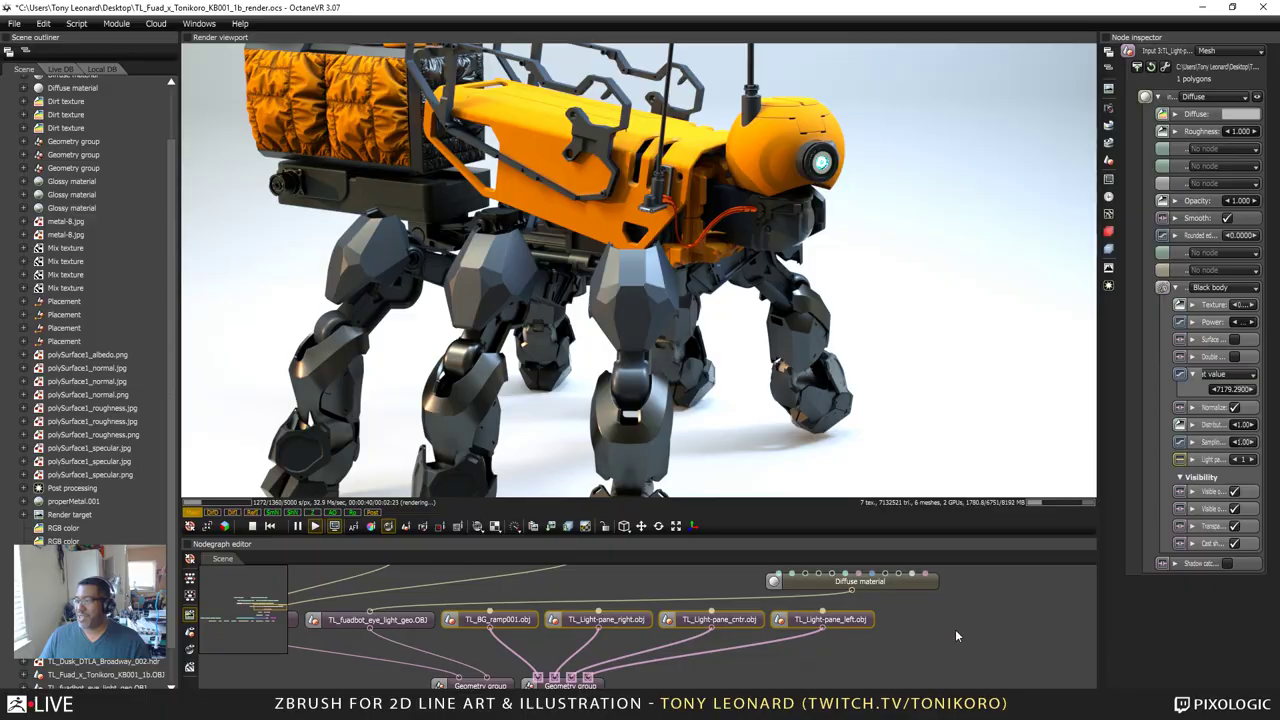
pyautogui.moveTo(956, 631); pyautogui.dragTo(955, 645, button='middle')
pyautogui.moveTo(717, 600); pyautogui.dragTo(745, 660, button='middle')
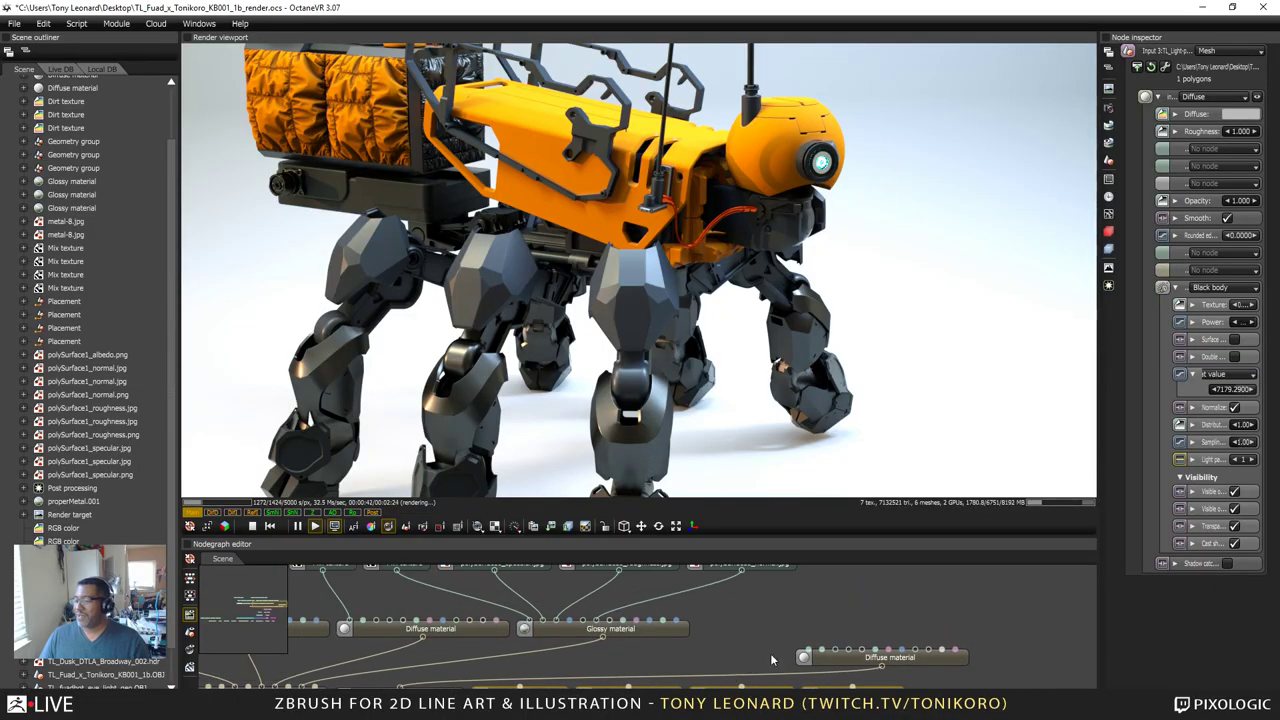
# Step: Examine the three light panes hanging above the curved backdrop in the rendered view
pyautogui.scroll(-5, 748, 175)
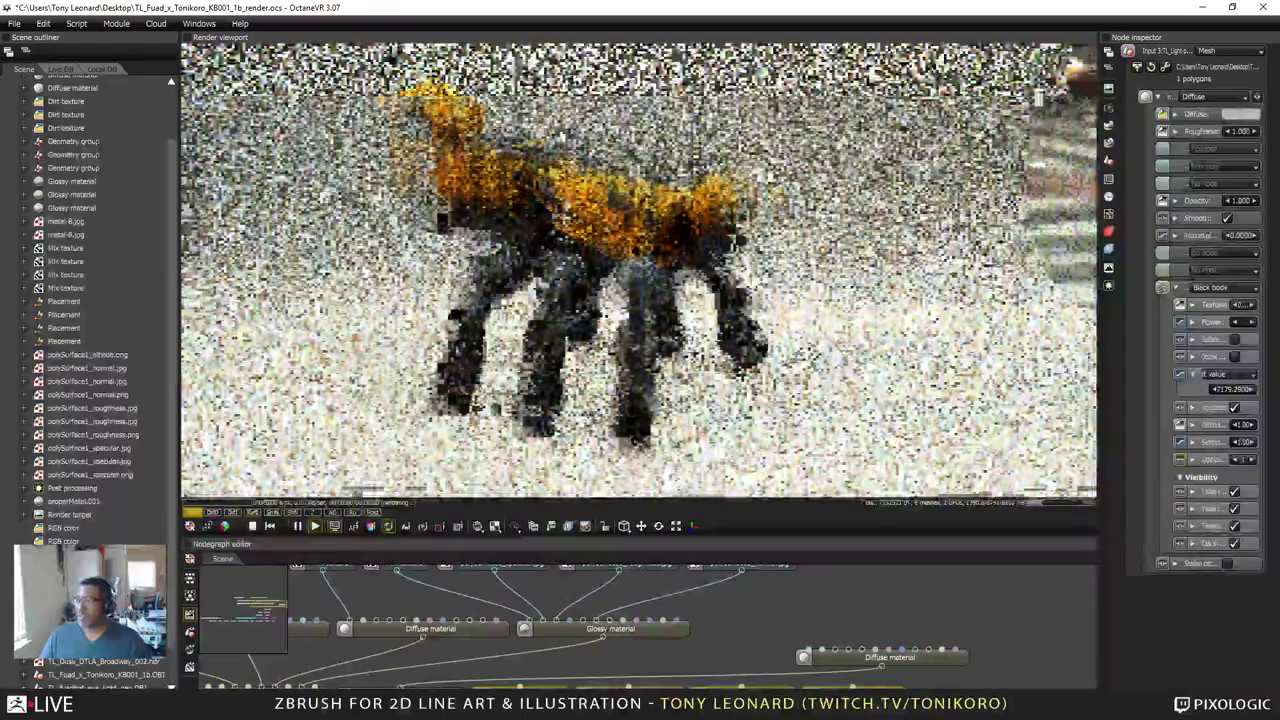
pyautogui.moveTo(748, 175); pyautogui.dragTo(730, 360, button='right')
pyautogui.moveTo(730, 360); pyautogui.dragTo(560, 310)
pyautogui.moveTo(560, 310); pyautogui.dragTo(625, 492, button='right')
pyautogui.moveTo(646, 171); pyautogui.dragTo(715, 300)
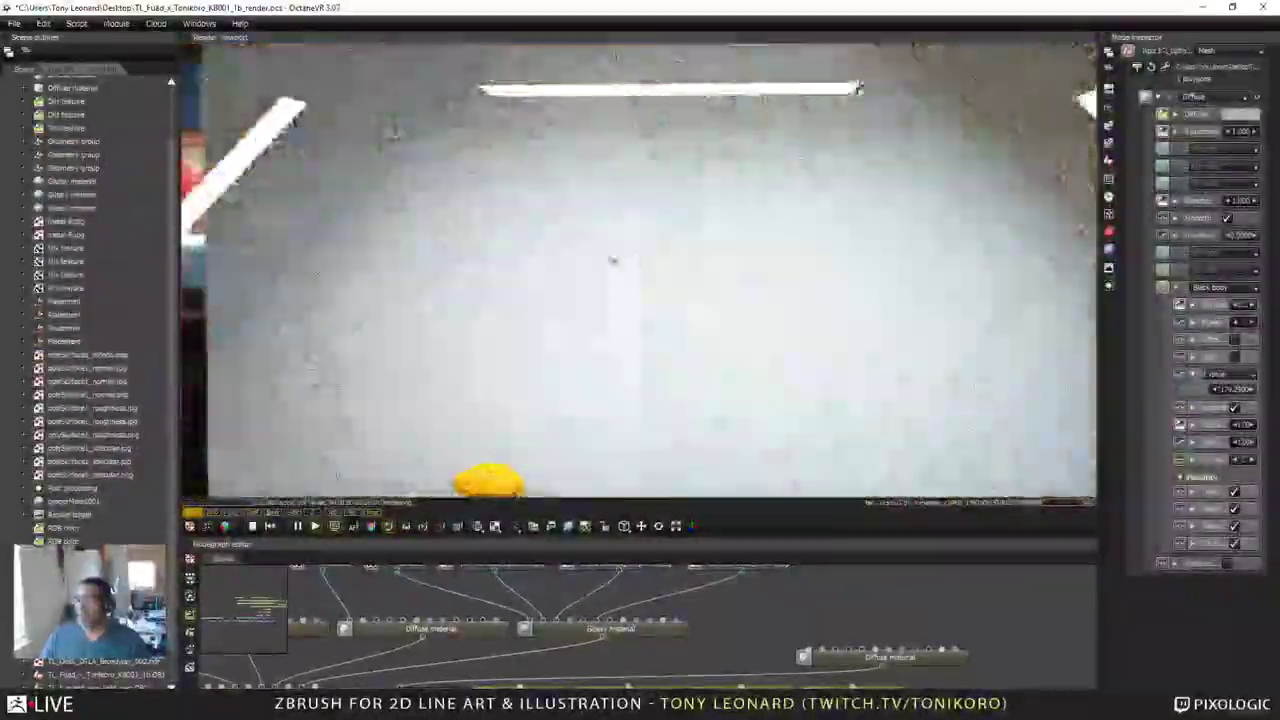
pyautogui.moveTo(611, 263)
pyautogui.mouseDown()
pyautogui.moveTo(691, 271)
pyautogui.moveTo(615, 263)
pyautogui.mouseUp()
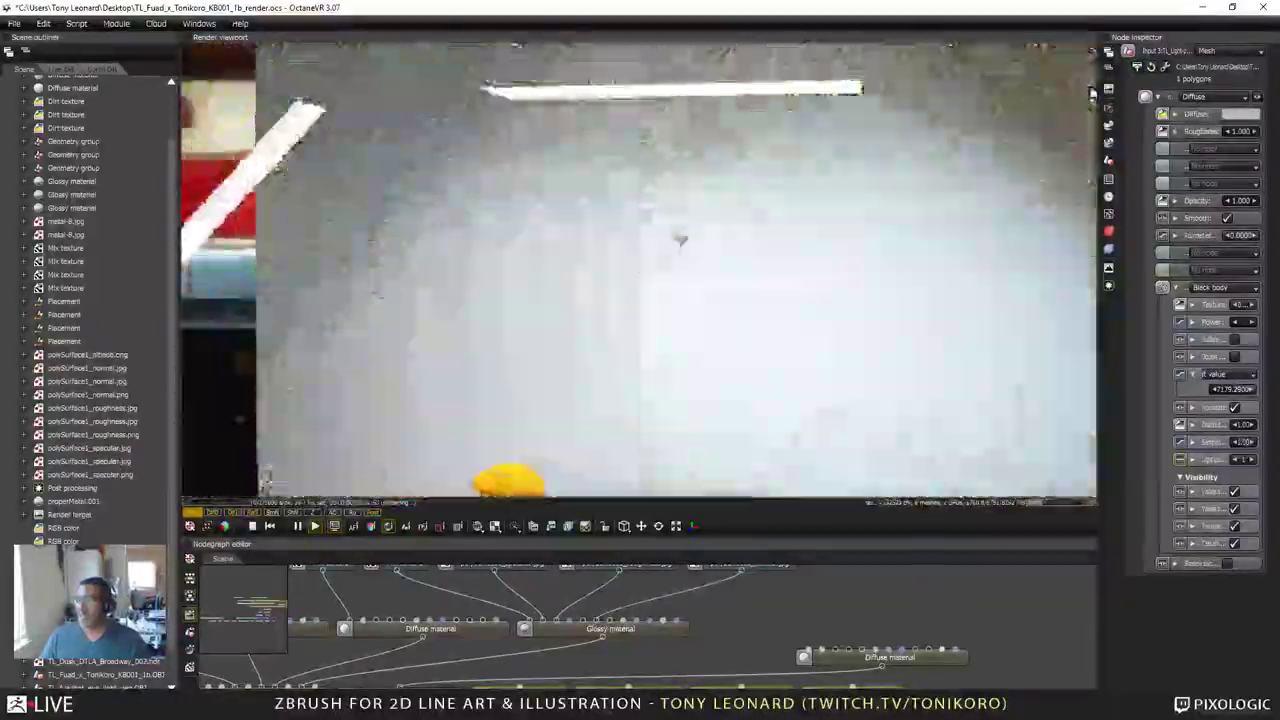
pyautogui.moveTo(680, 238); pyautogui.dragTo(802, 303)
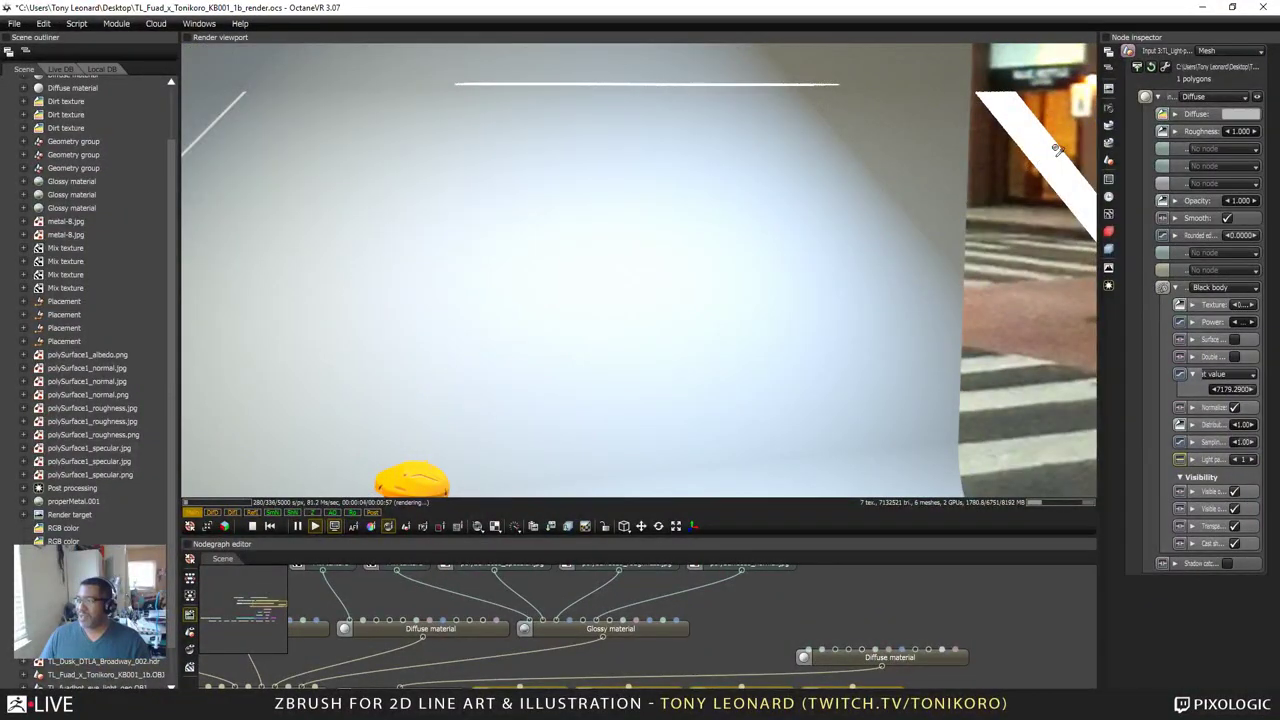
pyautogui.moveTo(654, 300); pyautogui.dragTo(630, 300)
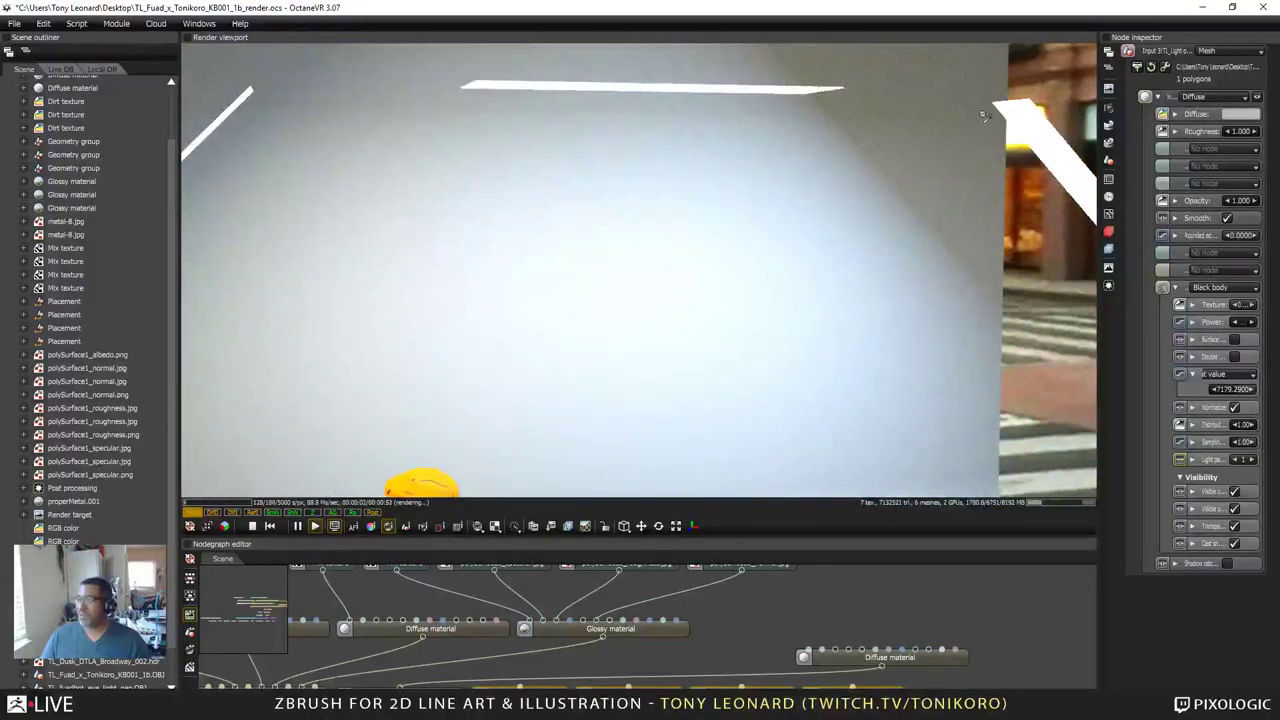
pyautogui.moveTo(624, 422); pyautogui.dragTo(636, 214, button='right')
pyautogui.moveTo(636, 300); pyautogui.dragTo(520, 300)
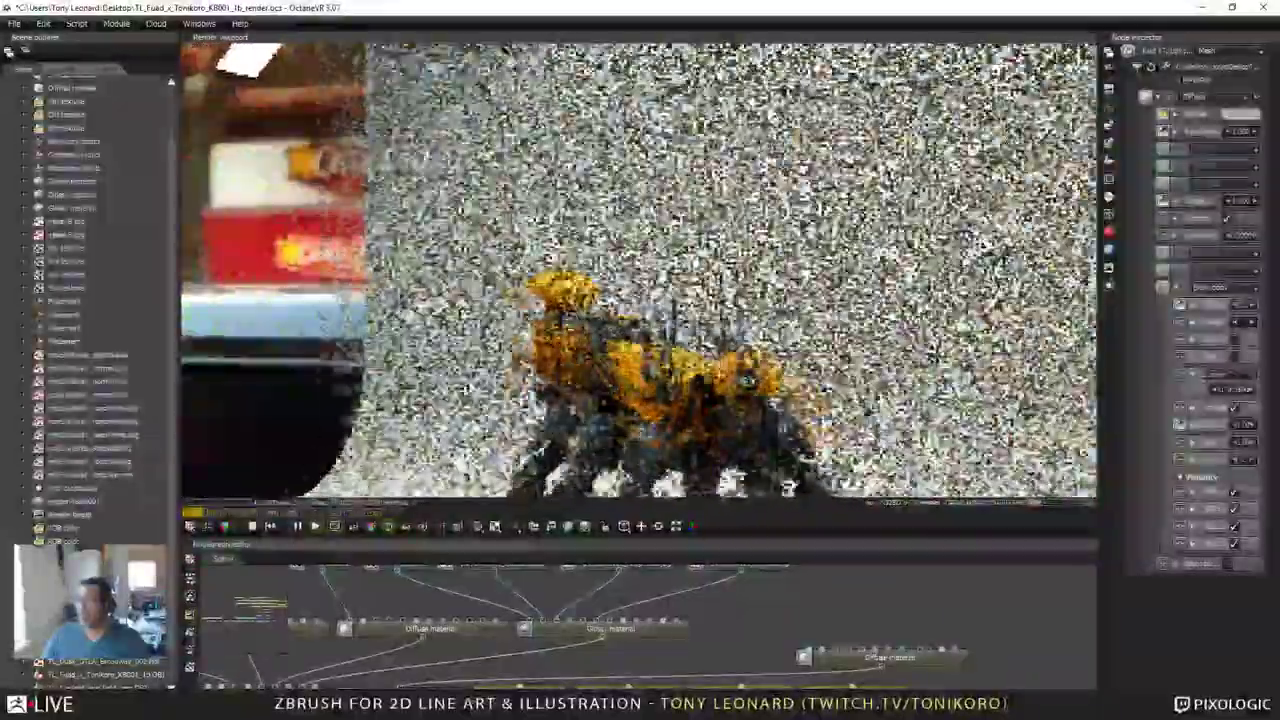
# Step: Inspect the full robot under the light panes from low front, close and raised side angles
pyautogui.scroll(4, 640, 300)
pyautogui.scroll(-2, 640, 300)
pyautogui.moveTo(640, 400); pyautogui.dragTo(608, 210, button='right')
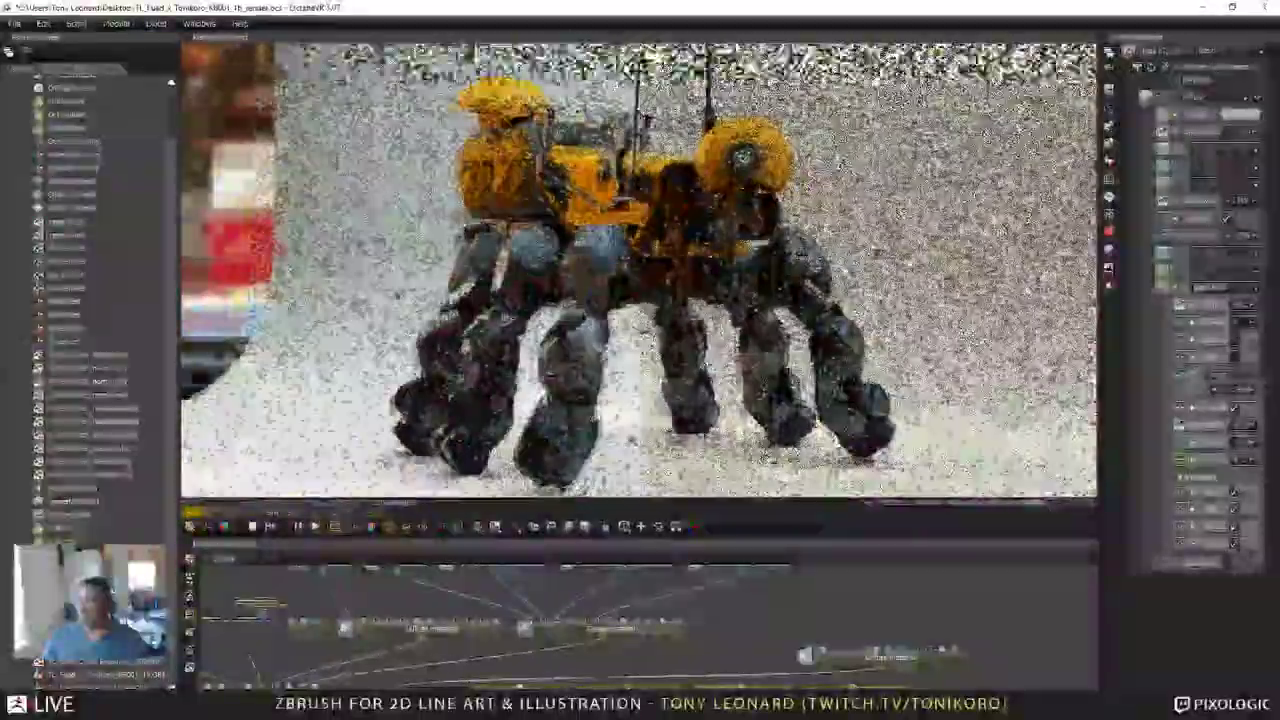
pyautogui.moveTo(600, 300); pyautogui.dragTo(700, 268)
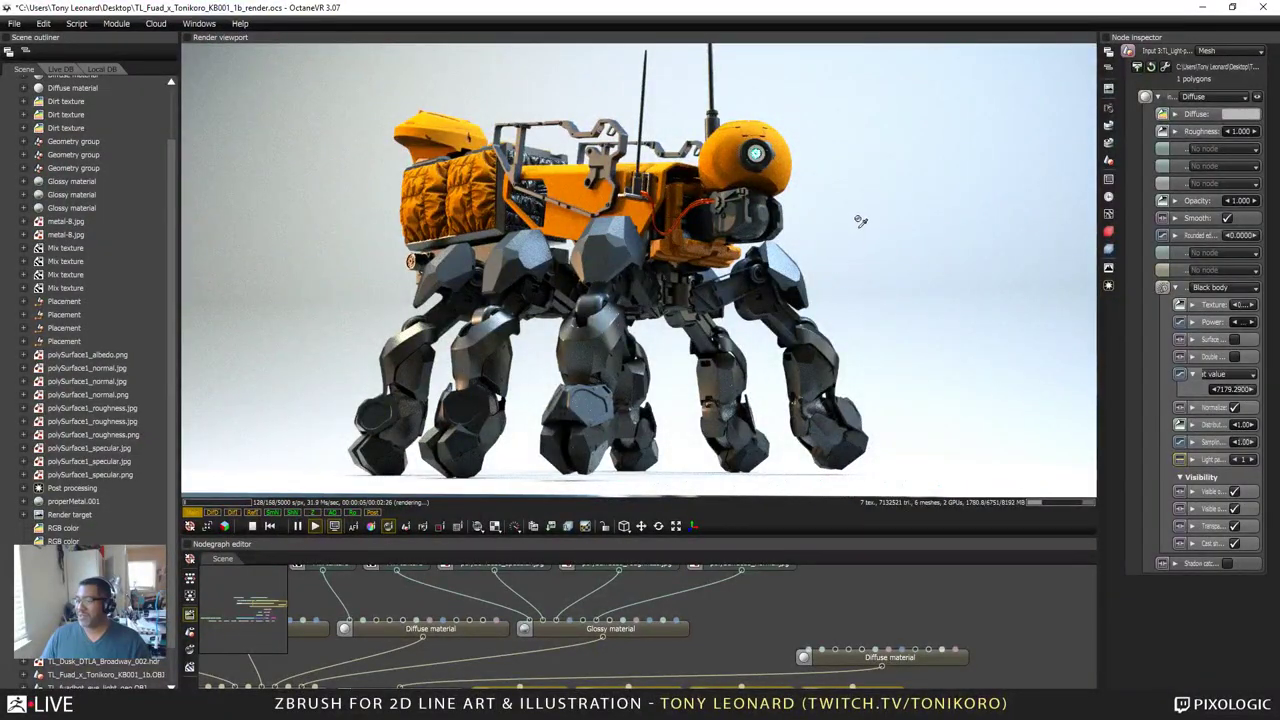
pyautogui.moveTo(860, 221); pyautogui.dragTo(863, 235, button='right')
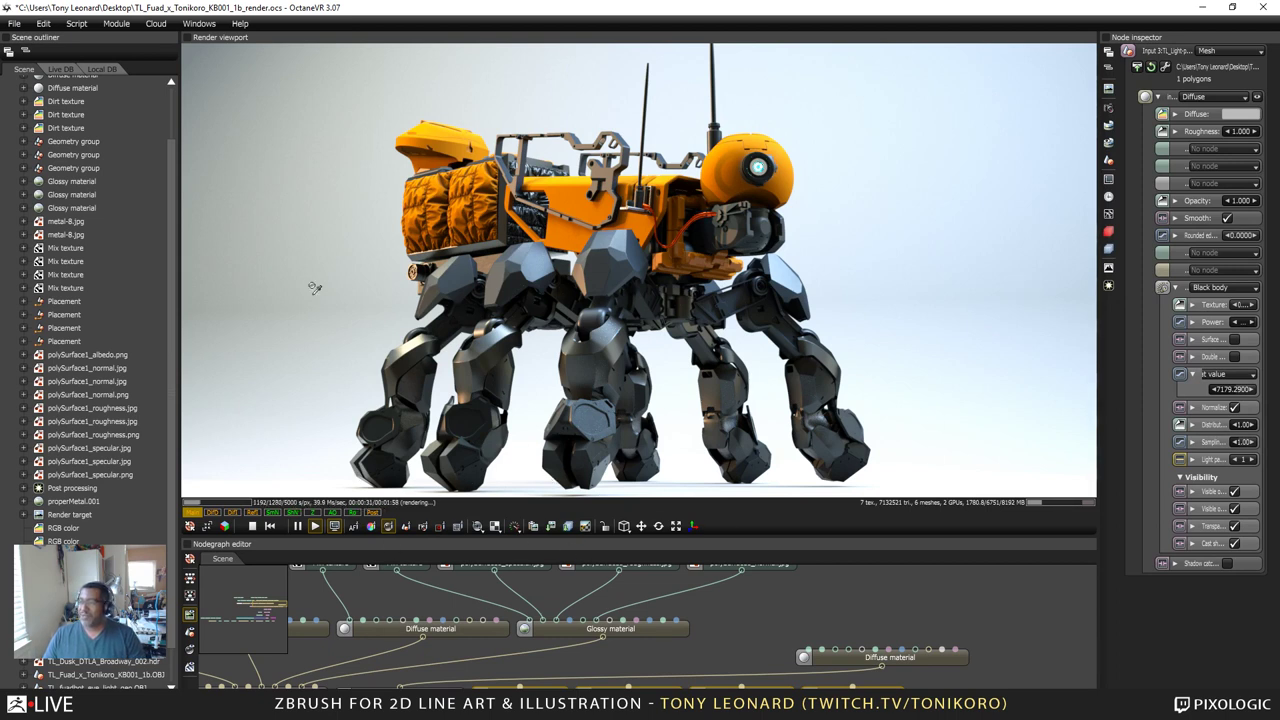
pyautogui.moveTo(620, 260); pyautogui.dragTo(640, 320)
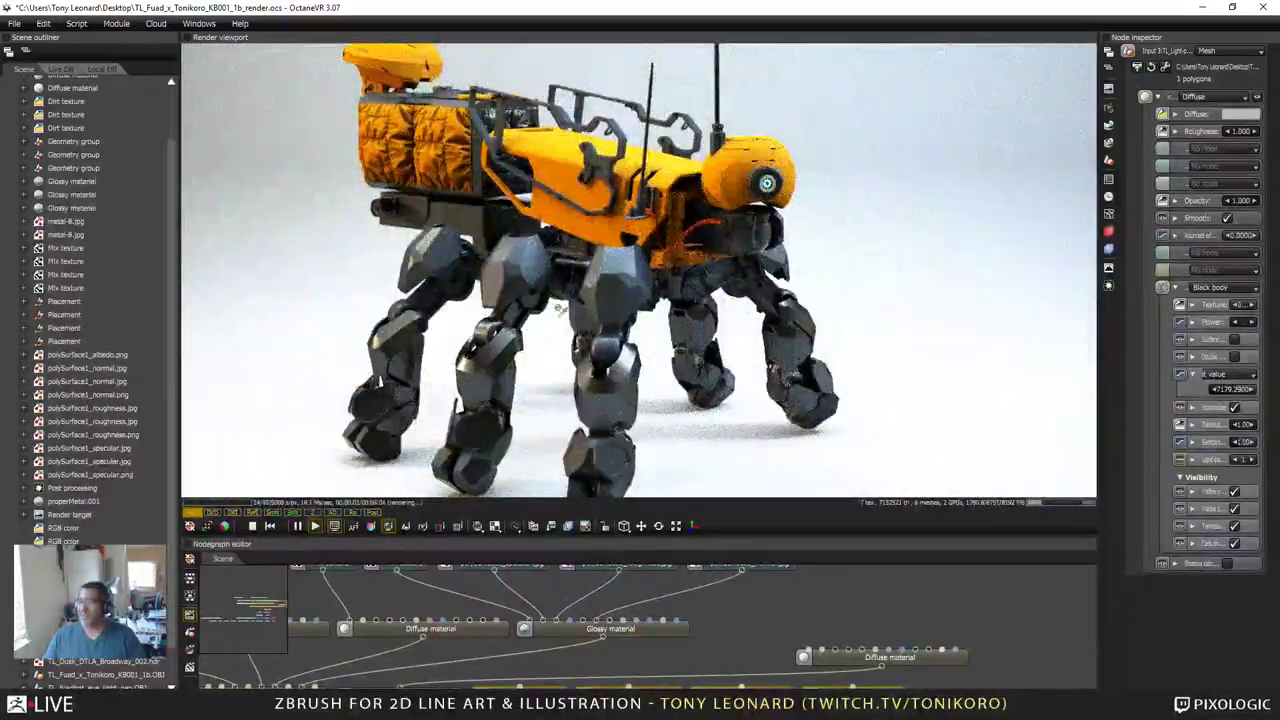
pyautogui.scroll(-1, 640, 270)
pyautogui.scroll(-2, 486, 311)
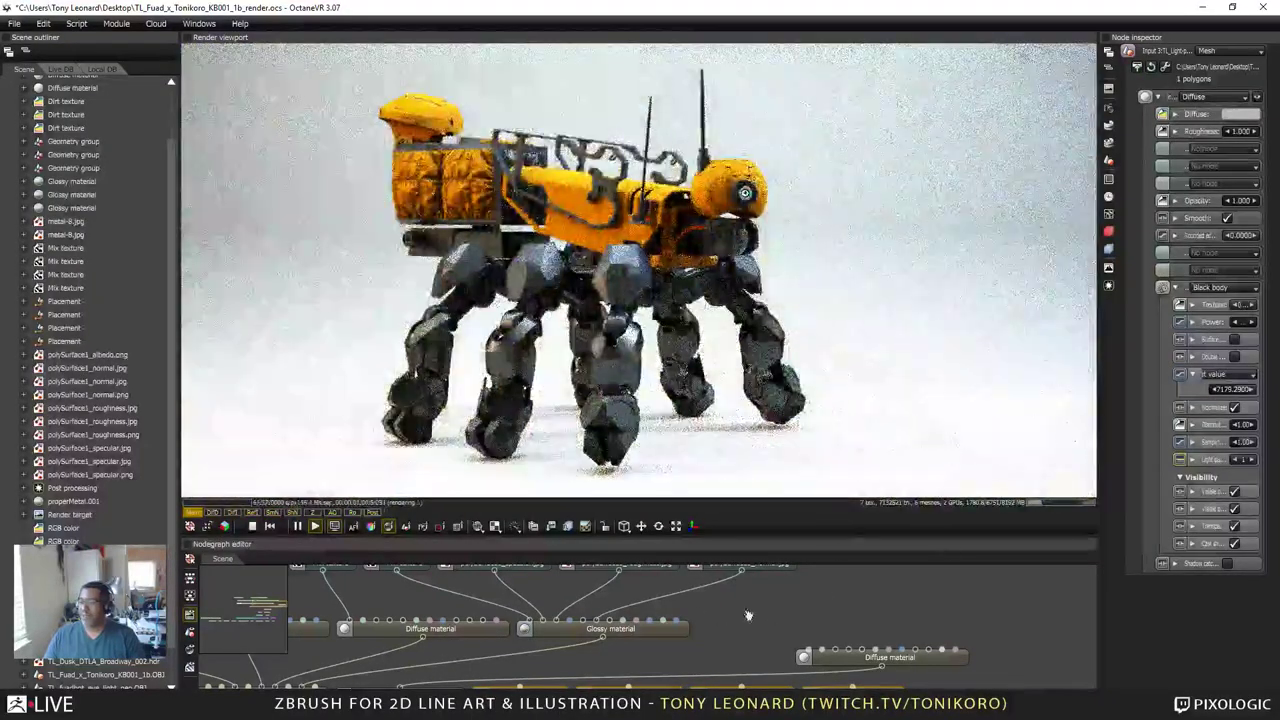
# Step: Select the robot's Placement node in the node graph and change its Y rotation to 122
pyautogui.moveTo(752, 612); pyautogui.dragTo(740, 655)
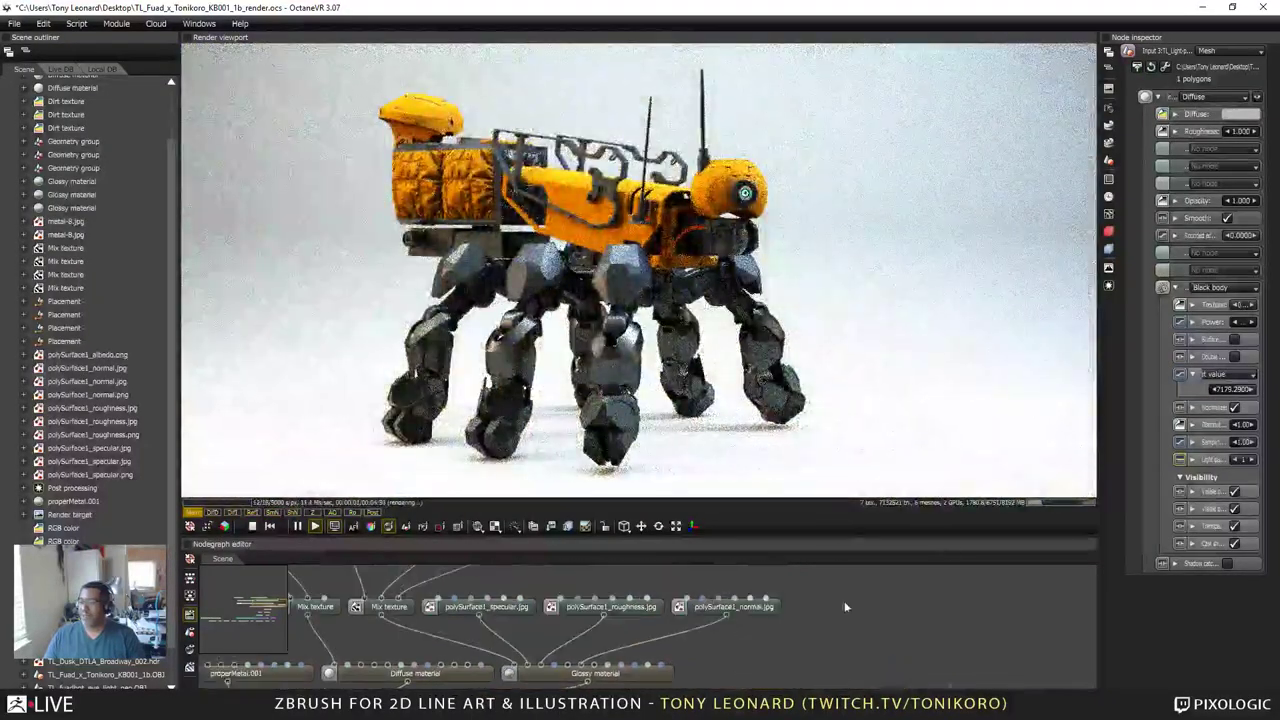
pyautogui.moveTo(831, 577); pyautogui.dragTo(801, 647)
pyautogui.moveTo(654, 644); pyautogui.dragTo(923, 566, button='middle')
pyautogui.moveTo(775, 652); pyautogui.dragTo(693, 591, button='middle')
pyautogui.click(712, 581)
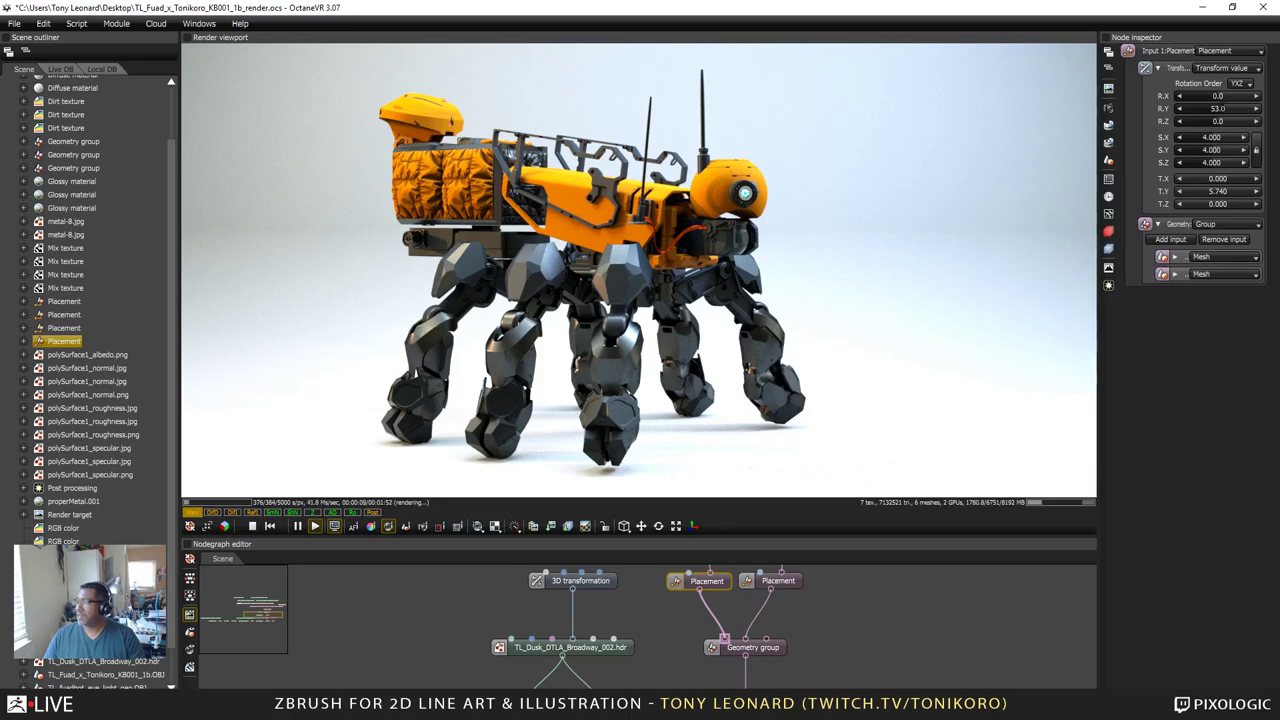
pyautogui.moveTo(1239, 110); pyautogui.dragTo(1224, 112)
pyautogui.press('Return')
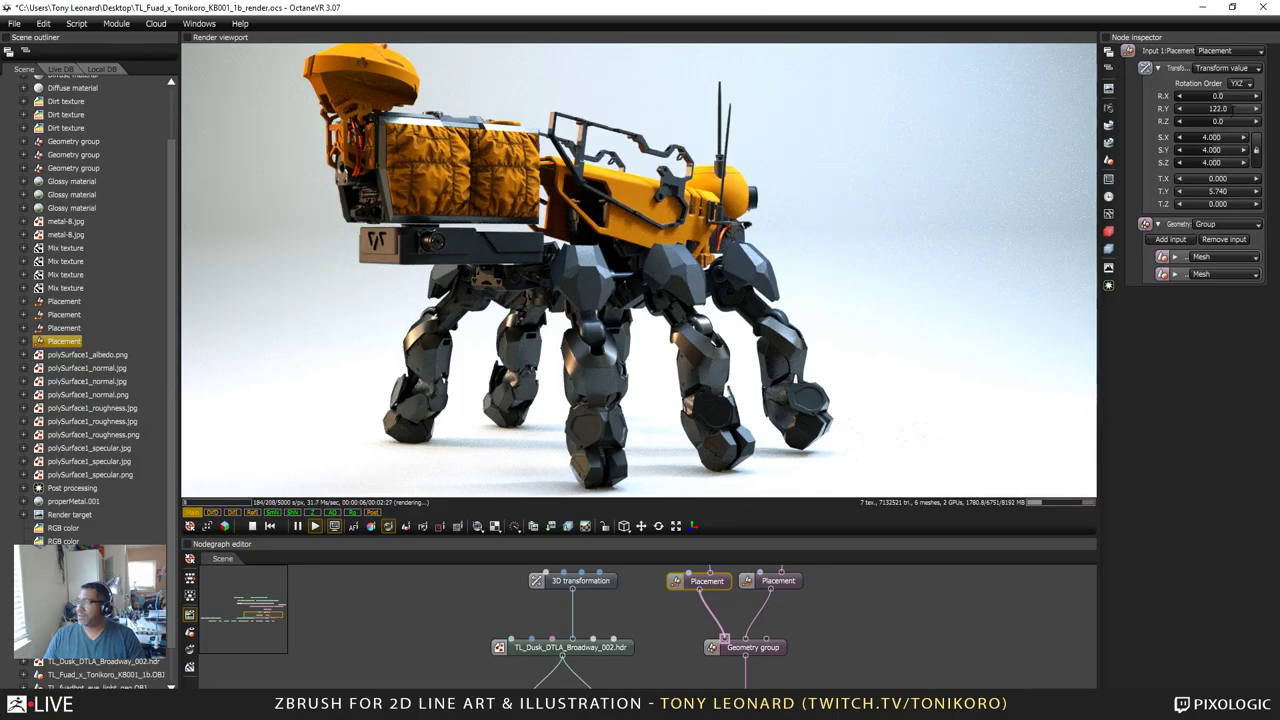
# Step: Set the robot Placement's X rotation to 0.40 and its Y rotation to 145
pyautogui.click(1218, 95)
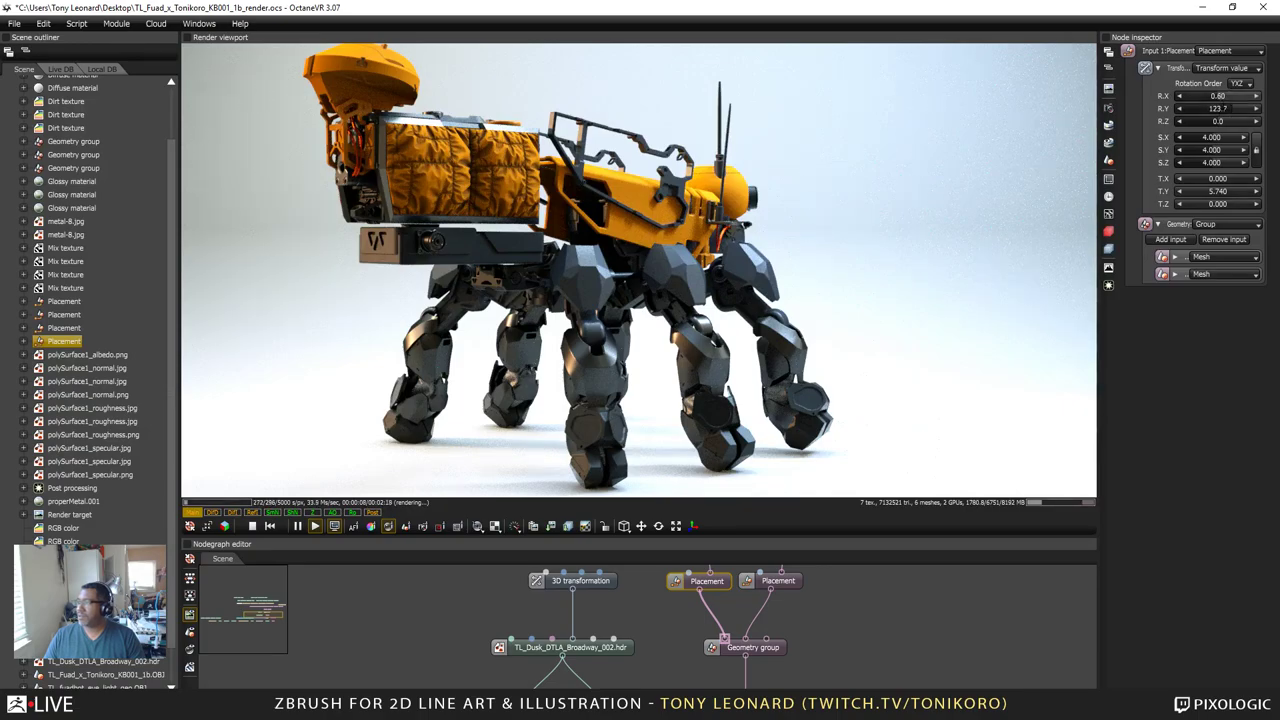
pyautogui.press('Return')
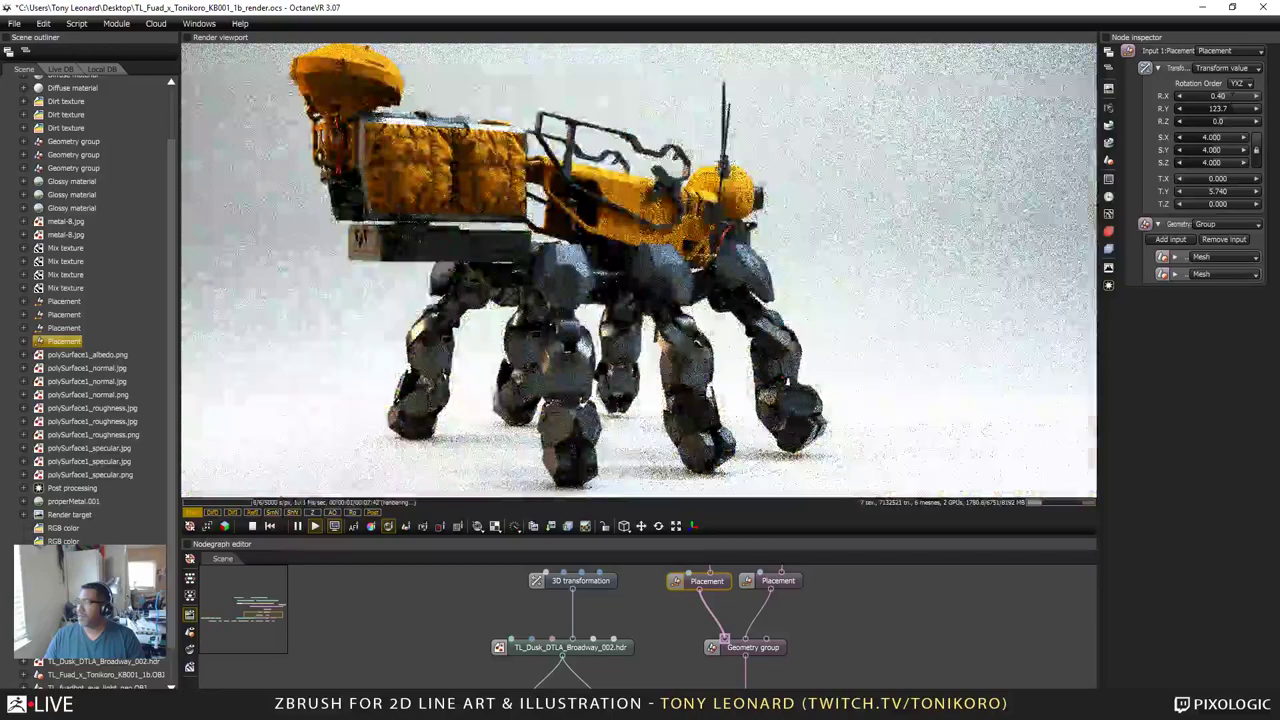
pyautogui.click(1218, 108)
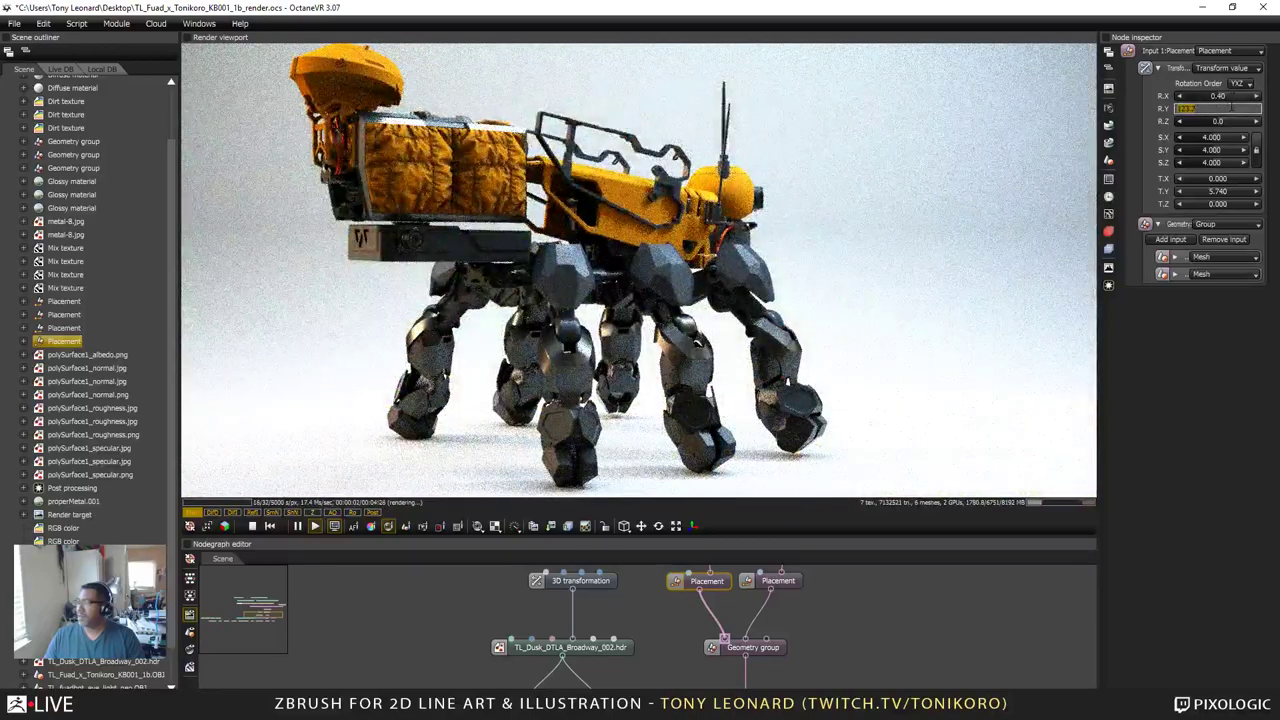
pyautogui.write('145')
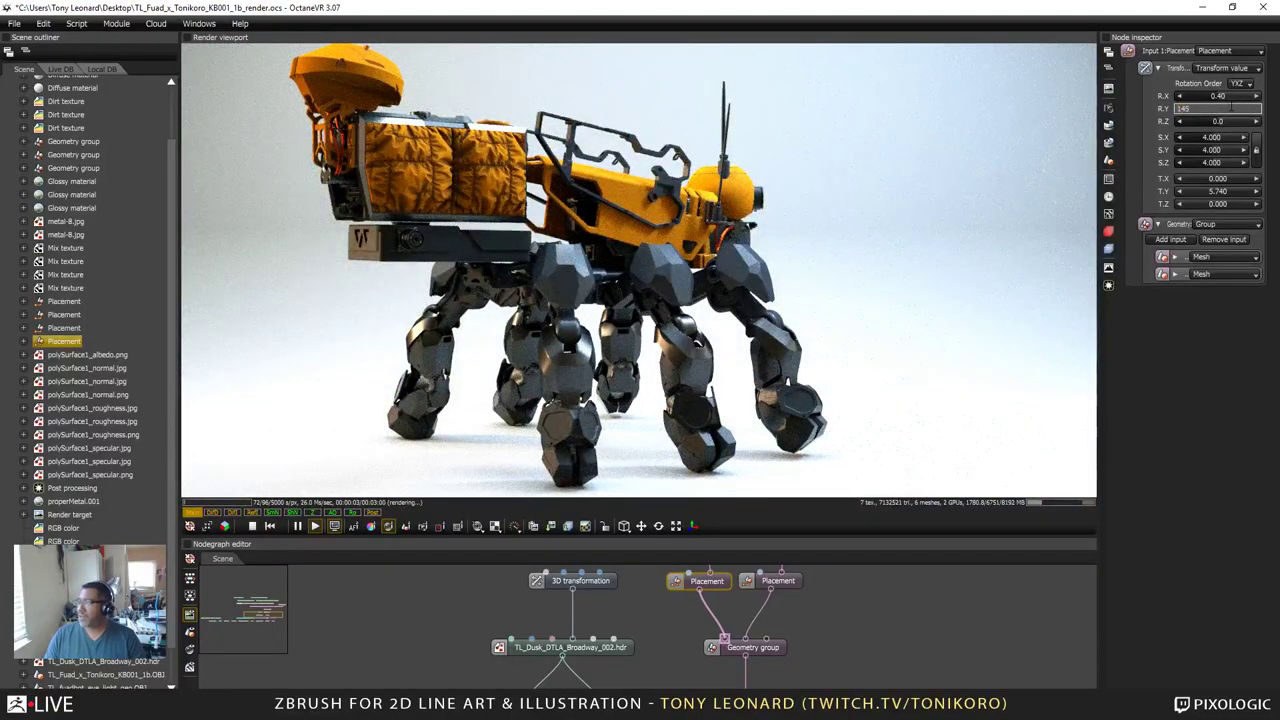
pyautogui.press('Return')
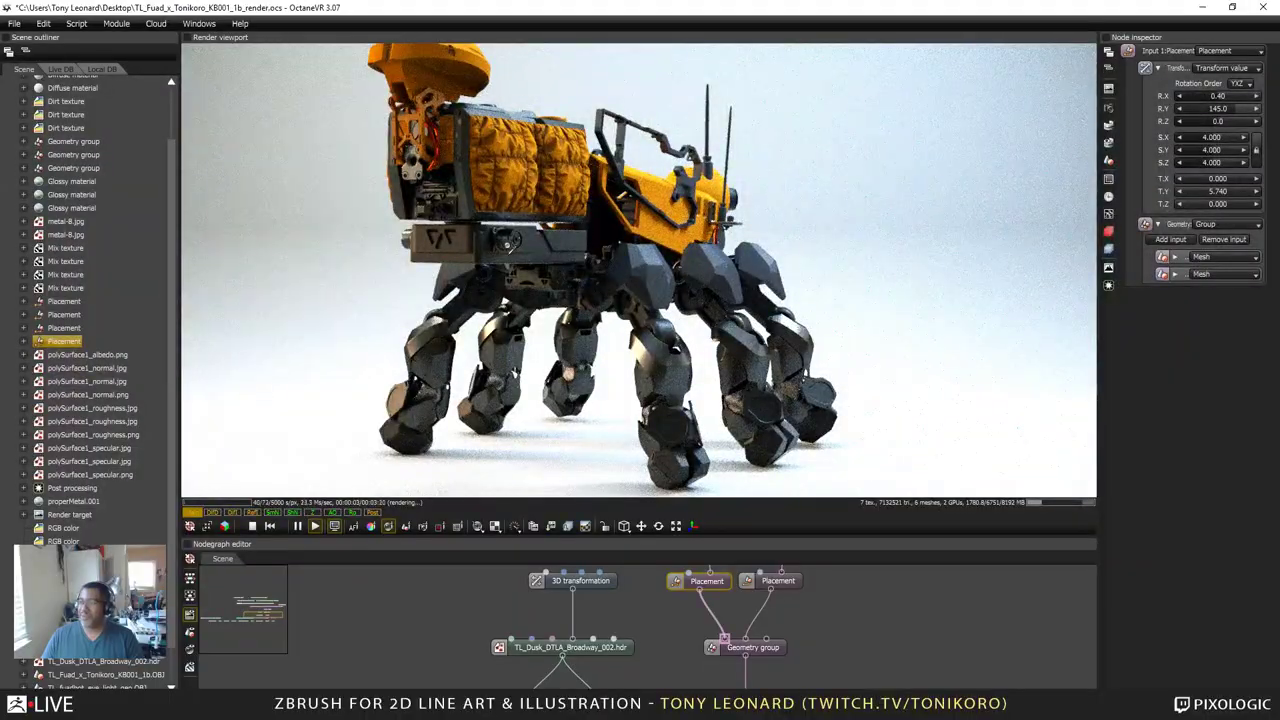
# Step: Examine the turned robot from behind, framing all of it from a wider and higher viewpoint
pyautogui.moveTo(529, 339); pyautogui.dragTo(350, 368)
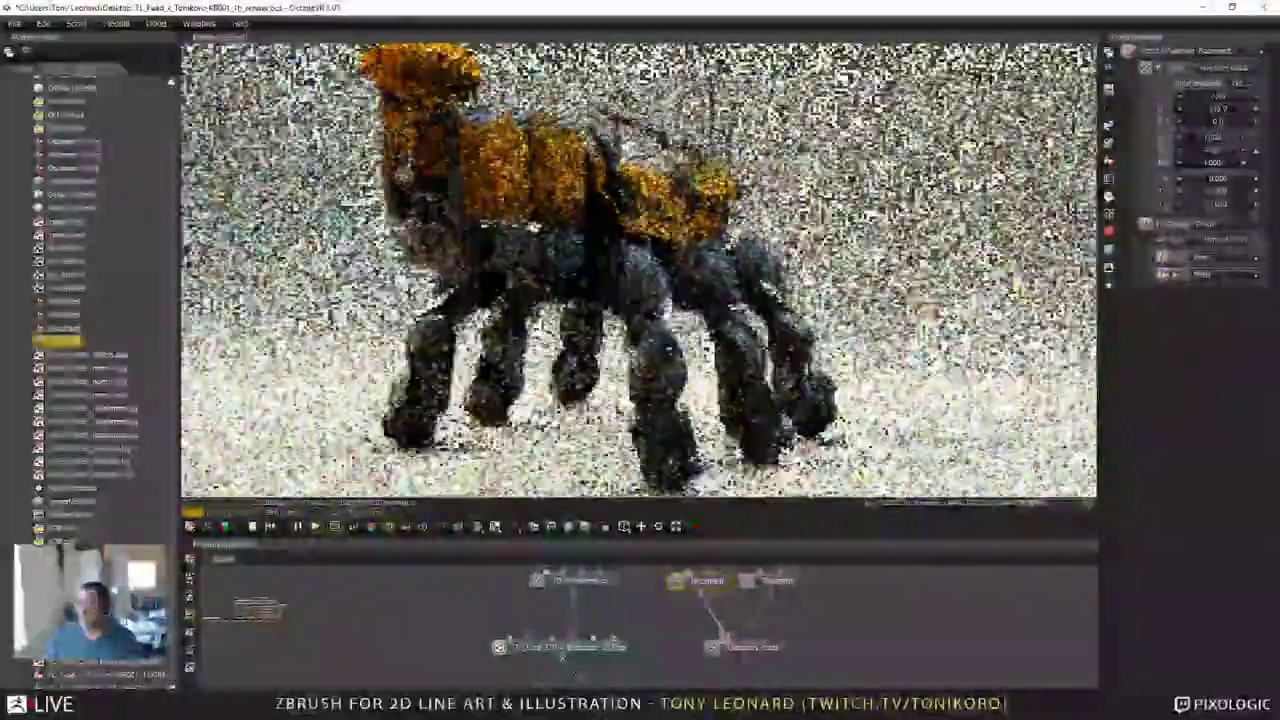
pyautogui.moveTo(548, 424); pyautogui.dragTo(614, 430, button='right')
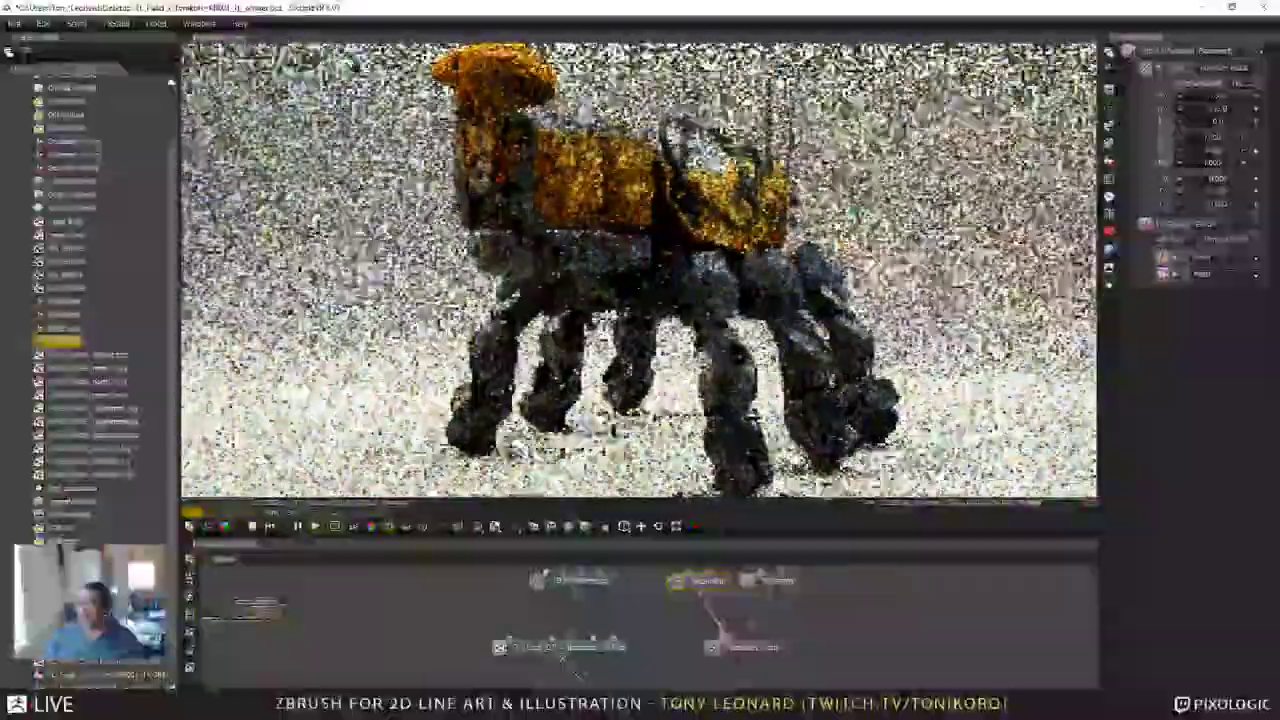
pyautogui.scroll(-3, 614, 430)
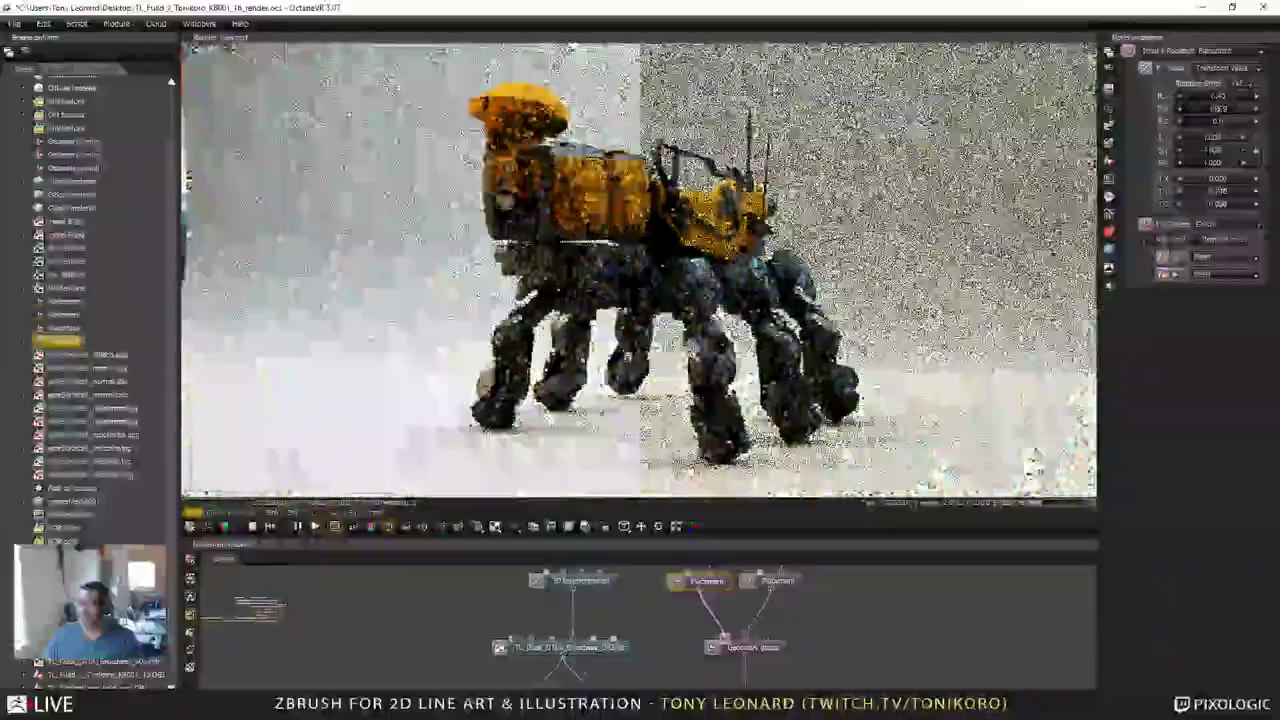
pyautogui.moveTo(614, 430); pyautogui.dragTo(654, 436)
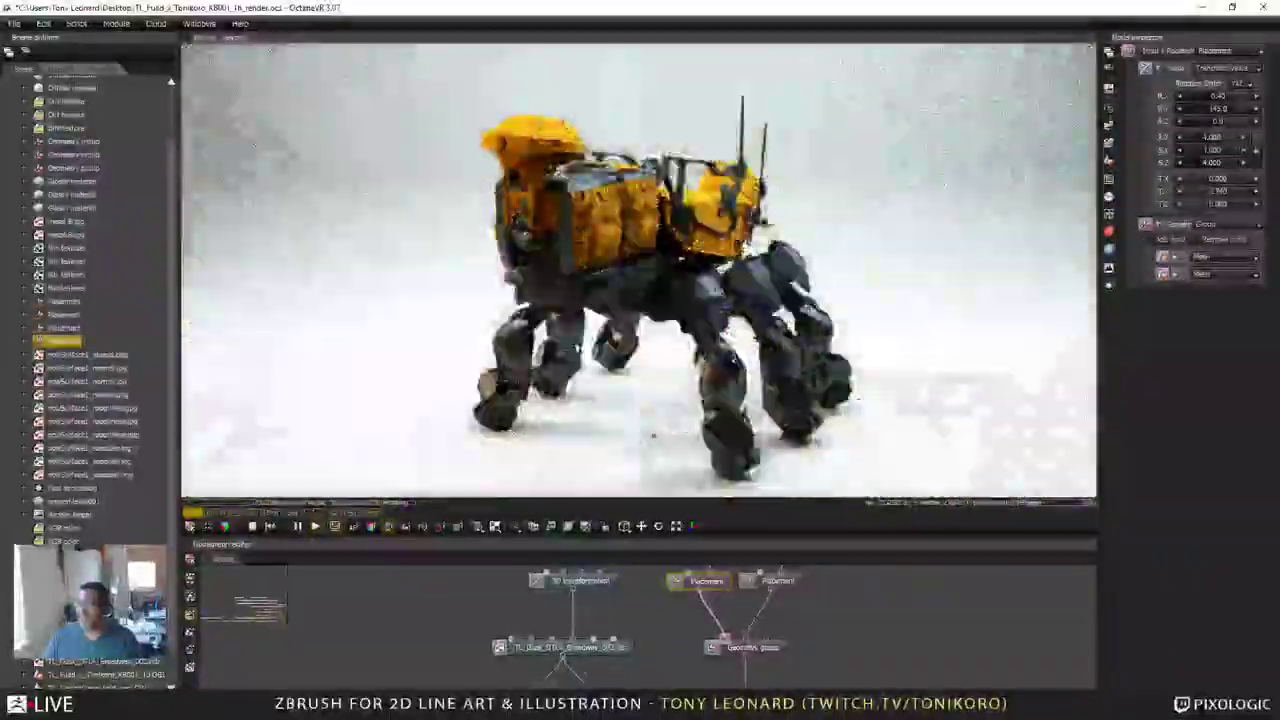
pyautogui.moveTo(654, 436); pyautogui.dragTo(632, 430, button='right')
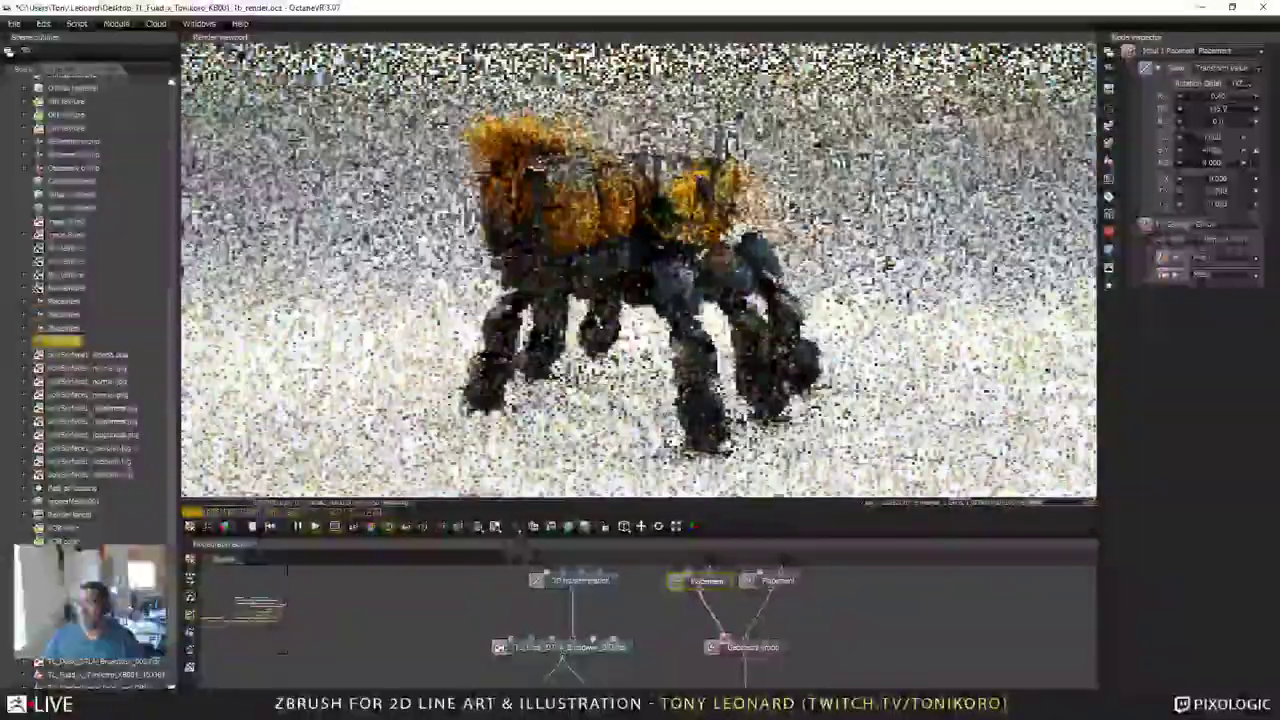
# Step: Select the Daylight environment node in the node graph and widen the node inspector to show its sun direction settings
pyautogui.scroll(2, 632, 430)
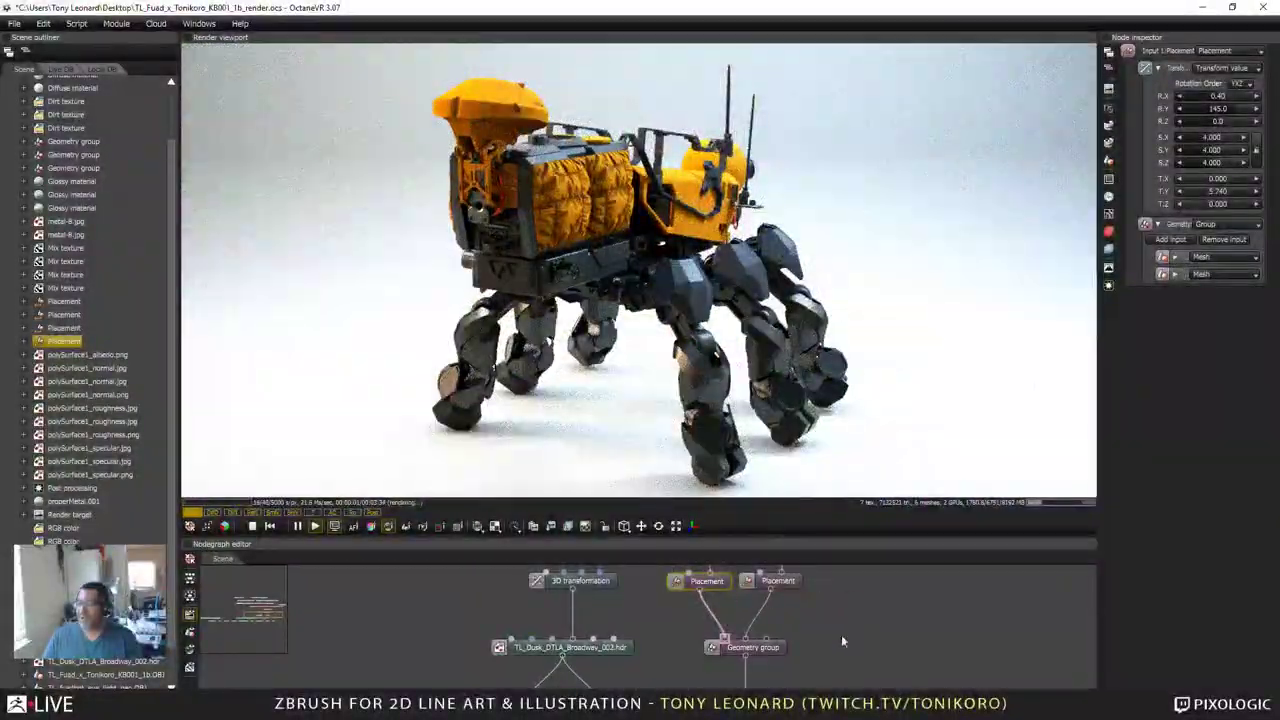
pyautogui.moveTo(812, 660); pyautogui.dragTo(800, 571)
pyautogui.moveTo(654, 664); pyautogui.dragTo(643, 603)
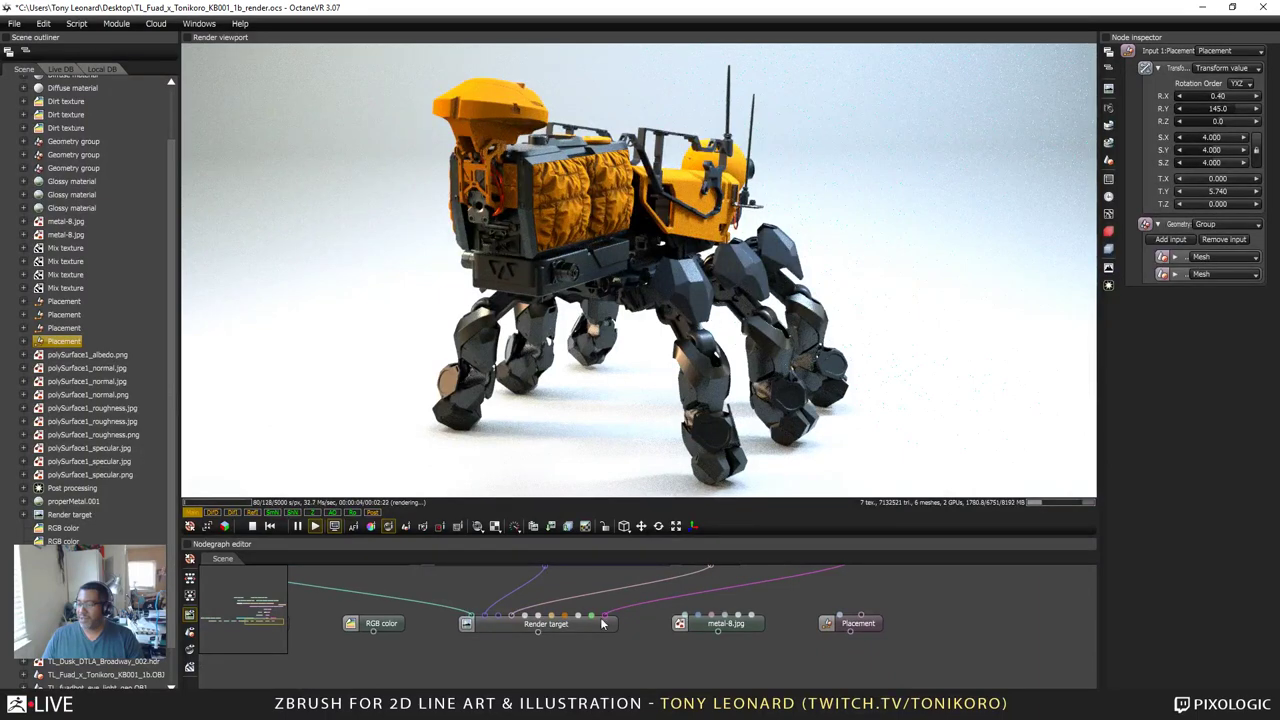
pyautogui.click(608, 627)
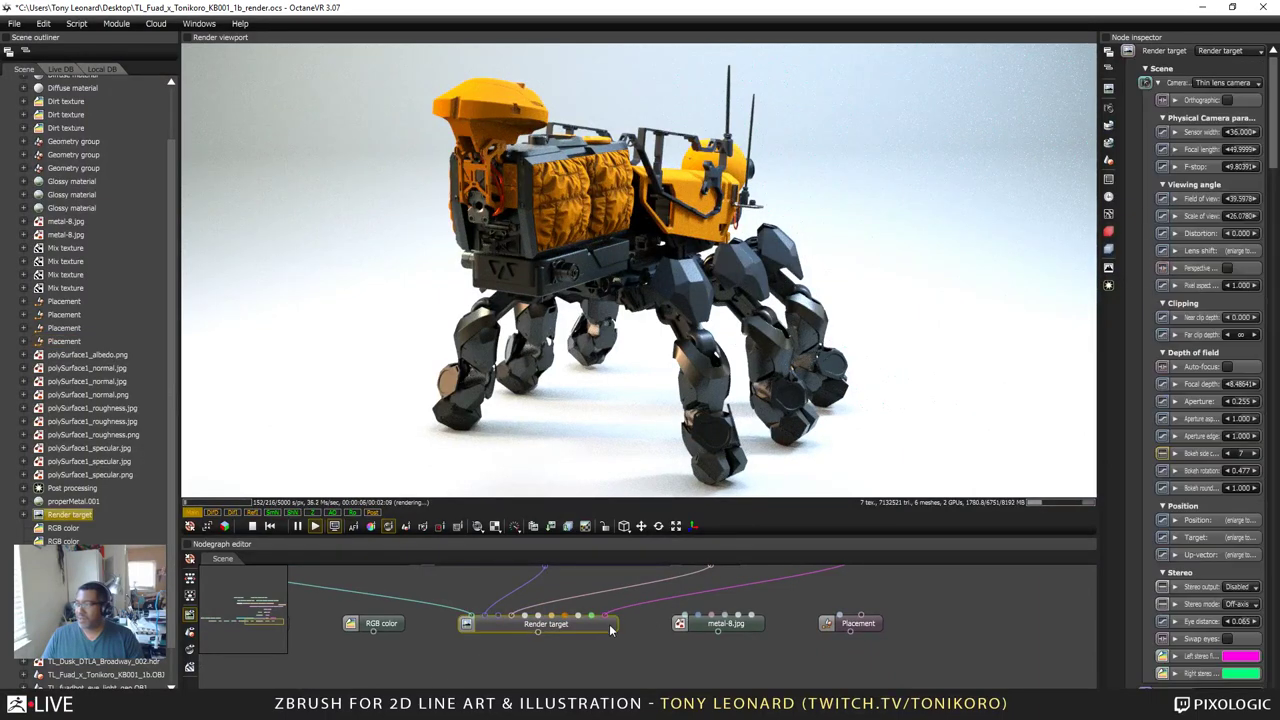
pyautogui.moveTo(616, 591); pyautogui.dragTo(630, 640)
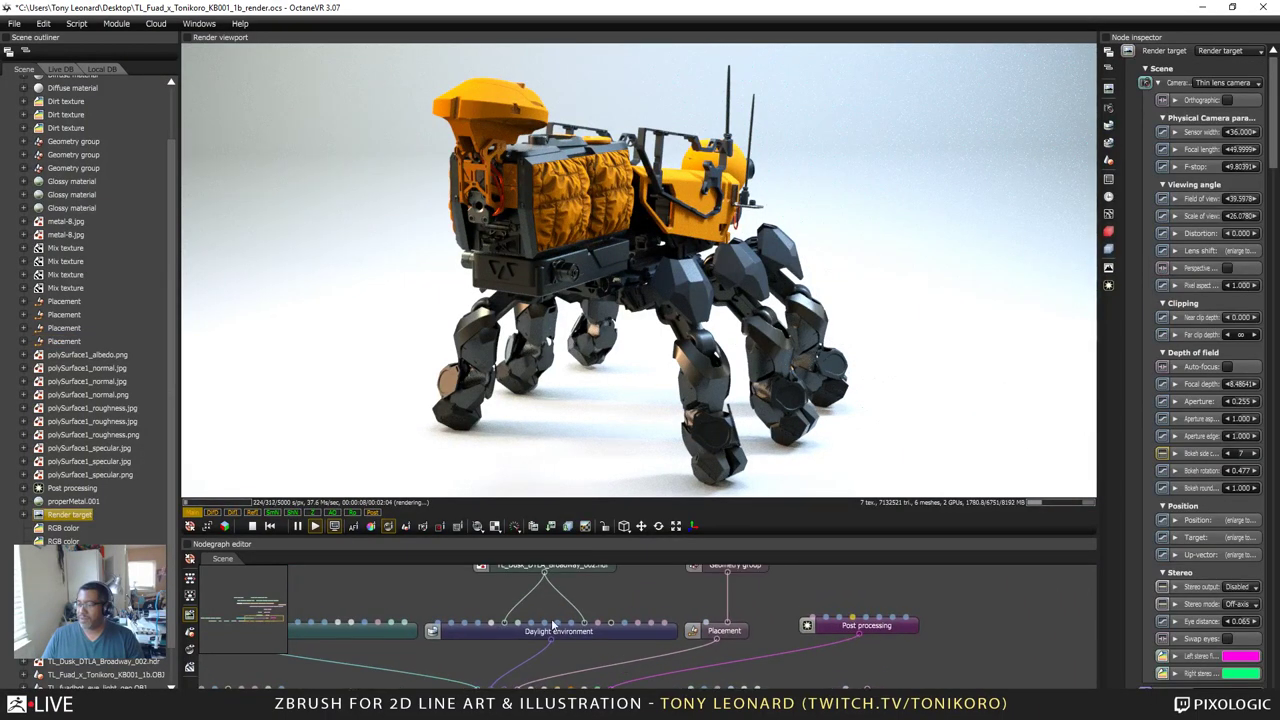
pyautogui.click(631, 640)
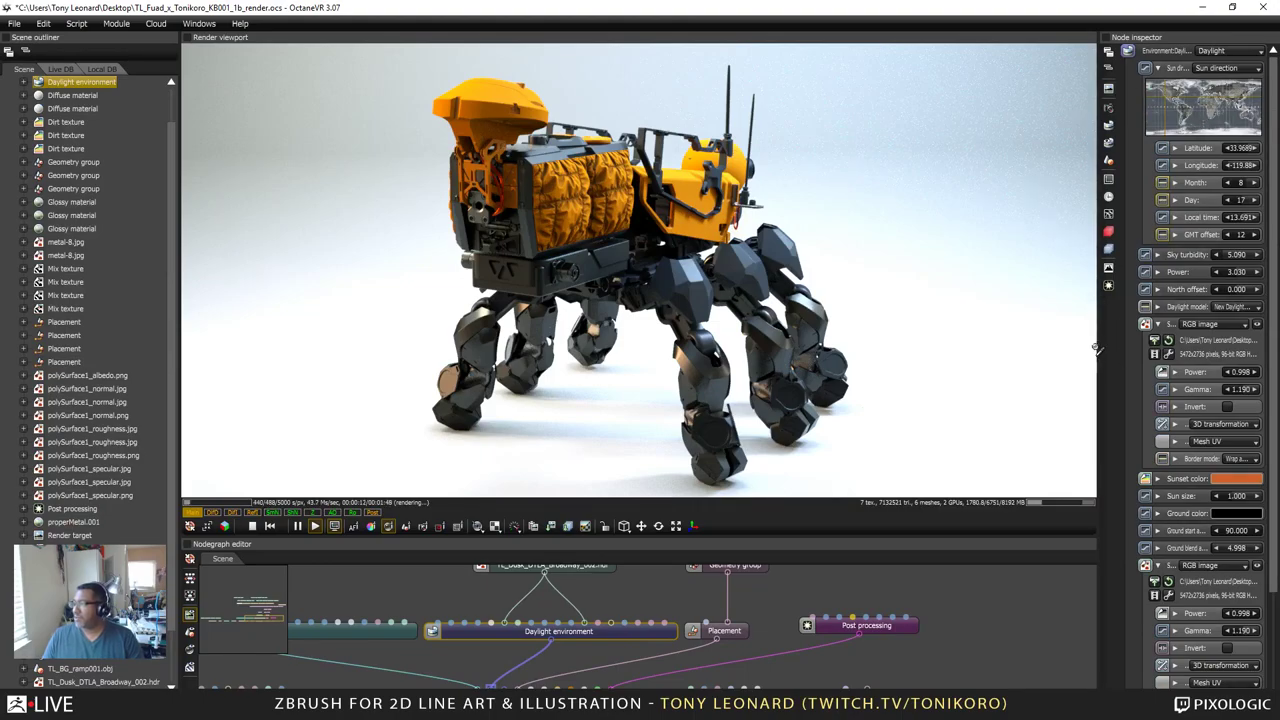
pyautogui.moveTo(1098, 355); pyautogui.dragTo(930, 355)
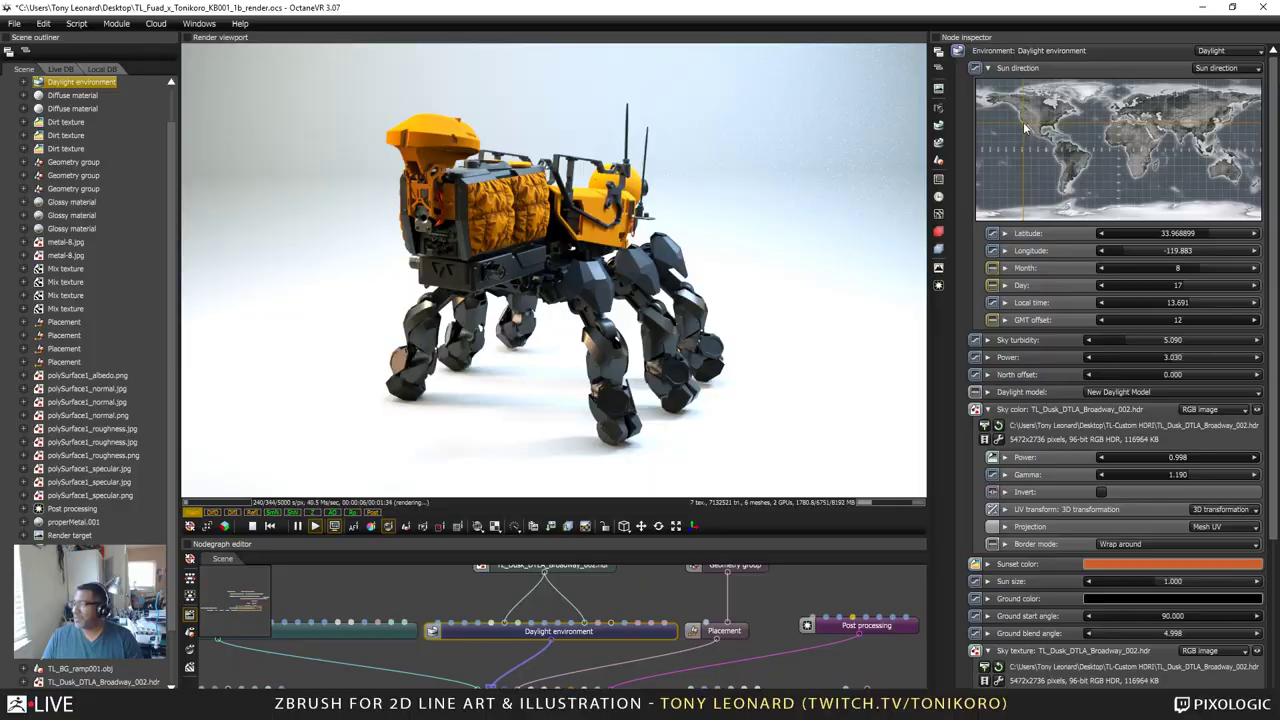
# Step: Set the sun's location to latitude 34.485977 and longitude 138.04196, with the month at 6 and the local time at 20.376
pyautogui.moveTo(1024, 127); pyautogui.dragTo(1230, 123)
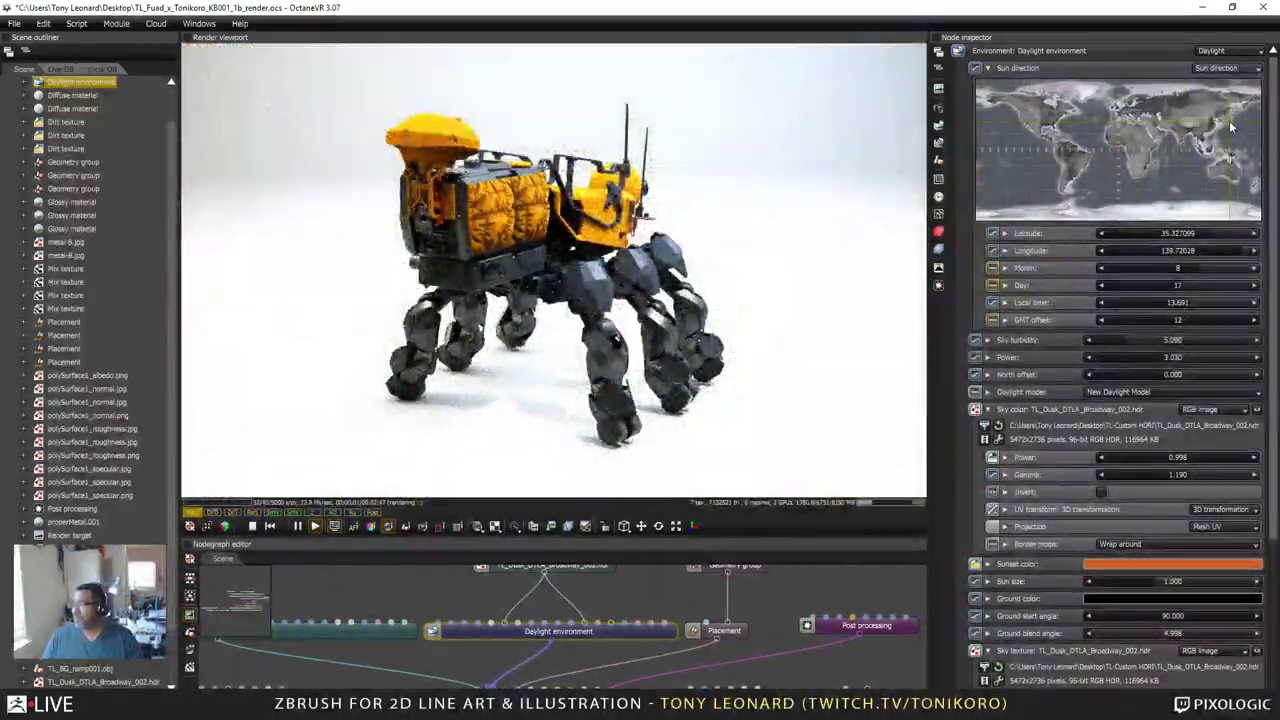
pyautogui.moveTo(1232, 127); pyautogui.dragTo(1230, 127)
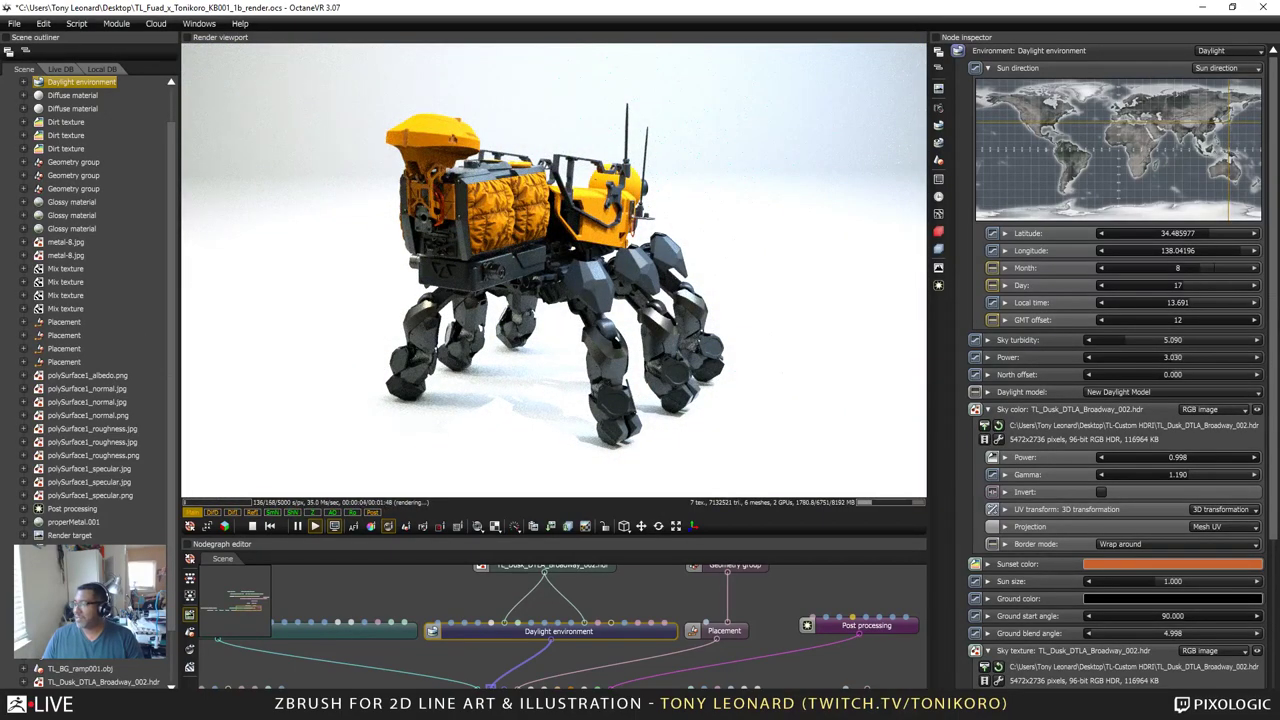
pyautogui.moveTo(1193, 306); pyautogui.dragTo(1237, 311)
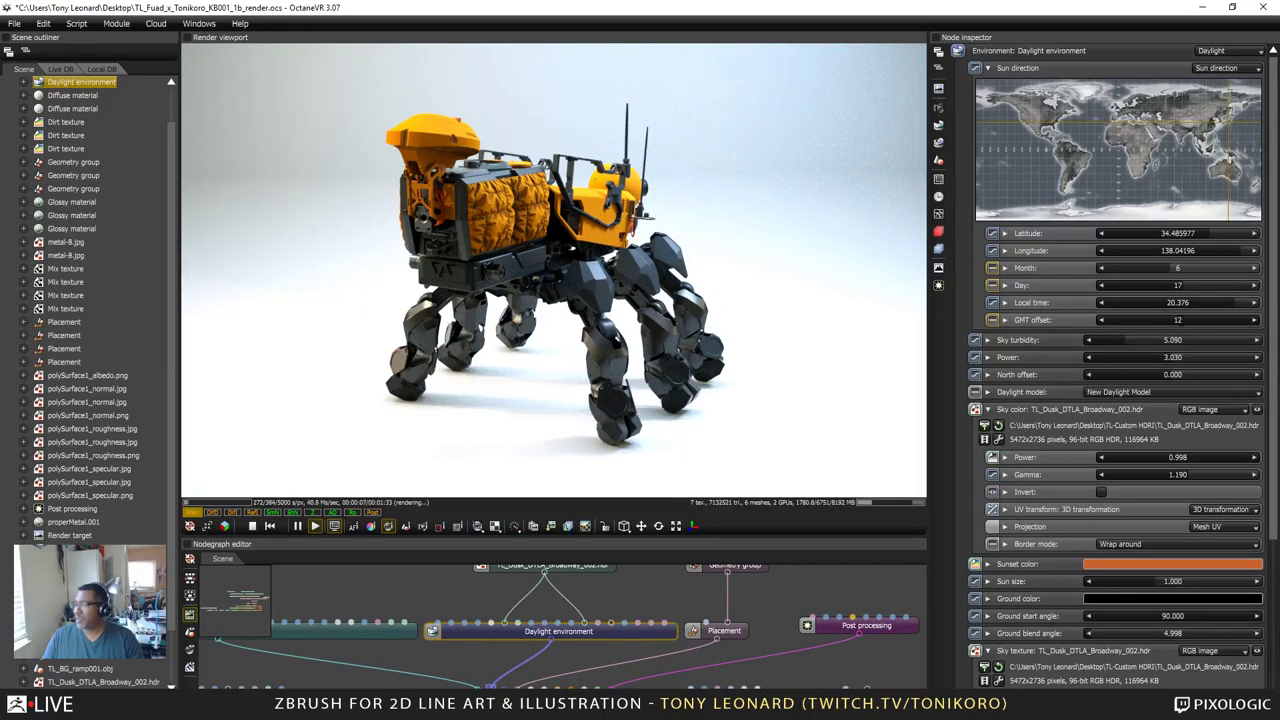
# Step: Set the daylight environment's GMT offset to 8 and its local time to 13.029
pyautogui.moveTo(1222, 320)
pyautogui.mouseDown()
pyautogui.moveTo(1187, 320)
pyautogui.moveTo(1251, 321)
pyautogui.moveTo(1233, 326)
pyautogui.mouseUp()
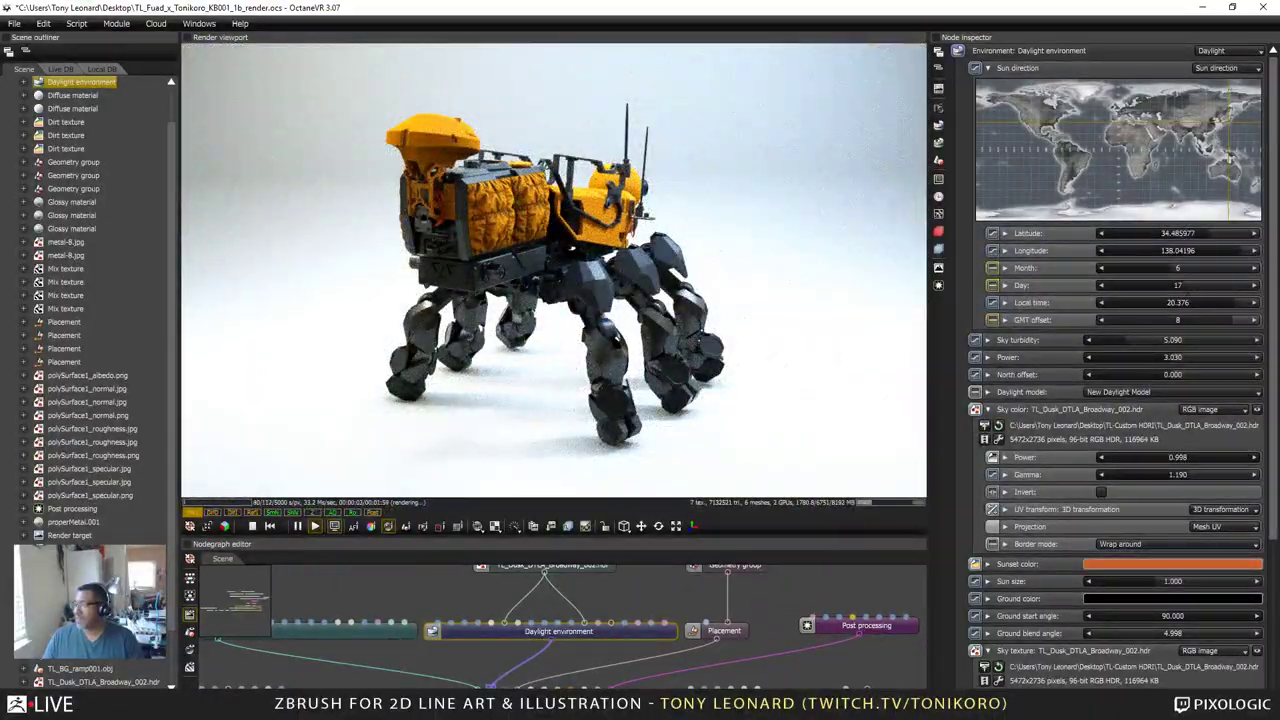
pyautogui.moveTo(1230, 304); pyautogui.dragTo(1151, 311)
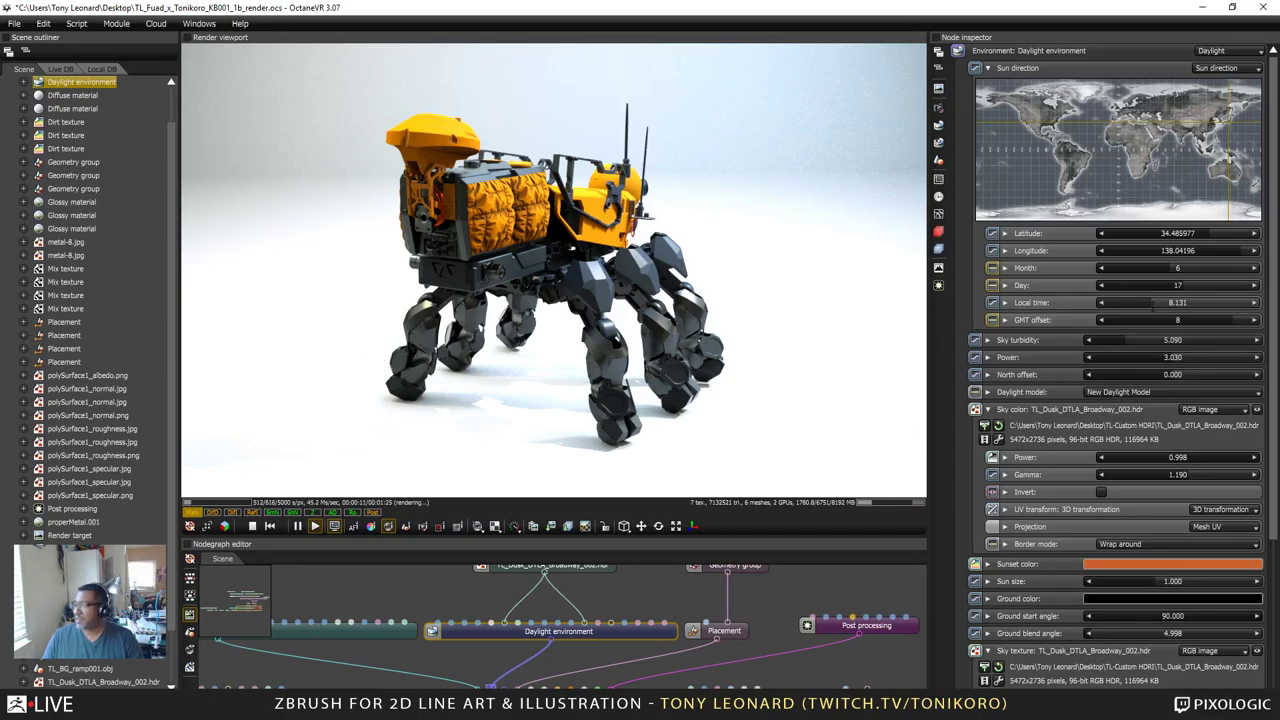
pyautogui.moveTo(1160, 300); pyautogui.dragTo(1186, 317)
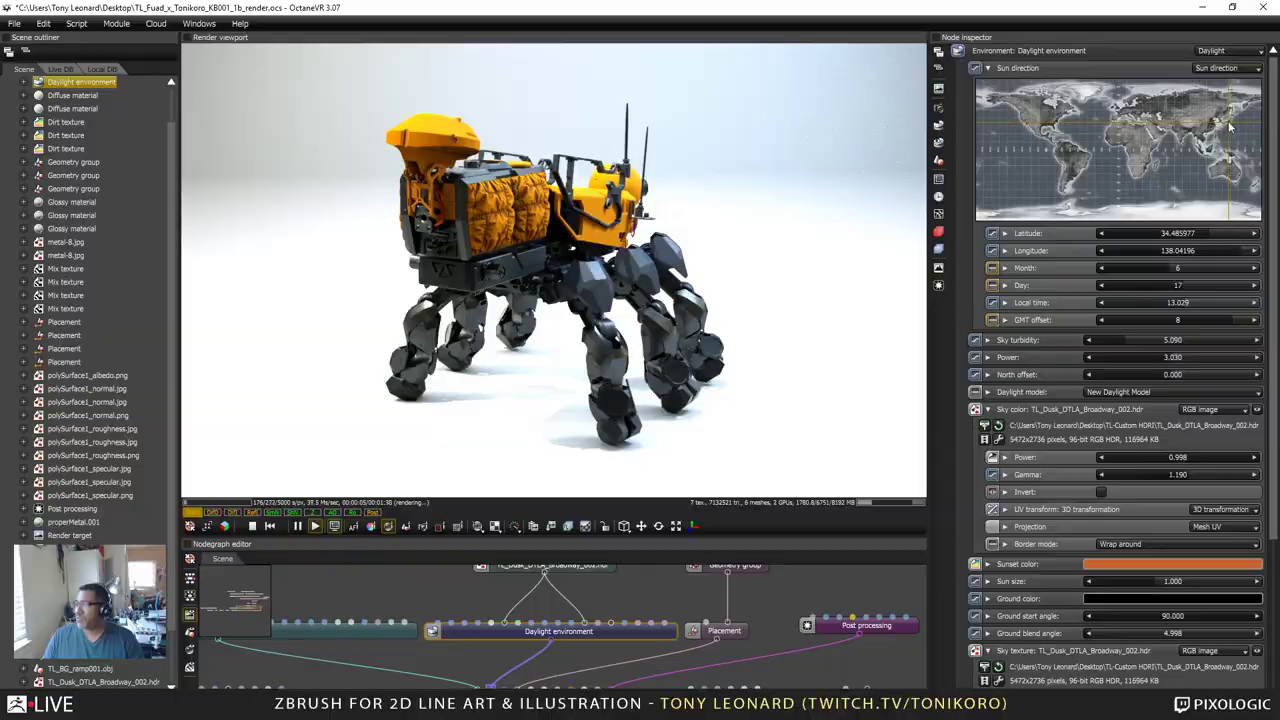
# Step: Move the sun's location on the world map to latitude 46.261677 and longitude 0.4195862
pyautogui.moveTo(1229, 123); pyautogui.dragTo(1119, 115)
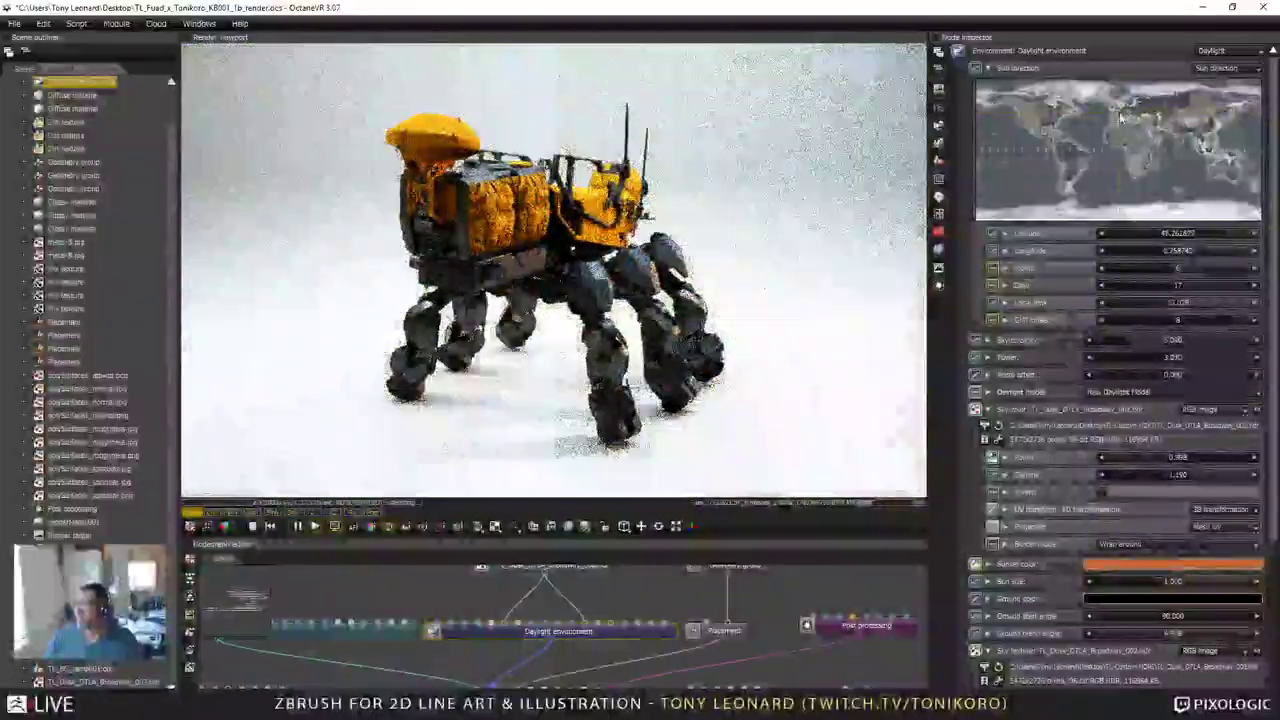
pyautogui.moveTo(1120, 118); pyautogui.dragTo(1119, 117)
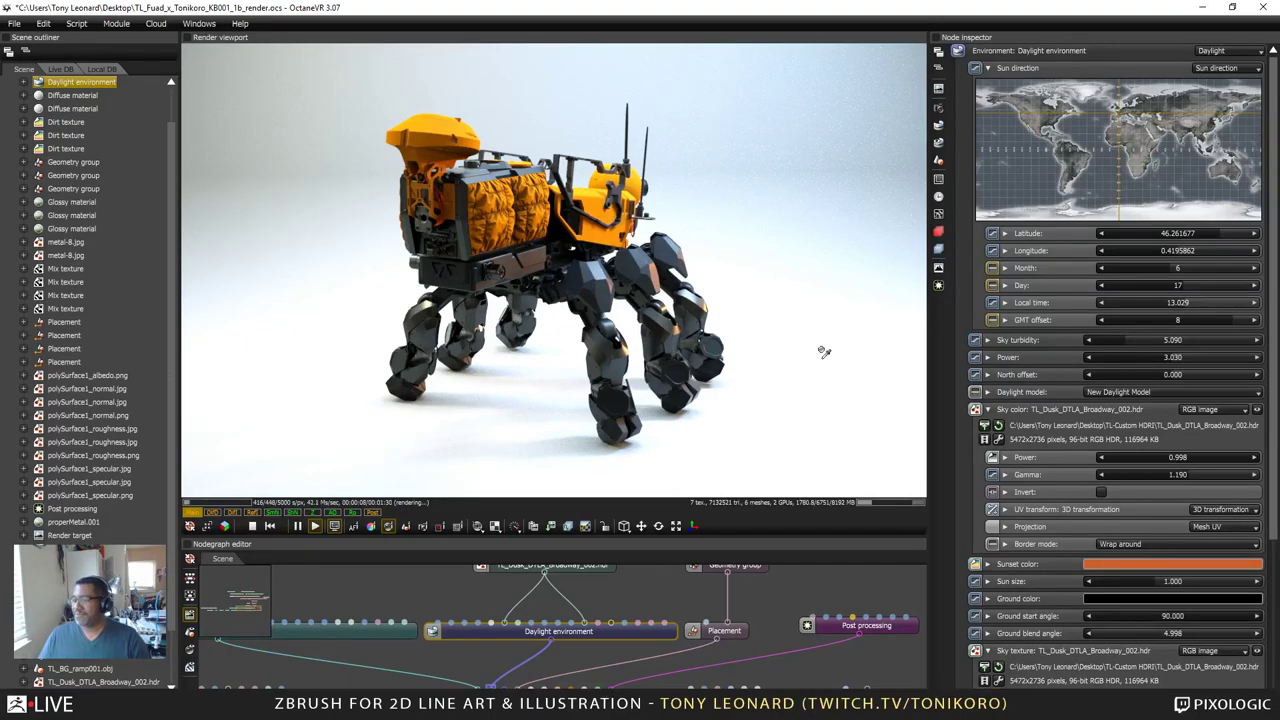
# Step: Pick the light pane's diffuse material in the render above the robot and set its emission power to 1810
pyautogui.moveTo(824, 352); pyautogui.dragTo(510, 370)
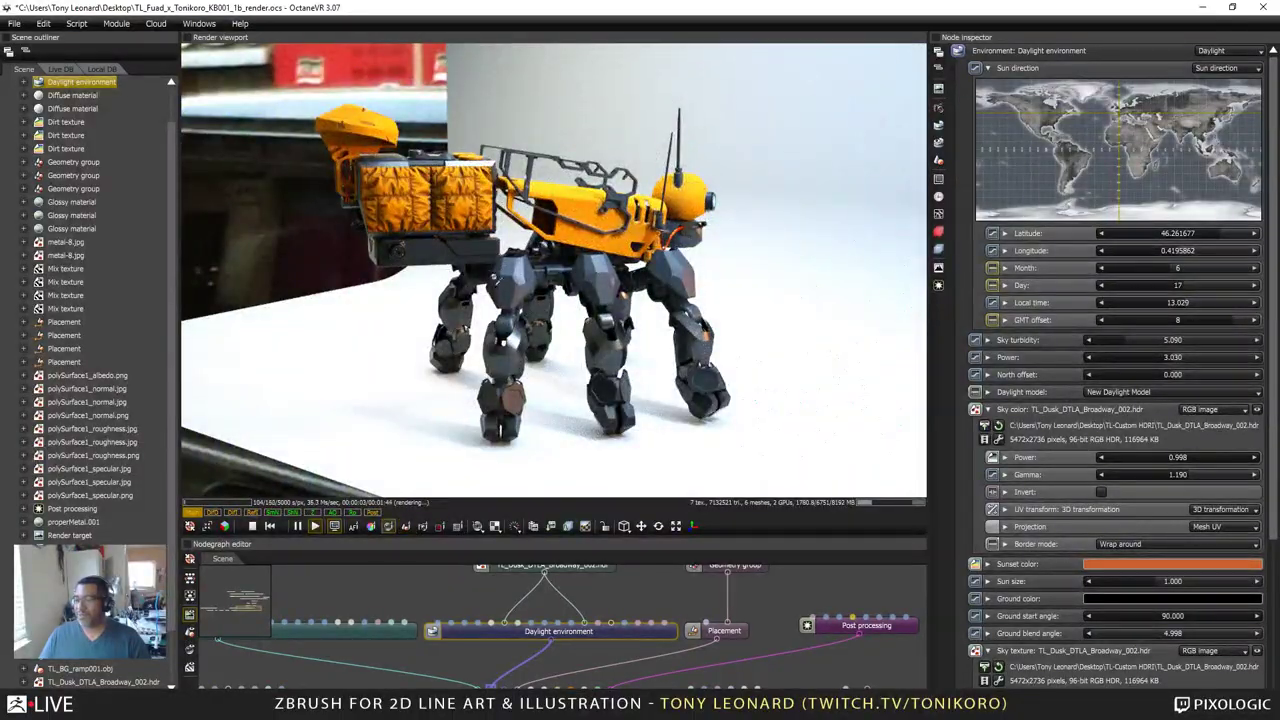
pyautogui.scroll(-5, 493, 278)
pyautogui.scroll(2, 493, 278)
pyautogui.moveTo(493, 278); pyautogui.dragTo(438, 500, button='right')
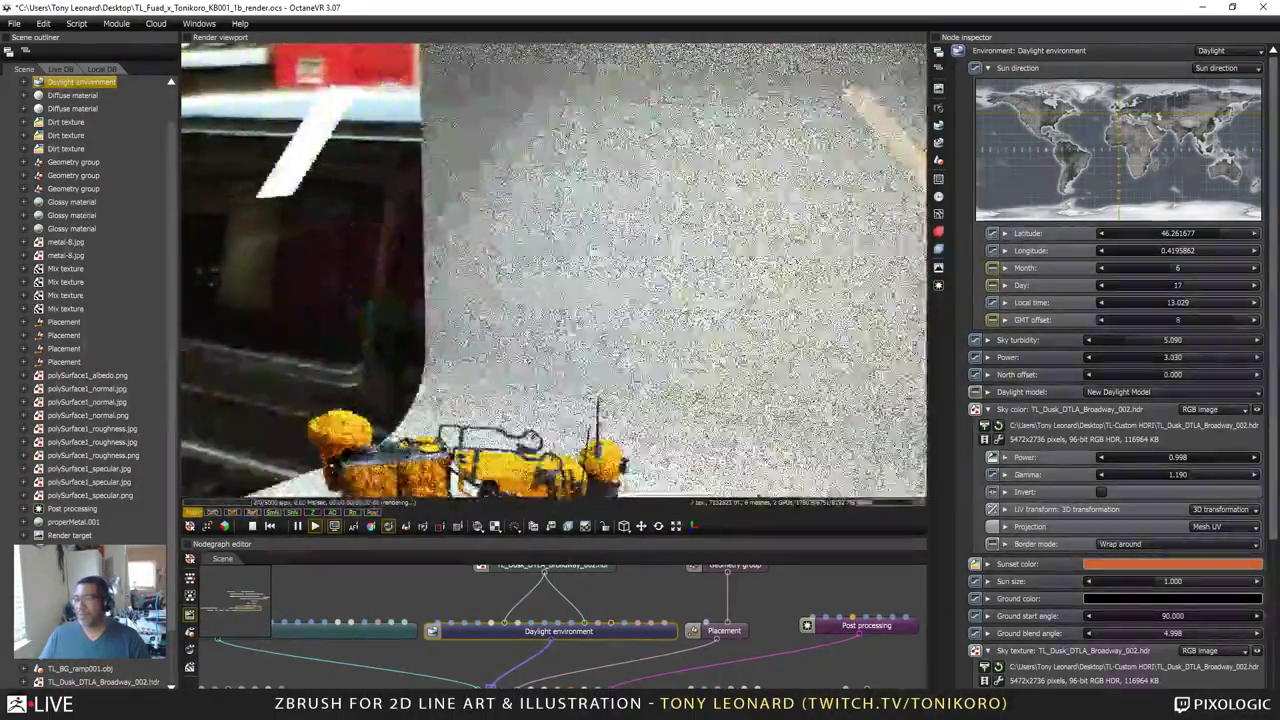
pyautogui.moveTo(438, 480); pyautogui.dragTo(380, 202)
pyautogui.click(380, 202)
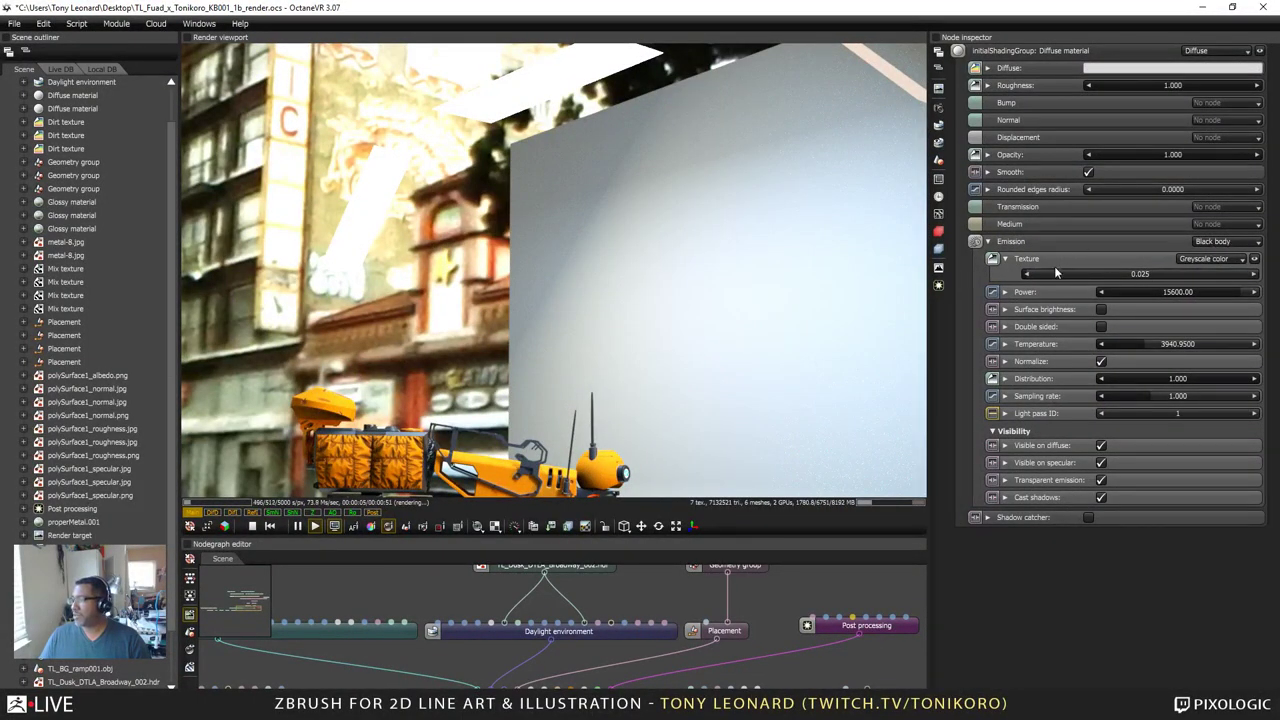
pyautogui.moveTo(1177, 292); pyautogui.dragTo(1221, 305)
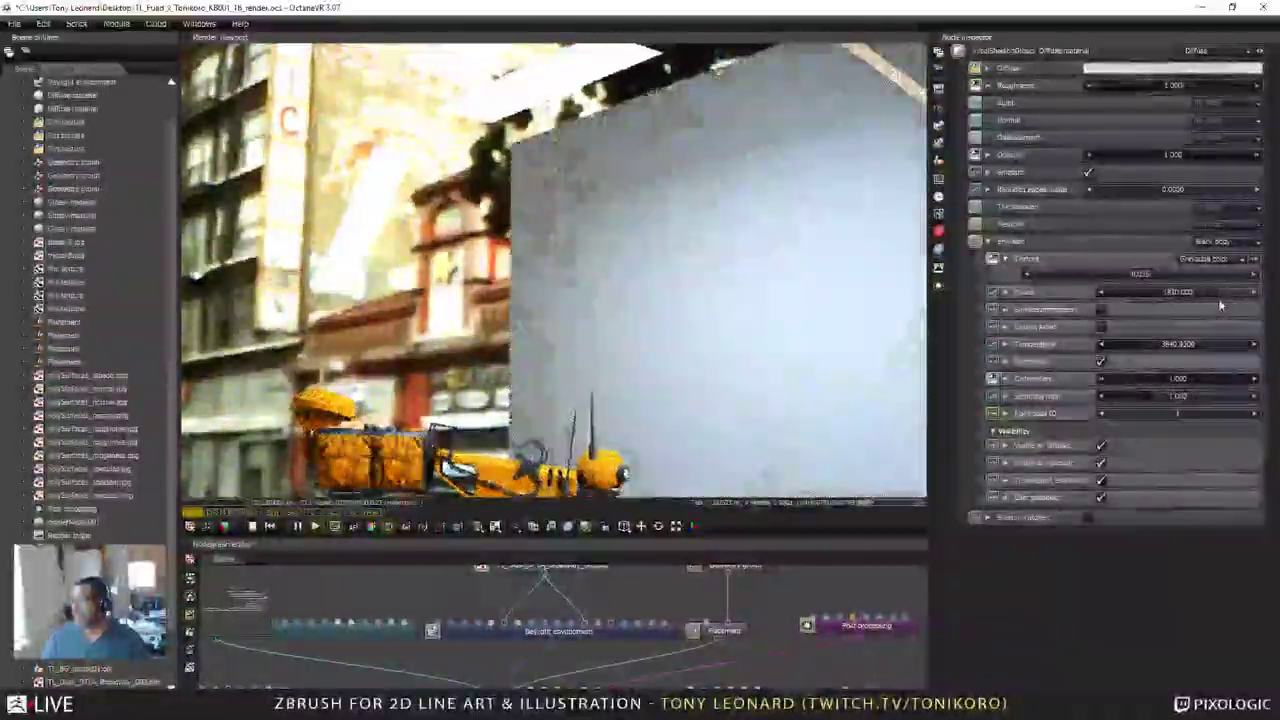
# Step: Set the light panes' emission power to 5180 while the whole robot is framed from behind
pyautogui.moveTo(560, 425); pyautogui.dragTo(918, 262)
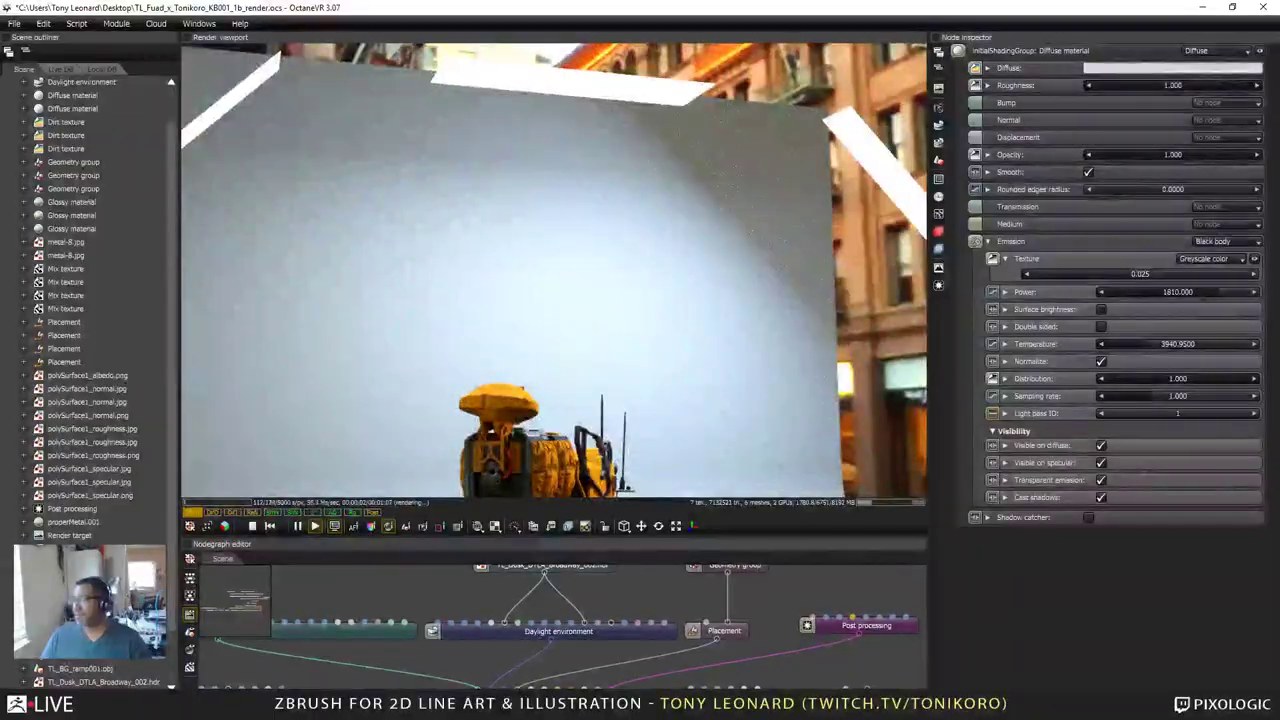
pyautogui.moveTo(502, 400); pyautogui.dragTo(526, 322, button='right')
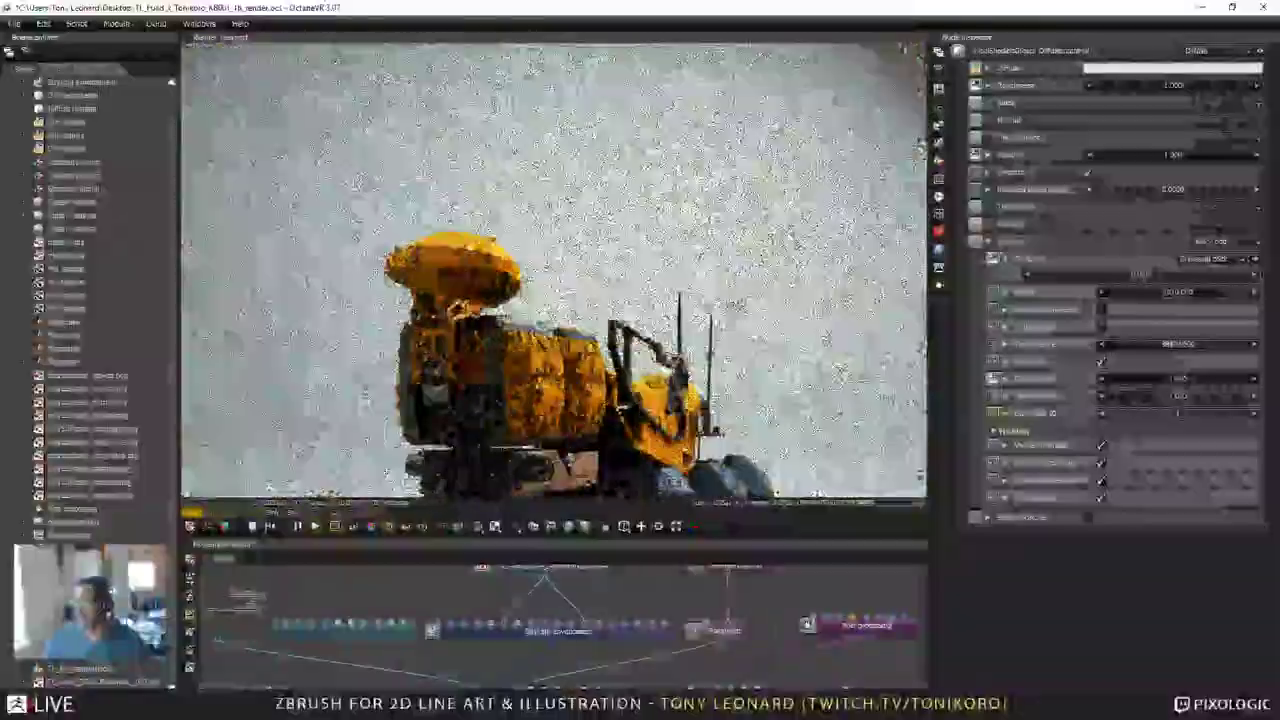
pyautogui.moveTo(500, 350); pyautogui.dragTo(538, 225, button='right')
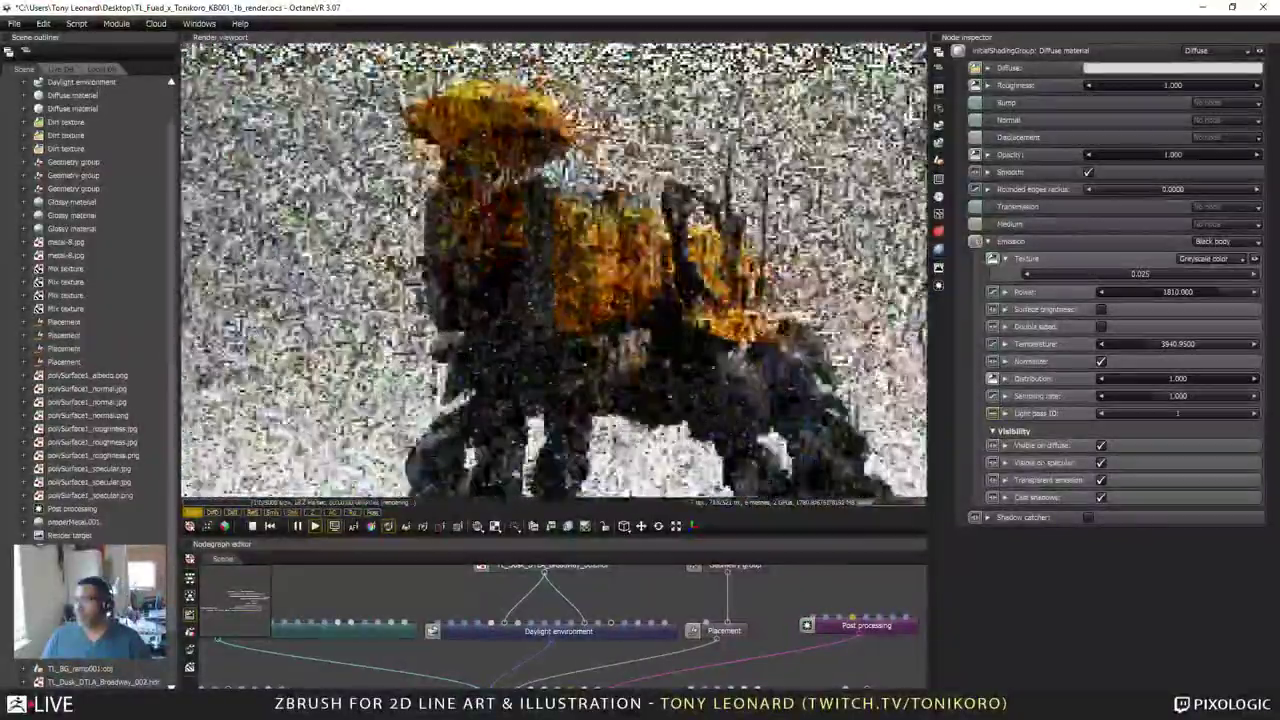
pyautogui.scroll(-3, 554, 270)
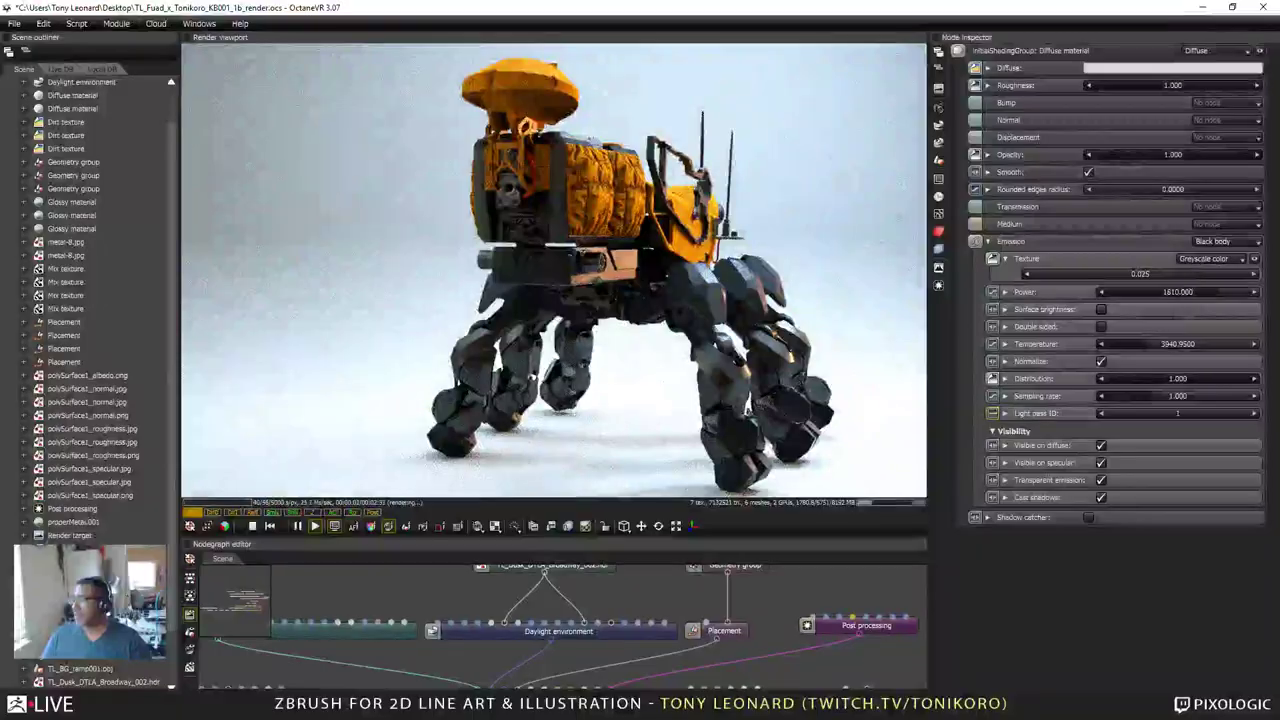
pyautogui.moveTo(1205, 294); pyautogui.dragTo(1227, 300)
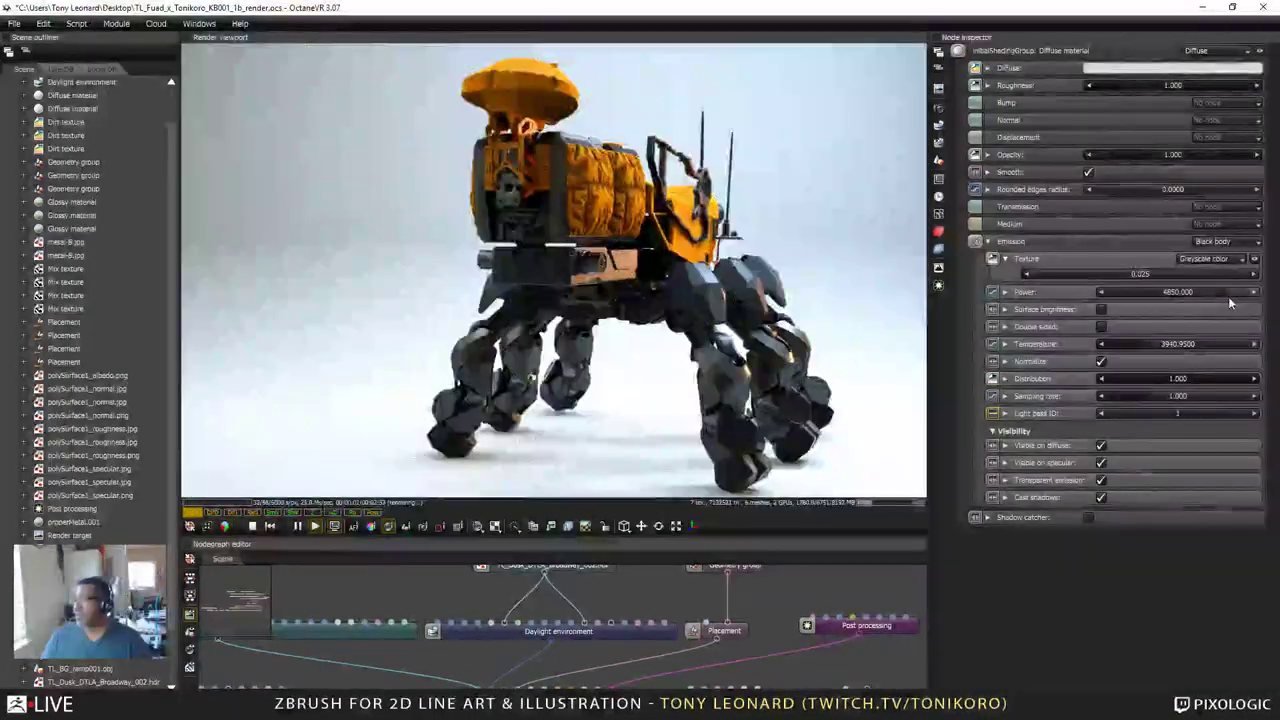
pyautogui.moveTo(1228, 296); pyautogui.dragTo(1231, 305)
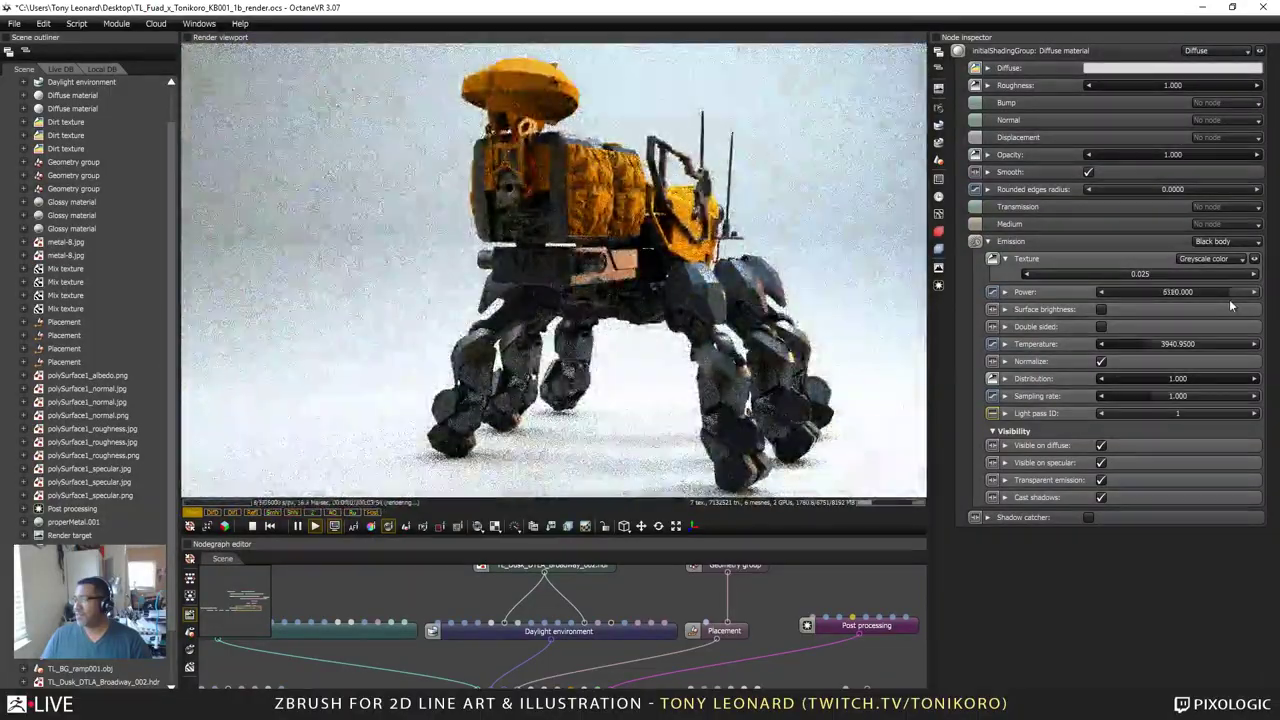
pyautogui.moveTo(690, 250); pyautogui.dragTo(530, 255)
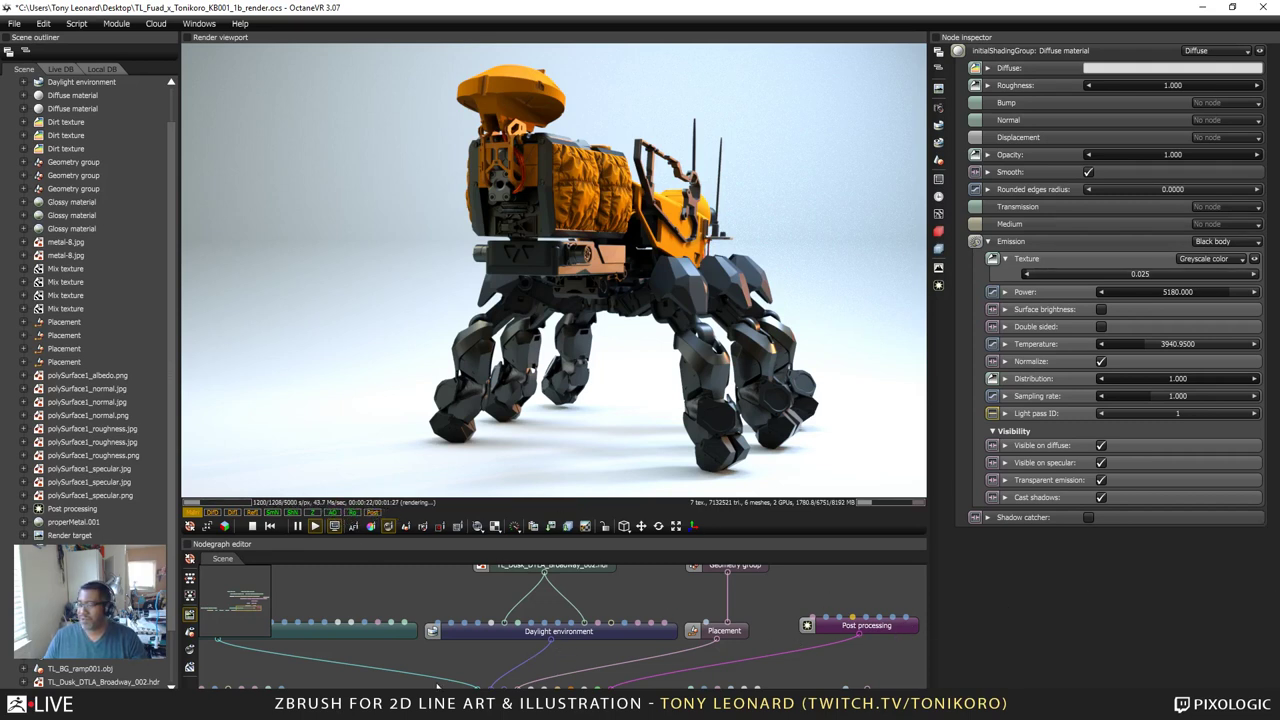
# Step: Select the Thin lens camera node in the node graph to show its camera parameters
pyautogui.moveTo(375, 646); pyautogui.dragTo(502, 634)
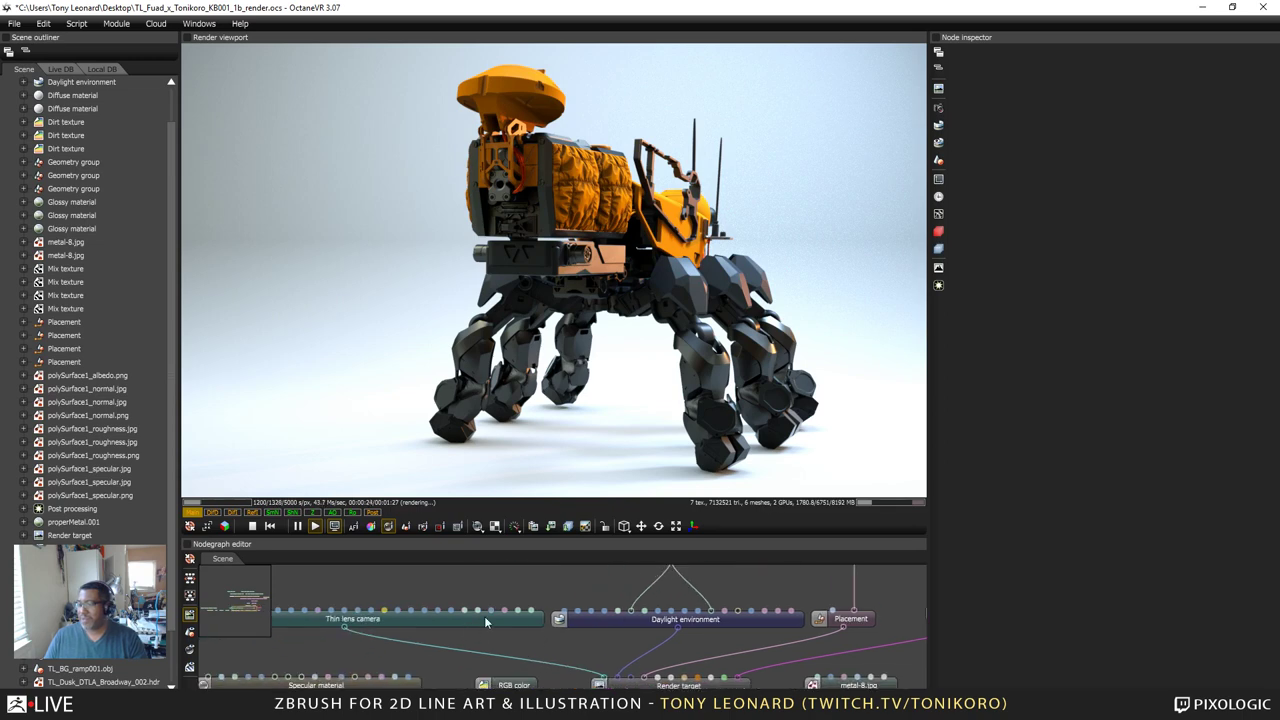
pyautogui.click(503, 620)
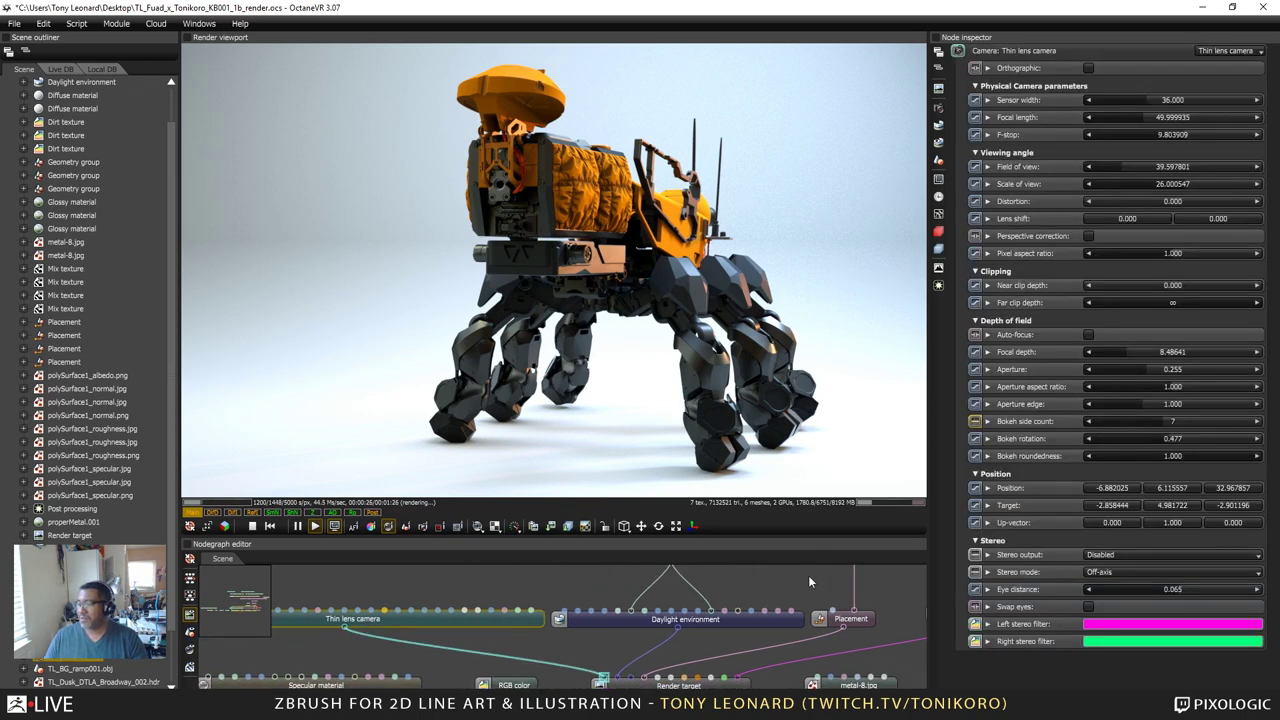
# Step: Detach the Post processing node from the Render target and reconnect it to the same input
pyautogui.moveTo(797, 588); pyautogui.dragTo(550, 562)
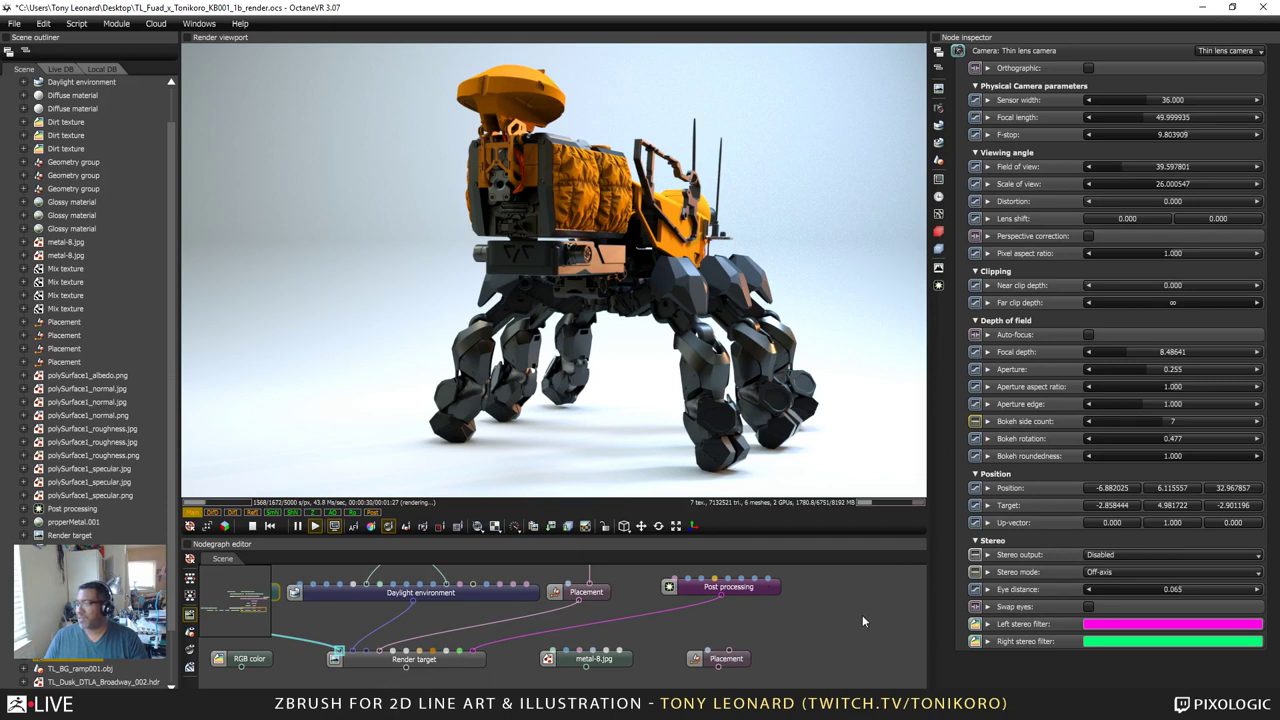
pyautogui.moveTo(862, 621); pyautogui.dragTo(824, 657)
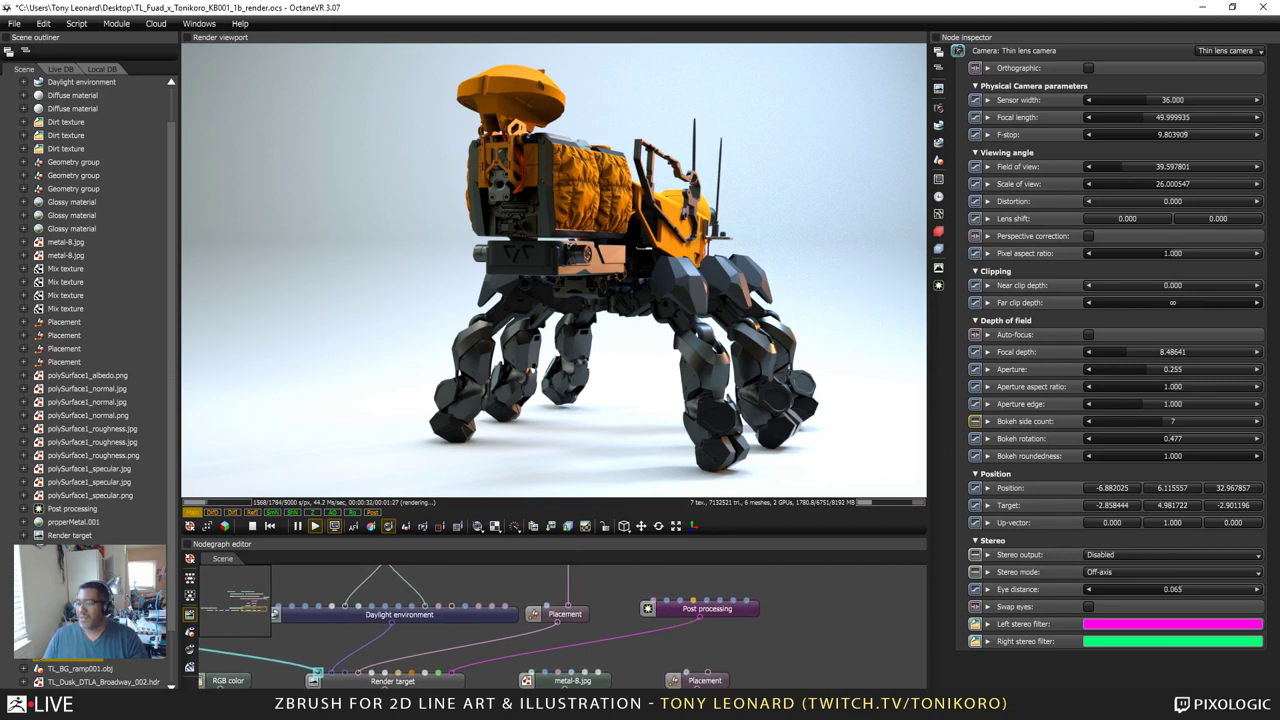
pyautogui.moveTo(612, 656); pyautogui.dragTo(617, 618)
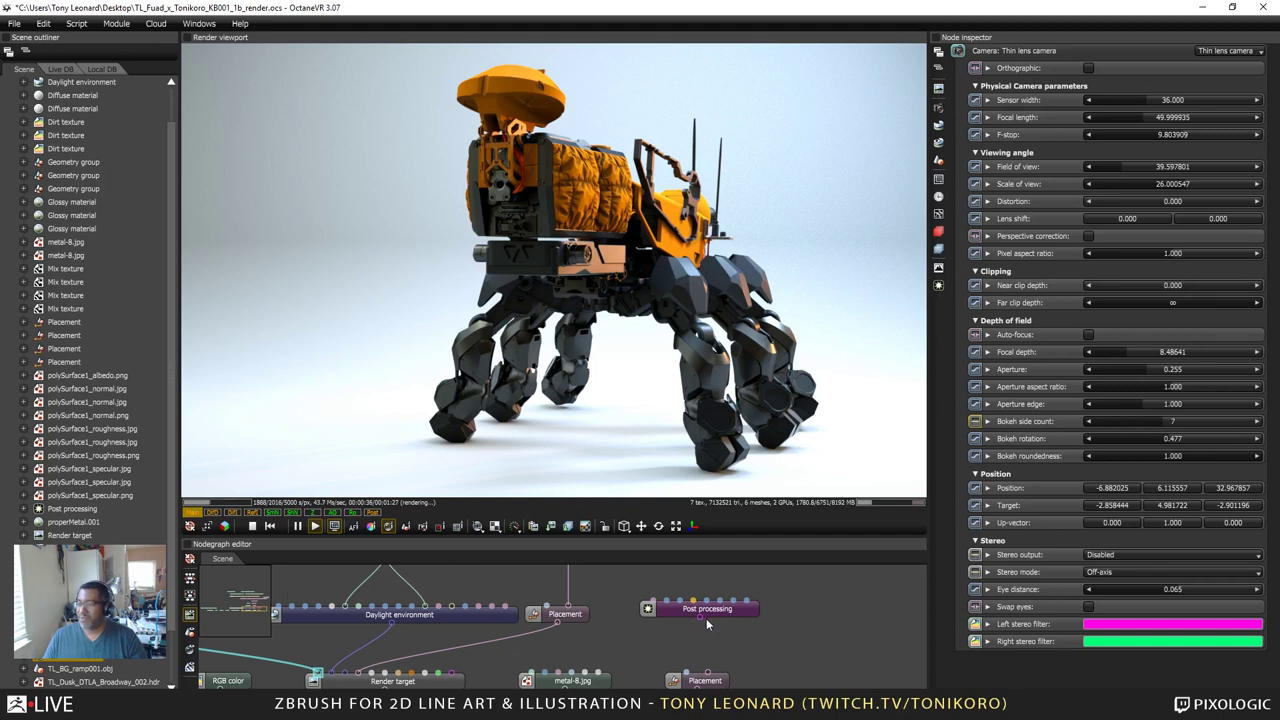
pyautogui.moveTo(698, 616); pyautogui.dragTo(452, 677)
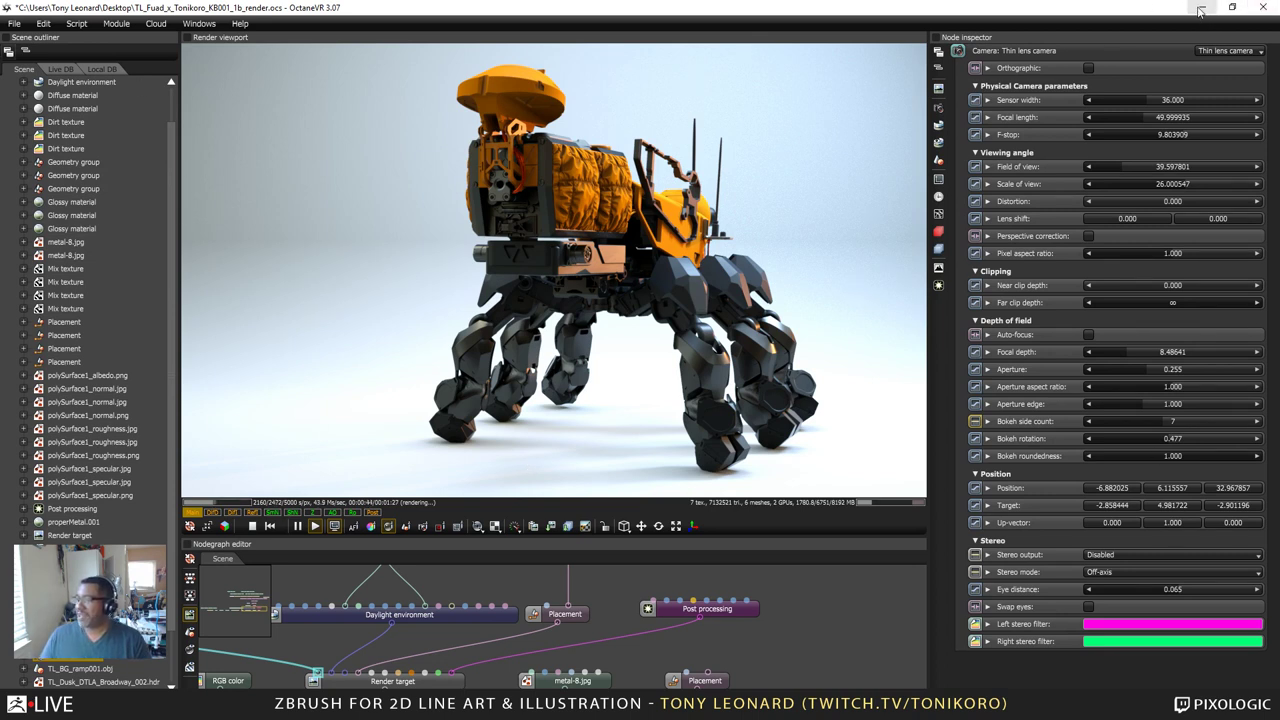
# Step: Switch from Octane to ZBrush, initialize ZBrush to clear the robot project, and collapse the Preferences palette
pyautogui.moveTo(758, 231); pyautogui.dragTo(490, 212)
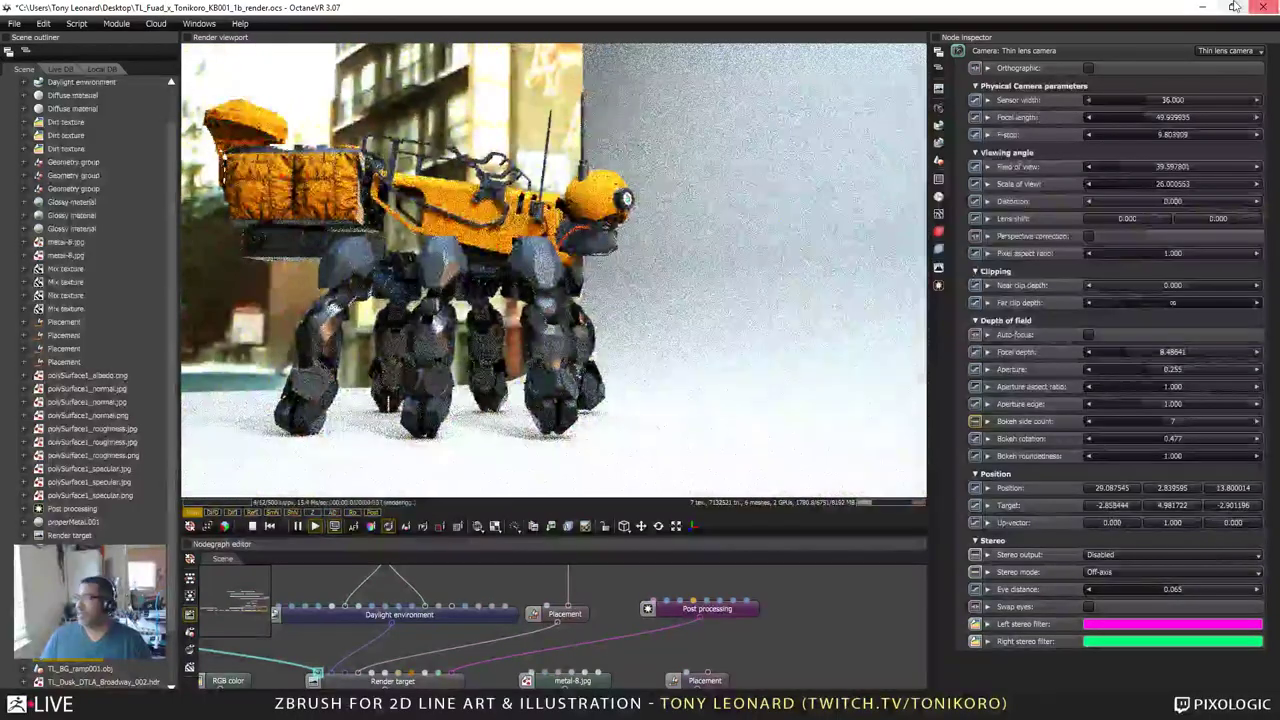
pyautogui.click(1201, 8)
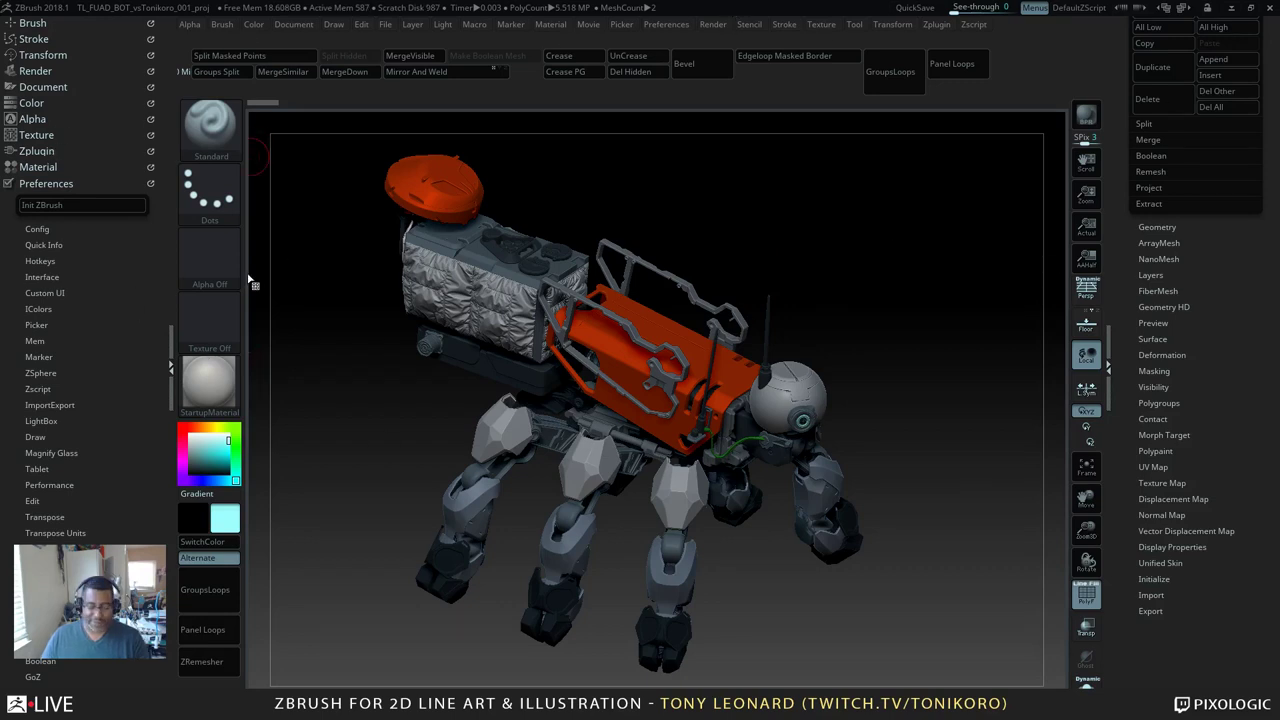
pyautogui.click(62, 204)
pyautogui.click(684, 417)
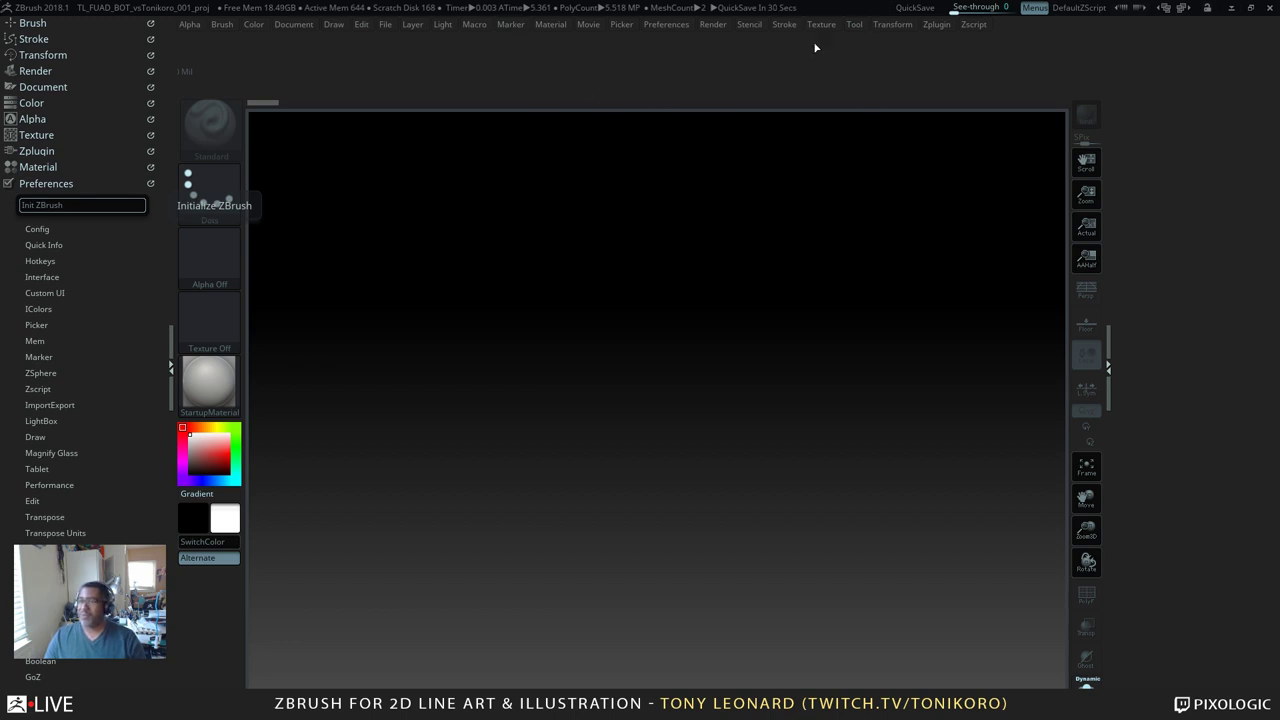
pyautogui.click(88, 185)
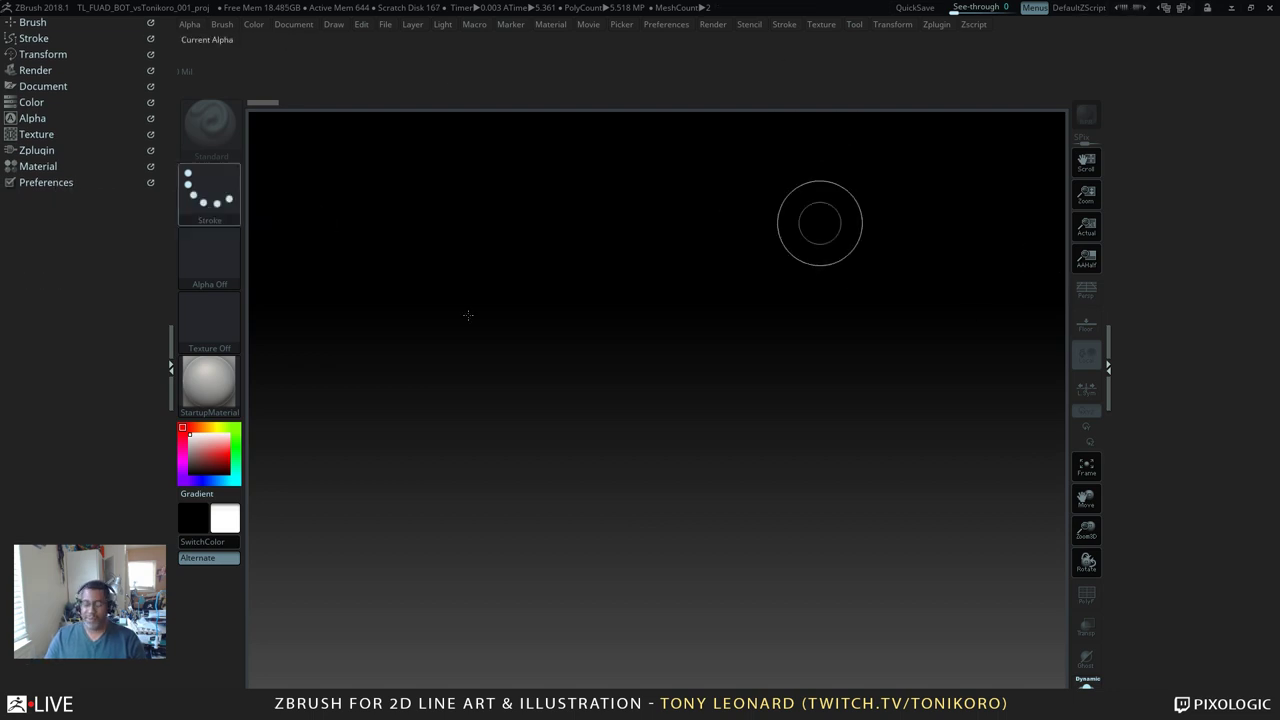
# Step: Load the TL_shapeplay_geo_02_4.ZTL tool, draw it on the canvas in Edit mode, and expand its subtool list
pyautogui.press(',')
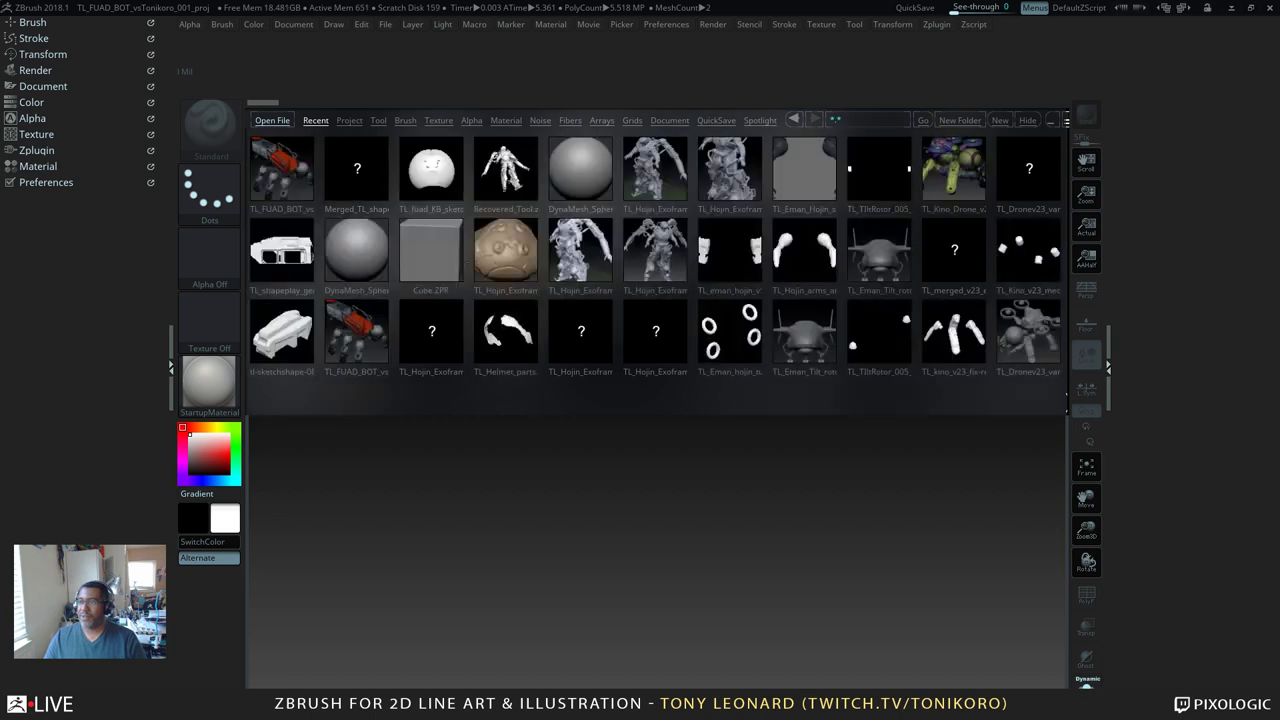
pyautogui.doubleClick(282, 250)
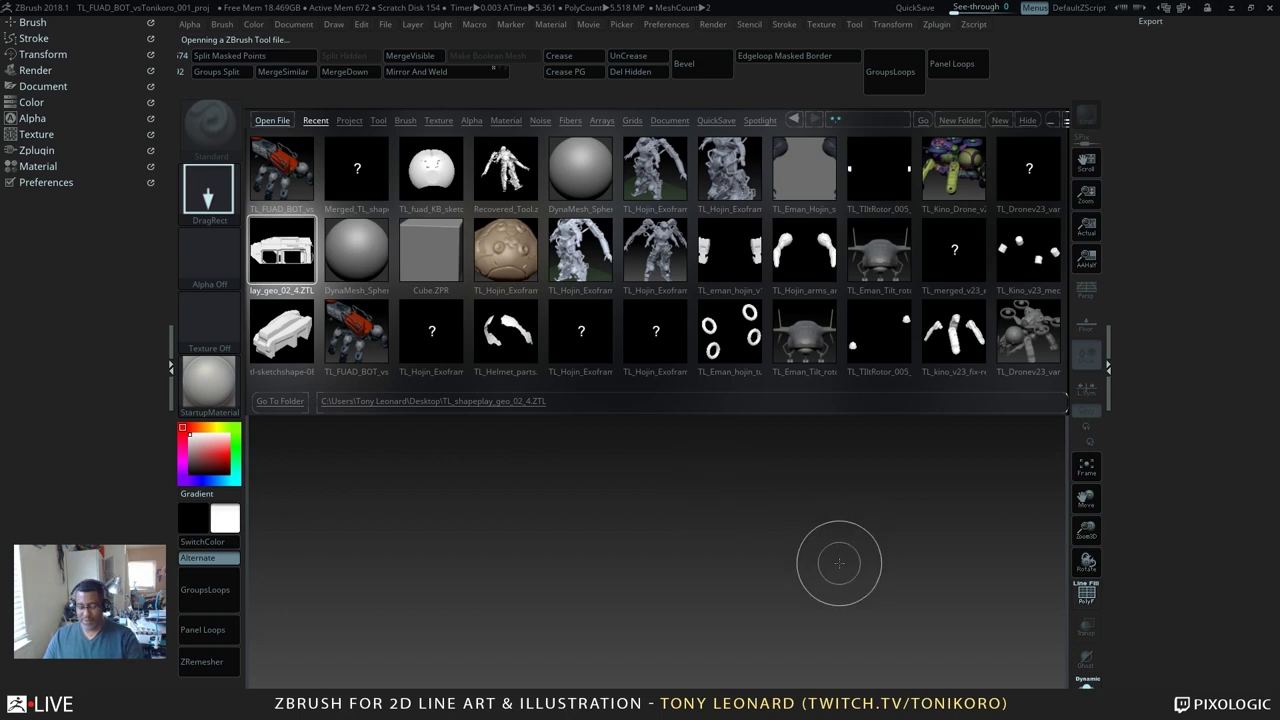
pyautogui.moveTo(649, 289); pyautogui.dragTo(724, 652)
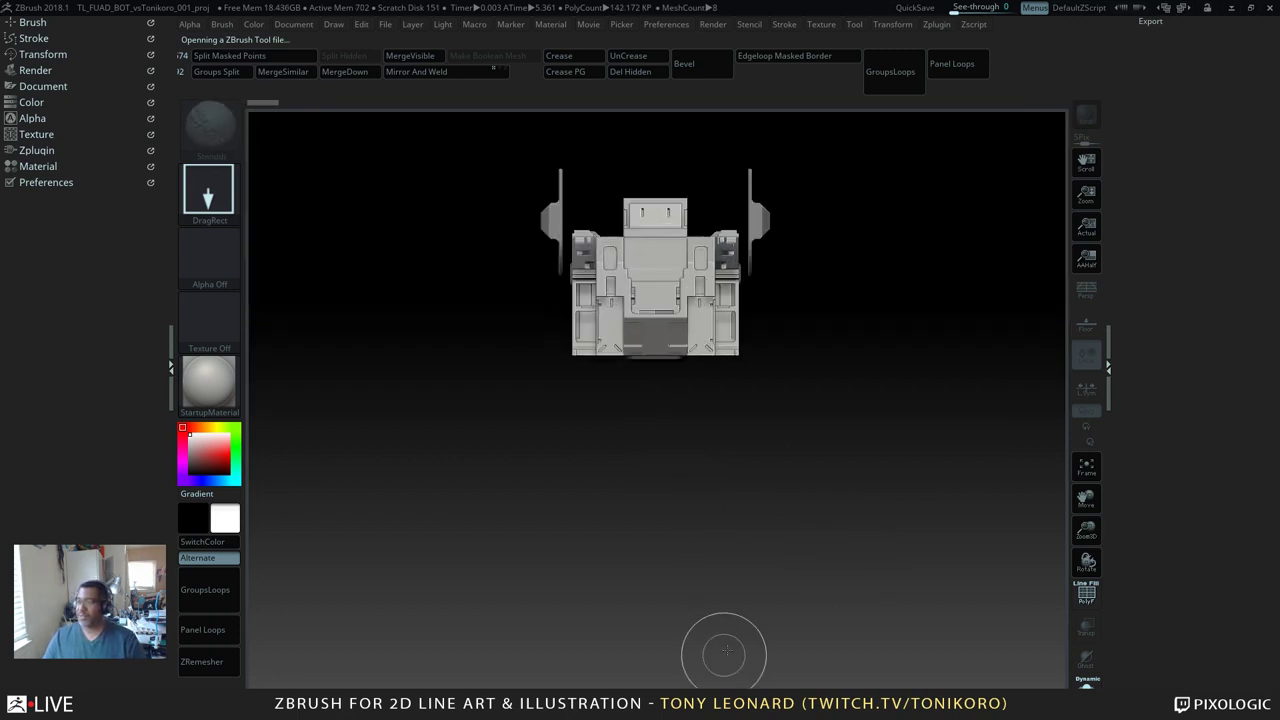
pyautogui.press('t')
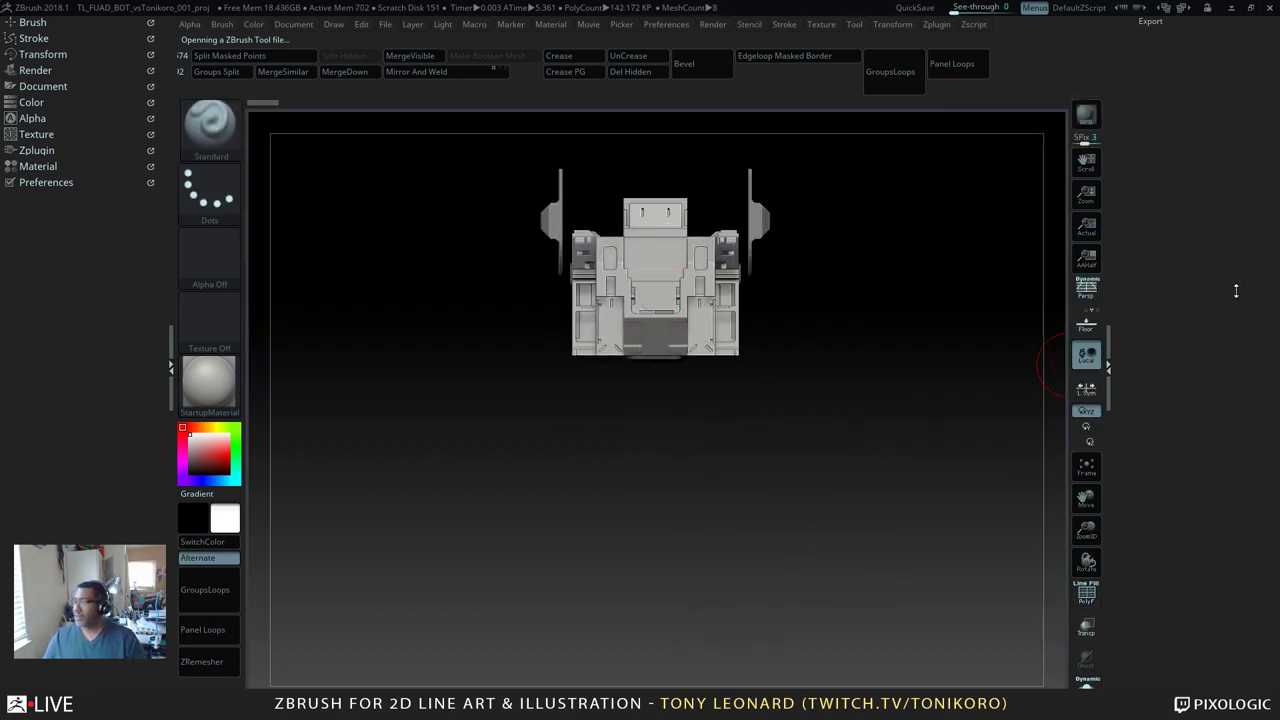
pyautogui.moveTo(1147, 158); pyautogui.dragTo(1165, 400)
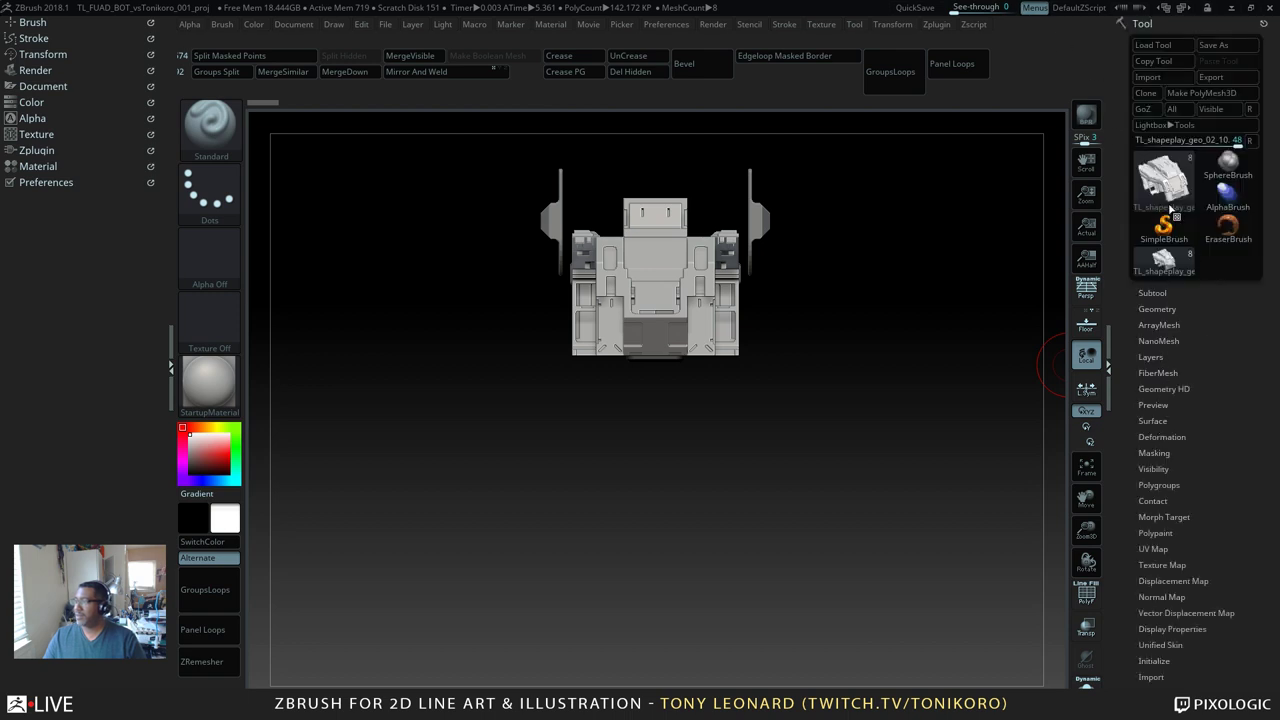
pyautogui.click(1148, 293)
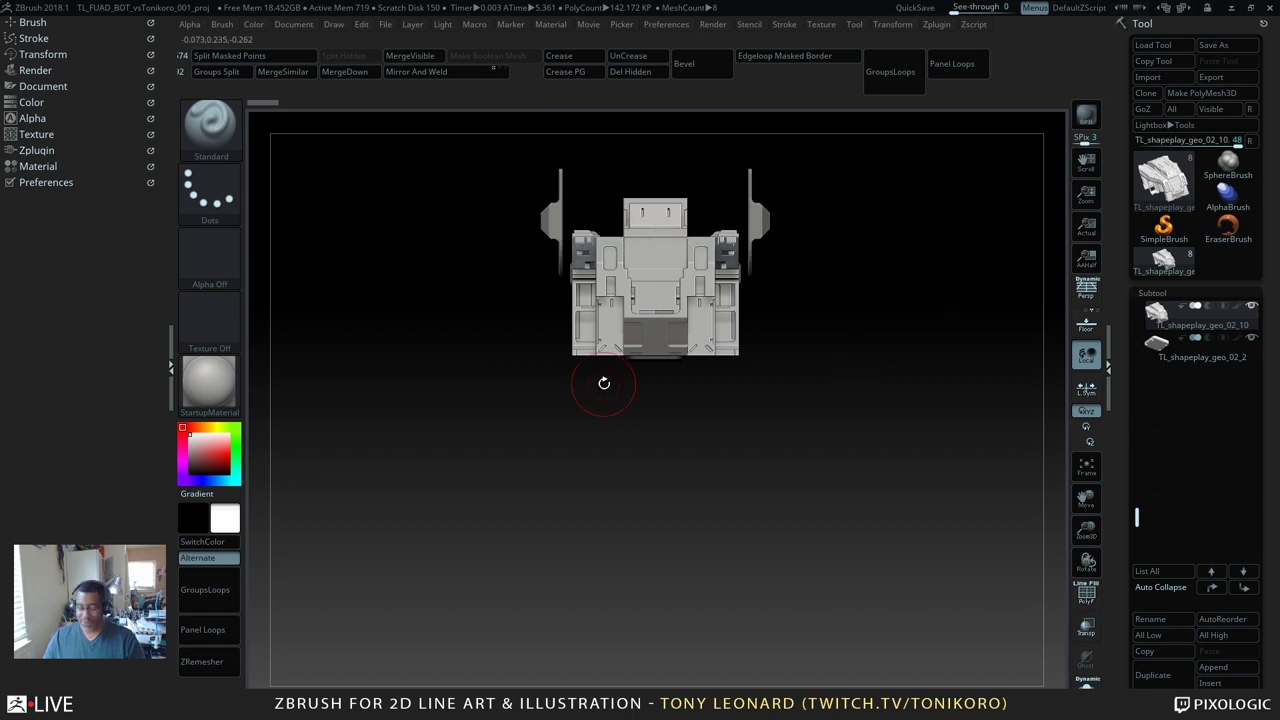
# Step: Load the tl-sketchshape-08152018.ZTL tool and show its PolyFrame wireframe and polygroups from the side
pyautogui.press(',')
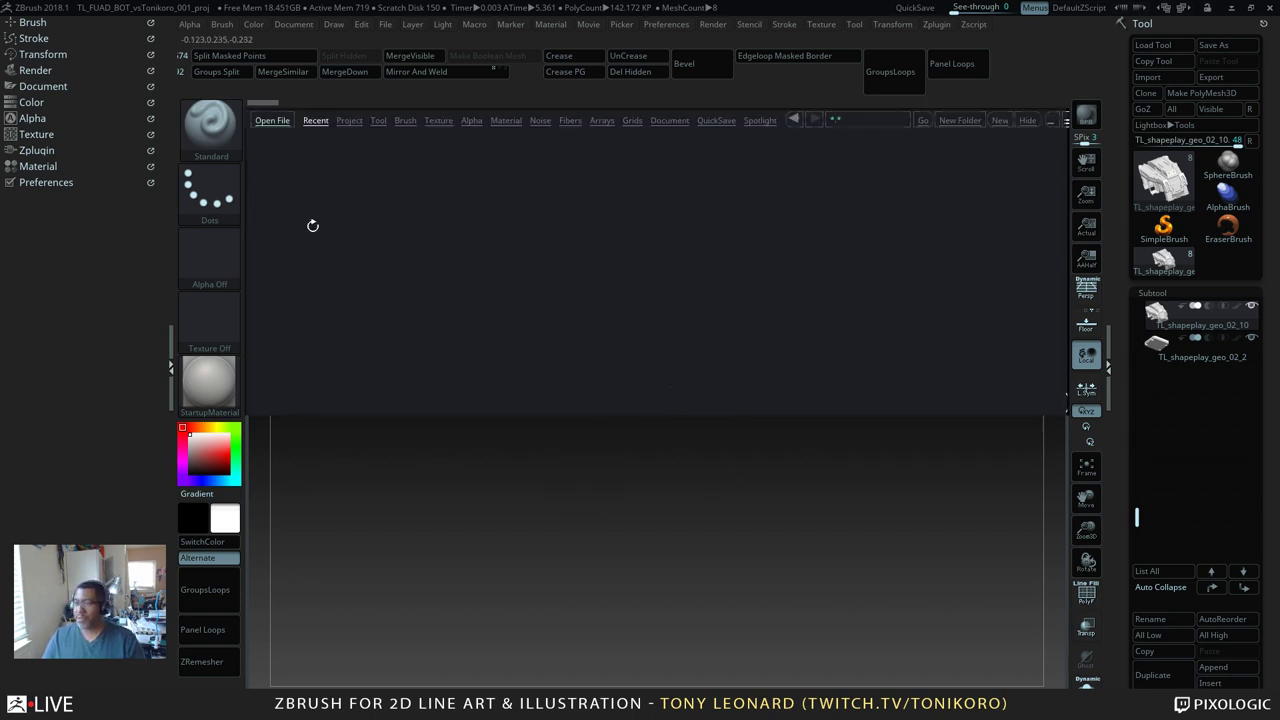
pyautogui.click(293, 339)
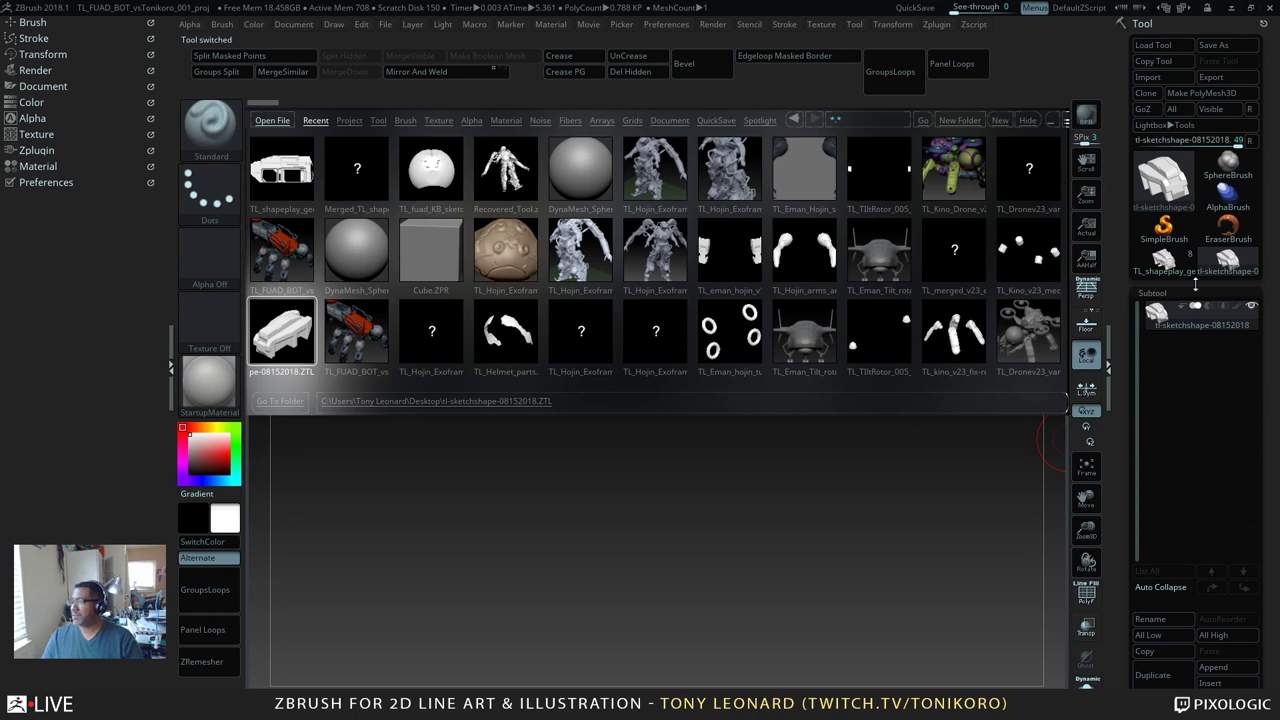
pyautogui.press(',')
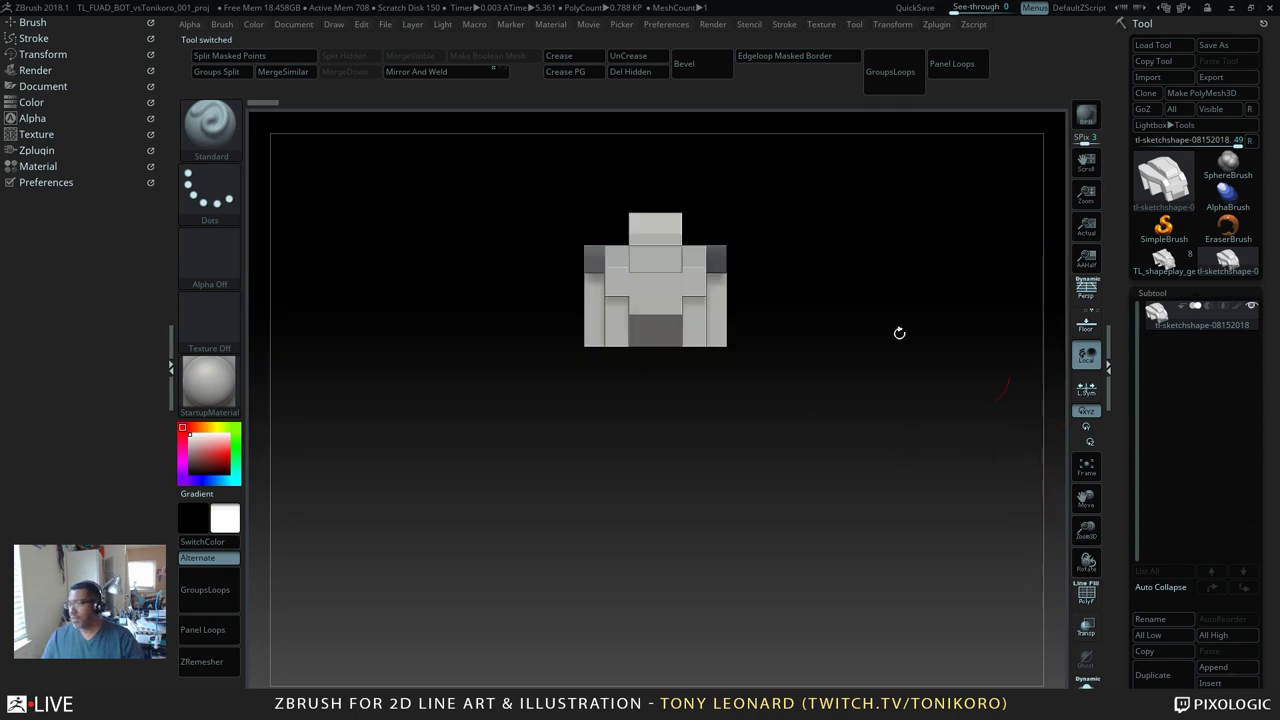
pyautogui.moveTo(656, 447); pyautogui.dragTo(820, 566)
pyautogui.hotkey('shift', 'f')
pyautogui.moveTo(960, 514); pyautogui.dragTo(958, 566)
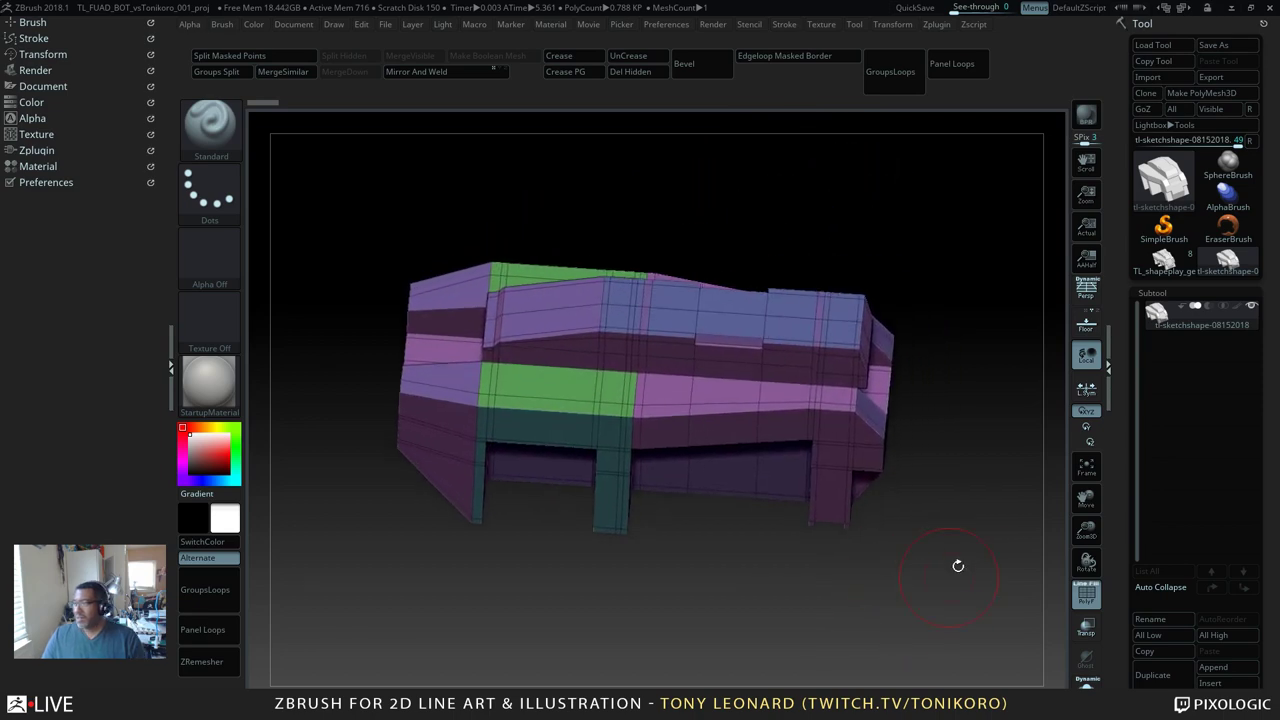
# Step: Switch back to the TL_shapeplay_geo tool and hide every subtool except TL_shapeplay_geo_02_10
pyautogui.click(1165, 260)
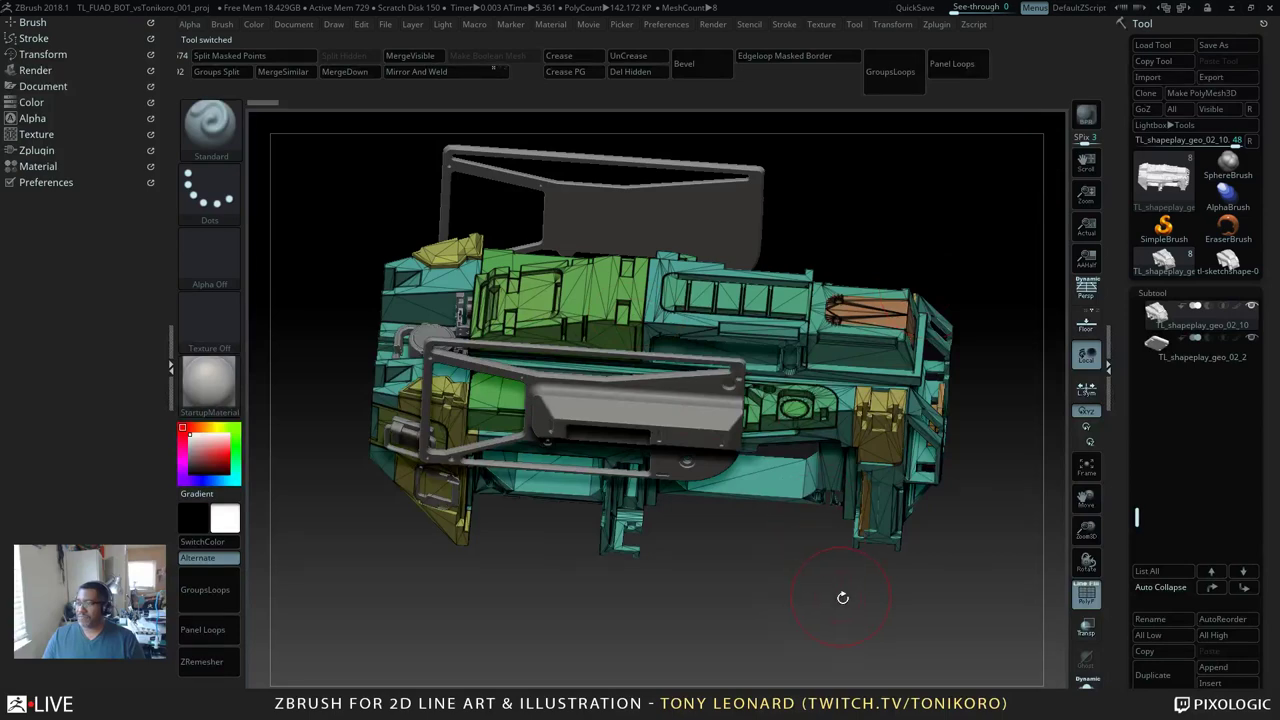
pyautogui.moveTo(843, 597); pyautogui.dragTo(1035, 331)
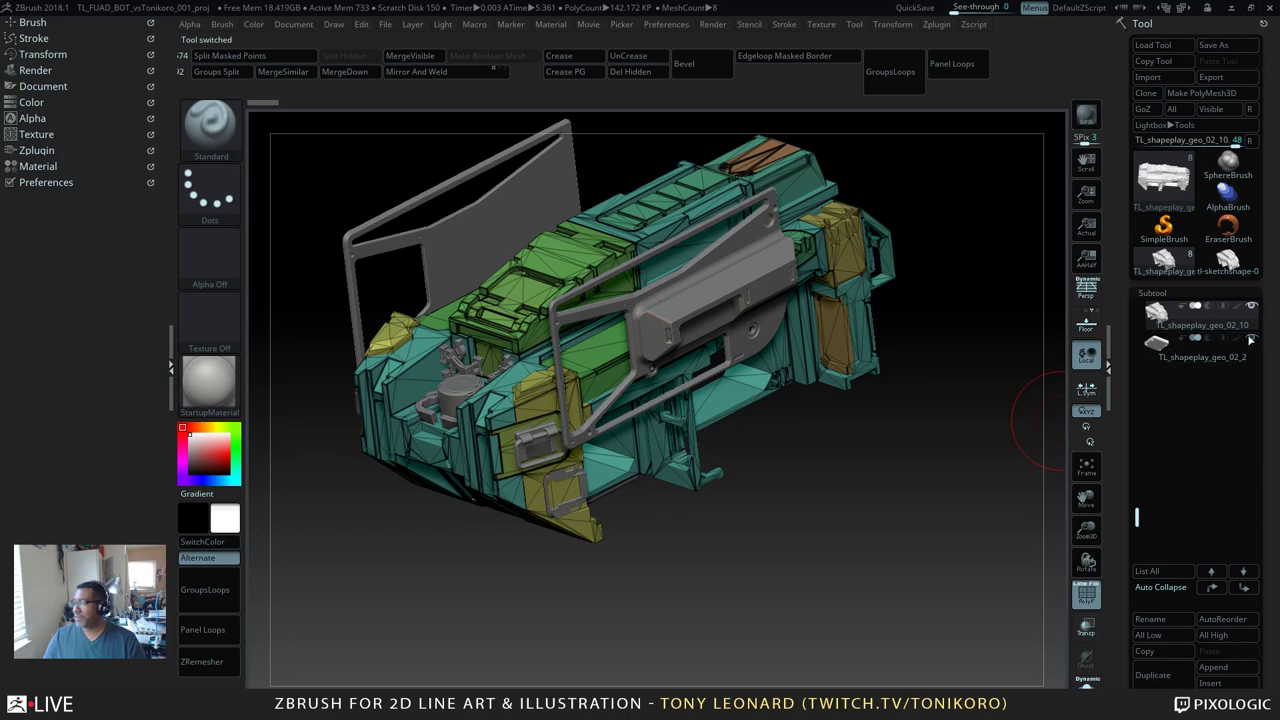
pyautogui.moveTo(1222, 345)
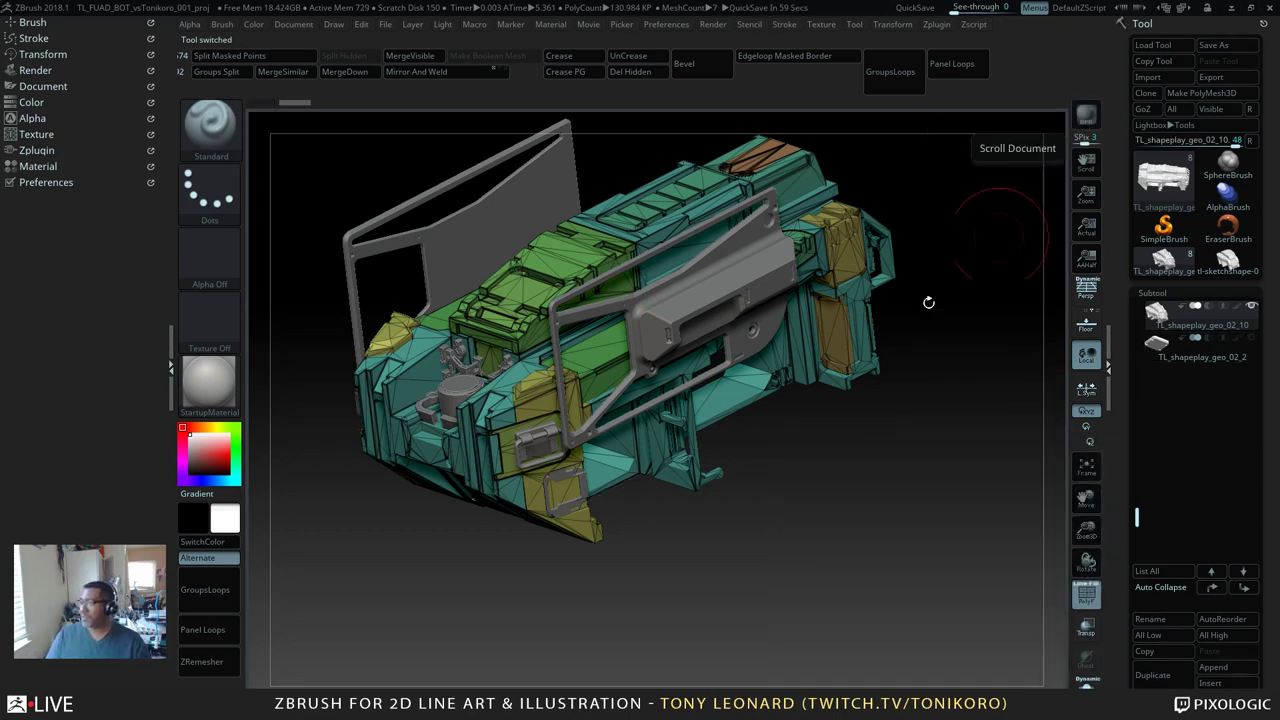
pyautogui.moveTo(1136, 516); pyautogui.dragTo(1139, 258)
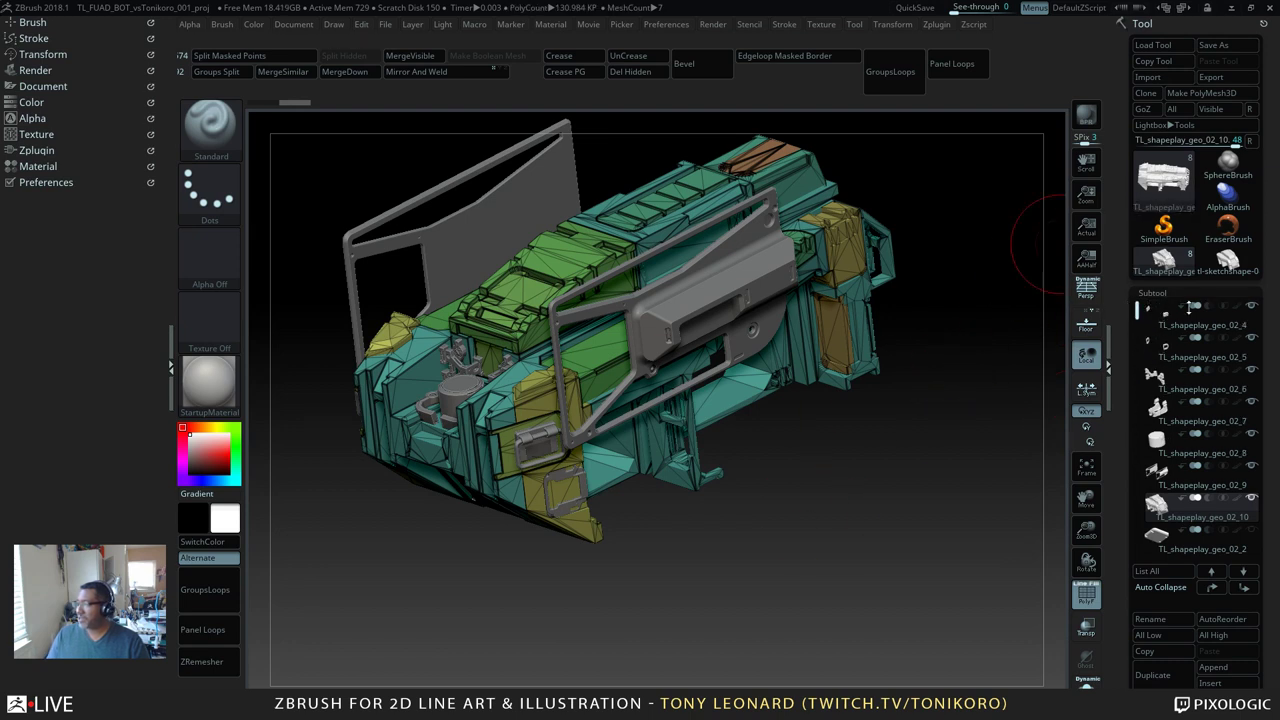
pyautogui.click(1252, 372)
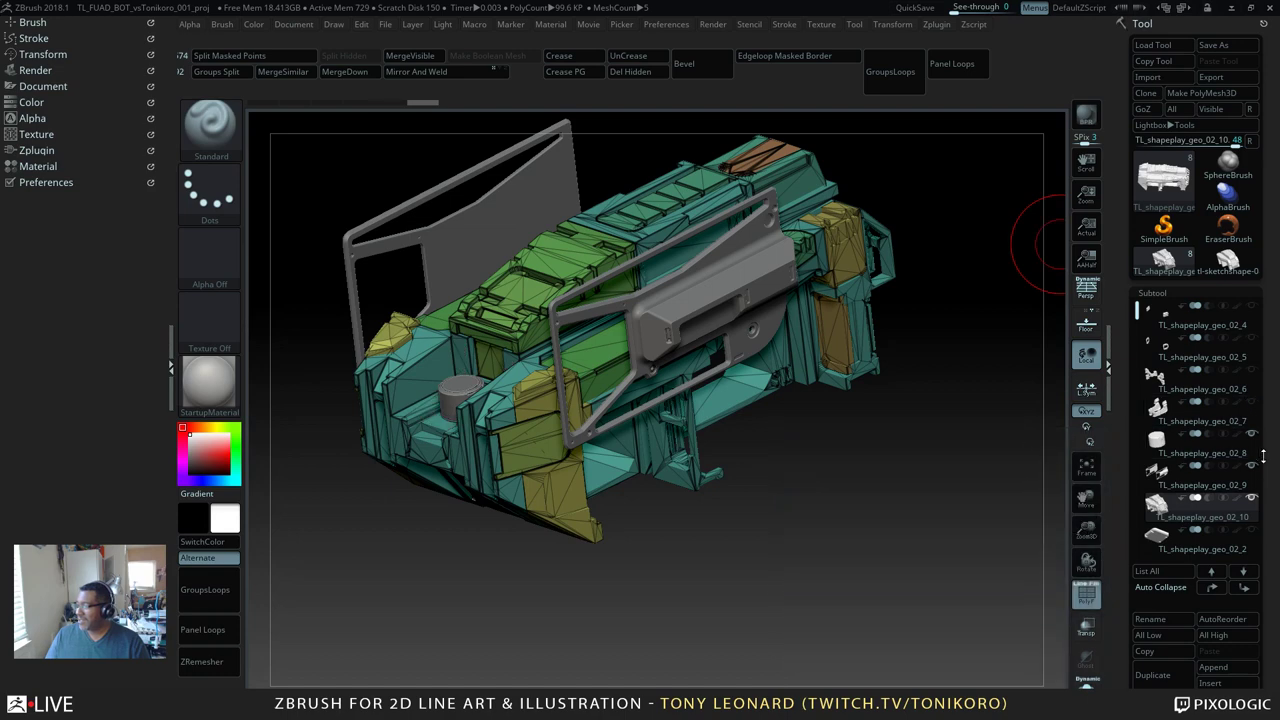
pyautogui.click(1252, 436)
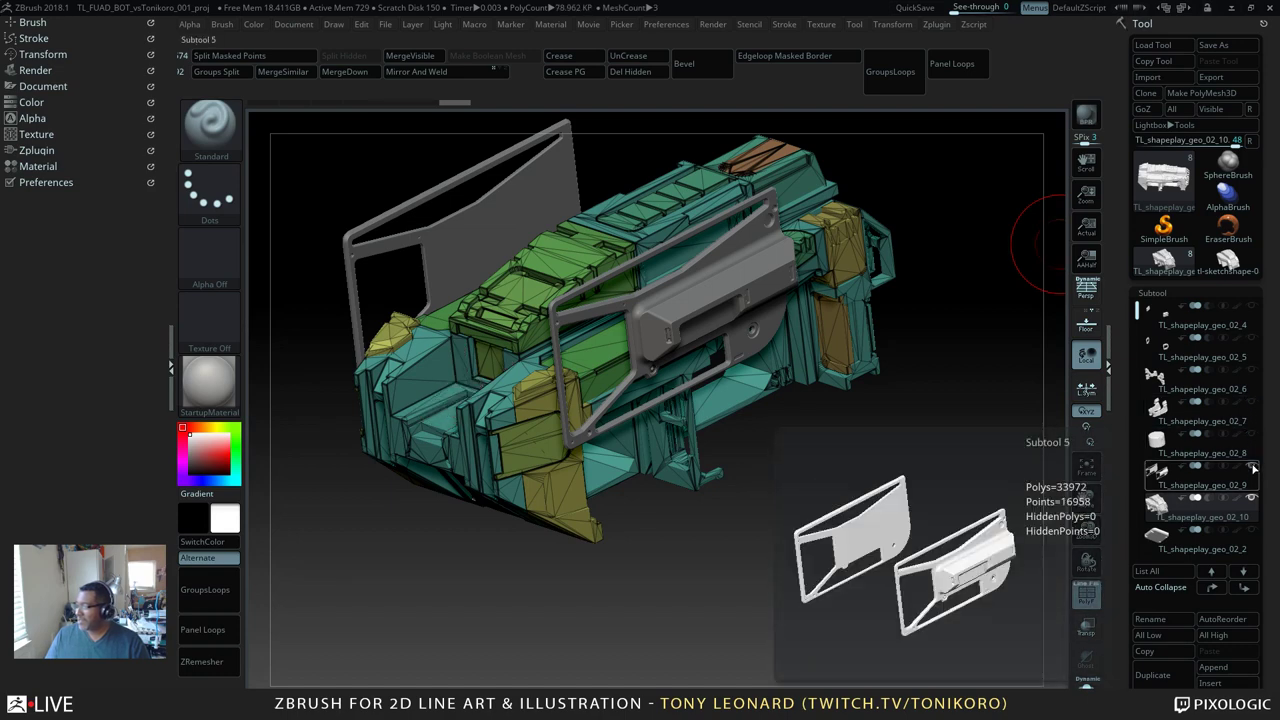
pyautogui.click(1252, 468)
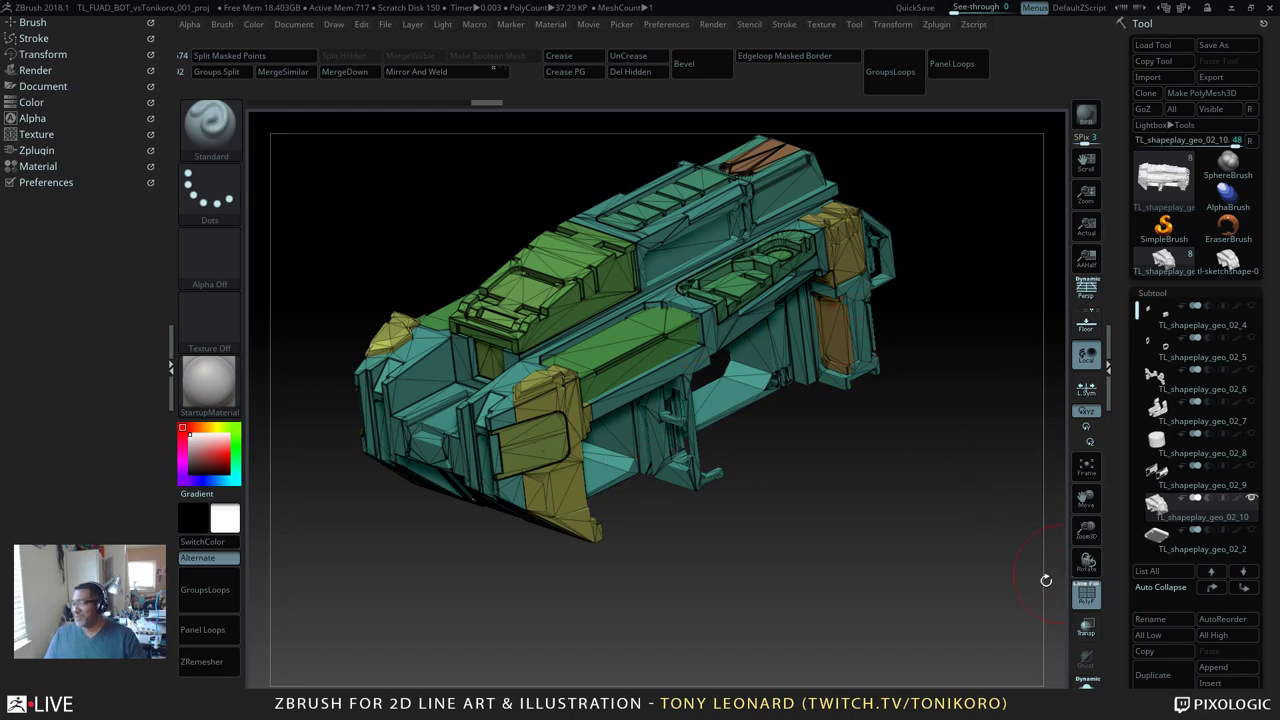
# Step: Mask all of TL_shapeplay_geo_02_10 except the raised green top-panel polygroup with the Transpose line, and split that panel into a separate subtool
pyautogui.moveTo(898, 511); pyautogui.dragTo(904, 551)
pyautogui.moveTo(920, 481); pyautogui.dragTo(500, 495)
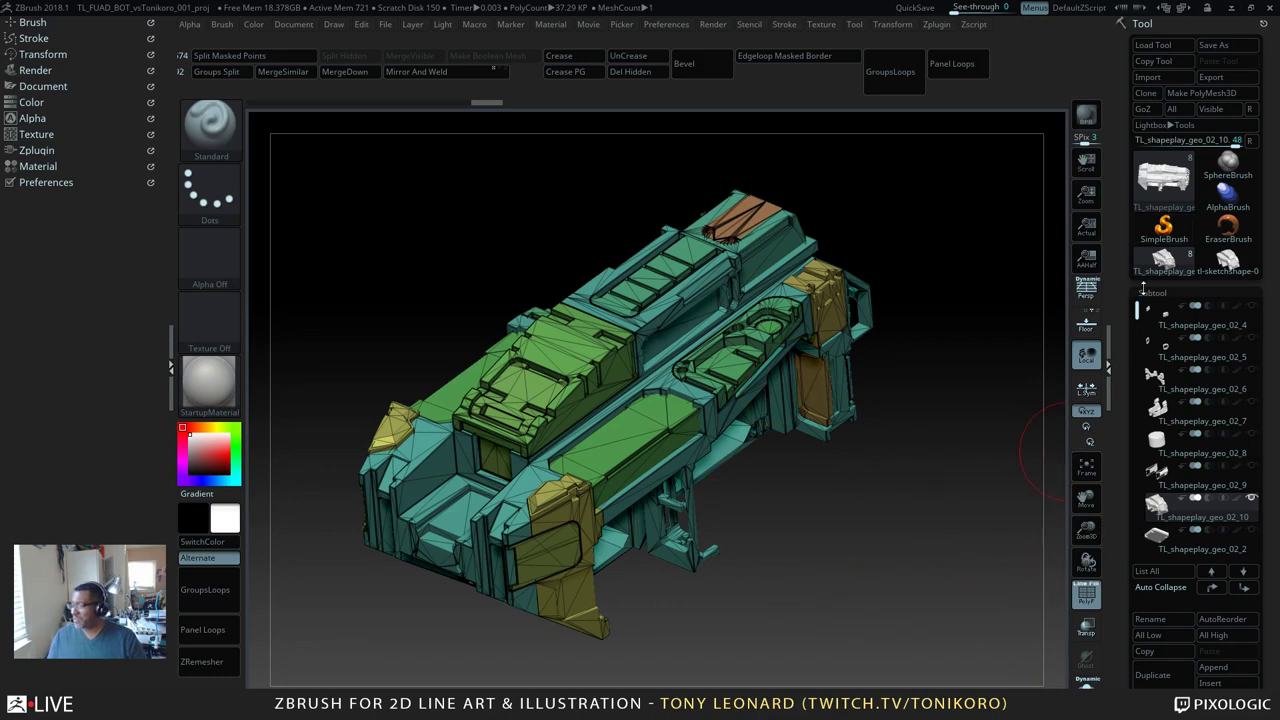
pyautogui.moveTo(1142, 310); pyautogui.dragTo(1142, 386)
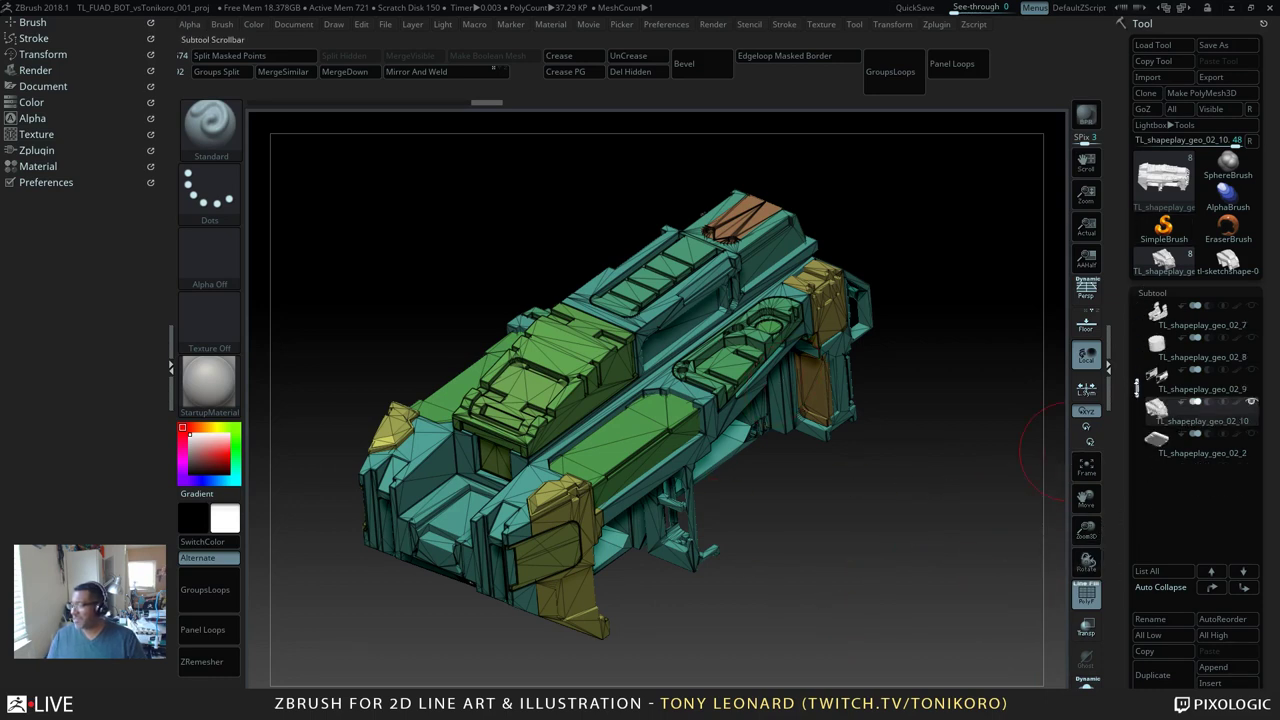
pyautogui.moveTo(935, 349); pyautogui.dragTo(983, 481)
pyautogui.moveTo(908, 509); pyautogui.dragTo(920, 550)
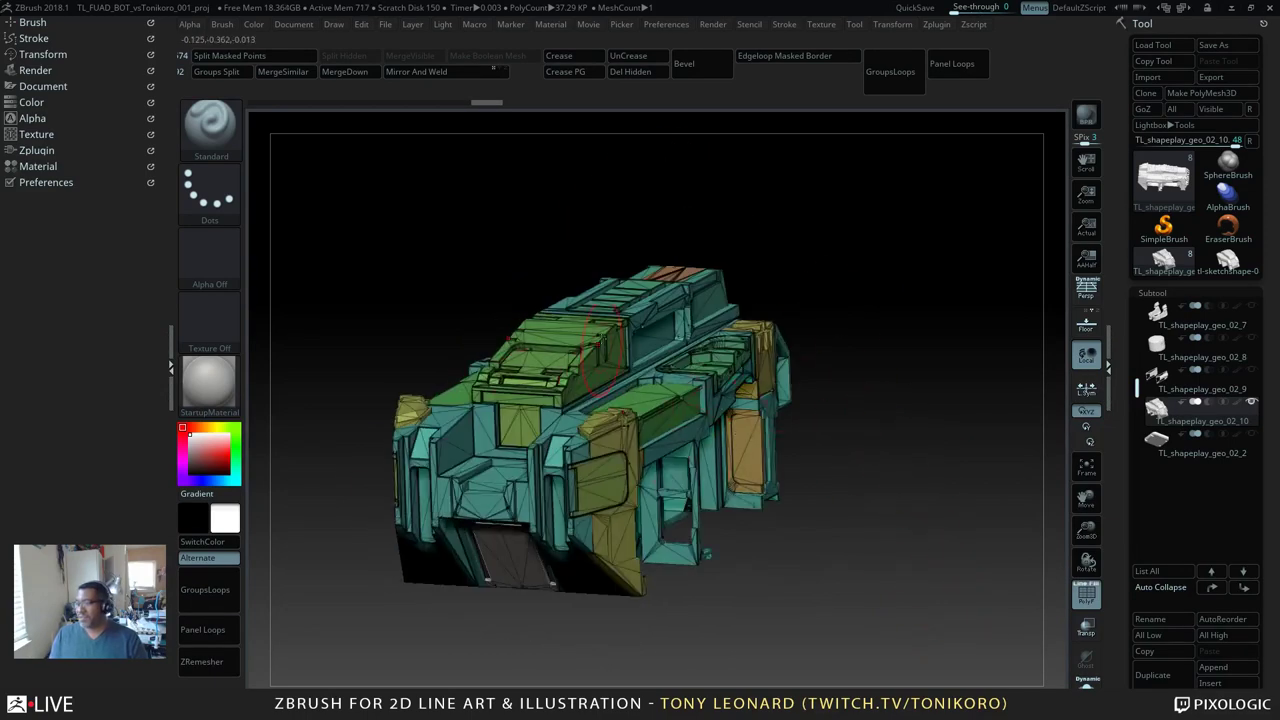
pyautogui.moveTo(909, 509); pyautogui.dragTo(490, 290)
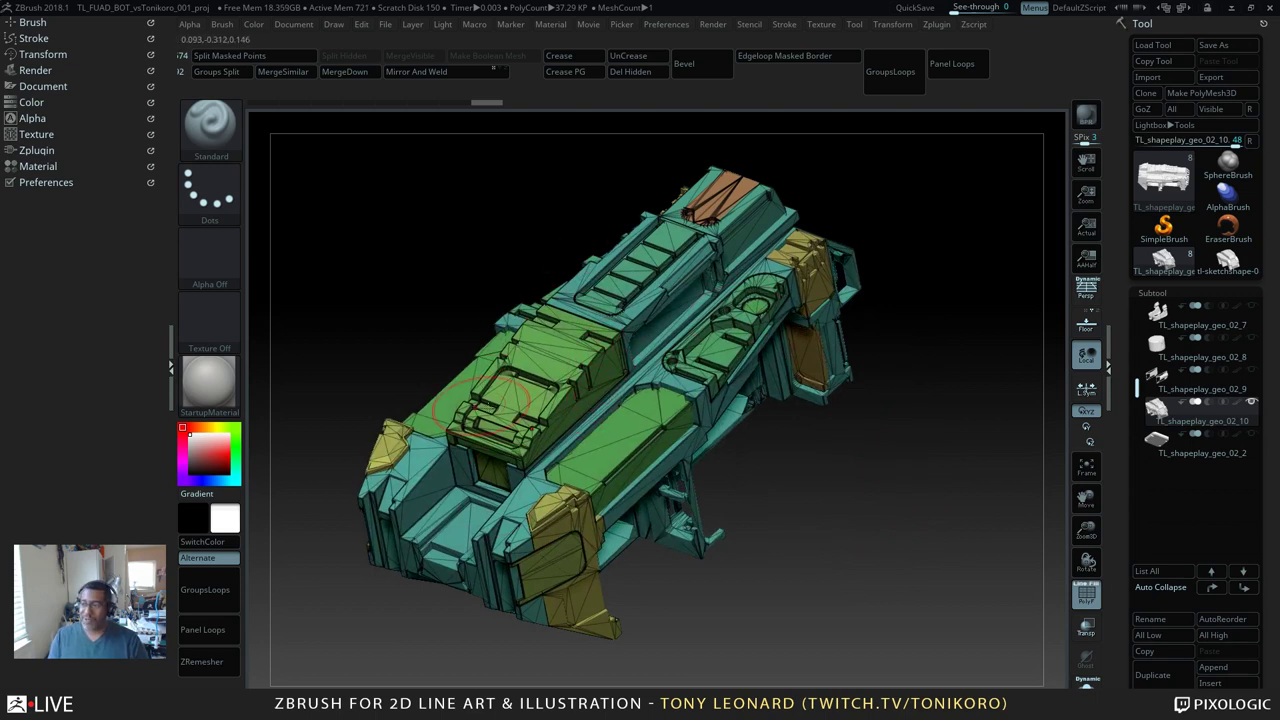
pyautogui.press('w')
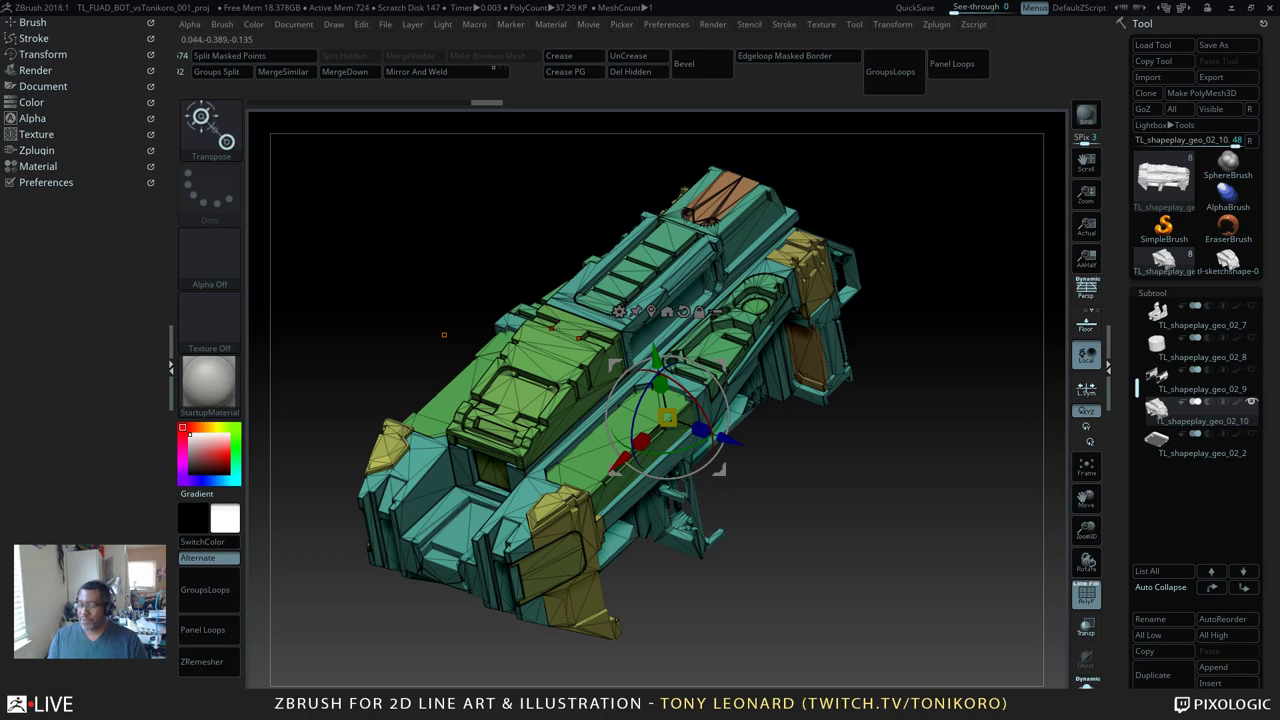
pyautogui.press('y')
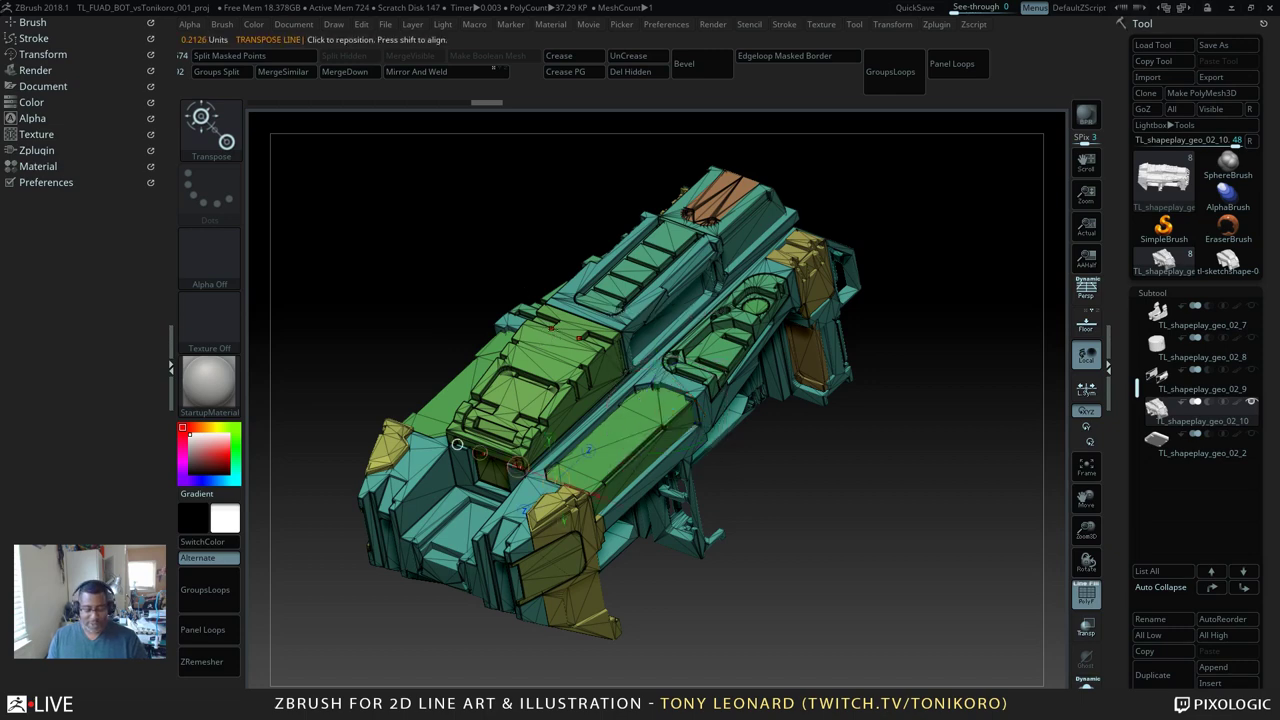
pyautogui.keyDown('ctrl'); pyautogui.click(565, 334); pyautogui.keyUp('ctrl')
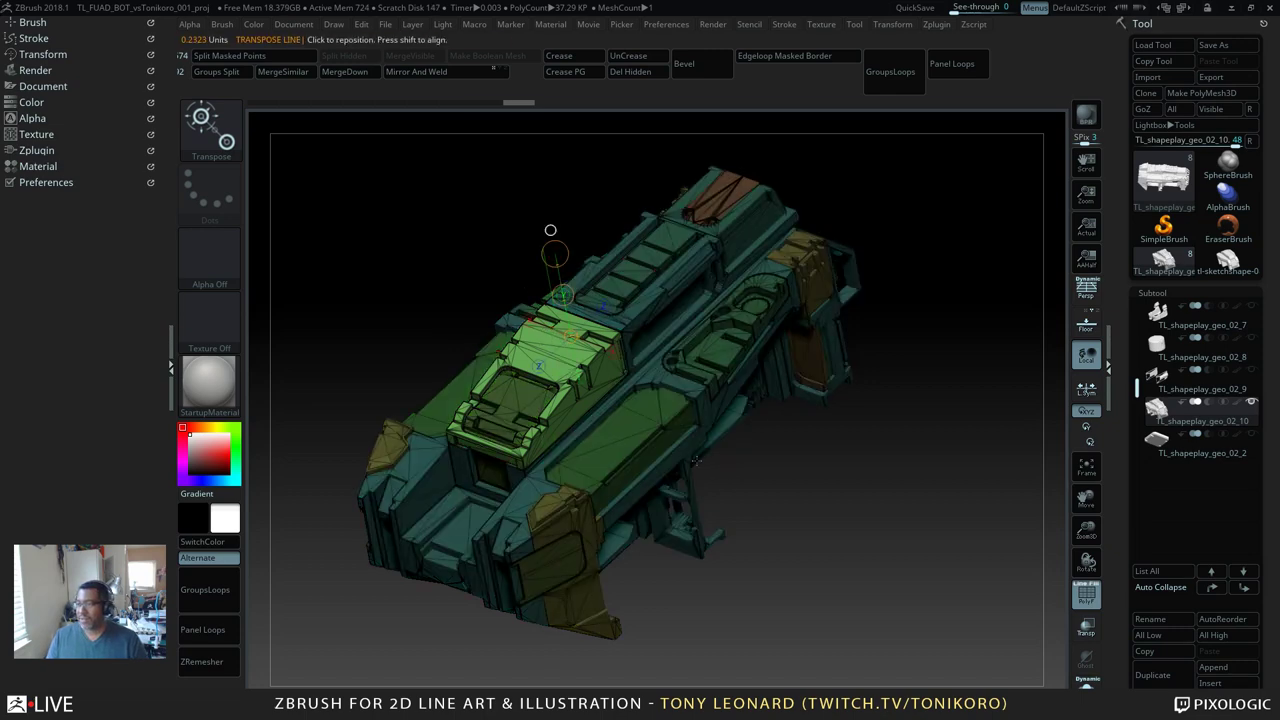
pyautogui.moveTo(838, 545); pyautogui.dragTo(948, 601)
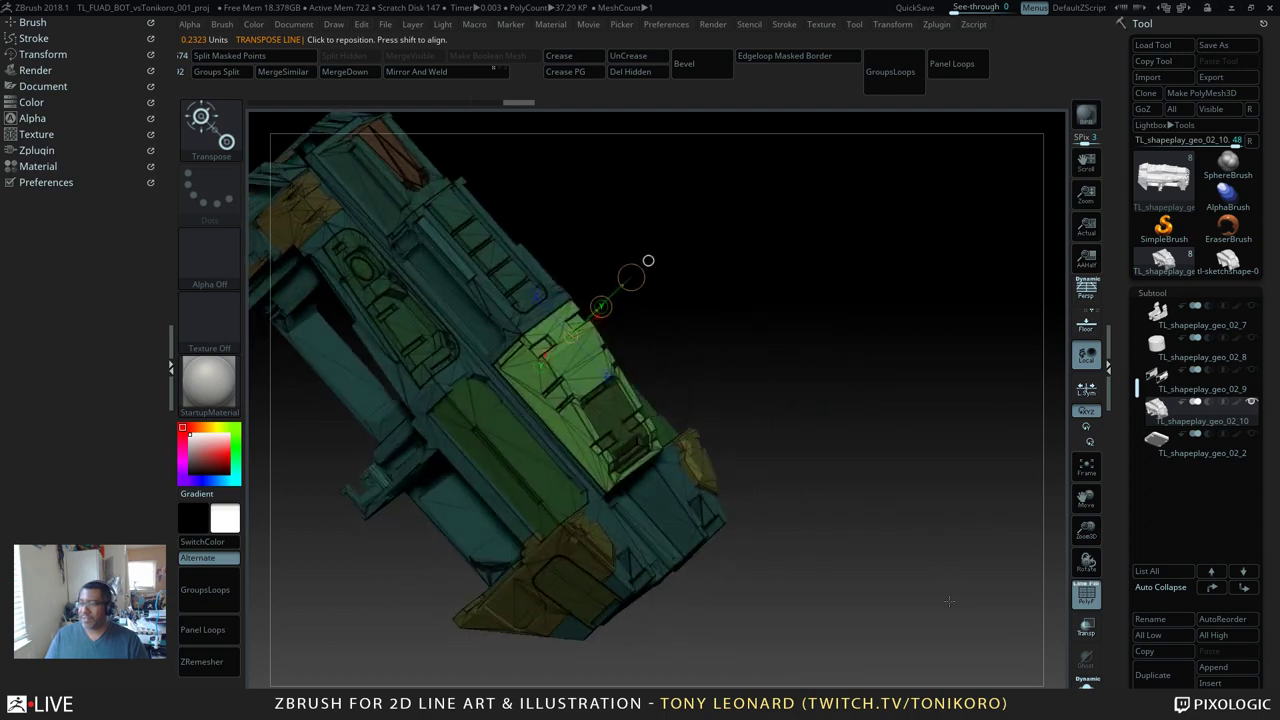
pyautogui.moveTo(984, 490); pyautogui.dragTo(946, 305)
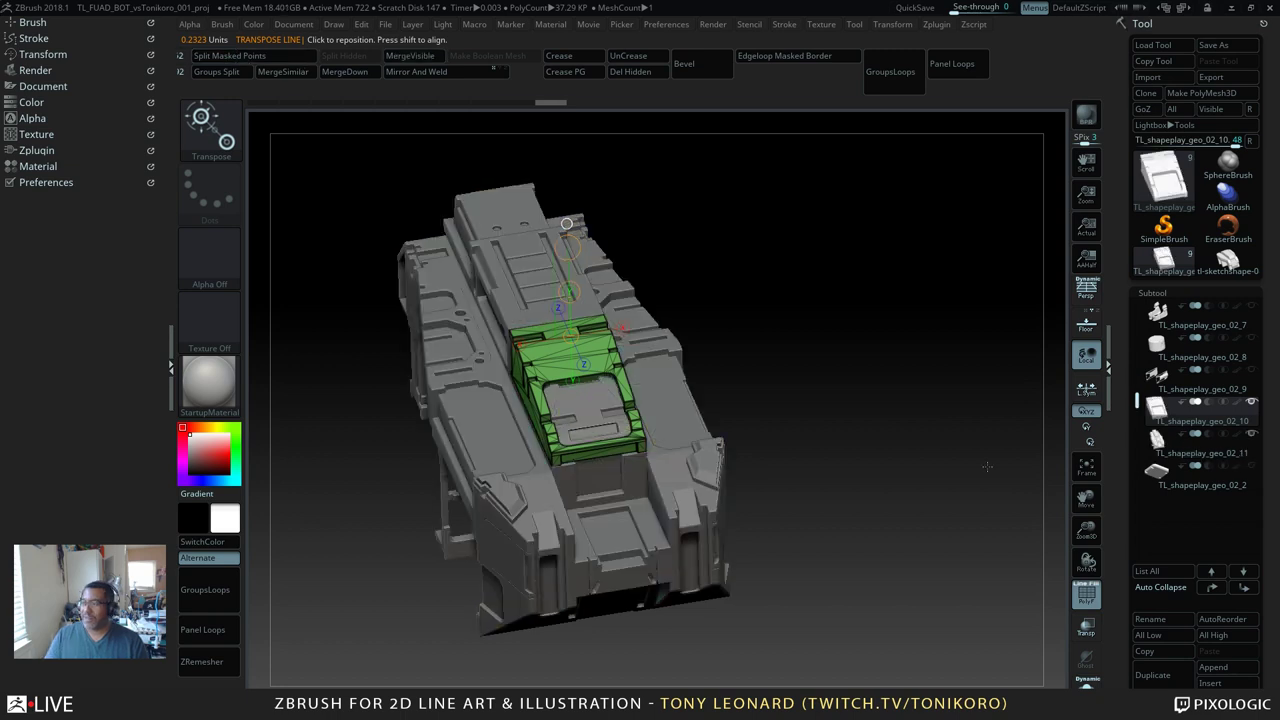
pyautogui.moveTo(986, 466); pyautogui.dragTo(978, 442)
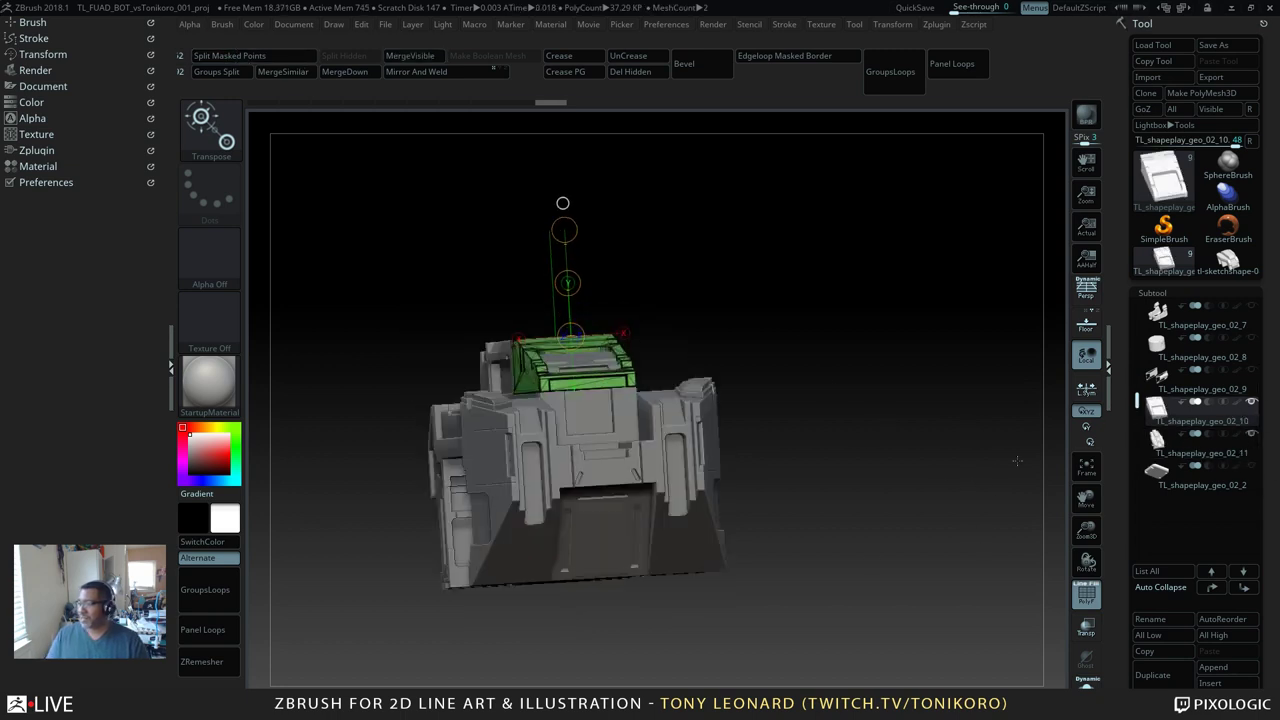
# Step: Solo the split green panel and duplicate its subtool
pyautogui.click(1087, 684)
pyautogui.moveTo(866, 481); pyautogui.dragTo(822, 500)
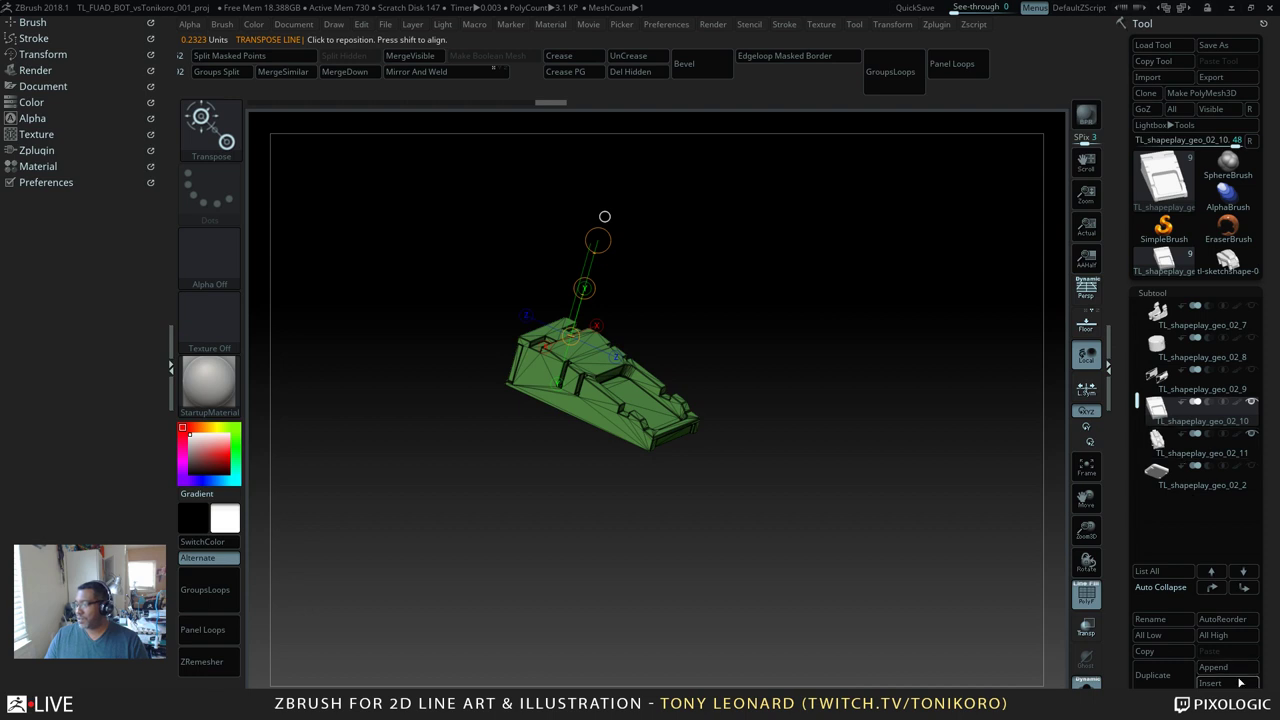
pyautogui.click(1163, 675)
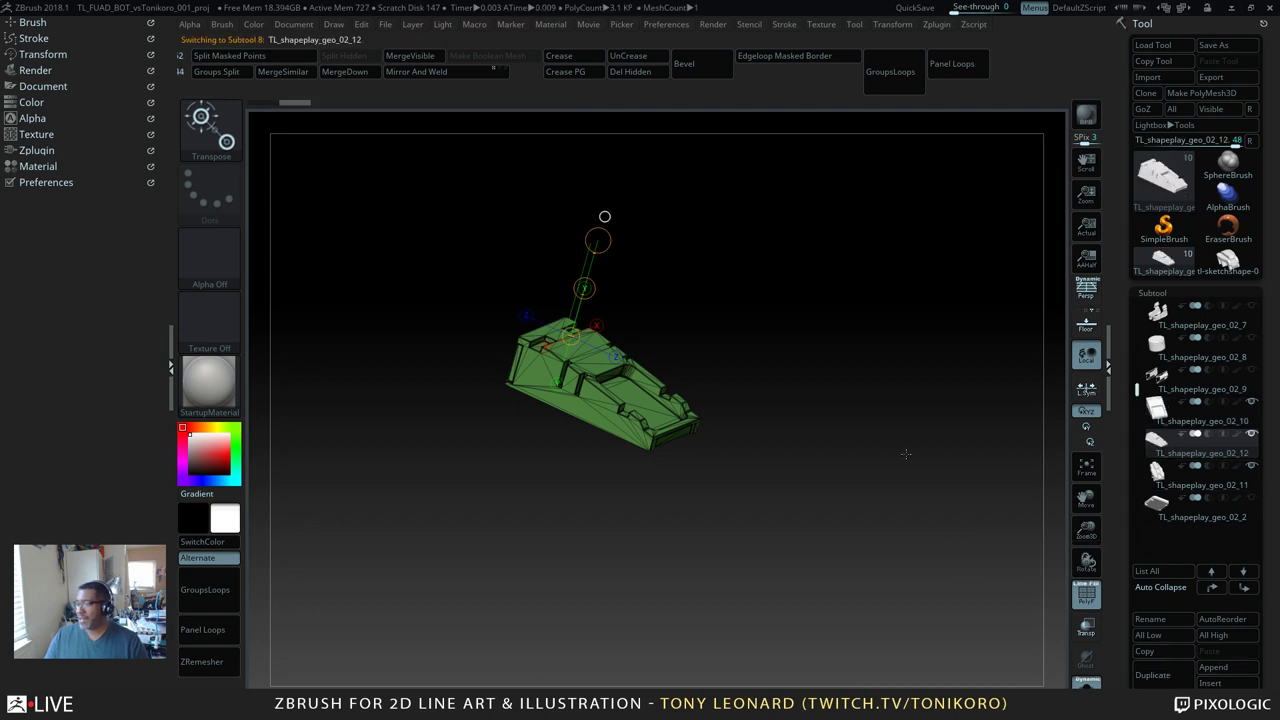
pyautogui.moveTo(906, 454); pyautogui.dragTo(860, 453)
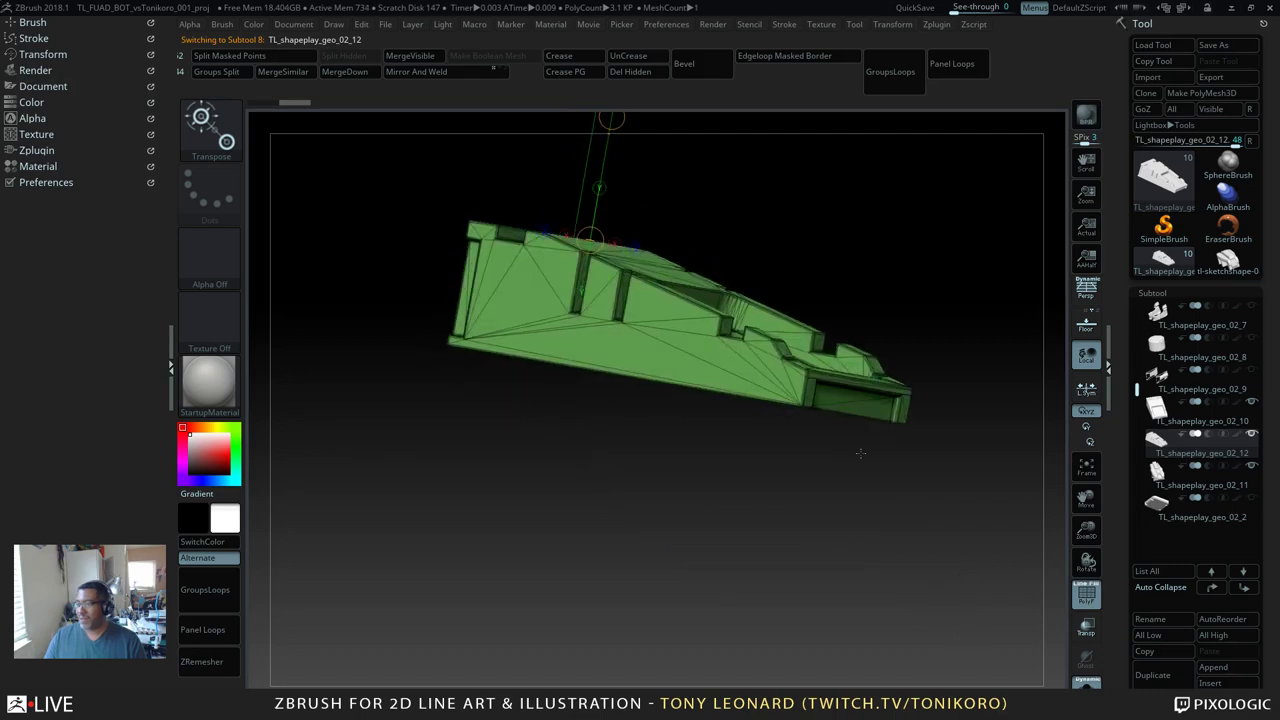
pyautogui.moveTo(585, 462); pyautogui.dragTo(604, 276)
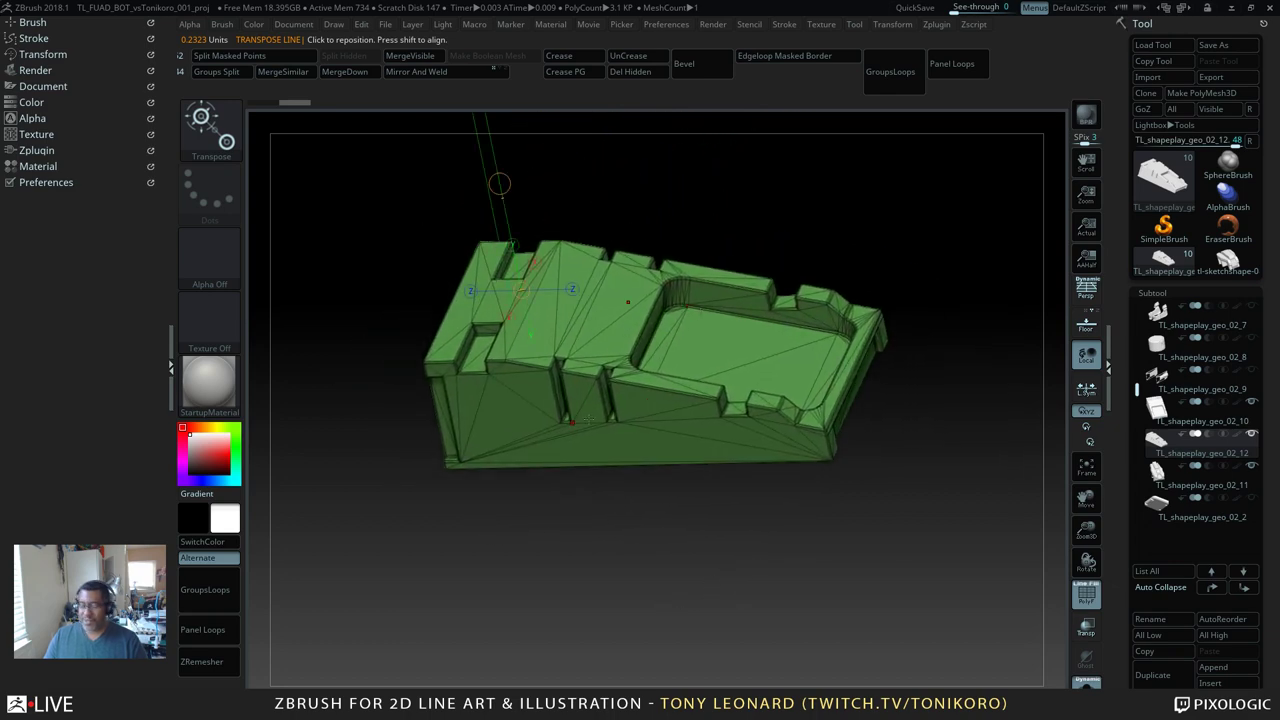
# Step: Return to Draw mode and activate Dynamic Subdiv on the duplicated panel, always accepting auto-activation
pyautogui.moveTo(500, 183); pyautogui.dragTo(491, 203)
pyautogui.press('q')
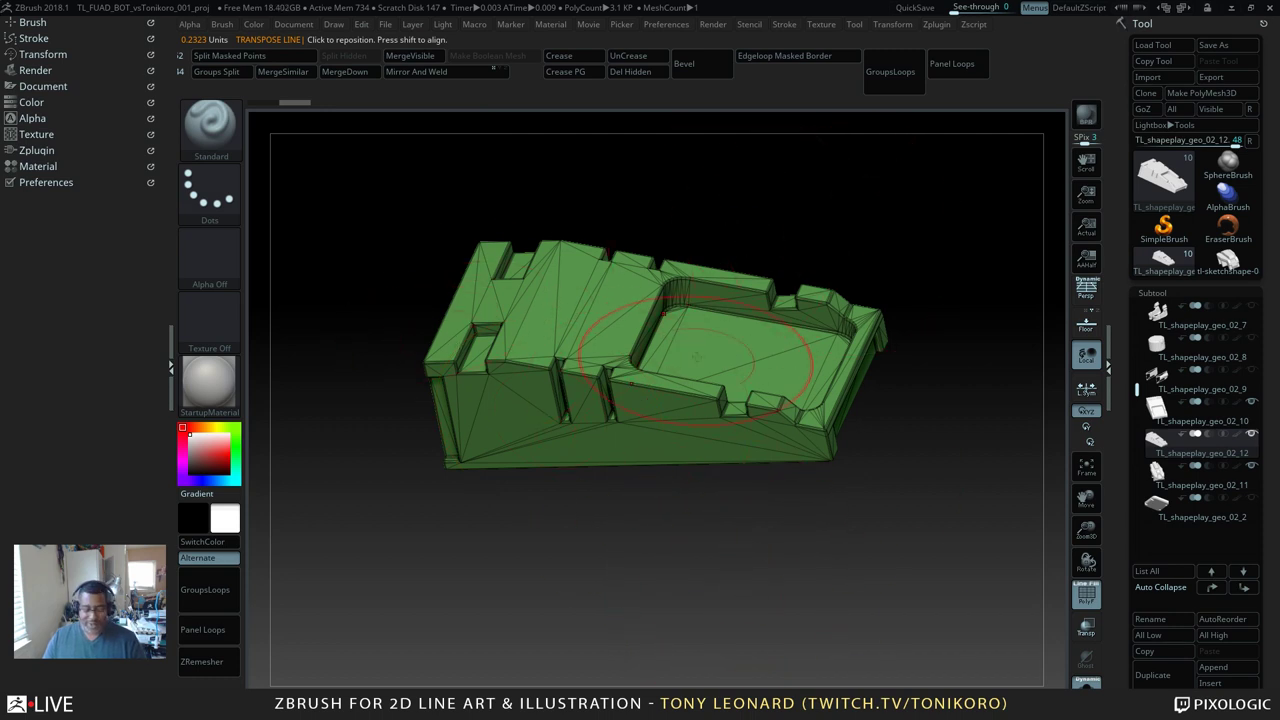
pyautogui.press('d')
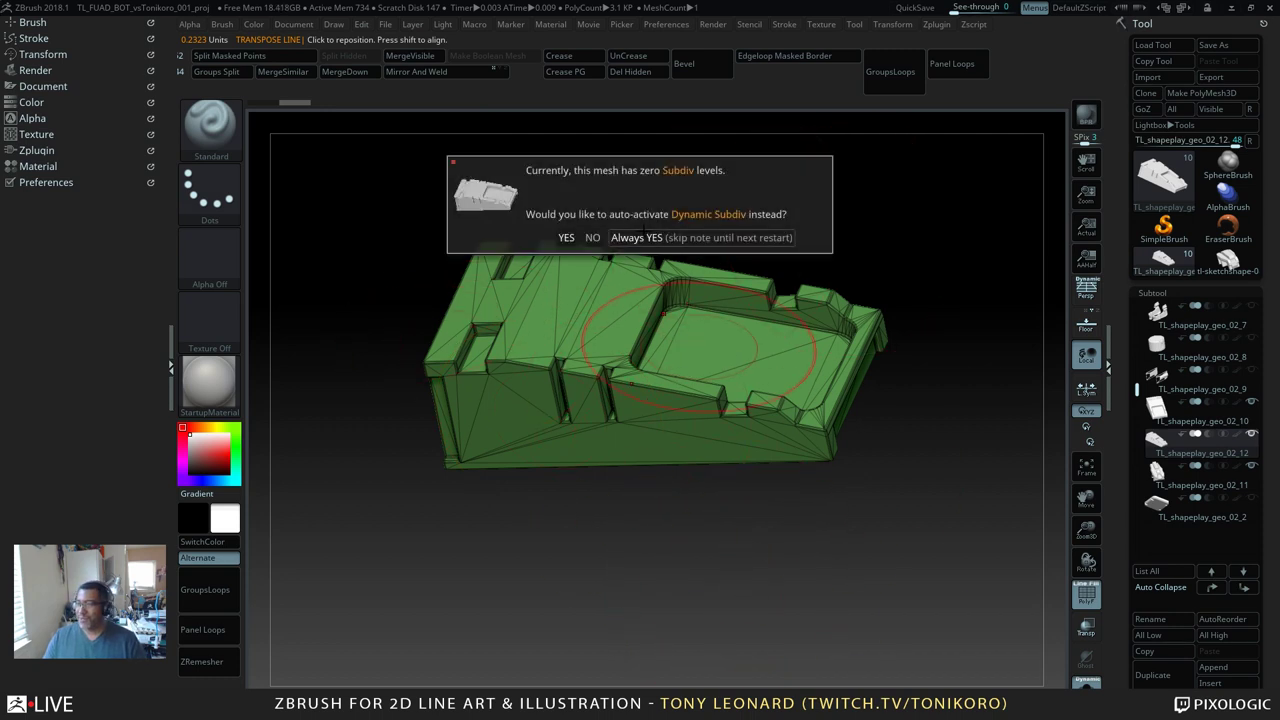
pyautogui.click(641, 237)
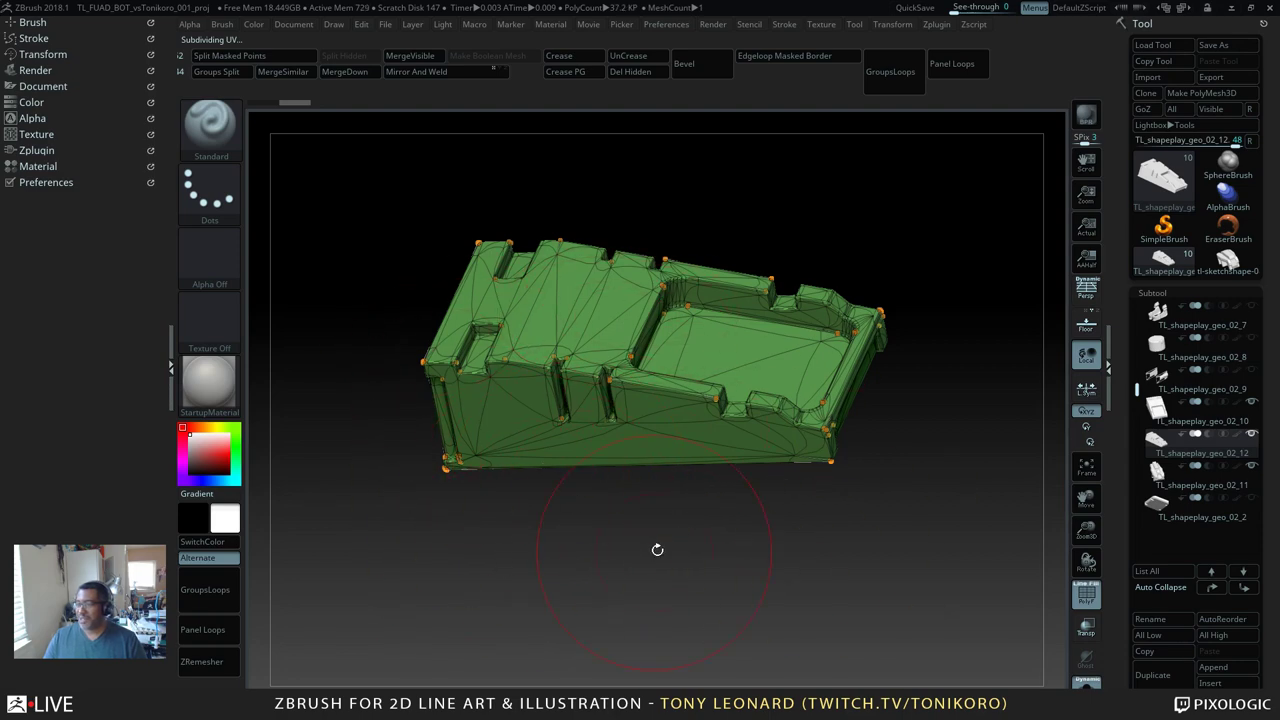
pyautogui.moveTo(659, 585); pyautogui.dragTo(762, 607)
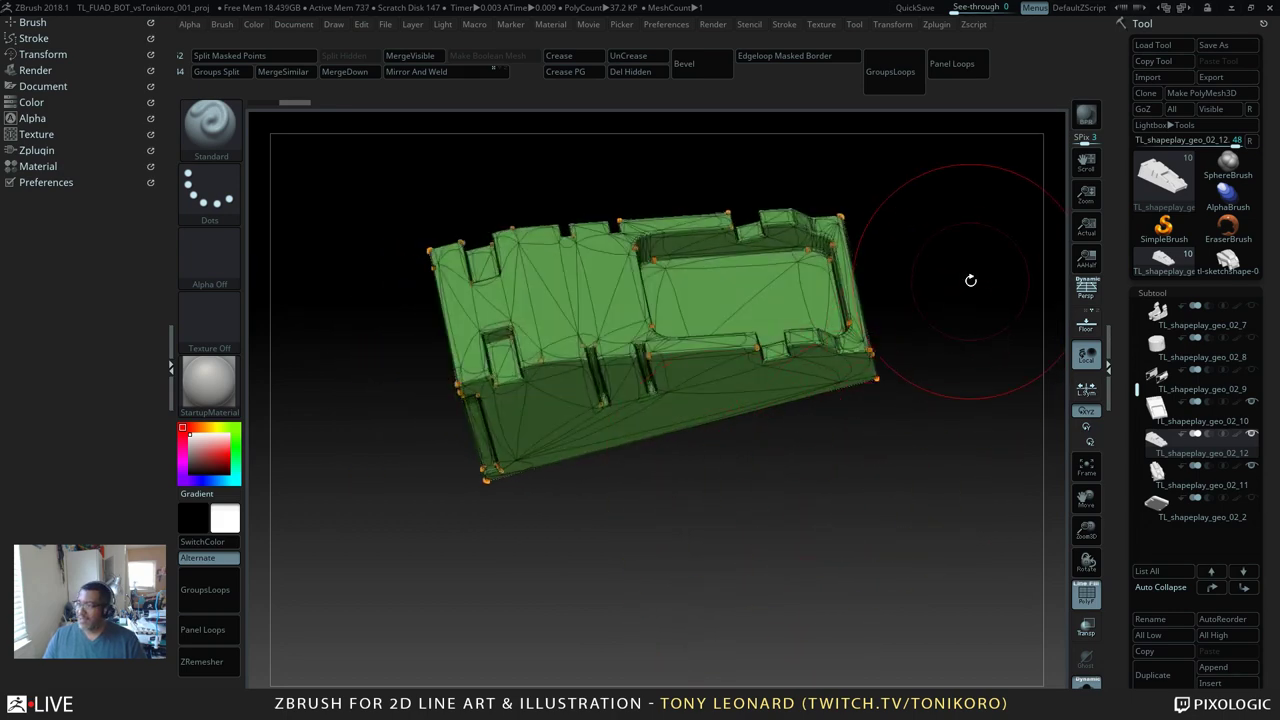
# Step: Check the duplicated green panel's smoothed shape and turn off its Dynamic Subdiv
pyautogui.moveTo(971, 280); pyautogui.dragTo(920, 467)
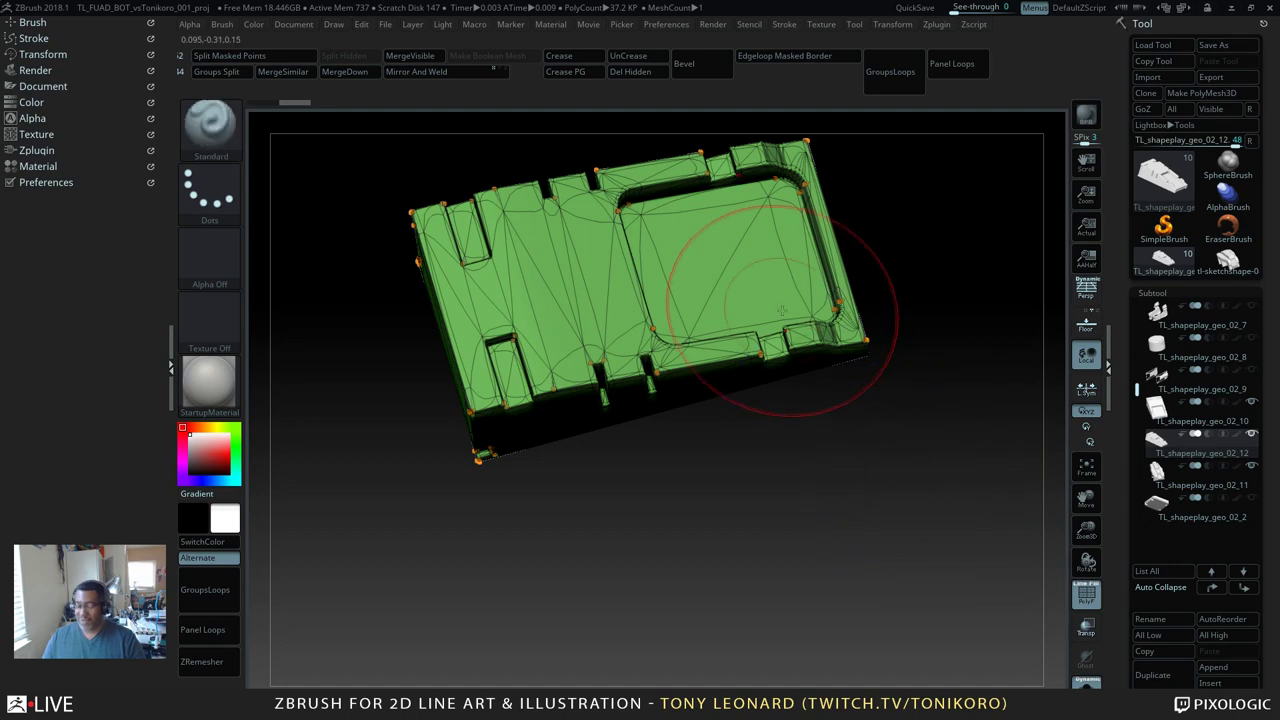
pyautogui.moveTo(803, 389)
pyautogui.mouseDown()
pyautogui.moveTo(929, 609)
pyautogui.moveTo(929, 523)
pyautogui.moveTo(877, 517)
pyautogui.moveTo(878, 577)
pyautogui.moveTo(877, 437)
pyautogui.moveTo(846, 531)
pyautogui.moveTo(854, 509)
pyautogui.moveTo(914, 490)
pyautogui.mouseUp()
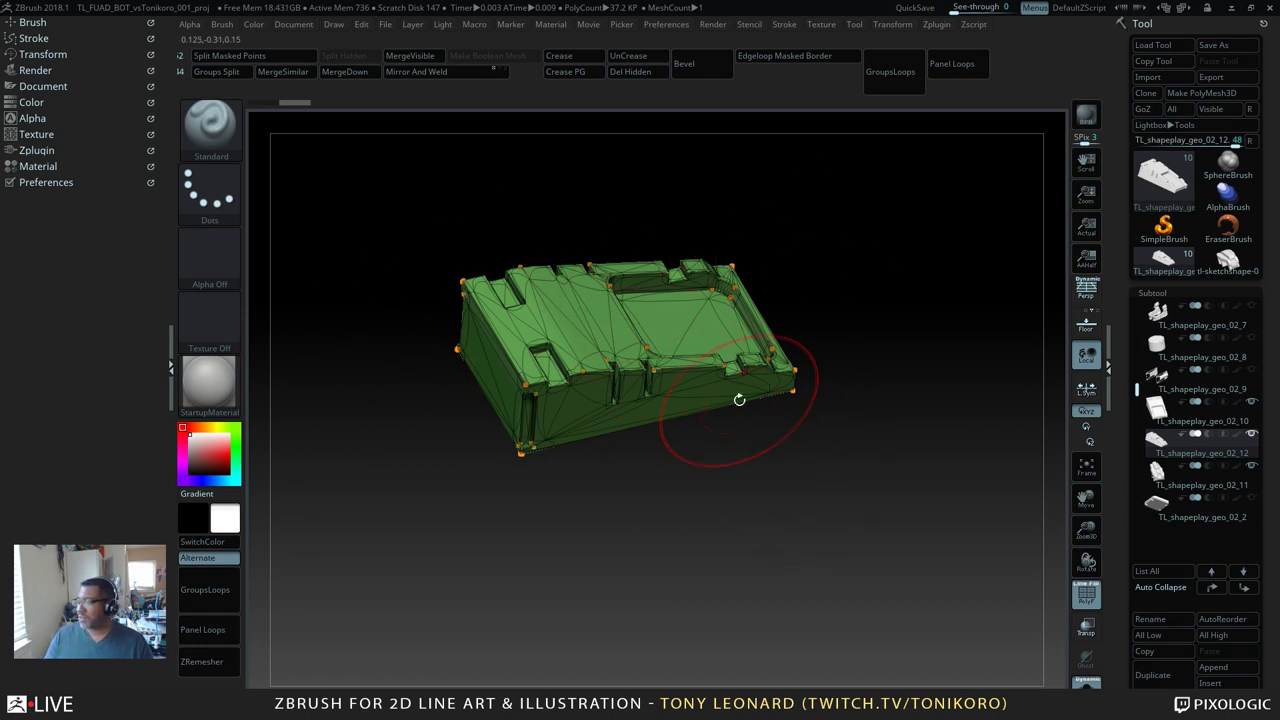
pyautogui.press('shift')
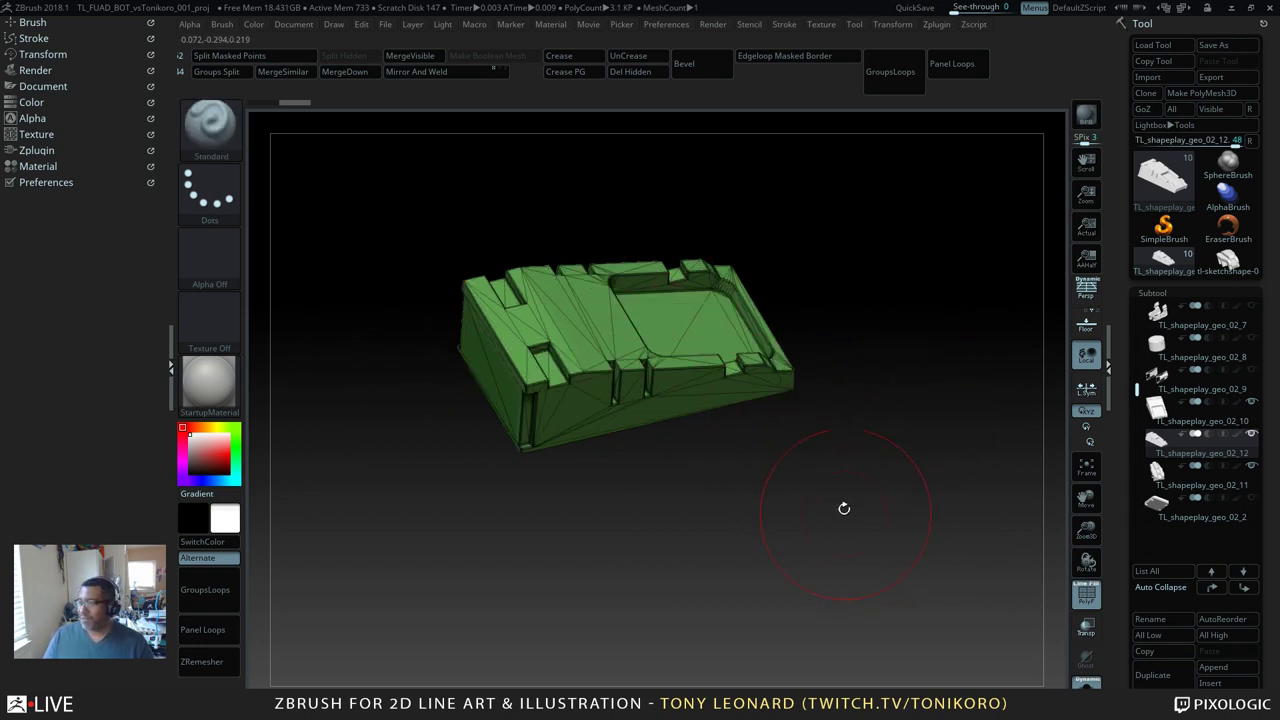
# Step: Examine the duplicated green panel's unsmoothed form and triangulated wireframe from the front, both sides and above
pyautogui.keyDown('alt'); pyautogui.moveTo(834, 521); pyautogui.dragTo(848, 483); pyautogui.keyUp('alt')
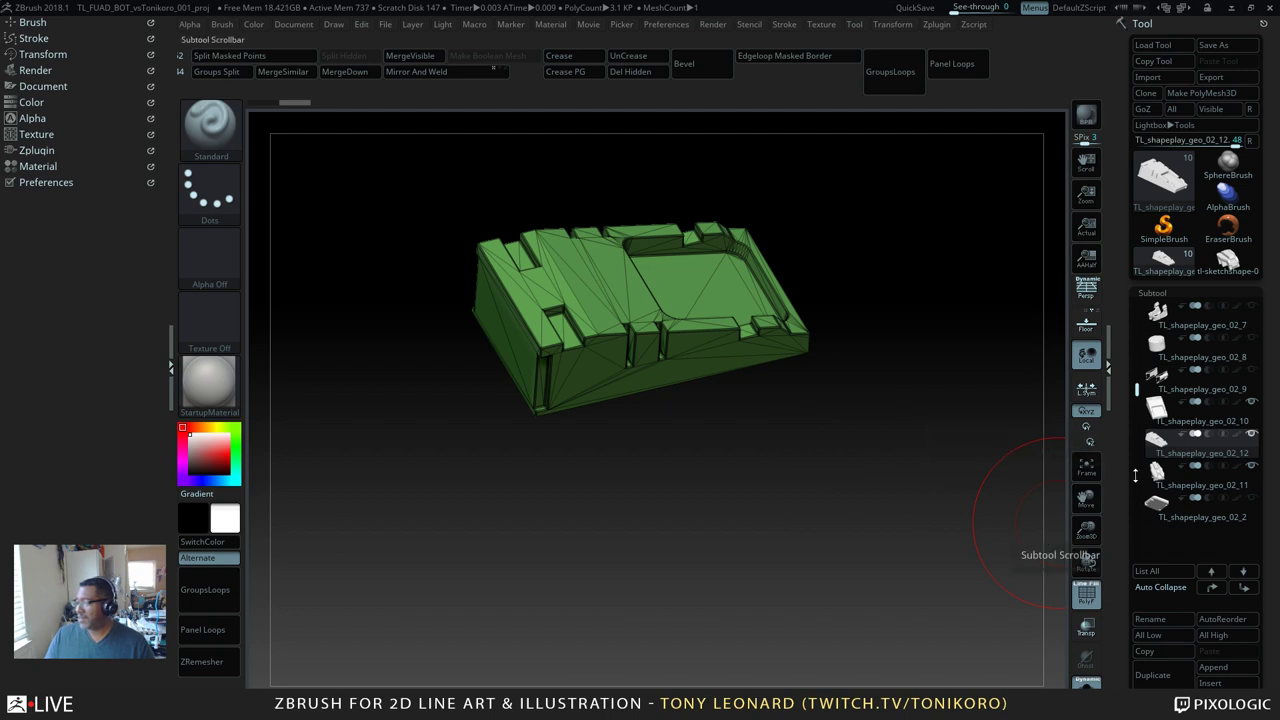
pyautogui.scroll(-5, 1200, 400)
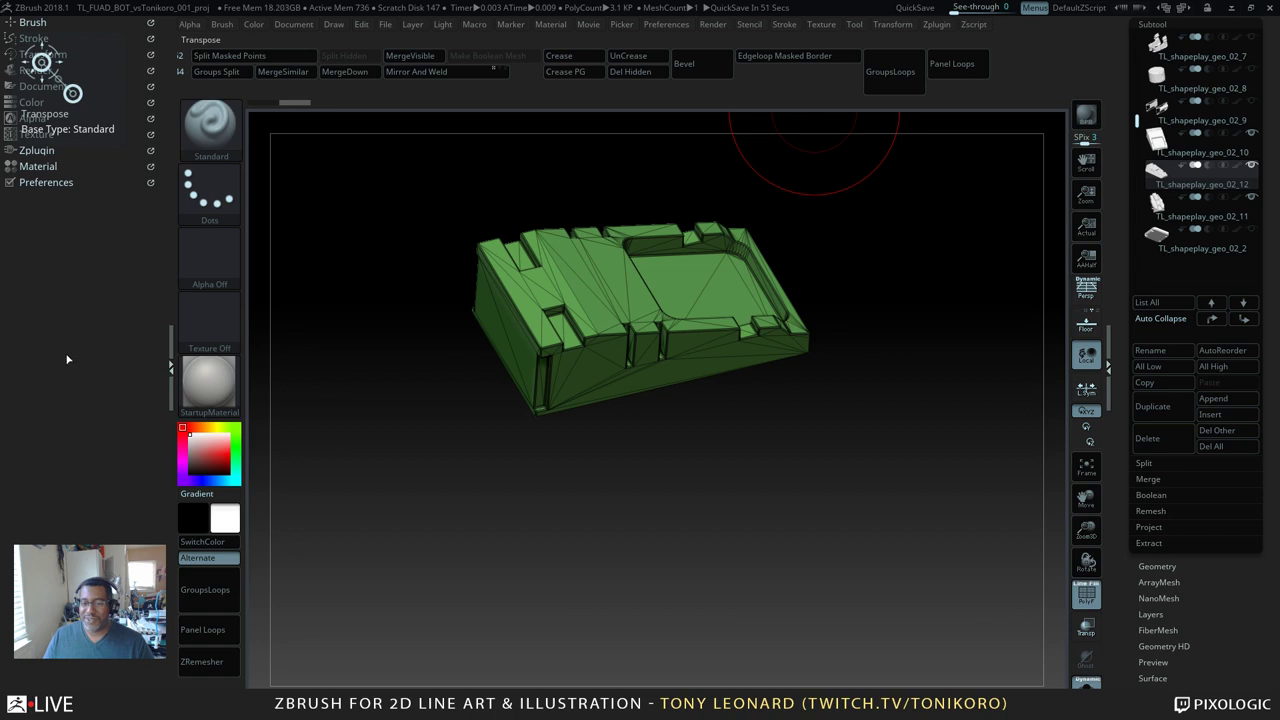
pyautogui.moveTo(963, 396)
pyautogui.mouseDown()
pyautogui.moveTo(958, 362)
pyautogui.moveTo(906, 430)
pyautogui.moveTo(889, 499)
pyautogui.moveTo(923, 546)
pyautogui.moveTo(894, 437)
pyautogui.moveTo(891, 520)
pyautogui.moveTo(849, 514)
pyautogui.moveTo(852, 530)
pyautogui.moveTo(882, 497)
pyautogui.moveTo(866, 514)
pyautogui.moveTo(860, 494)
pyautogui.moveTo(817, 497)
pyautogui.moveTo(925, 463)
pyautogui.moveTo(820, 451)
pyautogui.moveTo(820, 420)
pyautogui.moveTo(826, 501)
pyautogui.moveTo(760, 535)
pyautogui.mouseUp()
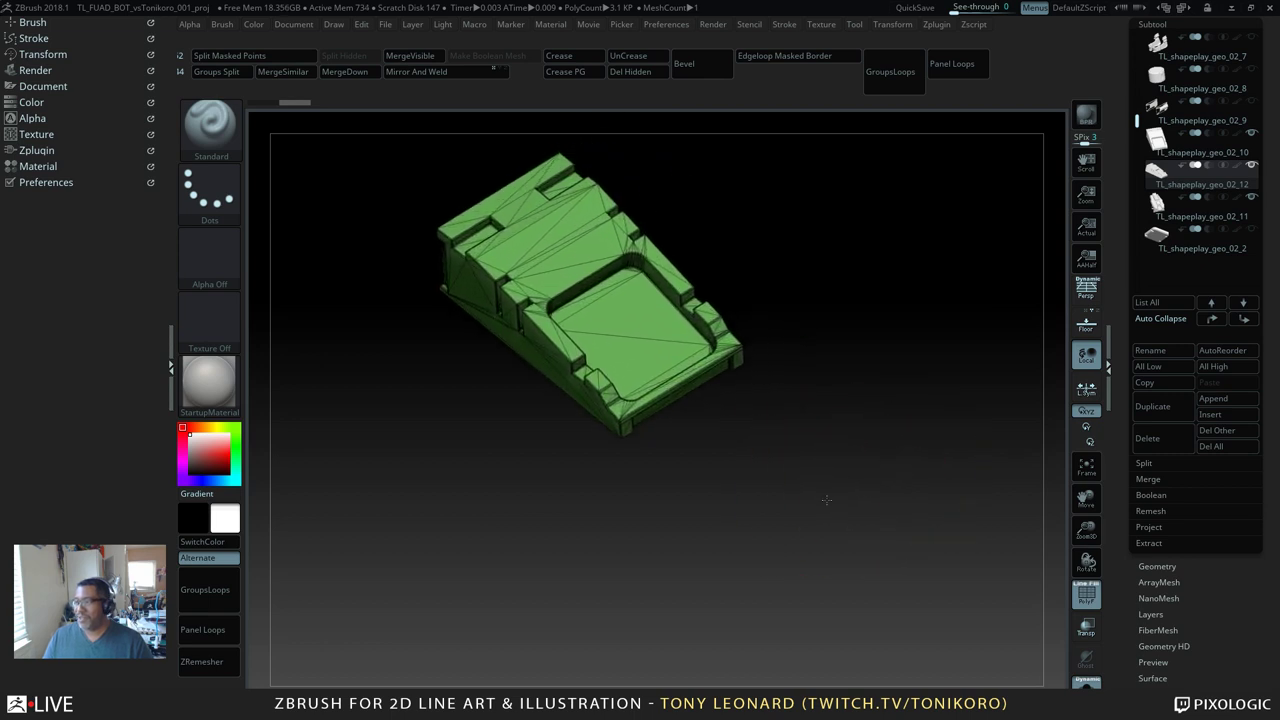
pyautogui.moveTo(833, 464); pyautogui.dragTo(838, 503)
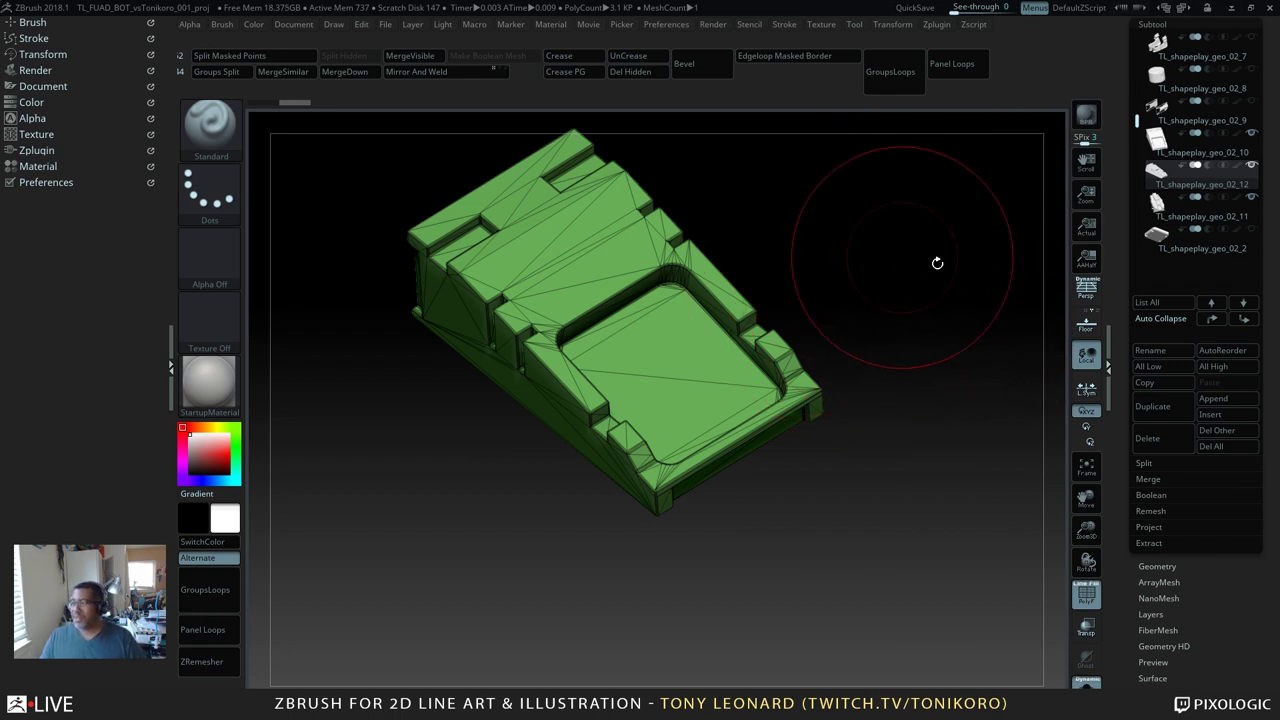
pyautogui.moveTo(956, 383); pyautogui.dragTo(963, 338)
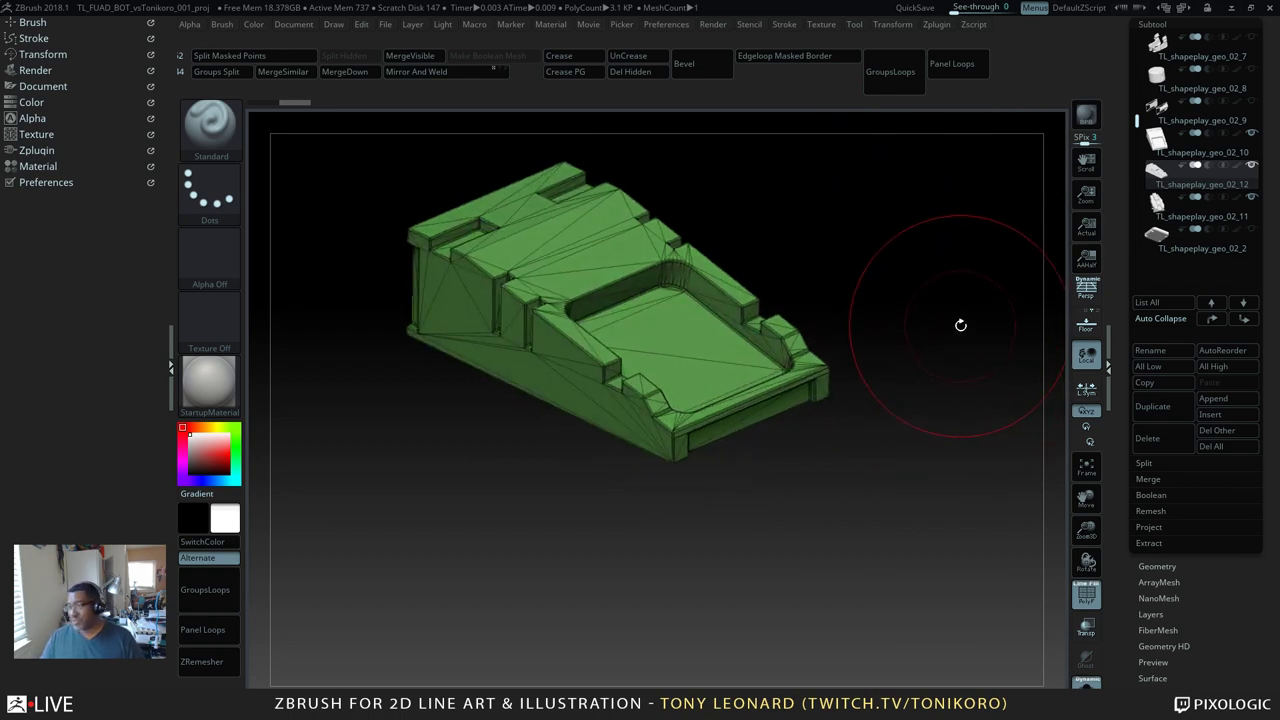
pyautogui.moveTo(909, 286); pyautogui.dragTo(902, 329)
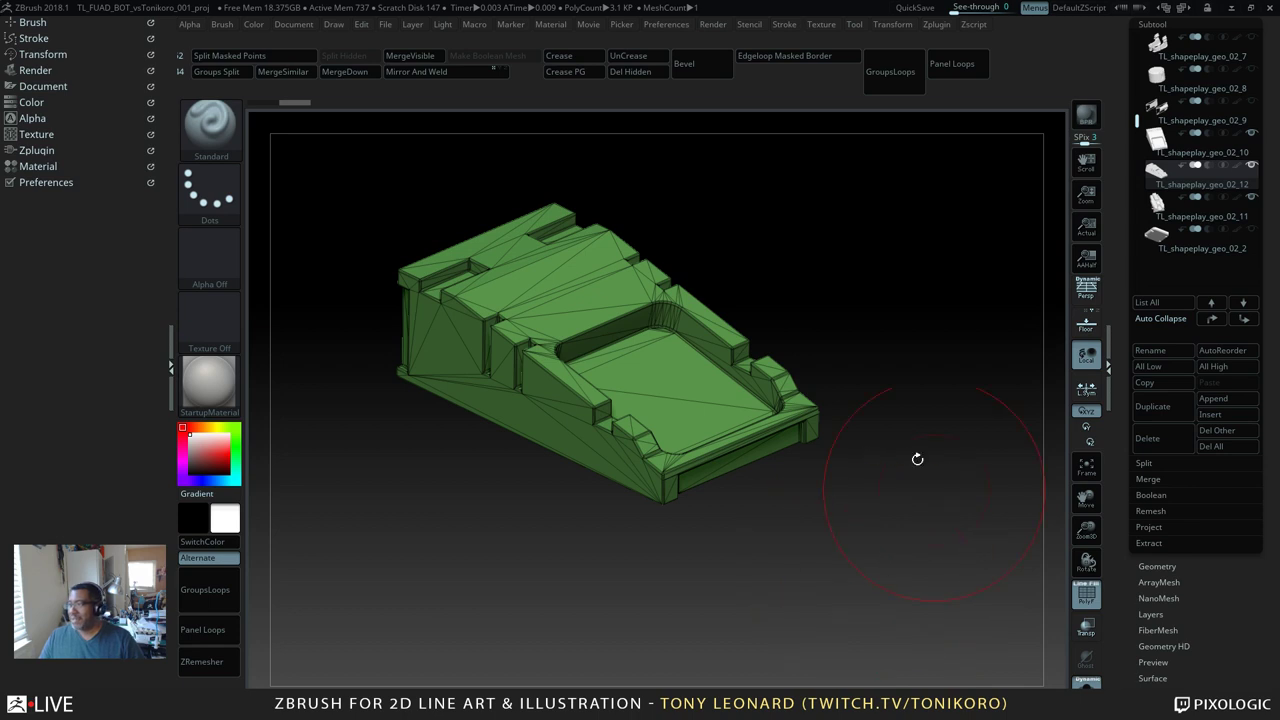
pyautogui.moveTo(909, 577); pyautogui.dragTo(851, 460)
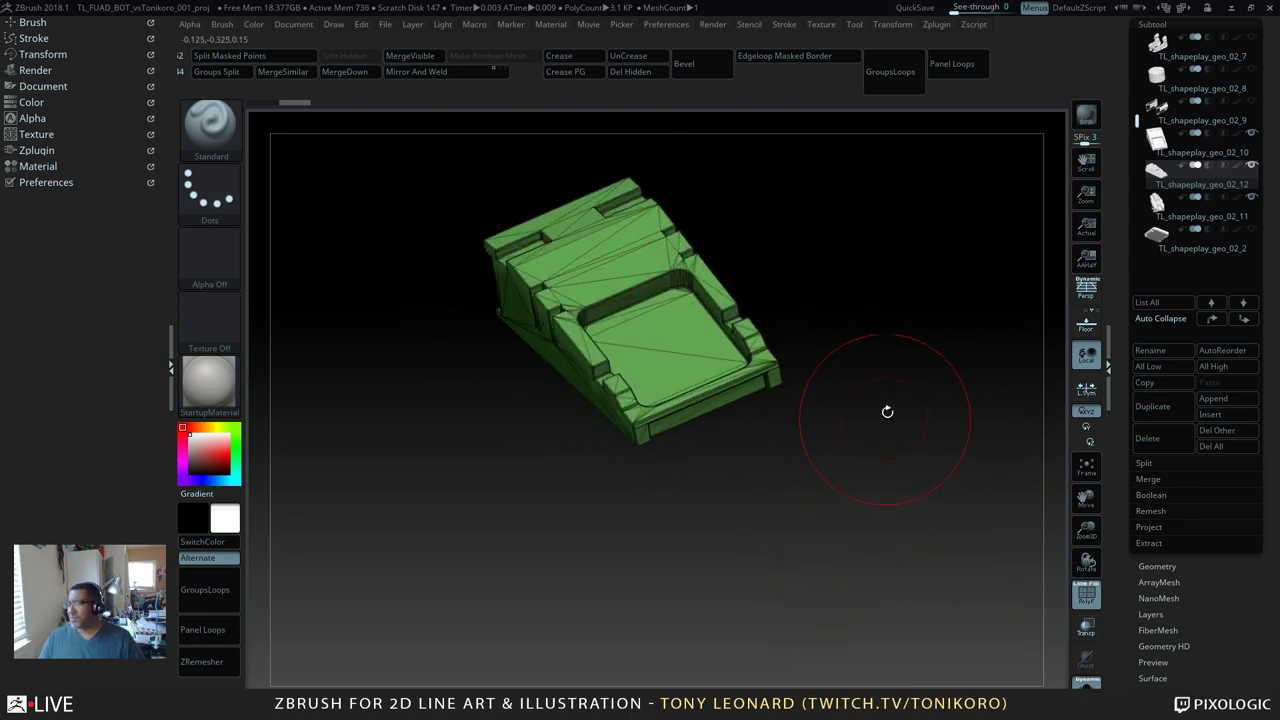
pyautogui.keyDown('alt'); pyautogui.moveTo(889, 411); pyautogui.dragTo(841, 449); pyautogui.keyUp('alt')
pyautogui.moveTo(900, 396); pyautogui.dragTo(920, 389)
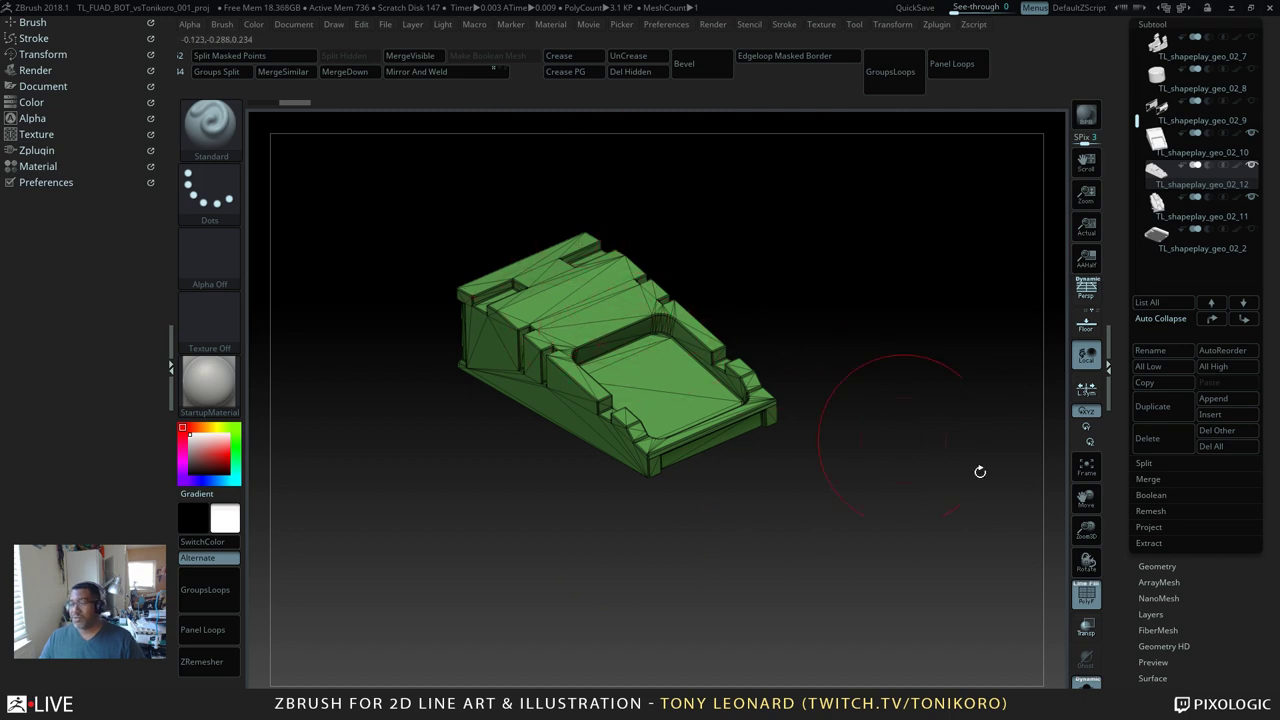
pyautogui.moveTo(889, 465); pyautogui.dragTo(927, 435)
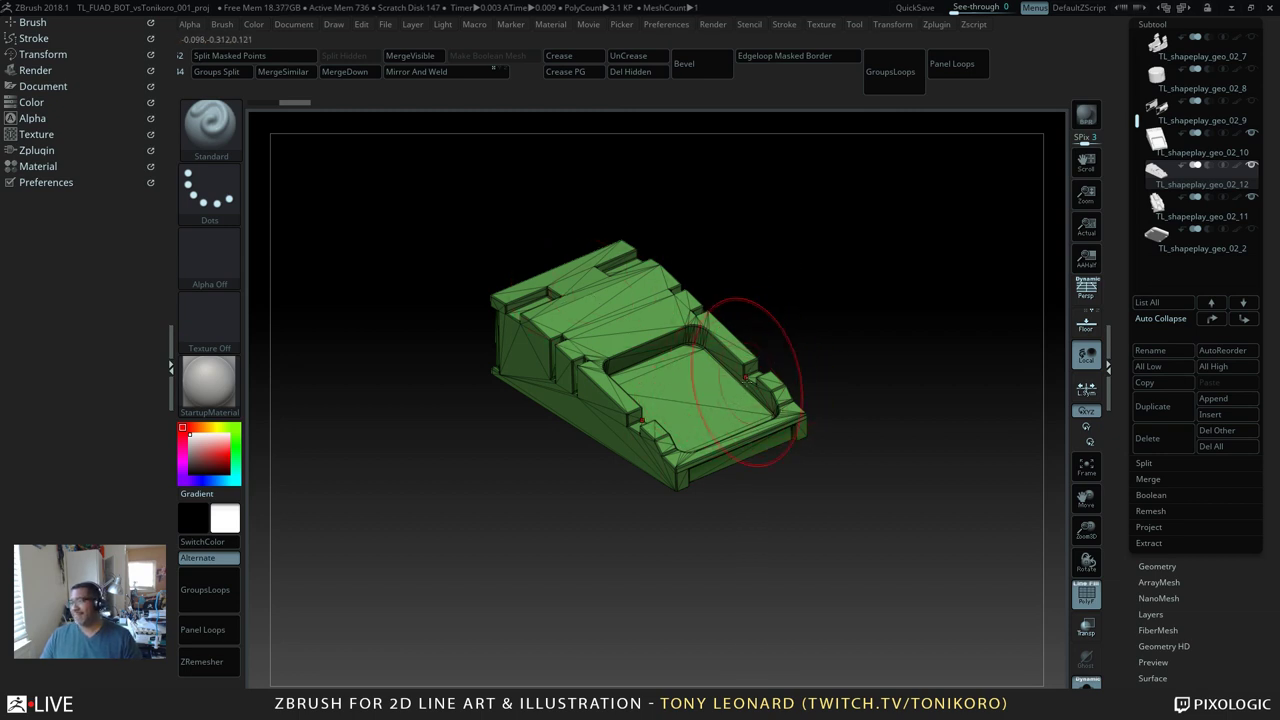
pyautogui.moveTo(943, 380); pyautogui.dragTo(906, 416)
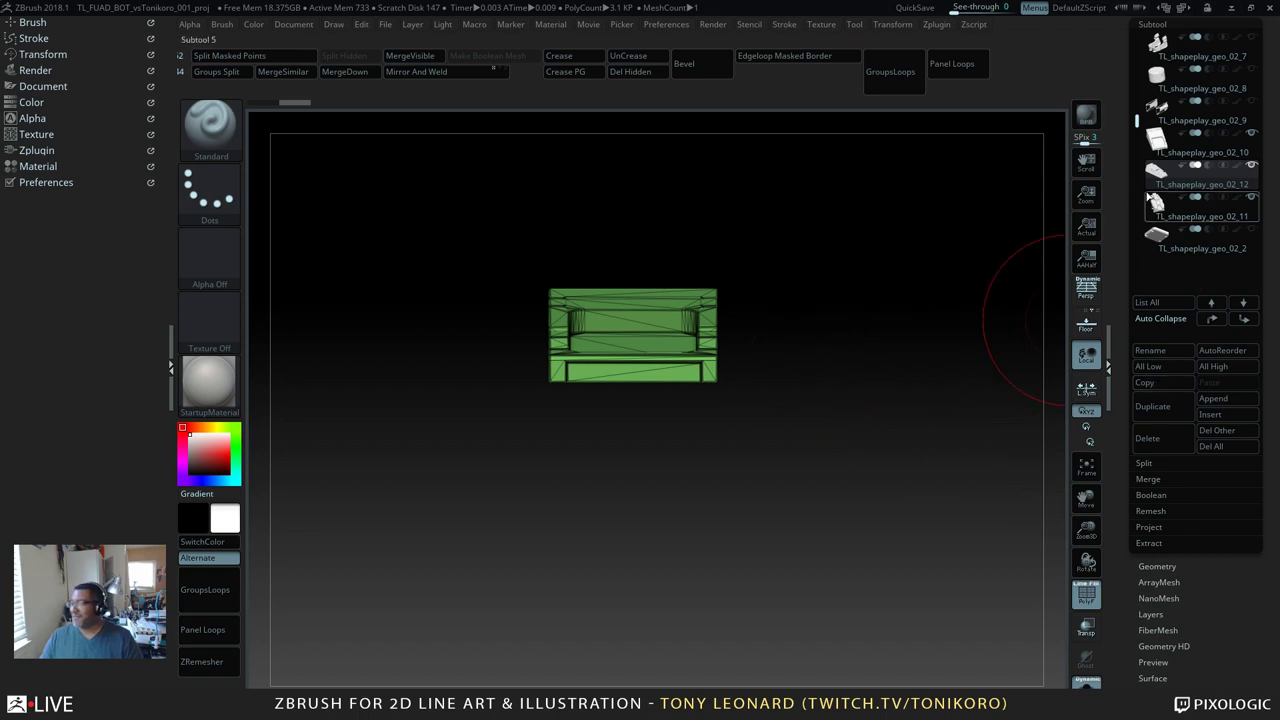
pyautogui.moveTo(1156, 203)
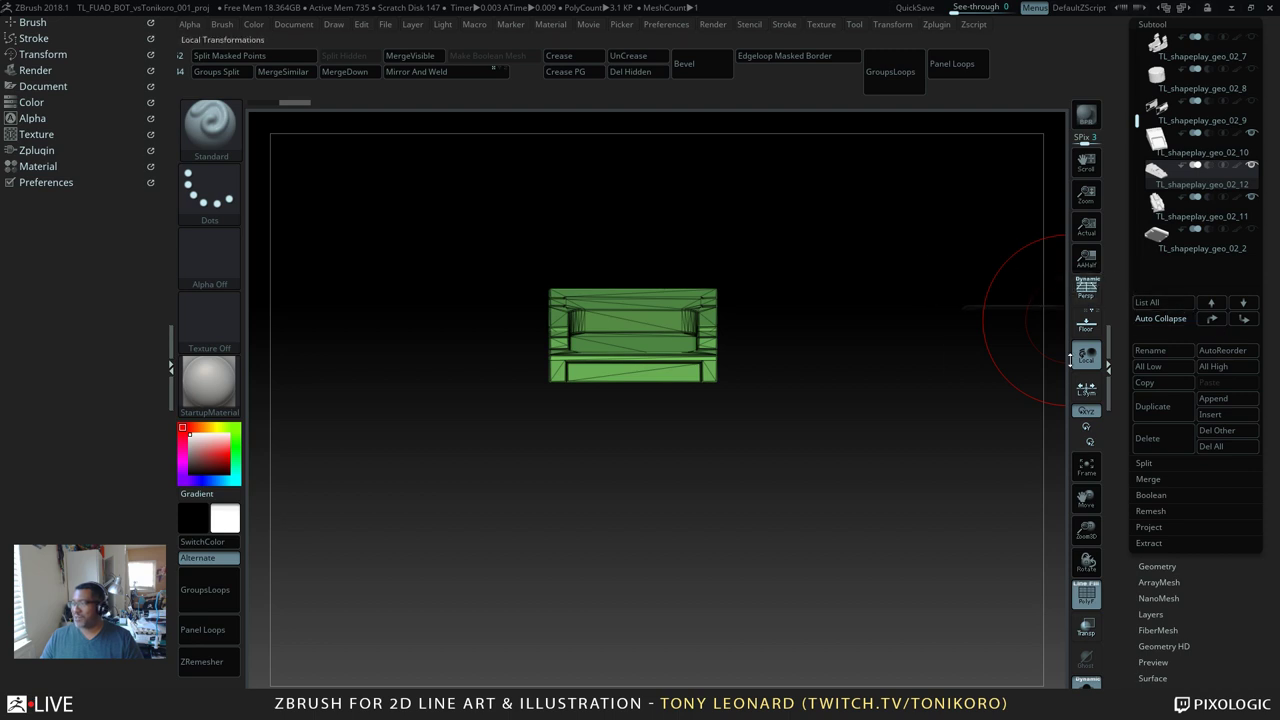
pyautogui.moveTo(806, 317); pyautogui.dragTo(858, 529)
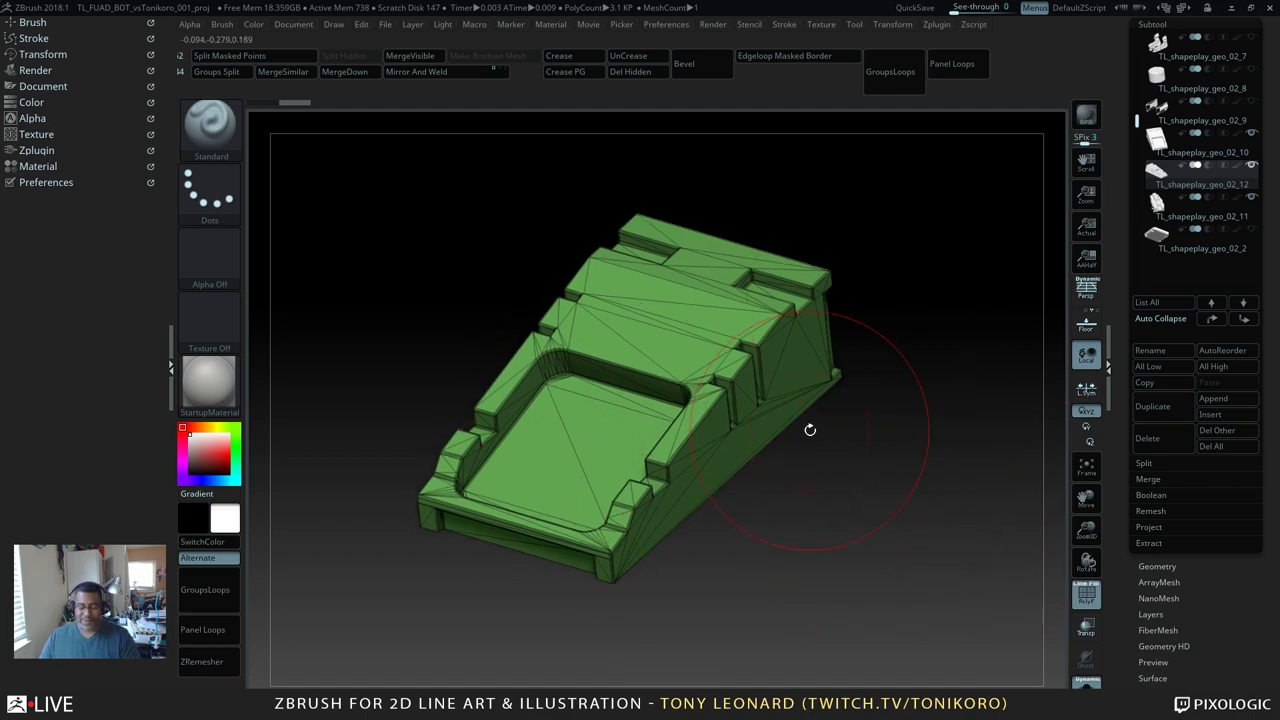
# Step: Switch to OctaneVR and examine the orange multi-legged robot render from the side, rear and a lower camera angle
pyautogui.hotkey('alt', 'Tab')
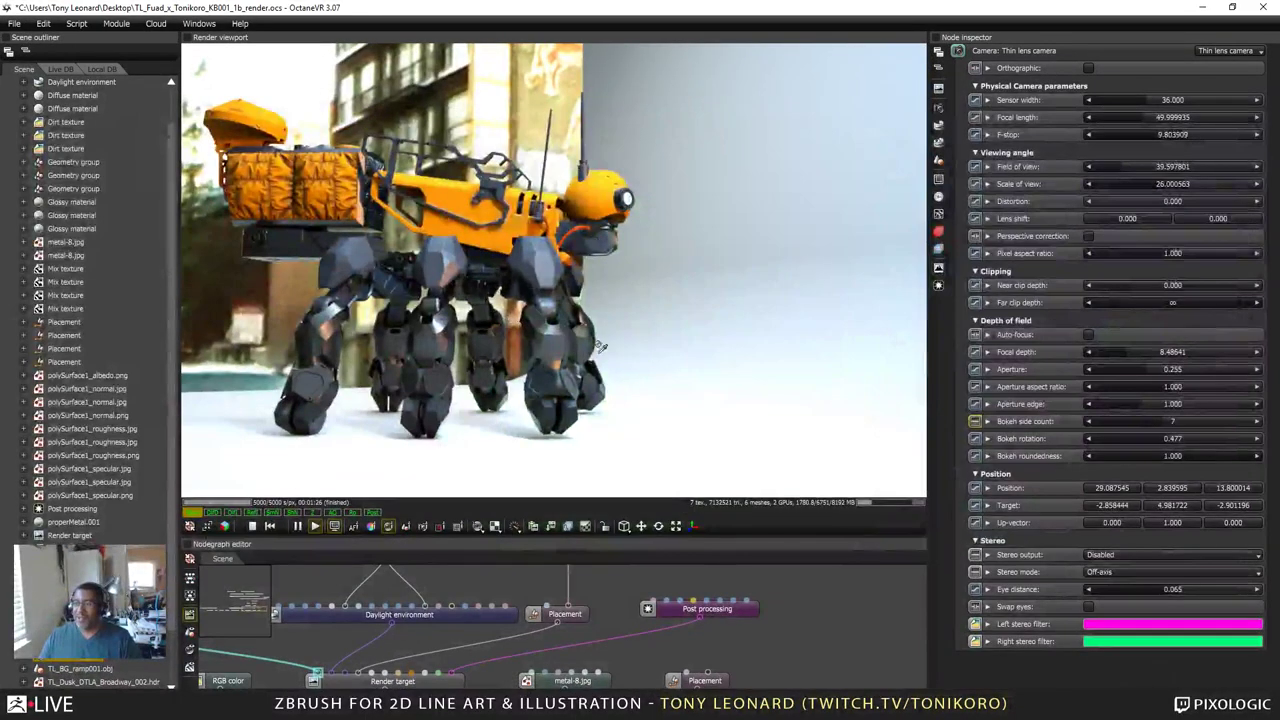
pyautogui.moveTo(652, 473); pyautogui.dragTo(765, 470)
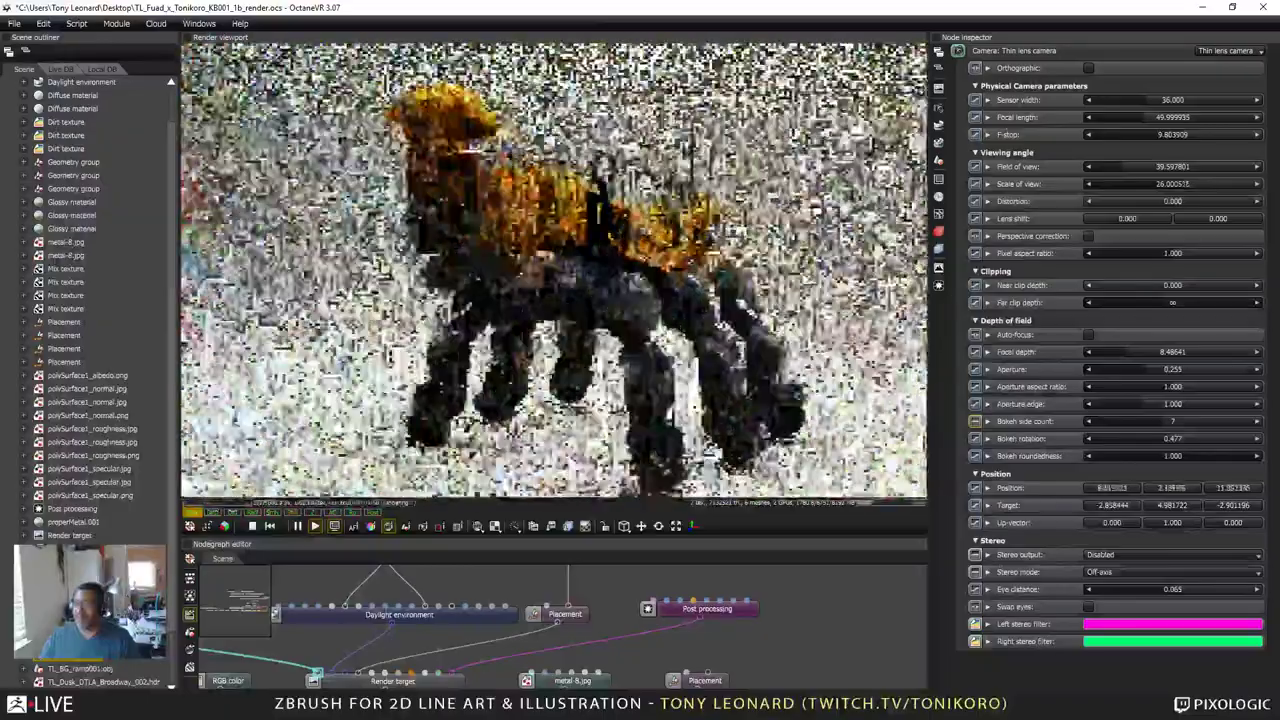
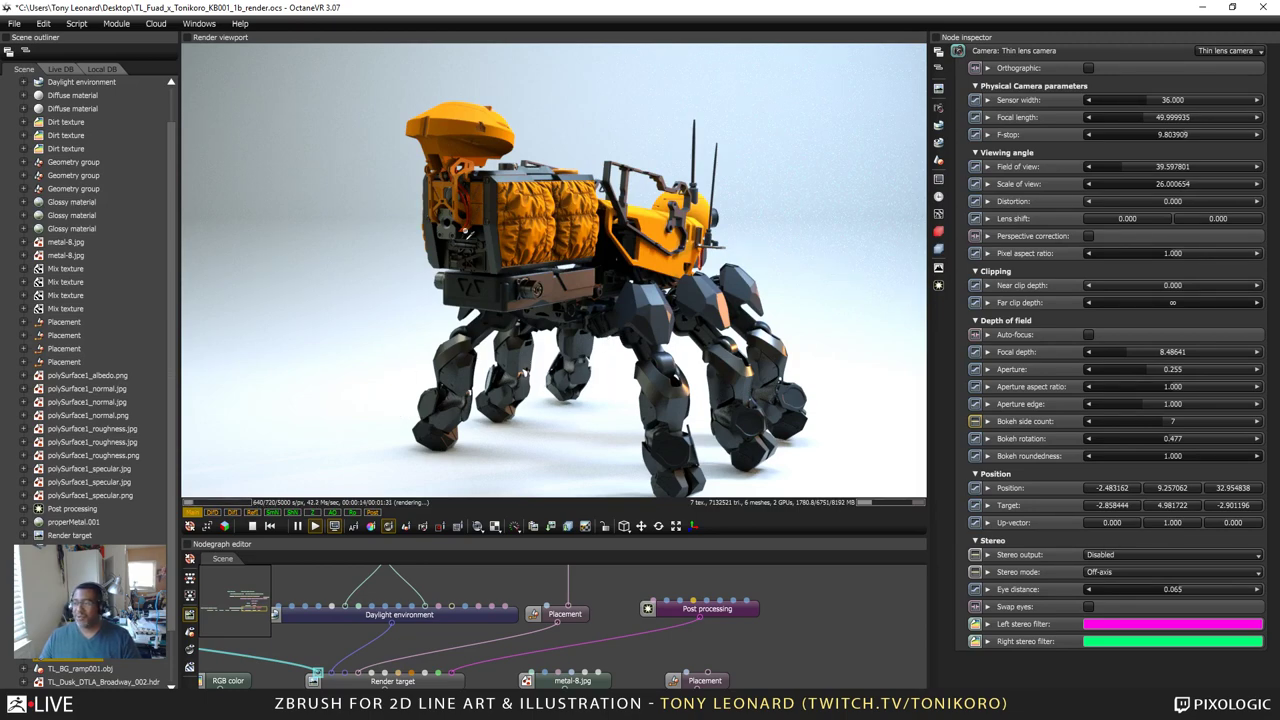
pyautogui.moveTo(632, 401); pyautogui.dragTo(712, 458)
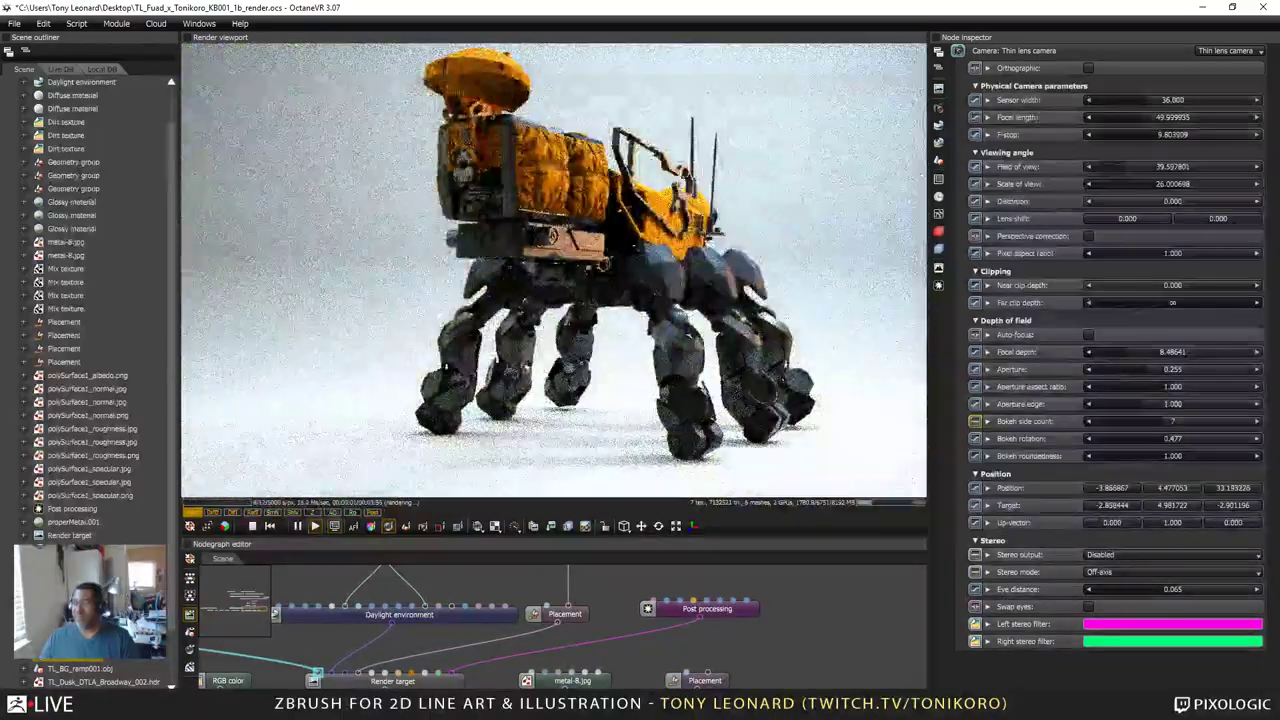
pyautogui.moveTo(641, 400); pyautogui.dragTo(578, 405)
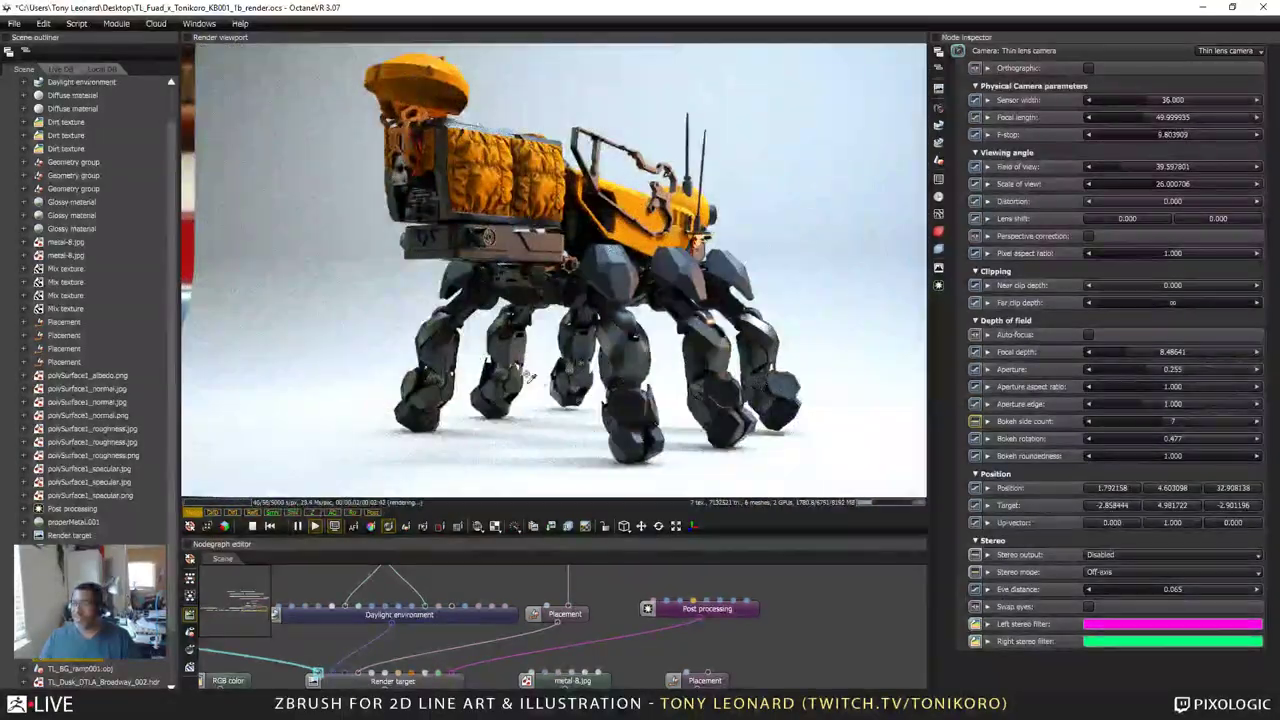
pyautogui.moveTo(620, 350); pyautogui.dragTo(580, 340)
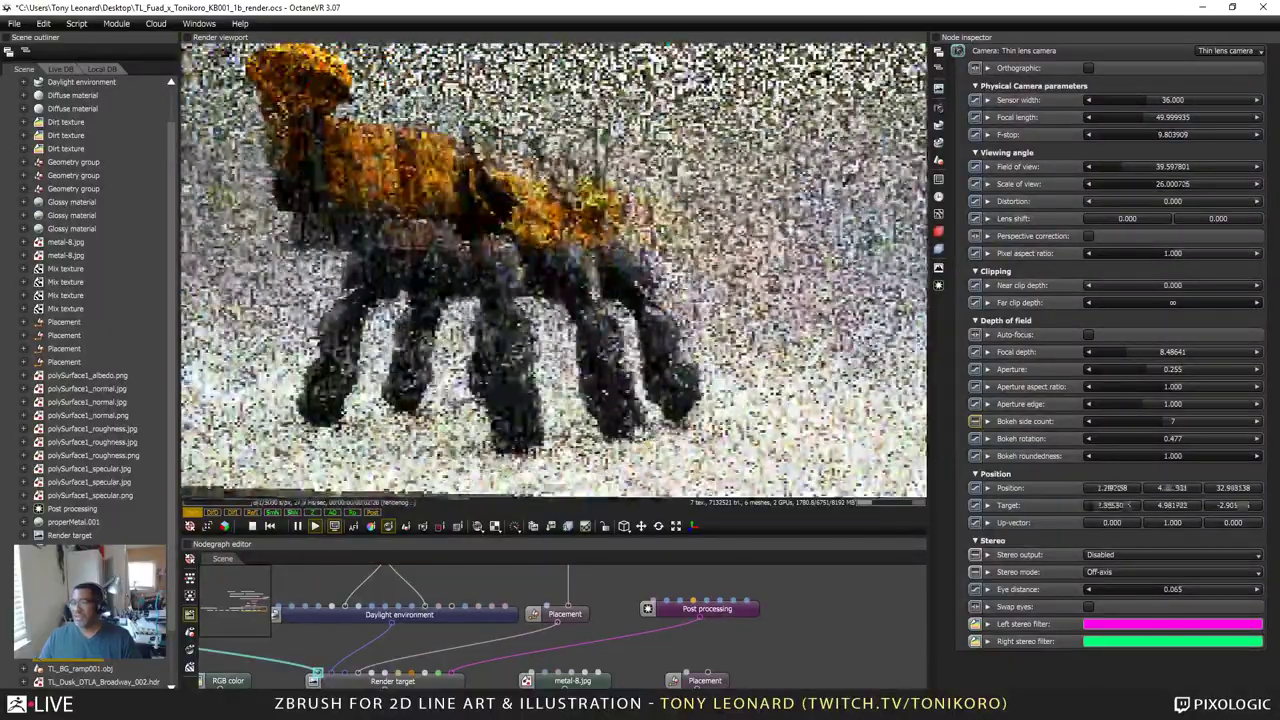
pyautogui.moveTo(600, 330); pyautogui.dragTo(545, 354, button='right')
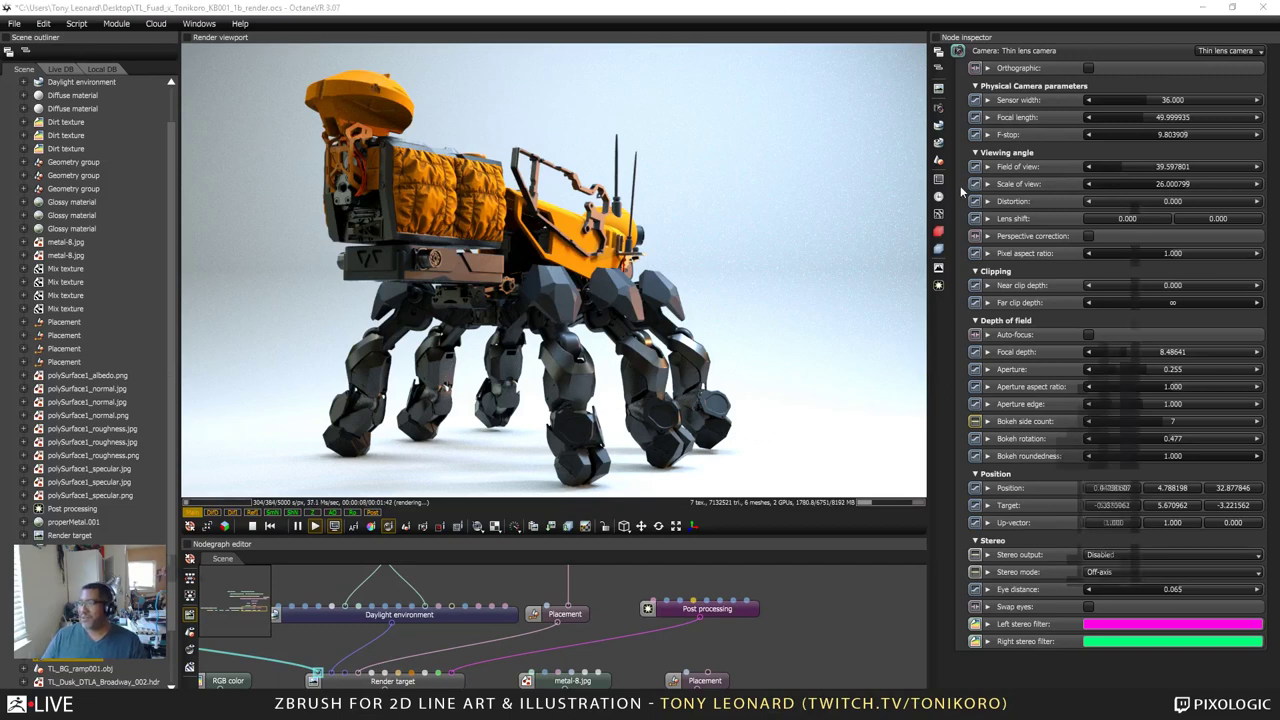
# Step: Switch back to ZBrush and turn off Solo to show the green panel together with the surrounding vehicle hull
pyautogui.hotkey('alt', 'Tab')
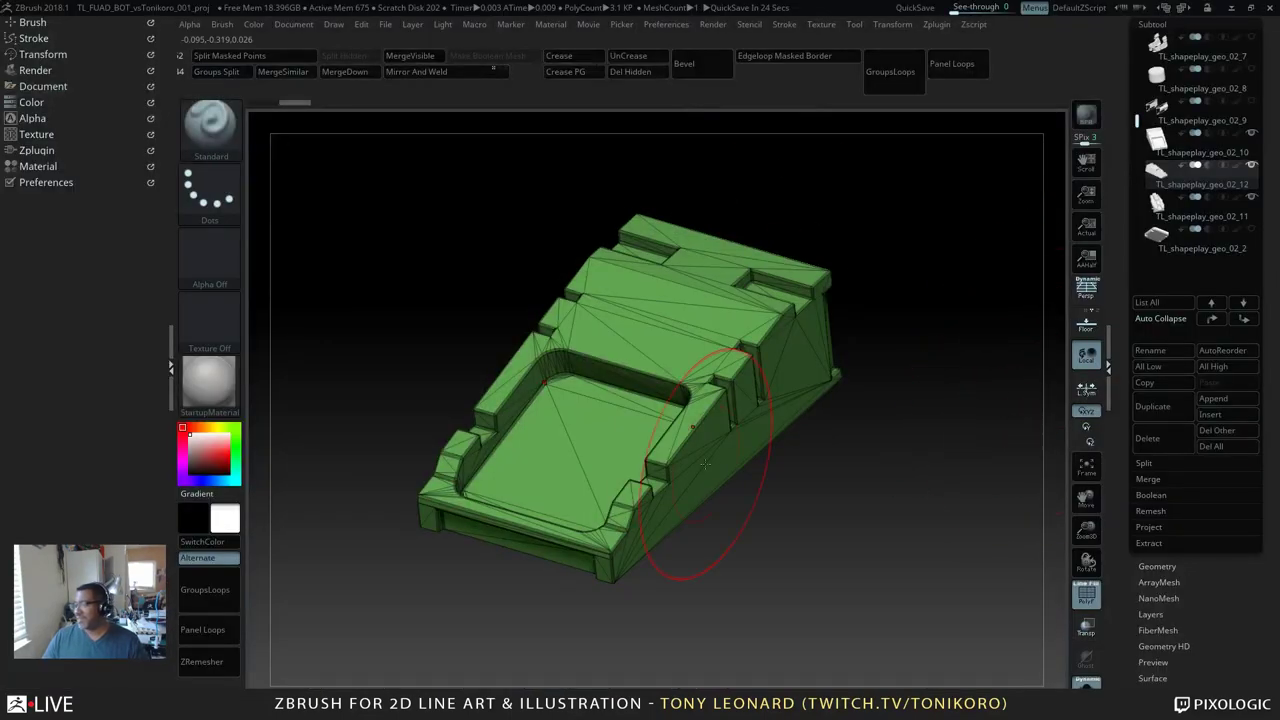
pyautogui.moveTo(946, 582); pyautogui.dragTo(956, 528)
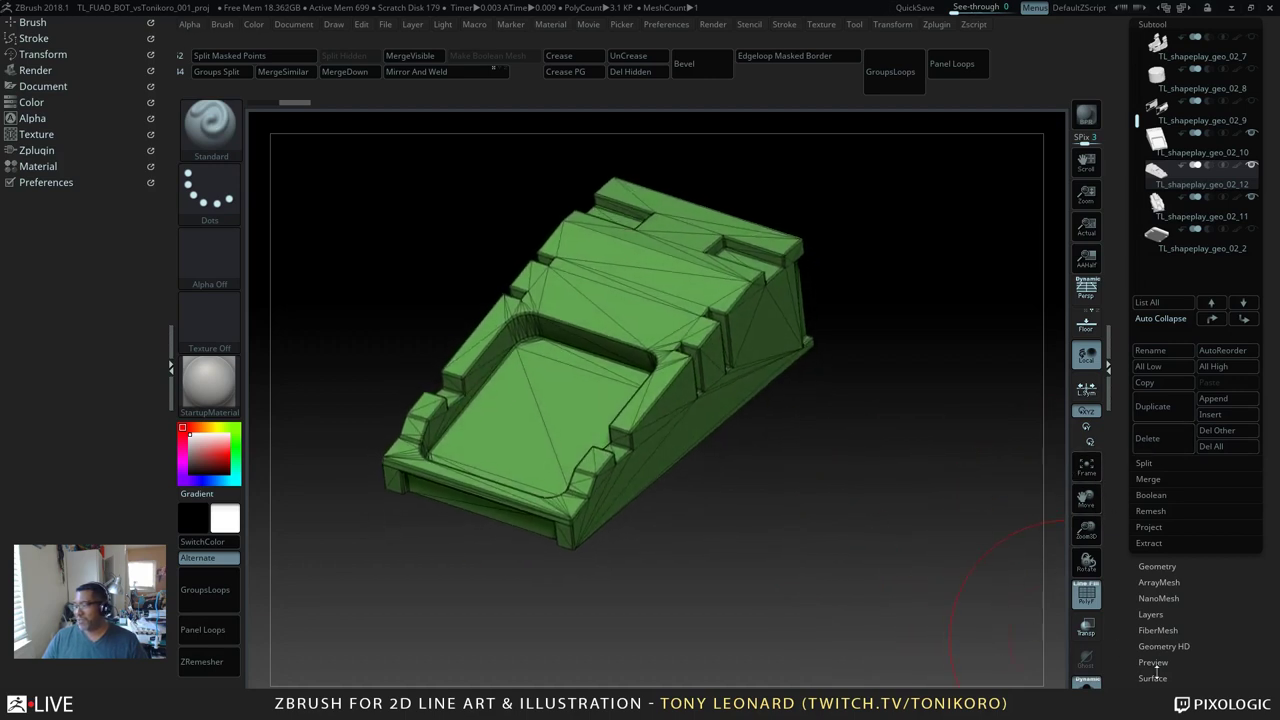
pyautogui.moveTo(1122, 679); pyautogui.dragTo(1125, 643)
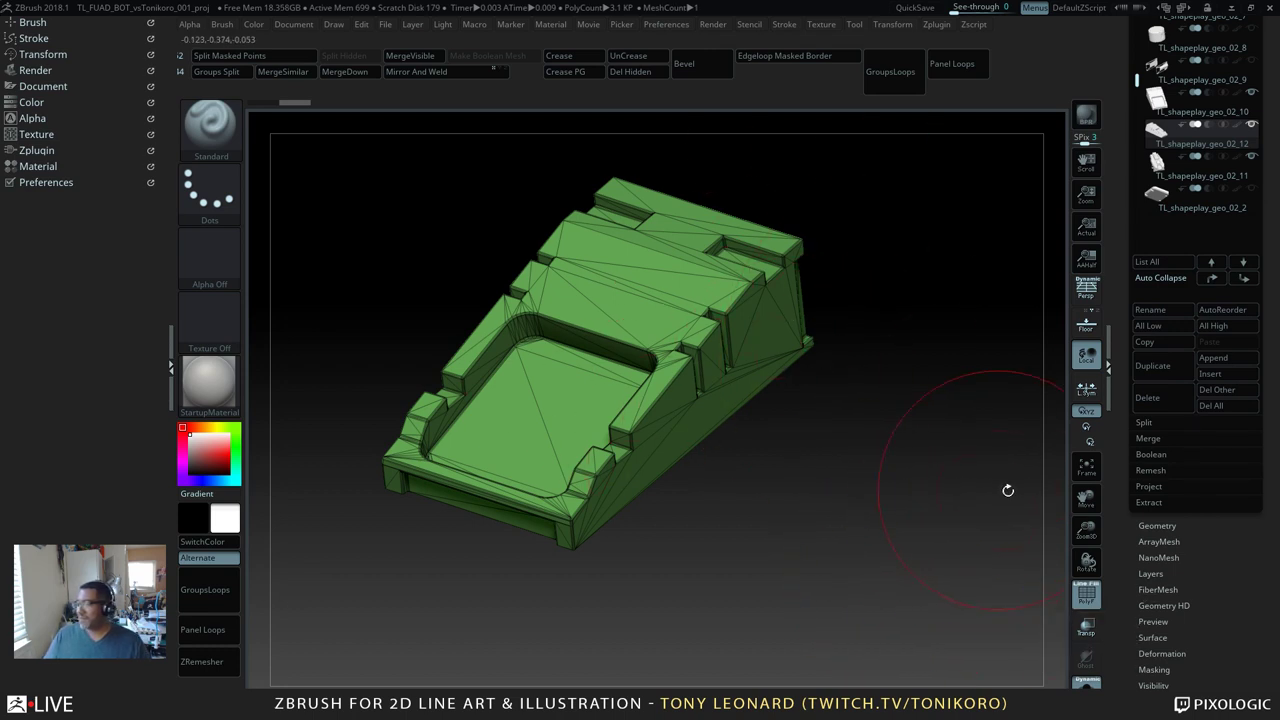
pyautogui.click(1086, 683)
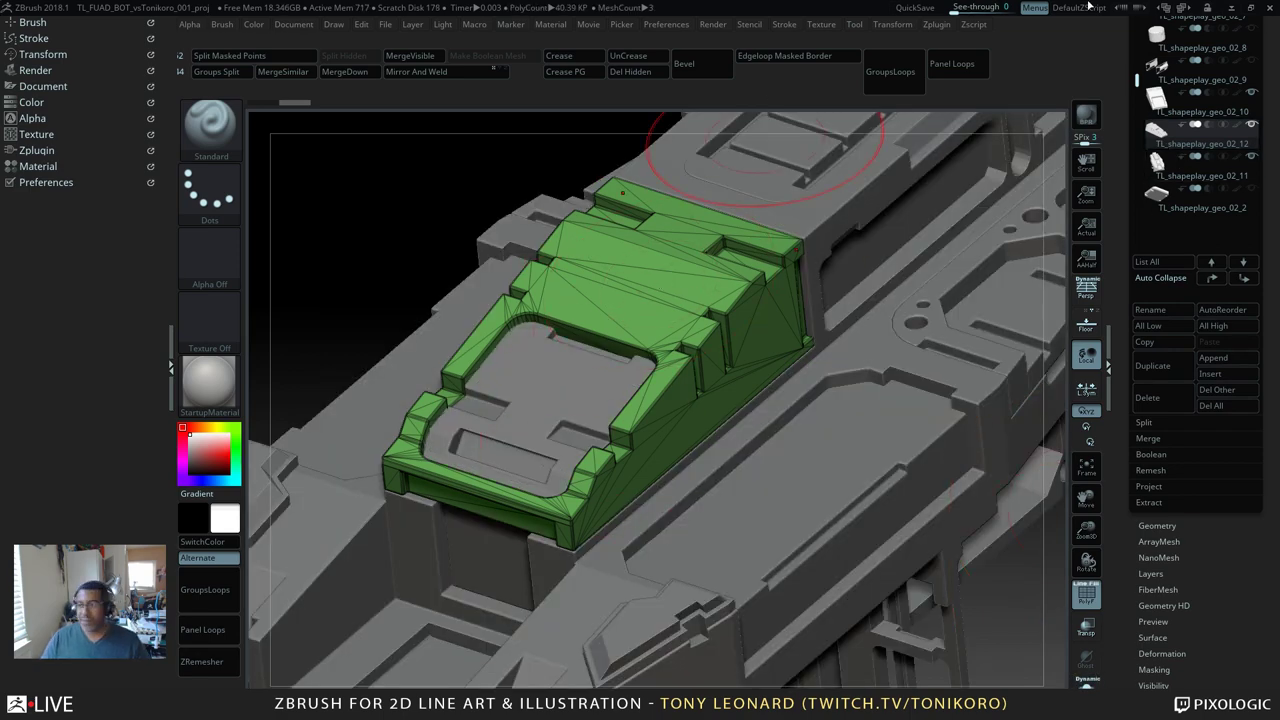
pyautogui.keyDown('alt'); pyautogui.moveTo(391, 257); pyautogui.dragTo(377, 155); pyautogui.keyUp('alt')
pyautogui.keyDown('alt'); pyautogui.moveTo(407, 282); pyautogui.dragTo(395, 195); pyautogui.keyUp('alt')
pyautogui.keyDown('alt'); pyautogui.moveTo(434, 302); pyautogui.dragTo(358, 349); pyautogui.keyUp('alt')
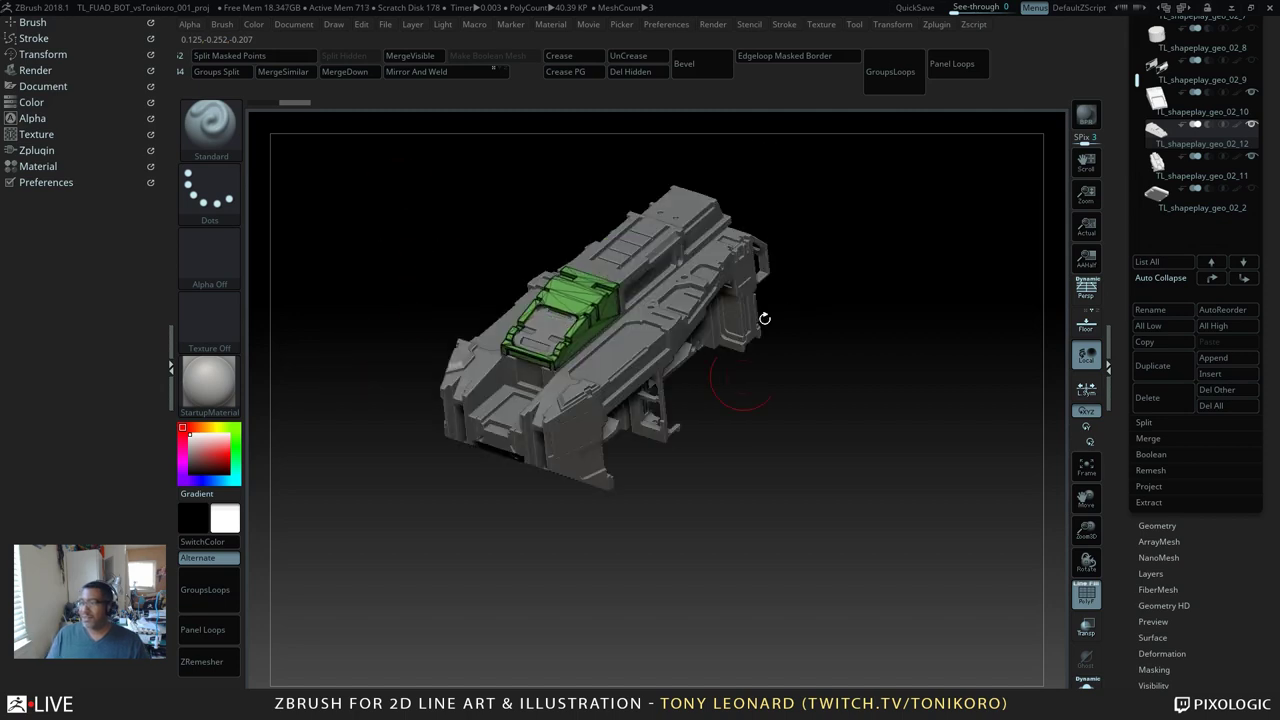
pyautogui.moveTo(930, 467); pyautogui.dragTo(937, 505)
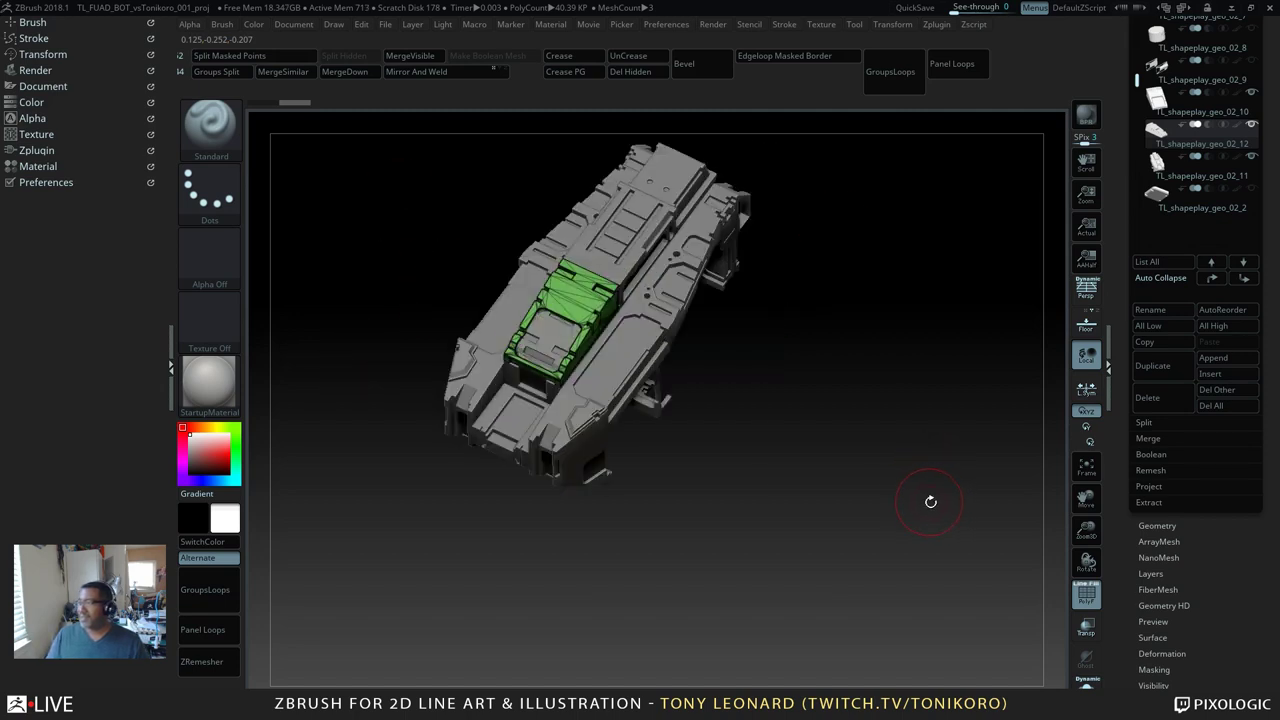
pyautogui.moveTo(822, 561); pyautogui.dragTo(838, 455)
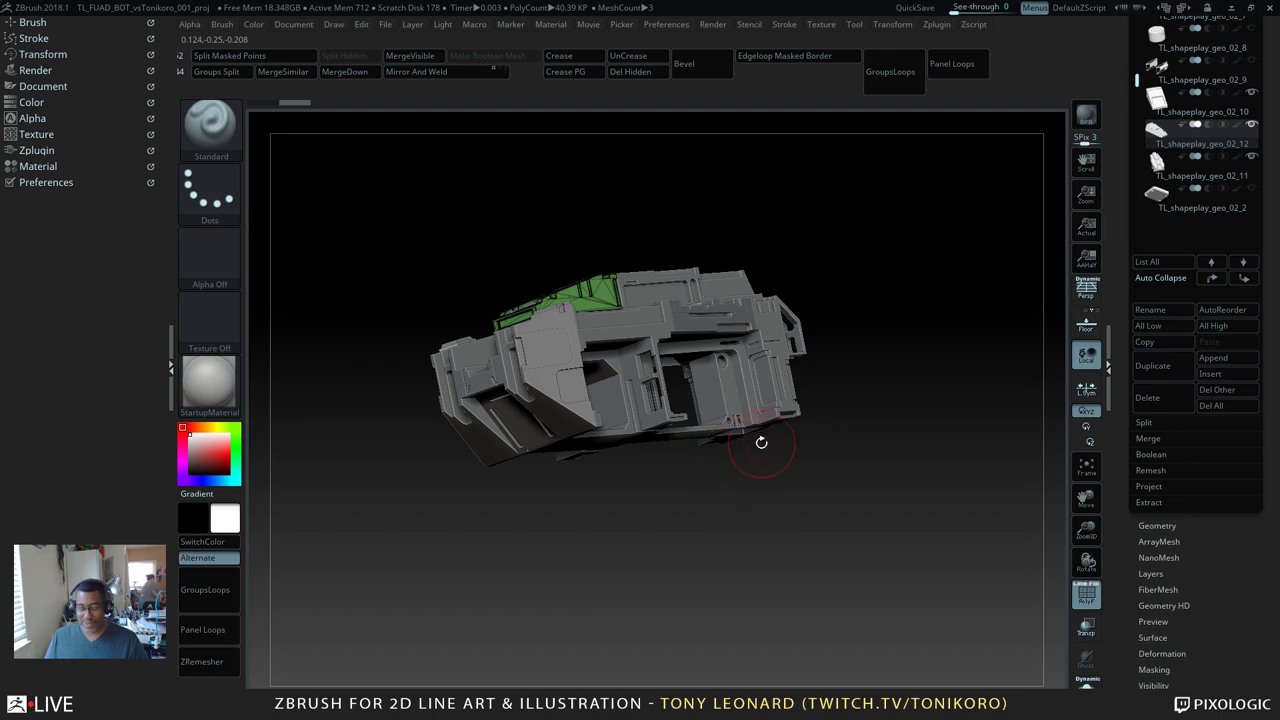
# Step: Choose the KB_complex_joints1 insert-mesh brush and pick joint mesh 122 from its set
pyautogui.press('b')
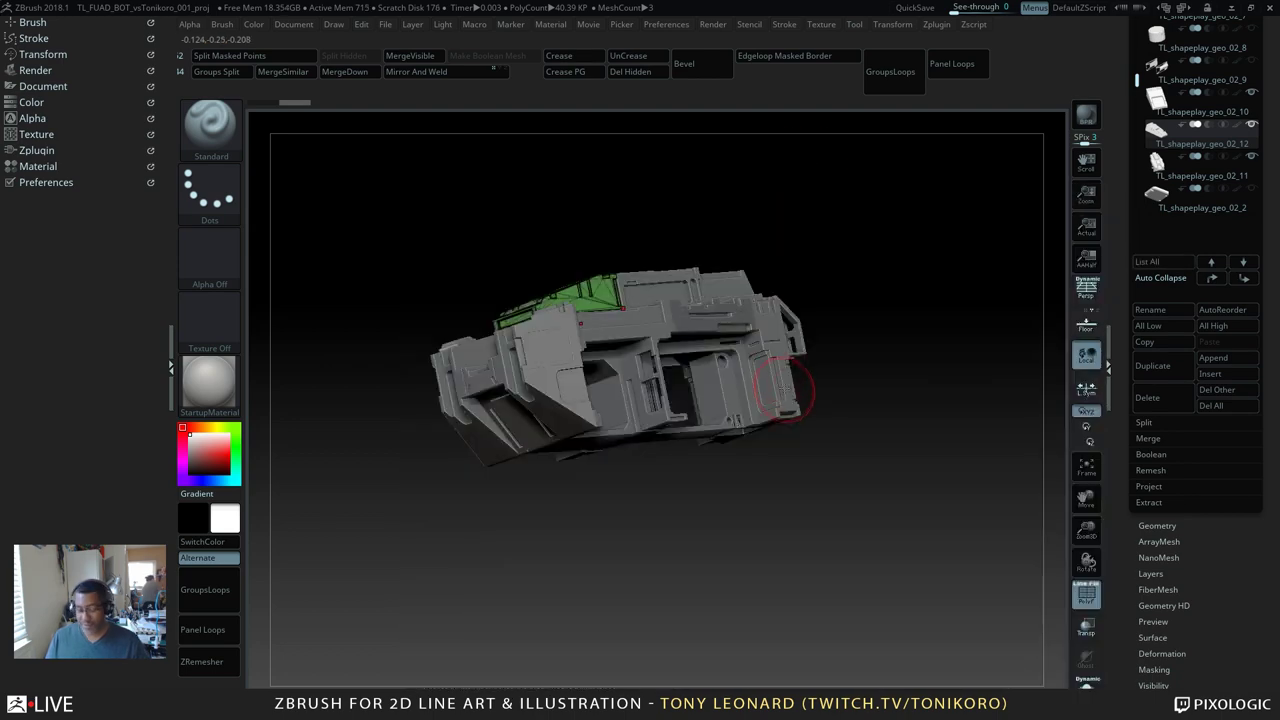
pyautogui.press('b')
pyautogui.press('b')
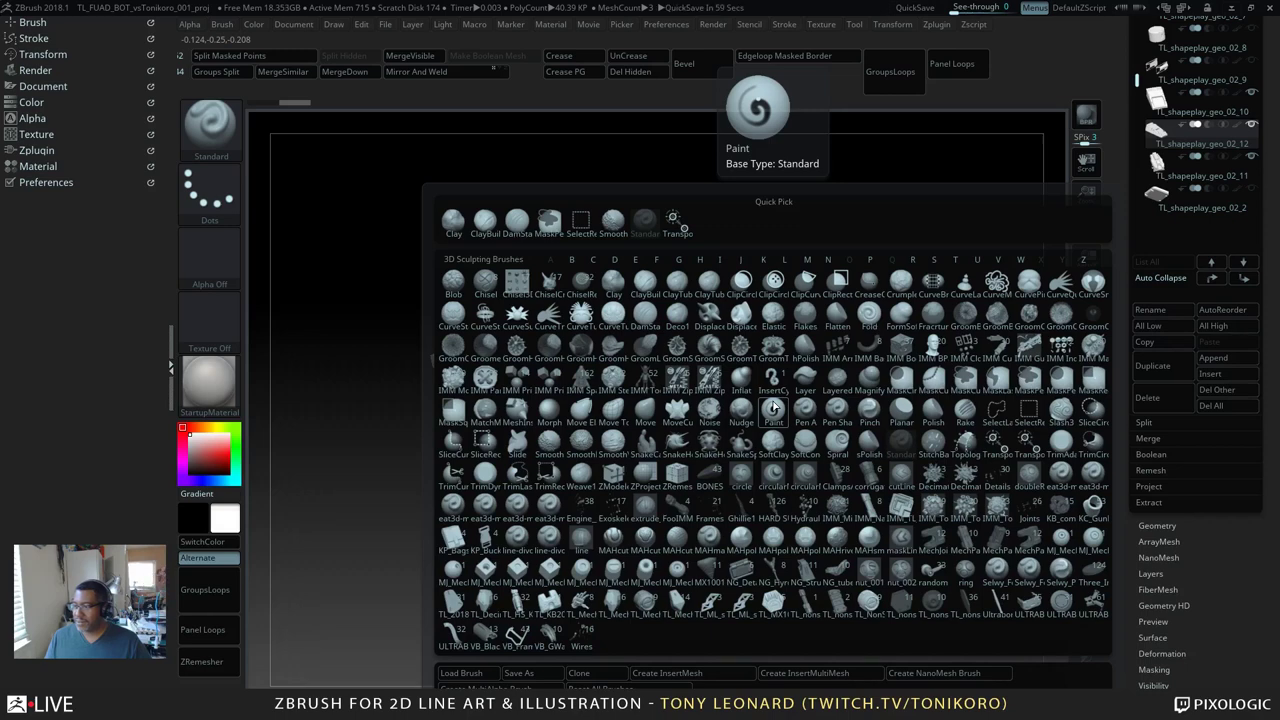
pyautogui.press('k')
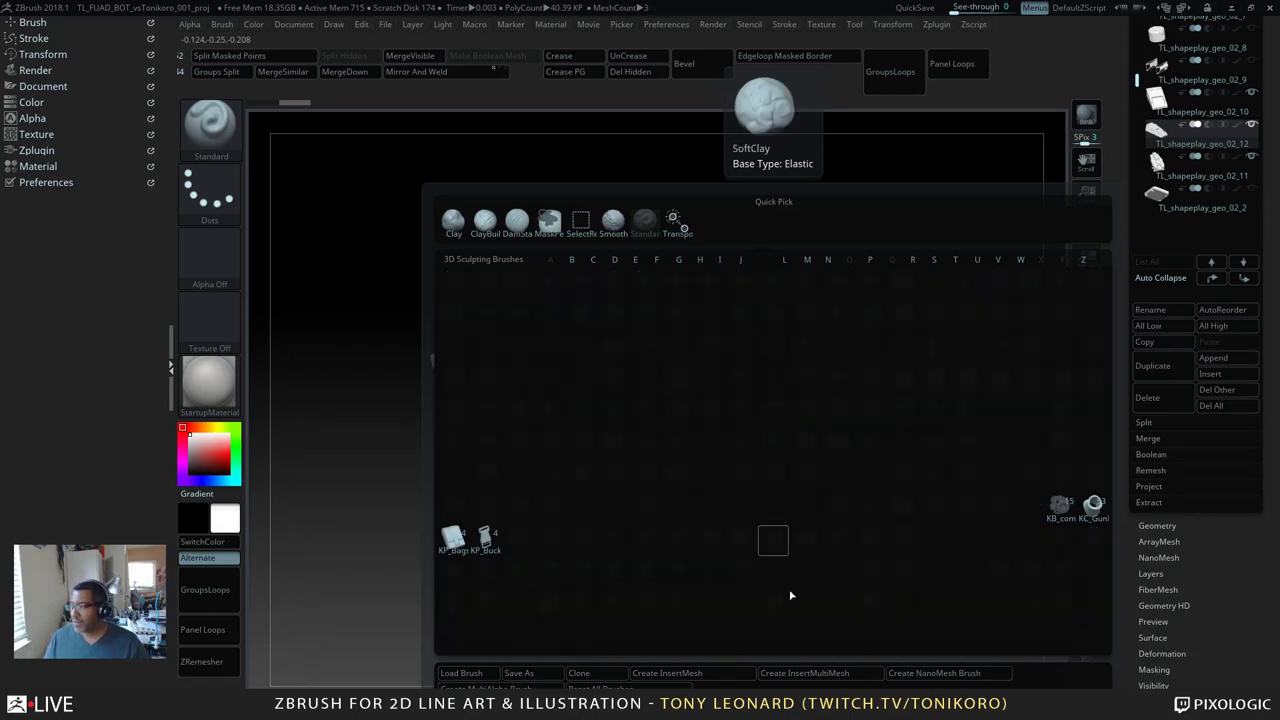
pyautogui.click(1062, 515)
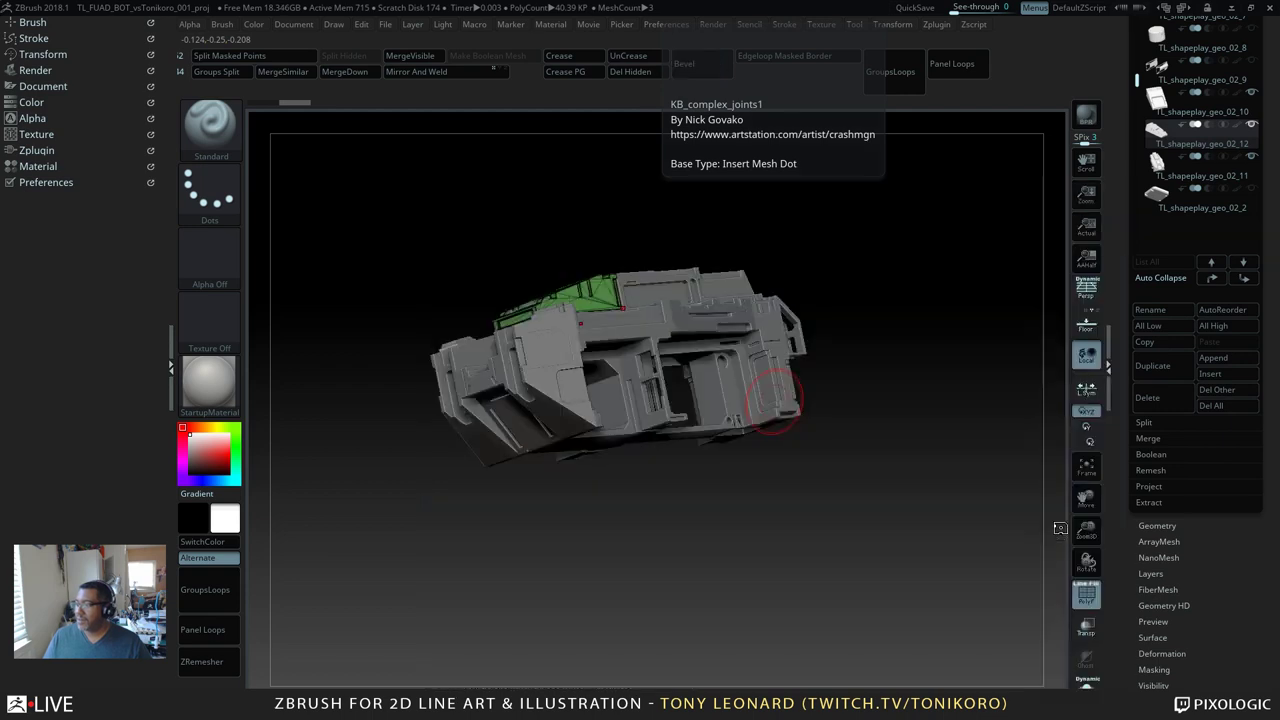
pyautogui.moveTo(931, 518); pyautogui.dragTo(925, 624)
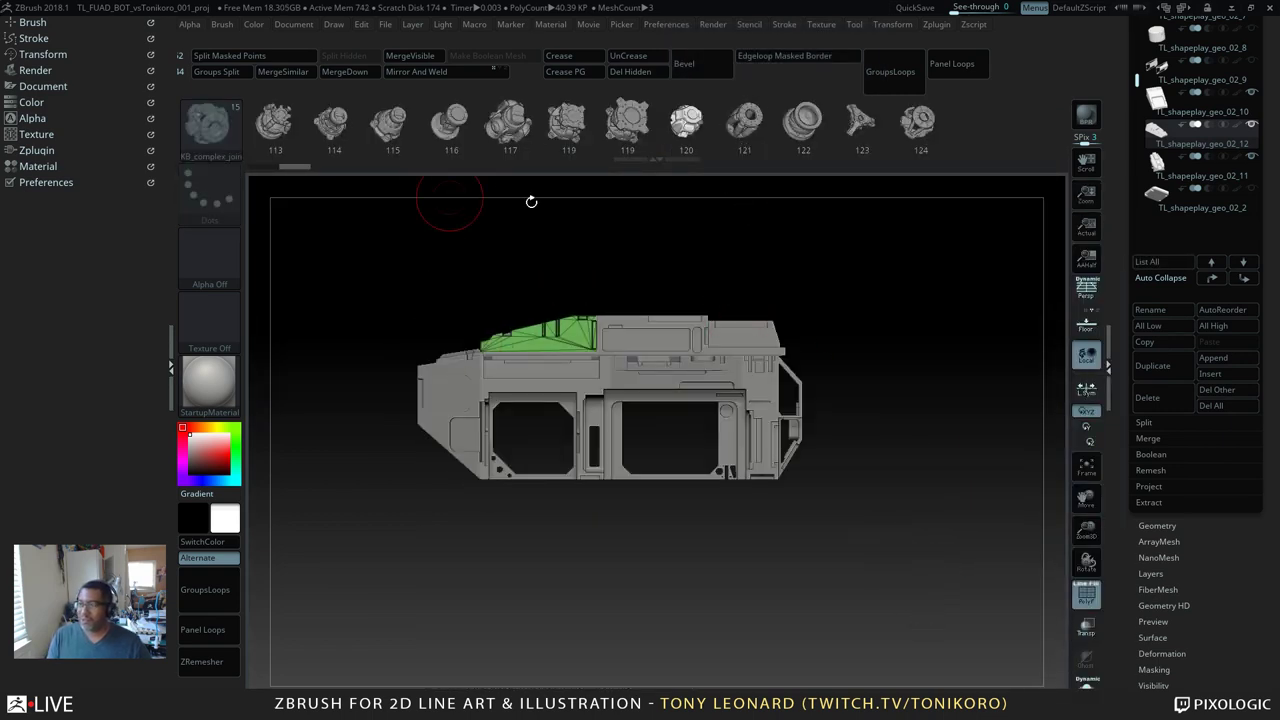
pyautogui.press('m')
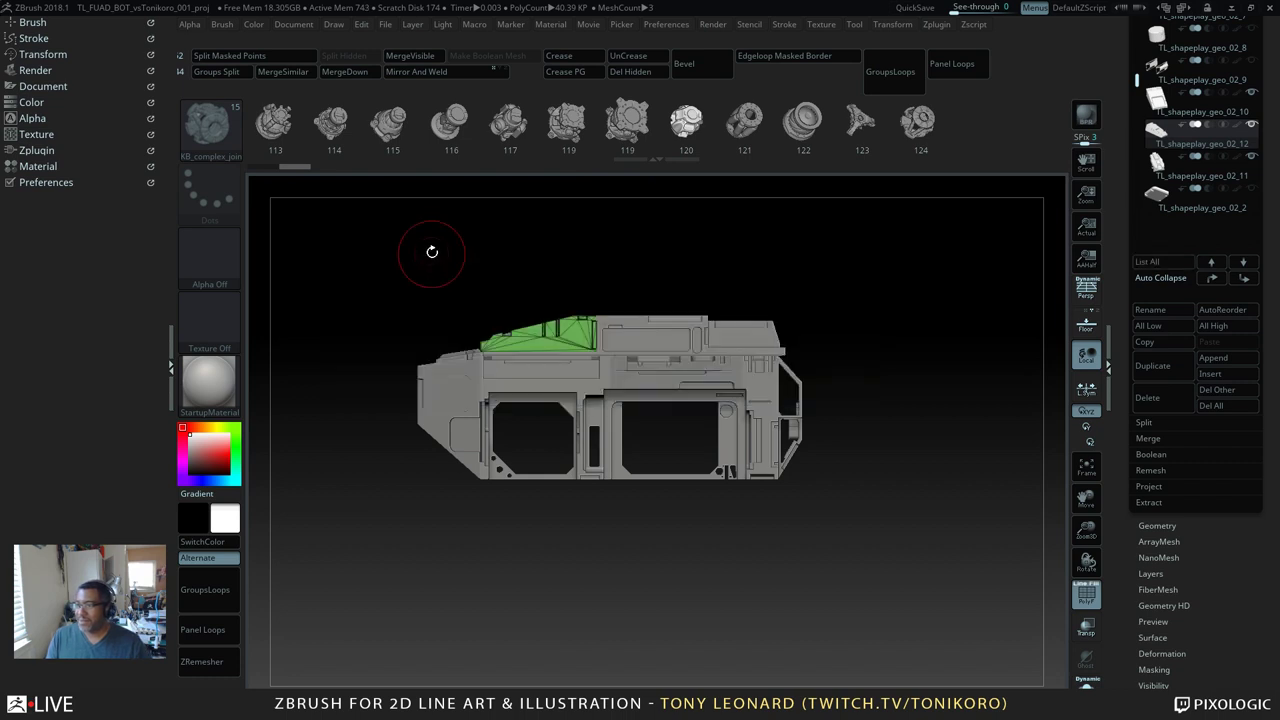
pyautogui.press('m')
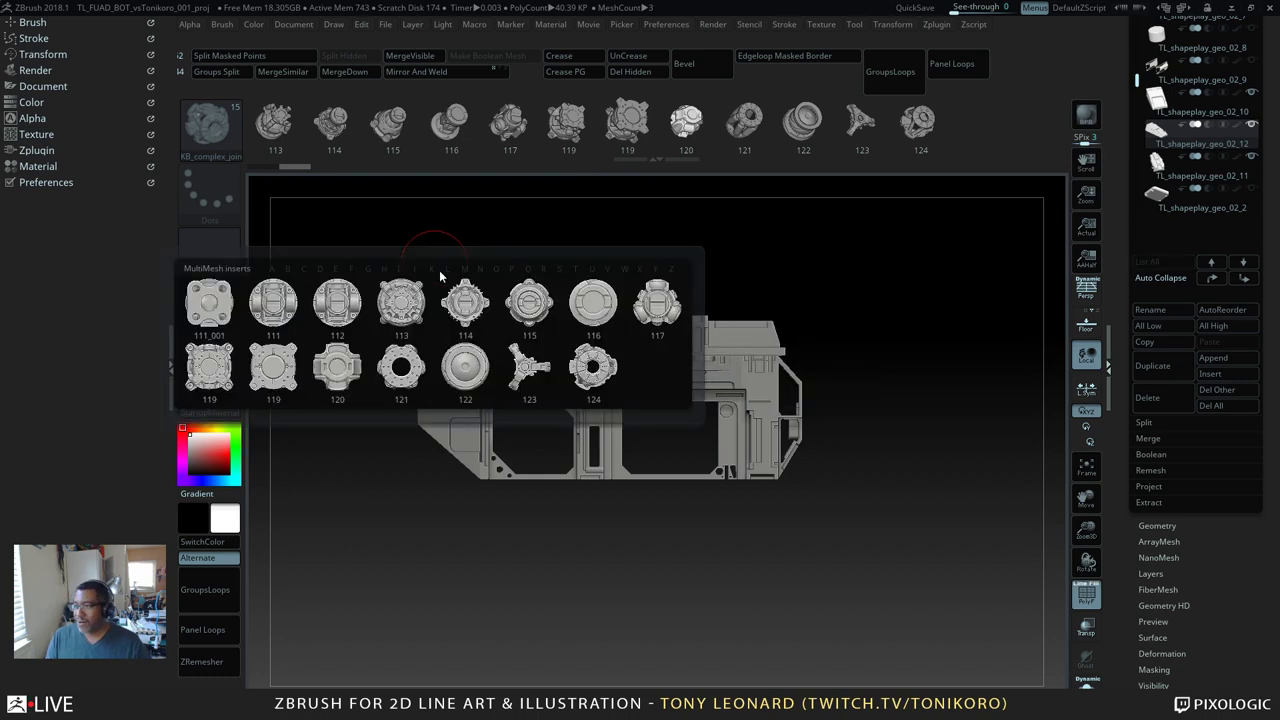
pyautogui.click(477, 362)
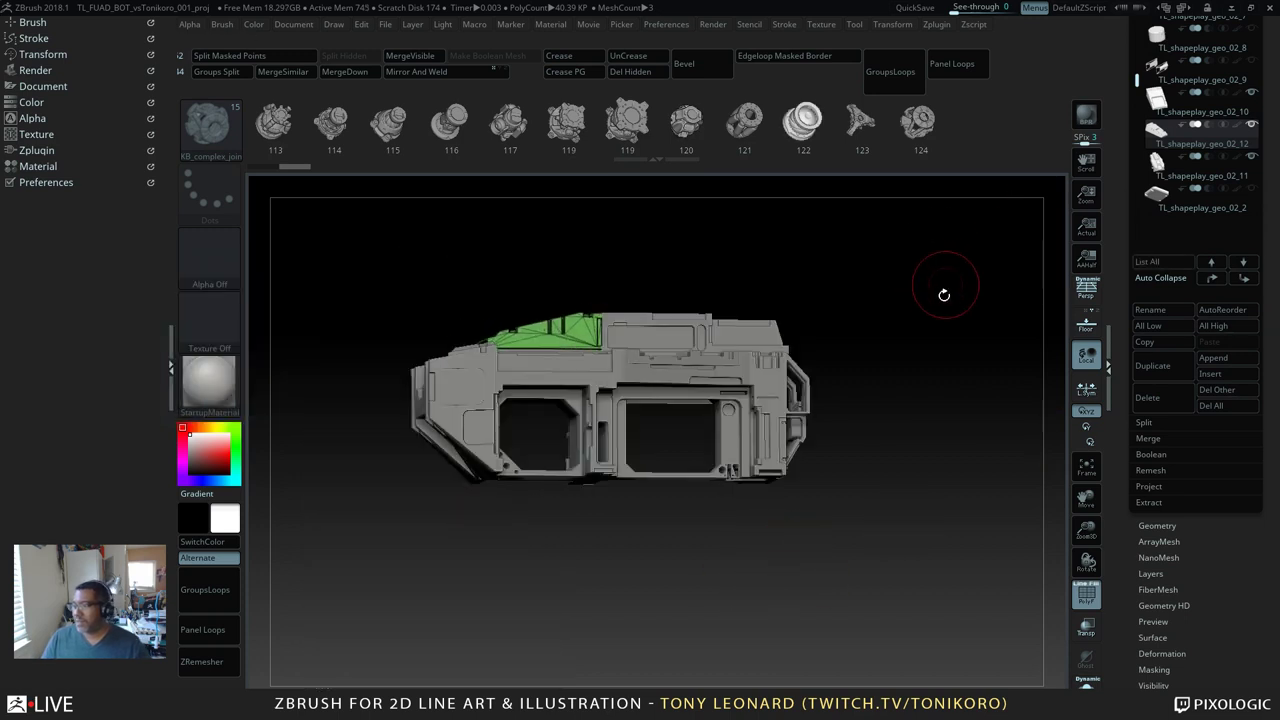
# Step: Make the main vehicle hull the active subtool and insert joint 122 symmetrically on both sides near its front
pyautogui.keyDown('shift'); pyautogui.moveTo(923, 346); pyautogui.dragTo(920, 336); pyautogui.keyUp('shift')
pyautogui.keyDown('alt'); pyautogui.moveTo(872, 390); pyautogui.dragTo(968, 323); pyautogui.keyUp('alt')
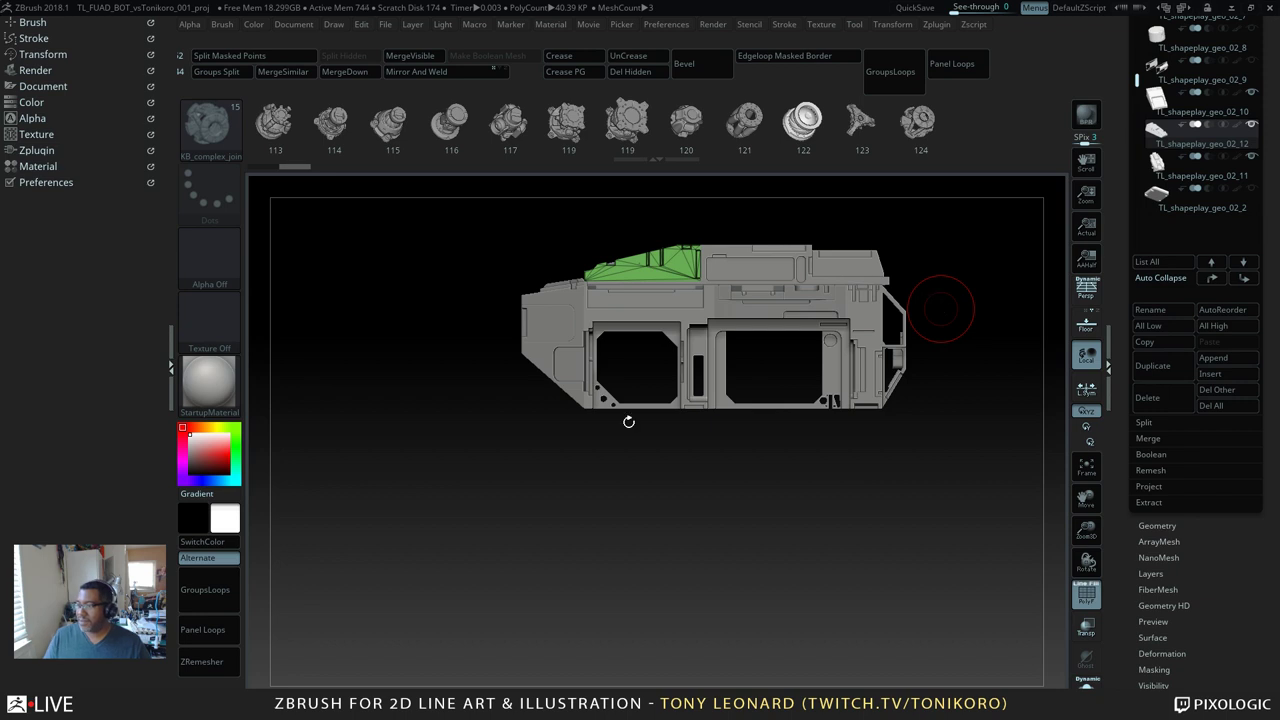
pyautogui.keyDown('alt'); pyautogui.click(640, 338); pyautogui.keyUp('alt')
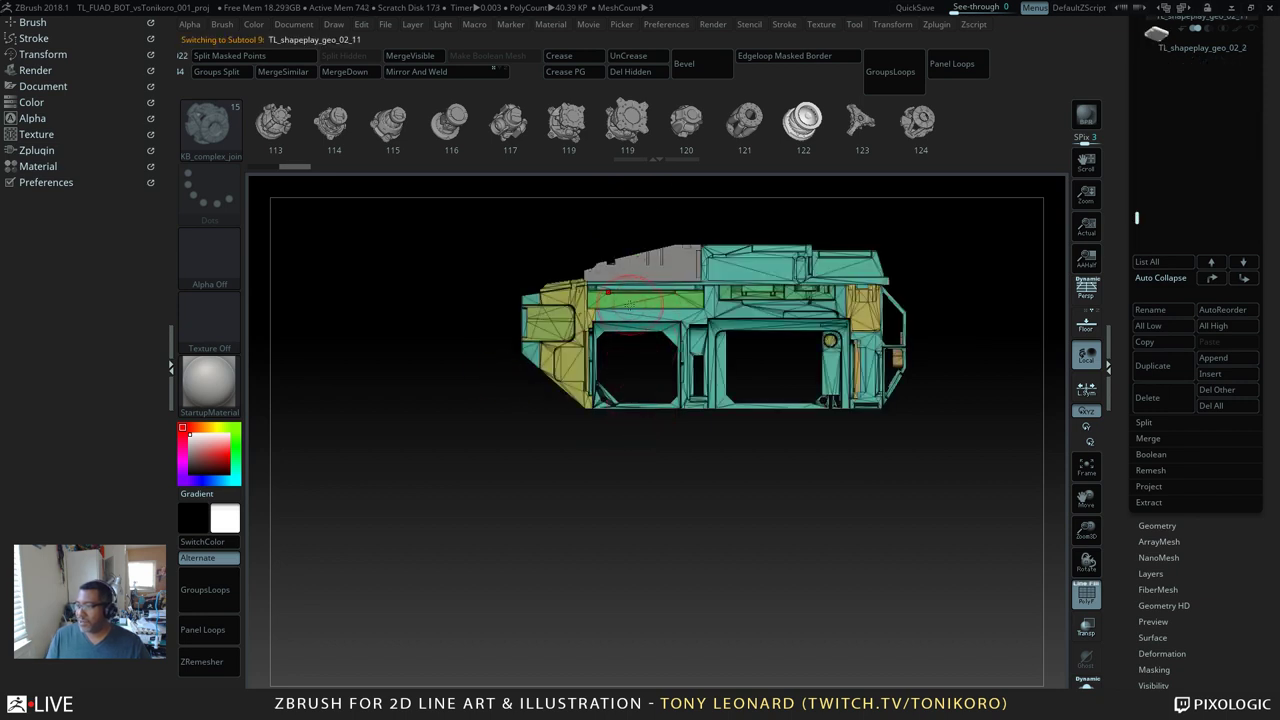
pyautogui.moveTo(627, 298); pyautogui.dragTo(631, 351)
pyautogui.moveTo(760, 553); pyautogui.dragTo(782, 501)
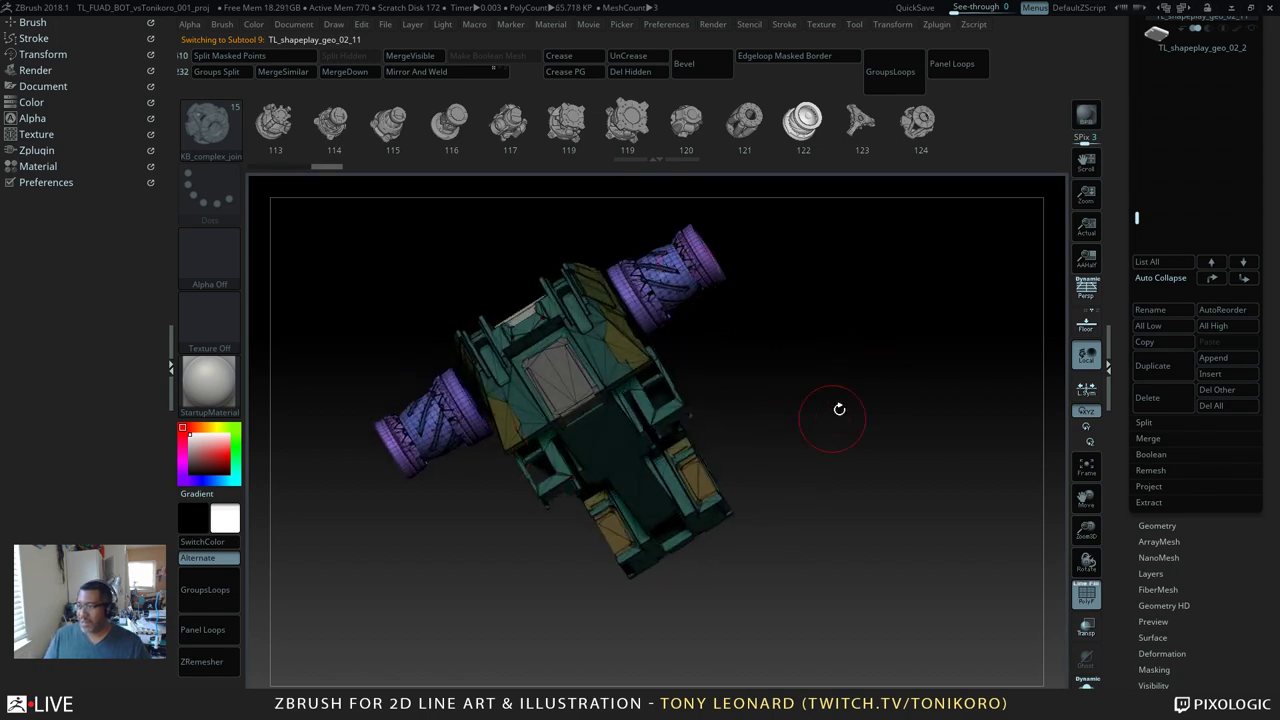
pyautogui.moveTo(839, 409); pyautogui.dragTo(874, 301)
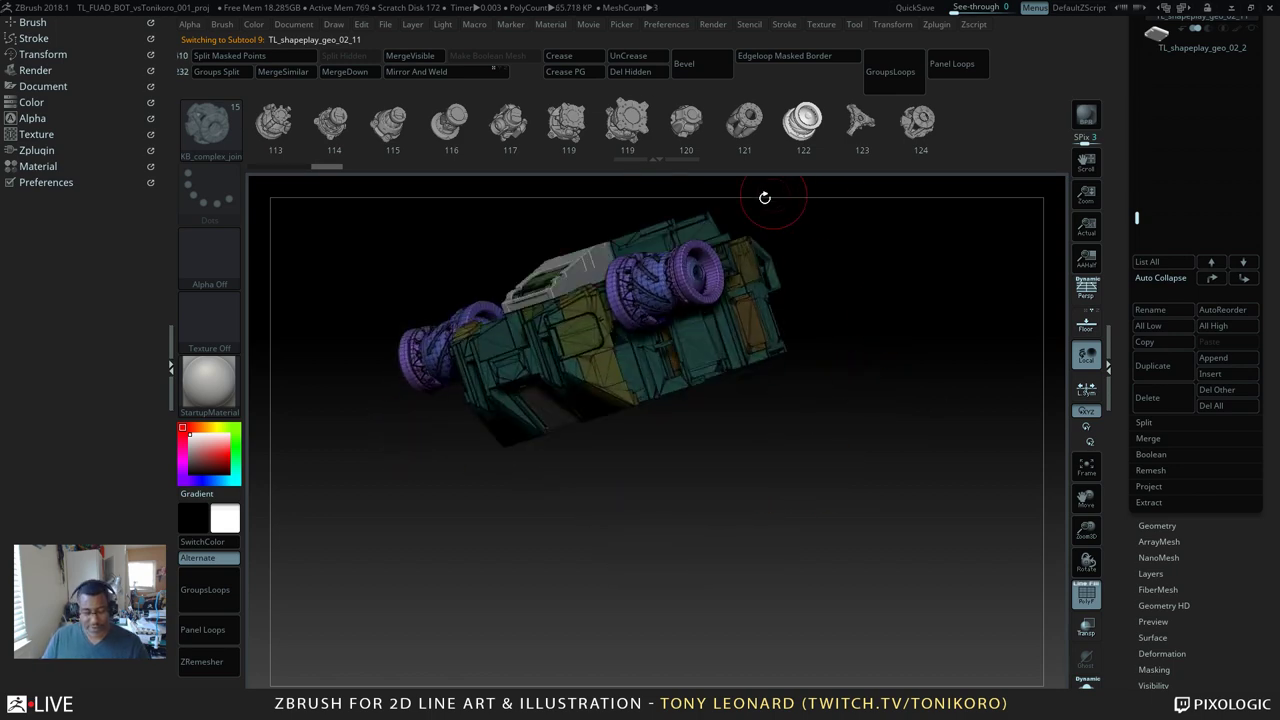
# Step: Bring up the transform gizmo for the inserted joints and move them down along the hull's sides
pyautogui.press('w')
pyautogui.moveTo(1020, 251); pyautogui.dragTo(850, 418)
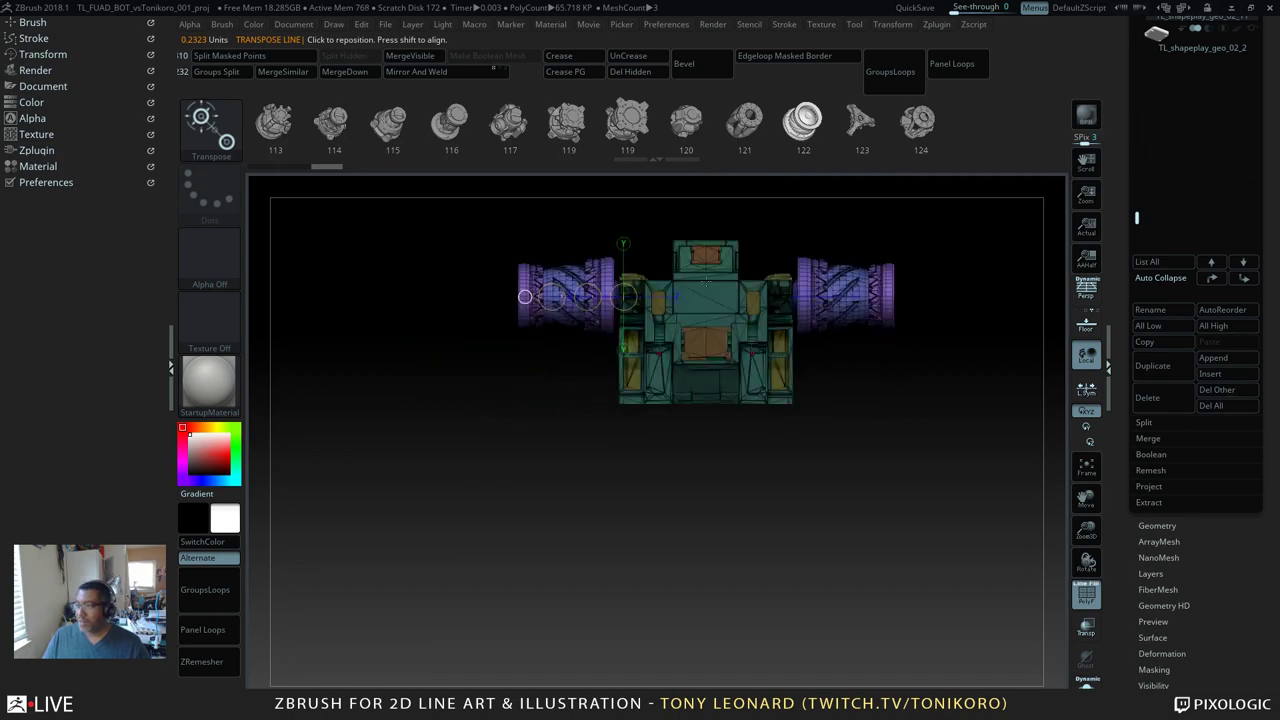
pyautogui.click(623, 243)
pyautogui.keyDown('alt'); pyautogui.moveTo(497, 460); pyautogui.dragTo(484, 622); pyautogui.keyUp('alt')
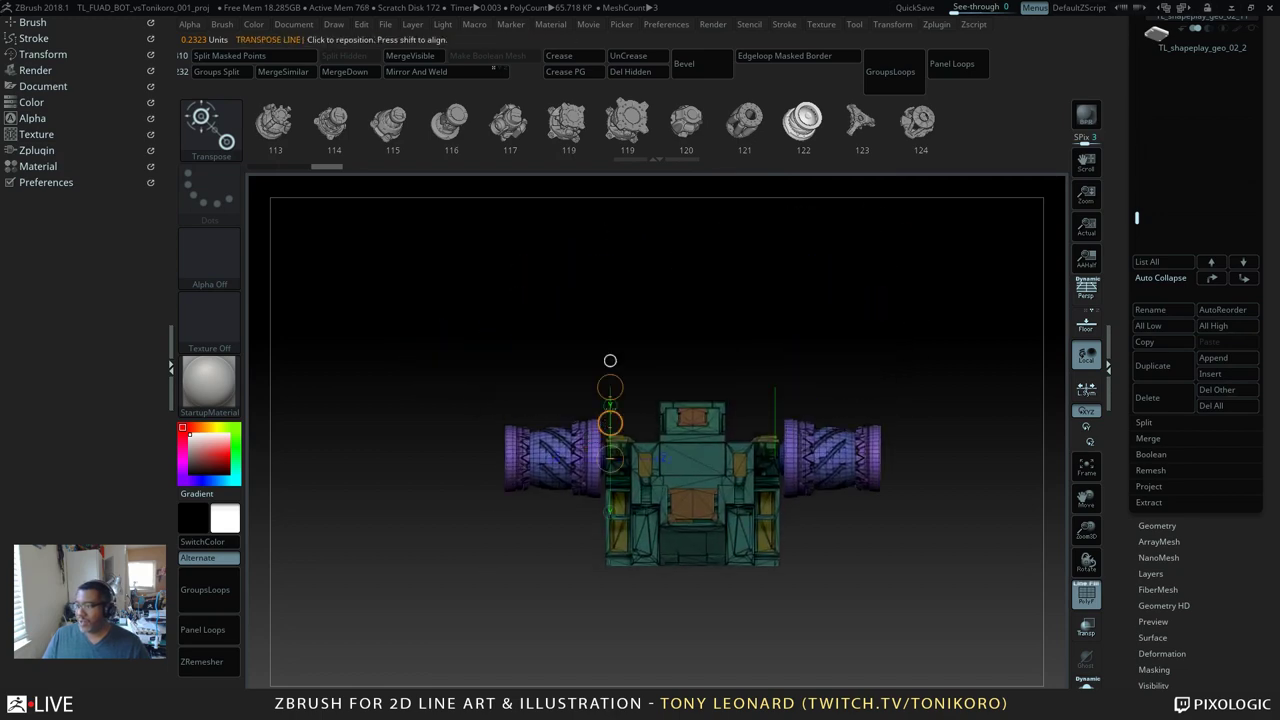
pyautogui.press('y')
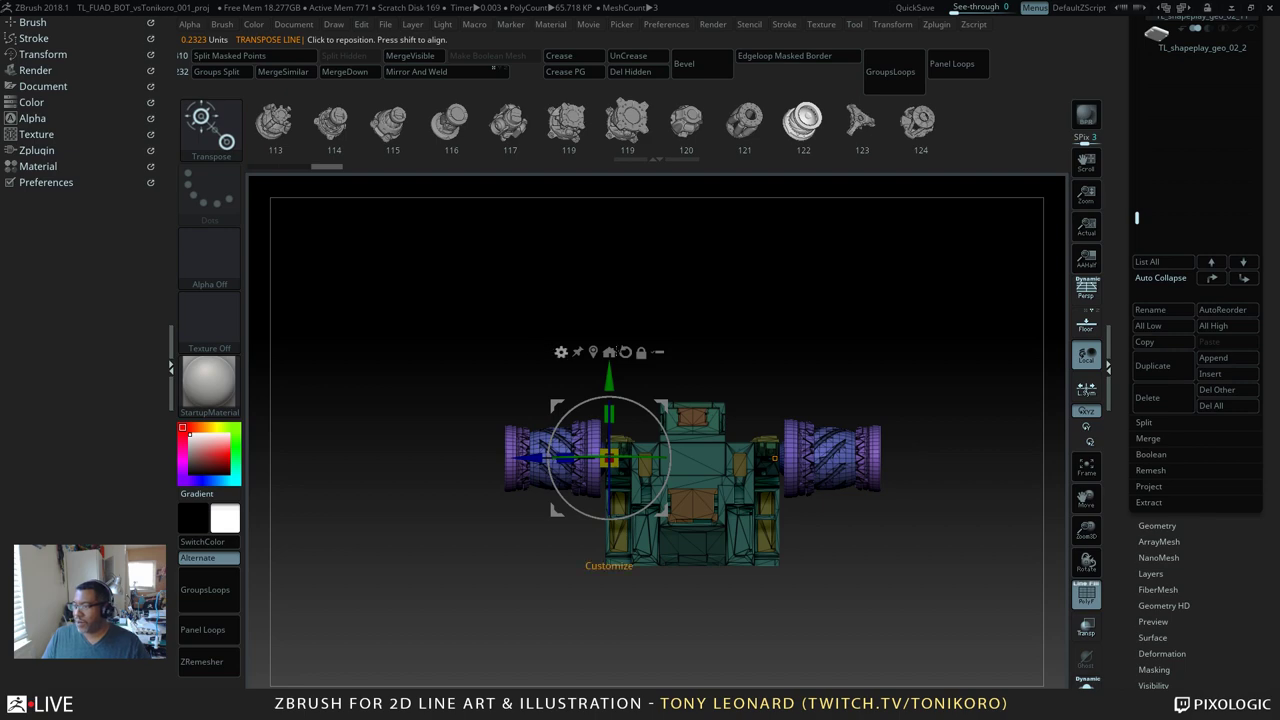
pyautogui.moveTo(619, 382); pyautogui.dragTo(600, 428)
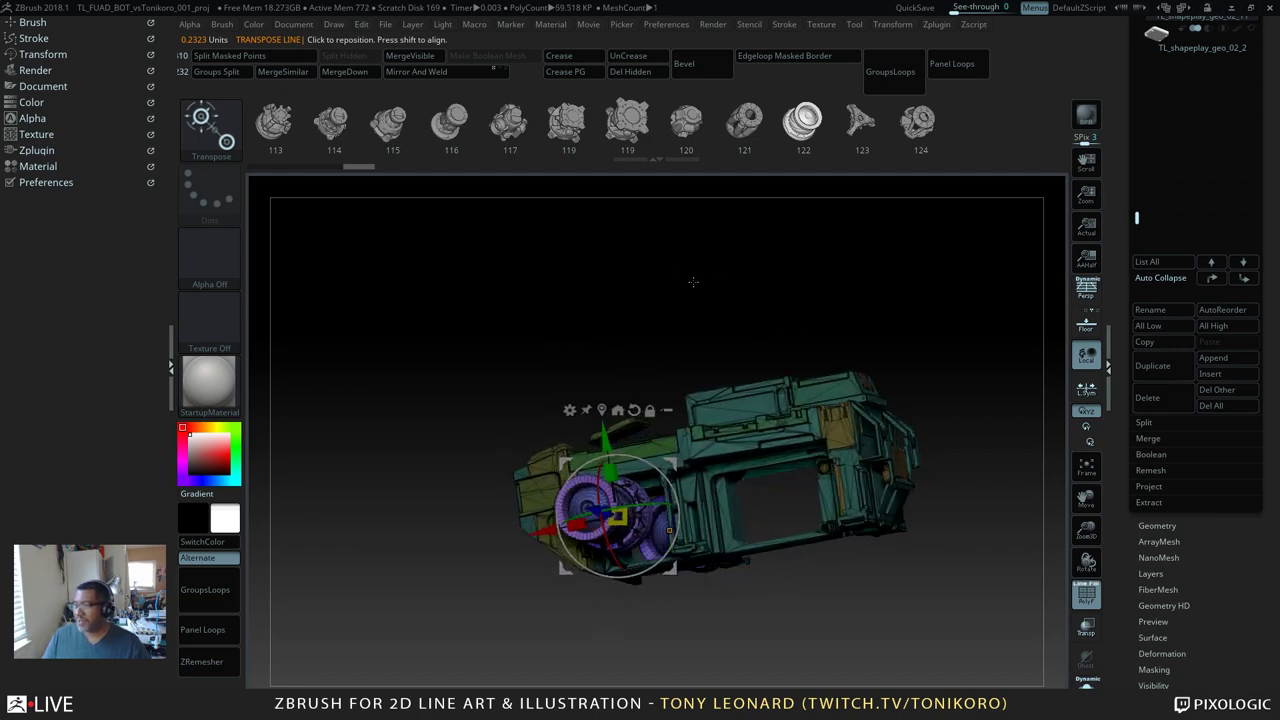
# Step: Fit the joint into the hull's front side opening by shifting it slightly down and backward in side view
pyautogui.keyDown('shift'); pyautogui.moveTo(693, 282); pyautogui.dragTo(522, 271); pyautogui.keyUp('shift')
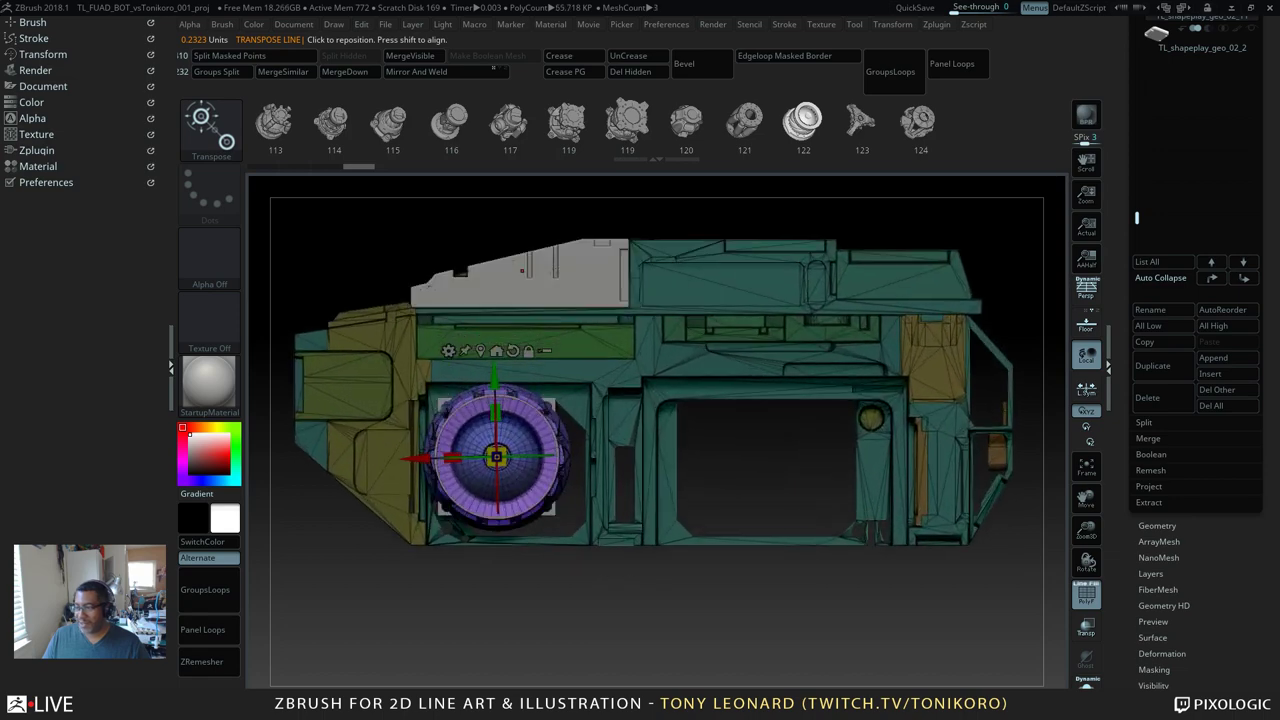
pyautogui.keyDown('alt'); pyautogui.moveTo(452, 228); pyautogui.dragTo(457, 264); pyautogui.keyUp('alt')
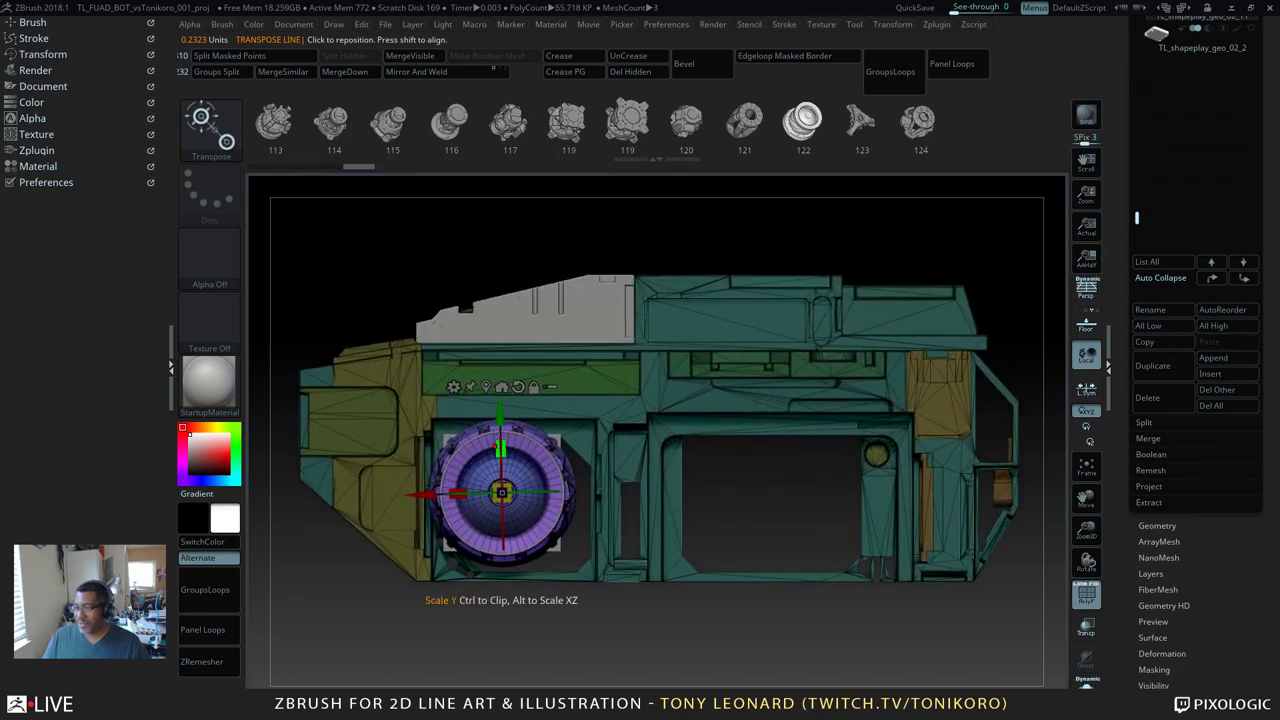
pyautogui.moveTo(501, 448); pyautogui.dragTo(501, 458)
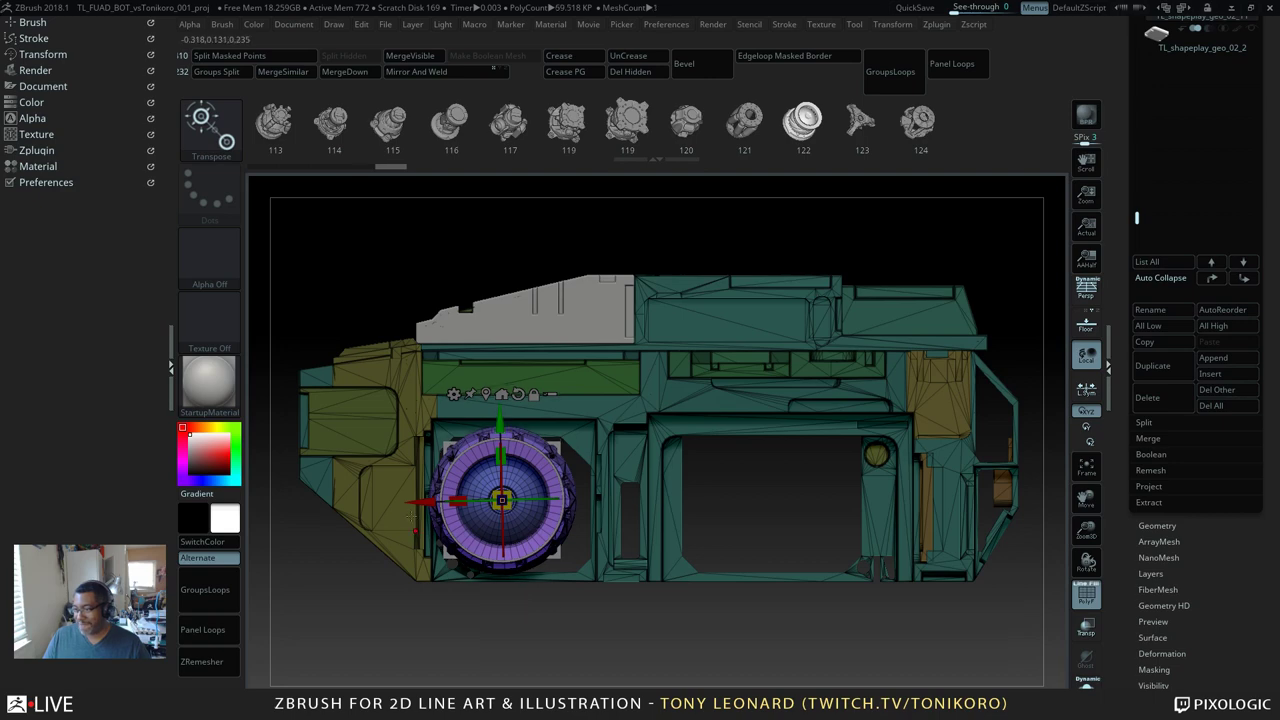
pyautogui.moveTo(420, 502); pyautogui.dragTo(431, 502)
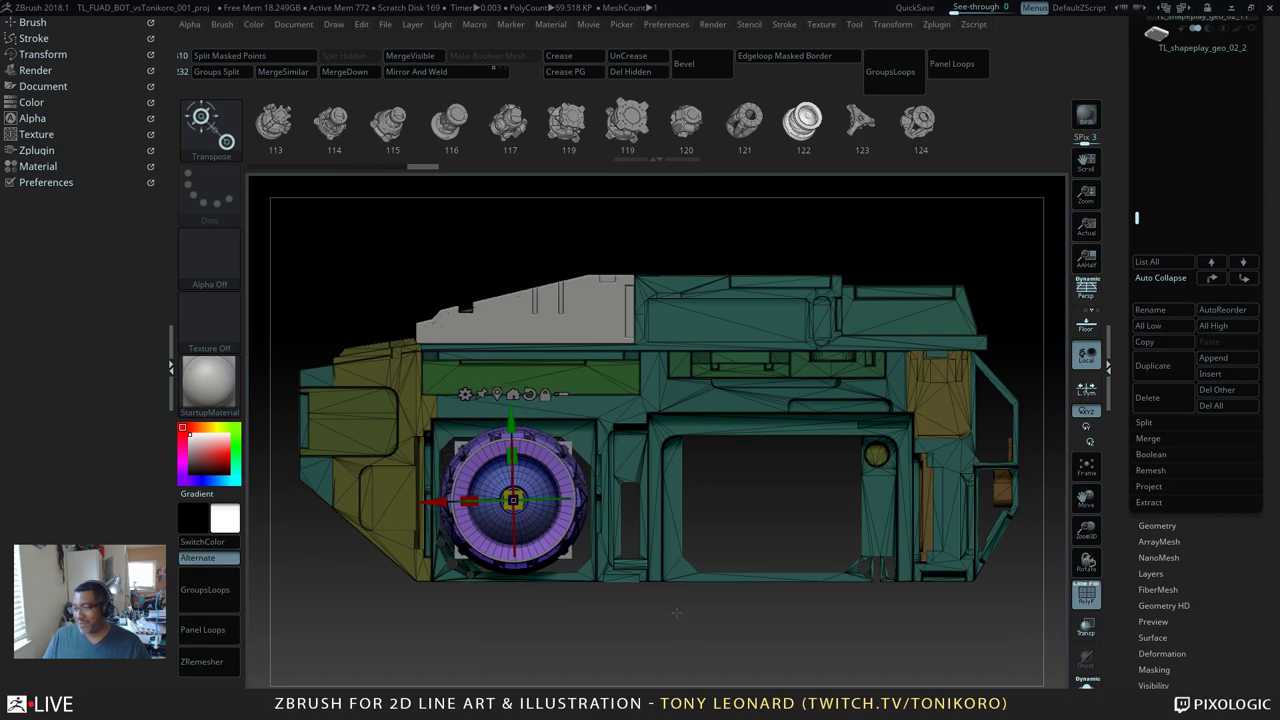
# Step: Push the joints inward into the hull's side openings and nudge them slightly along the hull's length
pyautogui.moveTo(676, 612); pyautogui.dragTo(662, 510)
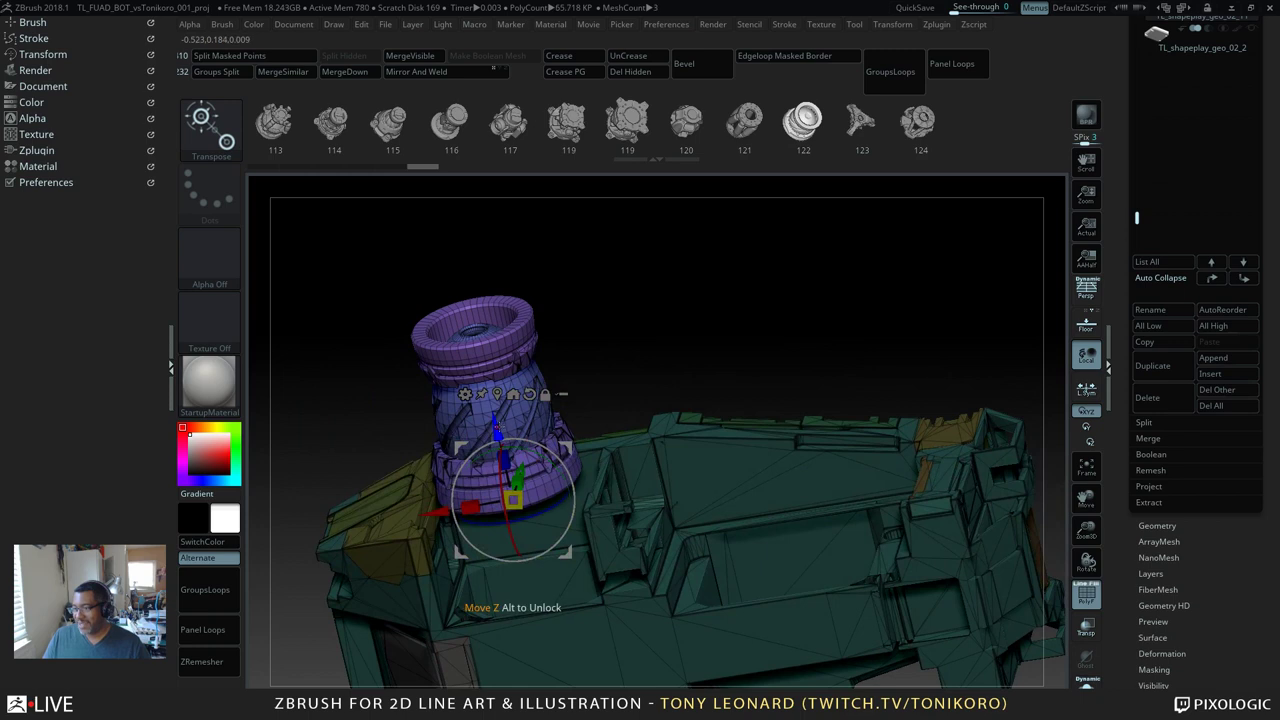
pyautogui.moveTo(512, 597); pyautogui.dragTo(551, 660)
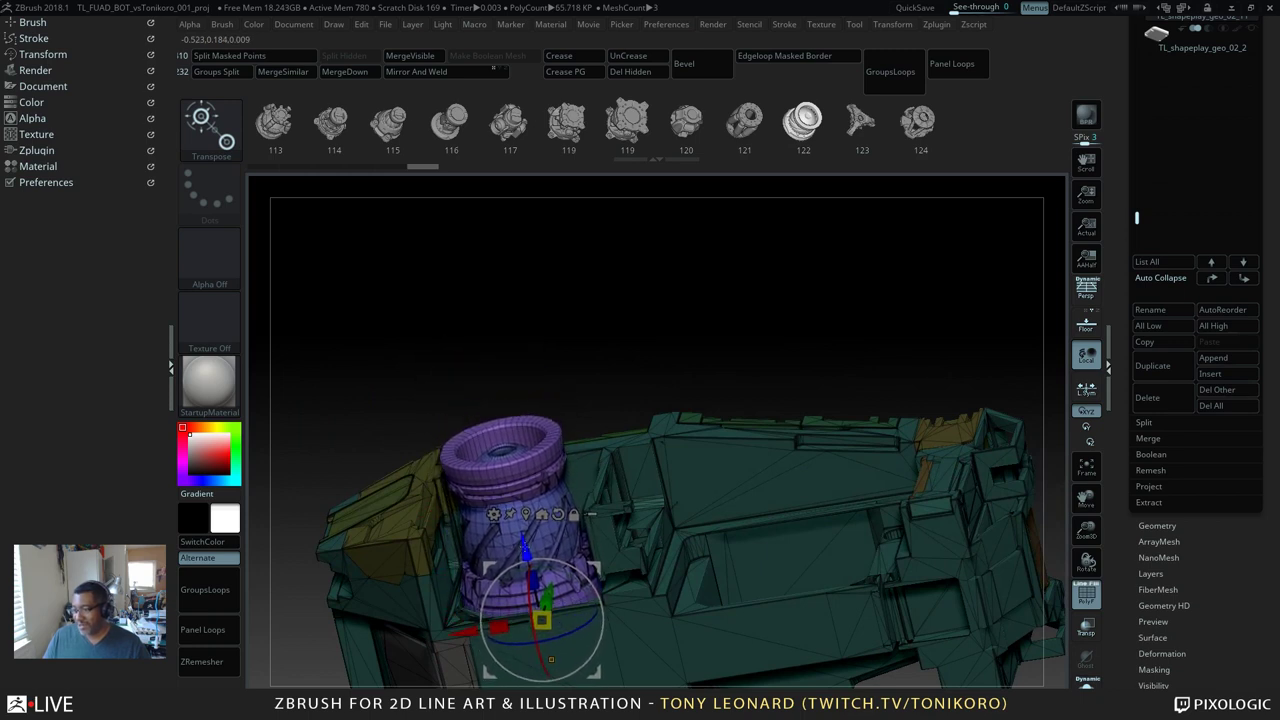
pyautogui.moveTo(750, 310); pyautogui.dragTo(758, 406)
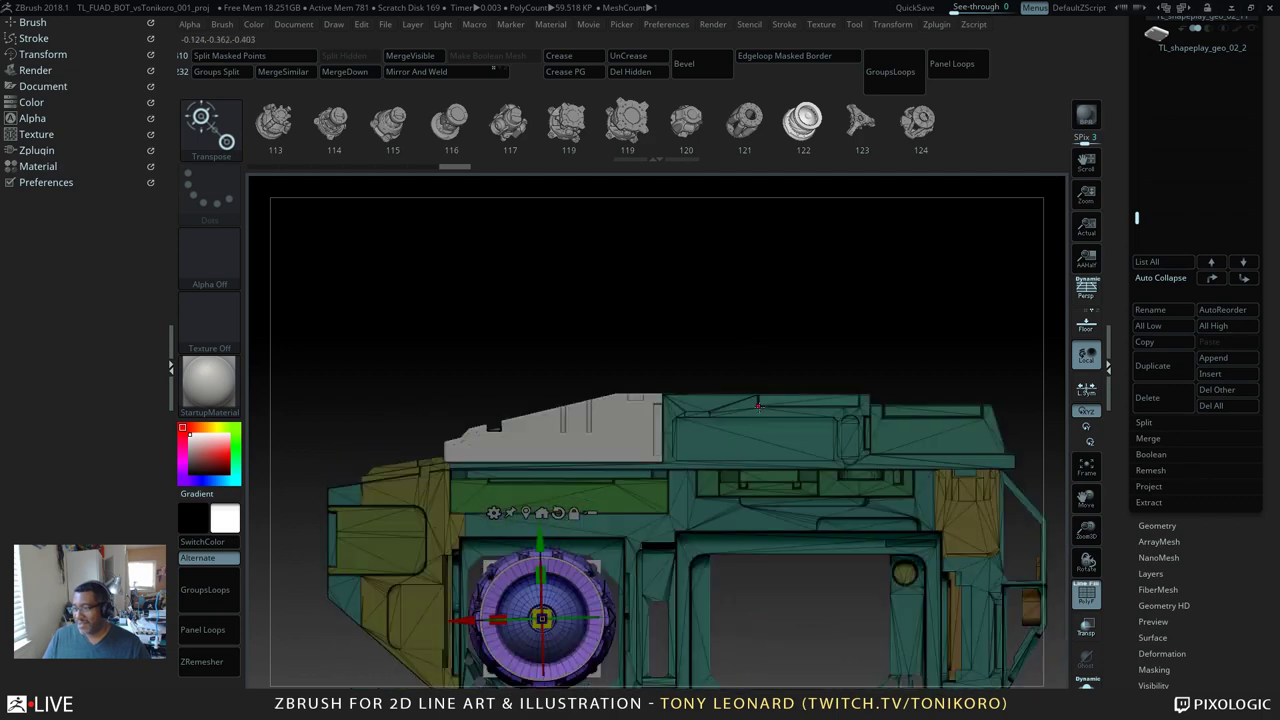
pyautogui.keyDown('alt'); pyautogui.moveTo(632, 317); pyautogui.dragTo(625, 279); pyautogui.keyUp('alt')
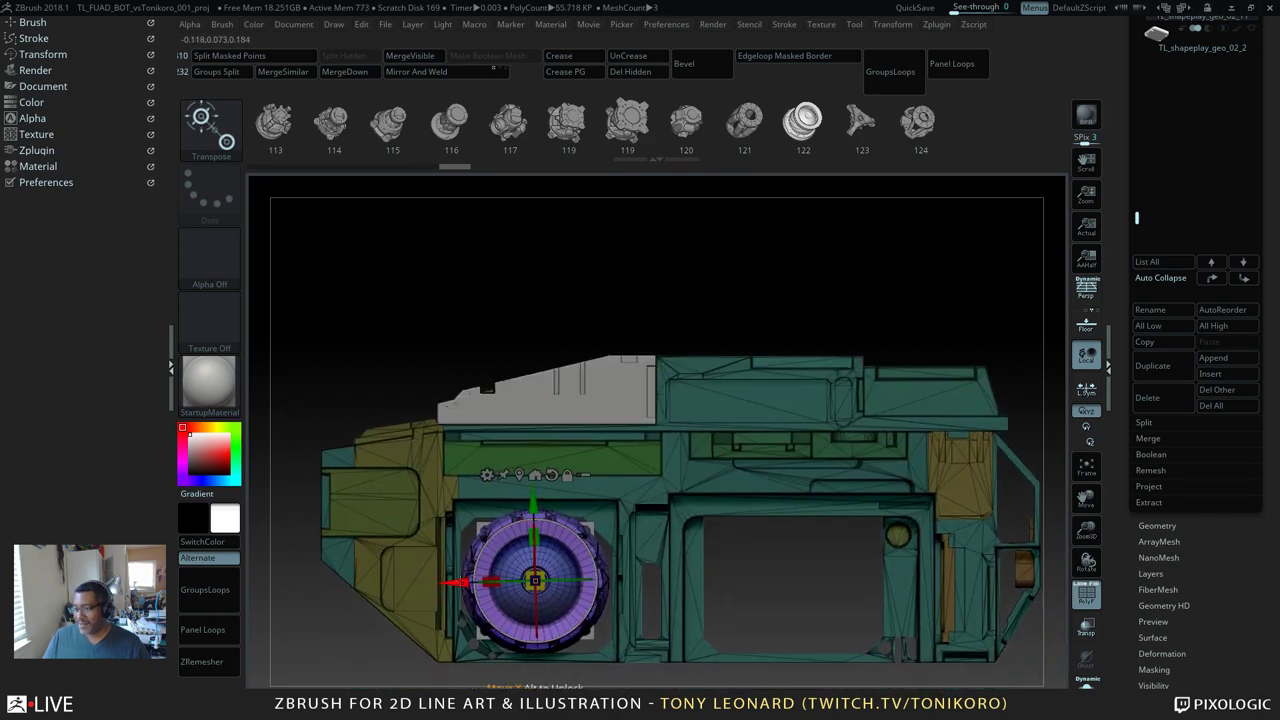
pyautogui.moveTo(459, 582); pyautogui.dragTo(463, 582)
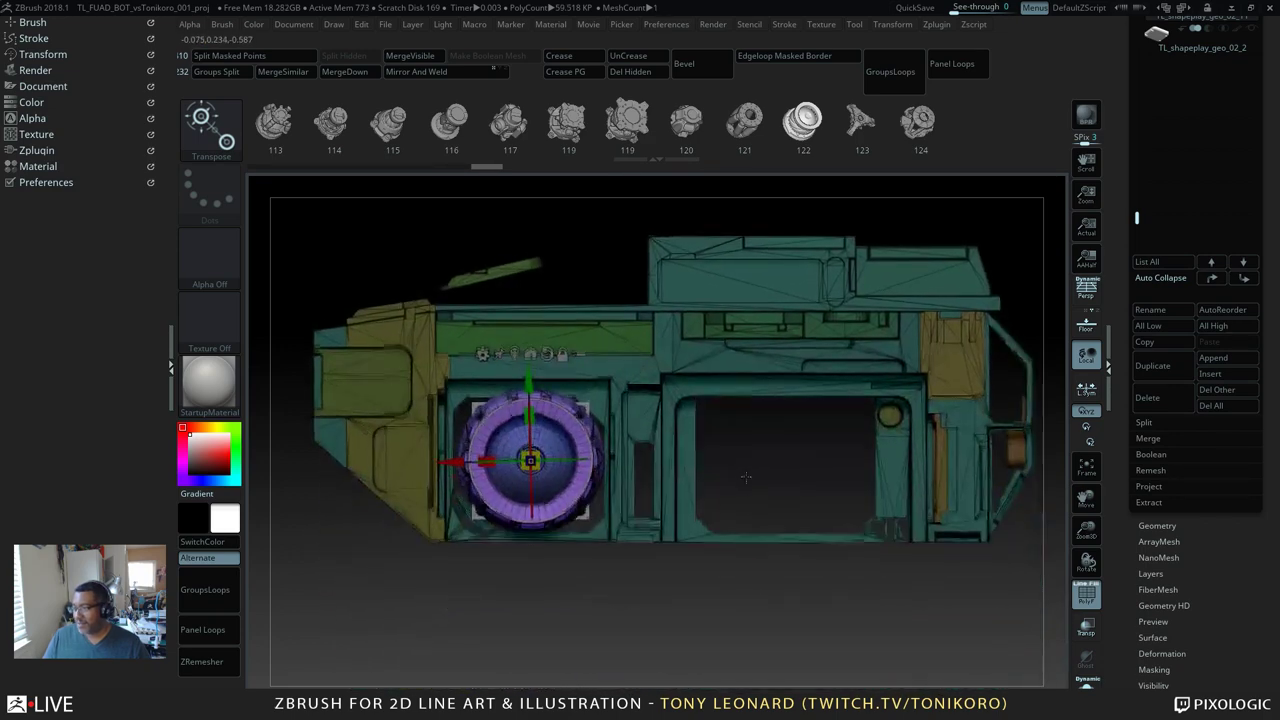
# Step: Return to draw mode, hide the PolyFrame display, and split the masked hull from the inserted joints into separate subtools
pyautogui.moveTo(745, 600); pyautogui.dragTo(810, 611)
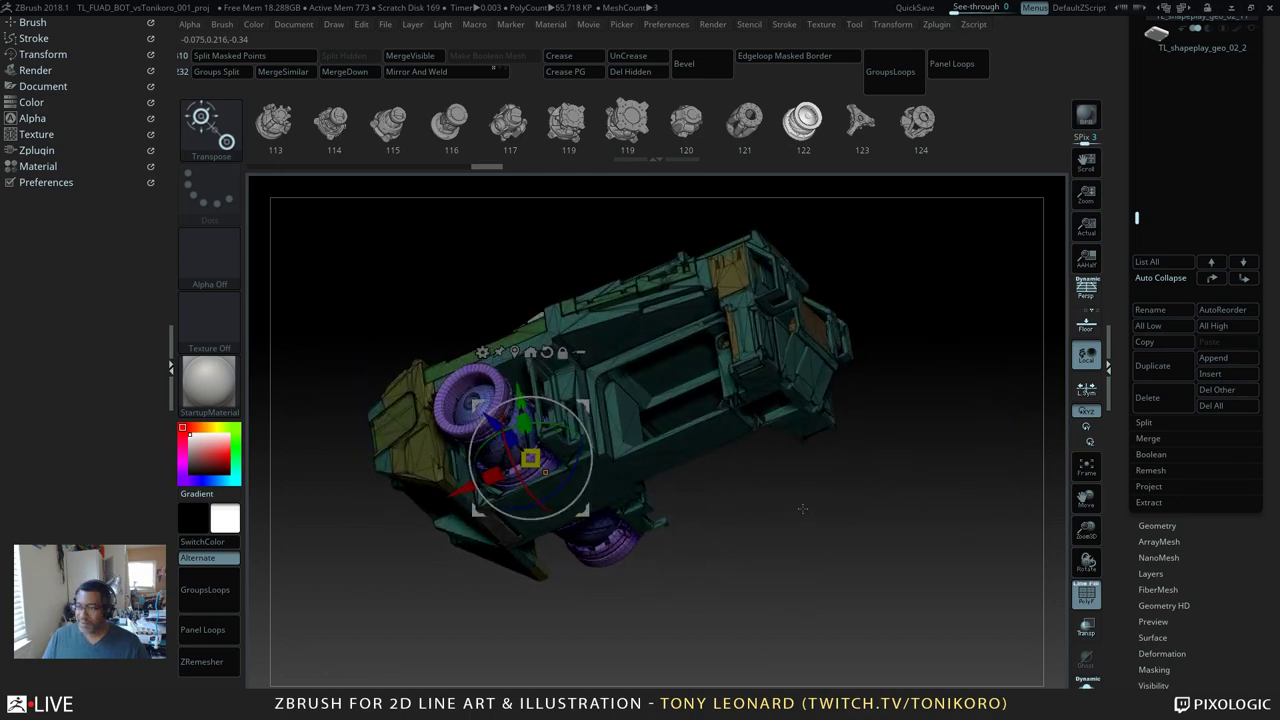
pyautogui.moveTo(816, 516)
pyautogui.mouseDown()
pyautogui.moveTo(792, 642)
pyautogui.moveTo(754, 636)
pyautogui.moveTo(722, 570)
pyautogui.moveTo(759, 586)
pyautogui.moveTo(790, 615)
pyautogui.moveTo(673, 590)
pyautogui.moveTo(696, 570)
pyautogui.moveTo(845, 582)
pyautogui.moveTo(806, 590)
pyautogui.moveTo(809, 634)
pyautogui.mouseUp()
pyautogui.press('q')
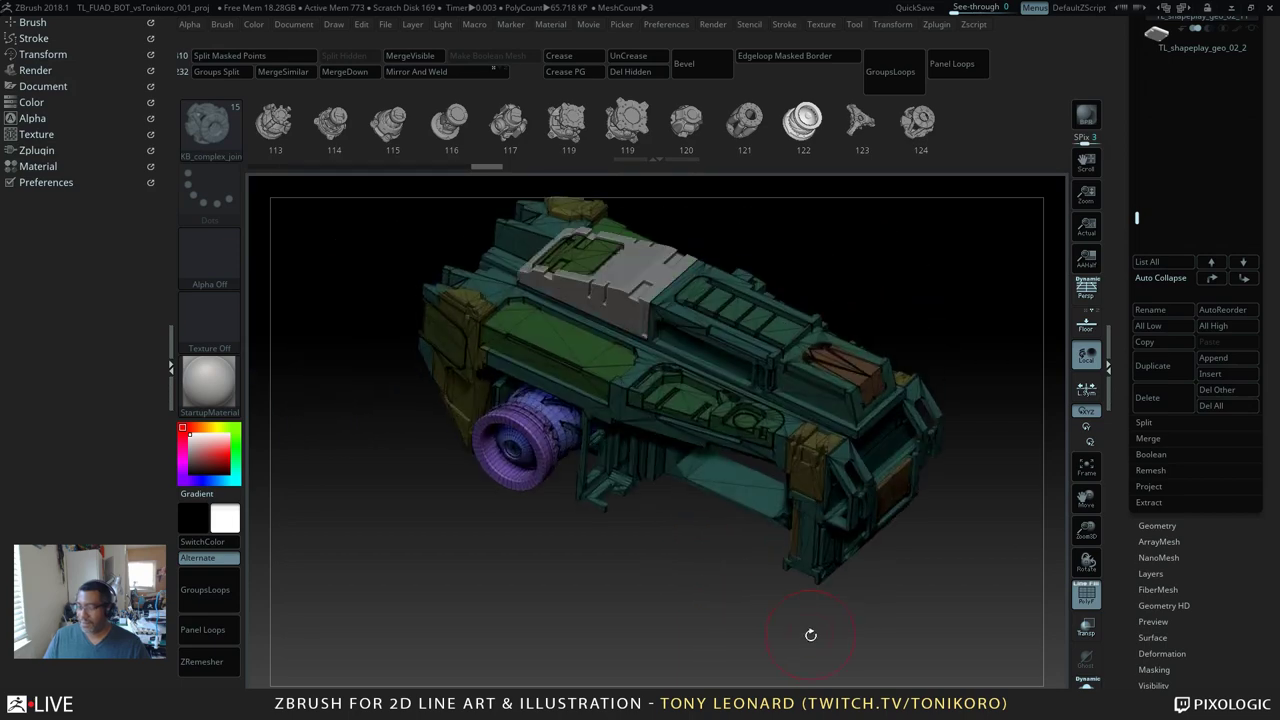
pyautogui.hotkey('shift', 'f')
pyautogui.moveTo(727, 641); pyautogui.dragTo(1024, 332)
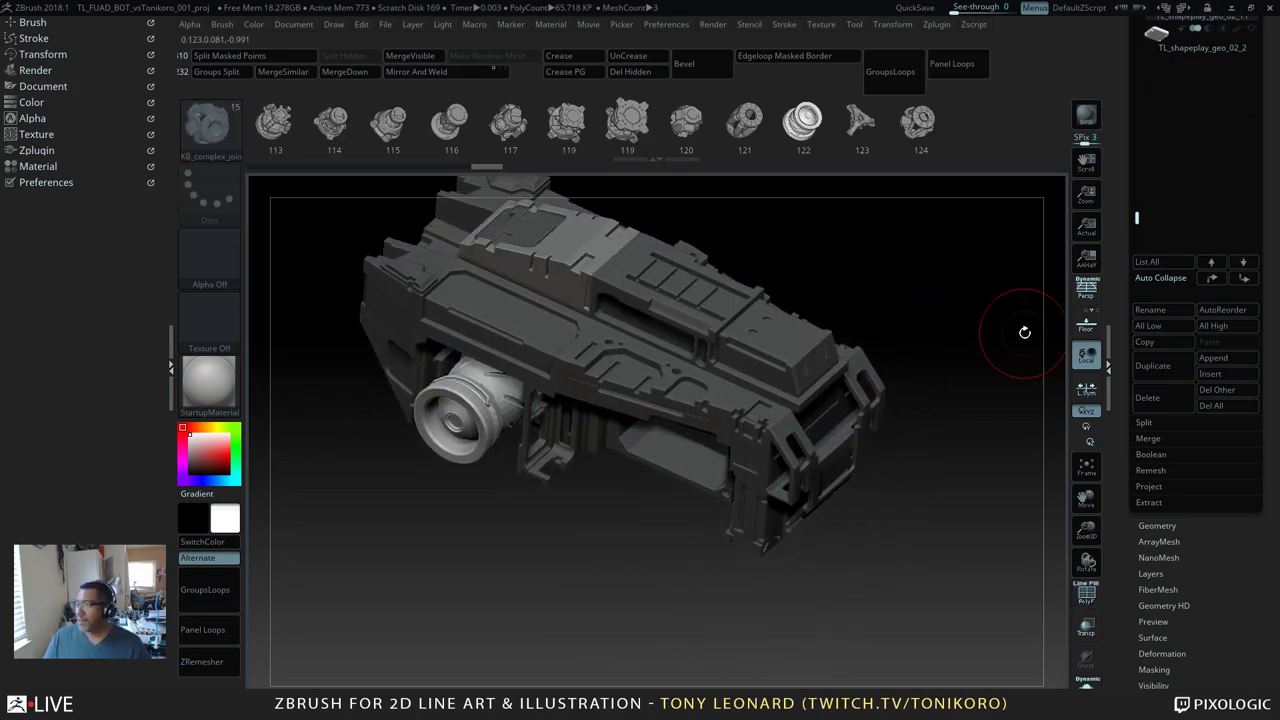
pyautogui.click(283, 56)
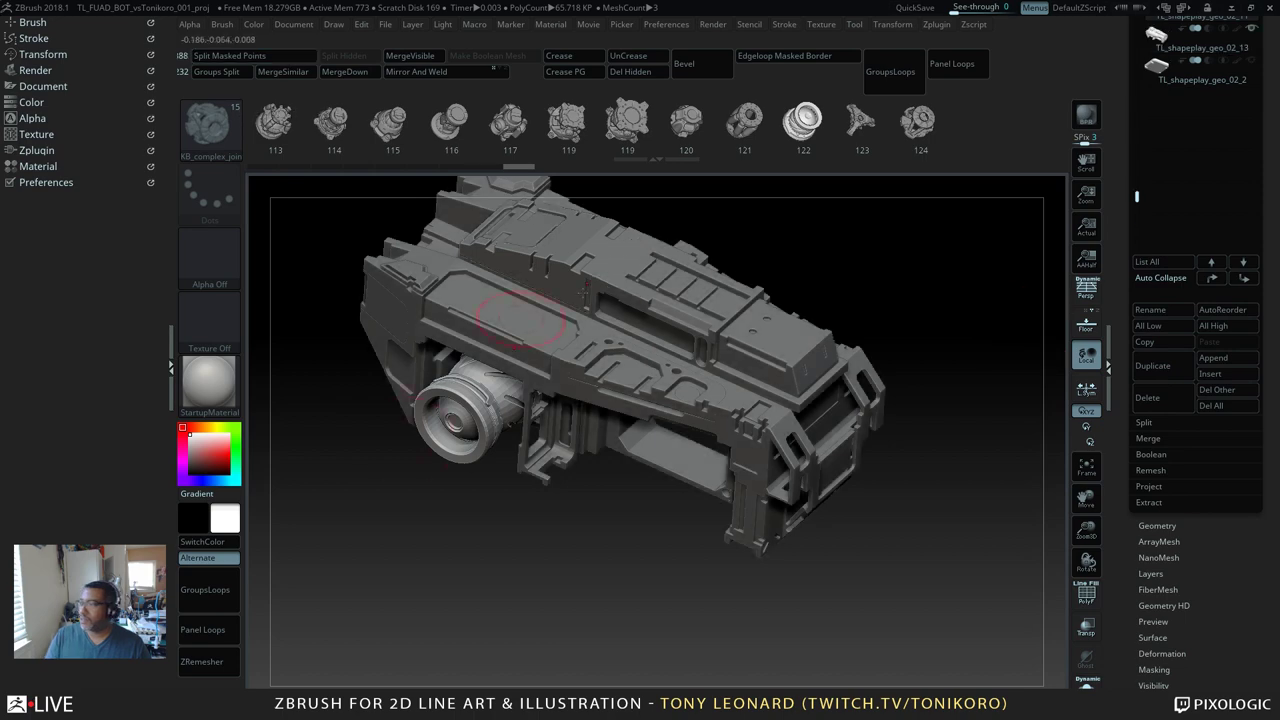
# Step: Make the main hull the active subtool again and switch to the IMM Primitives brush
pyautogui.moveTo(934, 291); pyautogui.dragTo(962, 348)
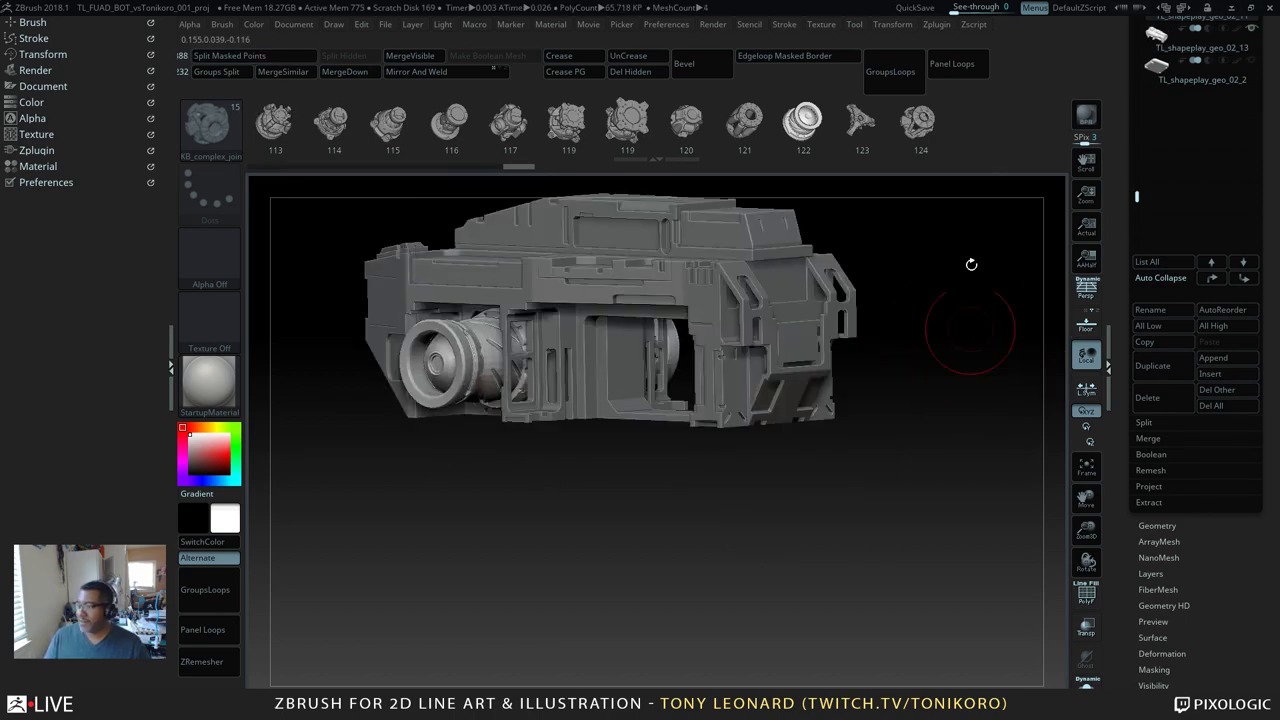
pyautogui.moveTo(948, 411); pyautogui.dragTo(930, 445)
pyautogui.moveTo(930, 445); pyautogui.dragTo(955, 503)
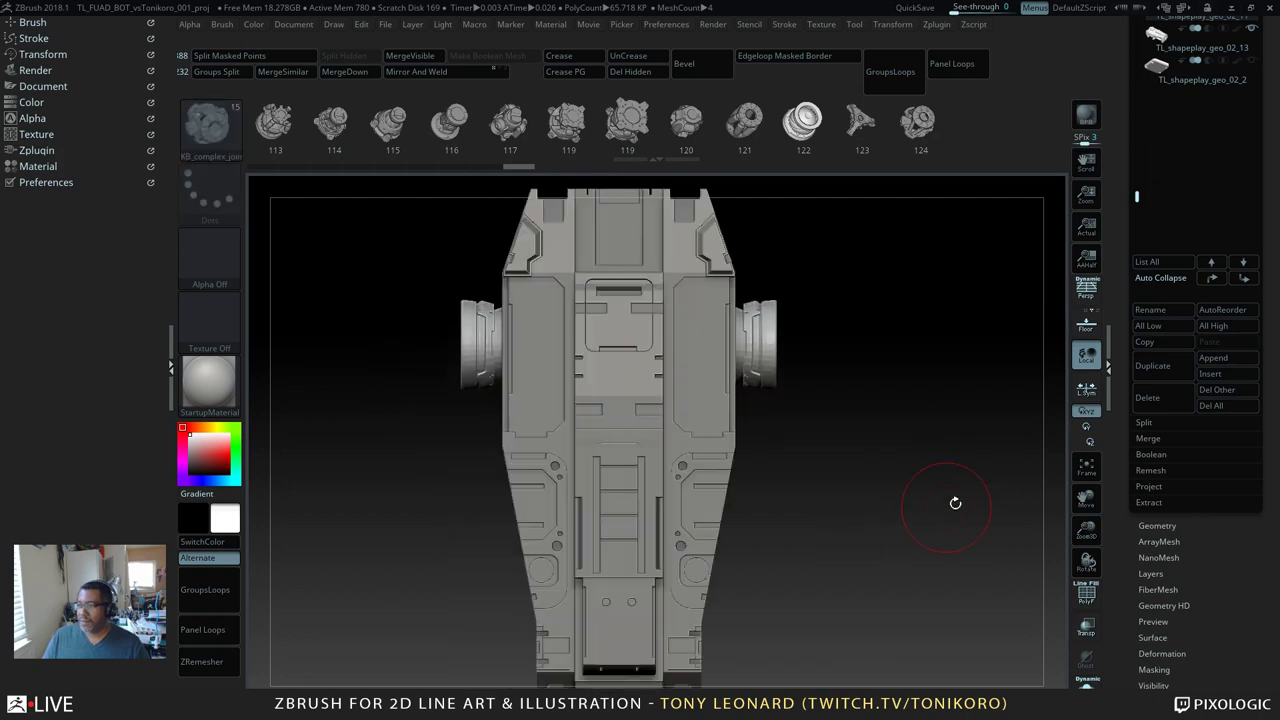
pyautogui.keyDown('alt'); pyautogui.click(533, 310); pyautogui.keyUp('alt')
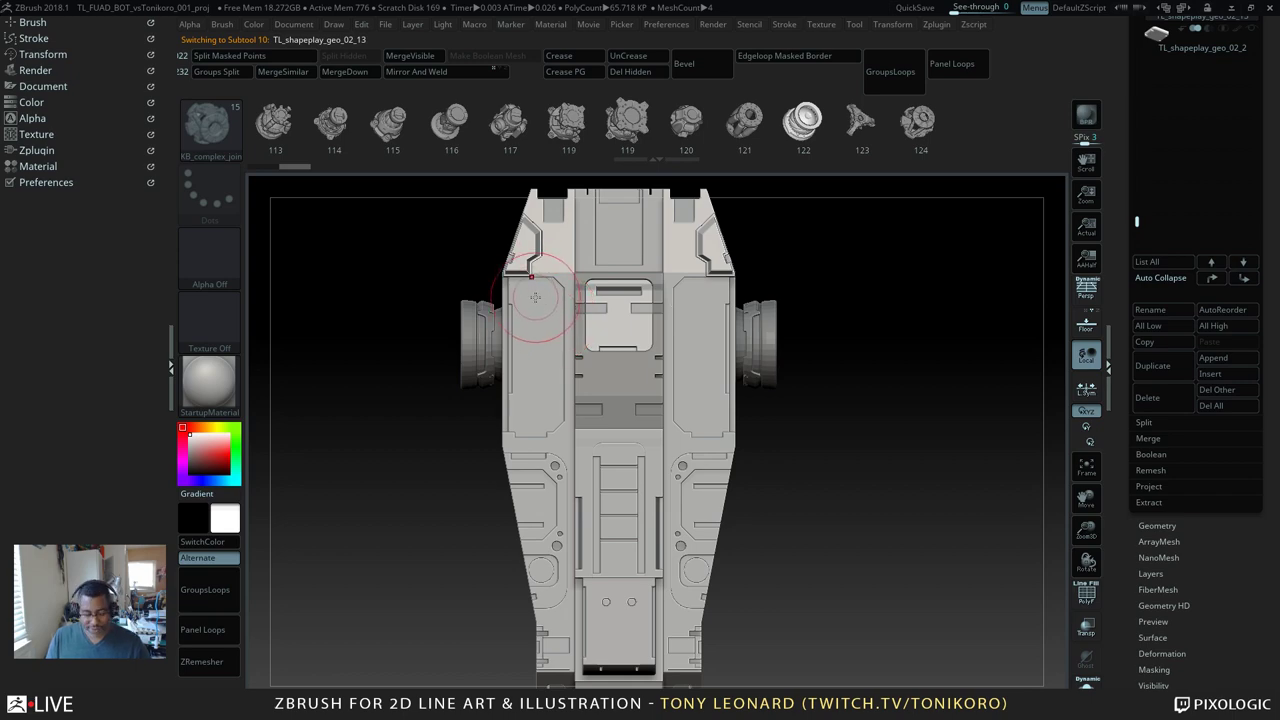
pyautogui.press('b')
pyautogui.press('i')
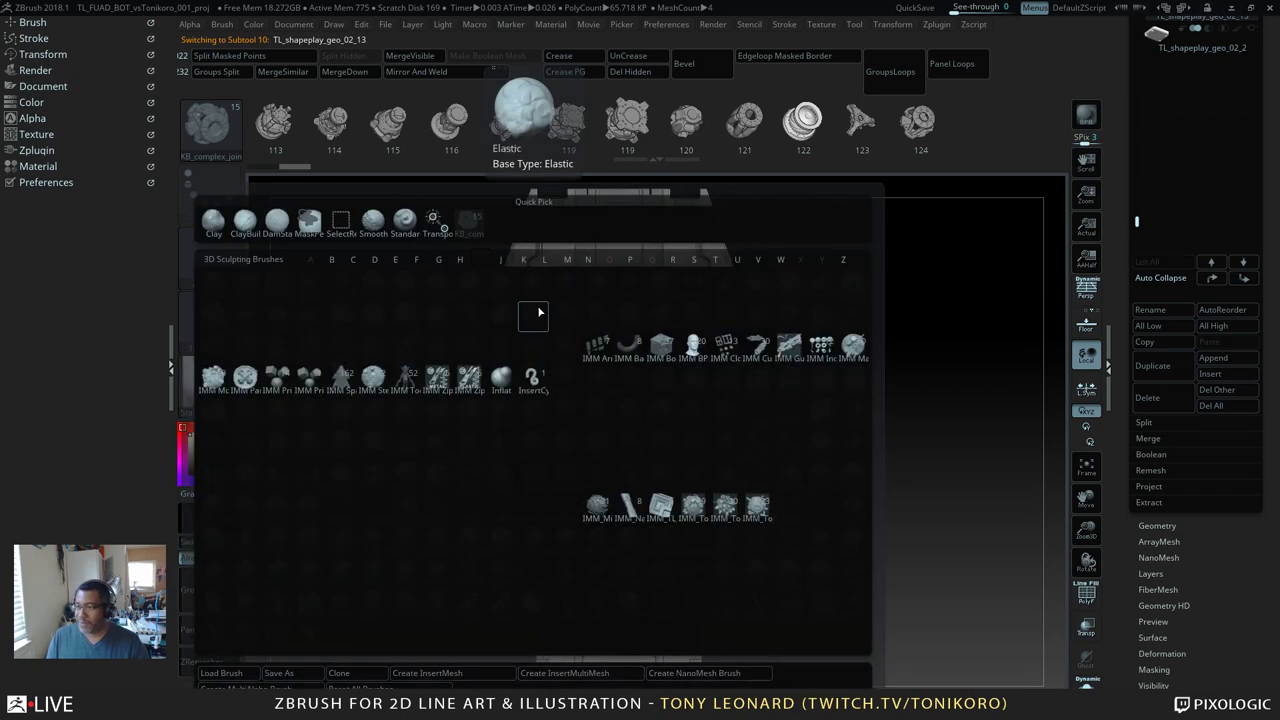
pyautogui.click(281, 377)
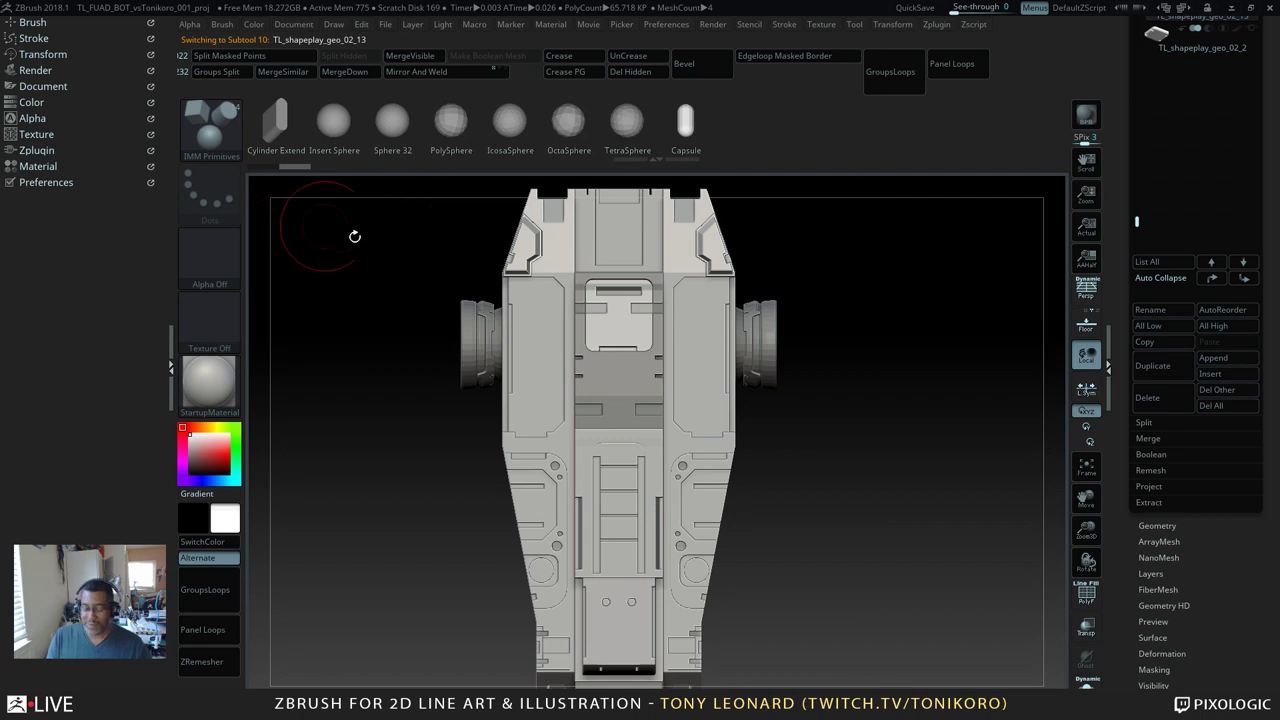
pyautogui.press('m')
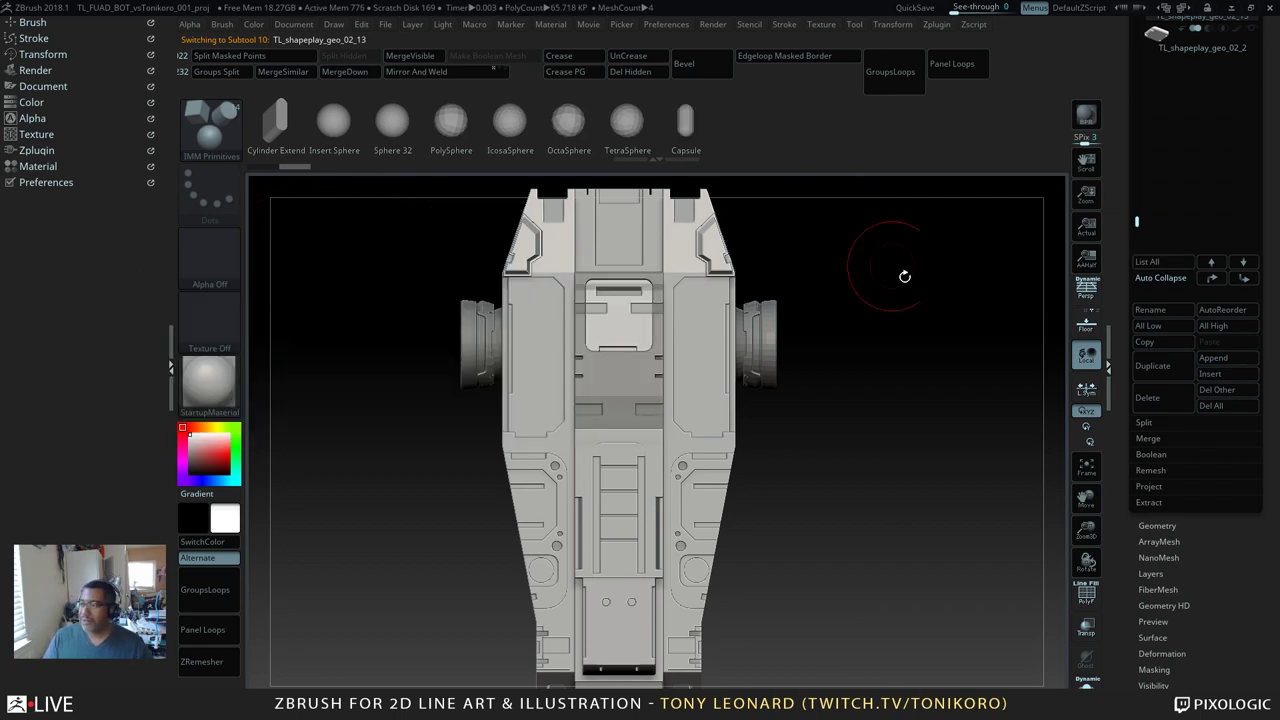
pyautogui.keyDown('alt'); pyautogui.moveTo(871, 471); pyautogui.dragTo(931, 443); pyautogui.keyUp('alt')
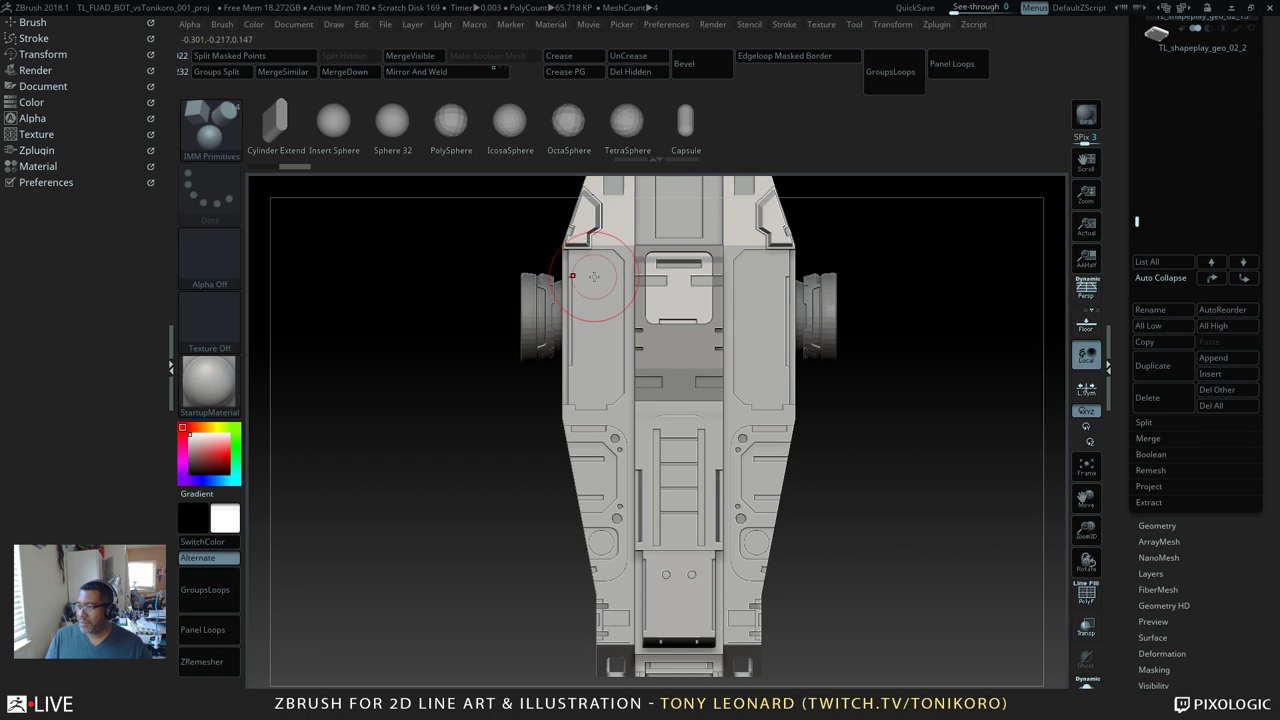
pyautogui.press('shift')
pyautogui.keyDown('shift'); pyautogui.moveTo(594, 275); pyautogui.dragTo(594, 316); pyautogui.keyUp('shift')
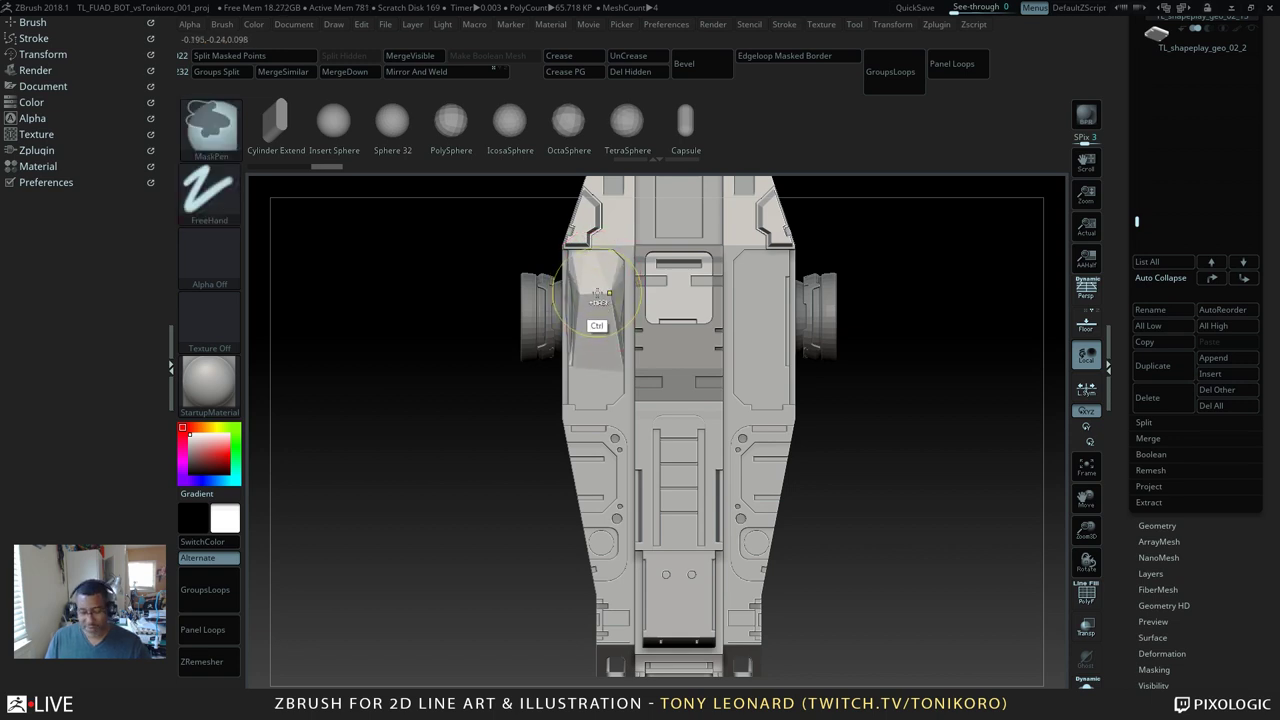
pyautogui.hotkey('ctrl', 'z')
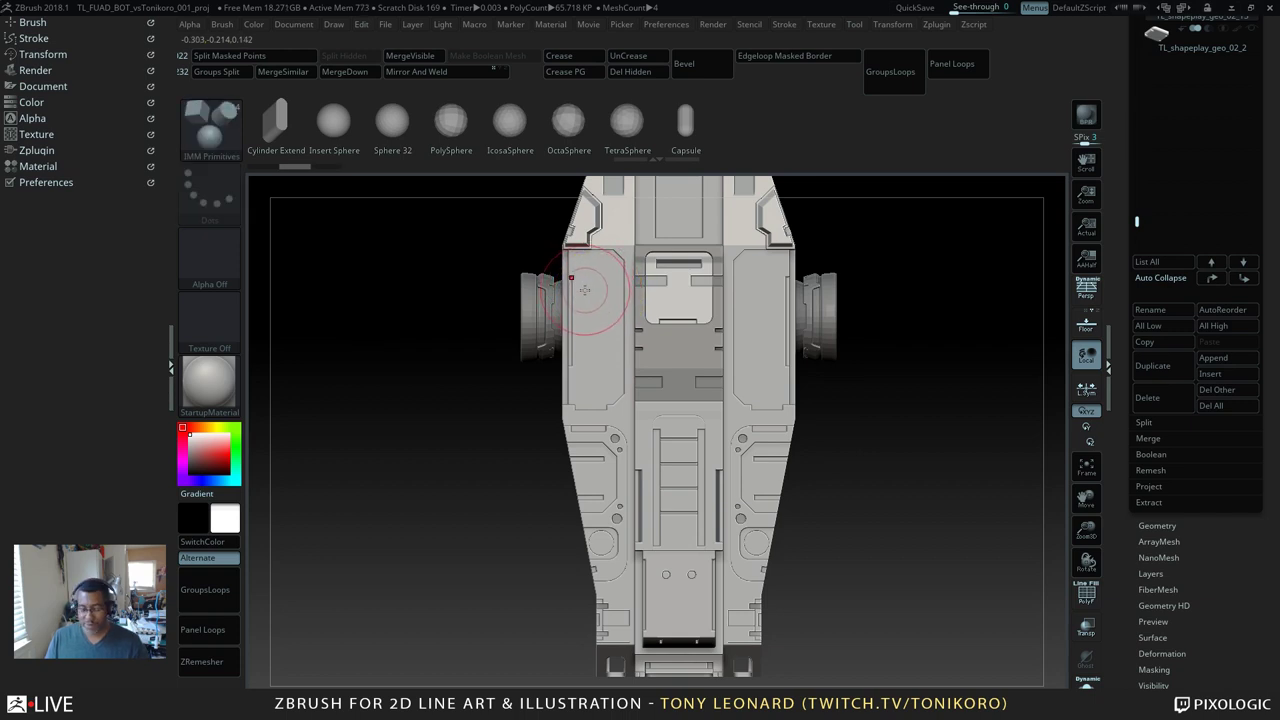
# Step: Choose the QCube primitive and insert it on the upper side panel near the hull's front
pyautogui.press('m')
pyautogui.press('m')
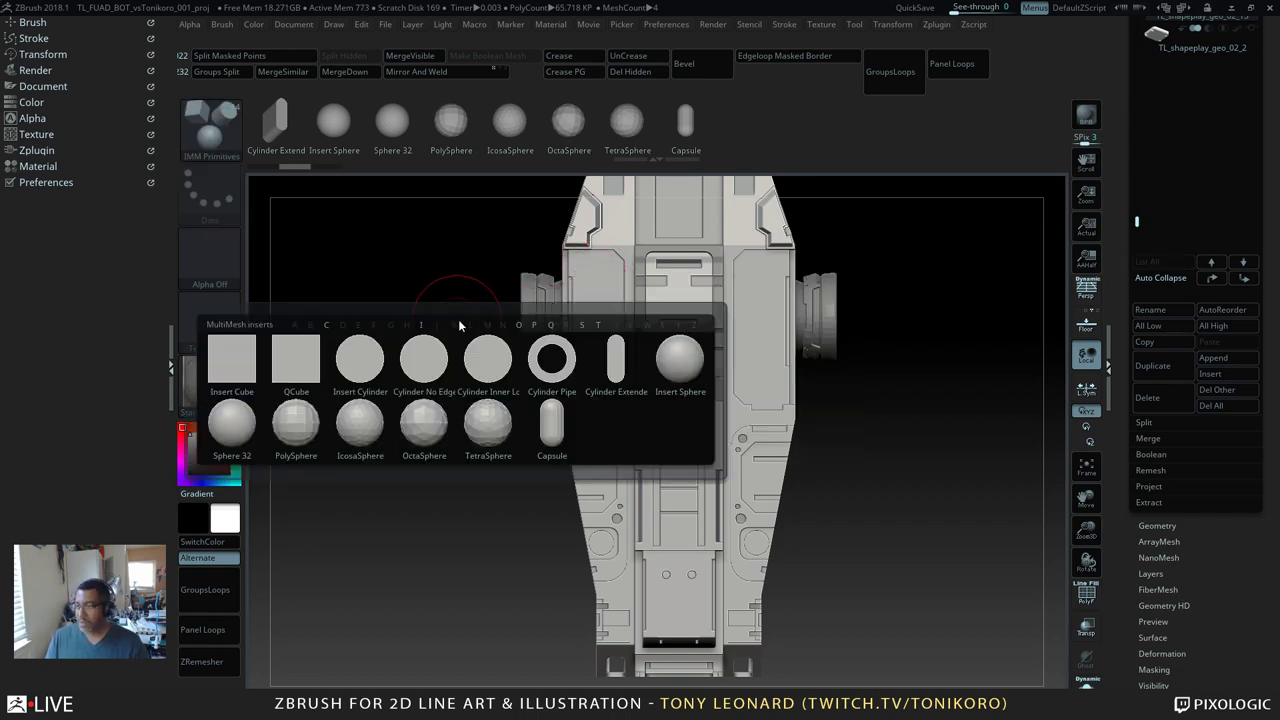
pyautogui.click(242, 359)
pyautogui.press('m')
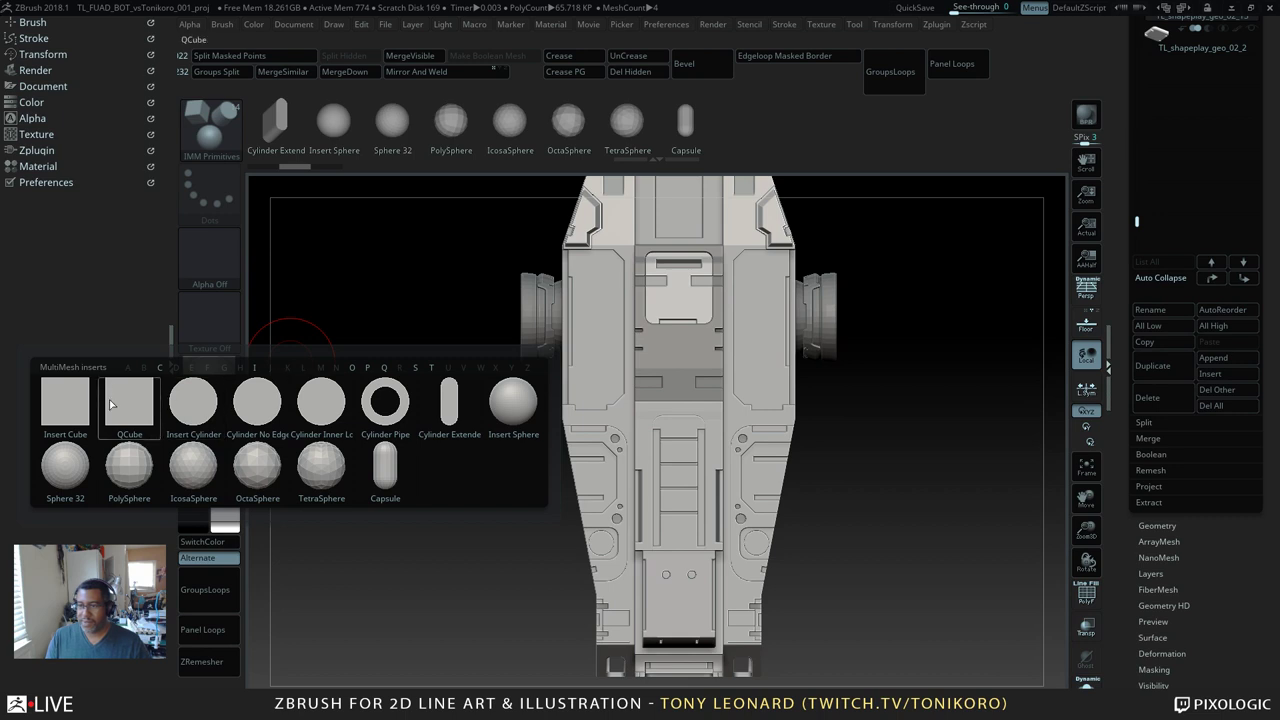
pyautogui.press('m')
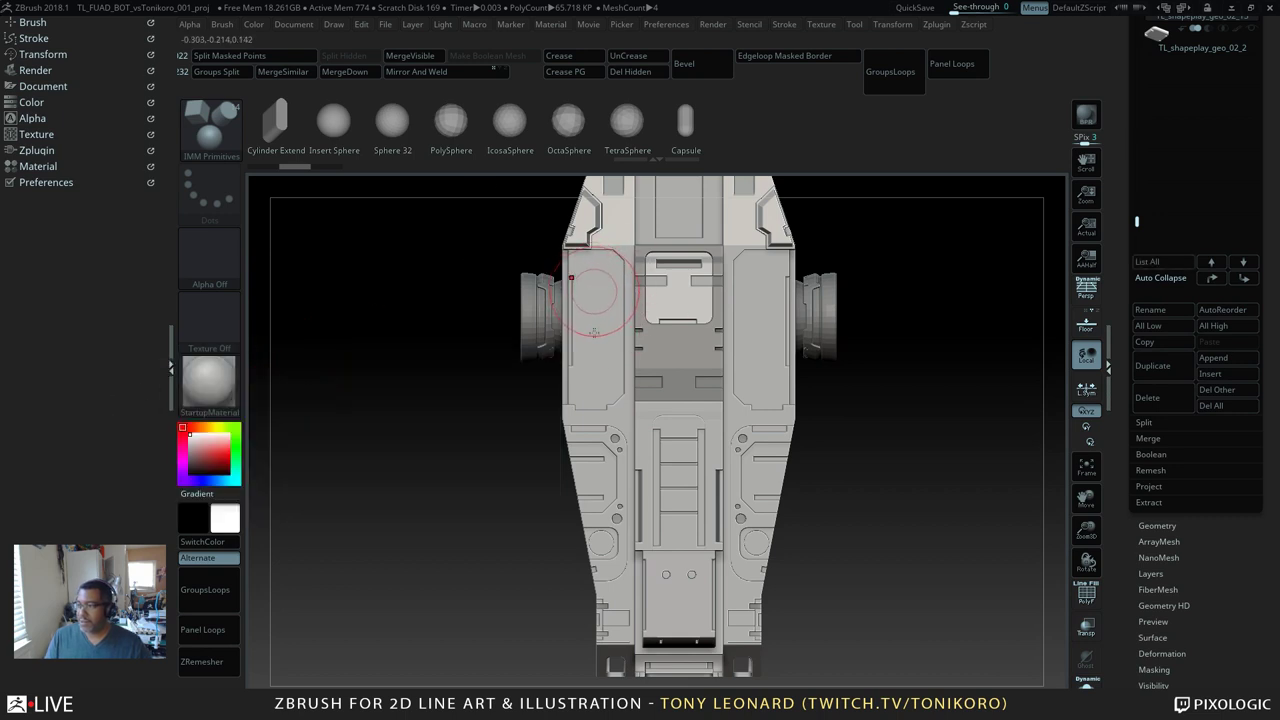
pyautogui.moveTo(594, 291); pyautogui.dragTo(597, 324)
pyautogui.moveTo(920, 494); pyautogui.dragTo(979, 412)
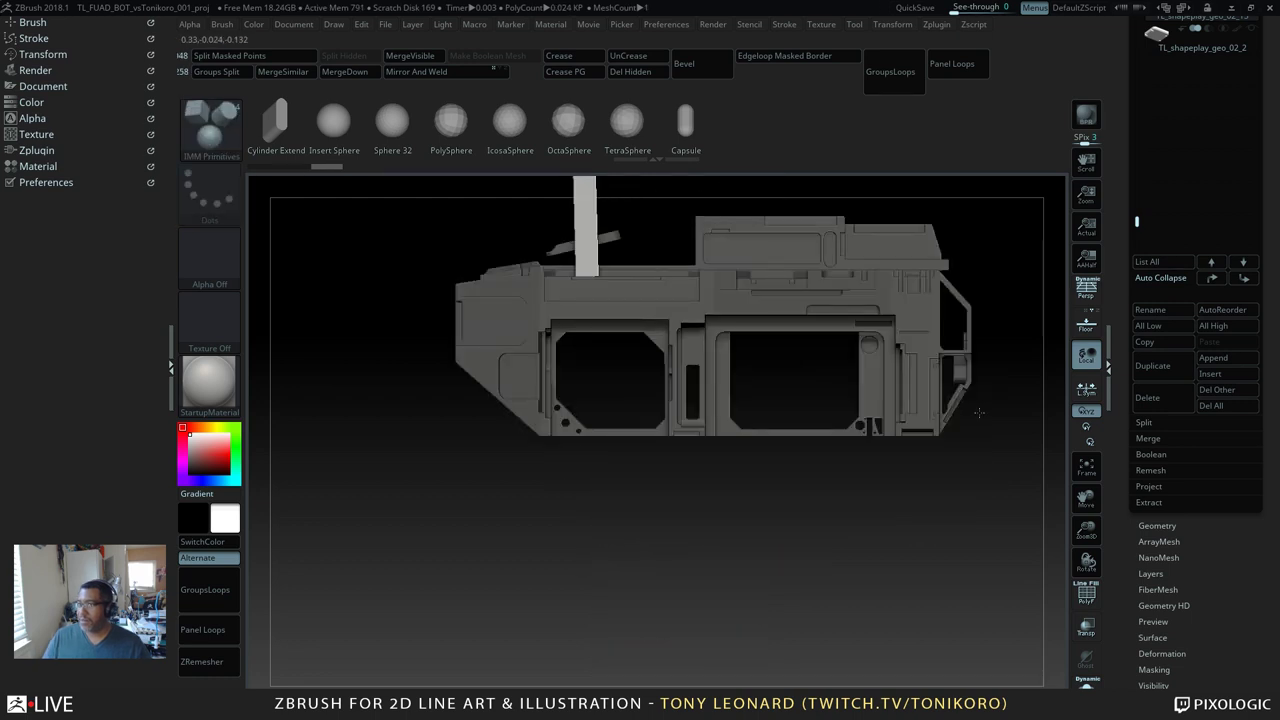
pyautogui.keyDown('ctrl'); pyautogui.keyDown('shift'); pyautogui.click(897, 511); pyautogui.keyUp('shift'); pyautogui.keyUp('ctrl')
pyautogui.keyDown('alt'); pyautogui.moveTo(791, 551); pyautogui.dragTo(785, 678); pyautogui.keyUp('alt')
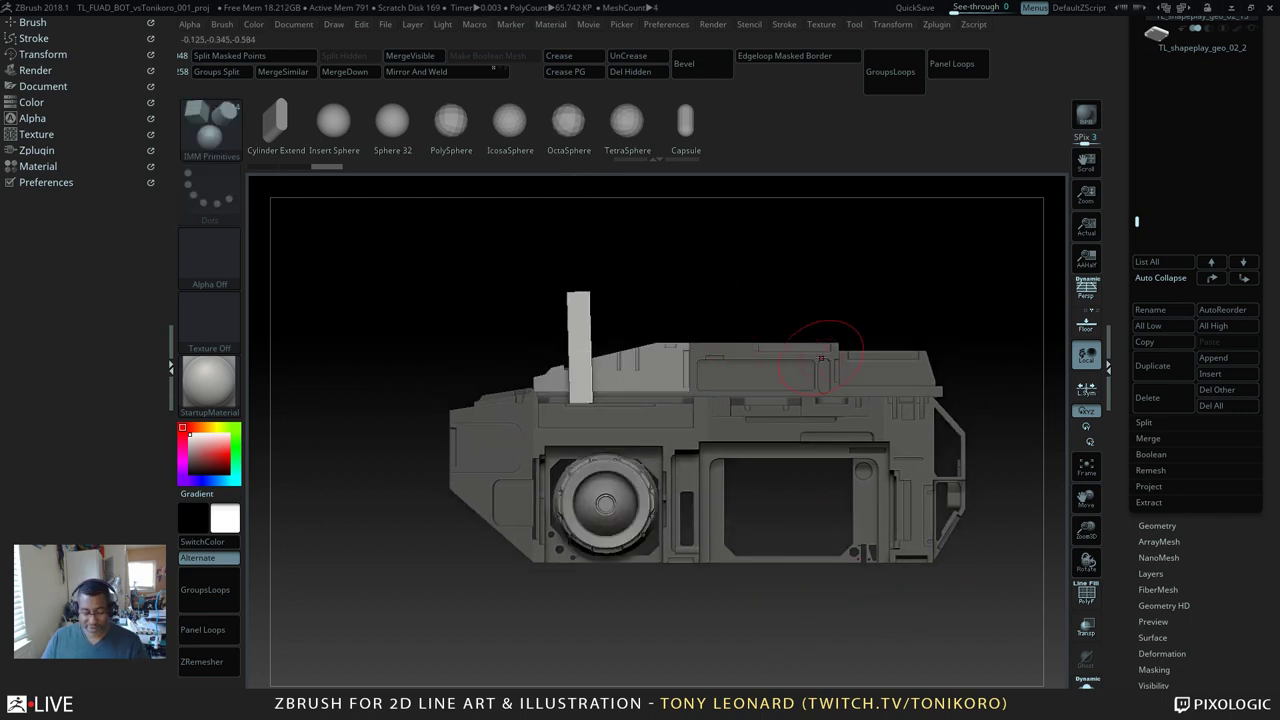
# Step: Activate the transform gizmo on the inserted block and raise the block relative to the hull's upper surface in side view
pyautogui.click(667, 240)
pyautogui.press('w')
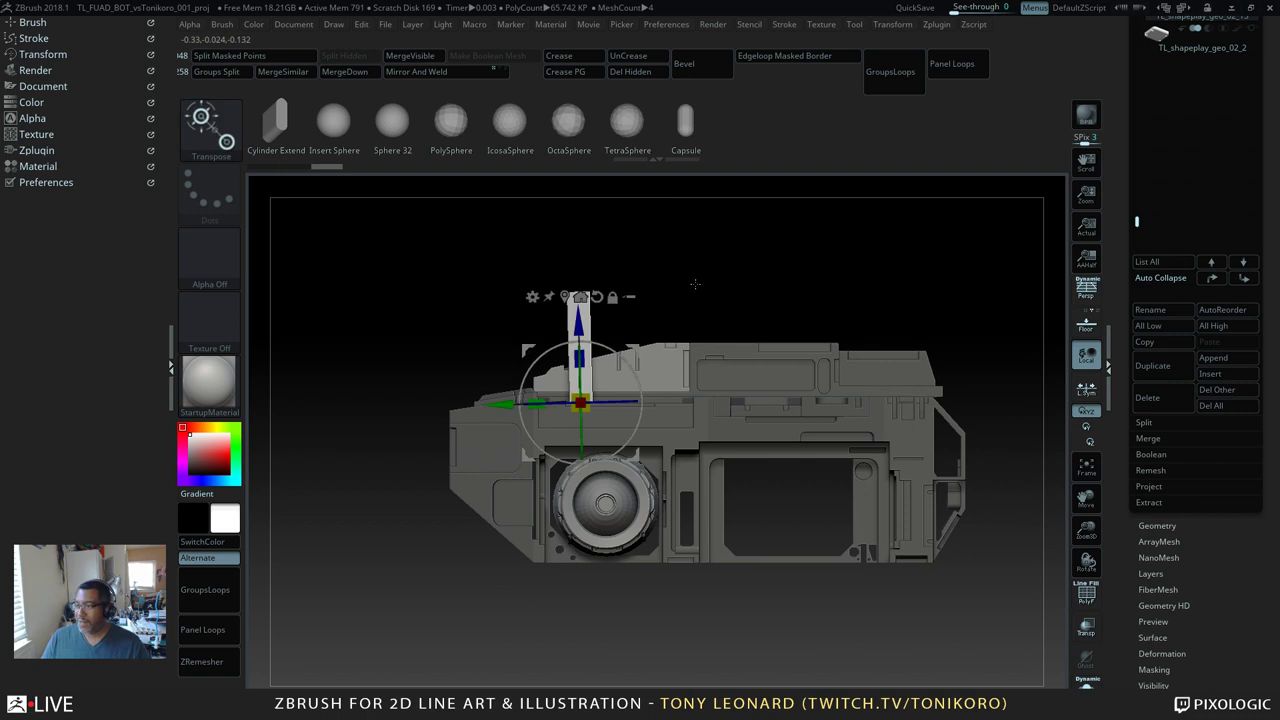
pyautogui.moveTo(652, 263)
pyautogui.keyDown('alt'); pyautogui.mouseDown()
pyautogui.moveTo(723, 328)
pyautogui.moveTo(689, 361)
pyautogui.mouseUp(); pyautogui.keyUp('alt')
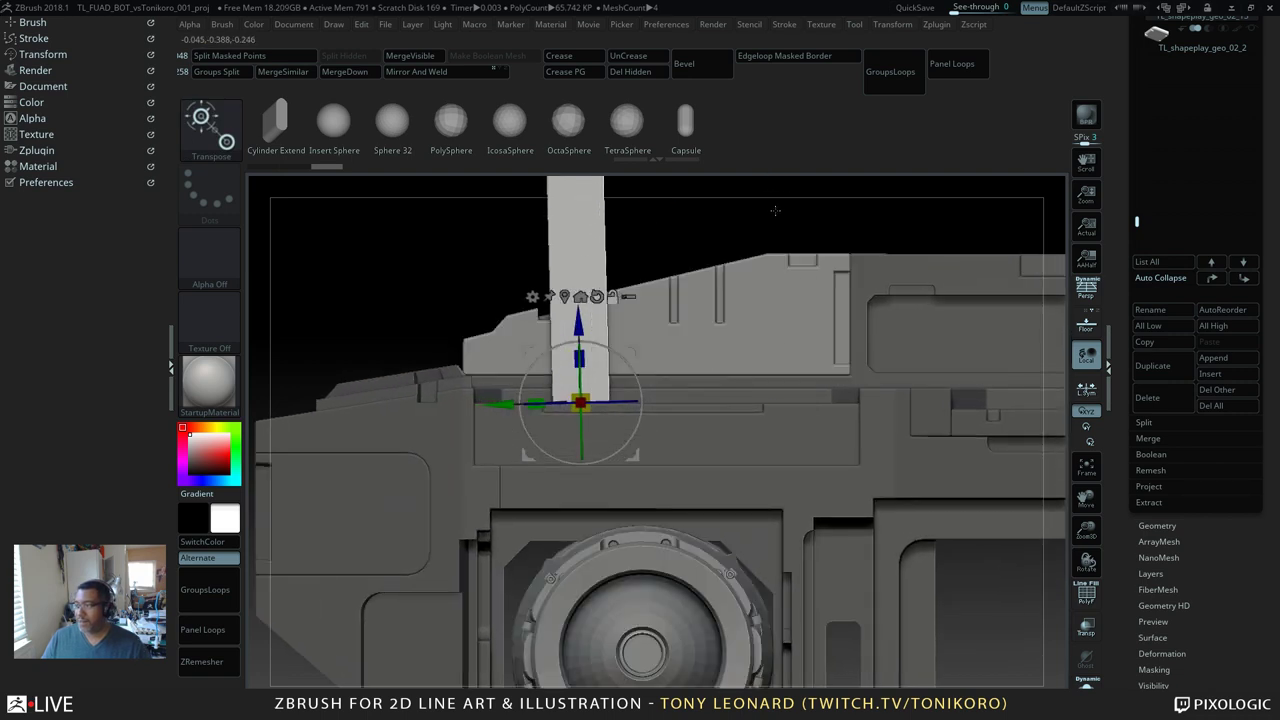
pyautogui.moveTo(775, 210); pyautogui.dragTo(786, 368)
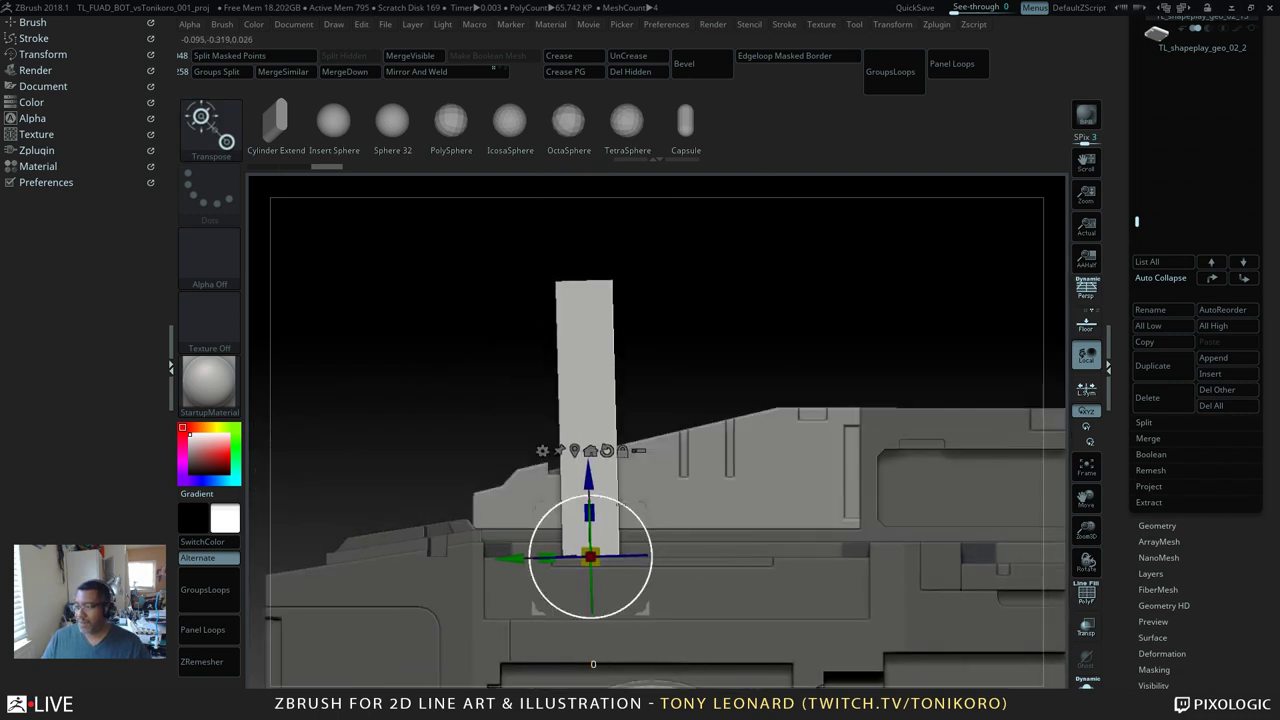
pyautogui.moveTo(618, 503); pyautogui.dragTo(622, 506)
pyautogui.moveTo(746, 268); pyautogui.dragTo(817, 511)
pyautogui.moveTo(822, 629); pyautogui.dragTo(765, 407)
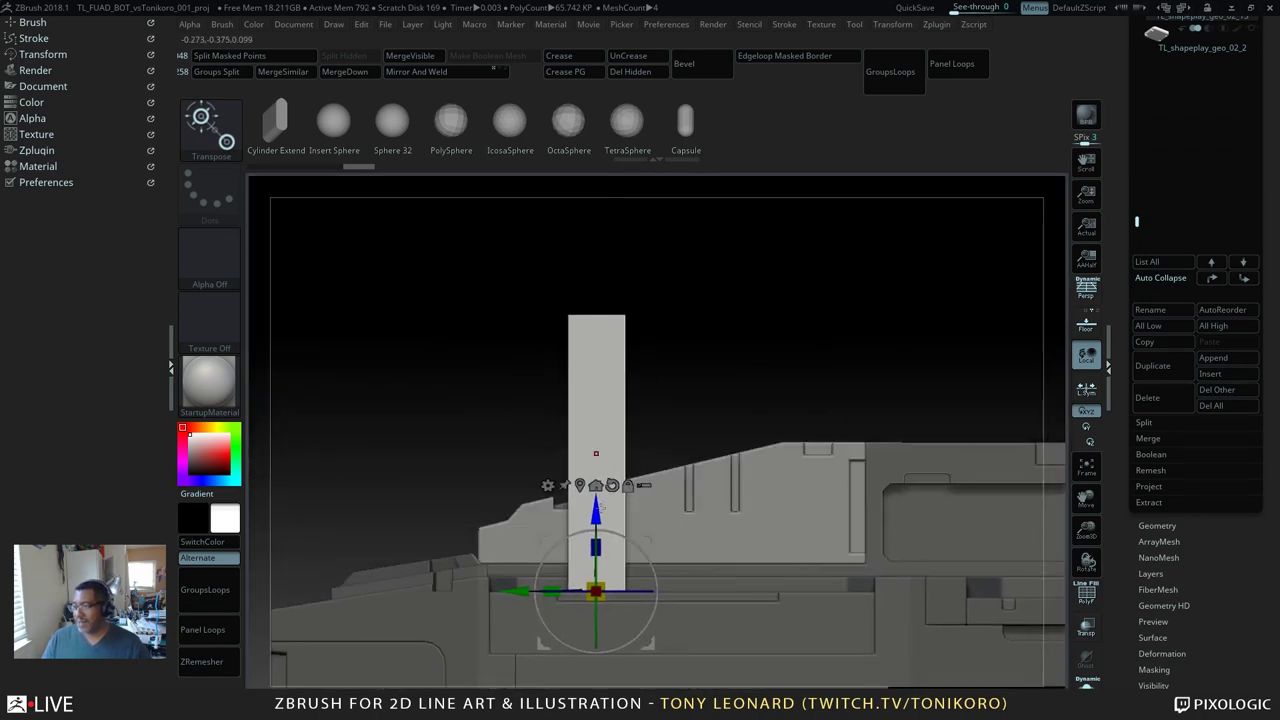
pyautogui.moveTo(596, 511); pyautogui.dragTo(596, 441)
pyautogui.moveTo(812, 392); pyautogui.dragTo(777, 380)
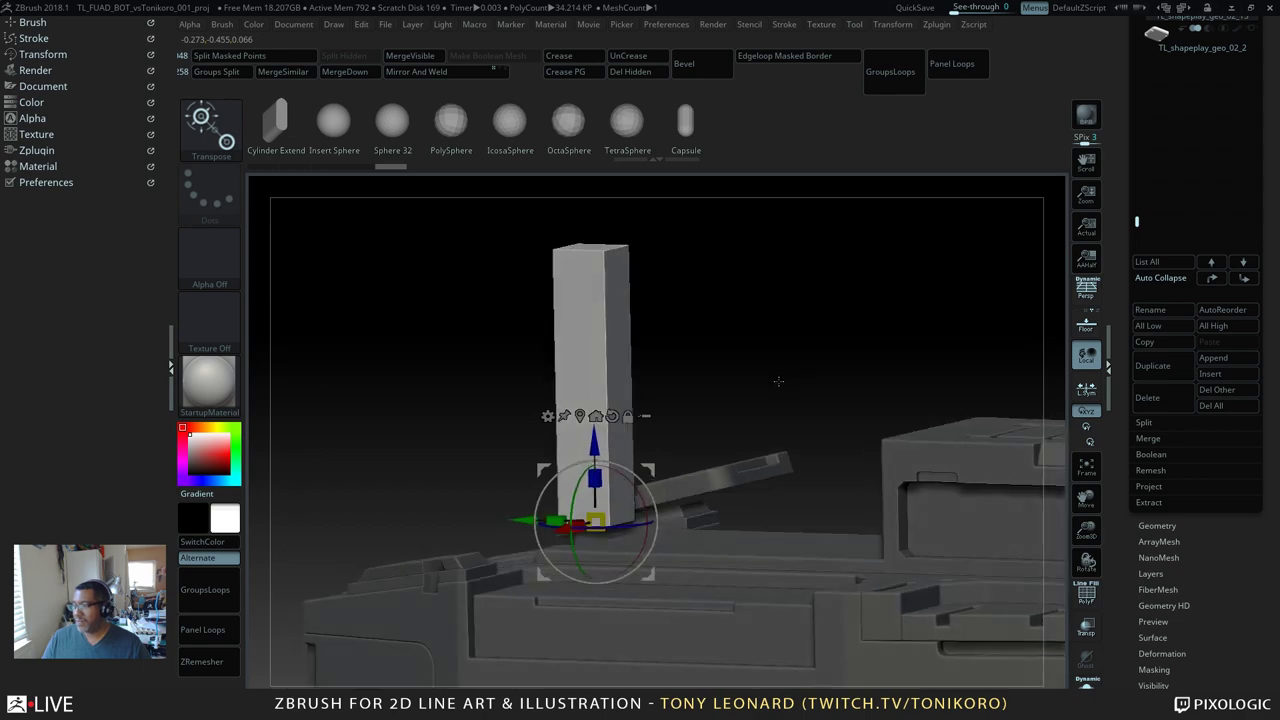
# Step: Scale the block down in height and split it from the masked hull into its own subtool
pyautogui.moveTo(766, 284); pyautogui.dragTo(612, 387)
pyautogui.moveTo(596, 478); pyautogui.dragTo(596, 551)
pyautogui.moveTo(716, 414); pyautogui.dragTo(699, 465)
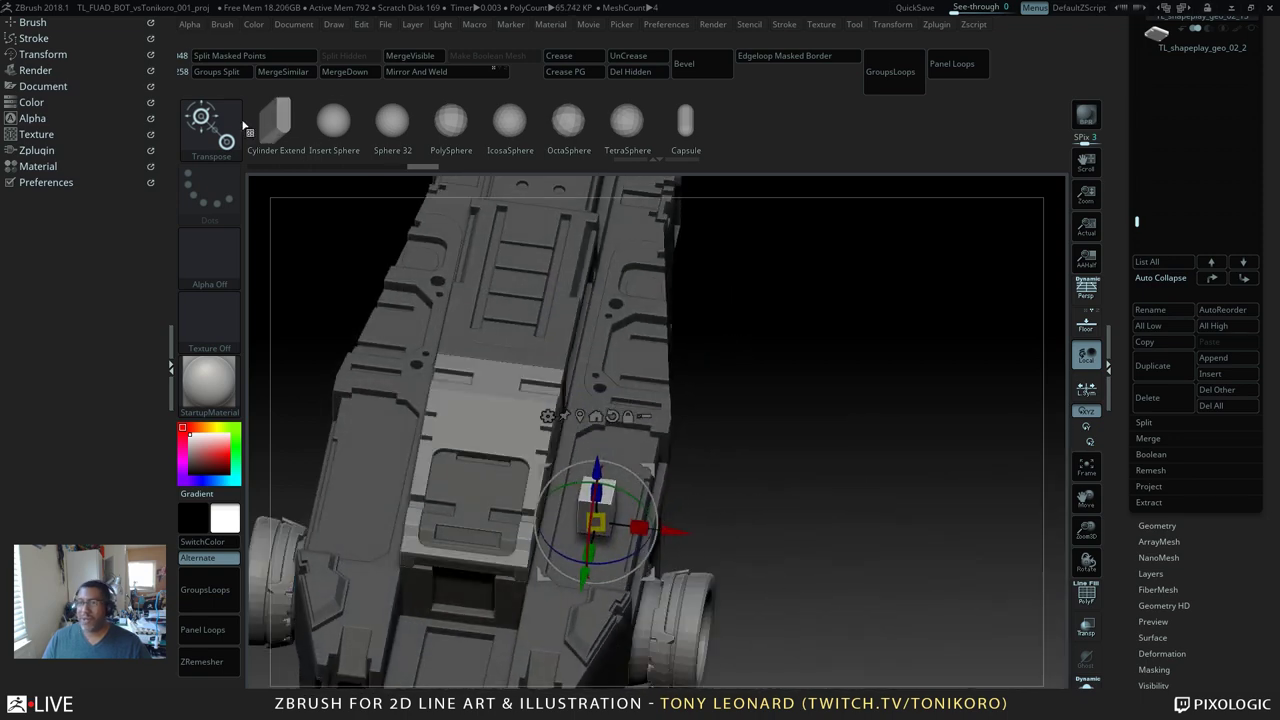
pyautogui.click(262, 57)
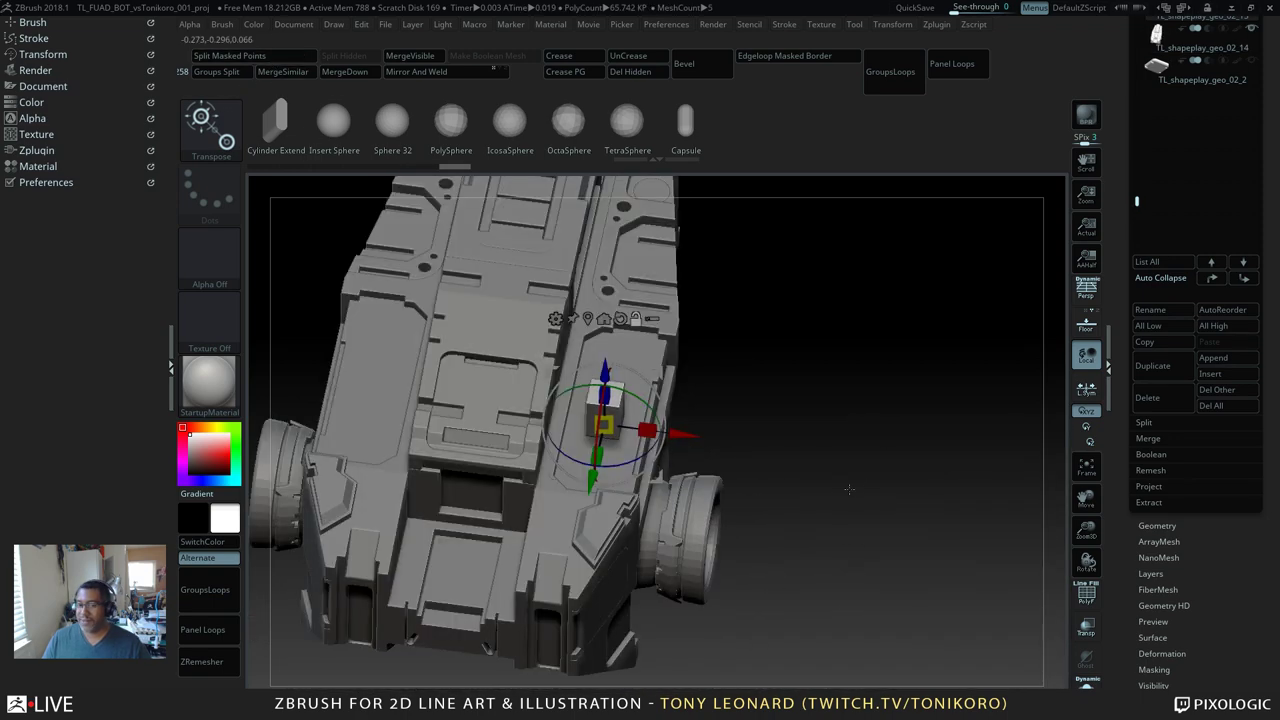
pyautogui.keyDown('alt'); pyautogui.moveTo(889, 472); pyautogui.dragTo(898, 562); pyautogui.keyUp('alt')
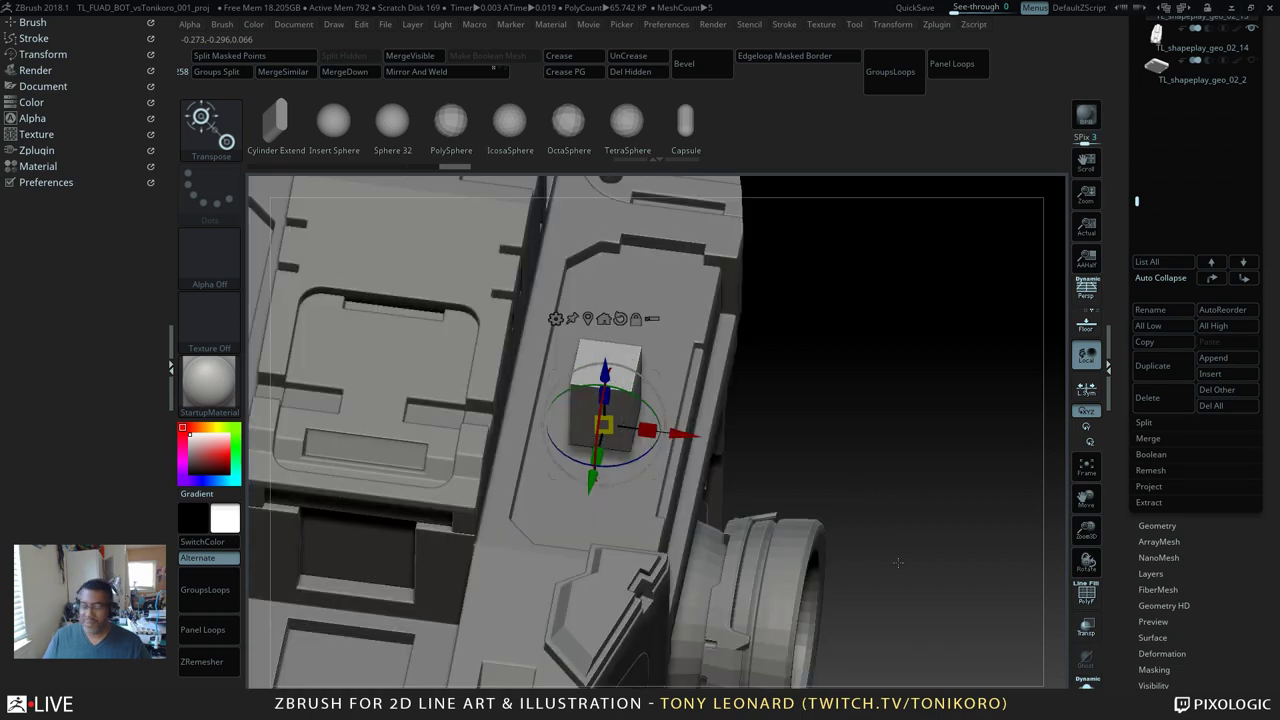
# Step: Return to draw mode, display the block's PolyFrame, and switch to the ZModeler brush
pyautogui.press('q')
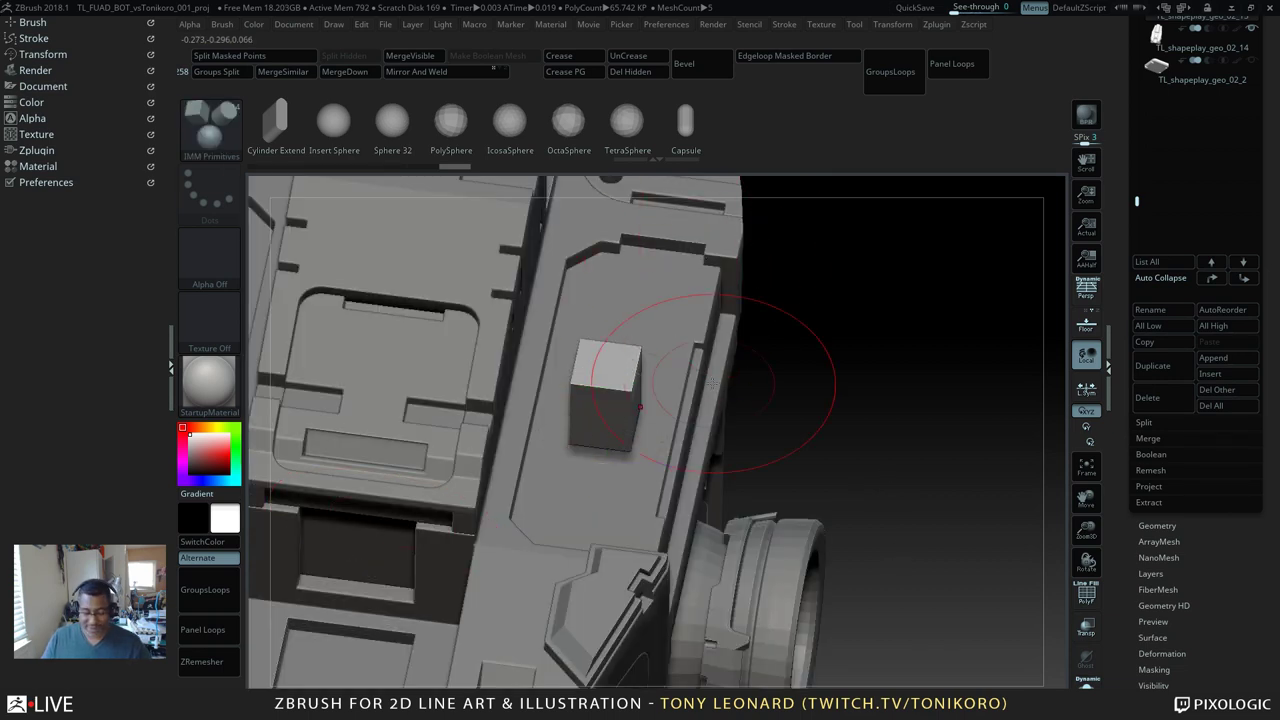
pyautogui.hotkey('shift', 'f')
pyautogui.moveTo(876, 488); pyautogui.dragTo(867, 424)
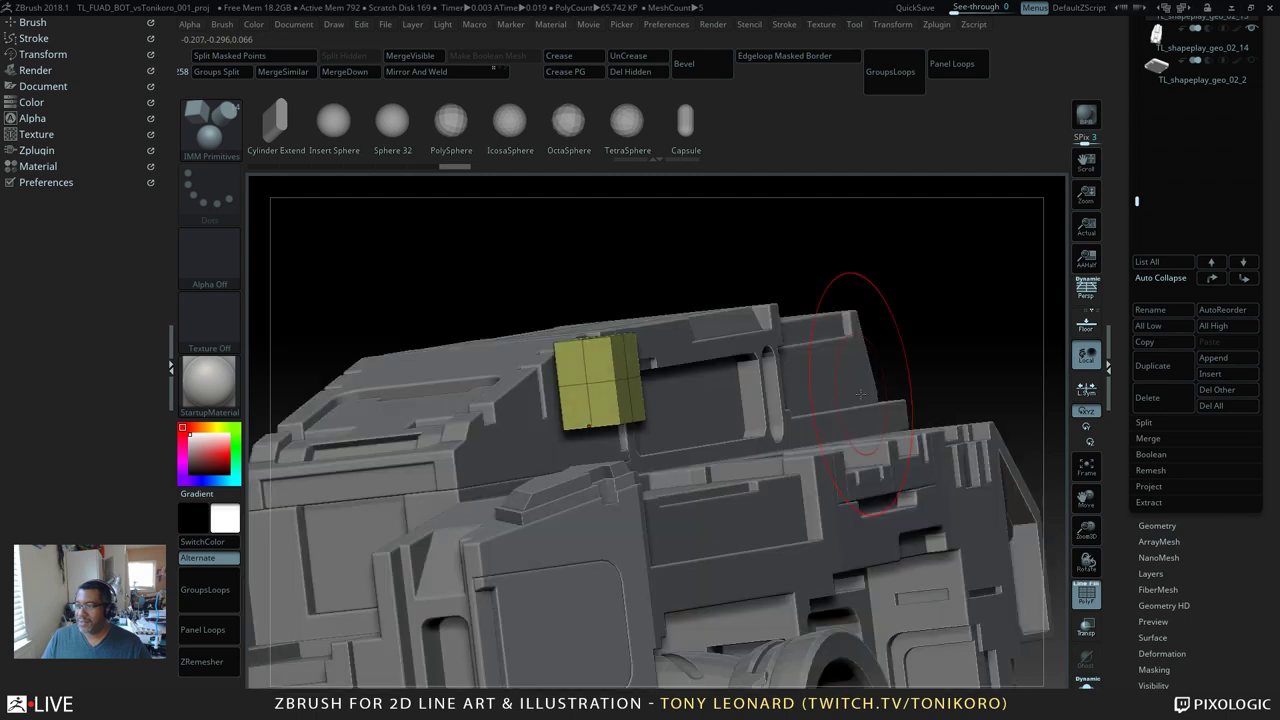
pyautogui.press('b')
pyautogui.press('z')
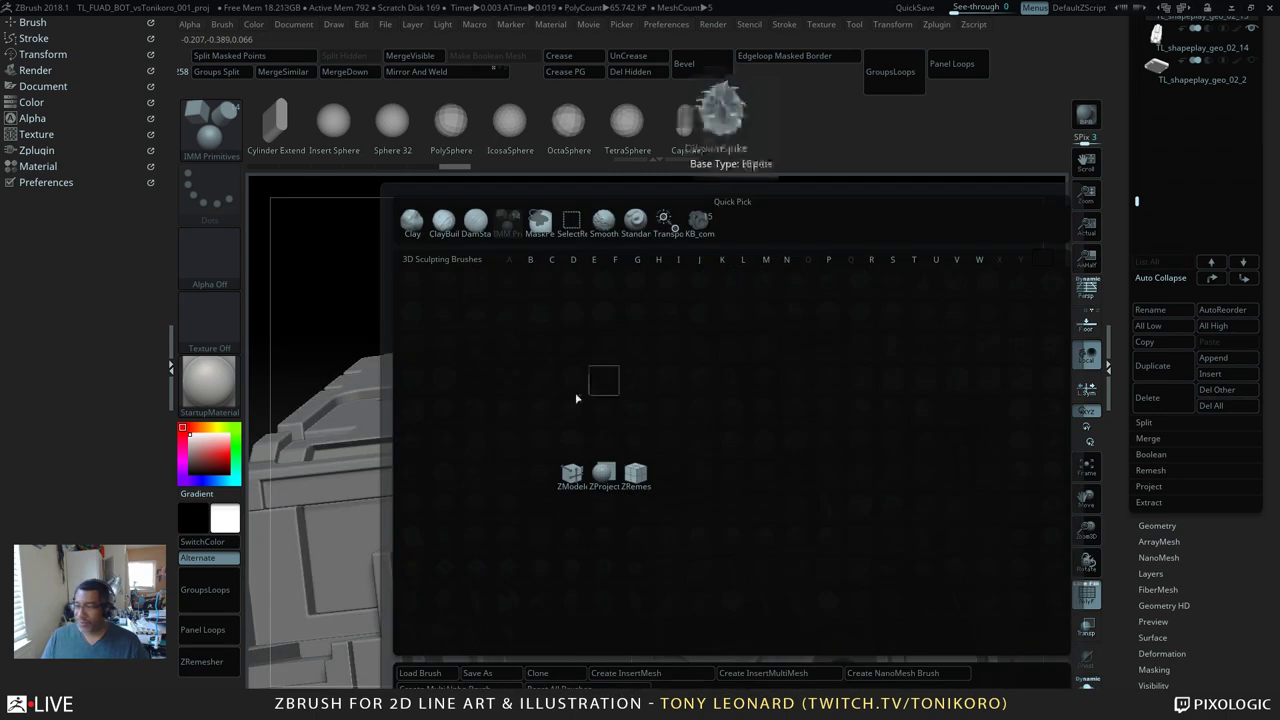
pyautogui.click(575, 482)
# Step: Isolate the block from the rest of the model and reduce the brush size
pyautogui.moveTo(929, 263); pyautogui.dragTo(897, 277)
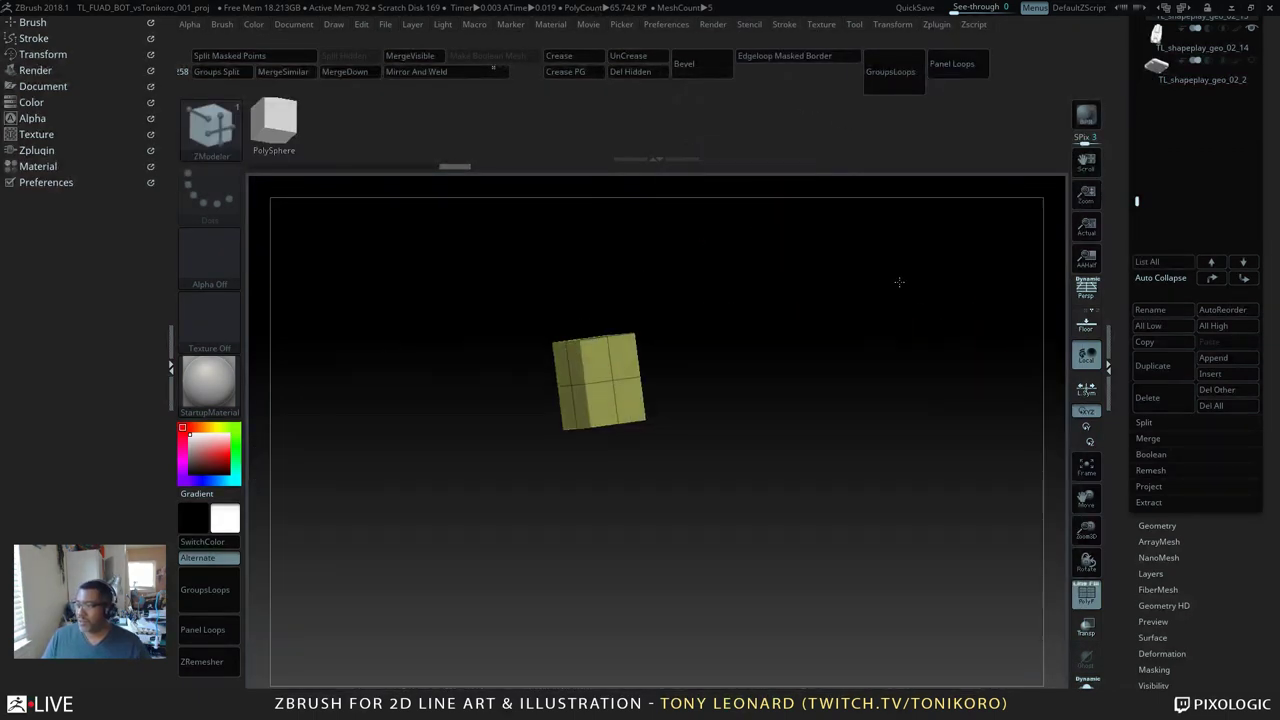
pyautogui.moveTo(727, 229); pyautogui.dragTo(738, 278)
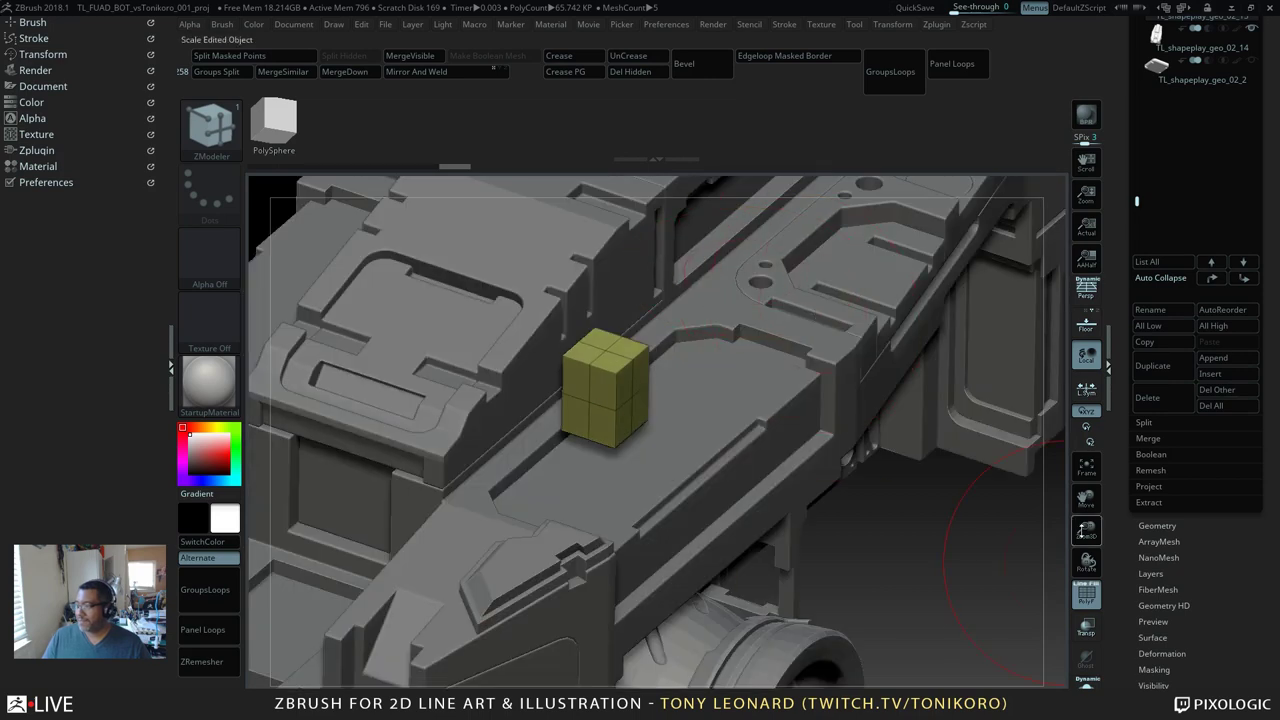
pyautogui.click(1086, 593)
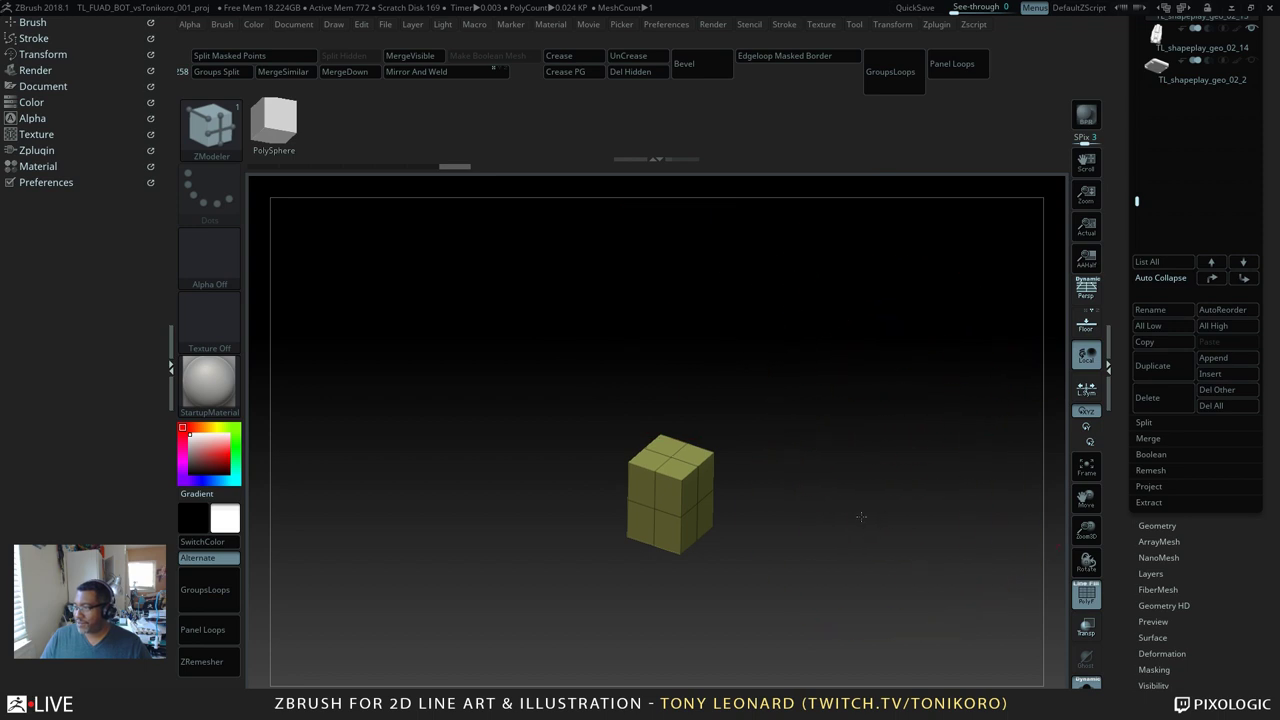
pyautogui.moveTo(861, 517)
pyautogui.keyDown('alt'); pyautogui.mouseDown()
pyautogui.moveTo(880, 380)
pyautogui.moveTo(833, 409)
pyautogui.mouseUp(); pyautogui.keyUp('alt')
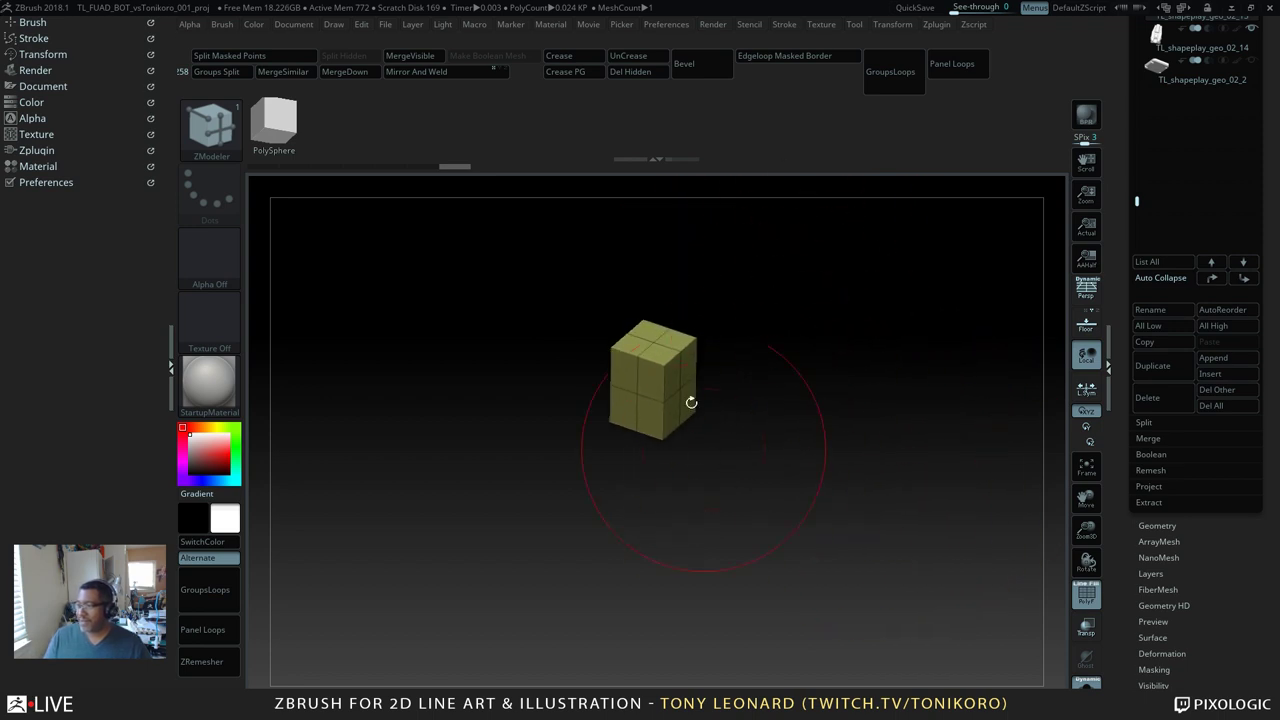
pyautogui.press('[')
pyautogui.press('[')
pyautogui.press('[')
pyautogui.press('[')
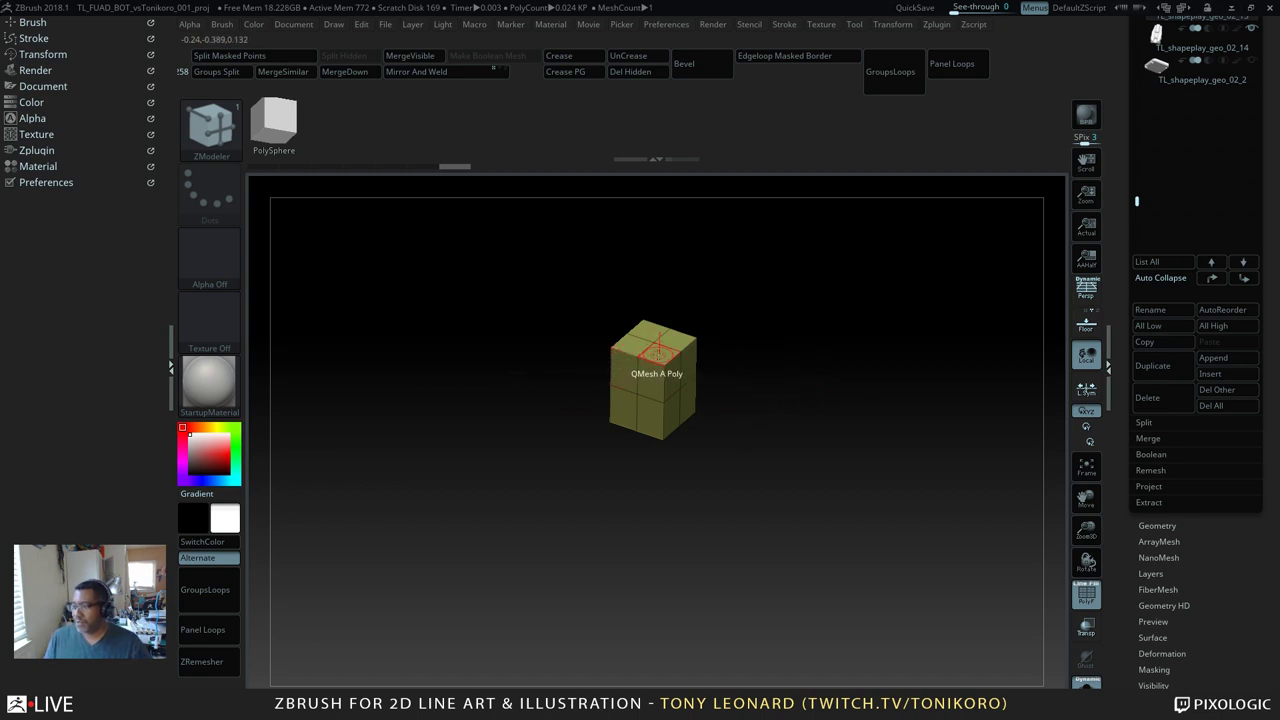
# Step: Set the ZModeler point action to Split
pyautogui.press('space')
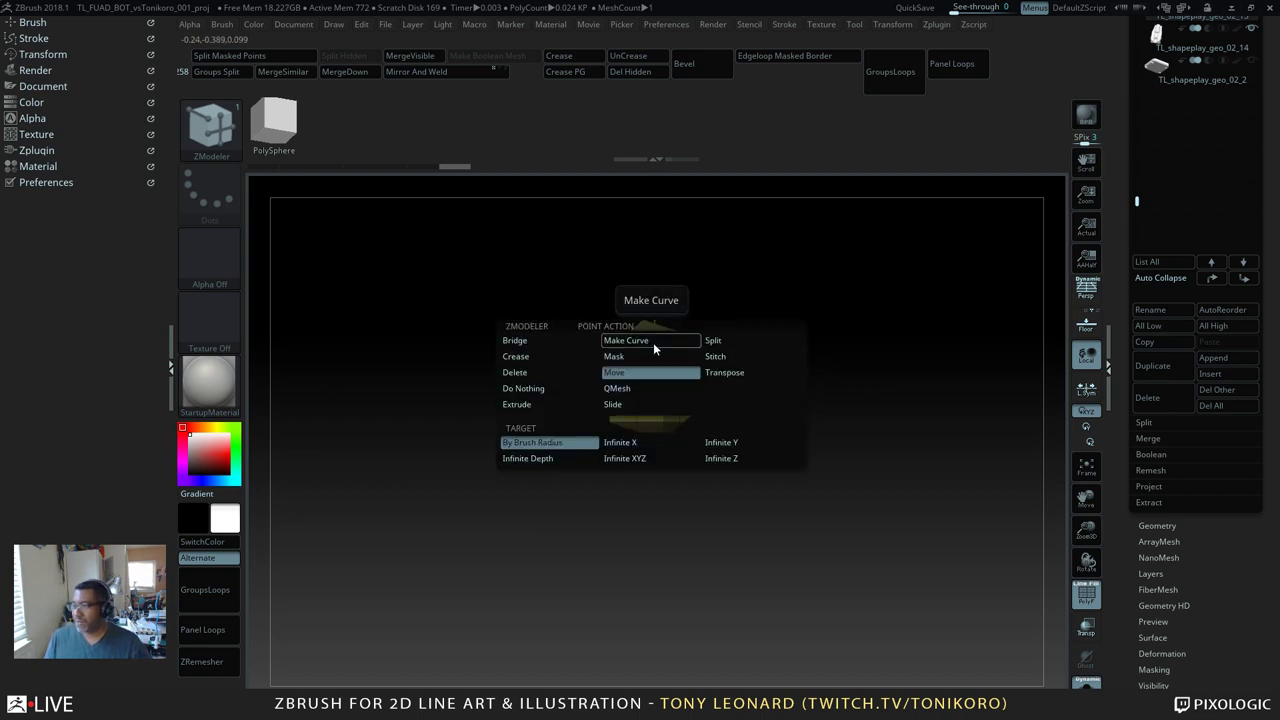
pyautogui.click(718, 358)
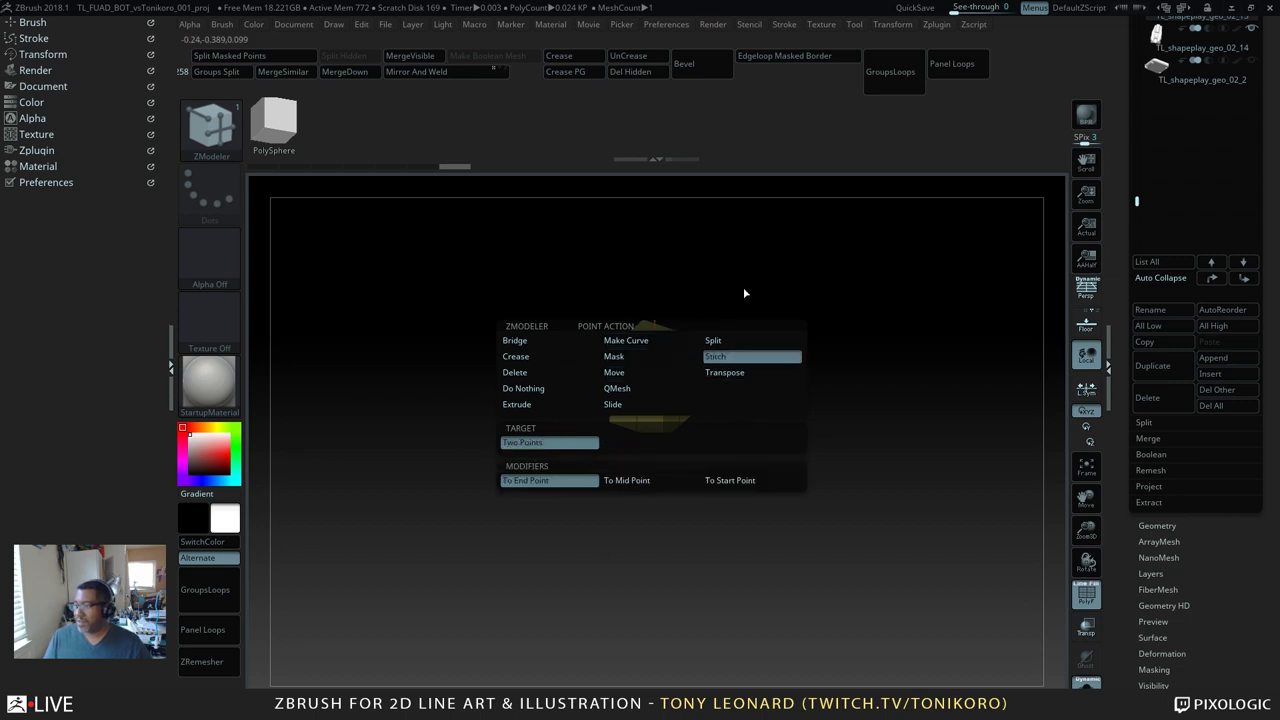
pyautogui.click(743, 340)
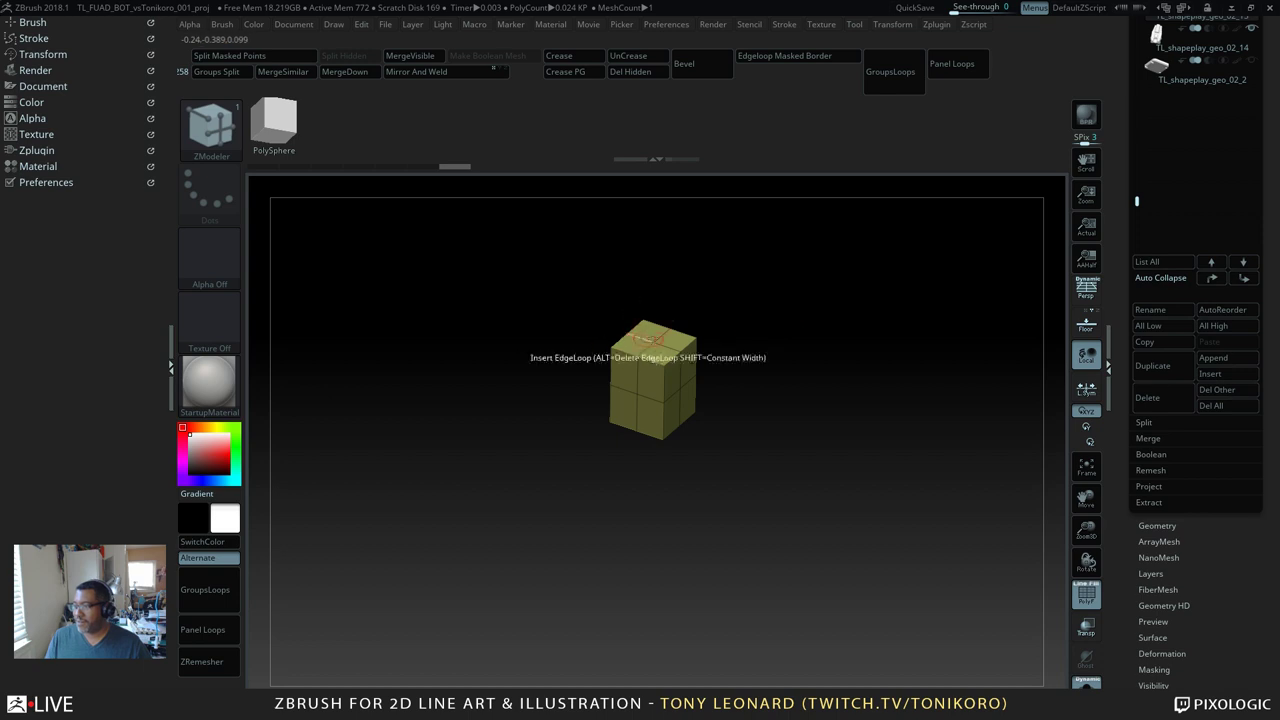
# Step: Try to split the centre point of the block's top face into a new polygon shape
pyautogui.moveTo(654, 342); pyautogui.dragTo(690, 383)
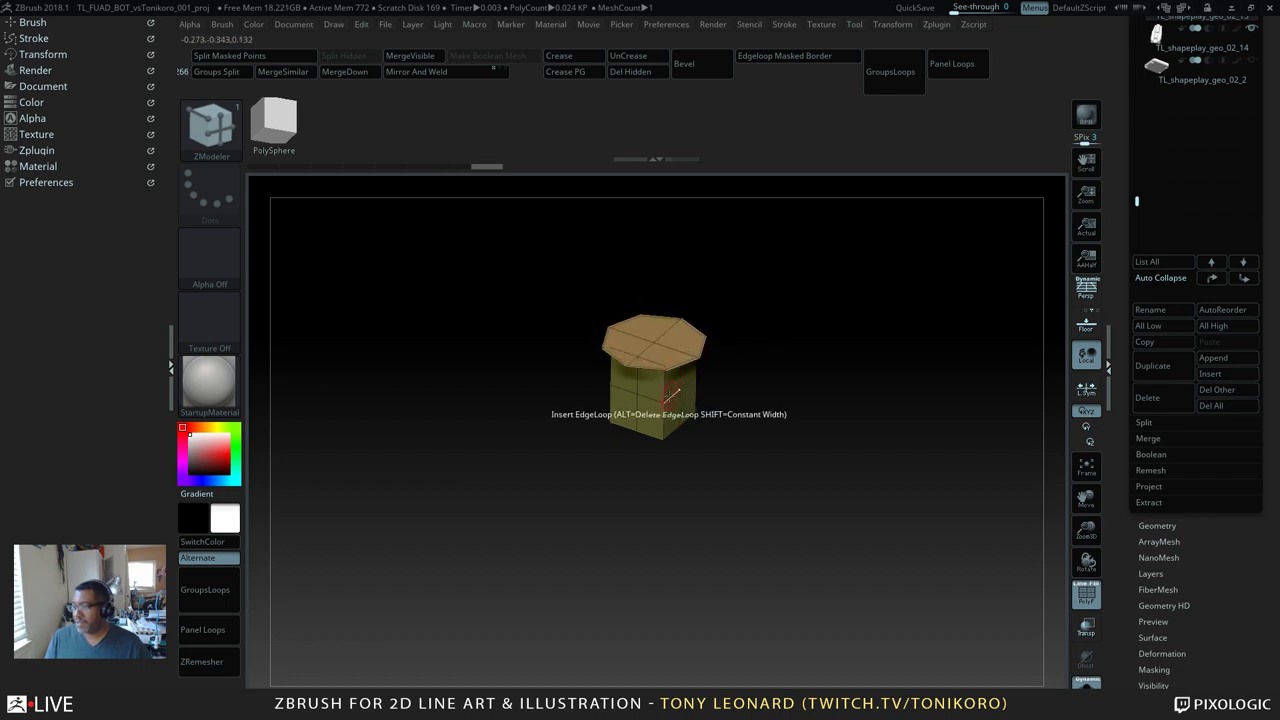
pyautogui.hotkey('ctrl', 'z')
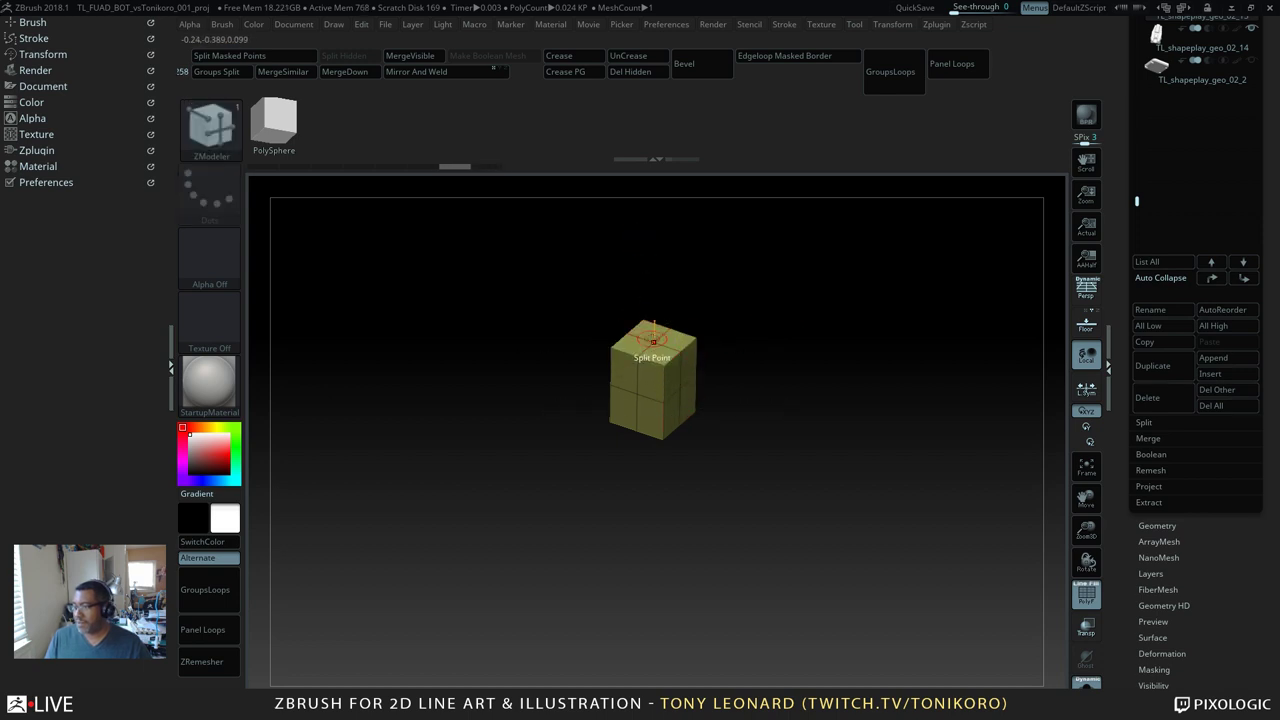
pyautogui.moveTo(654, 342); pyautogui.dragTo(656, 340)
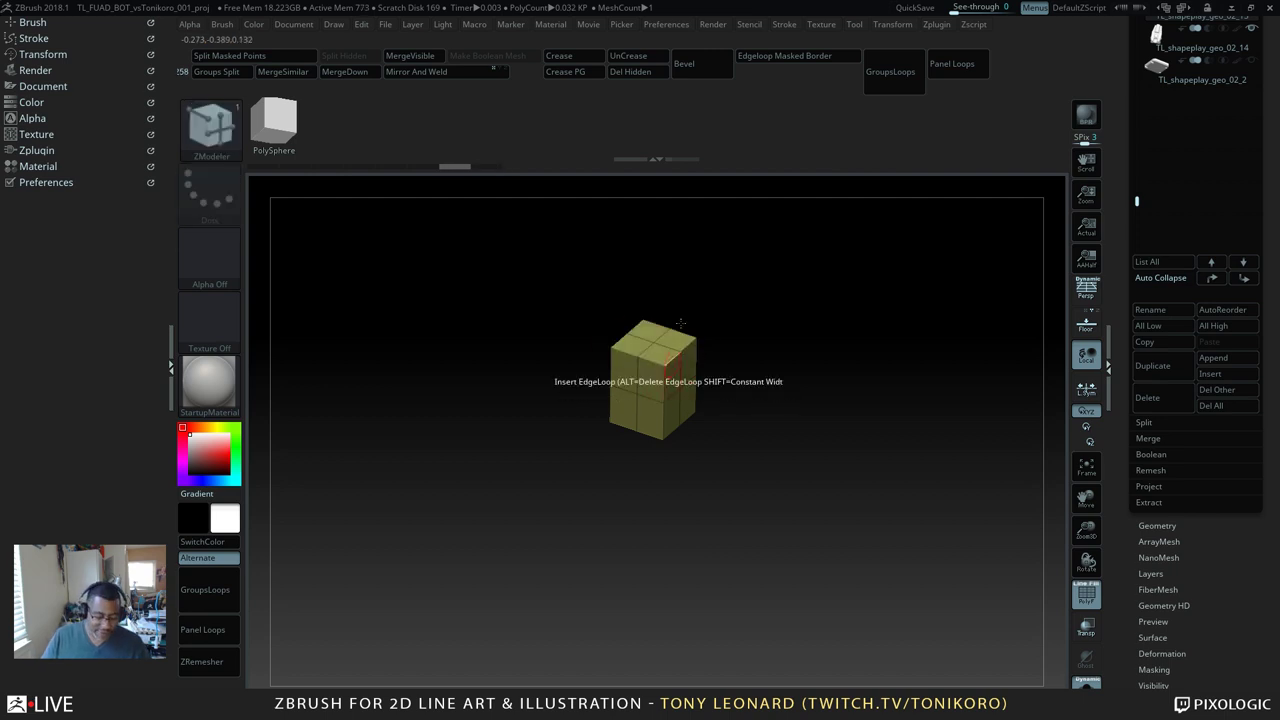
# Step: Open Windows Services, restart the Wacom Professional Service, and close the Services window
pyautogui.press('super')
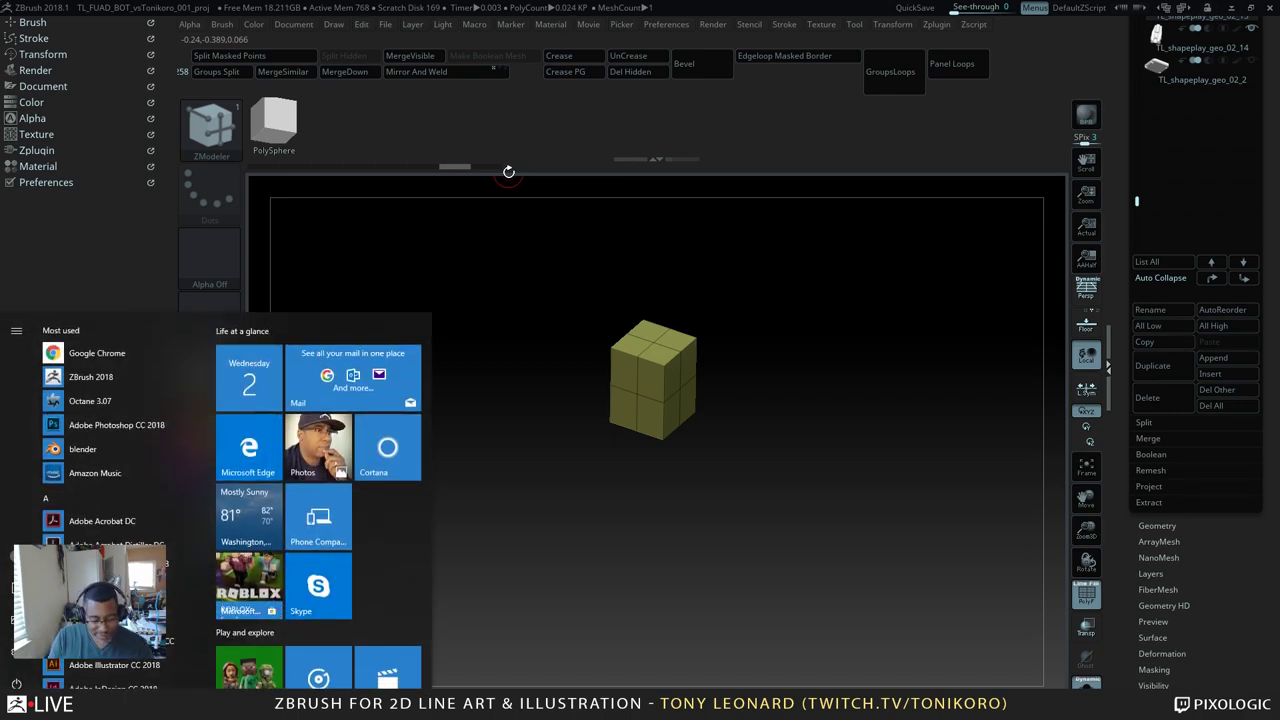
pyautogui.write('ser')
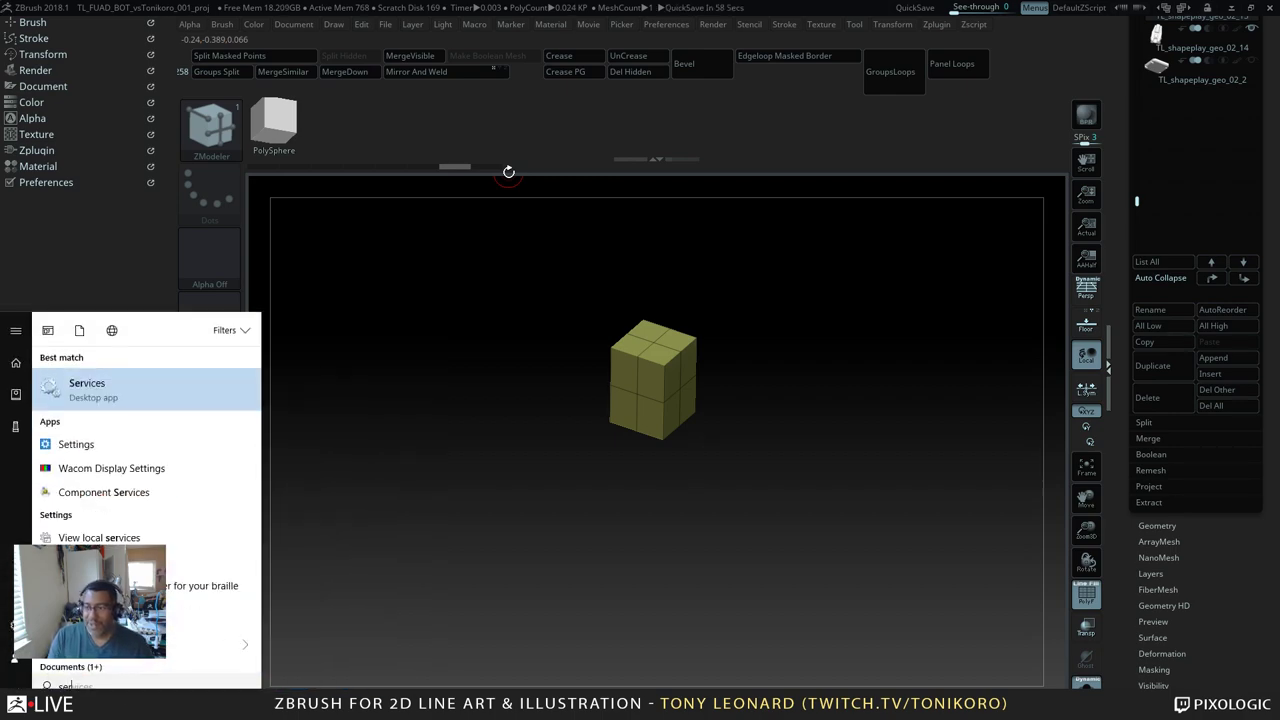
pyautogui.press('Return')
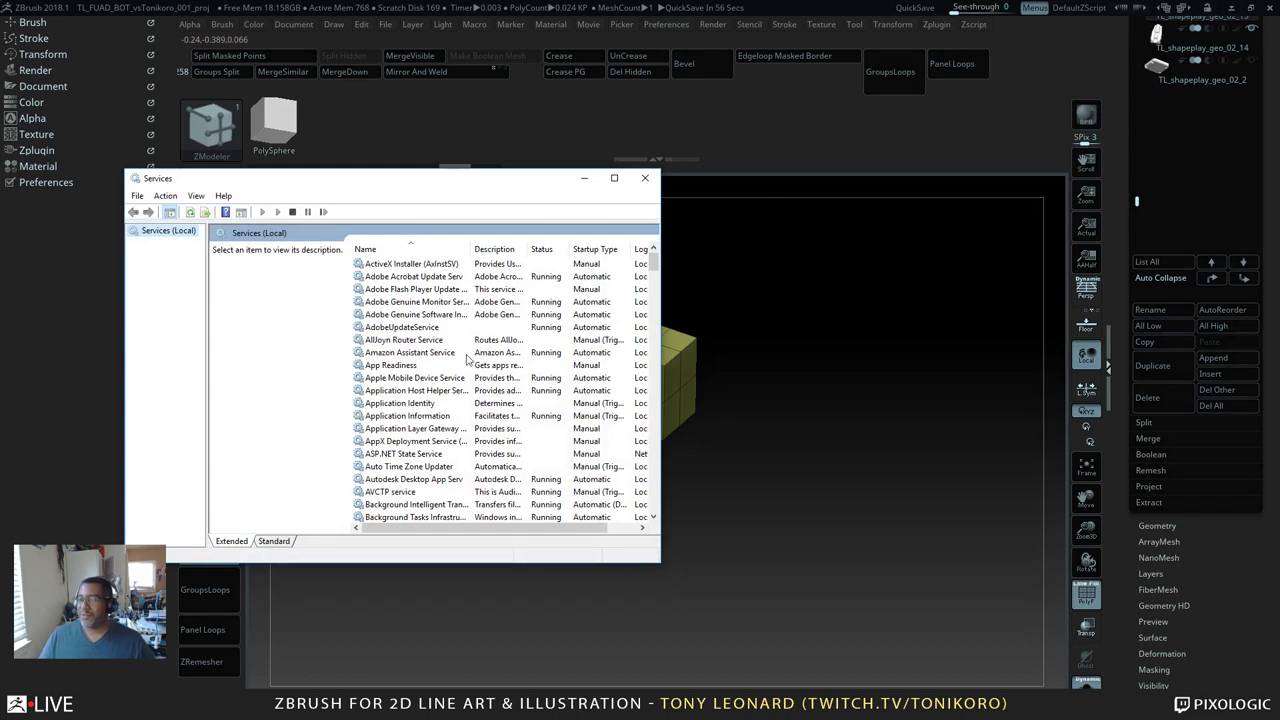
pyautogui.click(420, 405)
pyautogui.press('w')
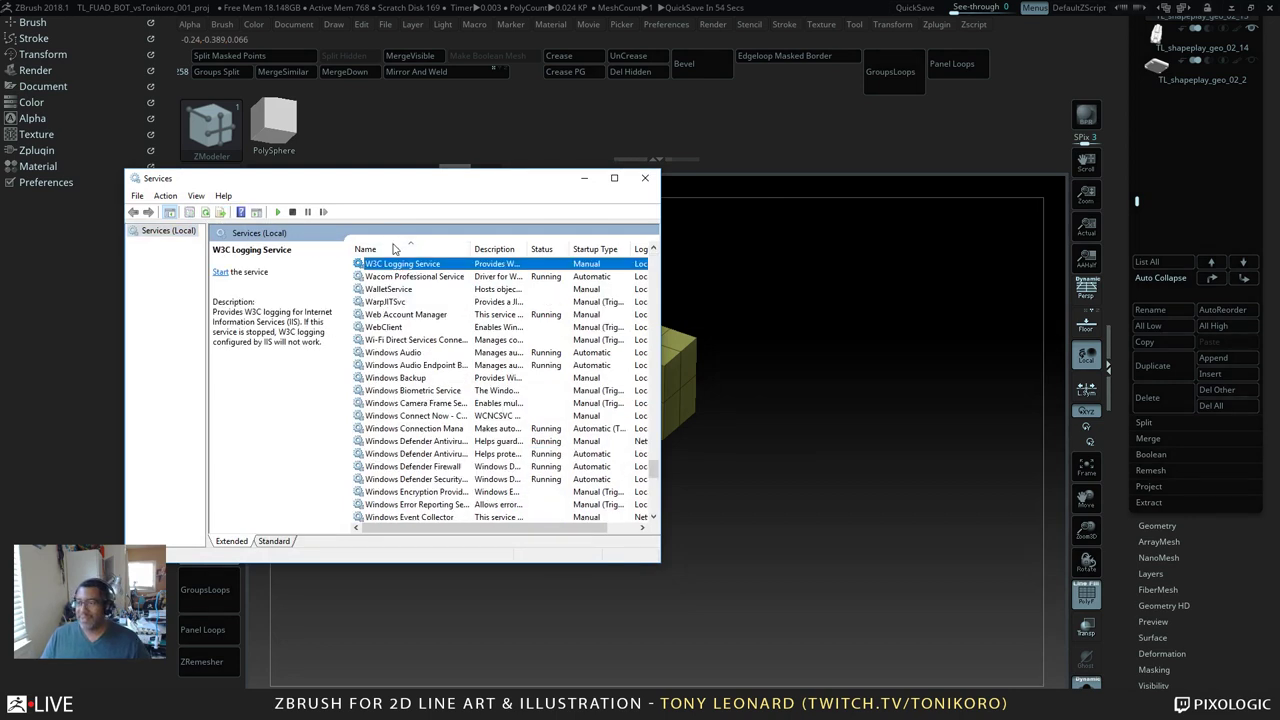
pyautogui.click(402, 278)
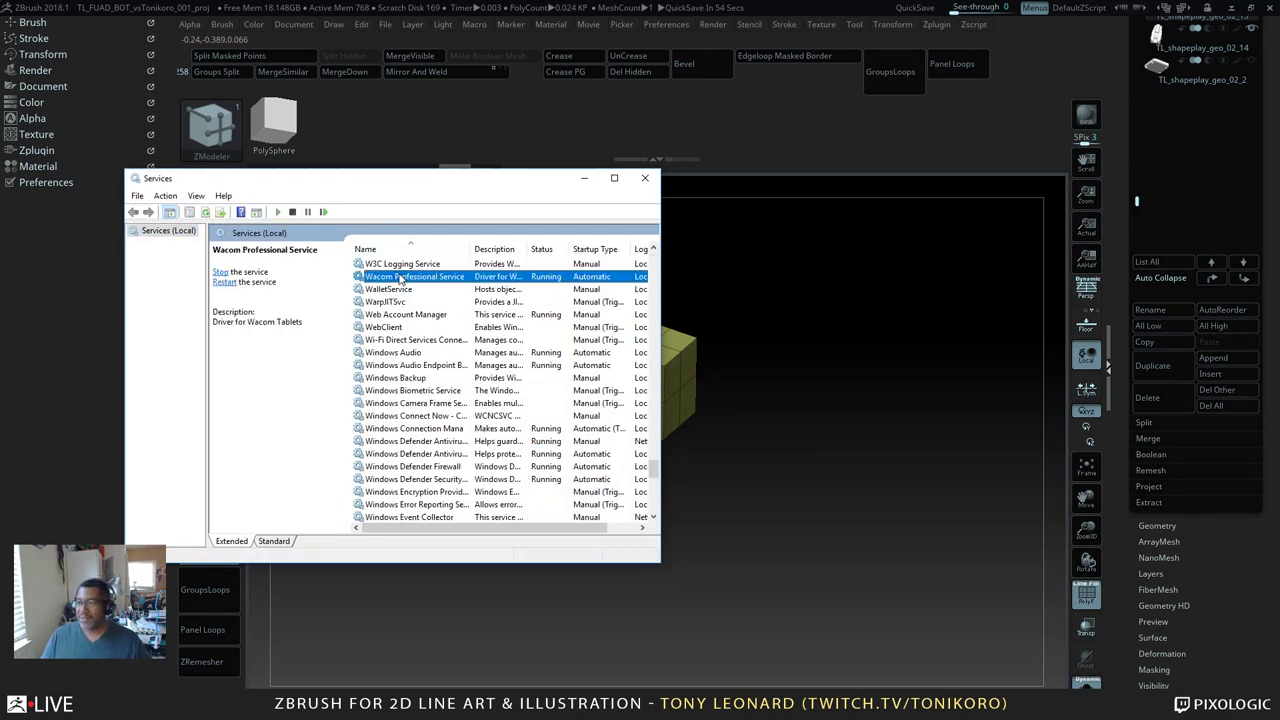
pyautogui.click(224, 284)
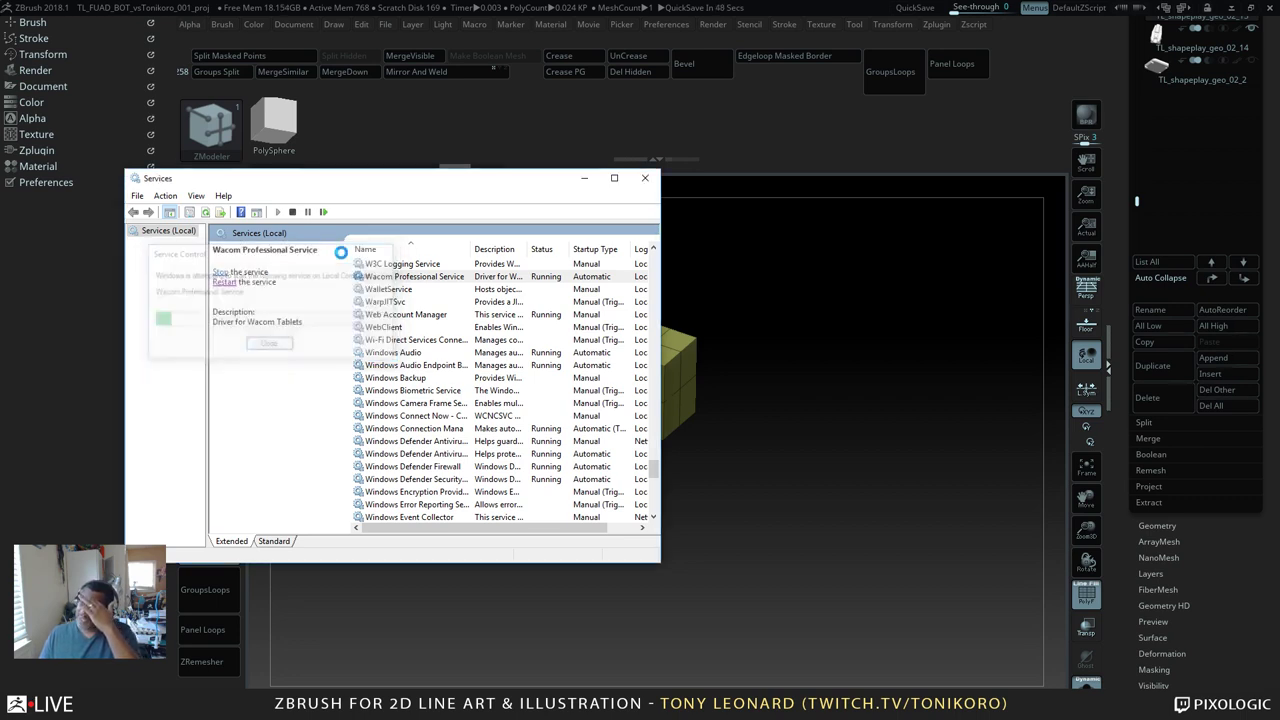
pyautogui.click(646, 179)
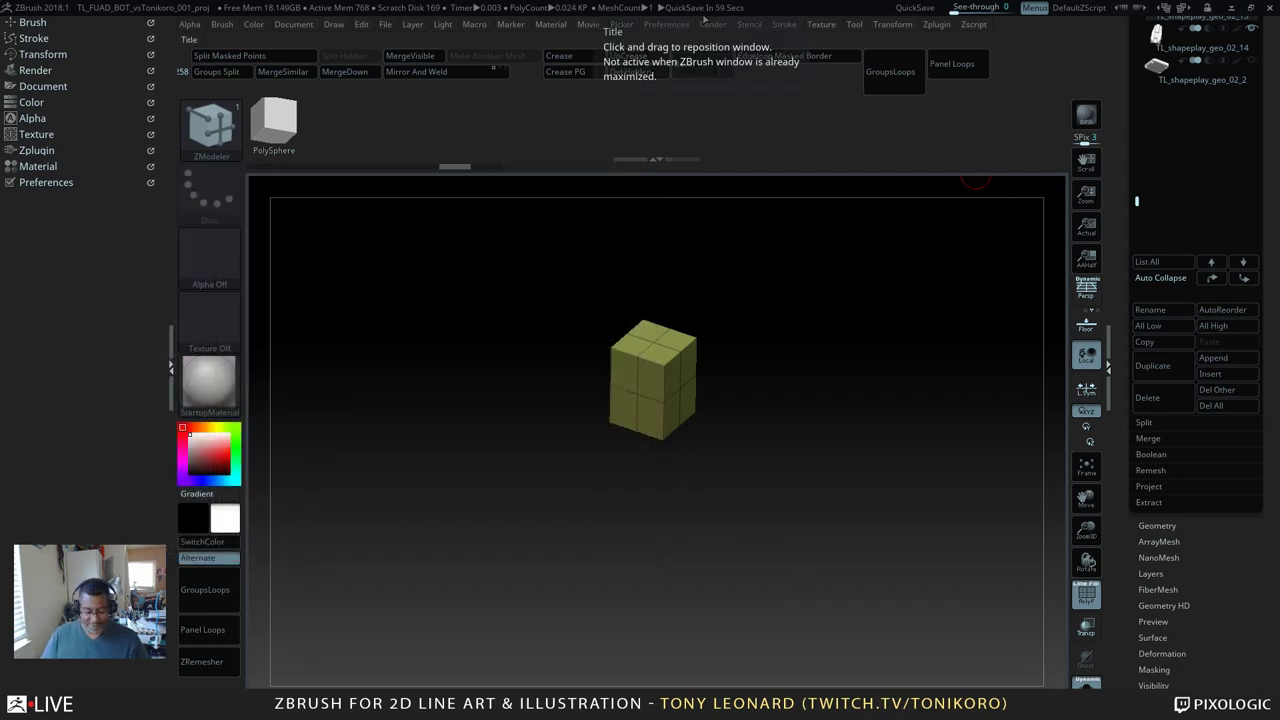
pyautogui.hotkey('alt', 'Tab')
pyautogui.hotkey('alt', 'Tab')
pyautogui.hotkey('alt', 'Tab')
pyautogui.hotkey('alt', 'Tab')
pyautogui.hotkey('alt', 'Tab')
pyautogui.hotkey('alt', 'Tab')
pyautogui.hotkey('alt', 'Tab')
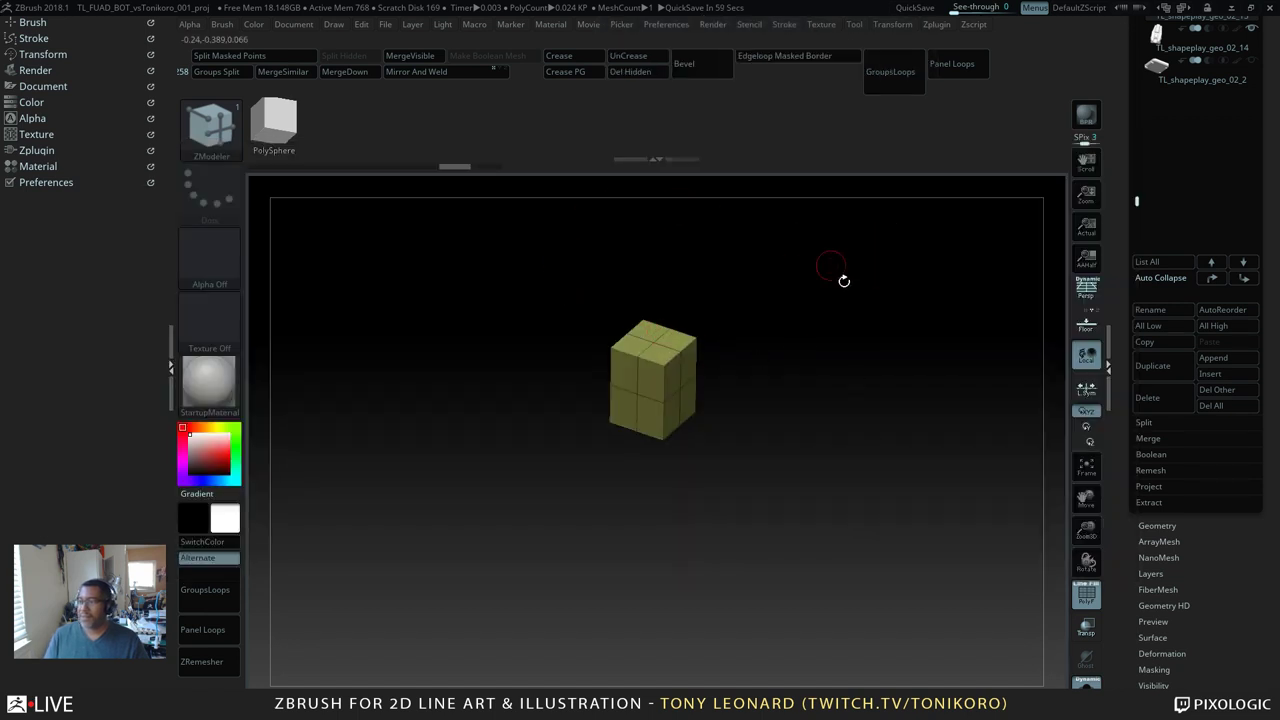
# Step: Split the centre point of the block's top face into an octagon reaching about halfway to the face's edges
pyautogui.moveTo(834, 431); pyautogui.dragTo(831, 436)
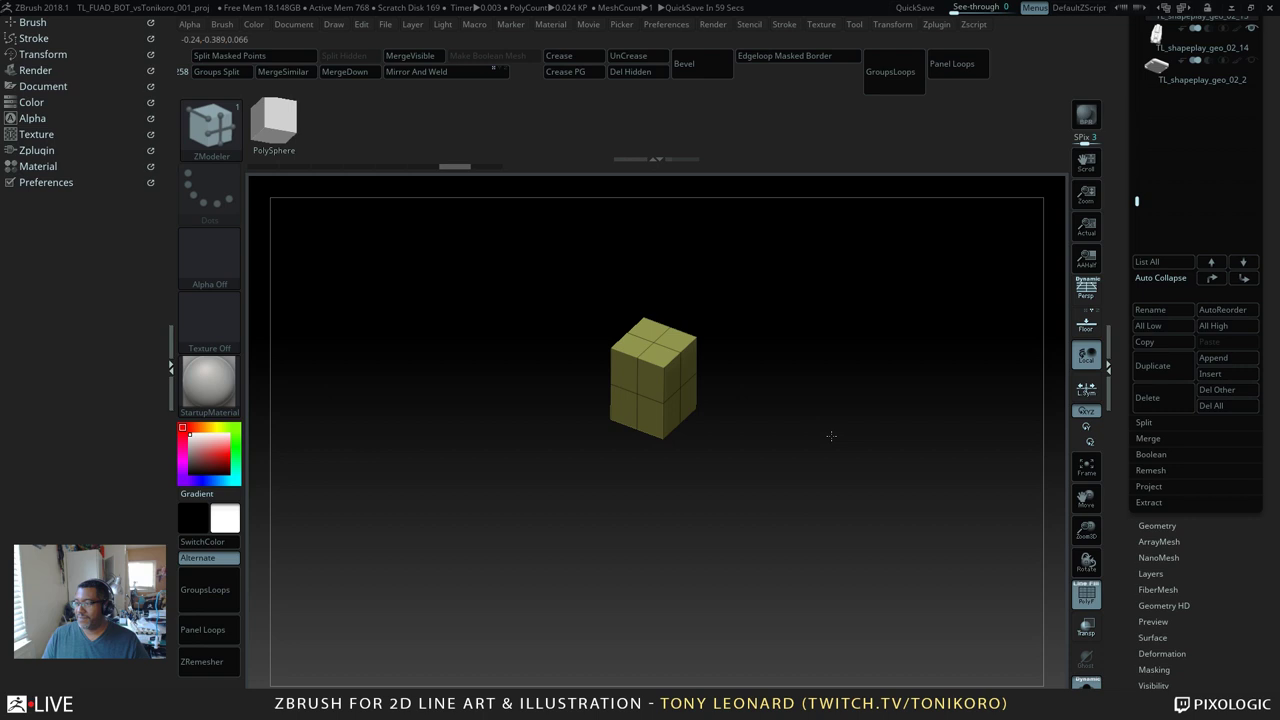
pyautogui.keyDown('alt'); pyautogui.moveTo(831, 436); pyautogui.dragTo(836, 487); pyautogui.keyUp('alt')
pyautogui.keyDown('alt'); pyautogui.moveTo(887, 433); pyautogui.dragTo(846, 540); pyautogui.keyUp('alt')
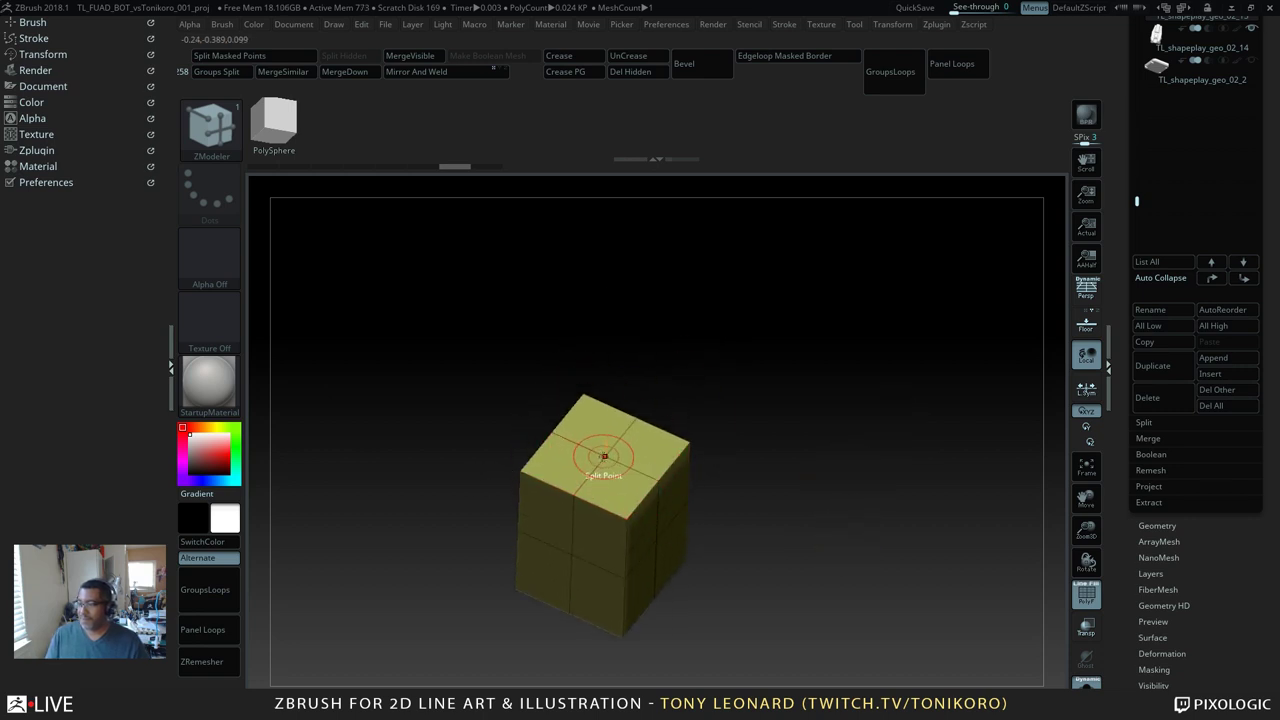
pyautogui.moveTo(604, 456); pyautogui.dragTo(621, 489)
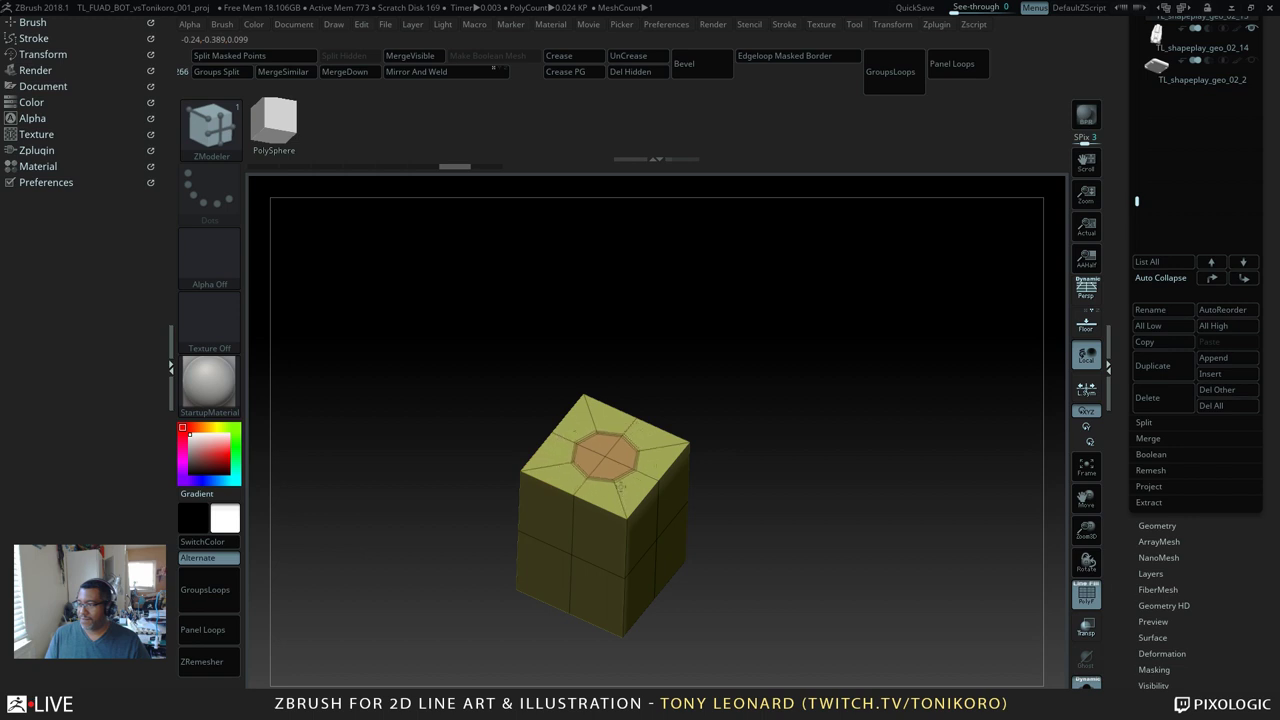
# Step: Extrude the octagon on the block's top face upward into a tall column with the QMesh polygon action
pyautogui.moveTo(905, 466); pyautogui.dragTo(886, 486)
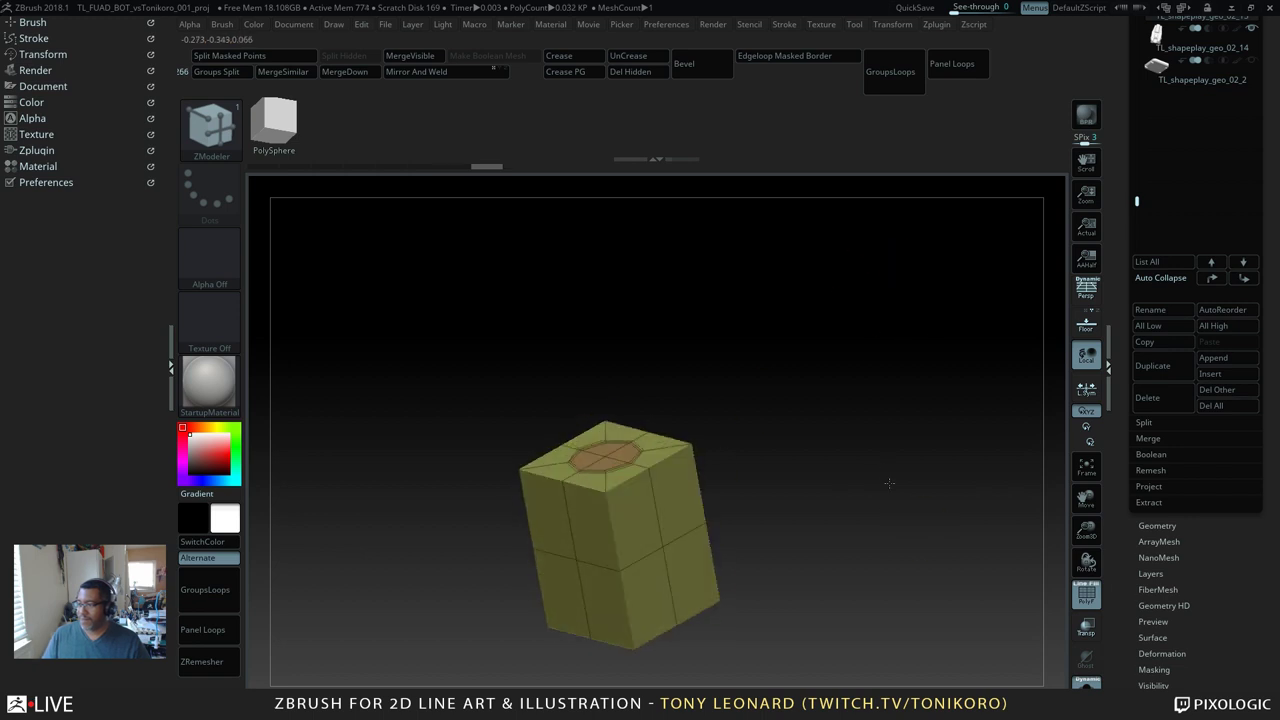
pyautogui.press('space')
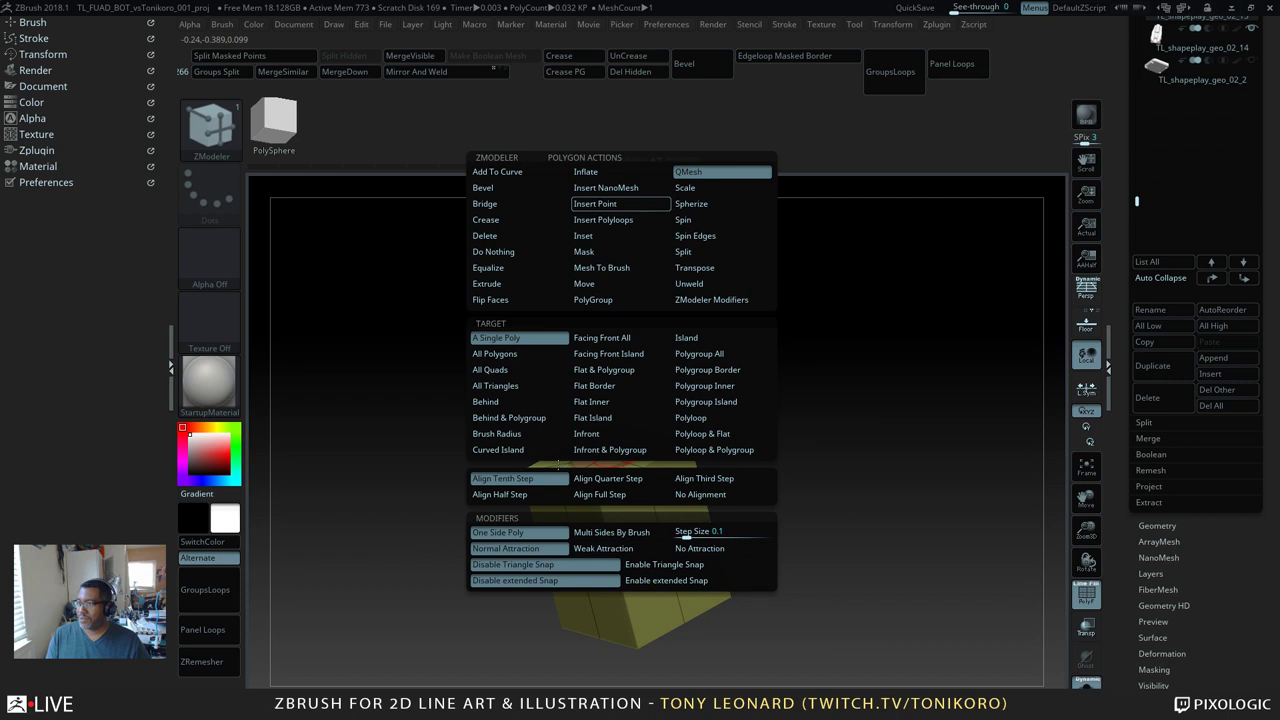
pyautogui.click(637, 480)
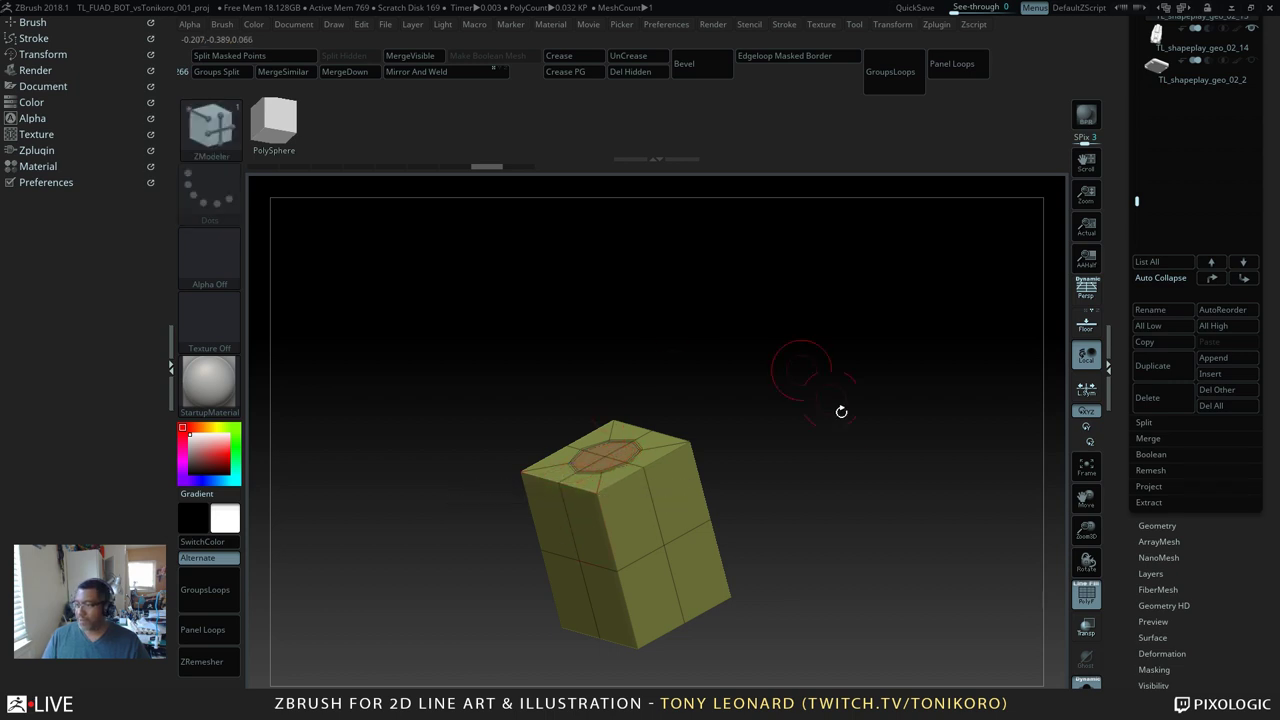
pyautogui.moveTo(880, 552); pyautogui.dragTo(915, 576)
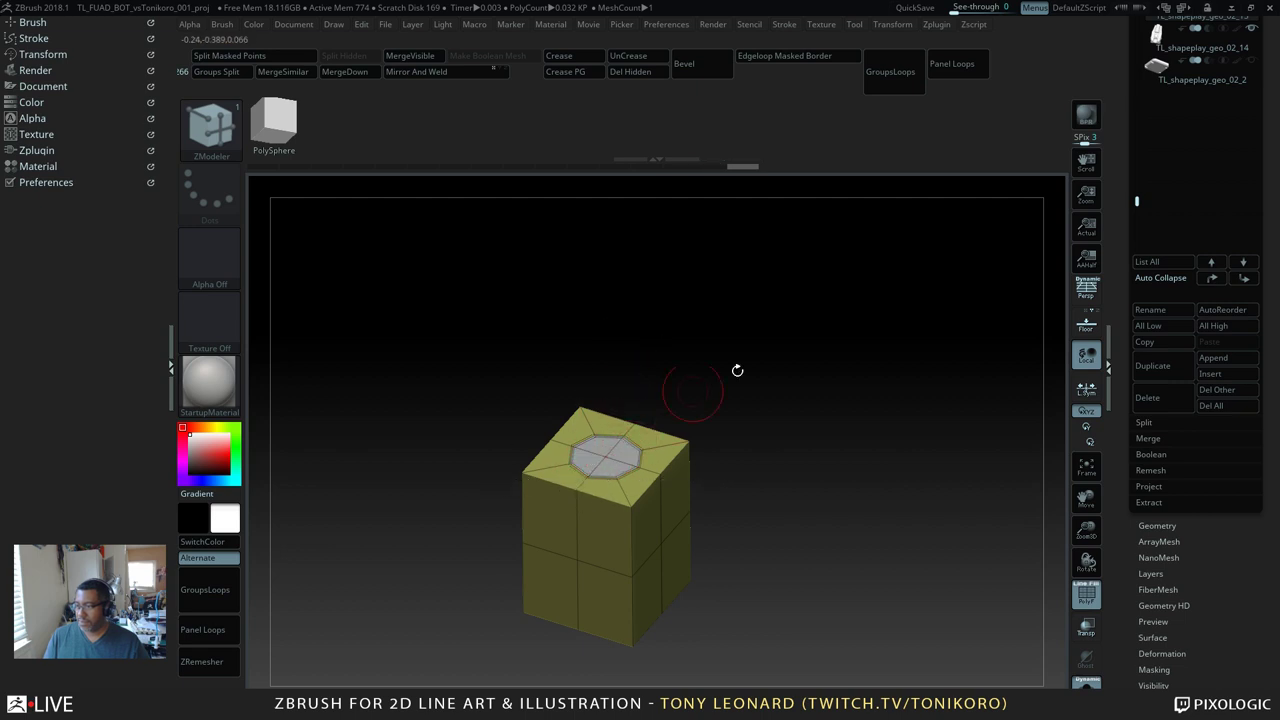
pyautogui.moveTo(737, 370); pyautogui.dragTo(796, 495)
pyautogui.moveTo(608, 440); pyautogui.dragTo(637, 151)
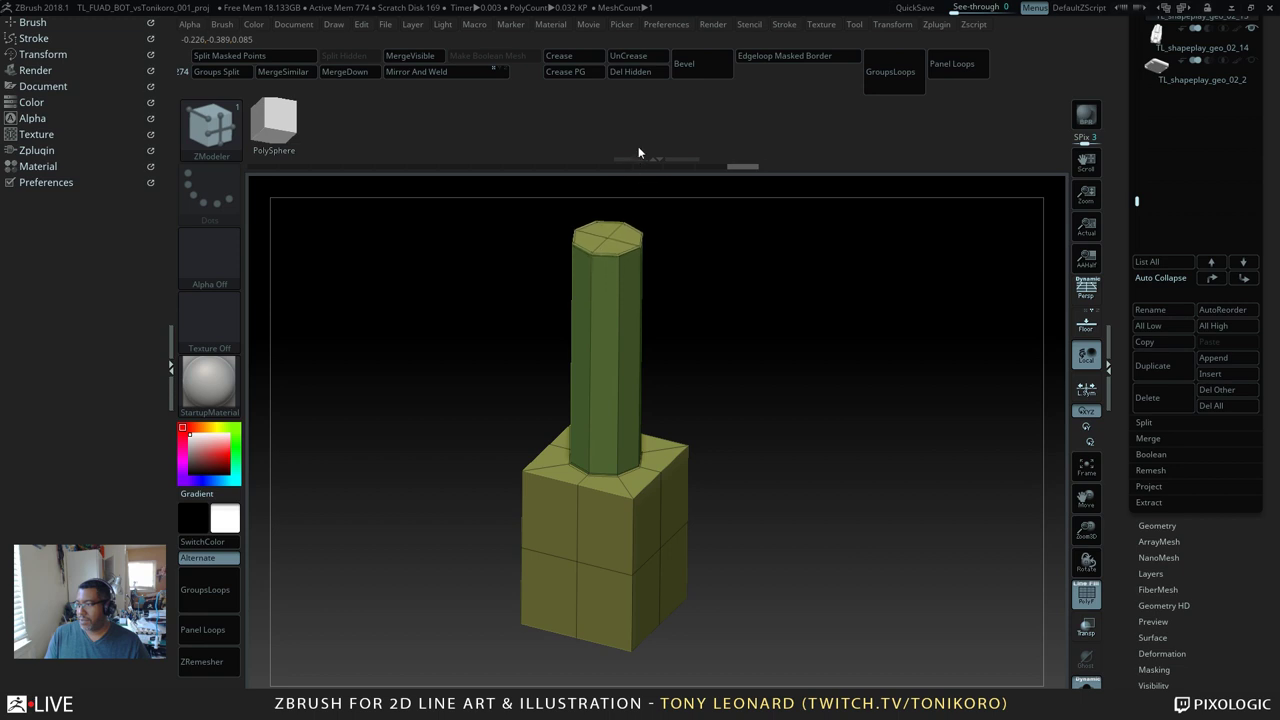
# Step: Insert a single edge loop around the column just below its top end
pyautogui.moveTo(863, 454)
pyautogui.mouseDown()
pyautogui.moveTo(874, 346)
pyautogui.moveTo(865, 443)
pyautogui.mouseUp()
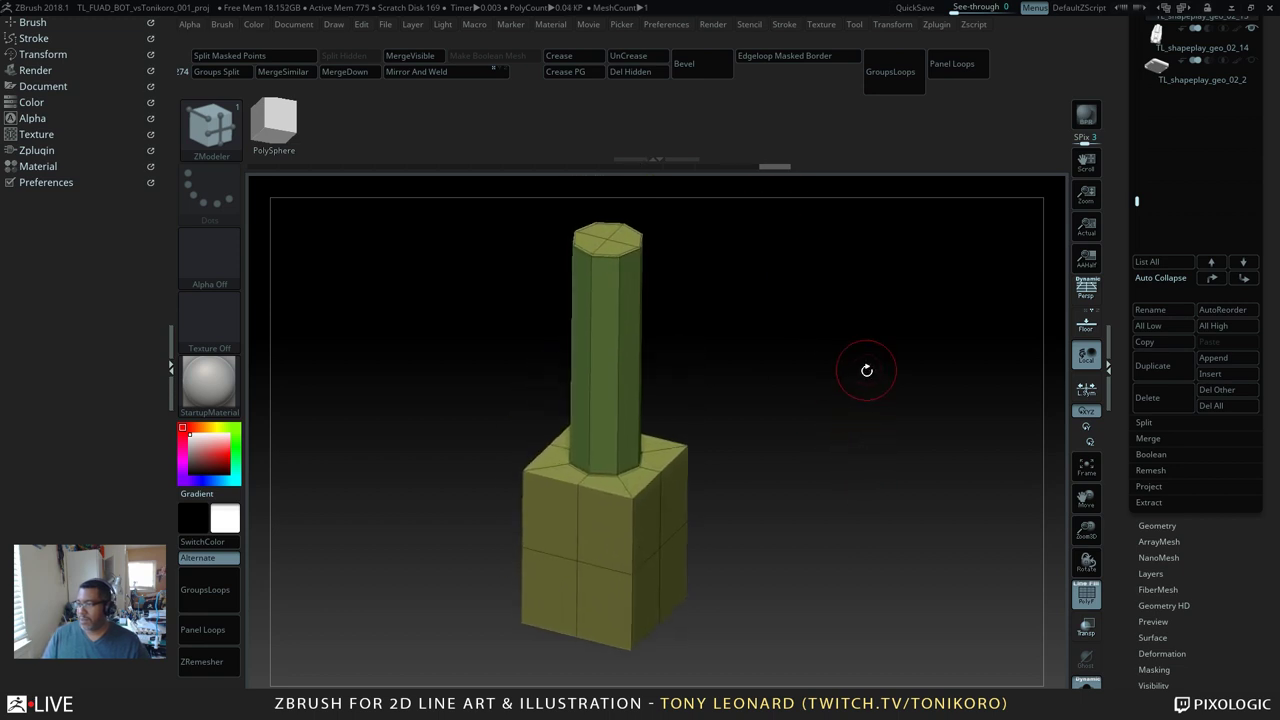
pyautogui.moveTo(863, 371); pyautogui.dragTo(817, 315)
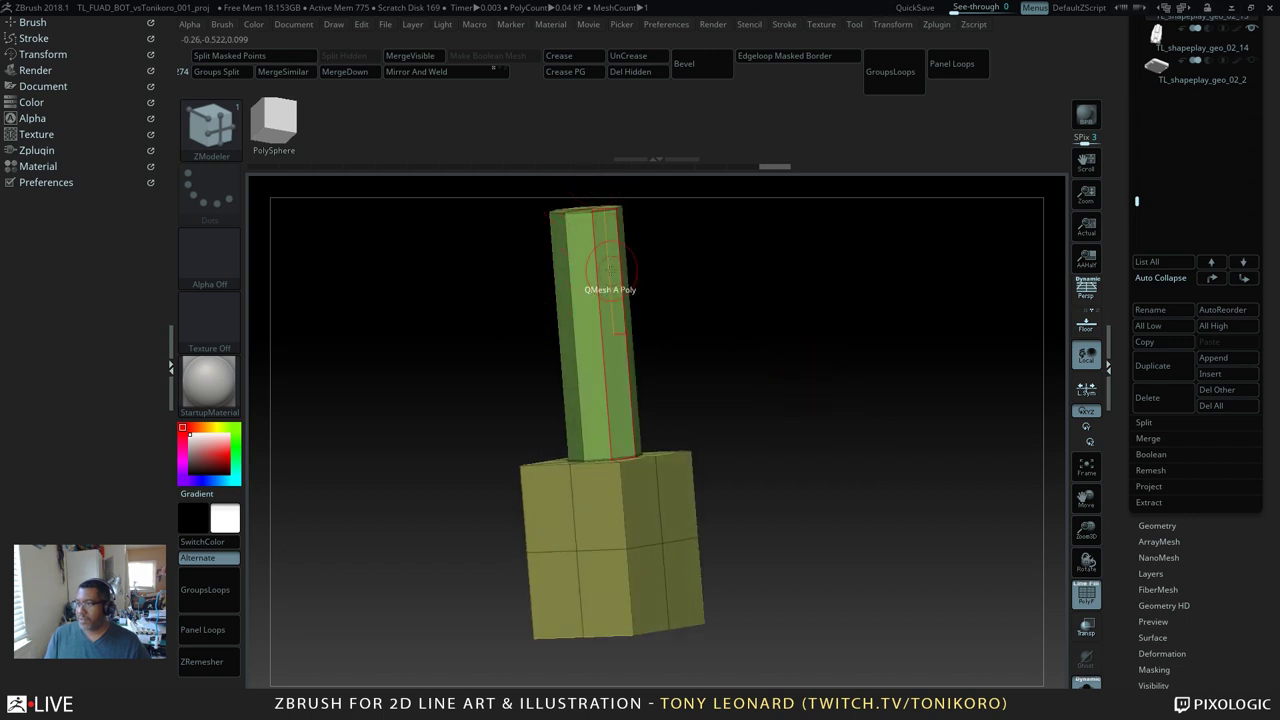
pyautogui.press('space')
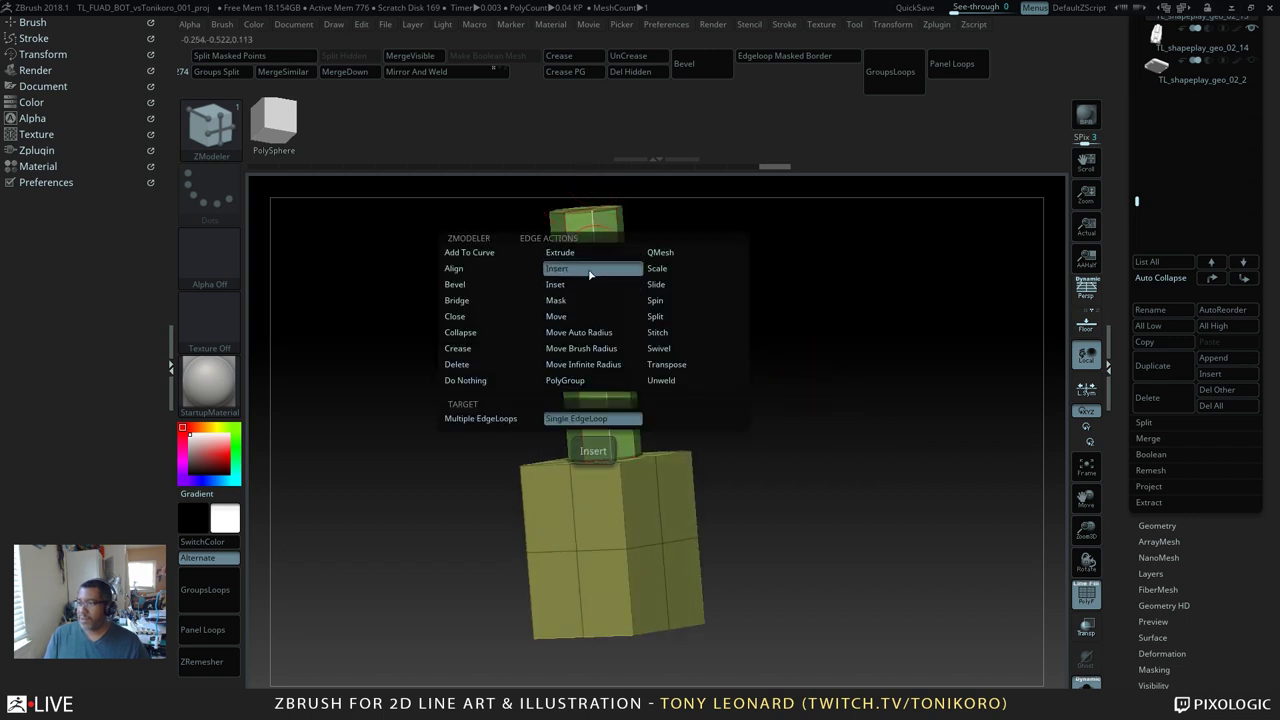
pyautogui.moveTo(599, 280); pyautogui.dragTo(596, 236)
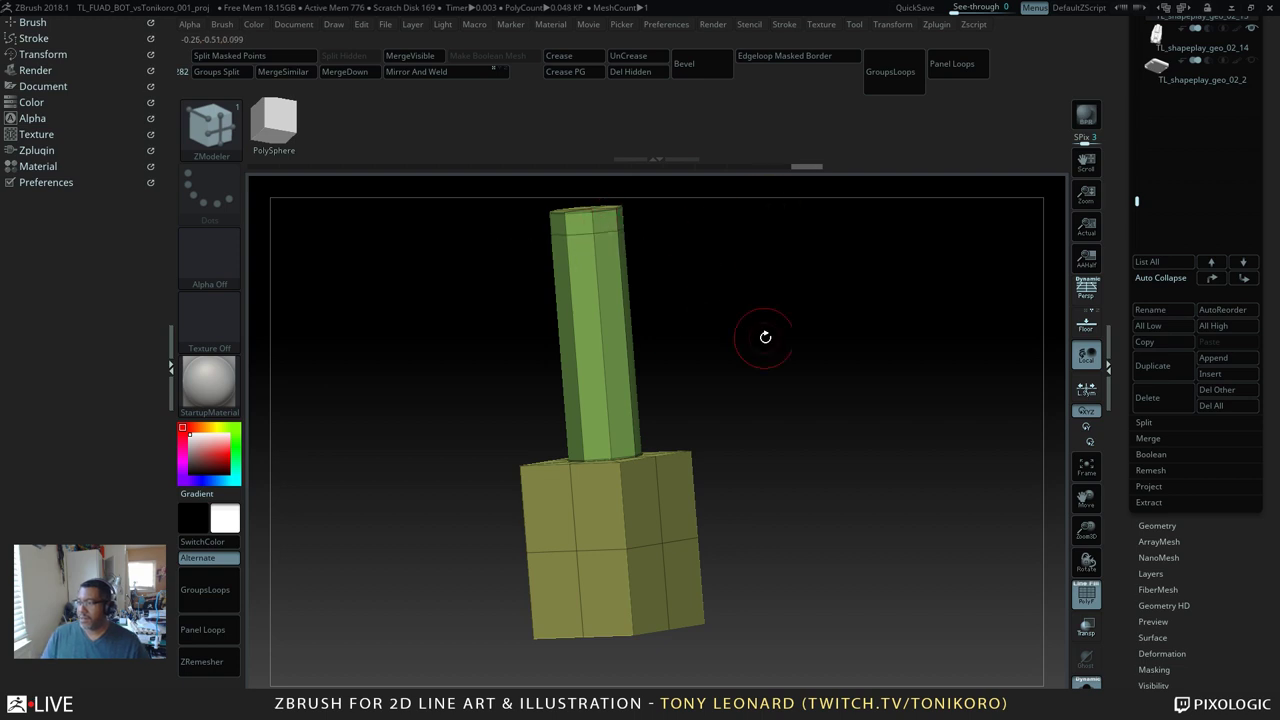
pyautogui.moveTo(765, 337)
pyautogui.keyDown('shift'); pyautogui.mouseDown()
pyautogui.moveTo(803, 317)
pyautogui.moveTo(797, 397)
pyautogui.moveTo(833, 518)
pyautogui.moveTo(914, 300)
pyautogui.mouseUp(); pyautogui.keyUp('shift')
pyautogui.keyDown('ctrl'); pyautogui.moveTo(543, 234); pyautogui.dragTo(907, 302); pyautogui.keyUp('ctrl')
pyautogui.keyDown('ctrl'); pyautogui.click(863, 320); pyautogui.keyUp('ctrl')
pyautogui.moveTo(908, 367); pyautogui.dragTo(930, 405)
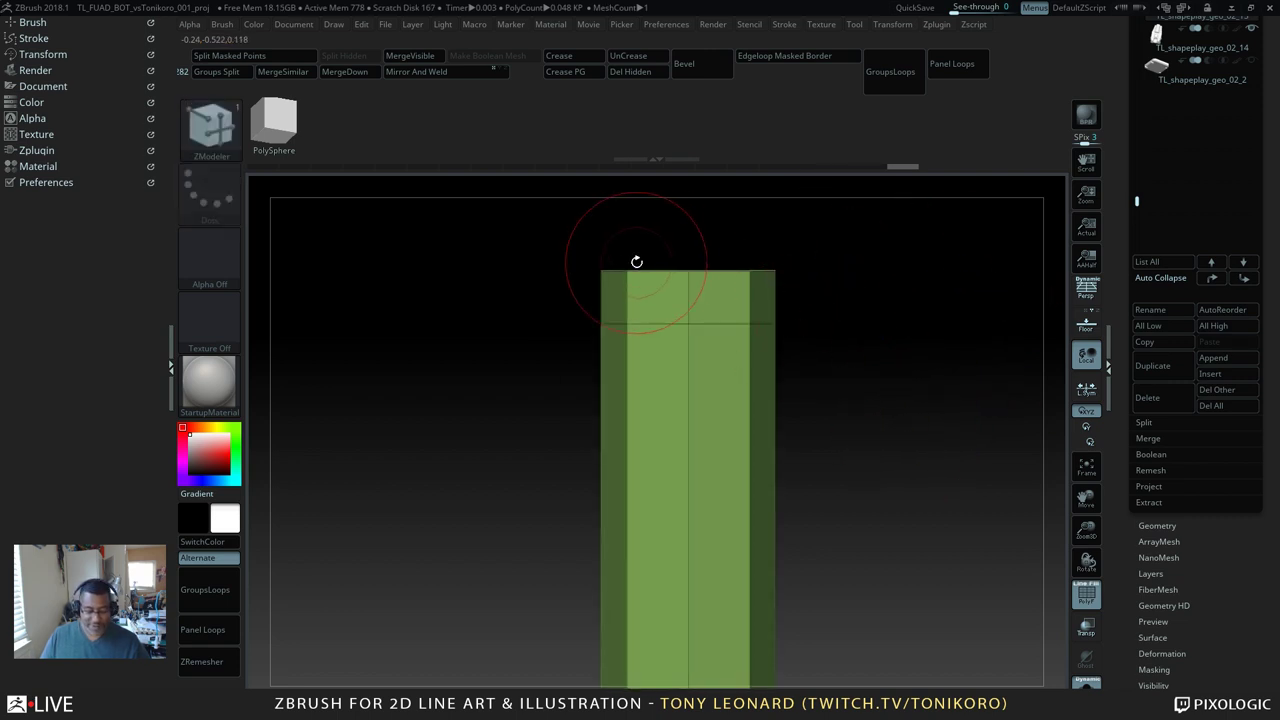
pyautogui.keyDown('ctrl'); pyautogui.moveTo(530, 236); pyautogui.dragTo(904, 284); pyautogui.keyUp('ctrl')
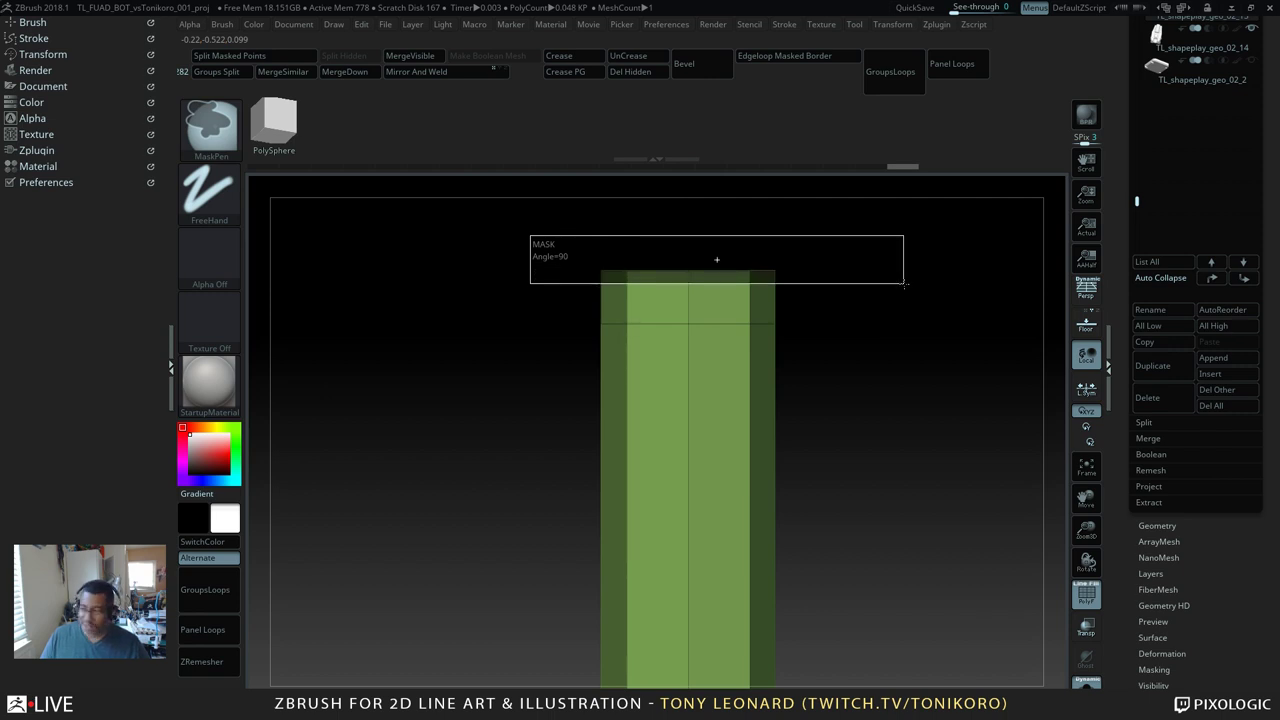
pyautogui.keyDown('ctrl'); pyautogui.moveTo(904, 284); pyautogui.dragTo(904, 284); pyautogui.keyUp('ctrl')
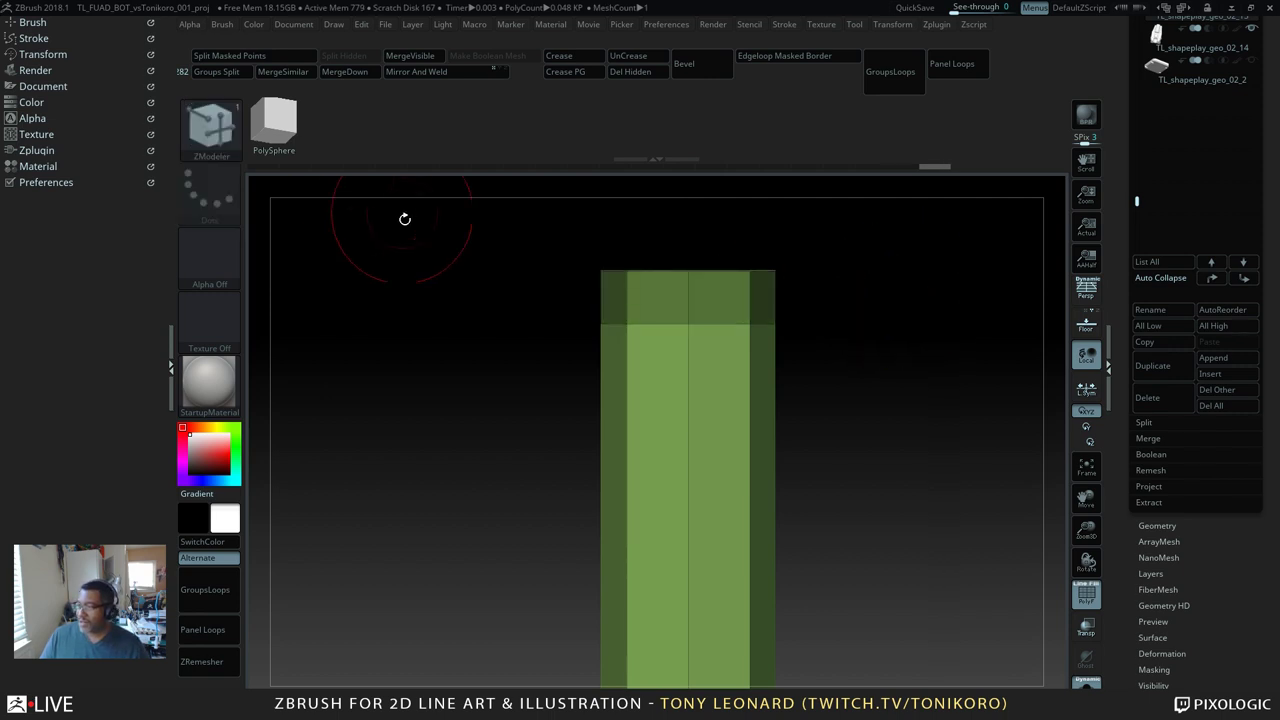
pyautogui.press('ctrl')
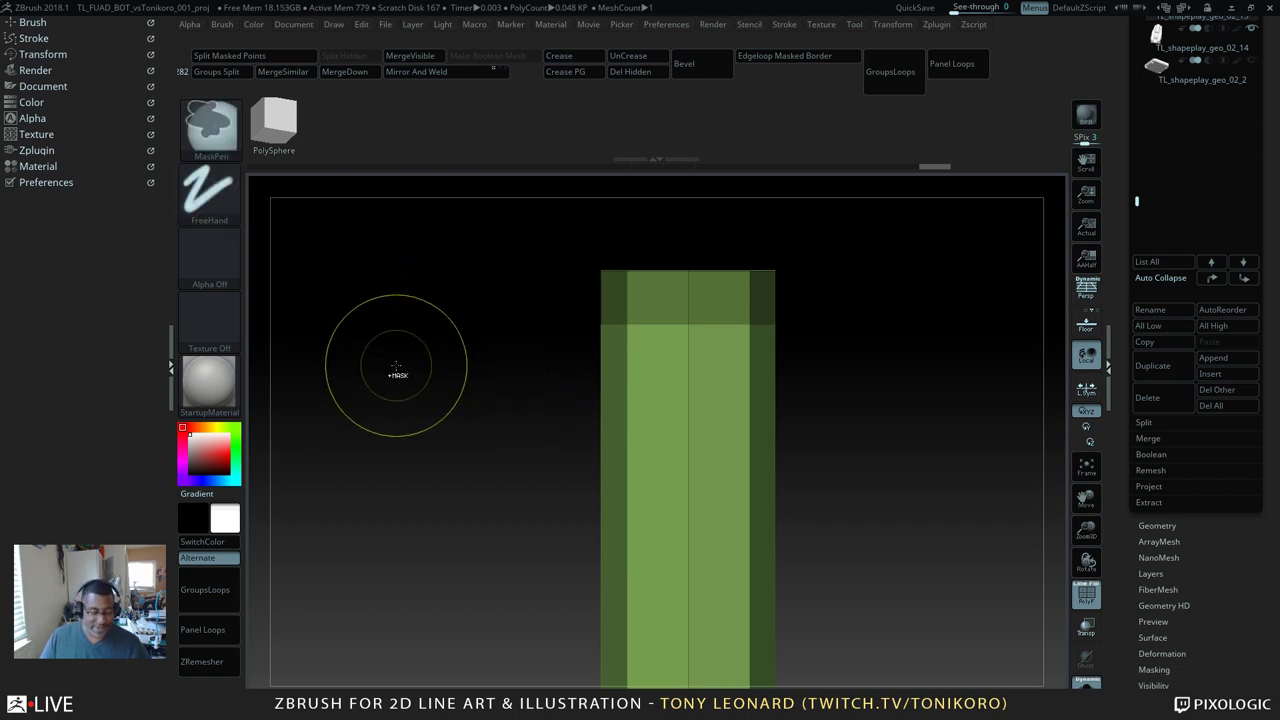
pyautogui.keyDown('ctrl'); pyautogui.click(457, 351); pyautogui.keyUp('ctrl')
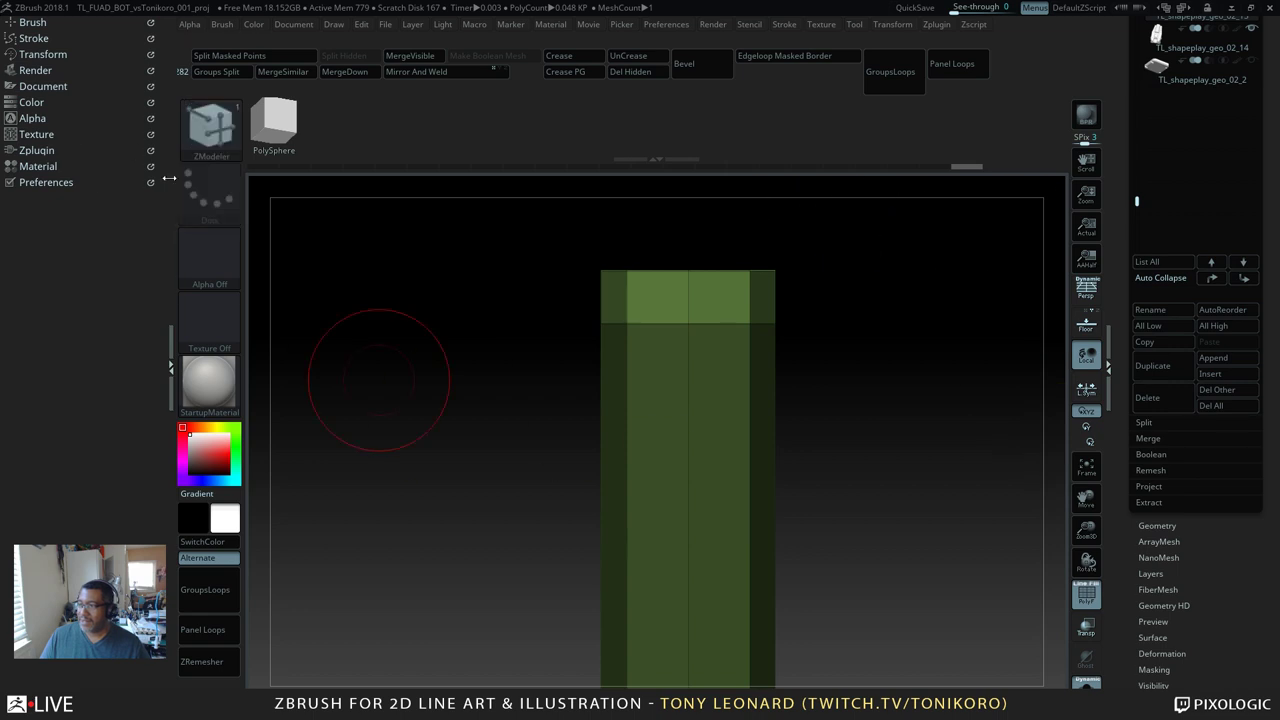
pyautogui.moveTo(937, 326)
pyautogui.mouseDown()
pyautogui.moveTo(949, 334)
pyautogui.moveTo(941, 311)
pyautogui.mouseUp()
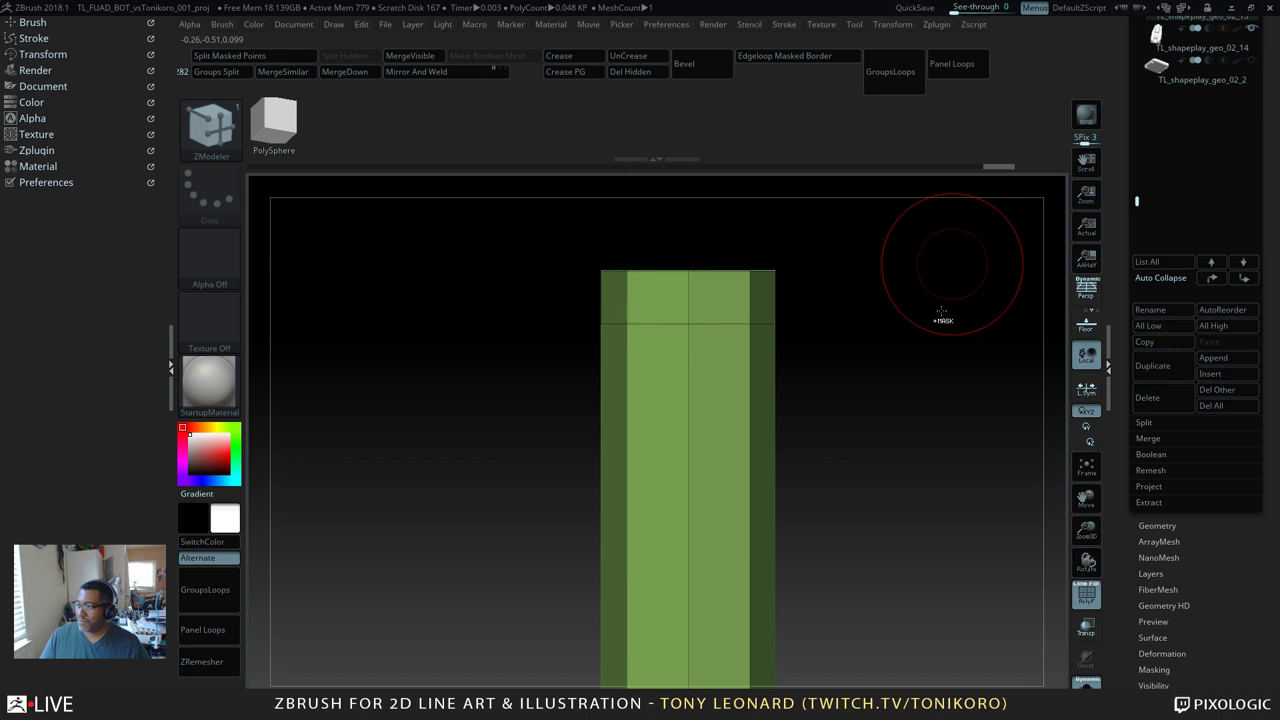
# Step: Mask the column's top cap and invert the mask so that only the cap stays editable
pyautogui.keyDown('ctrl'); pyautogui.moveTo(505, 231); pyautogui.dragTo(883, 285); pyautogui.keyUp('ctrl')
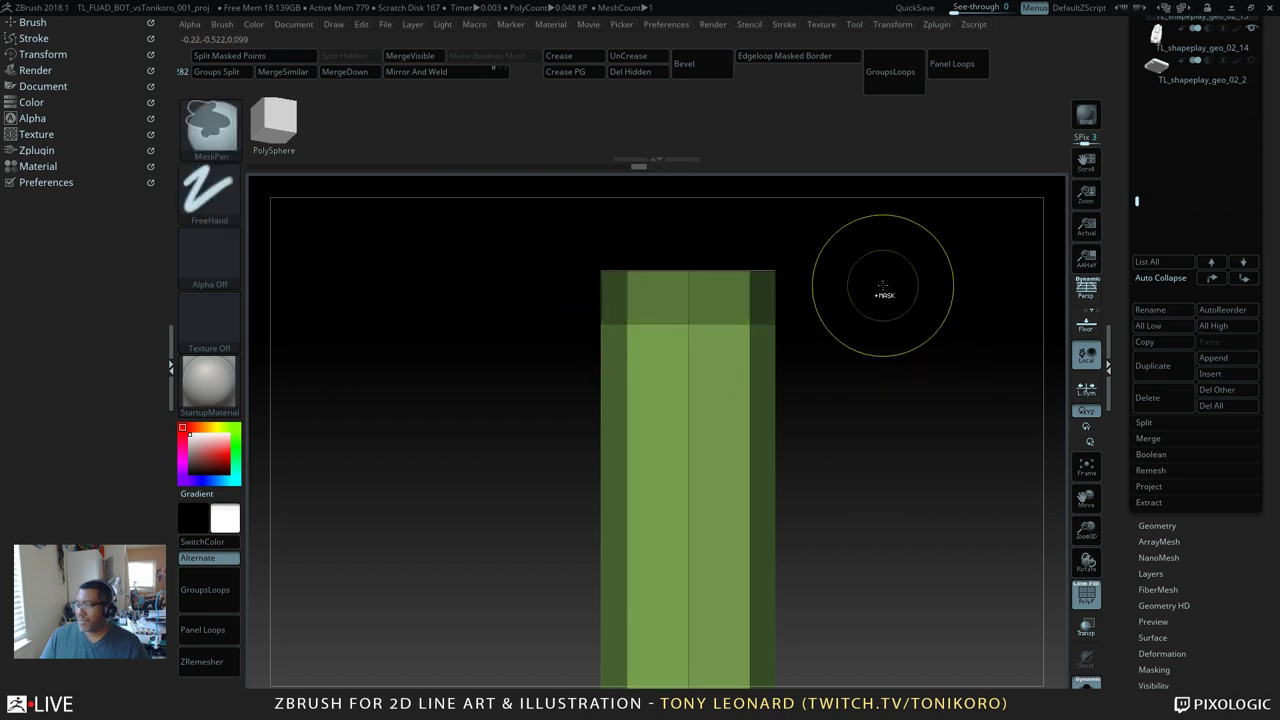
pyautogui.keyDown('ctrl'); pyautogui.click(929, 400); pyautogui.keyUp('ctrl')
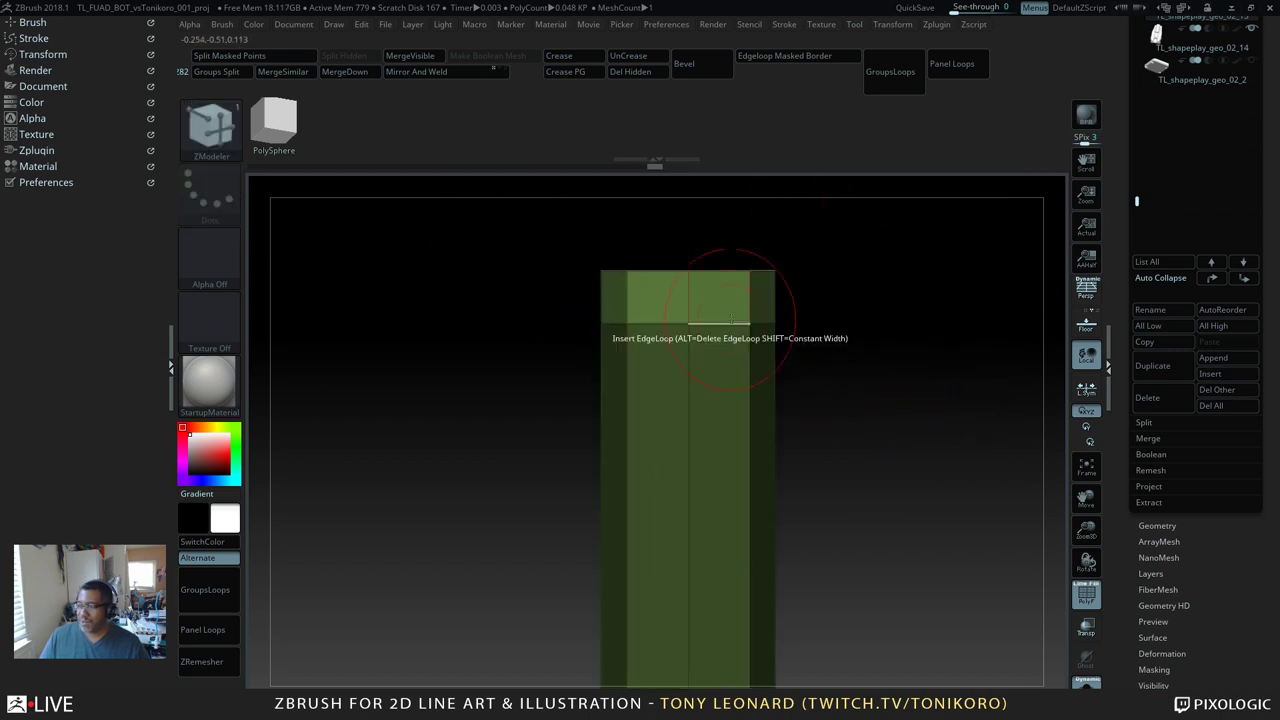
pyautogui.moveTo(886, 317); pyautogui.dragTo(634, 265)
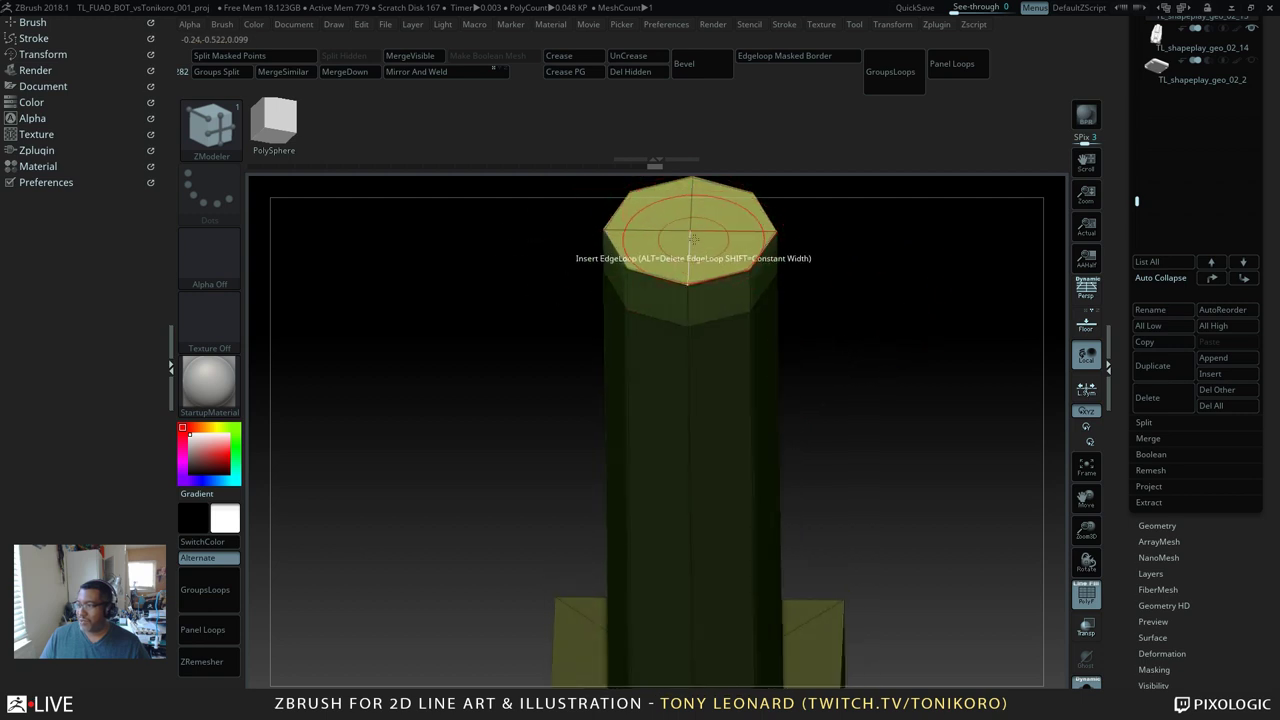
pyautogui.moveTo(920, 343)
pyautogui.mouseDown()
pyautogui.moveTo(803, 523)
pyautogui.moveTo(790, 480)
pyautogui.moveTo(837, 460)
pyautogui.moveTo(866, 584)
pyautogui.mouseUp()
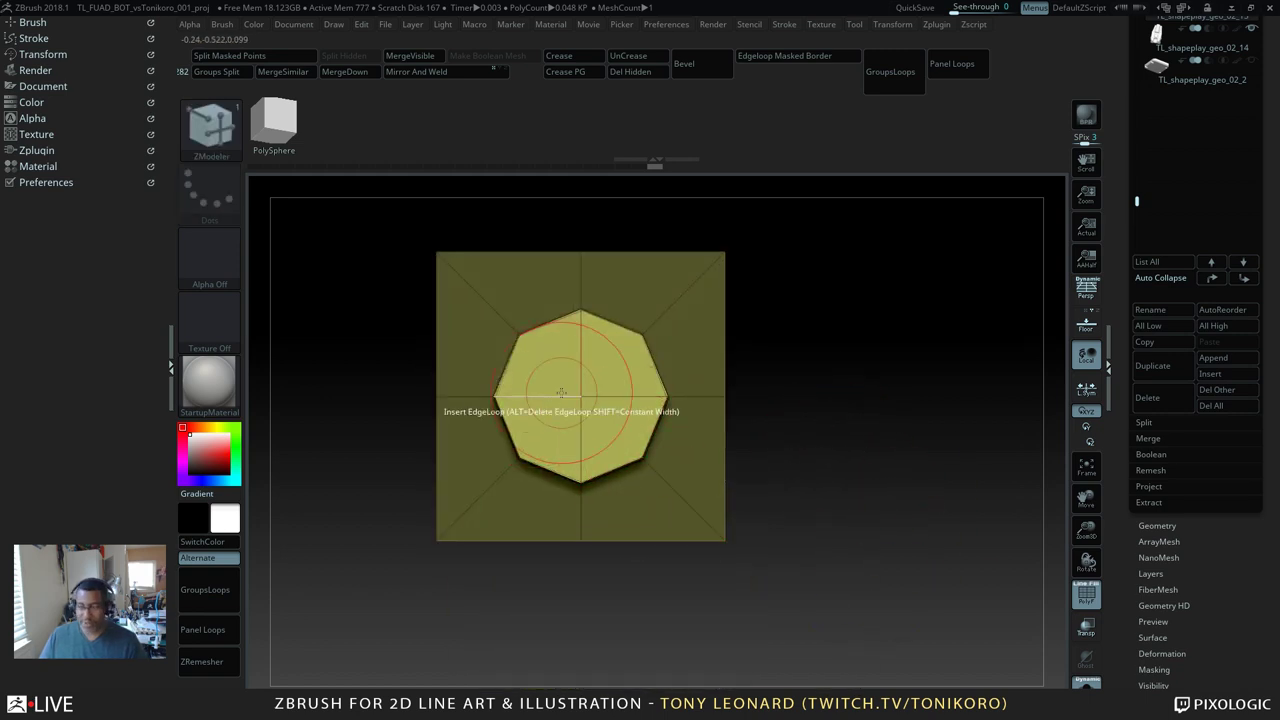
# Step: Activate the Move gizmo on the column's top cap and turn on Local Symmetry
pyautogui.press('w')
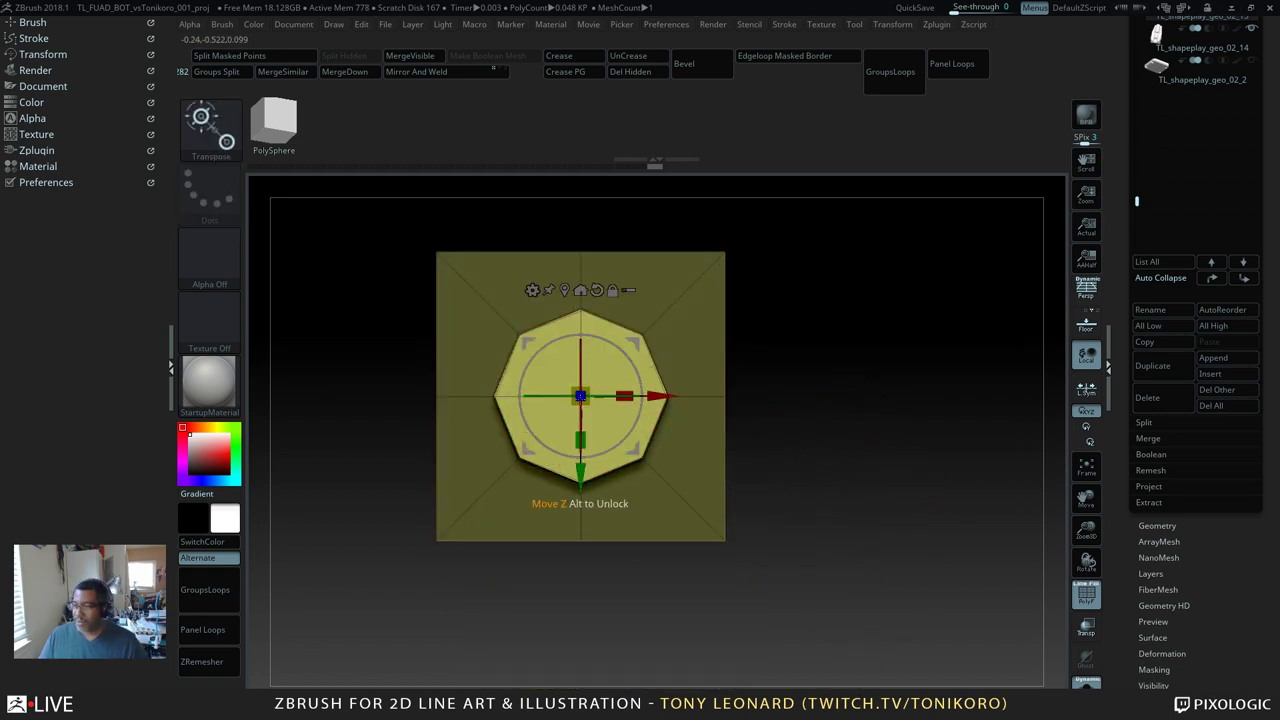
pyautogui.click(1090, 396)
pyautogui.moveTo(852, 486); pyautogui.dragTo(685, 403)
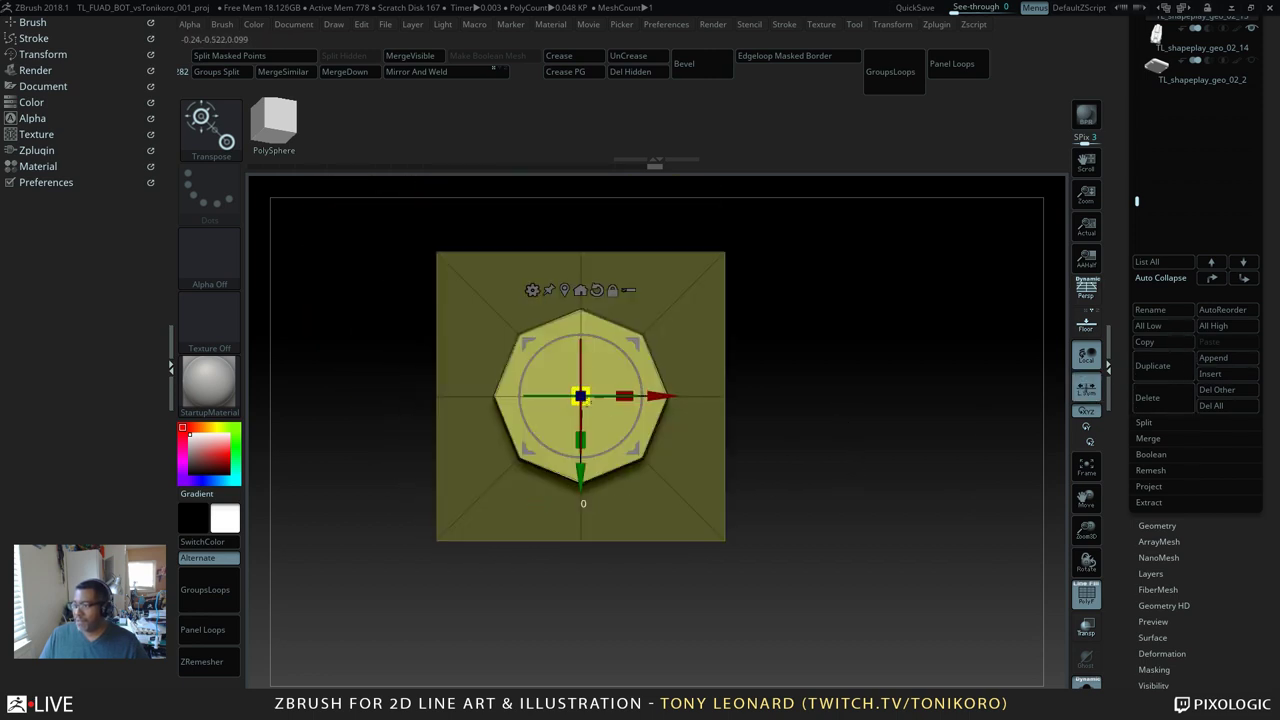
# Step: Try to scale the column's unmasked top cap inward with the gizmo, and undo the change
pyautogui.keyDown('ctrl'); pyautogui.moveTo(588, 402); pyautogui.dragTo(562, 416); pyautogui.keyUp('ctrl')
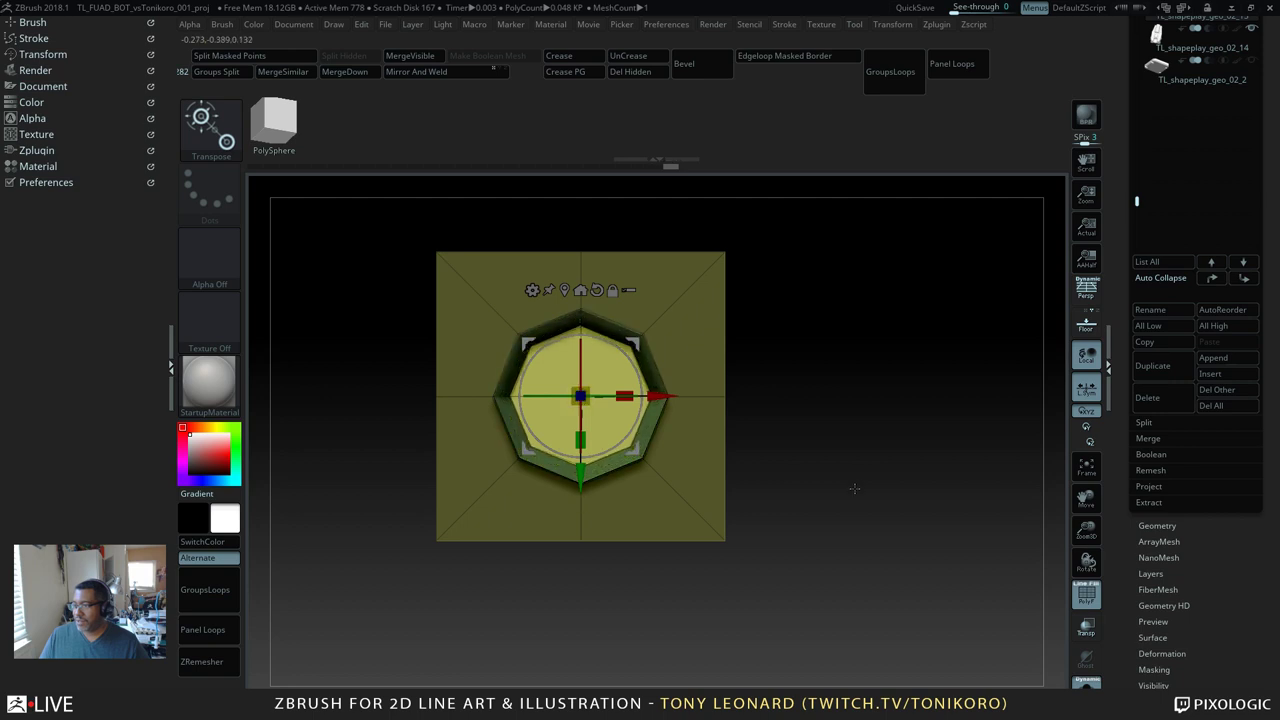
pyautogui.moveTo(854, 488); pyautogui.dragTo(846, 443)
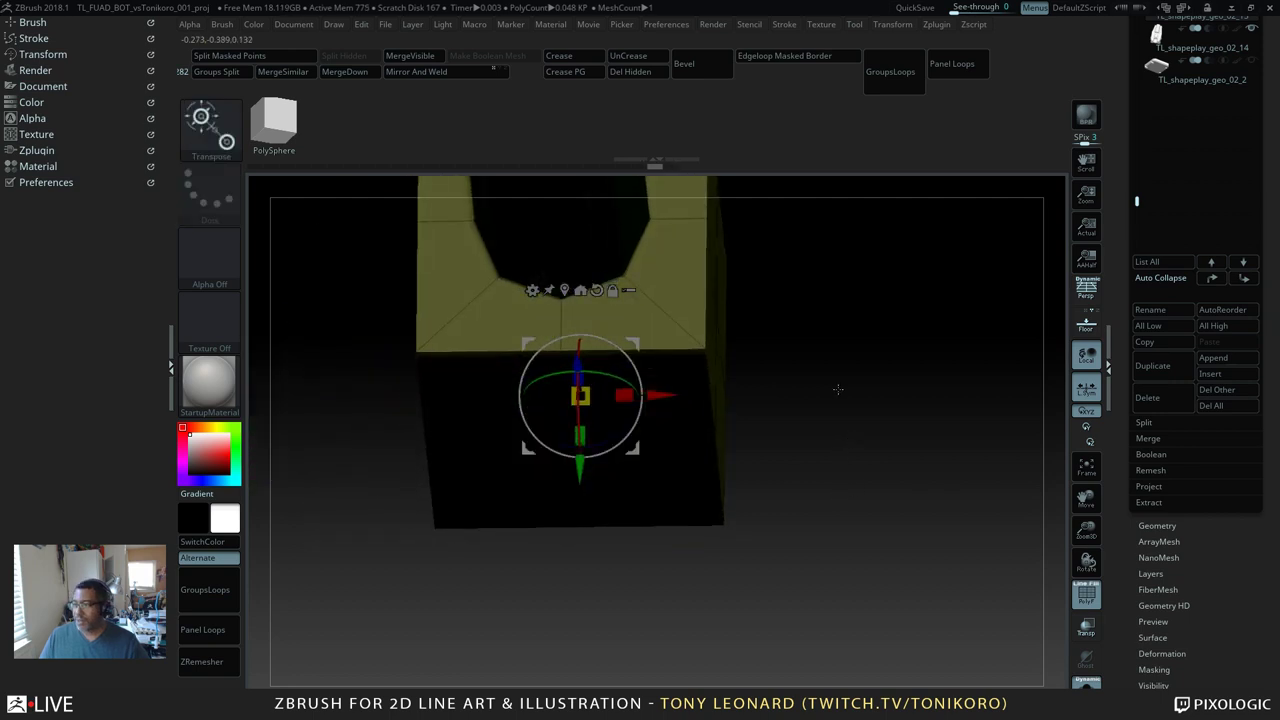
pyautogui.keyDown('shift'); pyautogui.moveTo(855, 369); pyautogui.dragTo(862, 420); pyautogui.keyUp('shift')
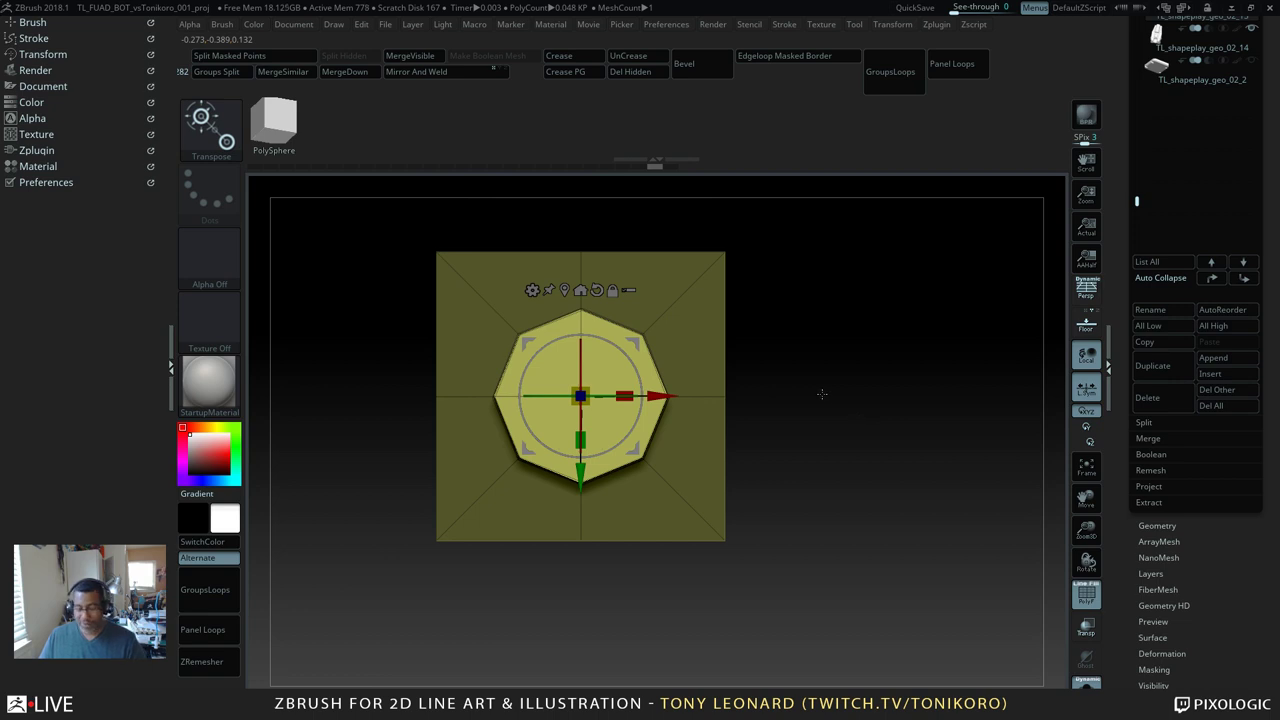
# Step: Scale the column's unmasked top cap inward with the Transpose line to taper the end of the column
pyautogui.press('y')
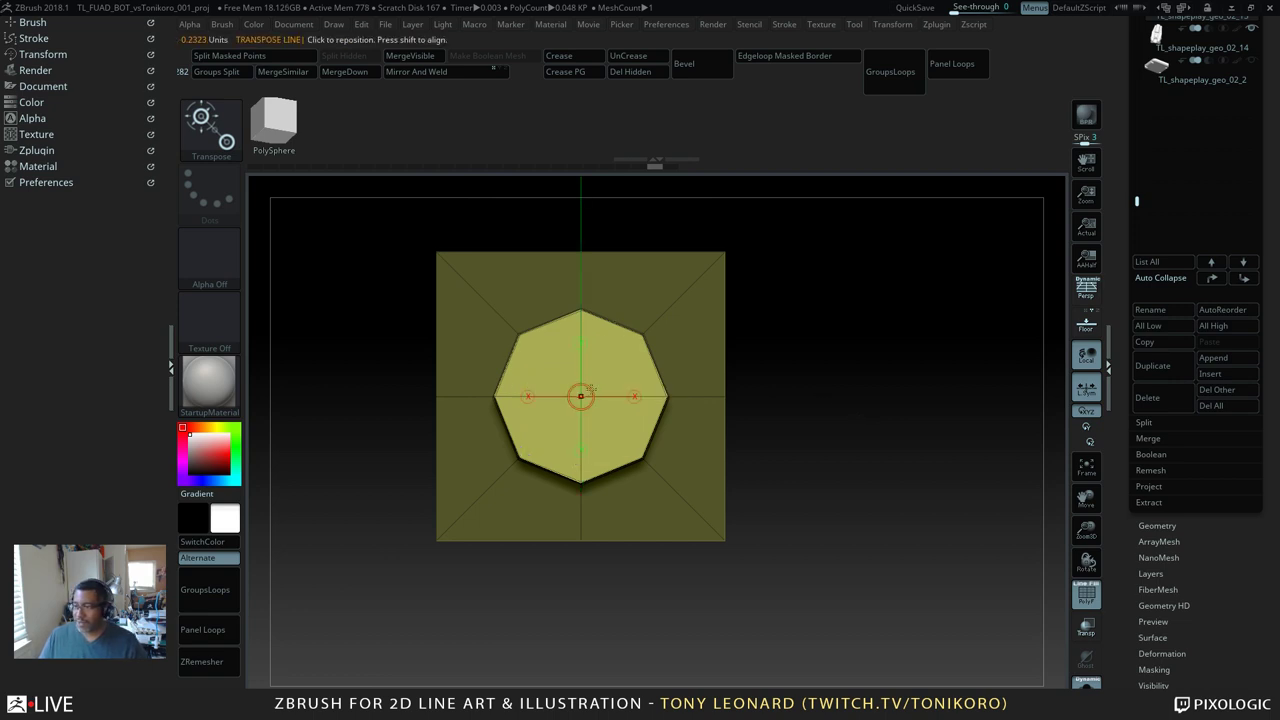
pyautogui.click(639, 397)
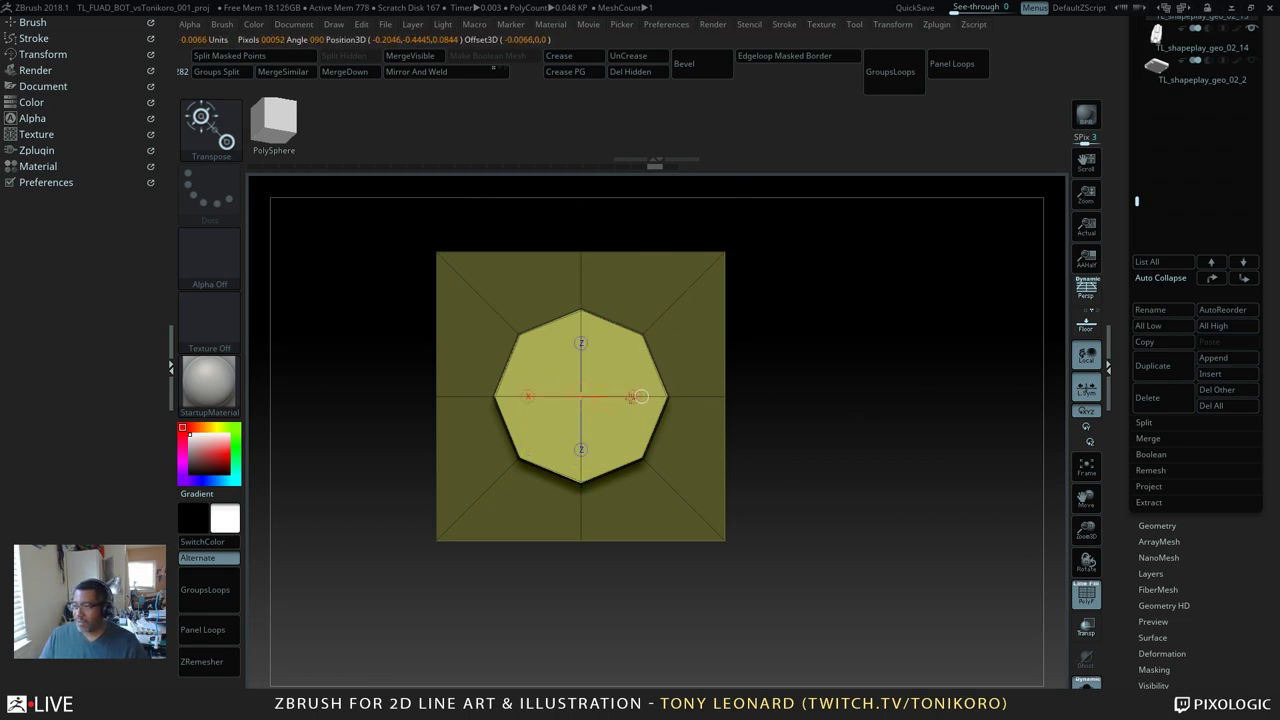
pyautogui.moveTo(788, 525); pyautogui.dragTo(809, 437)
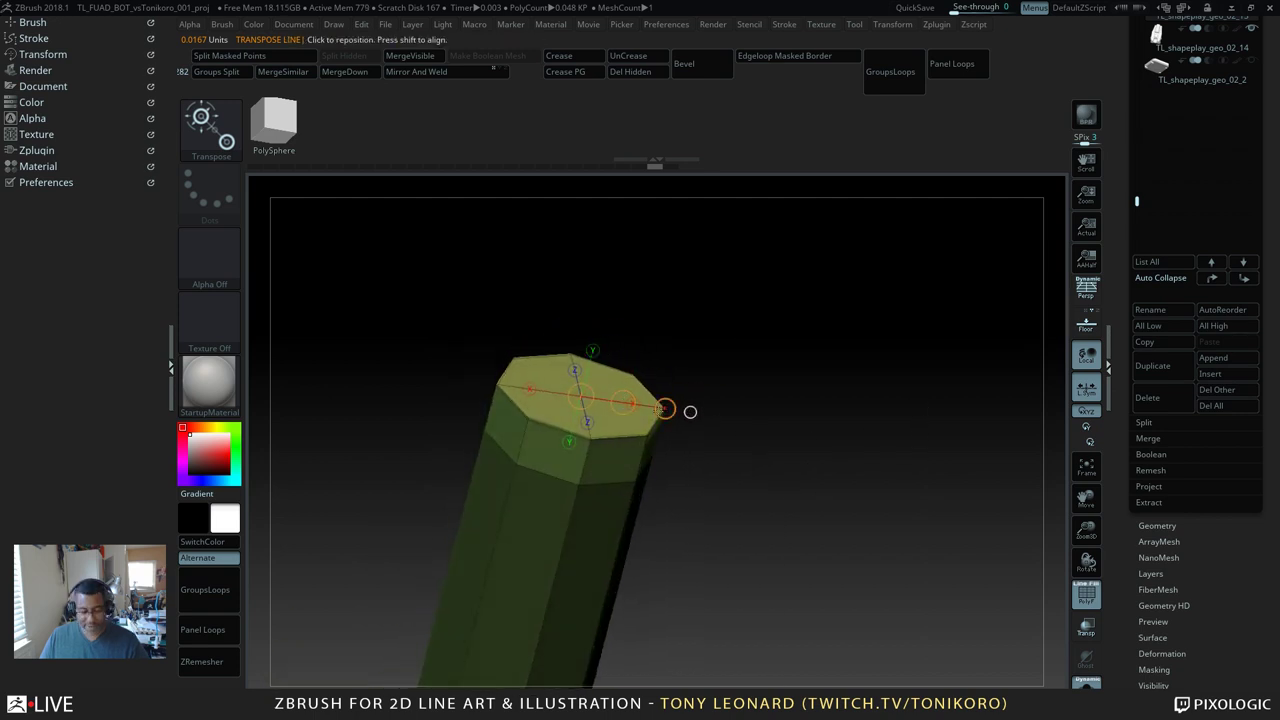
pyautogui.moveTo(665, 408)
pyautogui.mouseDown()
pyautogui.moveTo(616, 402)
pyautogui.moveTo(643, 405)
pyautogui.mouseUp()
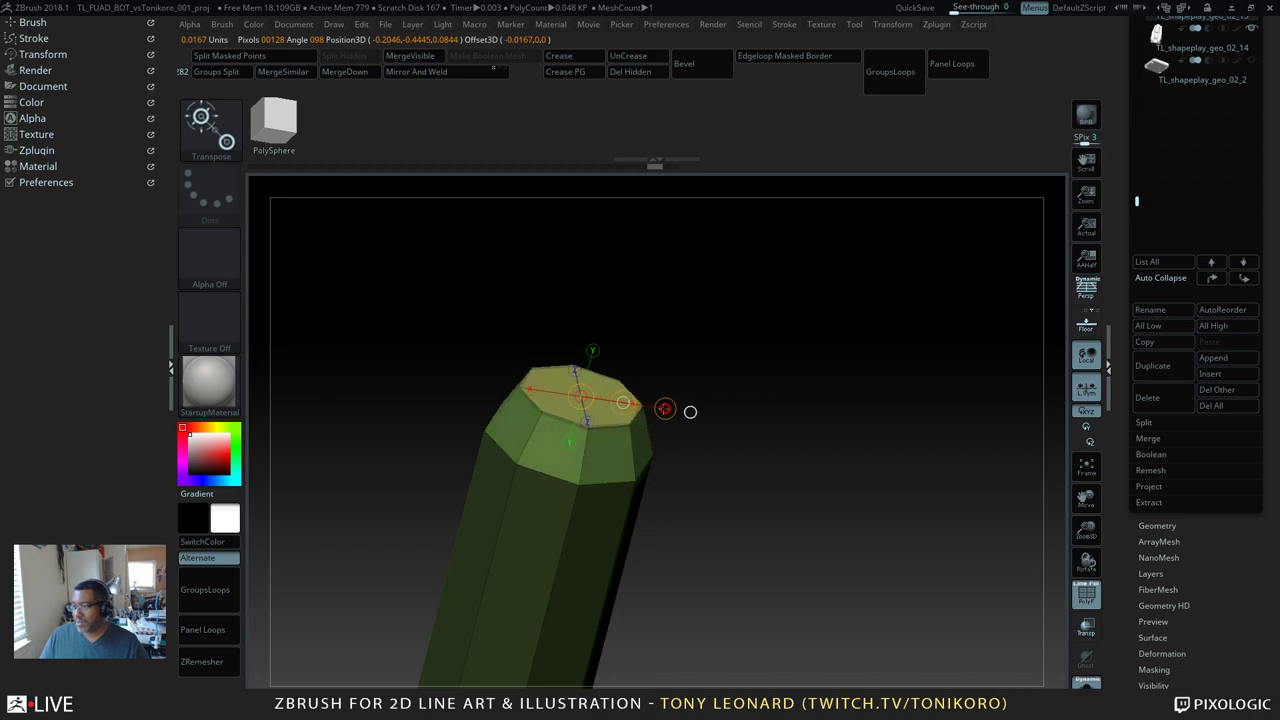
pyautogui.moveTo(592, 352); pyautogui.dragTo(583, 378)
pyautogui.moveTo(697, 463); pyautogui.dragTo(765, 483)
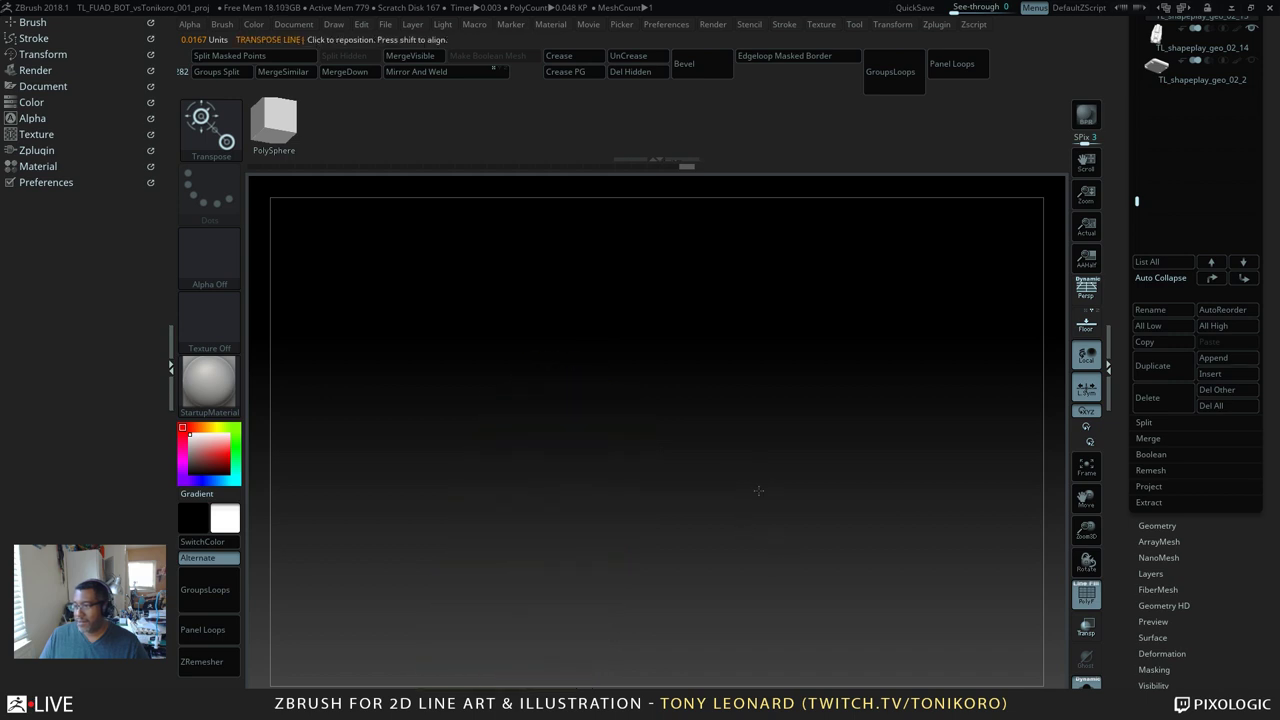
pyautogui.moveTo(774, 415); pyautogui.dragTo(850, 435)
pyautogui.keyDown('alt'); pyautogui.moveTo(953, 462); pyautogui.dragTo(783, 469); pyautogui.keyUp('alt')
# Step: Mark the tapered cap's polygons with ZModeler and extrude them with QMesh into a long, narrower second section
pyautogui.press('q')
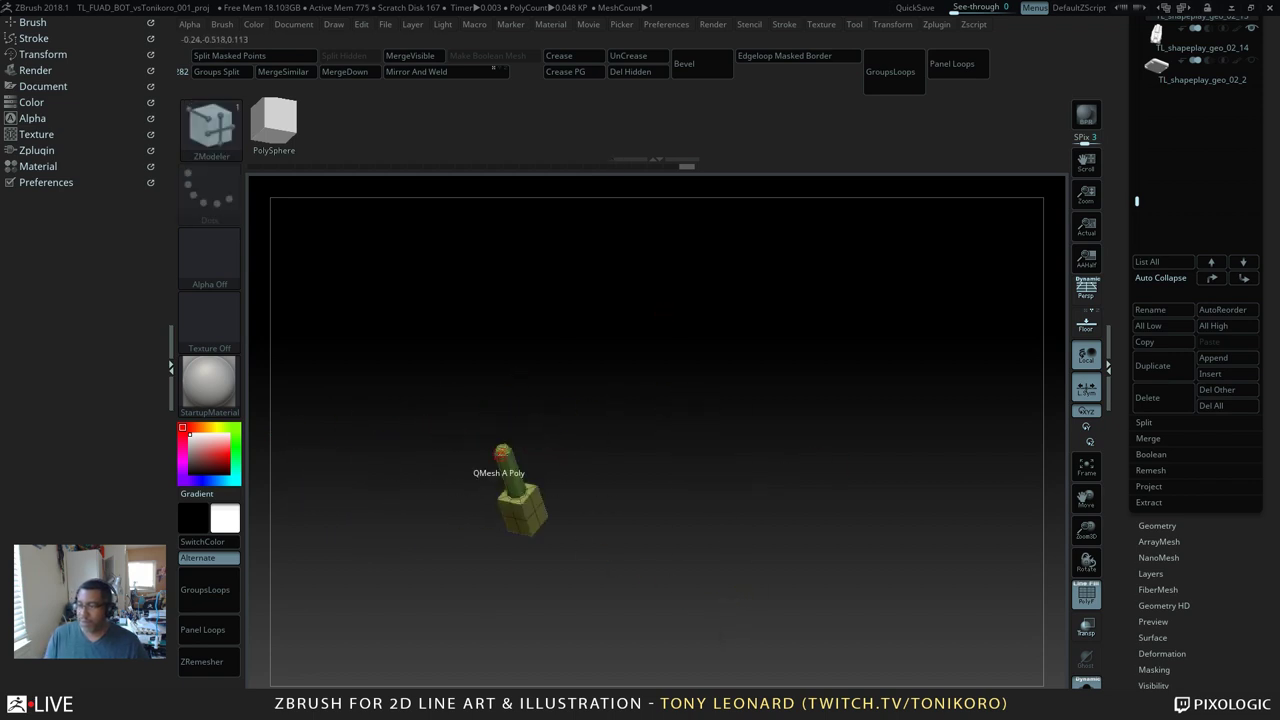
pyautogui.moveTo(650, 492); pyautogui.dragTo(632, 538)
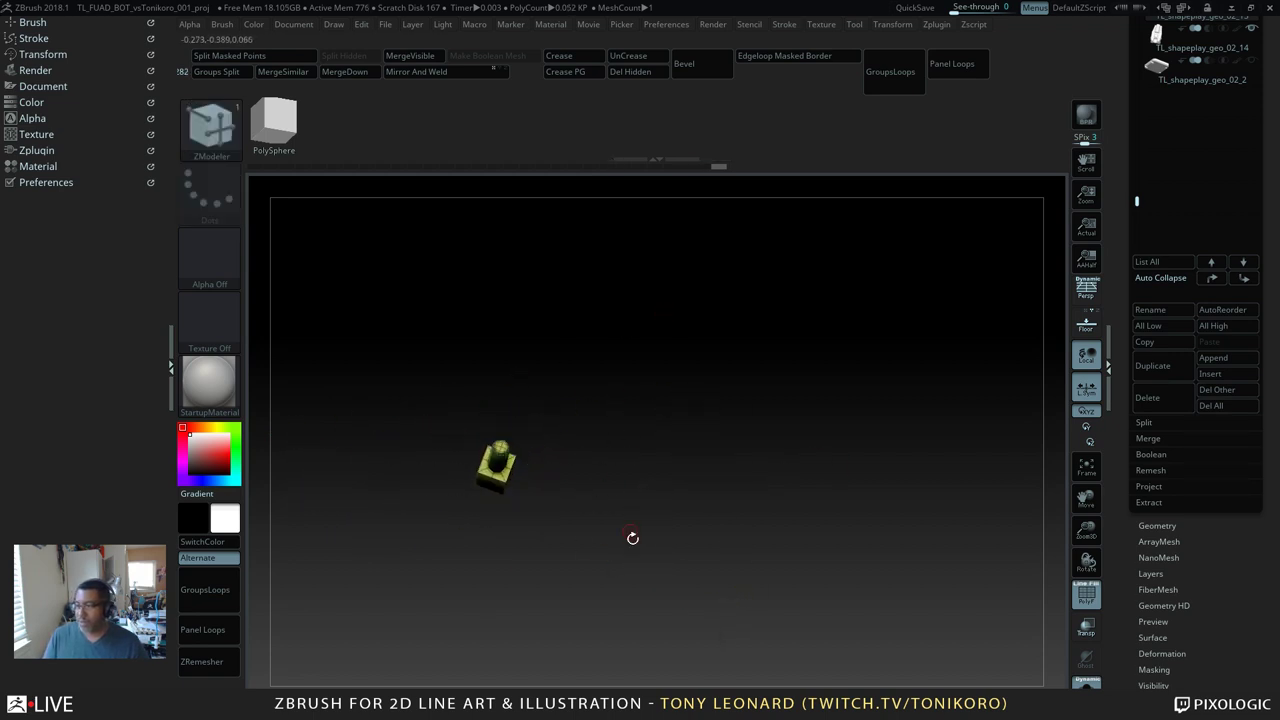
pyautogui.keyDown('alt'); pyautogui.moveTo(760, 544); pyautogui.dragTo(920, 629); pyautogui.keyUp('alt')
pyautogui.moveTo(900, 503); pyautogui.dragTo(964, 629)
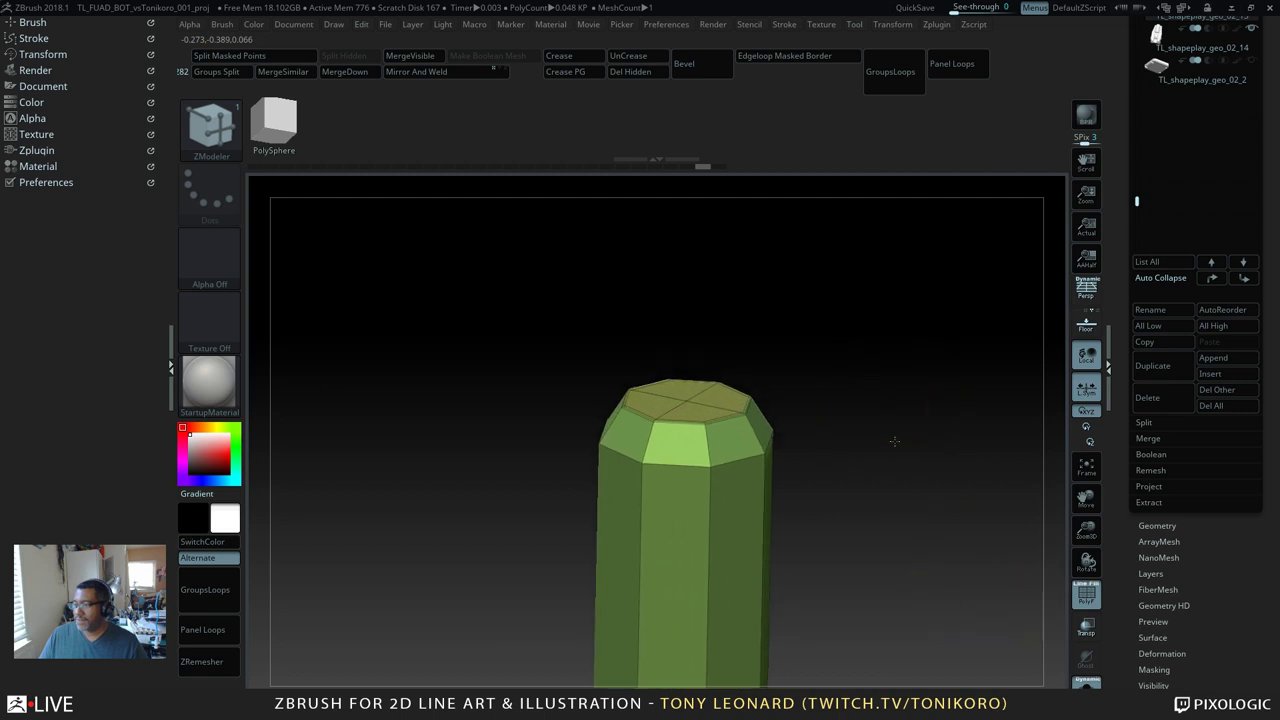
pyautogui.keyDown('alt'); pyautogui.moveTo(894, 440); pyautogui.dragTo(885, 480); pyautogui.keyUp('alt')
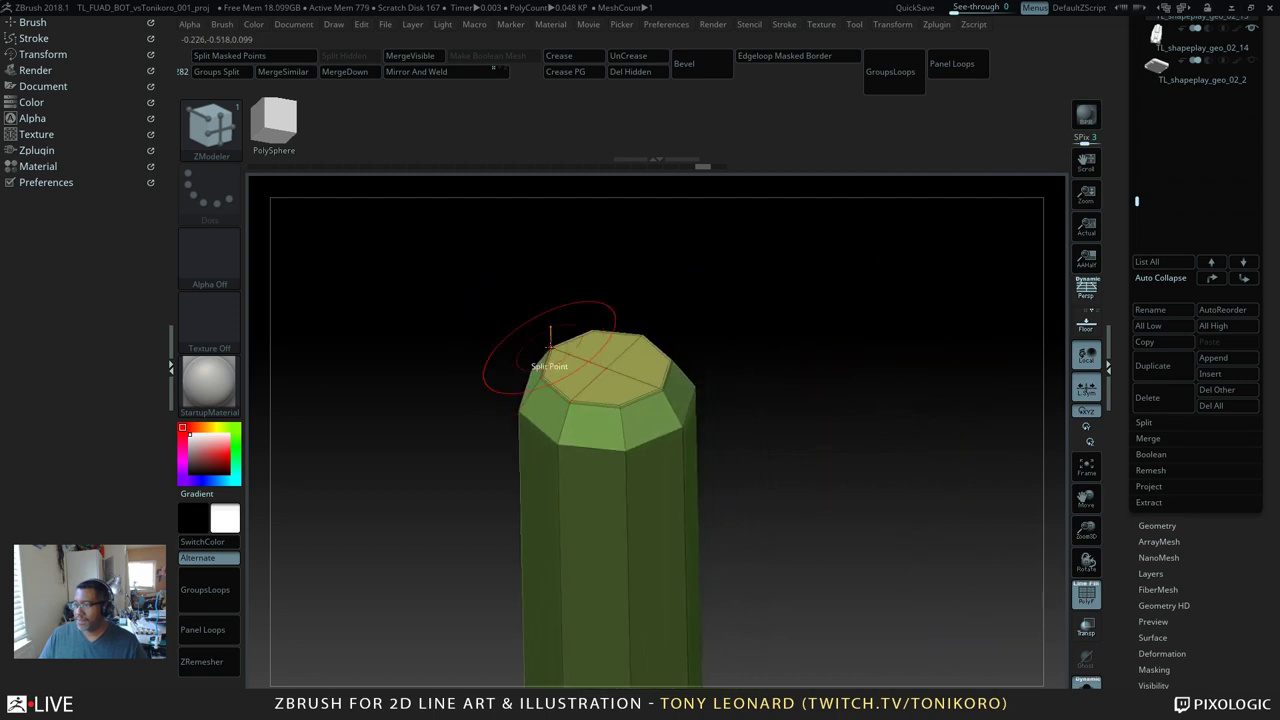
pyautogui.keyDown('alt'); pyautogui.click(605, 351); pyautogui.keyUp('alt')
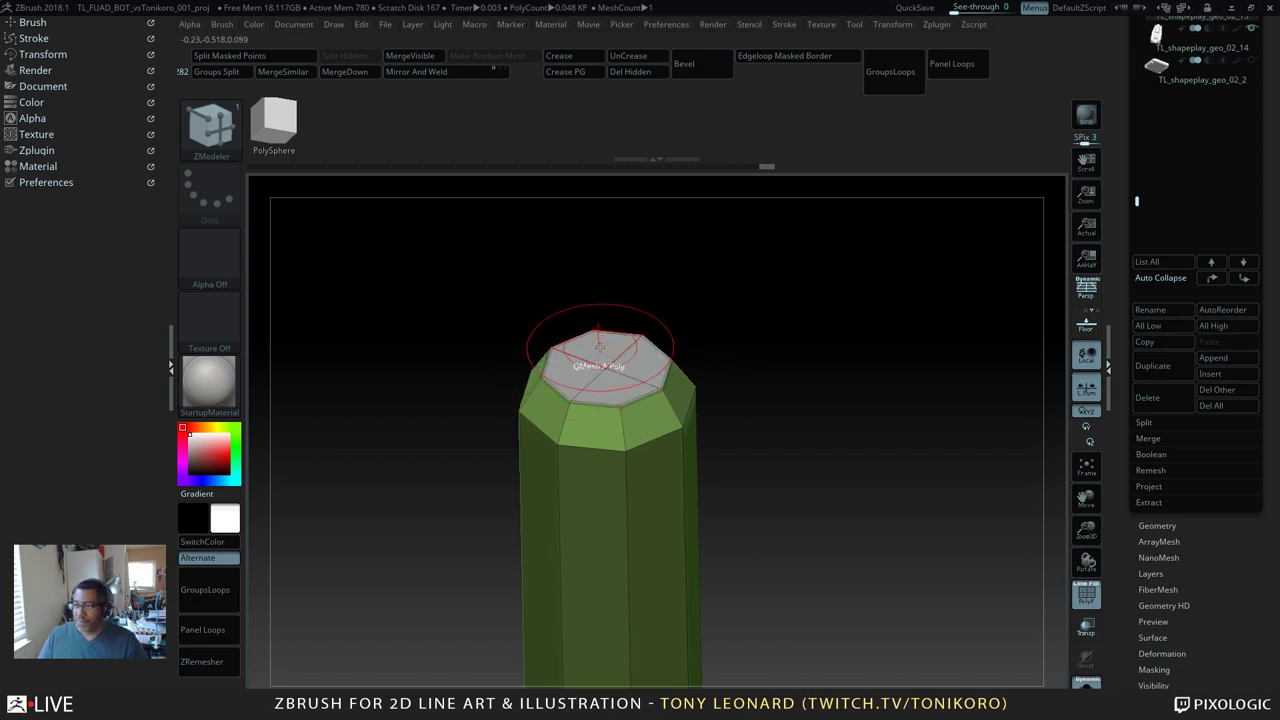
pyautogui.moveTo(983, 343); pyautogui.dragTo(856, 177)
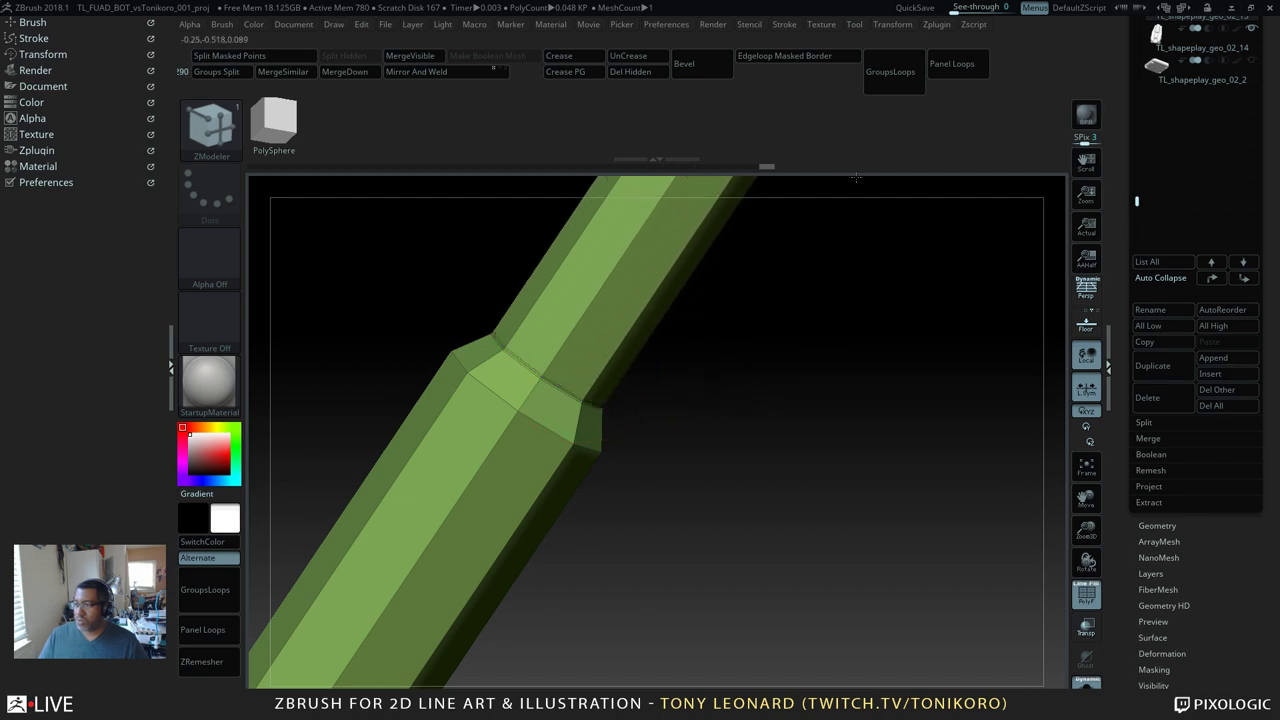
pyautogui.keyDown('alt'); pyautogui.moveTo(802, 480); pyautogui.dragTo(707, 252); pyautogui.keyUp('alt')
pyautogui.moveTo(792, 452)
pyautogui.keyDown('alt'); pyautogui.mouseDown()
pyautogui.moveTo(772, 383)
pyautogui.moveTo(746, 432)
pyautogui.moveTo(851, 531)
pyautogui.moveTo(849, 503)
pyautogui.mouseUp(); pyautogui.keyUp('alt')
pyautogui.moveTo(848, 455)
pyautogui.keyDown('alt'); pyautogui.mouseDown()
pyautogui.moveTo(796, 487)
pyautogui.moveTo(836, 386)
pyautogui.moveTo(868, 392)
pyautogui.moveTo(894, 257)
pyautogui.mouseUp(); pyautogui.keyUp('alt')
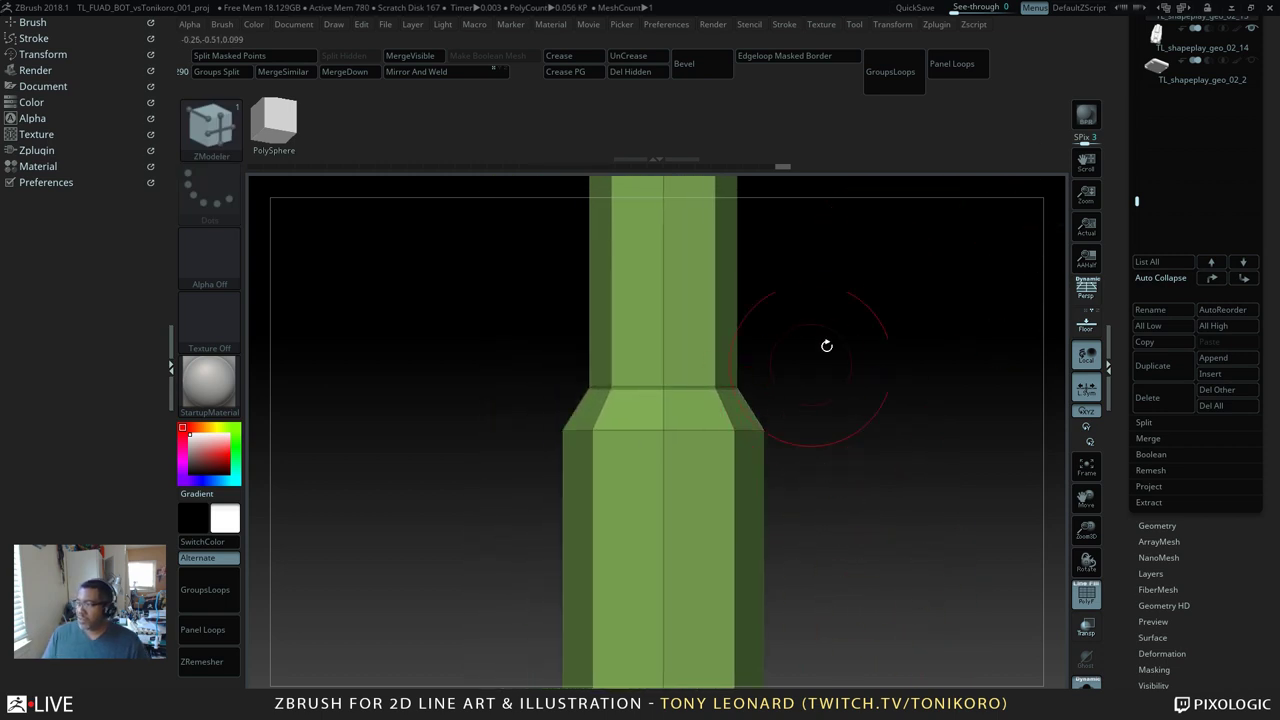
# Step: Insert supporting edge loops just above and just below the sloped step between the two column sections with ZModeler
pyautogui.press('b')
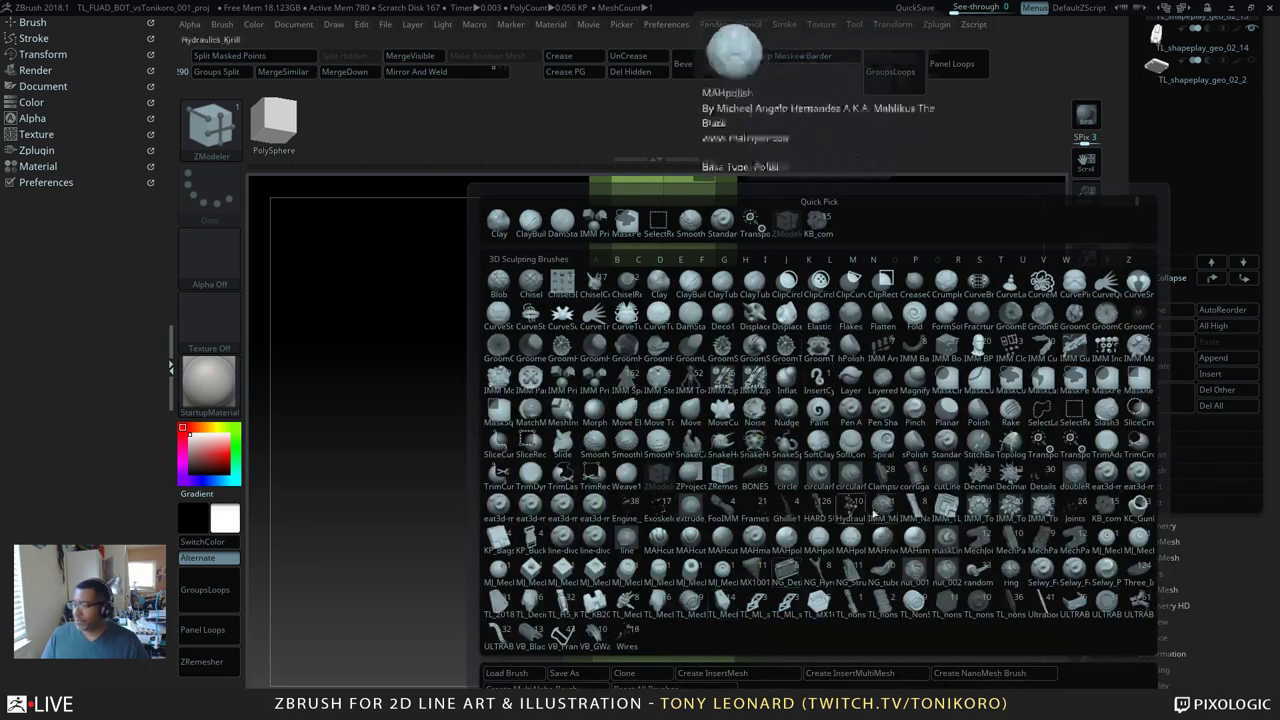
pyautogui.click(757, 205)
pyautogui.press('b')
pyautogui.press('z')
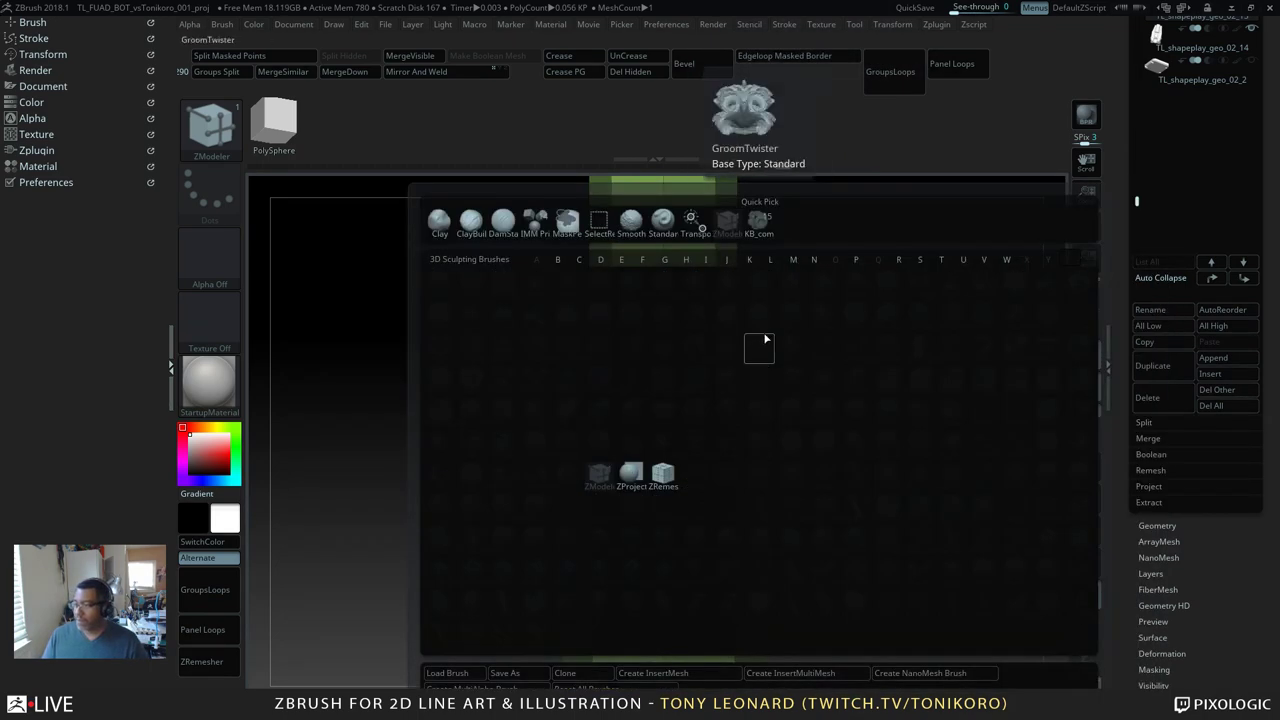
pyautogui.click(596, 467)
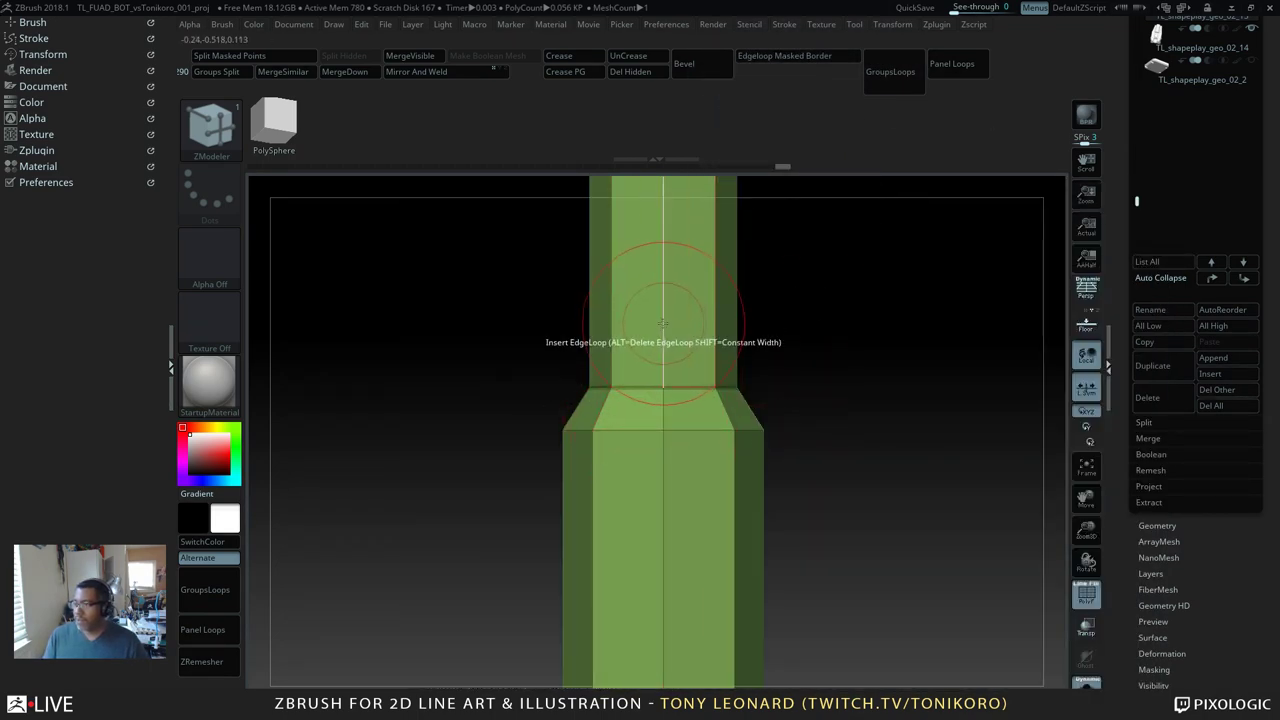
pyautogui.moveTo(663, 320); pyautogui.dragTo(663, 353)
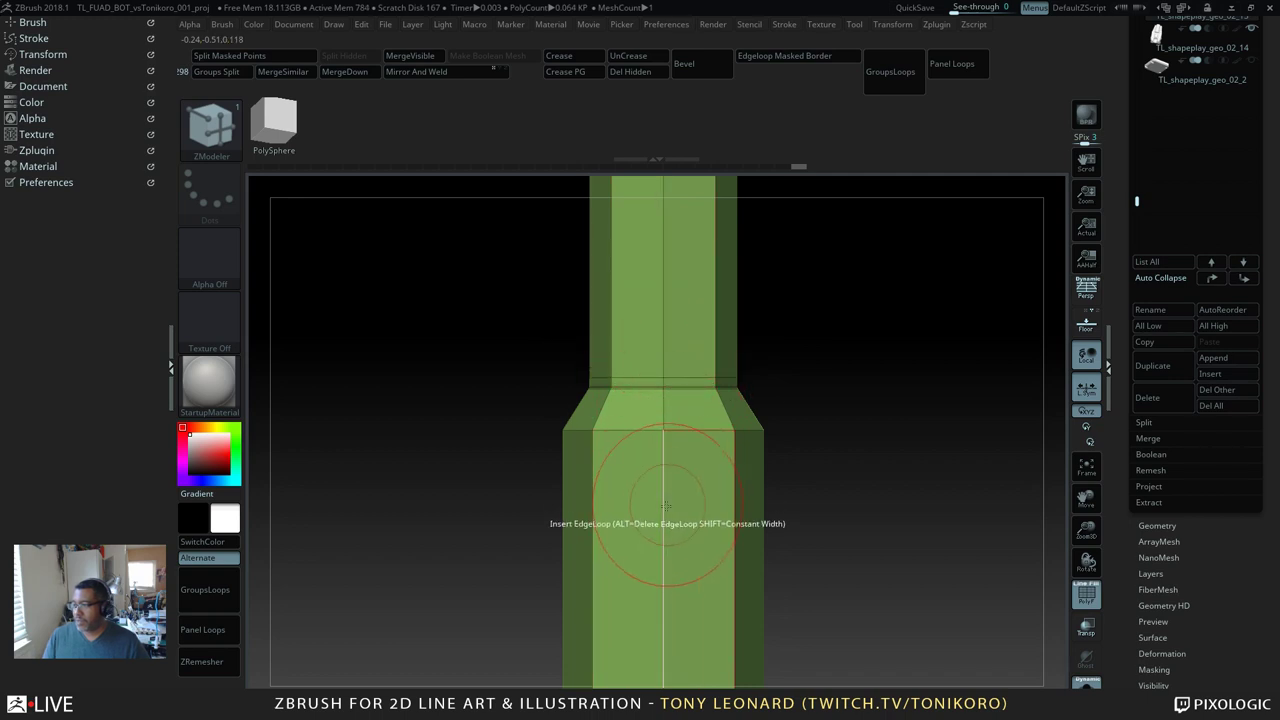
pyautogui.click(661, 465)
pyautogui.moveTo(662, 440); pyautogui.dragTo(662, 439)
pyautogui.moveTo(900, 272); pyautogui.dragTo(912, 323)
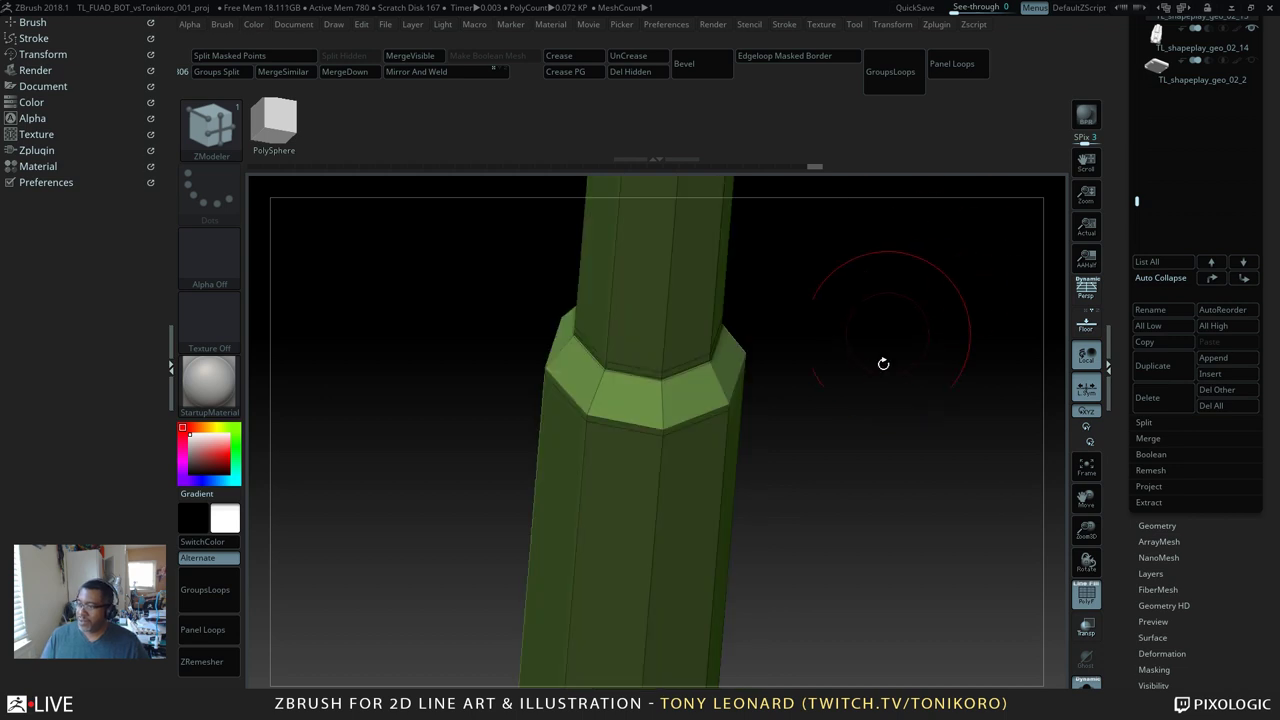
pyautogui.keyDown('alt'); pyautogui.moveTo(899, 432); pyautogui.dragTo(837, 446); pyautogui.keyUp('alt')
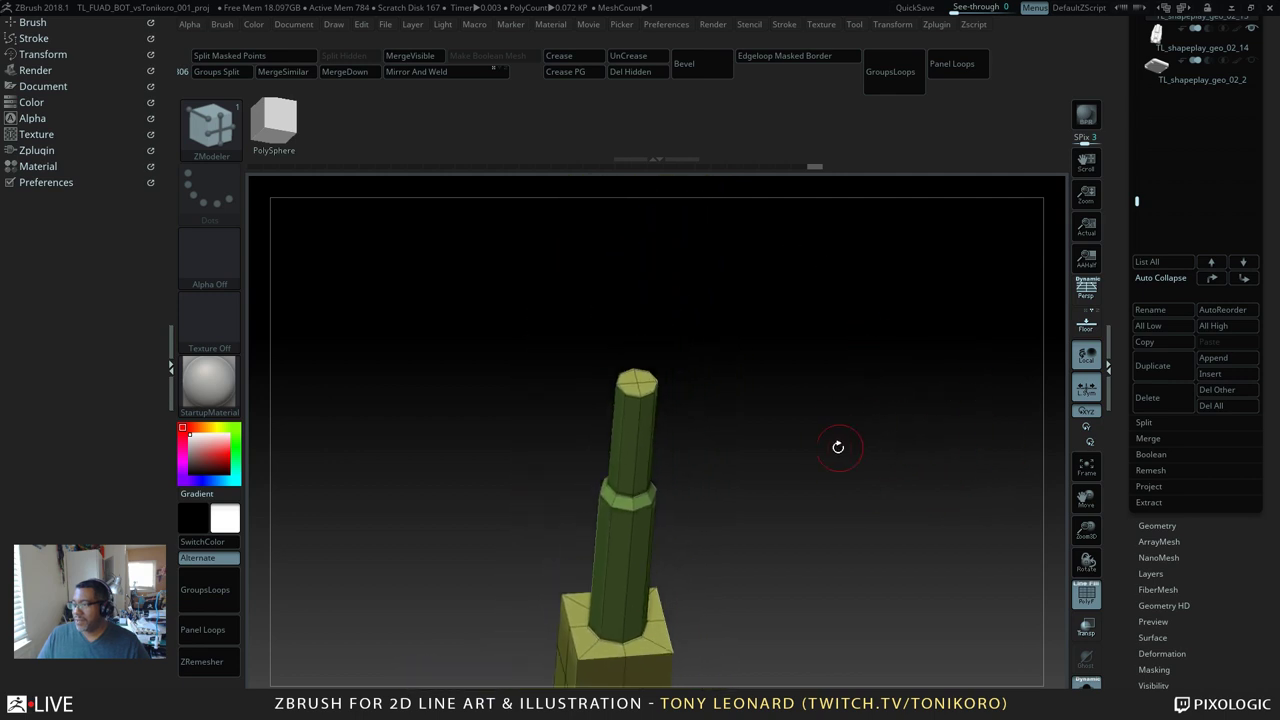
# Step: Extrude the second section's top cap a short distance with QMesh to add a thin end band
pyautogui.moveTo(718, 375); pyautogui.dragTo(724, 426)
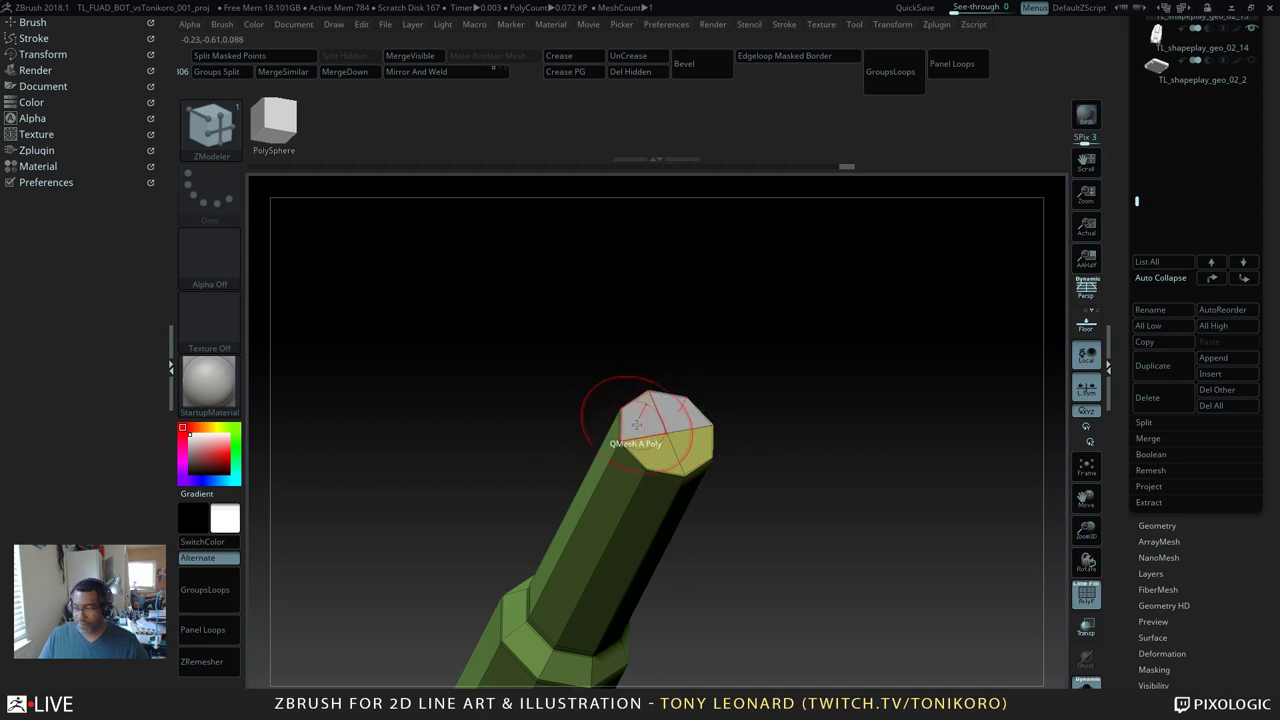
pyautogui.moveTo(657, 450); pyautogui.dragTo(700, 452, button='right')
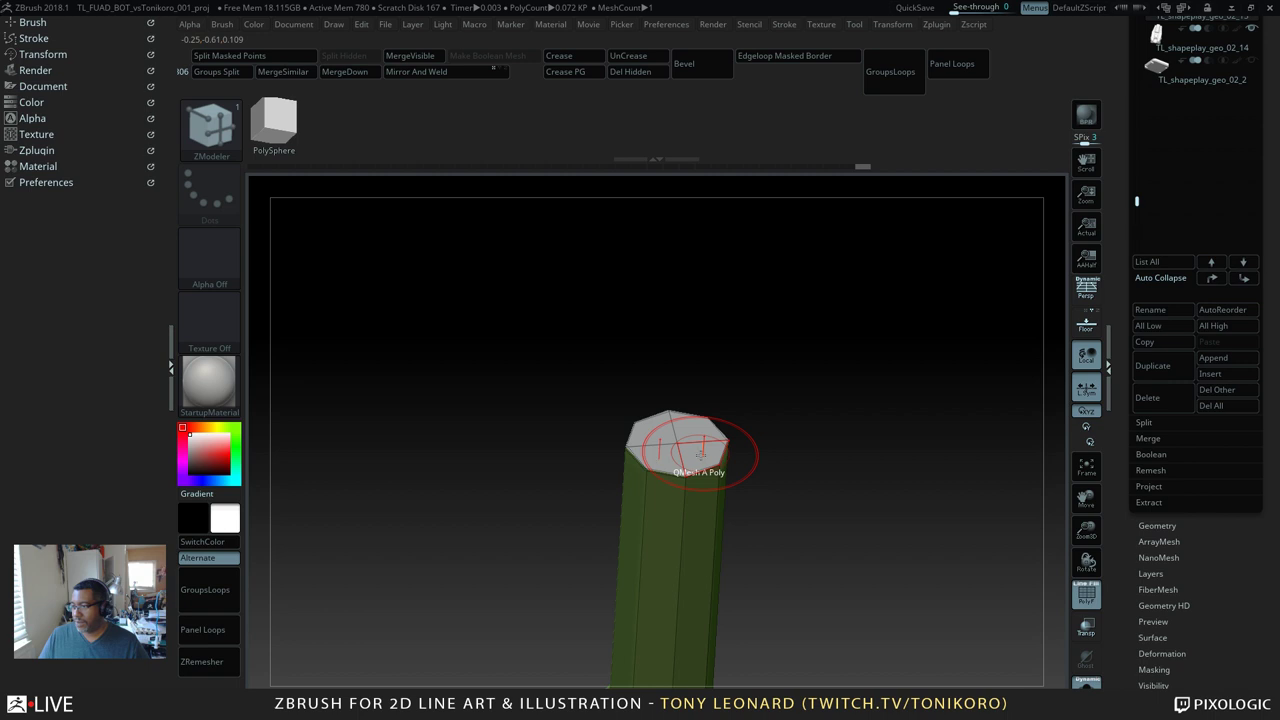
pyautogui.moveTo(700, 455); pyautogui.dragTo(714, 382)
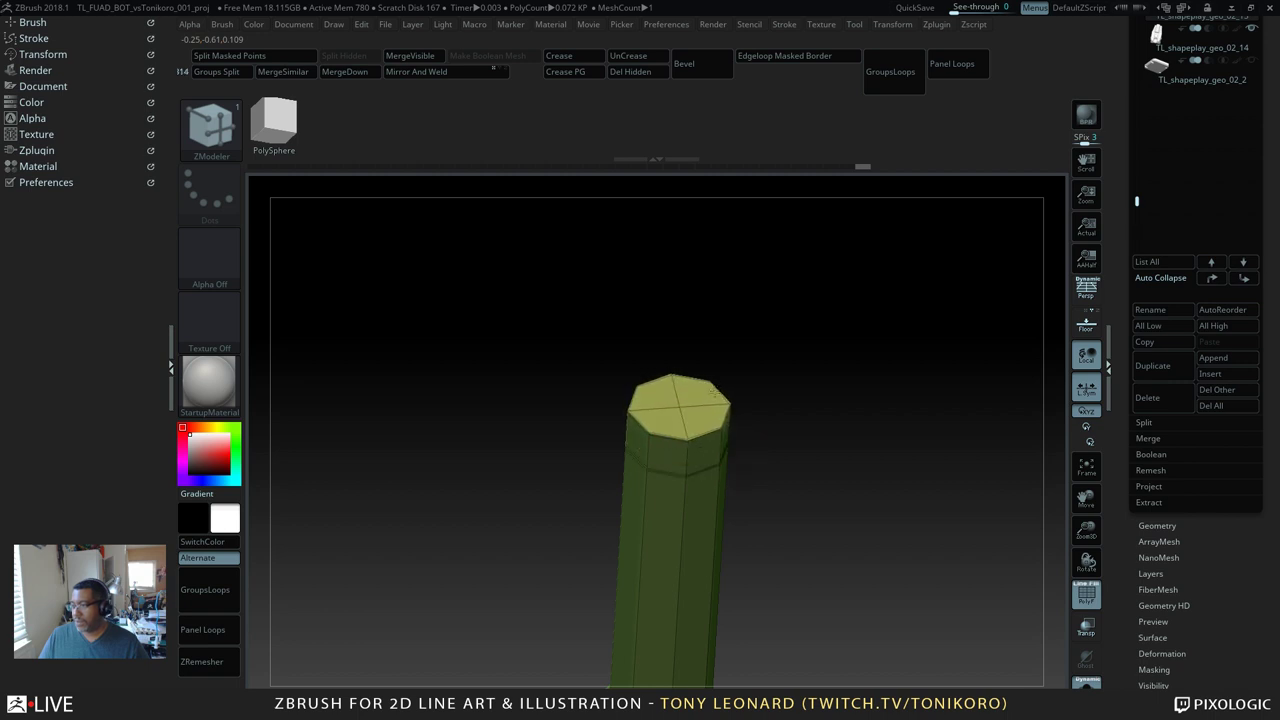
pyautogui.moveTo(844, 519); pyautogui.dragTo(804, 352, button='right')
pyautogui.keyDown('alt'); pyautogui.moveTo(880, 486); pyautogui.dragTo(857, 387, button='right'); pyautogui.keyUp('alt')
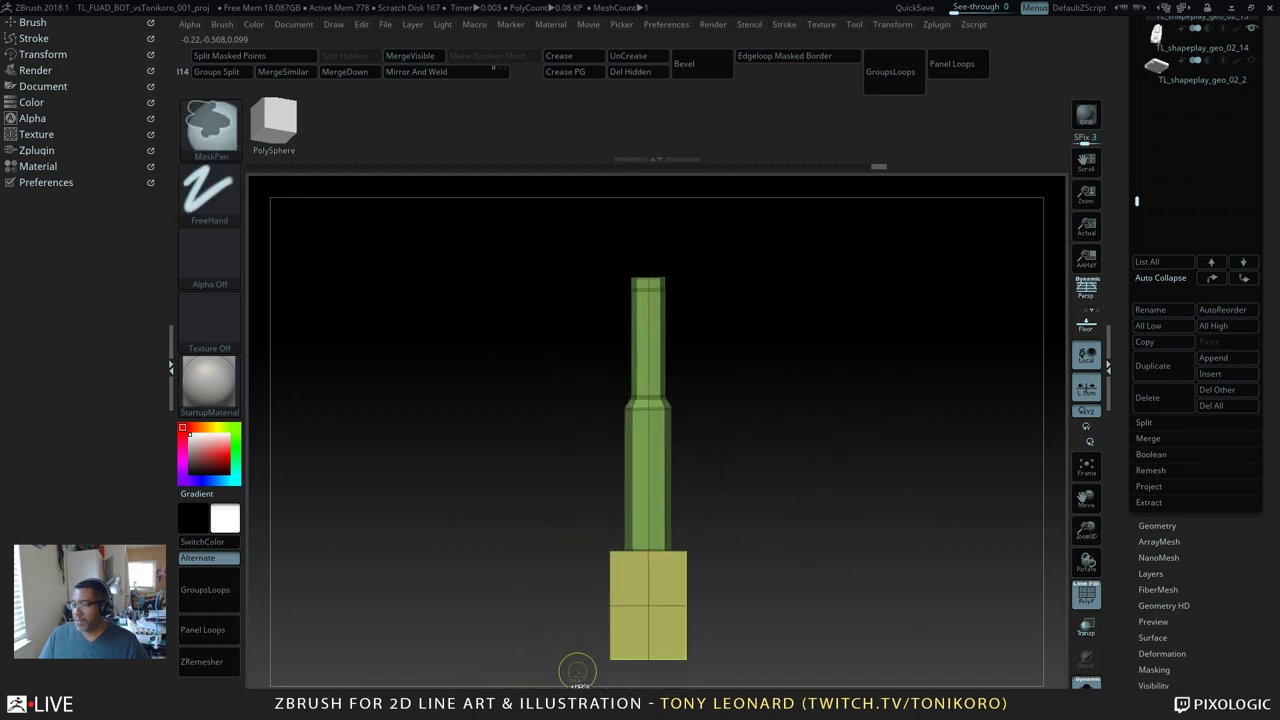
# Step: Mask the block and column so that only the second section's top cap stays editable
pyautogui.moveTo(591, 688)
pyautogui.keyDown('ctrl'); pyautogui.mouseDown()
pyautogui.moveTo(777, 634)
pyautogui.moveTo(851, 286)
pyautogui.mouseUp(); pyautogui.keyUp('ctrl')
pyautogui.moveTo(829, 297)
pyautogui.mouseDown(button='right')
pyautogui.moveTo(835, 370)
pyautogui.moveTo(820, 354)
pyautogui.moveTo(837, 551)
pyautogui.mouseUp(button='right')
pyautogui.keyDown('alt'); pyautogui.moveTo(870, 363); pyautogui.dragTo(877, 534, button='right'); pyautogui.keyUp('alt')
pyautogui.moveTo(897, 472); pyautogui.dragTo(877, 500, button='right')
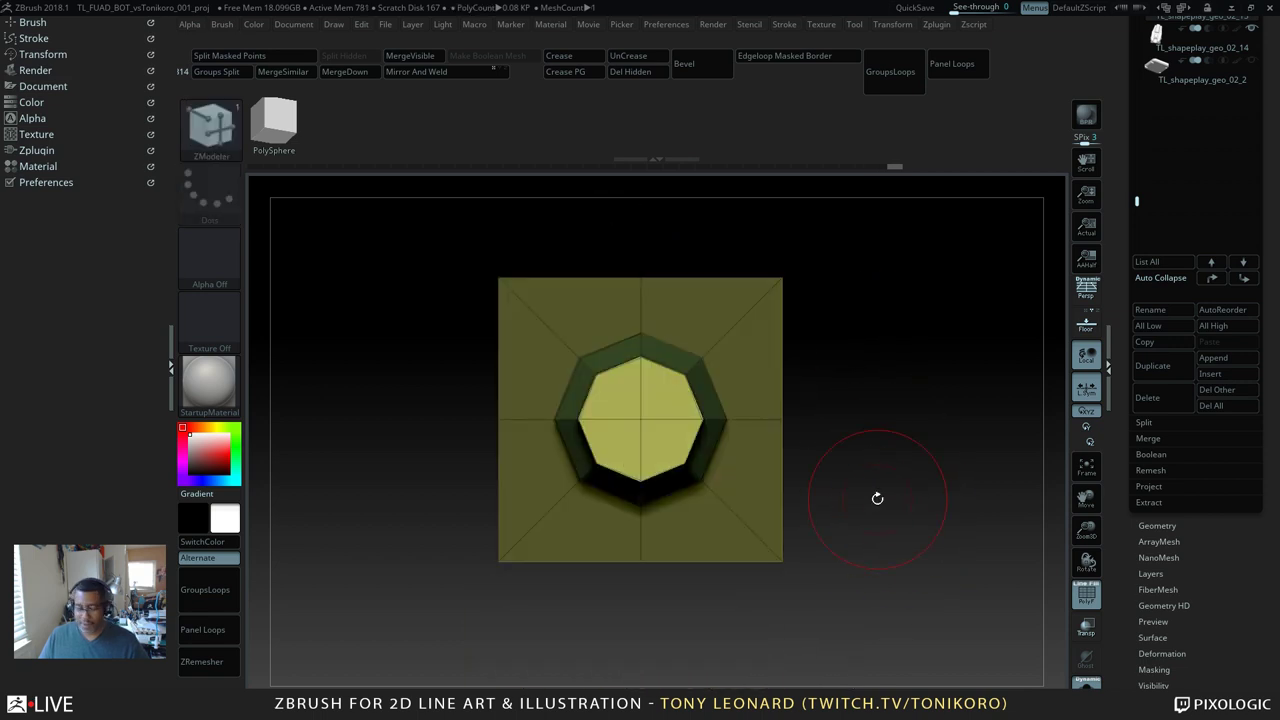
# Step: Scale the second section's unmasked cap inward and raise it with the Transpose line to bevel the end
pyautogui.press('w')
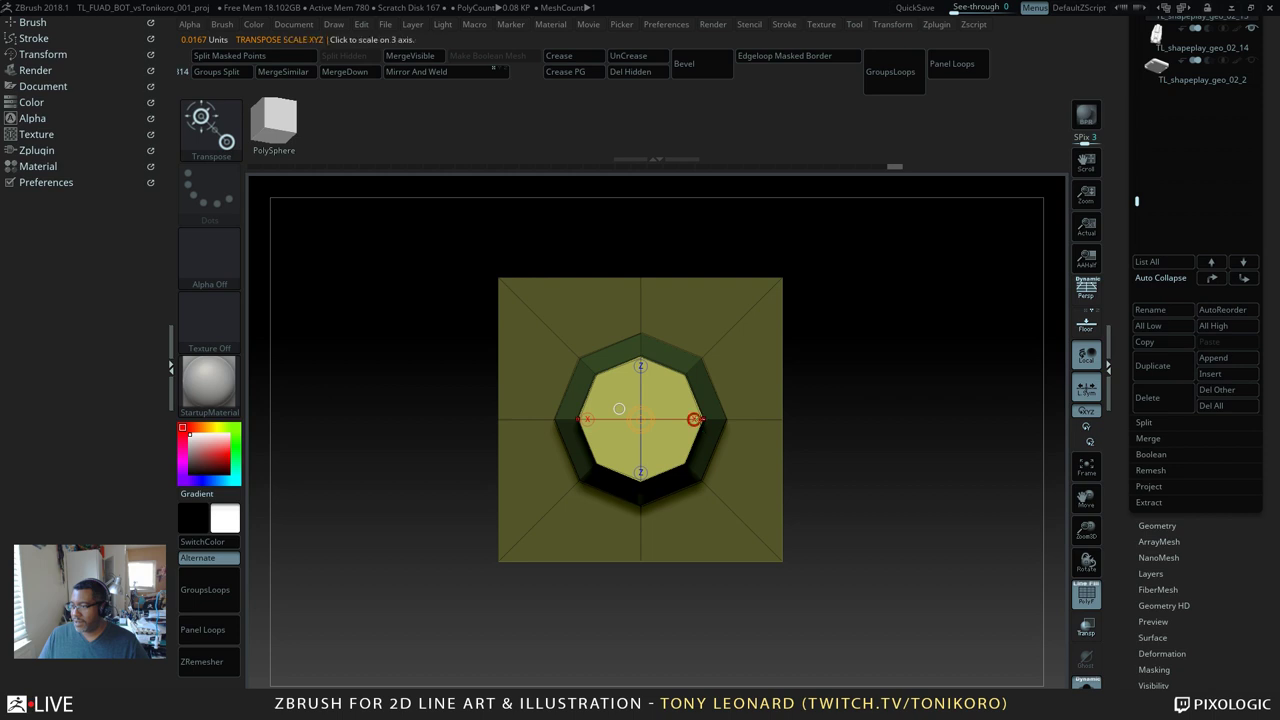
pyautogui.moveTo(640, 419)
pyautogui.mouseDown()
pyautogui.moveTo(752, 420)
pyautogui.moveTo(704, 419)
pyautogui.mouseUp()
pyautogui.moveTo(844, 580); pyautogui.dragTo(876, 538)
pyautogui.keyDown('alt'); pyautogui.moveTo(915, 437); pyautogui.dragTo(878, 540); pyautogui.keyUp('alt')
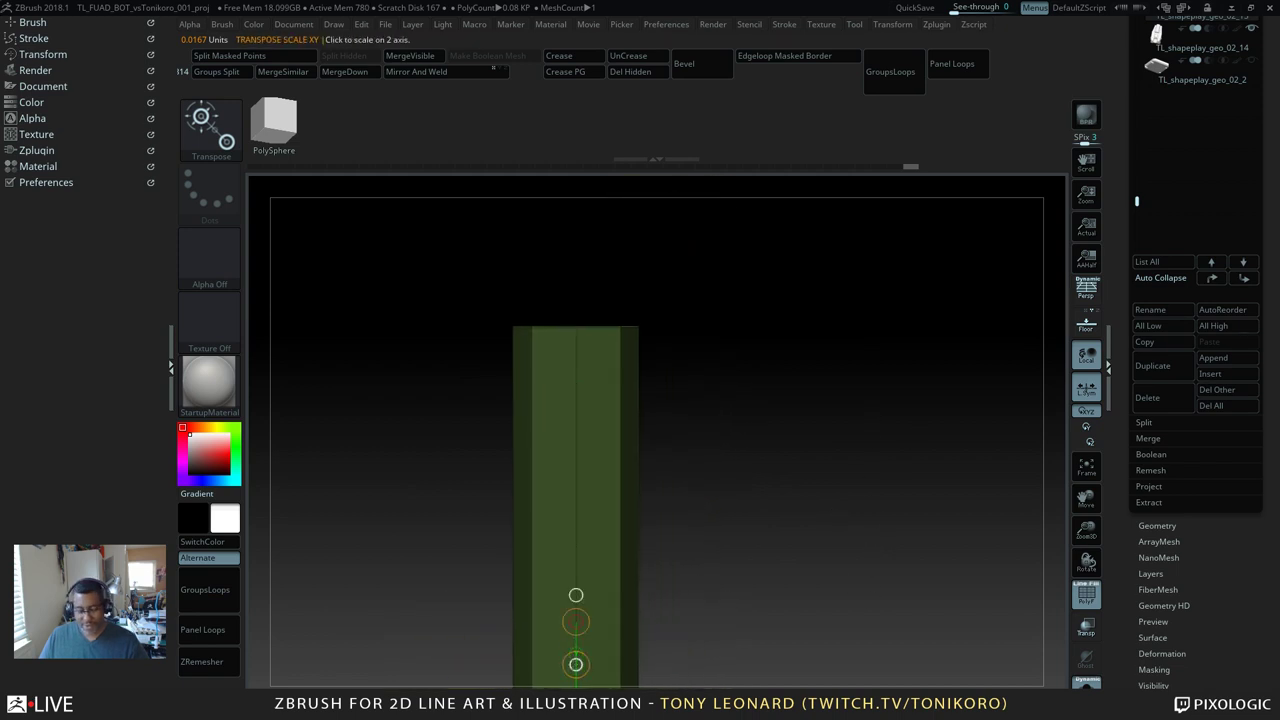
pyautogui.moveTo(574, 664); pyautogui.dragTo(576, 664)
pyautogui.moveTo(587, 608); pyautogui.dragTo(585, 582)
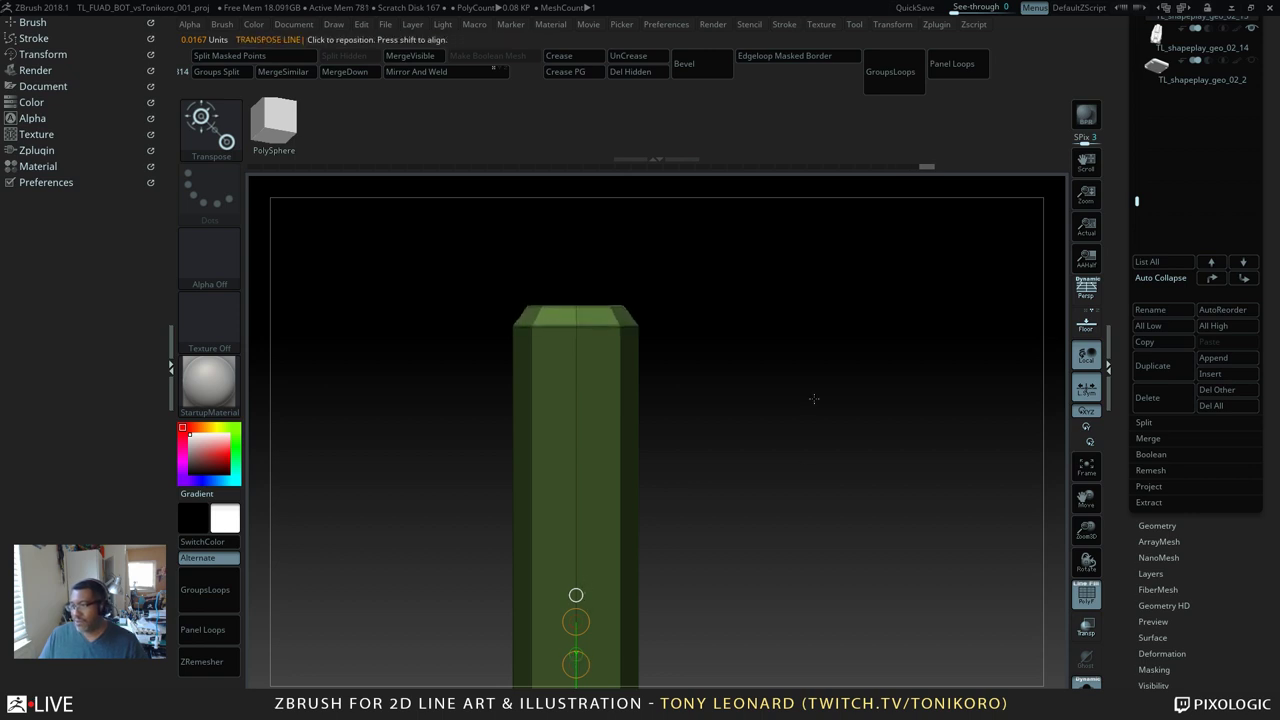
pyautogui.moveTo(814, 397); pyautogui.dragTo(778, 509)
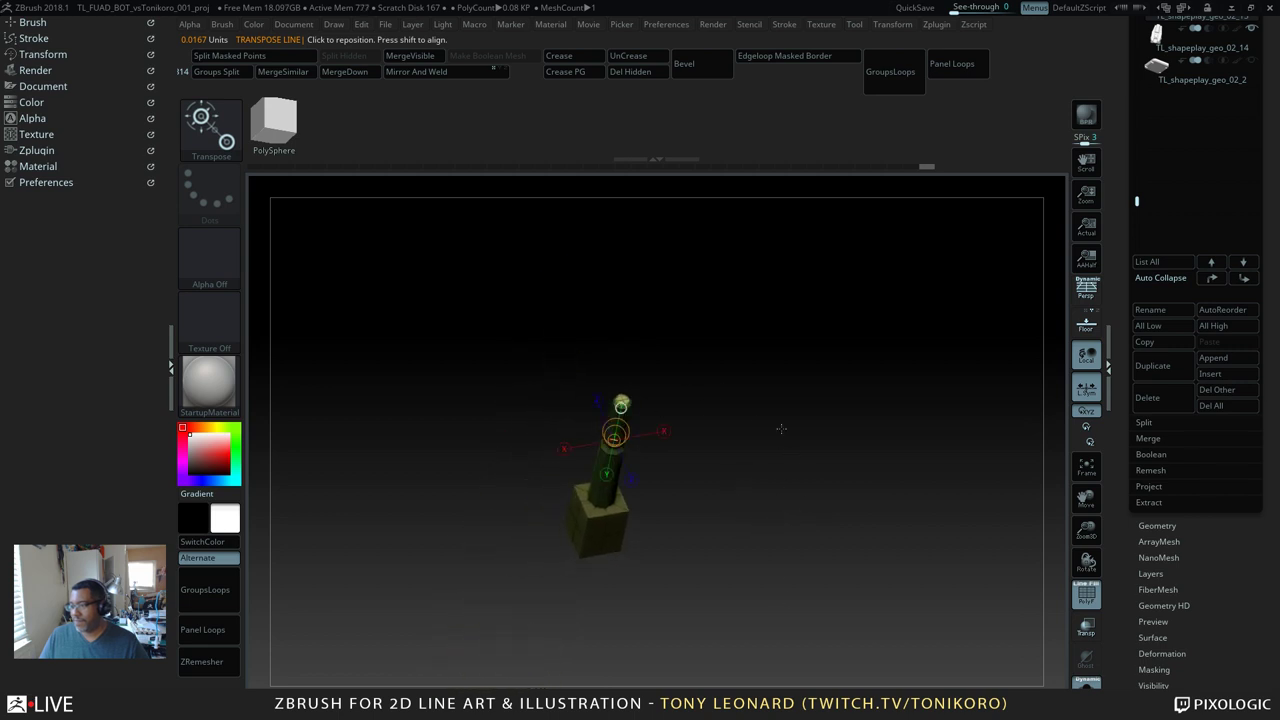
pyautogui.keyDown('alt'); pyautogui.moveTo(781, 429); pyautogui.dragTo(787, 502); pyautogui.keyUp('alt')
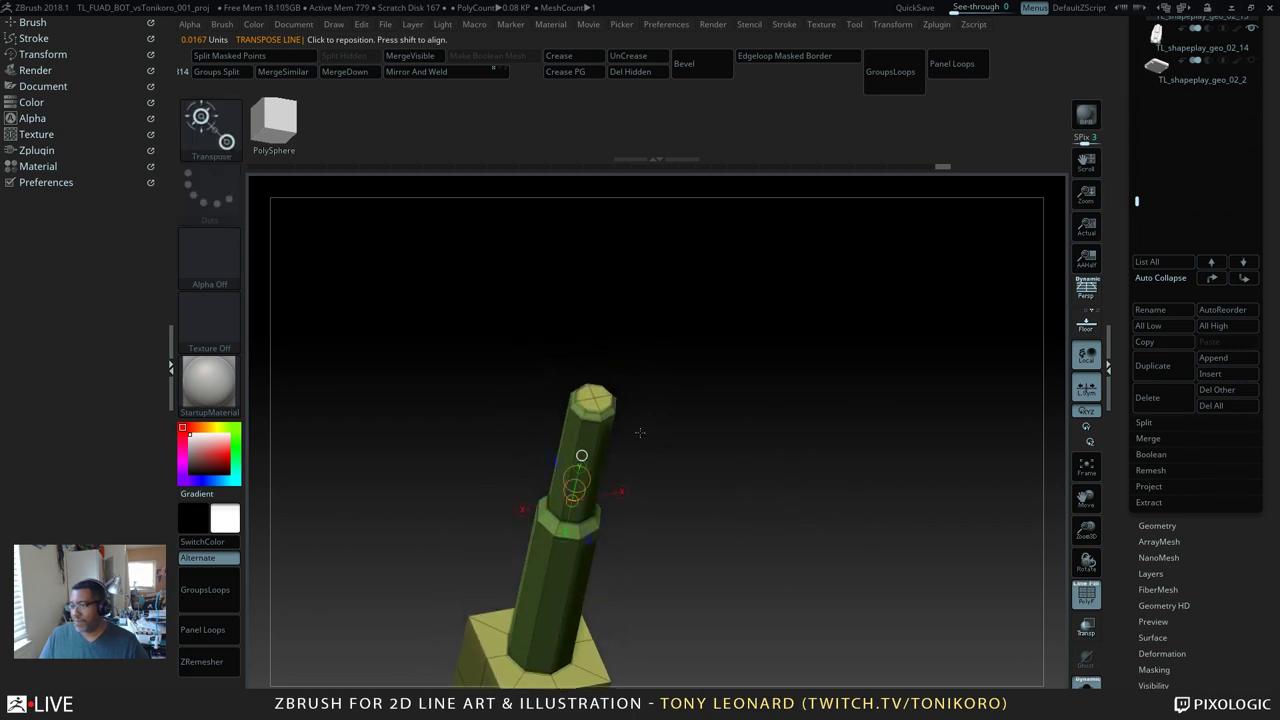
# Step: Try to mark the beveled cap's polygons with ZModeler for extrusion, and undo the edge loop deletion
pyautogui.press('q')
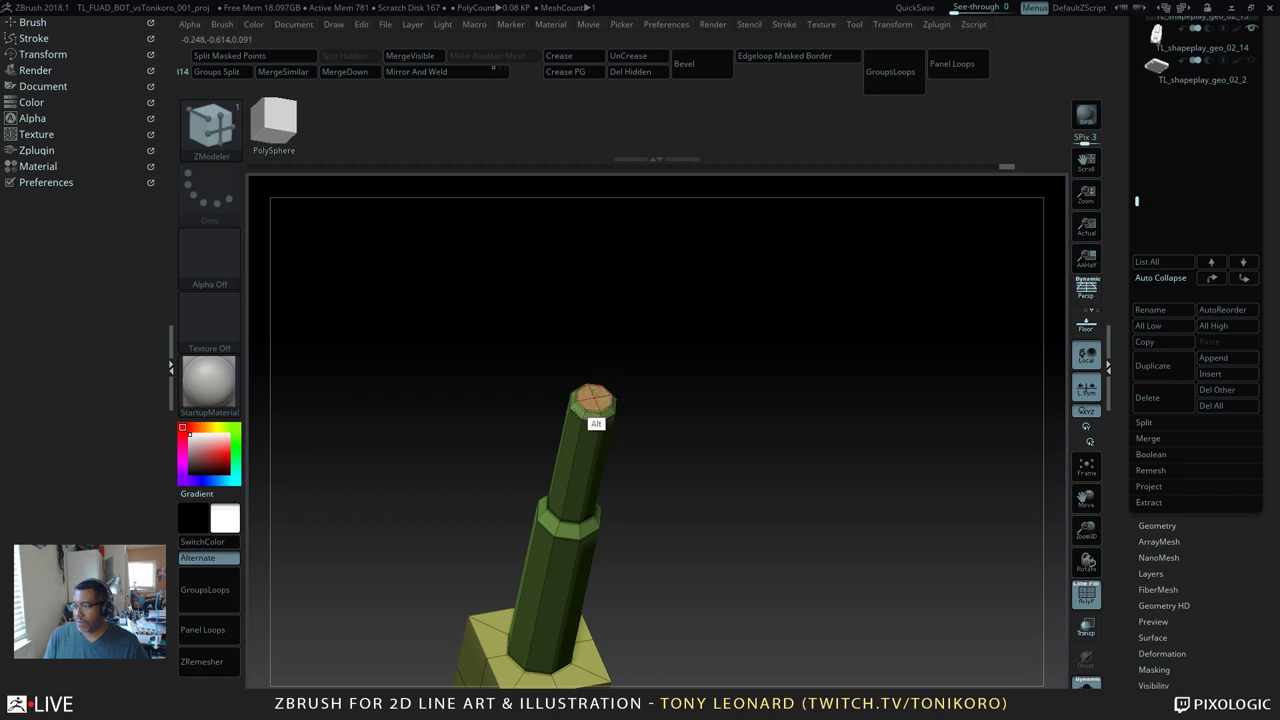
pyautogui.moveTo(704, 422); pyautogui.dragTo(697, 490)
pyautogui.keyDown('alt'); pyautogui.moveTo(695, 398); pyautogui.dragTo(760, 625); pyautogui.keyUp('alt')
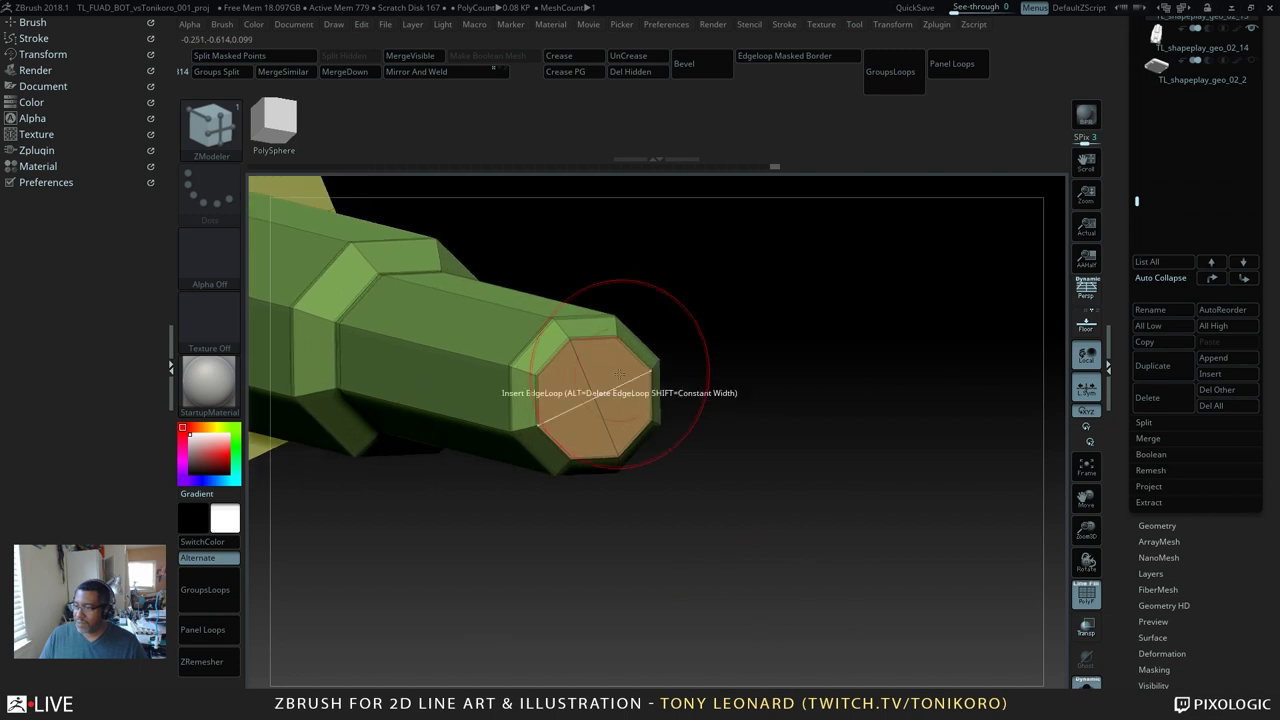
pyautogui.keyDown('alt'); pyautogui.moveTo(618, 416); pyautogui.dragTo(589, 430); pyautogui.keyUp('alt')
pyautogui.keyDown('alt'); pyautogui.click(585, 370); pyautogui.keyUp('alt')
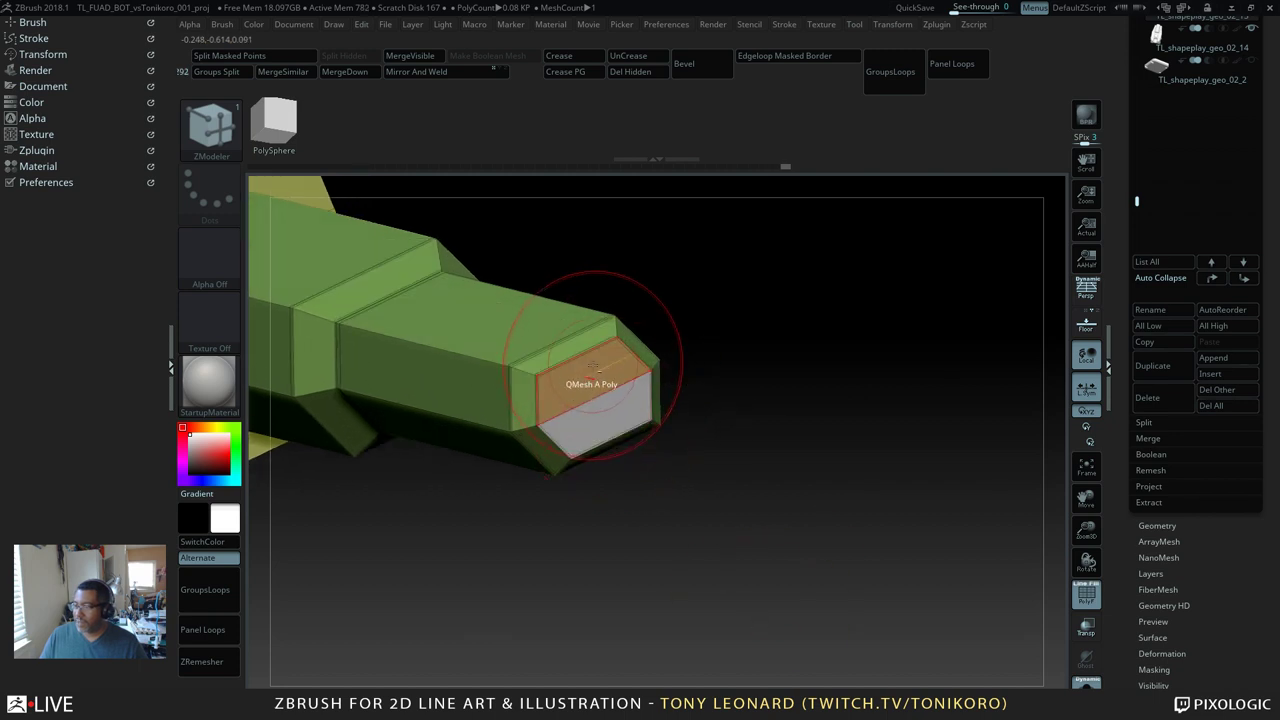
pyautogui.moveTo(834, 600); pyautogui.dragTo(738, 335)
pyautogui.hotkey('ctrl', 'z')
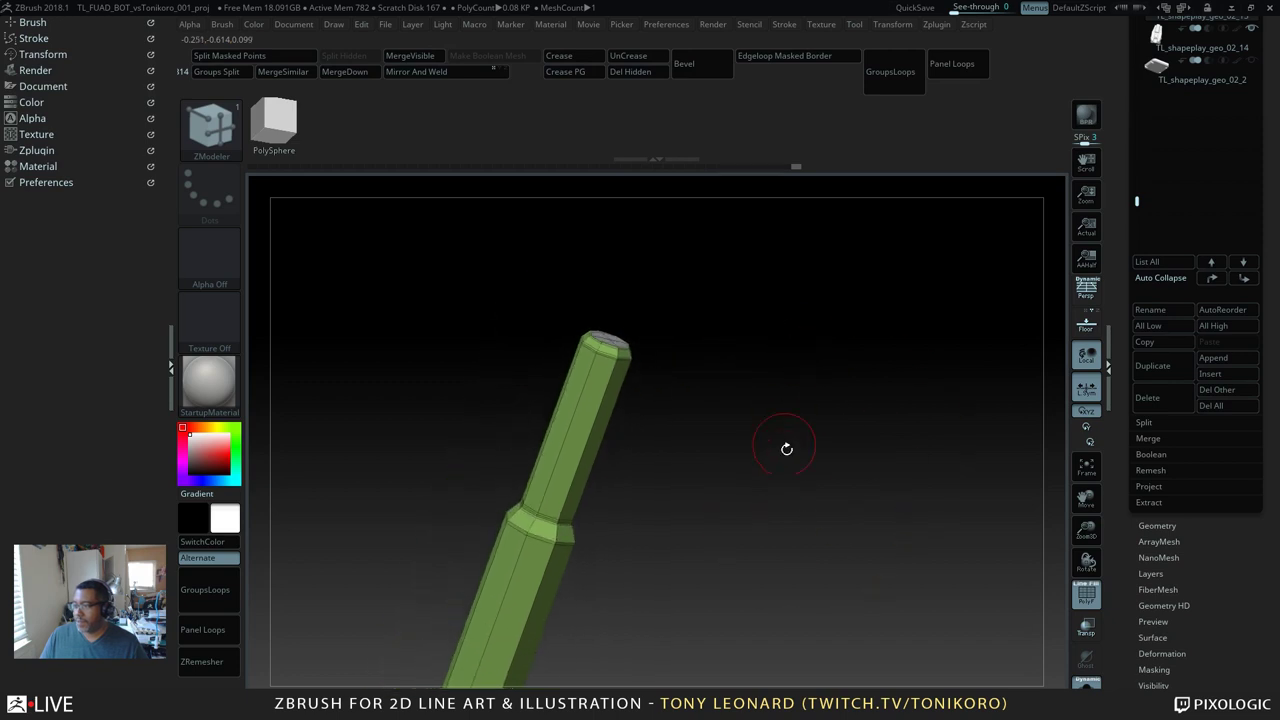
# Step: Extrude the beveled cap with QMesh into a long, narrower third column section
pyautogui.moveTo(786, 449)
pyautogui.mouseDown()
pyautogui.moveTo(774, 414)
pyautogui.moveTo(797, 451)
pyautogui.moveTo(786, 463)
pyautogui.mouseUp()
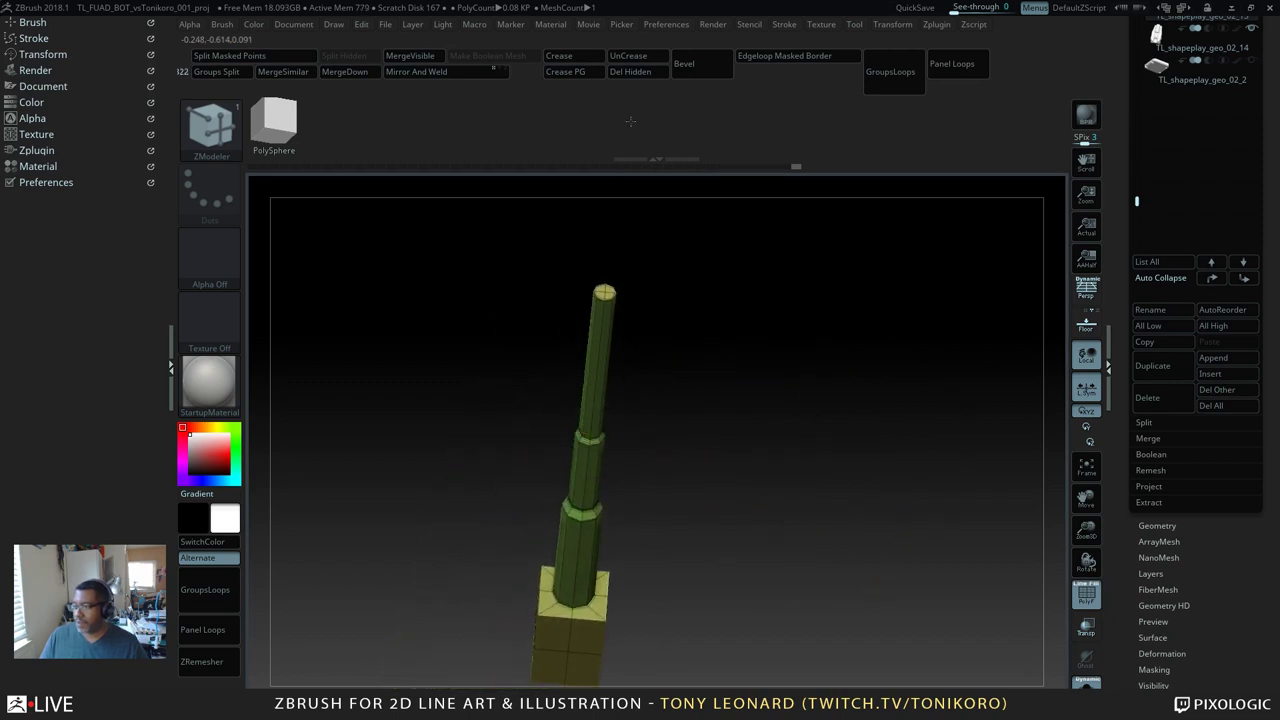
pyautogui.keyDown('alt'); pyautogui.moveTo(793, 629); pyautogui.dragTo(742, 611); pyautogui.keyUp('alt')
# Step: Turn on perspective distortion and the floor grid for viewing the stepped column
pyautogui.click(1090, 297)
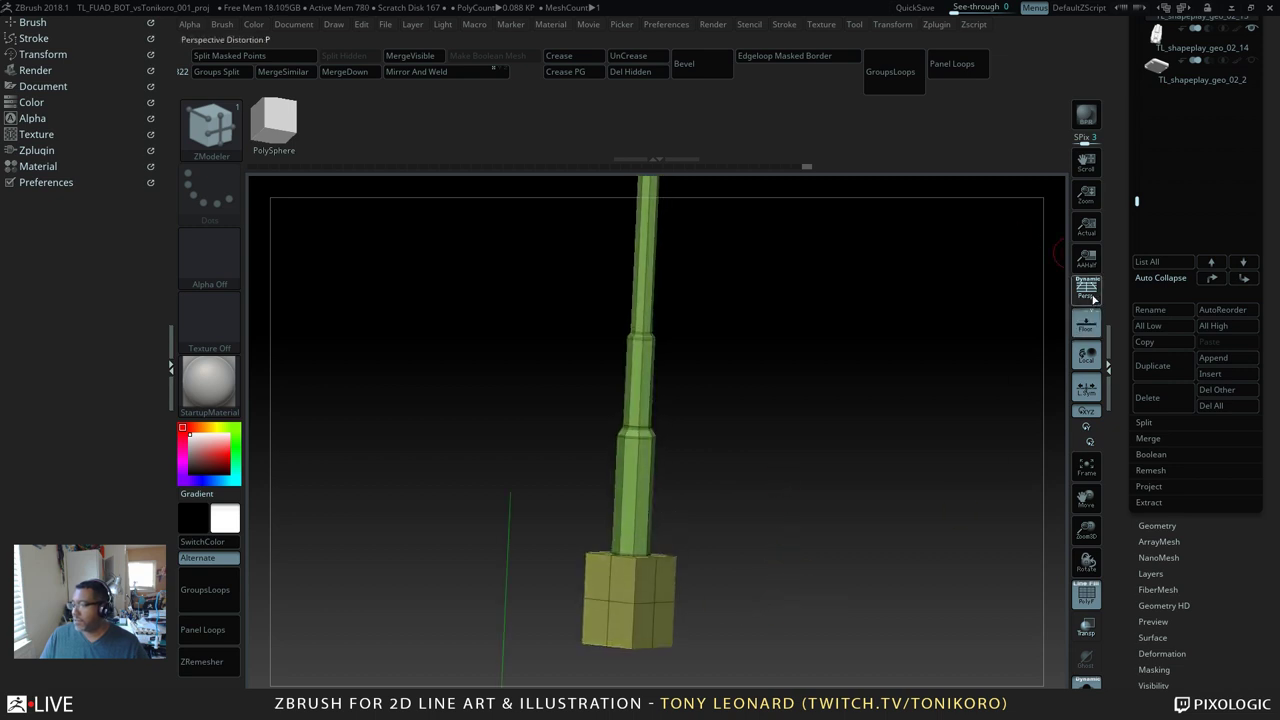
pyautogui.moveTo(822, 500); pyautogui.dragTo(805, 593)
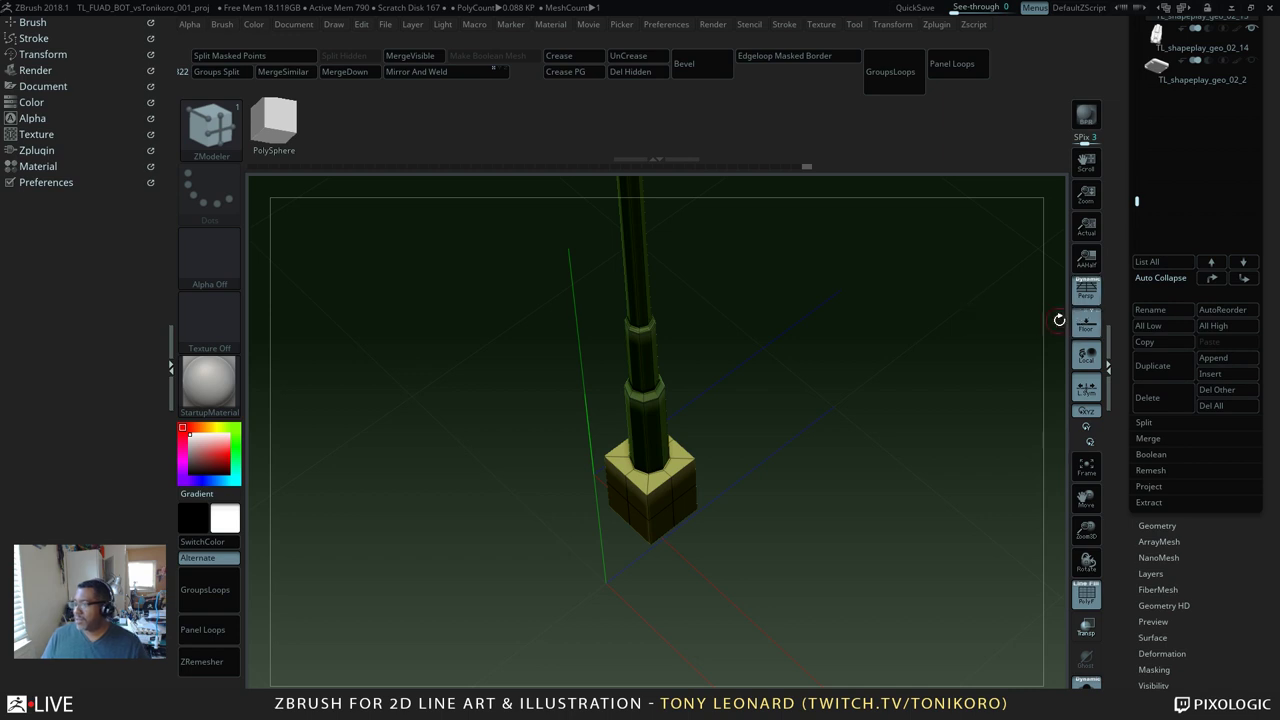
# Step: Turn off perspective distortion and the floor grid
pyautogui.click(1085, 293)
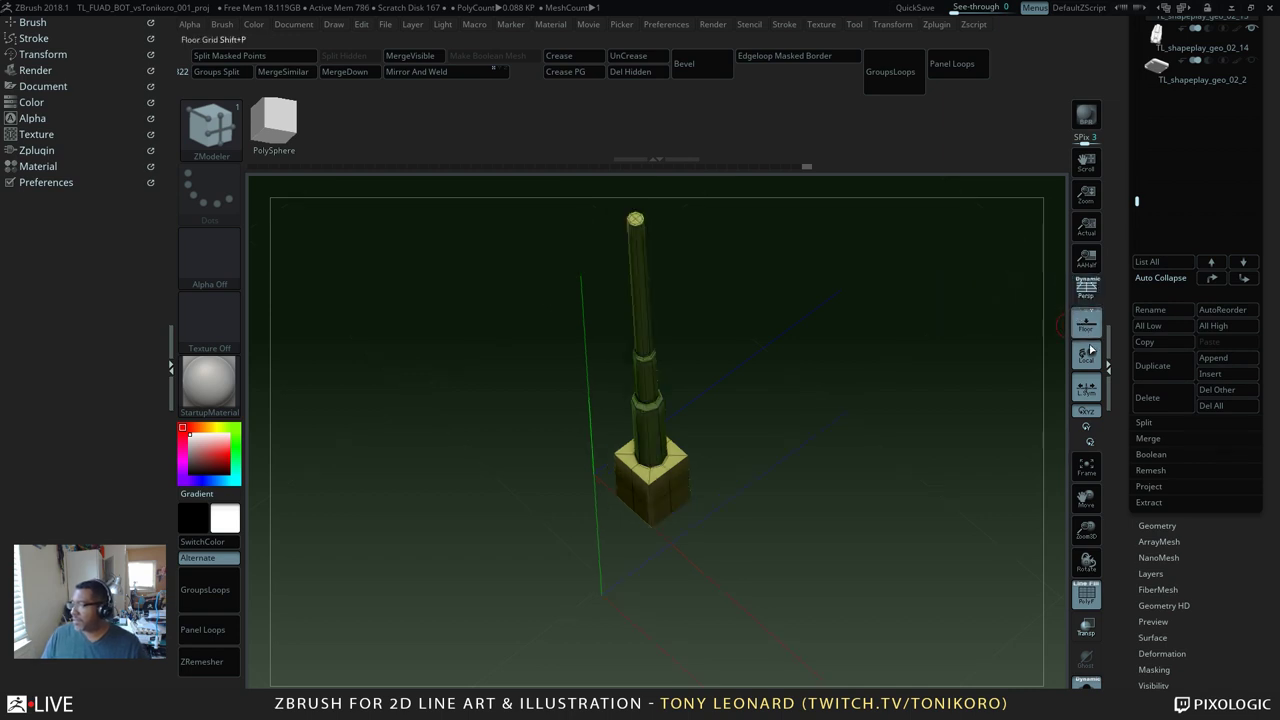
pyautogui.click(1089, 330)
# Step: Extrude the lower side polygons of the column's base block outward with QMesh into a protruding foot
pyautogui.moveTo(660, 584)
pyautogui.keyDown('alt'); pyautogui.mouseDown()
pyautogui.moveTo(663, 522)
pyautogui.moveTo(664, 600)
pyautogui.mouseUp(); pyautogui.keyUp('alt')
pyautogui.keyDown('alt'); pyautogui.moveTo(821, 651); pyautogui.dragTo(784, 552); pyautogui.keyUp('alt')
pyautogui.moveTo(804, 625); pyautogui.dragTo(804, 539)
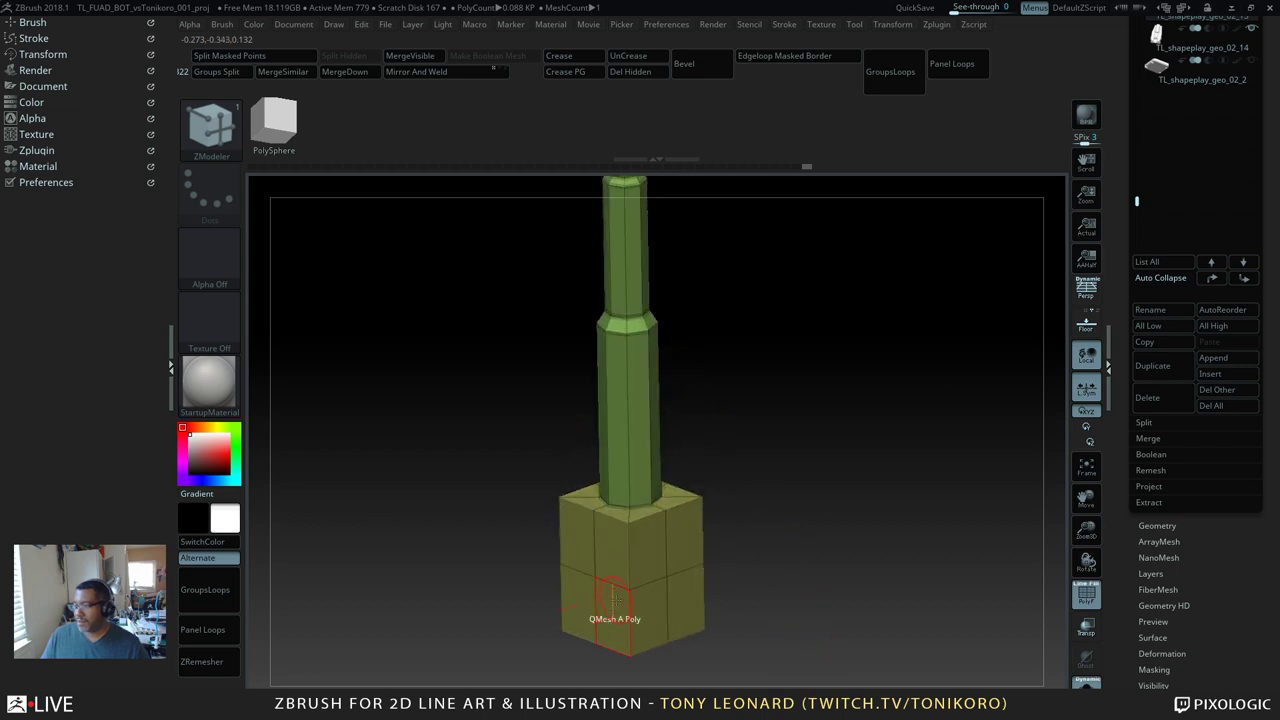
pyautogui.moveTo(604, 616); pyautogui.dragTo(505, 658)
pyautogui.moveTo(850, 658); pyautogui.dragTo(856, 587)
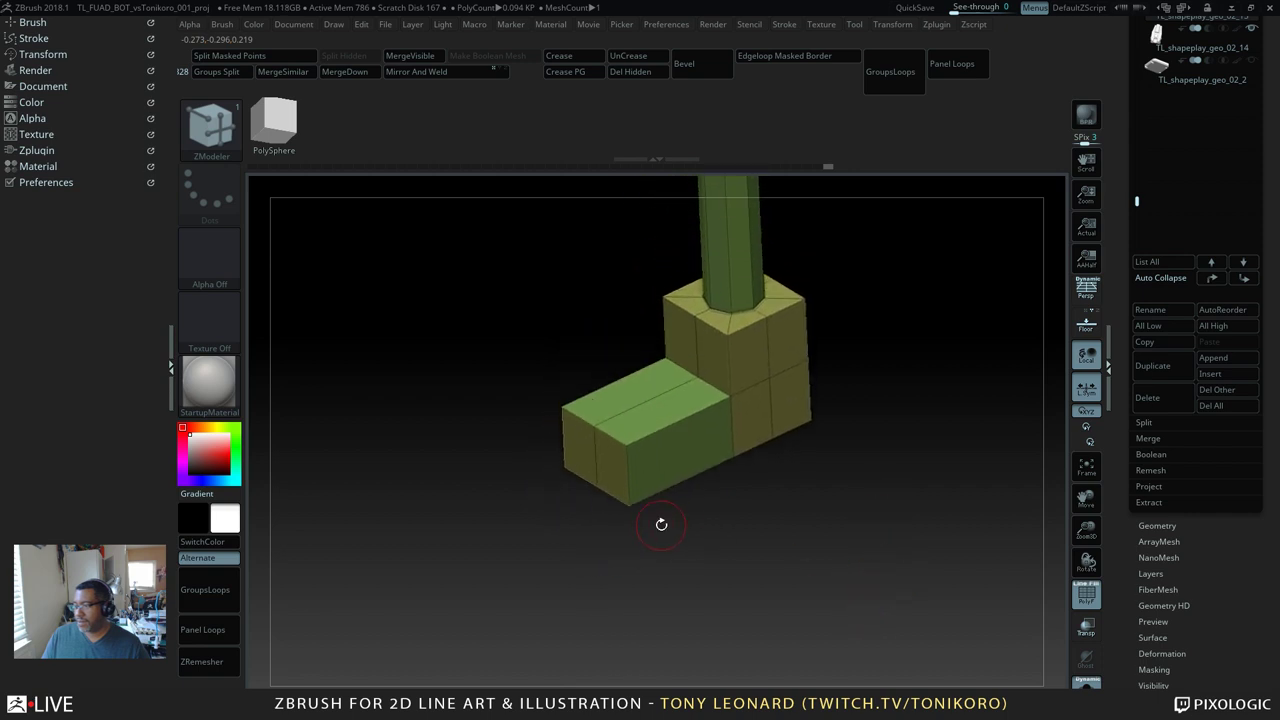
# Step: Insert a horizontal edge loop around the foot's upper part and mask everything except the foot's top outer corner
pyautogui.moveTo(672, 526); pyautogui.dragTo(606, 465)
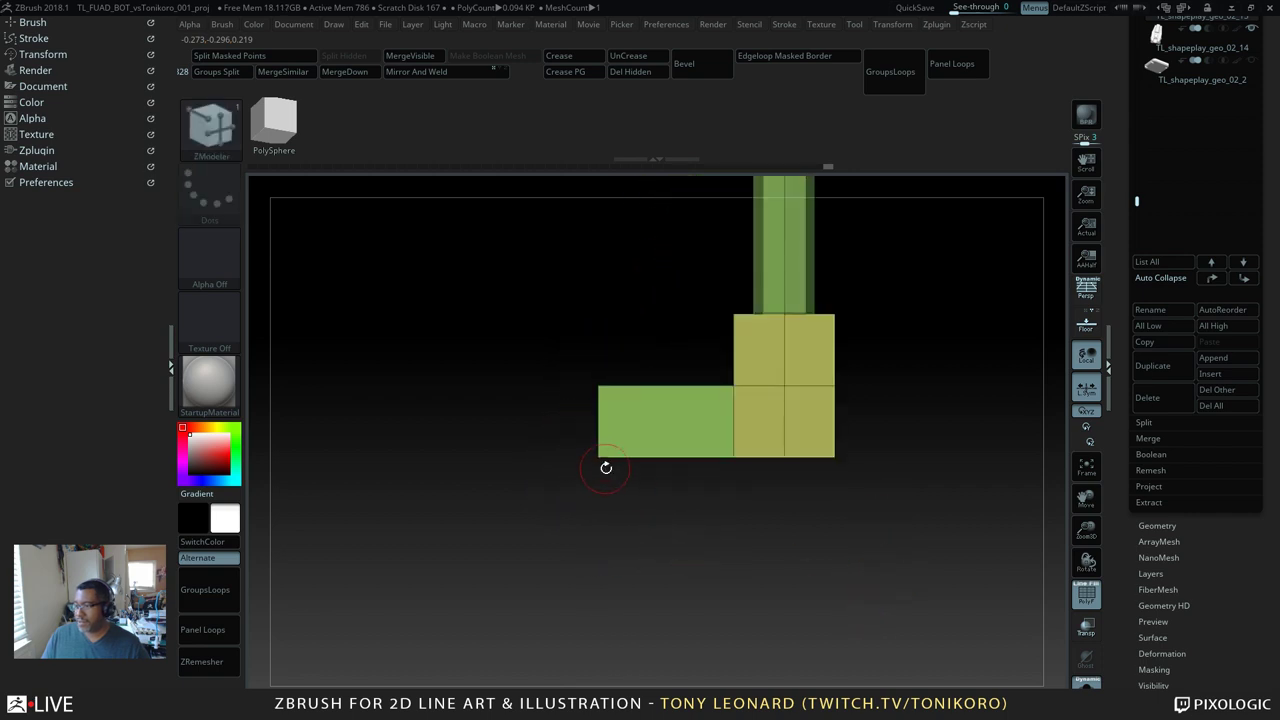
pyautogui.click(600, 407)
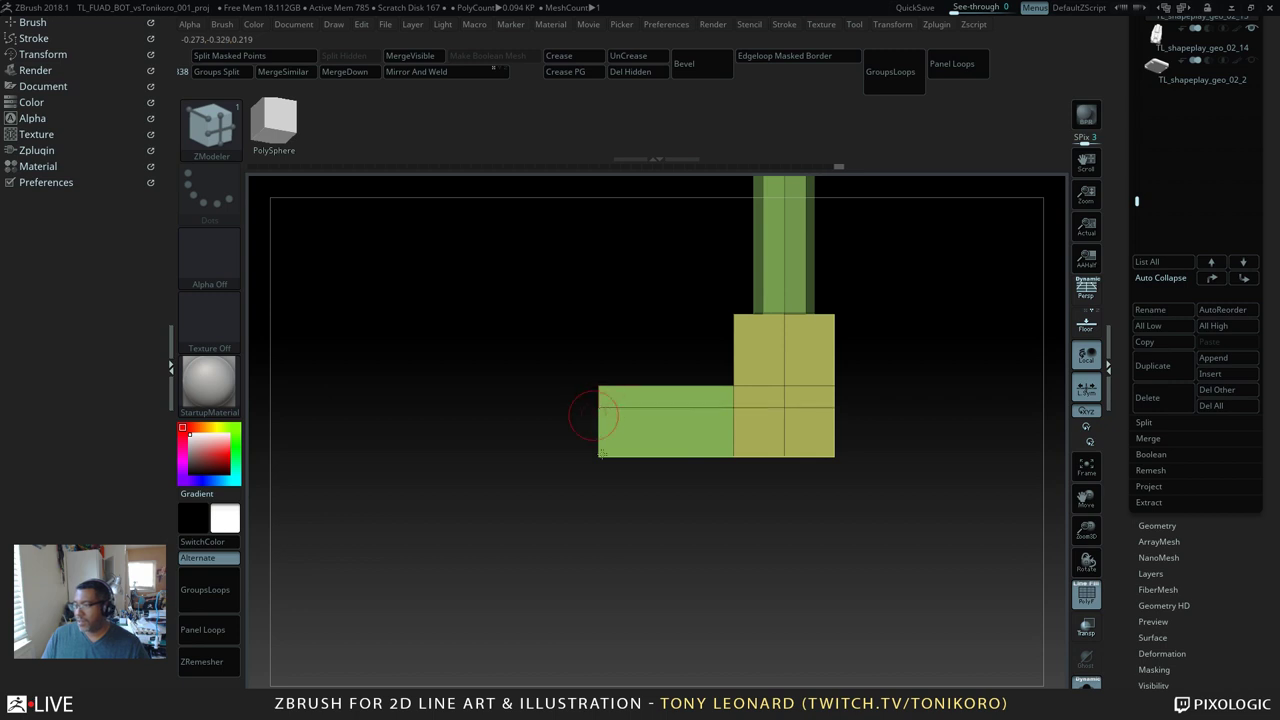
pyautogui.keyDown('ctrl'); pyautogui.moveTo(540, 333); pyautogui.dragTo(640, 396); pyautogui.keyUp('ctrl')
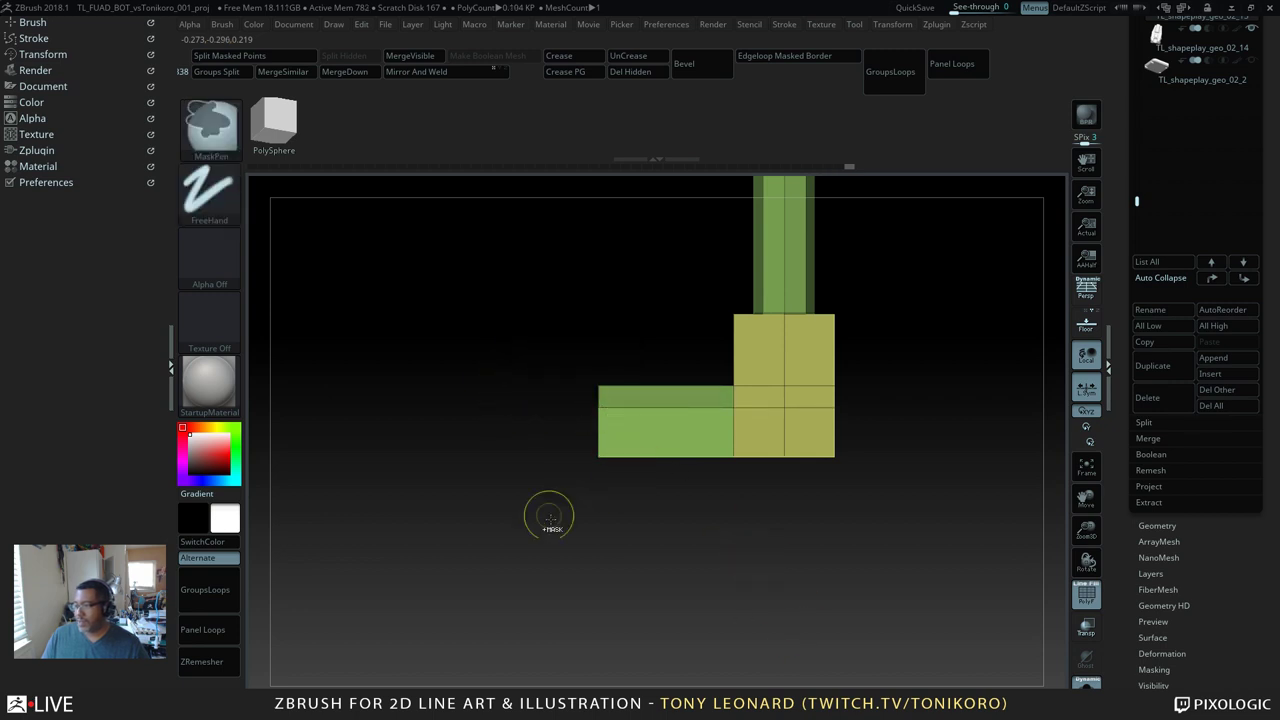
pyautogui.keyDown('ctrl'); pyautogui.click(549, 515); pyautogui.keyUp('ctrl')
# Step: Move the unmasked top corner along Z toward the column with the gizmo to bevel the foot's front
pyautogui.press('w')
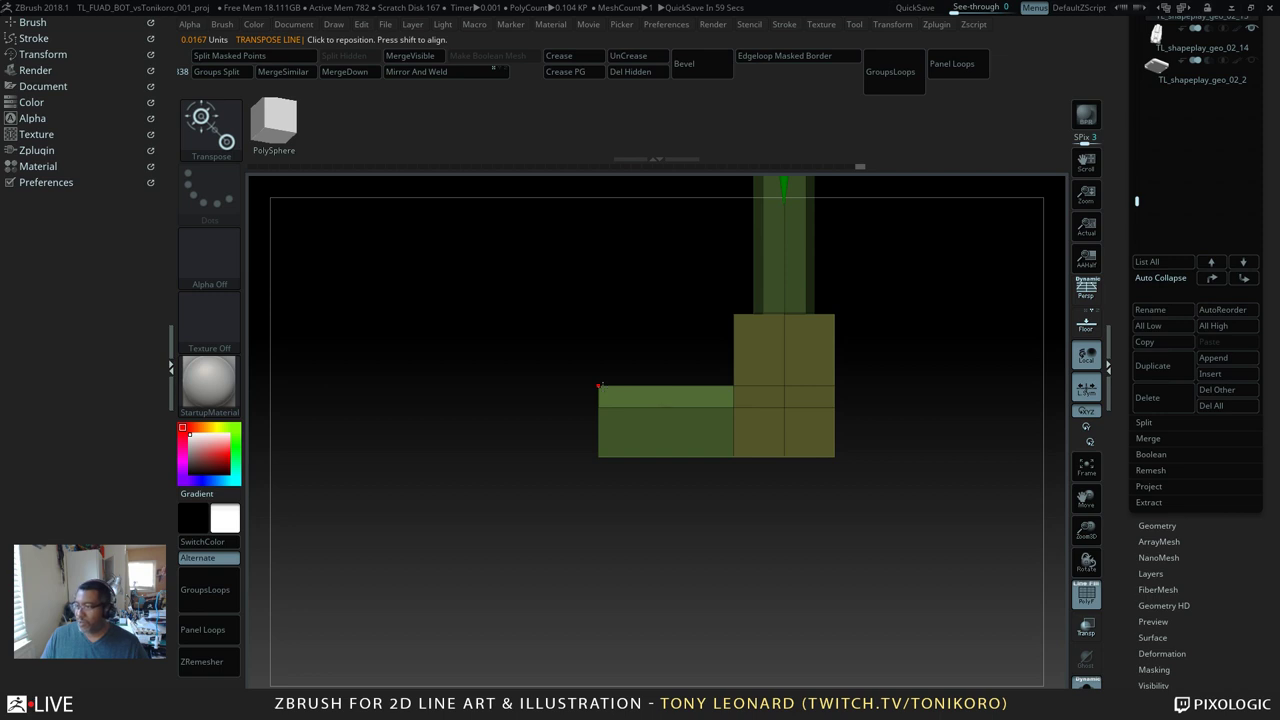
pyautogui.click(598, 385)
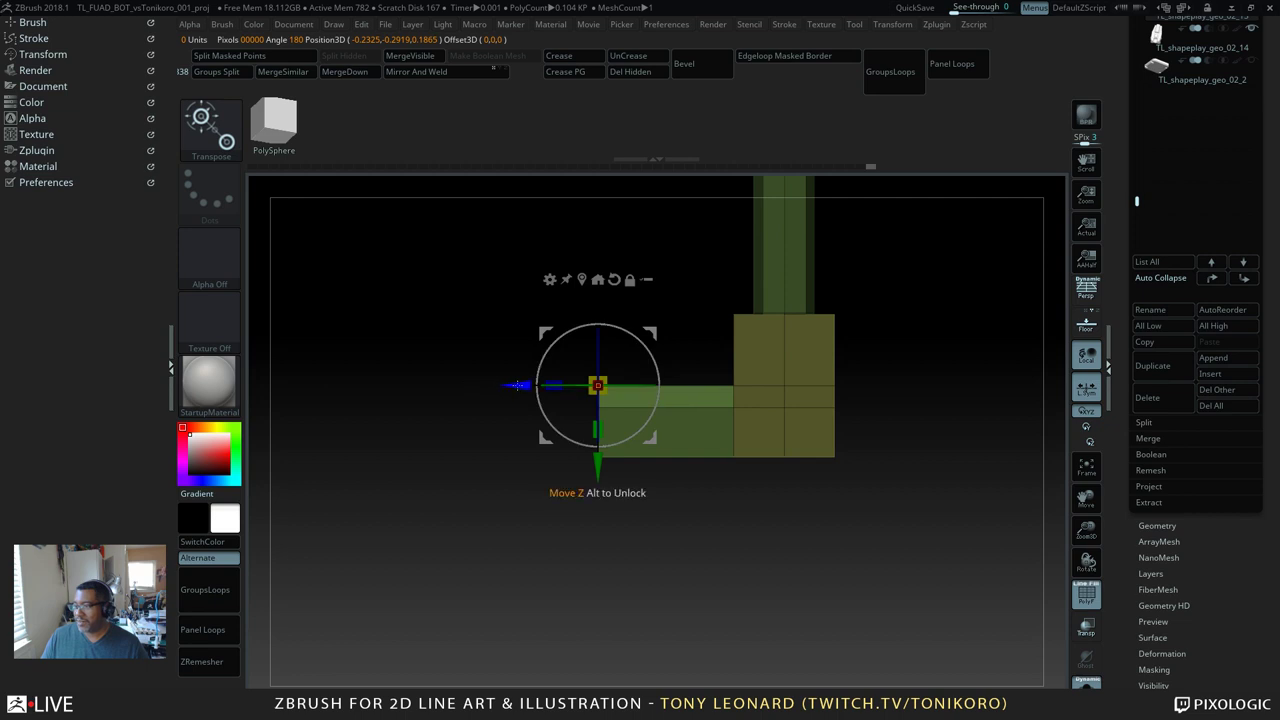
pyautogui.moveTo(517, 385); pyautogui.dragTo(545, 385)
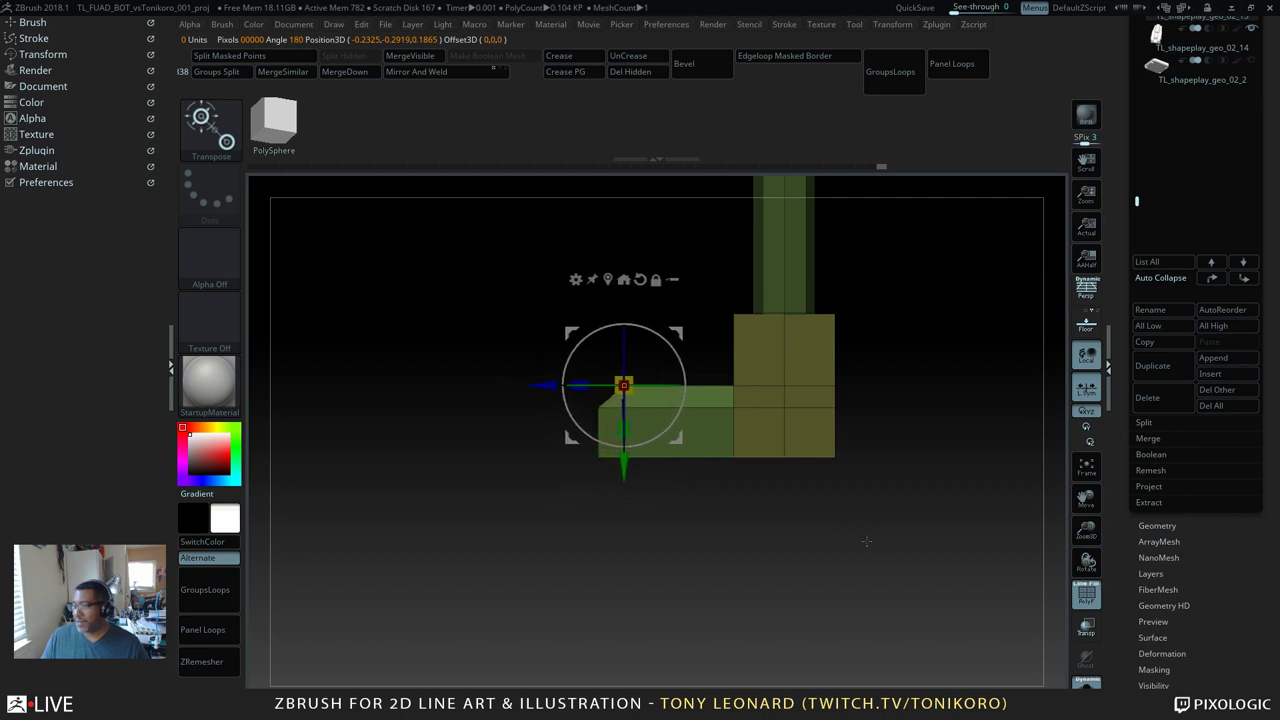
# Step: Clear the mask and insert a horizontal edge loop low on the base and a crosswise edge loop midway along the foot
pyautogui.moveTo(866, 541); pyautogui.dragTo(810, 466)
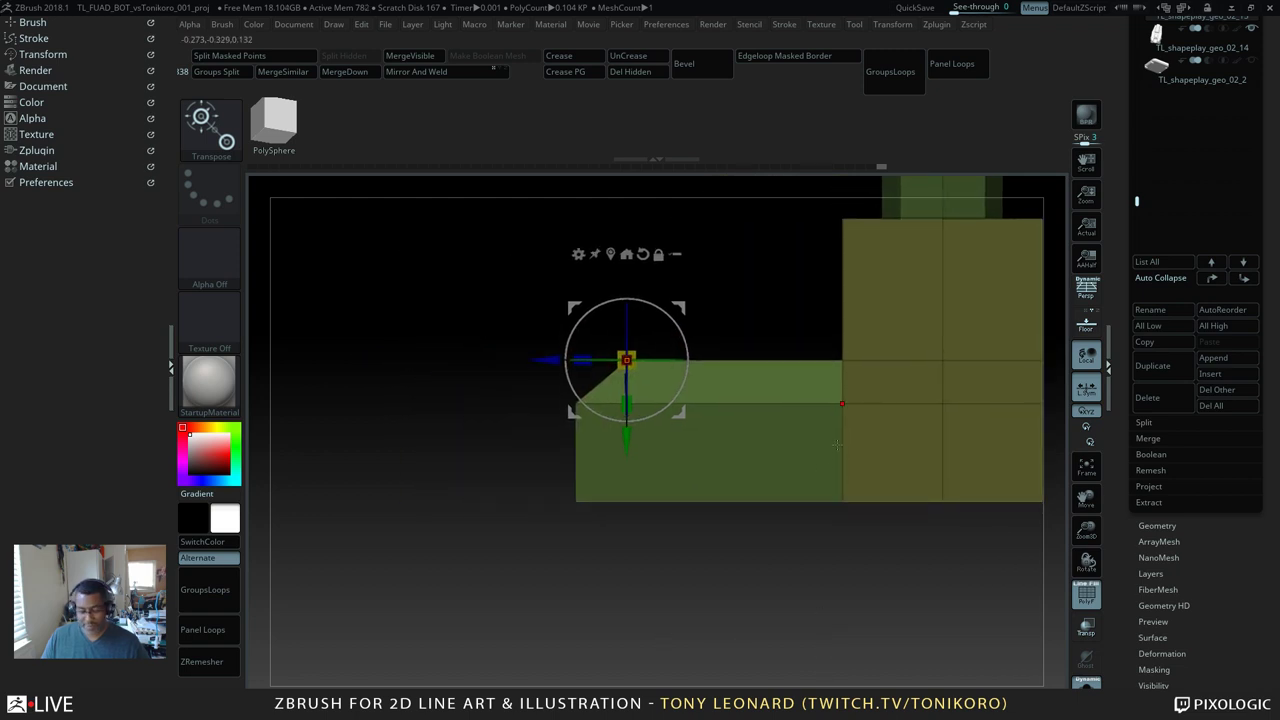
pyautogui.keyDown('ctrl'); pyautogui.moveTo(795, 535); pyautogui.dragTo(808, 548); pyautogui.keyUp('ctrl')
pyautogui.press('q')
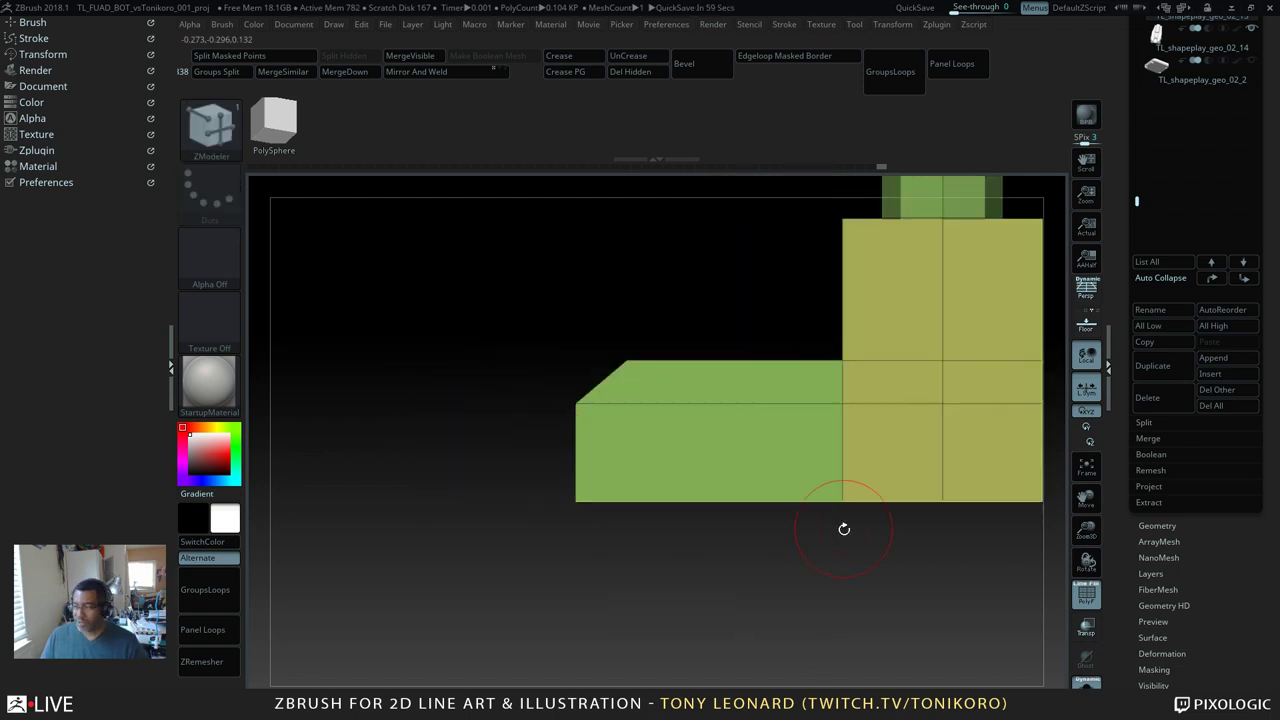
pyautogui.click(846, 441)
pyautogui.moveTo(760, 580); pyautogui.dragTo(710, 463)
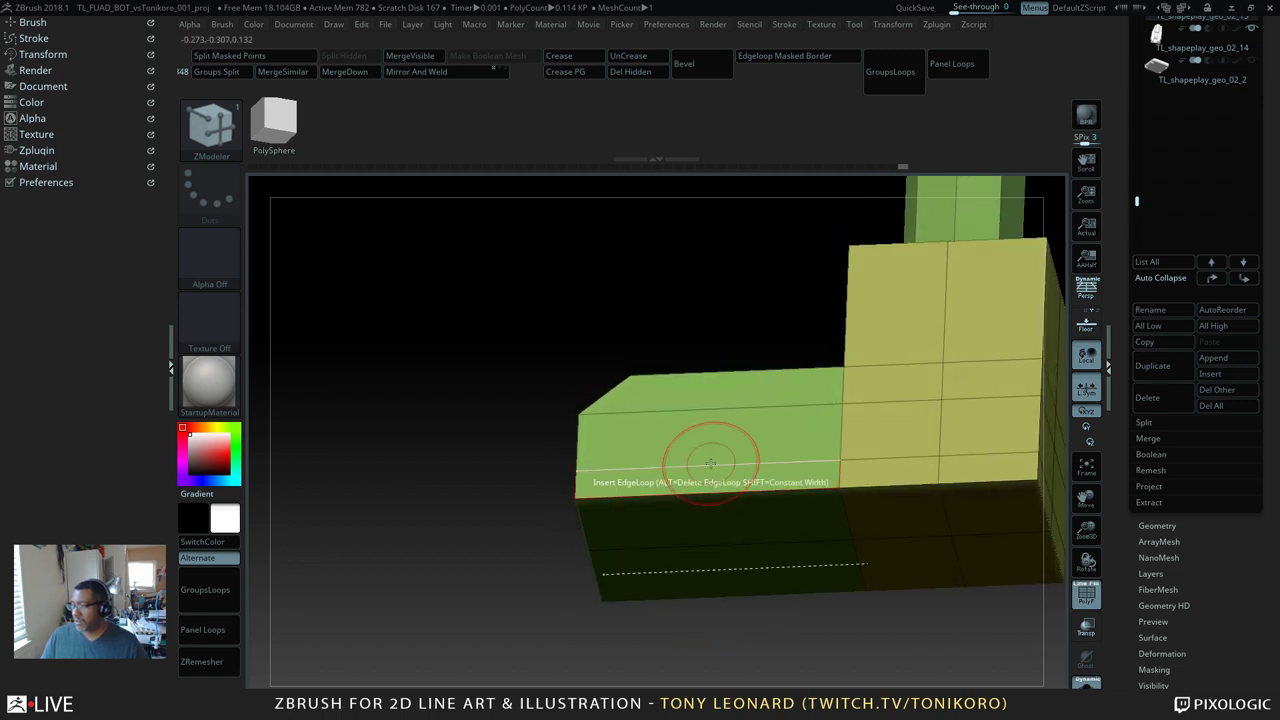
pyautogui.click(710, 463)
# Step: Isolate the top points of the foot's crosswise loop with an inverted mask and move them along Z to straighten the slanted edge
pyautogui.moveTo(834, 634)
pyautogui.mouseDown()
pyautogui.moveTo(880, 655)
pyautogui.moveTo(993, 581)
pyautogui.moveTo(871, 651)
pyautogui.moveTo(771, 674)
pyautogui.mouseUp()
pyautogui.keyDown('ctrl'); pyautogui.moveTo(603, 307); pyautogui.dragTo(681, 395); pyautogui.keyUp('ctrl')
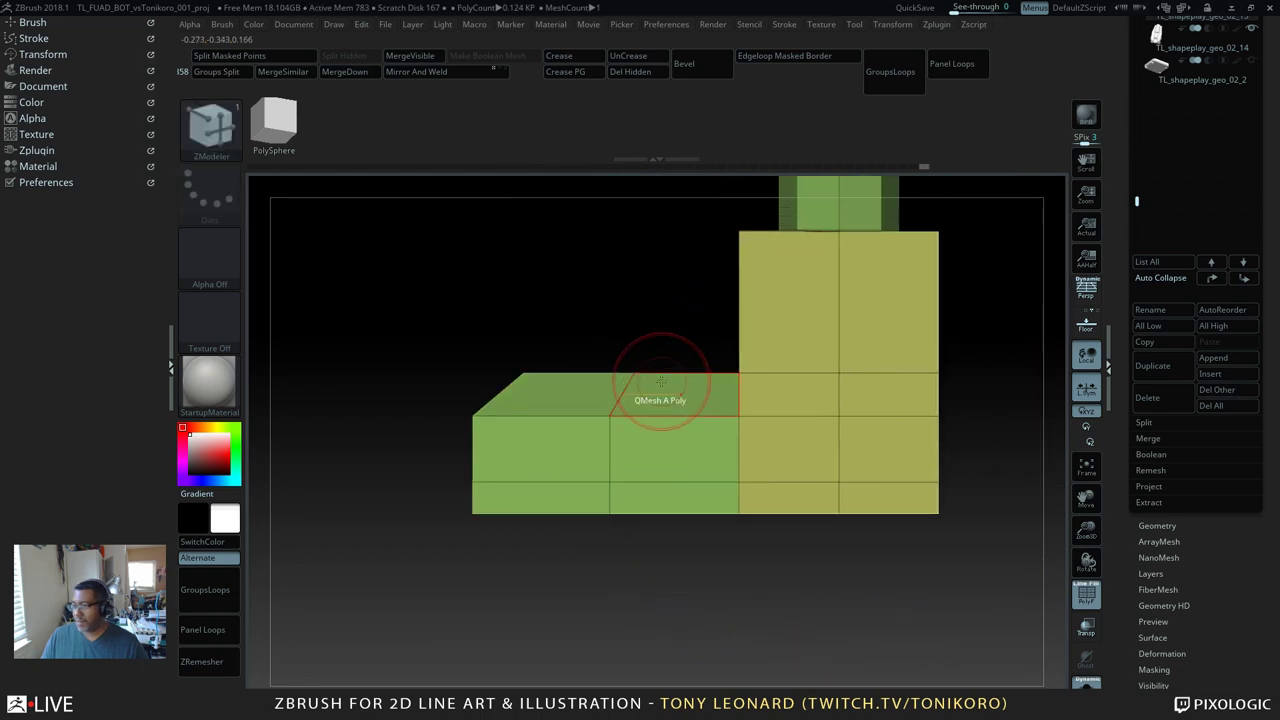
pyautogui.keyDown('ctrl'); pyautogui.click(518, 260); pyautogui.keyUp('ctrl')
pyautogui.press('w')
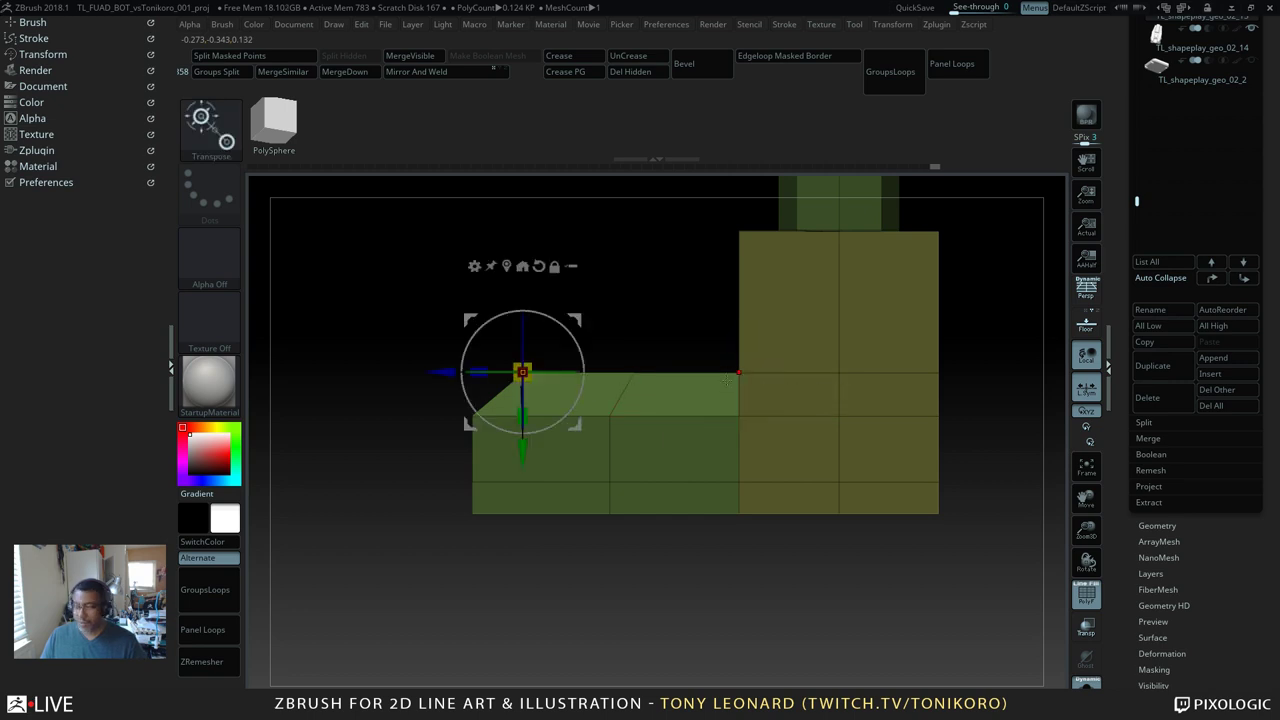
pyautogui.moveTo(451, 373); pyautogui.dragTo(425, 376)
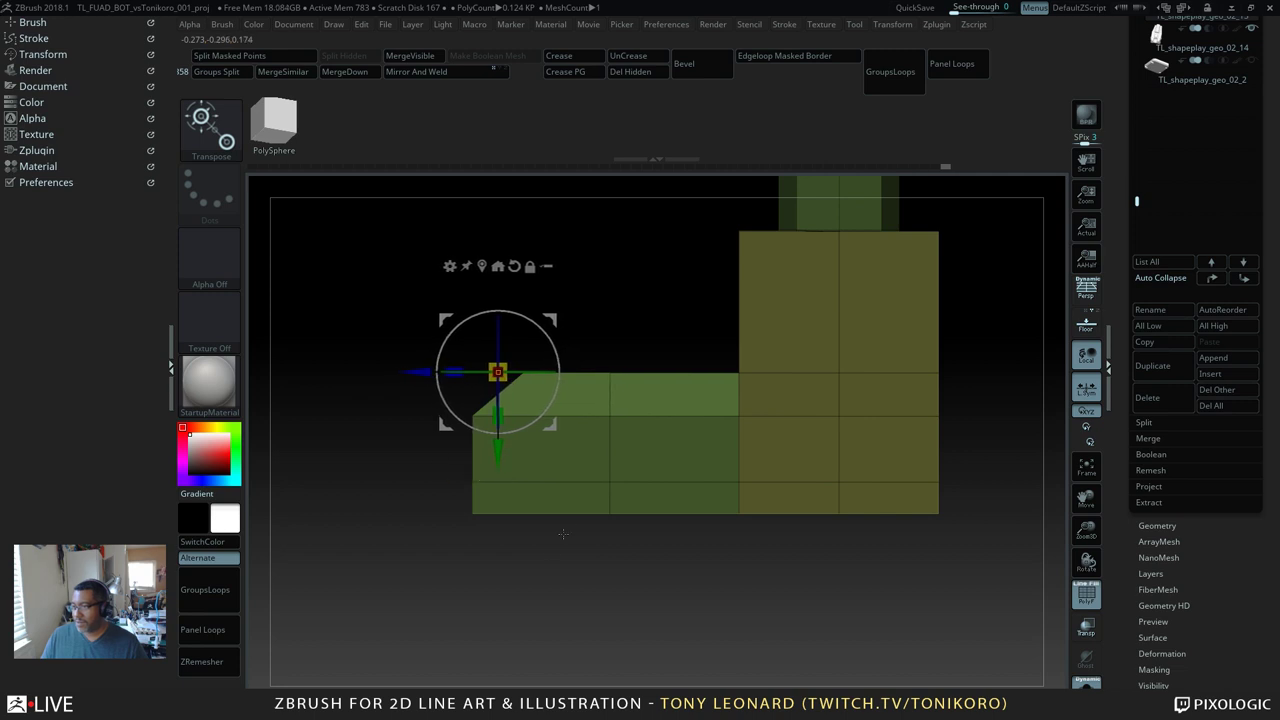
pyautogui.moveTo(563, 535); pyautogui.dragTo(779, 541)
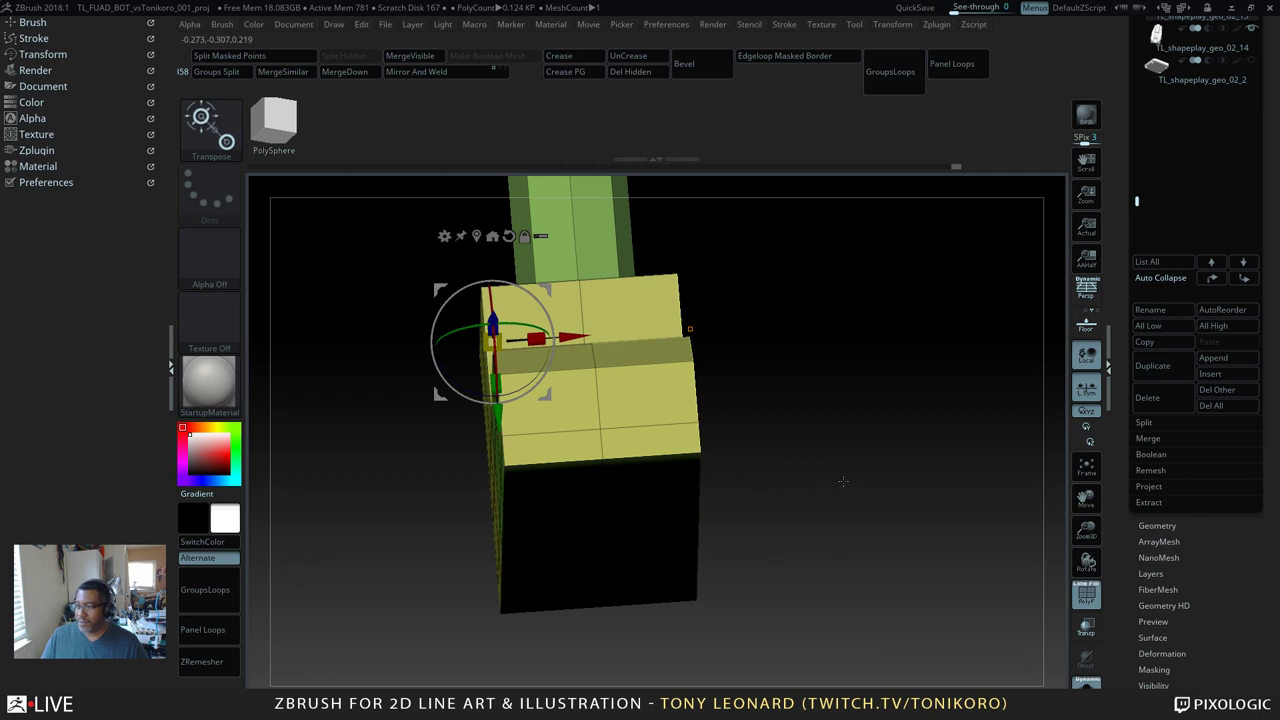
# Step: Use QMesh on the lower front strip of the foot to form a low, stepped toe platform
pyautogui.moveTo(843, 481); pyautogui.dragTo(800, 467)
pyautogui.press('q')
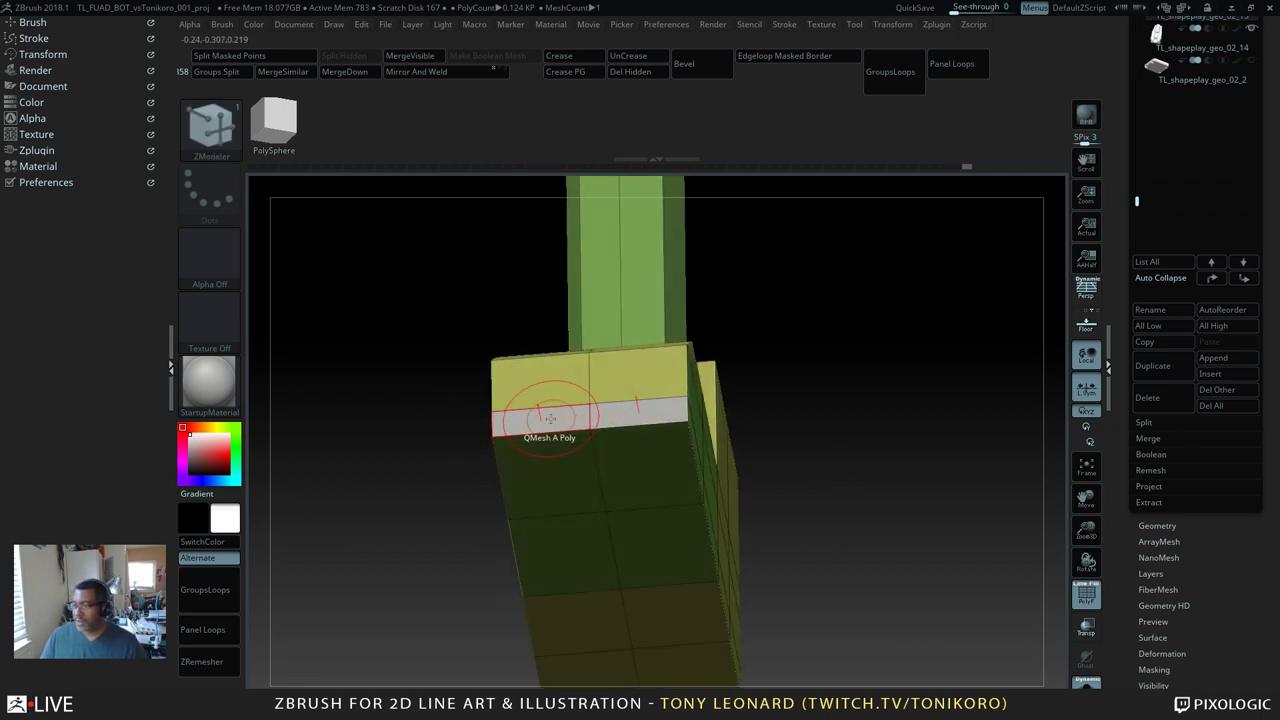
pyautogui.moveTo(550, 418); pyautogui.dragTo(531, 274)
pyautogui.moveTo(903, 423); pyautogui.dragTo(830, 530)
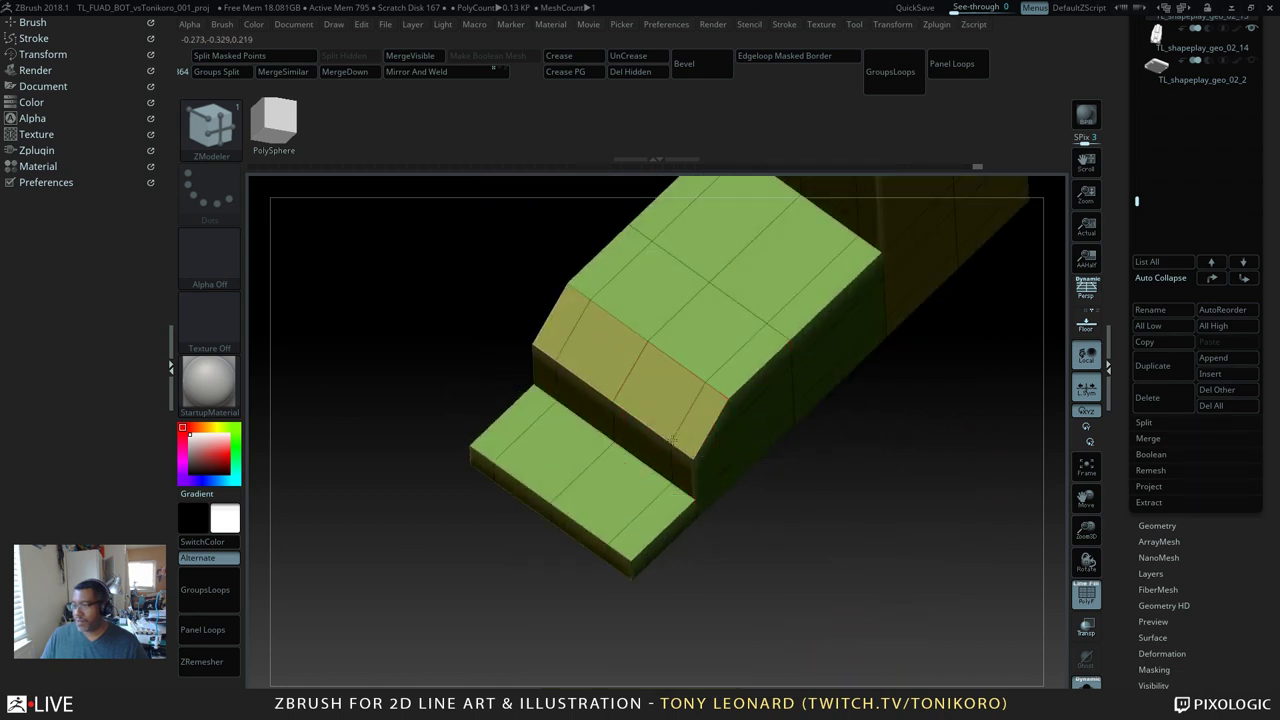
# Step: Insert mirrored edge loops near the foot's outer sides and QMesh the toe's outer strips up into side walls with Align Half Step
pyautogui.click(672, 438)
pyautogui.moveTo(703, 566); pyautogui.dragTo(736, 642)
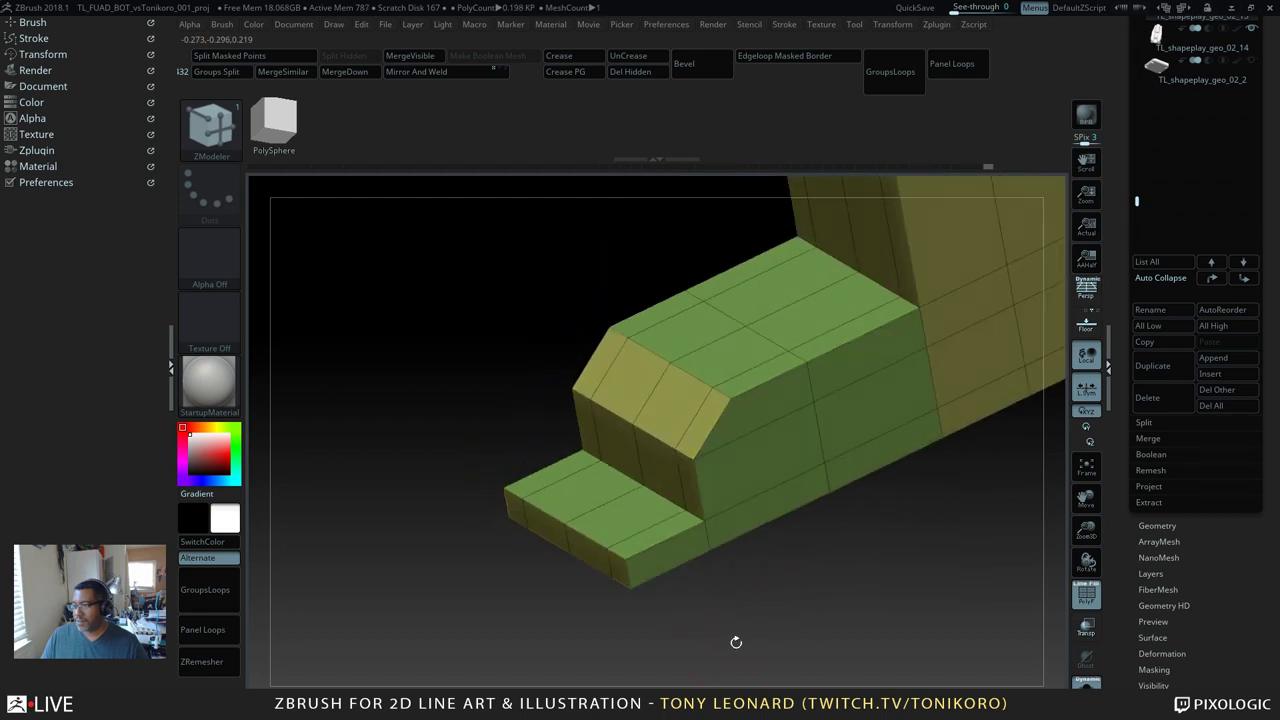
pyautogui.press('space')
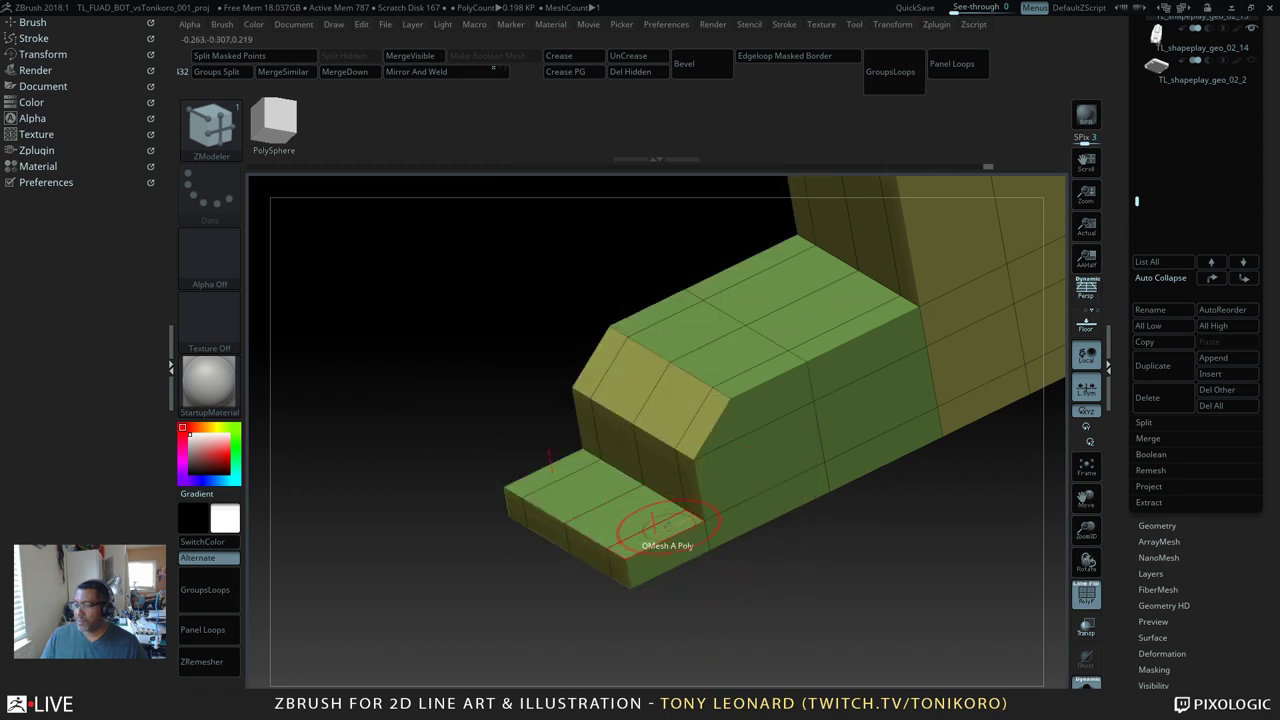
pyautogui.press('space')
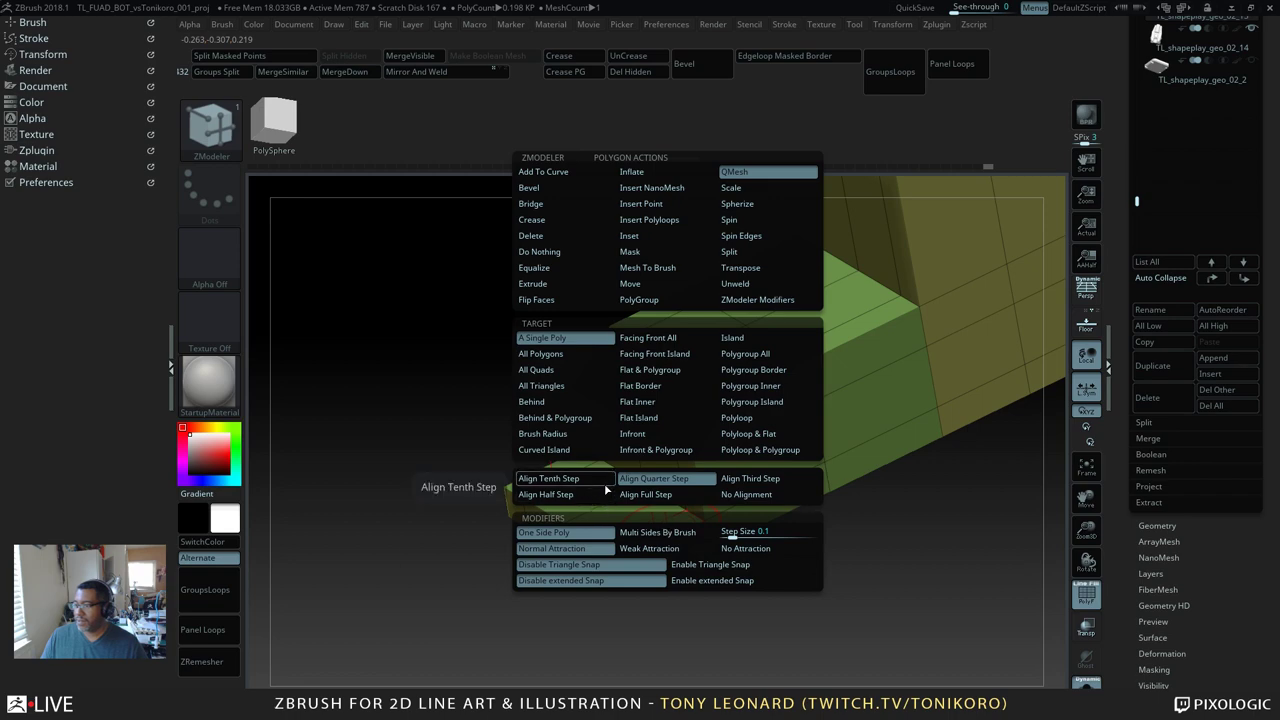
pyautogui.click(560, 494)
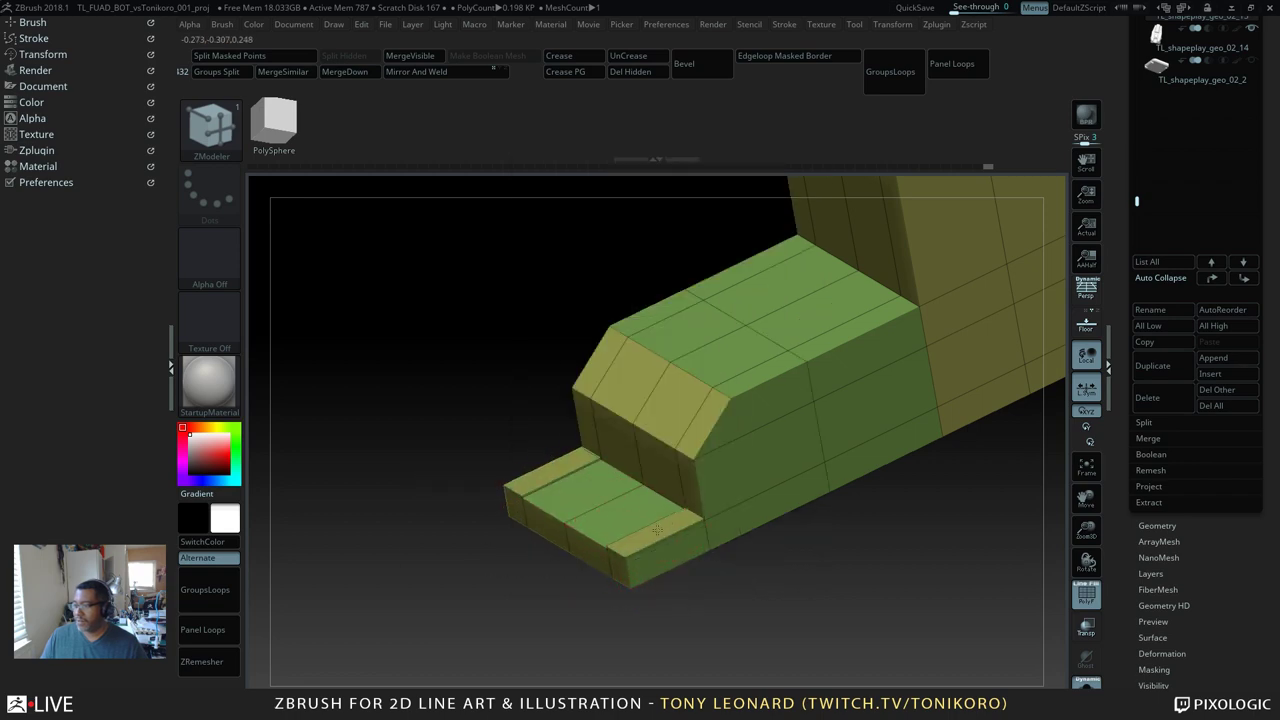
pyautogui.moveTo(657, 530); pyautogui.dragTo(661, 489)
pyautogui.moveTo(814, 601); pyautogui.dragTo(873, 518)
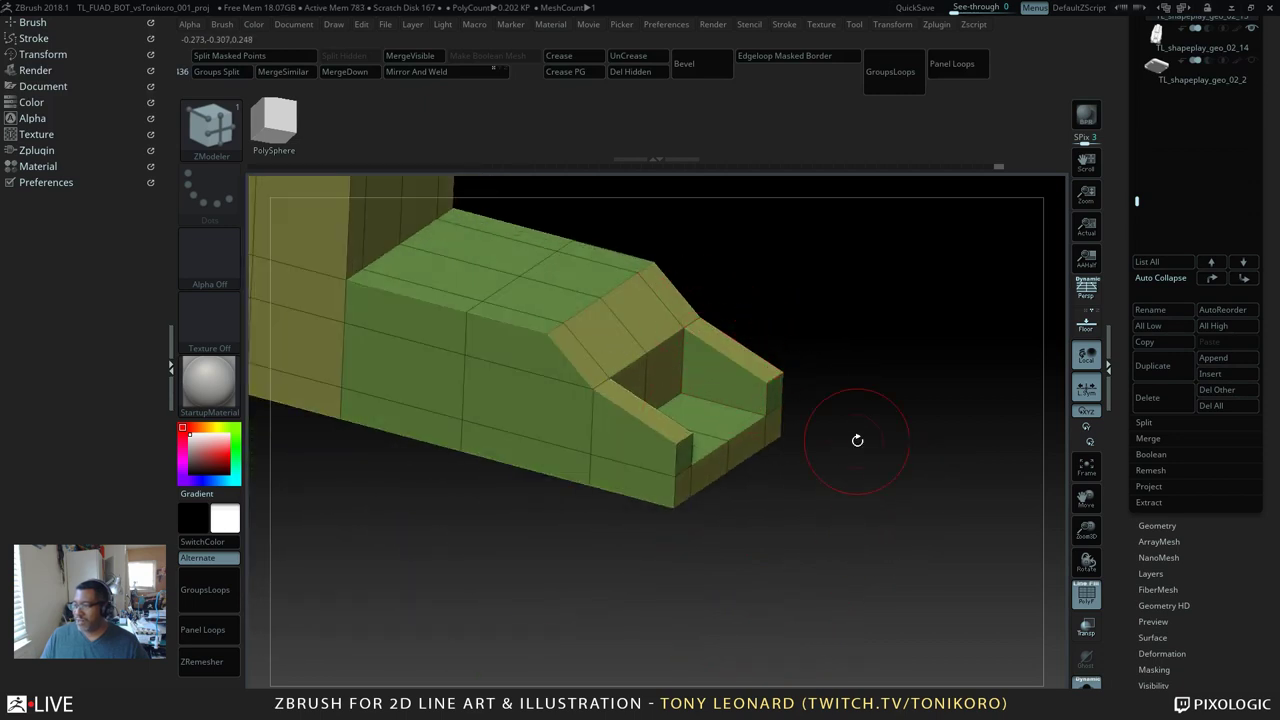
# Step: Raise the outer strips of the instep in front of the ankle block into sloping side walls with QMesh
pyautogui.moveTo(851, 443); pyautogui.dragTo(818, 613)
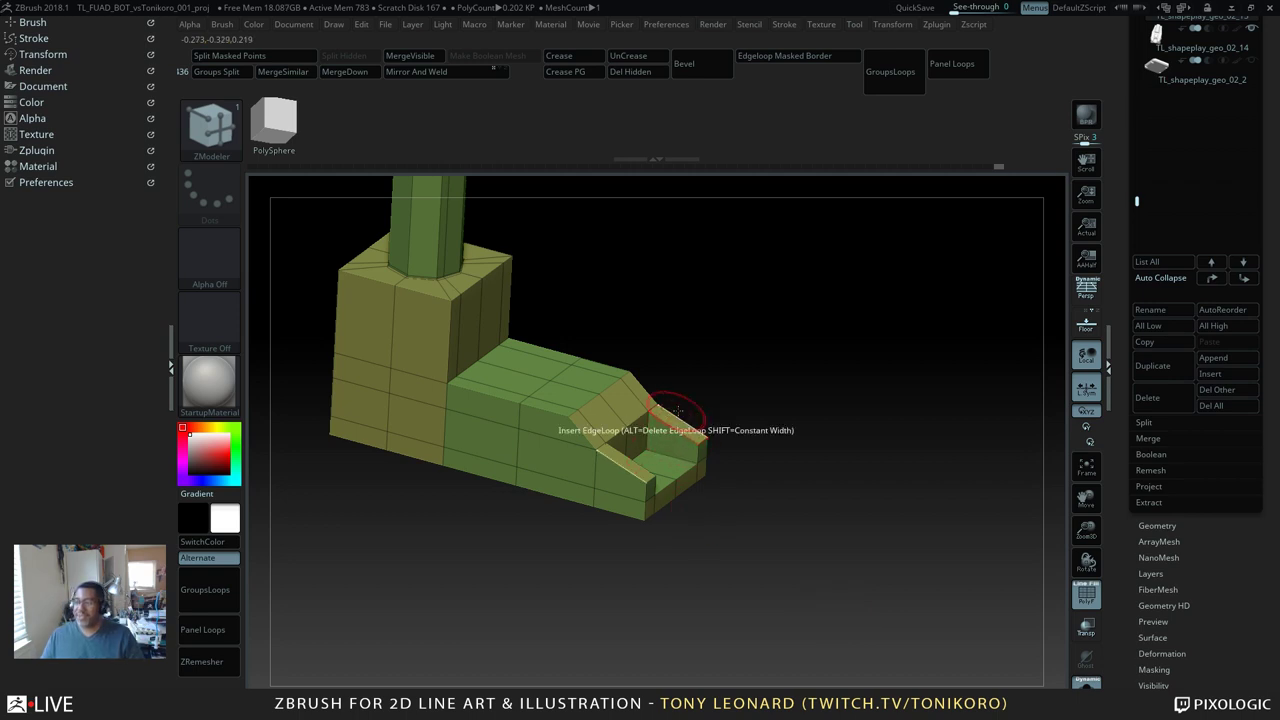
pyautogui.moveTo(770, 537); pyautogui.dragTo(753, 611)
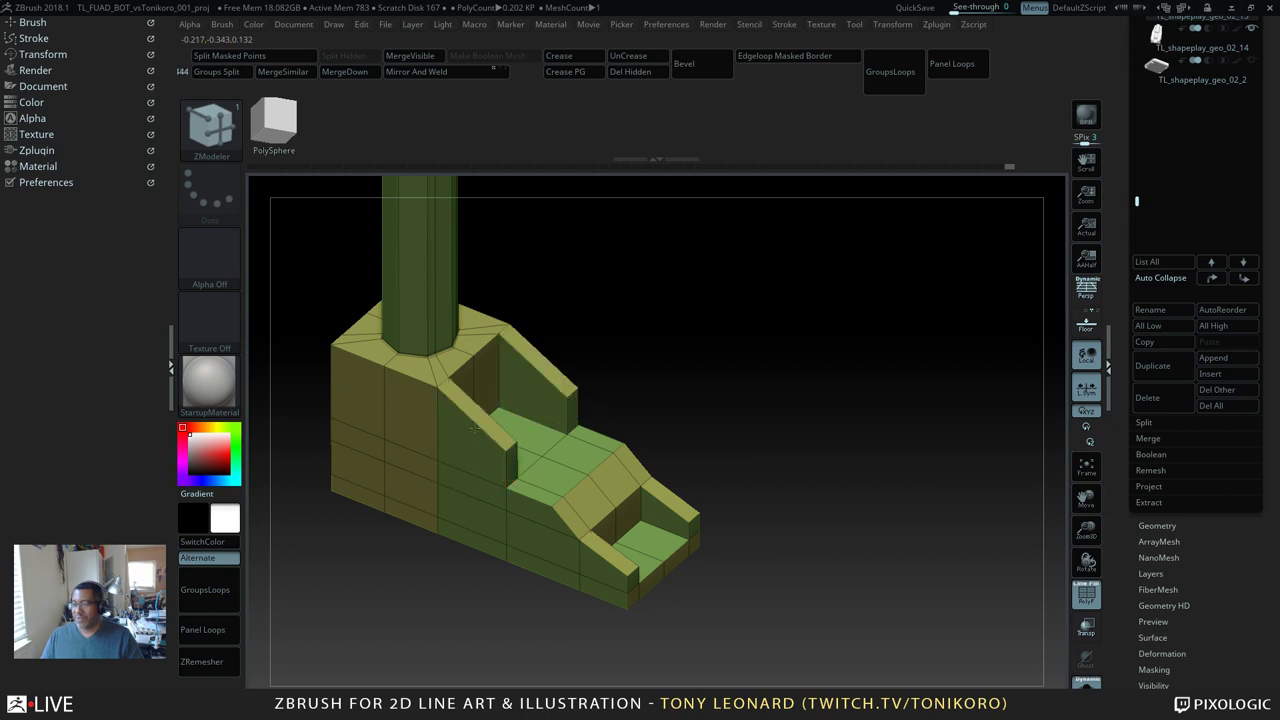
pyautogui.moveTo(474, 427); pyautogui.dragTo(820, 529)
pyautogui.moveTo(748, 641); pyautogui.dragTo(883, 640)
# Step: Insert edge loops across the instep and front slope, and push the middle polygons inward to cut a shallow recess
pyautogui.moveTo(688, 420); pyautogui.dragTo(696, 425)
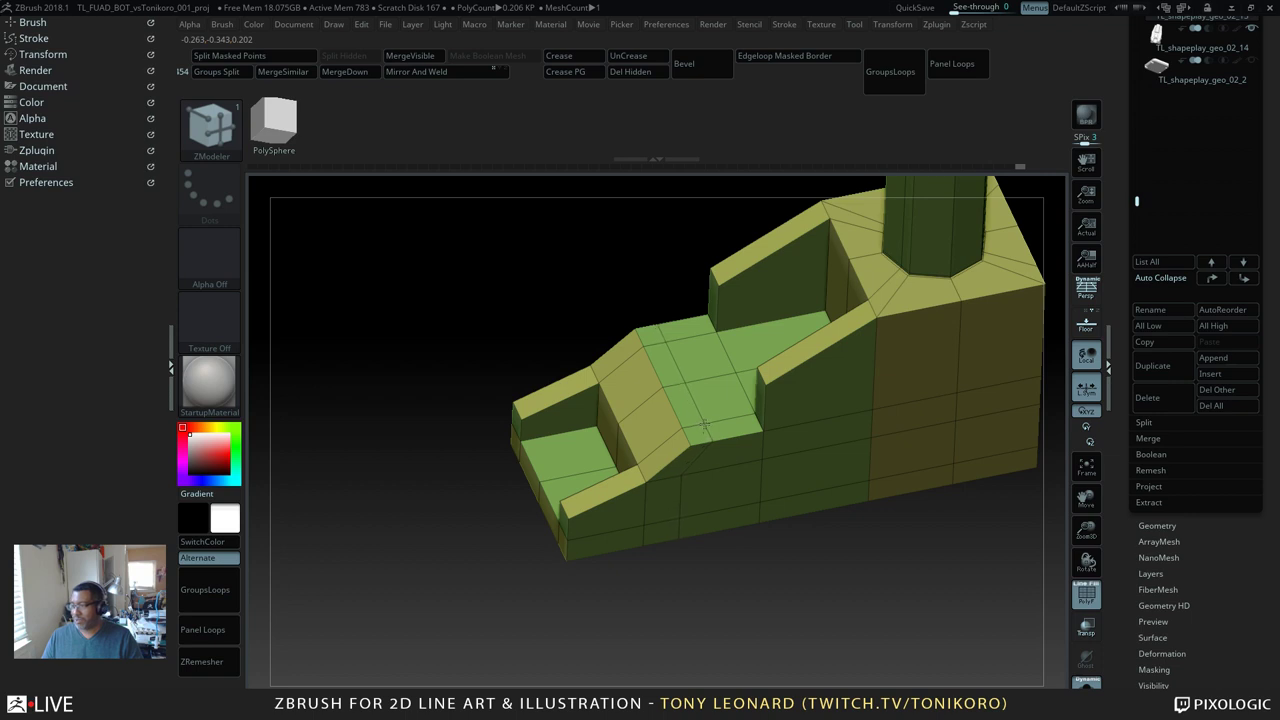
pyautogui.click(672, 462)
pyautogui.click(669, 462)
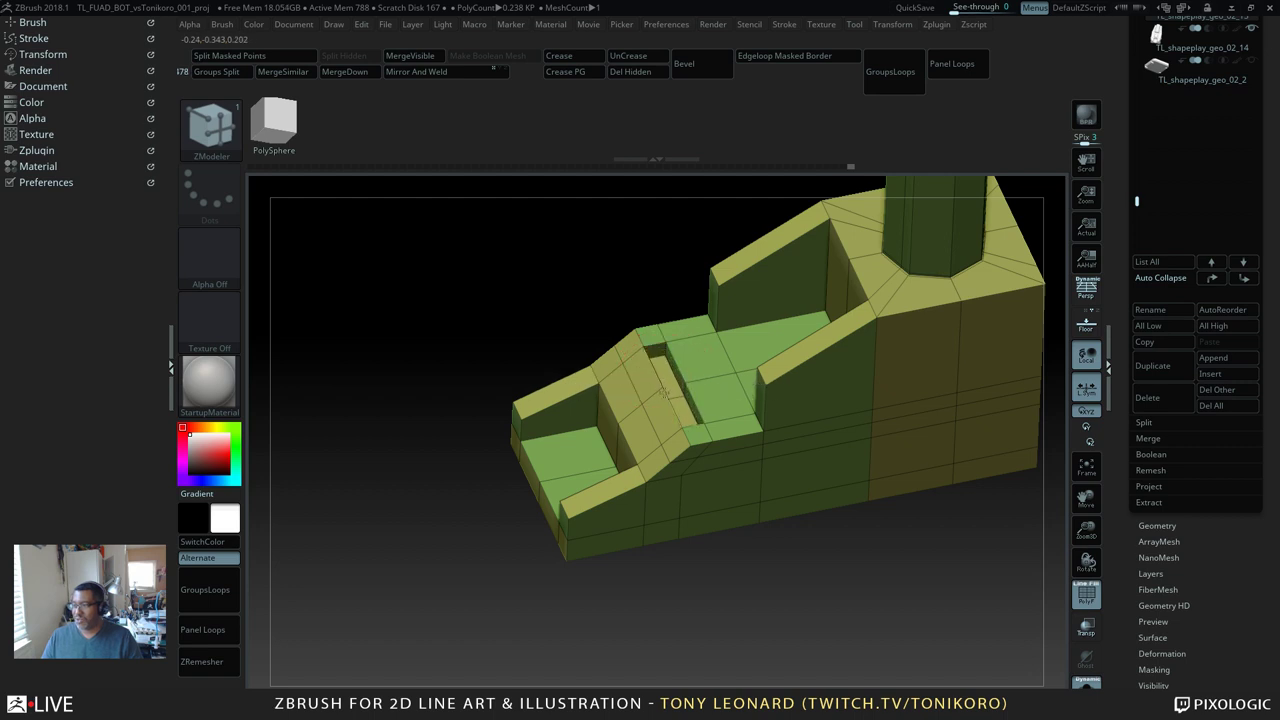
# Step: Examine the recess above the toe and its surrounding edges from several angles
pyautogui.moveTo(845, 622); pyautogui.dragTo(819, 566)
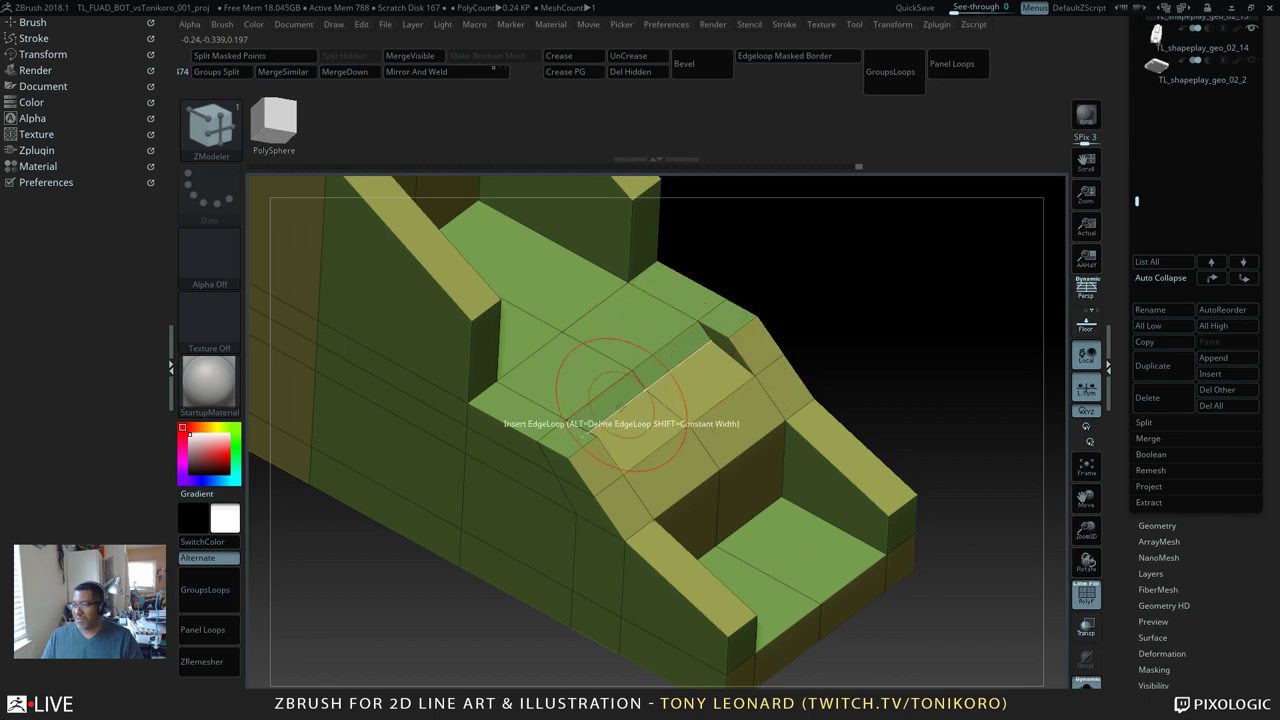
pyautogui.moveTo(878, 337); pyautogui.dragTo(848, 366)
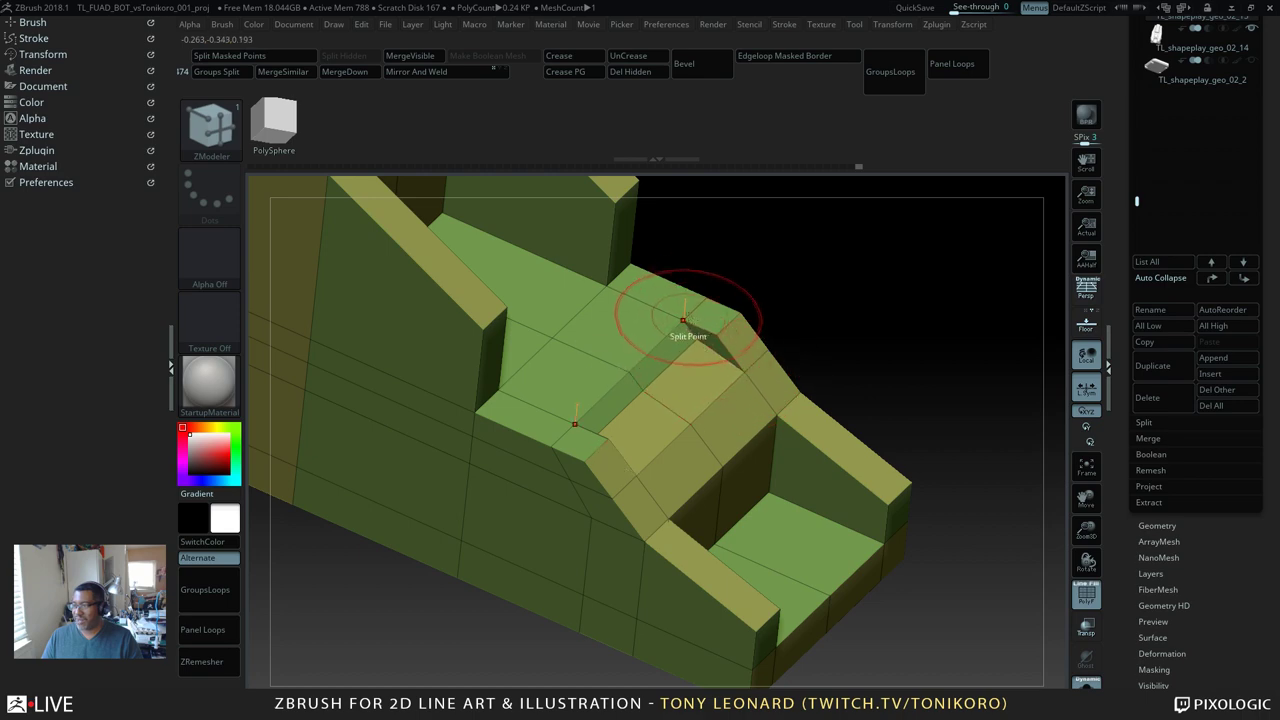
pyautogui.moveTo(786, 303); pyautogui.dragTo(926, 550)
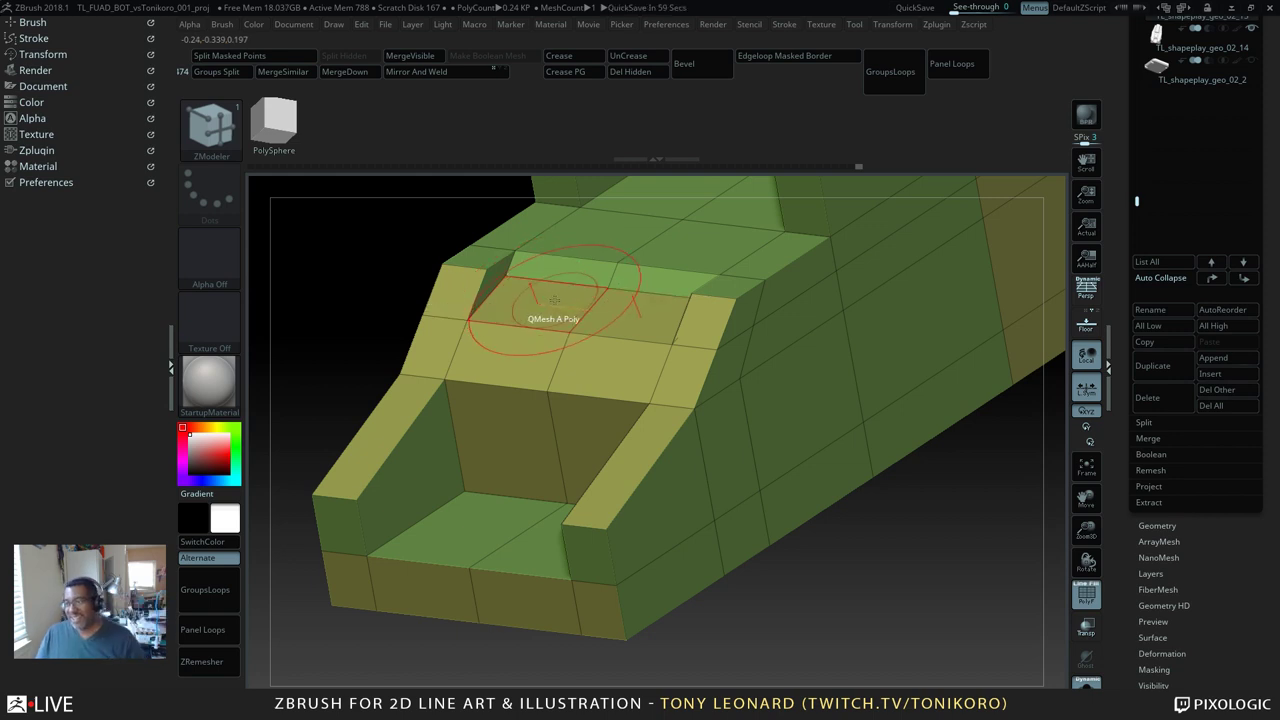
pyautogui.moveTo(360, 280)
pyautogui.mouseDown()
pyautogui.moveTo(366, 271)
pyautogui.moveTo(351, 297)
pyautogui.moveTo(406, 340)
pyautogui.moveTo(386, 303)
pyautogui.moveTo(389, 374)
pyautogui.moveTo(429, 357)
pyautogui.mouseUp()
pyautogui.press('s')
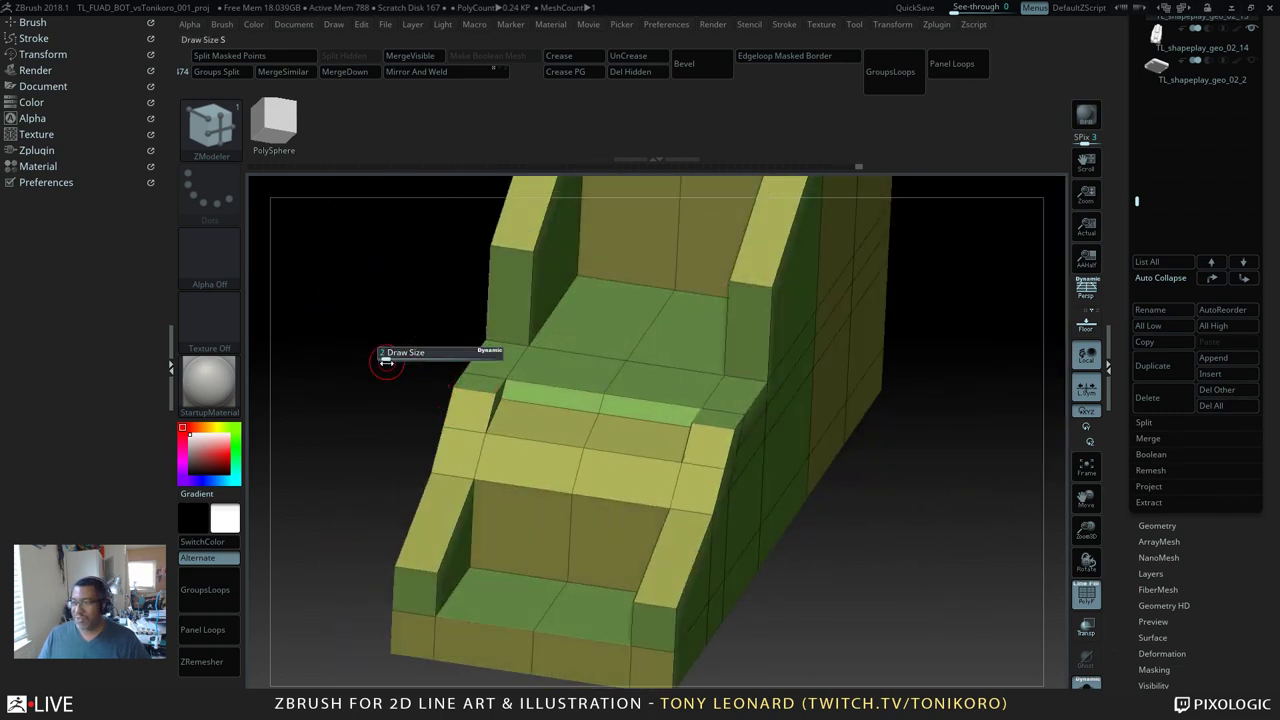
pyautogui.moveTo(394, 377)
pyautogui.mouseDown()
pyautogui.moveTo(366, 354)
pyautogui.moveTo(366, 366)
pyautogui.moveTo(363, 298)
pyautogui.moveTo(357, 334)
pyautogui.moveTo(454, 331)
pyautogui.moveTo(443, 354)
pyautogui.moveTo(436, 345)
pyautogui.moveTo(446, 353)
pyautogui.mouseUp()
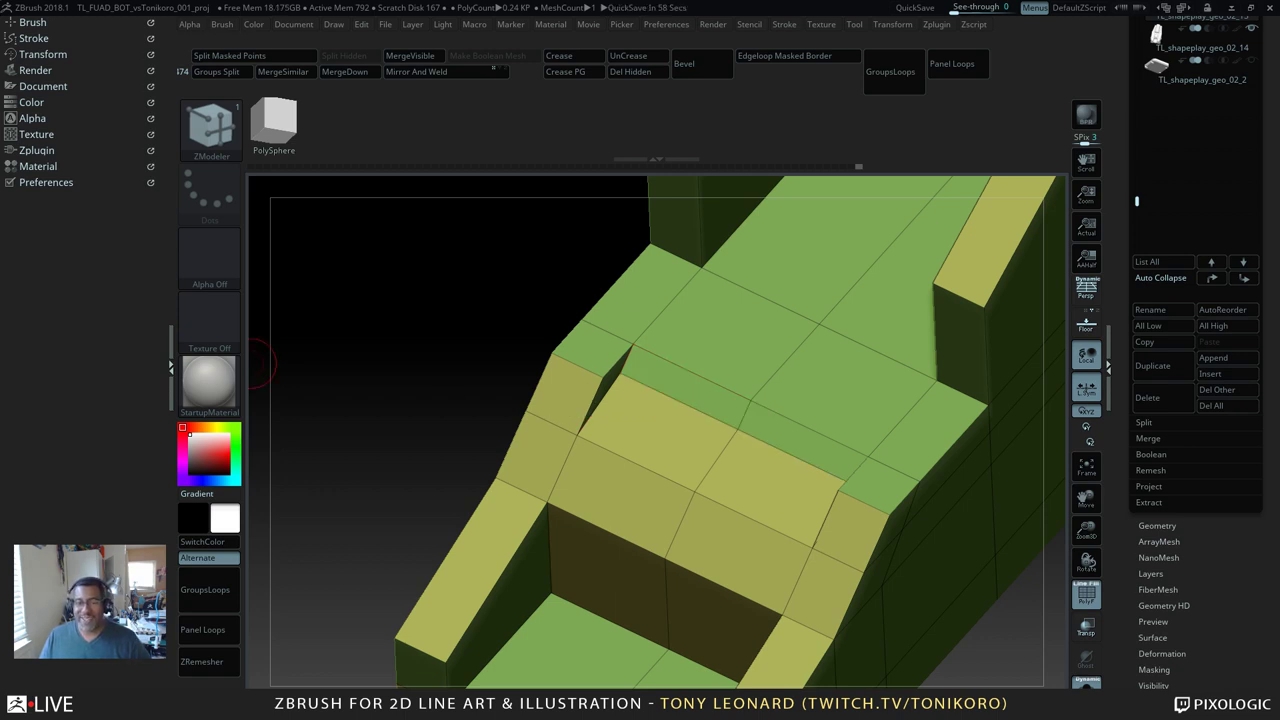
pyautogui.moveTo(305, 398); pyautogui.dragTo(560, 300)
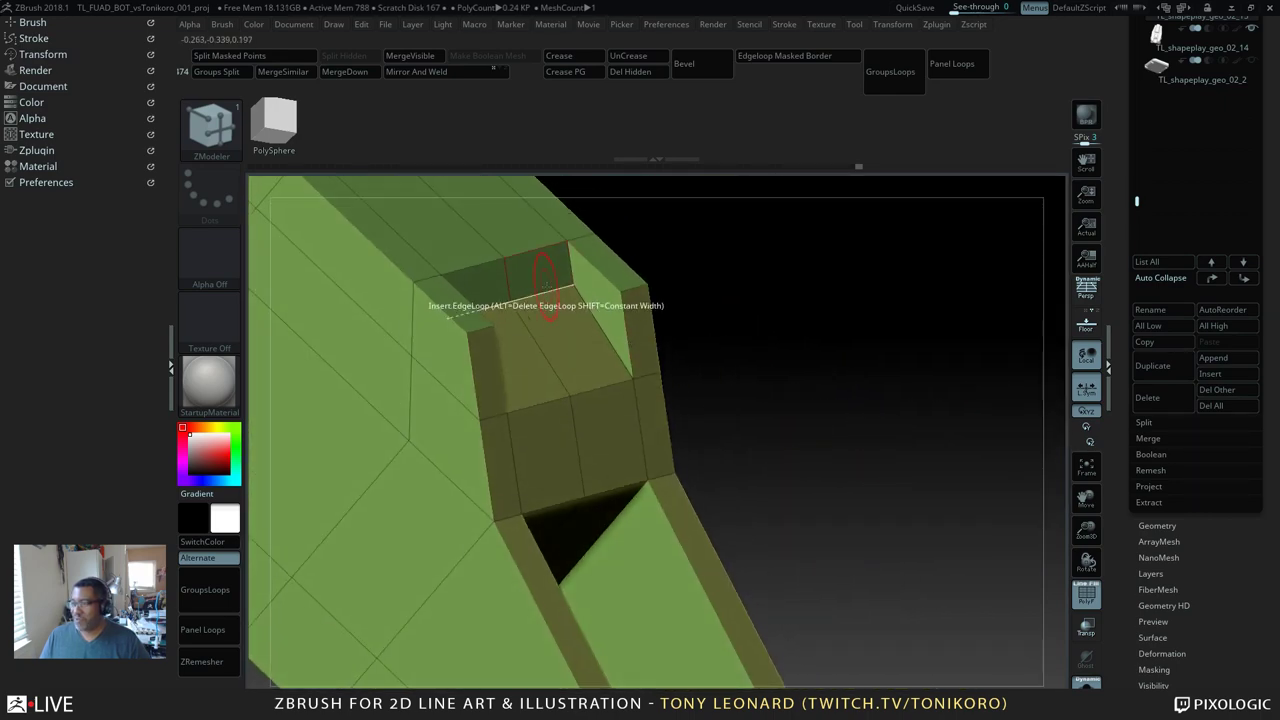
# Step: Set the ZModeler edge action to Move and reposition the inner edge along the bottom of the recess
pyautogui.press('space')
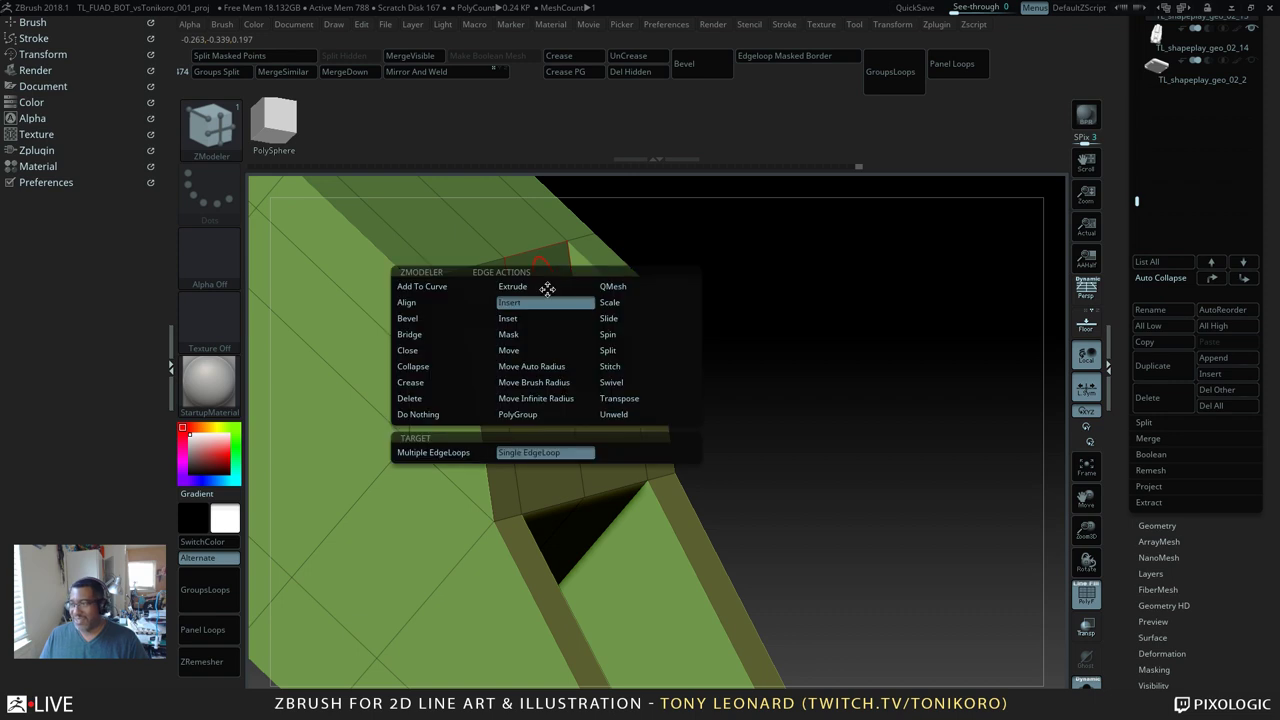
pyautogui.click(538, 349)
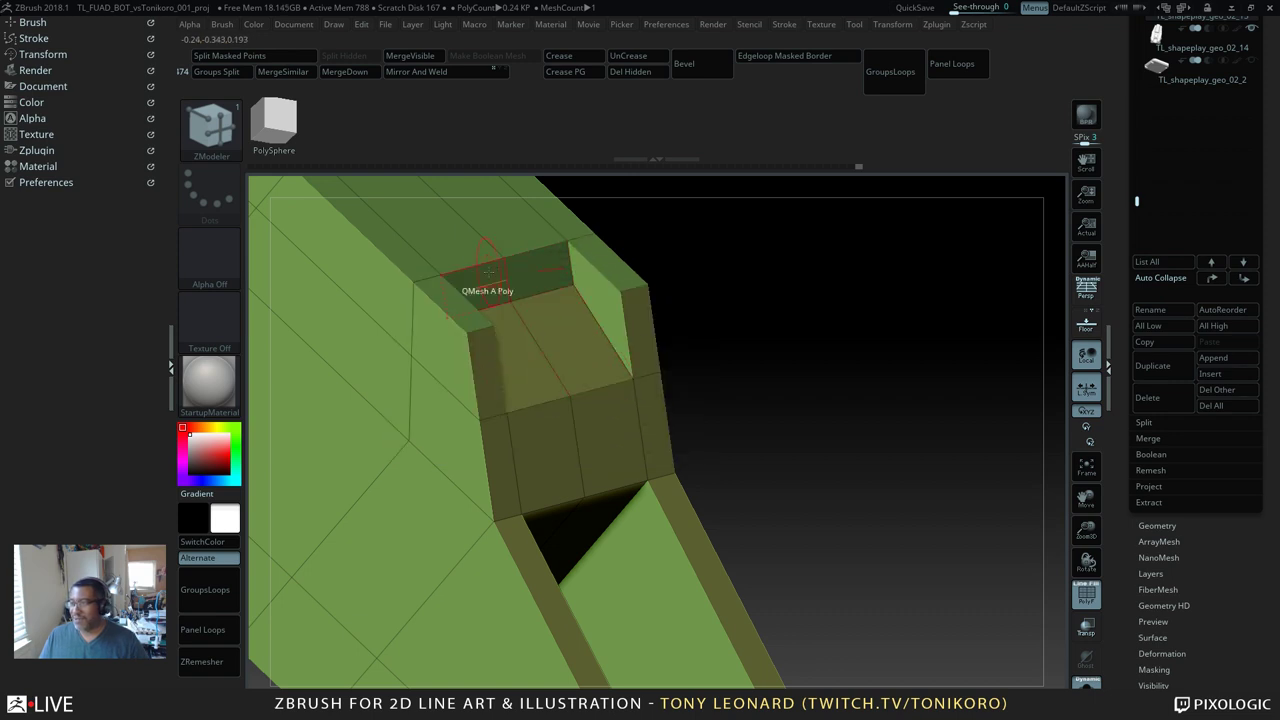
pyautogui.moveTo(538, 290)
pyautogui.mouseDown()
pyautogui.moveTo(518, 296)
pyautogui.moveTo(537, 308)
pyautogui.mouseUp()
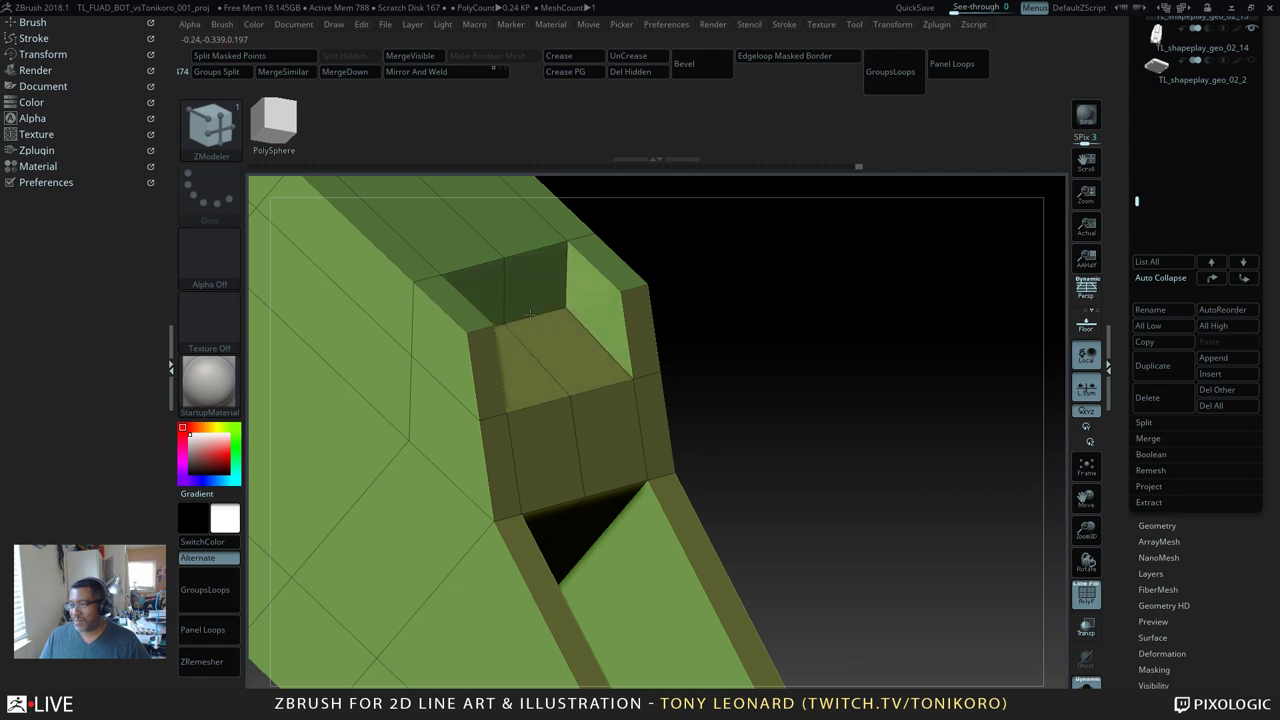
pyautogui.moveTo(837, 460); pyautogui.dragTo(795, 428)
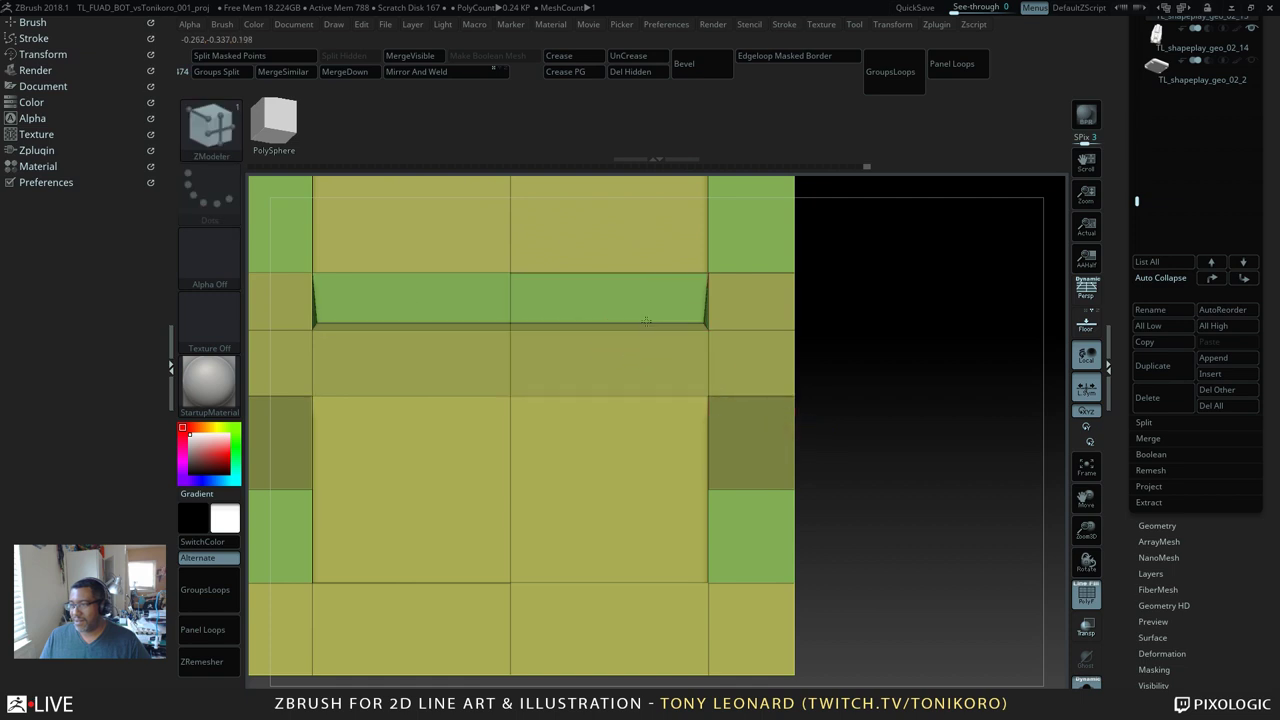
pyautogui.moveTo(646, 321); pyautogui.dragTo(645, 311)
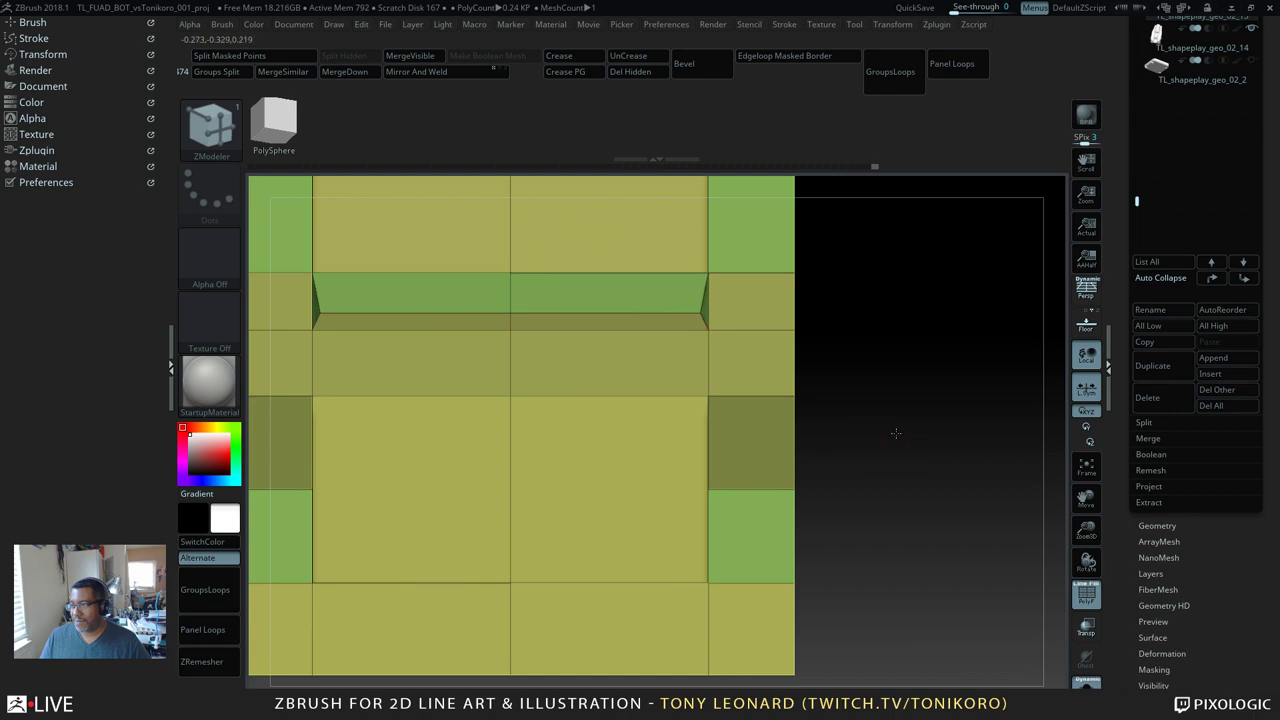
# Step: Turn on dynamic subdivision and inspect the smoothed foot and leg from several angles
pyautogui.moveTo(895, 433); pyautogui.dragTo(938, 492)
pyautogui.moveTo(961, 382); pyautogui.dragTo(792, 630)
pyautogui.keyDown('alt'); pyautogui.moveTo(834, 576); pyautogui.dragTo(781, 609); pyautogui.keyUp('alt')
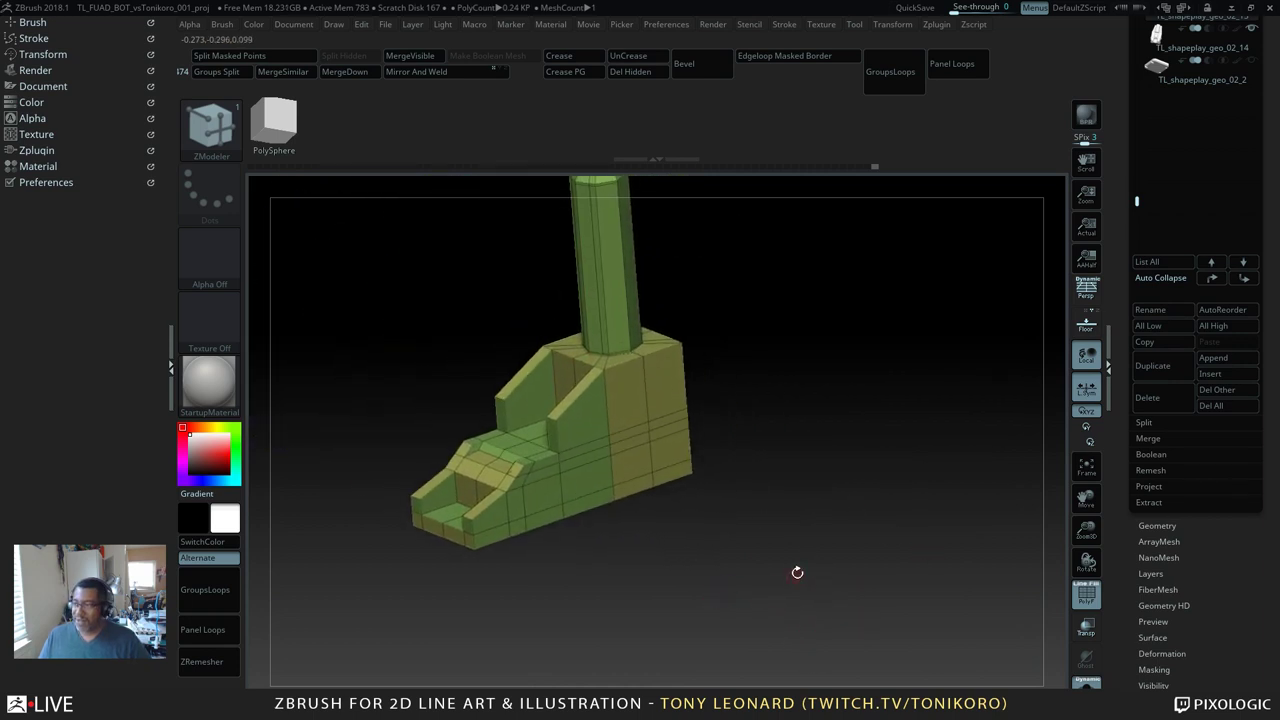
pyautogui.press('d')
pyautogui.moveTo(830, 462); pyautogui.dragTo(826, 541)
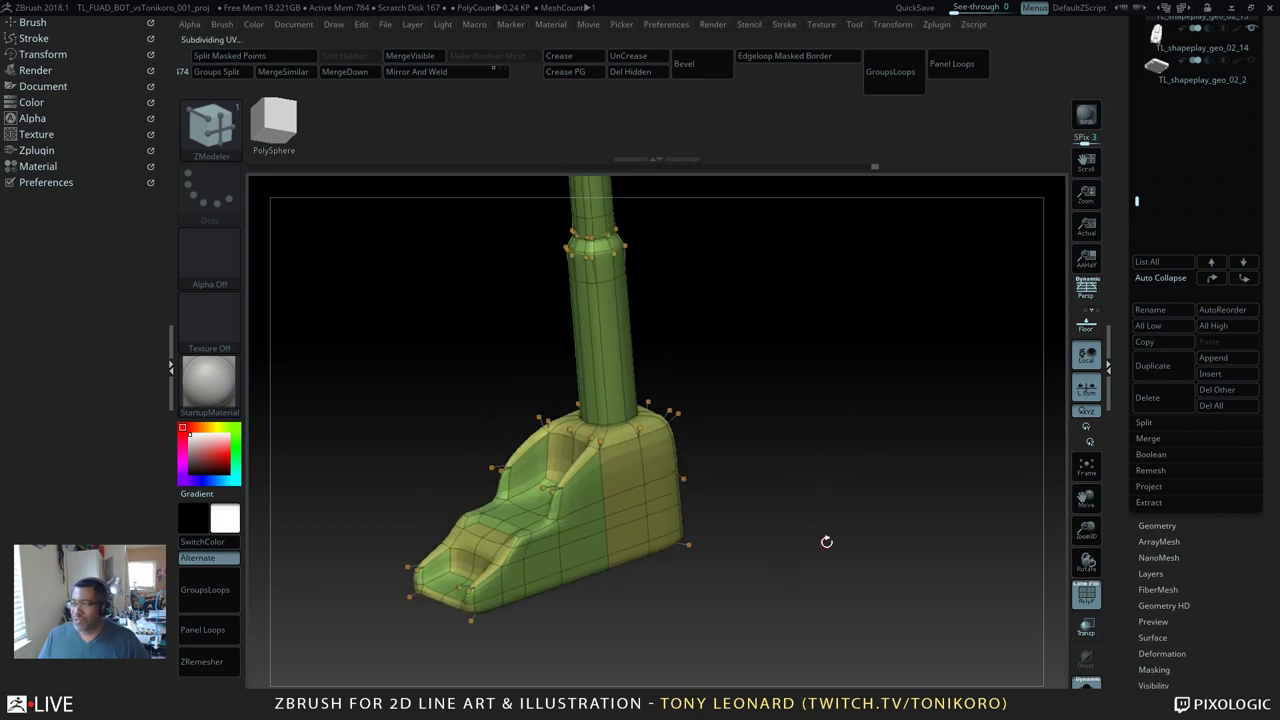
pyautogui.moveTo(738, 620); pyautogui.dragTo(620, 607)
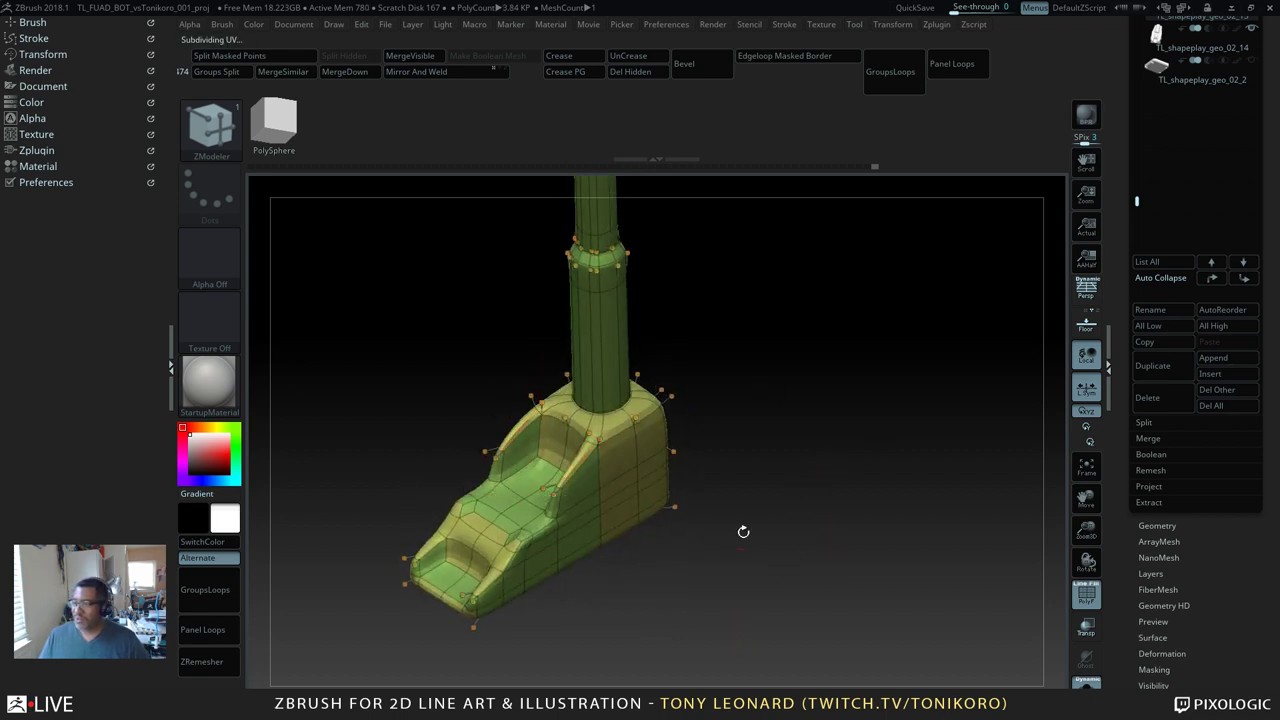
pyautogui.keyDown('alt'); pyautogui.moveTo(787, 440); pyautogui.dragTo(834, 575); pyautogui.keyUp('alt')
pyautogui.keyDown('alt'); pyautogui.moveTo(789, 539); pyautogui.dragTo(836, 659); pyautogui.keyUp('alt')
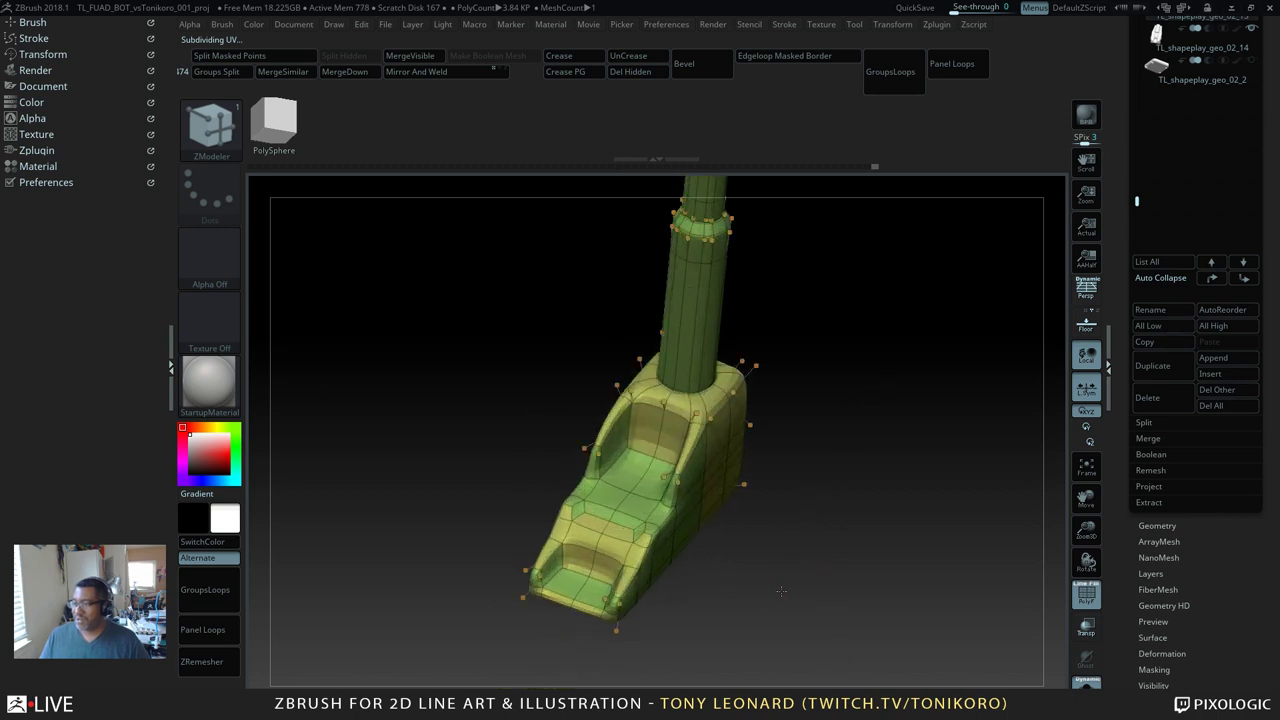
pyautogui.keyDown('alt'); pyautogui.moveTo(781, 591); pyautogui.dragTo(826, 501); pyautogui.keyUp('alt')
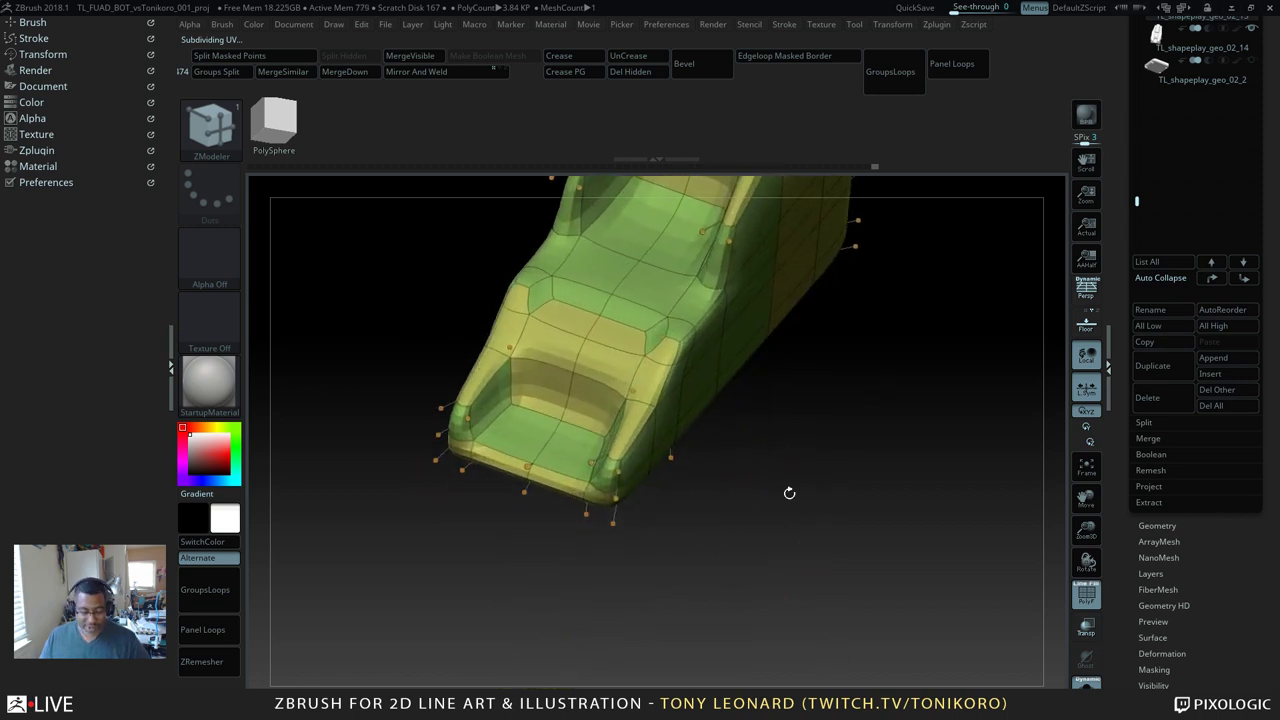
pyautogui.moveTo(832, 456)
pyautogui.mouseDown()
pyautogui.moveTo(797, 452)
pyautogui.moveTo(829, 520)
pyautogui.moveTo(814, 551)
pyautogui.mouseUp()
# Step: Compare the smoothed and unsmoothed foot with the polyframe hidden, leaving dynamic subdivision off and the polyframe on
pyautogui.hotkey('shift', 'f')
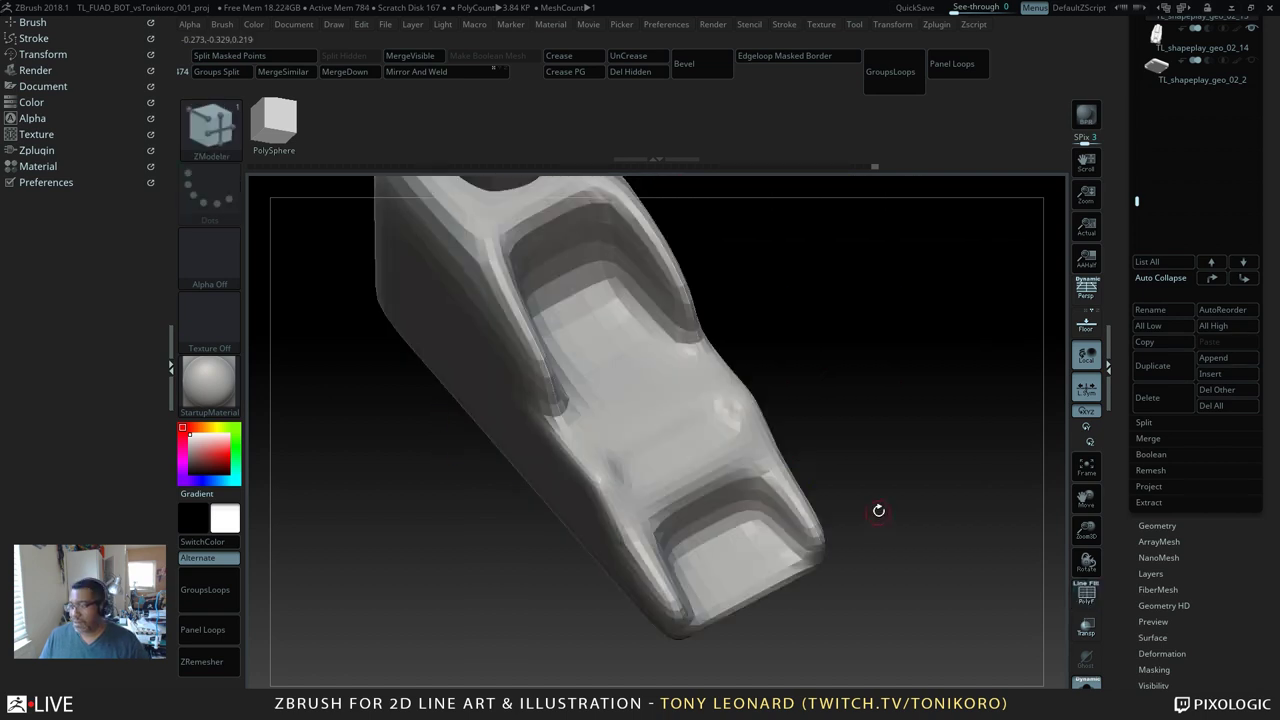
pyautogui.hotkey('shift', 'd')
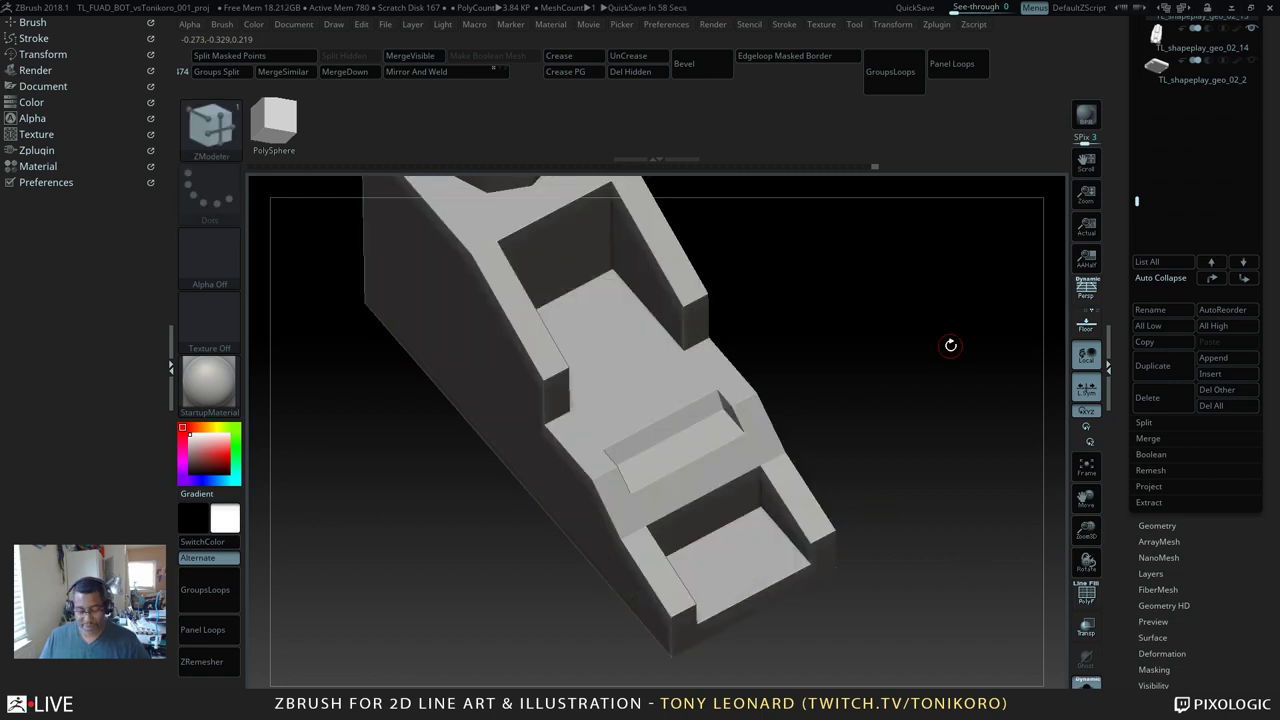
pyautogui.hotkey('shift', 'f')
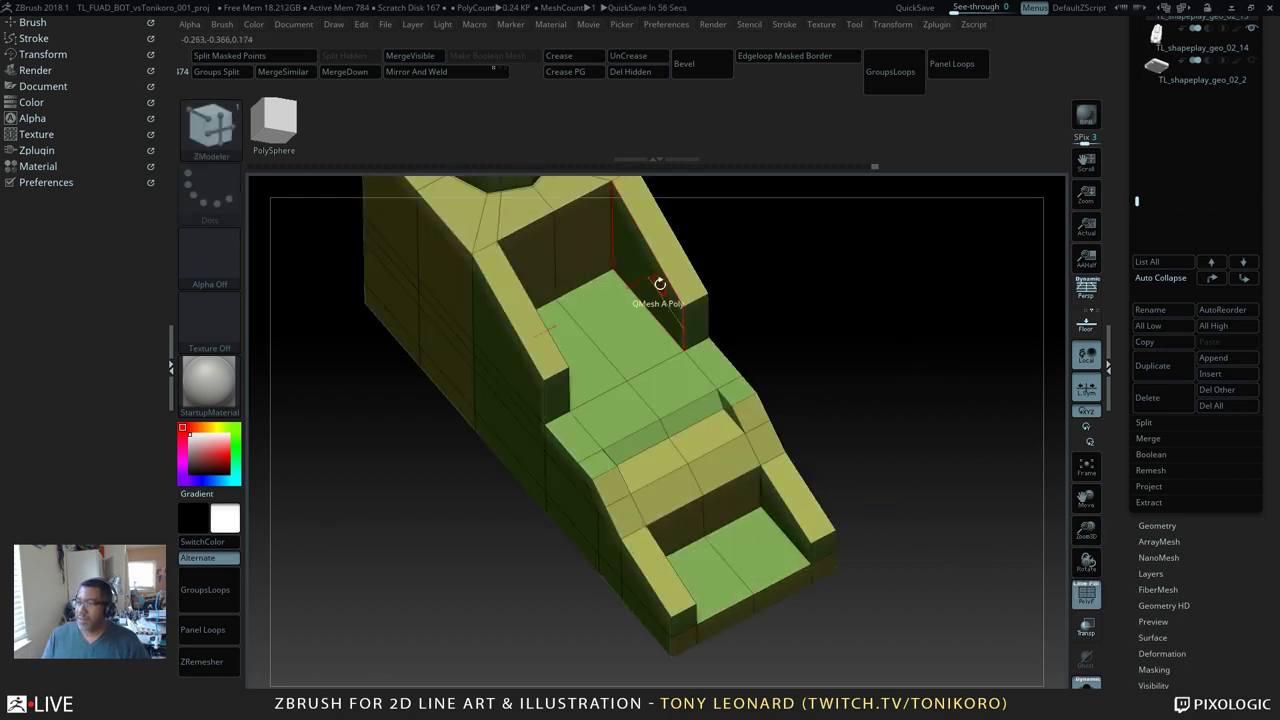
# Step: Set the ZModeler edge action to Crease and crease the edges along the top of the upper recess
pyautogui.moveTo(900, 438); pyautogui.dragTo(625, 550)
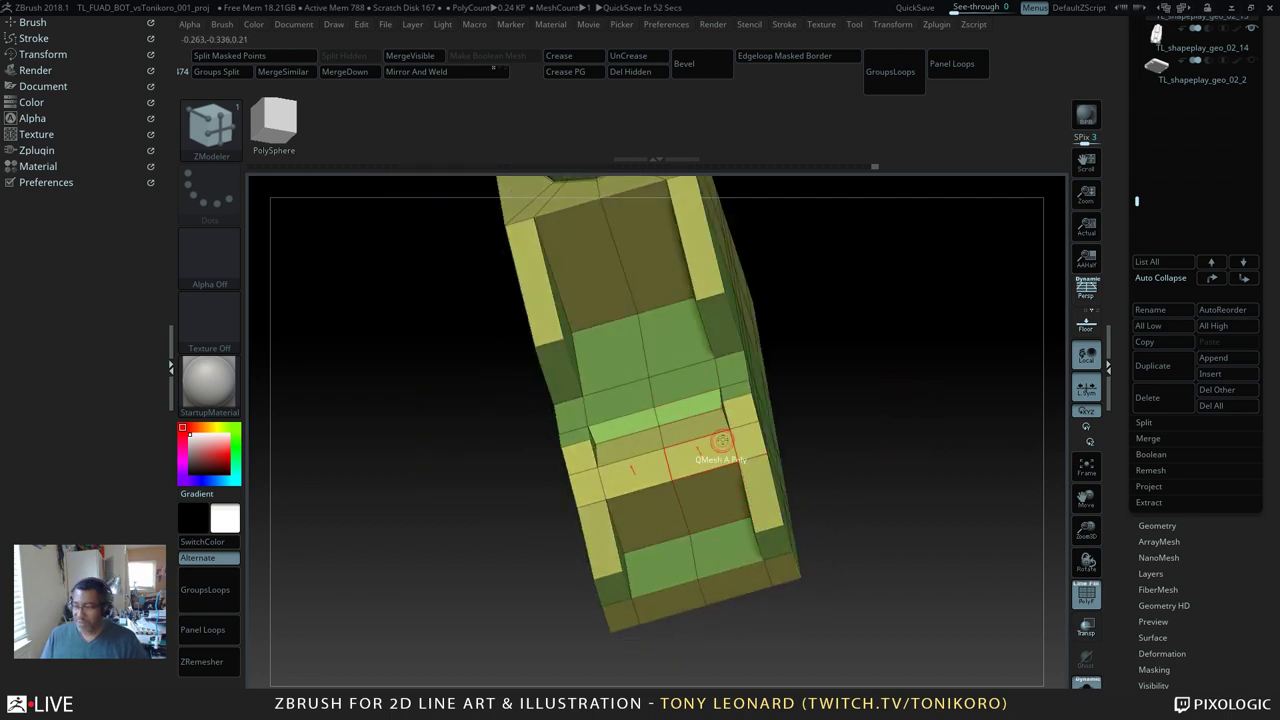
pyautogui.press('space')
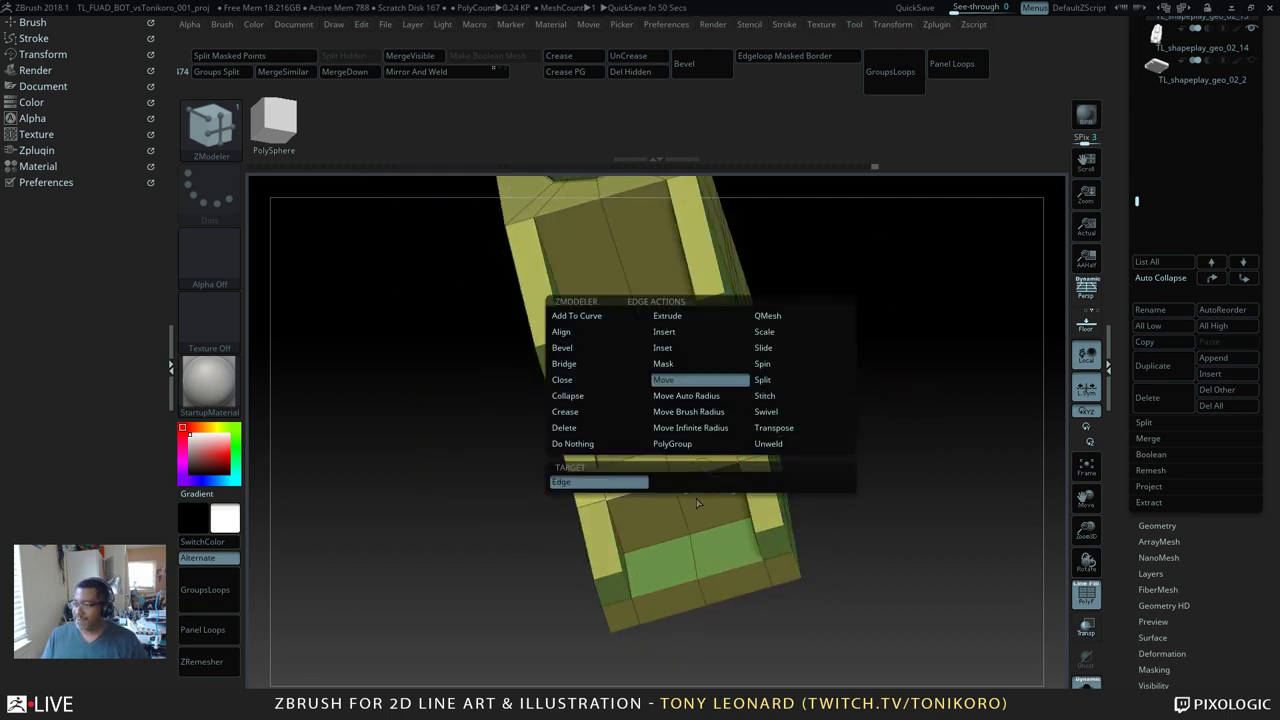
pyautogui.click(587, 413)
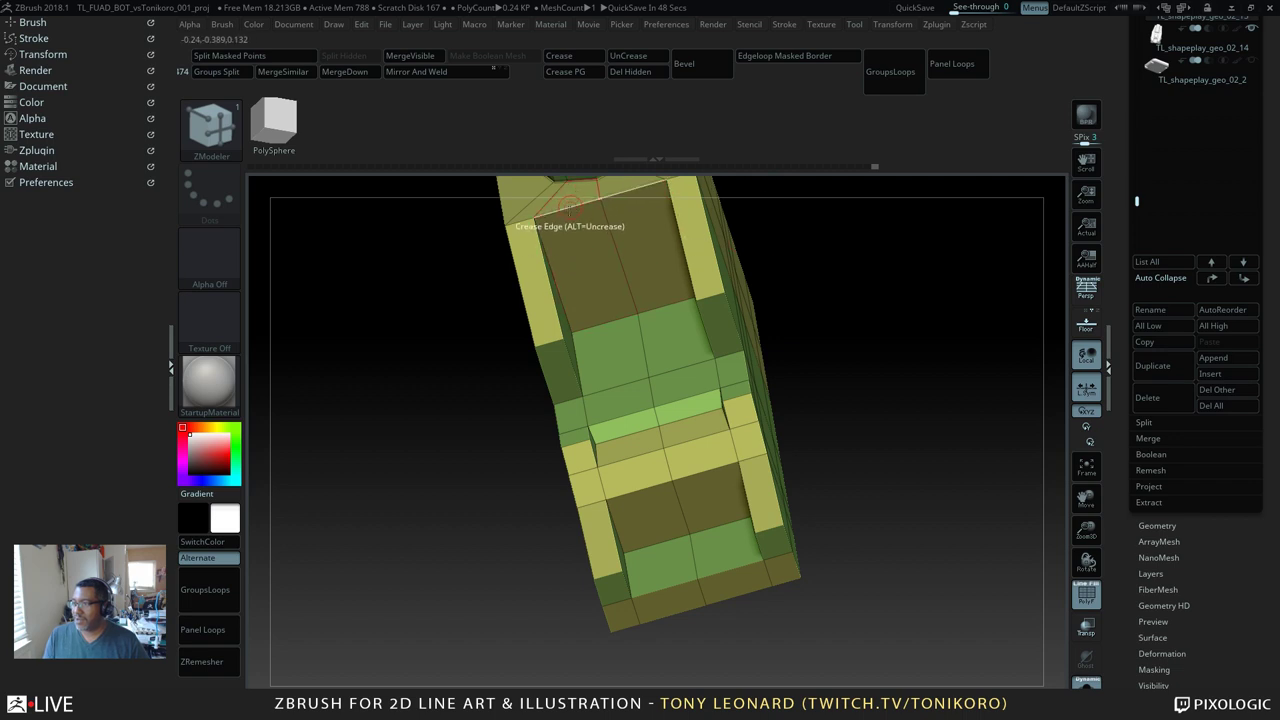
pyautogui.moveTo(934, 299); pyautogui.dragTo(900, 357)
pyautogui.press('space')
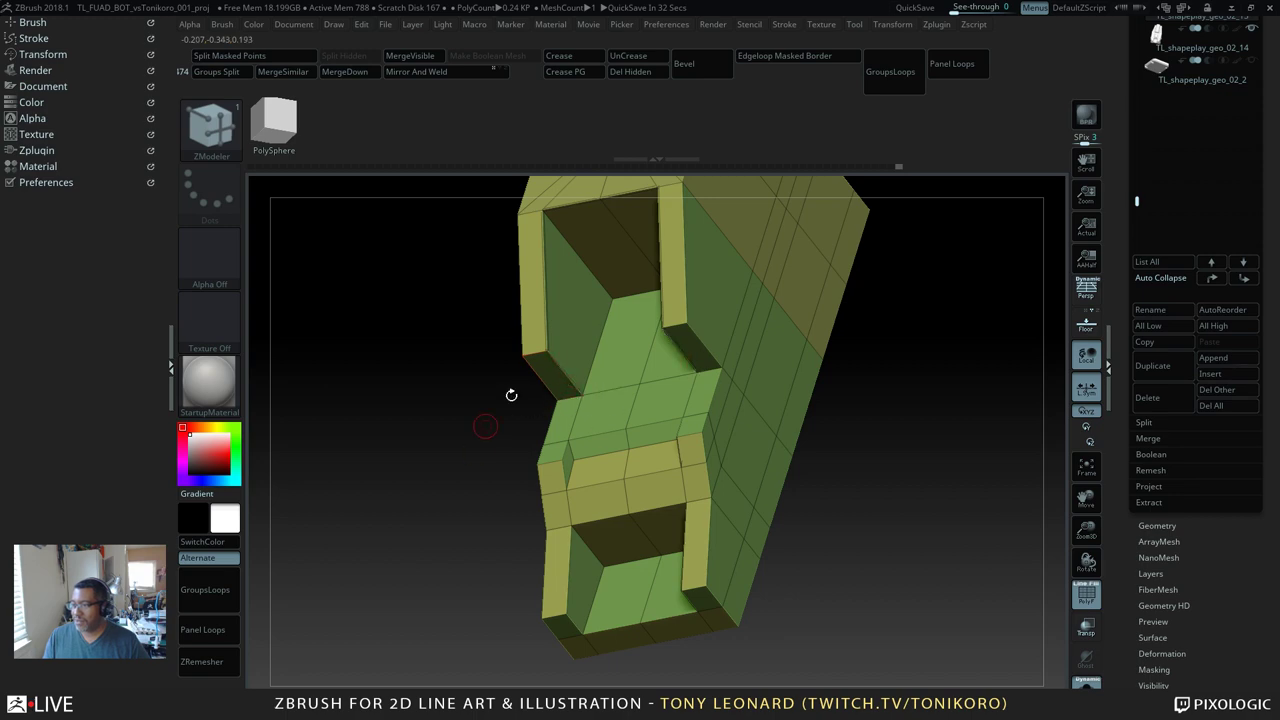
# Step: Crease the edges of the upper side walls and of the raised step between the two recesses
pyautogui.moveTo(511, 395); pyautogui.dragTo(630, 335)
pyautogui.moveTo(931, 417)
pyautogui.mouseDown()
pyautogui.moveTo(967, 374)
pyautogui.moveTo(849, 371)
pyautogui.moveTo(851, 387)
pyautogui.moveTo(839, 363)
pyautogui.moveTo(846, 414)
pyautogui.moveTo(807, 414)
pyautogui.moveTo(817, 426)
pyautogui.mouseUp()
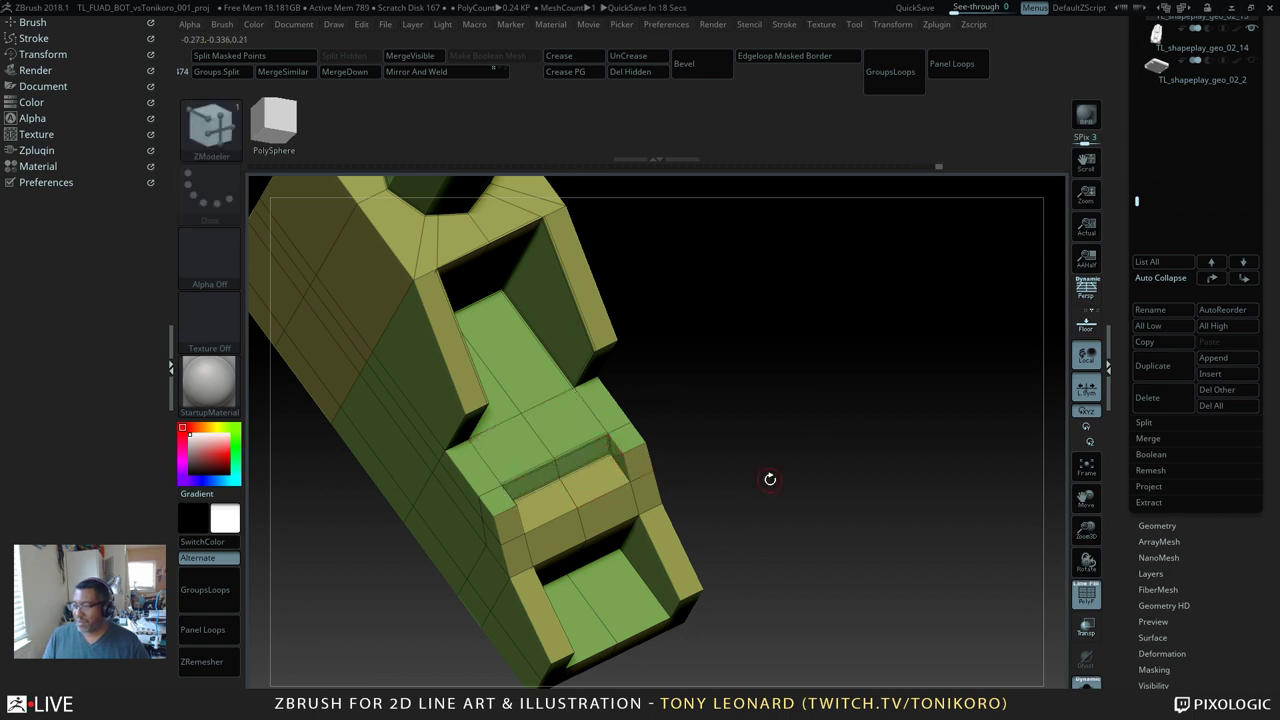
pyautogui.moveTo(769, 477); pyautogui.dragTo(777, 508)
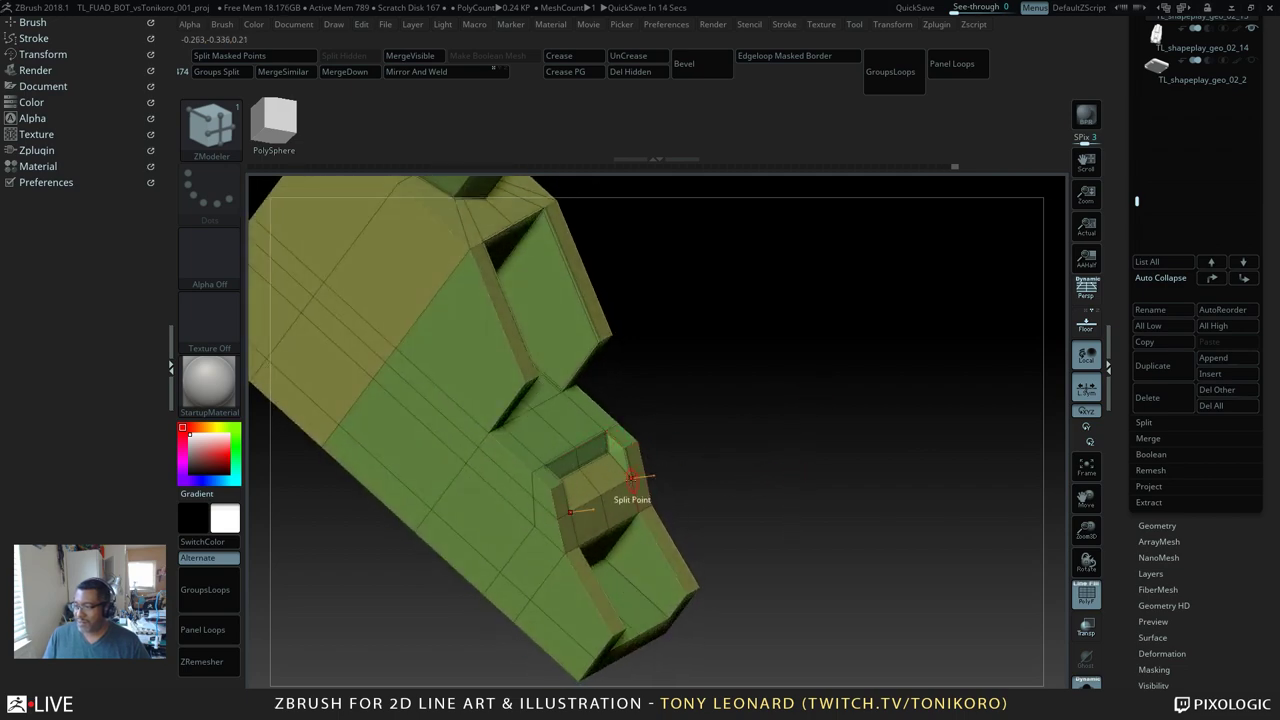
pyautogui.moveTo(808, 485); pyautogui.dragTo(690, 476)
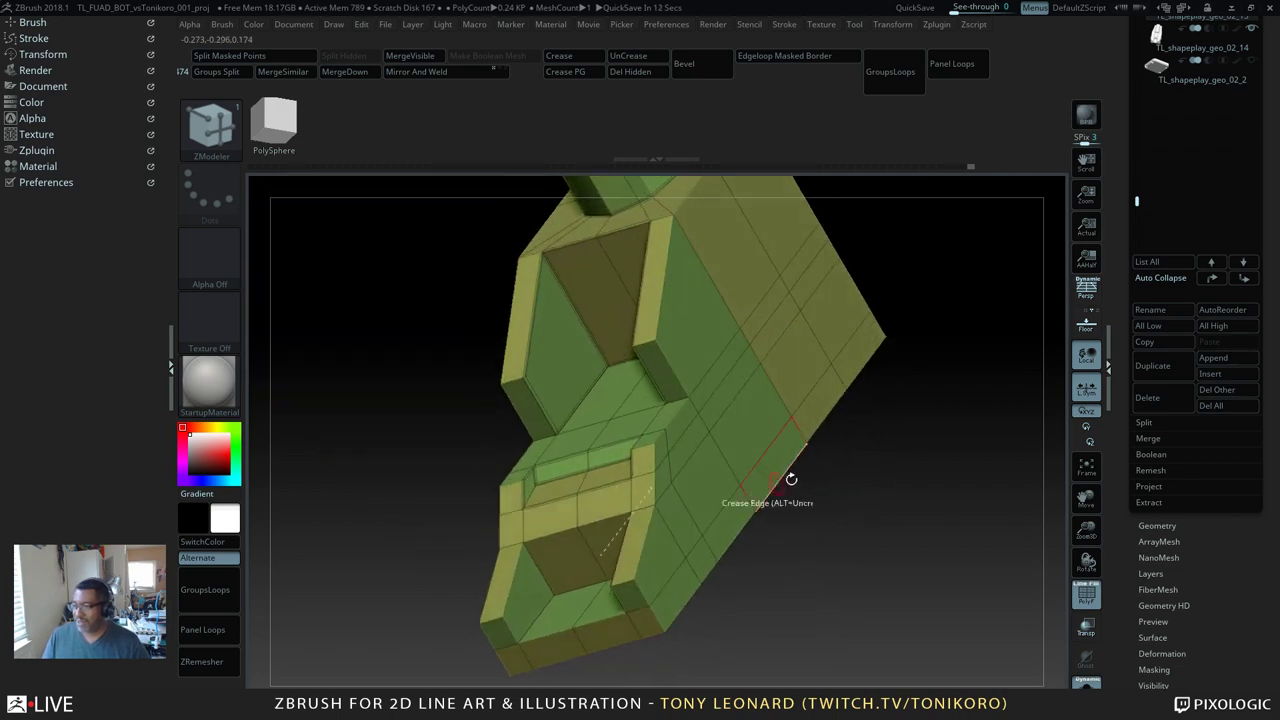
pyautogui.moveTo(905, 568)
pyautogui.mouseDown()
pyautogui.moveTo(955, 560)
pyautogui.moveTo(896, 555)
pyautogui.mouseUp()
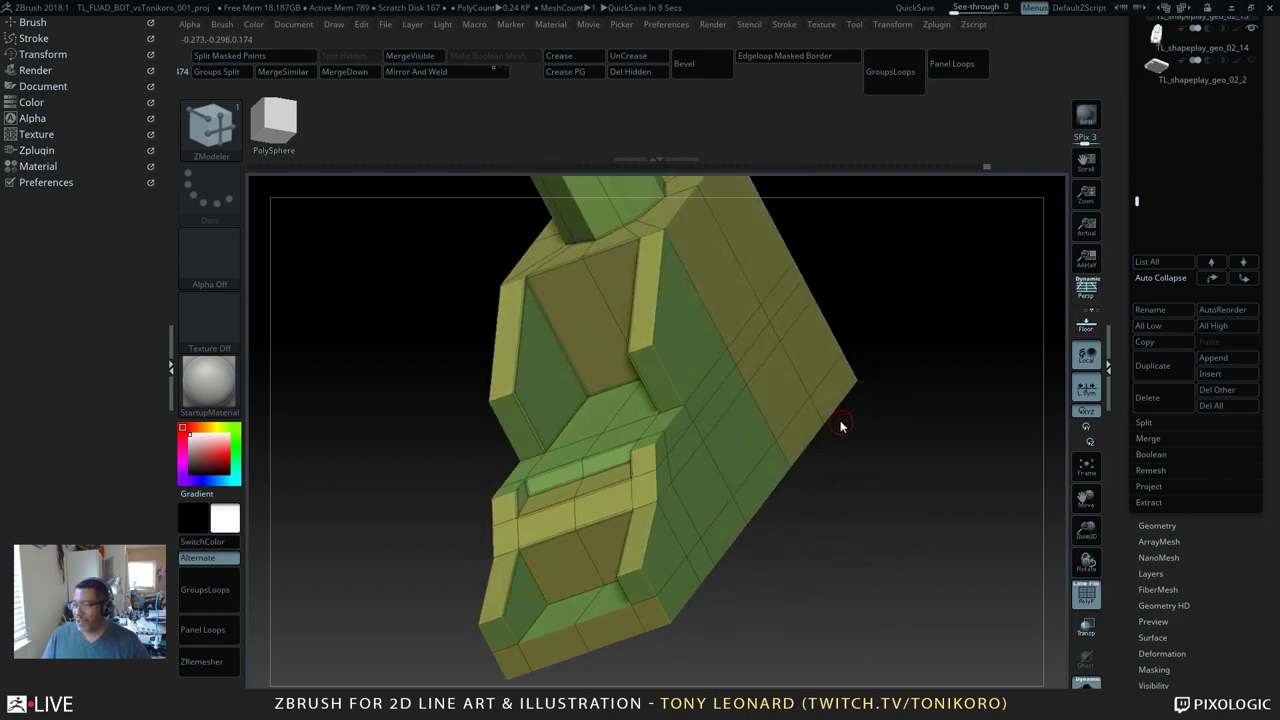
# Step: Crease the inner edges of the toe recess, including where its back wall meets the floor
pyautogui.keyDown('alt'); pyautogui.moveTo(909, 497); pyautogui.dragTo(978, 312); pyautogui.keyUp('alt')
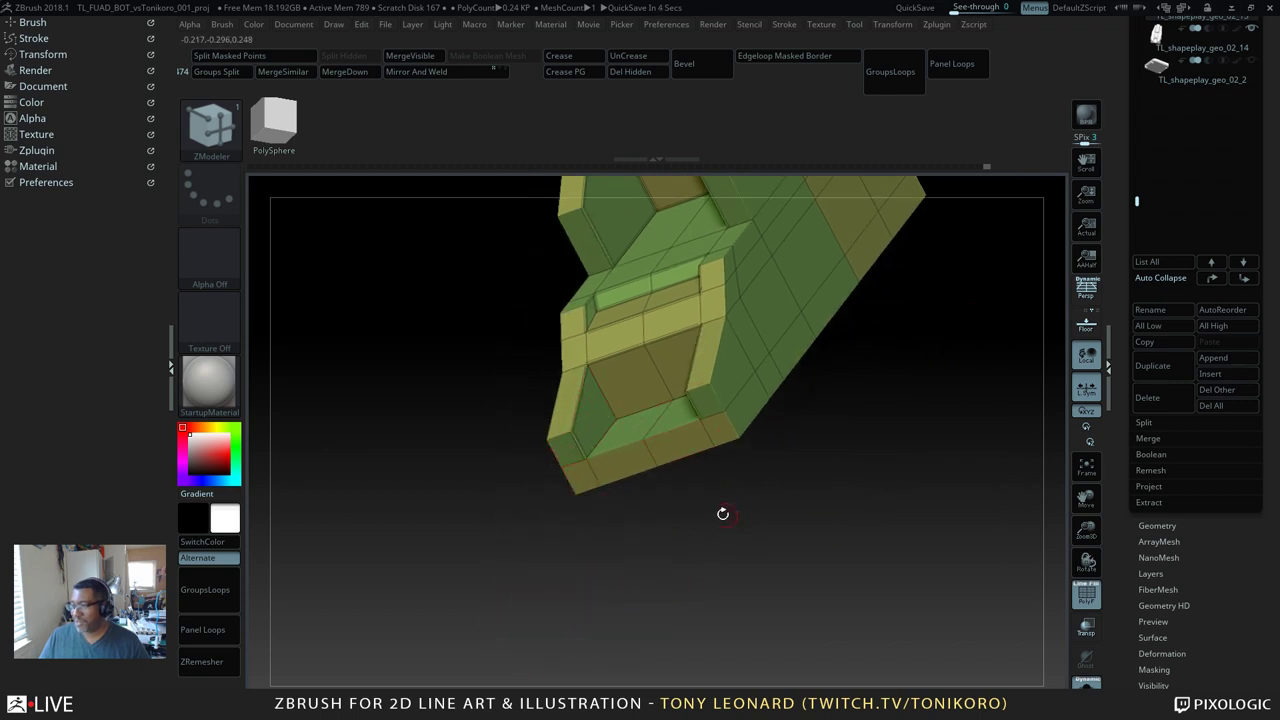
pyautogui.moveTo(723, 513); pyautogui.dragTo(617, 466)
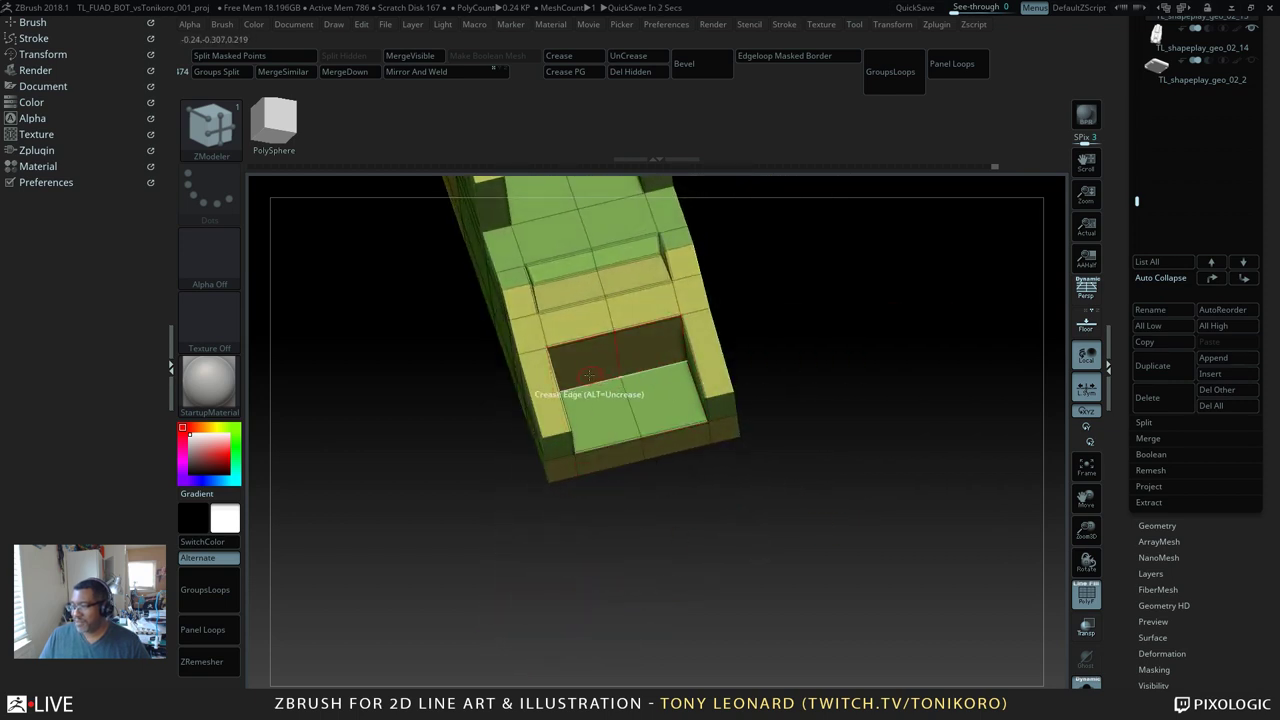
pyautogui.moveTo(662, 556); pyautogui.dragTo(737, 549)
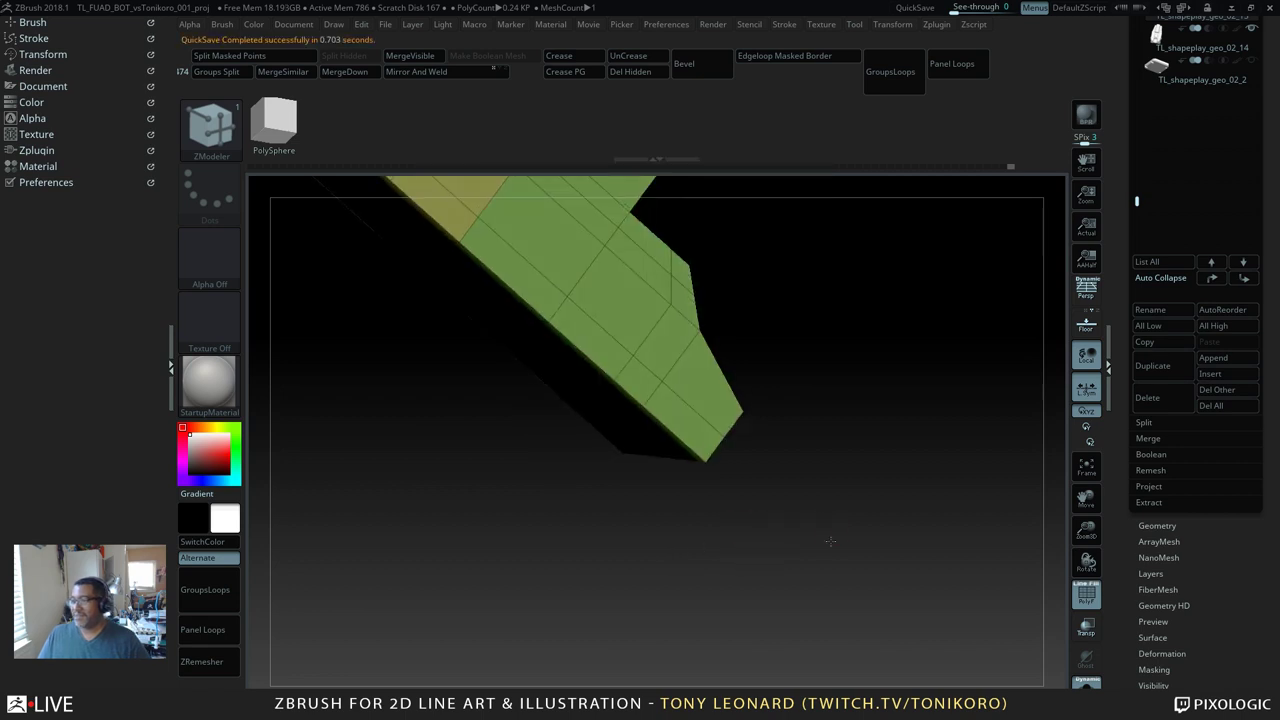
pyautogui.moveTo(830, 541); pyautogui.dragTo(856, 491)
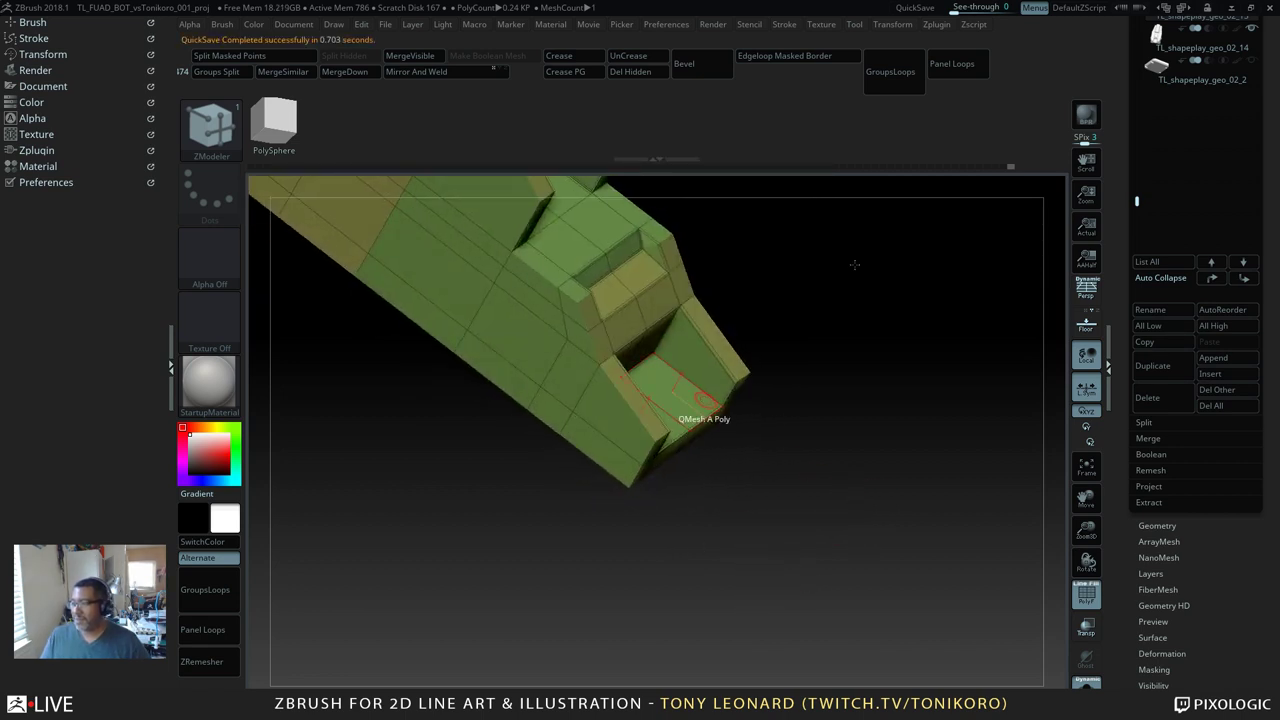
pyautogui.moveTo(900, 393); pyautogui.dragTo(861, 476)
# Step: Turn on dynamic subdivision to inspect the creased foot from the front and side, and turn it off again
pyautogui.hotkey('ctrl', 'd')
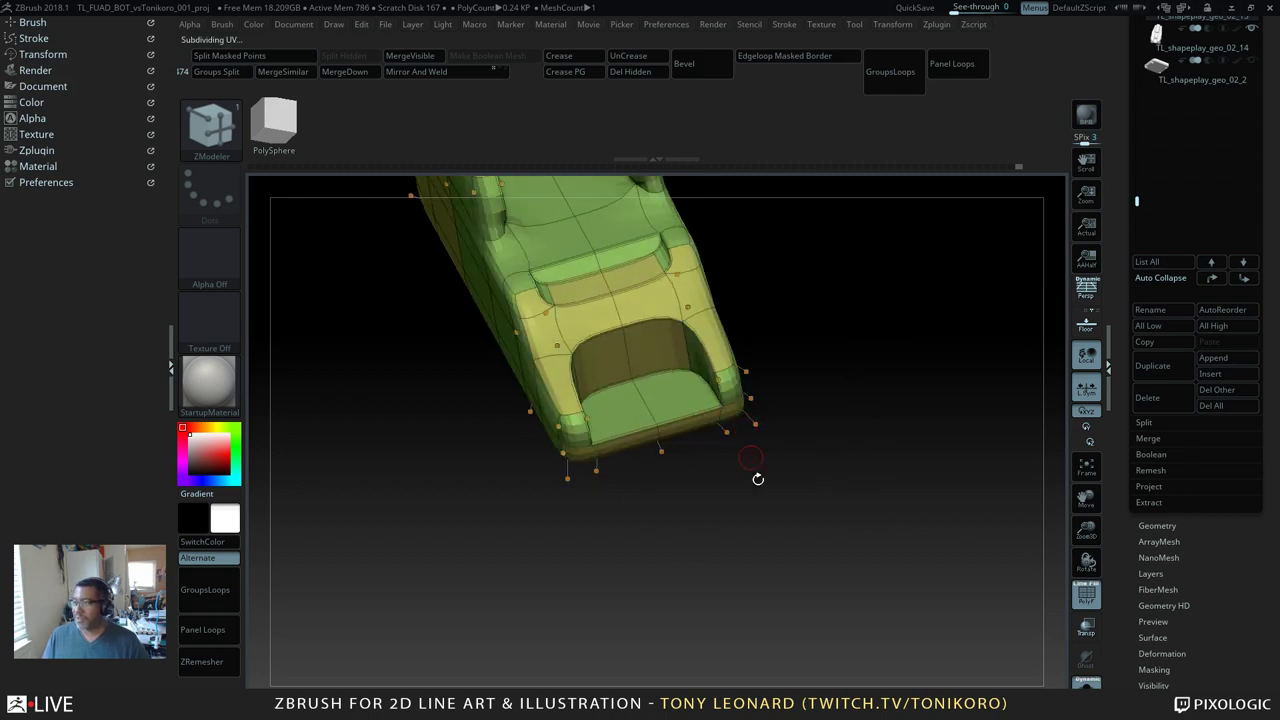
pyautogui.moveTo(885, 380); pyautogui.dragTo(905, 610)
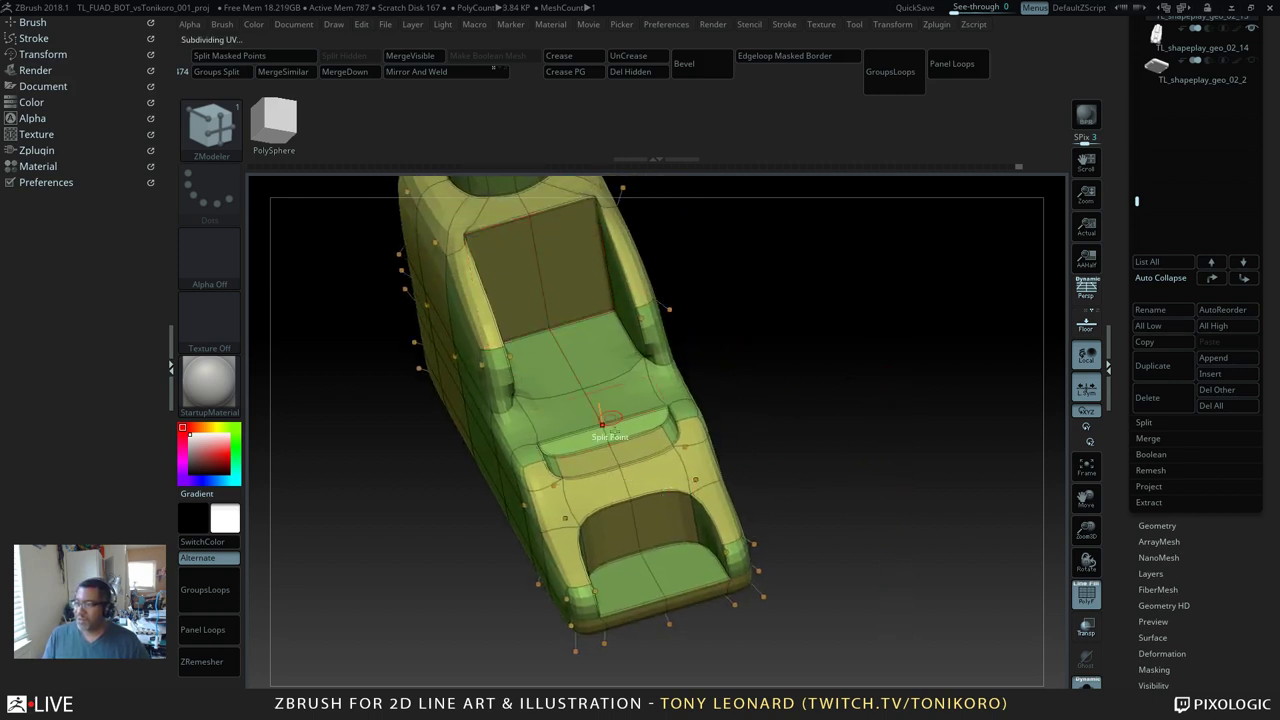
pyautogui.moveTo(850, 425); pyautogui.dragTo(855, 414)
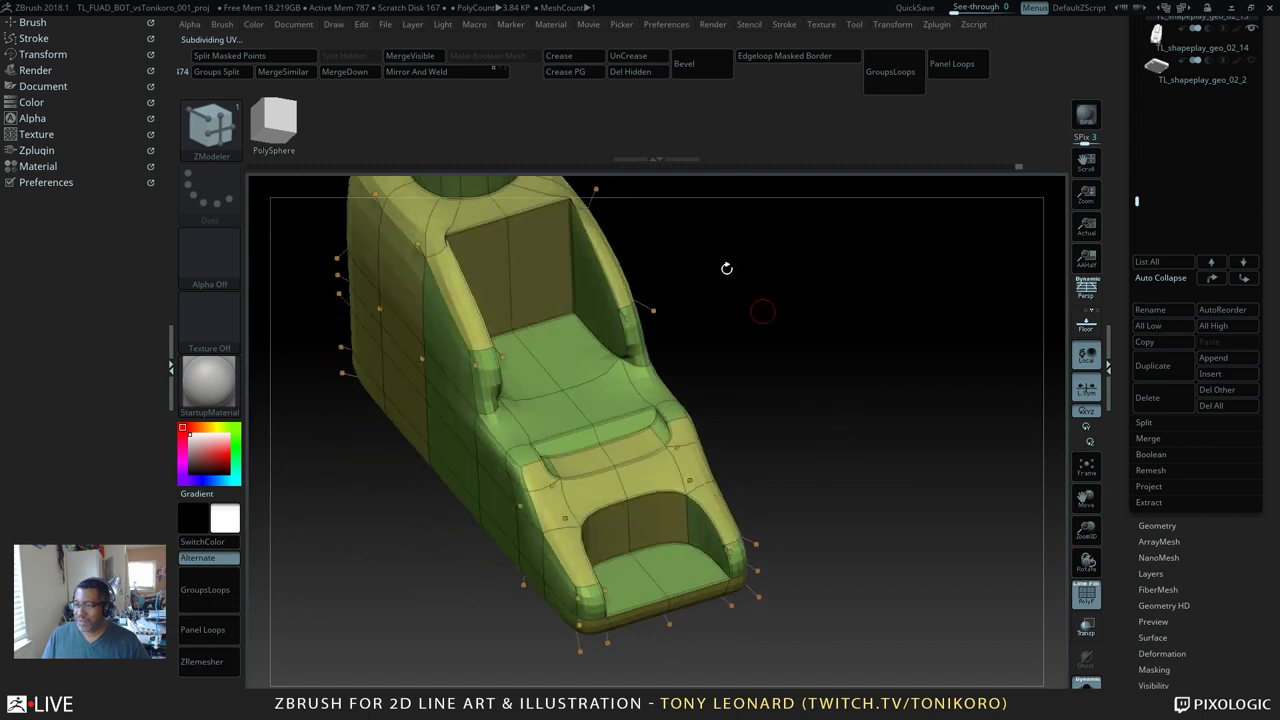
pyautogui.hotkey('shift', 'd')
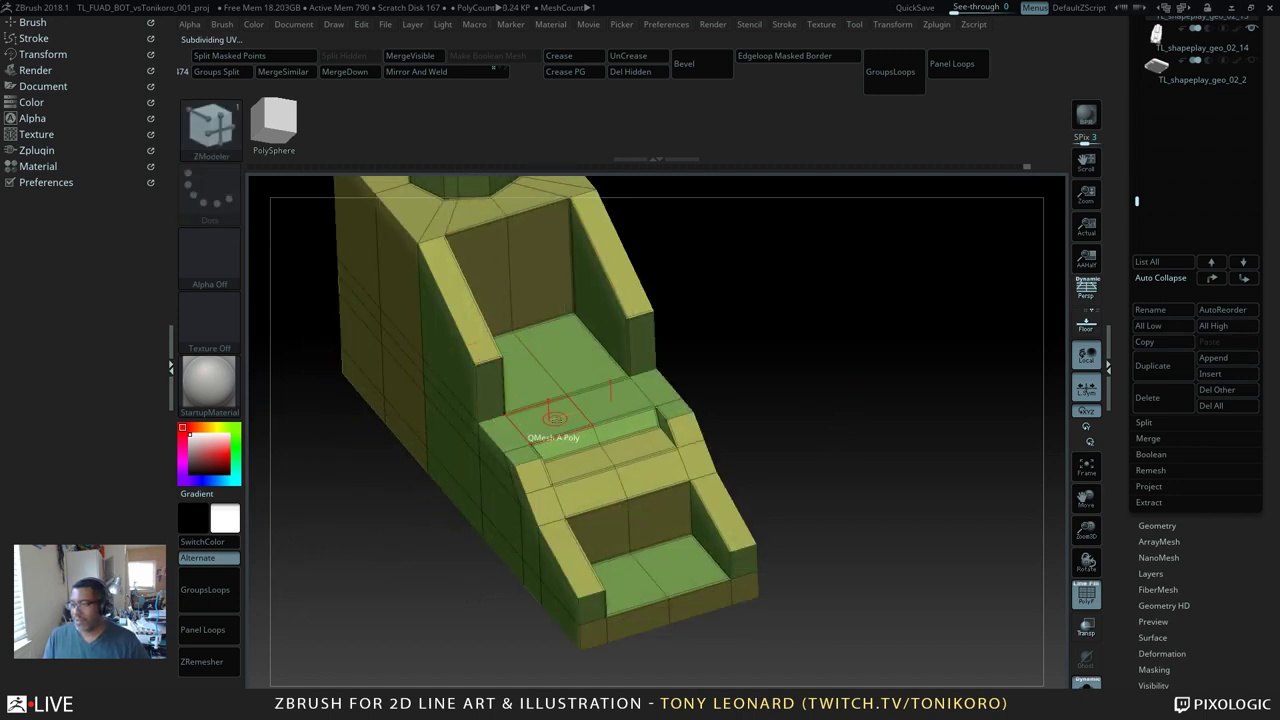
# Step: Crease the vertical front edges of the upper side walls
pyautogui.moveTo(909, 431); pyautogui.dragTo(875, 435)
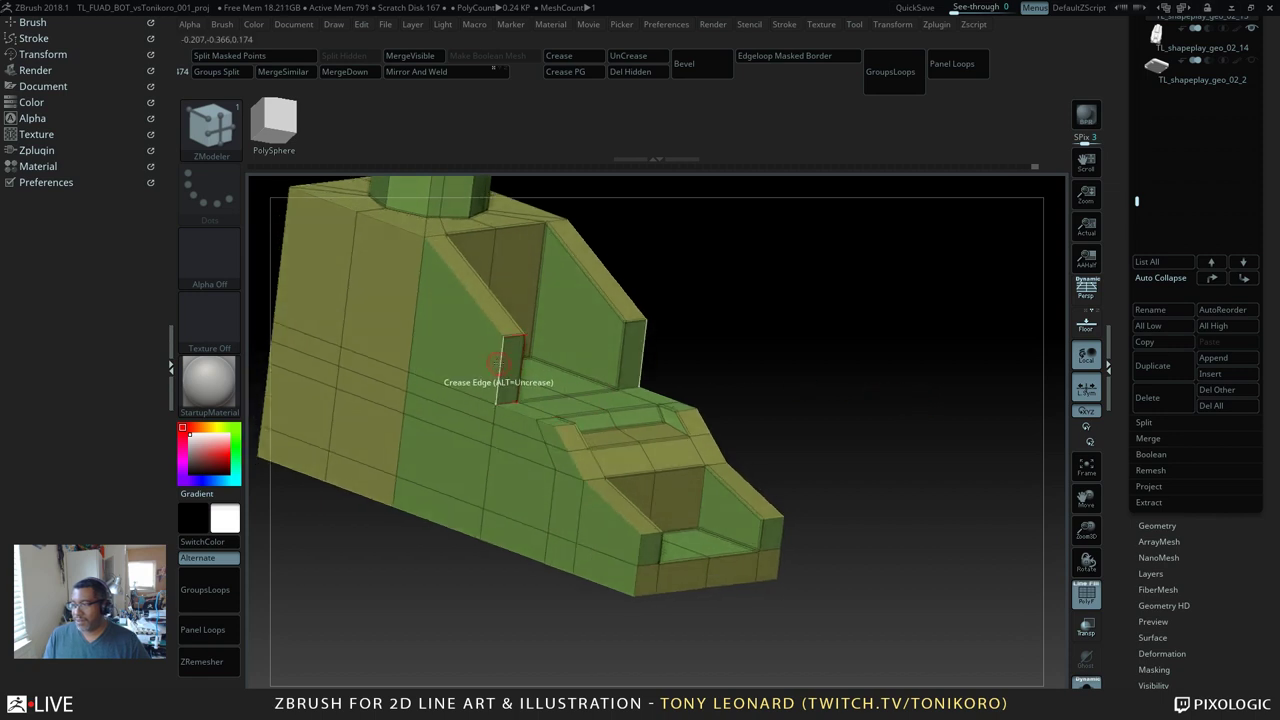
pyautogui.moveTo(856, 483); pyautogui.dragTo(720, 434)
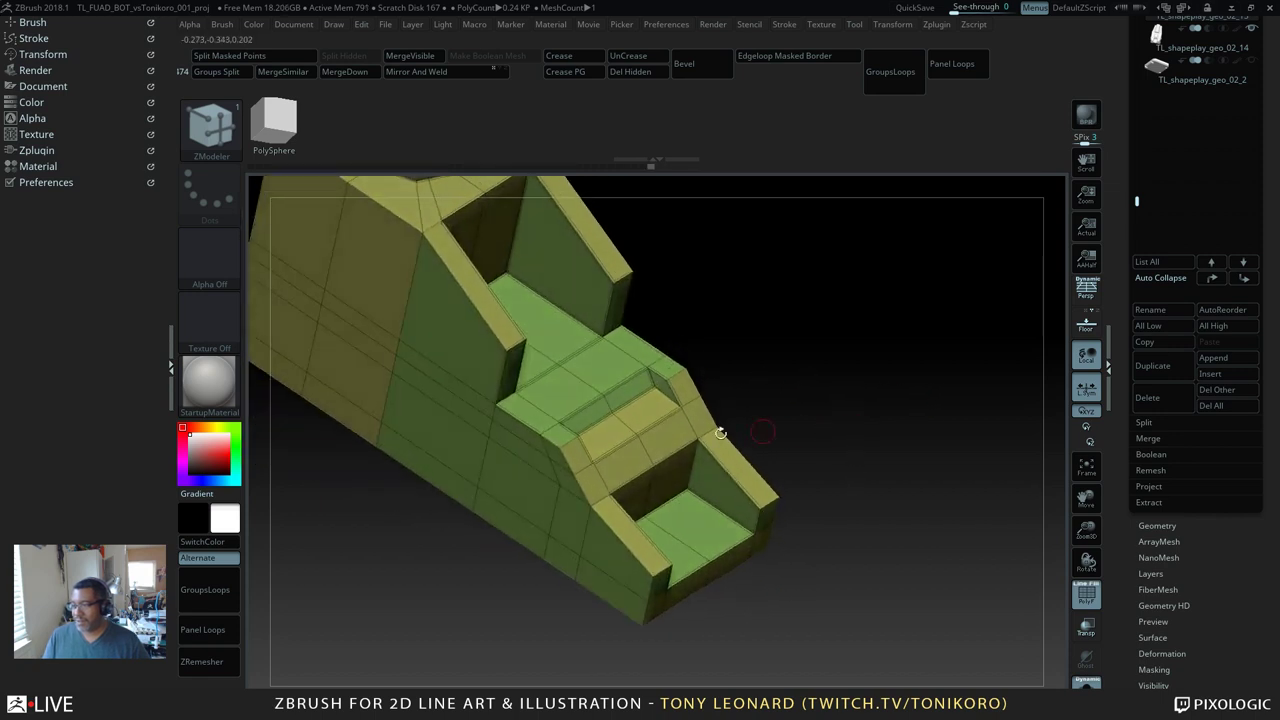
# Step: Set the Crease target to EdgeLoop Complete and try creasing the outer edge of the raised step
pyautogui.press('space')
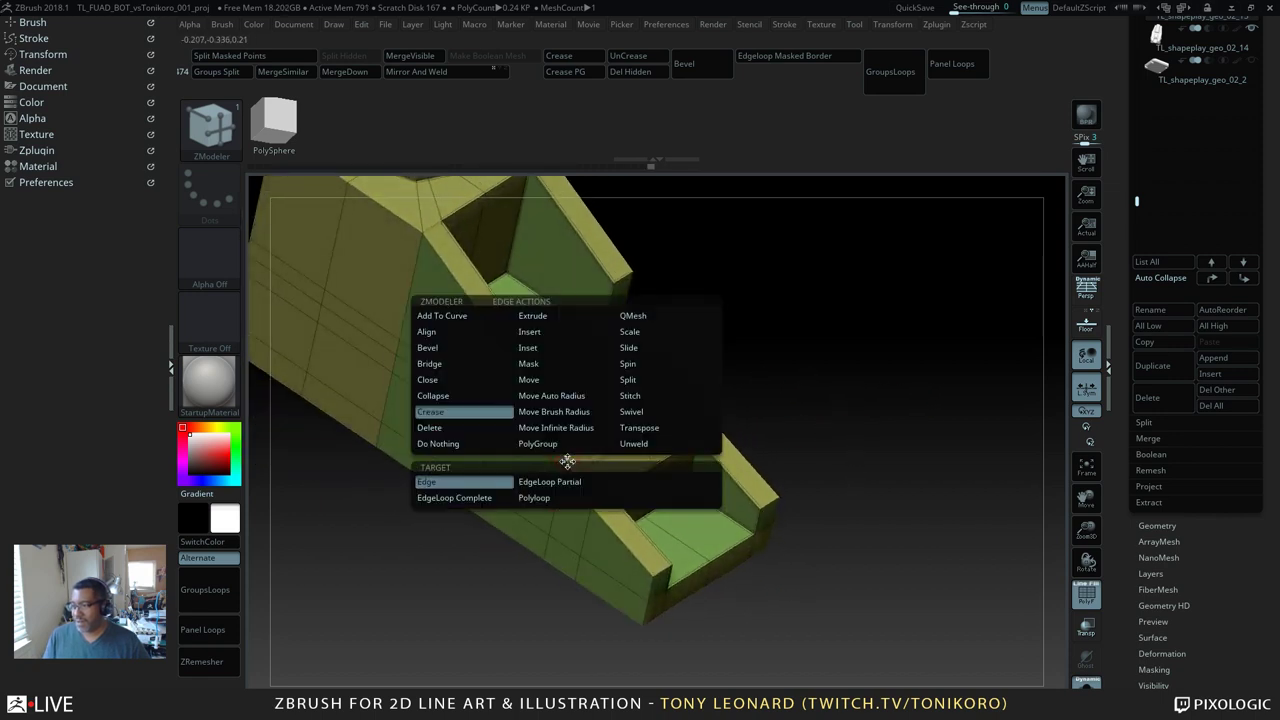
pyautogui.click(454, 497)
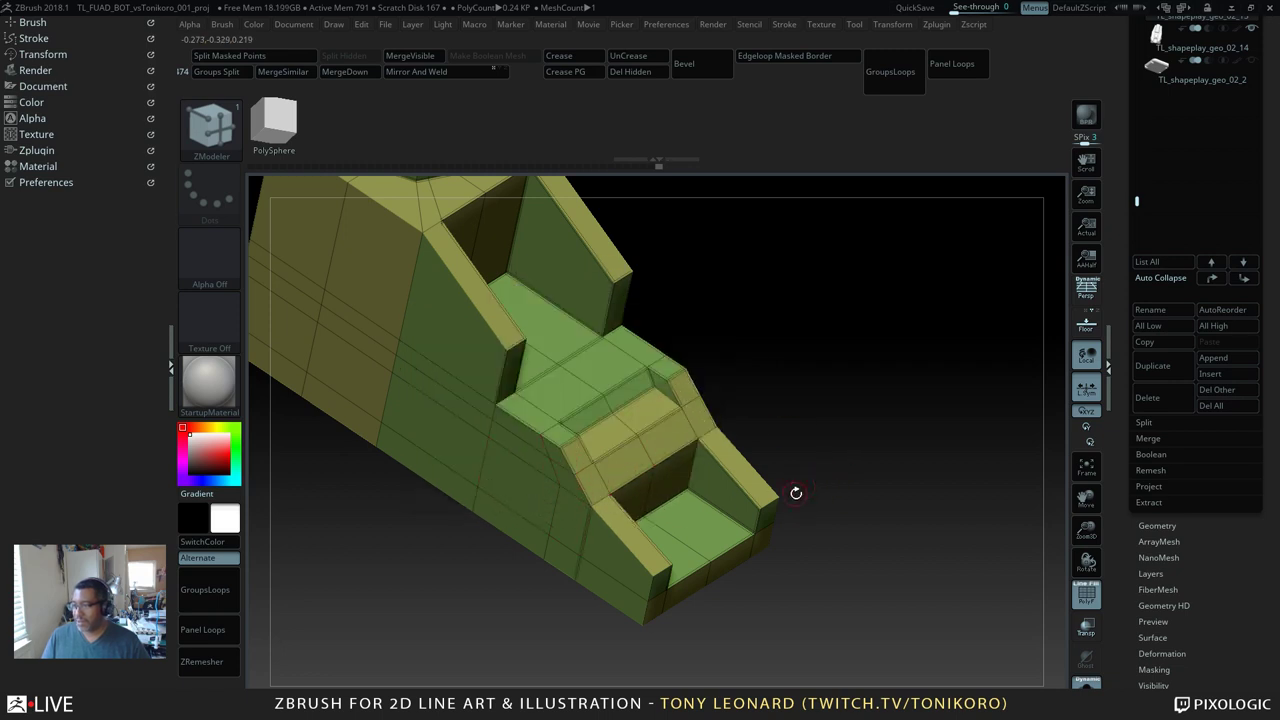
pyautogui.moveTo(796, 492); pyautogui.dragTo(552, 462)
# Step: Set the Crease target to EdgeLoop Partial, undo the stray edits, and crease the sloped outer edges beside the raised step
pyautogui.press('space')
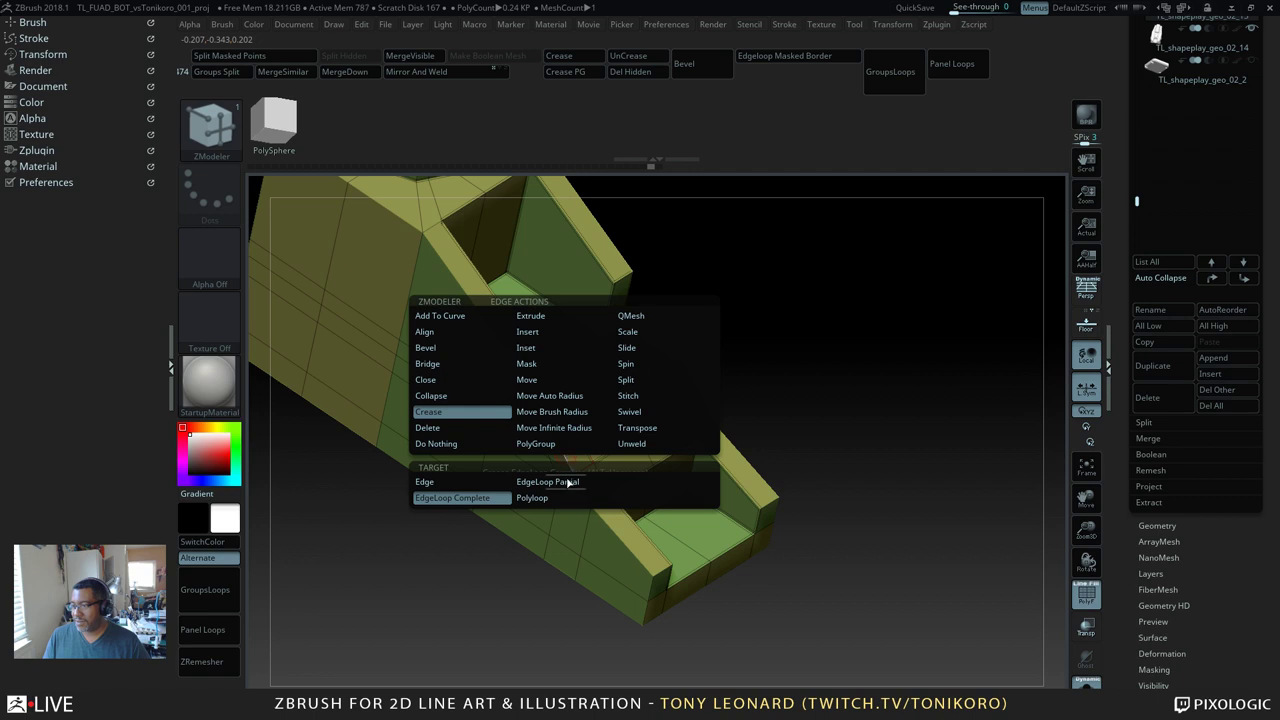
pyautogui.click(568, 482)
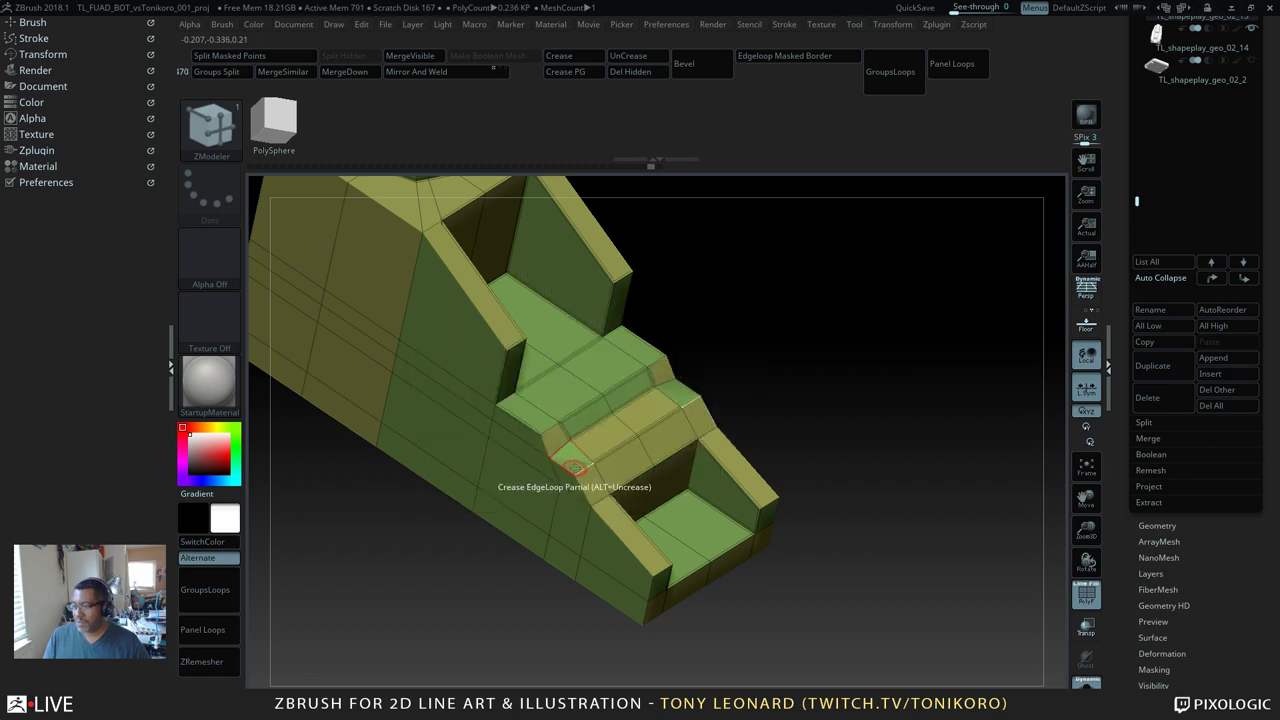
pyautogui.hotkey('ctrl', 'z')
pyautogui.hotkey('ctrl', 'z')
pyautogui.hotkey('ctrl', 'z')
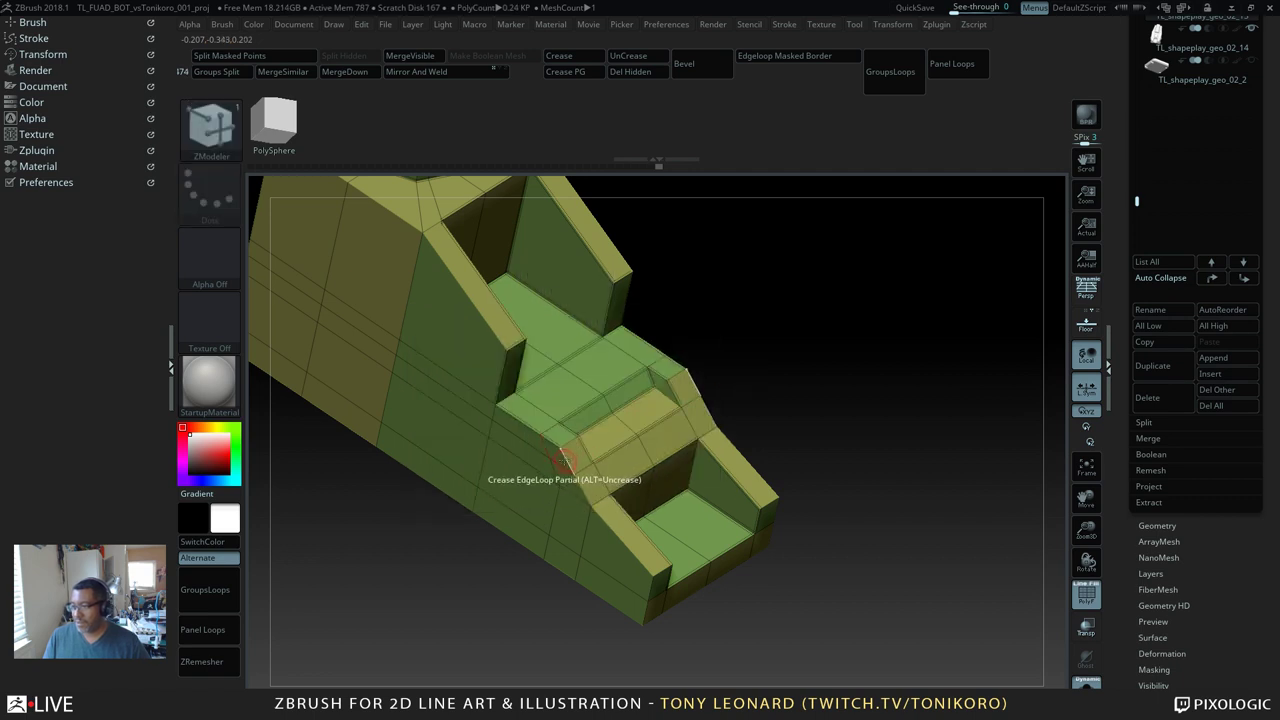
pyautogui.click(565, 460)
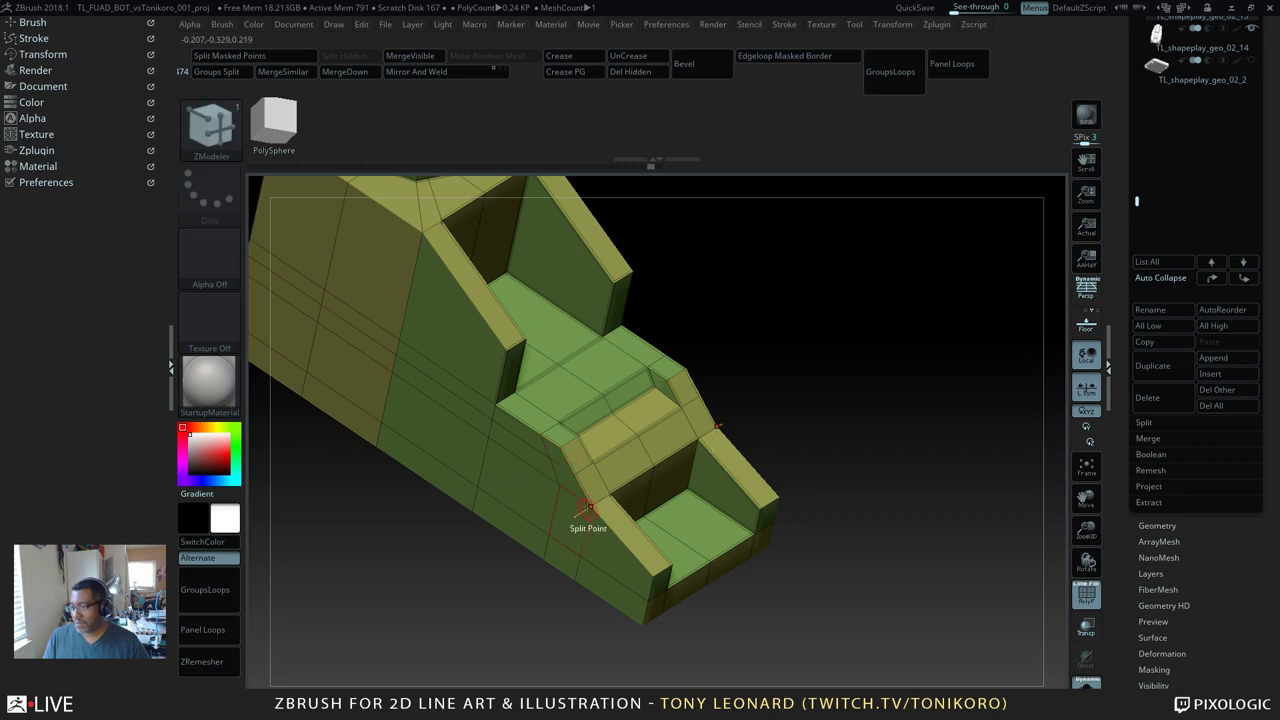
pyautogui.moveTo(897, 476); pyautogui.dragTo(700, 520)
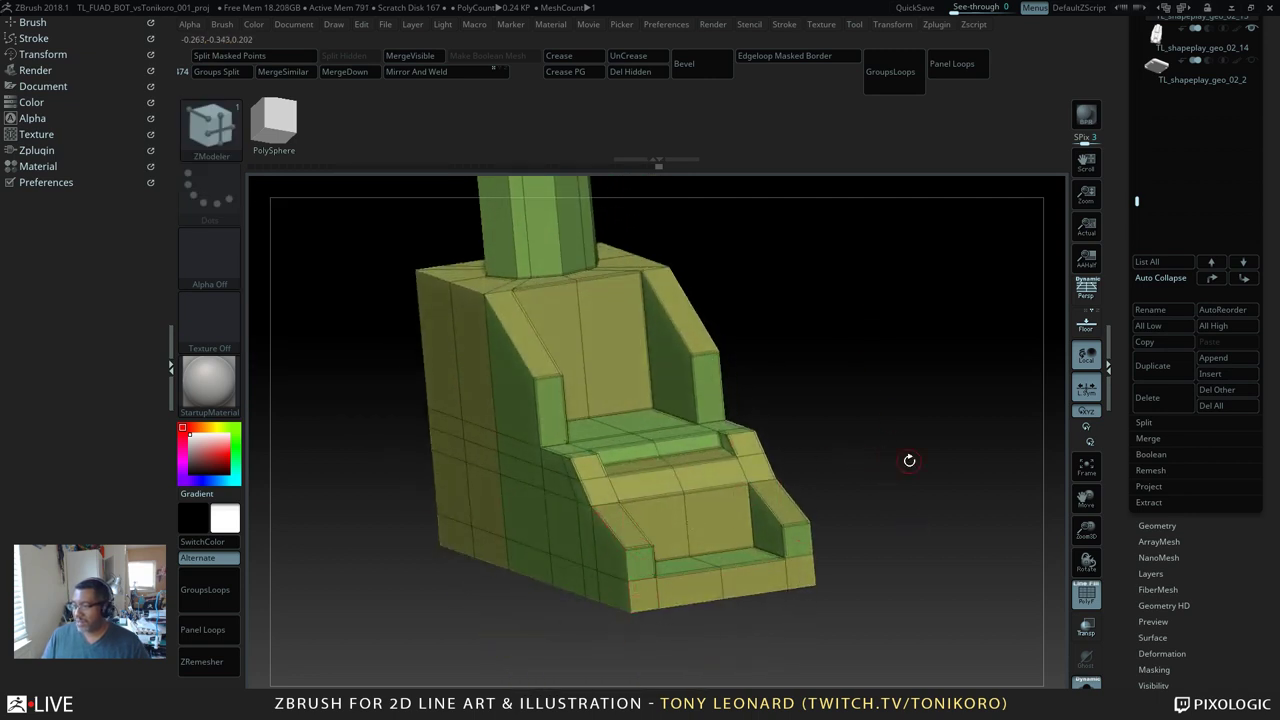
# Step: Crease the sloped outer edges of the upper side walls and the vertical corner edges of the heel as partial edge loops
pyautogui.moveTo(909, 460); pyautogui.dragTo(760, 478)
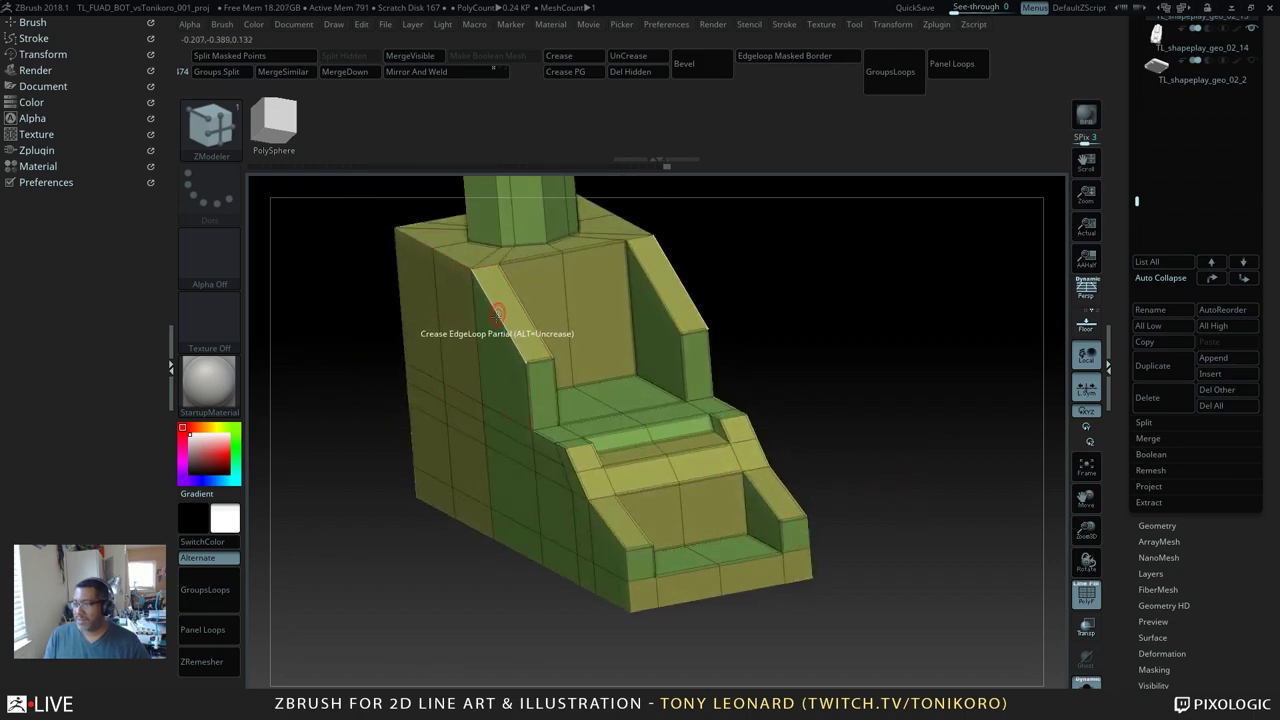
pyautogui.moveTo(946, 428); pyautogui.dragTo(880, 536)
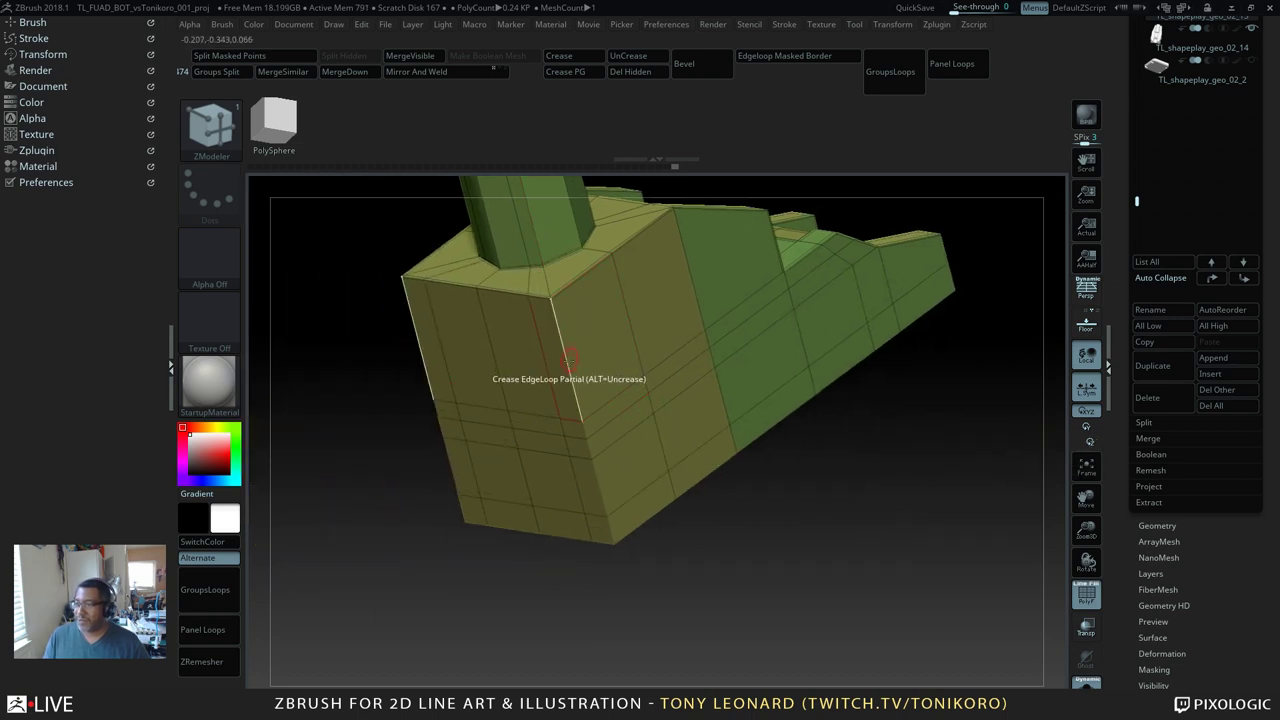
pyautogui.moveTo(765, 615); pyautogui.dragTo(737, 538)
pyautogui.moveTo(736, 538); pyautogui.dragTo(729, 543, button='right')
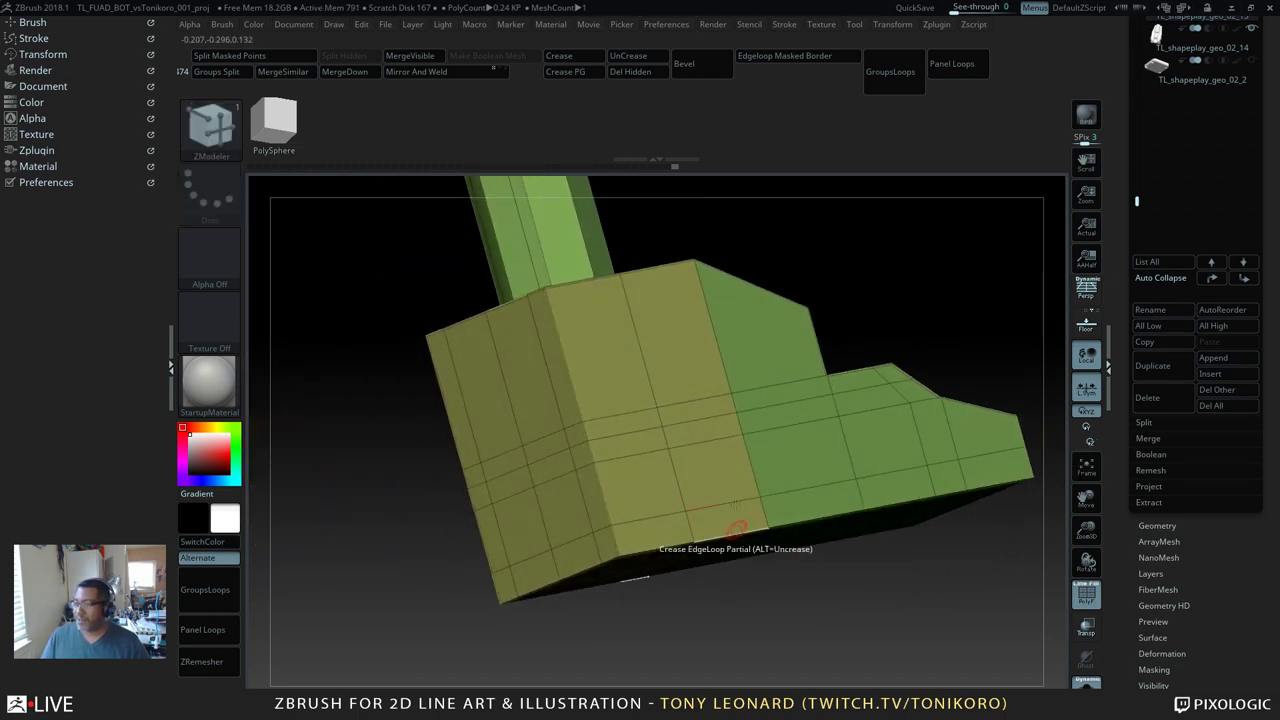
# Step: Set the Crease target back to Edge, undo the accidental split at the heel corner, and crease the heel's lower corner edges
pyautogui.press('space')
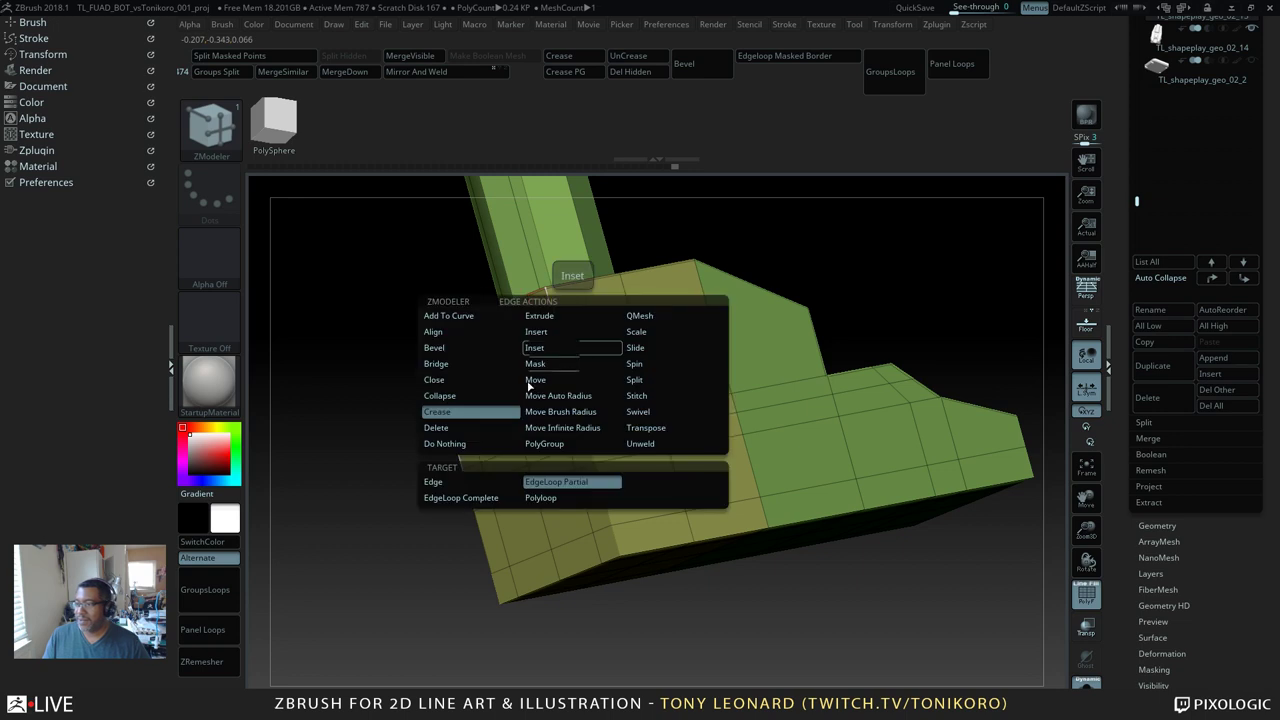
pyautogui.click(487, 480)
pyautogui.click(583, 427)
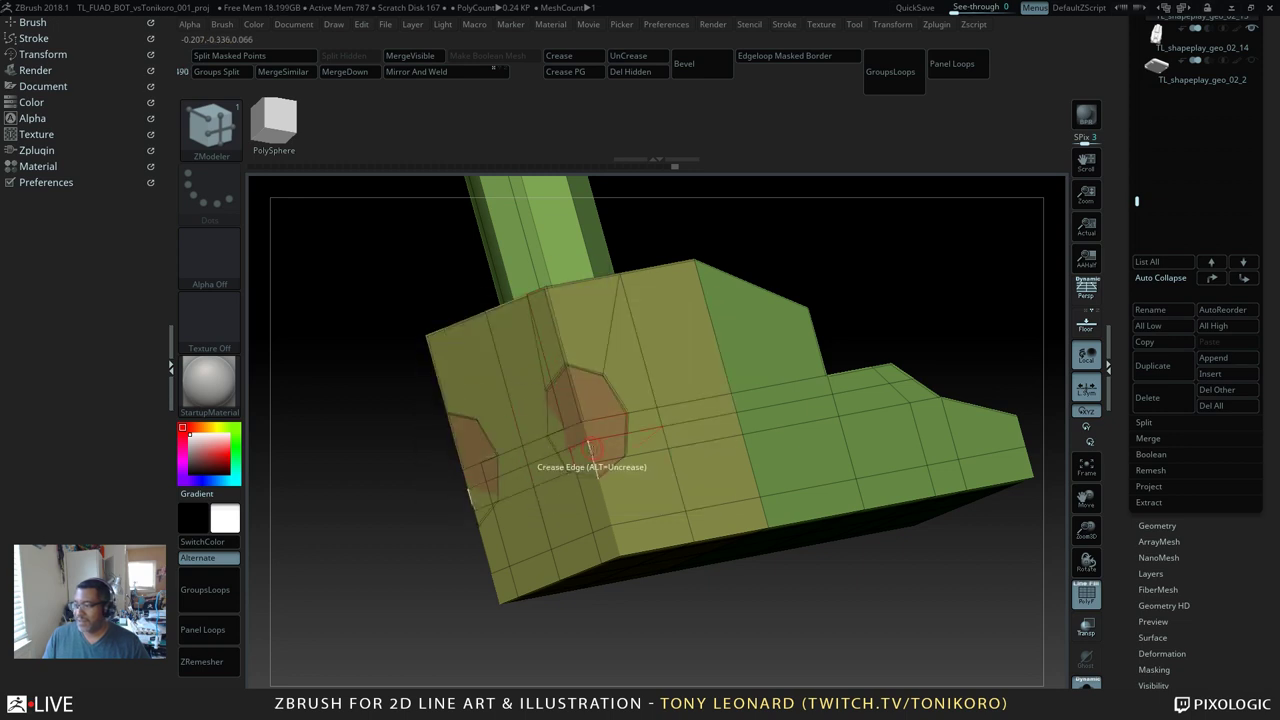
pyautogui.hotkey('ctrl', 'z')
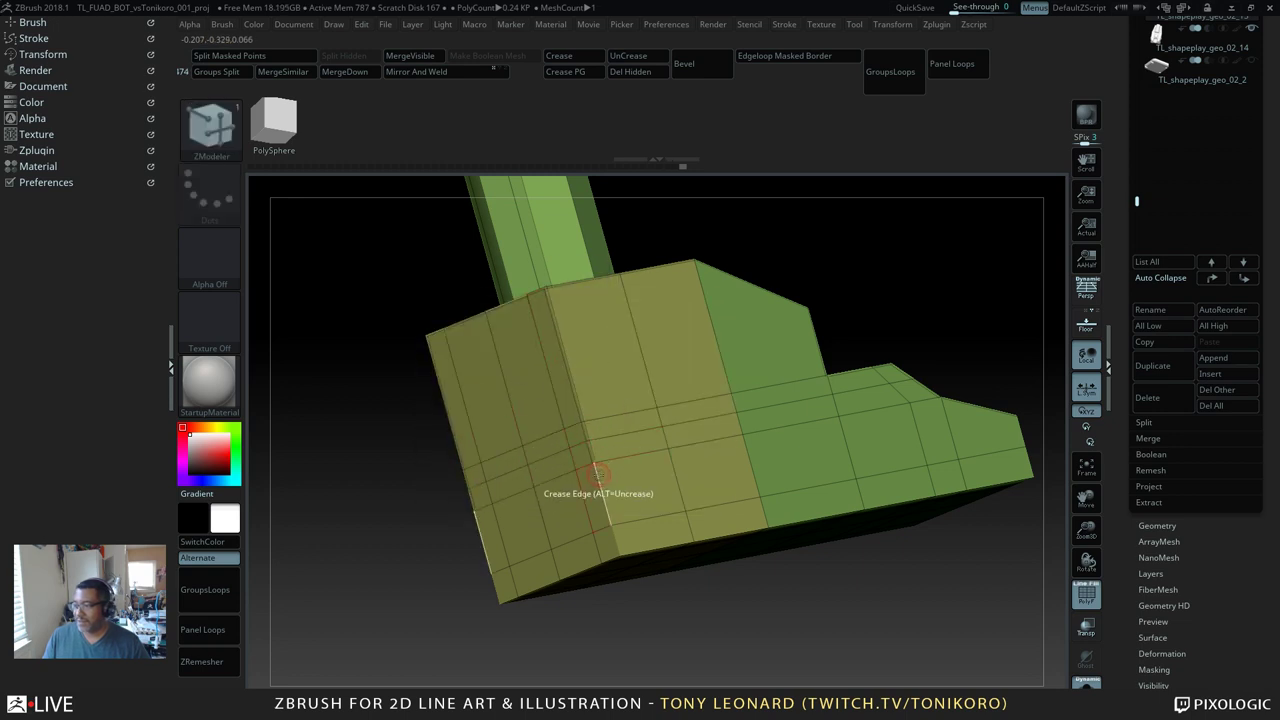
# Step: Undo the accidental QMesh change on the foot's underside and crease the bottom side edges from the heel toward the toe
pyautogui.moveTo(795, 664); pyautogui.dragTo(597, 637)
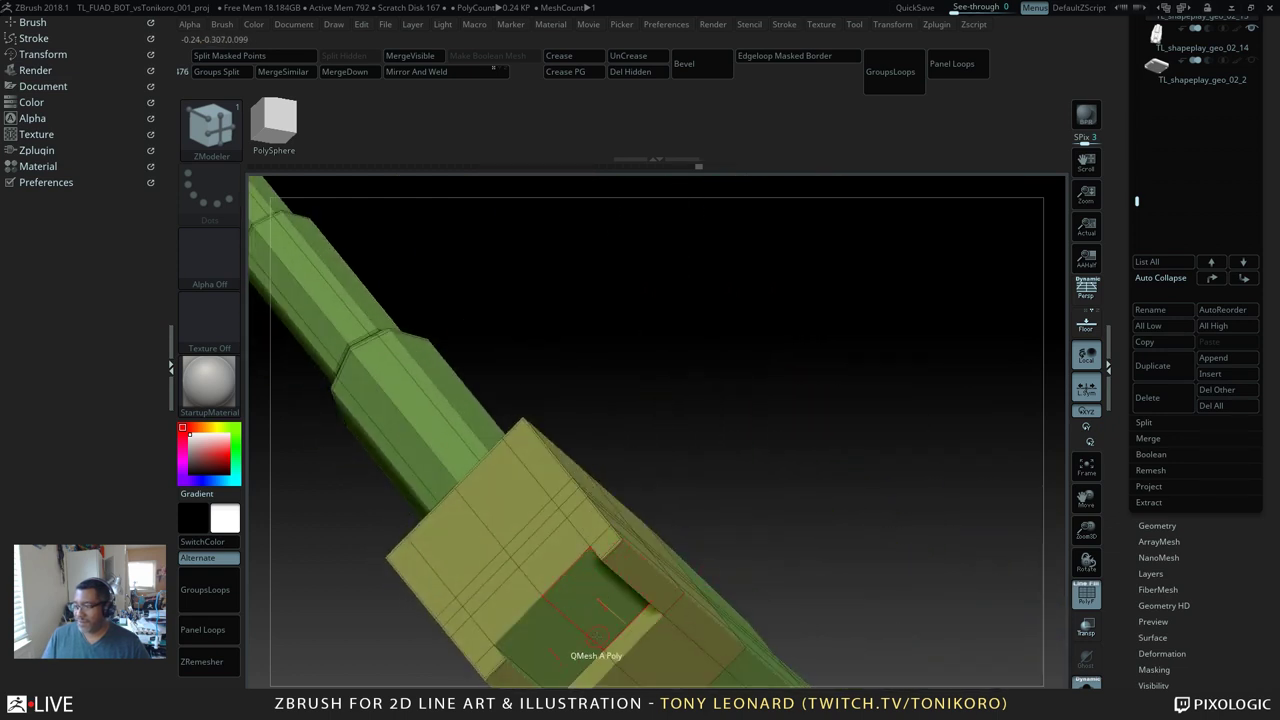
pyautogui.hotkey('ctrl', 'z')
pyautogui.moveTo(843, 362); pyautogui.dragTo(805, 558)
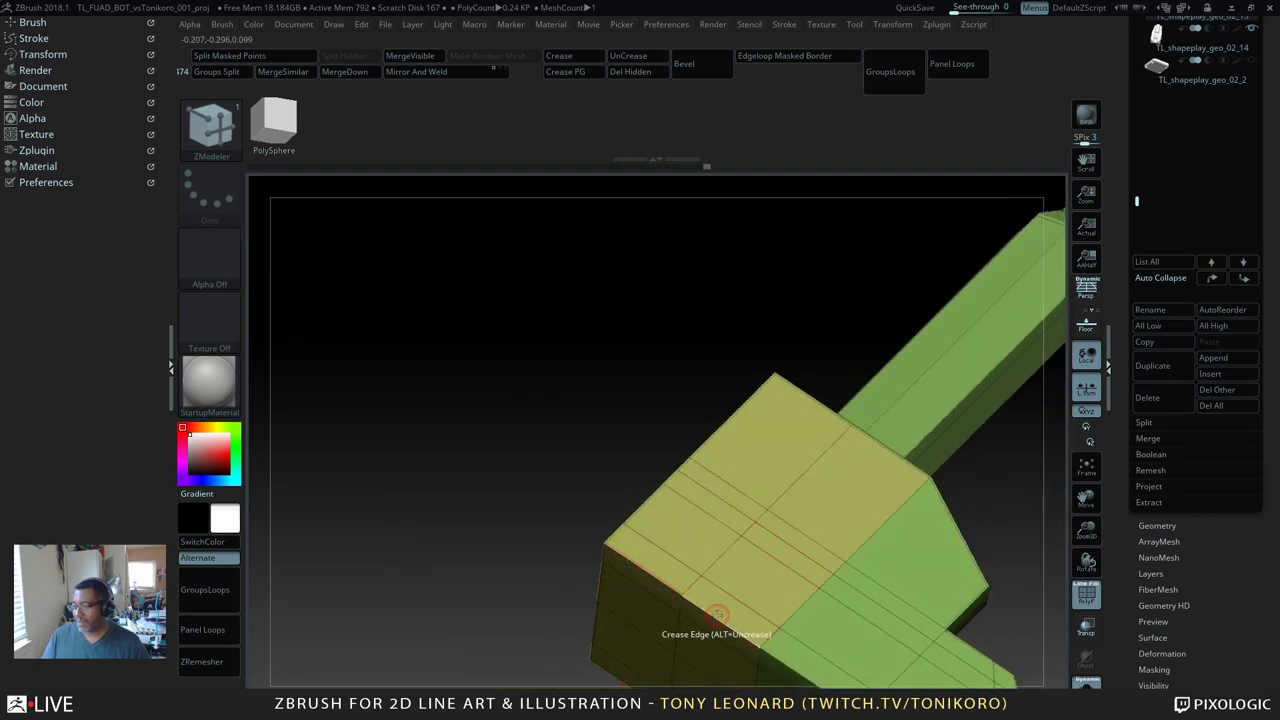
pyautogui.moveTo(528, 603); pyautogui.dragTo(471, 311)
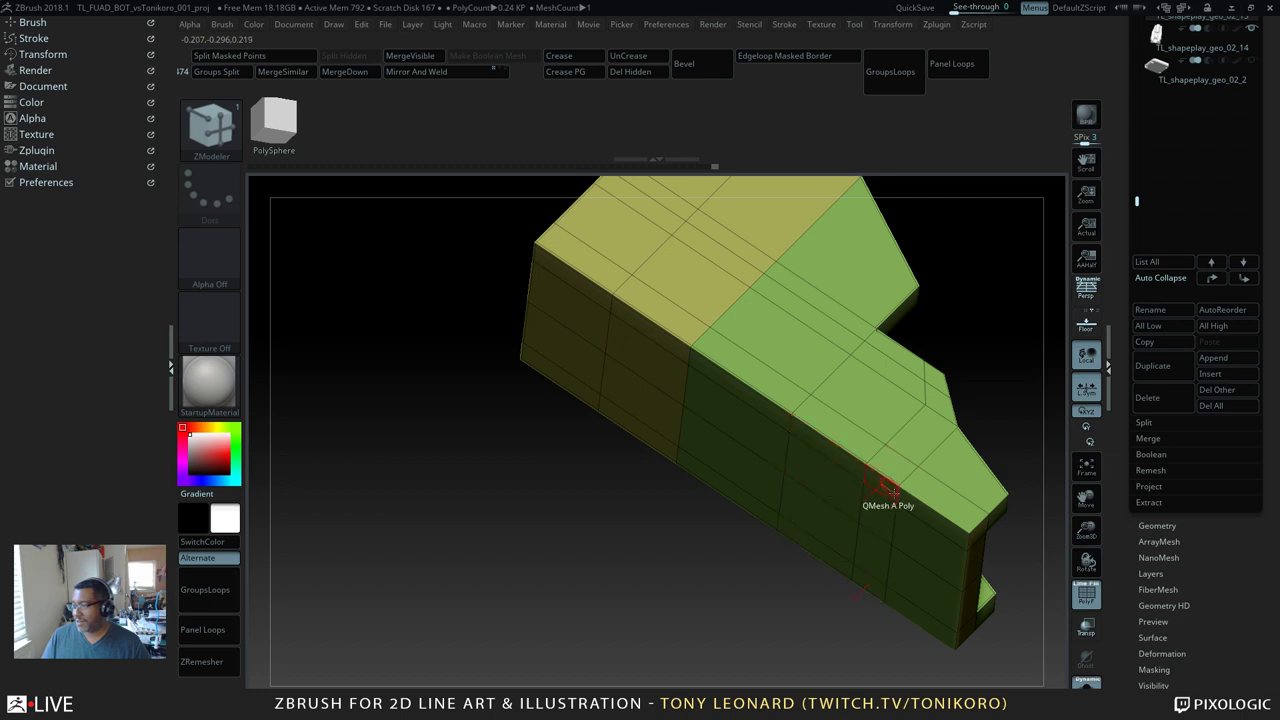
pyautogui.keyDown('alt'); pyautogui.moveTo(856, 684); pyautogui.dragTo(610, 555); pyautogui.keyUp('alt')
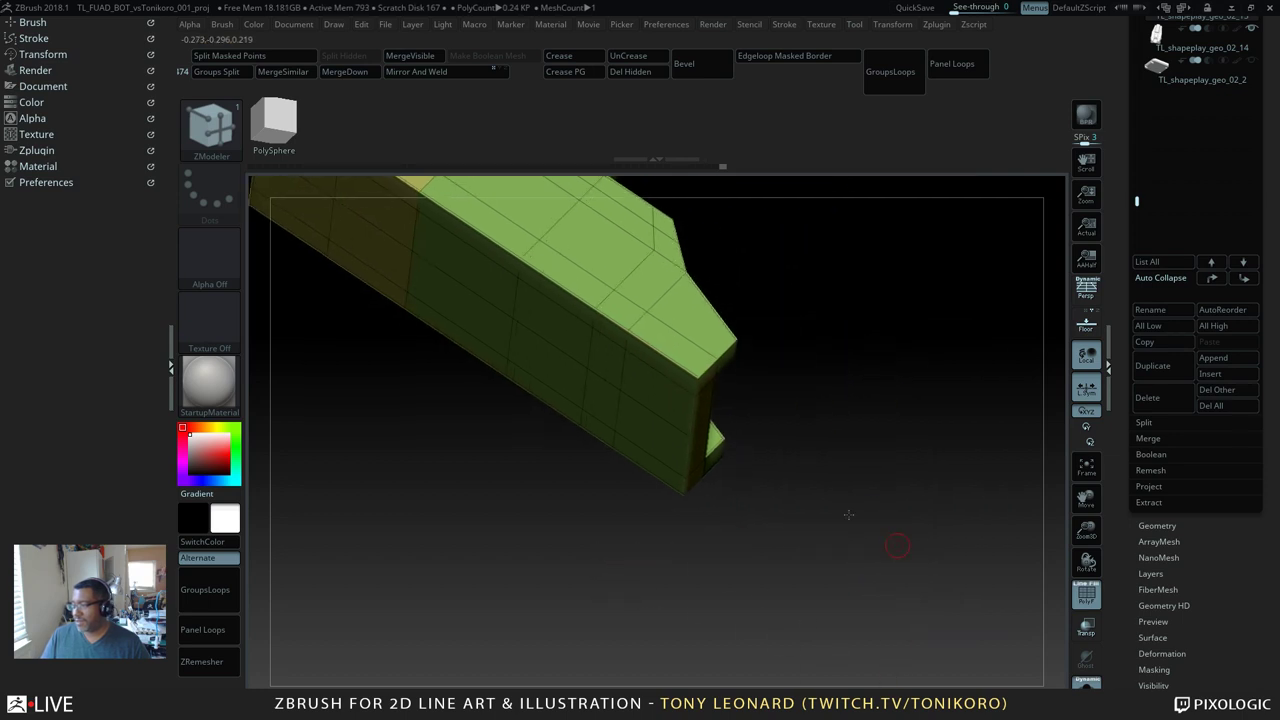
# Step: Crease the edges around the toe's front face and turn on dynamic subdivision to preview the foot
pyautogui.moveTo(843, 517); pyautogui.dragTo(857, 535)
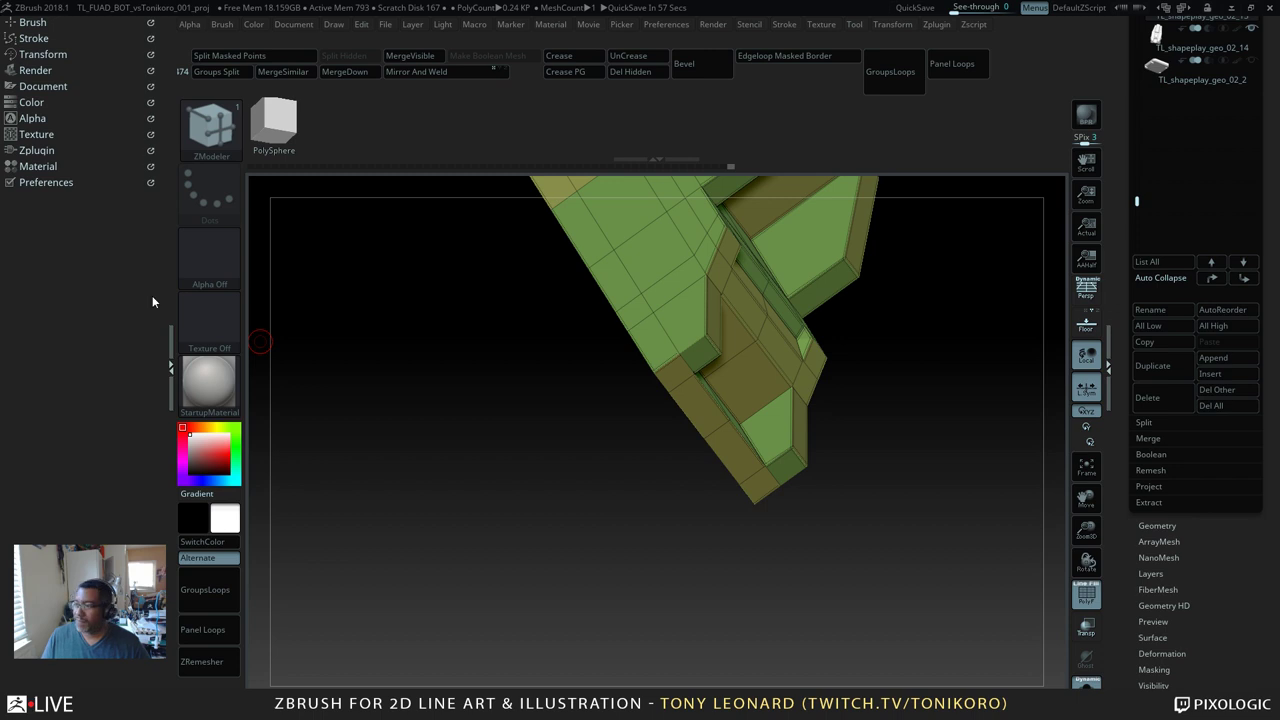
pyautogui.moveTo(977, 452); pyautogui.dragTo(786, 409)
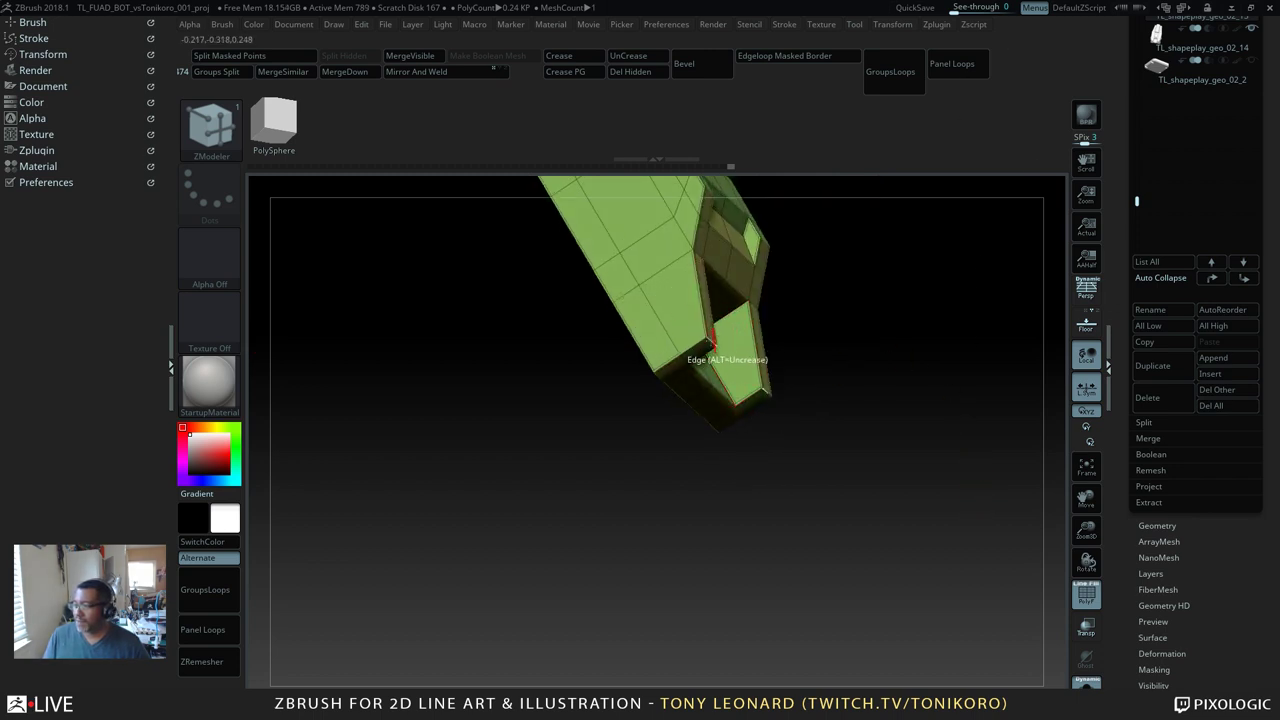
pyautogui.moveTo(845, 485); pyautogui.dragTo(848, 385)
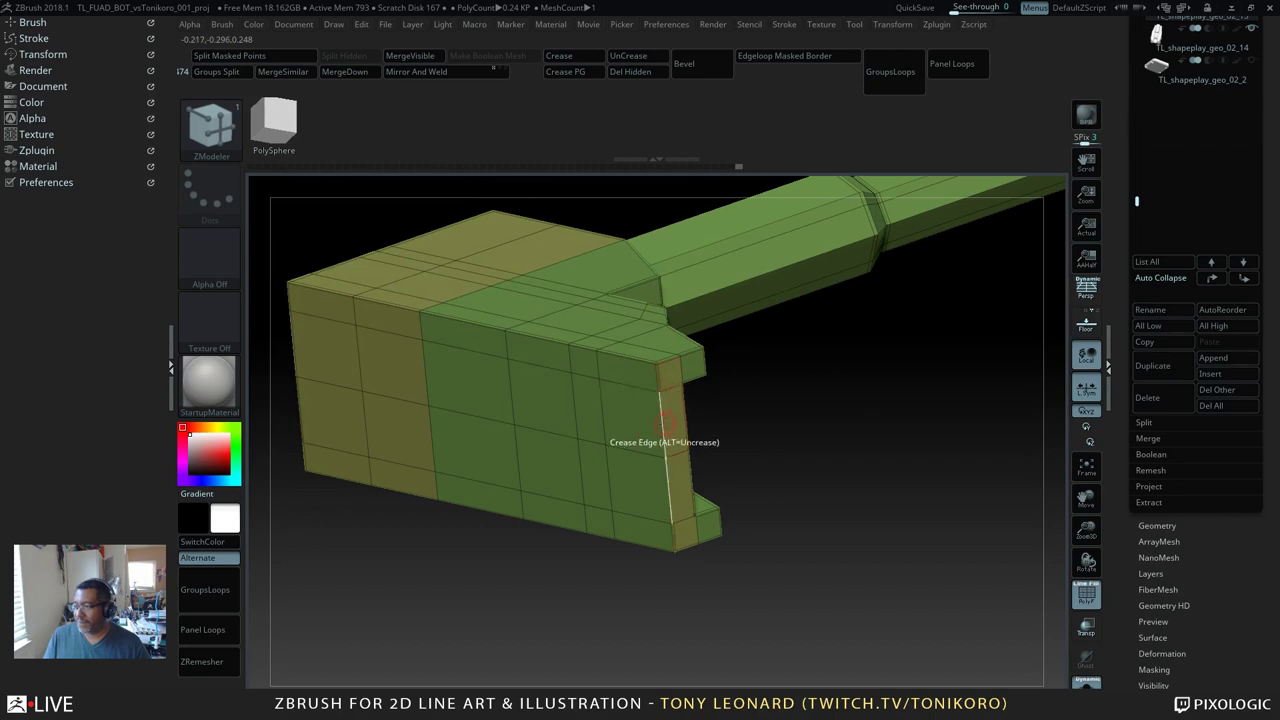
pyautogui.moveTo(849, 486); pyautogui.dragTo(580, 535)
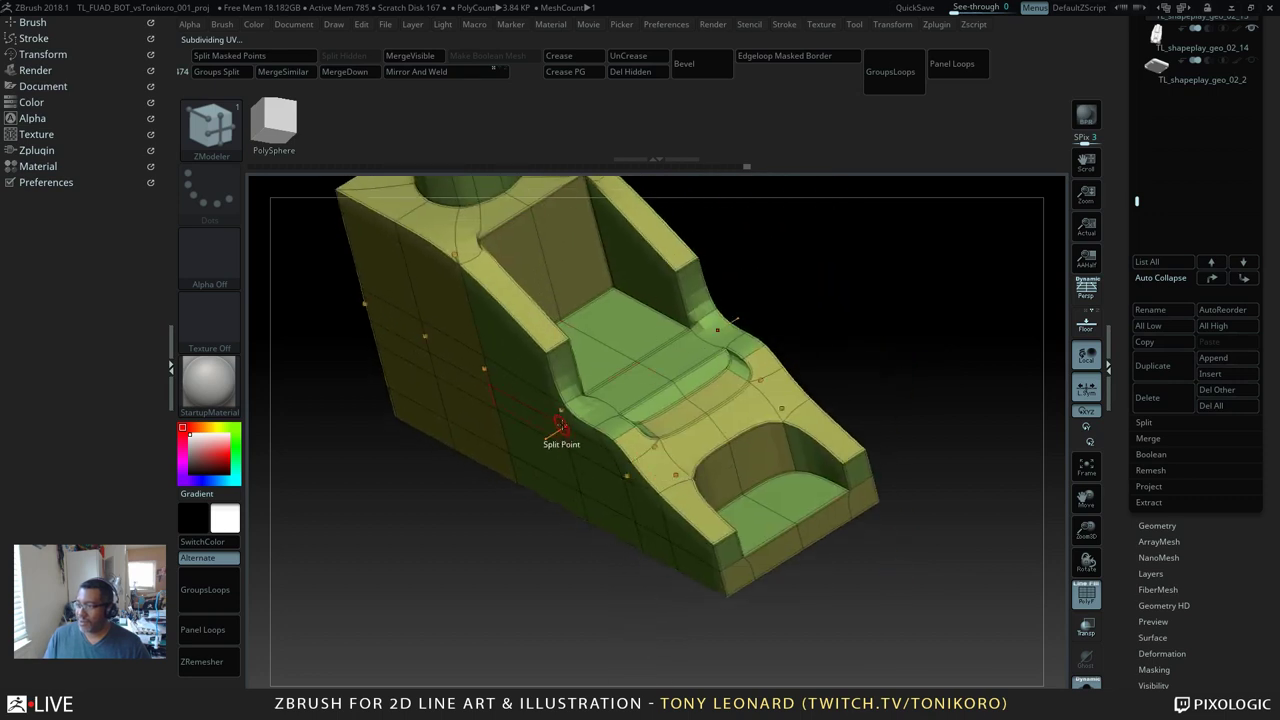
# Step: Turn dynamic subdivision off, crease the outer edges at the rear of the raised step, and preview the smoothed foot
pyautogui.press('shift')
pyautogui.hotkey('shift', 'd')
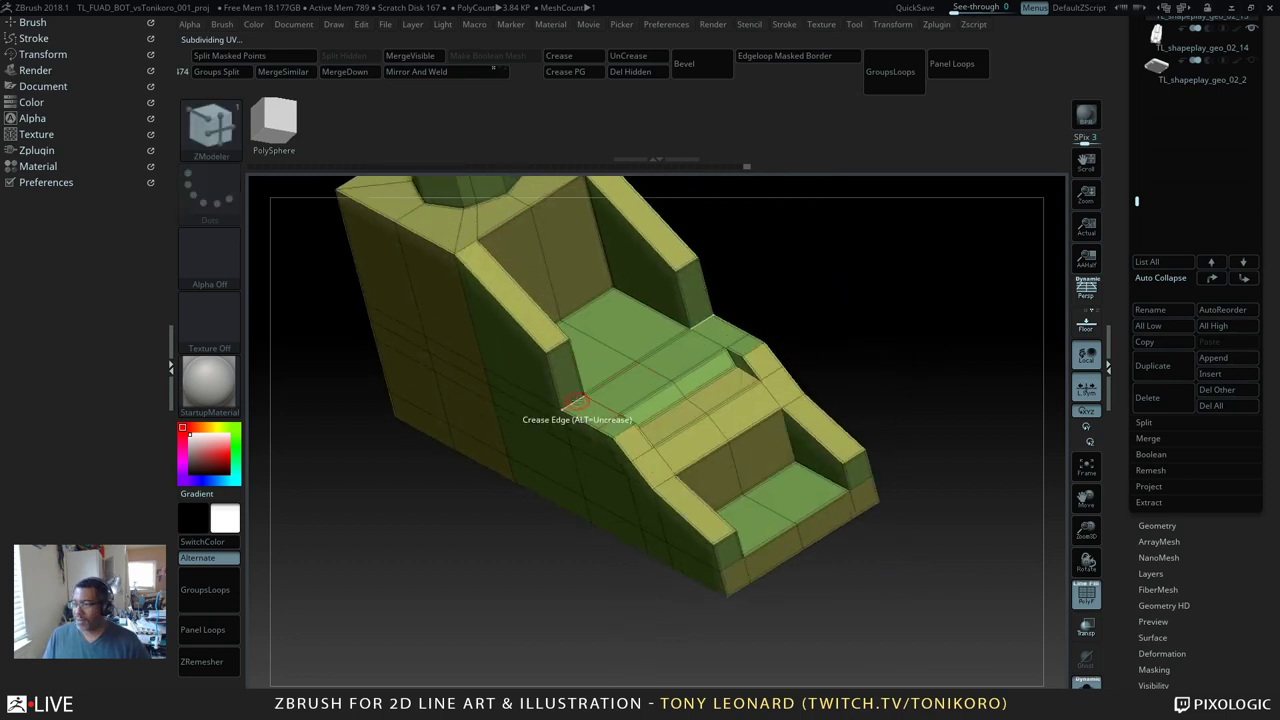
pyautogui.moveTo(554, 542); pyautogui.dragTo(538, 561)
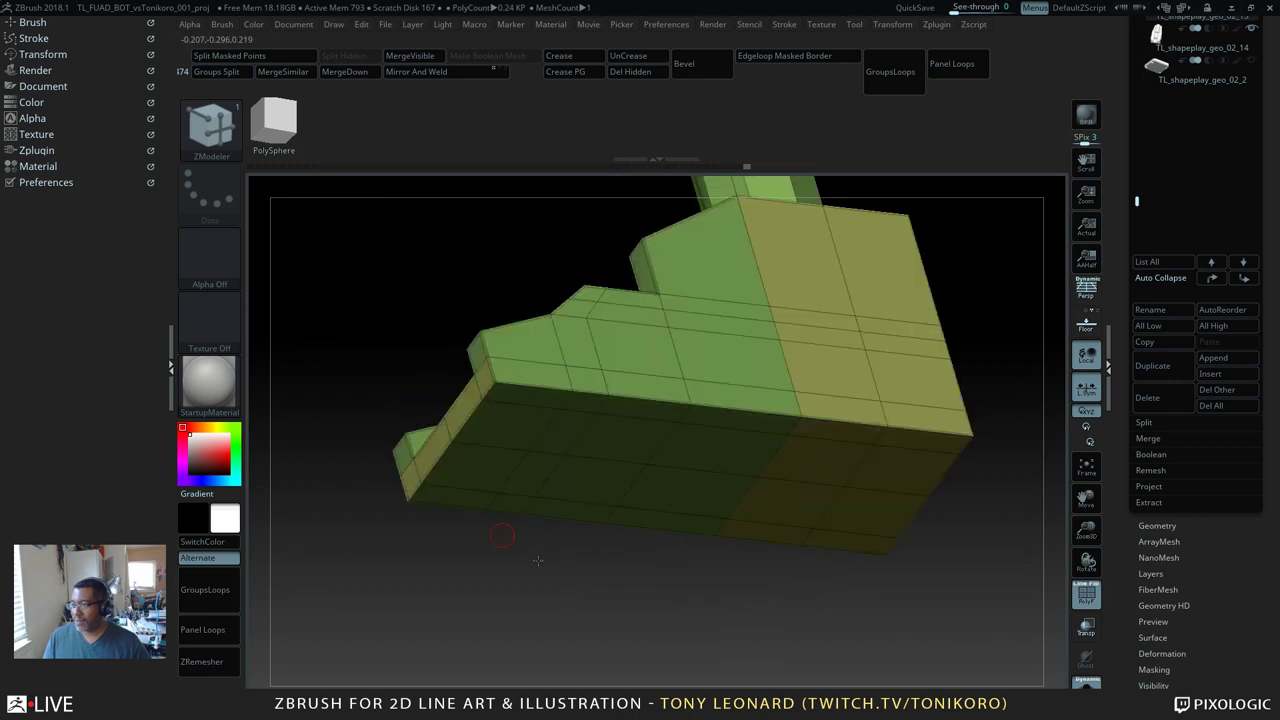
pyautogui.press('d')
pyautogui.moveTo(511, 543); pyautogui.dragTo(542, 634)
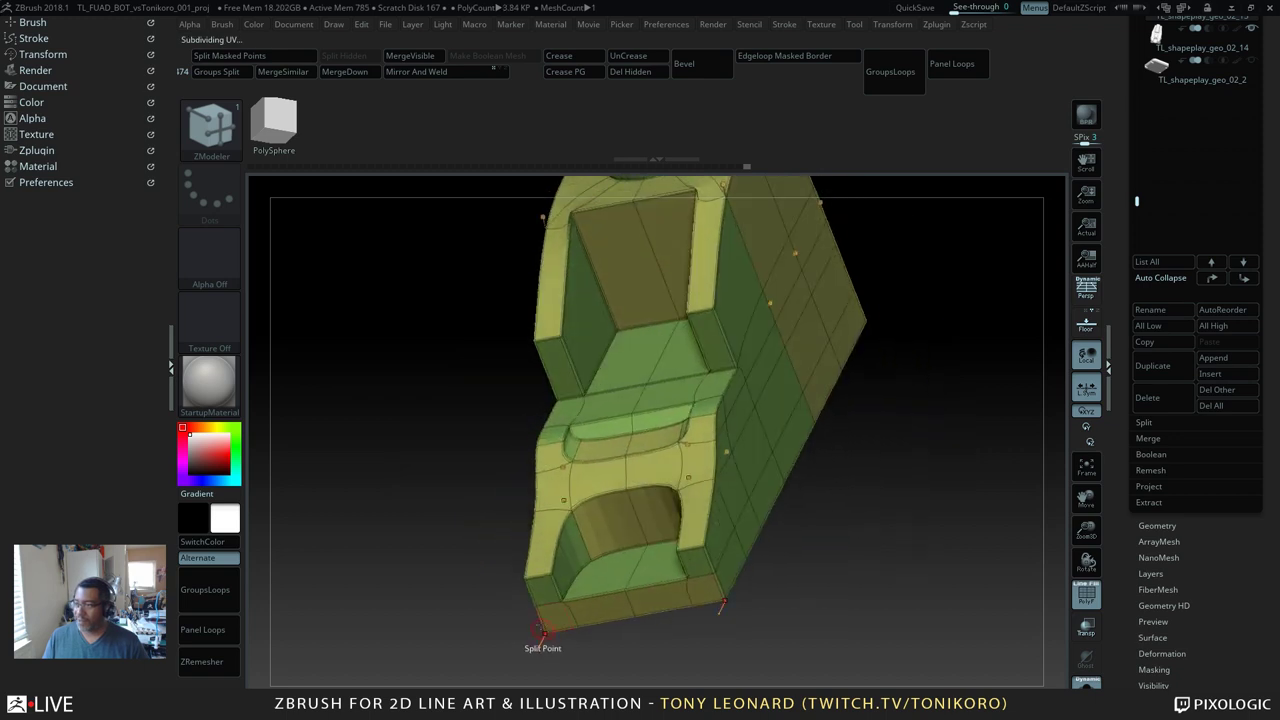
# Step: Crease the short cross edges at the raised step's front corners and check them with dynamic subdivision
pyautogui.press('shift')
pyautogui.hotkey('shift', 'd')
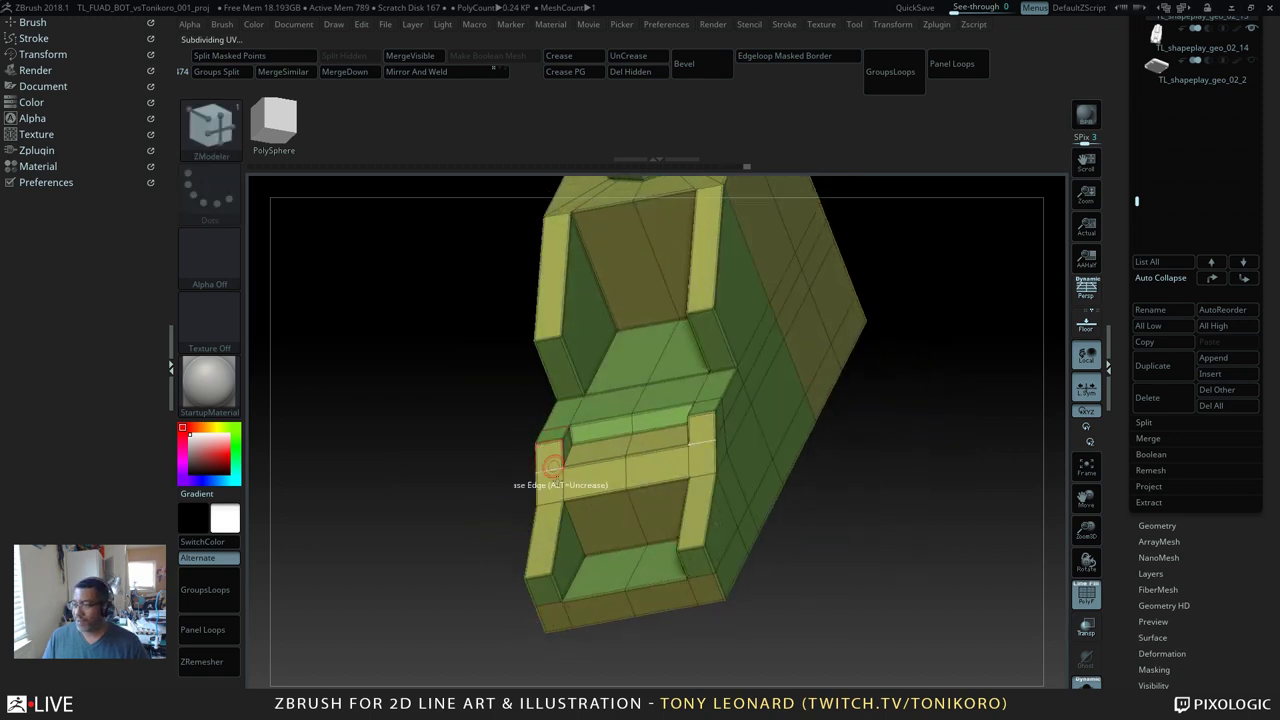
pyautogui.press('d')
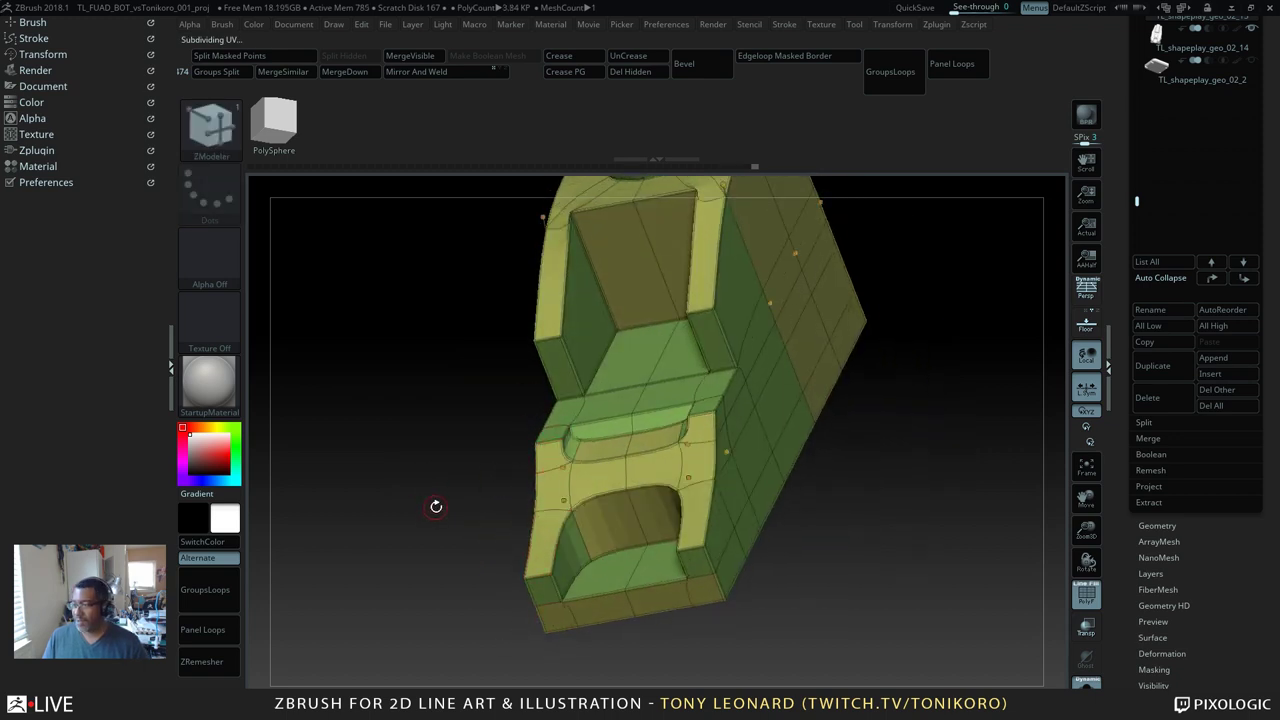
pyautogui.hotkey('shift', 'd')
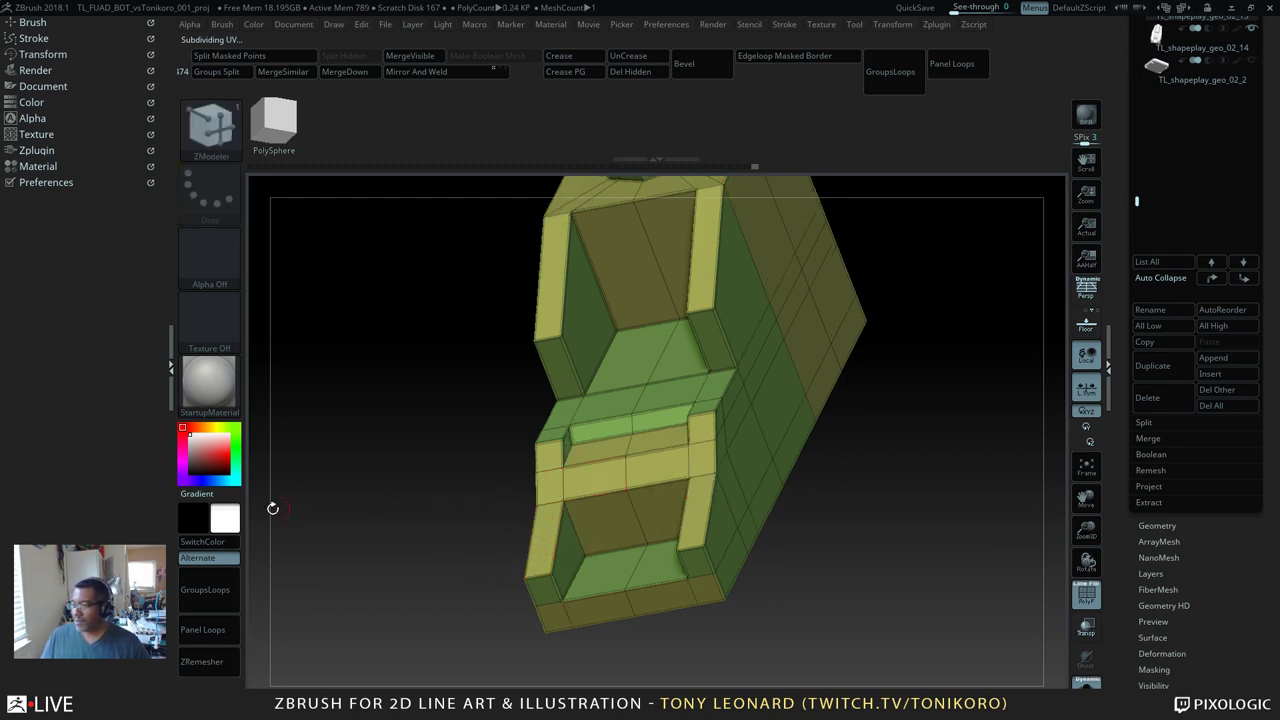
# Step: Crease the outer sloped edges beside the toe recess and preview the foot with dynamic subdivision
pyautogui.moveTo(272, 509); pyautogui.dragTo(519, 475)
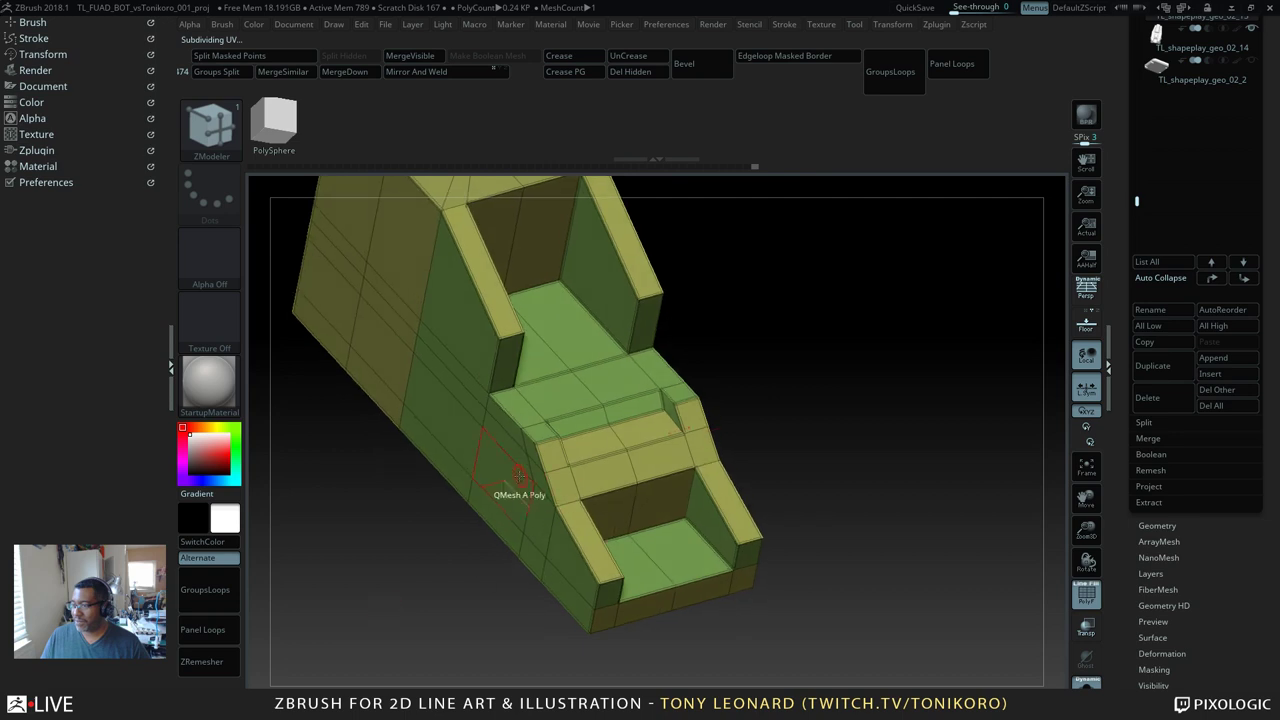
pyautogui.moveTo(456, 645)
pyautogui.mouseDown()
pyautogui.moveTo(488, 632)
pyautogui.moveTo(456, 638)
pyautogui.mouseUp()
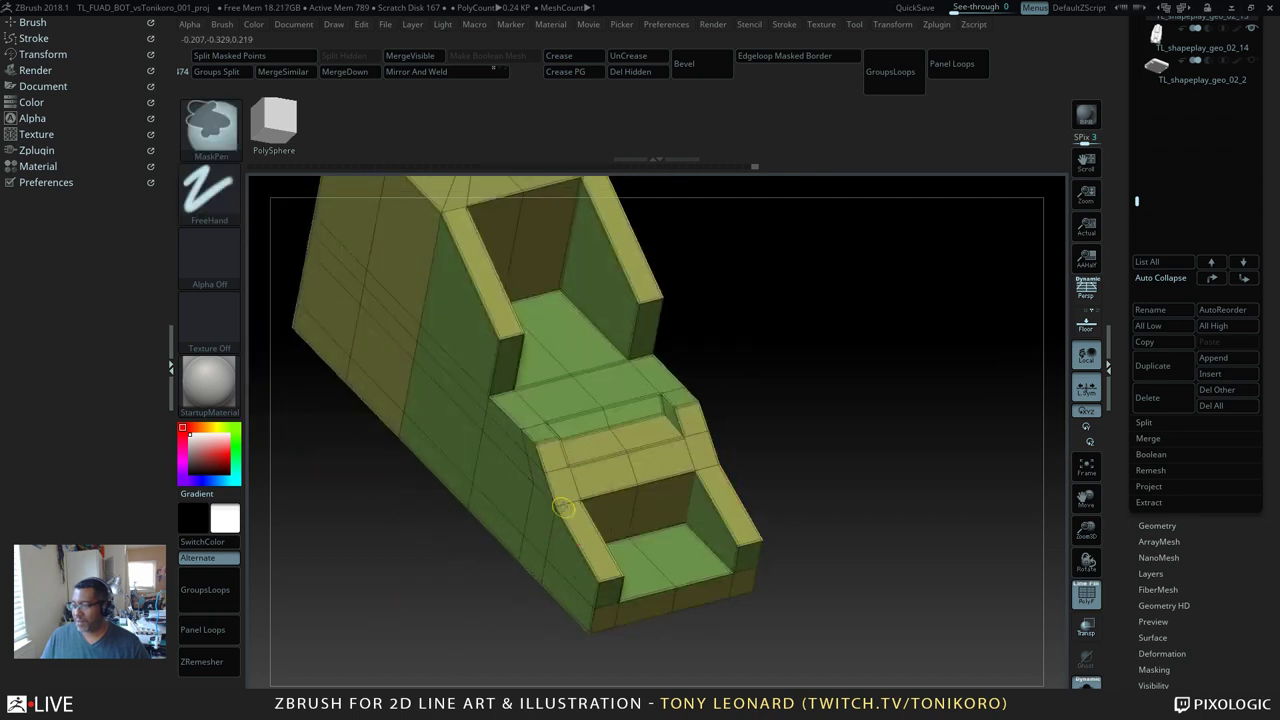
pyautogui.moveTo(383, 631); pyautogui.dragTo(474, 583)
pyautogui.hotkey('ctrl', 'd')
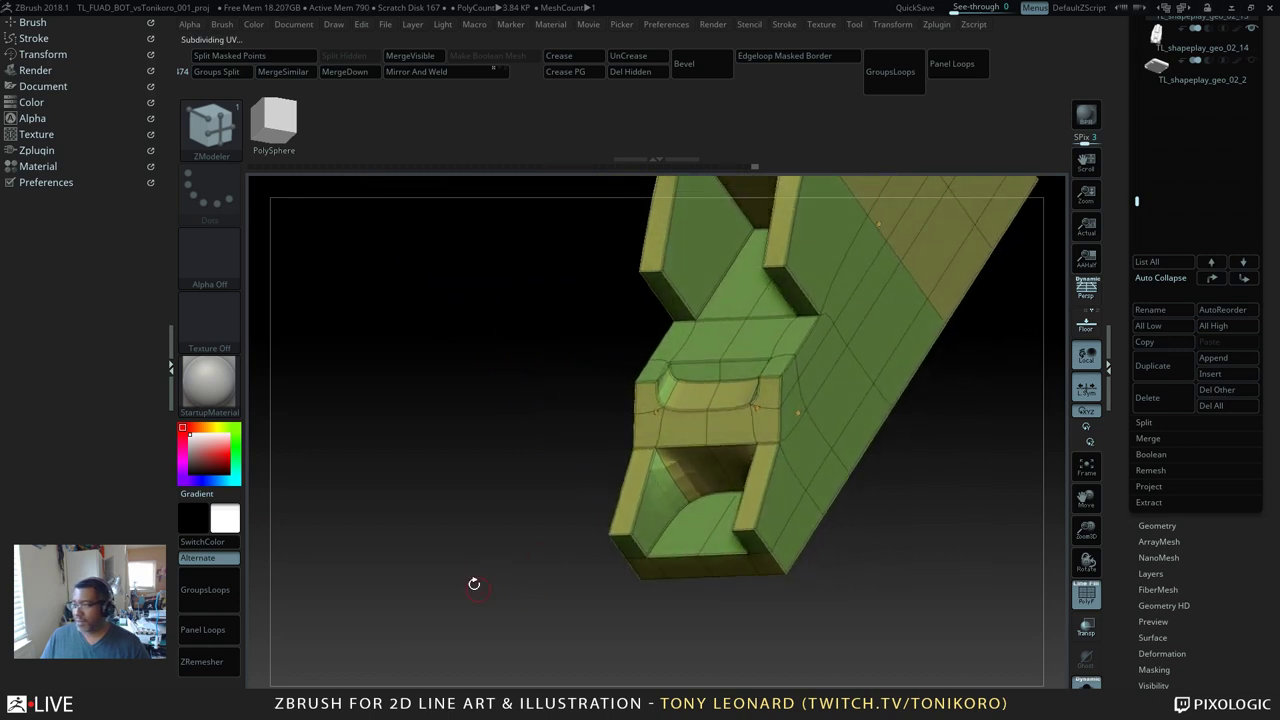
# Step: Crease the inner edges of the raised step's notch and the corner edges inside the toe recess, with a smoothed check between
pyautogui.hotkey('shift', 'd')
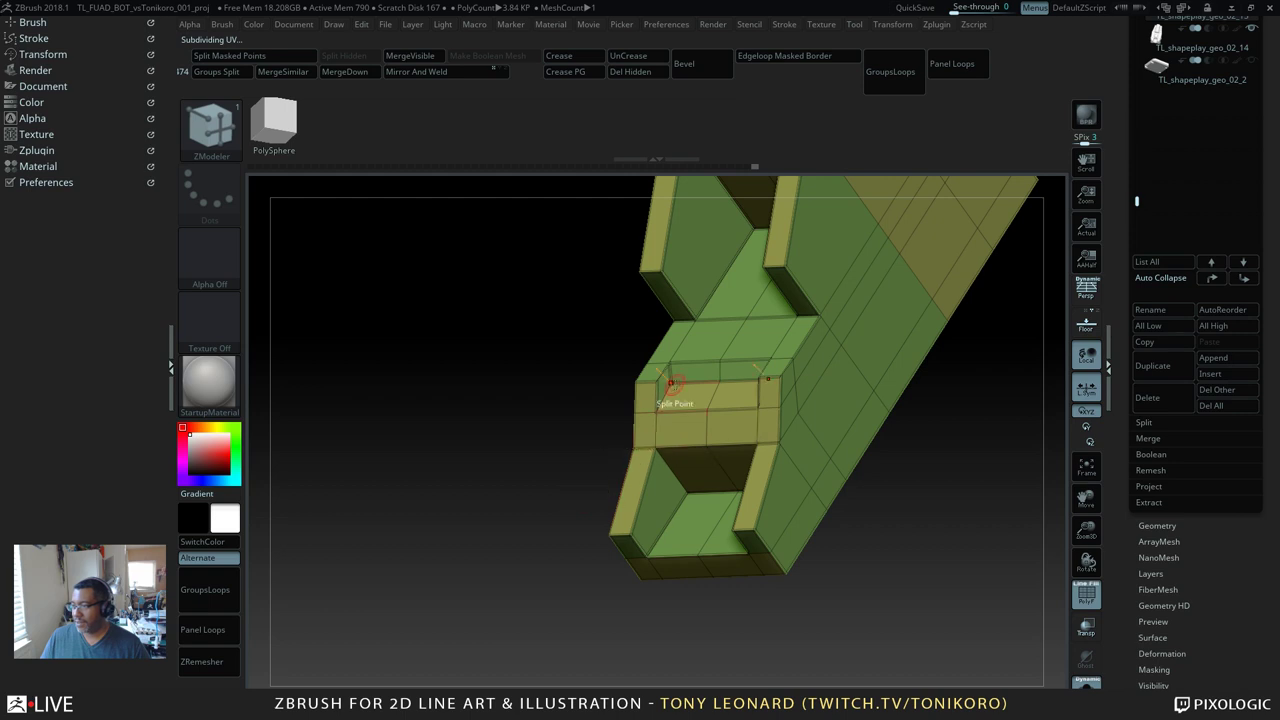
pyautogui.moveTo(464, 564); pyautogui.dragTo(536, 544)
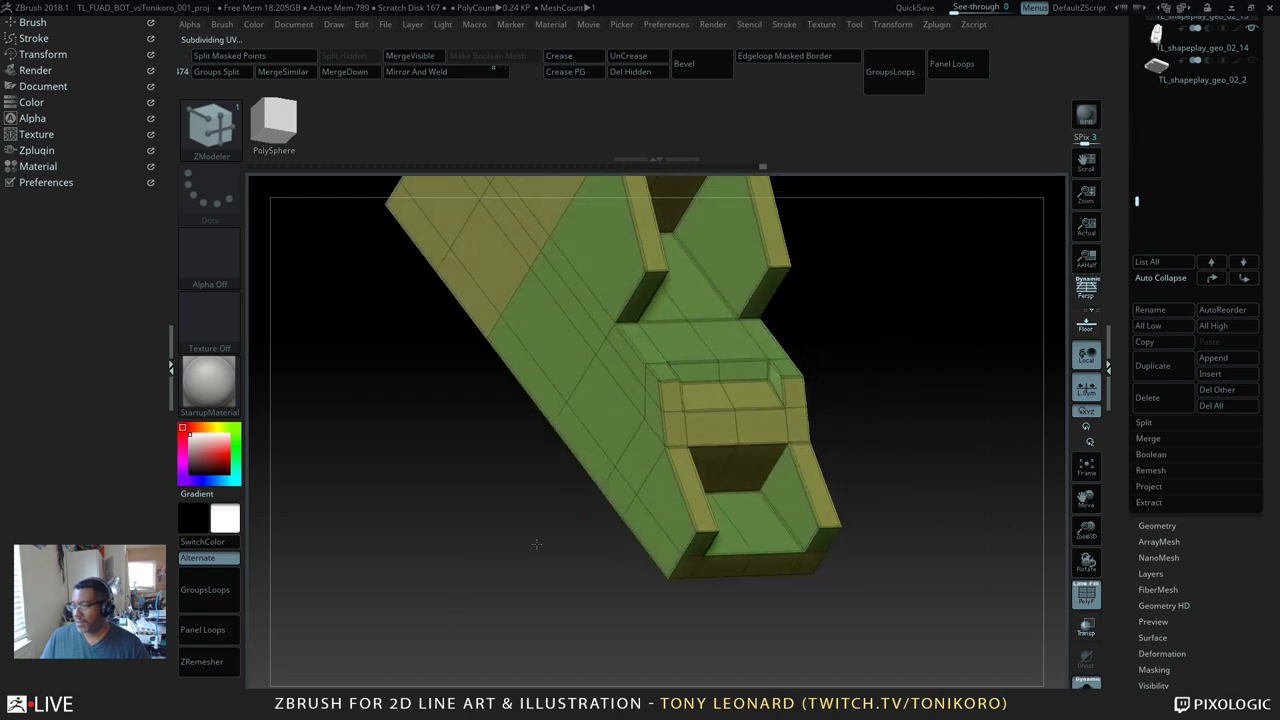
pyautogui.press('d')
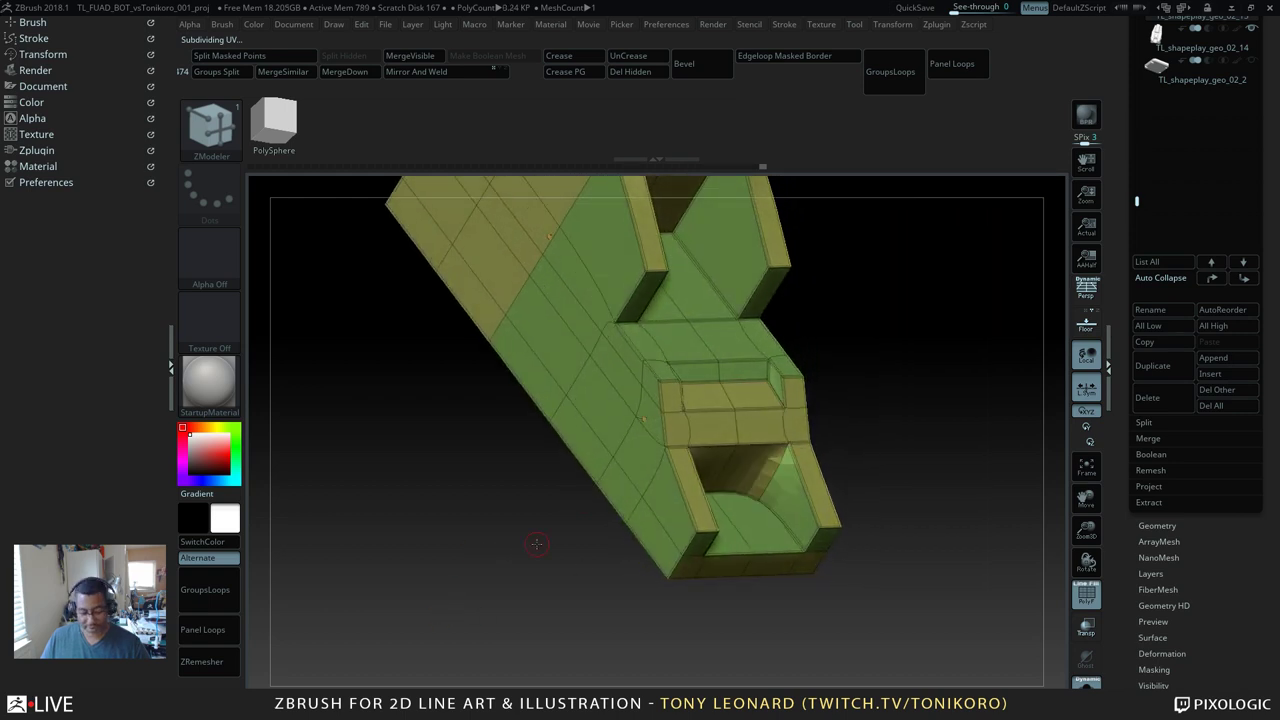
pyautogui.hotkey('shift', 'd')
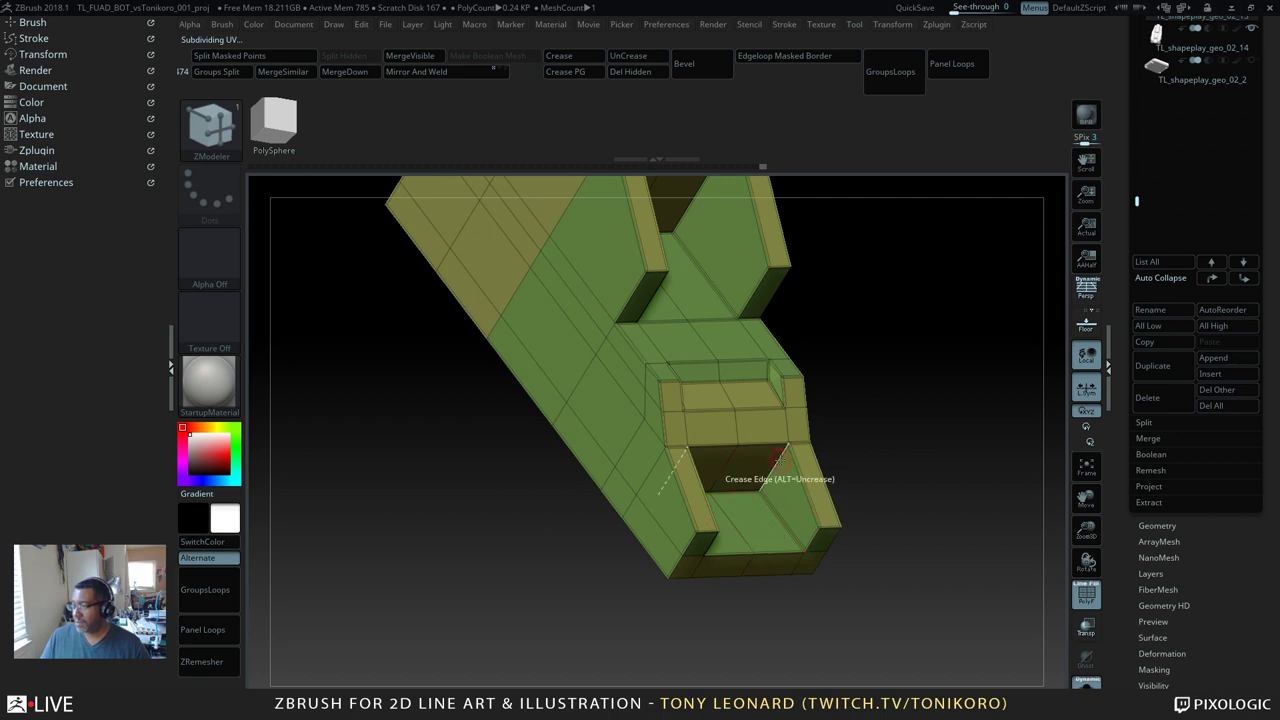
# Step: Crease the edges of the leg's two stepped collars and the rim at its top end
pyautogui.keyDown('alt'); pyautogui.moveTo(924, 645); pyautogui.dragTo(826, 609); pyautogui.keyUp('alt')
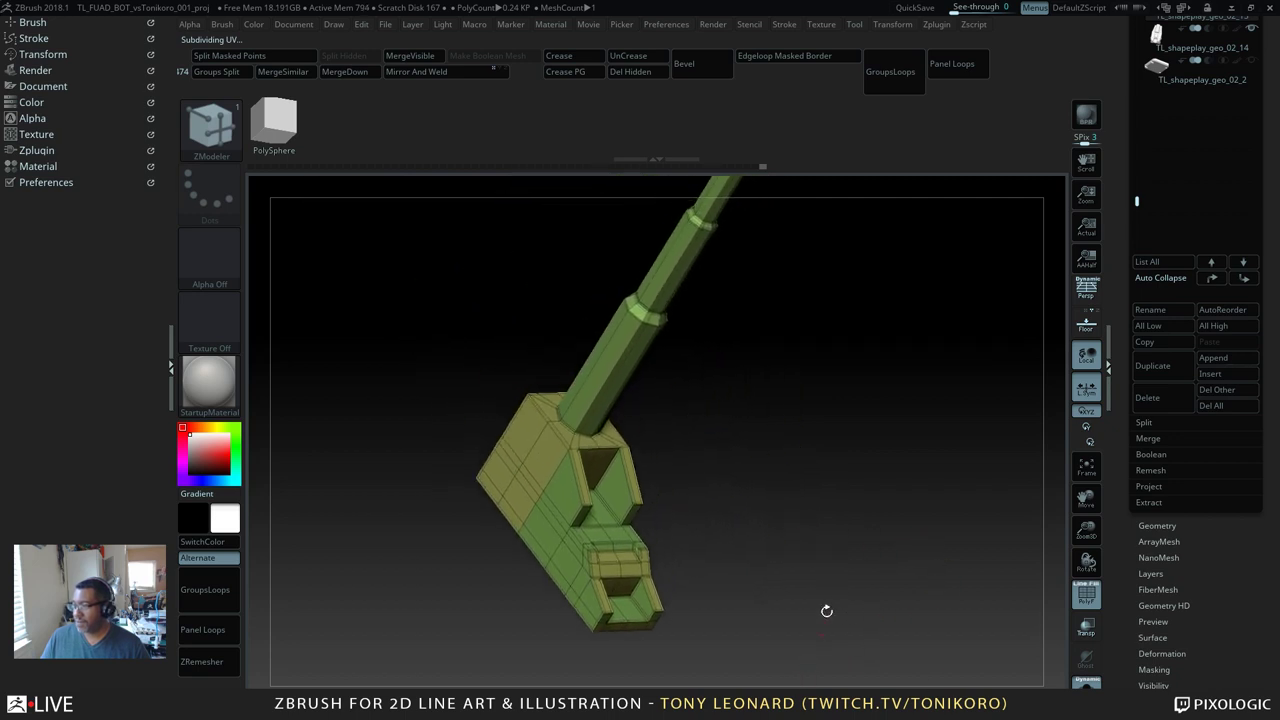
pyautogui.keyDown('alt'); pyautogui.moveTo(830, 549); pyautogui.dragTo(771, 608); pyautogui.keyUp('alt')
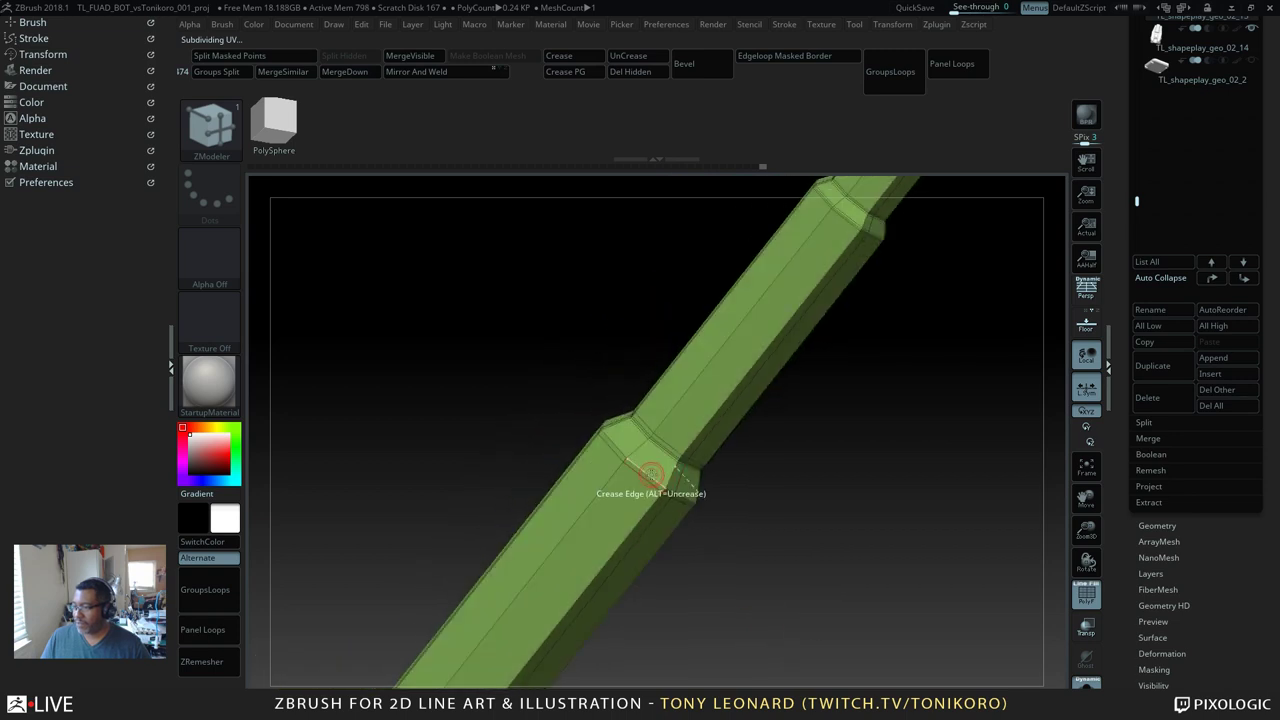
pyautogui.keyDown('alt'); pyautogui.moveTo(894, 512); pyautogui.dragTo(834, 564); pyautogui.keyUp('alt')
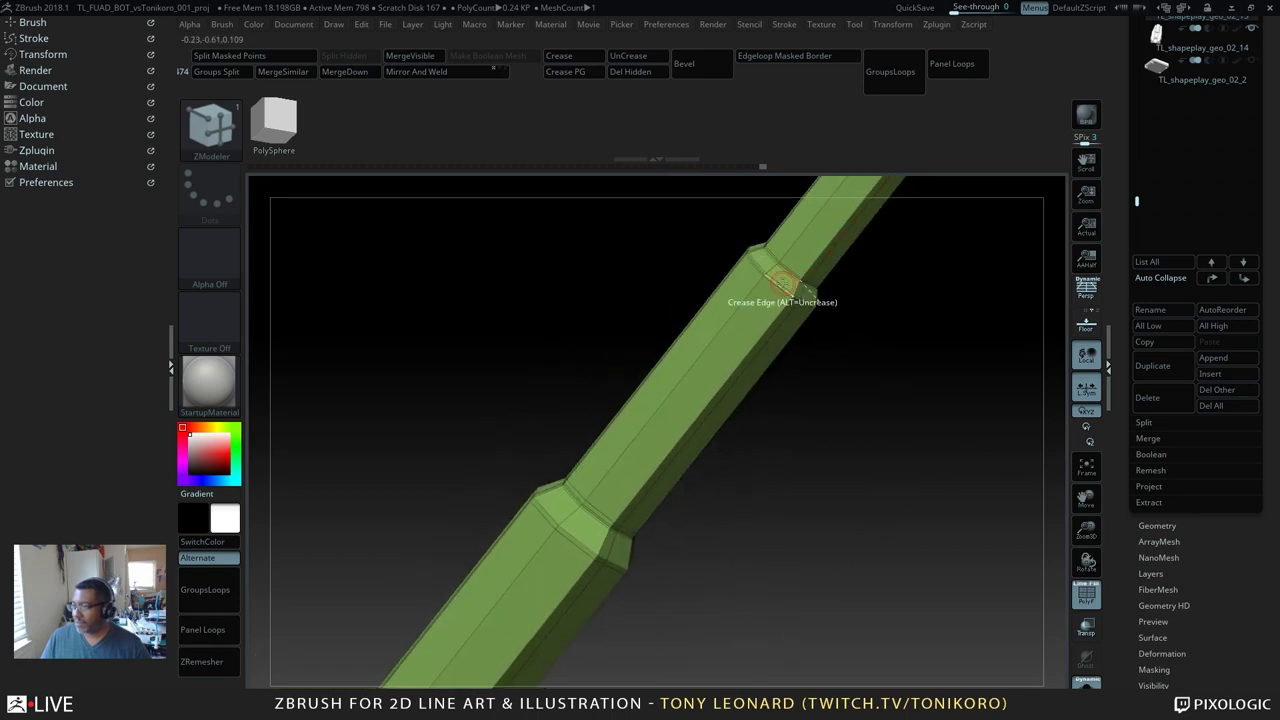
pyautogui.keyDown('alt'); pyautogui.moveTo(856, 344); pyautogui.dragTo(798, 557); pyautogui.keyUp('alt')
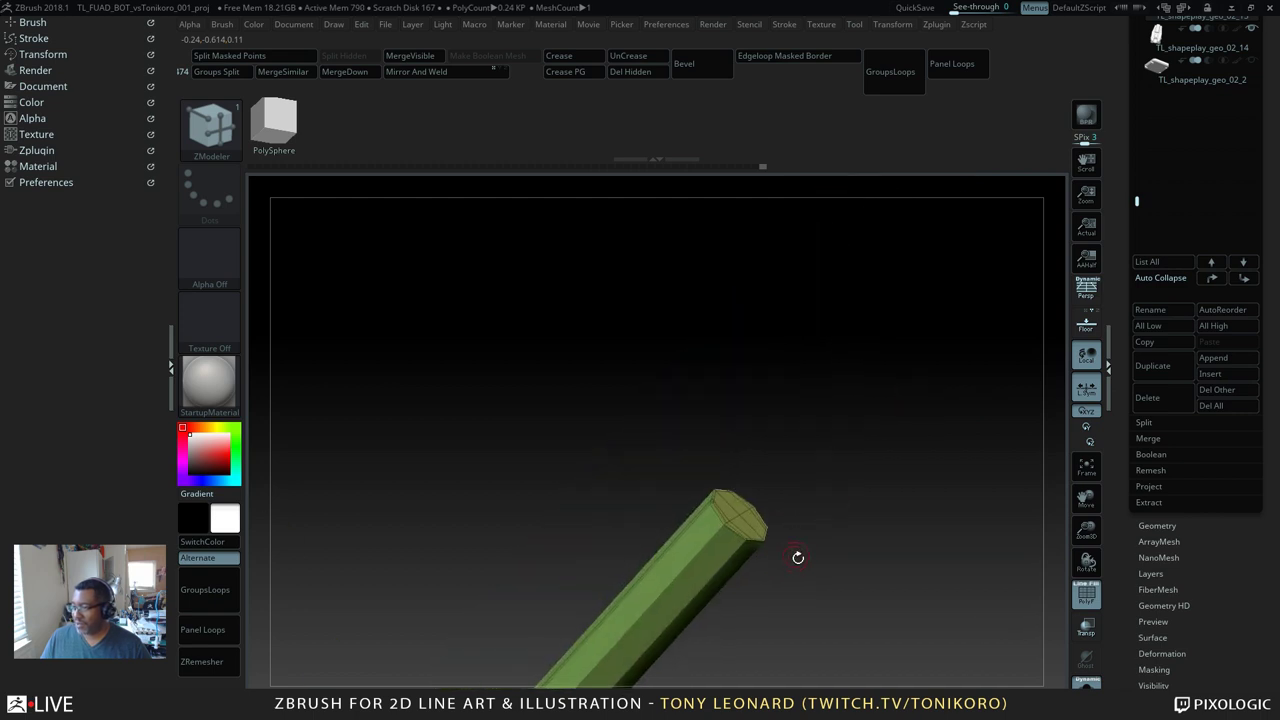
pyautogui.moveTo(787, 608); pyautogui.dragTo(832, 489)
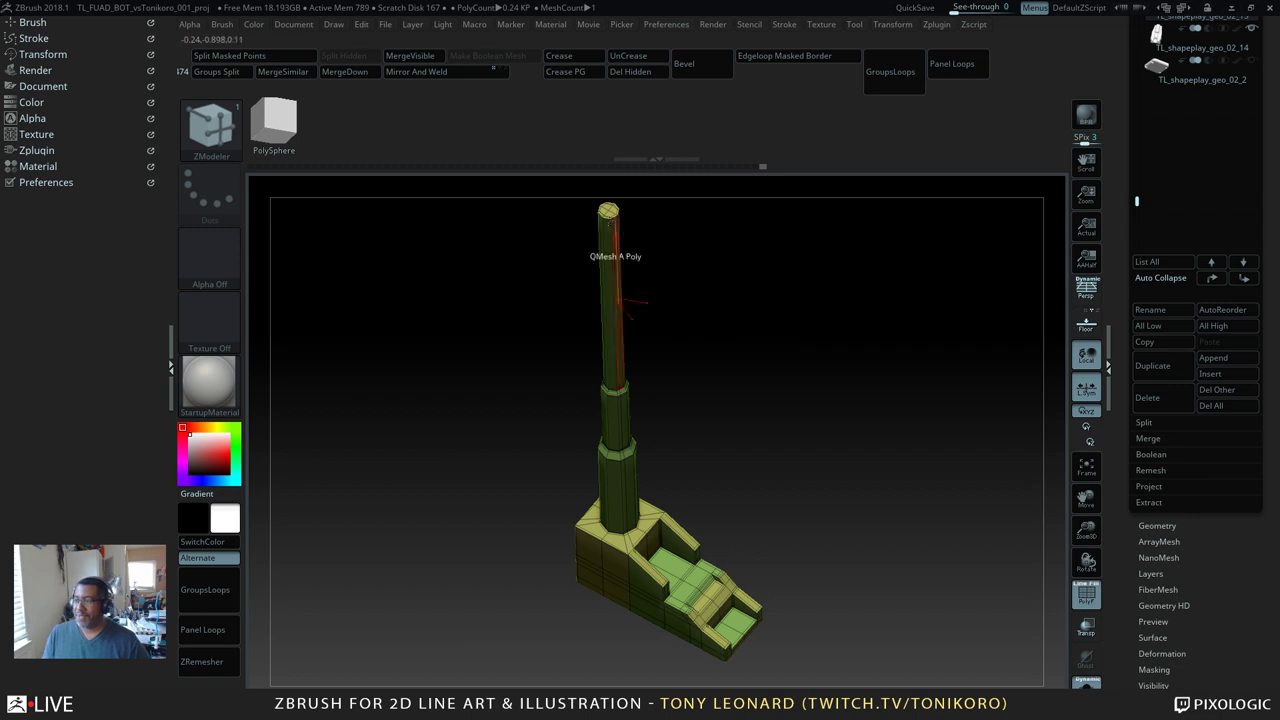
pyautogui.moveTo(860, 480); pyautogui.dragTo(873, 482)
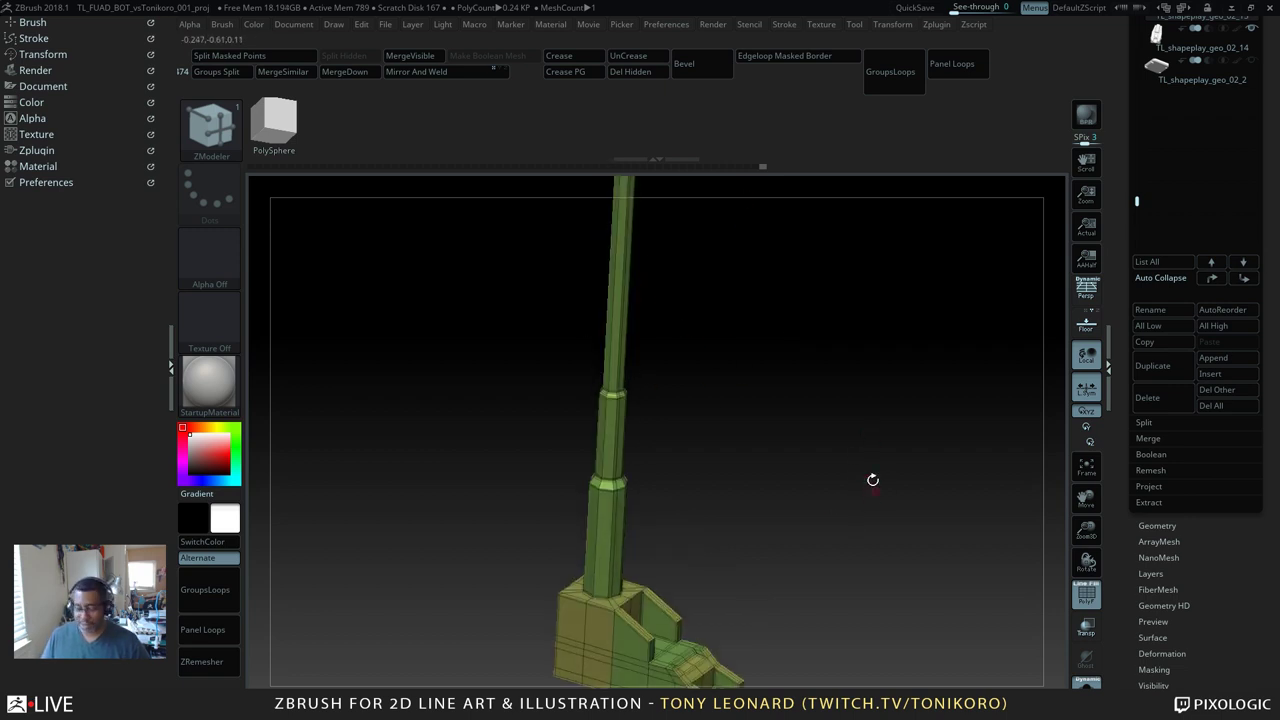
# Step: Turn on dynamic subdivision, hide the polyframe, and show the whole foot and leg in a straight side view
pyautogui.press('d')
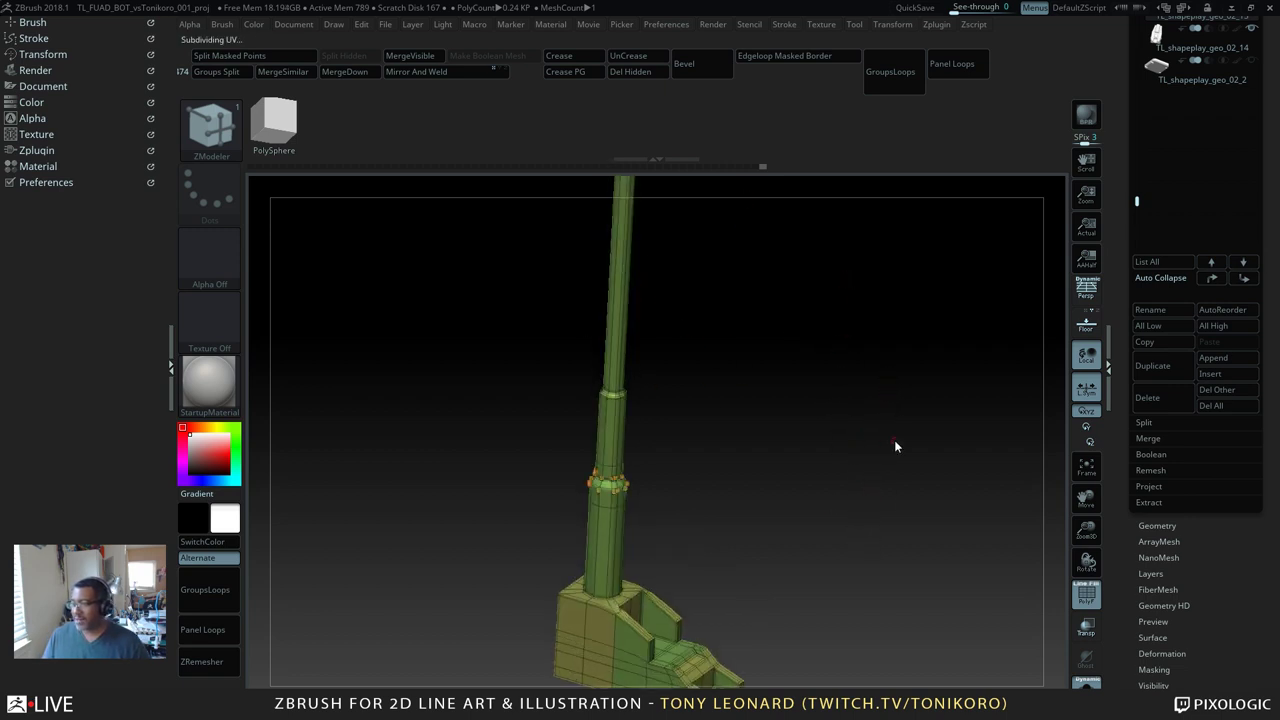
pyautogui.hotkey('shift', 'f')
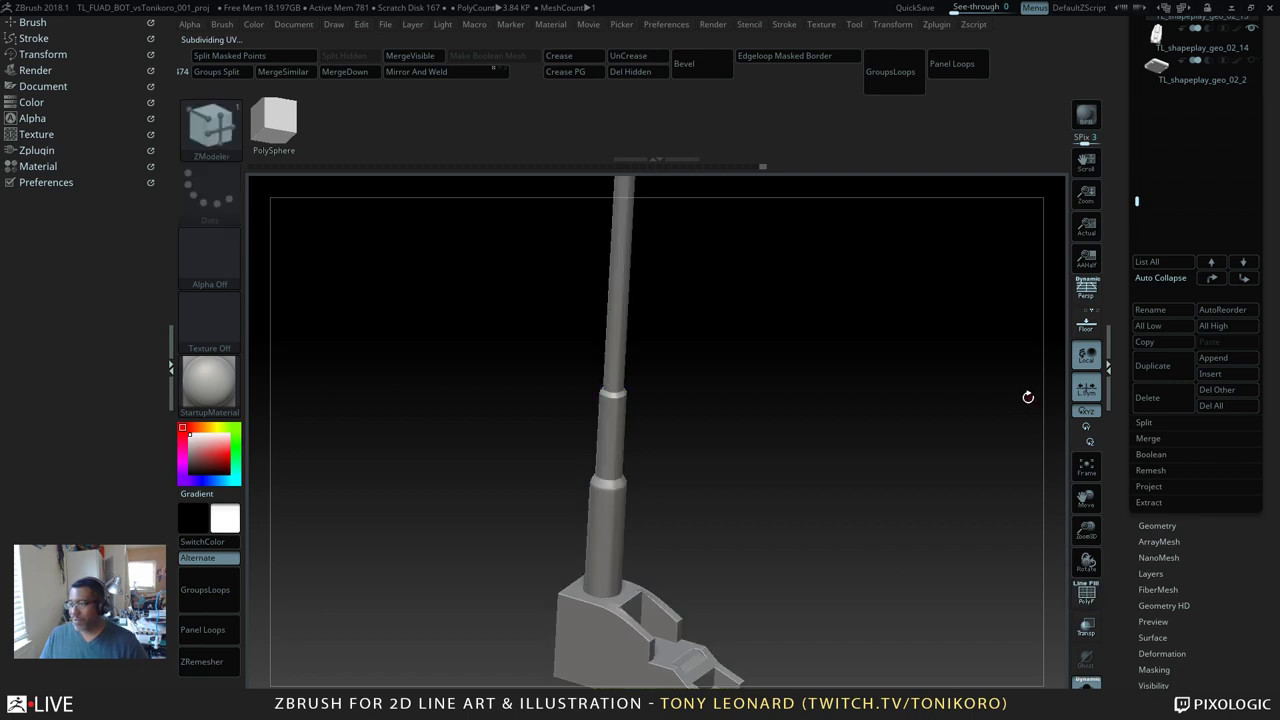
pyautogui.keyDown('shift'); pyautogui.moveTo(896, 505); pyautogui.dragTo(838, 507); pyautogui.keyUp('shift')
pyautogui.keyDown('ctrl'); pyautogui.moveTo(613, 339); pyautogui.dragTo(716, 395); pyautogui.keyUp('ctrl')
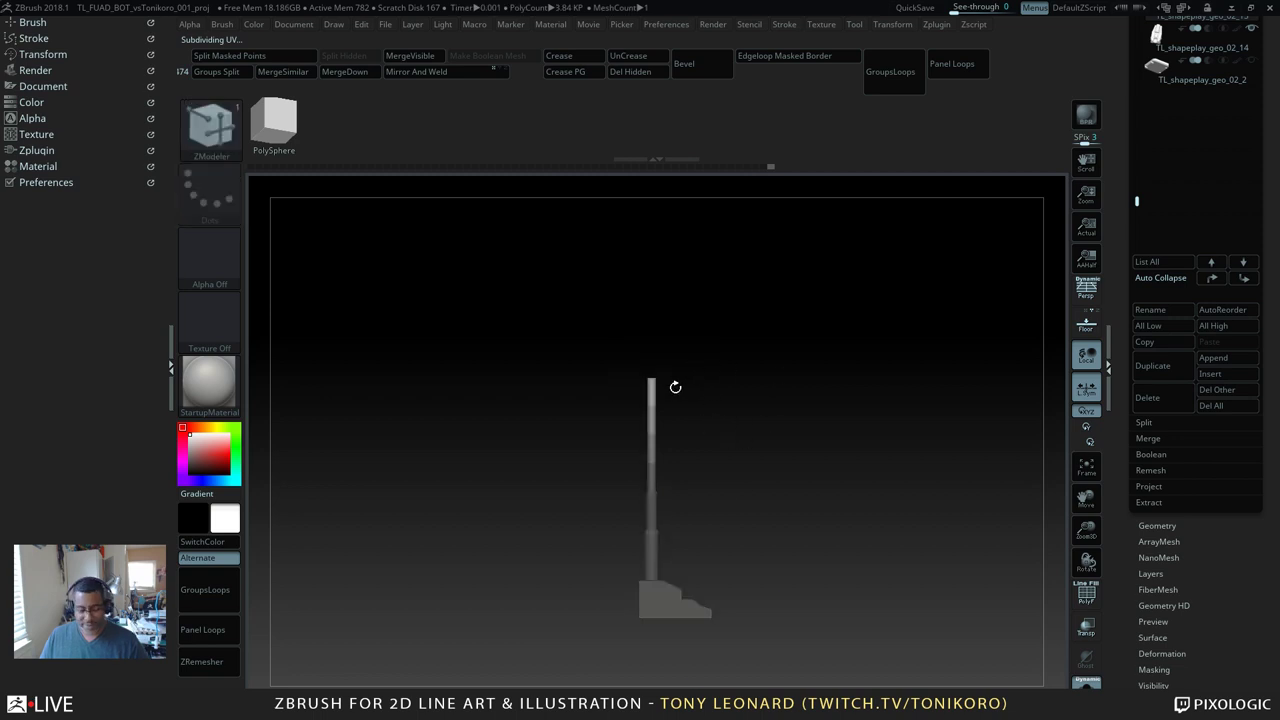
# Step: Activate the transform gizmo and place it on the top end of the leg
pyautogui.press('w')
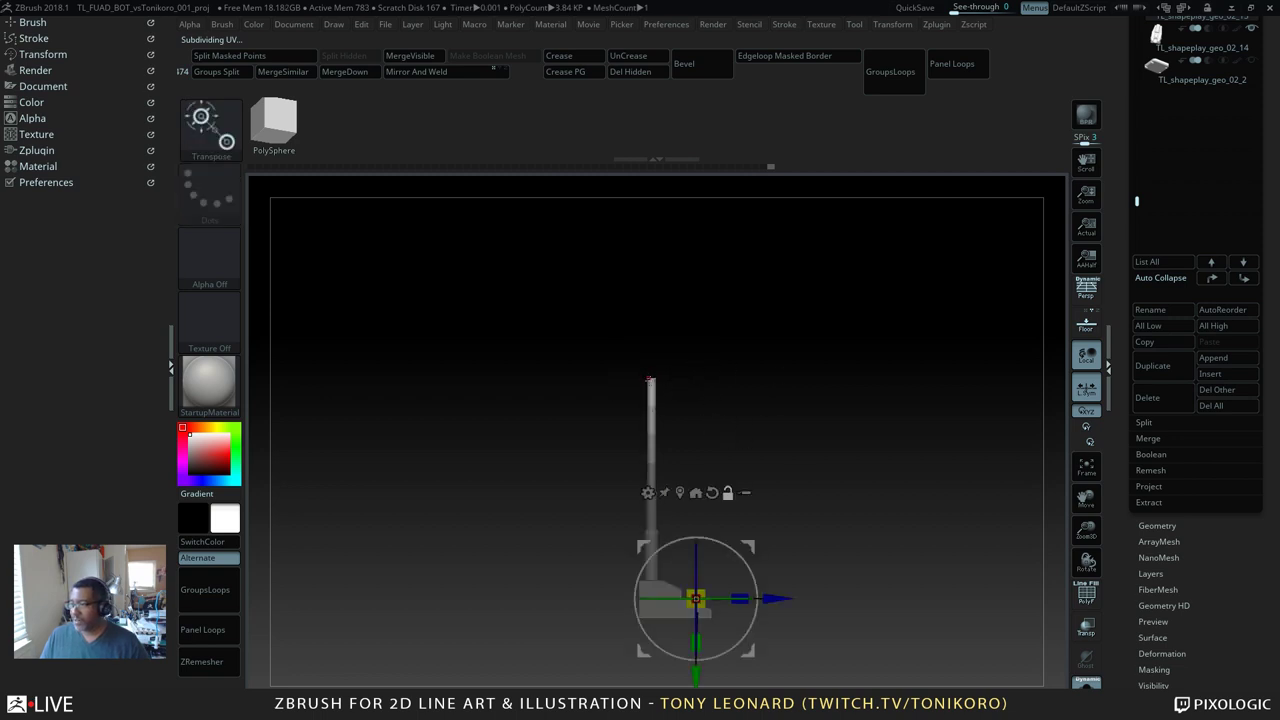
pyautogui.click(651, 379)
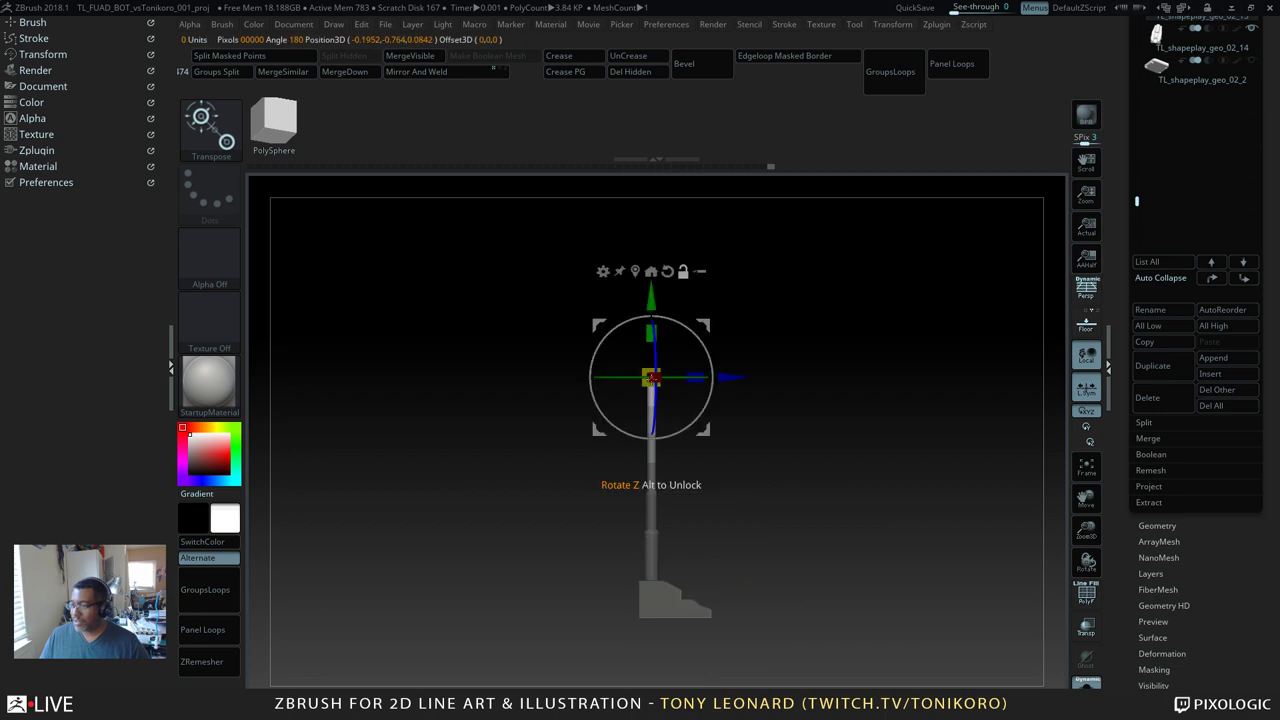
pyautogui.keyDown('alt'); pyautogui.moveTo(786, 477); pyautogui.dragTo(811, 612); pyautogui.keyUp('alt')
pyautogui.keyDown('alt'); pyautogui.moveTo(833, 523); pyautogui.dragTo(903, 611); pyautogui.keyUp('alt')
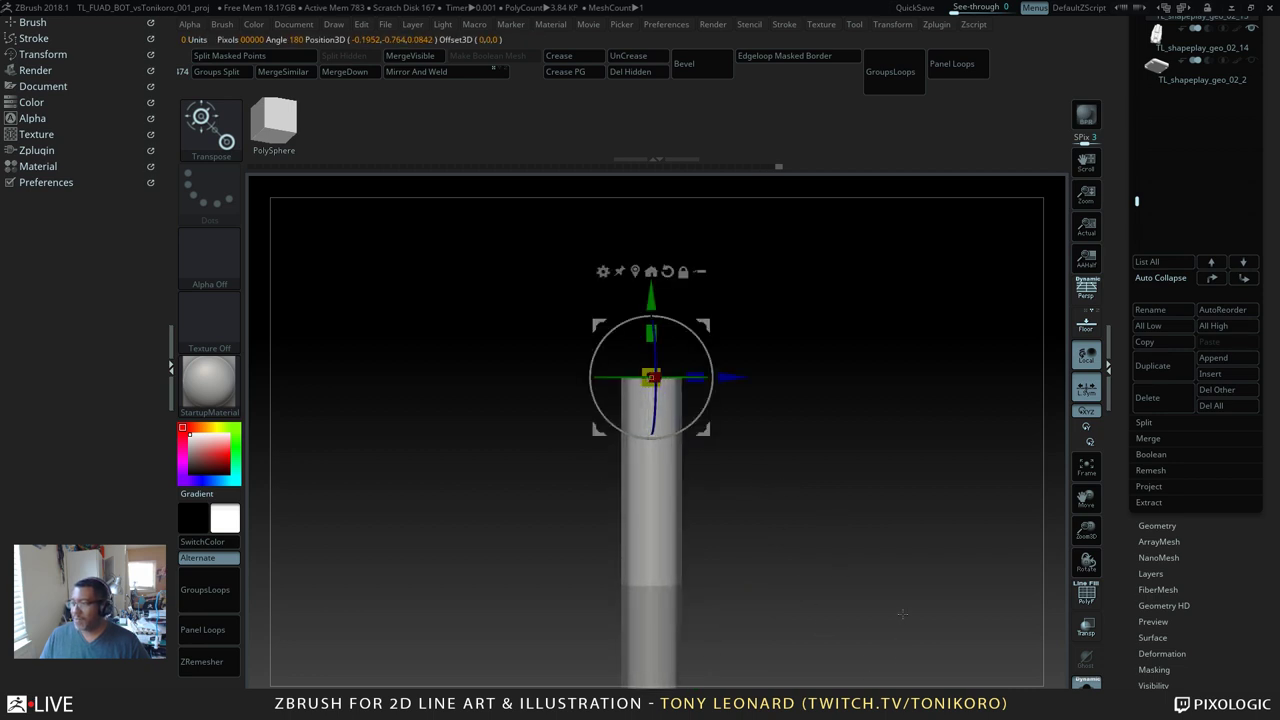
pyautogui.keyDown('alt'); pyautogui.moveTo(795, 432); pyautogui.dragTo(793, 522); pyautogui.keyUp('alt')
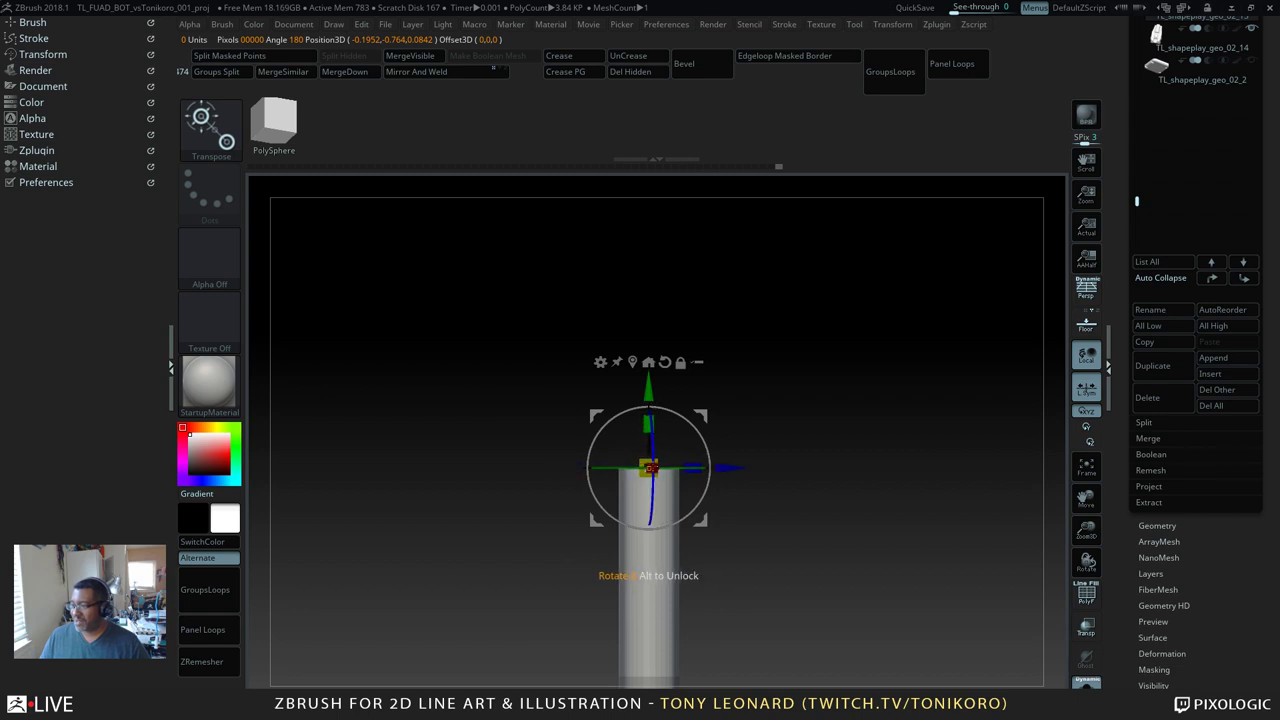
pyautogui.moveTo(790, 519); pyautogui.dragTo(851, 391)
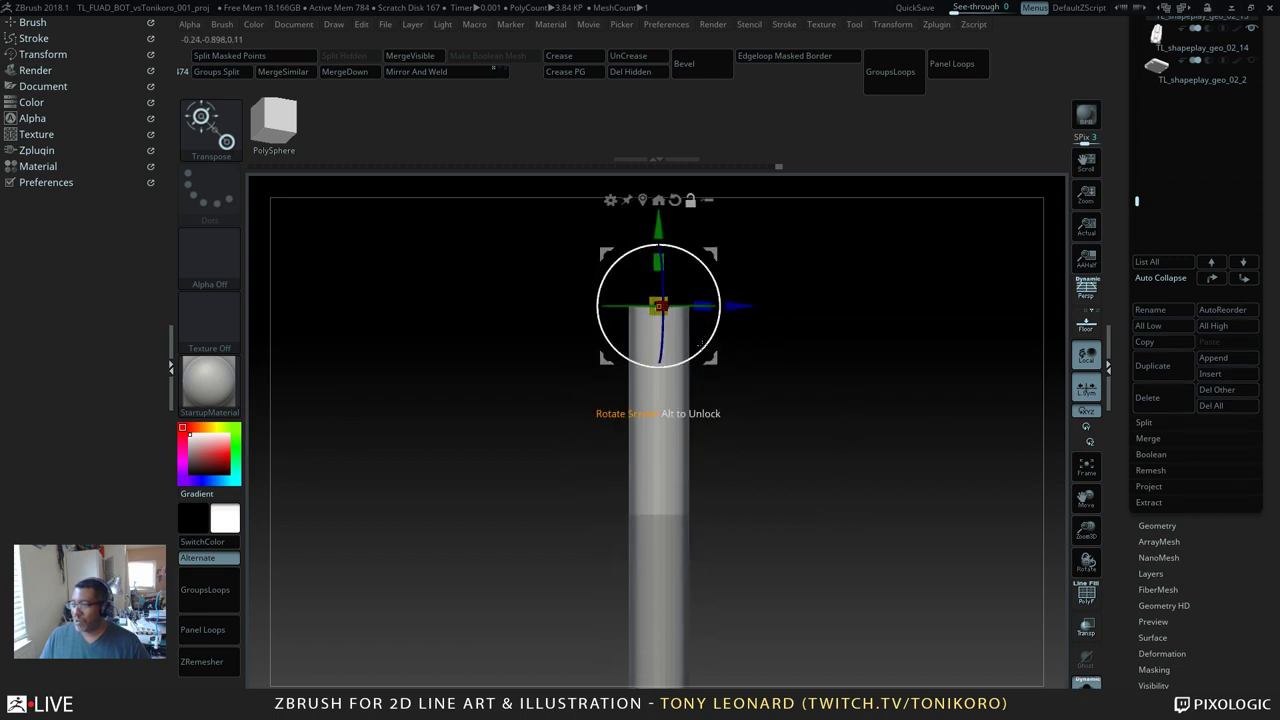
# Step: Lock the transform gizmo, lengthen the leg by moving its top end straight up, and return to the ZModeler brush
pyautogui.click(690, 201)
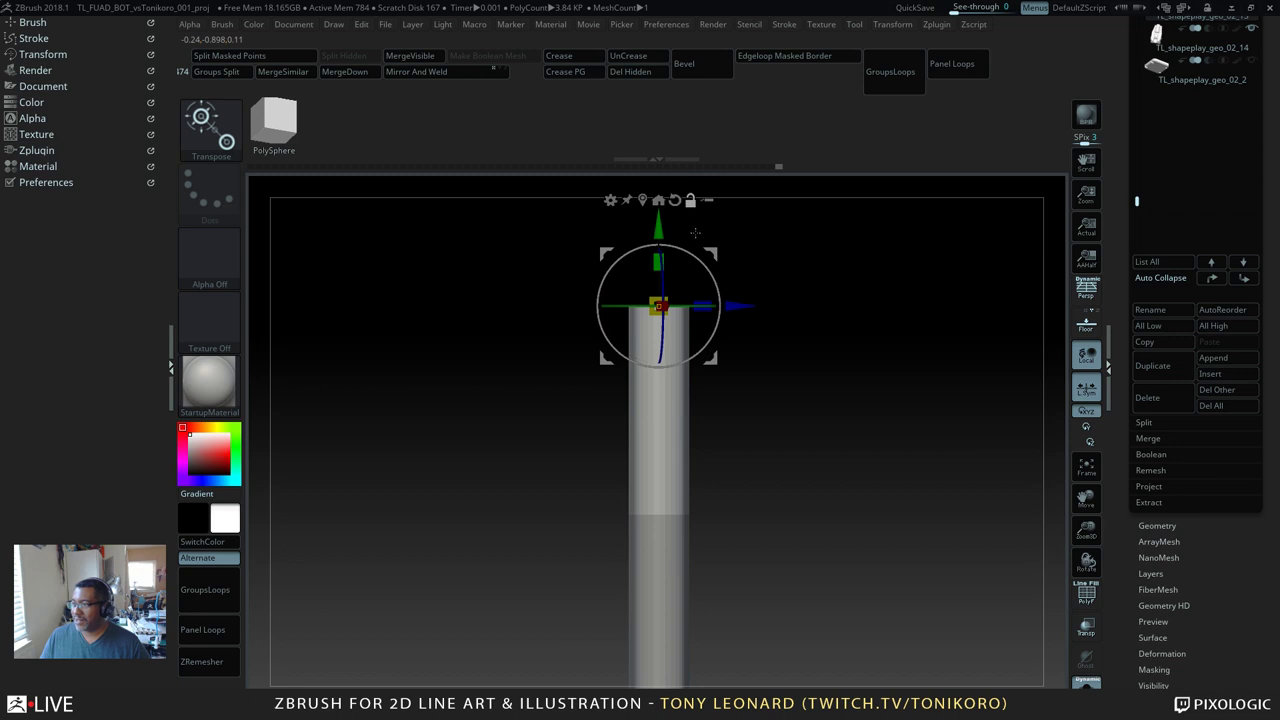
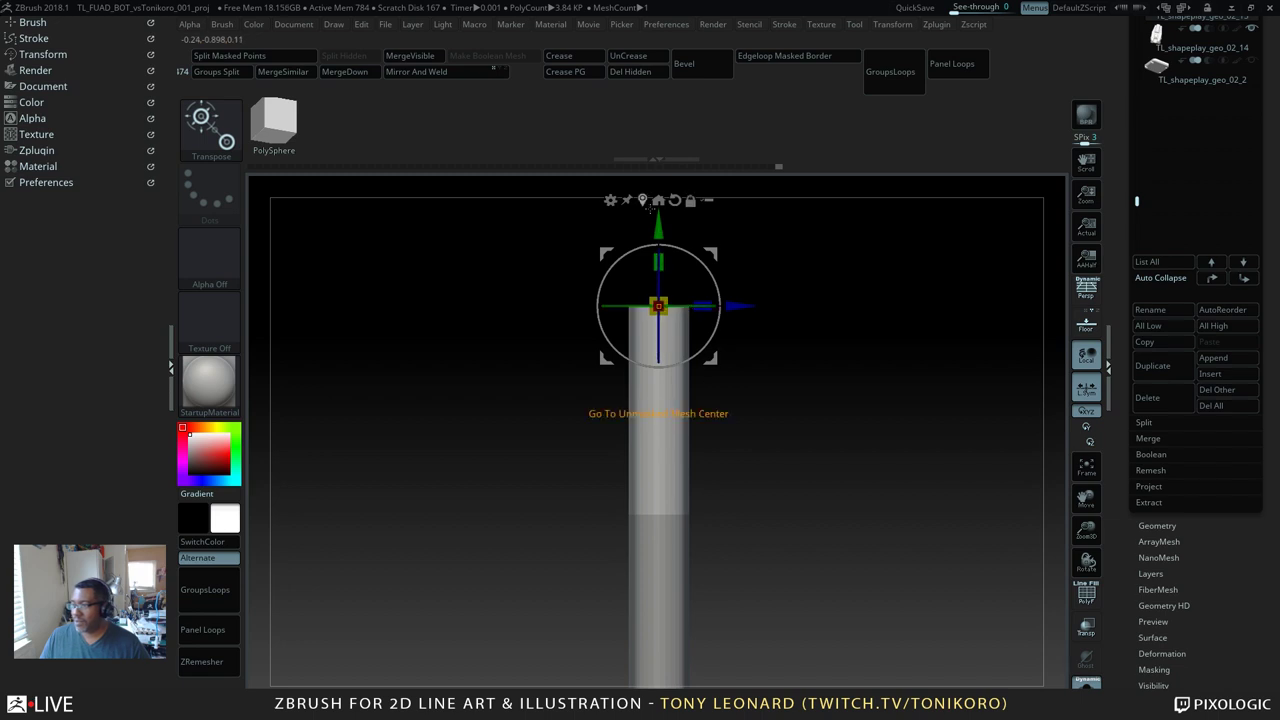
pyautogui.moveTo(660, 229); pyautogui.dragTo(660, 166)
pyautogui.keyDown('alt'); pyautogui.moveTo(745, 340); pyautogui.dragTo(849, 589); pyautogui.keyUp('alt')
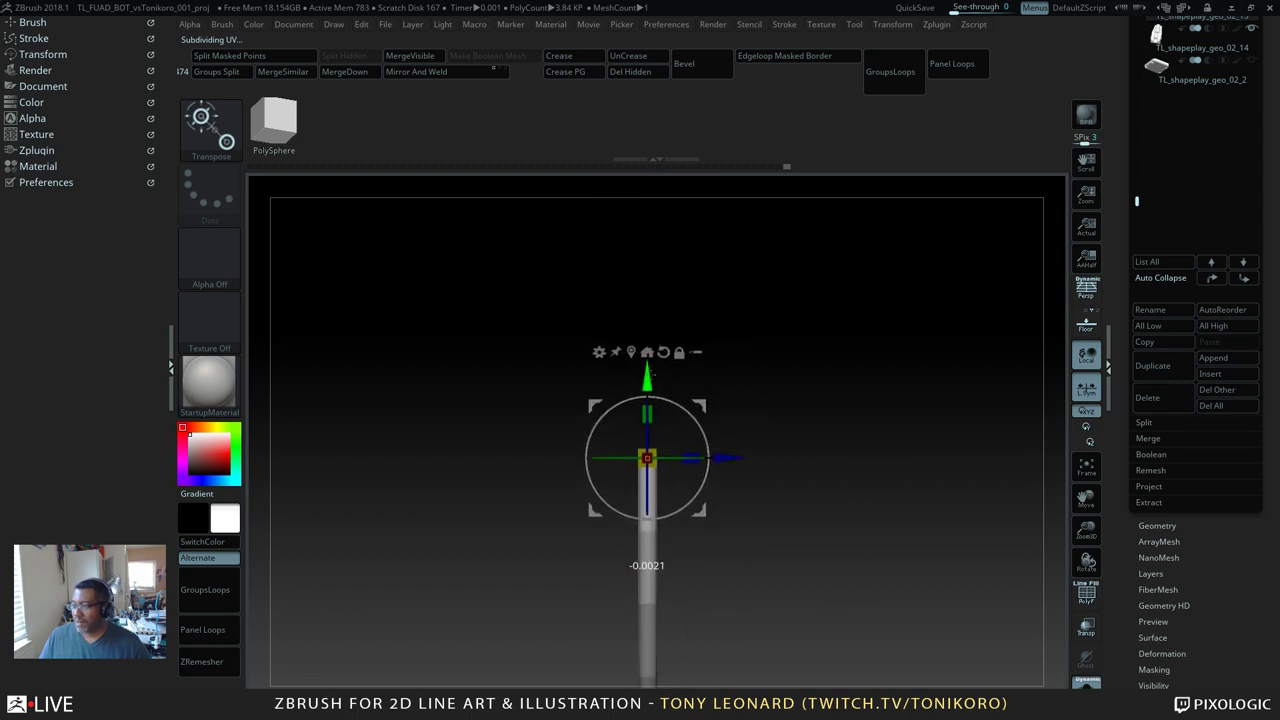
pyautogui.moveTo(662, 397); pyautogui.dragTo(664, 227)
pyautogui.keyDown('alt'); pyautogui.moveTo(743, 340); pyautogui.dragTo(718, 660); pyautogui.keyUp('alt')
pyautogui.moveTo(708, 524); pyautogui.dragTo(824, 585)
pyautogui.press('b')
pyautogui.press('z')
pyautogui.press('m')
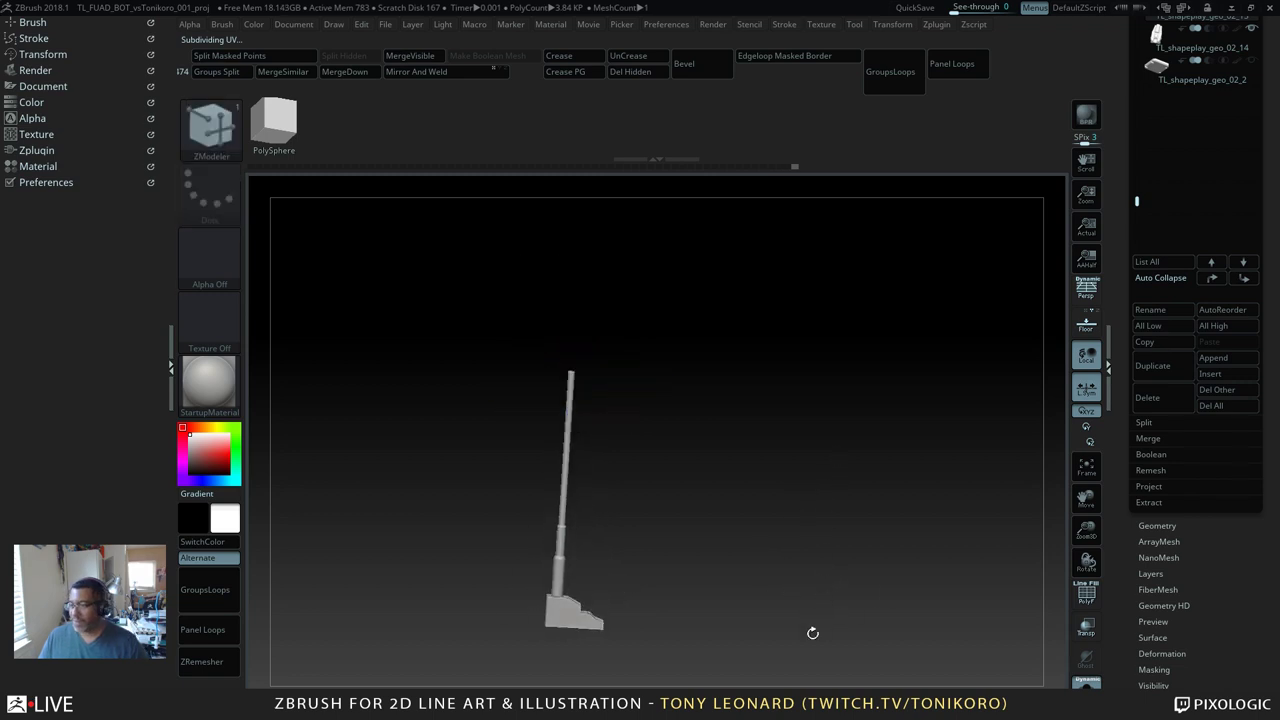
# Step: Show the polyframe and mask the leg so that only its top end stays editable
pyautogui.moveTo(814, 631)
pyautogui.mouseDown()
pyautogui.moveTo(871, 543)
pyautogui.moveTo(870, 640)
pyautogui.moveTo(857, 343)
pyautogui.moveTo(800, 474)
pyautogui.moveTo(934, 381)
pyautogui.mouseUp()
pyautogui.keyDown('alt'); pyautogui.moveTo(815, 502); pyautogui.dragTo(852, 651); pyautogui.keyUp('alt')
pyautogui.keyDown('alt'); pyautogui.moveTo(809, 451); pyautogui.dragTo(833, 590); pyautogui.keyUp('alt')
pyautogui.keyDown('alt'); pyautogui.moveTo(850, 405); pyautogui.dragTo(600, 345); pyautogui.keyUp('alt')
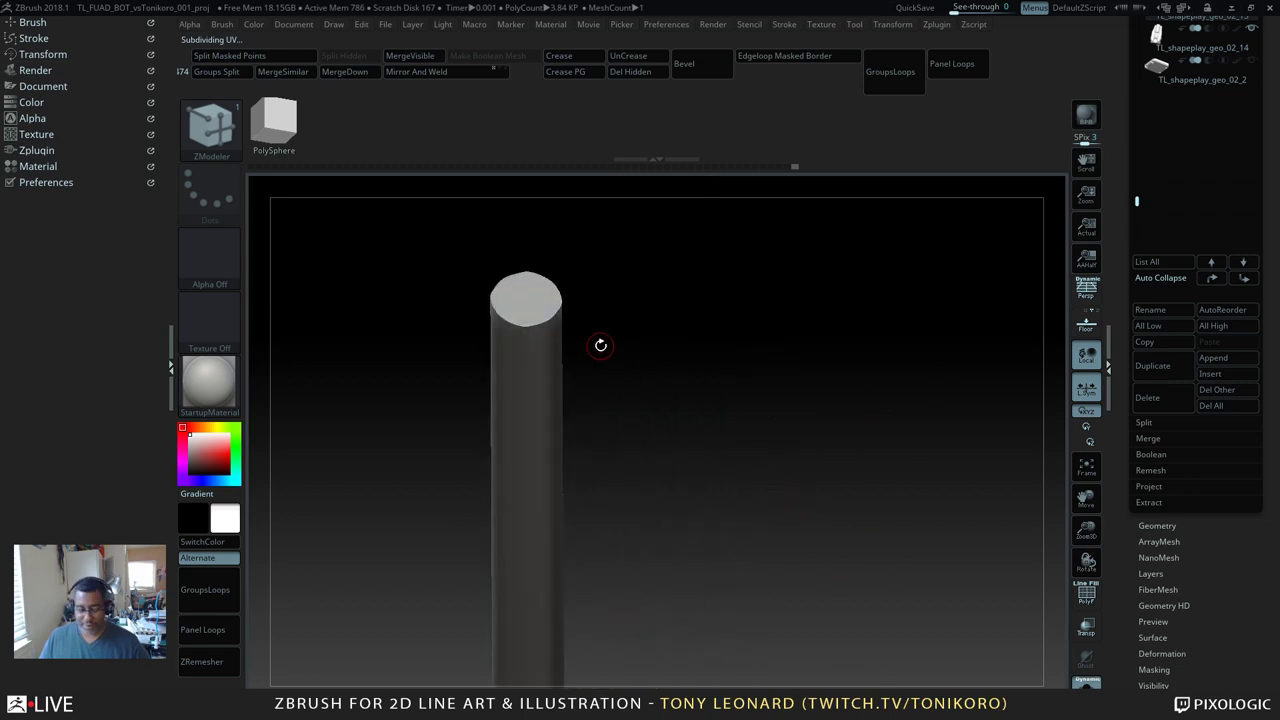
pyautogui.hotkey('shift', 'f')
pyautogui.moveTo(557, 320); pyautogui.dragTo(579, 347, button='right')
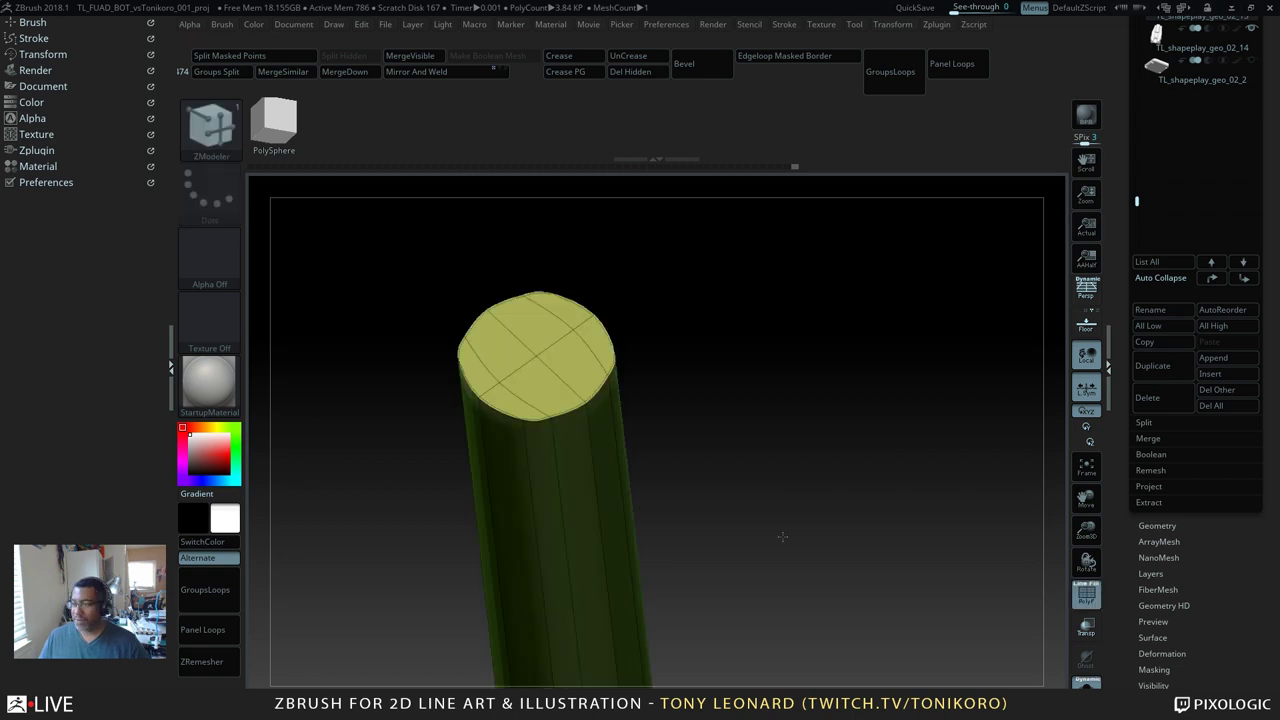
pyautogui.keyDown('ctrl'); pyautogui.moveTo(803, 547); pyautogui.dragTo(741, 354, button='right'); pyautogui.keyUp('ctrl')
pyautogui.keyDown('ctrl'); pyautogui.moveTo(517, 320); pyautogui.dragTo(694, 386); pyautogui.keyUp('ctrl')
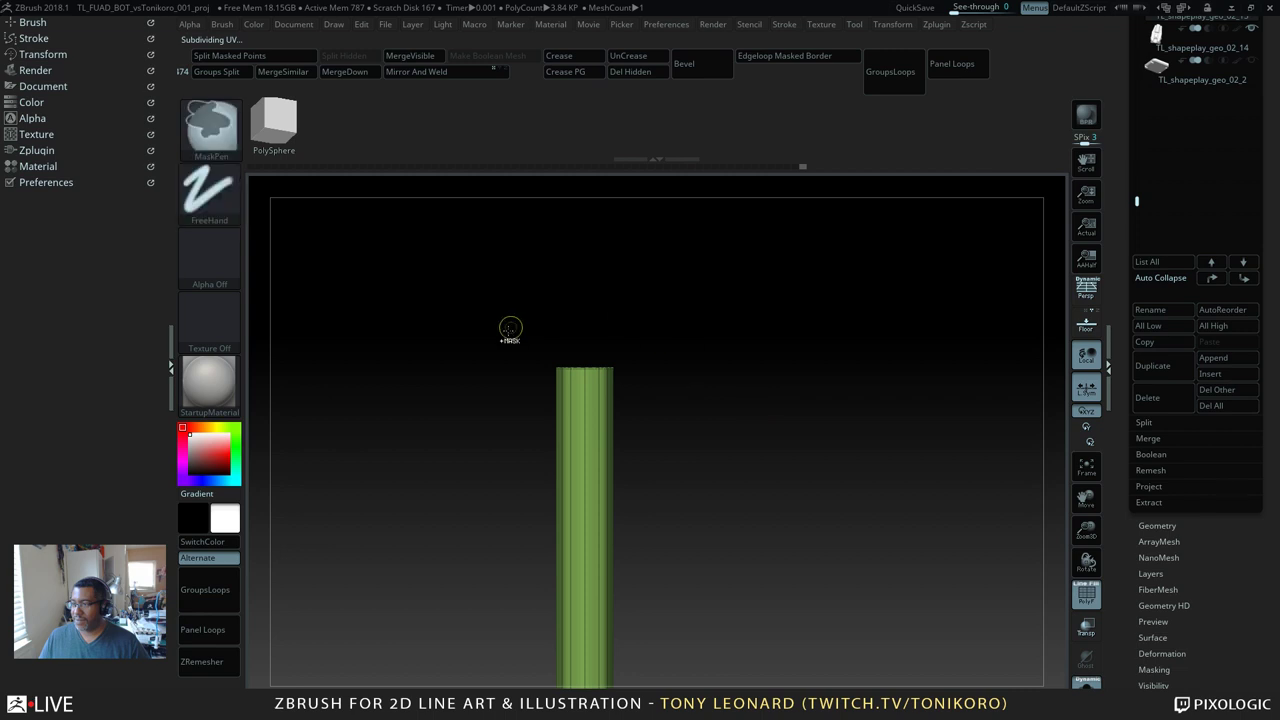
pyautogui.keyDown('ctrl'); pyautogui.moveTo(508, 326); pyautogui.dragTo(692, 375); pyautogui.keyUp('ctrl')
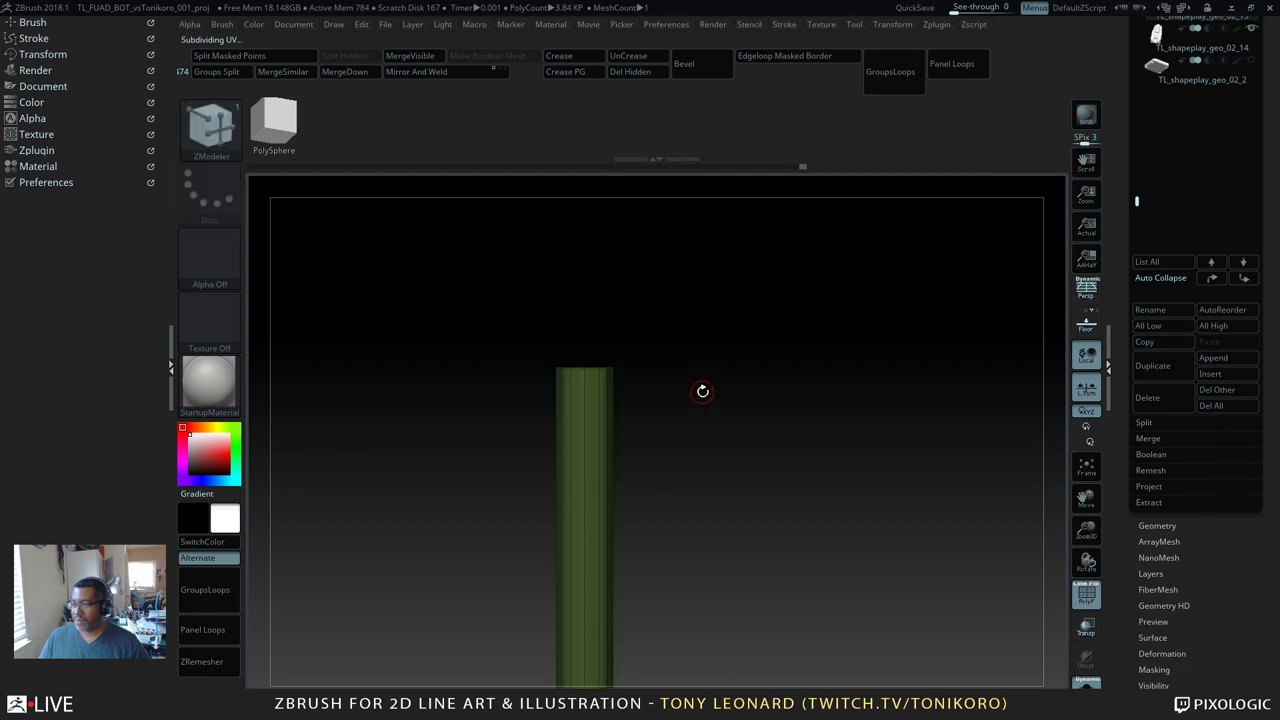
# Step: Turn off dynamic subdivision and redo the mask so that only the leg's top rim stays editable
pyautogui.keyDown('ctrl'); pyautogui.moveTo(703, 391); pyautogui.dragTo(802, 624, button='right'); pyautogui.keyUp('ctrl')
pyautogui.keyDown('alt'); pyautogui.moveTo(880, 498); pyautogui.dragTo(765, 453, button='right'); pyautogui.keyUp('alt')
pyautogui.keyDown('alt'); pyautogui.moveTo(764, 452); pyautogui.dragTo(791, 476); pyautogui.keyUp('alt')
pyautogui.keyDown('ctrl'); pyautogui.moveTo(814, 380); pyautogui.dragTo(806, 486); pyautogui.keyUp('ctrl')
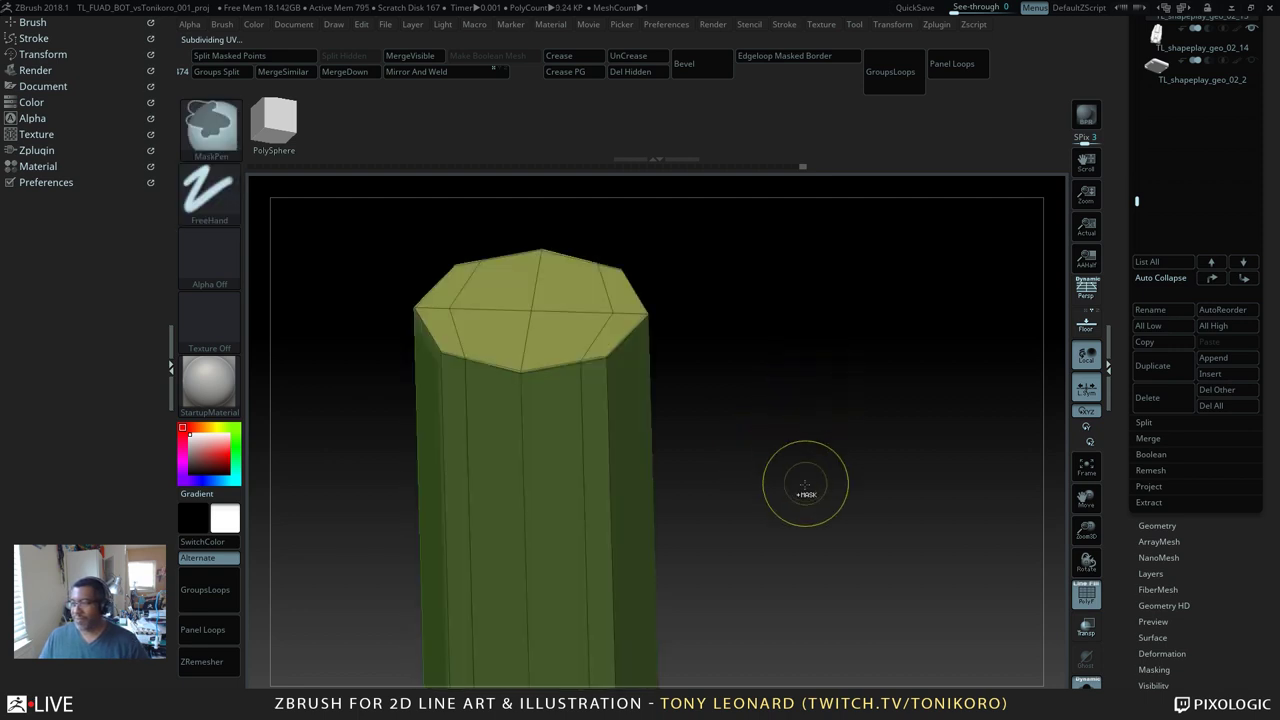
pyautogui.moveTo(776, 436); pyautogui.dragTo(769, 393)
pyautogui.keyDown('ctrl'); pyautogui.moveTo(752, 262); pyautogui.dragTo(345, 320); pyautogui.keyUp('ctrl')
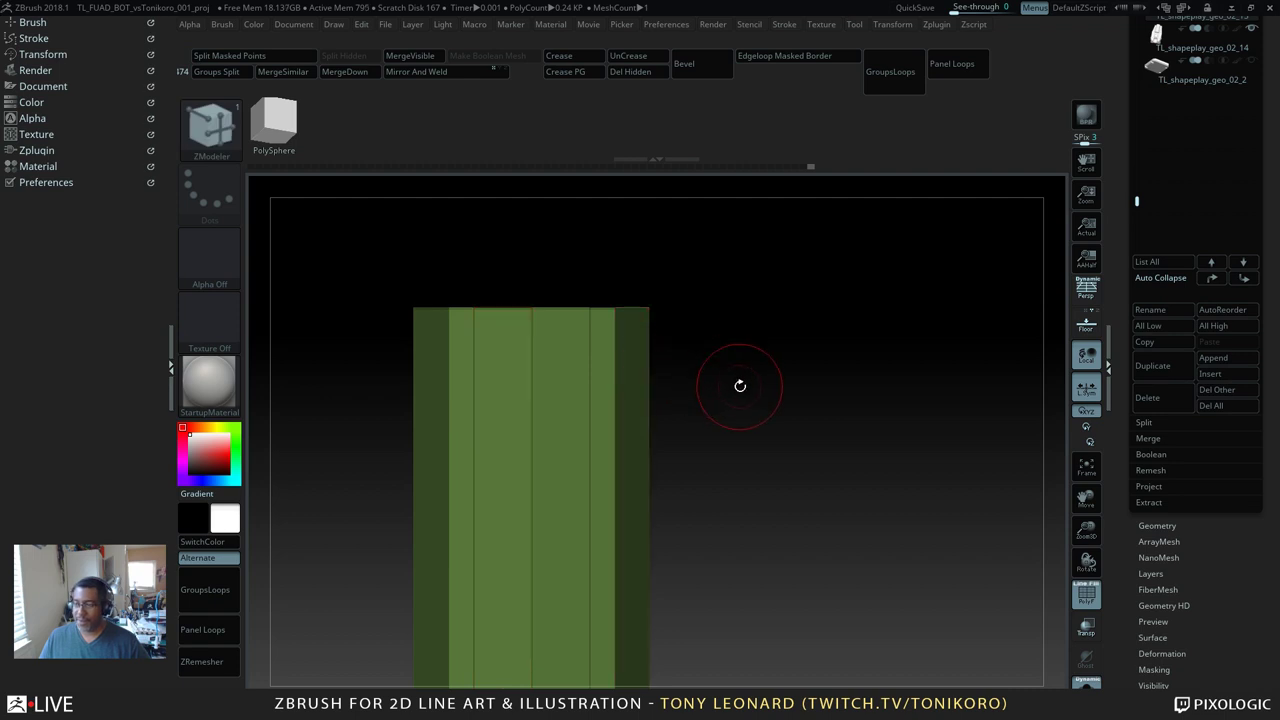
# Step: Try to taper the leg by scaling its top end inward with a horizontal transpose line in the side view
pyautogui.press('w')
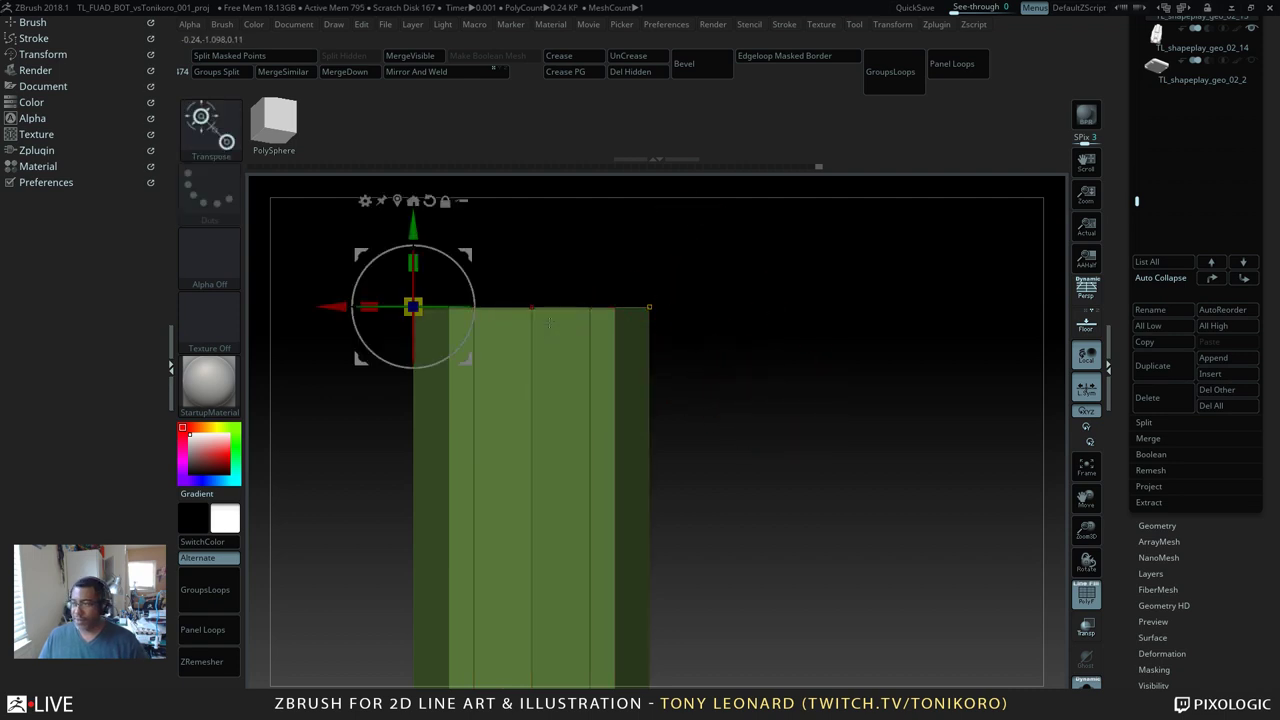
pyautogui.press('y')
pyautogui.keyDown('shift'); pyautogui.moveTo(532, 307); pyautogui.dragTo(643, 320); pyautogui.keyUp('shift')
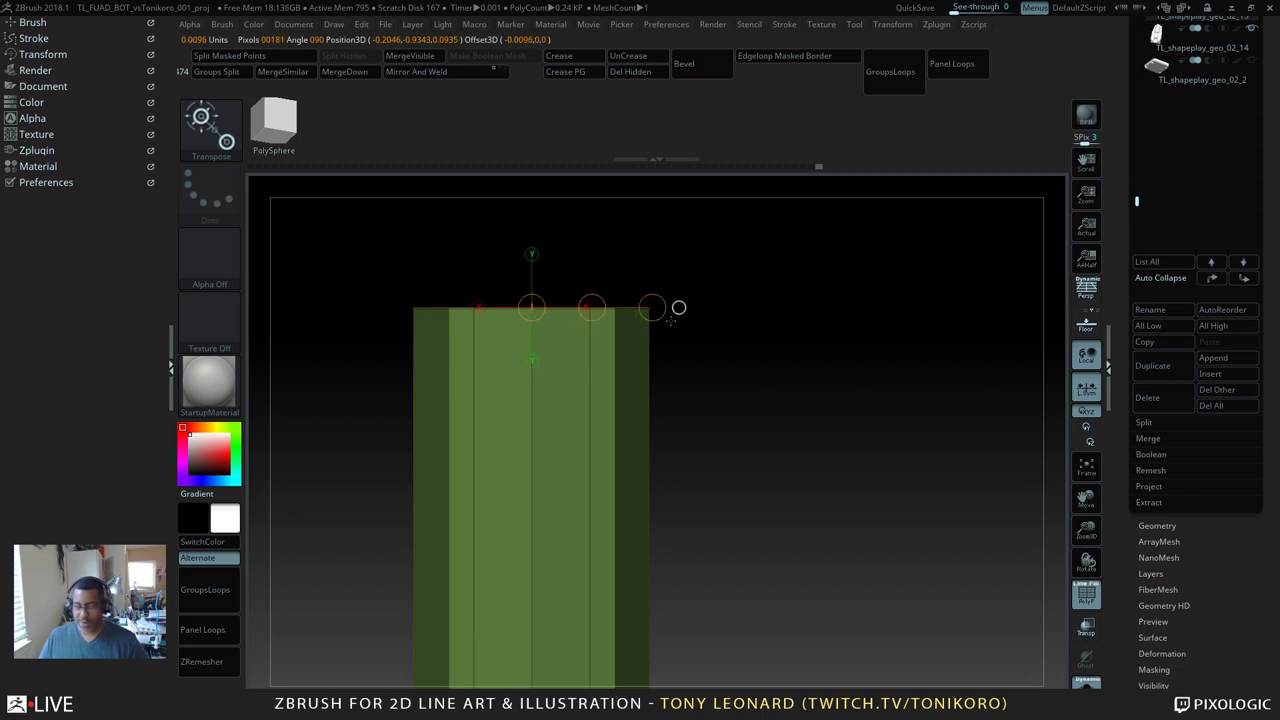
pyautogui.moveTo(652, 308)
pyautogui.mouseDown()
pyautogui.moveTo(935, 312)
pyautogui.moveTo(639, 315)
pyautogui.moveTo(649, 307)
pyautogui.mouseUp()
pyautogui.hotkey('ctrl', 'z')
pyautogui.hotkey('ctrl', 'z')
pyautogui.hotkey('ctrl', 'z')
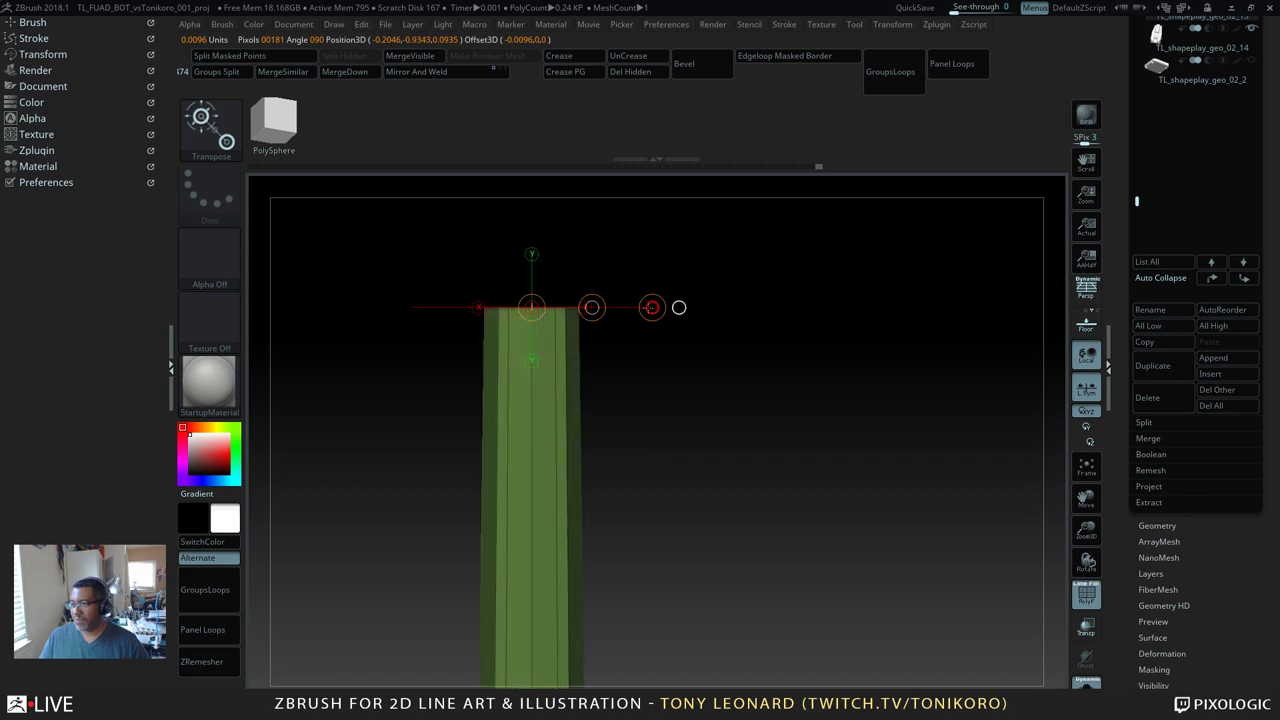
pyautogui.keyDown('alt'); pyautogui.moveTo(708, 541); pyautogui.dragTo(651, 380); pyautogui.keyUp('alt')
pyautogui.keyDown('alt'); pyautogui.moveTo(697, 430); pyautogui.dragTo(734, 280); pyautogui.keyUp('alt')
pyautogui.moveTo(734, 400); pyautogui.dragTo(743, 445)
# Step: Undo the scaling of the leg's top end back to its full width and look straight down on it
pyautogui.hotkey('ctrl', 'z')
pyautogui.hotkey('ctrl', 'z')
pyautogui.hotkey('ctrl', 'z')
pyautogui.hotkey('ctrl', 'z')
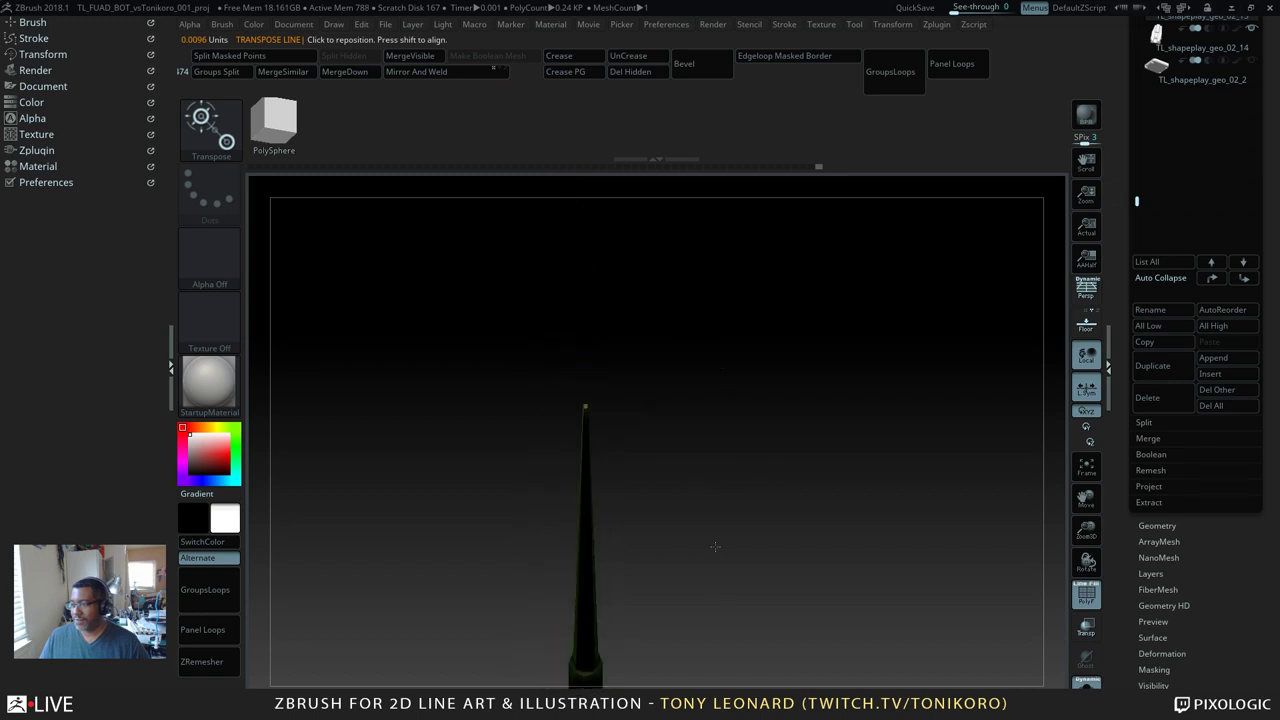
pyautogui.hotkey('ctrl', 'z')
pyautogui.hotkey('ctrl', 'z')
pyautogui.hotkey('ctrl', 'z')
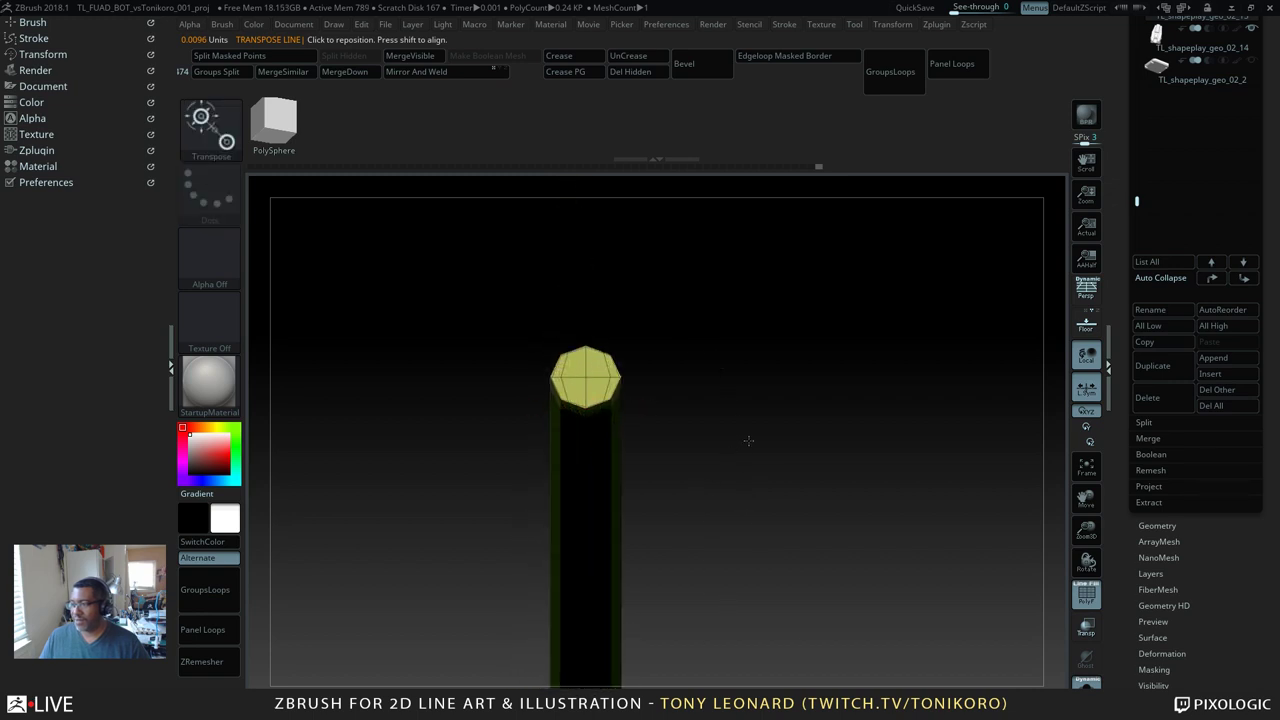
pyautogui.hotkey('ctrl', 'z')
pyautogui.hotkey('ctrl', 'z')
pyautogui.hotkey('ctrl', 'z')
pyautogui.hotkey('ctrl', 'z')
pyautogui.hotkey('ctrl', 'z')
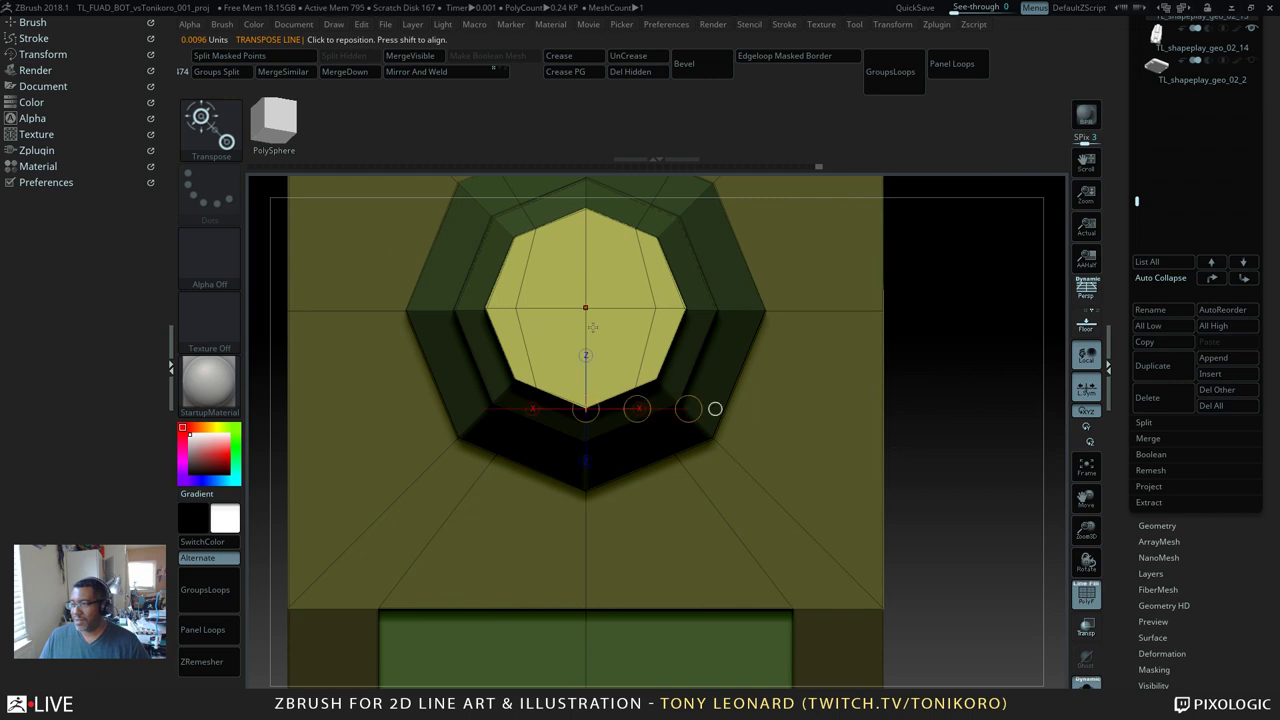
# Step: Scale the leg's top end inward evenly with a transpose line from the cap's center, and return to draw mode
pyautogui.moveTo(585, 307); pyautogui.dragTo(682, 311)
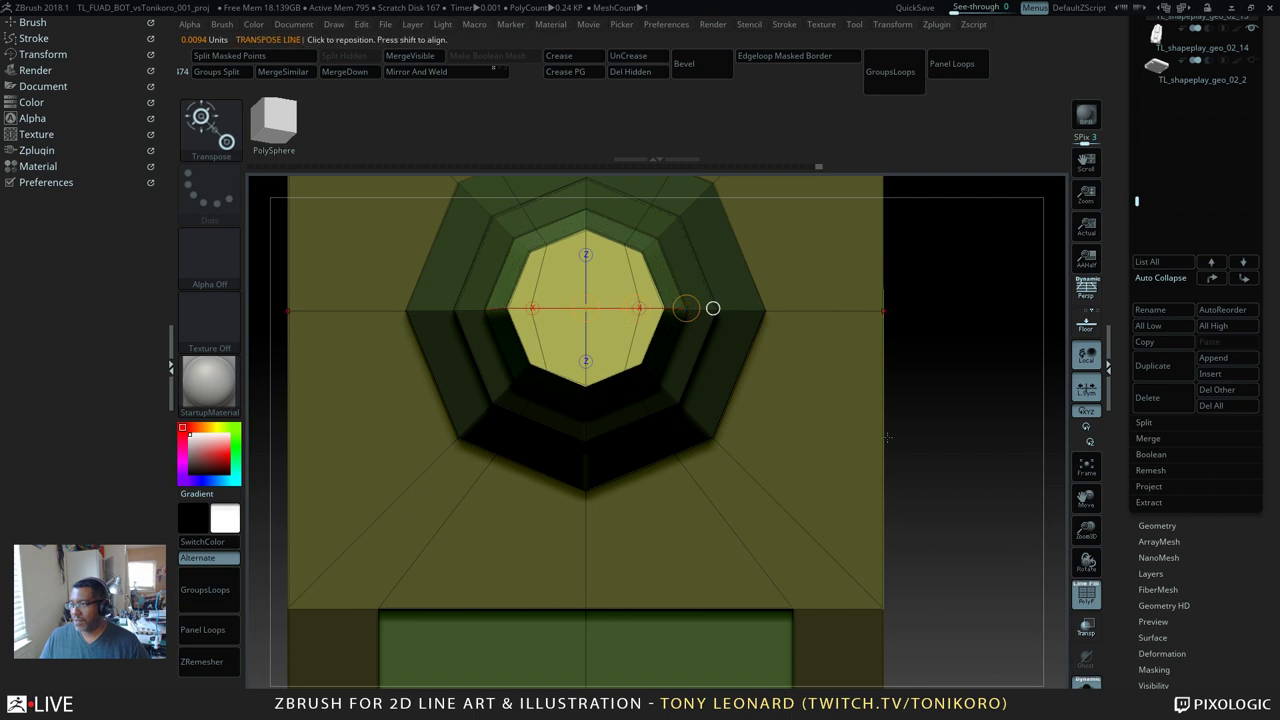
pyautogui.keyDown('alt'); pyautogui.moveTo(898, 580); pyautogui.dragTo(868, 416); pyautogui.keyUp('alt')
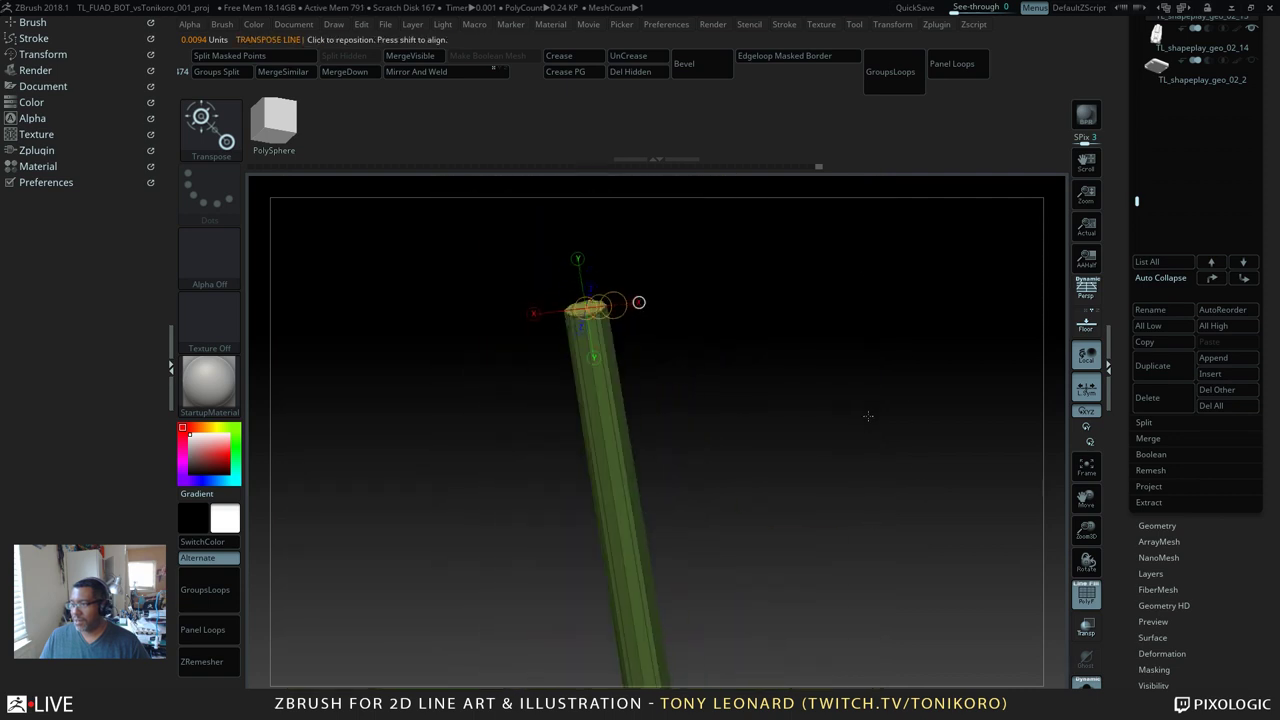
pyautogui.moveTo(861, 510); pyautogui.dragTo(848, 685)
pyautogui.keyDown('alt'); pyautogui.moveTo(809, 537); pyautogui.dragTo(806, 541); pyautogui.keyUp('alt')
pyautogui.press('q')
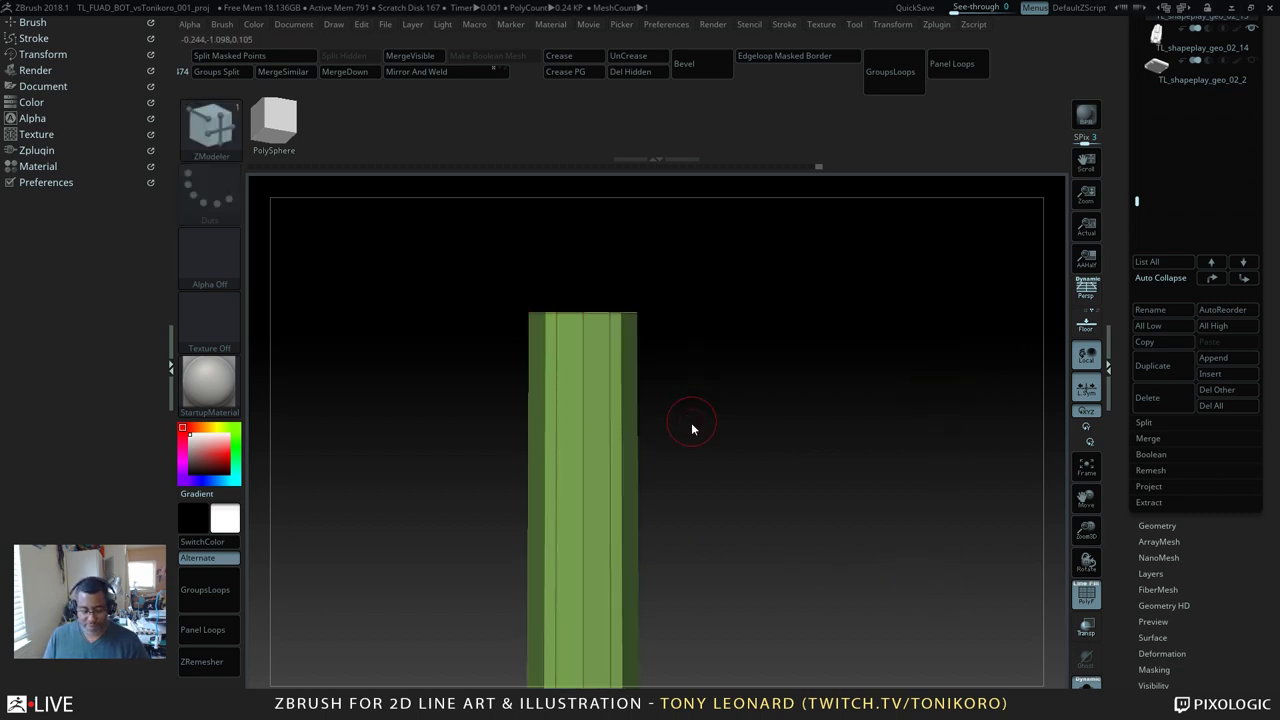
# Step: Select the ZModeler brush and set its polygon action to Inset with A Single Poly as the target
pyautogui.press('b')
pyautogui.press('z')
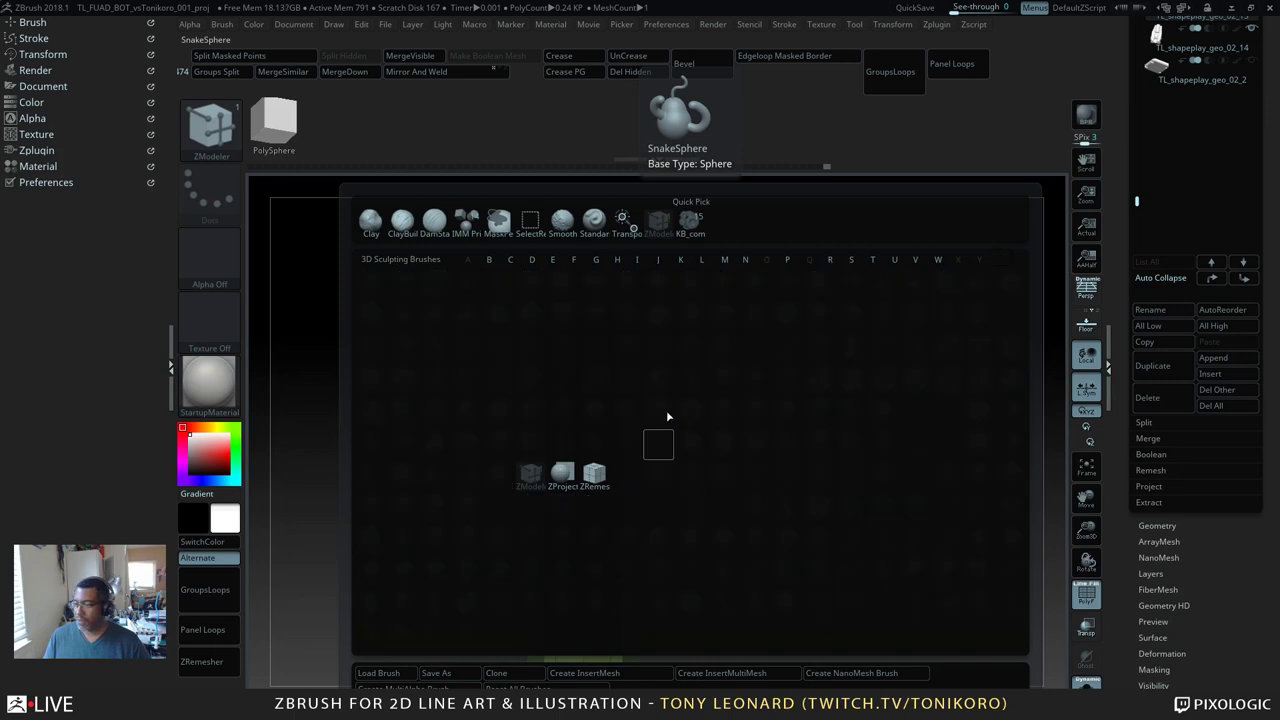
pyautogui.press('m')
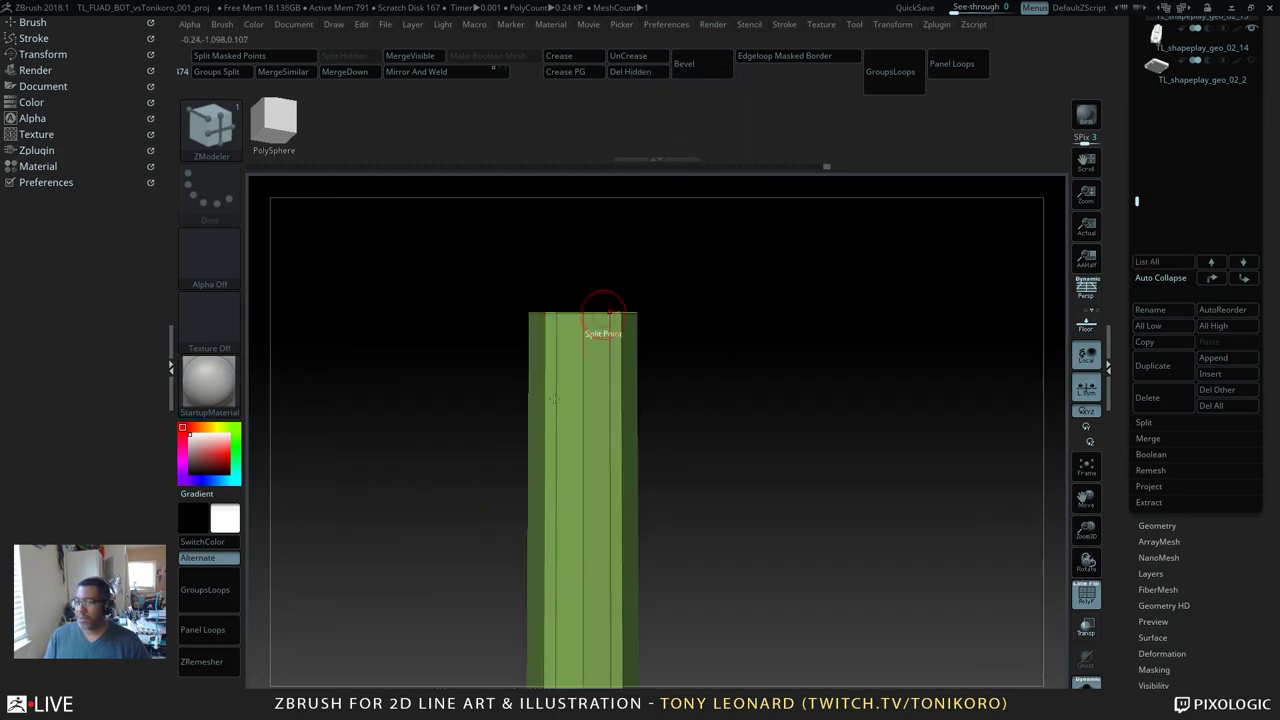
pyautogui.press('space')
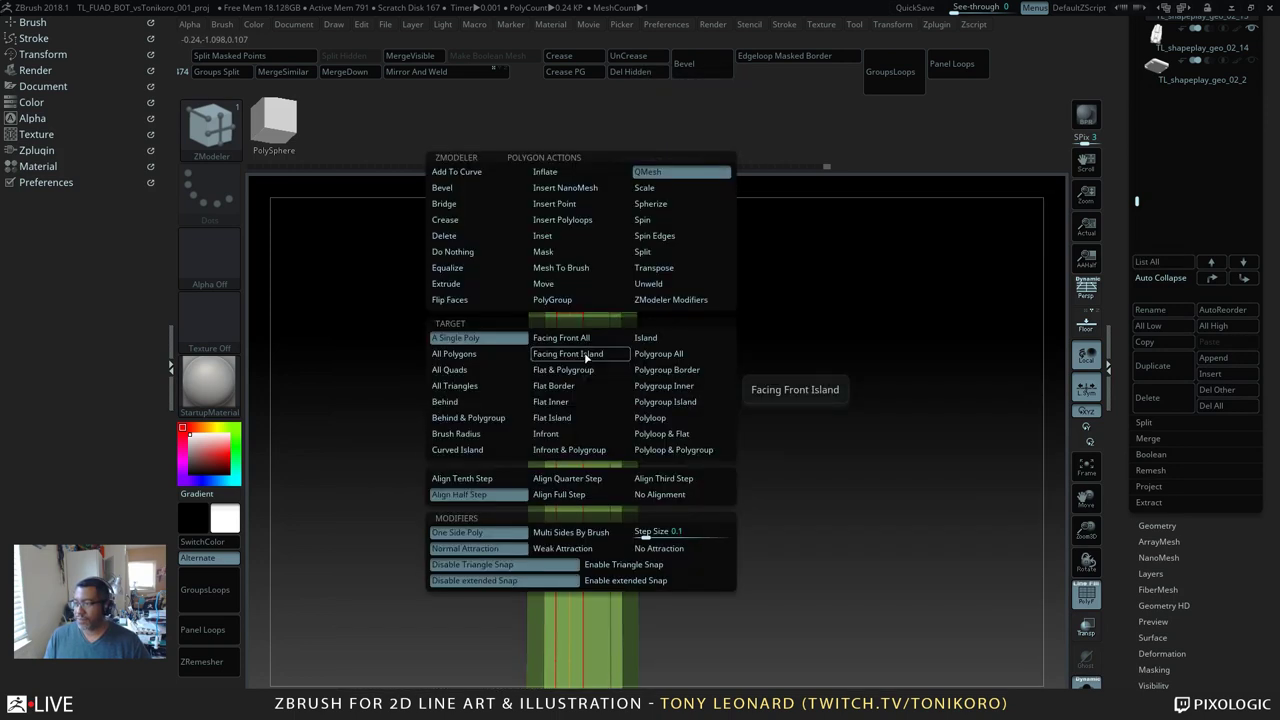
pyautogui.click(556, 238)
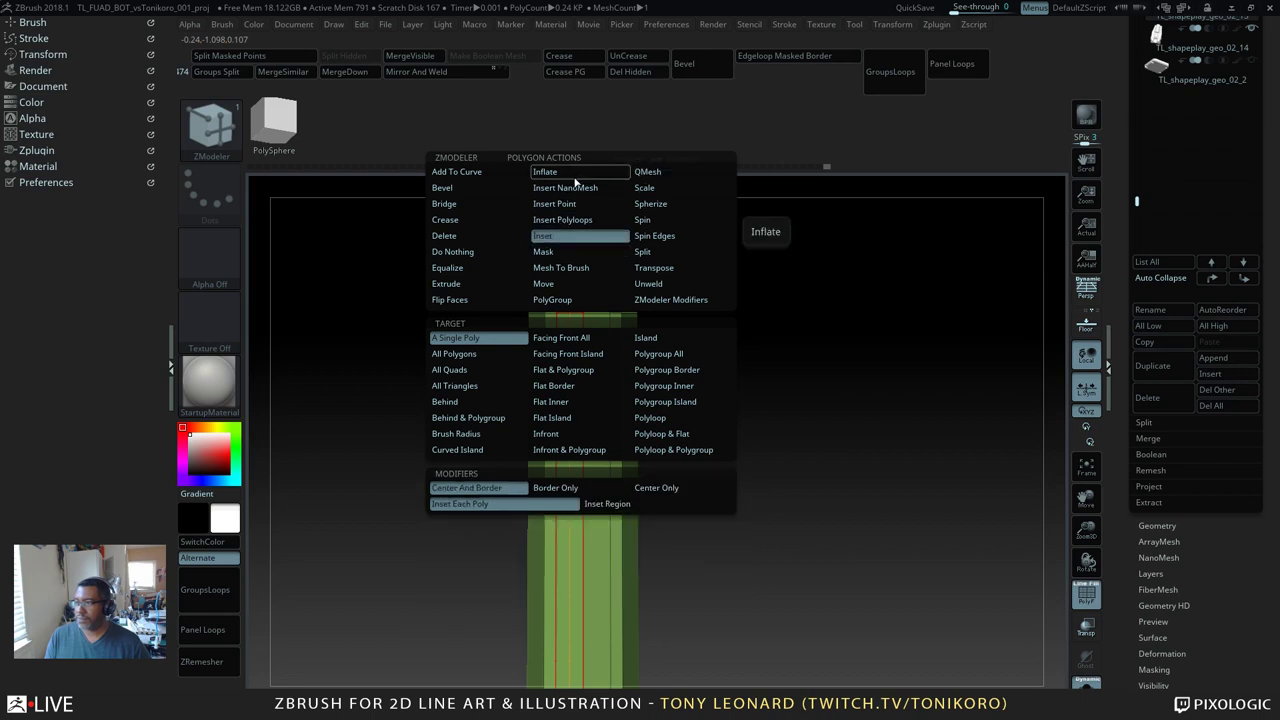
pyautogui.press('space')
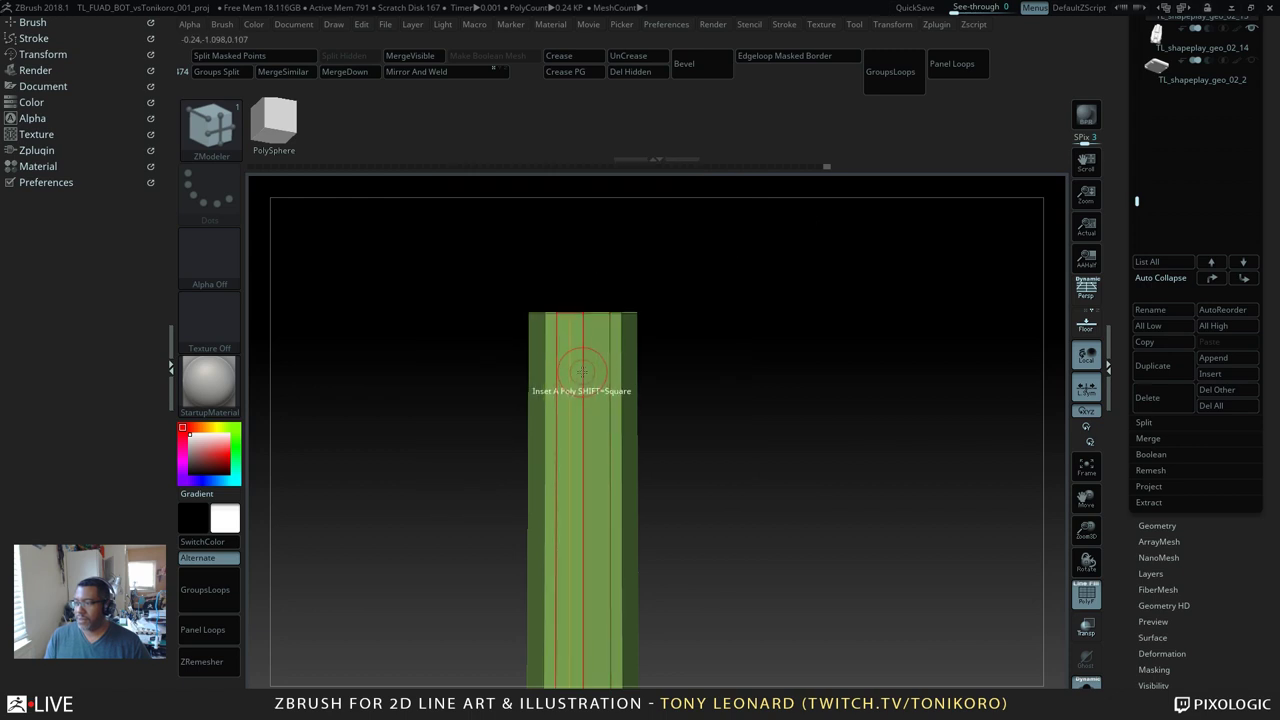
pyautogui.press('space')
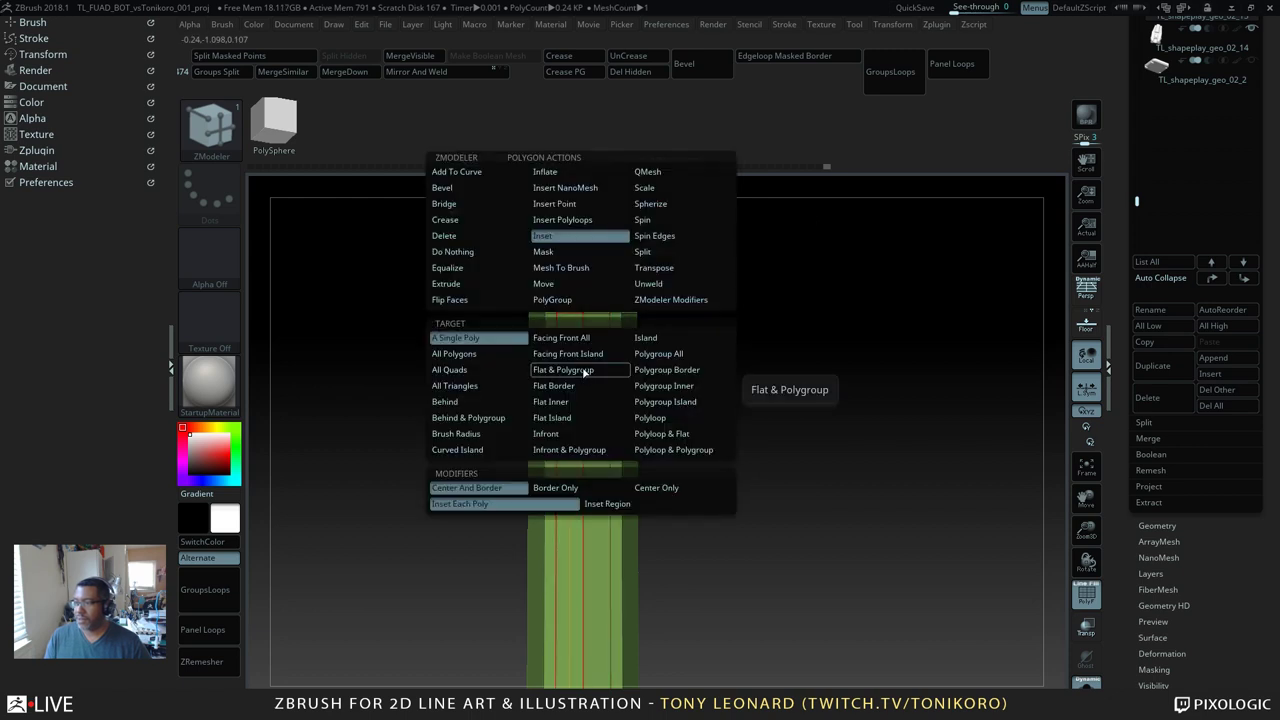
pyautogui.click(572, 372)
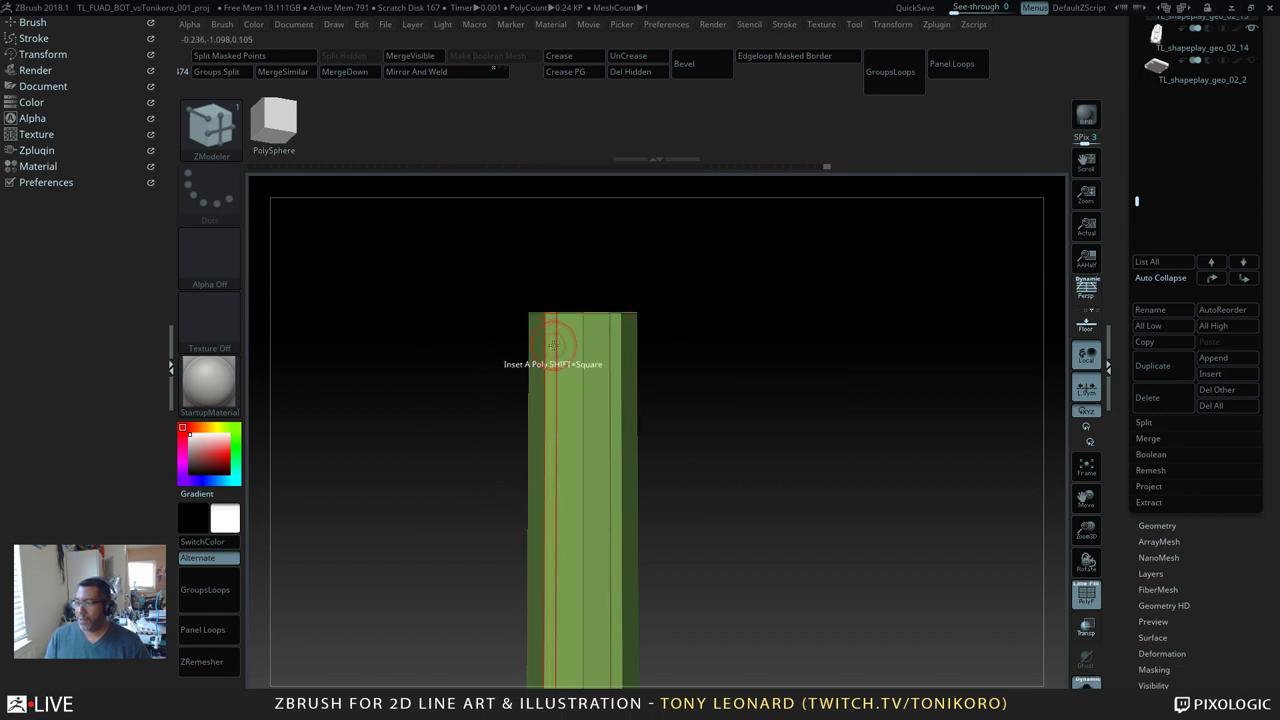
pyautogui.press('space')
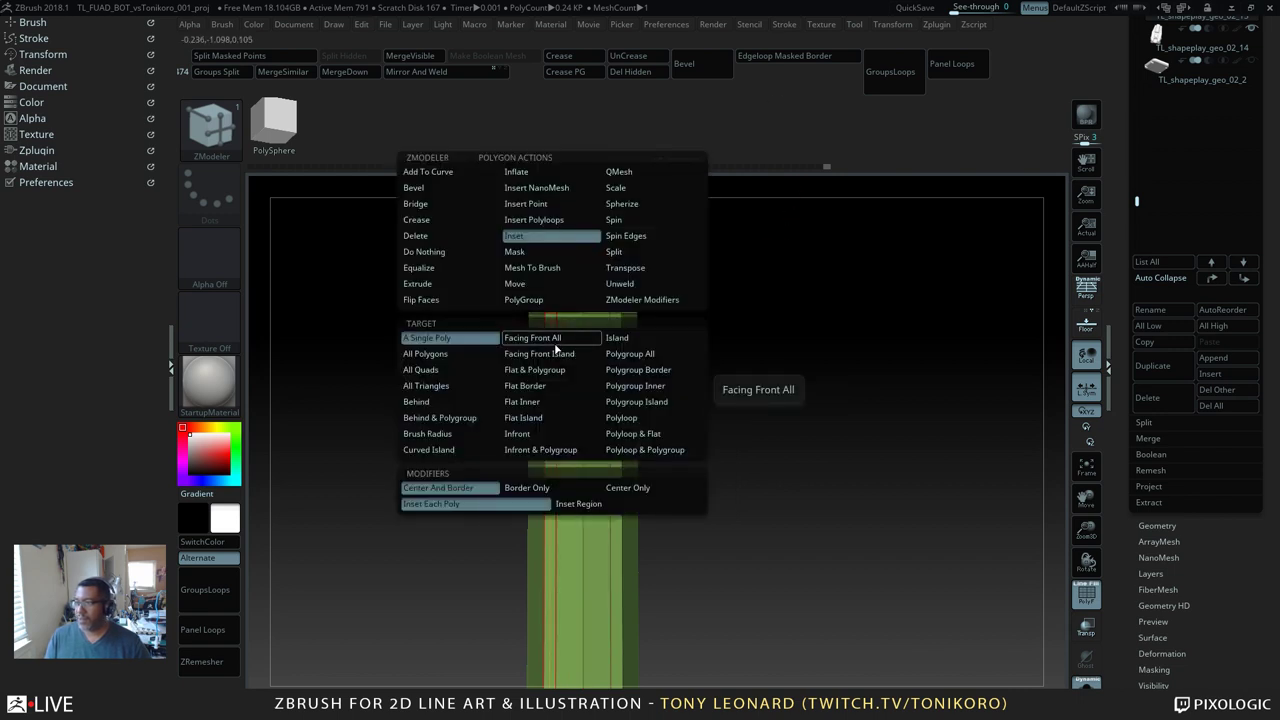
pyautogui.press('space')
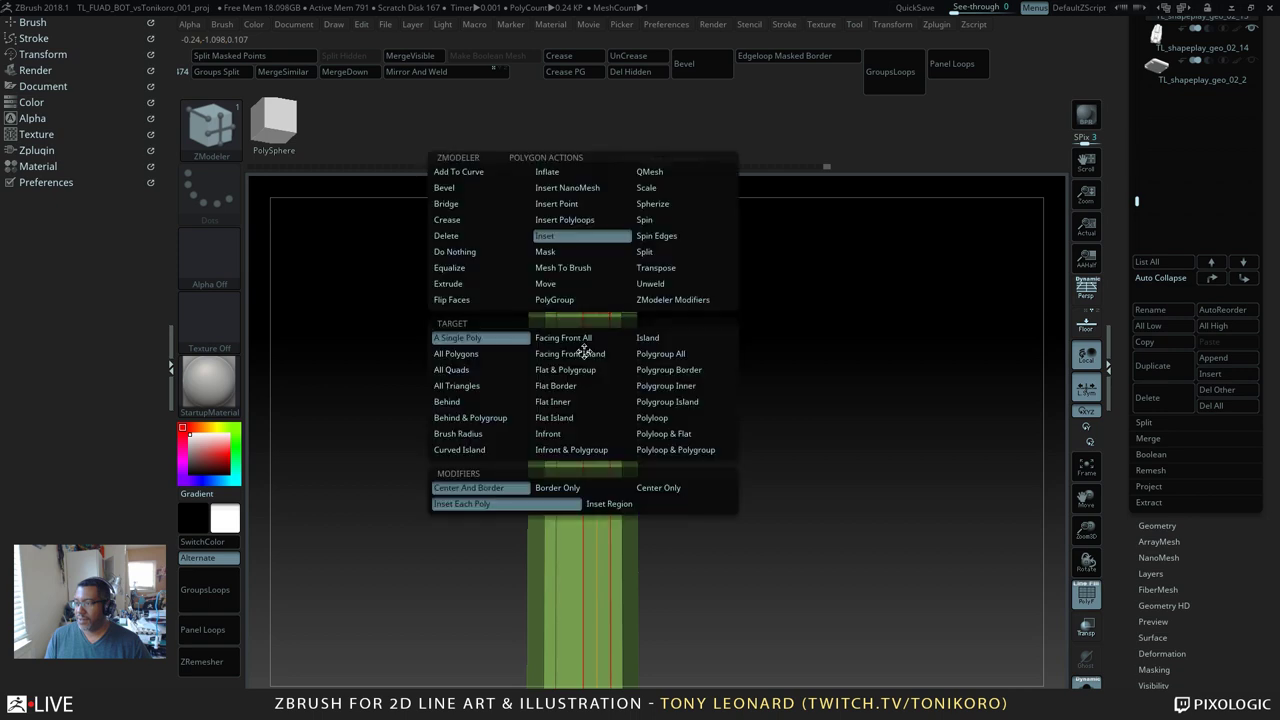
pyautogui.click(583, 352)
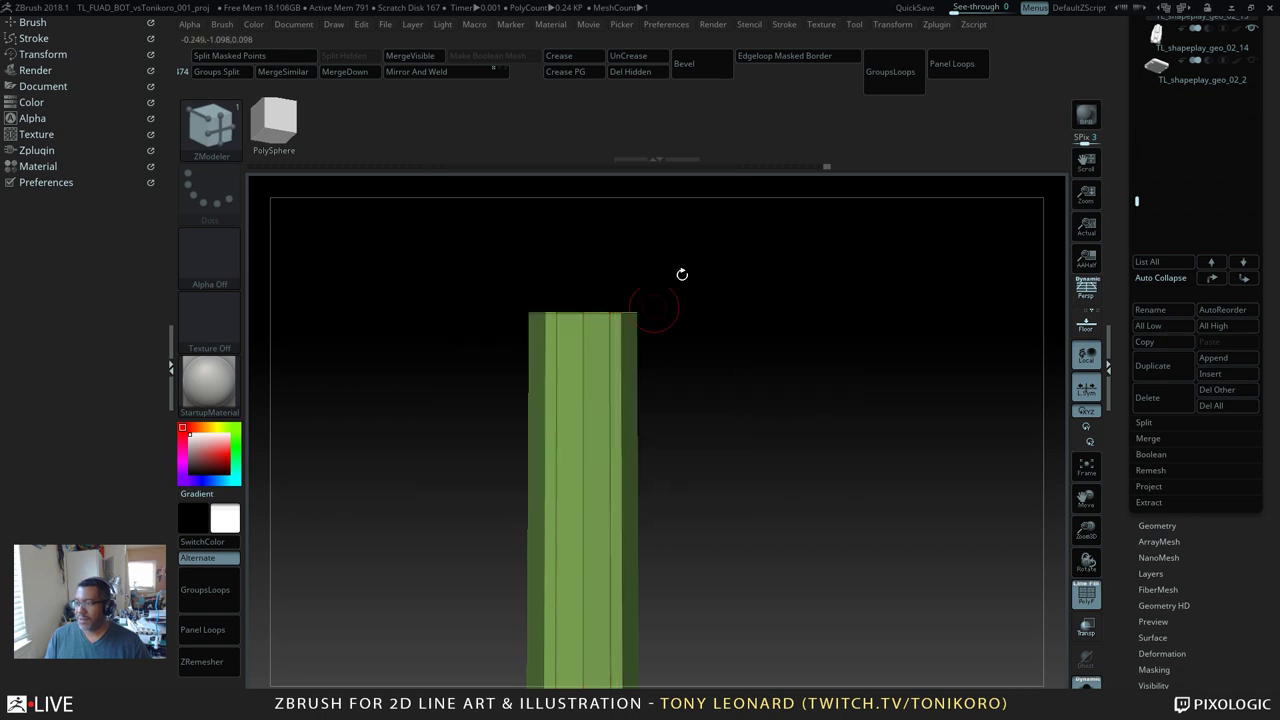
pyautogui.moveTo(779, 278); pyautogui.dragTo(756, 347)
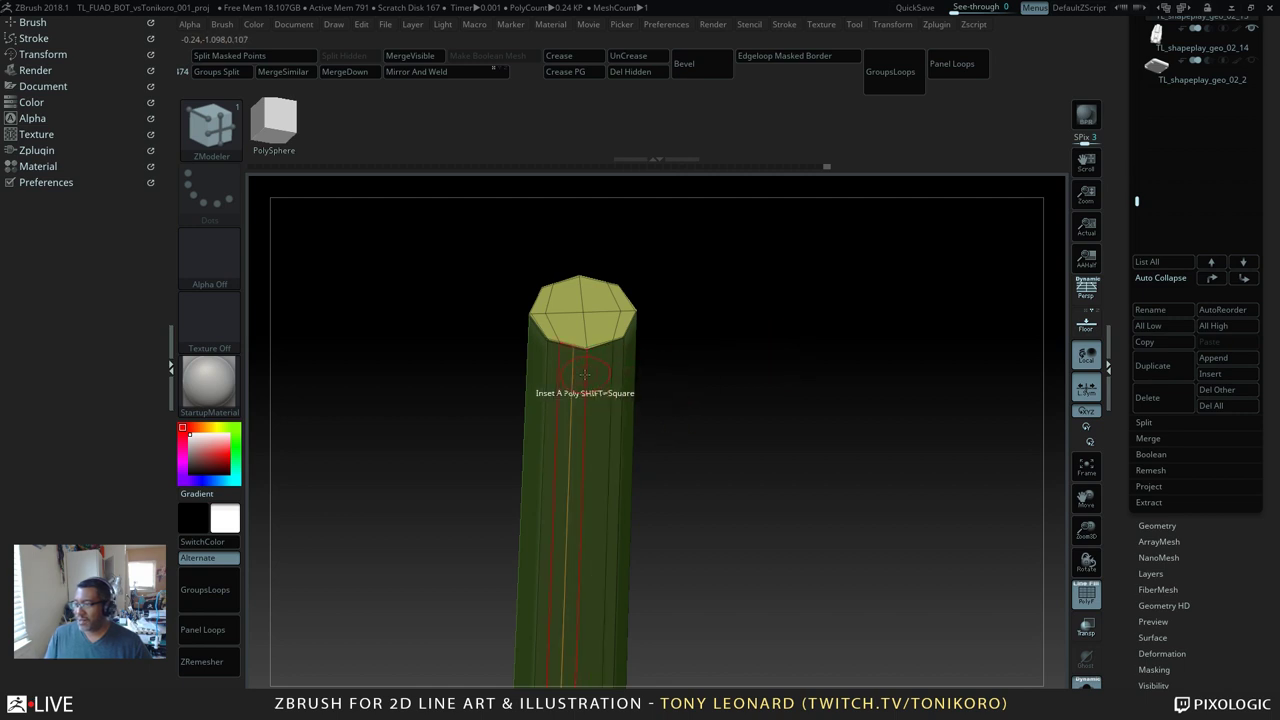
pyautogui.press('space')
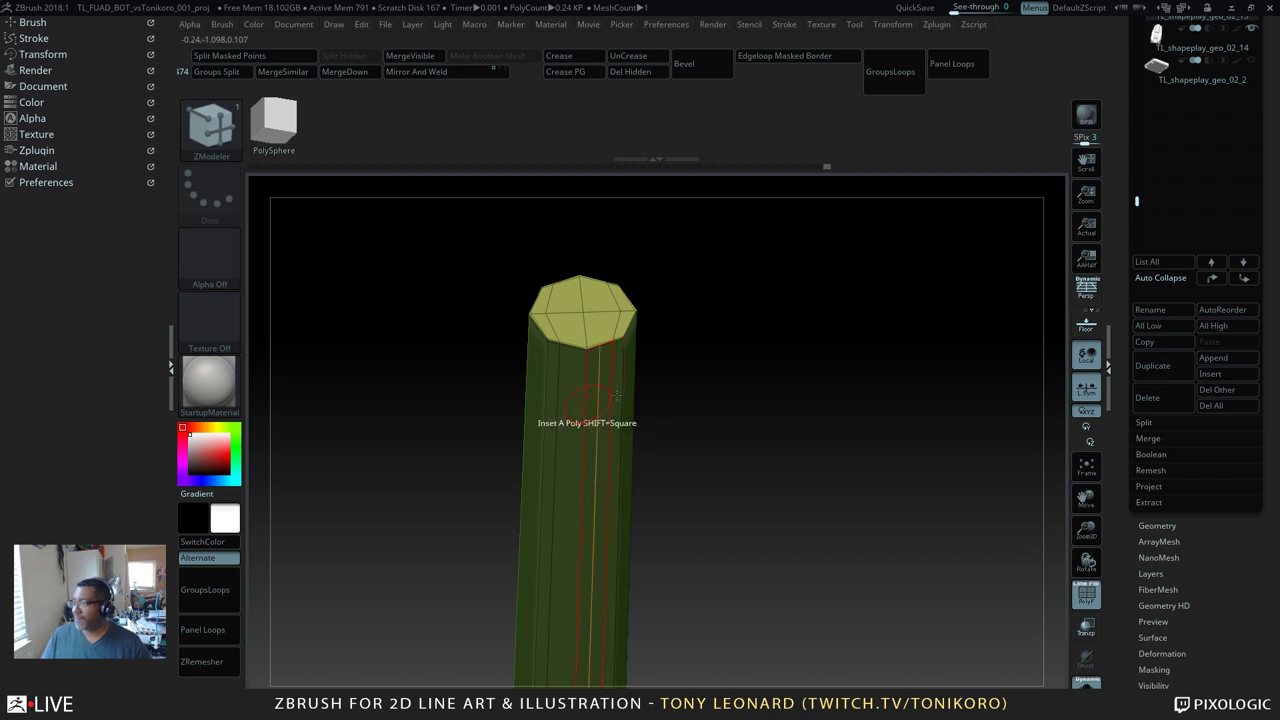
# Step: Set the ZModeler edge action to Insert and insert an edge loop around the leg near its top end
pyautogui.keyDown('alt'); pyautogui.moveTo(803, 486); pyautogui.dragTo(713, 130); pyautogui.keyUp('alt')
pyautogui.moveTo(739, 372); pyautogui.dragTo(734, 249)
pyautogui.moveTo(729, 409); pyautogui.dragTo(687, 488)
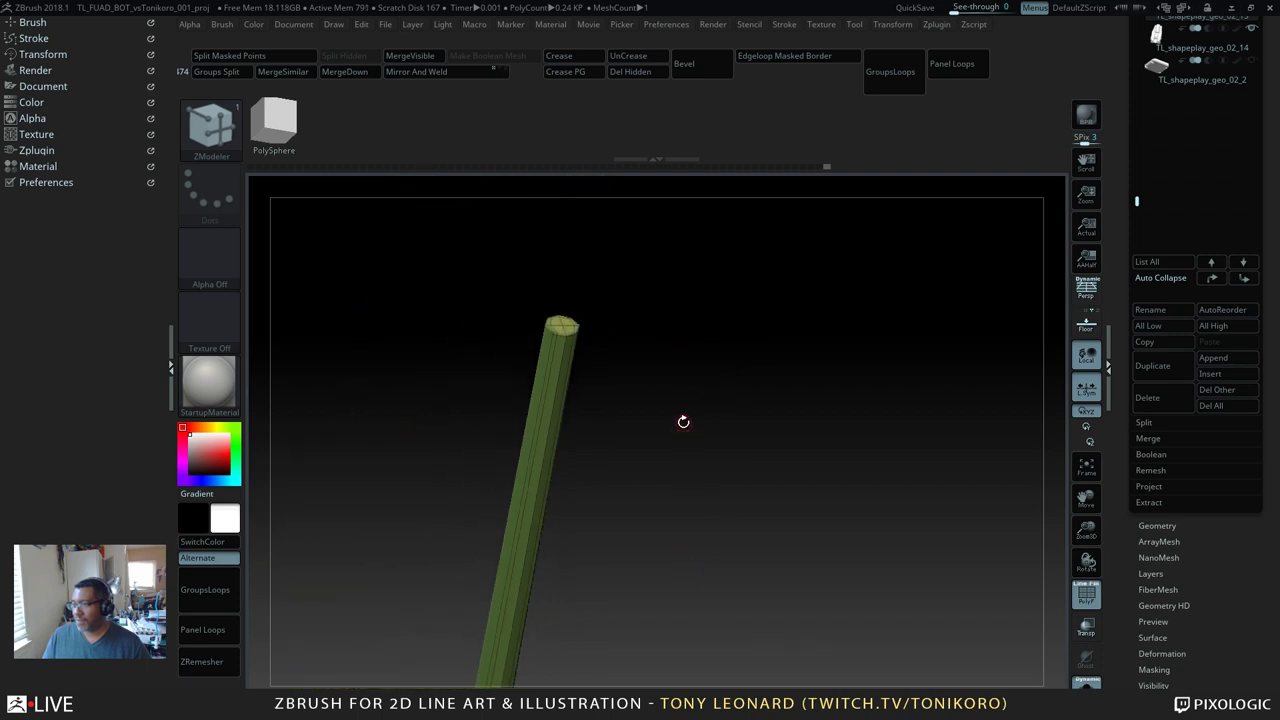
pyautogui.keyDown('alt'); pyautogui.moveTo(683, 423); pyautogui.dragTo(774, 567); pyautogui.keyUp('alt')
pyautogui.moveTo(764, 522); pyautogui.dragTo(477, 447)
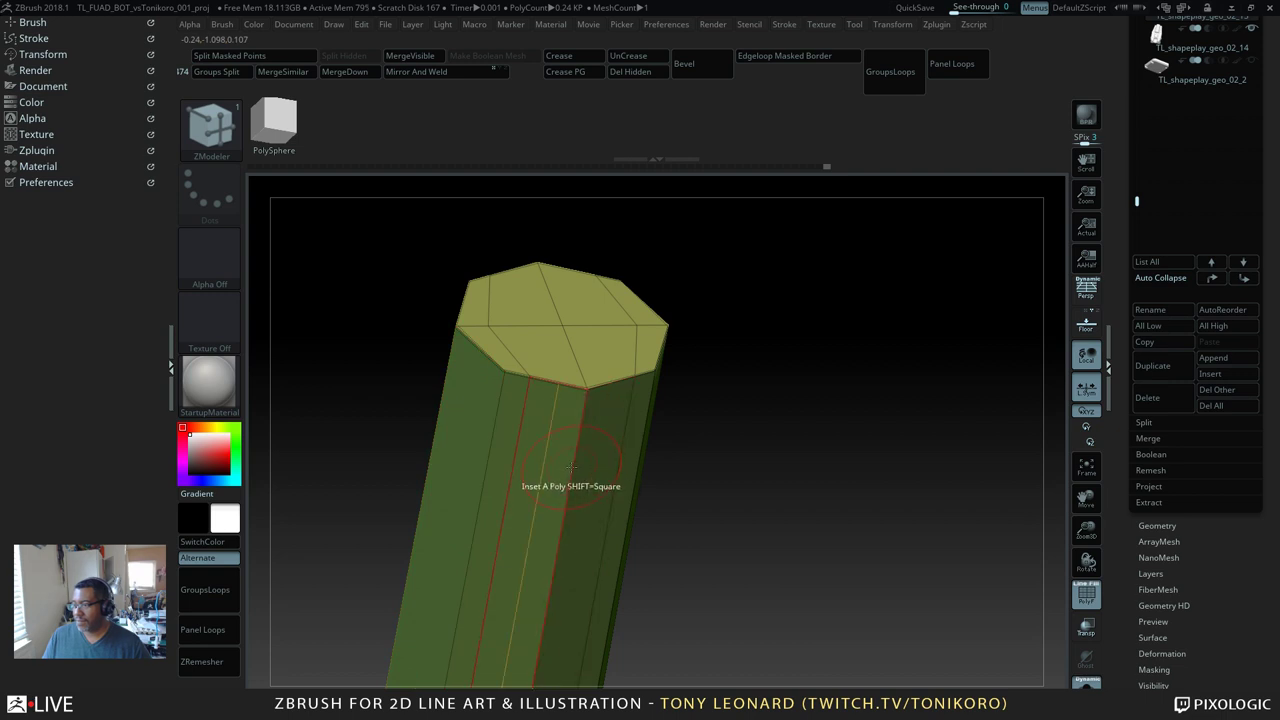
pyautogui.press('space')
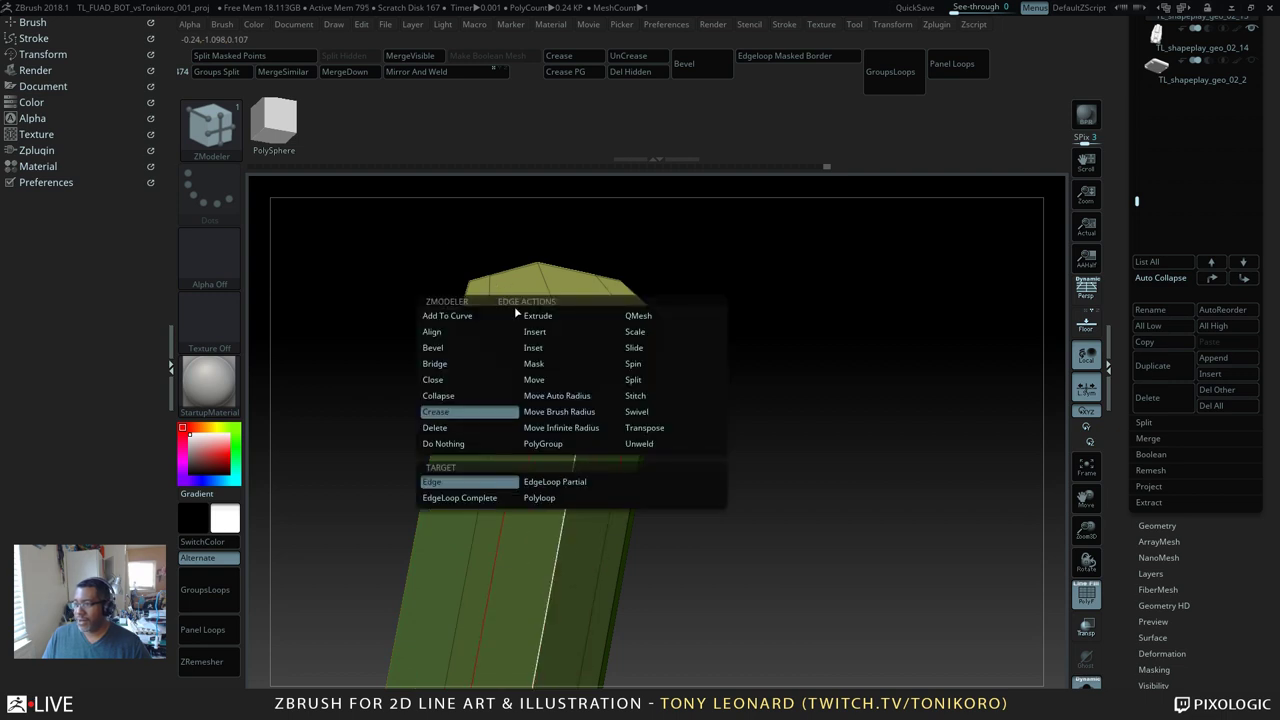
pyautogui.click(535, 331)
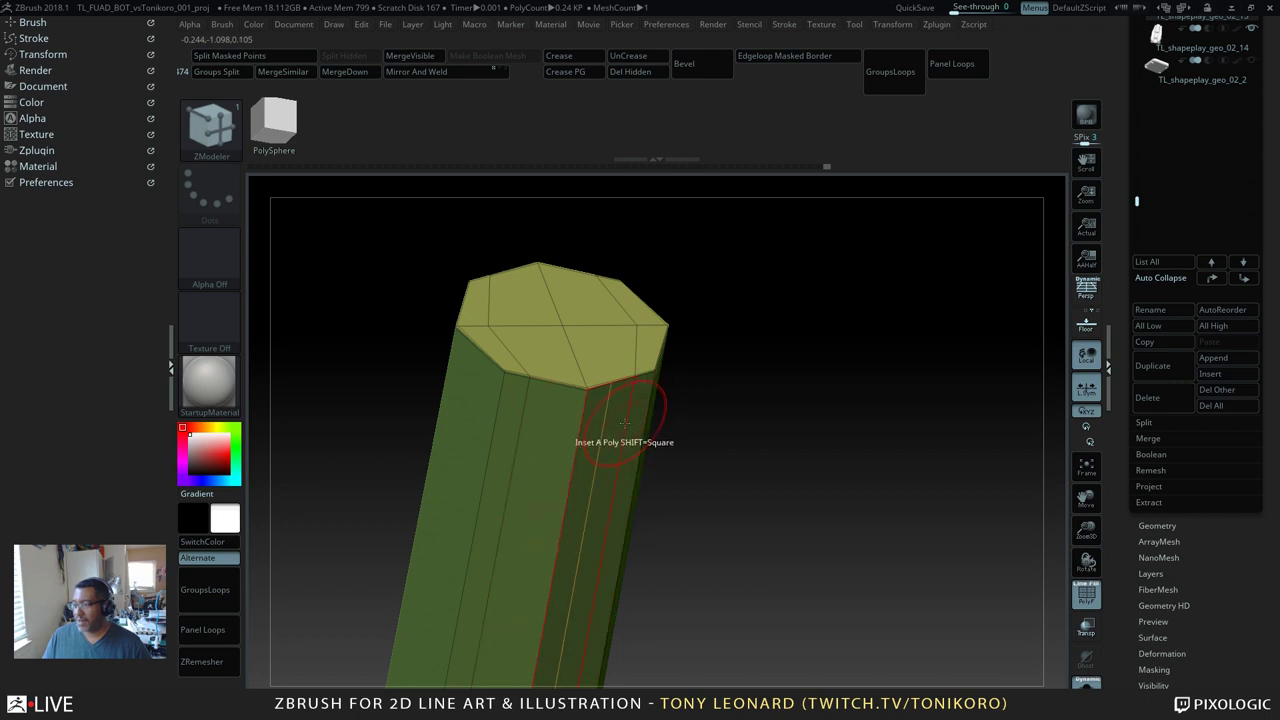
pyautogui.keyDown('alt'); pyautogui.moveTo(746, 518); pyautogui.dragTo(783, 249); pyautogui.keyUp('alt')
pyautogui.moveTo(783, 400); pyautogui.dragTo(714, 427)
pyautogui.click(606, 313)
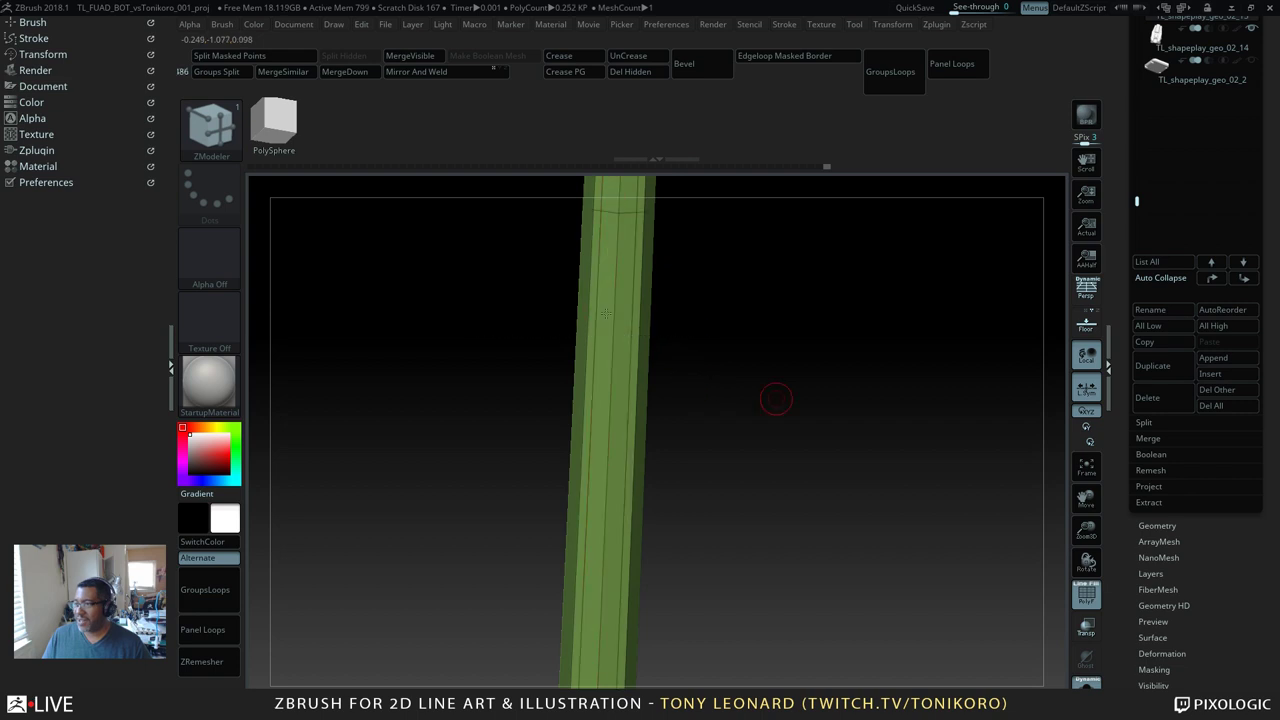
# Step: Insert a second edge loop around the leg a short distance below the first one
pyautogui.moveTo(820, 300); pyautogui.dragTo(643, 568)
pyautogui.keyDown('alt'); pyautogui.moveTo(718, 618); pyautogui.dragTo(774, 200); pyautogui.keyUp('alt')
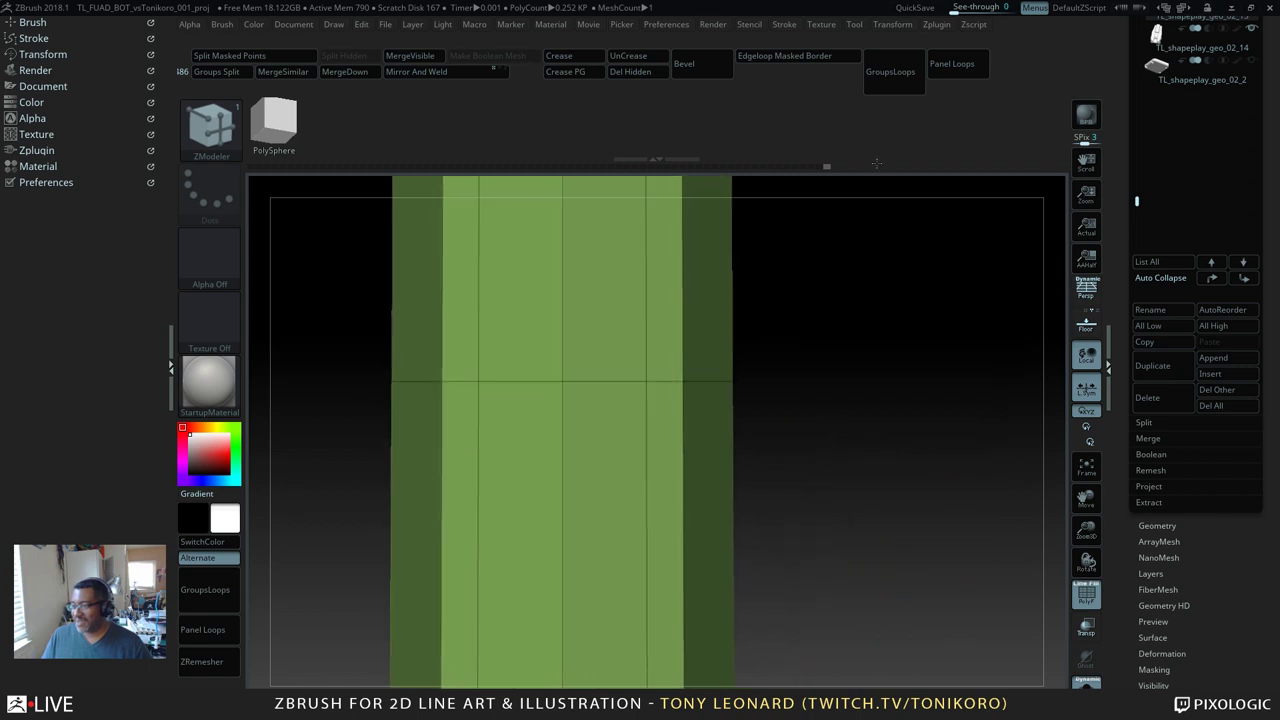
pyautogui.click(563, 480)
# Step: Isolate the narrow band between the two new edge loops, give it its own polygroup, and show the whole mesh again
pyautogui.keyDown('alt'); pyautogui.moveTo(866, 598); pyautogui.dragTo(893, 497); pyautogui.keyUp('alt')
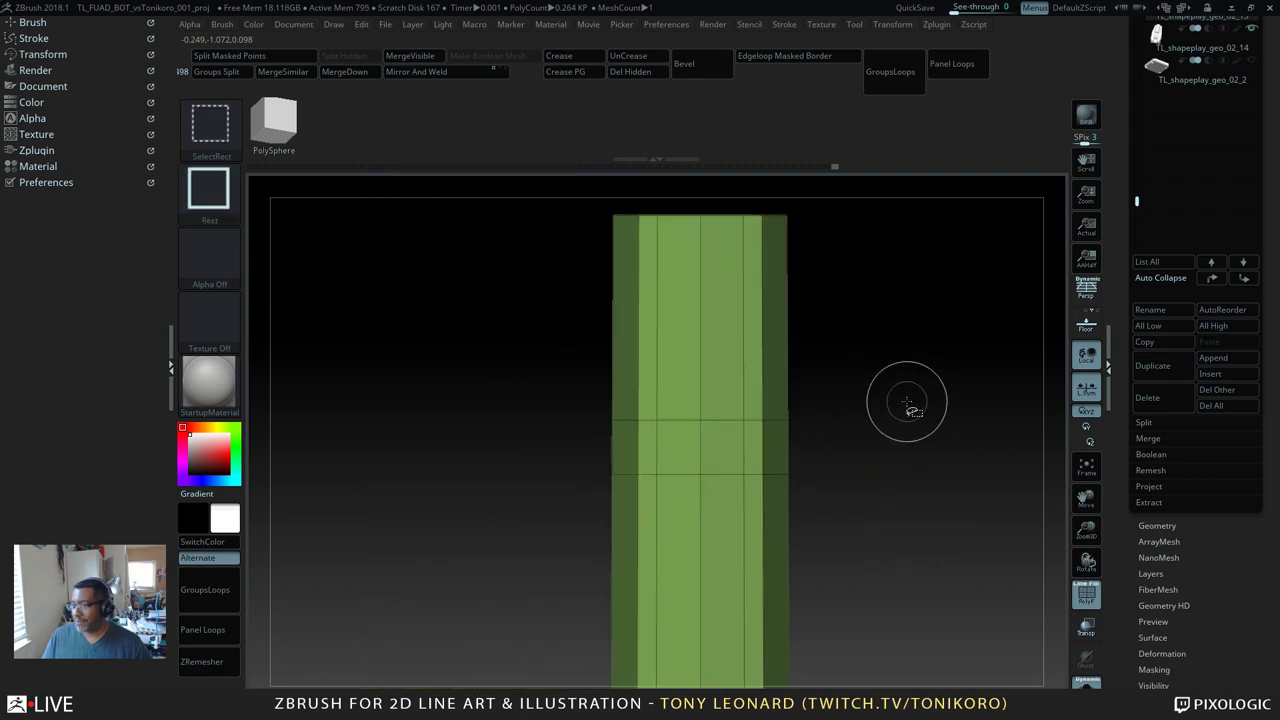
pyautogui.keyDown('ctrl'); pyautogui.keyDown('shift'); pyautogui.moveTo(906, 402); pyautogui.dragTo(482, 498); pyautogui.keyUp('shift'); pyautogui.keyUp('ctrl')
pyautogui.keyDown('alt'); pyautogui.moveTo(851, 537); pyautogui.dragTo(714, 509, button='right'); pyautogui.keyUp('alt')
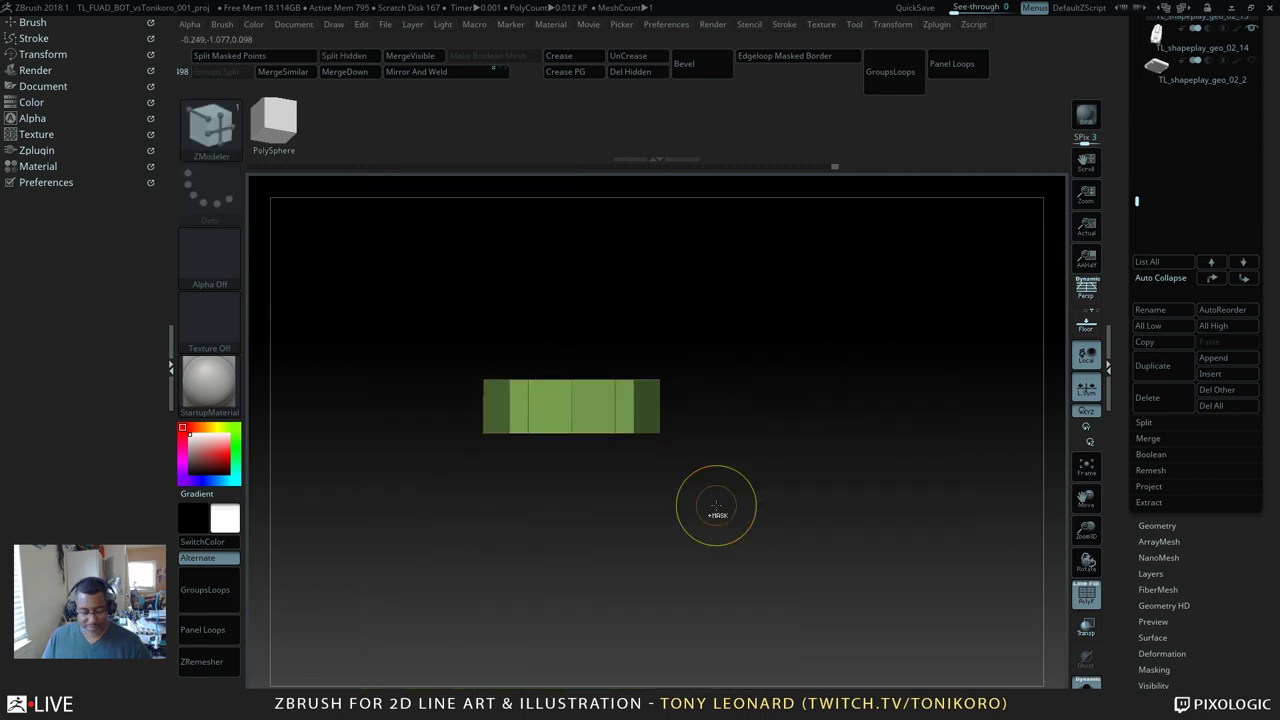
pyautogui.keyDown('ctrl'); pyautogui.keyDown('shift'); pyautogui.click(836, 594); pyautogui.keyUp('shift'); pyautogui.keyUp('ctrl')
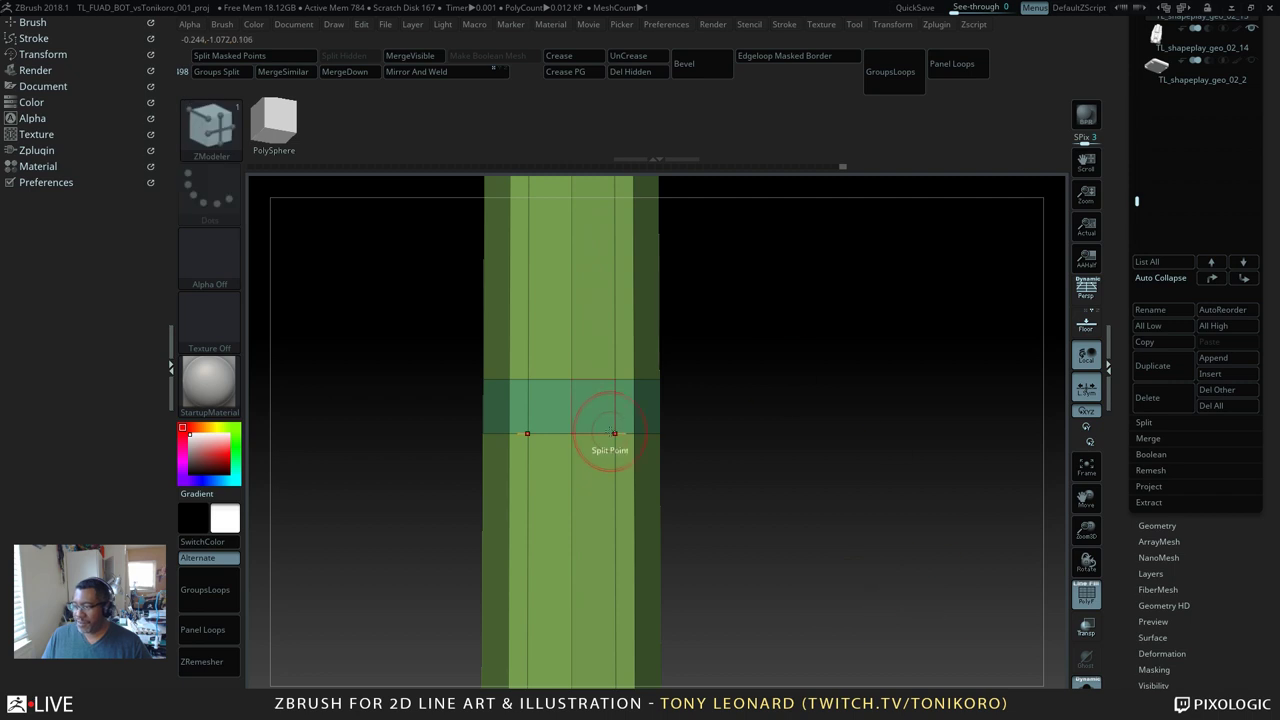
# Step: Set the polygon action to QMesh and try it on a single polygon of the leg's band
pyautogui.moveTo(780, 470); pyautogui.dragTo(717, 495)
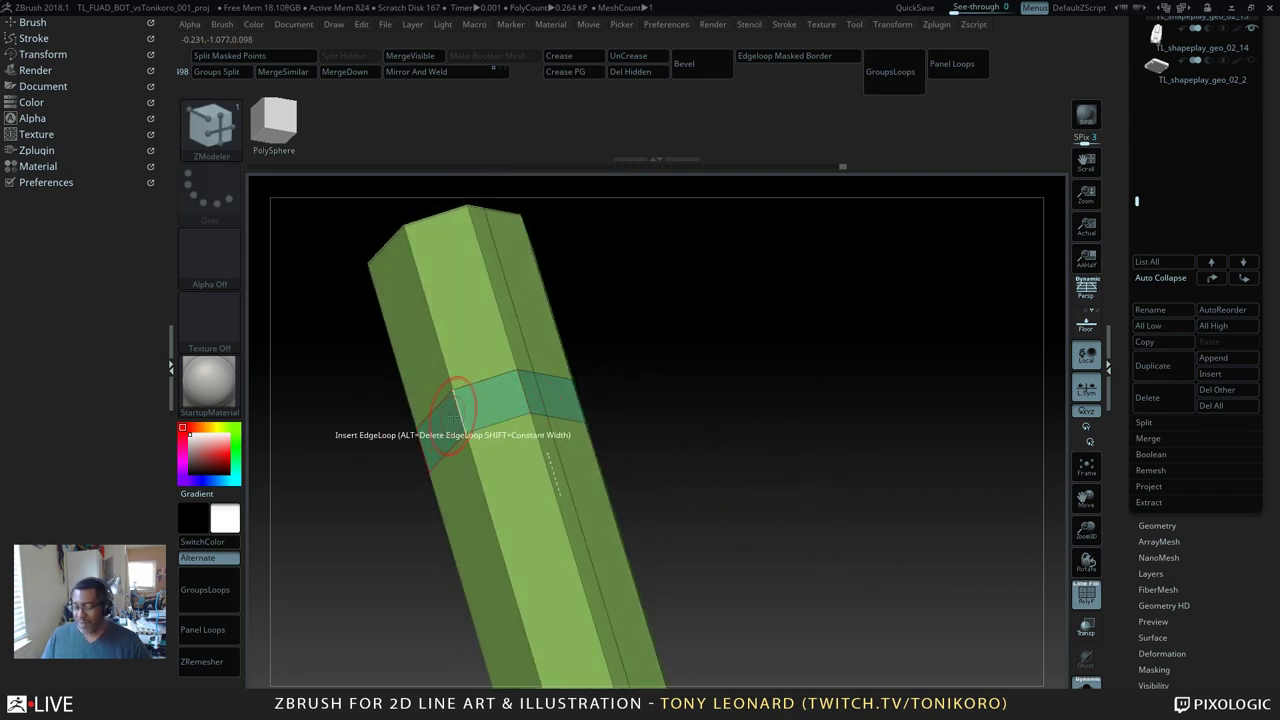
pyautogui.press('space')
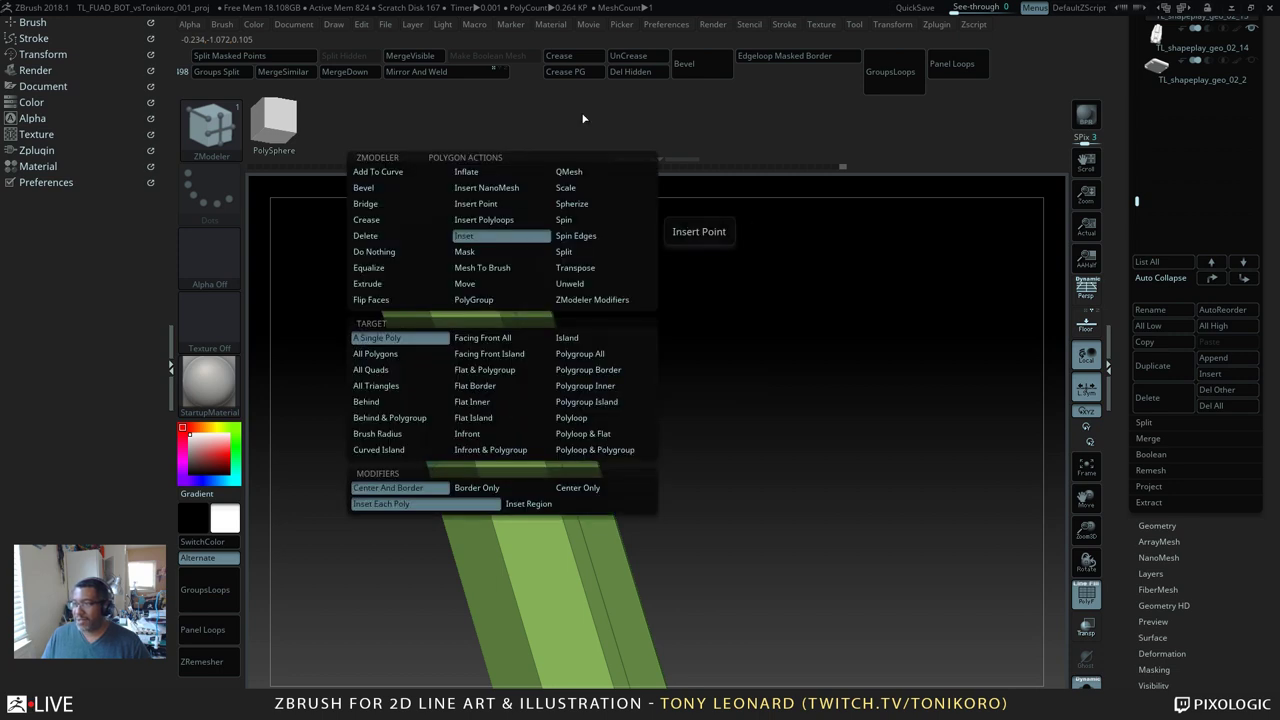
pyautogui.click(571, 170)
pyautogui.moveTo(487, 392); pyautogui.dragTo(491, 398)
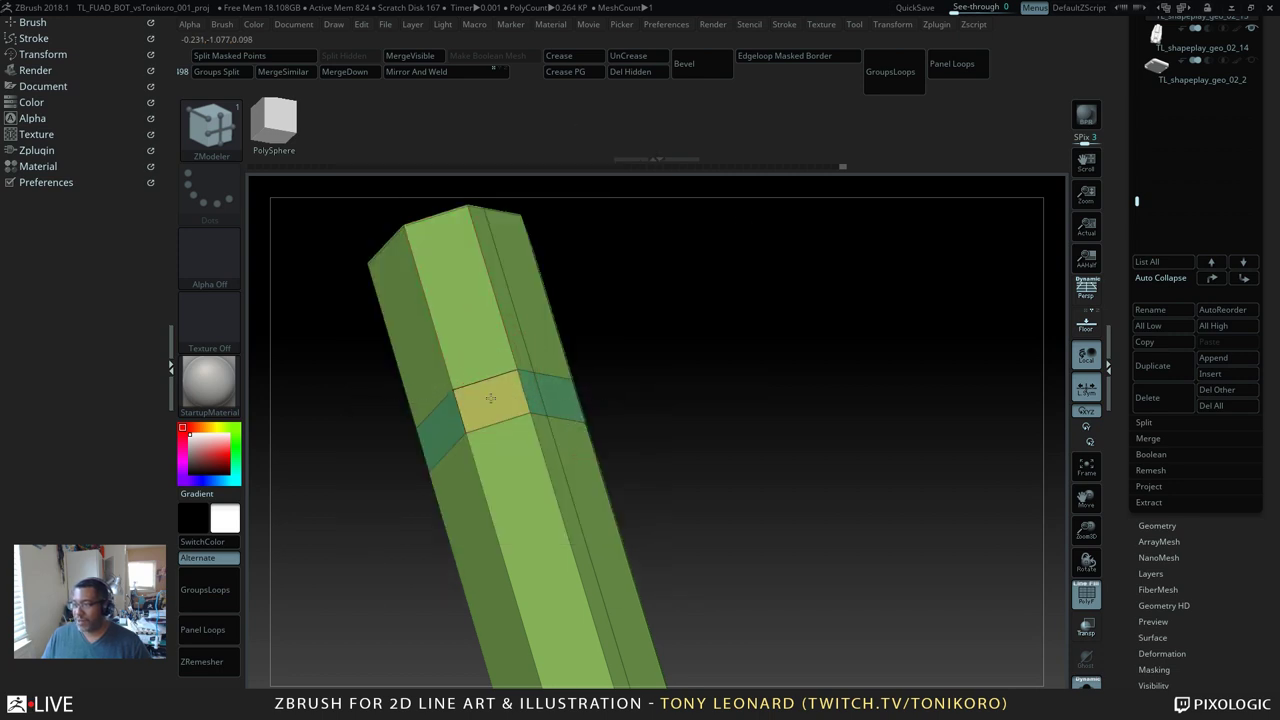
# Step: Try to QMesh the leg's band with Polyloop as the target
pyautogui.press('space')
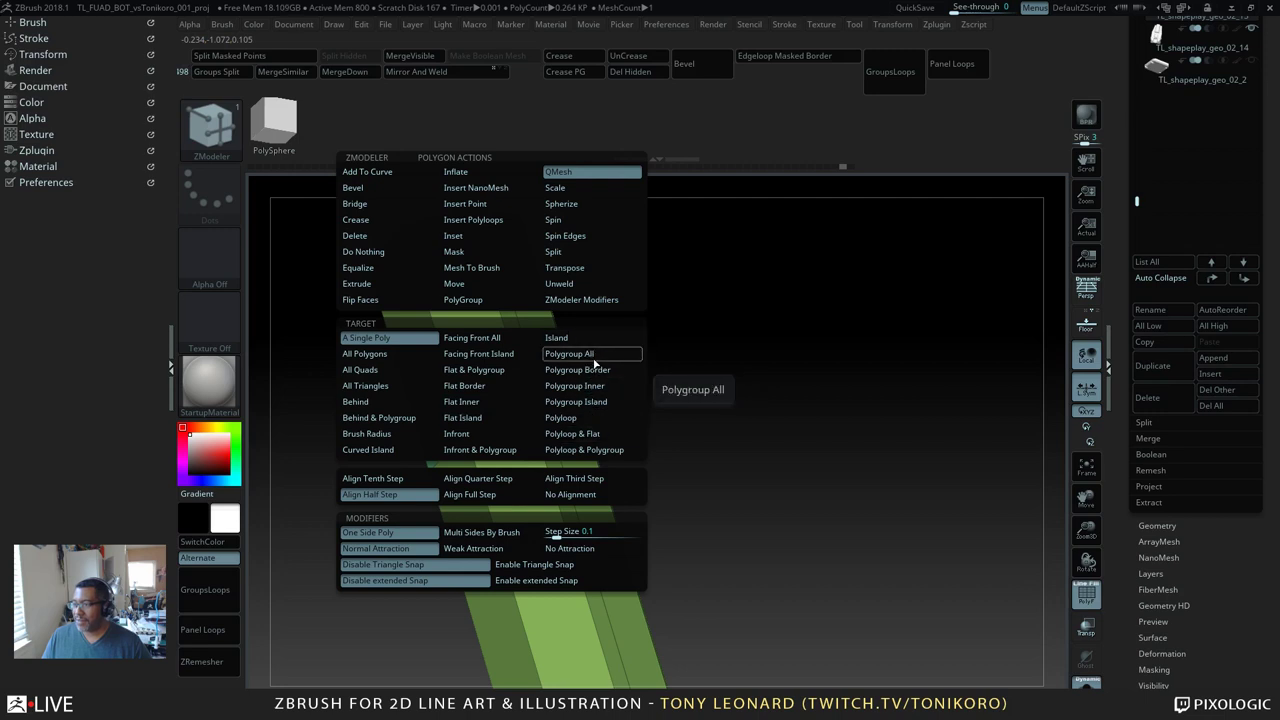
pyautogui.click(597, 416)
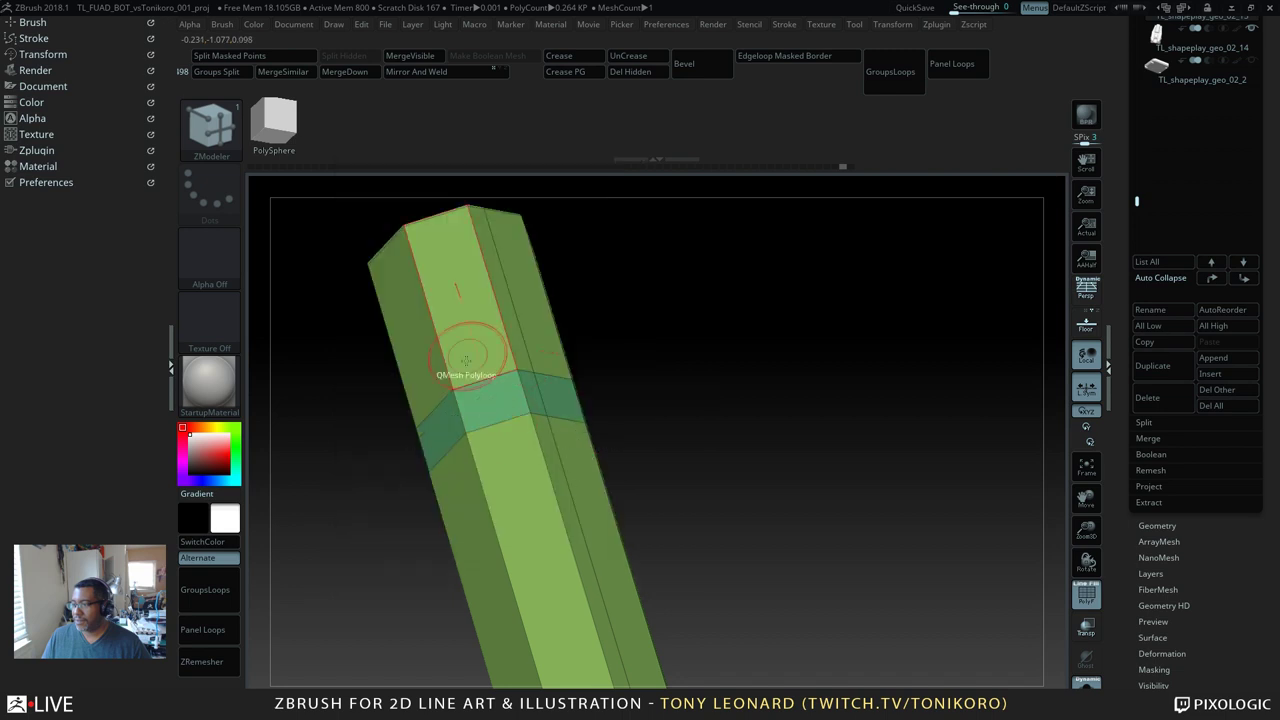
pyautogui.click(488, 411)
pyautogui.press('ctrl')
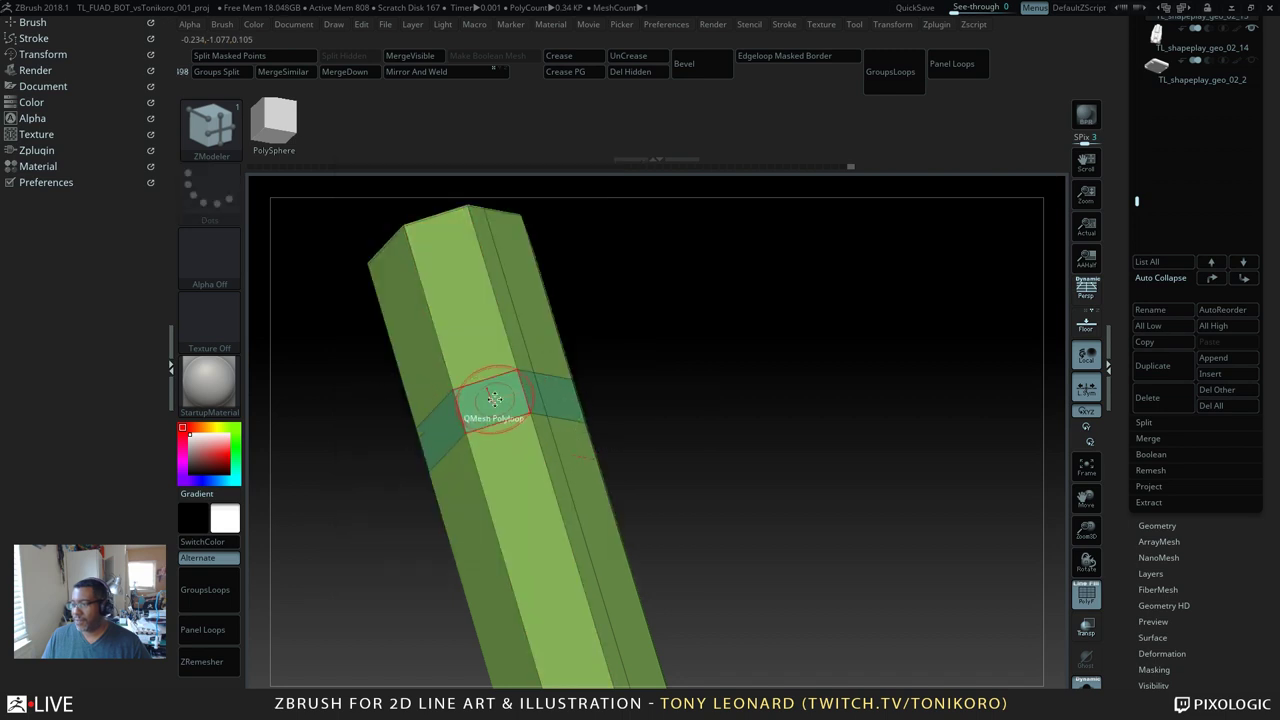
# Step: Set the QMesh target to Polygroup All and push the band inward to form a groove around the leg
pyautogui.press('space')
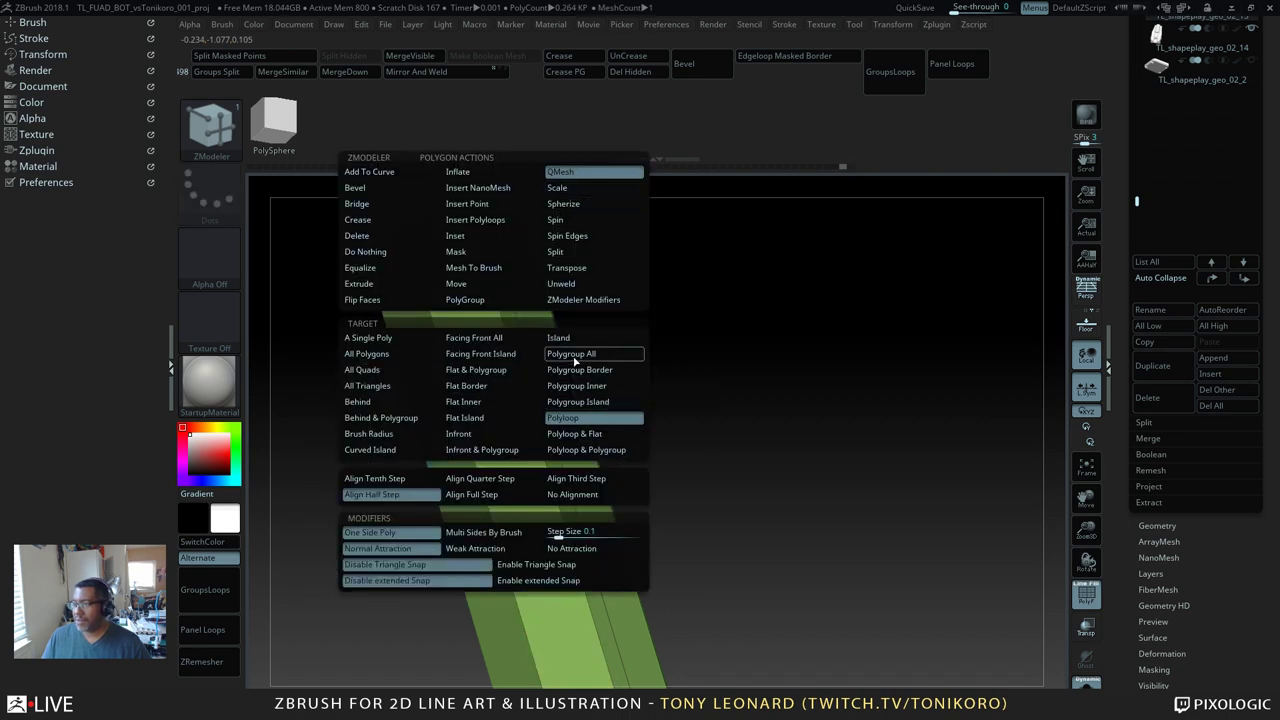
pyautogui.click(590, 359)
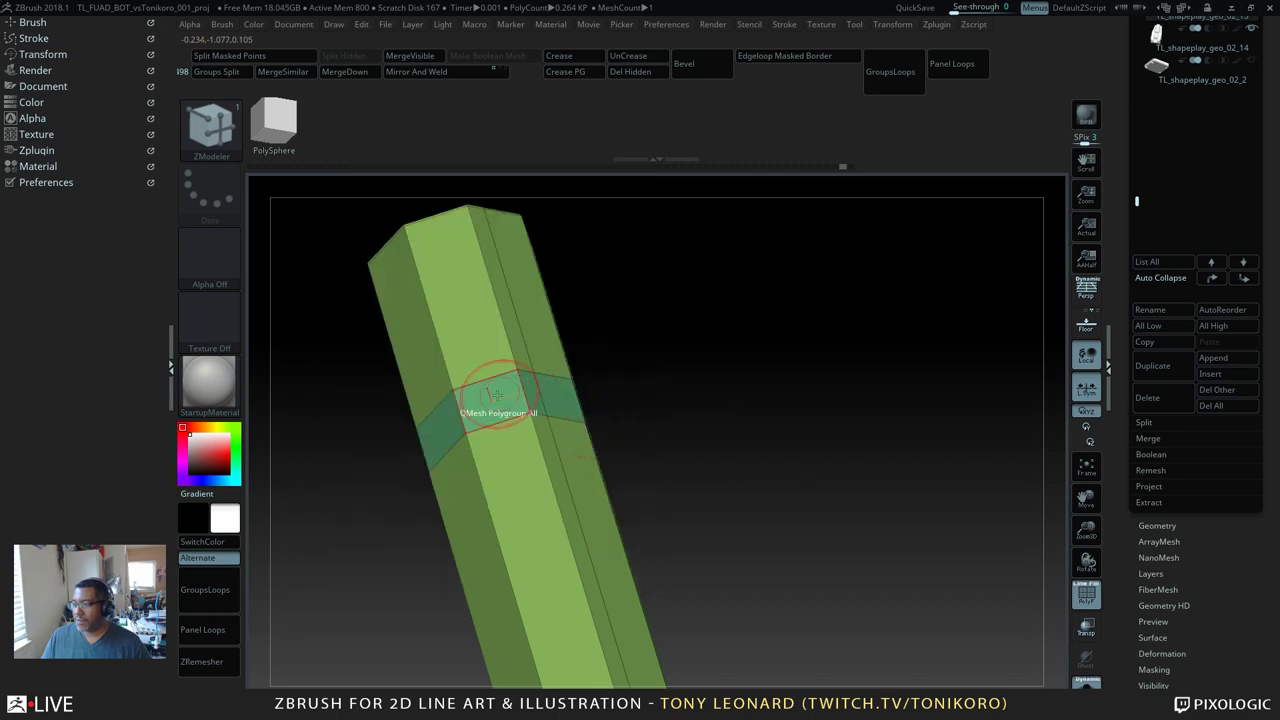
pyautogui.moveTo(493, 399); pyautogui.dragTo(501, 423)
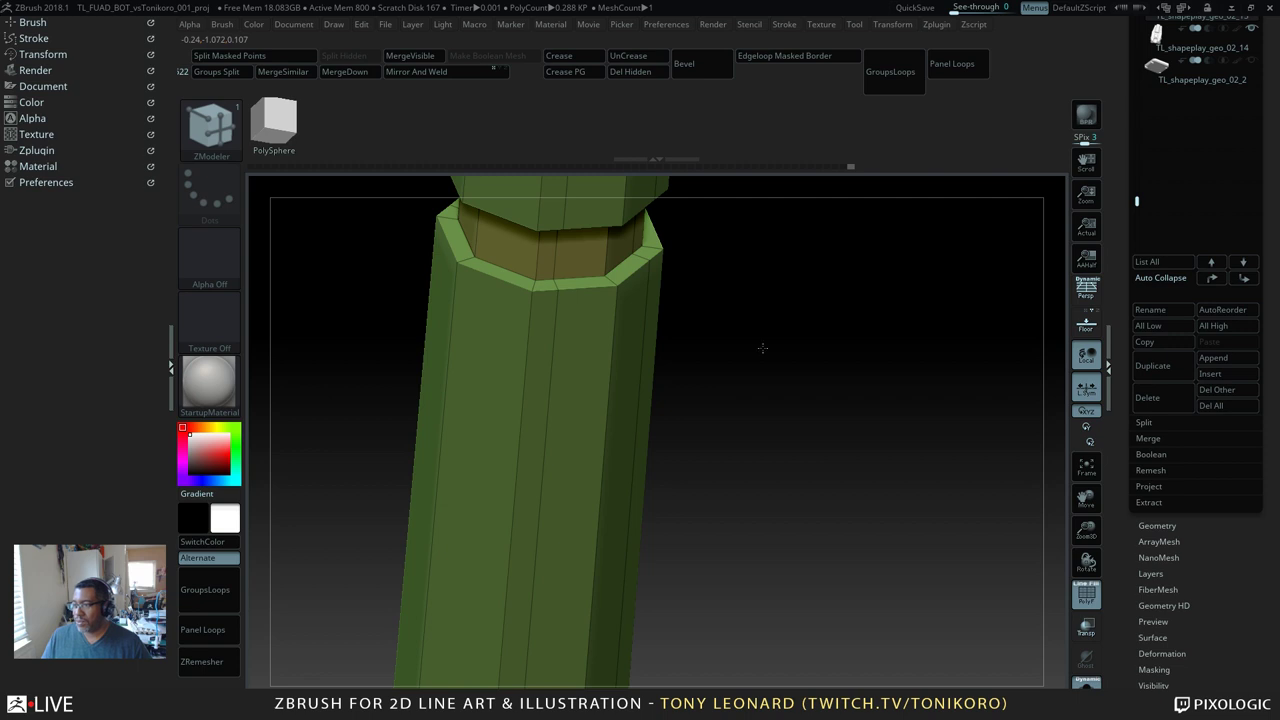
# Step: Set the edge action to Bevel with EdgeLoop Complete and bevel the groove's lower and upper outer rims
pyautogui.press('b')
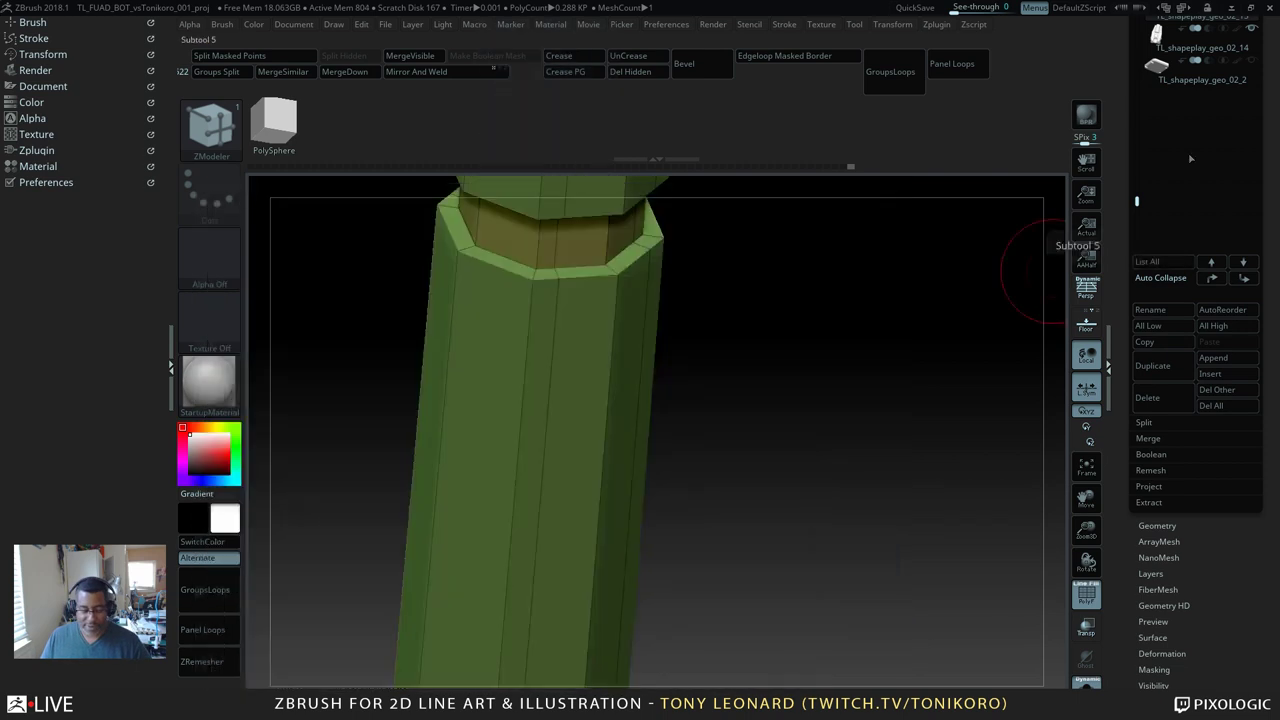
pyautogui.press('space')
pyautogui.press('space')
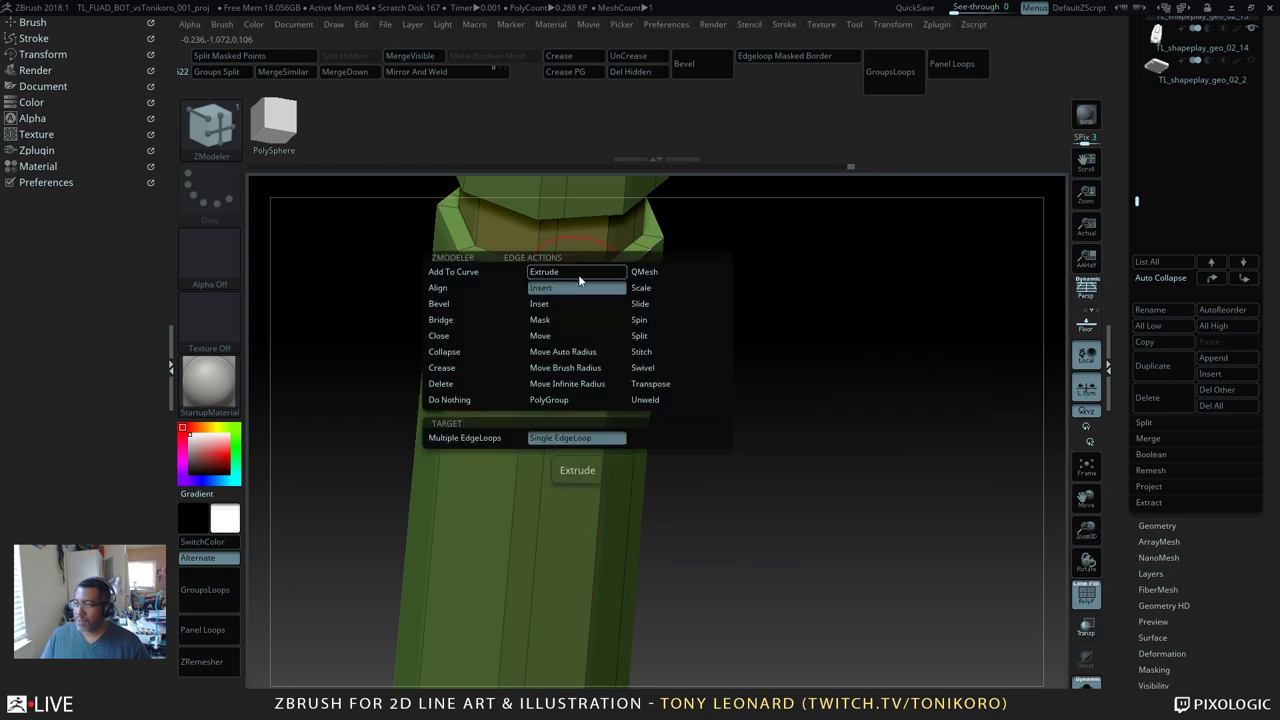
pyautogui.click(441, 305)
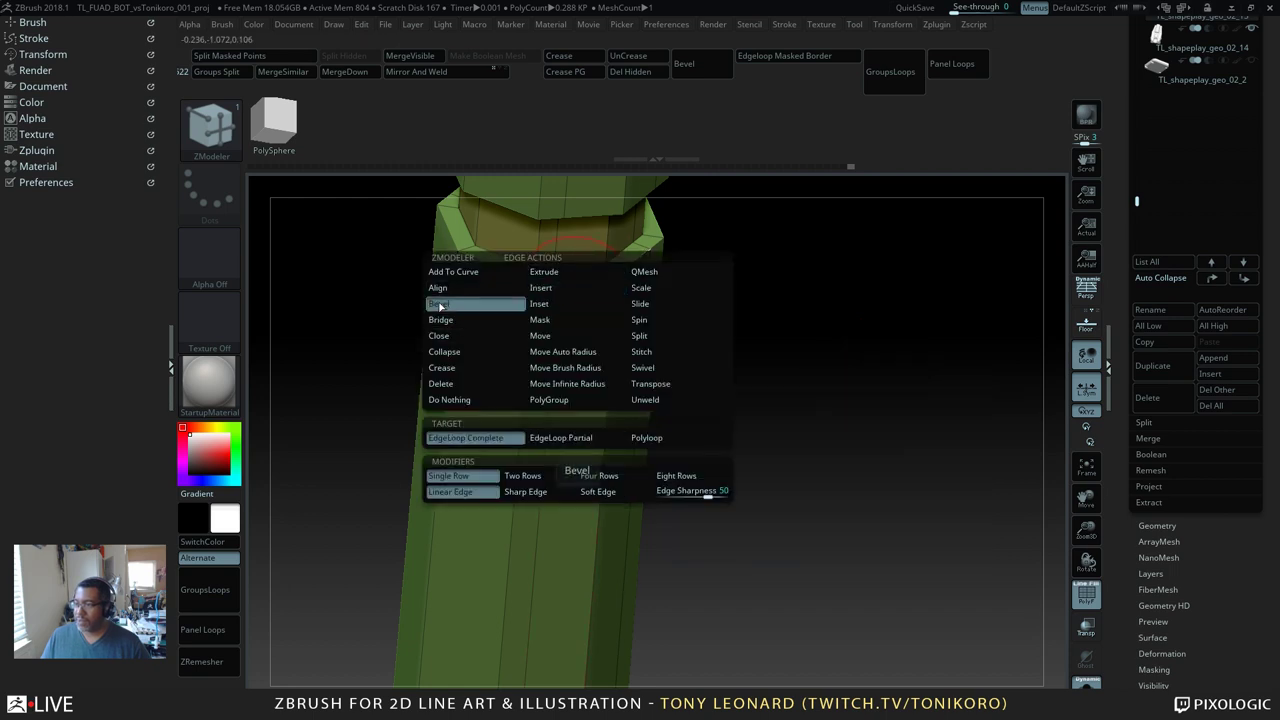
pyautogui.click(565, 276)
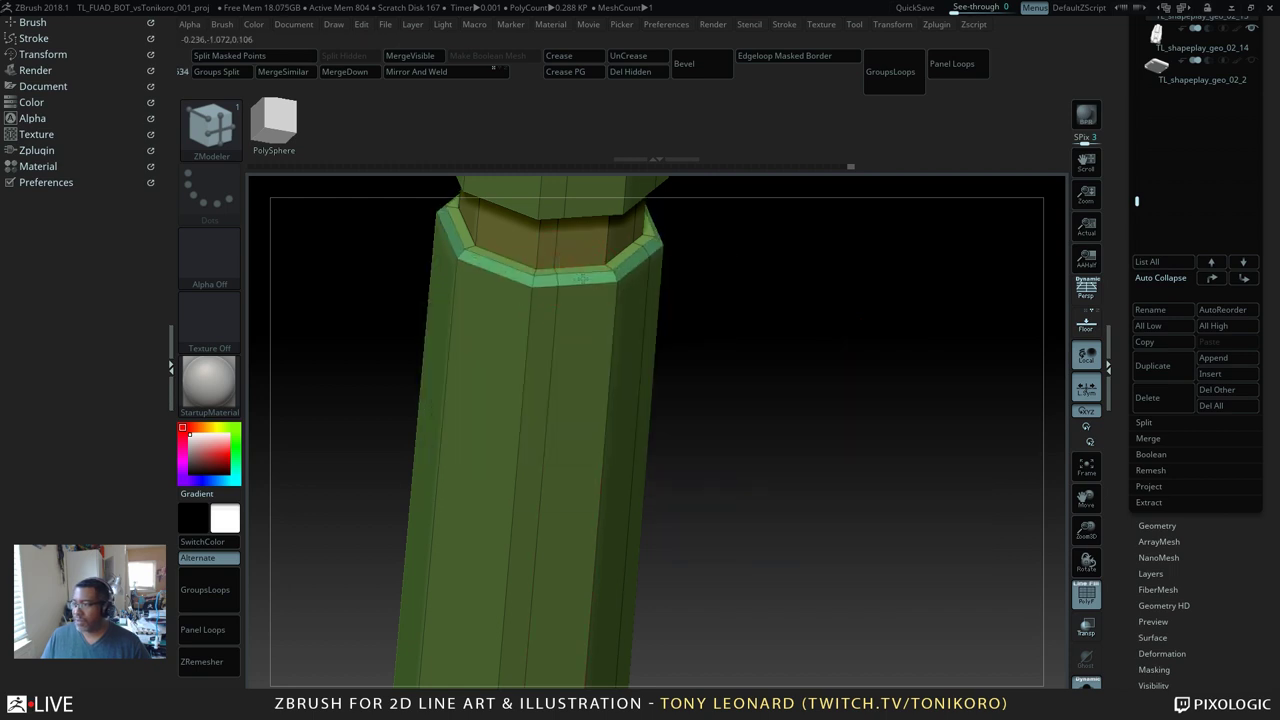
pyautogui.moveTo(906, 438); pyautogui.dragTo(908, 283)
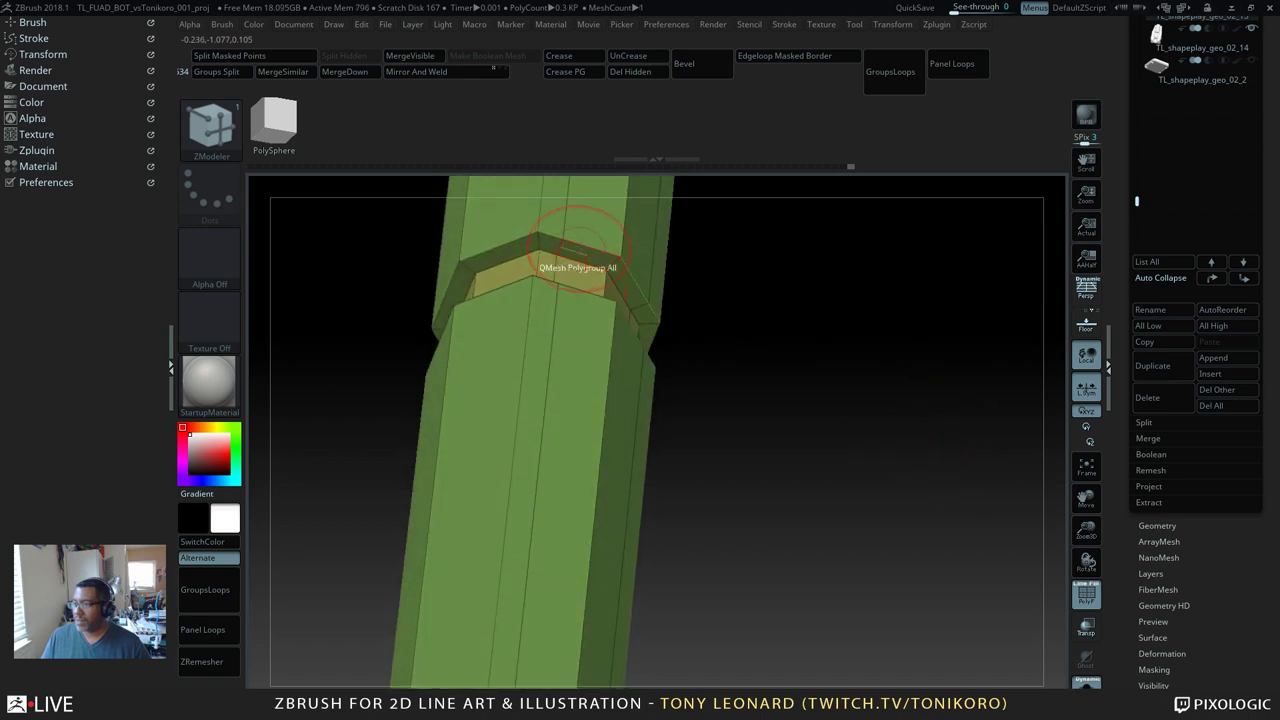
pyautogui.moveTo(585, 247); pyautogui.dragTo(596, 268)
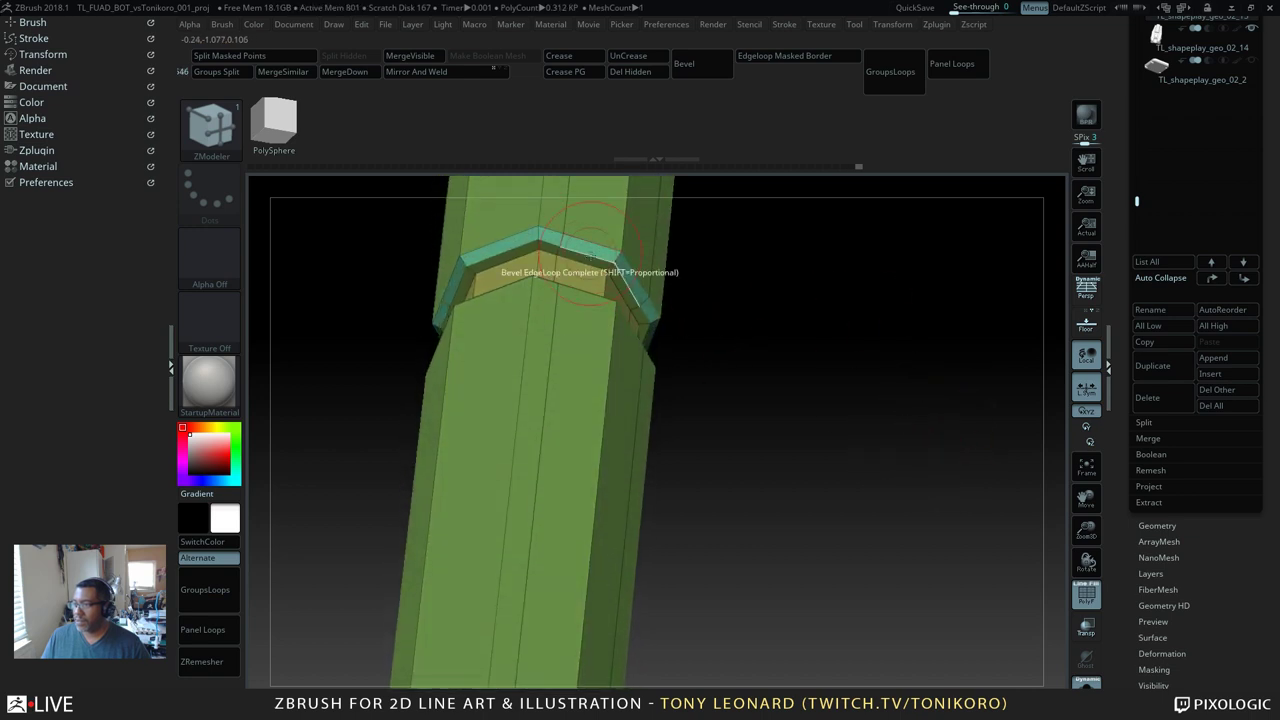
# Step: Try to bevel an edge loop at the leg's top end
pyautogui.keyDown('alt'); pyautogui.moveTo(765, 440); pyautogui.dragTo(713, 293); pyautogui.keyUp('alt')
pyautogui.moveTo(773, 484); pyautogui.dragTo(786, 563)
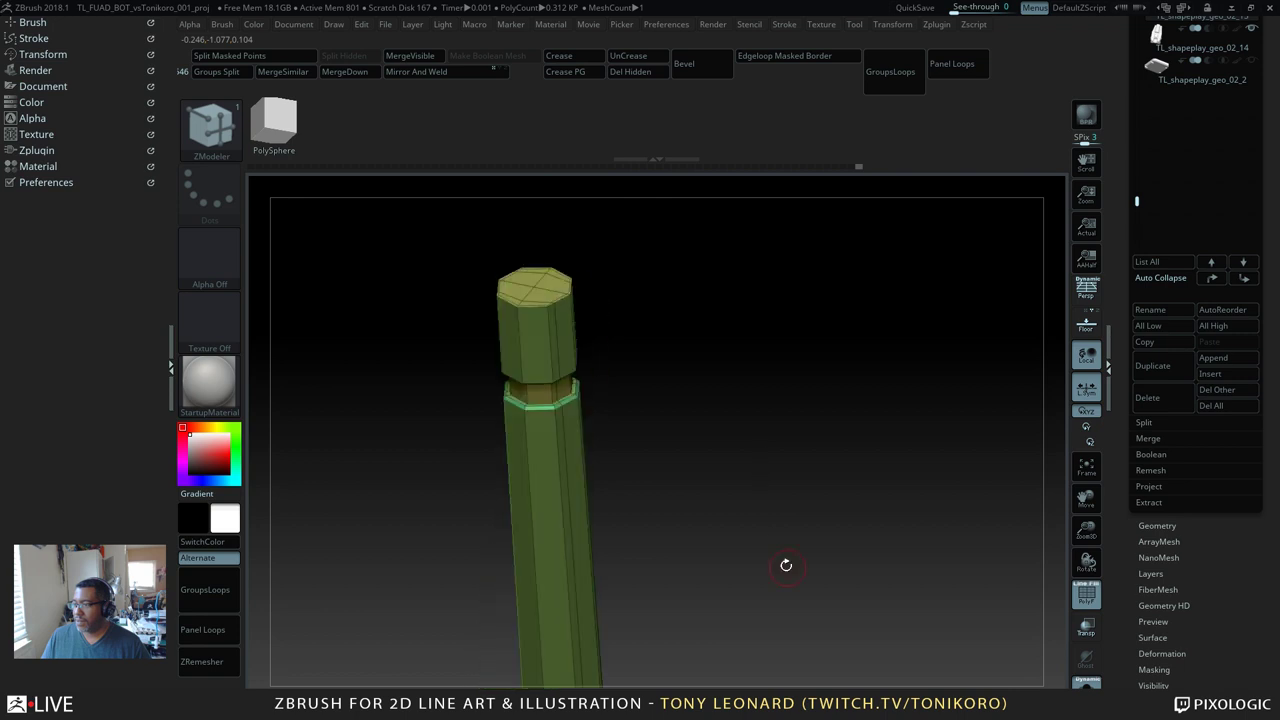
pyautogui.moveTo(561, 298); pyautogui.dragTo(565, 314)
pyautogui.press('space')
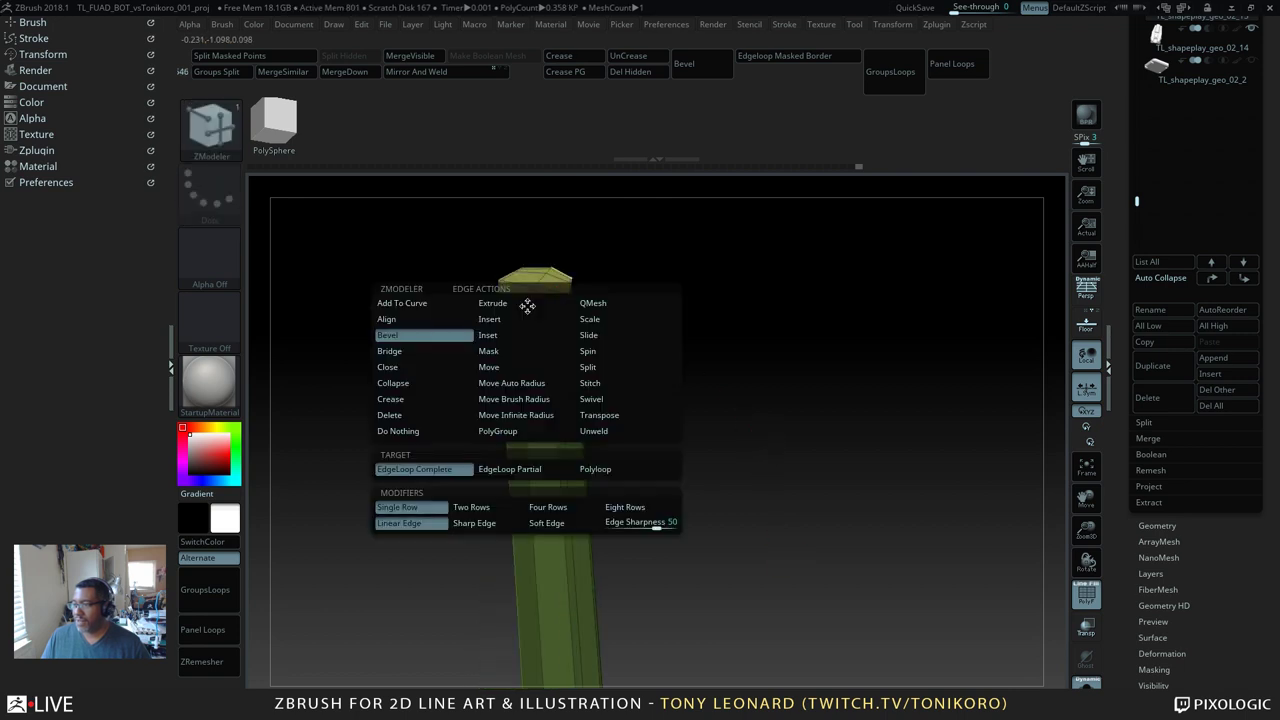
pyautogui.hotkey('ctrl', 'z')
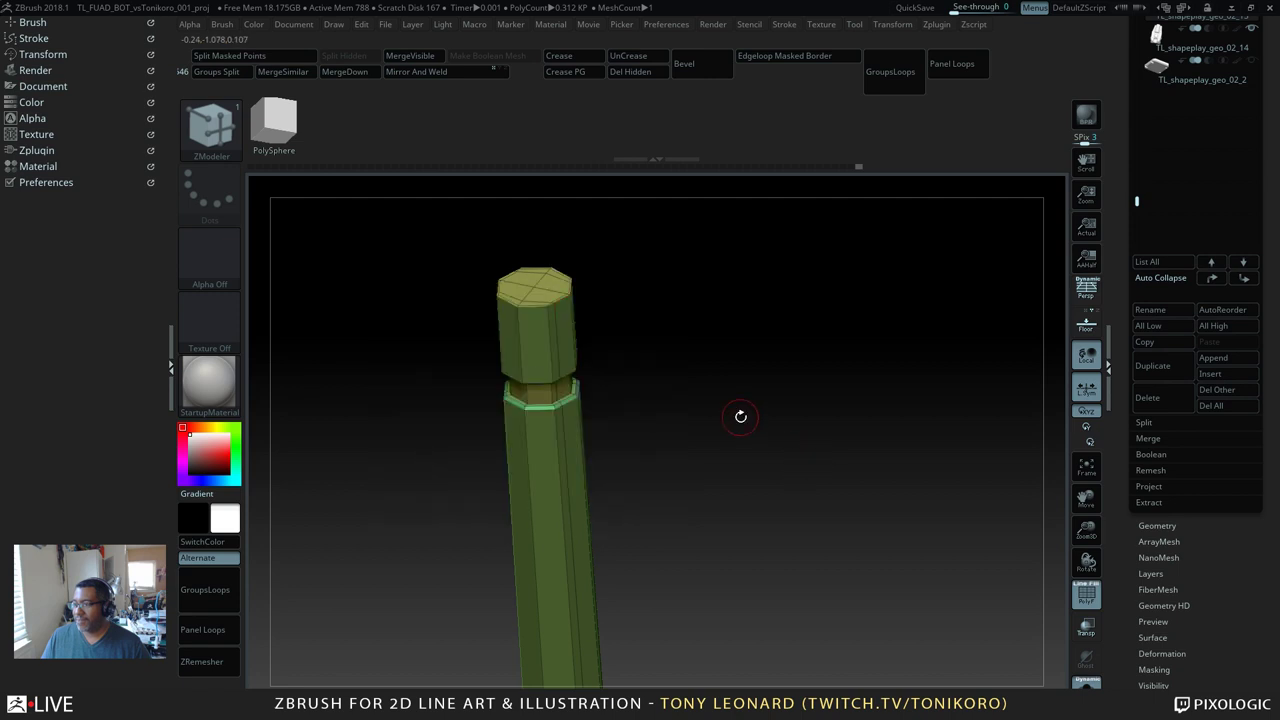
# Step: Inspect the foot and leg with dynamic subdivision on and the wireframe hidden, and return to the low-poly wireframe view
pyautogui.moveTo(740, 414); pyautogui.dragTo(688, 362)
pyautogui.moveTo(676, 364); pyautogui.dragTo(696, 475)
pyautogui.hotkey('shift', 'f')
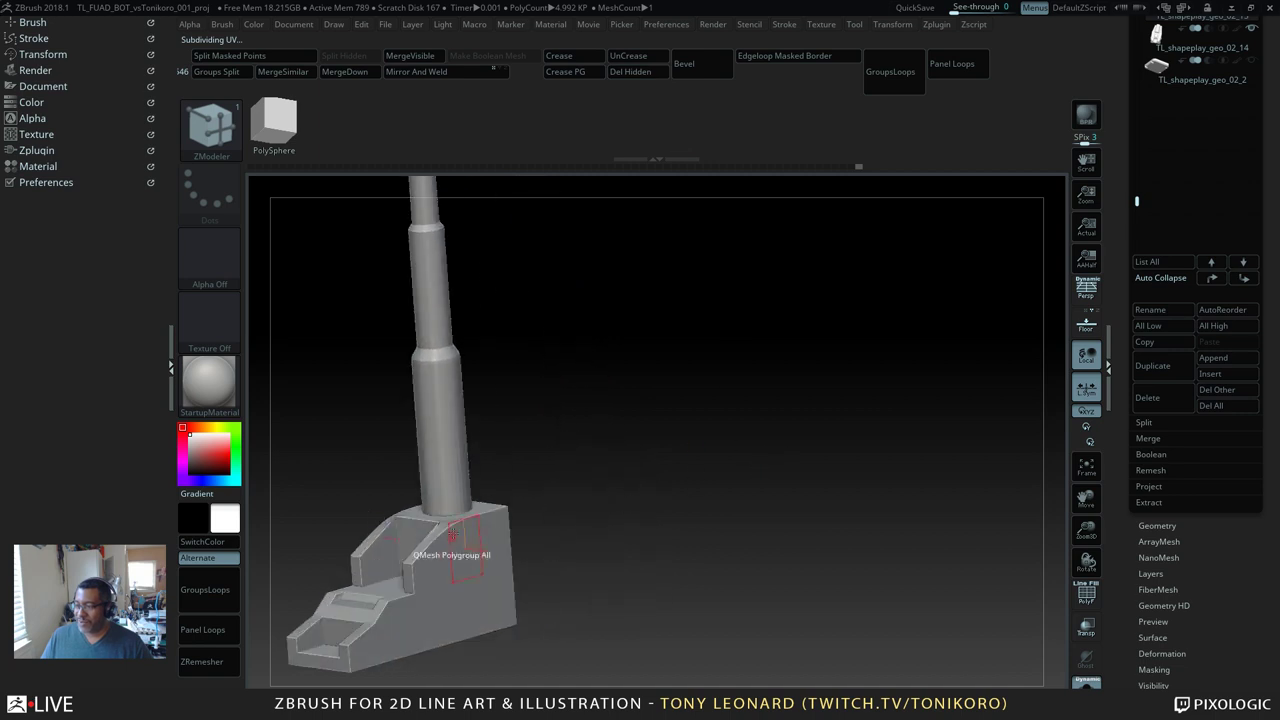
pyautogui.moveTo(627, 508); pyautogui.dragTo(826, 571)
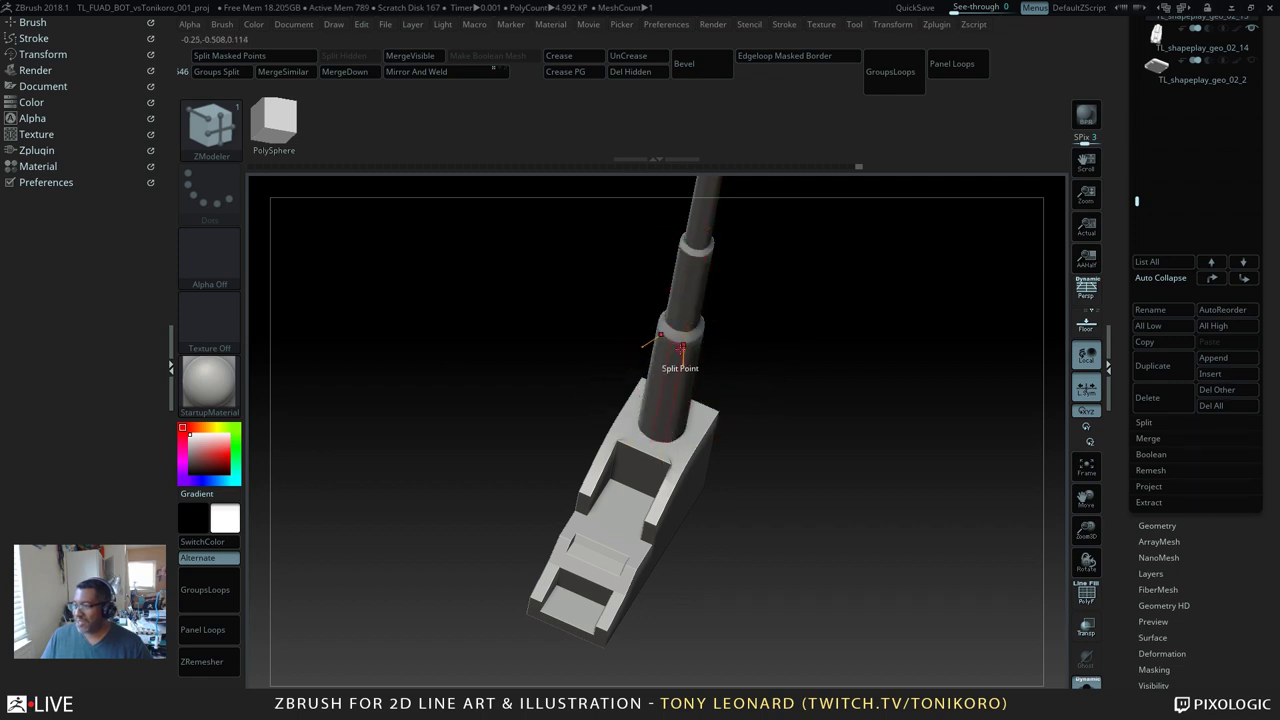
pyautogui.moveTo(783, 433); pyautogui.dragTo(332, 304)
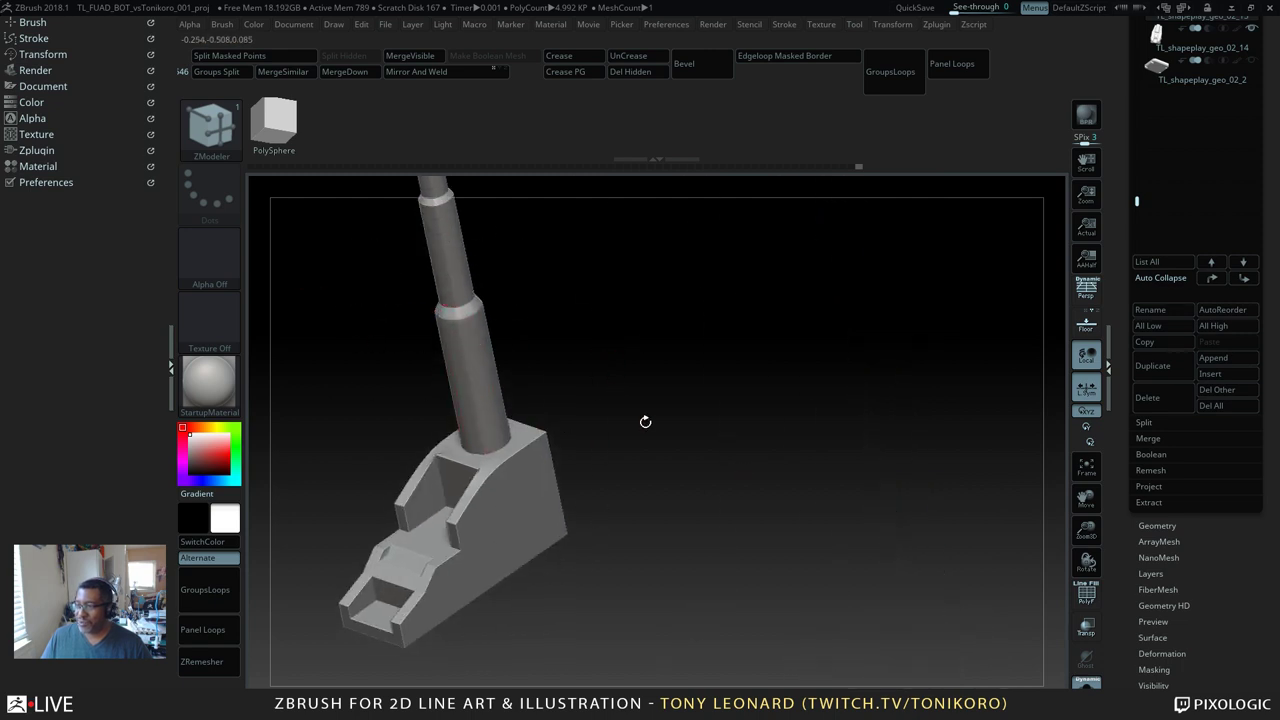
pyautogui.moveTo(662, 403)
pyautogui.keyDown('alt'); pyautogui.mouseDown()
pyautogui.moveTo(650, 337)
pyautogui.moveTo(660, 417)
pyautogui.mouseUp(); pyautogui.keyUp('alt')
pyautogui.keyDown('alt'); pyautogui.moveTo(740, 580); pyautogui.dragTo(616, 225); pyautogui.keyUp('alt')
pyautogui.hotkey('shift', 'd')
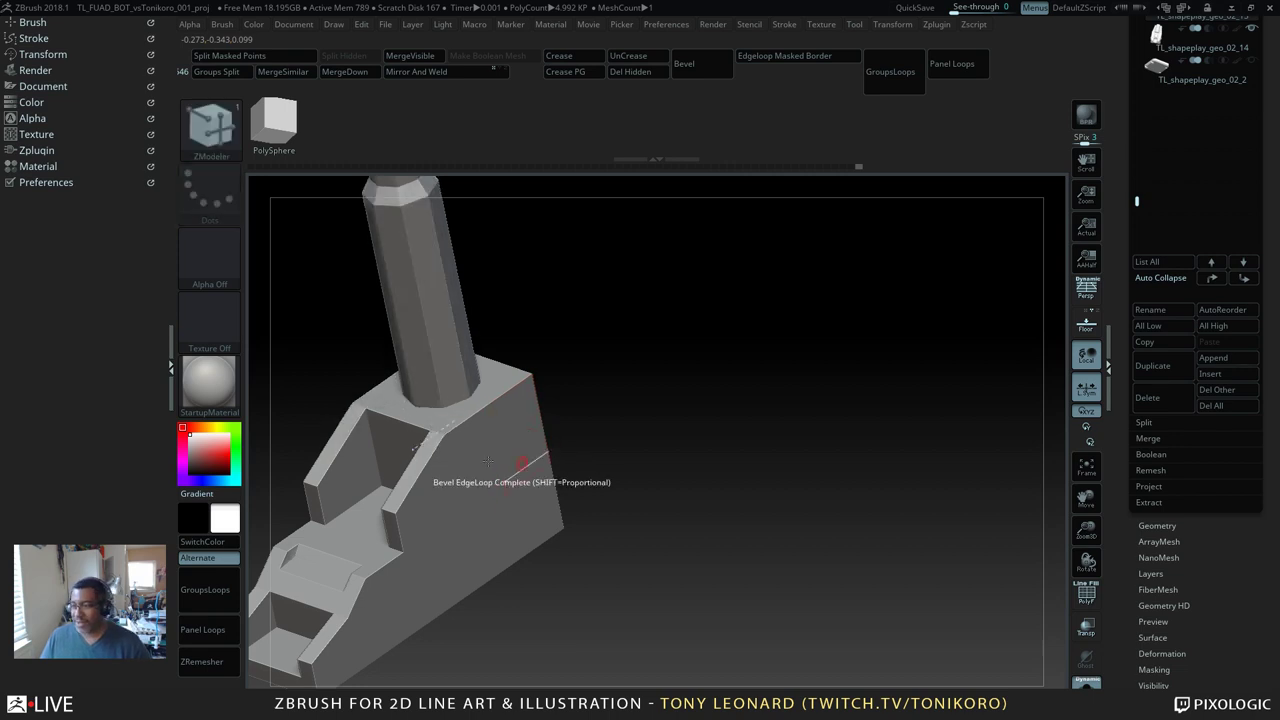
pyautogui.hotkey('shift', 'f')
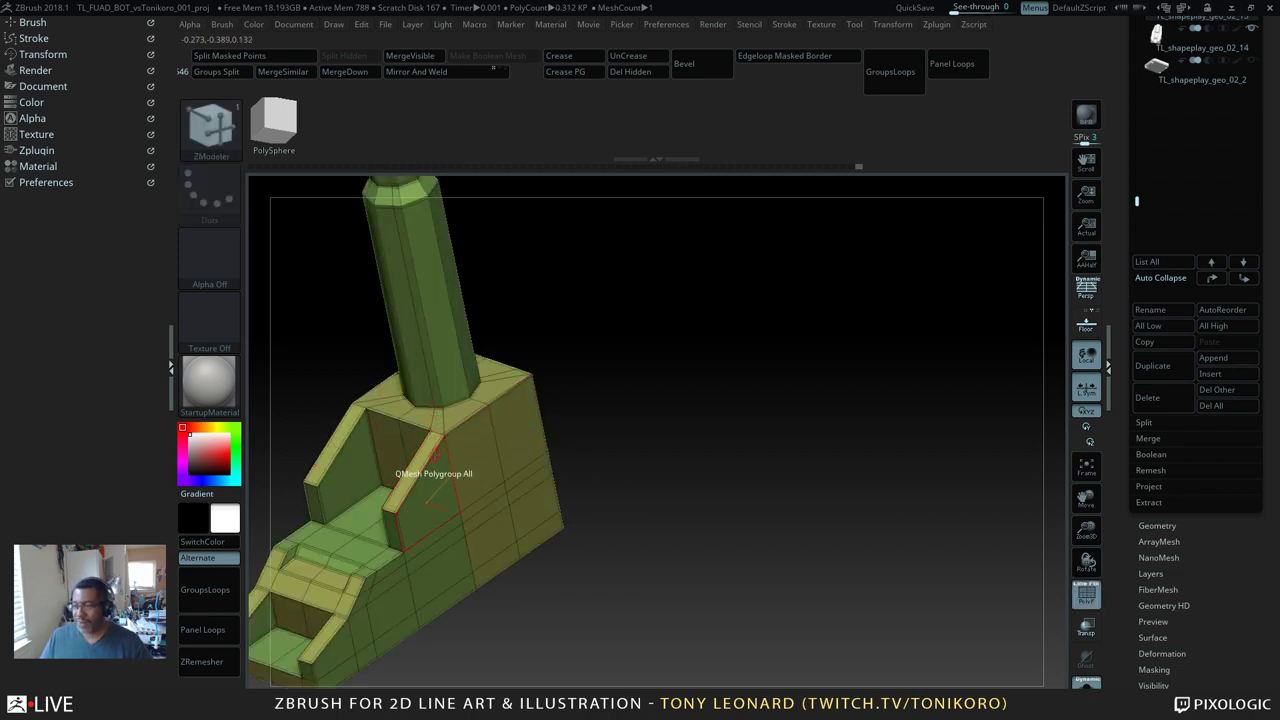
# Step: Set the edge action to Insert and add supporting edge loops on the foot around the recess in front of the leg
pyautogui.press('space')
pyautogui.click(430, 336)
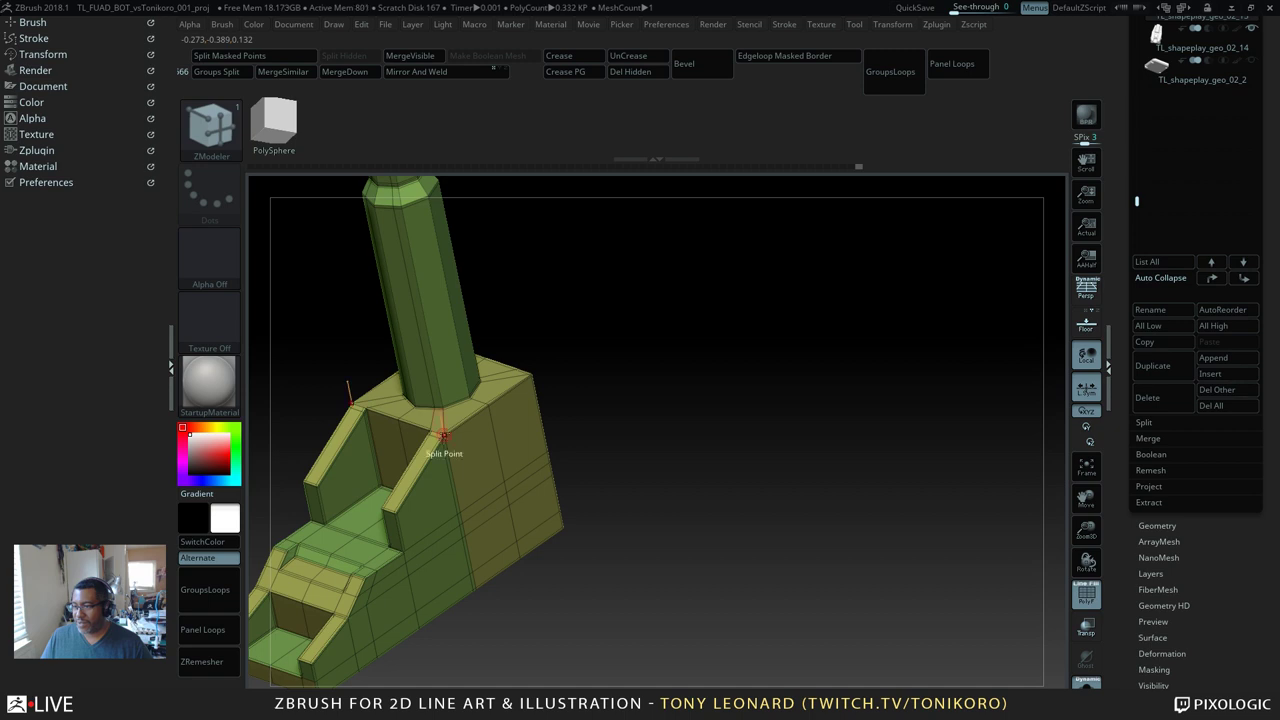
pyautogui.moveTo(451, 433); pyautogui.dragTo(417, 388, button='right')
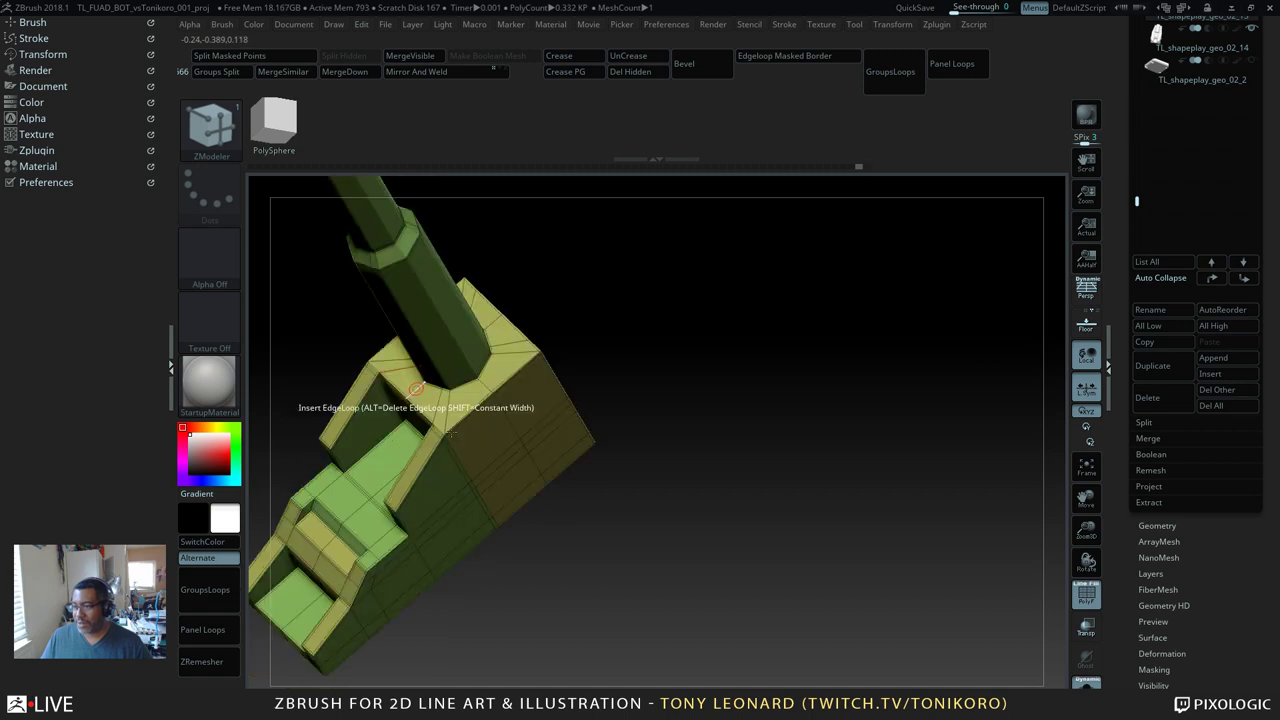
pyautogui.moveTo(417, 388); pyautogui.dragTo(411, 396)
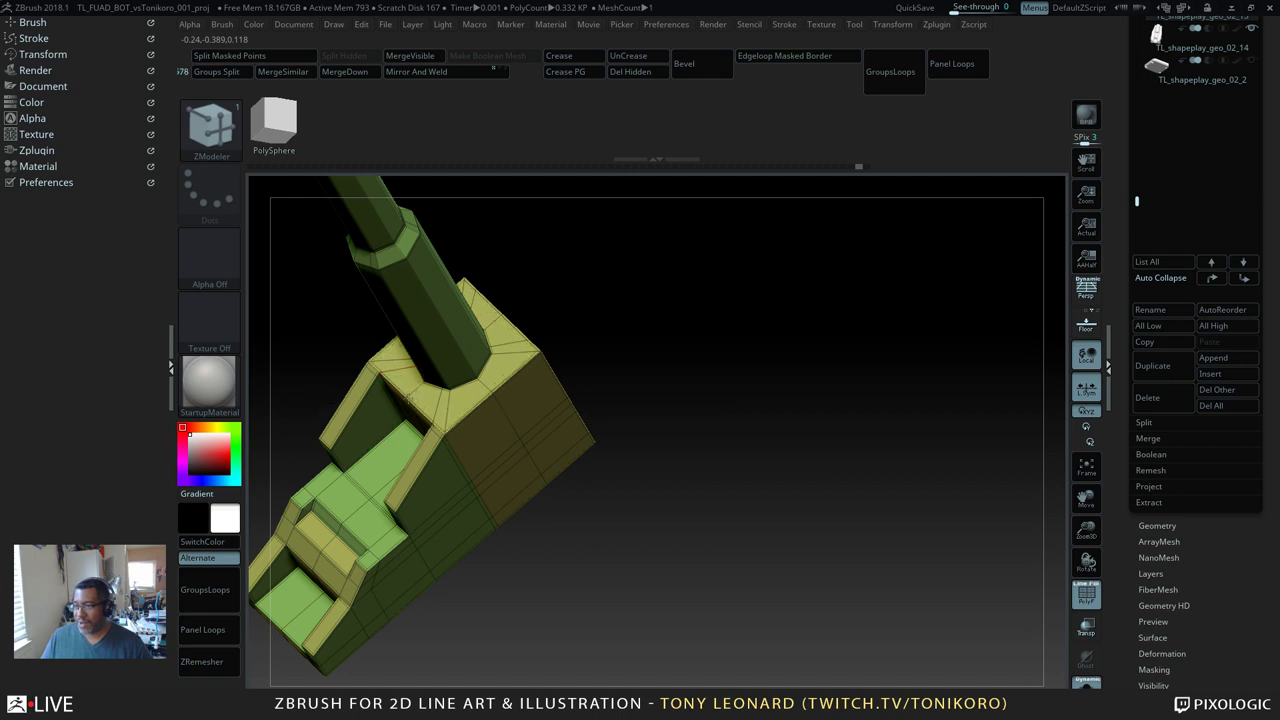
# Step: Inspect the foot and lower leg from the side and in perspective with dynamic subdivision on and the wireframe hidden
pyautogui.moveTo(657, 557); pyautogui.dragTo(668, 472)
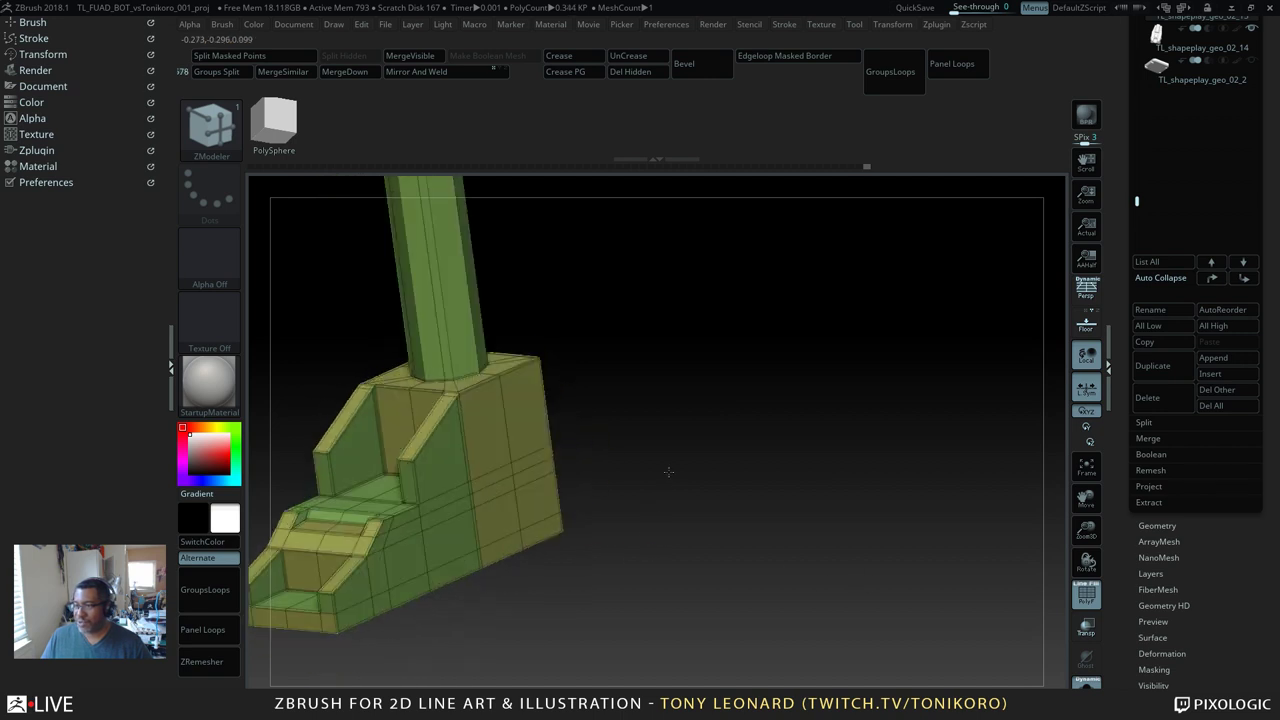
pyautogui.moveTo(753, 568); pyautogui.dragTo(829, 534)
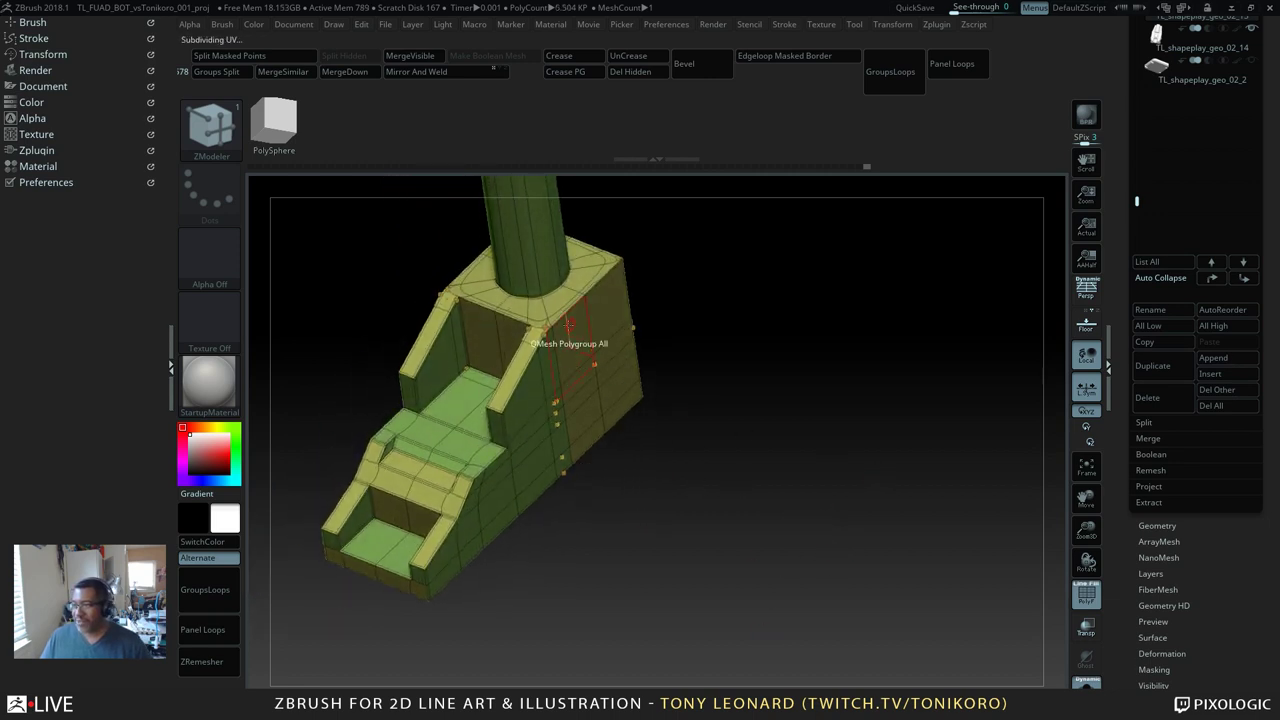
pyautogui.moveTo(545, 325); pyautogui.dragTo(552, 366)
pyautogui.hotkey('shift', 'f')
pyautogui.moveTo(794, 467); pyautogui.dragTo(793, 532)
pyautogui.moveTo(544, 338); pyautogui.dragTo(865, 568)
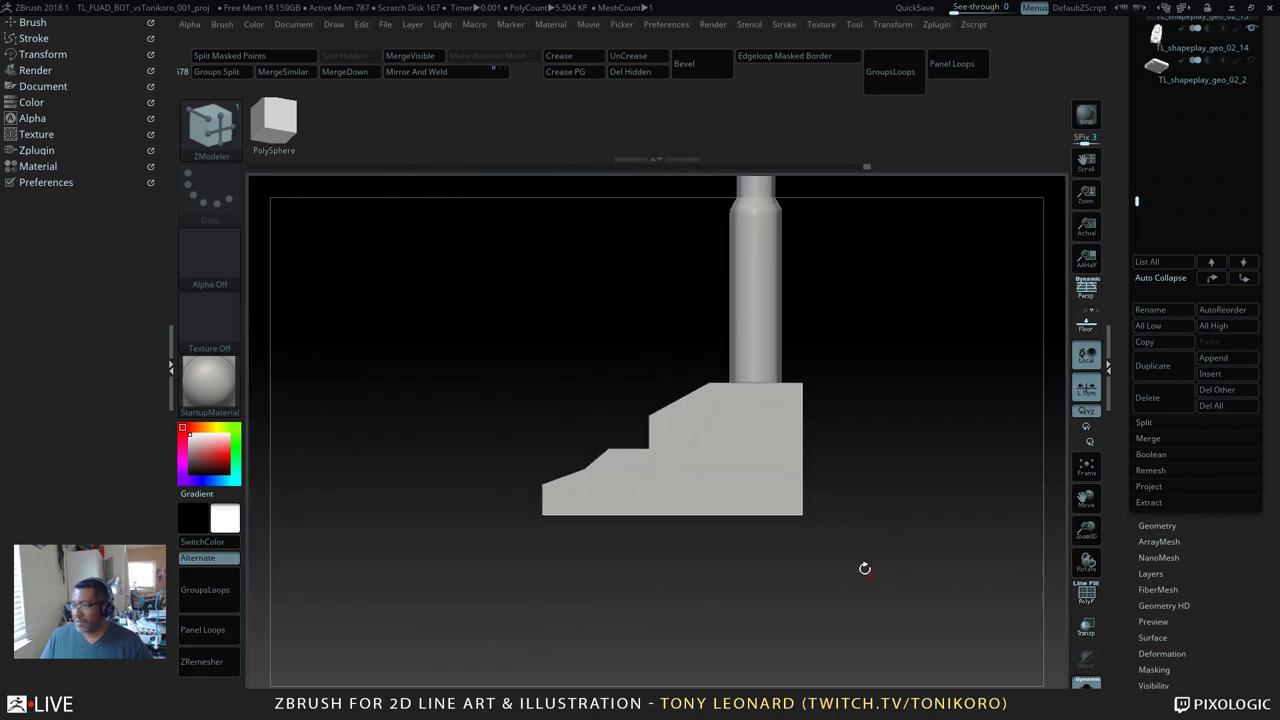
pyautogui.keyDown('alt'); pyautogui.moveTo(847, 632); pyautogui.dragTo(782, 525); pyautogui.keyUp('alt')
pyautogui.moveTo(843, 589)
pyautogui.keyDown('alt'); pyautogui.mouseDown()
pyautogui.moveTo(646, 645)
pyautogui.moveTo(669, 627)
pyautogui.mouseUp(); pyautogui.keyUp('alt')
pyautogui.keyDown('alt'); pyautogui.moveTo(600, 587); pyautogui.dragTo(794, 571); pyautogui.keyUp('alt')
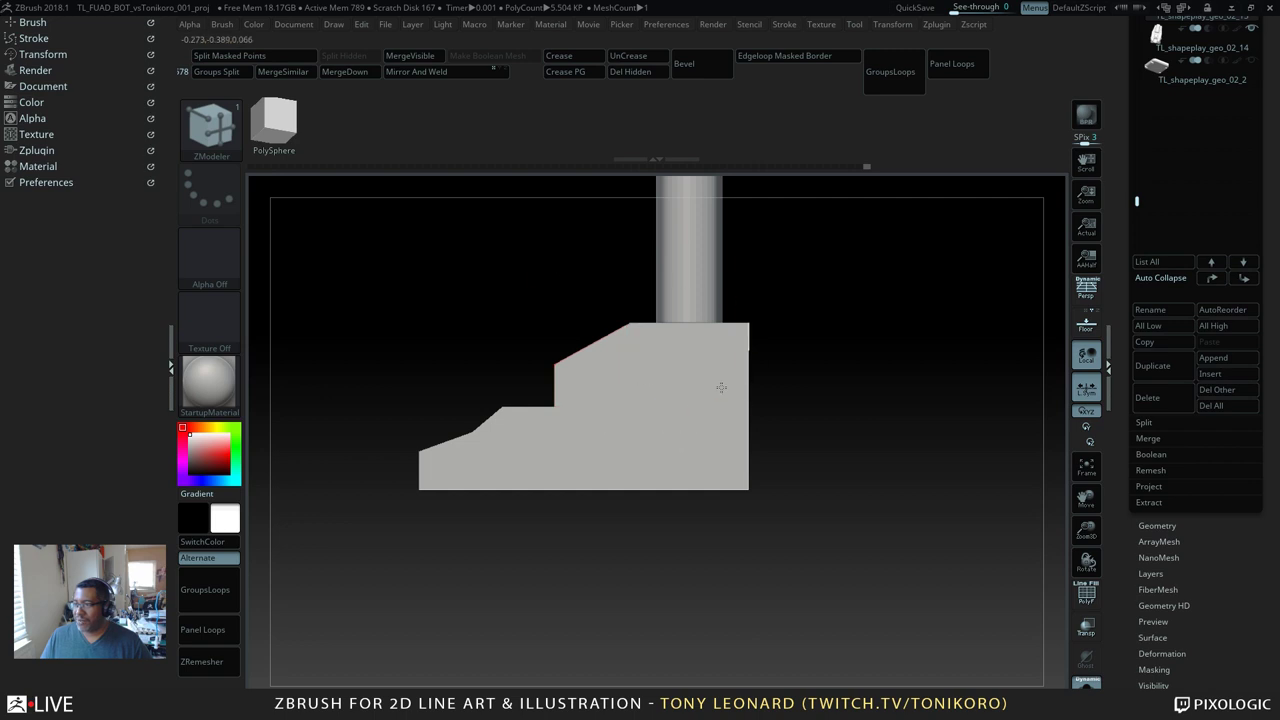
pyautogui.keyDown('alt'); pyautogui.moveTo(801, 419); pyautogui.dragTo(934, 428); pyautogui.keyUp('alt')
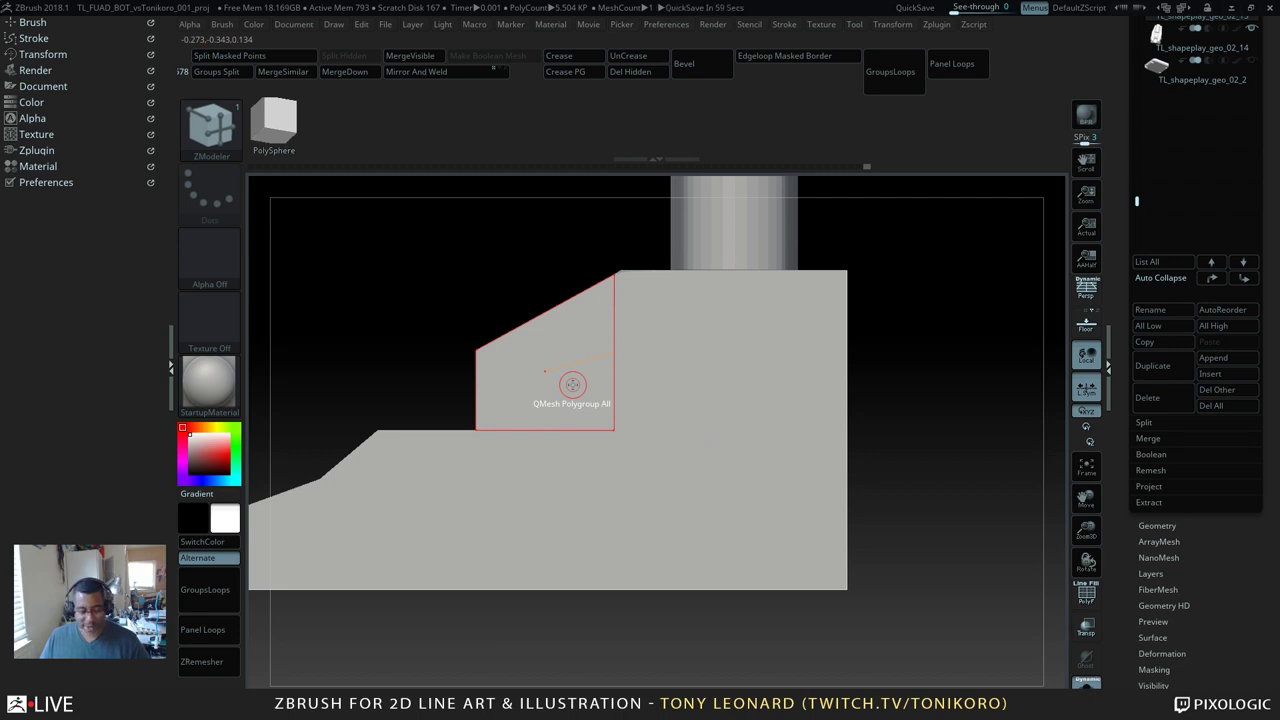
pyautogui.moveTo(572, 384); pyautogui.dragTo(519, 385, button='right')
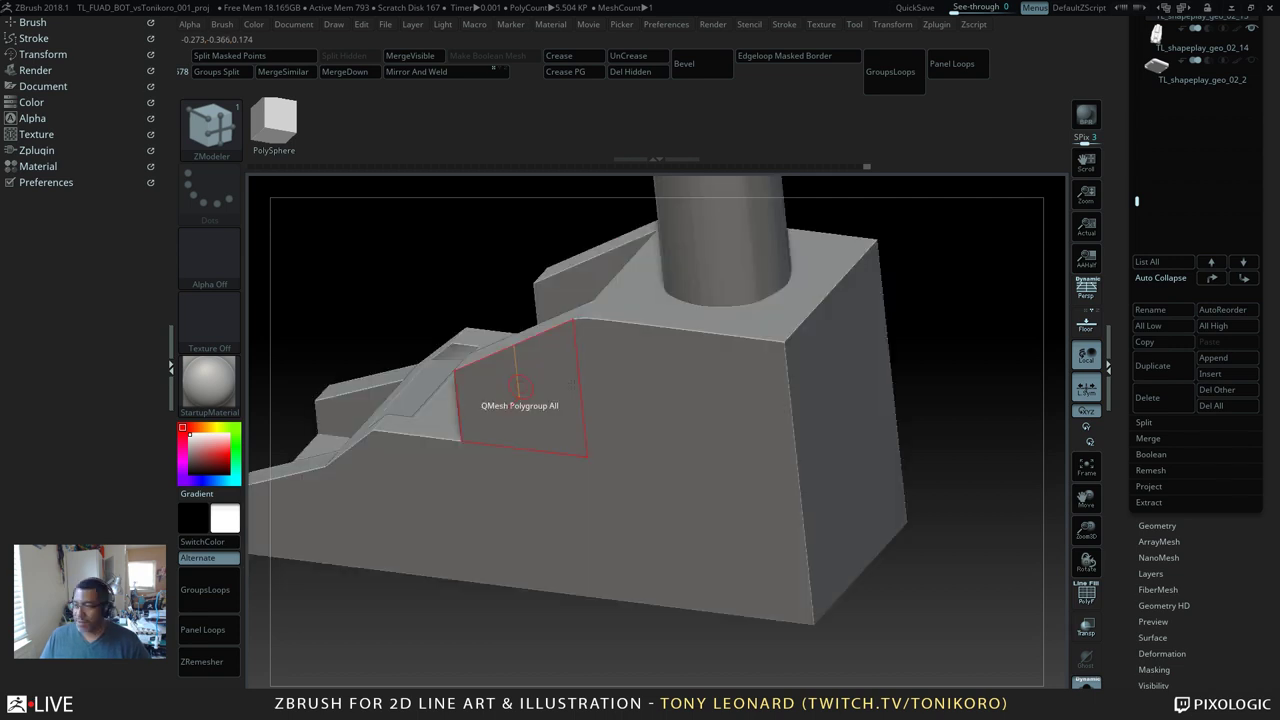
pyautogui.moveTo(934, 466); pyautogui.dragTo(1016, 436)
pyautogui.keyDown('alt'); pyautogui.moveTo(900, 486); pyautogui.dragTo(916, 428); pyautogui.keyUp('alt')
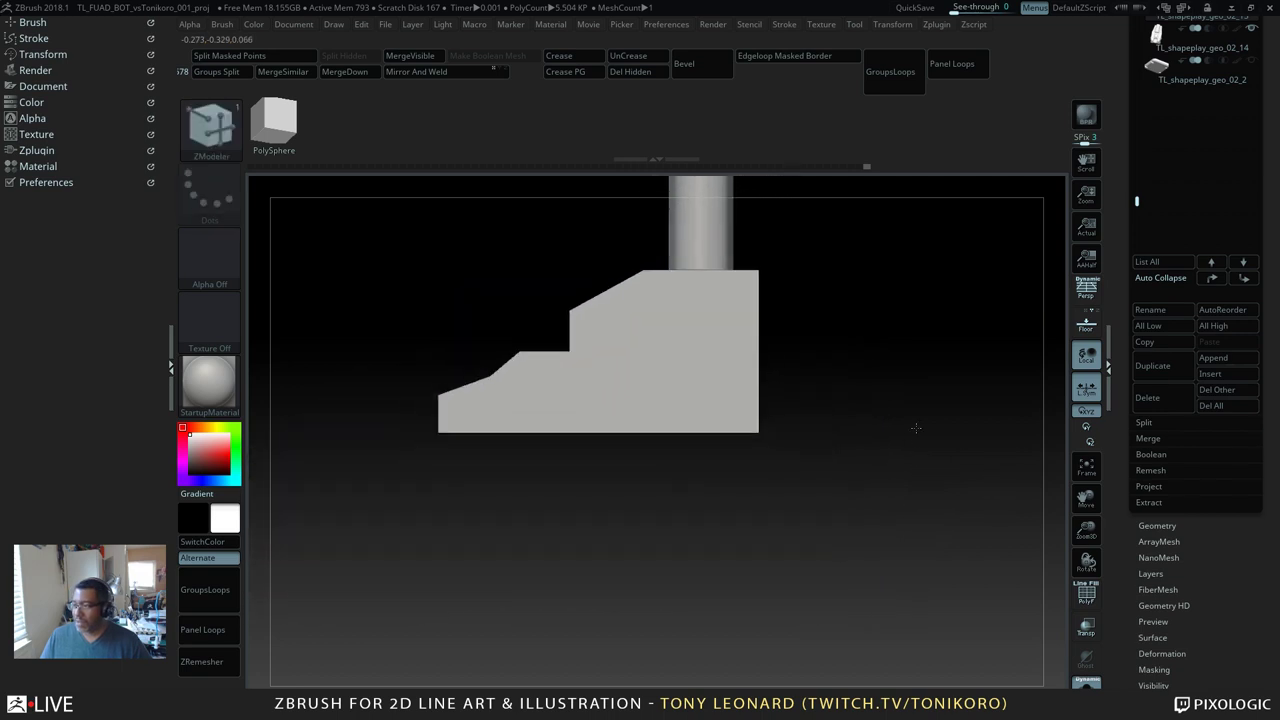
pyautogui.keyDown('alt'); pyautogui.moveTo(916, 428); pyautogui.dragTo(846, 534, button='right'); pyautogui.keyUp('alt')
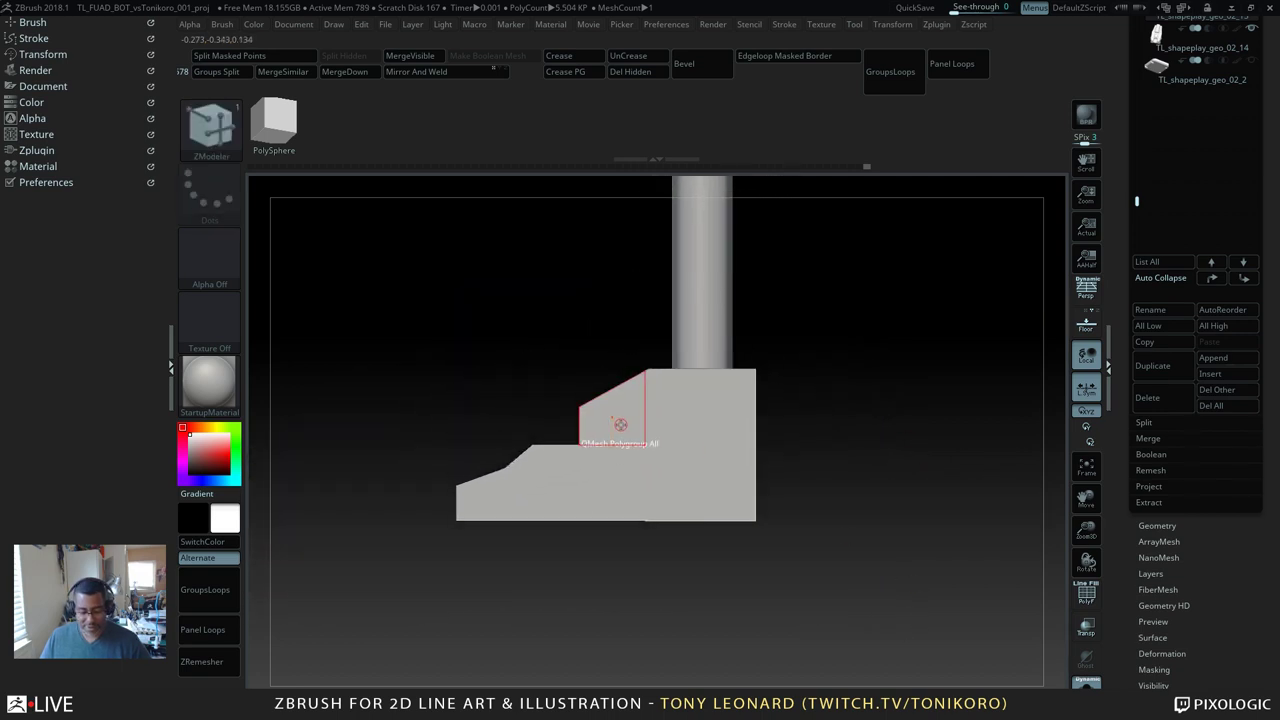
# Step: Choose the IMM Primitives brush and insert a QCube on the side of the foot beside the front recess
pyautogui.press('b')
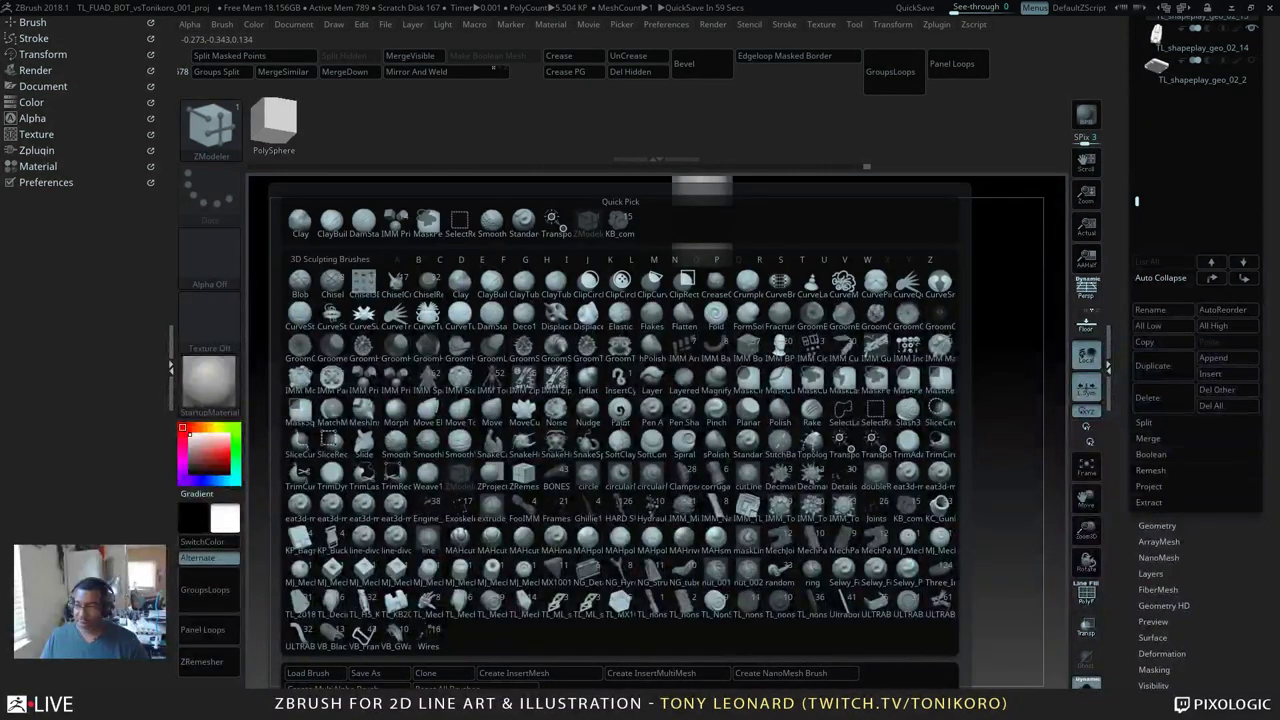
pyautogui.press('i')
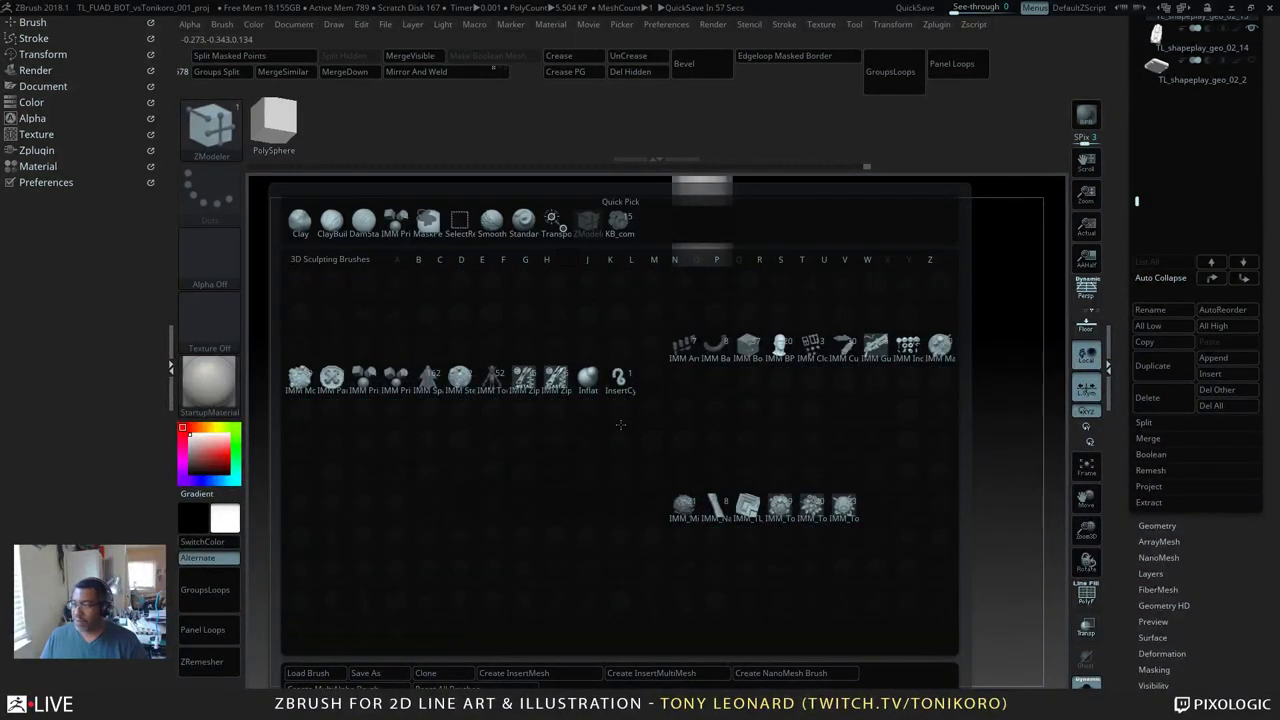
pyautogui.click(365, 382)
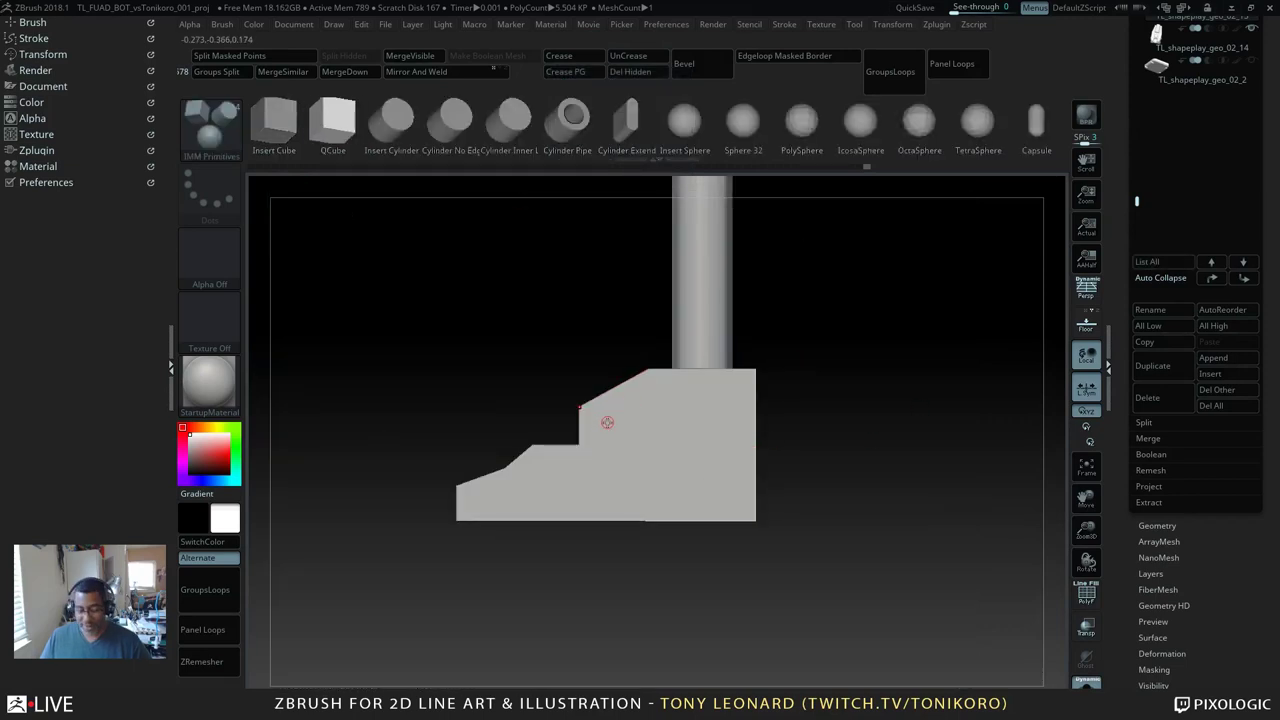
pyautogui.moveTo(607, 422); pyautogui.dragTo(653, 446, button='right')
pyautogui.moveTo(618, 425); pyautogui.dragTo(637, 441)
pyautogui.moveTo(863, 507); pyautogui.dragTo(860, 571, button='right')
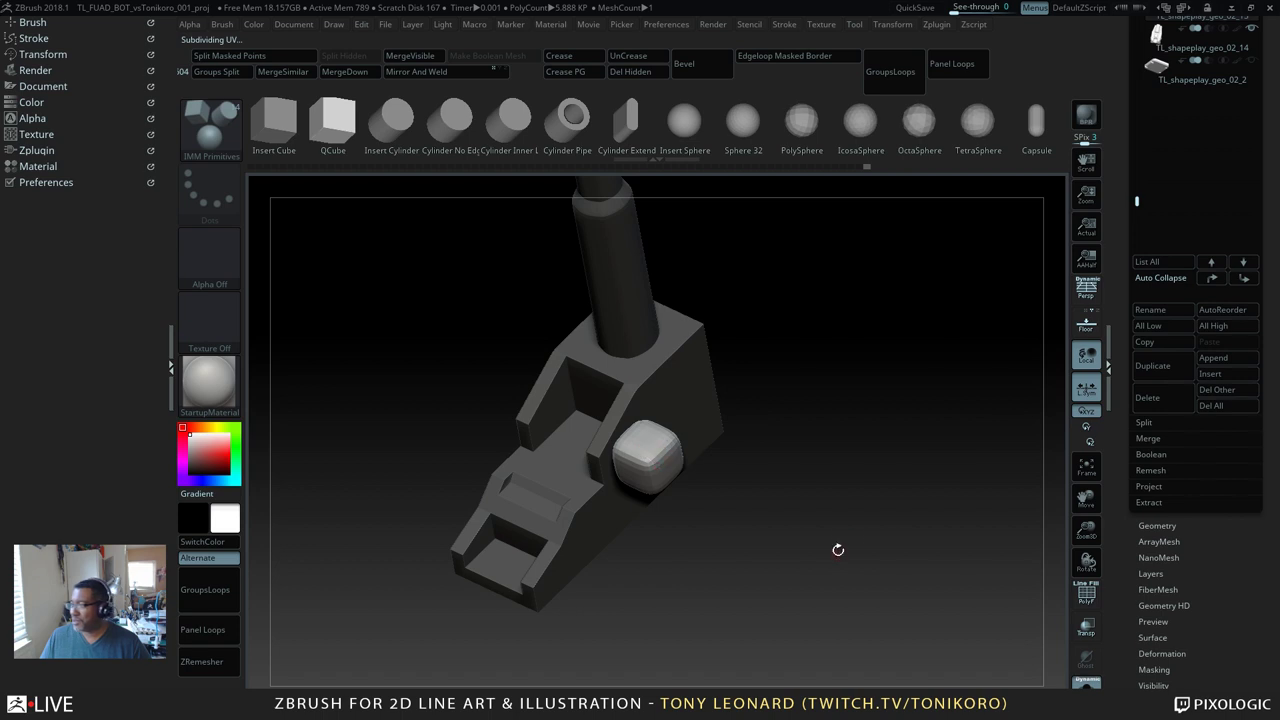
# Step: Turn off dynamic subdivision, split the inserted cube into its own subtool and show the other subtools around it
pyautogui.hotkey('shift', 'd')
pyautogui.moveTo(838, 565); pyautogui.dragTo(941, 555)
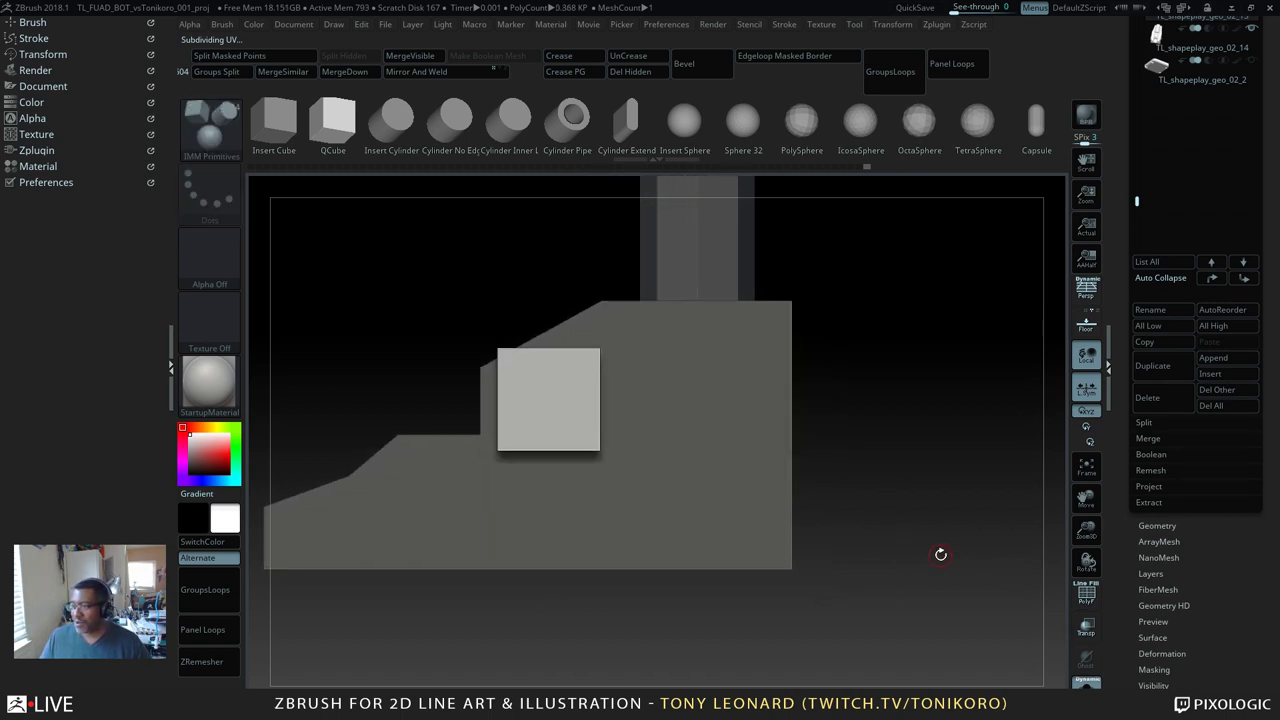
pyautogui.click(278, 56)
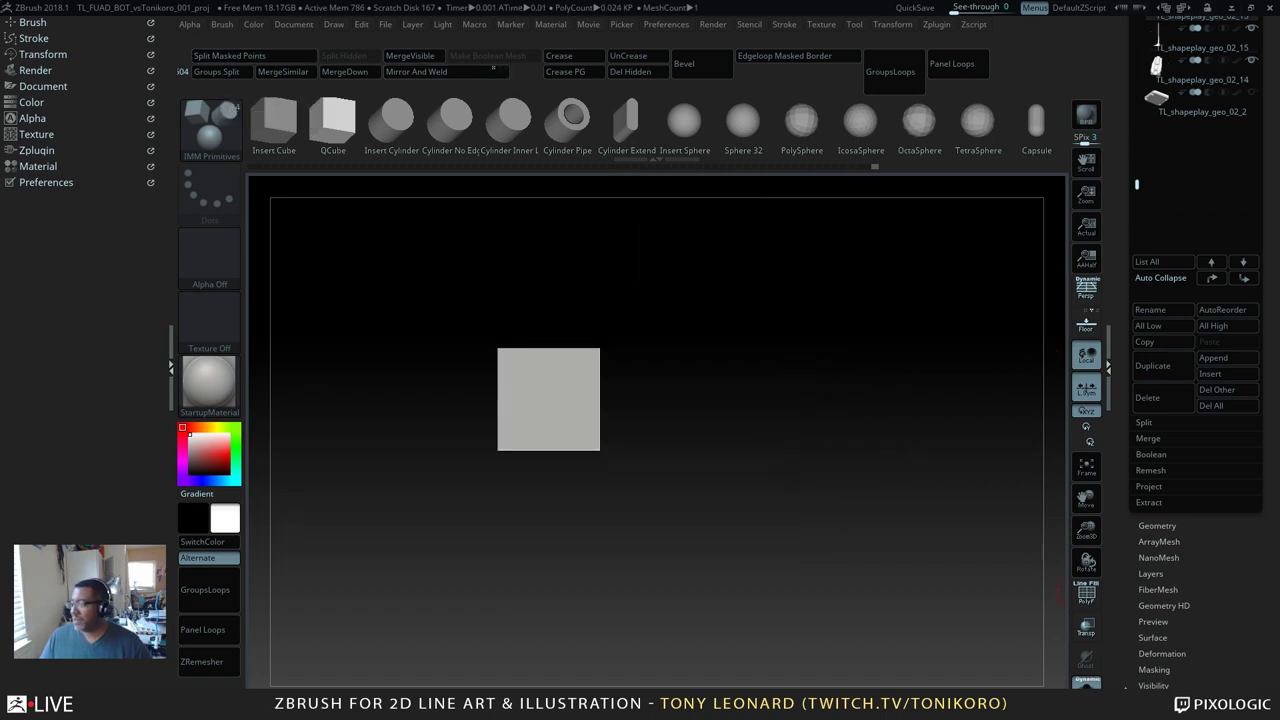
pyautogui.click(1087, 684)
pyautogui.keyDown('alt'); pyautogui.moveTo(889, 300); pyautogui.dragTo(718, 269); pyautogui.keyUp('alt')
pyautogui.keyDown('alt'); pyautogui.moveTo(788, 437); pyautogui.dragTo(747, 483); pyautogui.keyUp('alt')
pyautogui.moveTo(746, 483); pyautogui.dragTo(858, 313, button='right')
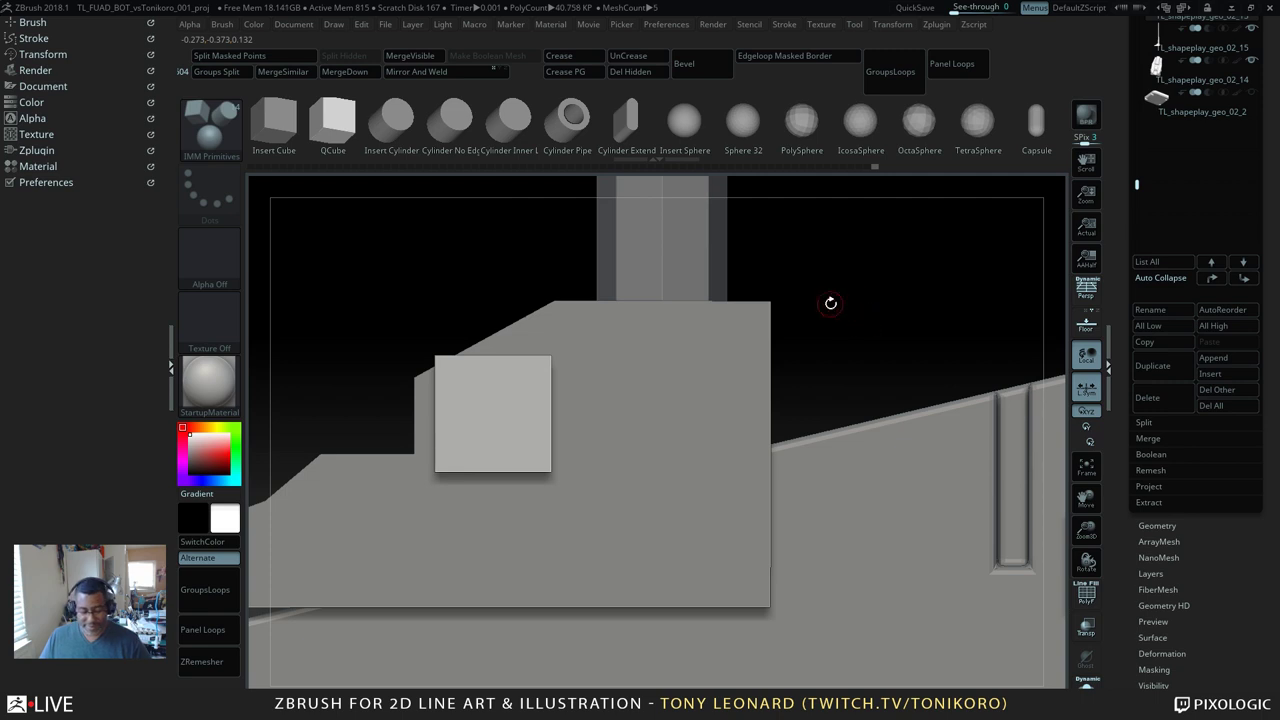
# Step: Show the cube's wireframe and delete its vertical and horizontal middle loops using ZModeler's Delete edge action with EdgeLoop Complete
pyautogui.hotkey('shift', 'f')
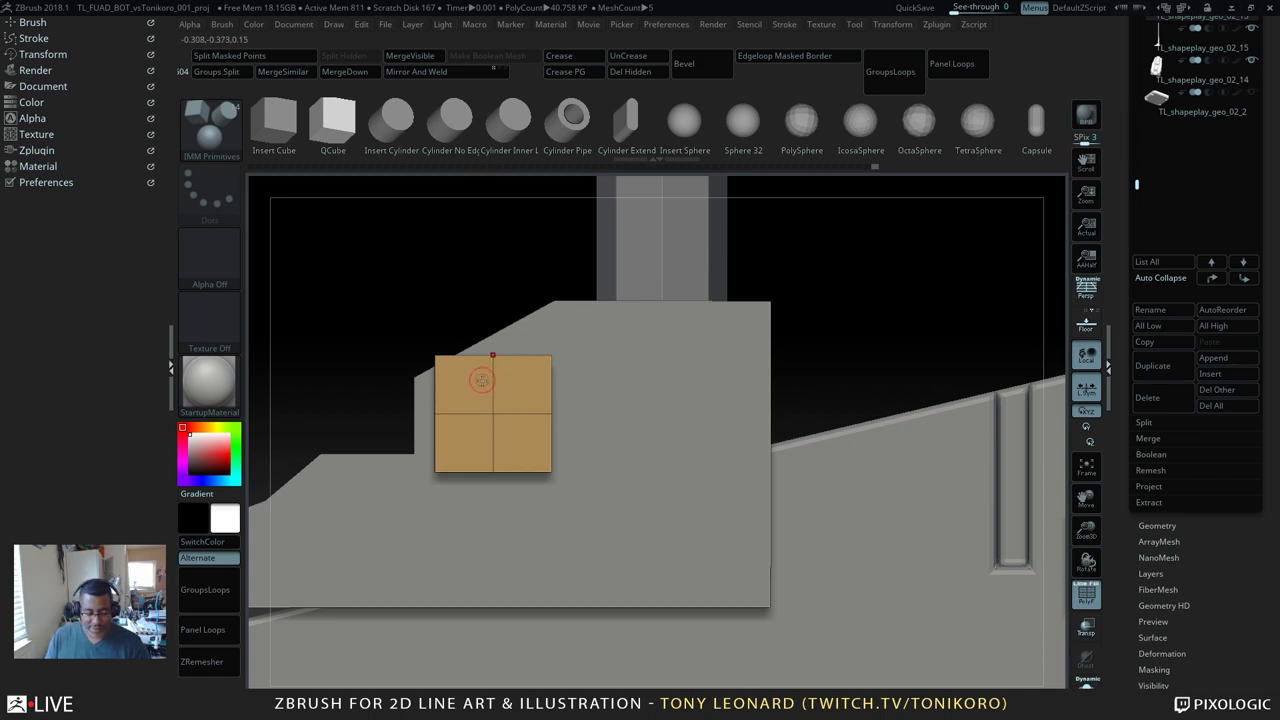
pyautogui.press('b')
pyautogui.press('z')
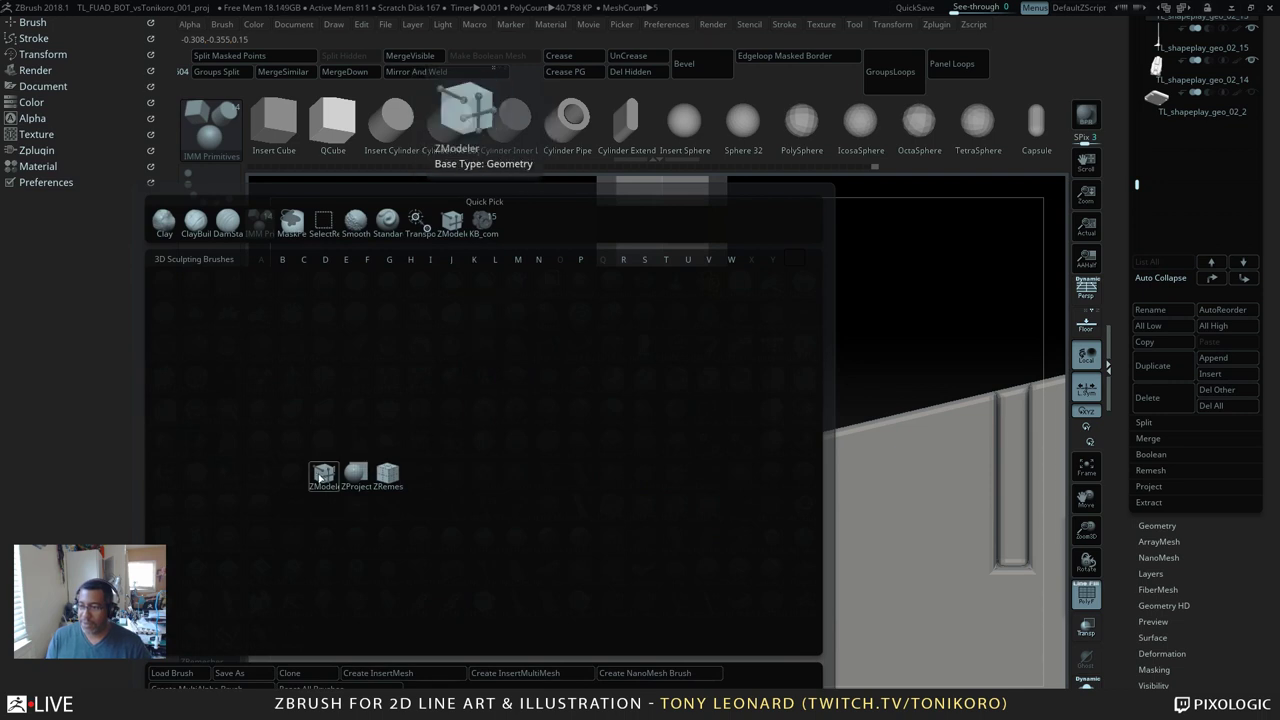
pyautogui.press('m')
pyautogui.press('space')
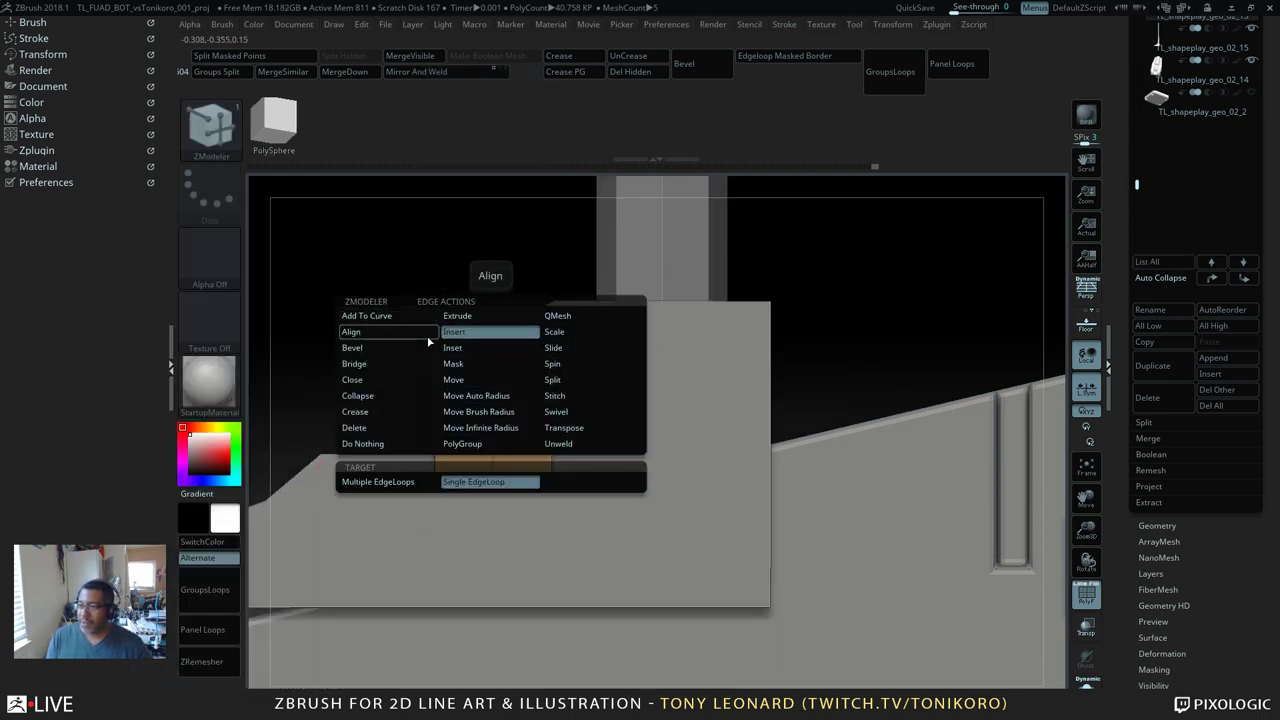
pyautogui.click(395, 427)
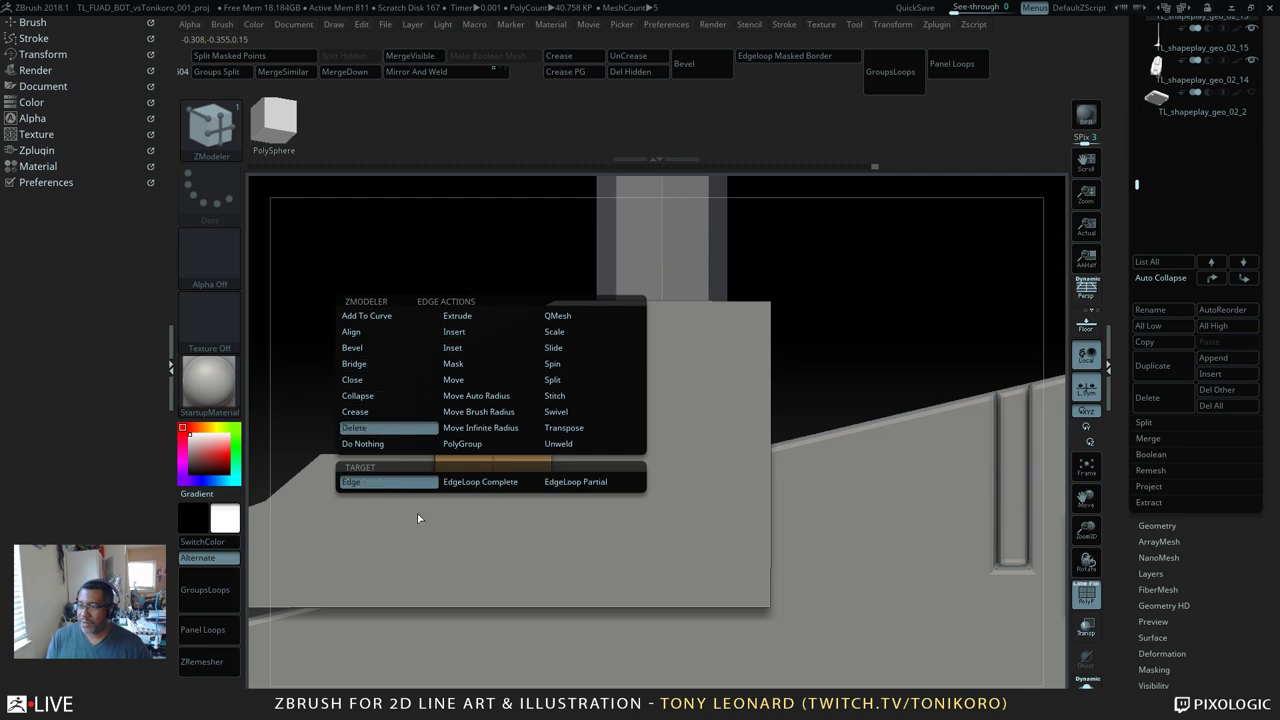
pyautogui.click(506, 482)
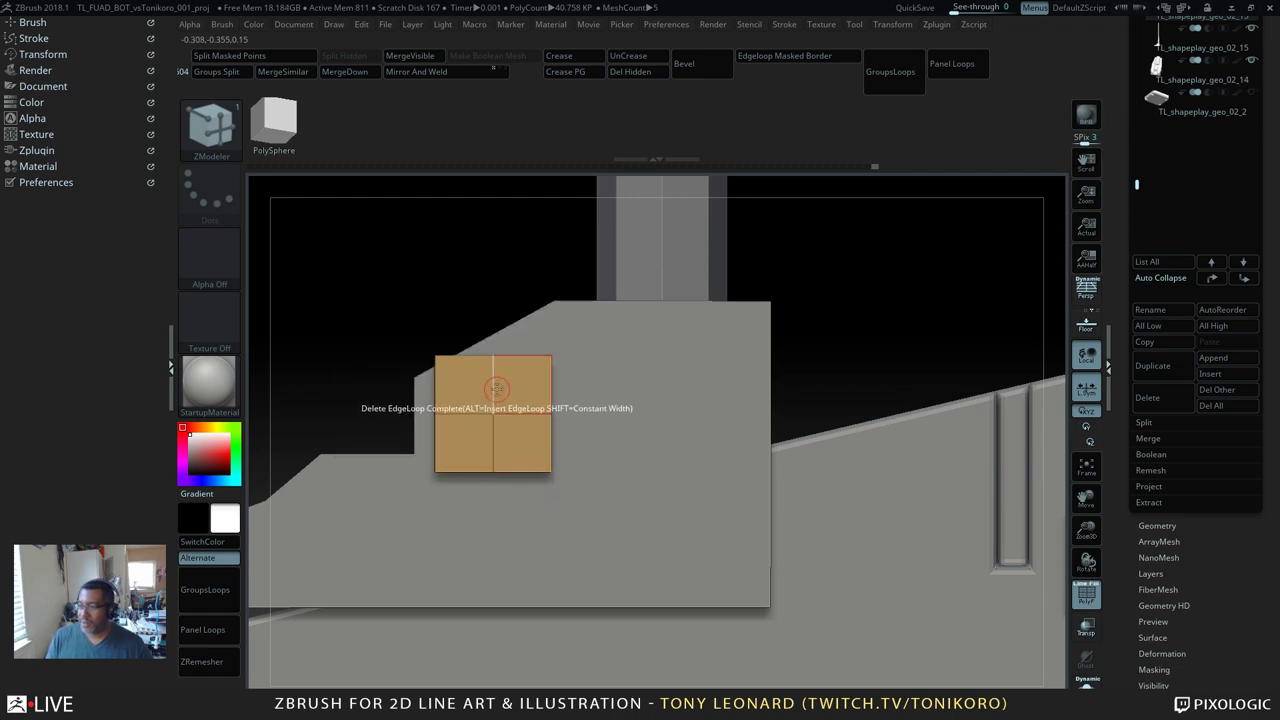
pyautogui.click(493, 382)
pyautogui.click(500, 414)
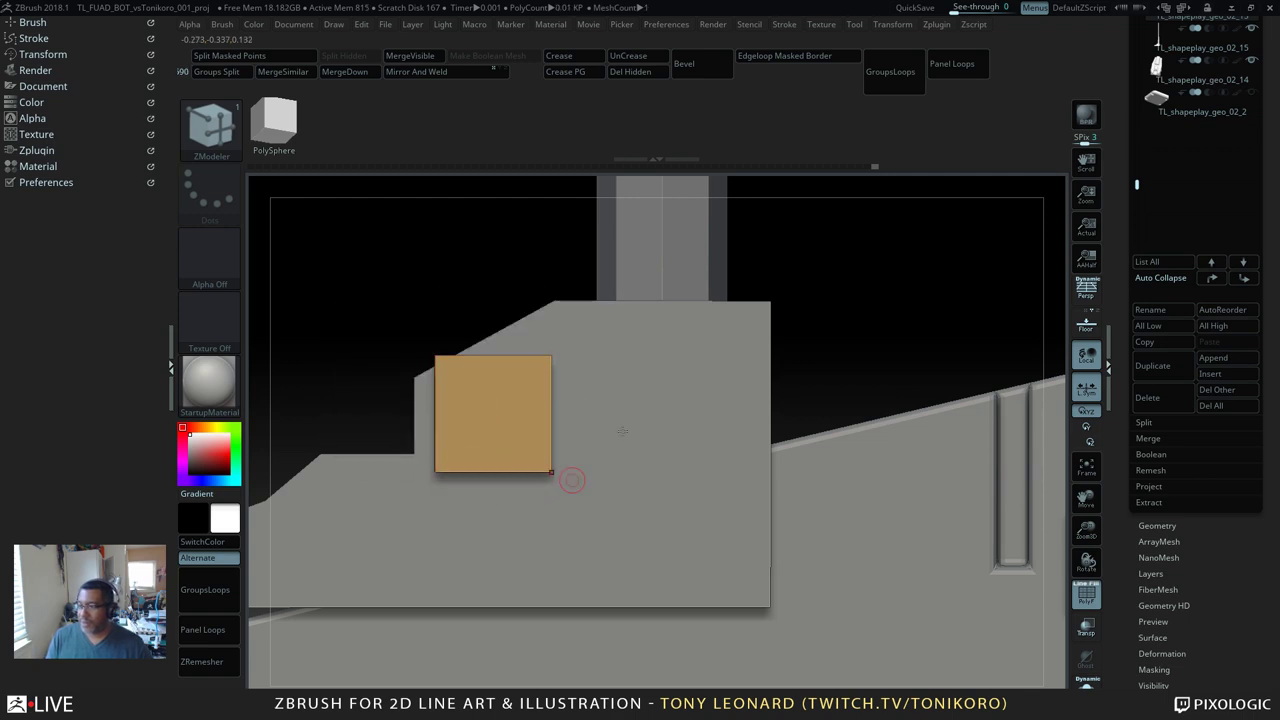
# Step: Set the edge action to Insert and add one vertical edge loop to the cube, slightly rearward of its middle
pyautogui.moveTo(395, 301)
pyautogui.keyDown('ctrl'); pyautogui.mouseDown()
pyautogui.moveTo(465, 377)
pyautogui.moveTo(463, 392)
pyautogui.mouseUp(); pyautogui.keyUp('ctrl')
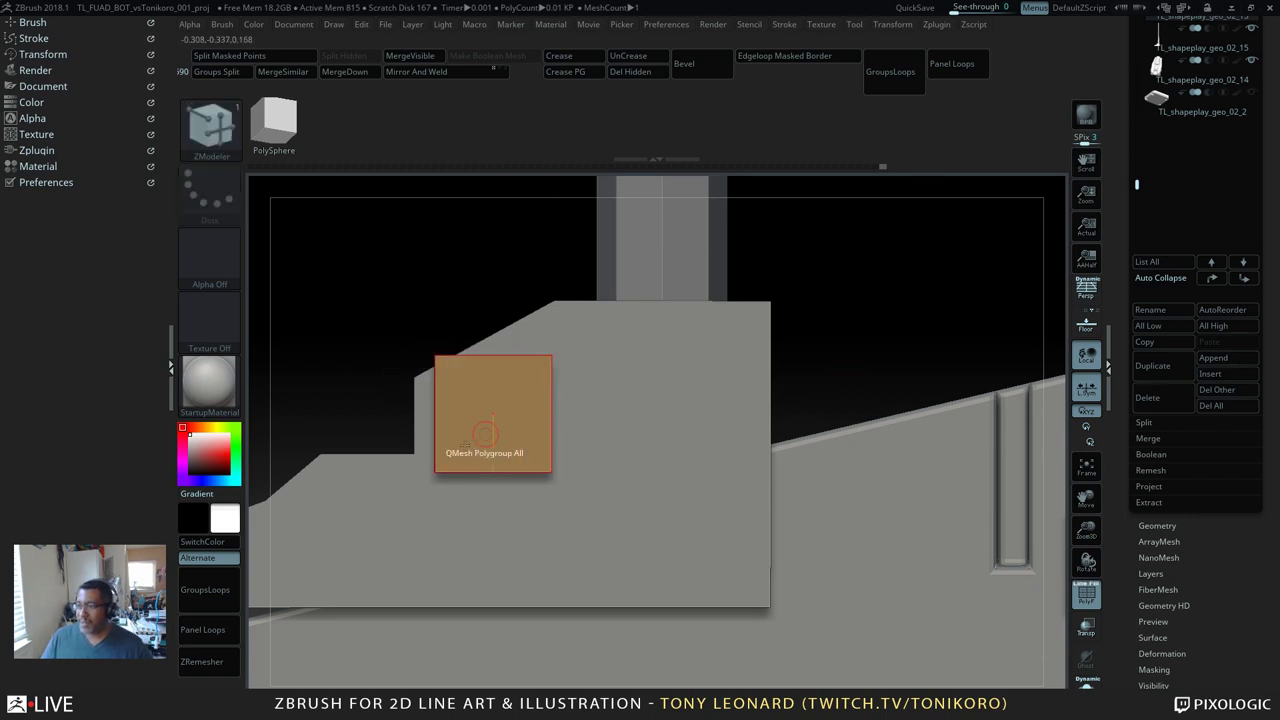
pyautogui.keyDown('ctrl'); pyautogui.moveTo(398, 305); pyautogui.dragTo(412, 320); pyautogui.keyUp('ctrl')
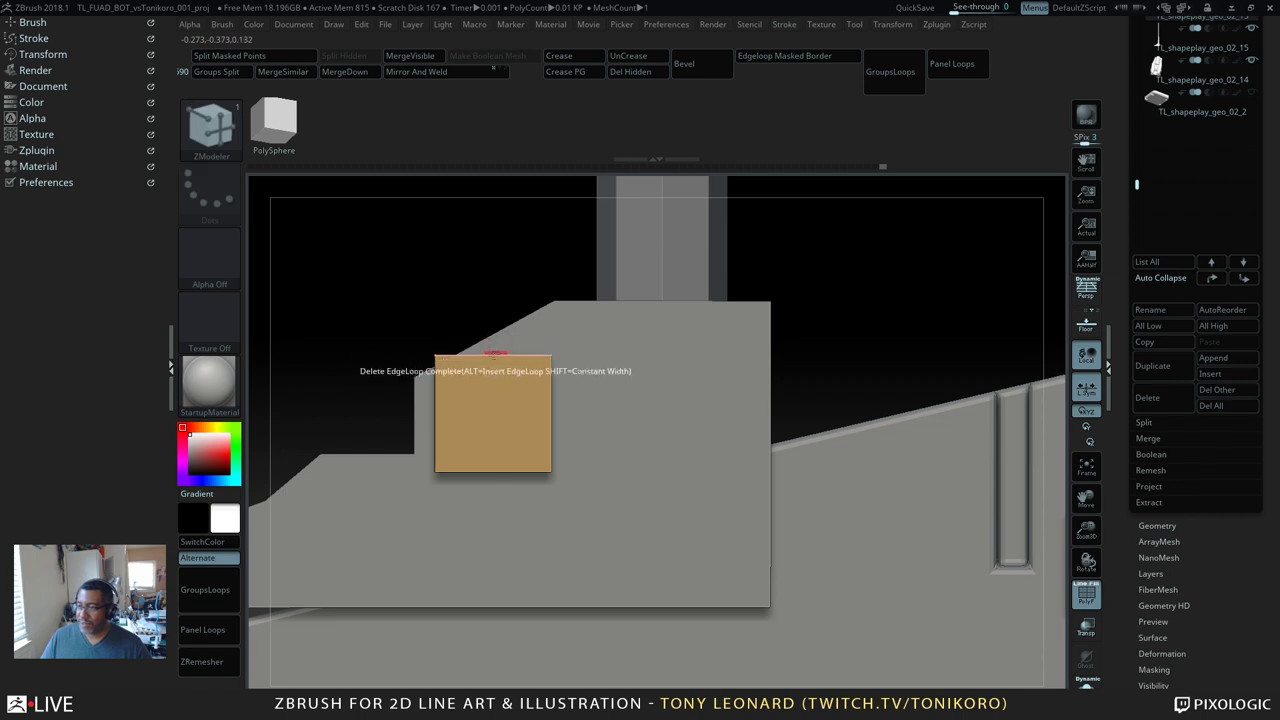
pyautogui.press('space')
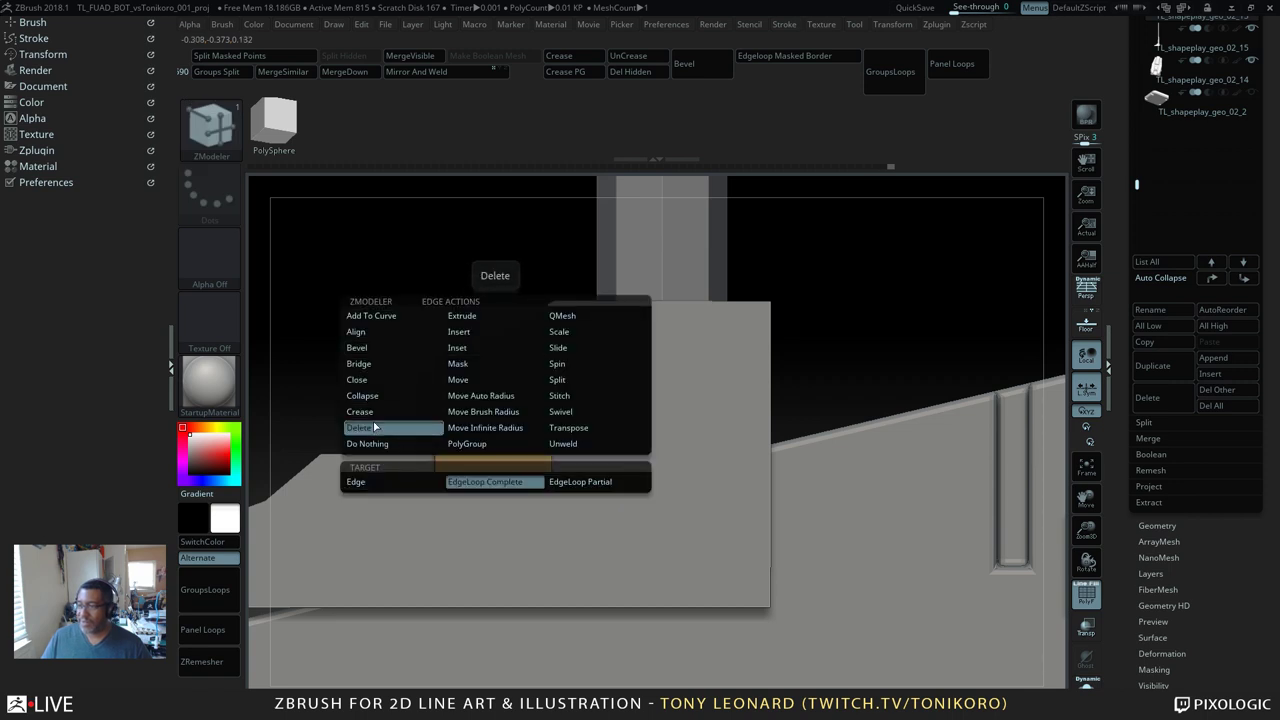
pyautogui.click(462, 331)
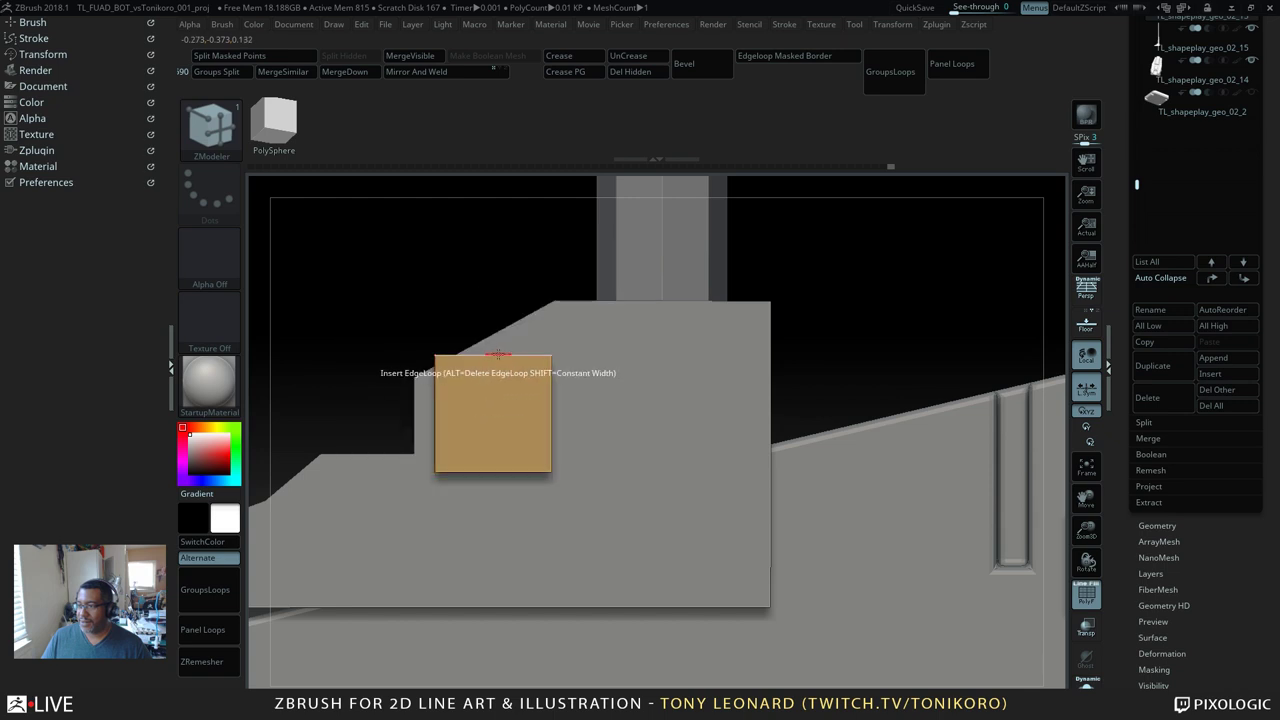
pyautogui.press('space')
pyautogui.click(498, 355)
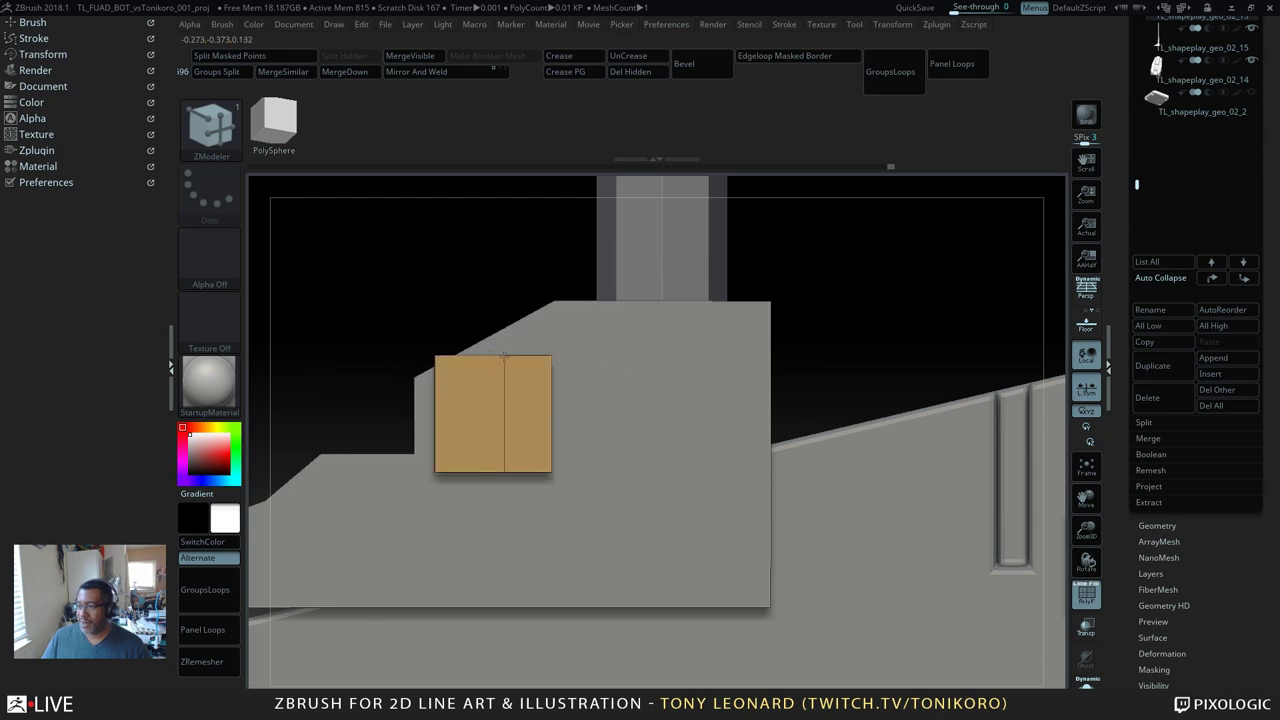
# Step: Isolate the cube's upper front edge with an inverted mask, move it down to slope the top parallel to the foot, and clear the mask
pyautogui.press('ctrl')
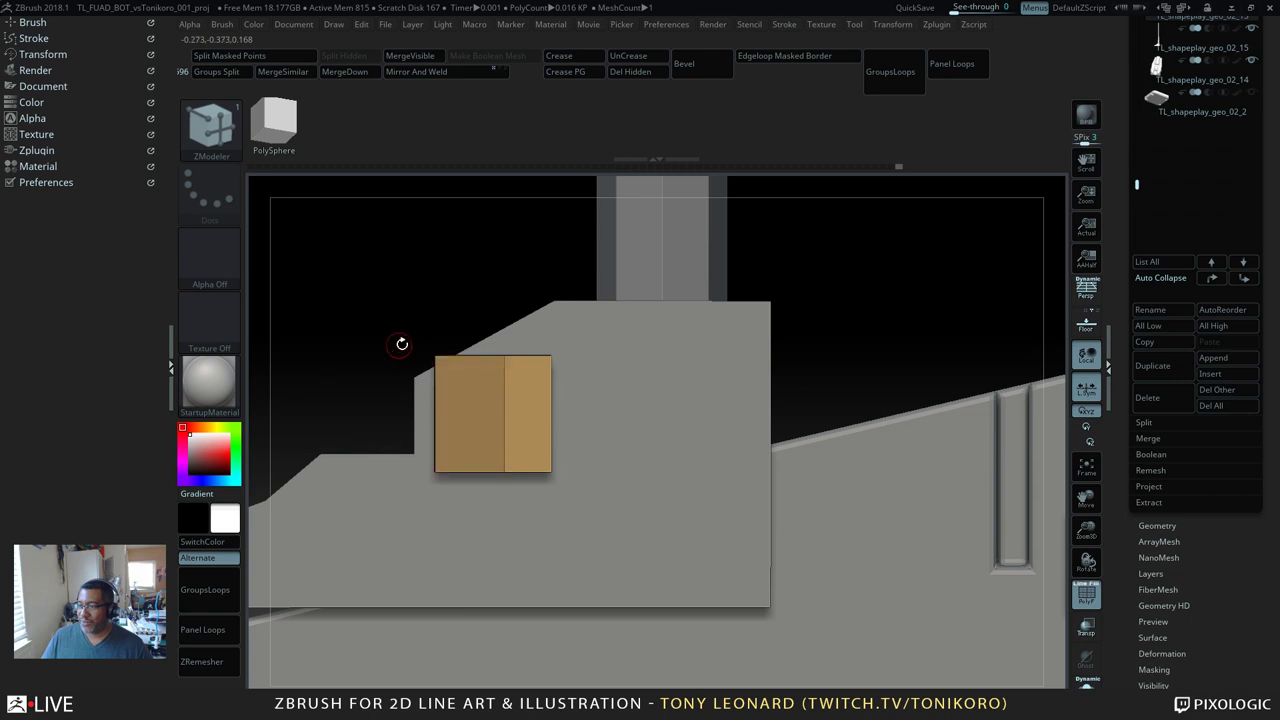
pyautogui.press('ctrl')
pyautogui.keyDown('ctrl'); pyautogui.moveTo(378, 260); pyautogui.dragTo(449, 372); pyautogui.keyUp('ctrl')
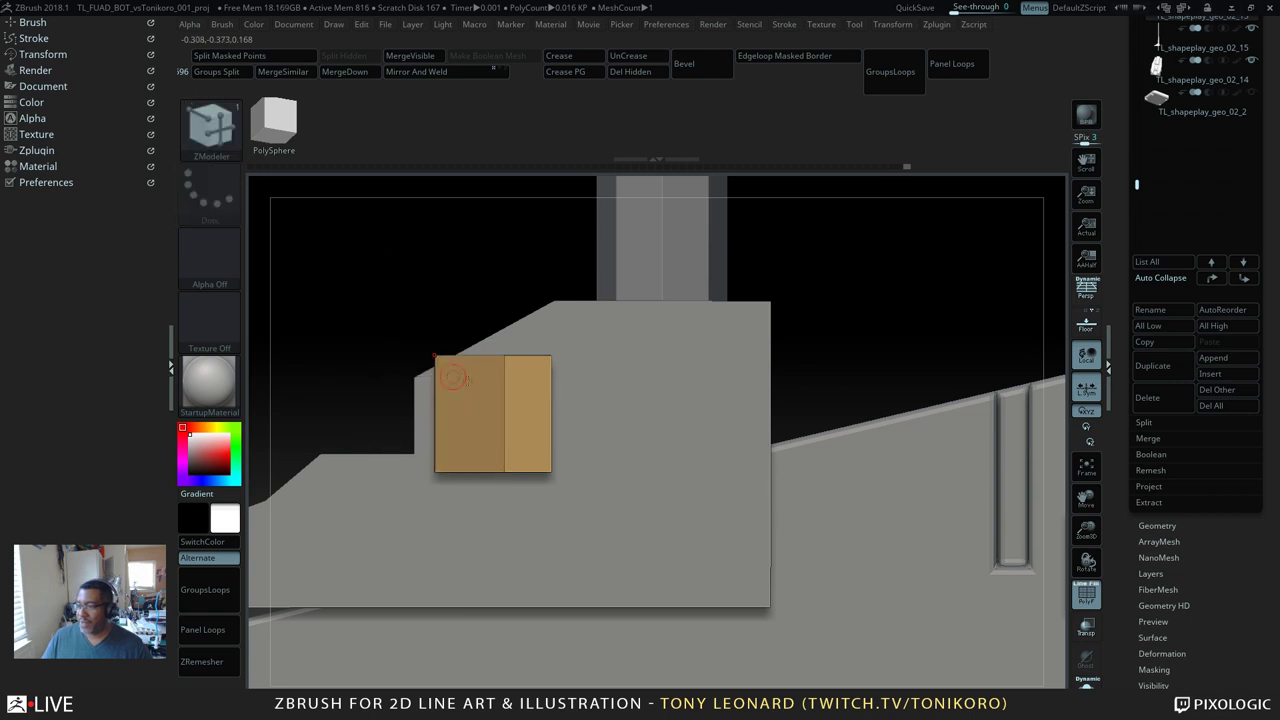
pyautogui.keyDown('ctrl'); pyautogui.click(380, 286); pyautogui.keyUp('ctrl')
pyautogui.press('w')
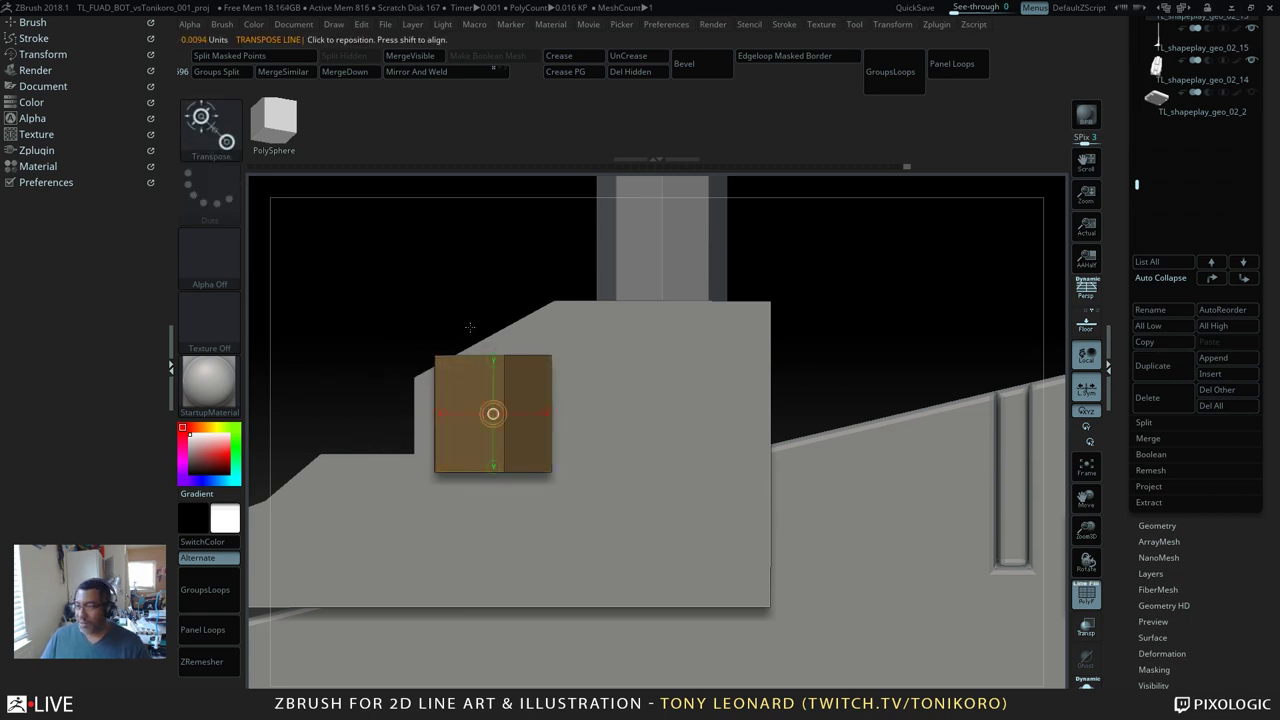
pyautogui.moveTo(437, 354)
pyautogui.keyDown('shift'); pyautogui.mouseDown()
pyautogui.moveTo(445, 216)
pyautogui.moveTo(458, 230)
pyautogui.mouseUp(); pyautogui.keyUp('shift')
pyautogui.press('y')
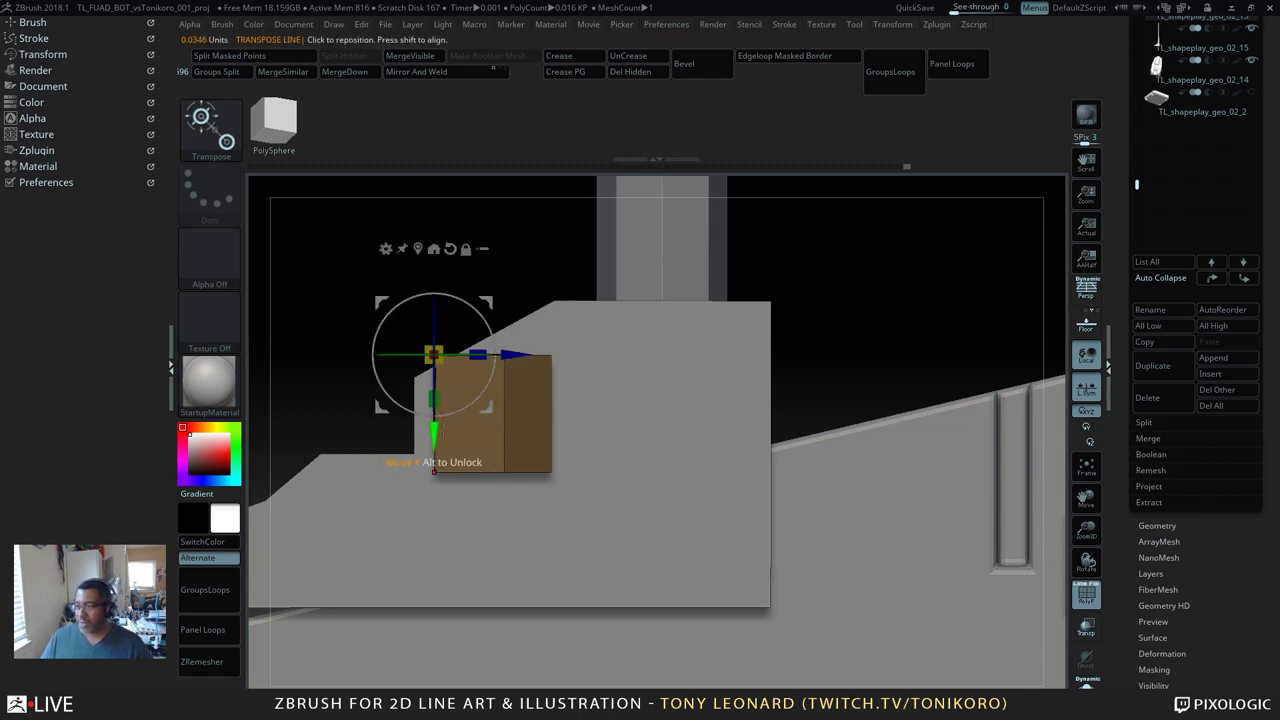
pyautogui.moveTo(434, 470); pyautogui.dragTo(441, 474)
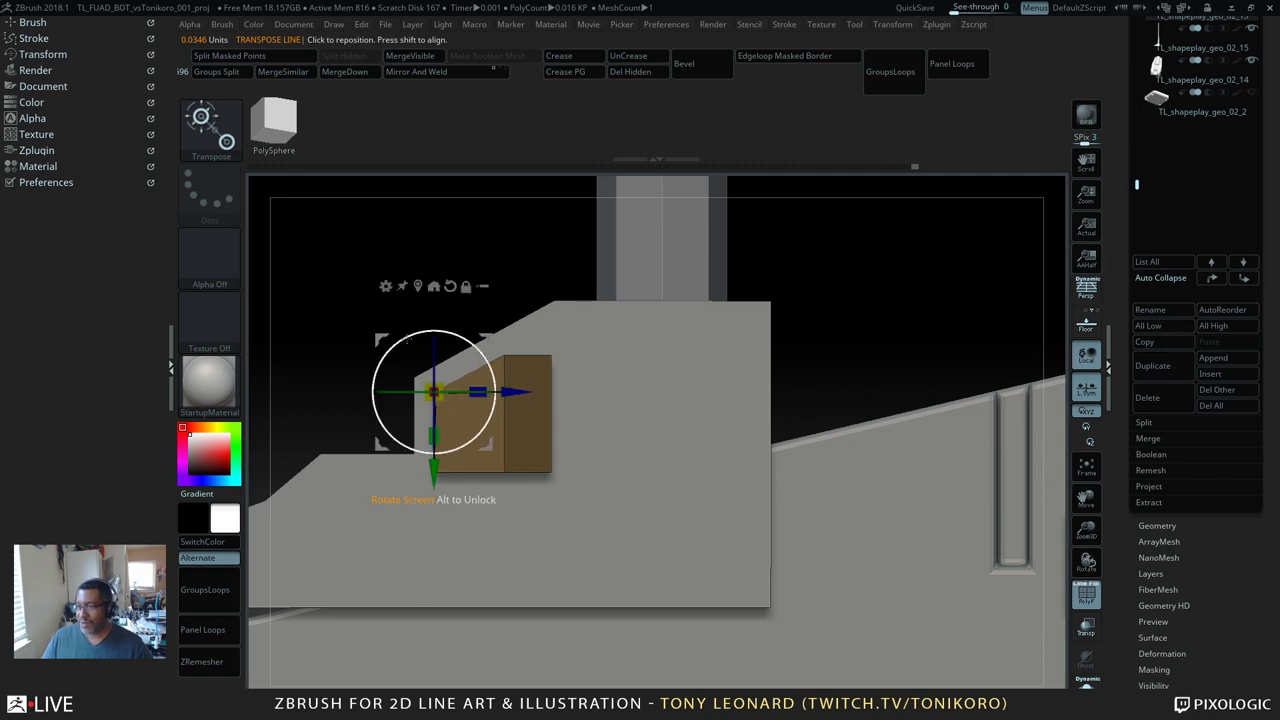
pyautogui.keyDown('ctrl'); pyautogui.moveTo(336, 223); pyautogui.dragTo(354, 312); pyautogui.keyUp('ctrl')
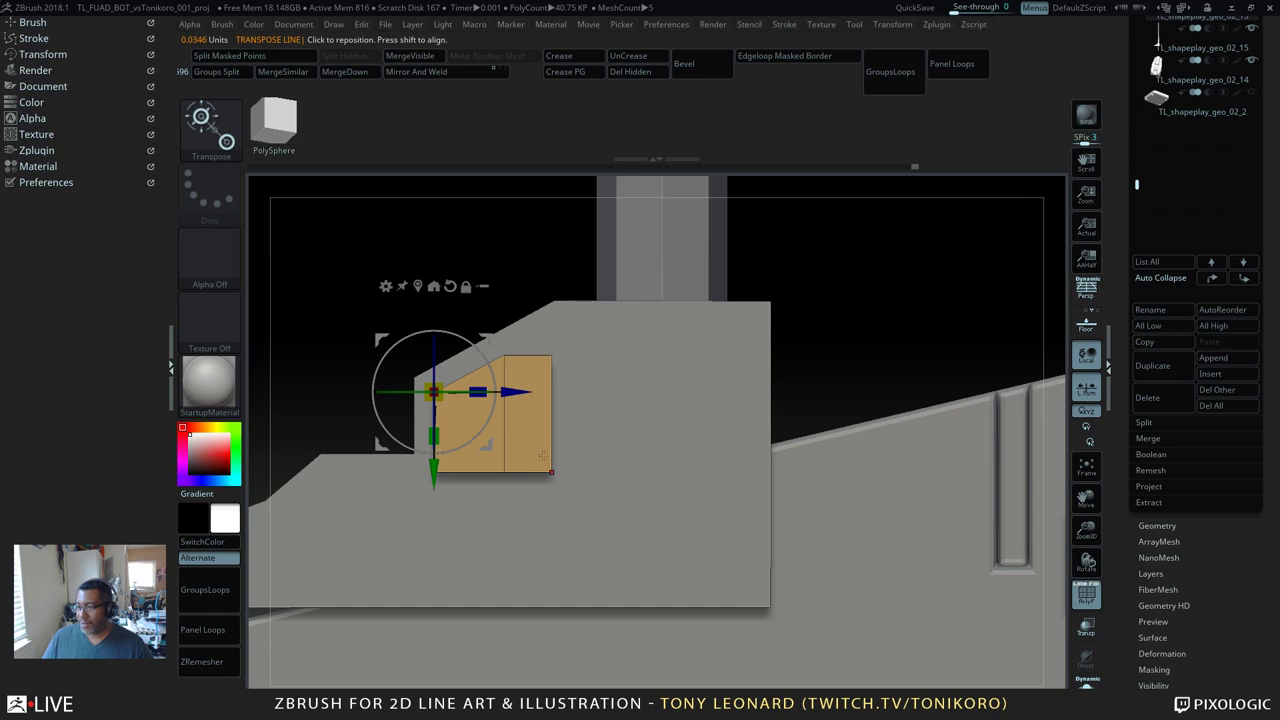
# Step: Isolate the block's bottom with a mask and move it up about 0.0058 to make the block shorter
pyautogui.keyDown('ctrl'); pyautogui.moveTo(316, 438); pyautogui.dragTo(606, 564); pyautogui.keyUp('ctrl')
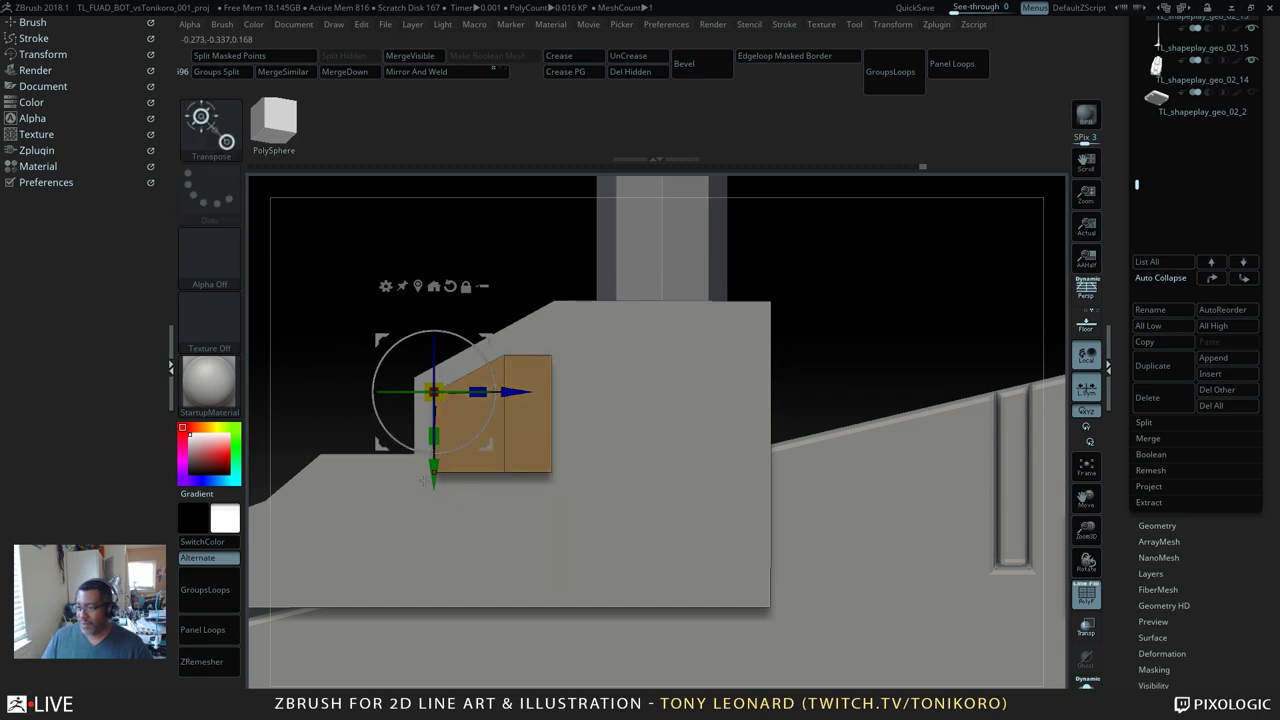
pyautogui.moveTo(434, 476); pyautogui.dragTo(433, 458)
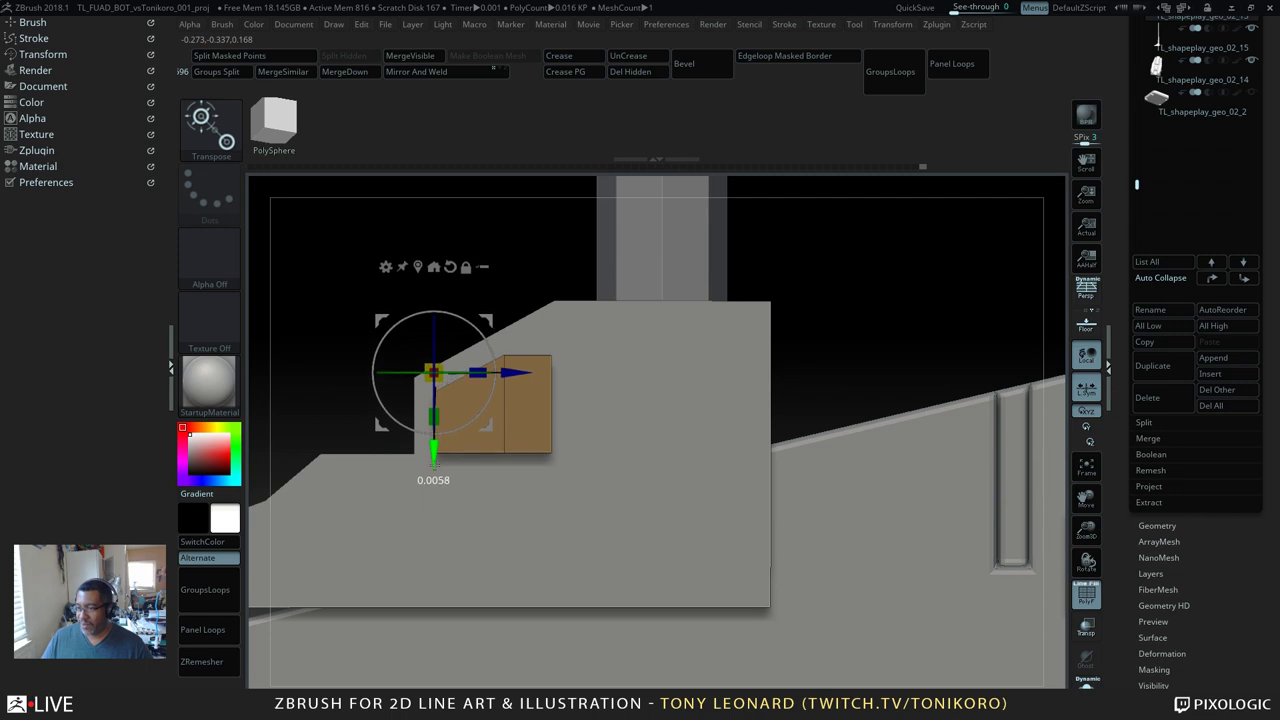
pyautogui.moveTo(378, 228); pyautogui.dragTo(428, 295)
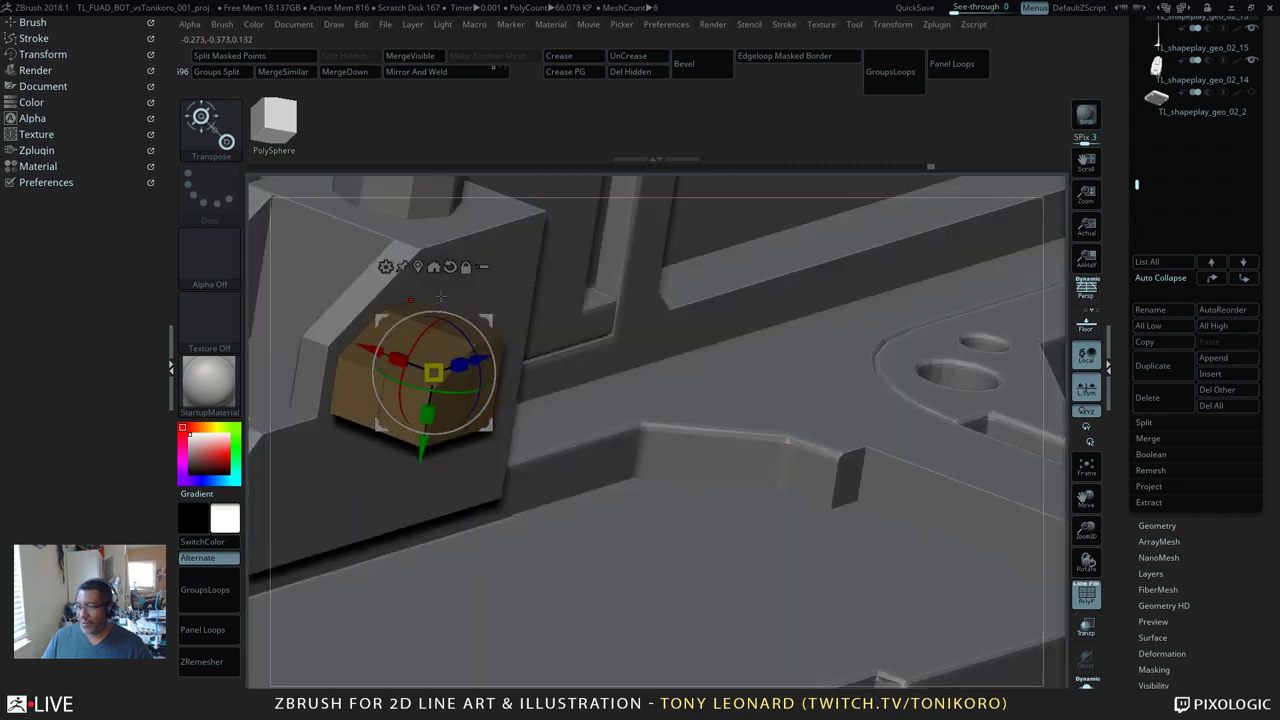
# Step: Move the block along X, outward from the side of the antenna base
pyautogui.press('f')
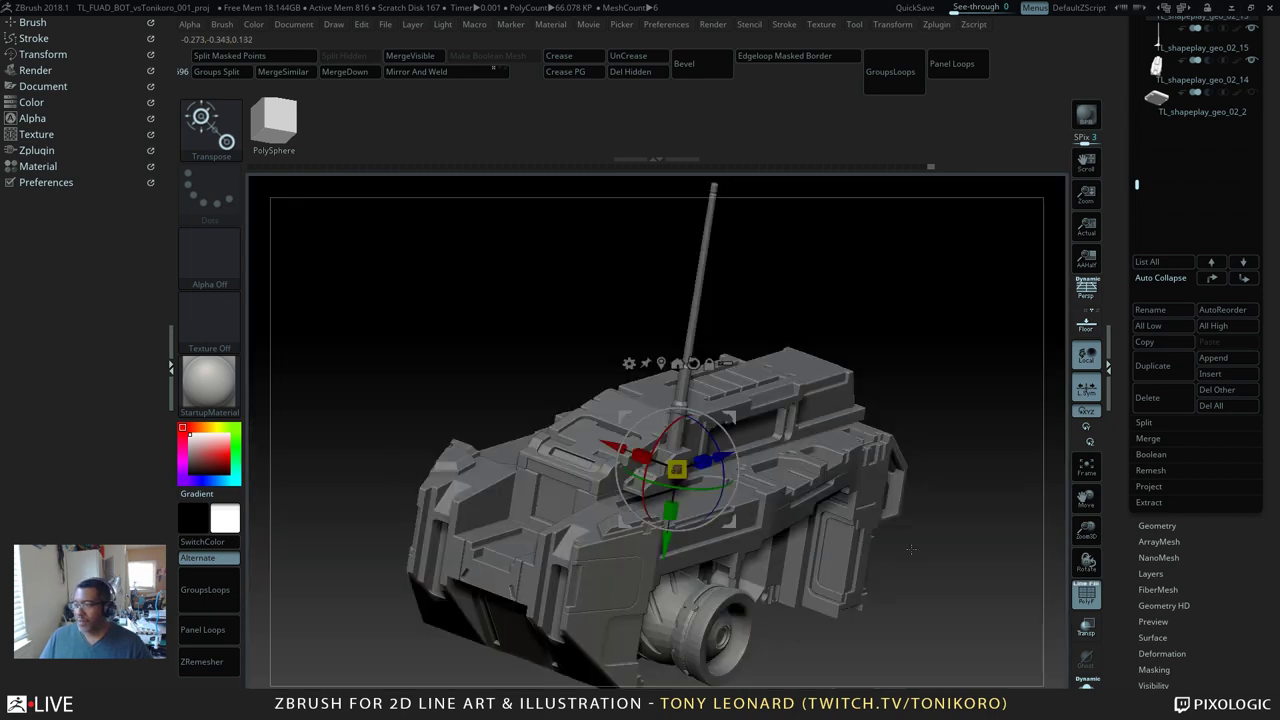
pyautogui.moveTo(943, 571); pyautogui.dragTo(940, 624)
pyautogui.moveTo(1028, 622); pyautogui.dragTo(1008, 520)
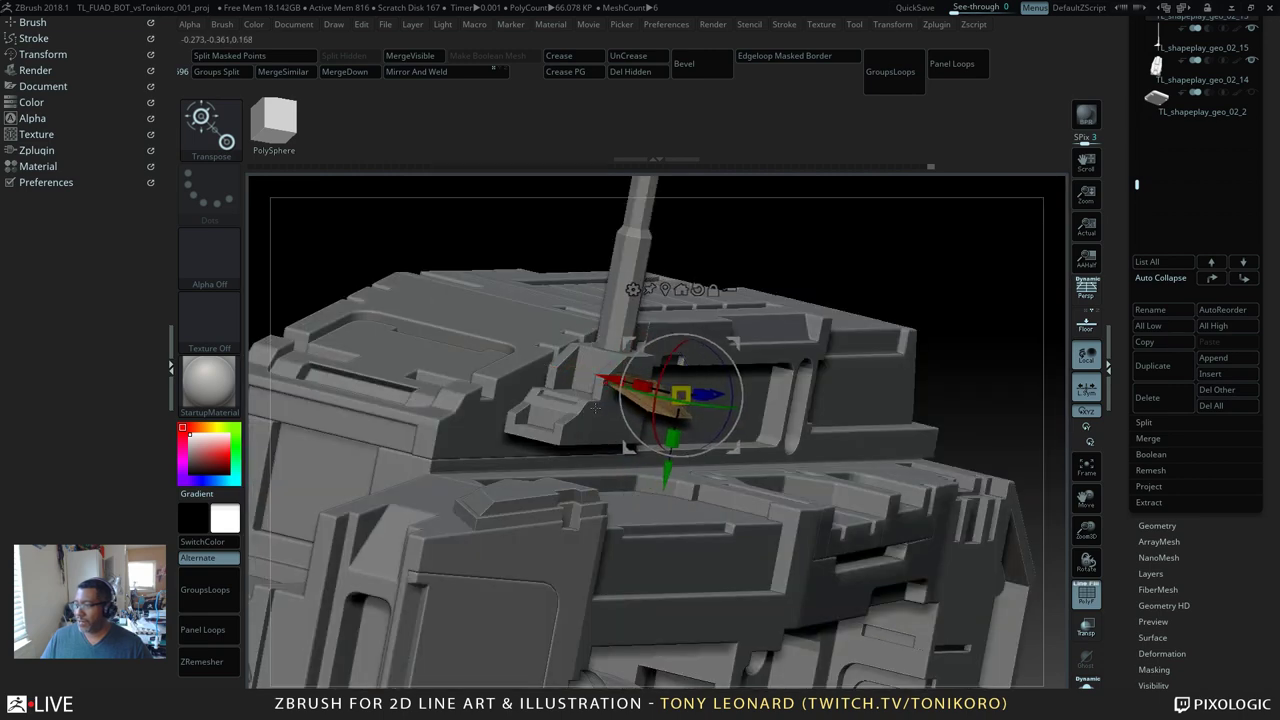
pyautogui.press('ctrl')
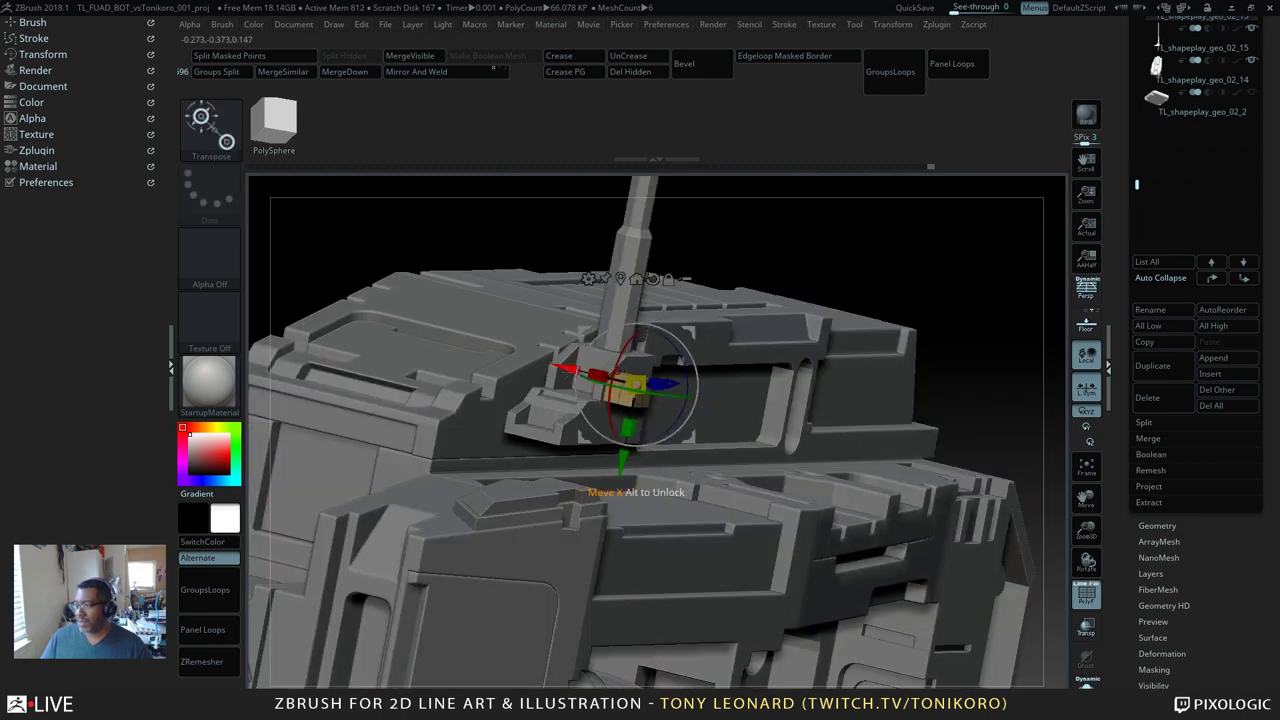
pyautogui.moveTo(567, 370); pyautogui.dragTo(609, 380)
pyautogui.moveTo(785, 296); pyautogui.dragTo(926, 248)
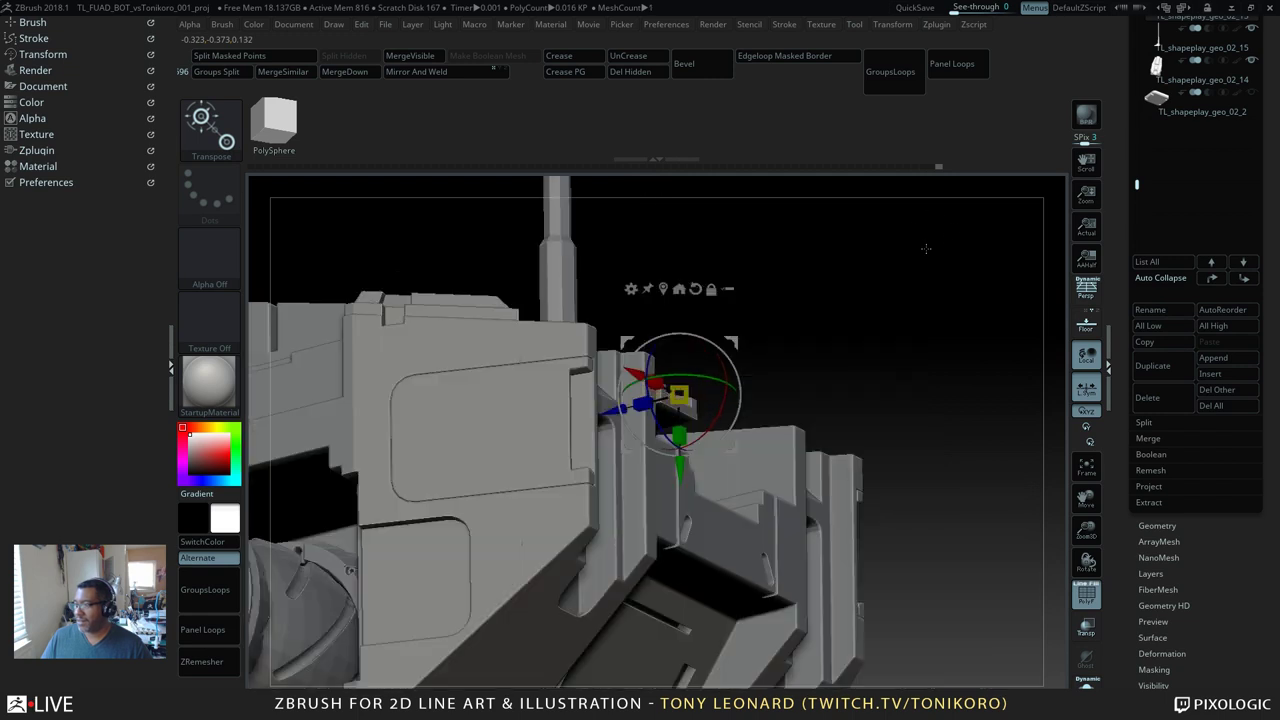
# Step: Isolate the block in Solo mode and bevel the edges around its side face with ZModeler's Bevel edge action
pyautogui.click(1087, 681)
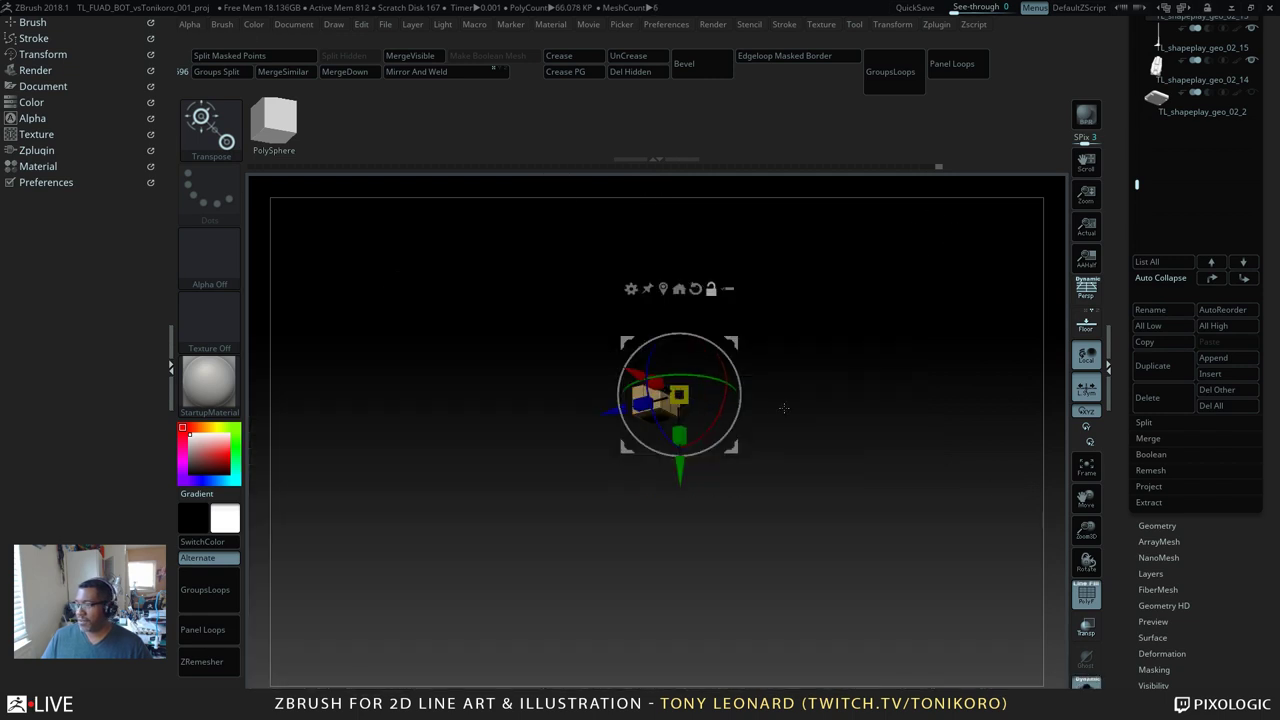
pyautogui.keyDown('alt'); pyautogui.moveTo(885, 616); pyautogui.dragTo(862, 444); pyautogui.keyUp('alt')
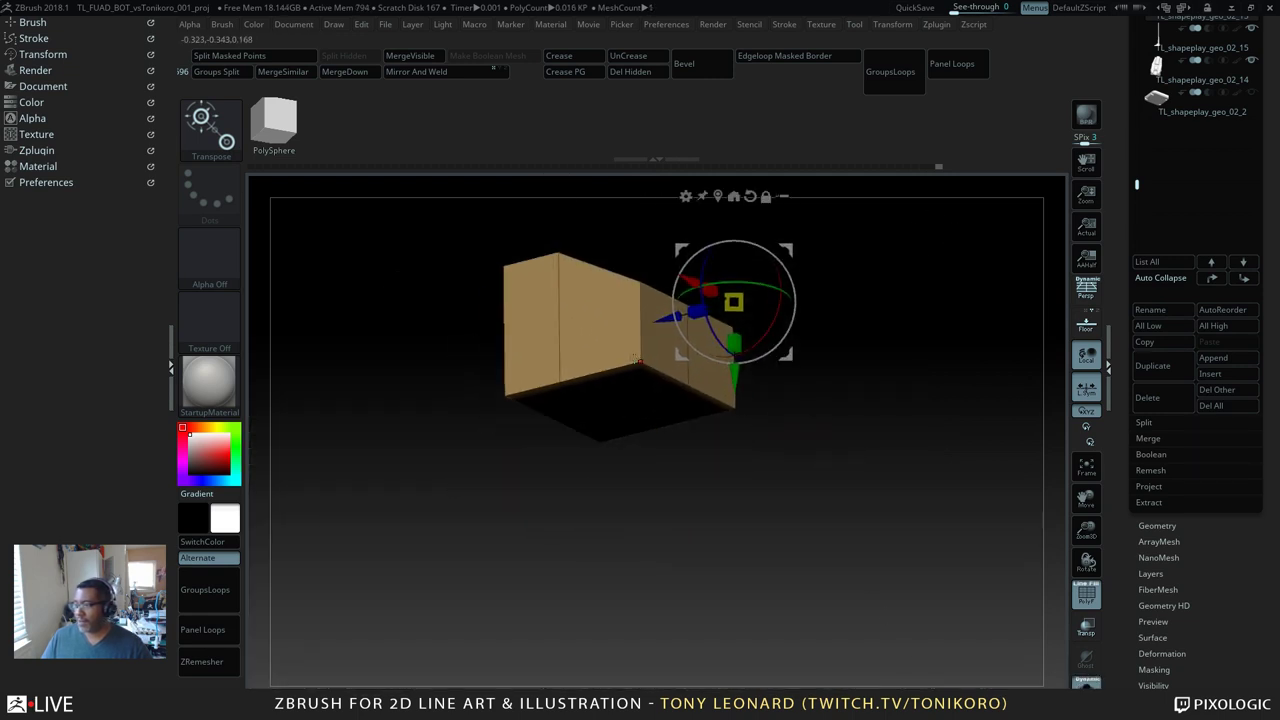
pyautogui.press('q')
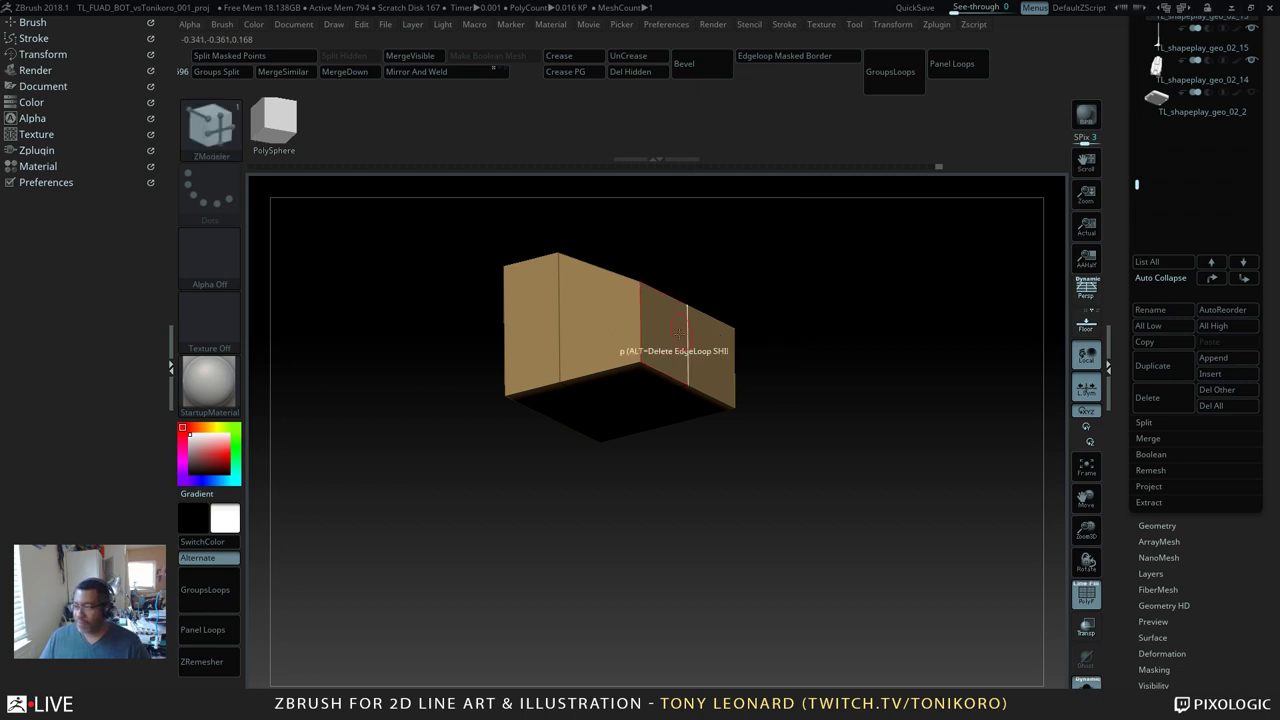
pyautogui.press('space')
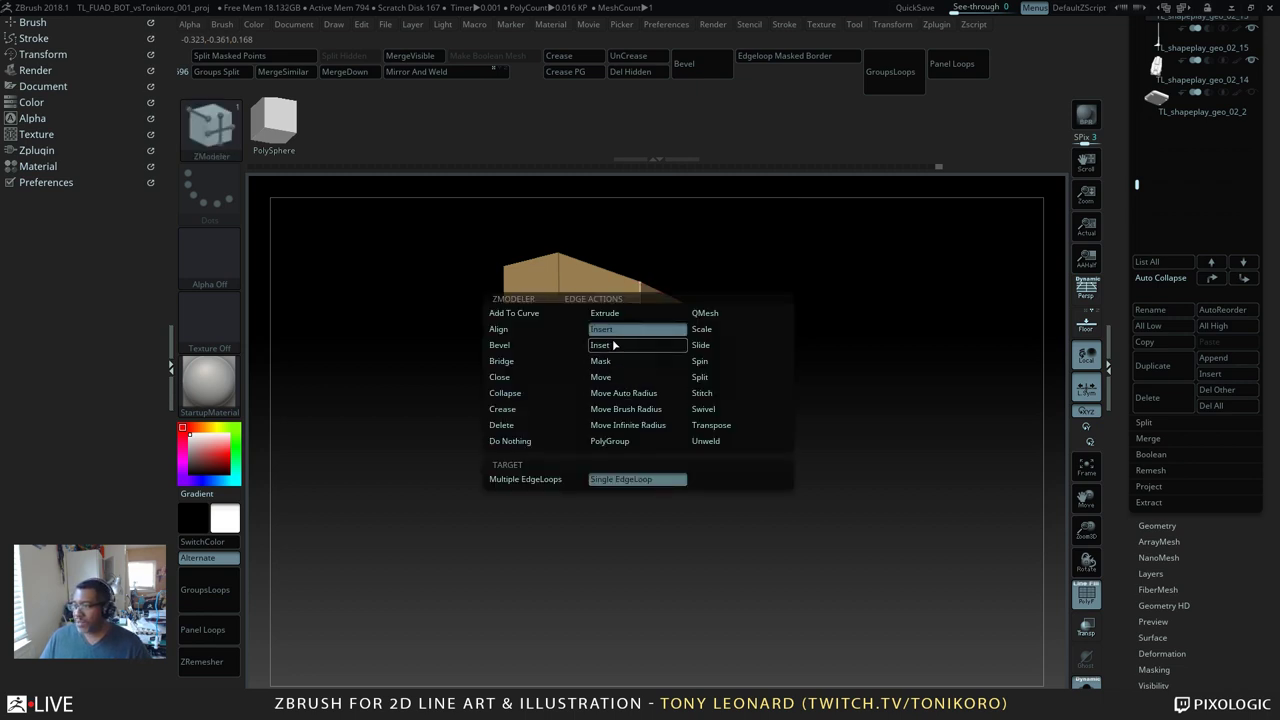
pyautogui.click(509, 348)
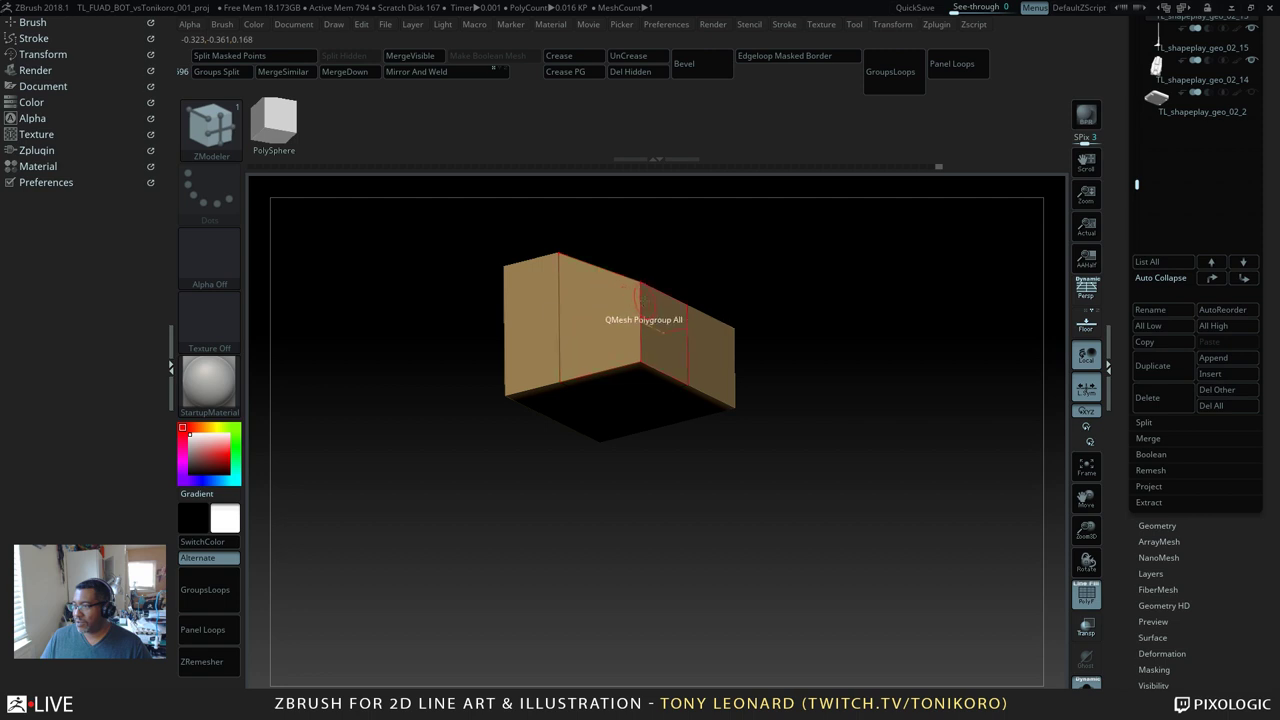
pyautogui.moveTo(641, 309); pyautogui.dragTo(640, 331)
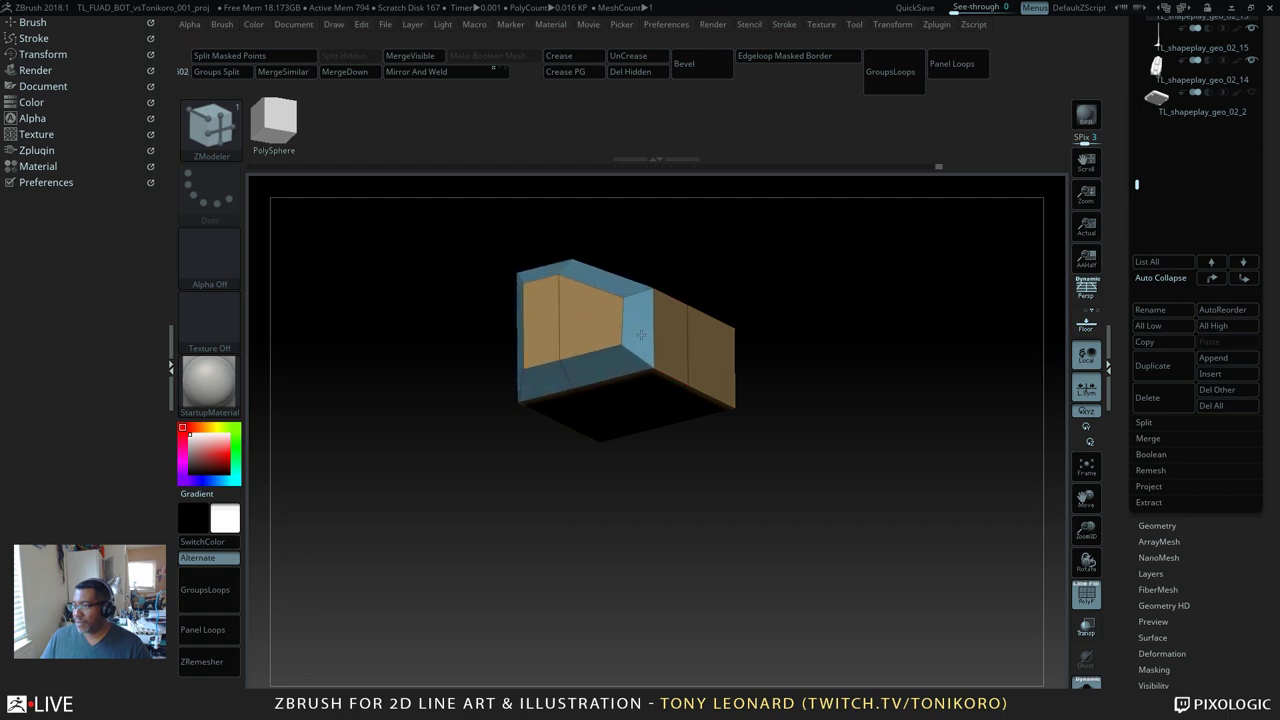
# Step: Check the block's position and axes against the floor grid, and turn on perspective display
pyautogui.moveTo(880, 417); pyautogui.dragTo(731, 473)
pyautogui.keyDown('alt'); pyautogui.moveTo(775, 566); pyautogui.dragTo(808, 548); pyautogui.keyUp('alt')
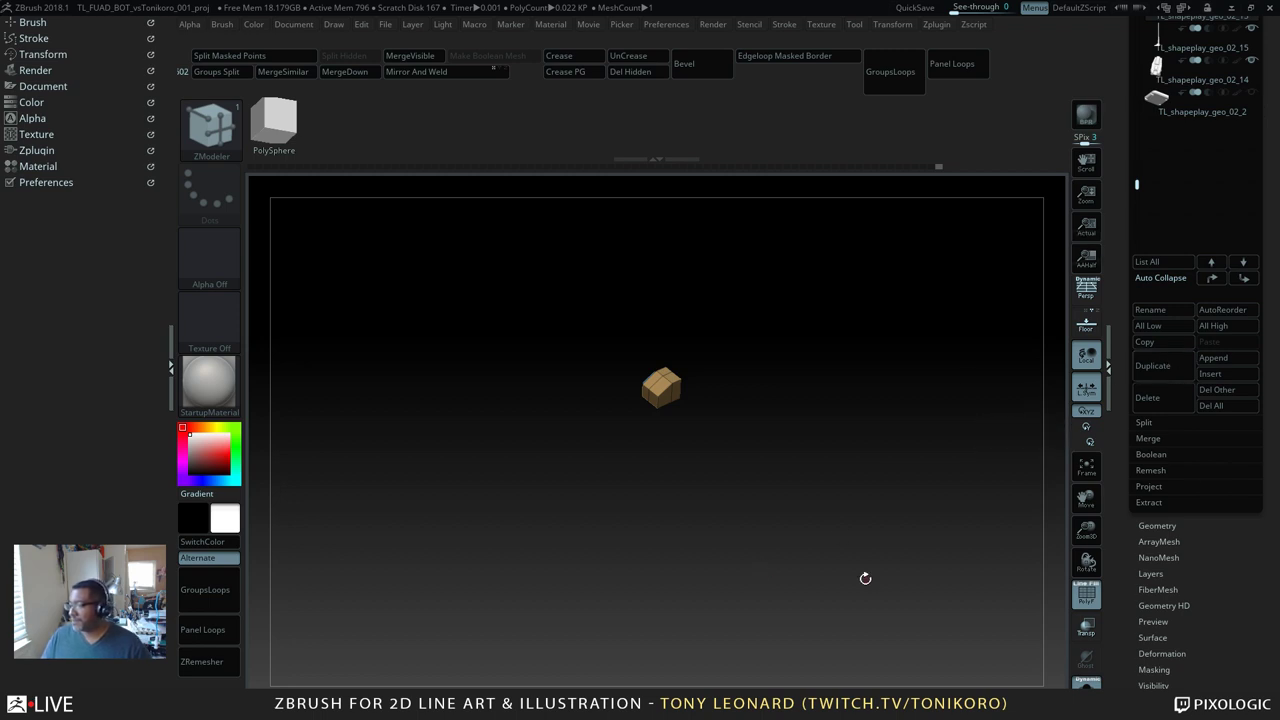
pyautogui.click(1086, 322)
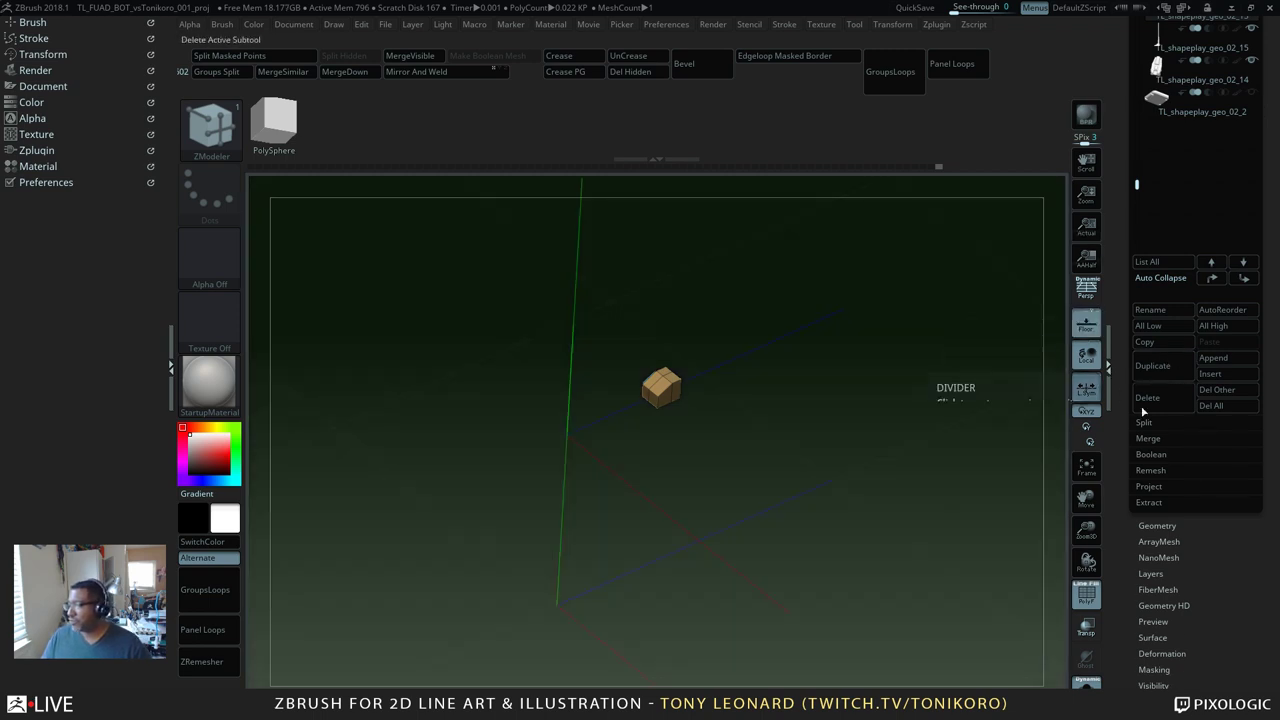
pyautogui.moveTo(796, 481); pyautogui.dragTo(759, 615)
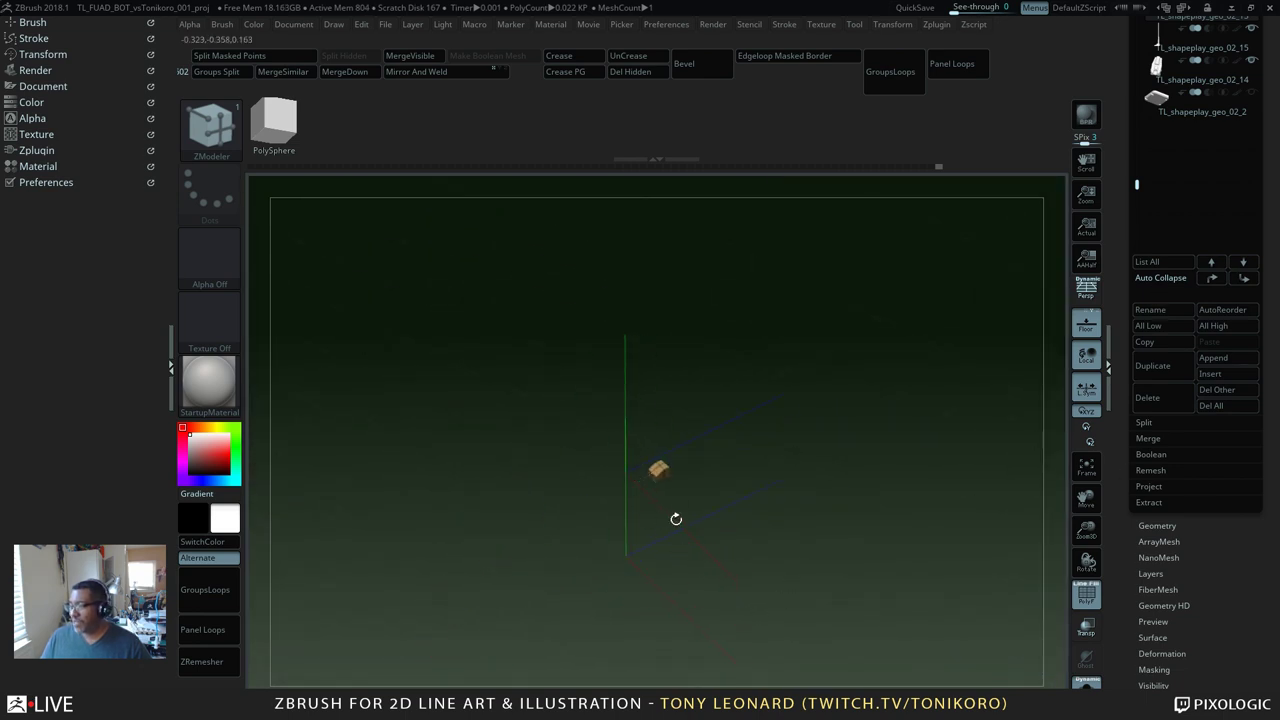
pyautogui.moveTo(765, 540); pyautogui.dragTo(673, 533)
pyautogui.moveTo(518, 291); pyautogui.dragTo(912, 492)
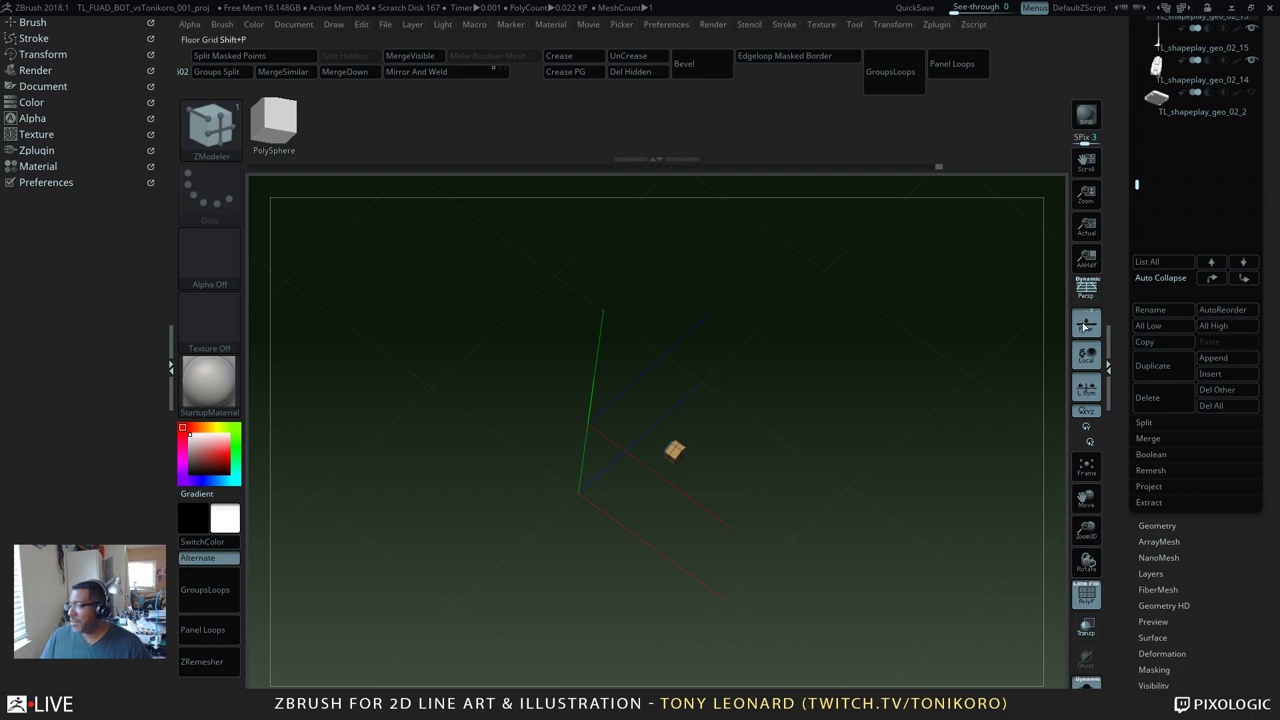
pyautogui.click(1086, 288)
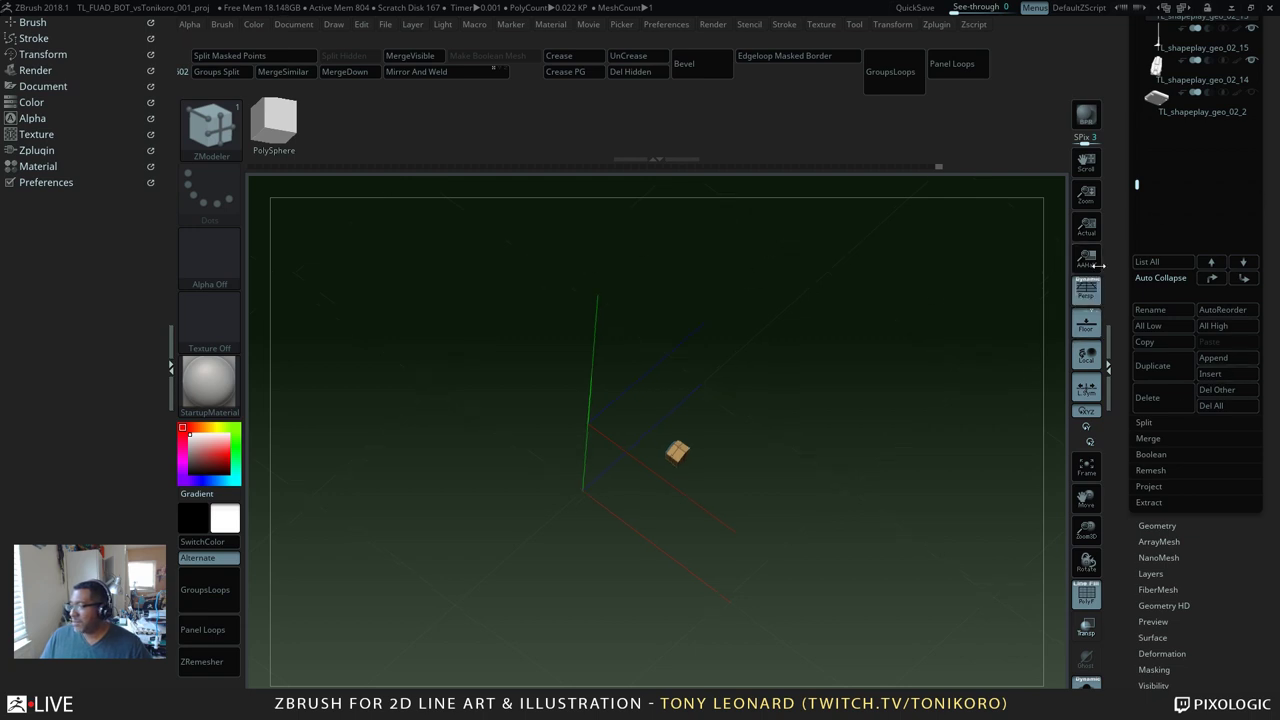
pyautogui.click(1086, 322)
pyautogui.moveTo(926, 445)
pyautogui.mouseDown()
pyautogui.moveTo(880, 540)
pyautogui.moveTo(850, 520)
pyautogui.moveTo(894, 520)
pyautogui.mouseUp()
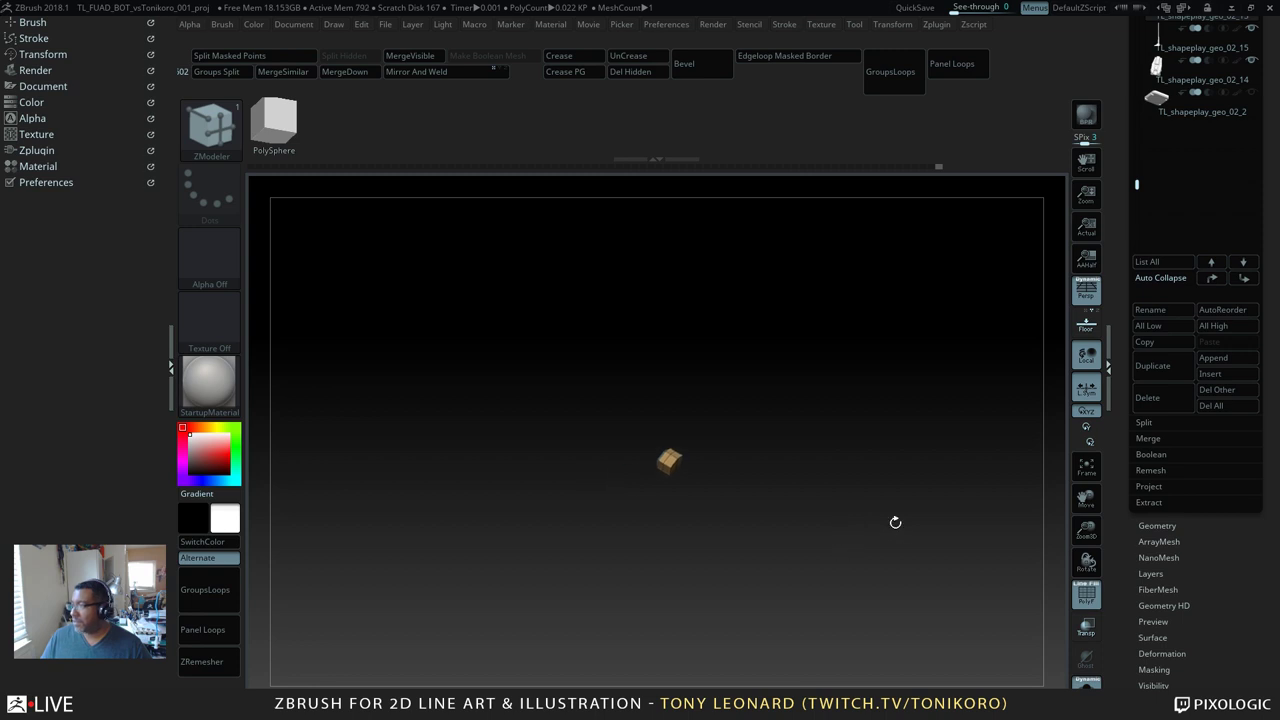
# Step: Turn off local symmetry and mirror the block to the vehicle's opposite side with Mirror And Weld
pyautogui.press('shift')
pyautogui.click(1157, 528)
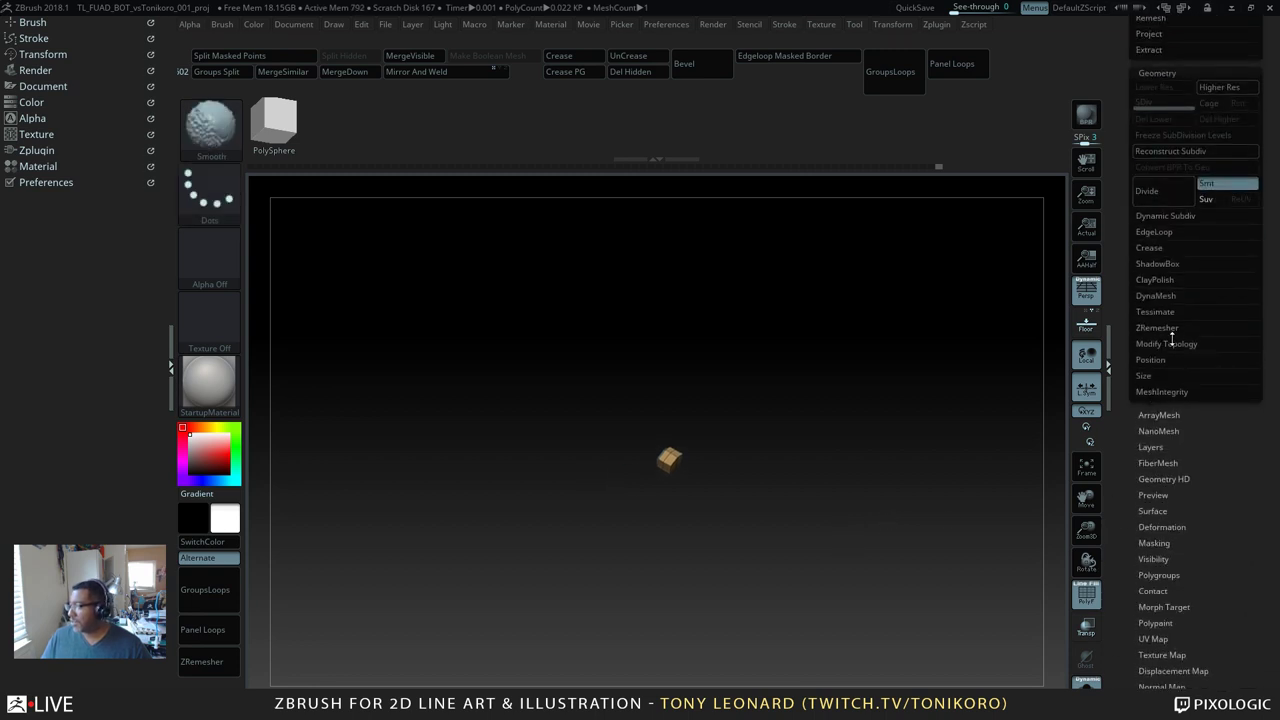
pyautogui.click(1172, 344)
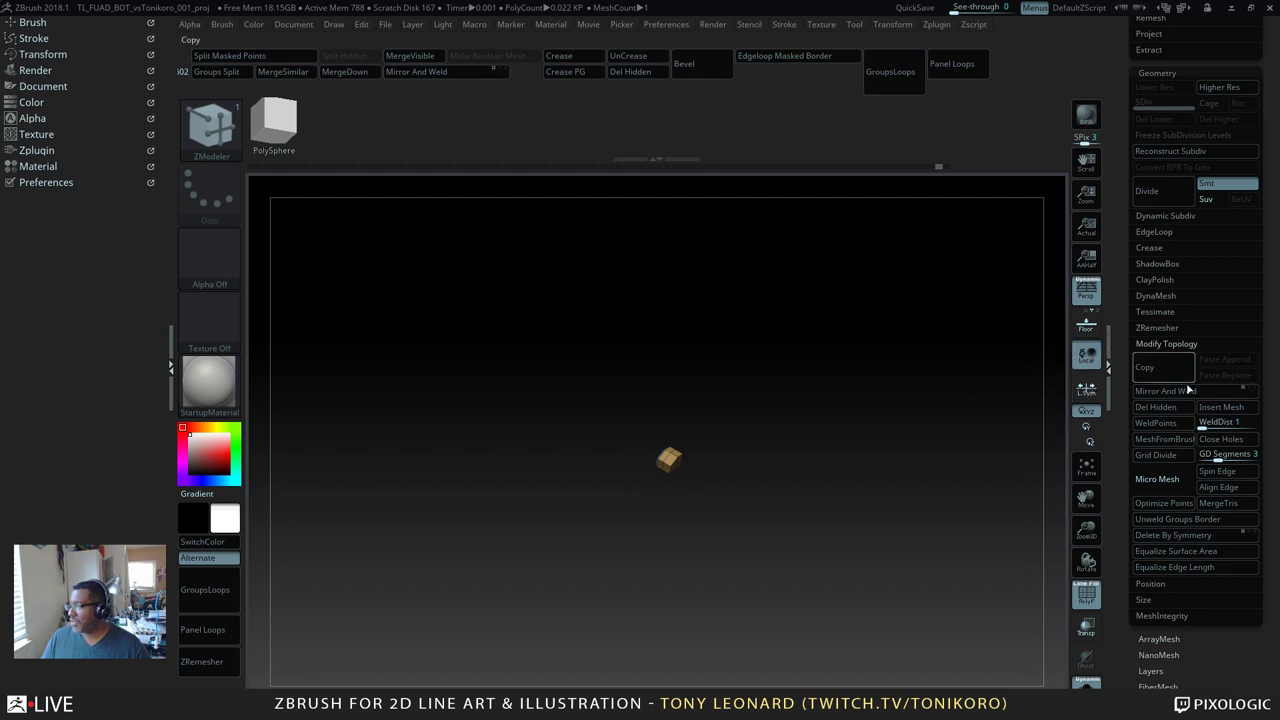
pyautogui.click(1189, 390)
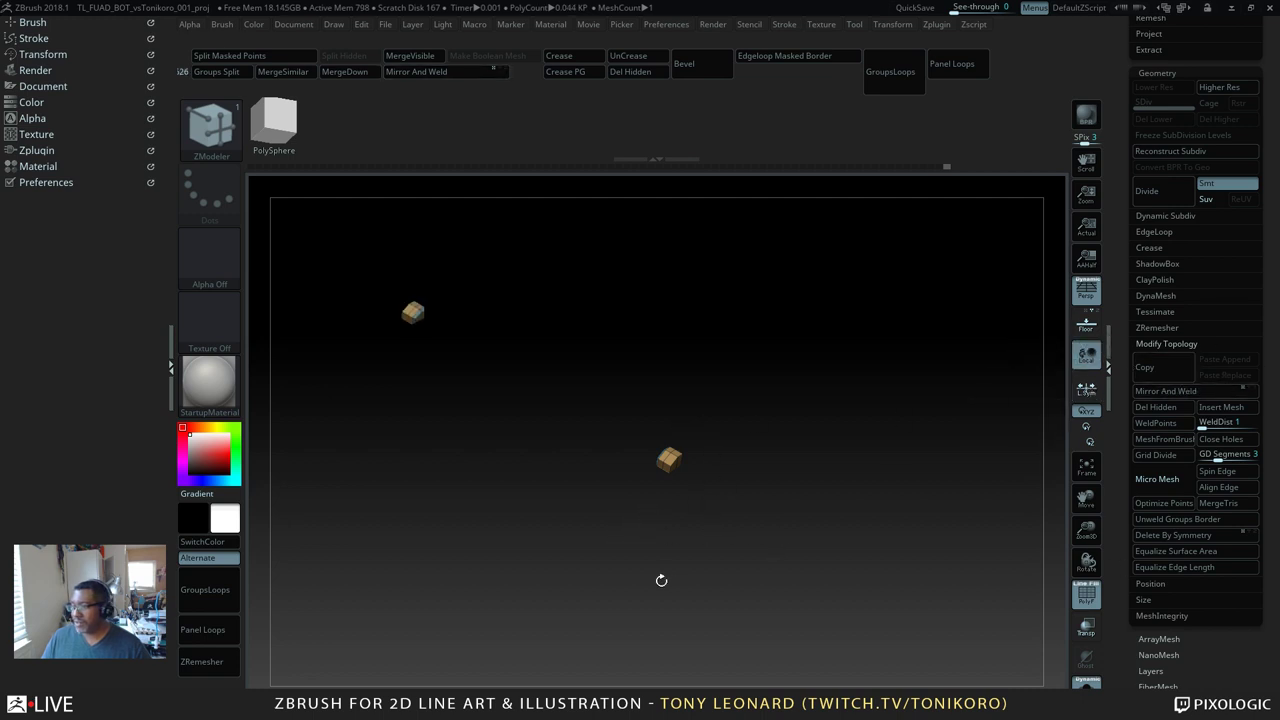
pyautogui.keyDown('alt'); pyautogui.moveTo(852, 568); pyautogui.dragTo(953, 559); pyautogui.keyUp('alt')
# Step: Show the whole model, move each block separately along X against opposite sides of the antenna base using masks, and clear the mask
pyautogui.click(1087, 684)
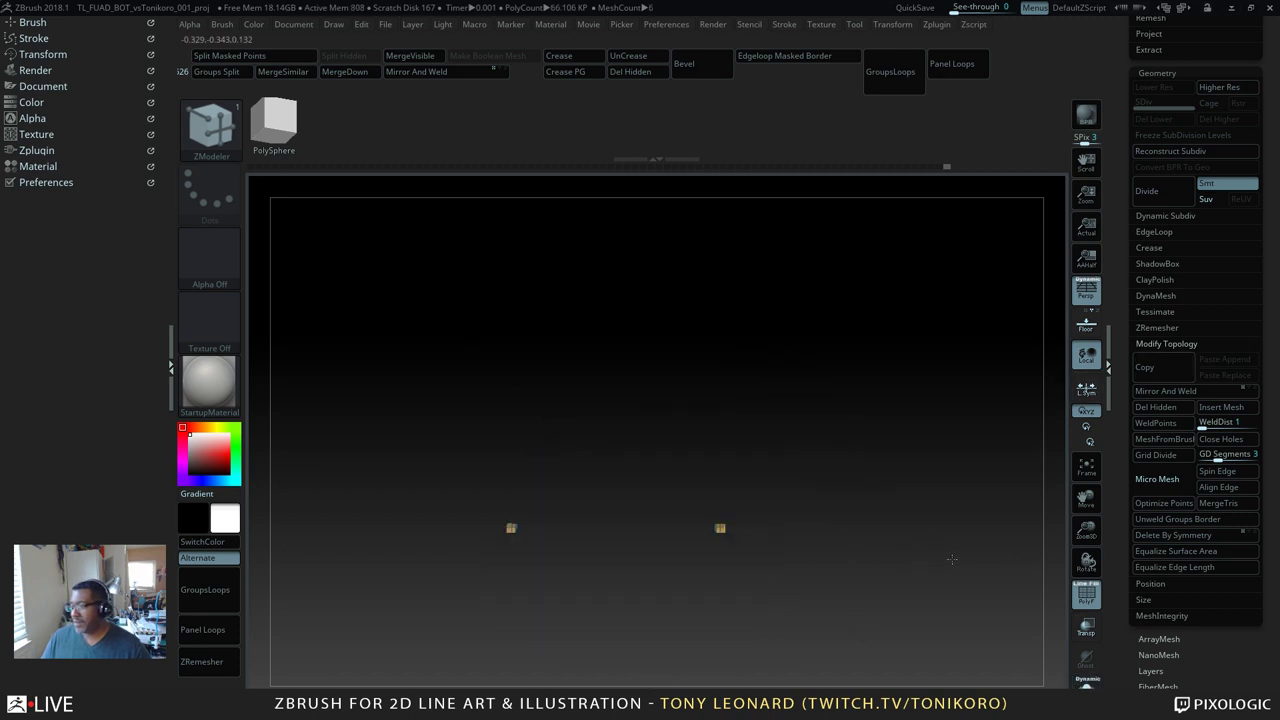
pyautogui.keyDown('alt'); pyautogui.moveTo(915, 509); pyautogui.dragTo(863, 489); pyautogui.keyUp('alt')
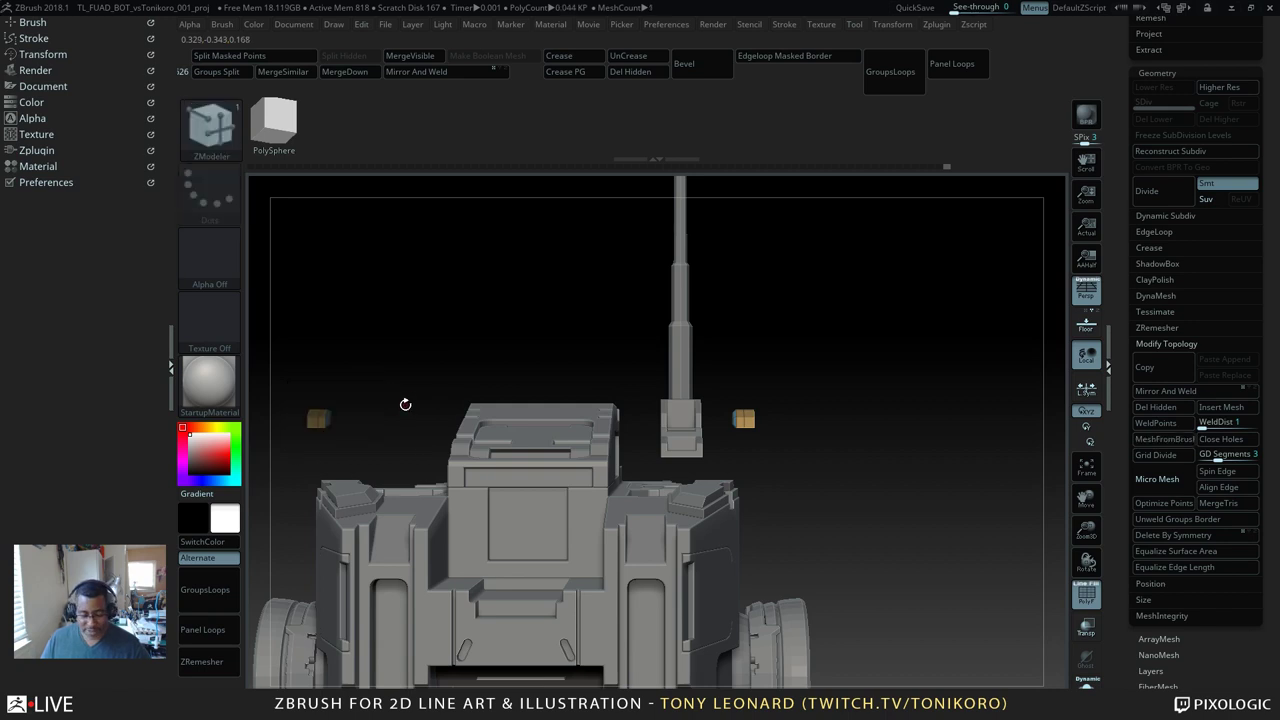
pyautogui.press('w')
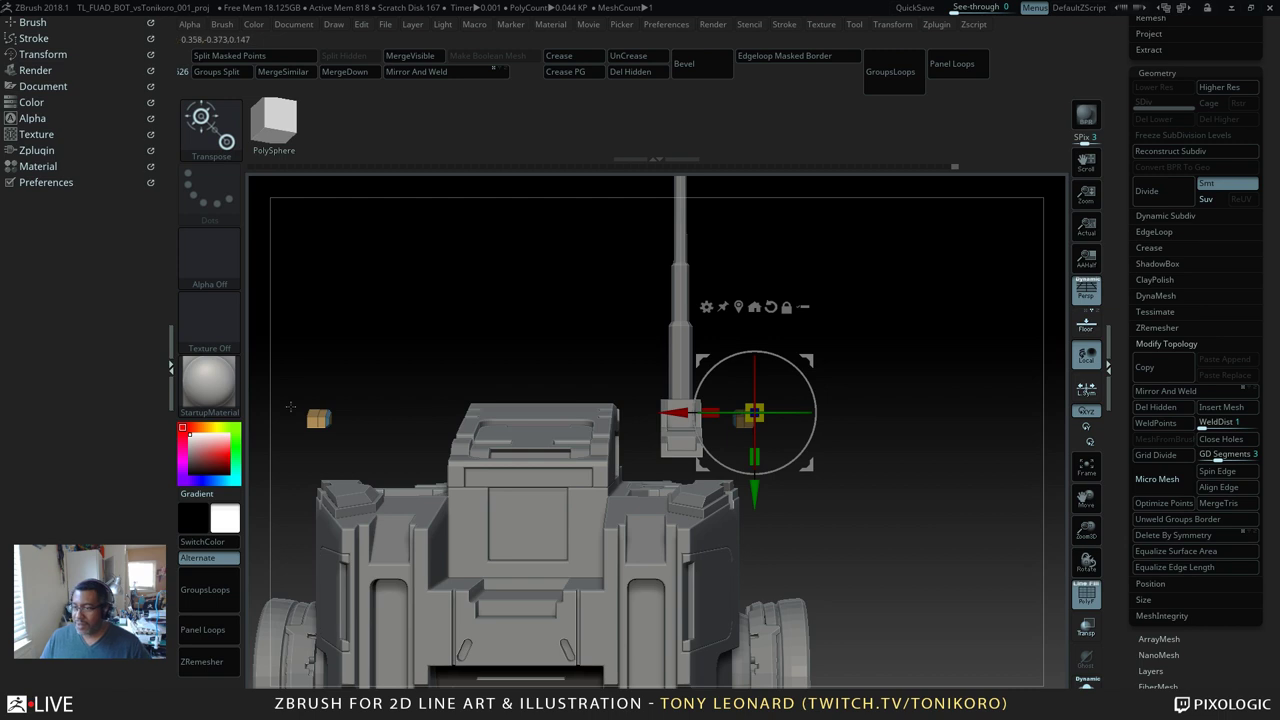
pyautogui.moveTo(674, 414); pyautogui.dragTo(1009, 441)
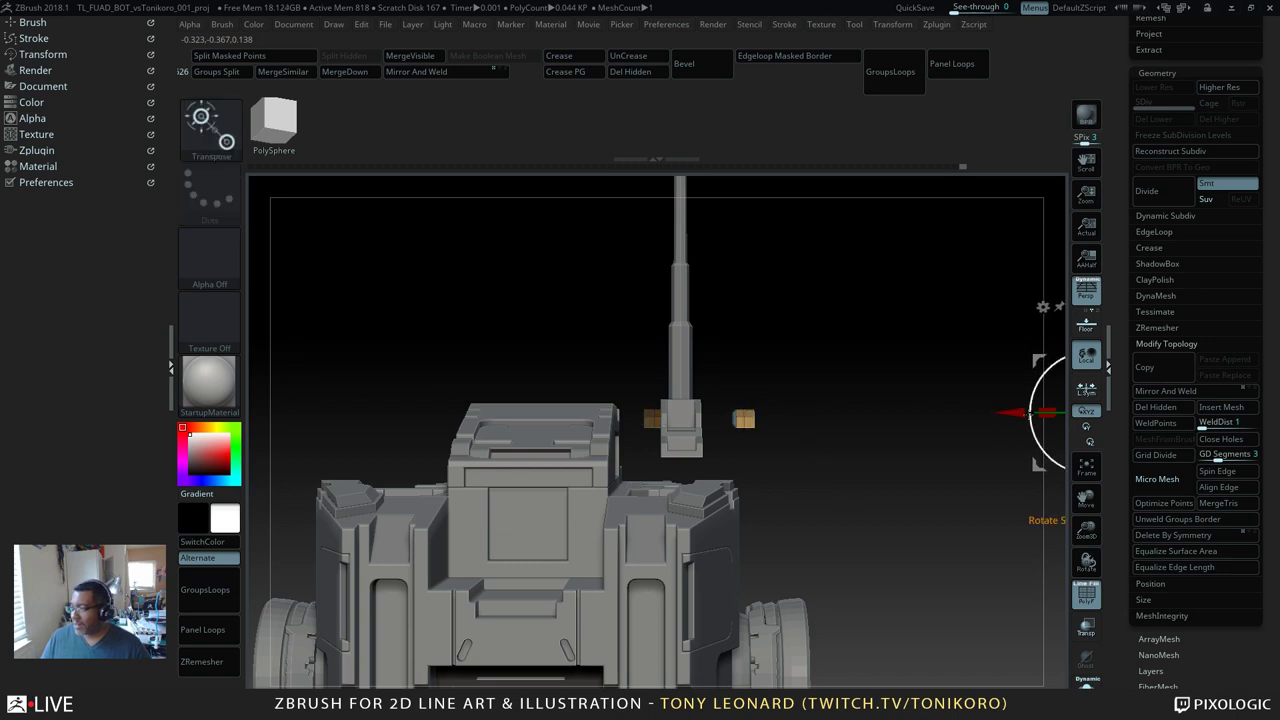
pyautogui.moveTo(1021, 416); pyautogui.dragTo(988, 415)
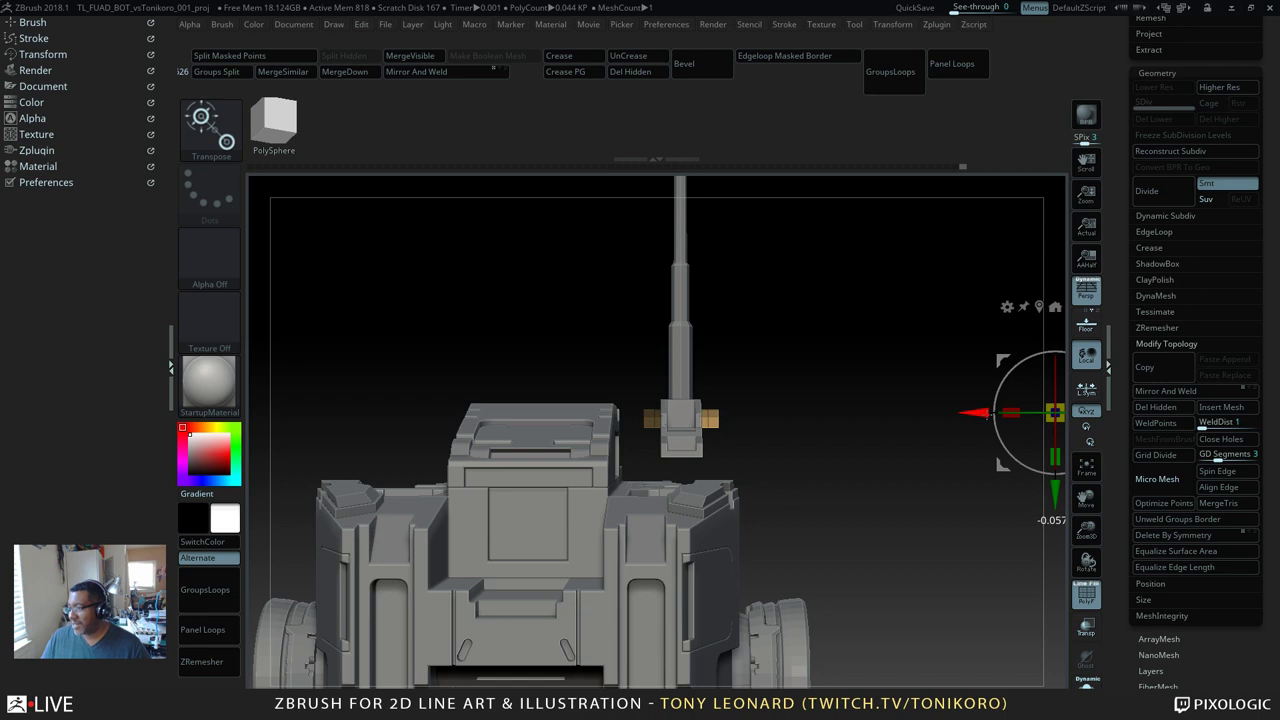
pyautogui.keyDown('ctrl'); pyautogui.moveTo(810, 367); pyautogui.dragTo(818, 440); pyautogui.keyUp('ctrl')
# Step: Inspect the fit of both blocks on the antenna base from several angles and hide the polyframe
pyautogui.moveTo(820, 425); pyautogui.dragTo(783, 526)
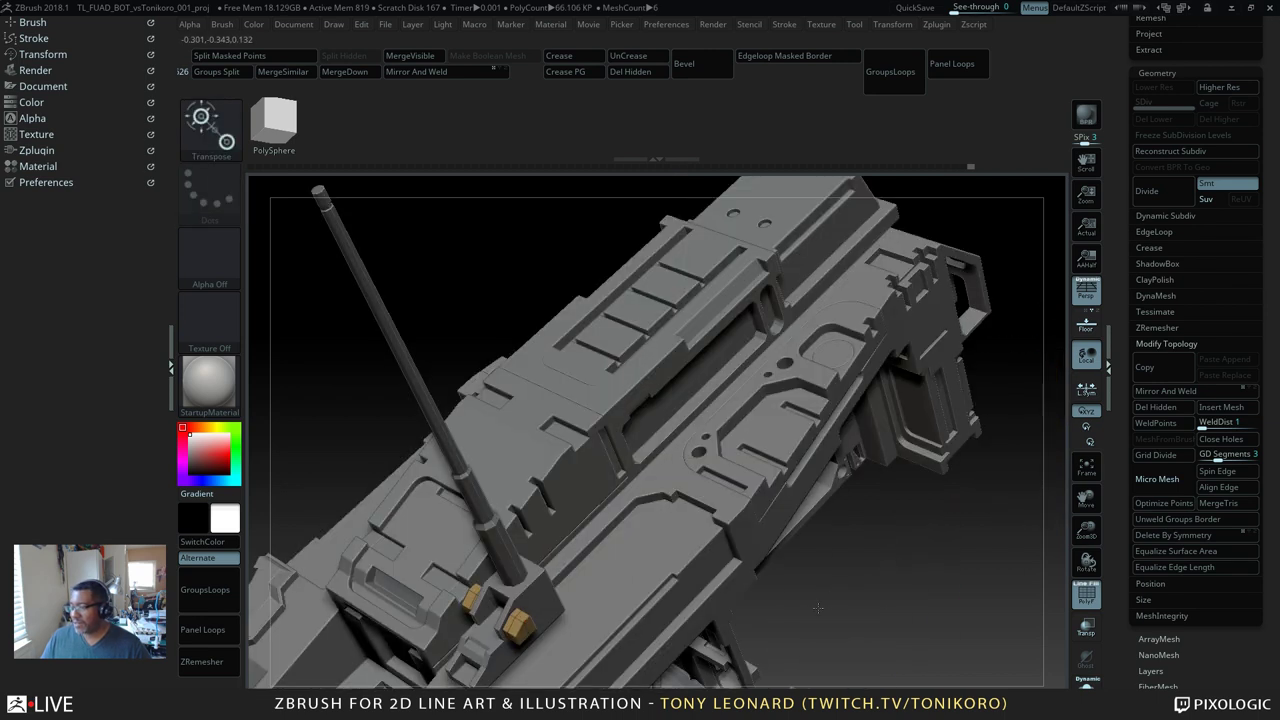
pyautogui.moveTo(818, 608); pyautogui.dragTo(625, 402)
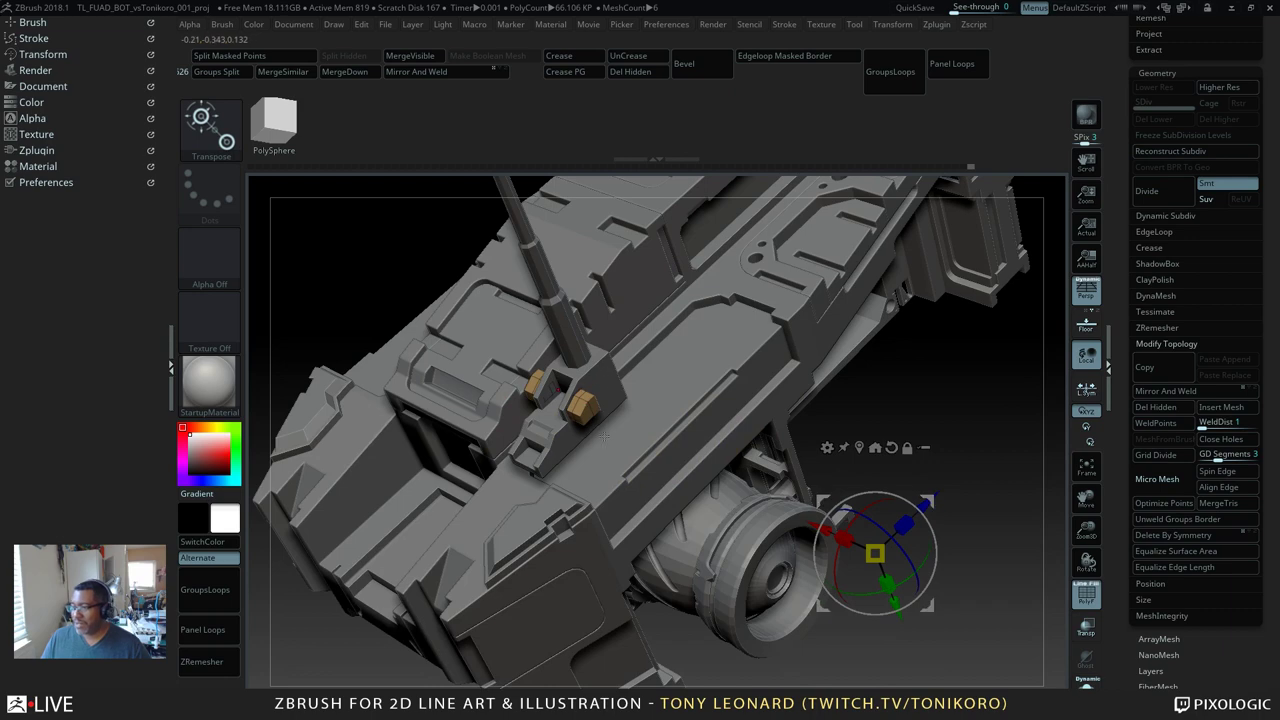
pyautogui.moveTo(933, 411); pyautogui.dragTo(945, 465)
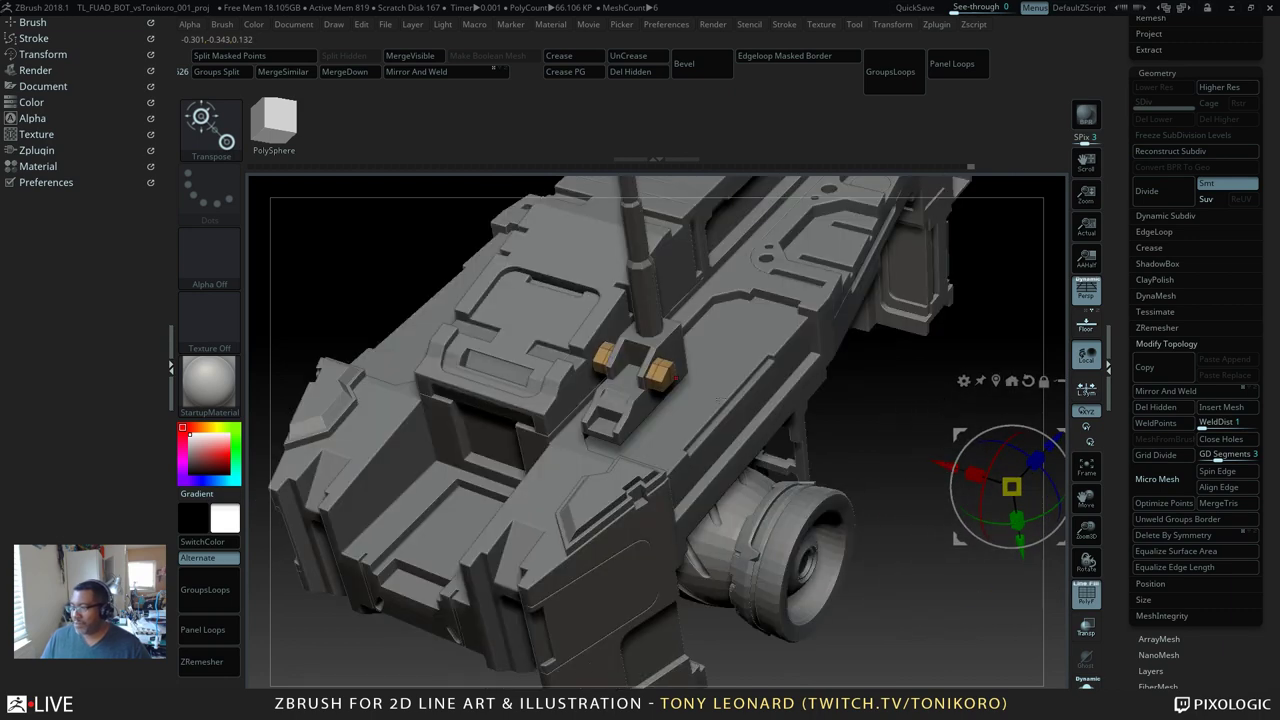
pyautogui.keyDown('alt'); pyautogui.moveTo(812, 443); pyautogui.dragTo(885, 559); pyautogui.keyUp('alt')
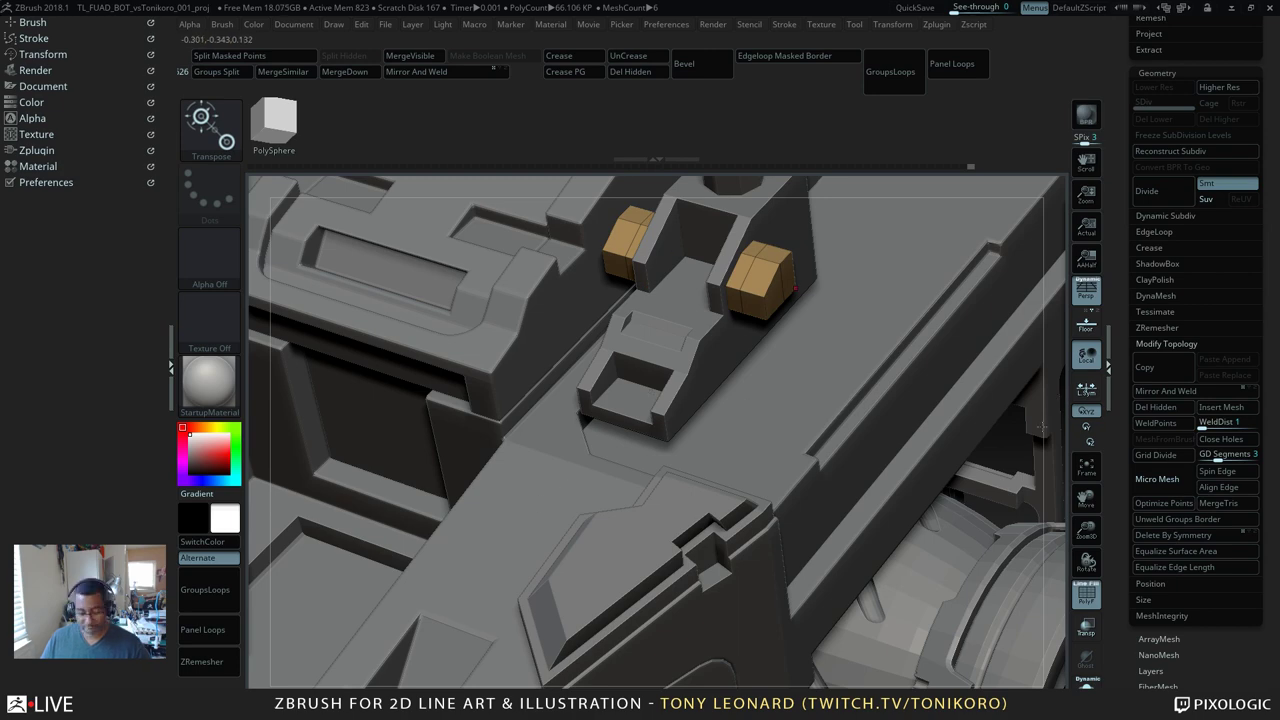
pyautogui.keyDown('alt'); pyautogui.moveTo(1018, 440); pyautogui.dragTo(926, 439); pyautogui.keyUp('alt')
pyautogui.press('q')
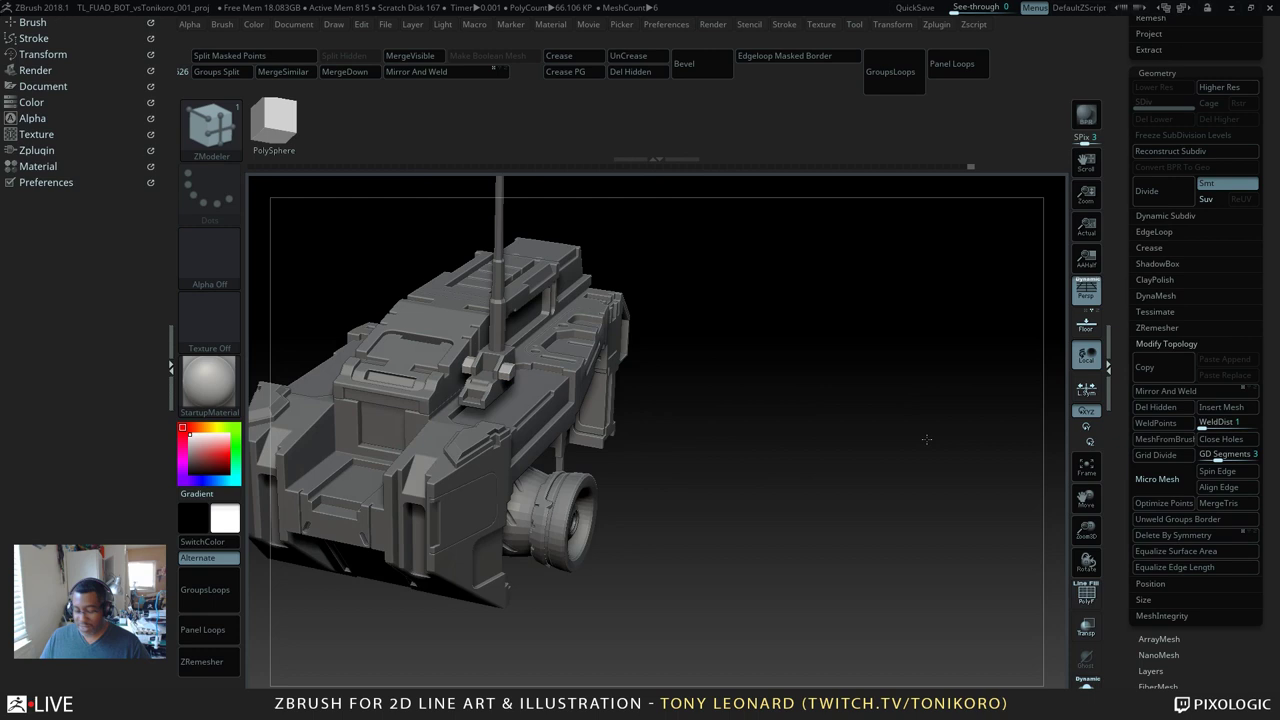
# Step: Move subtool TL_shapeplay_geo_02_15 and the blocks' subtool TL_shapeplay_geo_02_13 to the end of the subtool list, in that order
pyautogui.moveTo(1112, 190); pyautogui.dragTo(1114, 430)
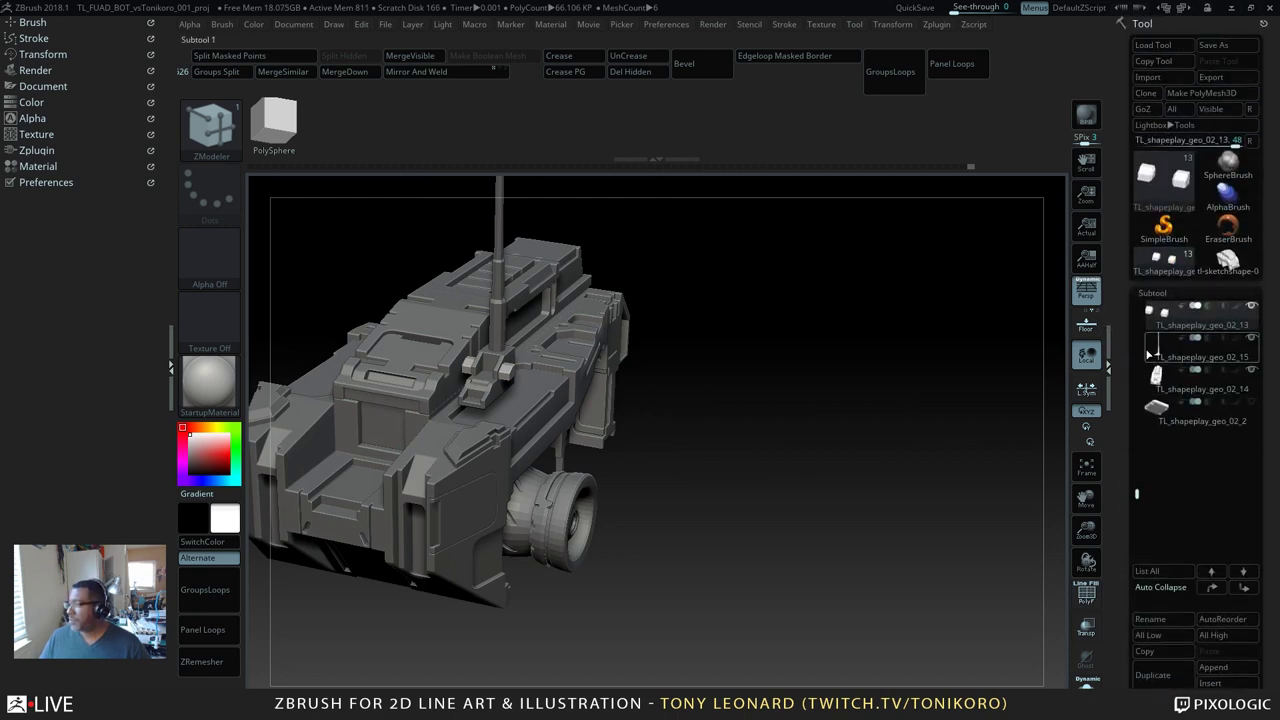
pyautogui.click(1150, 362)
pyautogui.press('shift')
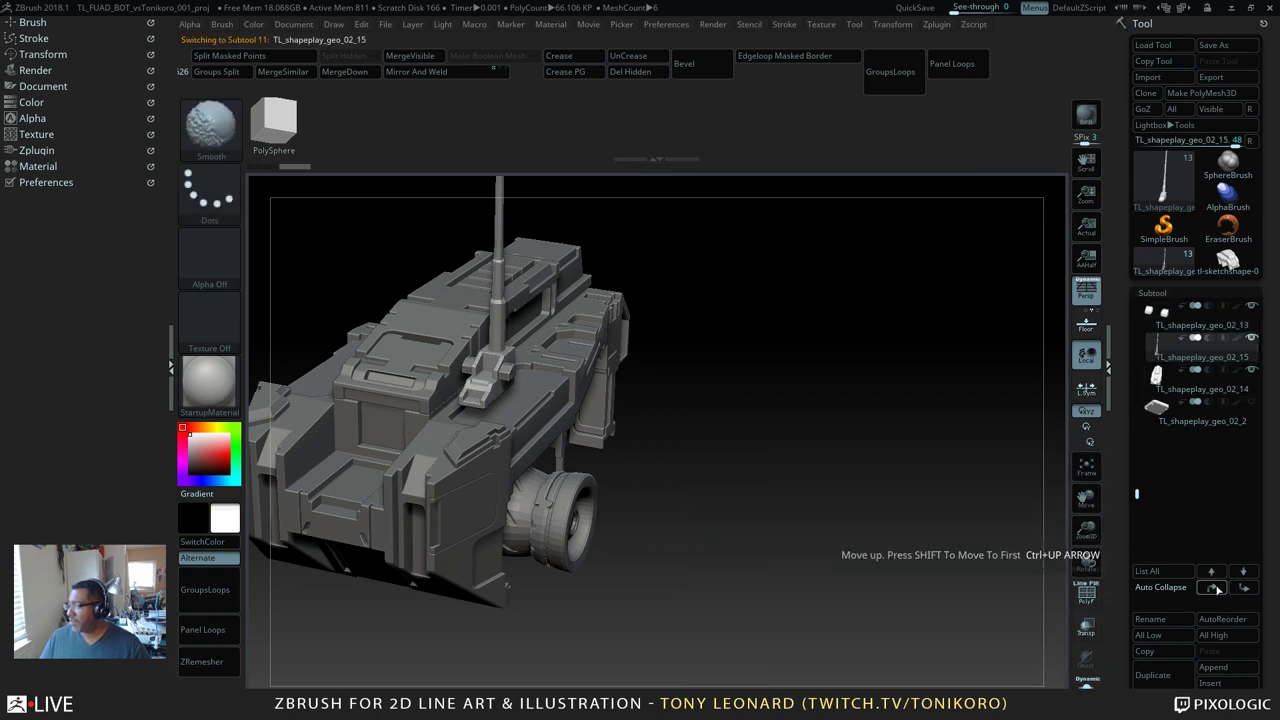
pyautogui.keyDown('shift'); pyautogui.click(1247, 588); pyautogui.keyUp('shift')
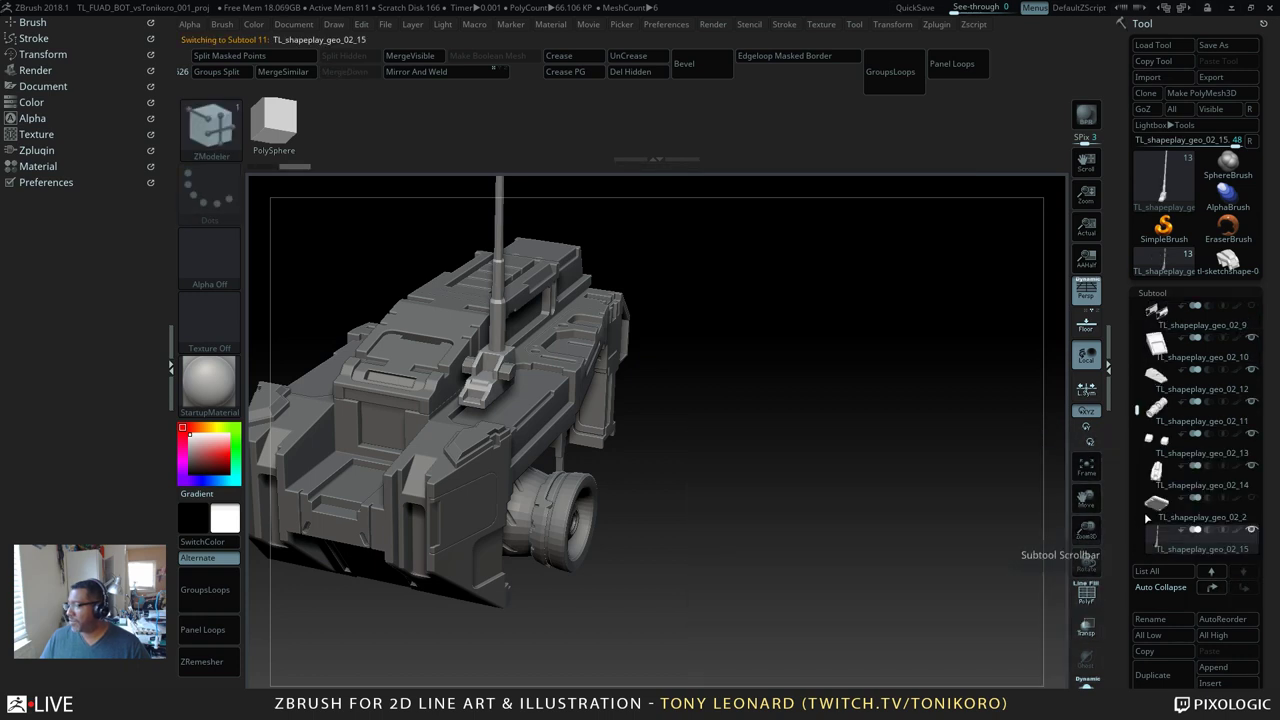
pyautogui.moveTo(1136, 402); pyautogui.dragTo(1136, 453)
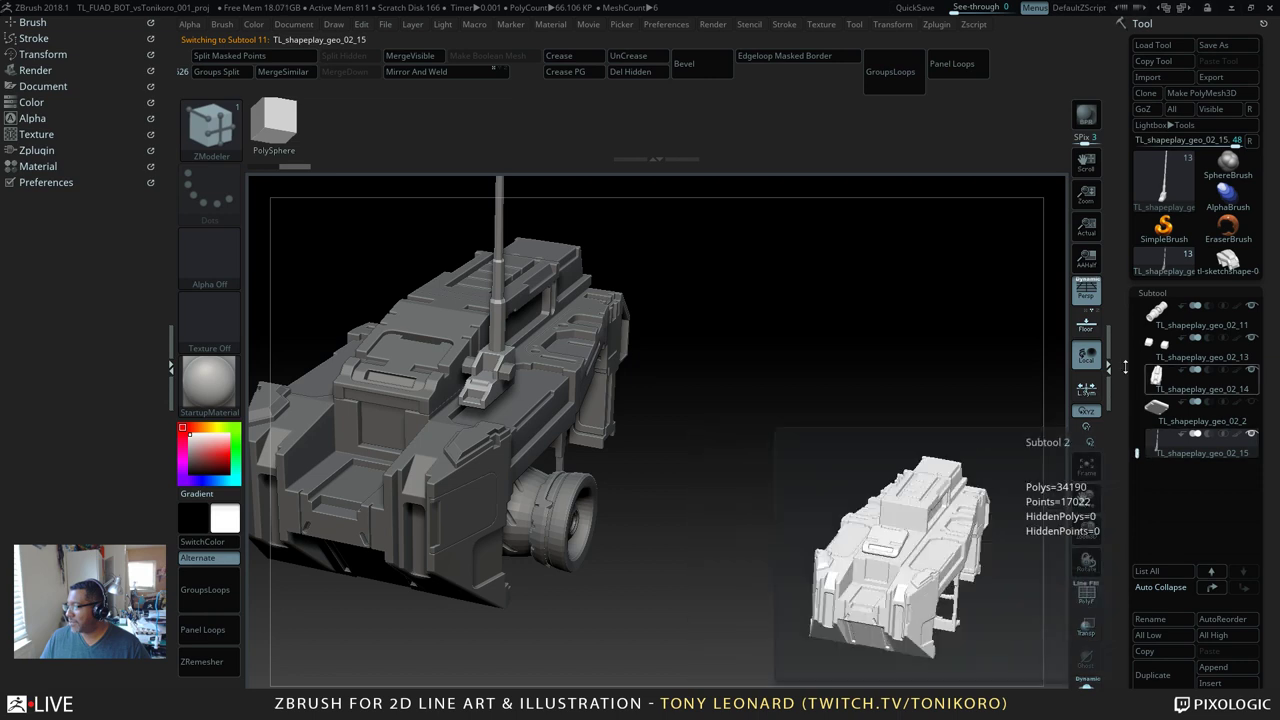
pyautogui.click(1158, 352)
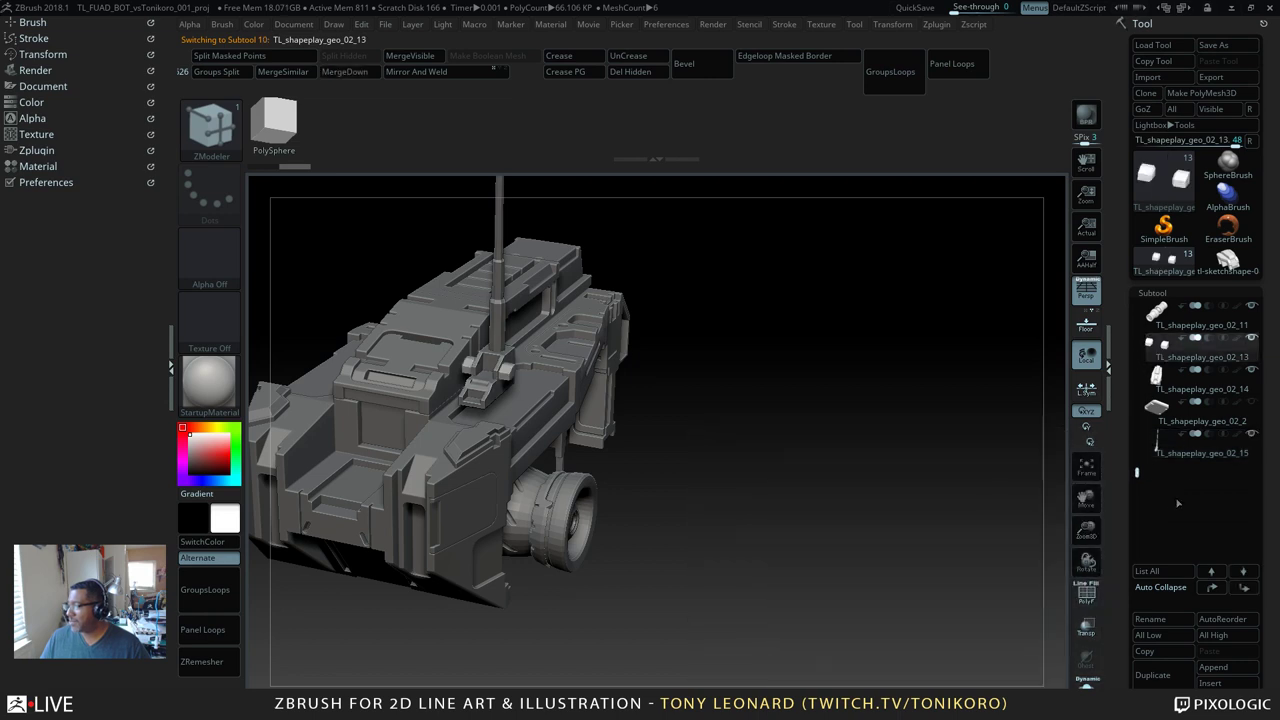
pyautogui.keyDown('shift'); pyautogui.click(1244, 588); pyautogui.keyUp('shift')
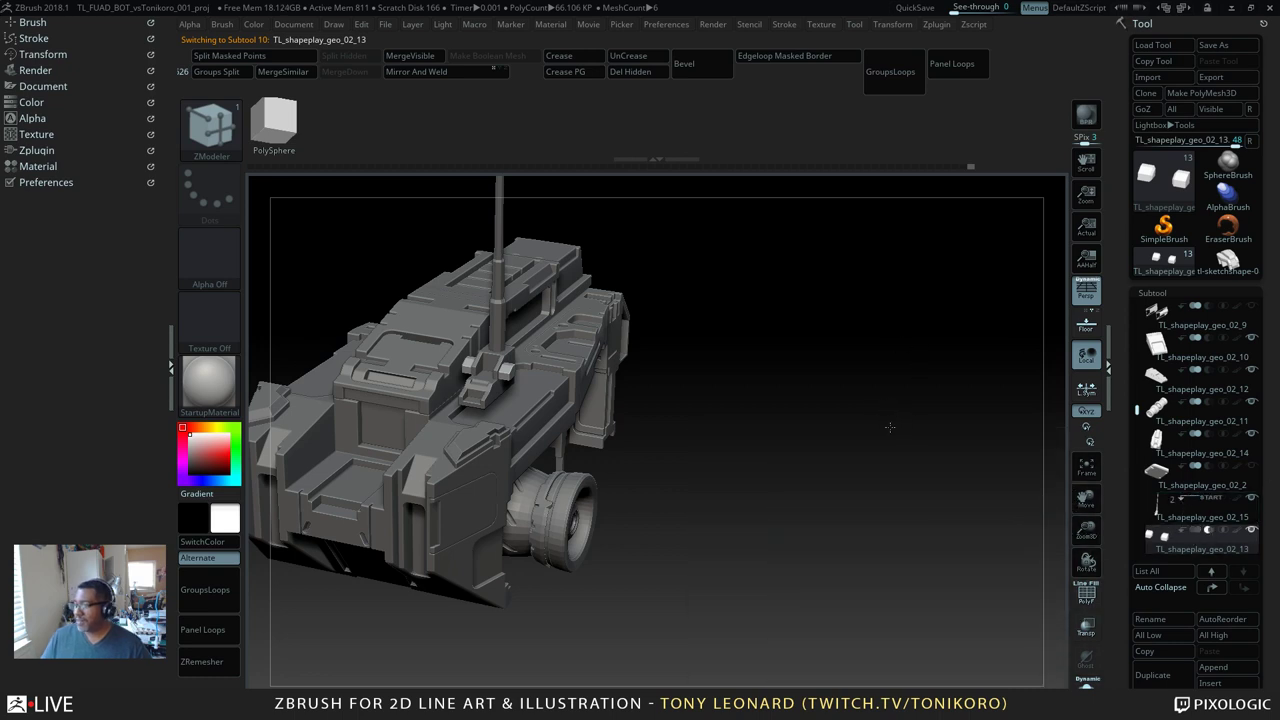
# Step: Turn on Live Boolean rendering to preview the two blocks as cuts in the antenna base
pyautogui.moveTo(890, 427); pyautogui.dragTo(949, 514)
pyautogui.keyDown('alt'); pyautogui.moveTo(843, 521); pyautogui.dragTo(965, 499); pyautogui.keyUp('alt')
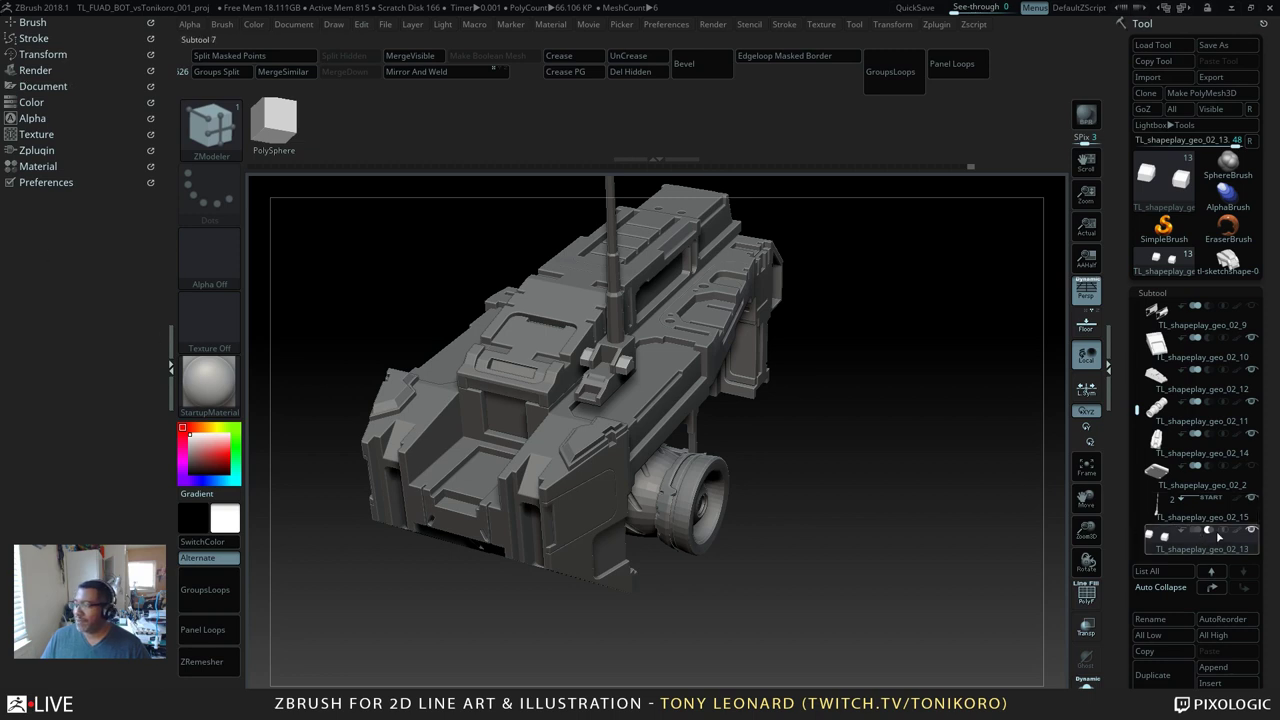
pyautogui.press('shift')
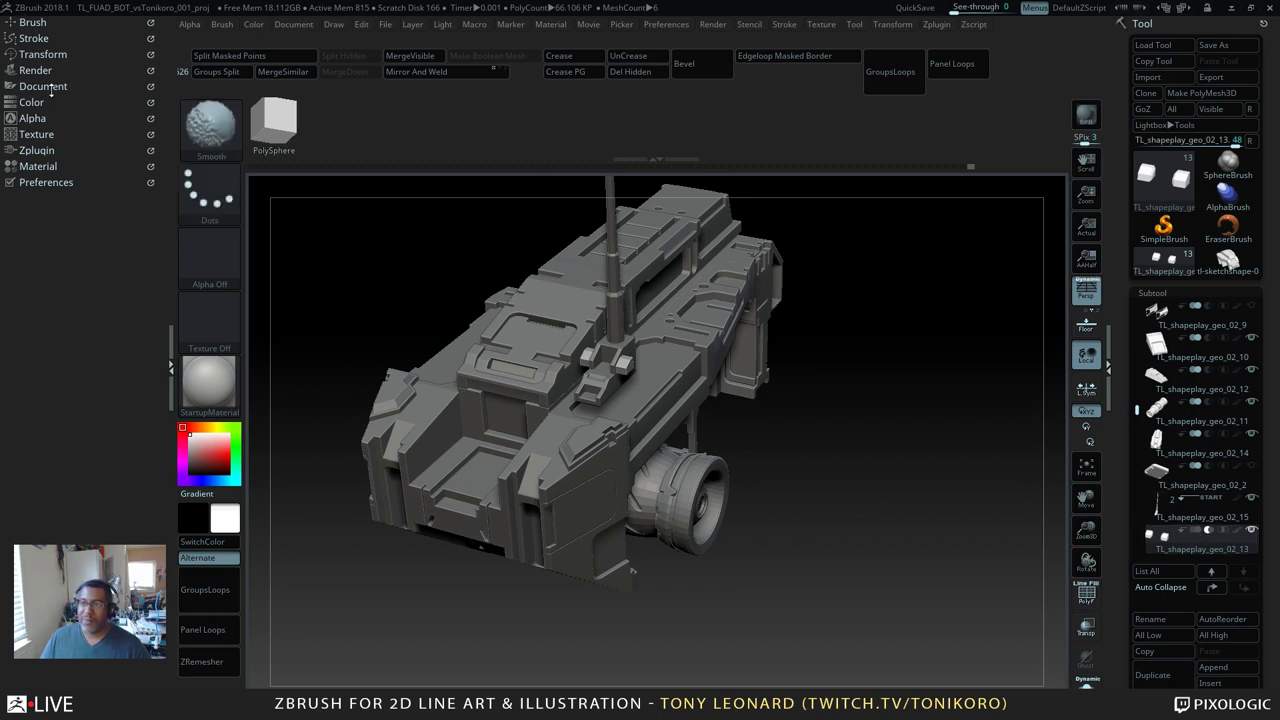
pyautogui.click(37, 69)
pyautogui.click(56, 163)
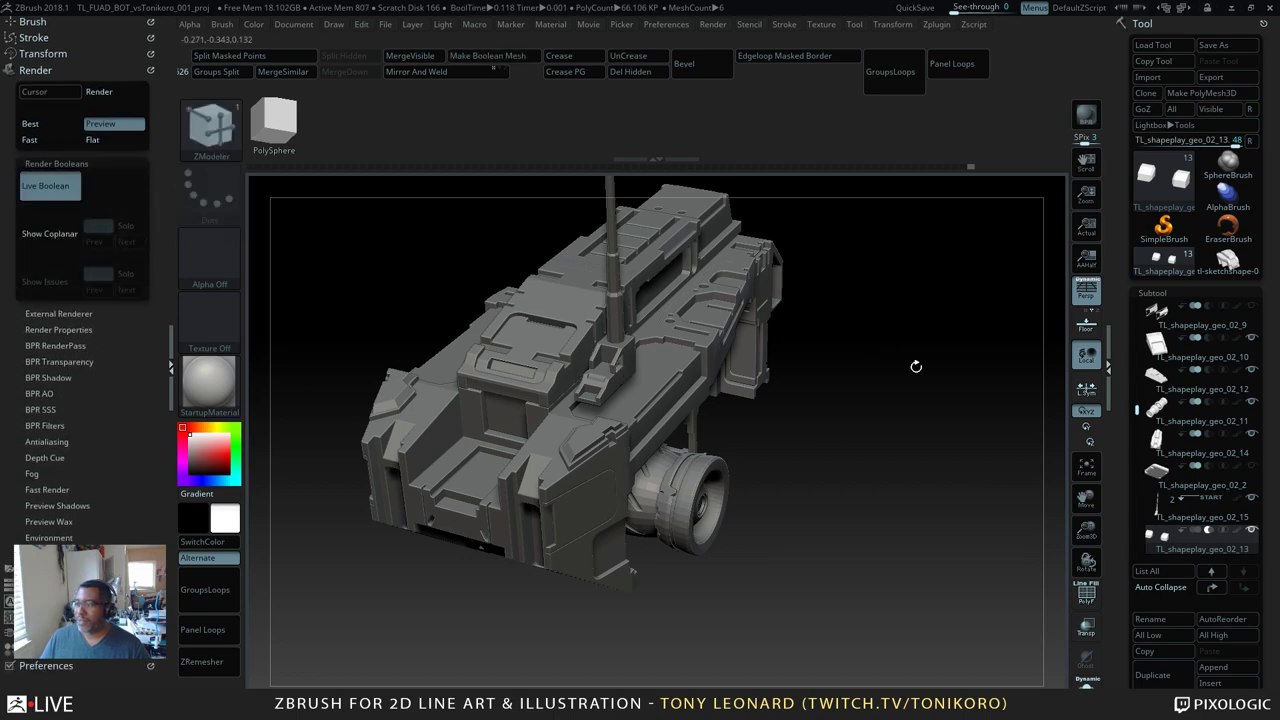
# Step: Examine the block cuts in the antenna base and shift both blocks slightly along X
pyautogui.keyDown('alt'); pyautogui.moveTo(928, 354); pyautogui.dragTo(660, 405); pyautogui.keyUp('alt')
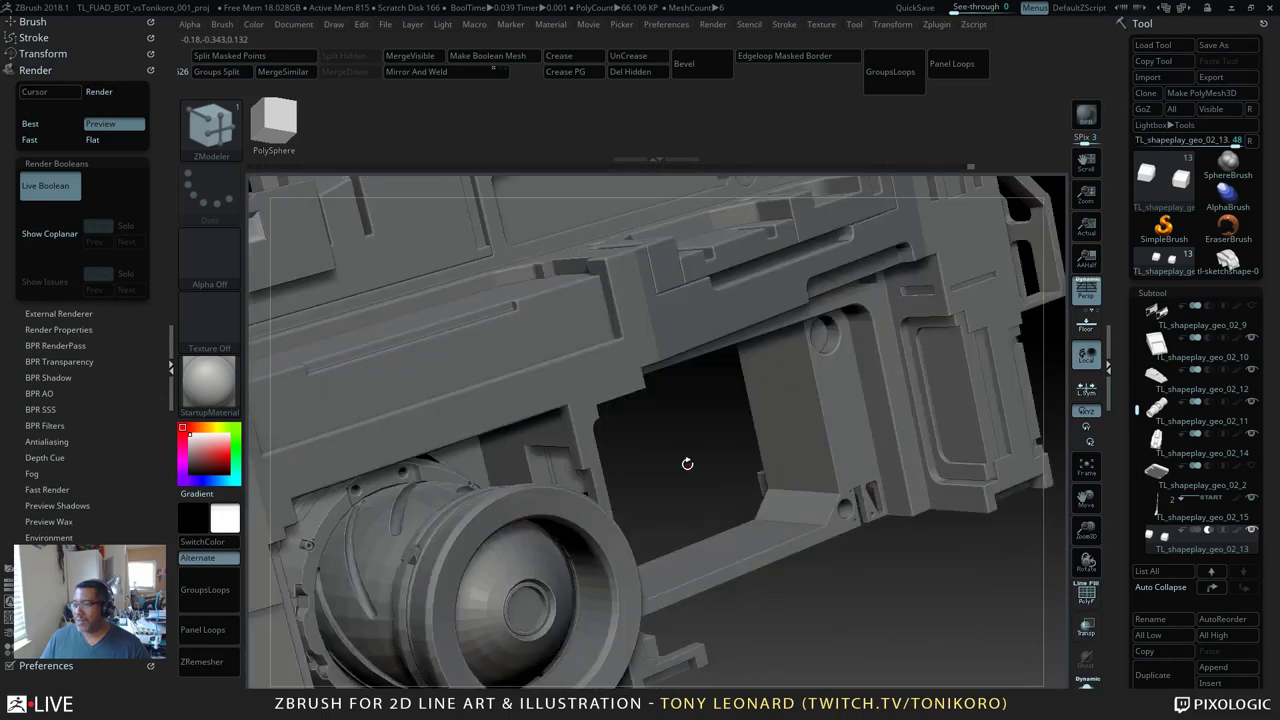
pyautogui.moveTo(687, 464); pyautogui.dragTo(652, 427)
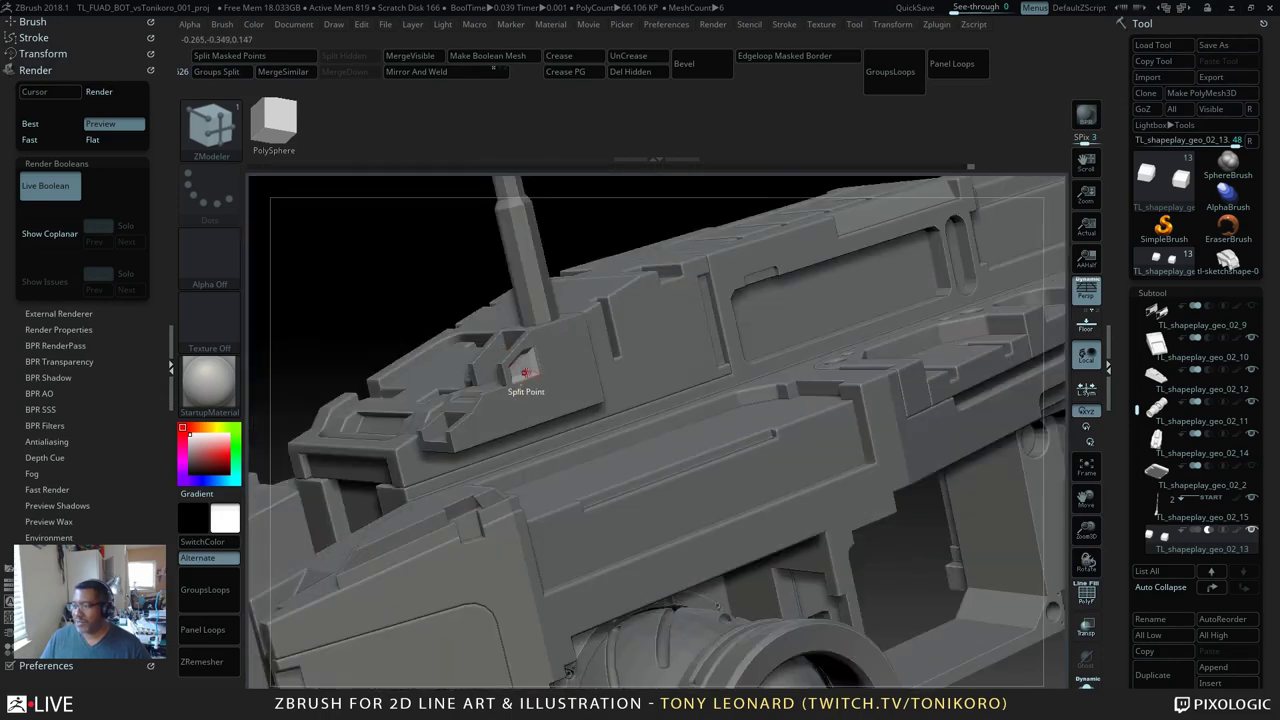
pyautogui.moveTo(601, 230); pyautogui.dragTo(742, 342)
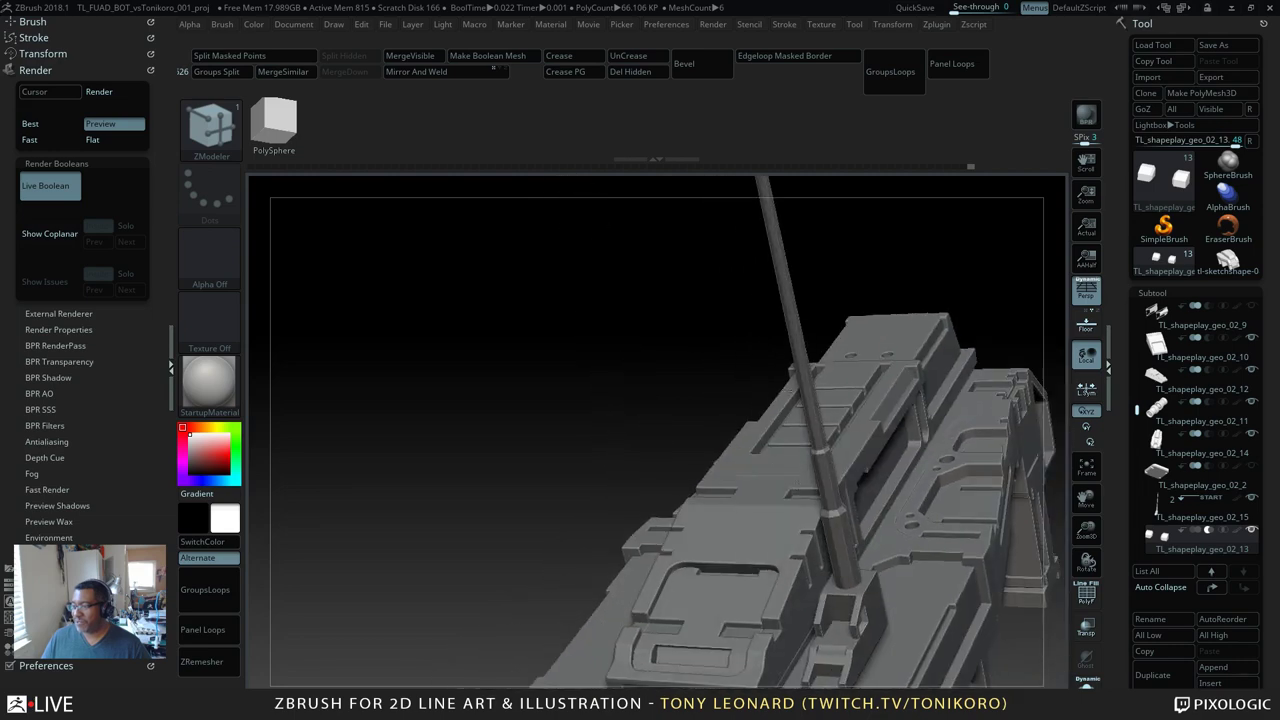
pyautogui.moveTo(466, 403); pyautogui.dragTo(283, 262)
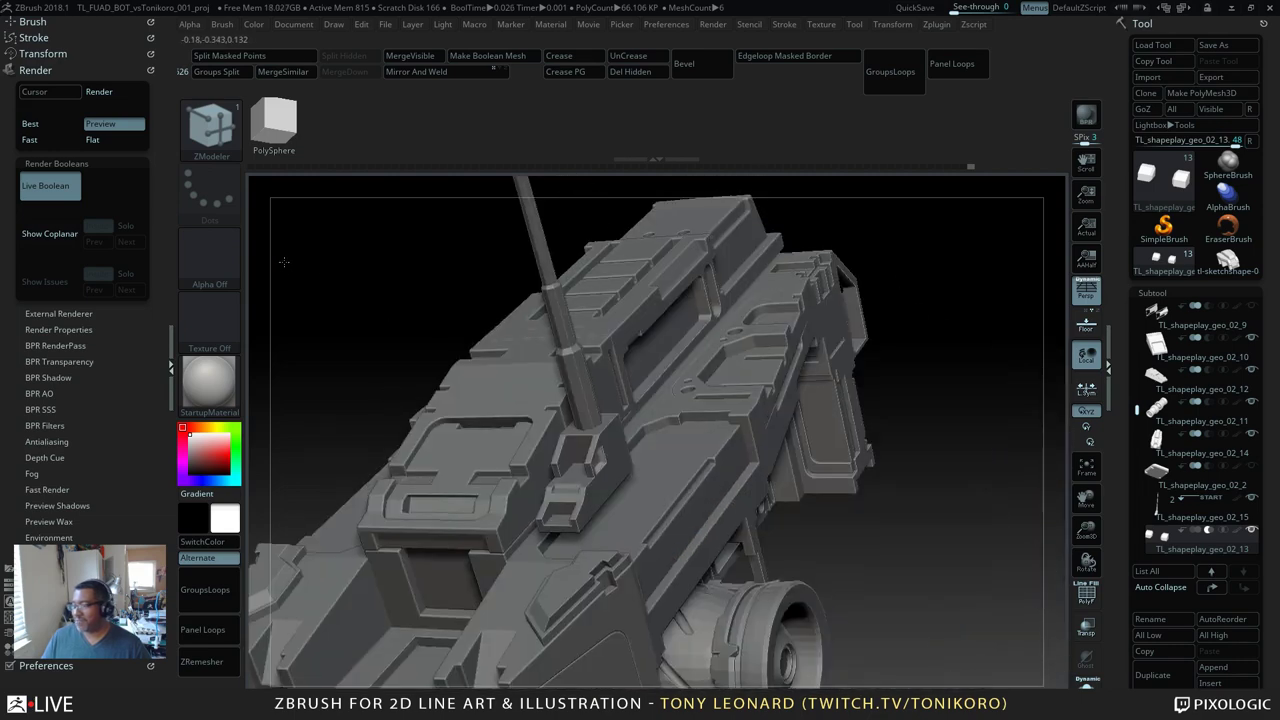
pyautogui.press('w')
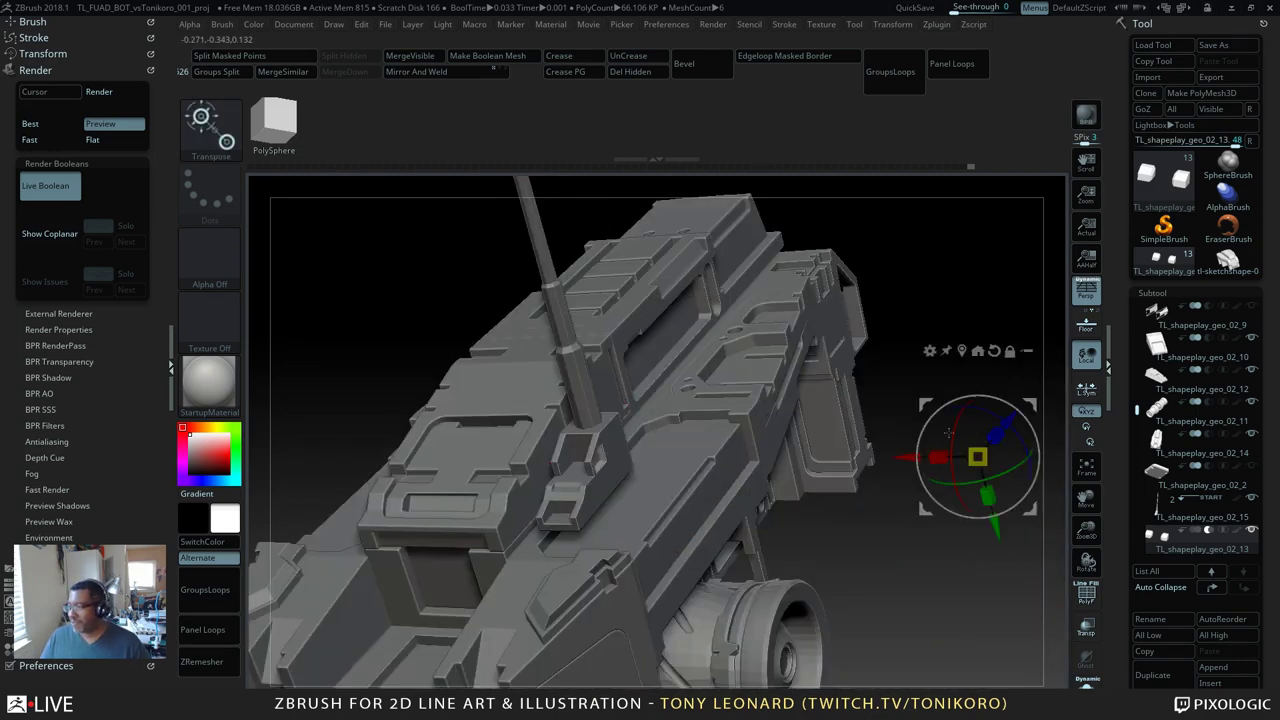
pyautogui.moveTo(905, 457)
pyautogui.mouseDown()
pyautogui.moveTo(888, 457)
pyautogui.moveTo(915, 457)
pyautogui.mouseUp()
pyautogui.moveTo(837, 537); pyautogui.dragTo(891, 532)
pyautogui.moveTo(871, 458)
pyautogui.mouseDown()
pyautogui.moveTo(858, 505)
pyautogui.moveTo(876, 502)
pyautogui.moveTo(888, 557)
pyautogui.moveTo(880, 492)
pyautogui.moveTo(862, 486)
pyautogui.moveTo(515, 483)
pyautogui.moveTo(606, 424)
pyautogui.mouseUp()
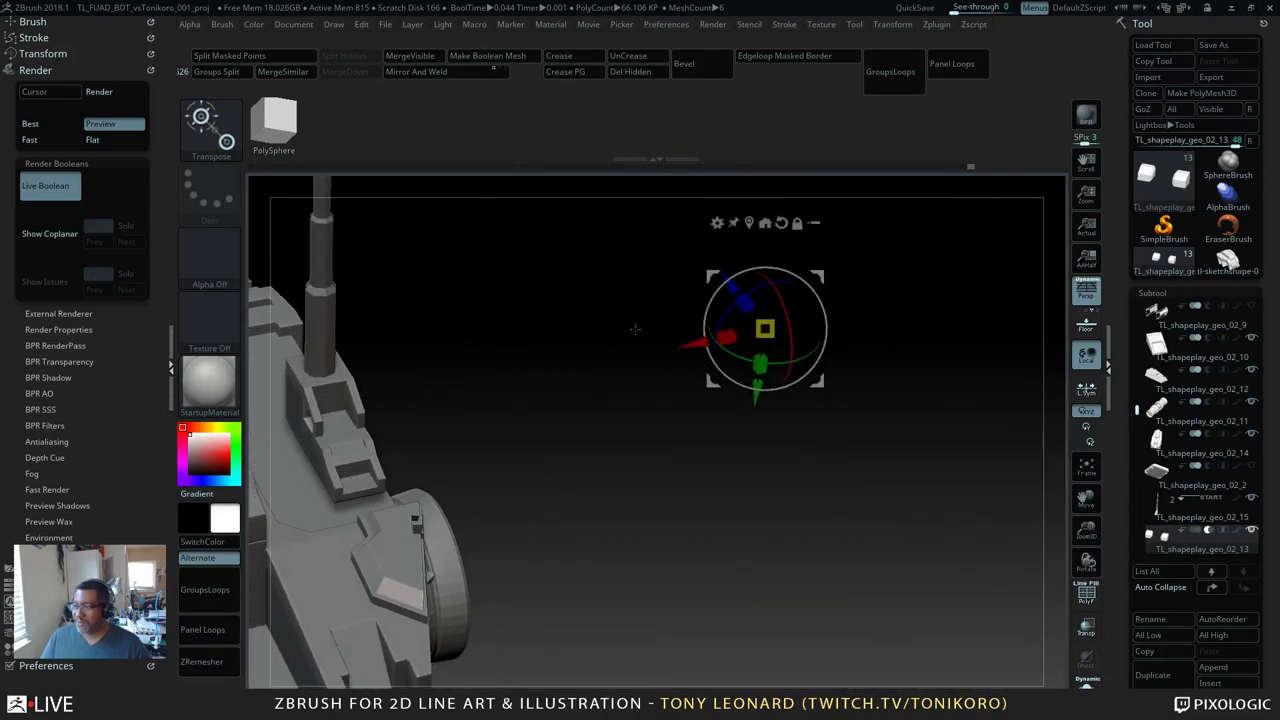
# Step: Show the polyframe, fine-tune the blocks along X against the antenna base, mask one block, and clear the mask
pyautogui.hotkey('shift', 'f')
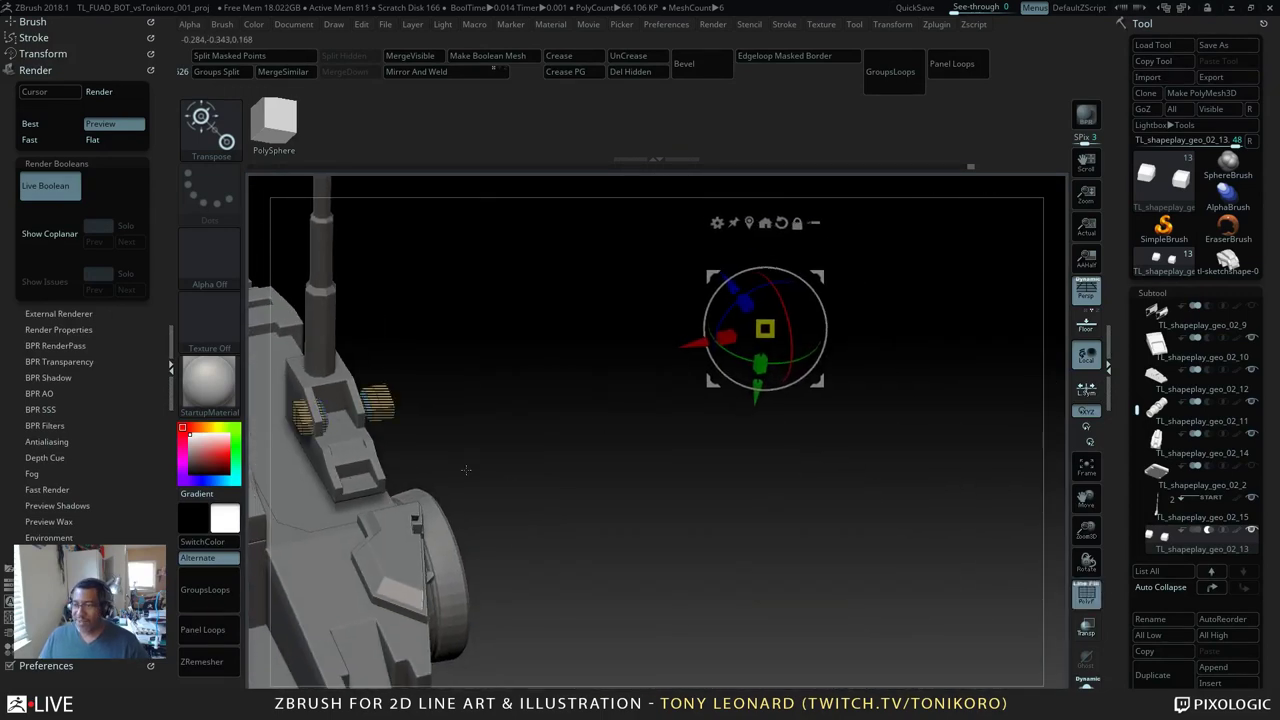
pyautogui.keyDown('alt'); pyautogui.moveTo(379, 476); pyautogui.dragTo(683, 494); pyautogui.keyUp('alt')
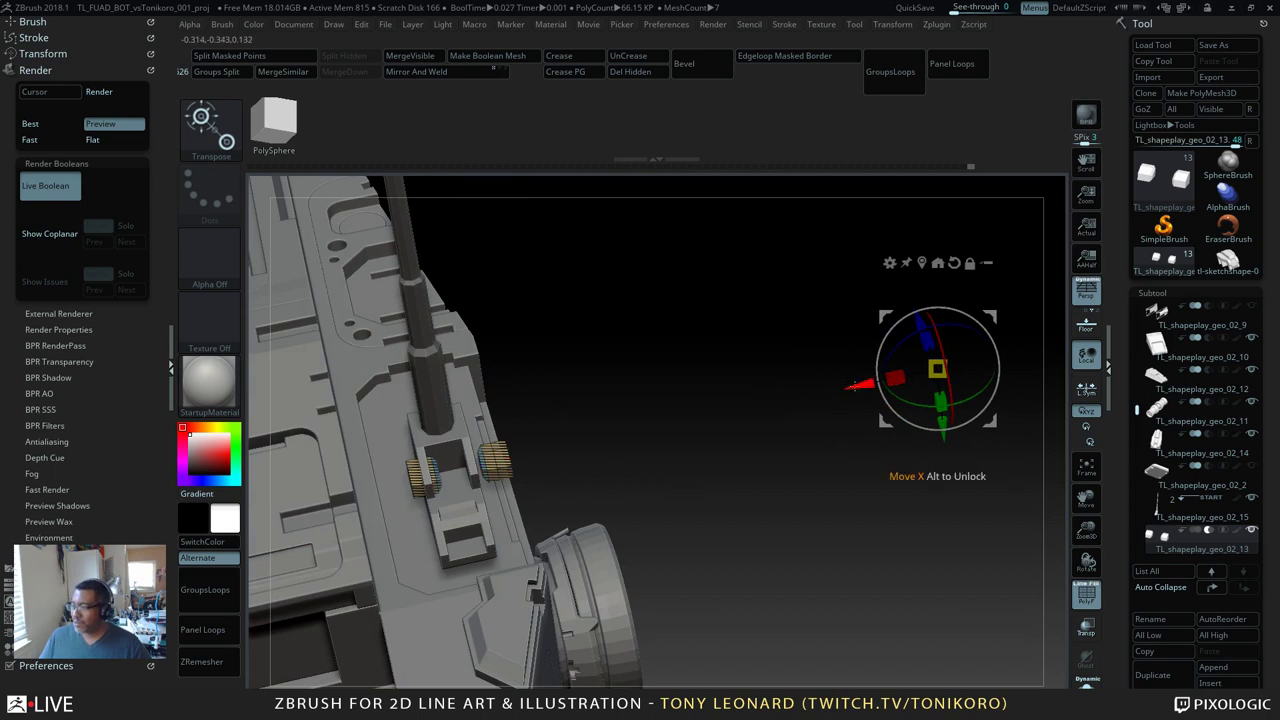
pyautogui.moveTo(855, 386); pyautogui.dragTo(844, 398)
pyautogui.moveTo(738, 493)
pyautogui.mouseDown()
pyautogui.moveTo(643, 394)
pyautogui.moveTo(792, 466)
pyautogui.mouseUp()
pyautogui.keyDown('ctrl'); pyautogui.moveTo(488, 350); pyautogui.dragTo(627, 523); pyautogui.keyUp('ctrl')
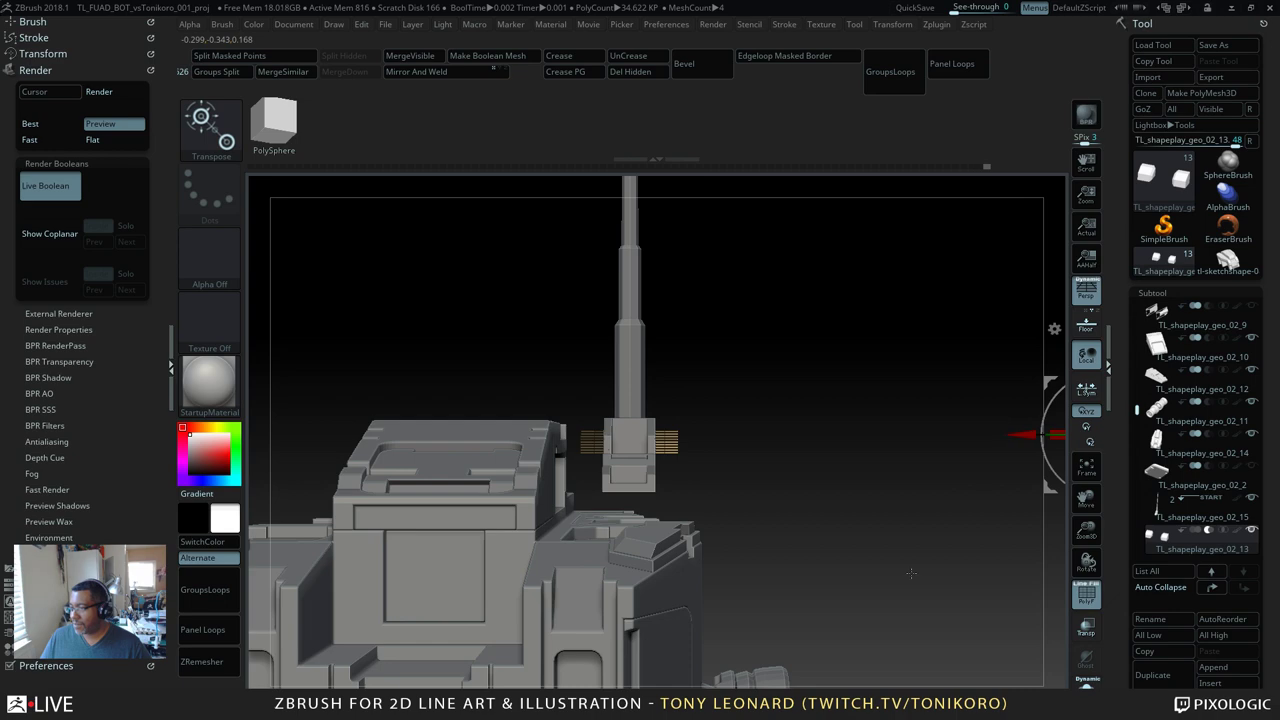
pyautogui.keyDown('ctrl'); pyautogui.moveTo(800, 431); pyautogui.dragTo(842, 480); pyautogui.keyUp('ctrl')
pyautogui.keyDown('alt'); pyautogui.moveTo(876, 578); pyautogui.dragTo(780, 585); pyautogui.keyUp('alt')
pyautogui.keyDown('alt'); pyautogui.moveTo(905, 670); pyautogui.dragTo(853, 539); pyautogui.keyUp('alt')
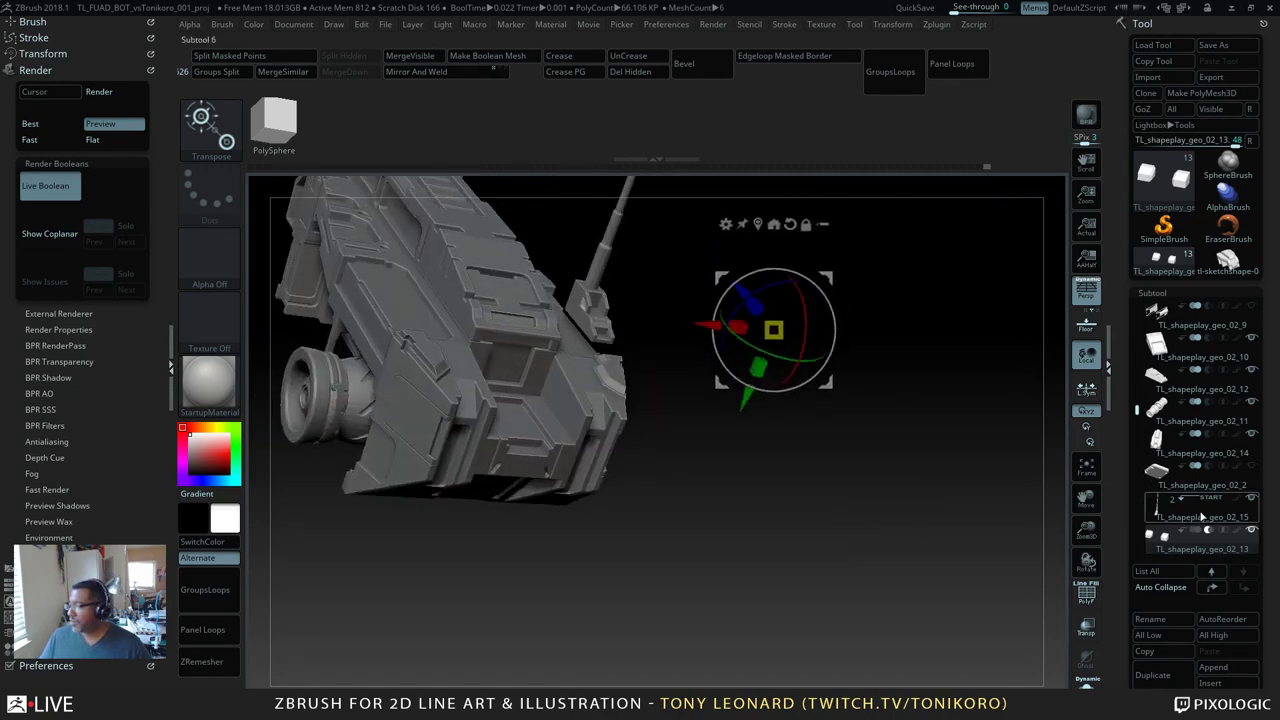
# Step: Hide the vehicle's other subtools, leaving only the antenna TL_shapeplay_geo_02_15 and the blocks TL_shapeplay_geo_02_13 visible
pyautogui.click(1251, 434)
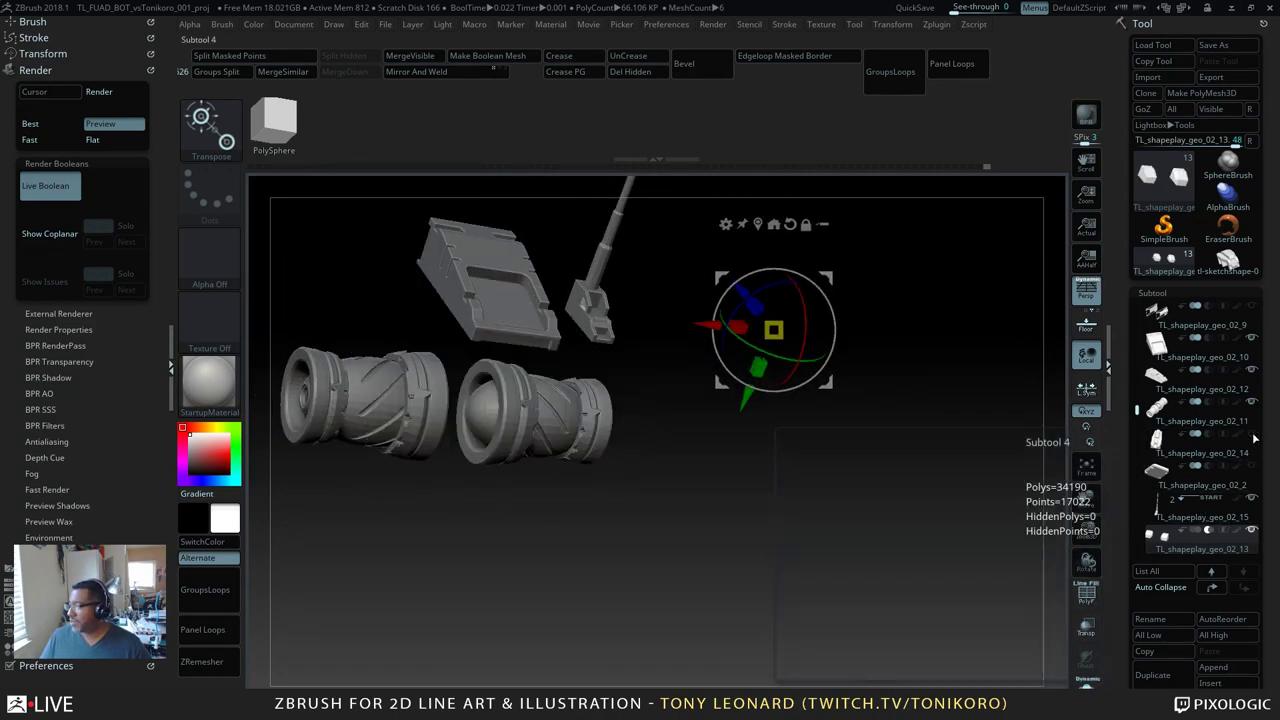
pyautogui.click(1251, 499)
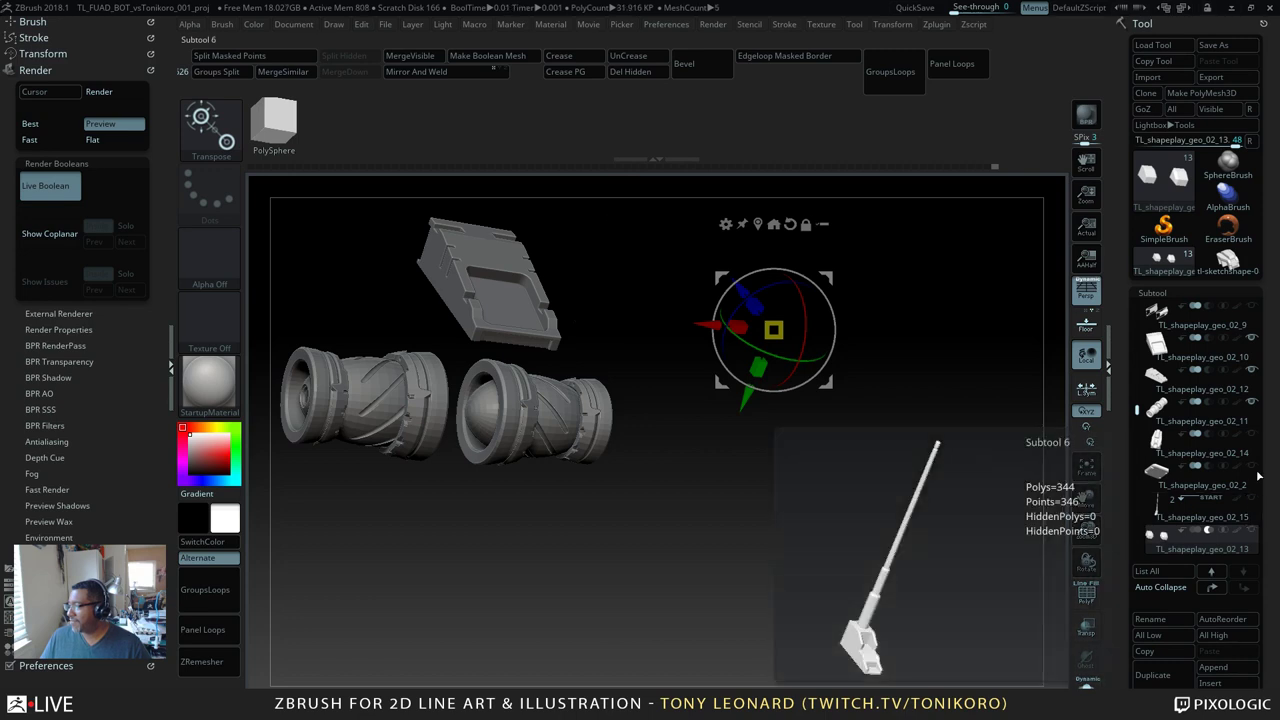
pyautogui.click(1251, 370)
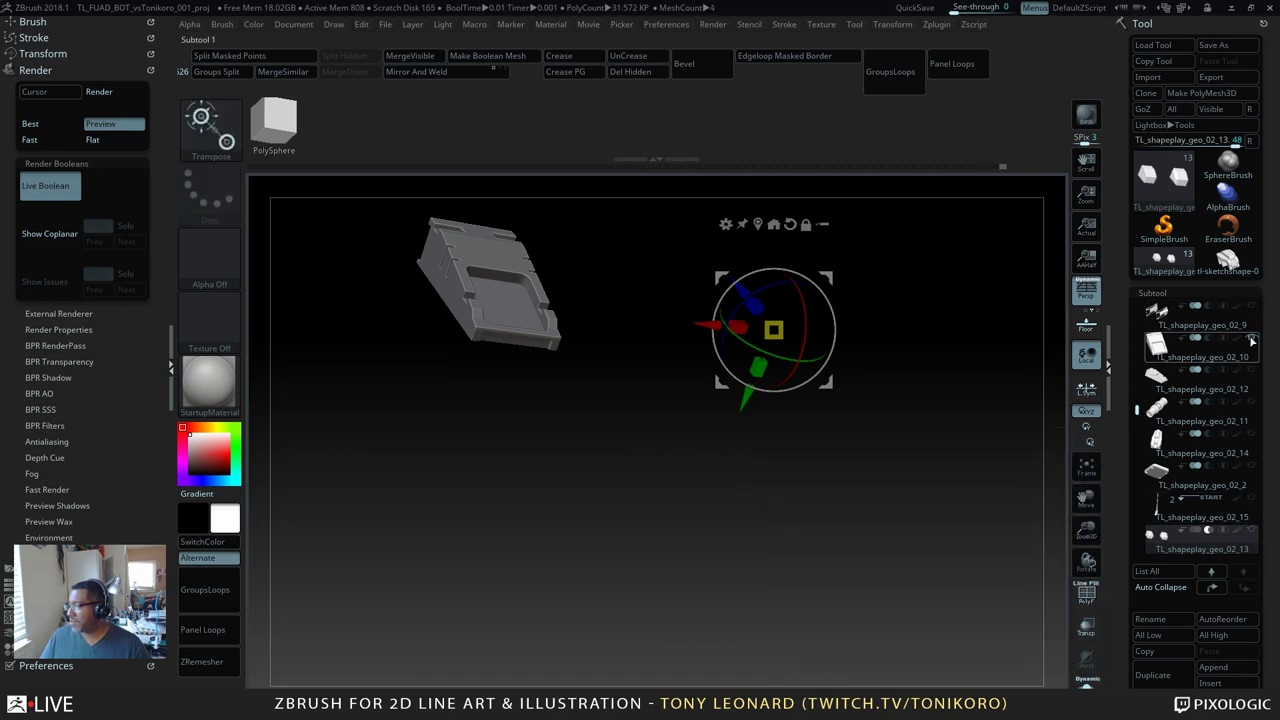
pyautogui.click(1251, 339)
pyautogui.moveTo(1136, 405); pyautogui.dragTo(1114, 467)
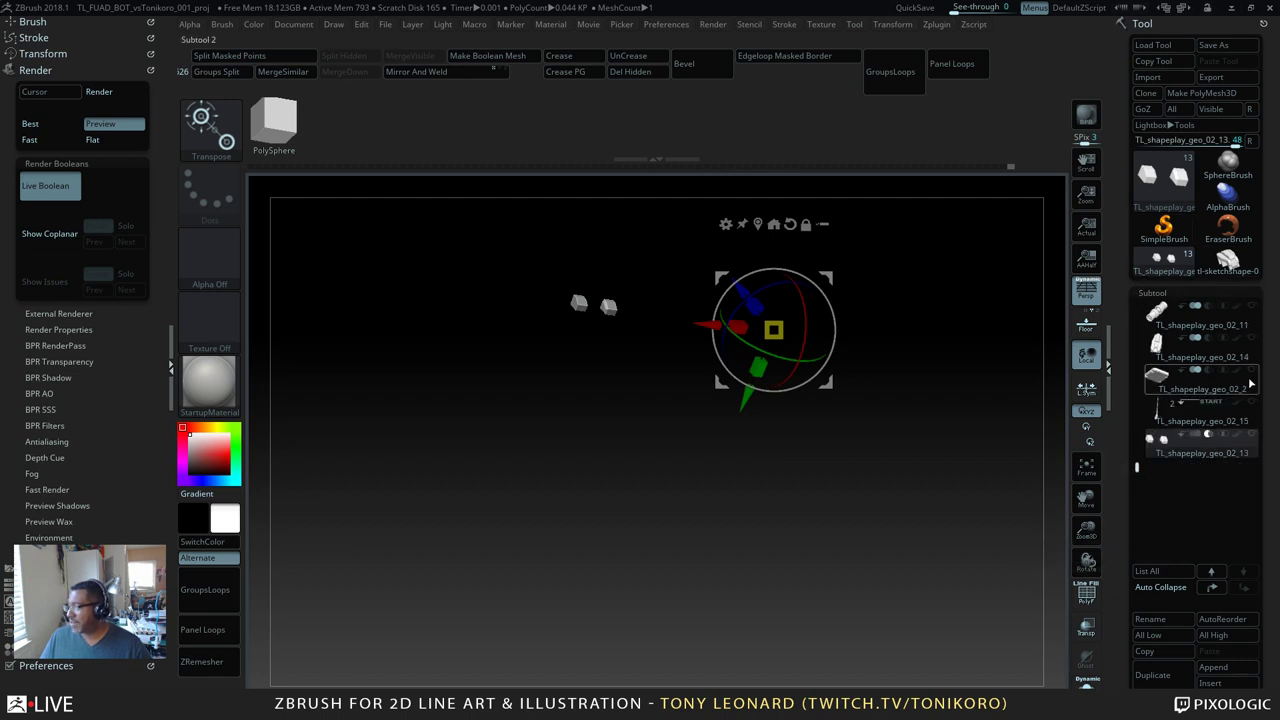
pyautogui.click(1252, 403)
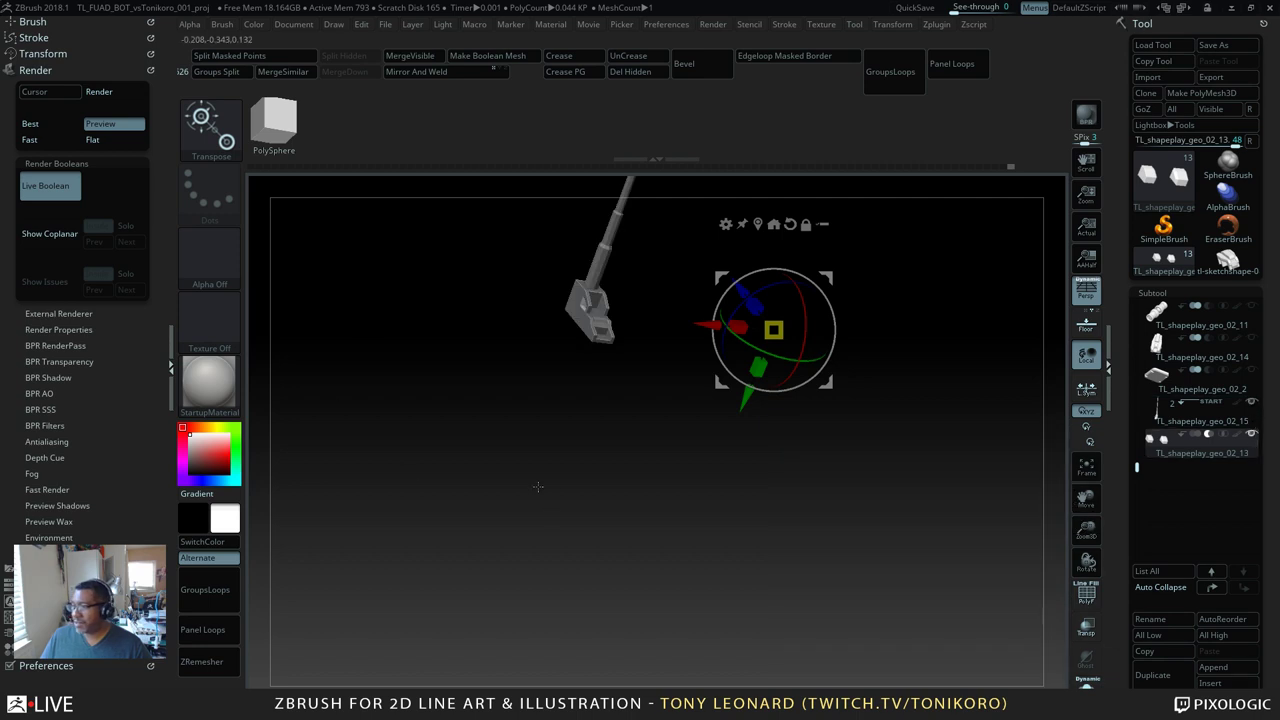
# Step: Return to Draw mode and make a boolean mesh from the visible antenna and its subtractive blocks
pyautogui.moveTo(538, 487); pyautogui.dragTo(523, 460)
pyautogui.press('q')
pyautogui.keyDown('alt'); pyautogui.moveTo(748, 411); pyautogui.dragTo(782, 557); pyautogui.keyUp('alt')
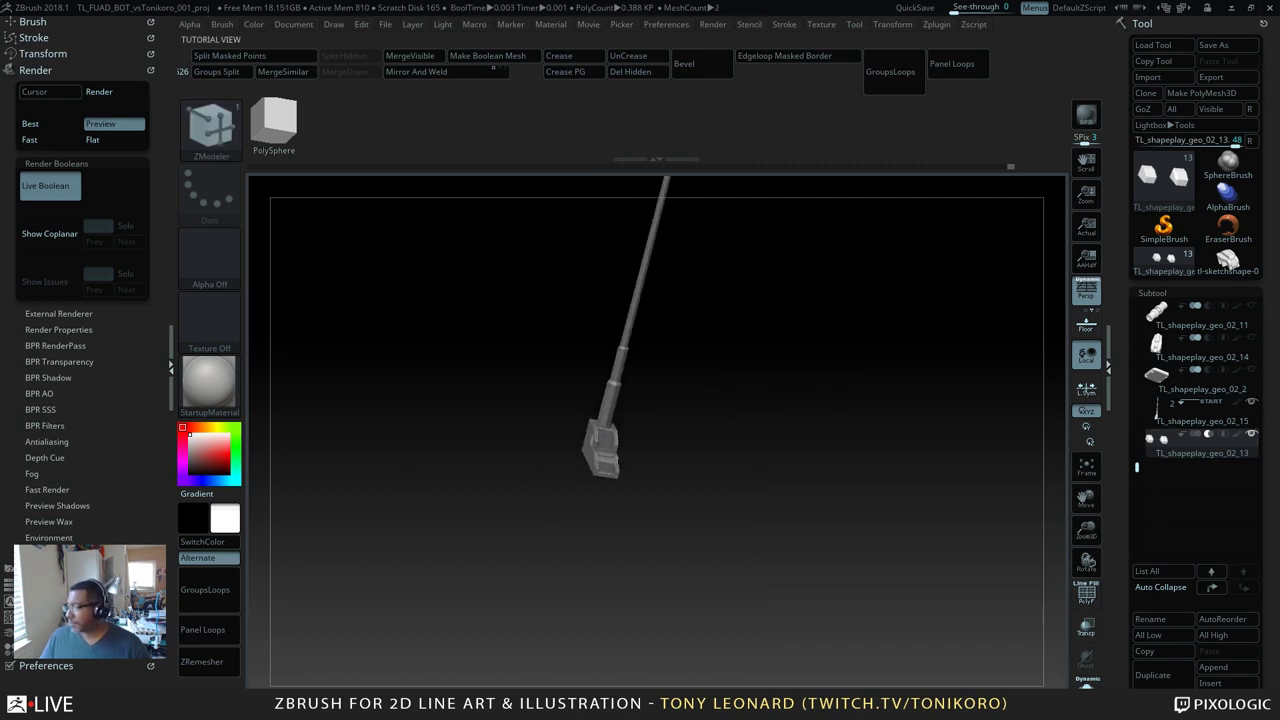
pyautogui.scroll(-5, 1170, 480)
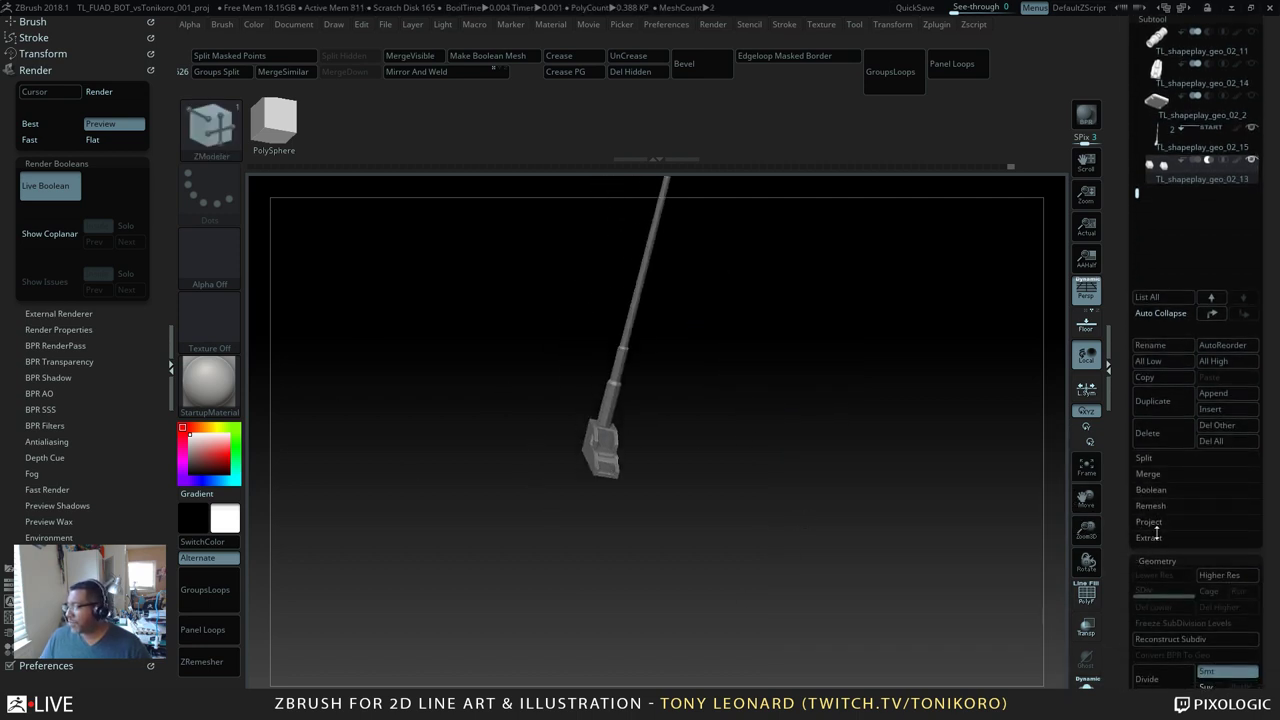
pyautogui.press('shift')
pyautogui.click(1152, 490)
pyautogui.click(1175, 505)
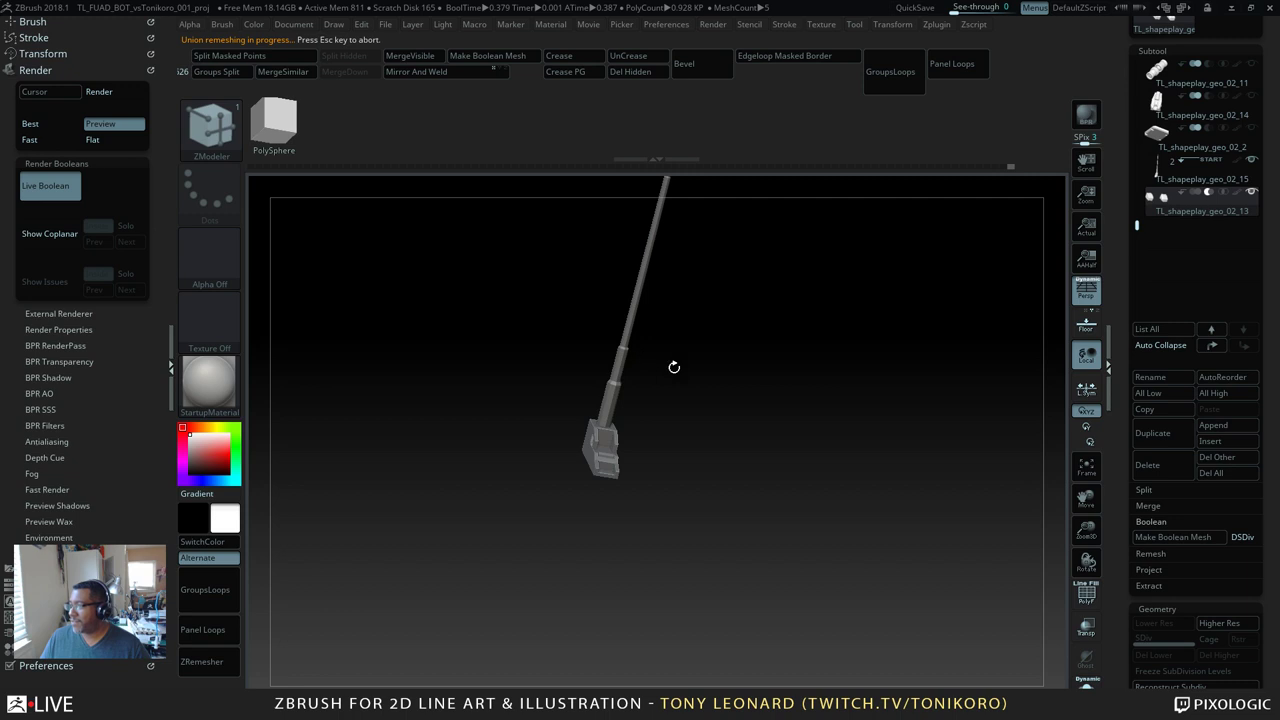
# Step: Append the boolean mesh UMesh_TL_shapeplay_geo_02_15 as a subtool, select it, and rename it rf-antenna
pyautogui.click(1236, 428)
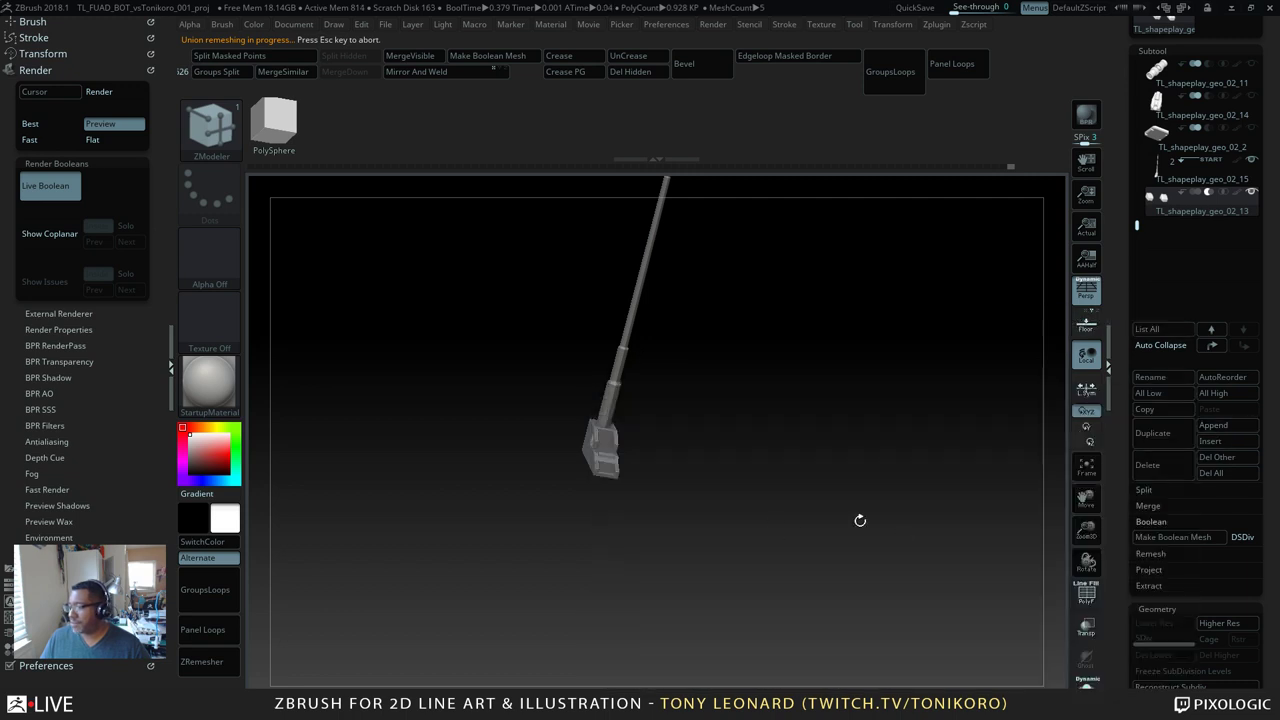
pyautogui.click(1238, 428)
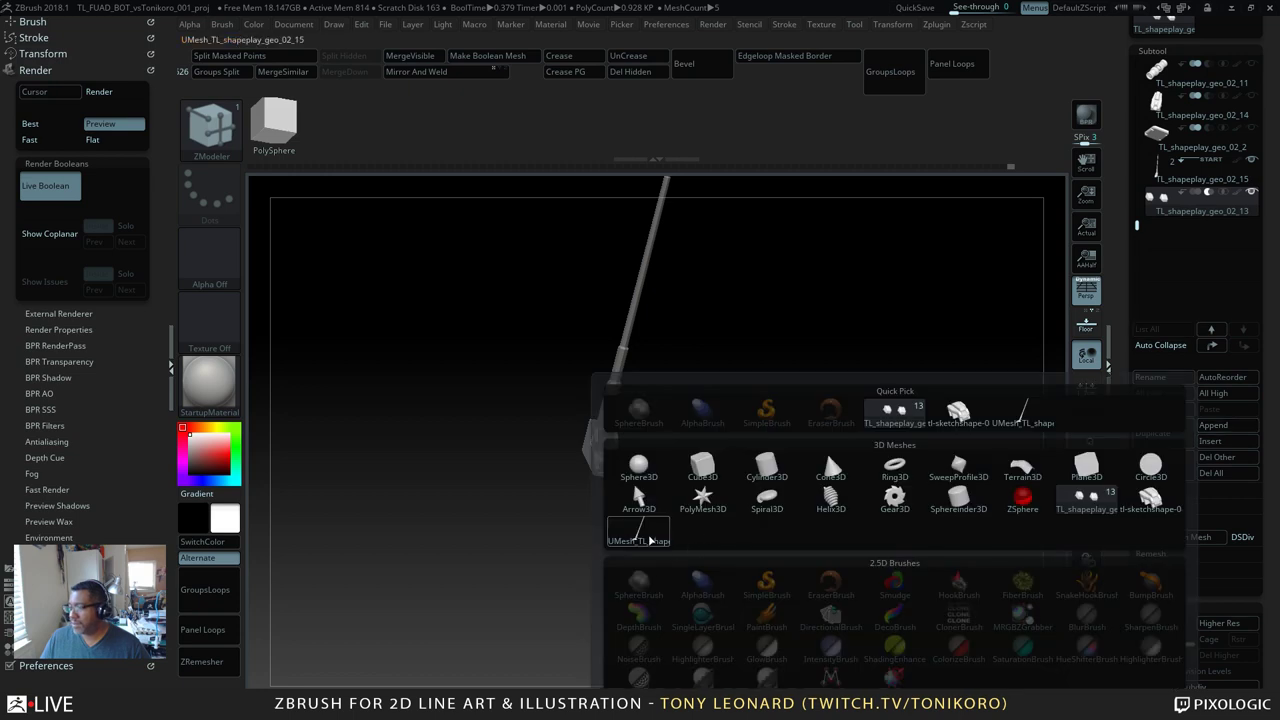
pyautogui.click(620, 526)
pyautogui.click(1185, 238)
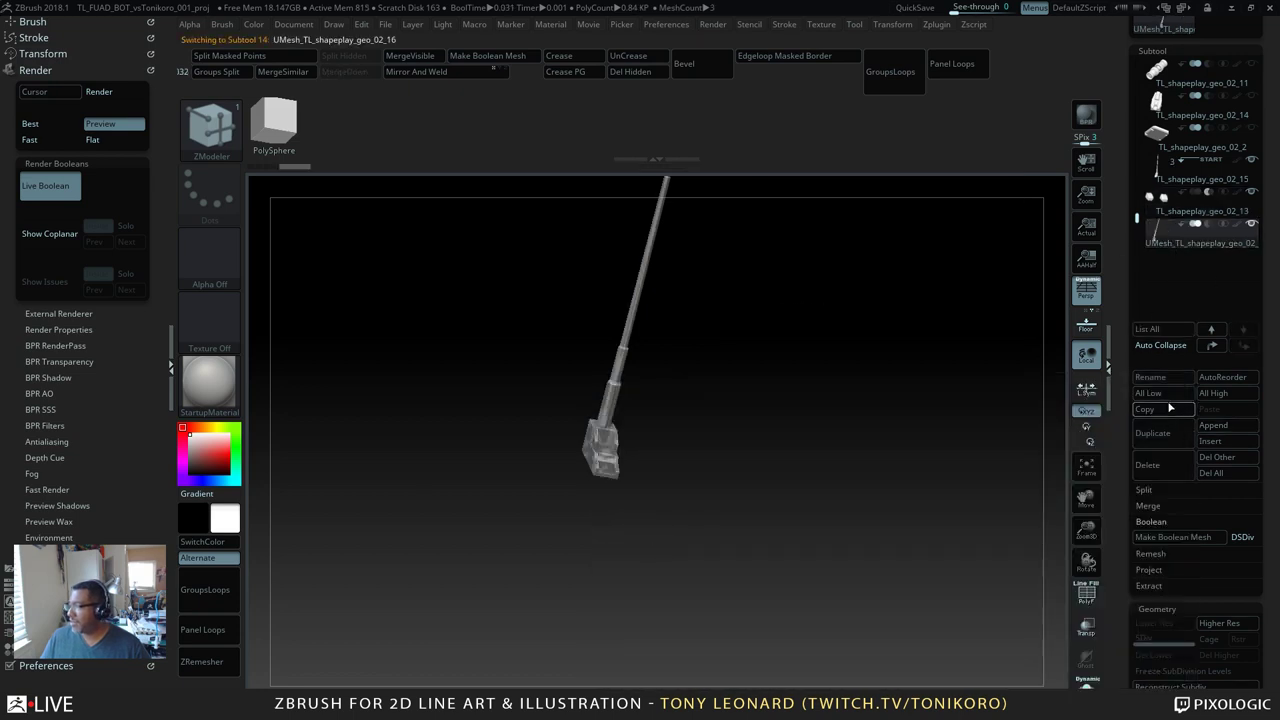
pyautogui.click(1150, 377)
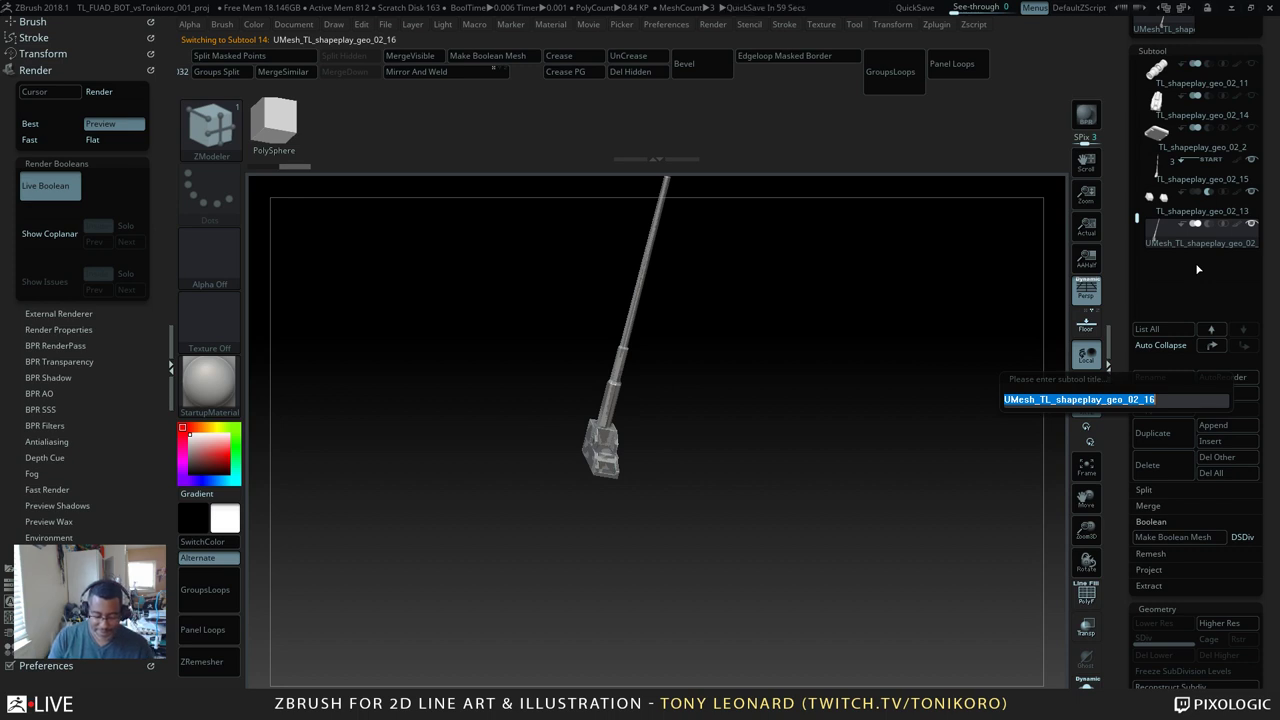
pyautogui.write('f-antenna')
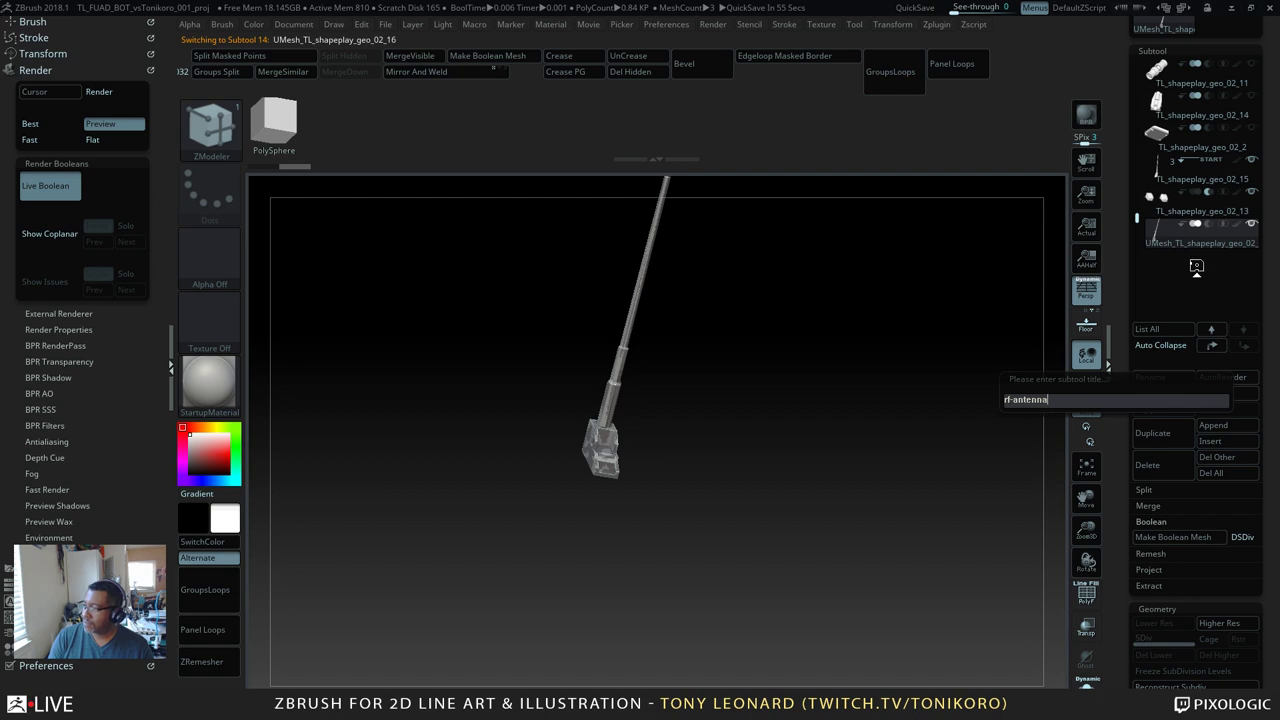
pyautogui.press('Return')
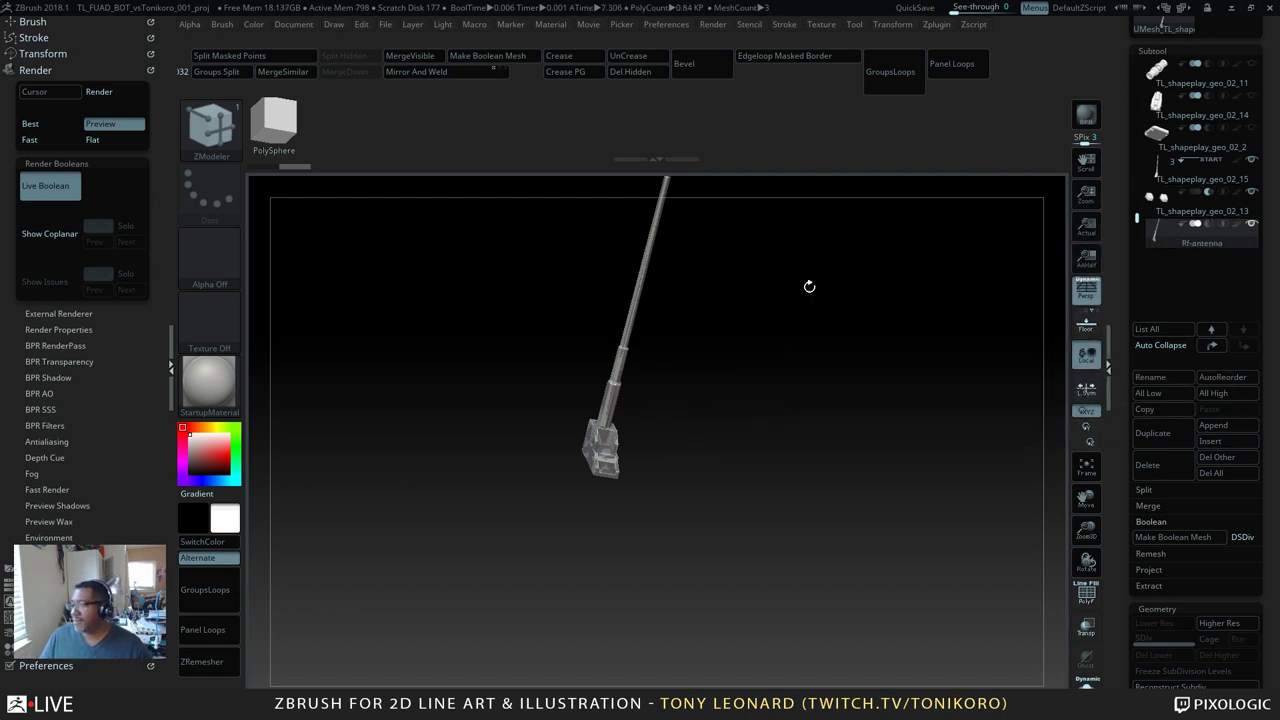
# Step: Show all the vehicle's subtools except the original antenna TL_shapeplay_geo_02_15 and the blocks TL_shapeplay_geo_02_13
pyautogui.moveTo(809, 287); pyautogui.dragTo(934, 505)
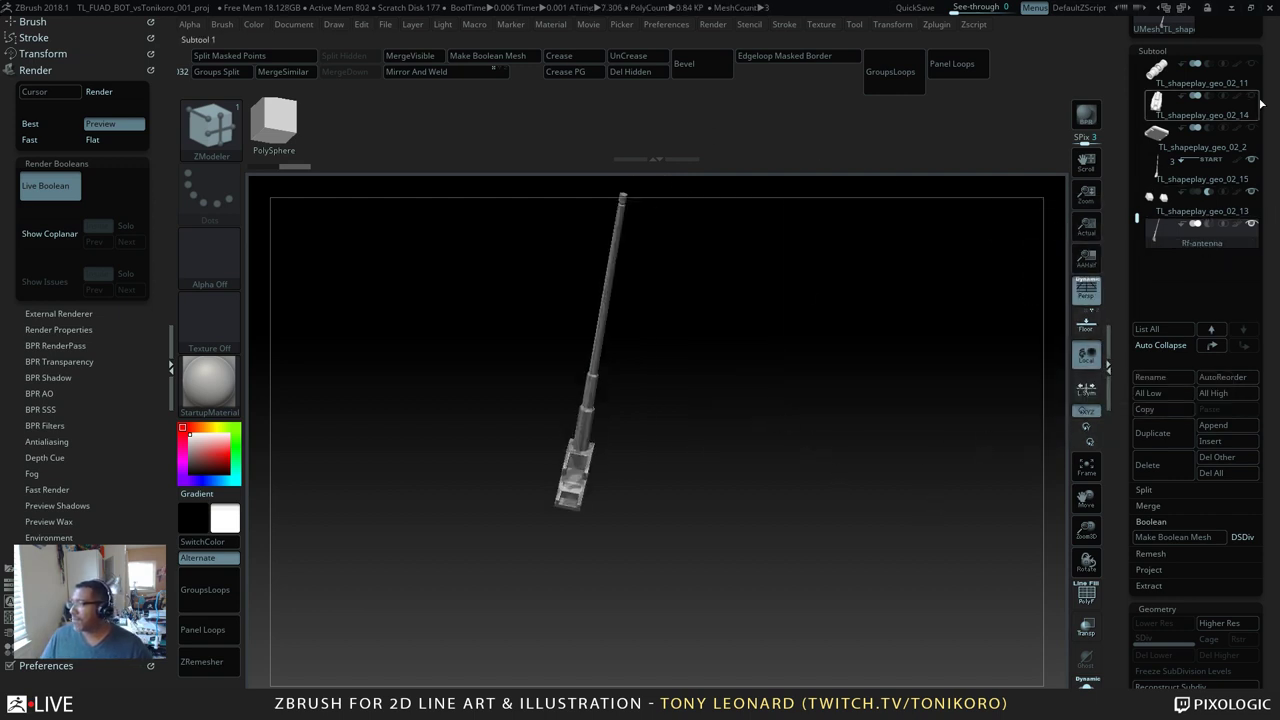
pyautogui.click(1253, 160)
pyautogui.click(1252, 192)
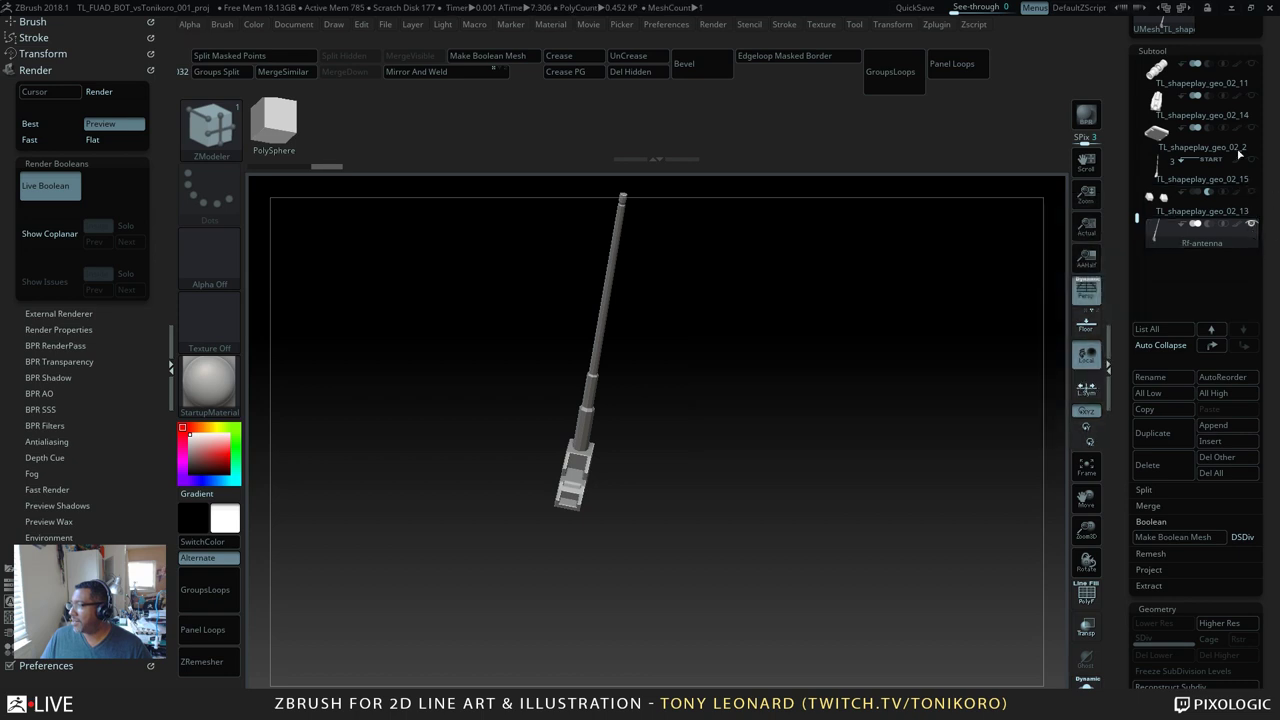
pyautogui.click(1252, 128)
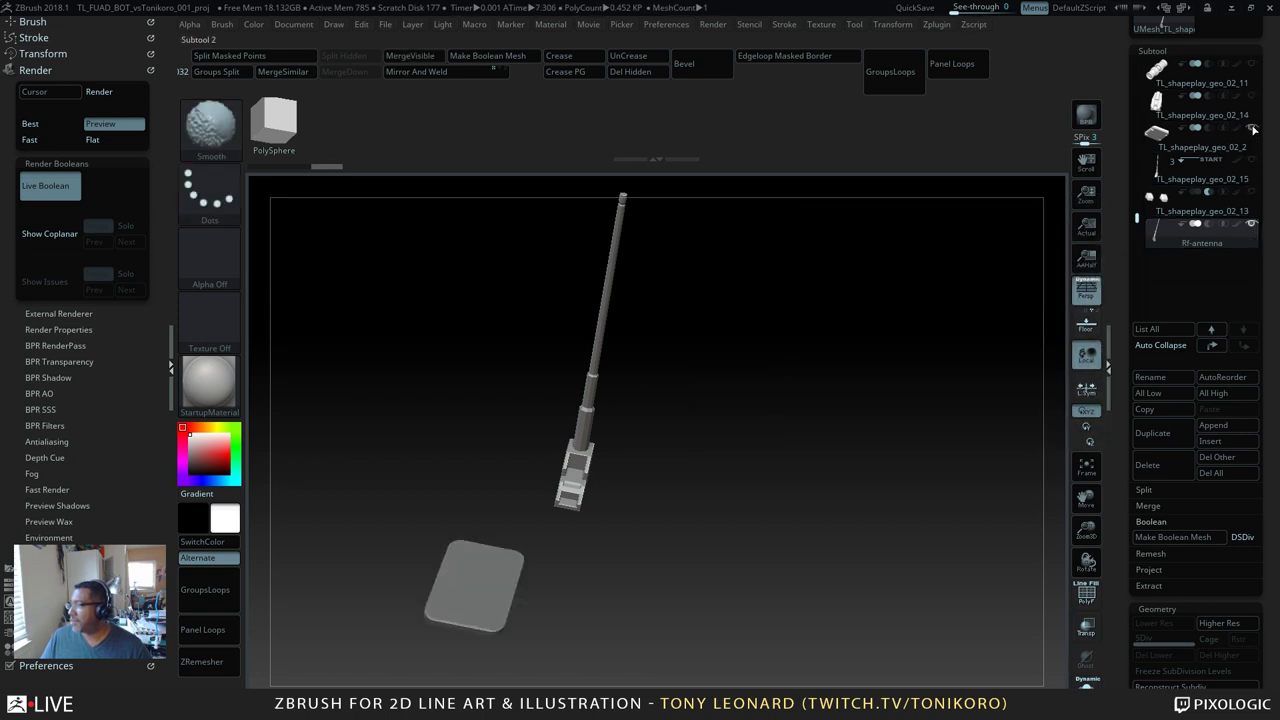
pyautogui.click(1252, 113)
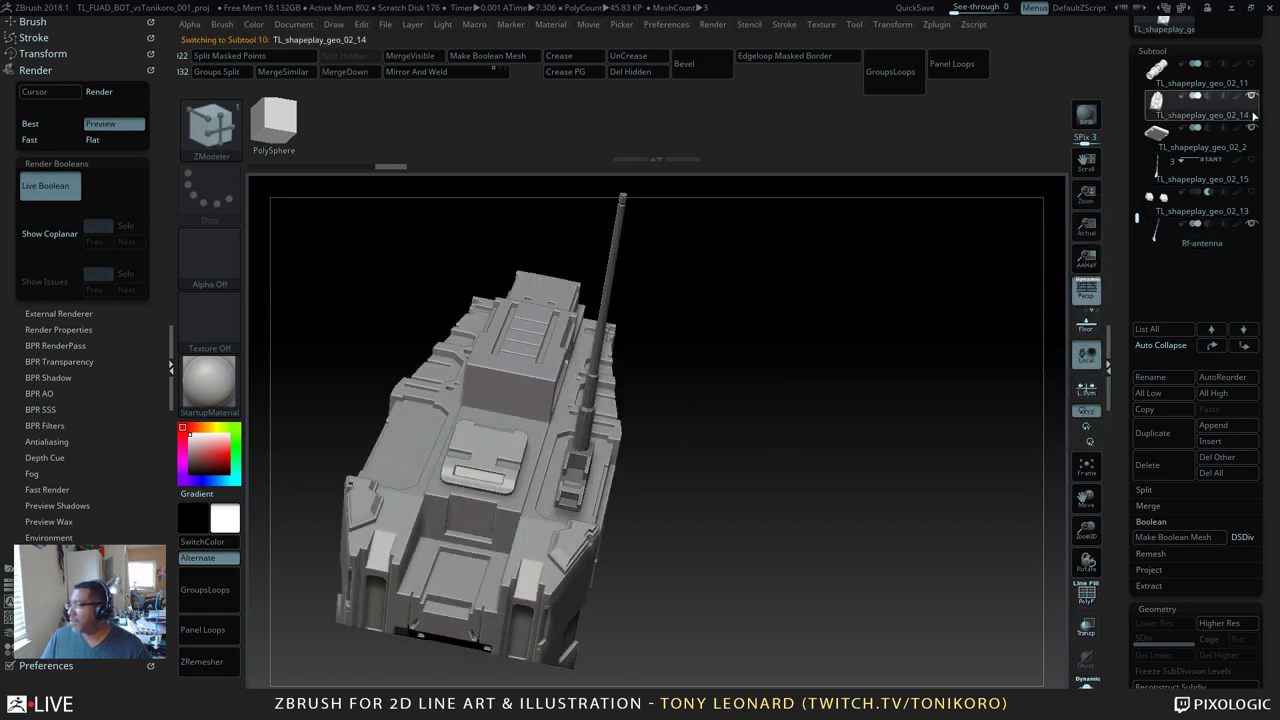
pyautogui.click(1252, 160)
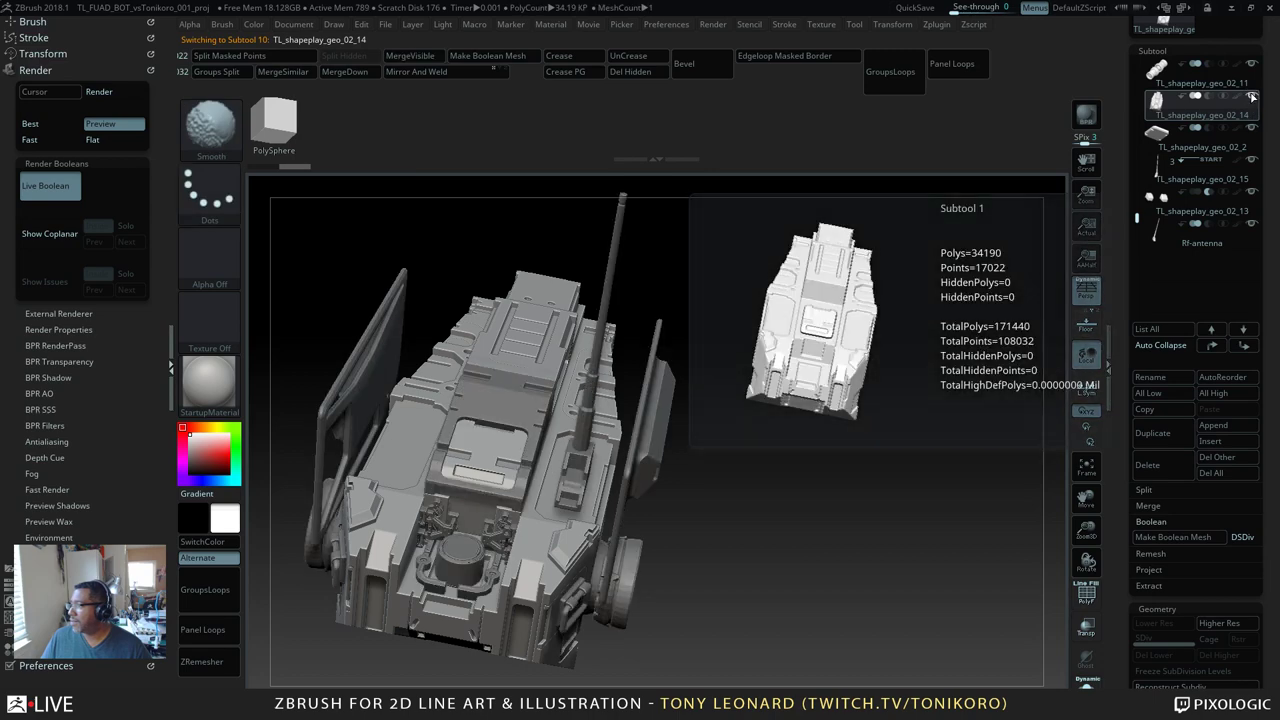
pyautogui.click(1251, 193)
pyautogui.click(1252, 162)
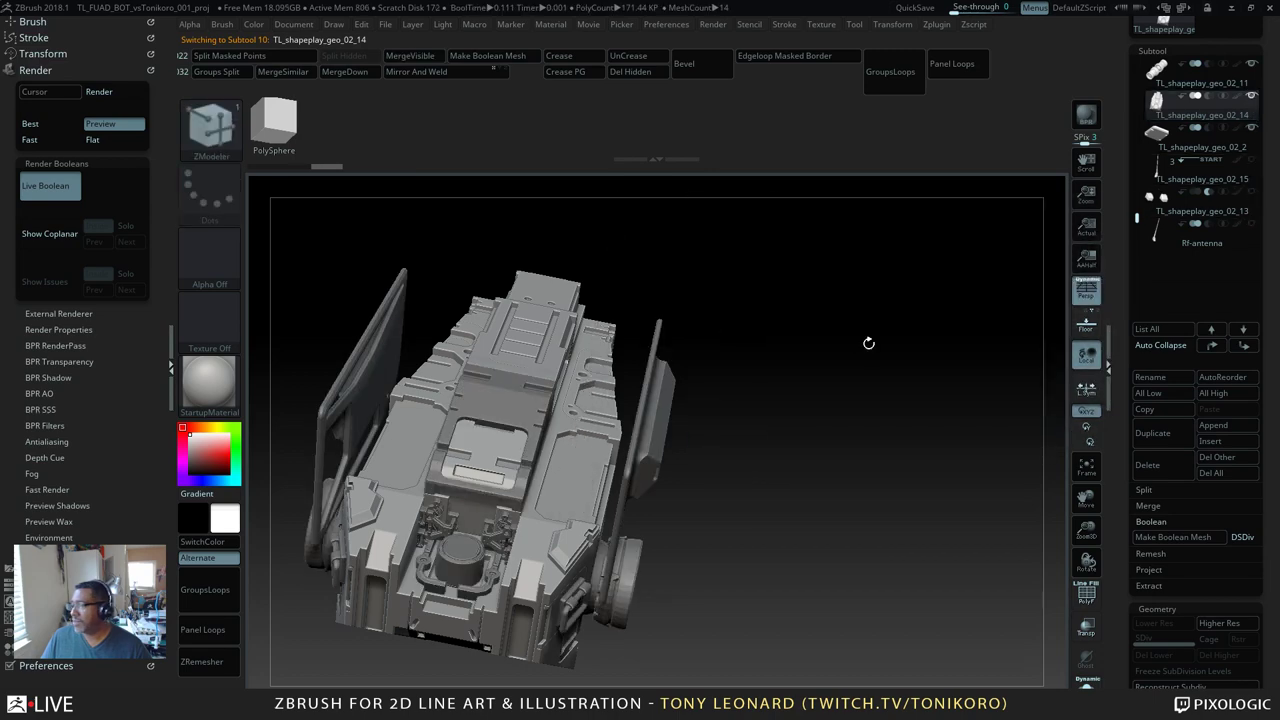
# Step: Make the Rf-antenna subtool visible again on the vehicle and select it
pyautogui.keyDown('alt'); pyautogui.moveTo(893, 427); pyautogui.dragTo(893, 382); pyautogui.keyUp('alt')
pyautogui.keyDown('alt'); pyautogui.click(648, 406); pyautogui.keyUp('alt')
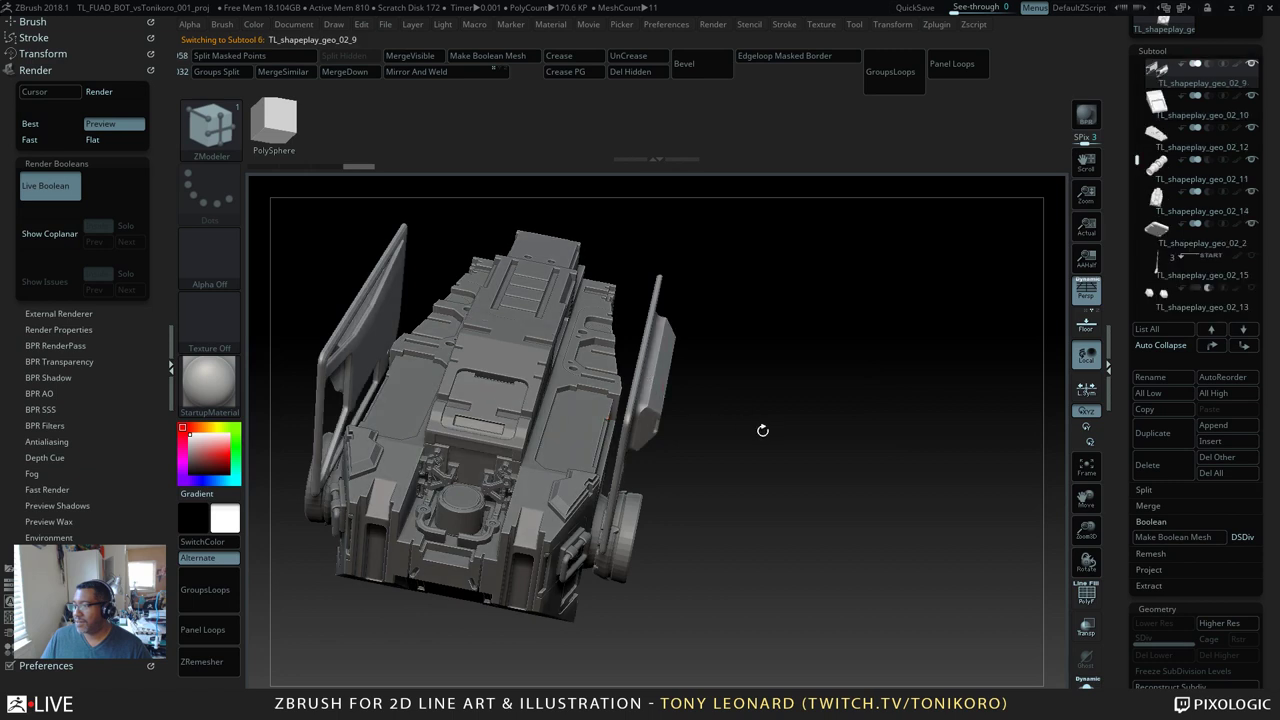
pyautogui.moveTo(1220, 285)
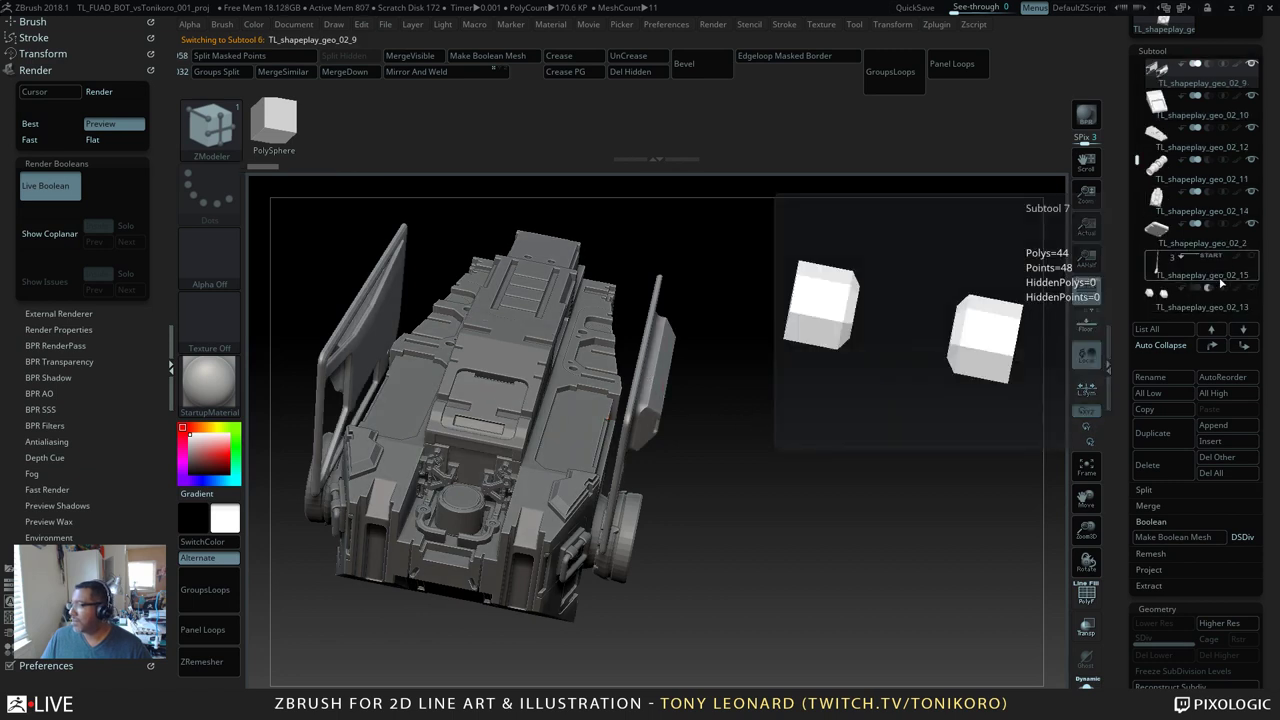
pyautogui.moveTo(1137, 158); pyautogui.dragTo(1137, 228)
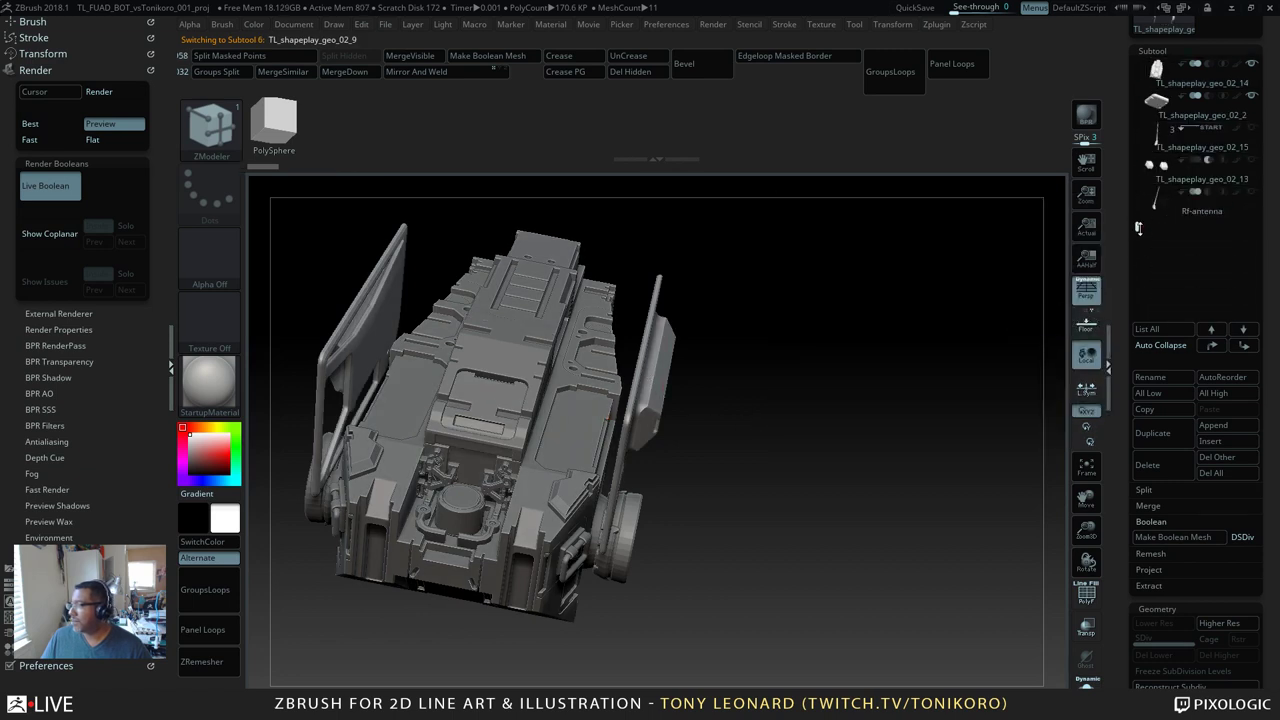
pyautogui.click(1253, 192)
pyautogui.moveTo(849, 411); pyautogui.dragTo(881, 517)
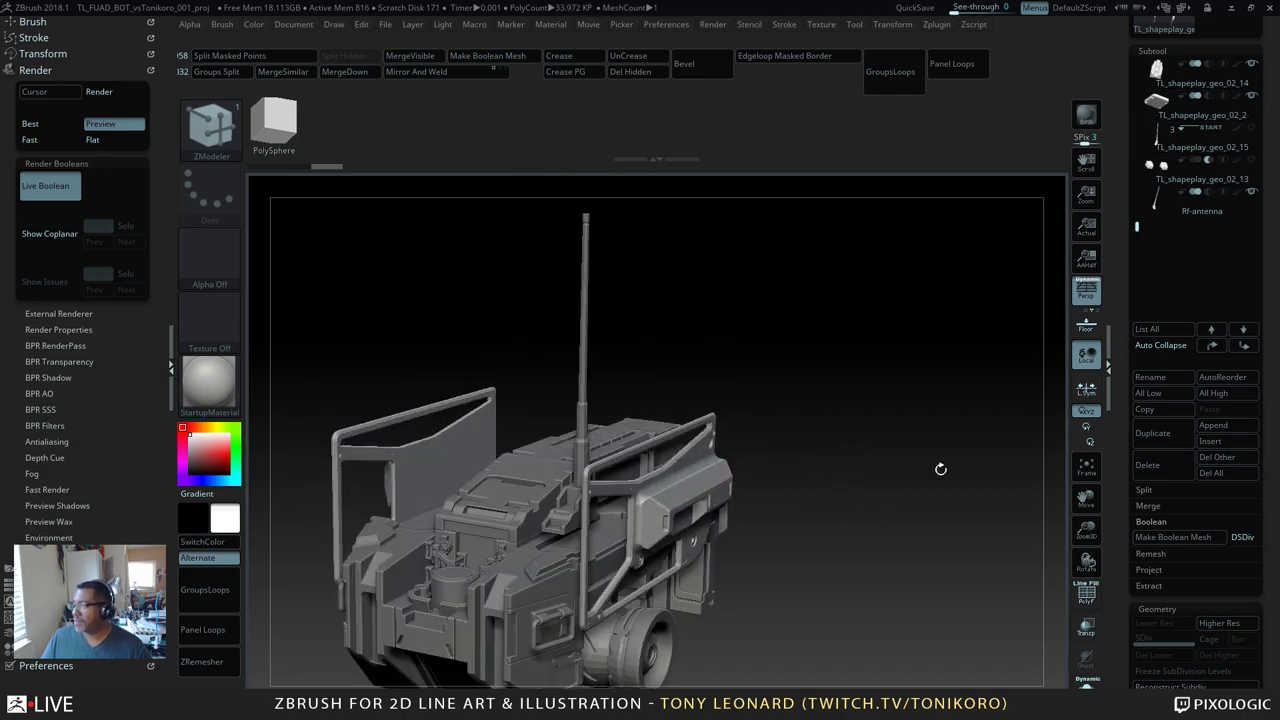
pyautogui.moveTo(1135, 226); pyautogui.dragTo(1136, 314)
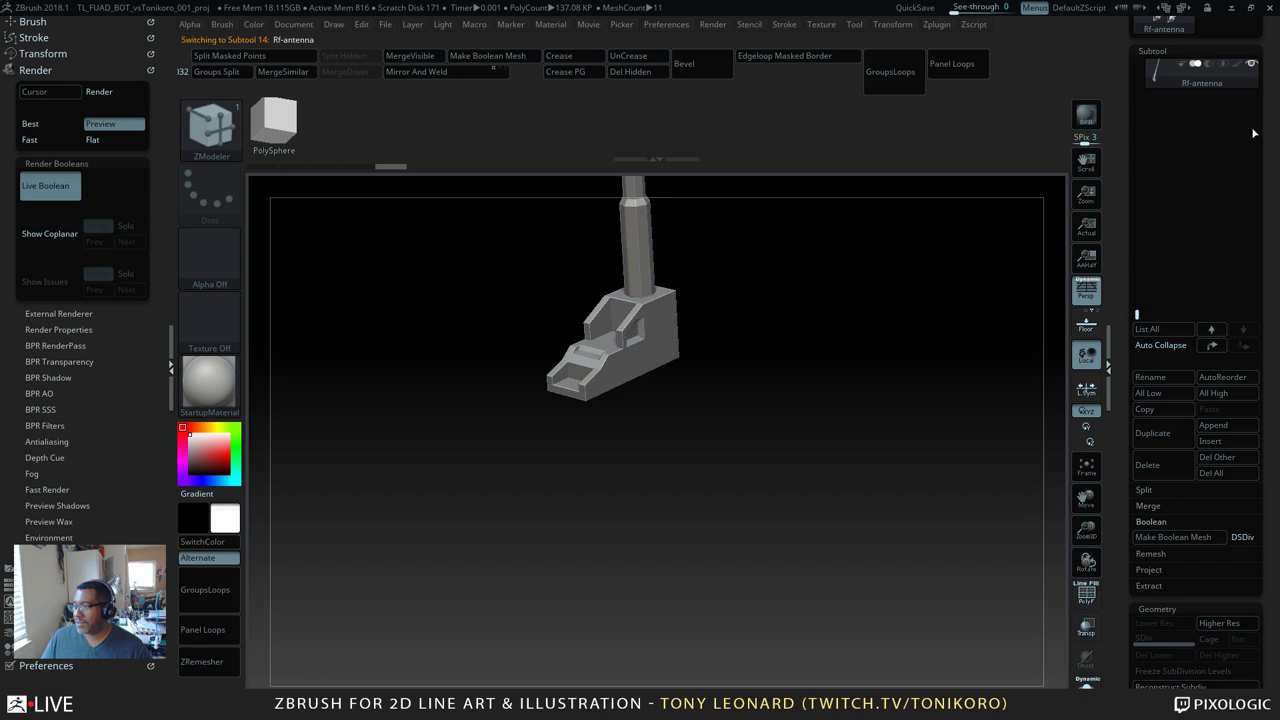
# Step: Move the Rf-antenna backward along the vehicle's side deck and lower its base onto the hull surface
pyautogui.press('w')
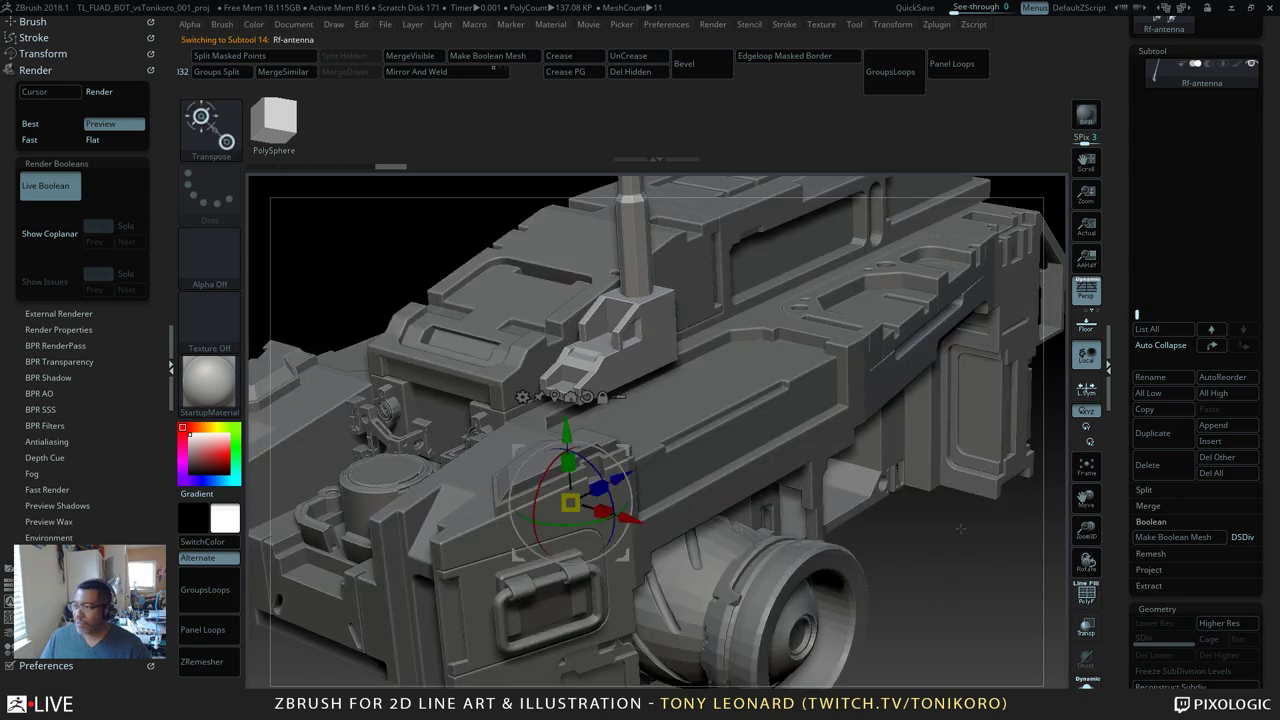
pyautogui.keyDown('alt'); pyautogui.moveTo(926, 583); pyautogui.dragTo(825, 599); pyautogui.keyUp('alt')
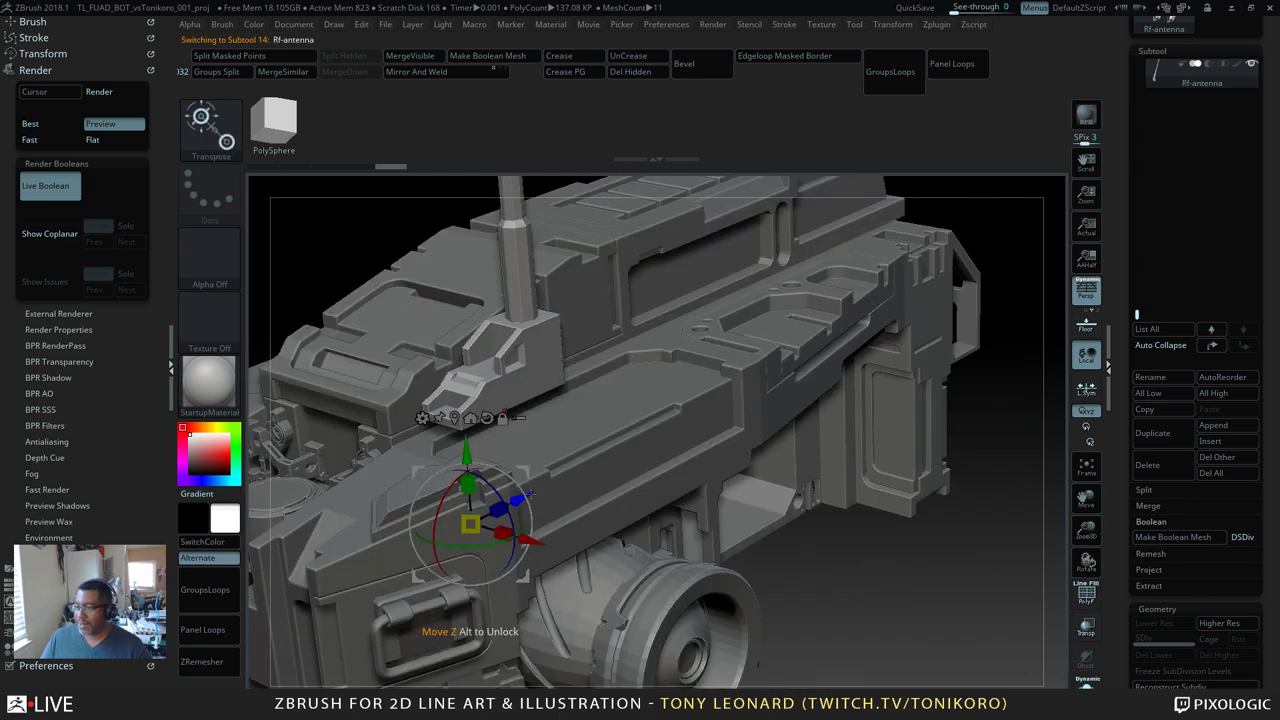
pyautogui.moveTo(528, 499); pyautogui.dragTo(636, 442)
pyautogui.moveTo(842, 562); pyautogui.dragTo(883, 643)
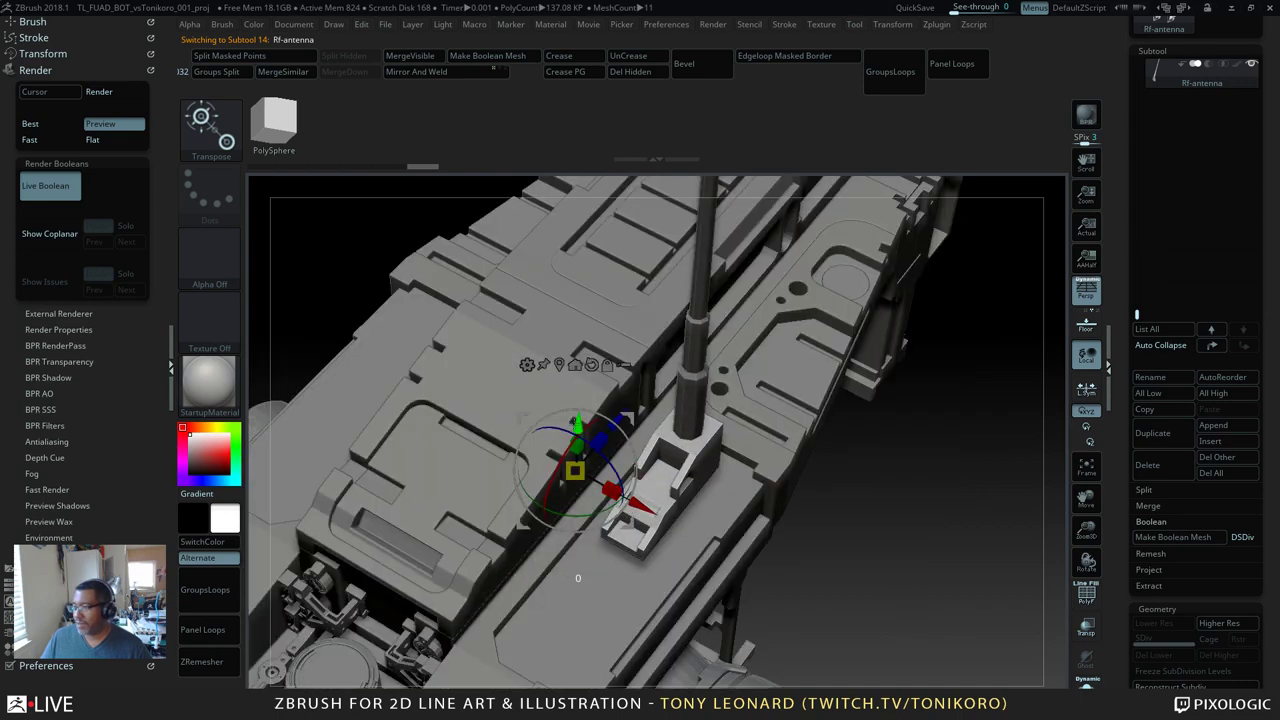
pyautogui.moveTo(577, 572); pyautogui.dragTo(575, 608)
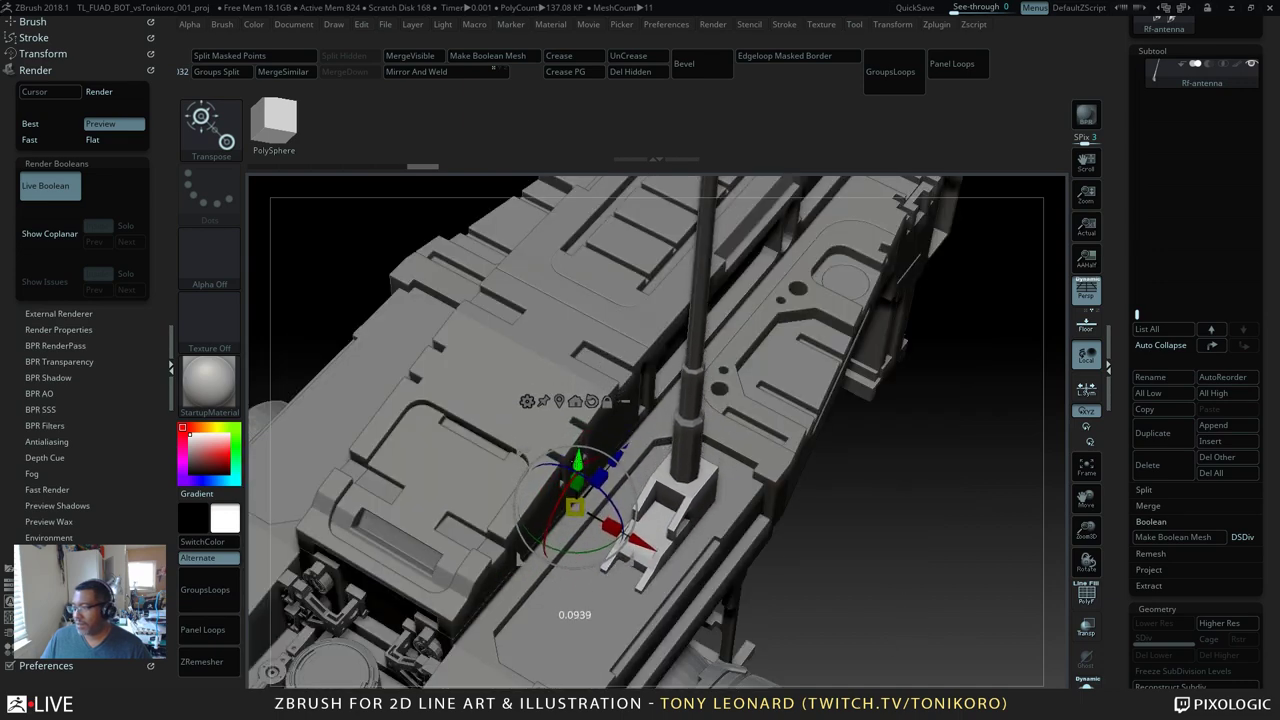
pyautogui.moveTo(578, 462); pyautogui.dragTo(578, 452)
# Step: Slide the Rf-antenna farther back along the deck, close to the raised panel with the round holes
pyautogui.moveTo(872, 625); pyautogui.dragTo(842, 567)
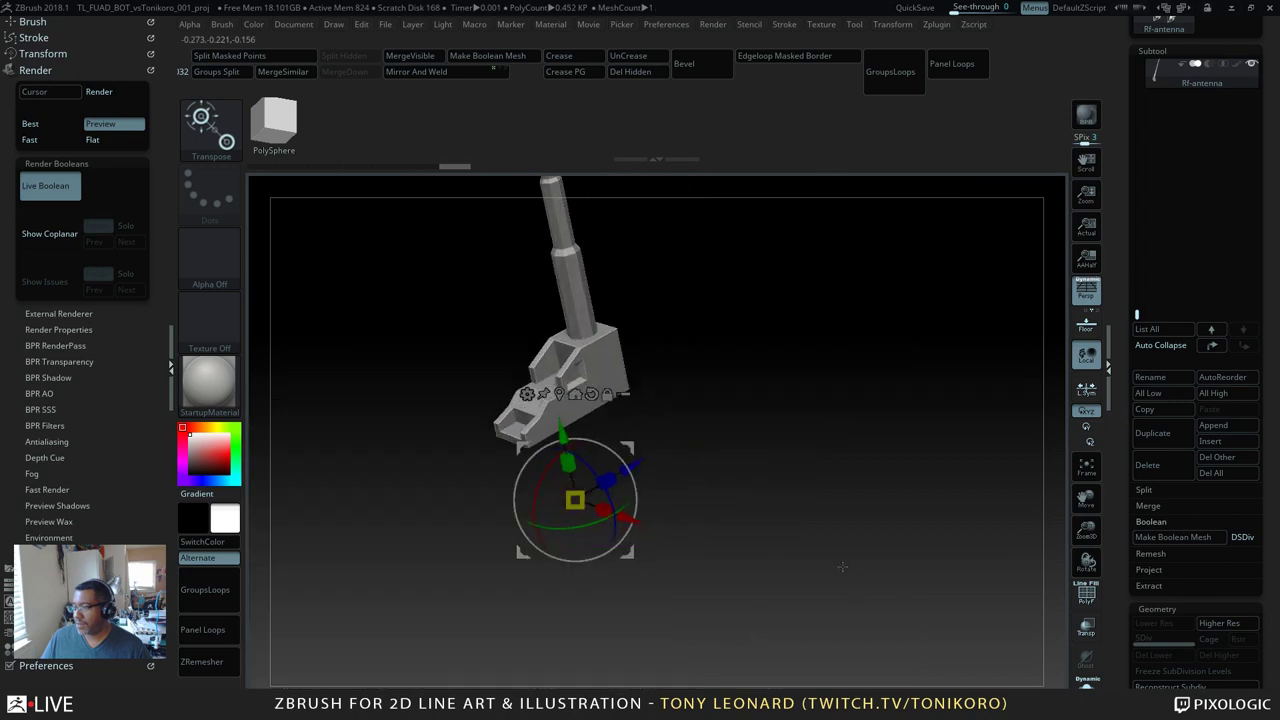
pyautogui.moveTo(629, 466); pyautogui.dragTo(656, 449)
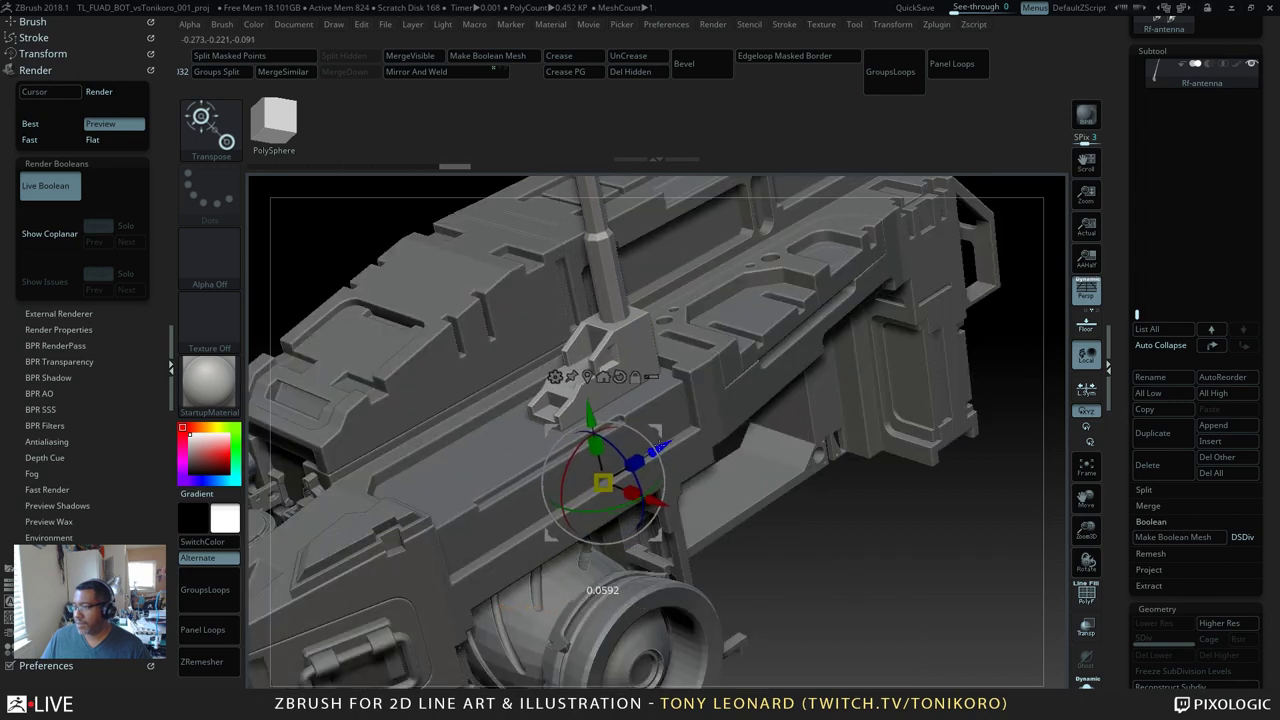
pyautogui.moveTo(603, 482); pyautogui.dragTo(607, 479)
pyautogui.keyDown('alt'); pyautogui.moveTo(876, 627); pyautogui.dragTo(868, 560); pyautogui.keyUp('alt')
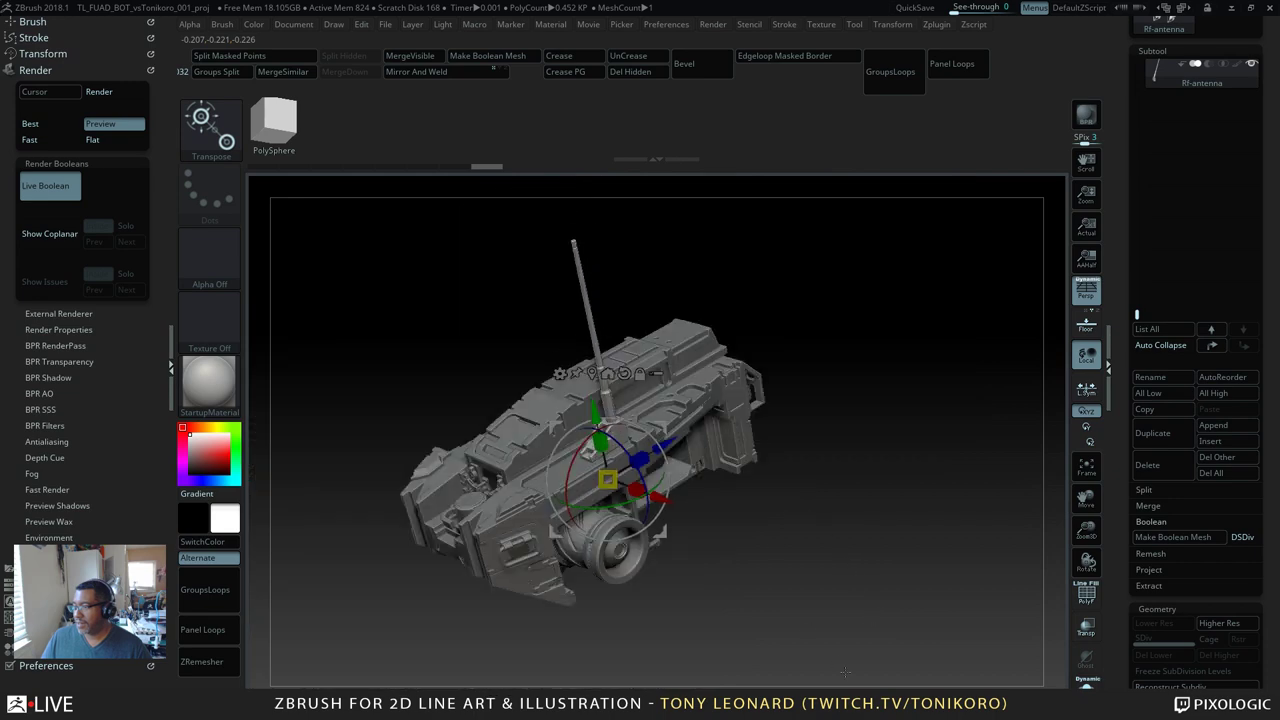
pyautogui.moveTo(856, 660)
pyautogui.keyDown('alt'); pyautogui.mouseDown()
pyautogui.moveTo(850, 600)
pyautogui.moveTo(847, 645)
pyautogui.mouseUp(); pyautogui.keyUp('alt')
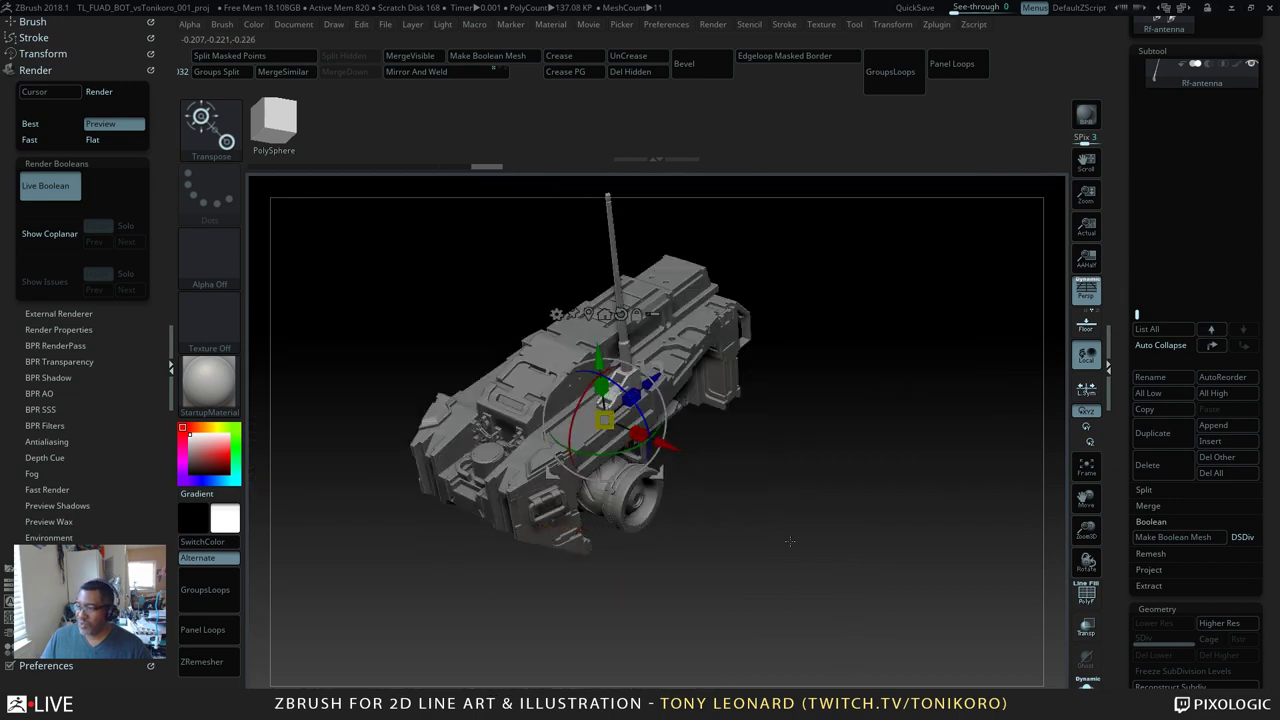
# Step: Fine-tune the Rf-antenna's sideways position on the deck in a top view and return to Draw mode
pyautogui.moveTo(790, 541); pyautogui.dragTo(843, 600)
pyautogui.moveTo(811, 540); pyautogui.dragTo(826, 638)
pyautogui.moveTo(877, 540)
pyautogui.keyDown('shift'); pyautogui.mouseDown()
pyautogui.moveTo(874, 603)
pyautogui.moveTo(860, 552)
pyautogui.mouseUp(); pyautogui.keyUp('shift')
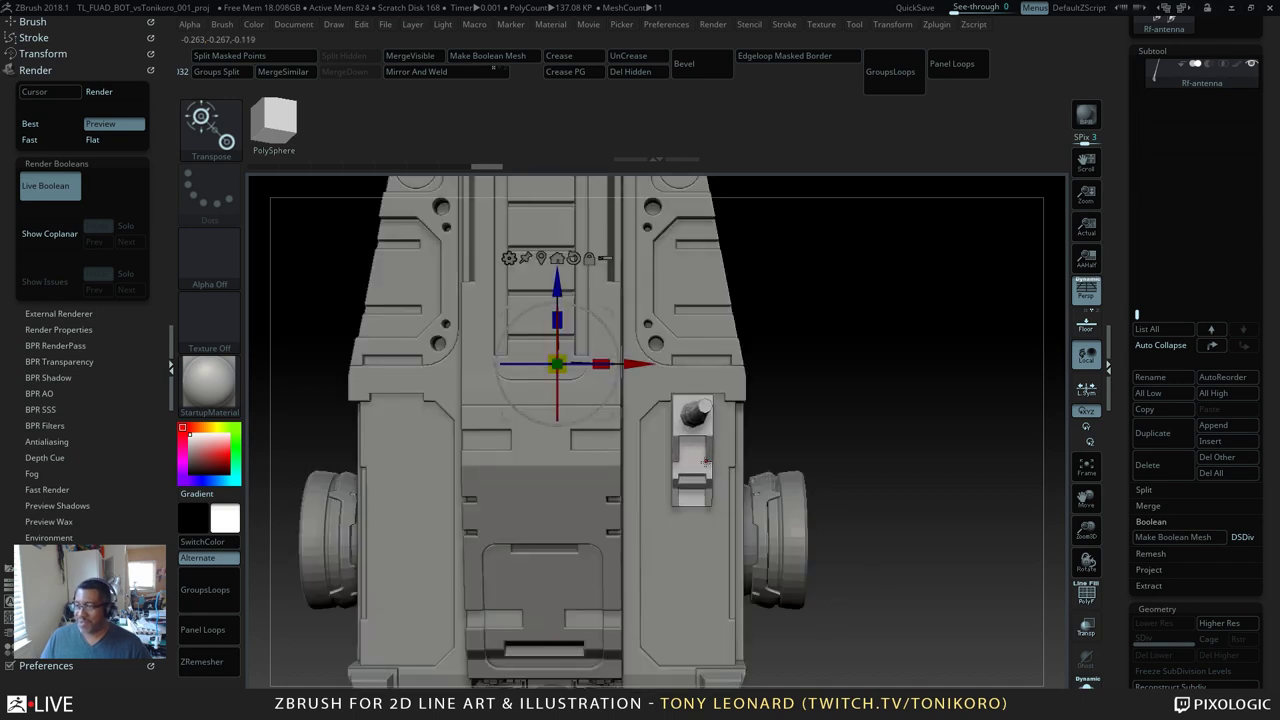
pyautogui.hotkey('ctrl', 'shift', 'z')
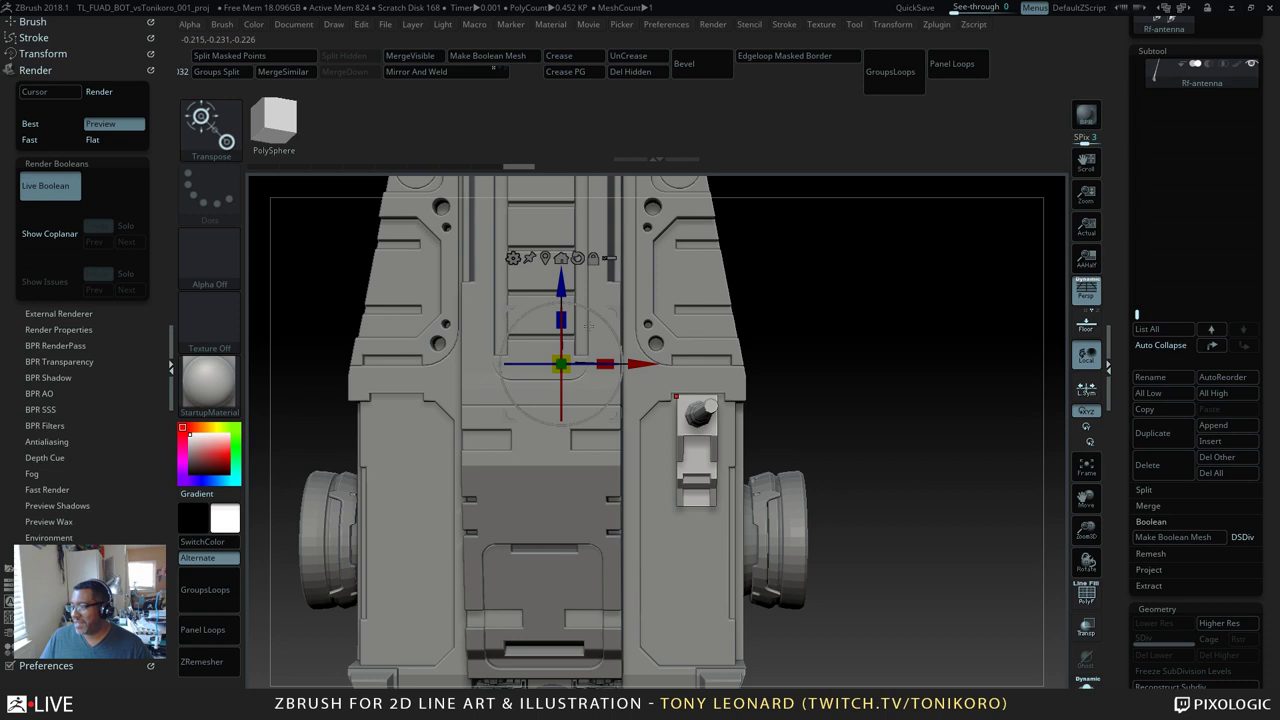
pyautogui.moveTo(809, 510); pyautogui.dragTo(1037, 428)
pyautogui.press('q')
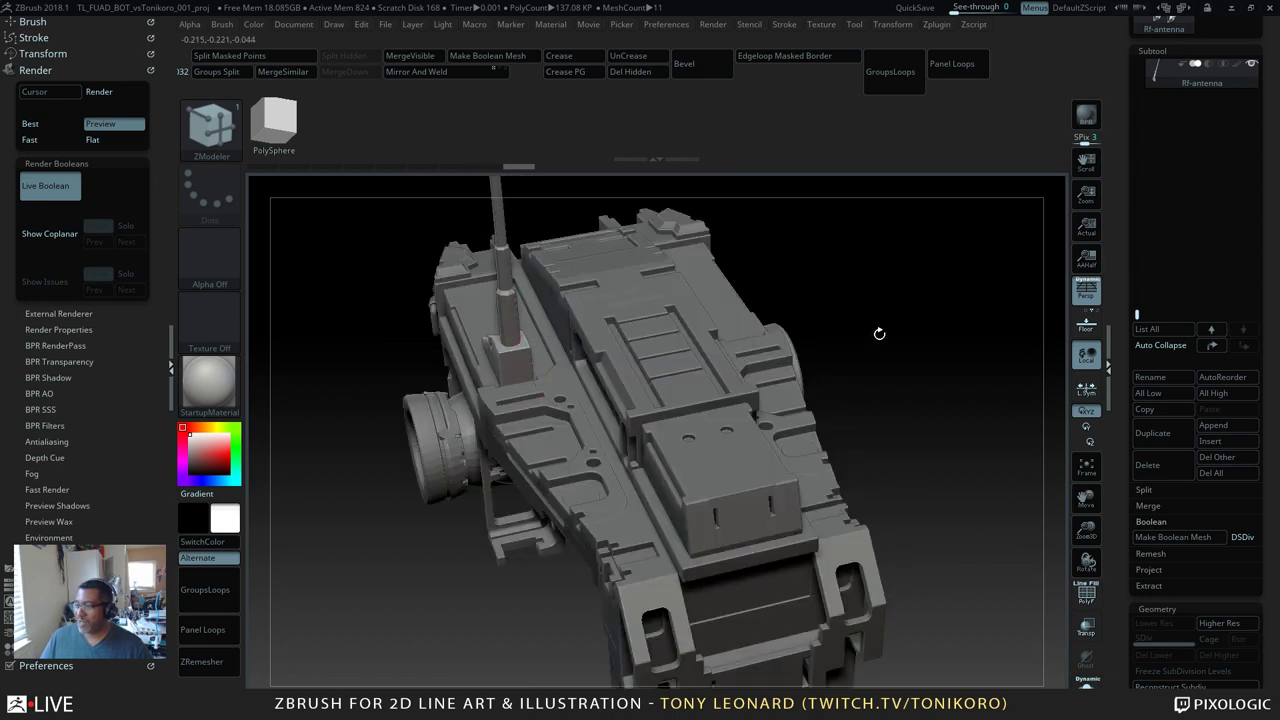
# Step: Select the Ultraborg wires insert-mesh brush and pick a thin, slightly curved cable from its set
pyautogui.moveTo(879, 333); pyautogui.dragTo(895, 471)
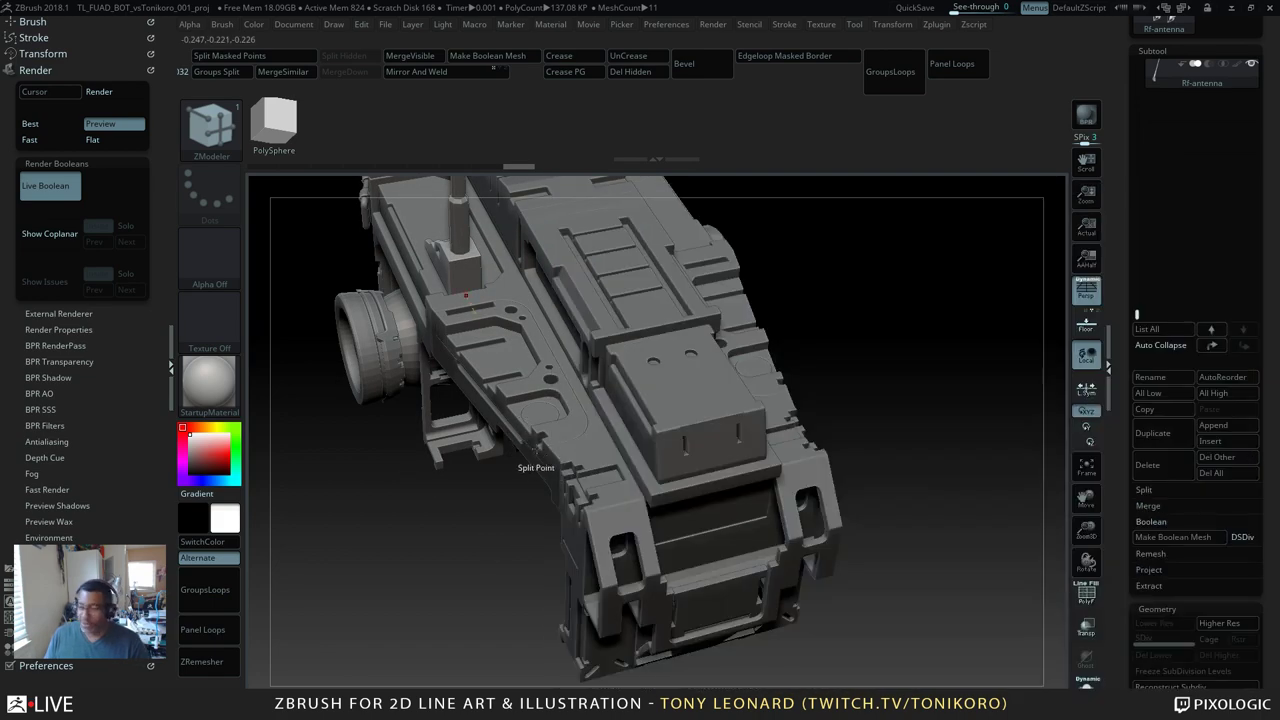
pyautogui.press('b')
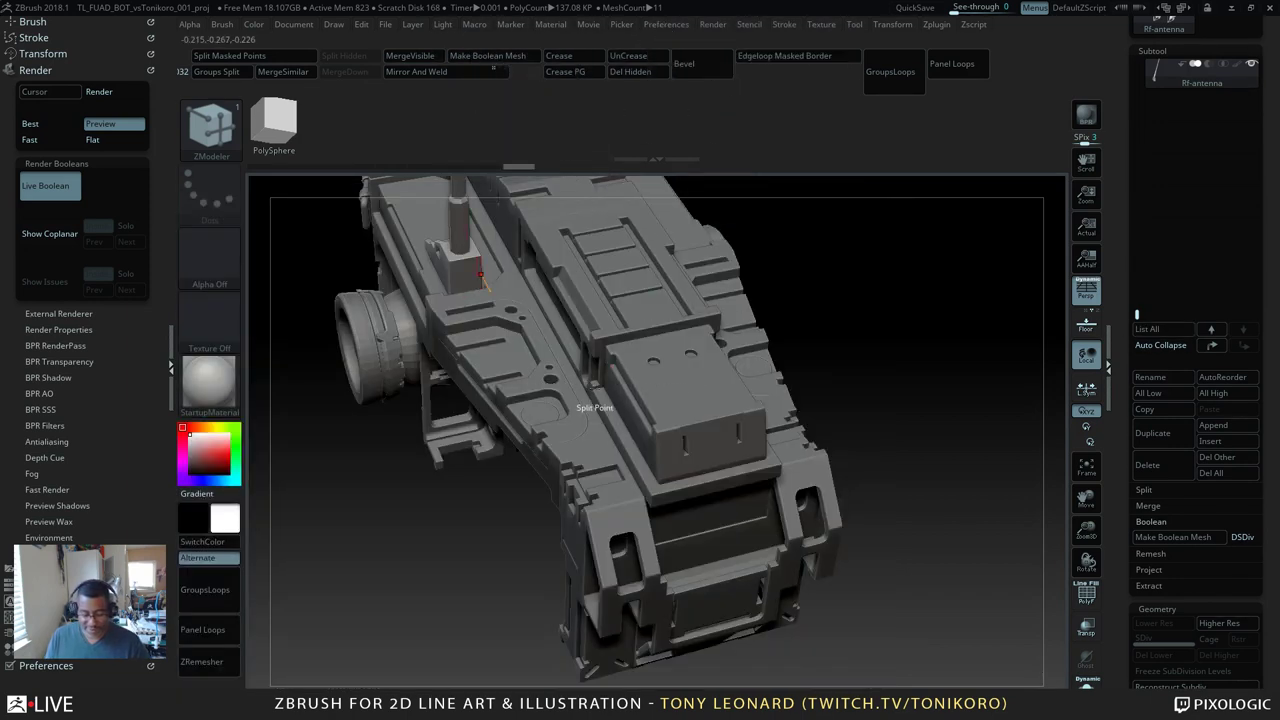
pyautogui.press('b')
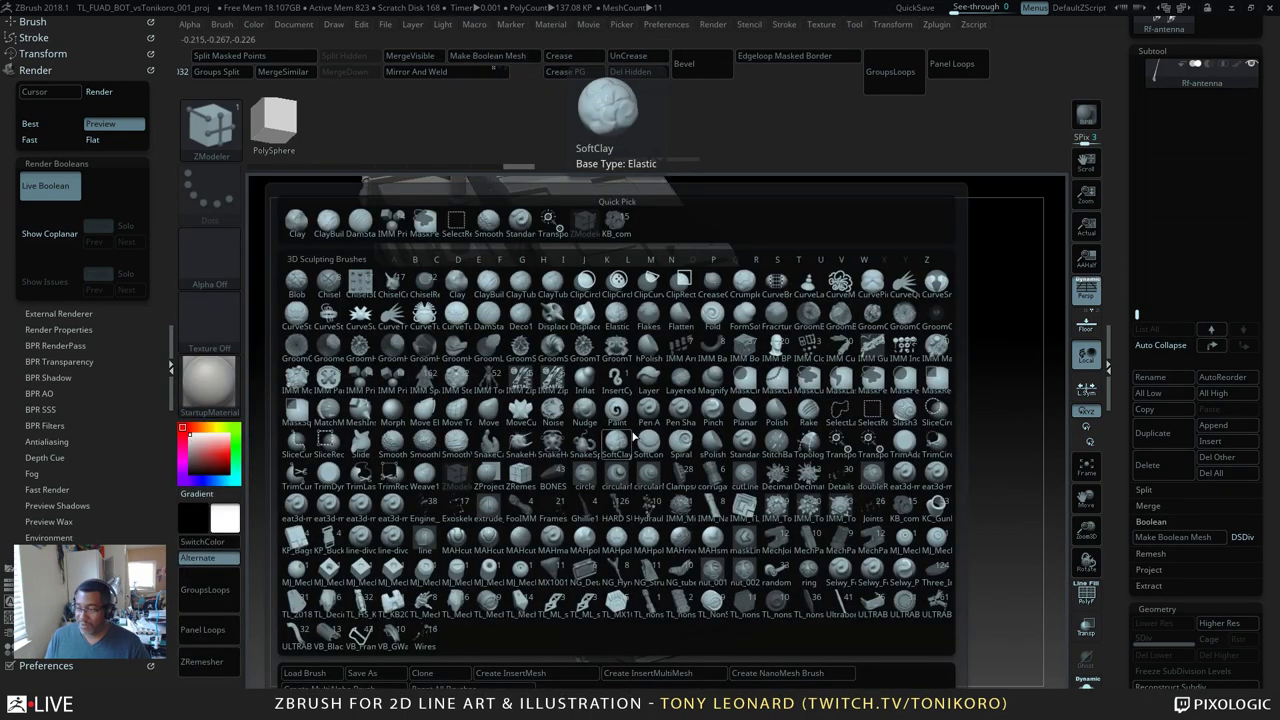
pyautogui.press('u')
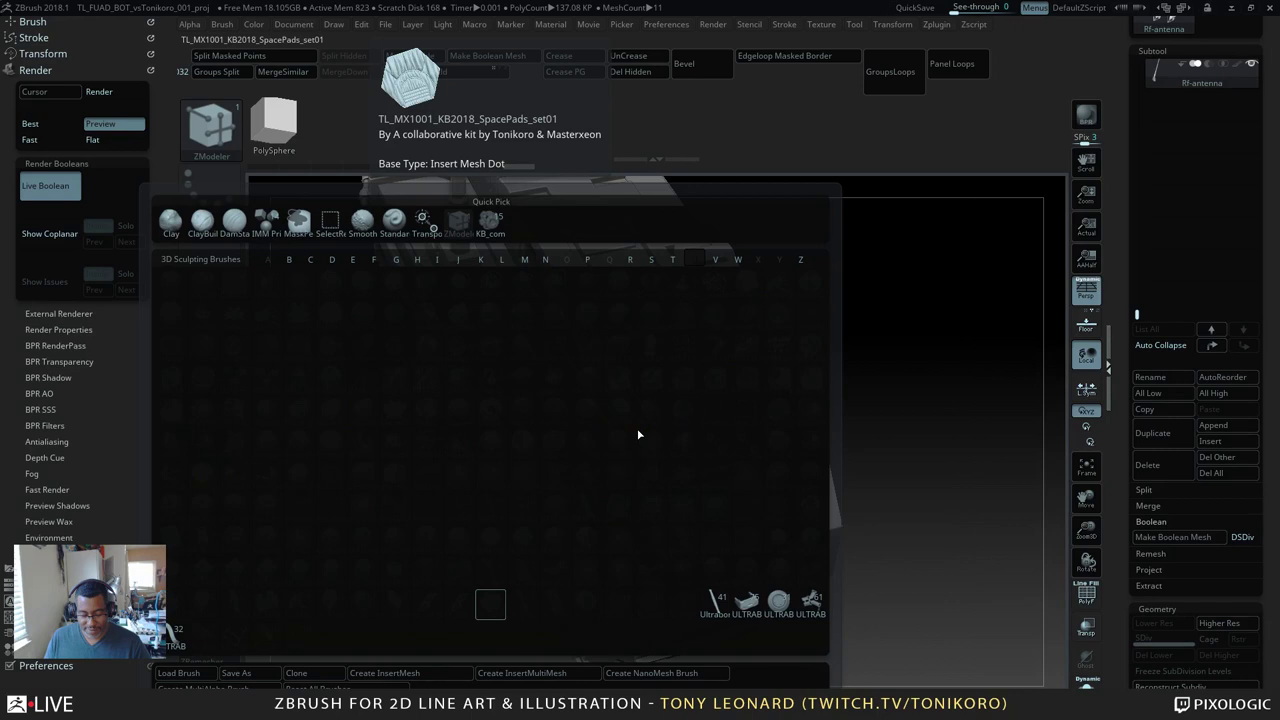
pyautogui.click(177, 641)
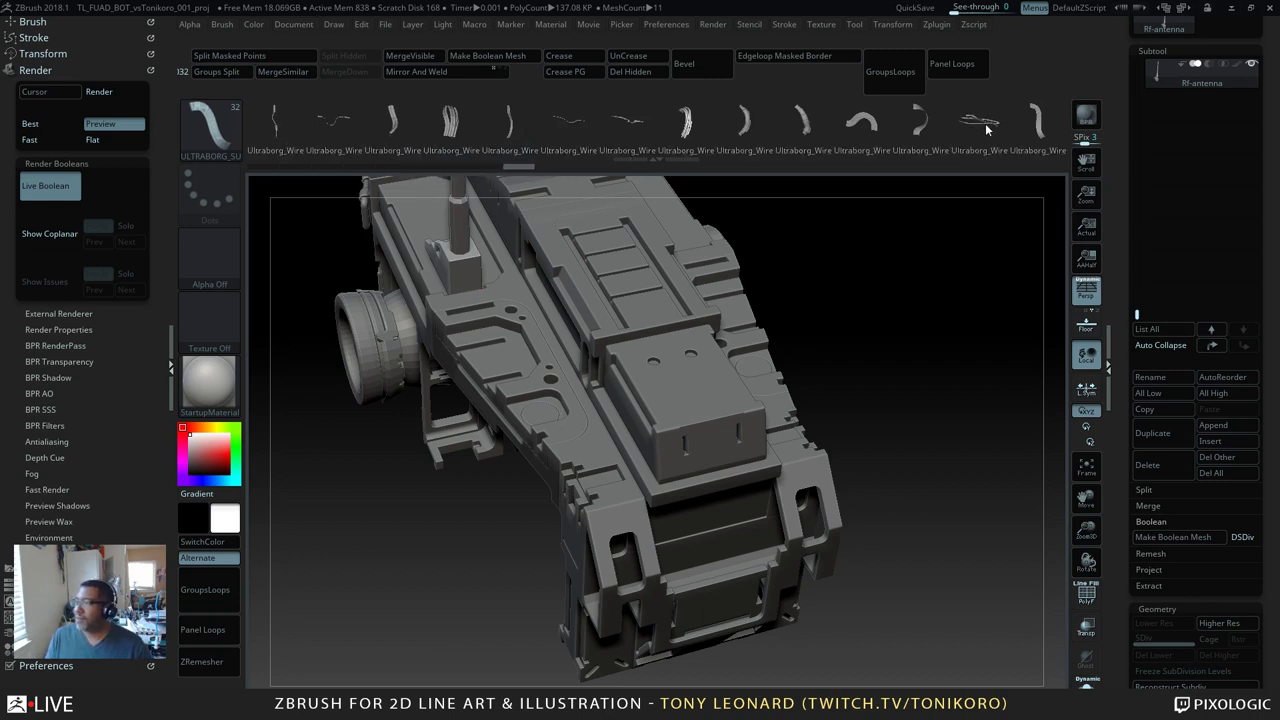
pyautogui.press('m')
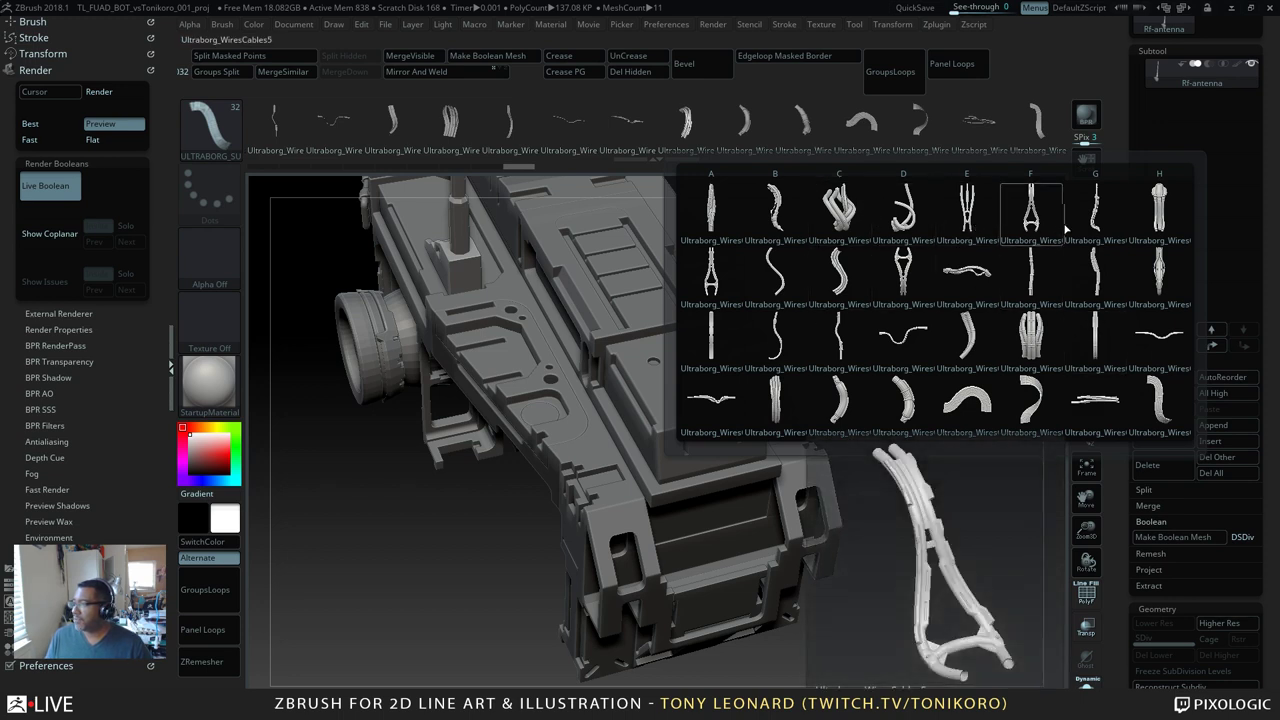
pyautogui.click(1096, 228)
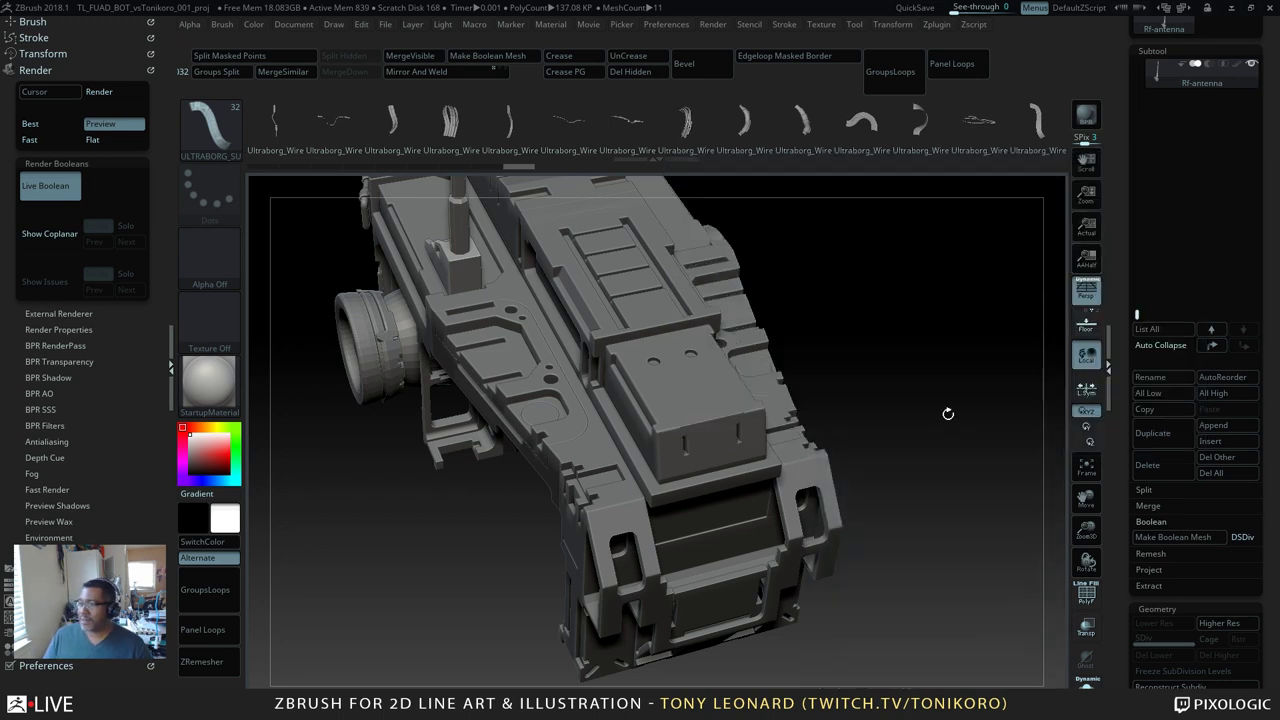
# Step: Turn perspective off and insert the cable from the back of the antenna base along the rear hull panel
pyautogui.moveTo(949, 293)
pyautogui.mouseDown()
pyautogui.moveTo(929, 330)
pyautogui.moveTo(942, 412)
pyautogui.moveTo(974, 355)
pyautogui.moveTo(943, 383)
pyautogui.moveTo(1016, 410)
pyautogui.mouseUp()
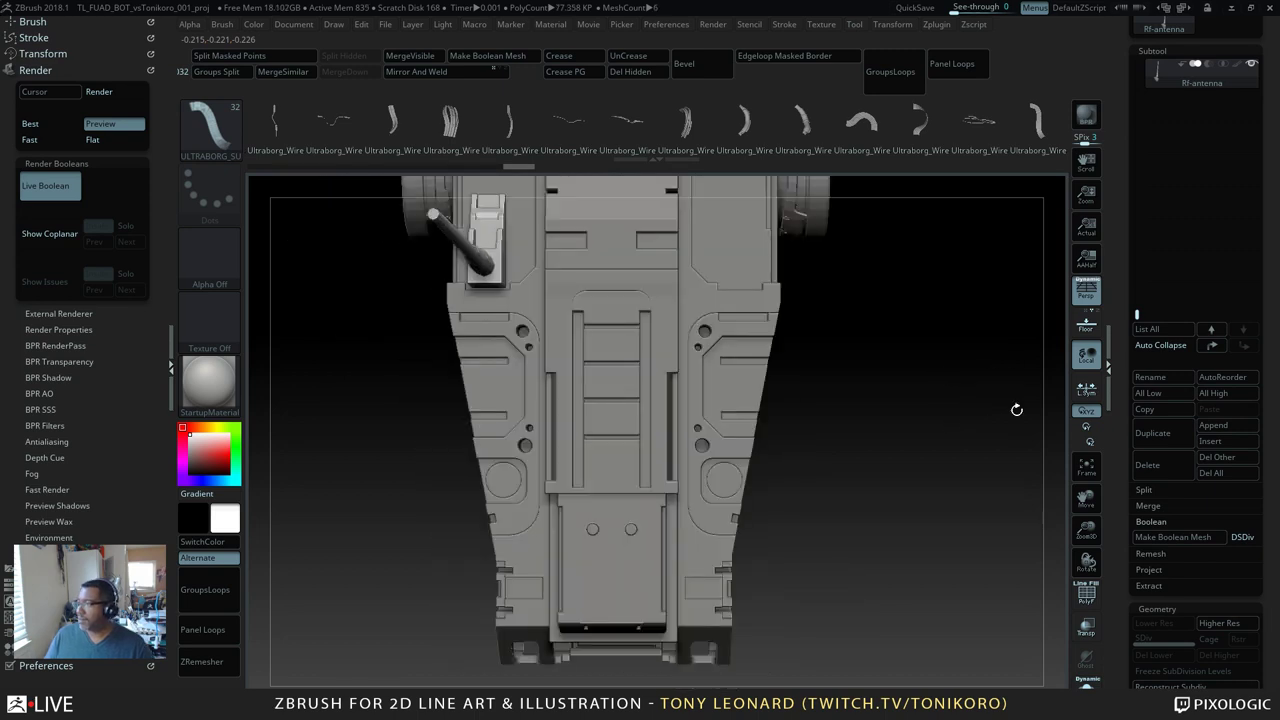
pyautogui.press('p')
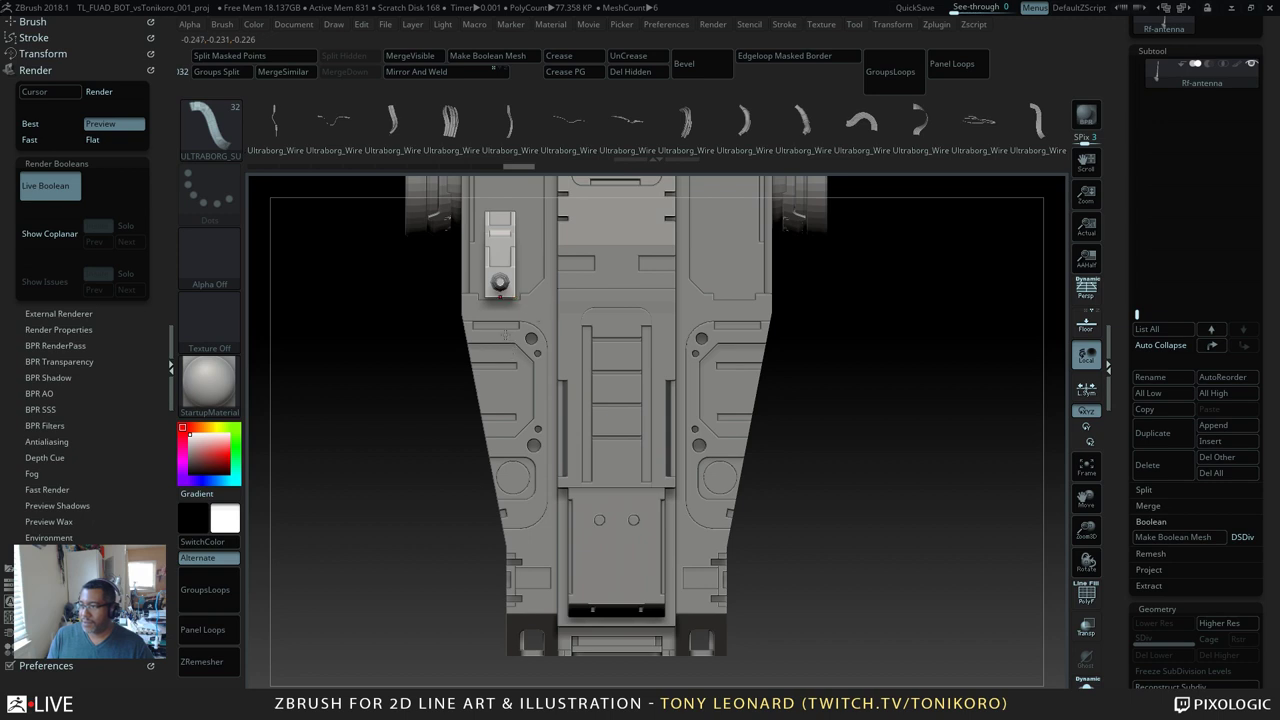
pyautogui.moveTo(500, 298); pyautogui.dragTo(519, 425)
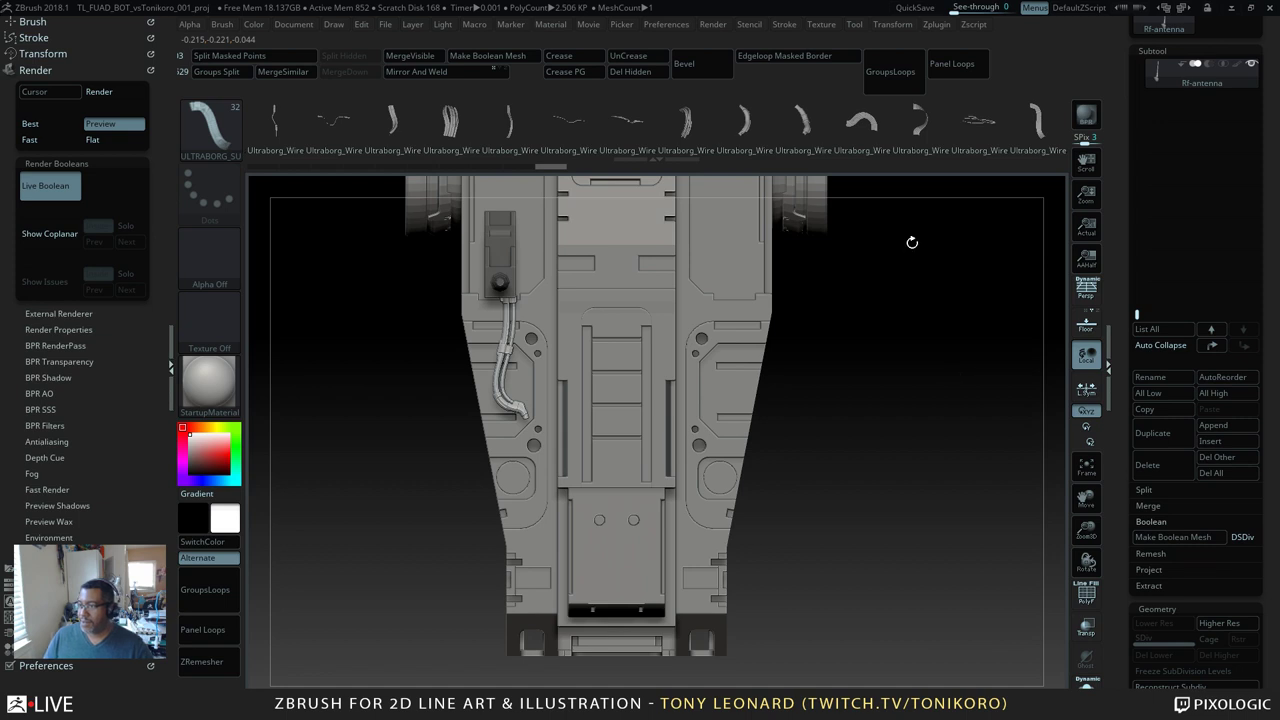
pyautogui.keyDown('shift'); pyautogui.moveTo(886, 451); pyautogui.dragTo(934, 443); pyautogui.keyUp('shift')
pyautogui.keyDown('alt'); pyautogui.moveTo(848, 473); pyautogui.dragTo(923, 495); pyautogui.keyUp('alt')
pyautogui.moveTo(910, 500)
pyautogui.mouseDown()
pyautogui.moveTo(937, 492)
pyautogui.moveTo(530, 401)
pyautogui.mouseUp()
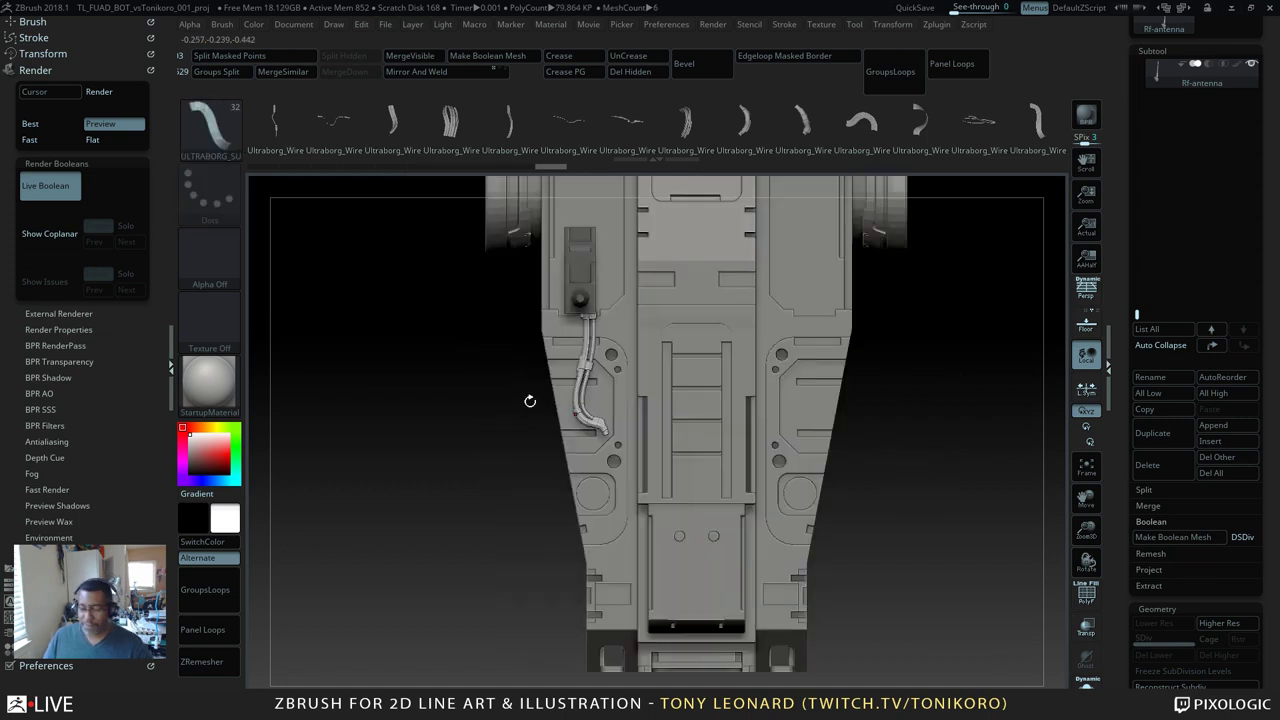
# Step: Straighten the Move gizmo's orientation and shift the cable slightly outward so it lines up with the antenna base
pyautogui.press('w')
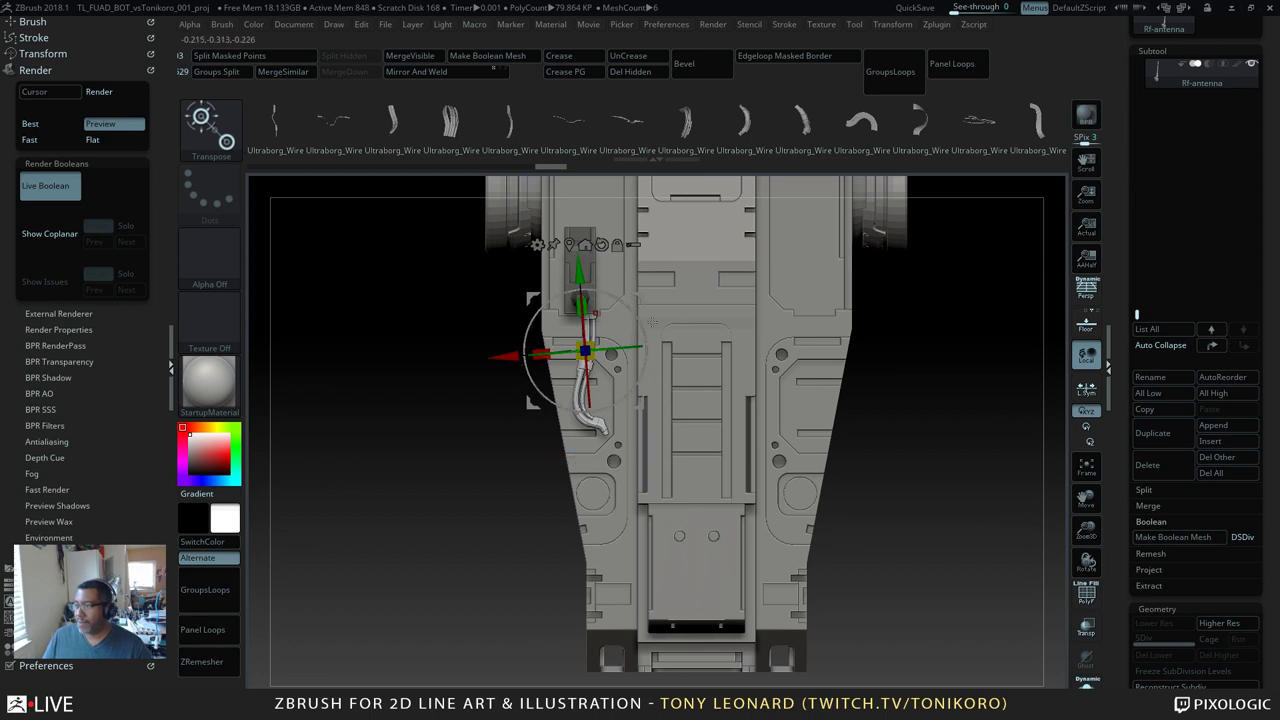
pyautogui.keyDown('alt'); pyautogui.moveTo(643, 326); pyautogui.dragTo(645, 332); pyautogui.keyUp('alt')
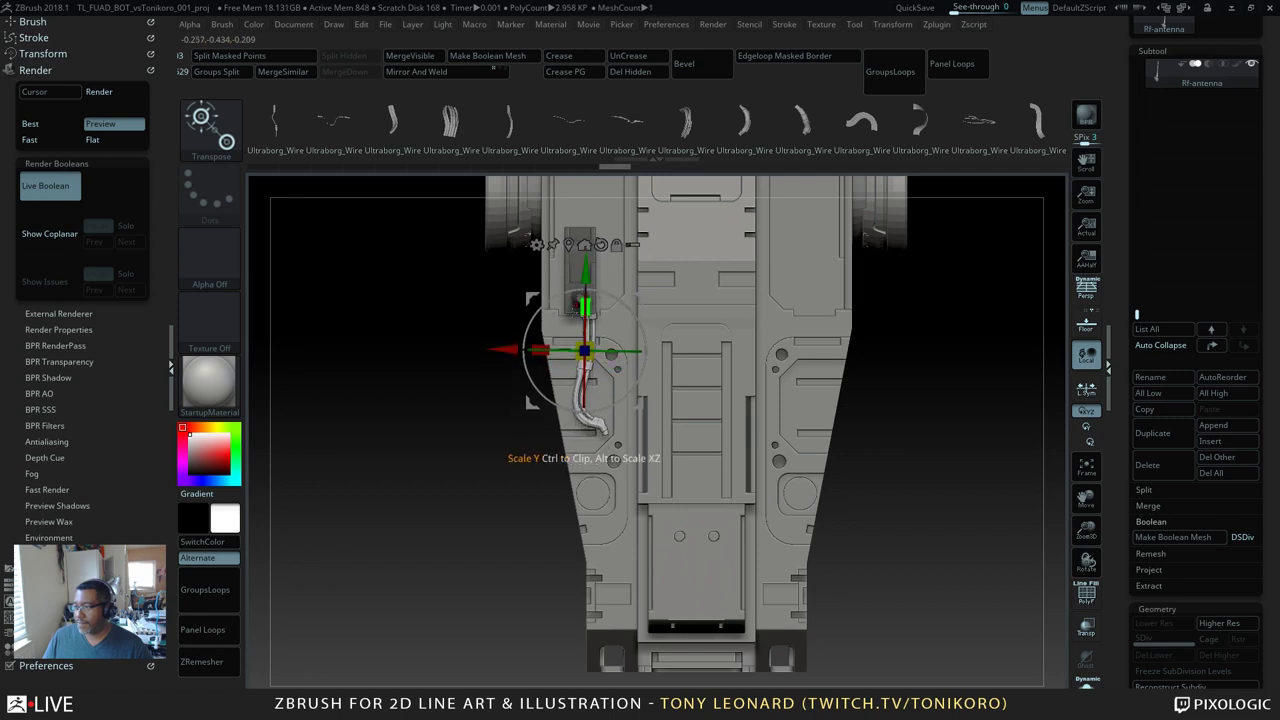
pyautogui.moveTo(503, 350); pyautogui.dragTo(497, 349)
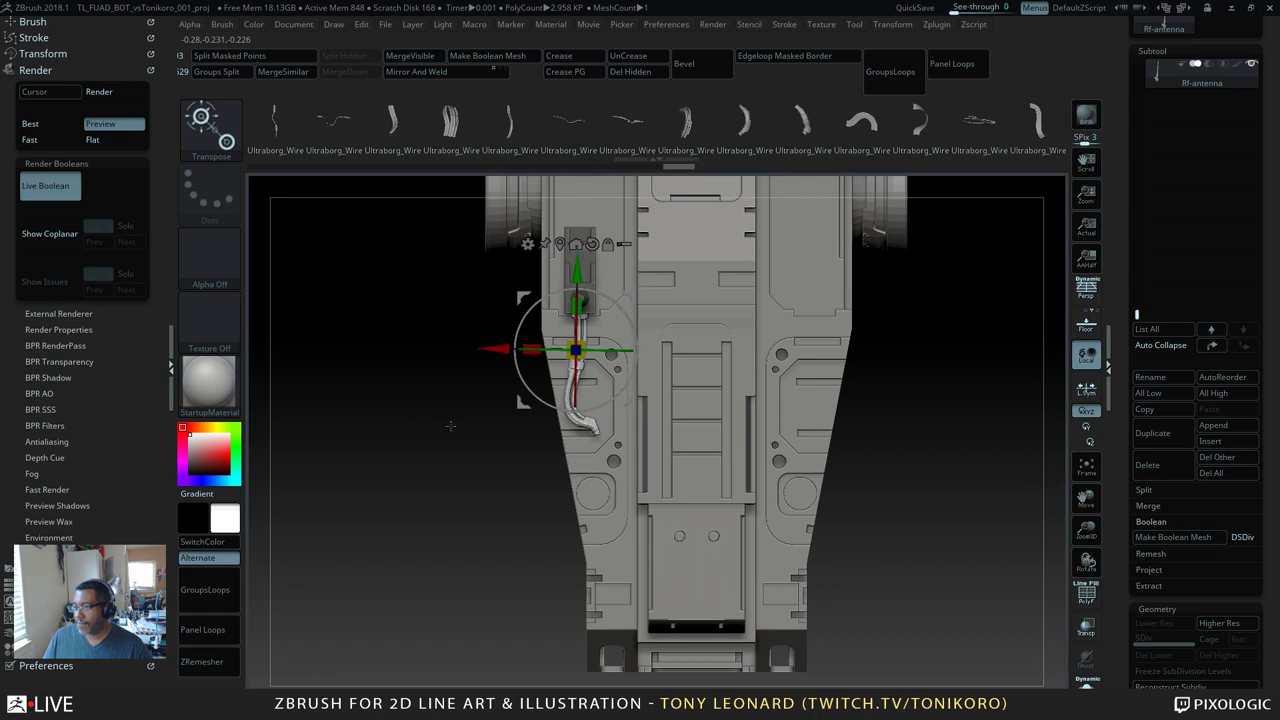
pyautogui.moveTo(490, 350); pyautogui.dragTo(328, 403)
# Step: Split the masked points so the antenna and cable become separate subtools, and select the Move brush
pyautogui.keyDown('shift'); pyautogui.moveTo(931, 459); pyautogui.dragTo(912, 474); pyautogui.keyUp('shift')
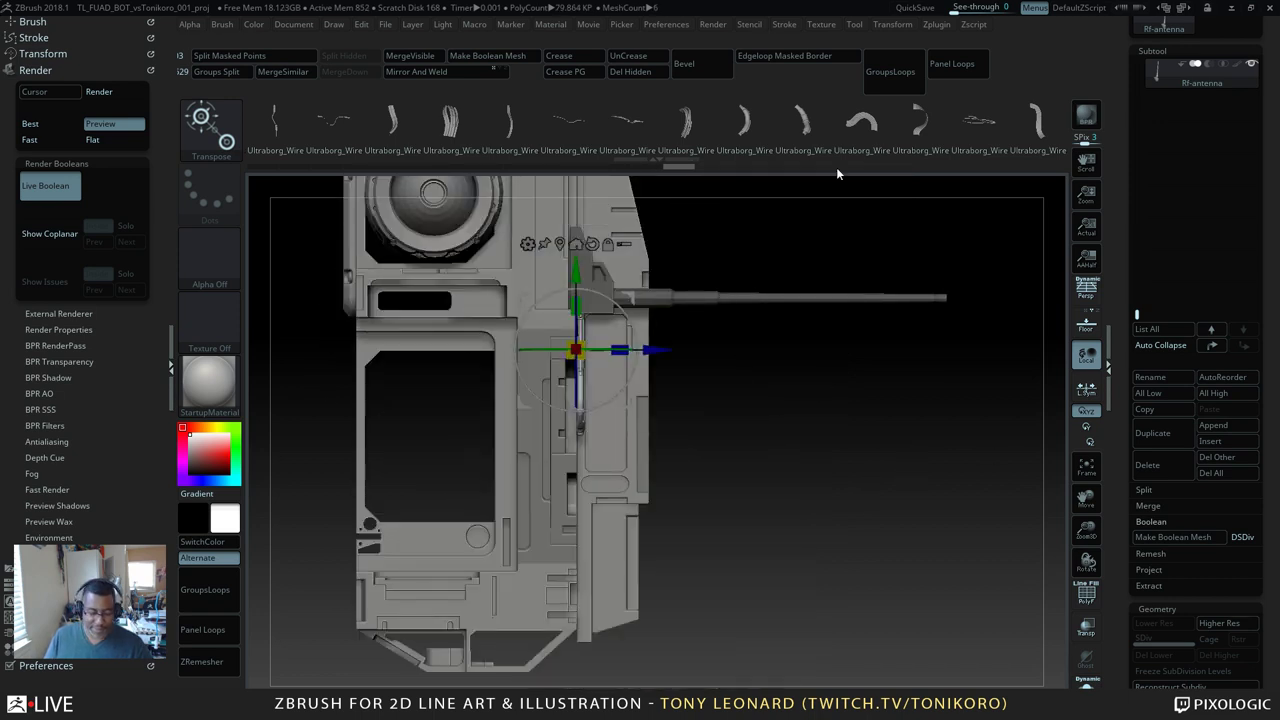
pyautogui.click(279, 58)
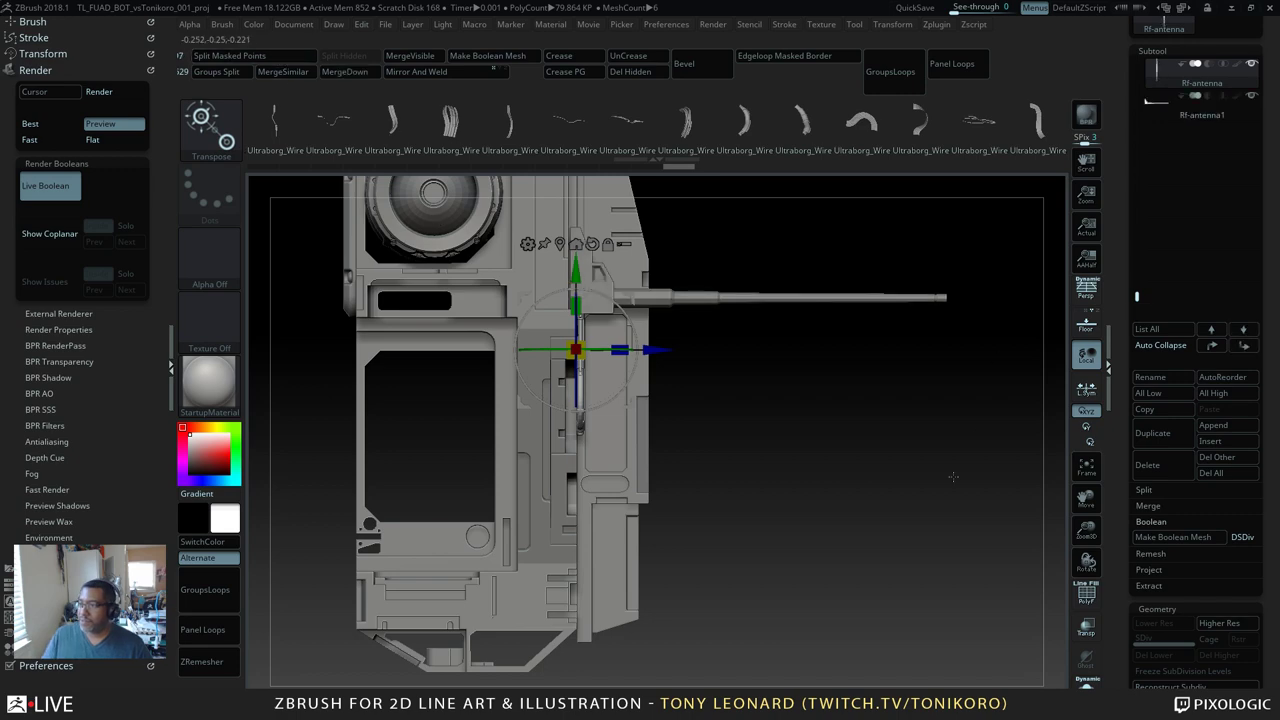
pyautogui.press('q')
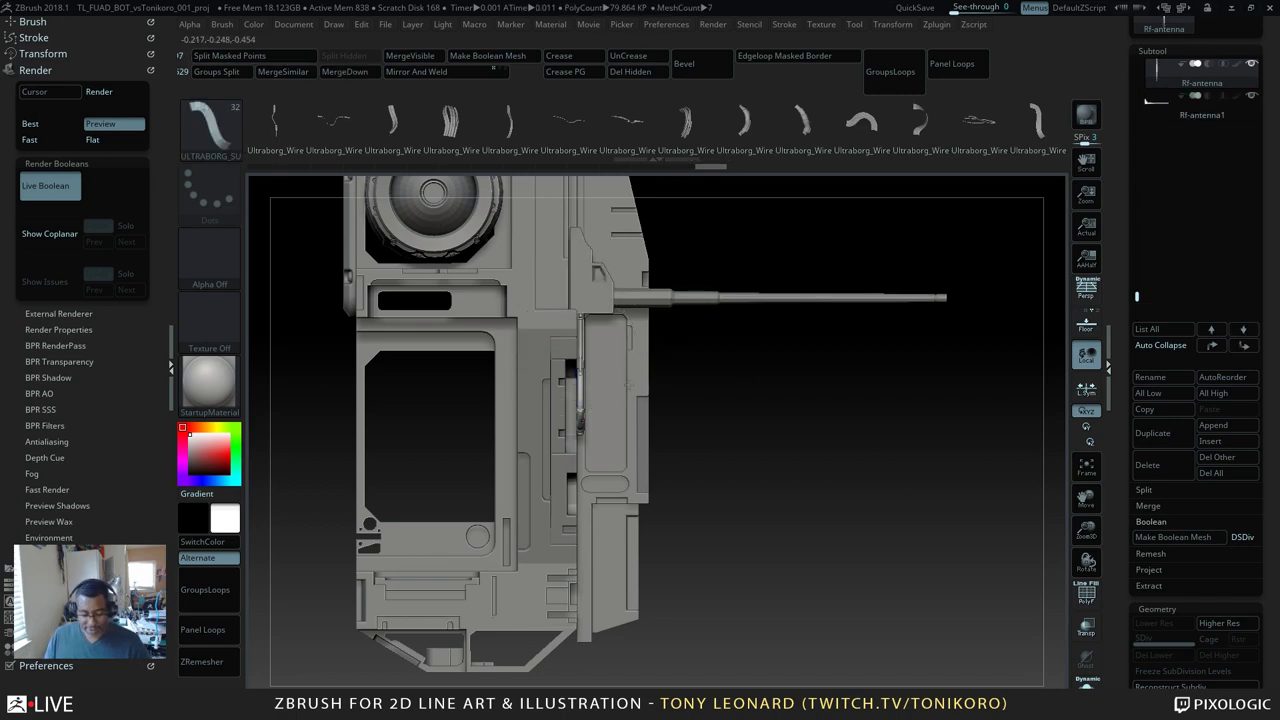
pyautogui.press('b')
pyautogui.press('m')
pyautogui.press('v')
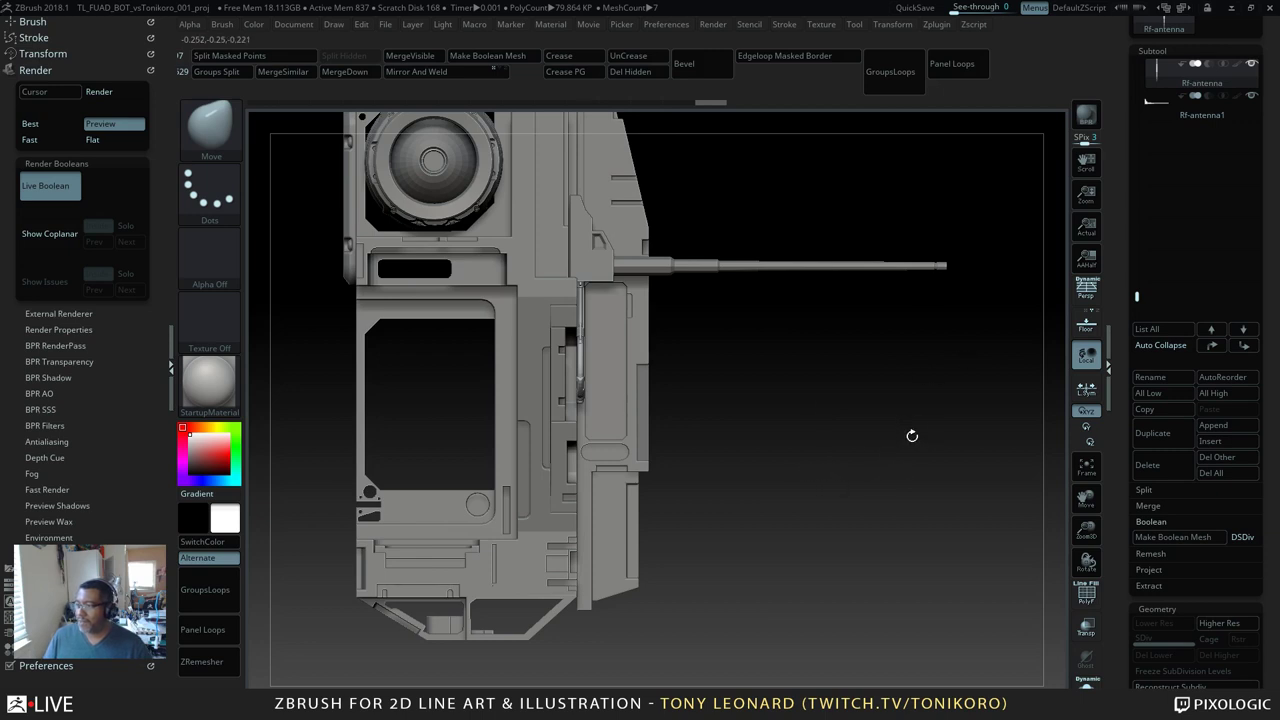
pyautogui.moveTo(912, 436); pyautogui.dragTo(853, 450)
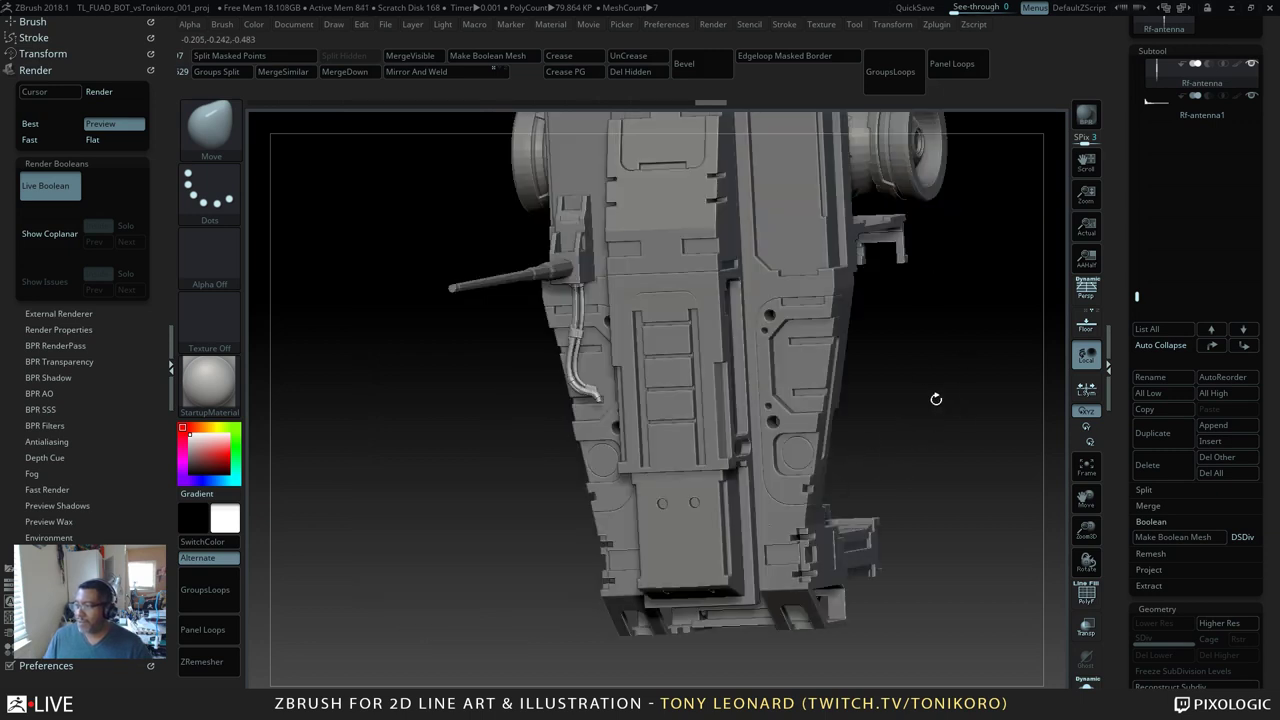
# Step: Adjust the Move brush's draw size and pull the cable's lower end inward toward the hull's centreline in the view from above
pyautogui.keyDown('shift'); pyautogui.moveTo(958, 393); pyautogui.dragTo(930, 435); pyautogui.keyUp('shift')
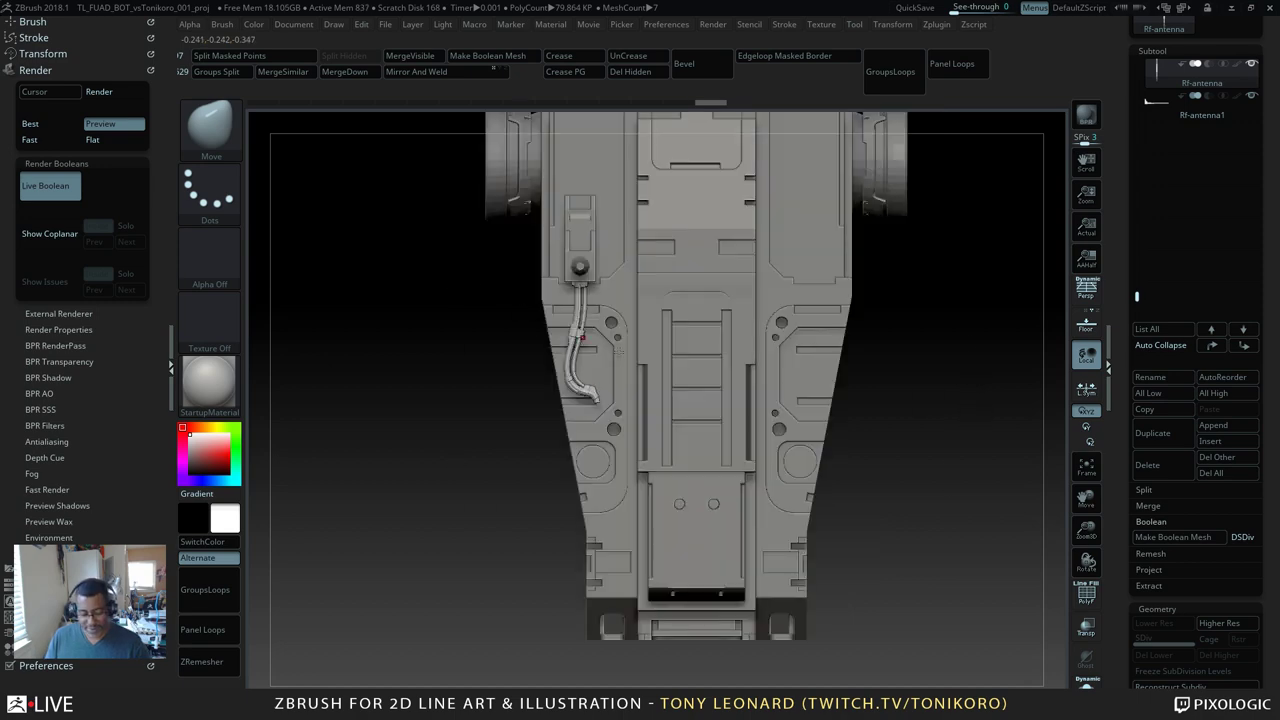
pyautogui.press('b')
pyautogui.press('Escape')
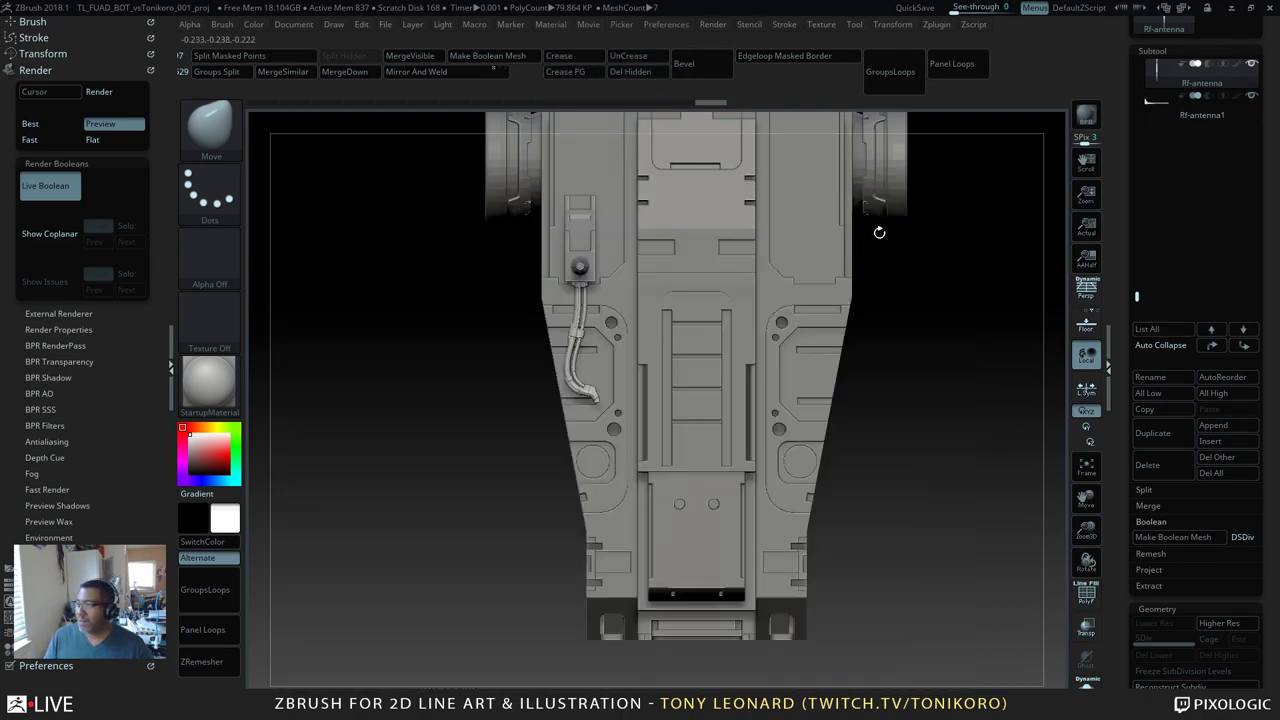
pyautogui.press('s')
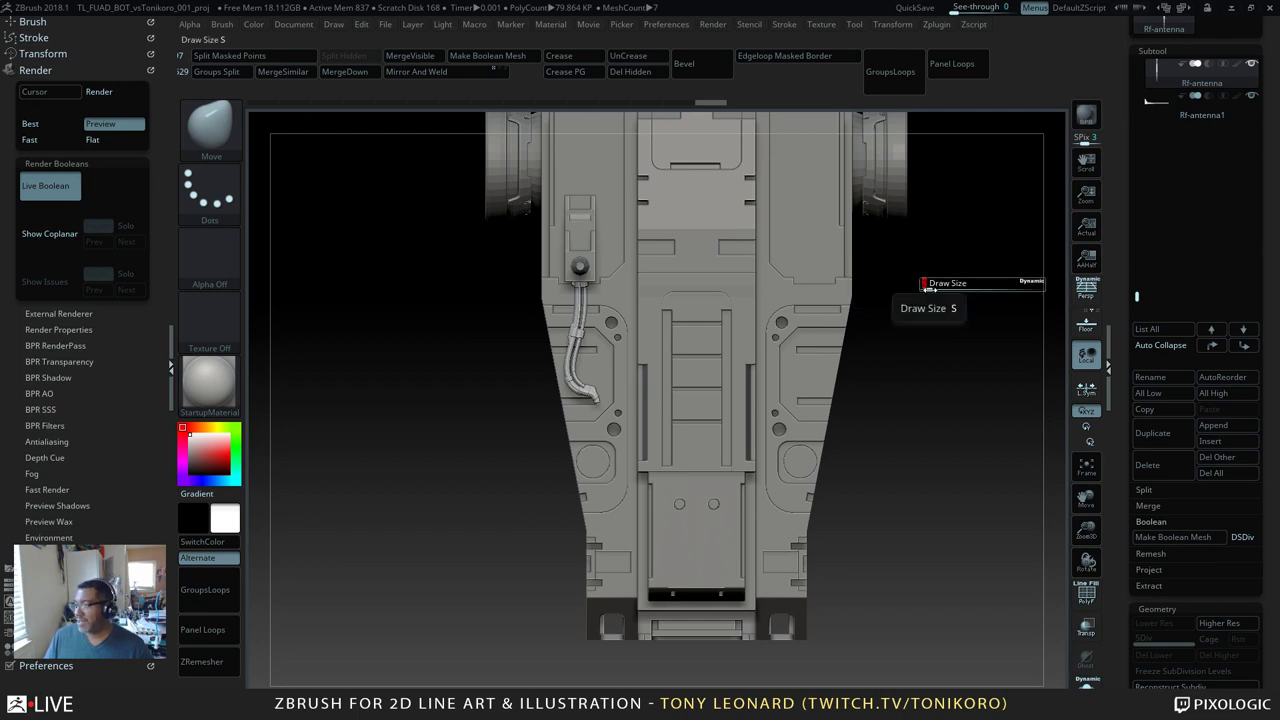
pyautogui.press('s')
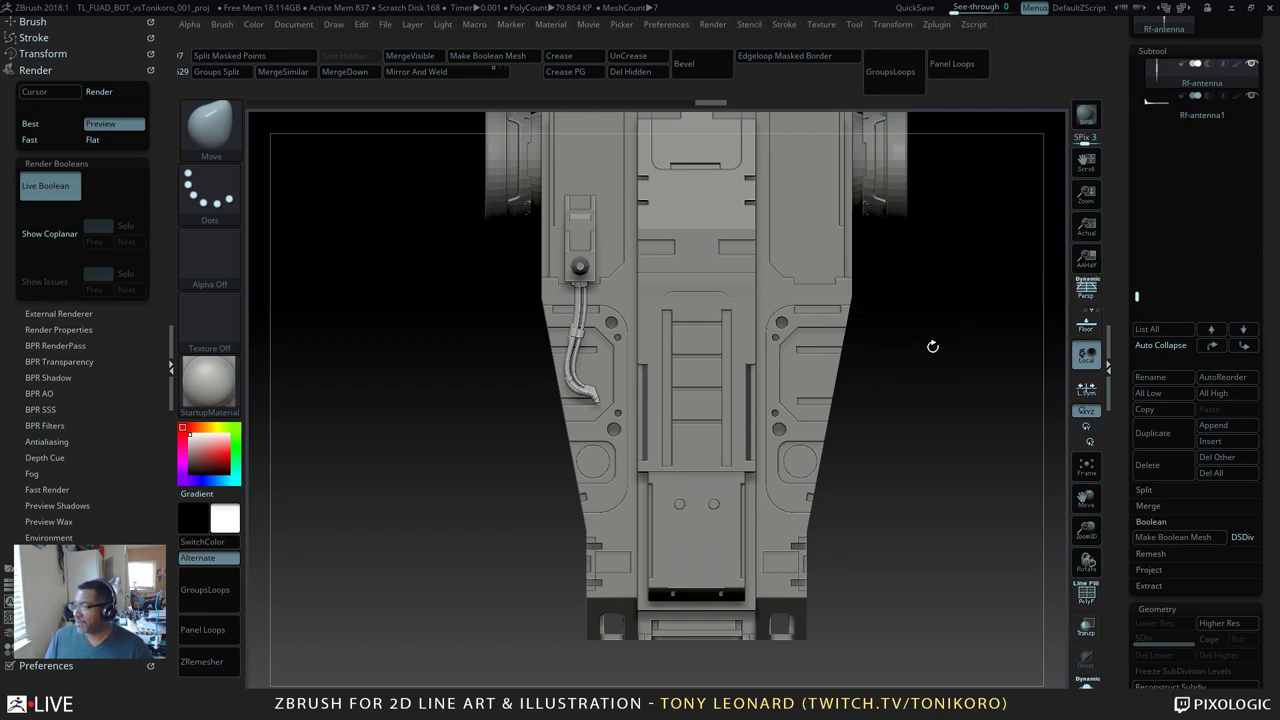
pyautogui.moveTo(923, 456)
pyautogui.mouseDown()
pyautogui.moveTo(920, 500)
pyautogui.moveTo(922, 458)
pyautogui.mouseUp()
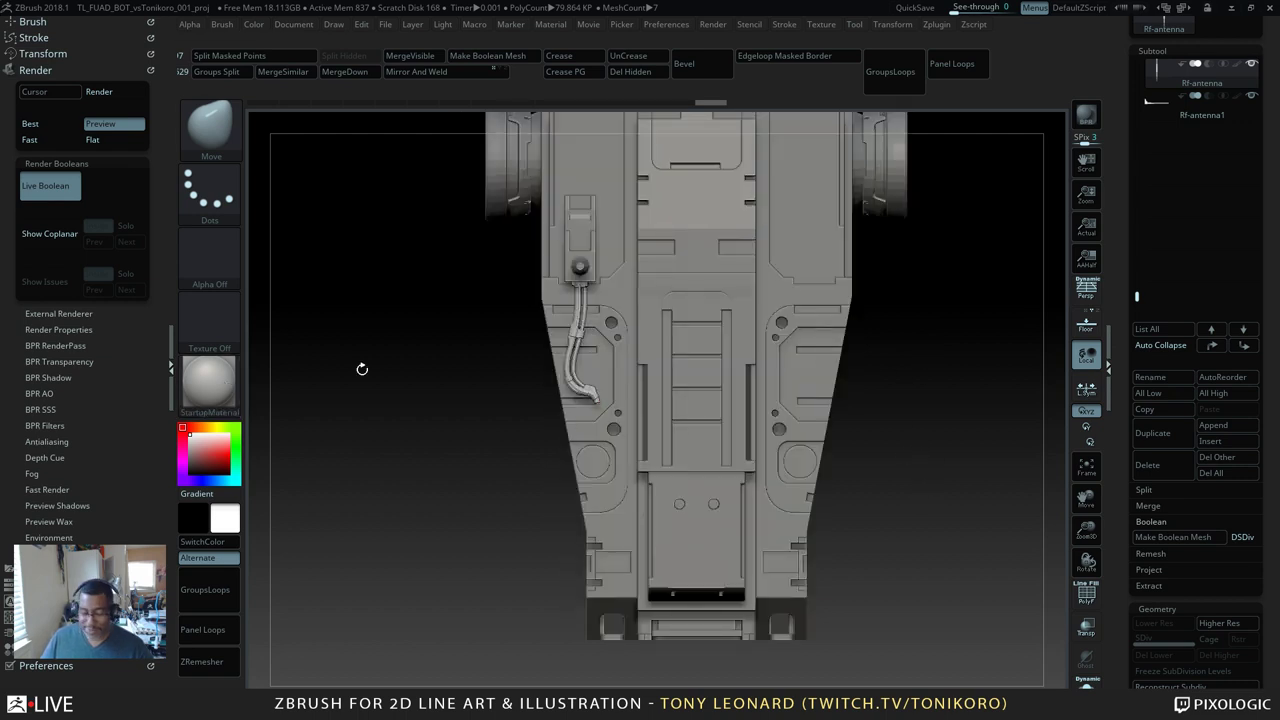
pyautogui.press('s')
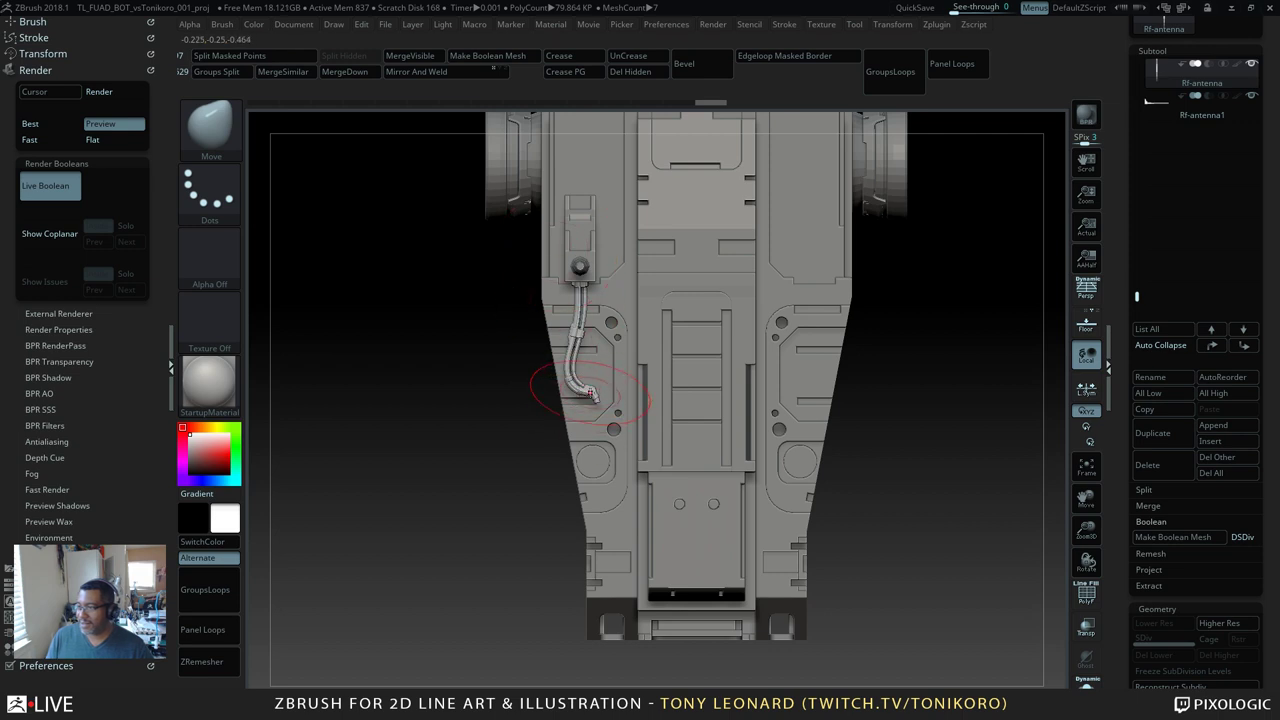
pyautogui.moveTo(592, 395); pyautogui.dragTo(628, 398)
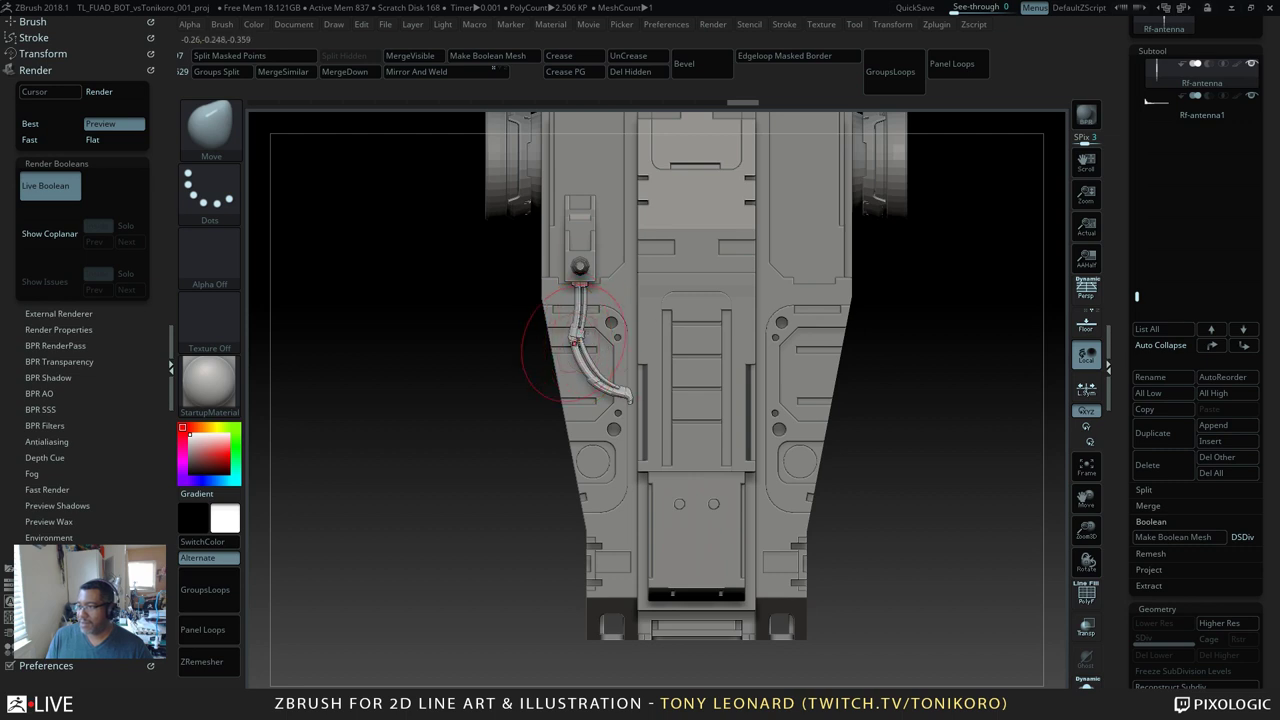
# Step: Nudge the middle and upper sections of the cable inward to refine its curve below the antenna base
pyautogui.moveTo(582, 346); pyautogui.dragTo(611, 356)
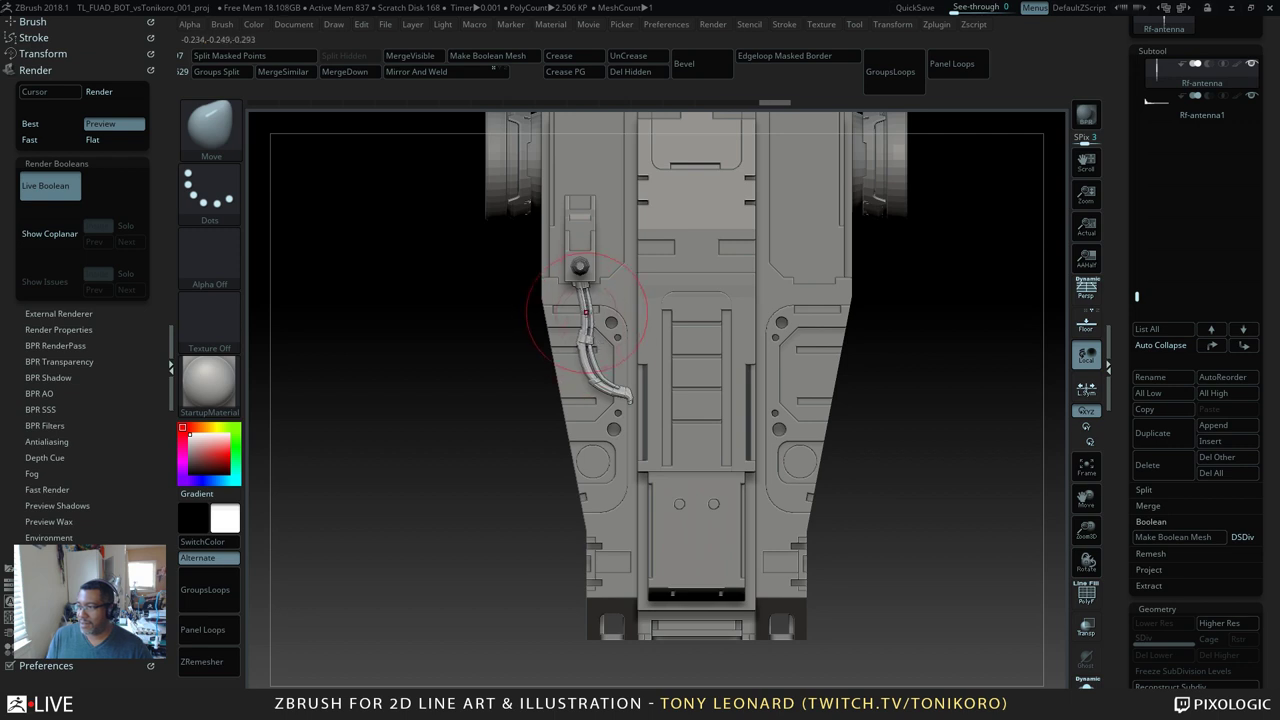
pyautogui.moveTo(581, 306); pyautogui.dragTo(596, 310)
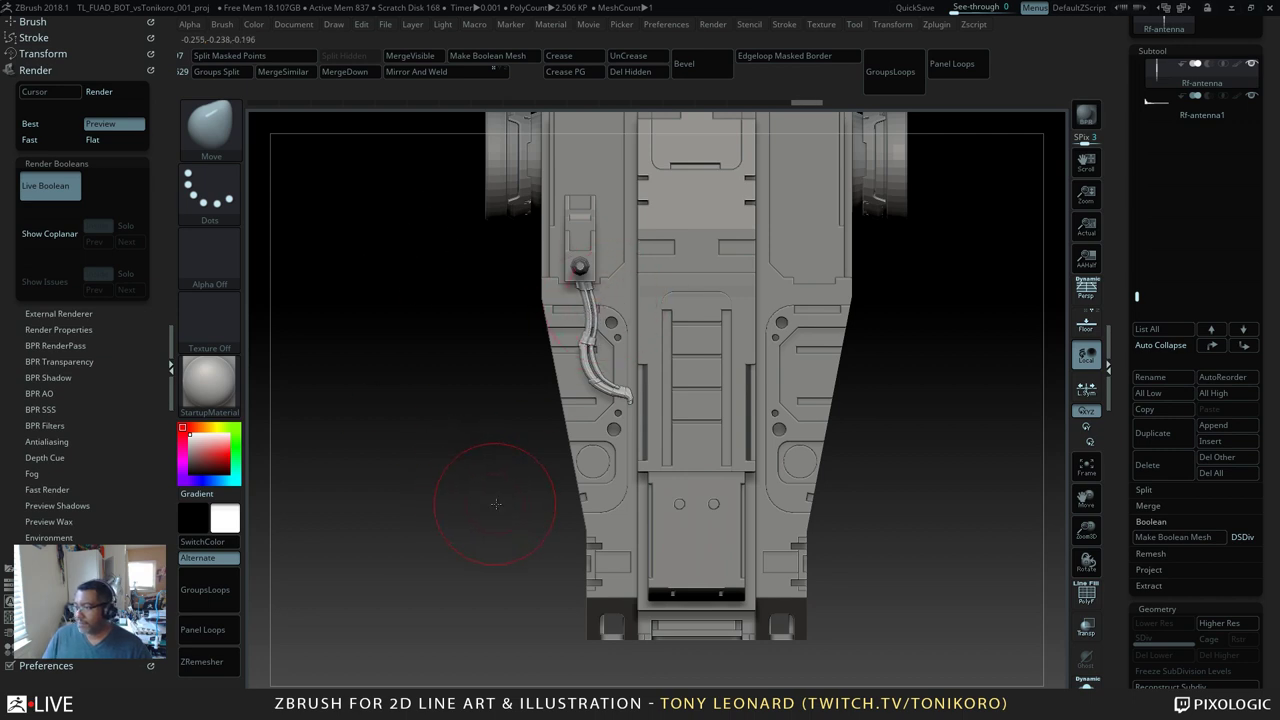
pyautogui.moveTo(496, 504); pyautogui.dragTo(494, 409)
pyautogui.moveTo(434, 506); pyautogui.dragTo(445, 450)
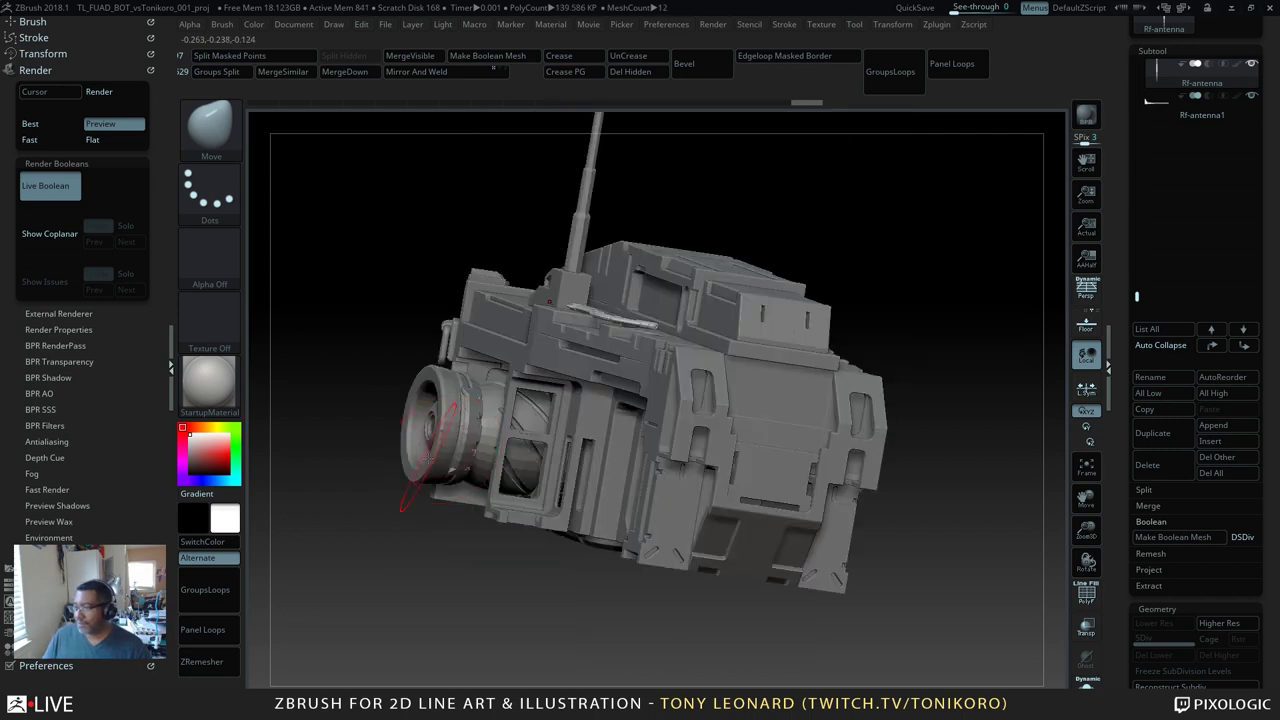
pyautogui.moveTo(917, 491); pyautogui.dragTo(988, 517)
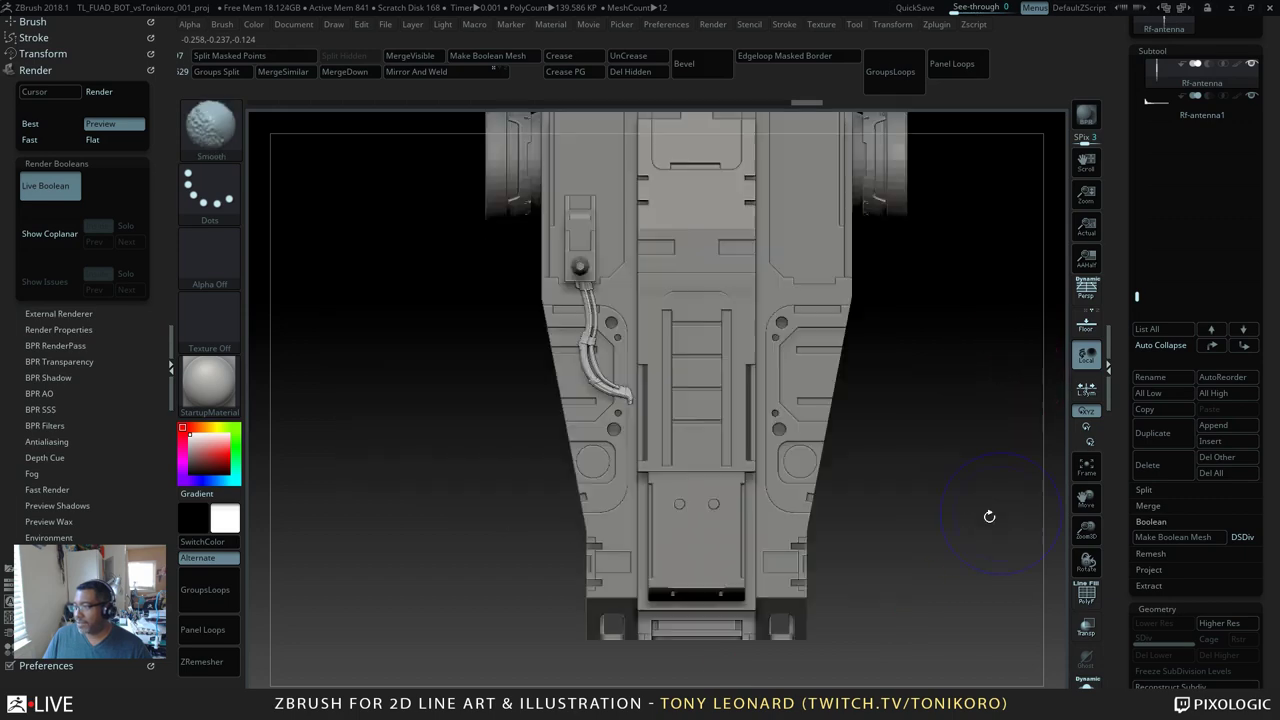
# Step: Select the TL_2018_KB insert-mesh brush for adding a connector part at the cable's lower end
pyautogui.keyDown('alt'); pyautogui.moveTo(930, 552); pyautogui.dragTo(1055, 588); pyautogui.keyUp('alt')
pyautogui.keyDown('alt'); pyautogui.moveTo(992, 628); pyautogui.dragTo(817, 500); pyautogui.keyUp('alt')
pyautogui.press('b')
pyautogui.press('t')
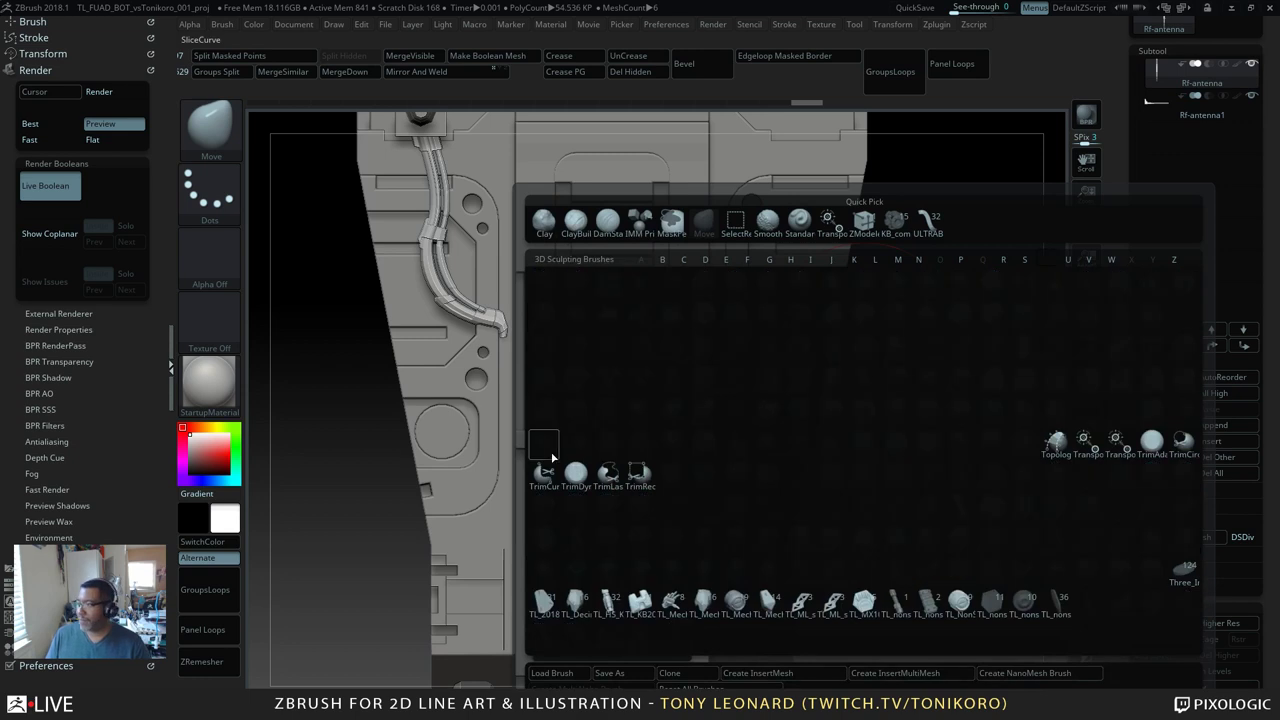
pyautogui.click(543, 602)
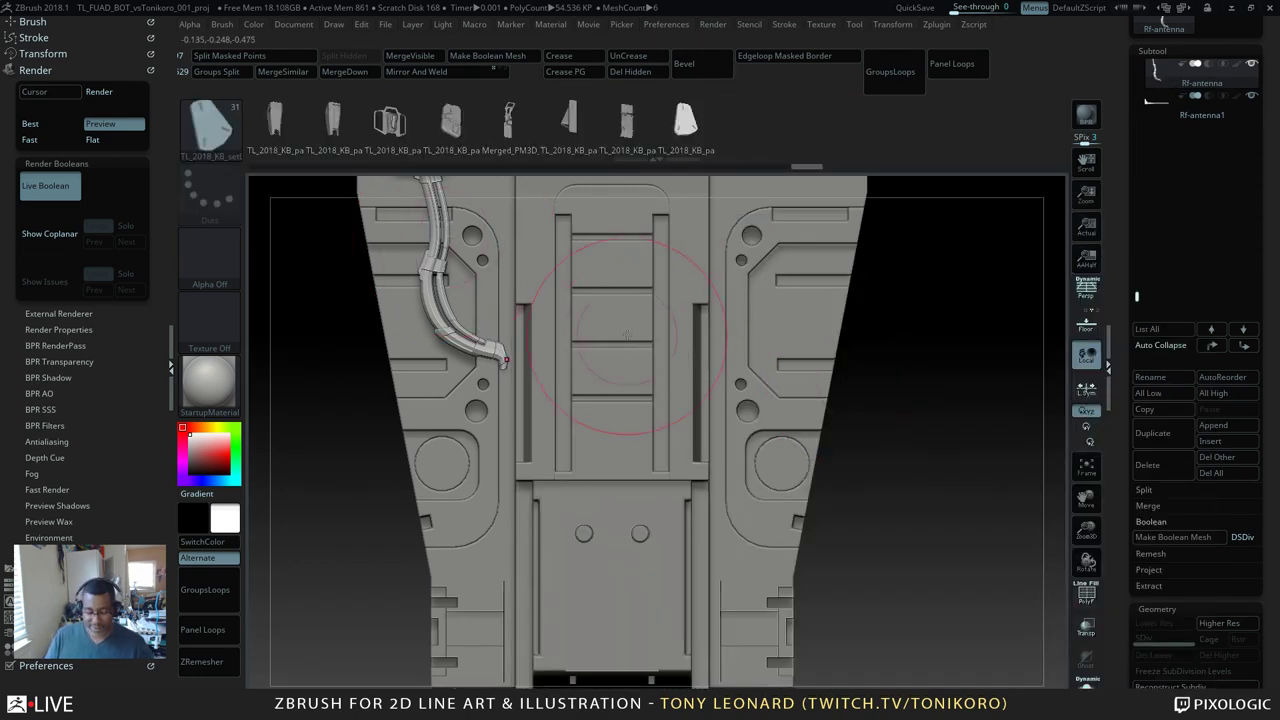
# Step: Try inserting the tapered cylinder part at the cable's lower end, and undo the insertion
pyautogui.press('m')
pyautogui.press('b')
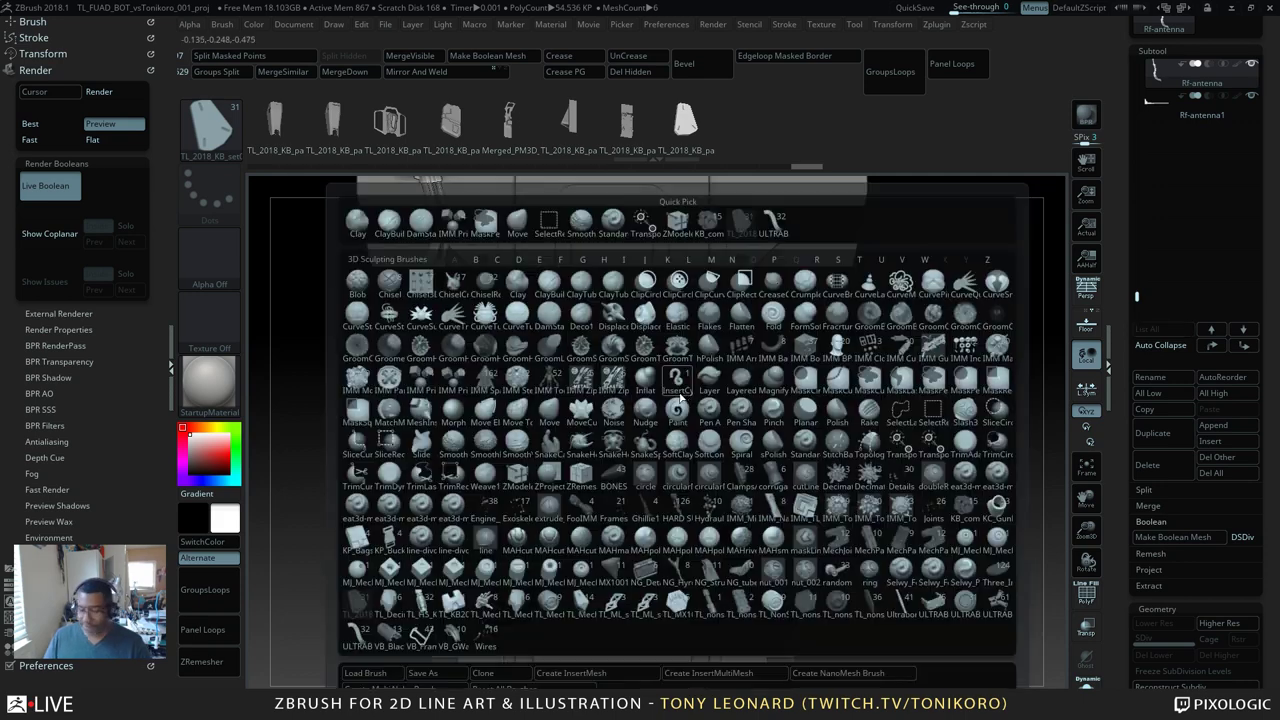
pyautogui.press('Escape')
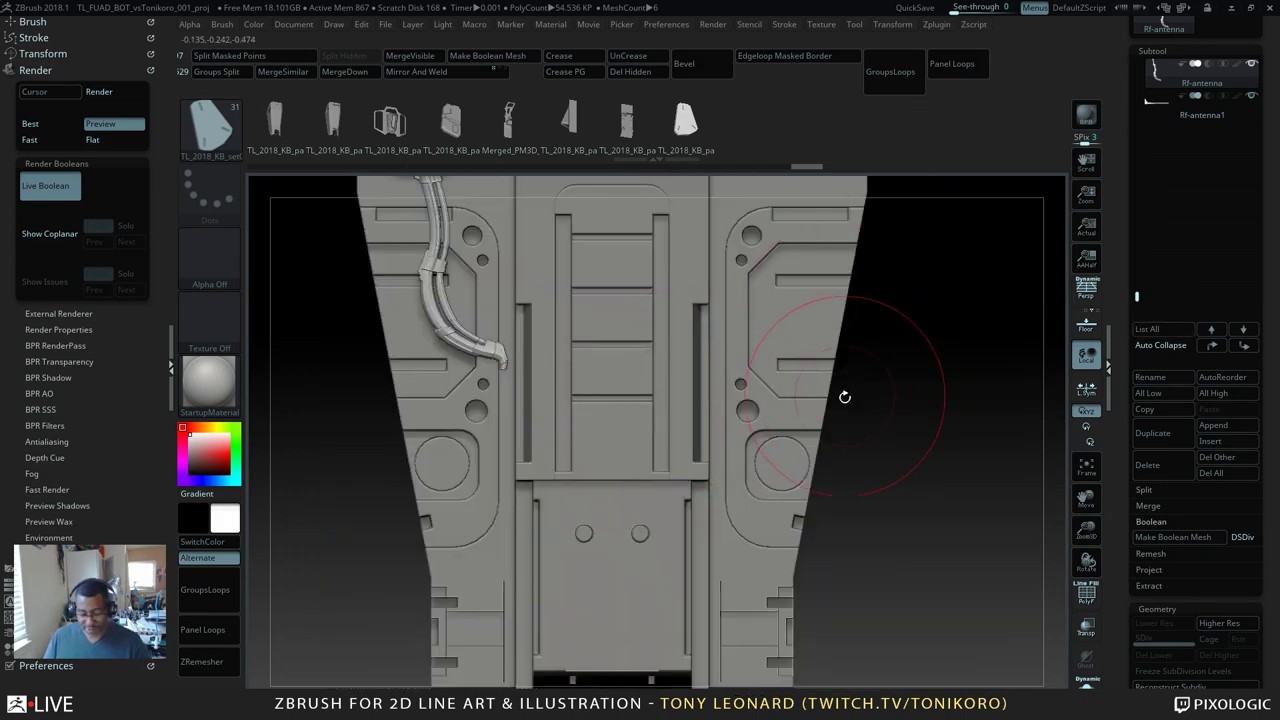
pyautogui.press('m')
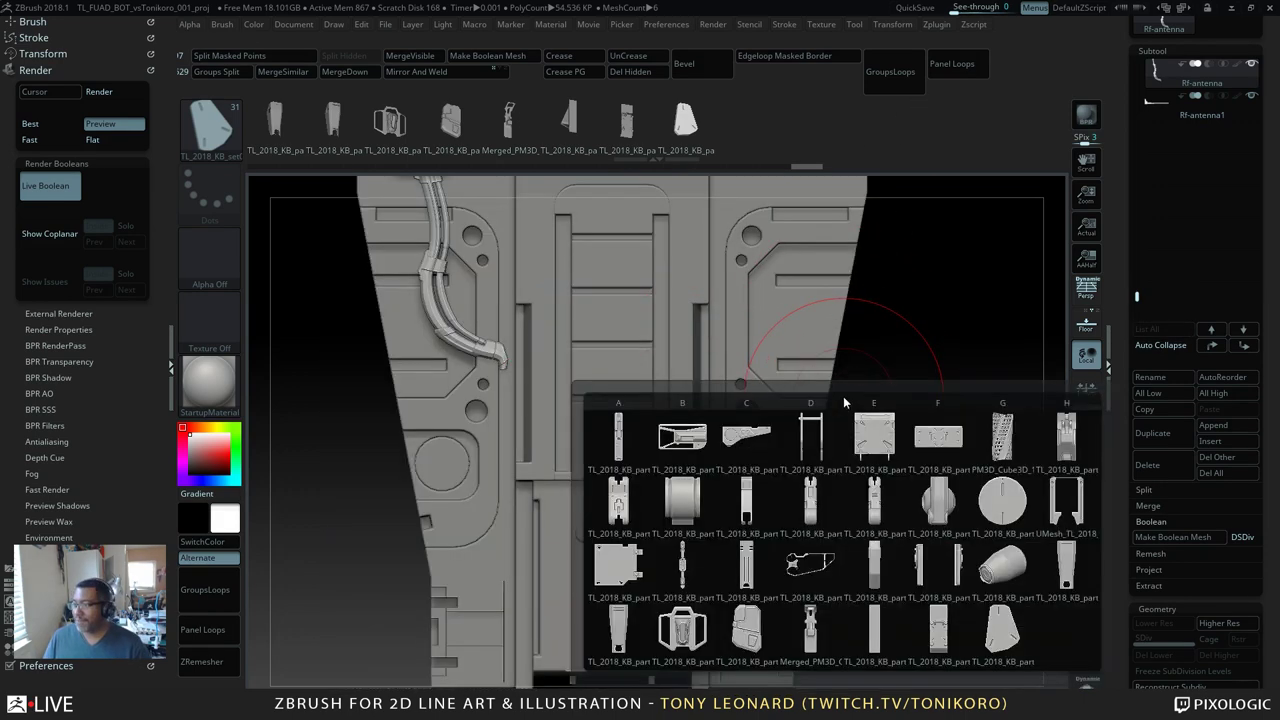
pyautogui.click(1003, 573)
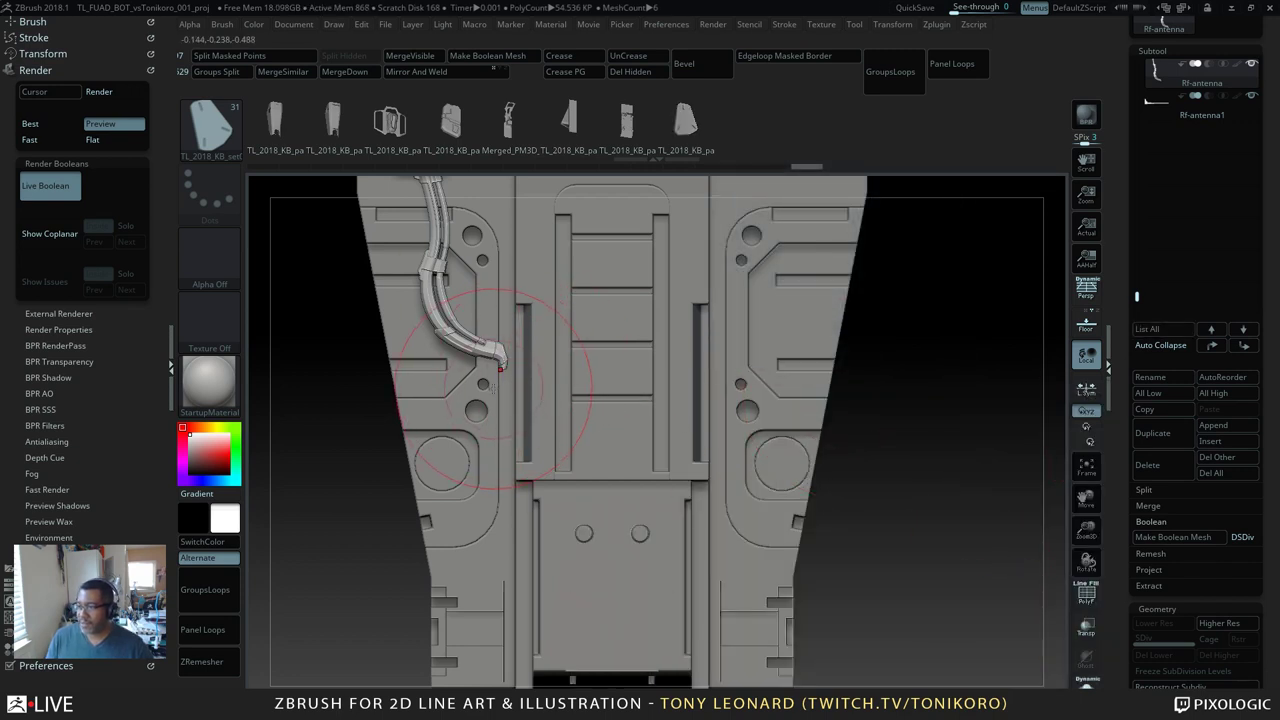
pyautogui.moveTo(497, 368); pyautogui.dragTo(486, 424)
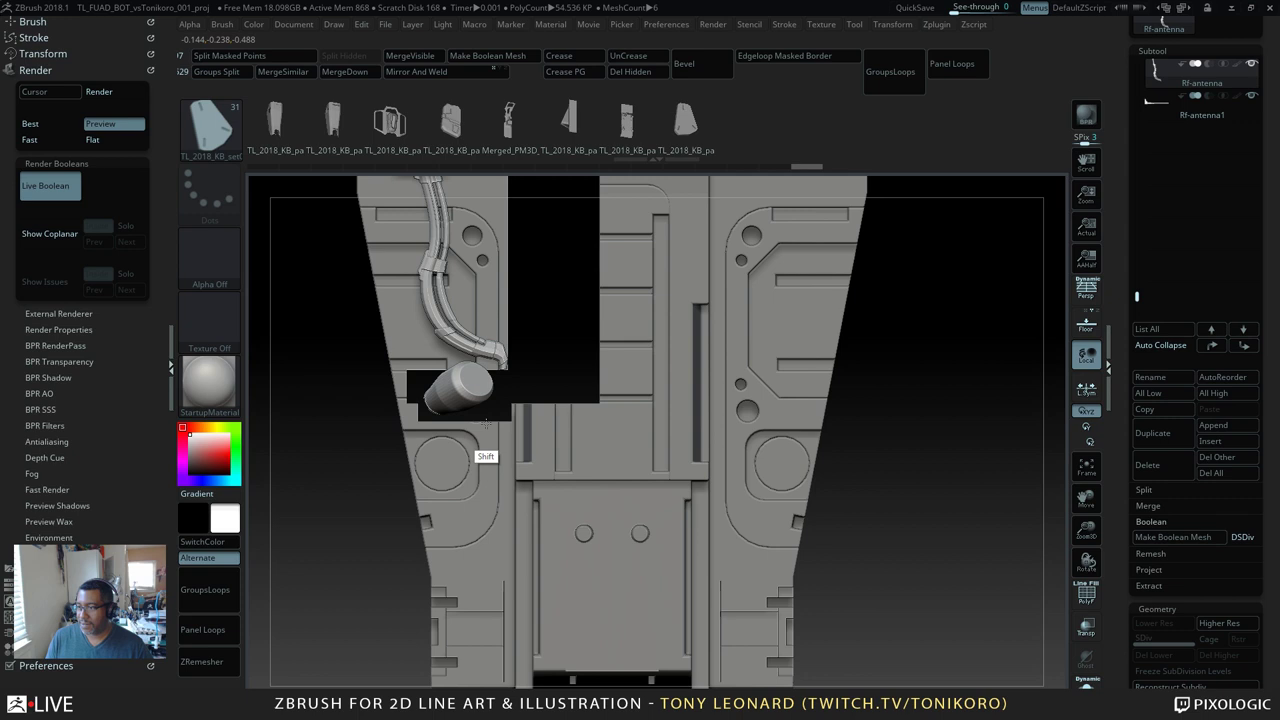
pyautogui.hotkey('ctrl', 'z')
# Step: Pick the round disc part from the kitbash set and insert a small one on the hull at the cable's lower end
pyautogui.press('f')
pyautogui.press('n')
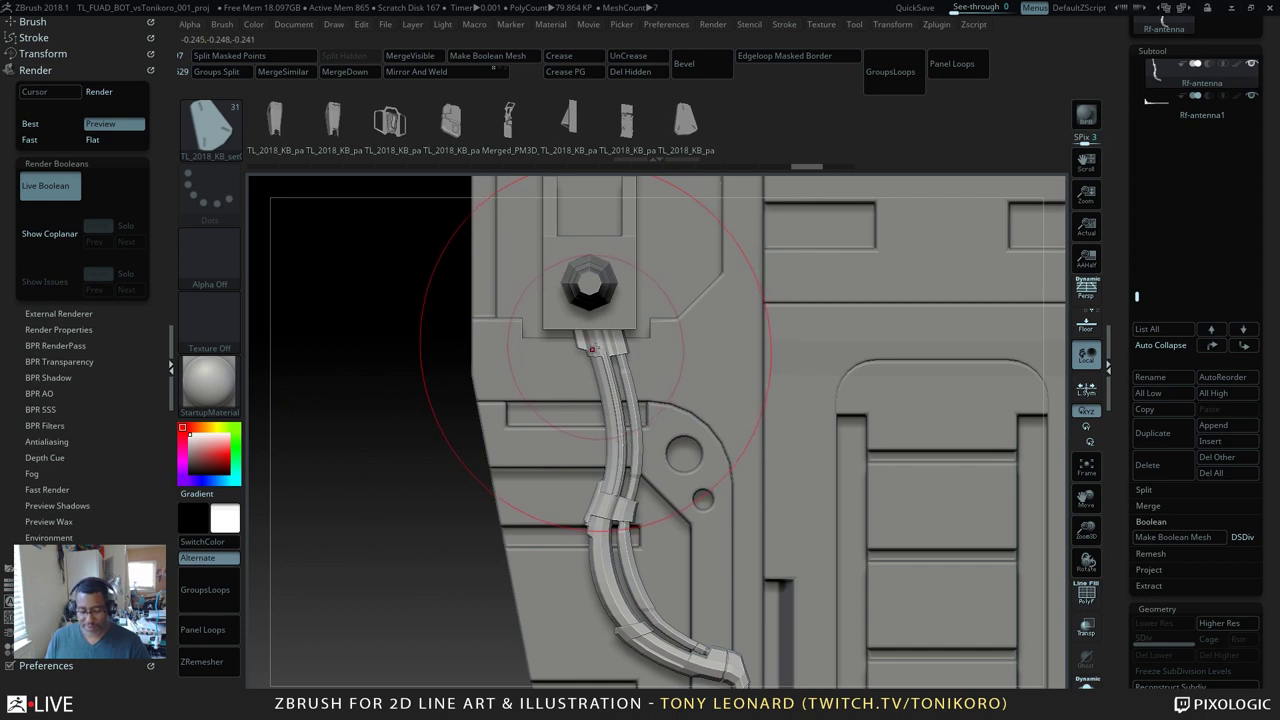
pyautogui.press('m')
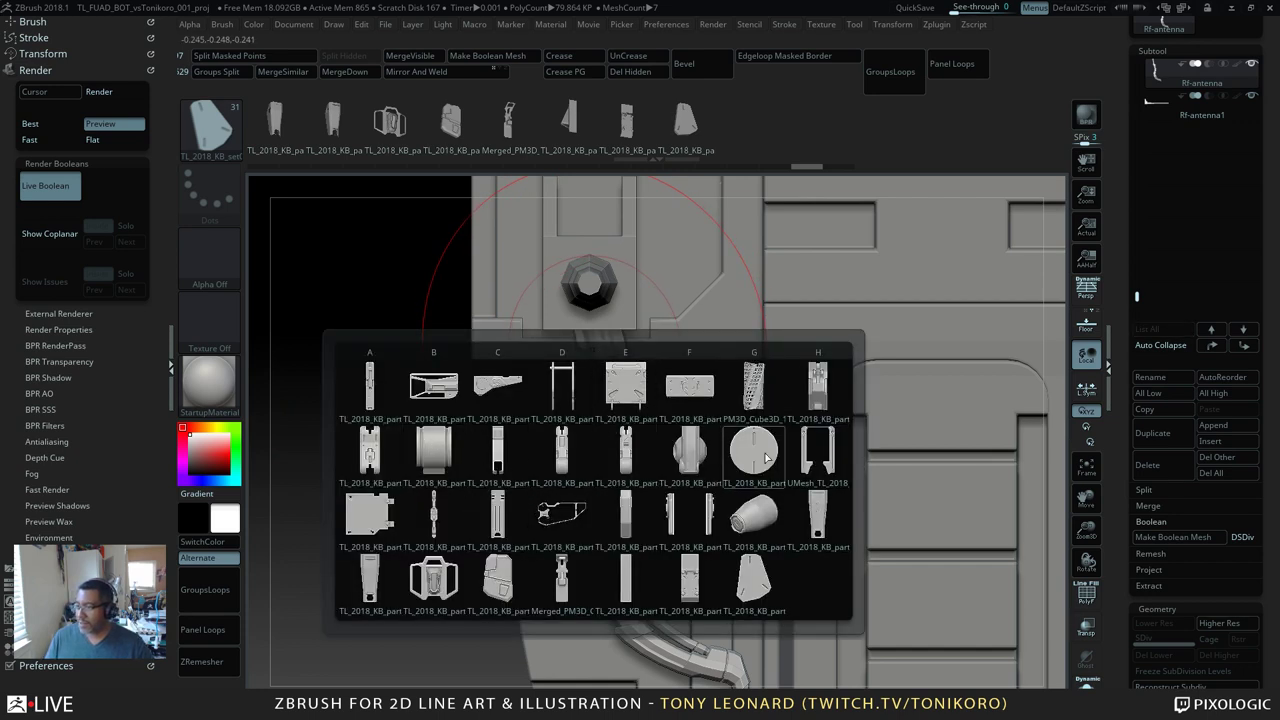
pyautogui.moveTo(763, 456)
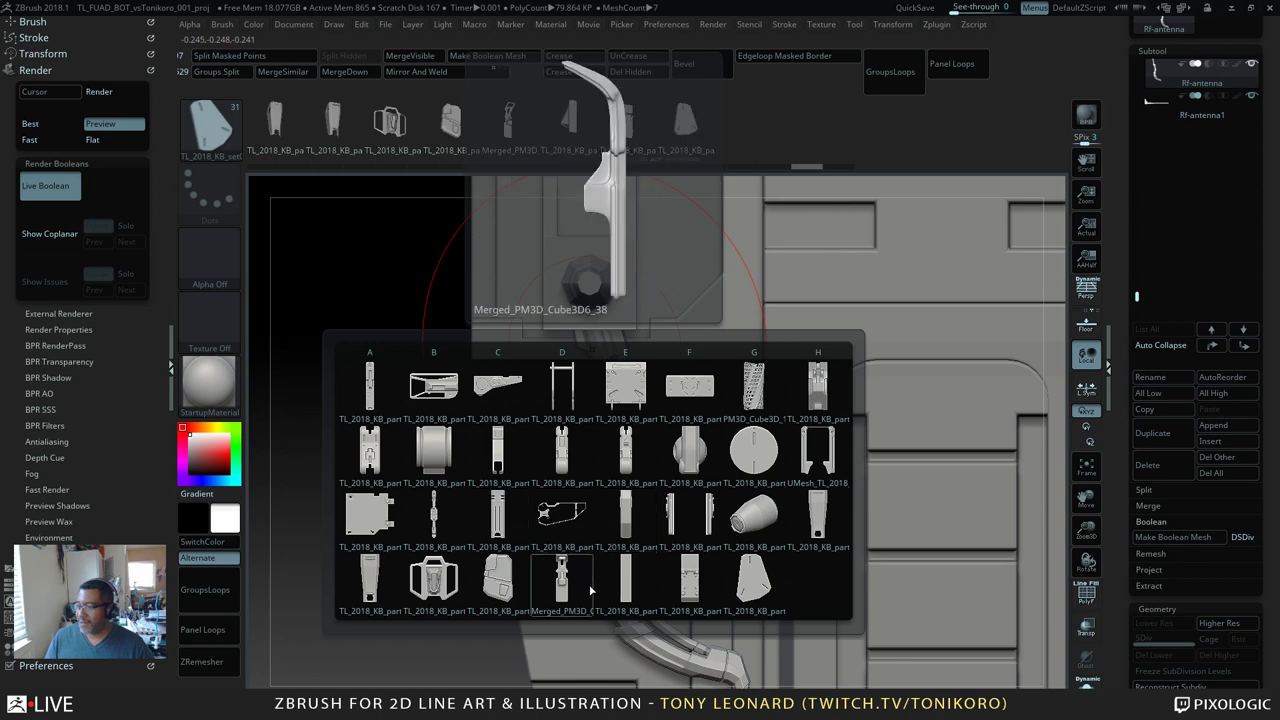
pyautogui.click(754, 459)
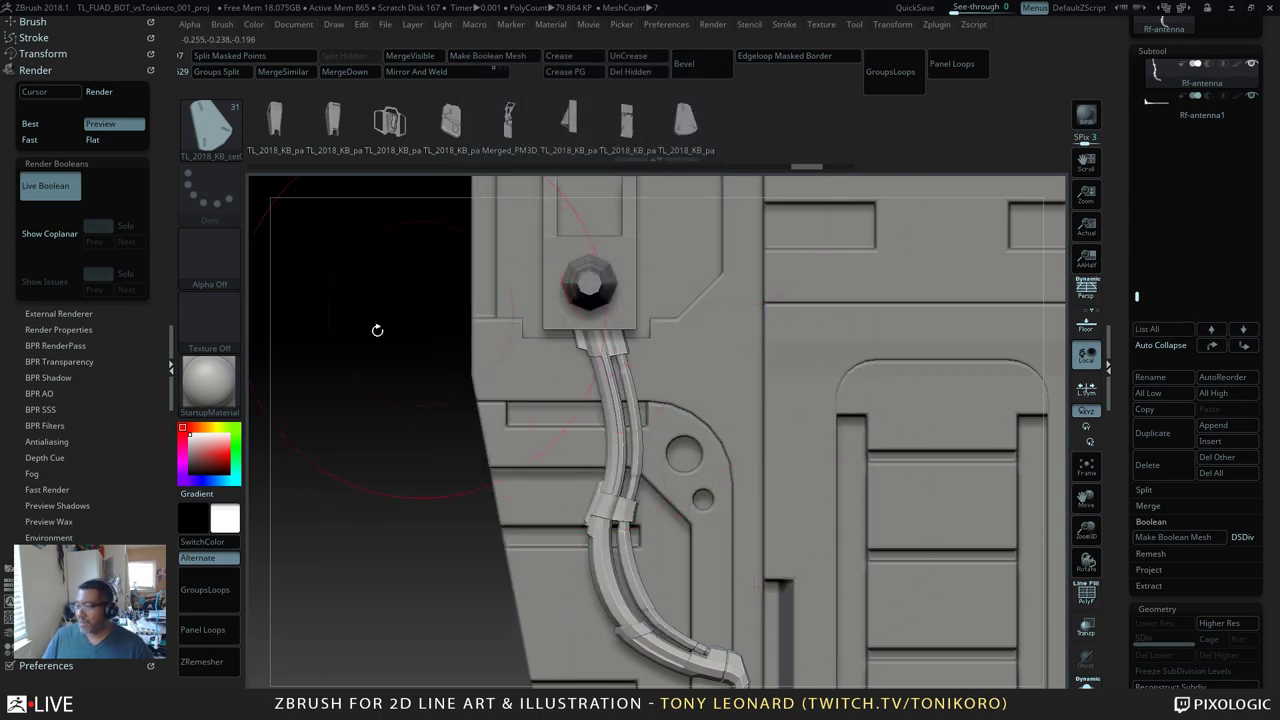
pyautogui.moveTo(431, 646); pyautogui.dragTo(422, 350)
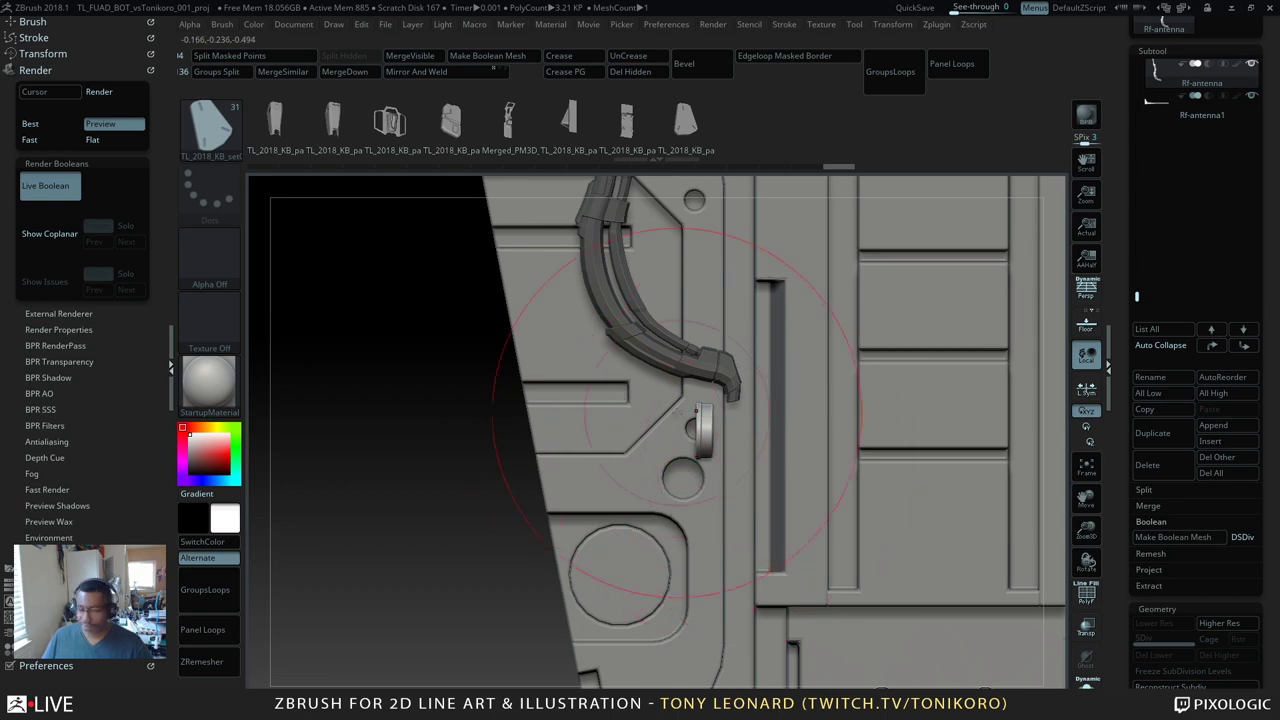
# Step: Adjust the disc's height along Z and shift it across the hull panel so it meets the tip of the cable
pyautogui.press('w')
pyautogui.moveTo(386, 565); pyautogui.dragTo(436, 398)
pyautogui.keyDown('shift'); pyautogui.moveTo(745, 378); pyautogui.dragTo(757, 451); pyautogui.keyUp('shift')
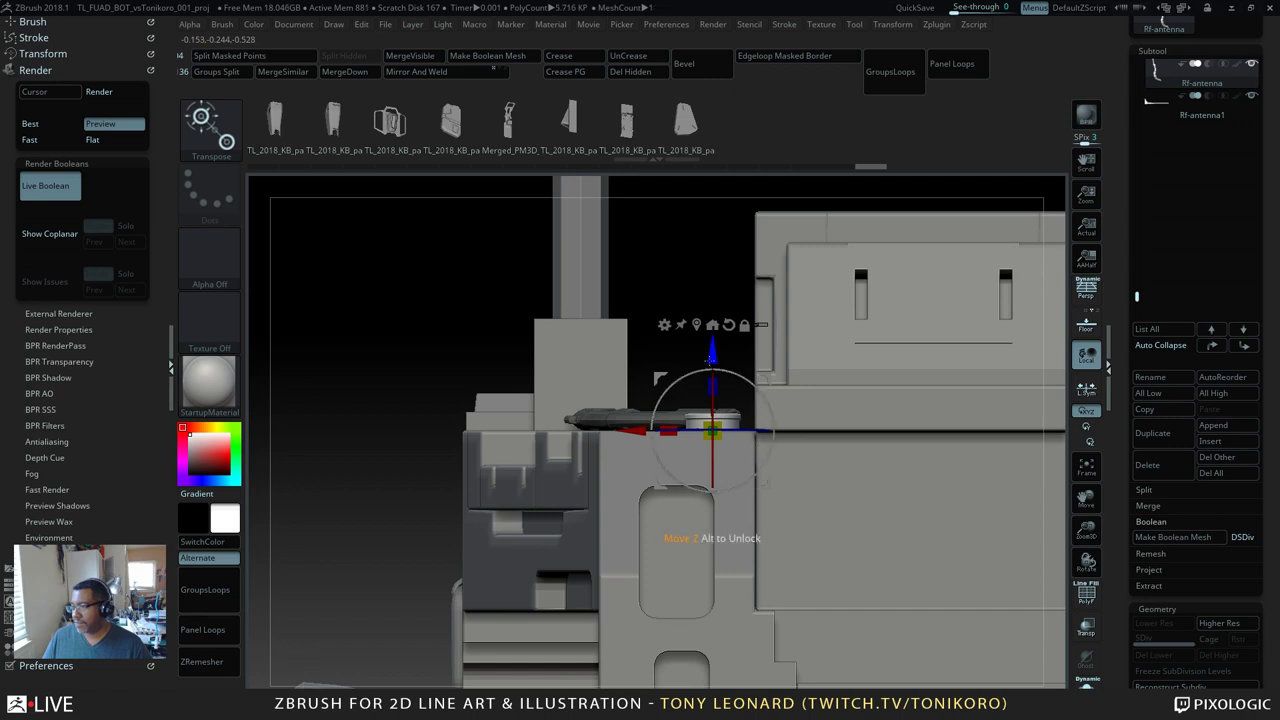
pyautogui.moveTo(711, 388); pyautogui.dragTo(711, 361)
pyautogui.moveTo(400, 352); pyautogui.dragTo(451, 442)
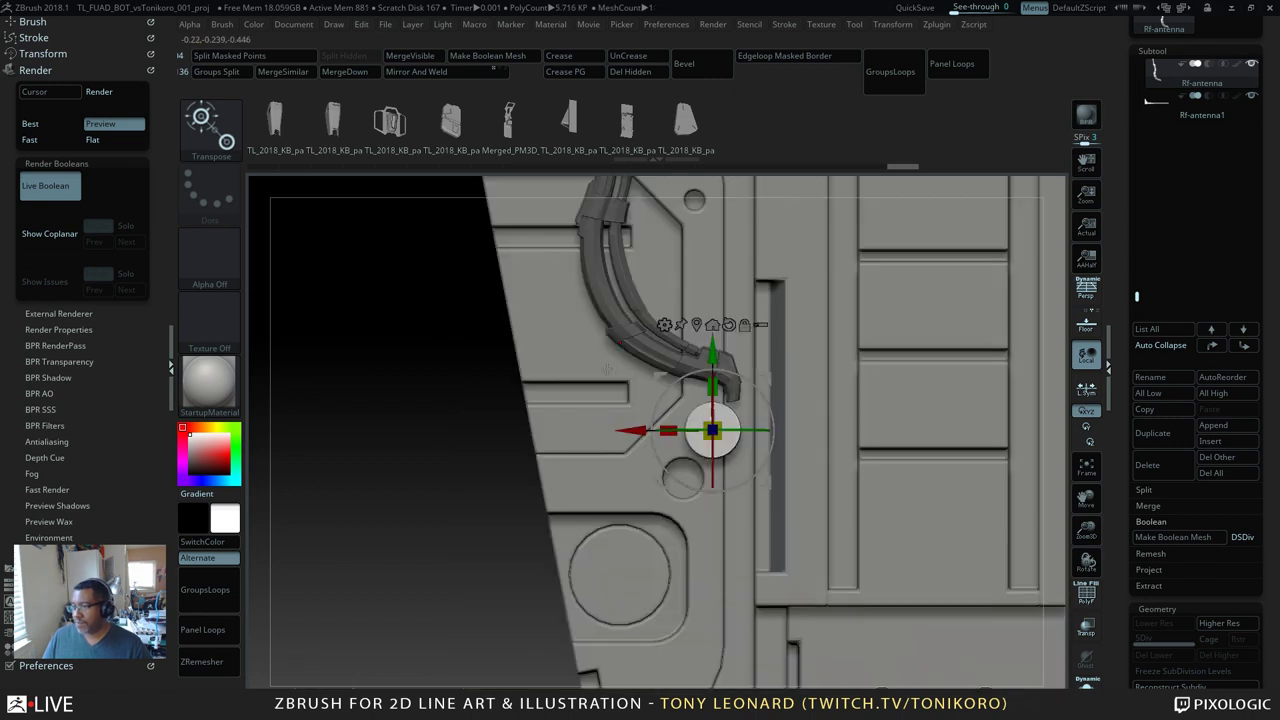
pyautogui.moveTo(713, 352); pyautogui.dragTo(713, 339)
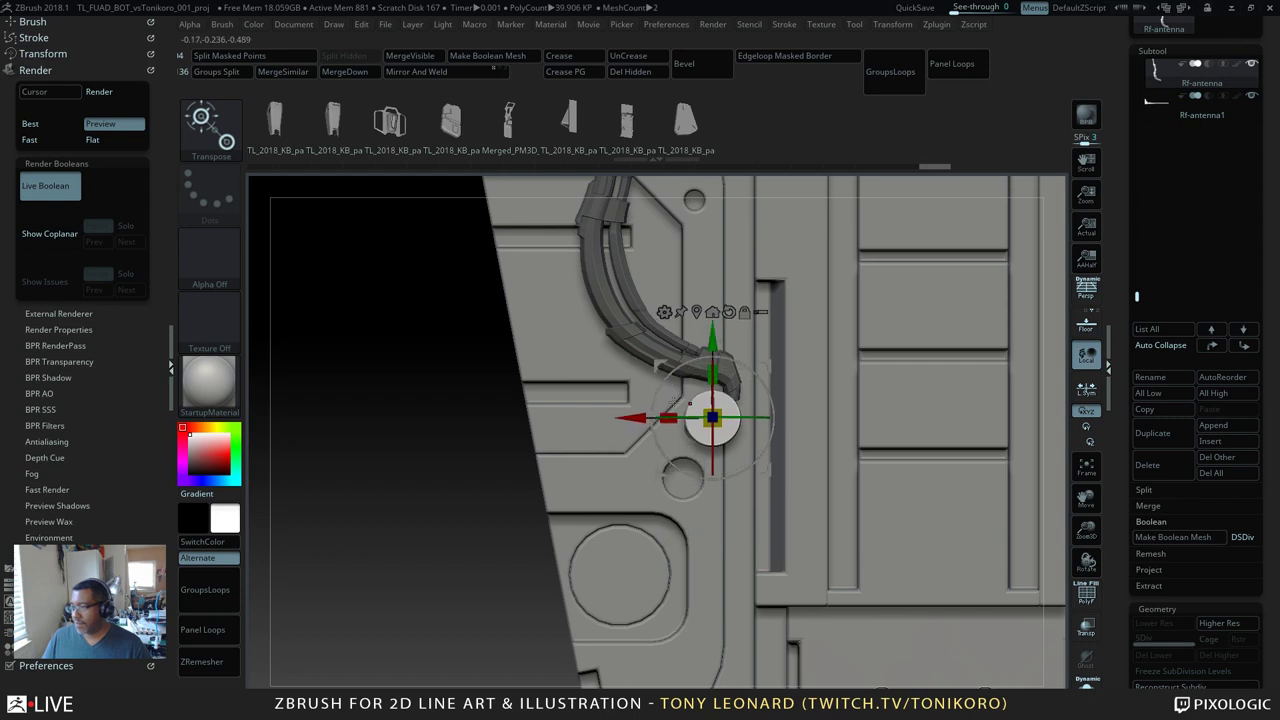
pyautogui.moveTo(712, 418); pyautogui.dragTo(737, 418)
pyautogui.moveTo(644, 425); pyautogui.dragTo(645, 425)
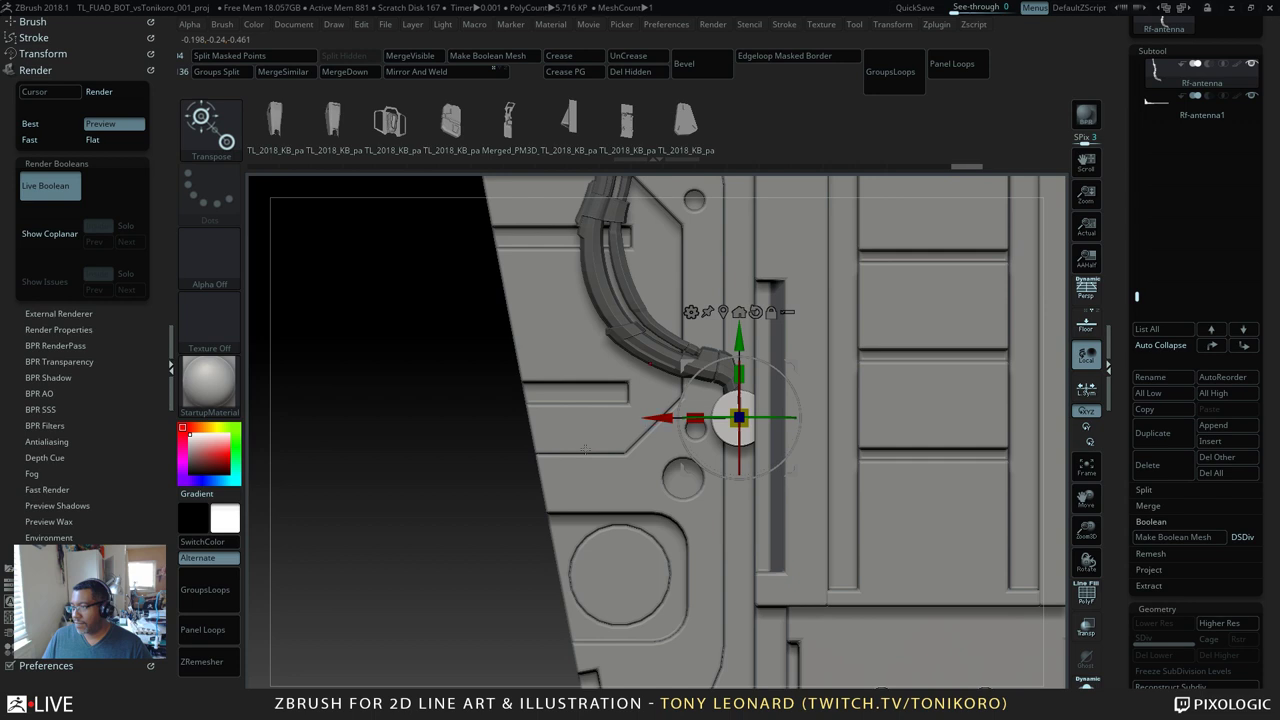
# Step: Rotate the disc in the hull's plane with the gizmo to orient its slots relative to the cable end
pyautogui.keyDown('alt'); pyautogui.moveTo(390, 560); pyautogui.dragTo(385, 464); pyautogui.keyUp('alt')
pyautogui.moveTo(786, 379); pyautogui.dragTo(797, 430)
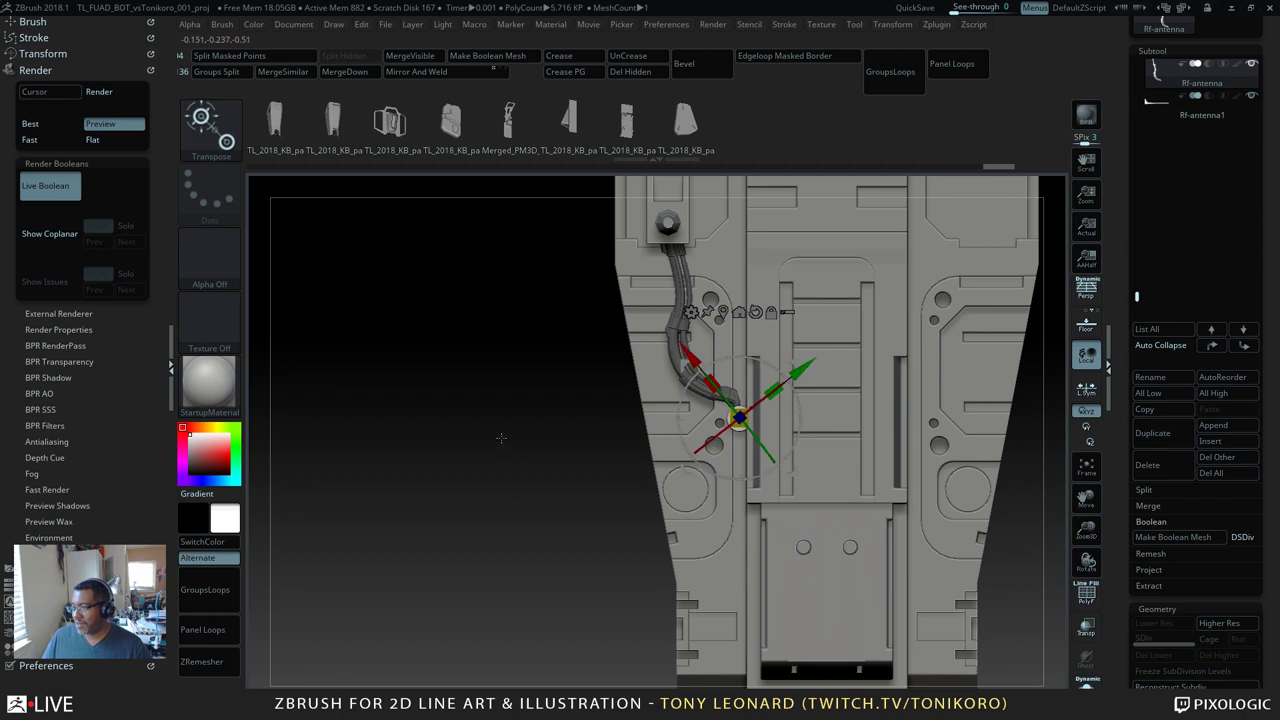
pyautogui.press('q')
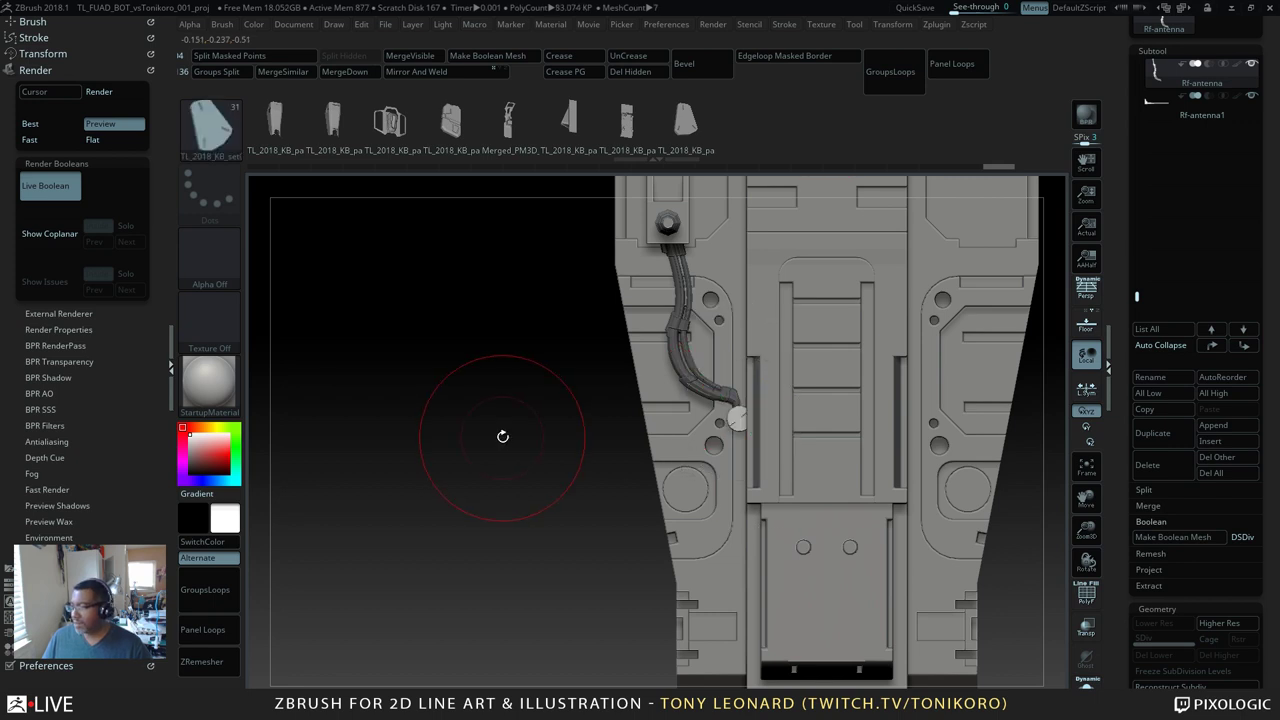
pyautogui.keyDown('alt'); pyautogui.moveTo(503, 437); pyautogui.dragTo(510, 500); pyautogui.keyUp('alt')
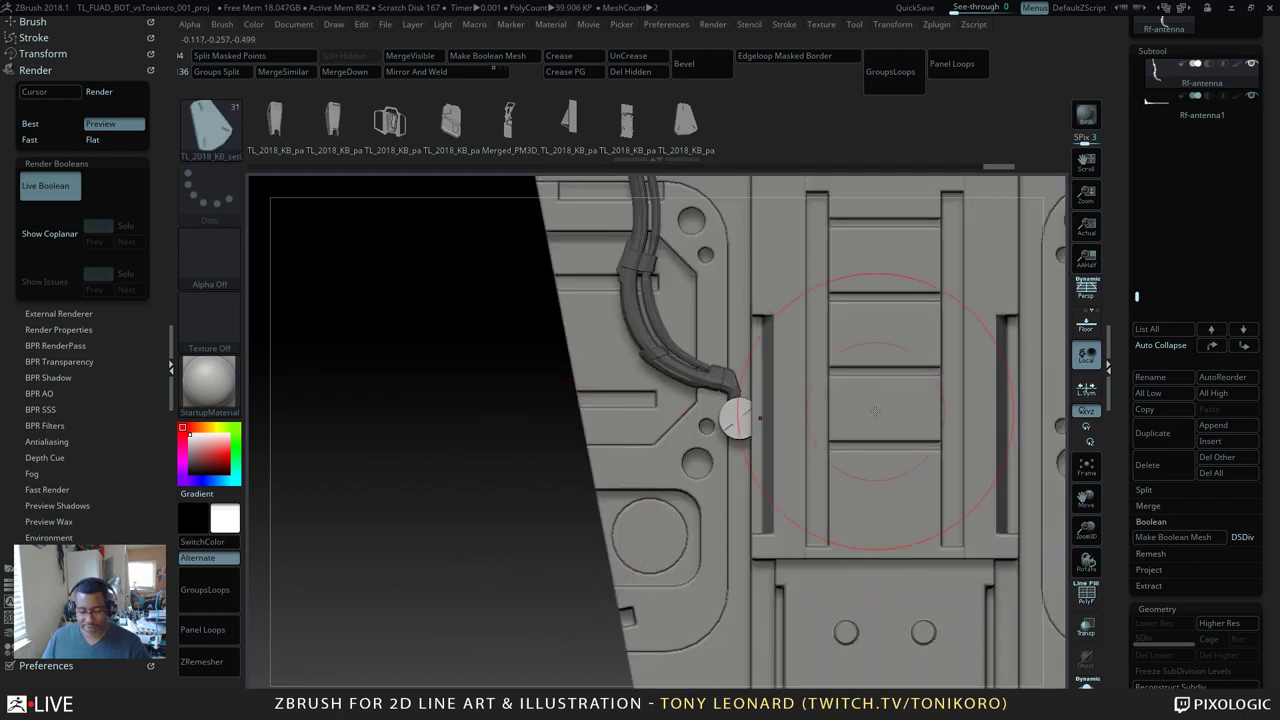
pyautogui.press('w')
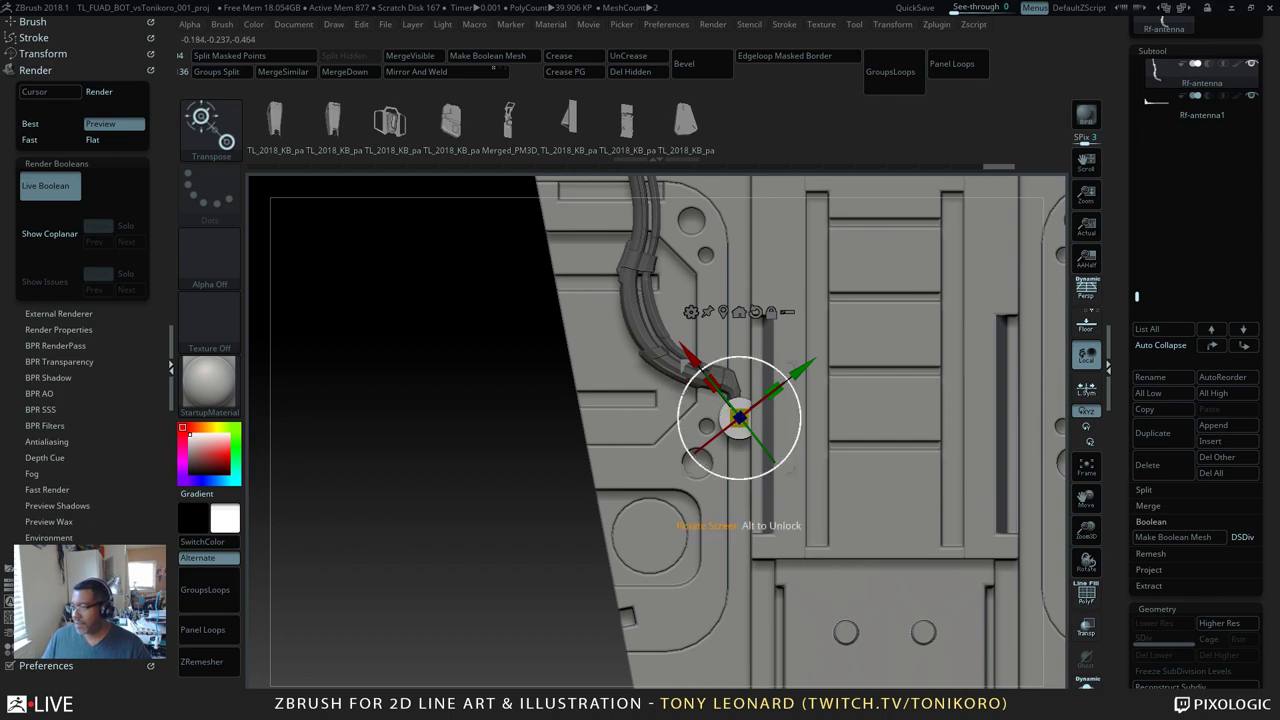
pyautogui.moveTo(800, 417); pyautogui.dragTo(775, 367)
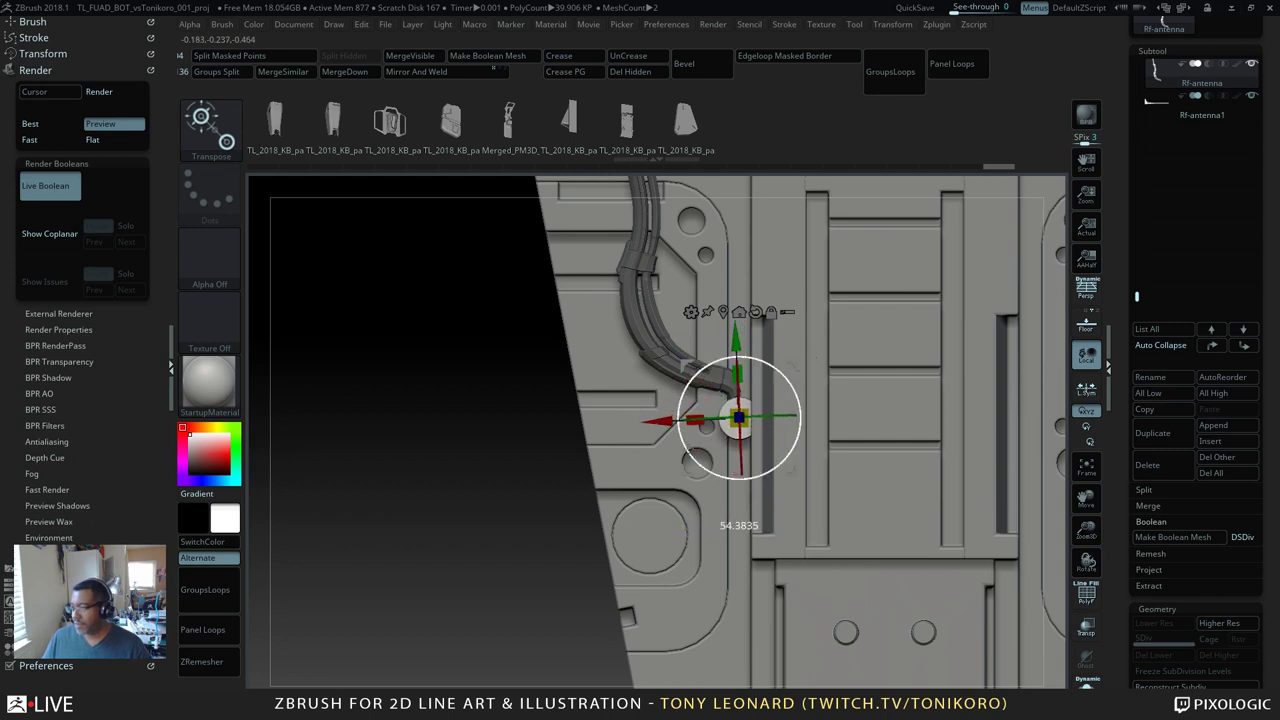
pyautogui.moveTo(692, 453); pyautogui.dragTo(695, 456)
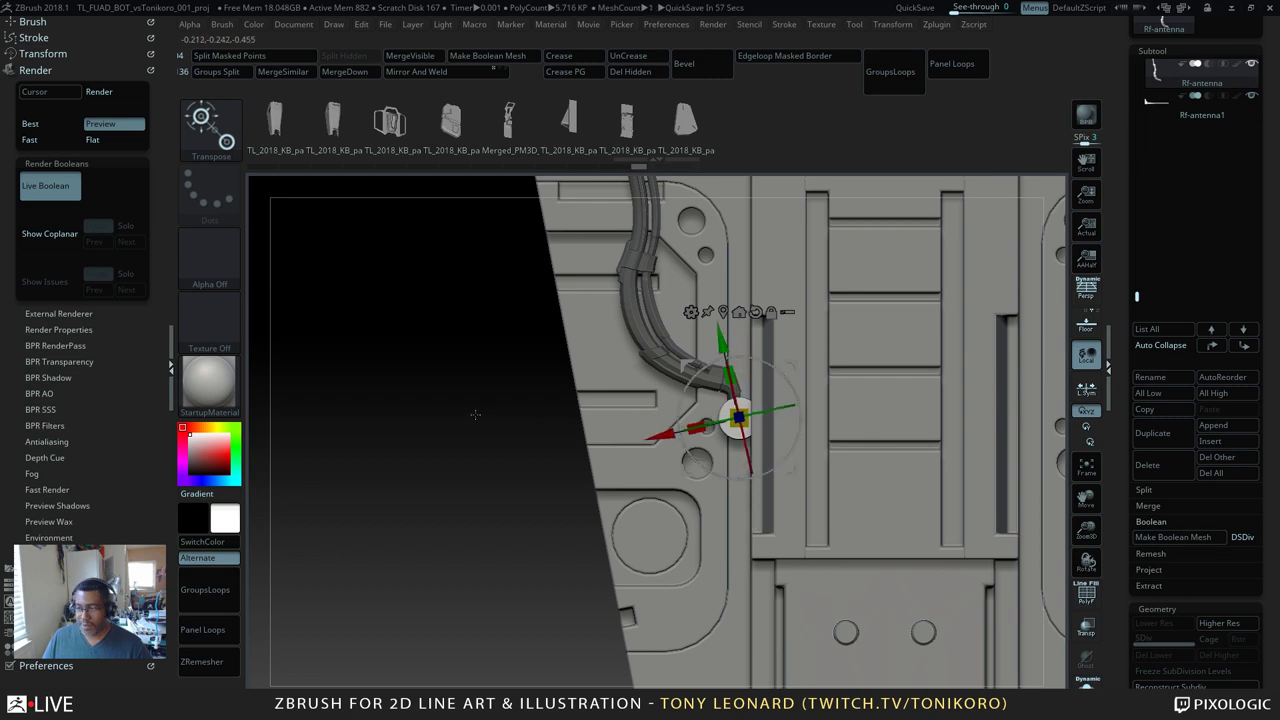
# Step: Split the masked points so the disc and the cable become separate subtools
pyautogui.click(262, 55)
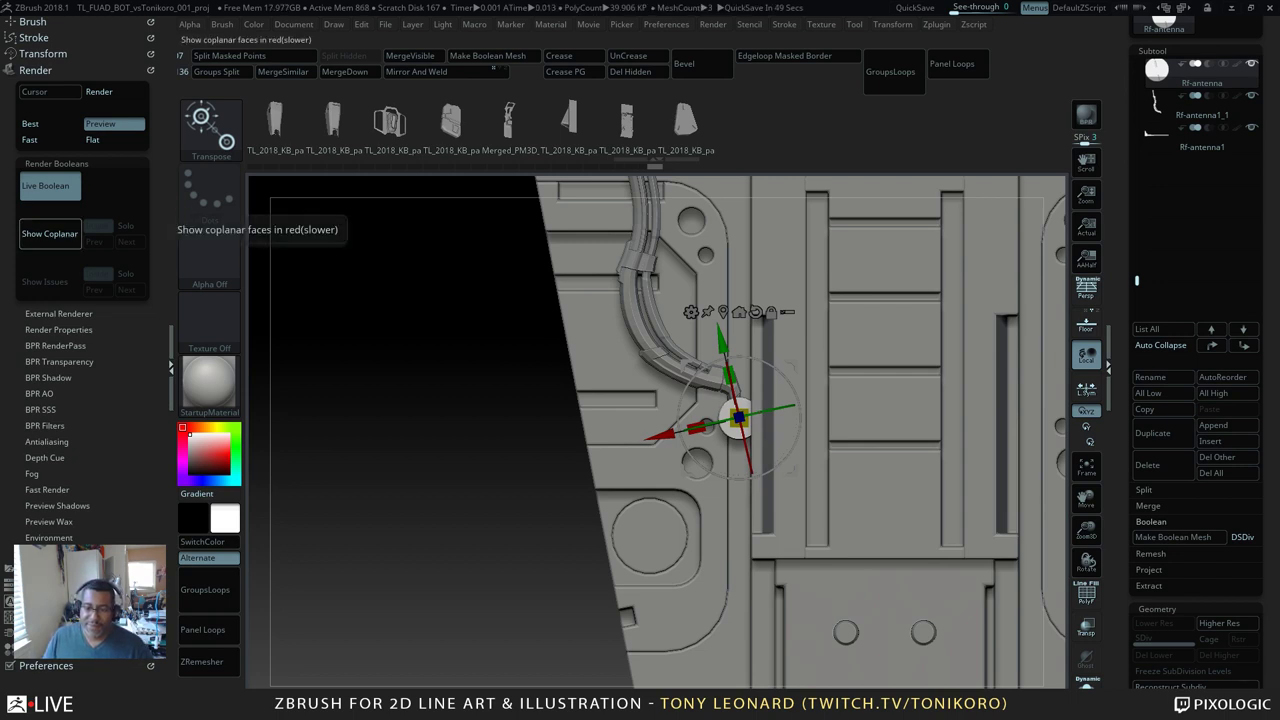
pyautogui.moveTo(500, 600); pyautogui.dragTo(460, 589)
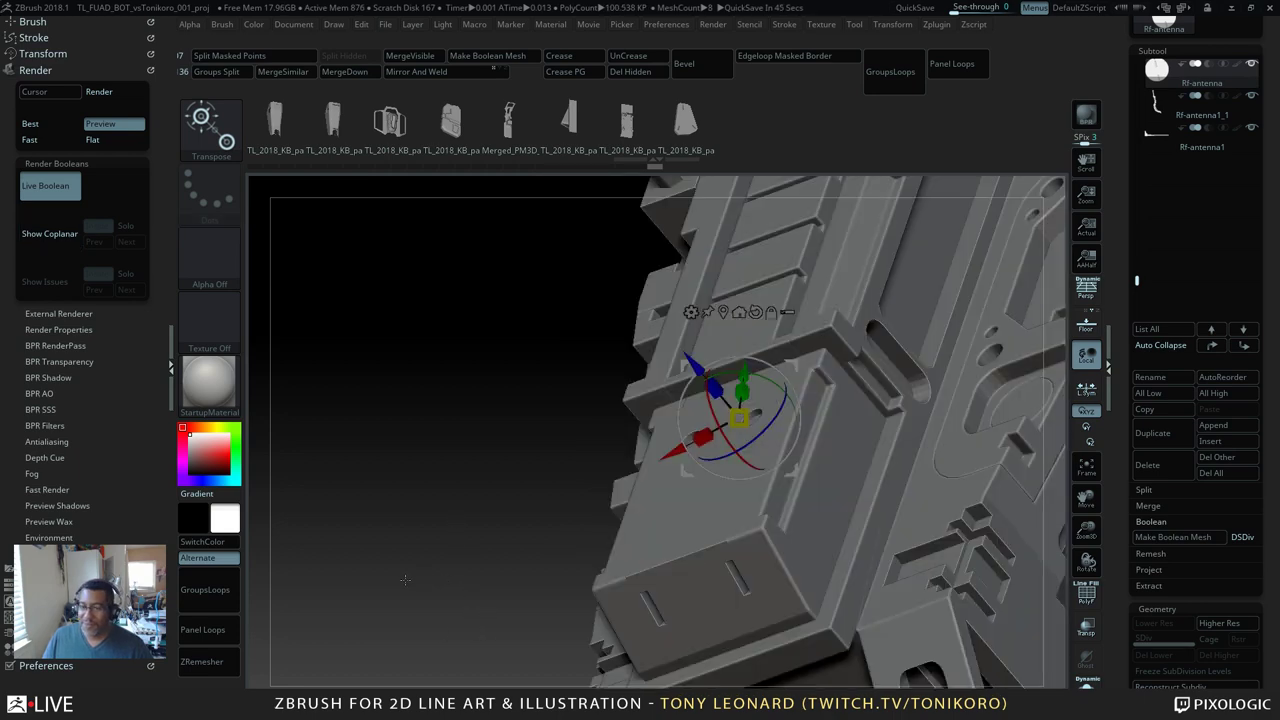
# Step: Examine the whole vehicle robot with its antenna, cable and disc from several angles
pyautogui.moveTo(405, 579); pyautogui.dragTo(369, 592)
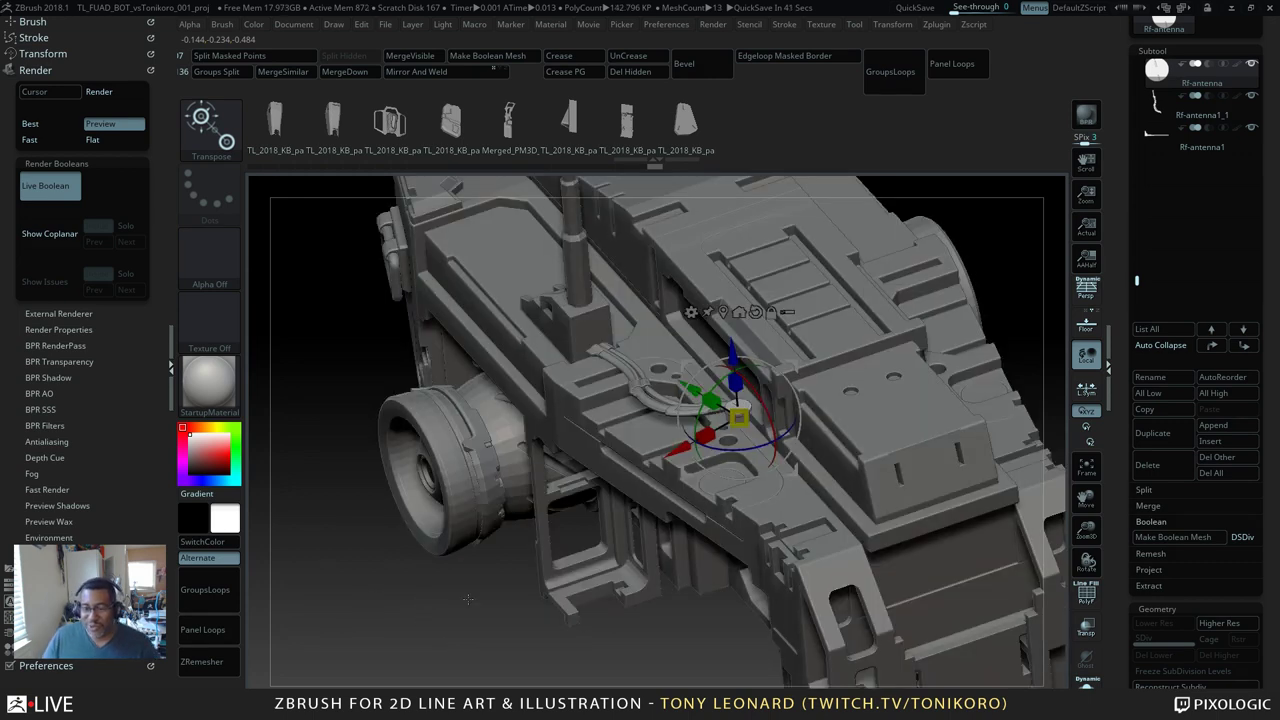
pyautogui.keyDown('alt'); pyautogui.moveTo(514, 601); pyautogui.dragTo(640, 440); pyautogui.keyUp('alt')
pyautogui.keyDown('alt'); pyautogui.moveTo(935, 394); pyautogui.dragTo(685, 333); pyautogui.keyUp('alt')
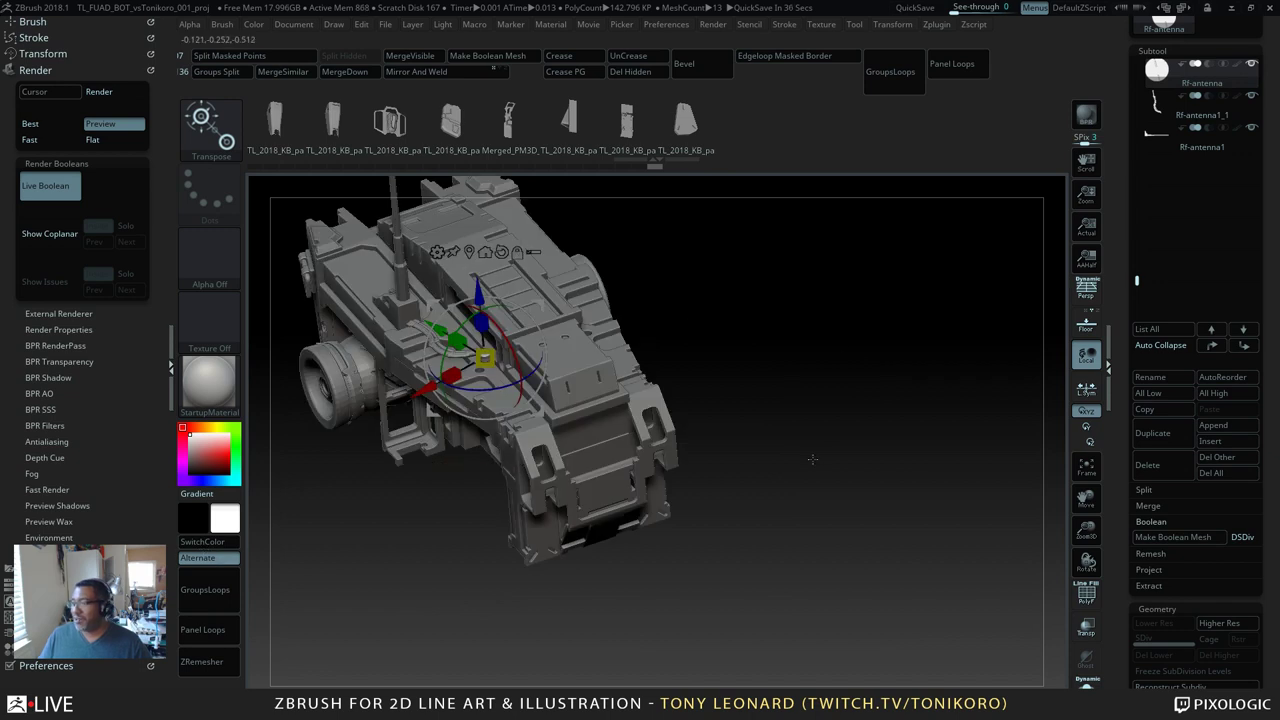
pyautogui.keyDown('alt'); pyautogui.moveTo(812, 459); pyautogui.dragTo(865, 461); pyautogui.keyUp('alt')
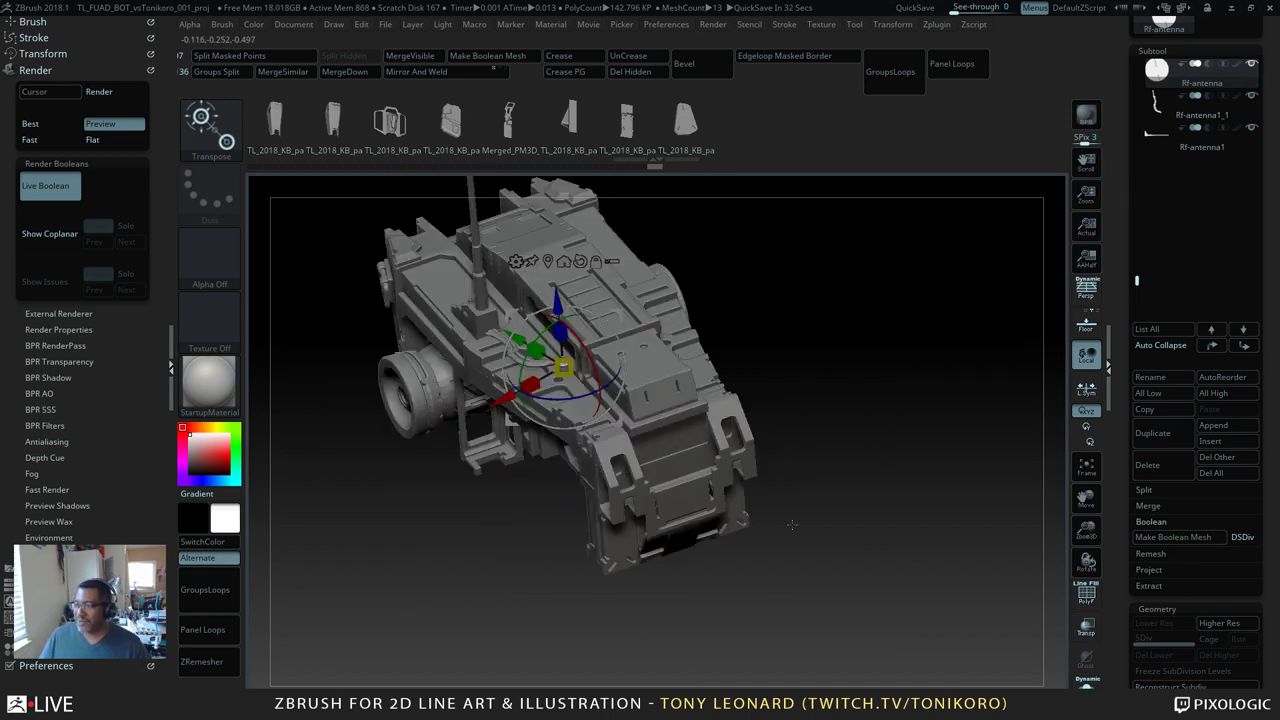
pyautogui.moveTo(859, 444); pyautogui.dragTo(830, 470)
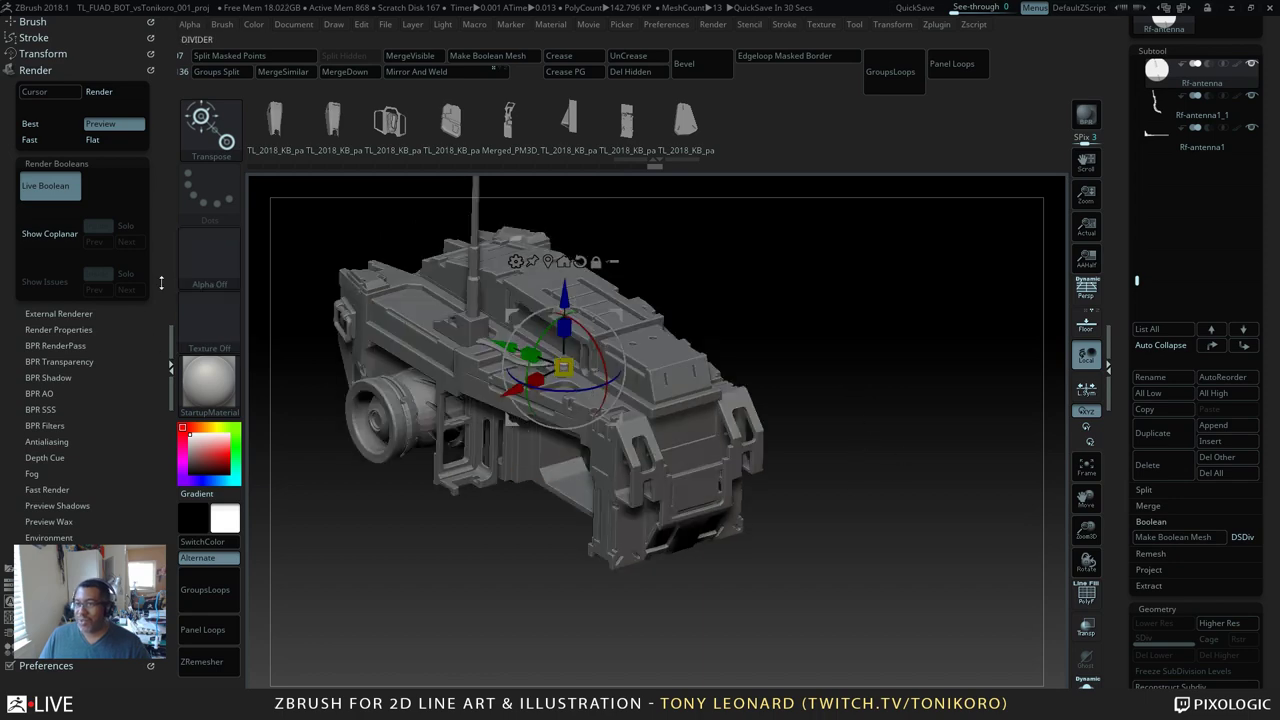
pyautogui.moveTo(934, 446); pyautogui.dragTo(797, 330)
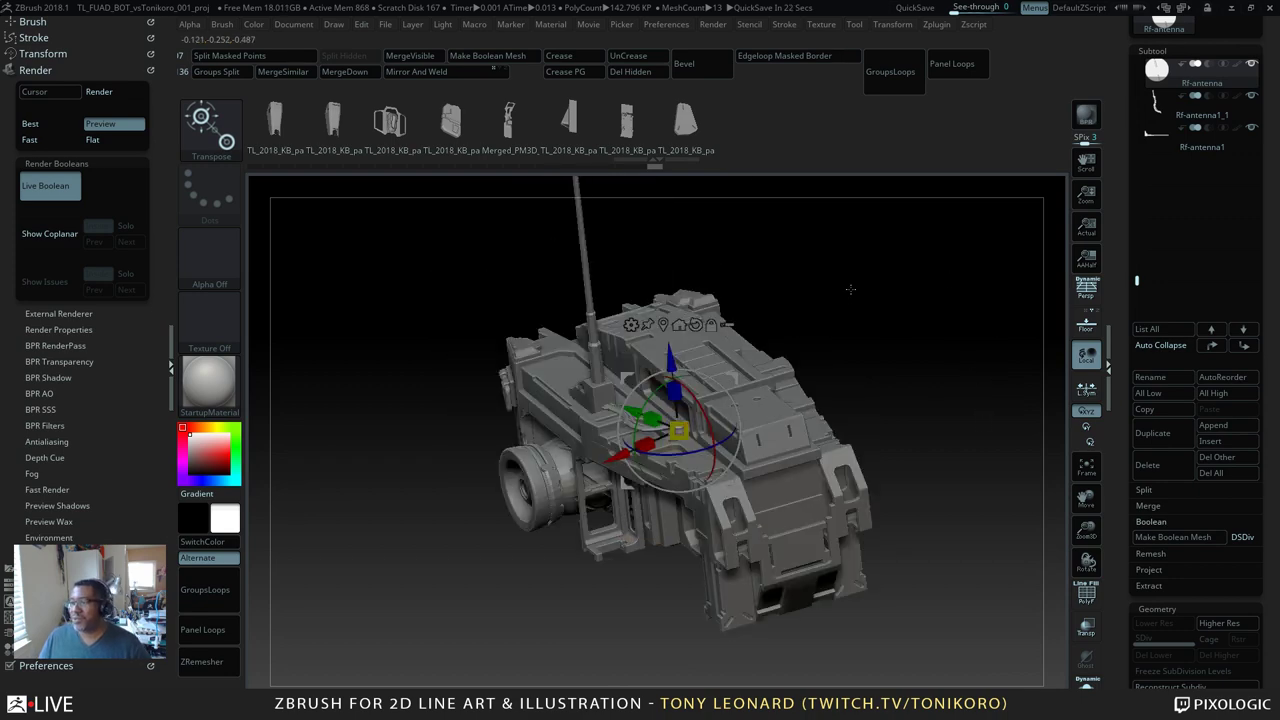
pyautogui.moveTo(892, 316); pyautogui.dragTo(900, 337)
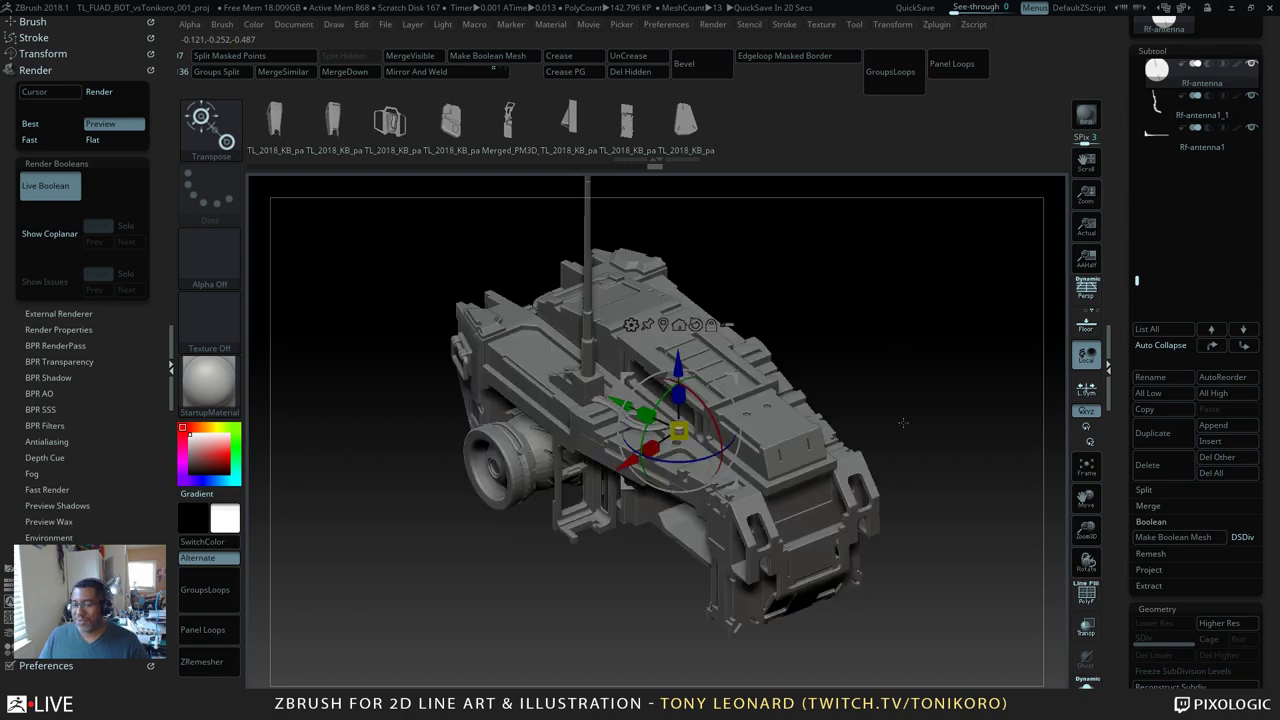
# Step: Switch to OctaneVR and quit it, saving the changes to the current render project
pyautogui.hotkey('alt', 'Tab')
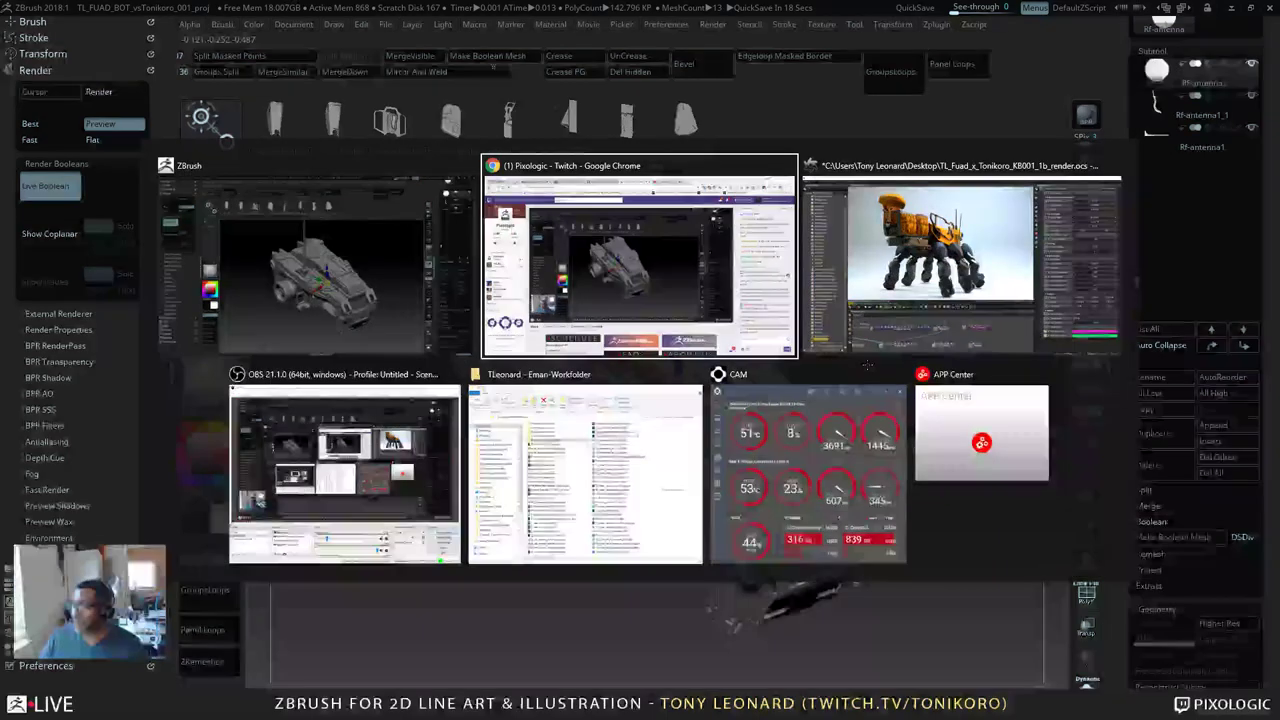
pyautogui.hotkey('alt', 'Tab')
pyautogui.hotkey('alt', 'Tab')
pyautogui.hotkey('alt', 'Tab')
pyautogui.hotkey('alt', 'Tab')
pyautogui.hotkey('alt', 'Tab')
pyautogui.hotkey('alt', 'Tab')
pyautogui.hotkey('alt', 'Tab')
pyautogui.hotkey('alt', 'Tab')
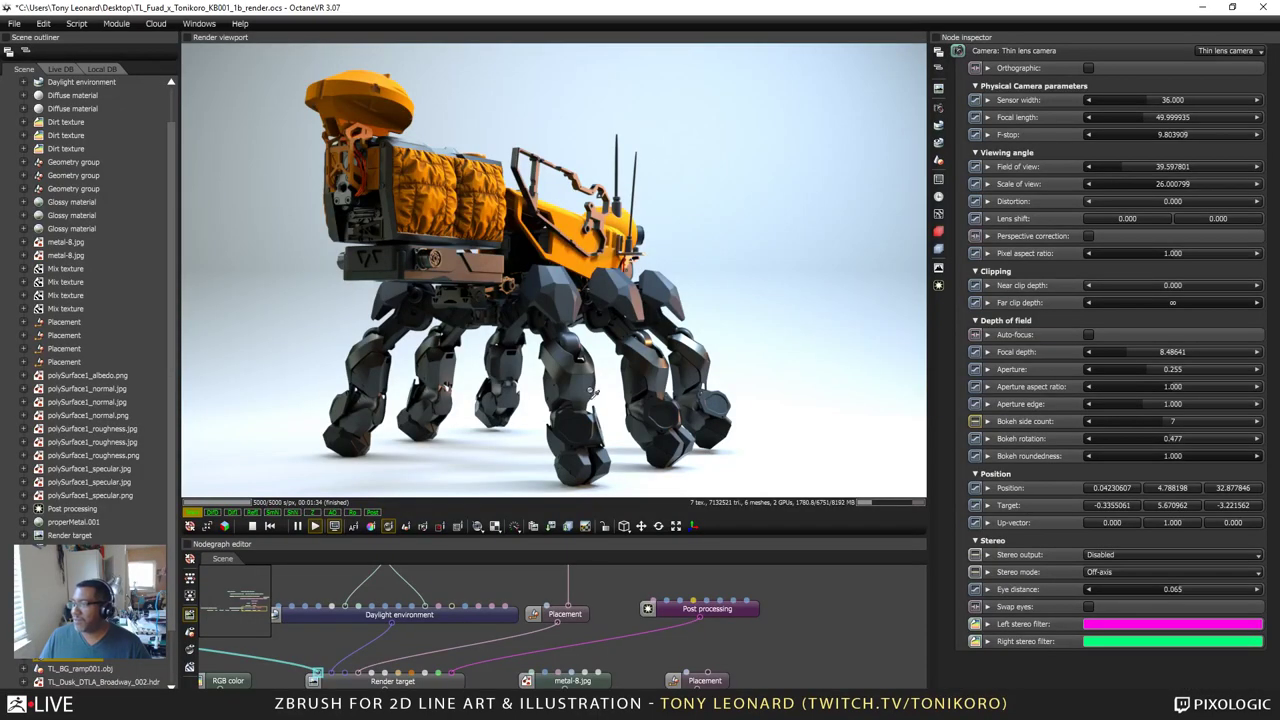
pyautogui.click(15, 23)
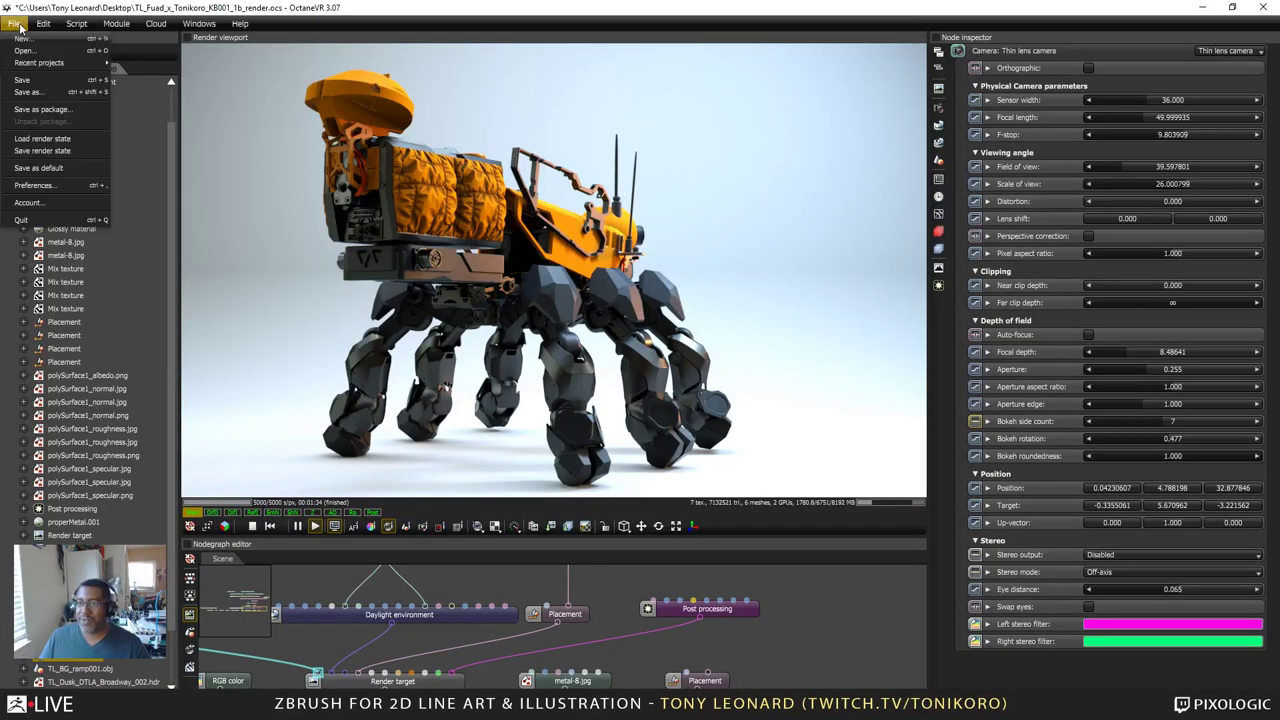
pyautogui.click(38, 222)
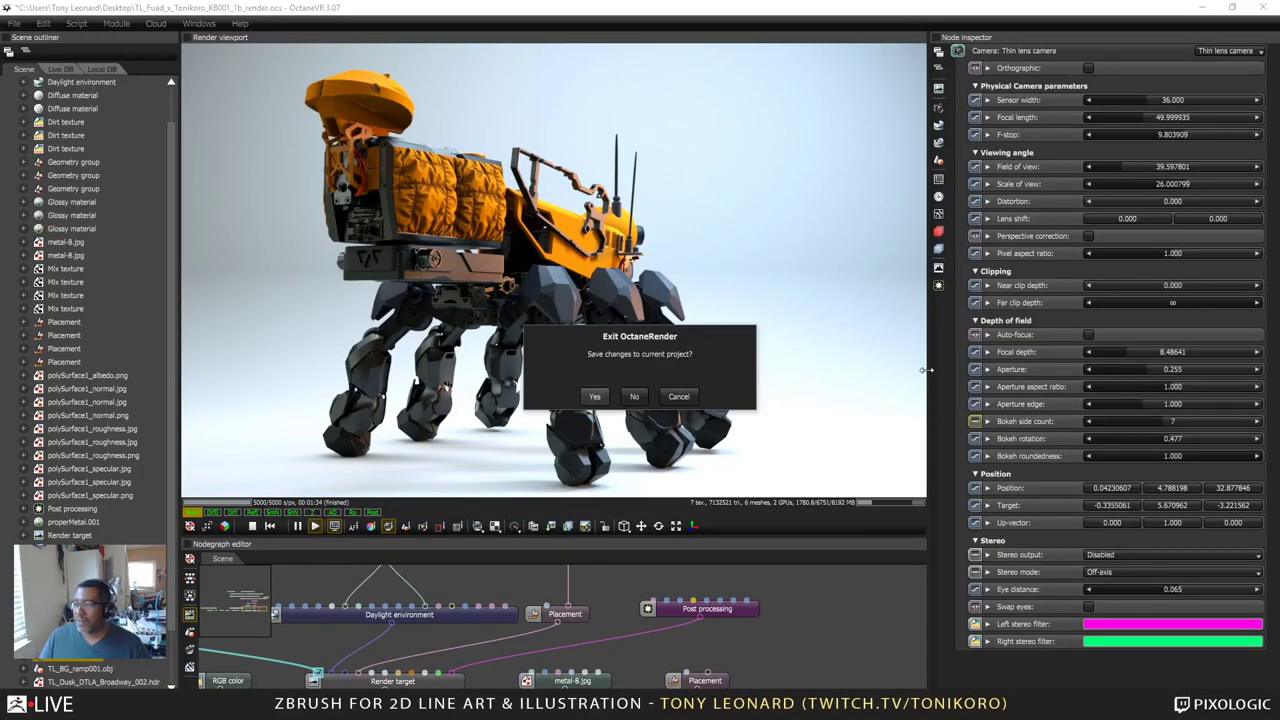
pyautogui.click(595, 397)
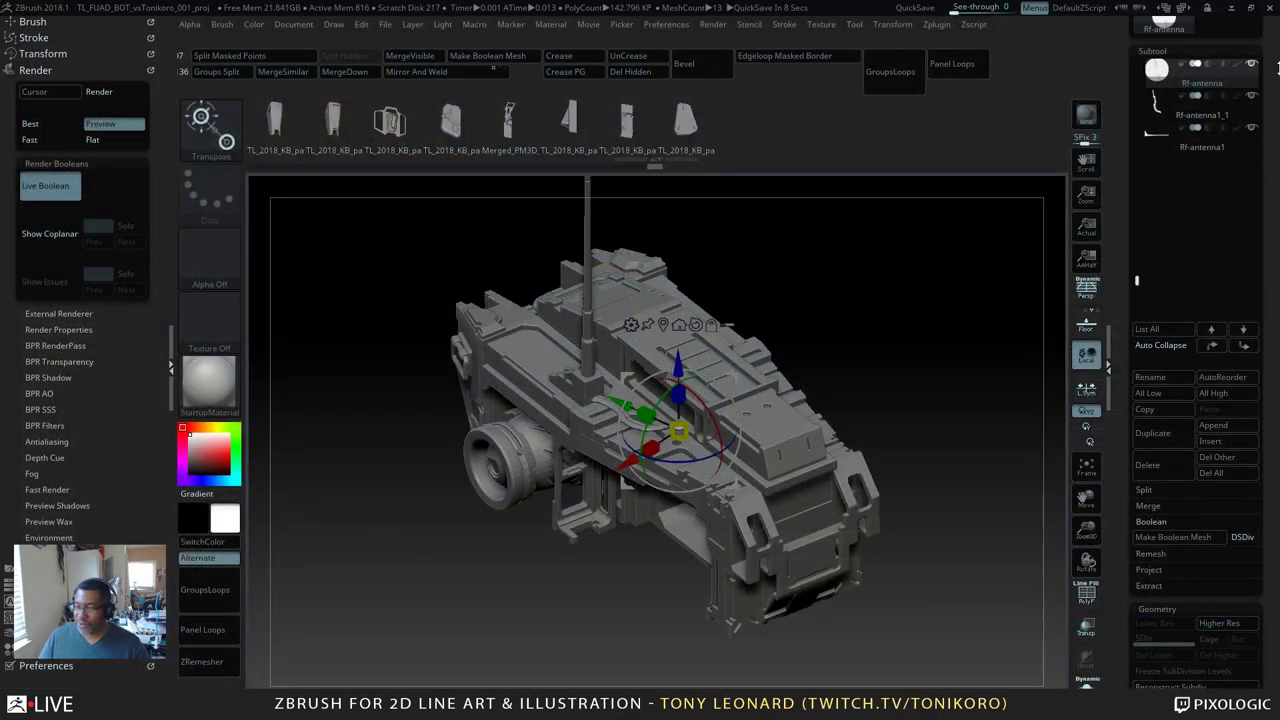
# Step: Return to Draw mode to hide the gizmo and frame the complete vehicle robot in a three-quarter view from above
pyautogui.press('q')
pyautogui.moveTo(955, 410); pyautogui.dragTo(946, 476)
pyautogui.keyDown('alt'); pyautogui.moveTo(875, 336); pyautogui.dragTo(836, 455); pyautogui.keyUp('alt')
pyautogui.moveTo(835, 461); pyautogui.dragTo(891, 455)
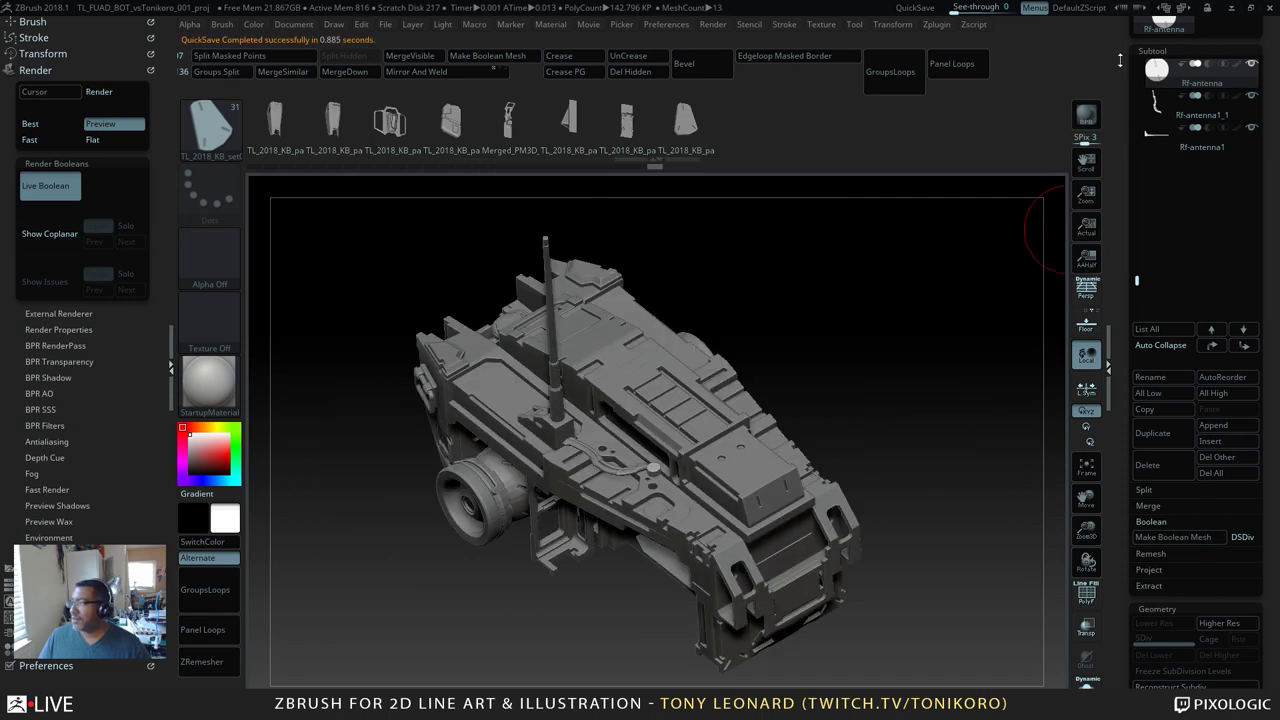
# Step: Save the tool to the Desktop as a ZTool file named TL_mech_shape_zbliove-8-2518
pyautogui.moveTo(1120, 61); pyautogui.dragTo(1152, 218)
pyautogui.click(1222, 47)
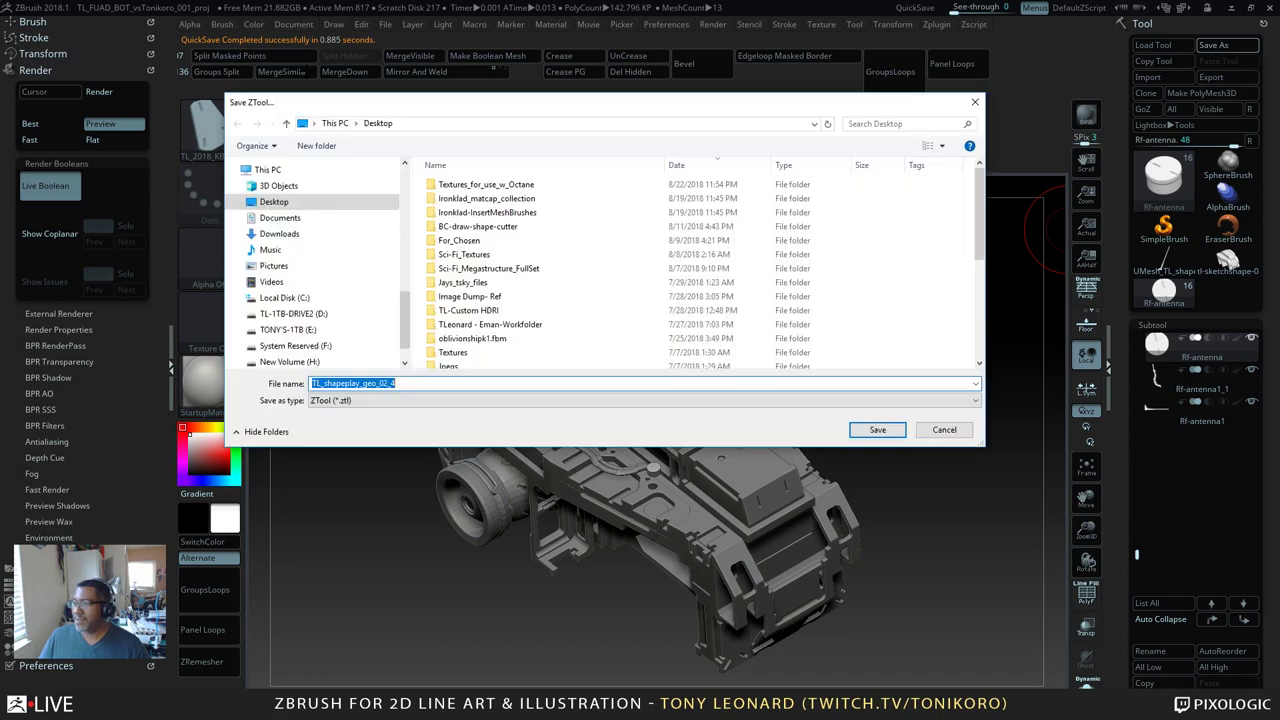
pyautogui.write('T')
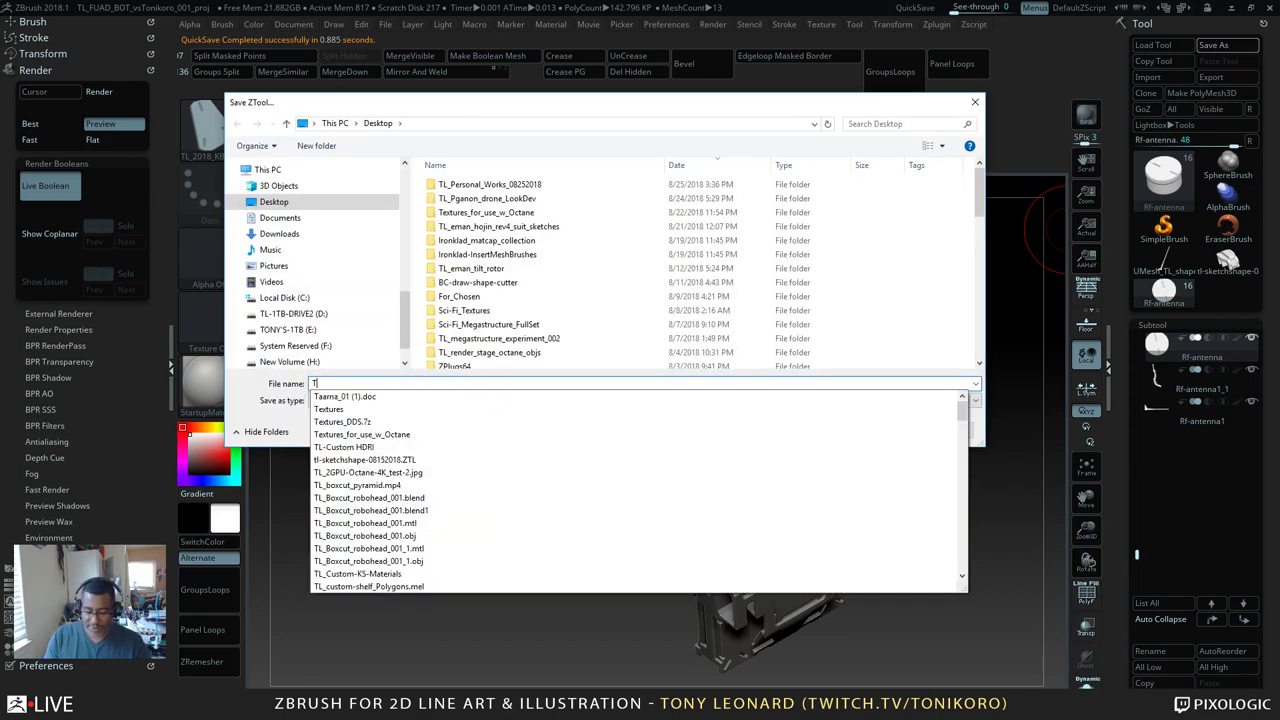
pyautogui.write('L_mech_shape_zblove-8-2518')
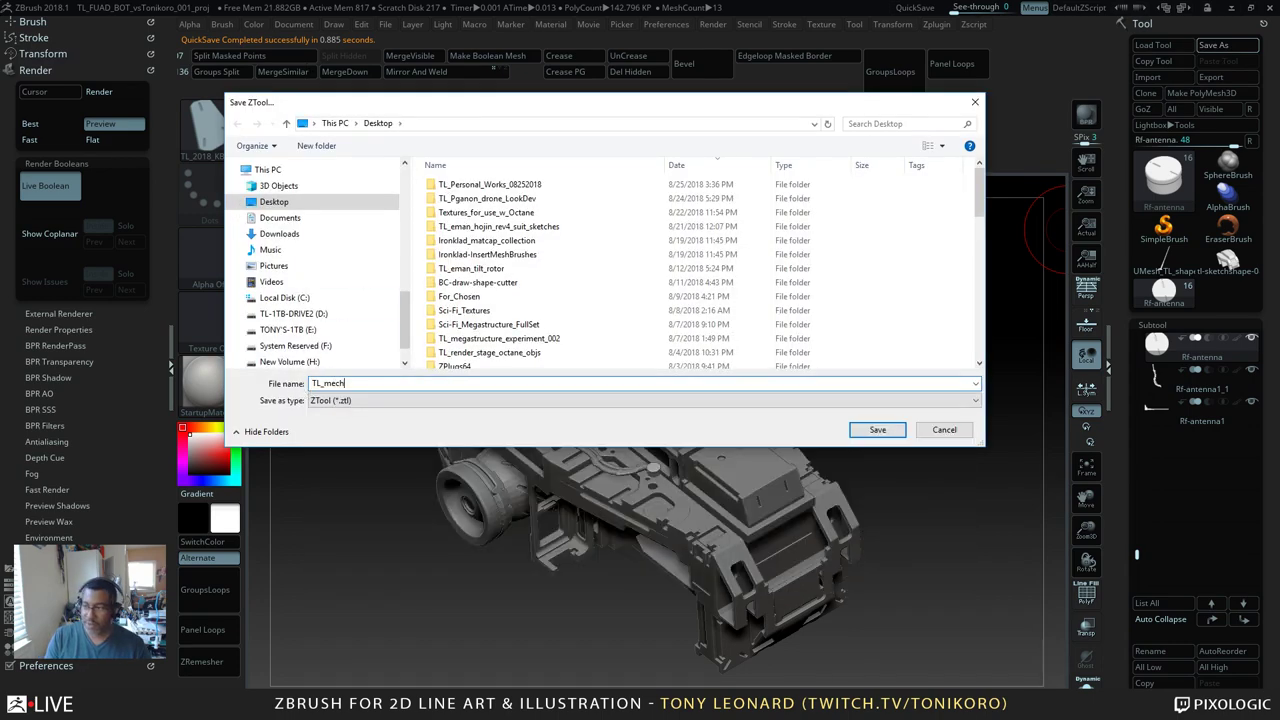
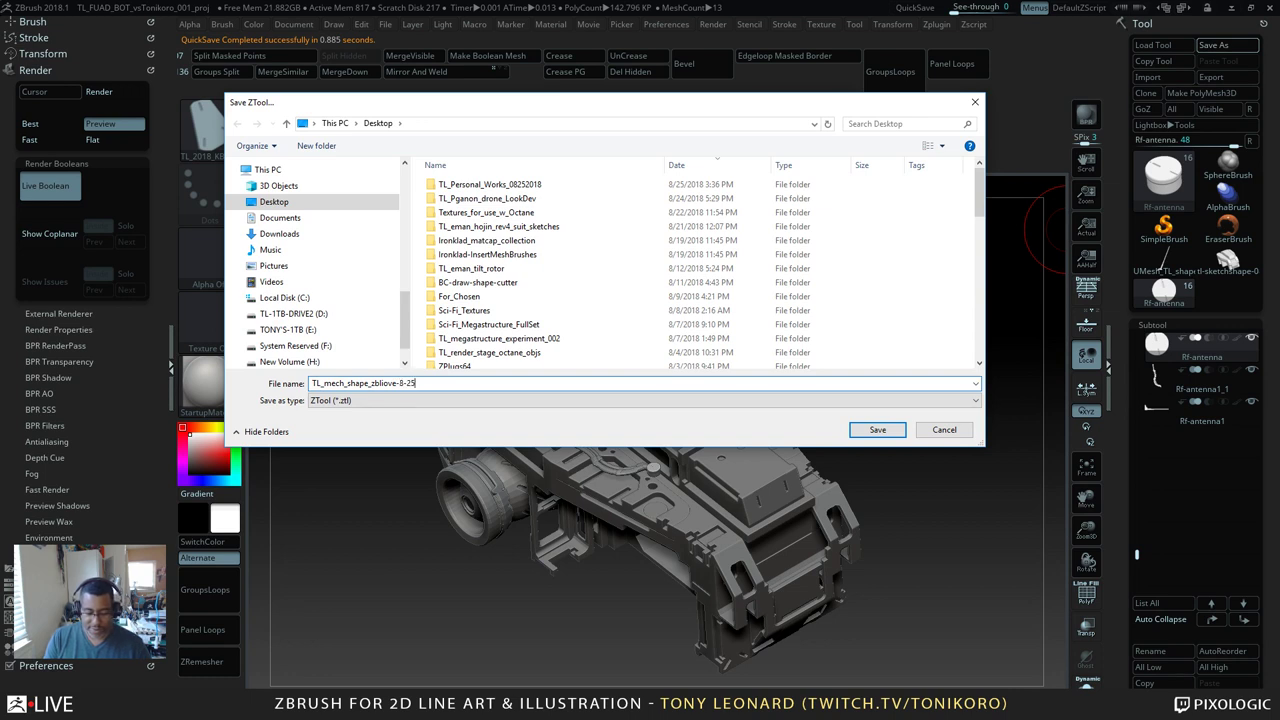
pyautogui.write('18')
pyautogui.press('Tab')
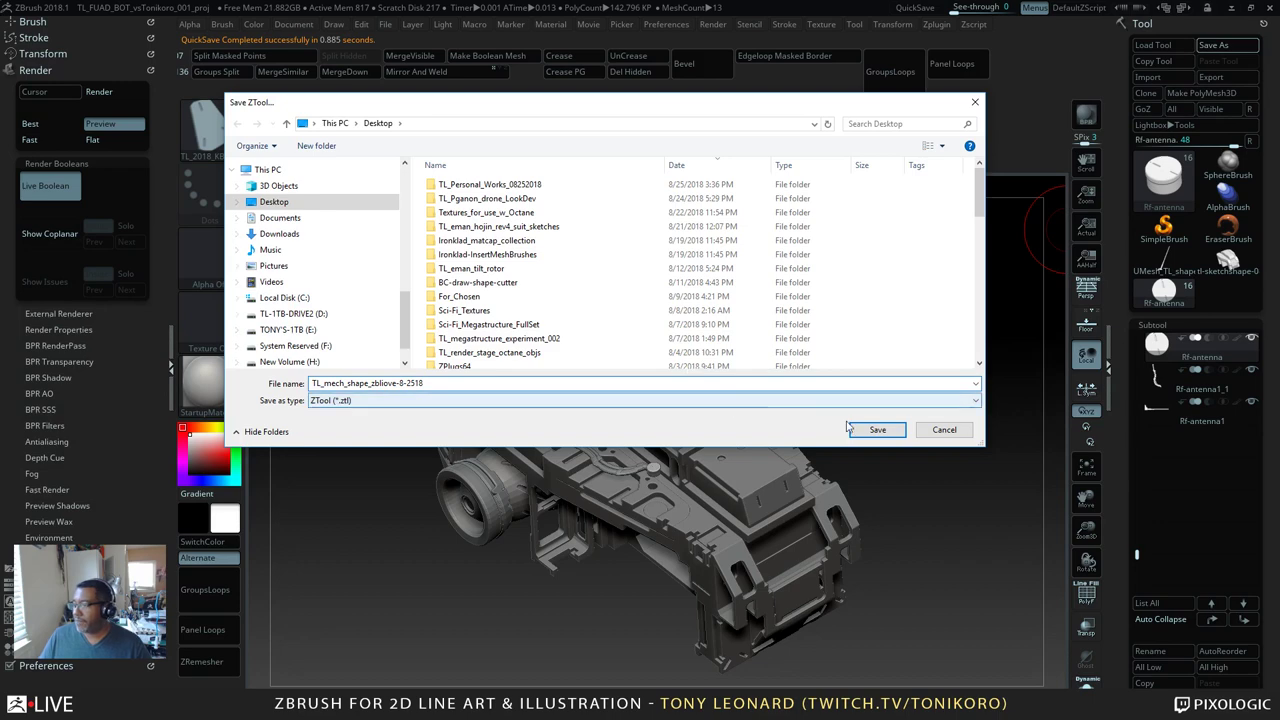
pyautogui.click(877, 429)
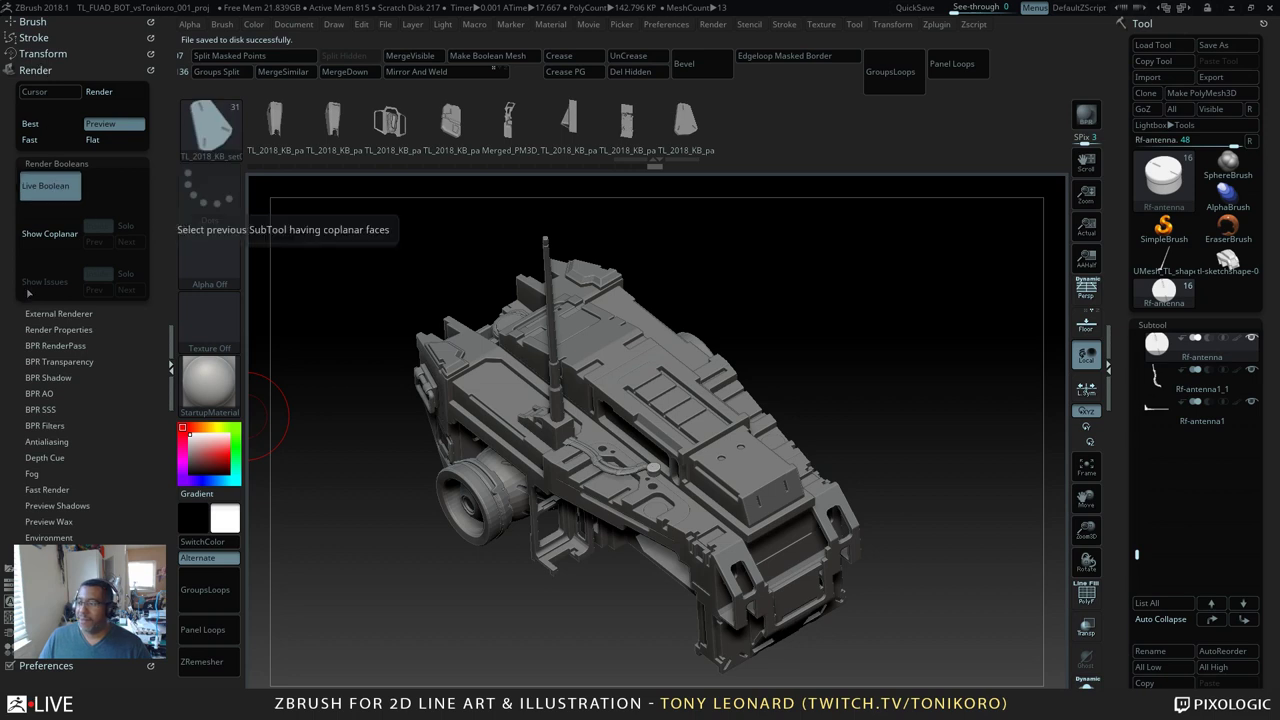
# Step: Turn off Live Boolean and enable KeyShot as the external renderer
pyautogui.click(62, 199)
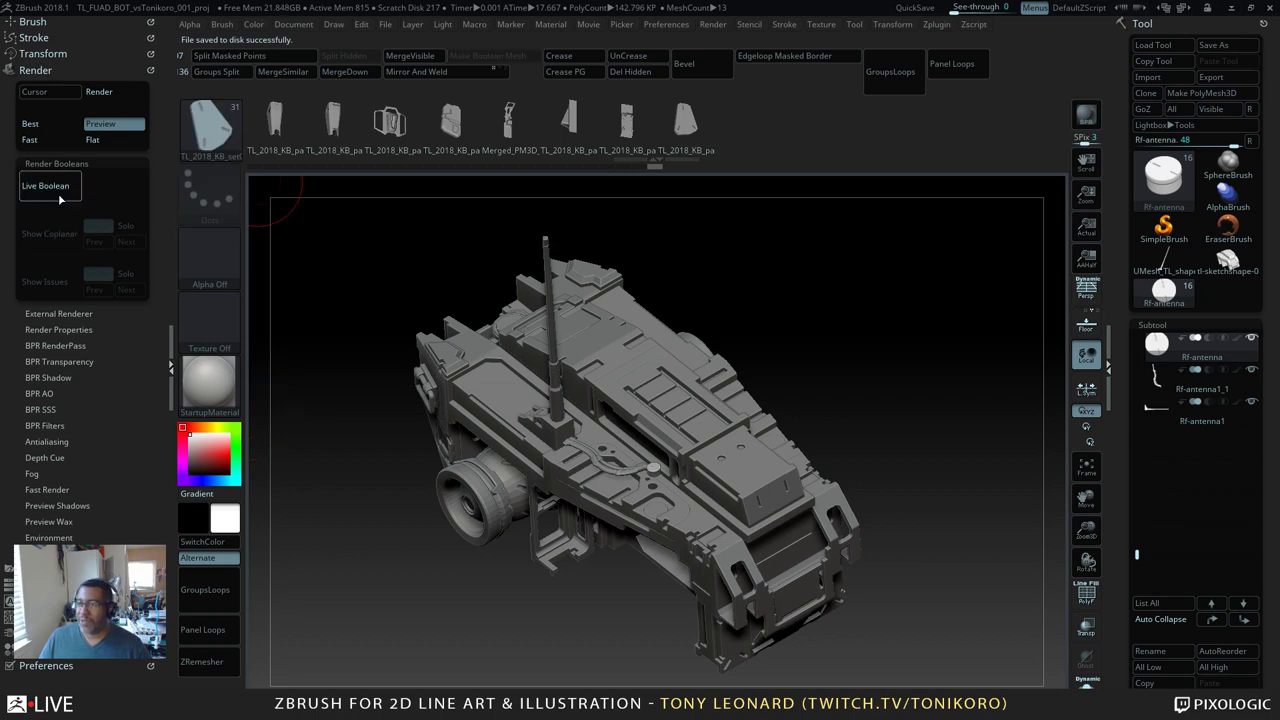
pyautogui.click(57, 163)
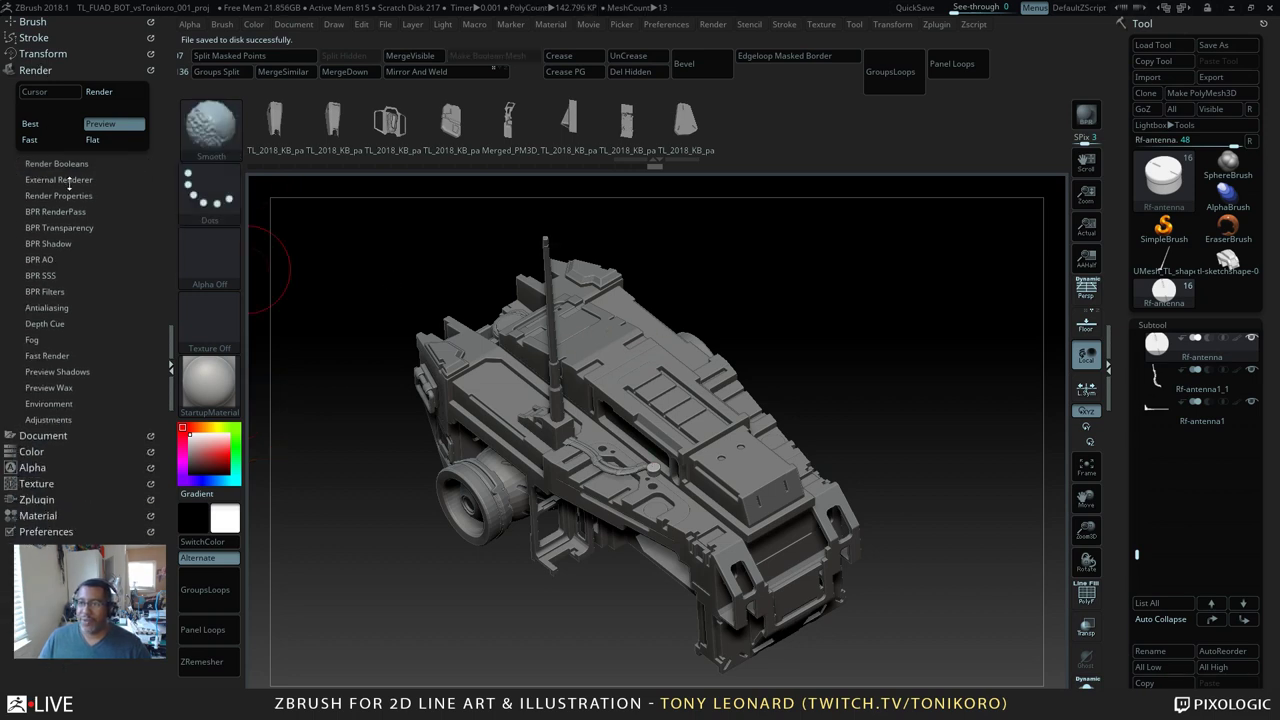
pyautogui.click(62, 179)
pyautogui.click(40, 193)
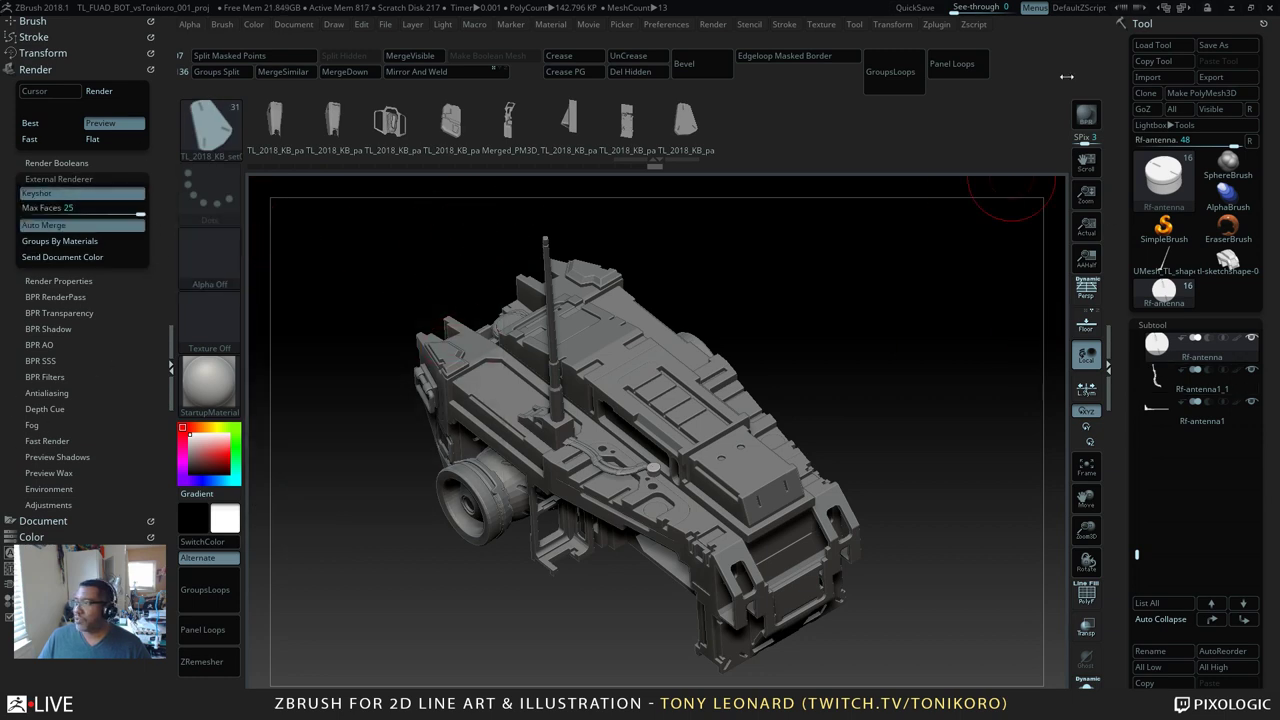
# Step: Send the vehicle robot to KeyShot with a BPR render, decline the software update and dismiss the welcome window
pyautogui.click(1093, 116)
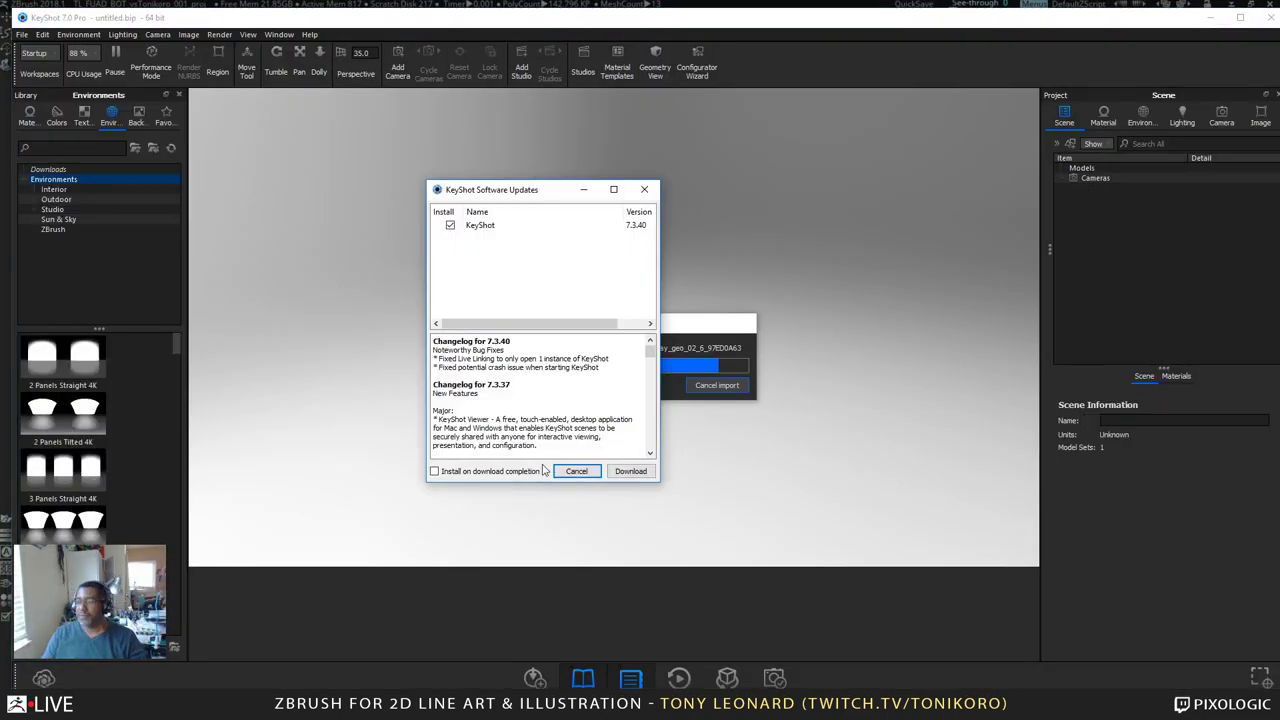
pyautogui.click(576, 471)
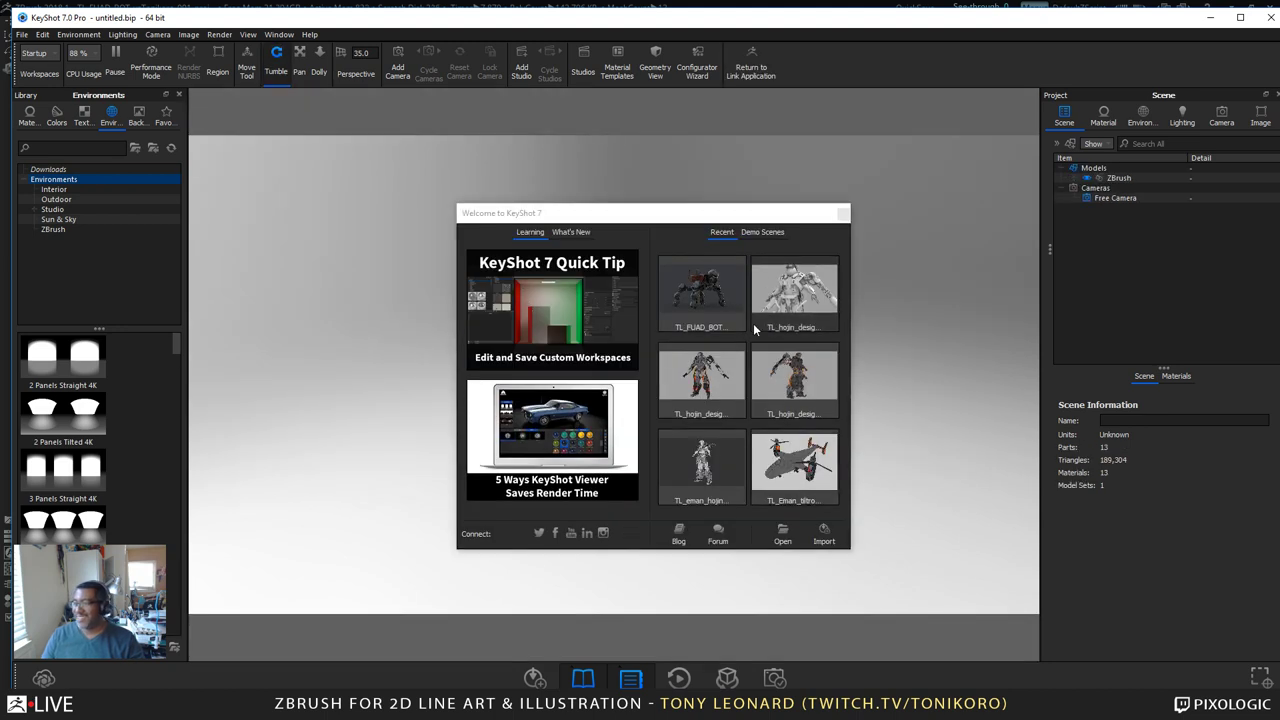
pyautogui.click(843, 214)
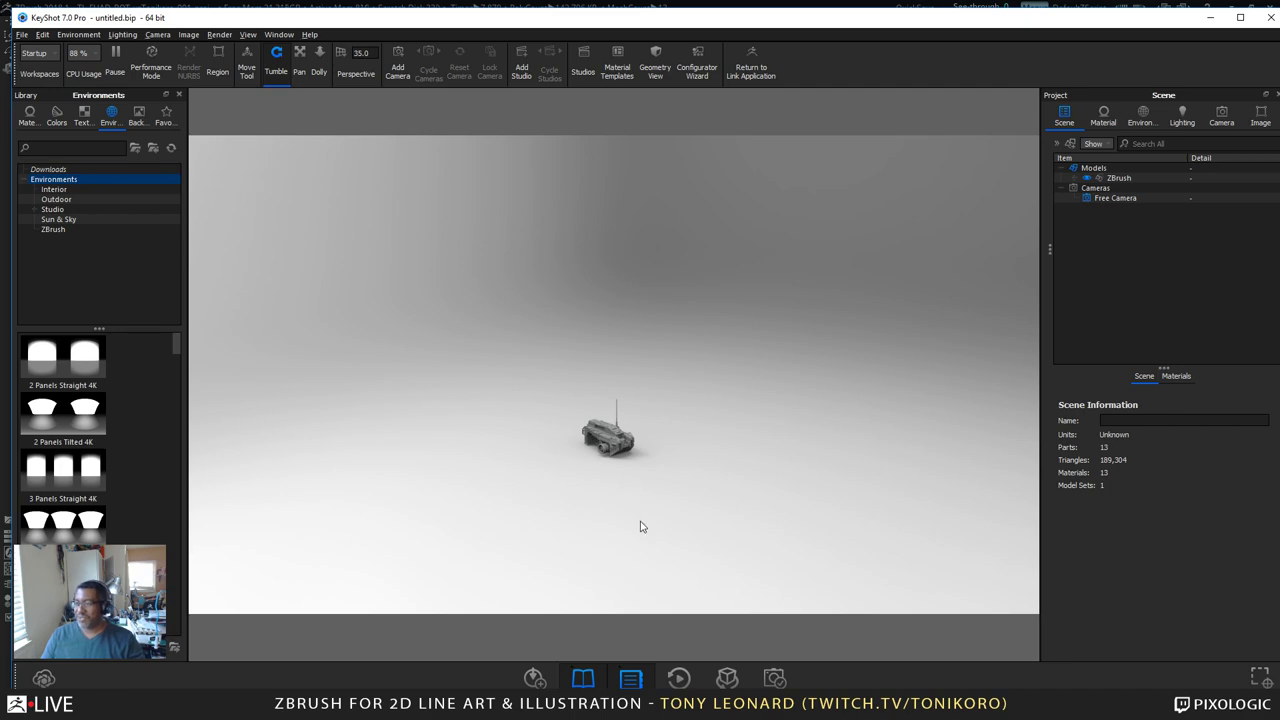
# Step: Frame the imported vehicle robot large and centred in the KeyShot camera, in a three-quarter view from its other side
pyautogui.moveTo(670, 491); pyautogui.dragTo(588, 366, button='middle')
pyautogui.scroll(5, 664, 424)
pyautogui.scroll(8, 451, 394)
pyautogui.moveTo(591, 363); pyautogui.dragTo(660, 466)
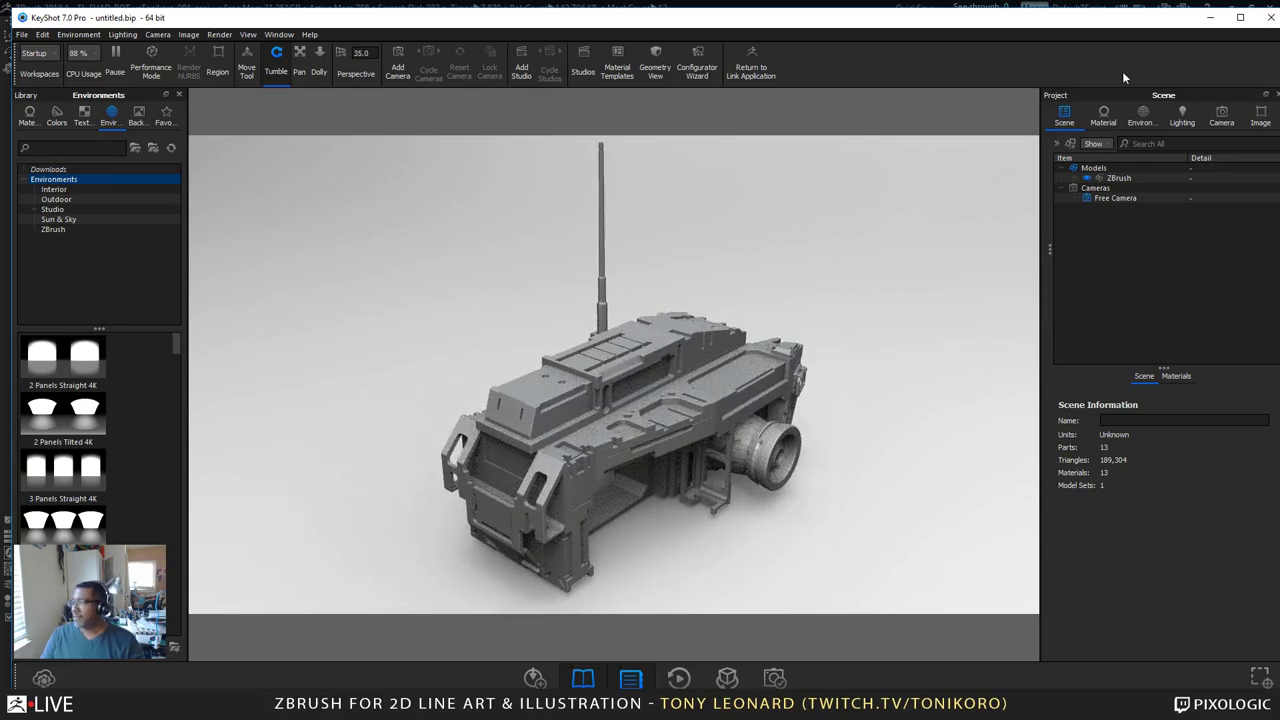
# Step: Apply the All White 4K environment from the library to the scene
pyautogui.click(1143, 116)
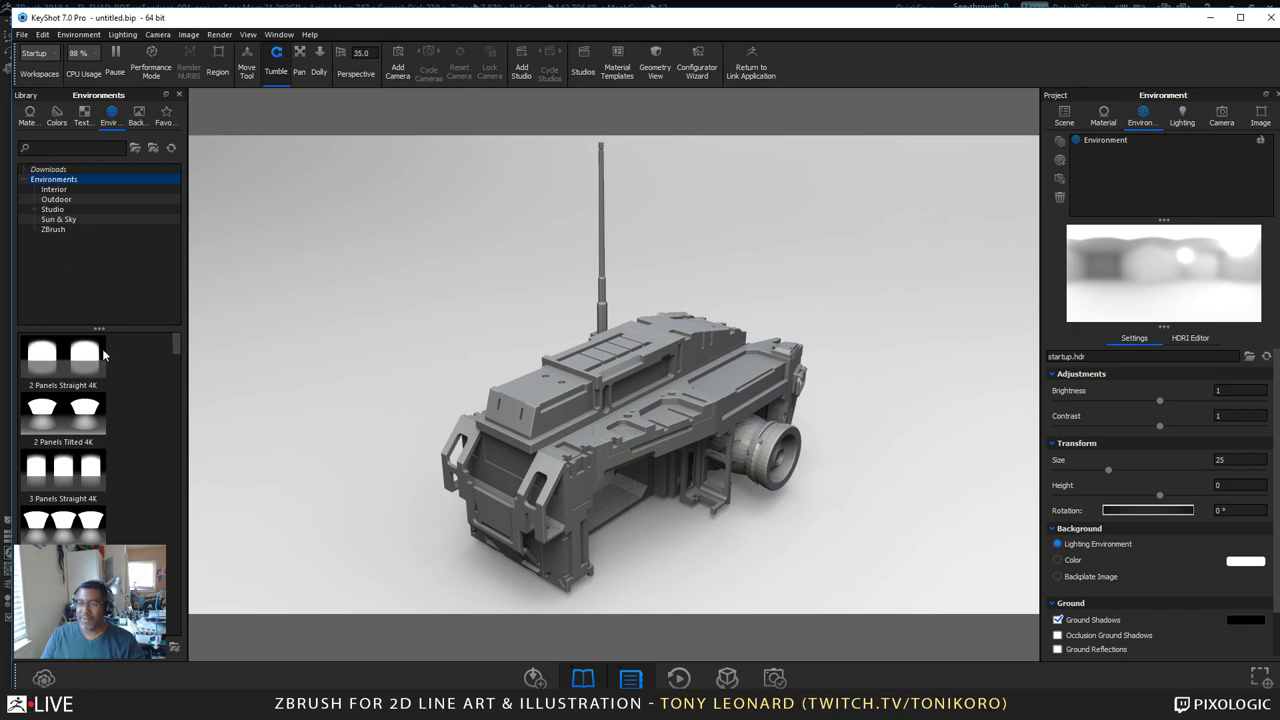
pyautogui.scroll(-5, 117, 475)
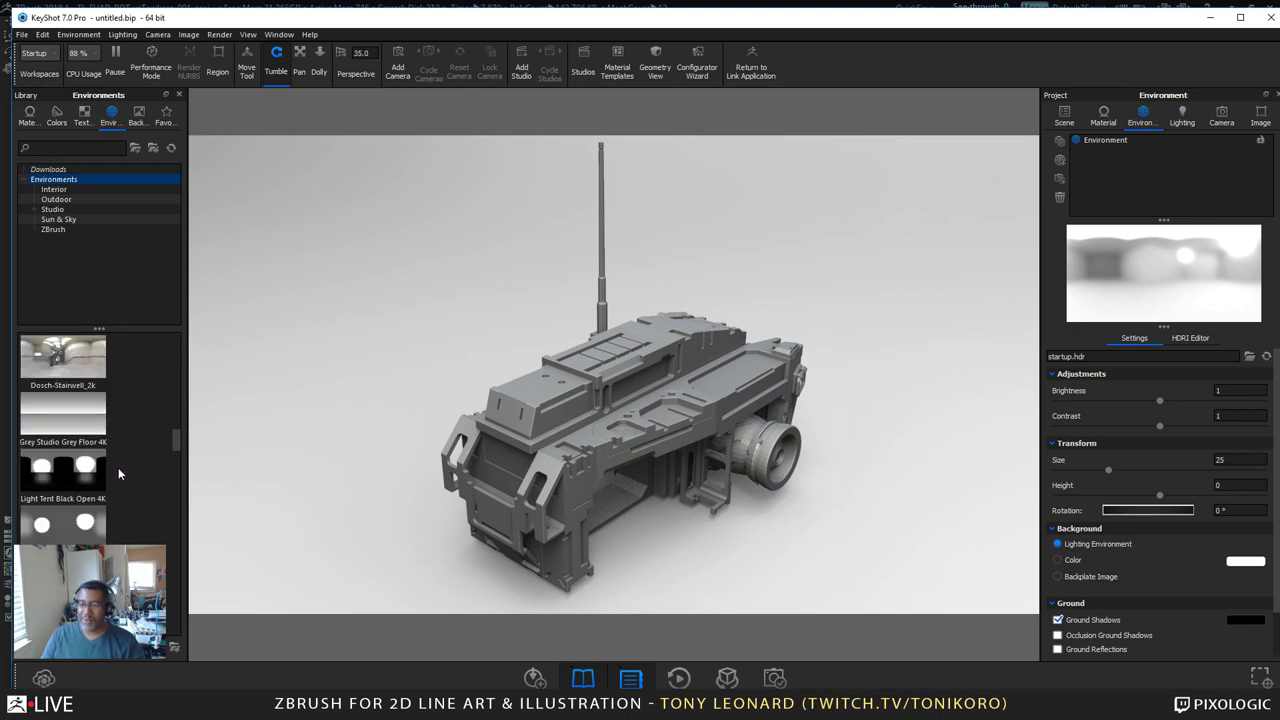
pyautogui.scroll(3, 118, 467)
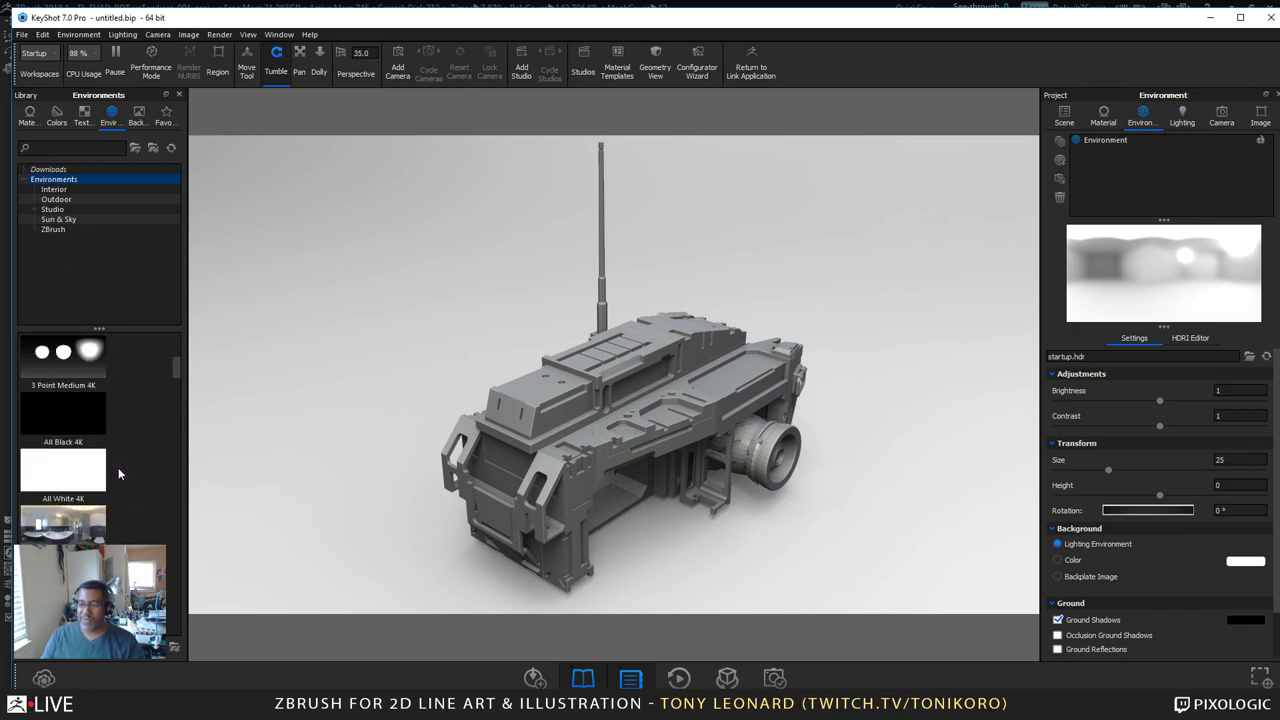
pyautogui.moveTo(75, 478); pyautogui.dragTo(357, 329)
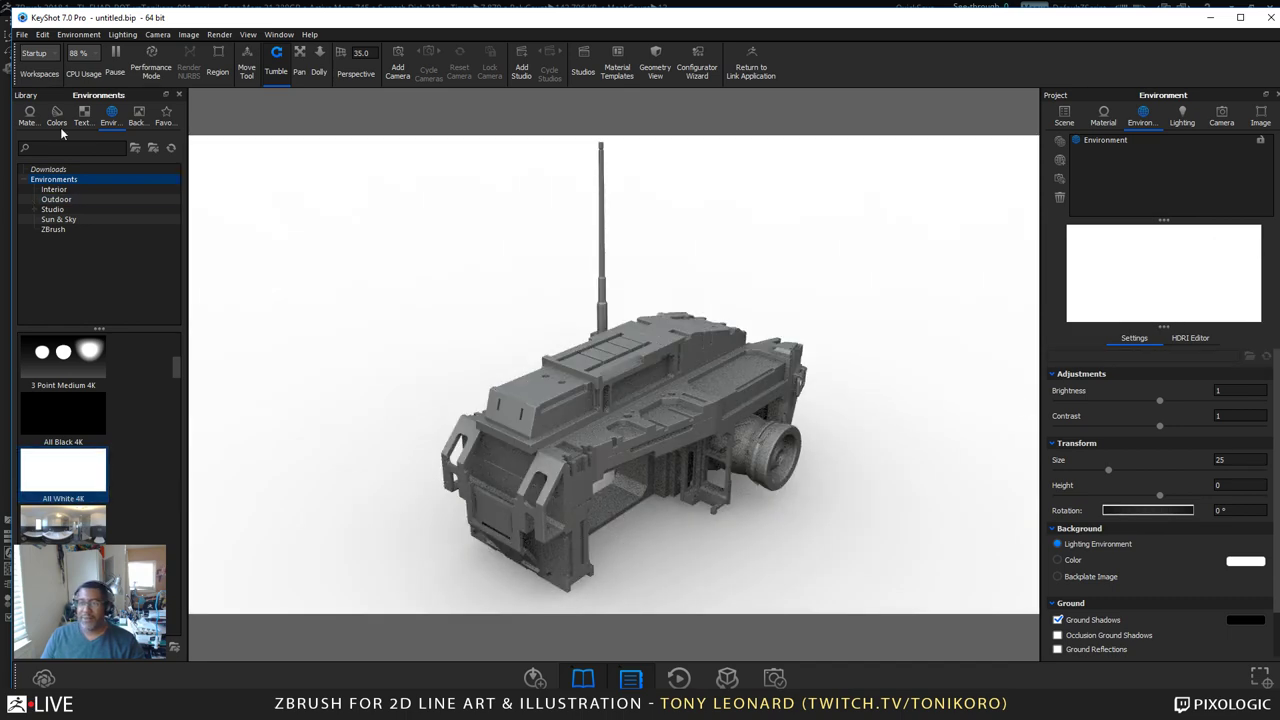
# Step: Search the material library for "toon" and browse the toon materials
pyautogui.click(29, 116)
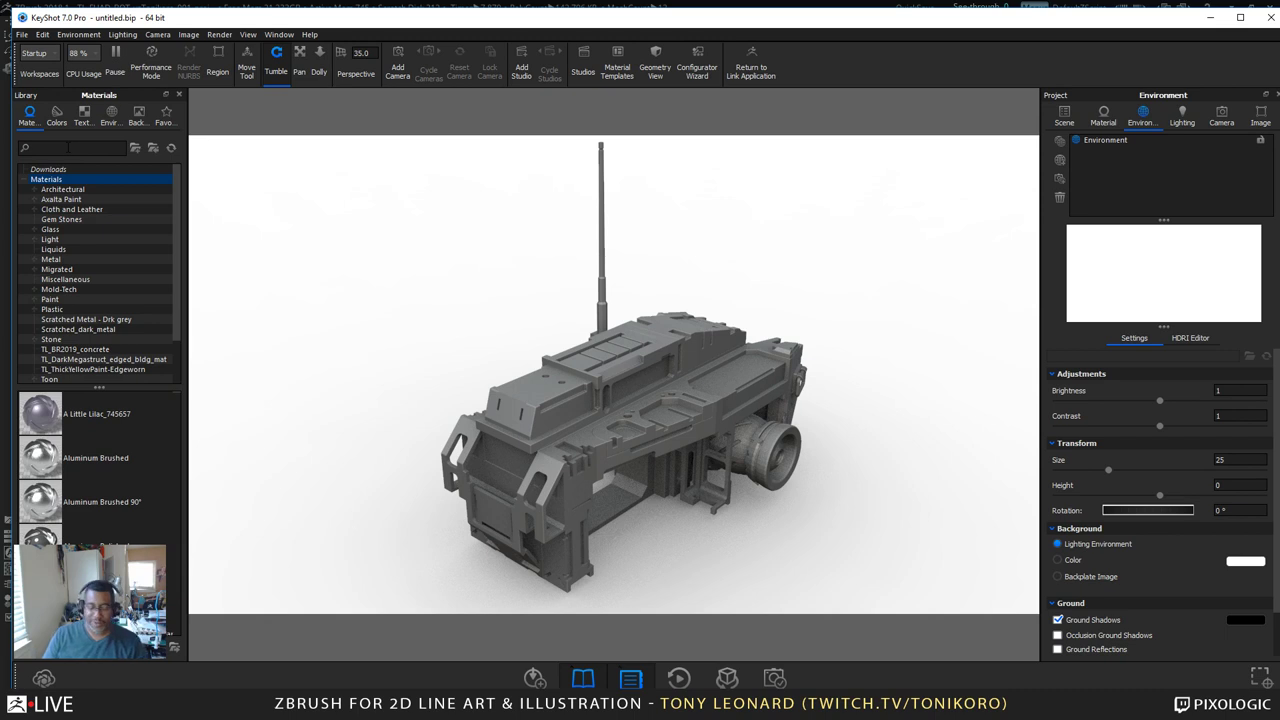
pyautogui.write('toon')
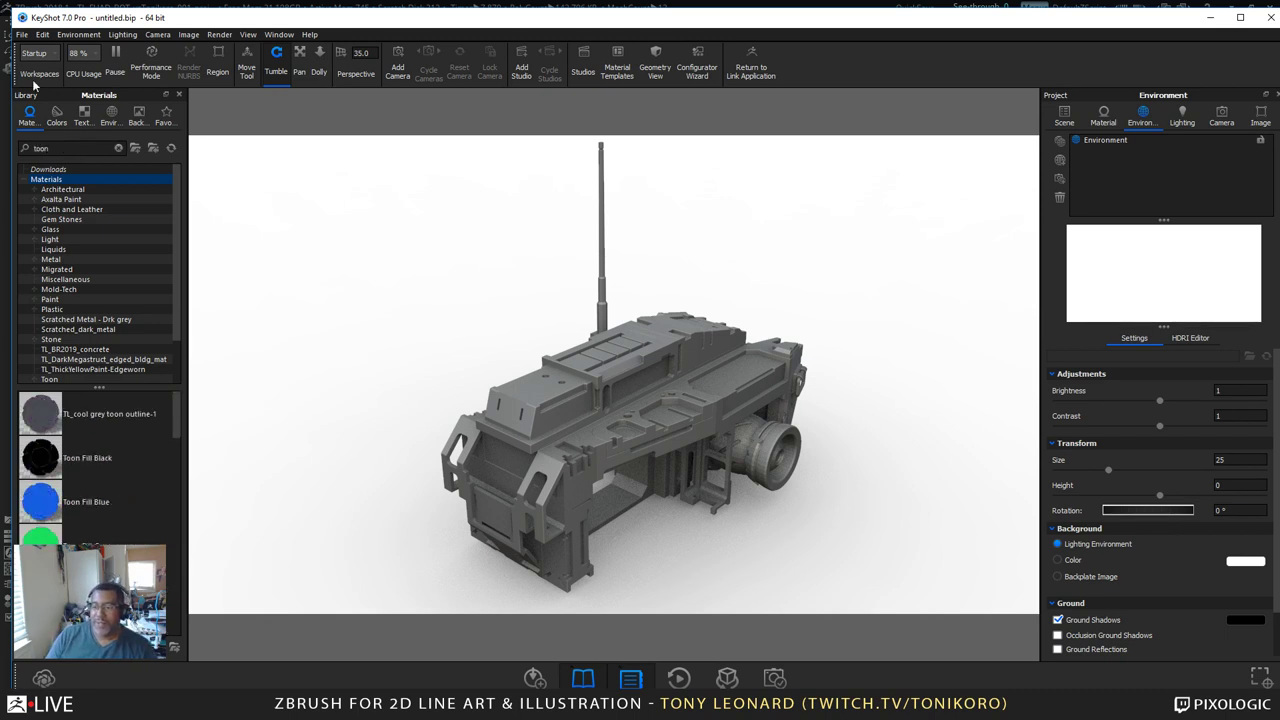
pyautogui.scroll(-3, 108, 505)
pyautogui.scroll(3, 109, 504)
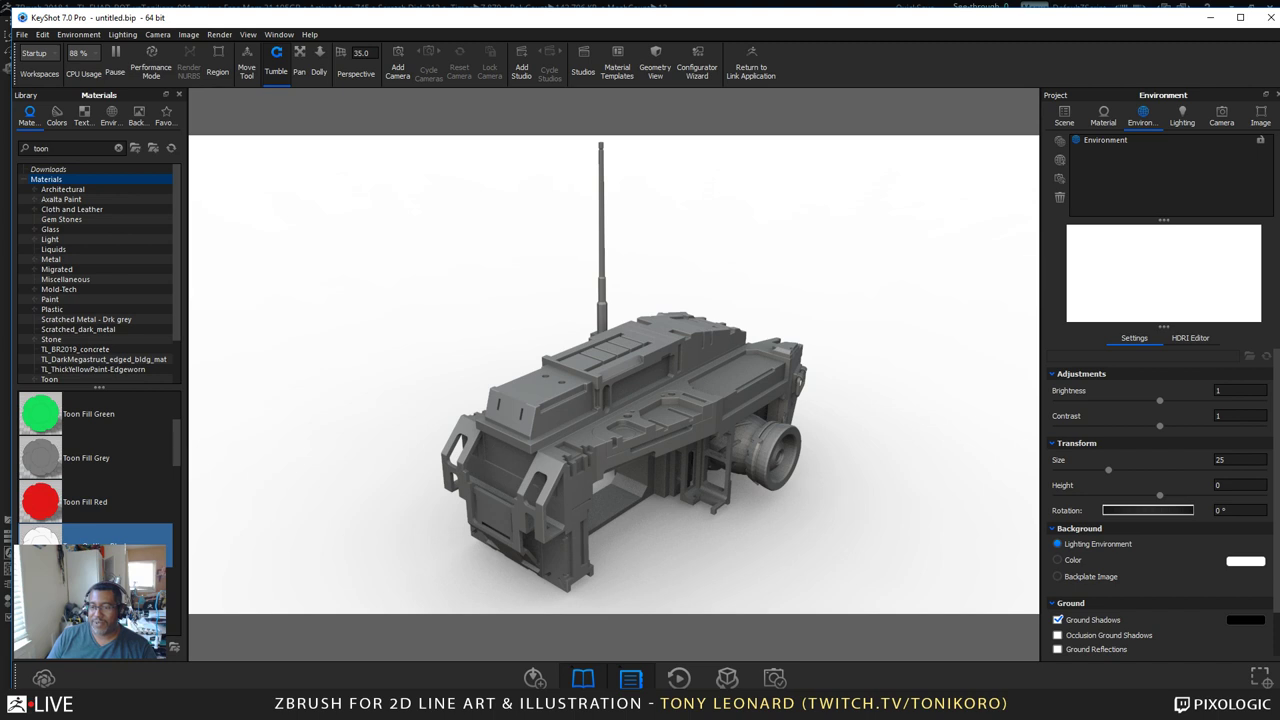
# Step: Expand the imported ZBrush model in the scene hierarchy to list its individual parts
pyautogui.click(1060, 117)
pyautogui.click(1100, 166)
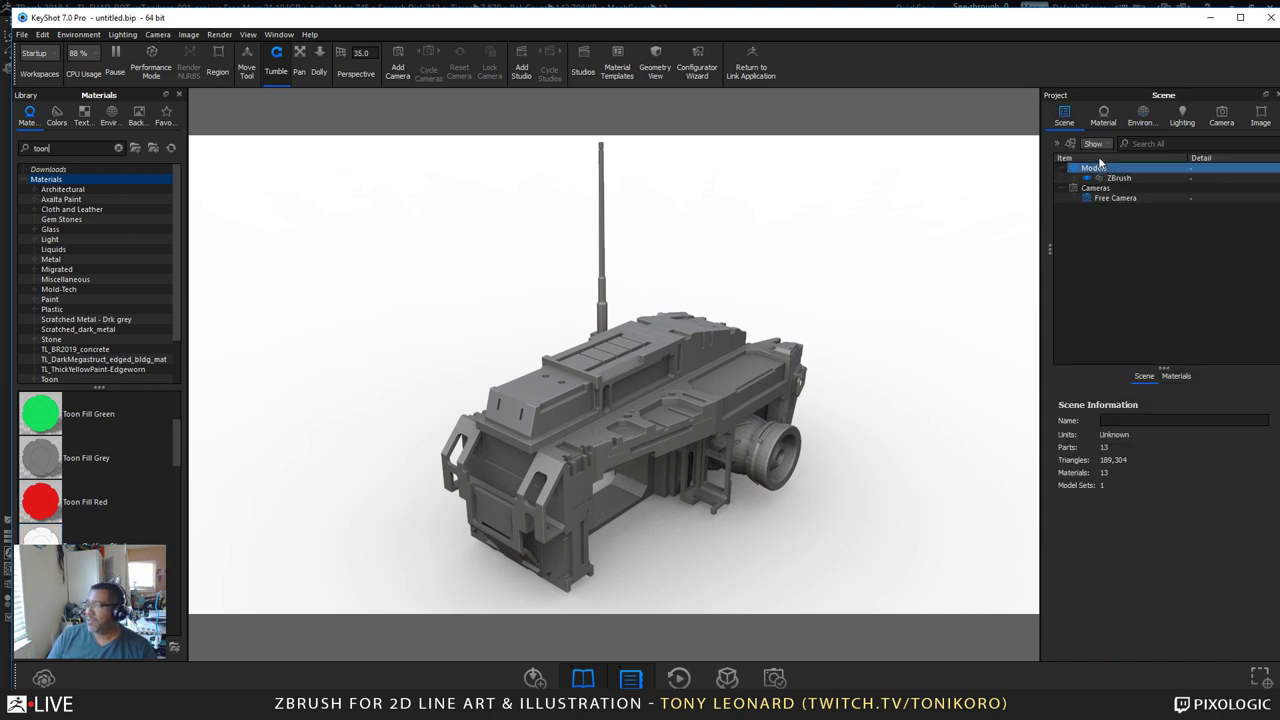
pyautogui.click(344, 376)
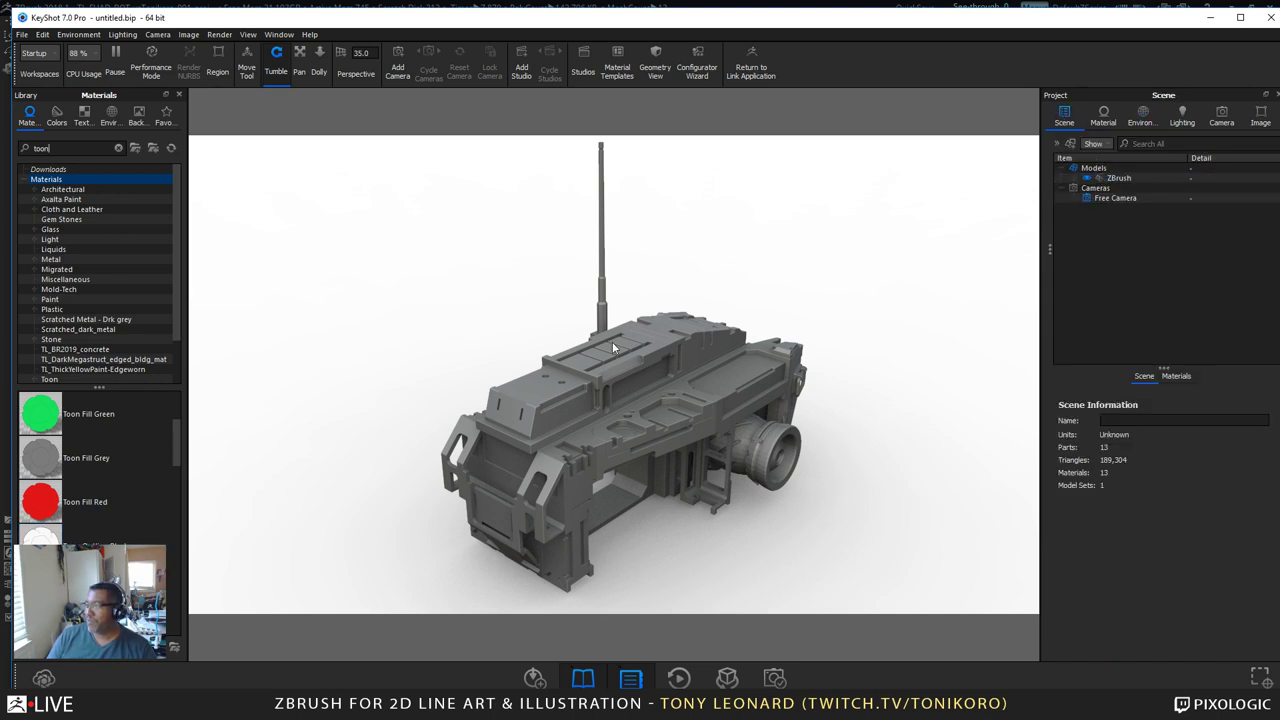
pyautogui.click(1118, 179)
pyautogui.click(1077, 179)
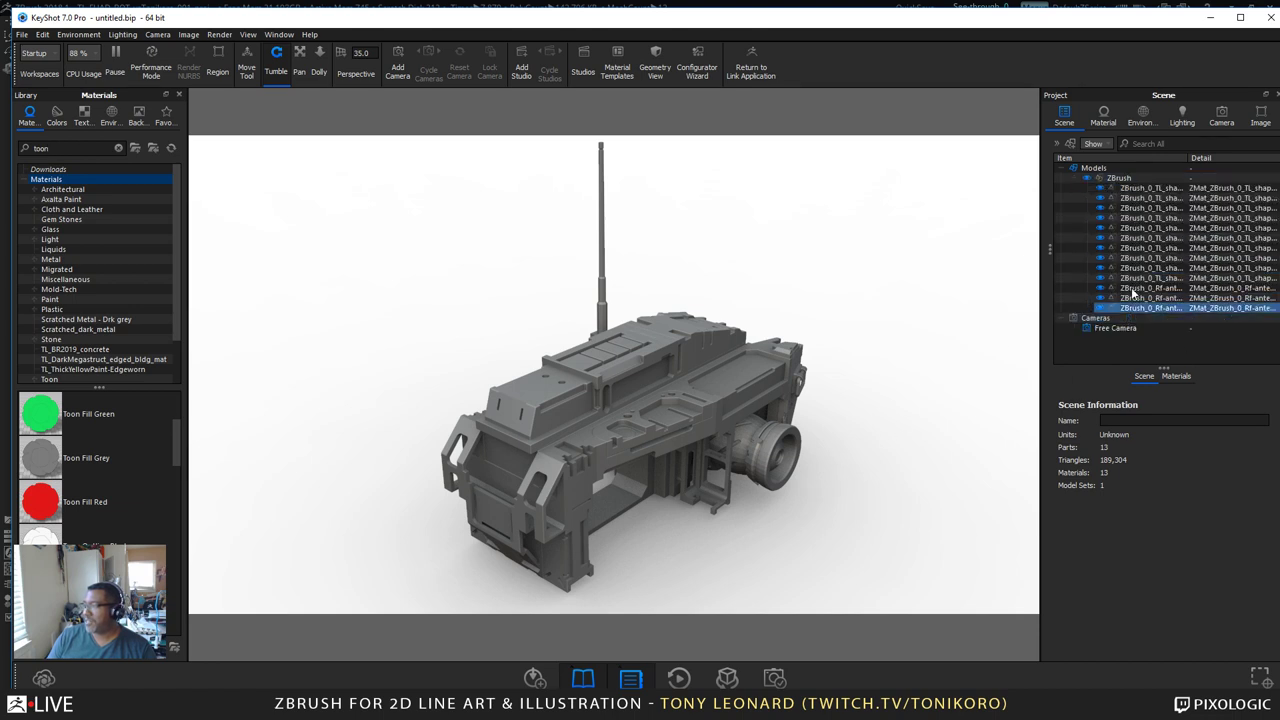
# Step: Apply the Toon Outline Black material to the vehicle robot's main body and check its line art from several sides
pyautogui.click(1110, 179)
pyautogui.click(1112, 179)
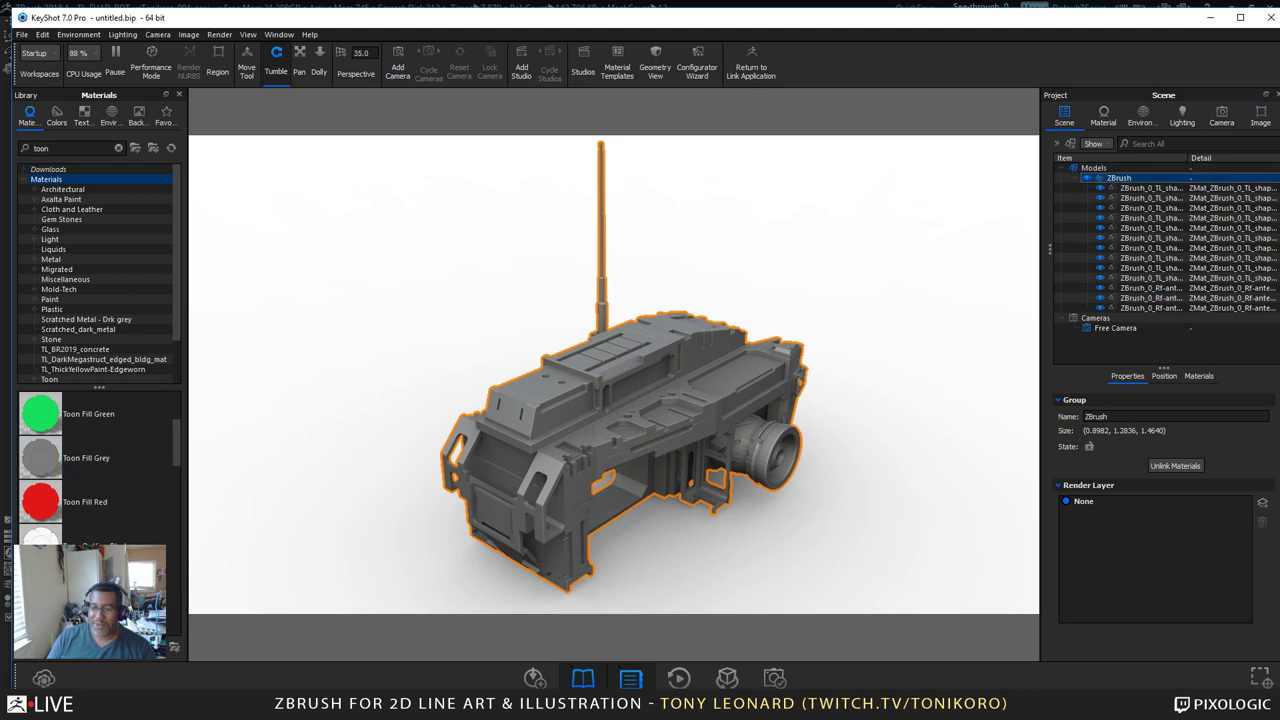
pyautogui.moveTo(40, 540); pyautogui.dragTo(610, 430)
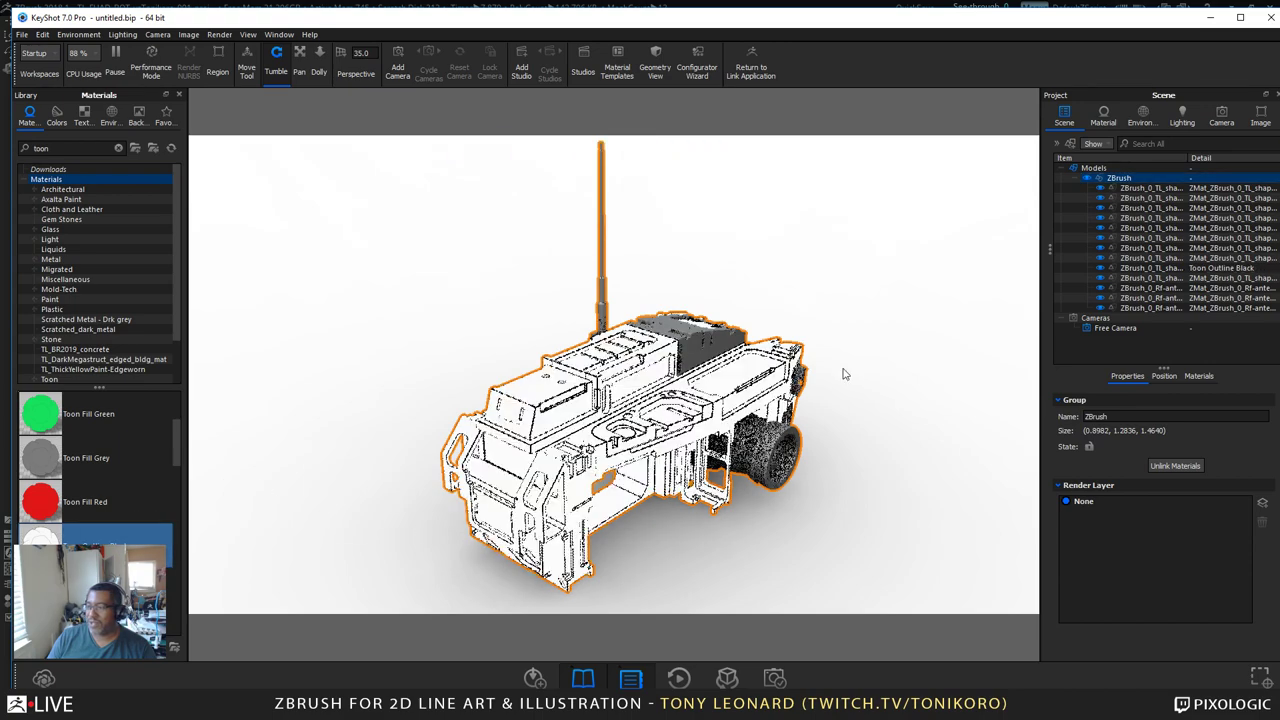
pyautogui.moveTo(937, 394); pyautogui.dragTo(917, 457)
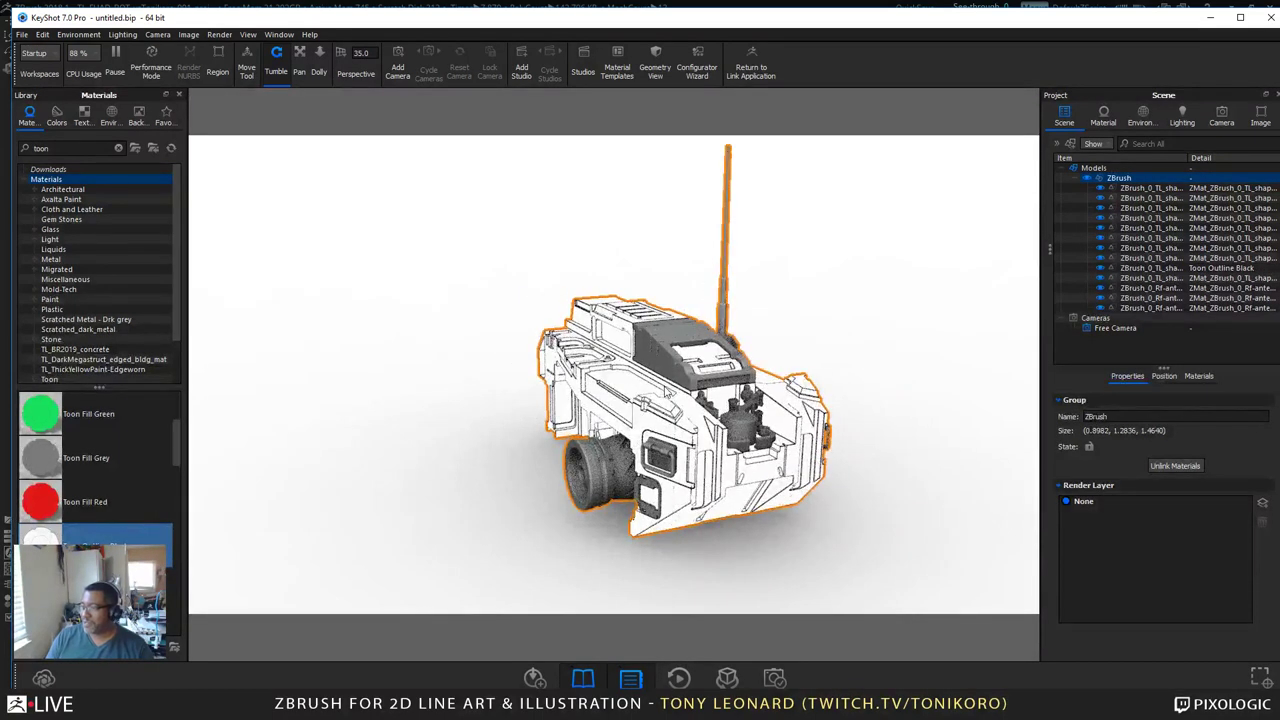
pyautogui.moveTo(835, 383); pyautogui.dragTo(925, 497)
pyautogui.moveTo(792, 514); pyautogui.dragTo(782, 392, button='middle')
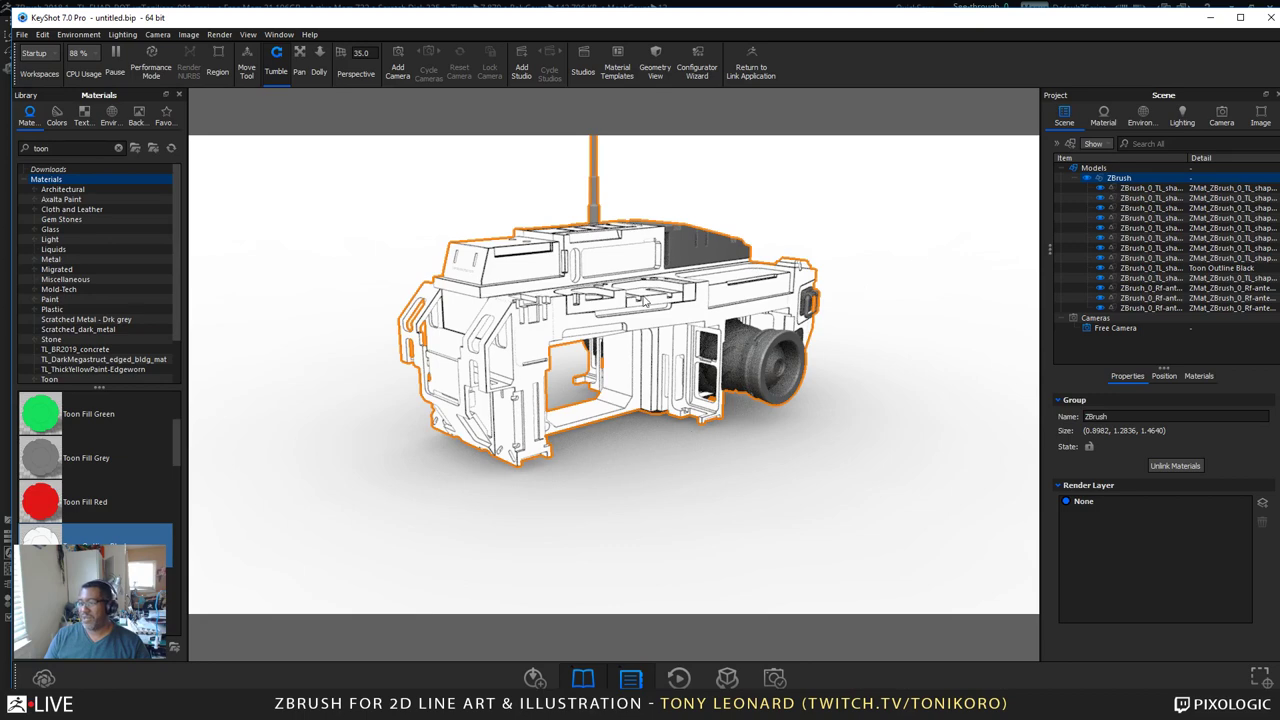
# Step: Edit the vehicle body's Toon Outline Black material, setting the contour width to 0.62 px and the contour angle to 5.13°
pyautogui.rightClick(488, 277)
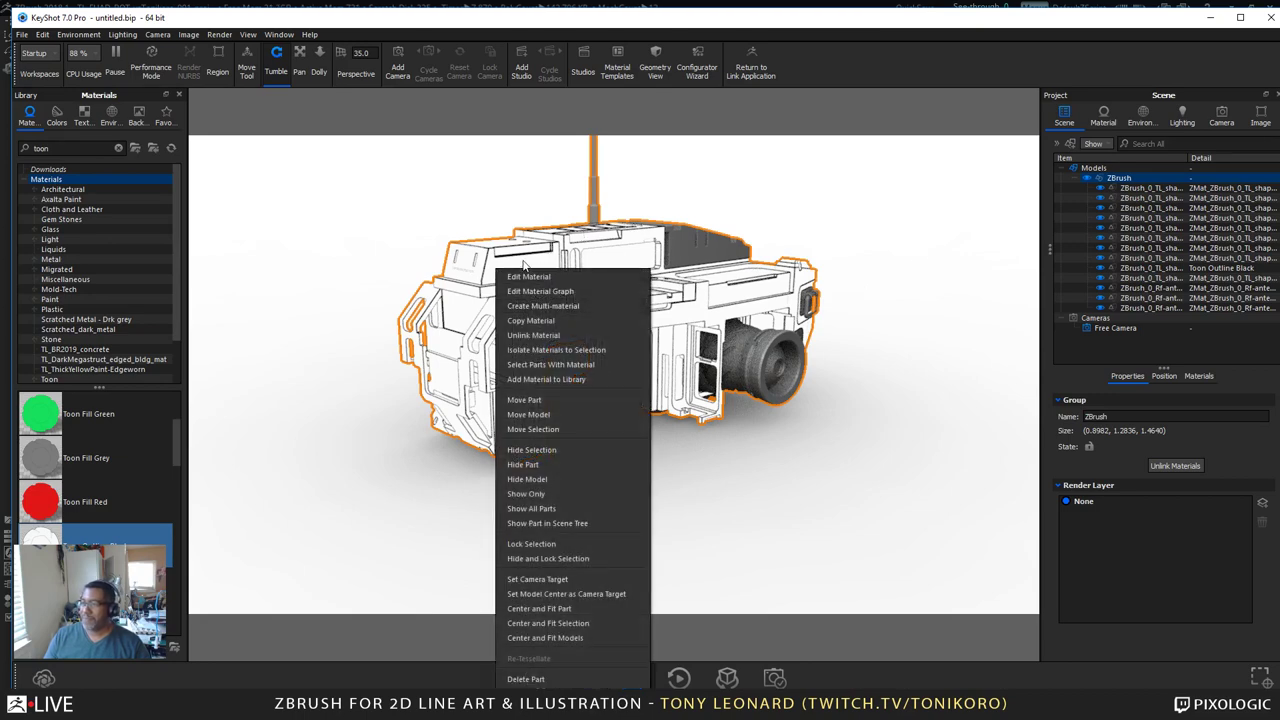
pyautogui.click(523, 280)
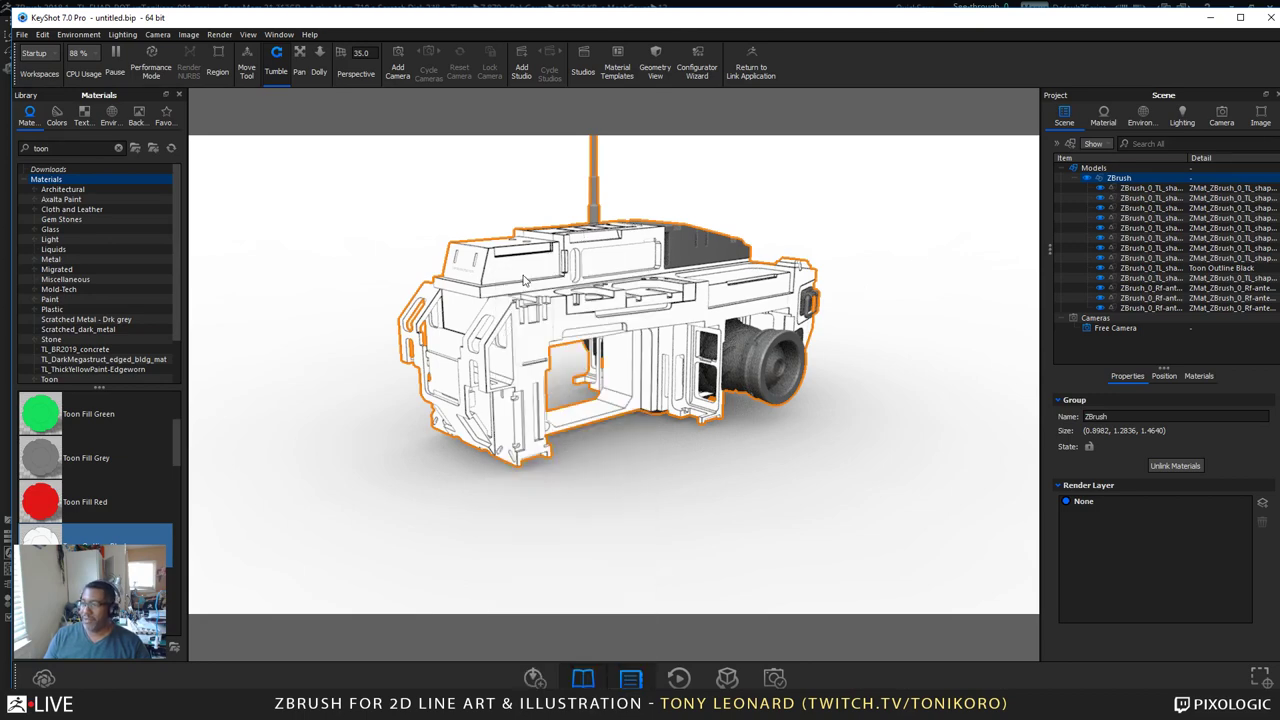
pyautogui.click(796, 432)
pyautogui.click(508, 270)
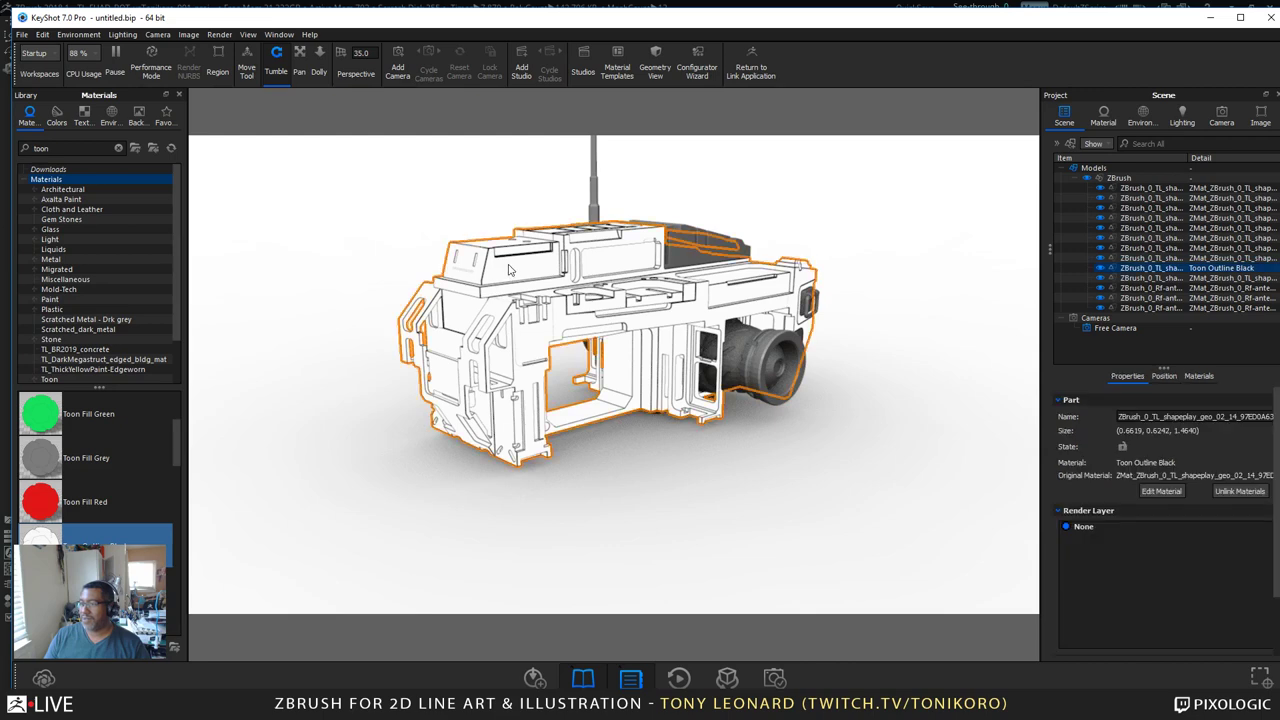
pyautogui.rightClick(508, 270)
pyautogui.click(545, 273)
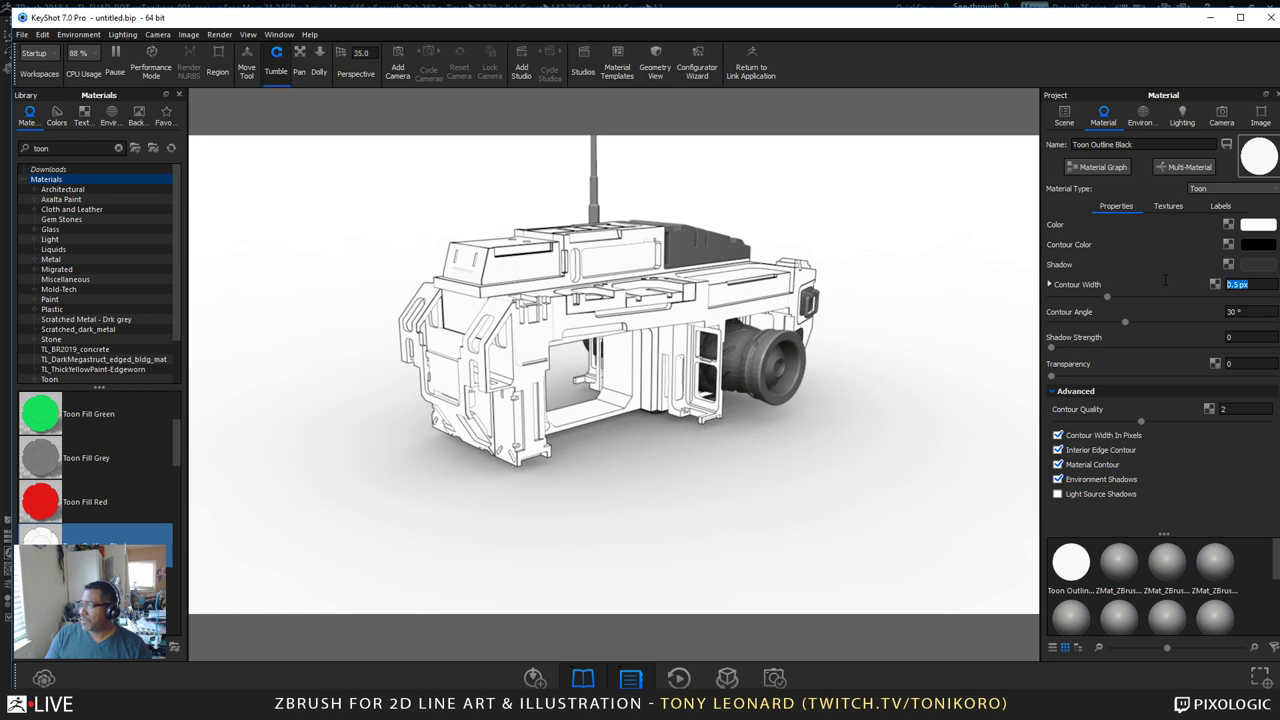
pyautogui.click(1120, 321)
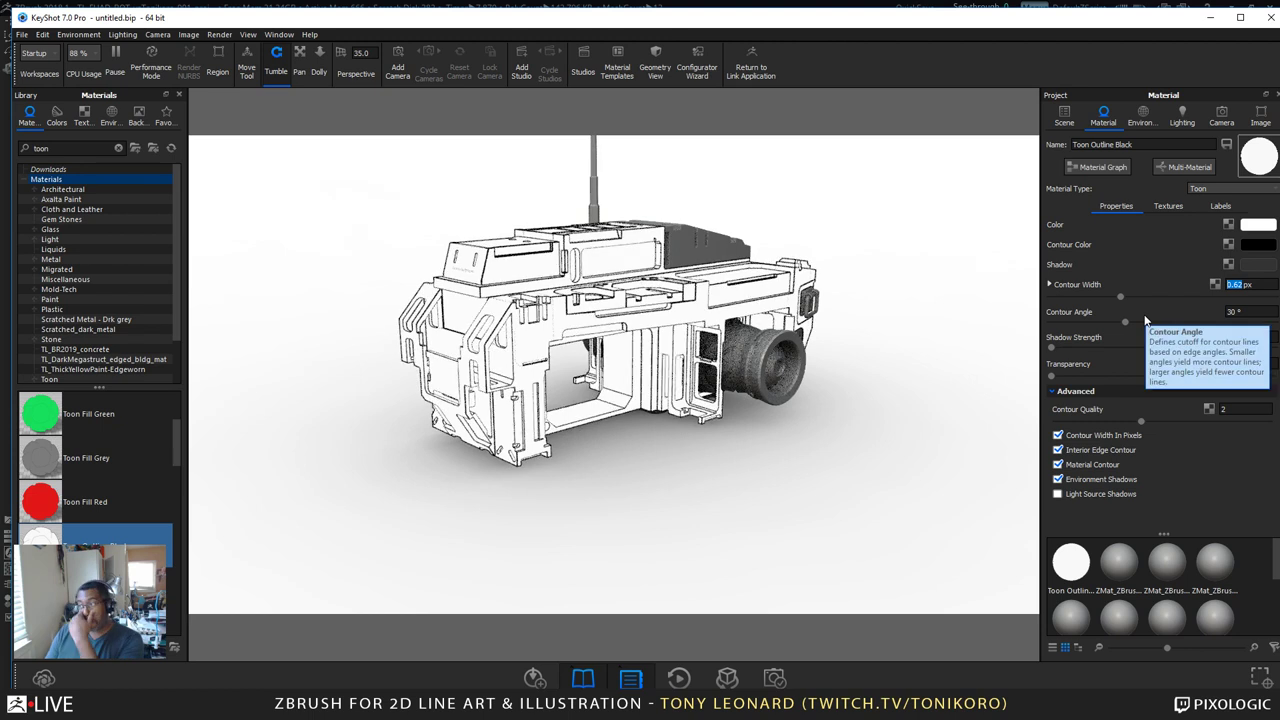
pyautogui.click(1238, 312)
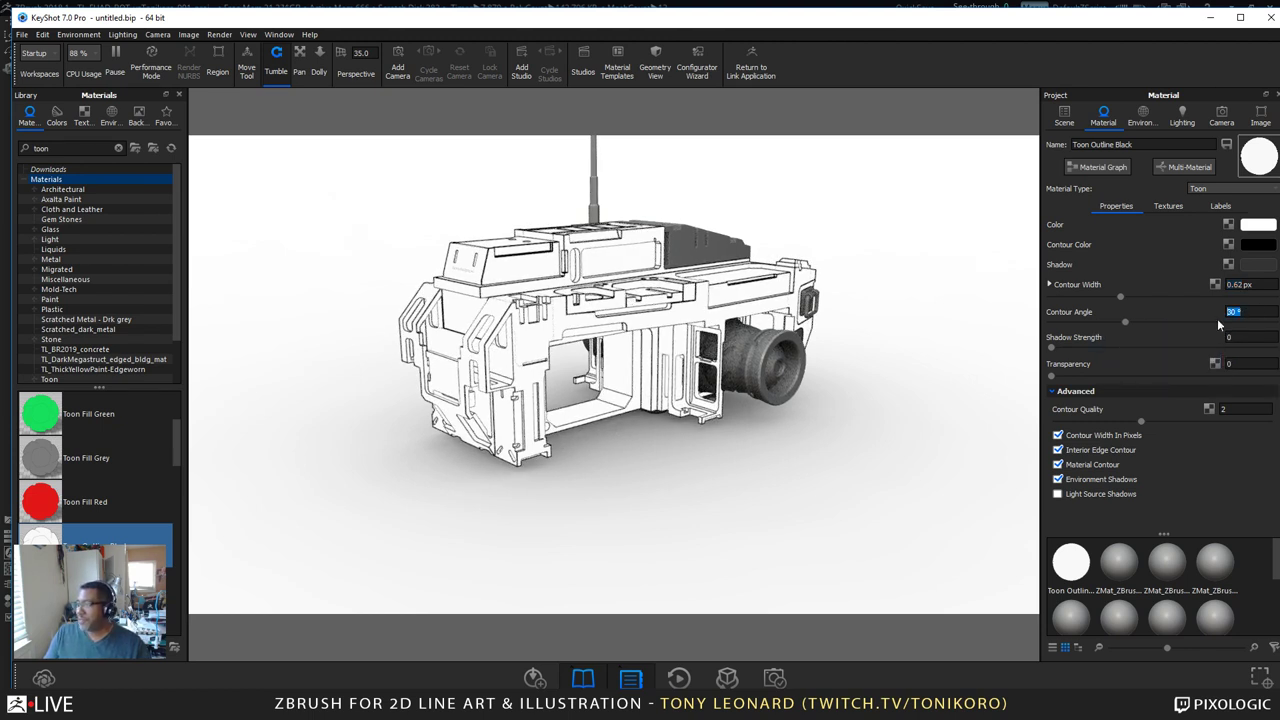
pyautogui.moveTo(1107, 330); pyautogui.dragTo(1060, 341)
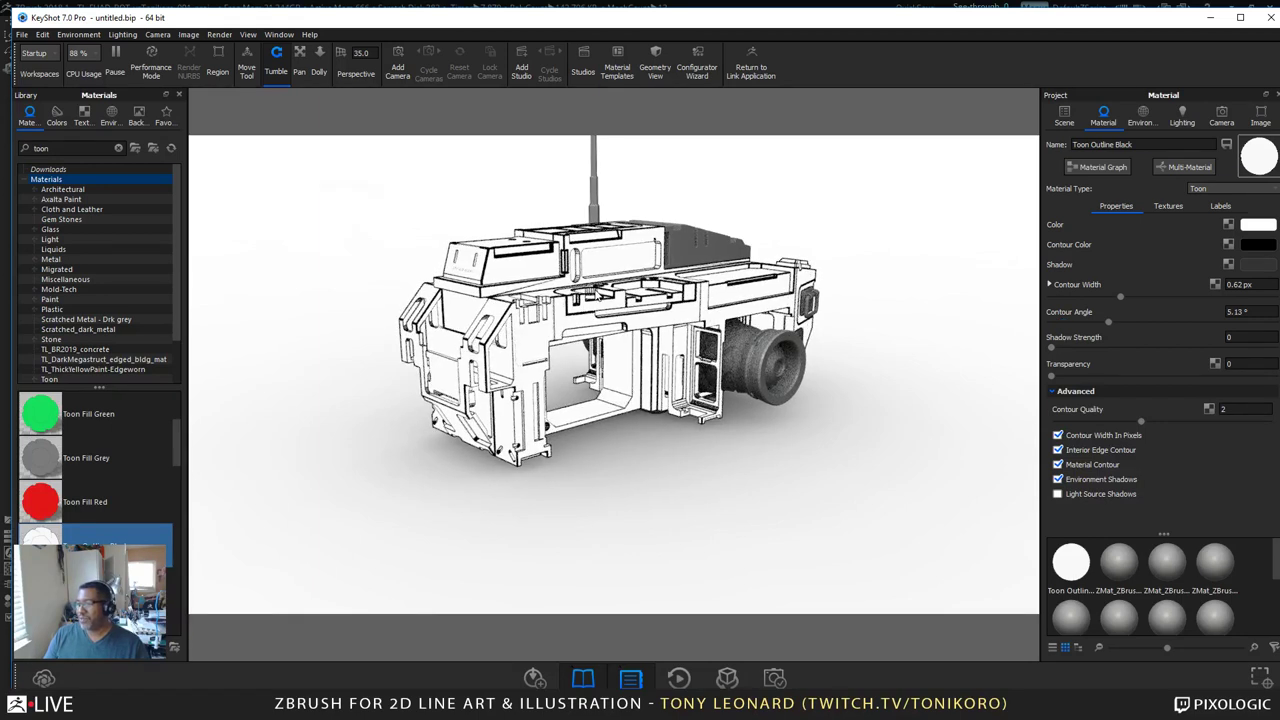
# Step: Inspect the contour lines on the vehicle's upper deck up close and set the material's contour angle to 9.22°
pyautogui.moveTo(620, 435); pyautogui.dragTo(626, 494)
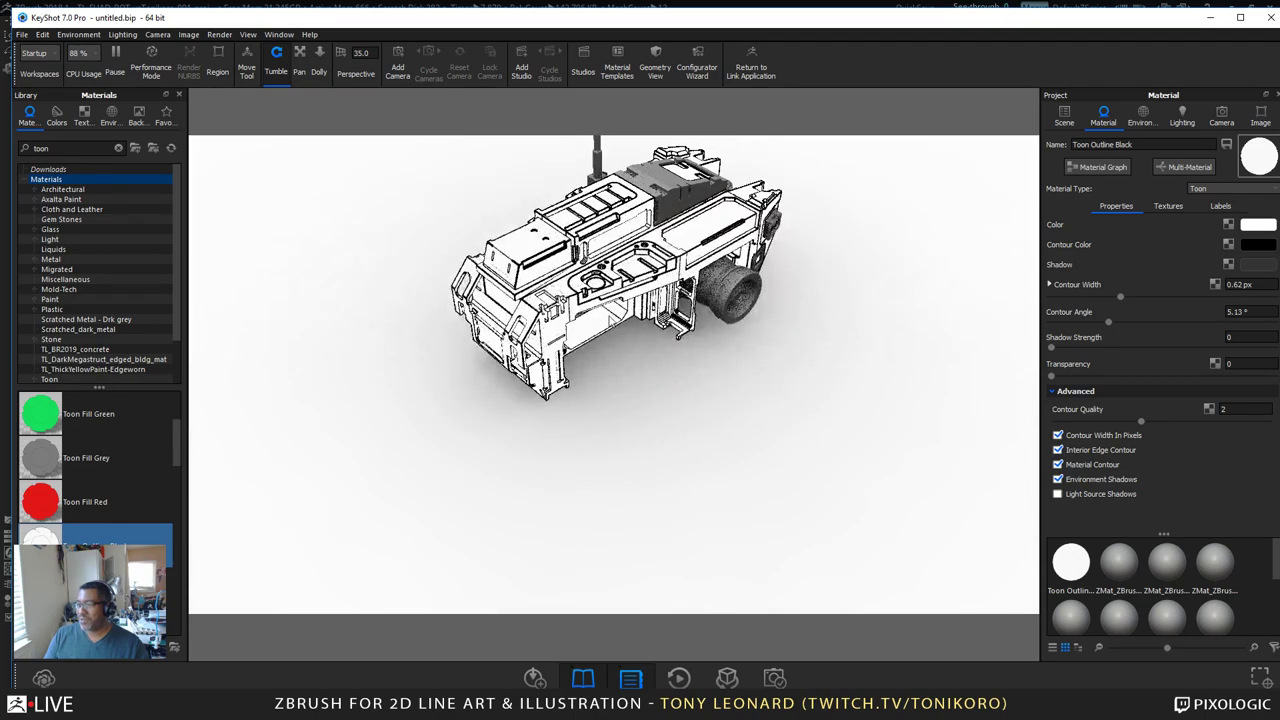
pyautogui.moveTo(599, 282); pyautogui.dragTo(598, 320, button='middle')
pyautogui.rightClick(598, 320)
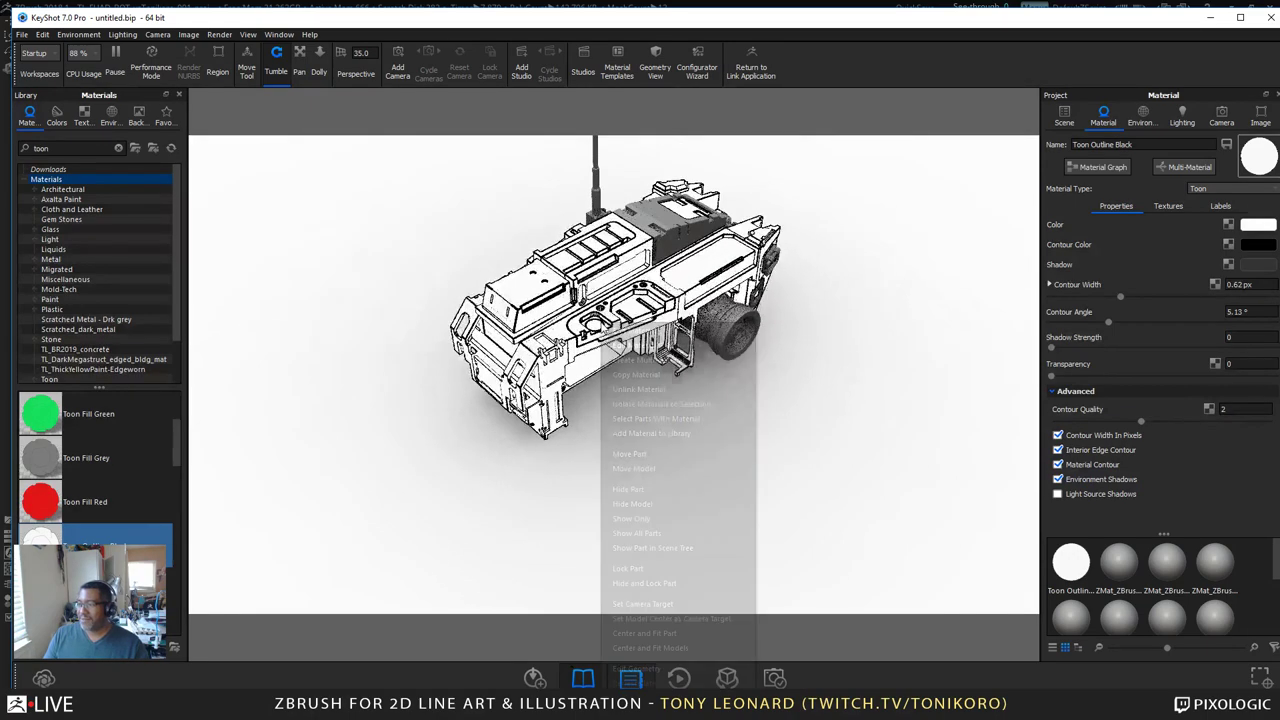
pyautogui.click(590, 323)
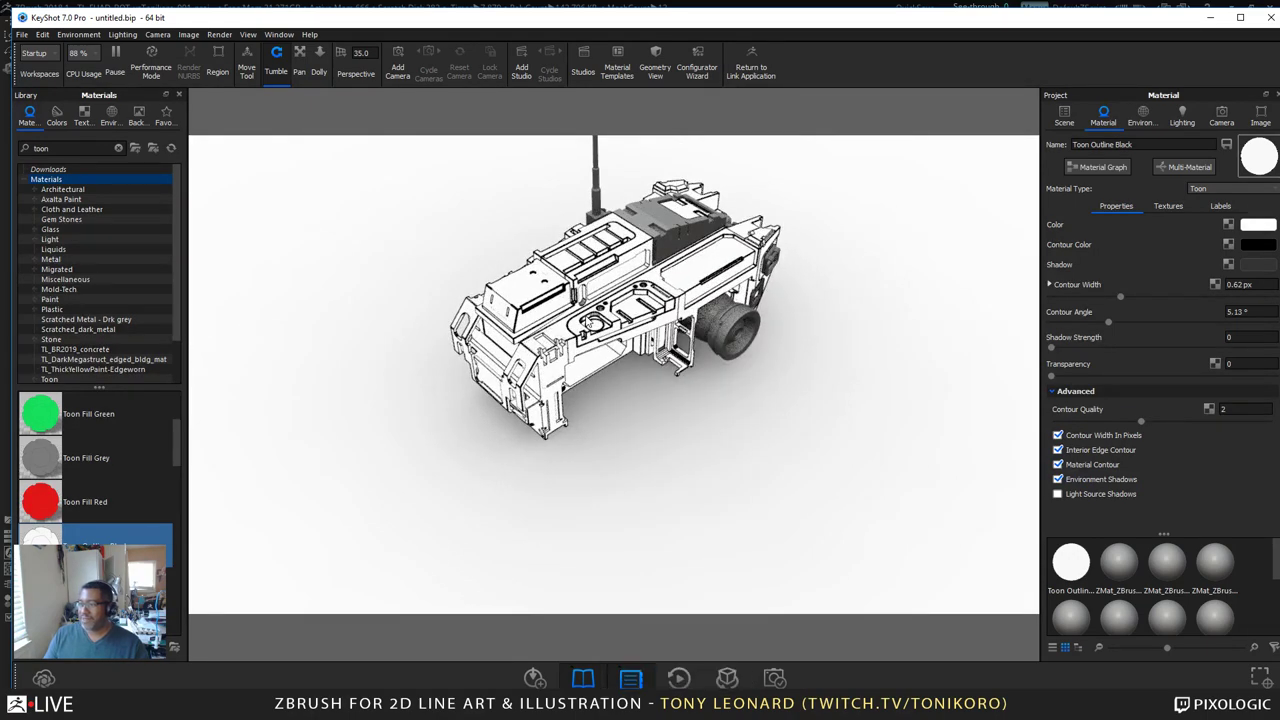
pyautogui.rightClick(587, 321)
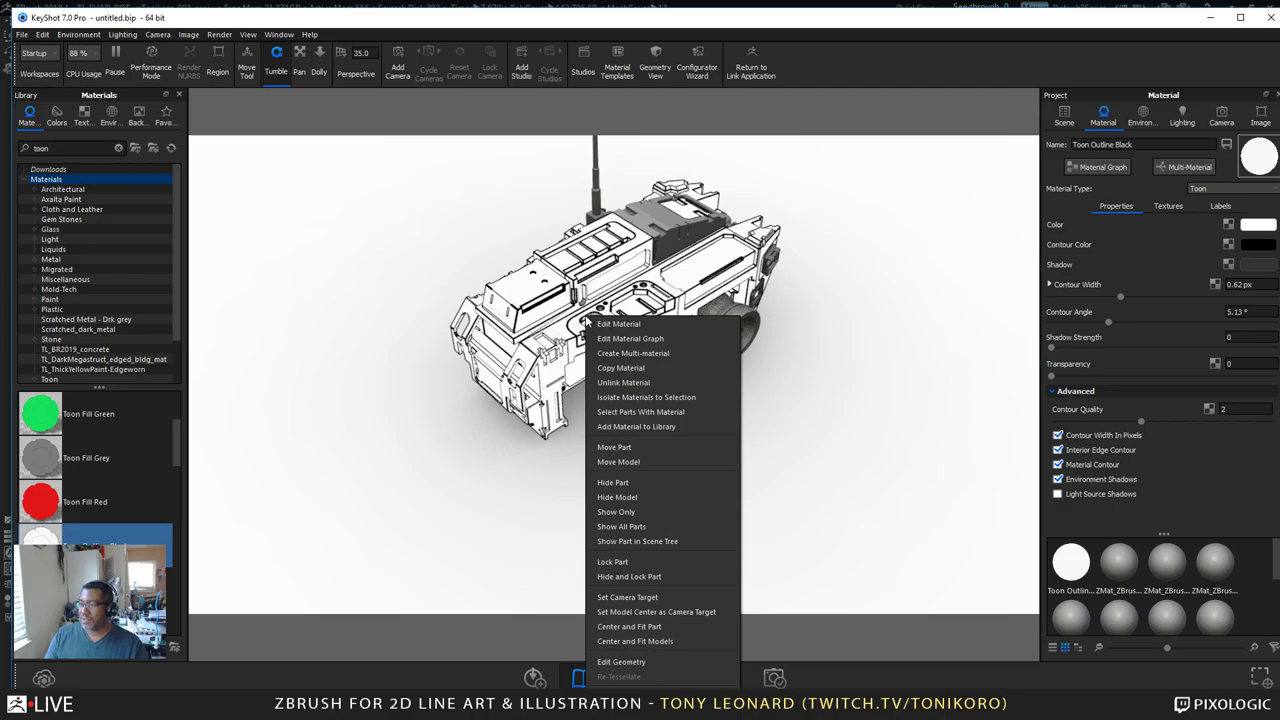
pyautogui.rightClick(837, 326)
pyautogui.click(878, 350)
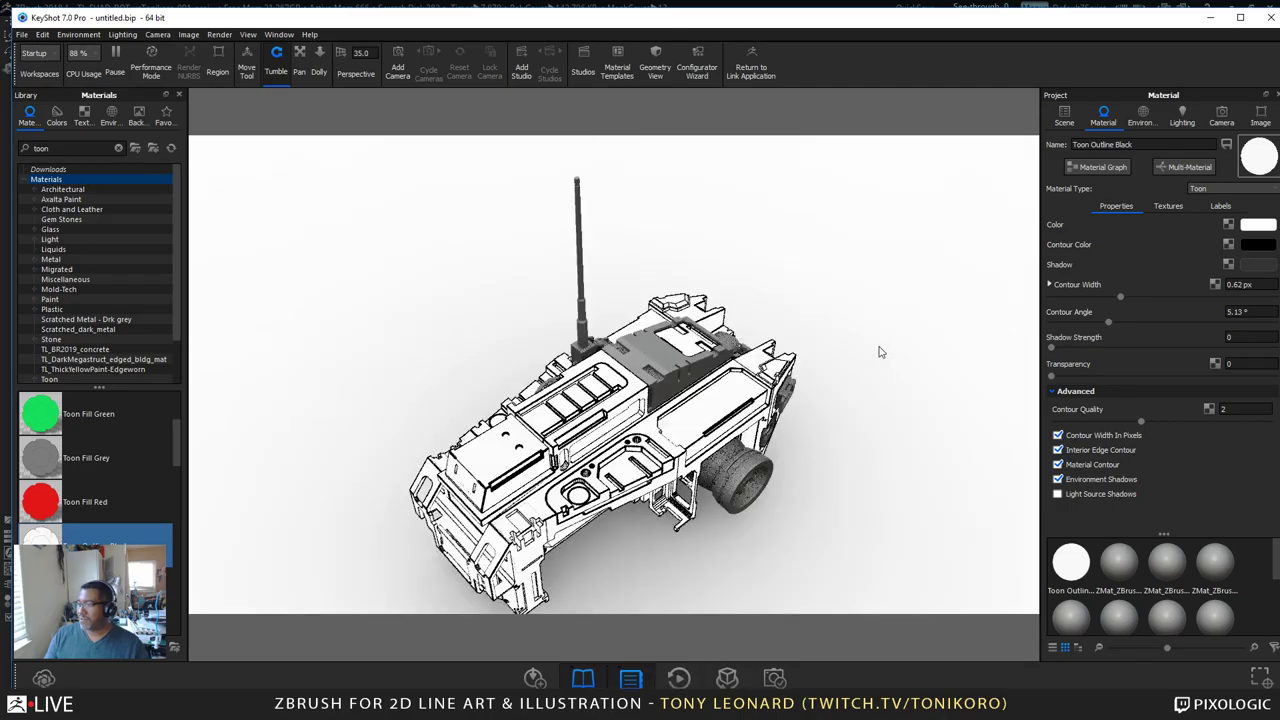
pyautogui.scroll(5, 880, 352)
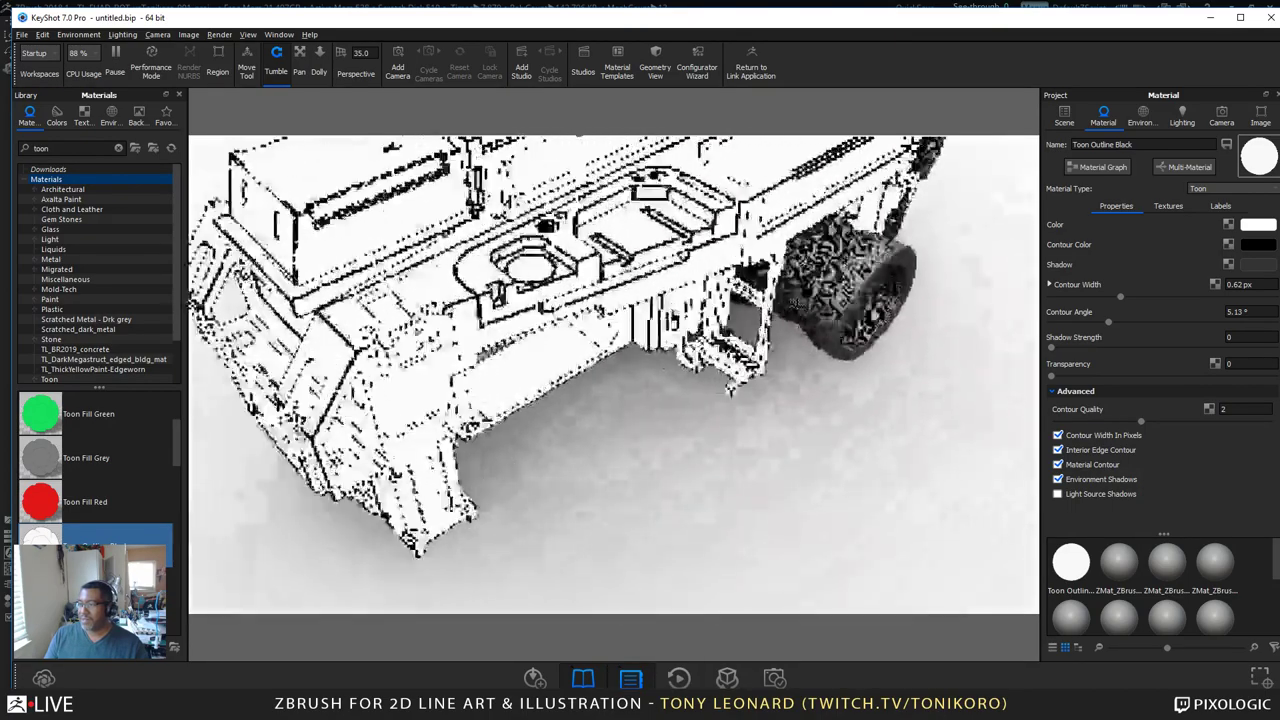
pyautogui.scroll(5, 880, 352)
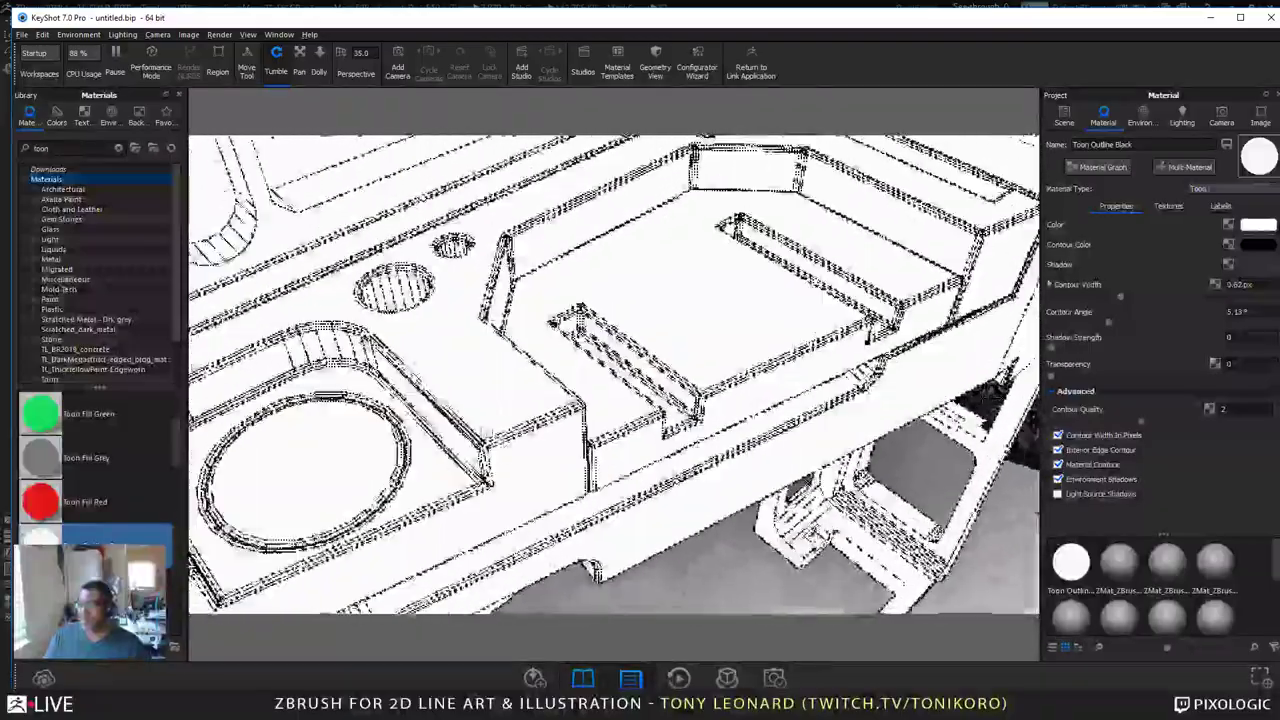
pyautogui.moveTo(860, 352); pyautogui.dragTo(1020, 344, button='middle')
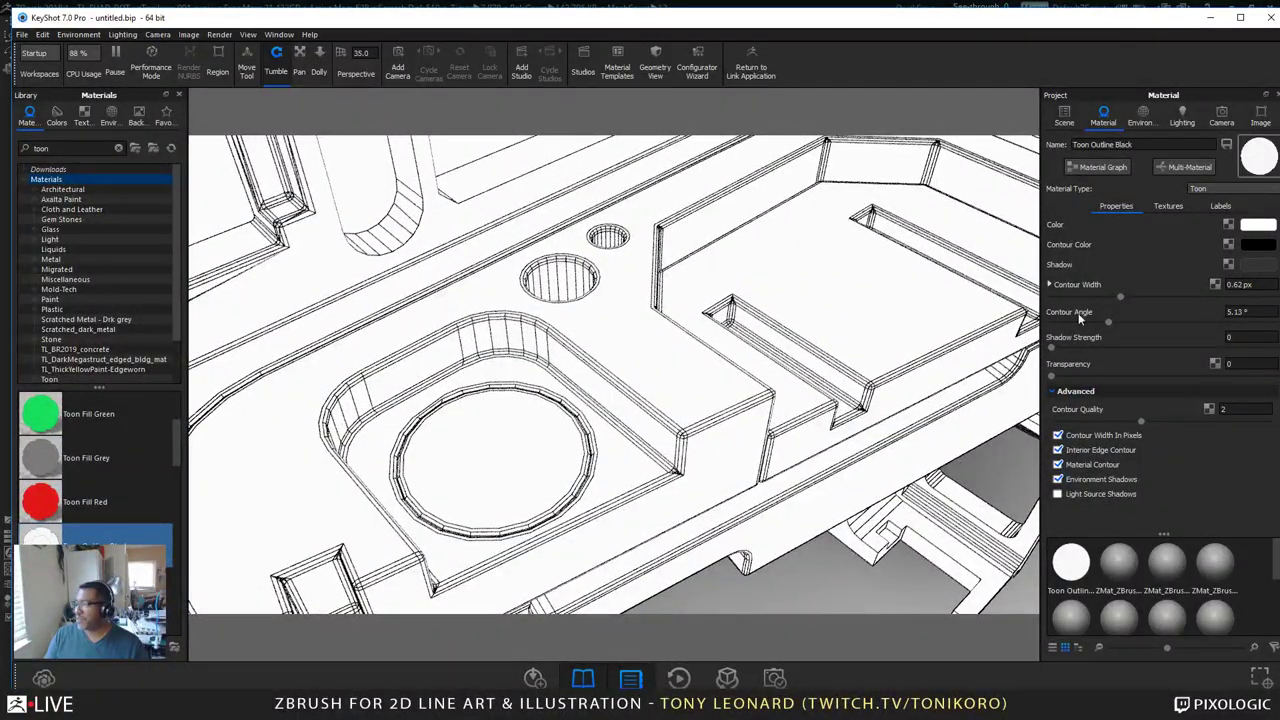
pyautogui.moveTo(1111, 320); pyautogui.dragTo(1155, 323)
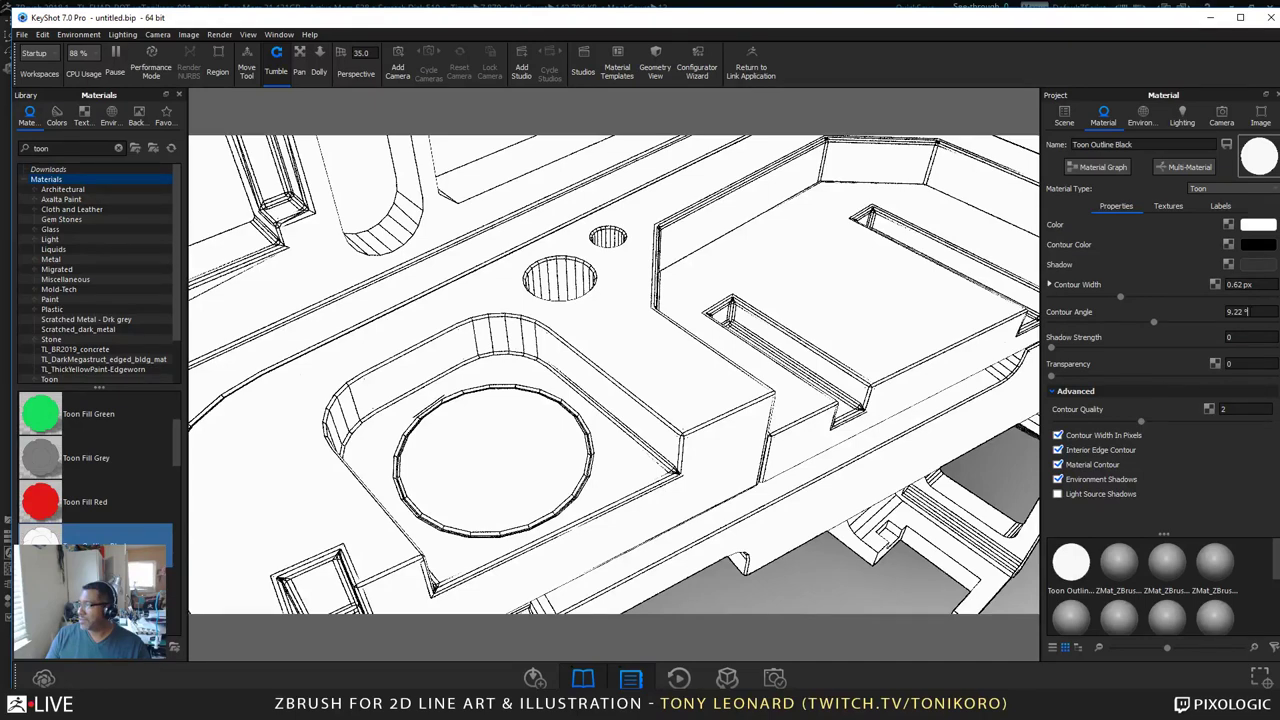
# Step: Set the Toon Outline Black material's contour angle to 18° and inspect the line work up close and on the whole vehicle
pyautogui.doubleClick(1245, 311)
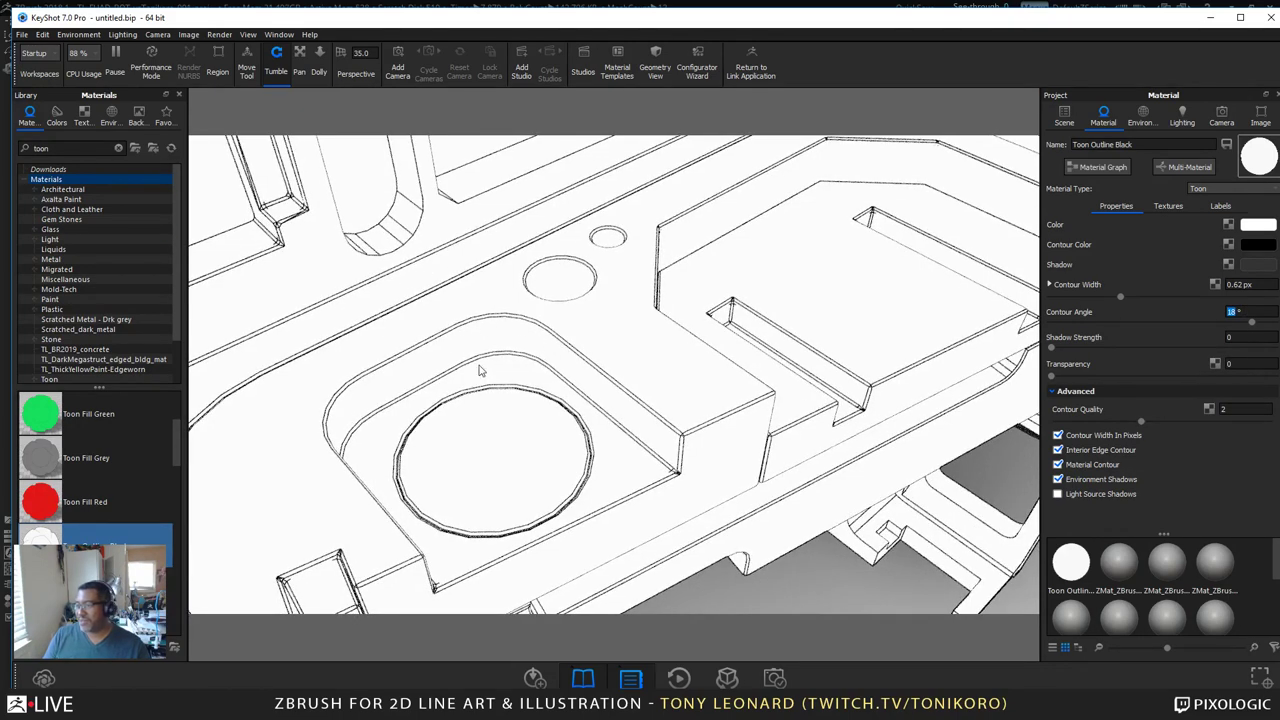
pyautogui.moveTo(562, 354); pyautogui.dragTo(563, 376, button='middle')
pyautogui.scroll(5, 563, 376)
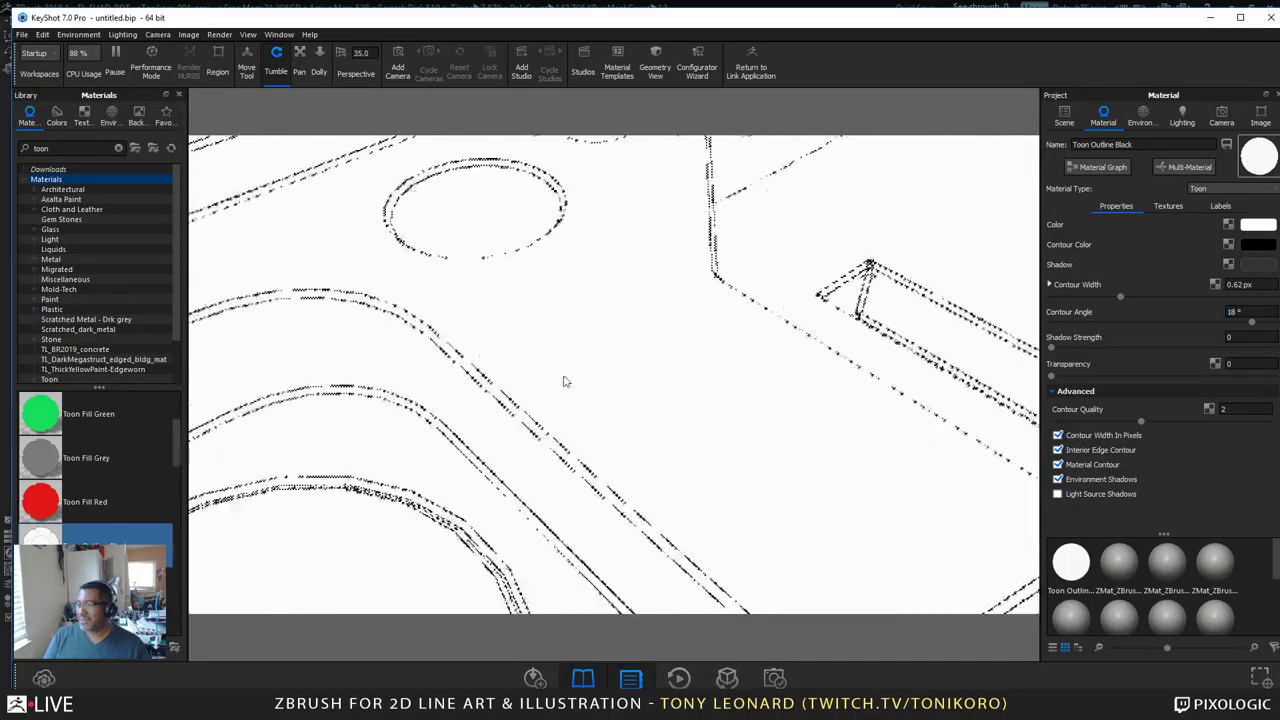
pyautogui.scroll(-15, 563, 376)
pyautogui.moveTo(507, 318); pyautogui.dragTo(516, 398)
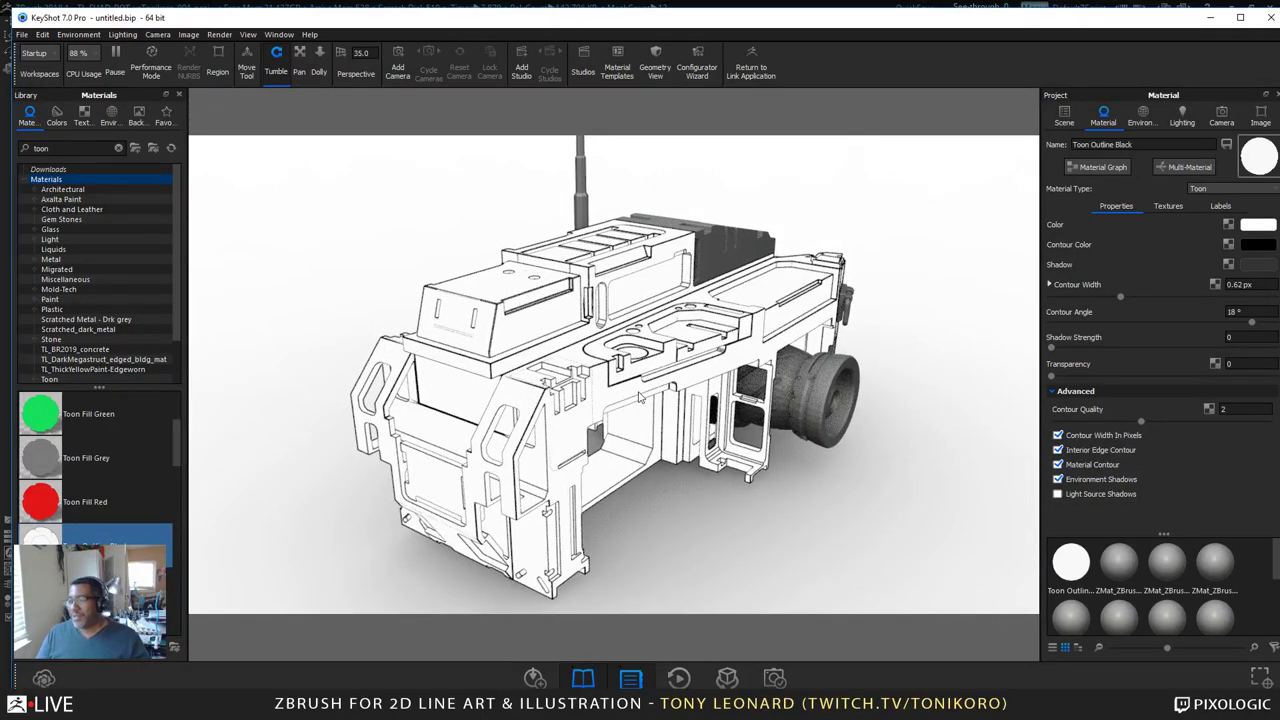
pyautogui.moveTo(590, 378); pyautogui.dragTo(563, 399)
# Step: Unlink the vehicle body's toon material and set its color to dark grey, RGB 80, 75, 75
pyautogui.rightClick(528, 318)
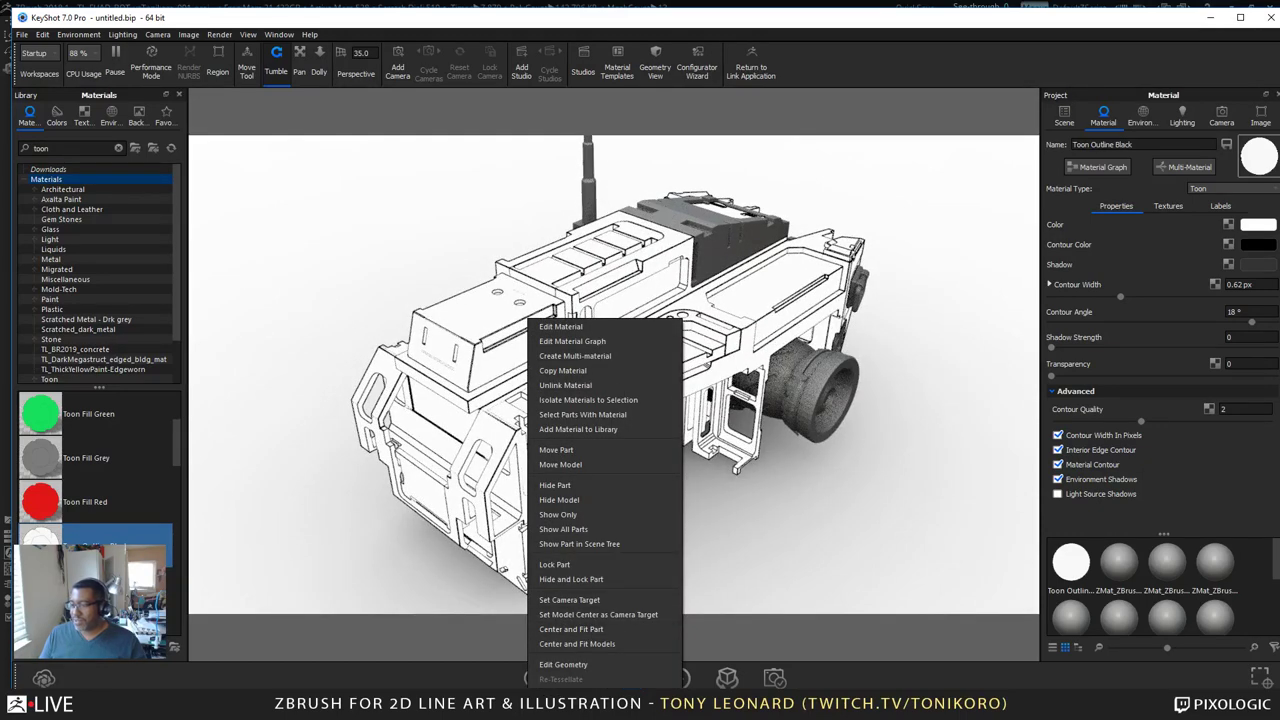
pyautogui.click(560, 385)
pyautogui.rightClick(522, 390)
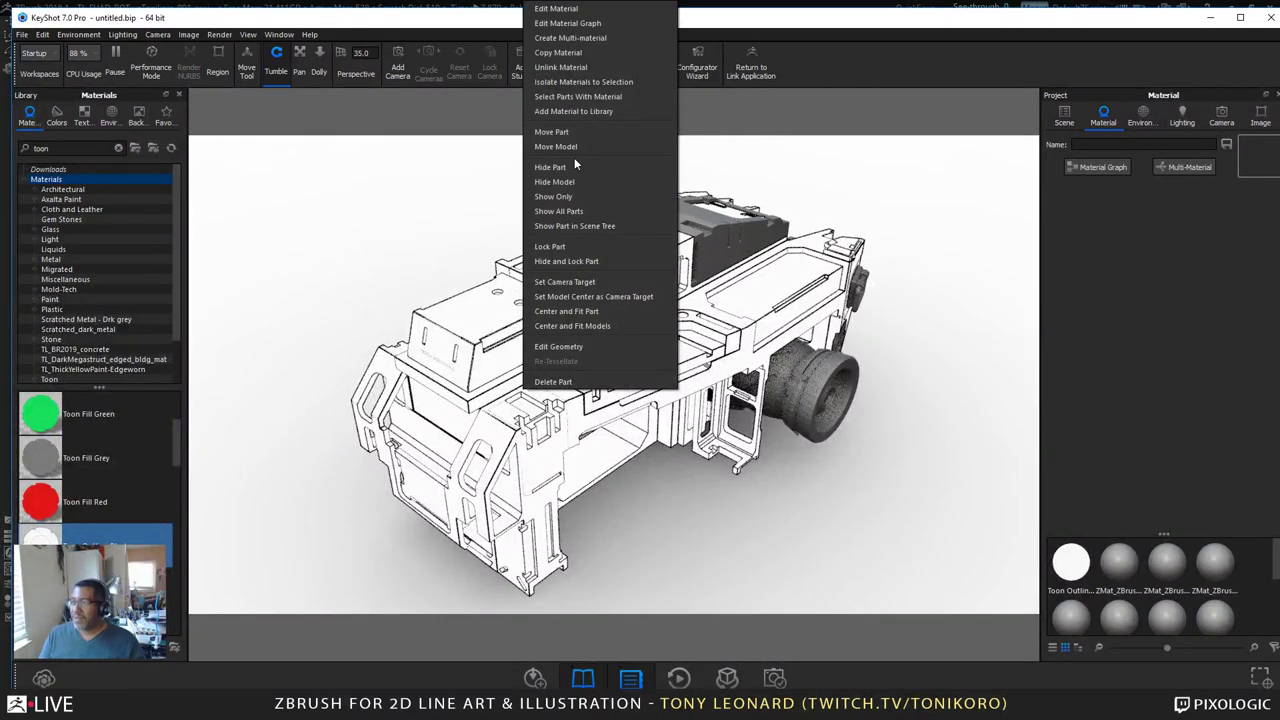
pyautogui.click(556, 13)
pyautogui.click(1250, 225)
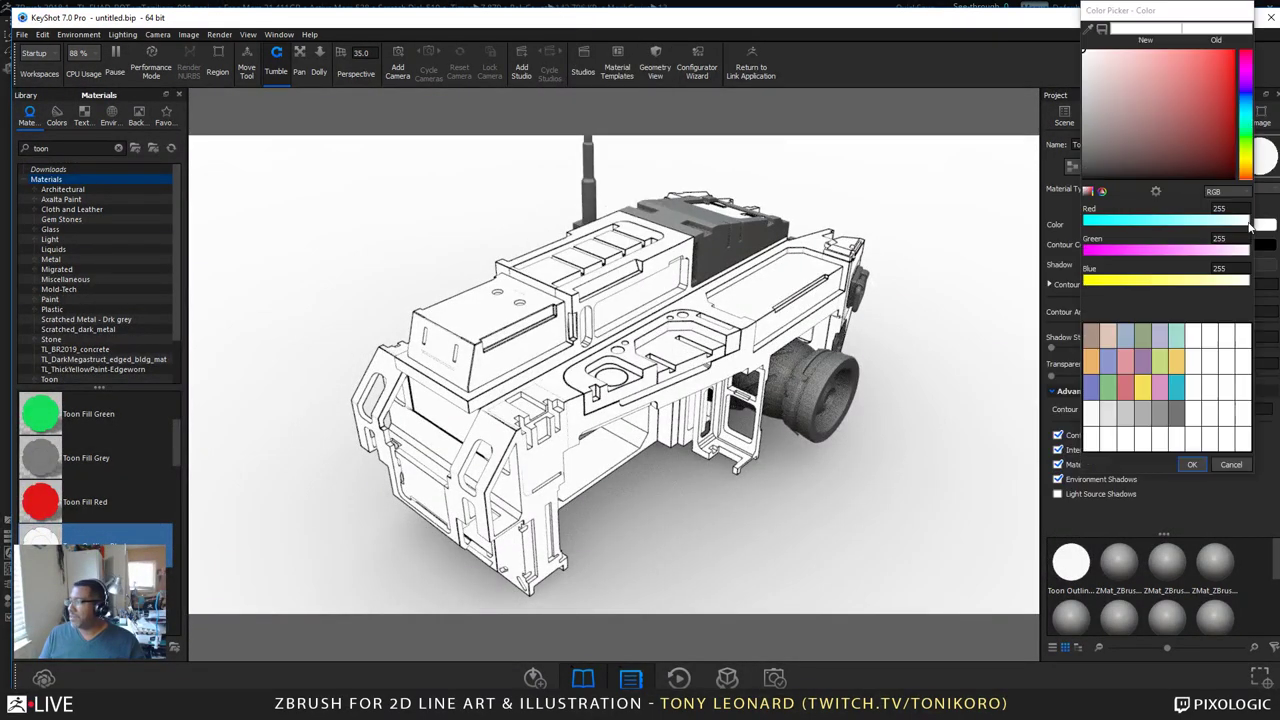
pyautogui.click(1098, 166)
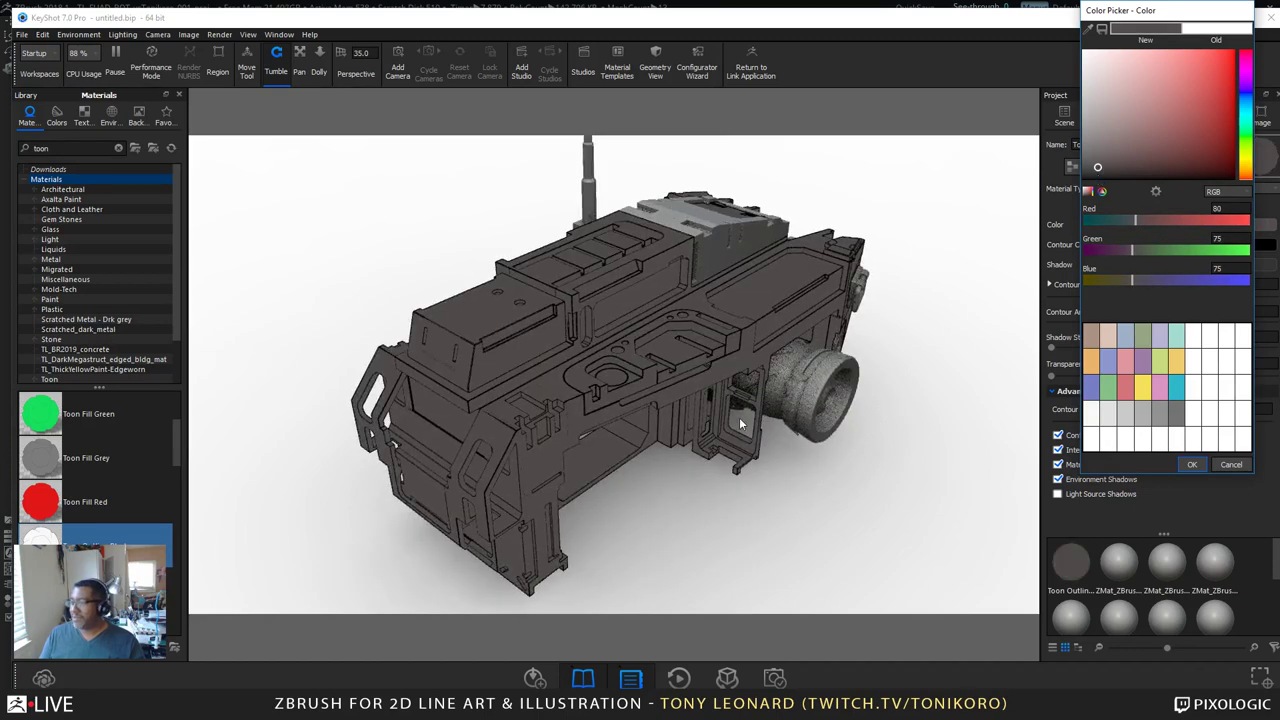
pyautogui.click(1193, 465)
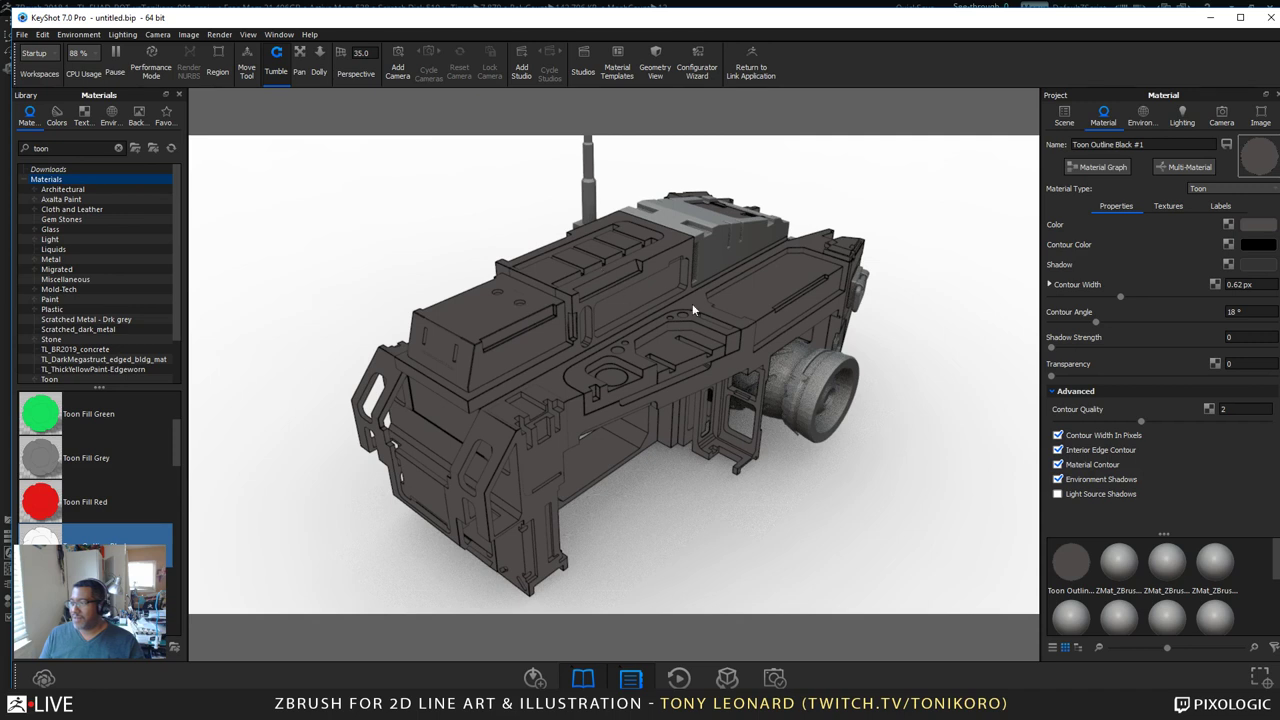
# Step: Select parts in the scene tree and on the vehicle to examine how the model is divided into separate parts
pyautogui.click(1058, 118)
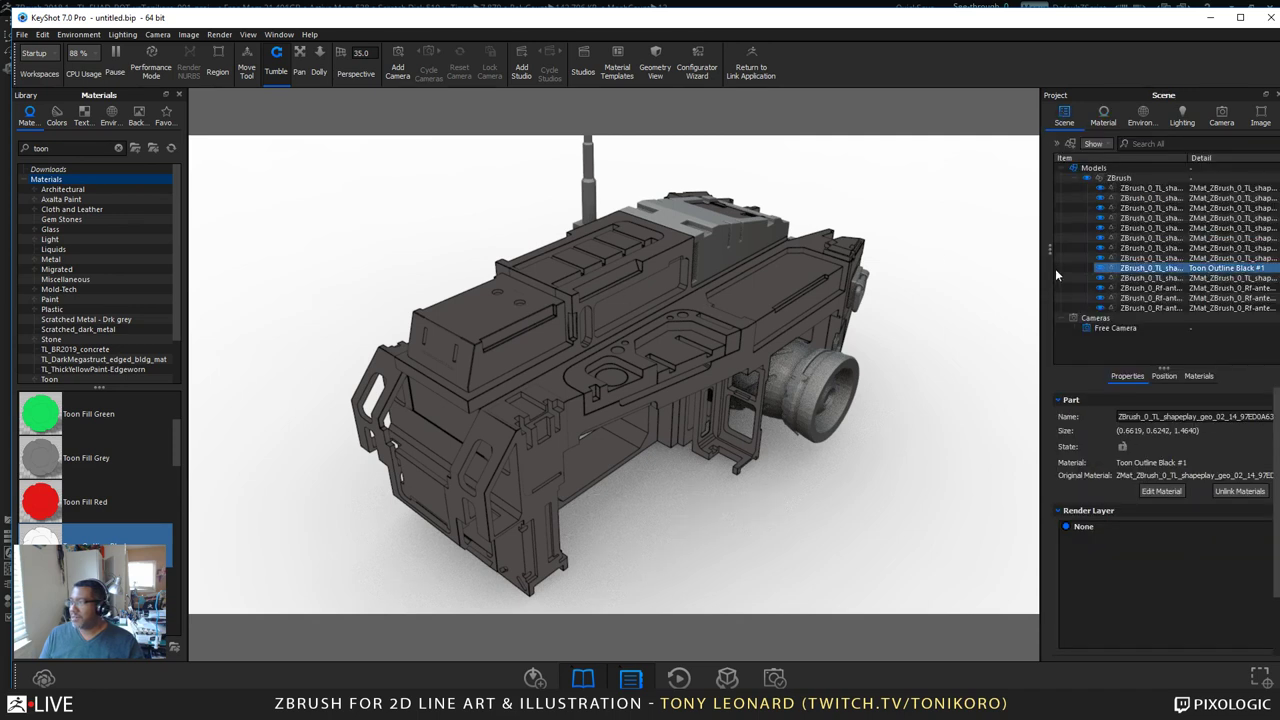
pyautogui.click(576, 301)
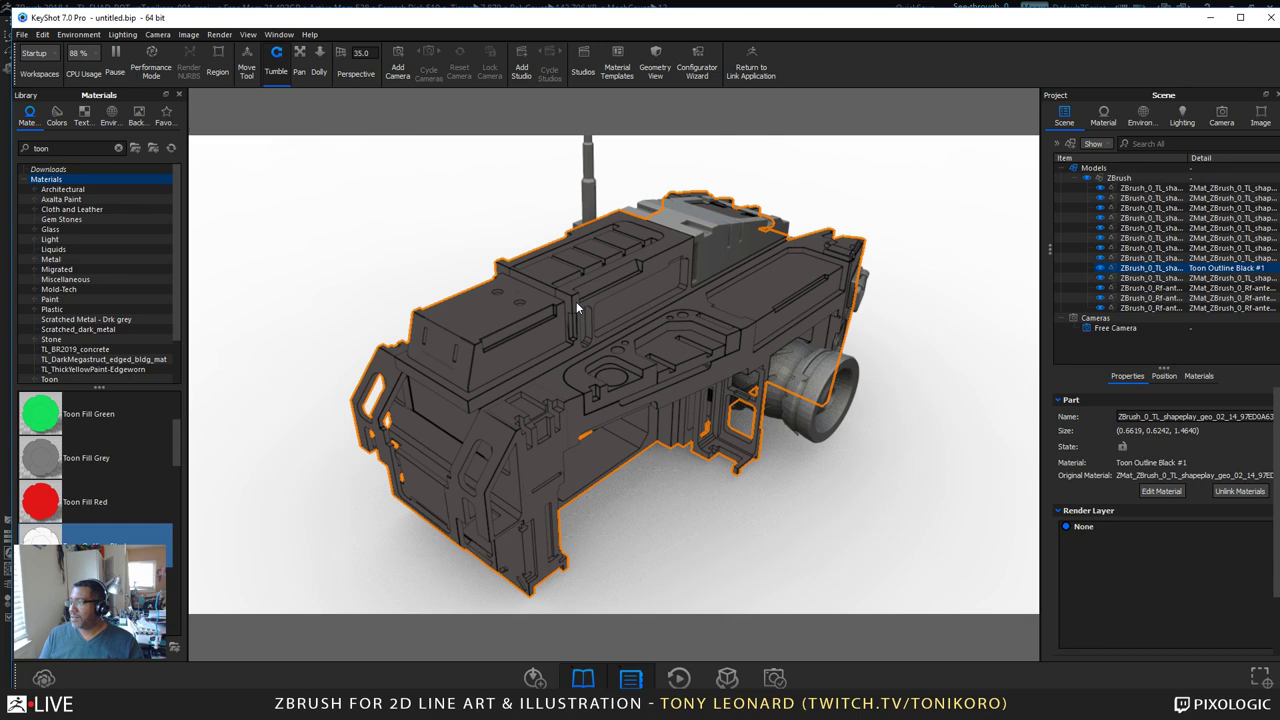
pyautogui.click(1118, 179)
pyautogui.click(1133, 188)
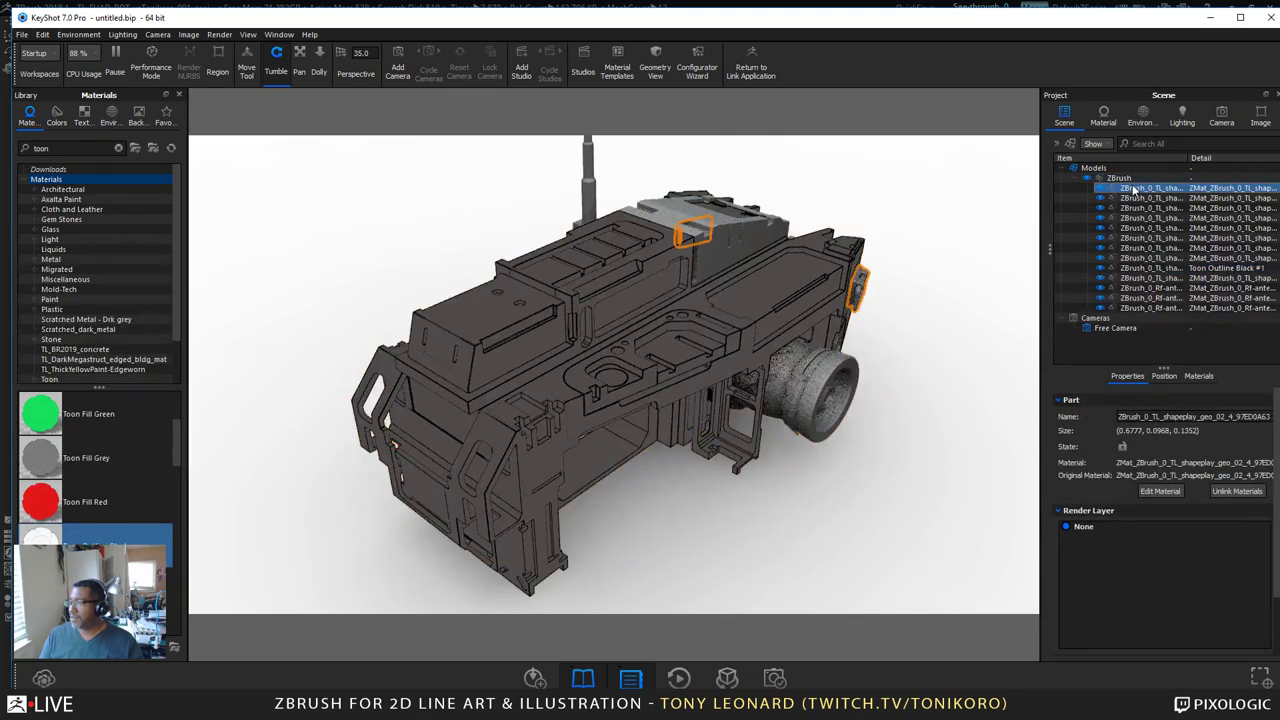
pyautogui.click(490, 334)
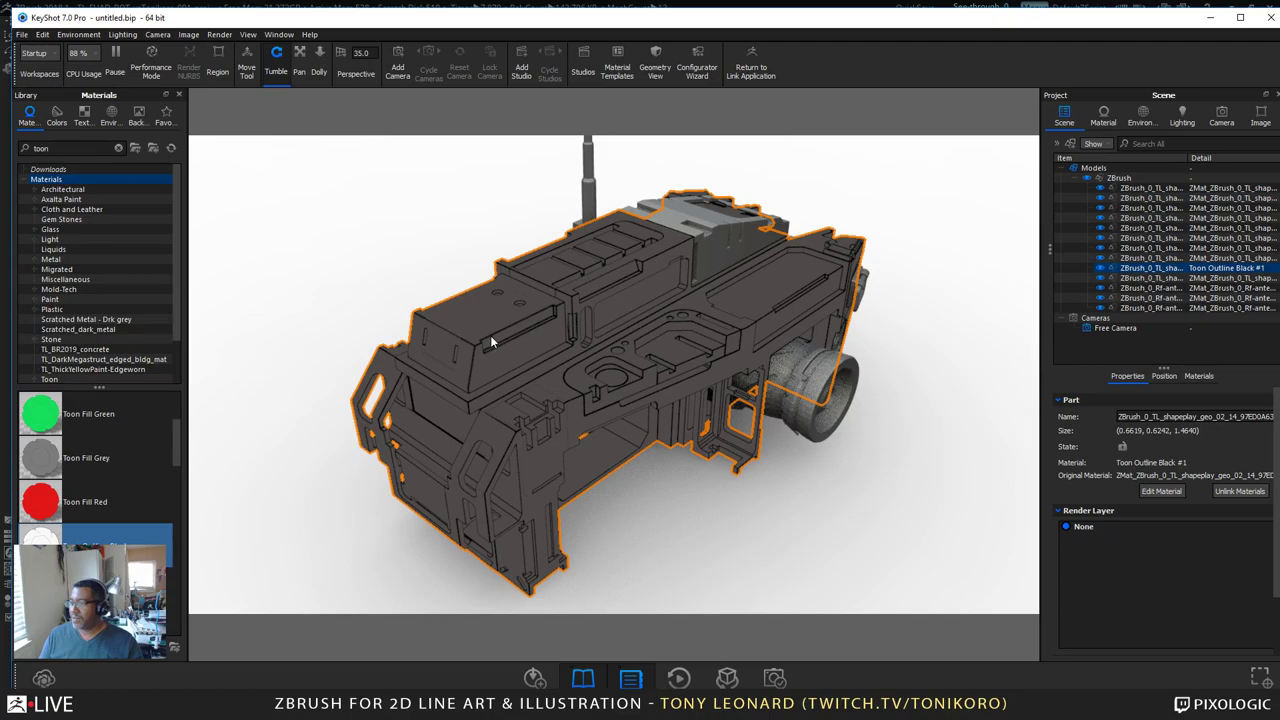
pyautogui.moveTo(912, 466); pyautogui.dragTo(529, 294)
pyautogui.moveTo(682, 356); pyautogui.dragTo(668, 449)
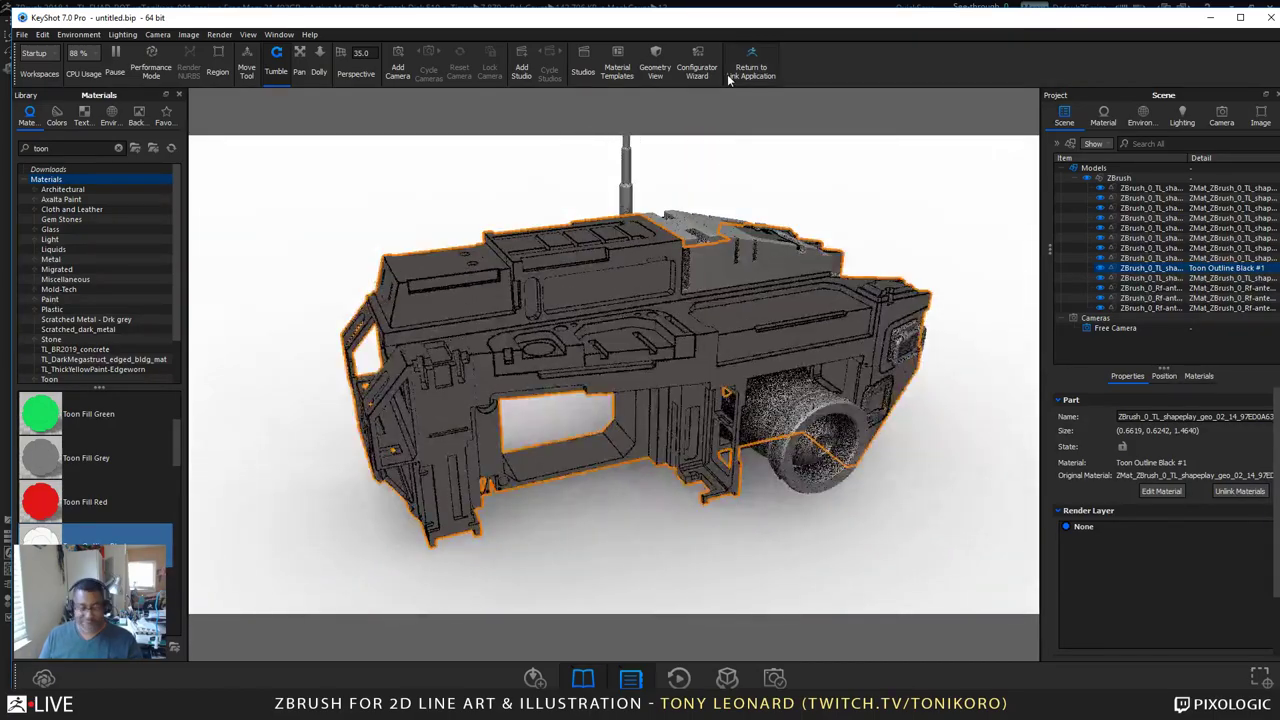
# Step: Switch to ZBrush, make the main body TL_shapeplay_geo_02_14 the active subtool and display its polygroups
pyautogui.hotkey('alt', 'Tab')
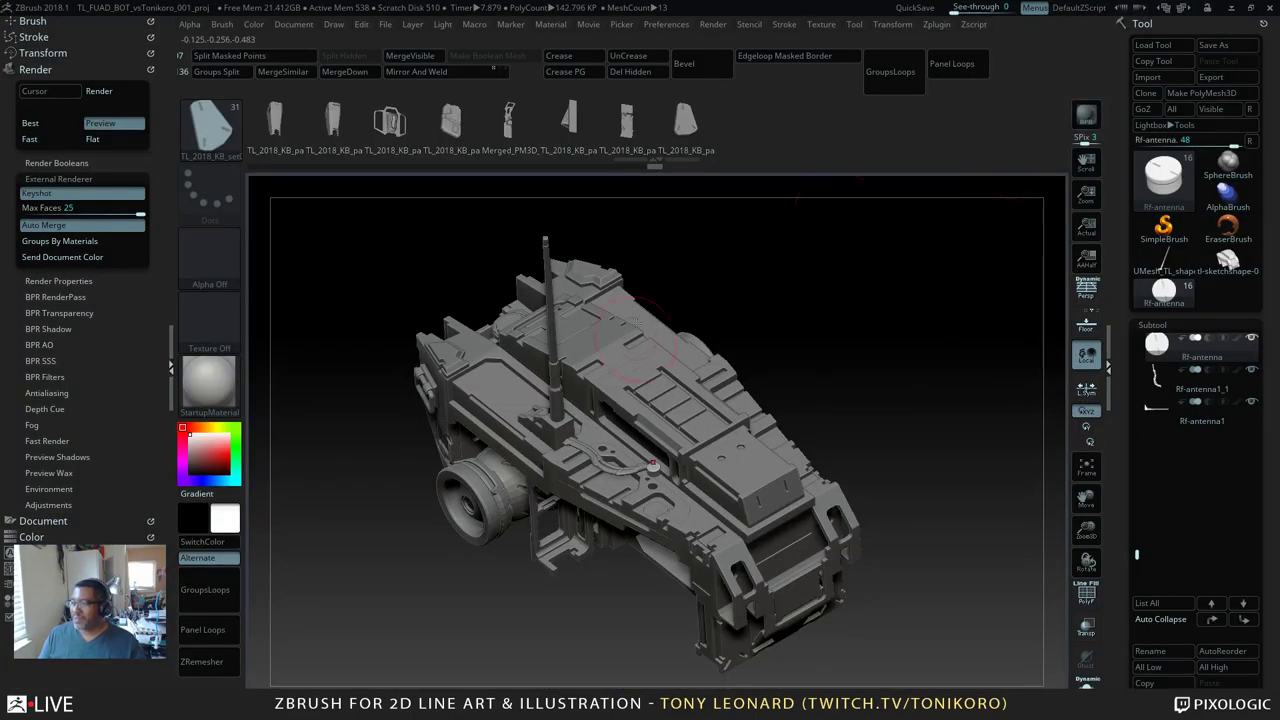
pyautogui.moveTo(862, 385); pyautogui.dragTo(876, 438)
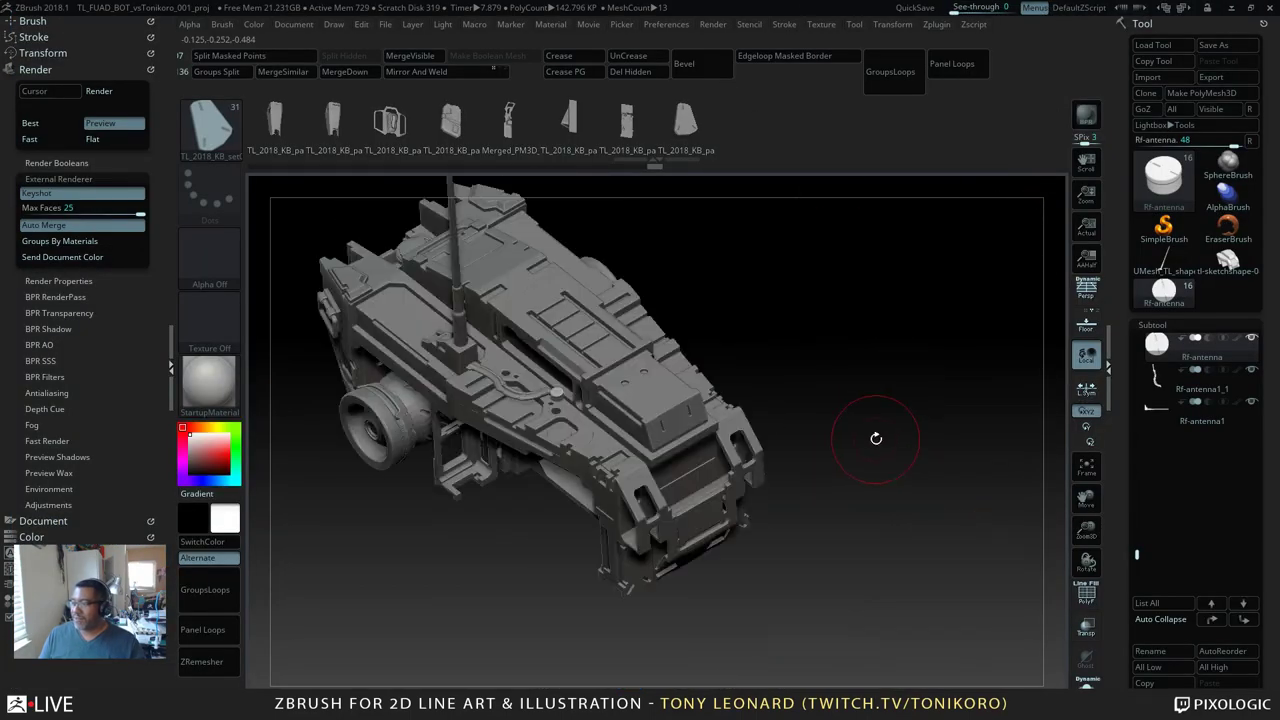
pyautogui.moveTo(712, 355); pyautogui.dragTo(907, 469)
pyautogui.hotkey('shift', 'f')
pyautogui.keyDown('alt'); pyautogui.click(650, 394); pyautogui.keyUp('alt')
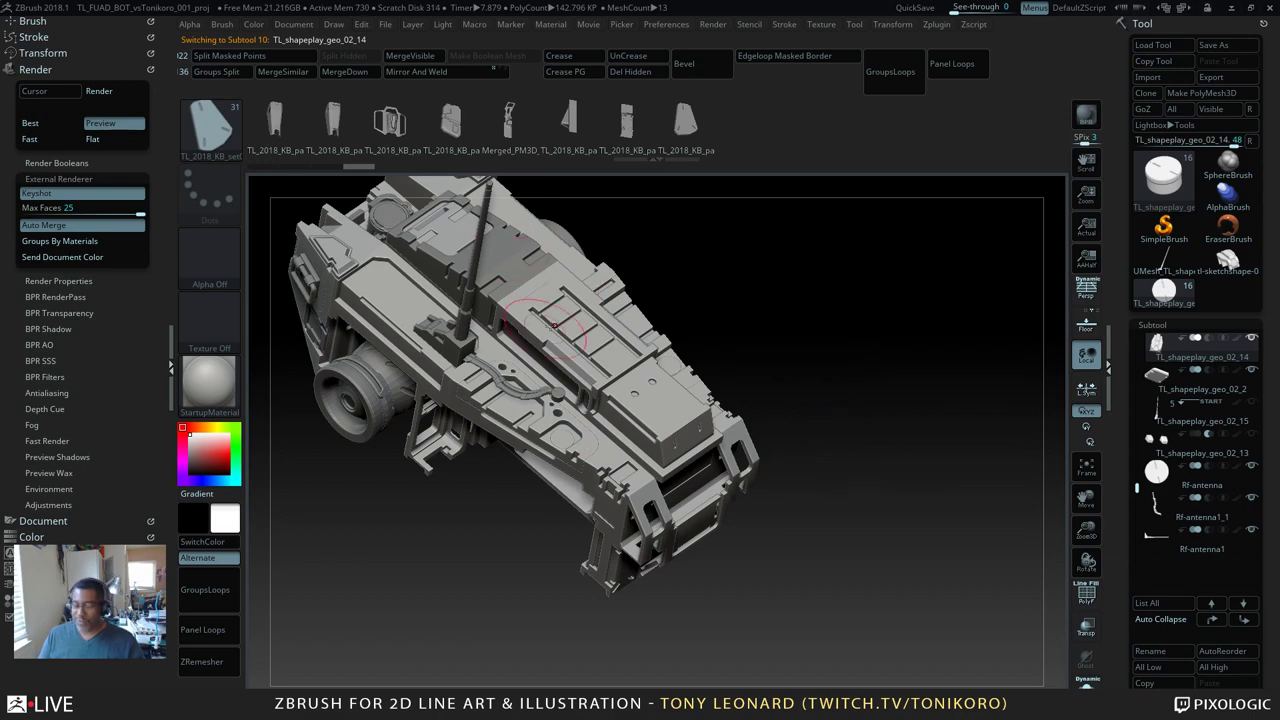
pyautogui.hotkey('shift', 'f')
pyautogui.moveTo(845, 378); pyautogui.dragTo(845, 485)
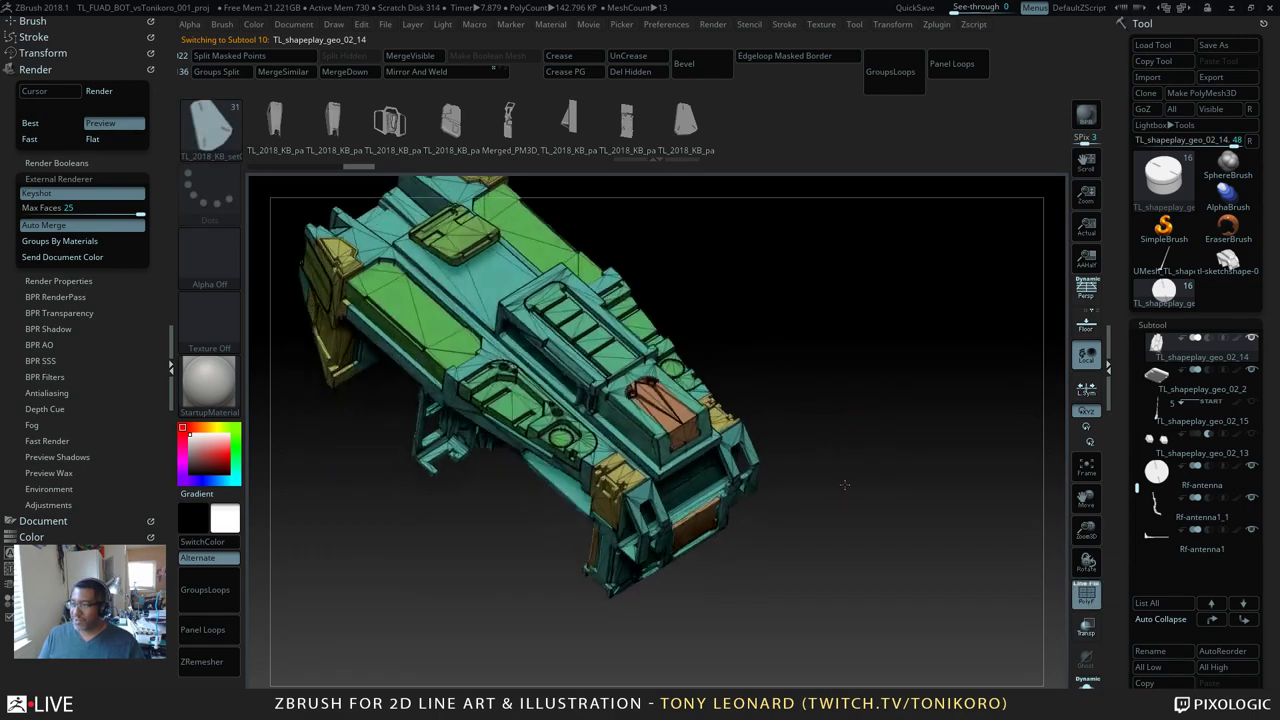
# Step: Mask the body except the orange polygroup on the raised front box and split that panel into its own subtool
pyautogui.press('w')
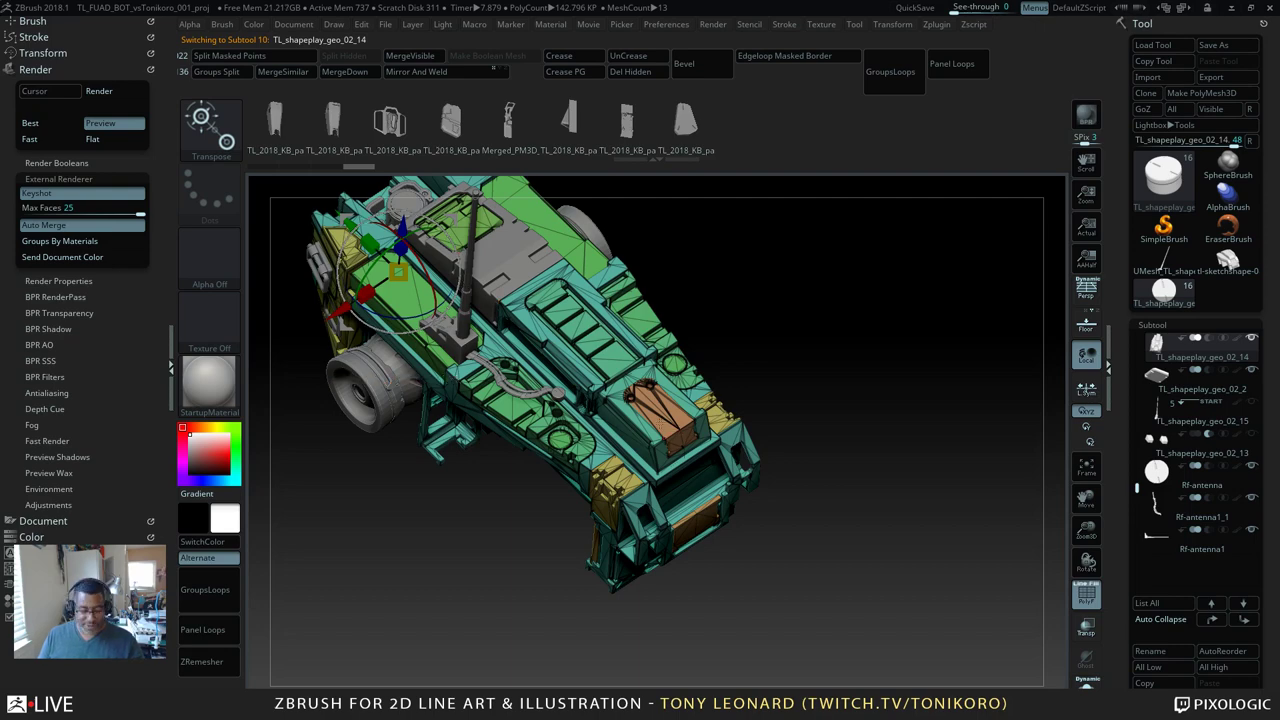
pyautogui.keyDown('alt'); pyautogui.click(657, 423); pyautogui.keyUp('alt')
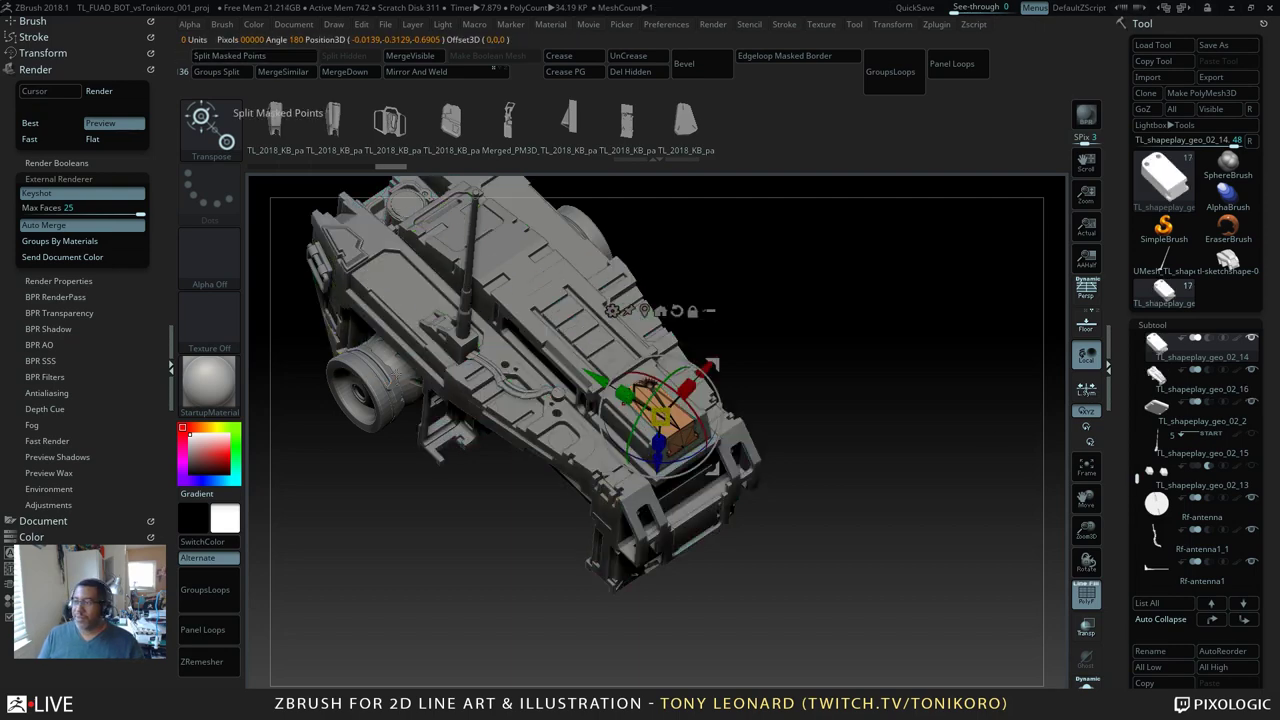
pyautogui.hotkey('shift', 'f')
pyautogui.hotkey('ctrl', 'shift', 'z')
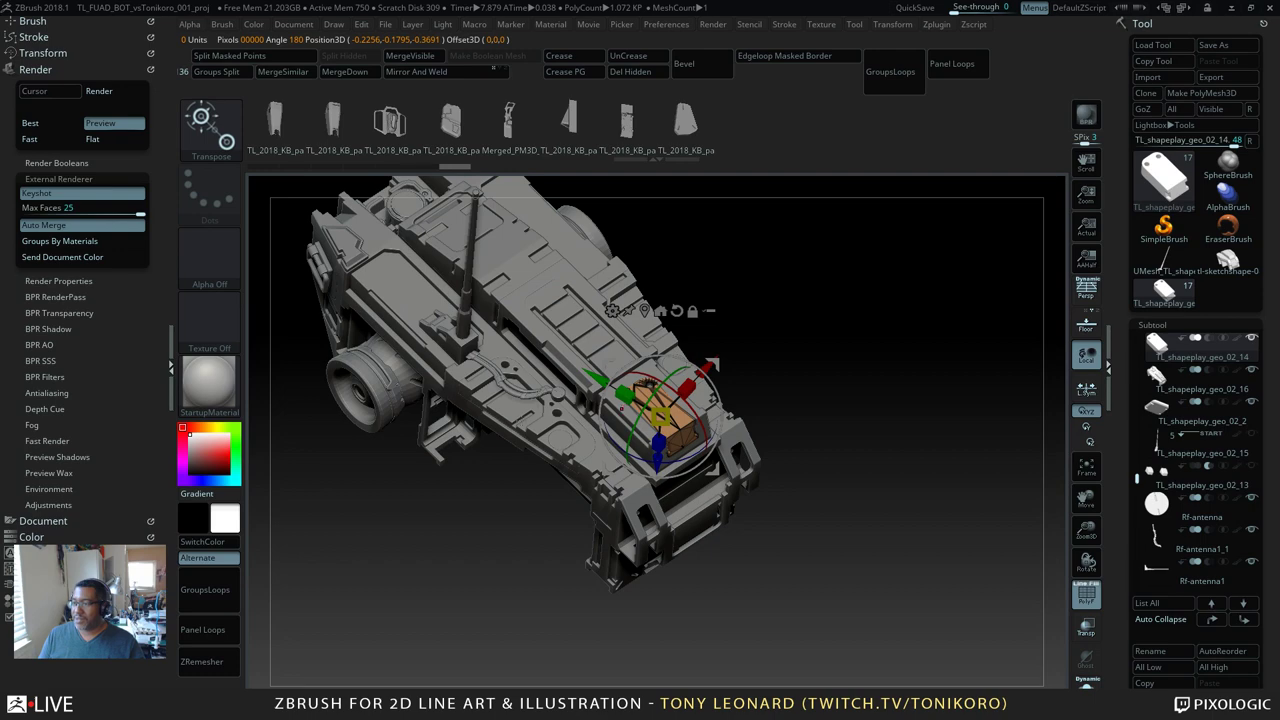
# Step: Isolate the green polygroup of the recessed side panels with a mask and split it off from the remaining body
pyautogui.hotkey('shift', 'f')
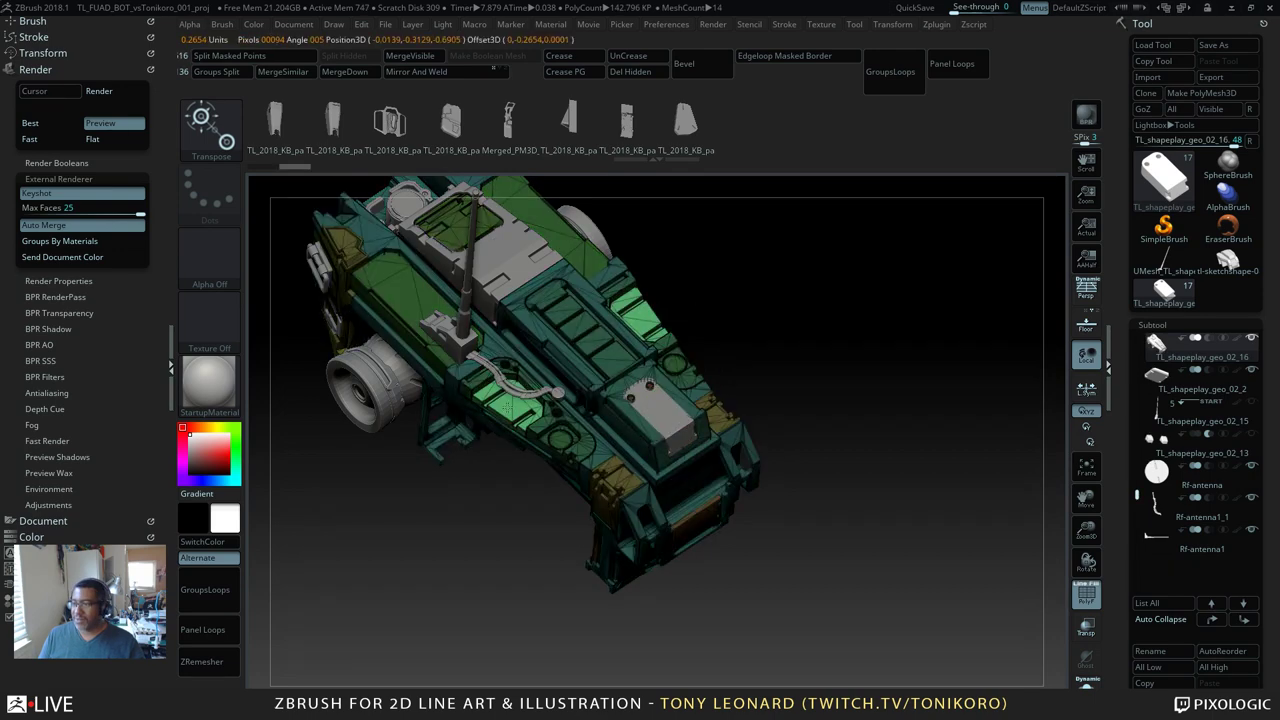
pyautogui.keyDown('alt'); pyautogui.click(505, 410); pyautogui.keyUp('alt')
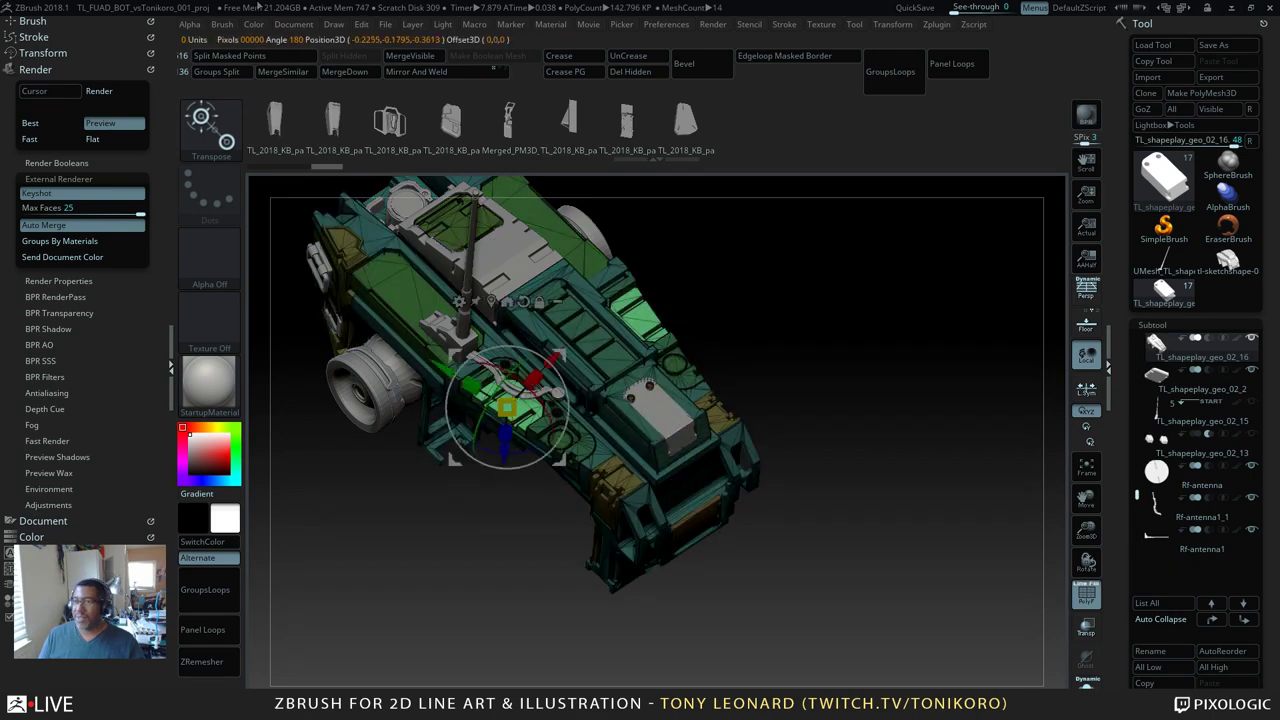
pyautogui.click(250, 57)
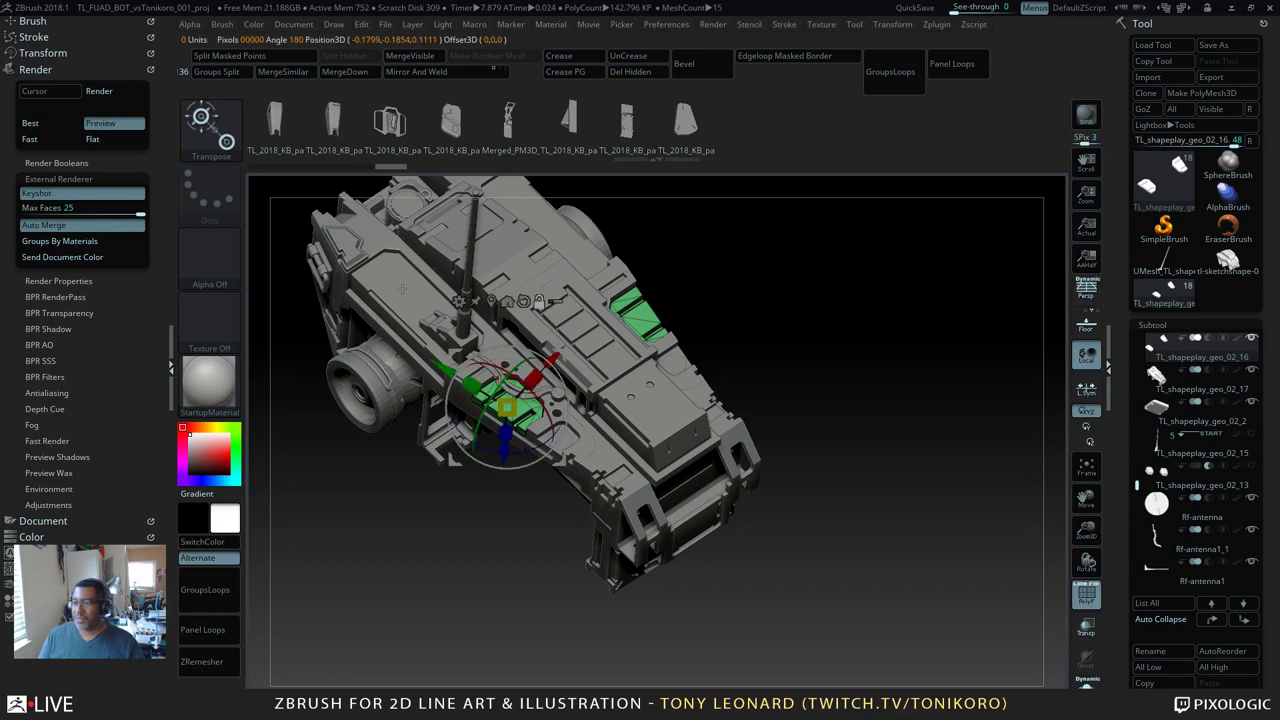
# Step: Reselect the remaining body, isolate the long green rear deck panels with a mask and split them into their own subtool
pyautogui.keyDown('alt'); pyautogui.click(402, 307); pyautogui.keyUp('alt')
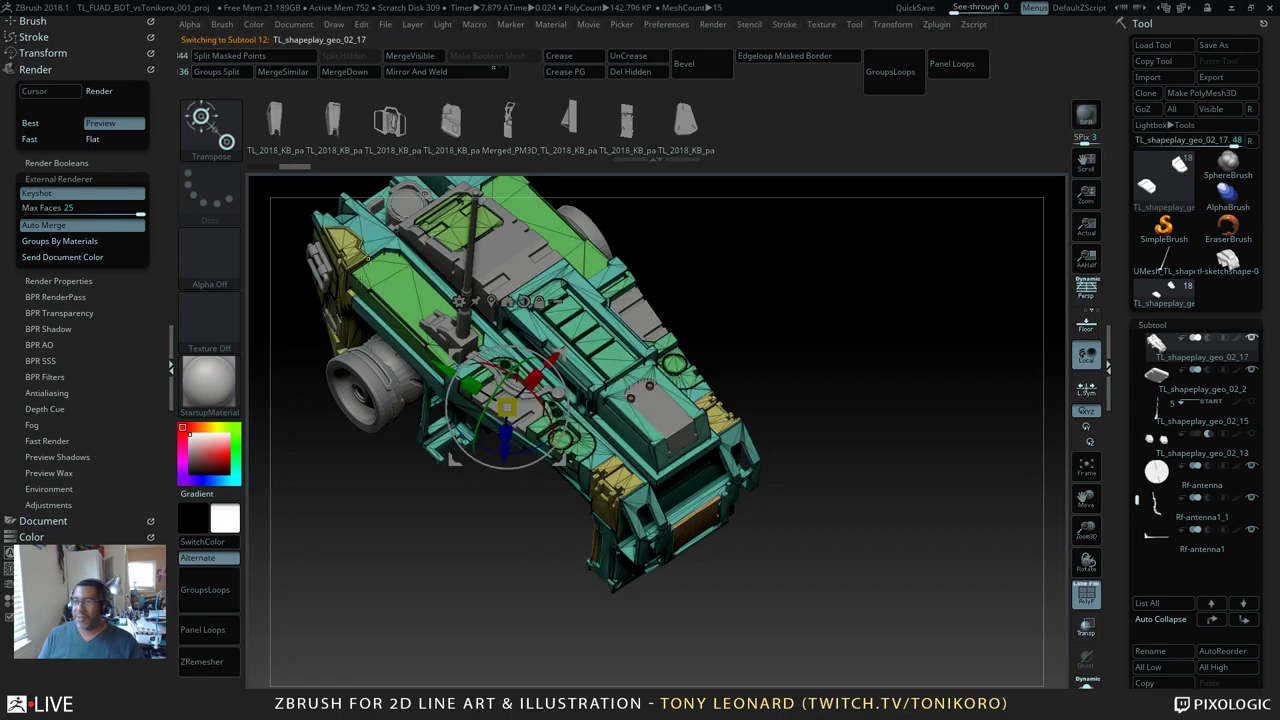
pyautogui.click(218, 71)
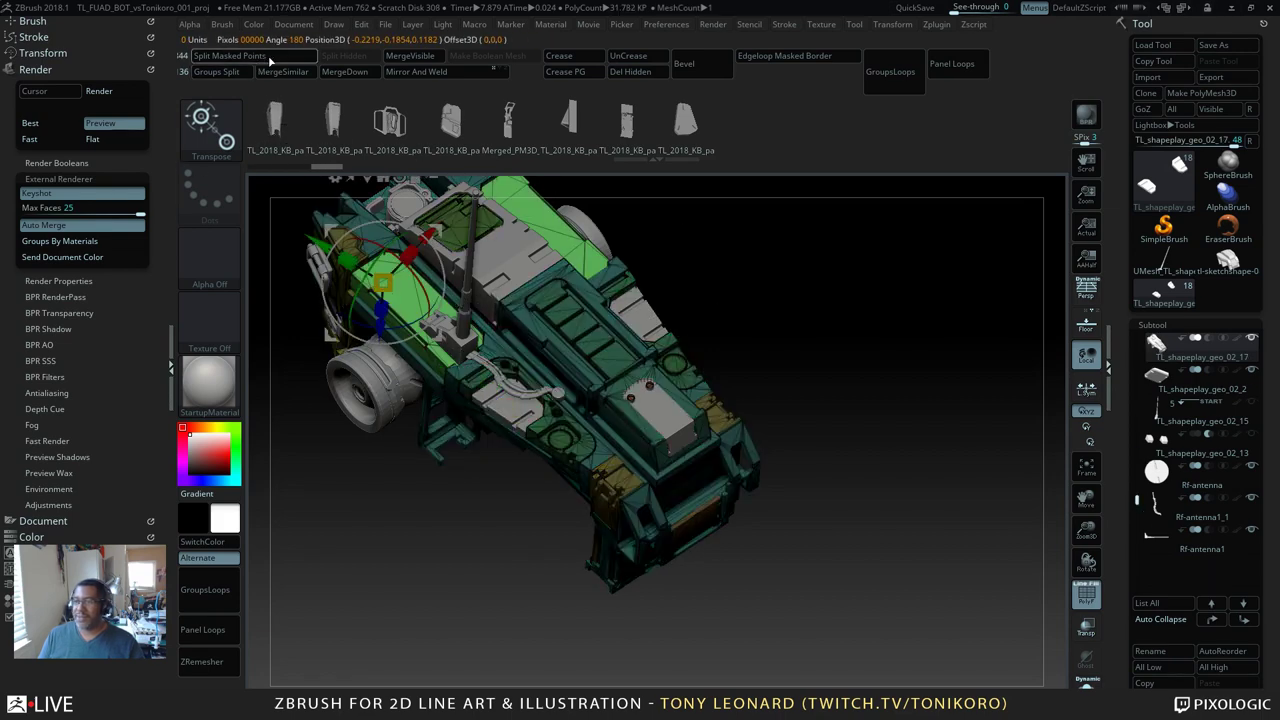
pyautogui.moveTo(823, 377); pyautogui.dragTo(848, 420)
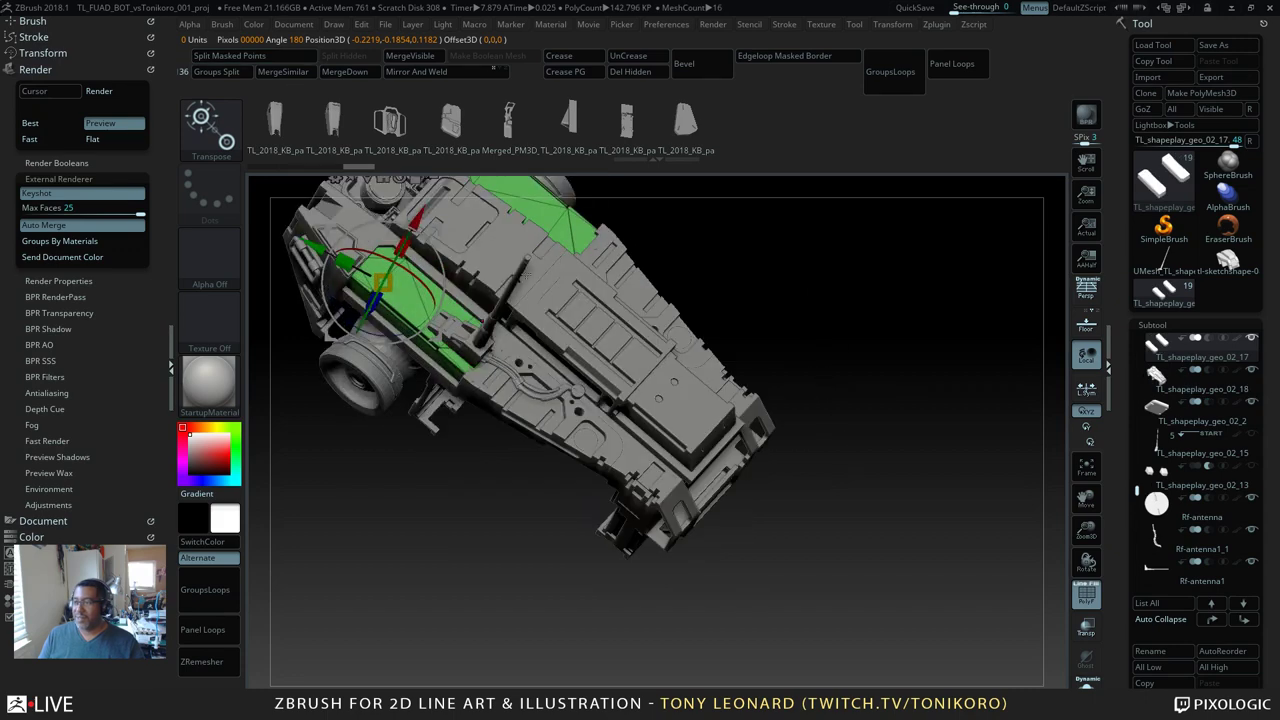
pyautogui.moveTo(778, 371); pyautogui.dragTo(775, 315)
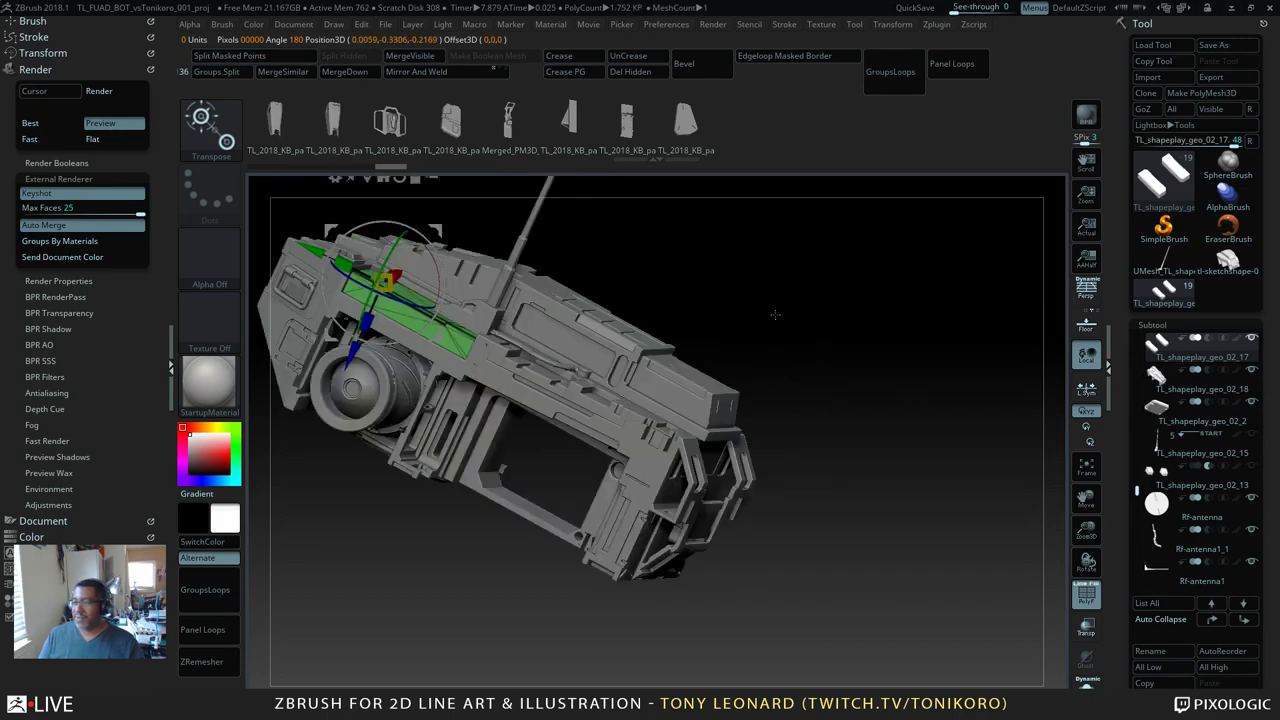
# Step: Reselect the remaining body, isolate the yellow front corner blocks with a mask and split them into a separate subtool
pyautogui.keyDown('alt'); pyautogui.click(649, 462); pyautogui.keyUp('alt')
pyautogui.moveTo(877, 414); pyautogui.dragTo(830, 480)
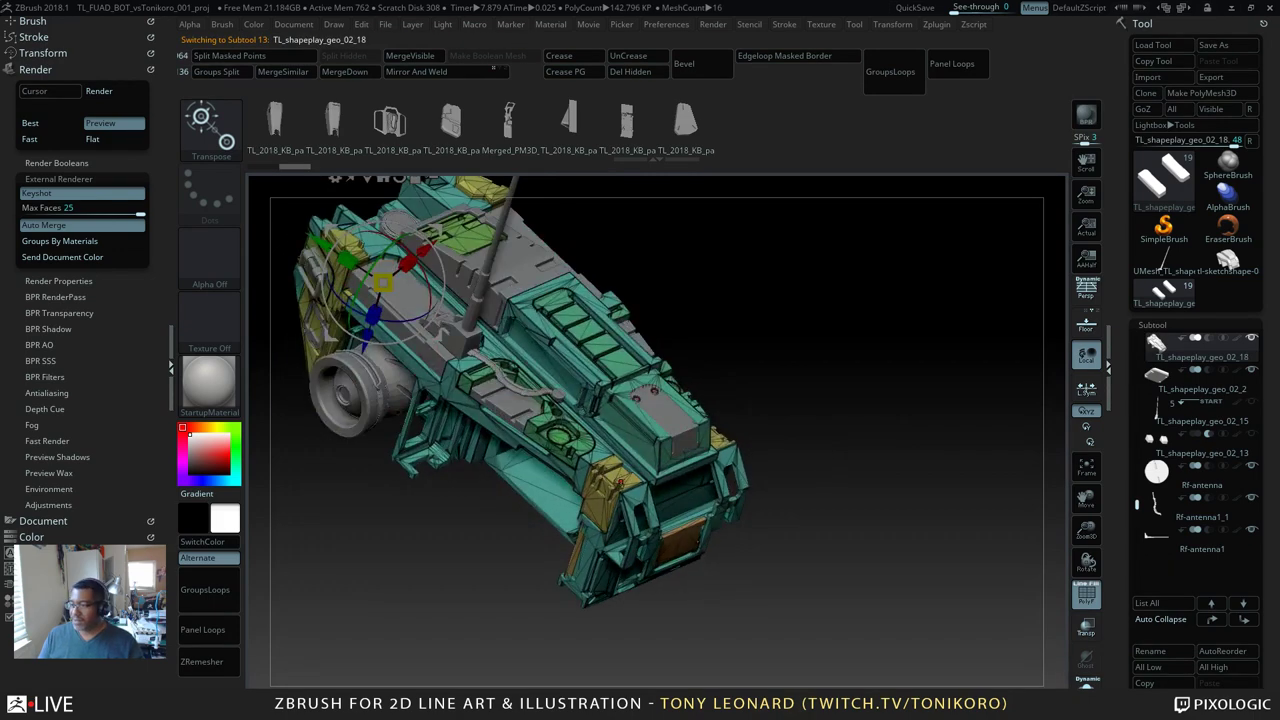
pyautogui.click(616, 471)
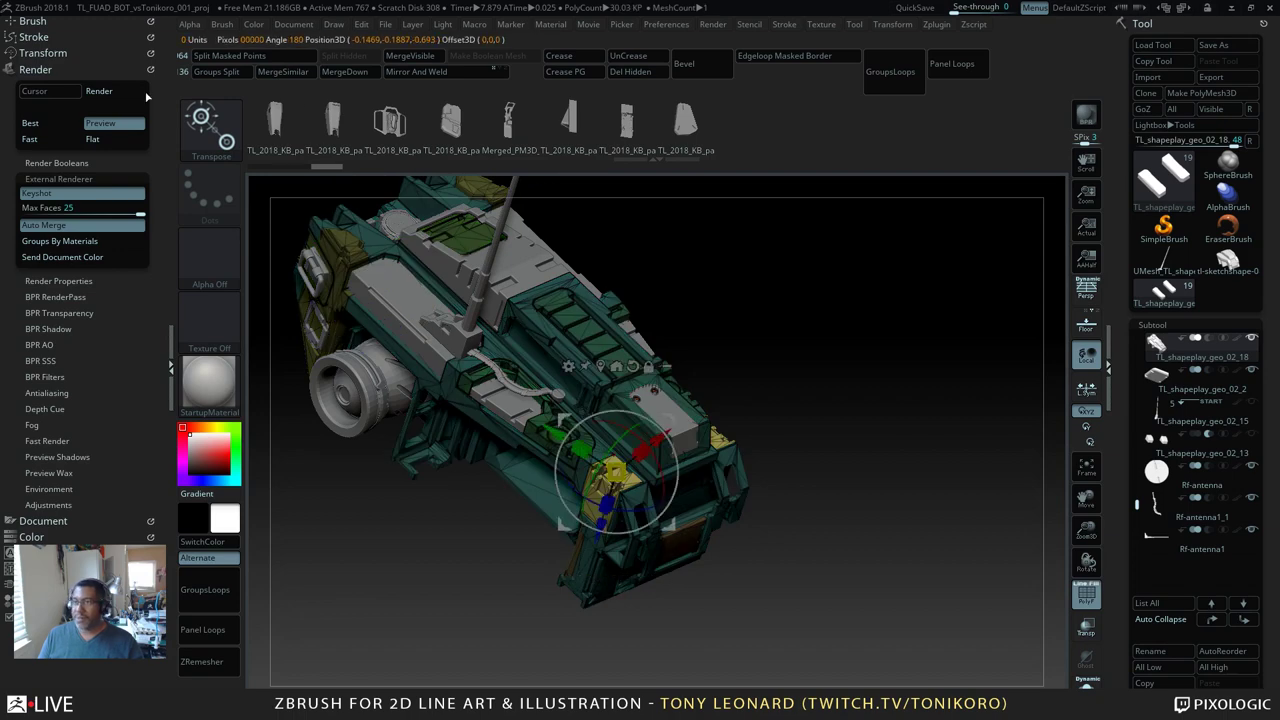
pyautogui.click(285, 57)
# Step: Send the split model to KeyShot with a BPR render, then switch to KeyShot and view the updated vehicle
pyautogui.moveTo(385, 555); pyautogui.dragTo(478, 490)
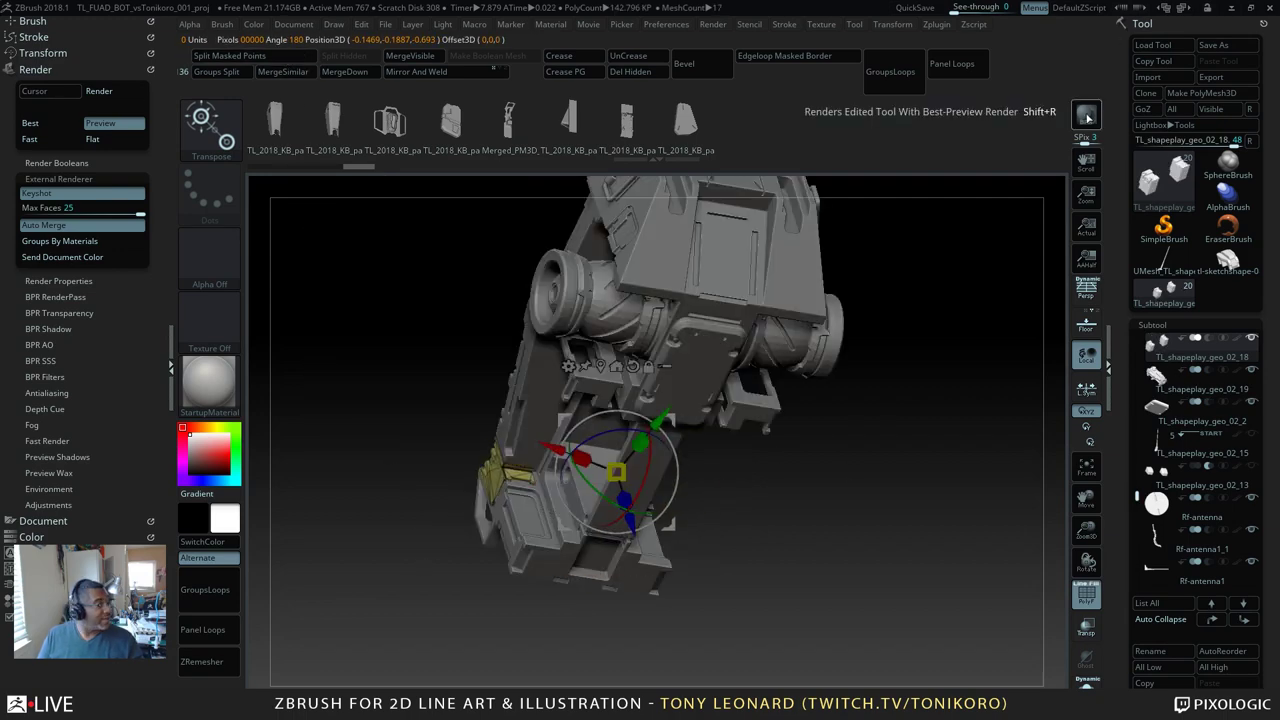
pyautogui.click(1085, 113)
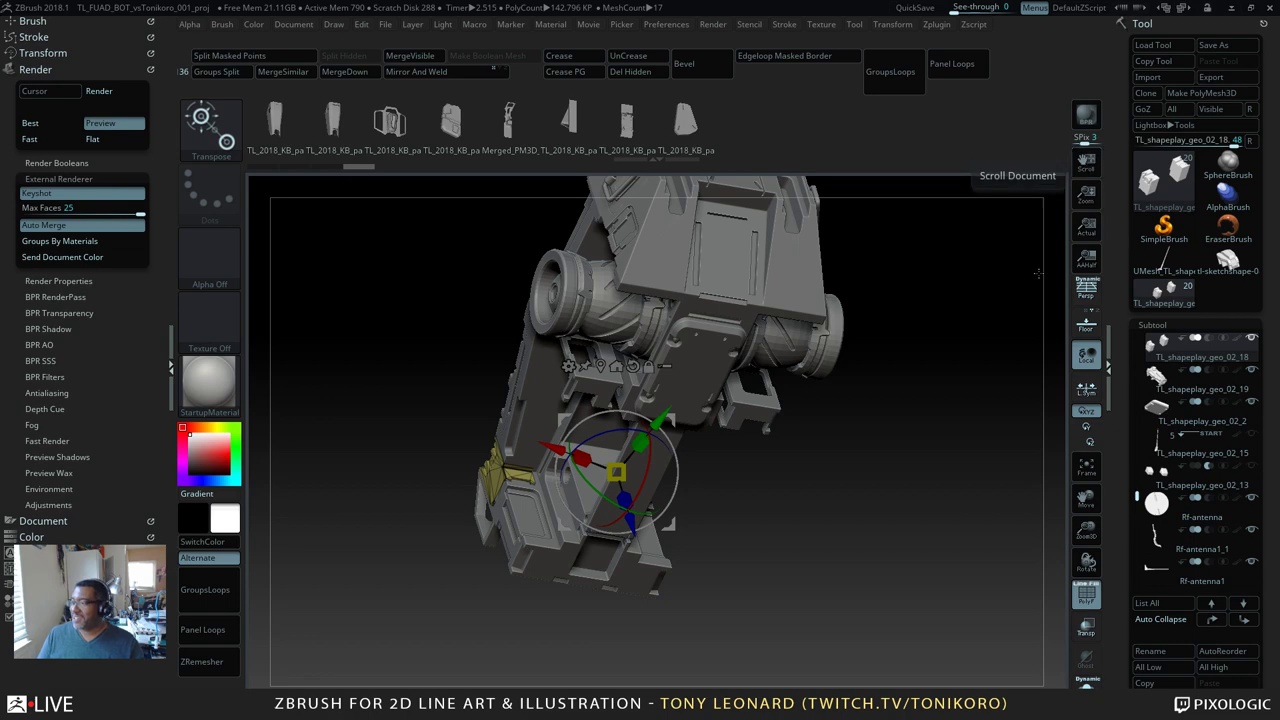
pyautogui.moveTo(960, 266); pyautogui.dragTo(962, 340)
pyautogui.keyDown('alt'); pyautogui.moveTo(970, 430); pyautogui.dragTo(861, 300); pyautogui.keyUp('alt')
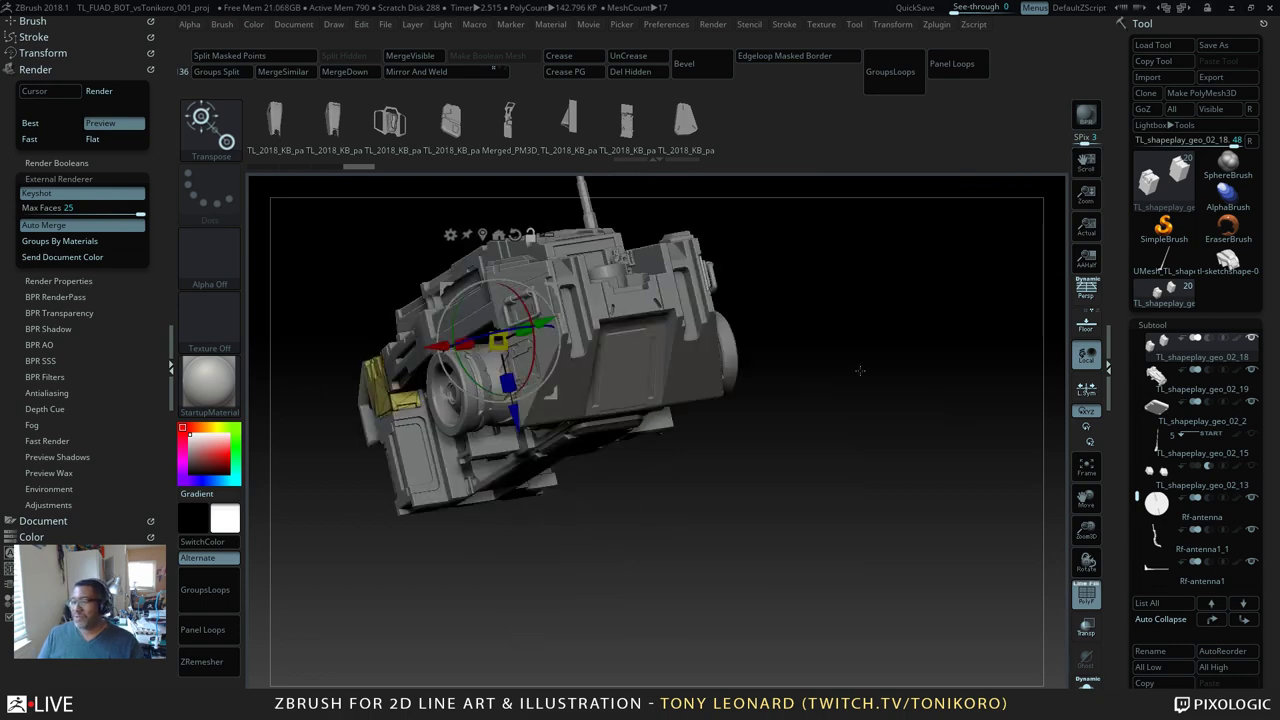
pyautogui.keyDown('alt'); pyautogui.moveTo(860, 369); pyautogui.dragTo(857, 323); pyautogui.keyUp('alt')
pyautogui.keyDown('alt'); pyautogui.moveTo(840, 240); pyautogui.dragTo(871, 337); pyautogui.keyUp('alt')
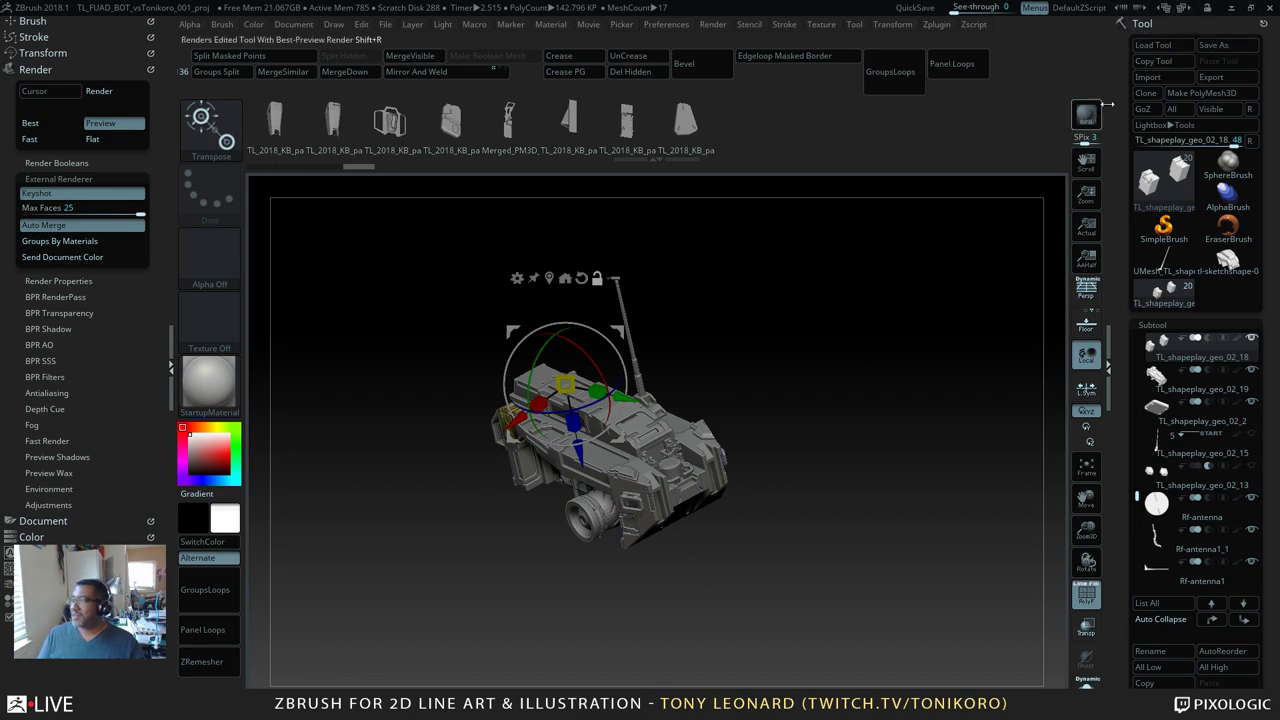
pyautogui.hotkey('alt', 'Tab')
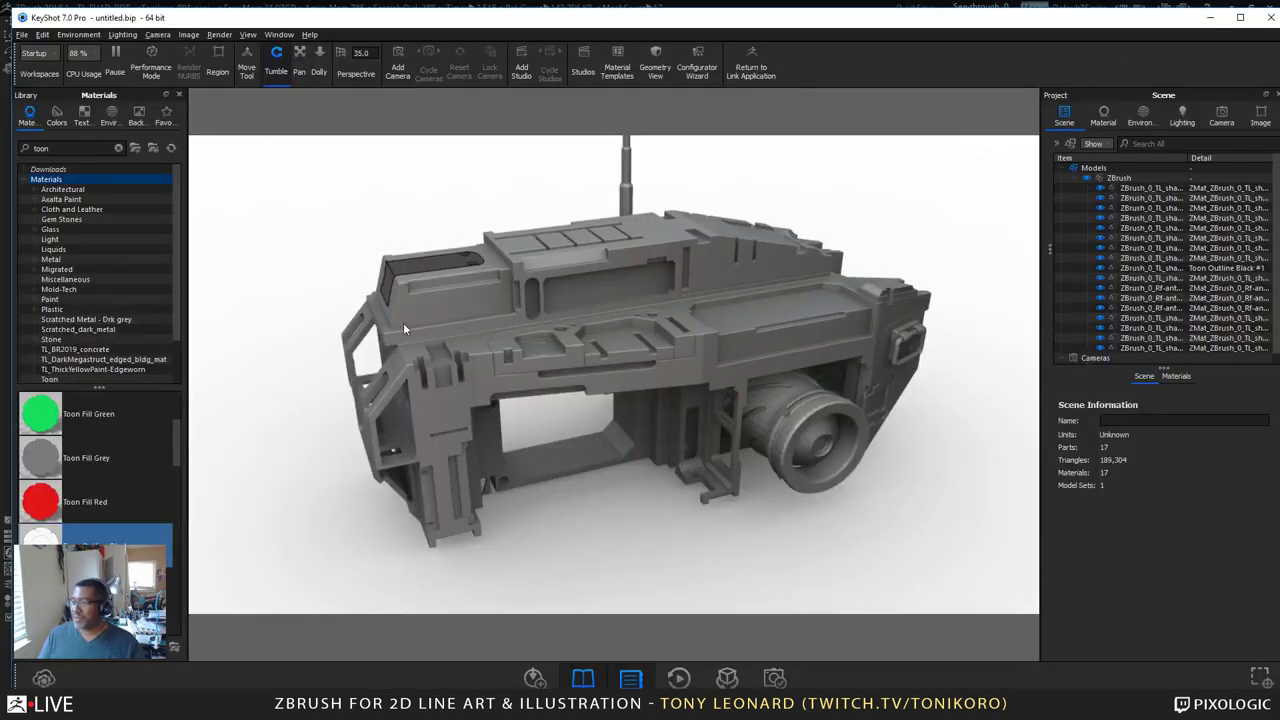
pyautogui.moveTo(280, 323); pyautogui.dragTo(450, 410)
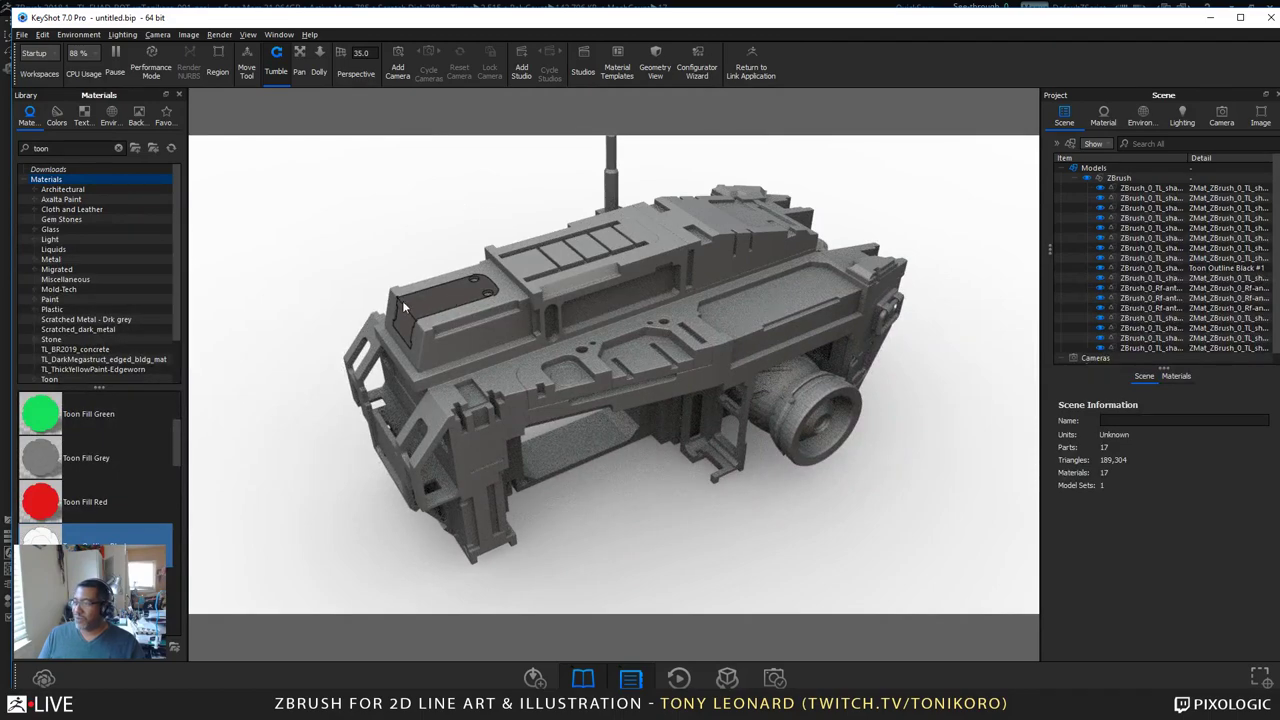
# Step: Copy the toon outline material from the hood panel and paste it onto the main body as a separate, unlinked material
pyautogui.moveTo(404, 306); pyautogui.dragTo(446, 372)
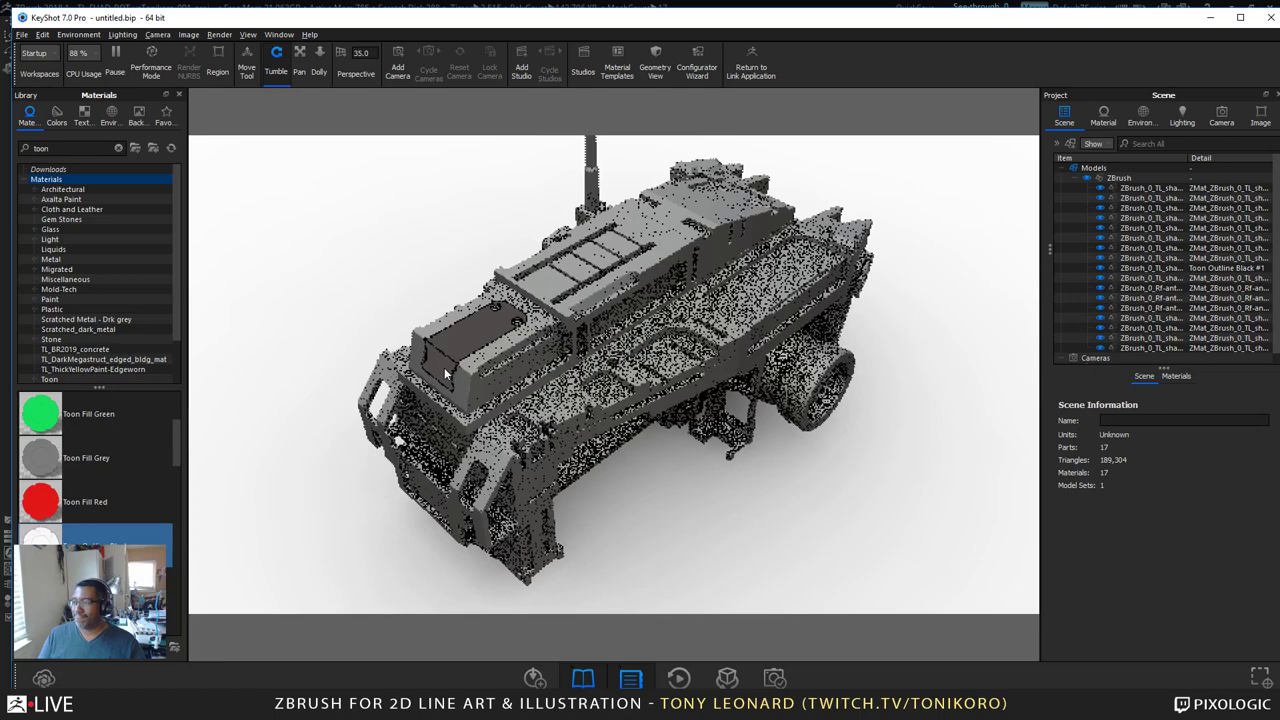
pyautogui.rightClick(480, 324)
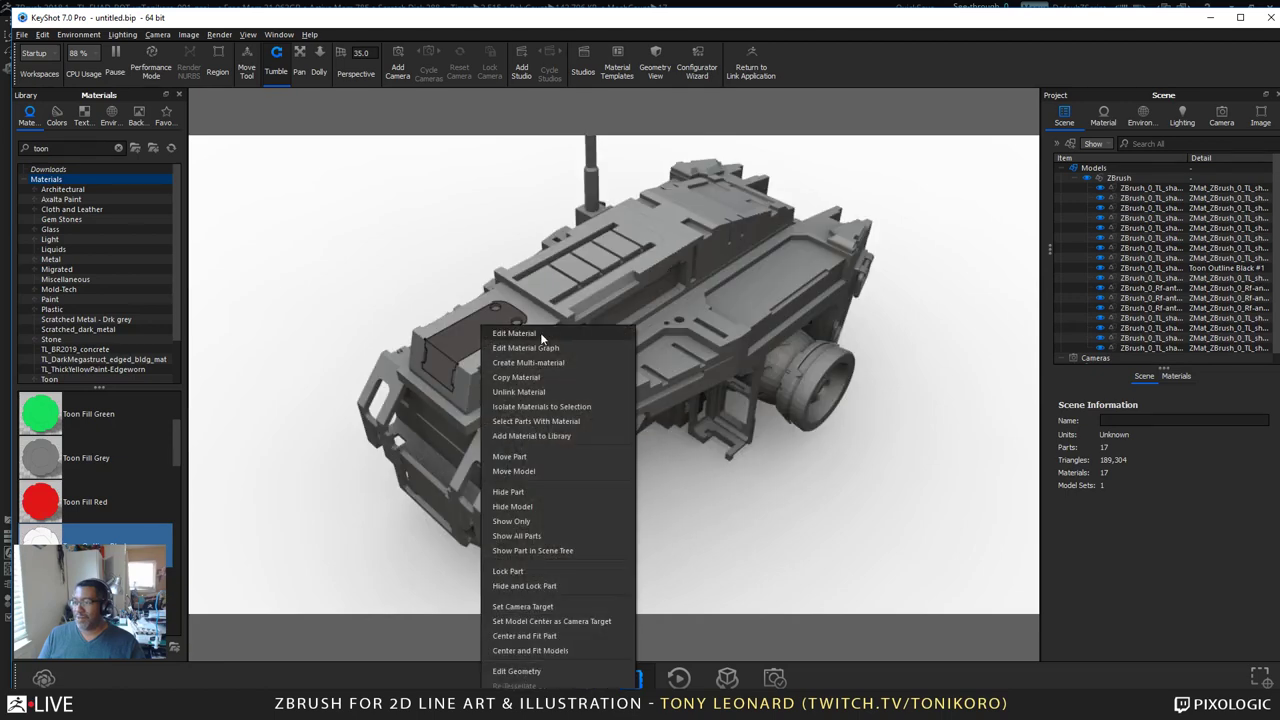
pyautogui.click(540, 377)
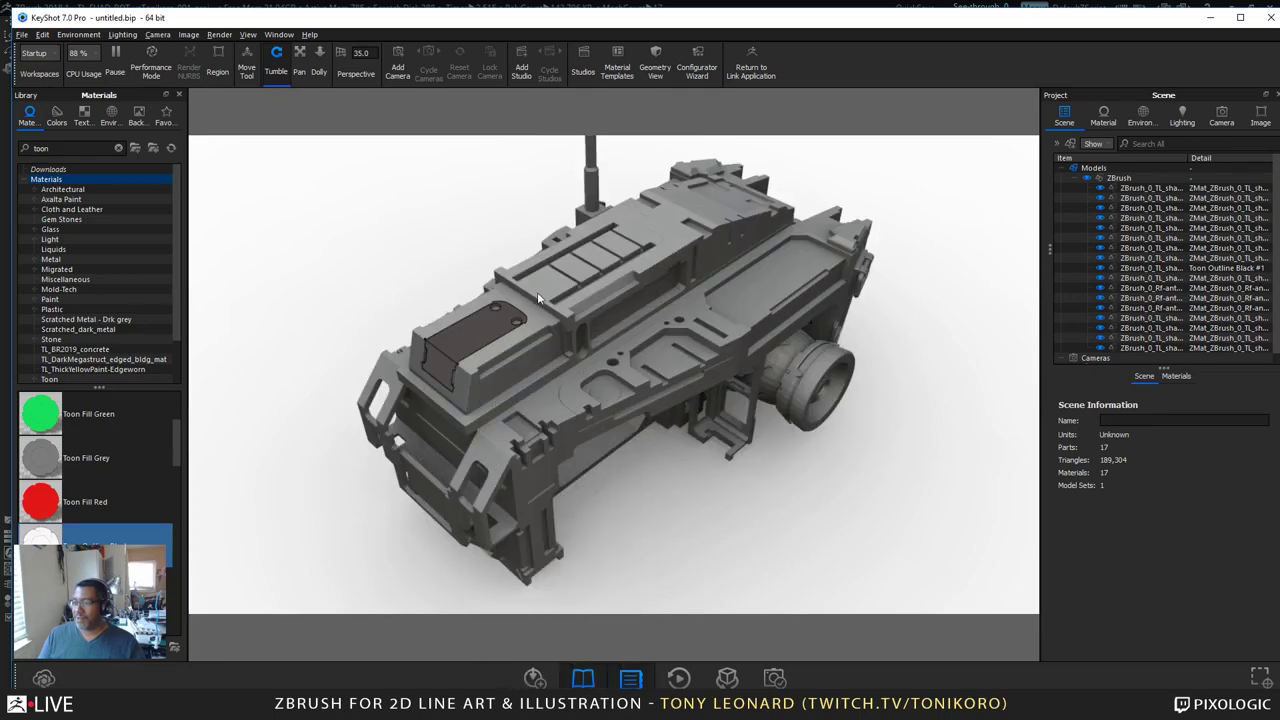
pyautogui.rightClick(502, 346)
pyautogui.click(564, 85)
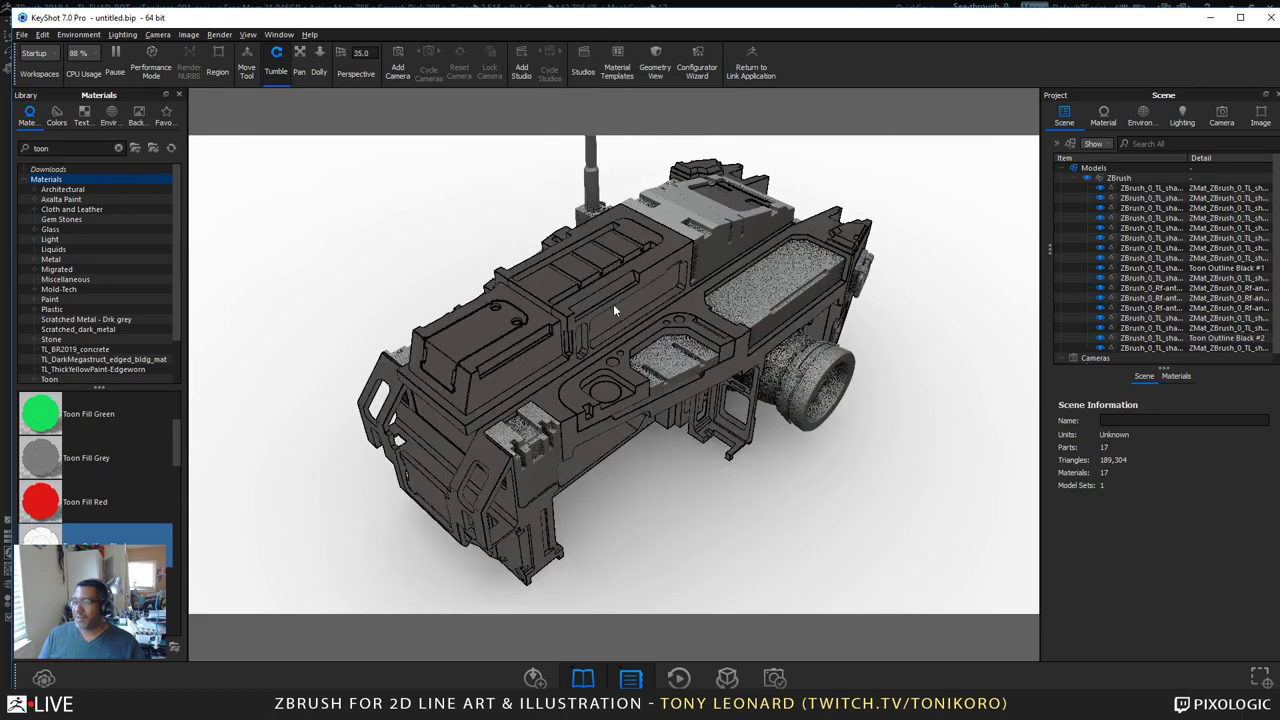
# Step: Select the hood panel and the main body in turn to check which toon material each part uses
pyautogui.moveTo(725, 537); pyautogui.dragTo(754, 490)
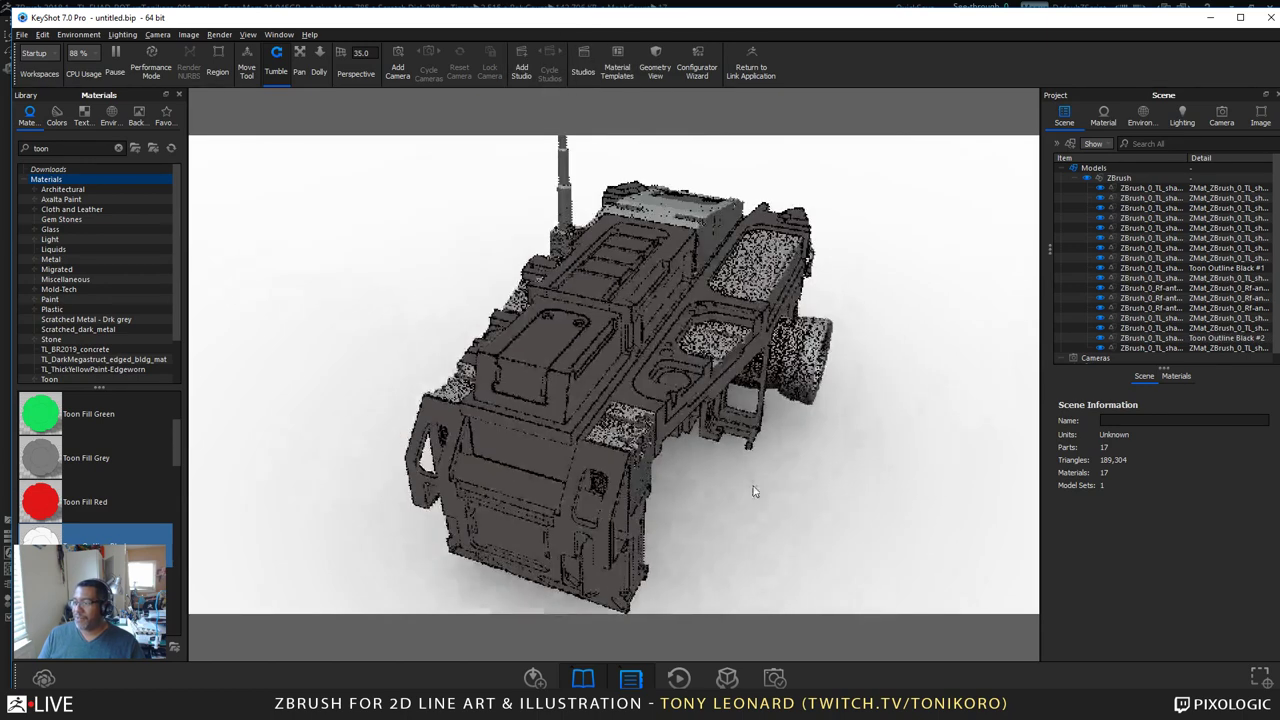
pyautogui.click(558, 336)
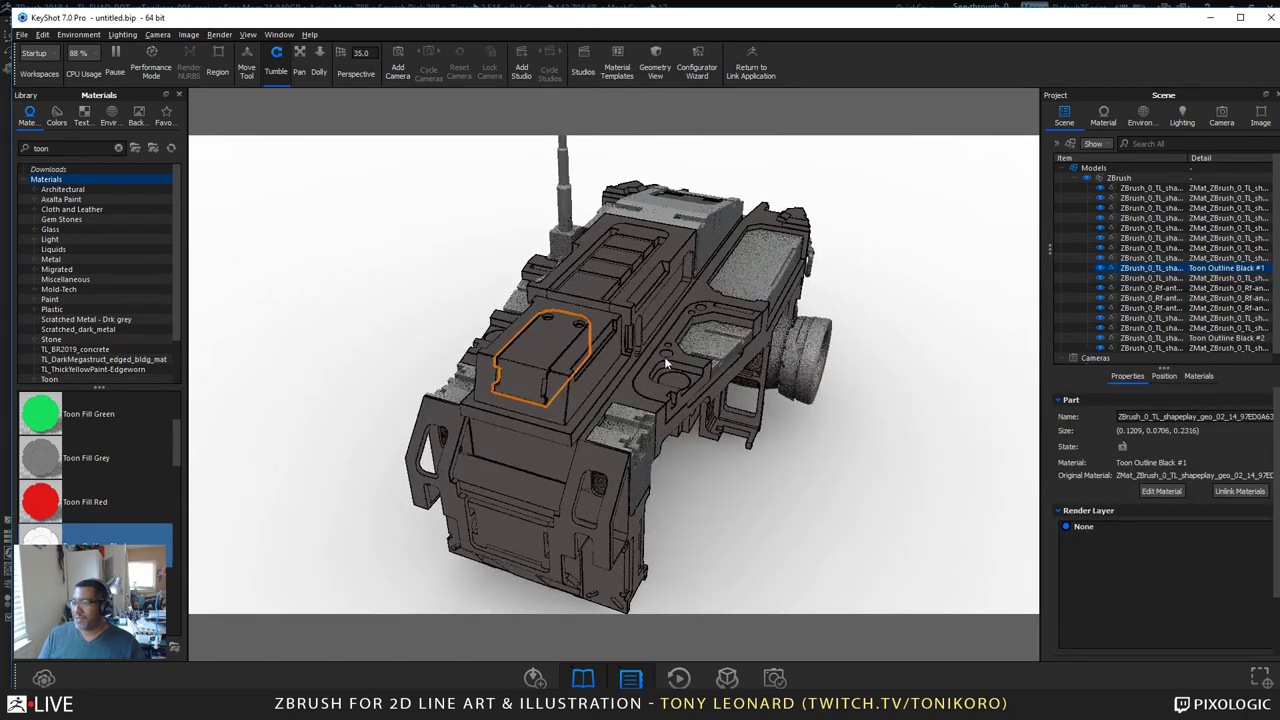
pyautogui.click(664, 356)
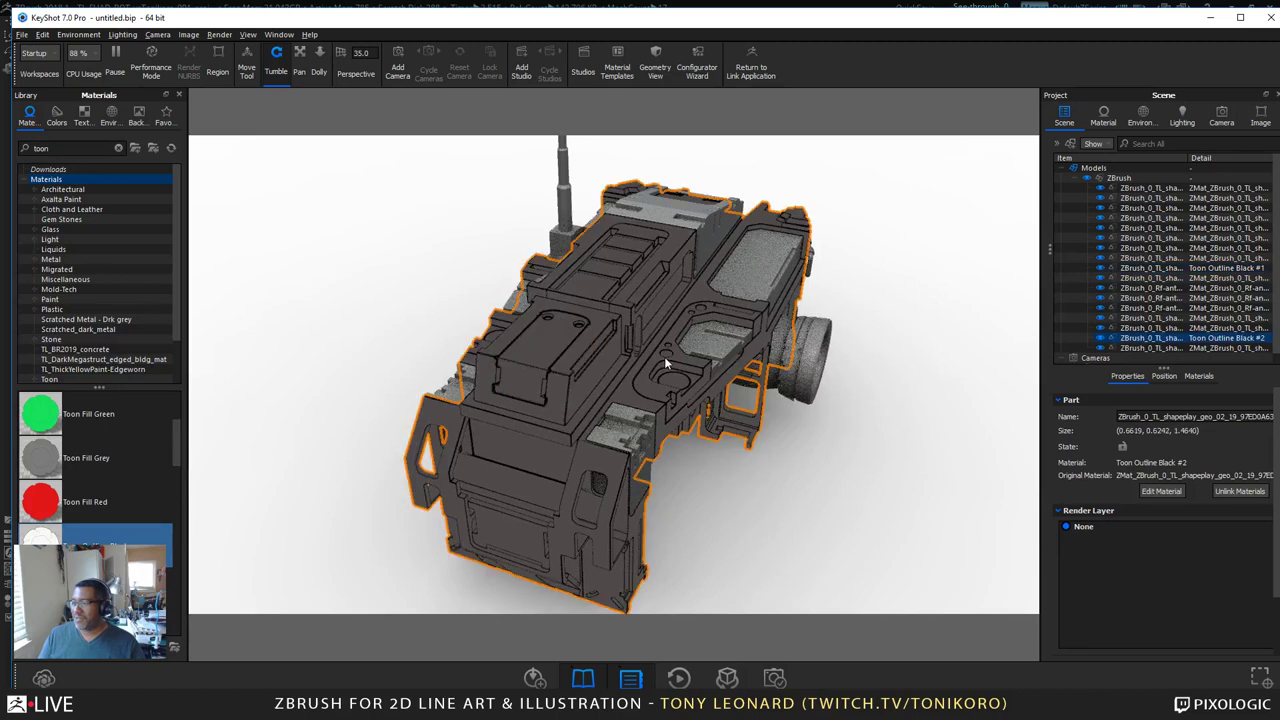
pyautogui.click(547, 343)
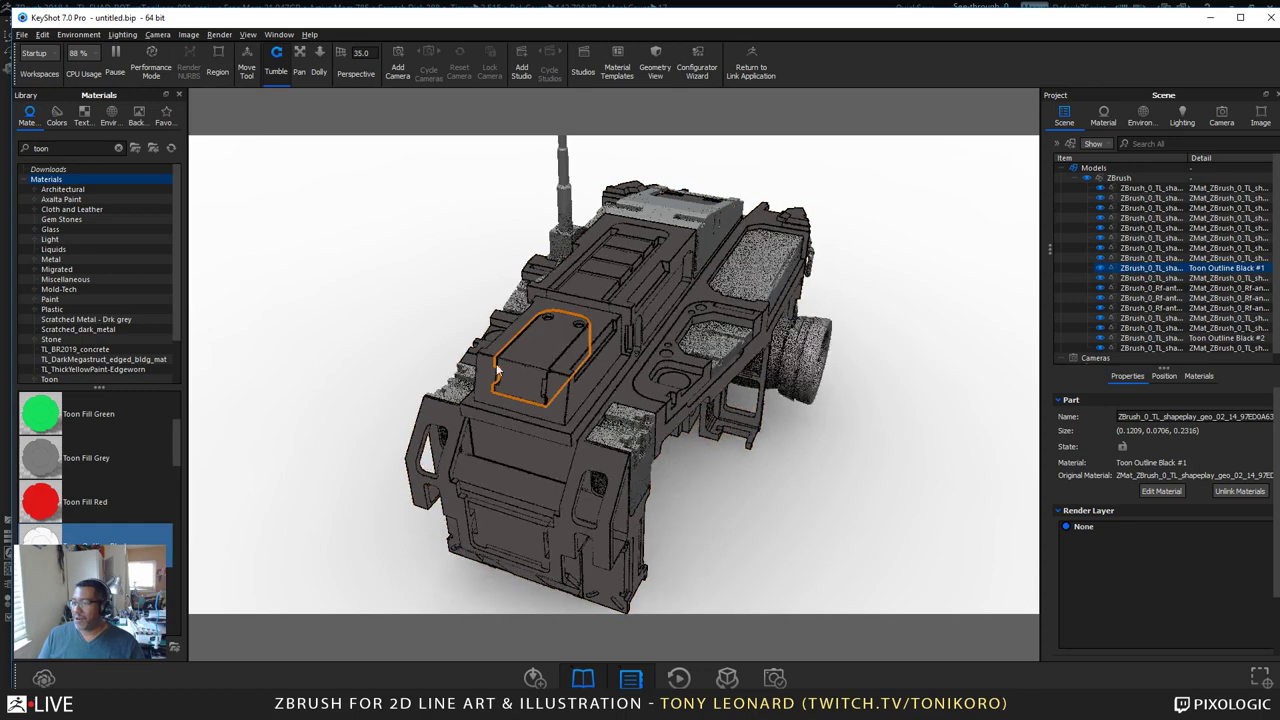
# Step: Edit the hood panel's toon material and set its color to a blue-grey, RGB 132, 134, 145
pyautogui.rightClick(548, 335)
pyautogui.click(581, 8)
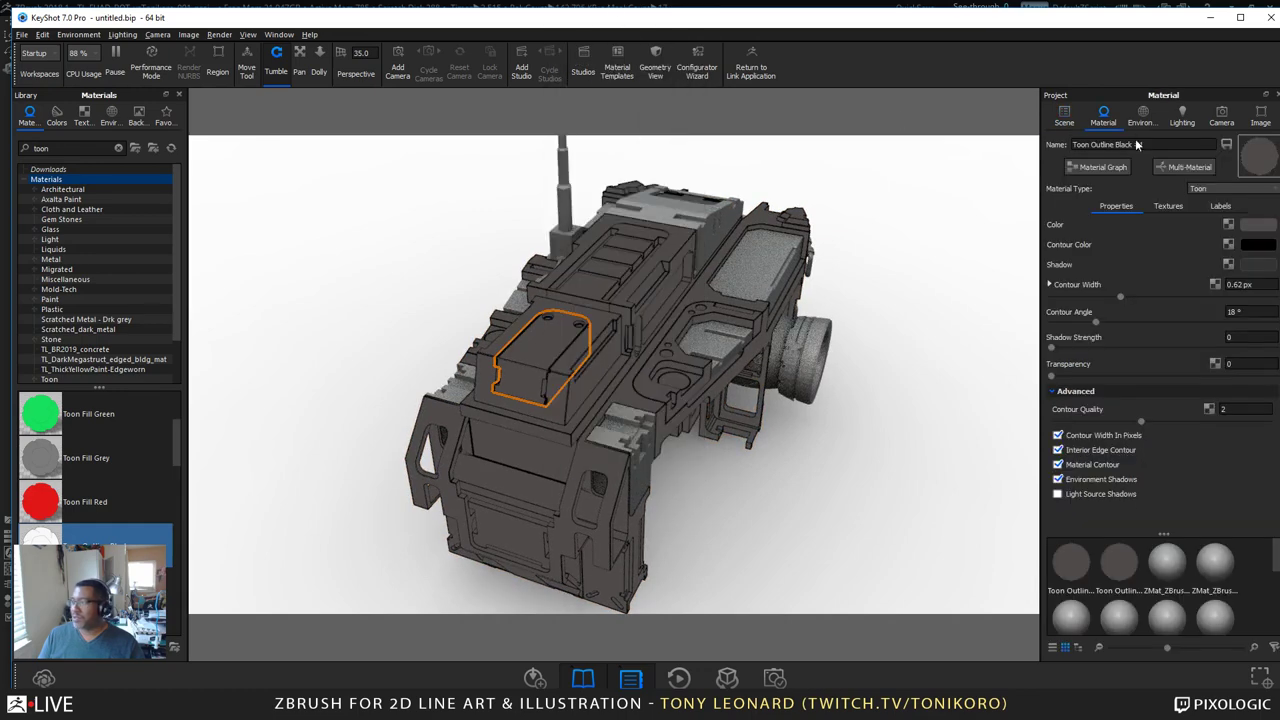
pyautogui.click(1252, 229)
pyautogui.click(1105, 118)
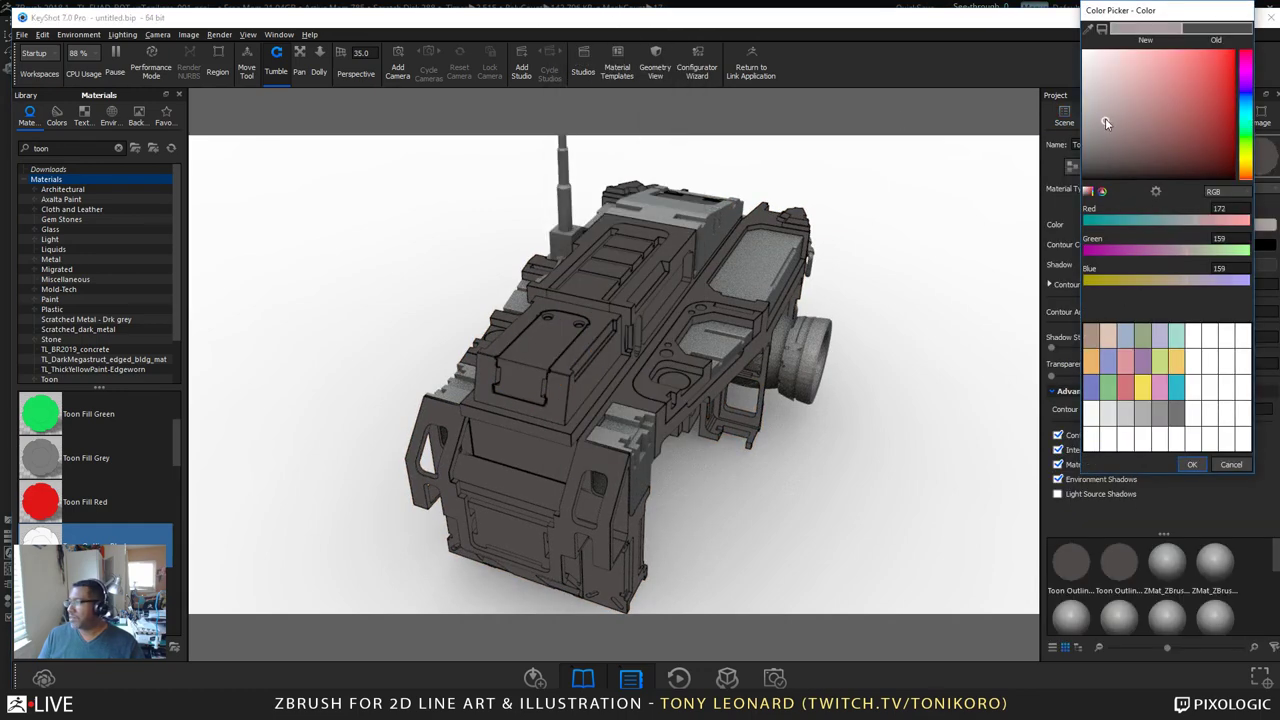
pyautogui.moveTo(1090, 108); pyautogui.dragTo(1087, 128)
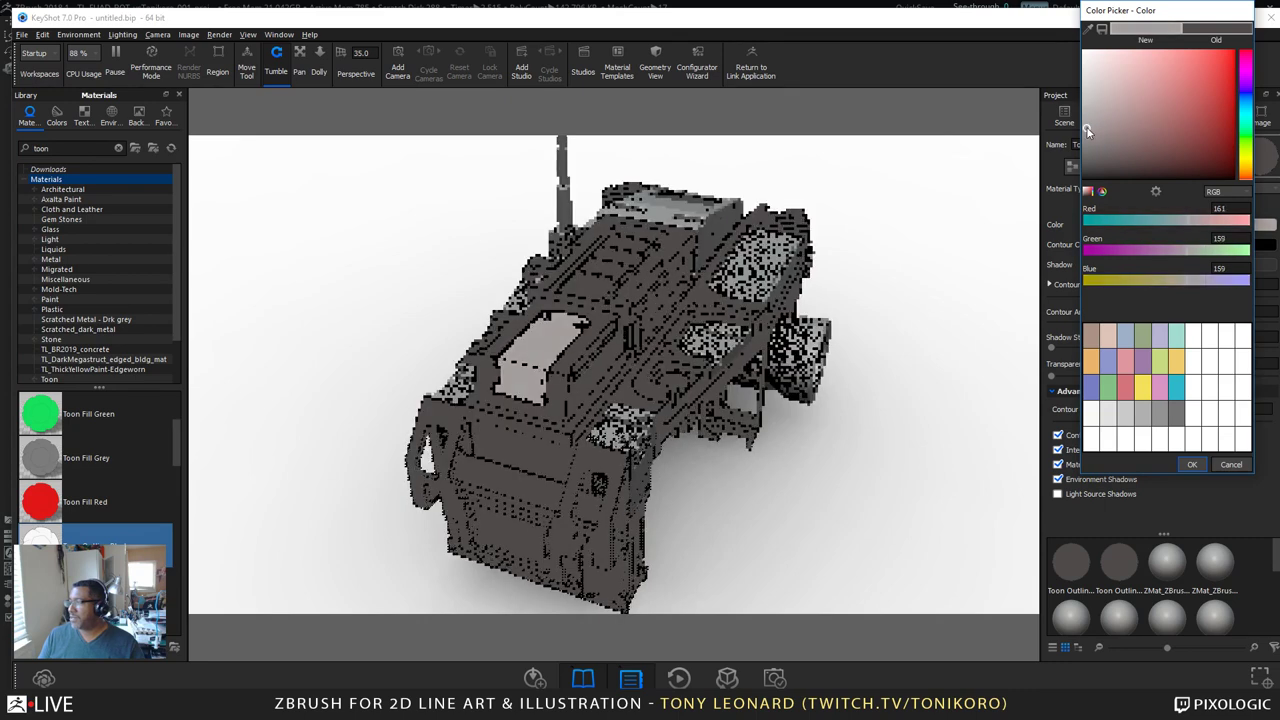
pyautogui.click(1246, 96)
pyautogui.moveTo(1246, 96); pyautogui.dragTo(1247, 98)
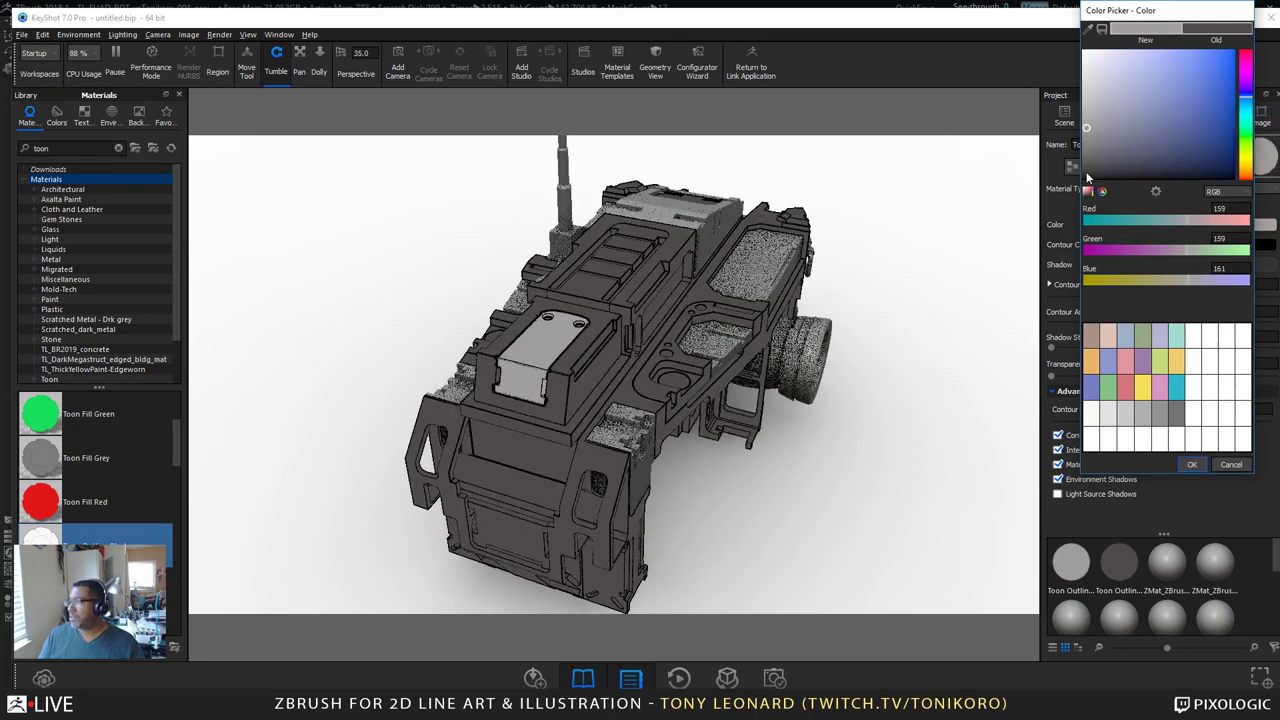
pyautogui.click(1107, 137)
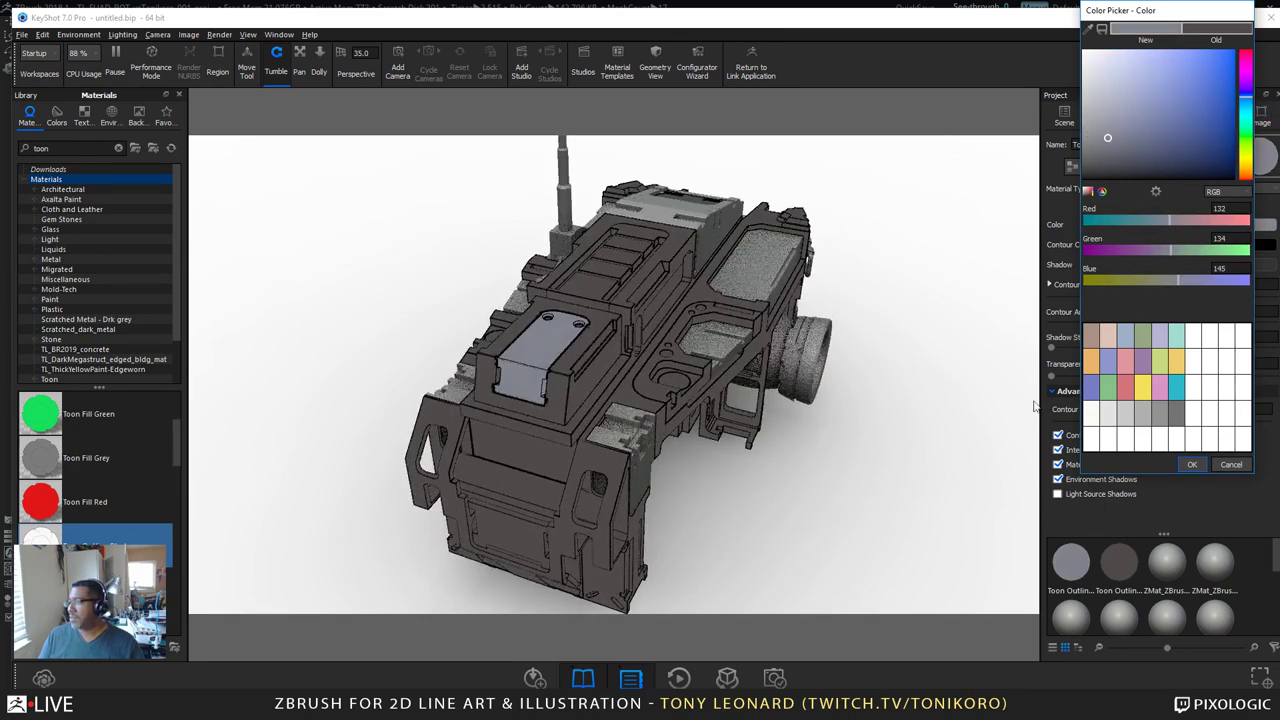
# Step: Copy the hood panel's toon material and paste it as a linked material onto the recessed side panels
pyautogui.moveTo(820, 494); pyautogui.dragTo(659, 383)
pyautogui.moveTo(757, 523); pyautogui.dragTo(593, 366)
pyautogui.rightClick(582, 346)
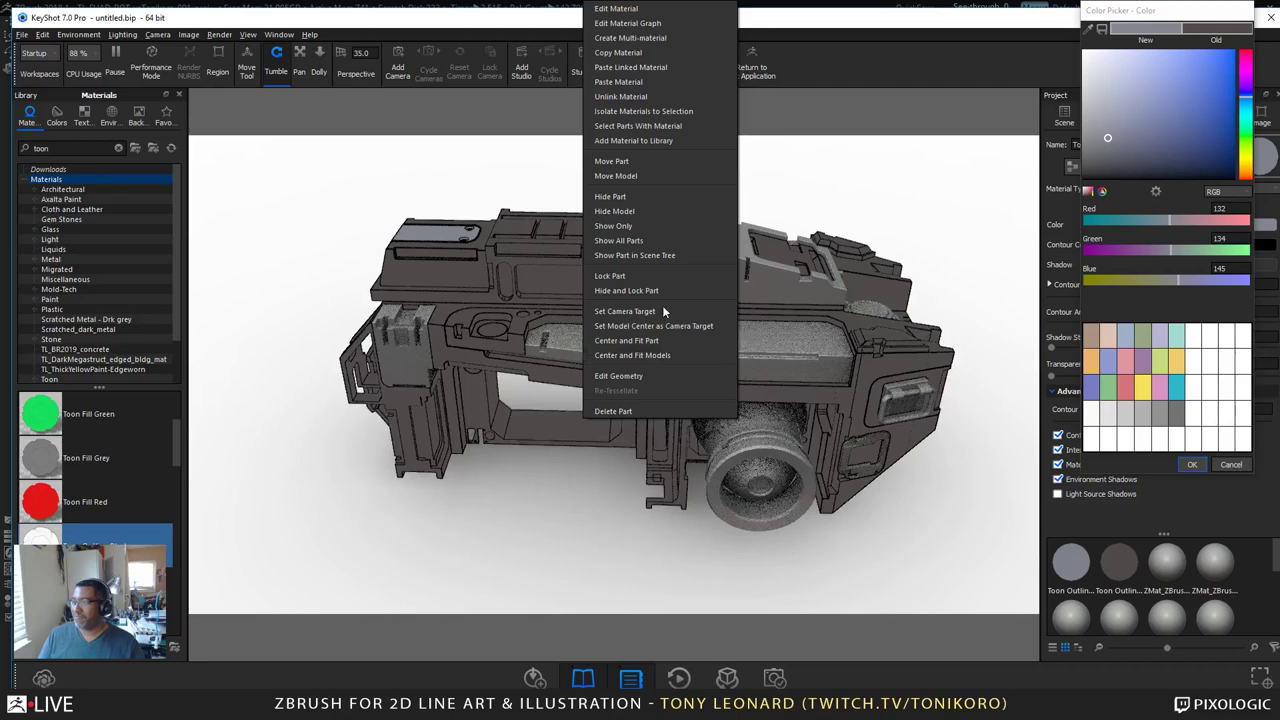
pyautogui.click(632, 10)
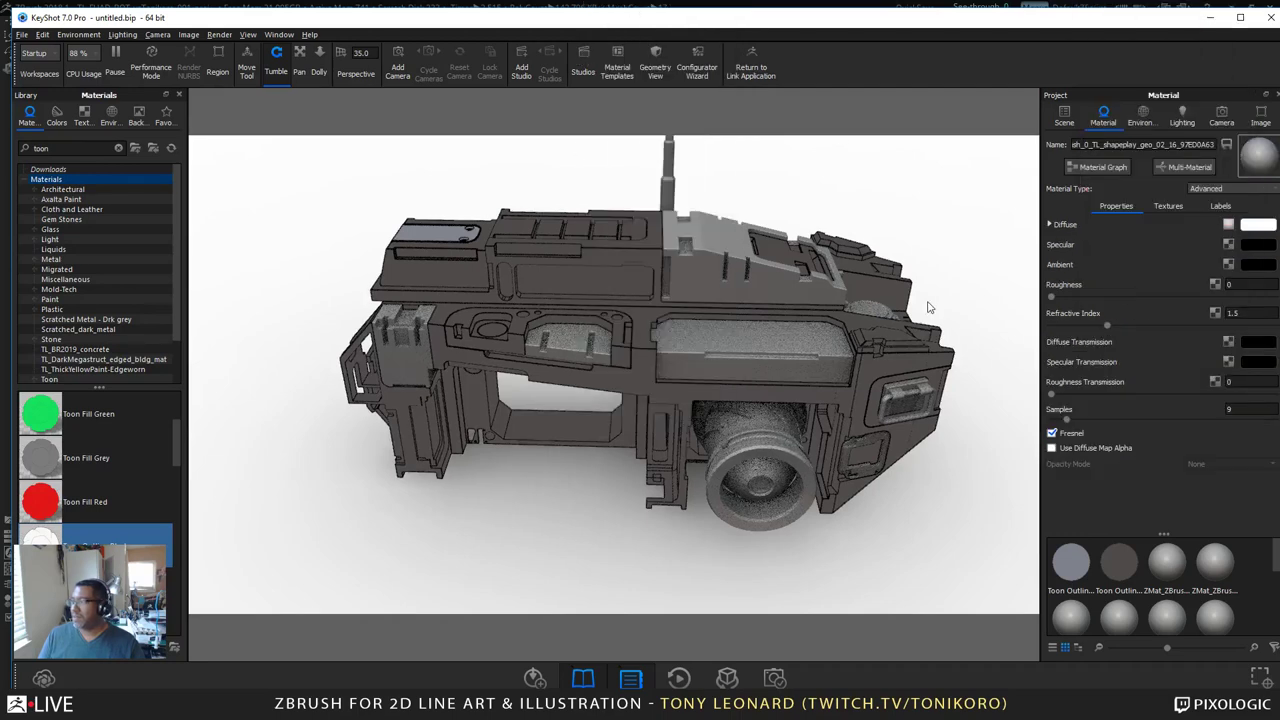
pyautogui.rightClick(440, 233)
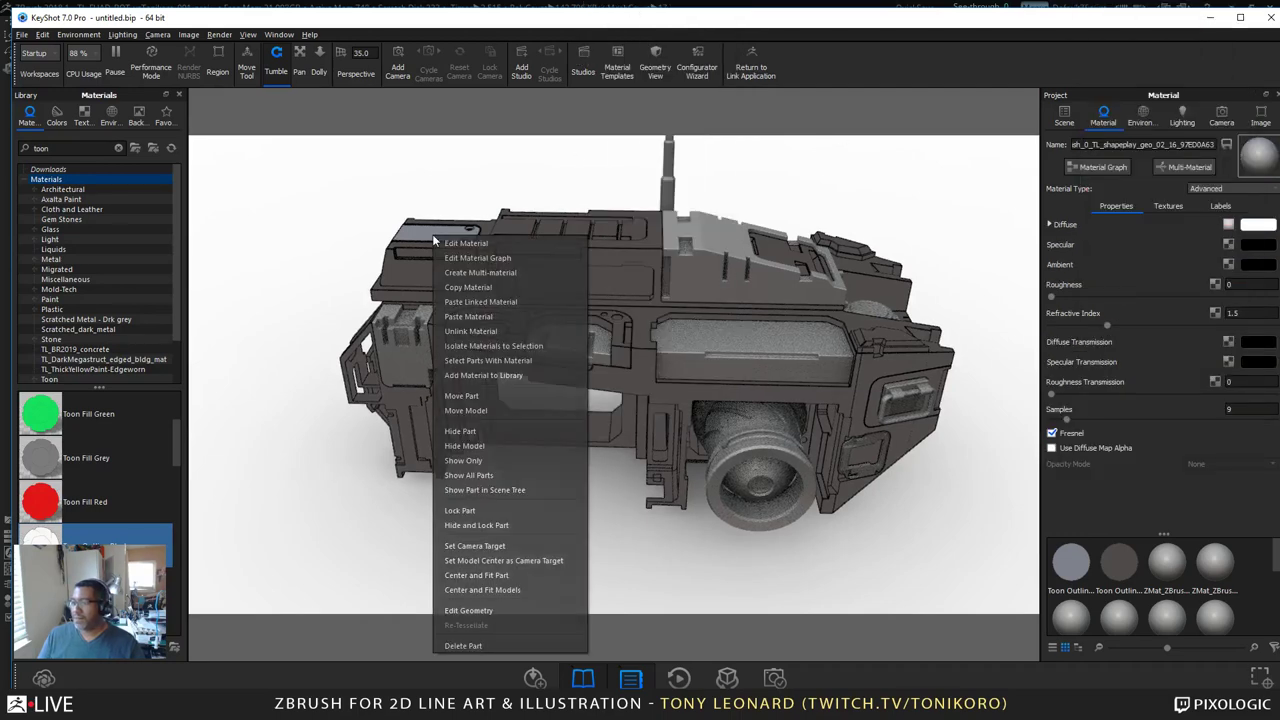
pyautogui.click(485, 286)
pyautogui.rightClick(579, 331)
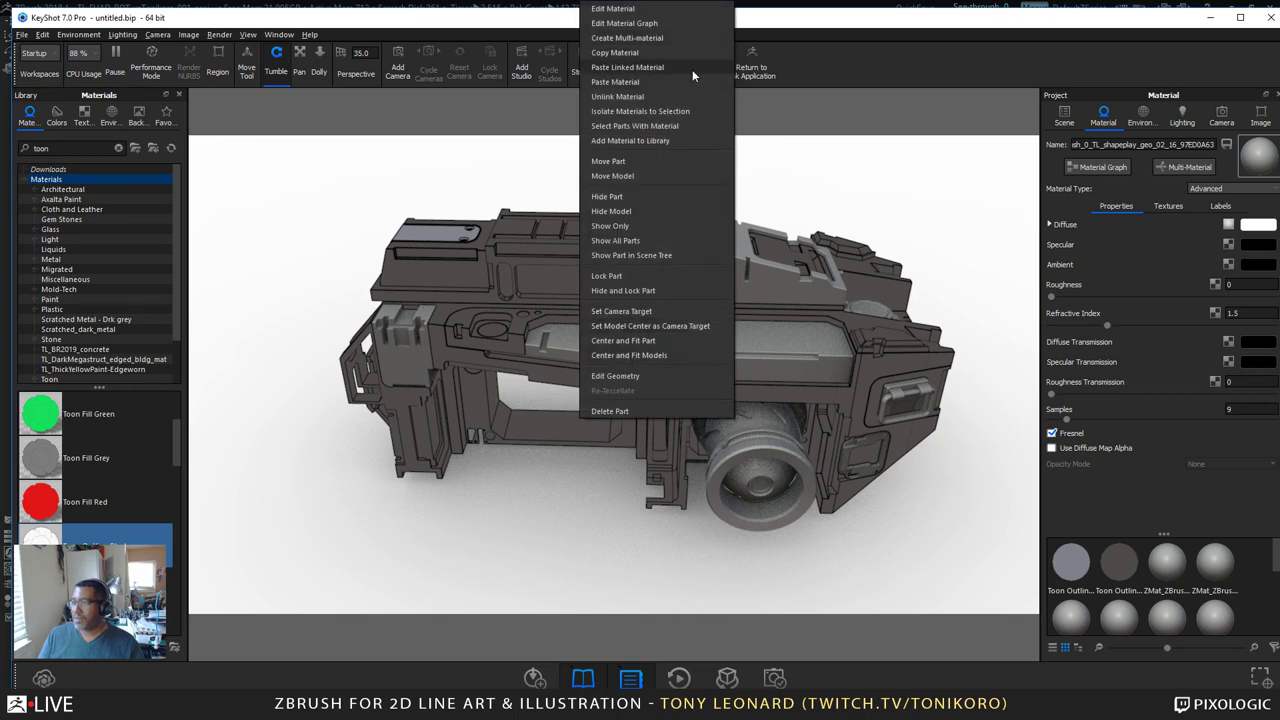
pyautogui.click(692, 69)
# Step: Edit the linked toon material of the hood and side panels and set its color to orange, RGB 246, 116, 16
pyautogui.rightClick(578, 336)
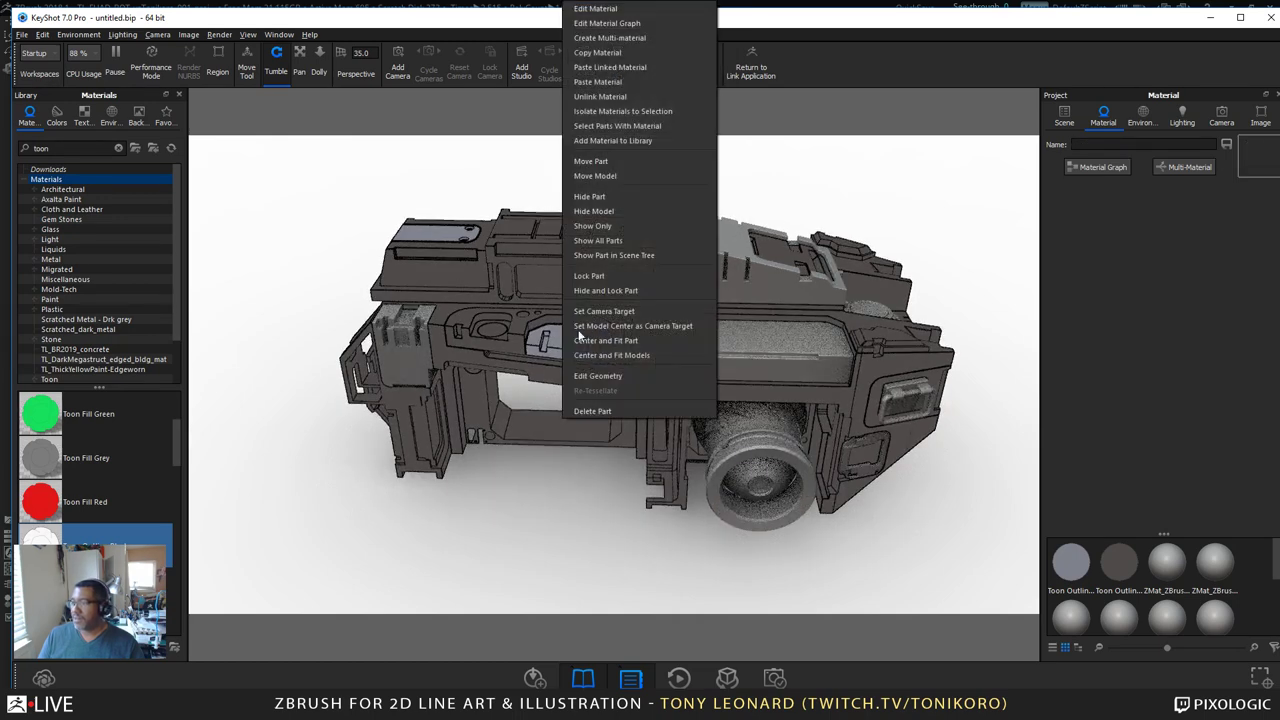
pyautogui.click(686, 10)
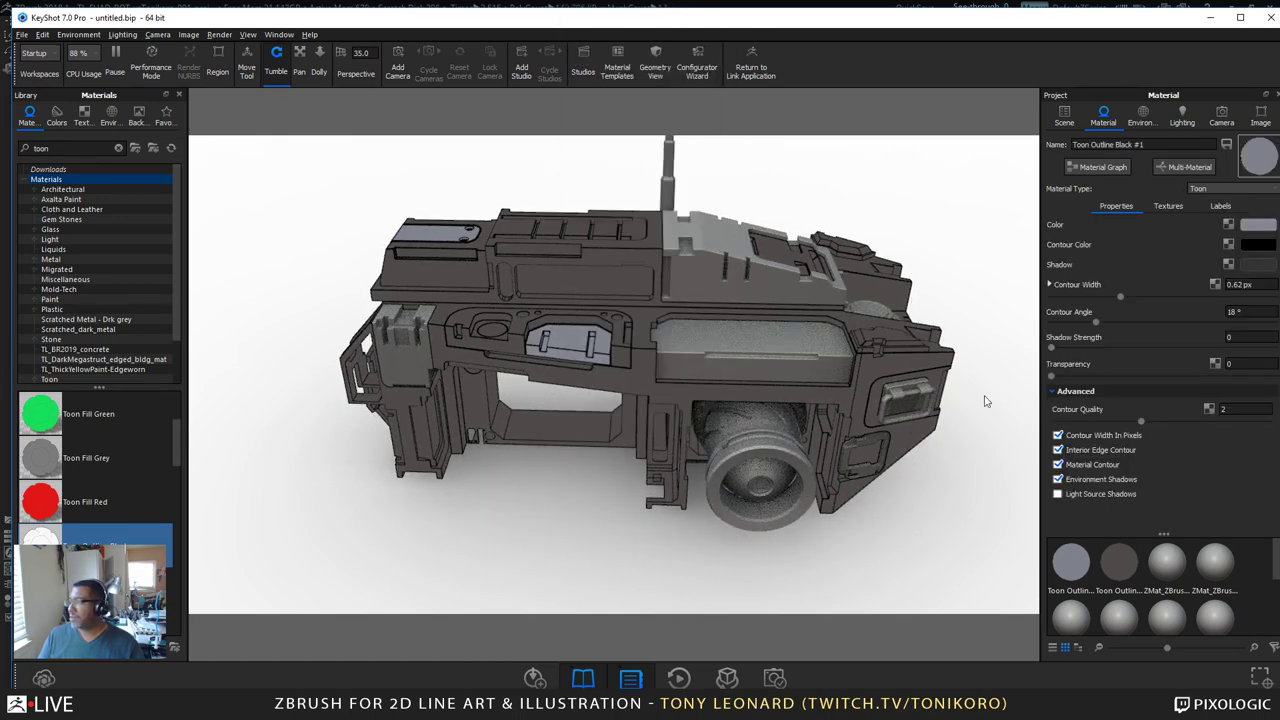
pyautogui.moveTo(819, 521); pyautogui.dragTo(722, 578)
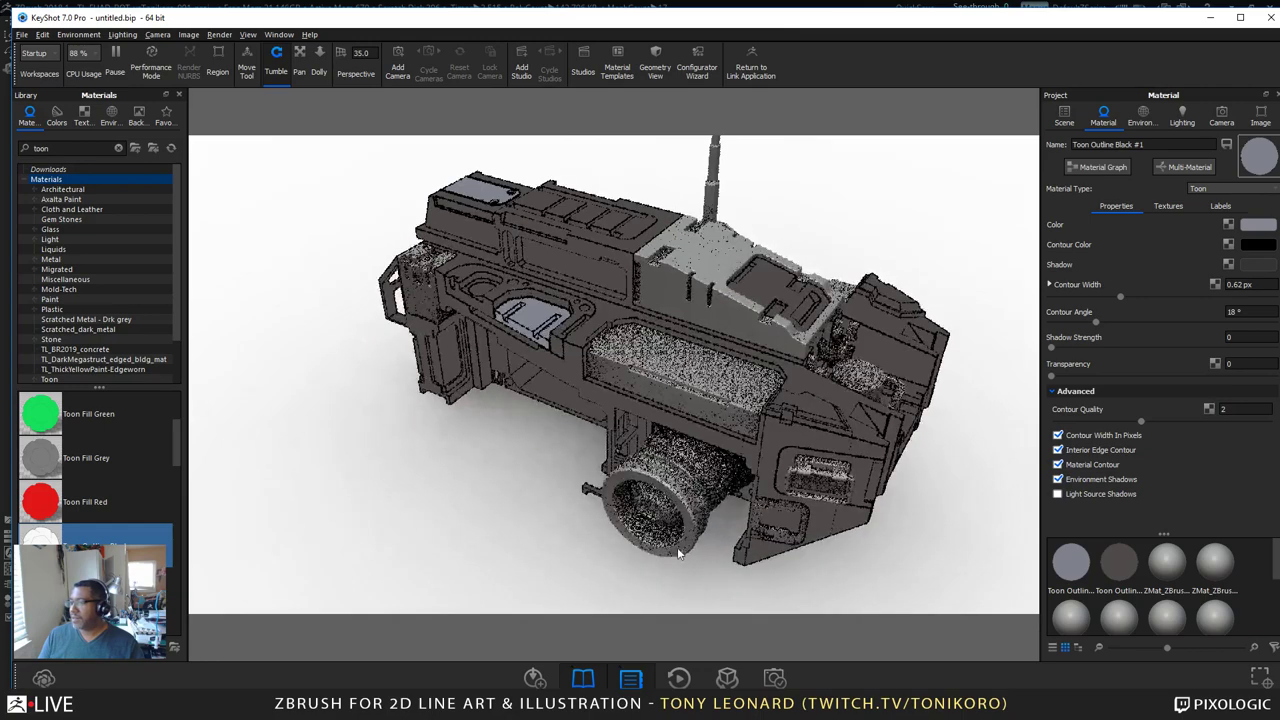
pyautogui.click(1255, 227)
pyautogui.click(1246, 178)
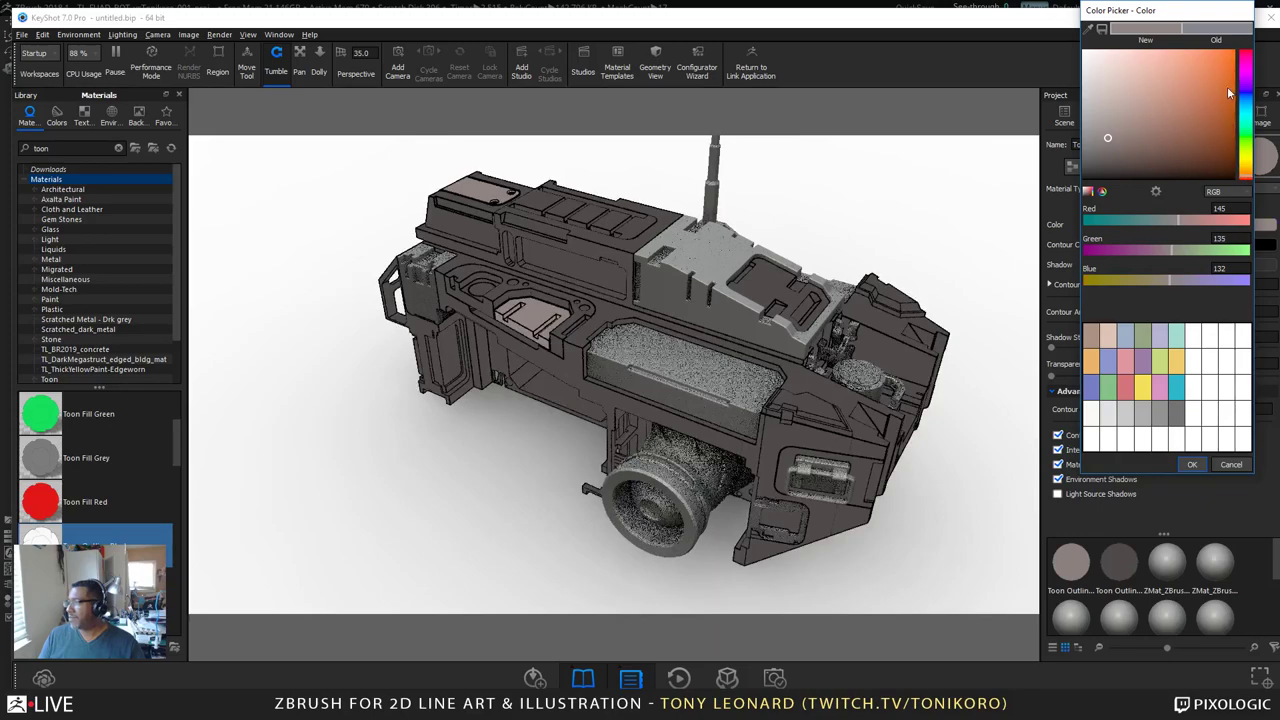
pyautogui.click(1234, 61)
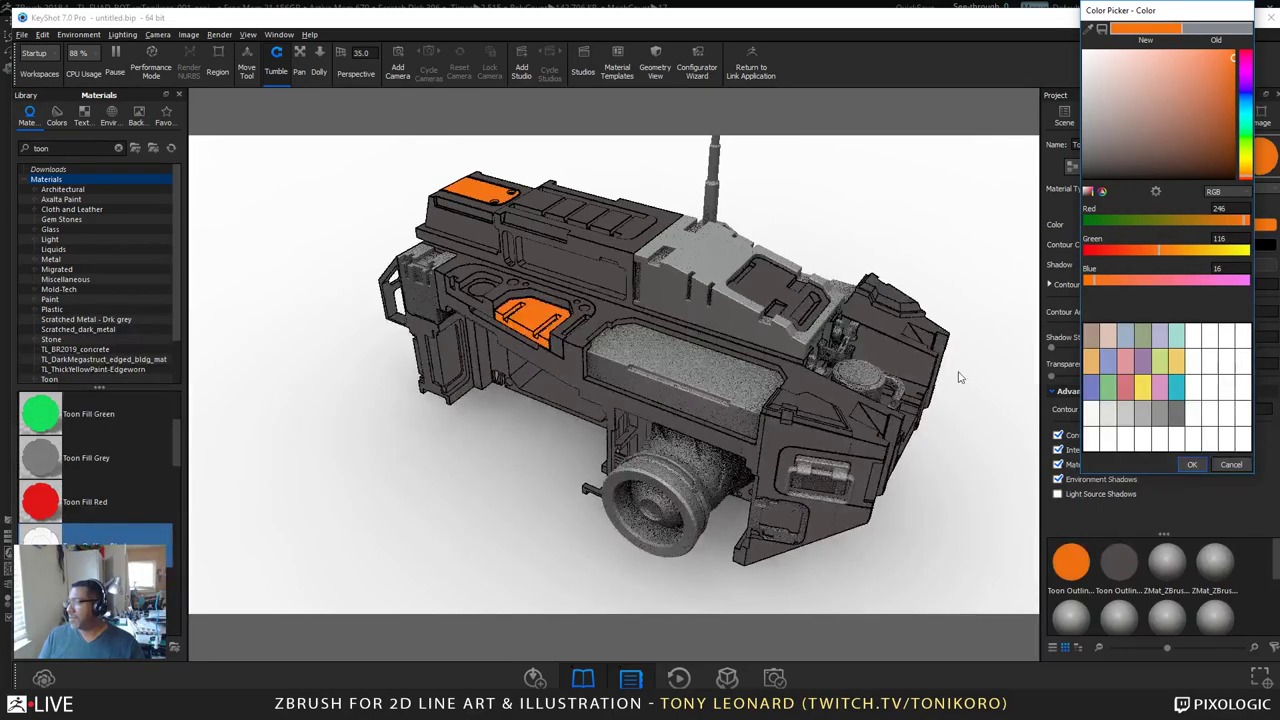
# Step: Unlink the recessed side panels' toon material from the hood panel's material
pyautogui.moveTo(509, 484); pyautogui.dragTo(600, 440)
pyautogui.rightClick(605, 347)
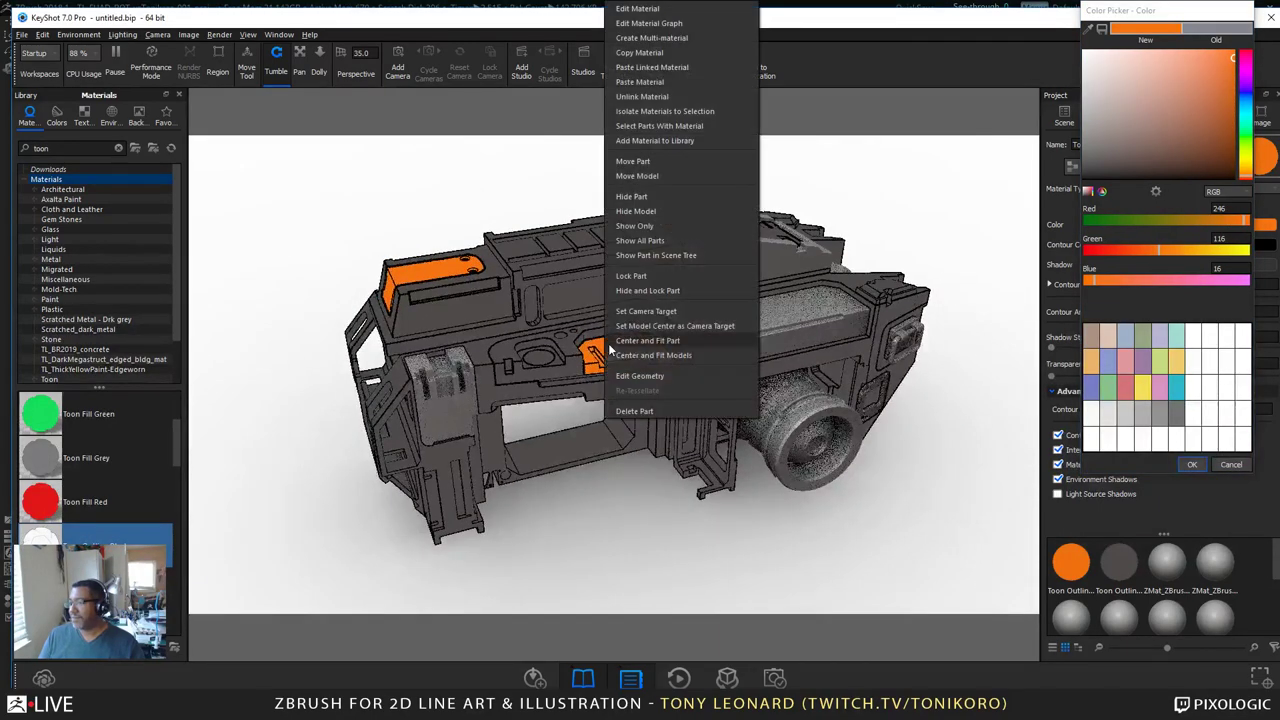
pyautogui.click(662, 96)
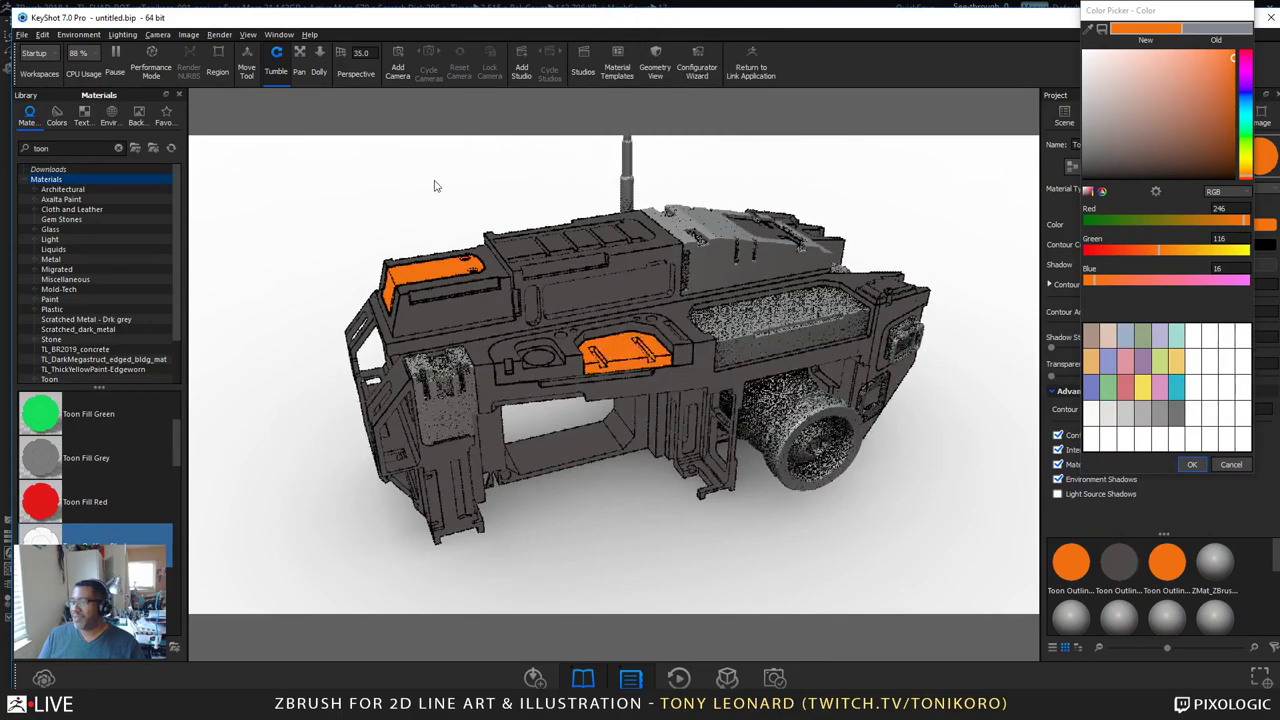
# Step: Paste the orange toon material onto the front corner blocks as a separate, unlinked copy
pyautogui.moveTo(434, 186); pyautogui.dragTo(578, 192)
pyautogui.rightClick(504, 318)
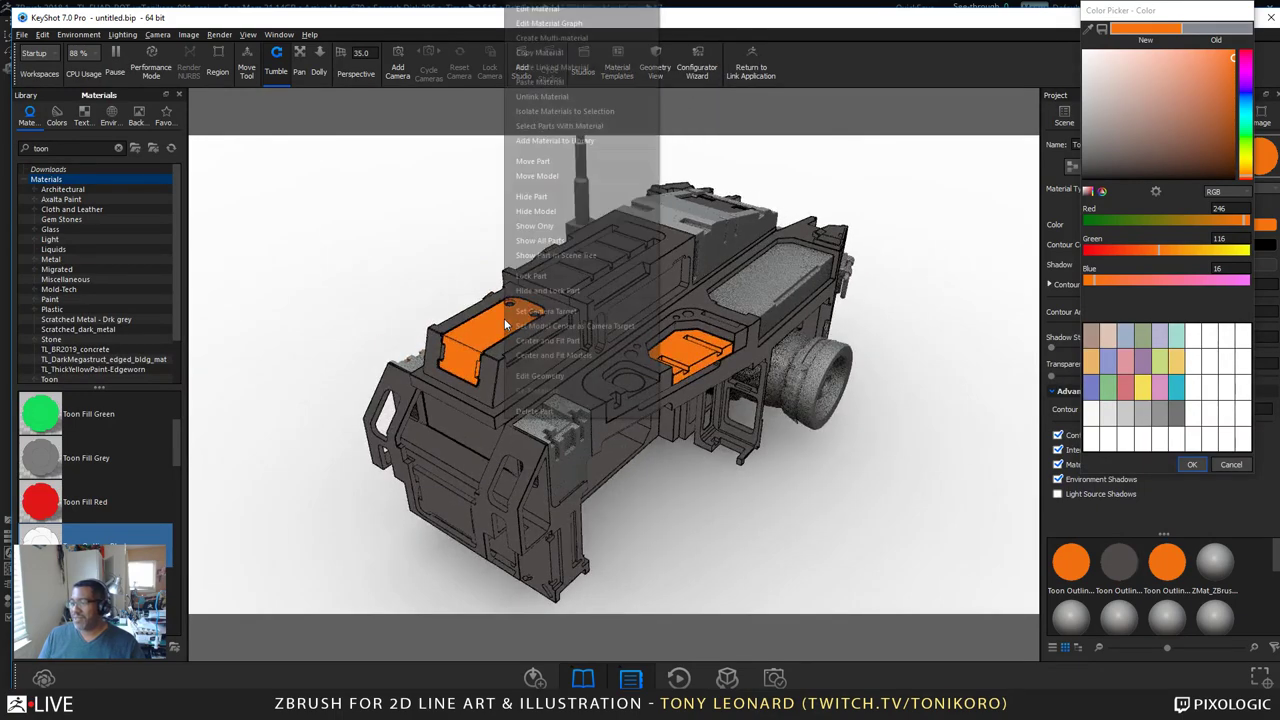
pyautogui.click(349, 280)
pyautogui.rightClick(566, 416)
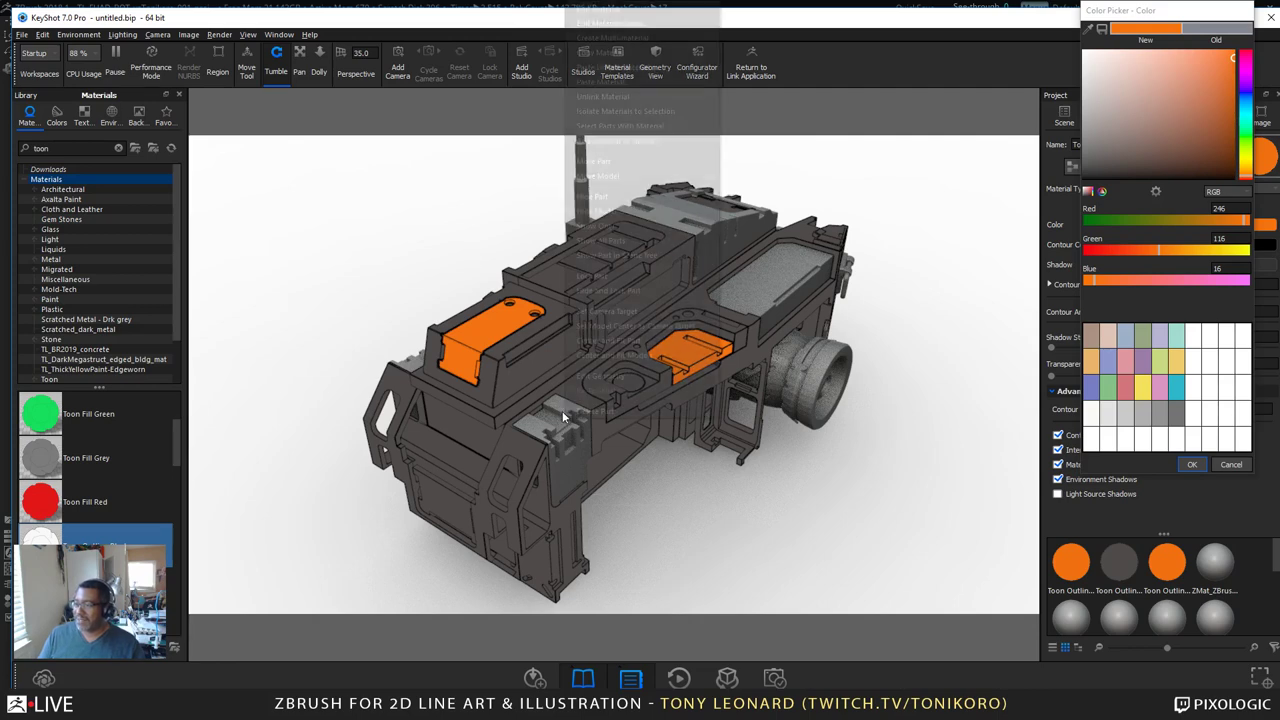
pyautogui.click(578, 8)
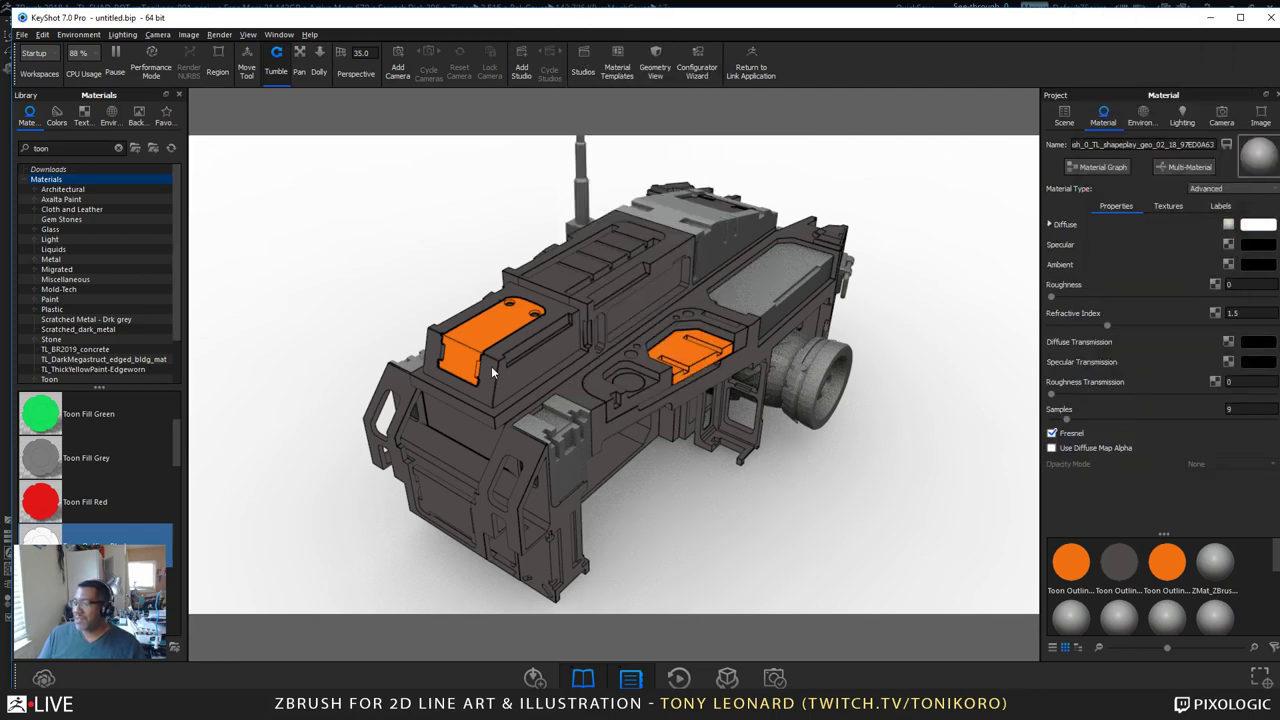
pyautogui.rightClick(539, 415)
pyautogui.click(608, 88)
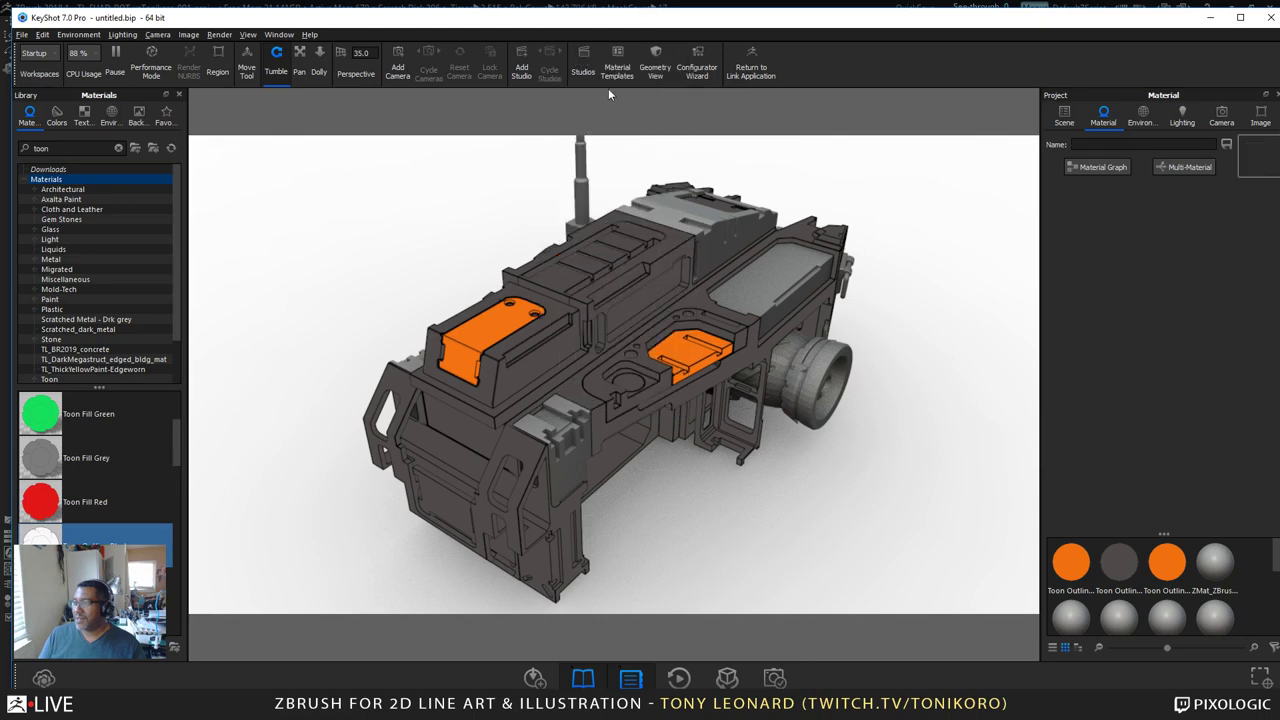
pyautogui.rightClick(549, 428)
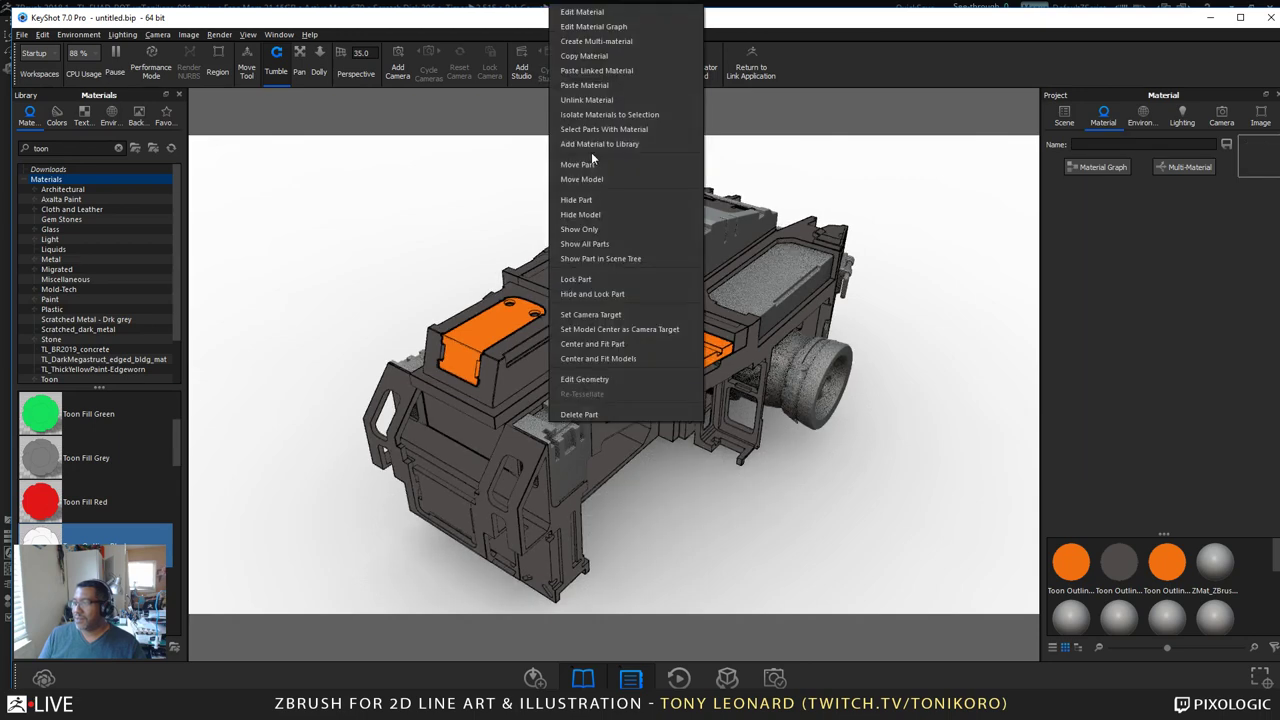
pyautogui.click(612, 84)
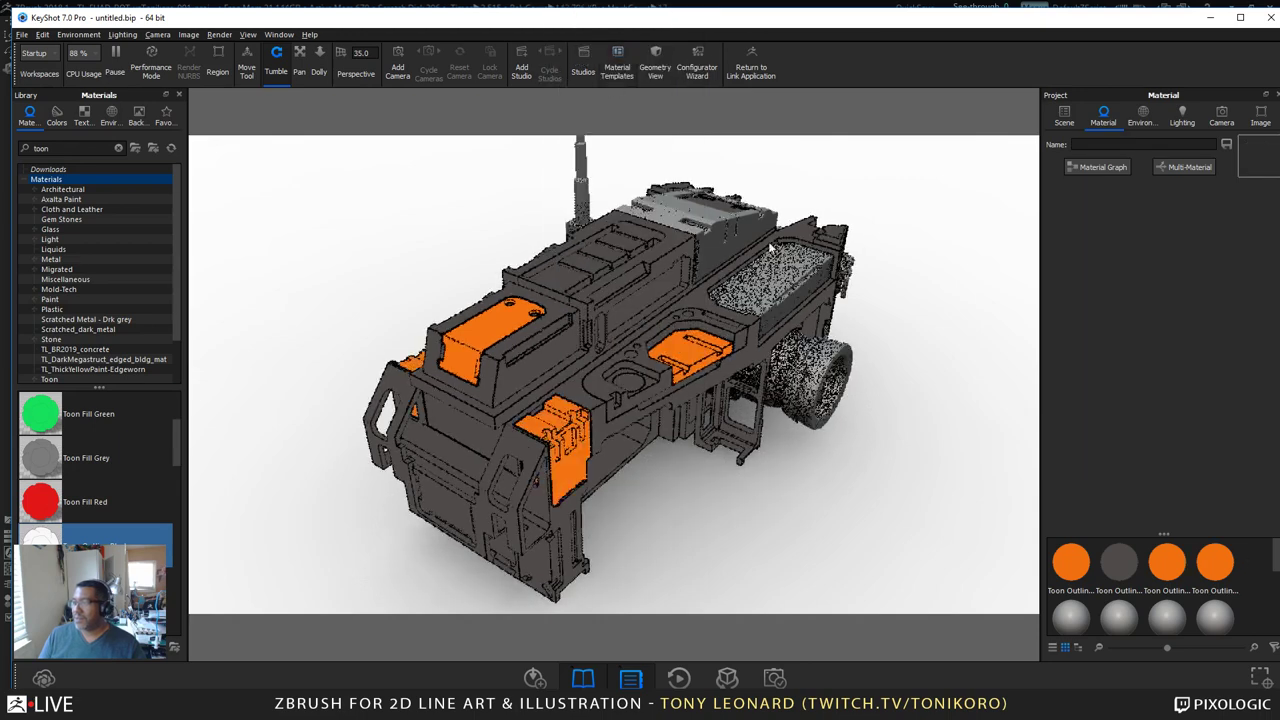
pyautogui.rightClick(567, 426)
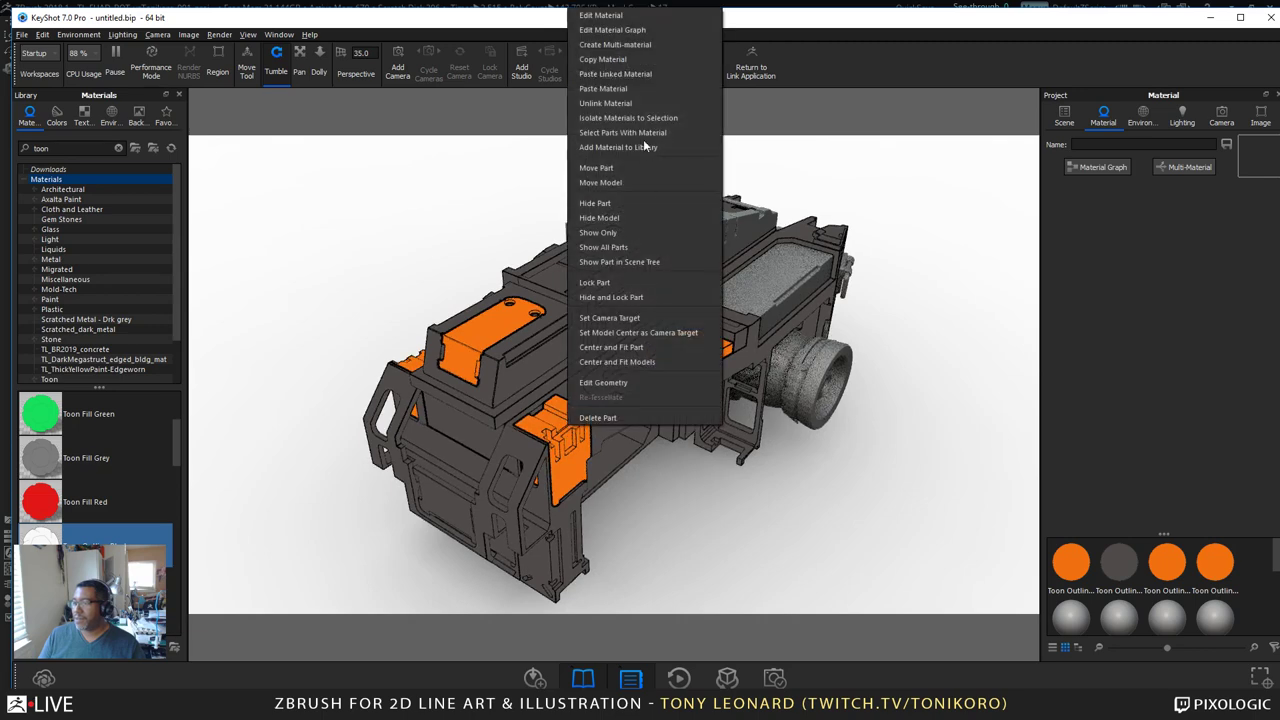
pyautogui.click(681, 88)
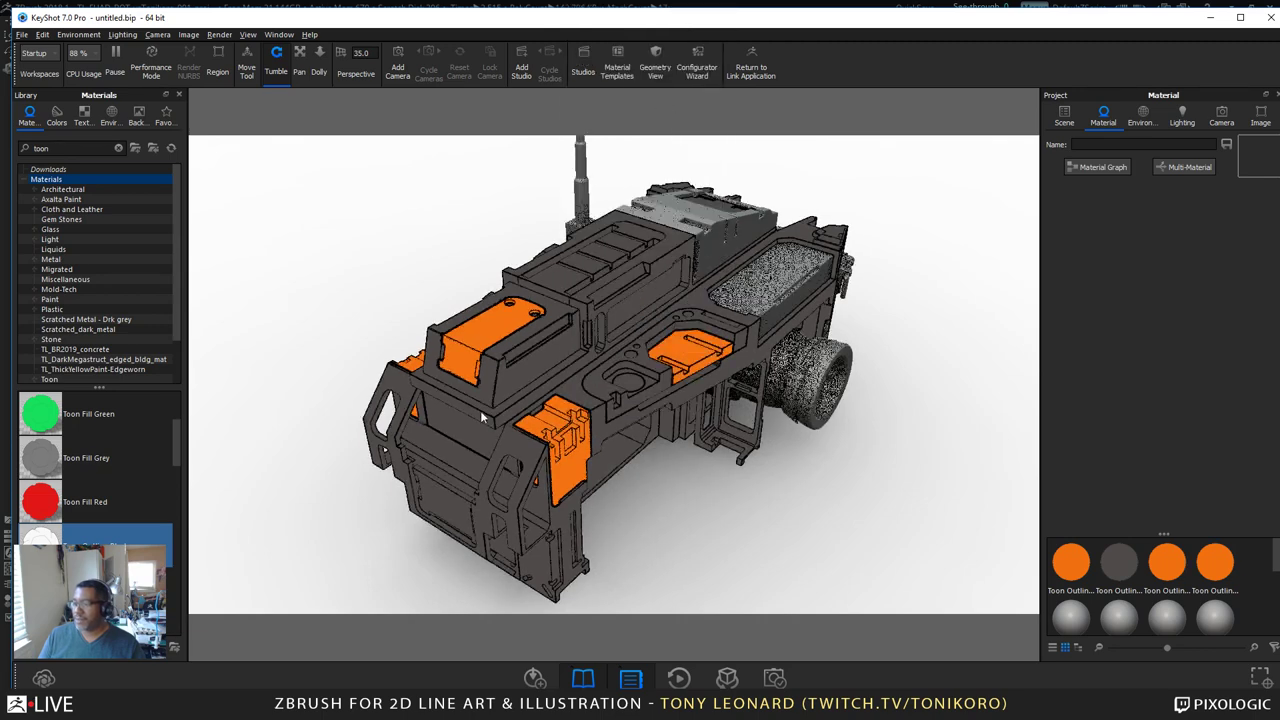
# Step: Edit the front corner blocks' toon material and set its color to yellow-orange, RGB 246, 156, 16
pyautogui.click(605, 10)
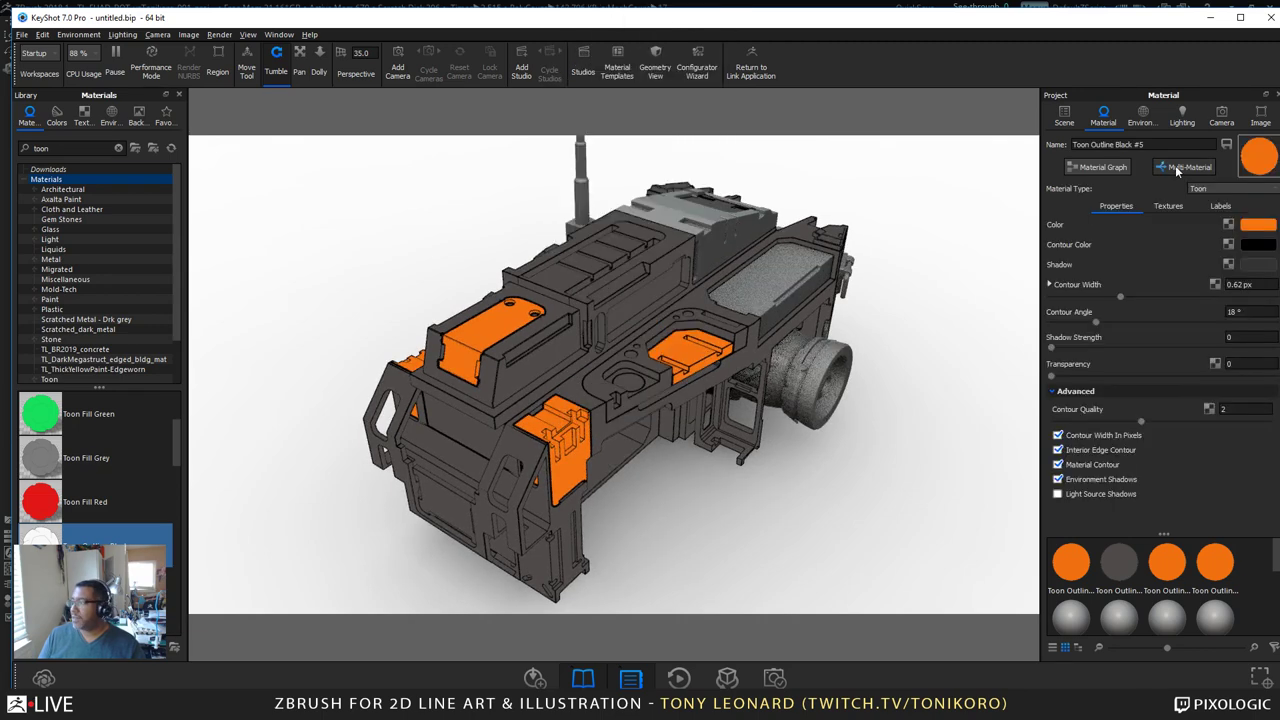
pyautogui.click(1258, 226)
pyautogui.moveTo(1249, 177); pyautogui.dragTo(1249, 173)
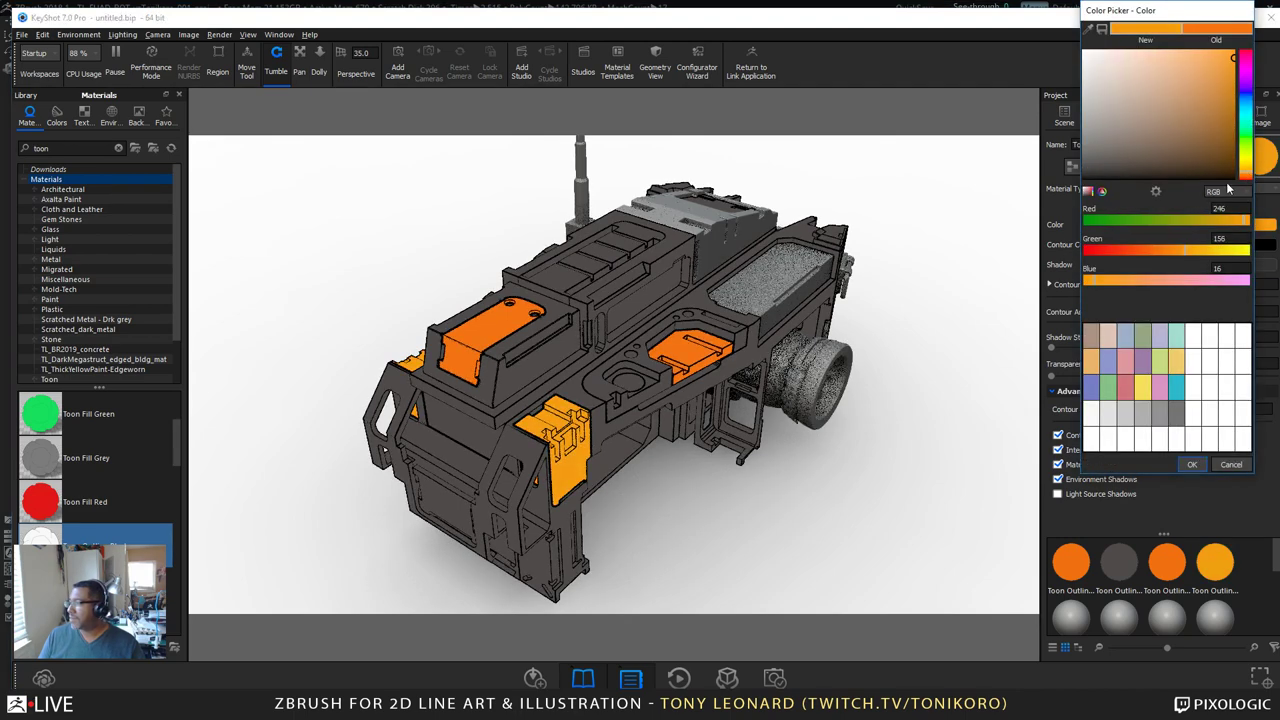
pyautogui.moveTo(920, 314); pyautogui.dragTo(688, 304)
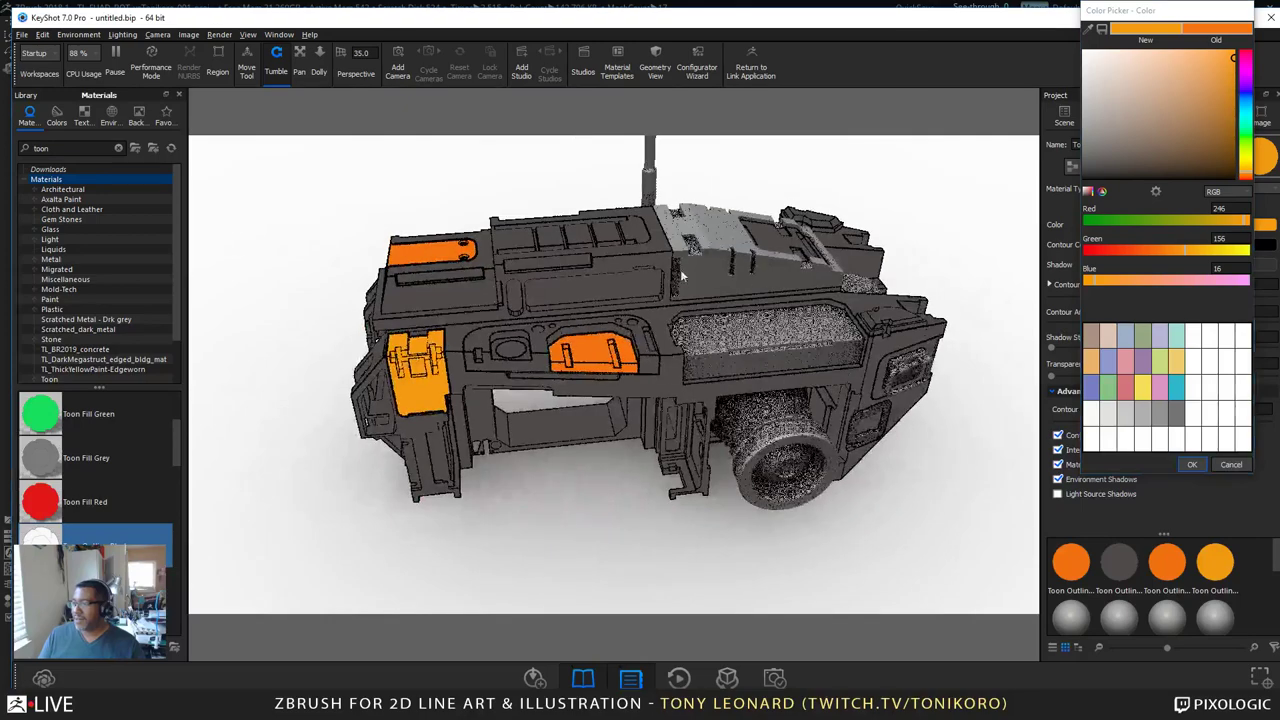
# Step: Edit the main body's toon material and set its color to dark blue-grey, RGB 52, 58, 66
pyautogui.rightClick(636, 270)
pyautogui.click(672, 278)
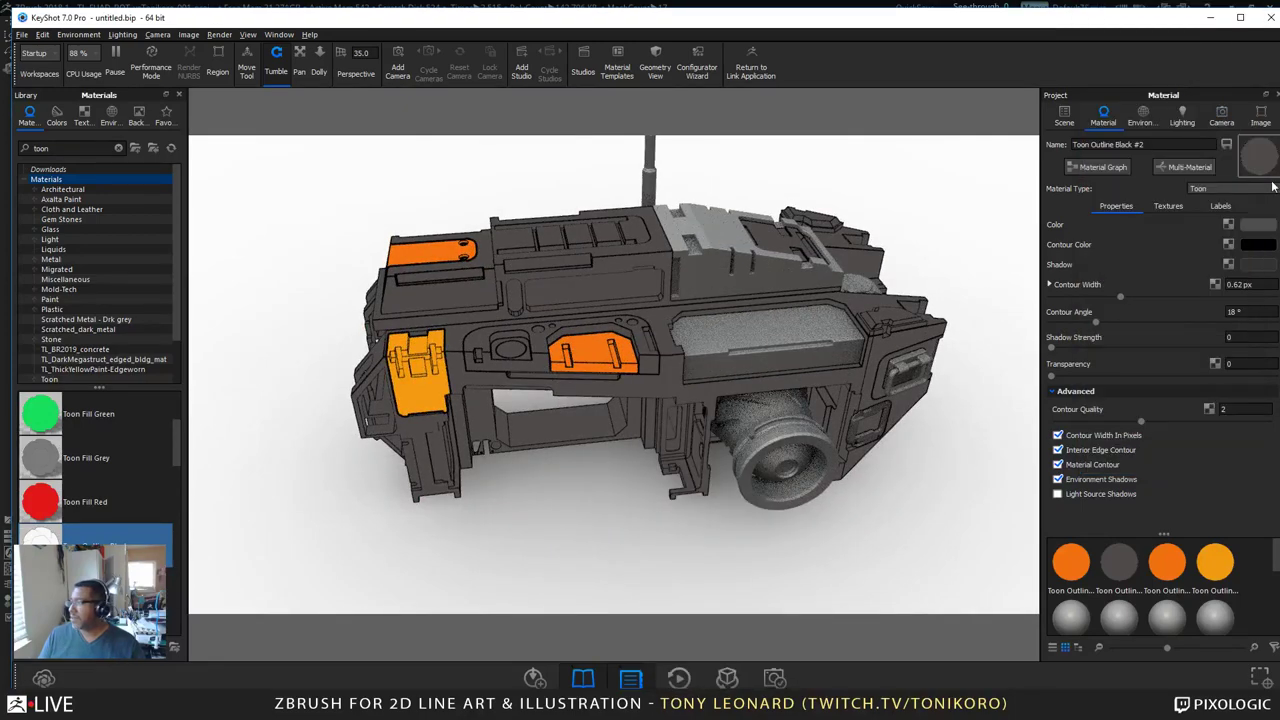
pyautogui.click(1258, 226)
pyautogui.moveTo(1247, 96); pyautogui.dragTo(1247, 102)
pyautogui.click(1113, 149)
pyautogui.moveTo(1113, 150); pyautogui.dragTo(1138, 173)
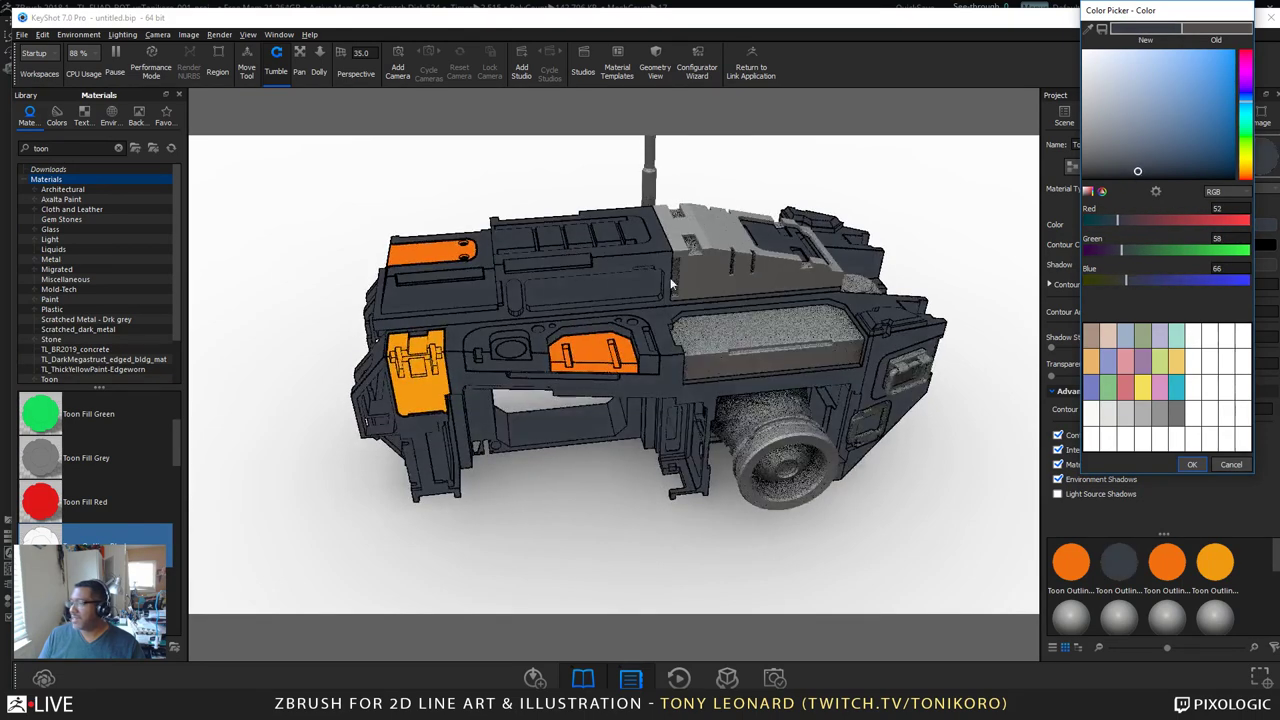
pyautogui.moveTo(871, 323); pyautogui.dragTo(520, 440)
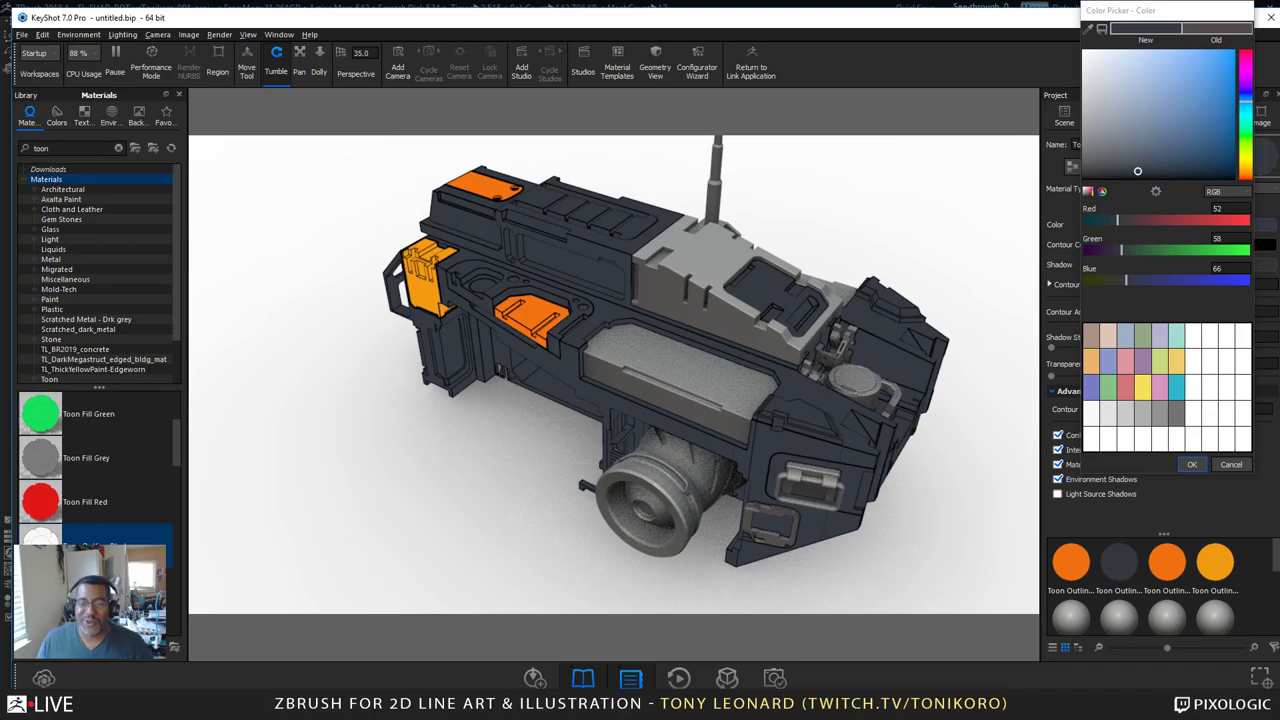
pyautogui.moveTo(658, 365); pyautogui.dragTo(963, 300)
pyautogui.click(1191, 464)
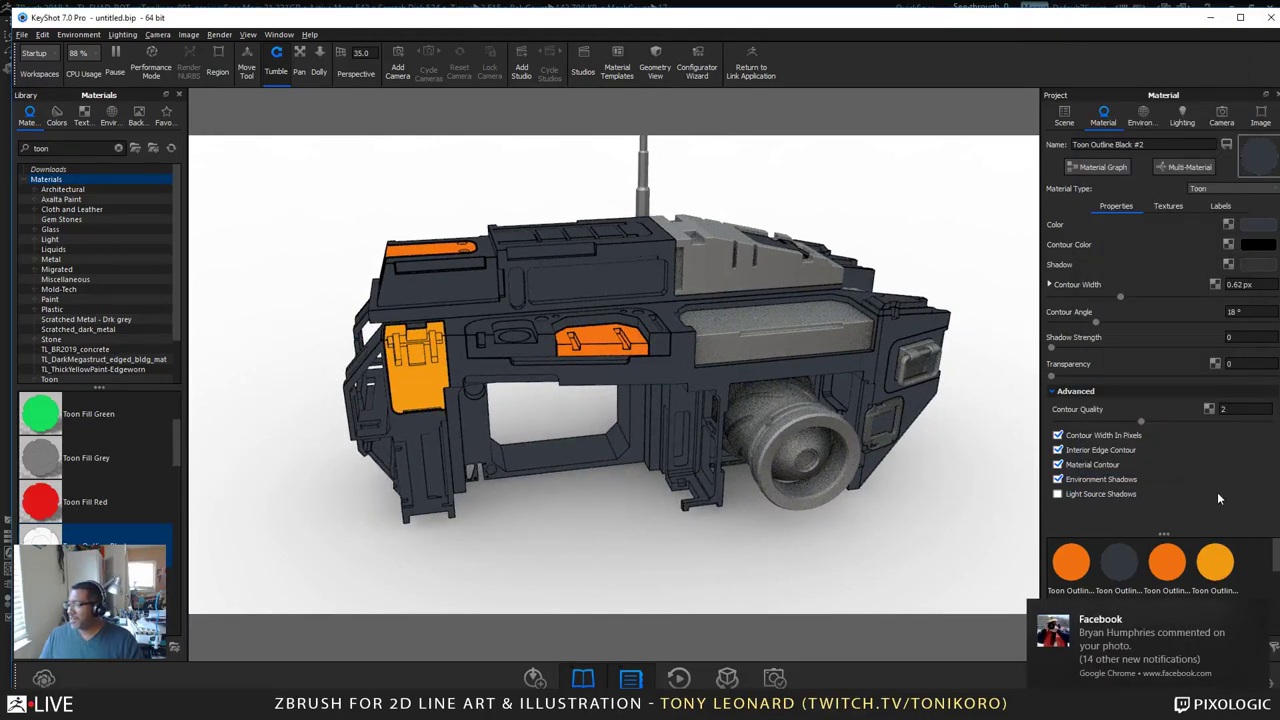
# Step: Turn off ground shadows in the environment settings
pyautogui.click(1259, 613)
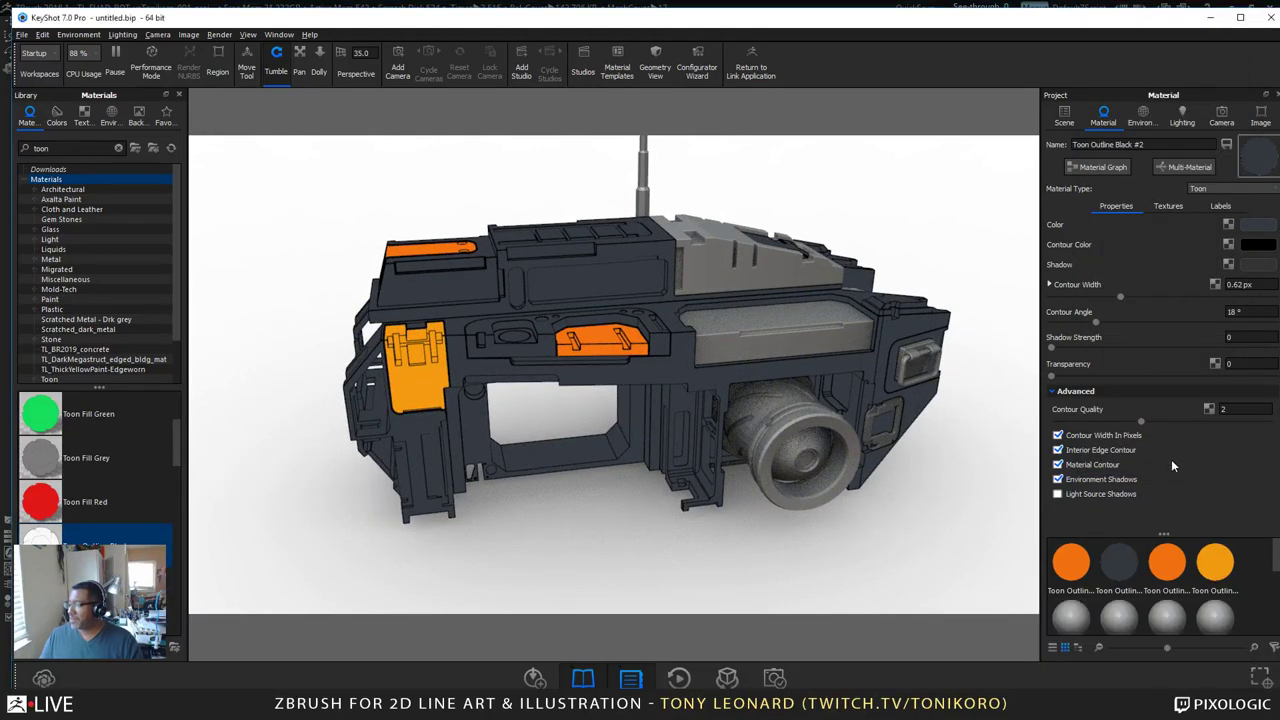
pyautogui.click(1064, 114)
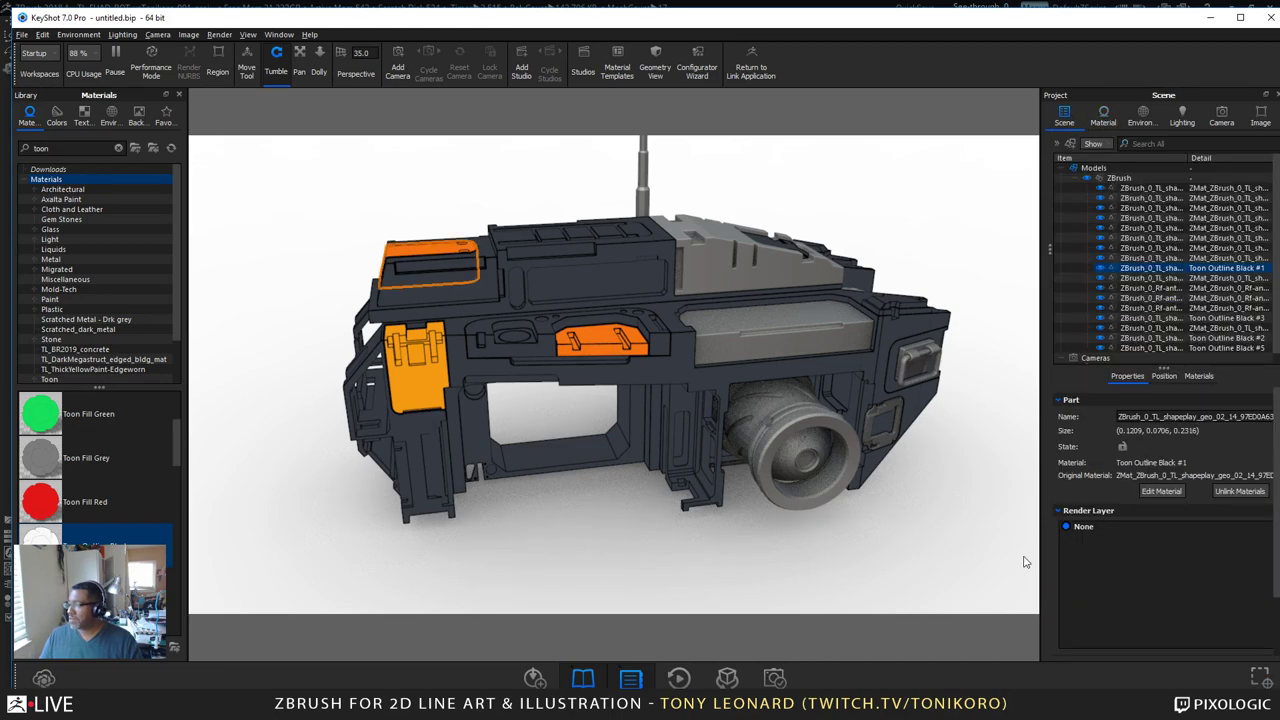
pyautogui.click(1181, 115)
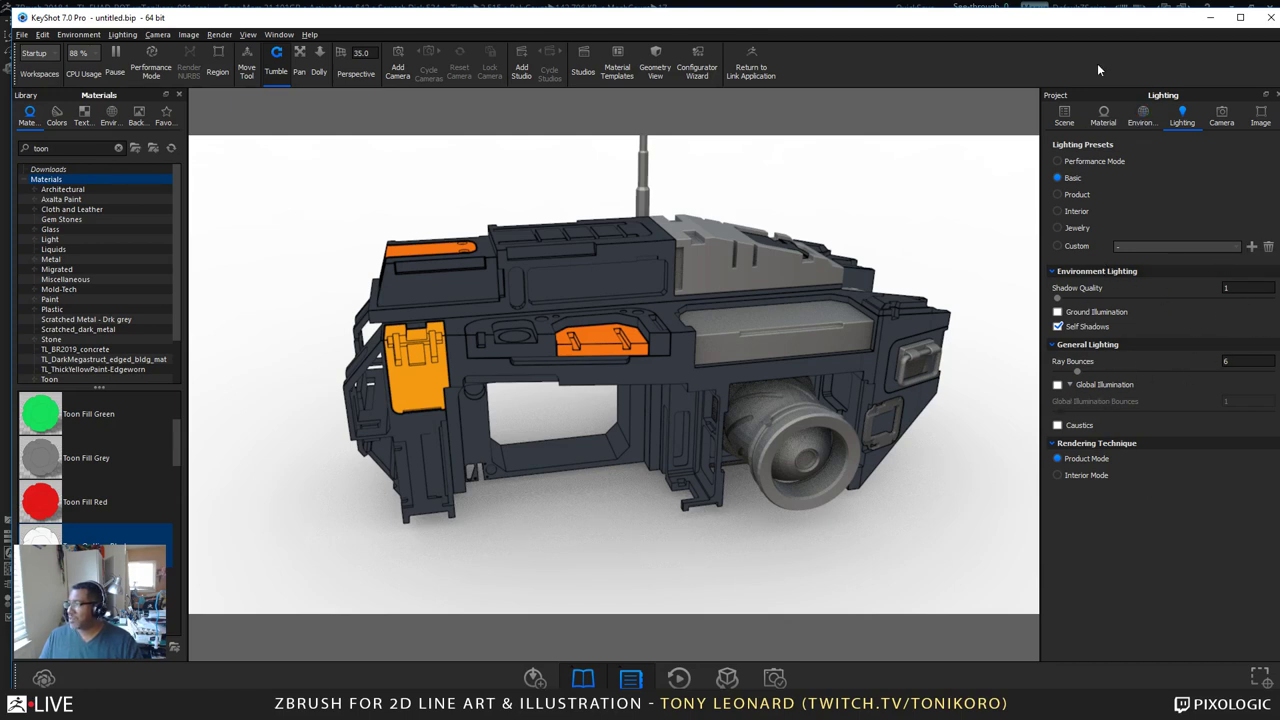
pyautogui.click(1143, 118)
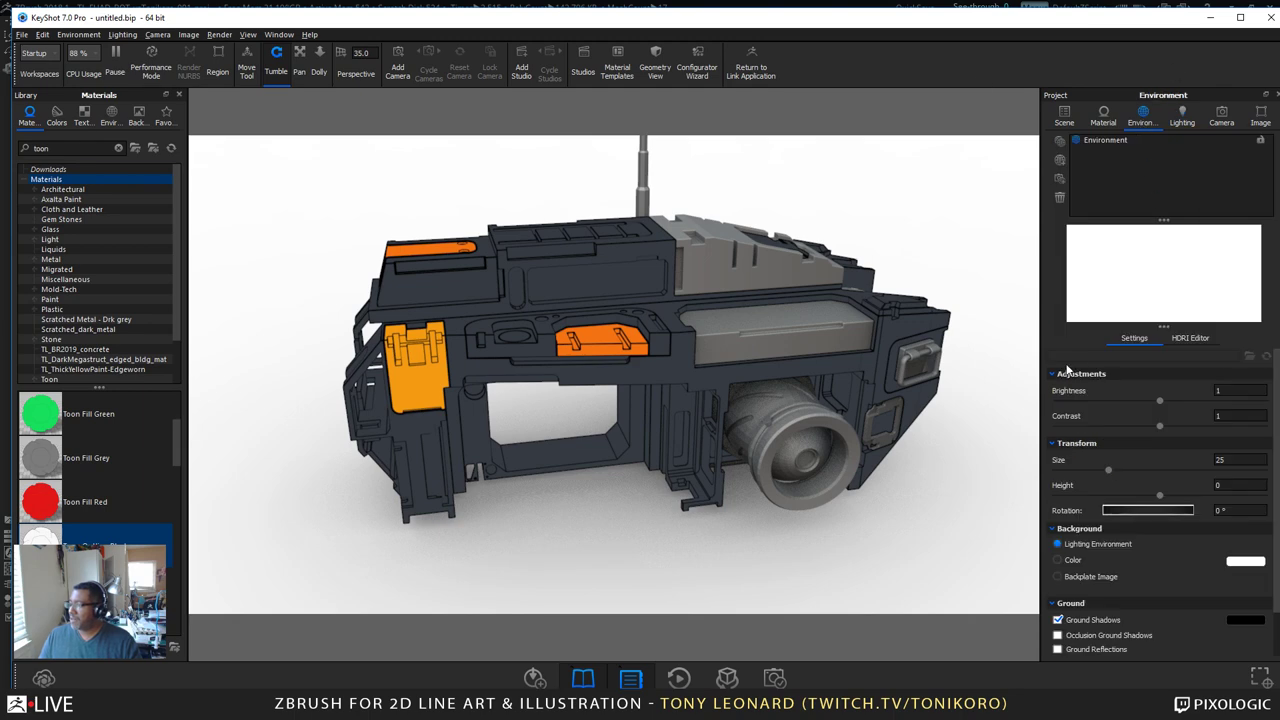
pyautogui.click(1087, 619)
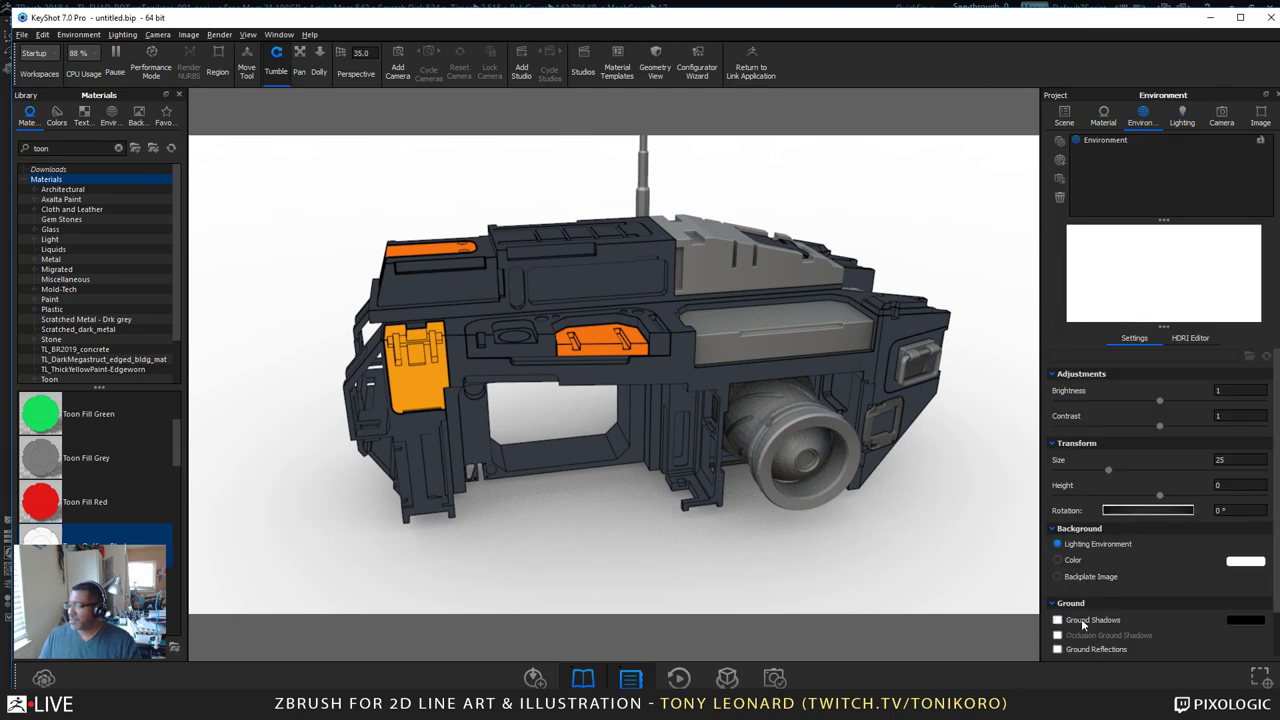
pyautogui.moveTo(603, 543); pyautogui.dragTo(729, 509)
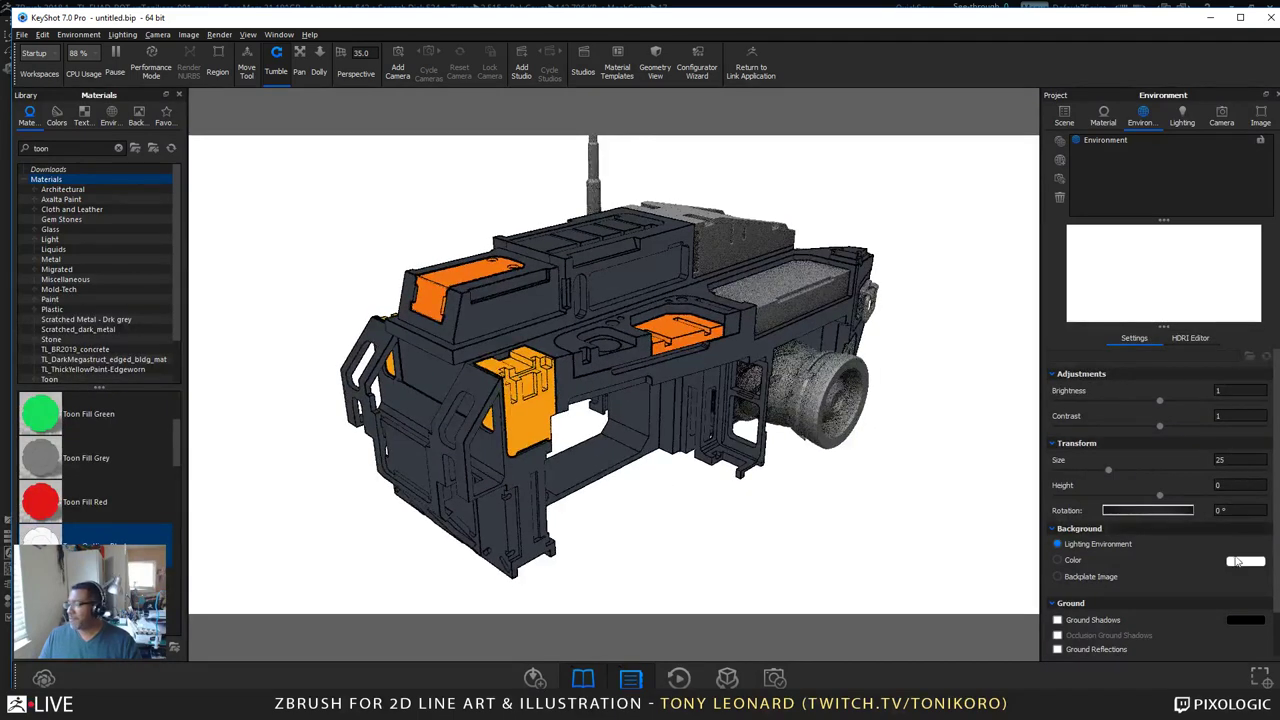
# Step: Switch the background to a solid color and set it to light grey, RGB 197, 197, 200
pyautogui.click(1075, 562)
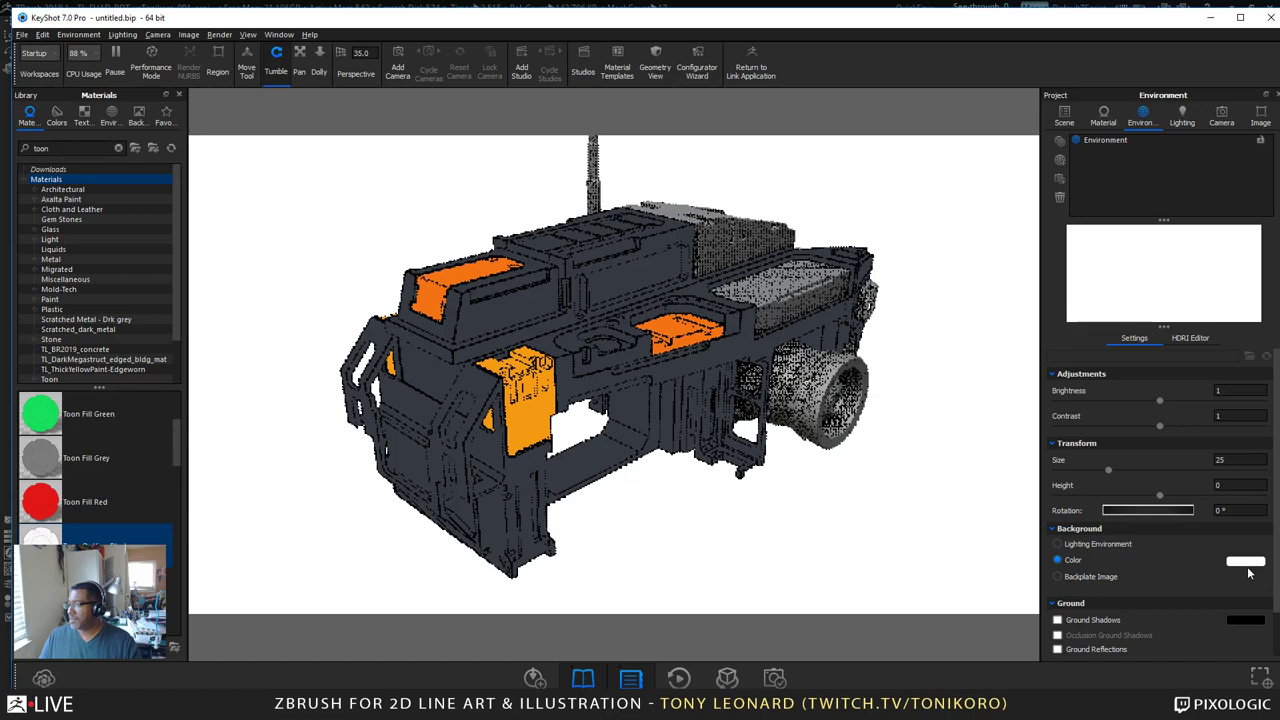
pyautogui.click(1245, 562)
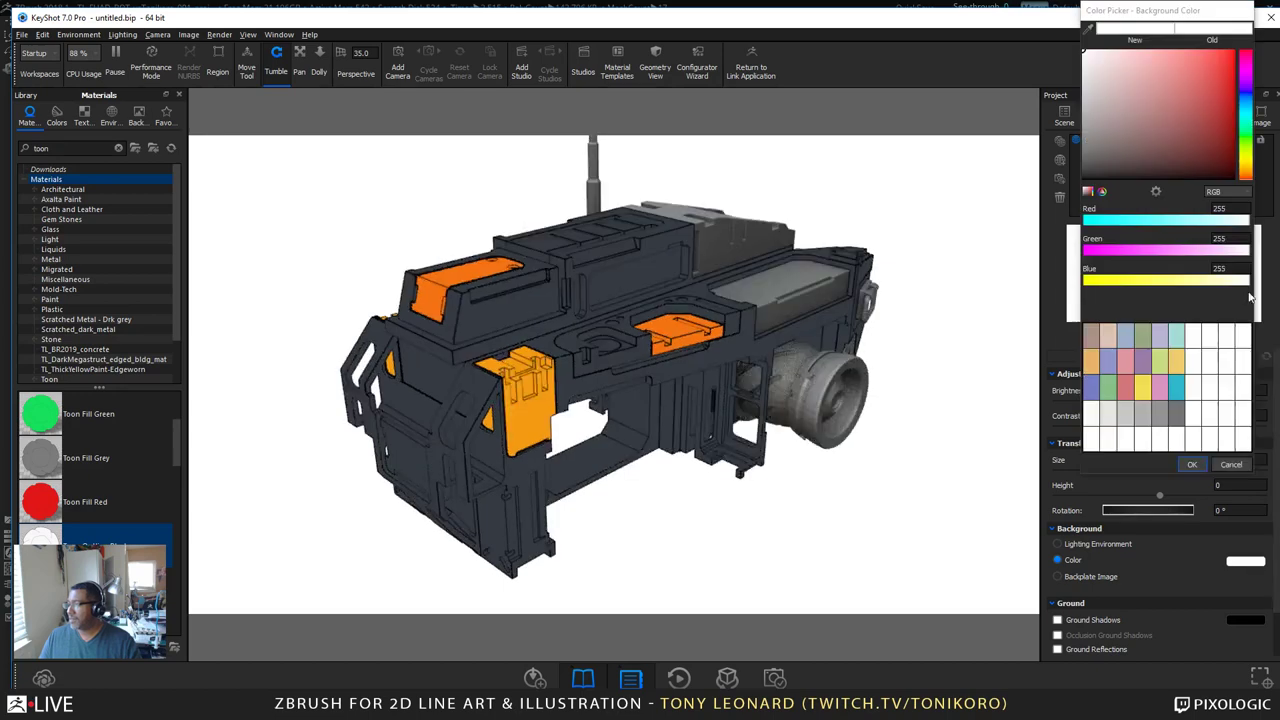
pyautogui.click(1085, 93)
pyautogui.moveTo(1085, 93); pyautogui.dragTo(1082, 100)
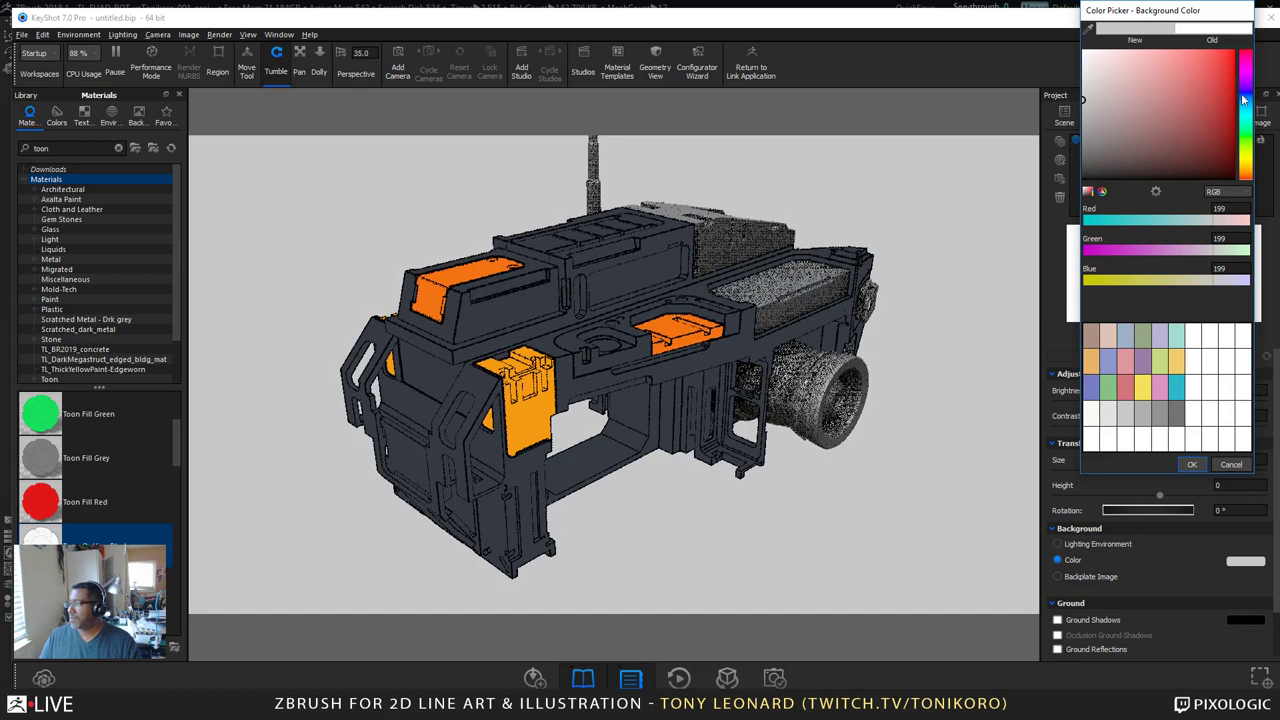
pyautogui.click(1245, 100)
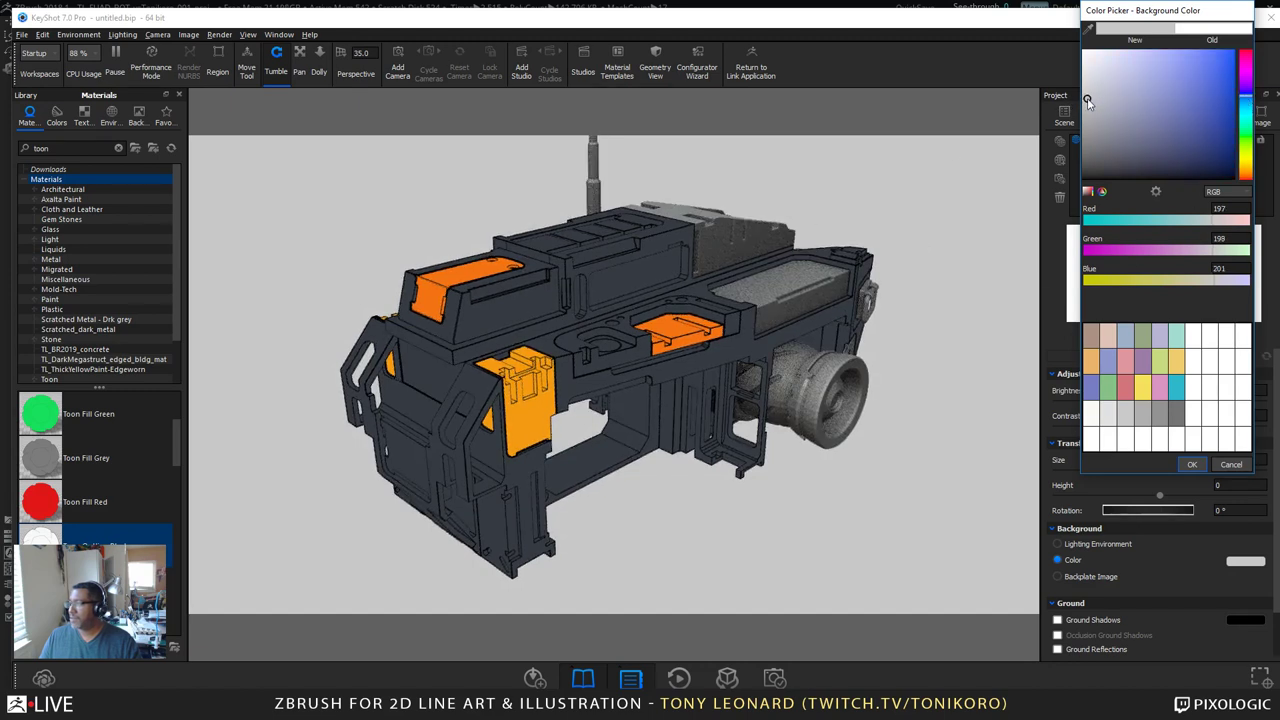
pyautogui.moveTo(1088, 102); pyautogui.dragTo(1088, 103)
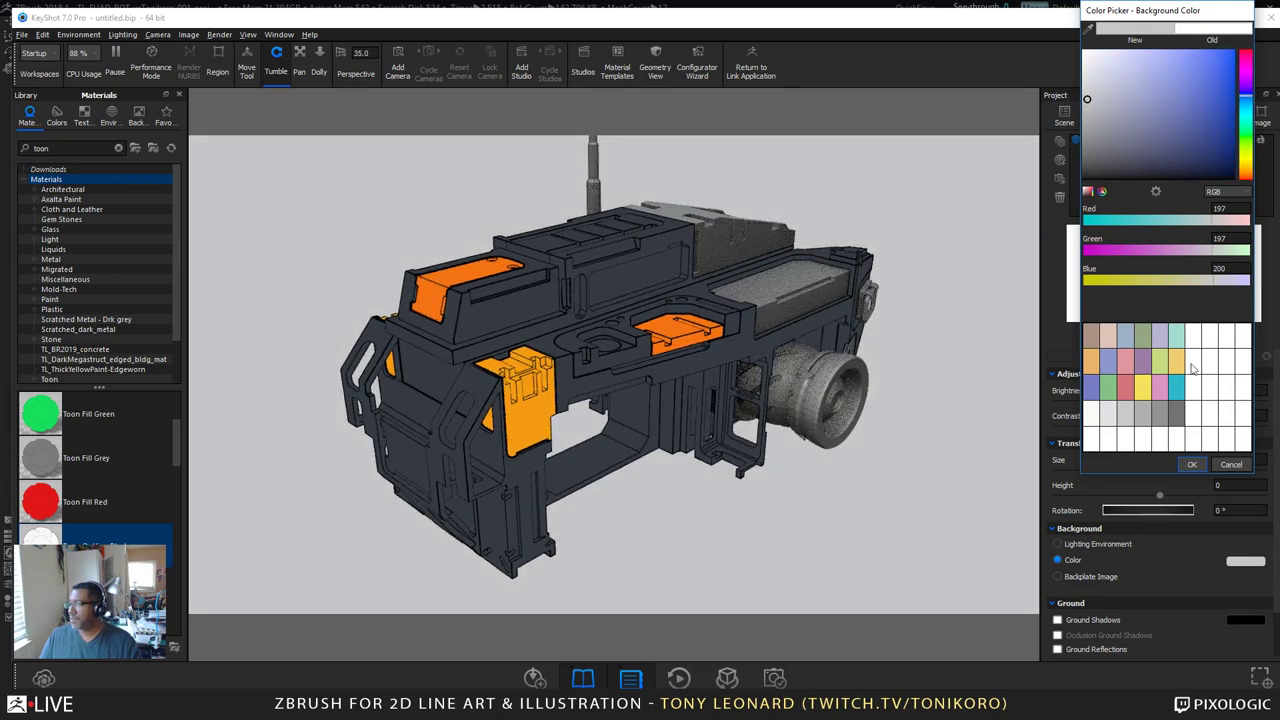
pyautogui.click(1192, 464)
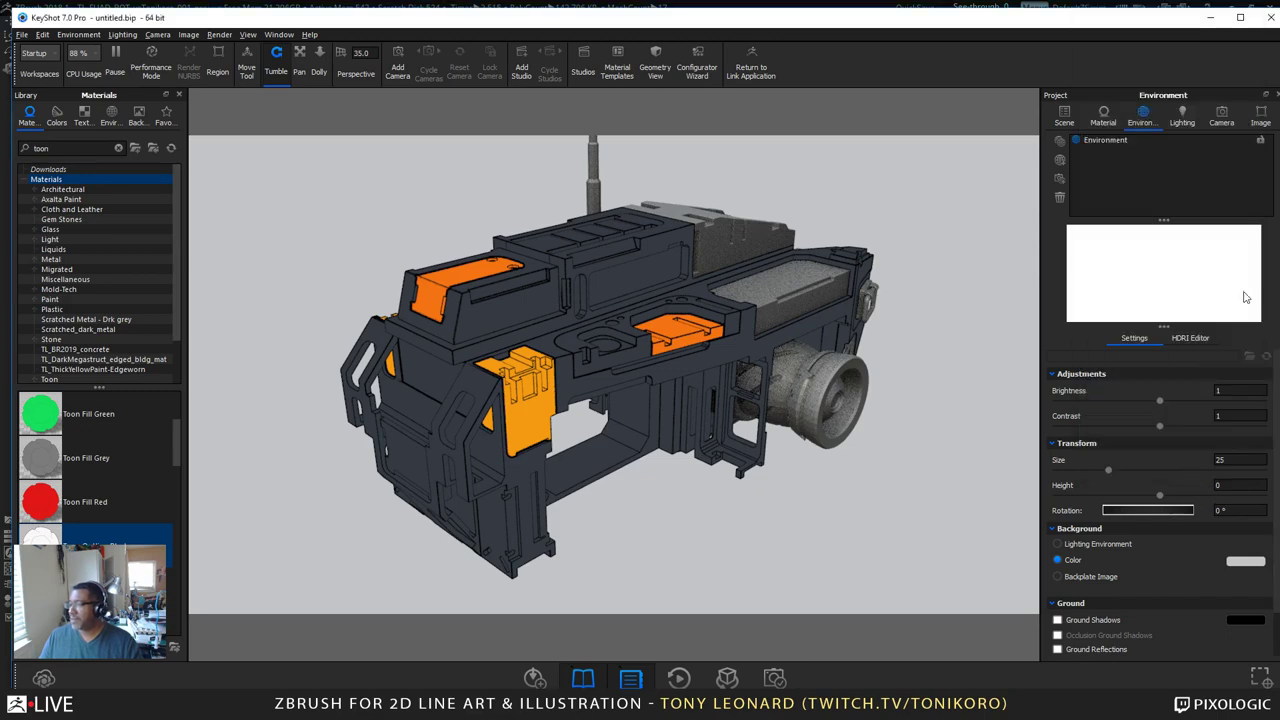
# Step: Copy the body's dark blue-grey toon material and paste it onto the wheels as a separate, unlinked material
pyautogui.moveTo(702, 410); pyautogui.dragTo(609, 398)
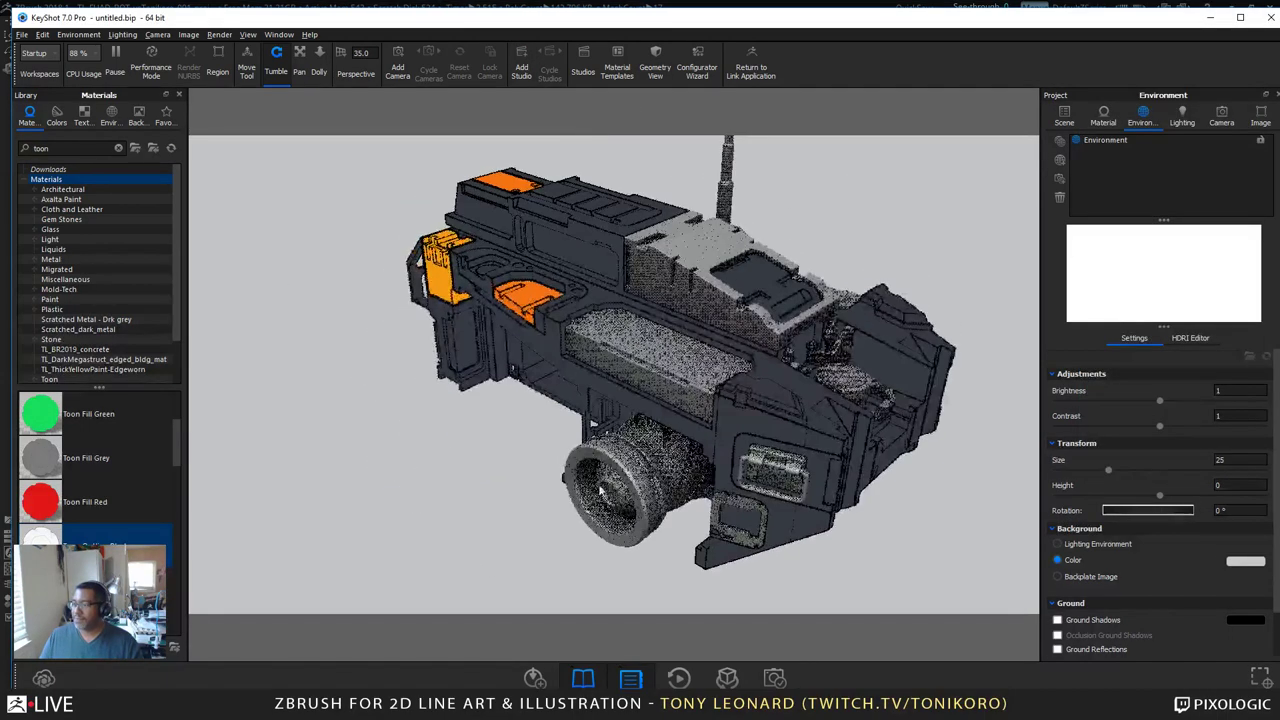
pyautogui.rightClick(647, 457)
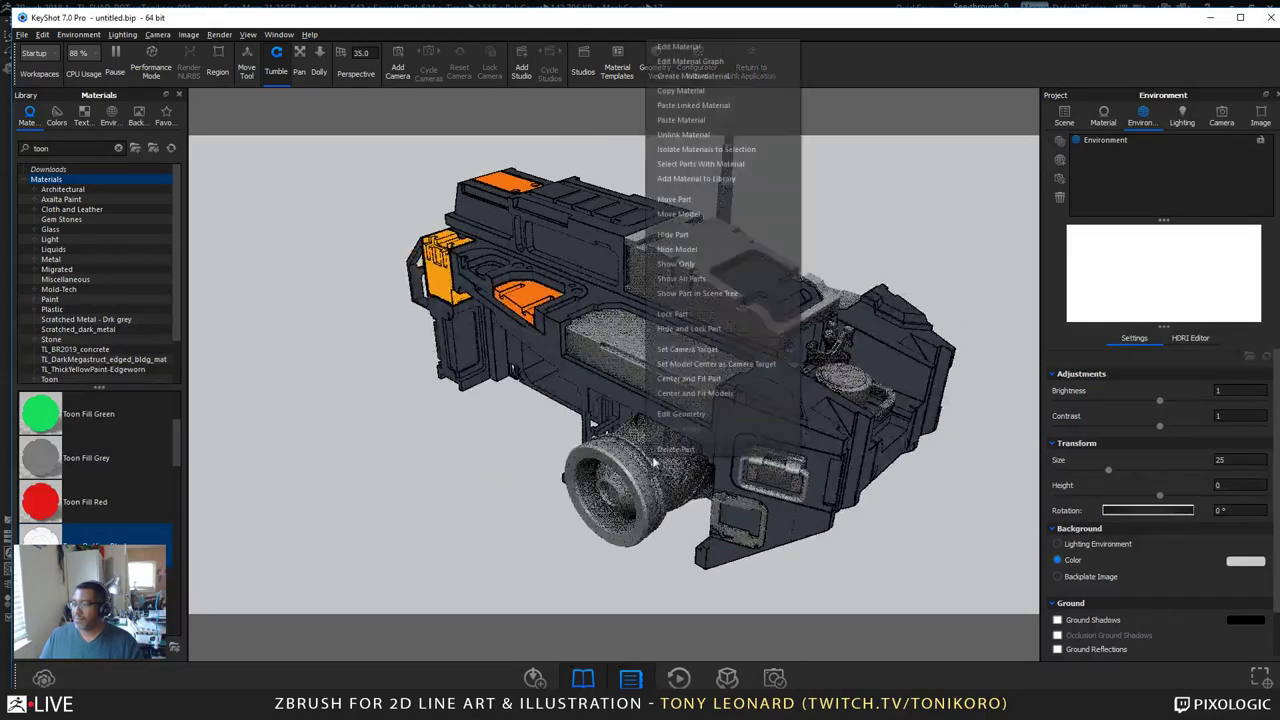
pyautogui.rightClick(894, 363)
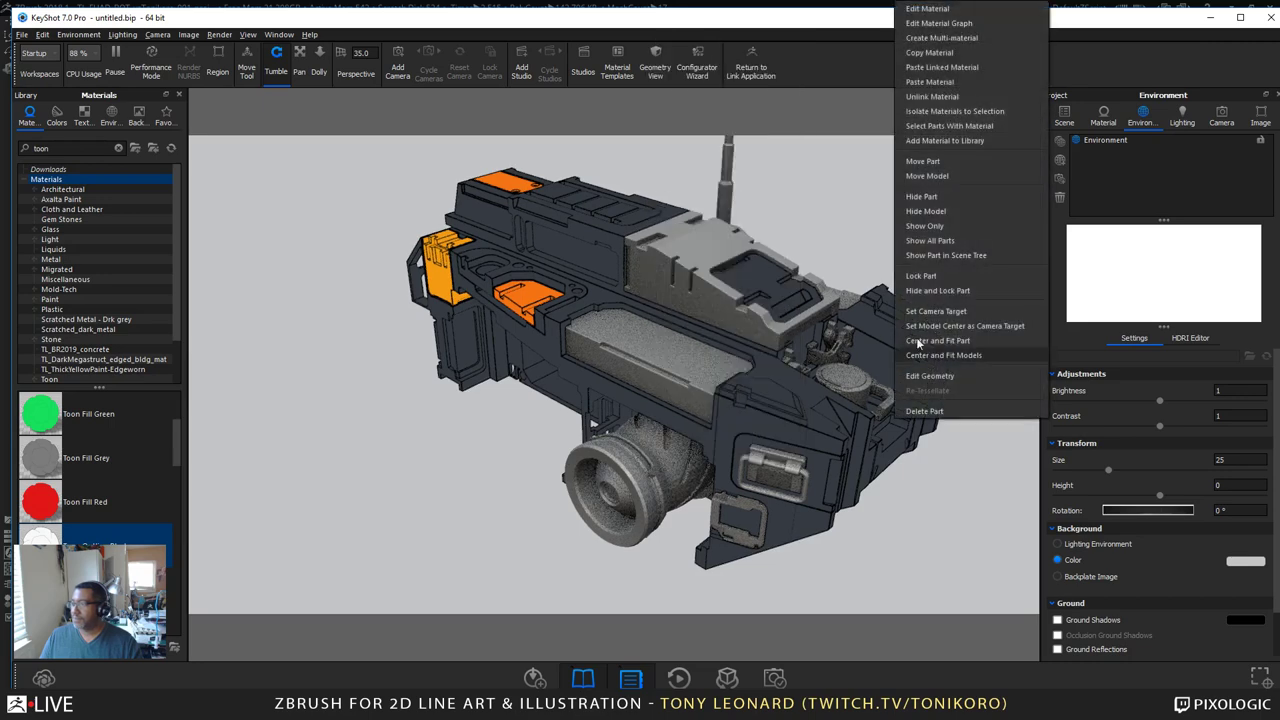
pyautogui.rightClick(644, 399)
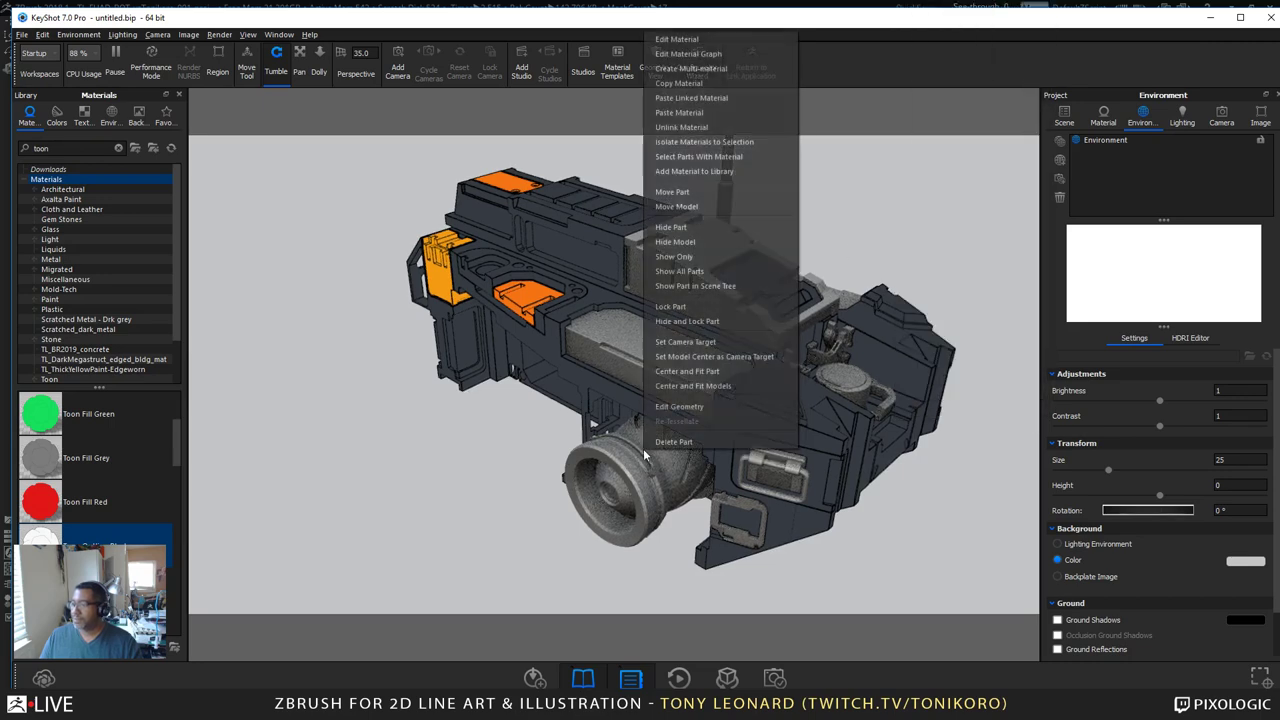
pyautogui.click(682, 113)
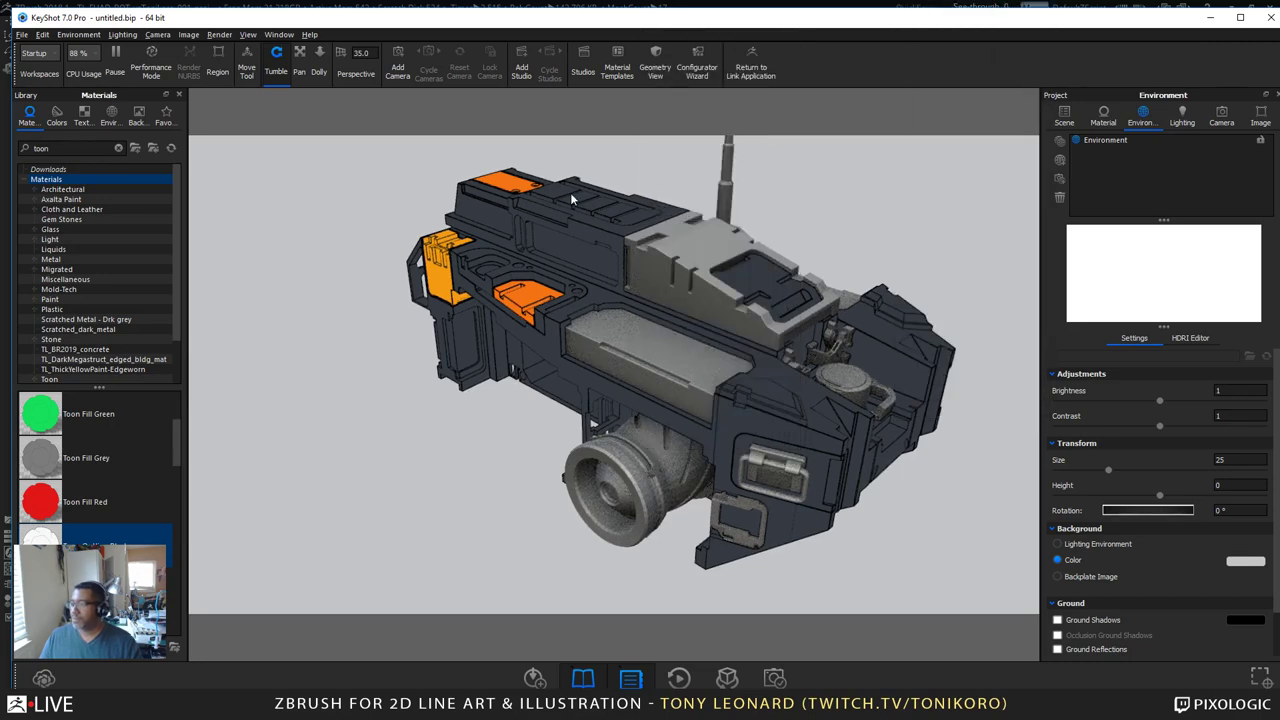
pyautogui.rightClick(637, 447)
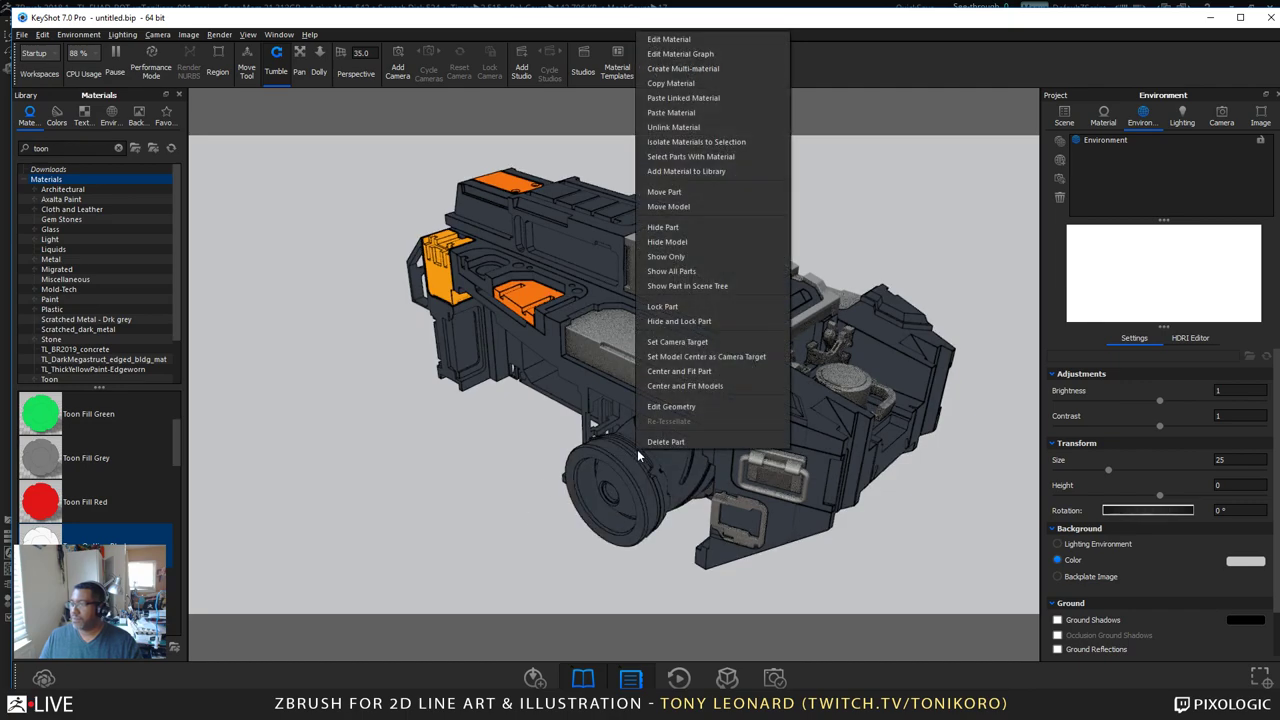
pyautogui.click(420, 517)
# Step: Edit the wheels' toon material and set its color to near-black, RGB 33, 34, 37
pyautogui.moveTo(490, 529); pyautogui.dragTo(646, 238)
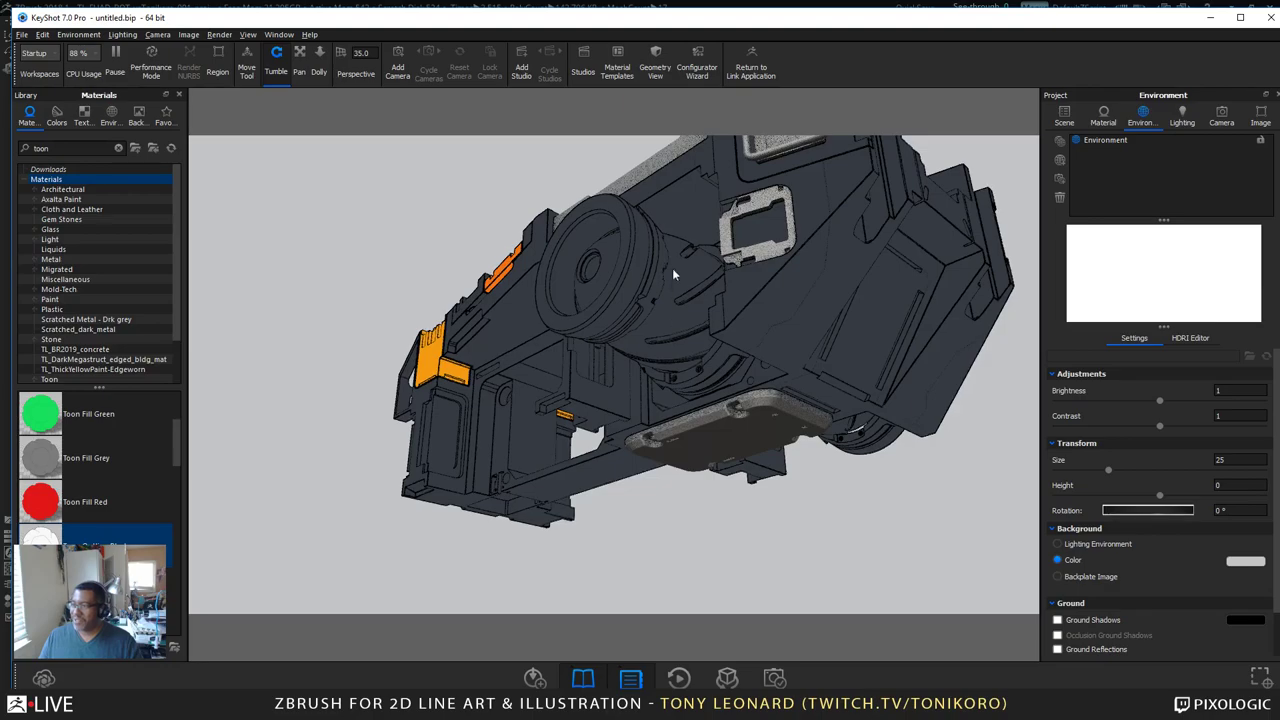
pyautogui.moveTo(702, 375); pyautogui.dragTo(601, 315)
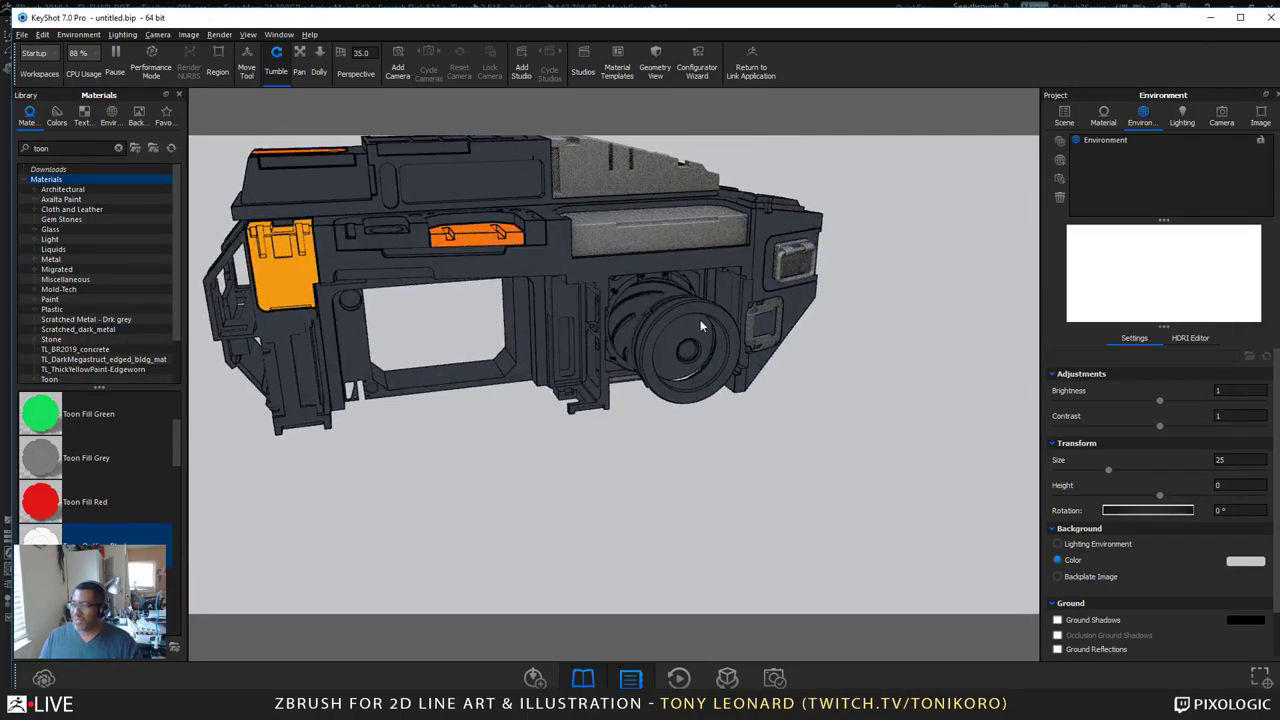
pyautogui.moveTo(577, 423)
pyautogui.mouseDown()
pyautogui.moveTo(634, 449)
pyautogui.moveTo(569, 460)
pyautogui.moveTo(703, 494)
pyautogui.moveTo(593, 483)
pyautogui.moveTo(577, 523)
pyautogui.moveTo(603, 470)
pyautogui.moveTo(600, 420)
pyautogui.mouseUp()
pyautogui.rightClick(600, 420)
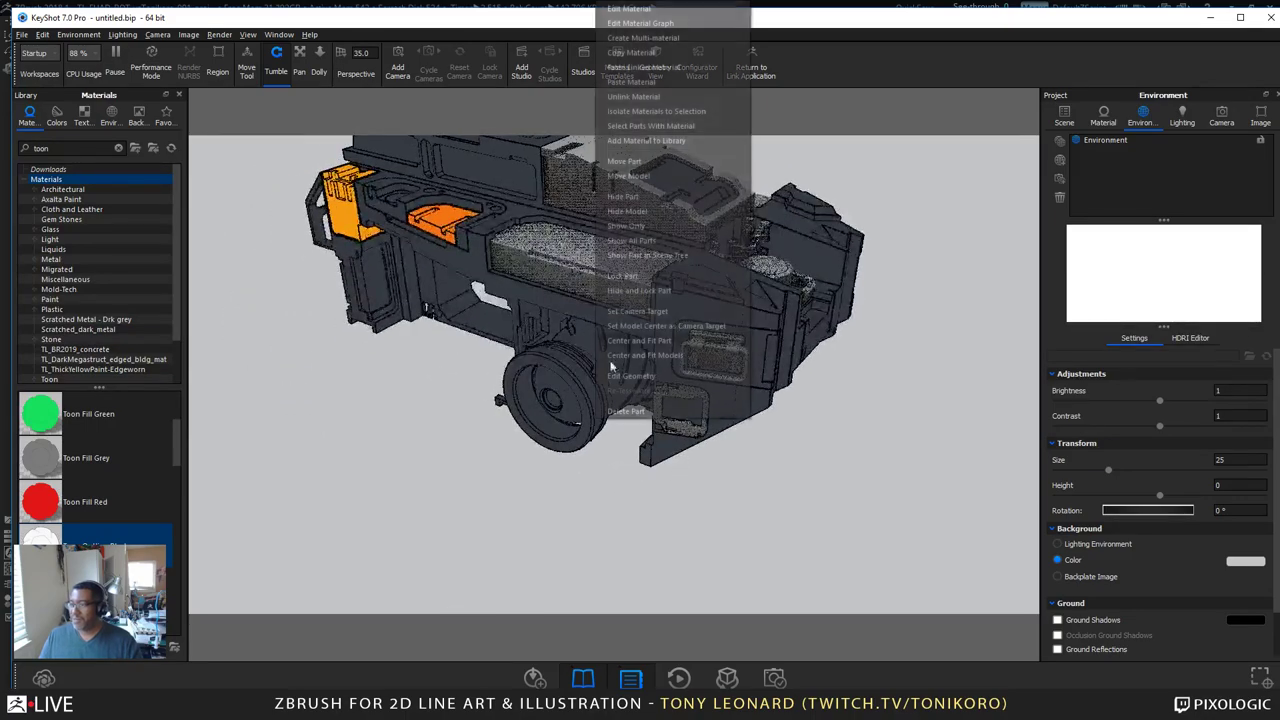
pyautogui.click(659, 12)
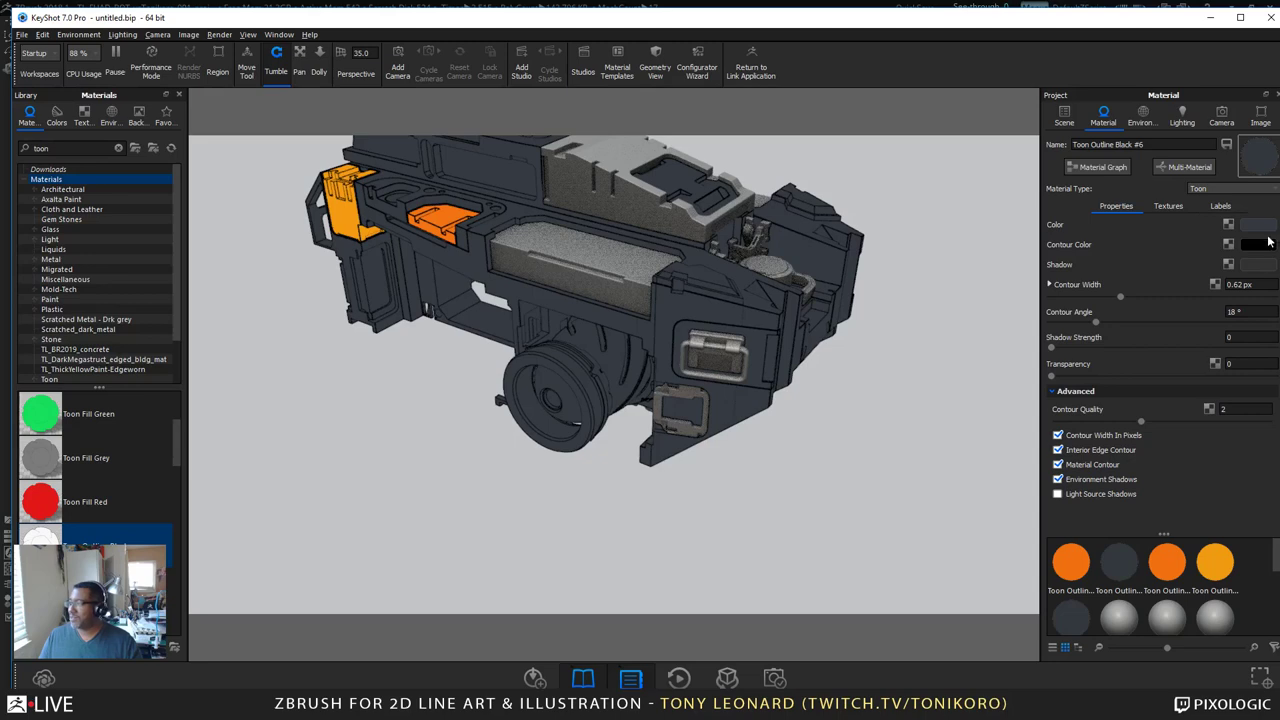
pyautogui.click(1259, 226)
pyautogui.click(1109, 177)
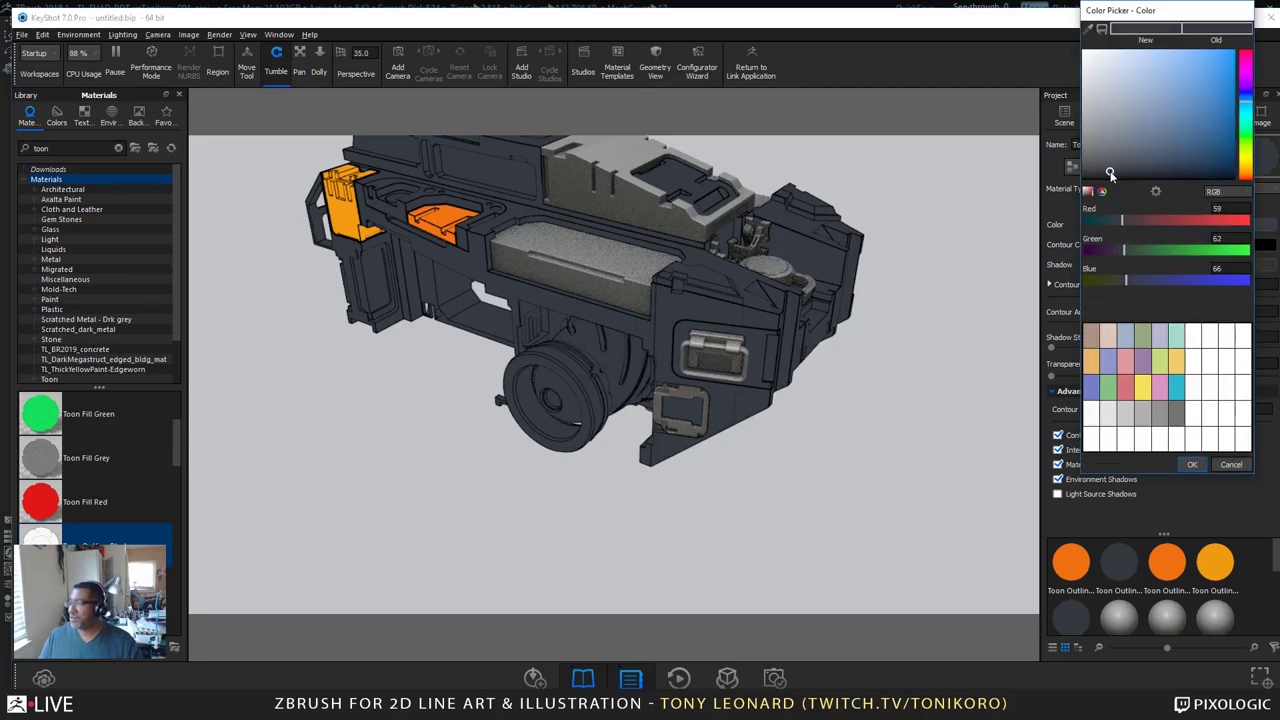
pyautogui.click(1110, 178)
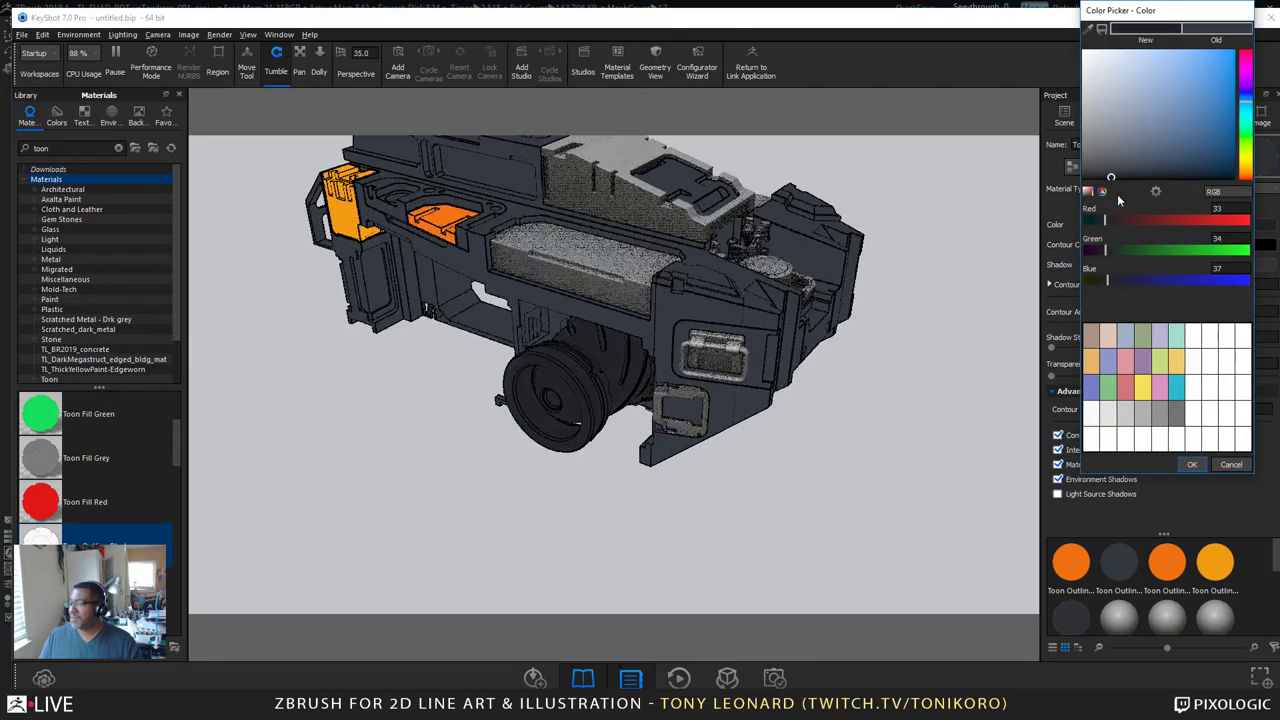
pyautogui.click(1192, 464)
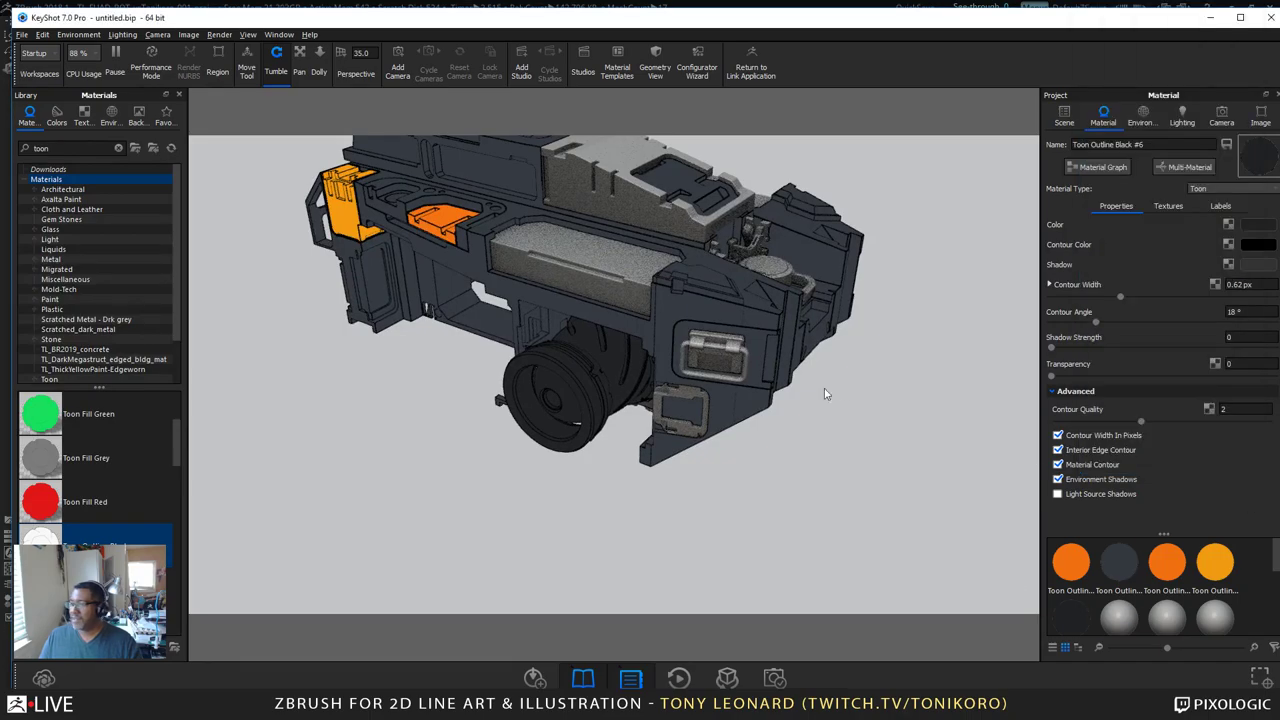
# Step: Try copying the orange toon material from the rear deck hatch and pasting it as a linked material onto the long side panel
pyautogui.moveTo(824, 388); pyautogui.dragTo(608, 375)
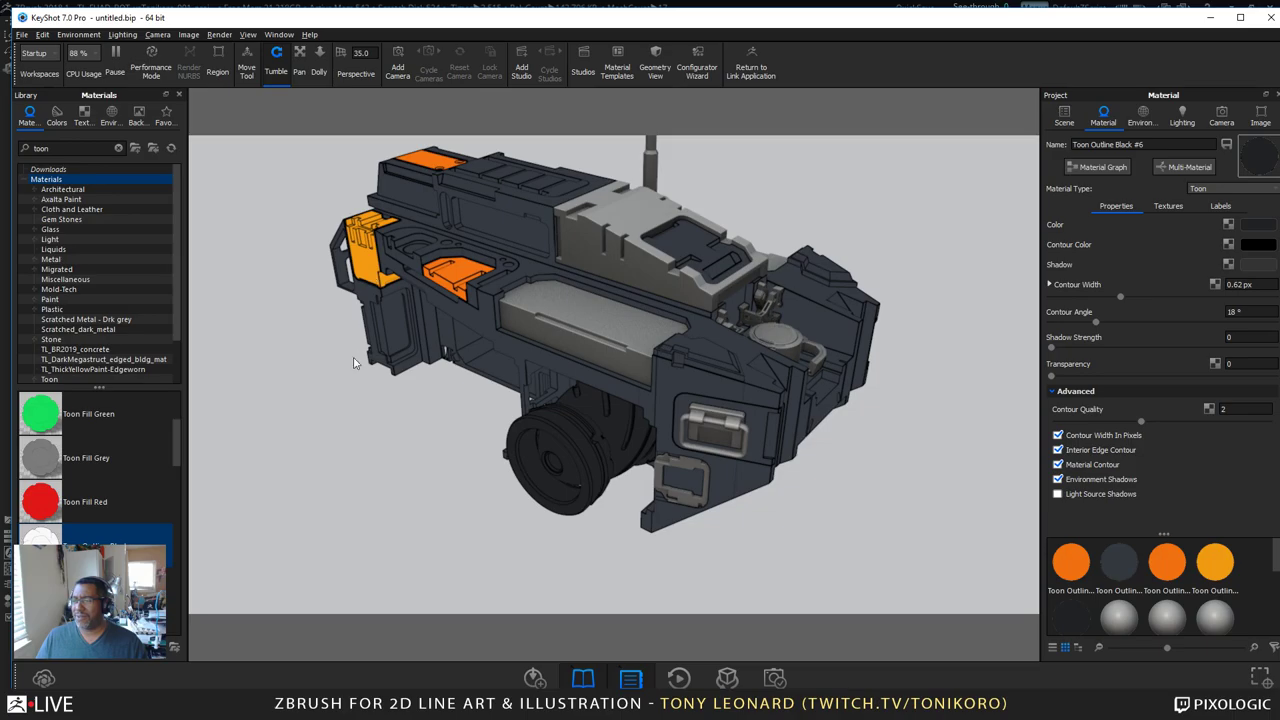
pyautogui.moveTo(353, 362); pyautogui.dragTo(823, 262)
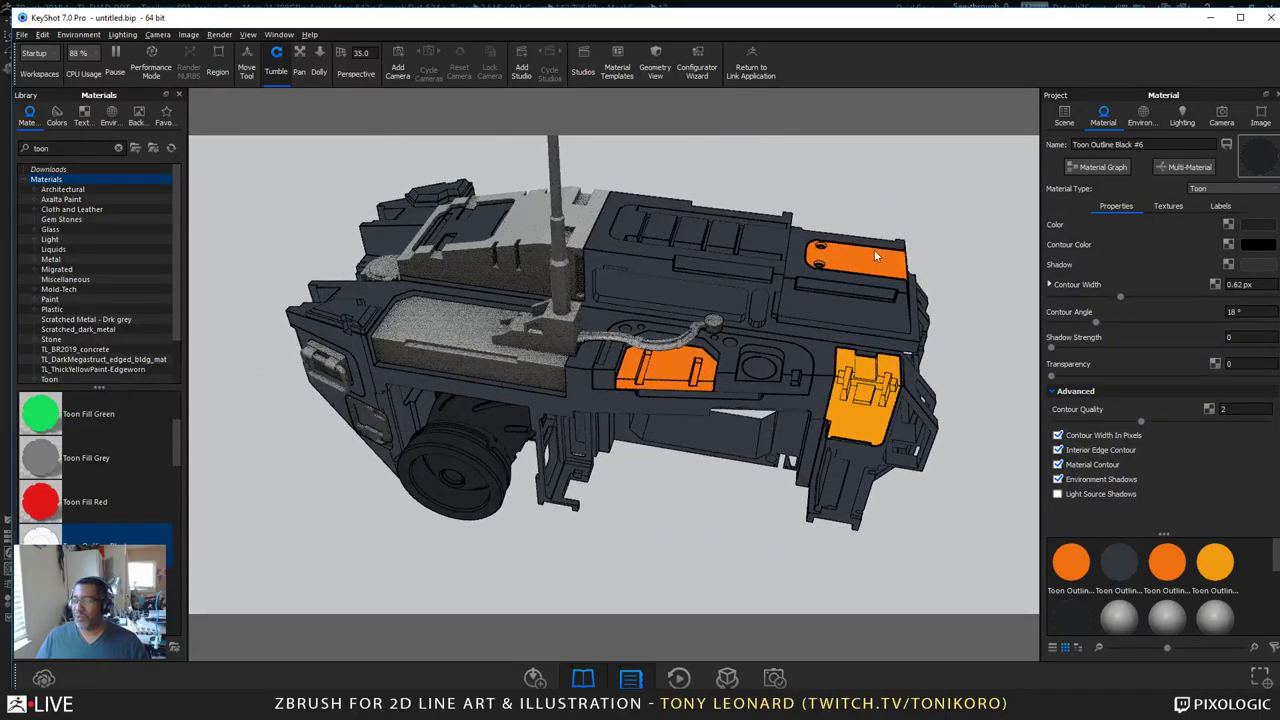
pyautogui.moveTo(685, 333); pyautogui.dragTo(508, 327)
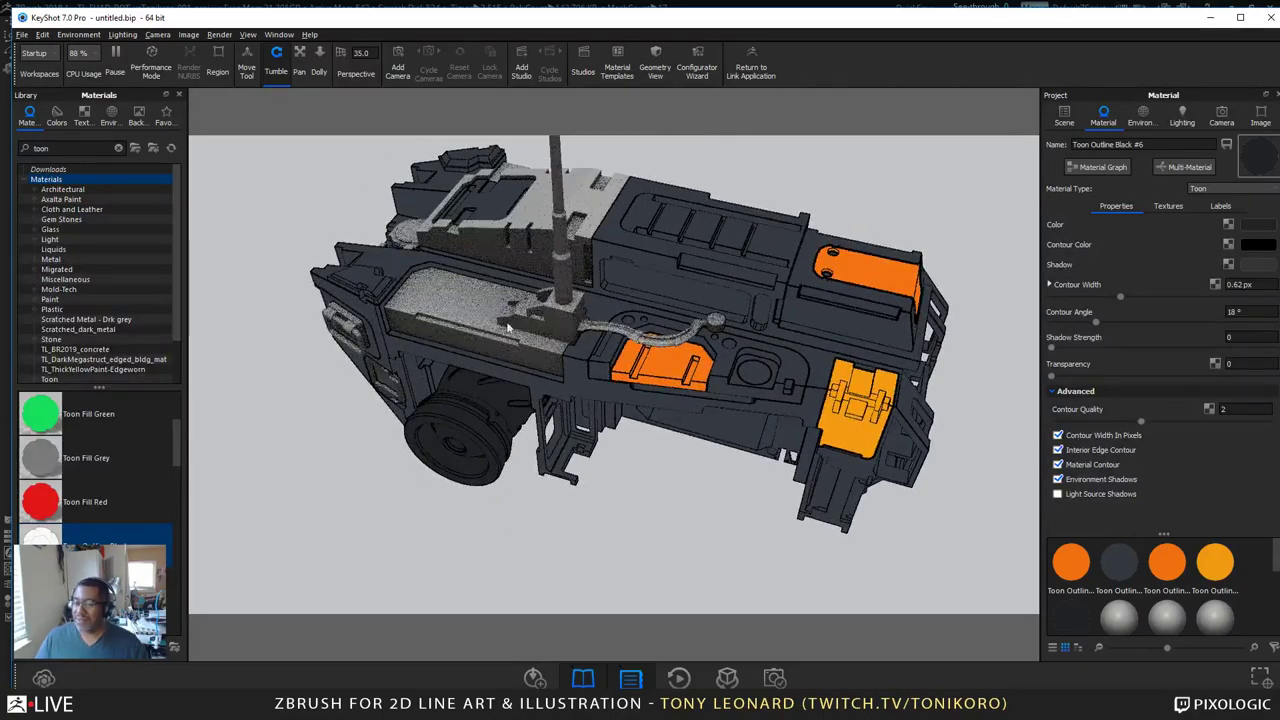
pyautogui.moveTo(462, 290); pyautogui.dragTo(620, 330)
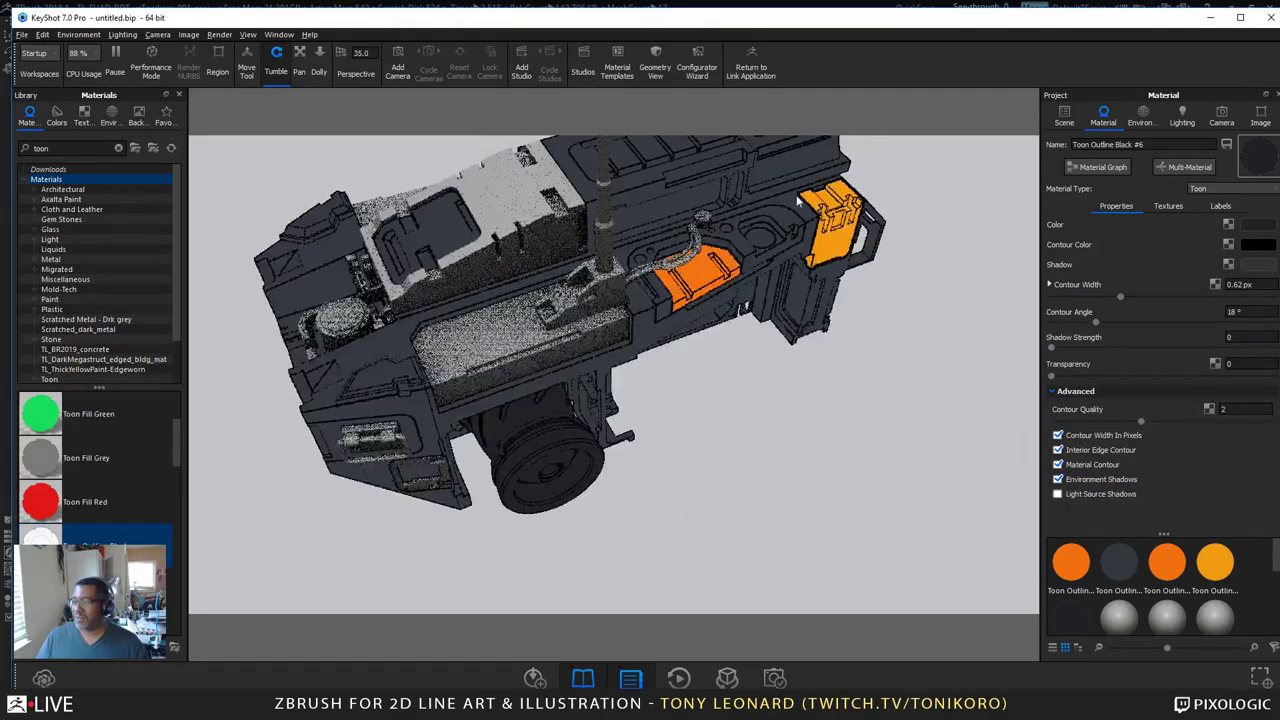
pyautogui.rightClick(845, 237)
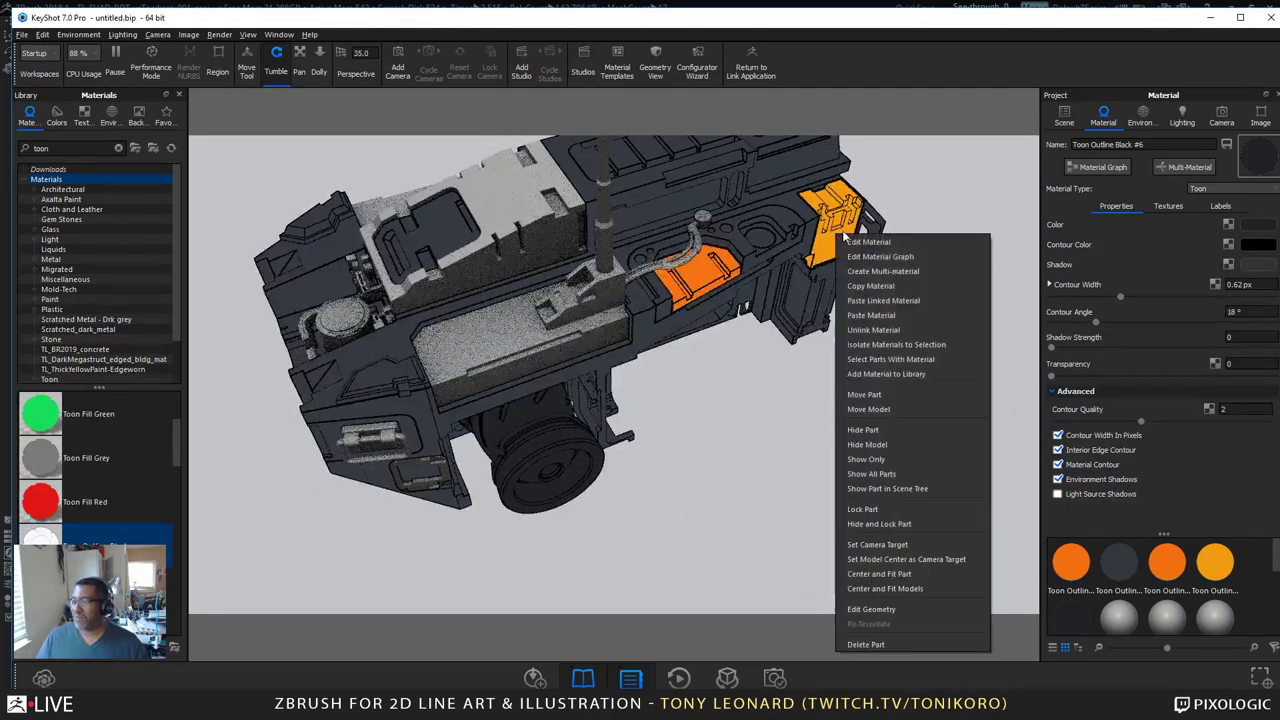
pyautogui.click(873, 285)
pyautogui.rightClick(500, 338)
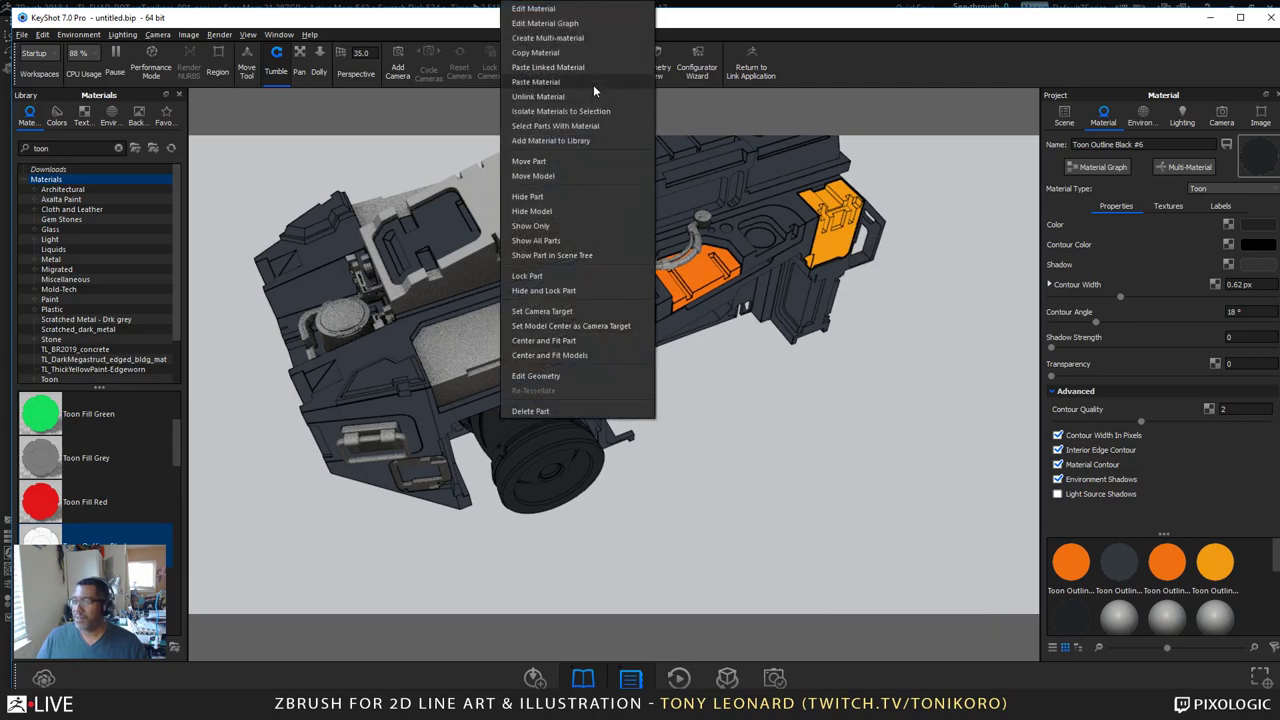
pyautogui.rightClick(697, 256)
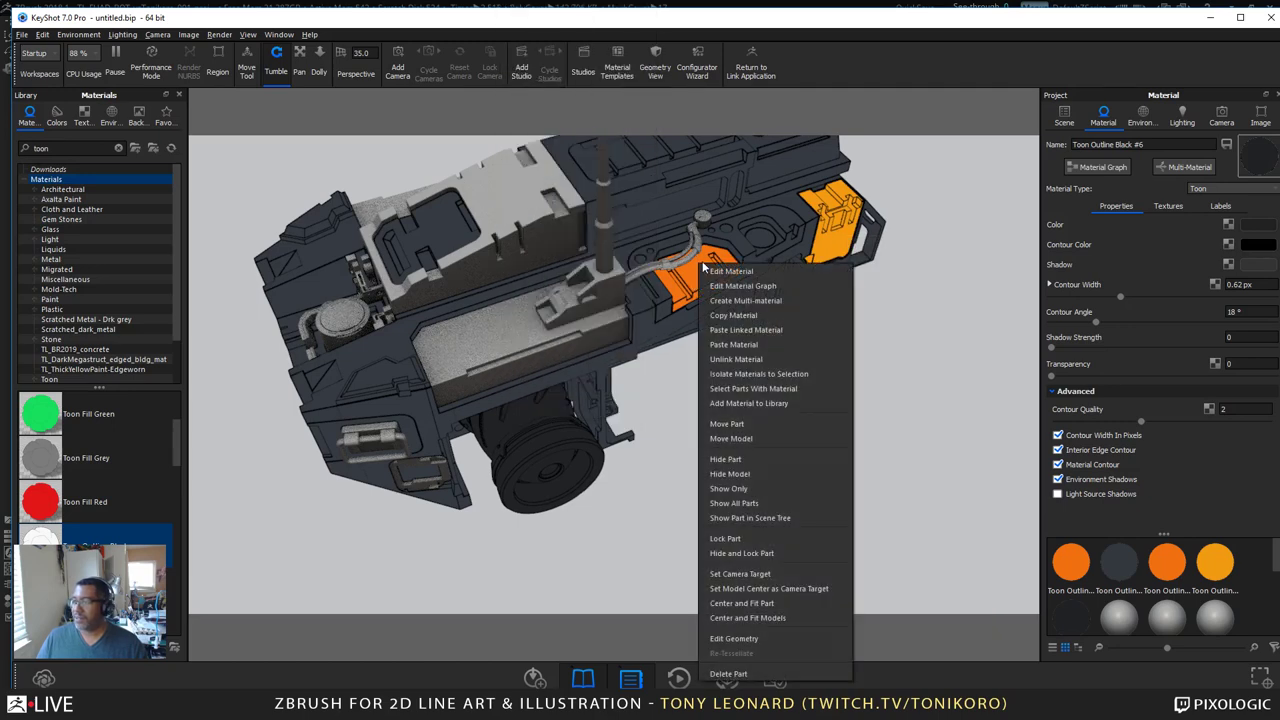
pyautogui.click(740, 316)
pyautogui.rightClick(508, 358)
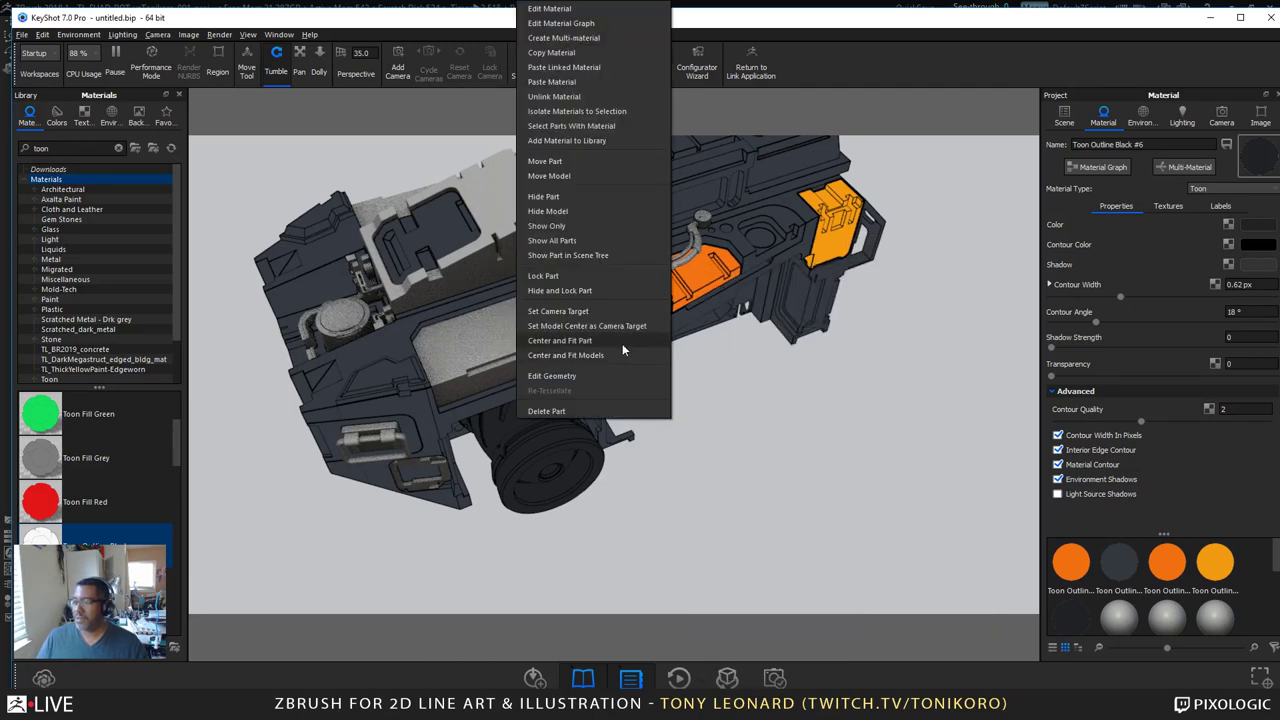
pyautogui.click(620, 66)
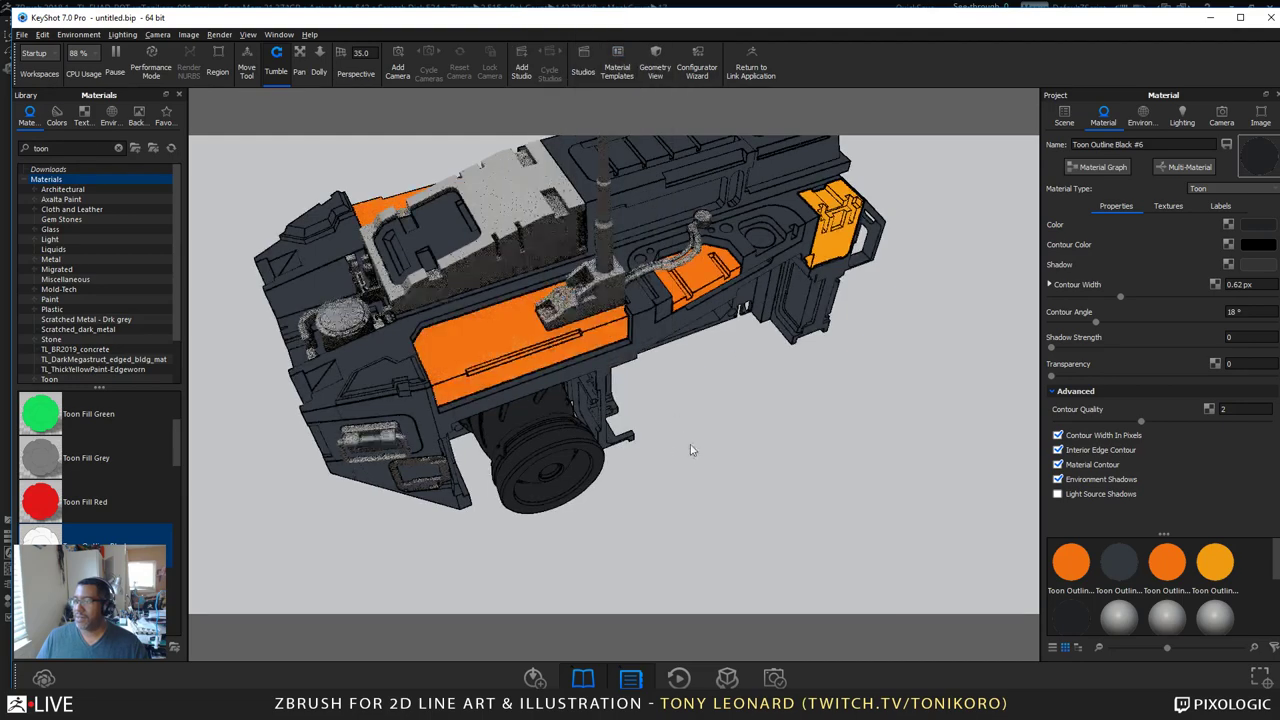
# Step: Try pasting the copied orange toon material as a linked material onto the wheels
pyautogui.moveTo(640, 452); pyautogui.dragTo(665, 200)
pyautogui.rightClick(658, 190)
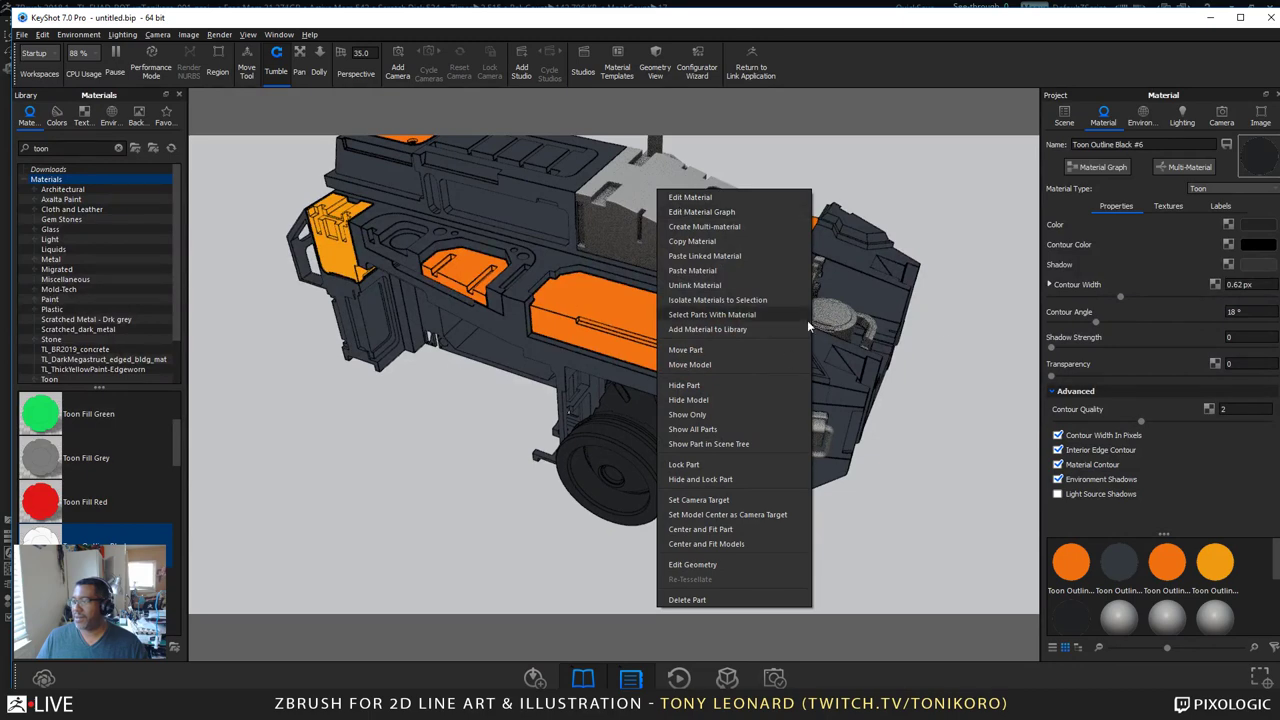
pyautogui.rightClick(585, 452)
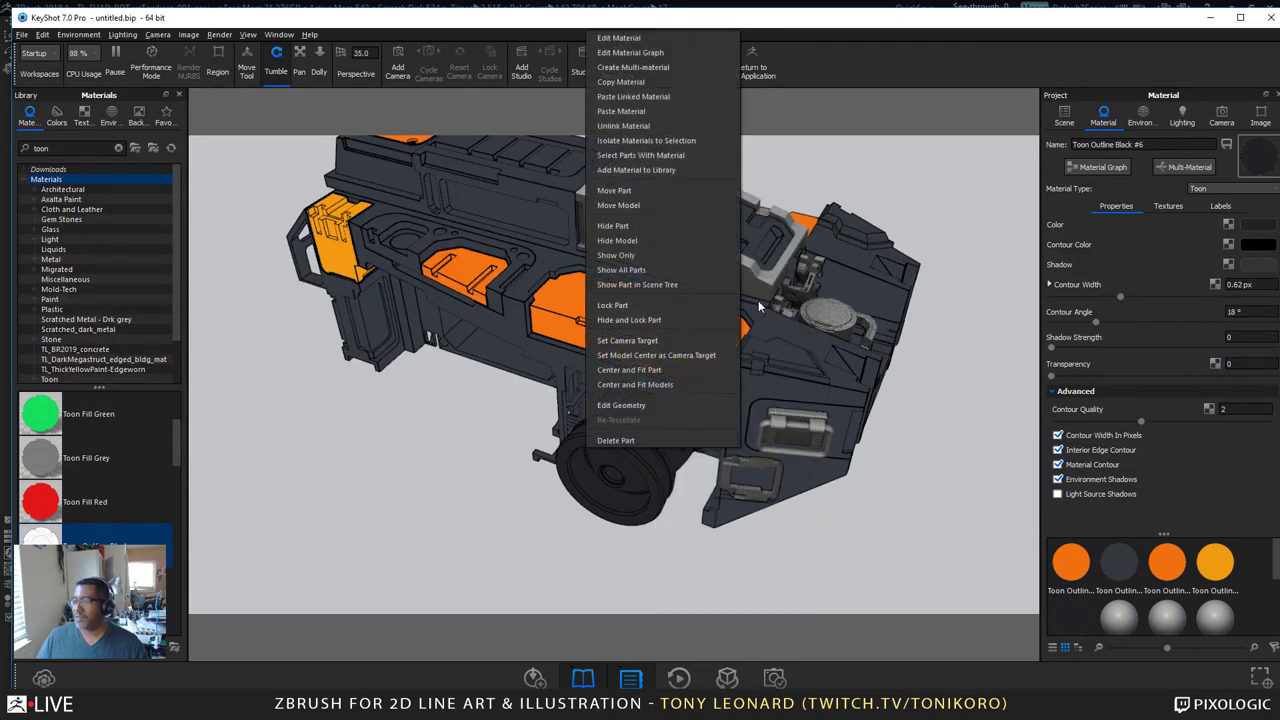
pyautogui.click(660, 96)
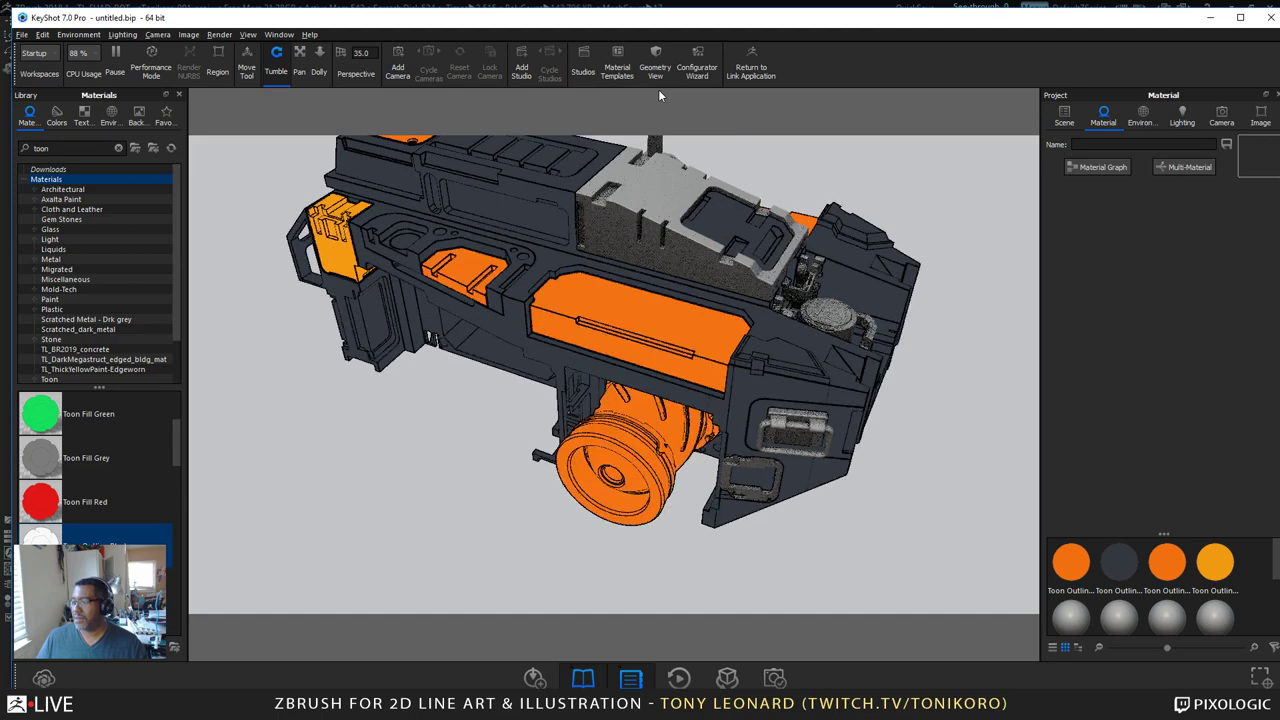
# Step: Try copying the wheels' near-black toon material onto the raised top cover as a separate material, and undo it
pyautogui.rightClick(666, 430)
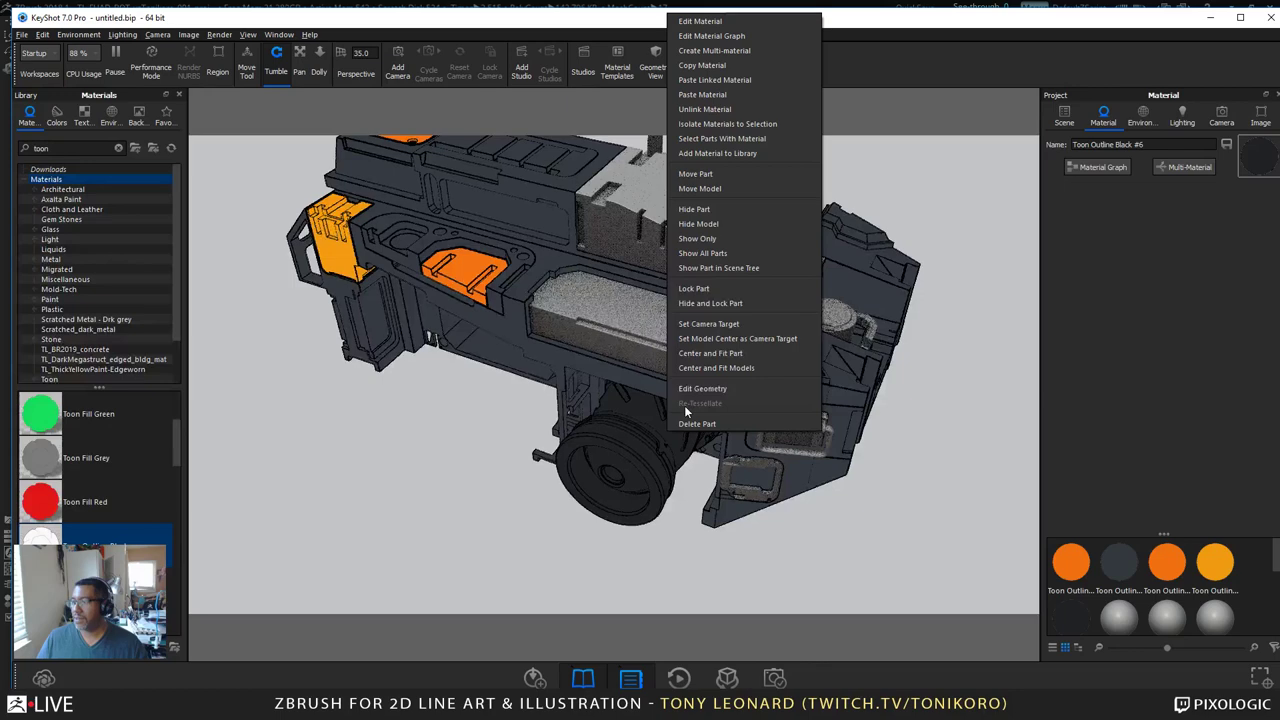
pyautogui.click(738, 66)
pyautogui.rightClick(658, 186)
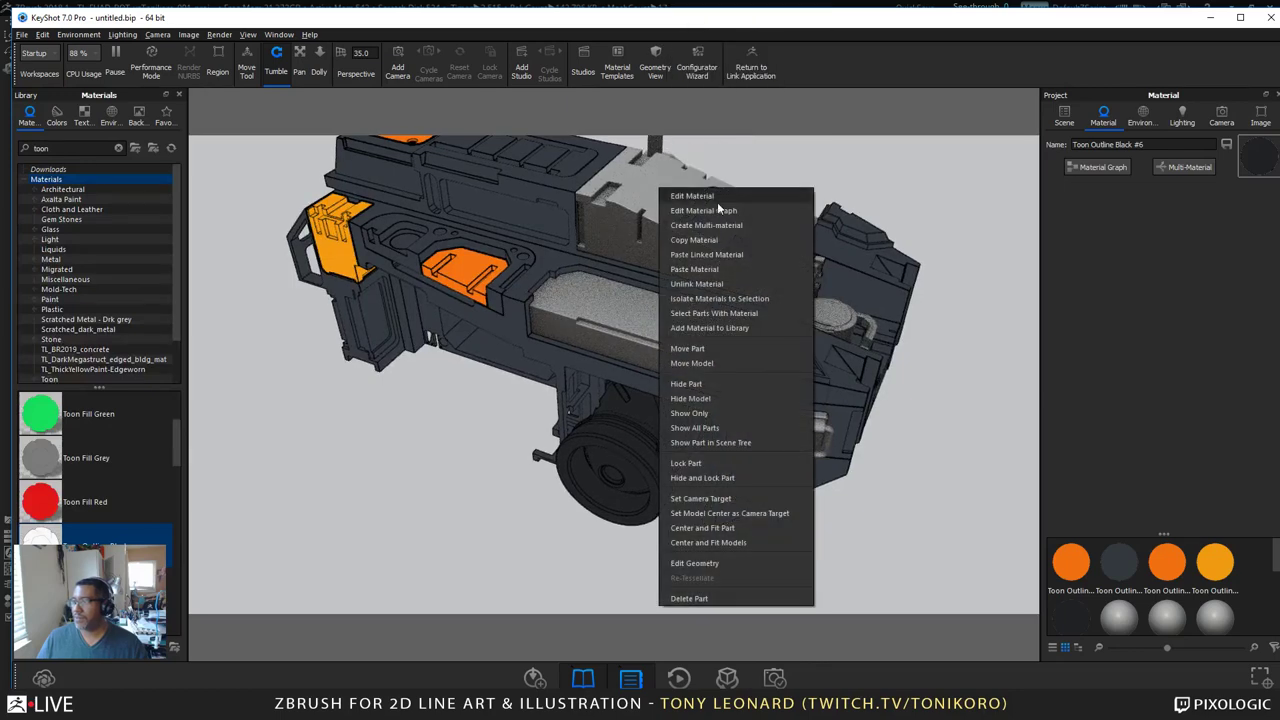
pyautogui.click(706, 273)
pyautogui.rightClick(645, 321)
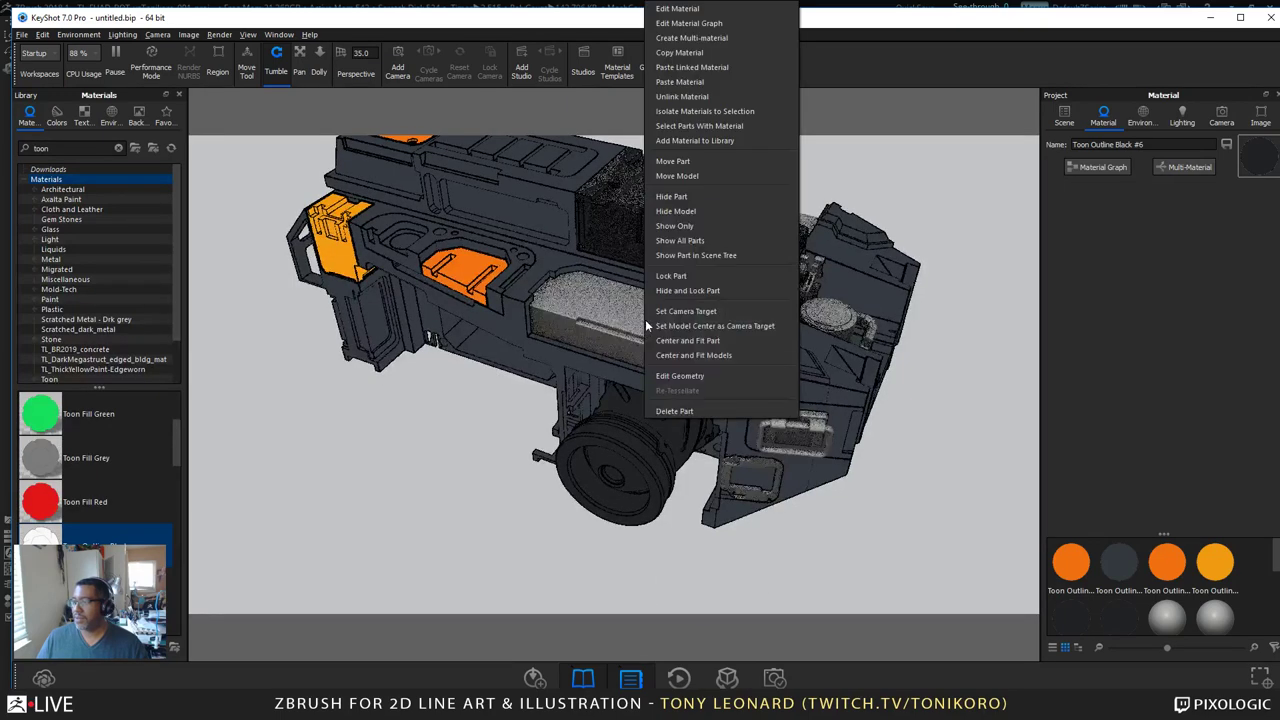
pyautogui.moveTo(874, 543); pyautogui.dragTo(867, 545)
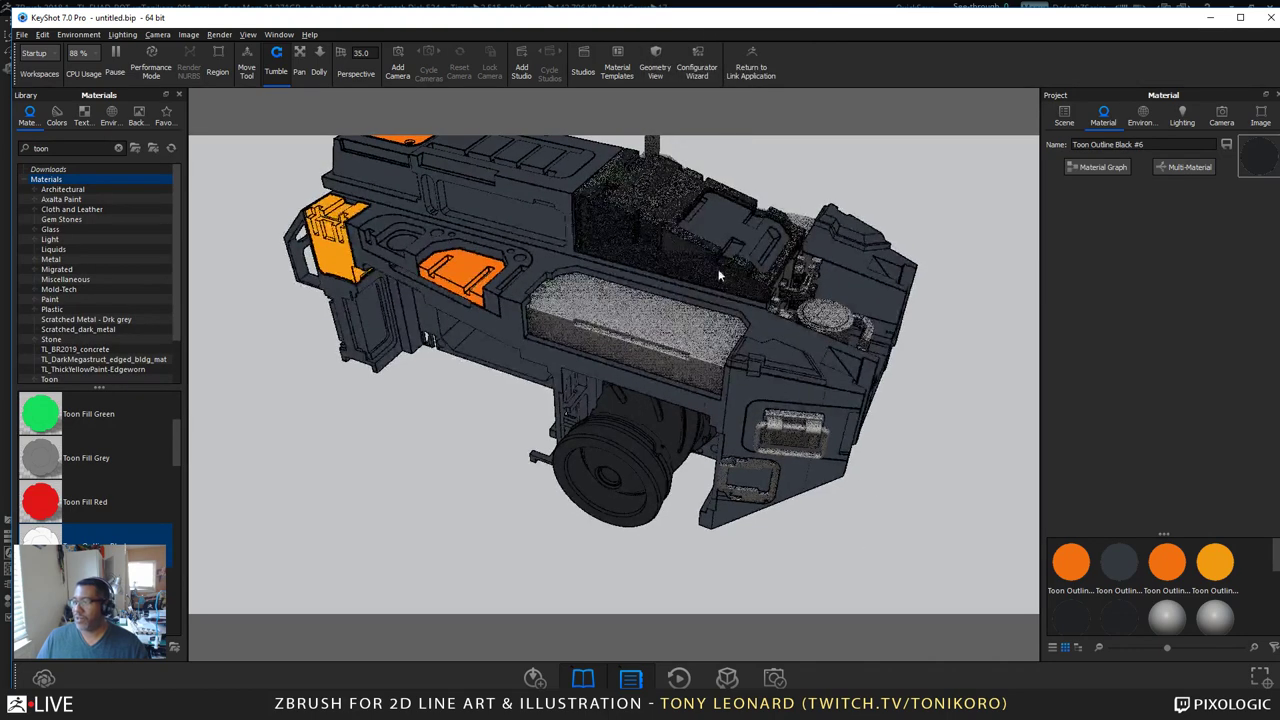
pyautogui.hotkey('ctrl', 'z')
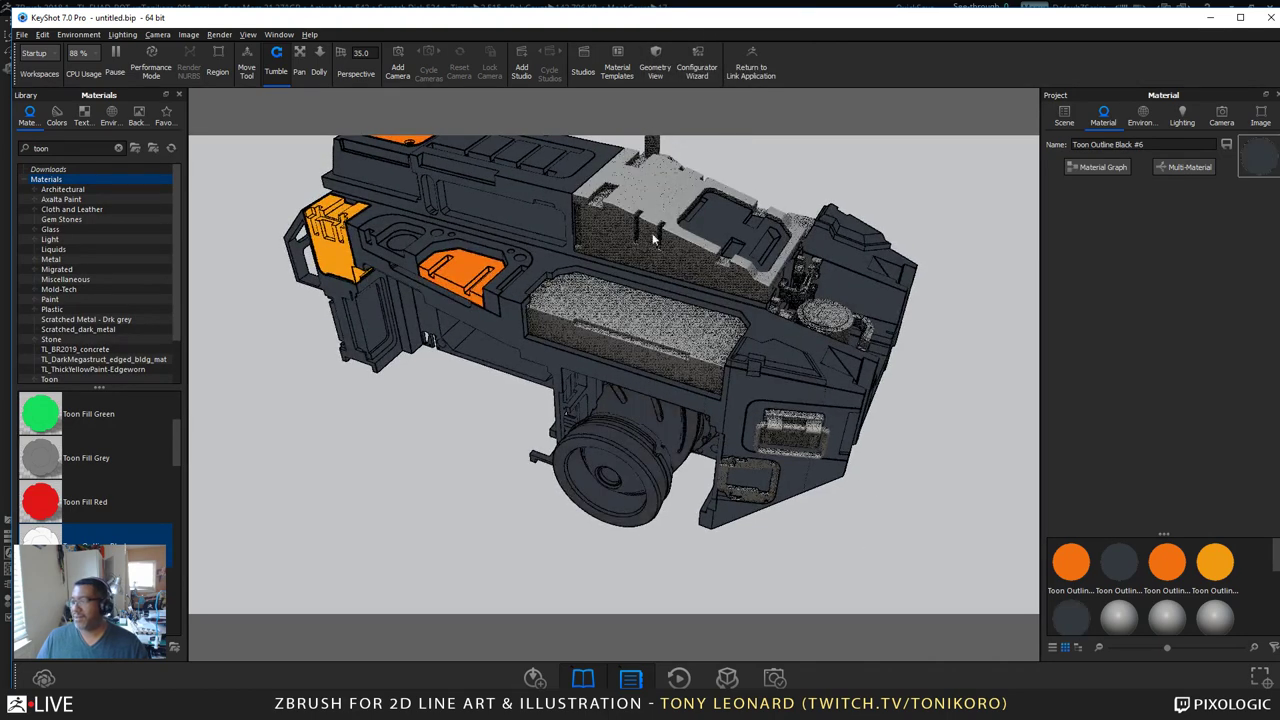
# Step: Copy the wheels' dark blue-grey toon material and paste it onto the raised top cover as a separate, unlinked material
pyautogui.rightClick(662, 433)
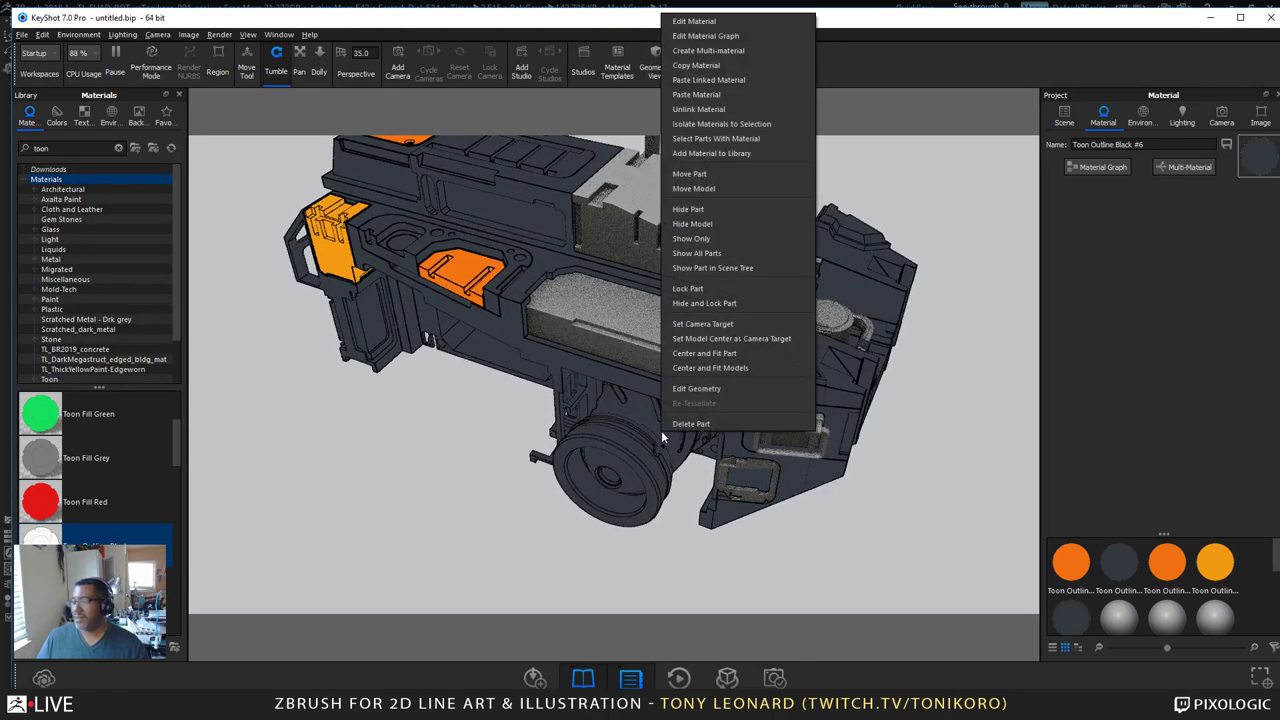
pyautogui.click(695, 66)
pyautogui.rightClick(651, 236)
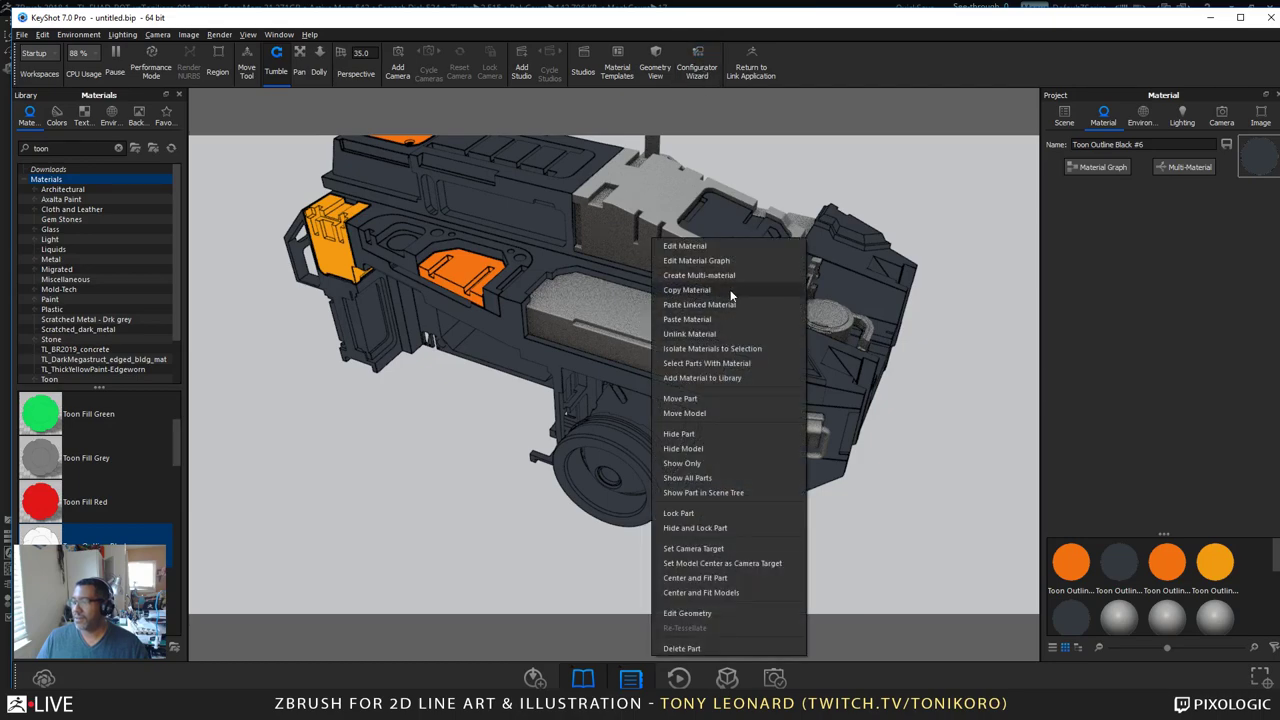
pyautogui.click(724, 320)
pyautogui.rightClick(656, 328)
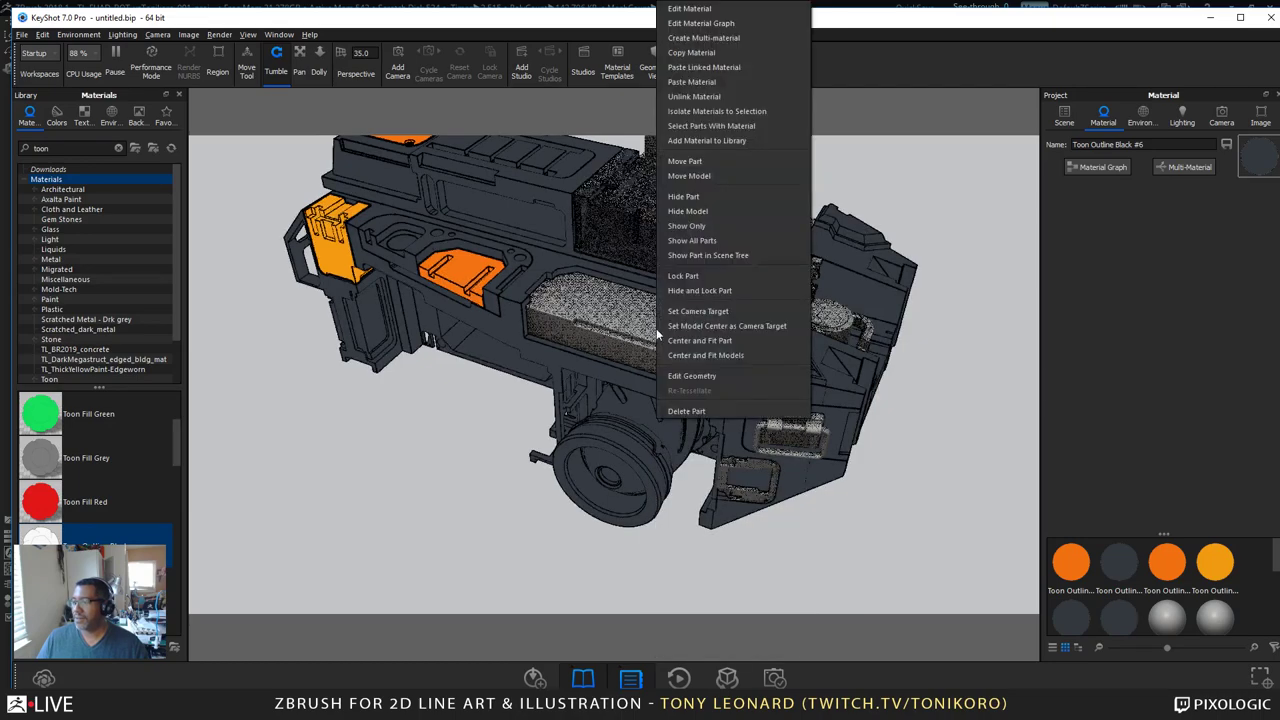
# Step: Select the speckled top cover and hide that overlapping duplicate part, Toon Outline Black #8, in the scene tree
pyautogui.moveTo(412, 428); pyautogui.dragTo(262, 436)
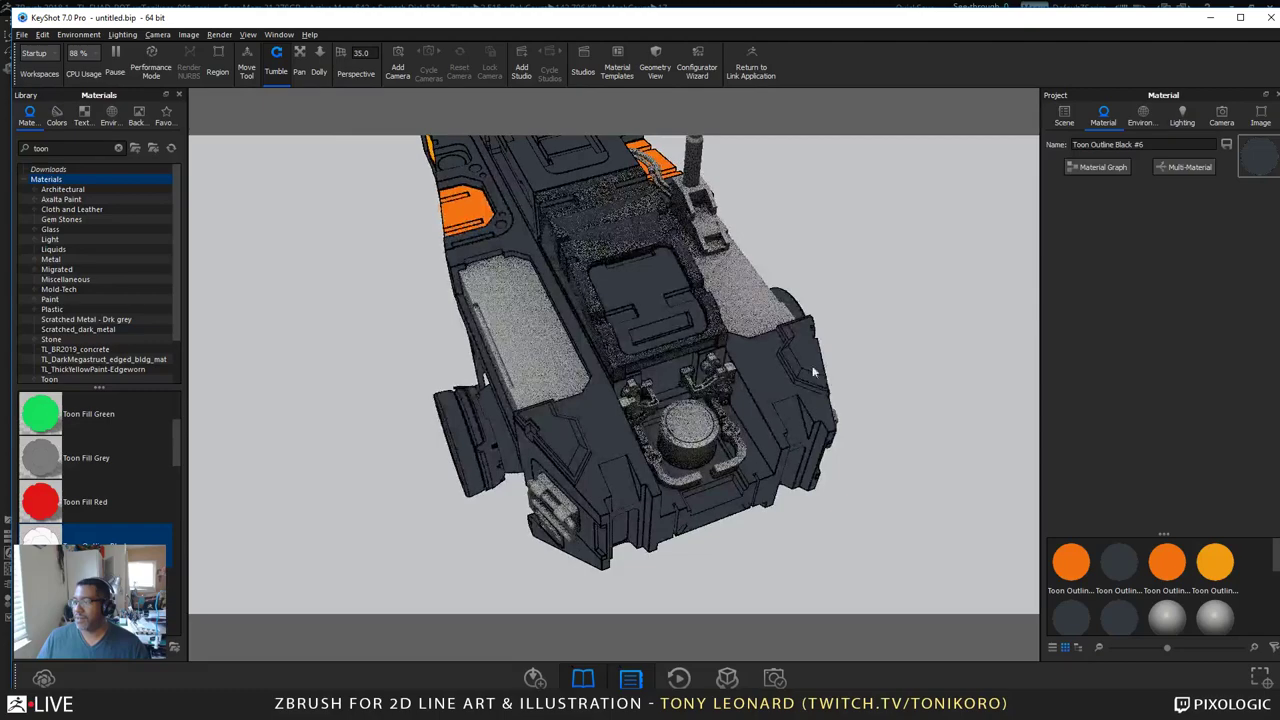
pyautogui.moveTo(895, 329); pyautogui.dragTo(790, 450)
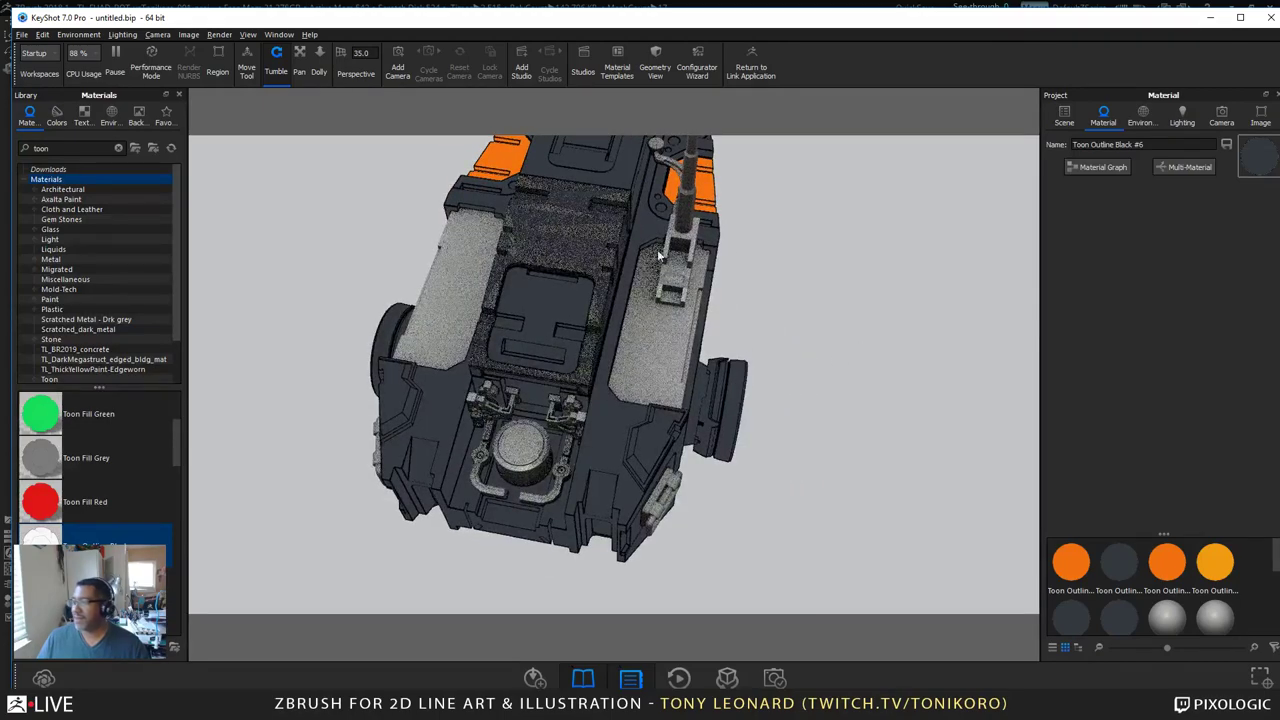
pyautogui.click(1066, 116)
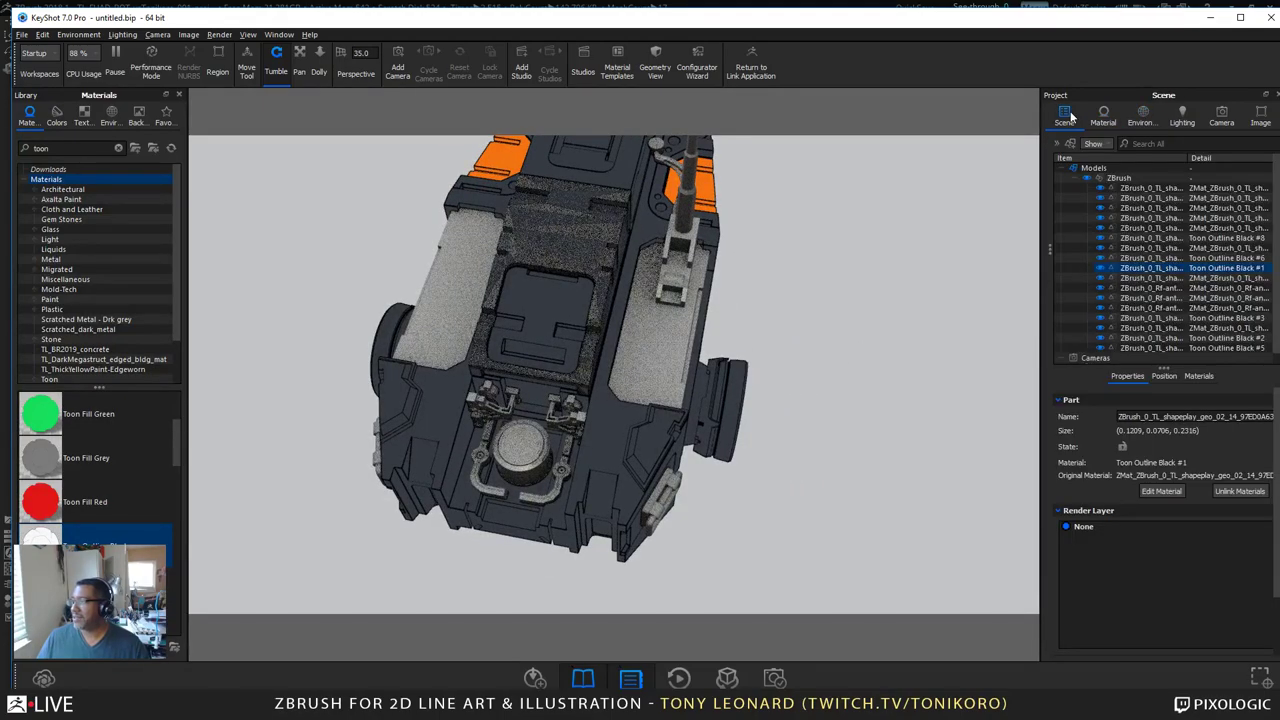
pyautogui.rightClick(567, 246)
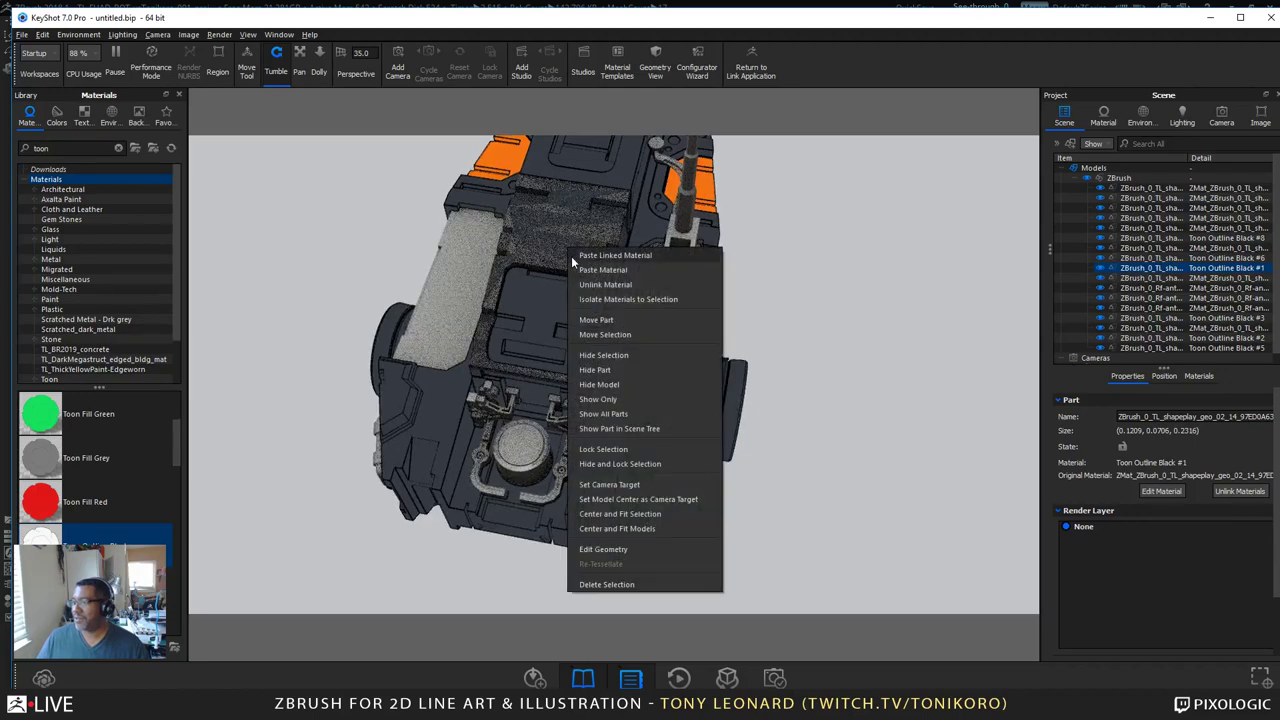
pyautogui.click(540, 239)
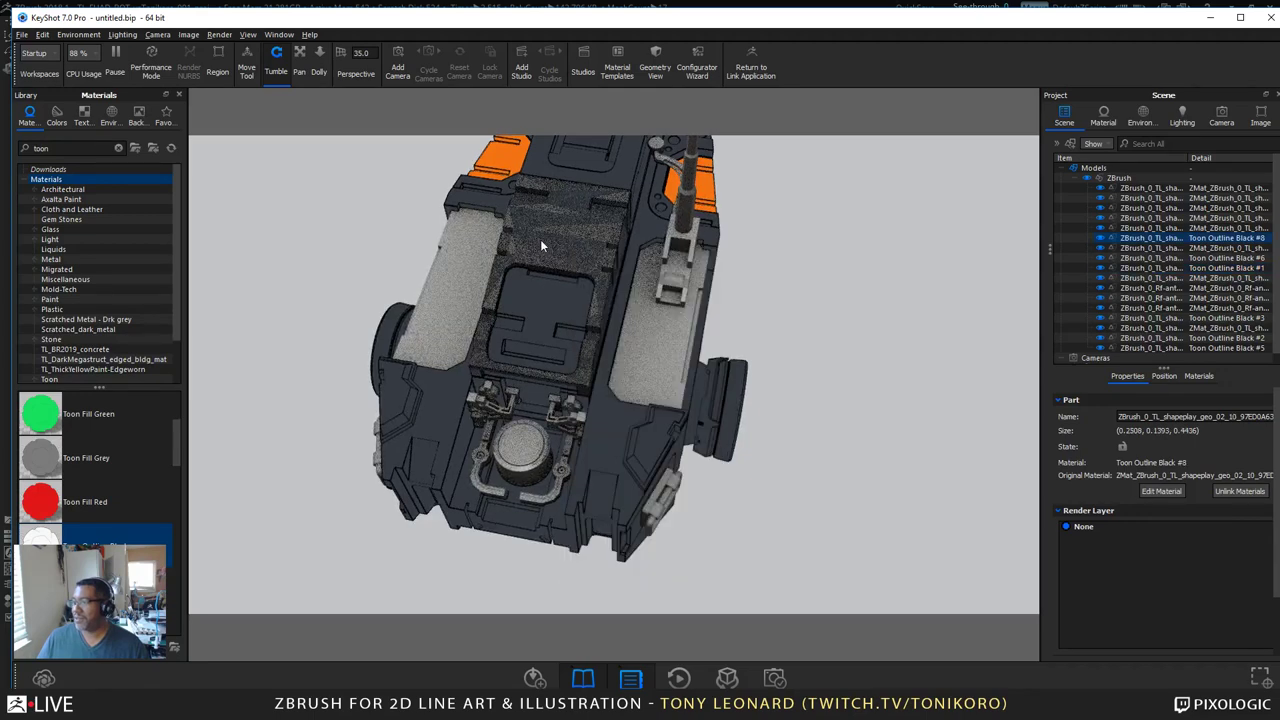
pyautogui.click(1101, 239)
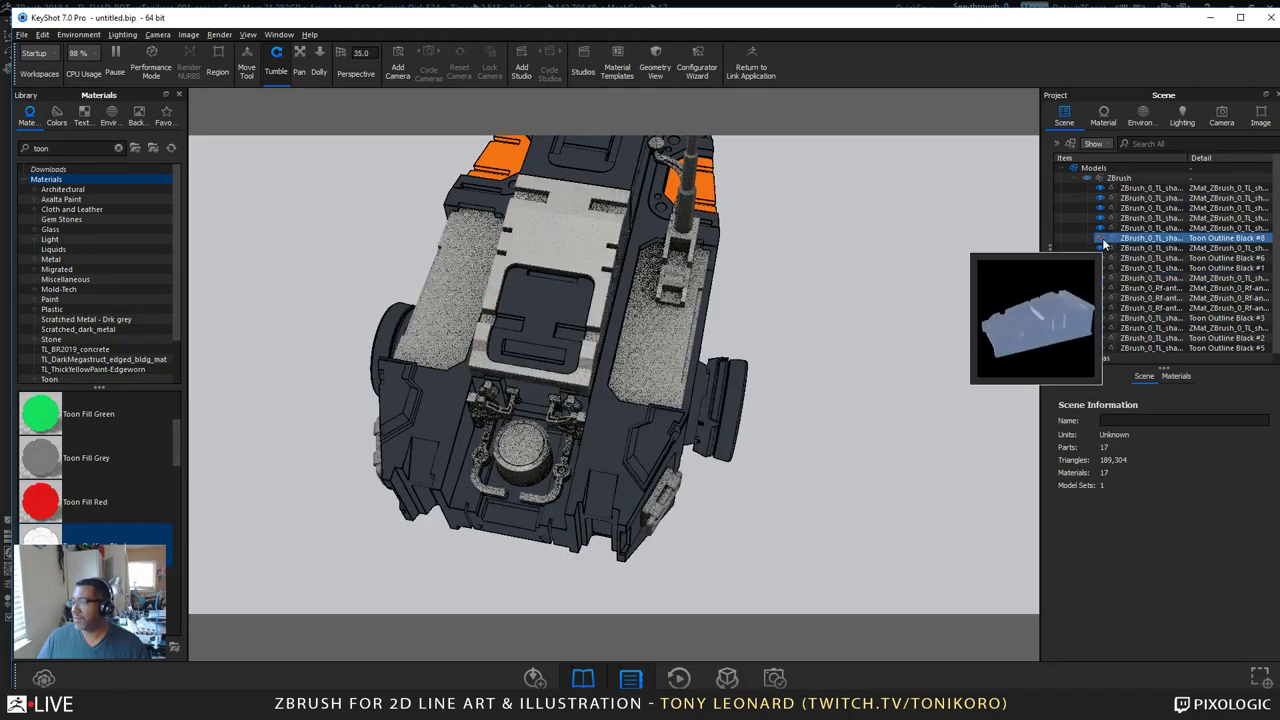
# Step: Select the remaining light grey top cover and paste the copied dark blue-grey toon material onto it, unlinked
pyautogui.click(559, 235)
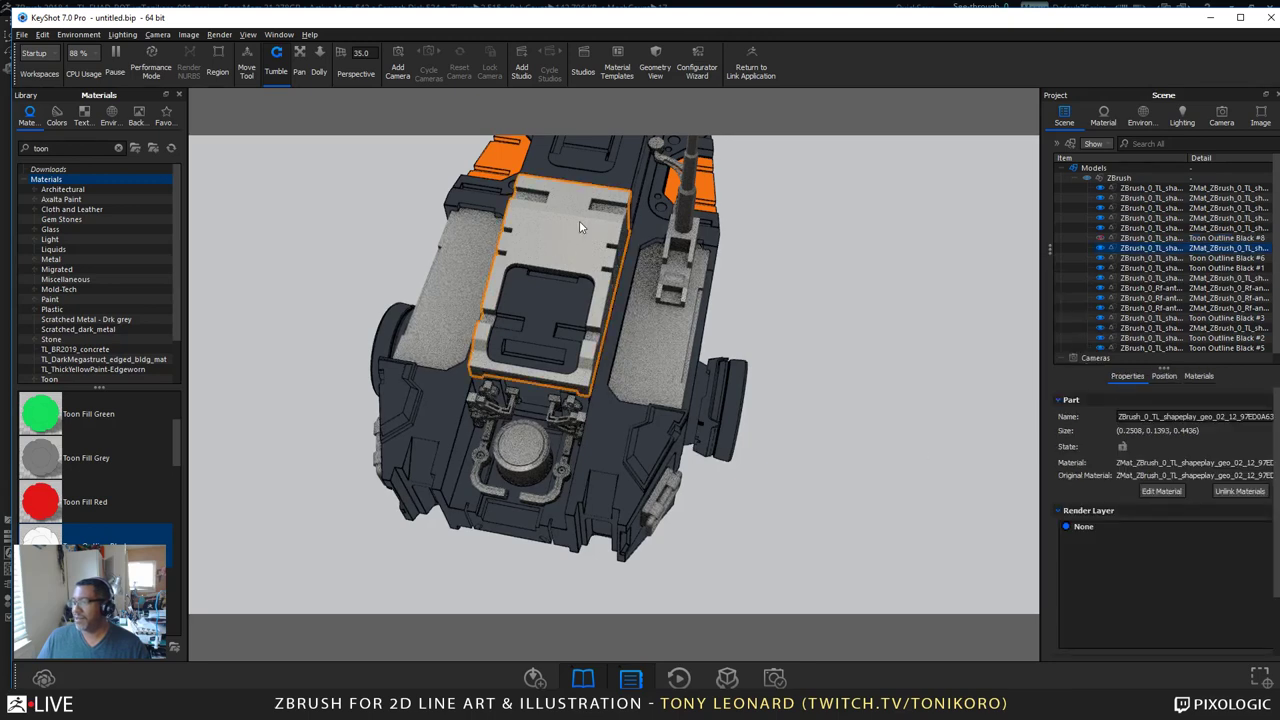
pyautogui.rightClick(579, 224)
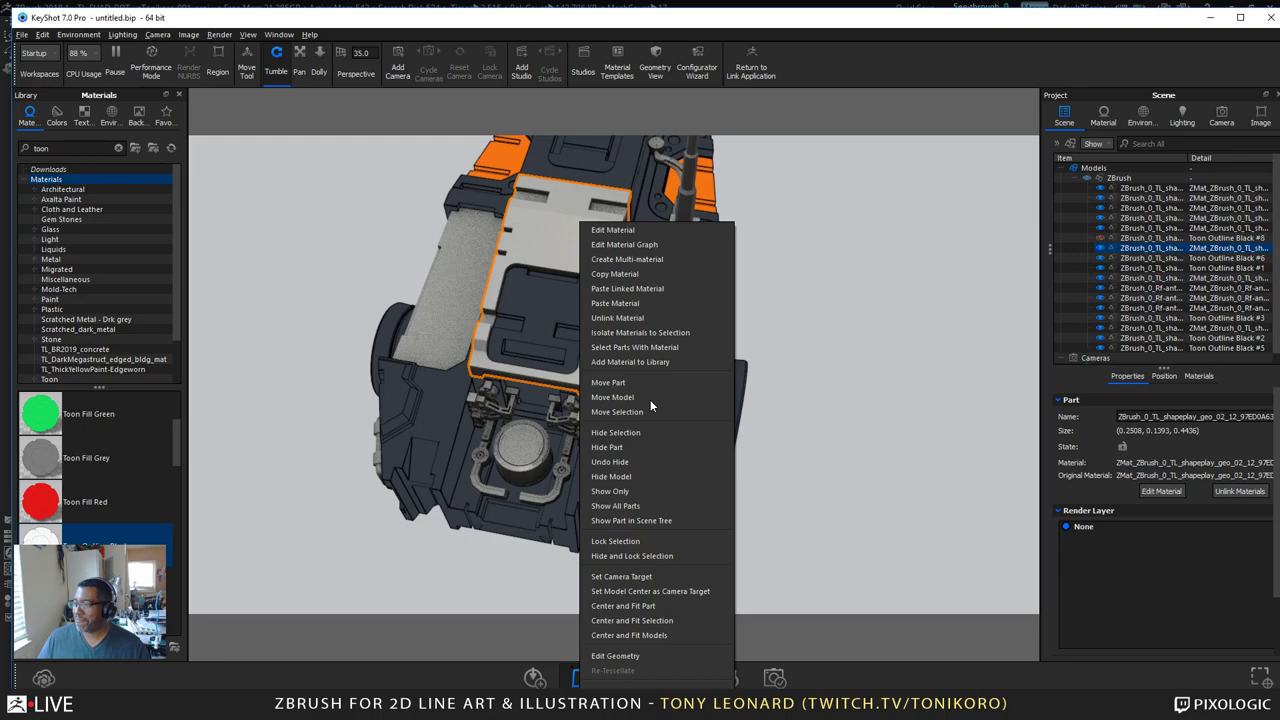
pyautogui.click(620, 316)
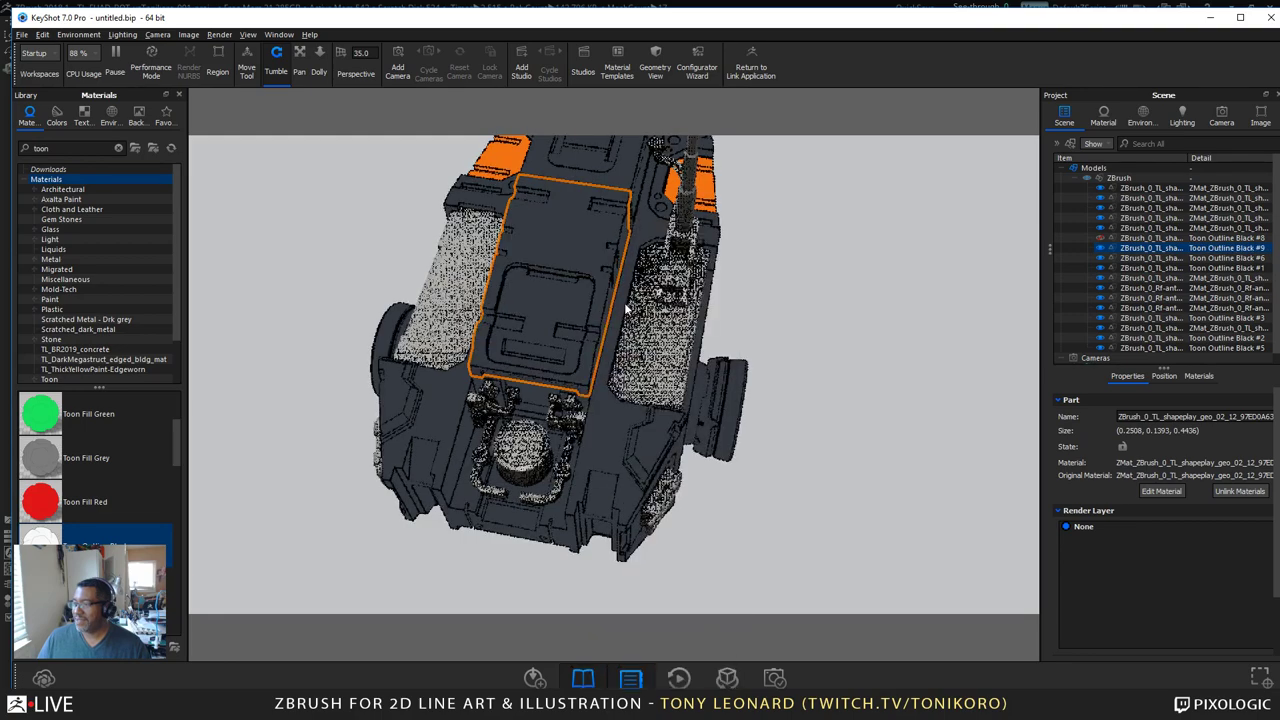
# Step: Edit the raised top cover's toon material and set its color to a muted olive green, RGB 72, 84, 66
pyautogui.moveTo(873, 357); pyautogui.dragTo(690, 280)
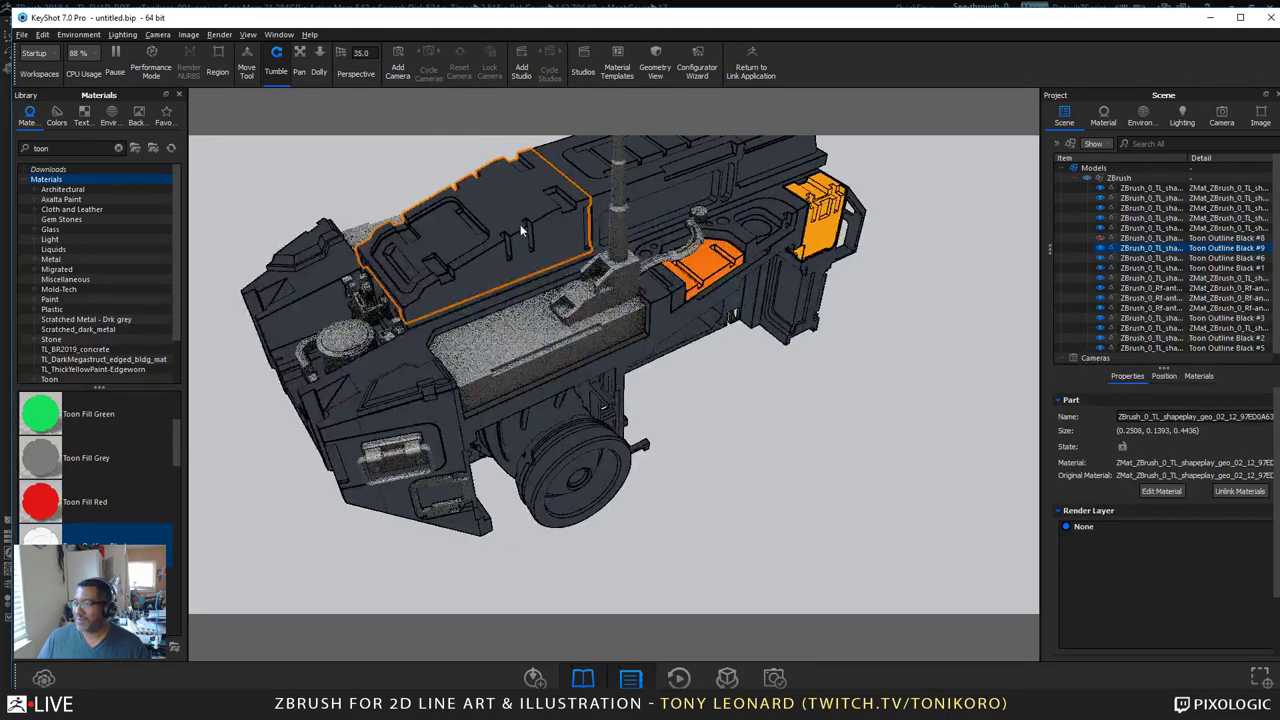
pyautogui.rightClick(616, 214)
pyautogui.click(596, 234)
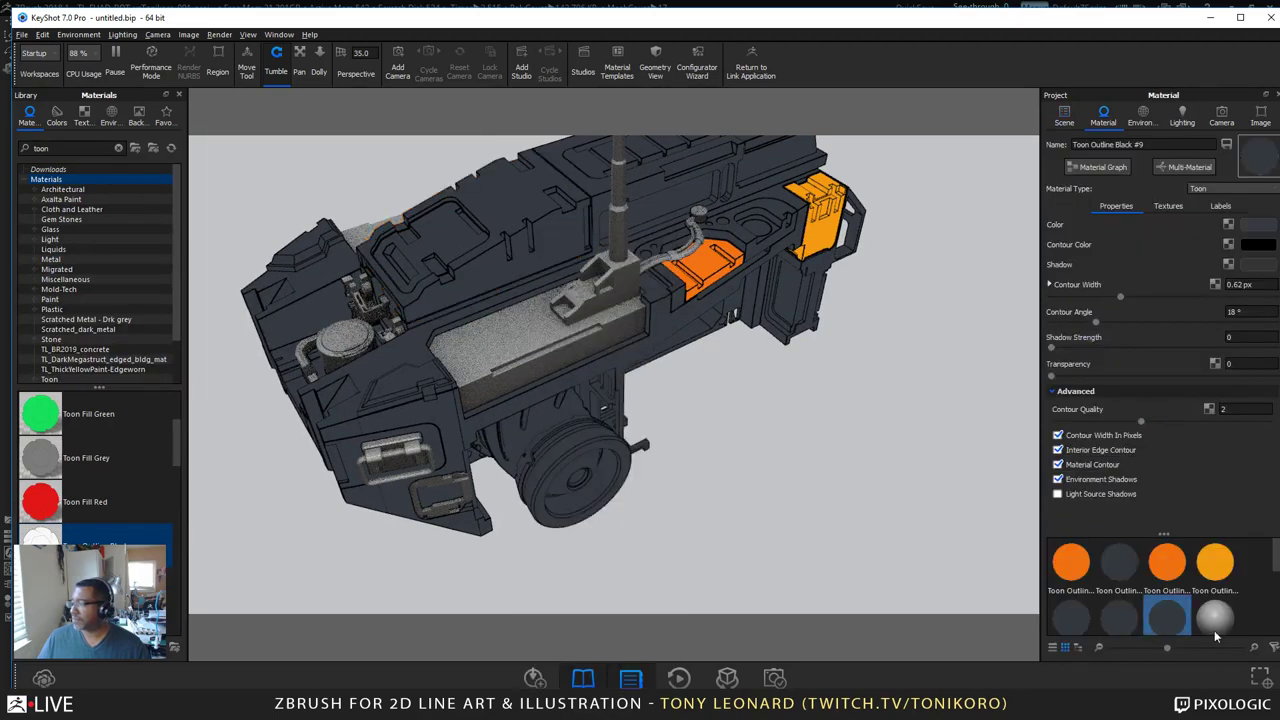
pyautogui.click(1262, 225)
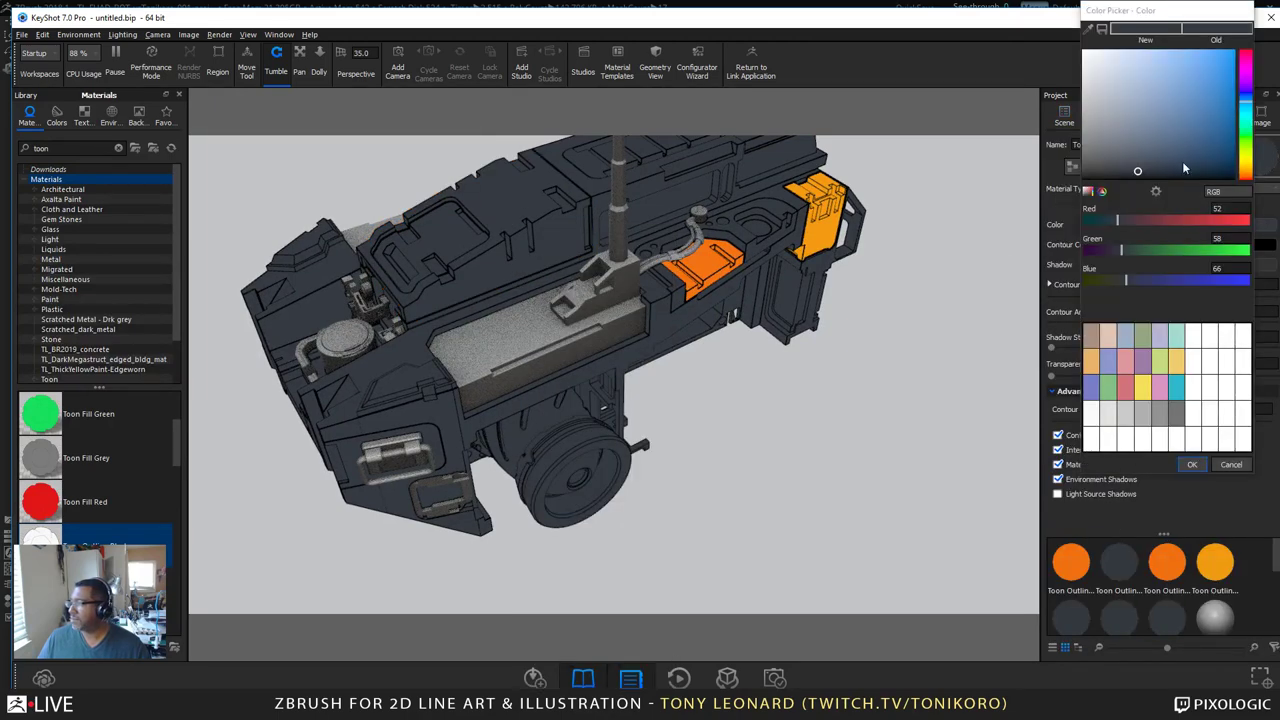
pyautogui.click(1247, 143)
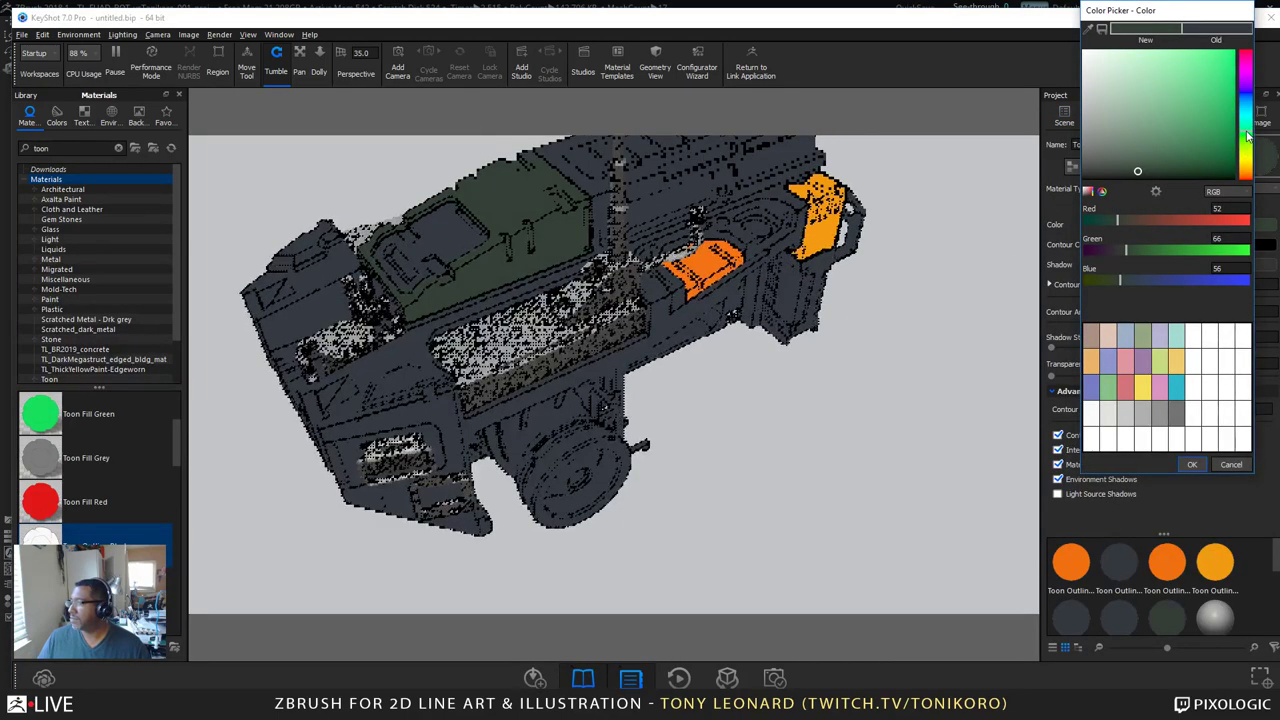
pyautogui.click(1130, 156)
pyautogui.click(1133, 159)
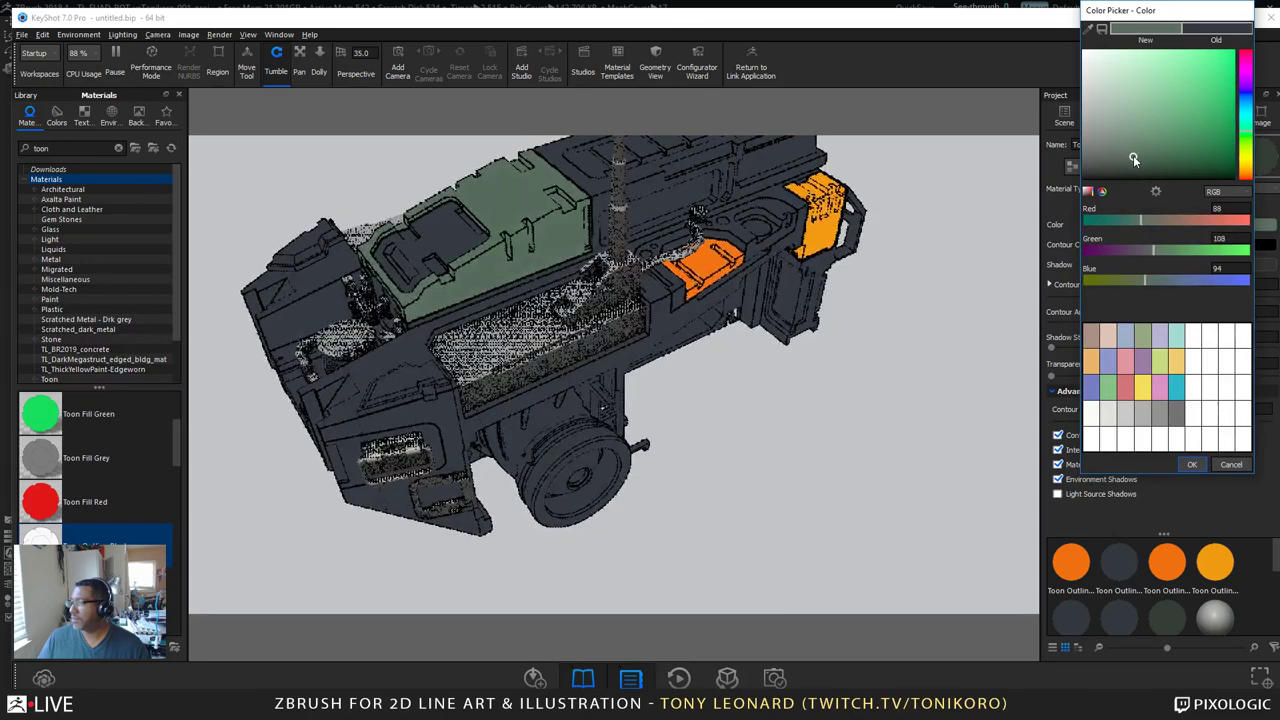
pyautogui.moveTo(1134, 158); pyautogui.dragTo(1139, 166)
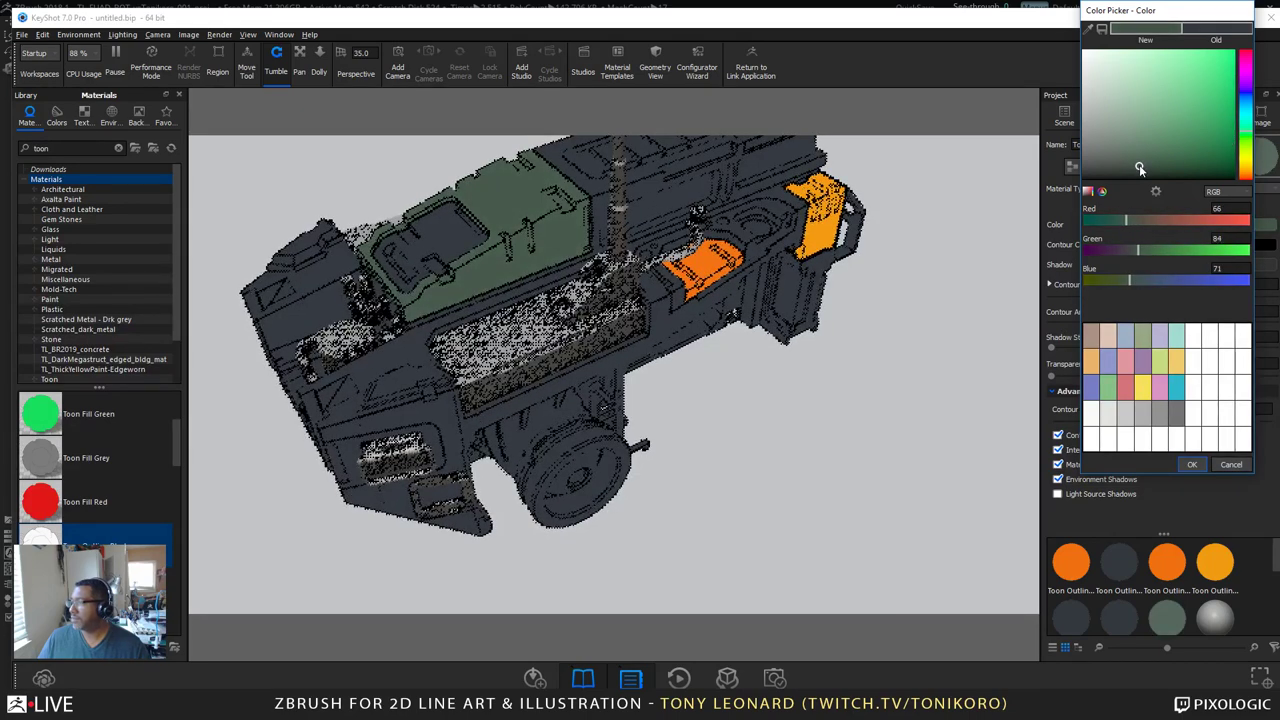
pyautogui.moveTo(1246, 141); pyautogui.dragTo(1246, 145)
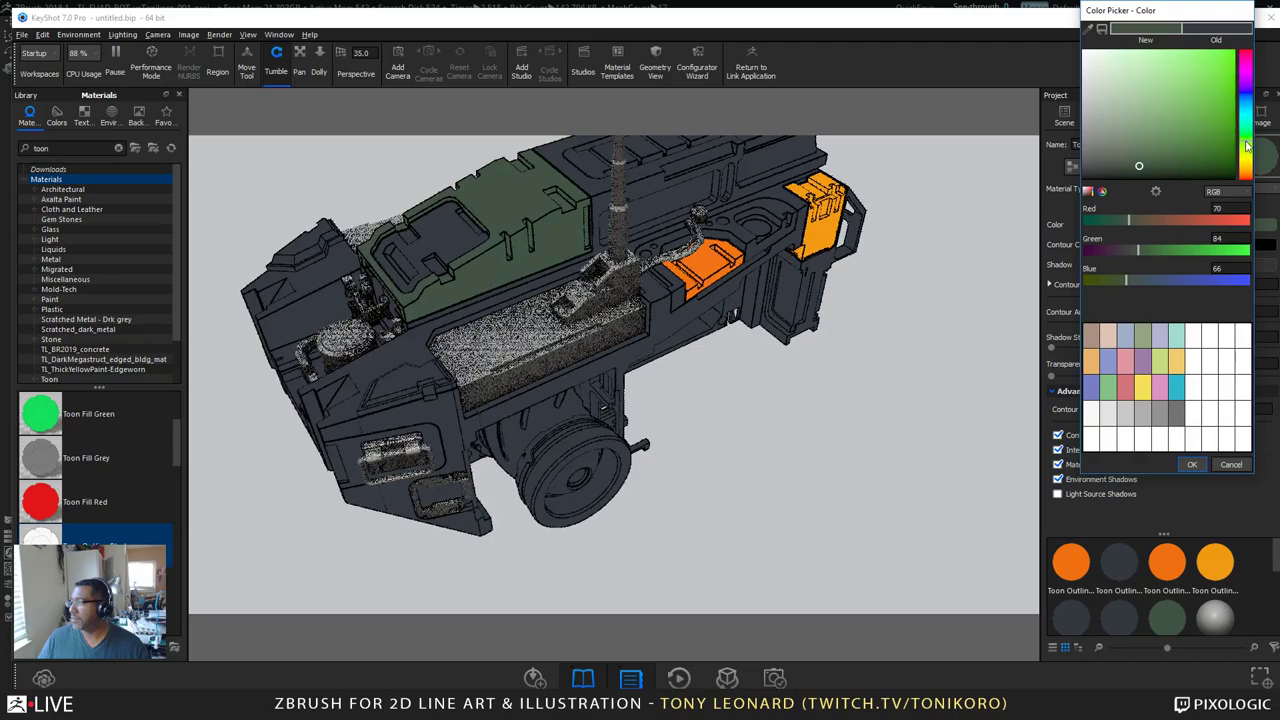
# Step: Copy the top cover's olive green toon material and paste it onto the recessed side panel as an unlinked material
pyautogui.moveTo(821, 488); pyautogui.dragTo(915, 541)
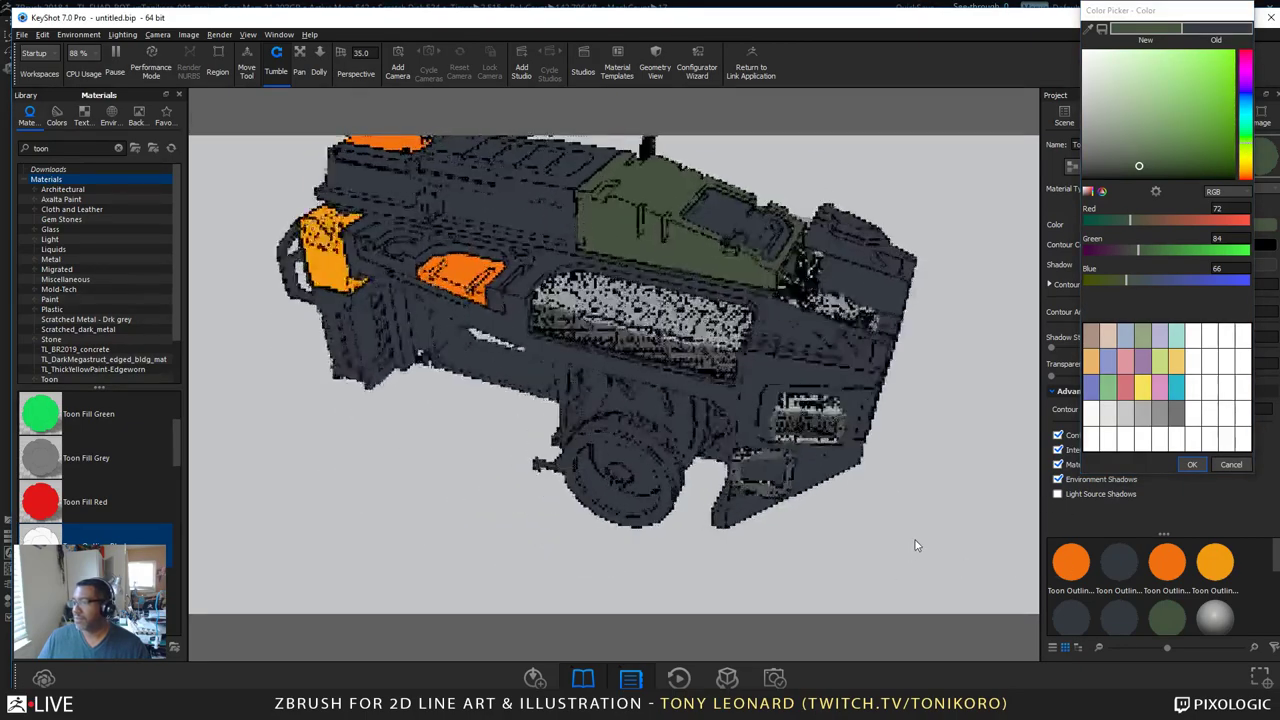
pyautogui.rightClick(595, 216)
pyautogui.click(636, 268)
pyautogui.rightClick(622, 292)
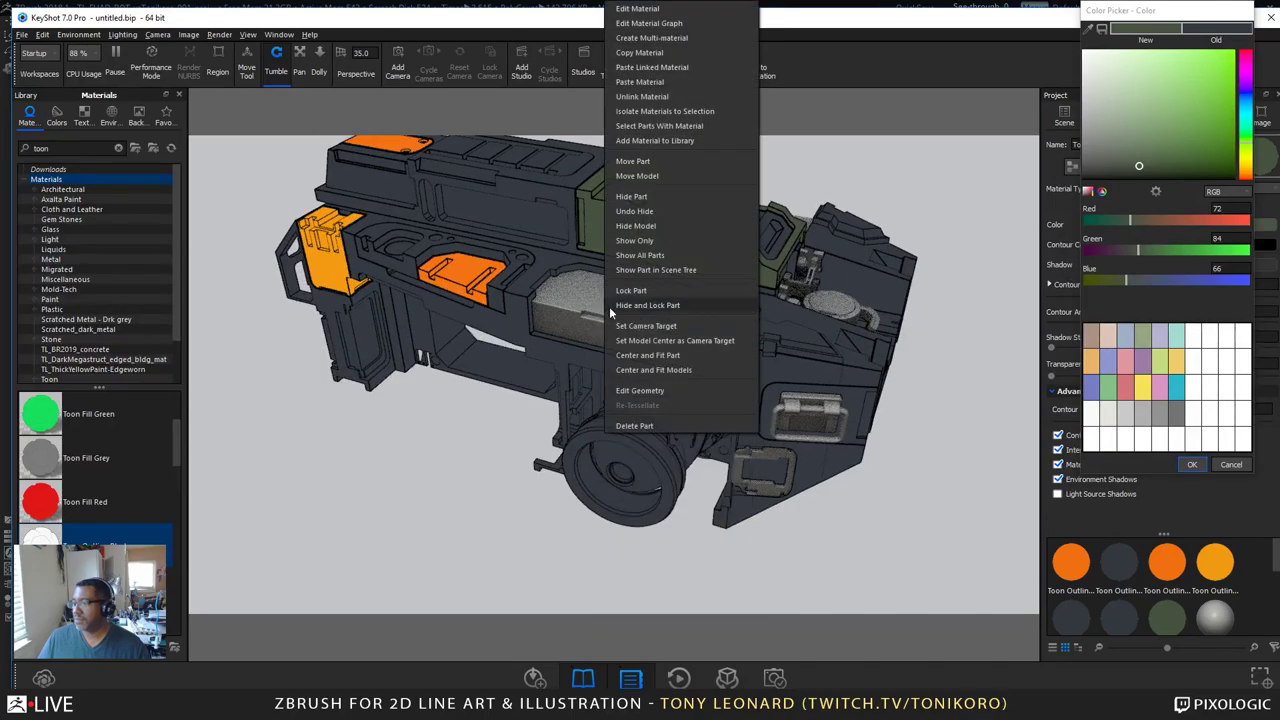
pyautogui.click(647, 77)
# Step: Copy the hull's dark blue-grey toon material and paste it unlinked onto the cylinder at the vehicle's front
pyautogui.moveTo(641, 173); pyautogui.dragTo(706, 385)
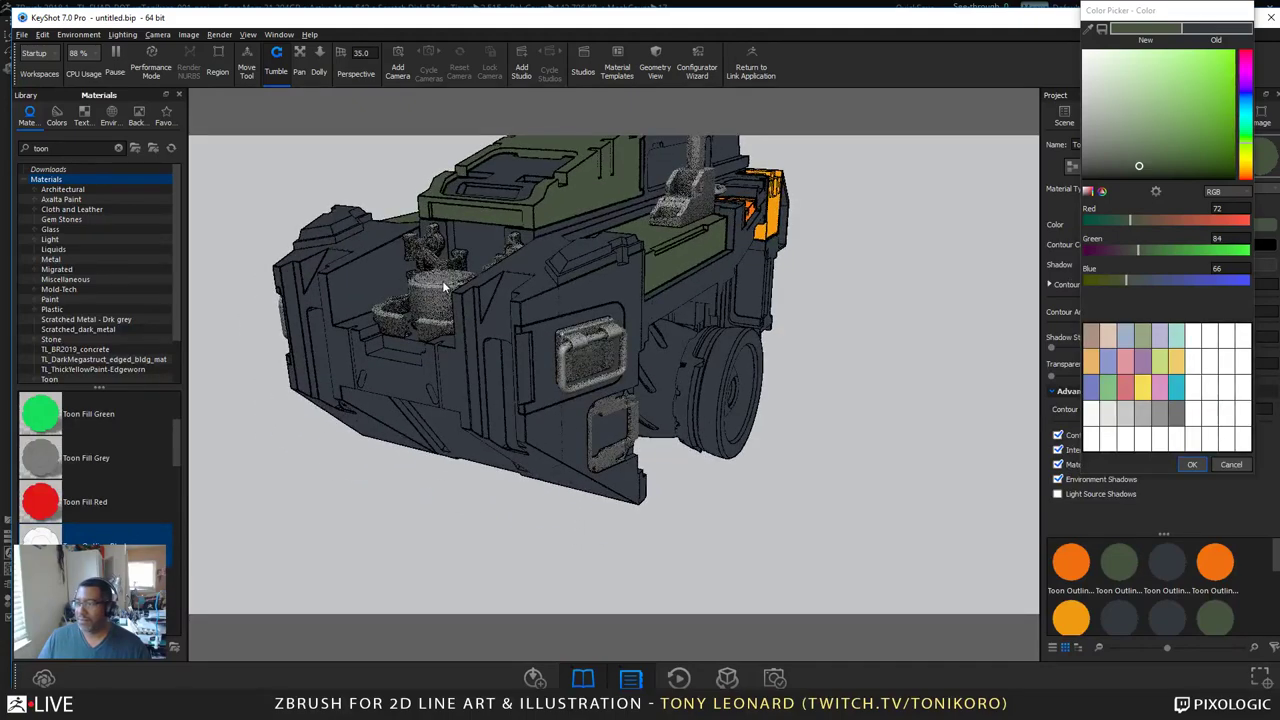
pyautogui.rightClick(536, 287)
pyautogui.click(594, 338)
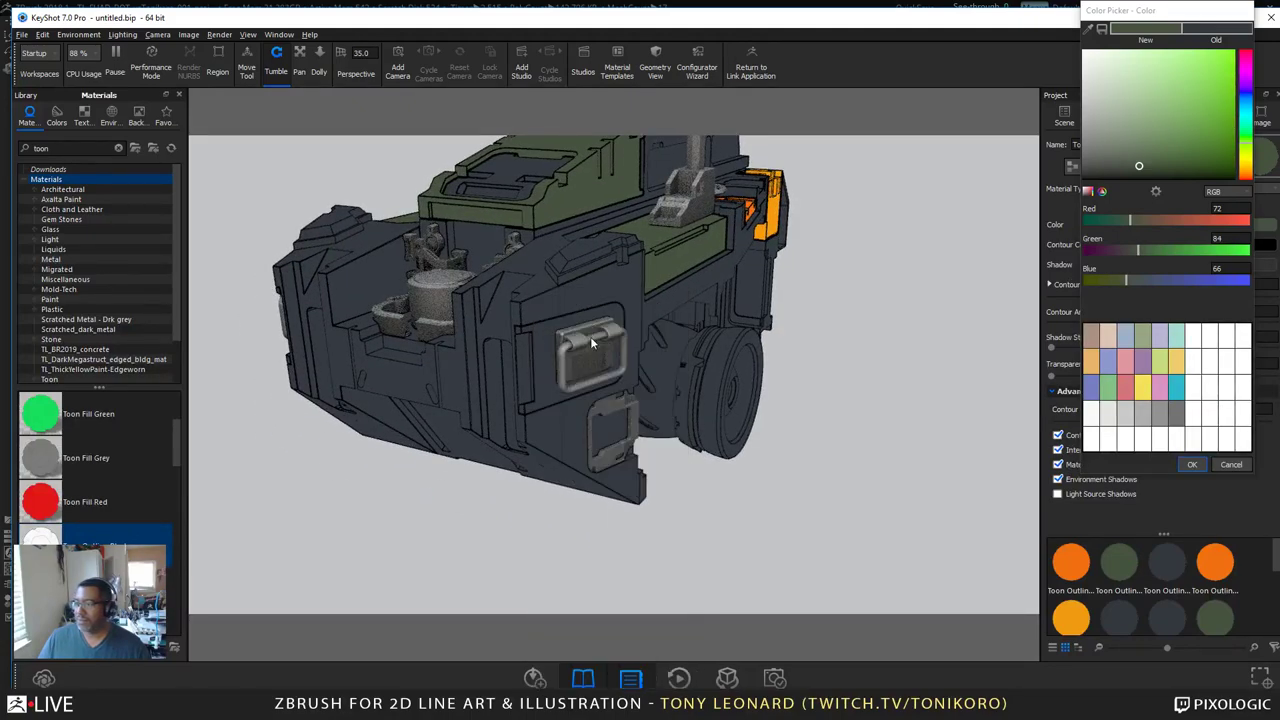
pyautogui.rightClick(425, 280)
pyautogui.click(484, 362)
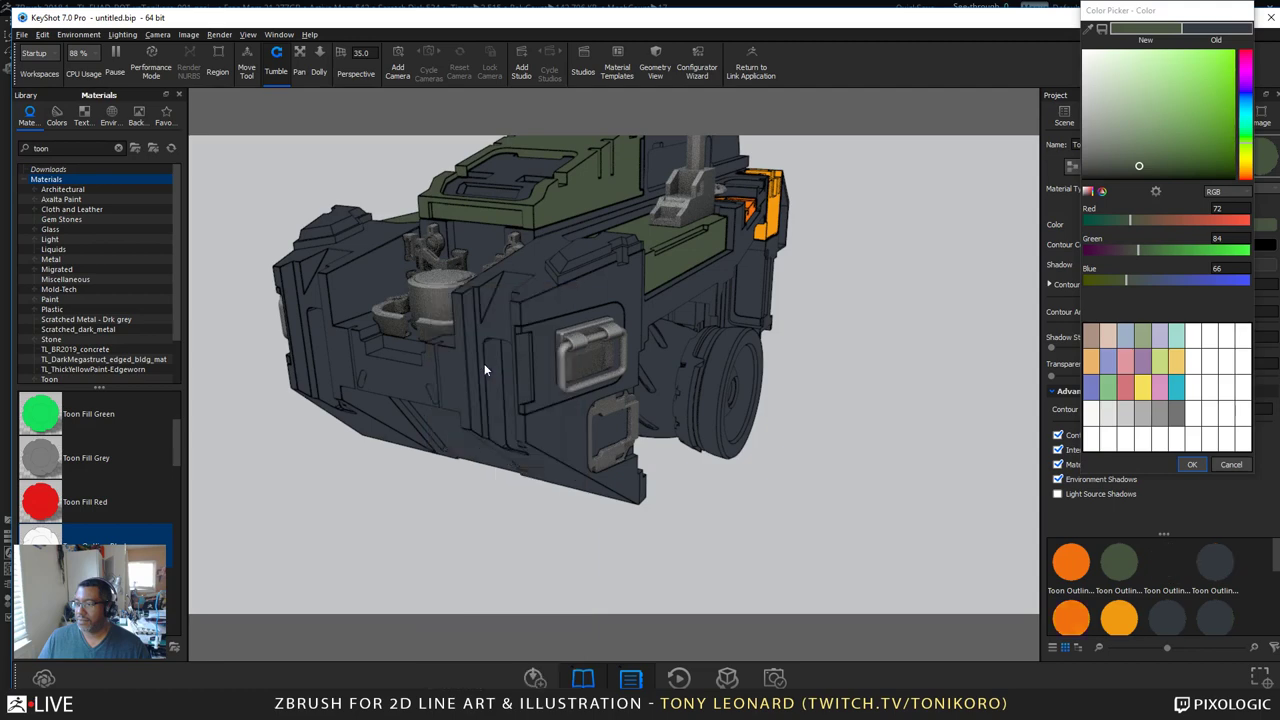
# Step: Edit the front cylinder's toon material and set its color to a lighter grey, RGB 76, 80, 86
pyautogui.moveTo(413, 457); pyautogui.dragTo(755, 417)
pyautogui.rightClick(644, 400)
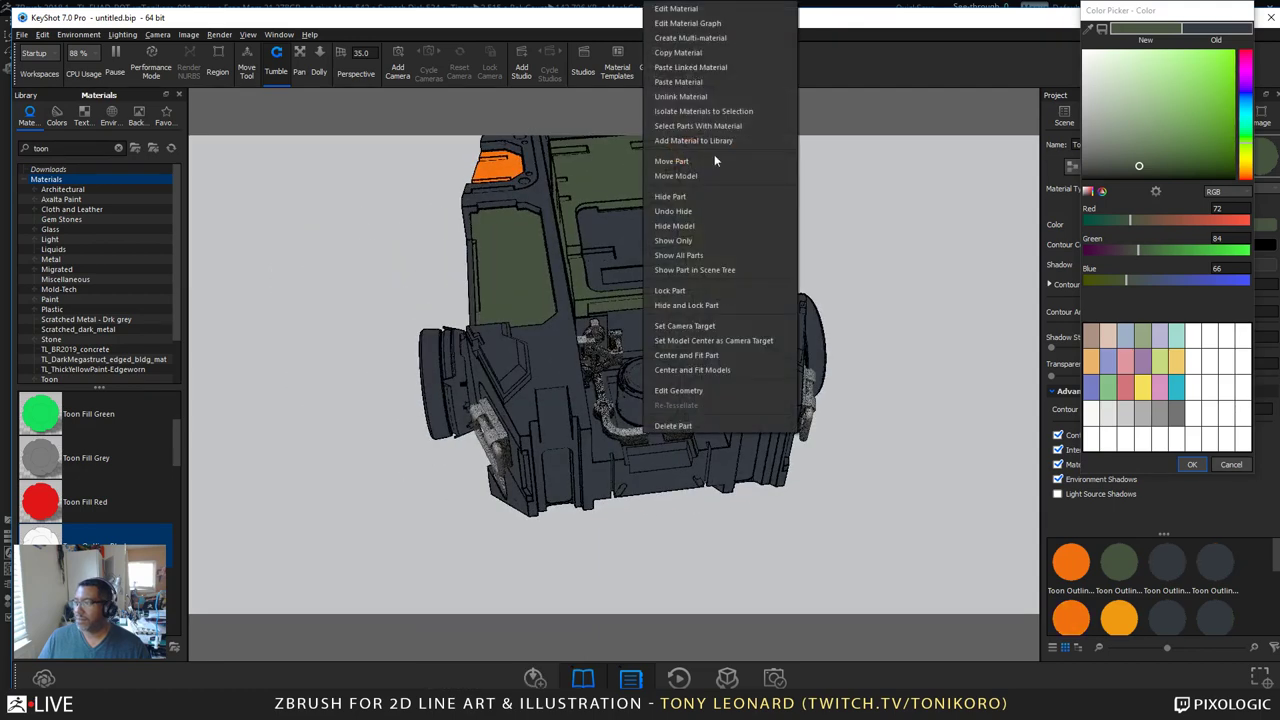
pyautogui.click(697, 10)
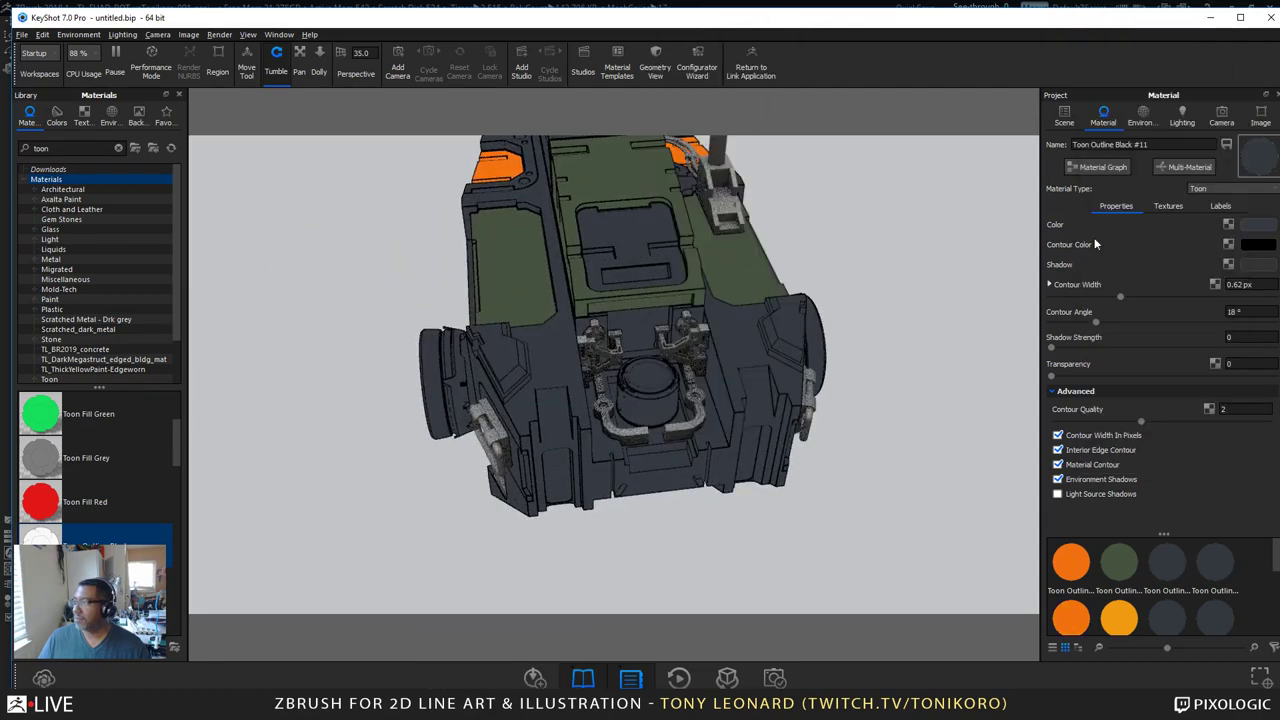
pyautogui.click(1258, 225)
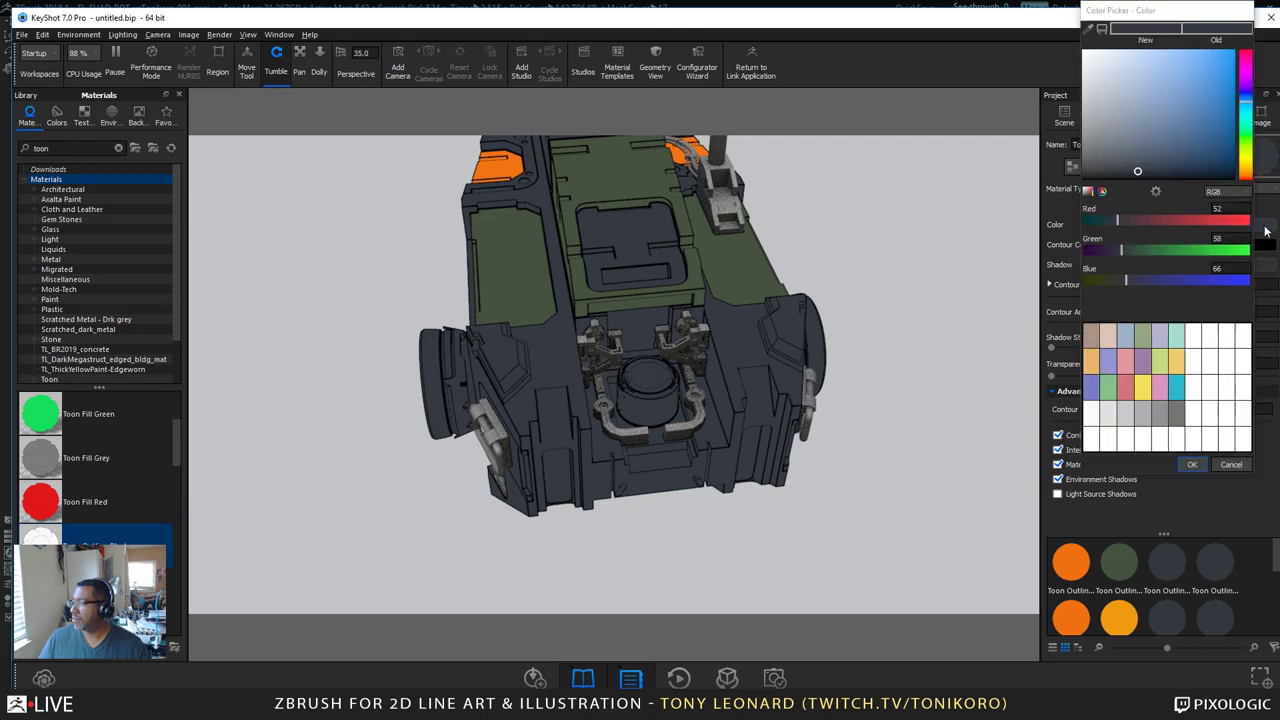
pyautogui.moveTo(1154, 141); pyautogui.dragTo(1113, 165)
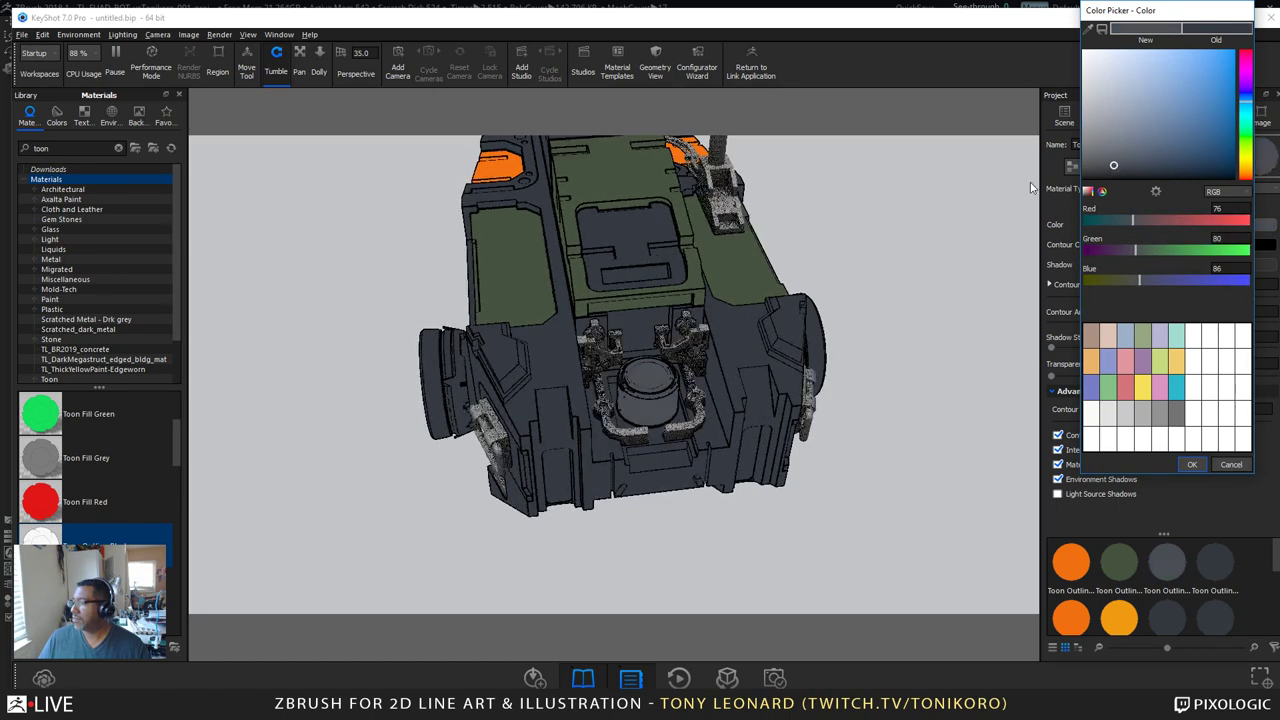
pyautogui.click(1192, 464)
# Step: Copy the front cylinder's grey toon material and paste it unlinked onto the upper hatch on the front side of the hull
pyautogui.moveTo(776, 389); pyautogui.dragTo(535, 337)
pyautogui.rightClick(537, 337)
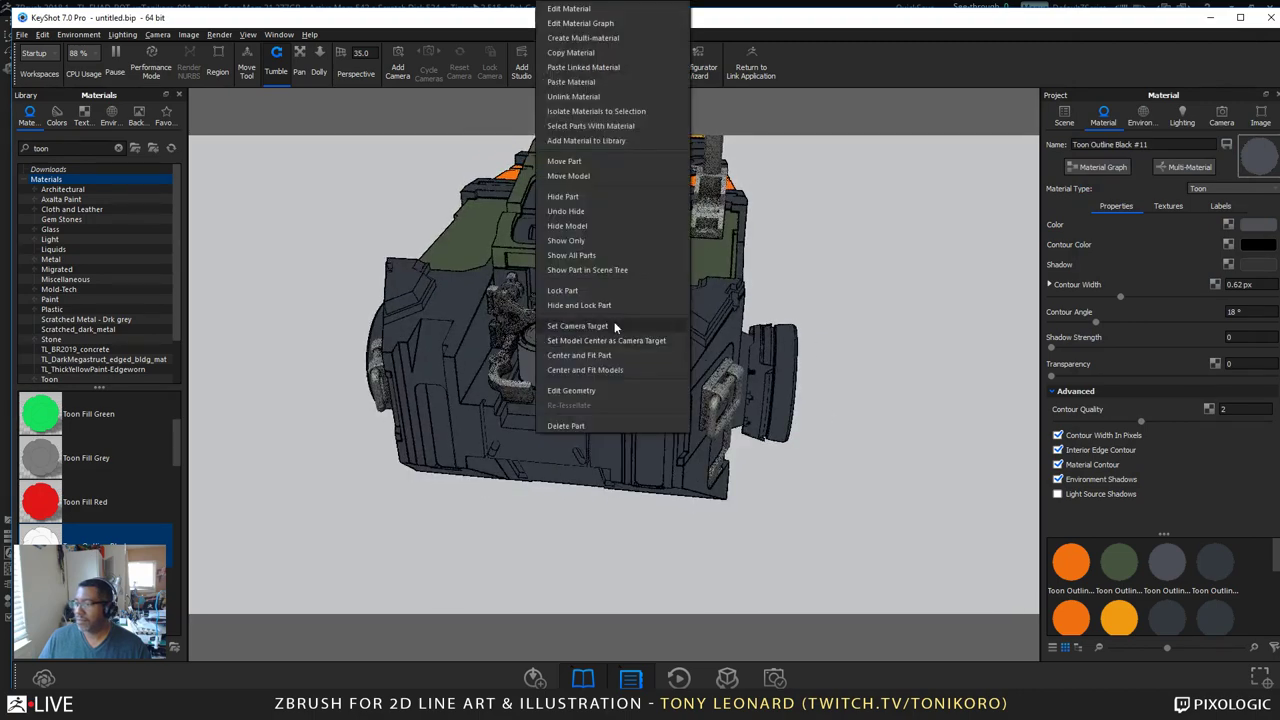
pyautogui.click(620, 51)
pyautogui.moveTo(885, 364); pyautogui.dragTo(450, 397)
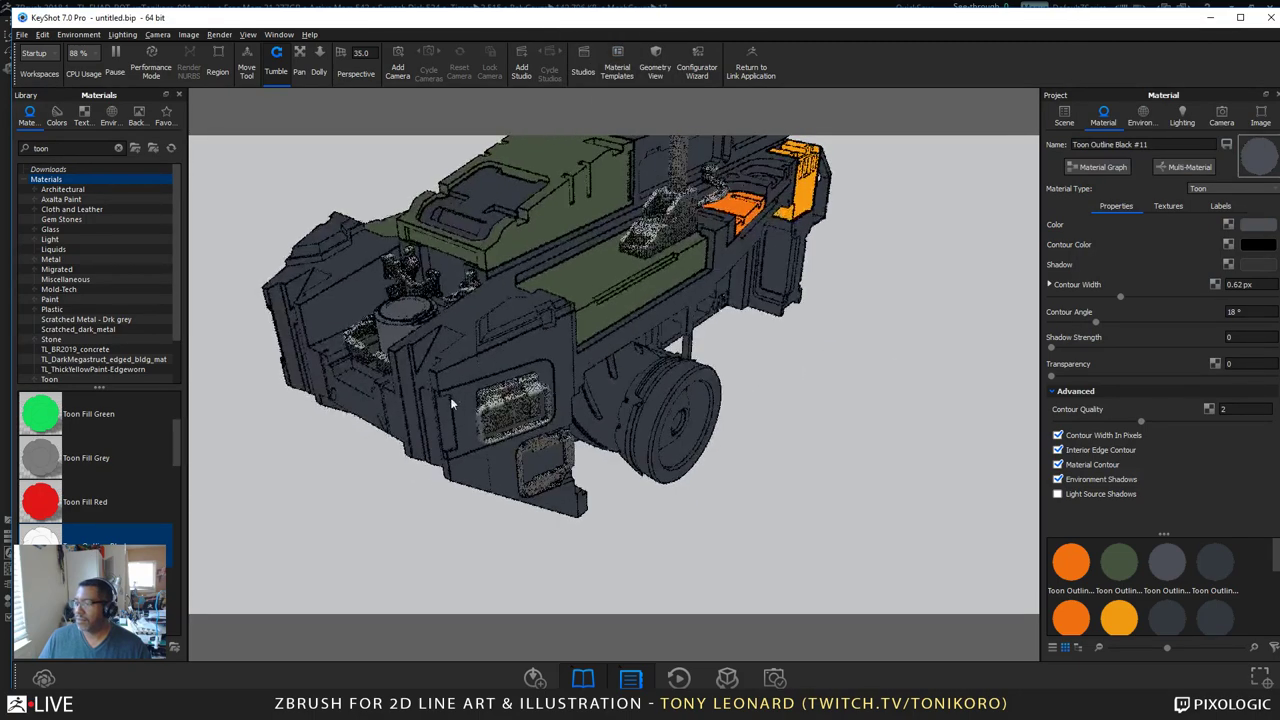
pyautogui.rightClick(489, 391)
pyautogui.click(546, 82)
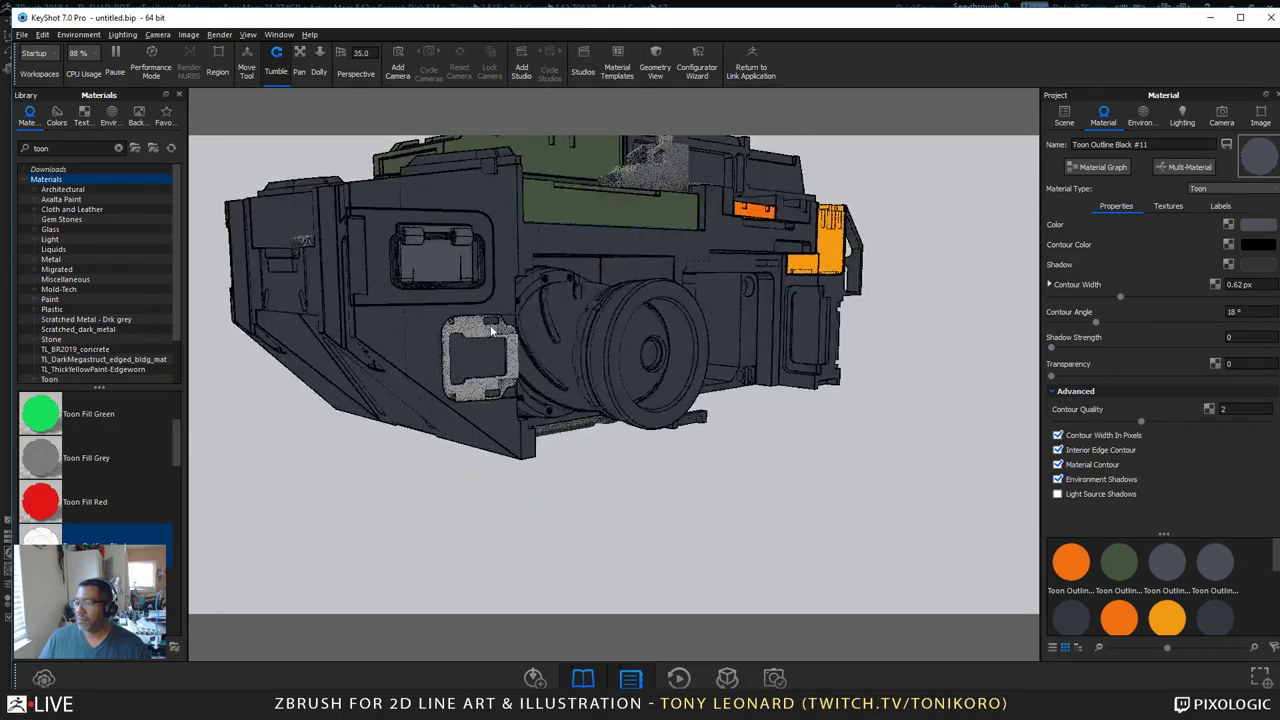
pyautogui.rightClick(491, 432)
pyautogui.click(560, 82)
# Step: Copy the small side panel's orange toon material and paste it unlinked onto the lower frame on the front side of the hull
pyautogui.moveTo(877, 466); pyautogui.dragTo(812, 503)
pyautogui.rightClick(727, 233)
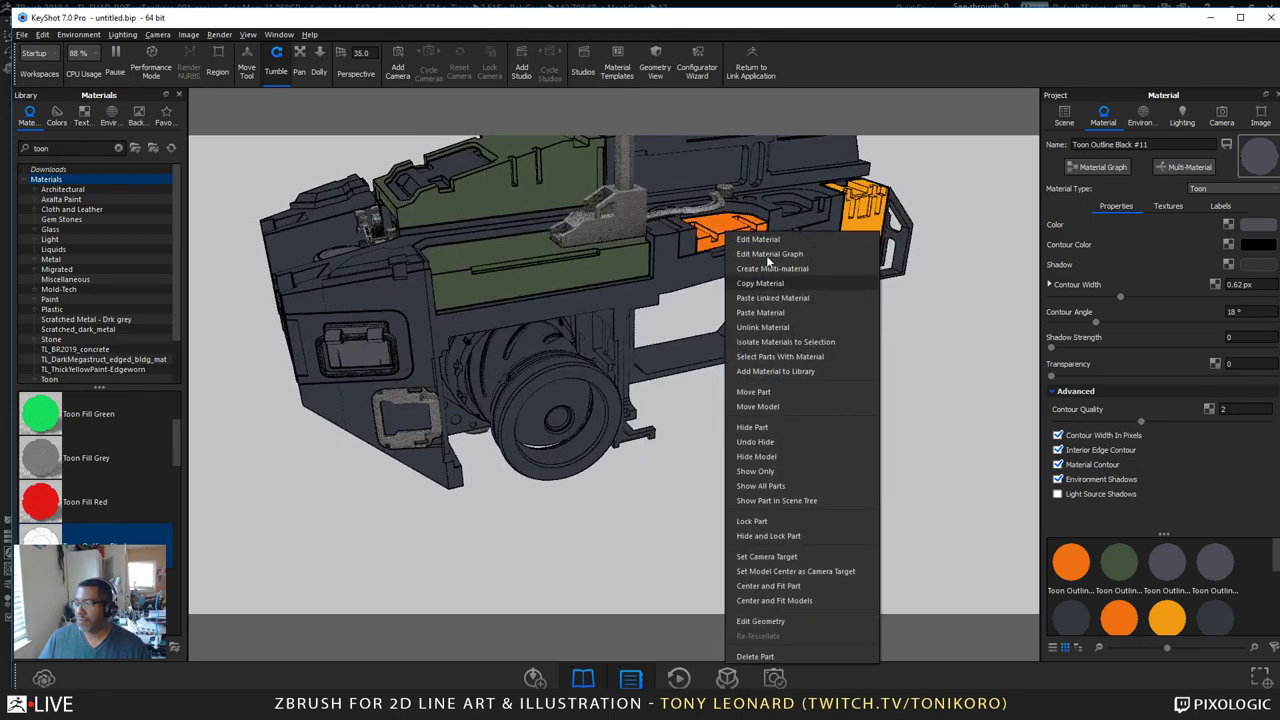
pyautogui.click(398, 397)
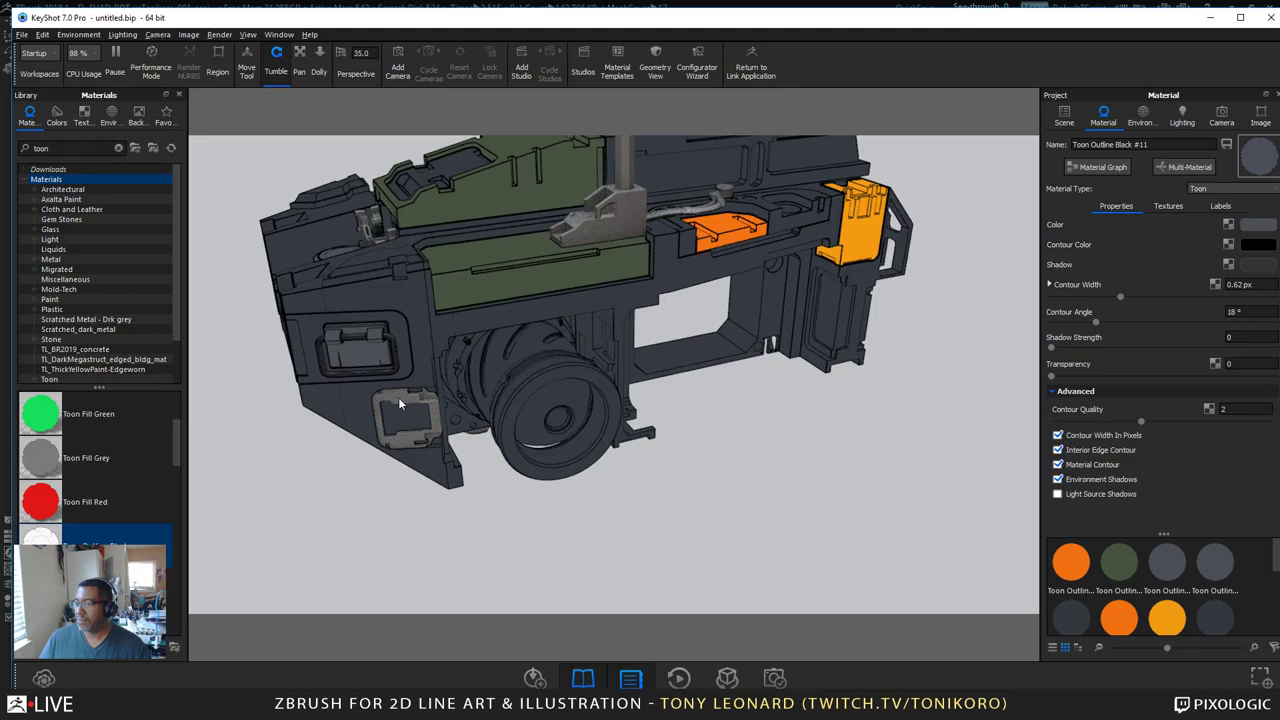
pyautogui.rightClick(398, 397)
pyautogui.click(492, 80)
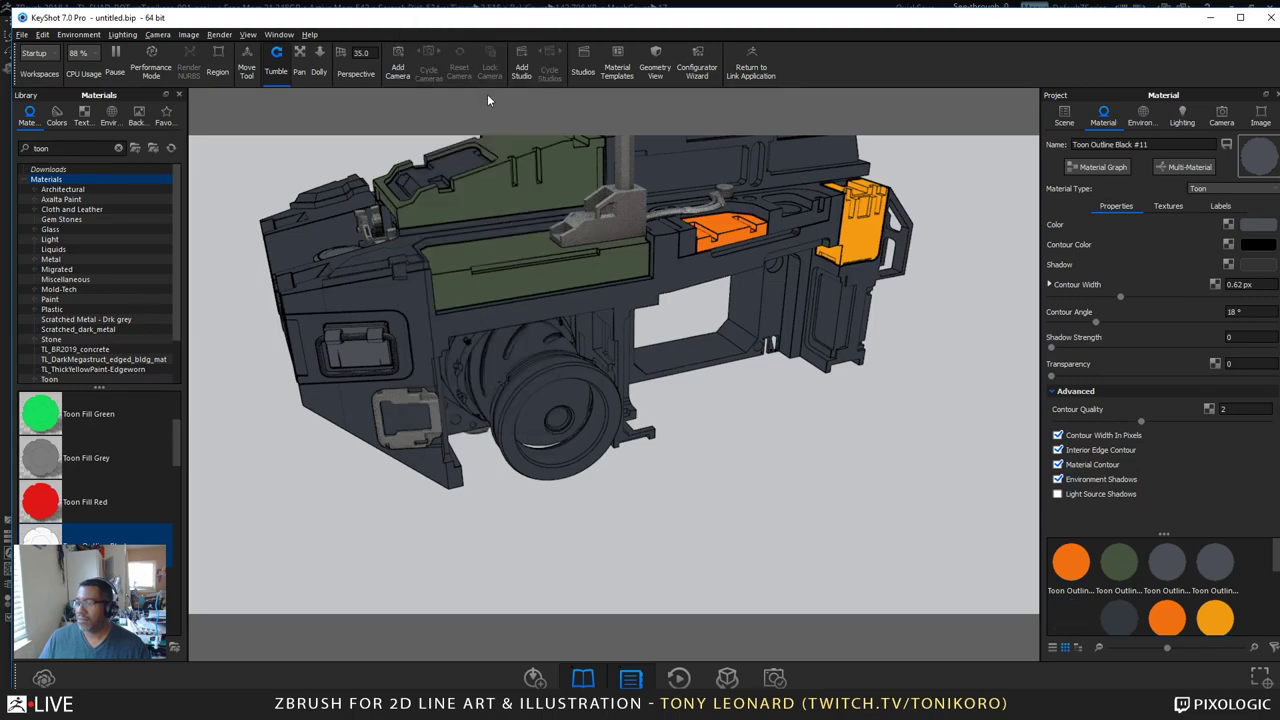
# Step: Open the material of the curved bars around the front cylinder for editing
pyautogui.moveTo(527, 450); pyautogui.dragTo(765, 480)
pyautogui.rightClick(732, 423)
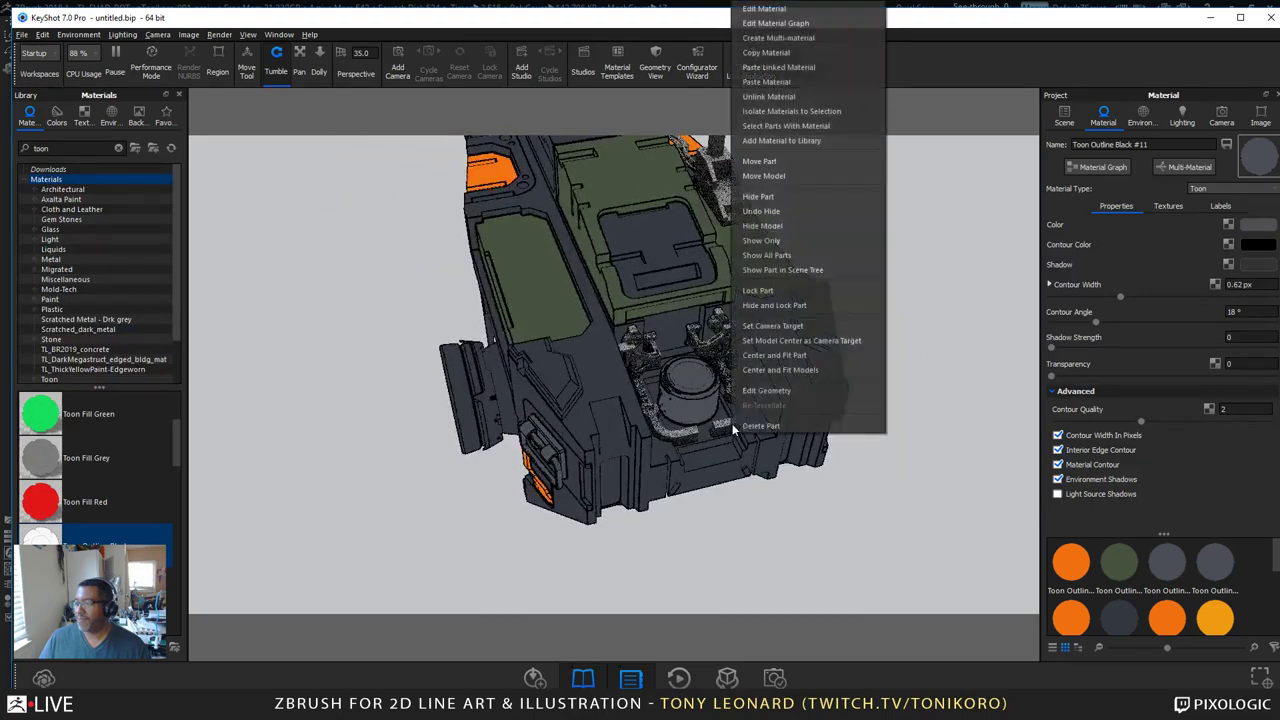
pyautogui.click(798, 11)
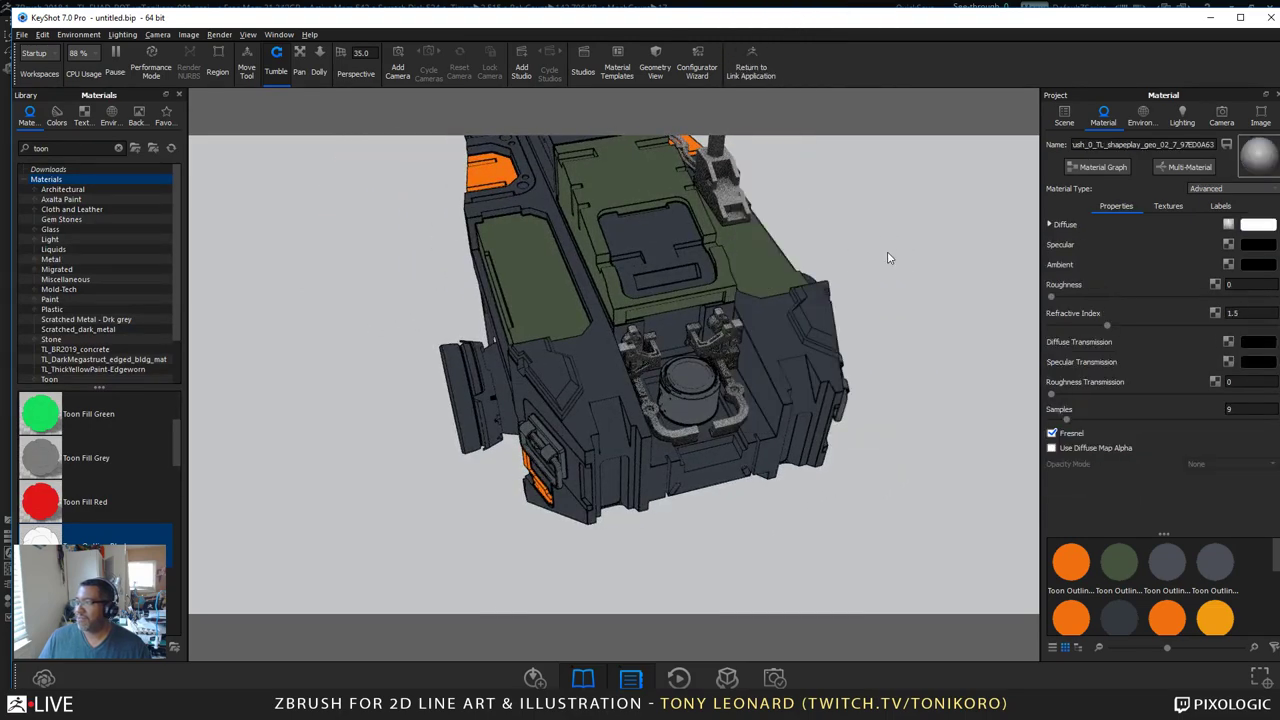
pyautogui.rightClick(747, 413)
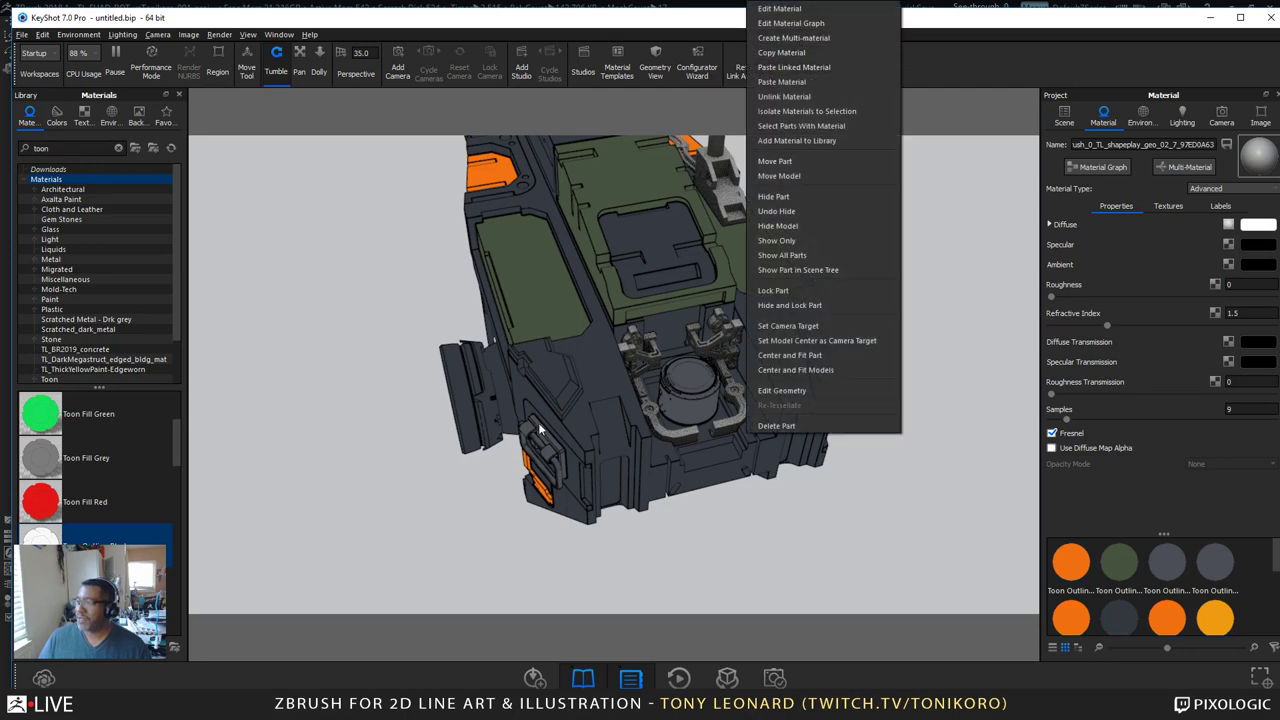
# Step: Select the olive green side panel, edit its toon material and try a shadow strength of 0.572
pyautogui.moveTo(341, 404); pyautogui.dragTo(682, 508)
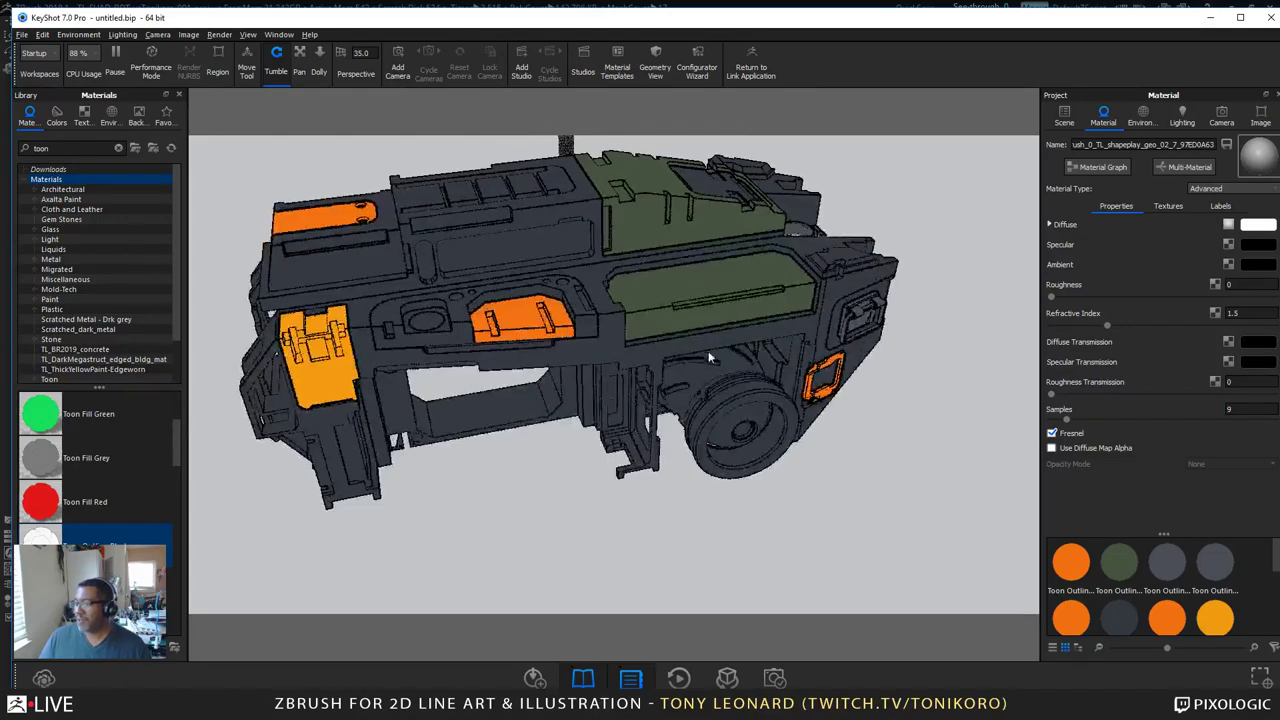
pyautogui.rightClick(669, 294)
pyautogui.click(649, 300)
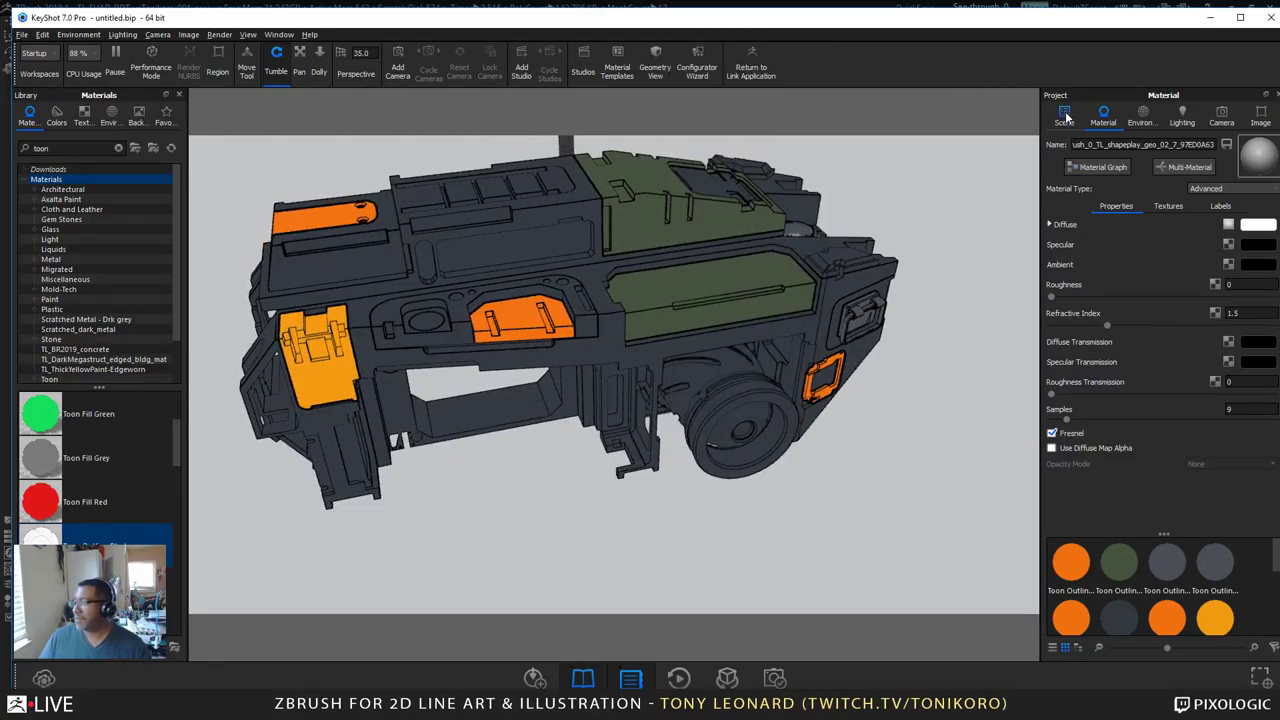
pyautogui.click(1062, 124)
pyautogui.click(684, 294)
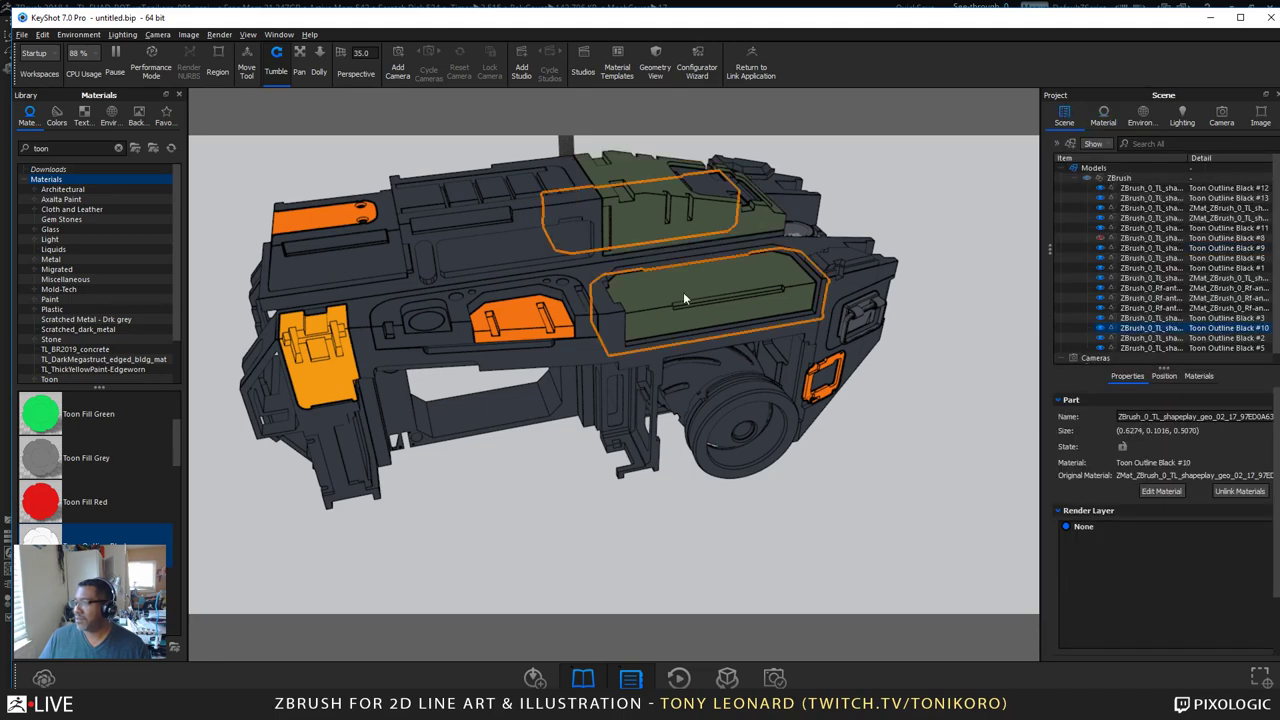
pyautogui.click(1101, 120)
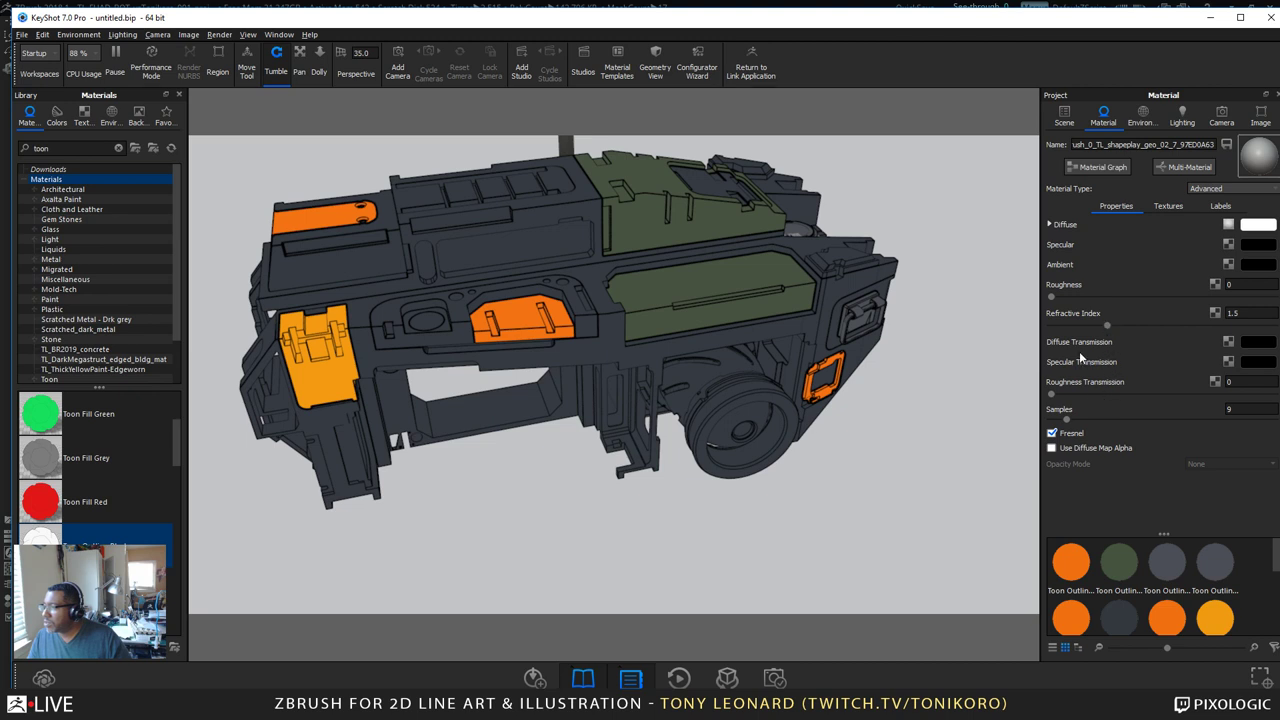
pyautogui.rightClick(734, 281)
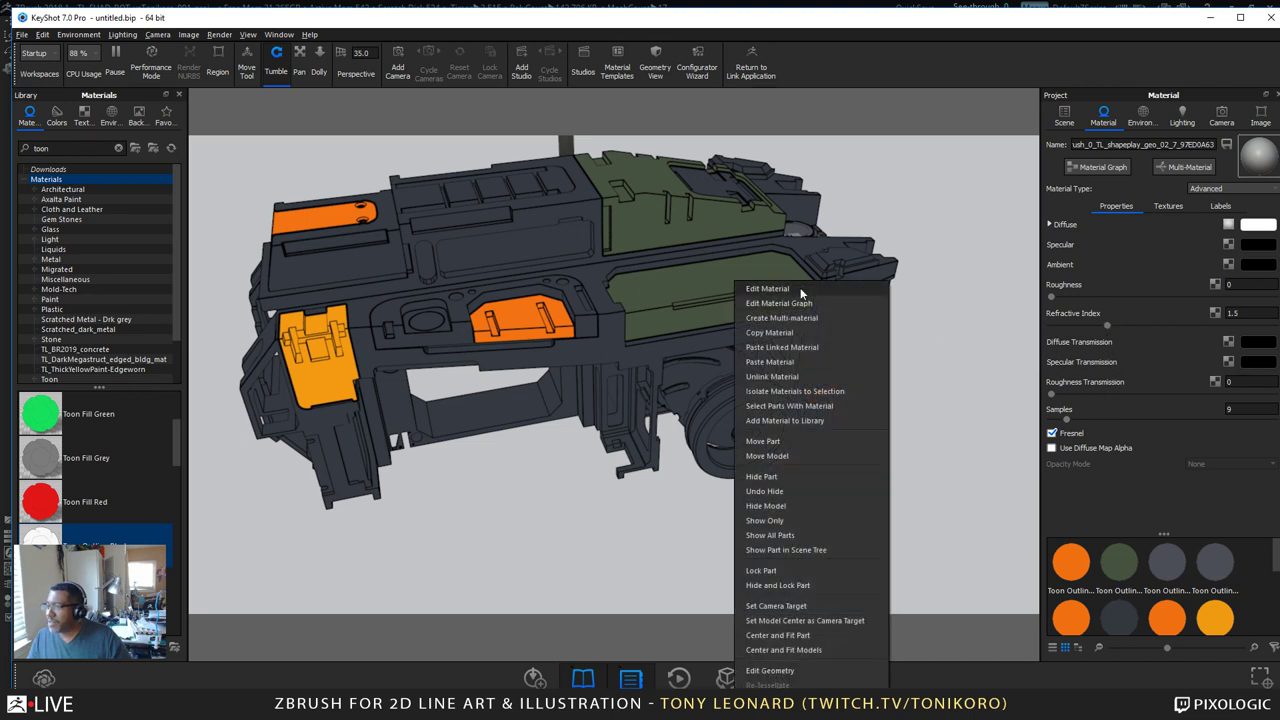
pyautogui.click(800, 290)
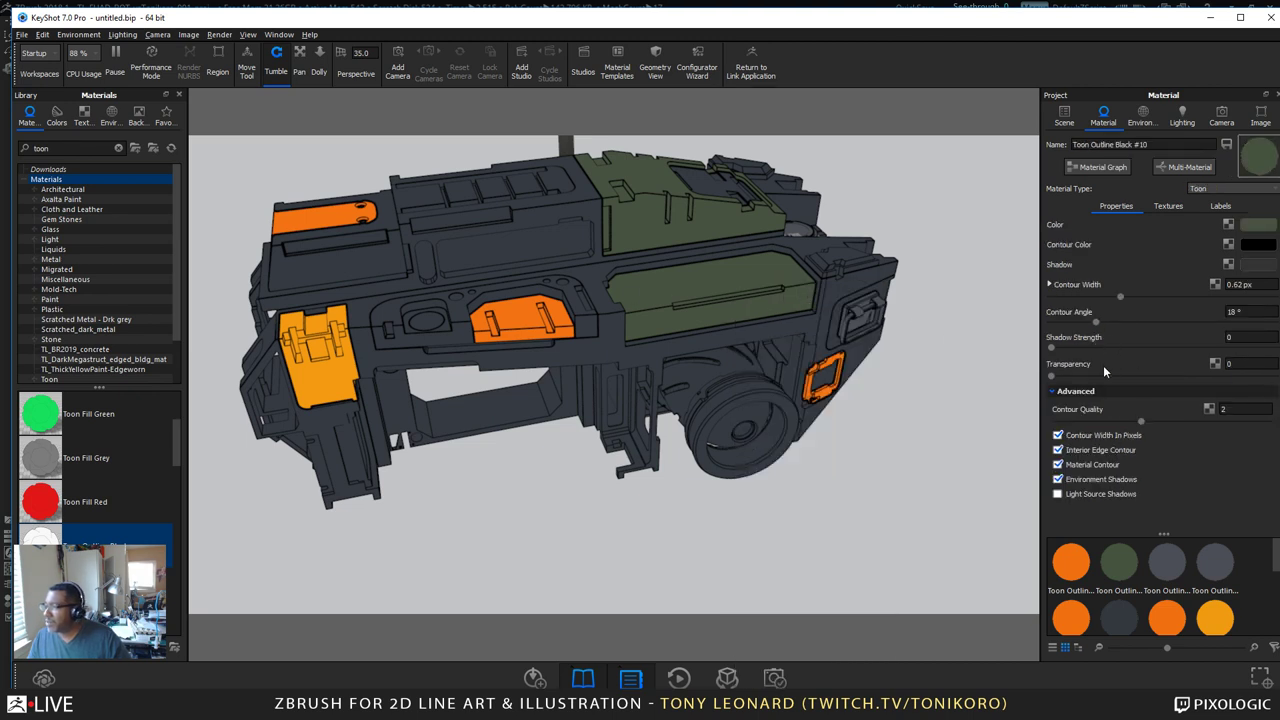
pyautogui.moveTo(1063, 350); pyautogui.dragTo(1102, 352)
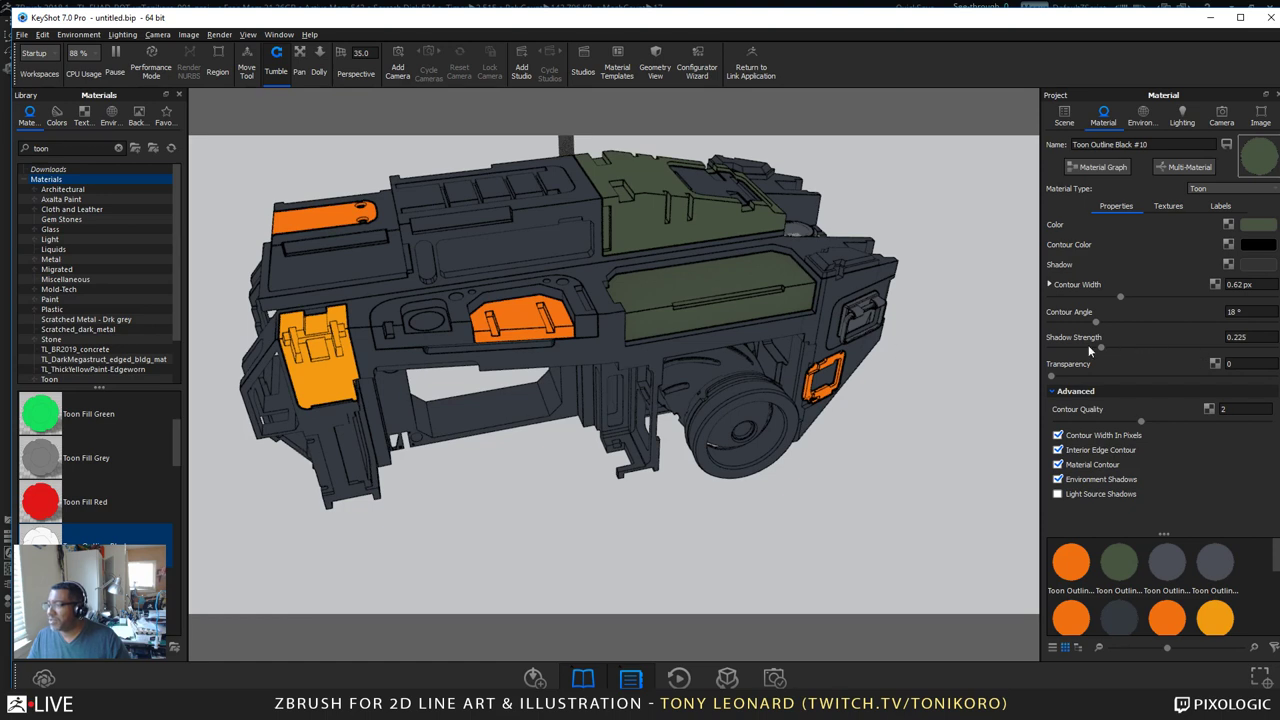
pyautogui.moveTo(1102, 347); pyautogui.dragTo(1183, 356)
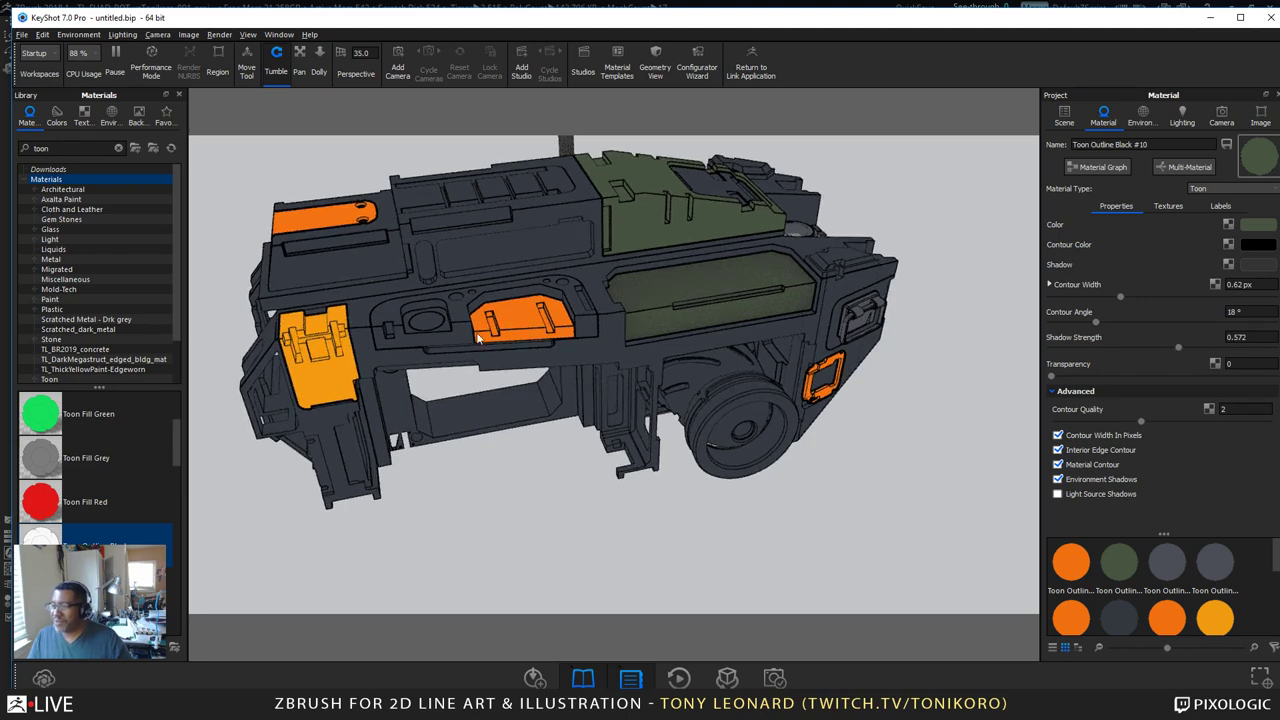
pyautogui.moveTo(875, 547); pyautogui.dragTo(680, 531)
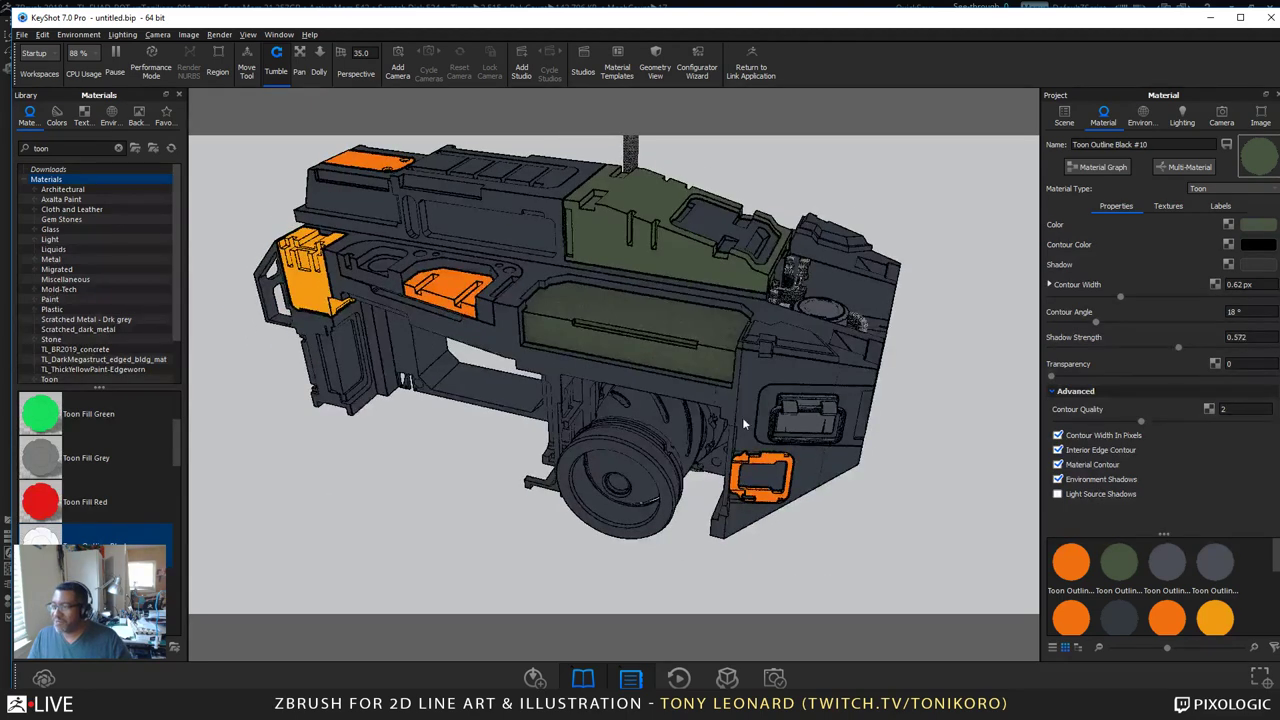
pyautogui.moveTo(466, 492); pyautogui.dragTo(674, 512)
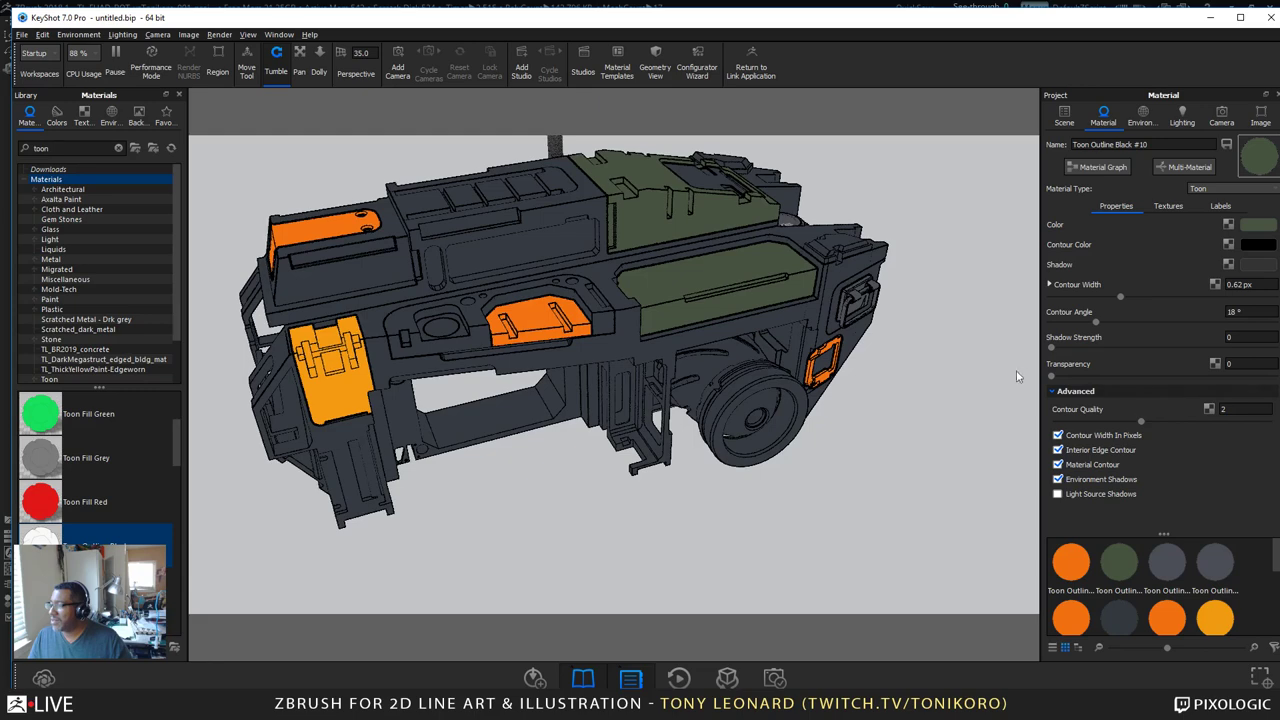
# Step: Set the olive green side panel's transparency to 0.524 and its contour color to dark green, RGB 36, 52, 31
pyautogui.moveTo(1052, 377); pyautogui.dragTo(1167, 390)
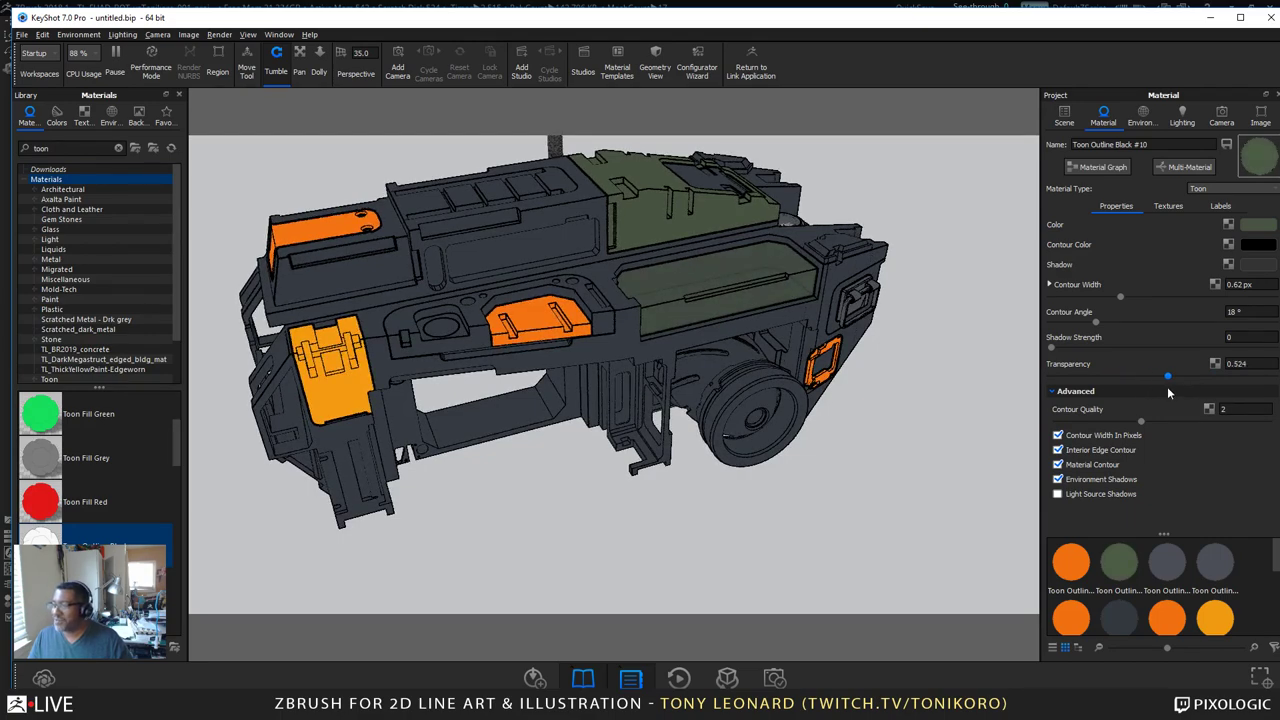
pyautogui.moveTo(821, 504); pyautogui.dragTo(808, 336)
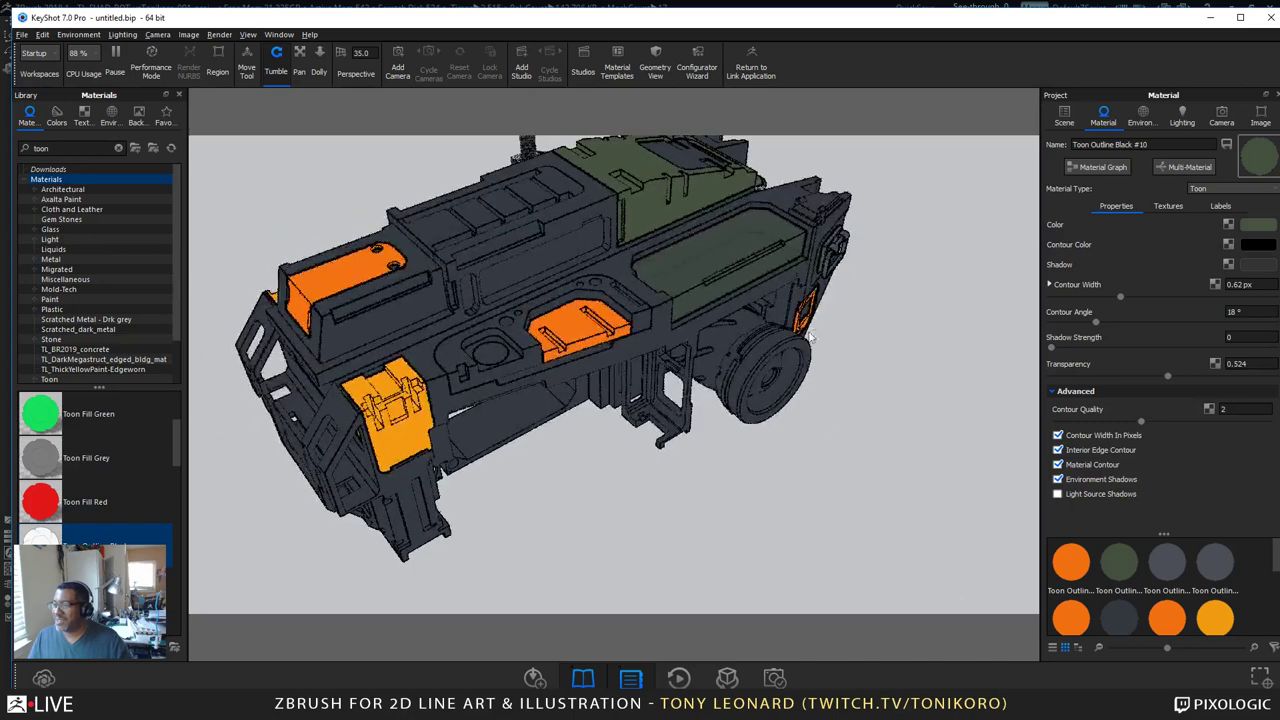
pyautogui.rightClick(729, 255)
pyautogui.click(774, 265)
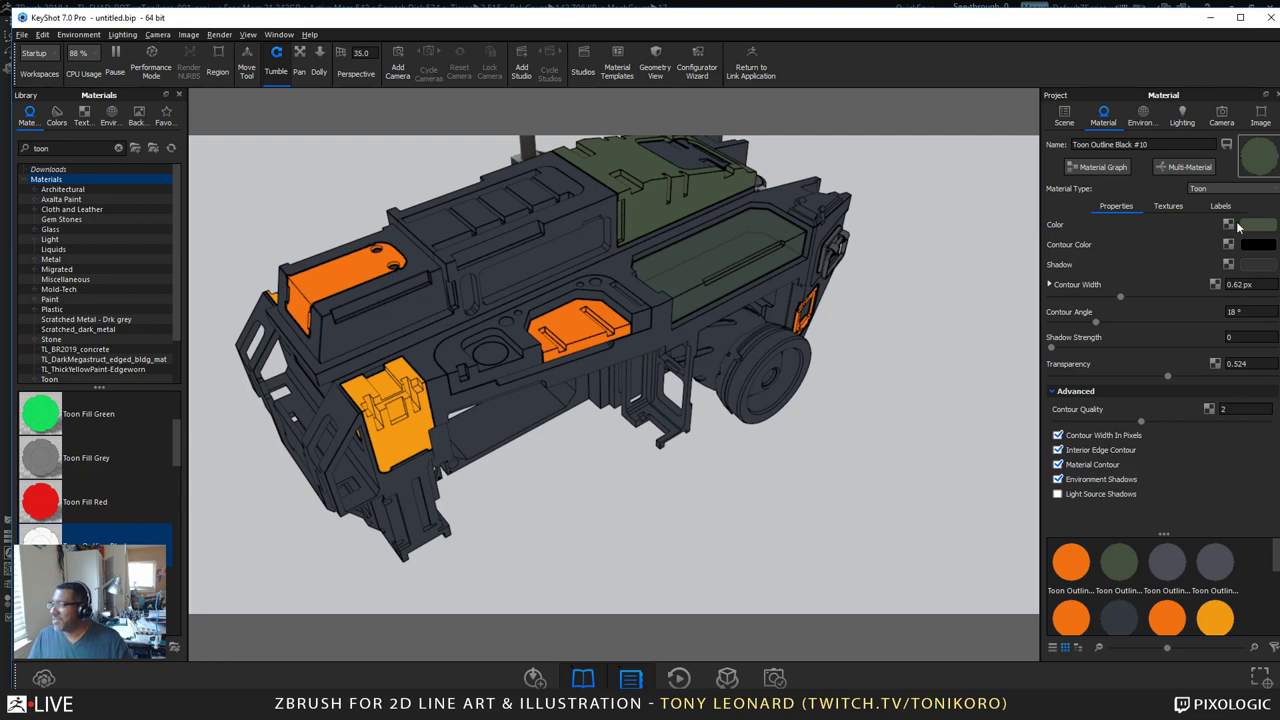
pyautogui.click(1258, 245)
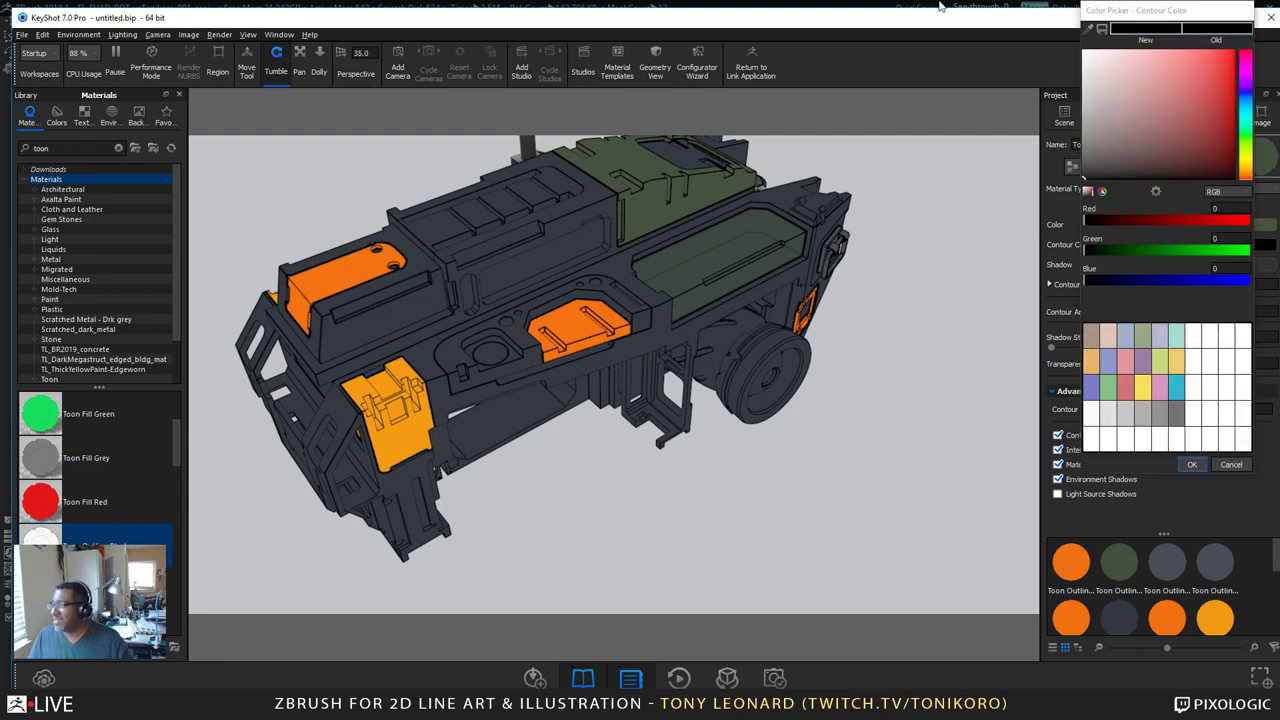
pyautogui.click(1244, 140)
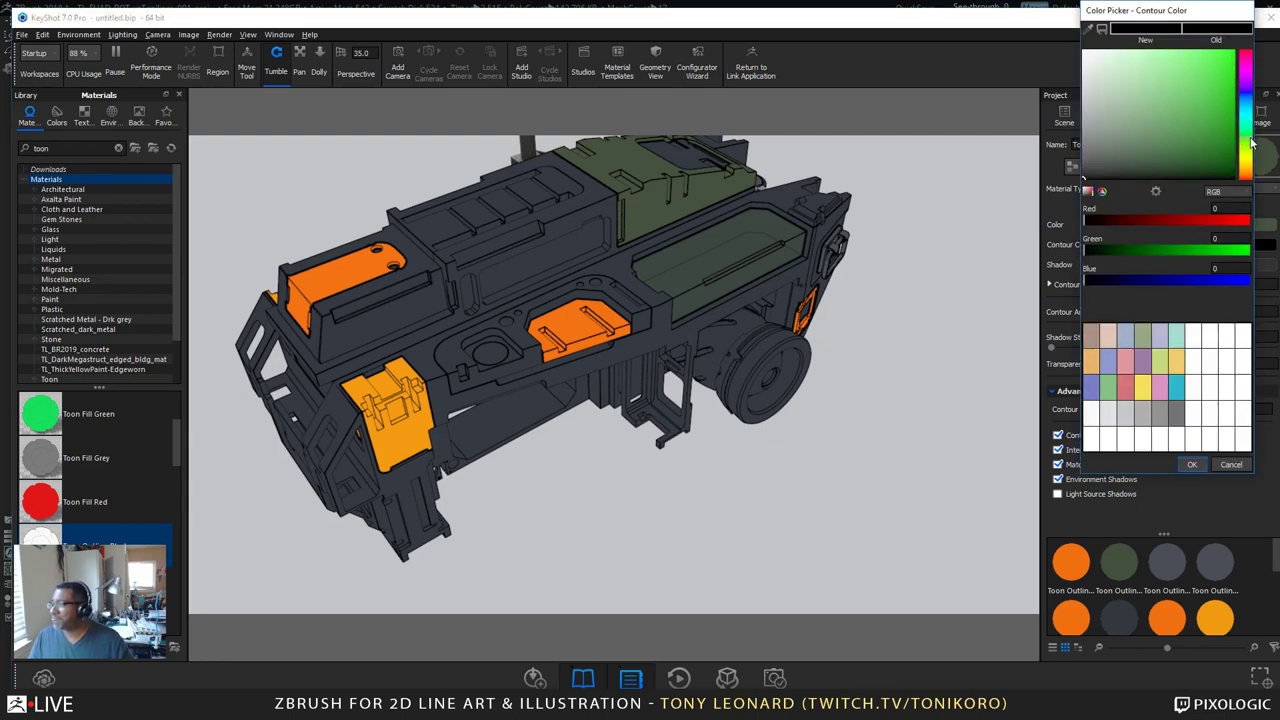
pyautogui.moveTo(1135, 170); pyautogui.dragTo(1180, 174)
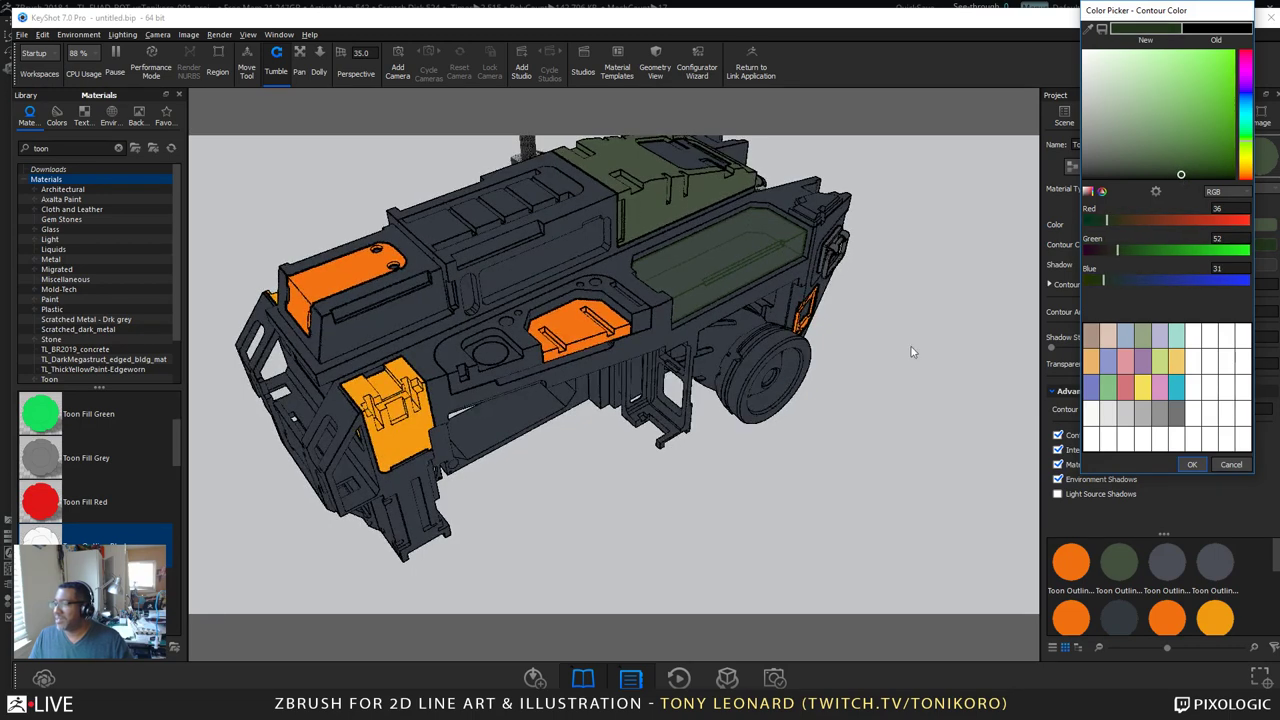
pyautogui.moveTo(755, 245); pyautogui.dragTo(790, 488)
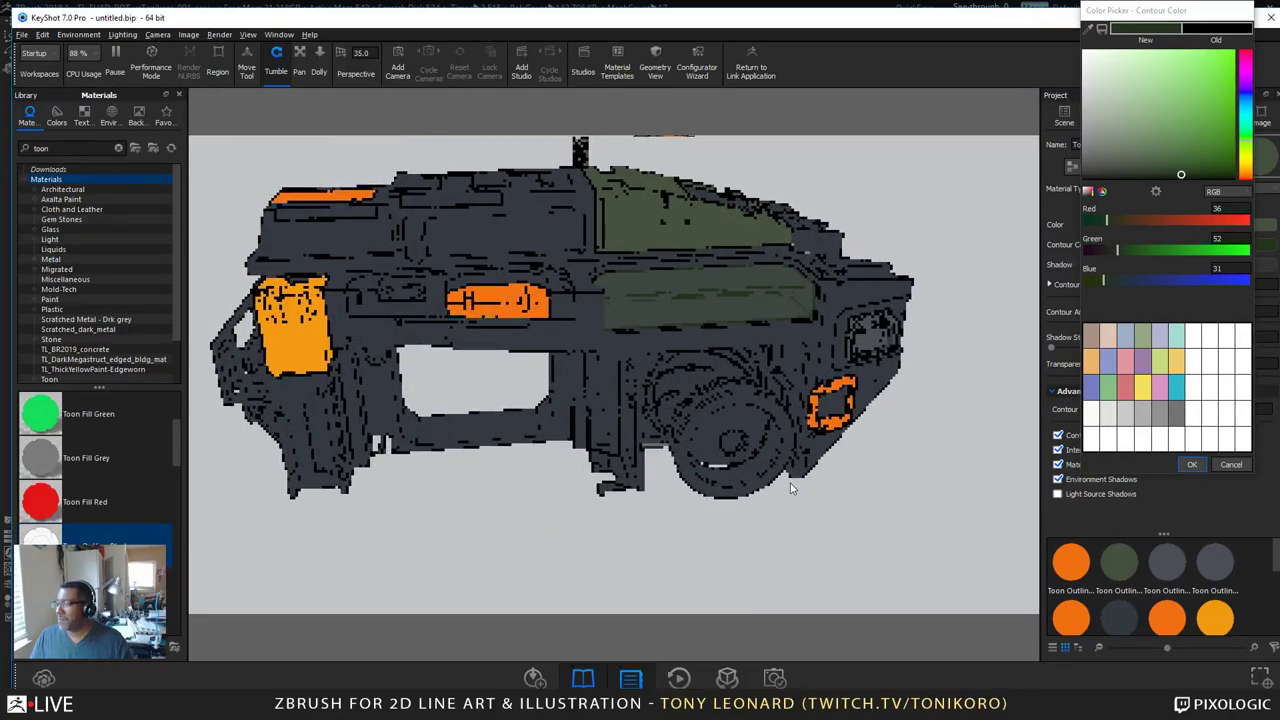
pyautogui.click(1191, 464)
# Step: Edit the grey toon material of the upper hatch on the front side of the hull, trying a contour angle of 12° before setting 30°
pyautogui.moveTo(760, 396); pyautogui.dragTo(620, 455)
pyautogui.rightClick(599, 453)
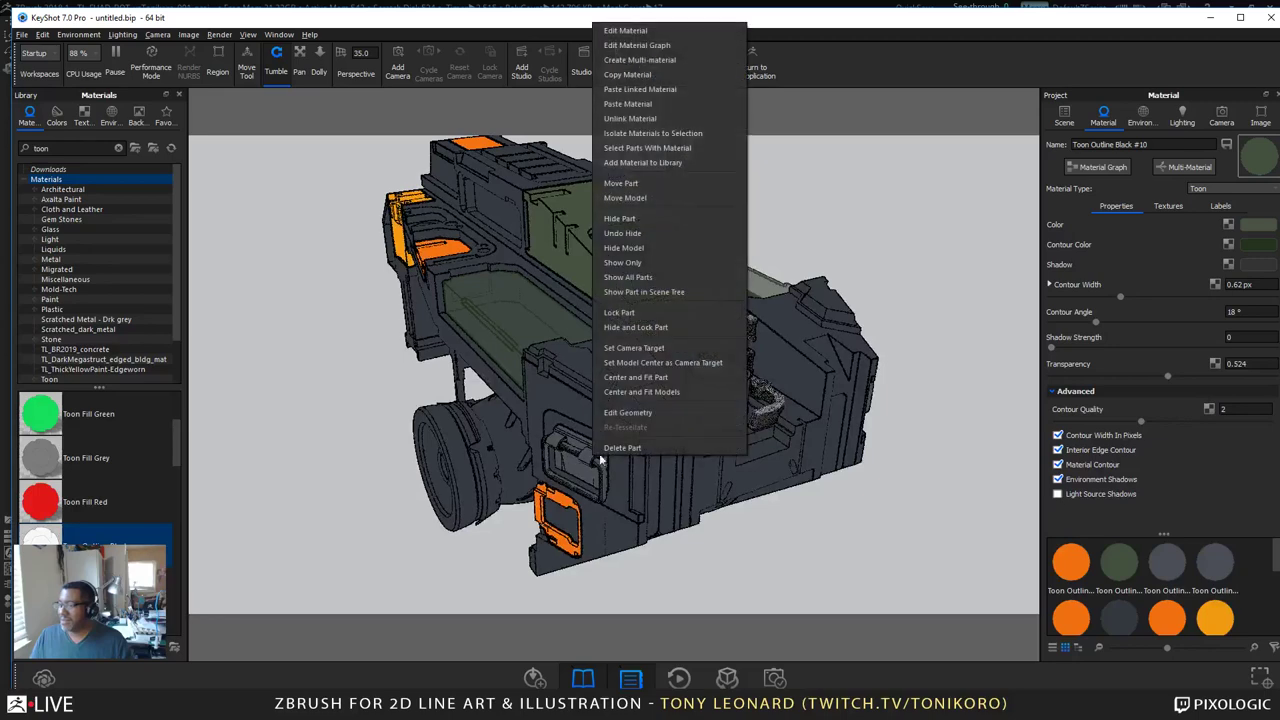
pyautogui.click(626, 30)
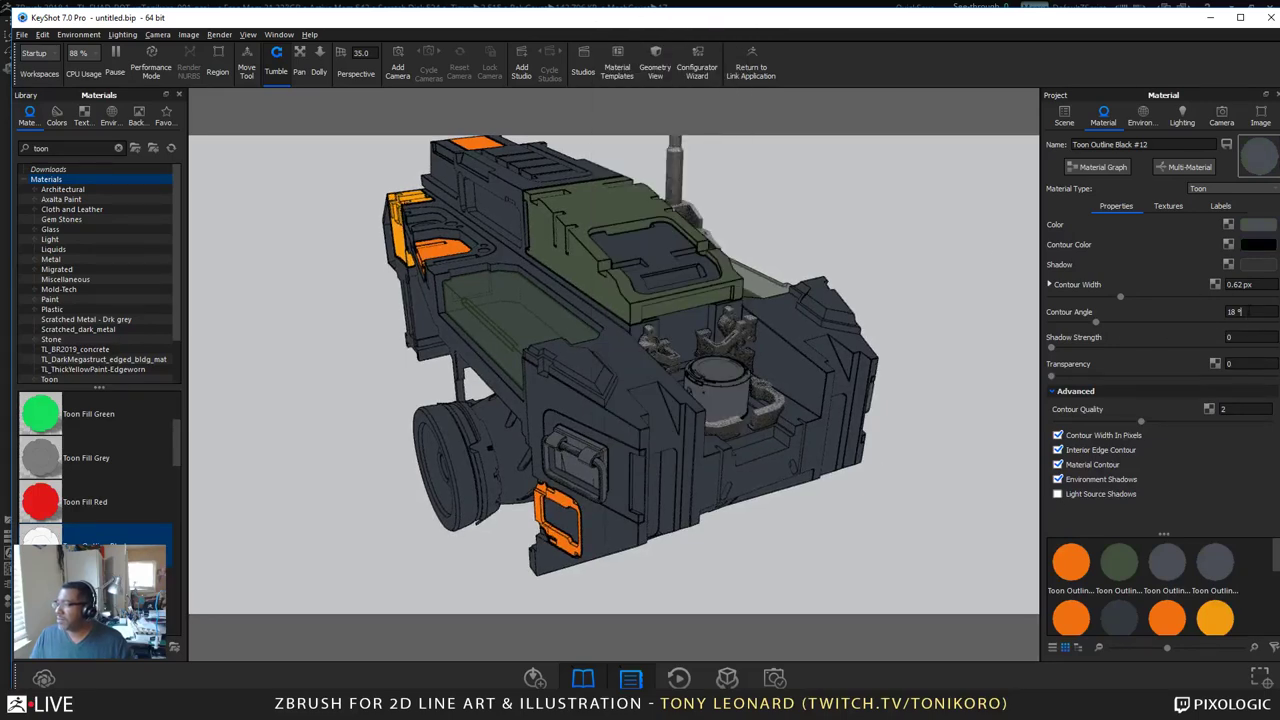
pyautogui.write('12')
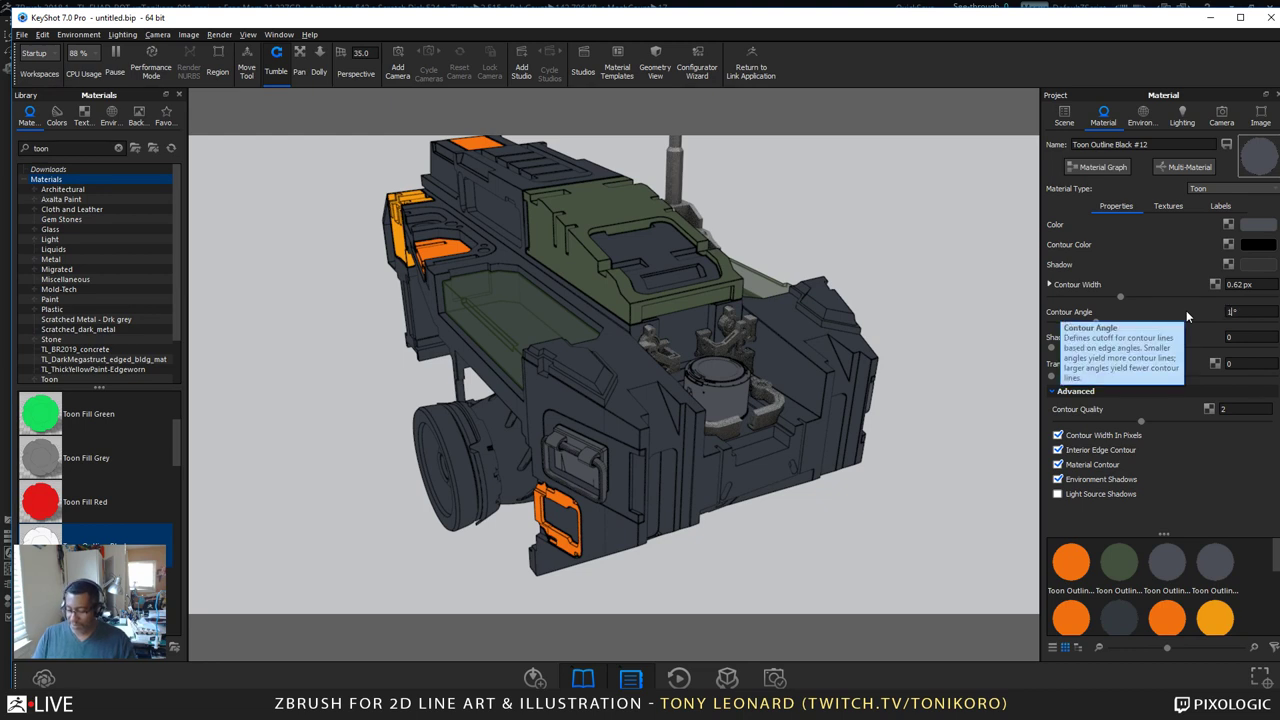
pyautogui.press('Return')
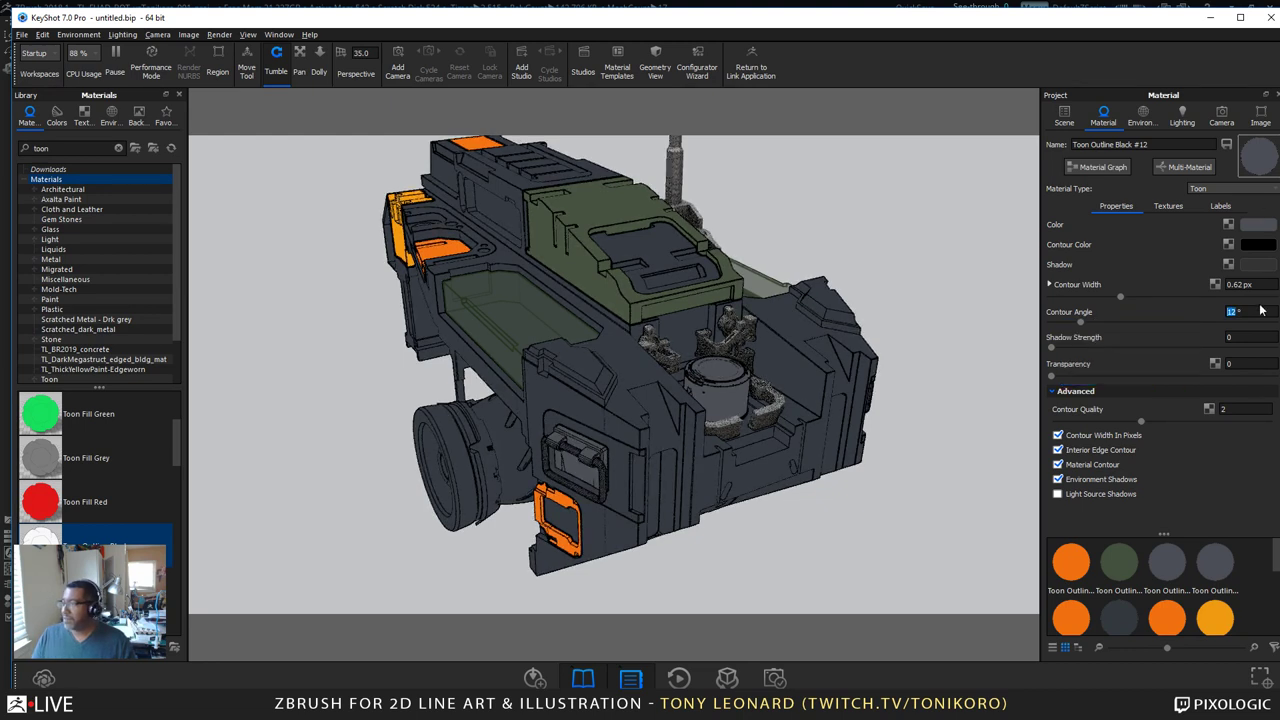
pyautogui.write('3')
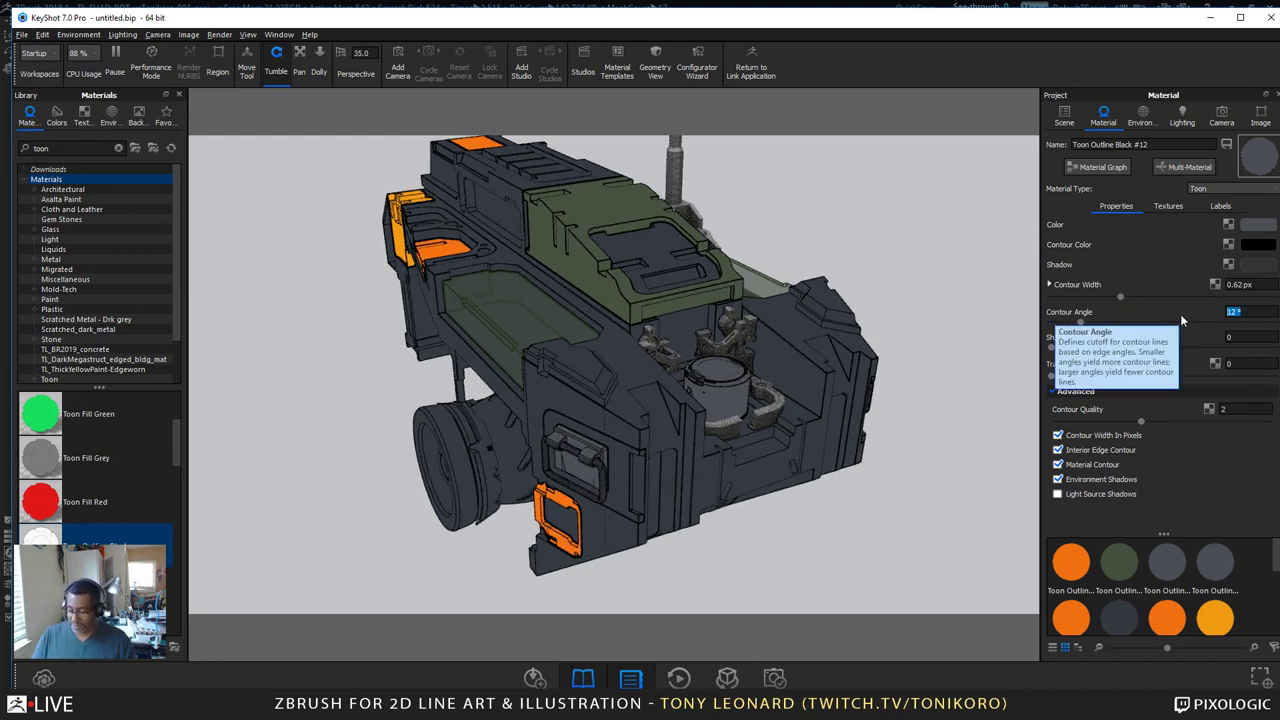
pyautogui.write('0')
pyautogui.press('Return')
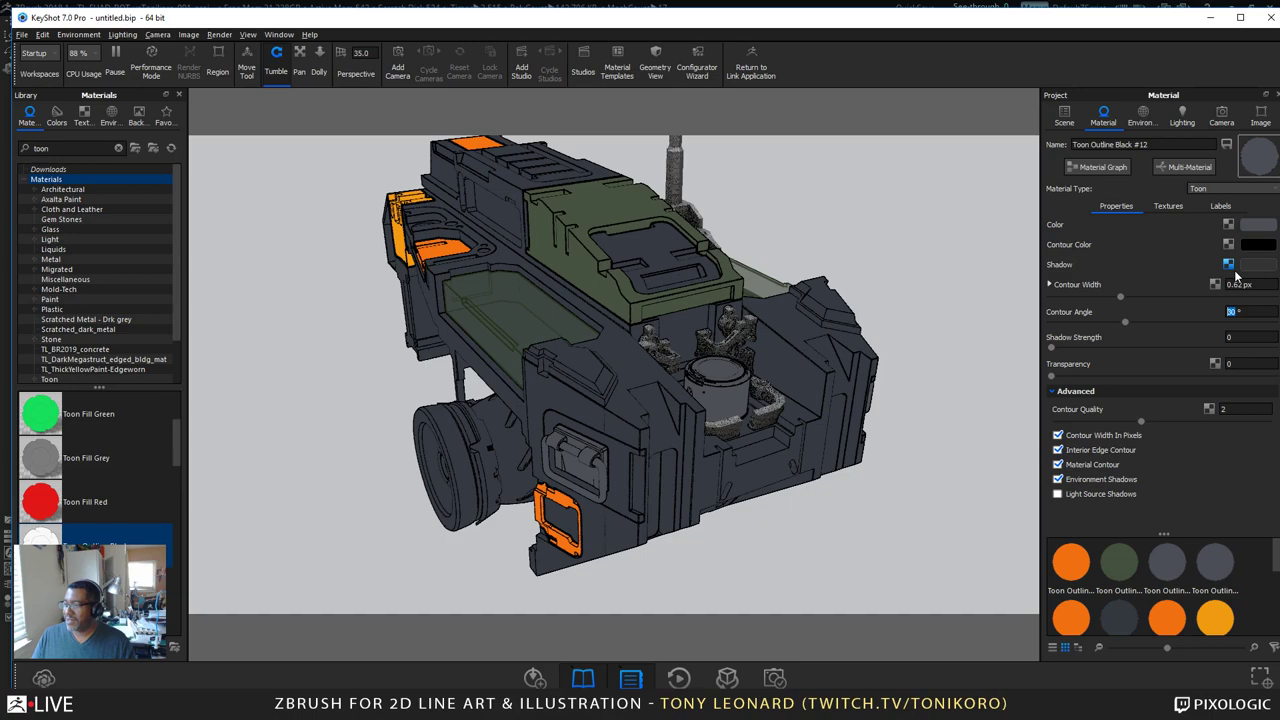
# Step: Copy the front cylinder's grey toon material and paste it linked onto the mechanical bracket beside the cylinder
pyautogui.moveTo(850, 540); pyautogui.dragTo(505, 416)
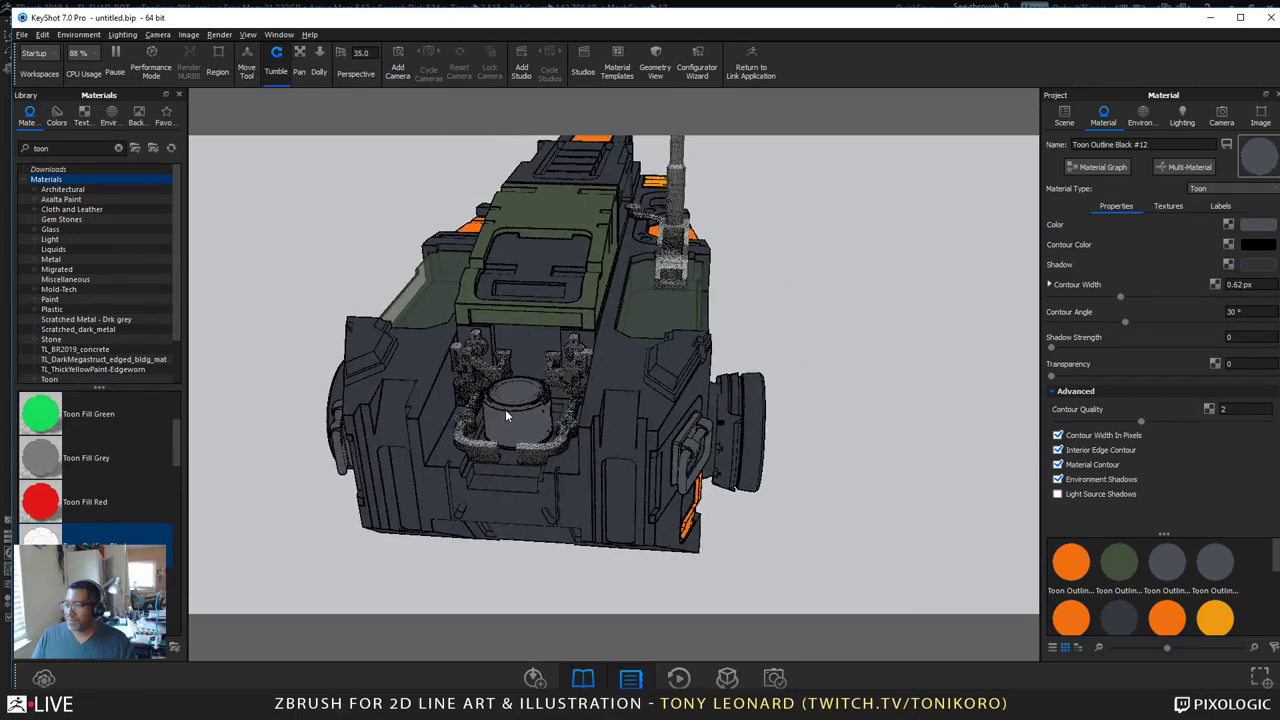
pyautogui.rightClick(505, 409)
pyautogui.click(543, 48)
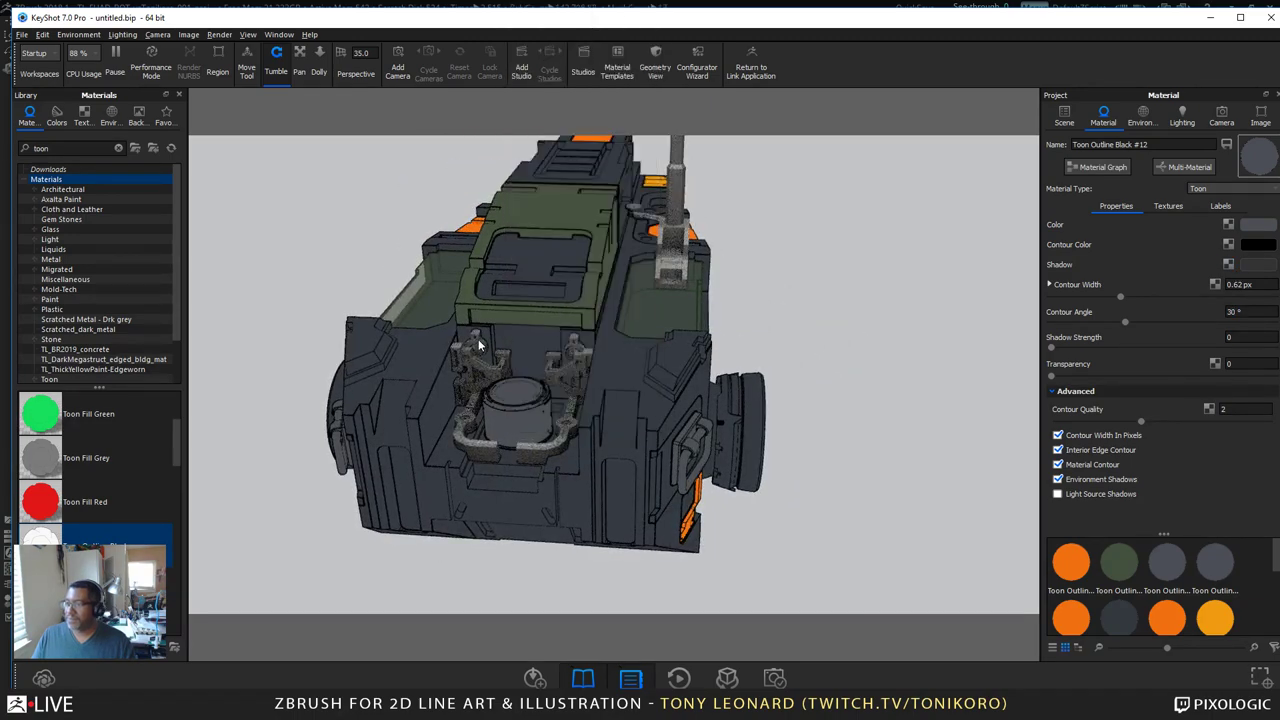
pyautogui.rightClick(467, 352)
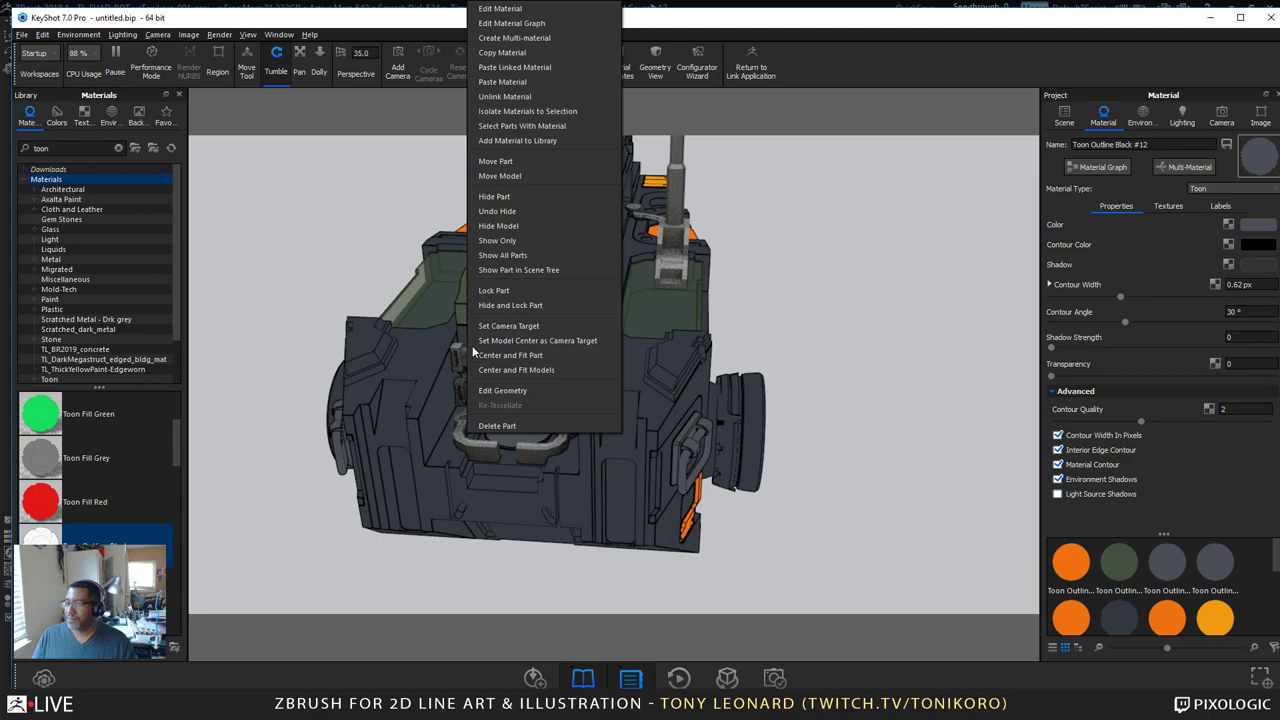
pyautogui.click(522, 68)
# Step: Edit the wheel's toon material and darken its color to near-black grey, RGB 35, 37, 41
pyautogui.moveTo(855, 500); pyautogui.dragTo(610, 498)
pyautogui.rightClick(548, 432)
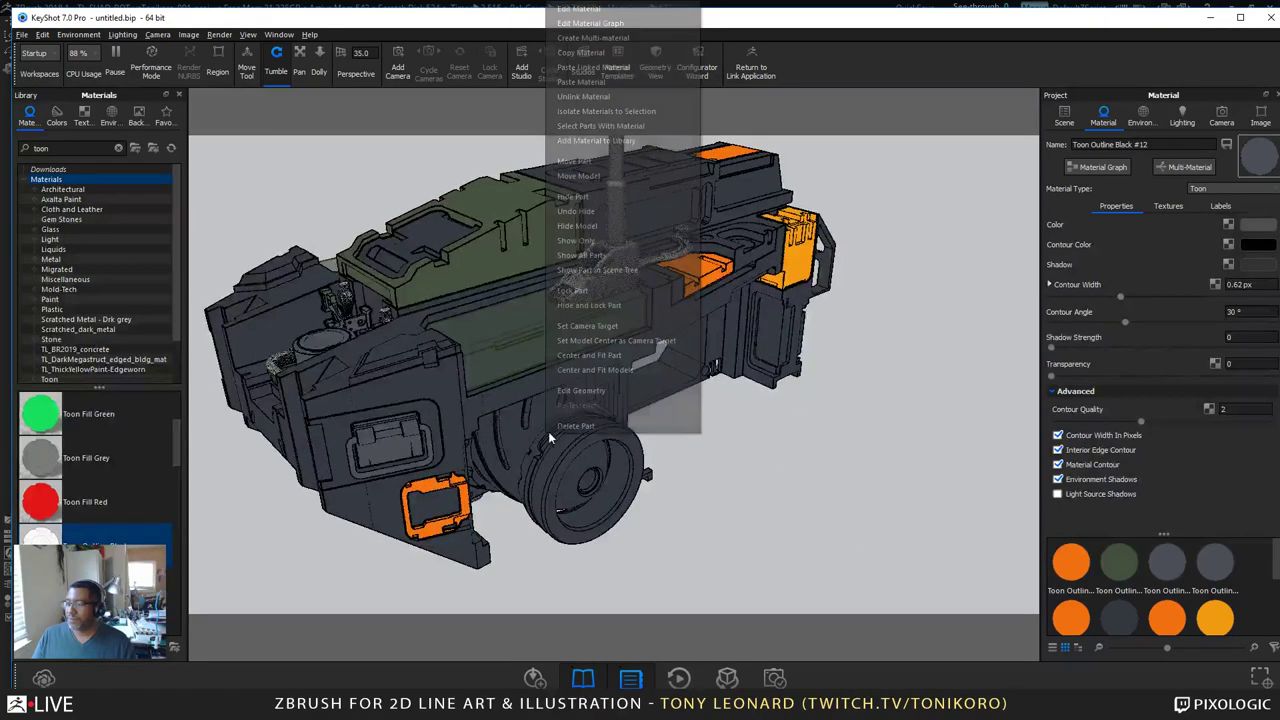
pyautogui.click(634, 10)
pyautogui.click(1250, 226)
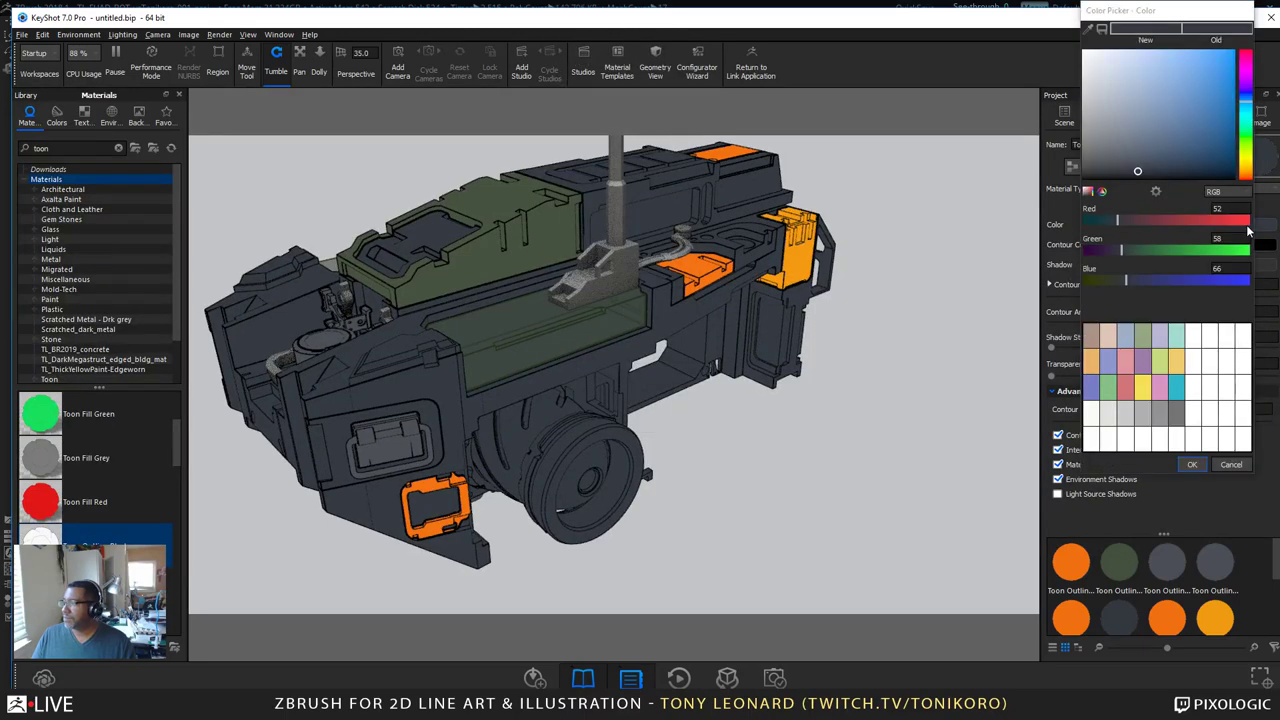
pyautogui.moveTo(1137, 175); pyautogui.dragTo(1121, 176)
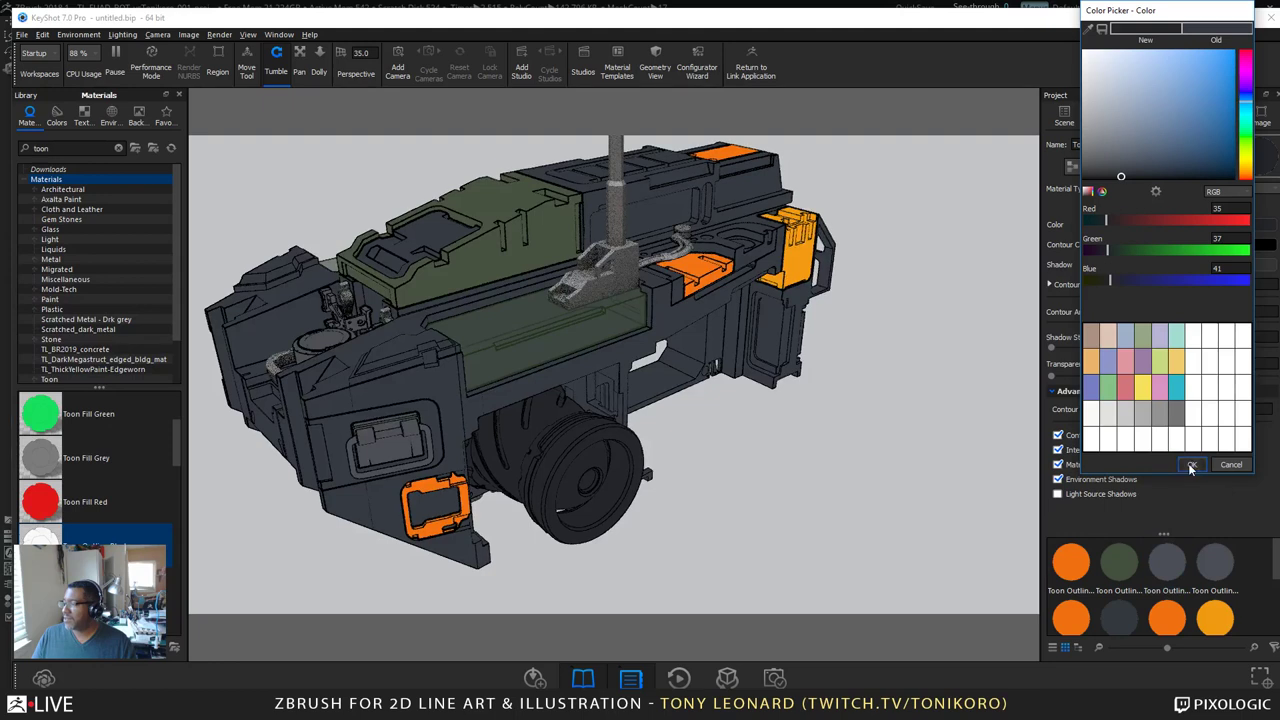
pyautogui.press('Return')
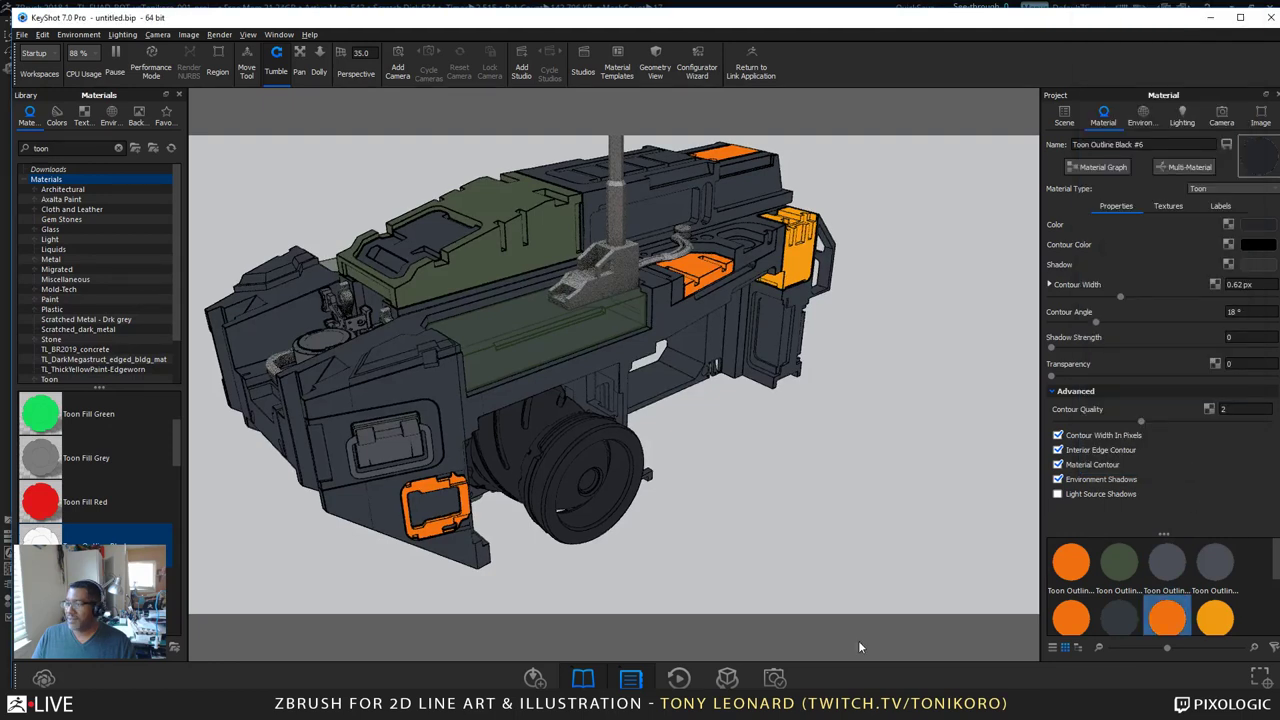
# Step: Copy the wheel's dark toon material and paste it onto the antenna and its base
pyautogui.rightClick(534, 418)
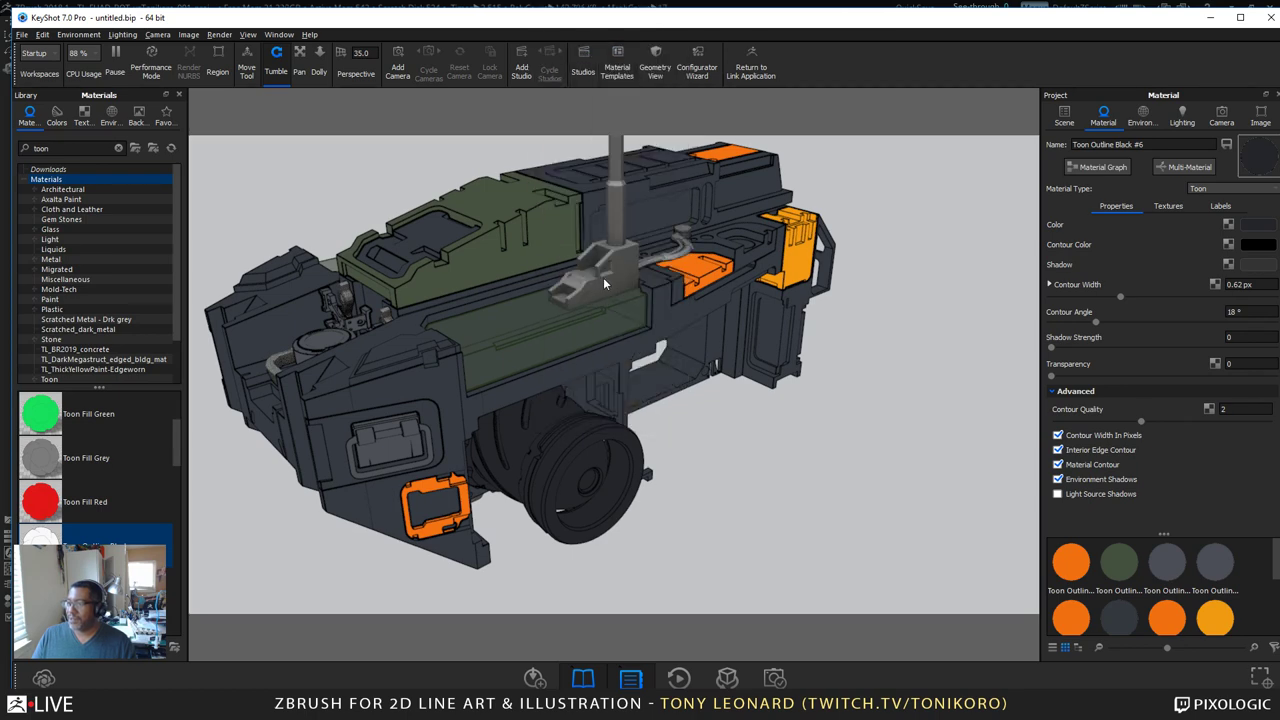
pyautogui.rightClick(616, 275)
pyautogui.click(690, 353)
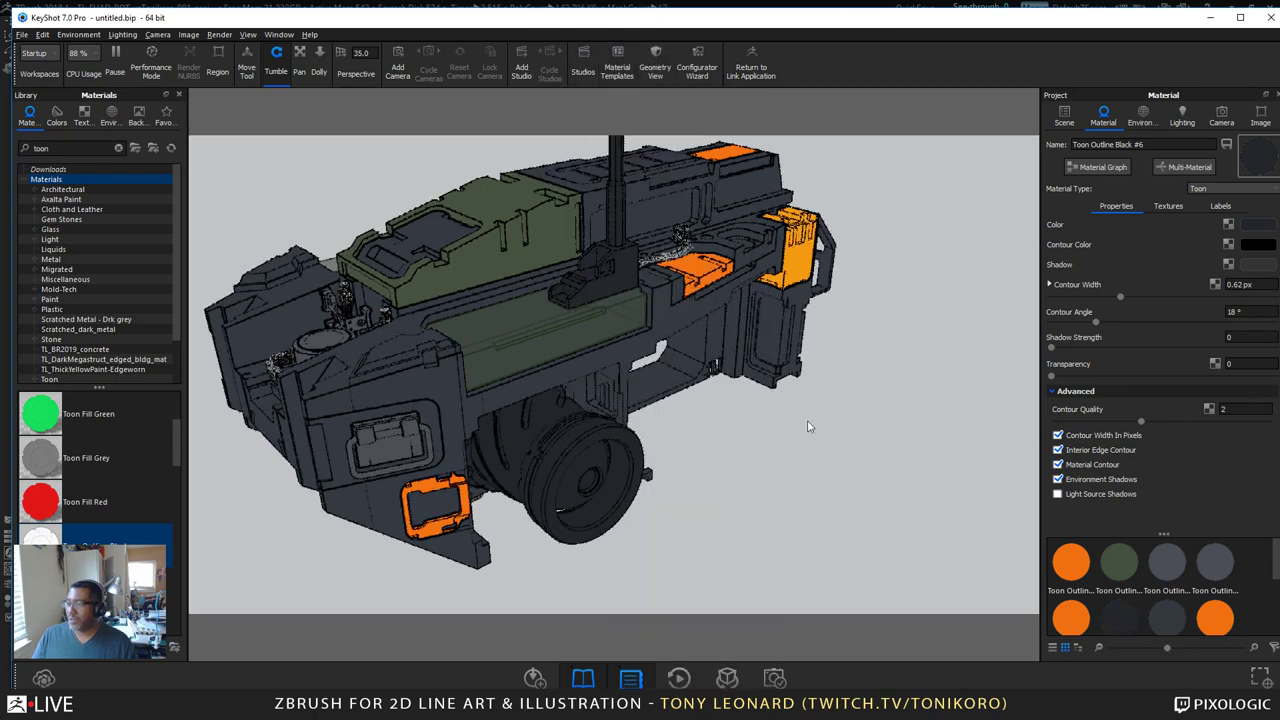
# Step: Paste the wheel's dark toon material linked onto the mechanical bracket behind the front cylinder
pyautogui.moveTo(808, 426); pyautogui.dragTo(518, 490)
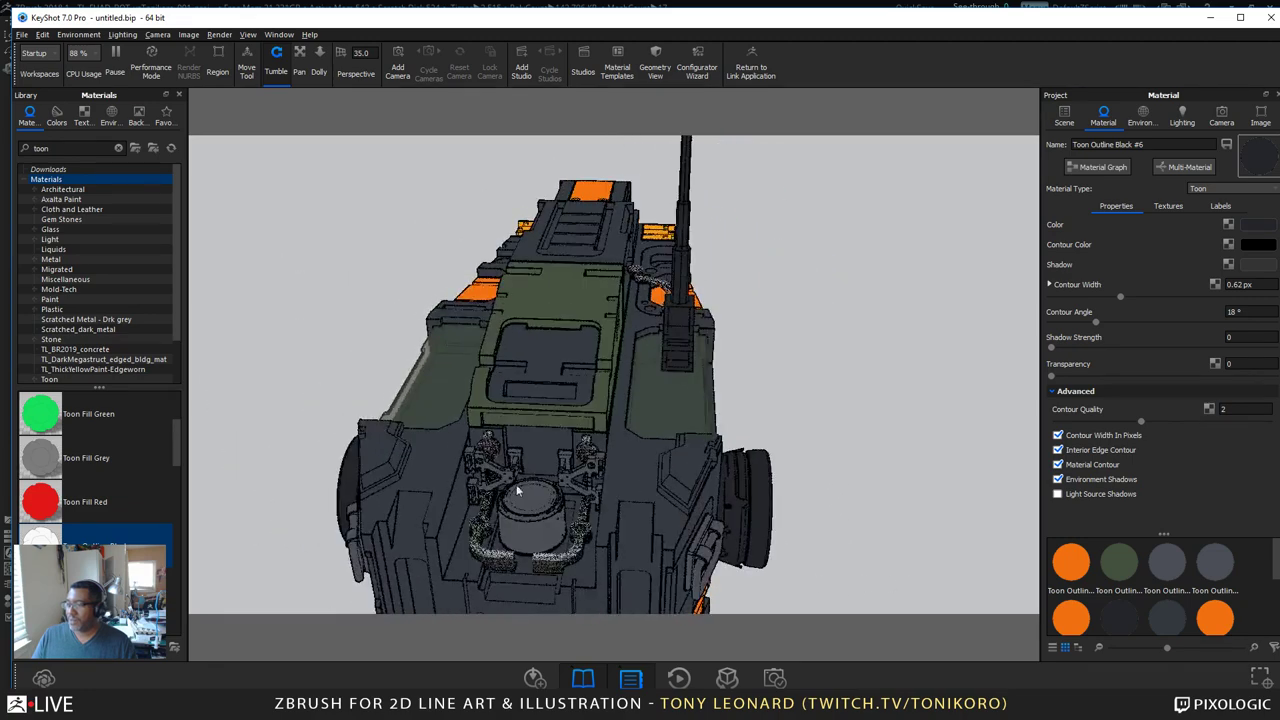
pyautogui.rightClick(583, 450)
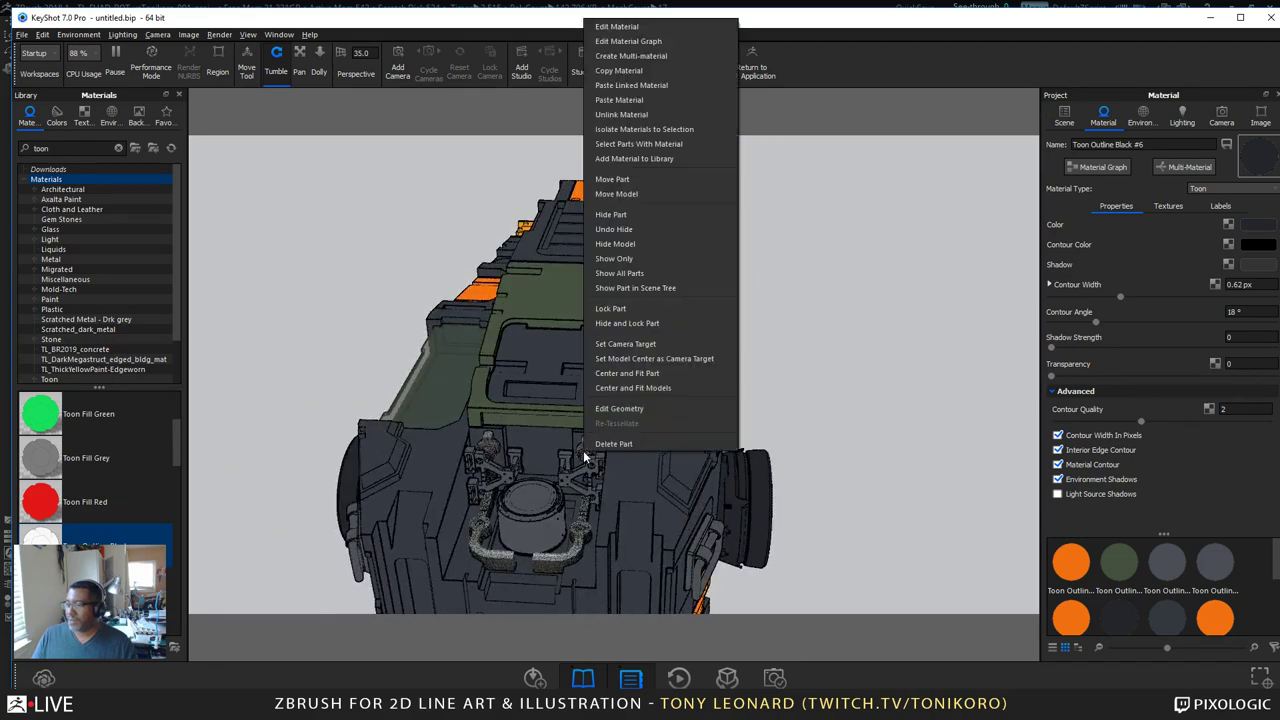
pyautogui.click(640, 85)
# Step: Examine the colored vehicle from its front, rear and sides, both close up and as a whole
pyautogui.moveTo(793, 480); pyautogui.dragTo(899, 622)
pyautogui.moveTo(845, 545); pyautogui.dragTo(972, 478)
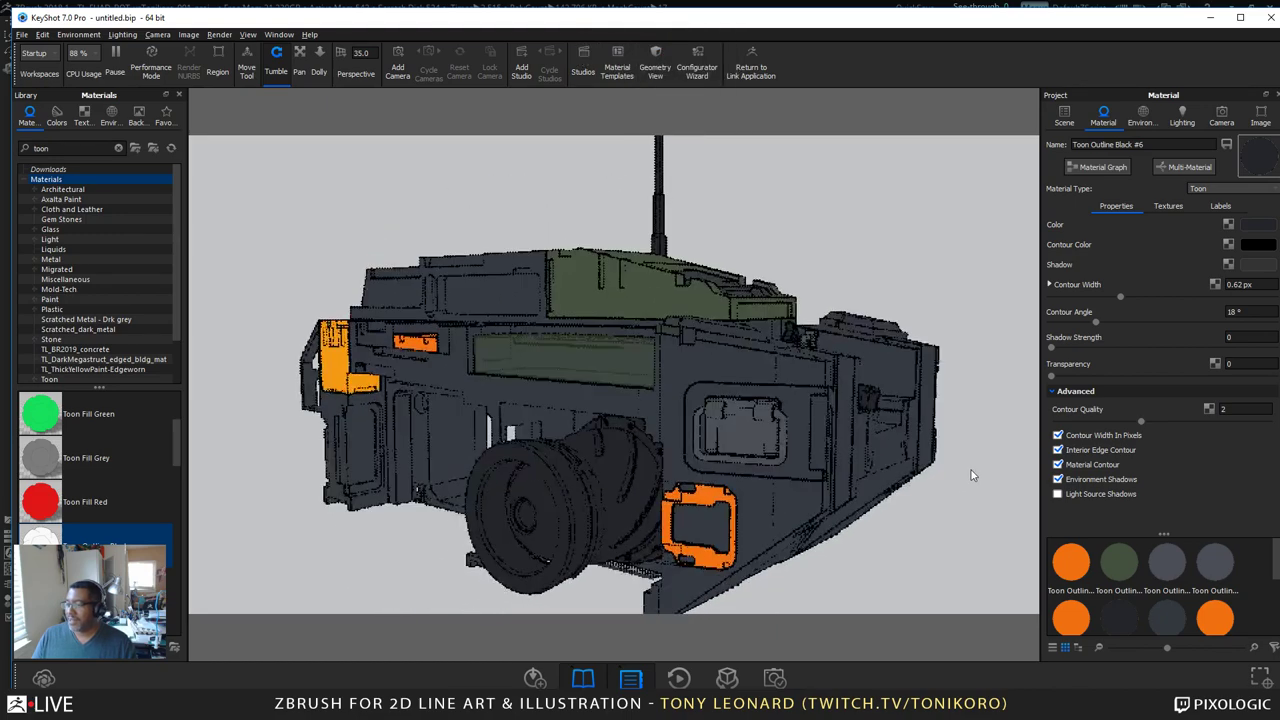
pyautogui.moveTo(751, 508); pyautogui.dragTo(566, 525)
pyautogui.rightClick(614, 407)
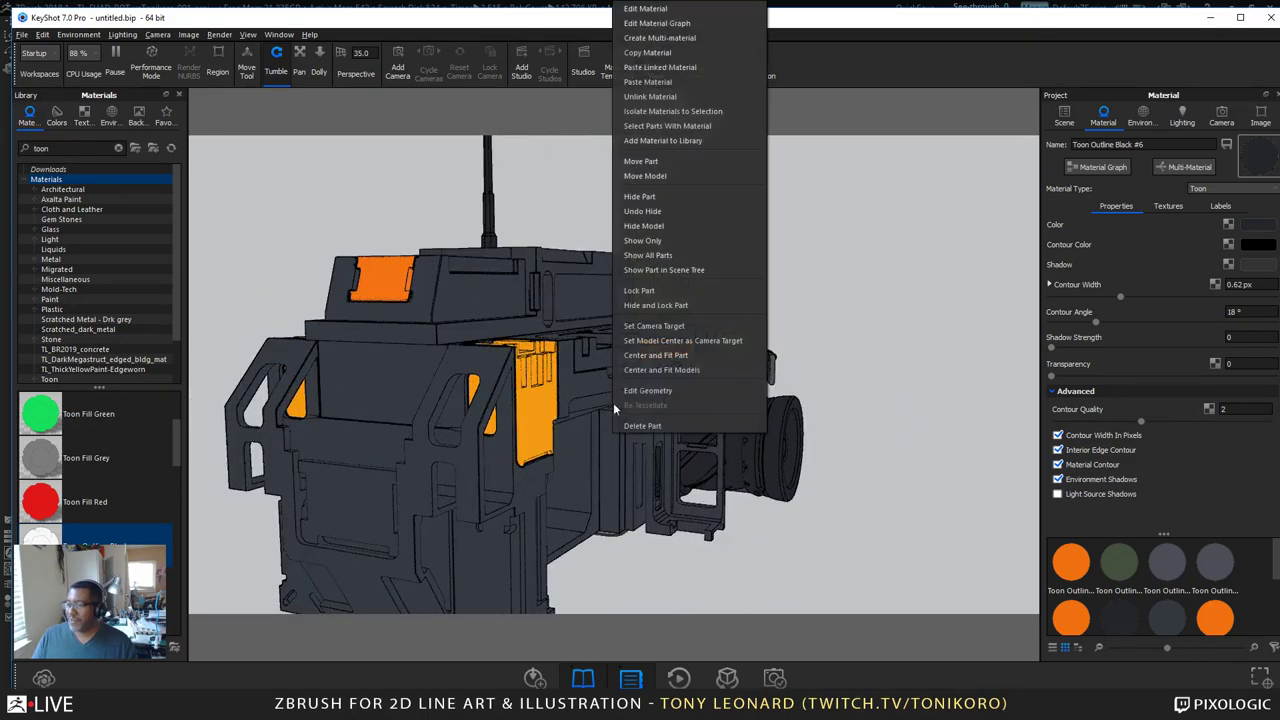
pyautogui.click(852, 218)
pyautogui.moveTo(843, 383); pyautogui.dragTo(958, 552)
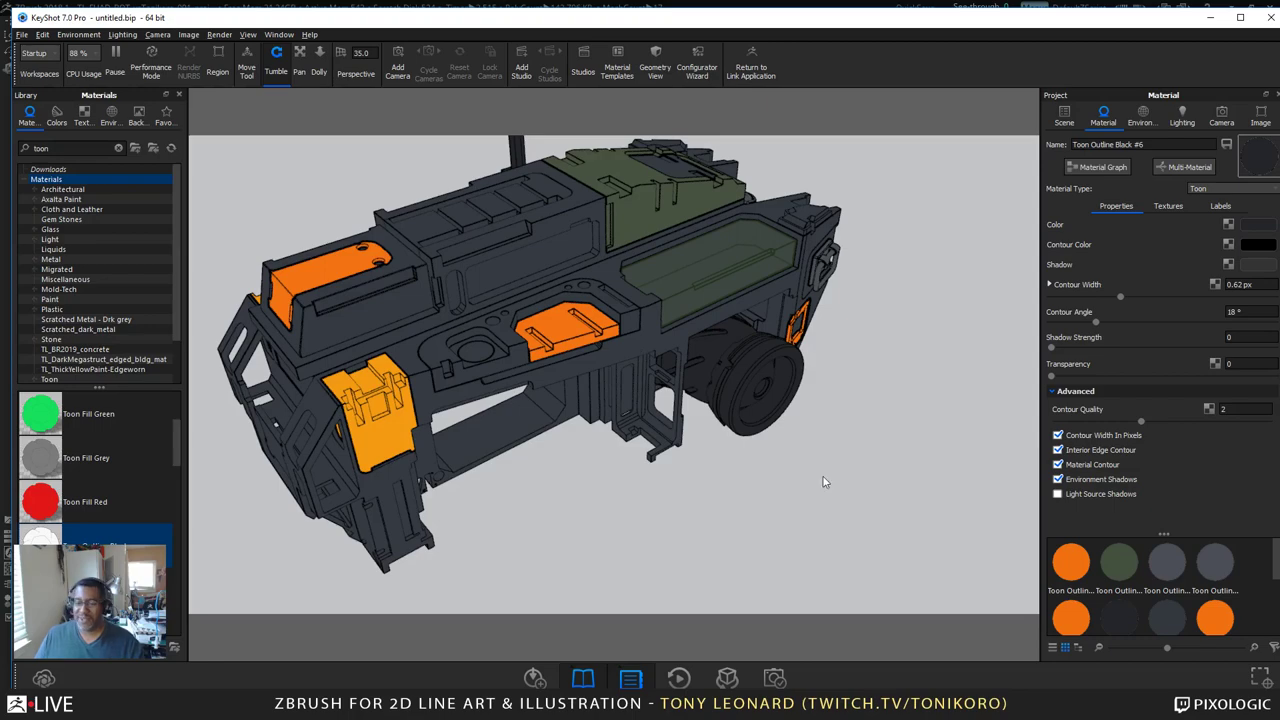
pyautogui.moveTo(652, 437); pyautogui.dragTo(446, 343)
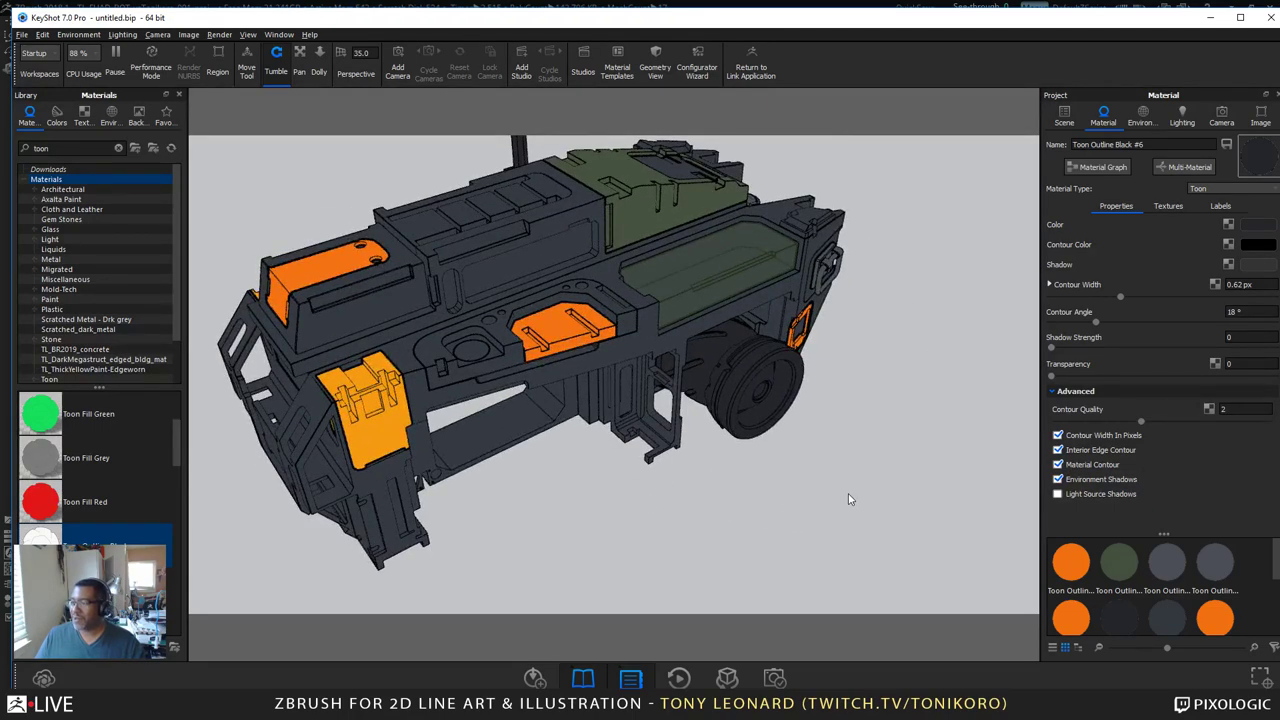
pyautogui.moveTo(570, 531); pyautogui.dragTo(614, 363)
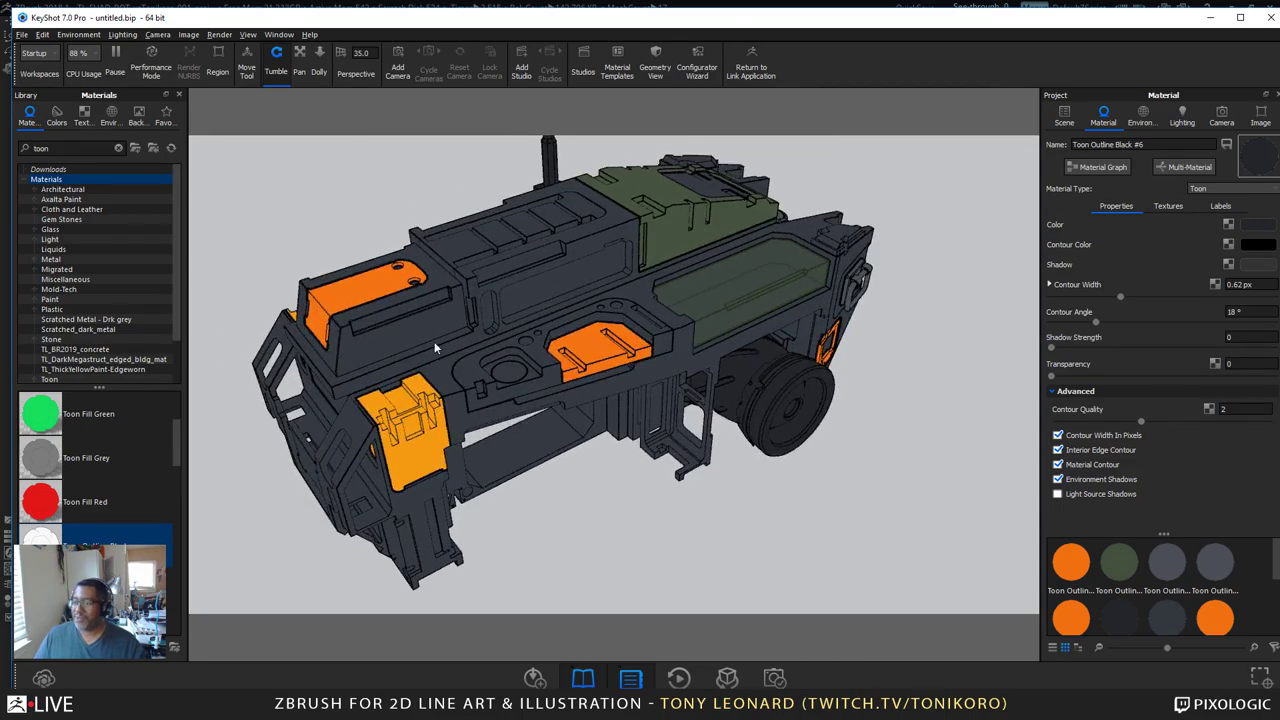
pyautogui.moveTo(703, 460); pyautogui.dragTo(692, 420)
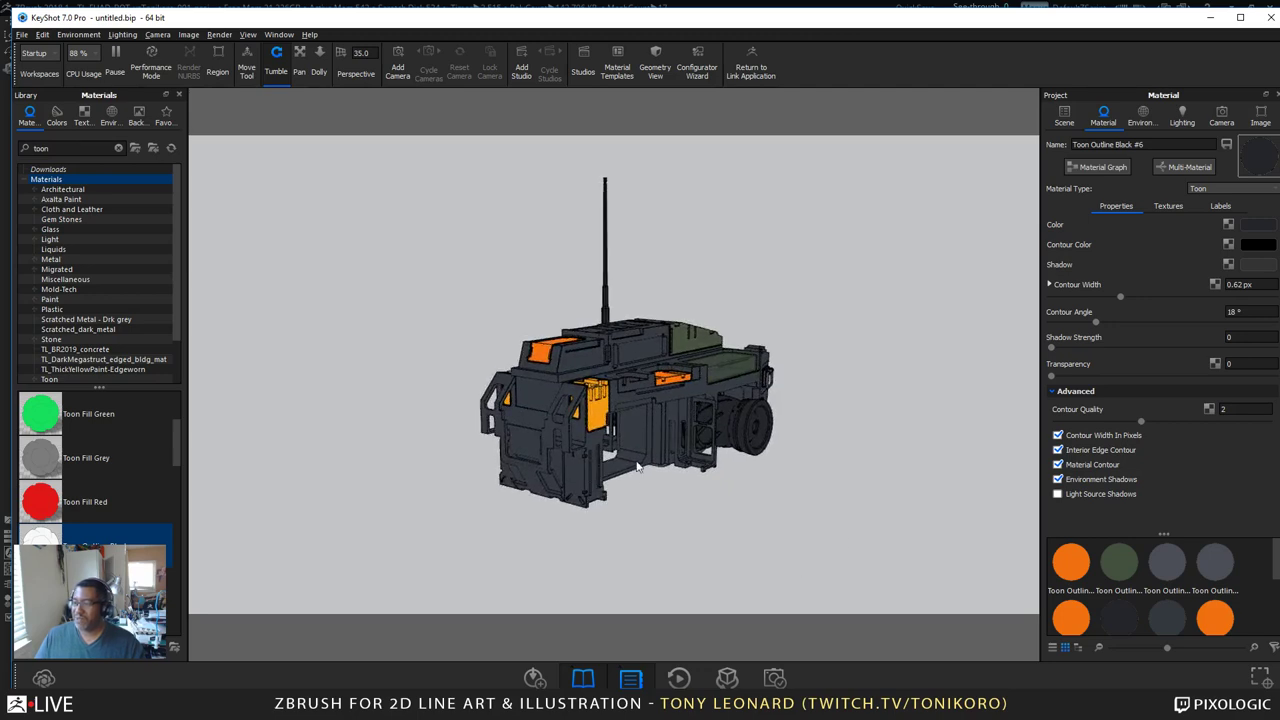
pyautogui.moveTo(591, 452); pyautogui.dragTo(683, 491)
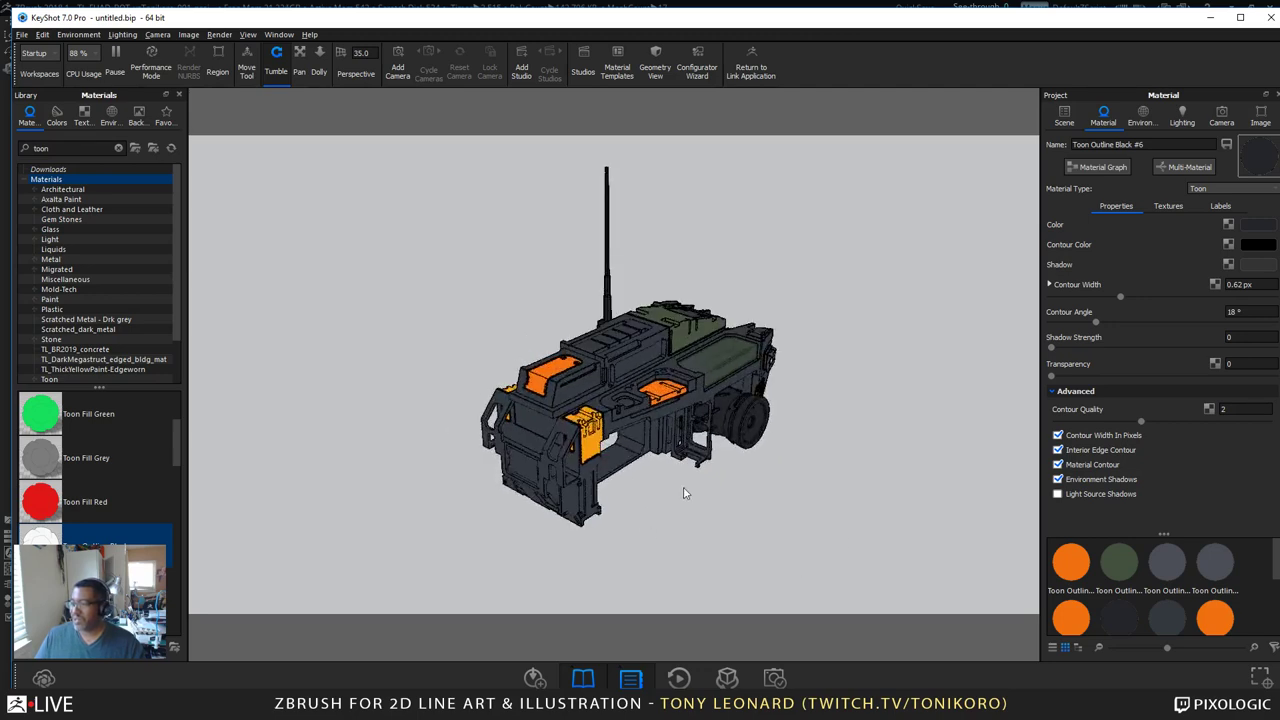
pyautogui.scroll(3, 692, 488)
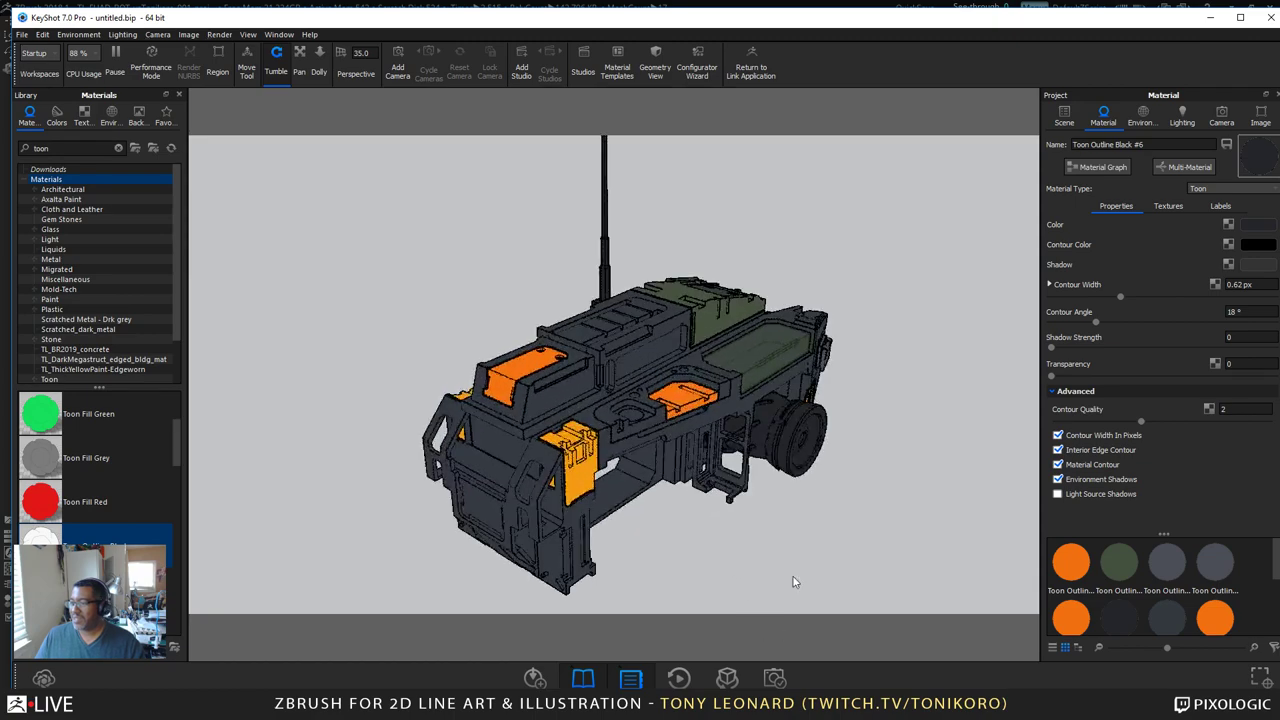
# Step: Show the render view full screen and examine the vehicle's colors and outlines from the rear and the antenna side
pyautogui.press('f')
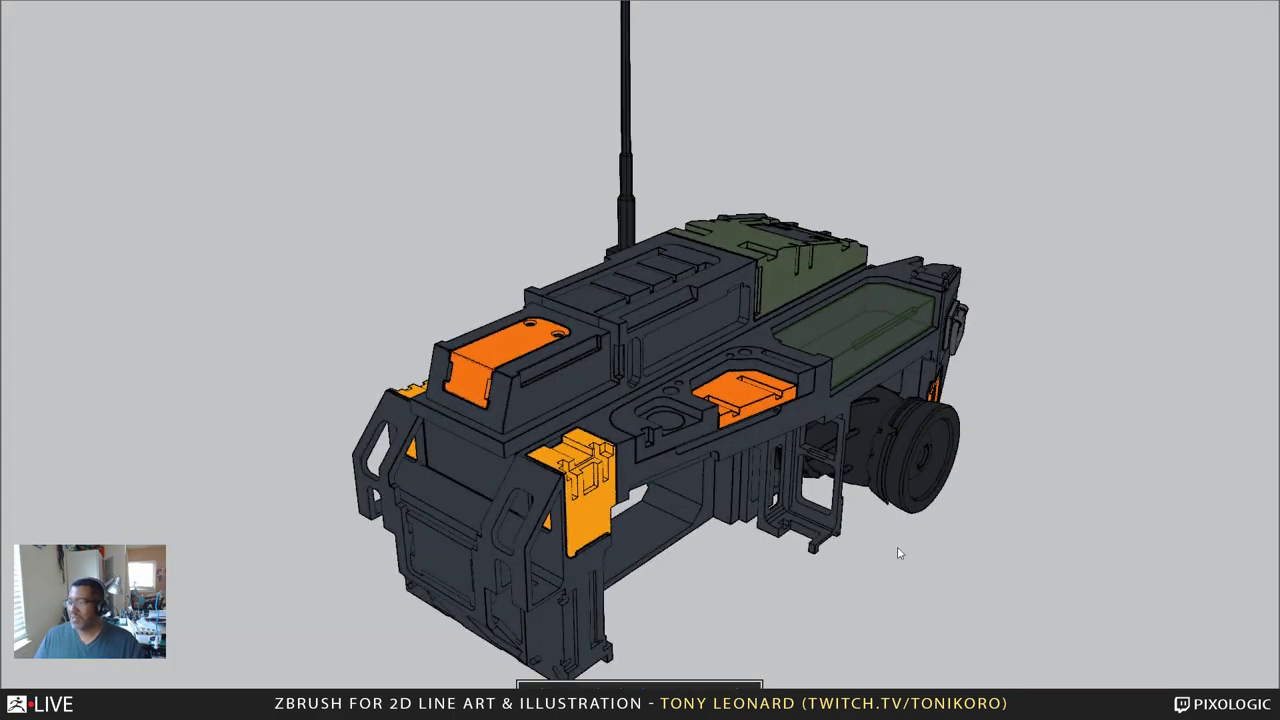
pyautogui.moveTo(901, 595); pyautogui.dragTo(905, 515, button='middle')
pyautogui.moveTo(981, 588); pyautogui.dragTo(1028, 579)
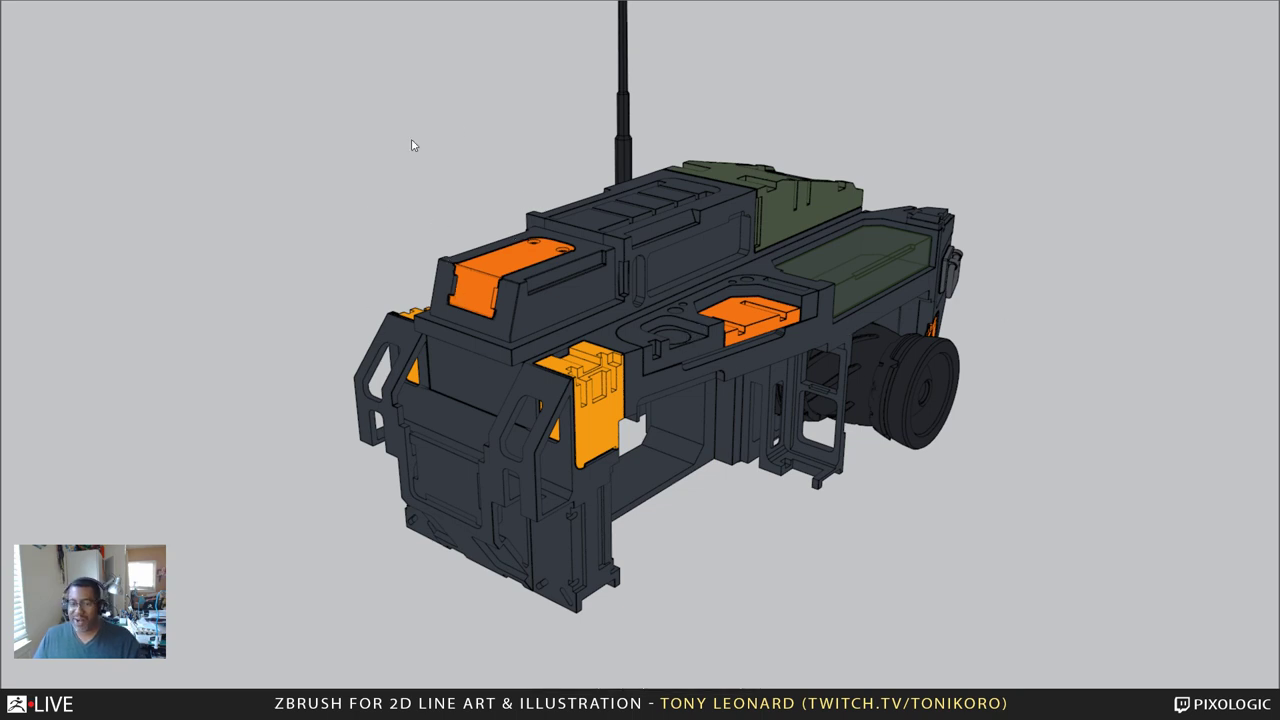
pyautogui.moveTo(320, 348); pyautogui.dragTo(672, 388)
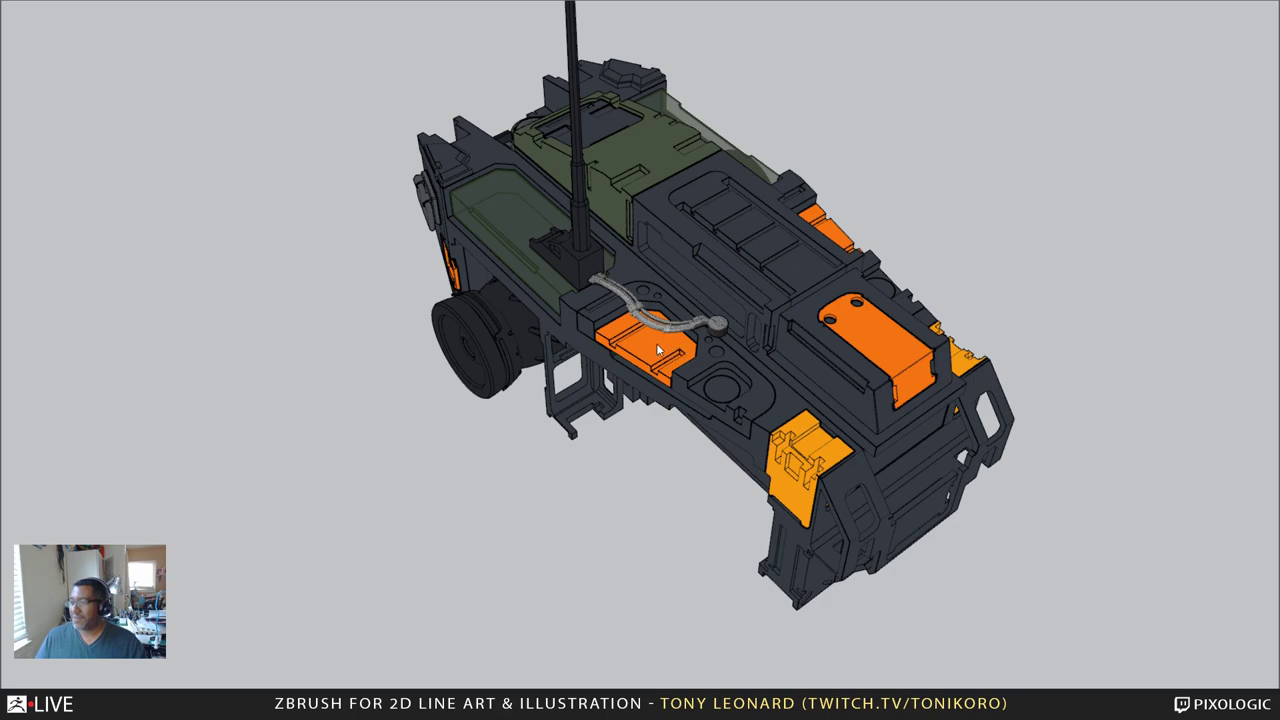
# Step: Leave full screen, copy the orange side panel's toon material, and paste it linked onto the round cap and unlinked onto the curved cable
pyautogui.press('f')
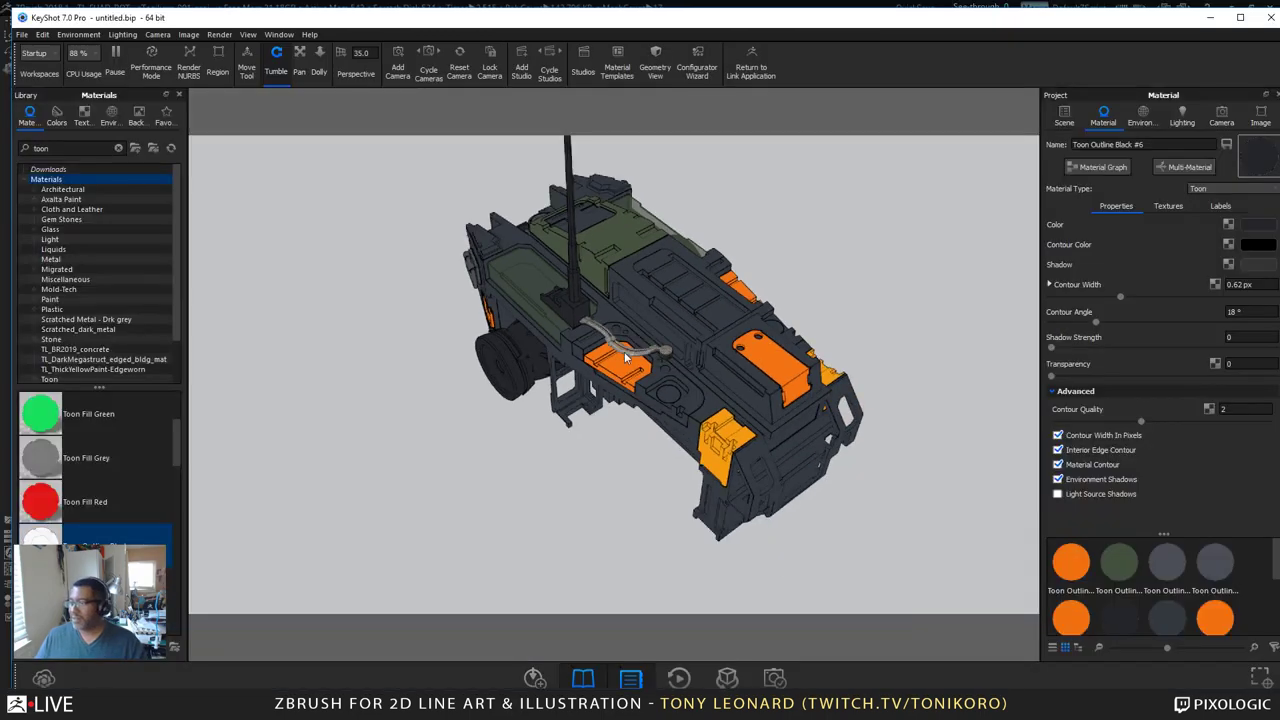
pyautogui.rightClick(624, 351)
pyautogui.click(687, 57)
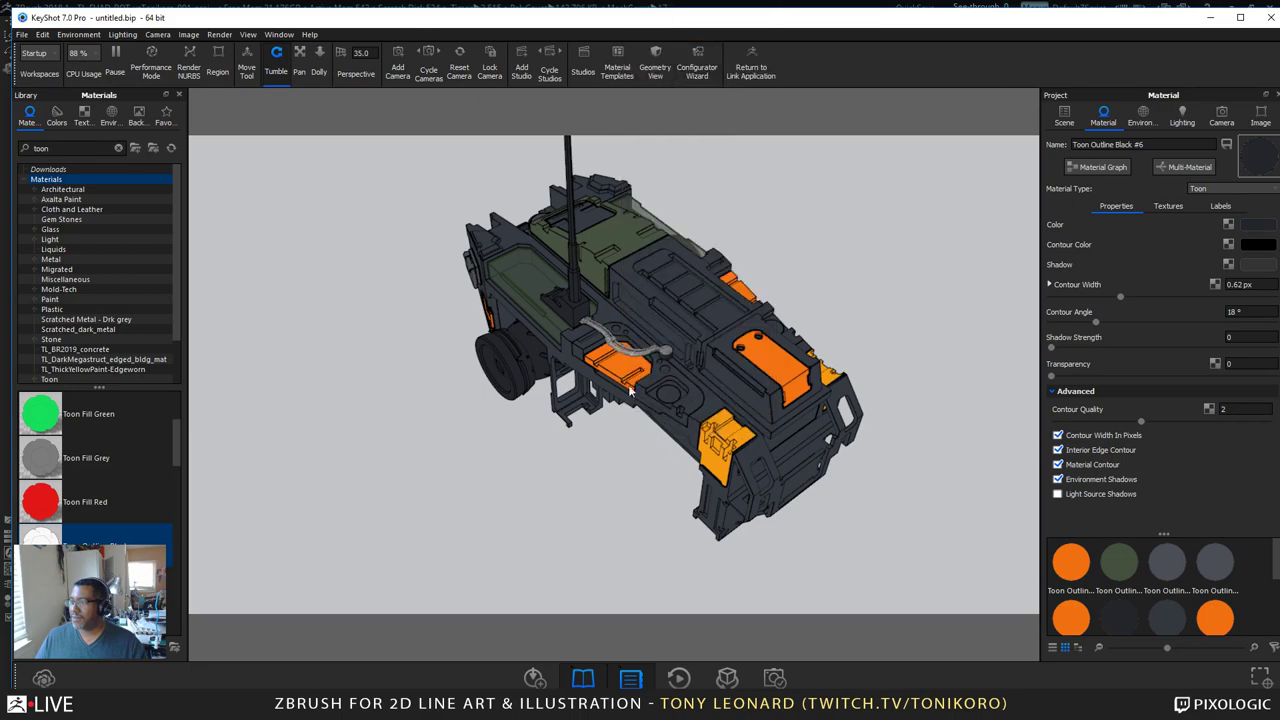
pyautogui.scroll(10, 573, 362)
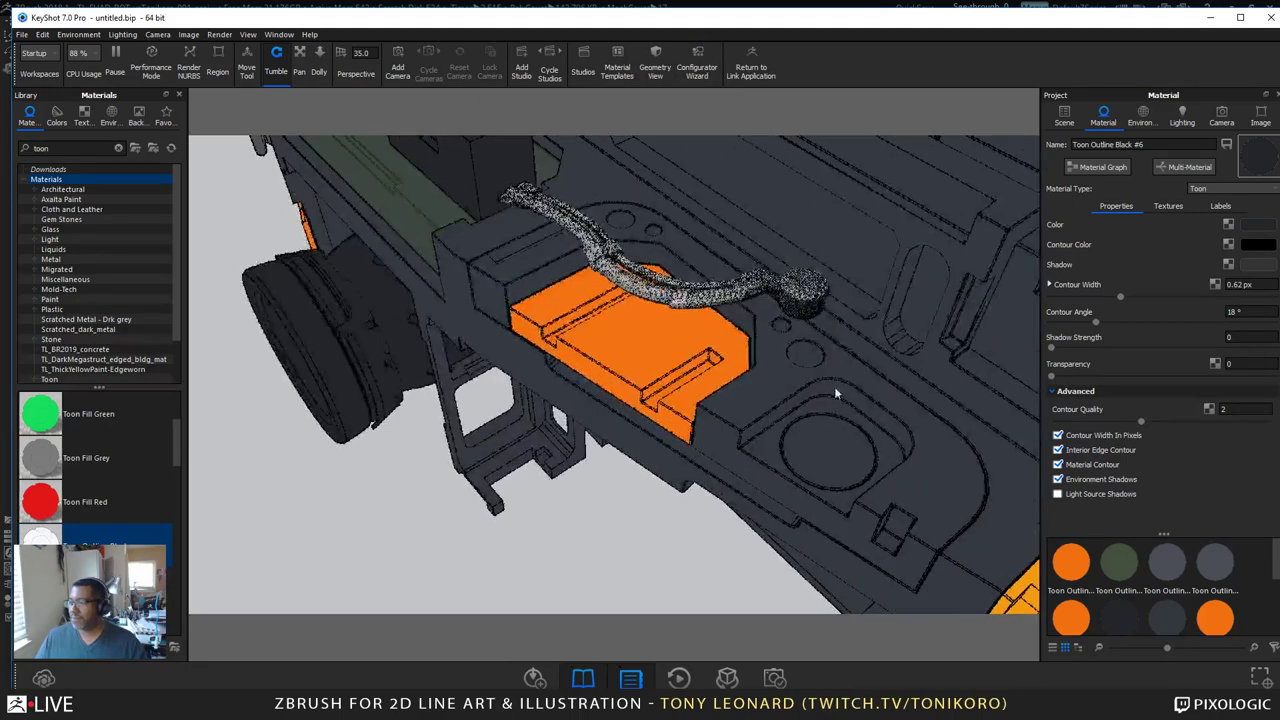
pyautogui.rightClick(793, 293)
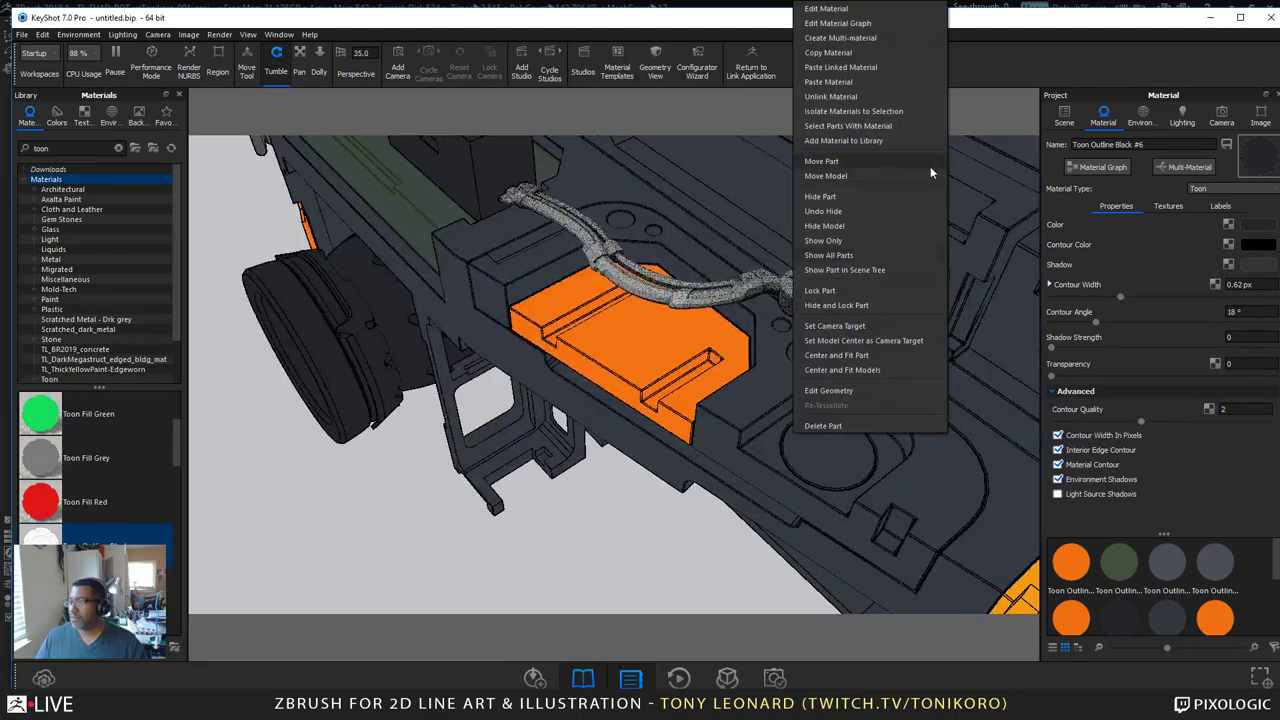
pyautogui.click(848, 64)
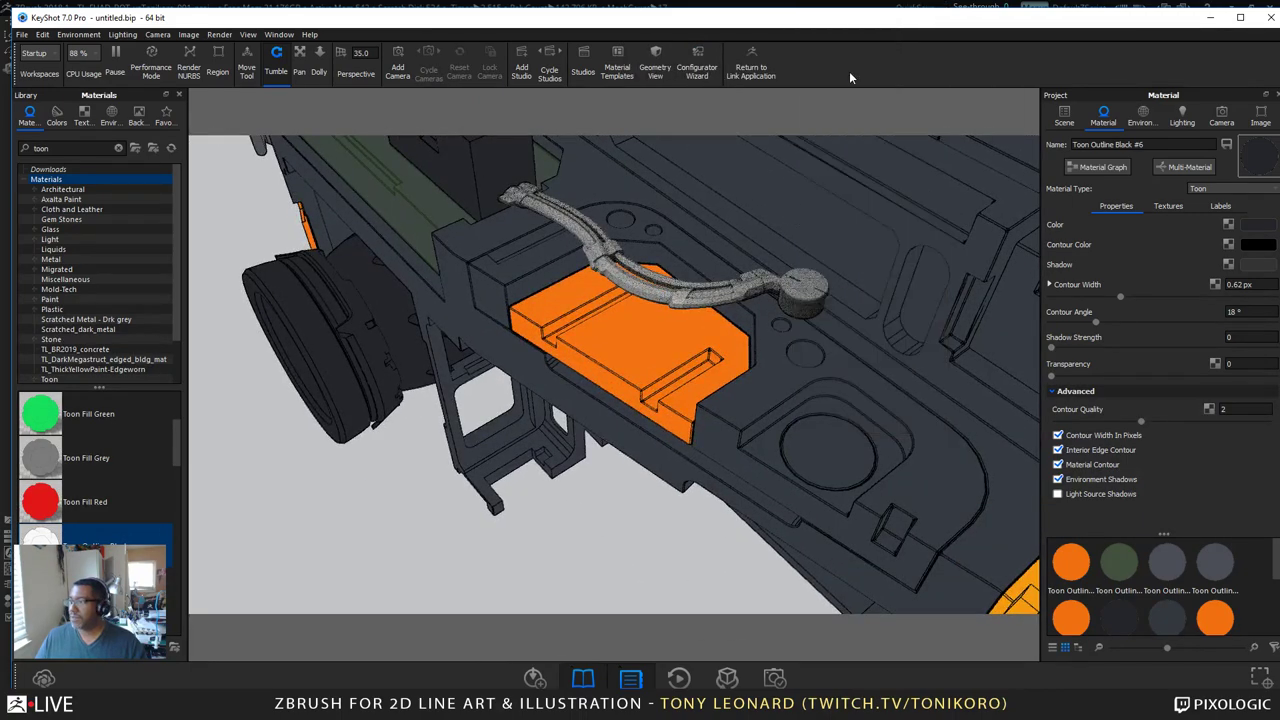
pyautogui.rightClick(748, 290)
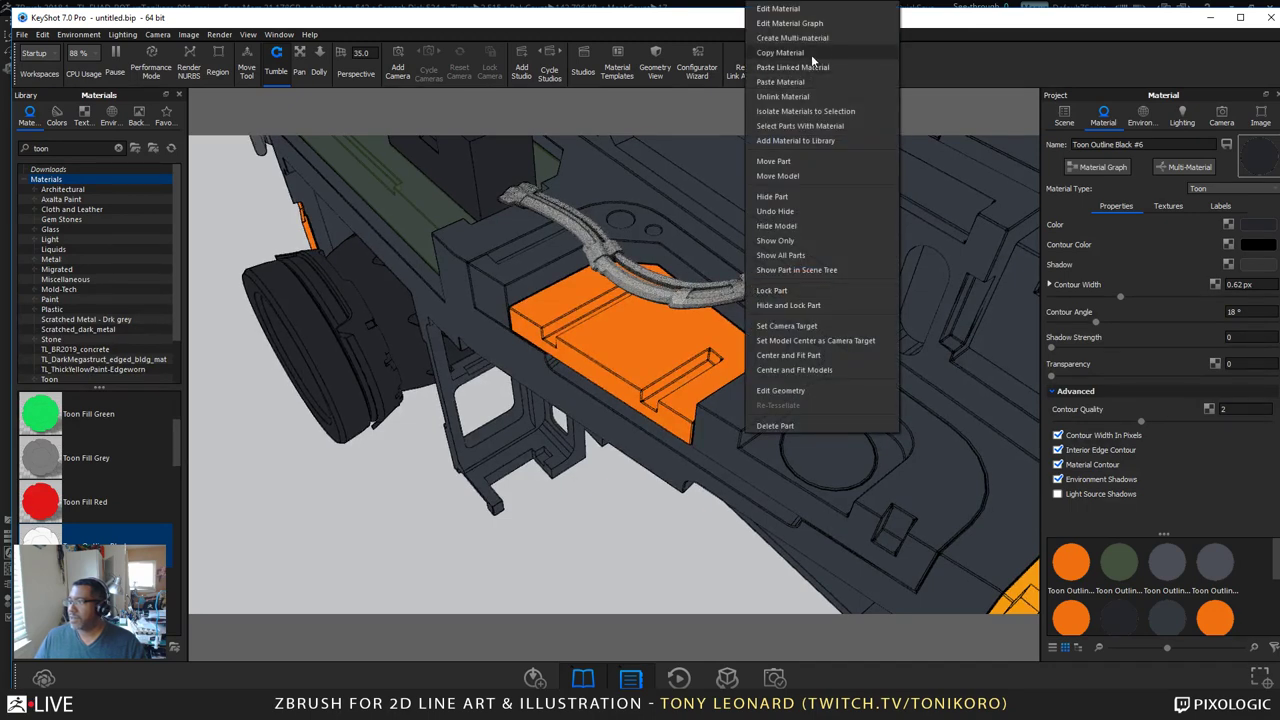
pyautogui.click(815, 83)
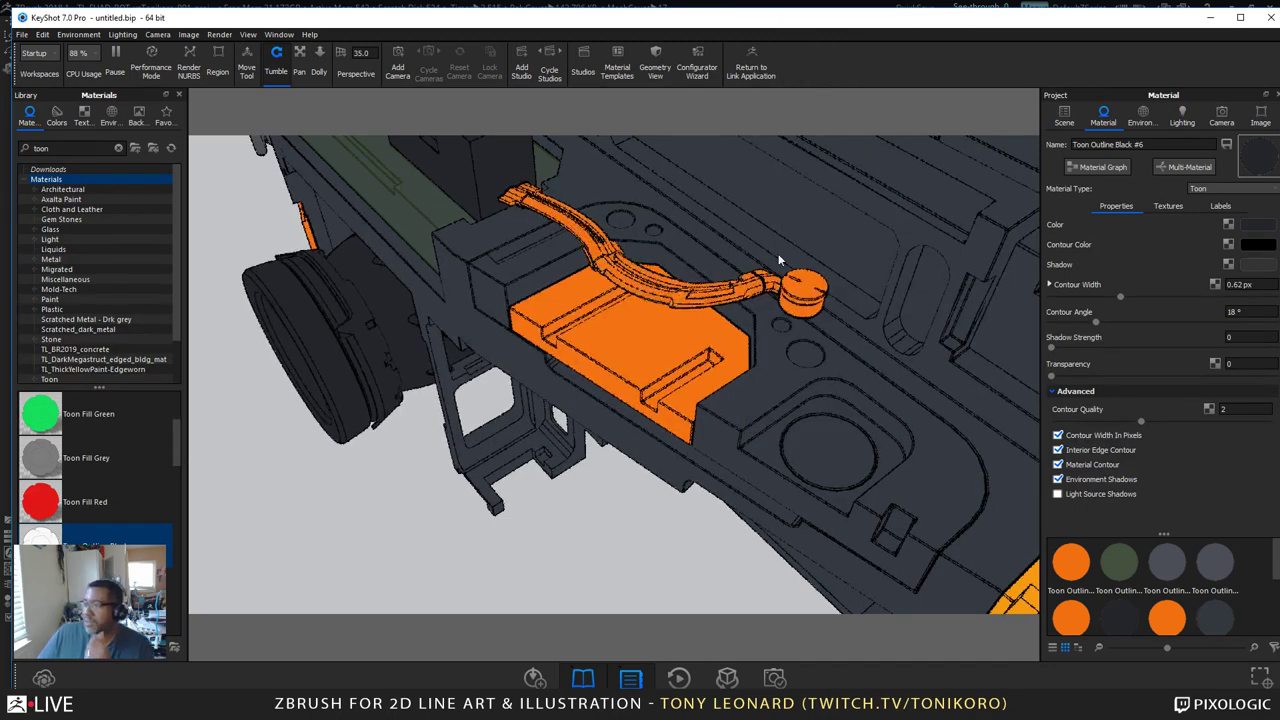
# Step: Change the toon color shared by the round cap and side panel to red-orange, RGB 246, 66, 16
pyautogui.rightClick(808, 302)
pyautogui.click(850, 10)
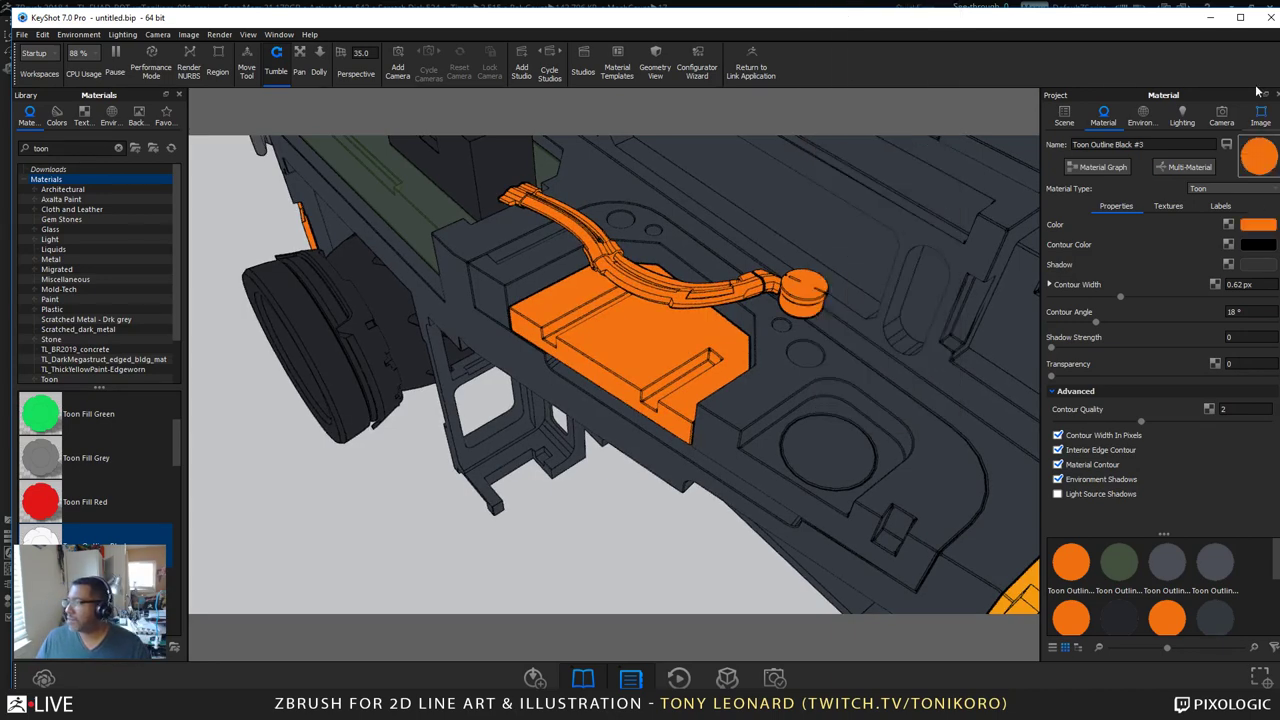
pyautogui.click(1256, 225)
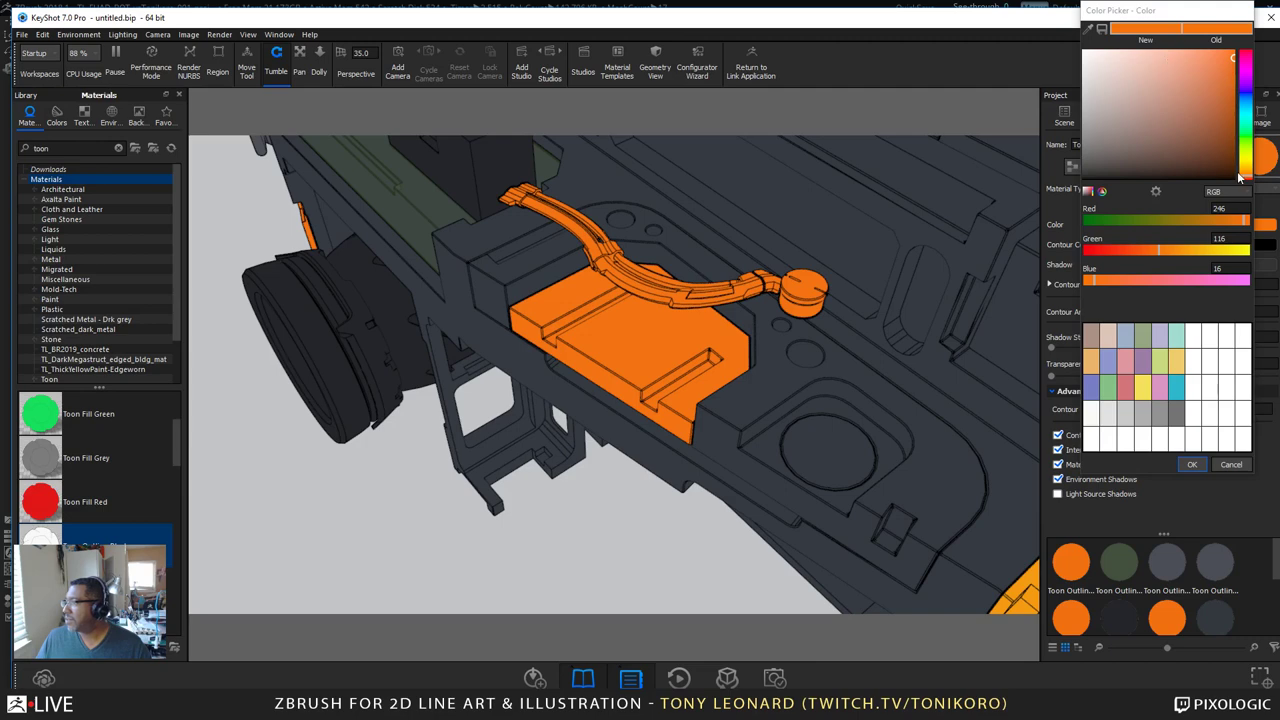
pyautogui.moveTo(1240, 176); pyautogui.dragTo(1246, 183)
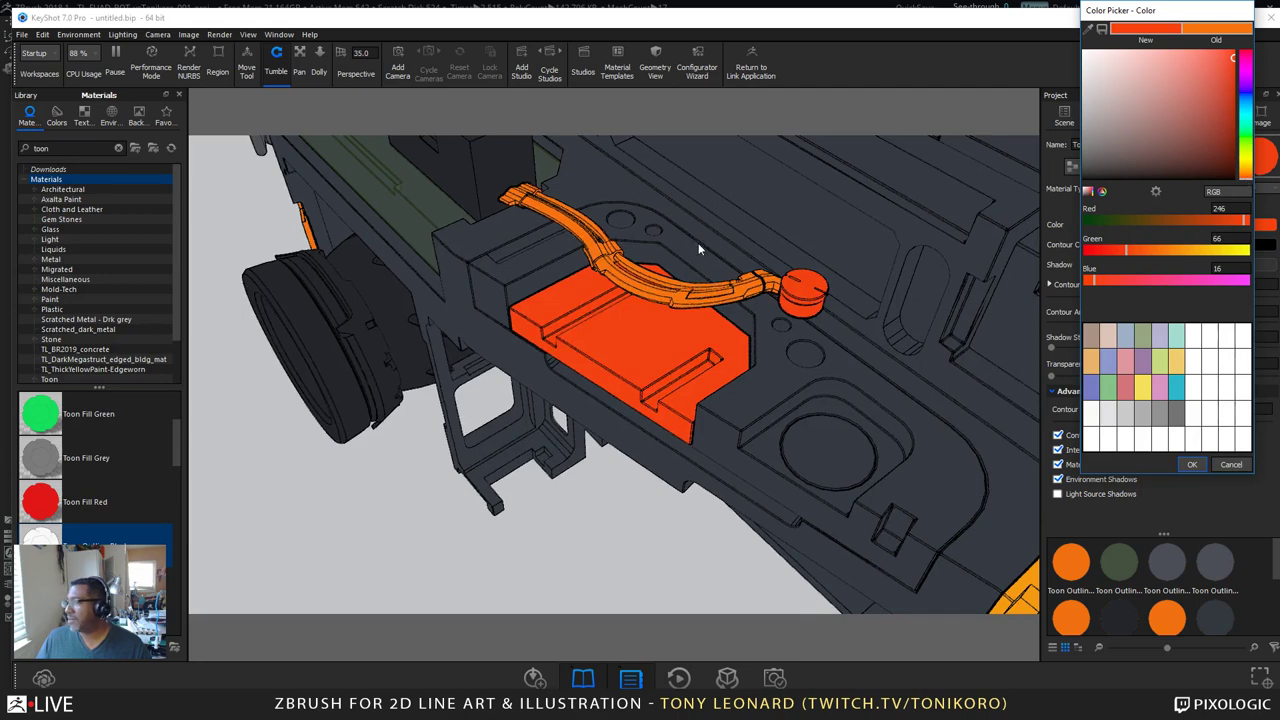
pyautogui.scroll(2, 614, 486)
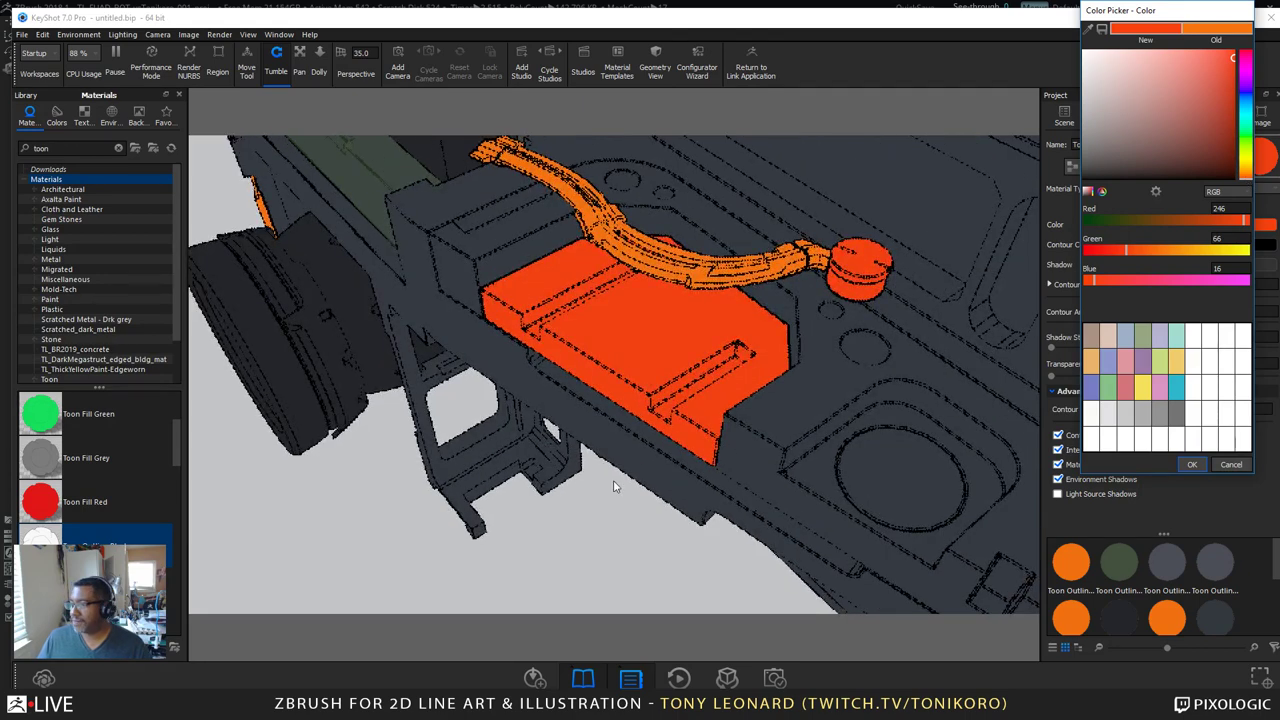
pyautogui.scroll(-5, 771, 526)
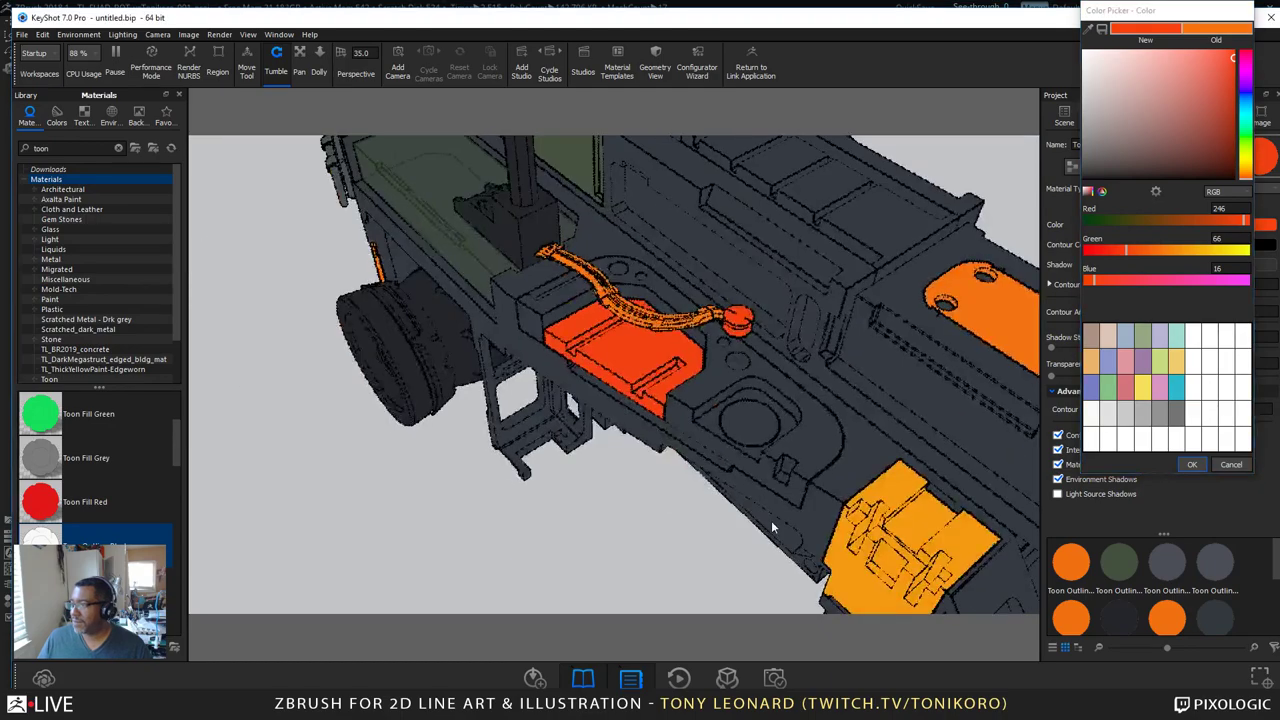
pyautogui.scroll(4, 679, 383)
pyautogui.scroll(-6, 679, 383)
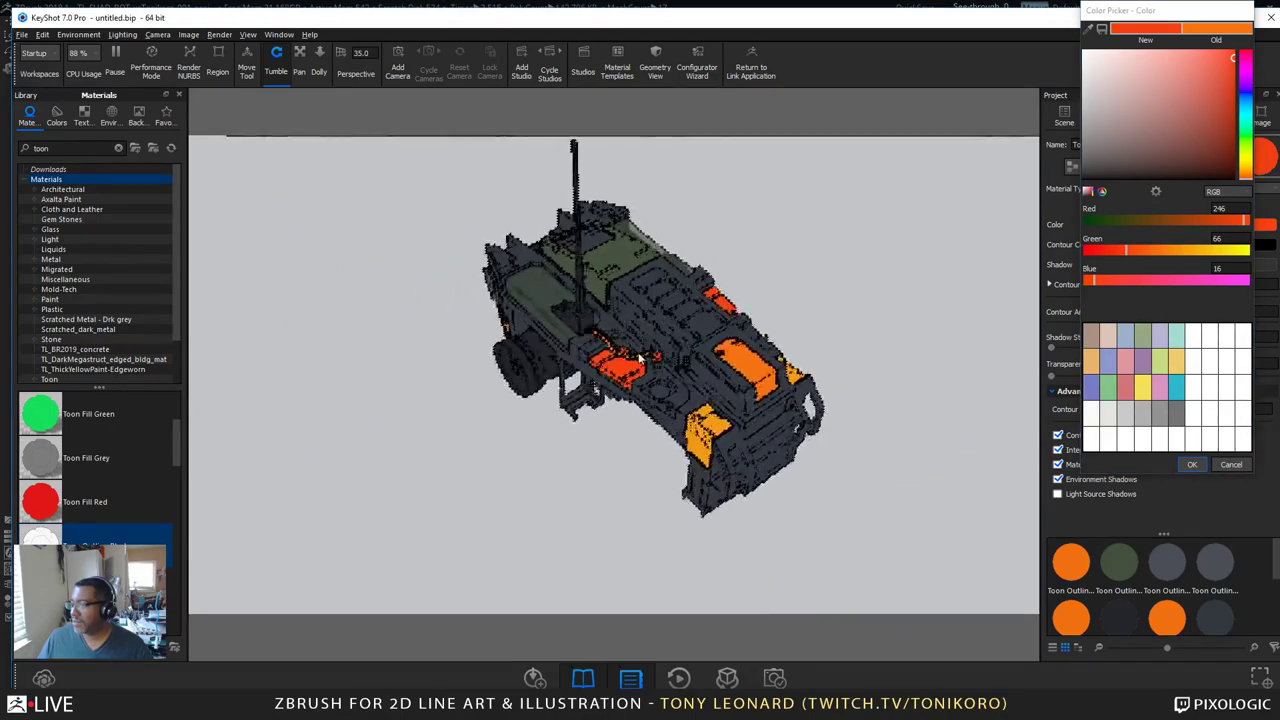
pyautogui.moveTo(698, 421); pyautogui.dragTo(656, 313)
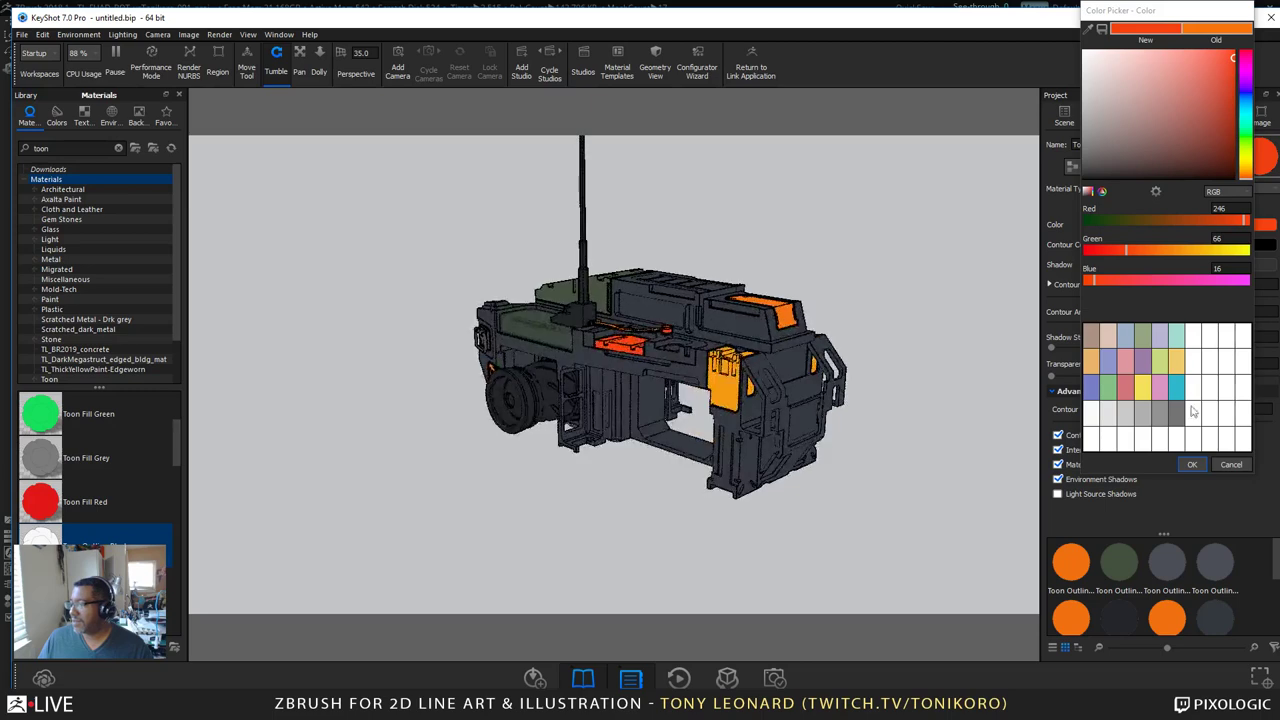
pyautogui.click(1192, 466)
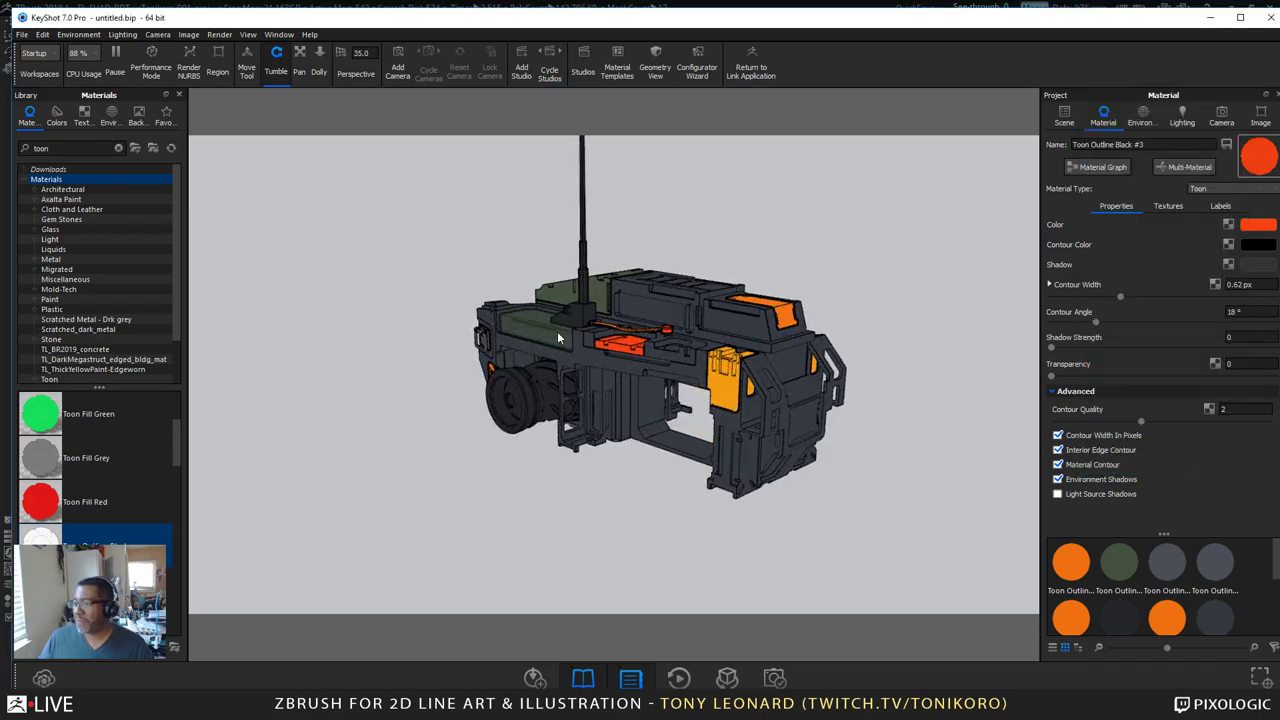
# Step: Switch to ZBrush and make the front wheel cylinder the active subtool
pyautogui.hotkey('alt', 'Tab')
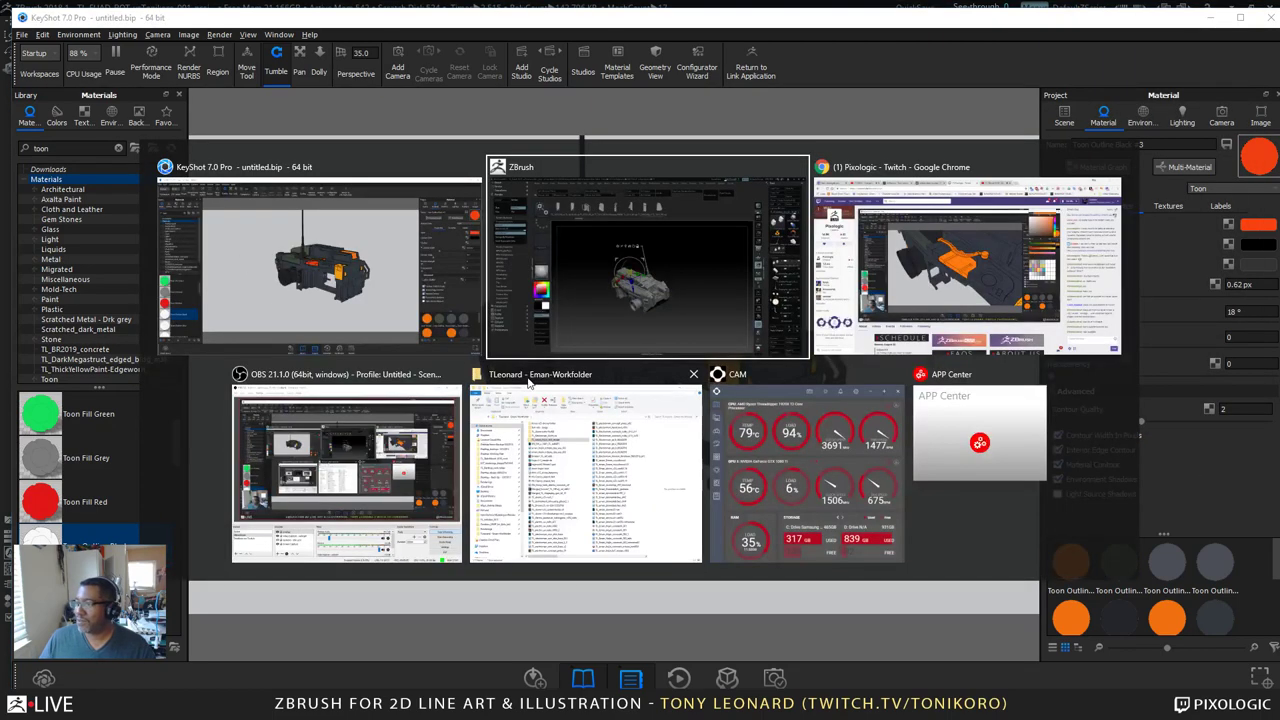
pyautogui.hotkey('alt', 'Tab')
pyautogui.click(690, 340)
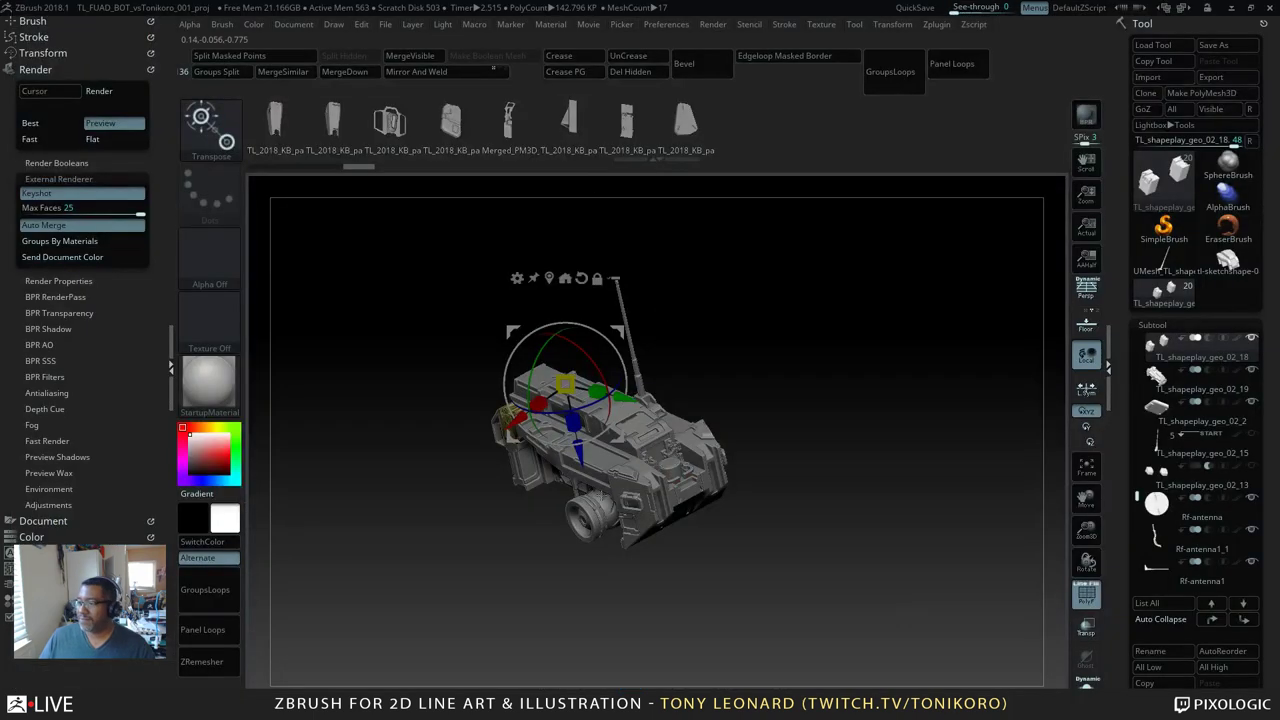
pyautogui.press('q')
pyautogui.moveTo(763, 560); pyautogui.dragTo(697, 497)
pyautogui.moveTo(697, 497); pyautogui.dragTo(828, 552)
pyautogui.keyDown('alt'); pyautogui.click(455, 335); pyautogui.keyUp('alt')
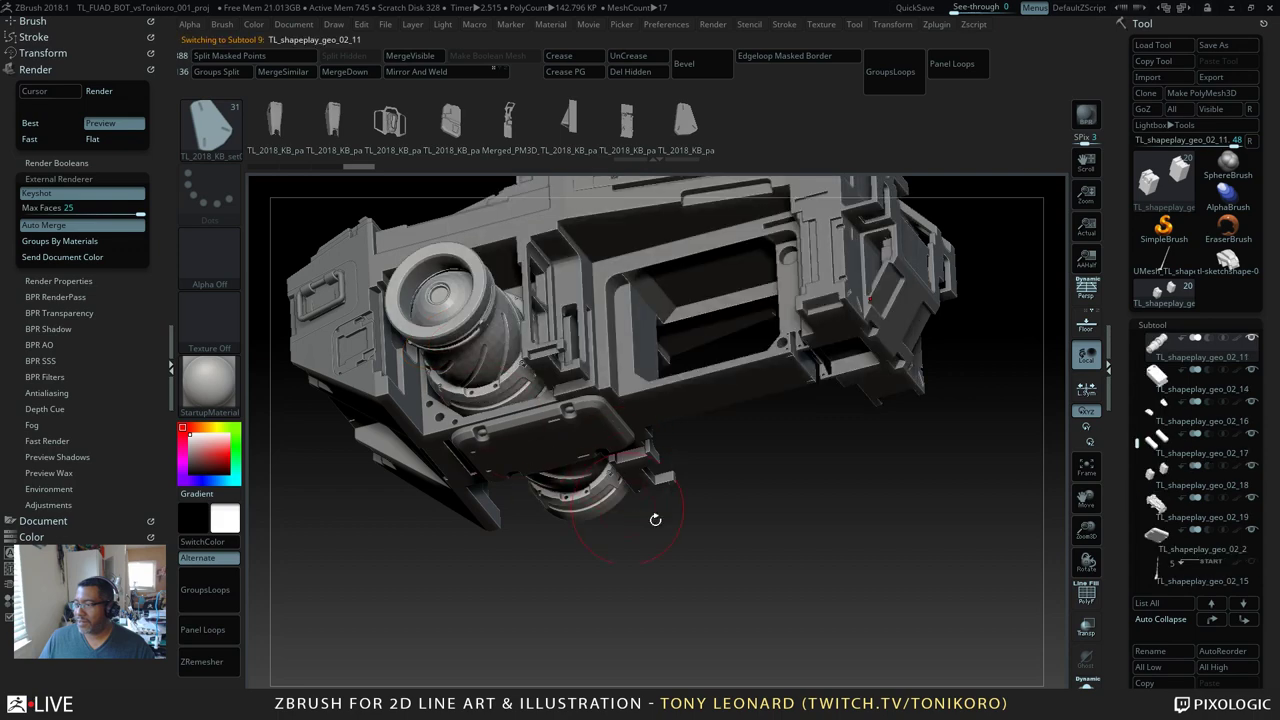
# Step: Snap to the side view and align the wheel's transform gizmo with a horizontal transpose line starting at the hub center
pyautogui.keyDown('shift'); pyautogui.moveTo(654, 517); pyautogui.dragTo(767, 599); pyautogui.keyUp('shift')
pyautogui.keyDown('alt'); pyautogui.moveTo(711, 543); pyautogui.dragTo(708, 667); pyautogui.keyUp('alt')
pyautogui.press('w')
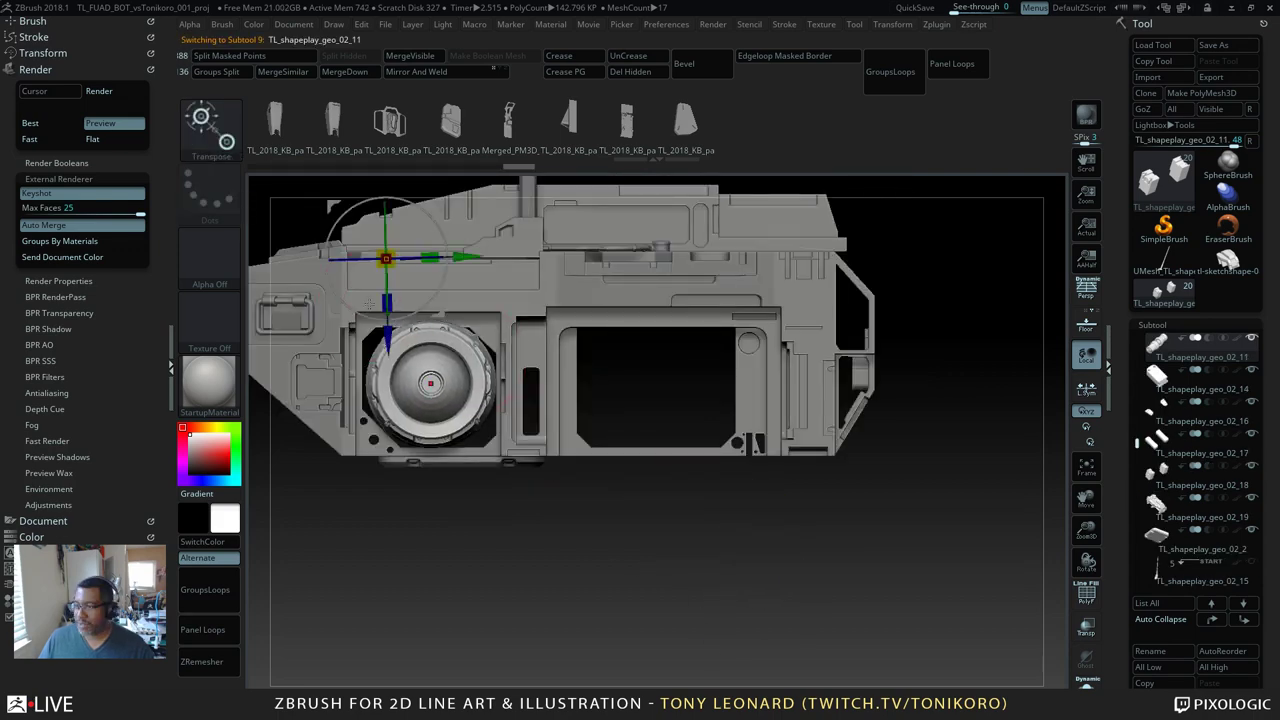
pyautogui.press('y')
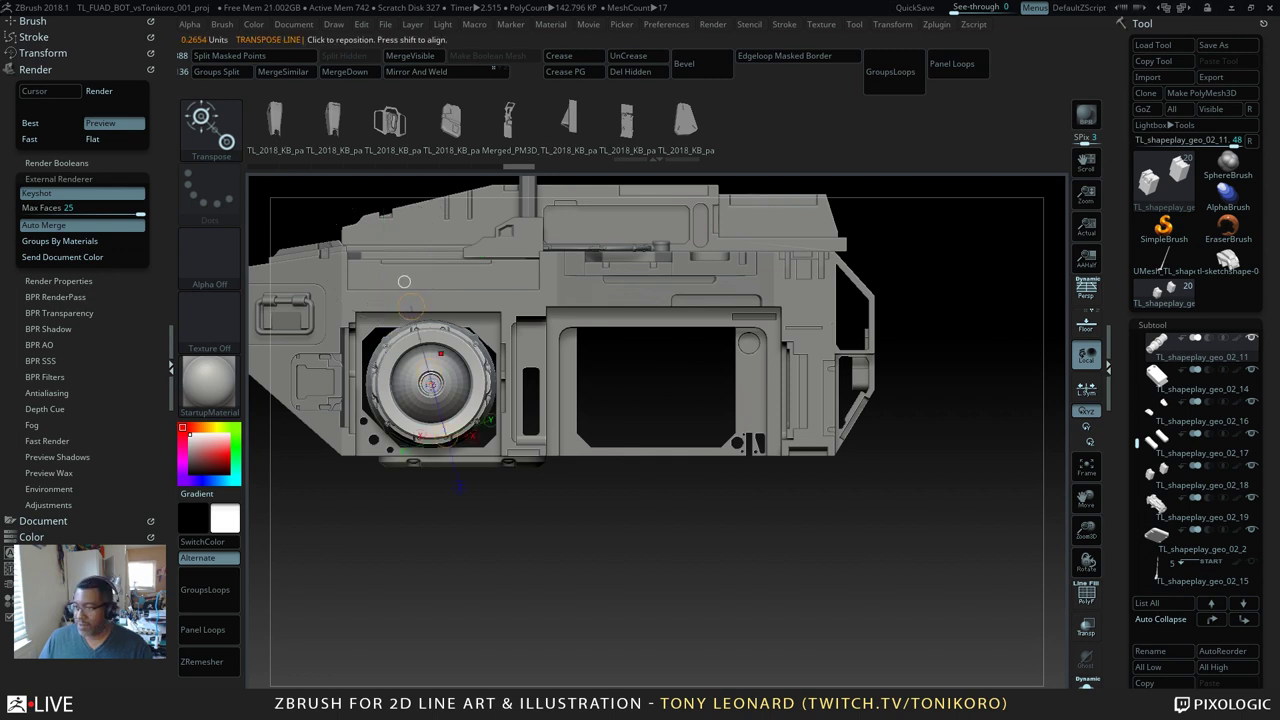
pyautogui.keyDown('shift'); pyautogui.moveTo(430, 383); pyautogui.dragTo(667, 411); pyautogui.keyUp('shift')
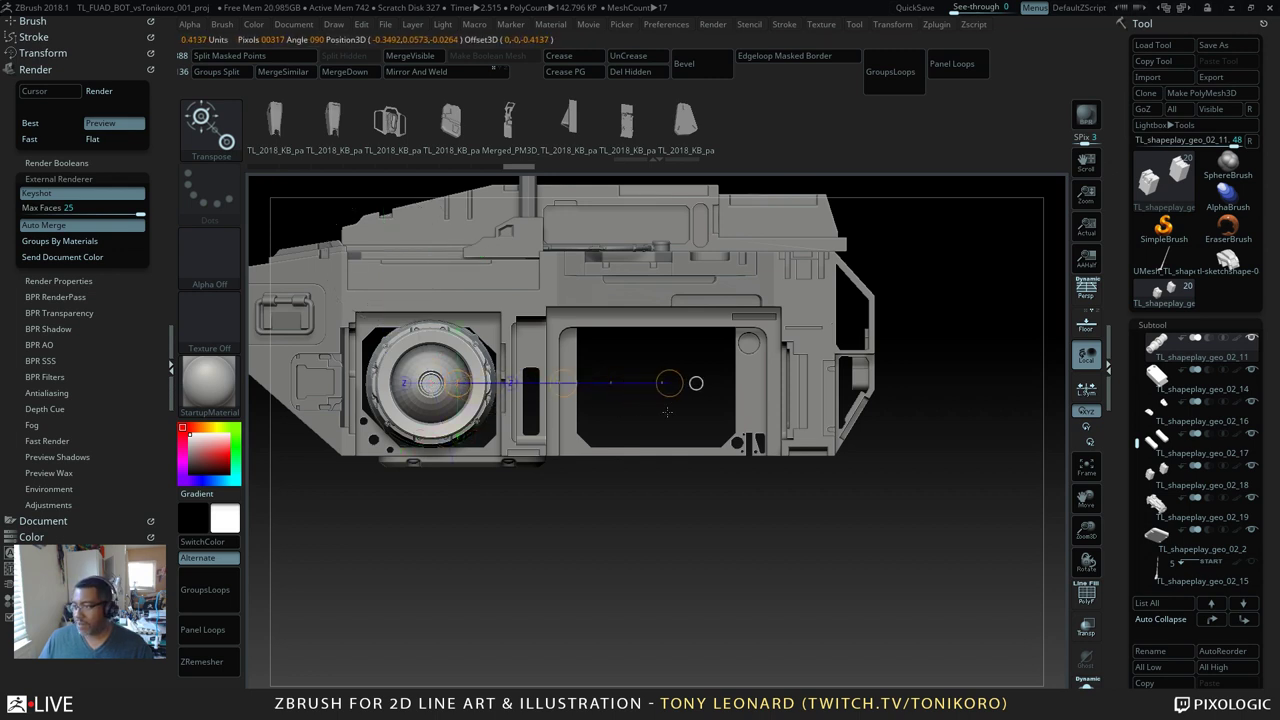
pyautogui.press('y')
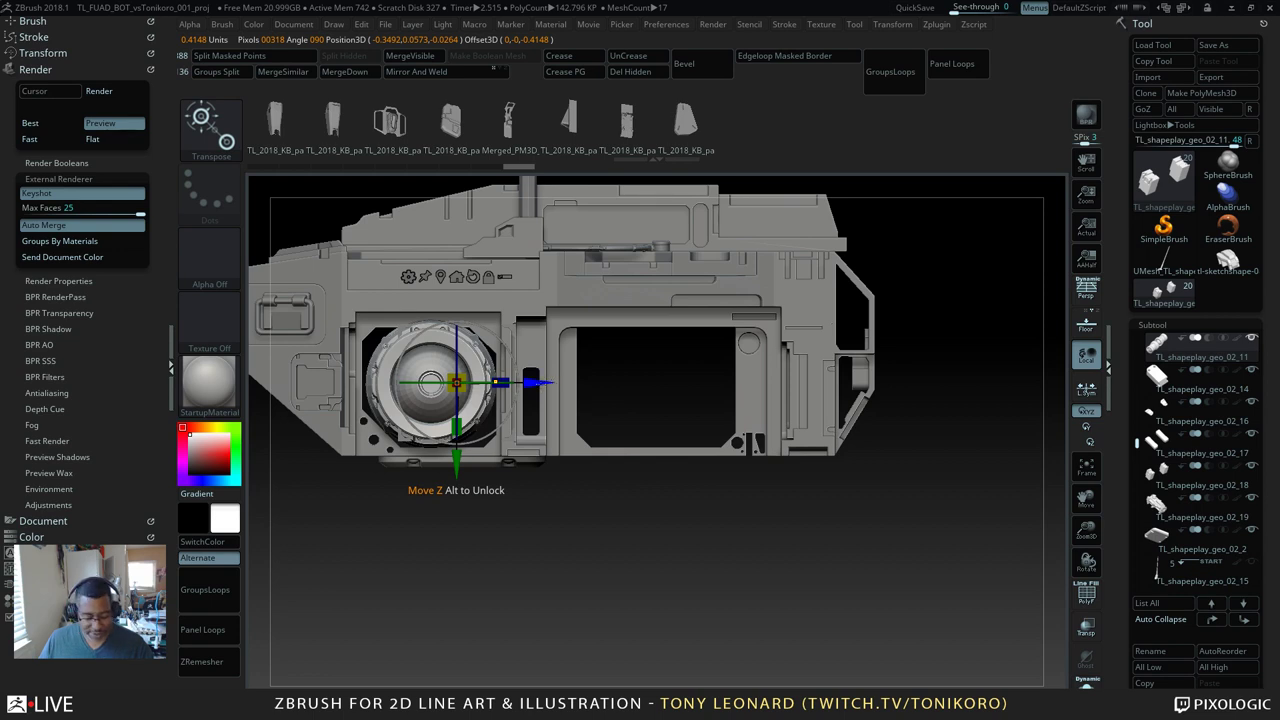
# Step: Duplicate the wheel horizontally into the body's rear side opening and nudge the copy slightly rearward and downward
pyautogui.keyDown('ctrl'); pyautogui.moveTo(540, 383); pyautogui.dragTo(780, 383); pyautogui.keyUp('ctrl')
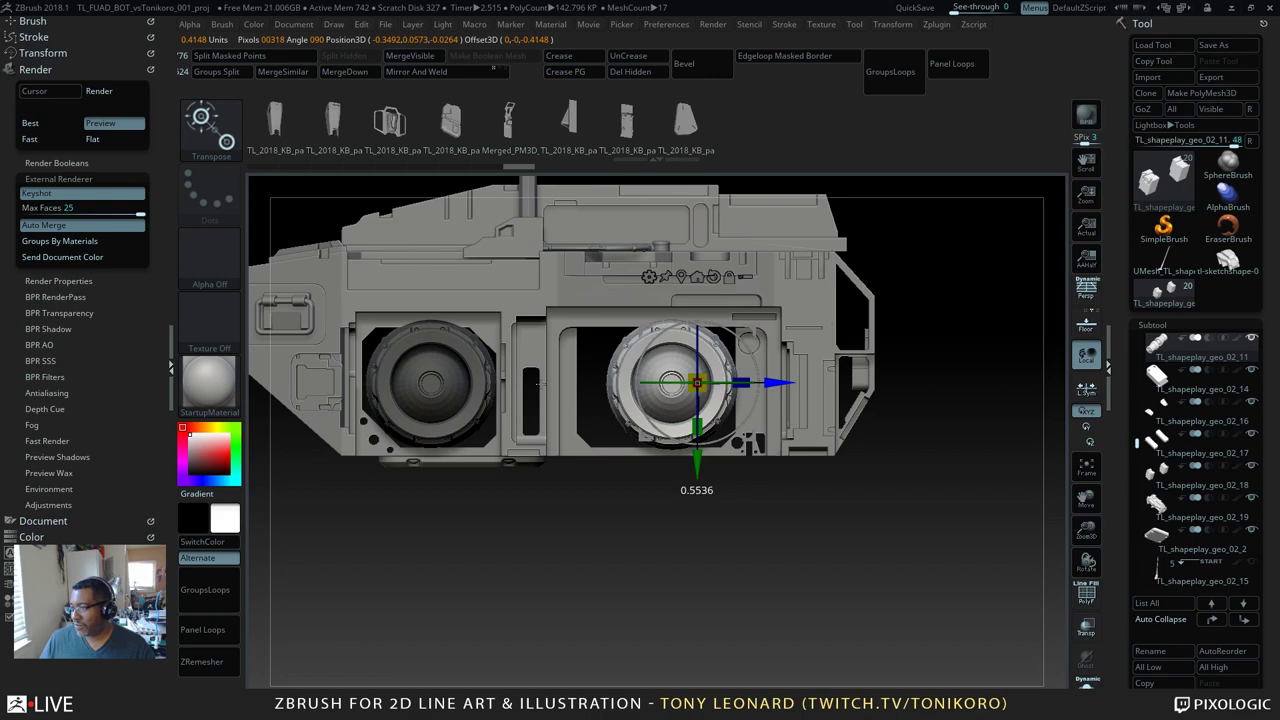
pyautogui.keyDown('ctrl'); pyautogui.moveTo(777, 382); pyautogui.dragTo(786, 382); pyautogui.keyUp('ctrl')
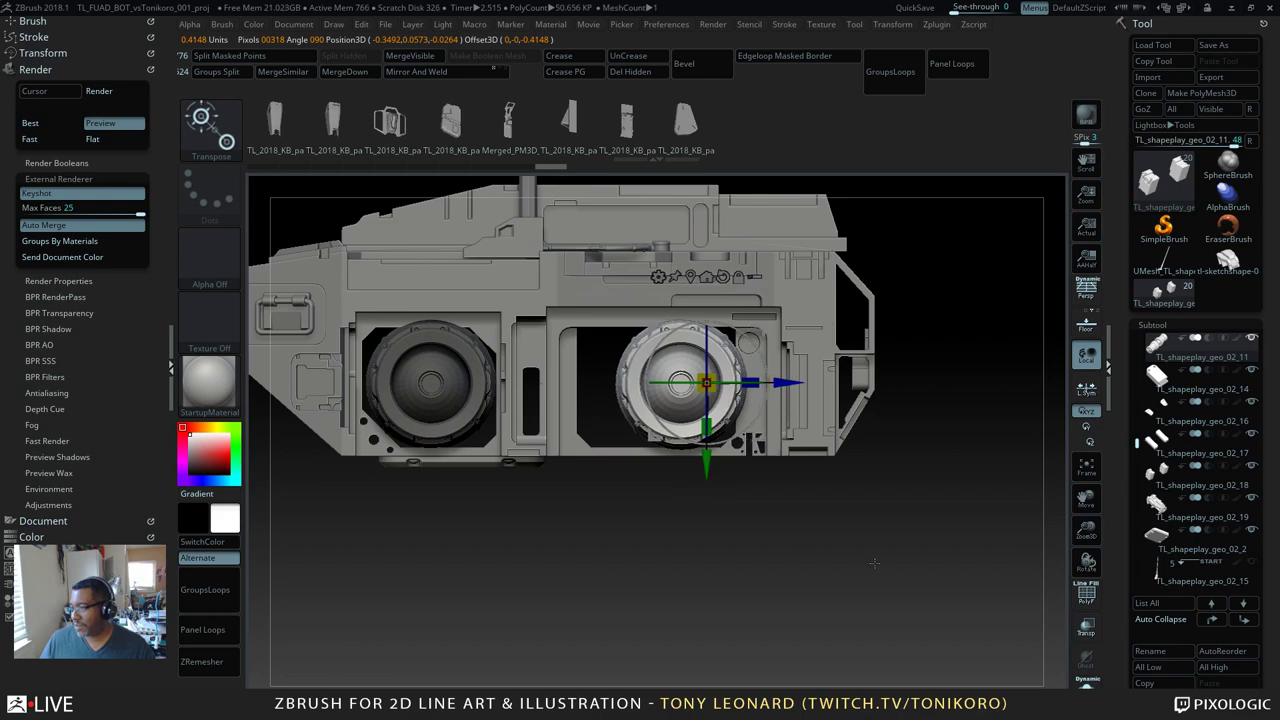
pyautogui.moveTo(874, 563); pyautogui.dragTo(865, 502)
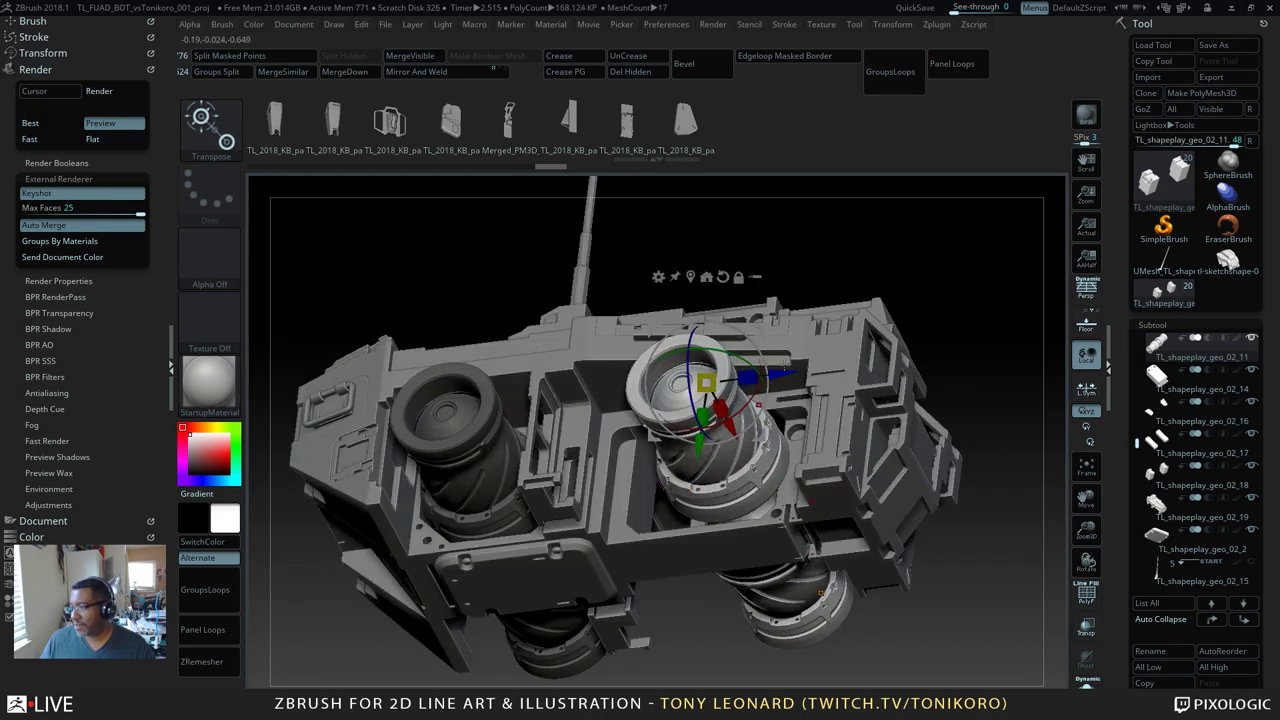
pyautogui.moveTo(785, 377); pyautogui.dragTo(801, 378)
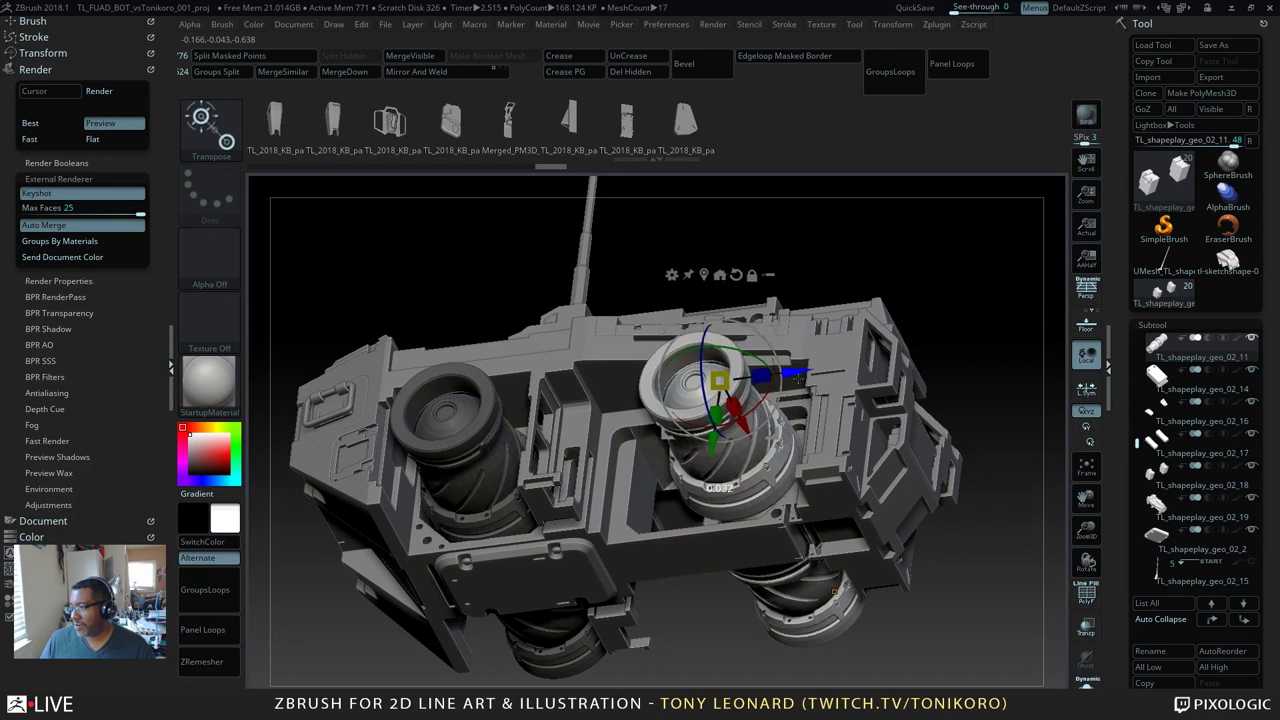
pyautogui.moveTo(711, 445); pyautogui.dragTo(711, 457)
# Step: Shift the duplicated rear wheels slightly inward along their axle axis and check their fit from several angles
pyautogui.click(833, 598)
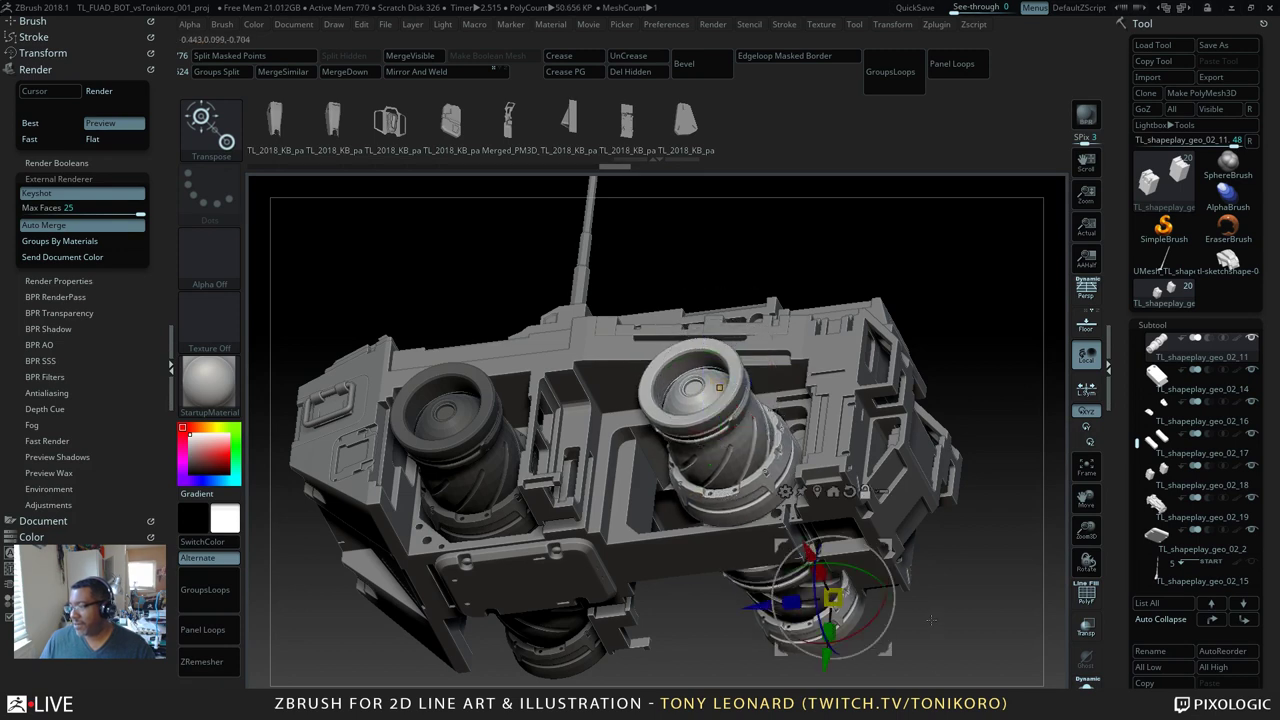
pyautogui.keyDown('alt'); pyautogui.moveTo(938, 640); pyautogui.dragTo(760, 469); pyautogui.keyUp('alt')
pyautogui.moveTo(880, 570); pyautogui.dragTo(848, 514)
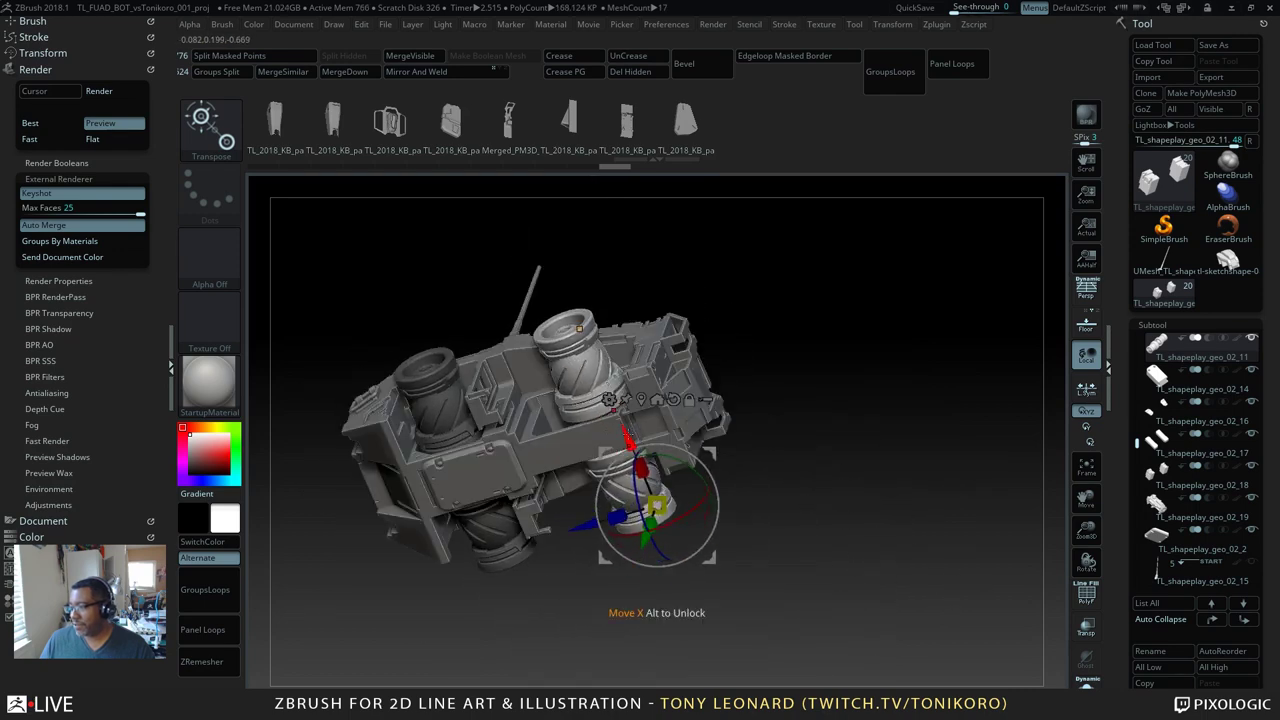
pyautogui.moveTo(627, 440); pyautogui.dragTo(621, 425)
pyautogui.moveTo(725, 540); pyautogui.dragTo(800, 603)
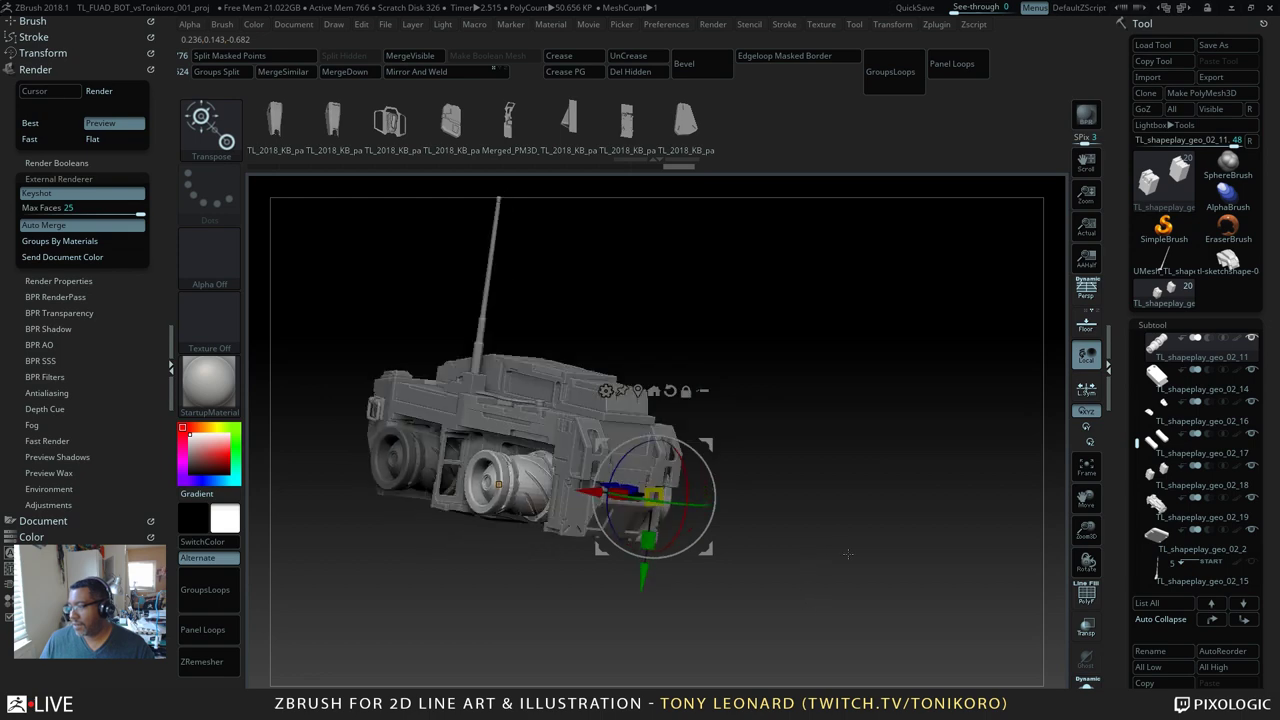
pyautogui.moveTo(825, 449); pyautogui.dragTo(877, 435)
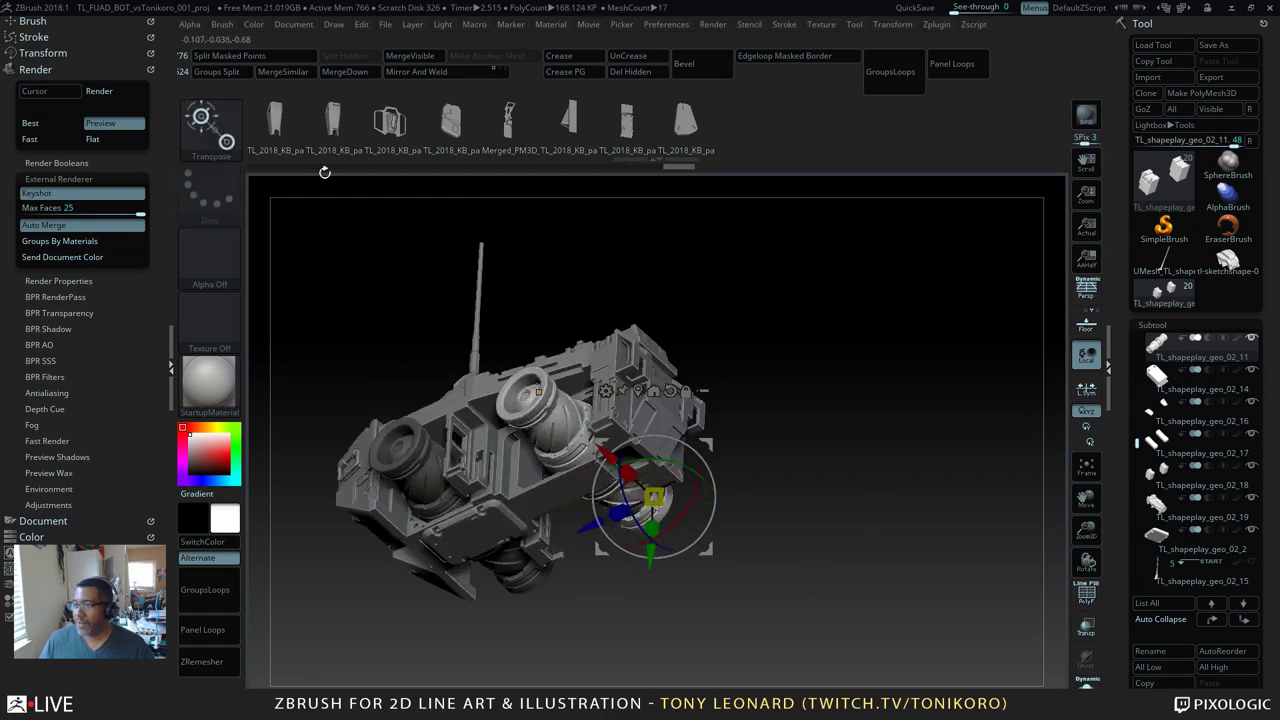
# Step: Split the masked original wheels from the duplicates into a separate subtool, check the side view, and switch back to KeyShot
pyautogui.click(263, 57)
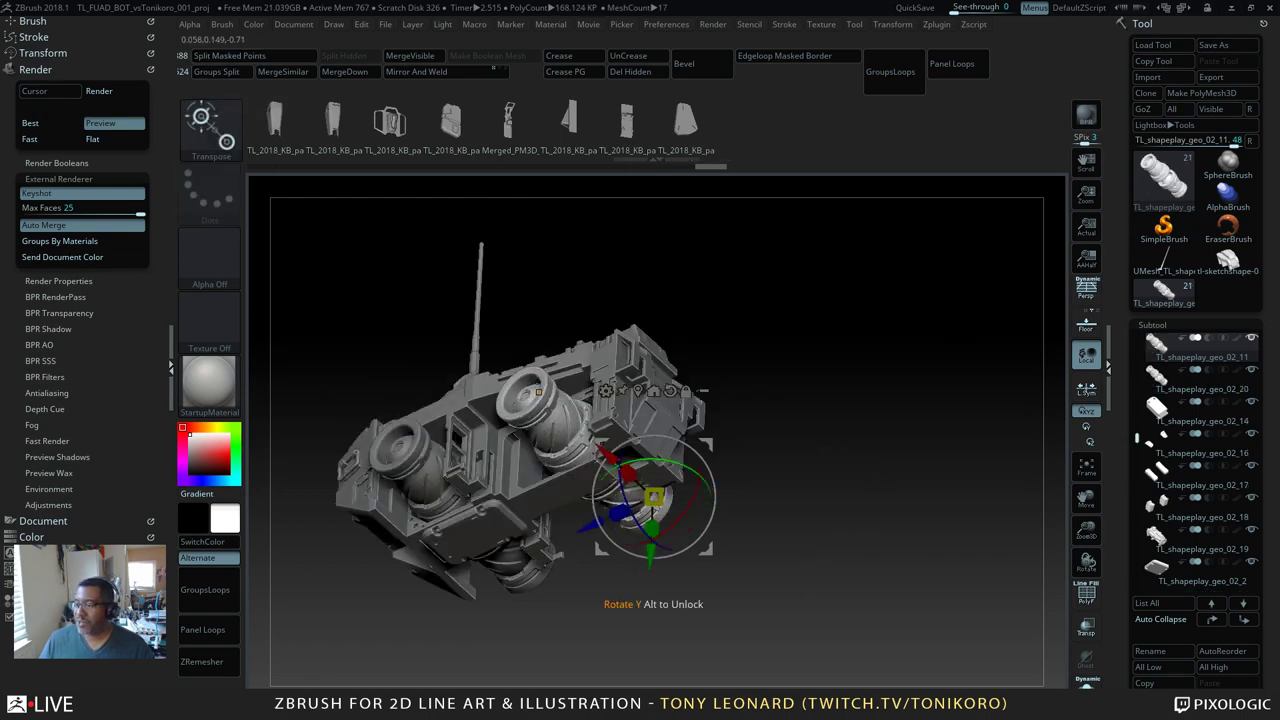
pyautogui.moveTo(889, 534); pyautogui.dragTo(855, 520)
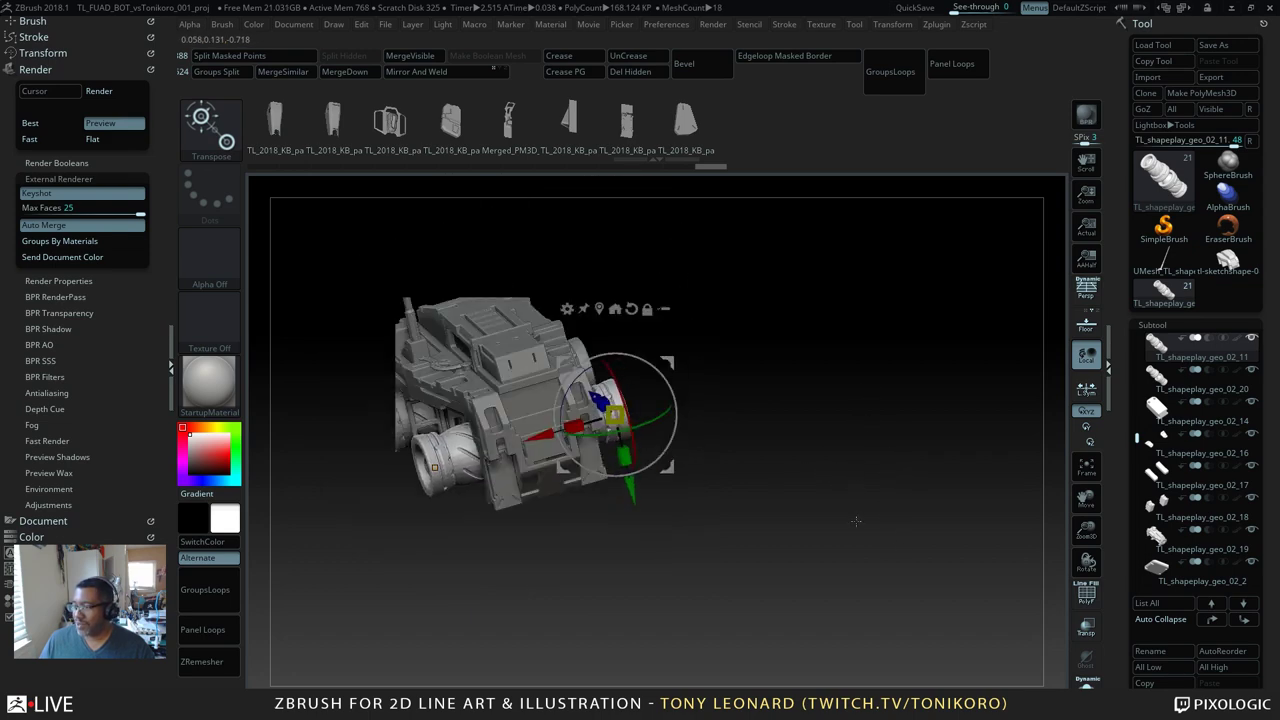
pyautogui.keyDown('alt'); pyautogui.moveTo(860, 466); pyautogui.dragTo(899, 549); pyautogui.keyUp('alt')
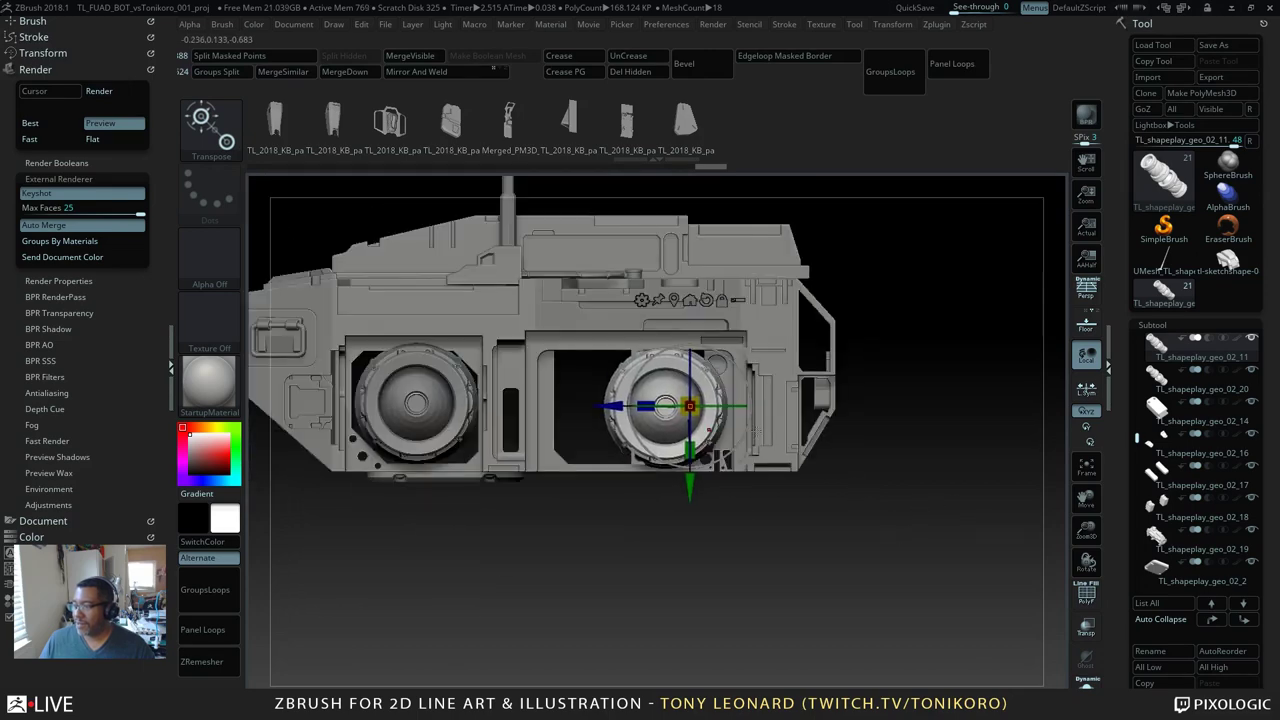
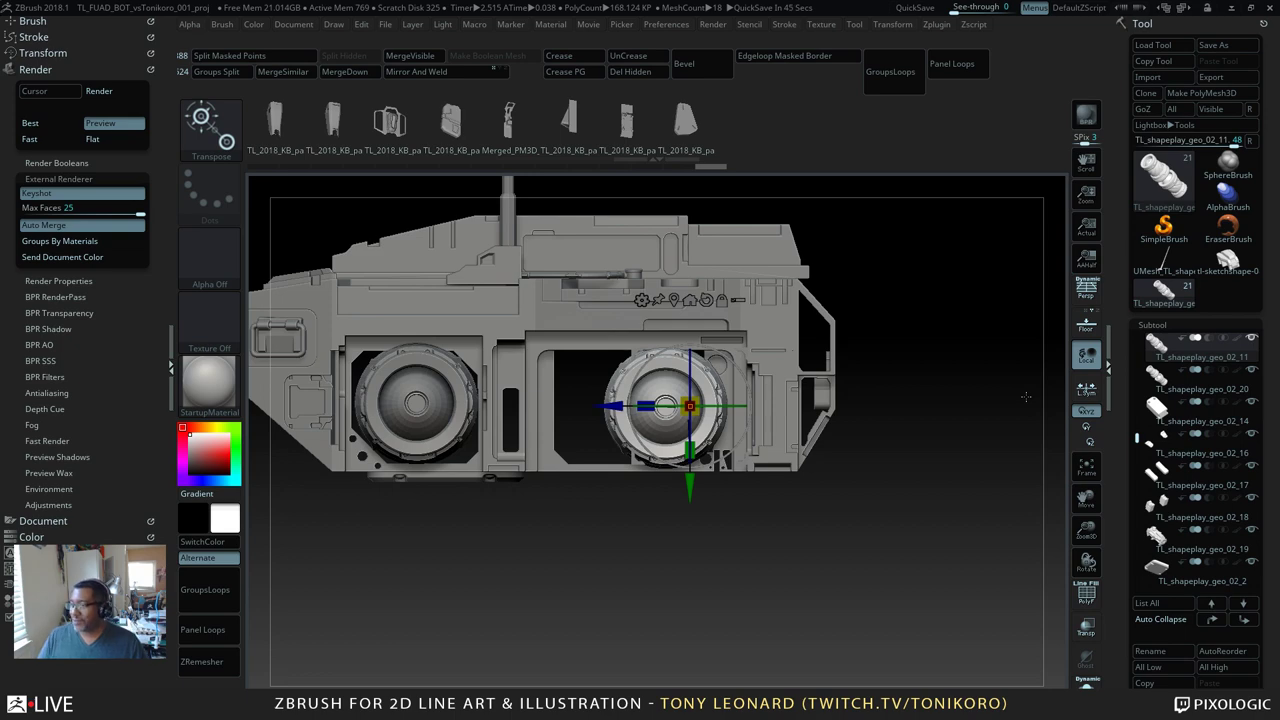
pyautogui.hotkey('alt', 'Tab')
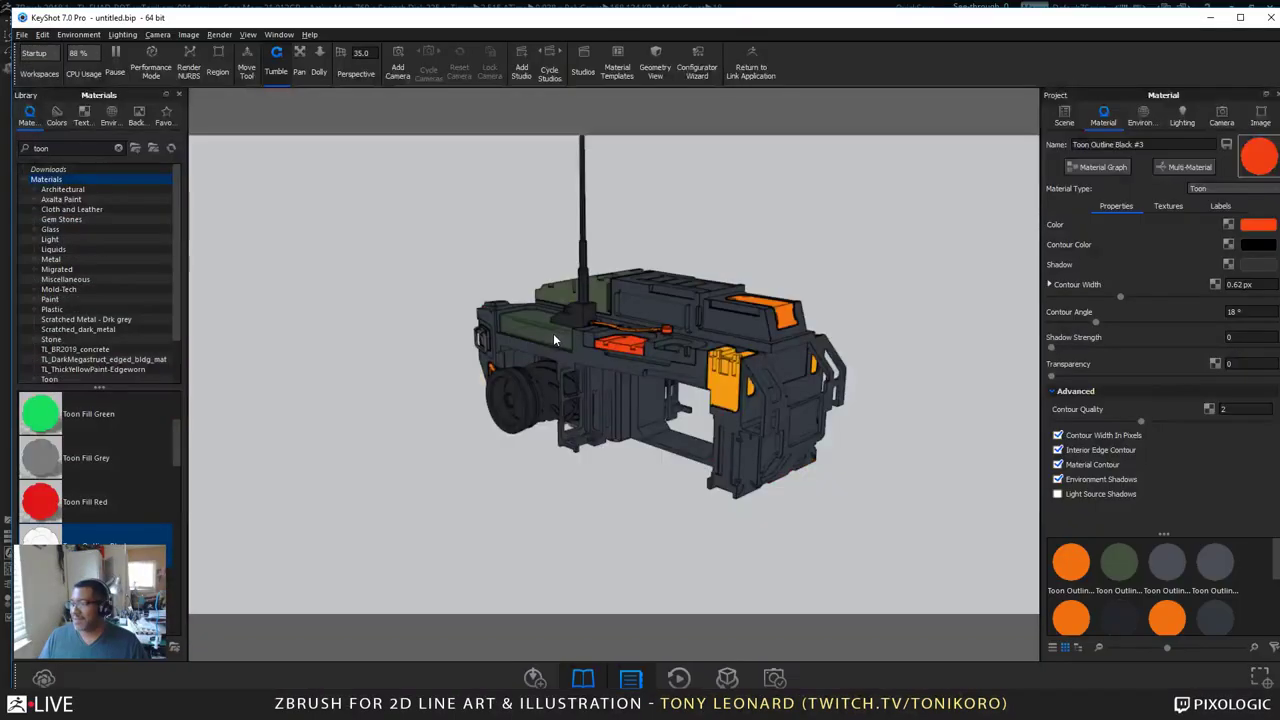
# Step: Return to ZBrush and move the rear wheels further inward along their axle axis, checking the fit from below
pyautogui.hotkey('alt', 'Tab')
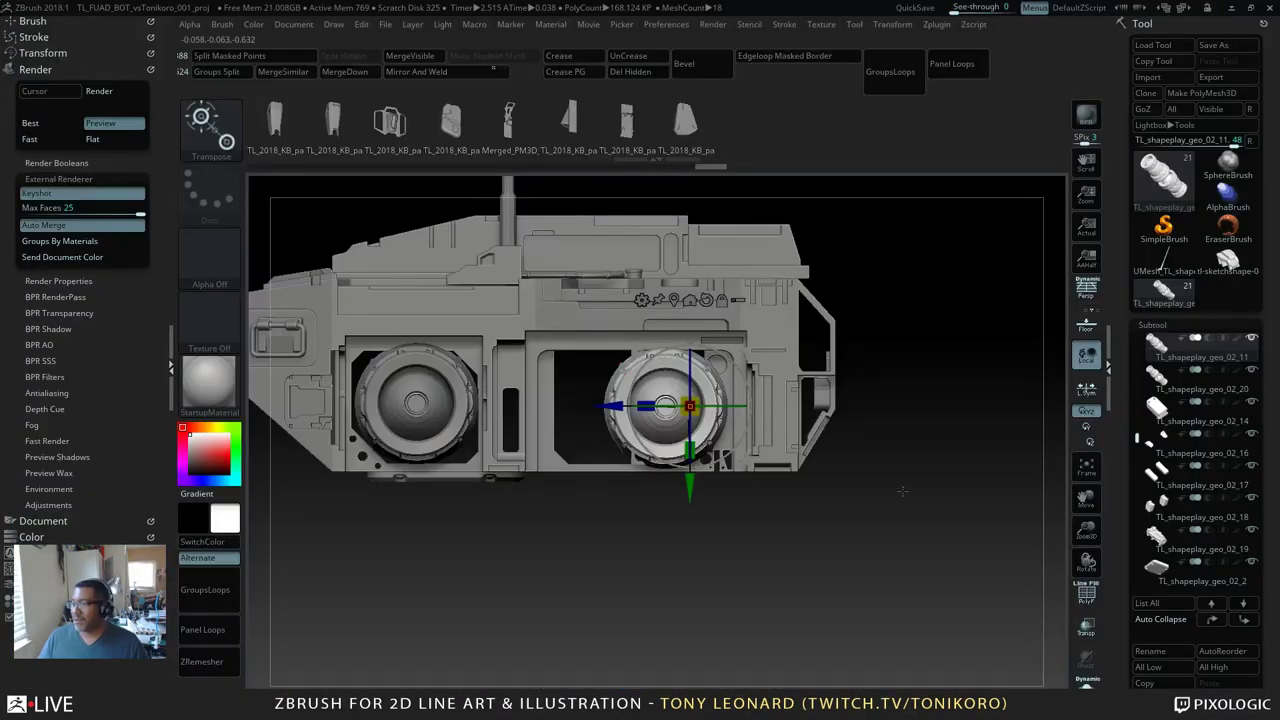
pyautogui.moveTo(902, 491); pyautogui.dragTo(878, 442)
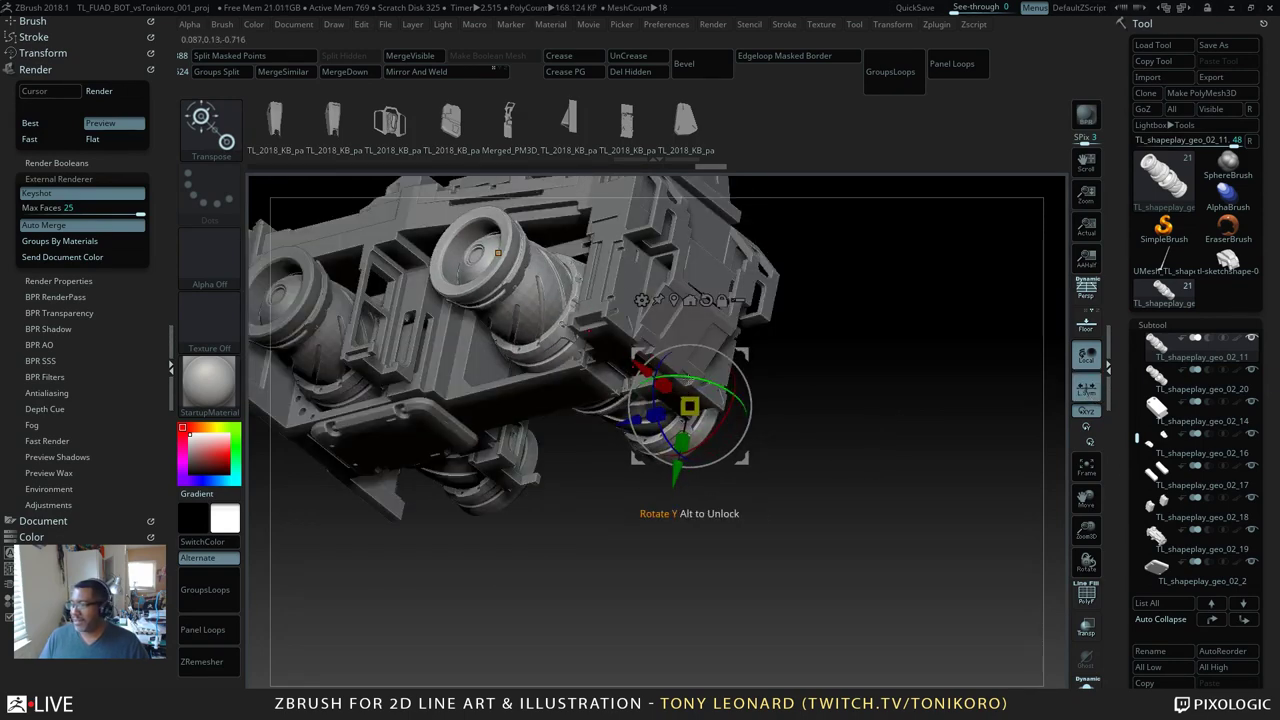
pyautogui.moveTo(689, 406); pyautogui.dragTo(683, 410)
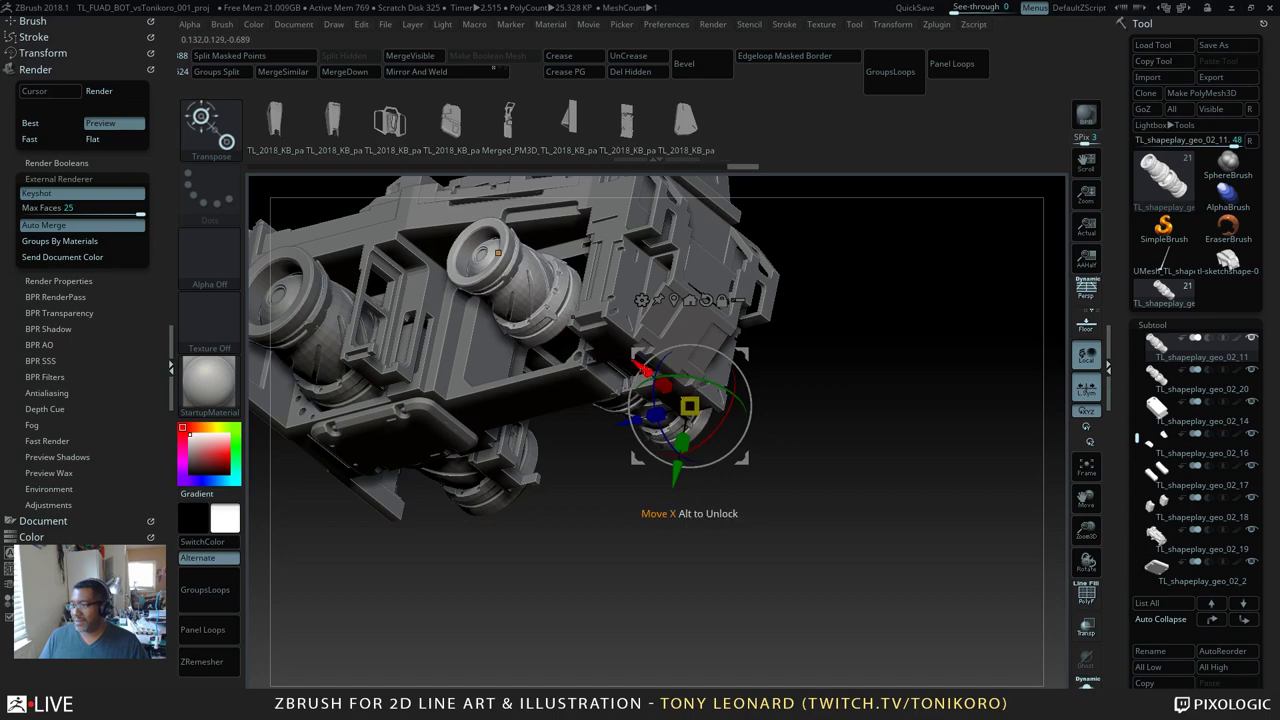
pyautogui.moveTo(871, 343); pyautogui.dragTo(856, 400)
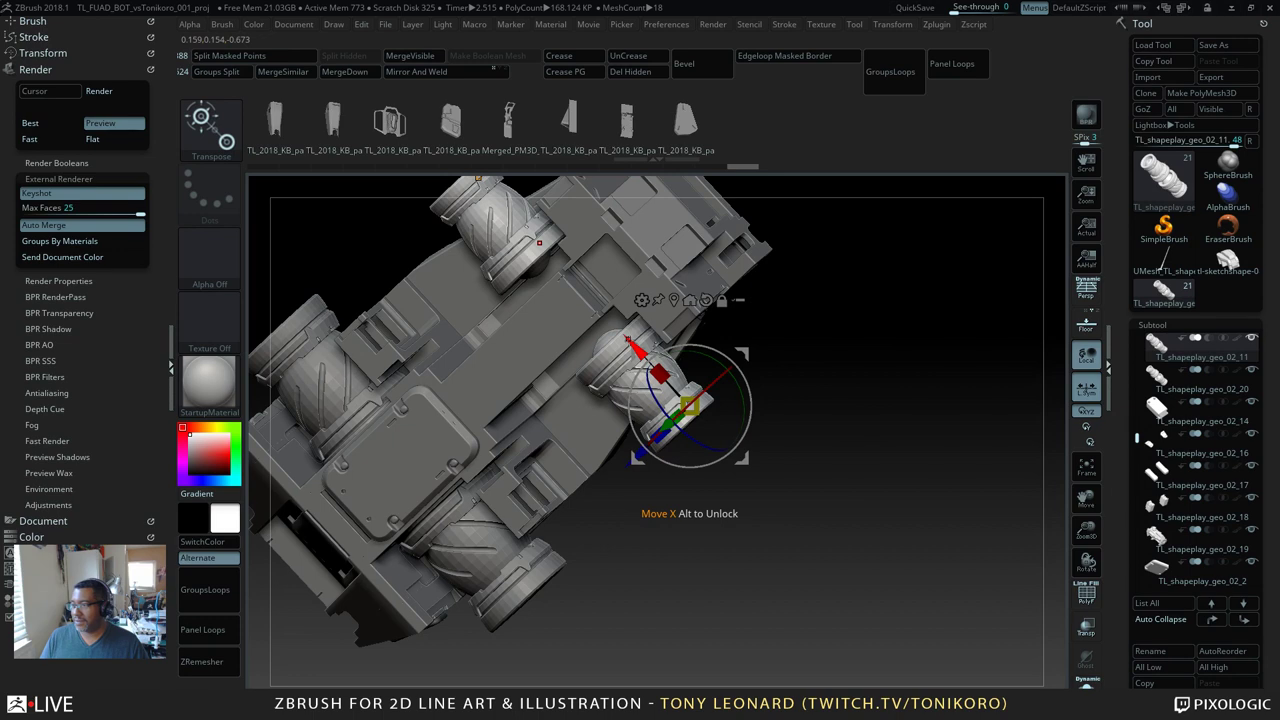
pyautogui.moveTo(628, 340); pyautogui.dragTo(608, 312)
pyautogui.moveTo(905, 385); pyautogui.dragTo(926, 467)
pyautogui.moveTo(703, 581); pyautogui.dragTo(678, 529)
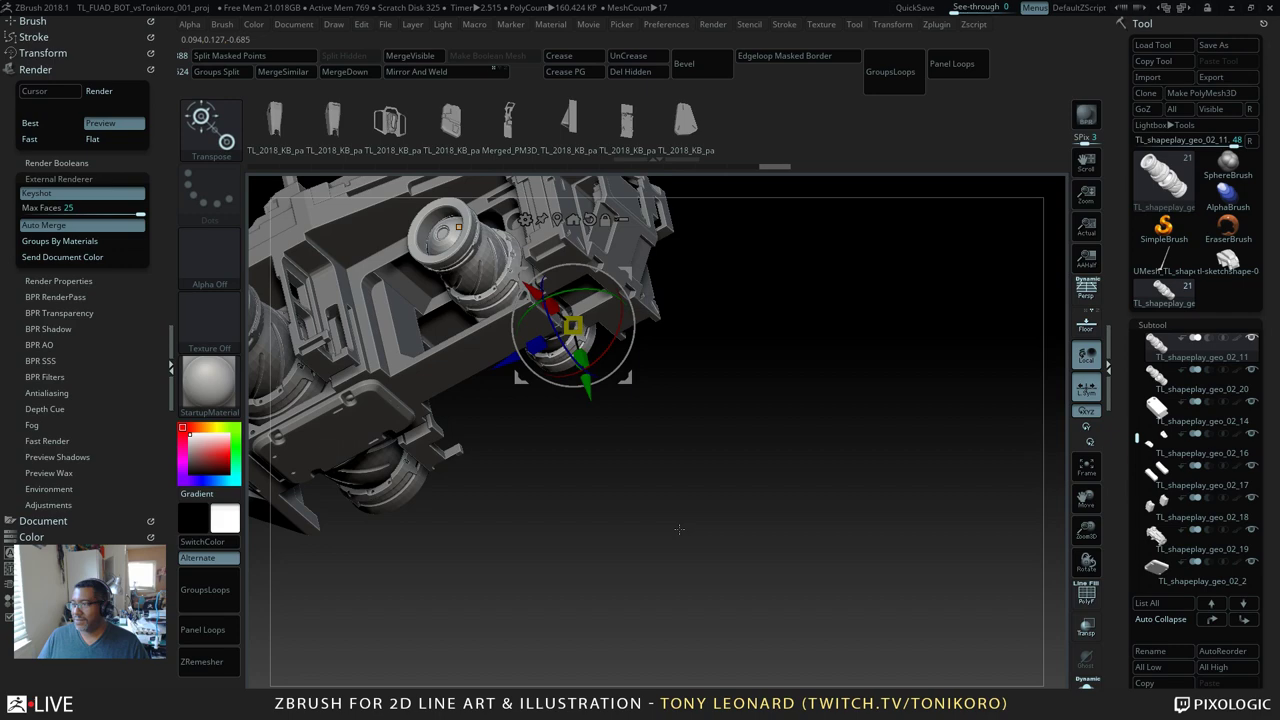
# Step: Return to draw mode, snap to the side view, and make the front wheels the active subtool
pyautogui.press('q')
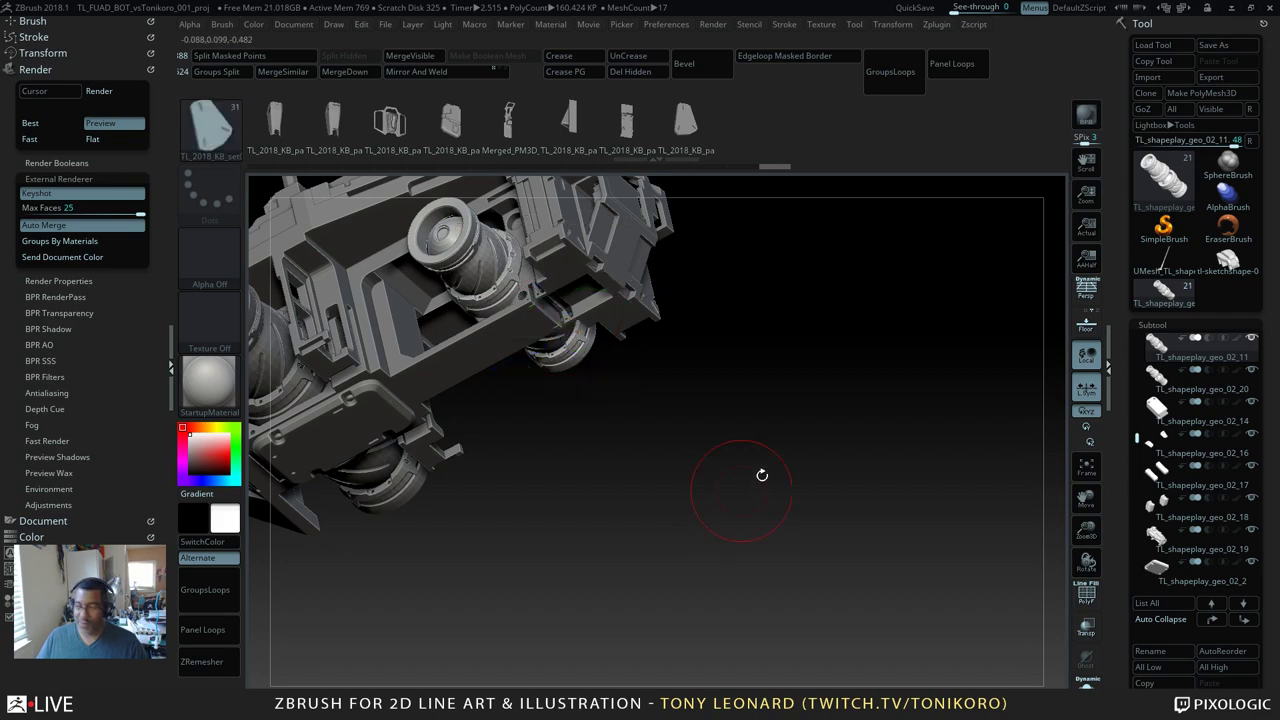
pyautogui.moveTo(763, 470)
pyautogui.keyDown('alt'); pyautogui.mouseDown()
pyautogui.moveTo(811, 580)
pyautogui.moveTo(836, 602)
pyautogui.mouseUp(); pyautogui.keyUp('alt')
pyautogui.moveTo(817, 518)
pyautogui.mouseDown()
pyautogui.moveTo(874, 514)
pyautogui.moveTo(862, 600)
pyautogui.moveTo(962, 556)
pyautogui.mouseUp()
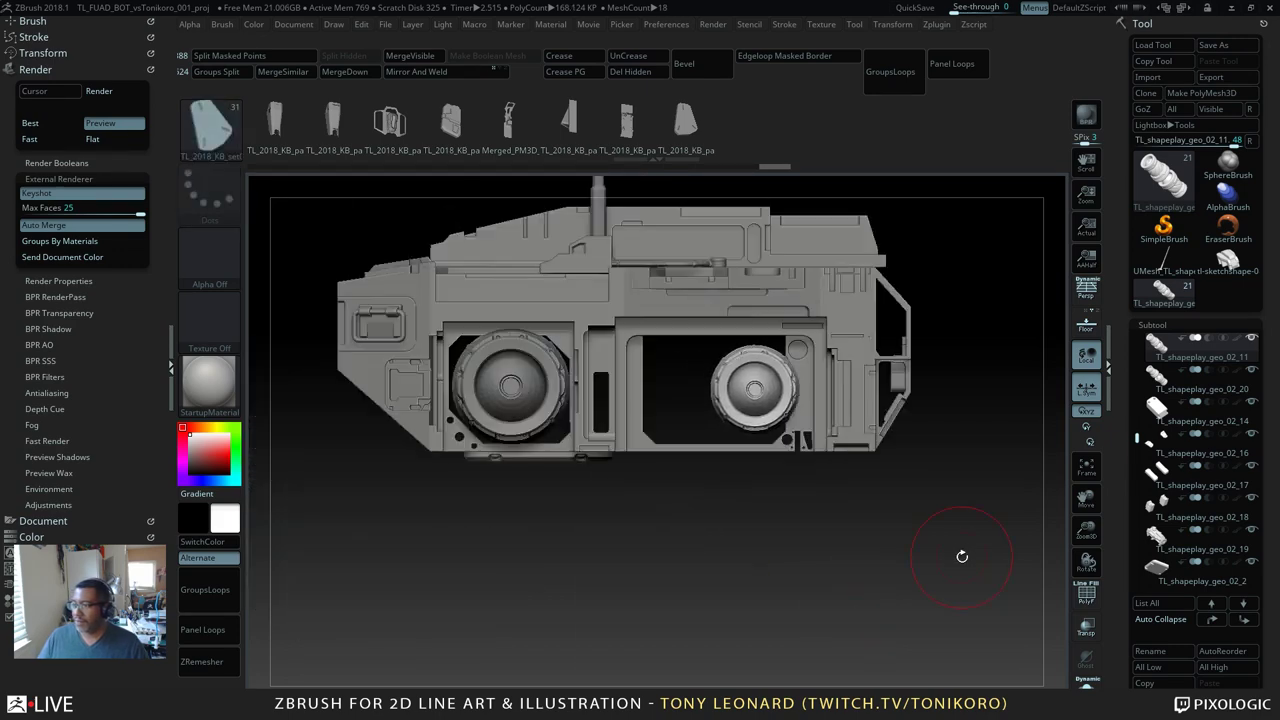
pyautogui.keyDown('alt'); pyautogui.click(510, 340); pyautogui.keyUp('alt')
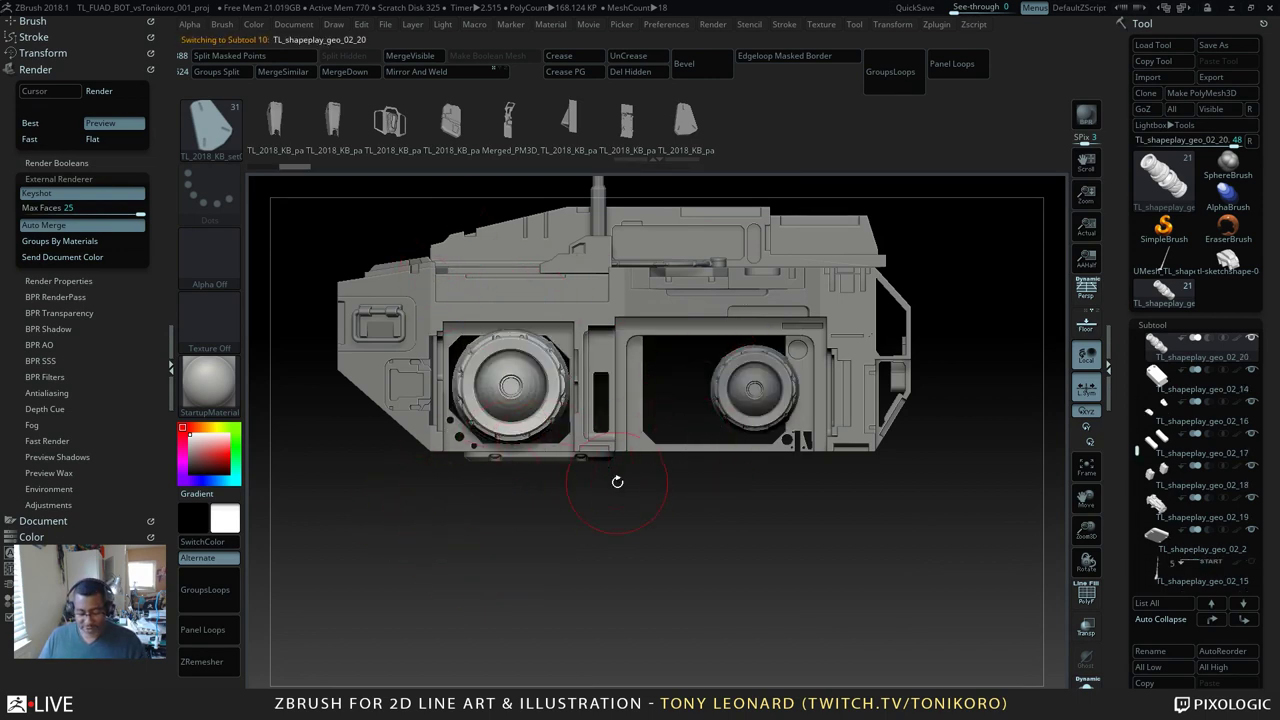
# Step: Browse the sculpting brushes and select the TL_2018_KB_set01 insert mesh brush
pyautogui.press('b')
pyautogui.press('t')
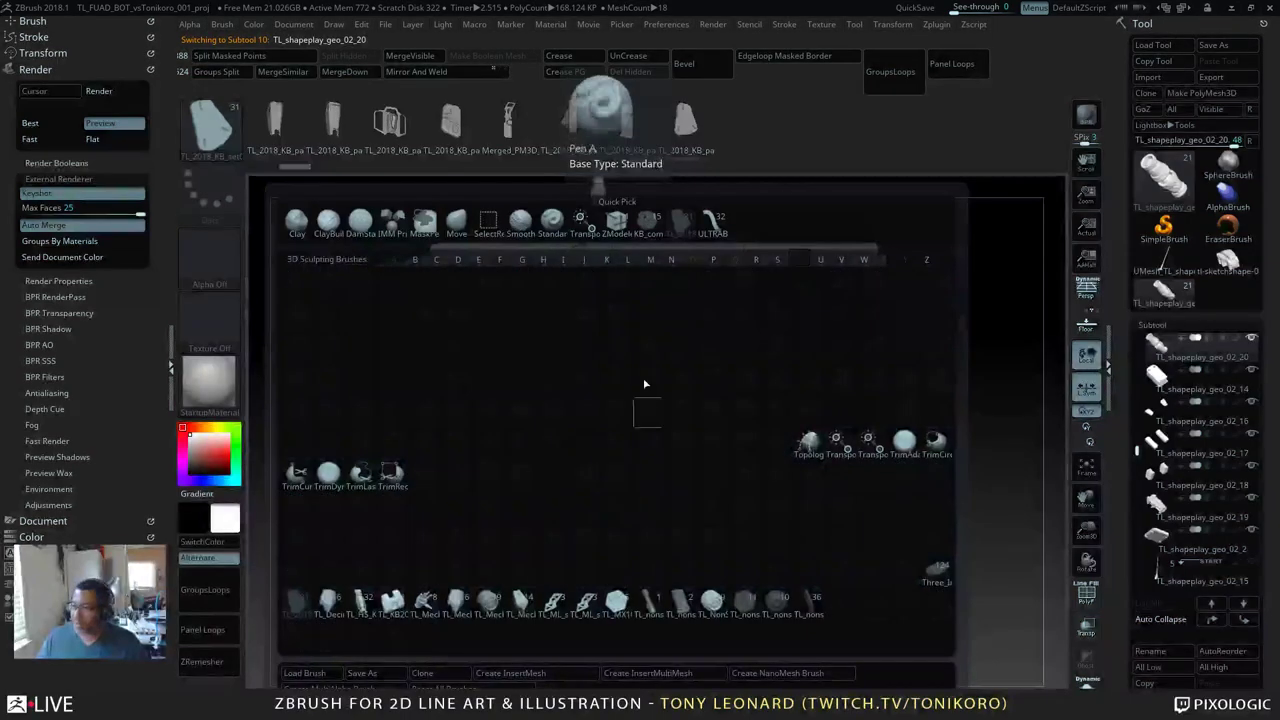
pyautogui.click(683, 221)
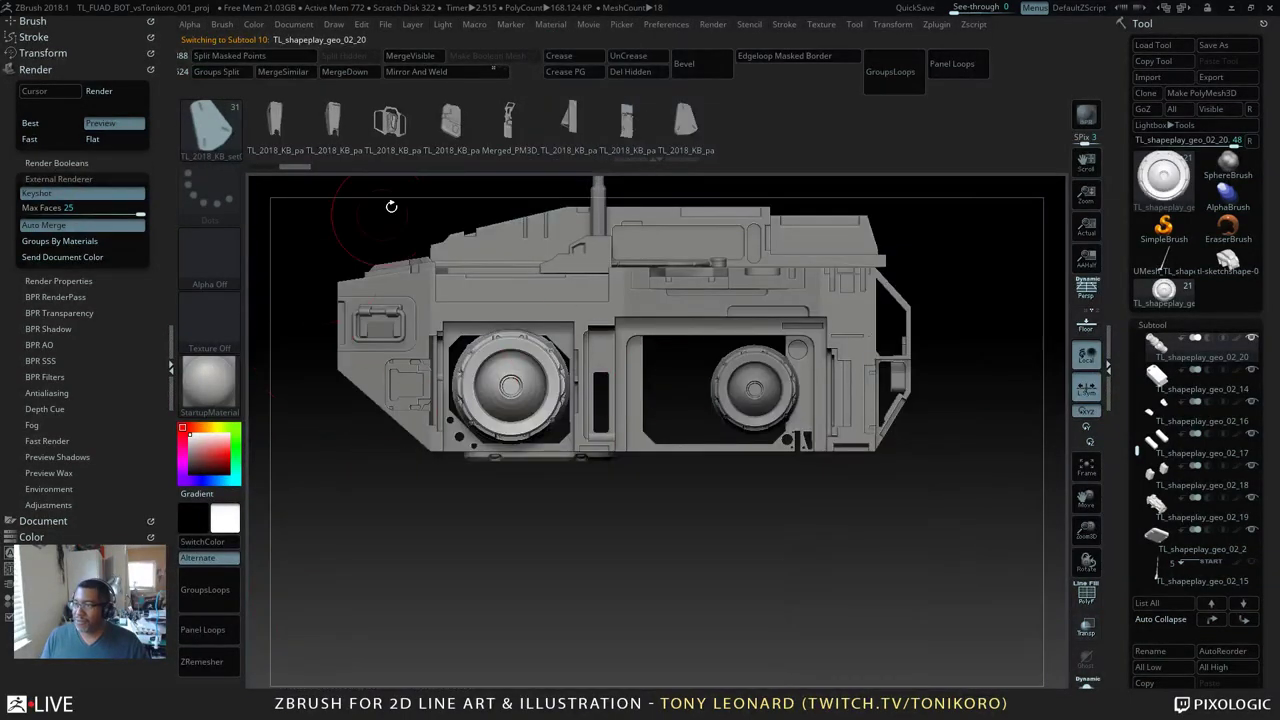
pyautogui.press('m')
pyautogui.click(242, 345)
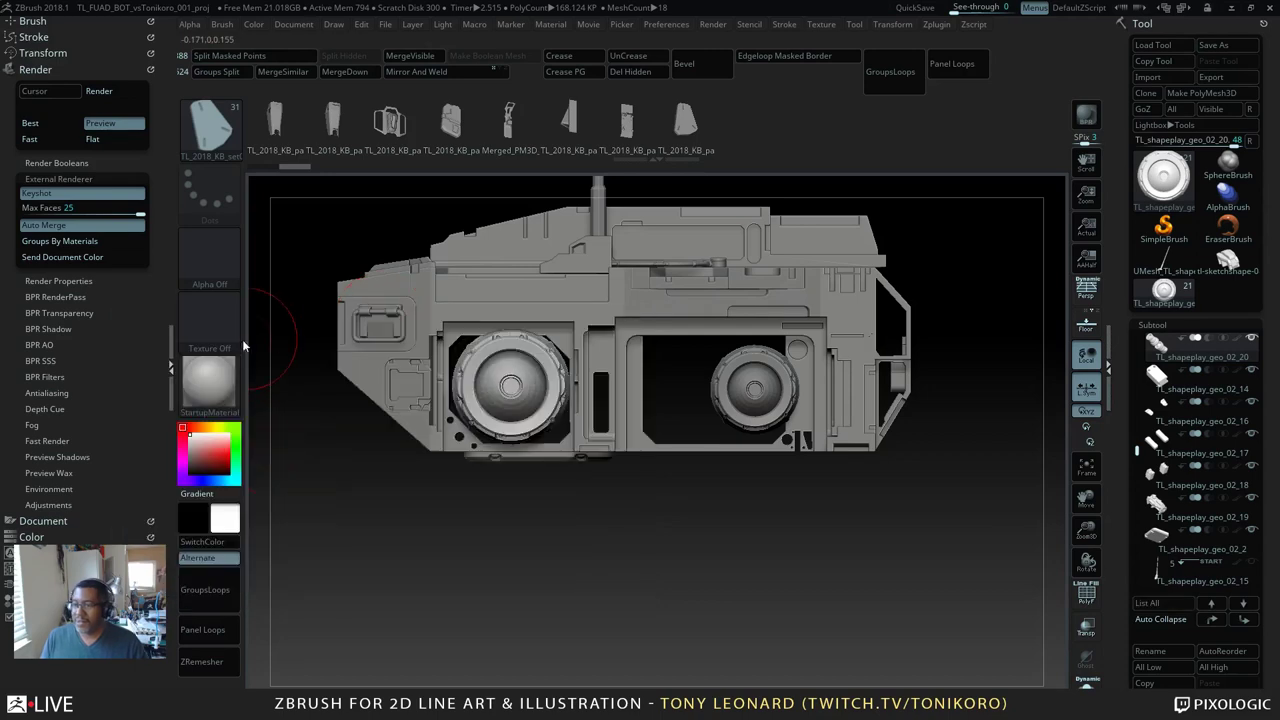
pyautogui.press('b')
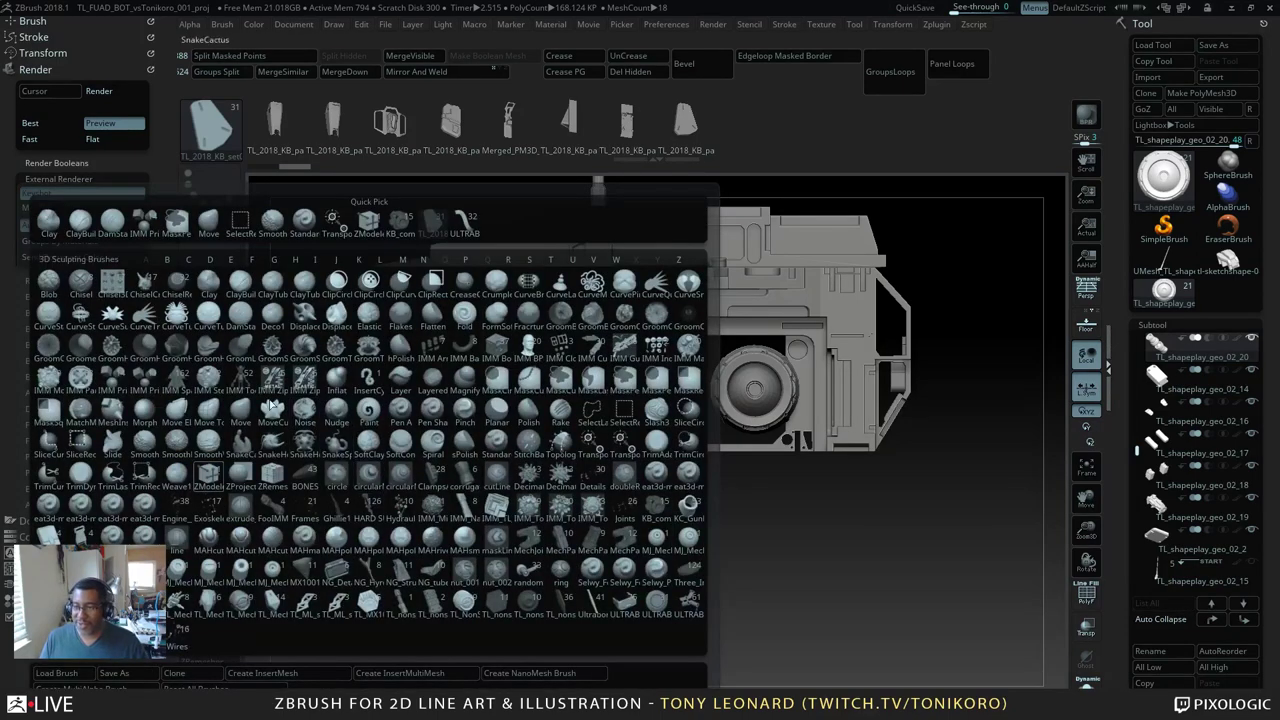
pyautogui.press('Escape')
pyautogui.press('b')
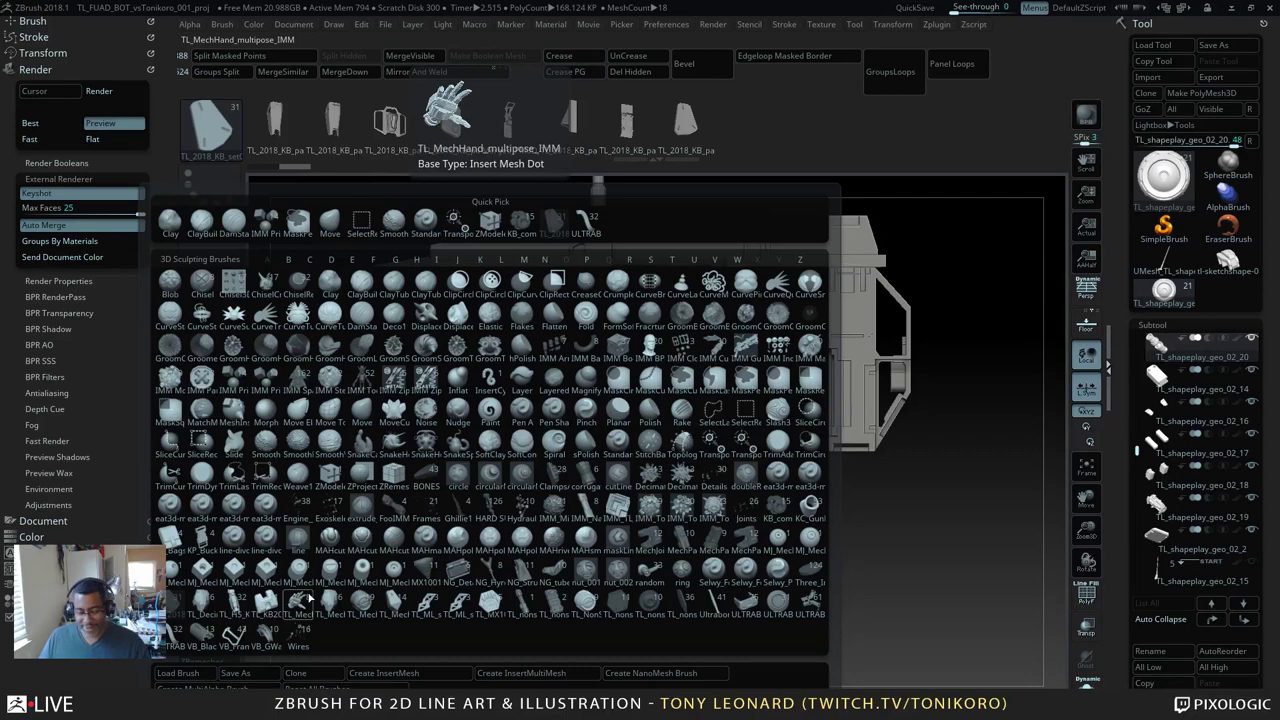
pyautogui.press('t')
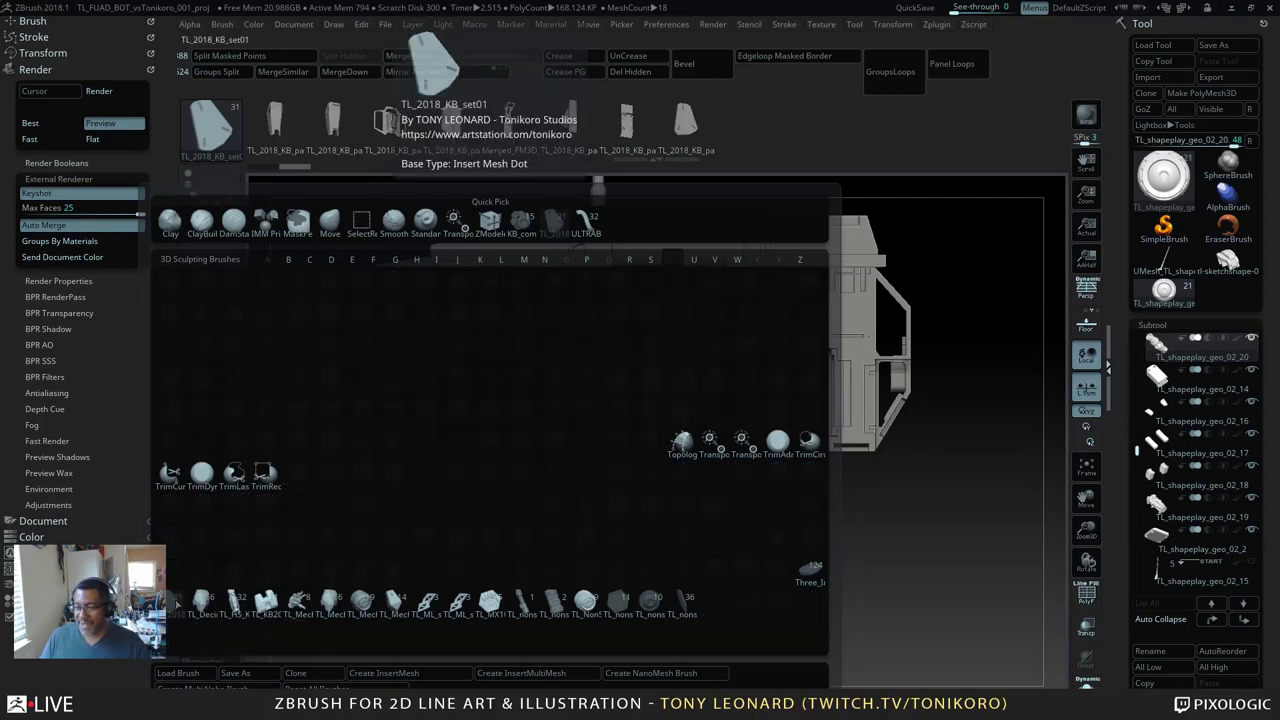
pyautogui.click(173, 605)
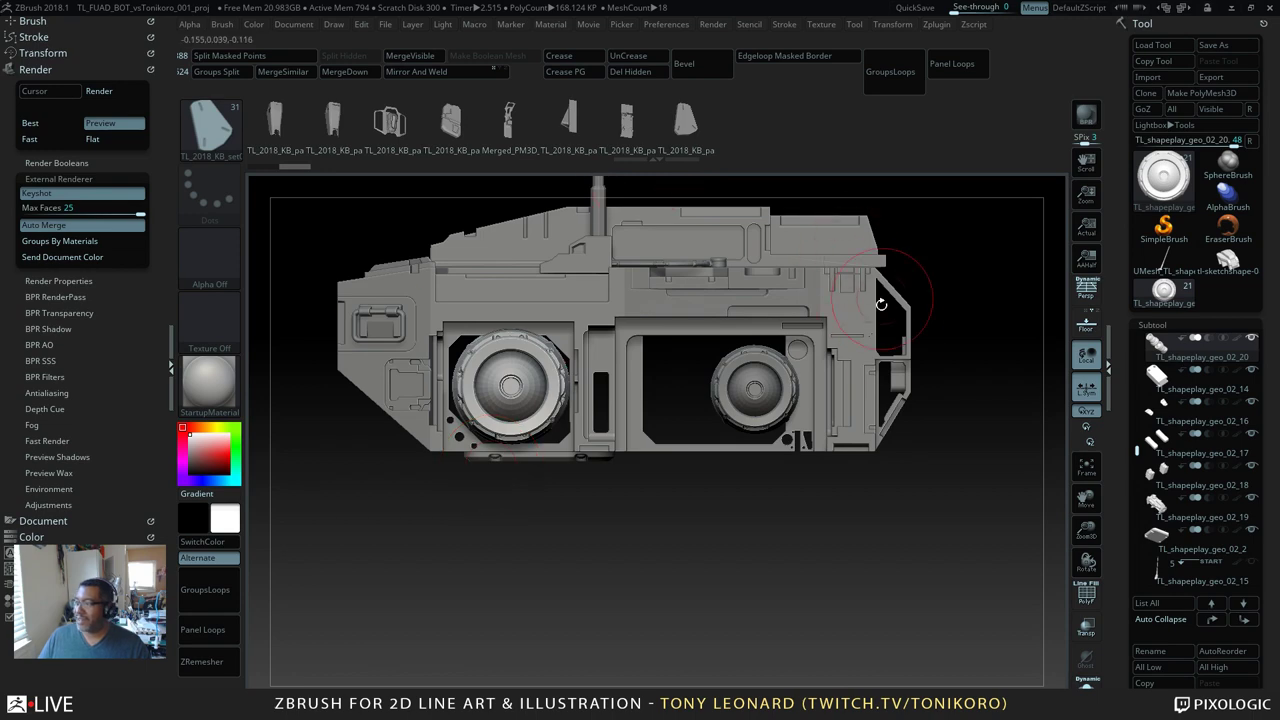
# Step: Choose the leg part with rounded ends from the brush's meshes, insert it on the front wheel hub, and activate its move gizmo
pyautogui.moveTo(998, 263); pyautogui.dragTo(977, 272)
pyautogui.moveTo(1011, 356); pyautogui.dragTo(927, 531)
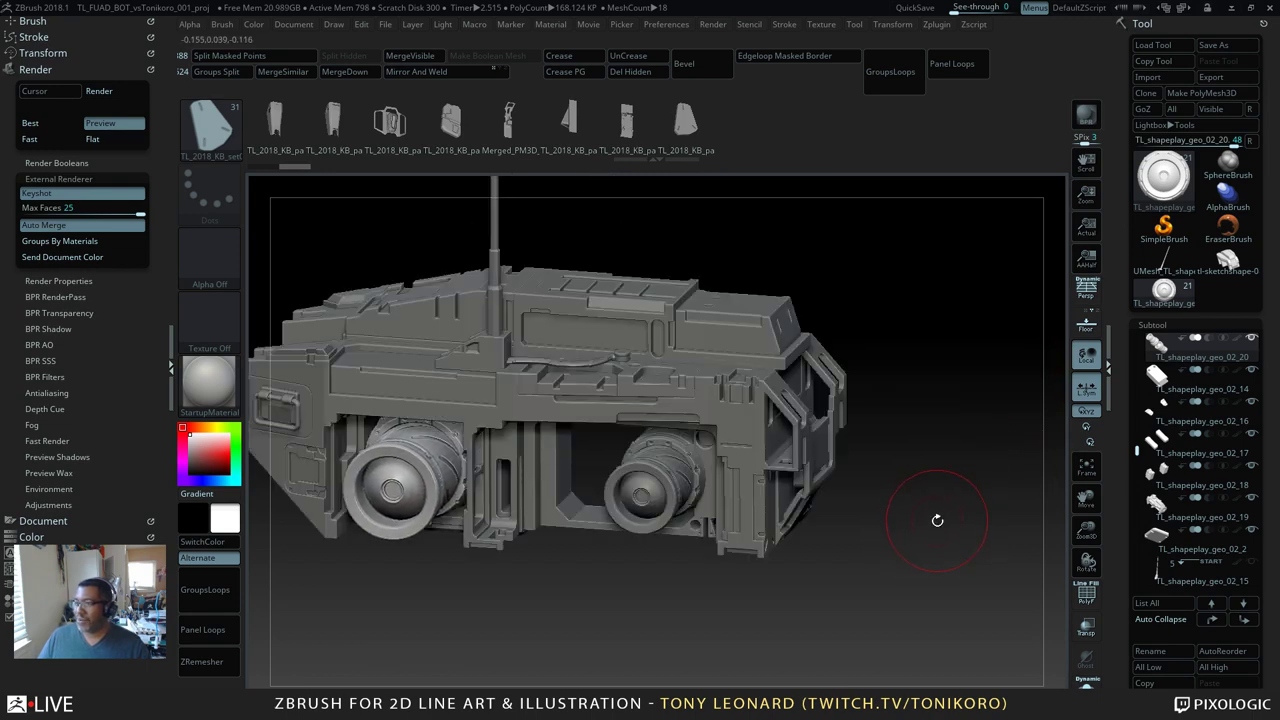
pyautogui.click(1078, 364)
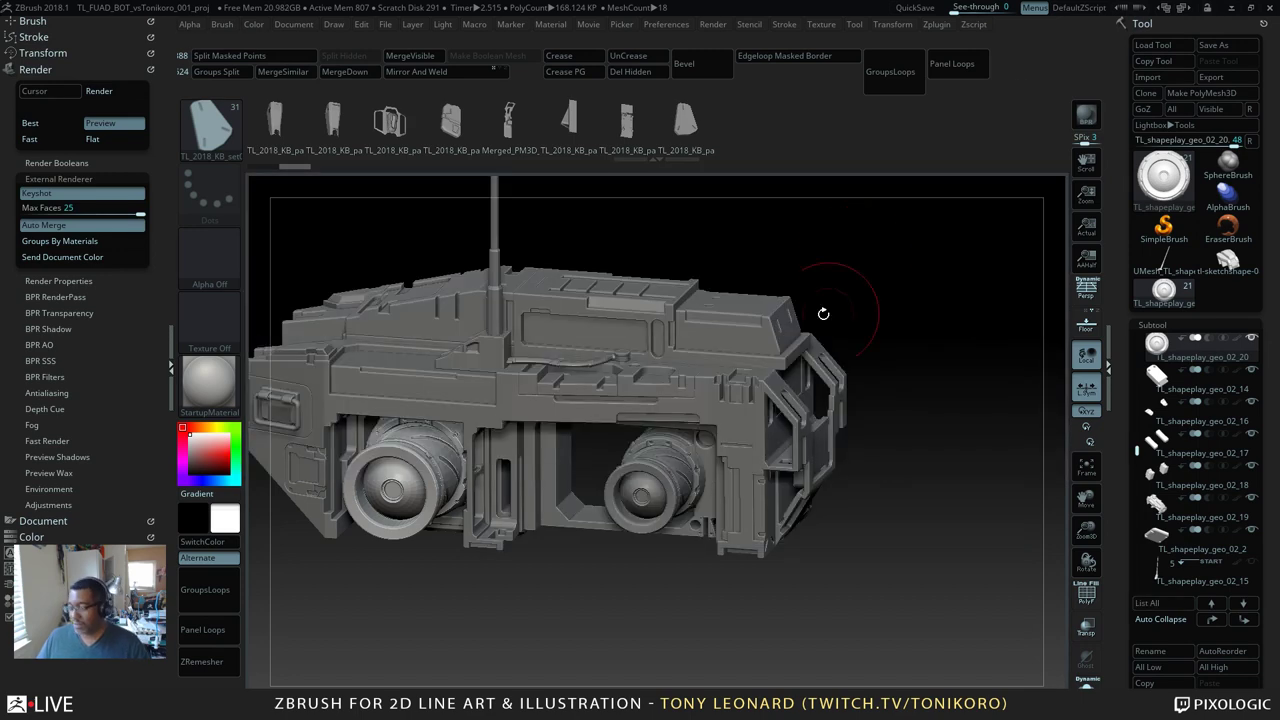
pyautogui.press('m')
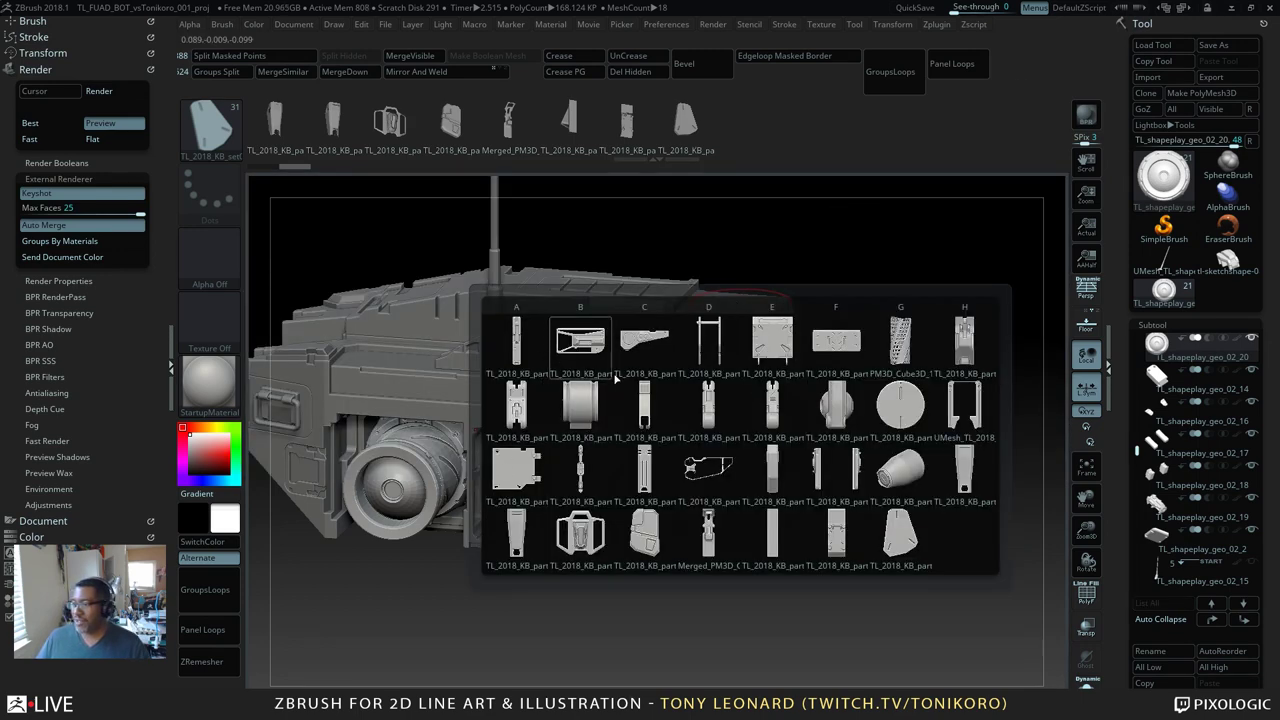
pyautogui.press('Escape')
pyautogui.press('F2')
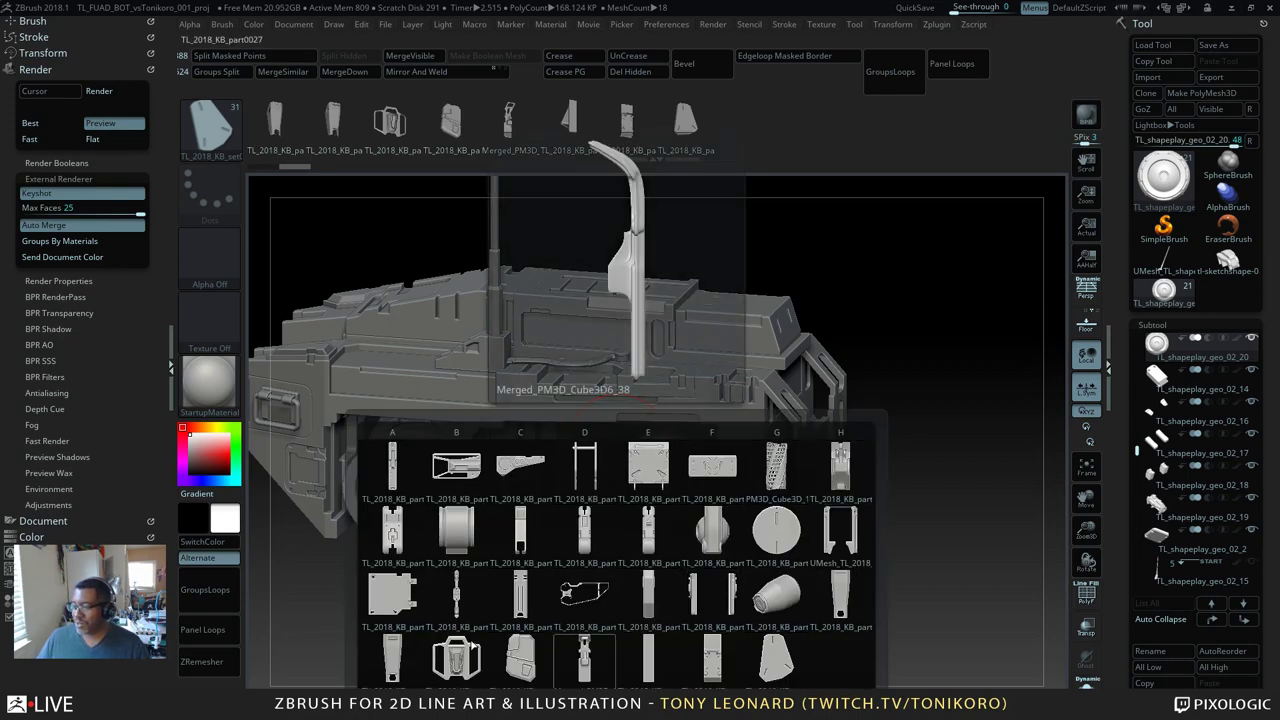
pyautogui.click(456, 538)
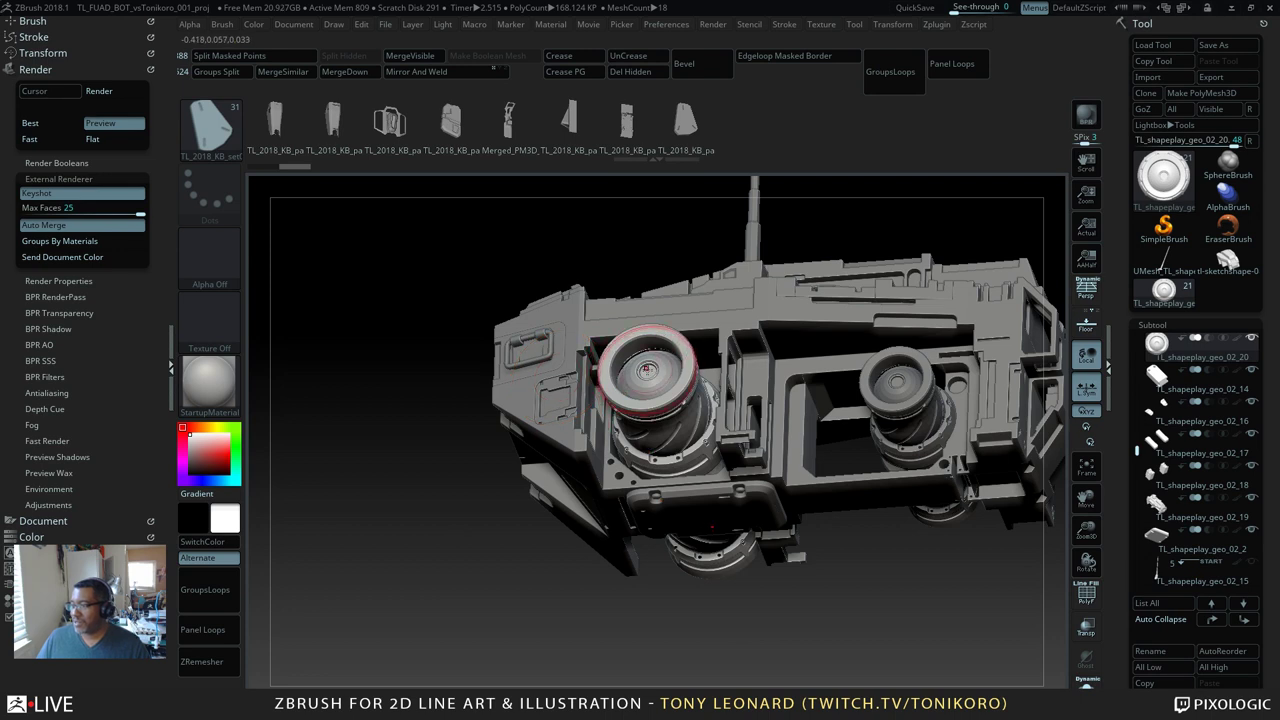
pyautogui.moveTo(648, 372); pyautogui.dragTo(647, 475)
pyautogui.keyDown('alt'); pyautogui.moveTo(893, 615); pyautogui.dragTo(804, 502); pyautogui.keyUp('alt')
pyautogui.press('w')
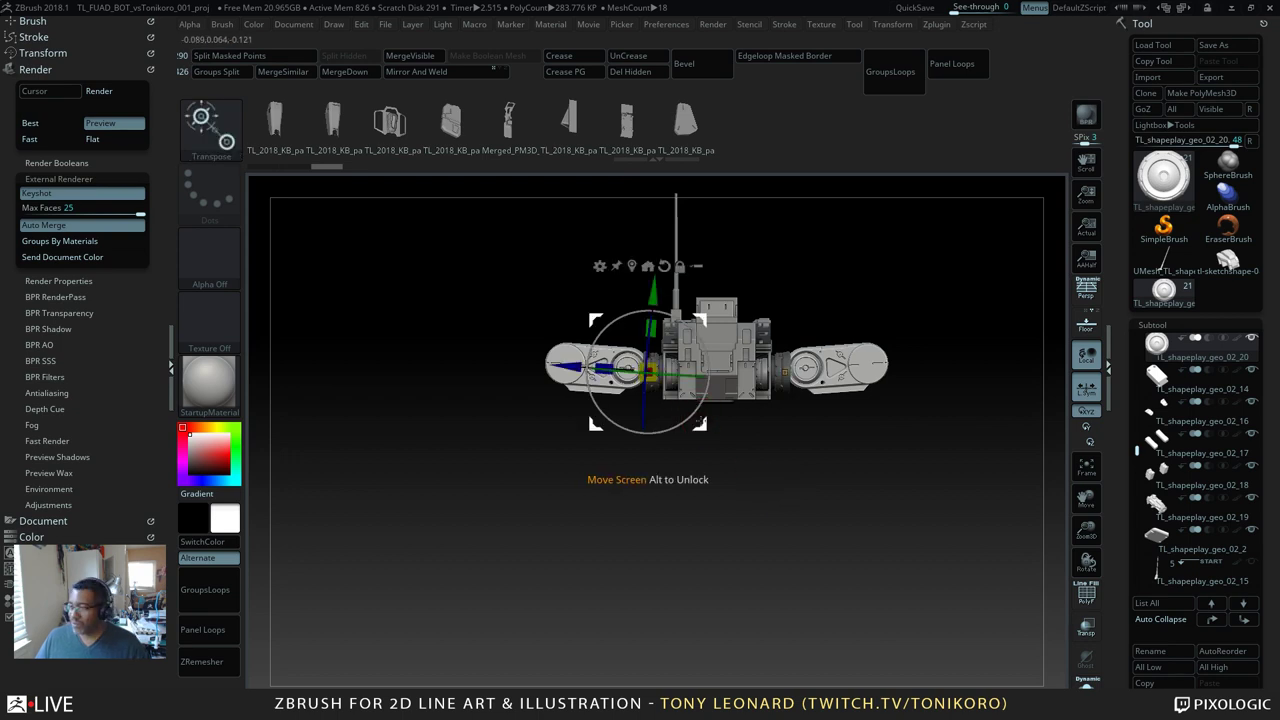
# Step: Try rotating the inserted leg parts in the end view and moving them along their length, and undo the changes
pyautogui.moveTo(706, 357); pyautogui.dragTo(636, 404)
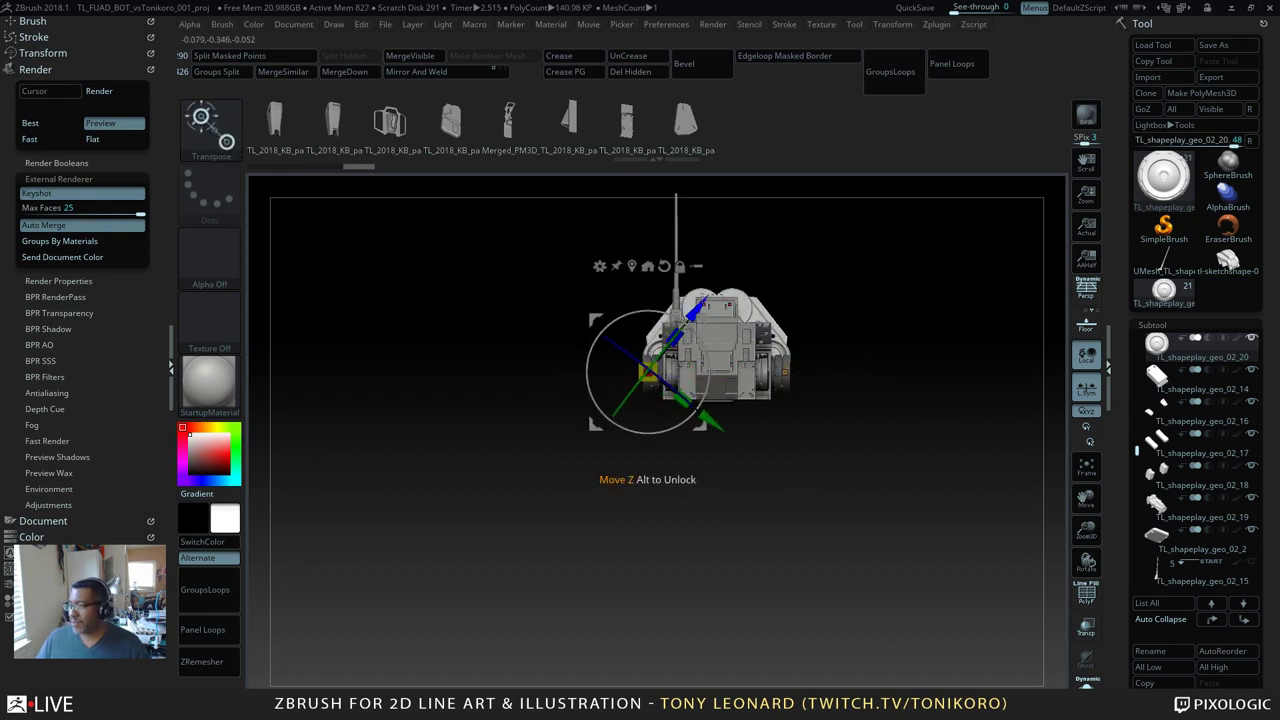
pyautogui.moveTo(704, 297); pyautogui.dragTo(625, 383)
pyautogui.hotkey('ctrl', 'z')
pyautogui.hotkey('ctrl', 'z')
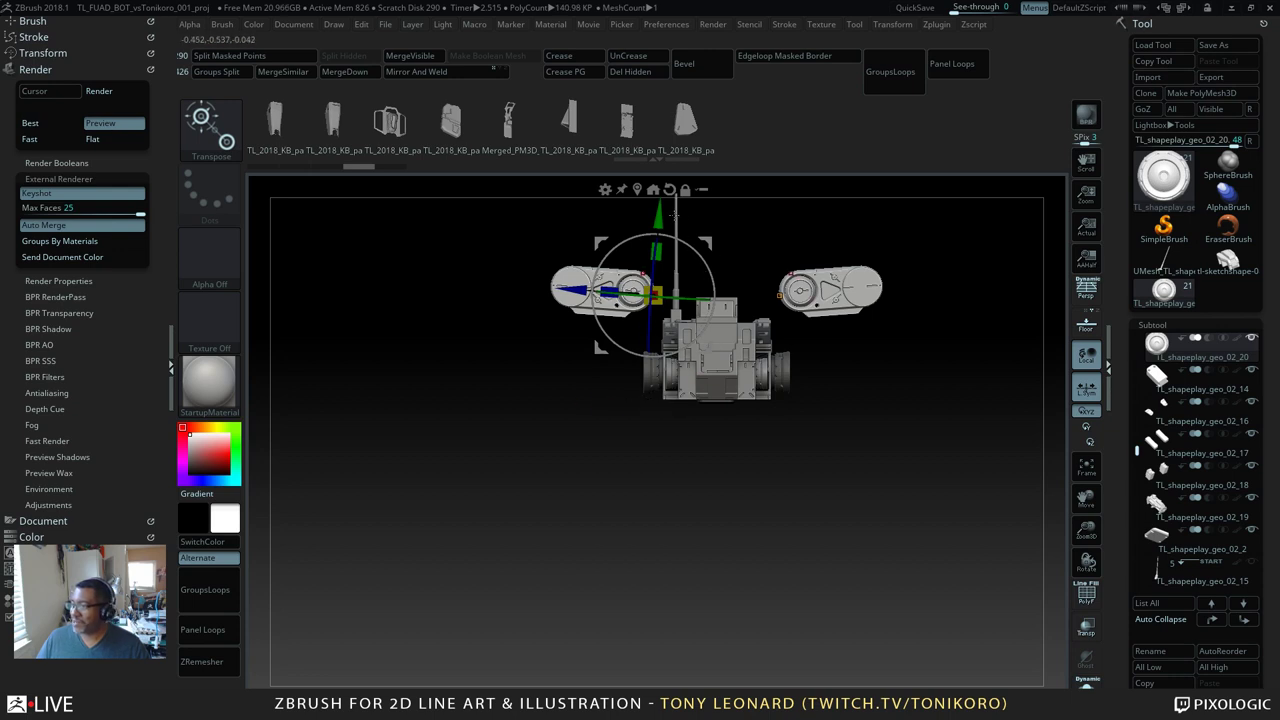
# Step: Split the masked front wheels from the inserted leg parts into a separate subtool
pyautogui.keyDown('alt'); pyautogui.moveTo(690, 519); pyautogui.dragTo(598, 640); pyautogui.keyUp('alt')
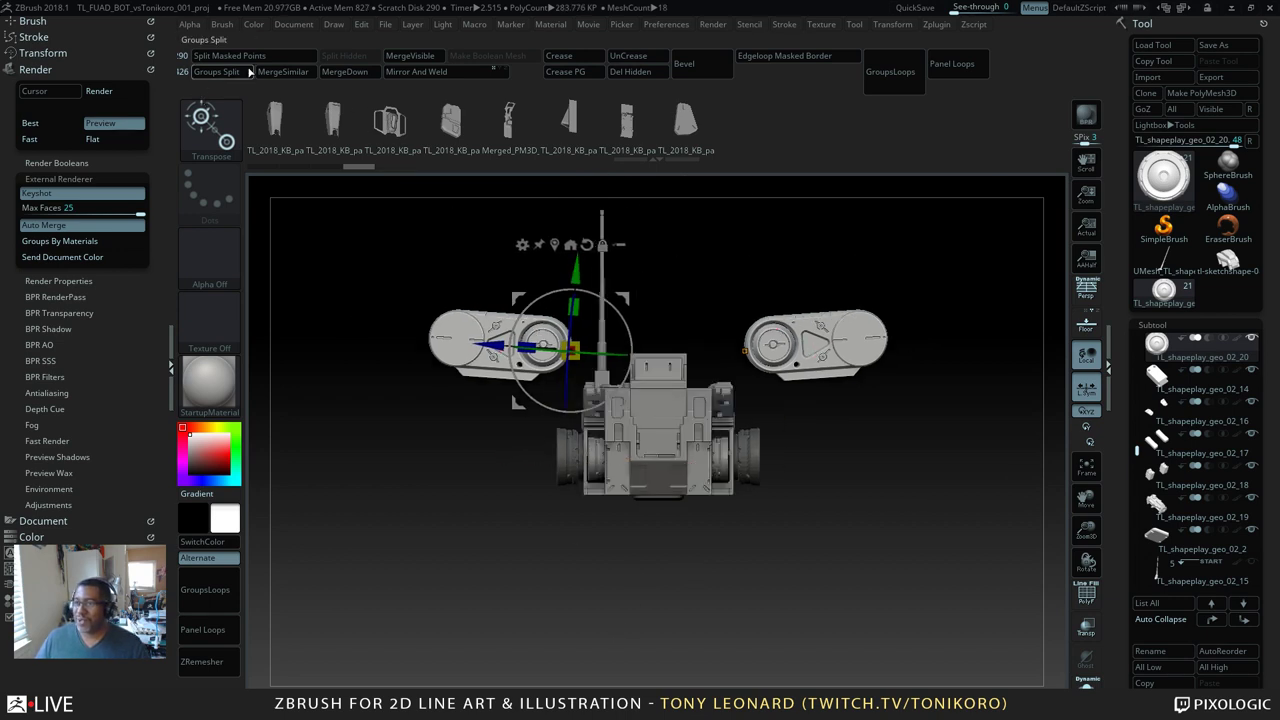
pyautogui.click(302, 56)
# Step: From above, rotate the legs parallel to the body, slide them toward the front end, and fine-tune their angle
pyautogui.moveTo(725, 277); pyautogui.dragTo(566, 387)
pyautogui.moveTo(740, 605); pyautogui.dragTo(850, 655)
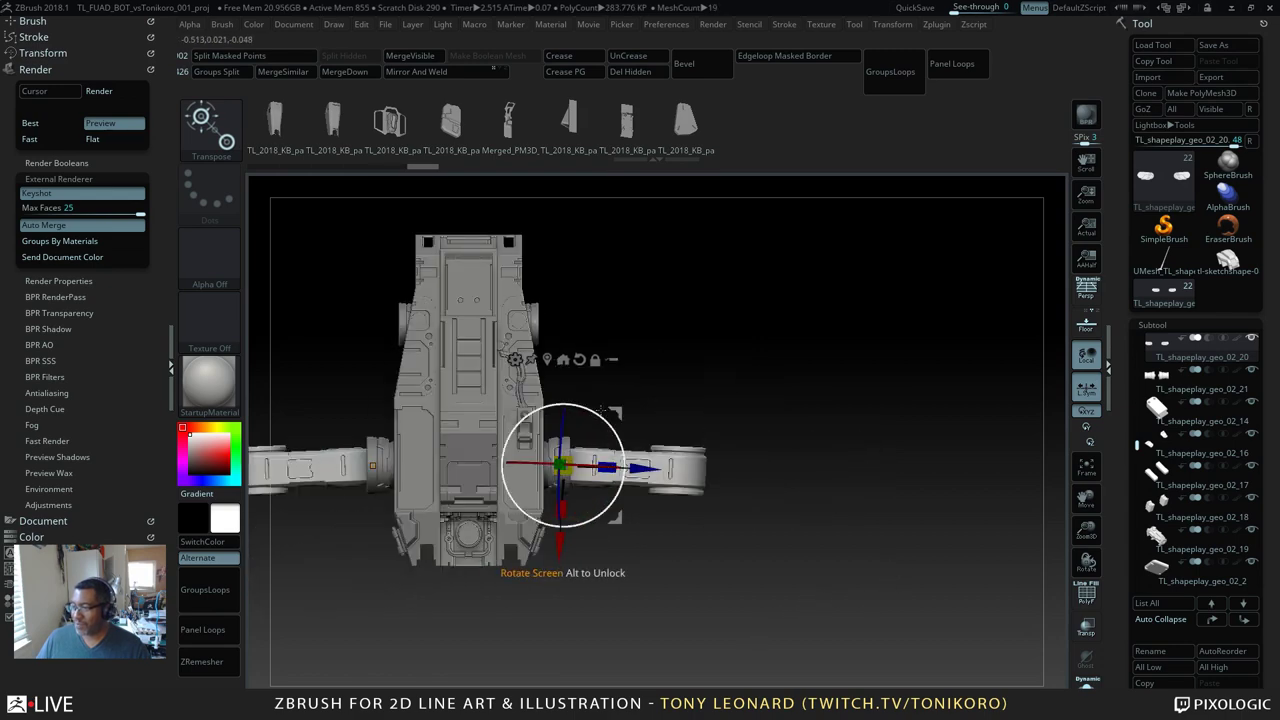
pyautogui.moveTo(598, 412); pyautogui.dragTo(534, 411)
pyautogui.moveTo(447, 247); pyautogui.dragTo(299, 307)
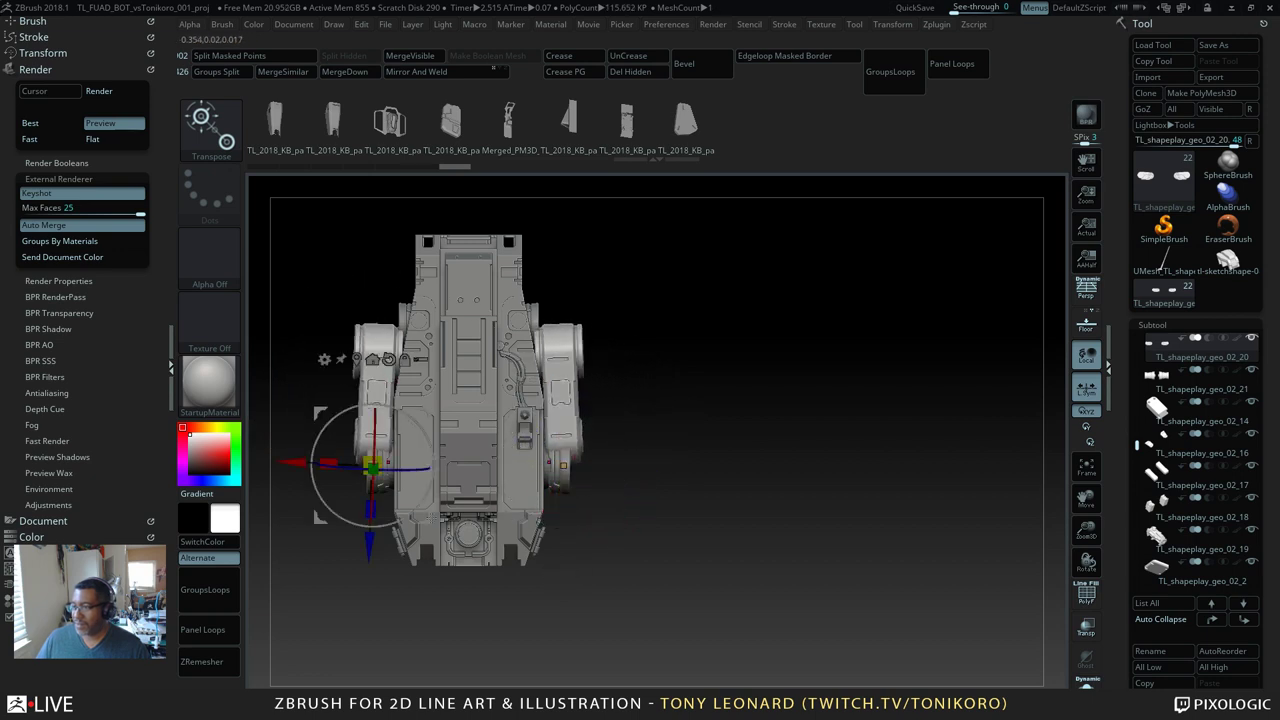
pyautogui.moveTo(365, 552); pyautogui.dragTo(348, 678)
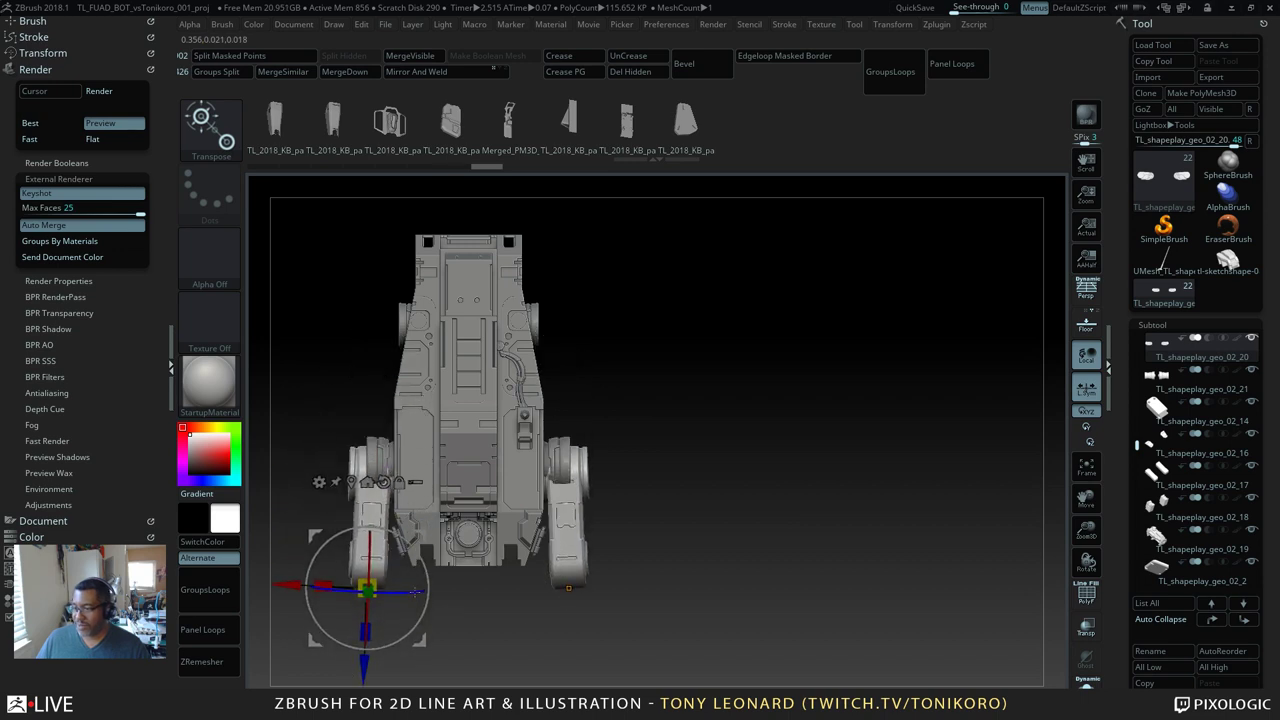
pyautogui.moveTo(415, 592); pyautogui.dragTo(426, 594)
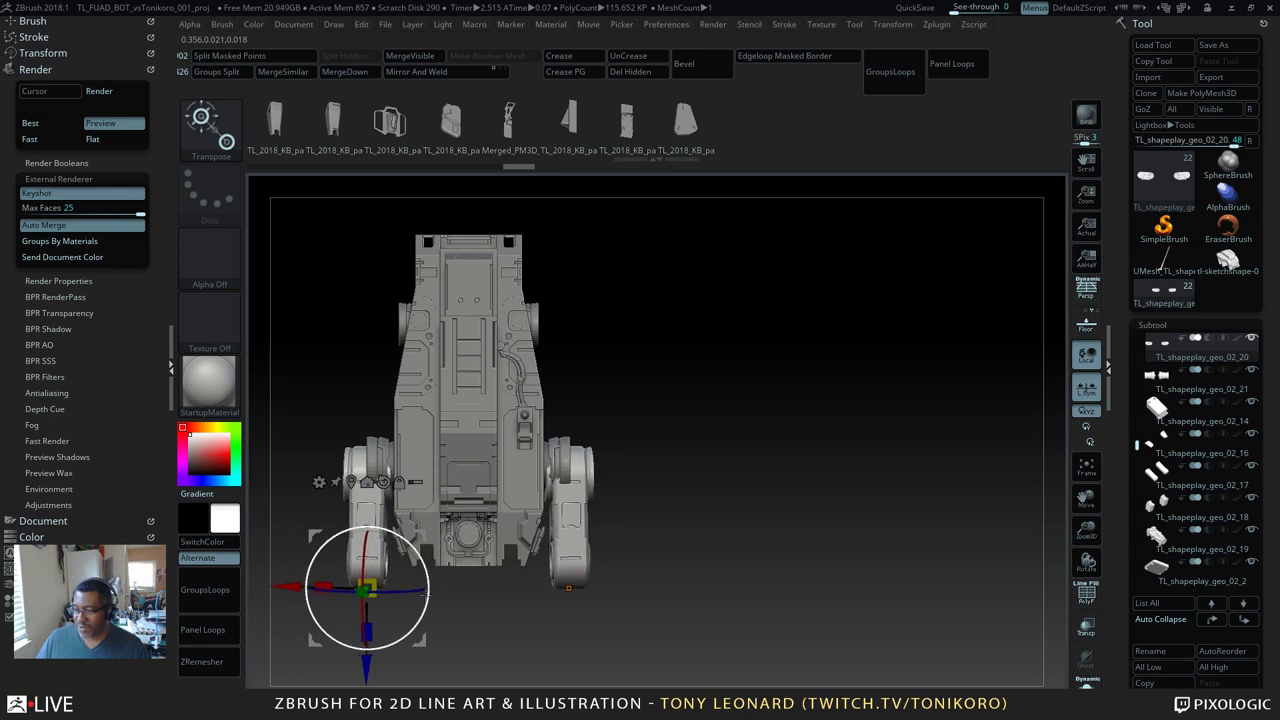
# Step: Recenter the gizmo on one leg and move the mirrored legs outward from the body by about 0.11 units
pyautogui.keyDown('alt'); pyautogui.moveTo(759, 542); pyautogui.dragTo(783, 623); pyautogui.keyUp('alt')
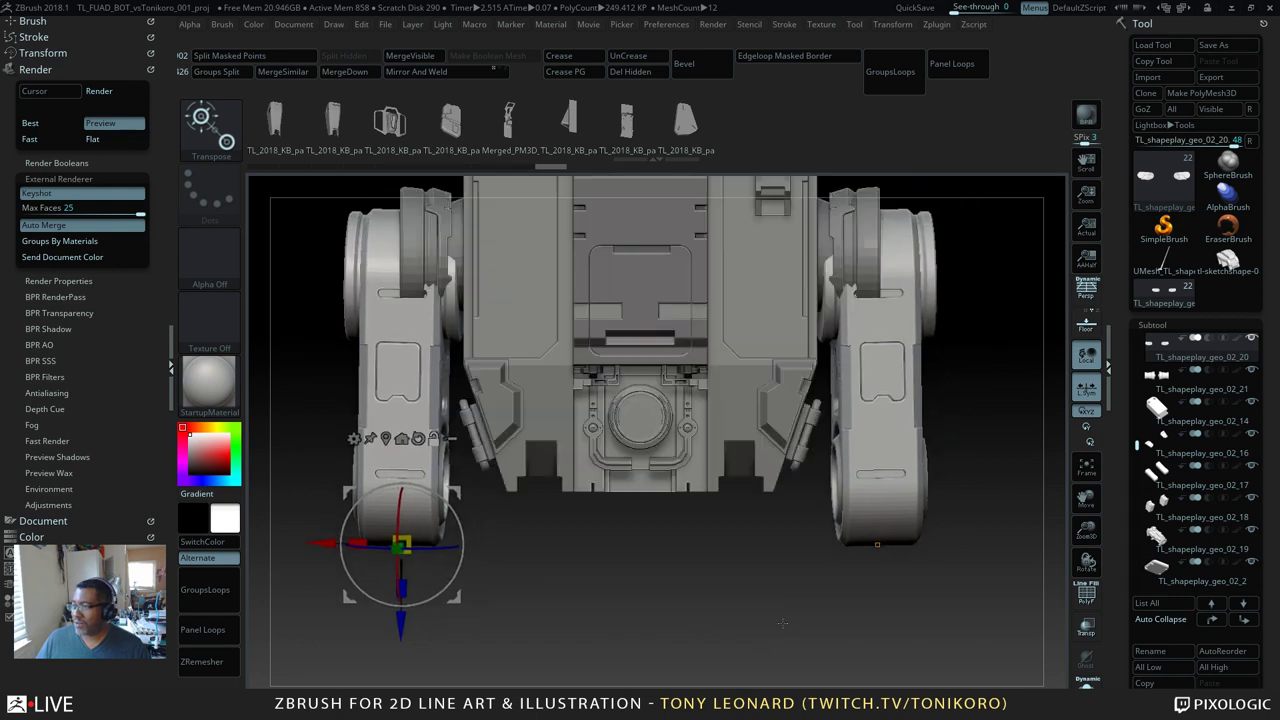
pyautogui.click(897, 340)
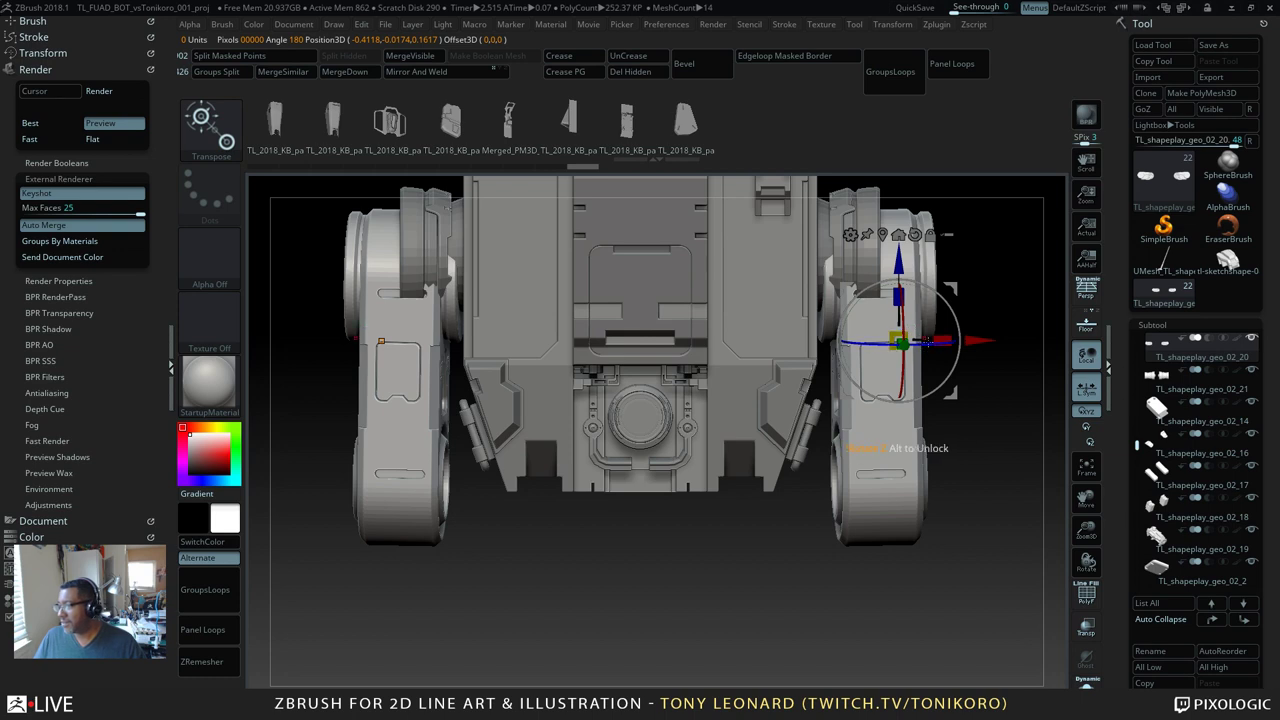
pyautogui.moveTo(897, 340); pyautogui.dragTo(1032, 352)
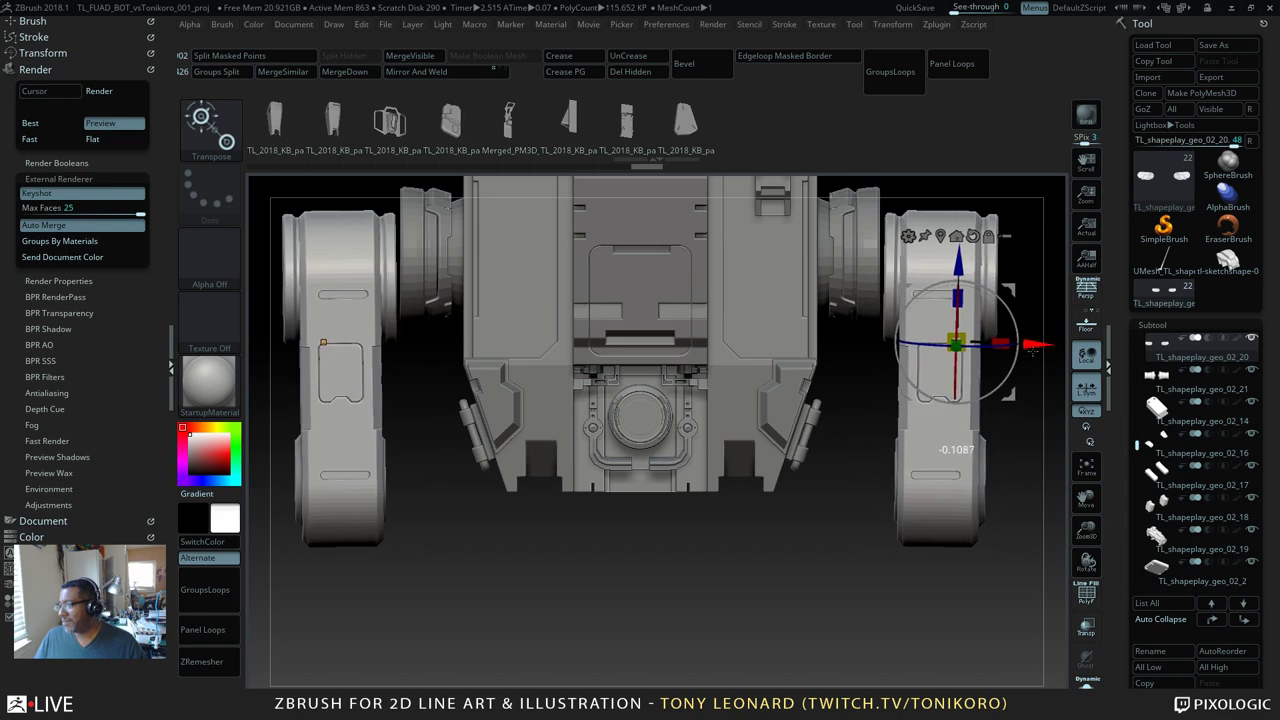
# Step: Rotate the mirrored front legs downward around their hubs
pyautogui.keyDown('alt'); pyautogui.moveTo(790, 590); pyautogui.dragTo(741, 539); pyautogui.keyUp('alt')
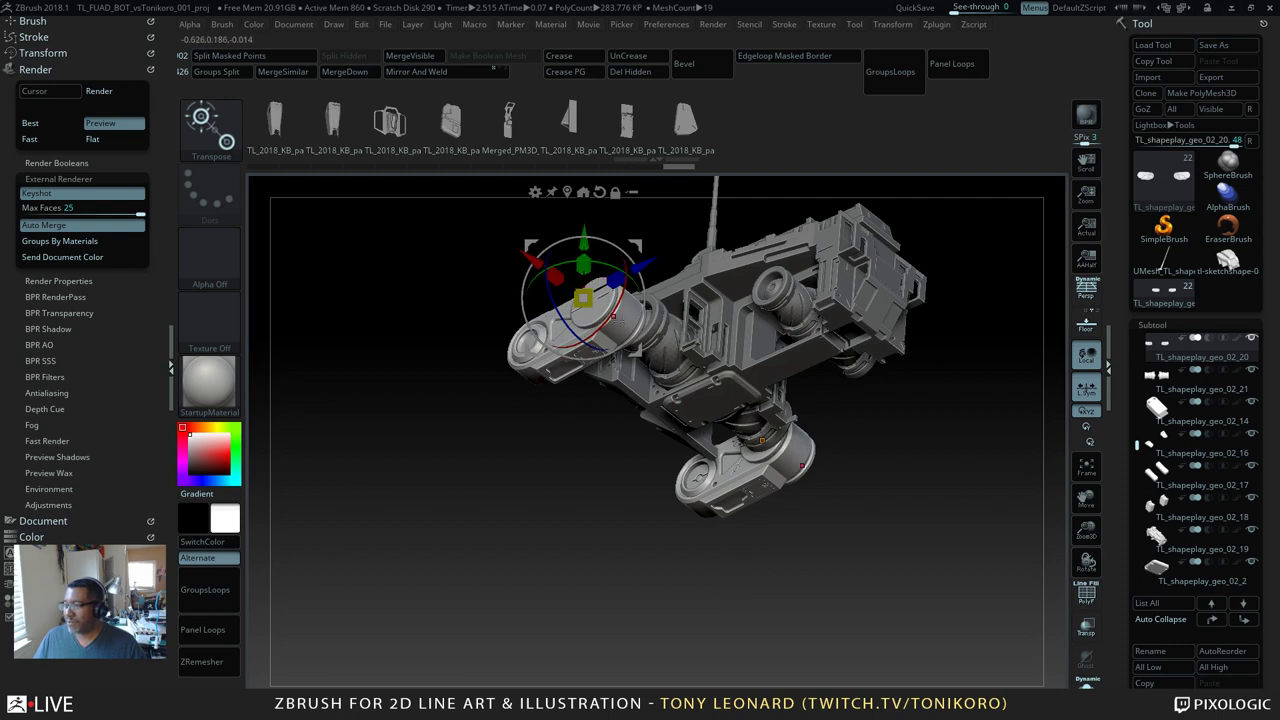
pyautogui.moveTo(614, 314); pyautogui.dragTo(650, 402)
pyautogui.moveTo(906, 541); pyautogui.dragTo(922, 592)
pyautogui.moveTo(898, 572); pyautogui.dragTo(828, 549)
pyautogui.moveTo(834, 550); pyautogui.dragTo(759, 588)
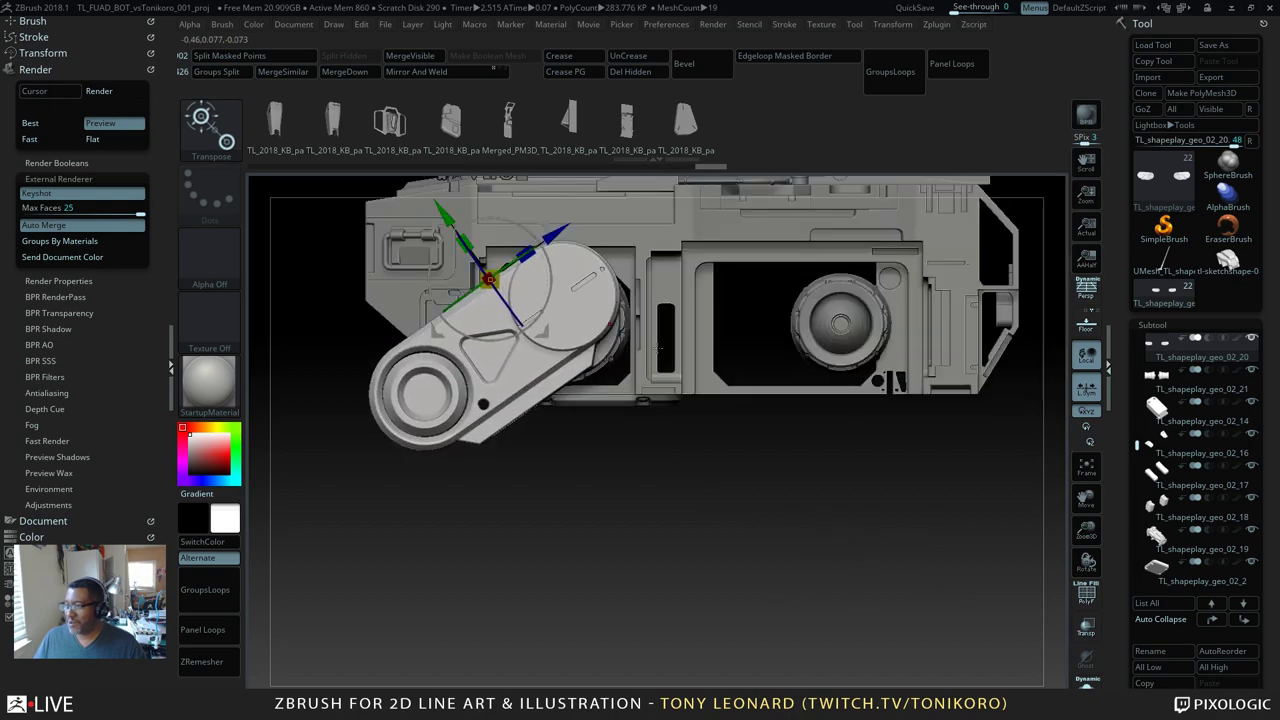
# Step: Align the leg hubs with the front wheel axles from the side, shifting them along their length by about 0.033 units and then nudging their height
pyautogui.moveTo(444, 213); pyautogui.dragTo(456, 231)
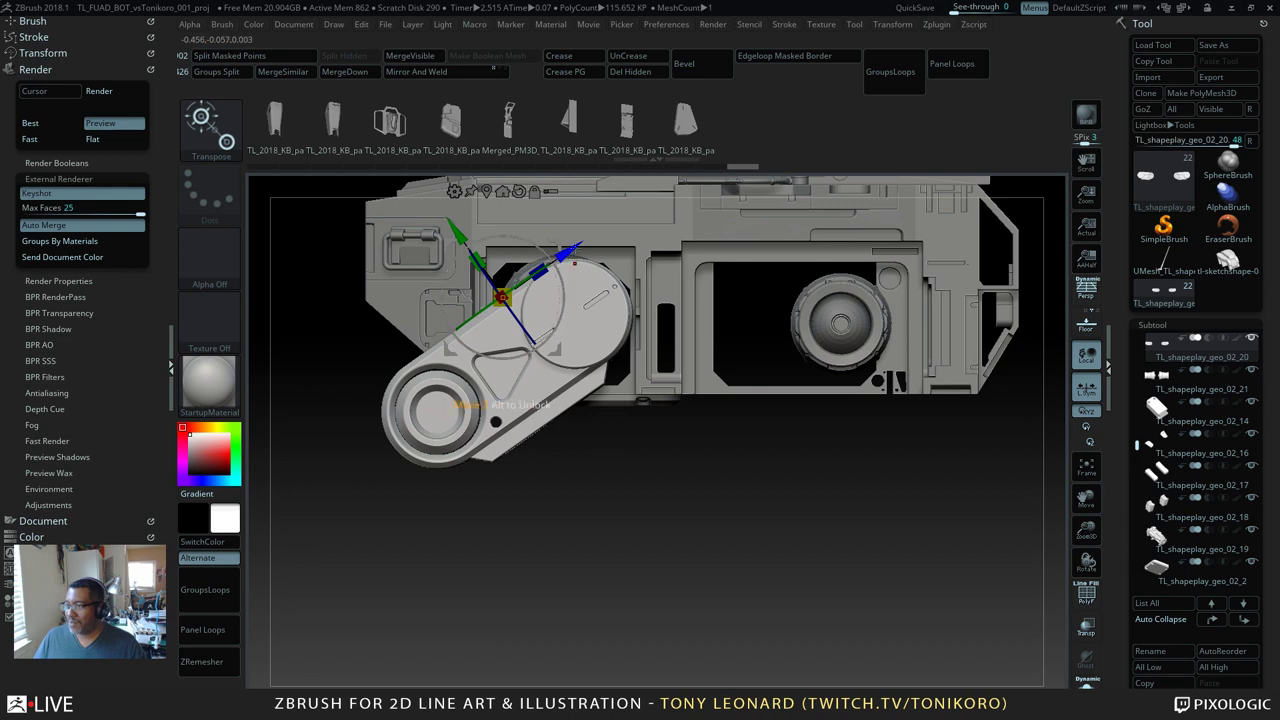
pyautogui.moveTo(455, 402); pyautogui.dragTo(478, 412)
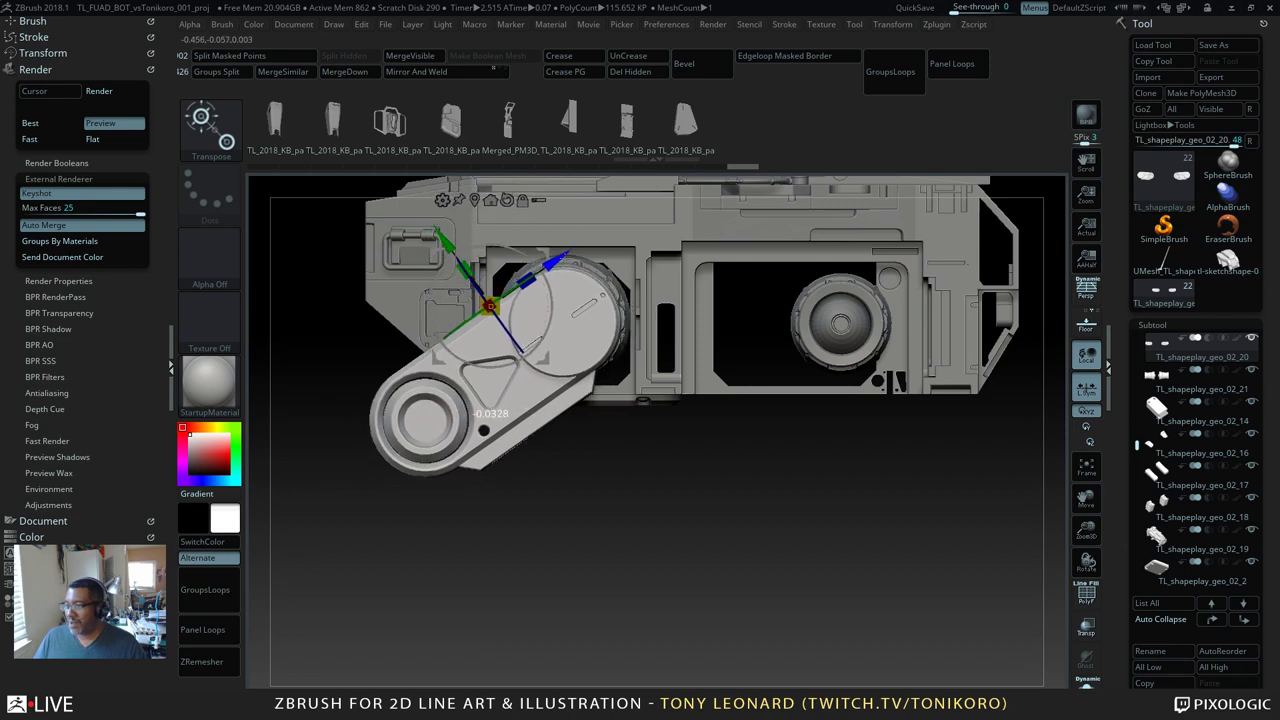
pyautogui.moveTo(698, 560); pyautogui.dragTo(657, 410)
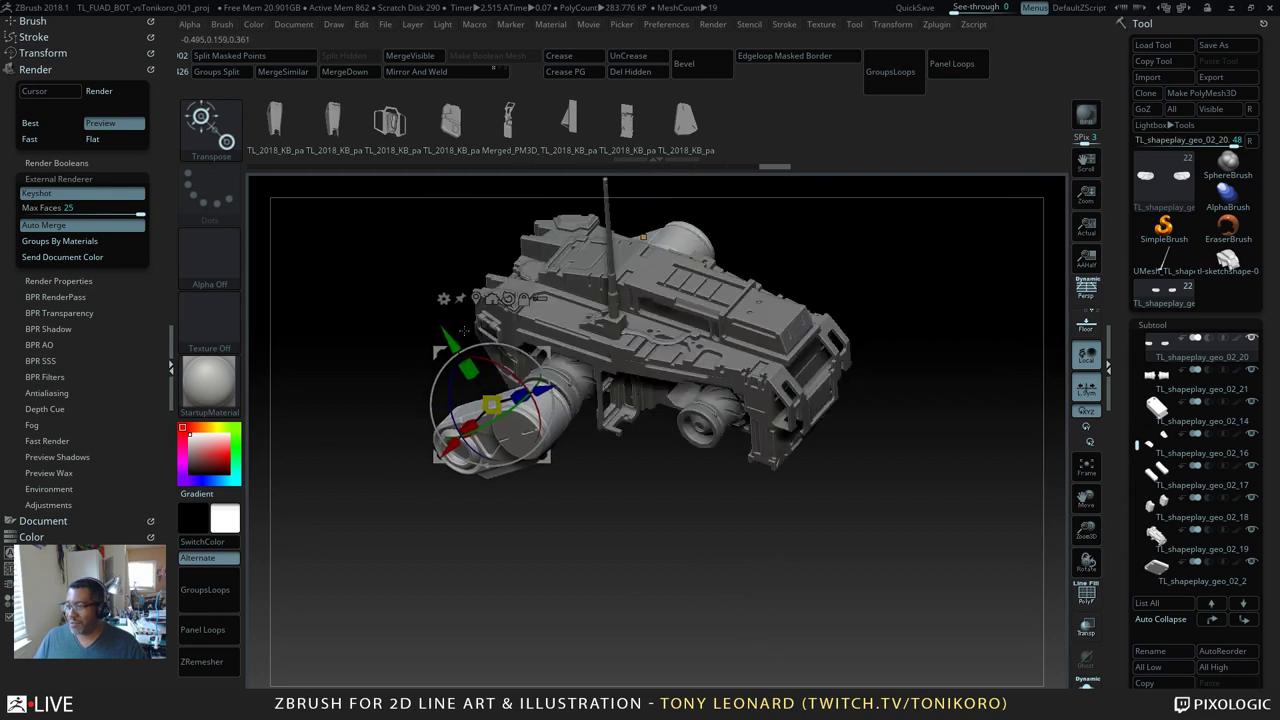
pyautogui.moveTo(451, 341); pyautogui.dragTo(449, 337)
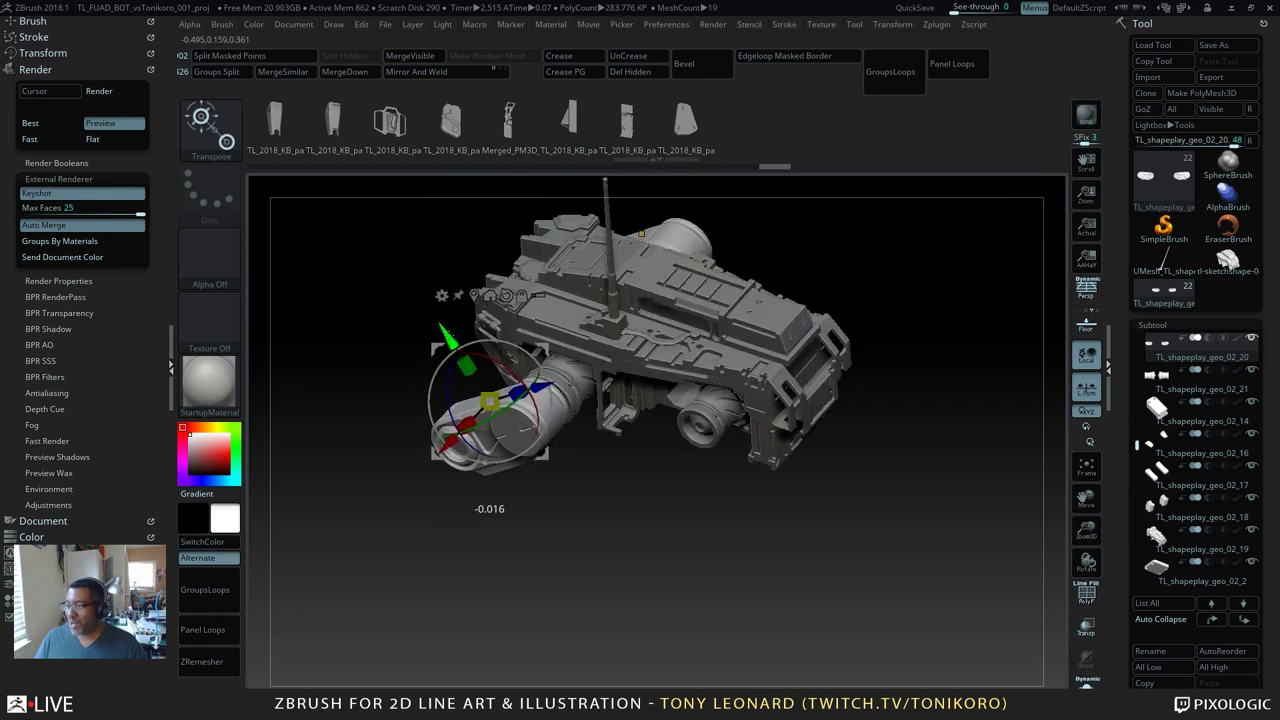
# Step: Nudge the mirrored legs slightly inward so their hubs sit closer against the front wheels
pyautogui.moveTo(597, 552); pyautogui.dragTo(609, 500)
pyautogui.moveTo(668, 590)
pyautogui.keyDown('alt'); pyautogui.mouseDown()
pyautogui.moveTo(813, 659)
pyautogui.moveTo(659, 601)
pyautogui.mouseUp(); pyautogui.keyUp('alt')
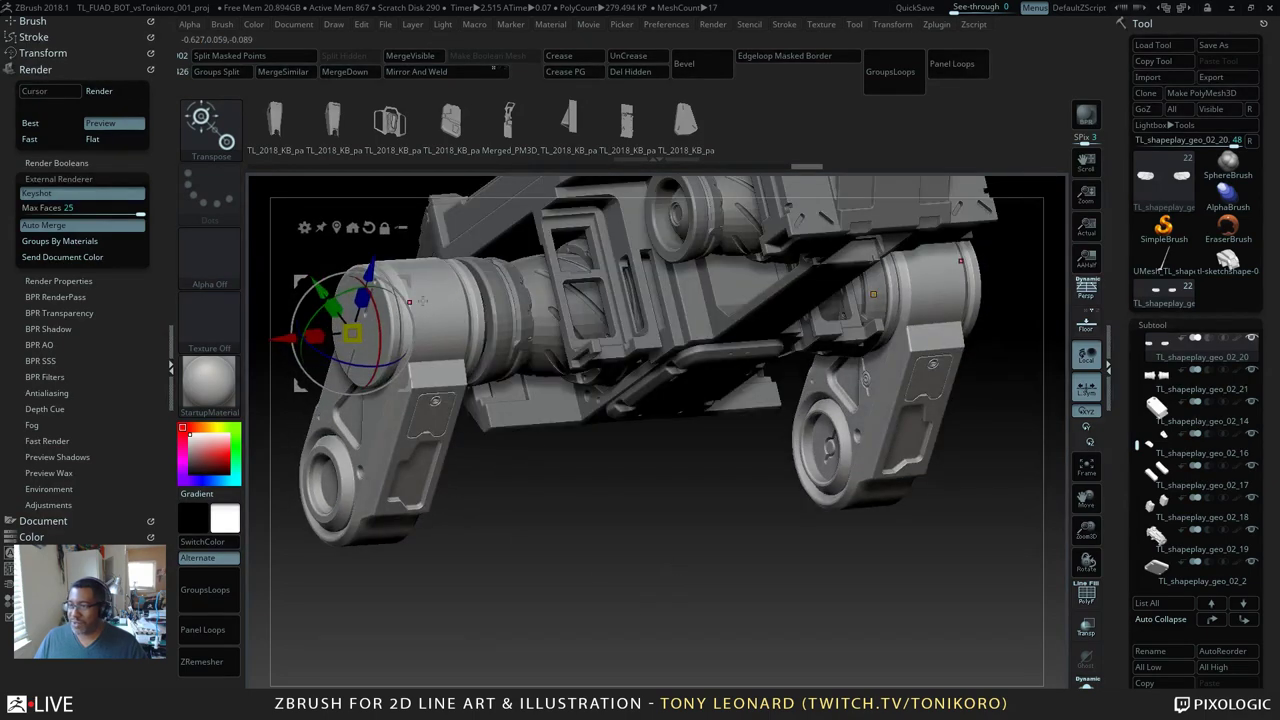
pyautogui.moveTo(312, 281); pyautogui.dragTo(314, 285)
pyautogui.moveTo(283, 335); pyautogui.dragTo(295, 341)
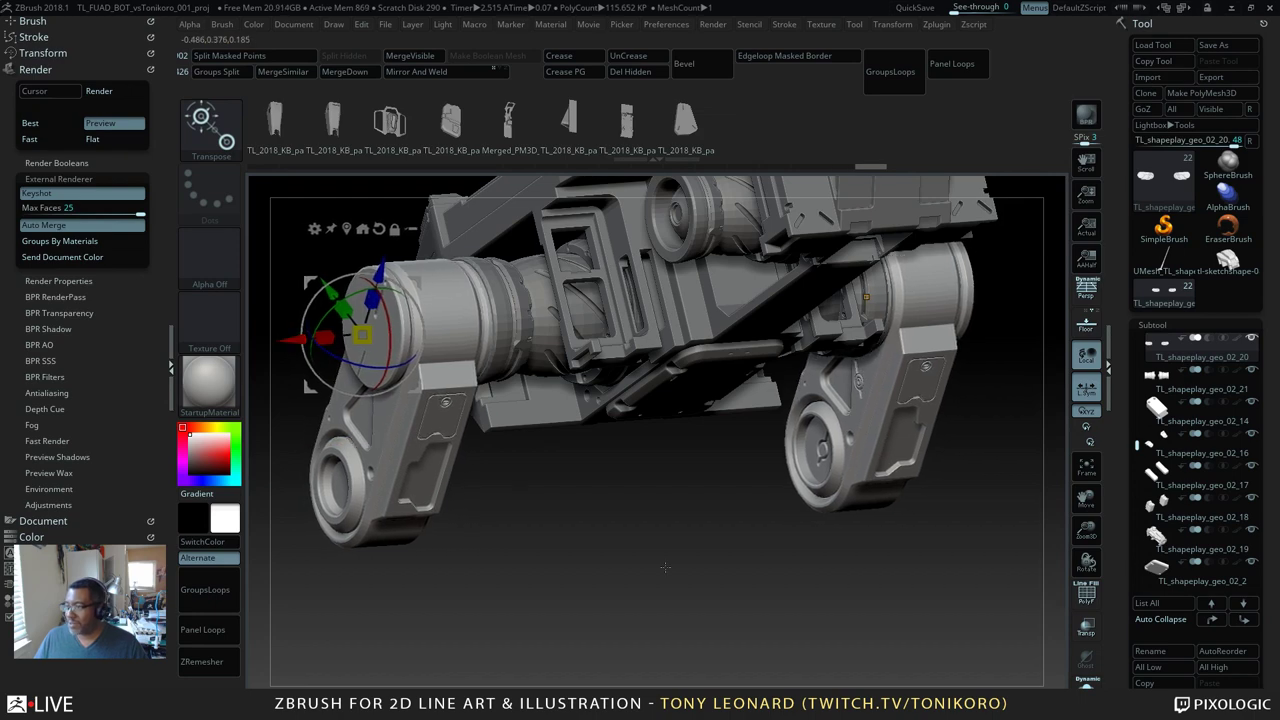
pyautogui.keyDown('alt'); pyautogui.moveTo(666, 563); pyautogui.dragTo(788, 572); pyautogui.keyUp('alt')
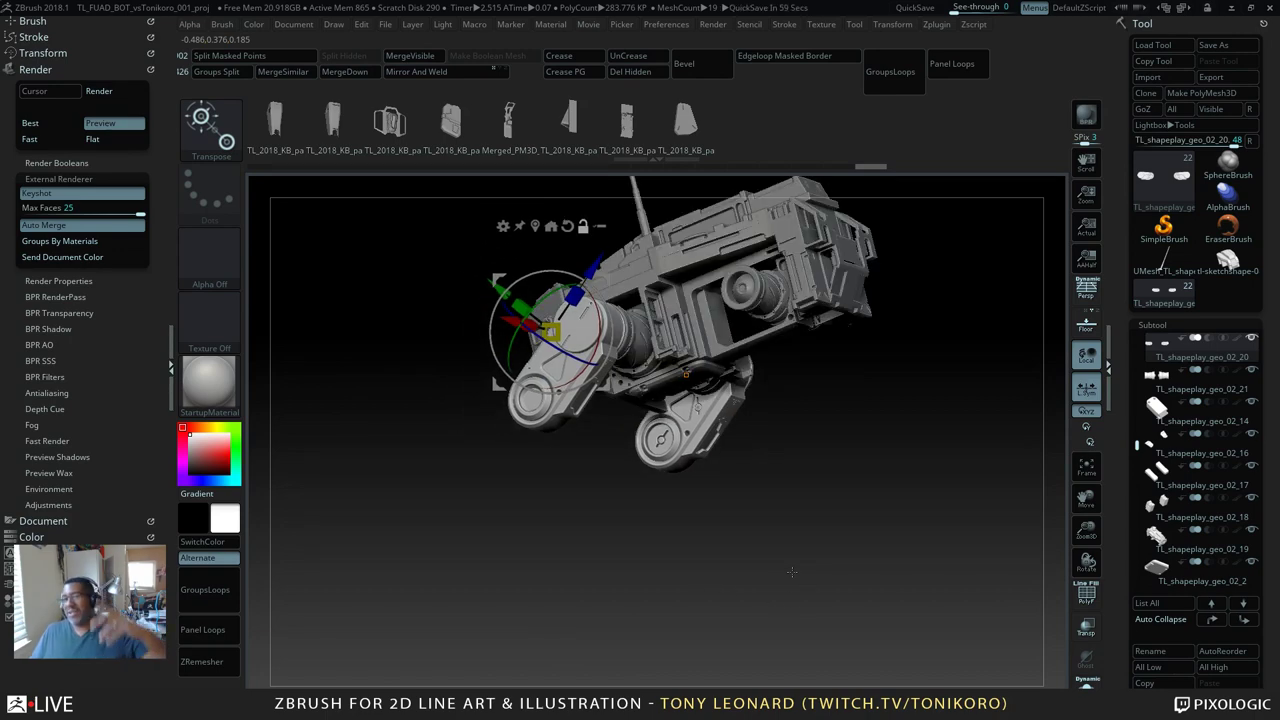
pyautogui.moveTo(806, 570); pyautogui.dragTo(698, 608)
# Step: Fine-tune the front legs' position with small moves along their length, about 0.012 units, and across it
pyautogui.hotkey('ctrl', 'shift', 'z')
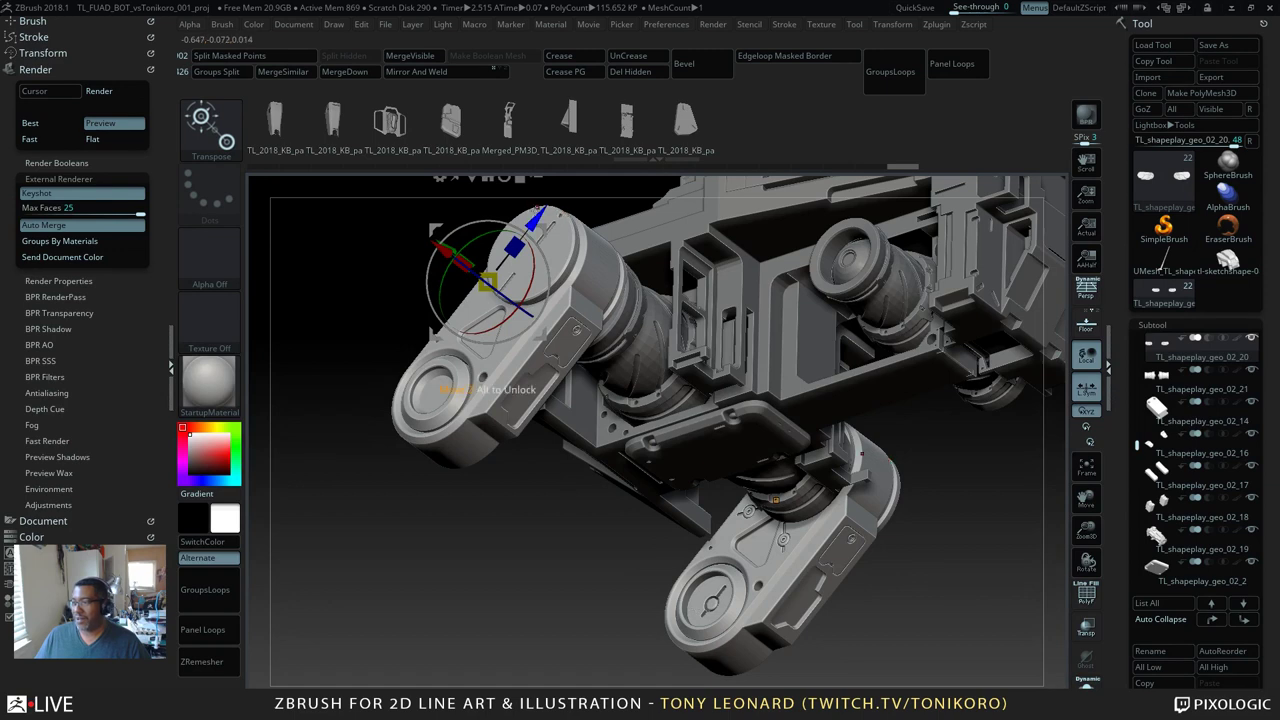
pyautogui.moveTo(537, 209); pyautogui.dragTo(533, 214)
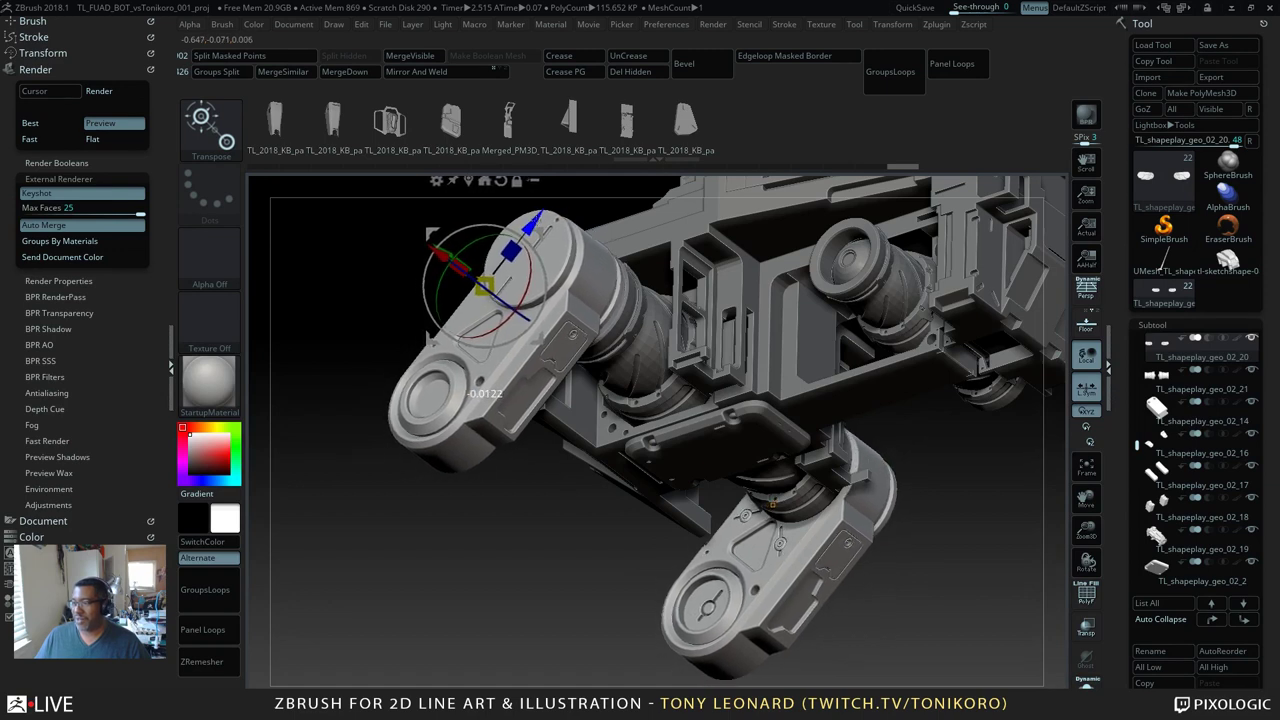
pyautogui.moveTo(466, 393); pyautogui.dragTo(468, 393)
pyautogui.moveTo(358, 270); pyautogui.dragTo(314, 350)
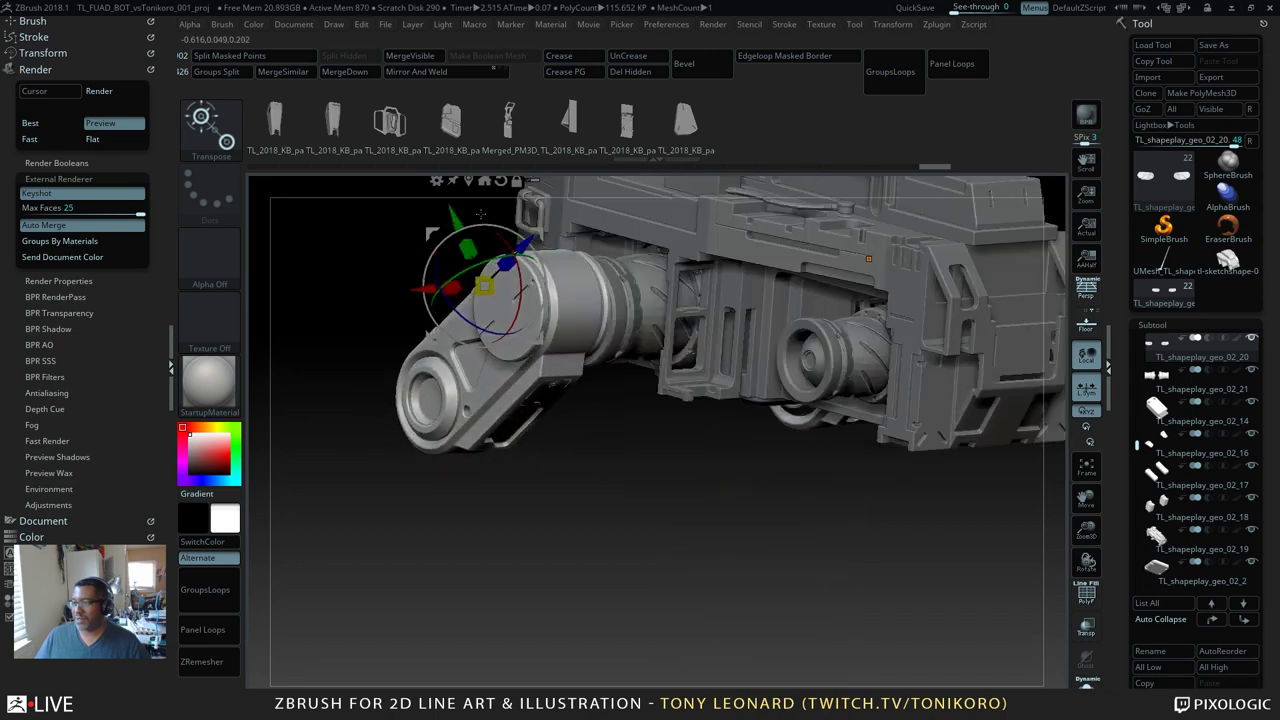
pyautogui.moveTo(456, 212); pyautogui.dragTo(454, 218)
pyautogui.moveTo(486, 397); pyautogui.dragTo(487, 397)
pyautogui.moveTo(527, 247); pyautogui.dragTo(525, 249)
pyautogui.keyDown('alt'); pyautogui.moveTo(586, 481); pyautogui.dragTo(720, 556); pyautogui.keyUp('alt')
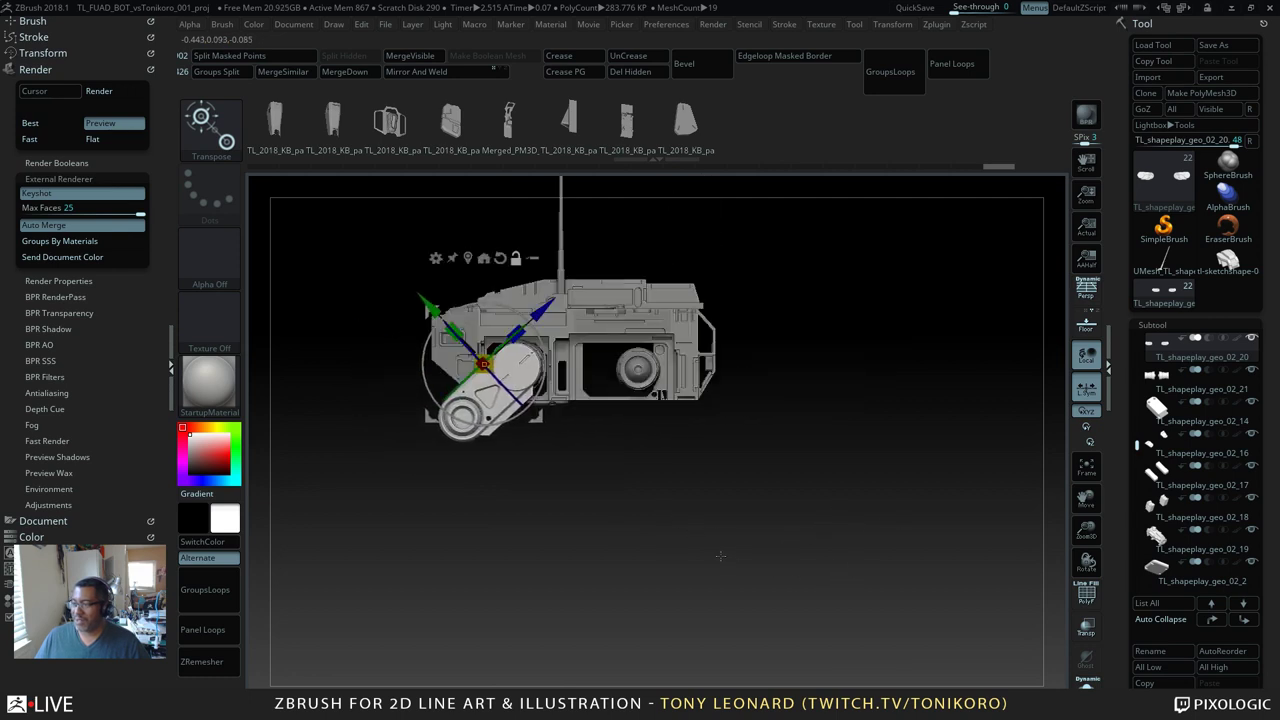
pyautogui.press('y')
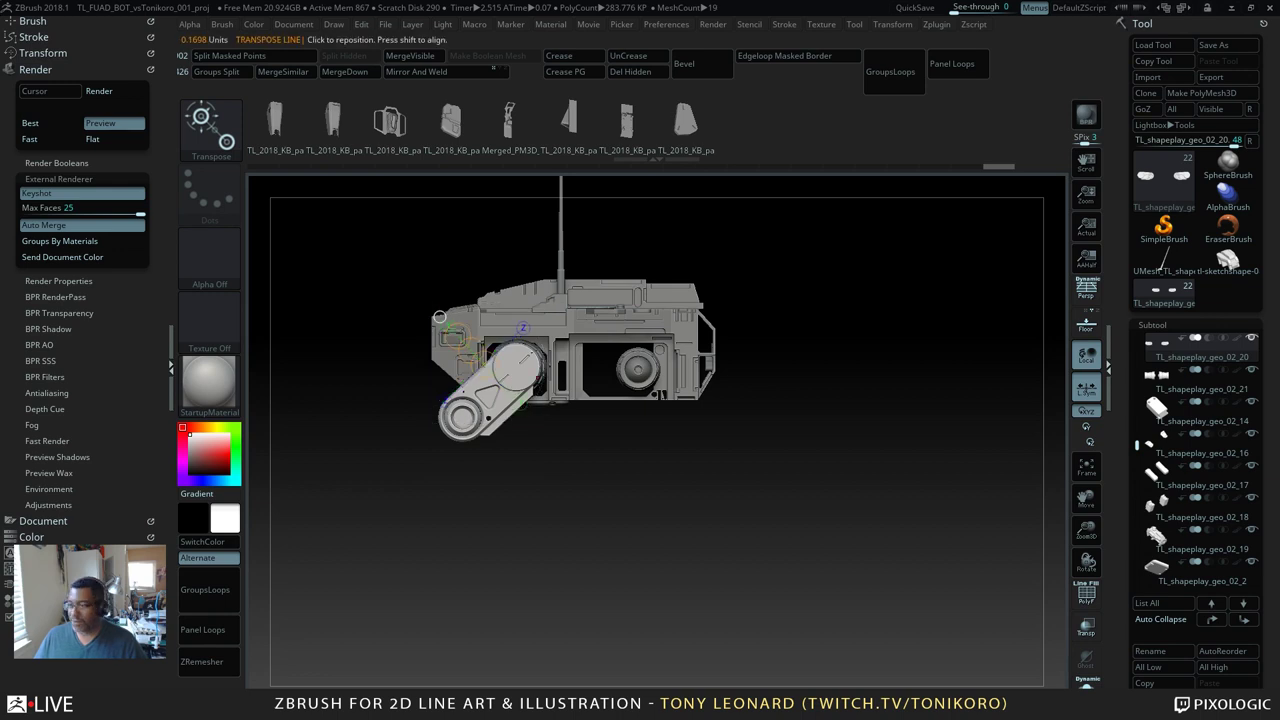
pyautogui.keyDown('shift'); pyautogui.moveTo(521, 366); pyautogui.dragTo(382, 365); pyautogui.keyUp('shift')
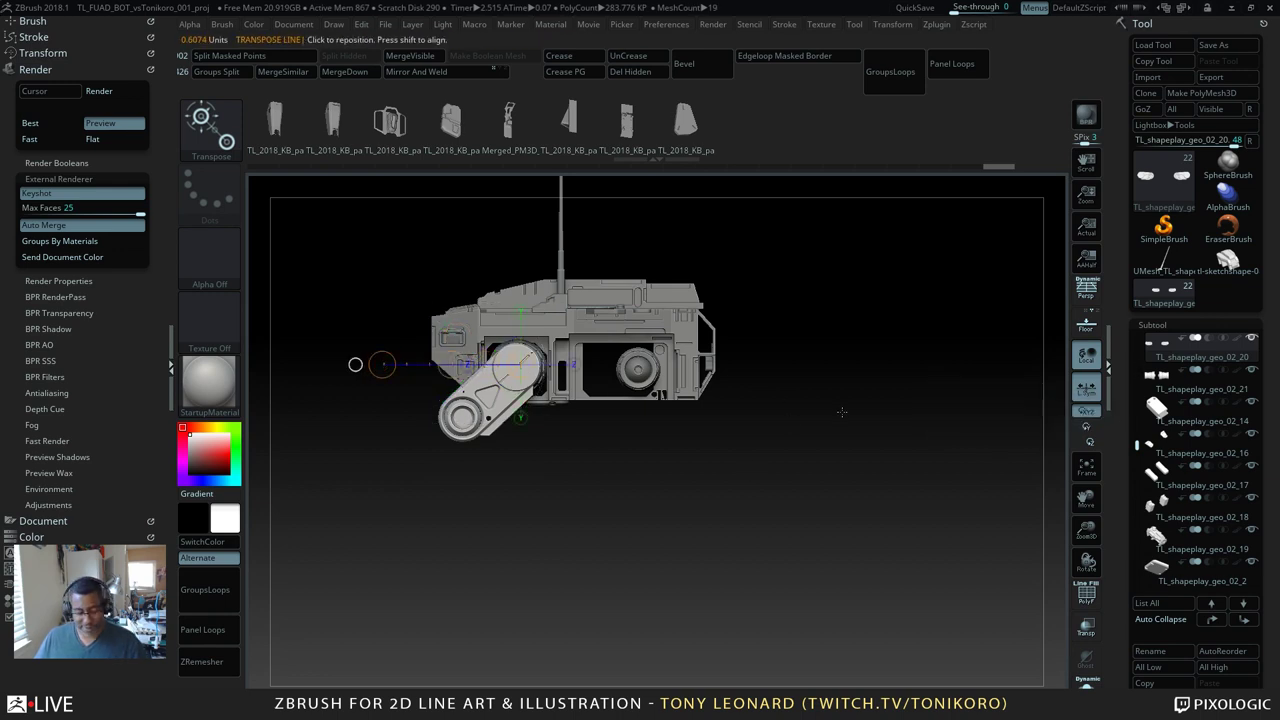
pyautogui.press('q')
# Step: Try Mirror And Weld on the leg subtool along the Z axis with local symmetry off, and undo it
pyautogui.moveTo(880, 380); pyautogui.dragTo(977, 480)
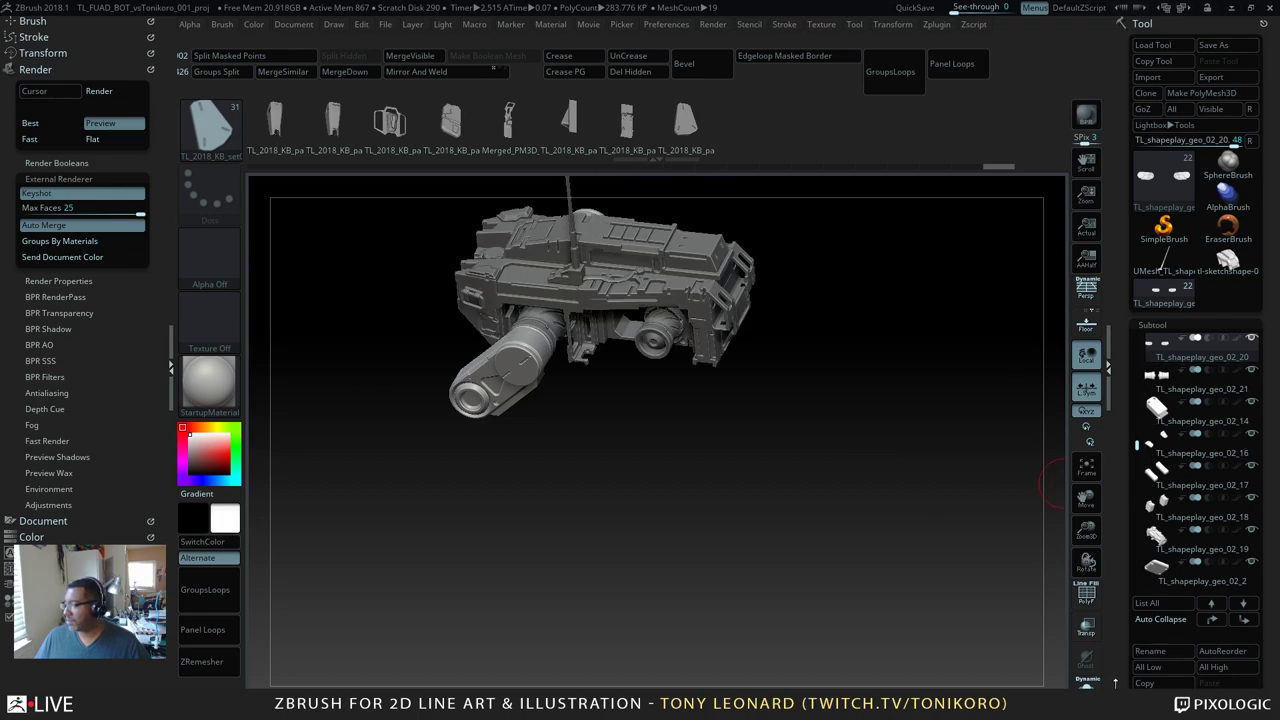
pyautogui.moveTo(1115, 684); pyautogui.dragTo(1106, 497)
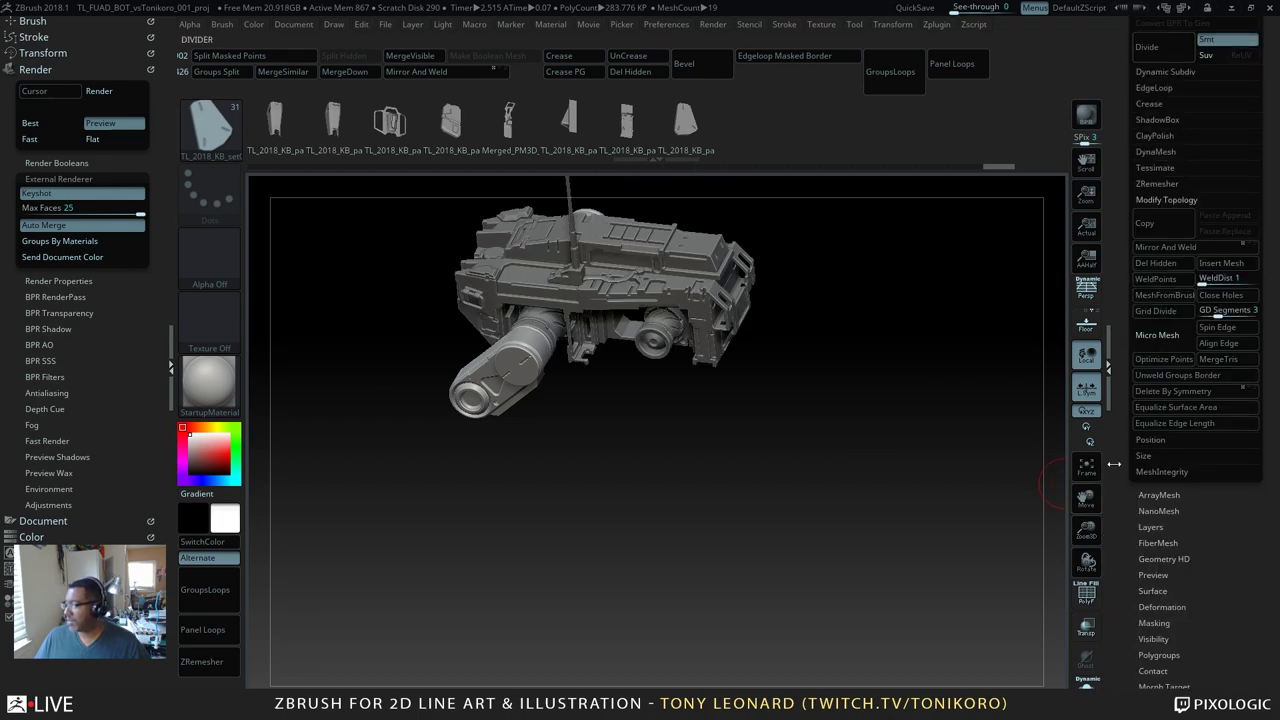
pyautogui.click(1212, 246)
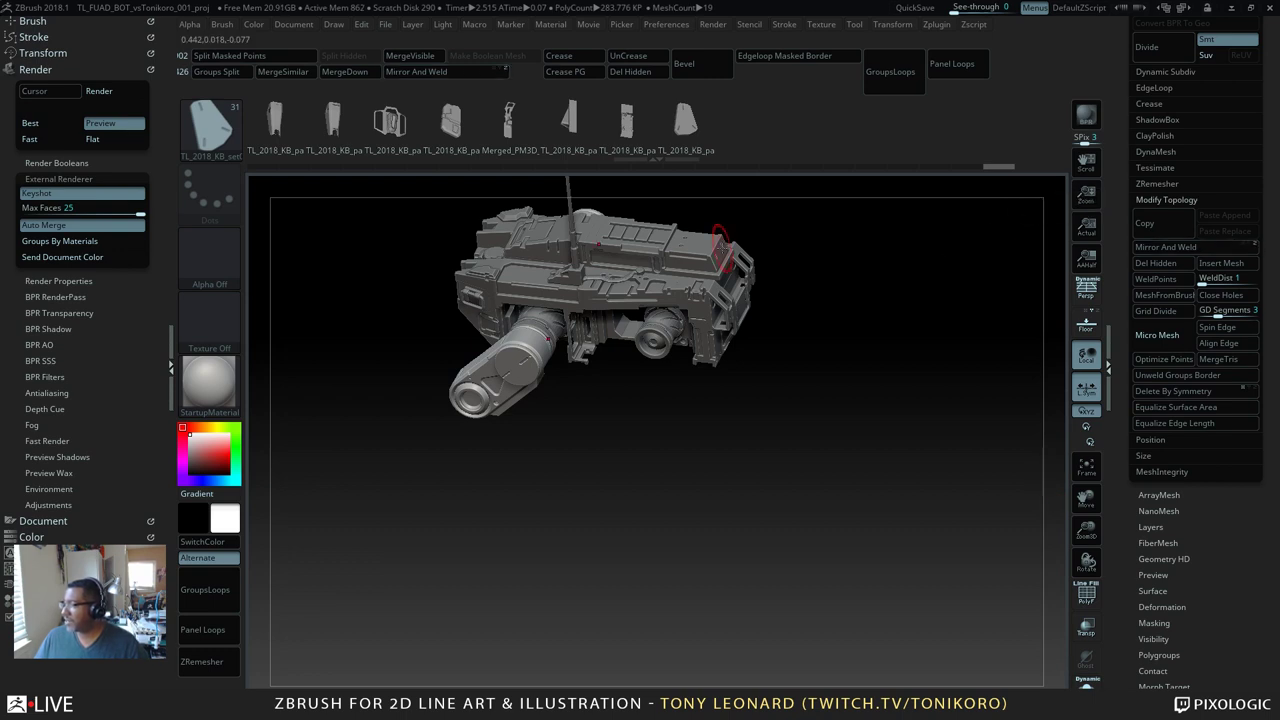
pyautogui.click(1240, 246)
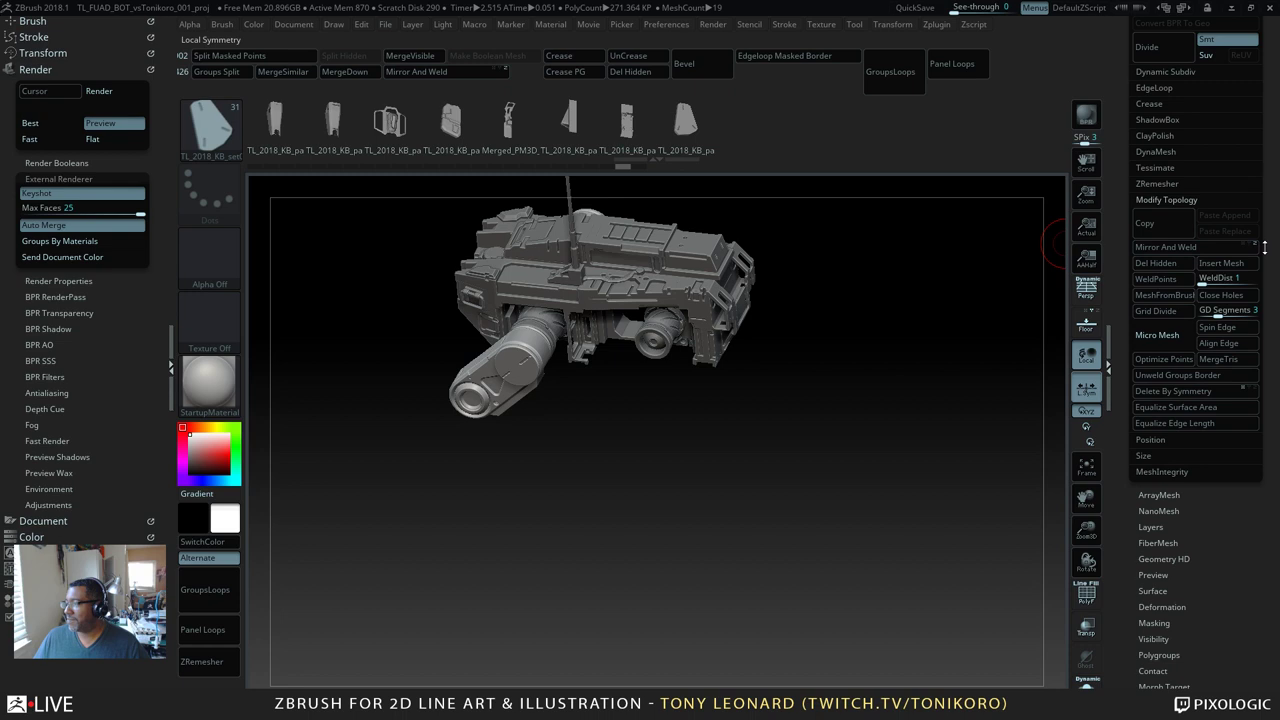
pyautogui.click(1091, 388)
pyautogui.click(1184, 246)
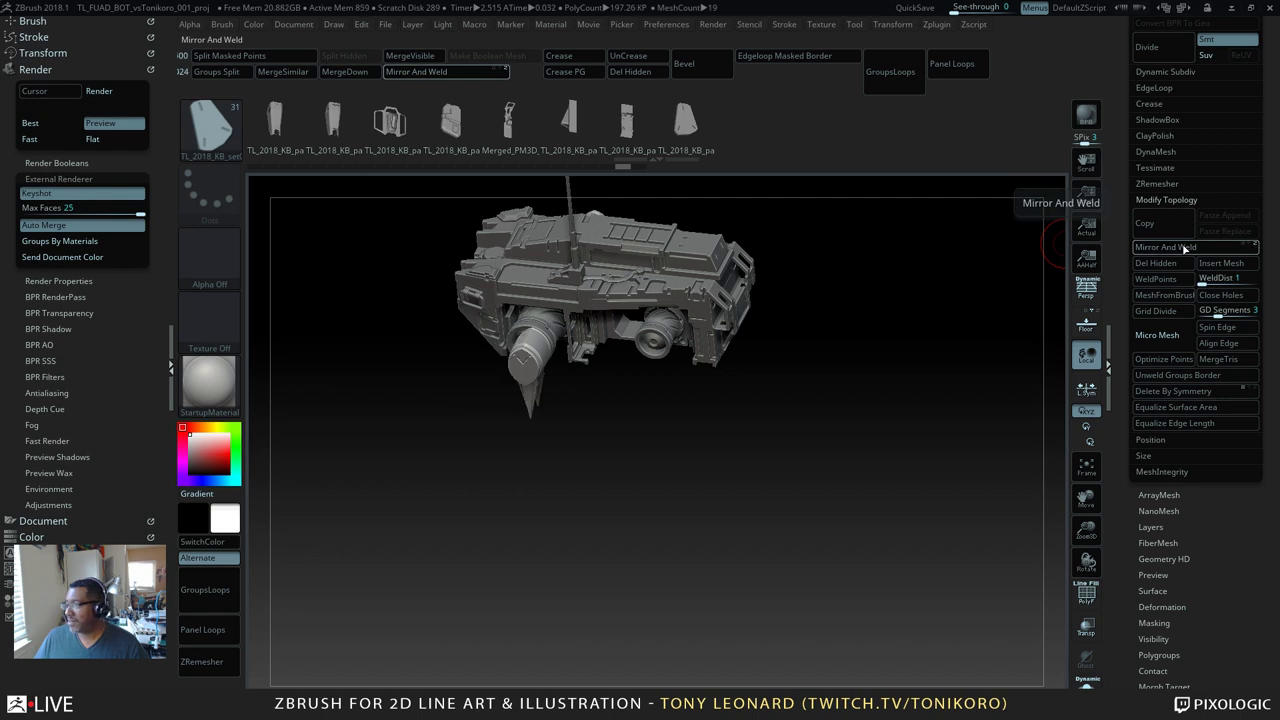
pyautogui.hotkey('ctrl', 'z')
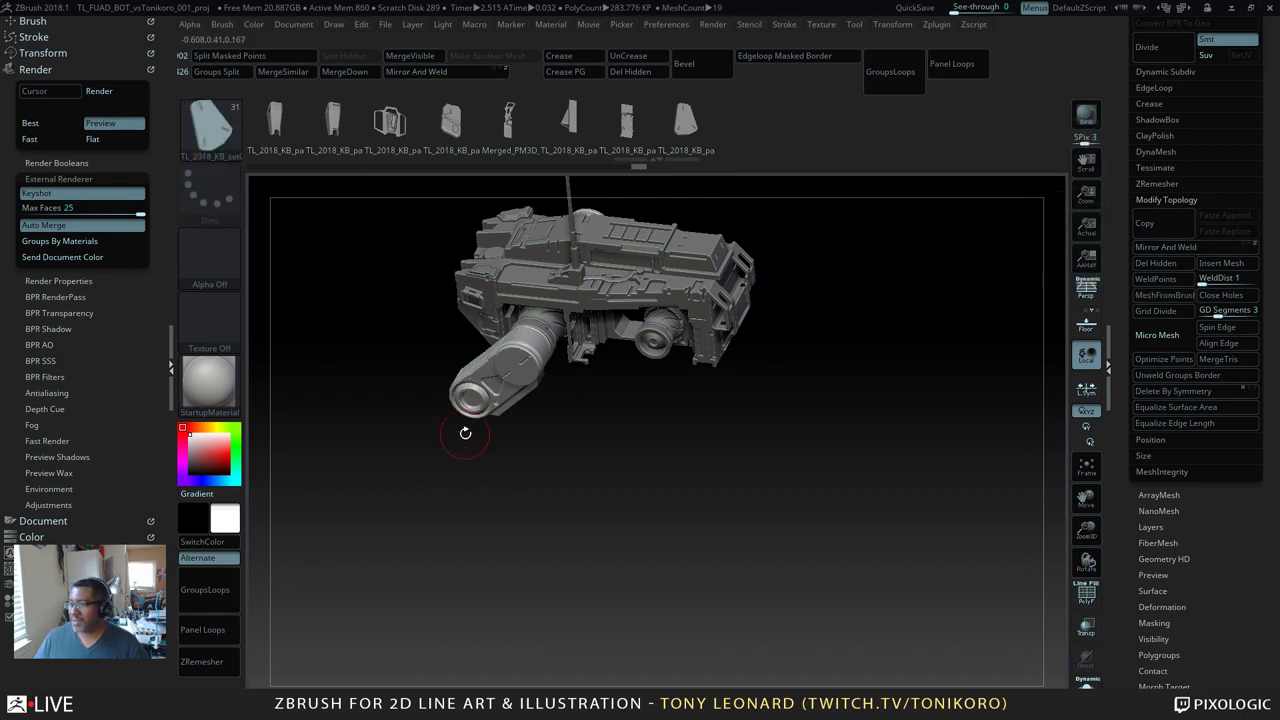
# Step: Duplicate the leg subtool and mirror the copy along the Z axis with the Mirror deformation
pyautogui.keyDown('shift'); pyautogui.moveTo(728, 500); pyautogui.dragTo(780, 674); pyautogui.keyUp('shift')
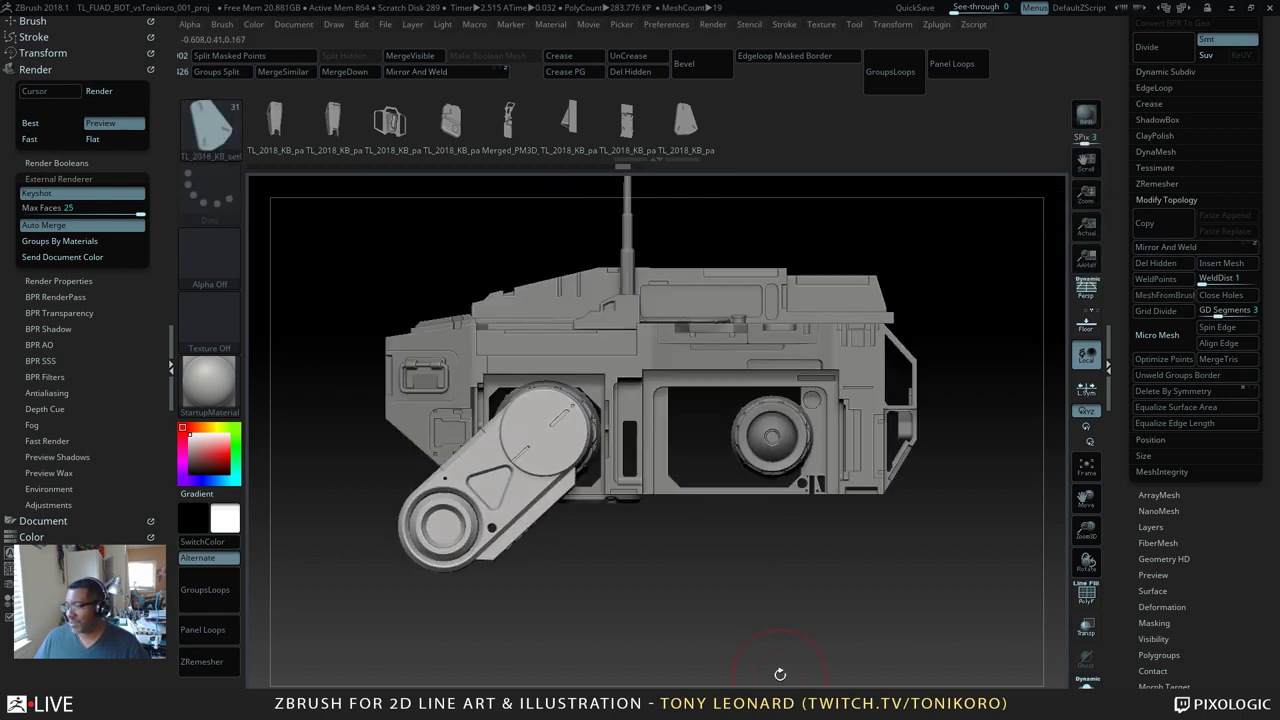
pyautogui.keyDown('alt'); pyautogui.moveTo(697, 599); pyautogui.dragTo(757, 563); pyautogui.keyUp('alt')
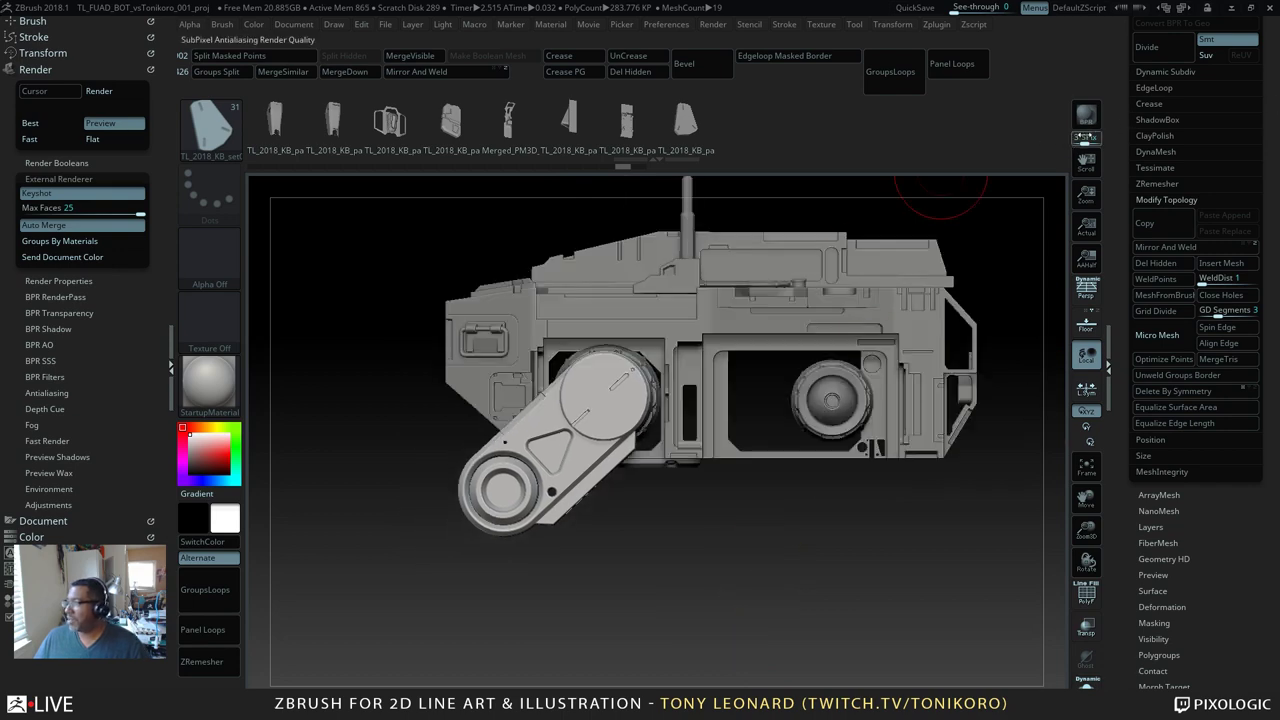
pyautogui.scroll(8, 1125, 240)
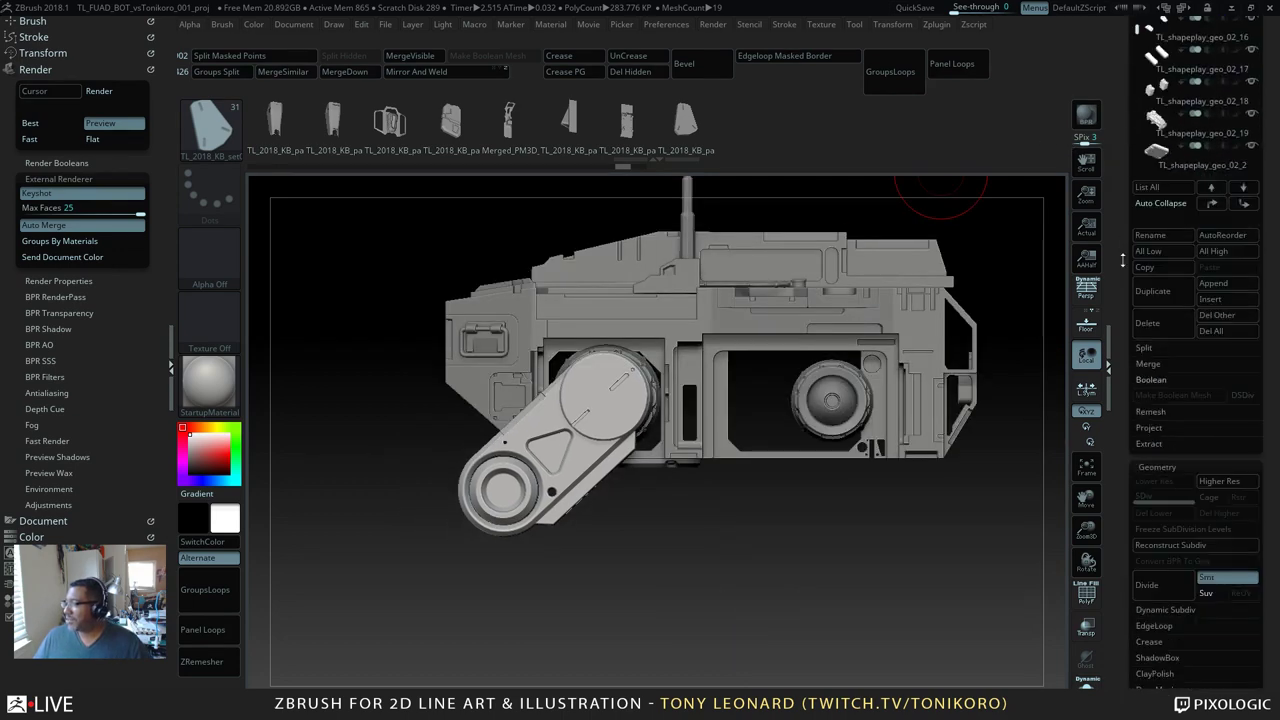
pyautogui.click(1178, 295)
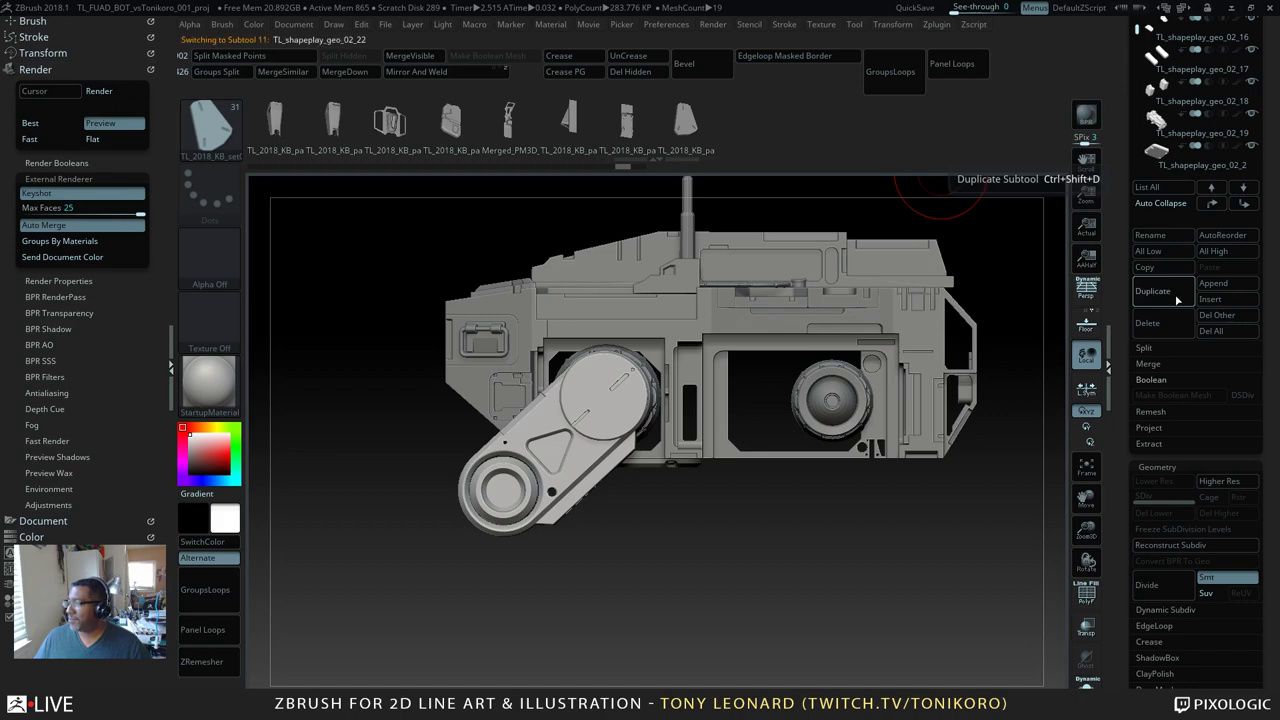
pyautogui.scroll(-8, 1124, 380)
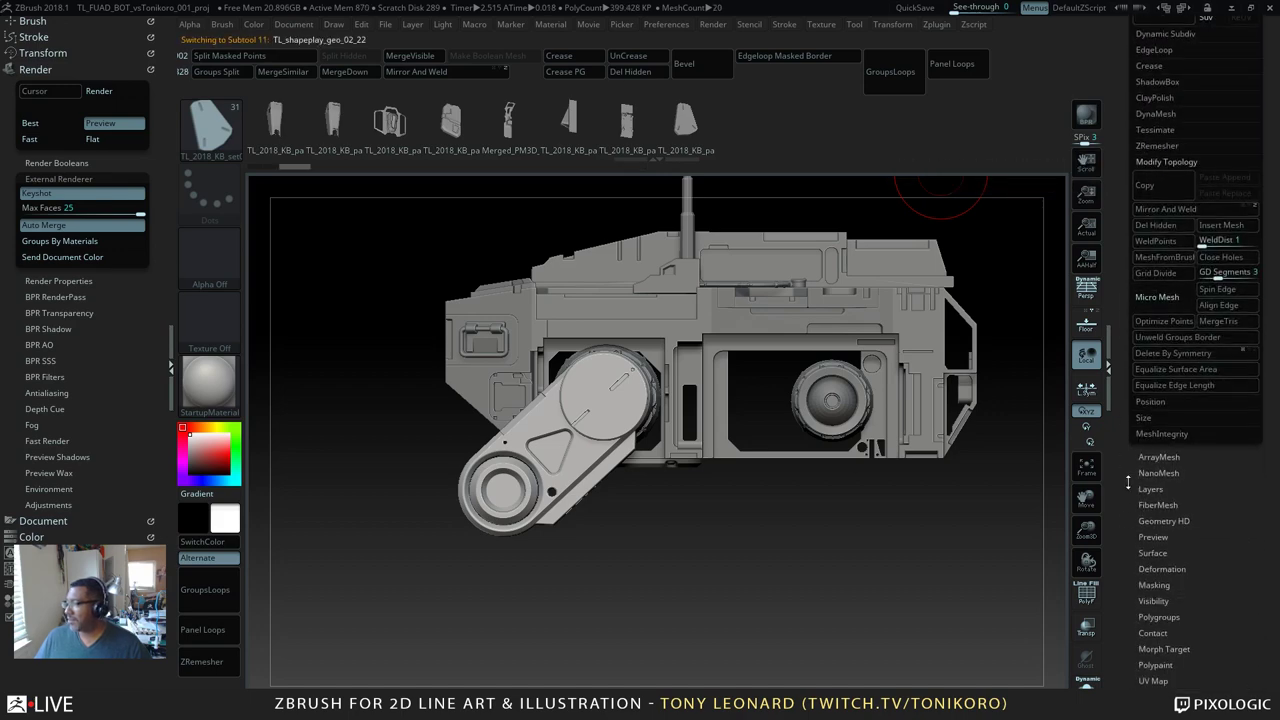
pyautogui.click(1152, 569)
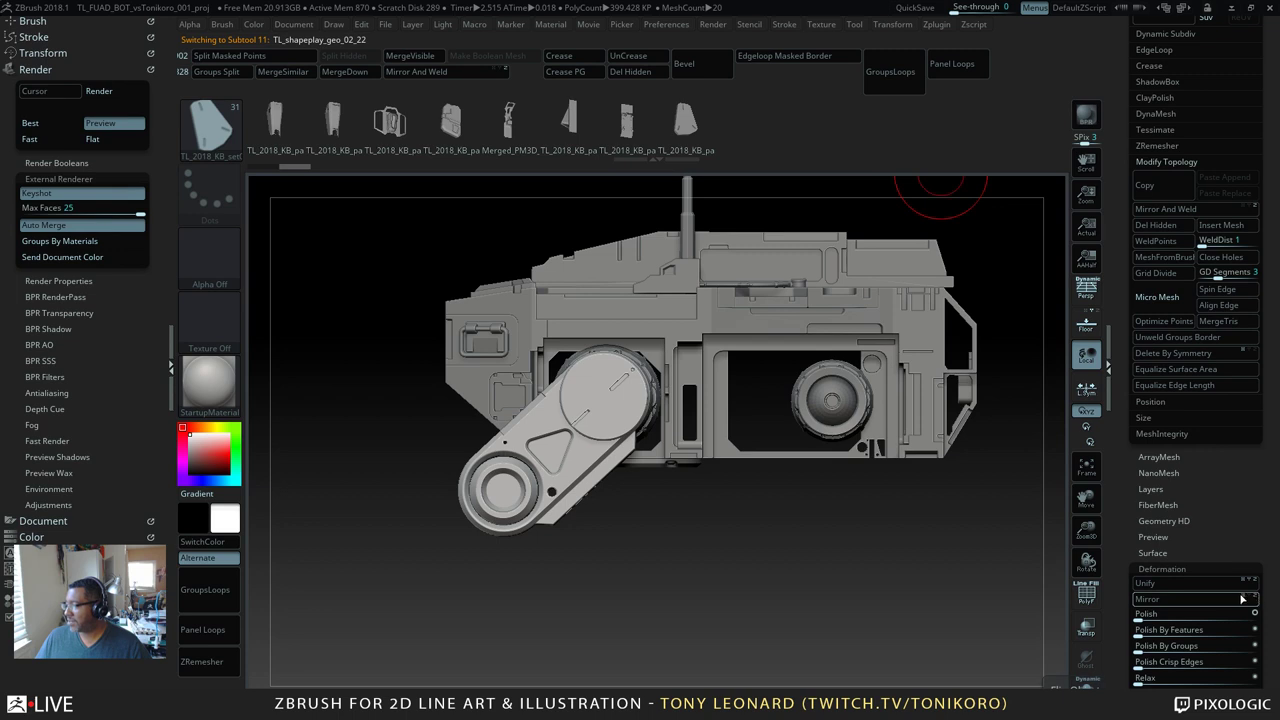
pyautogui.click(1196, 601)
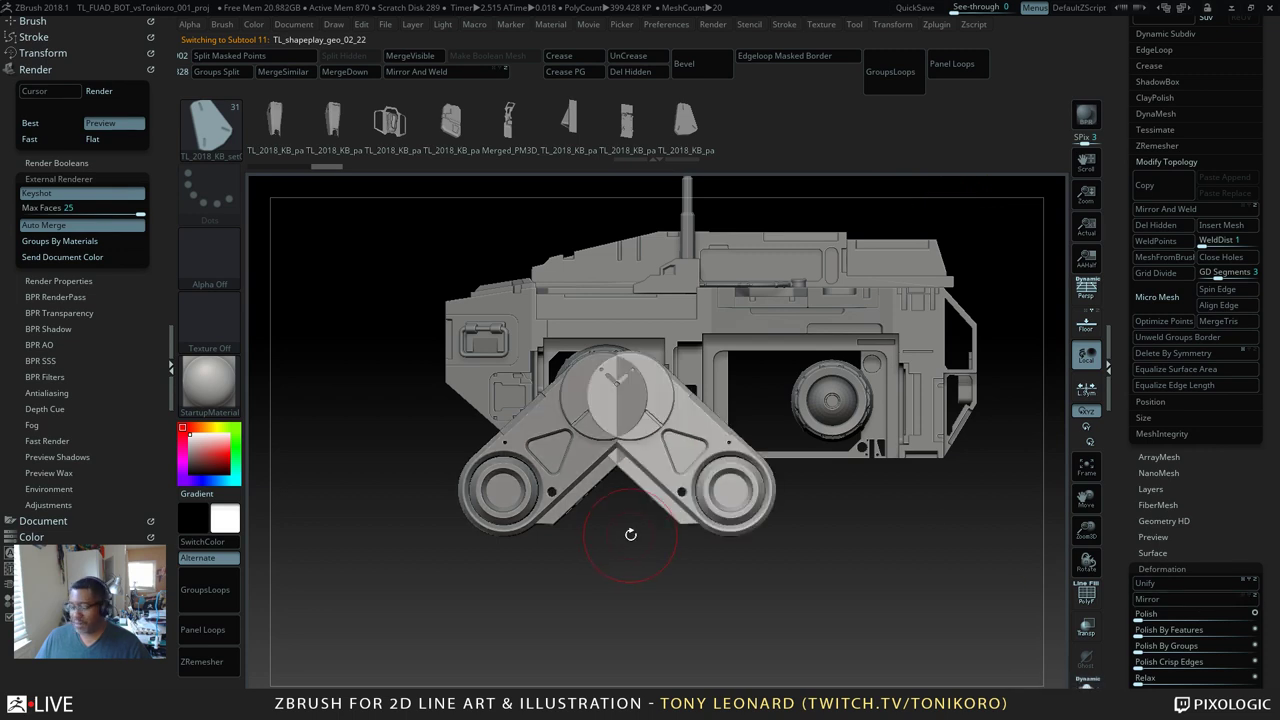
# Step: Move the duplicated, mirrored legs along the body's length to the rear wheels and check their placement on both sides
pyautogui.press('w')
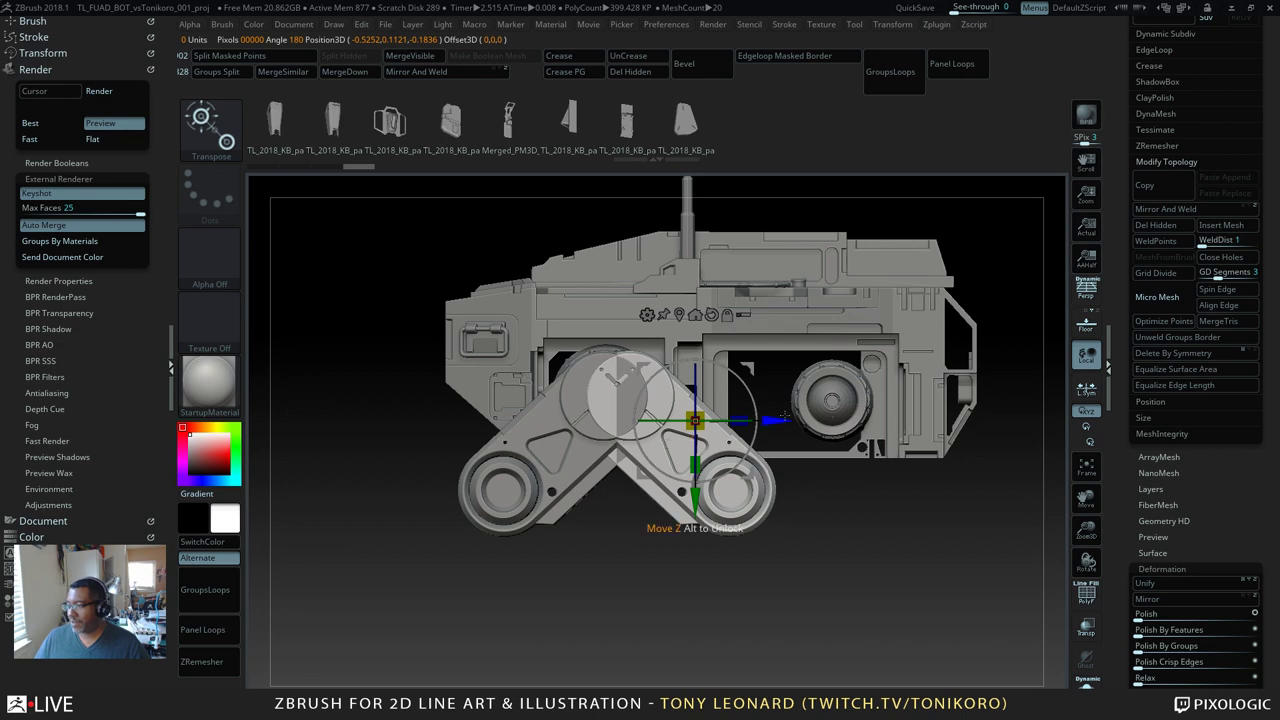
pyautogui.moveTo(785, 418); pyautogui.dragTo(990, 453)
pyautogui.moveTo(985, 600); pyautogui.dragTo(890, 570)
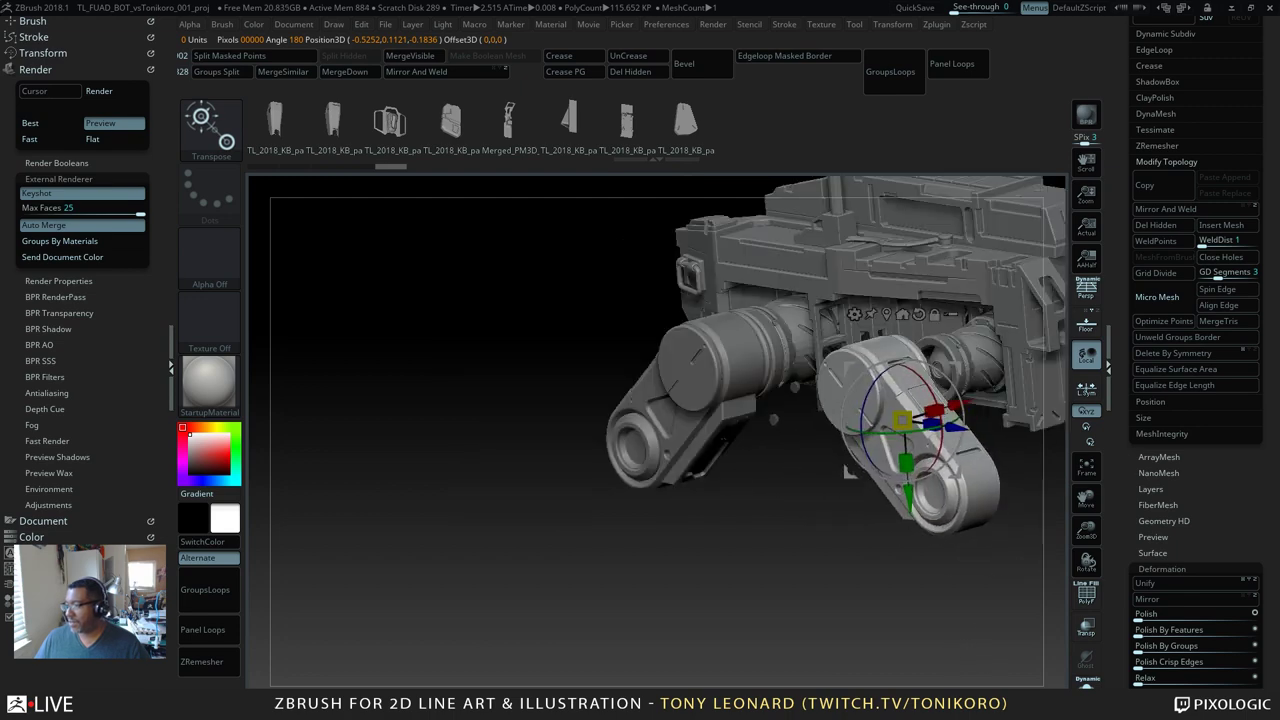
pyautogui.moveTo(932, 640)
pyautogui.keyDown('alt'); pyautogui.mouseDown()
pyautogui.moveTo(928, 585)
pyautogui.moveTo(831, 531)
pyautogui.moveTo(820, 550)
pyautogui.moveTo(868, 645)
pyautogui.moveTo(744, 572)
pyautogui.moveTo(648, 544)
pyautogui.mouseUp(); pyautogui.keyUp('alt')
pyautogui.hotkey('ctrl', 'z')
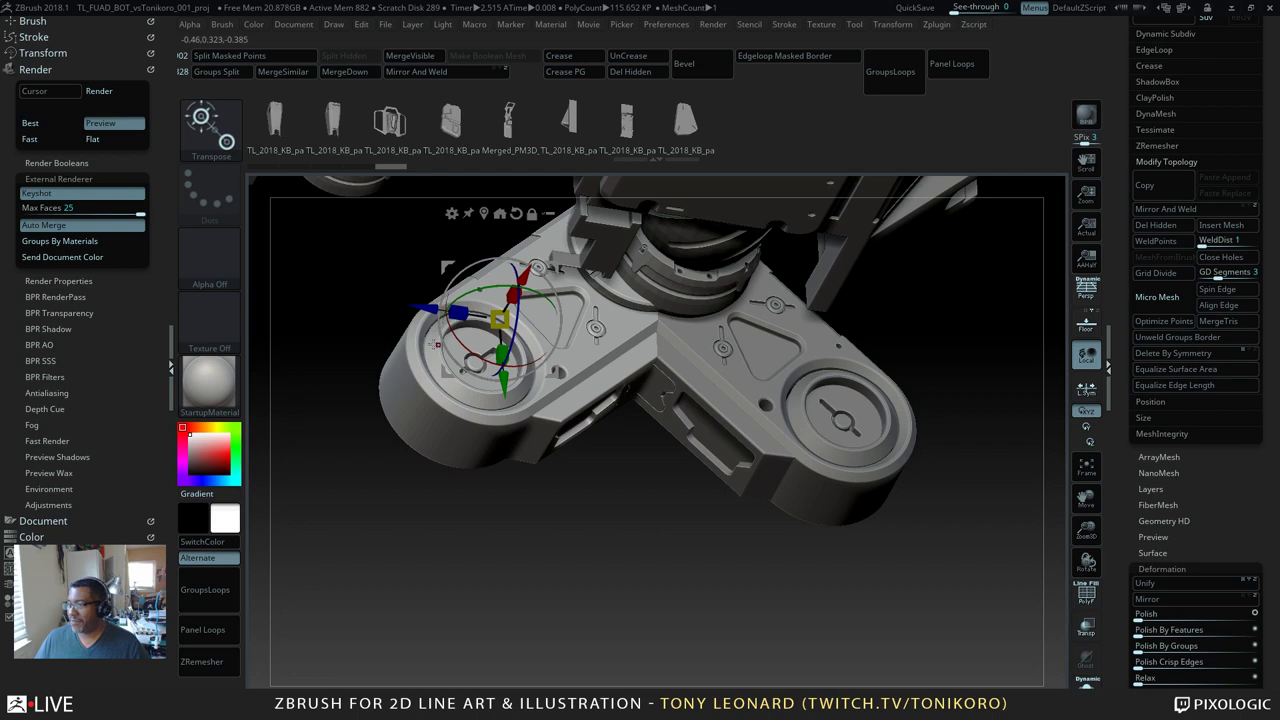
pyautogui.moveTo(430, 307); pyautogui.dragTo(258, 283)
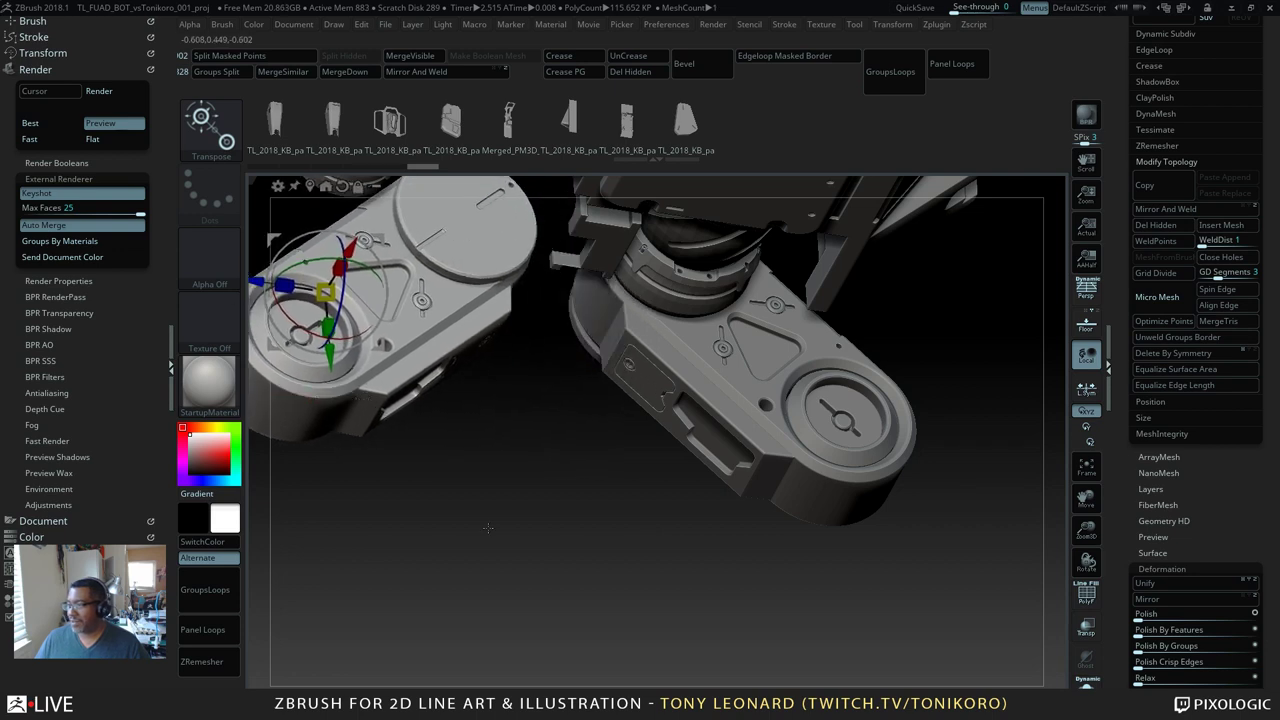
pyautogui.keyDown('alt'); pyautogui.moveTo(430, 600); pyautogui.dragTo(823, 640); pyautogui.keyUp('alt')
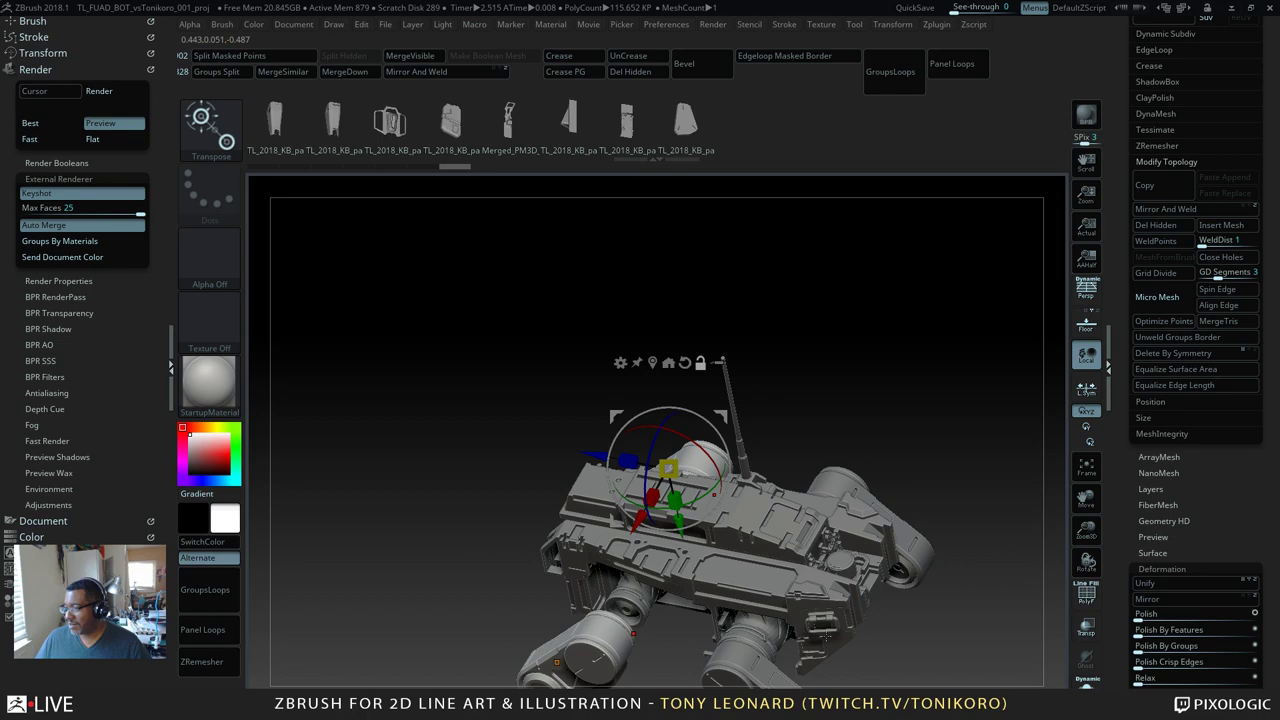
pyautogui.moveTo(699, 622); pyautogui.dragTo(697, 463)
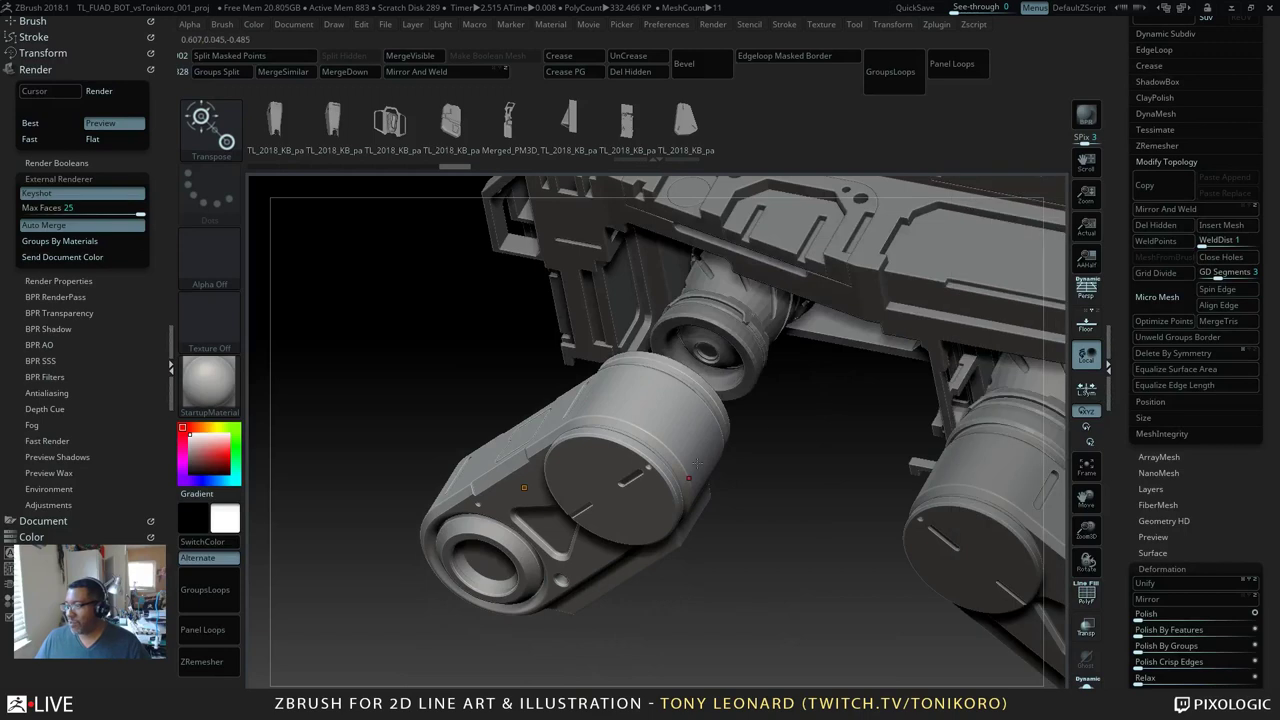
pyautogui.keyDown('alt'); pyautogui.moveTo(778, 501); pyautogui.dragTo(548, 640); pyautogui.keyUp('alt')
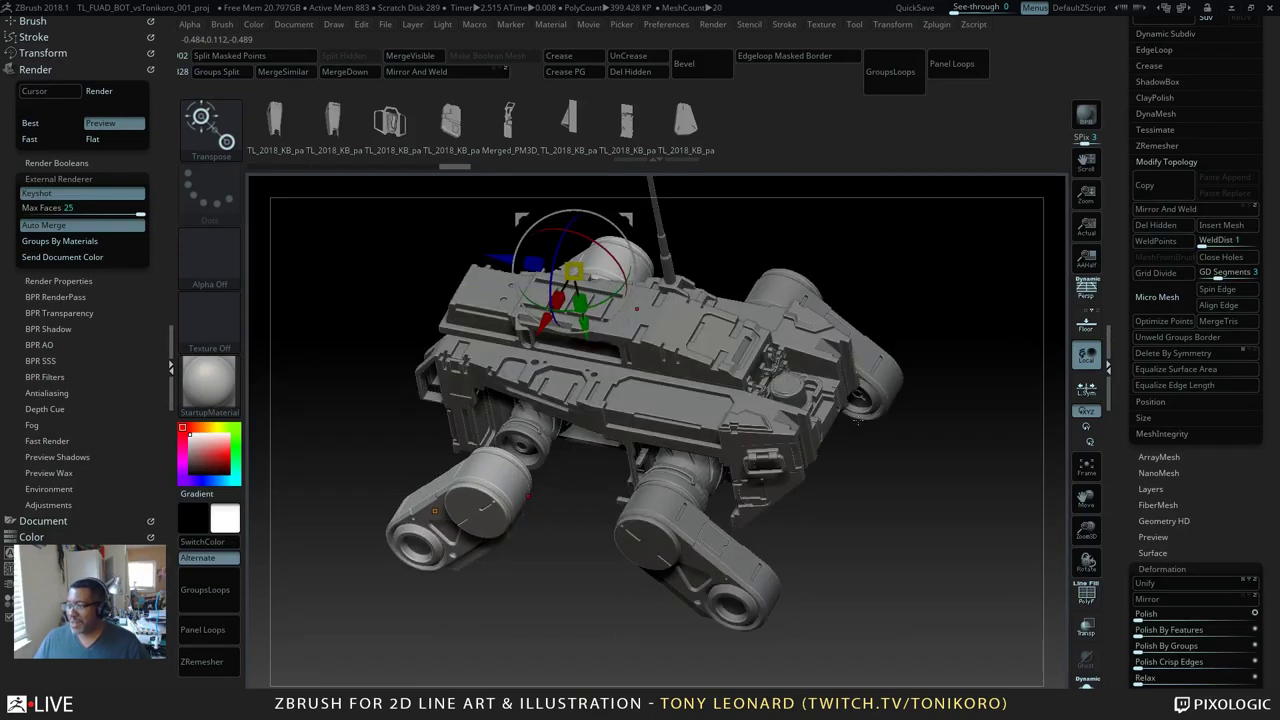
# Step: Nudge the duplicated legs about 0.01 units across the body and about 0.01 units along its length
pyautogui.moveTo(540, 327); pyautogui.dragTo(523, 357)
pyautogui.moveTo(560, 625); pyautogui.dragTo(482, 445)
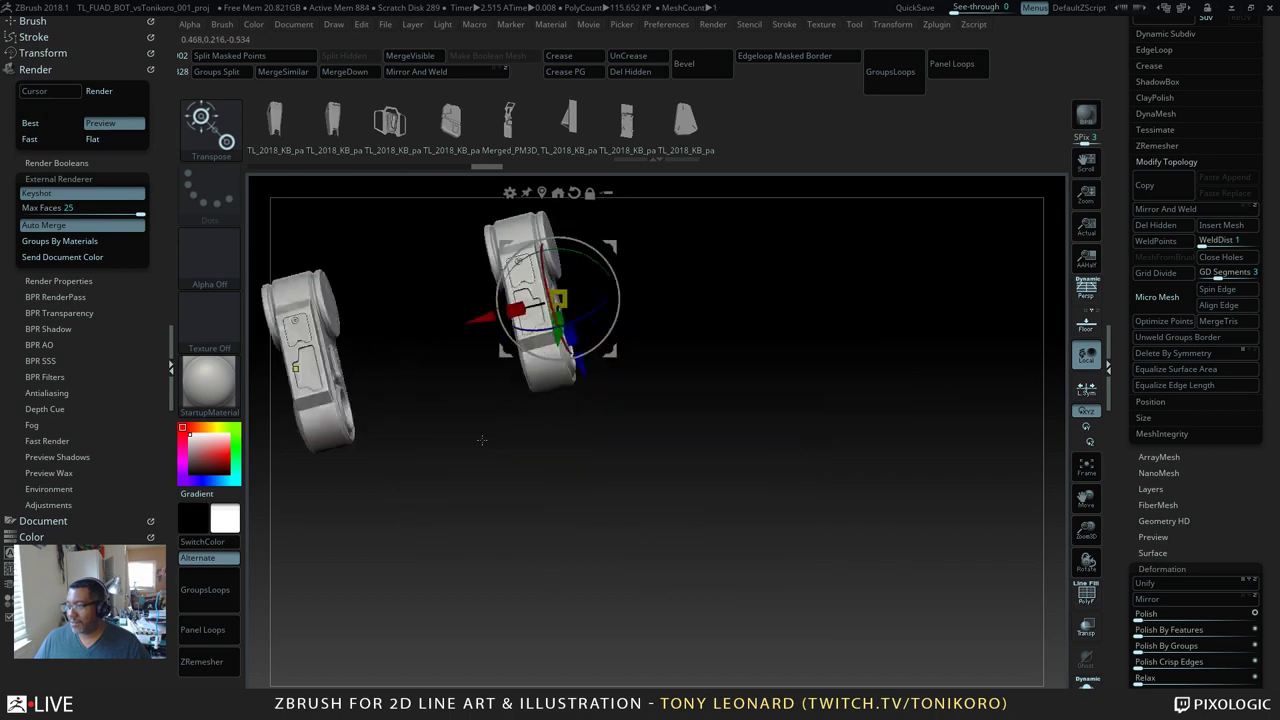
pyautogui.keyDown('alt'); pyautogui.moveTo(504, 492); pyautogui.dragTo(555, 510); pyautogui.keyUp('alt')
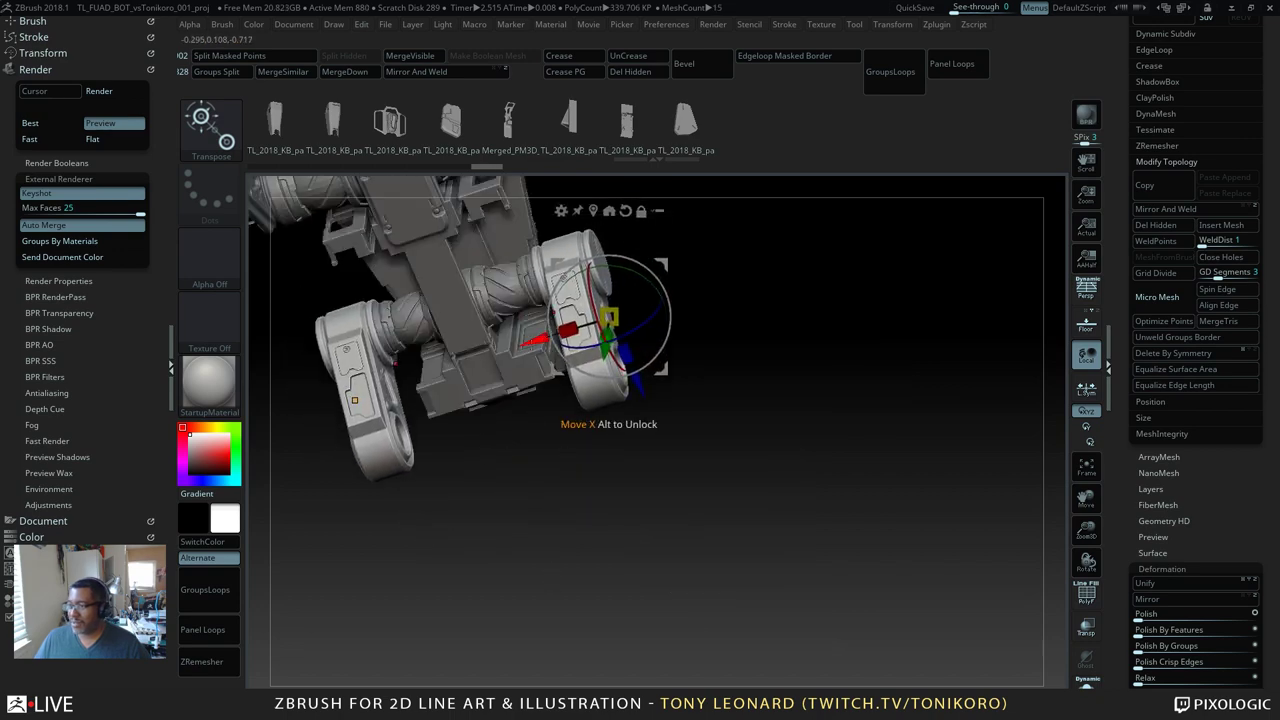
pyautogui.moveTo(535, 340); pyautogui.dragTo(532, 340)
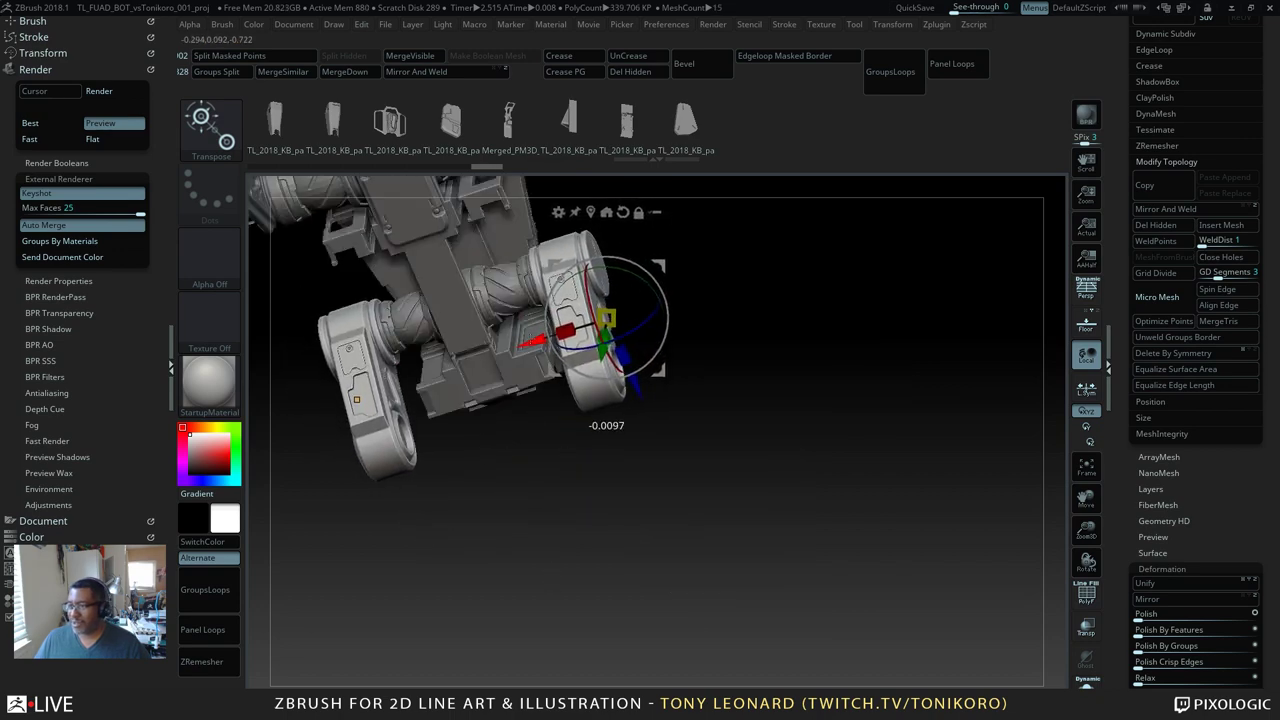
pyautogui.moveTo(638, 391); pyautogui.dragTo(637, 388)
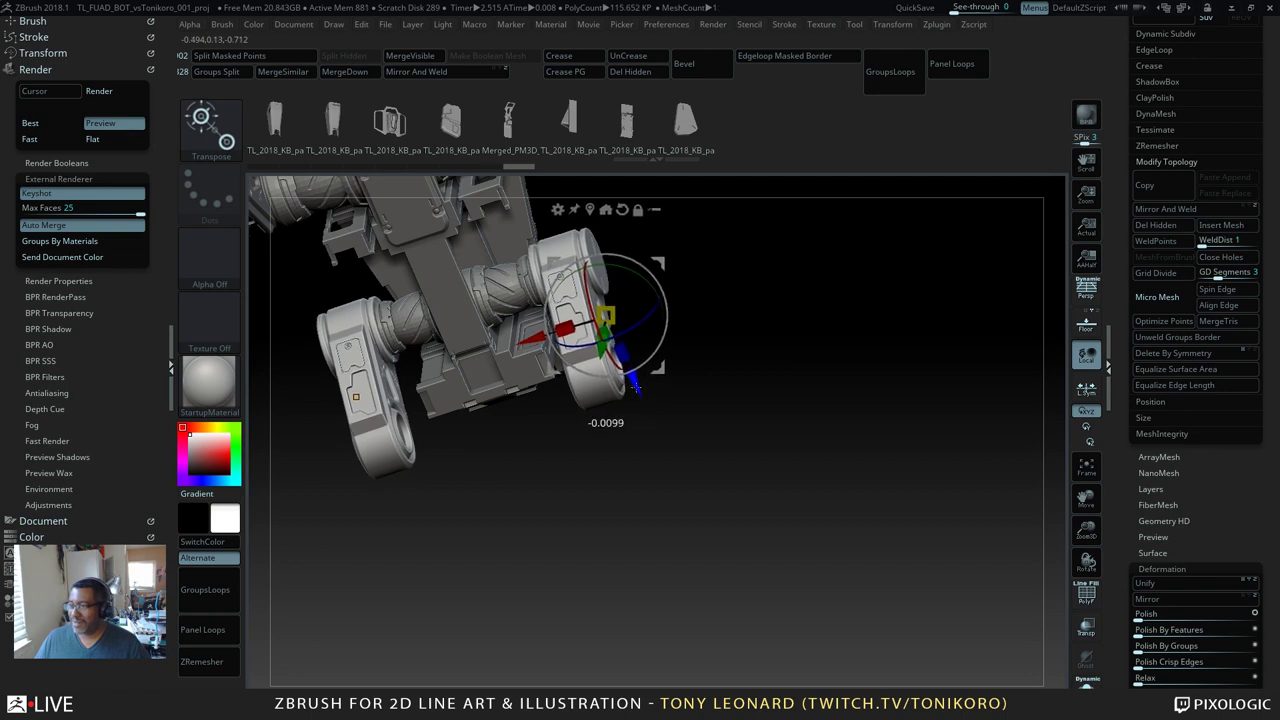
pyautogui.hotkey('ctrl', 'z')
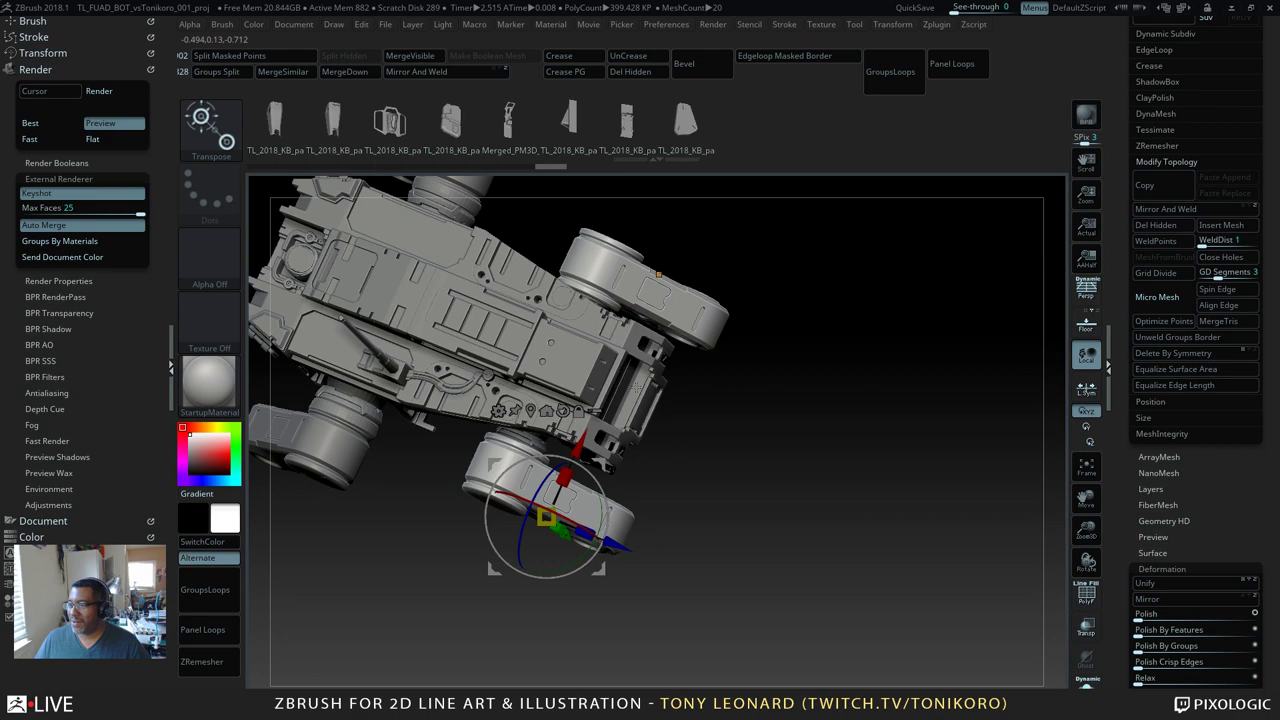
# Step: Fine-tune the duplicated legs' height and lengthwise position against the body, and return to Draw mode
pyautogui.moveTo(899, 497); pyautogui.dragTo(636, 484)
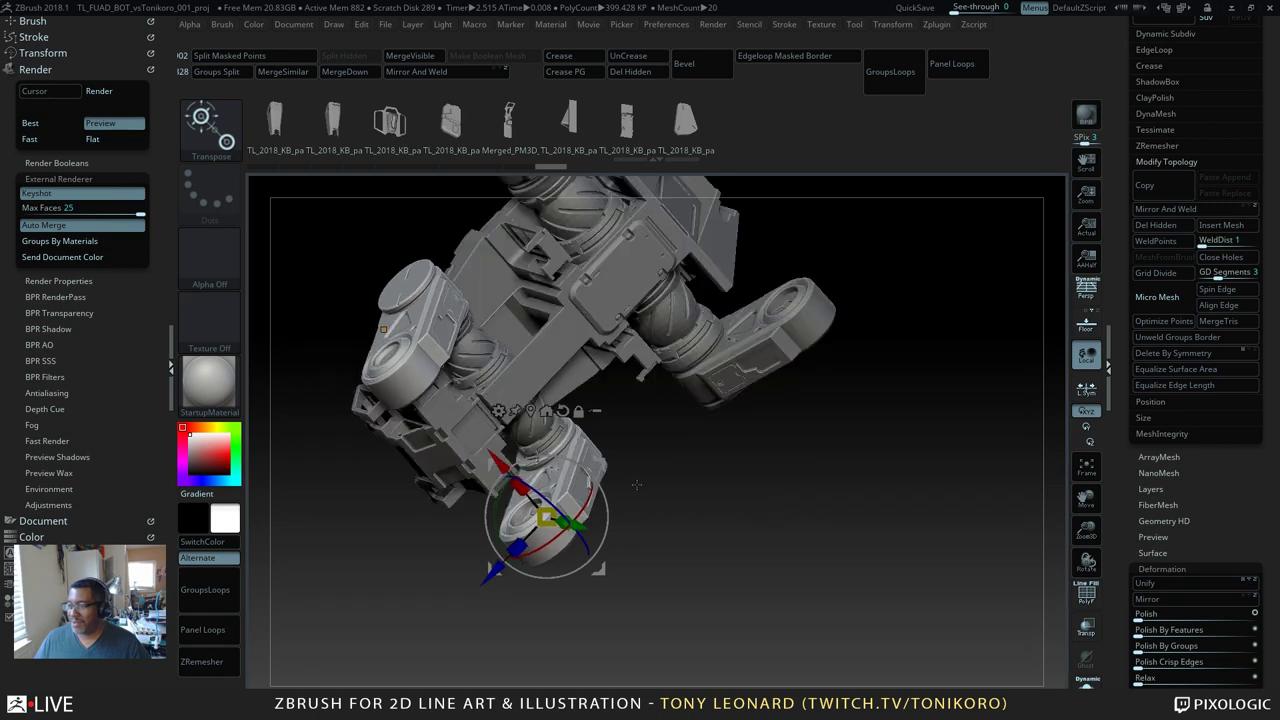
pyautogui.moveTo(578, 525); pyautogui.dragTo(575, 533)
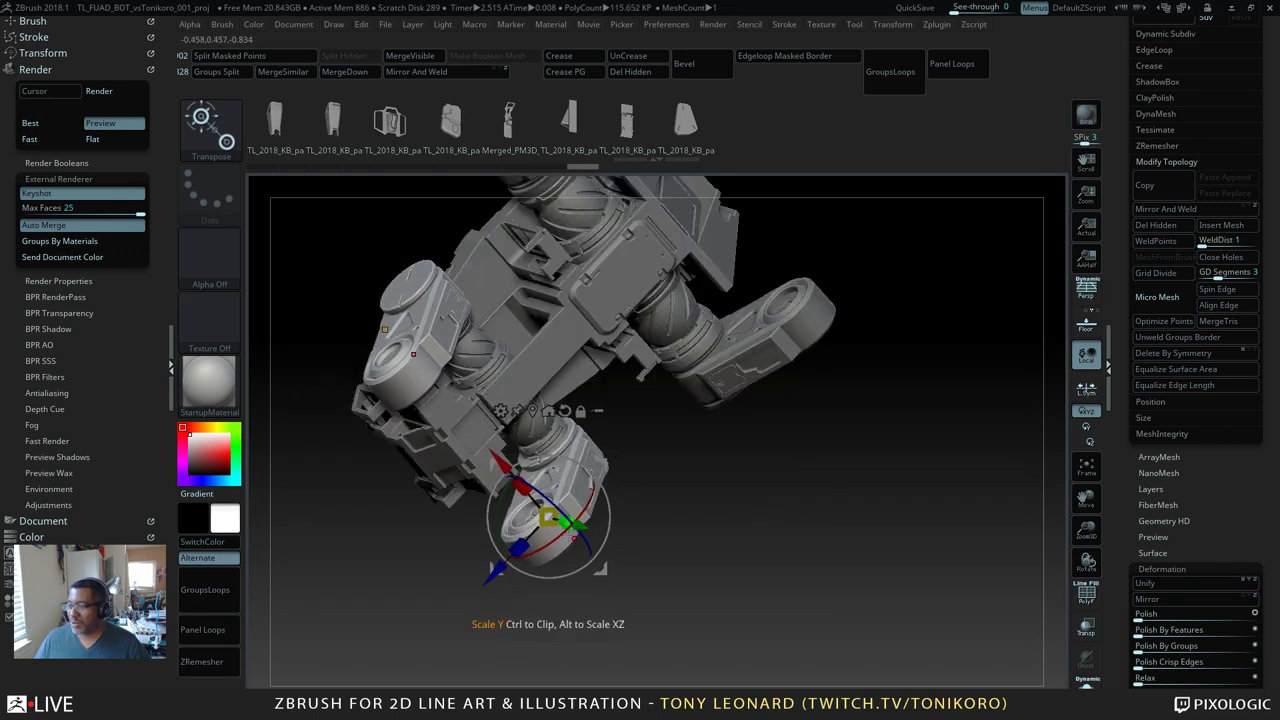
pyautogui.moveTo(495, 573); pyautogui.dragTo(495, 572)
pyautogui.moveTo(640, 610); pyautogui.dragTo(779, 563)
pyautogui.press('q')
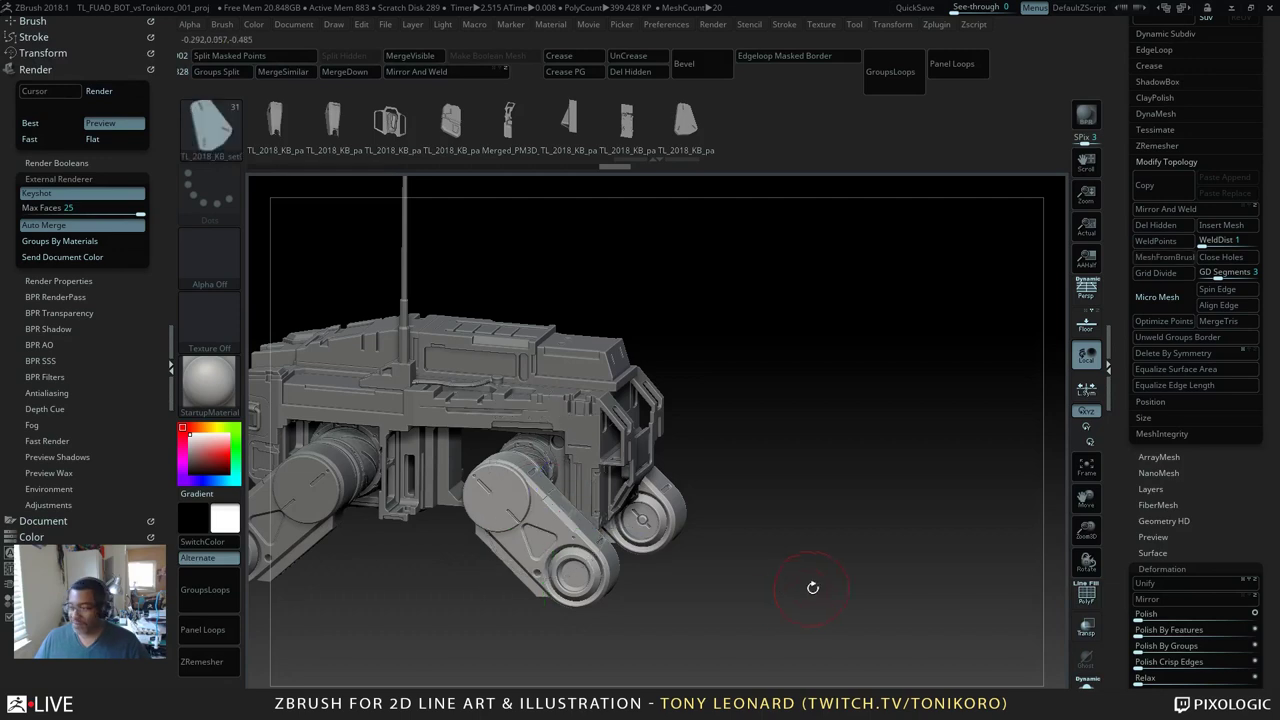
# Step: Insert the lower leg link with two round holes from the TL_2018_KB kitbash brush at the duplicated legs' wheel ends
pyautogui.keyDown('alt'); pyautogui.moveTo(801, 621); pyautogui.dragTo(786, 540); pyautogui.keyUp('alt')
pyautogui.moveTo(718, 640)
pyautogui.keyDown('alt'); pyautogui.mouseDown()
pyautogui.moveTo(895, 476)
pyautogui.moveTo(895, 520)
pyautogui.moveTo(845, 555)
pyautogui.moveTo(811, 523)
pyautogui.moveTo(818, 587)
pyautogui.moveTo(815, 565)
pyautogui.mouseUp(); pyautogui.keyUp('alt')
pyautogui.moveTo(792, 612); pyautogui.dragTo(757, 514)
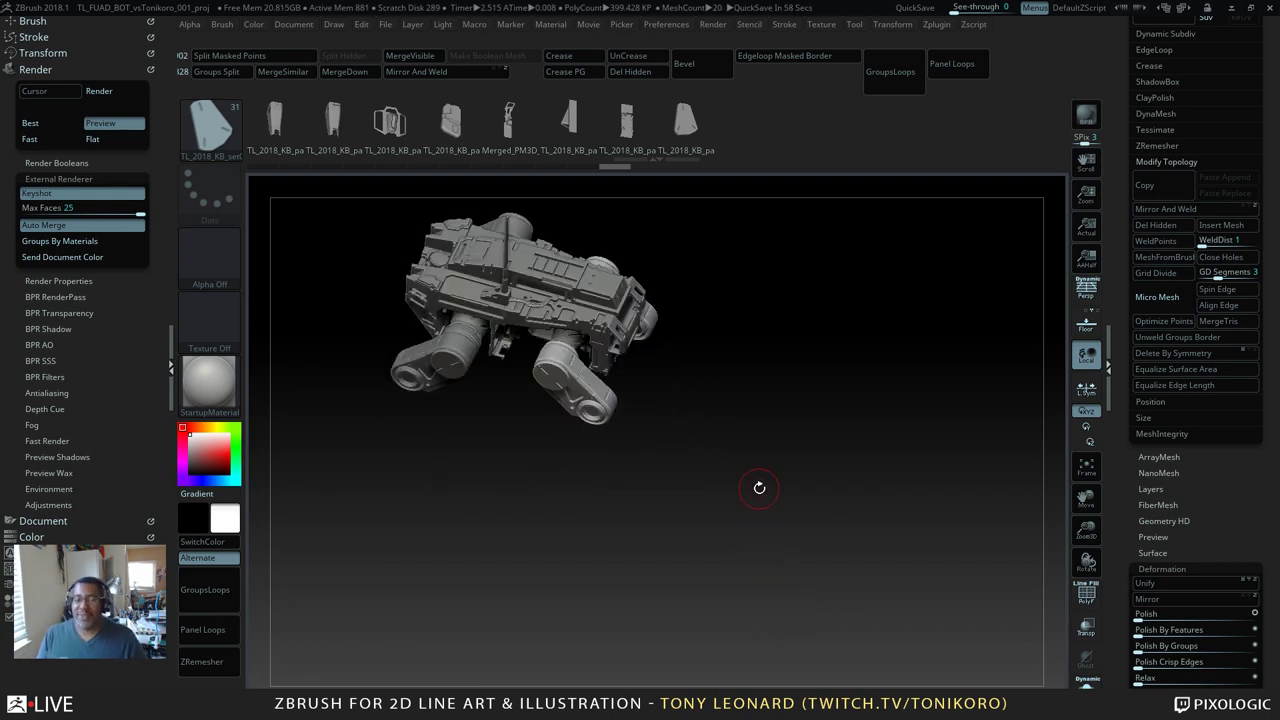
pyautogui.moveTo(693, 340); pyautogui.dragTo(737, 229)
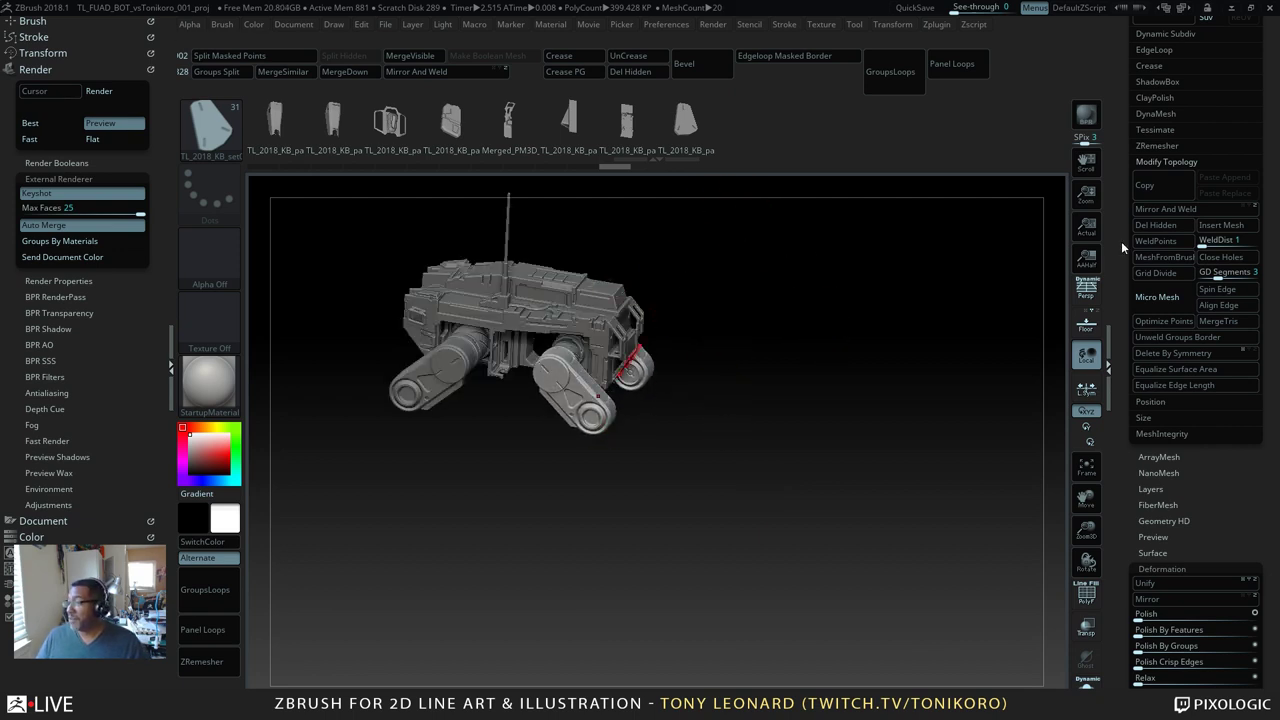
pyautogui.moveTo(586, 466); pyautogui.dragTo(824, 497)
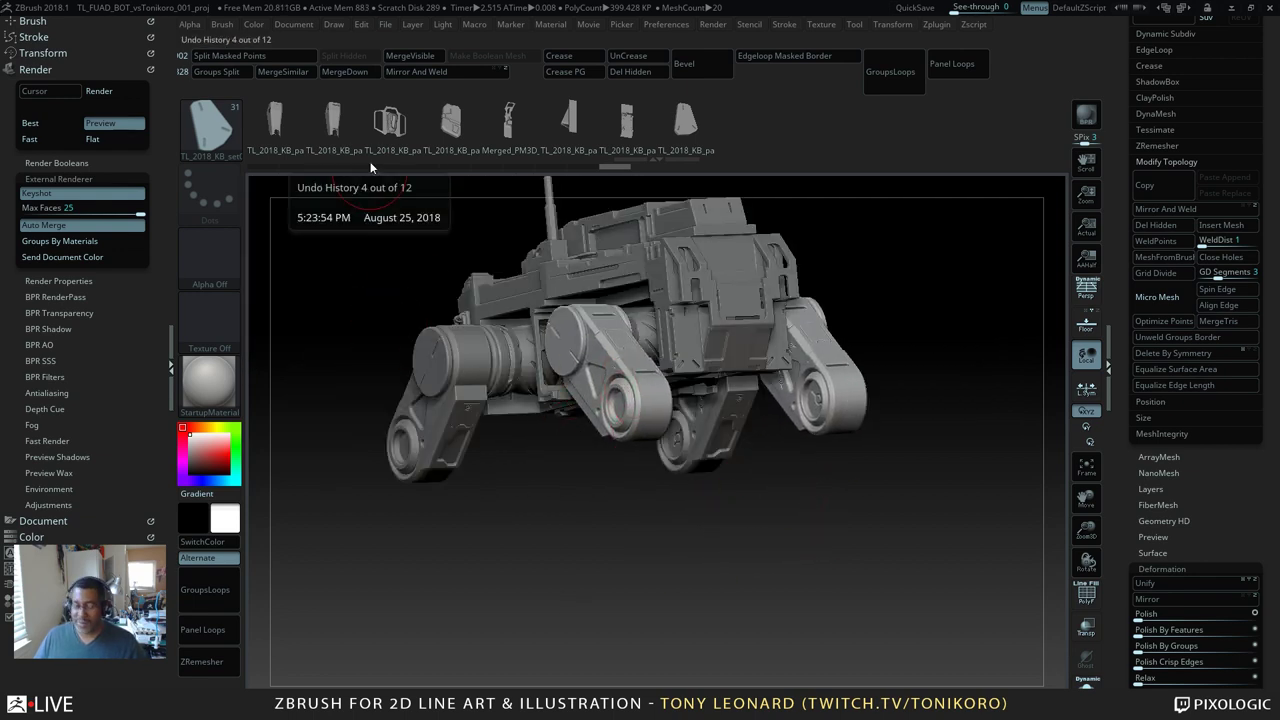
pyautogui.press('n')
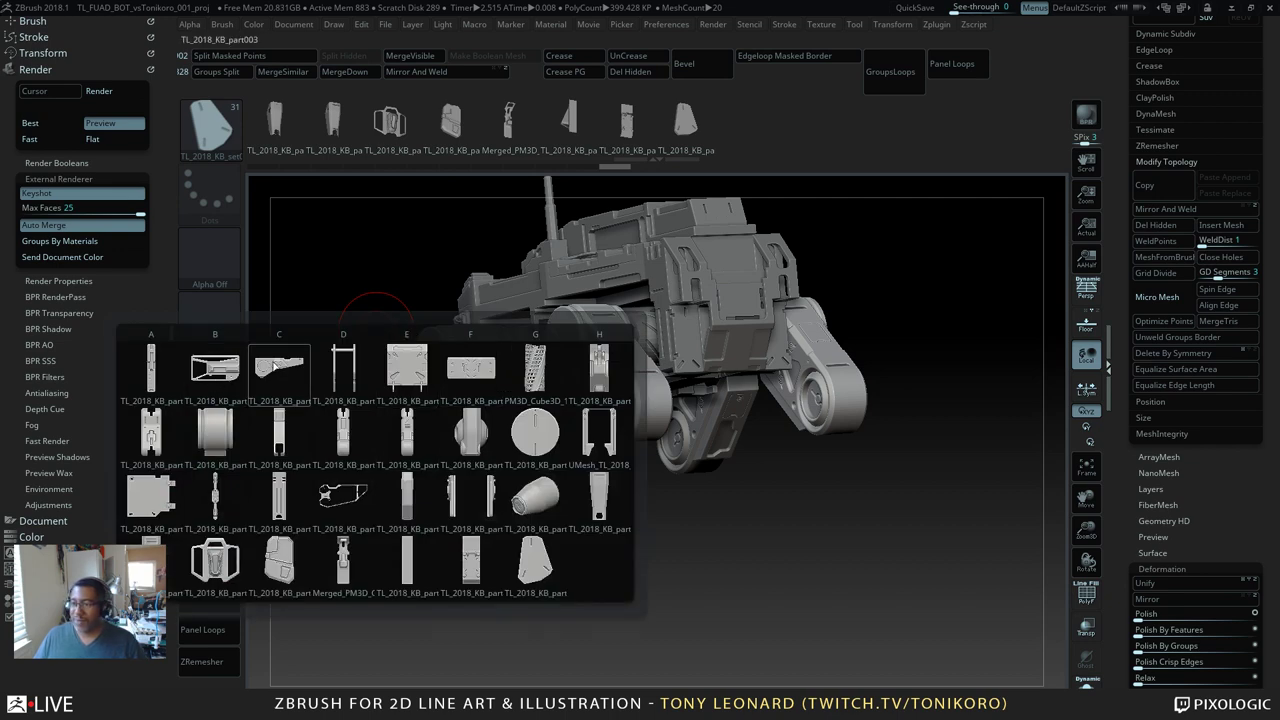
pyautogui.moveTo(290, 370)
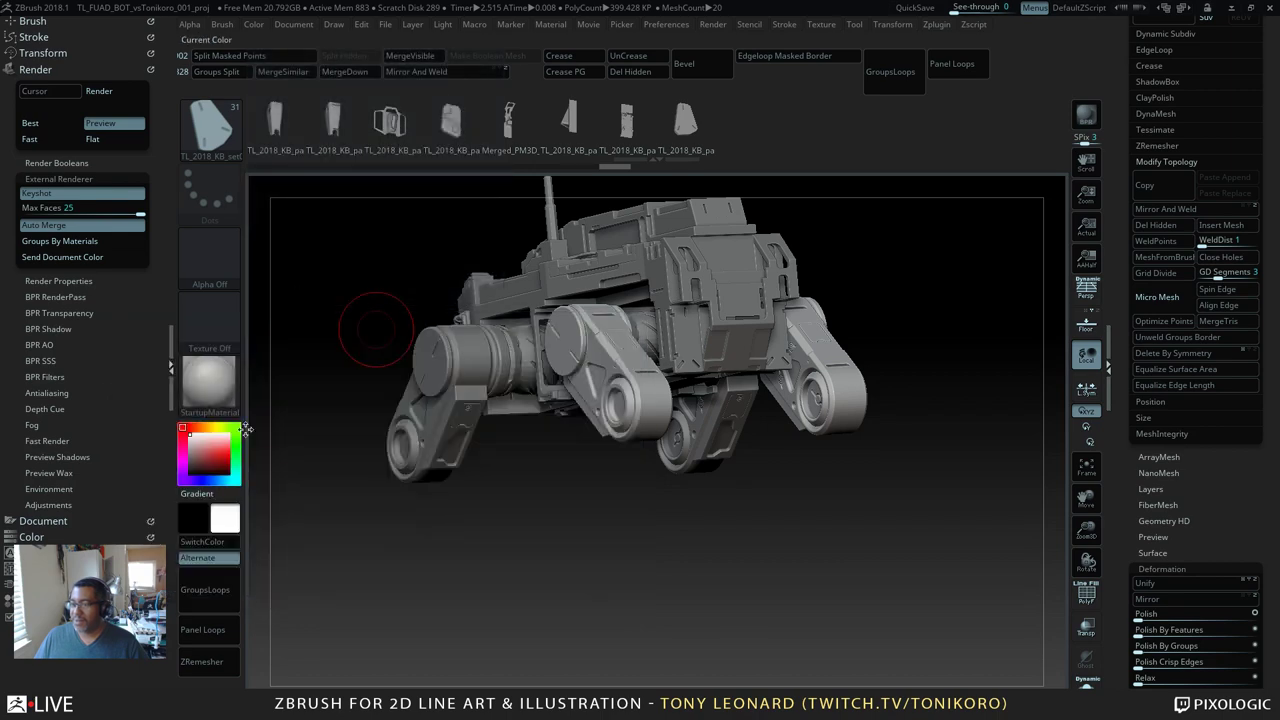
pyautogui.press('m')
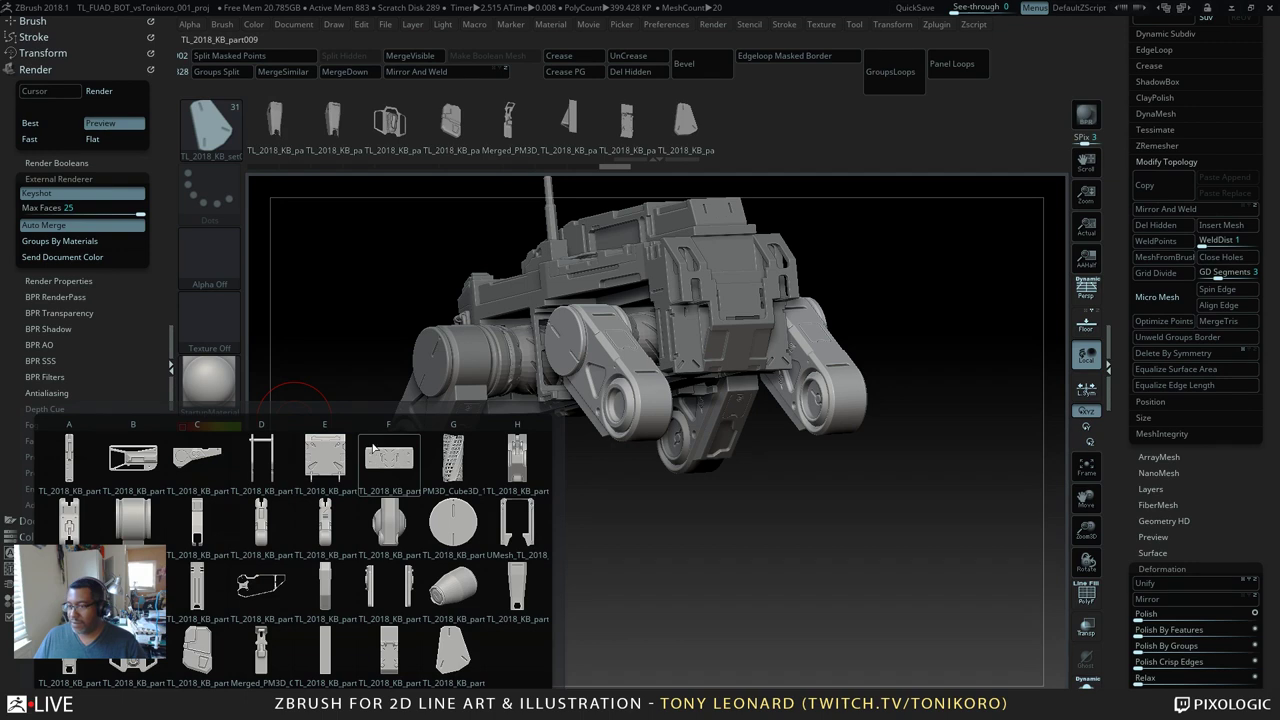
pyautogui.click(81, 519)
pyautogui.keyDown('shift'); pyautogui.moveTo(751, 587); pyautogui.dragTo(724, 594); pyautogui.keyUp('shift')
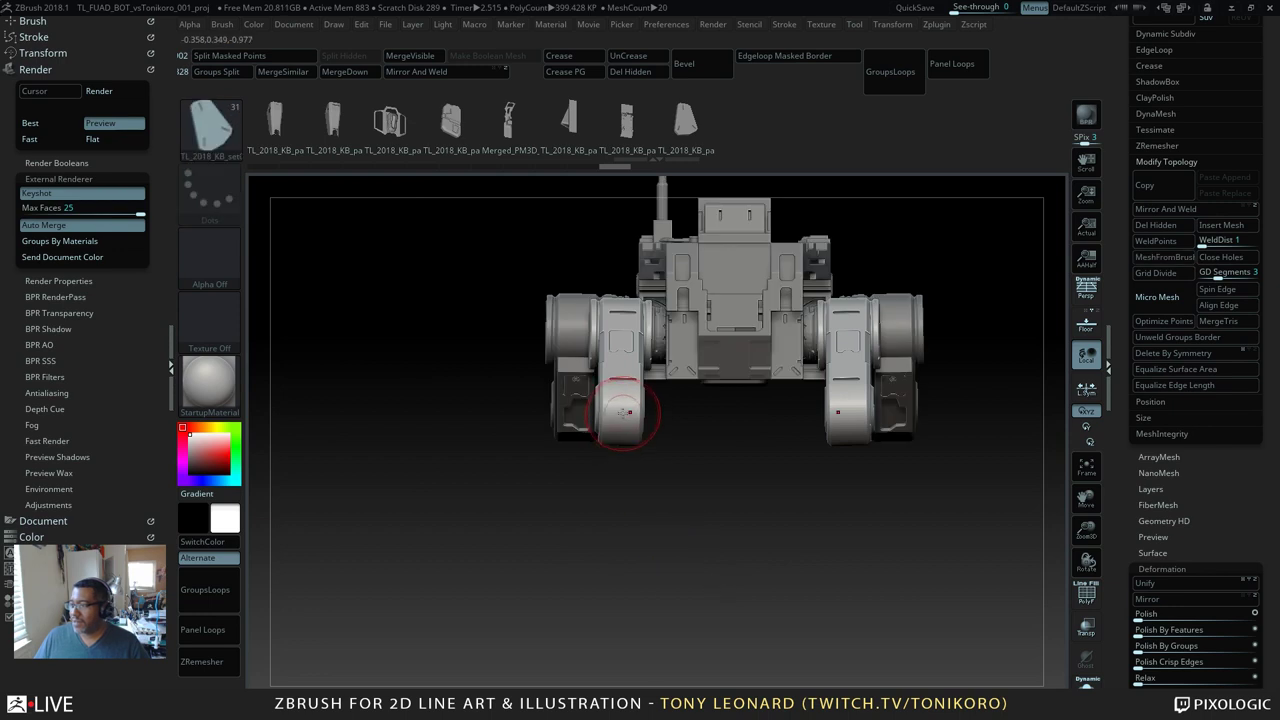
pyautogui.moveTo(622, 413); pyautogui.dragTo(624, 497)
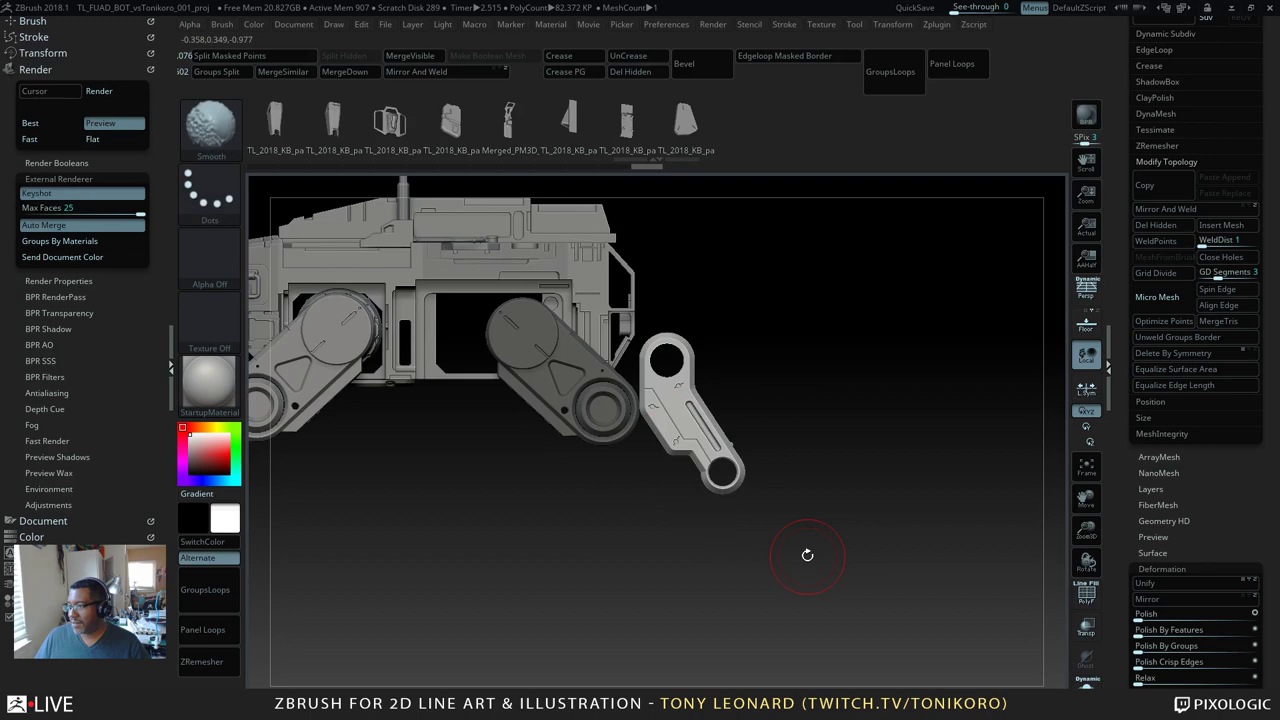
# Step: Move the inserted lower leg links down and inward so their upper holes line up with the upper legs' wheel ends
pyautogui.keyDown('alt'); pyautogui.click(705, 395); pyautogui.keyUp('alt')
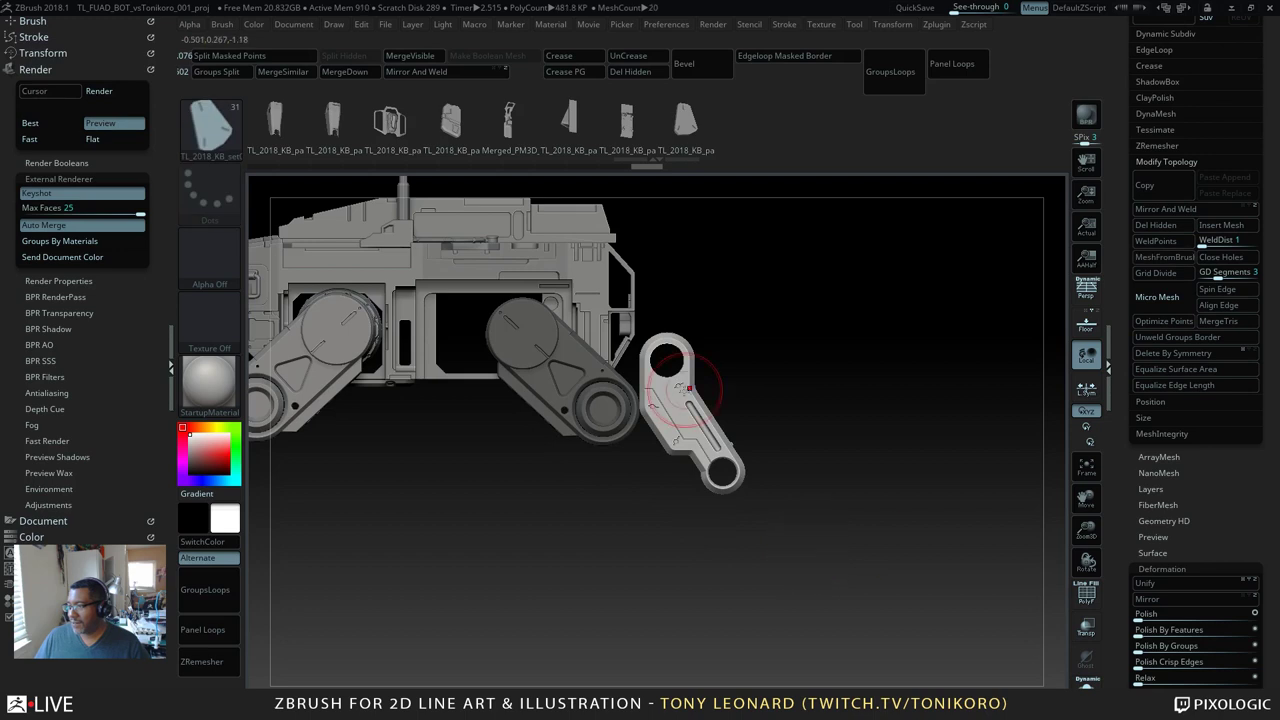
pyautogui.press('w')
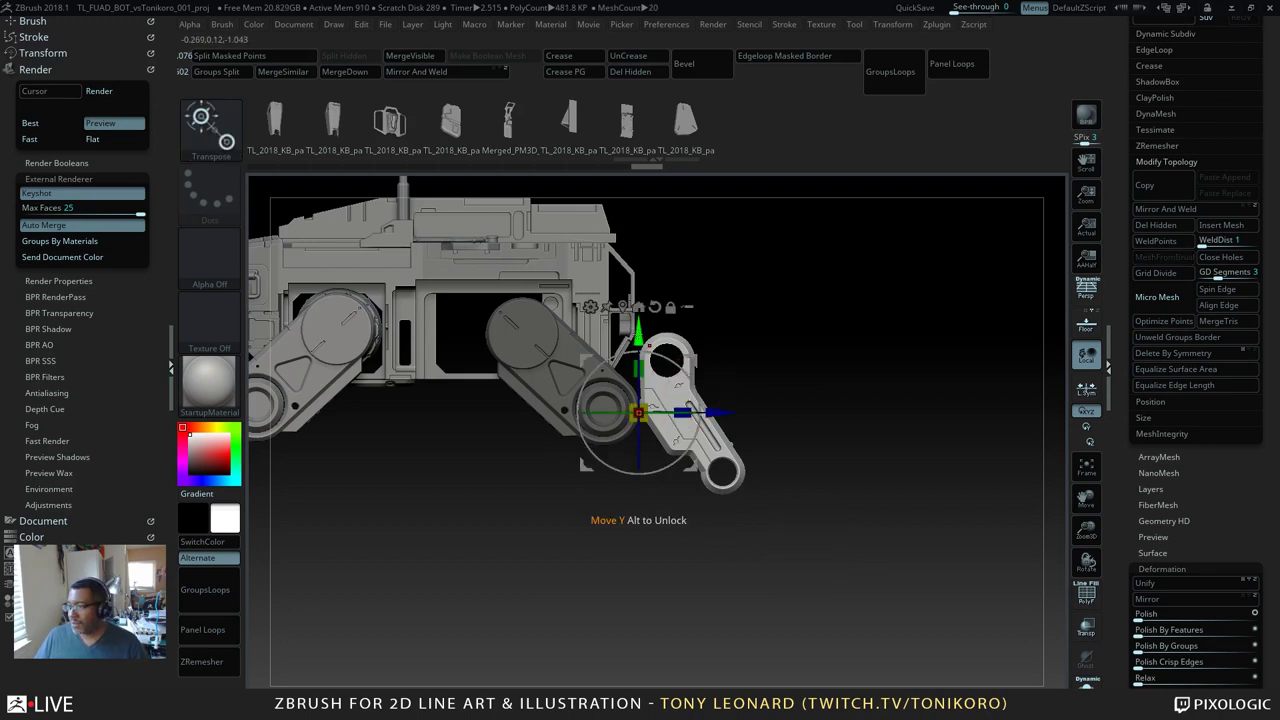
pyautogui.moveTo(637, 350); pyautogui.dragTo(637, 402)
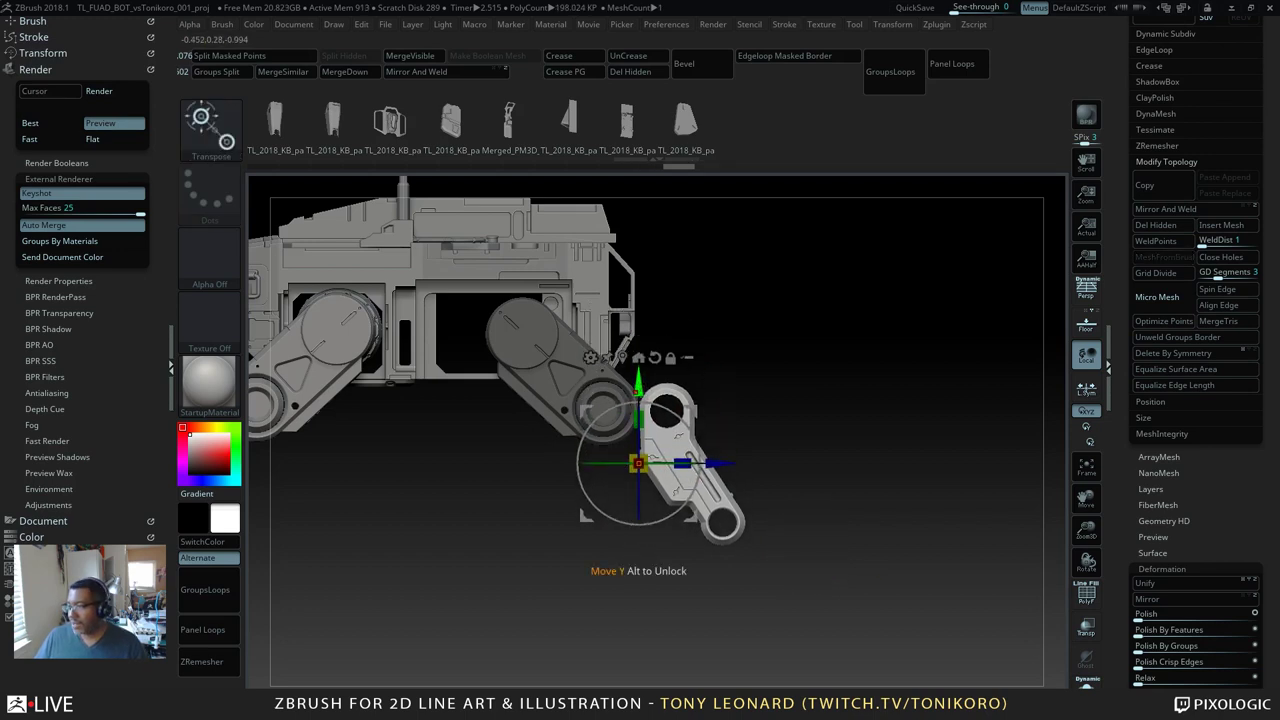
pyautogui.moveTo(718, 462); pyautogui.dragTo(655, 464)
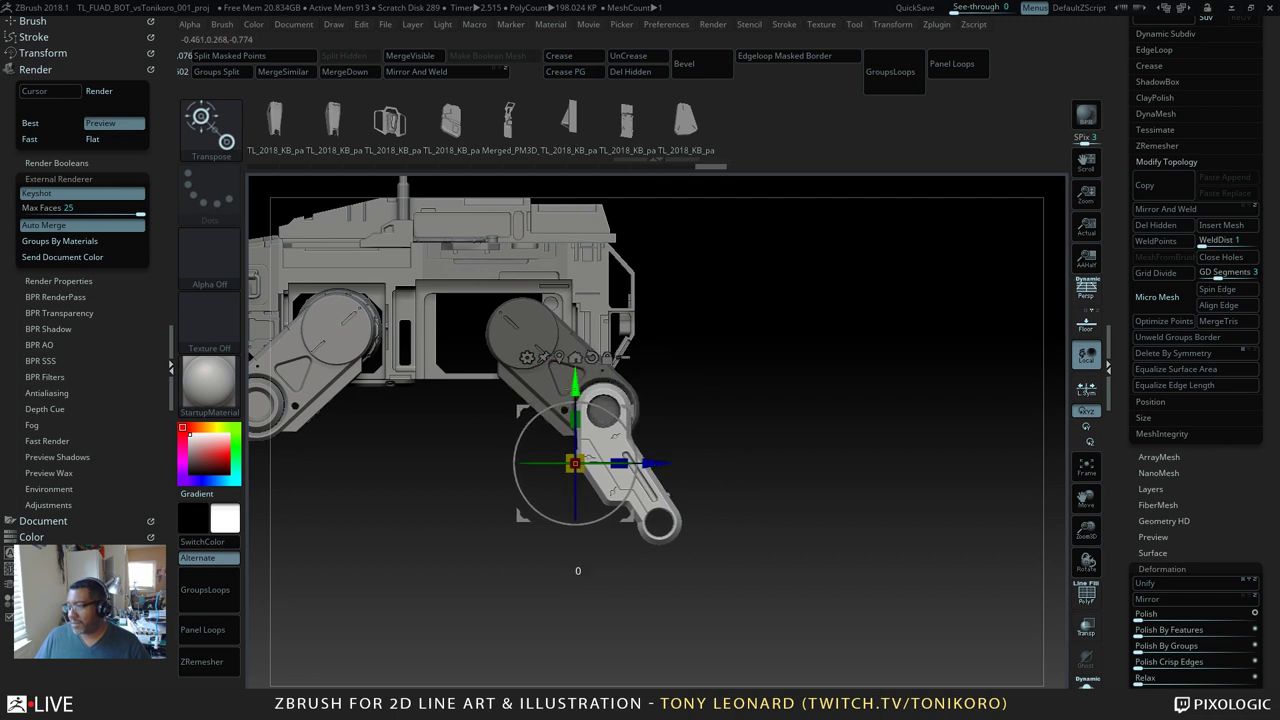
pyautogui.moveTo(575, 385); pyautogui.dragTo(575, 383)
pyautogui.moveTo(846, 383); pyautogui.dragTo(806, 468)
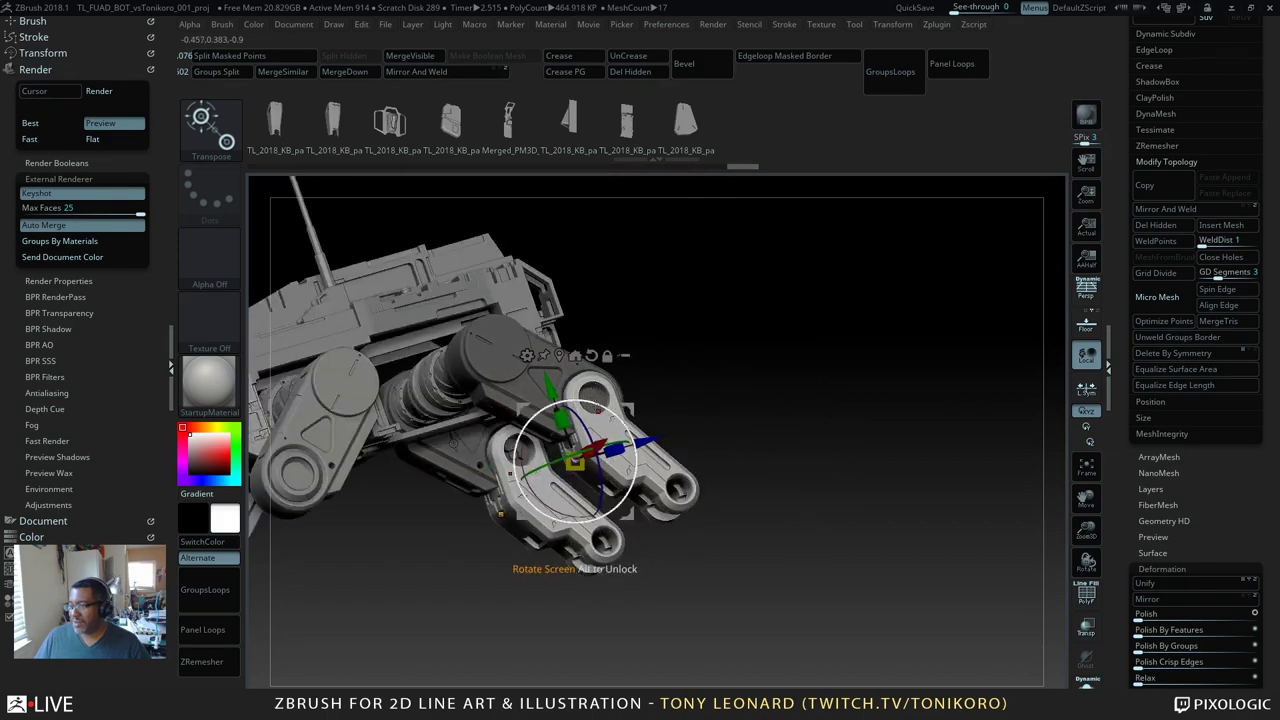
pyautogui.moveTo(692, 402); pyautogui.dragTo(698, 436)
pyautogui.moveTo(752, 360); pyautogui.dragTo(848, 480)
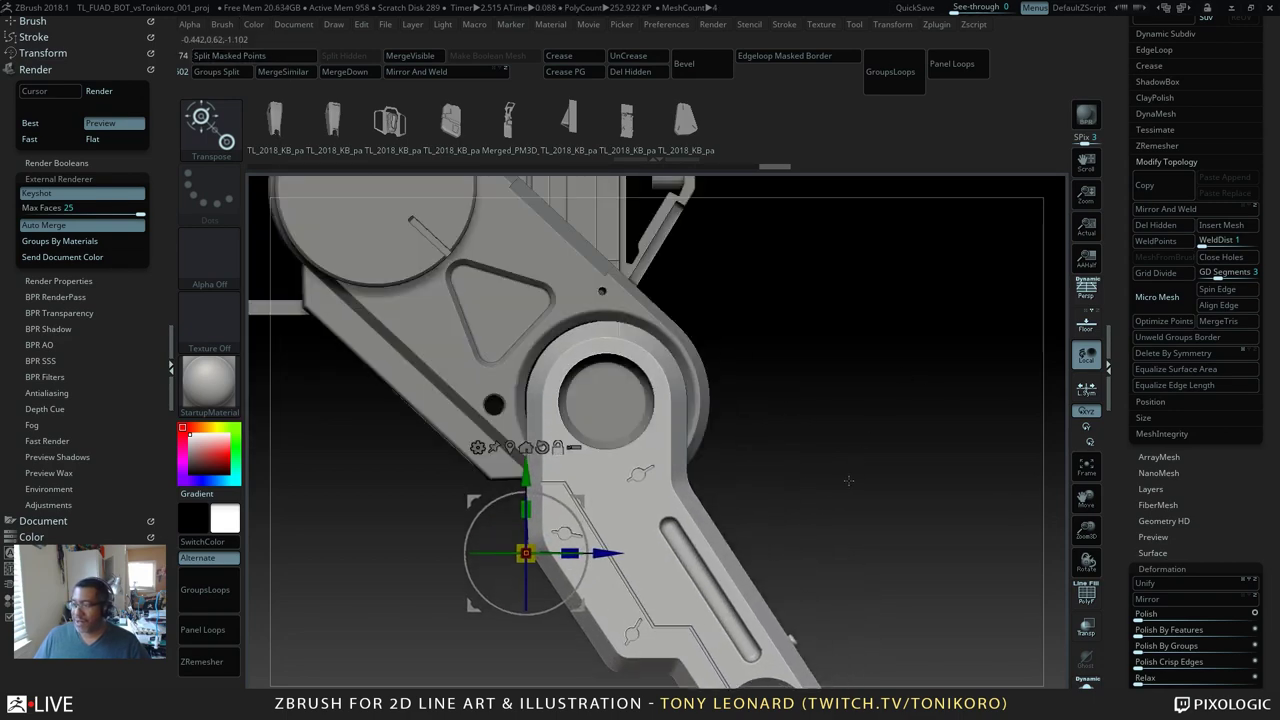
# Step: Insert a round slotted disc from the TL_HS_KB_NonSub_Phase3 brush into the upper hole of the lower leg link
pyautogui.press('q')
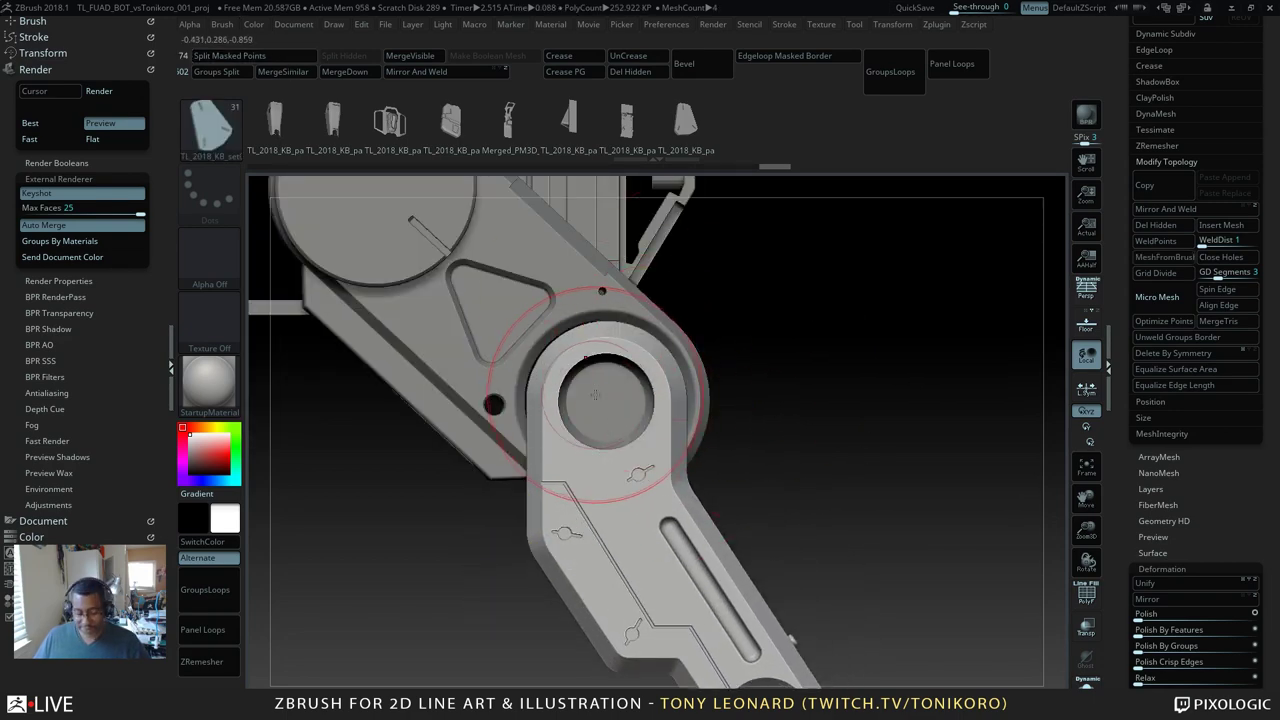
pyautogui.press('b')
pyautogui.press('t')
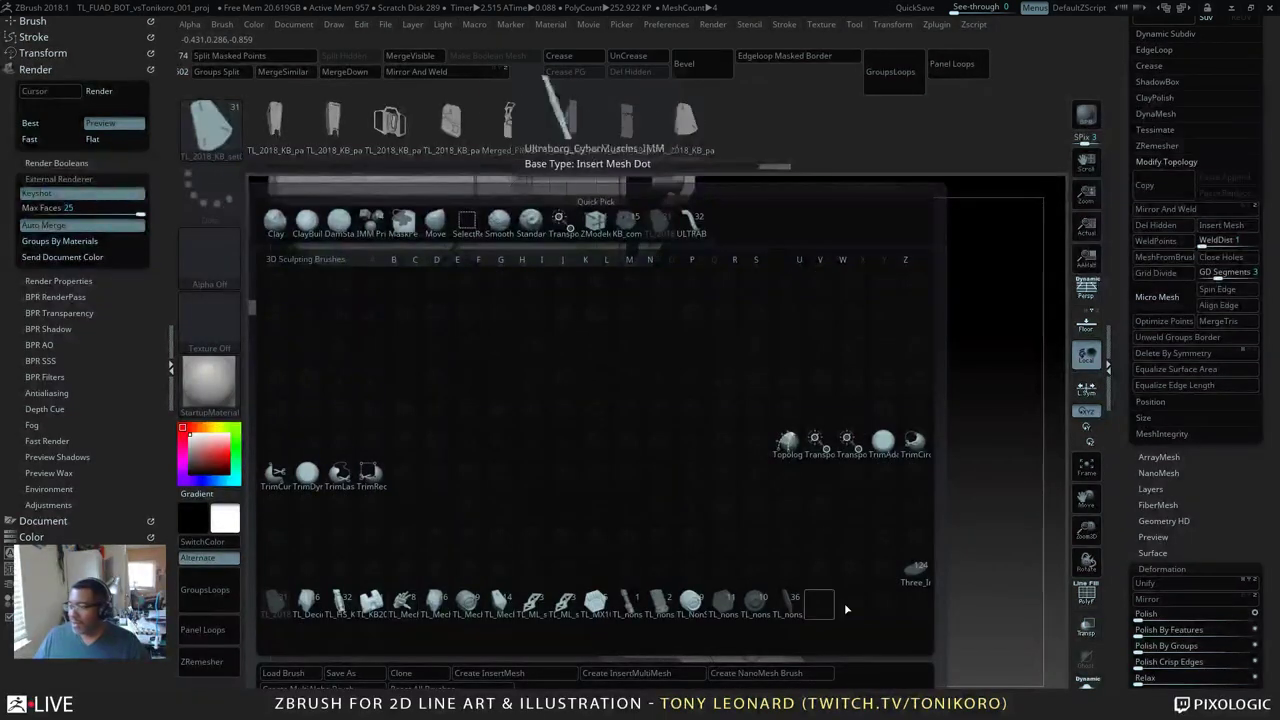
pyautogui.click(340, 603)
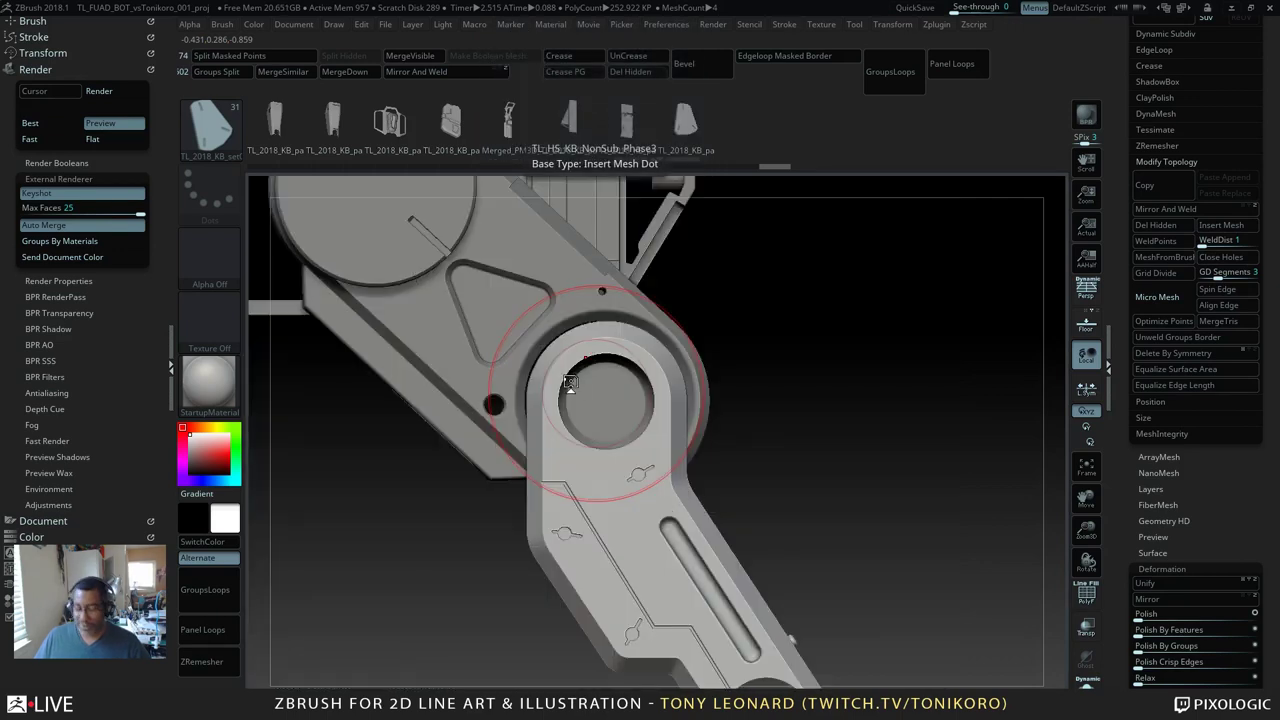
pyautogui.press('m')
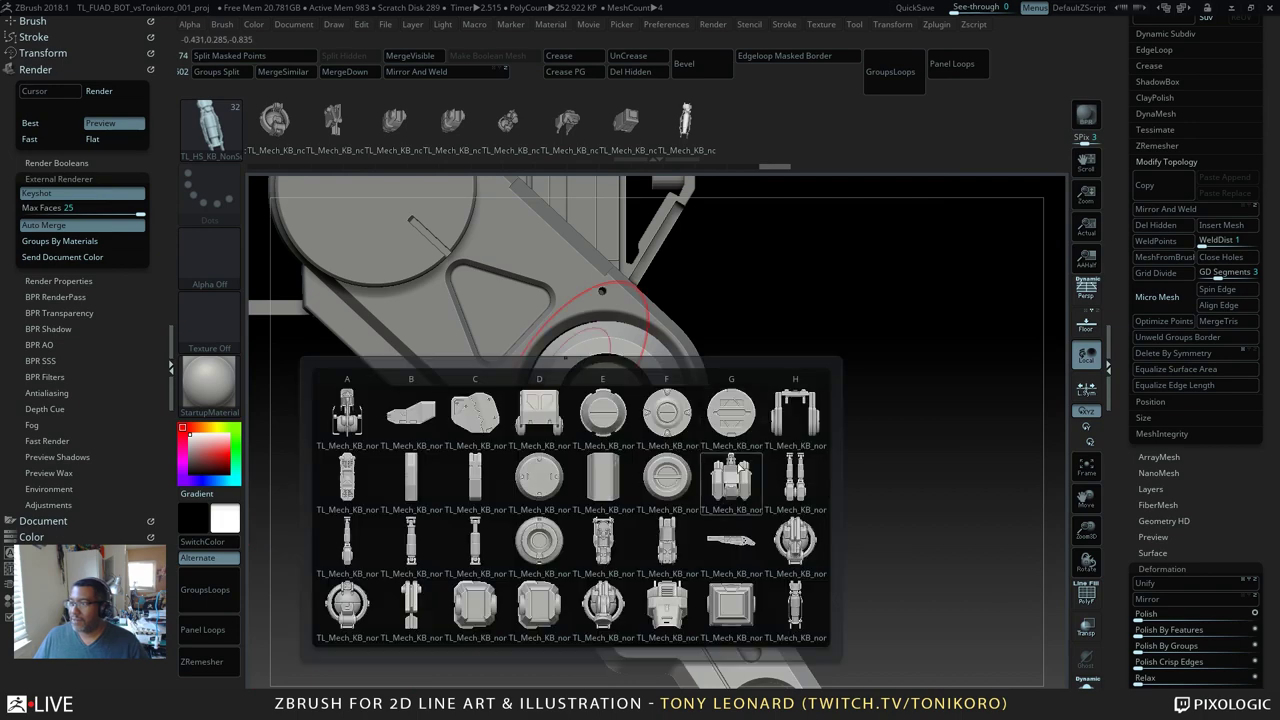
pyautogui.click(680, 490)
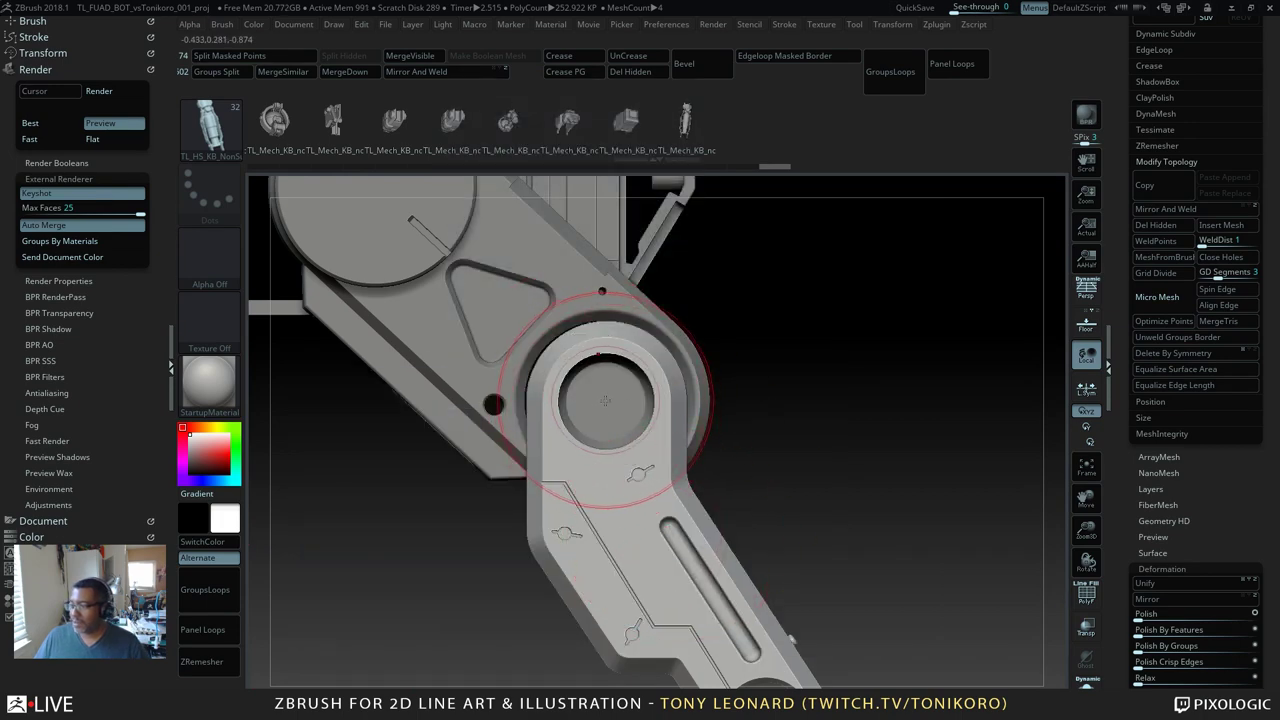
pyautogui.moveTo(605, 402); pyautogui.dragTo(615, 446)
# Step: Examine the disc and the lower leg links on both sides of the model from several angles
pyautogui.moveTo(900, 507); pyautogui.dragTo(856, 492)
pyautogui.moveTo(822, 540); pyautogui.dragTo(816, 580)
pyautogui.moveTo(809, 458); pyautogui.dragTo(738, 482)
pyautogui.moveTo(738, 548); pyautogui.dragTo(733, 606)
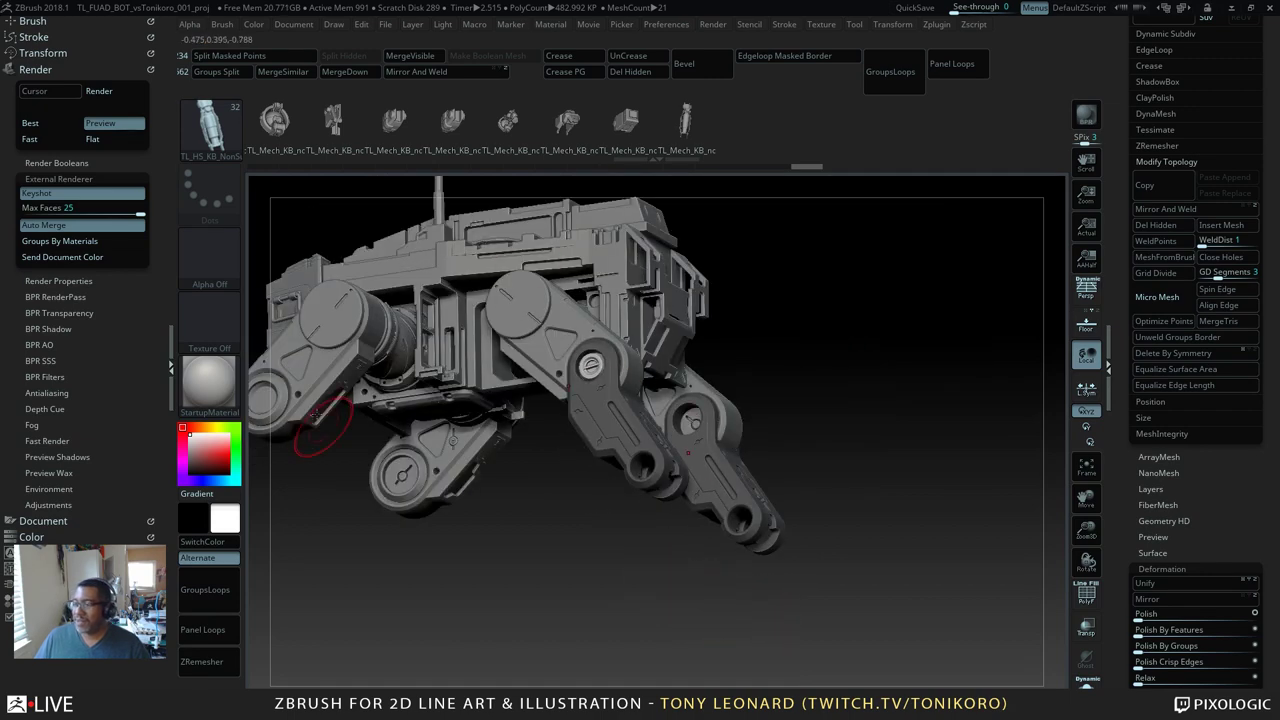
pyautogui.hotkey('ctrl', 'z')
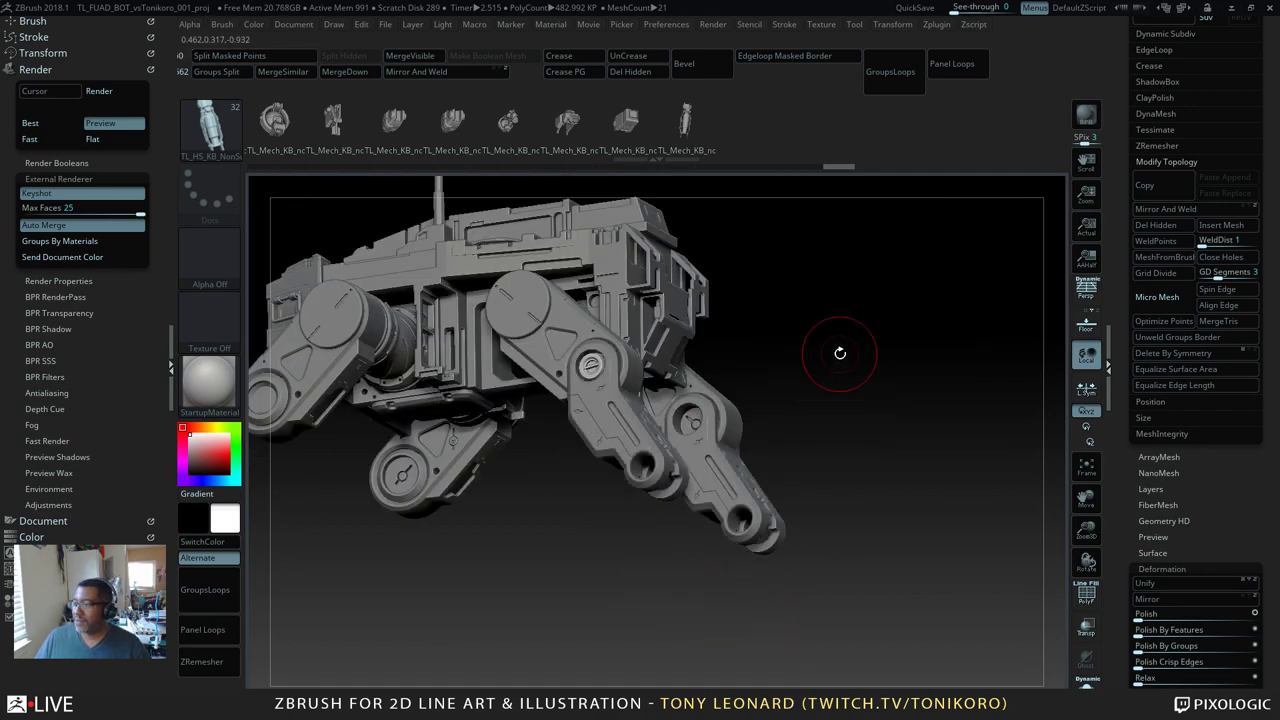
pyautogui.hotkey('ctrl', 'z')
pyautogui.moveTo(893, 465); pyautogui.dragTo(896, 549)
pyautogui.keyDown('alt'); pyautogui.moveTo(909, 382); pyautogui.dragTo(934, 444); pyautogui.keyUp('alt')
pyautogui.hotkey('ctrl', 'z')
pyautogui.hotkey('ctrl', 'z')
pyautogui.hotkey('ctrl', 'z')
pyautogui.hotkey('ctrl', 'z')
pyautogui.hotkey('ctrl', 'z')
pyautogui.hotkey('ctrl', 'z')
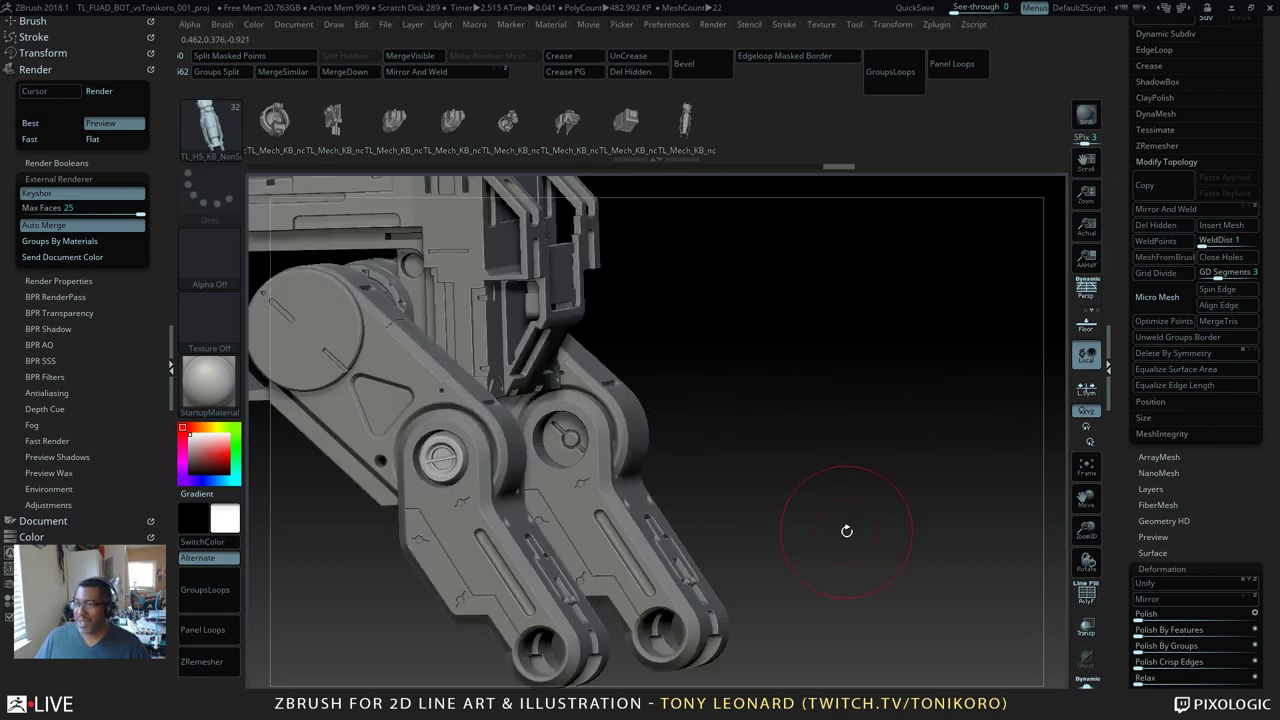
pyautogui.keyDown('alt'); pyautogui.moveTo(837, 390); pyautogui.dragTo(863, 498); pyautogui.keyUp('alt')
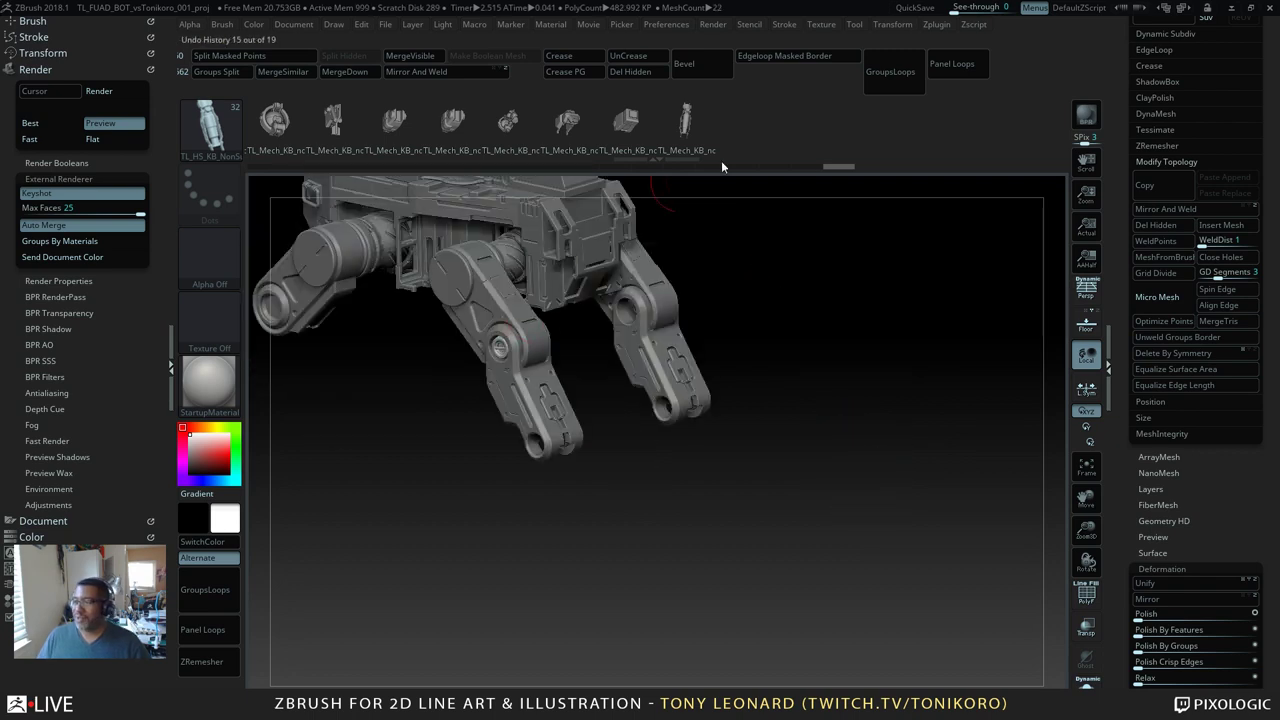
pyautogui.moveTo(832, 310); pyautogui.dragTo(804, 450)
pyautogui.moveTo(799, 535); pyautogui.dragTo(793, 510)
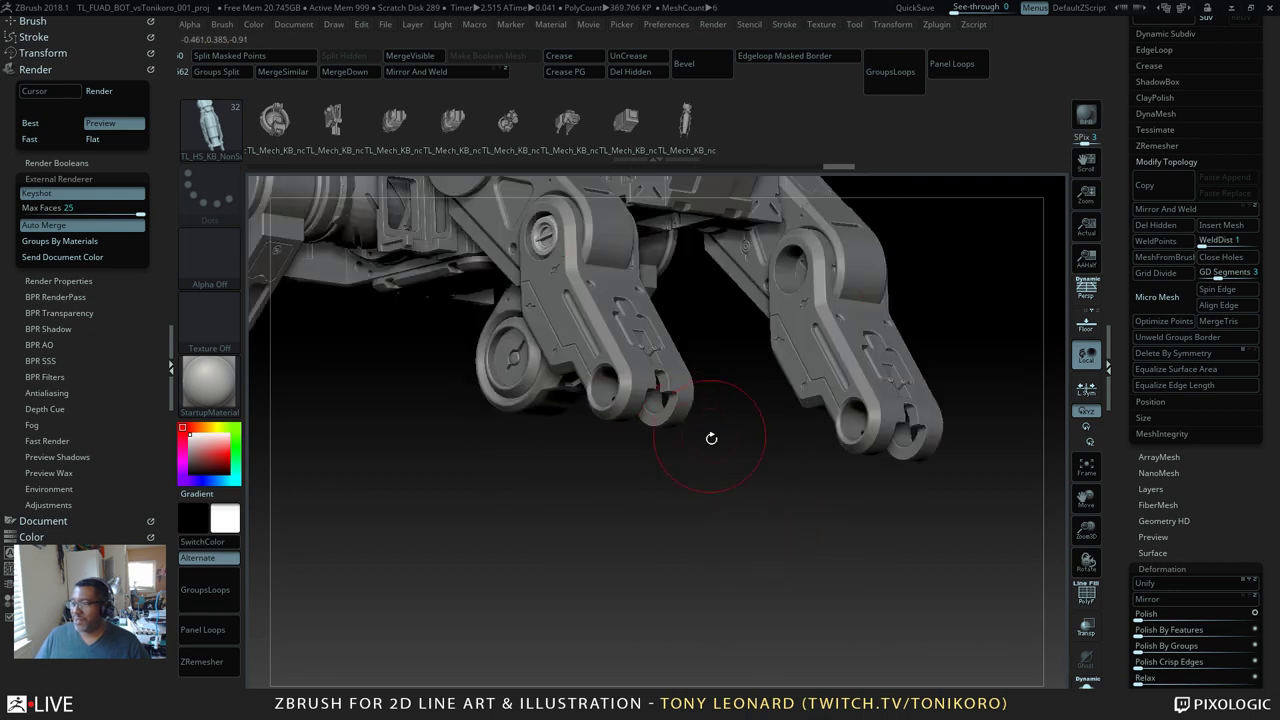
pyautogui.hotkey('ctrl', 'z')
pyautogui.hotkey('ctrl', 'z')
pyautogui.hotkey('ctrl', 'z')
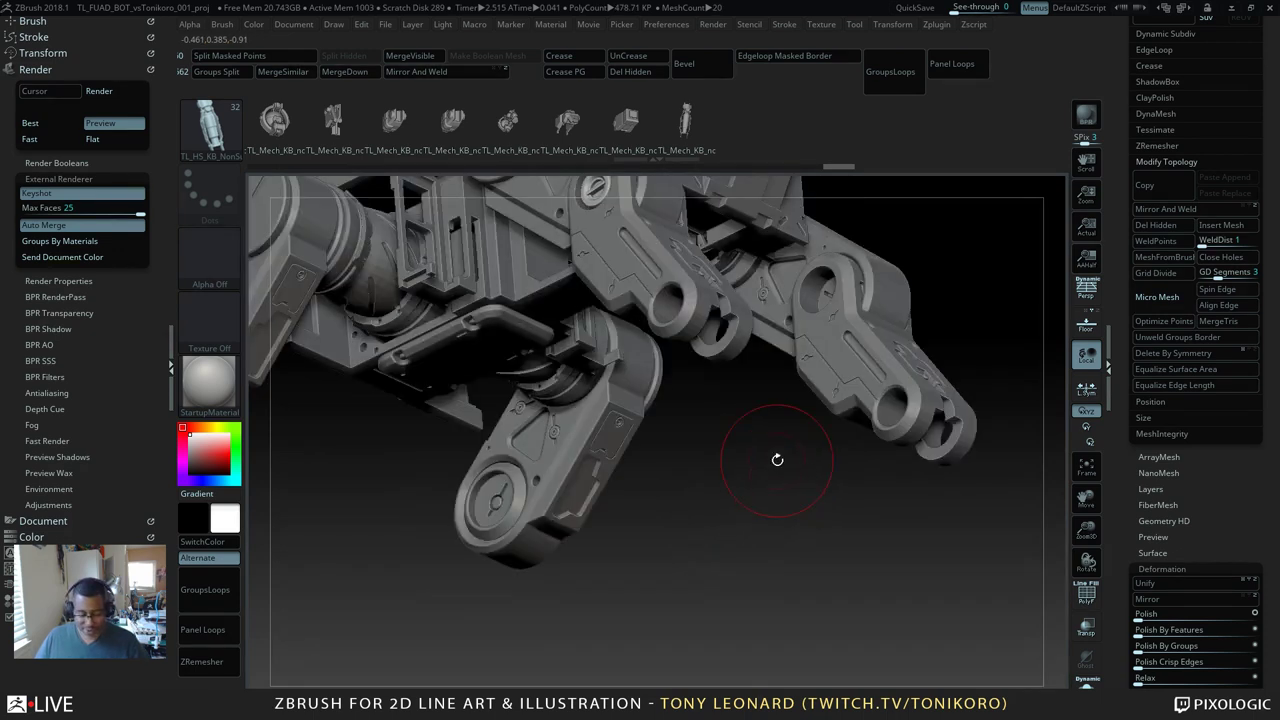
pyautogui.hotkey('ctrl', 'z')
# Step: Insert a short link with a round end from the TL_2018_KB kitbash brush at the lower ends of the front legs
pyautogui.press('b')
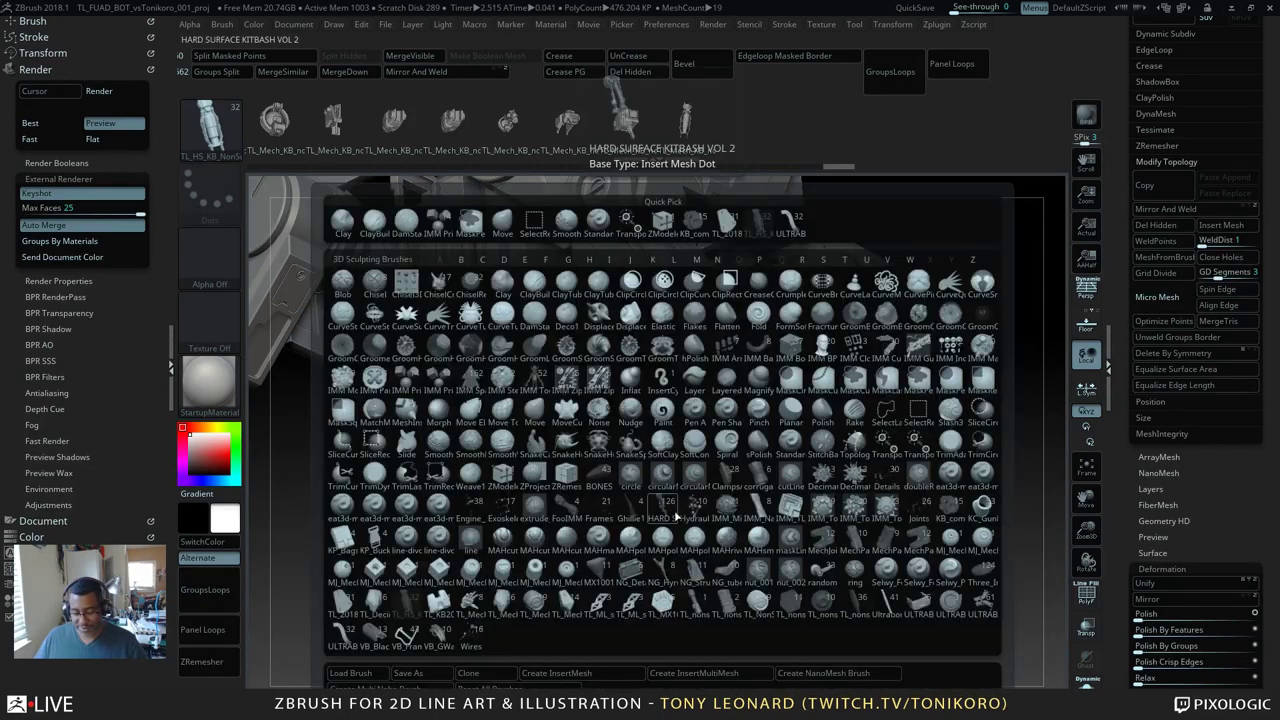
pyautogui.press('t')
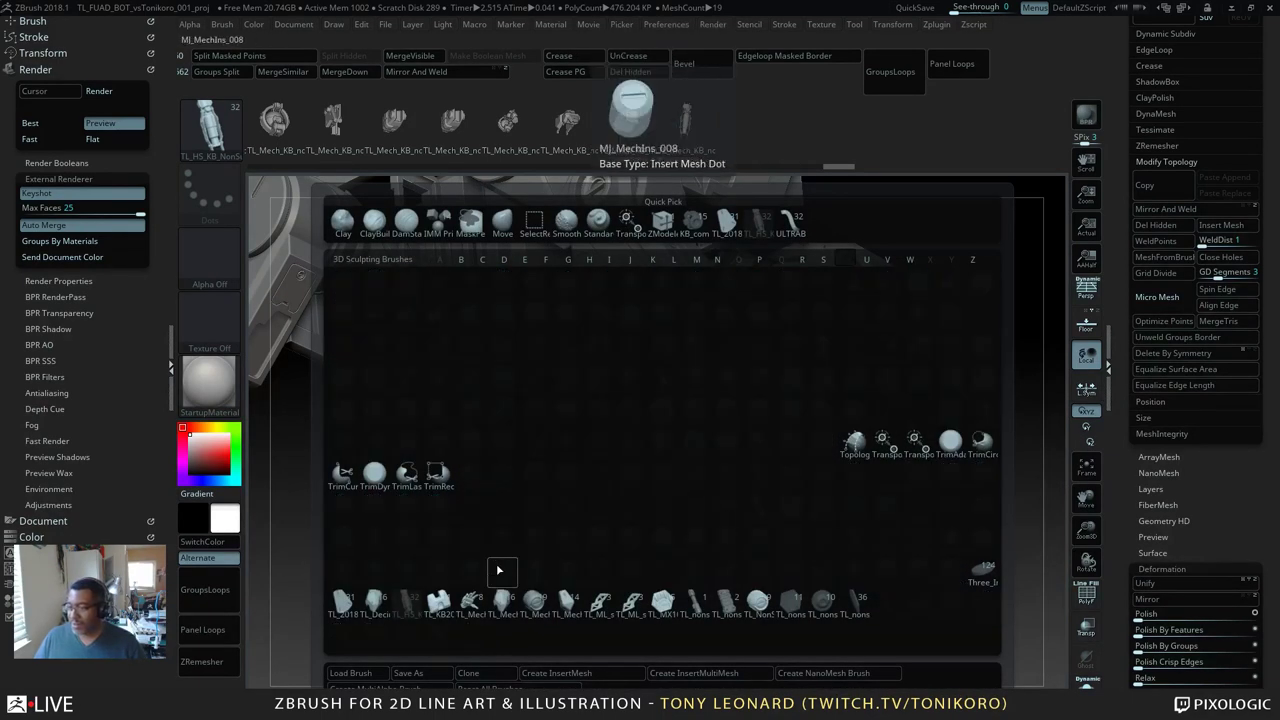
pyautogui.click(347, 609)
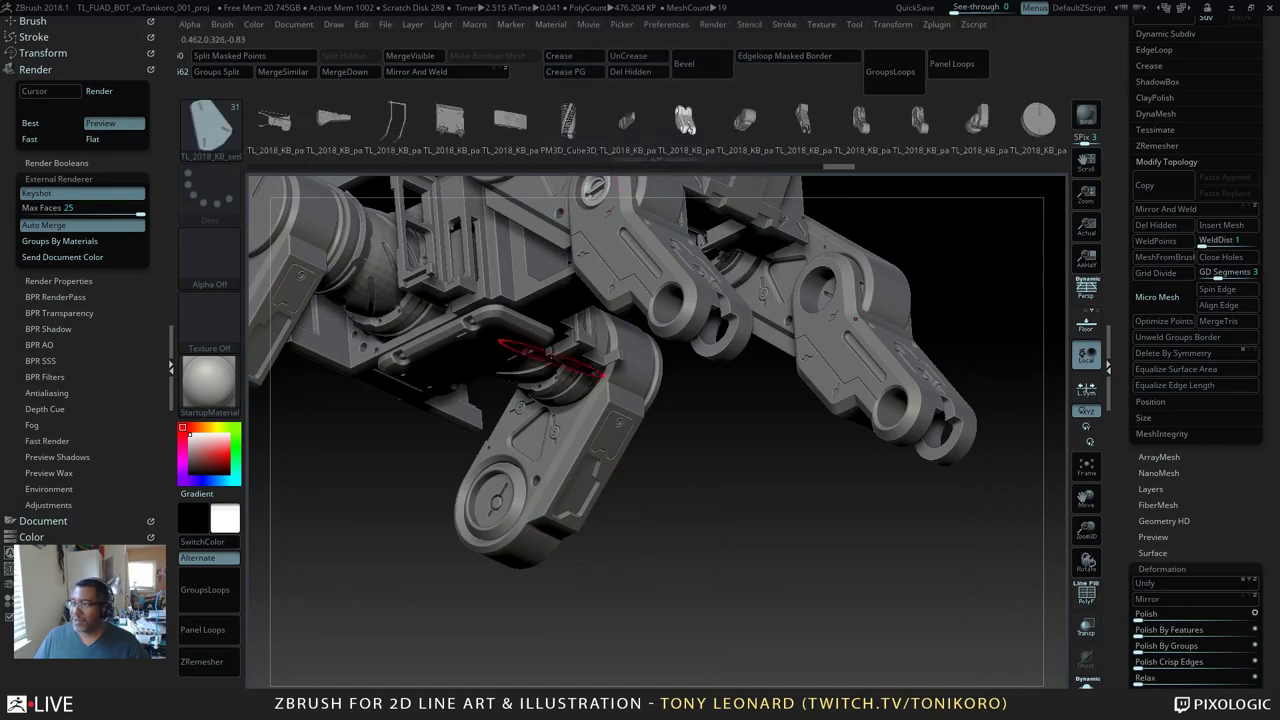
pyautogui.press('m')
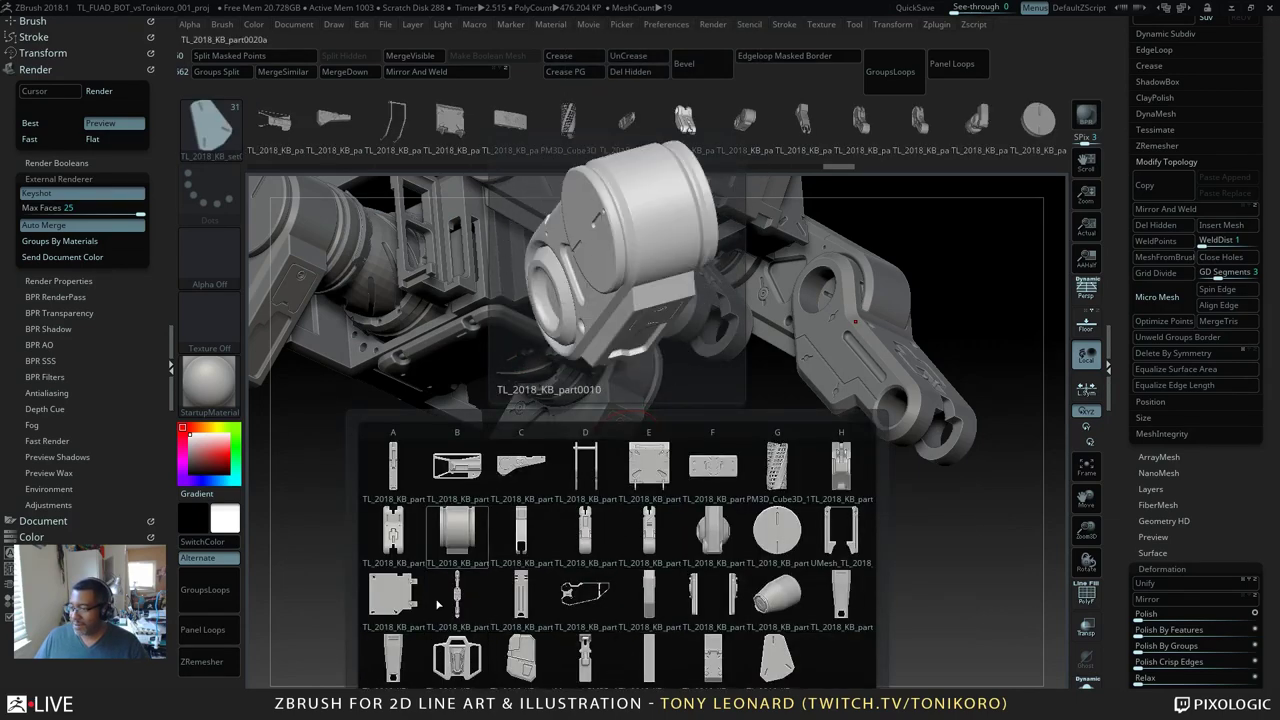
pyautogui.click(521, 535)
pyautogui.press('m')
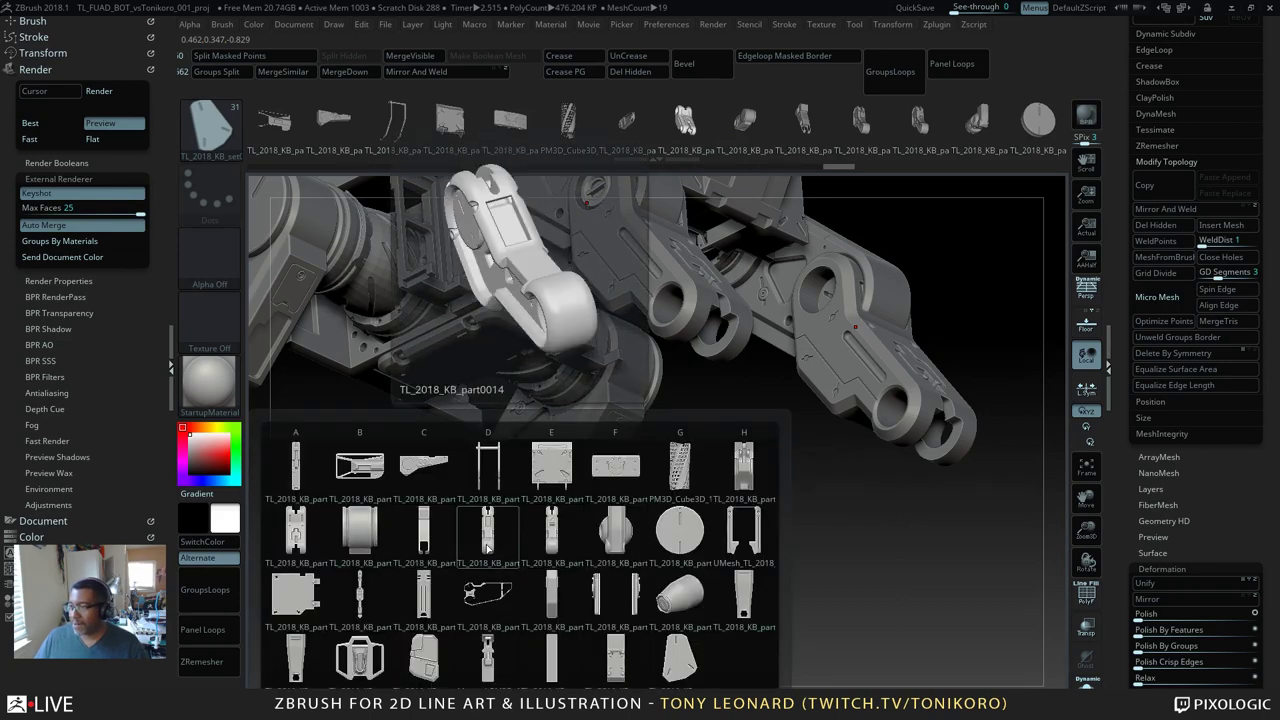
pyautogui.moveTo(790, 530); pyautogui.dragTo(606, 483)
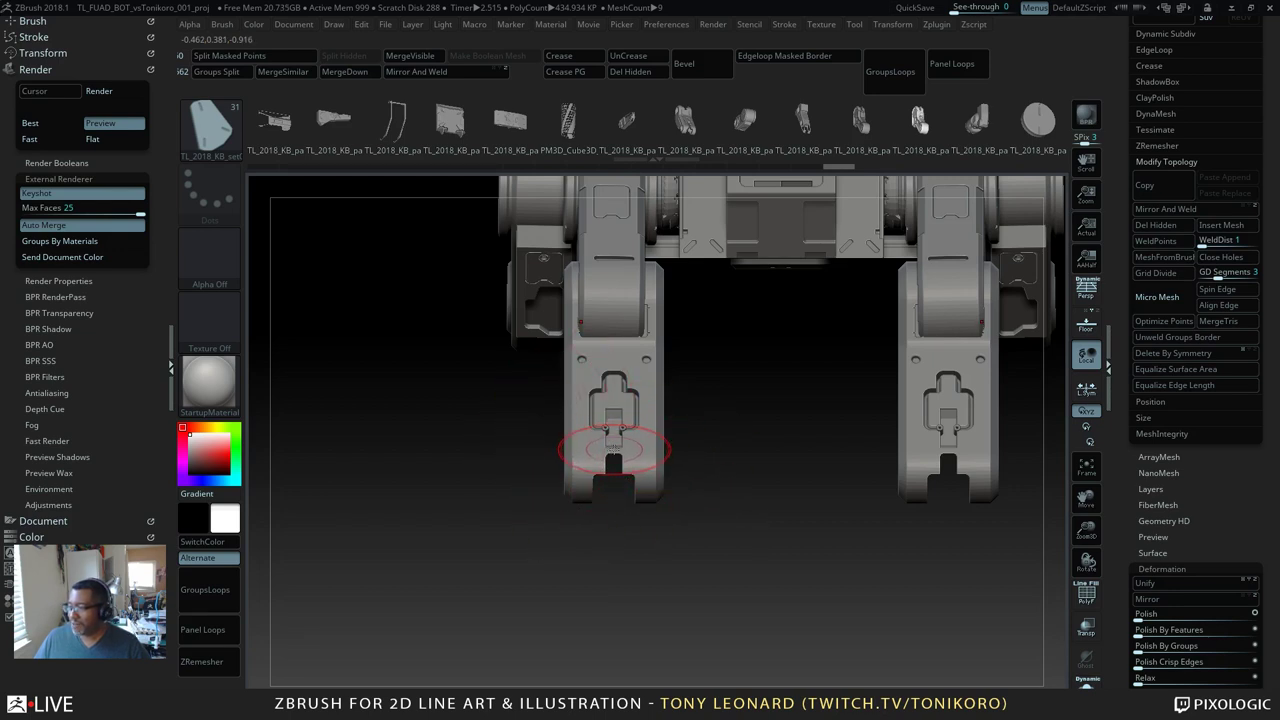
pyautogui.moveTo(613, 450); pyautogui.dragTo(729, 594)
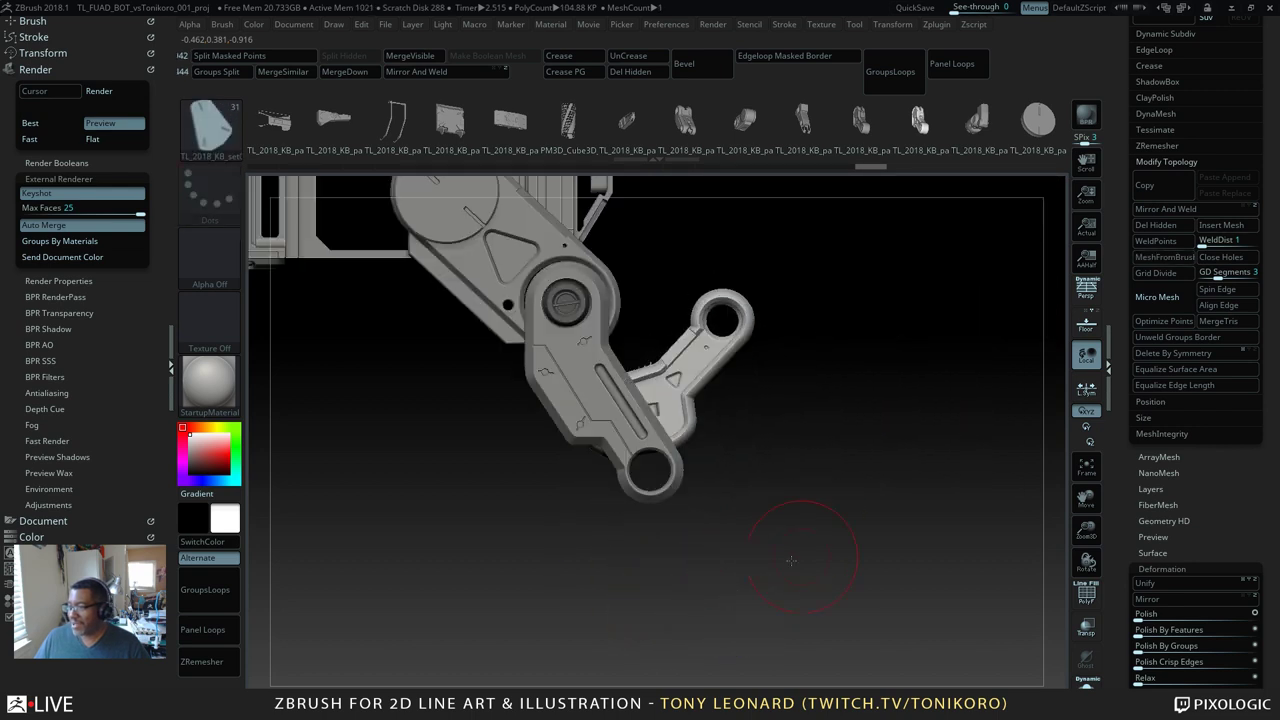
pyautogui.keyDown('alt'); pyautogui.moveTo(791, 558); pyautogui.dragTo(674, 564); pyautogui.keyUp('alt')
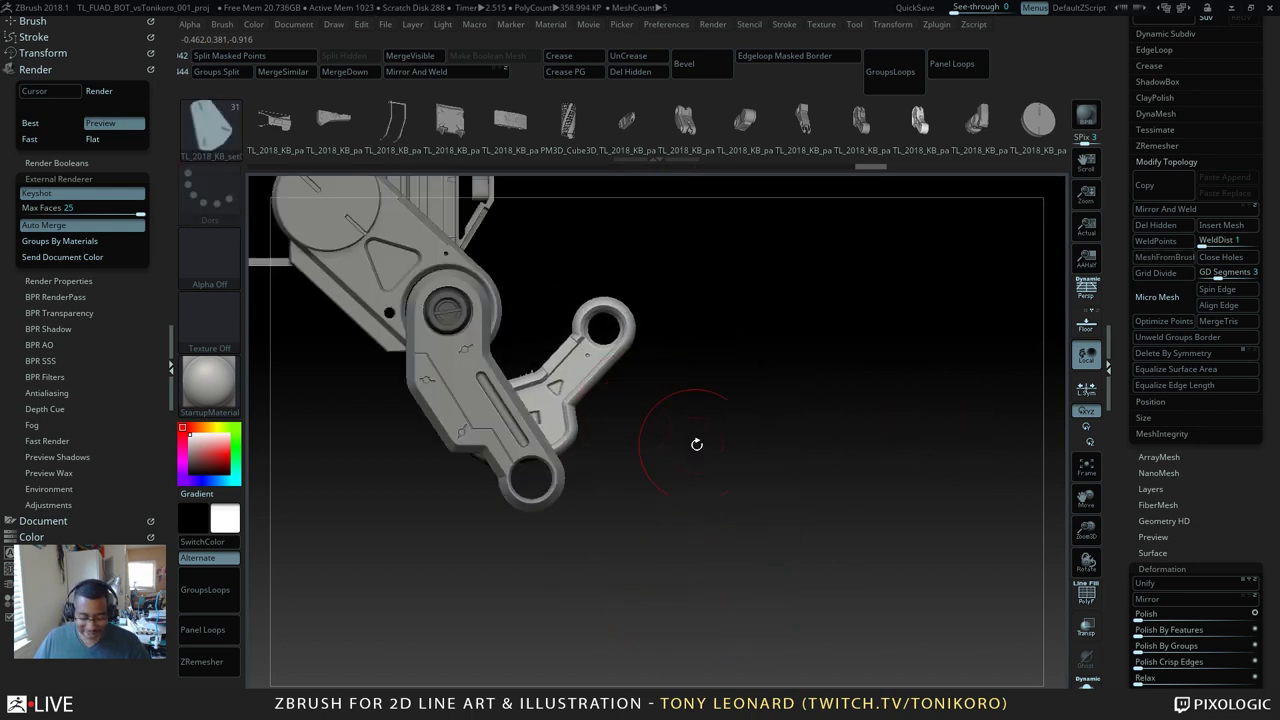
# Step: Rotate the inserted links about 100 degrees and move them so their round housings line up with the lower legs' bottom holes
pyautogui.press('w')
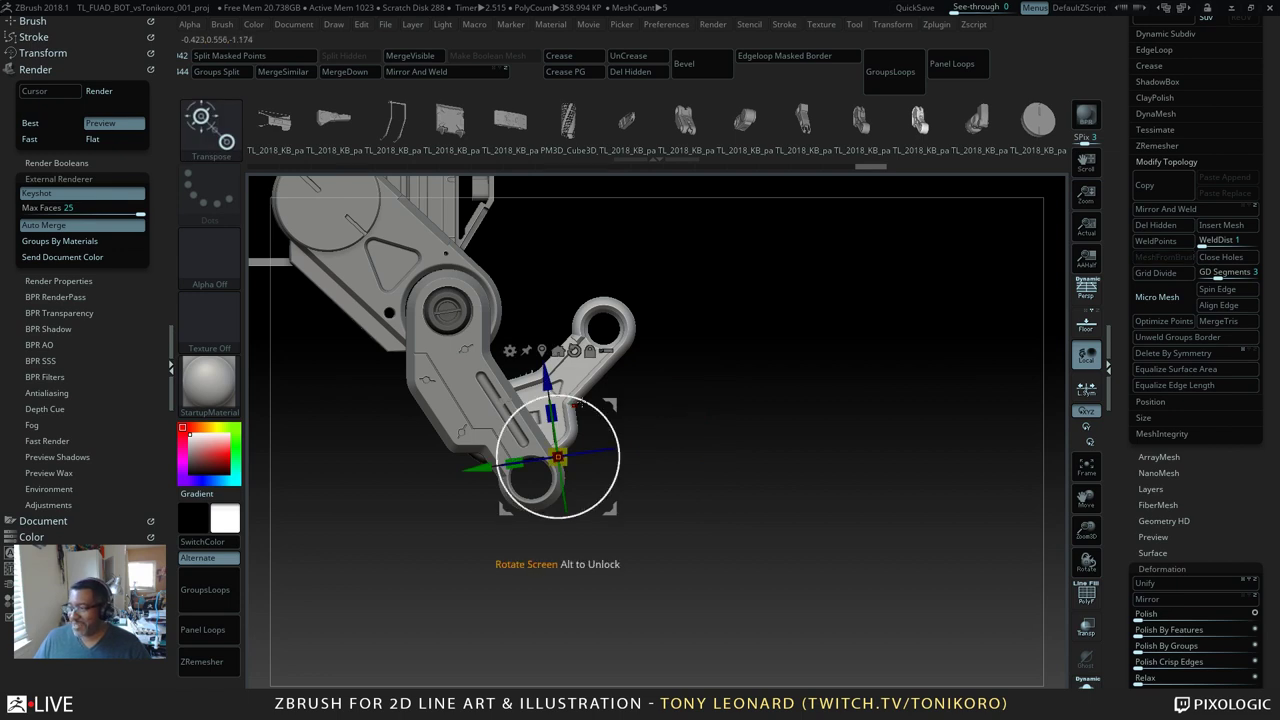
pyautogui.moveTo(575, 404); pyautogui.dragTo(602, 484)
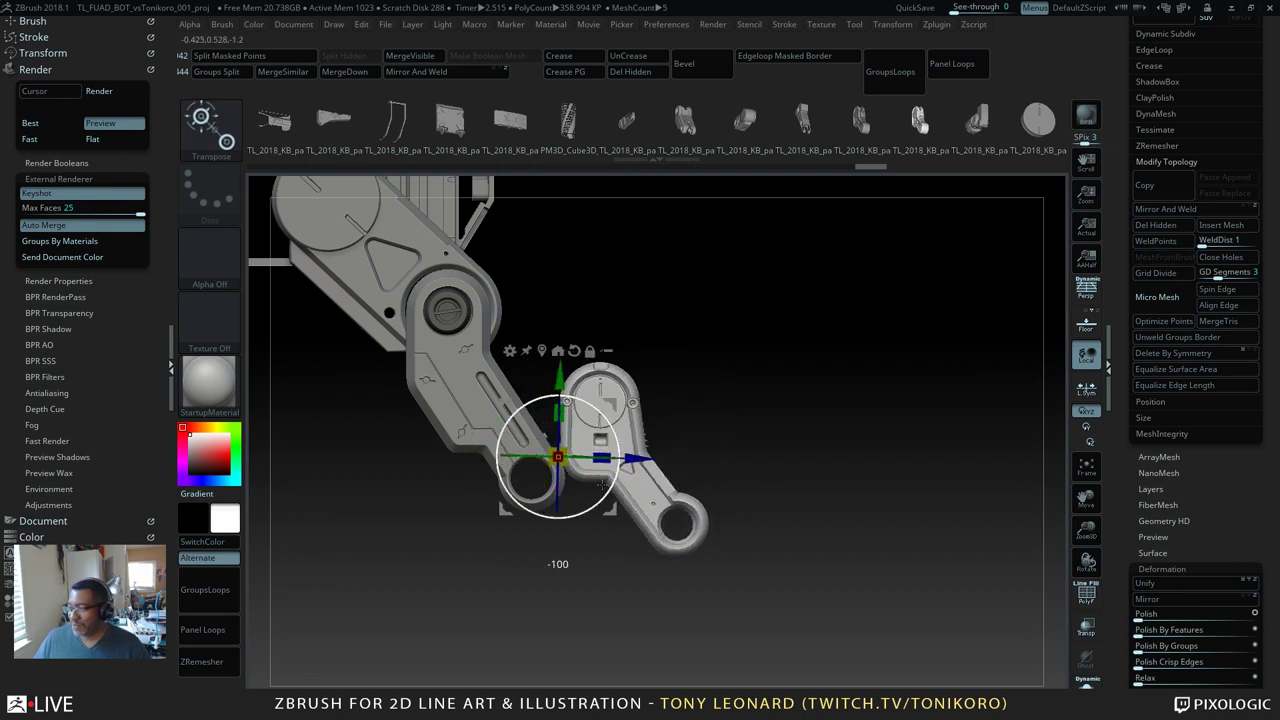
pyautogui.moveTo(558, 400); pyautogui.dragTo(556, 487)
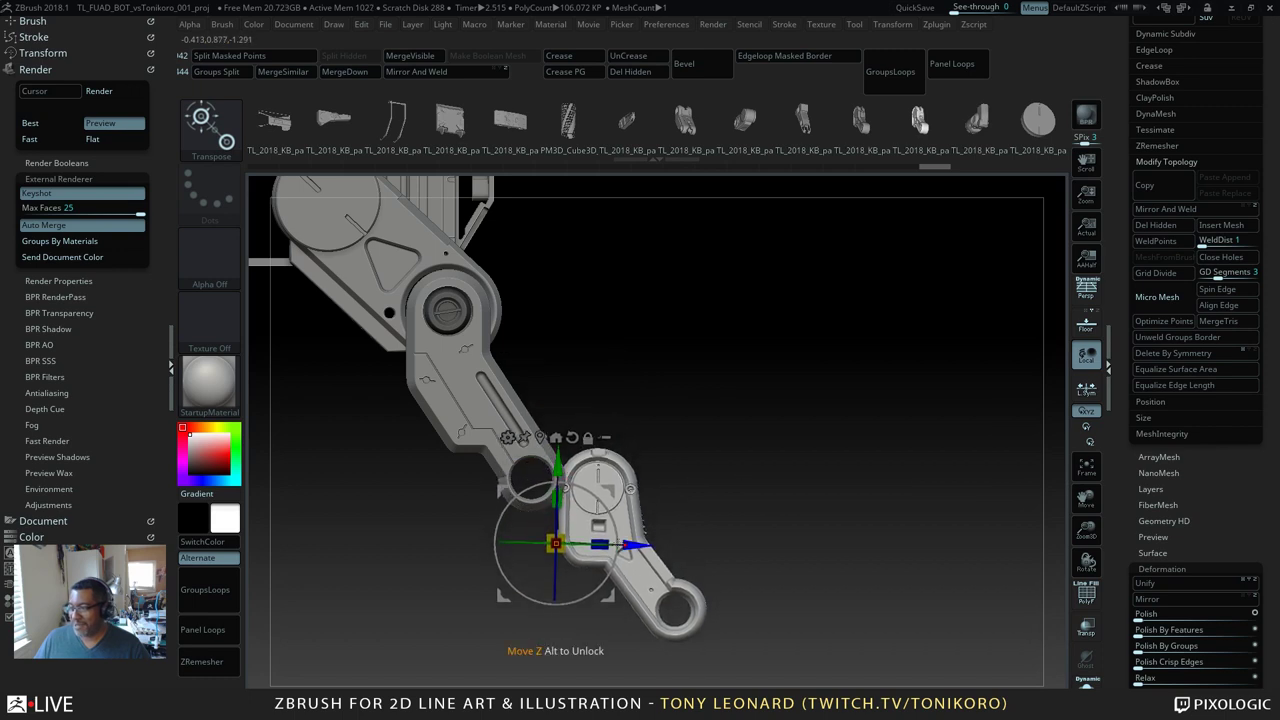
pyautogui.moveTo(556, 544); pyautogui.dragTo(552, 558)
pyautogui.moveTo(631, 546); pyautogui.dragTo(493, 527)
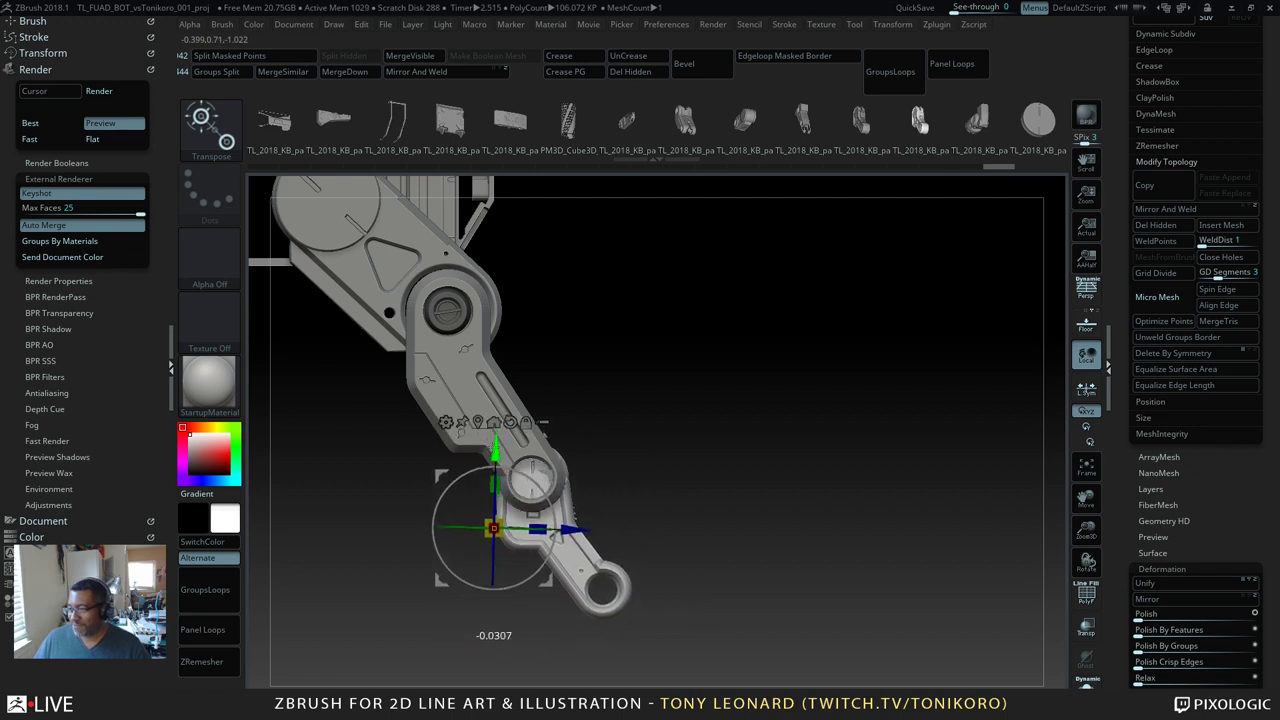
pyautogui.moveTo(728, 526); pyautogui.dragTo(680, 500)
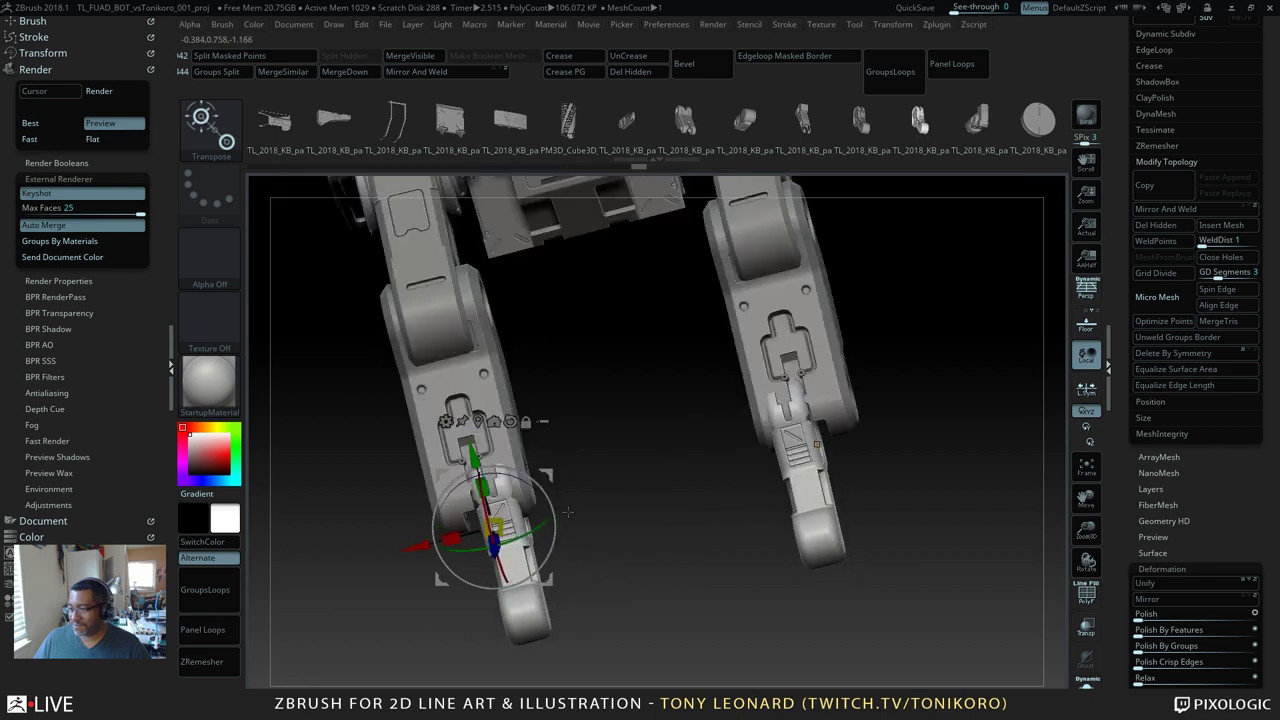
pyautogui.moveTo(418, 549); pyautogui.dragTo(406, 557)
# Step: Place the pivot at the centre of the bottom joint and rotate the inserted links about 49 degrees to point downward and slightly back
pyautogui.moveTo(668, 598); pyautogui.dragTo(878, 532)
pyautogui.moveTo(878, 532); pyautogui.dragTo(860, 622)
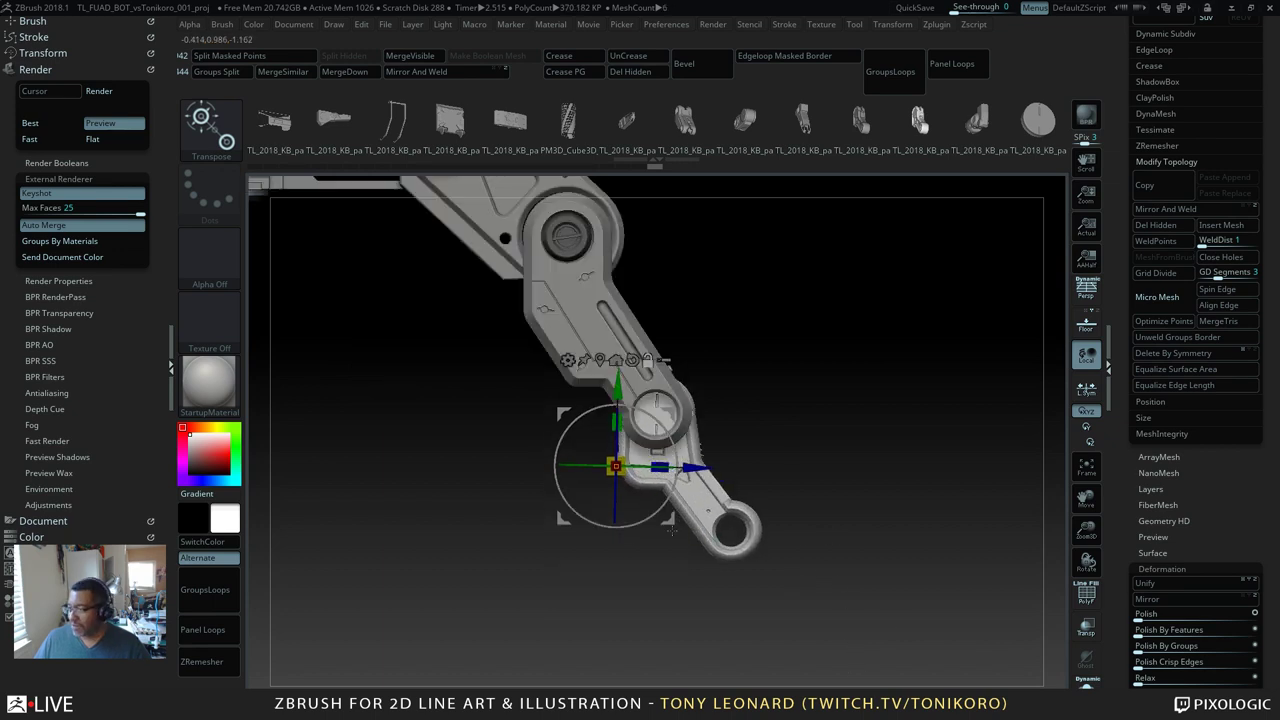
pyautogui.keyDown('alt'); pyautogui.moveTo(670, 519); pyautogui.dragTo(706, 470); pyautogui.keyUp('alt')
pyautogui.keyDown('alt'); pyautogui.moveTo(651, 418); pyautogui.dragTo(699, 432); pyautogui.keyUp('alt')
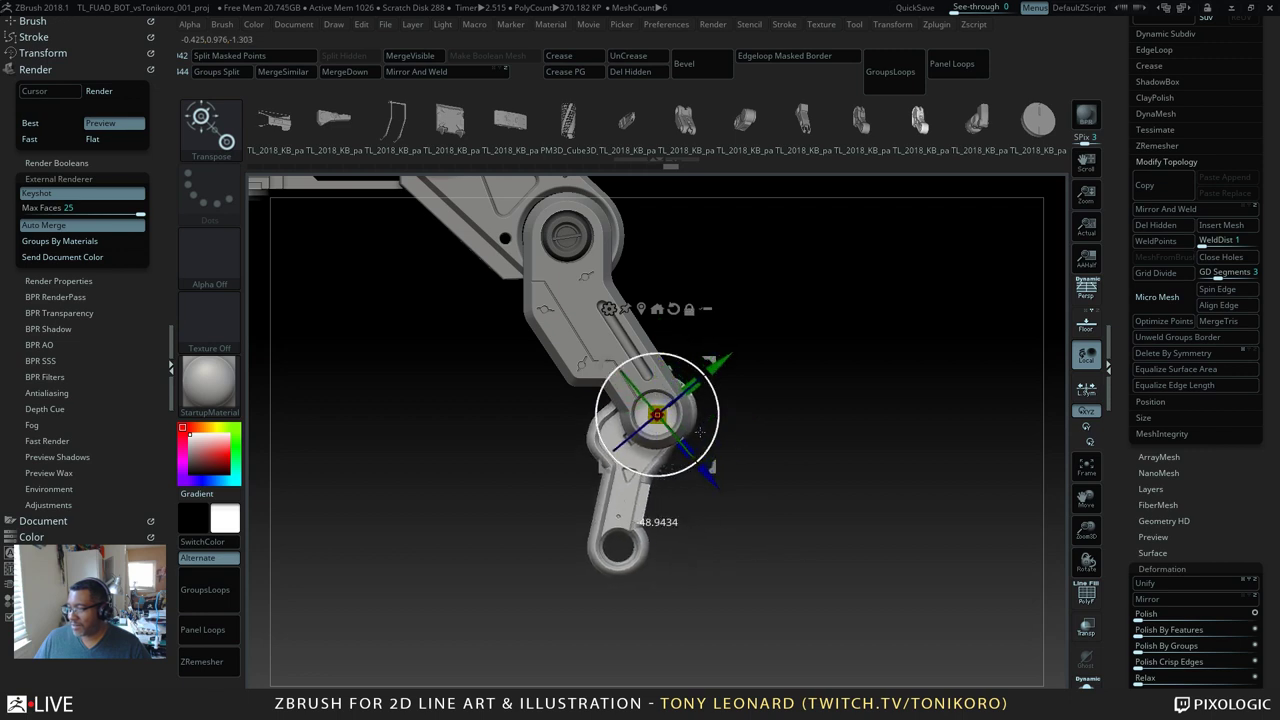
# Step: Nudge the inserted end links sideways within the lower legs' slots
pyautogui.moveTo(836, 534); pyautogui.dragTo(784, 587)
pyautogui.moveTo(684, 490); pyautogui.dragTo(686, 494)
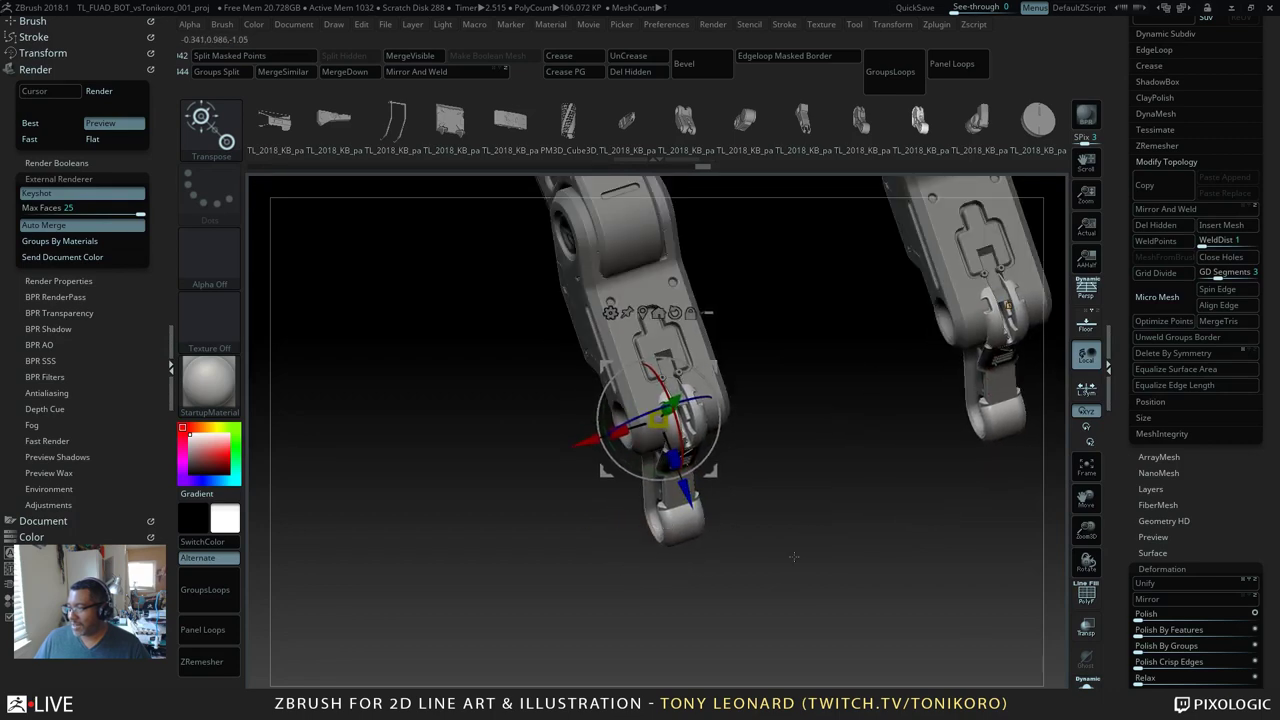
pyautogui.moveTo(796, 557); pyautogui.dragTo(854, 518)
pyautogui.moveTo(854, 573); pyautogui.dragTo(856, 619)
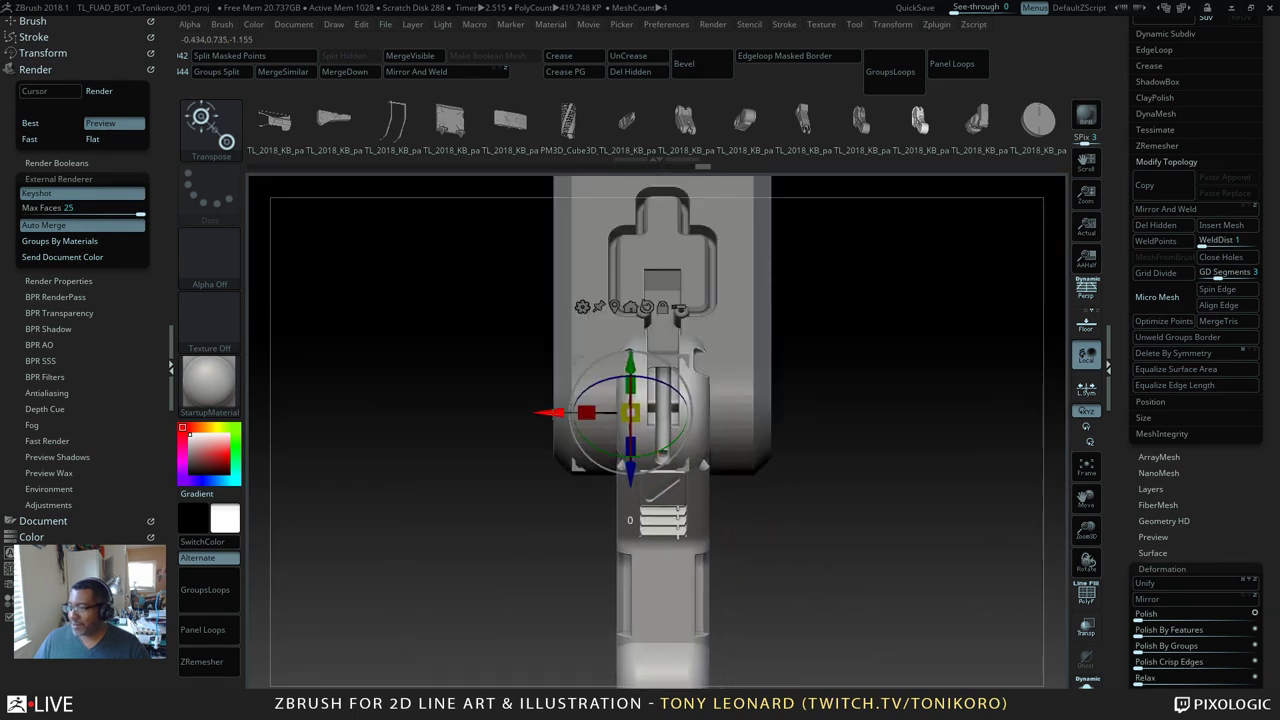
pyautogui.moveTo(550, 412); pyautogui.dragTo(553, 416)
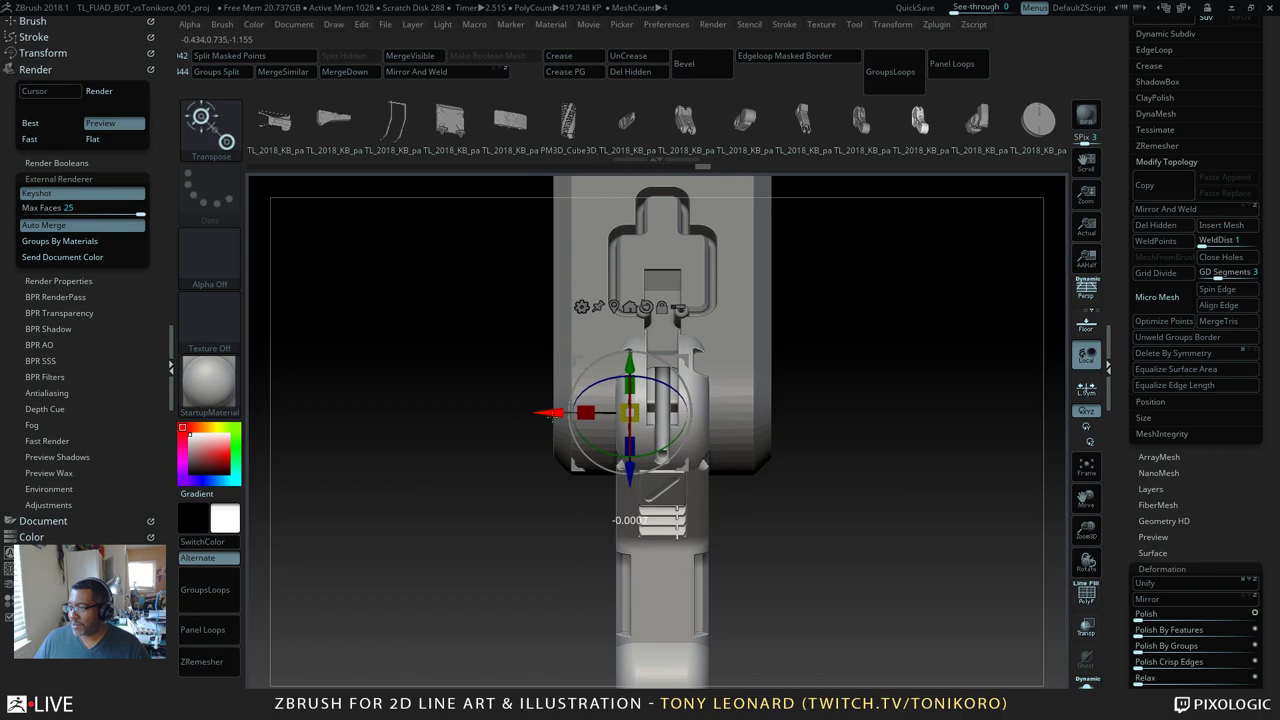
# Step: Separate the inserted end links from the rest of the legs with Split Masked Points and leave Transpose mode
pyautogui.moveTo(776, 550); pyautogui.dragTo(884, 603)
pyautogui.keyDown('ctrl'); pyautogui.keyDown('shift'); pyautogui.click(884, 603); pyautogui.keyUp('shift'); pyautogui.keyUp('ctrl')
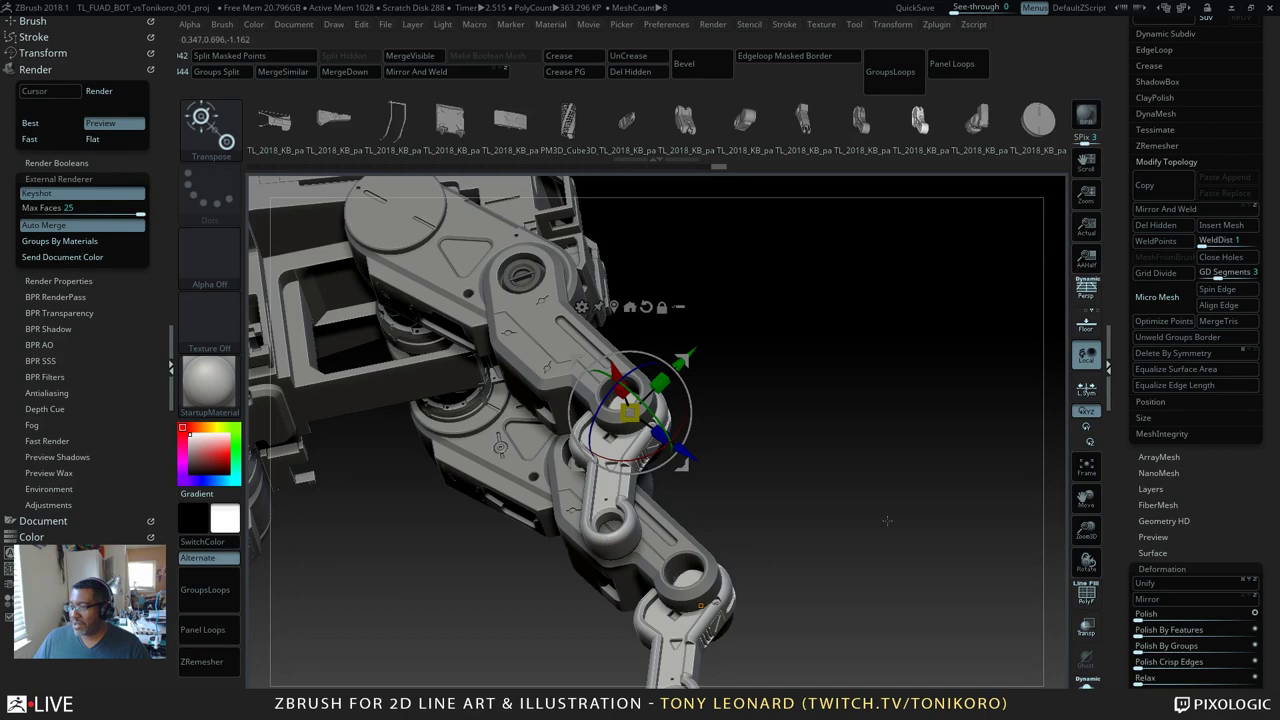
pyautogui.moveTo(887, 520); pyautogui.dragTo(502, 478)
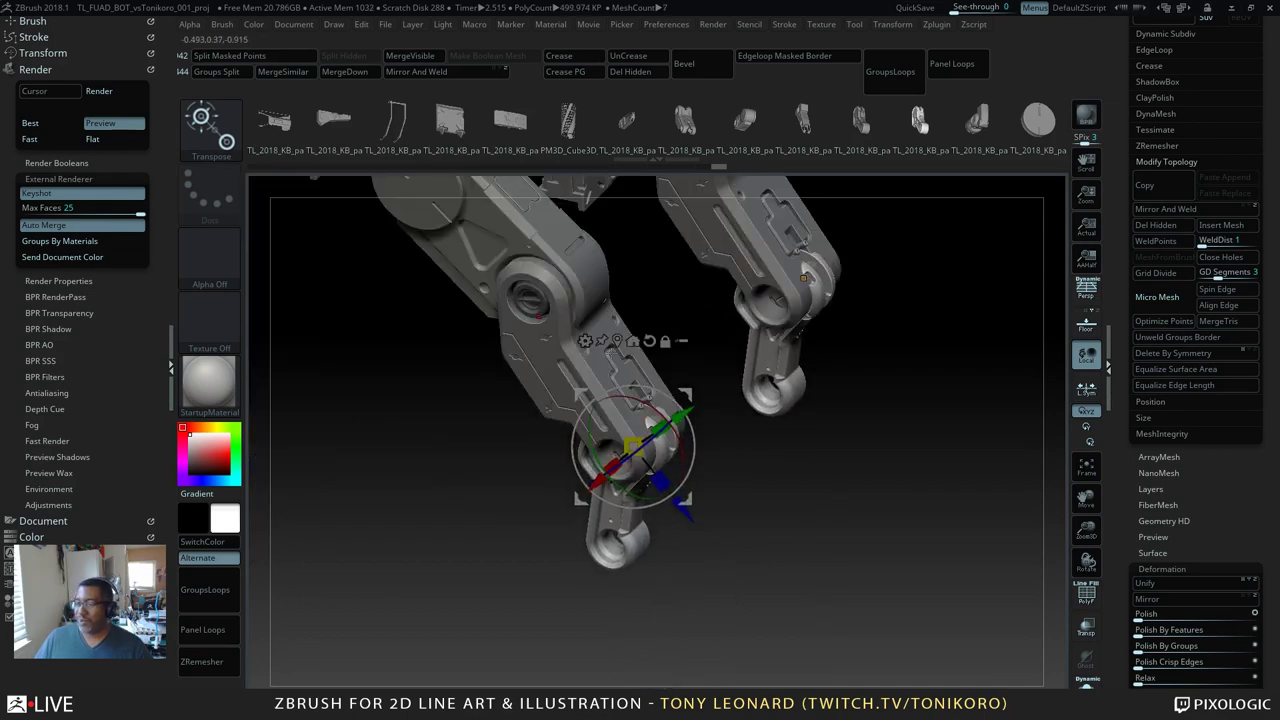
pyautogui.click(272, 55)
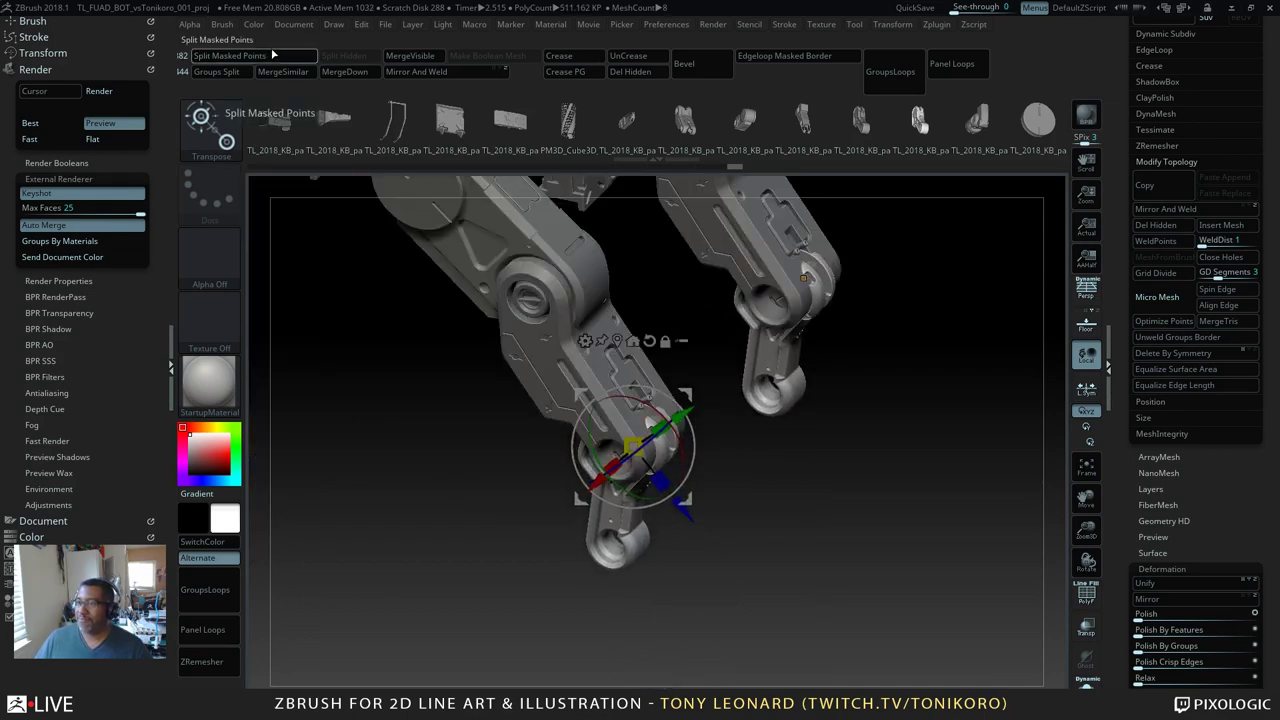
pyautogui.click(272, 55)
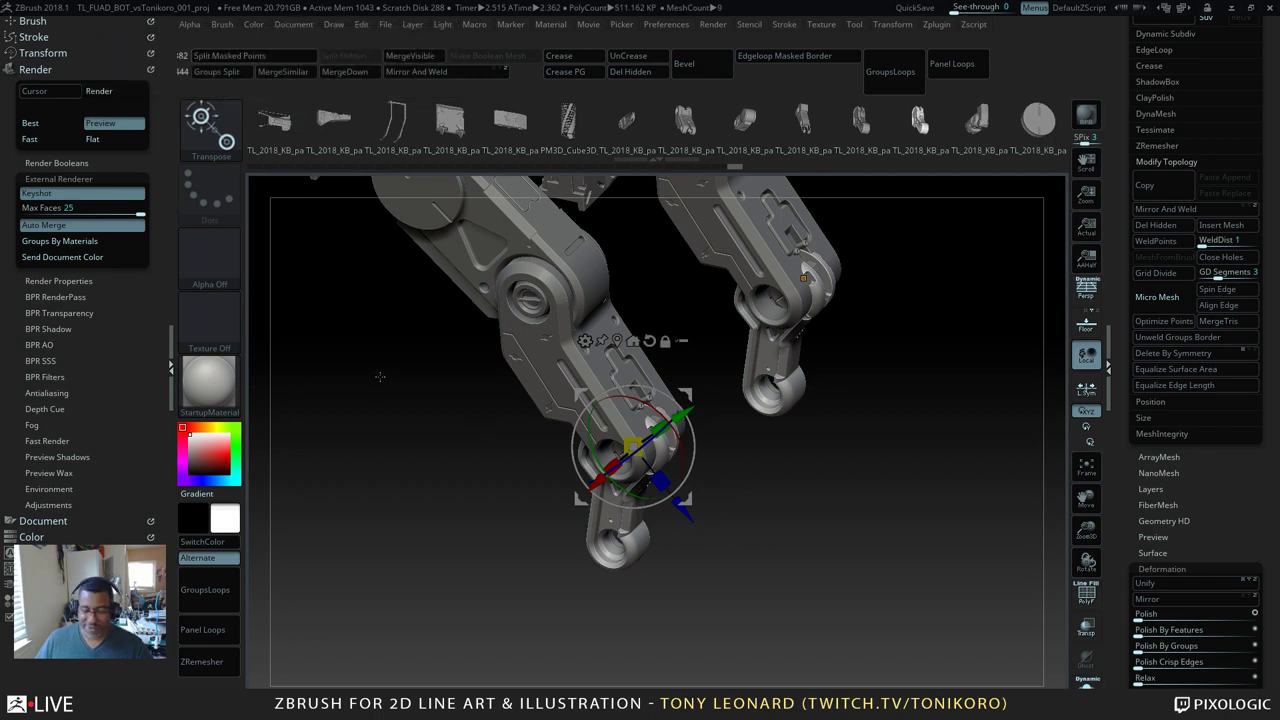
pyautogui.press('q')
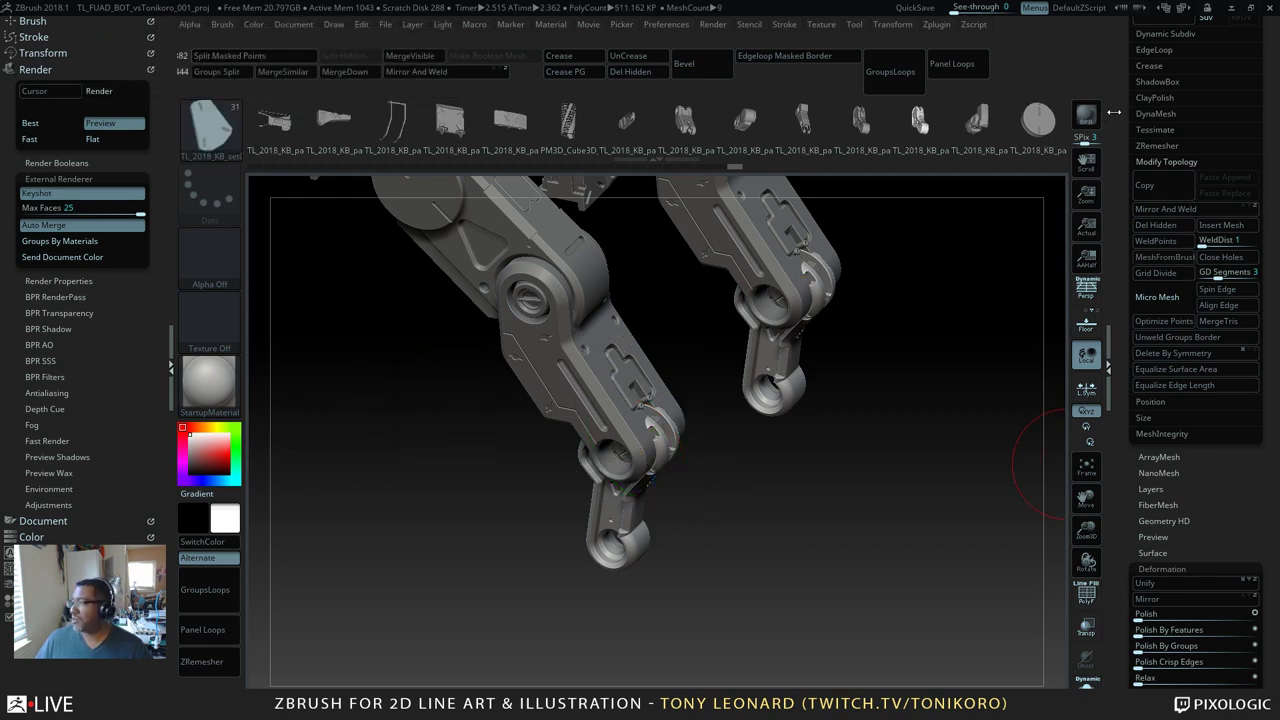
# Step: Examine the front legs' pose and proportions against the body from the side, front and several angled views
pyautogui.moveTo(1114, 112); pyautogui.dragTo(1109, 273)
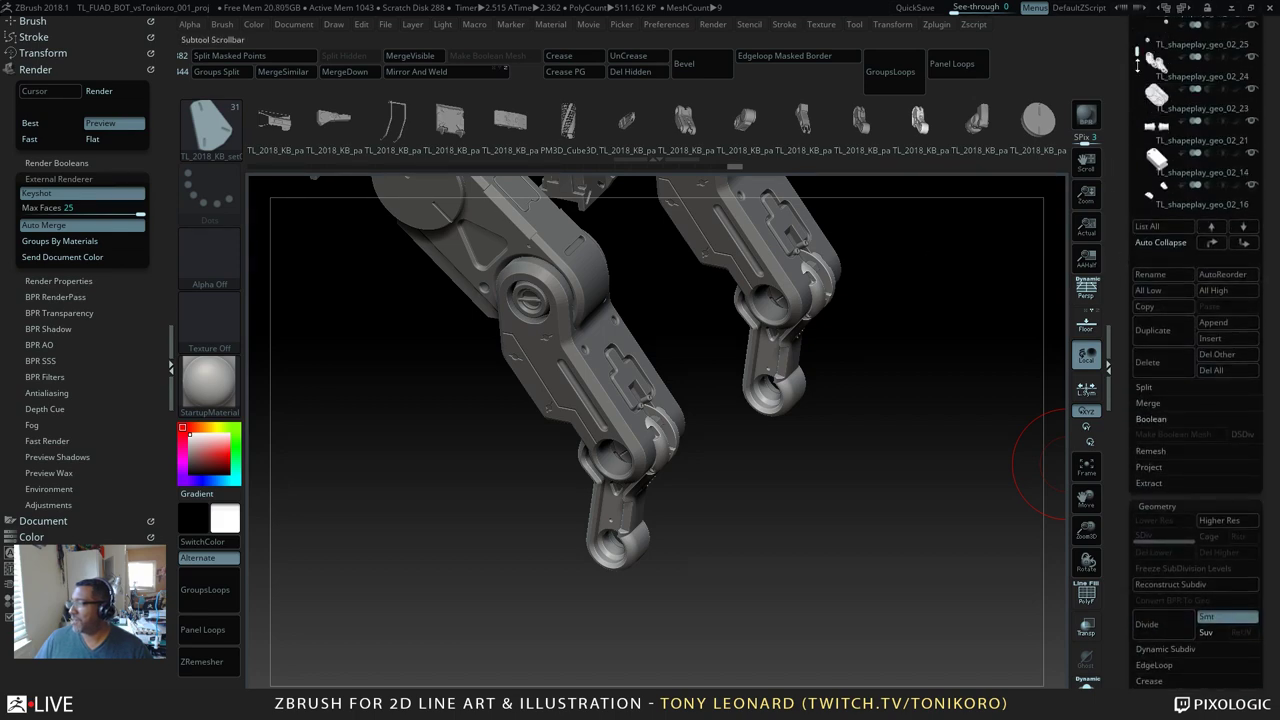
pyautogui.moveTo(812, 498); pyautogui.dragTo(835, 541)
pyautogui.keyDown('alt'); pyautogui.moveTo(940, 564); pyautogui.dragTo(888, 515); pyautogui.keyUp('alt')
pyautogui.keyDown('alt'); pyautogui.moveTo(900, 570); pyautogui.dragTo(892, 536); pyautogui.keyUp('alt')
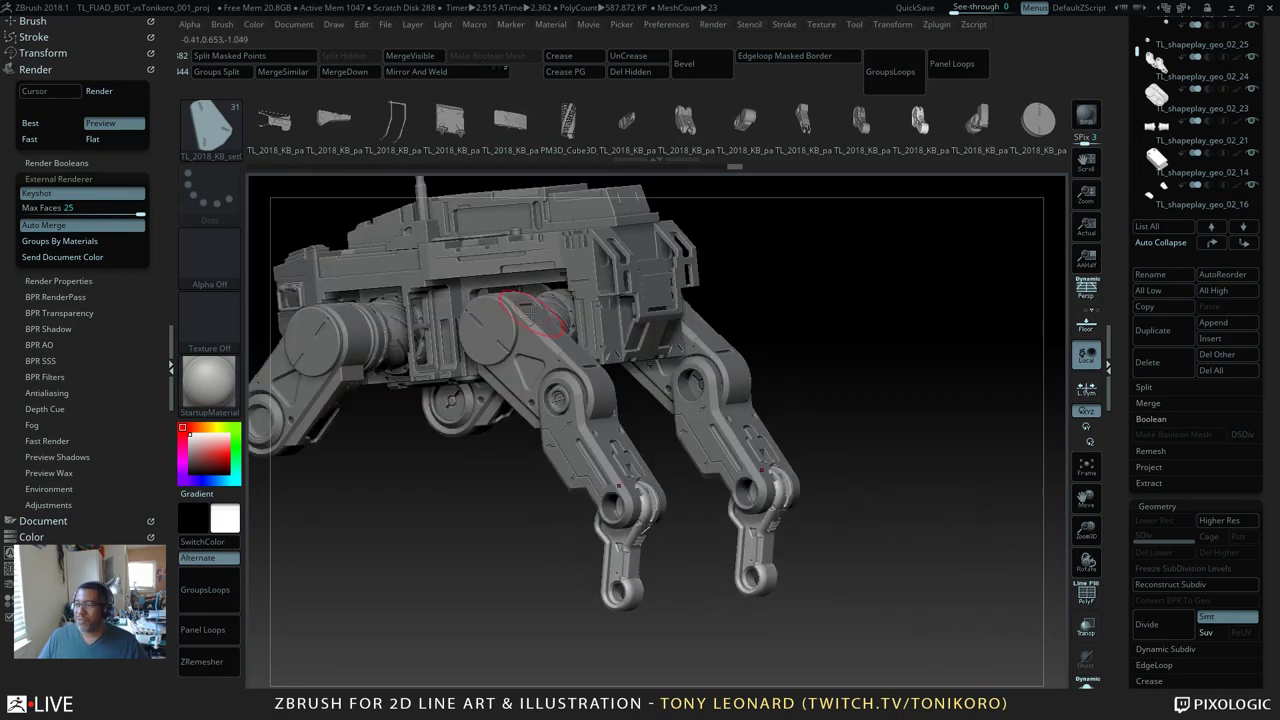
pyautogui.moveTo(851, 343); pyautogui.dragTo(825, 420)
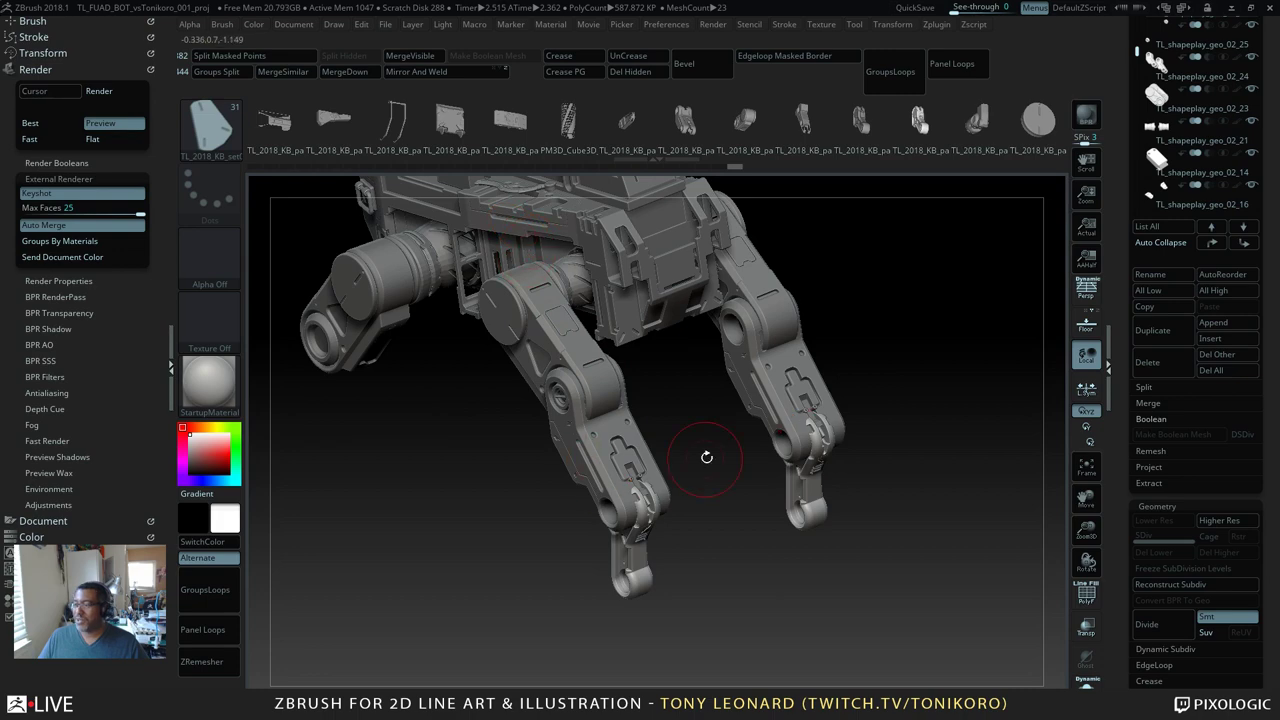
pyautogui.moveTo(706, 457); pyautogui.dragTo(641, 431)
pyautogui.moveTo(512, 338); pyautogui.dragTo(480, 302)
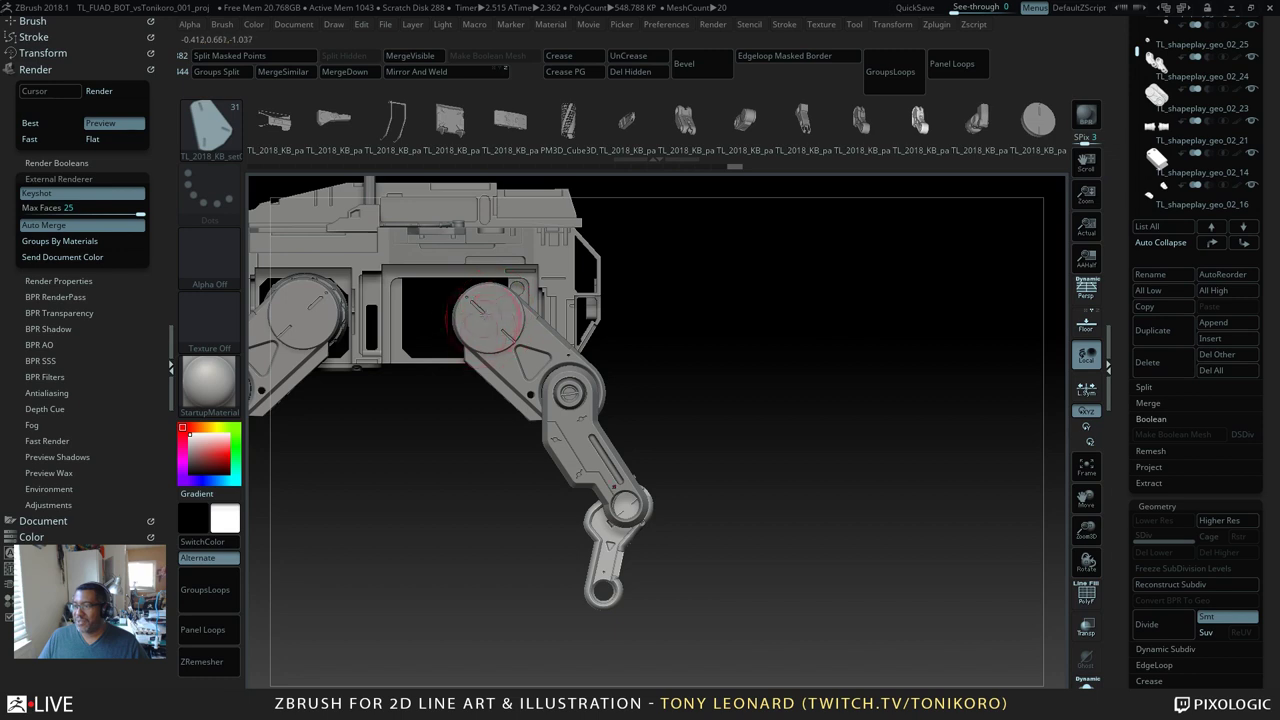
pyautogui.moveTo(729, 345); pyautogui.dragTo(566, 330)
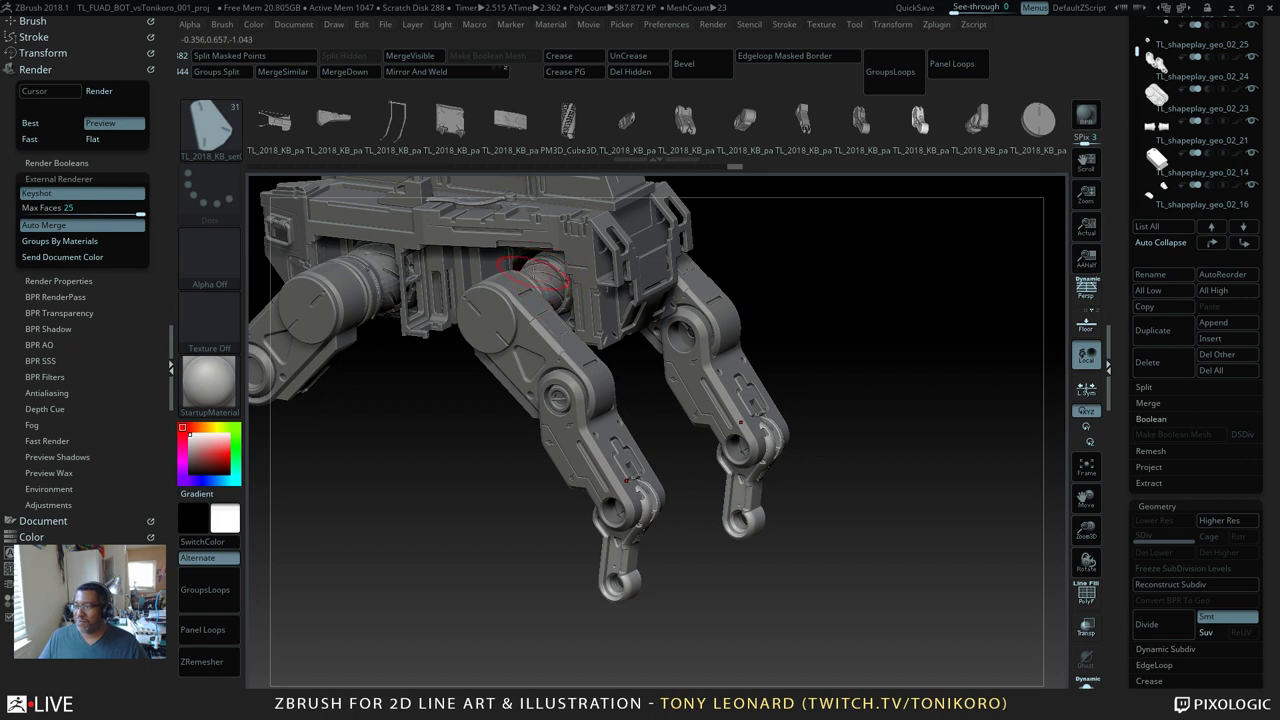
pyautogui.keyDown('shift'); pyautogui.moveTo(965, 358); pyautogui.dragTo(640, 350); pyautogui.keyUp('shift')
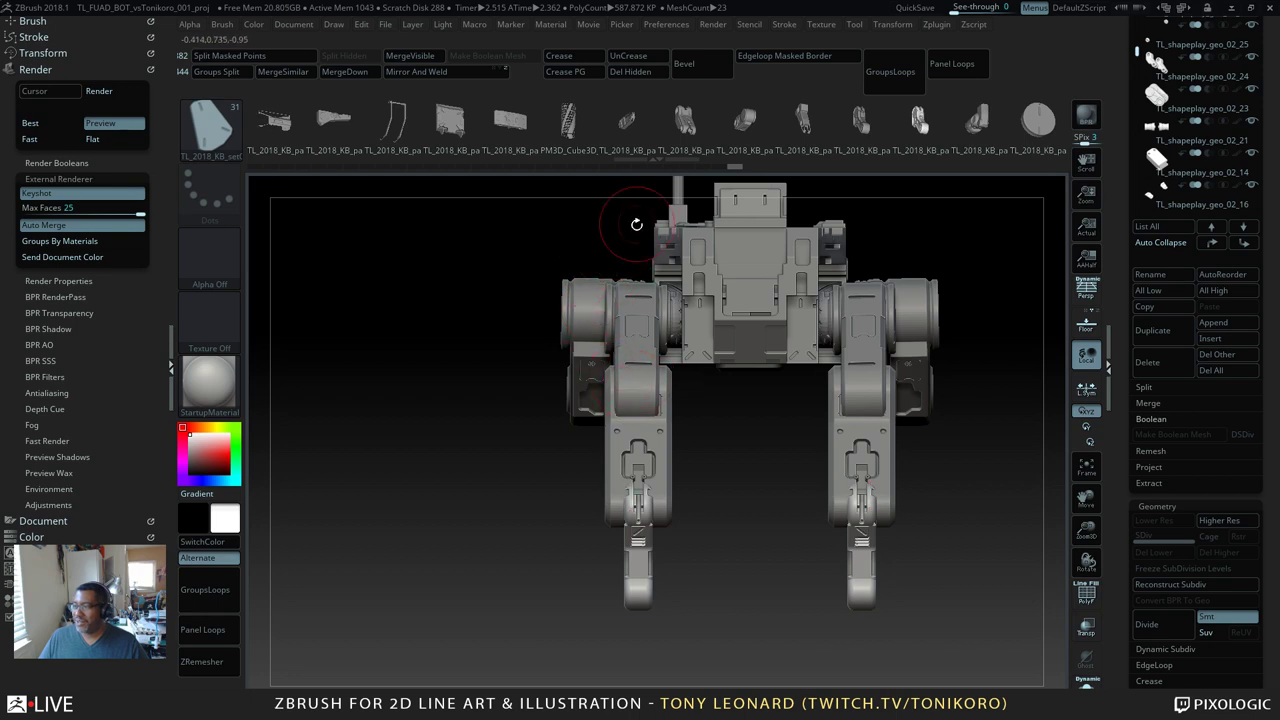
pyautogui.moveTo(357, 449)
pyautogui.mouseDown()
pyautogui.moveTo(427, 473)
pyautogui.moveTo(501, 457)
pyautogui.mouseUp()
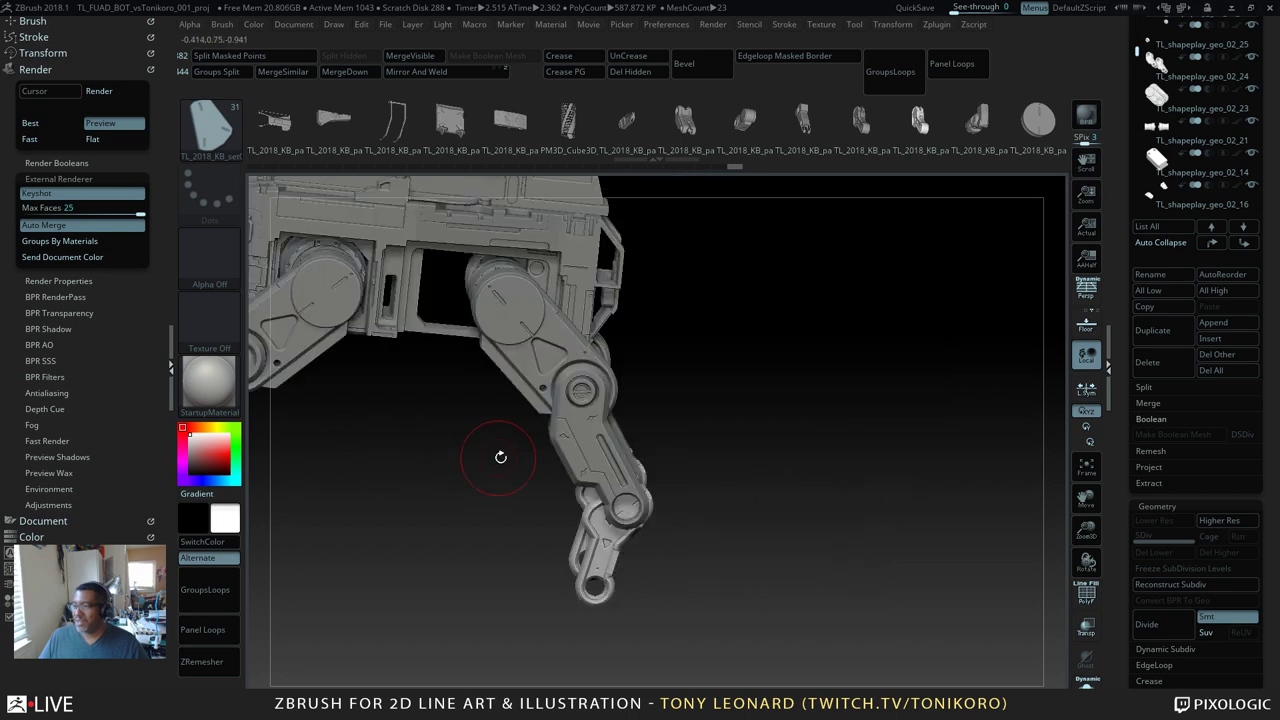
pyautogui.moveTo(819, 467); pyautogui.dragTo(764, 484)
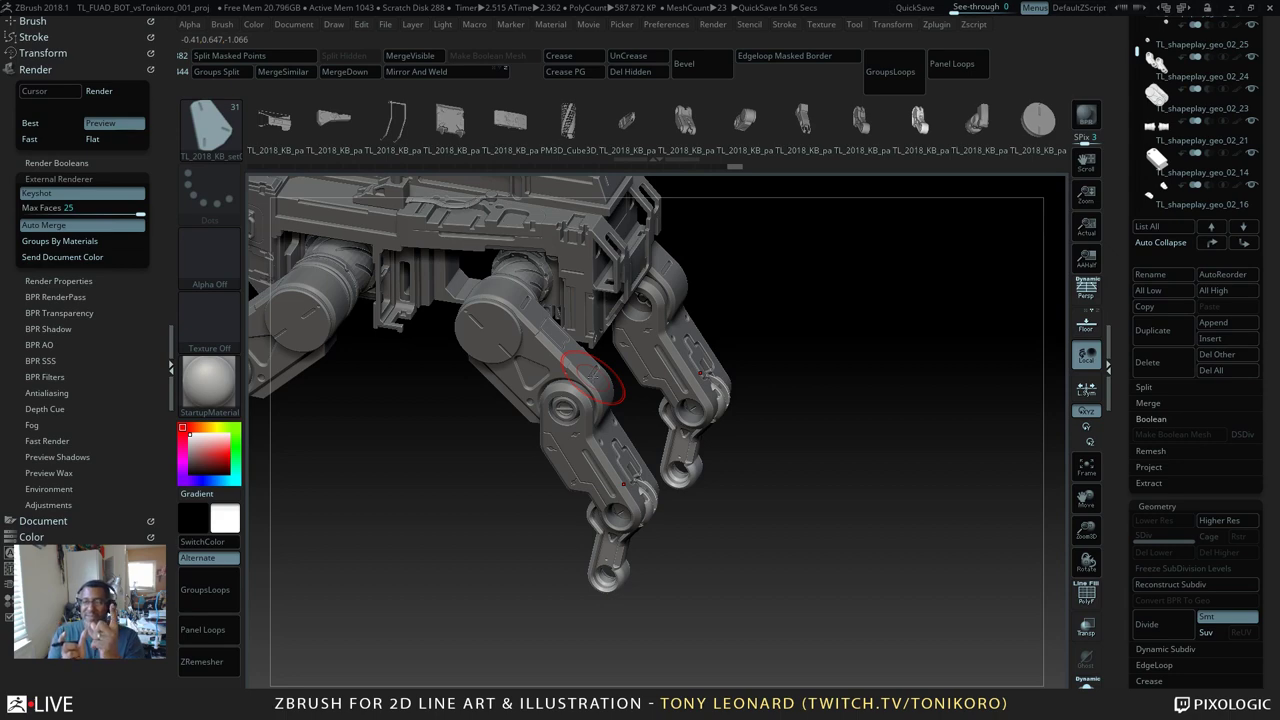
pyautogui.moveTo(889, 426); pyautogui.dragTo(700, 470)
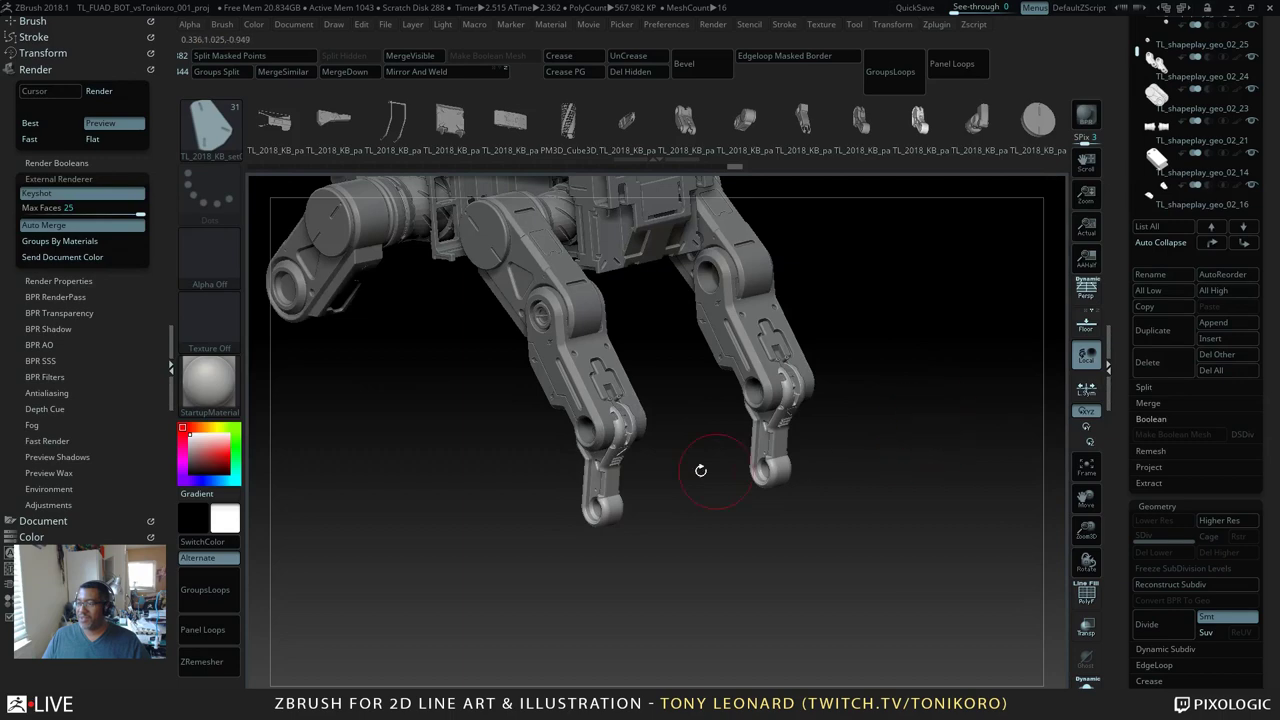
pyautogui.keyDown('alt'); pyautogui.moveTo(697, 542); pyautogui.dragTo(875, 573); pyautogui.keyUp('alt')
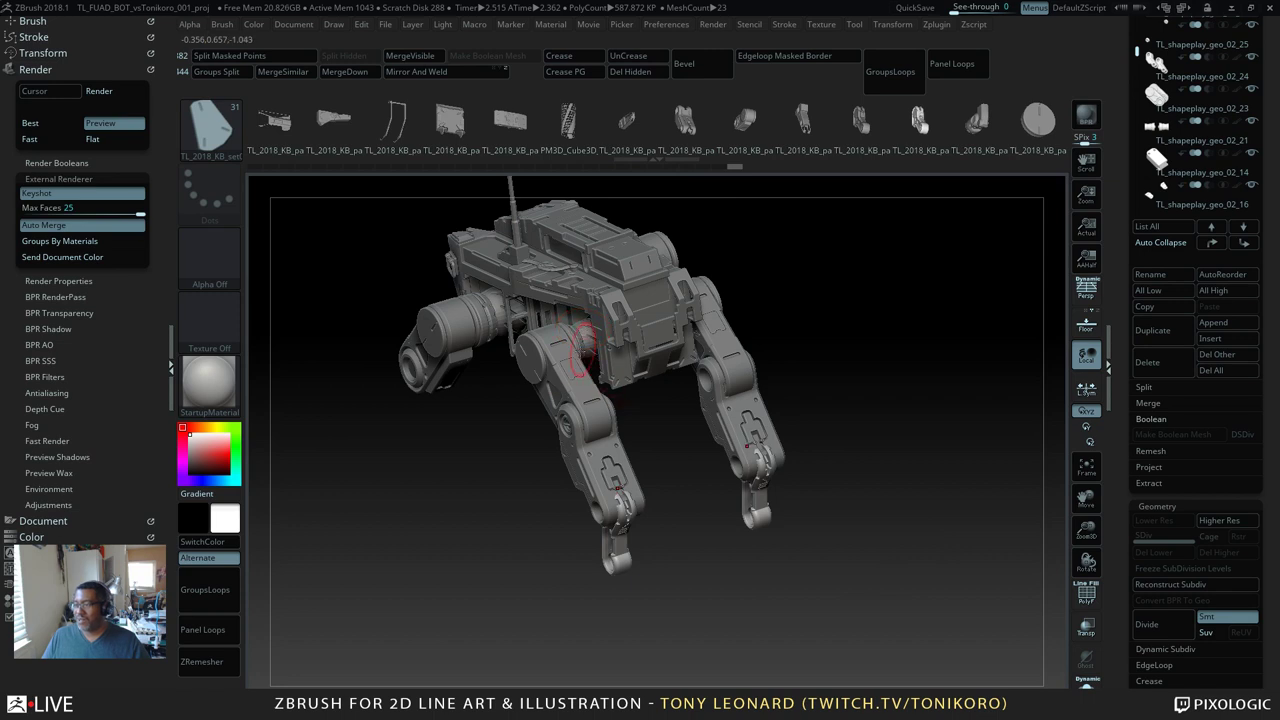
pyautogui.moveTo(646, 451); pyautogui.dragTo(646, 512)
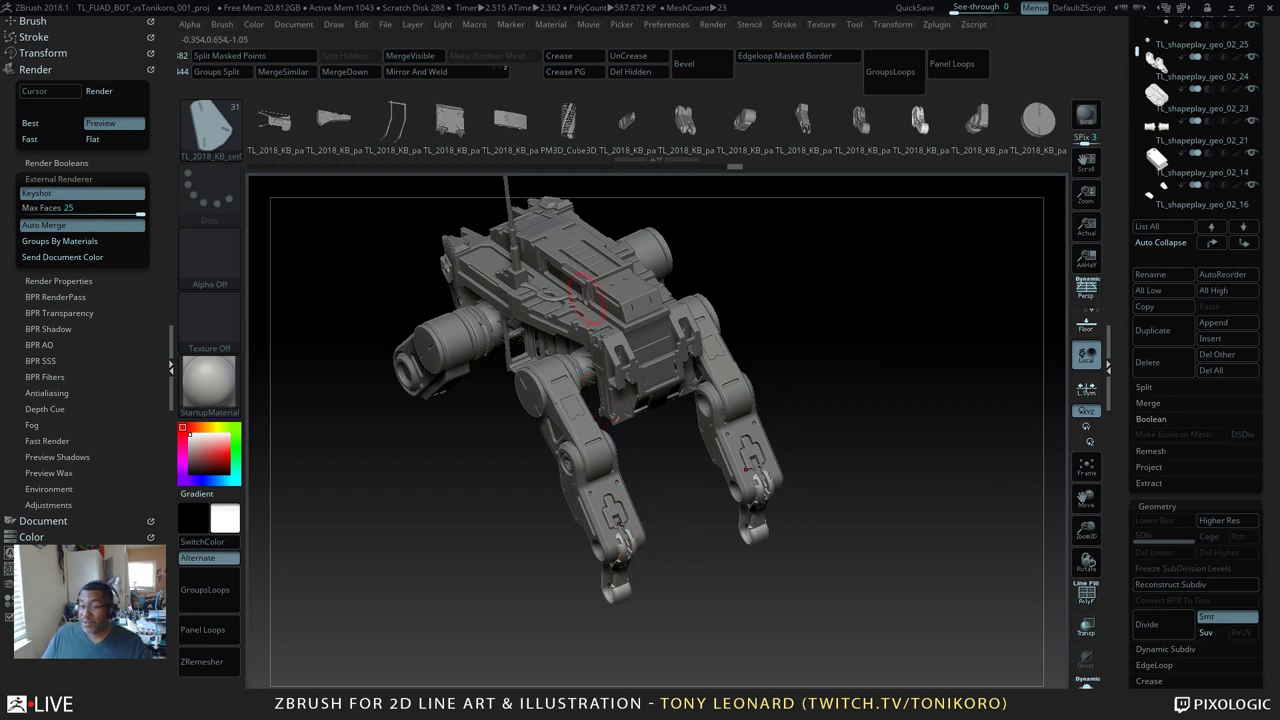
pyautogui.moveTo(627, 283); pyautogui.dragTo(815, 546)
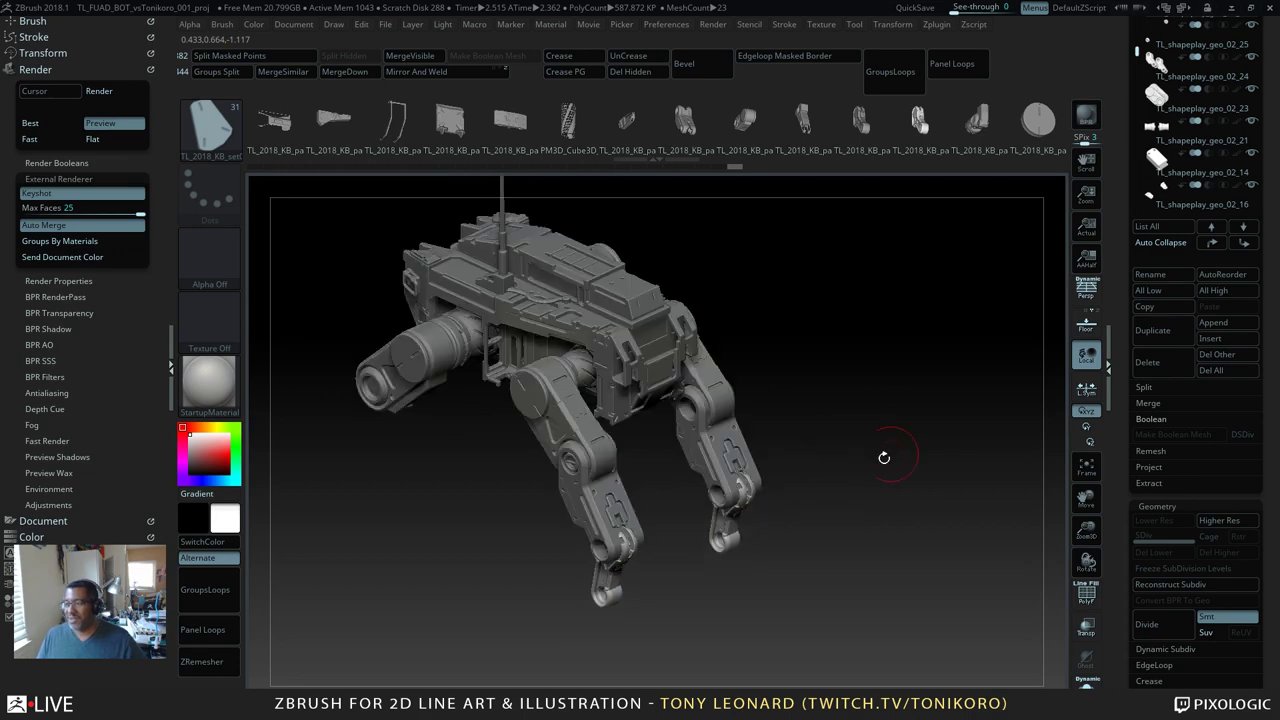
# Step: Duplicate the front lower legs' subtool and make the copy the active subtool
pyautogui.moveTo(850, 475); pyautogui.dragTo(893, 622)
pyautogui.moveTo(481, 557); pyautogui.dragTo(542, 548)
pyautogui.moveTo(542, 548); pyautogui.dragTo(591, 568)
pyautogui.keyDown('alt'); pyautogui.moveTo(633, 605); pyautogui.dragTo(654, 554); pyautogui.keyUp('alt')
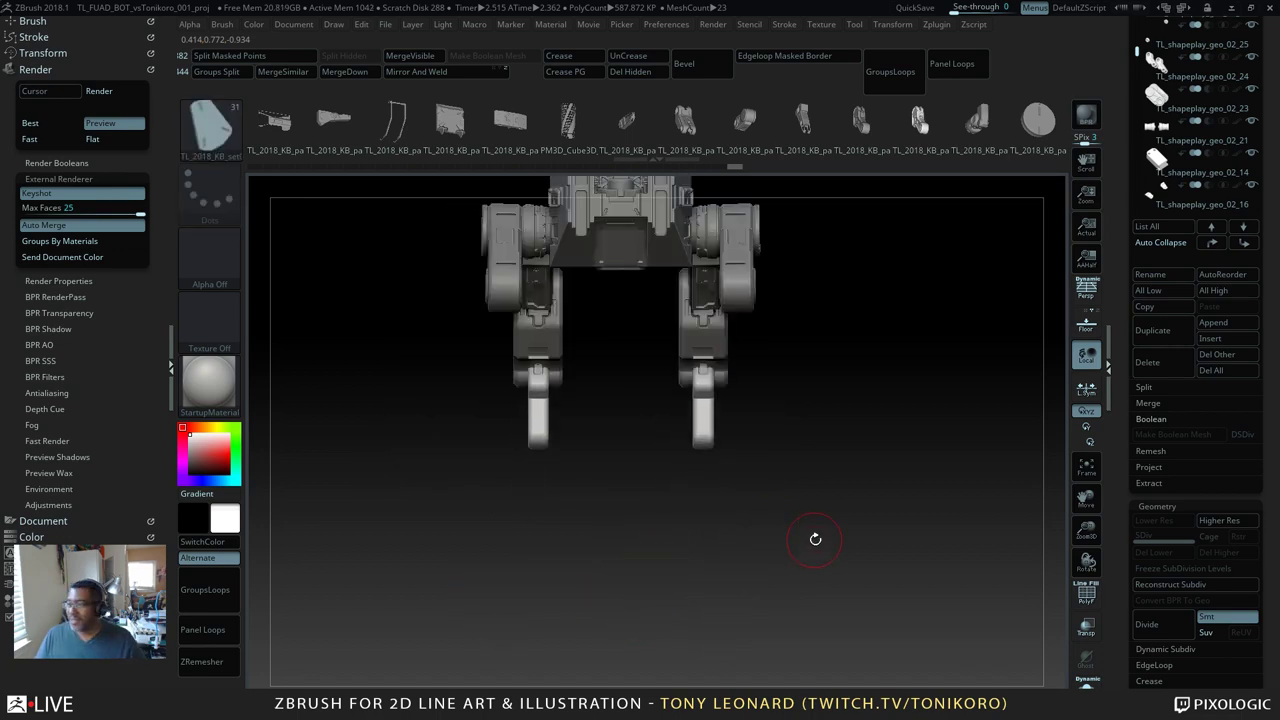
pyautogui.moveTo(815, 538); pyautogui.dragTo(798, 587)
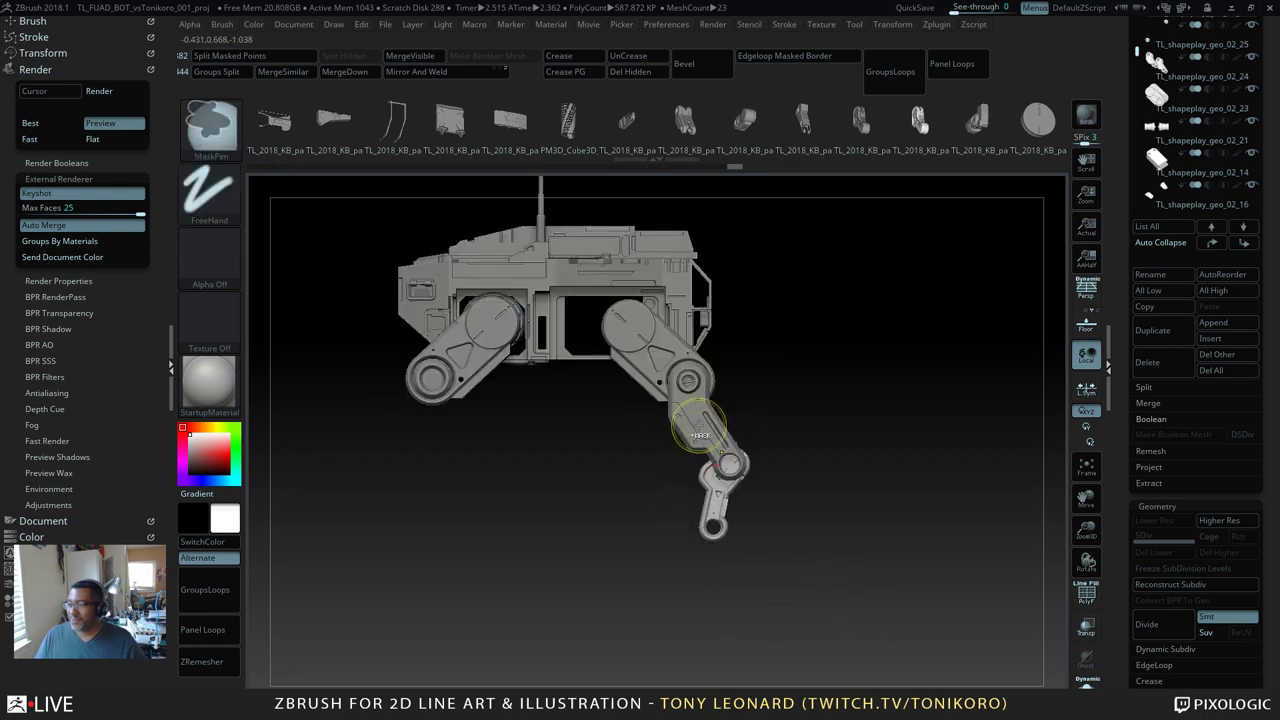
pyautogui.keyDown('alt'); pyautogui.click(703, 508); pyautogui.keyUp('alt')
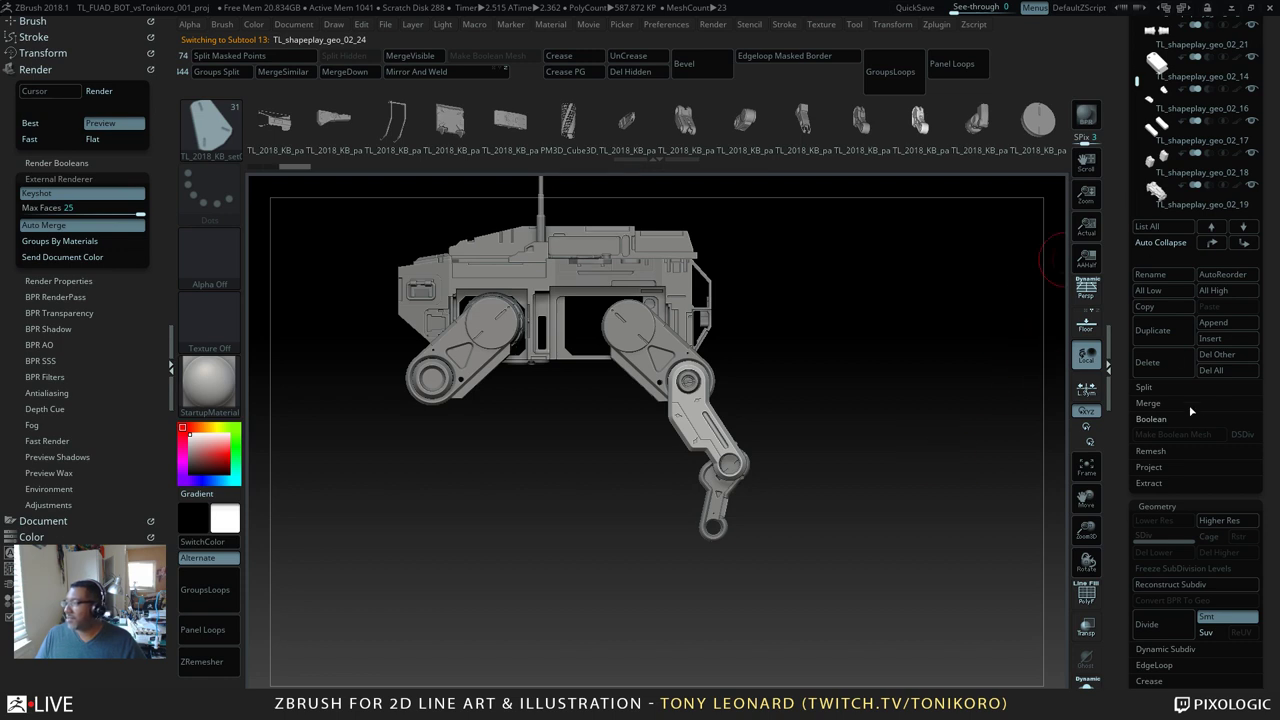
pyautogui.keyDown('alt'); pyautogui.click(711, 304); pyautogui.keyUp('alt')
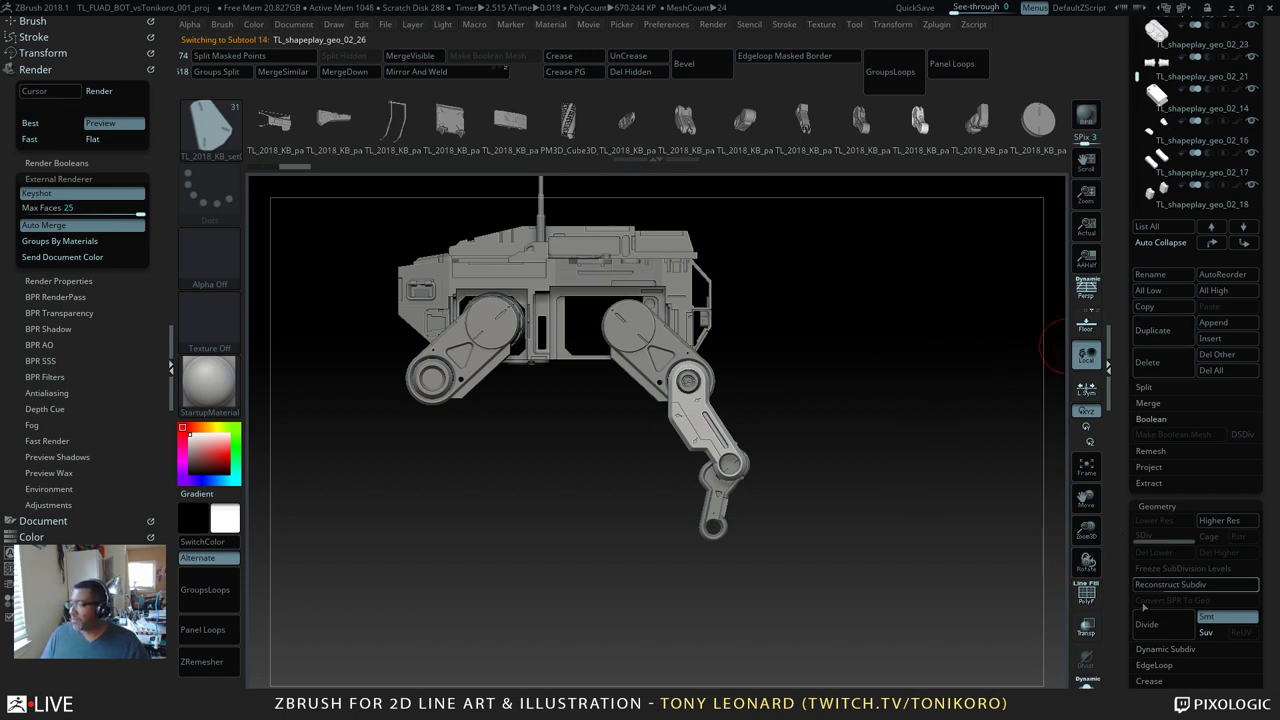
# Step: Mirror the duplicated lower legs front to back with the Mirror deformation, placing them at the rear of the body
pyautogui.moveTo(1124, 638); pyautogui.dragTo(1118, 554)
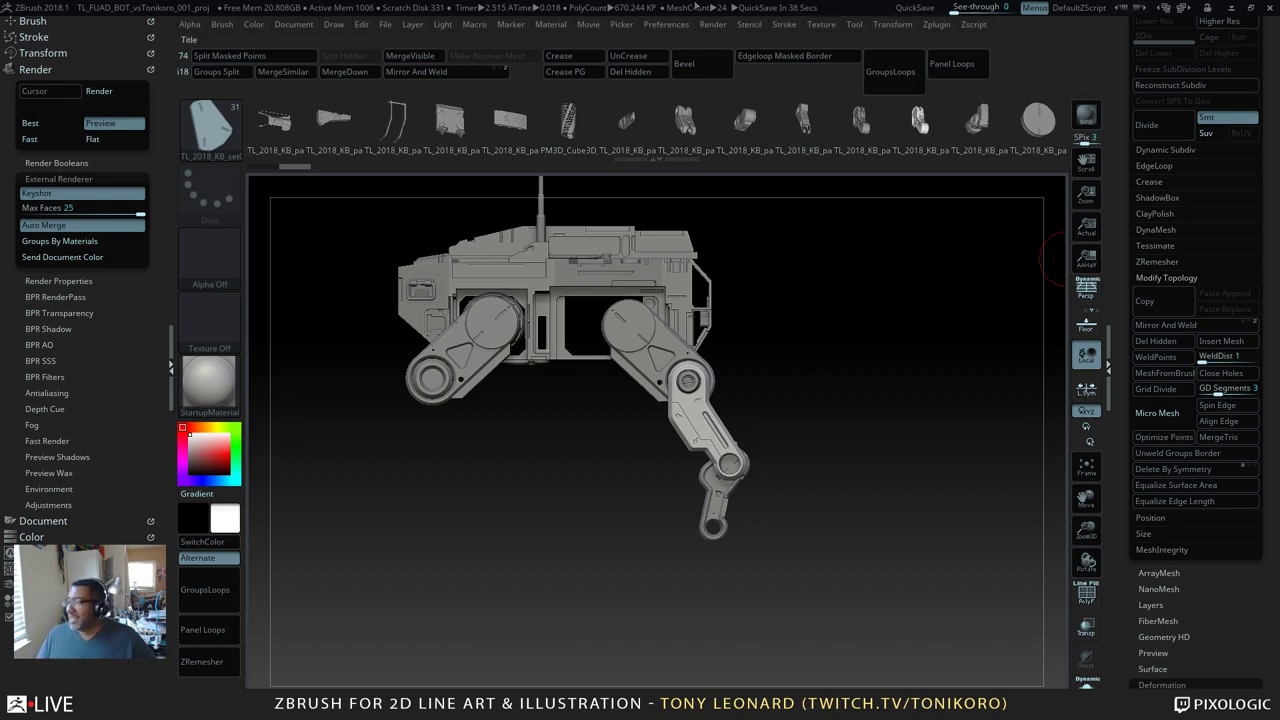
pyautogui.moveTo(1125, 580); pyautogui.dragTo(1100, 468)
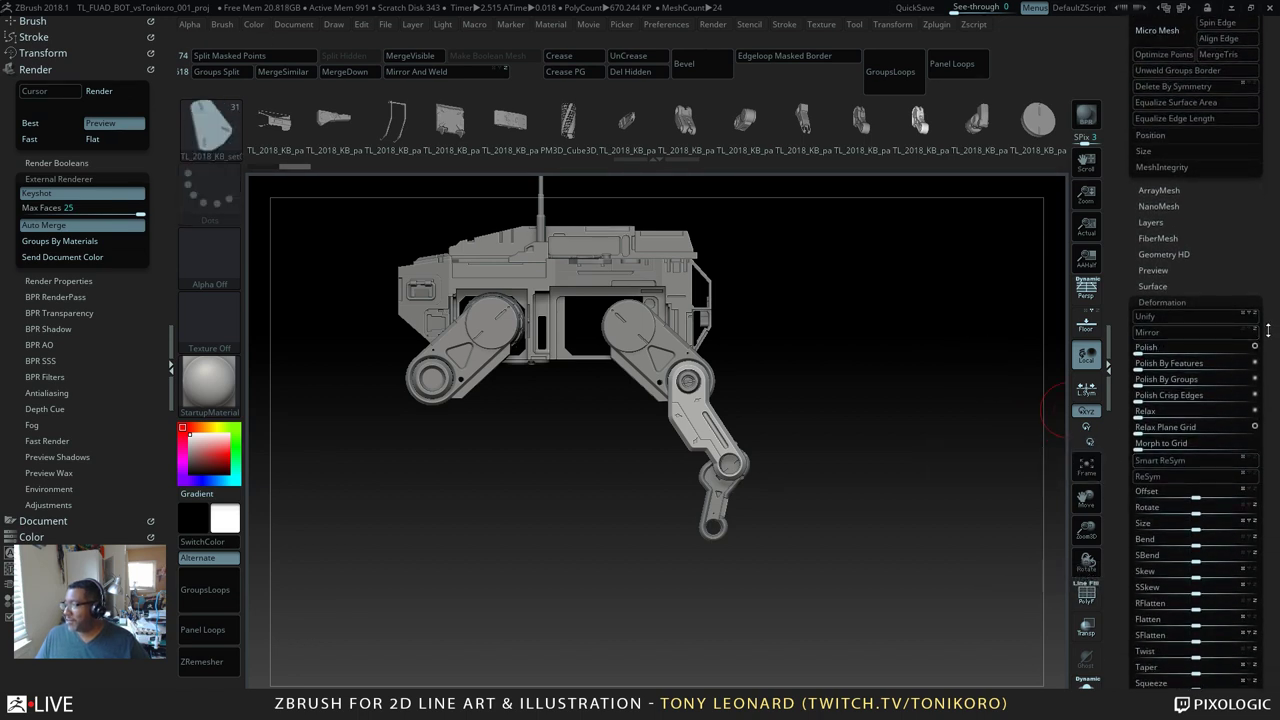
pyautogui.click(1217, 339)
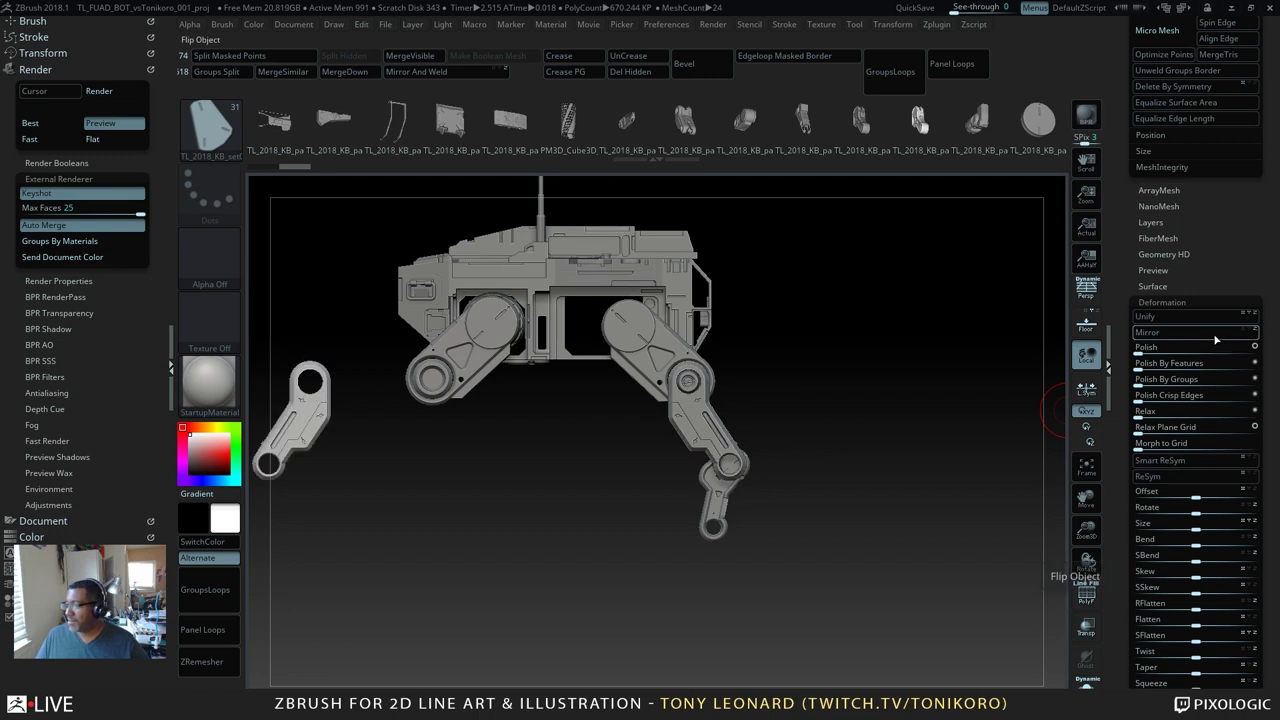
# Step: Move the mirrored lower legs toward the rear upper legs and spread them outward symmetrically to line up with them
pyautogui.press('w')
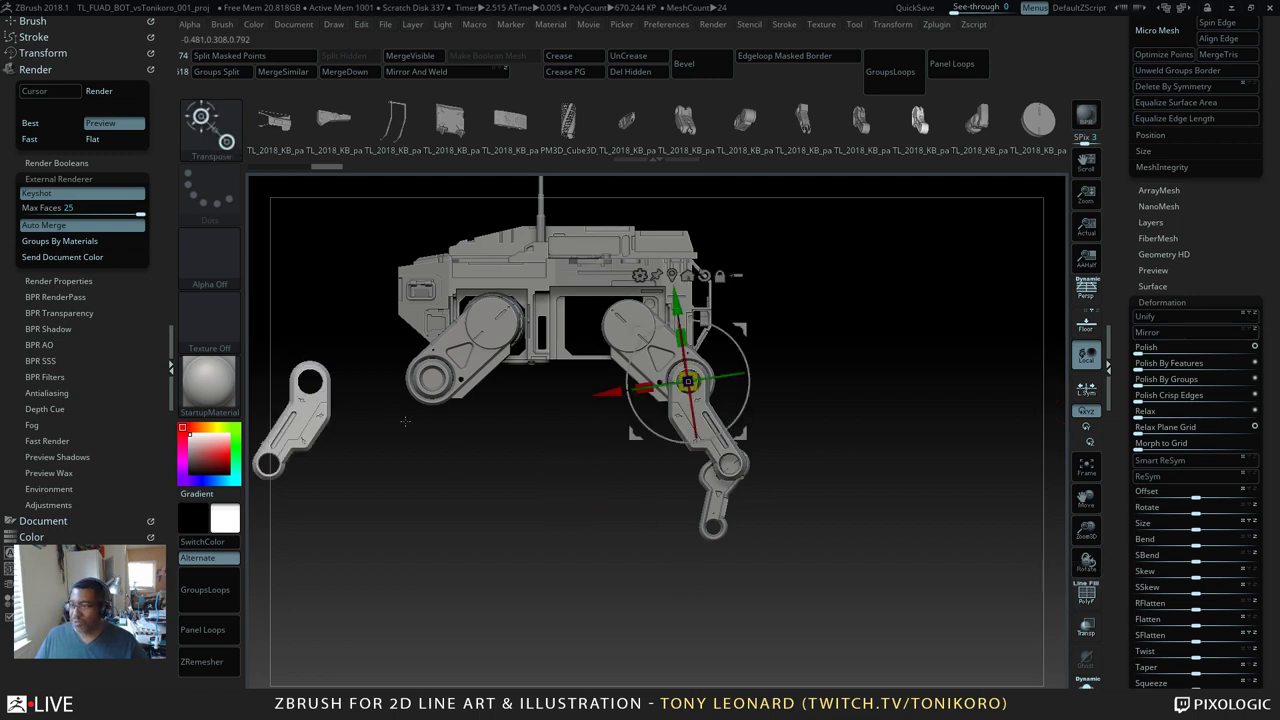
pyautogui.press('y')
pyautogui.moveTo(311, 417)
pyautogui.mouseDown()
pyautogui.moveTo(343, 406)
pyautogui.moveTo(485, 433)
pyautogui.moveTo(547, 541)
pyautogui.mouseUp()
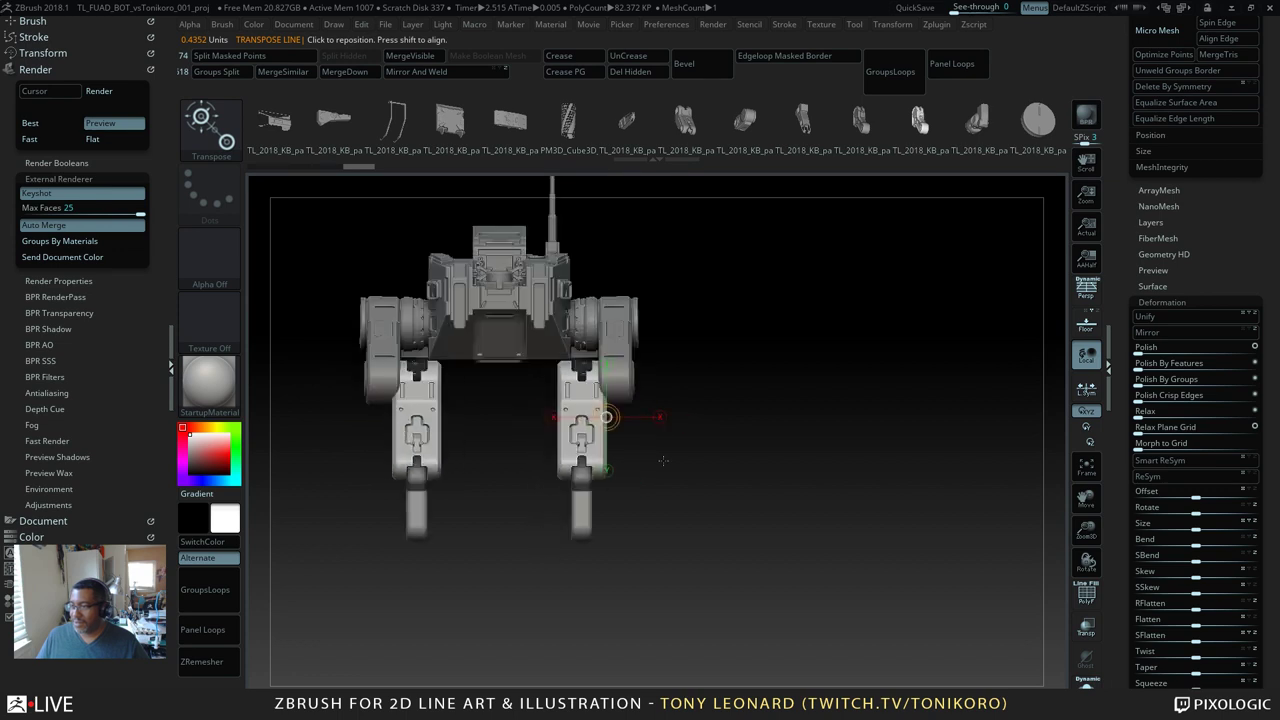
pyautogui.moveTo(661, 417); pyautogui.dragTo(742, 417)
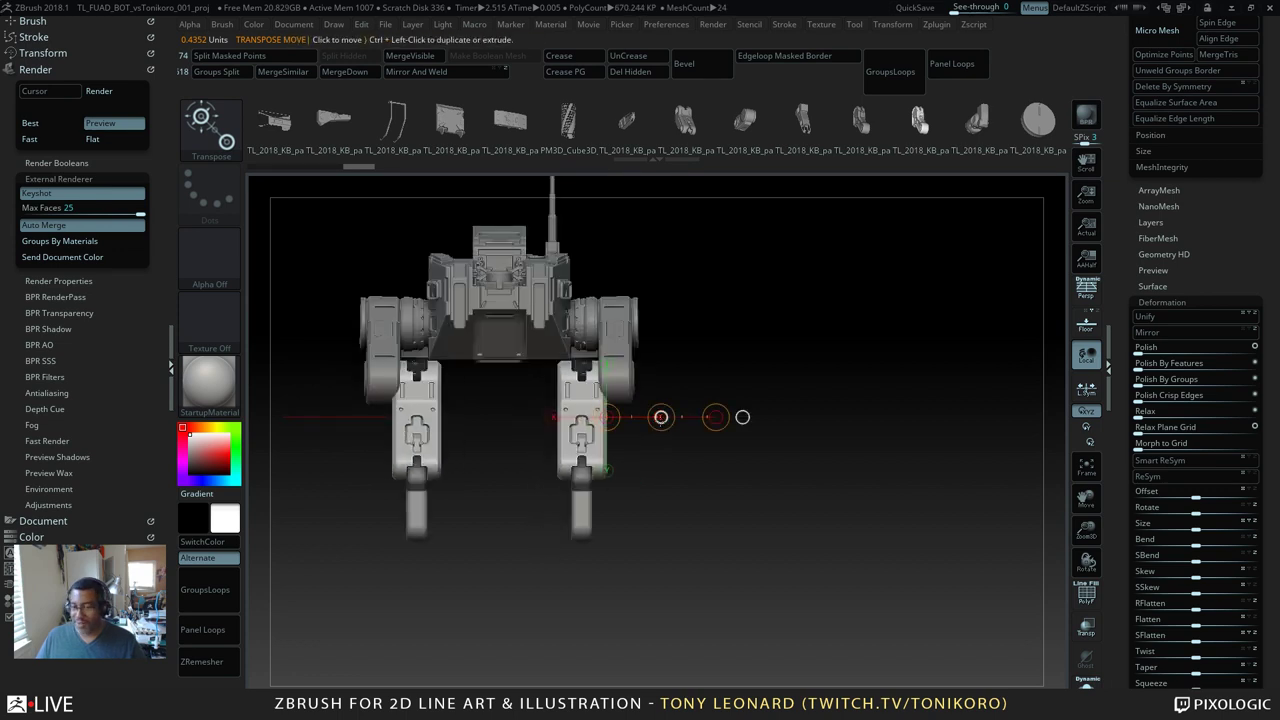
pyautogui.moveTo(661, 418); pyautogui.dragTo(697, 428)
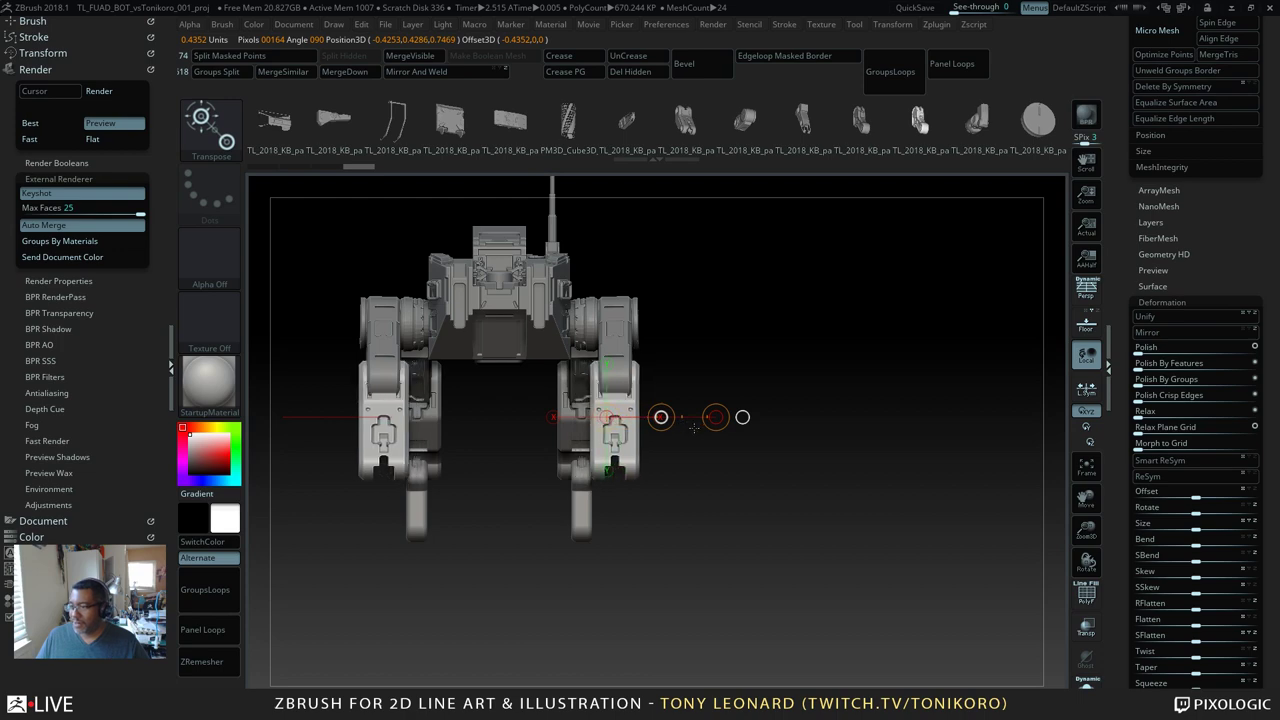
# Step: Fine-position the rear lower legs lengthwise and vertically so their upper joint rings centre on the rear knee joints
pyautogui.moveTo(799, 598); pyautogui.dragTo(650, 621)
pyautogui.hotkey('ctrl', 'z')
pyautogui.hotkey('ctrl', 'z')
pyautogui.hotkey('ctrl', 'z')
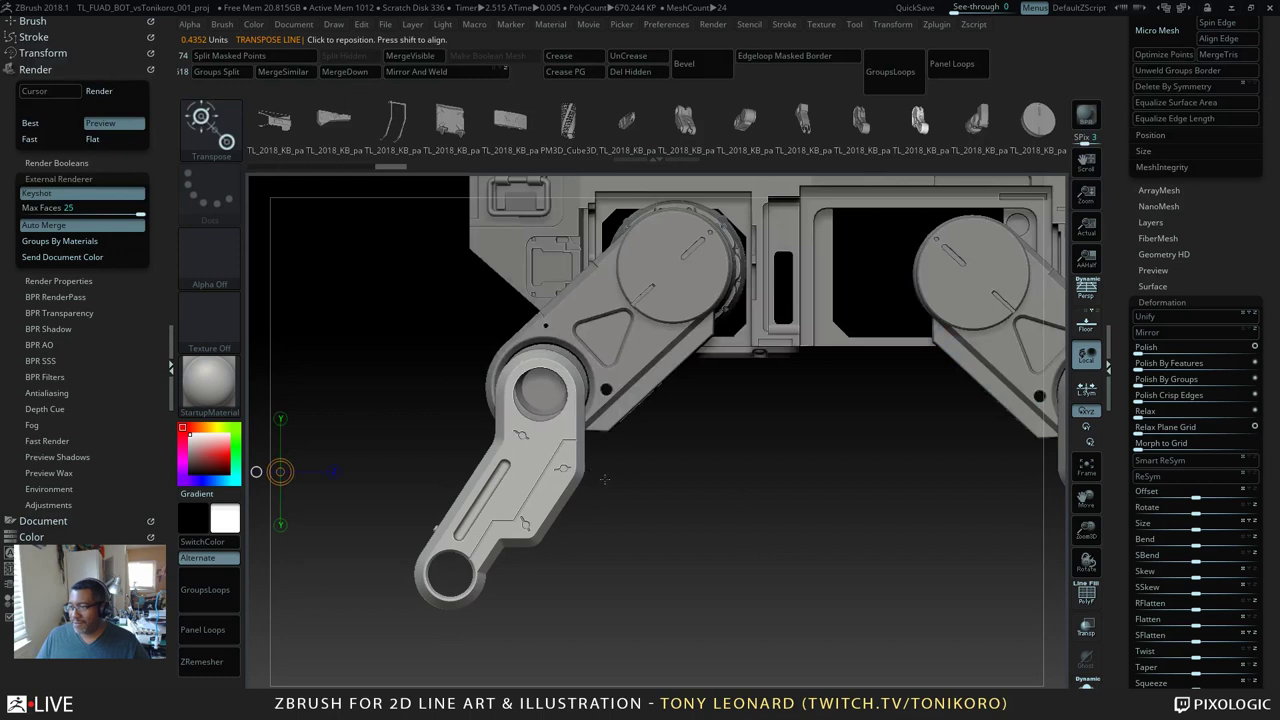
pyautogui.hotkey('ctrl', 'z')
pyautogui.click(548, 460)
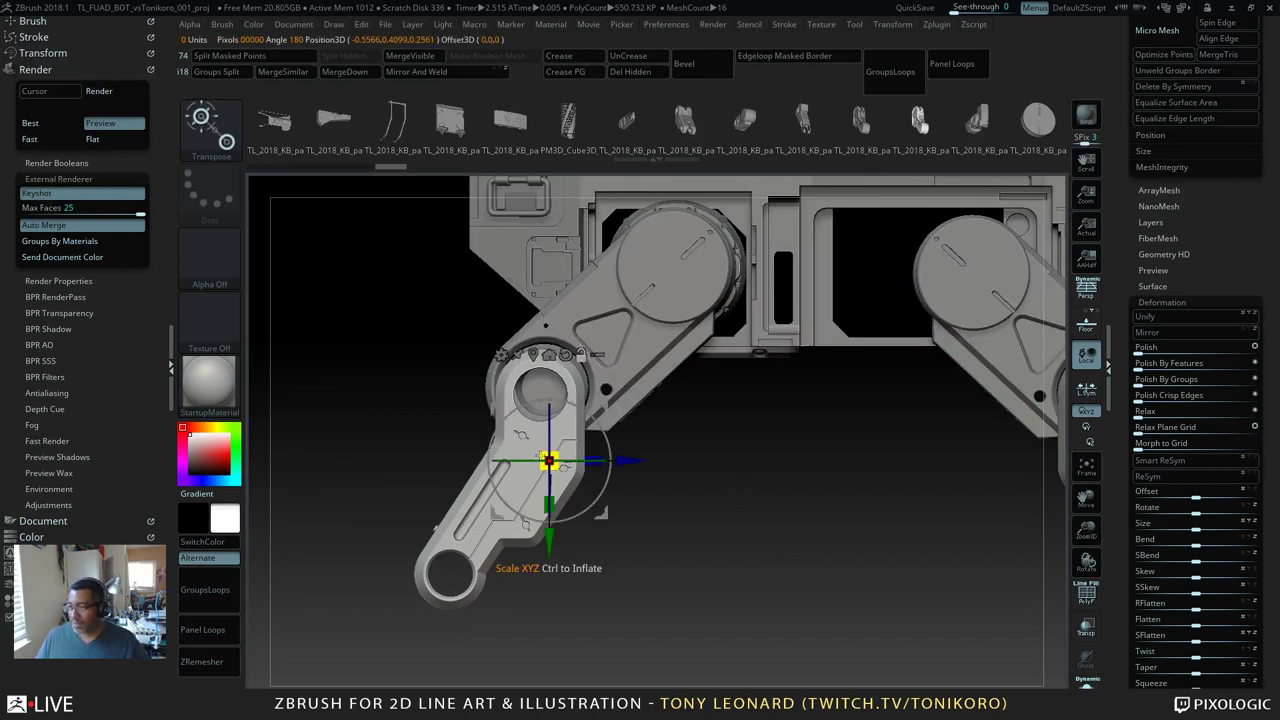
pyautogui.moveTo(627, 461); pyautogui.dragTo(633, 461)
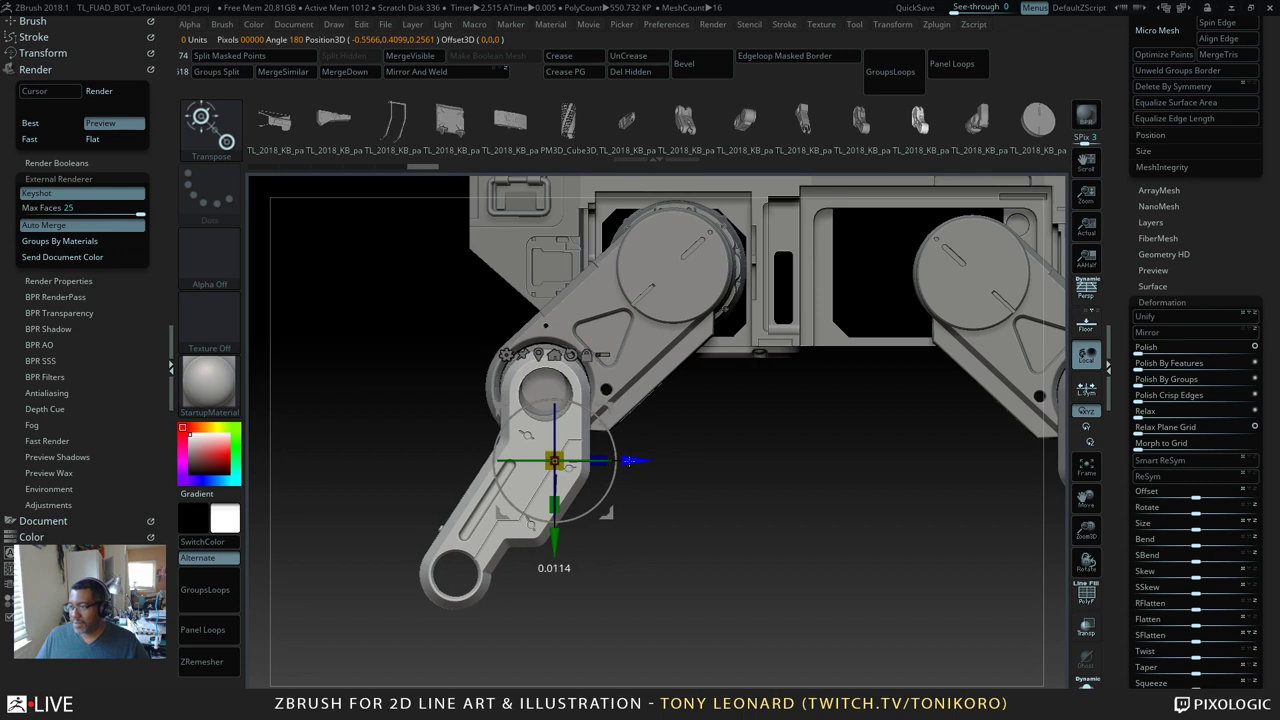
pyautogui.moveTo(556, 540); pyautogui.dragTo(552, 535)
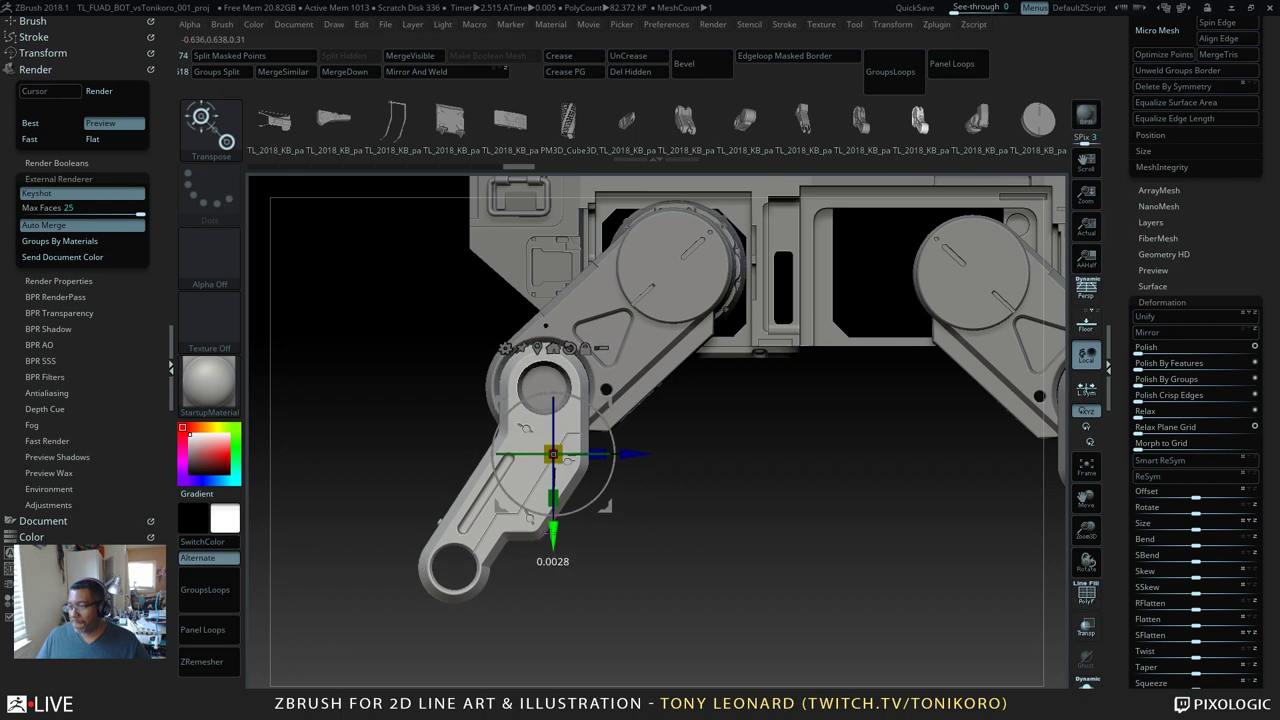
# Step: Turn on local symmetry, dismiss the chat notification, and check the rear lower legs' fit from the front and side
pyautogui.moveTo(850, 606)
pyautogui.mouseDown()
pyautogui.moveTo(700, 618)
pyautogui.moveTo(716, 636)
pyautogui.moveTo(850, 628)
pyautogui.moveTo(849, 614)
pyautogui.mouseUp()
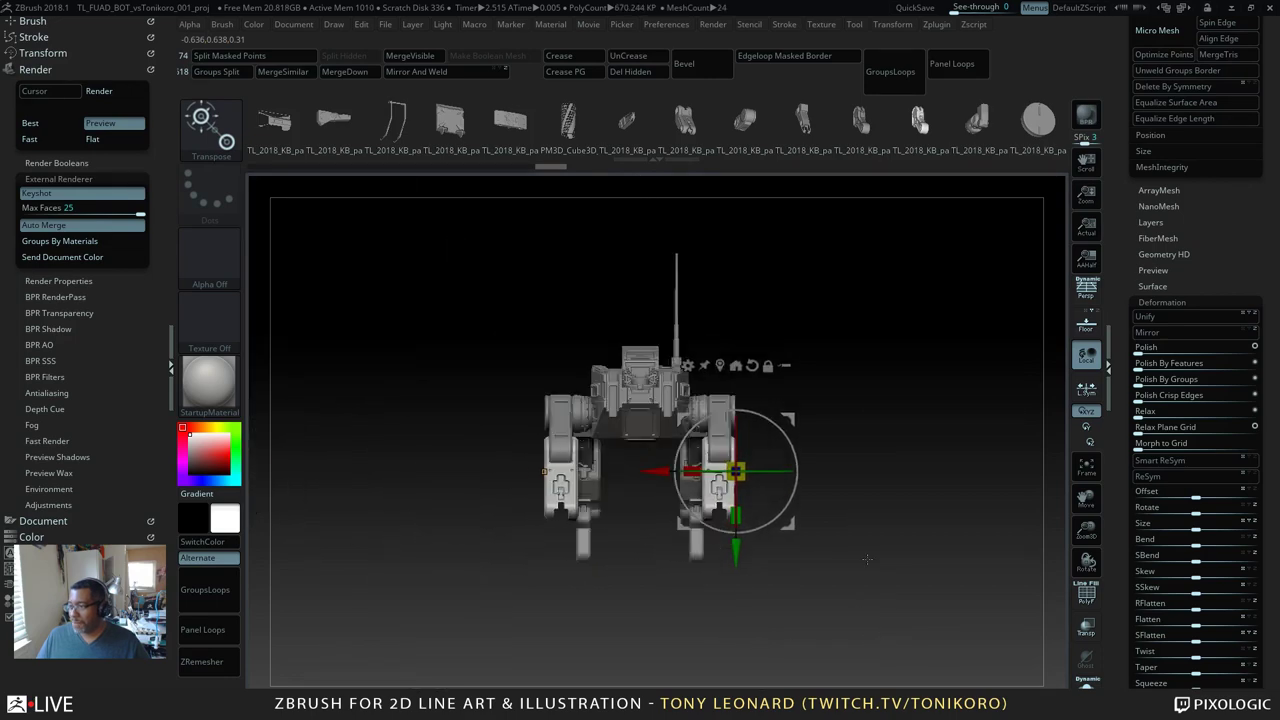
pyautogui.keyDown('alt'); pyautogui.moveTo(867, 559); pyautogui.dragTo(909, 683); pyautogui.keyUp('alt')
pyautogui.keyDown('alt'); pyautogui.moveTo(930, 600); pyautogui.dragTo(945, 672); pyautogui.keyUp('alt')
pyautogui.keyDown('alt'); pyautogui.moveTo(970, 645); pyautogui.dragTo(935, 554); pyautogui.keyUp('alt')
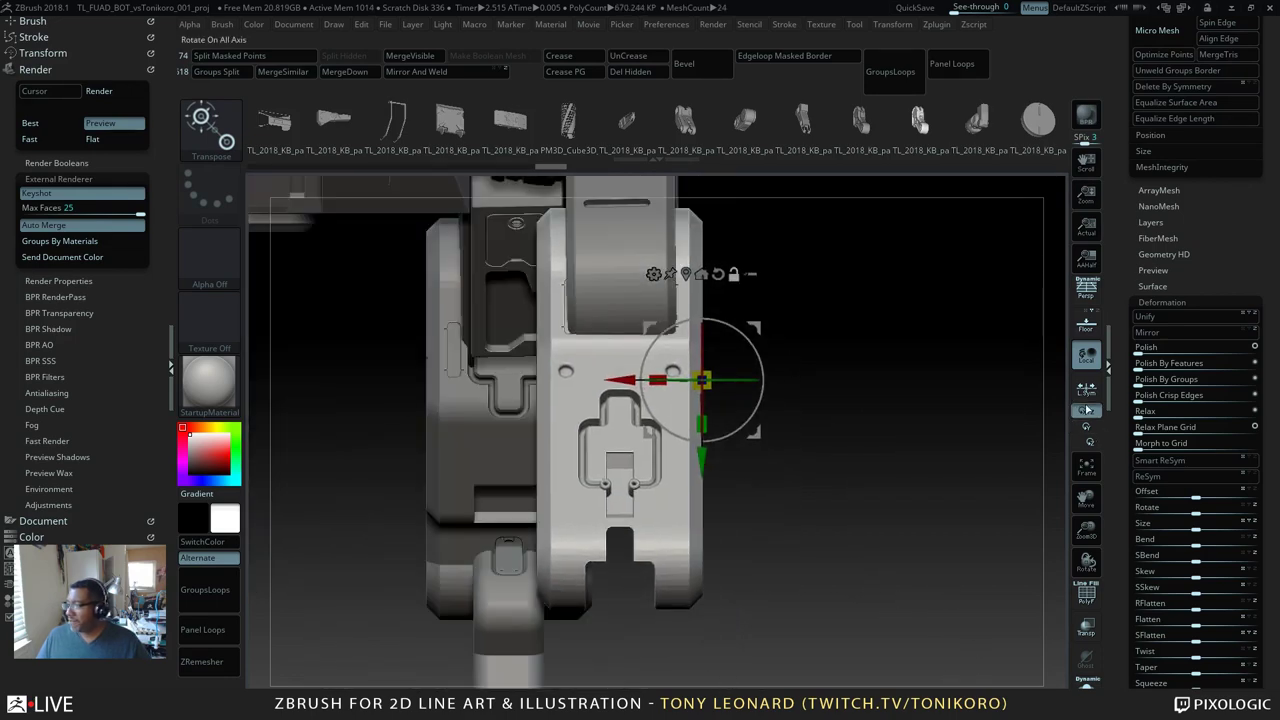
pyautogui.click(1086, 390)
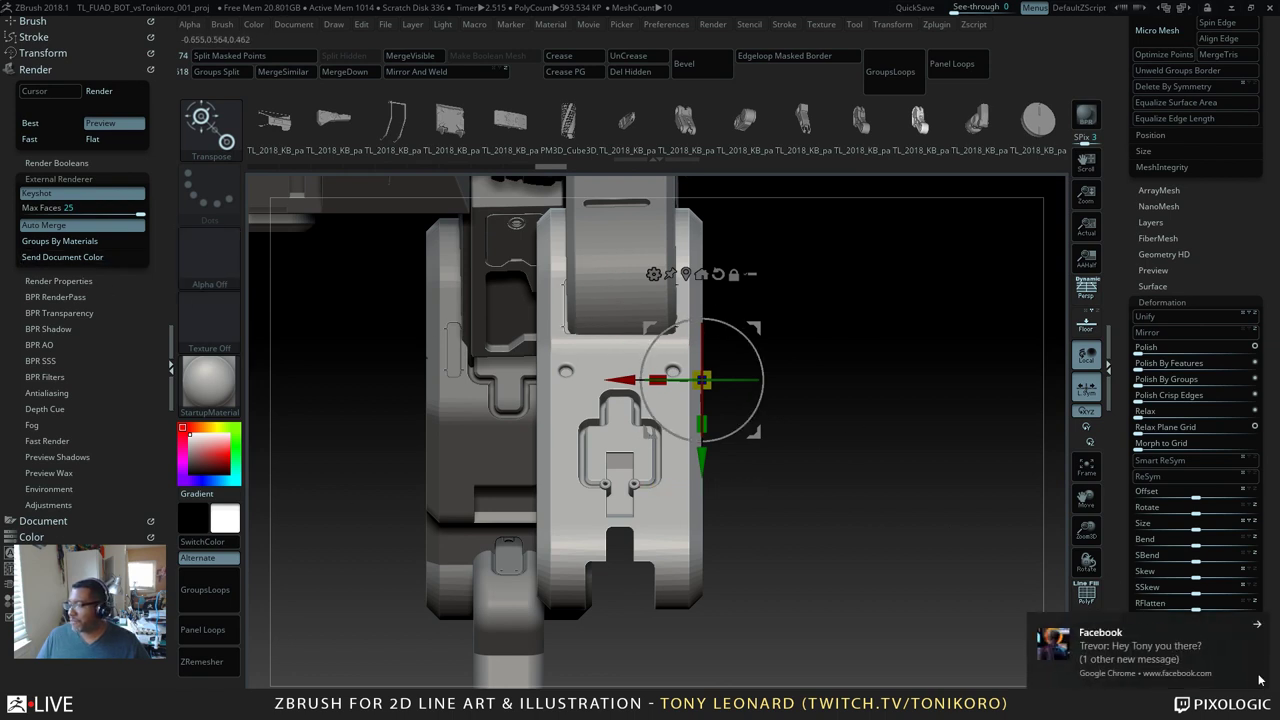
pyautogui.click(1259, 626)
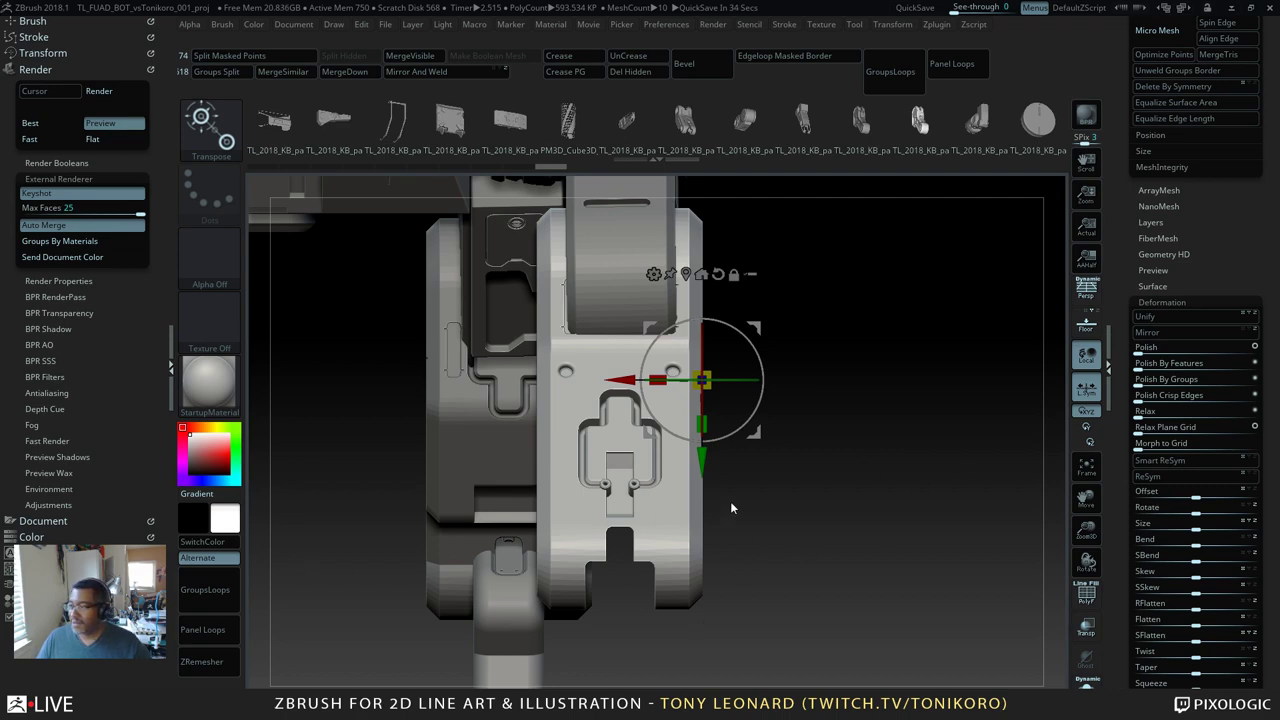
pyautogui.moveTo(786, 503); pyautogui.dragTo(815, 573)
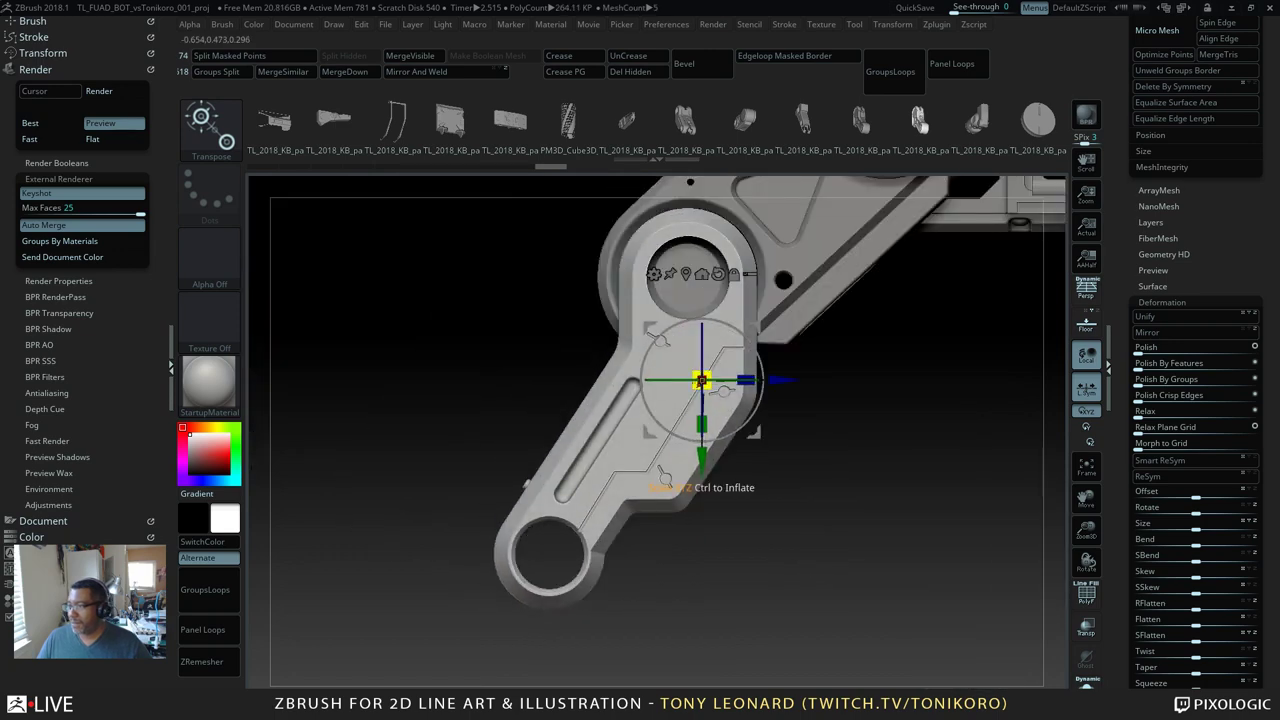
pyautogui.keyDown('alt'); pyautogui.moveTo(755, 640); pyautogui.dragTo(642, 594); pyautogui.keyUp('alt')
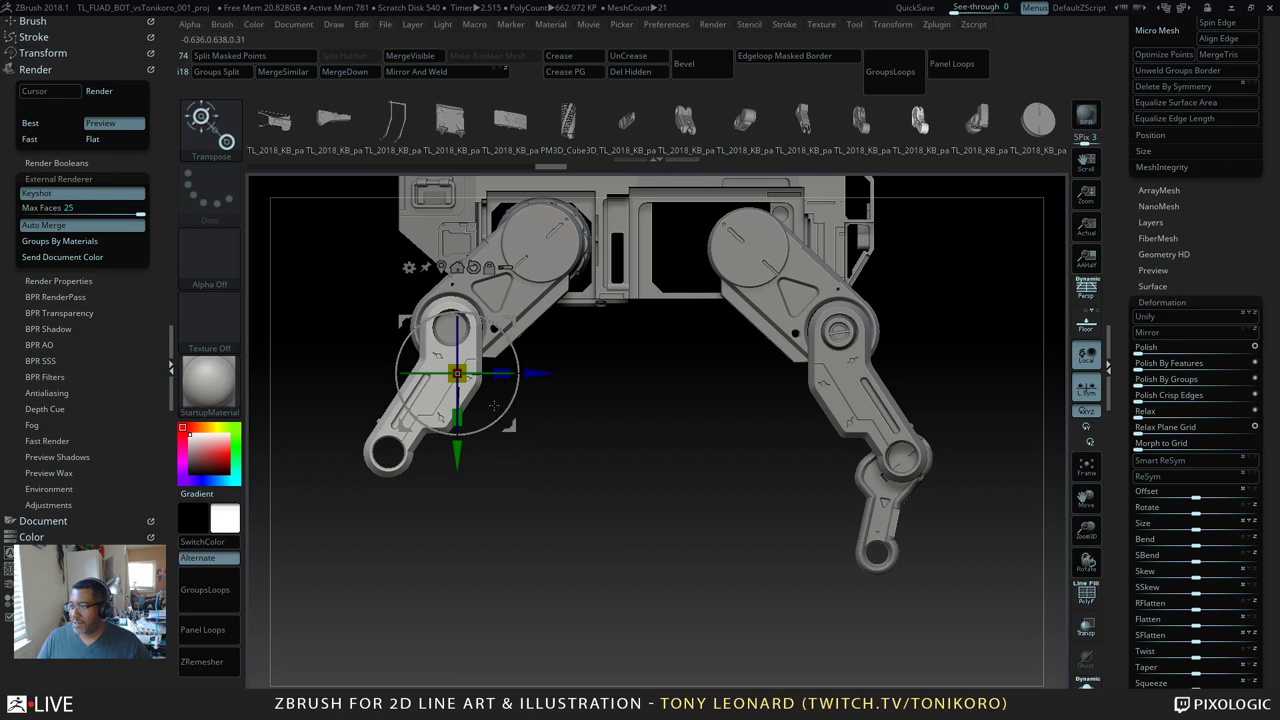
# Step: Make the front legs' end links the active subtool and collapse the Deformation settings
pyautogui.keyDown('alt'); pyautogui.click(884, 508); pyautogui.keyUp('alt')
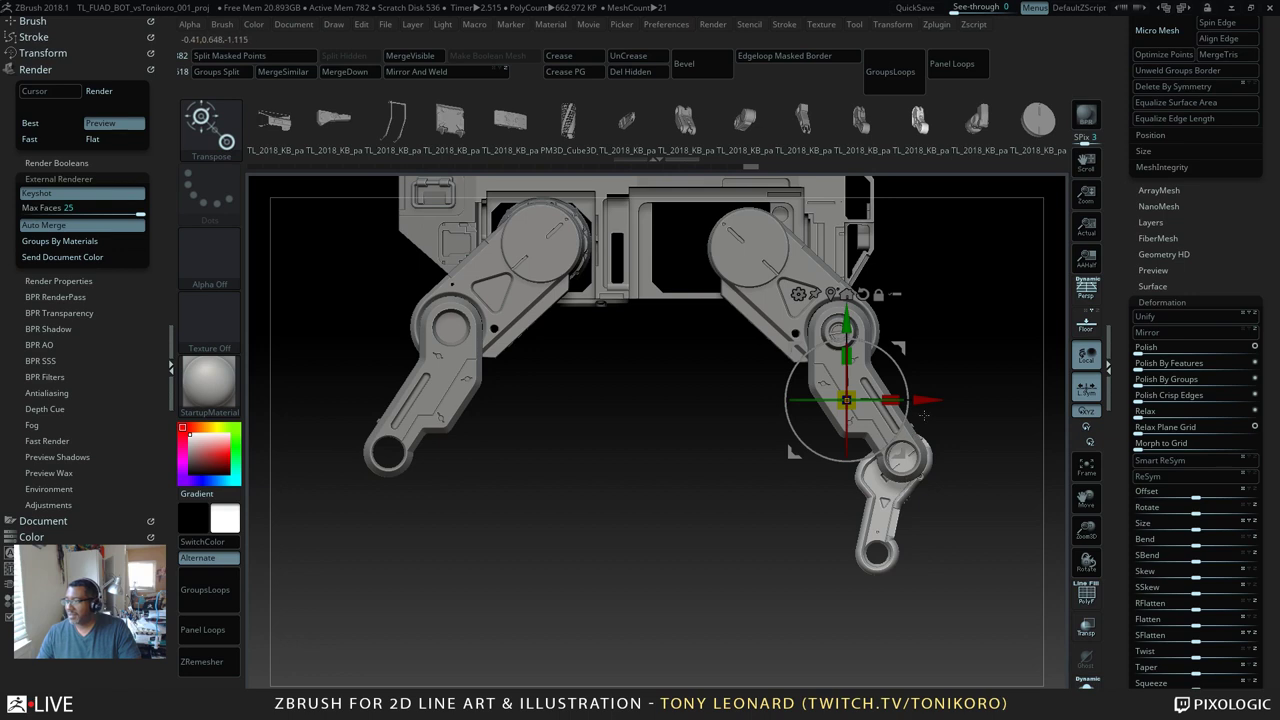
pyautogui.click(1165, 300)
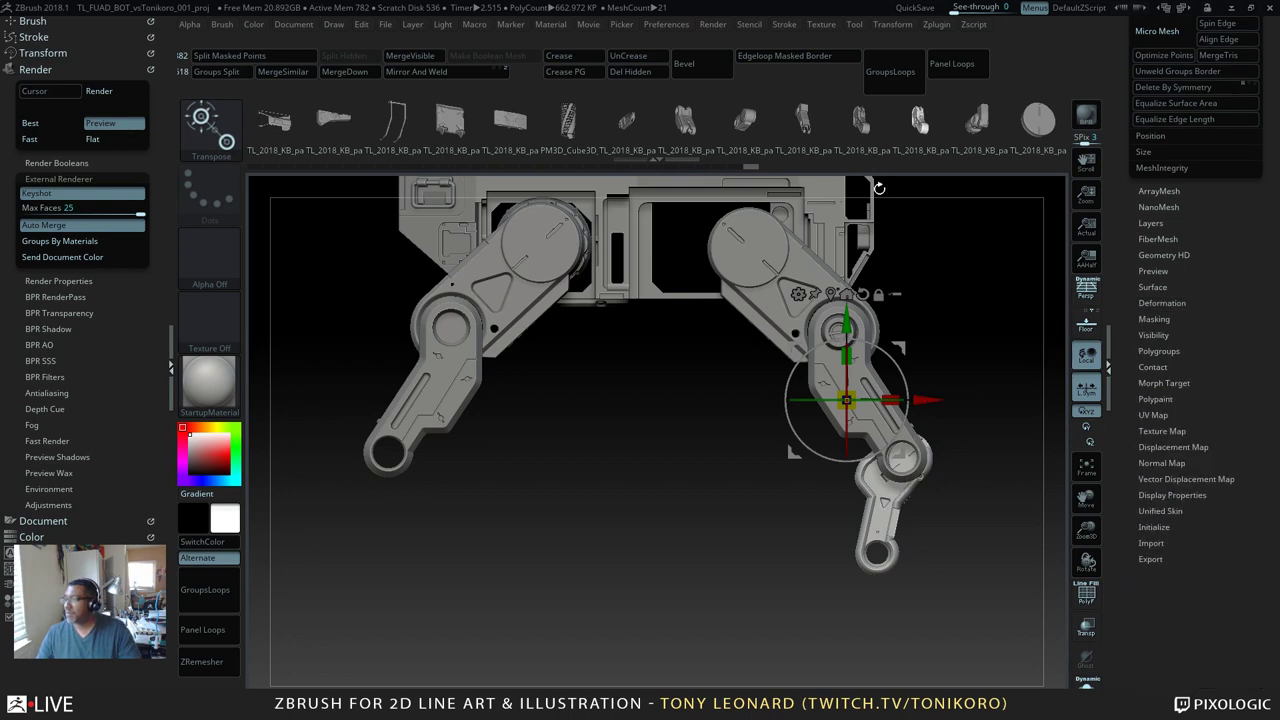
pyautogui.moveTo(880, 189); pyautogui.dragTo(1029, 227)
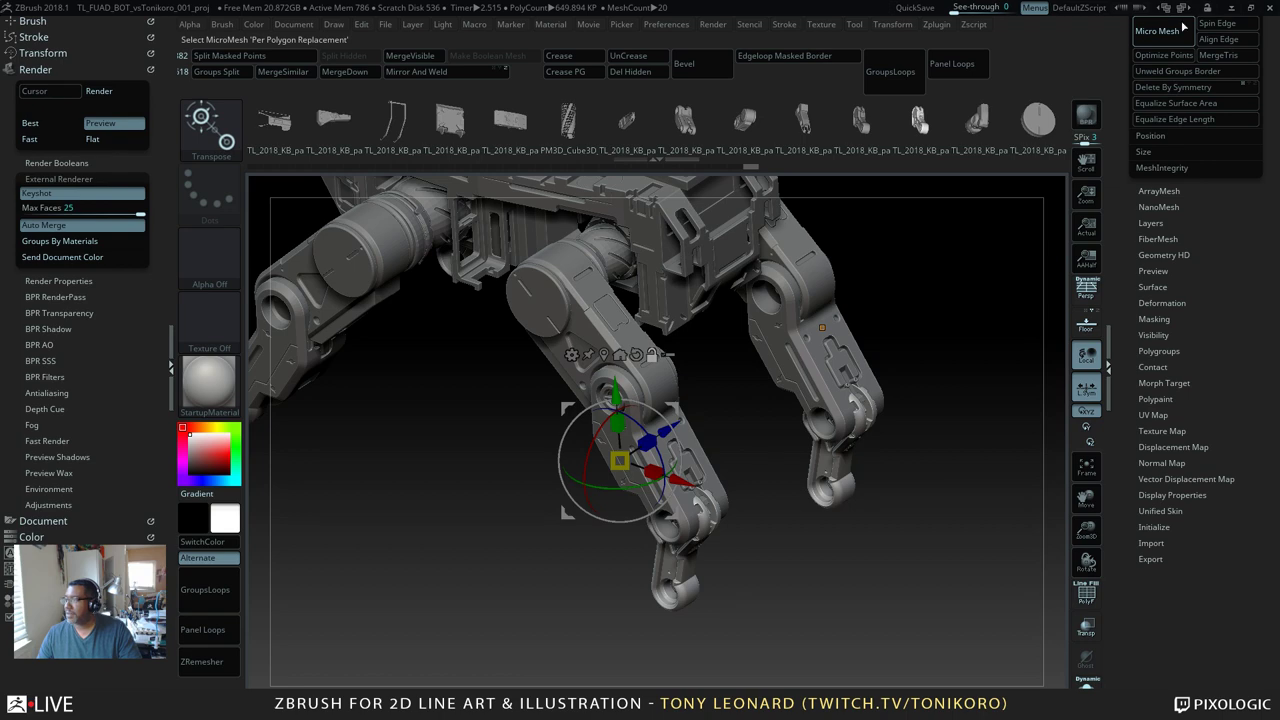
# Step: Choose a foot part from the TL_2018_KB insert-mesh brush's parts for the two legs without feet
pyautogui.moveTo(1108, 52); pyautogui.dragTo(1106, 231)
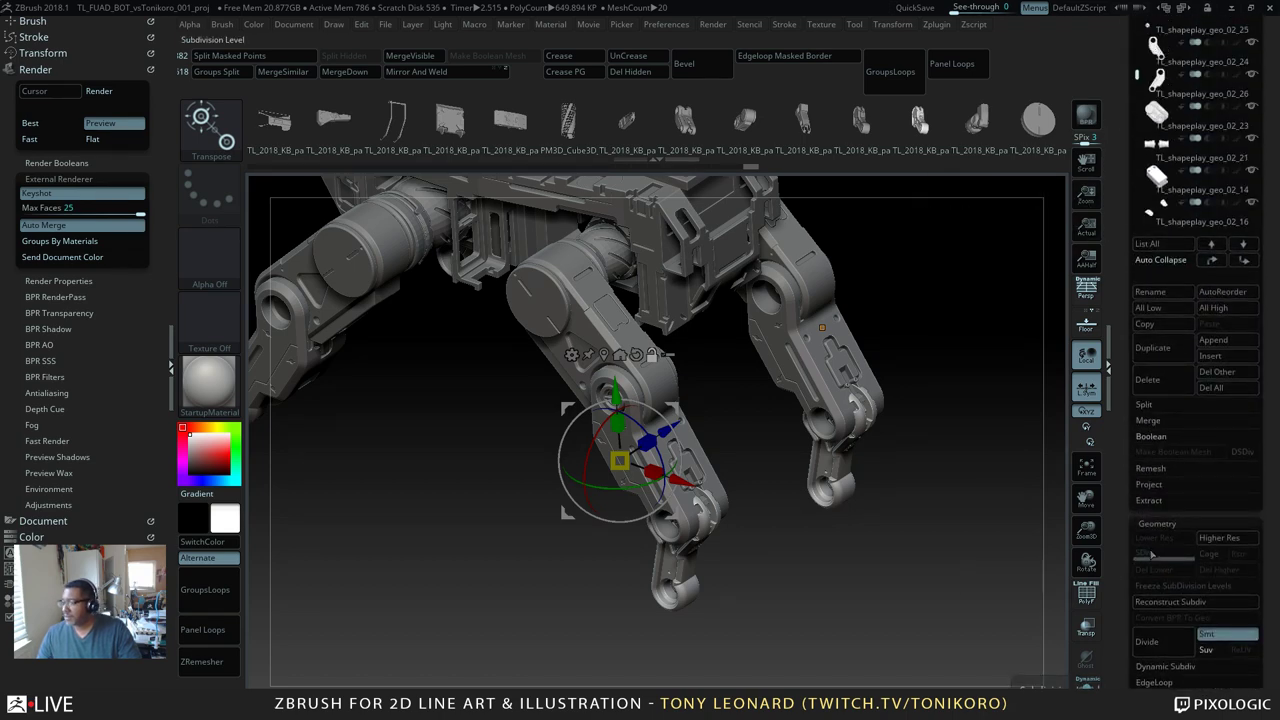
pyautogui.moveTo(913, 641); pyautogui.dragTo(572, 363)
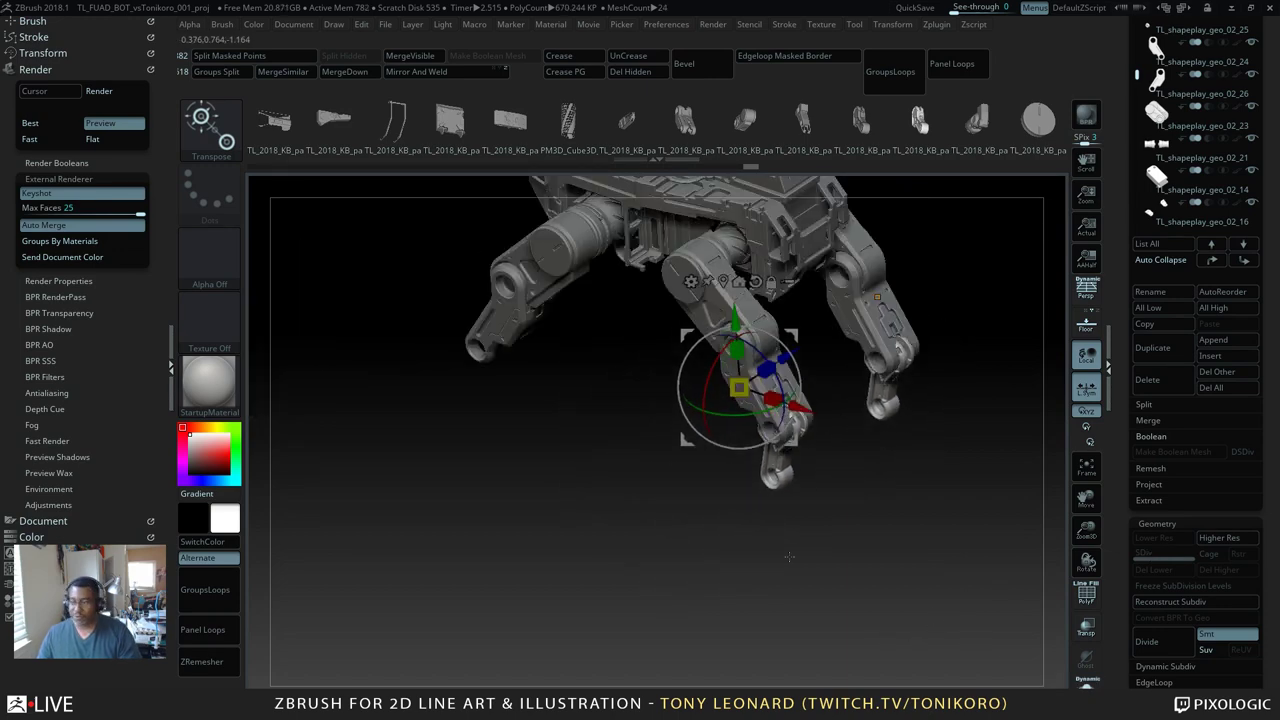
pyautogui.press('q')
pyautogui.moveTo(588, 500); pyautogui.dragTo(629, 506)
pyautogui.keyDown('ctrl'); pyautogui.keyDown('shift'); pyautogui.click(628, 506); pyautogui.keyUp('shift'); pyautogui.keyUp('ctrl')
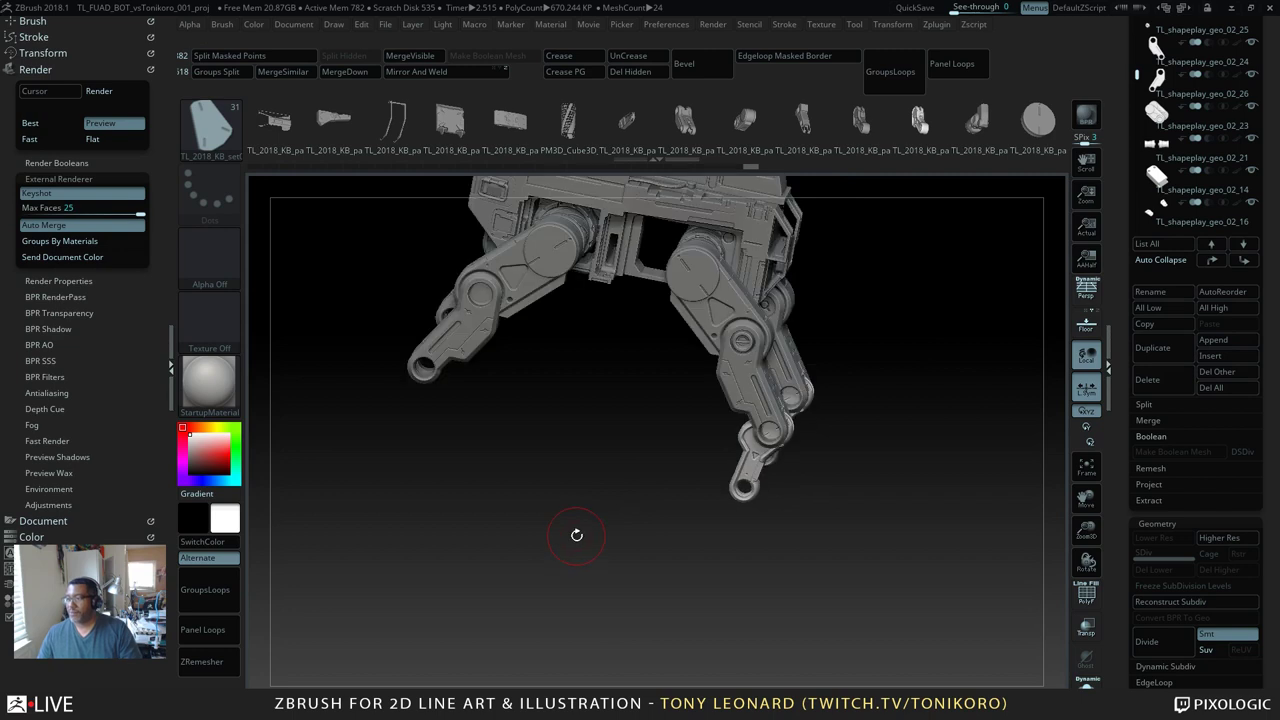
pyautogui.moveTo(829, 571); pyautogui.dragTo(704, 609)
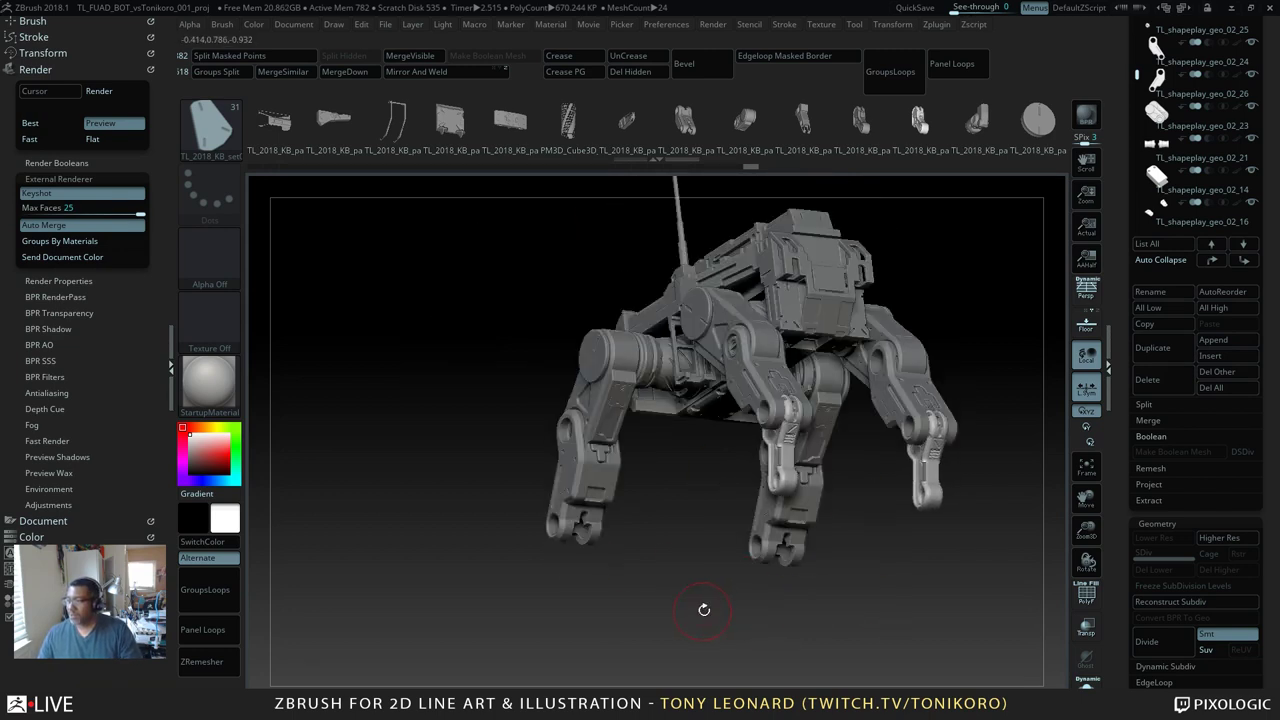
pyautogui.moveTo(806, 630); pyautogui.dragTo(872, 612)
pyautogui.press('n')
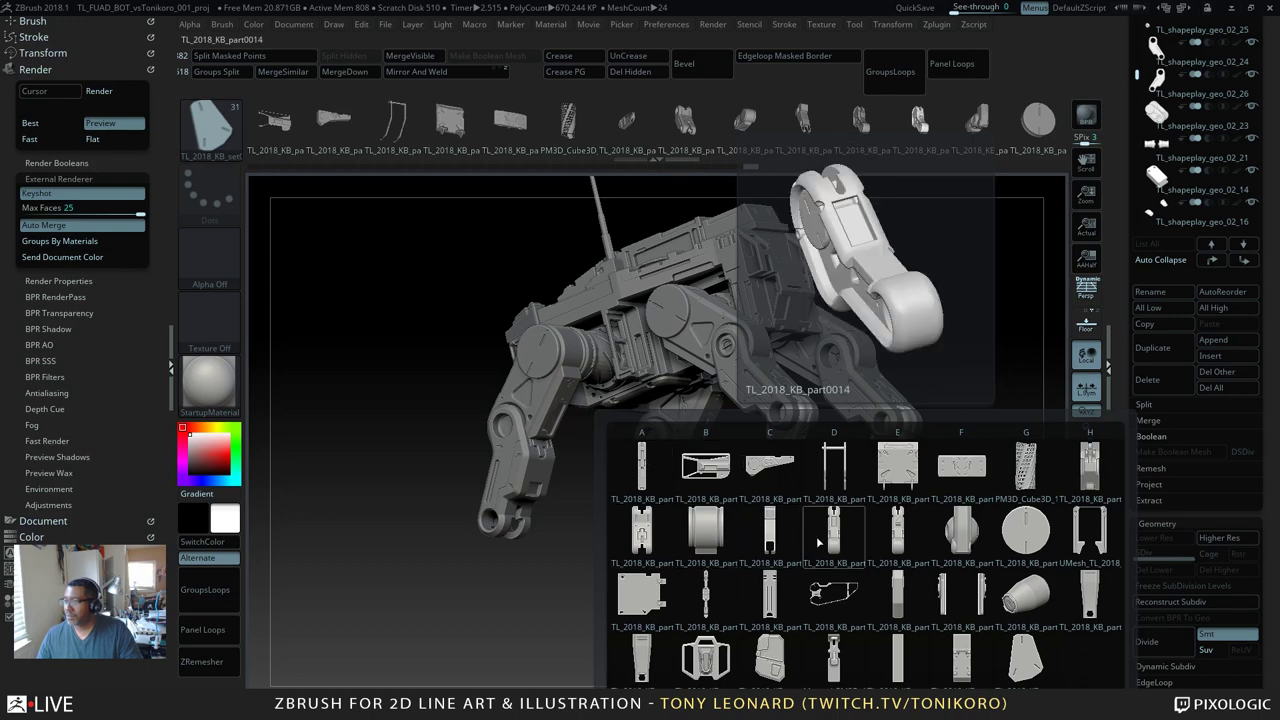
pyautogui.click(785, 547)
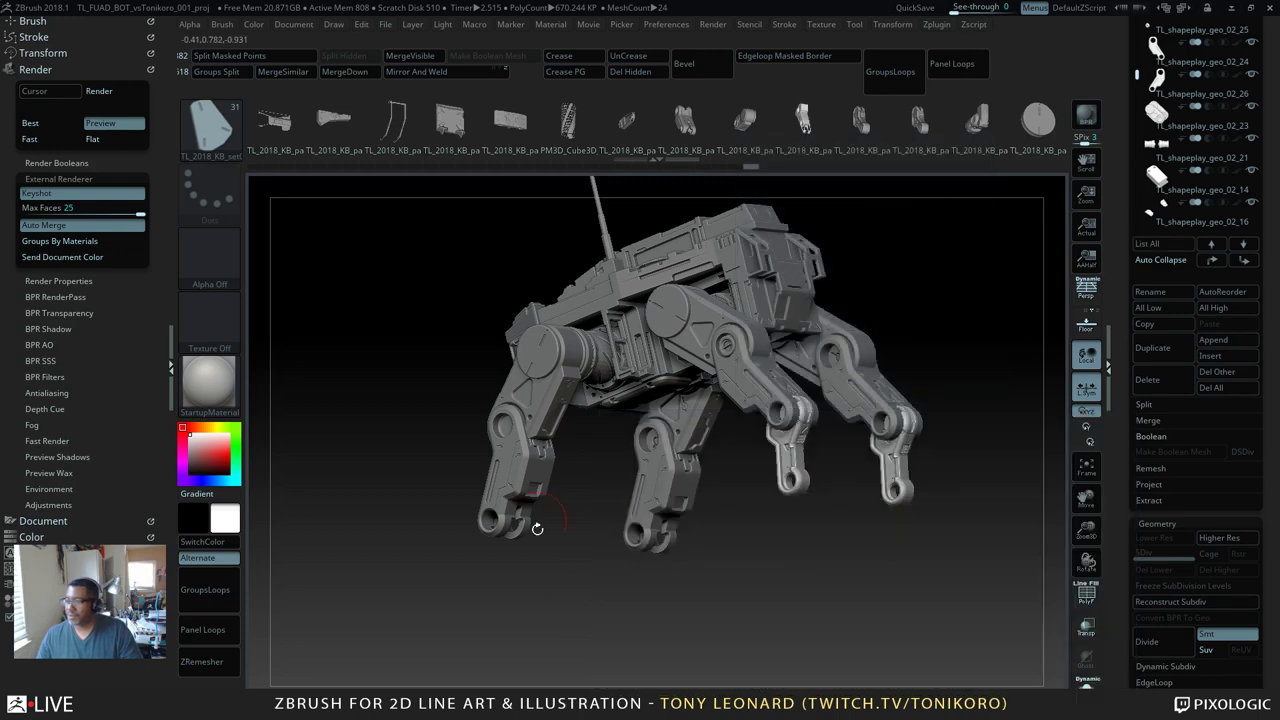
# Step: Make the footless lower leg segments the active subtool and insert the chosen foot part on them with symmetry
pyautogui.moveTo(597, 634); pyautogui.dragTo(774, 563)
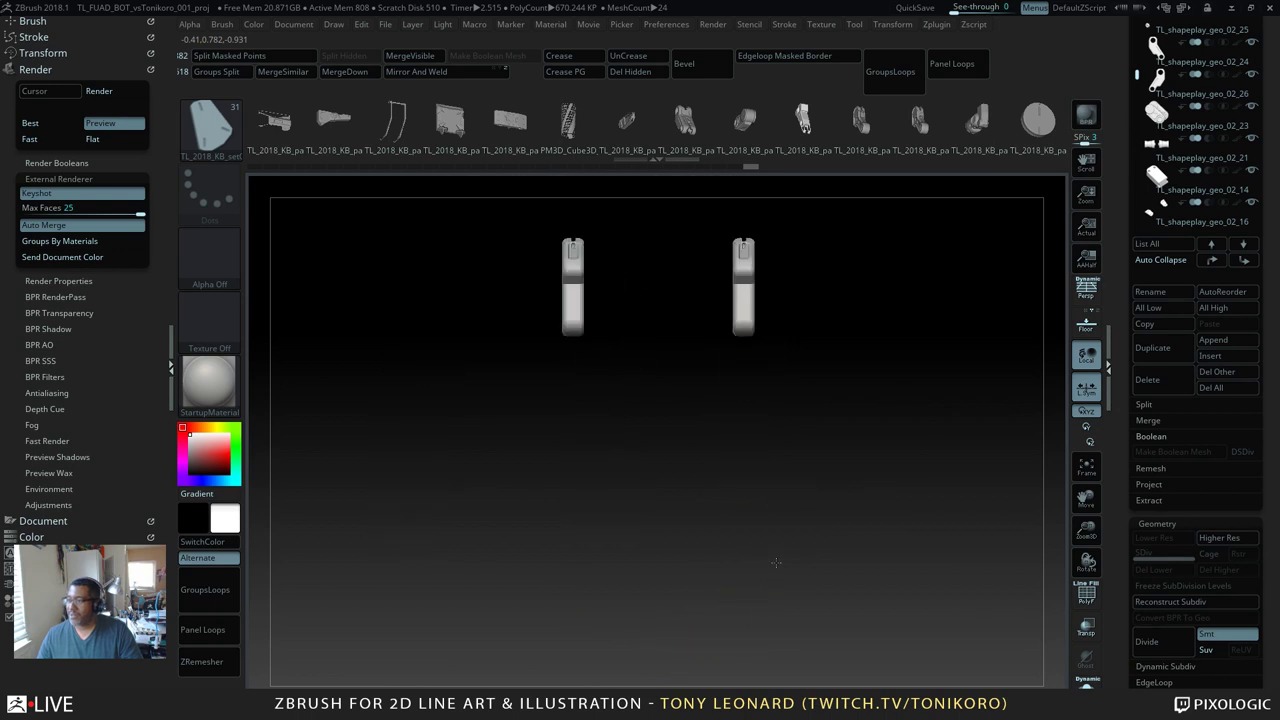
pyautogui.keyDown('alt'); pyautogui.moveTo(740, 520); pyautogui.dragTo(837, 645); pyautogui.keyUp('alt')
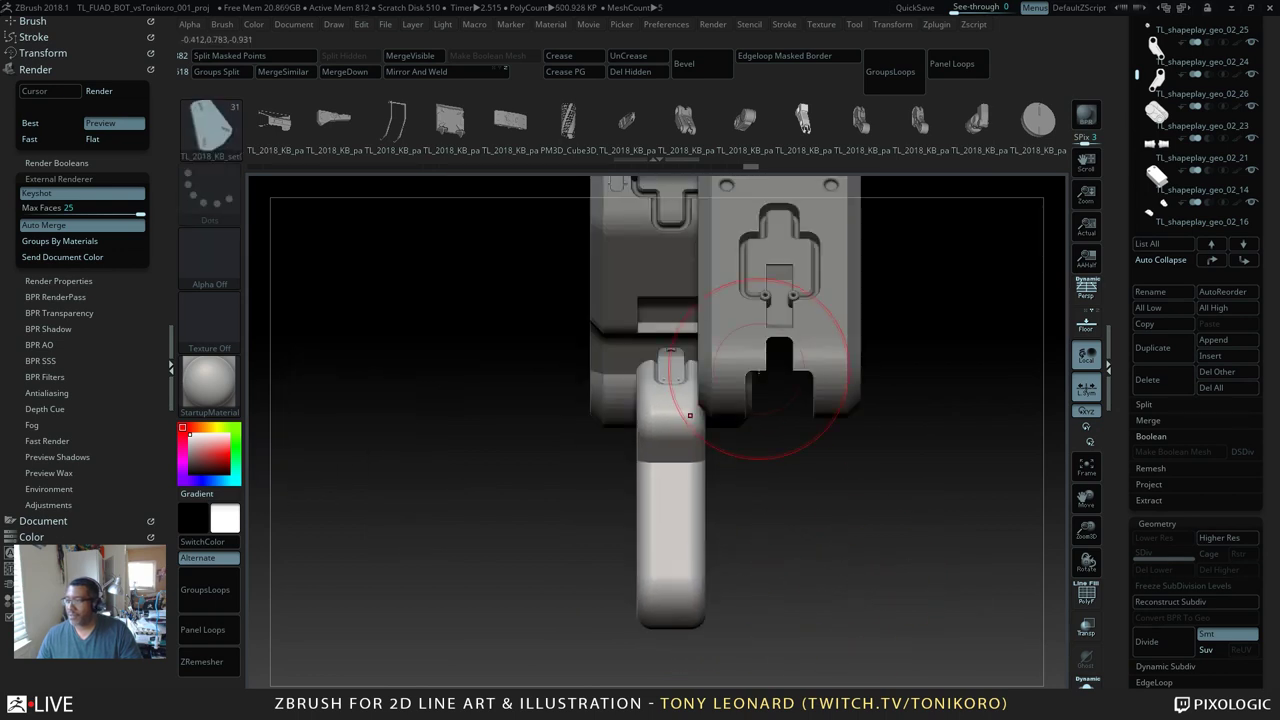
pyautogui.keyDown('alt'); pyautogui.click(816, 388); pyautogui.keyUp('alt')
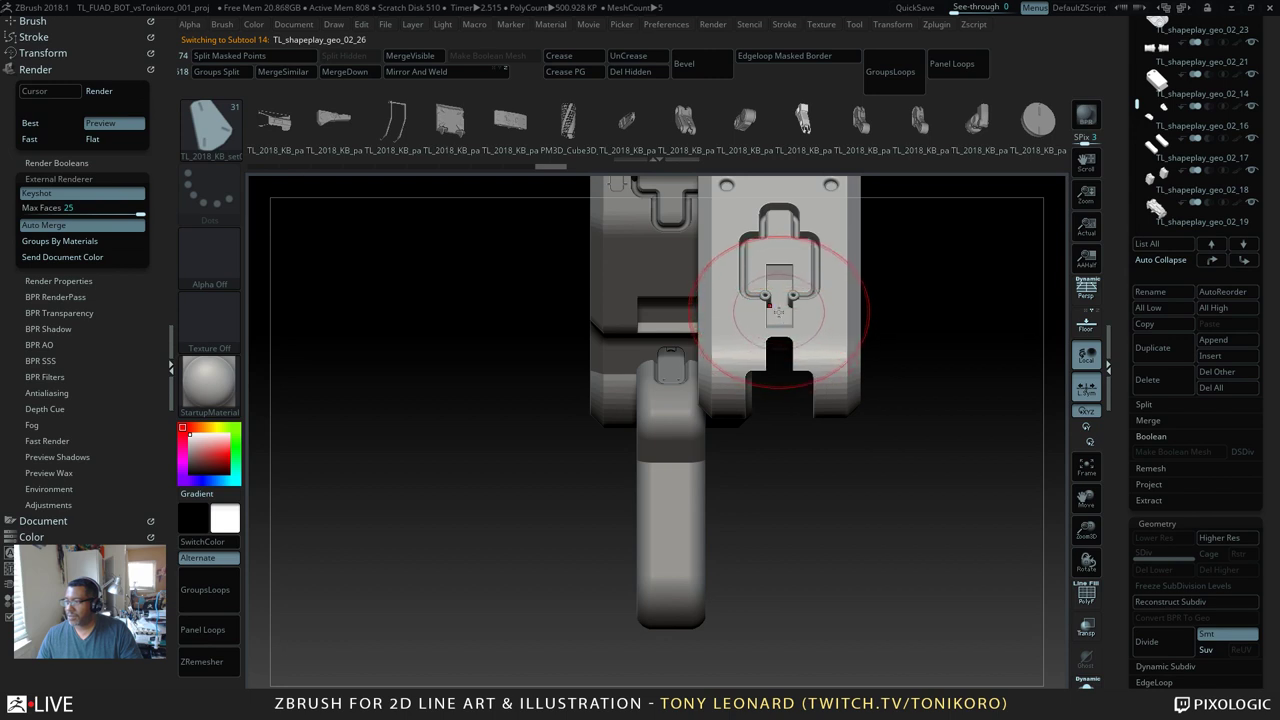
pyautogui.moveTo(778, 312); pyautogui.dragTo(768, 458)
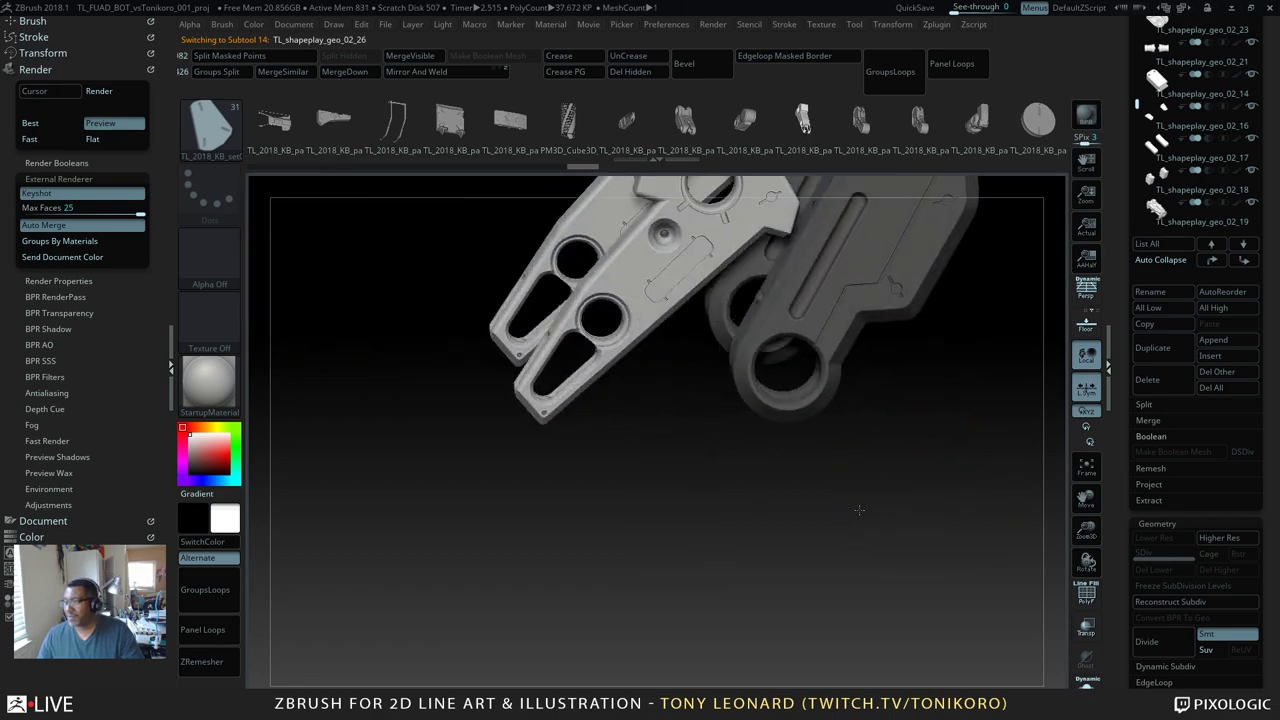
# Step: Move the inserted foot along its Y and Z axes so its upper hole lines up with the lower leg's end joint
pyautogui.keyDown('shift'); pyautogui.moveTo(859, 510); pyautogui.dragTo(726, 620); pyautogui.keyUp('shift')
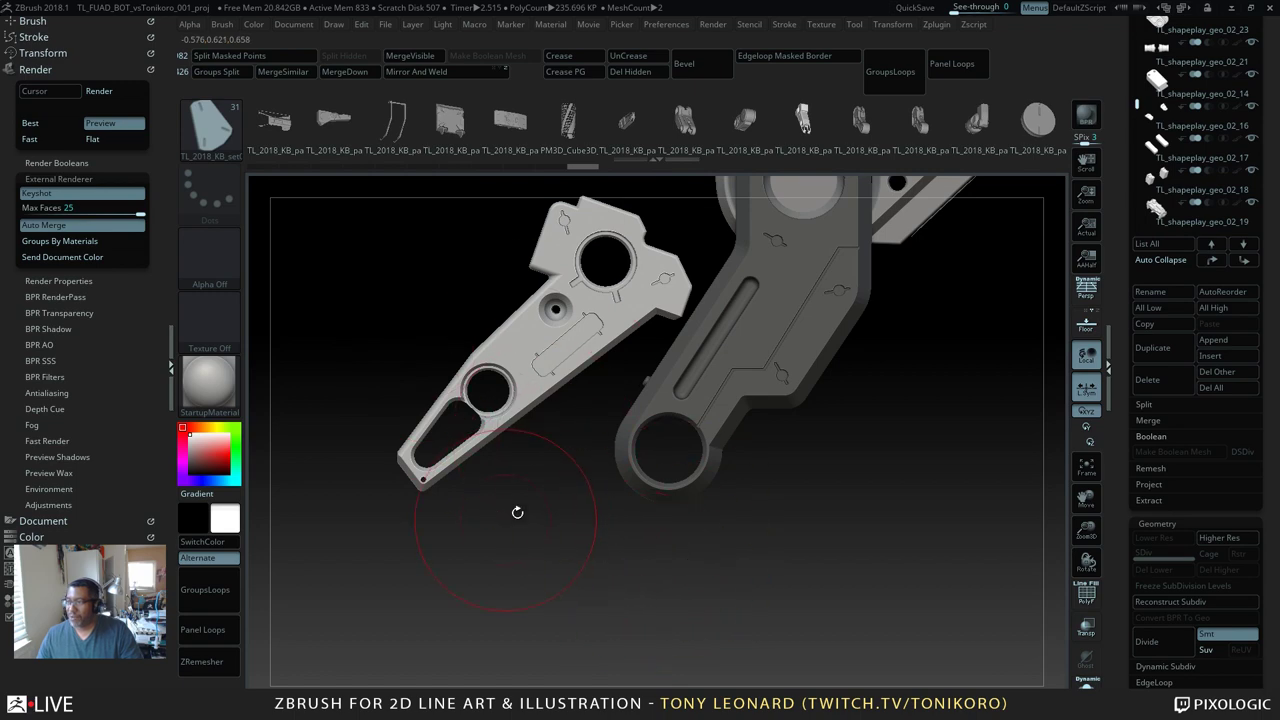
pyautogui.moveTo(586, 506); pyautogui.dragTo(853, 621)
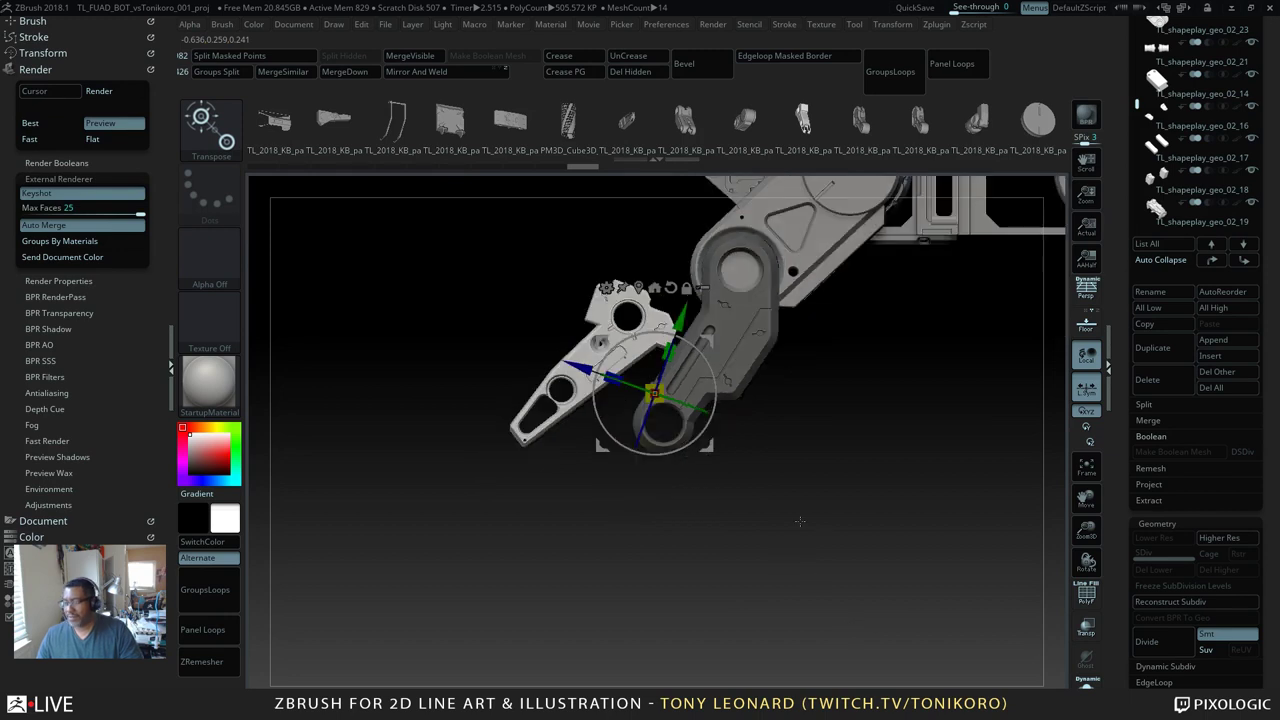
pyautogui.moveTo(688, 330); pyautogui.dragTo(646, 396)
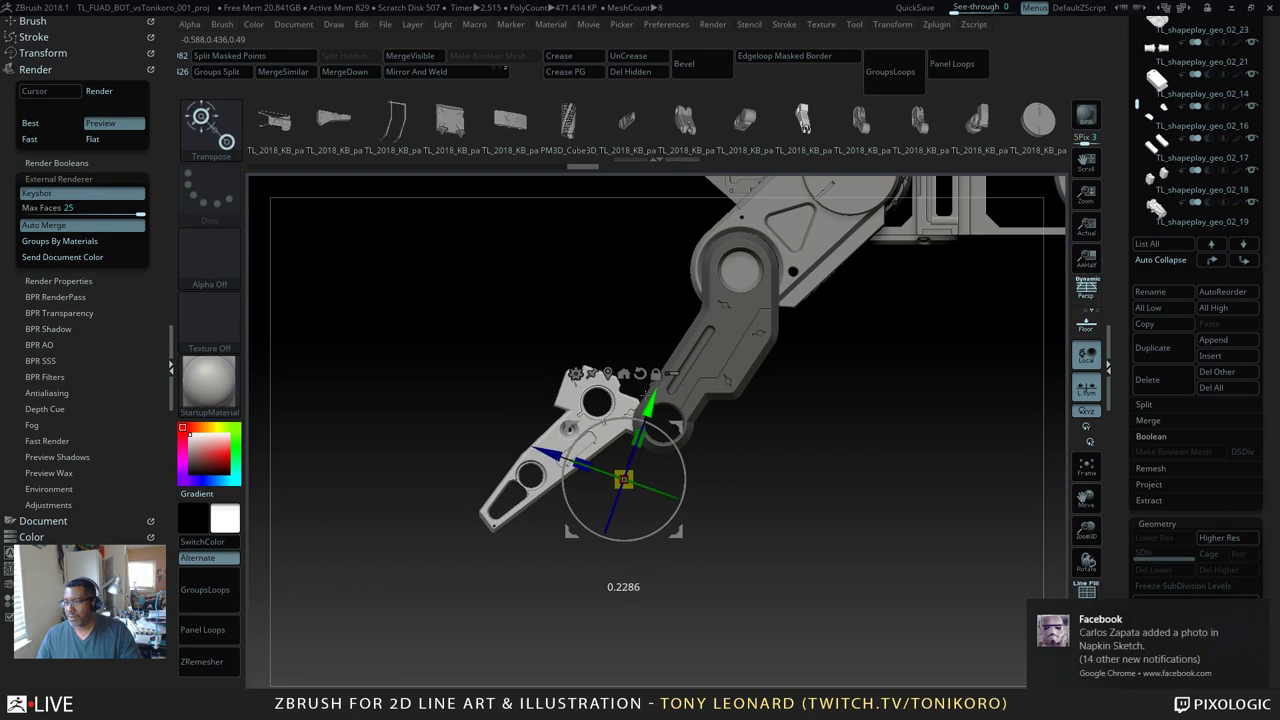
pyautogui.moveTo(549, 455); pyautogui.dragTo(612, 476)
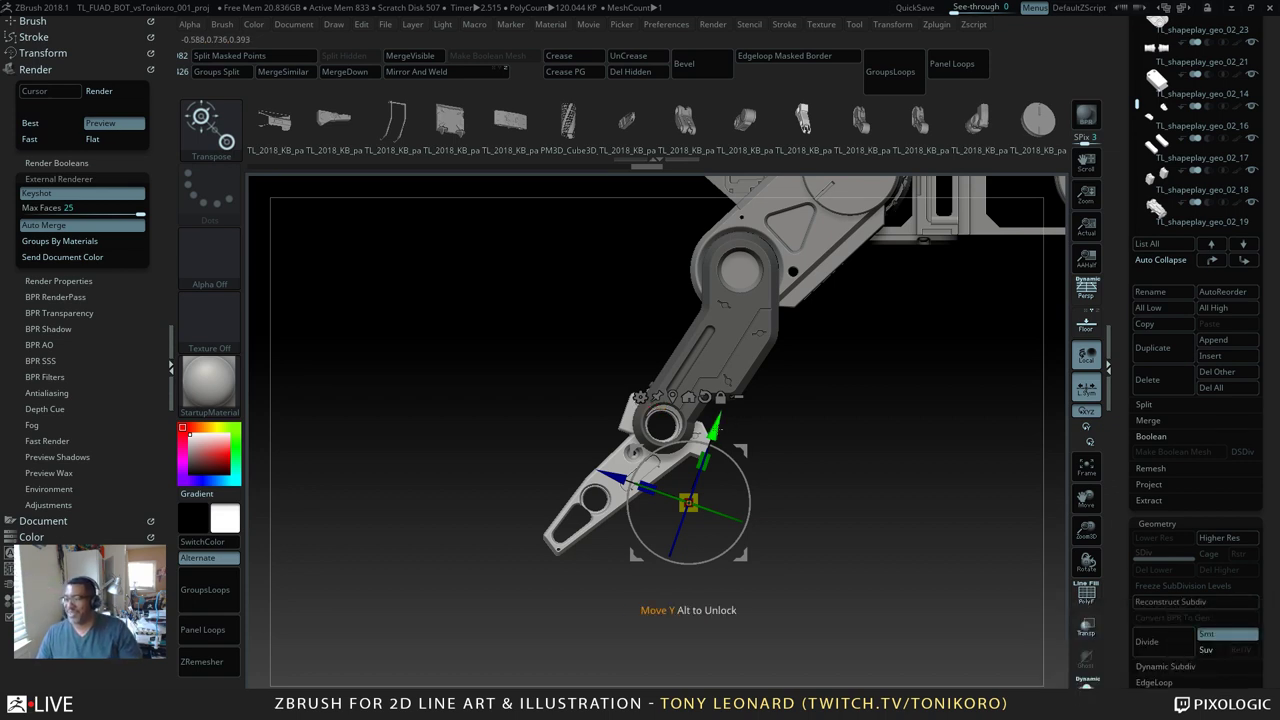
pyautogui.moveTo(714, 428); pyautogui.dragTo(718, 424)
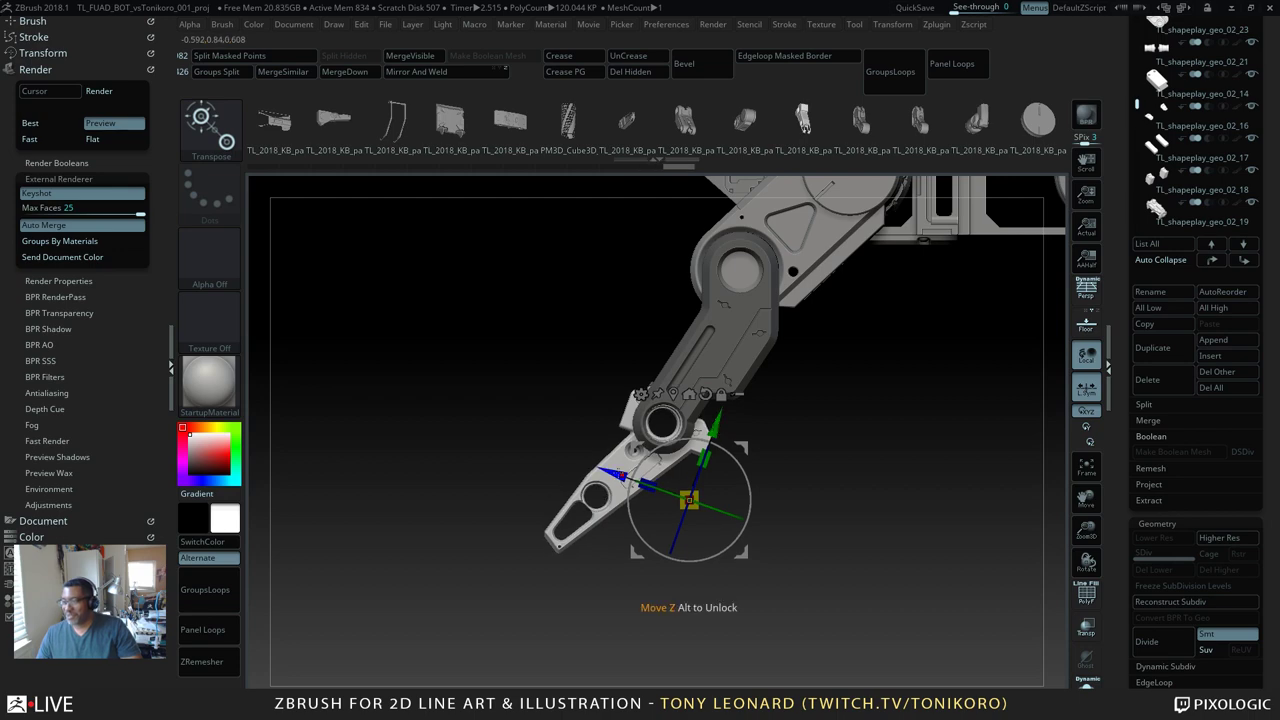
pyautogui.moveTo(621, 473); pyautogui.dragTo(622, 473)
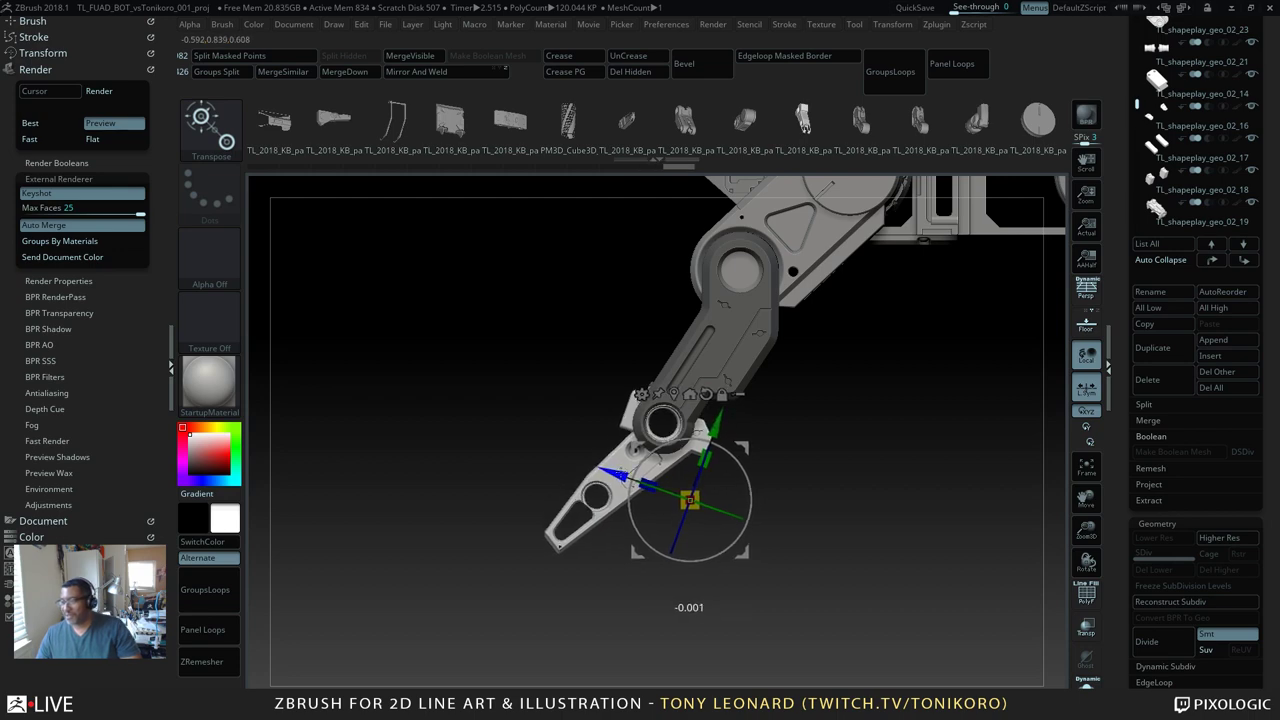
# Step: Try adjusting the inserted foot along its Y axis, and undo that adjustment
pyautogui.moveTo(800, 590); pyautogui.dragTo(908, 438)
pyautogui.keyDown('alt'); pyautogui.moveTo(794, 596); pyautogui.dragTo(878, 511); pyautogui.keyUp('alt')
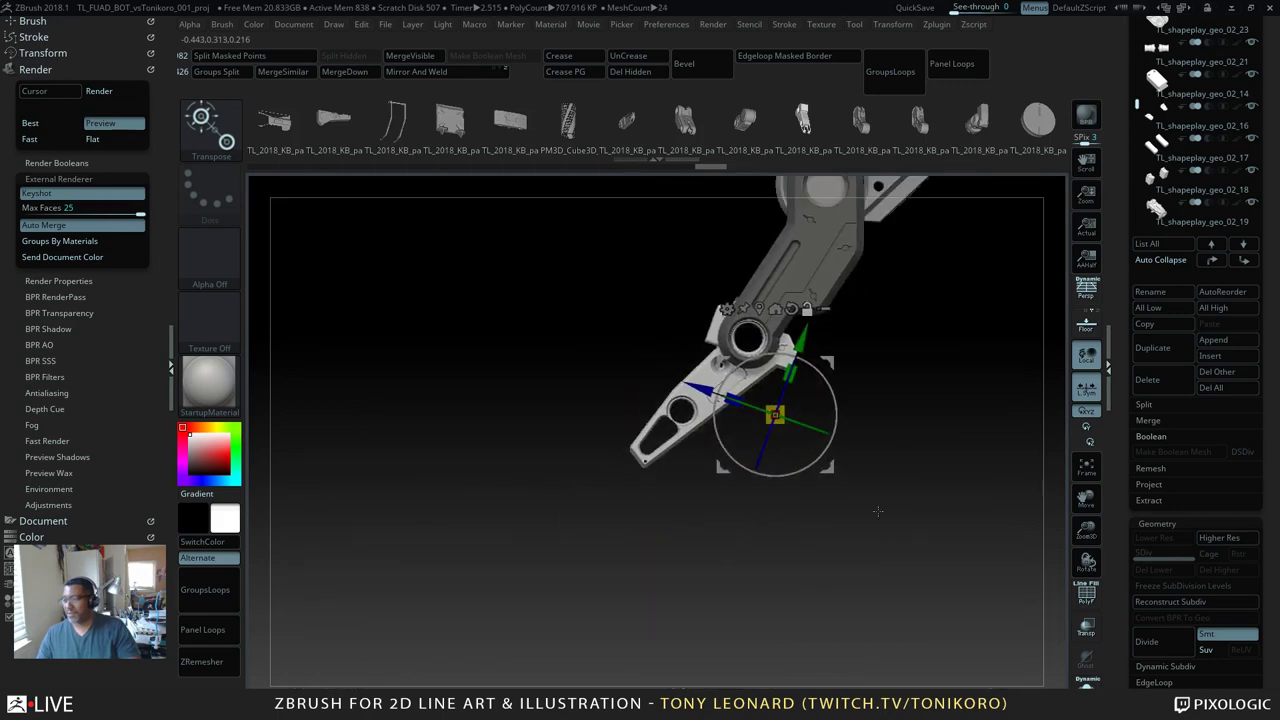
pyautogui.moveTo(790, 372); pyautogui.dragTo(803, 343)
pyautogui.hotkey('ctrl', 'z')
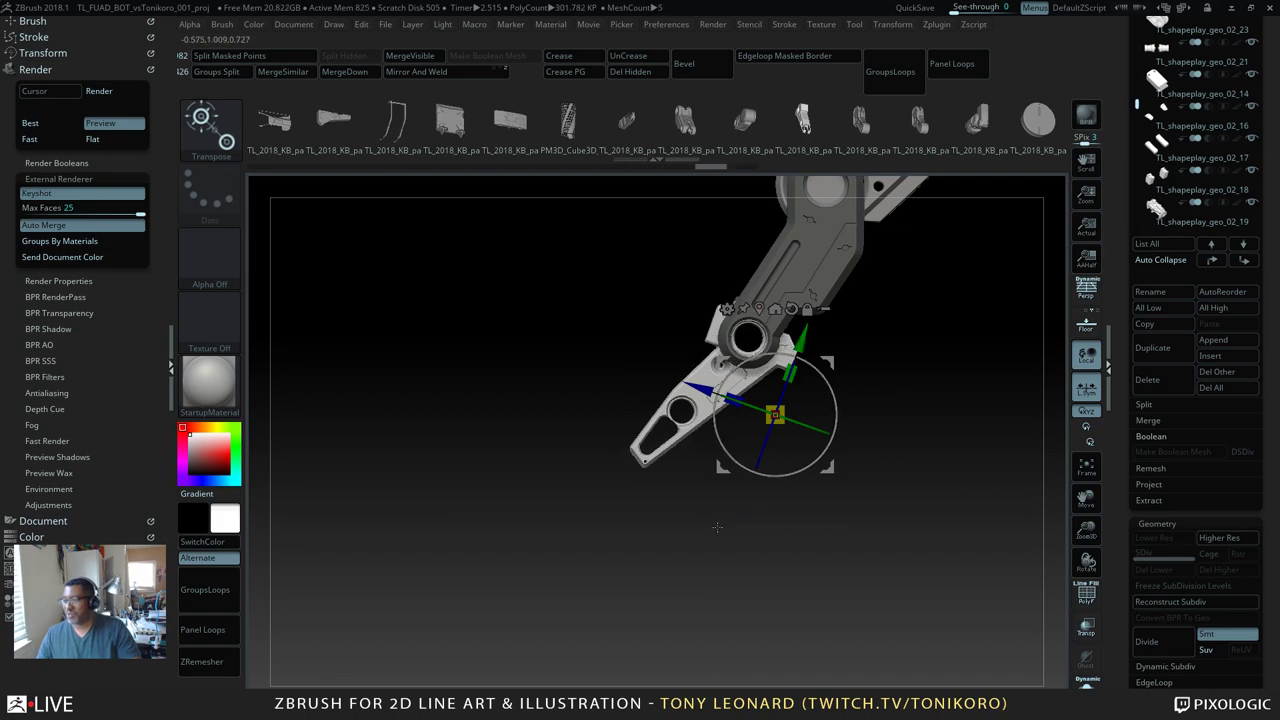
# Step: Scale the foot by about 1.02 along Z and nudge it along Z and Y to centre it in the joint
pyautogui.moveTo(717, 527); pyautogui.dragTo(677, 554)
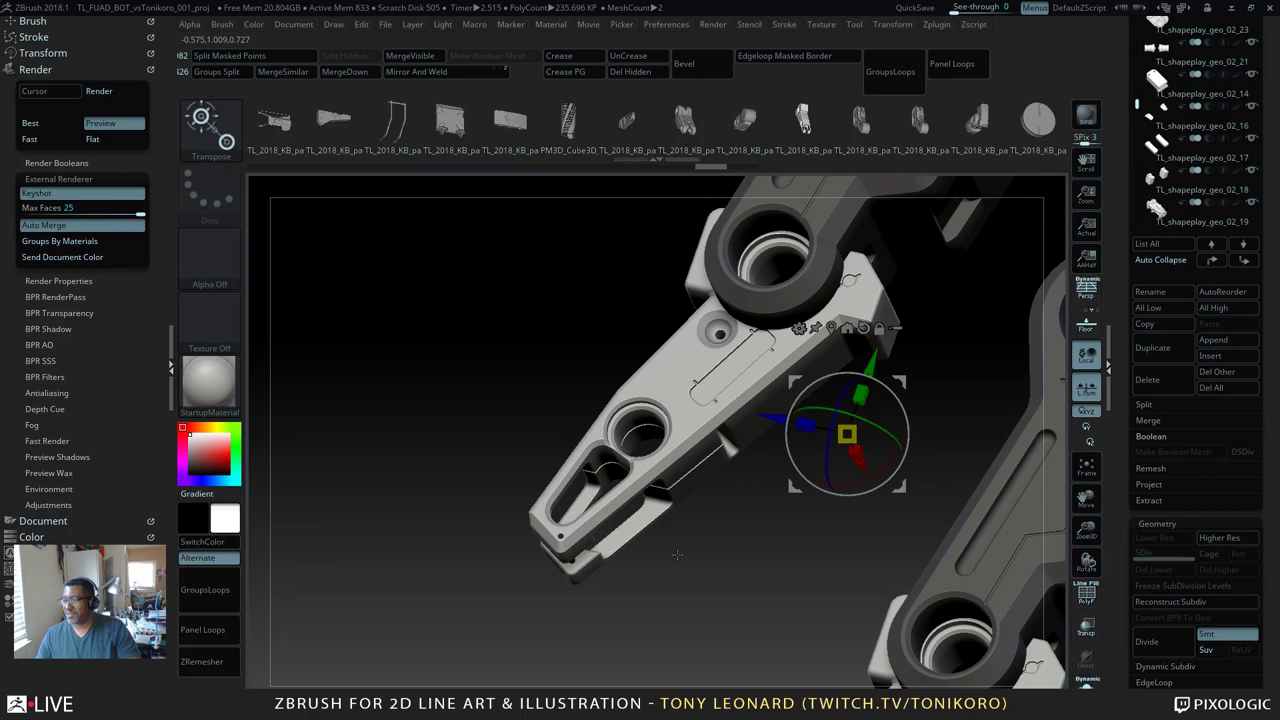
pyautogui.moveTo(677, 554); pyautogui.dragTo(733, 550)
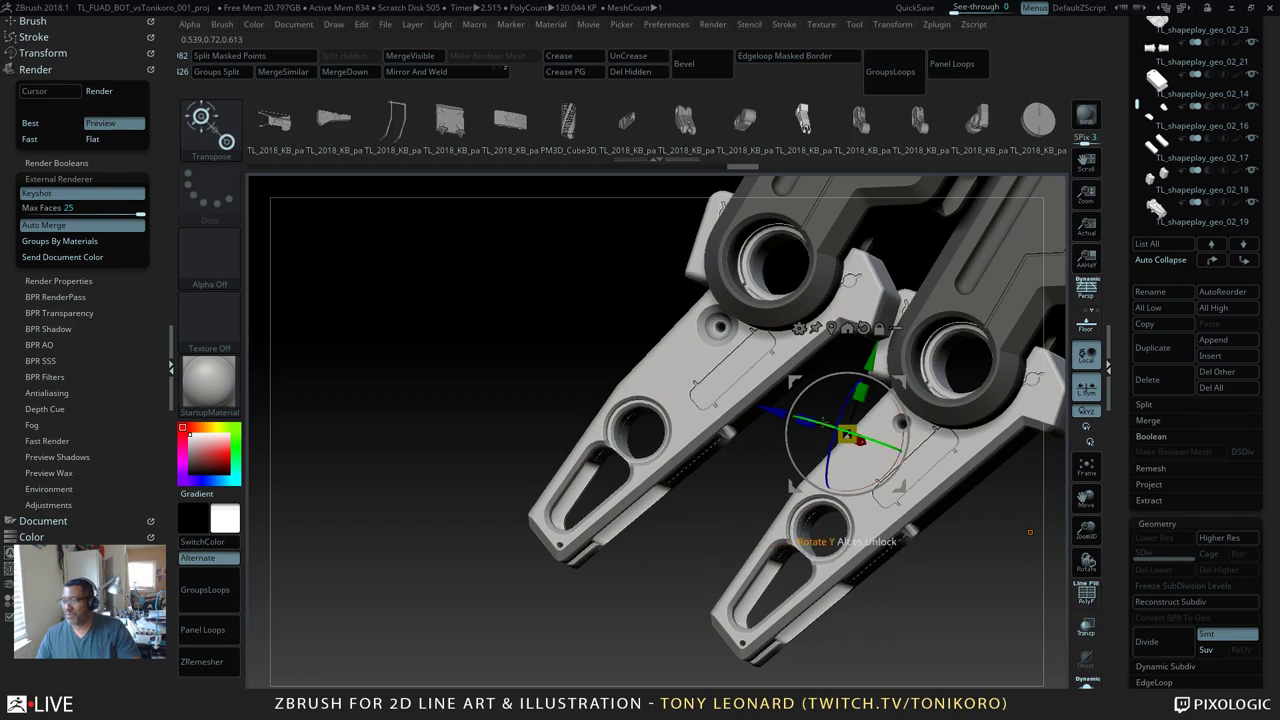
pyautogui.moveTo(806, 423); pyautogui.dragTo(800, 422)
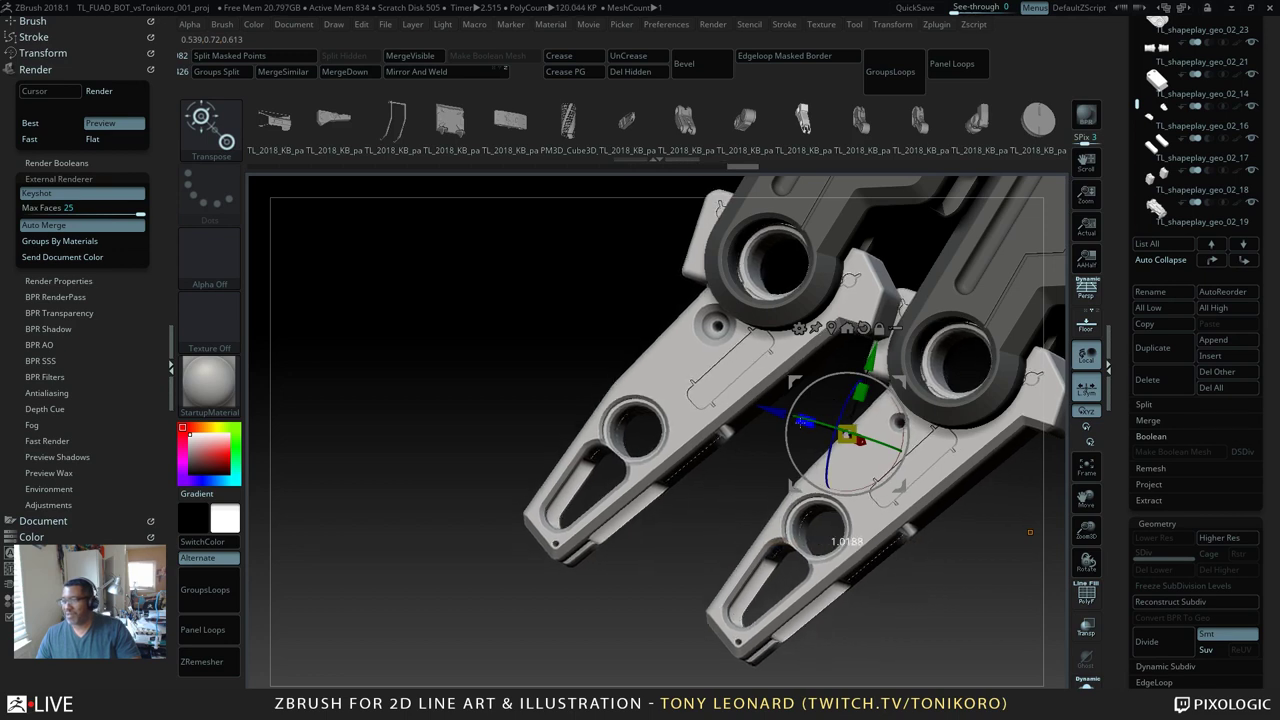
pyautogui.moveTo(638, 561); pyautogui.dragTo(700, 508)
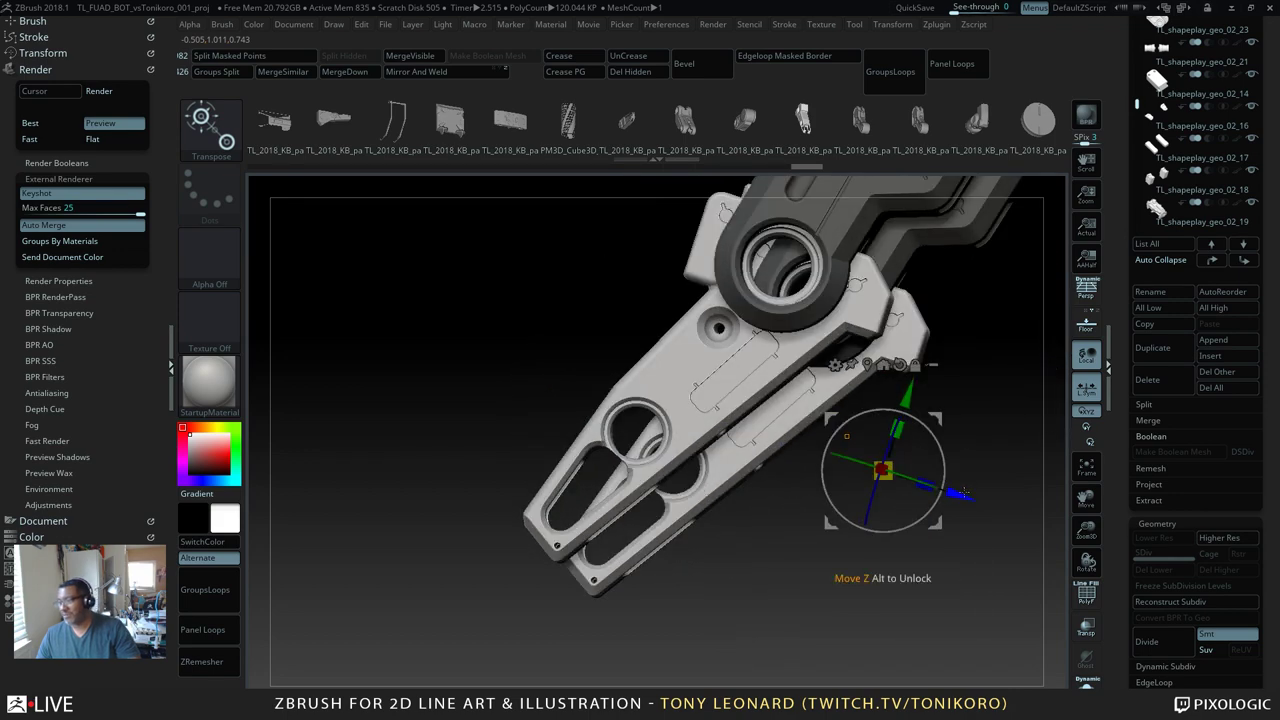
pyautogui.moveTo(958, 494); pyautogui.dragTo(966, 492)
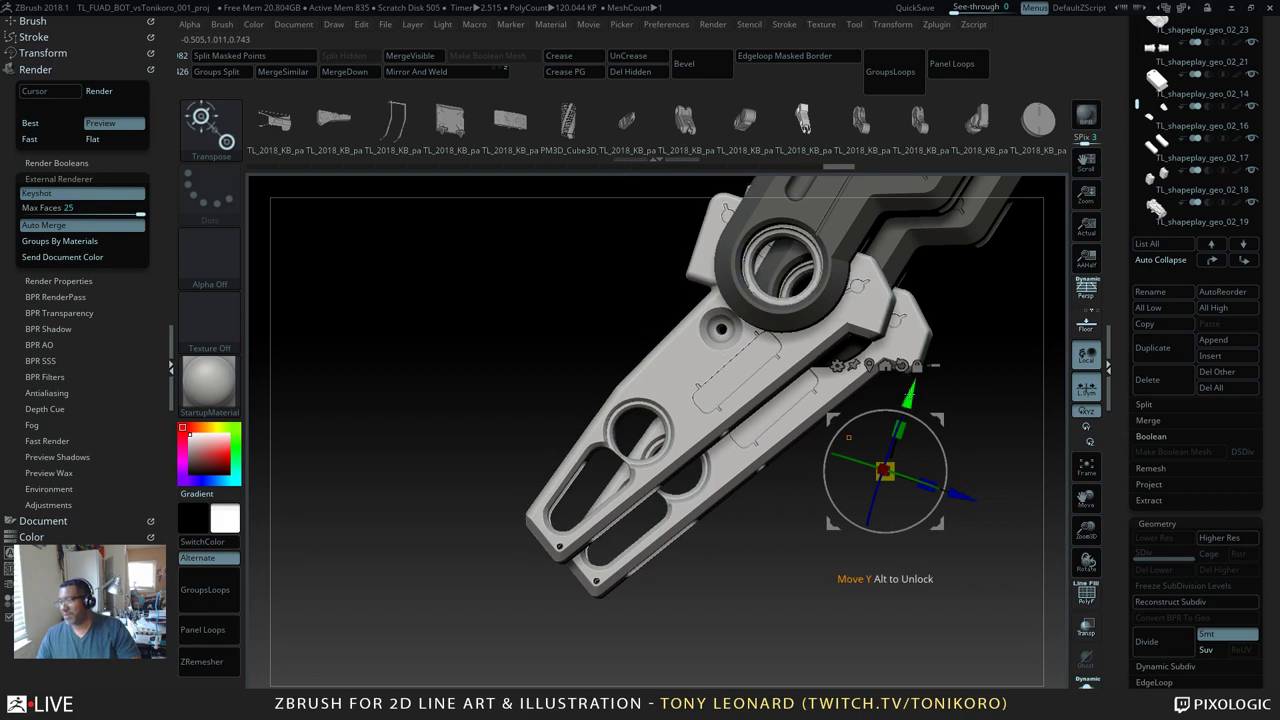
pyautogui.moveTo(908, 394); pyautogui.dragTo(909, 392)
# Step: Split the inserted feet from the leg segments into their own subtool and return to Draw mode
pyautogui.moveTo(971, 608); pyautogui.dragTo(868, 596)
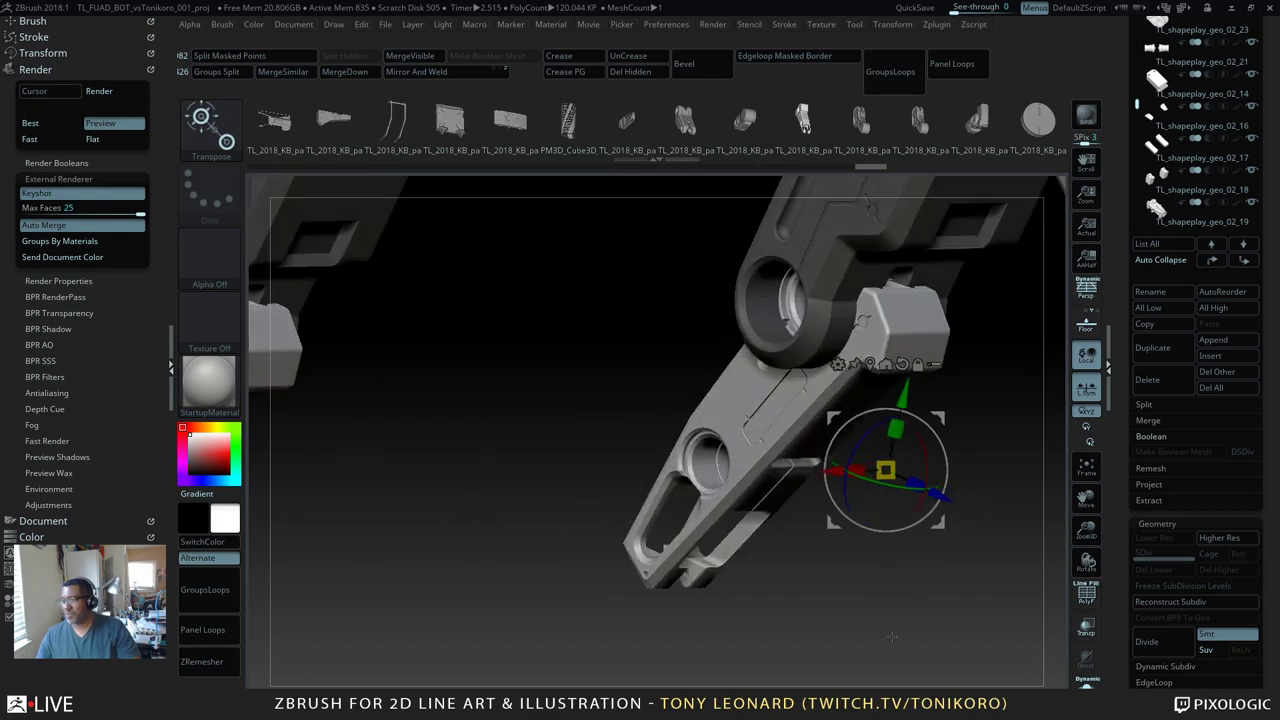
pyautogui.click(293, 60)
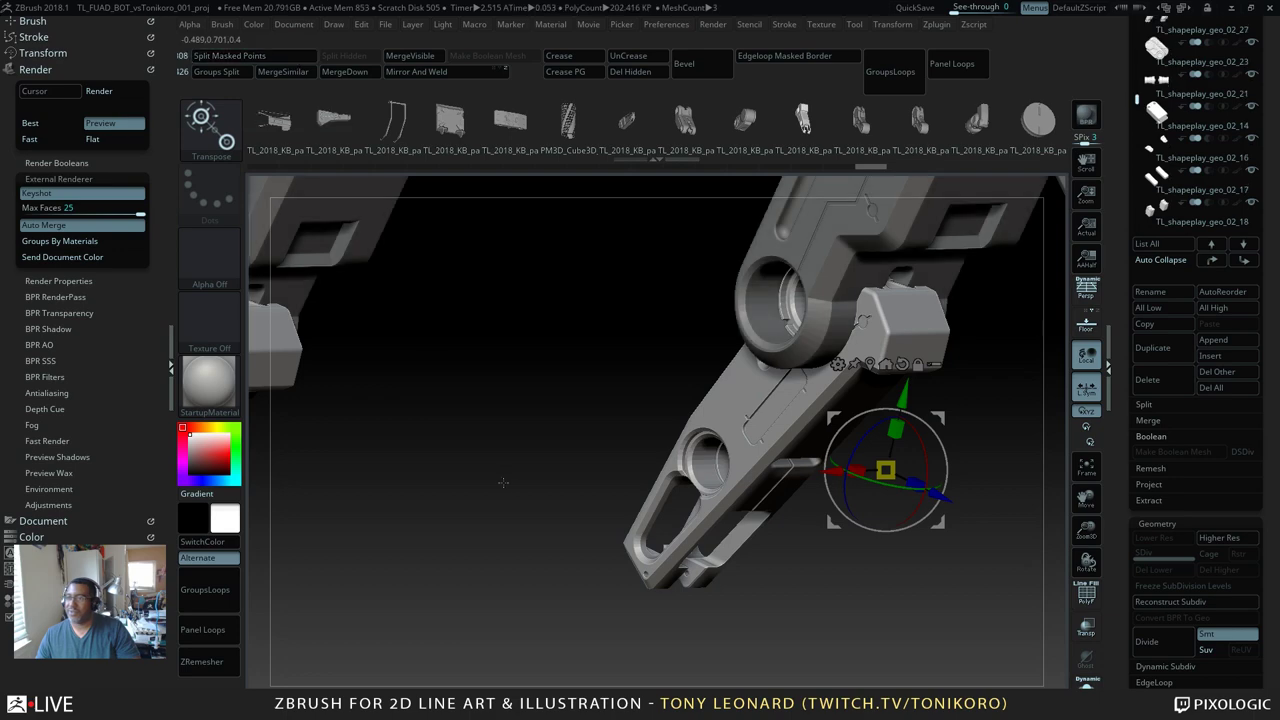
pyautogui.moveTo(503, 483)
pyautogui.keyDown('alt'); pyautogui.mouseDown()
pyautogui.moveTo(510, 460)
pyautogui.moveTo(599, 476)
pyautogui.moveTo(557, 572)
pyautogui.moveTo(657, 537)
pyautogui.moveTo(415, 511)
pyautogui.moveTo(597, 577)
pyautogui.moveTo(641, 621)
pyautogui.moveTo(665, 562)
pyautogui.mouseUp(); pyautogui.keyUp('alt')
pyautogui.keyDown('alt'); pyautogui.click(580, 532); pyautogui.keyUp('alt')
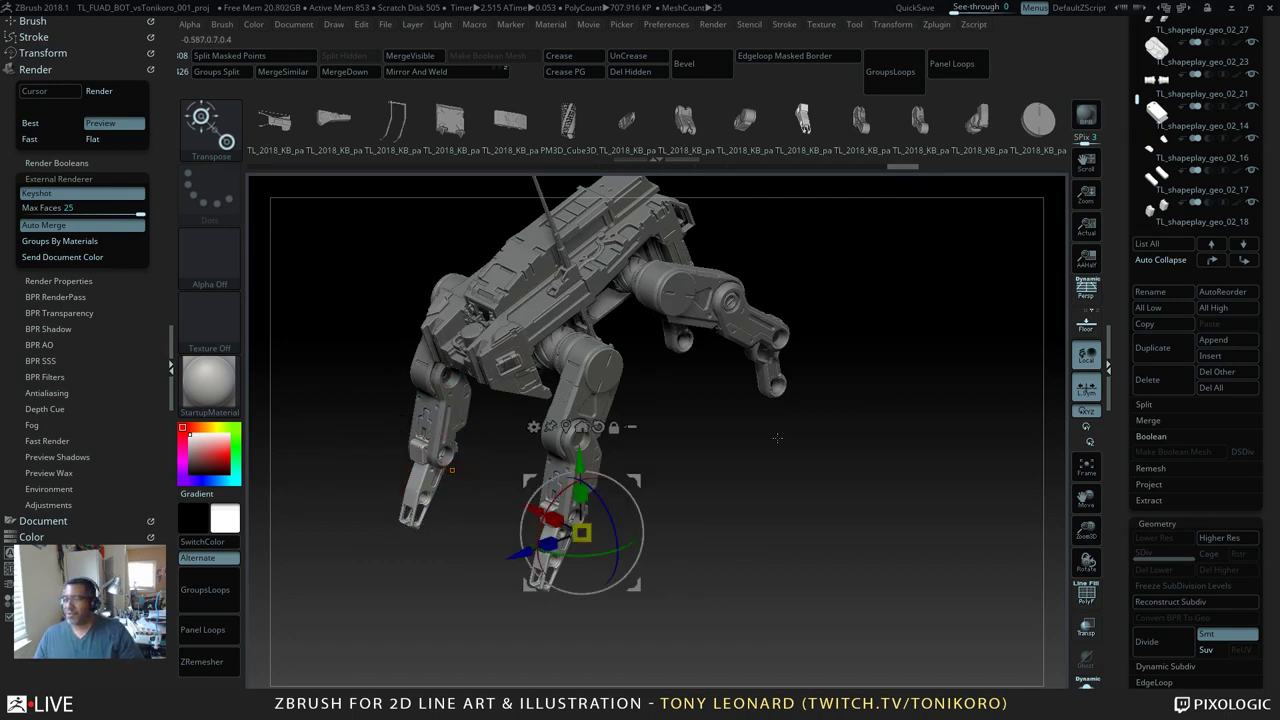
pyautogui.moveTo(777, 437)
pyautogui.mouseDown()
pyautogui.moveTo(784, 556)
pyautogui.moveTo(731, 553)
pyautogui.moveTo(860, 545)
pyautogui.moveTo(846, 549)
pyautogui.moveTo(908, 460)
pyautogui.mouseUp()
pyautogui.press('q')
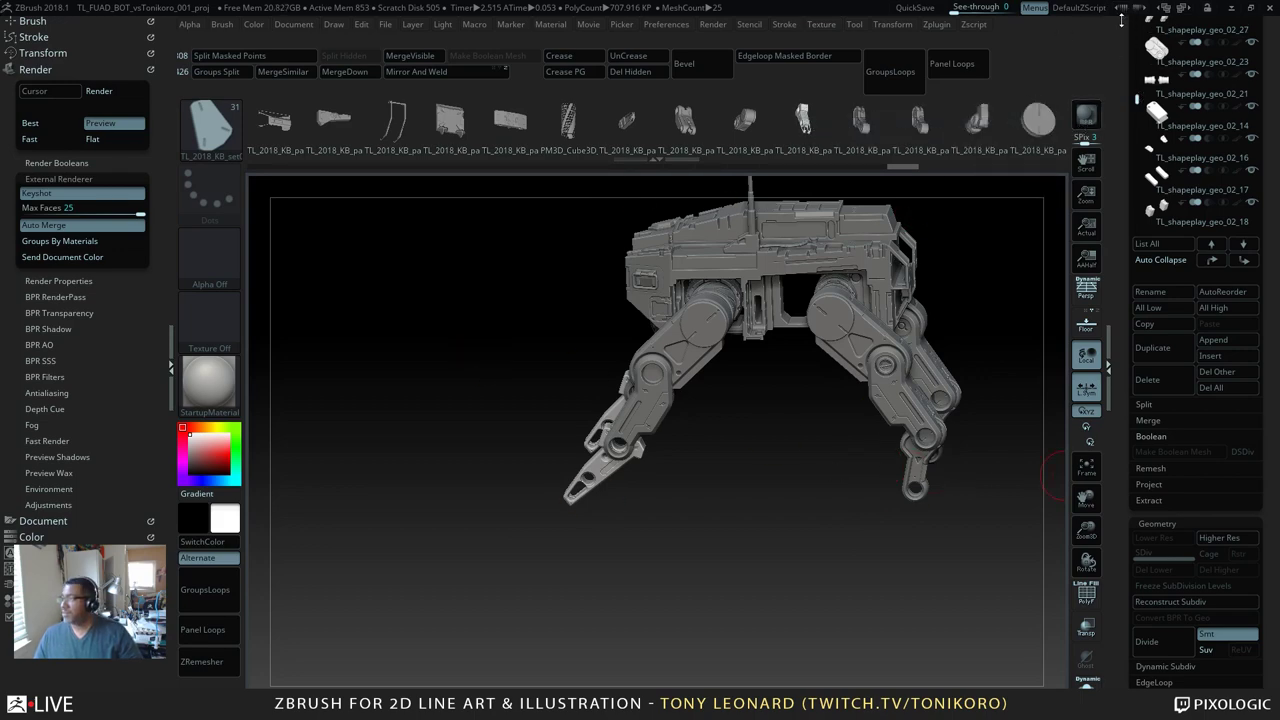
# Step: Save the tool to the Desktop as TL_mech_shape_zbliove-8-2518, replacing the existing file
pyautogui.scroll(5, 1195, 130)
pyautogui.click(1213, 45)
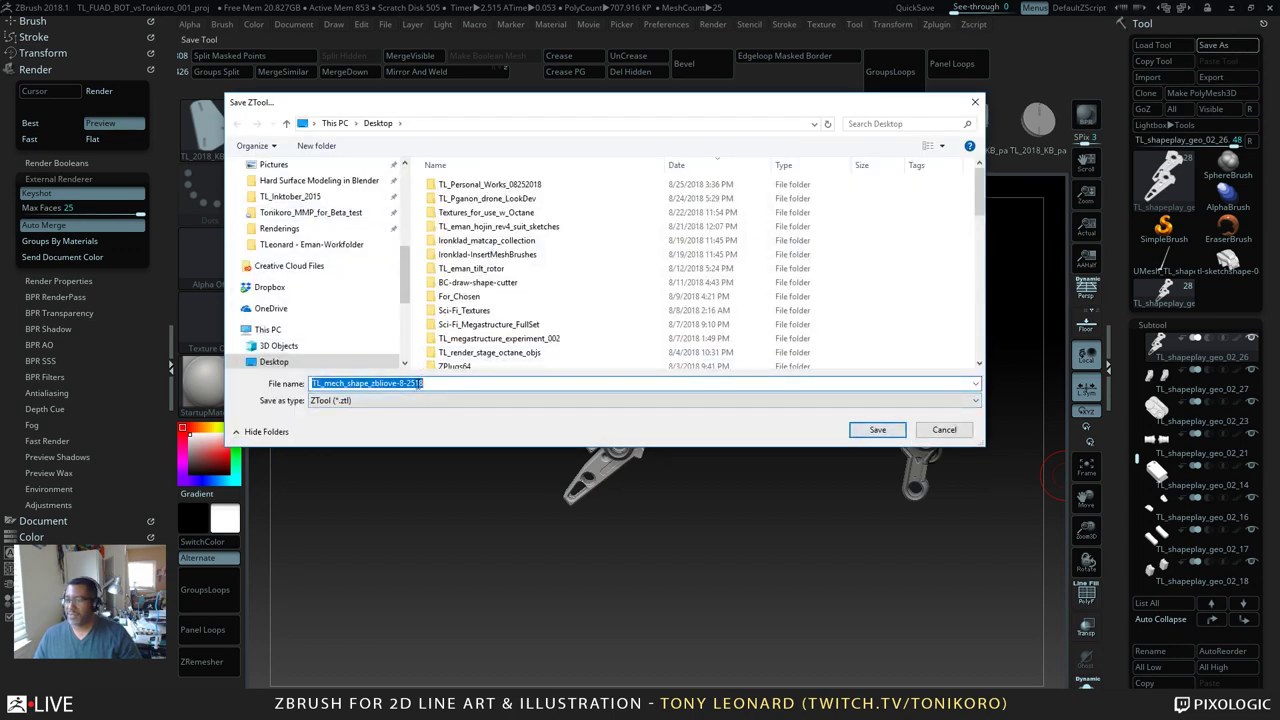
pyautogui.press('Return')
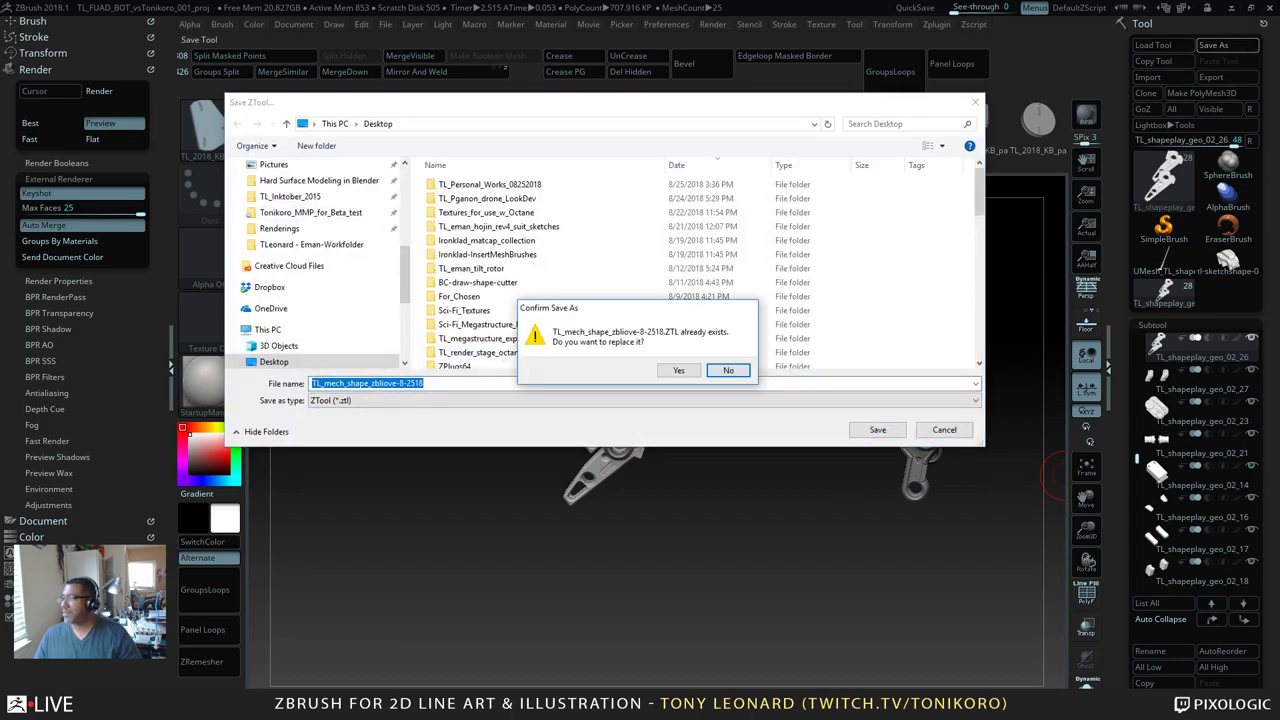
pyautogui.click(678, 370)
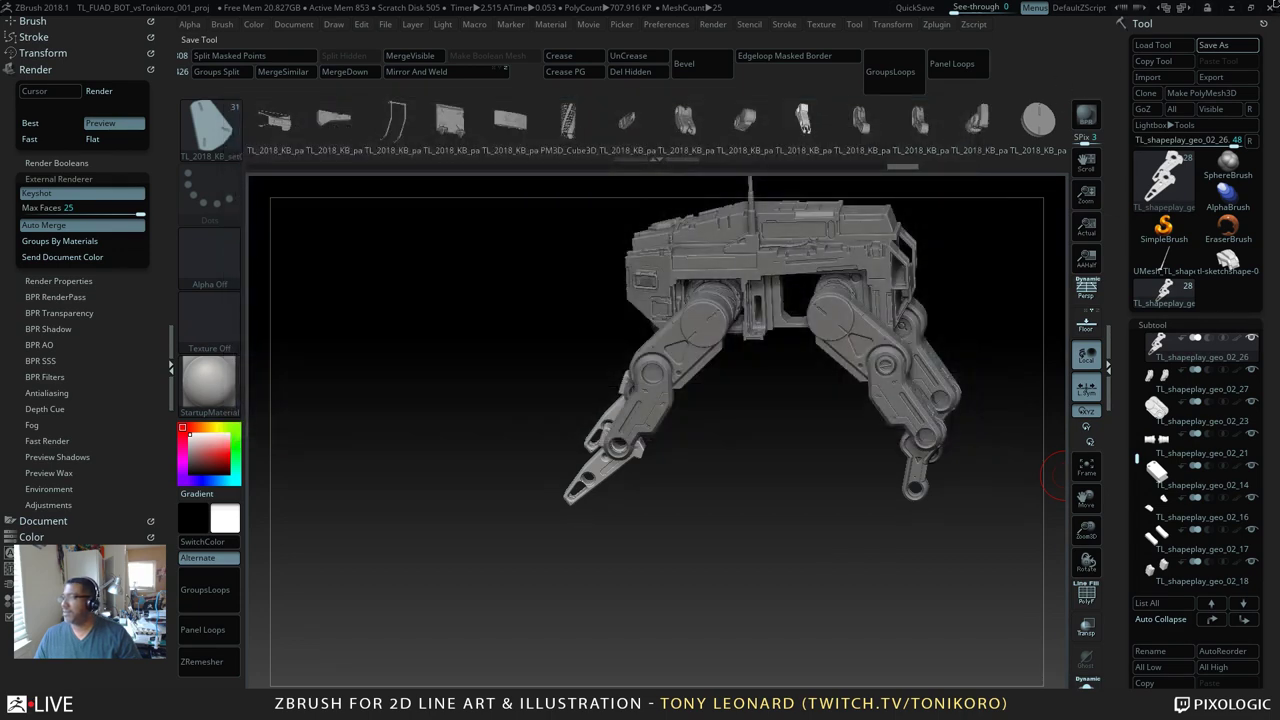
# Step: Send the updated robot to the external renderer with a BPR render and switch to KeyShot
pyautogui.click(1086, 115)
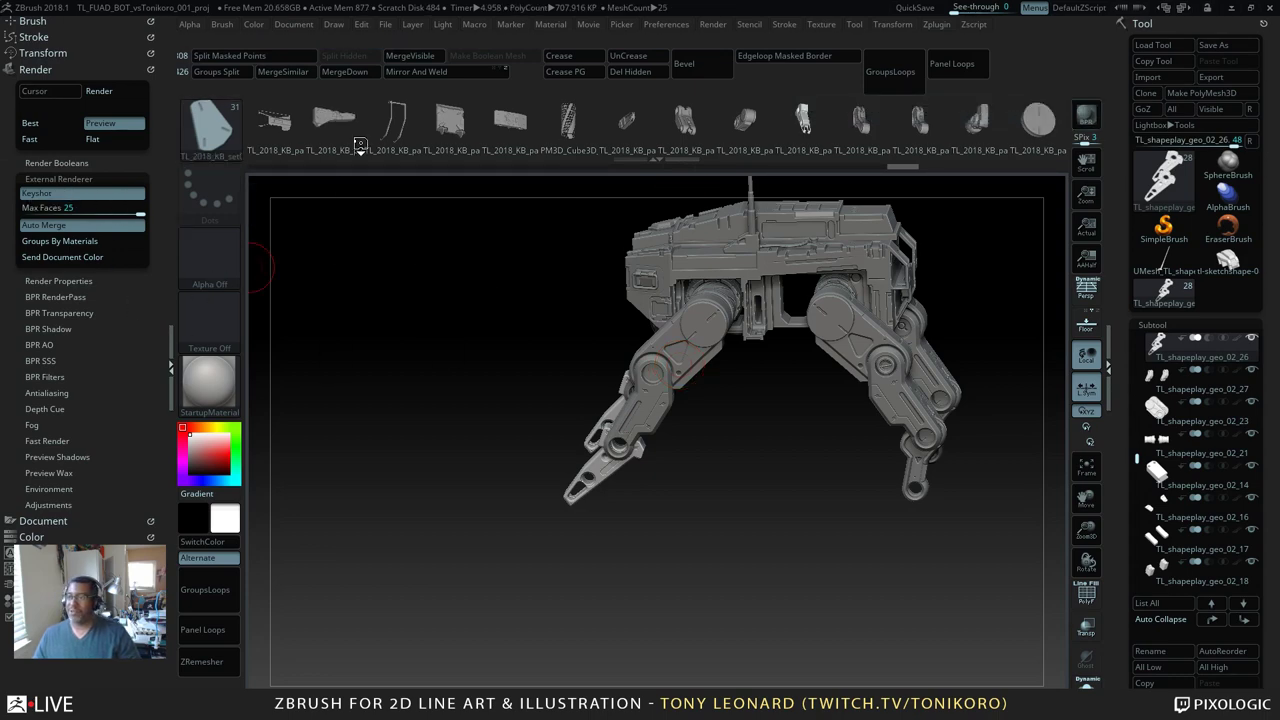
pyautogui.hotkey('alt', 'Tab')
pyautogui.hotkey('alt', 'Tab')
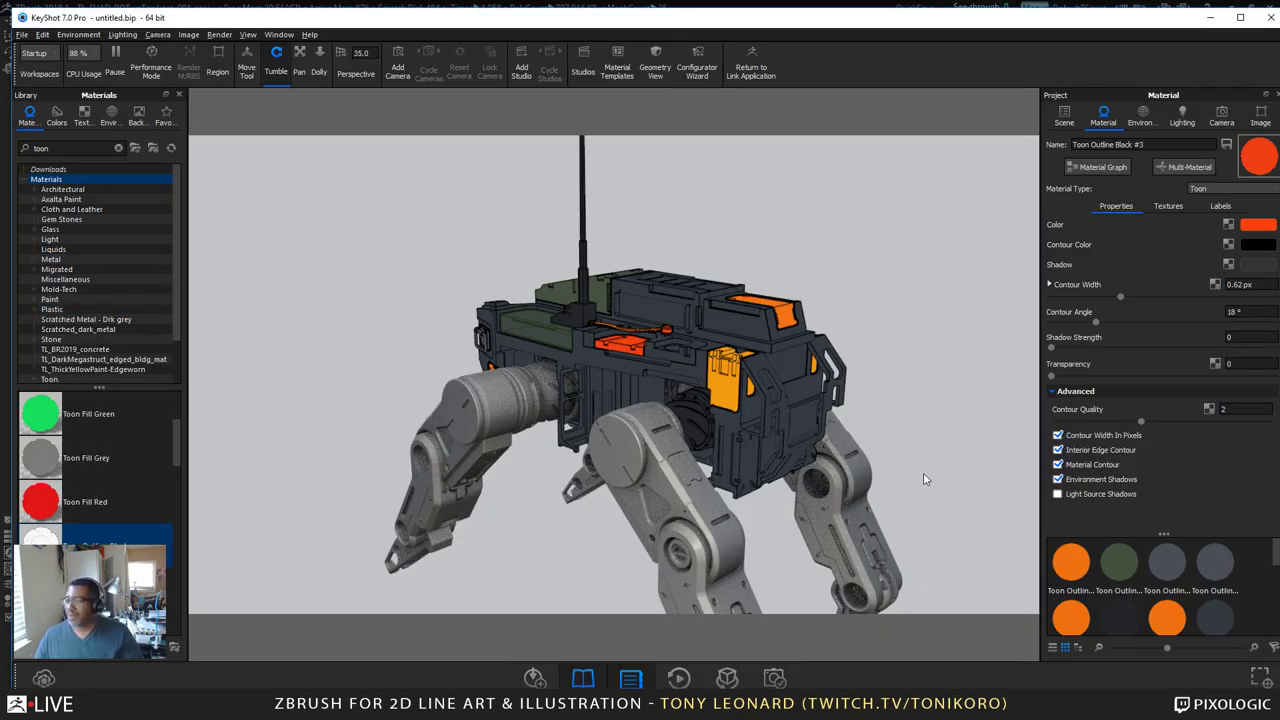
# Step: Copy the robot body's dark toon material and paste it onto the nearest leg's upper segment
pyautogui.moveTo(924, 479); pyautogui.dragTo(745, 258)
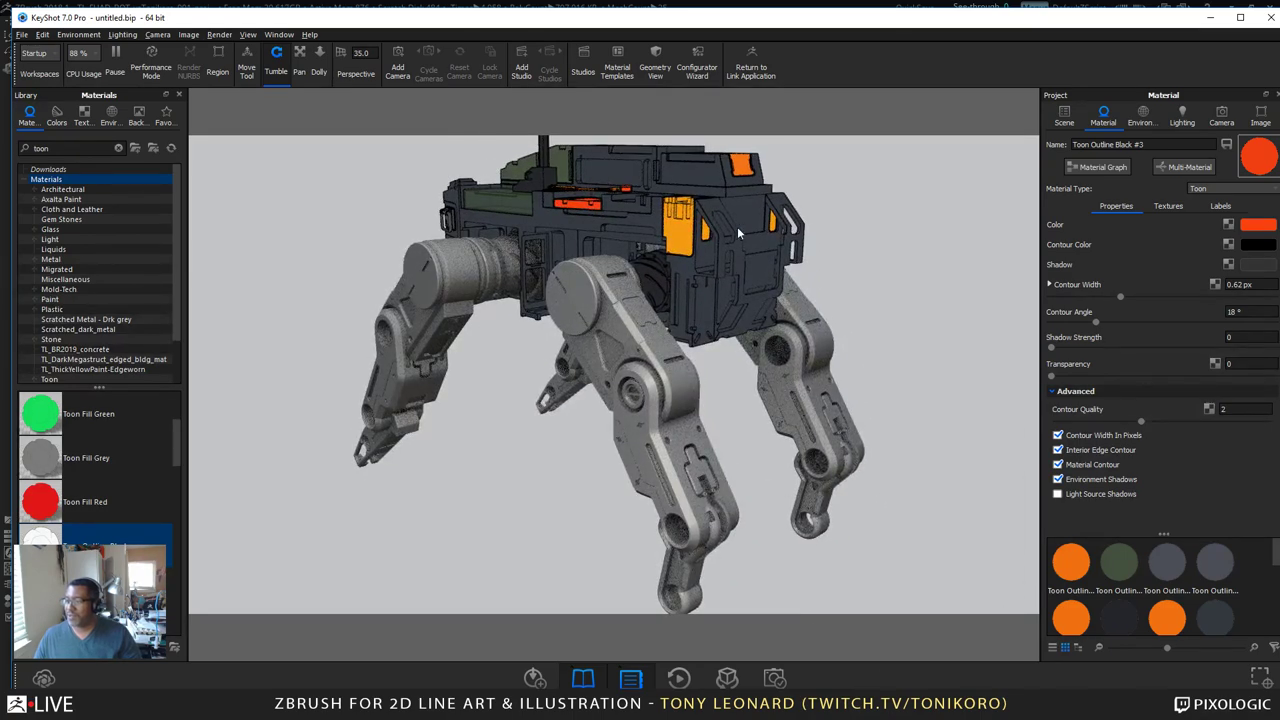
pyautogui.rightClick(602, 218)
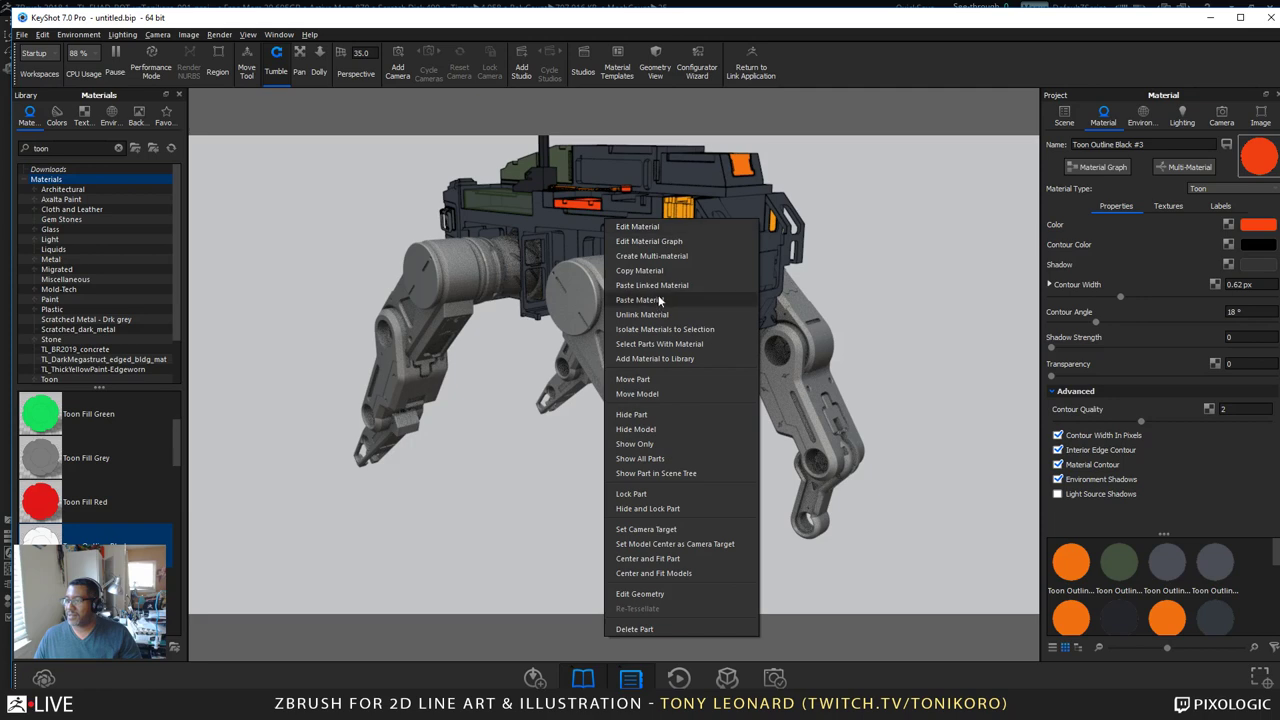
pyautogui.click(672, 266)
pyautogui.rightClick(623, 326)
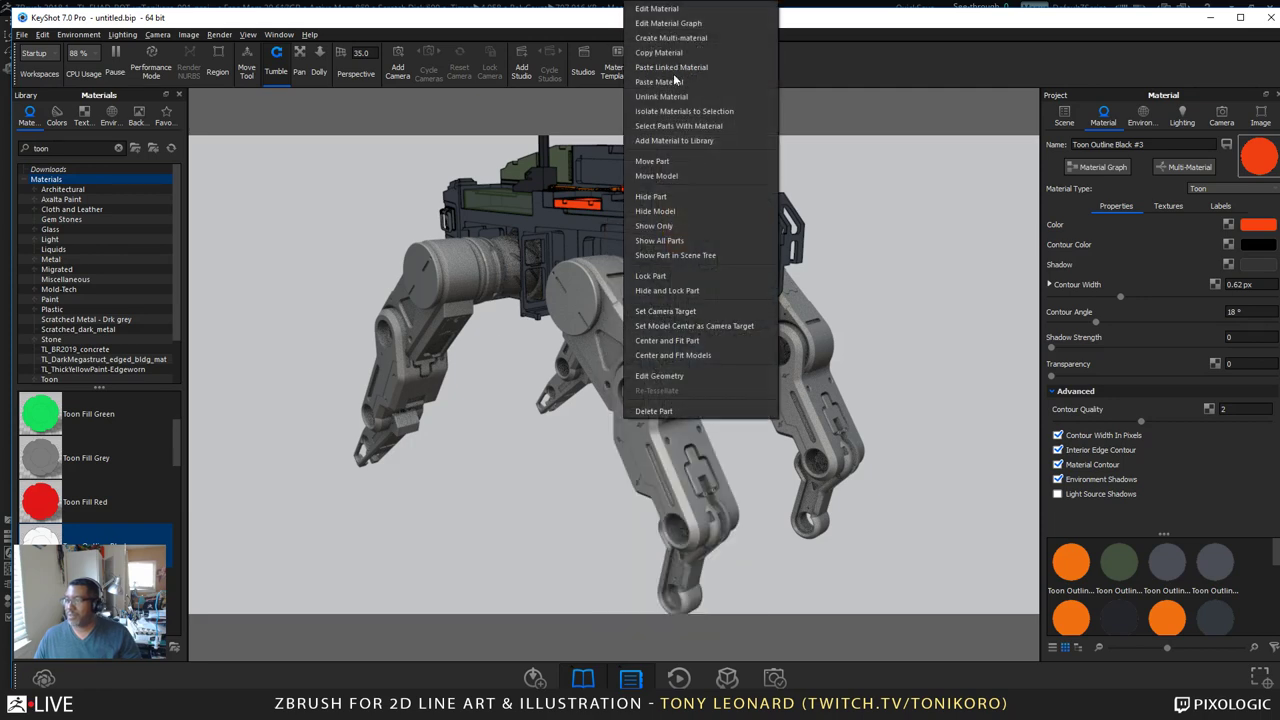
pyautogui.click(677, 80)
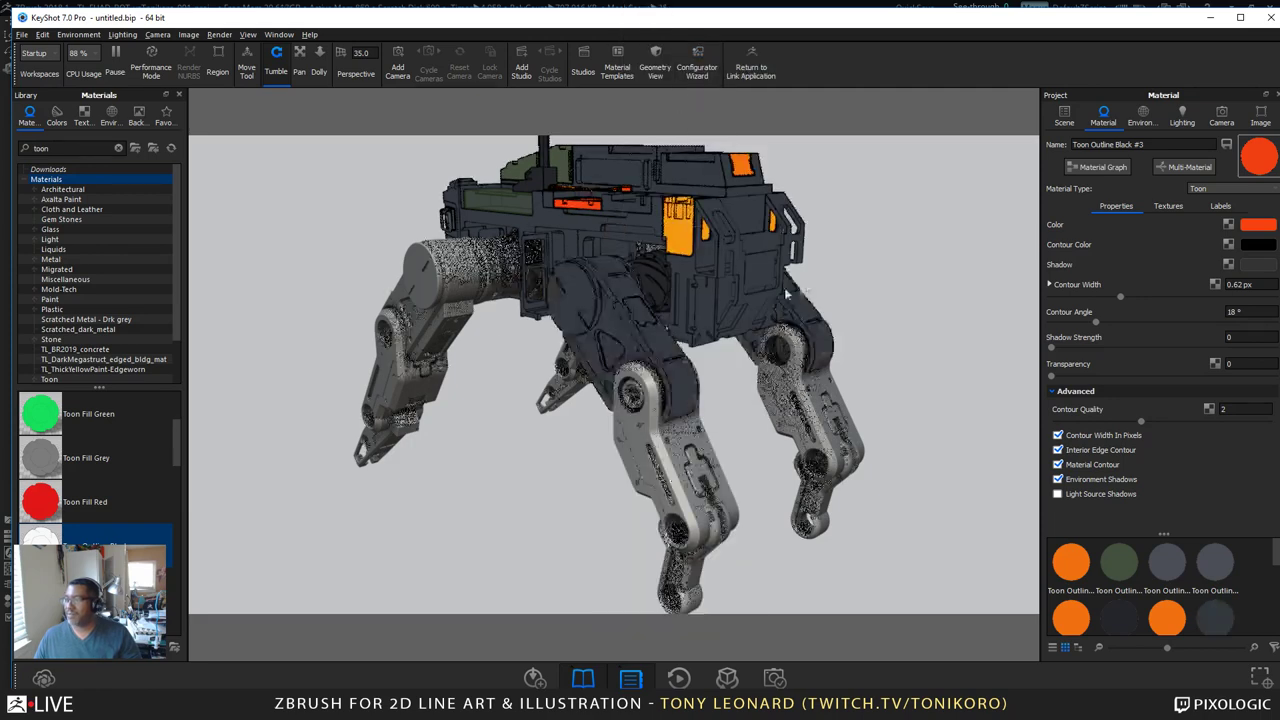
# Step: Paste the dark body material as linked onto the same leg's lower segment and both segments of the adjacent leg
pyautogui.moveTo(784, 287); pyautogui.dragTo(665, 395)
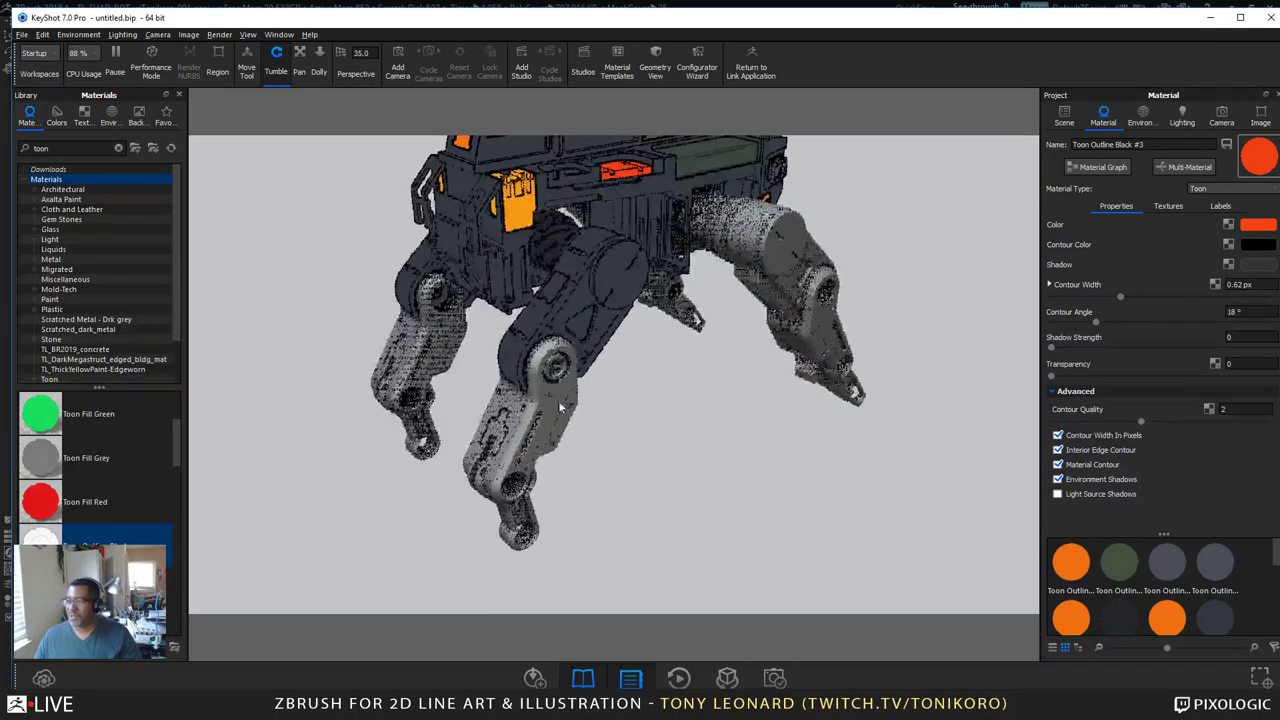
pyautogui.rightClick(551, 414)
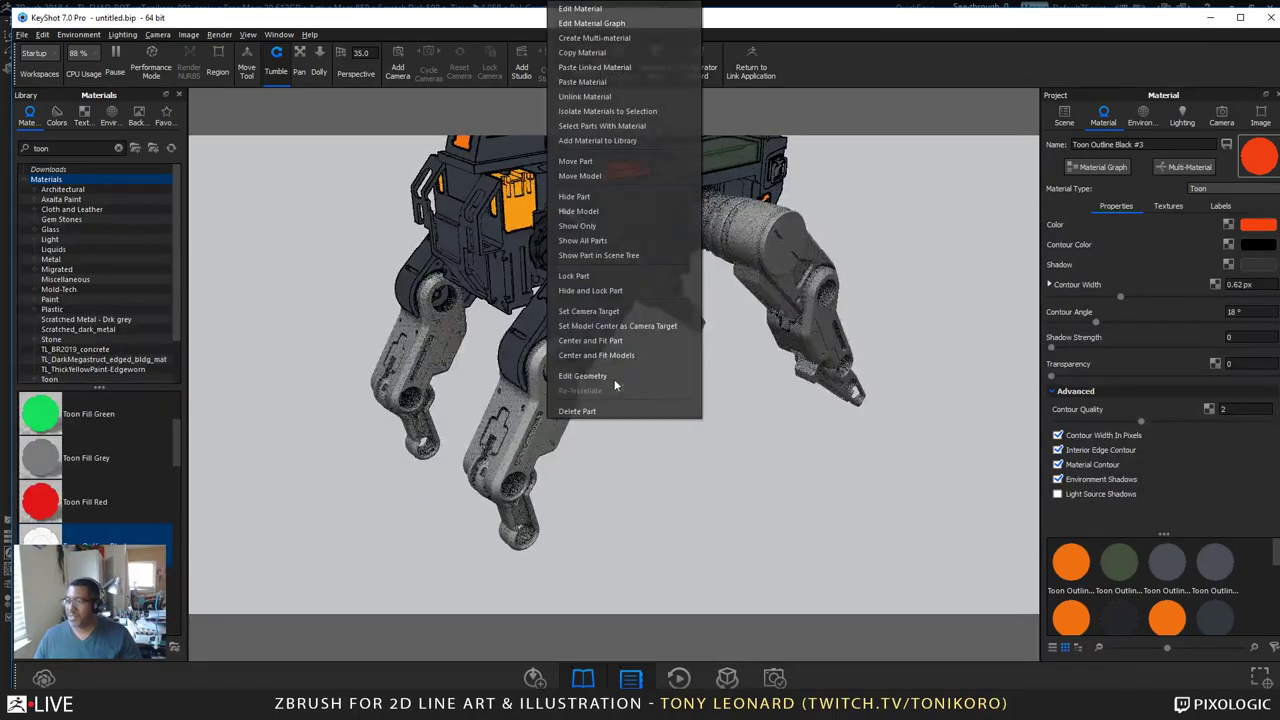
pyautogui.click(617, 67)
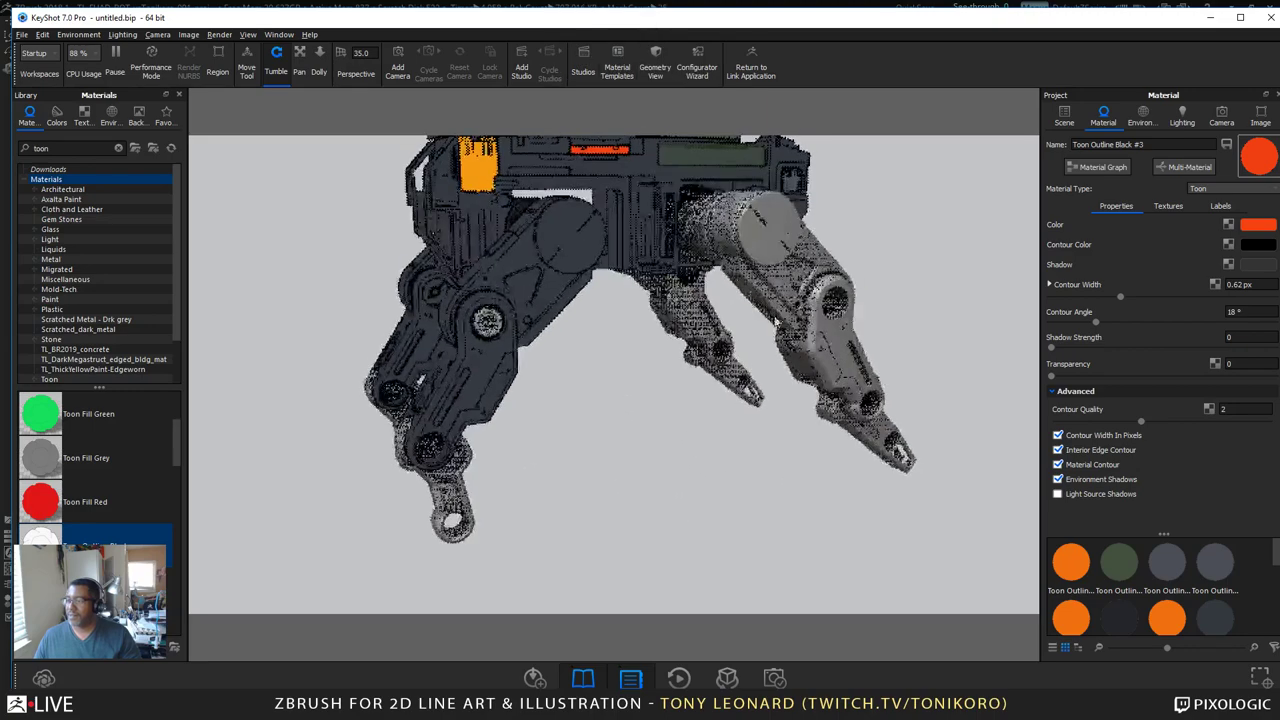
pyautogui.rightClick(777, 268)
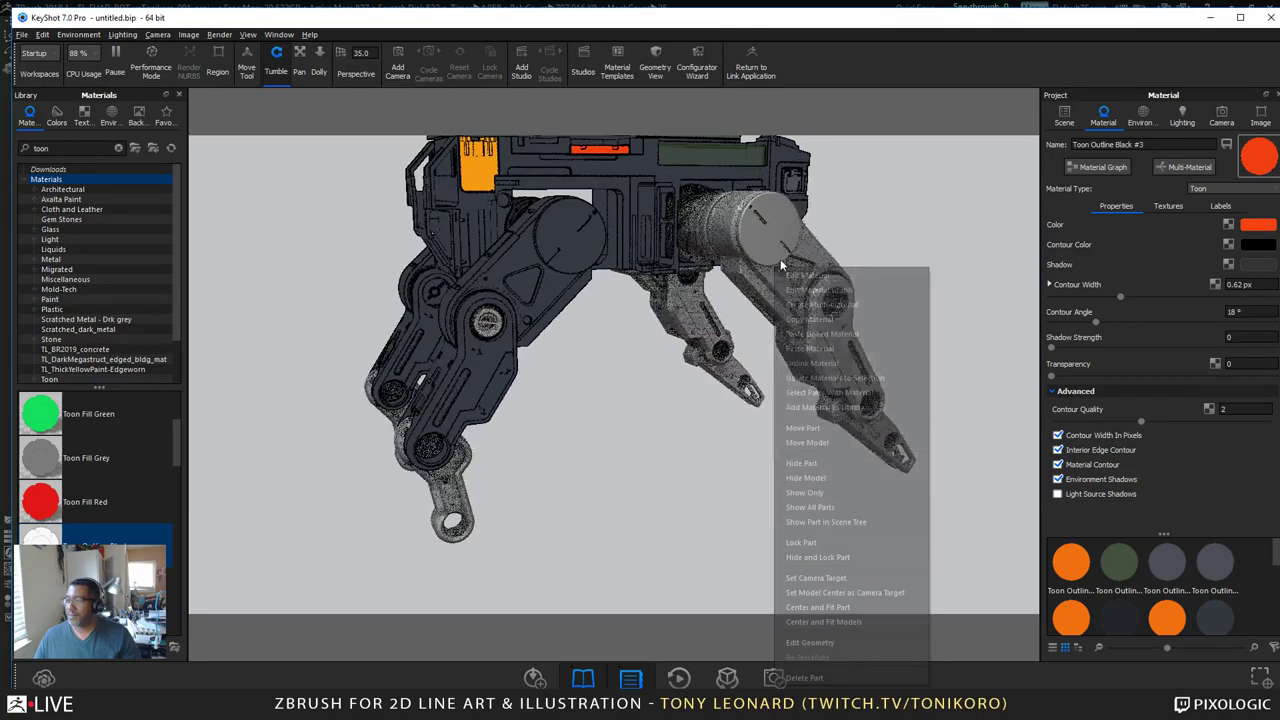
pyautogui.click(843, 333)
pyautogui.rightClick(836, 350)
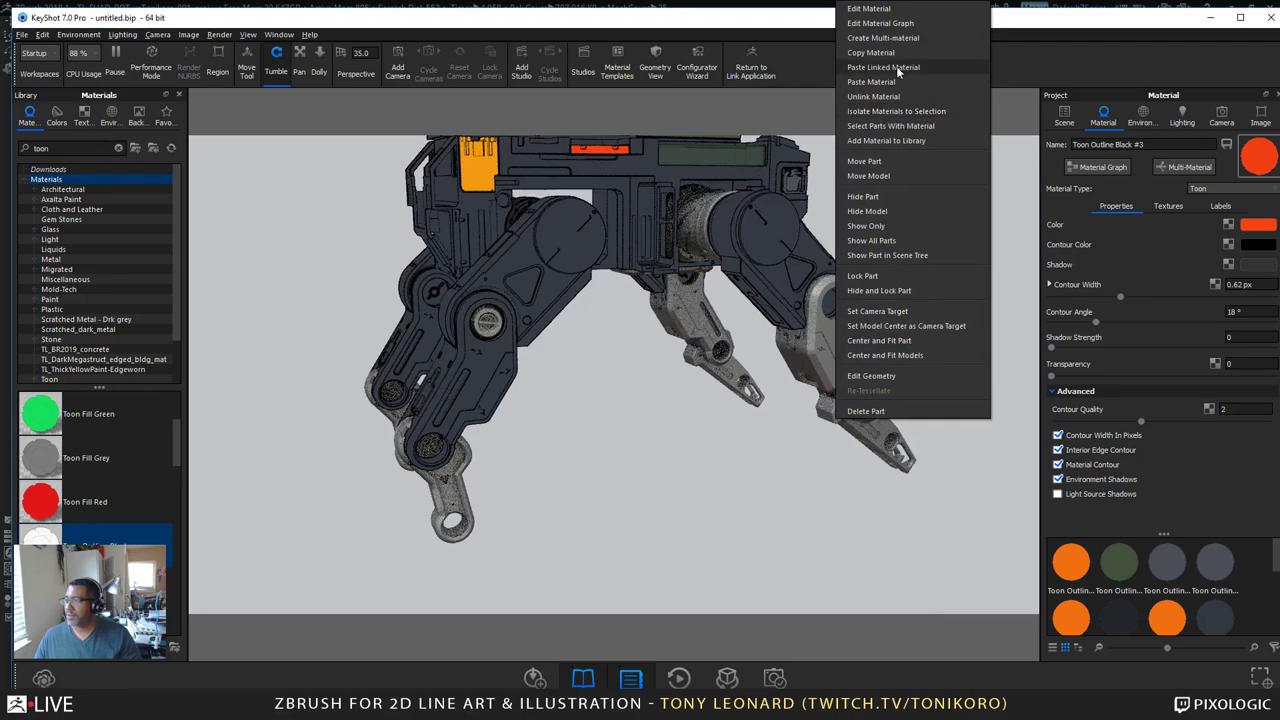
pyautogui.click(896, 67)
# Step: Copy the material of the body's side panel and paste it onto the knee joint's grey round cap
pyautogui.moveTo(615, 440); pyautogui.dragTo(790, 205)
pyautogui.rightClick(790, 198)
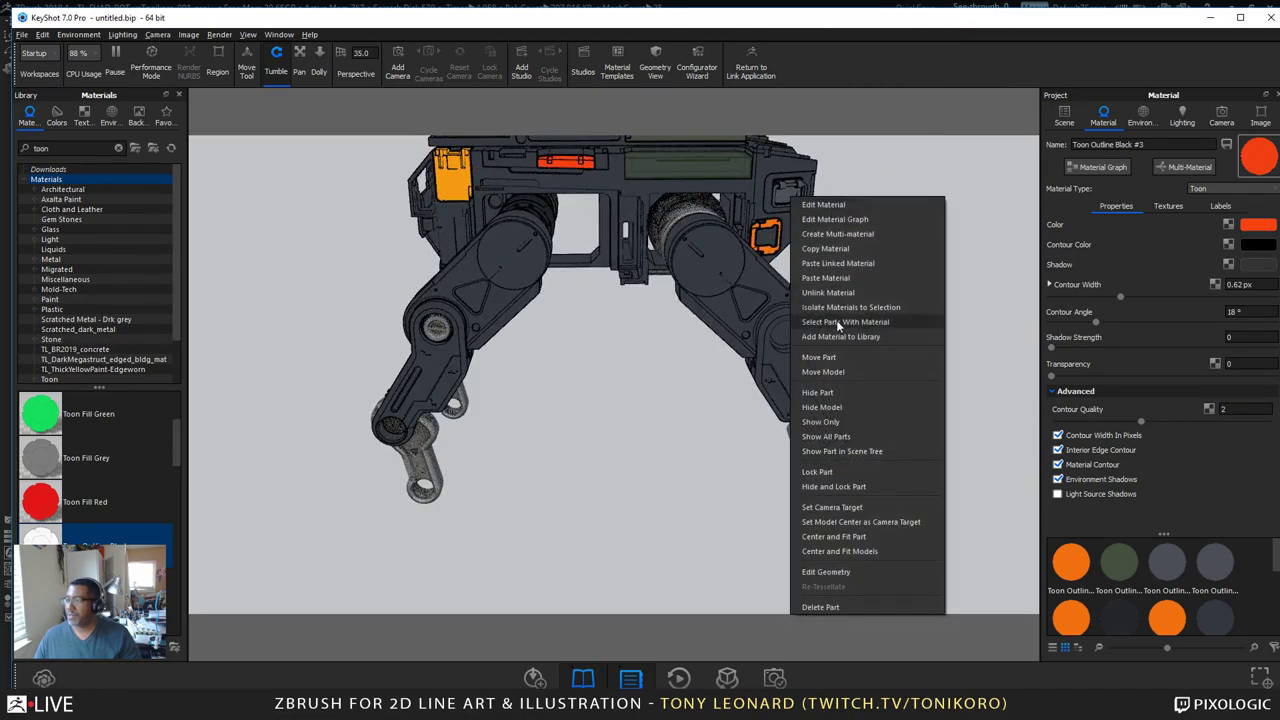
pyautogui.click(835, 248)
pyautogui.rightClick(449, 330)
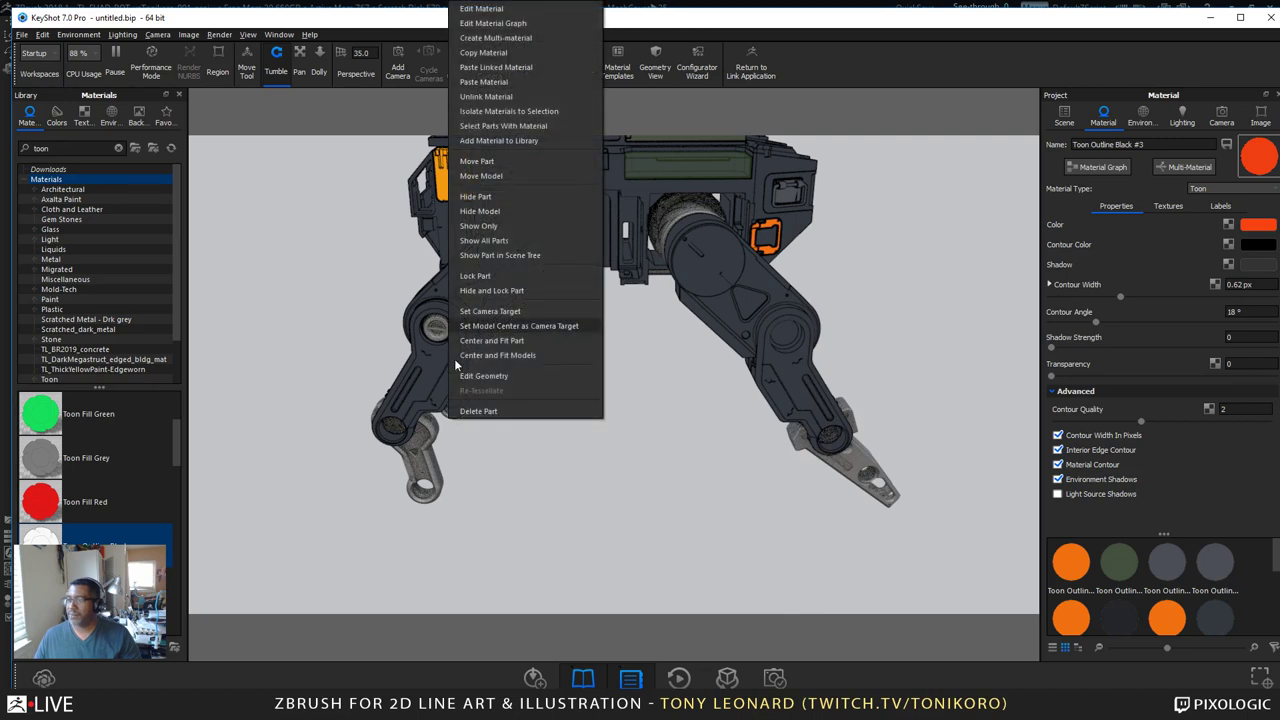
pyautogui.click(493, 82)
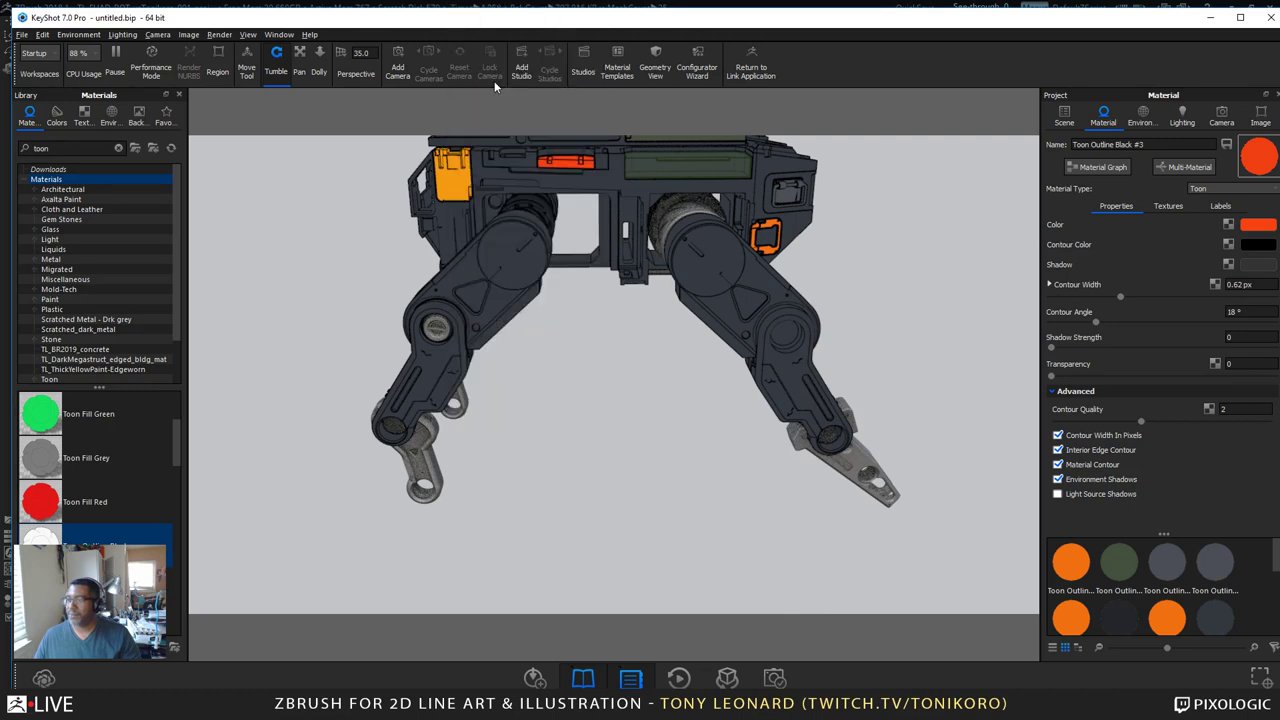
# Step: Copy the yellow-orange material of the box on the body's side and paste it onto the knee joint's round cap
pyautogui.moveTo(478, 493); pyautogui.dragTo(560, 456)
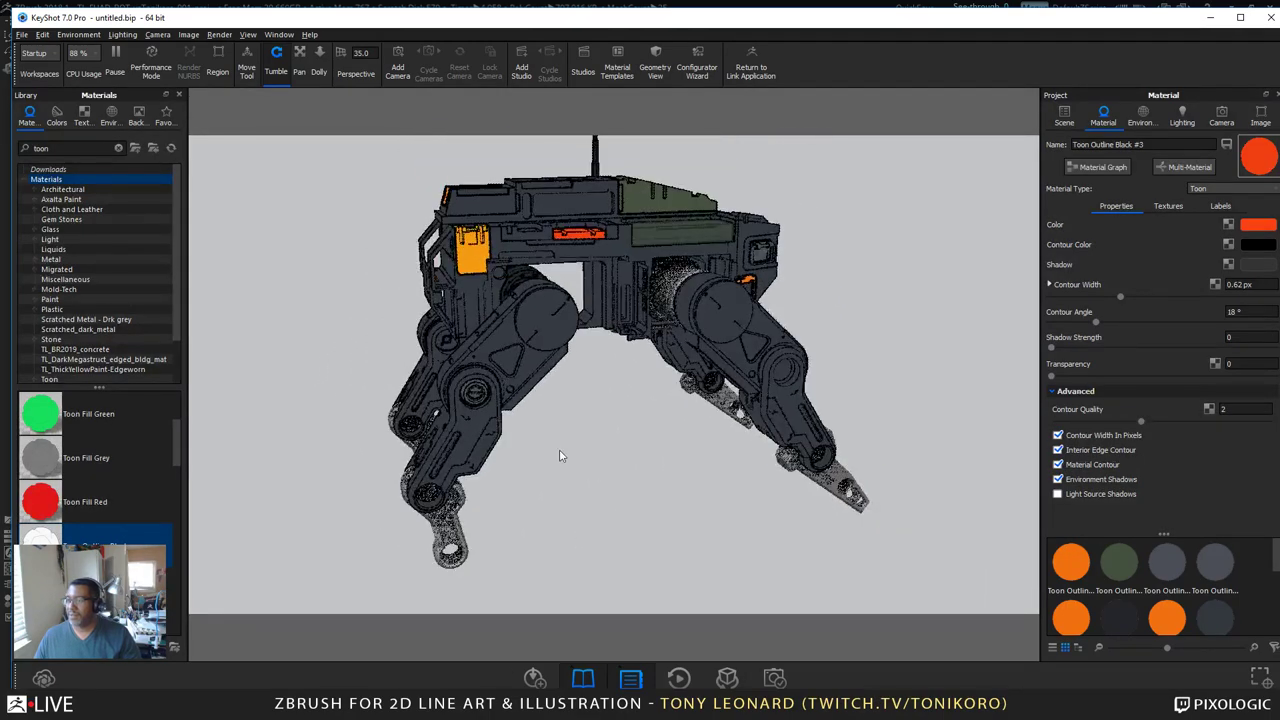
pyautogui.rightClick(476, 241)
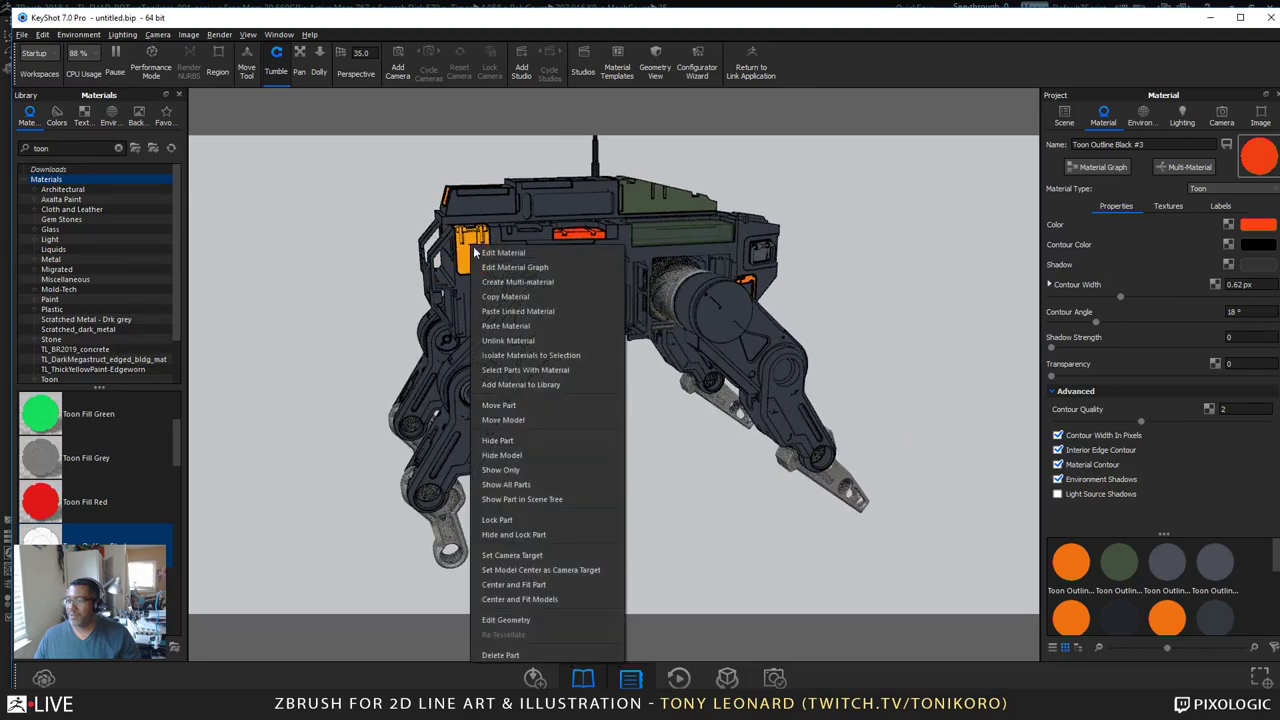
pyautogui.click(538, 295)
pyautogui.rightClick(481, 387)
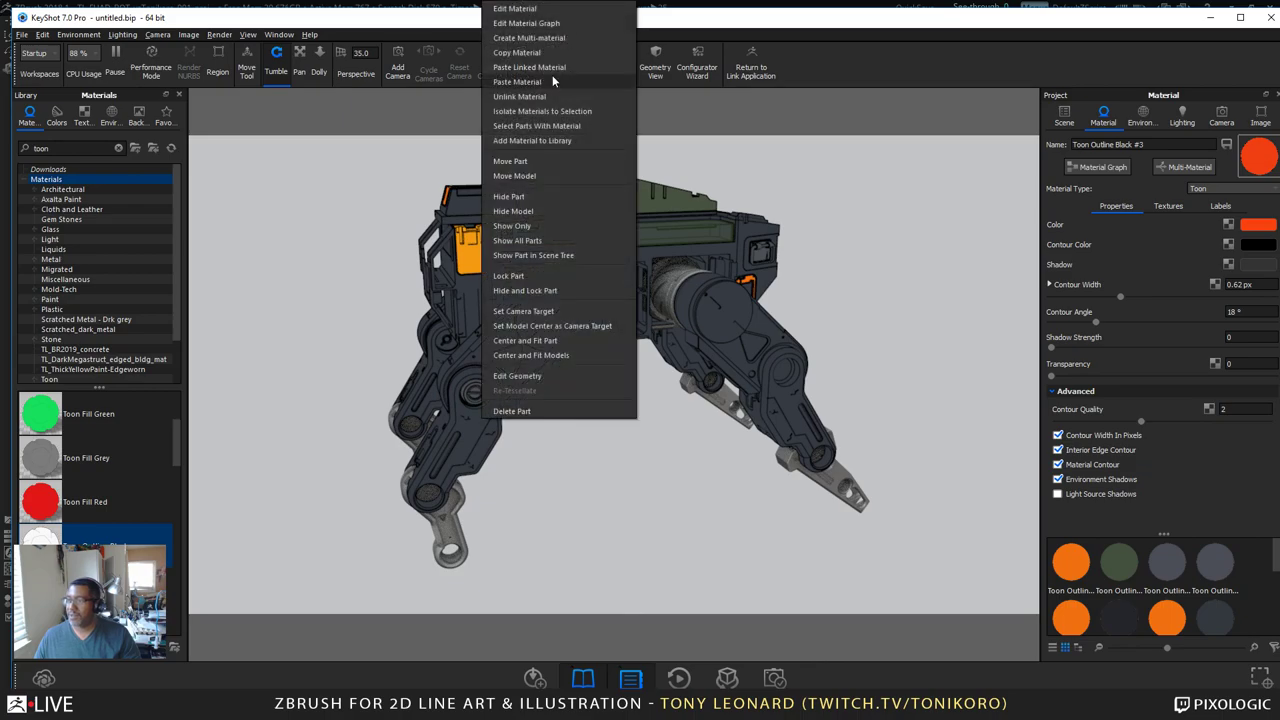
pyautogui.click(551, 77)
# Step: Copy the dark material of the finished hip joint and paste it as linked onto the remaining grey hip joint
pyautogui.moveTo(604, 511); pyautogui.dragTo(666, 366)
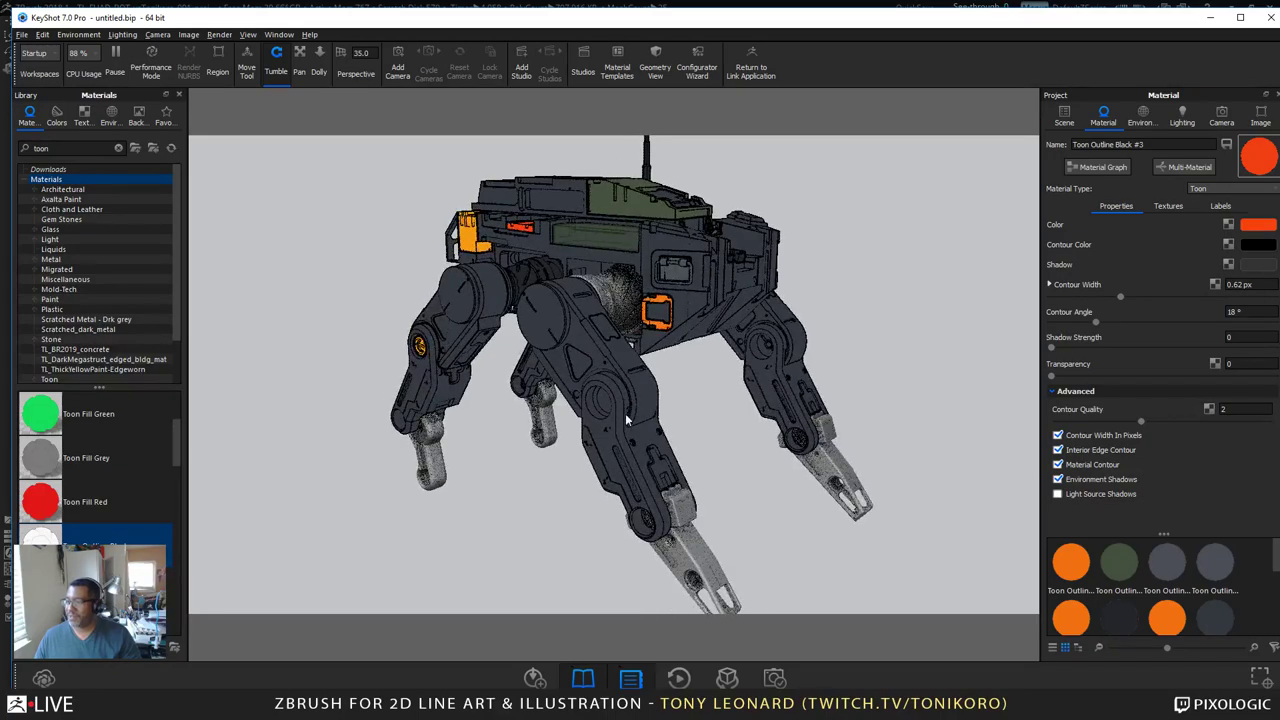
pyautogui.moveTo(715, 428); pyautogui.dragTo(517, 356)
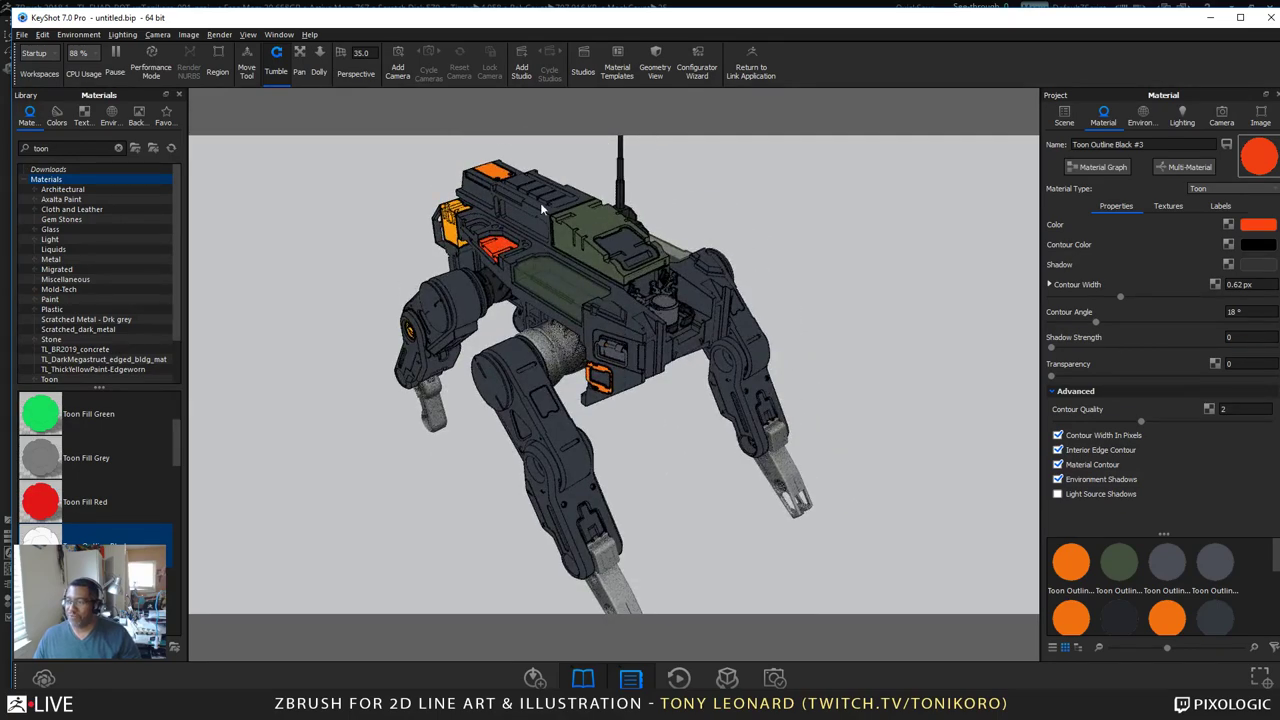
pyautogui.moveTo(627, 426); pyautogui.dragTo(612, 402)
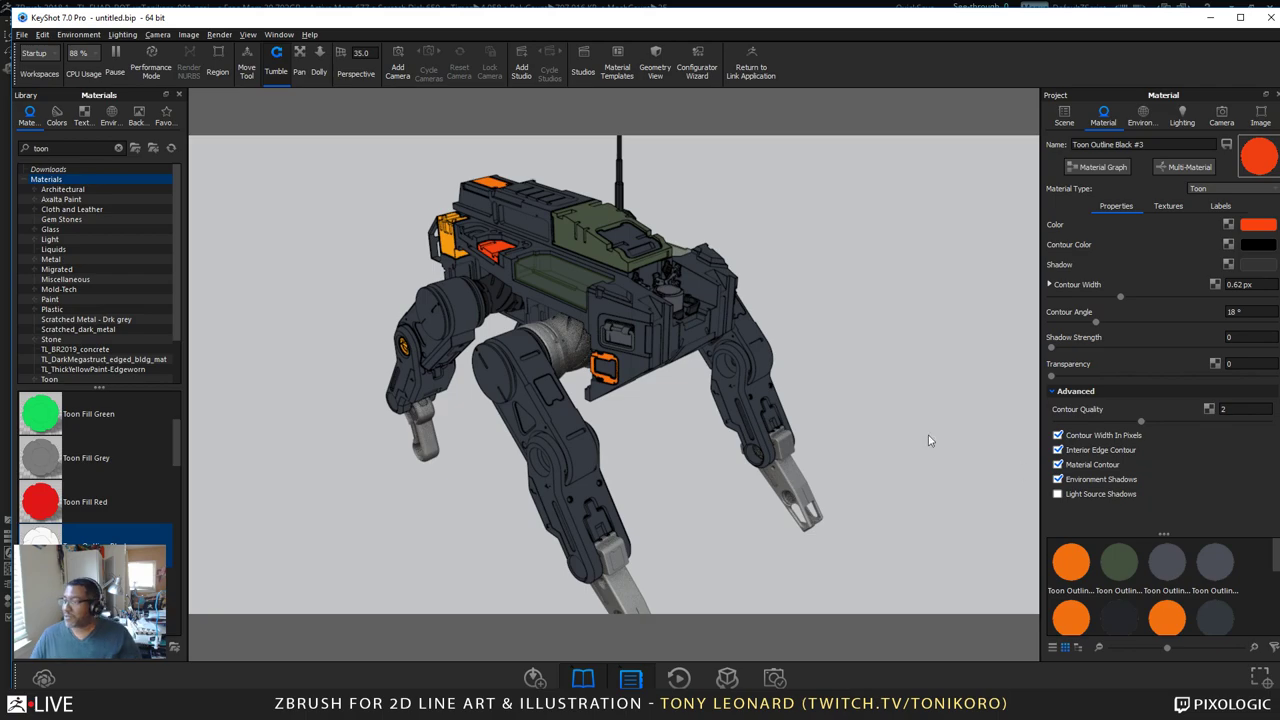
pyautogui.scroll(6, 628, 395)
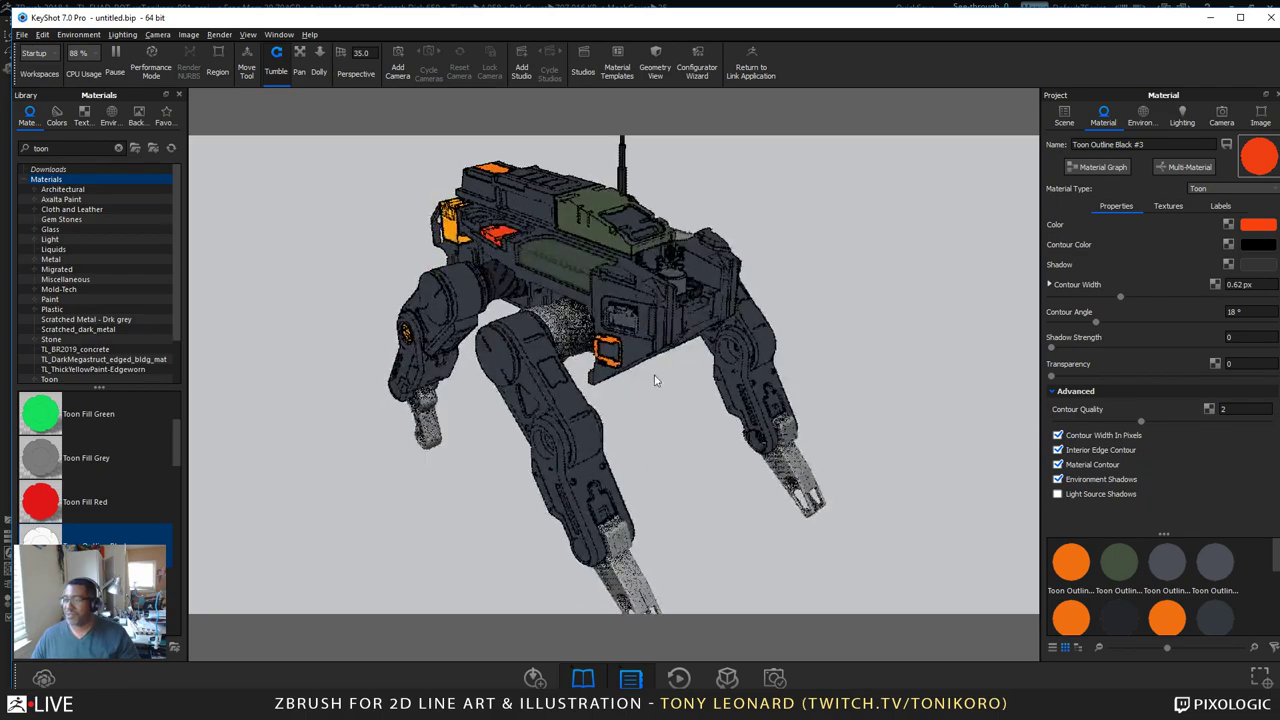
pyautogui.moveTo(692, 449); pyautogui.dragTo(646, 491)
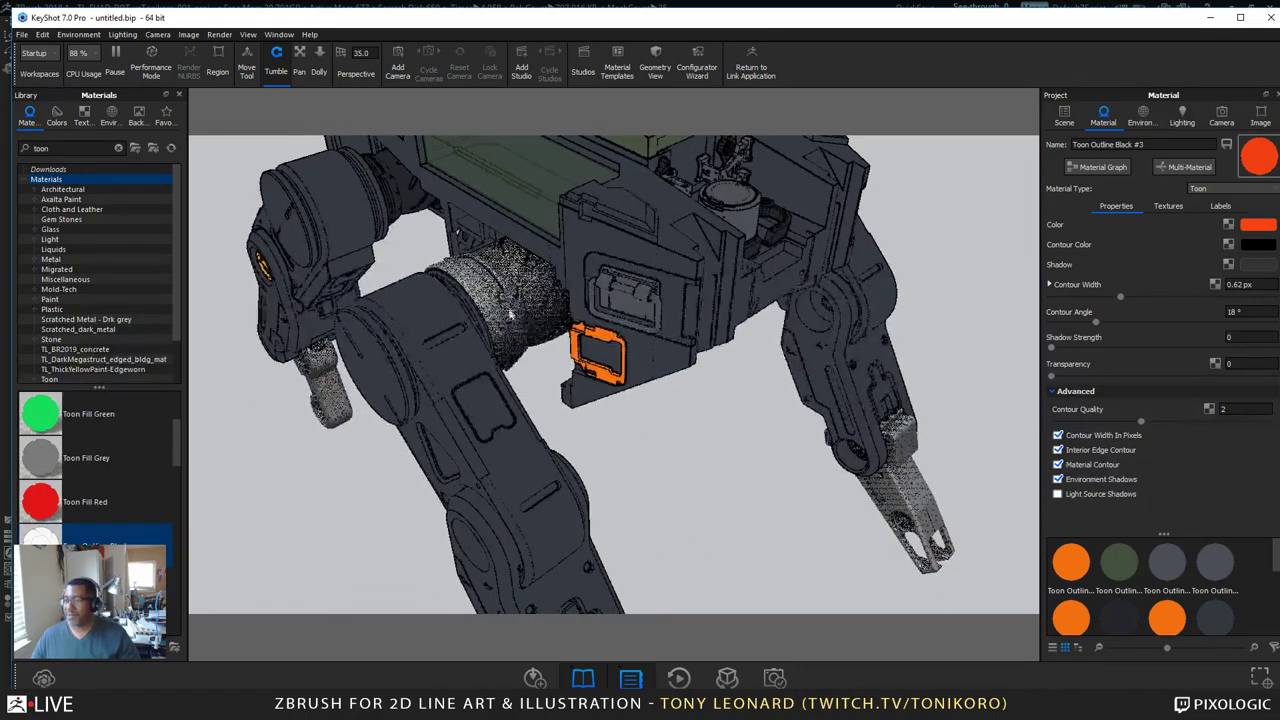
pyautogui.rightClick(509, 296)
pyautogui.rightClick(386, 165)
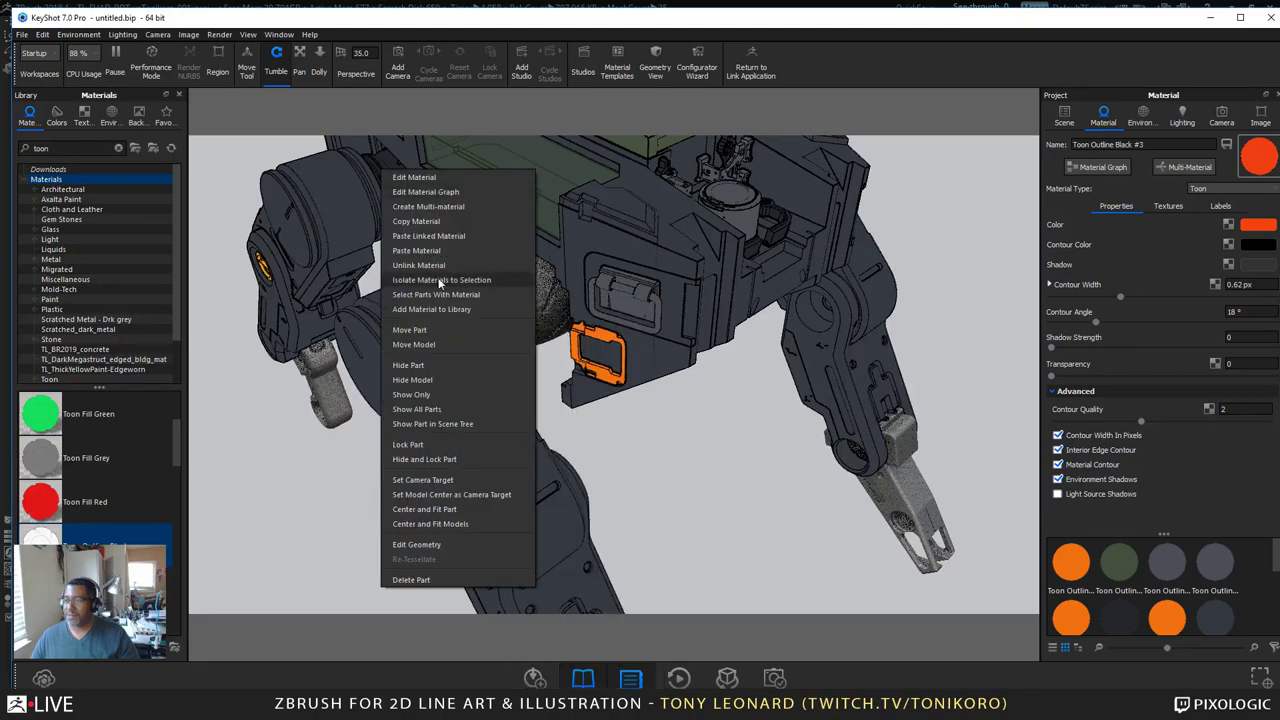
pyautogui.click(442, 220)
pyautogui.rightClick(576, 318)
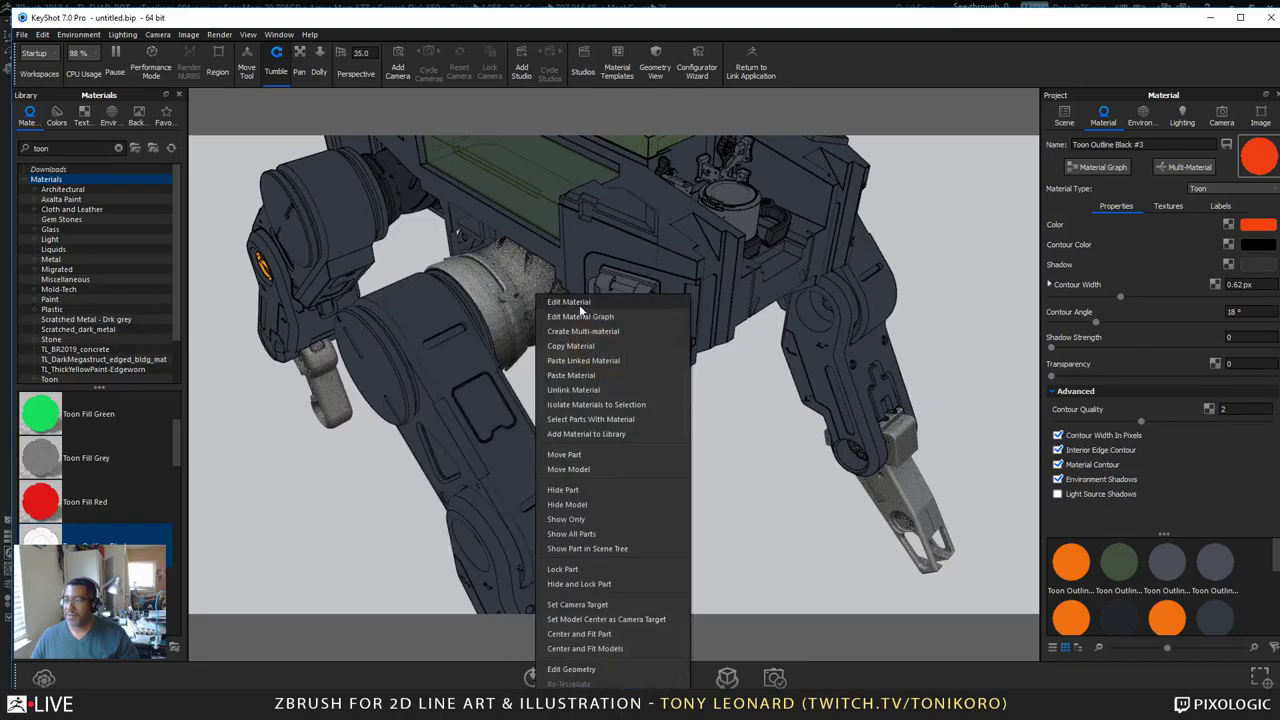
pyautogui.click(624, 360)
# Step: Copy the dark material again and paste it as linked onto the grey plate under the robot's body
pyautogui.moveTo(750, 383); pyautogui.dragTo(635, 298)
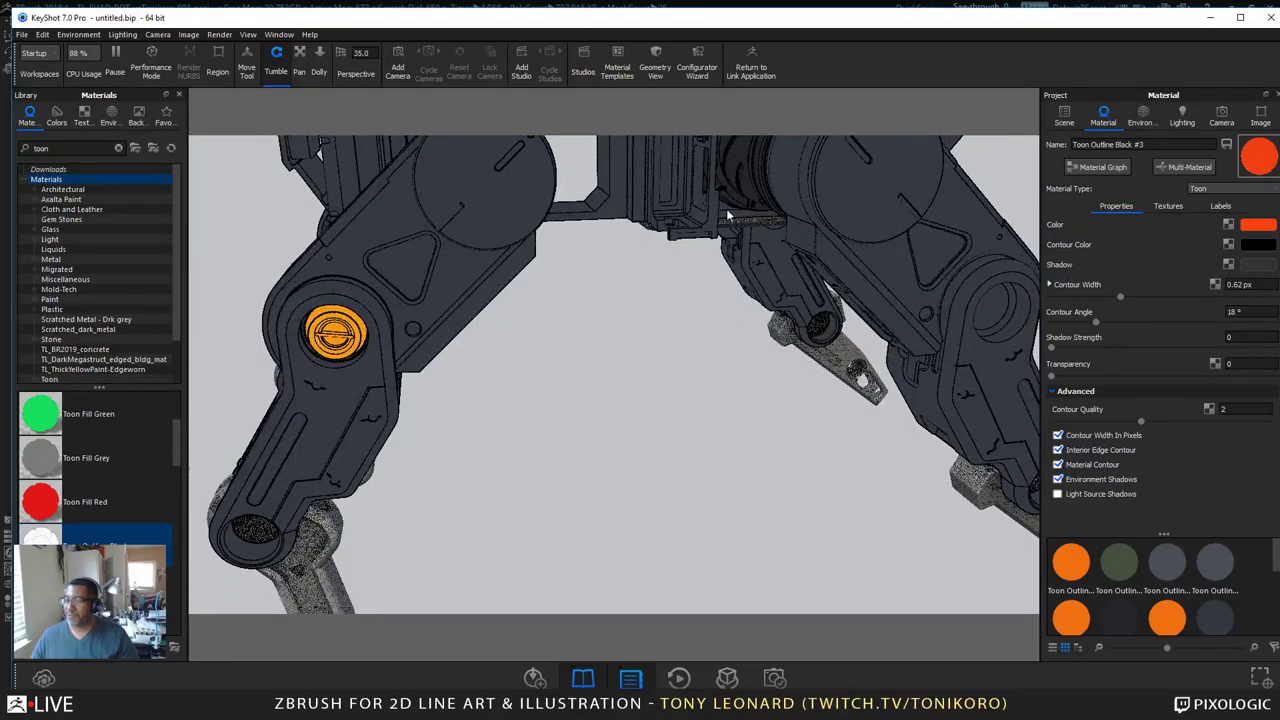
pyautogui.moveTo(727, 214); pyautogui.dragTo(722, 418)
pyautogui.rightClick(725, 416)
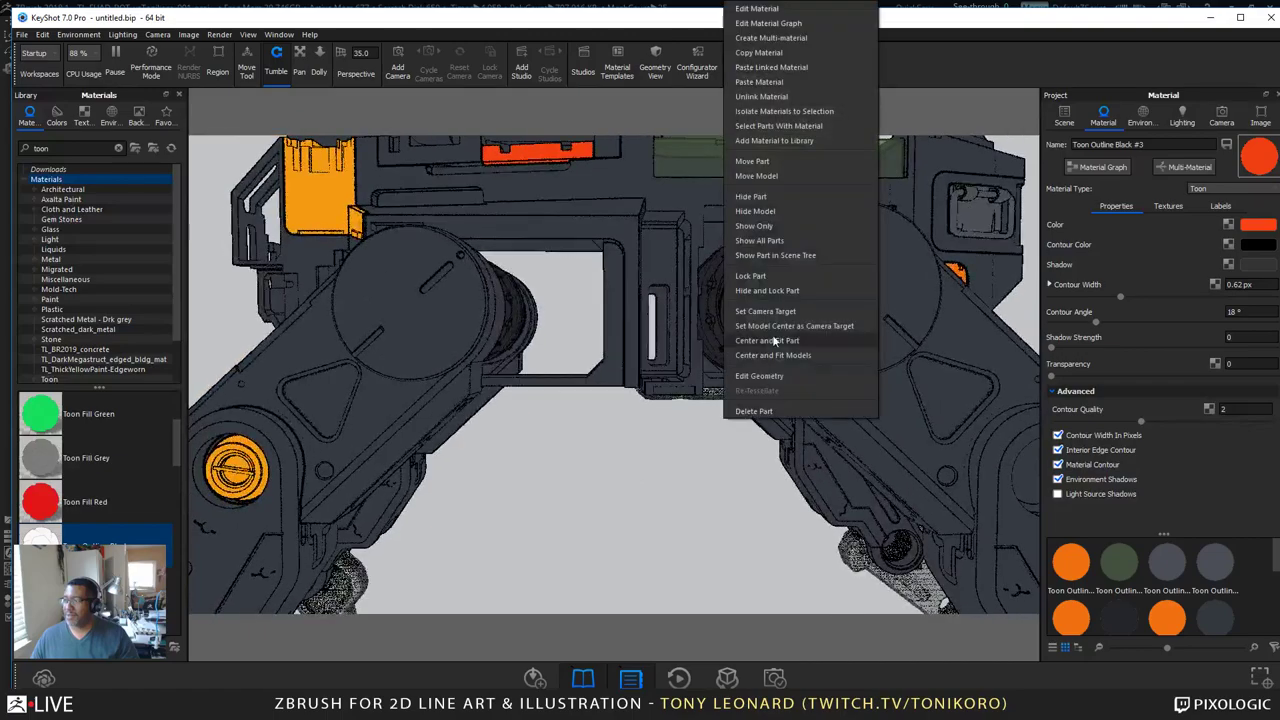
pyautogui.click(759, 52)
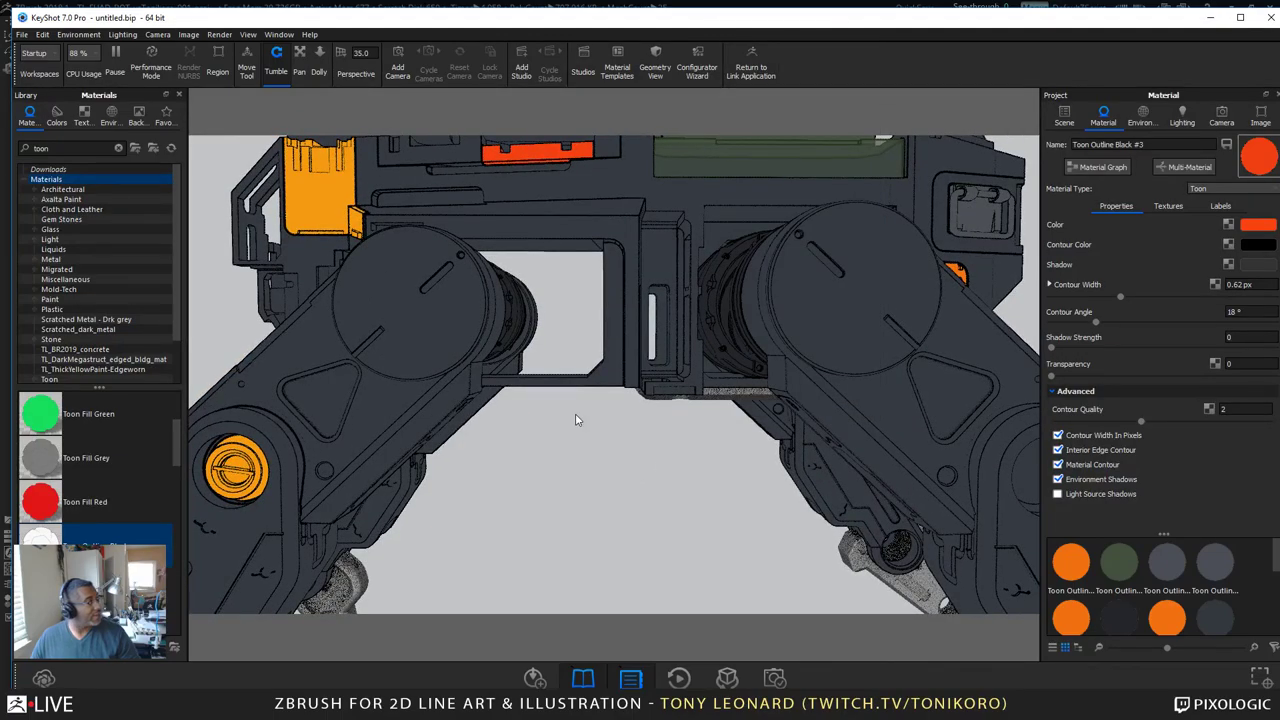
pyautogui.moveTo(576, 420); pyautogui.dragTo(643, 331)
pyautogui.moveTo(677, 420)
pyautogui.mouseDown()
pyautogui.moveTo(723, 294)
pyautogui.moveTo(646, 337)
pyautogui.moveTo(563, 517)
pyautogui.mouseUp()
pyautogui.scroll(3, 563, 517)
pyautogui.rightClick(714, 275)
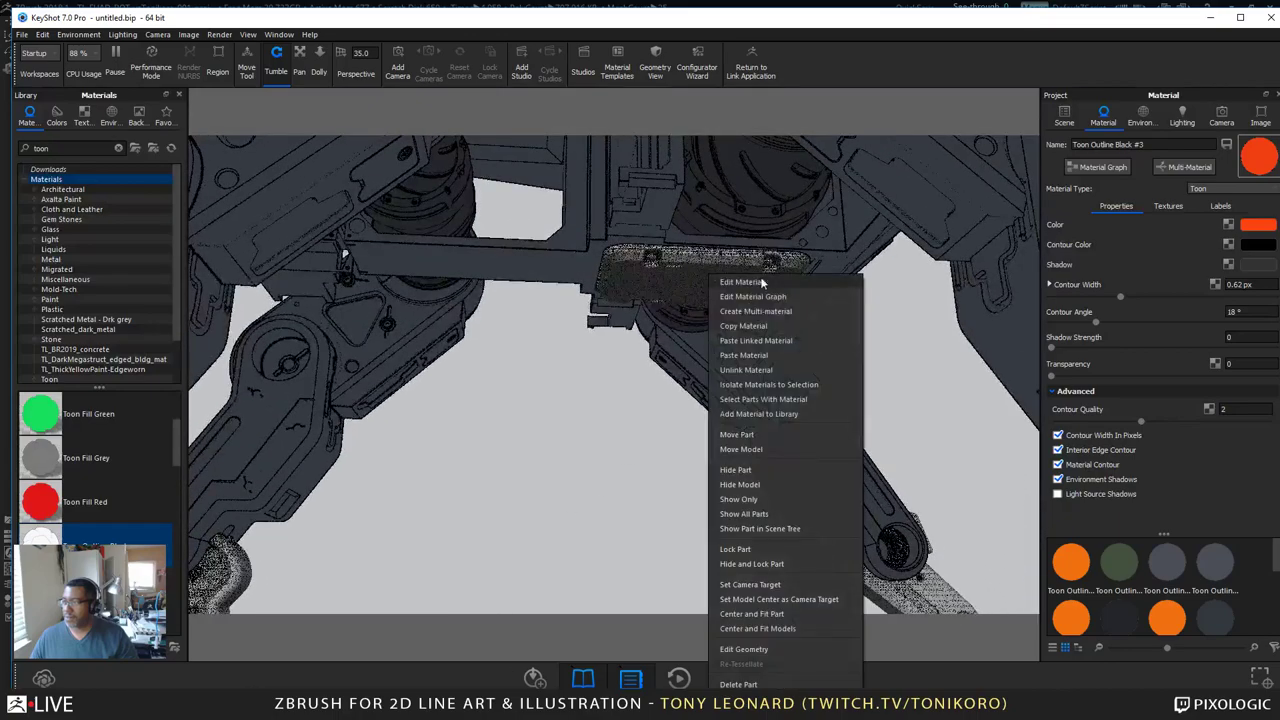
pyautogui.click(778, 339)
# Step: Paste the dark material onto the grey feet of both leg pairs and check the whole robot
pyautogui.moveTo(741, 418); pyautogui.dragTo(627, 463)
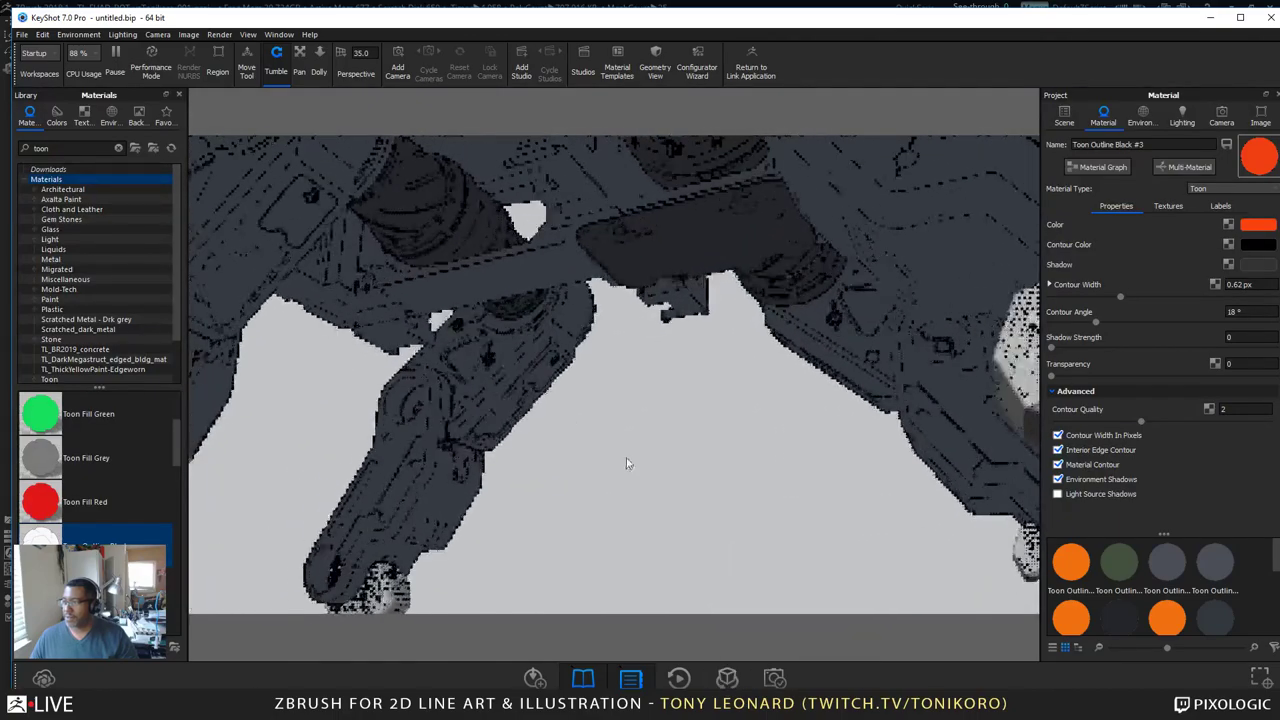
pyautogui.moveTo(627, 463); pyautogui.dragTo(782, 84, button='middle')
pyautogui.rightClick(456, 267)
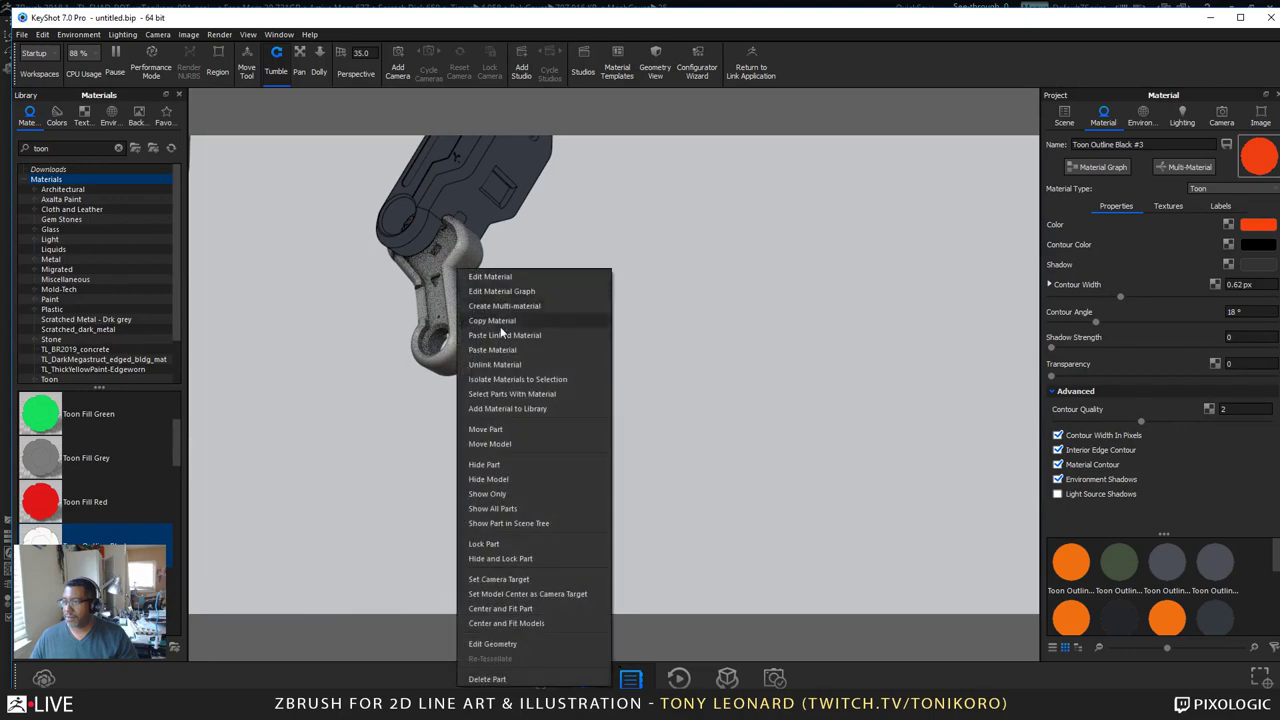
pyautogui.click(536, 350)
pyautogui.moveTo(537, 357); pyautogui.dragTo(815, 368)
pyautogui.rightClick(830, 332)
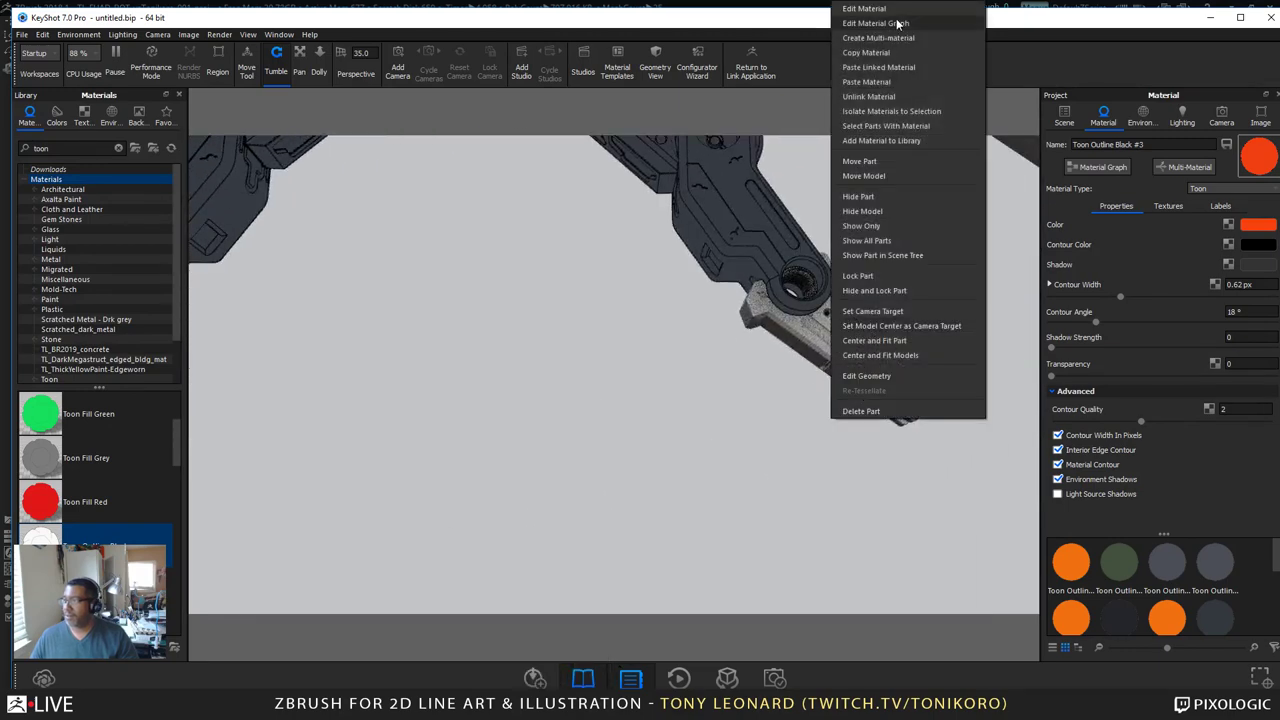
pyautogui.click(879, 68)
pyautogui.moveTo(714, 391); pyautogui.dragTo(652, 648)
pyautogui.scroll(-8, 619, 453)
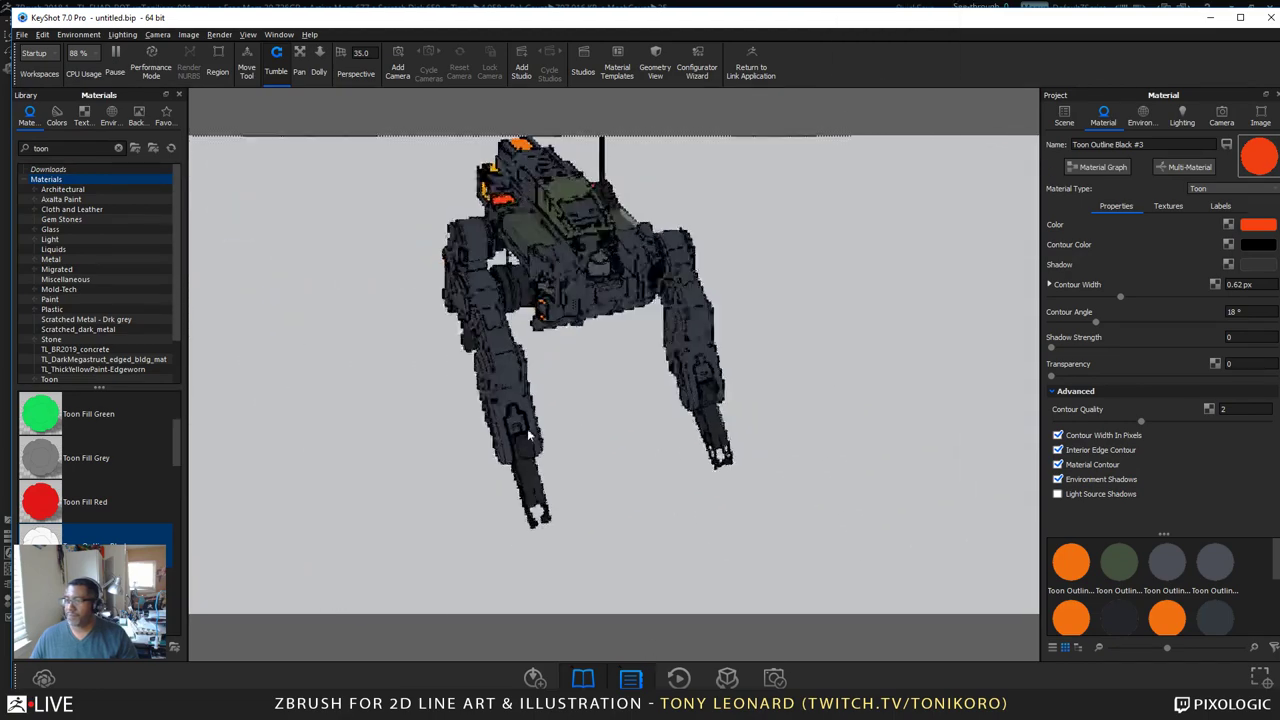
pyautogui.moveTo(527, 434); pyautogui.dragTo(503, 443)
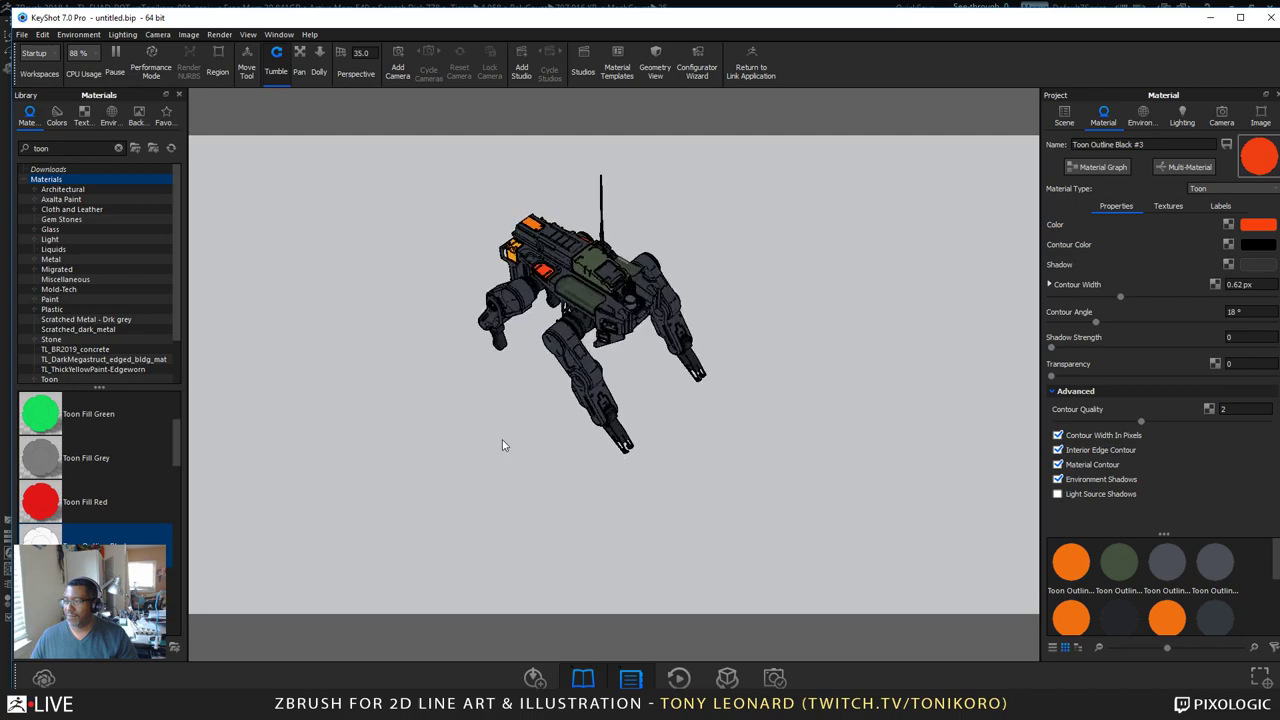
pyautogui.scroll(3, 671, 552)
pyautogui.moveTo(671, 552); pyautogui.dragTo(818, 440)
# Step: Switch to ZBrush, select the subtool TL_shapeplay_geo_02_19 and show the robot from the front
pyautogui.hotkey('alt', 'Tab')
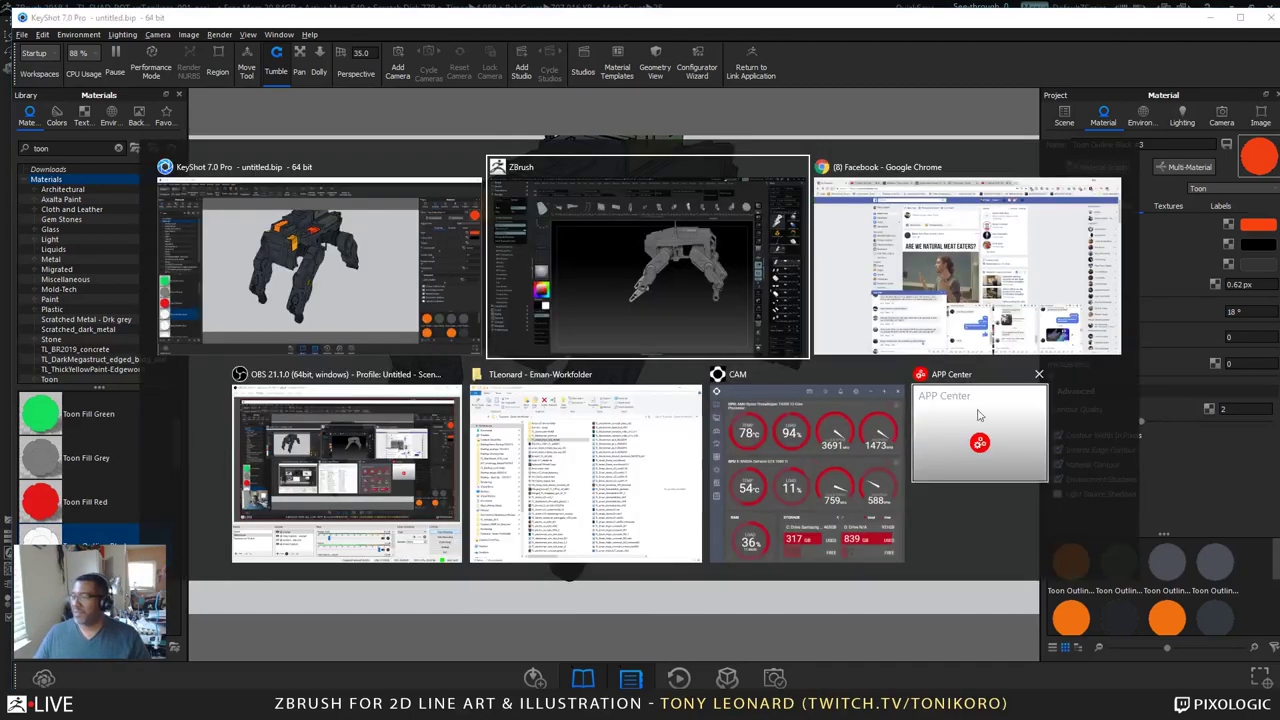
pyautogui.moveTo(817, 466); pyautogui.dragTo(806, 548)
pyautogui.keyDown('alt'); pyautogui.moveTo(900, 470); pyautogui.dragTo(783, 516); pyautogui.keyUp('alt')
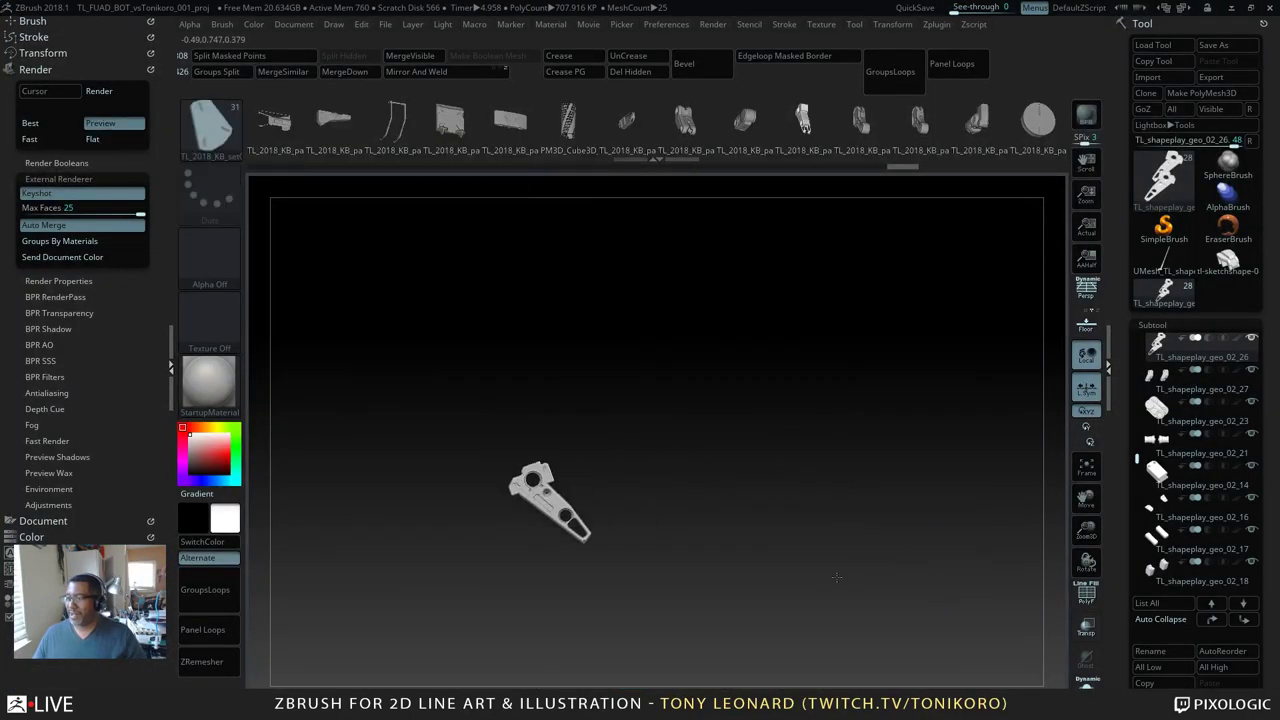
pyautogui.keyDown('alt'); pyautogui.moveTo(857, 475); pyautogui.dragTo(797, 541); pyautogui.keyUp('alt')
pyautogui.keyDown('alt'); pyautogui.moveTo(386, 650); pyautogui.dragTo(617, 560); pyautogui.keyUp('alt')
pyautogui.keyDown('alt'); pyautogui.click(572, 320); pyautogui.keyUp('alt')
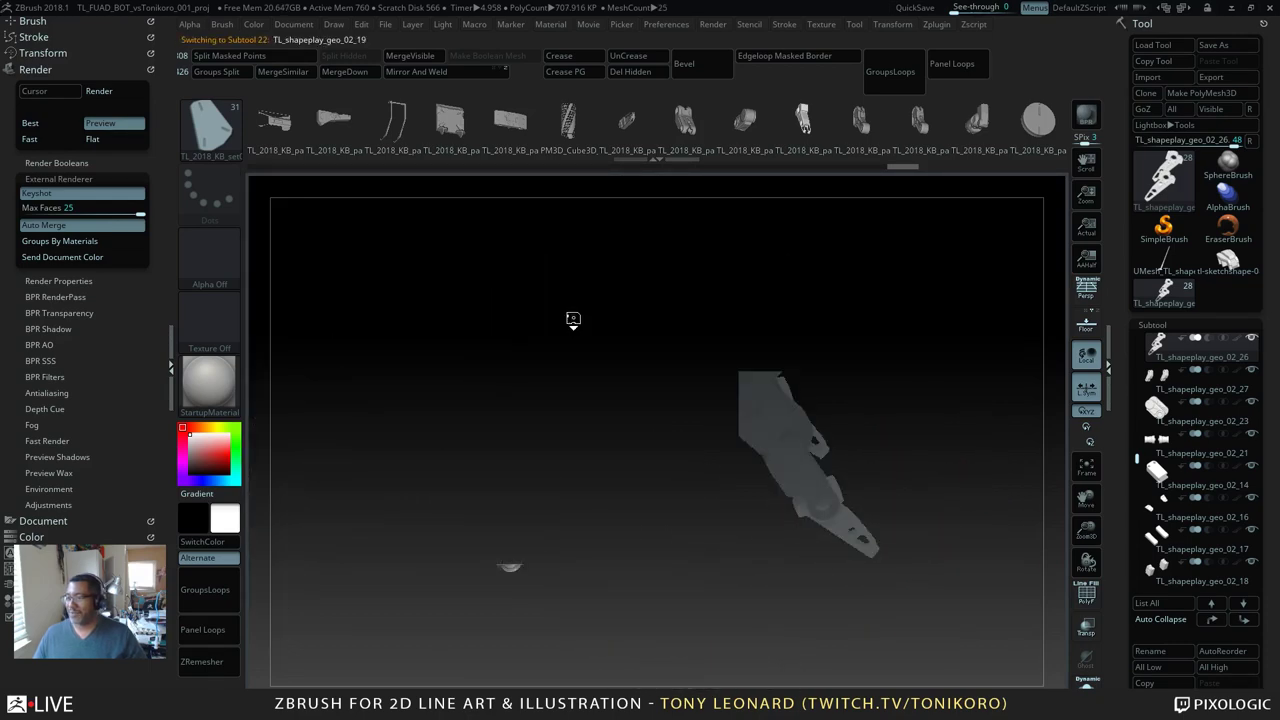
pyautogui.moveTo(876, 522); pyautogui.dragTo(763, 535)
pyautogui.keyDown('alt'); pyautogui.moveTo(902, 475); pyautogui.dragTo(844, 517); pyautogui.keyUp('alt')
pyautogui.hotkey('shift', 'ctrl', 'alt', 's')
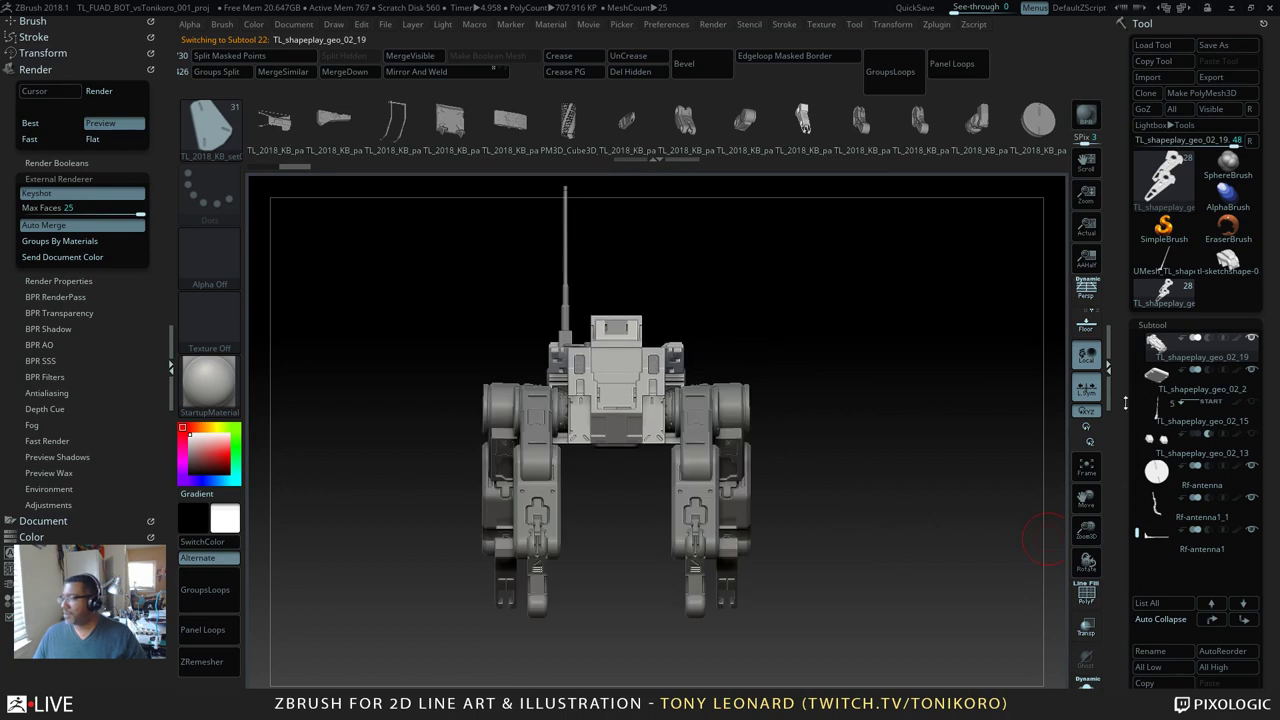
# Step: Append a ZSphere to the robot as a new subtool and make it the active subtool
pyautogui.moveTo(1119, 664); pyautogui.dragTo(1119, 592)
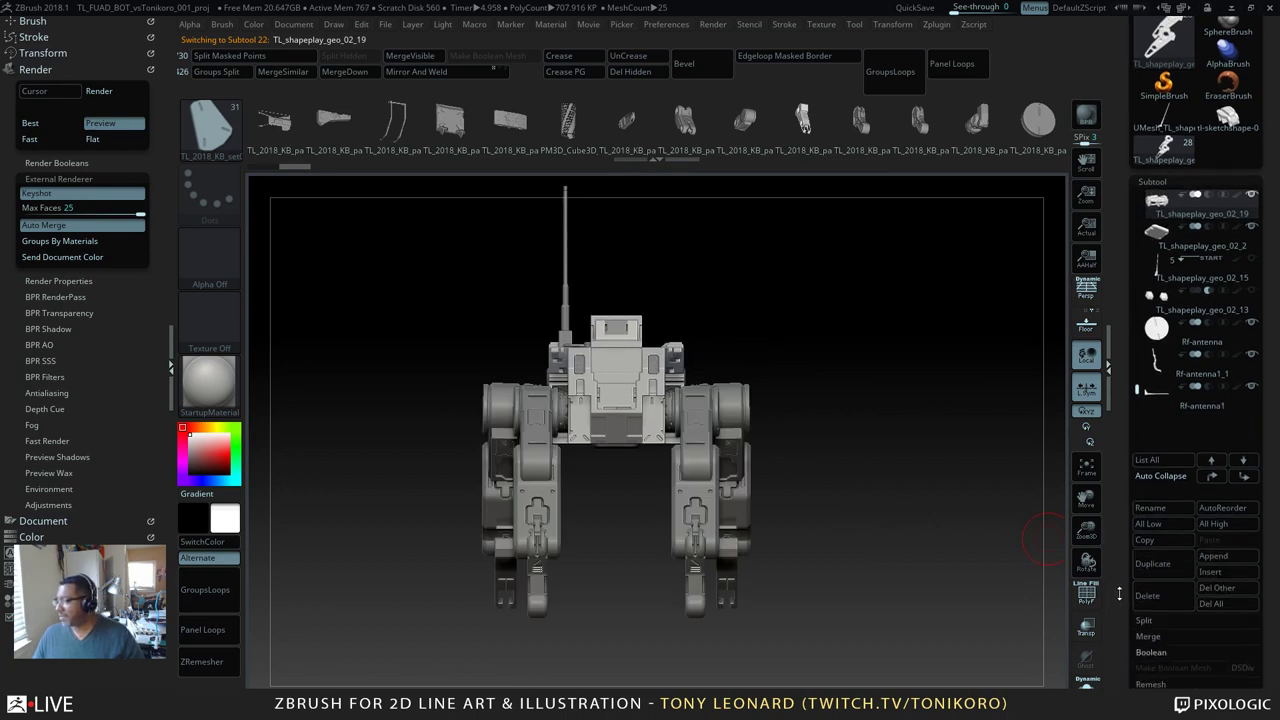
pyautogui.click(1226, 553)
pyautogui.click(1056, 531)
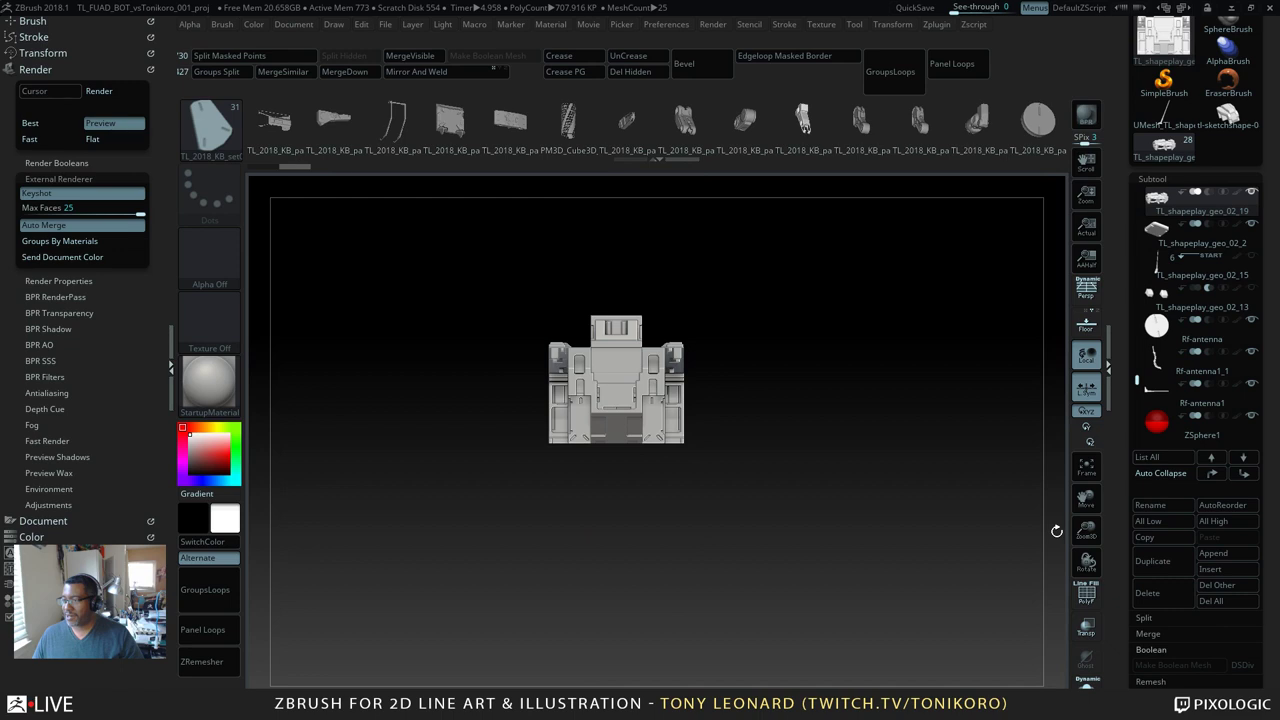
pyautogui.moveTo(1056, 531); pyautogui.dragTo(889, 390)
pyautogui.keyDown('alt'); pyautogui.click(762, 413); pyautogui.keyUp('alt')
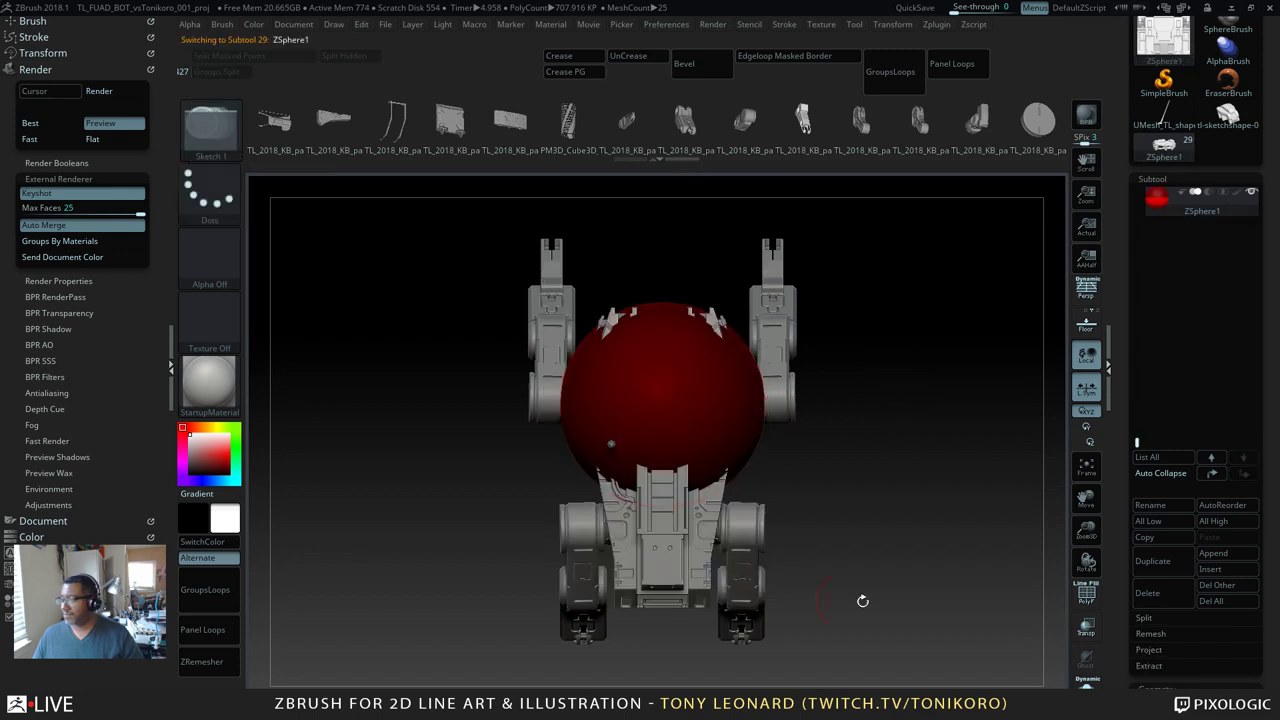
# Step: Scale the ZSphere down to a small ball and move it out beside the robot's body
pyautogui.press('w')
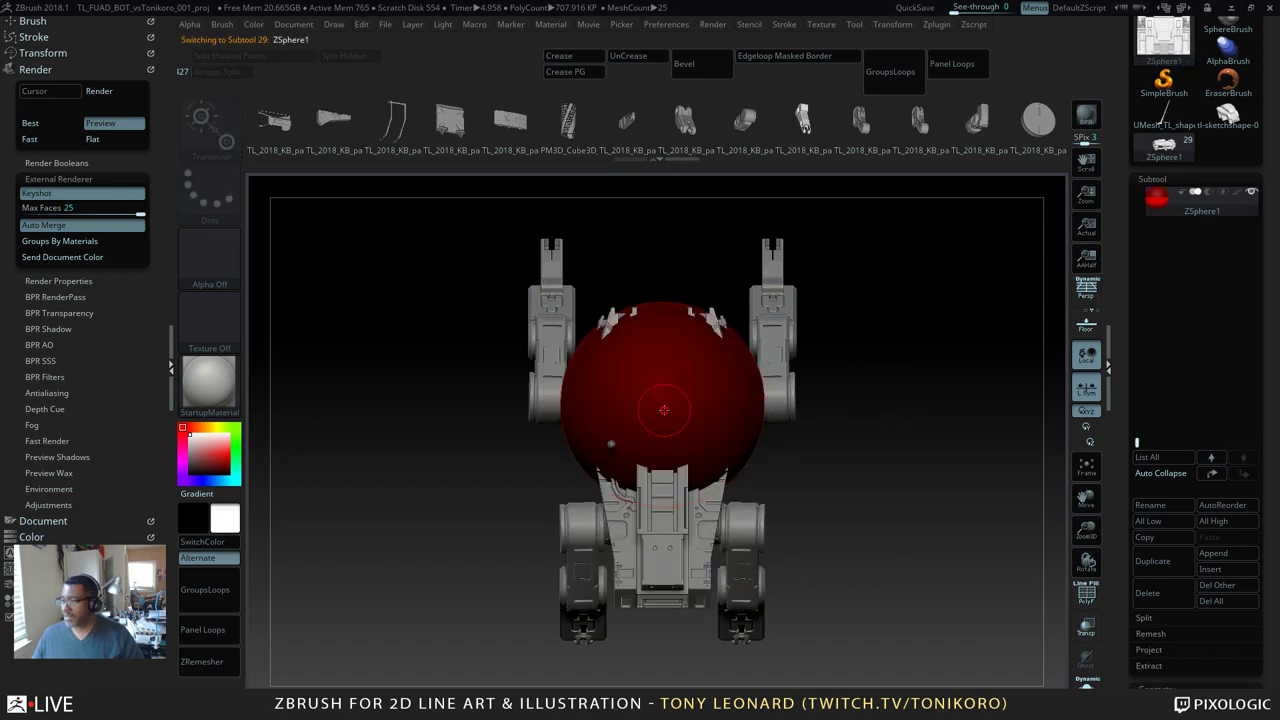
pyautogui.moveTo(664, 410); pyautogui.dragTo(701, 240)
pyautogui.moveTo(661, 403)
pyautogui.mouseDown()
pyautogui.moveTo(693, 325)
pyautogui.moveTo(695, 197)
pyautogui.moveTo(616, 126)
pyautogui.mouseUp()
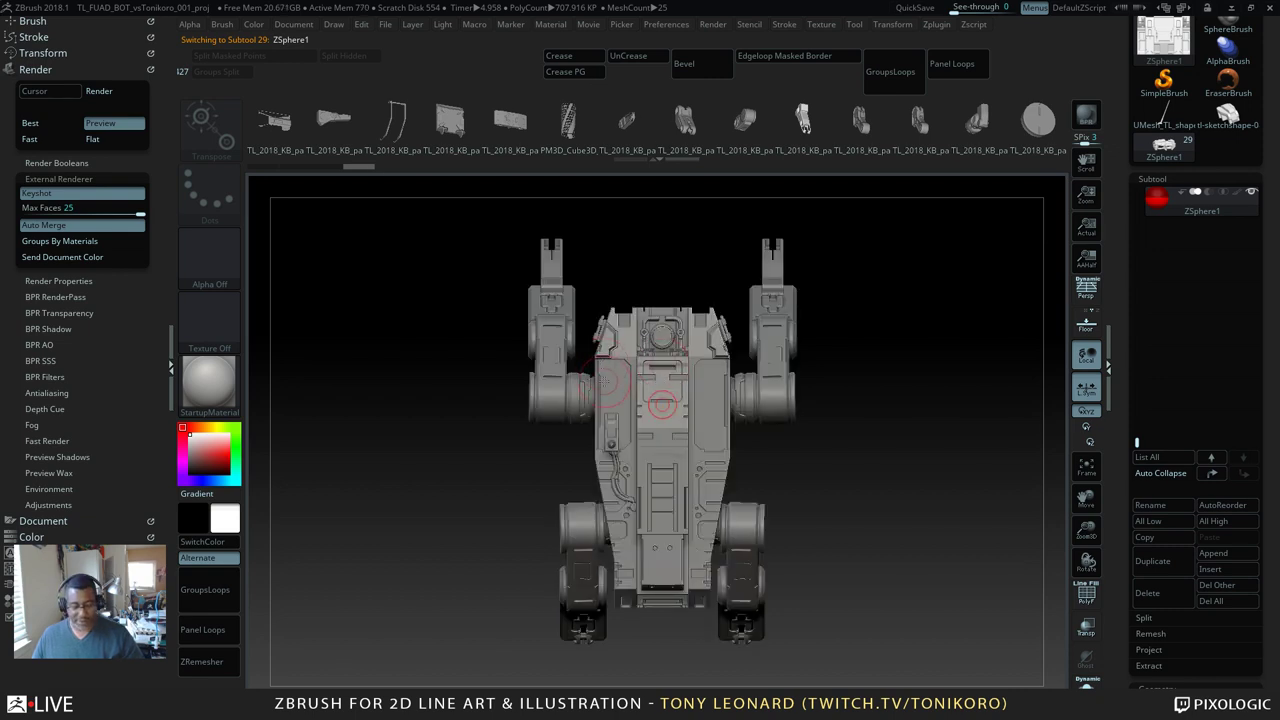
pyautogui.moveTo(659, 403); pyautogui.dragTo(612, 399)
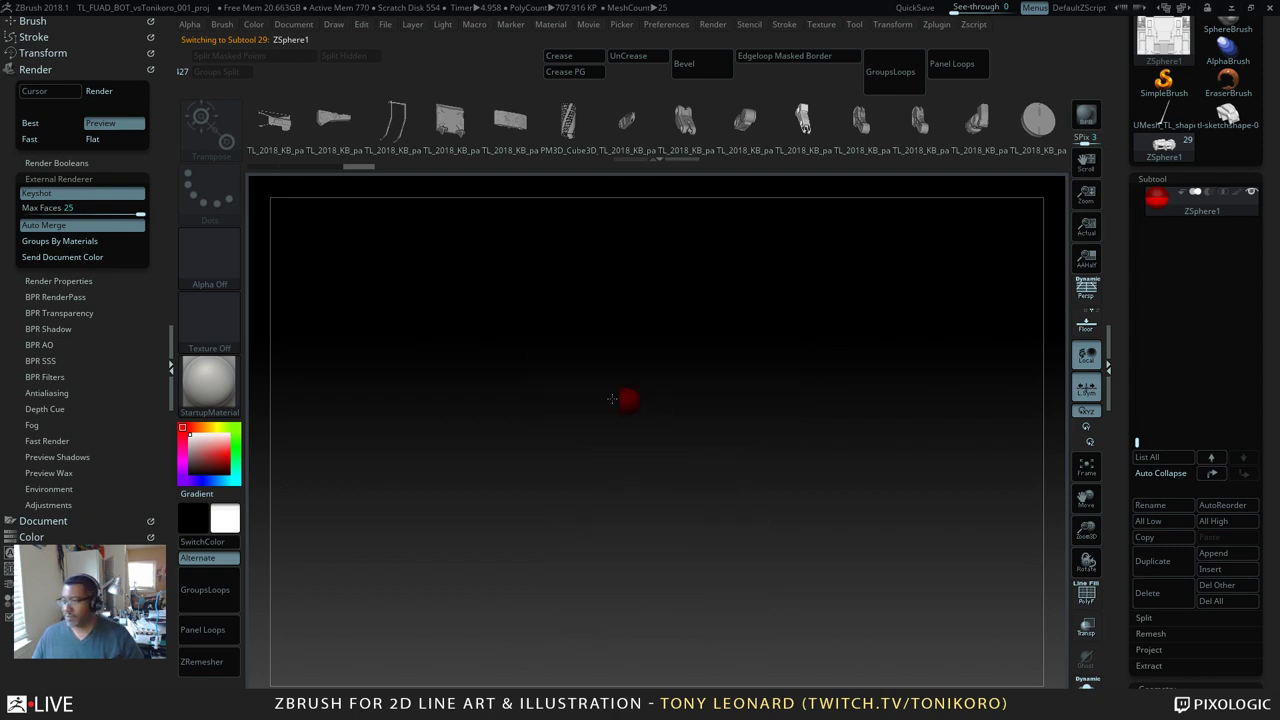
pyautogui.moveTo(491, 404); pyautogui.dragTo(490, 405)
pyautogui.moveTo(506, 466); pyautogui.dragTo(483, 462)
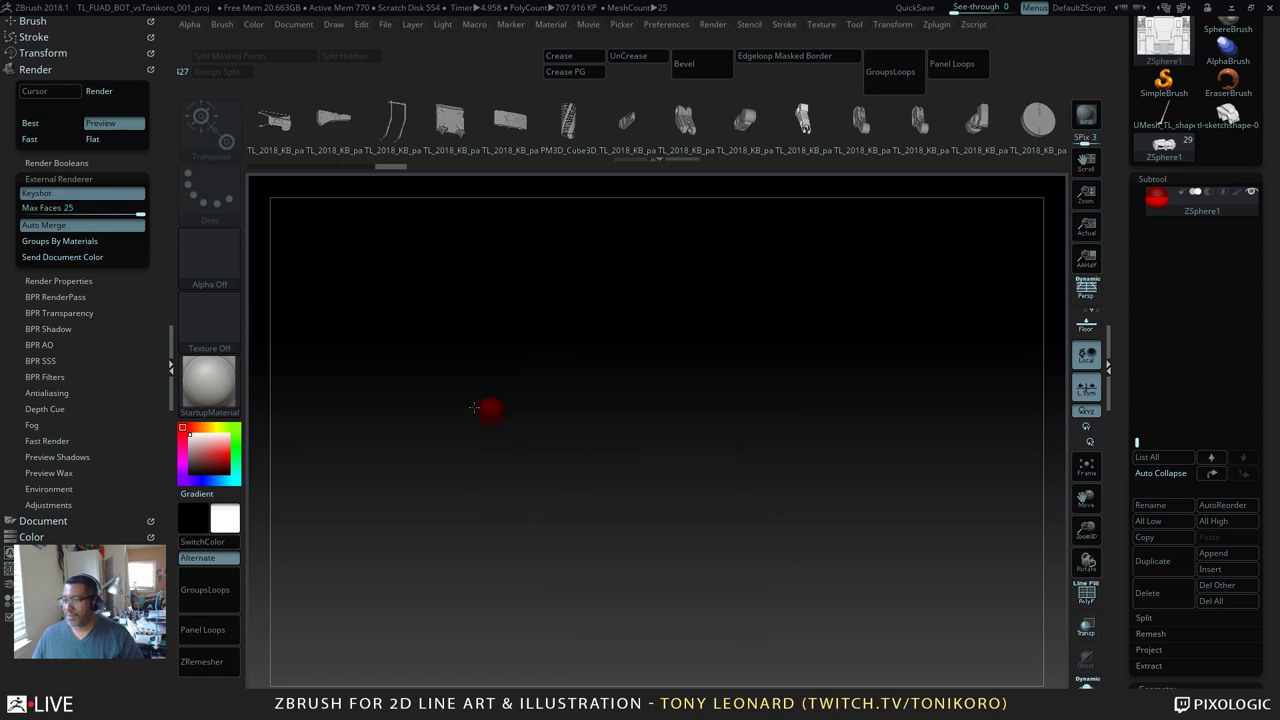
pyautogui.moveTo(474, 408); pyautogui.dragTo(467, 541)
pyautogui.moveTo(497, 498); pyautogui.dragTo(499, 500)
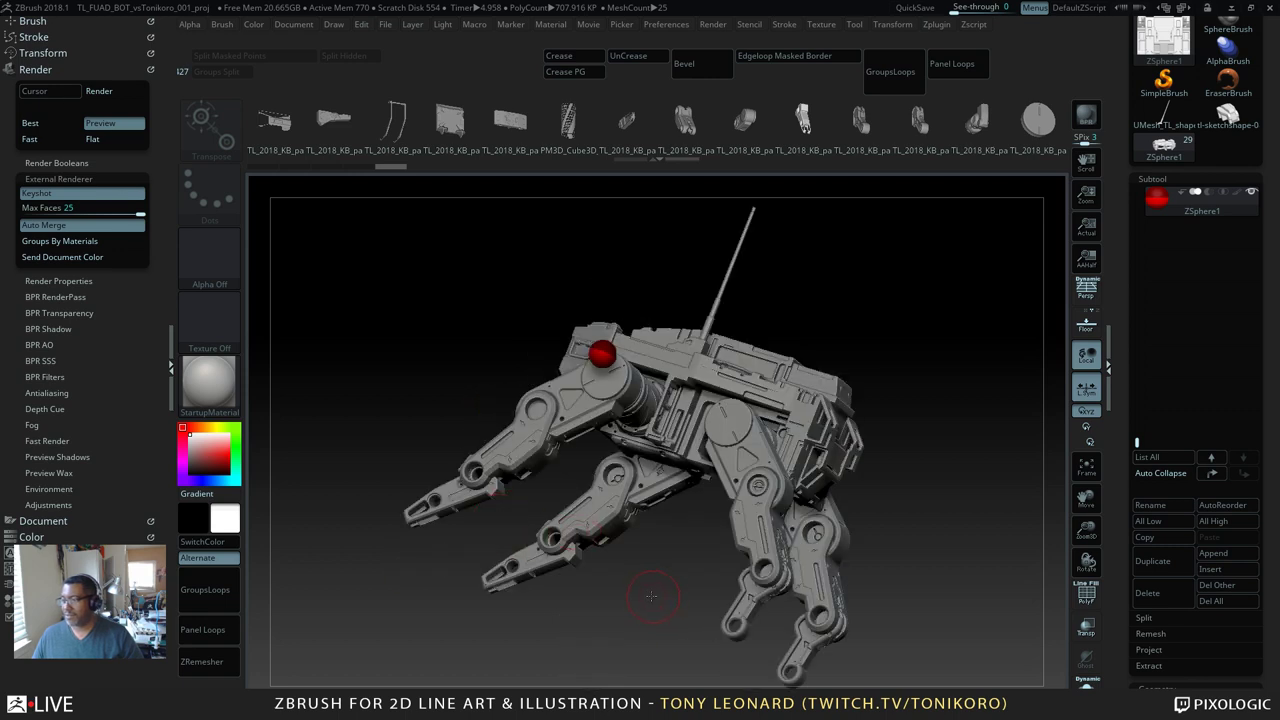
# Step: Move the ZSphere to the upper rear of the robot in side view and bring it in against the body's antenna side
pyautogui.moveTo(974, 600); pyautogui.dragTo(869, 634)
pyautogui.moveTo(981, 593); pyautogui.dragTo(938, 516)
pyautogui.keyDown('alt'); pyautogui.moveTo(951, 448); pyautogui.dragTo(931, 684); pyautogui.keyUp('alt')
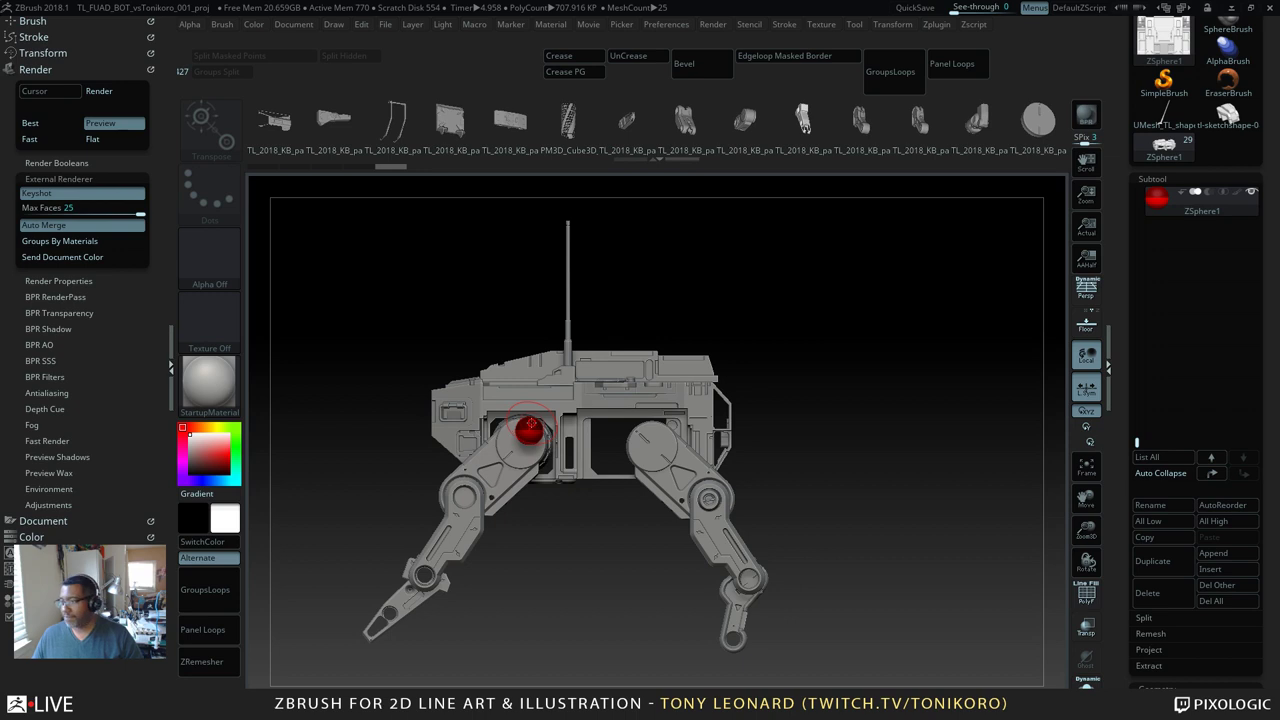
pyautogui.moveTo(528, 431); pyautogui.dragTo(722, 378)
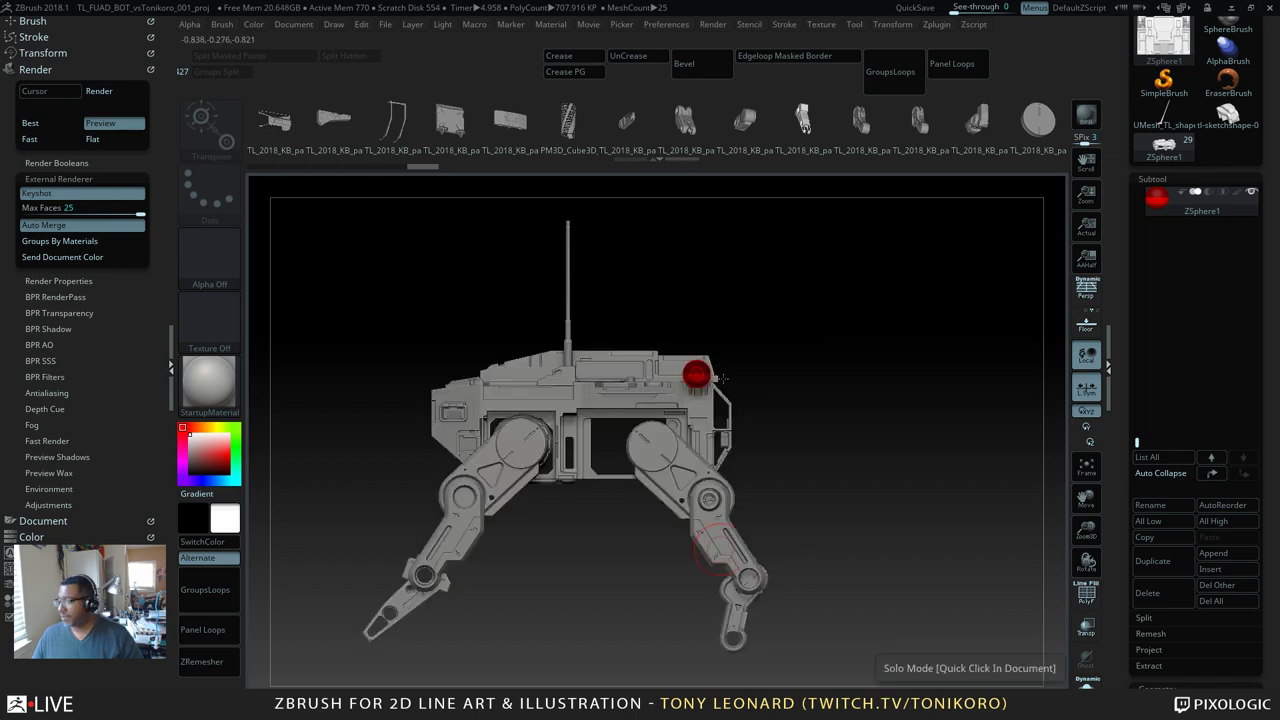
pyautogui.keyDown('shift'); pyautogui.moveTo(811, 543); pyautogui.dragTo(774, 549); pyautogui.keyUp('shift')
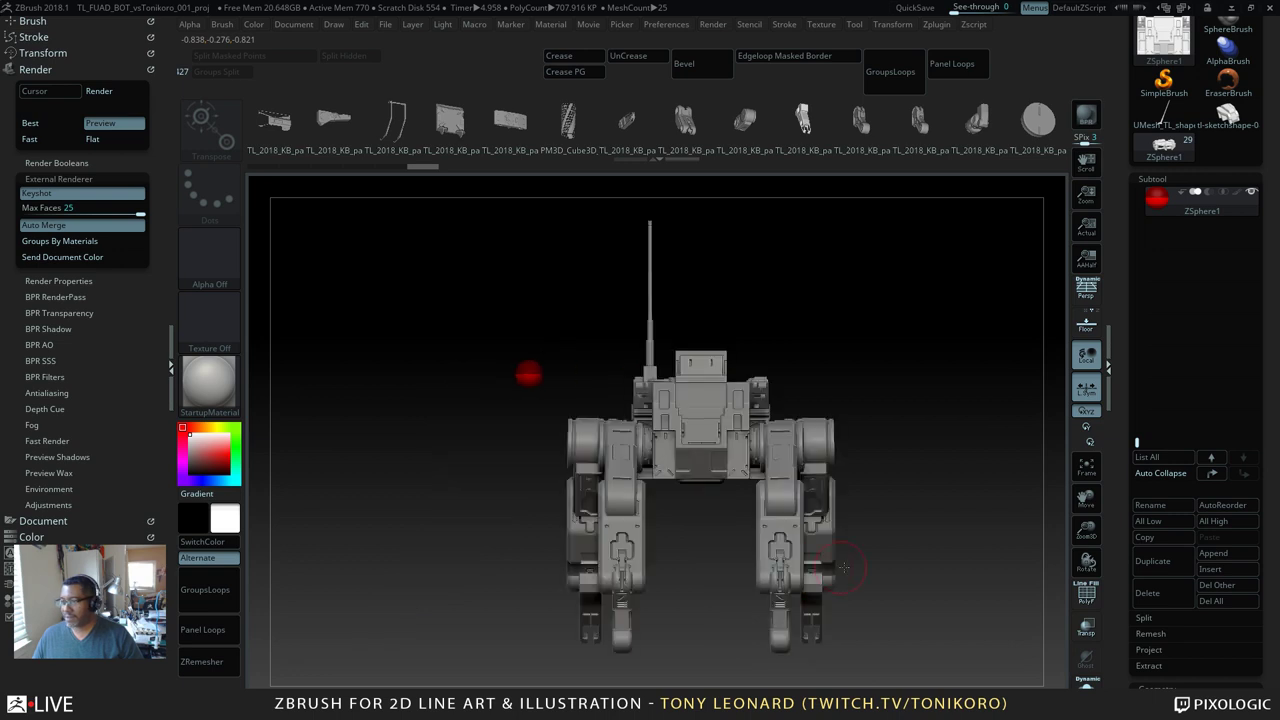
pyautogui.moveTo(529, 374); pyautogui.dragTo(638, 413)
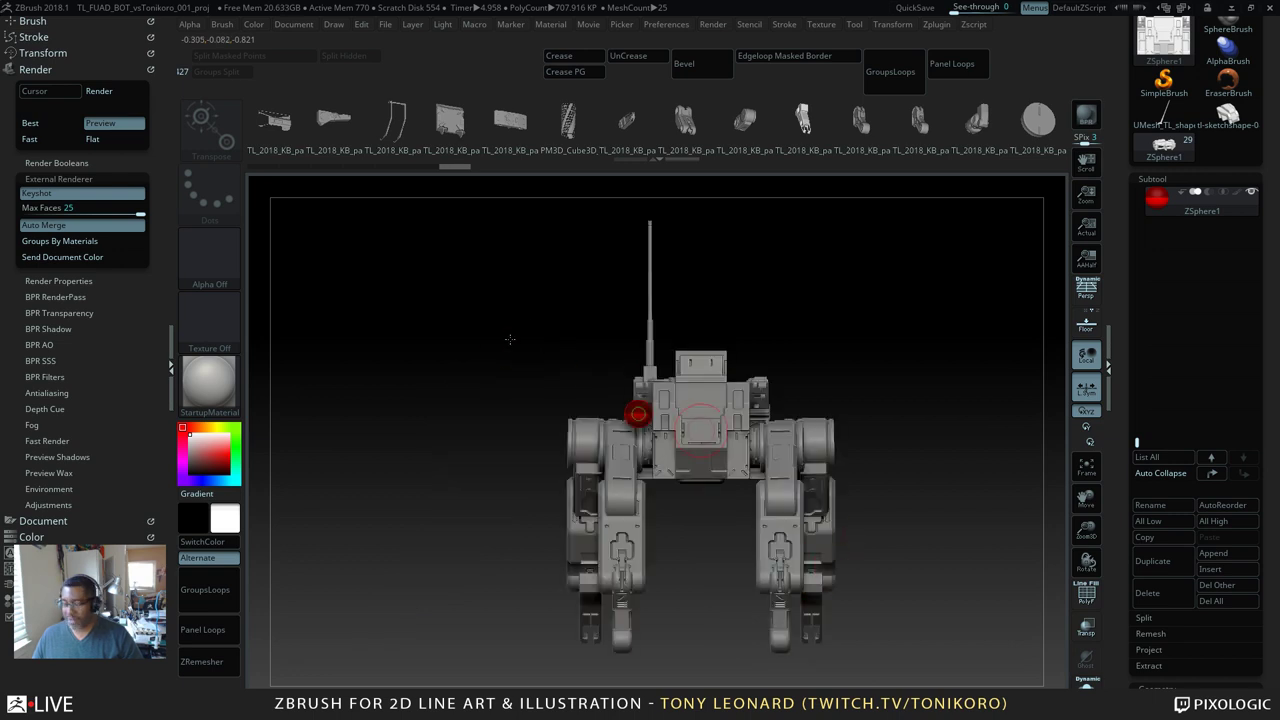
# Step: Shrink the ZSphere further and shift it inward so it sits within the body's outline near the rear
pyautogui.moveTo(638, 414); pyautogui.dragTo(639, 377)
pyautogui.moveTo(584, 265); pyautogui.dragTo(515, 202)
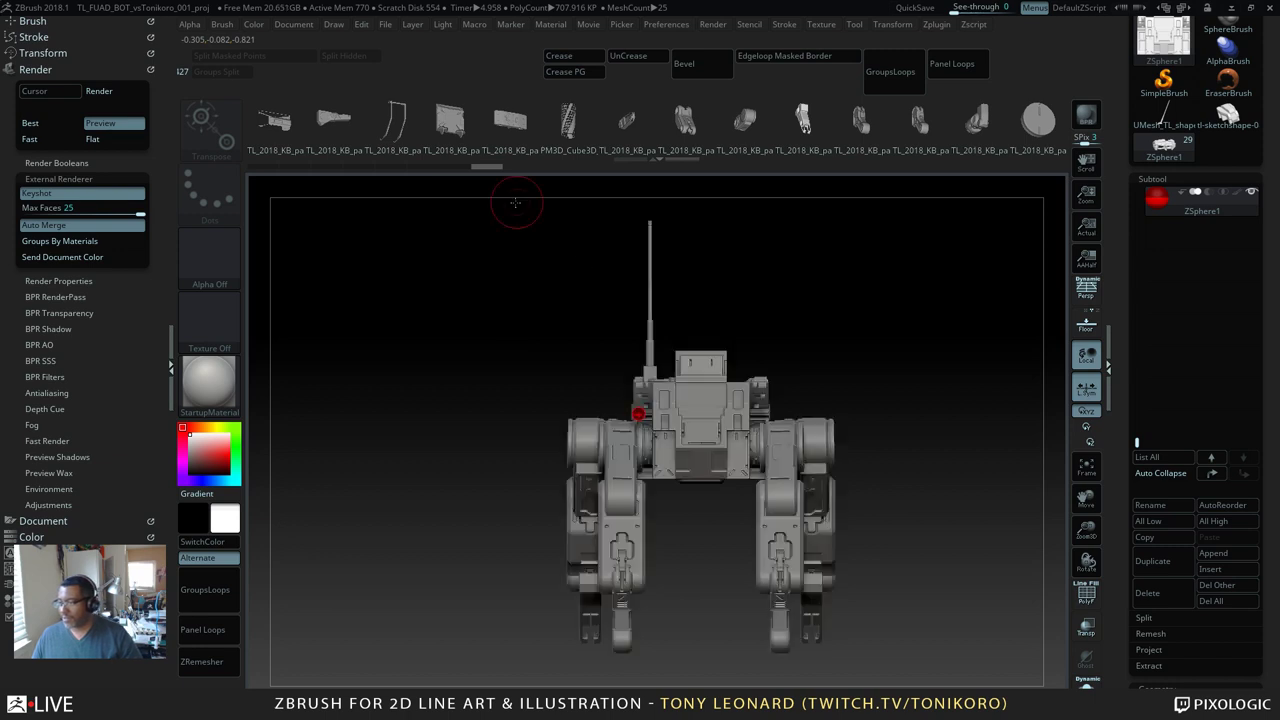
pyautogui.moveTo(508, 442)
pyautogui.keyDown('alt'); pyautogui.mouseDown()
pyautogui.moveTo(476, 376)
pyautogui.moveTo(400, 283)
pyautogui.moveTo(385, 315)
pyautogui.moveTo(525, 333)
pyautogui.mouseUp(); pyautogui.keyUp('alt')
pyautogui.press('s')
pyautogui.keyDown('alt'); pyautogui.moveTo(701, 450); pyautogui.dragTo(705, 287); pyautogui.keyUp('alt')
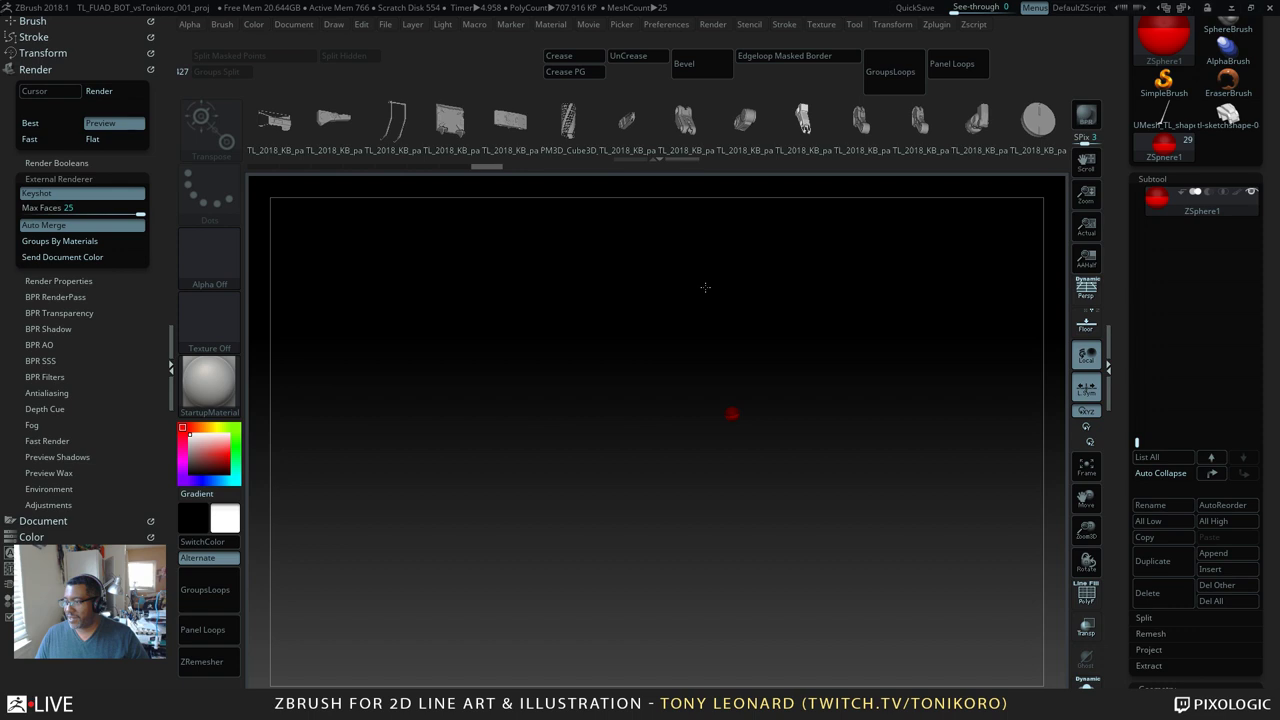
pyautogui.keyDown('alt'); pyautogui.moveTo(705, 287); pyautogui.dragTo(706, 281); pyautogui.keyUp('alt')
pyautogui.moveTo(920, 329); pyautogui.dragTo(903, 385)
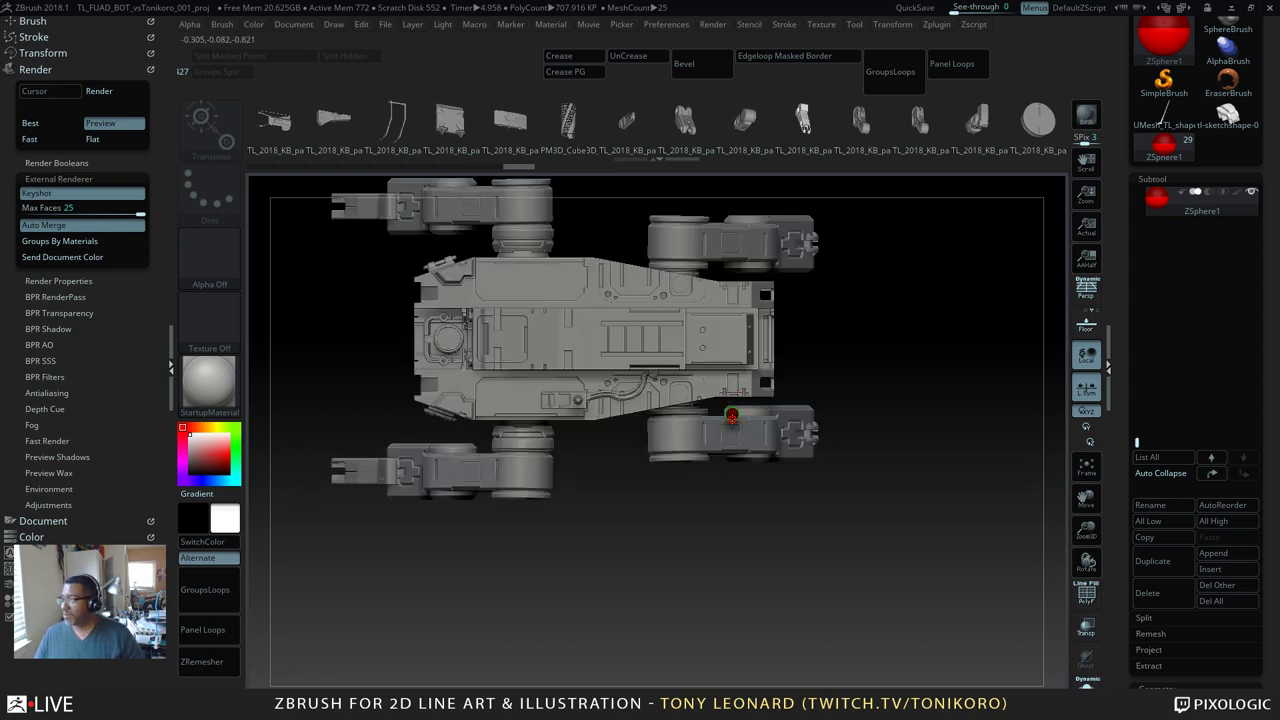
pyautogui.hotkey('ctrl', 'n')
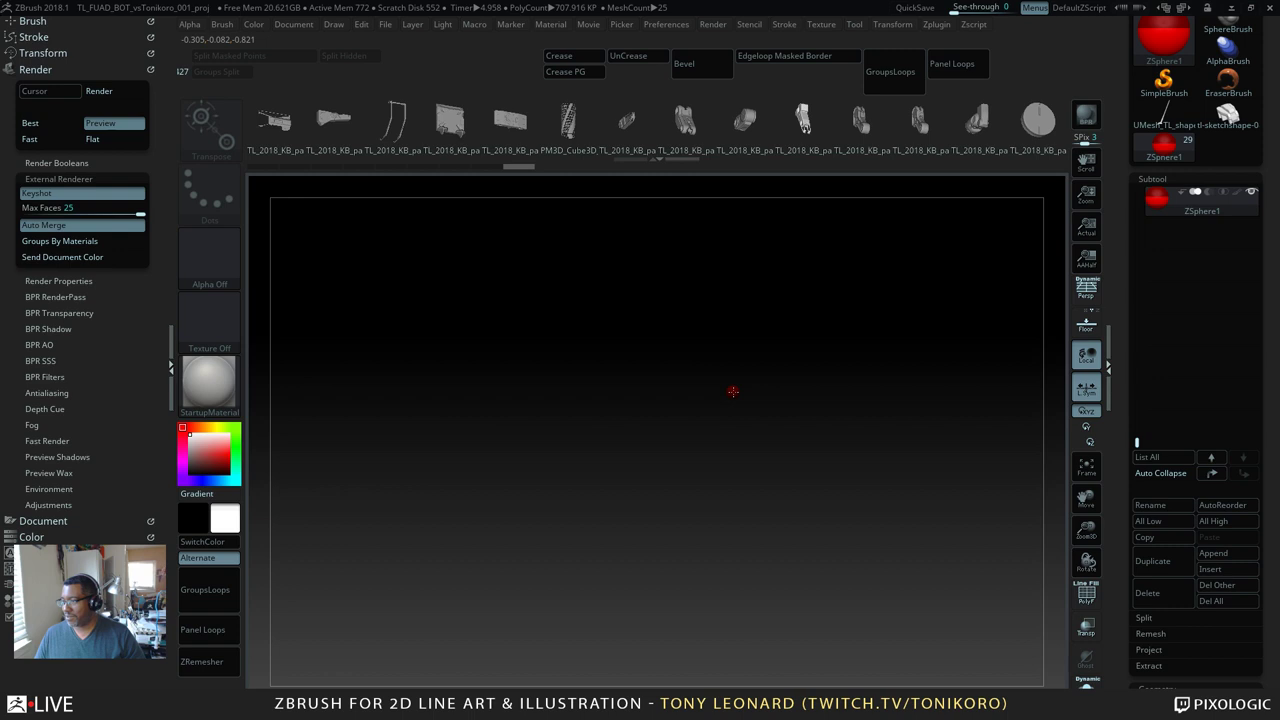
pyautogui.hotkey('ctrl', 'shift', 'z')
pyautogui.hotkey('ctrl', 'z')
pyautogui.hotkey('ctrl', 'z')
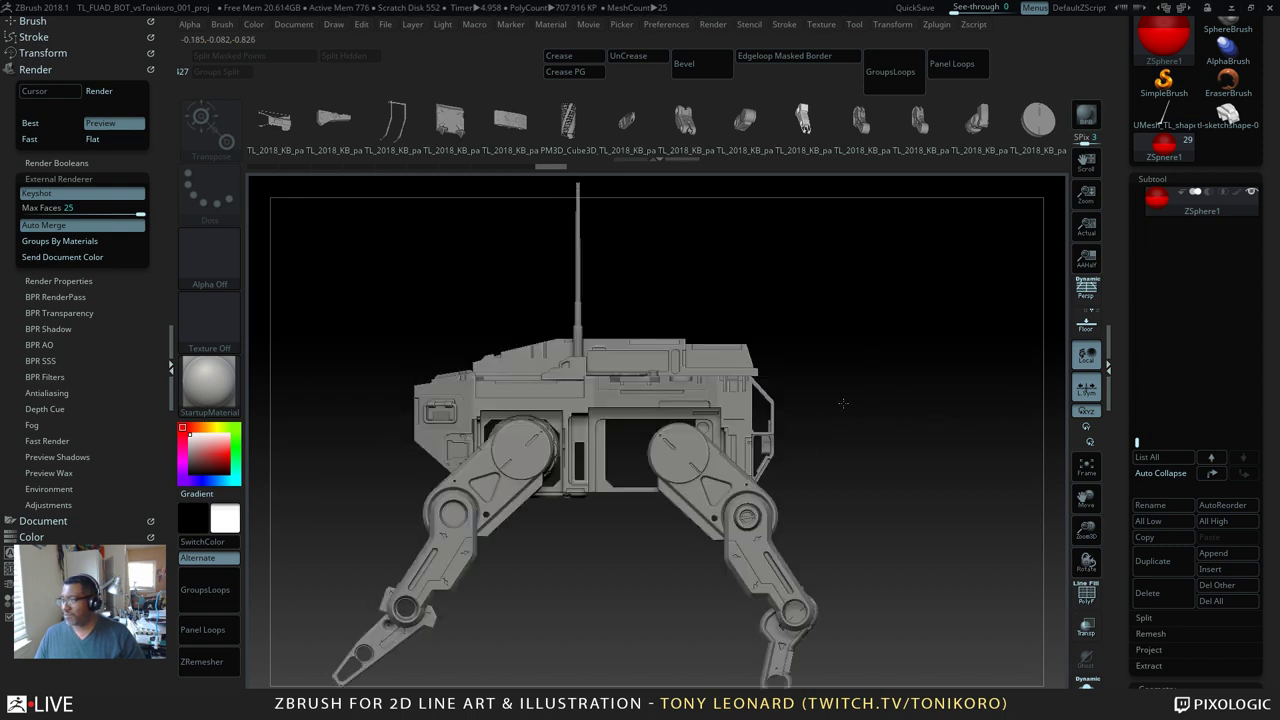
# Step: Turn on transparency and raise the ZSphere to the upper rear part of the body, checking its placement from several angles
pyautogui.click(1086, 626)
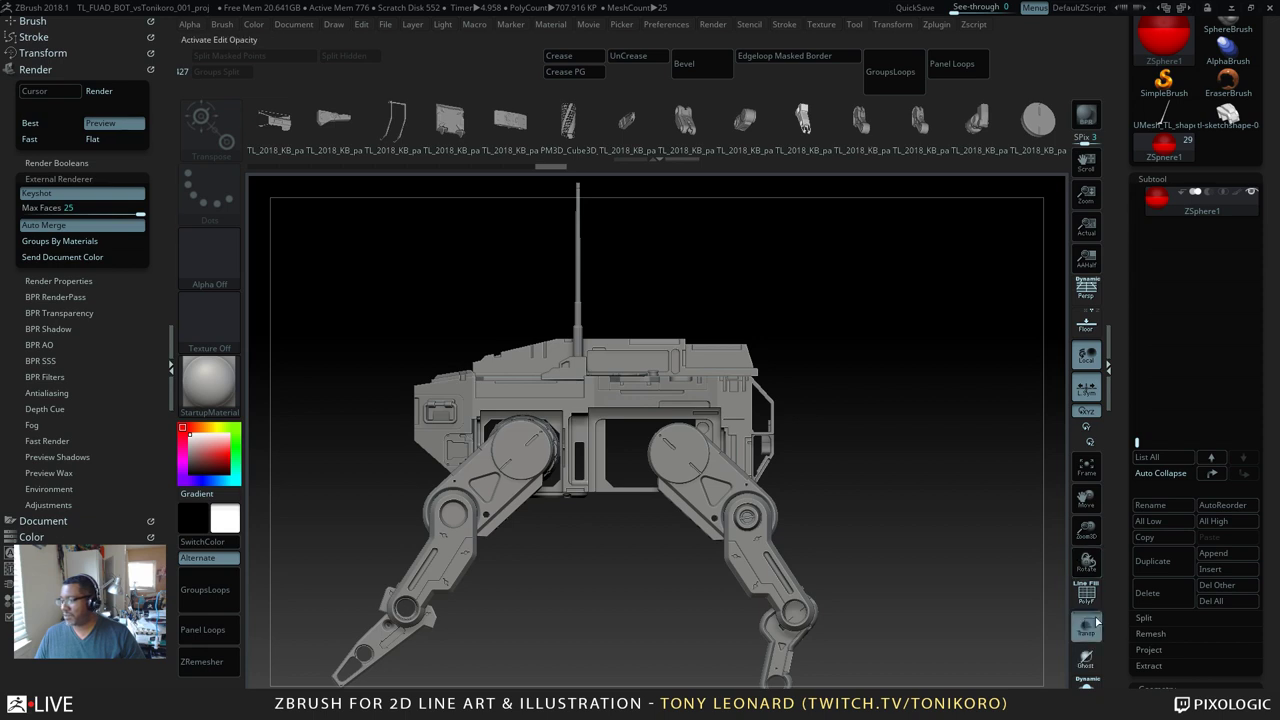
pyautogui.hotkey('ctrl', 'n')
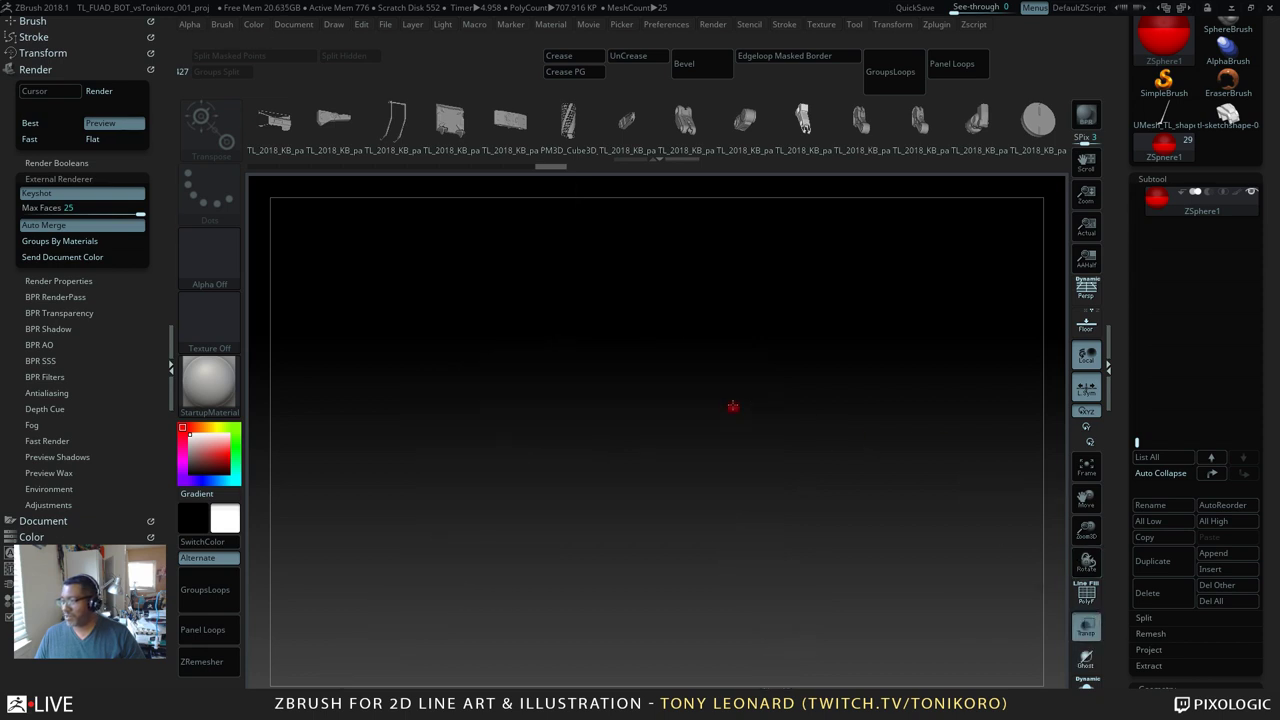
pyautogui.moveTo(738, 369); pyautogui.dragTo(727, 385)
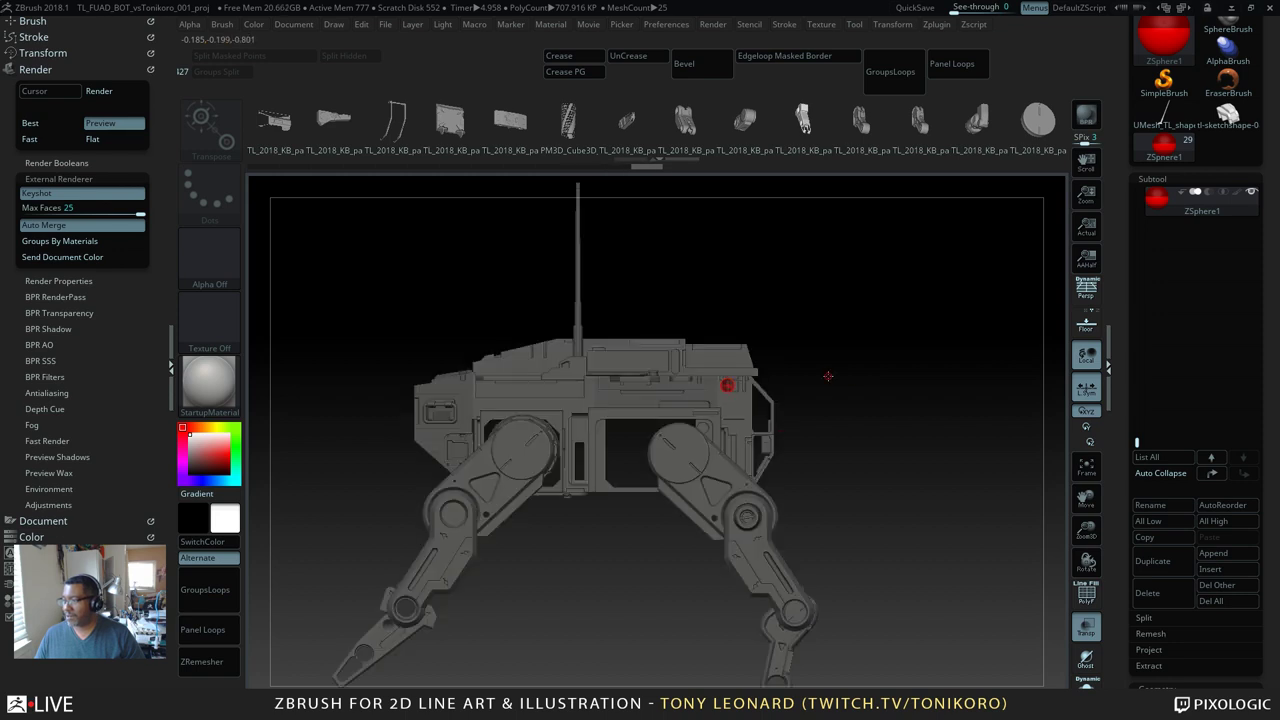
pyautogui.keyDown('alt'); pyautogui.moveTo(946, 470); pyautogui.dragTo(899, 505); pyautogui.keyUp('alt')
pyautogui.moveTo(923, 449); pyautogui.dragTo(982, 432)
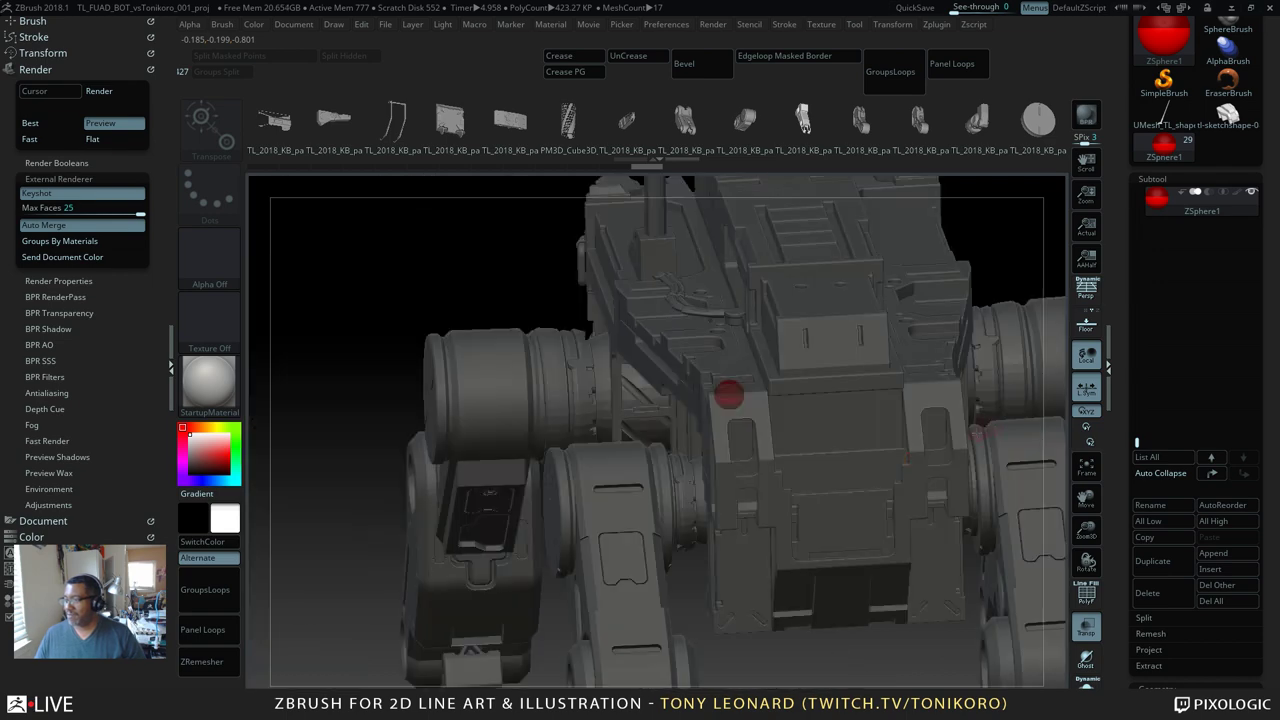
pyautogui.moveTo(983, 271); pyautogui.dragTo(773, 372)
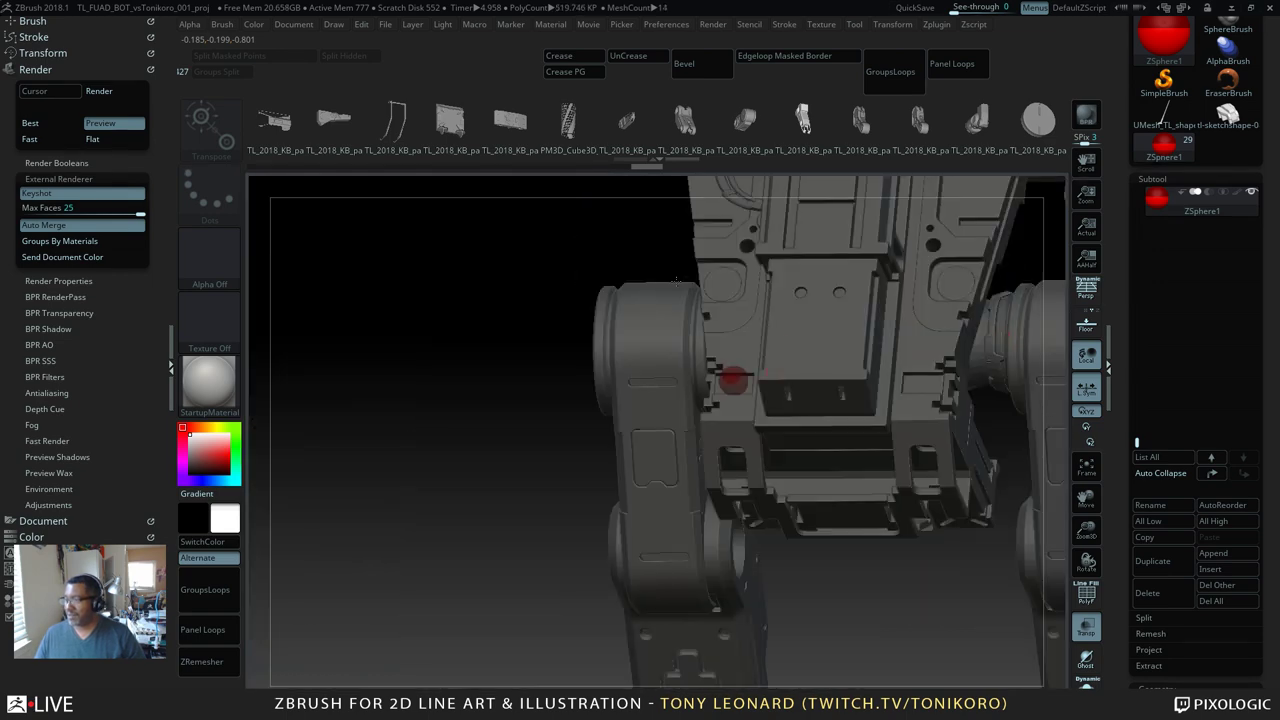
pyautogui.moveTo(677, 280); pyautogui.dragTo(773, 376)
# Step: Add a child ZSphere and pull it straight up to form a vertical tube, previewing the skin
pyautogui.press('q')
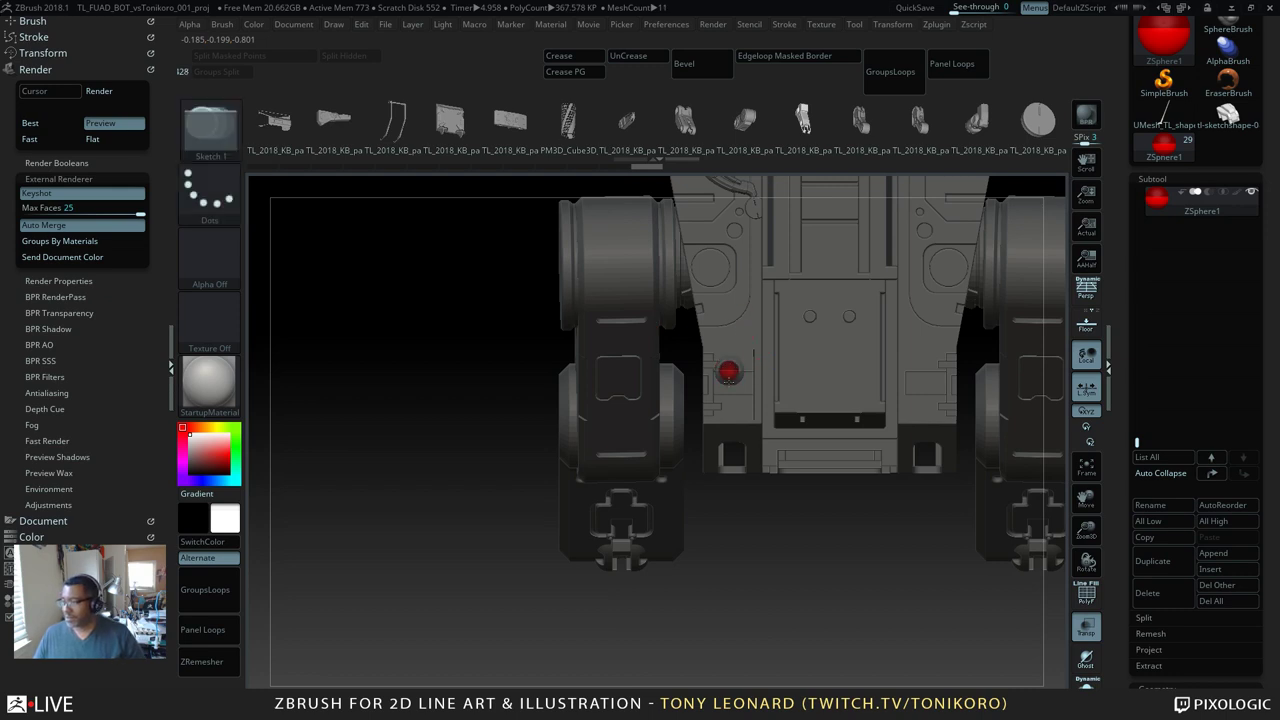
pyautogui.moveTo(838, 530); pyautogui.dragTo(850, 396)
pyautogui.press('w')
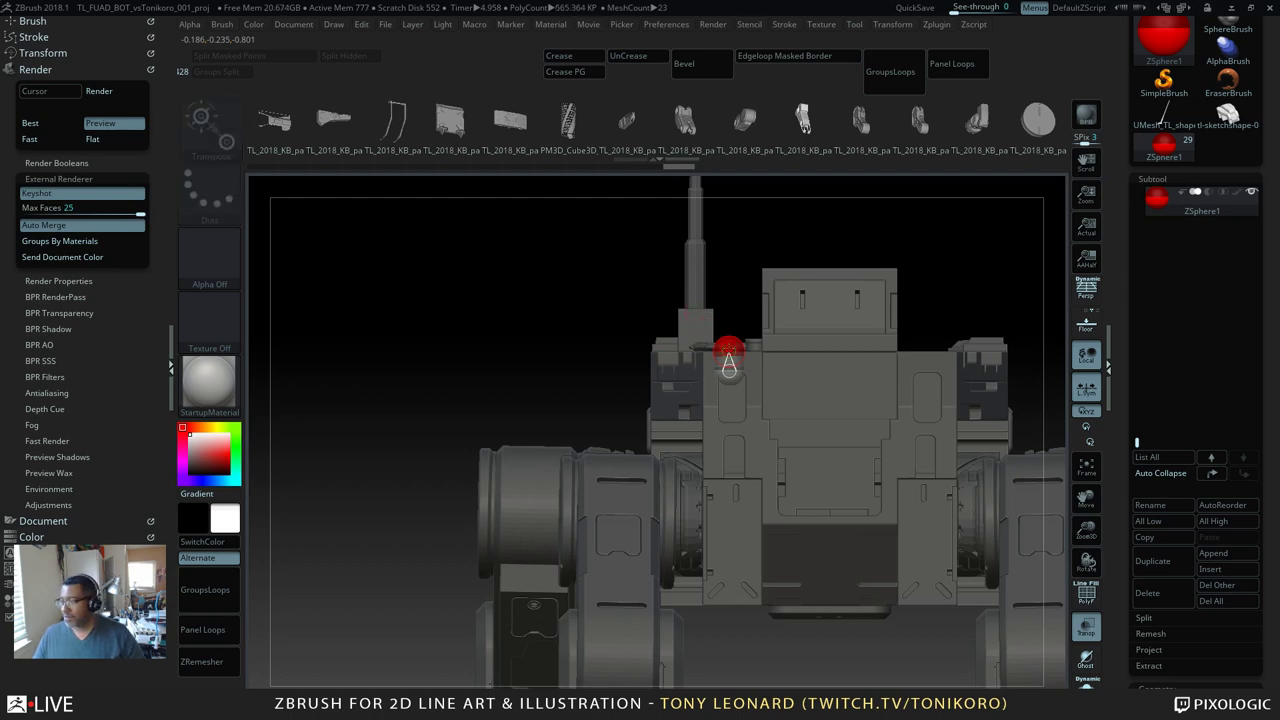
pyautogui.moveTo(729, 360); pyautogui.dragTo(728, 228)
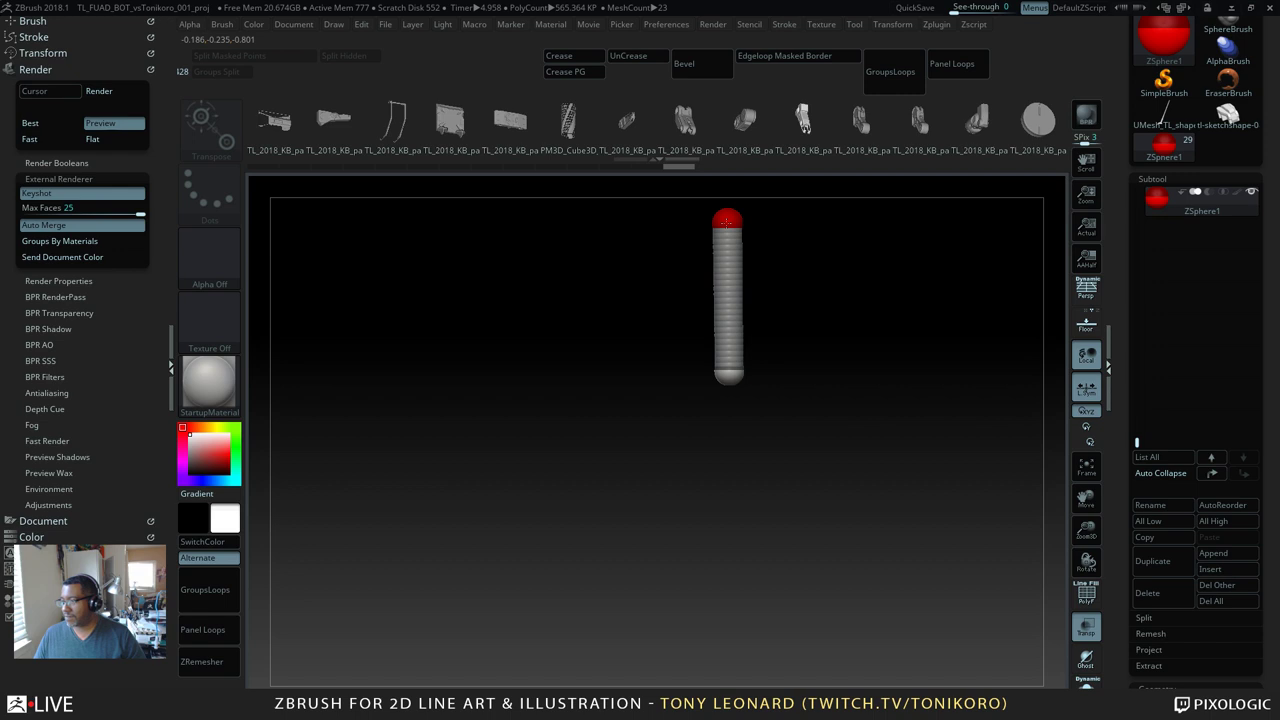
pyautogui.press('a')
pyautogui.press('a')
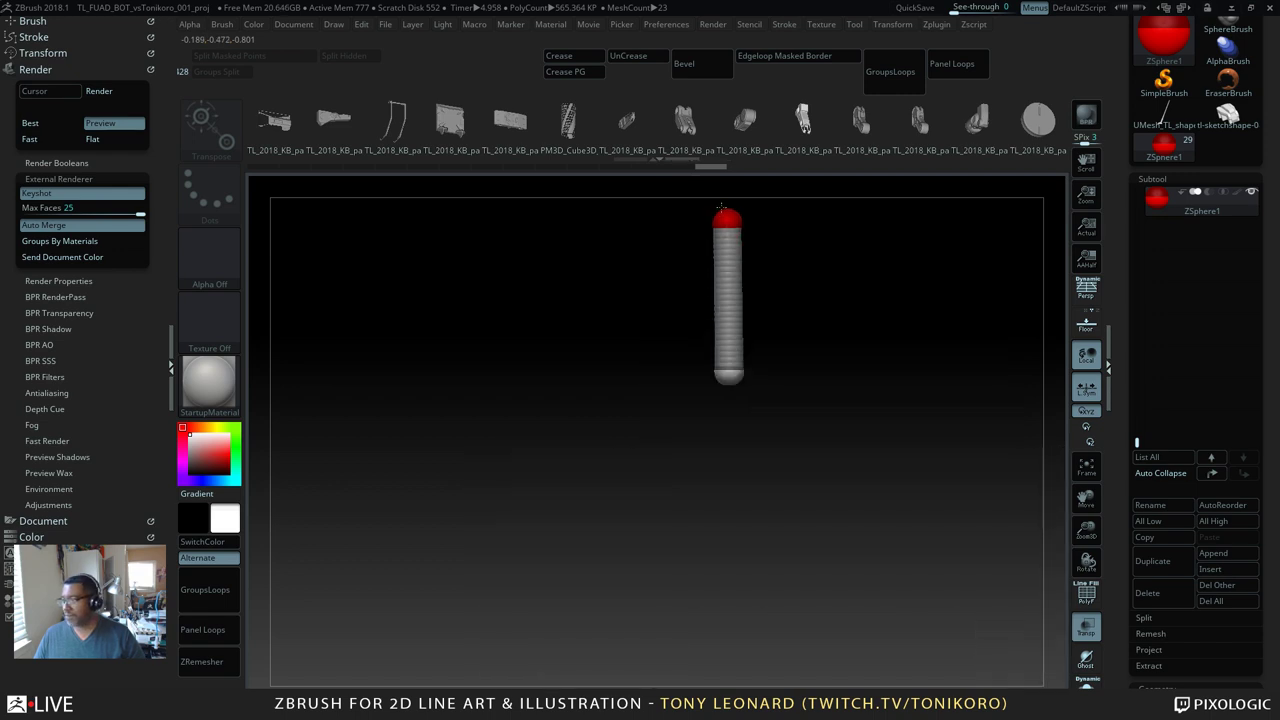
pyautogui.press('a')
pyautogui.press('a')
# Step: Insert a joint ZSphere midway along the vertical tube and bend the upper half diagonally toward the robot's front
pyautogui.keyDown('alt'); pyautogui.moveTo(582, 352); pyautogui.dragTo(612, 316); pyautogui.keyUp('alt')
pyautogui.keyDown('alt'); pyautogui.moveTo(950, 345); pyautogui.dragTo(850, 509); pyautogui.keyUp('alt')
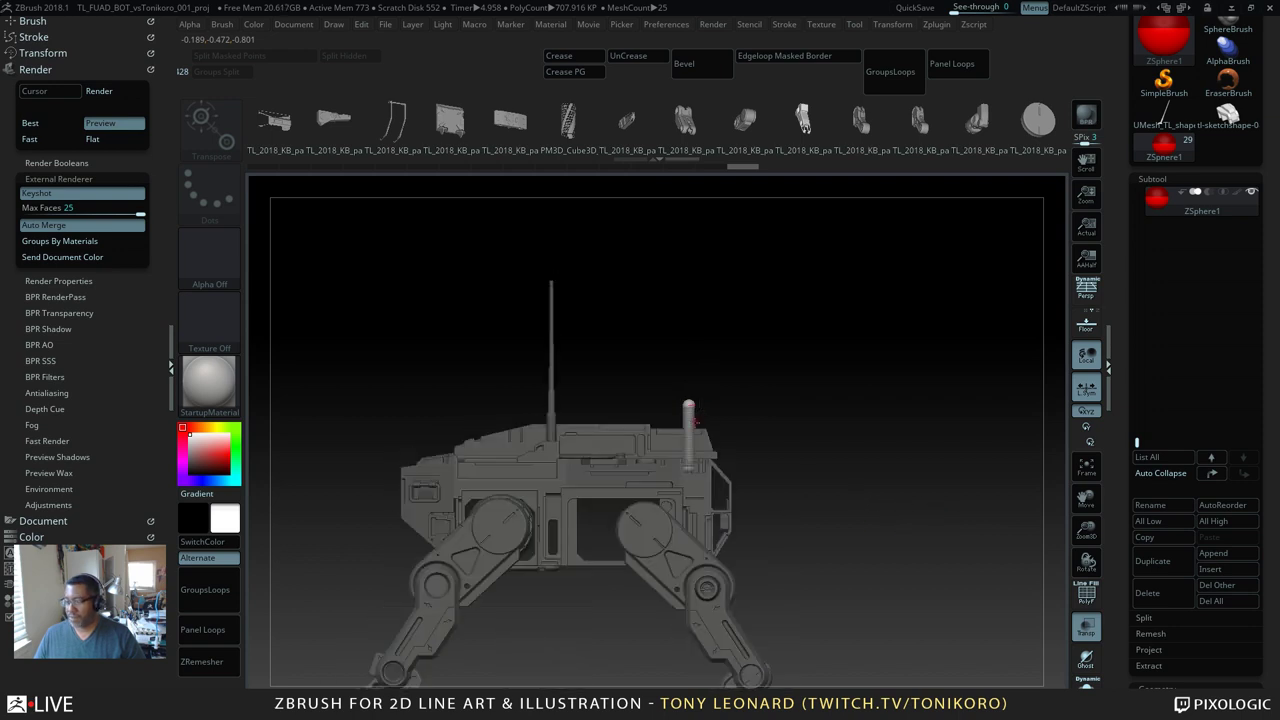
pyautogui.press('q')
pyautogui.click(690, 423)
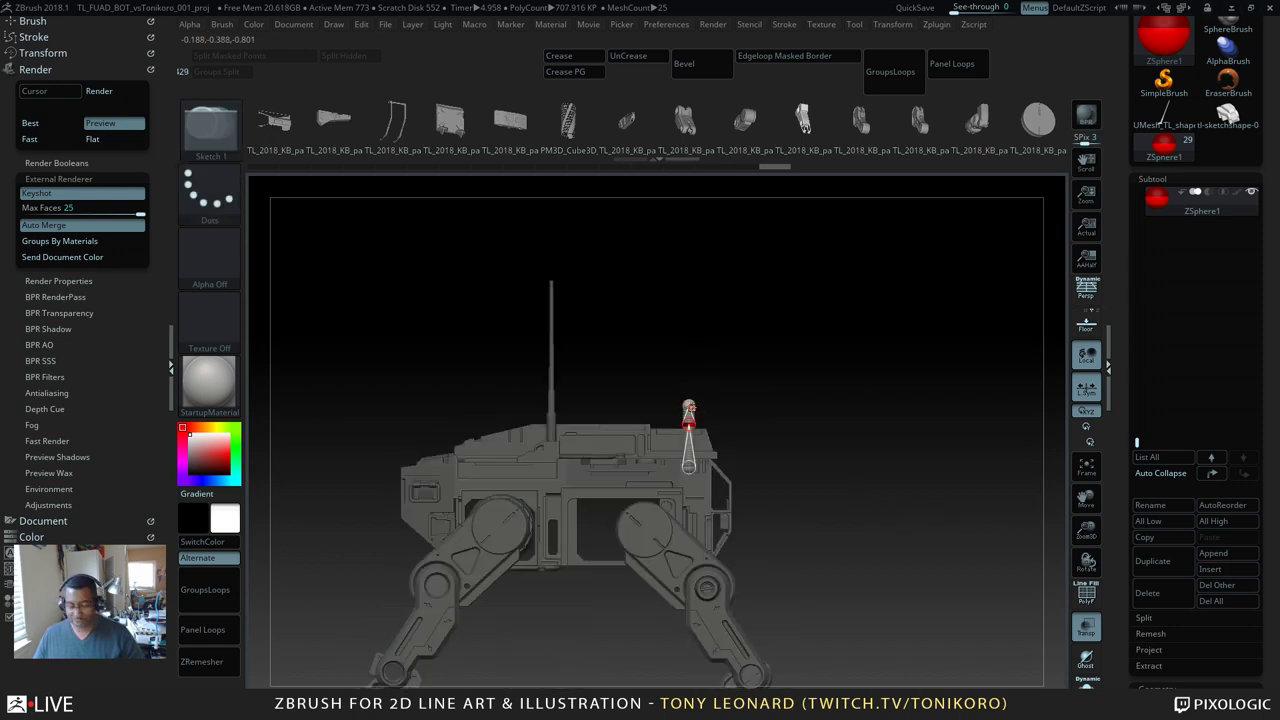
pyautogui.press('w')
pyautogui.press('a')
pyautogui.moveTo(688, 412); pyautogui.dragTo(658, 387)
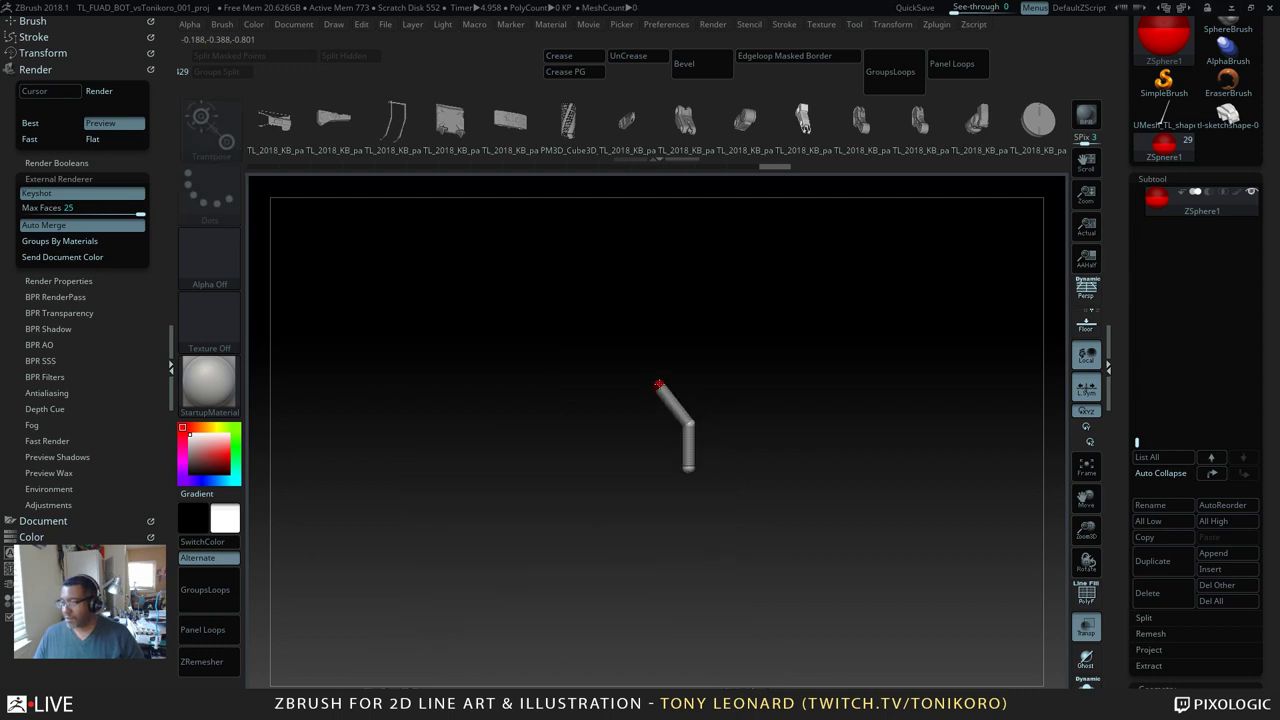
# Step: Insert a joint ZSphere near the tube's upper end and extend the end into a long horizontal section toward the front
pyautogui.press('a')
pyautogui.keyDown('alt'); pyautogui.moveTo(872, 432); pyautogui.dragTo(934, 583); pyautogui.keyUp('alt')
pyautogui.keyDown('alt'); pyautogui.moveTo(908, 519); pyautogui.dragTo(956, 457); pyautogui.keyUp('alt')
pyautogui.press('a')
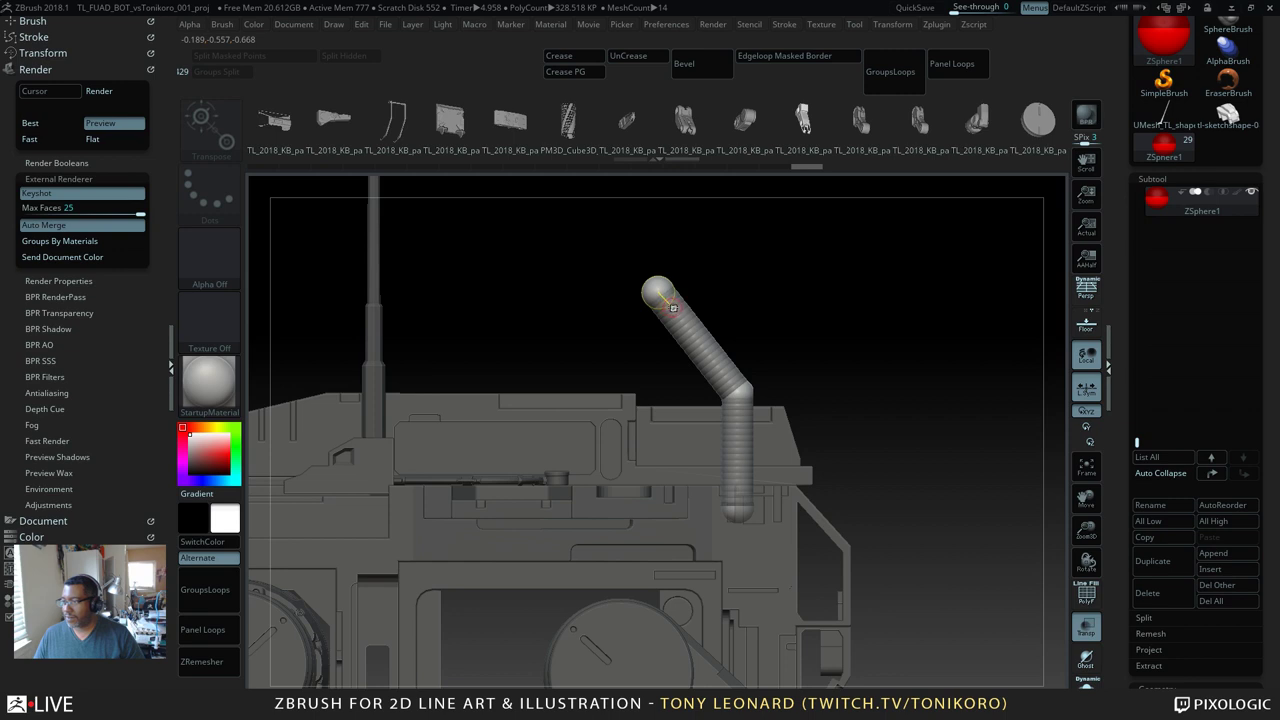
pyautogui.press('q')
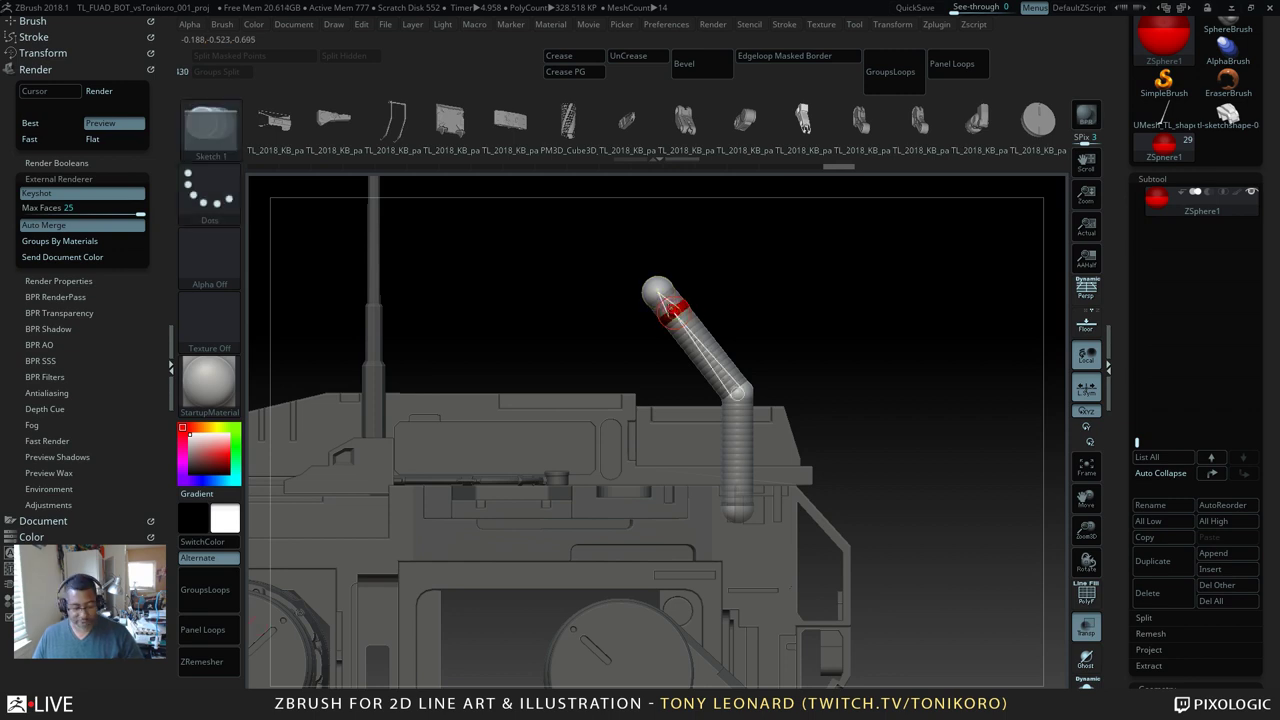
pyautogui.press('w')
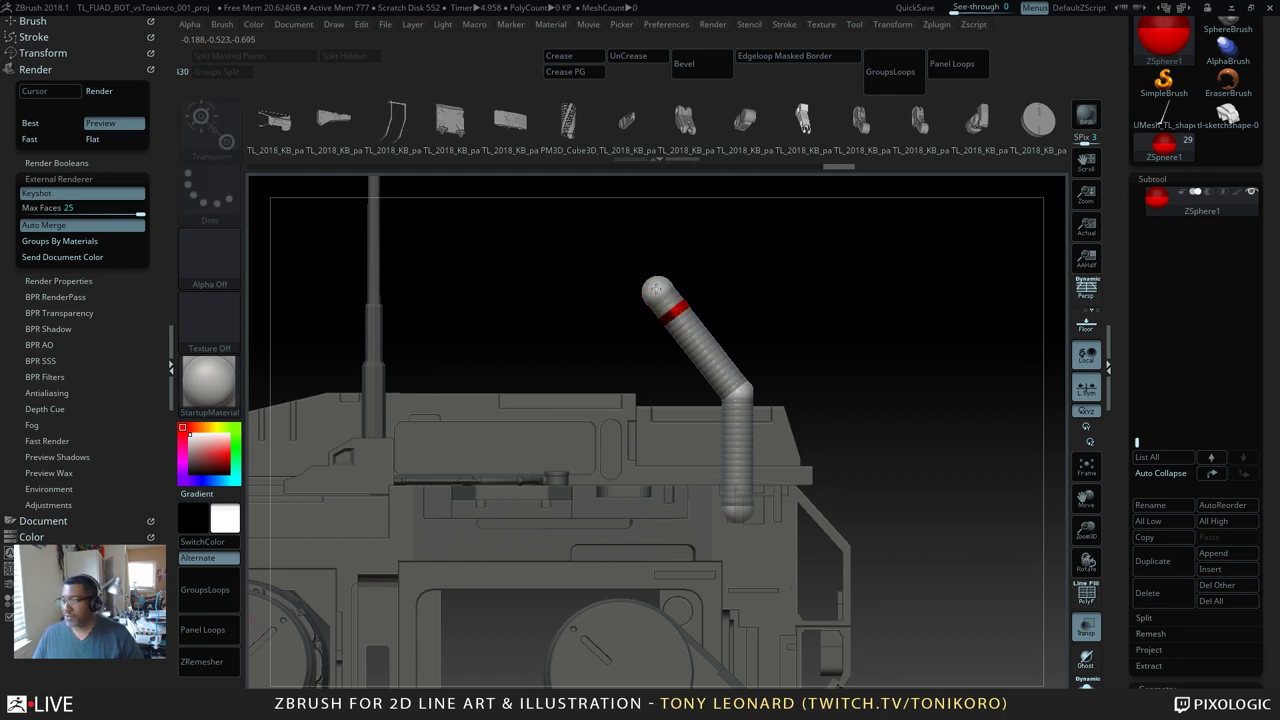
pyautogui.moveTo(656, 290)
pyautogui.mouseDown()
pyautogui.moveTo(383, 297)
pyautogui.moveTo(346, 320)
pyautogui.moveTo(320, 306)
pyautogui.mouseUp()
# Step: Insert another joint ZSphere in the horizontal section near its front end and view the tube from above
pyautogui.keyDown('alt'); pyautogui.moveTo(920, 523); pyautogui.dragTo(1007, 621); pyautogui.keyUp('alt')
pyautogui.keyDown('shift'); pyautogui.moveTo(963, 561); pyautogui.dragTo(1036, 573); pyautogui.keyUp('shift')
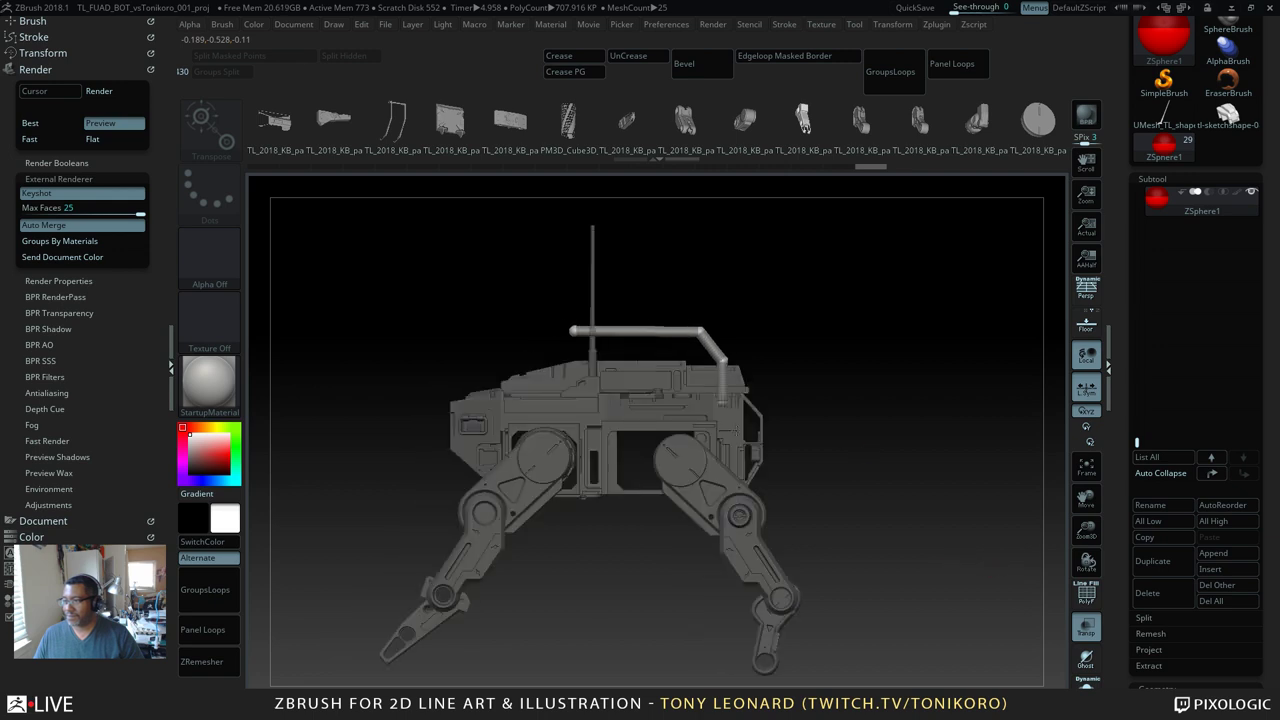
pyautogui.press('q')
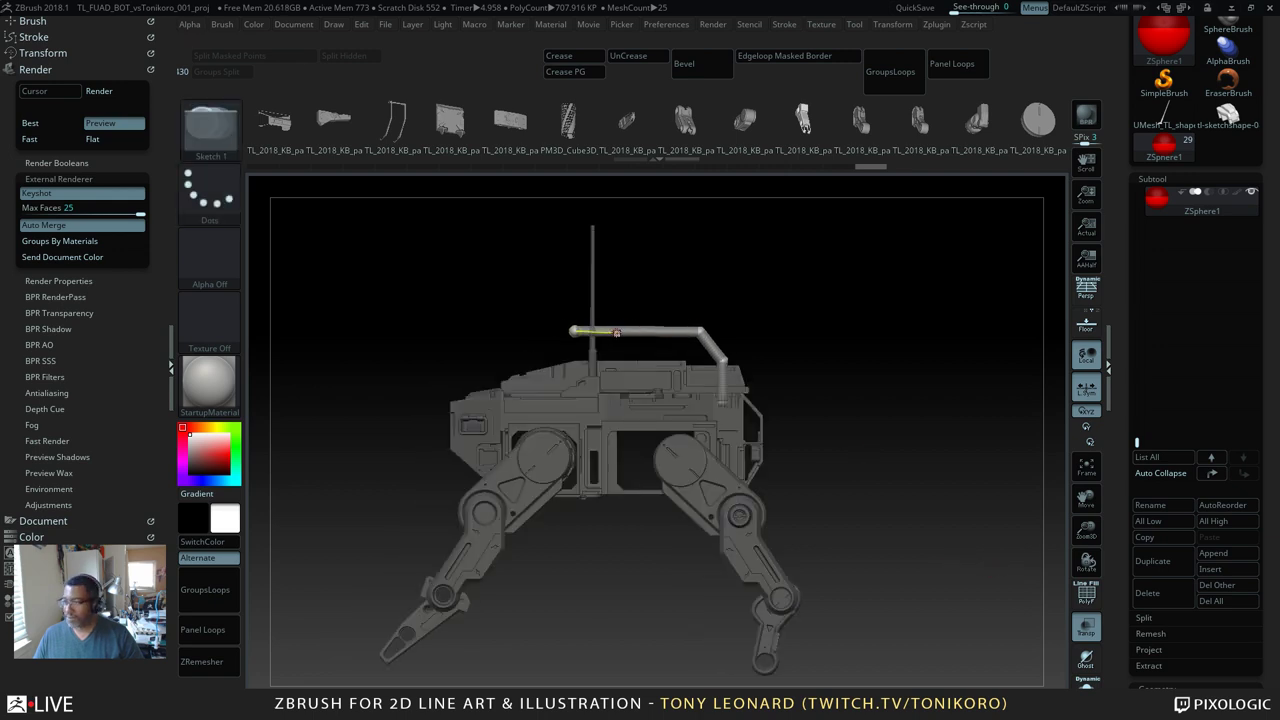
pyautogui.moveTo(876, 424); pyautogui.dragTo(896, 523)
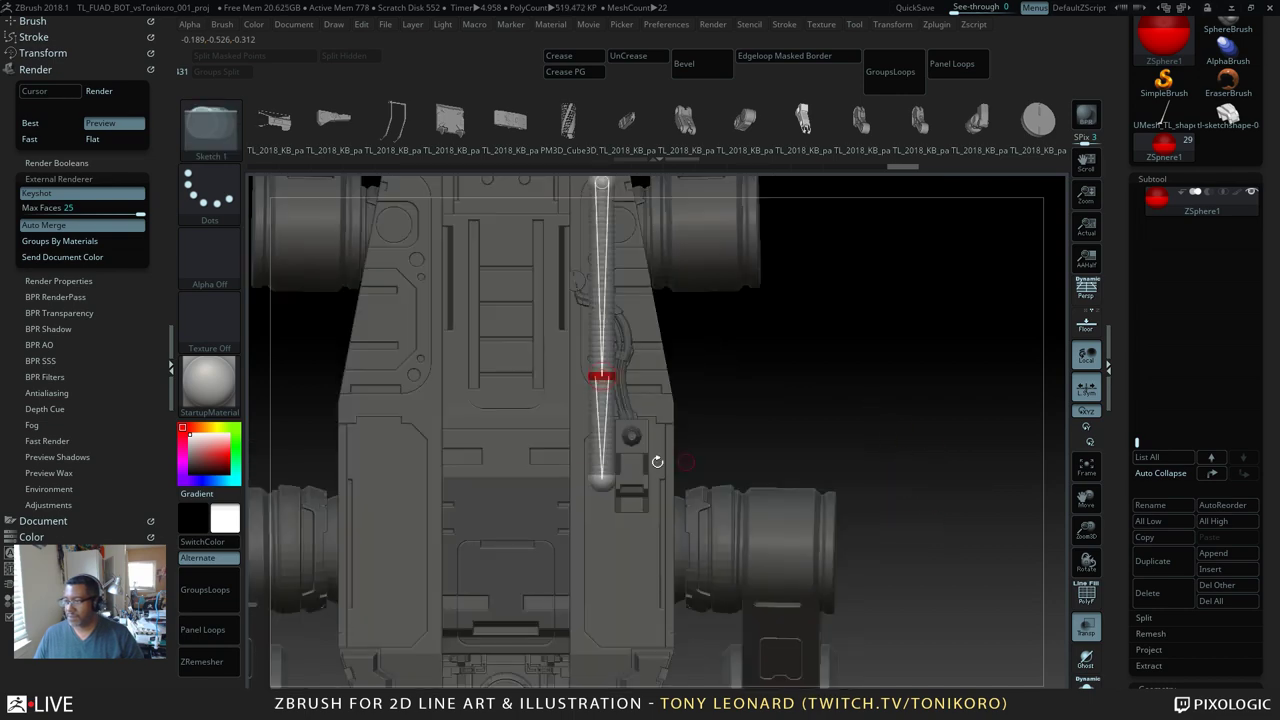
# Step: Bend the tube's front section outward to the robot's side, then insert a joint near its end and extend the end forward
pyautogui.moveTo(603, 482); pyautogui.dragTo(704, 395)
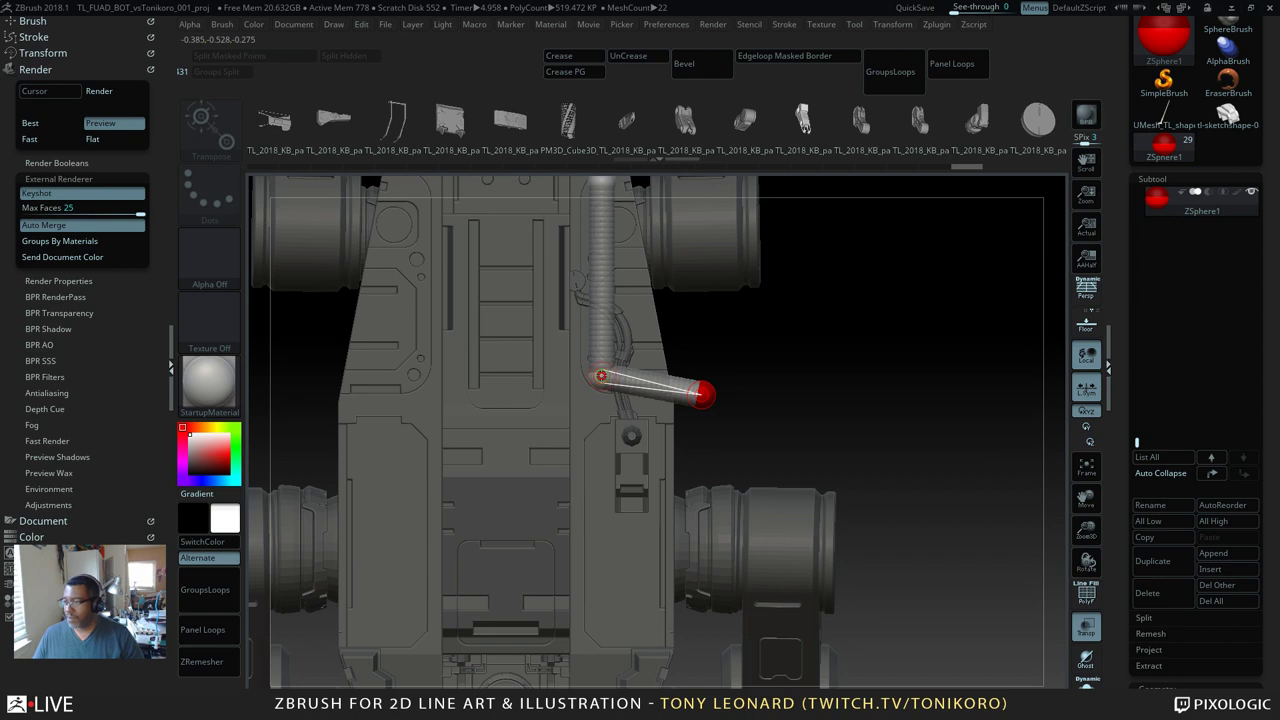
pyautogui.moveTo(600, 376); pyautogui.dragTo(597, 330)
pyautogui.press('q')
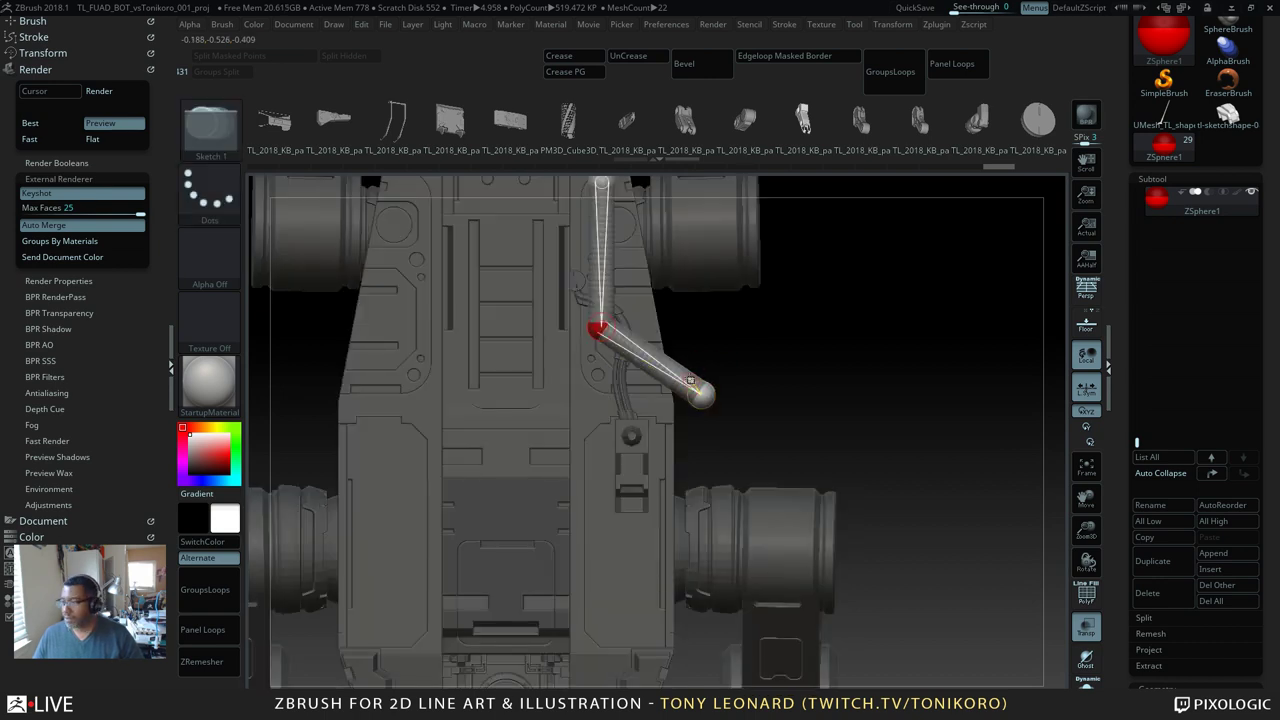
pyautogui.click(688, 382)
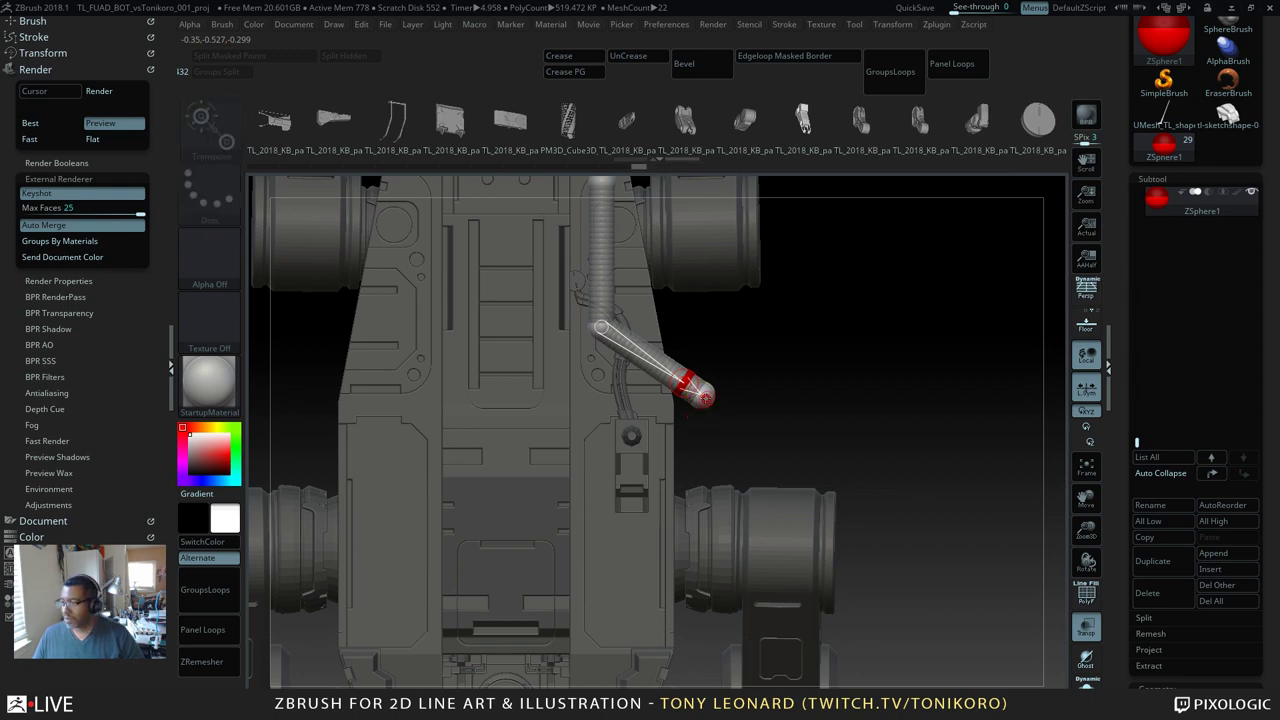
pyautogui.moveTo(693, 393)
pyautogui.mouseDown()
pyautogui.moveTo(677, 430)
pyautogui.moveTo(687, 490)
pyautogui.mouseUp()
# Step: Insert a joint near the front end, pull the end down toward the body, and shift the corner joint to form a diagonal
pyautogui.moveTo(867, 435); pyautogui.dragTo(775, 432)
pyautogui.keyDown('alt'); pyautogui.moveTo(743, 520); pyautogui.dragTo(632, 515); pyautogui.keyUp('alt')
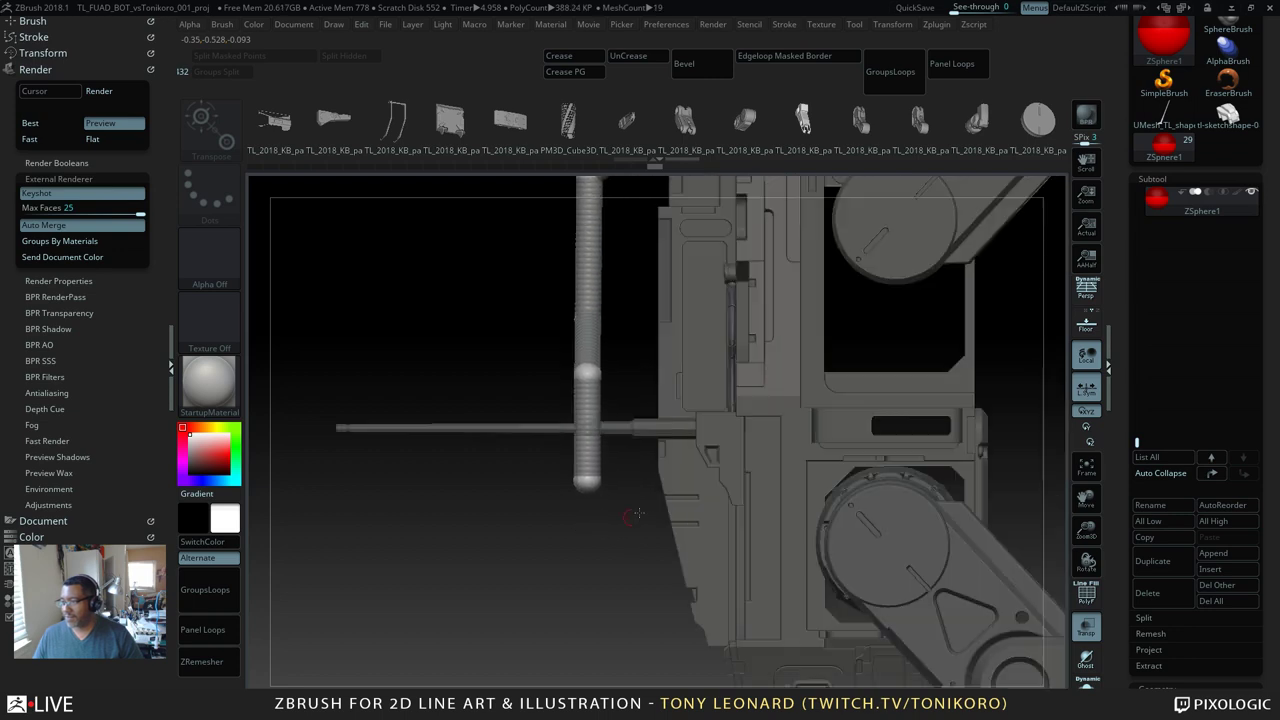
pyautogui.press('q')
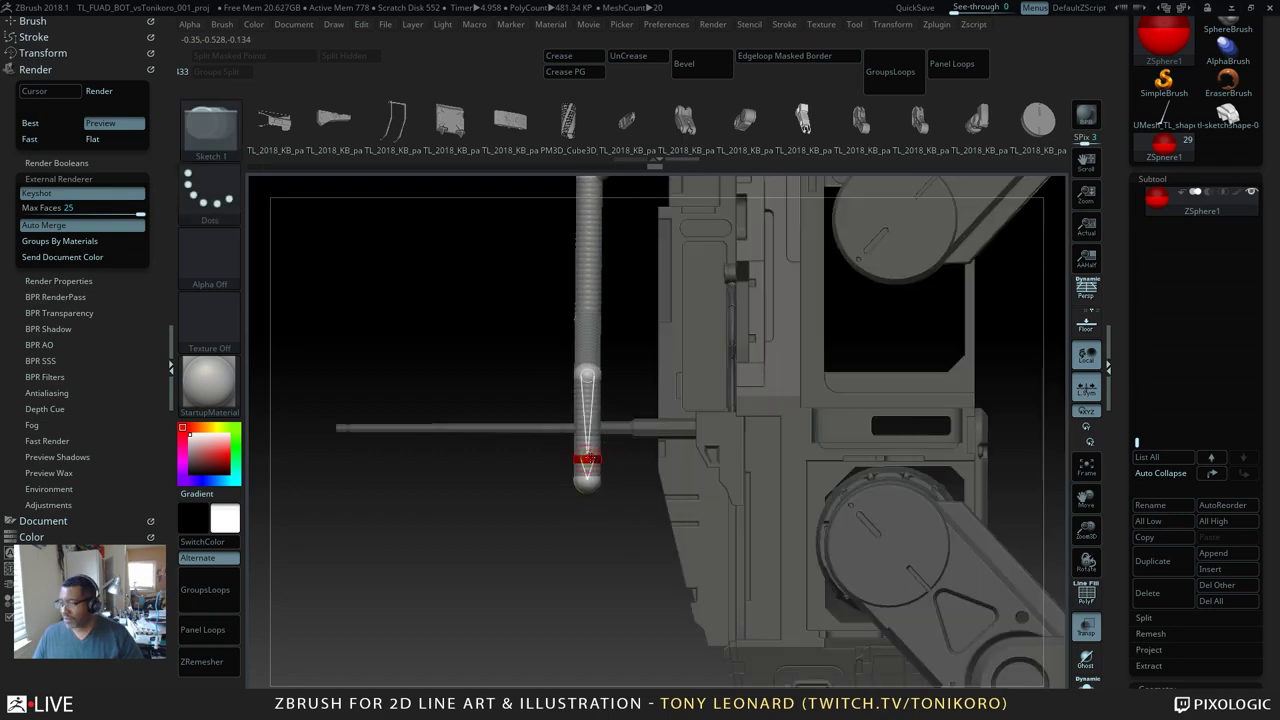
pyautogui.moveTo(590, 484); pyautogui.dragTo(810, 459)
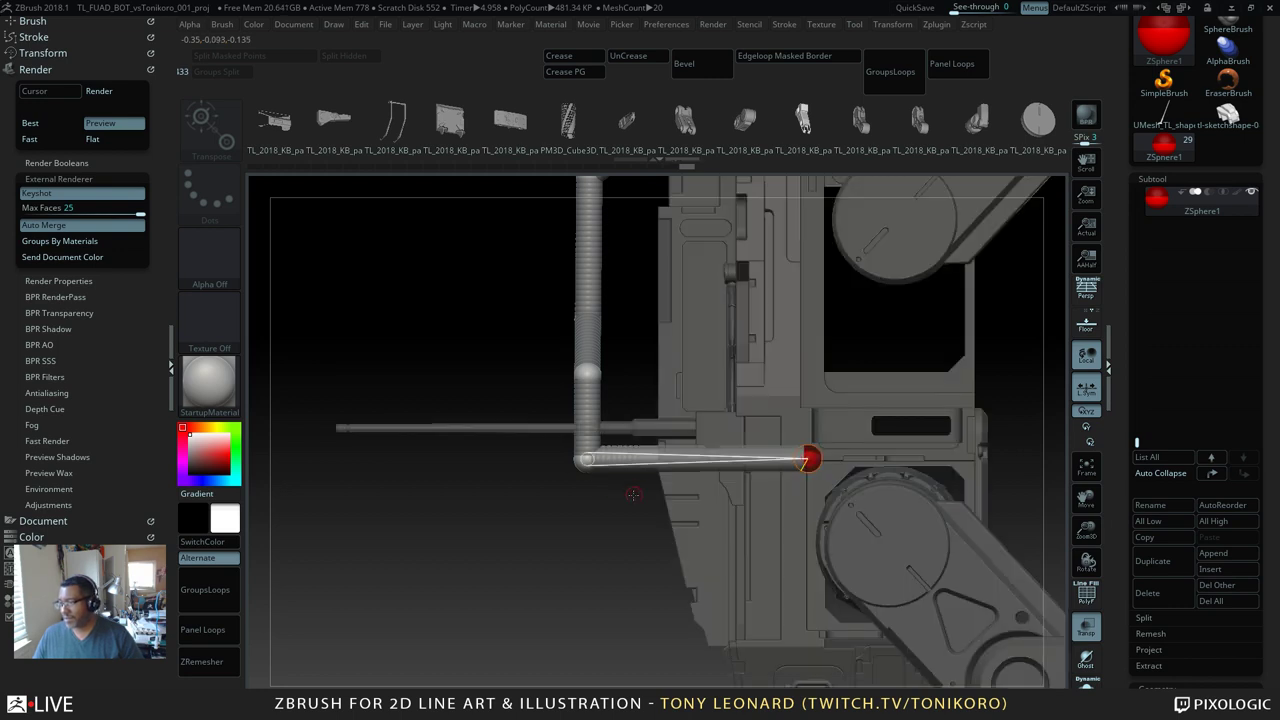
pyautogui.keyDown('alt'); pyautogui.moveTo(603, 508); pyautogui.dragTo(551, 512); pyautogui.keyUp('alt')
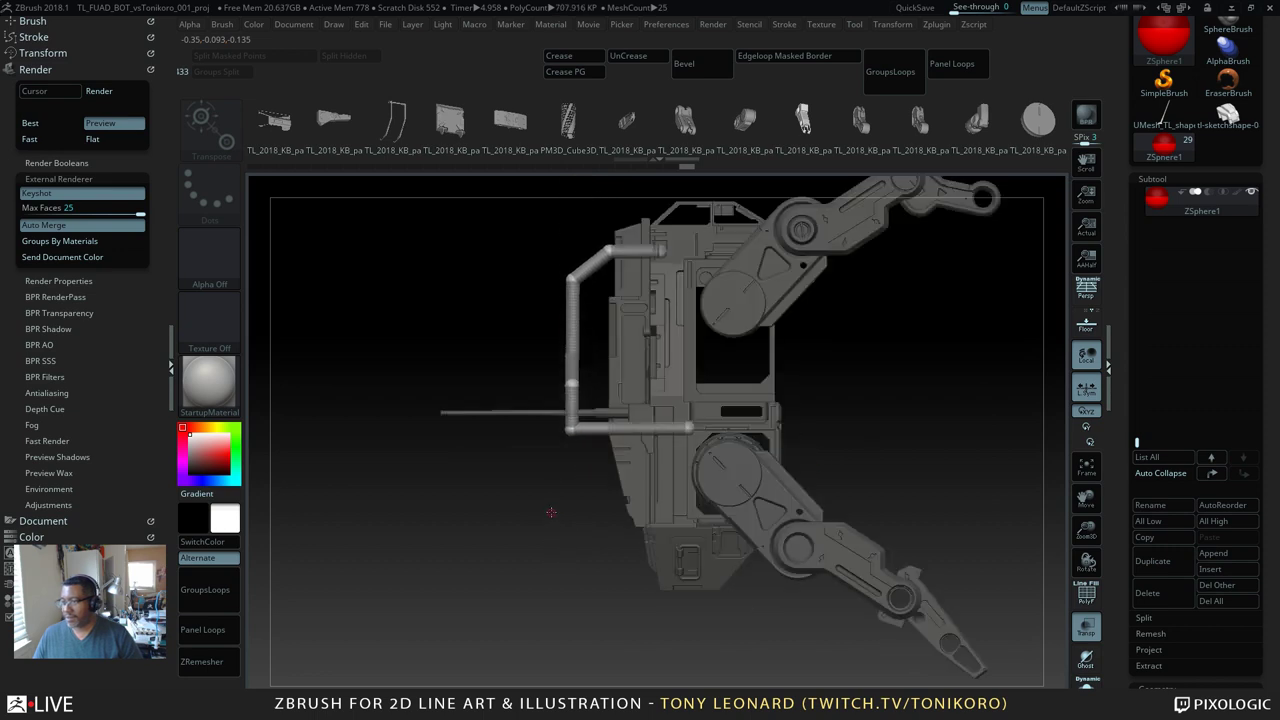
pyautogui.moveTo(572, 431); pyautogui.dragTo(600, 430)
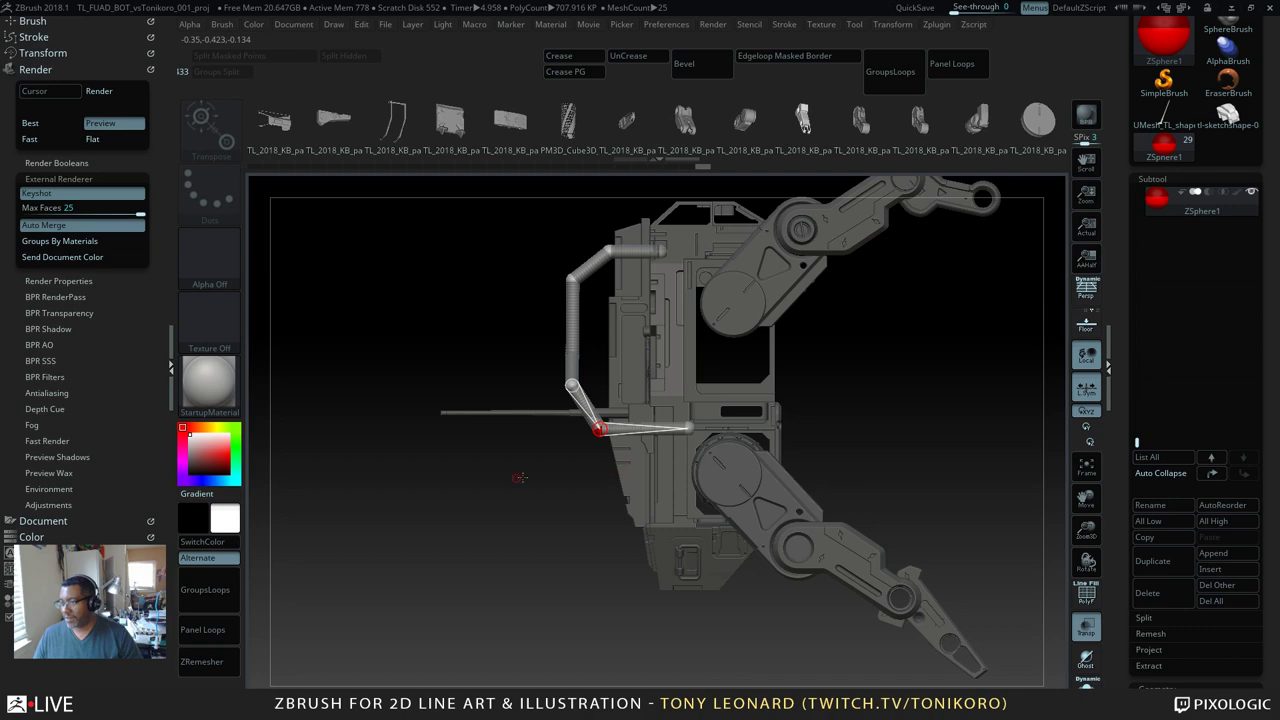
# Step: Insert a joint midway along the descending front leg of the tube and swing its lower end outward
pyautogui.moveTo(519, 478)
pyautogui.mouseDown()
pyautogui.moveTo(516, 578)
pyautogui.moveTo(650, 560)
pyautogui.moveTo(777, 517)
pyautogui.moveTo(754, 478)
pyautogui.moveTo(786, 444)
pyautogui.moveTo(747, 472)
pyautogui.mouseUp()
pyautogui.keyDown('alt'); pyautogui.moveTo(845, 310); pyautogui.dragTo(857, 447); pyautogui.keyUp('alt')
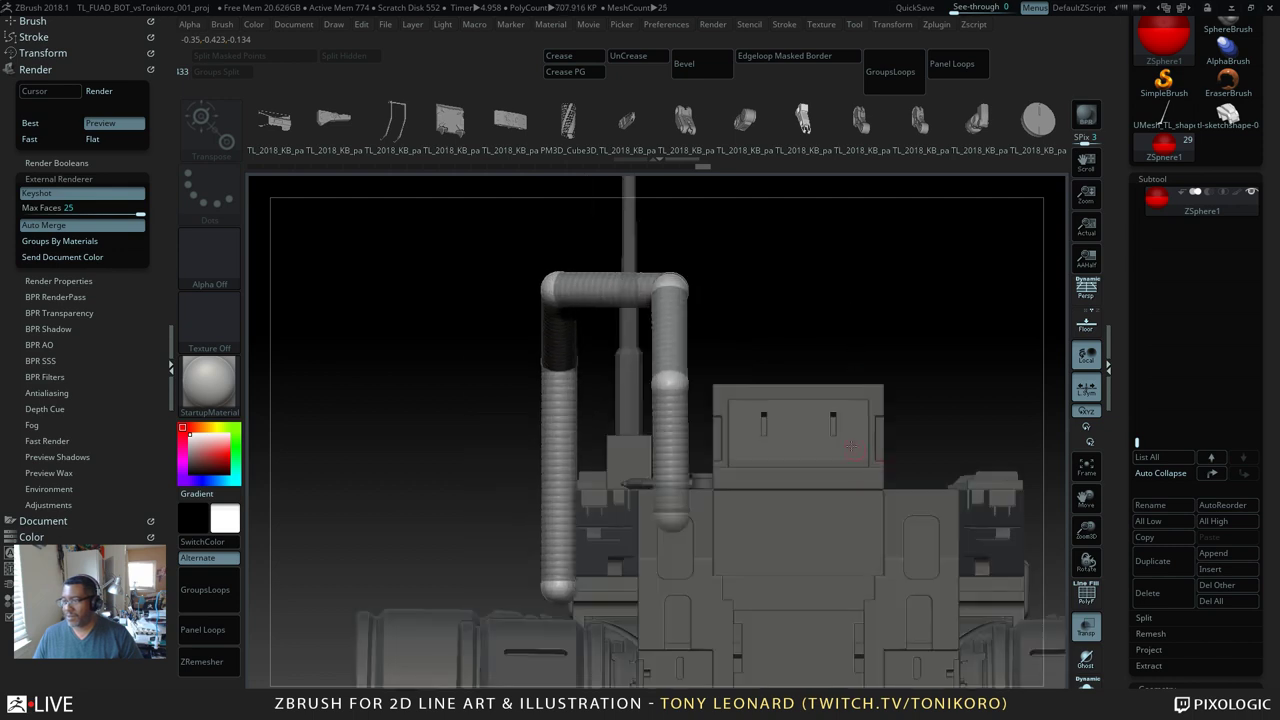
pyautogui.keyDown('alt'); pyautogui.moveTo(394, 383); pyautogui.dragTo(455, 306); pyautogui.keyUp('alt')
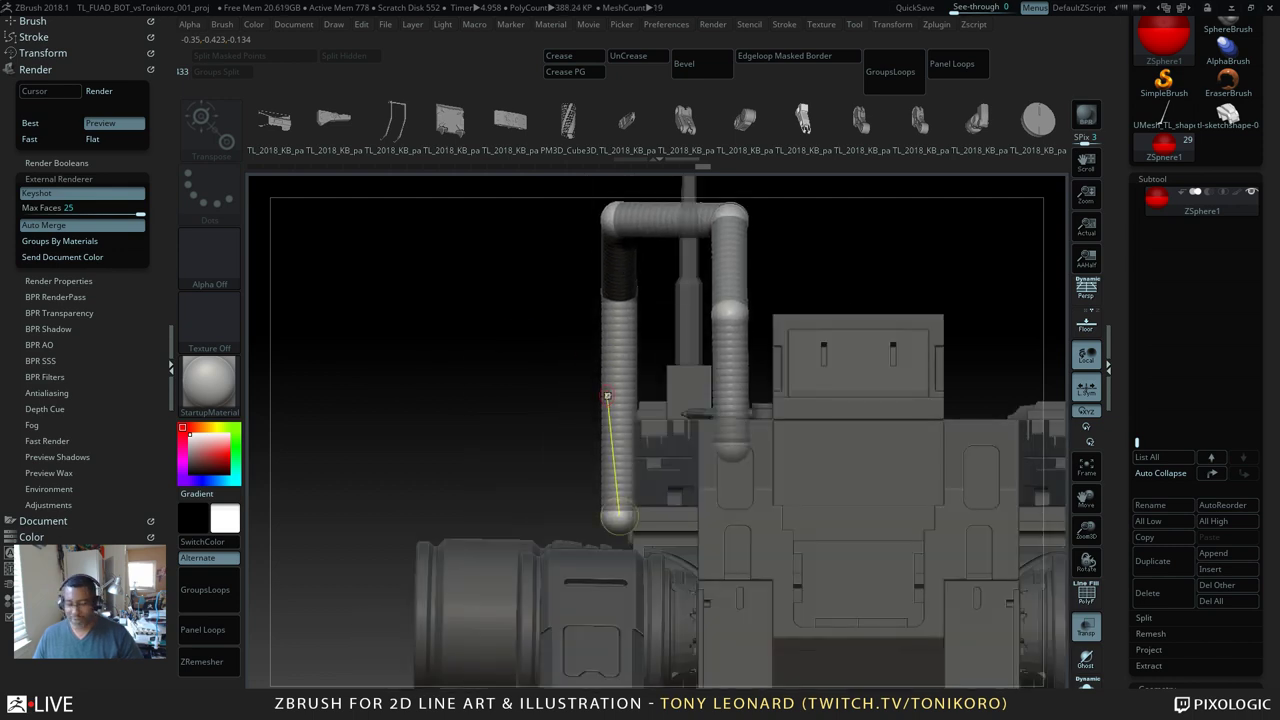
pyautogui.press('q')
pyautogui.click(621, 370)
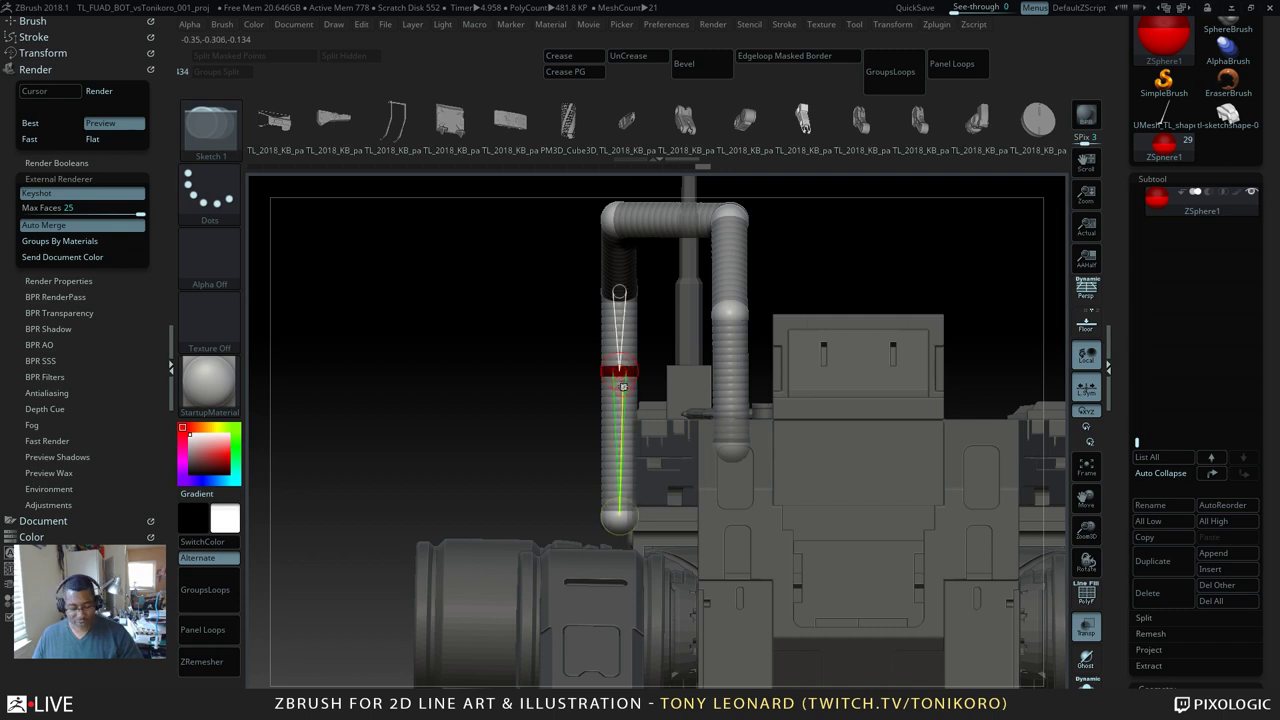
pyautogui.press('w')
pyautogui.moveTo(619, 515); pyautogui.dragTo(548, 505)
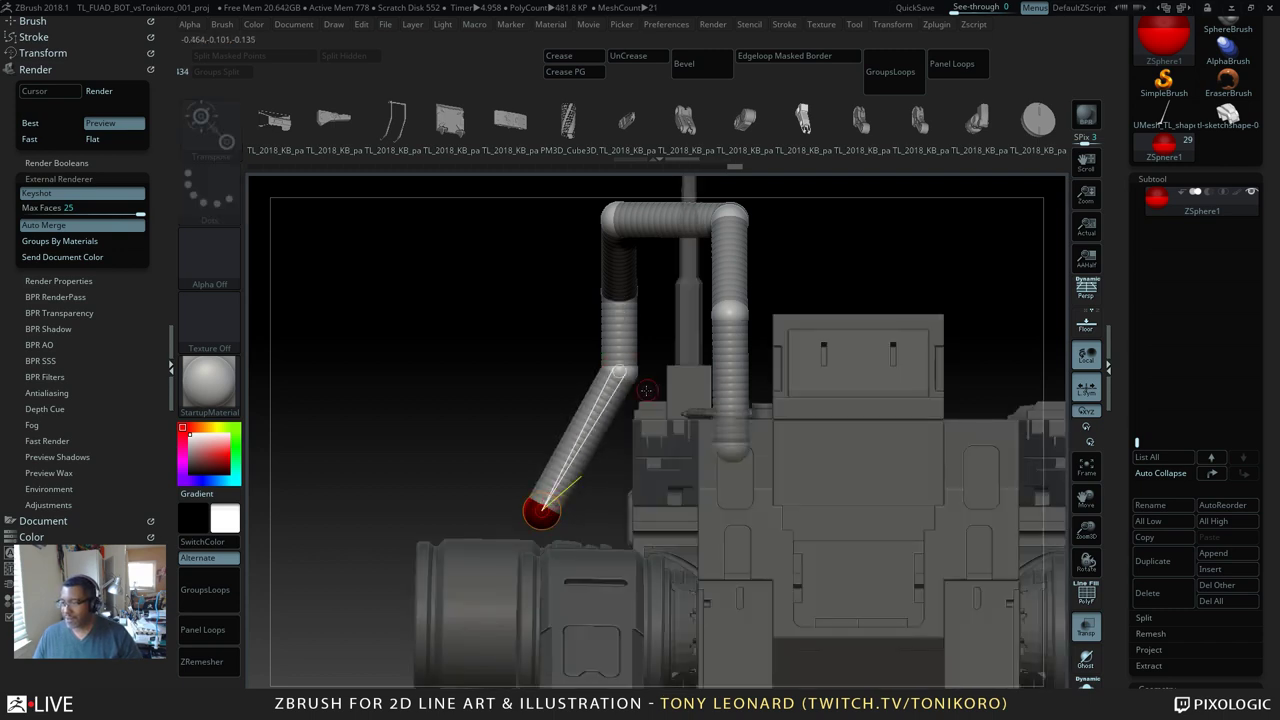
# Step: Insert another joint just below the outward bend and move the lower end back in to form a nearly vertical section
pyautogui.press('q')
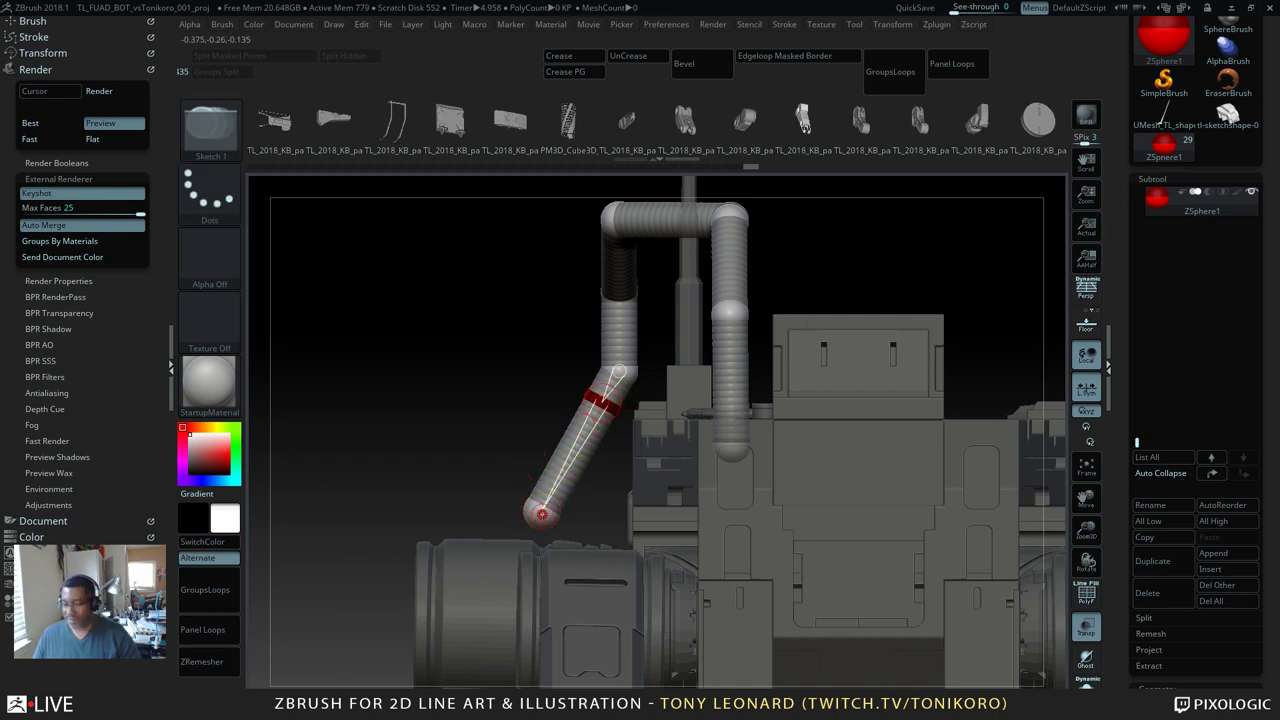
pyautogui.press('w')
pyautogui.moveTo(544, 509)
pyautogui.mouseDown()
pyautogui.moveTo(562, 533)
pyautogui.moveTo(603, 542)
pyautogui.moveTo(598, 557)
pyautogui.mouseUp()
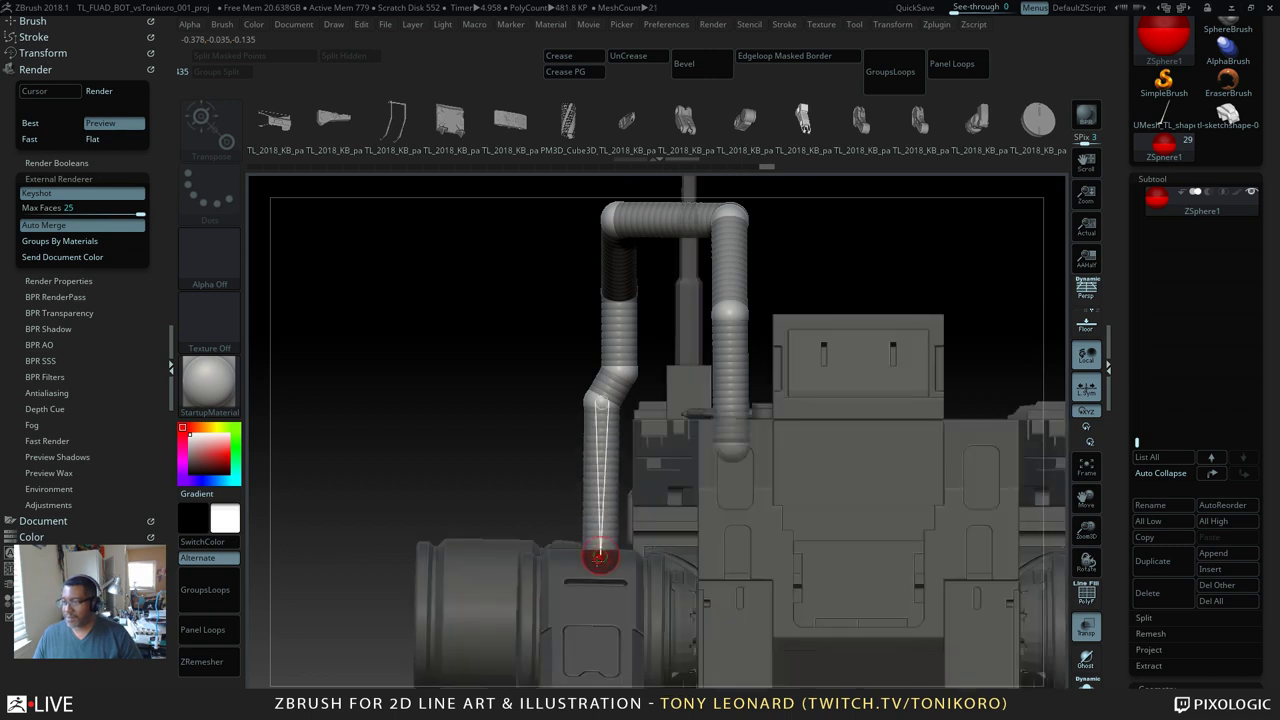
# Step: Insert a joint near the lower end of the front leg and bend the end diagonally down toward the robot's rear
pyautogui.keyDown('alt'); pyautogui.moveTo(403, 418); pyautogui.dragTo(400, 490); pyautogui.keyUp('alt')
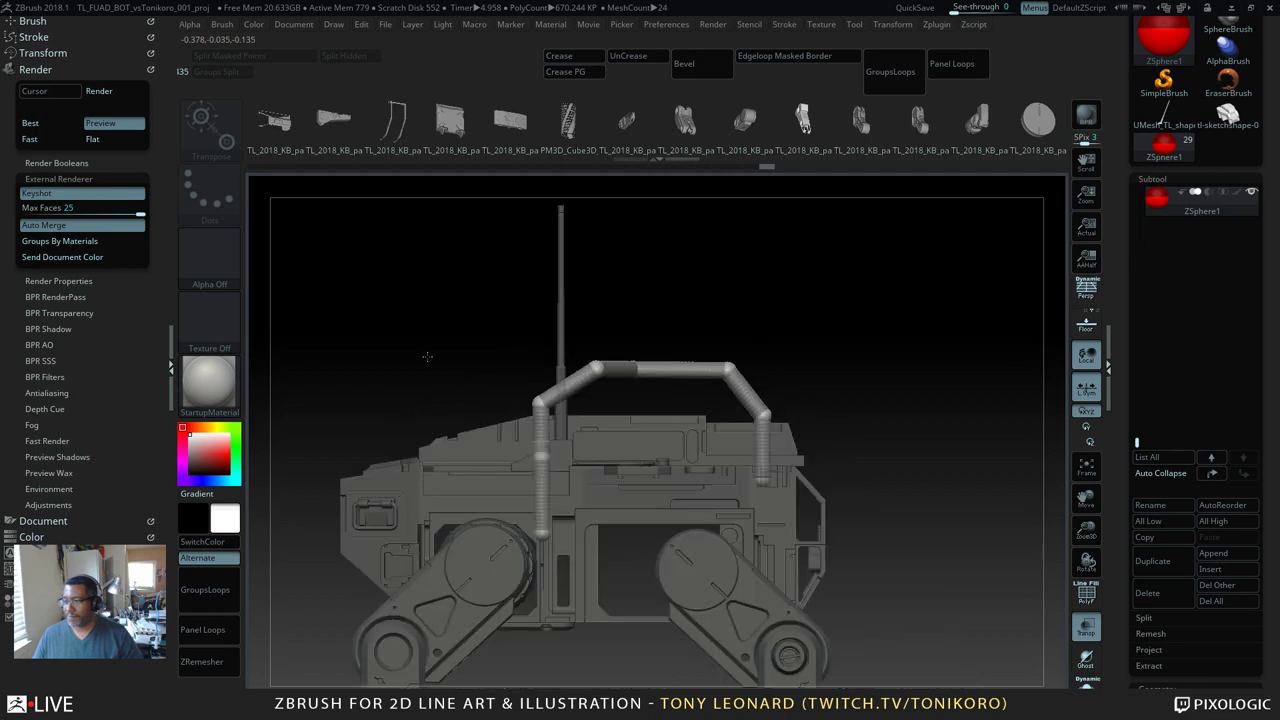
pyautogui.keyDown('alt'); pyautogui.moveTo(427, 357); pyautogui.dragTo(463, 508); pyautogui.keyUp('alt')
pyautogui.press('q')
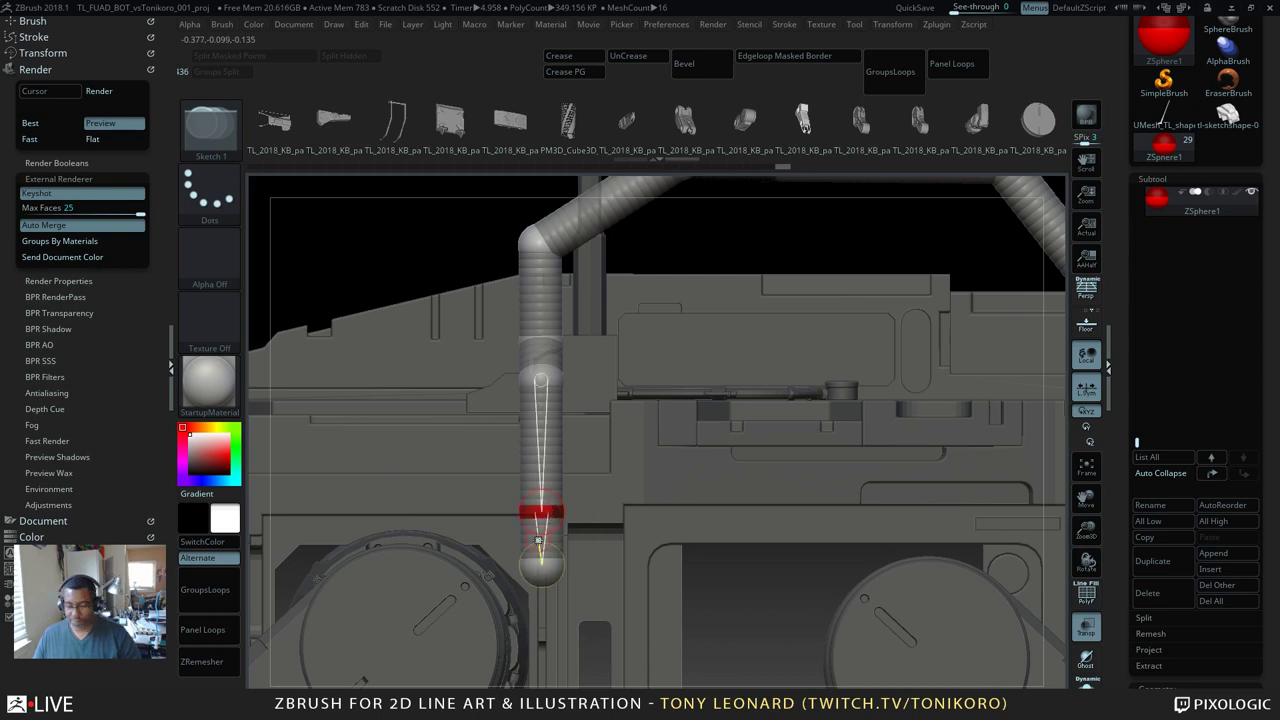
pyautogui.moveTo(549, 514)
pyautogui.mouseDown()
pyautogui.moveTo(546, 571)
pyautogui.moveTo(597, 556)
pyautogui.mouseUp()
# Step: Add a child ZSphere at the tube's lower end to extend a horizontal section inward across the robot's body
pyautogui.moveTo(830, 203); pyautogui.dragTo(385, 517)
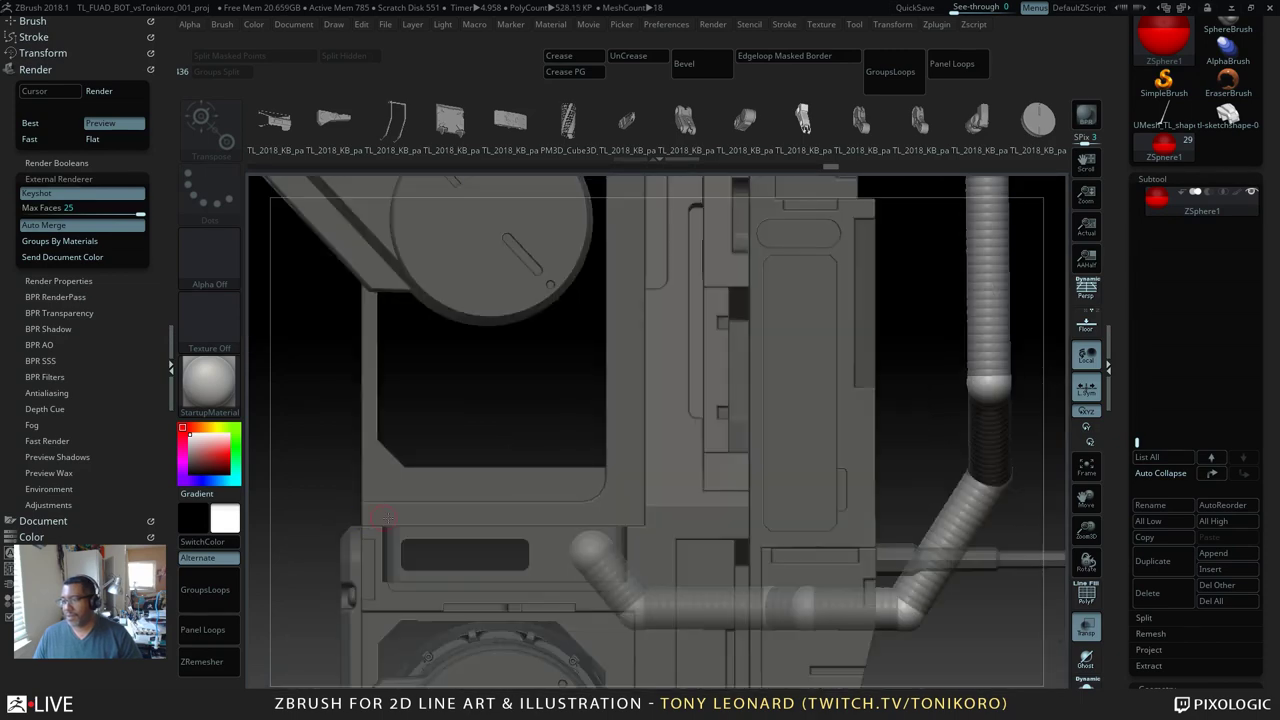
pyautogui.click(582, 550)
pyautogui.press('q')
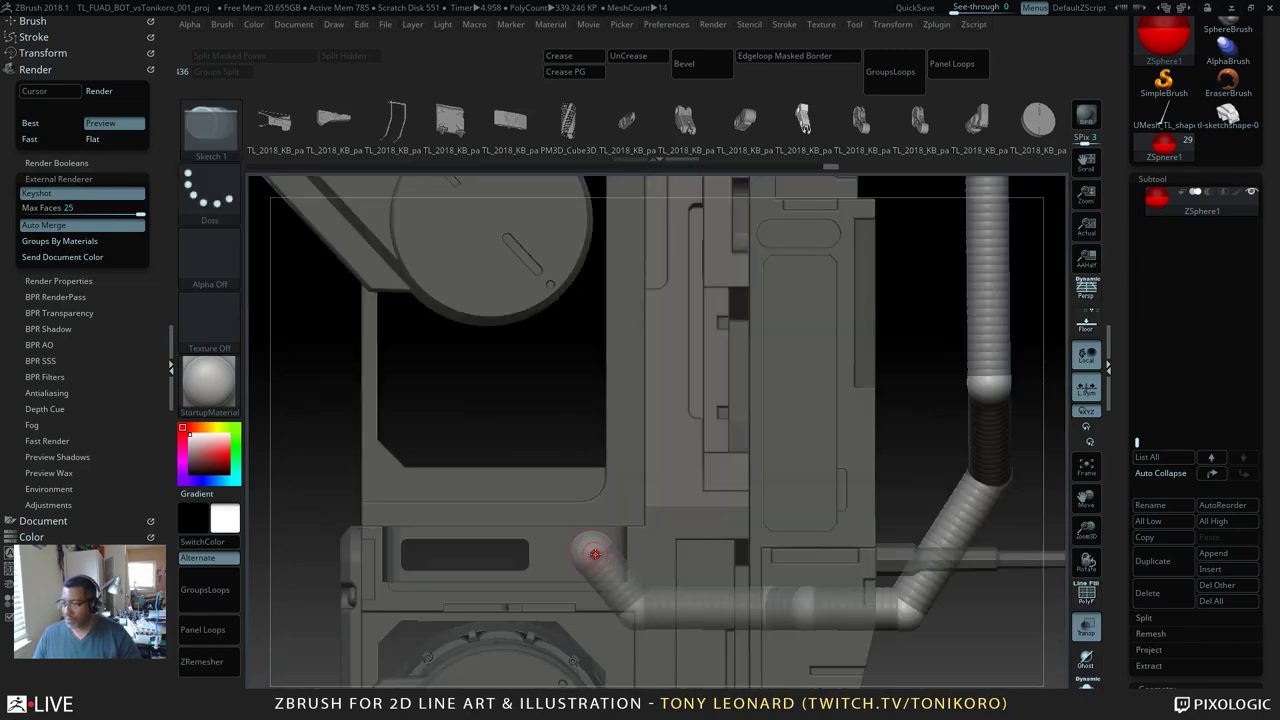
pyautogui.click(591, 549)
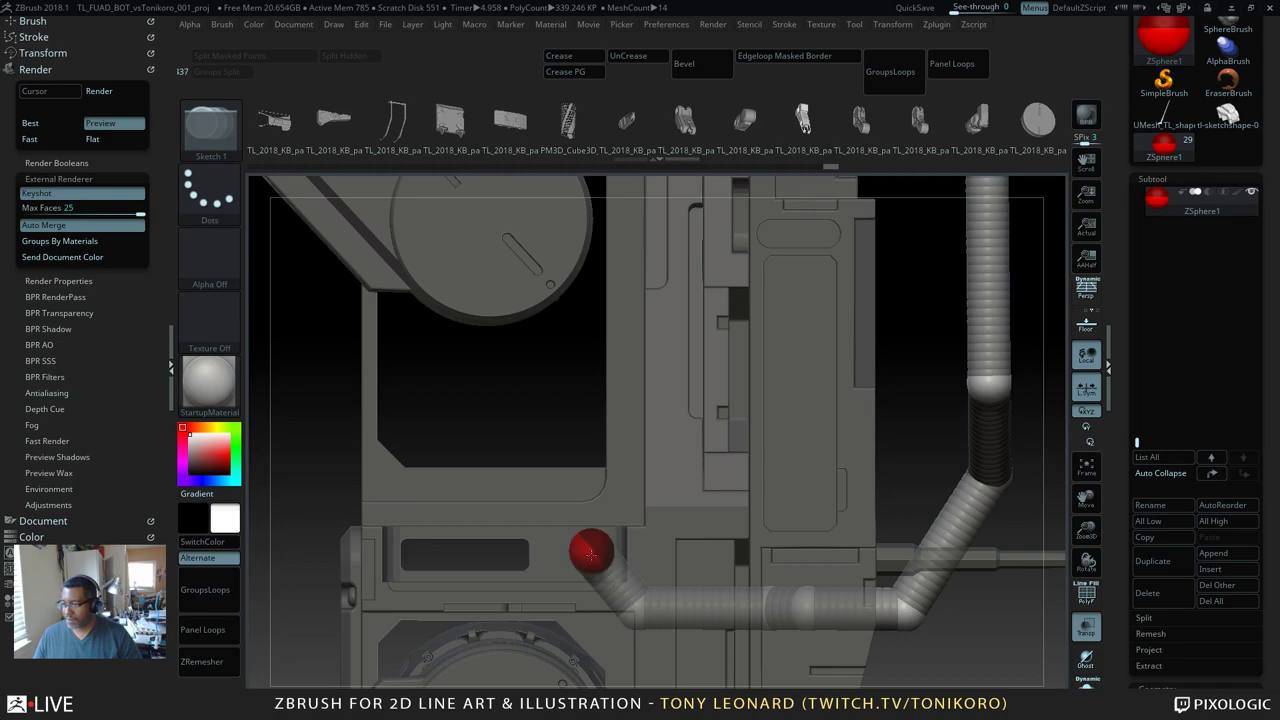
pyautogui.moveTo(514, 423); pyautogui.dragTo(600, 463)
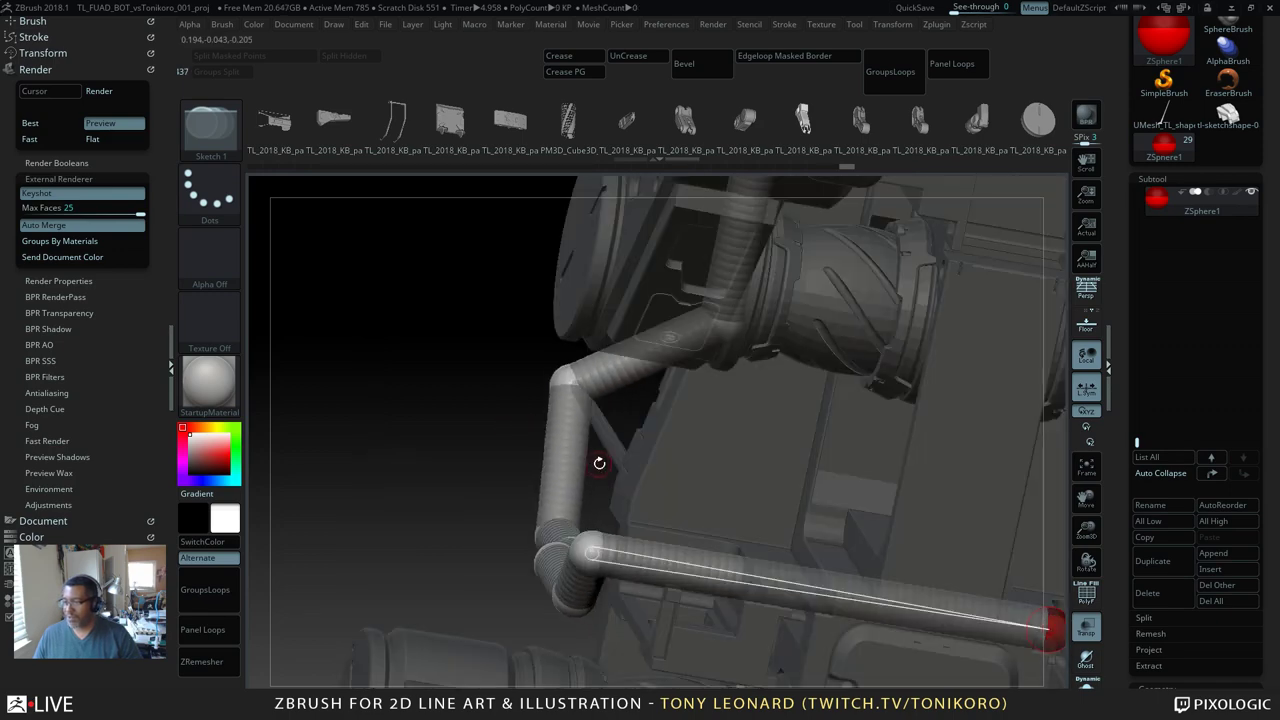
pyautogui.keyDown('shift'); pyautogui.moveTo(463, 529); pyautogui.dragTo(416, 415); pyautogui.keyUp('shift')
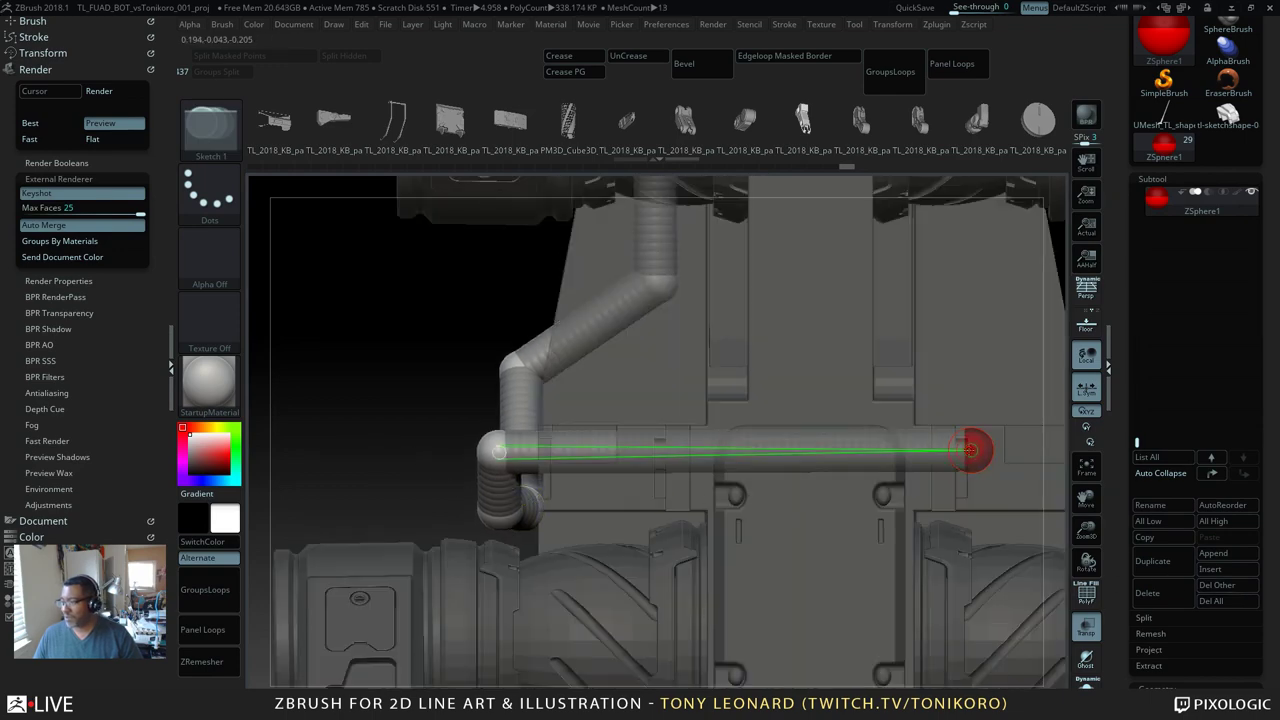
pyautogui.press('w')
pyautogui.moveTo(971, 451); pyautogui.dragTo(907, 450)
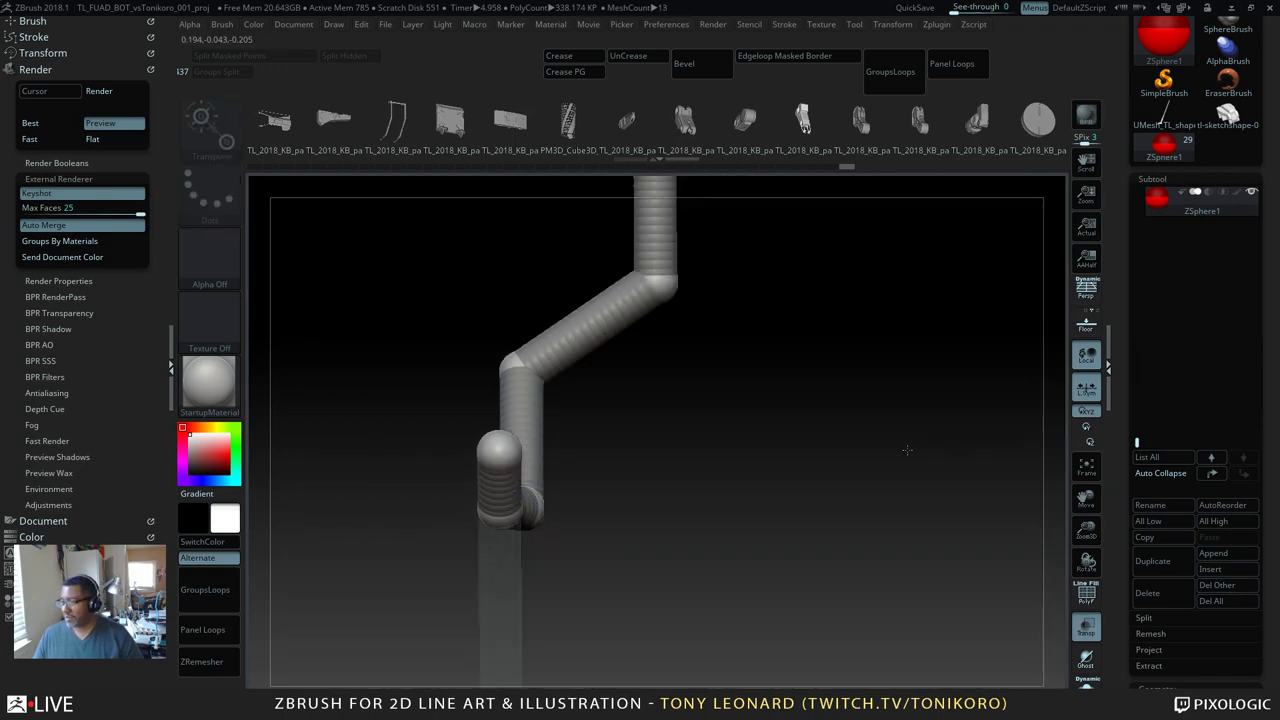
pyautogui.hotkey('ctrl', 'z')
pyautogui.hotkey('ctrl', 'z')
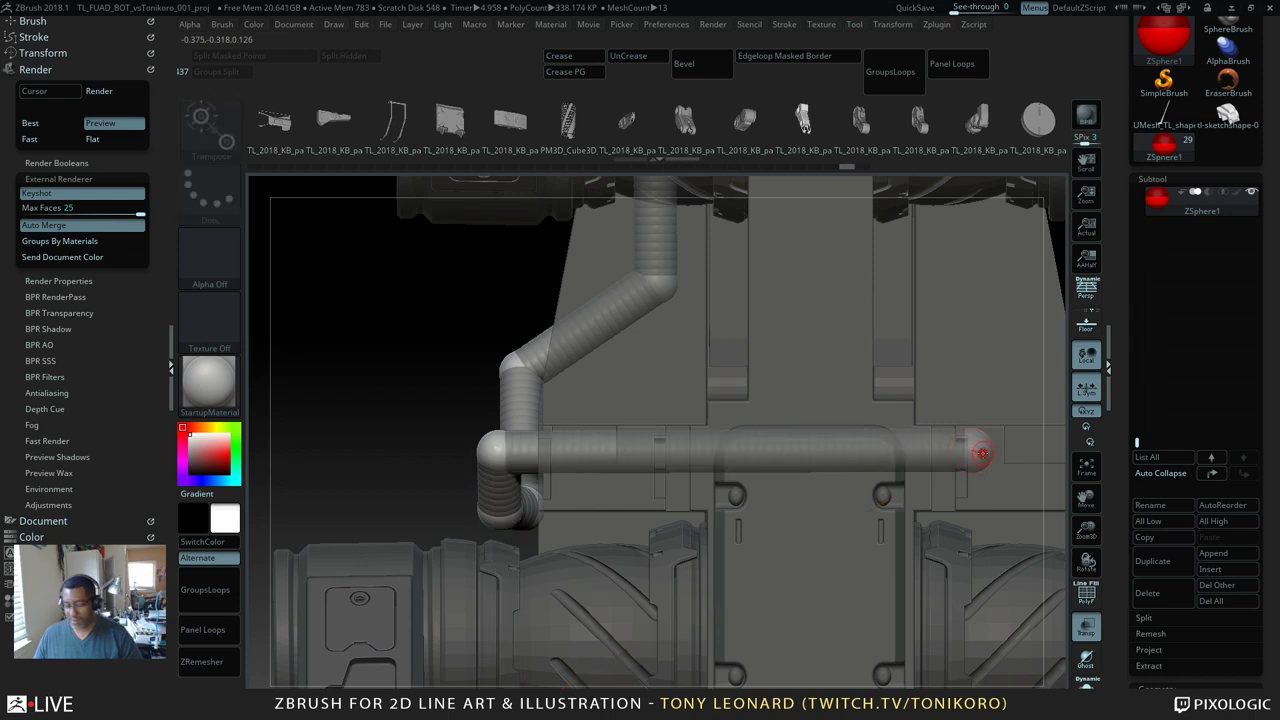
# Step: Shorten the new horizontal section by moving its end ZSphere back toward the near side of the robot's body
pyautogui.moveTo(983, 450); pyautogui.dragTo(684, 450)
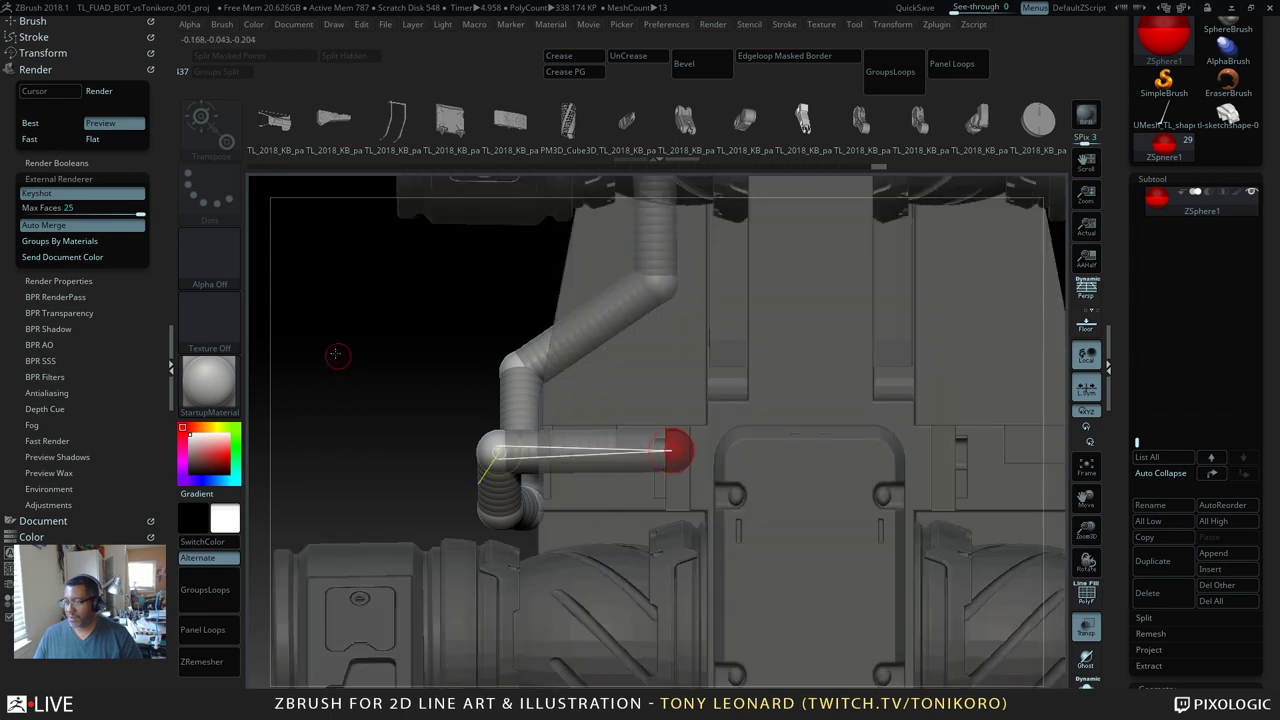
pyautogui.moveTo(338, 355); pyautogui.dragTo(405, 458)
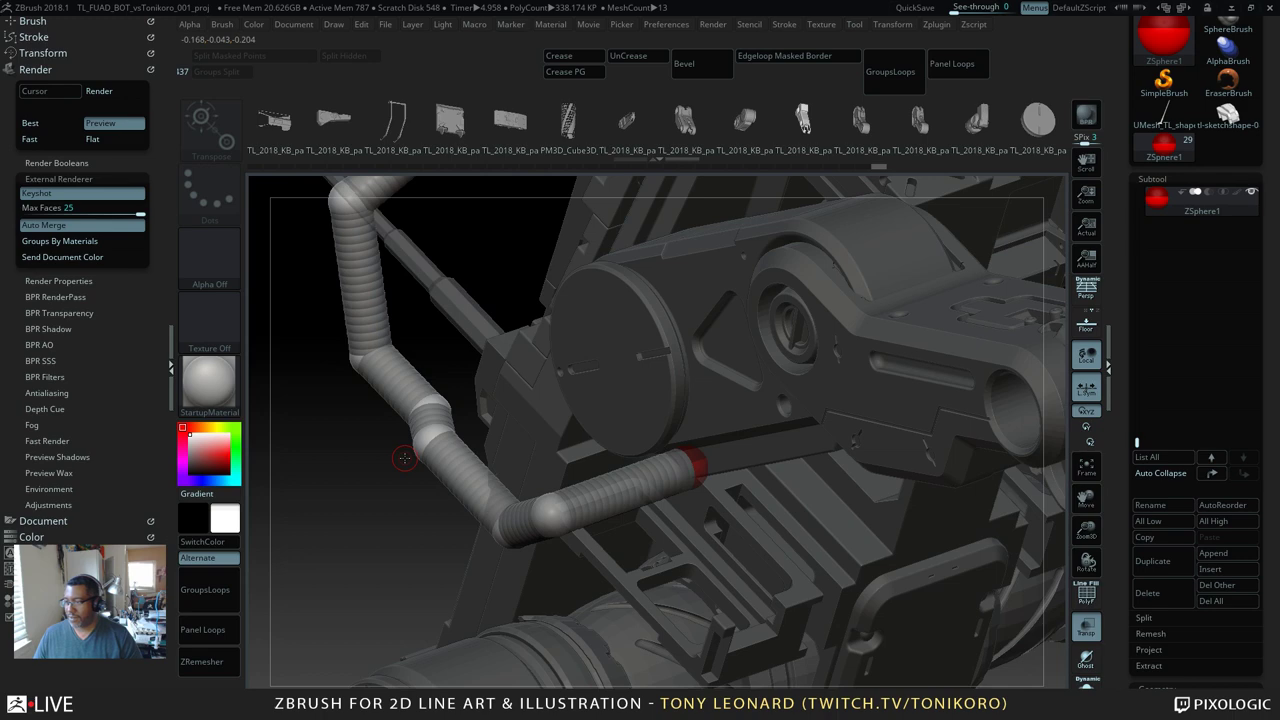
pyautogui.keyDown('alt'); pyautogui.moveTo(367, 549); pyautogui.dragTo(439, 513); pyautogui.keyUp('alt')
# Step: Preview the tube's adaptive skin and examine how it fits the robot from the side and rear
pyautogui.press('w')
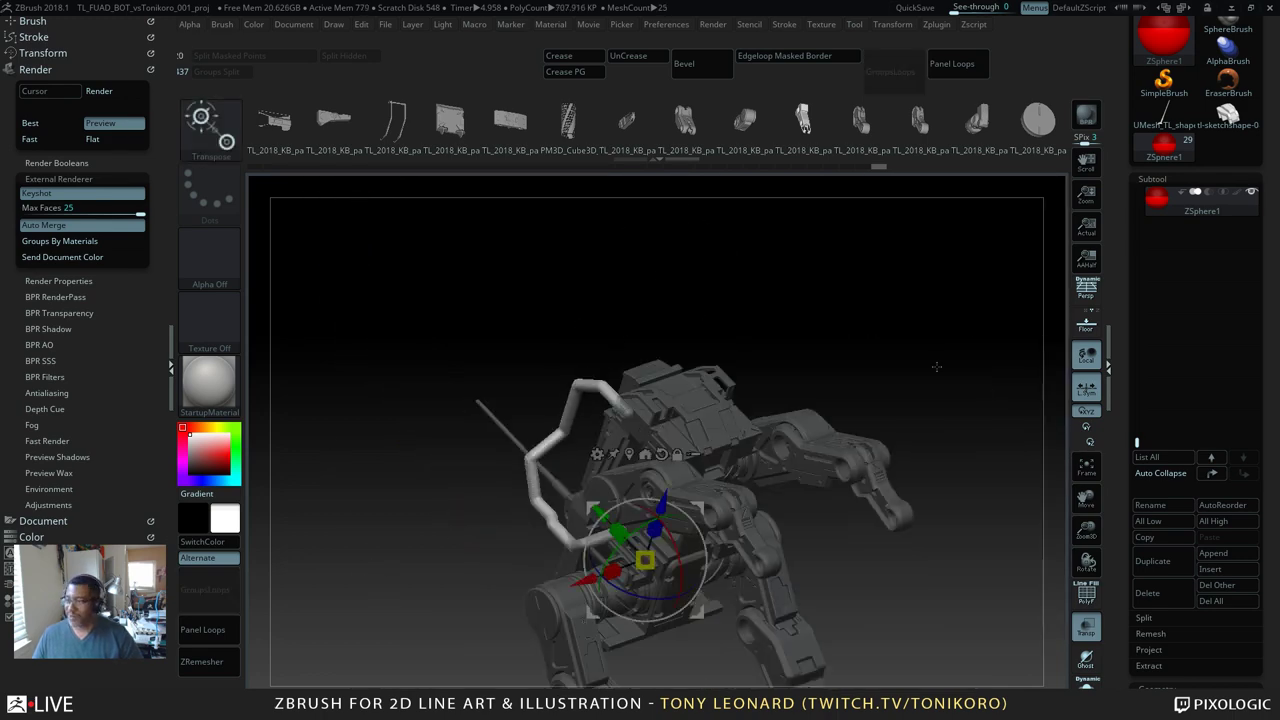
pyautogui.moveTo(937, 363); pyautogui.dragTo(963, 556)
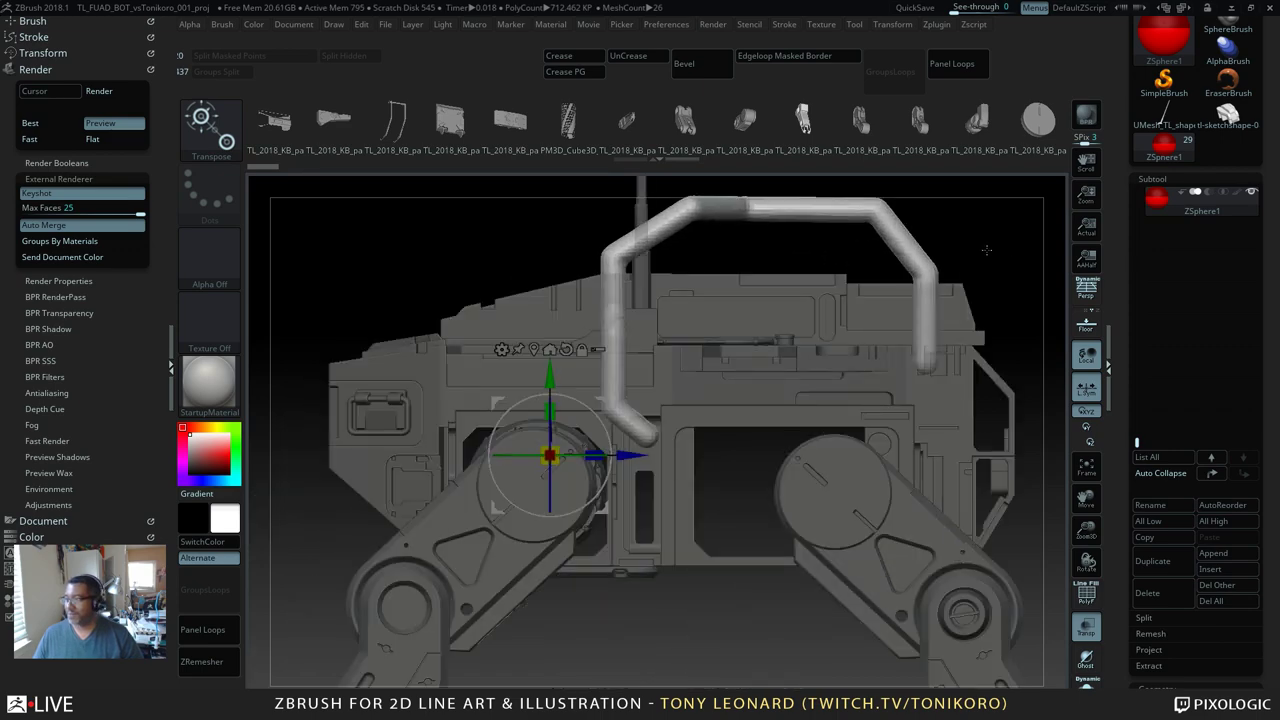
pyautogui.keyDown('alt'); pyautogui.moveTo(986, 250); pyautogui.dragTo(878, 294); pyautogui.keyUp('alt')
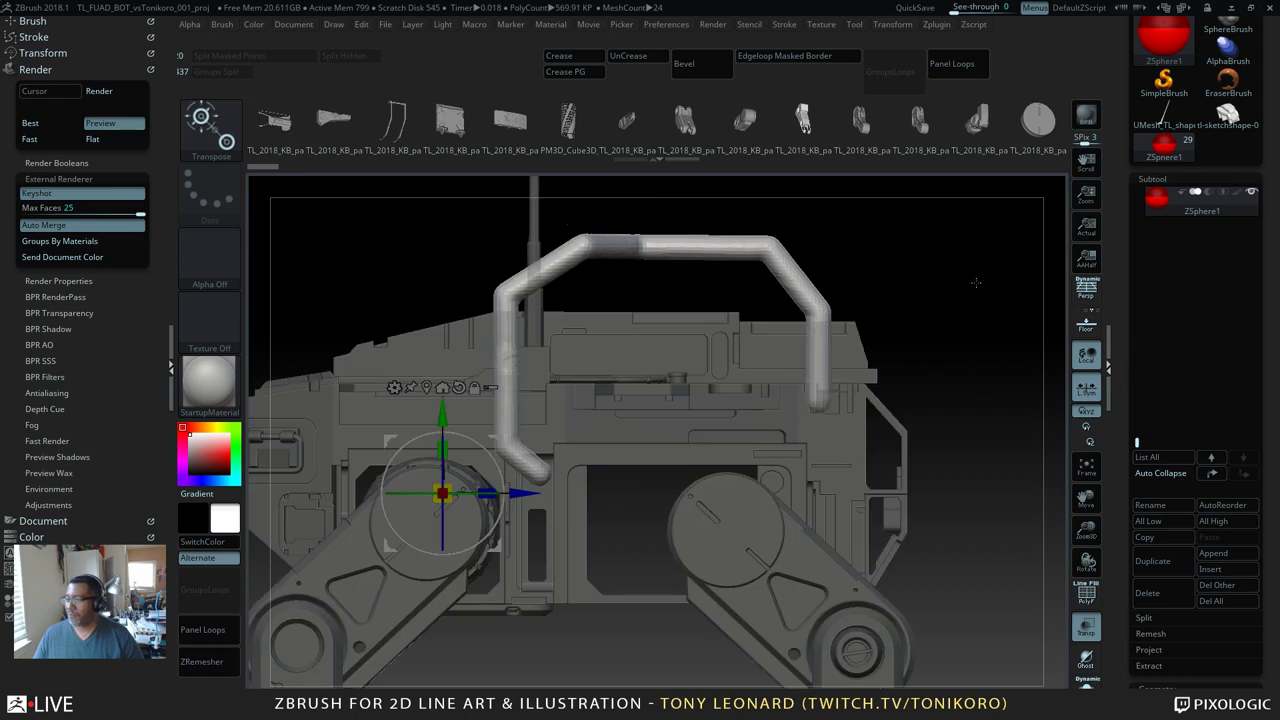
pyautogui.moveTo(976, 283); pyautogui.dragTo(925, 317)
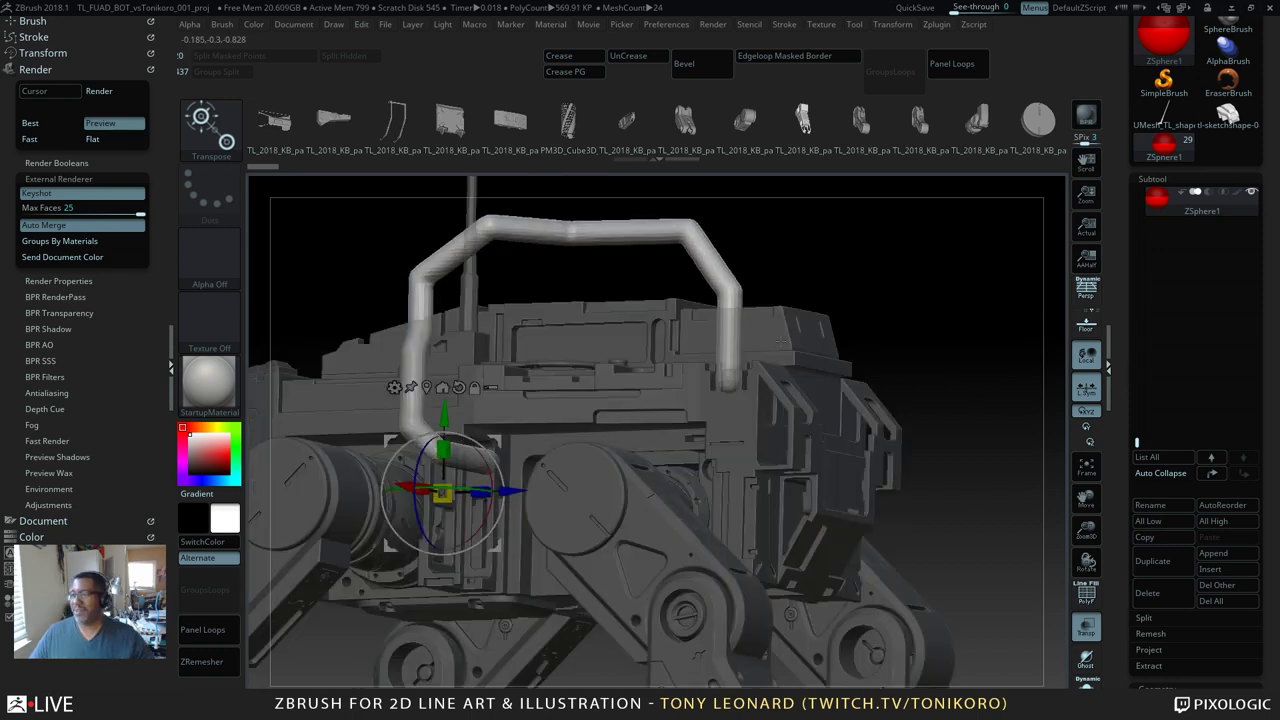
pyautogui.press('a')
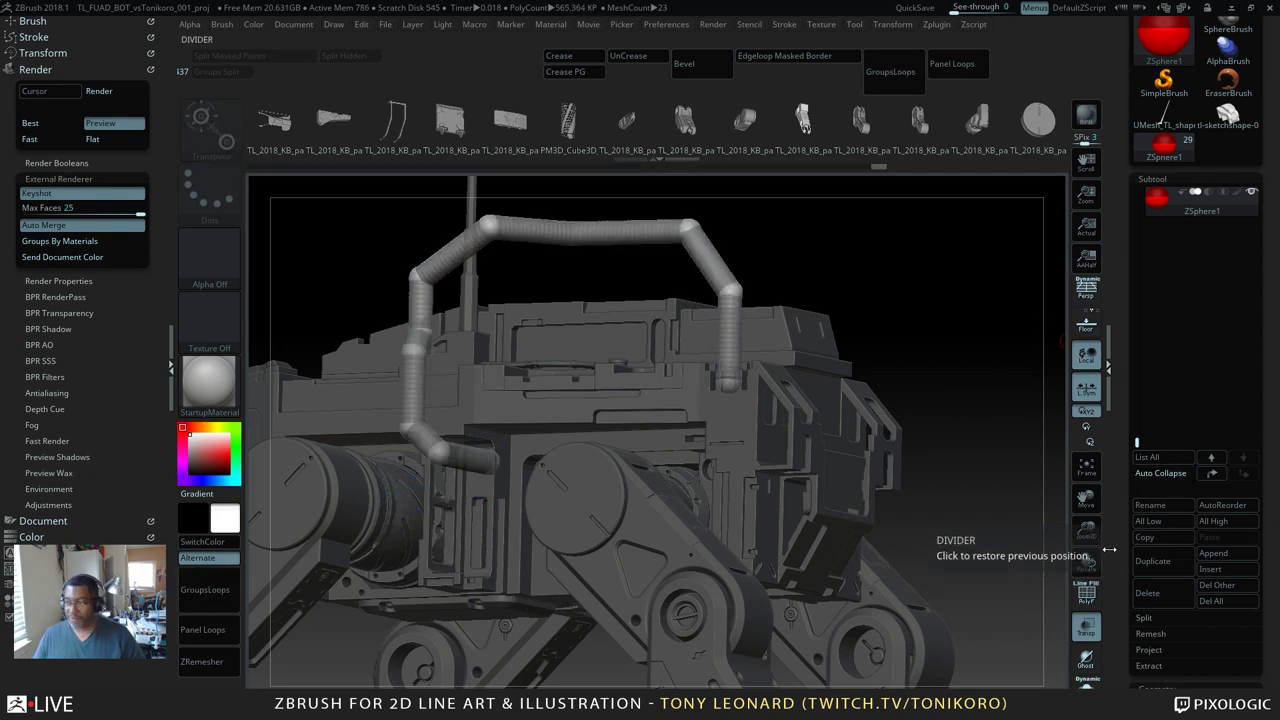
pyautogui.press('w')
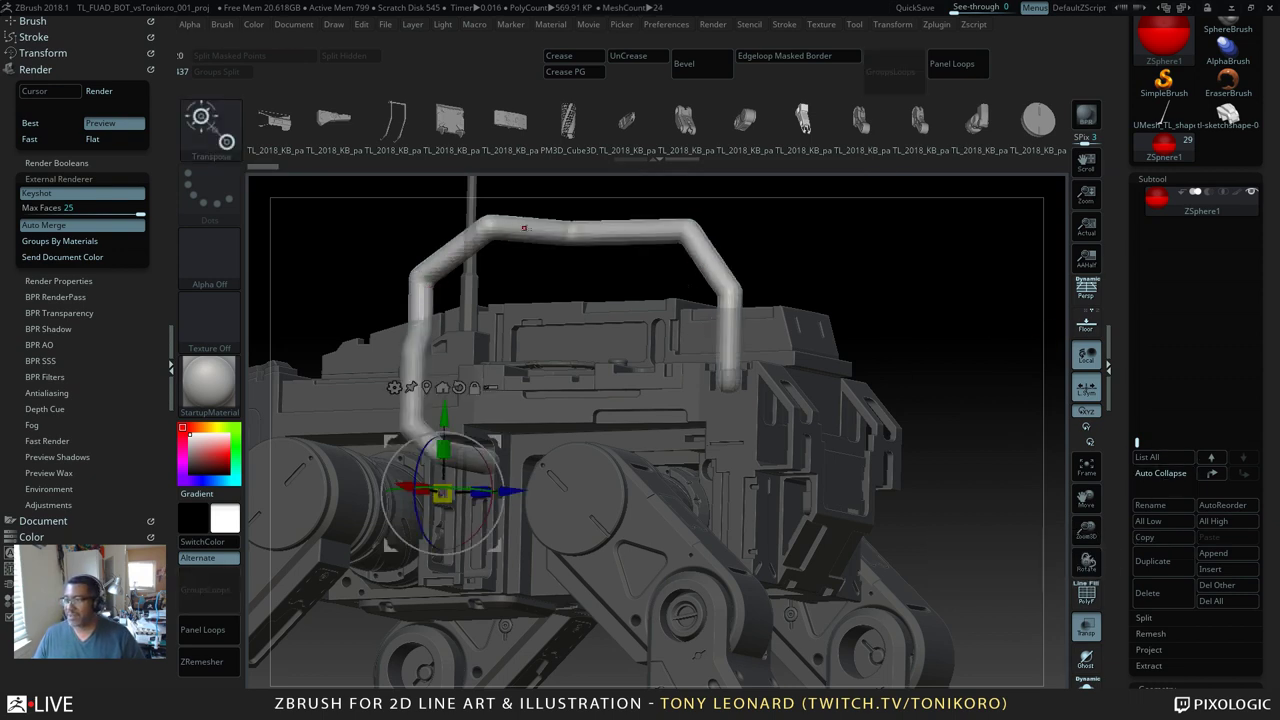
# Step: Set the adaptive skin's Density to 1 and its DynaMesh Resolution to 0 for the ZSphere tube
pyautogui.moveTo(1215, 630); pyautogui.dragTo(1215, 251)
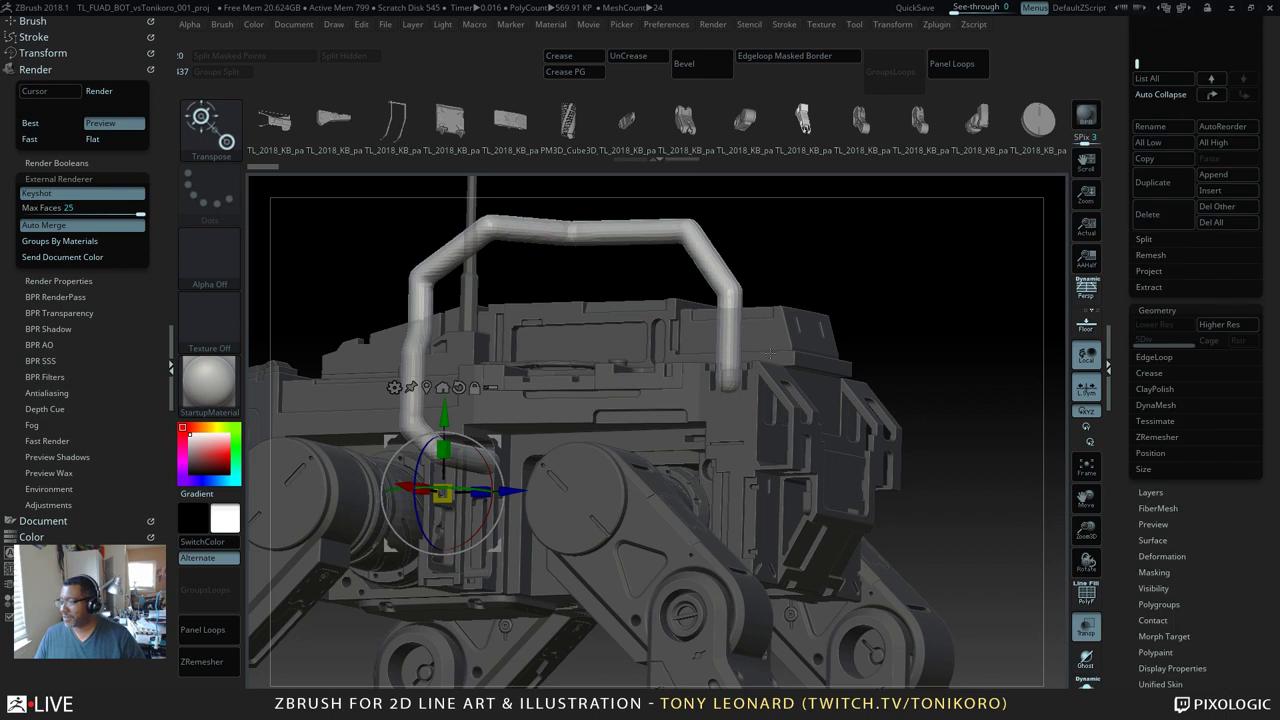
pyautogui.moveTo(1117, 670); pyautogui.dragTo(1117, 504)
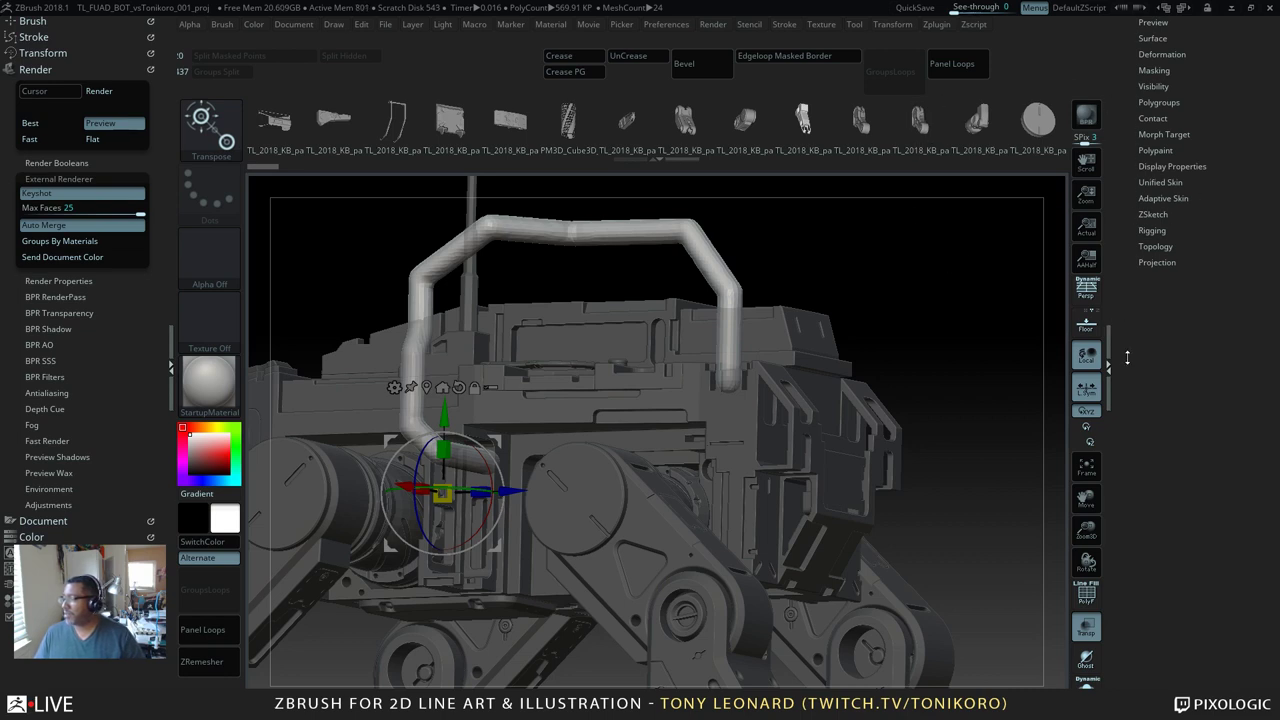
pyautogui.scroll(3, 1127, 357)
pyautogui.click(1163, 353)
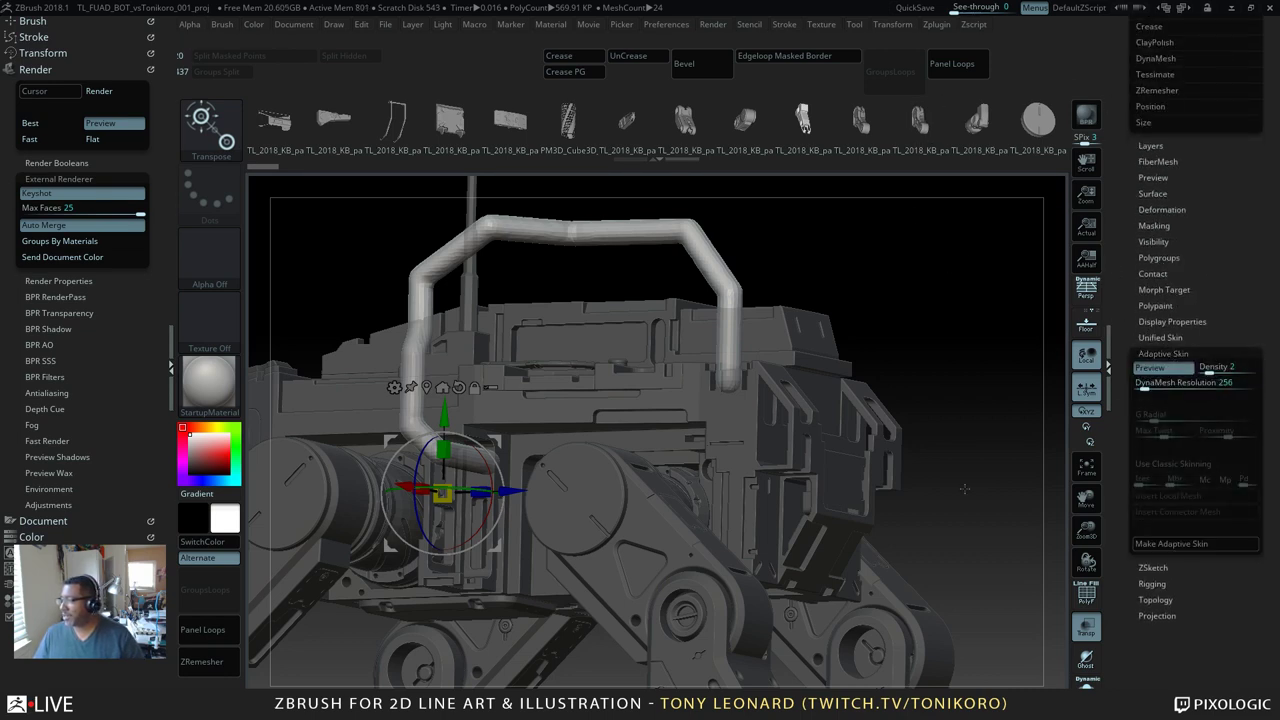
pyautogui.click(1210, 368)
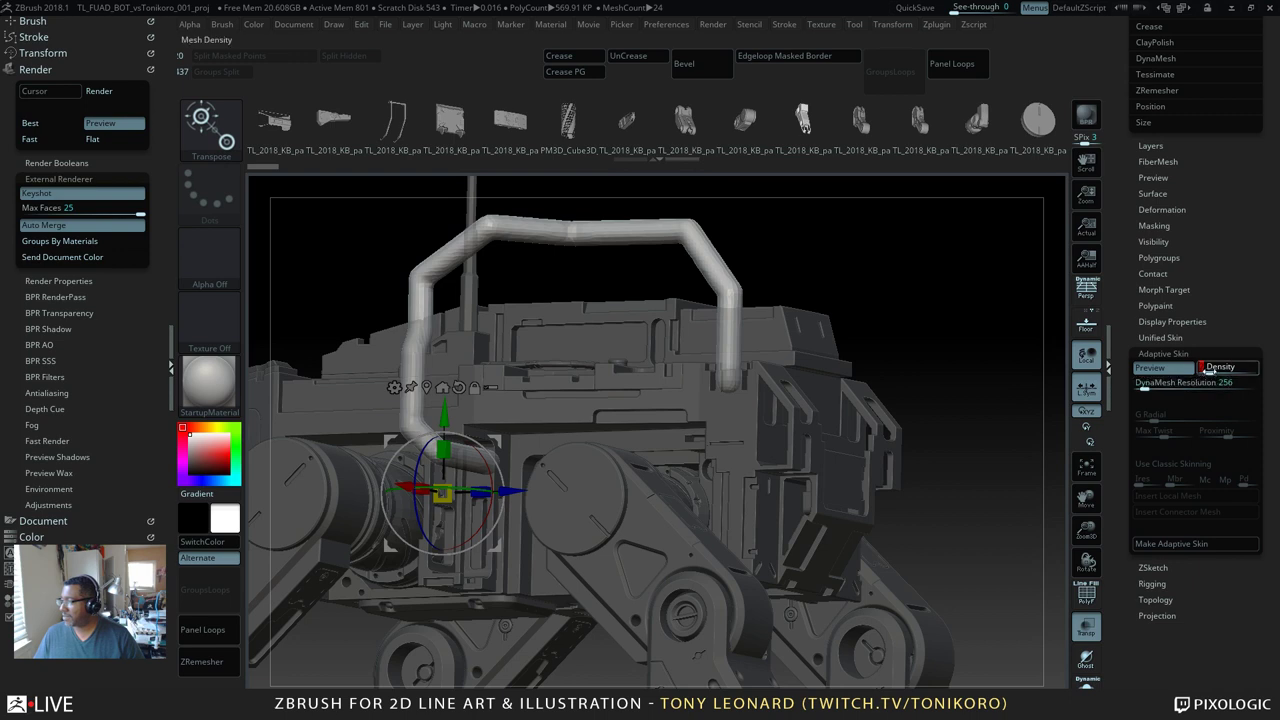
pyautogui.moveTo(1209, 371); pyautogui.dragTo(1177, 376)
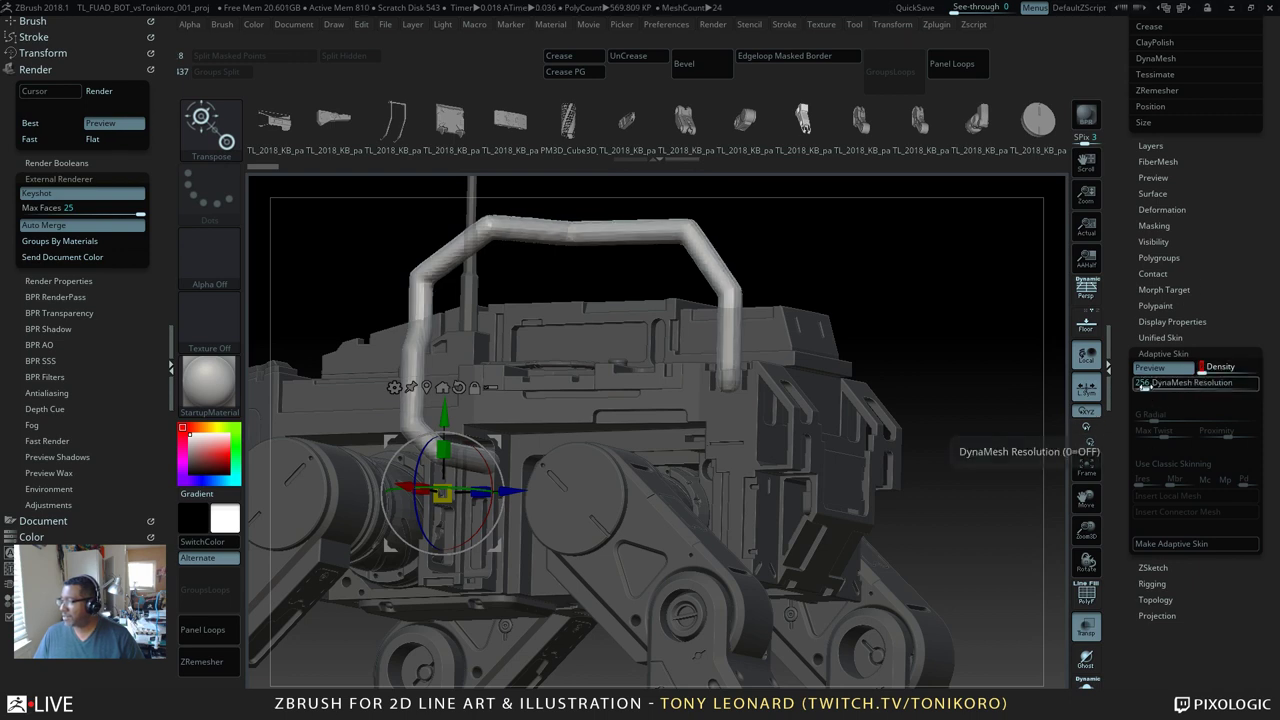
pyautogui.write('0')
pyautogui.press('Return')
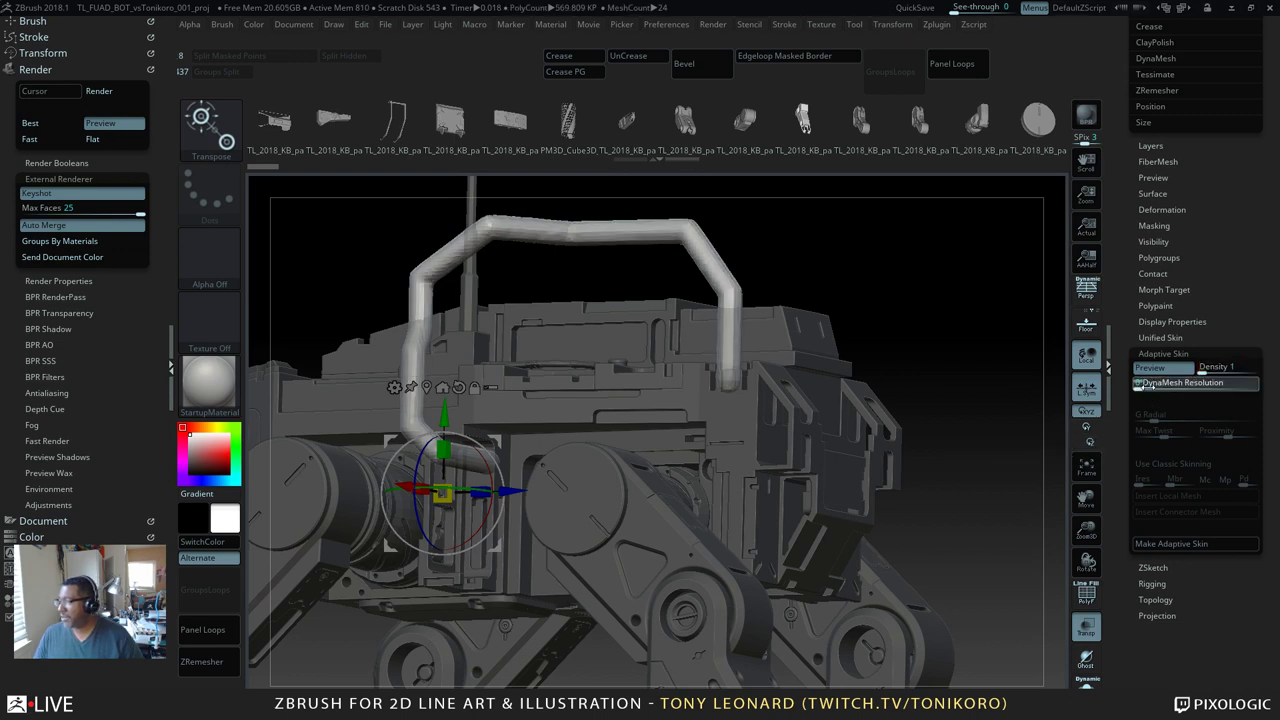
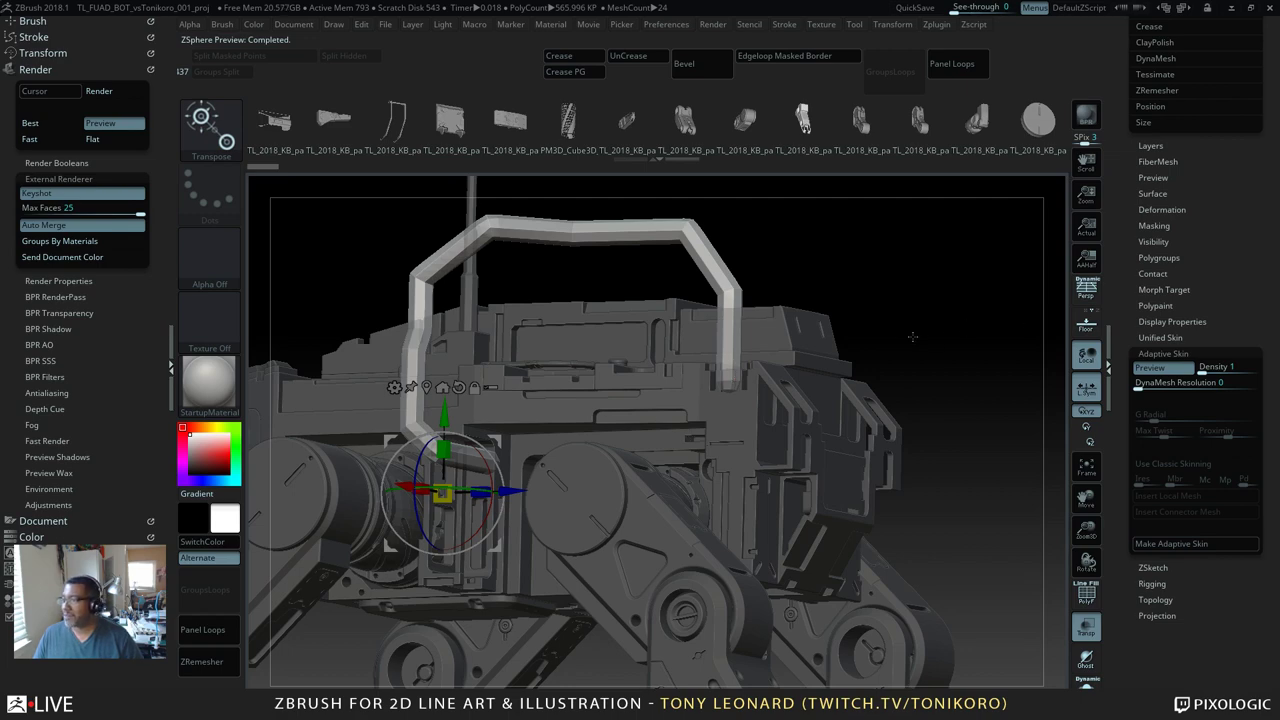
# Step: Make an adaptive skin mesh from the ZSphere tube and turn off the ZSphere preview
pyautogui.moveTo(912, 337); pyautogui.dragTo(1031, 286)
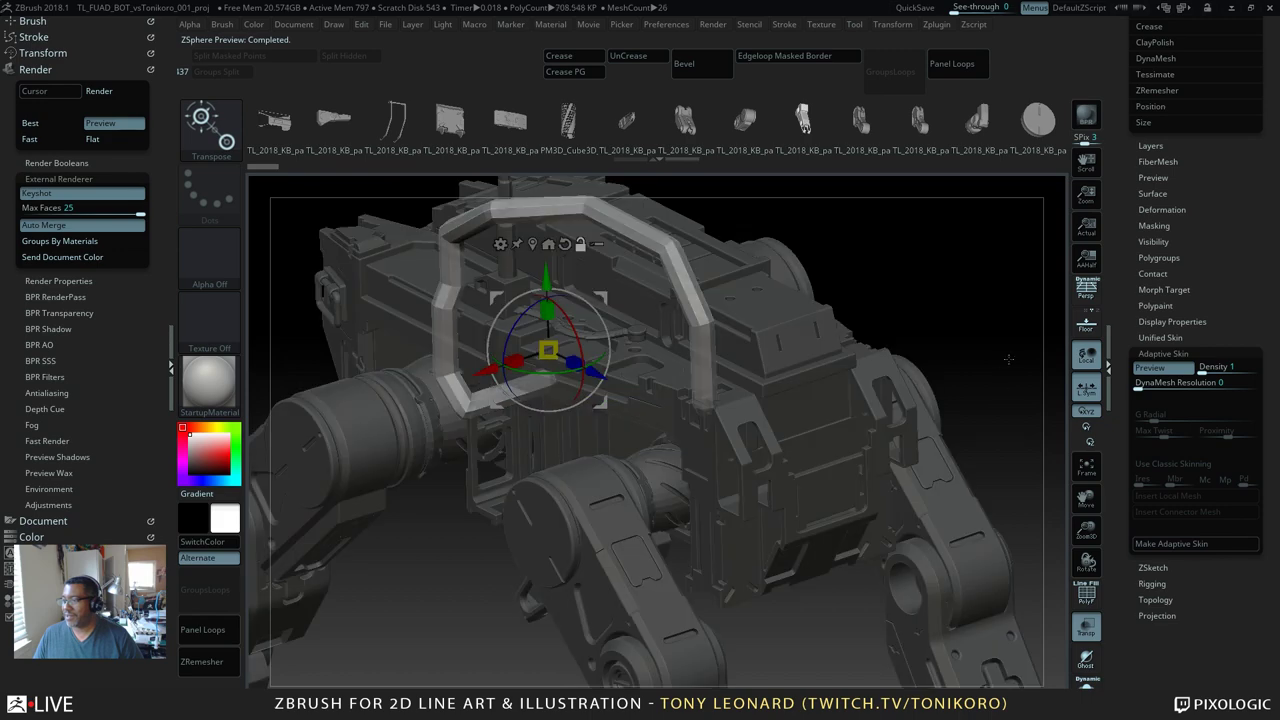
pyautogui.keyDown('alt'); pyautogui.moveTo(1009, 359); pyautogui.dragTo(974, 414); pyautogui.keyUp('alt')
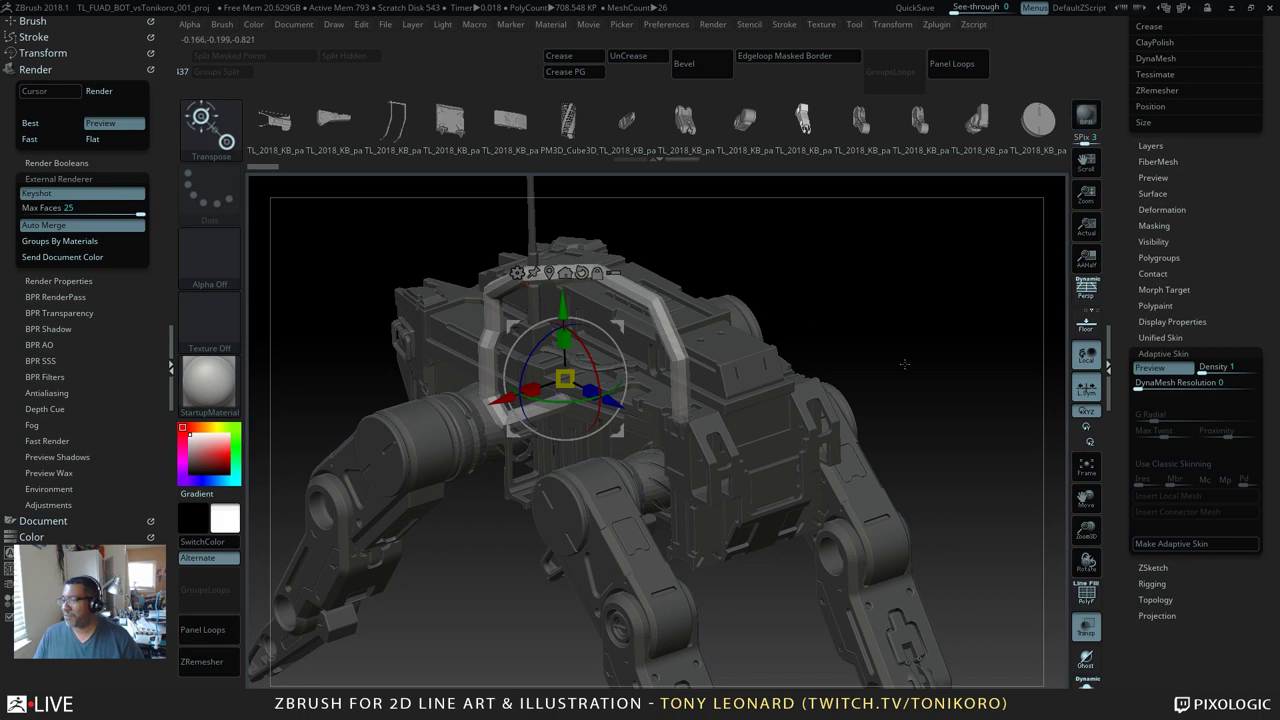
pyautogui.click(1222, 546)
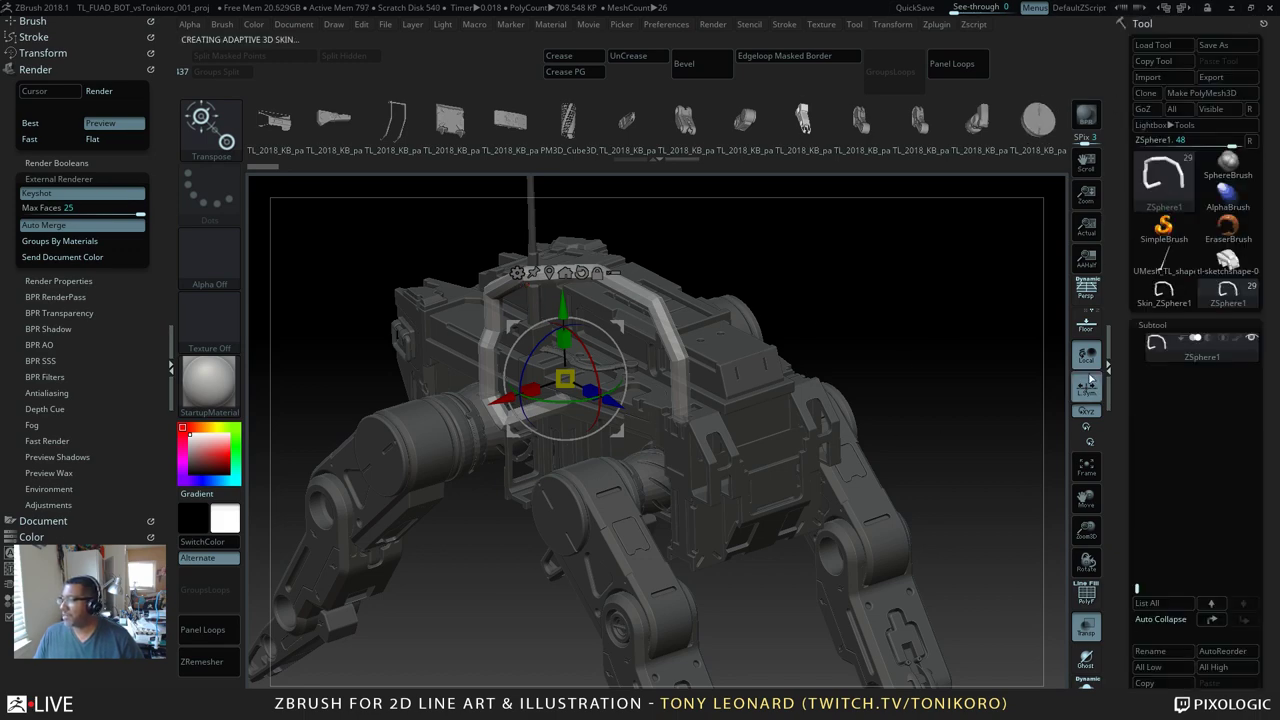
pyautogui.press('a')
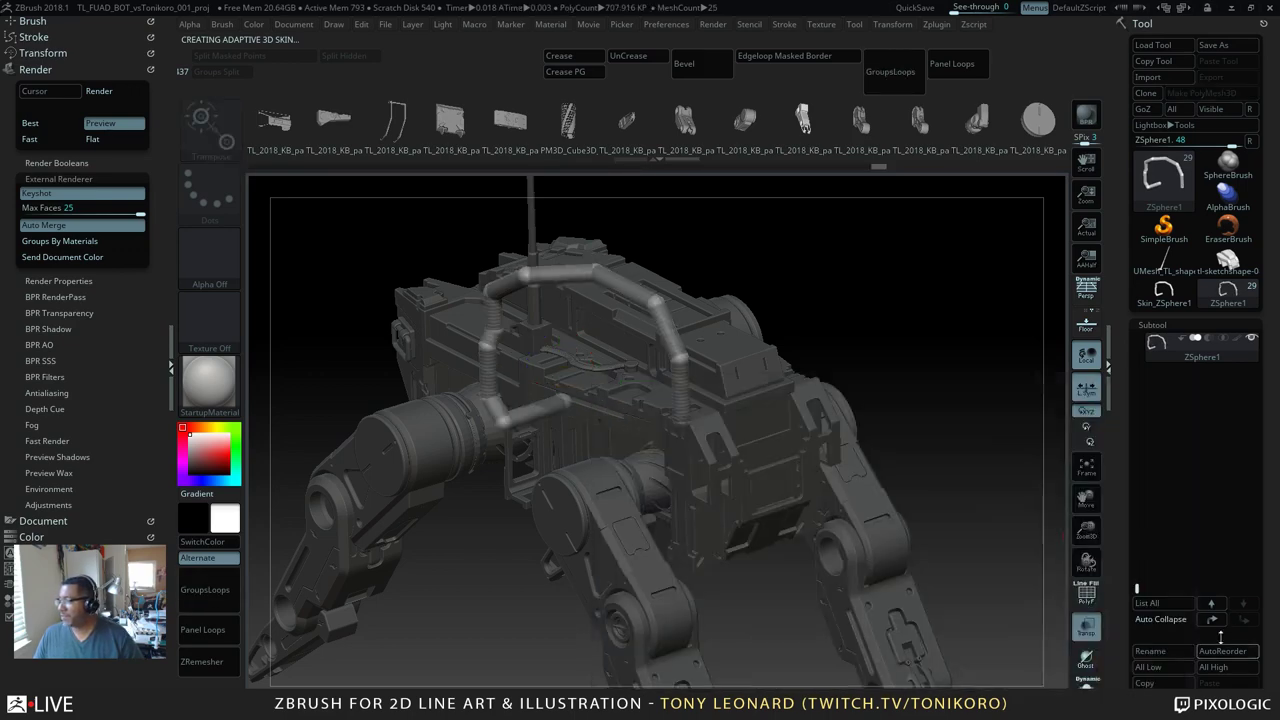
# Step: Append Skin_ZSphere1 to the robot's subtools and make the appended mesh the active subtool
pyautogui.press('F1')
pyautogui.press('Escape')
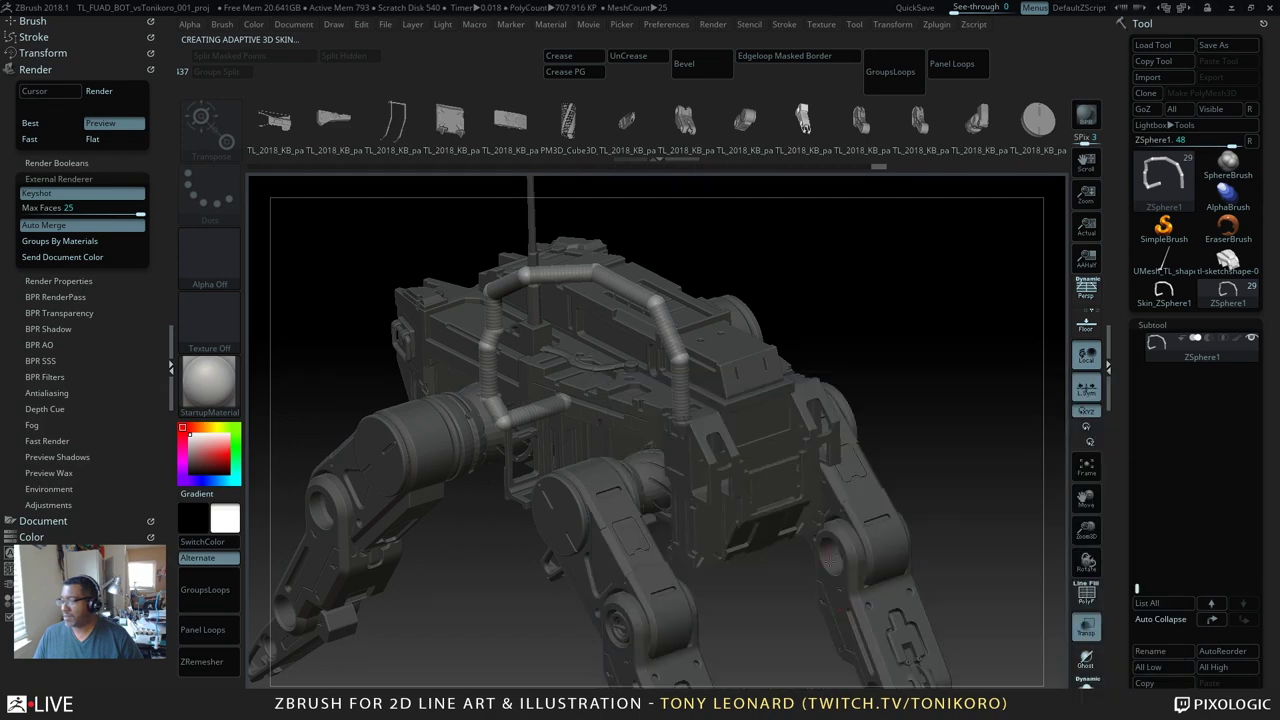
pyautogui.click(1212, 699)
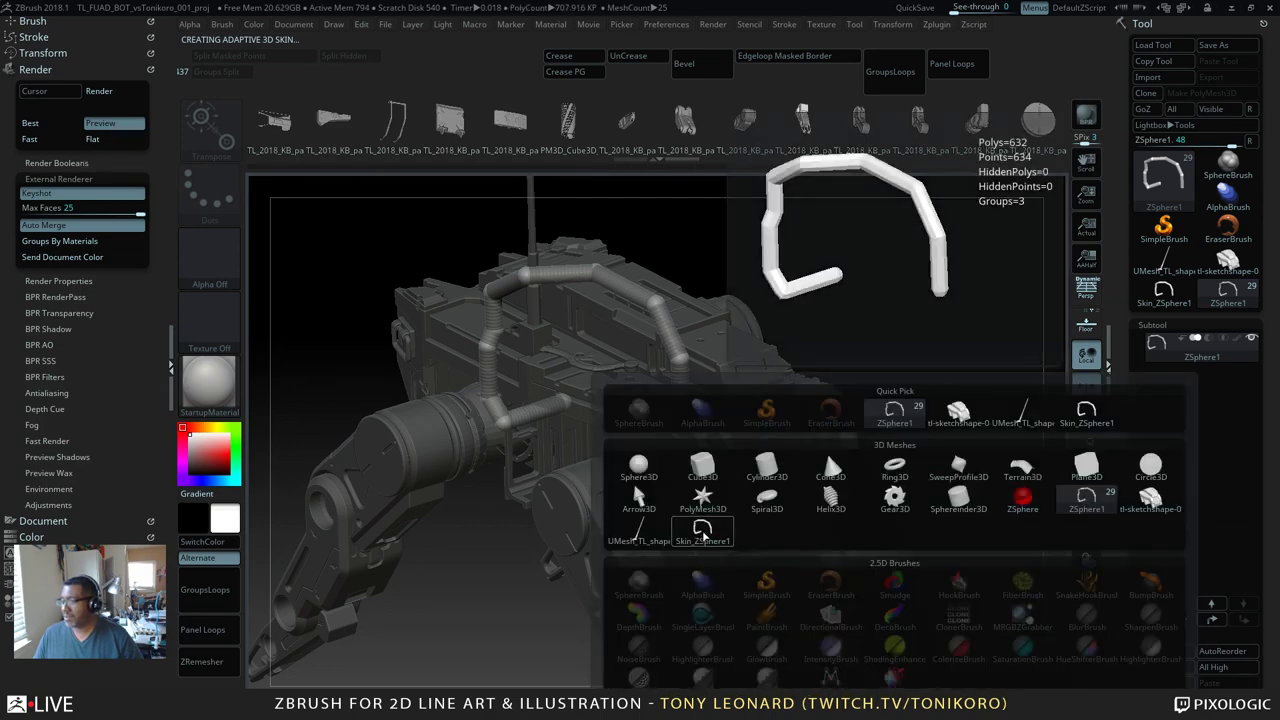
pyautogui.click(706, 536)
pyautogui.click(1250, 385)
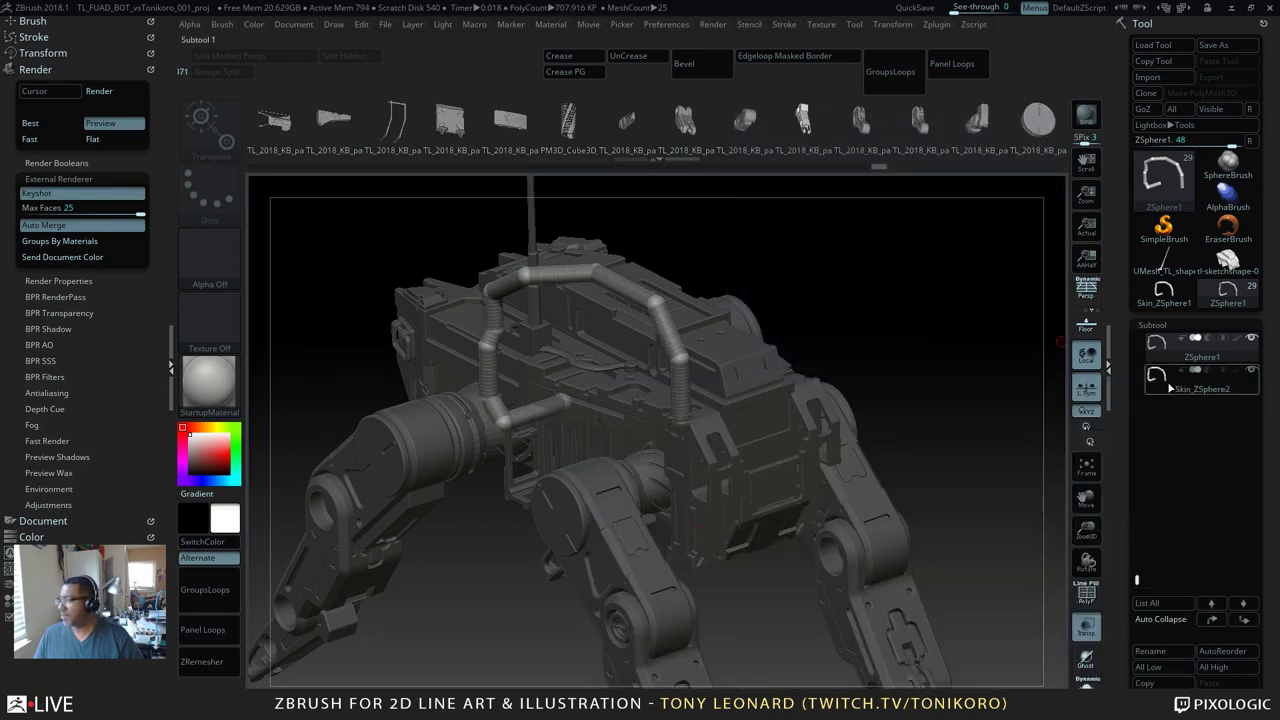
# Step: Hide the original ZSphere1 subtool and turn off transparency for the surrounding robot parts
pyautogui.click(1254, 341)
pyautogui.keyDown('alt'); pyautogui.moveTo(925, 453); pyautogui.dragTo(890, 410); pyautogui.keyUp('alt')
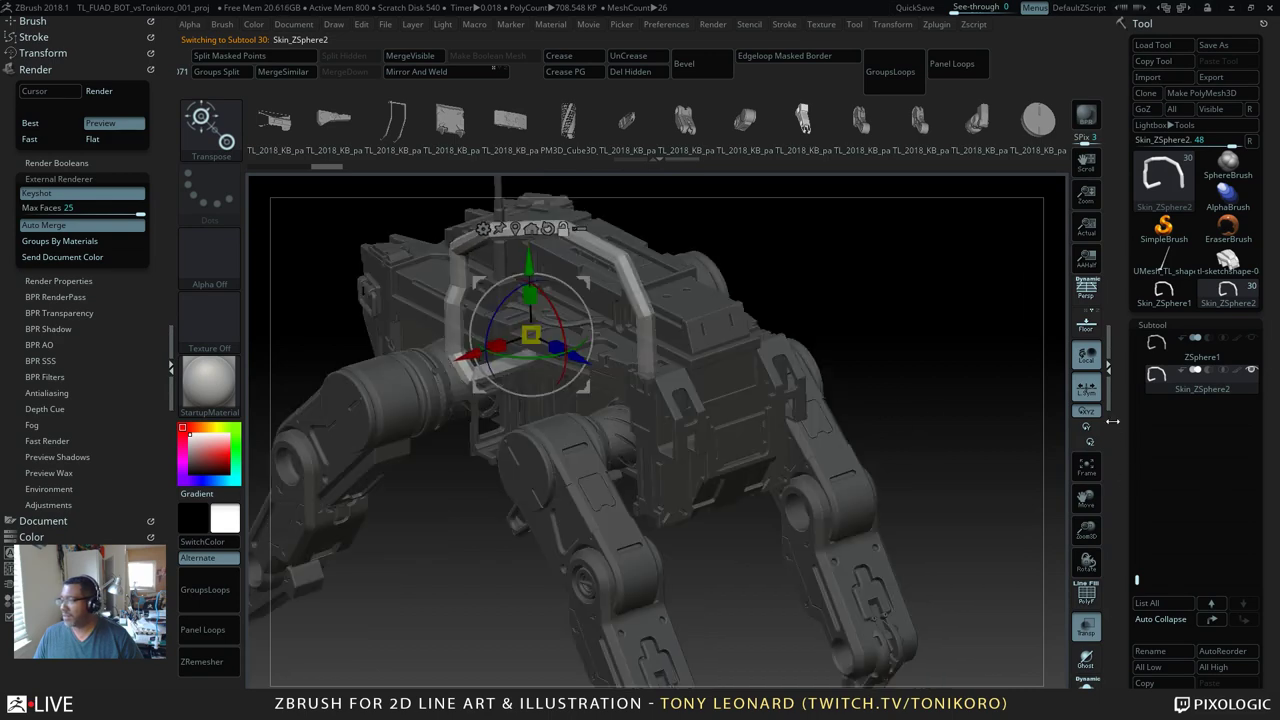
pyautogui.click(1086, 624)
pyautogui.keyDown('alt'); pyautogui.moveTo(976, 492); pyautogui.dragTo(1005, 550); pyautogui.keyUp('alt')
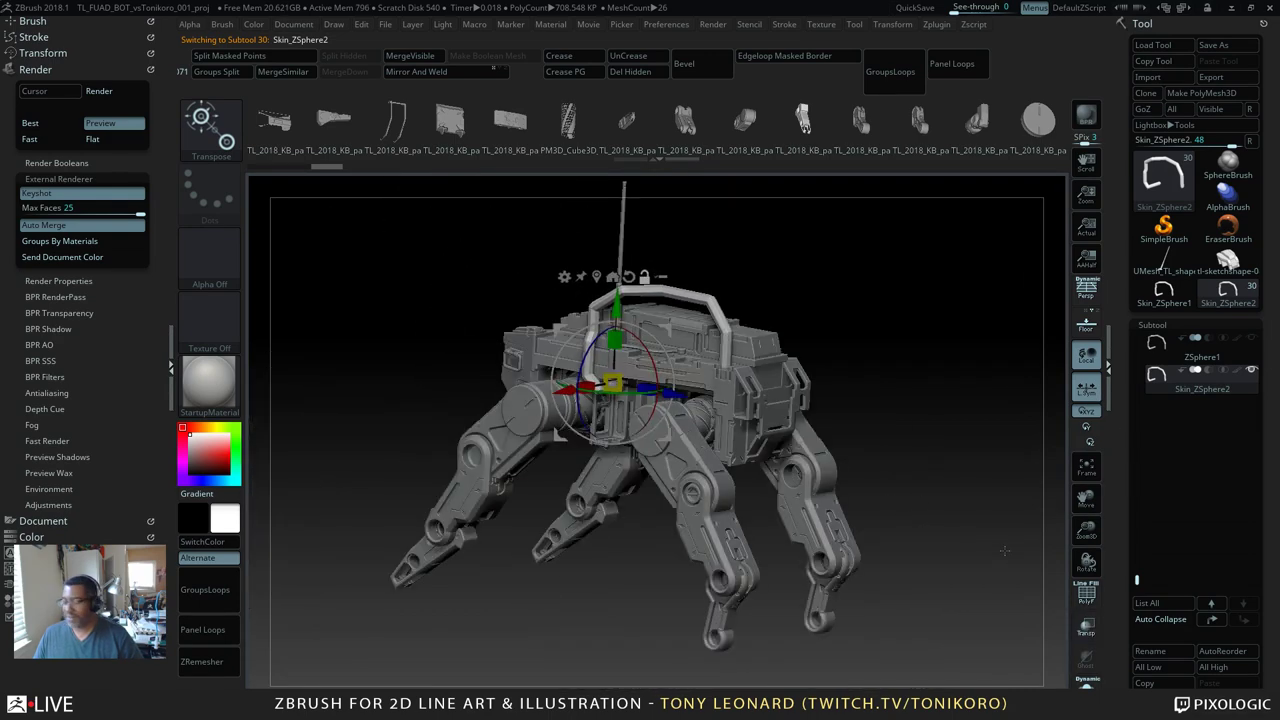
pyautogui.moveTo(938, 496); pyautogui.dragTo(921, 550)
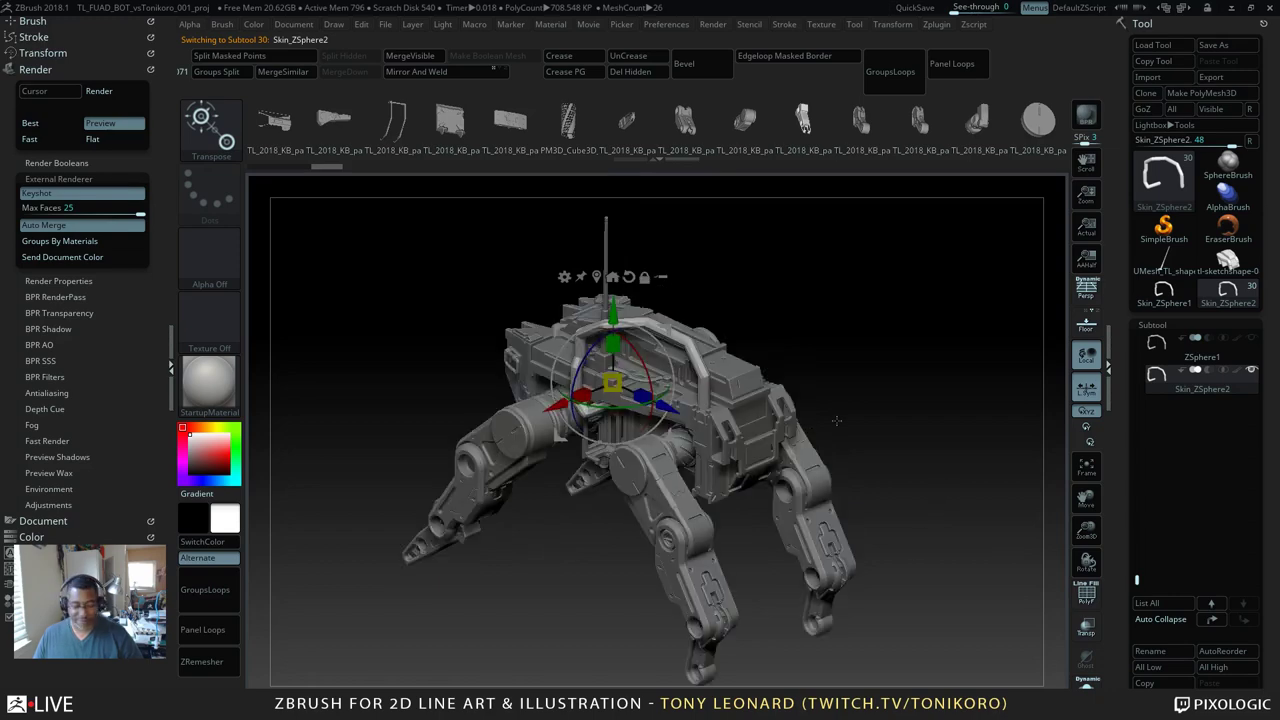
# Step: Switch to Draw mode and preview the tube mesh with and without dynamic subdivision smoothing
pyautogui.press('q')
pyautogui.keyDown('alt'); pyautogui.moveTo(986, 447); pyautogui.dragTo(1030, 516); pyautogui.keyUp('alt')
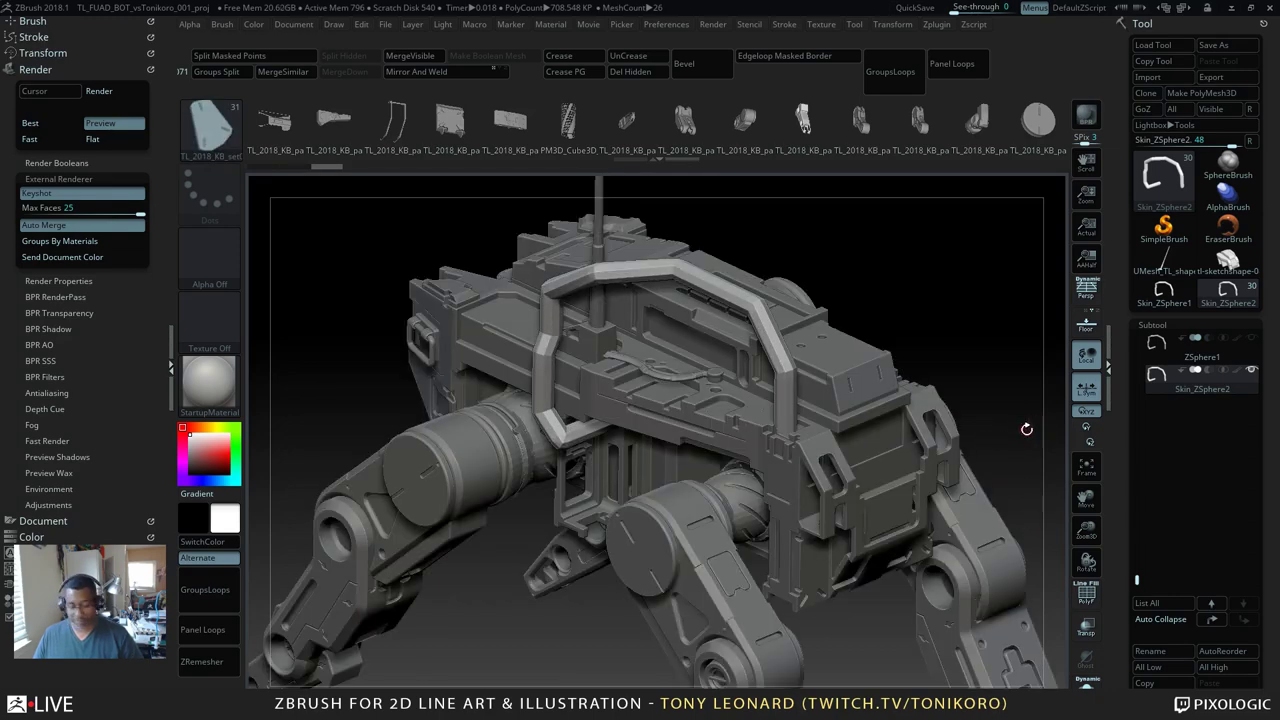
pyautogui.press('d')
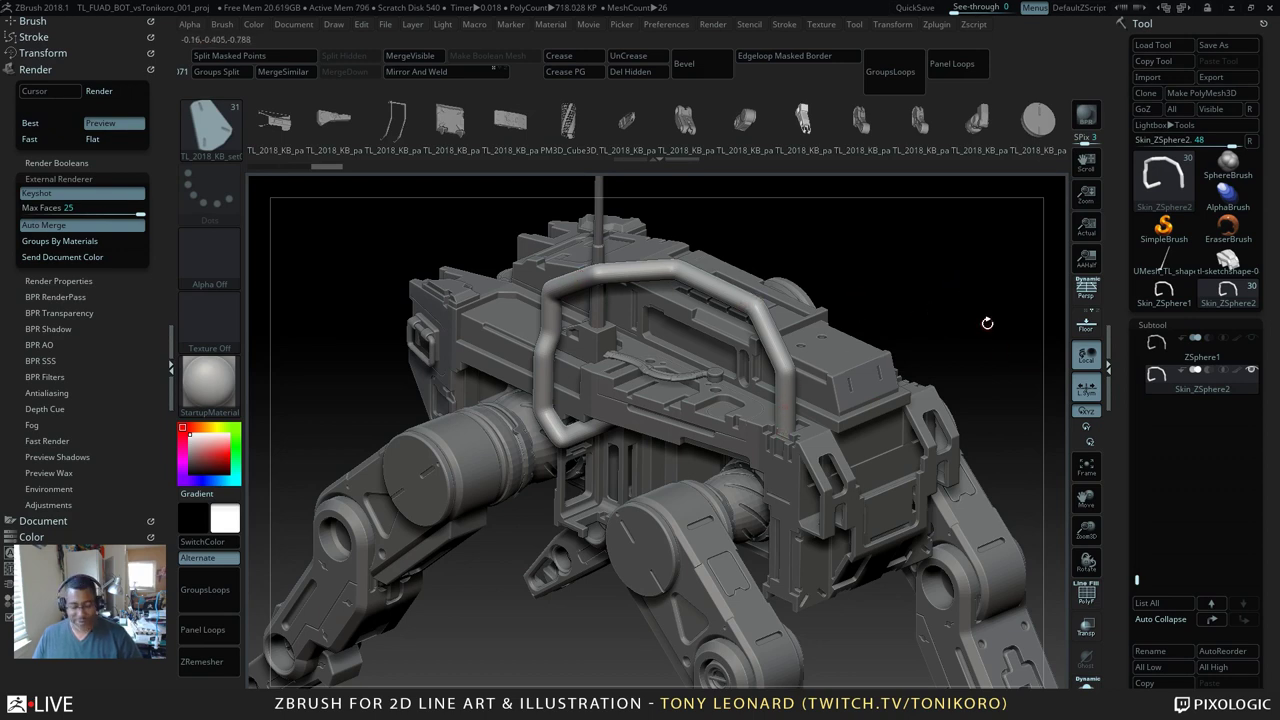
pyautogui.hotkey('shift', 'd')
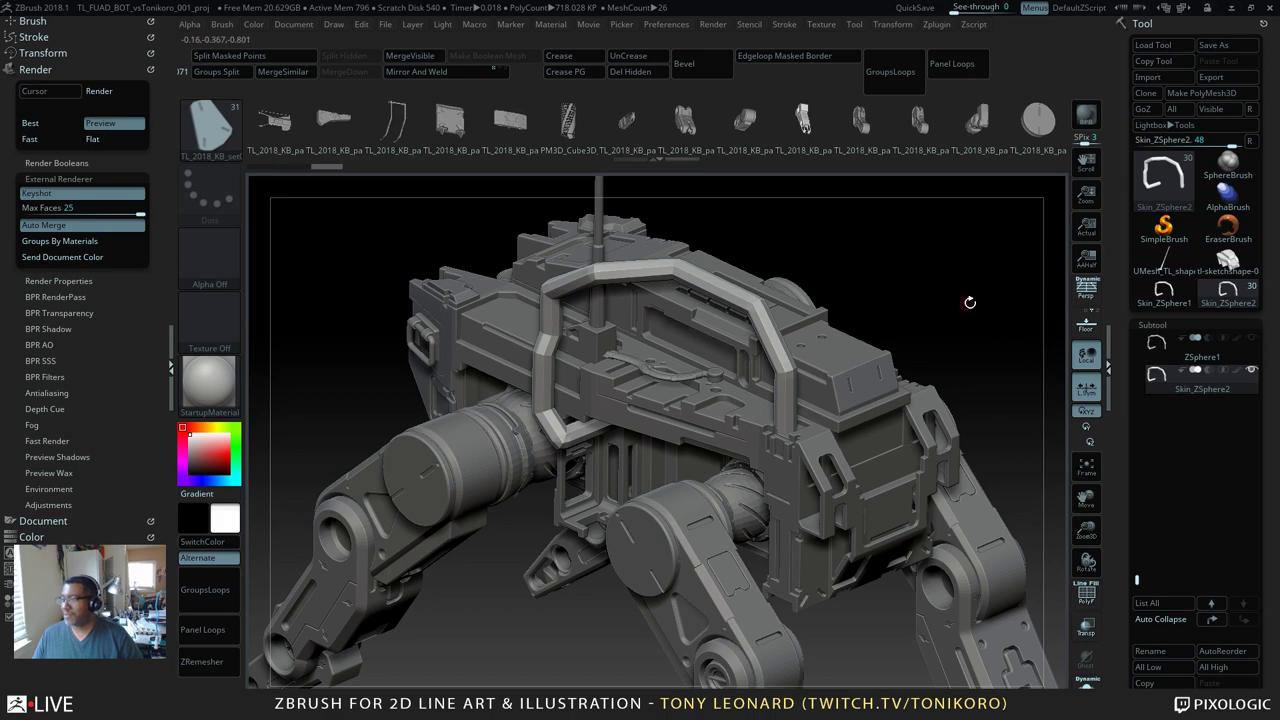
# Step: Turn on PolyFrame and examine the tube's edge loops and polygroups from above the robot
pyautogui.keyDown('alt'); pyautogui.moveTo(970, 302); pyautogui.dragTo(991, 352); pyautogui.keyUp('alt')
pyautogui.hotkey('shift', 'f')
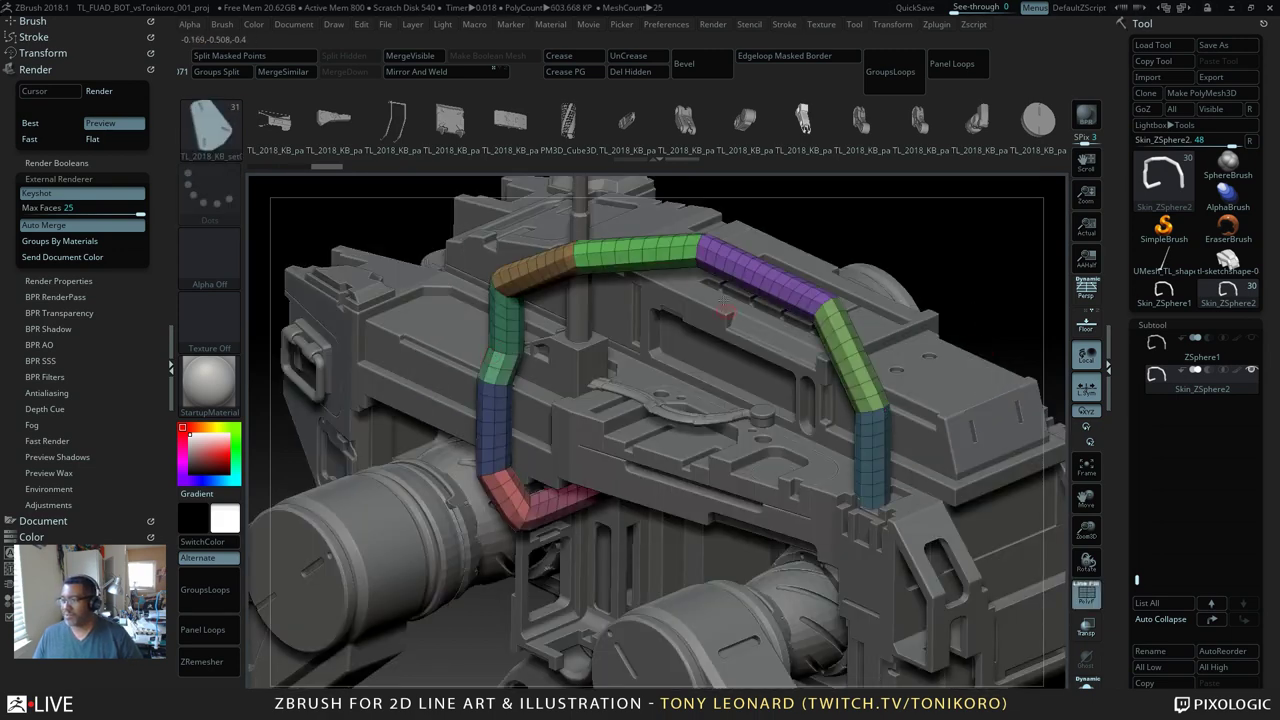
pyautogui.moveTo(1020, 286); pyautogui.dragTo(998, 333)
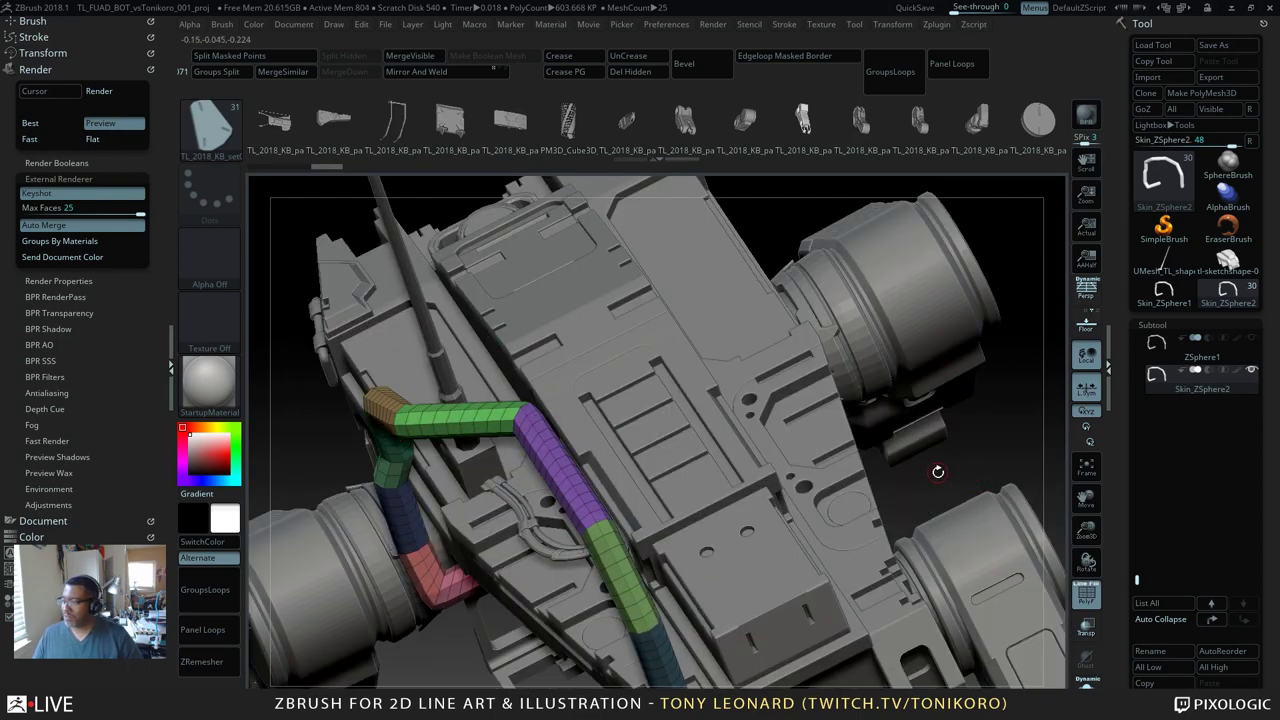
pyautogui.moveTo(938, 471); pyautogui.dragTo(976, 356)
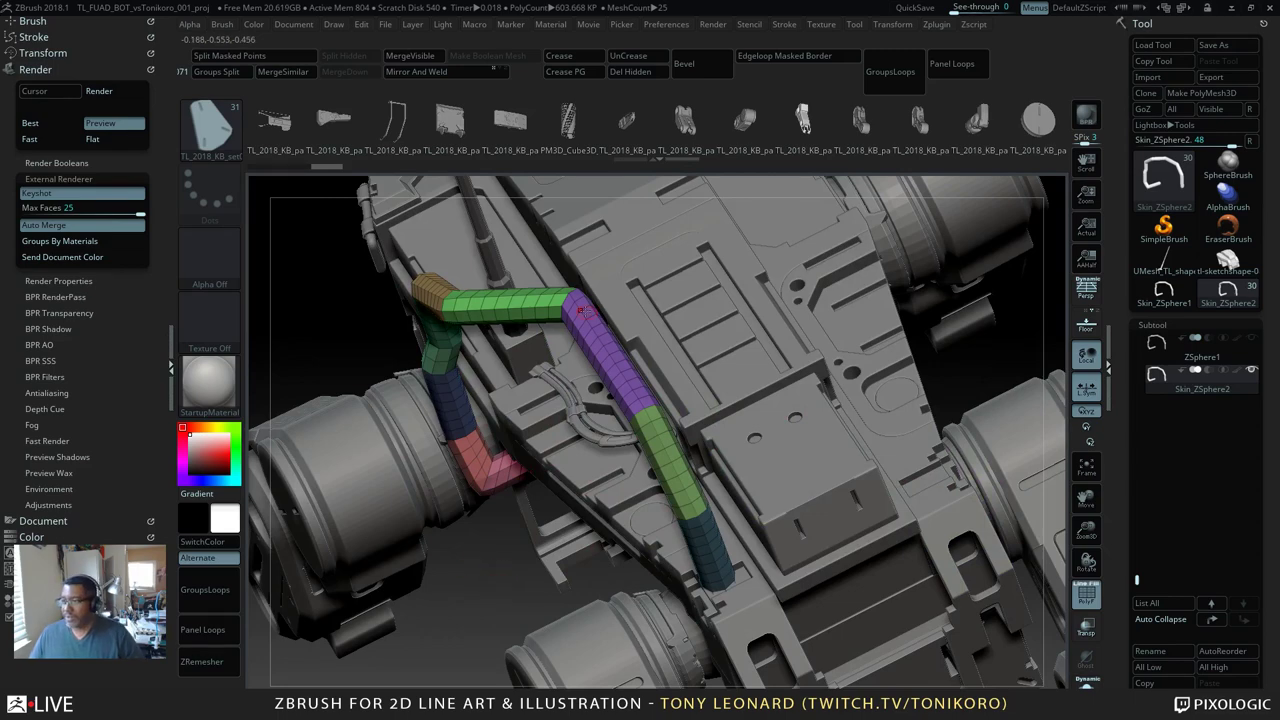
pyautogui.moveTo(506, 574); pyautogui.dragTo(780, 303)
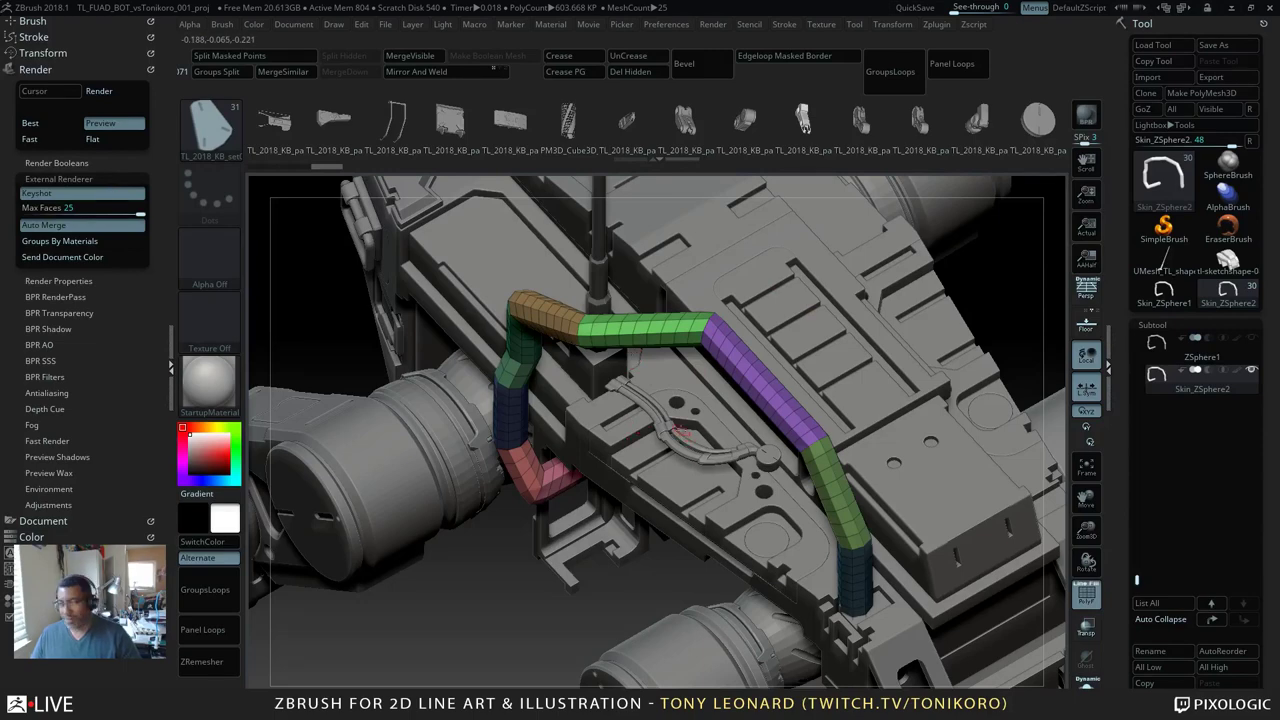
# Step: Choose the ZModeler brush and isolate the tube mesh from the rest of the robot
pyautogui.press('b')
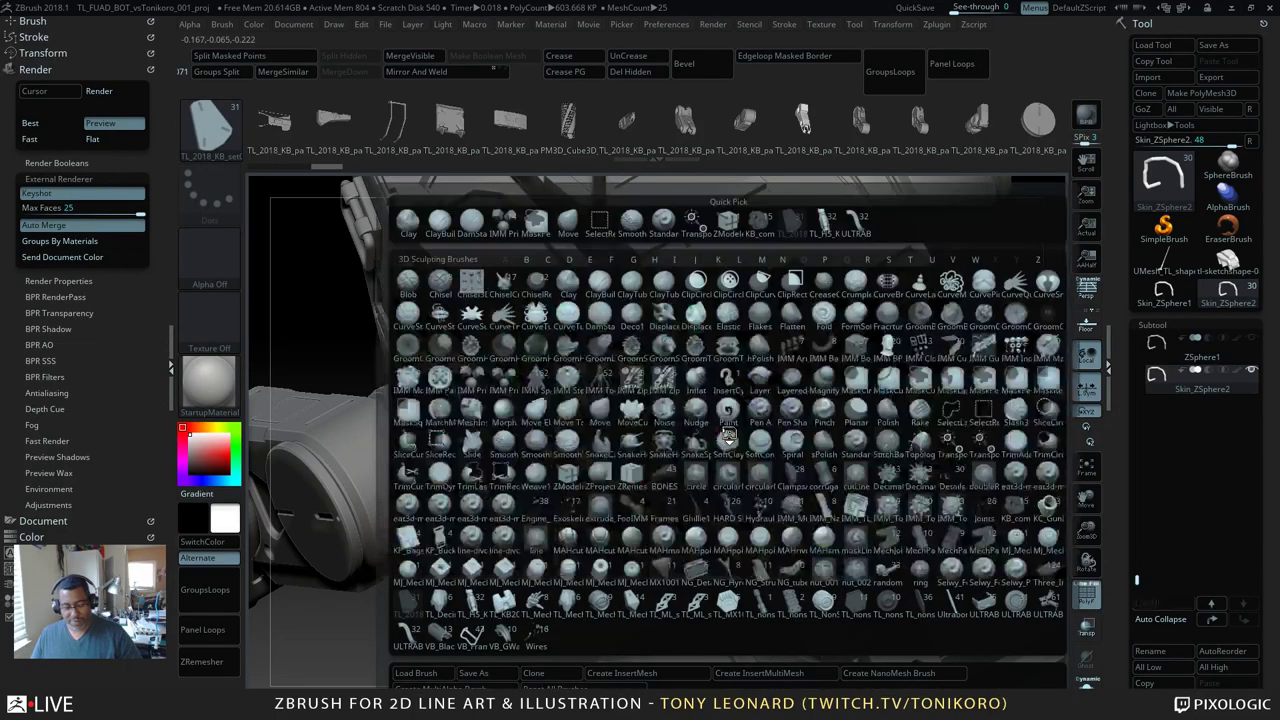
pyautogui.press('z')
pyautogui.press('m')
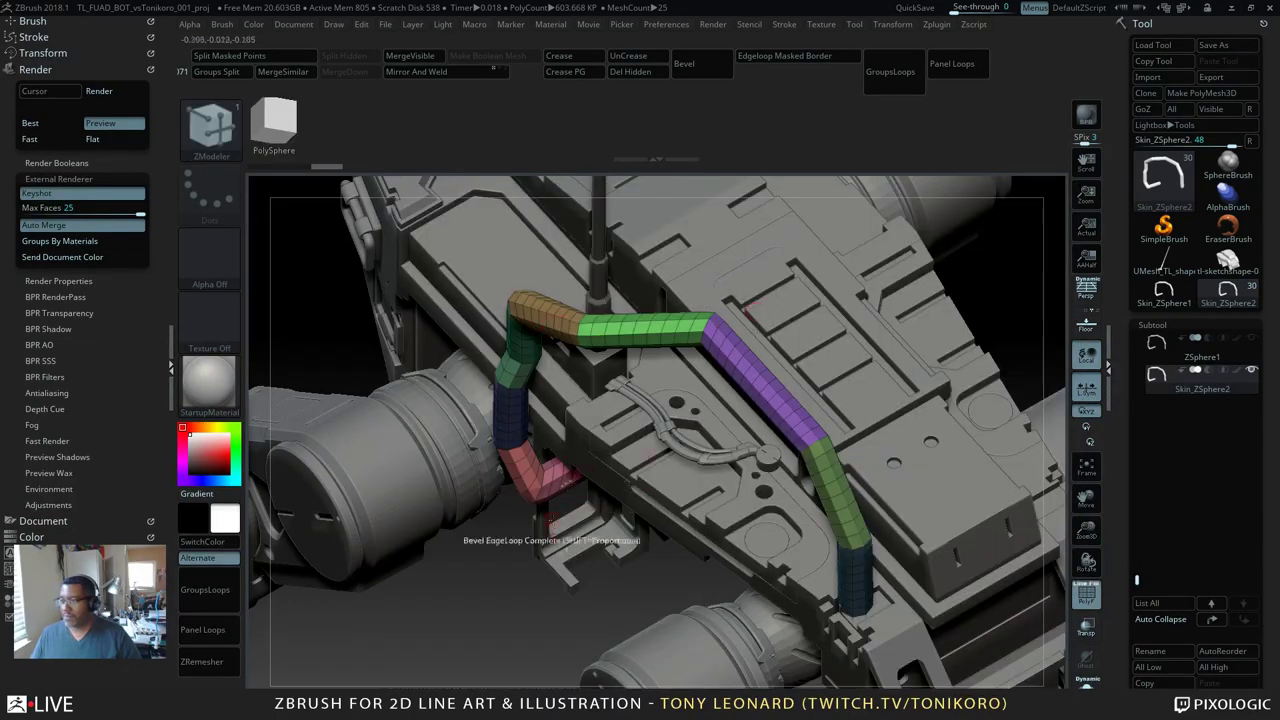
pyautogui.moveTo(661, 590); pyautogui.dragTo(661, 591)
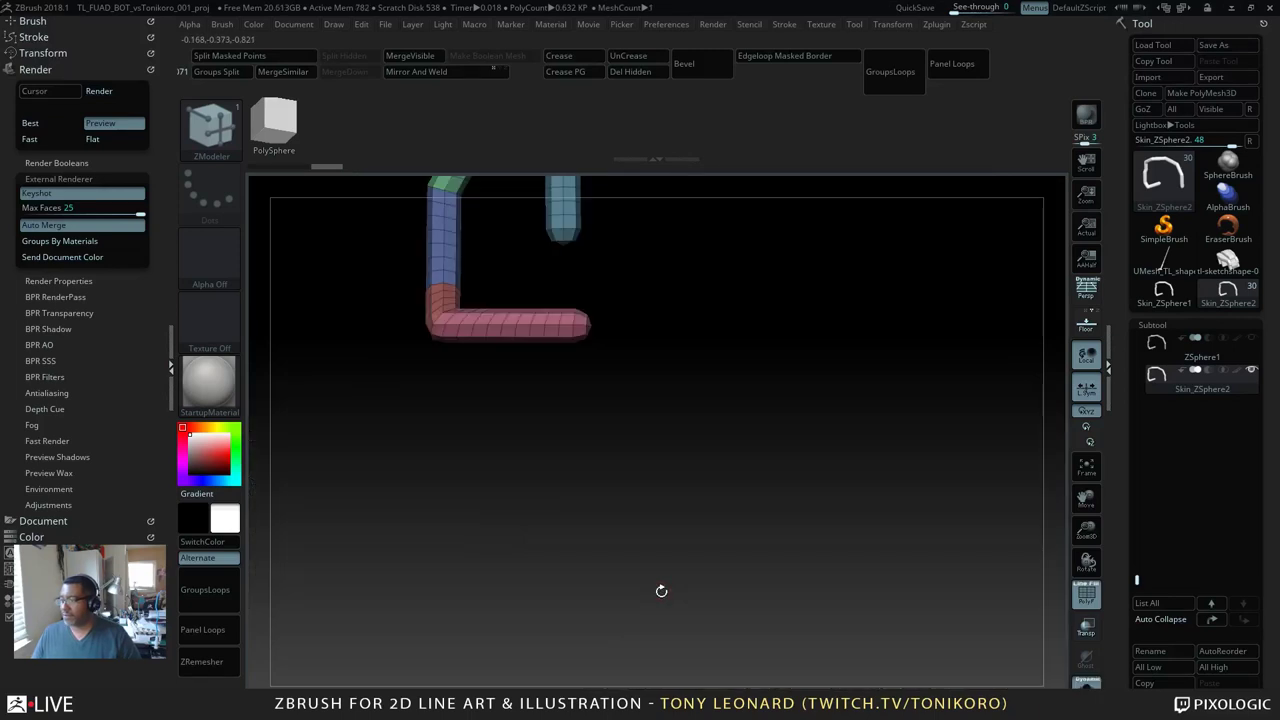
# Step: Hide the tapered caps at both ends of the tube and delete the hidden geometry
pyautogui.keyDown('alt'); pyautogui.moveTo(847, 467); pyautogui.dragTo(935, 531); pyautogui.keyUp('alt')
pyautogui.keyDown('alt'); pyautogui.moveTo(860, 440); pyautogui.dragTo(926, 628); pyautogui.keyUp('alt')
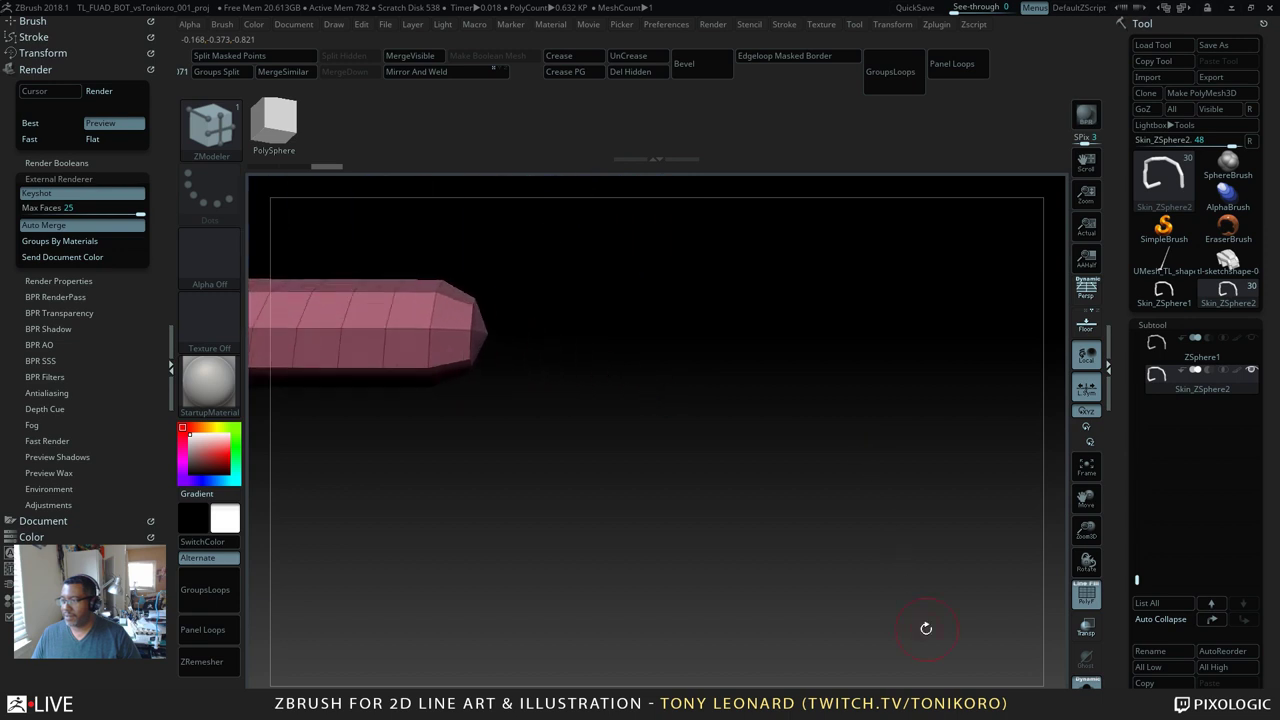
pyautogui.keyDown('alt'); pyautogui.moveTo(660, 385); pyautogui.dragTo(949, 519); pyautogui.keyUp('alt')
pyautogui.keyDown('ctrl'); pyautogui.keyDown('shift'); pyautogui.moveTo(855, 357); pyautogui.dragTo(757, 591); pyautogui.keyUp('shift'); pyautogui.keyUp('ctrl')
pyautogui.keyDown('alt'); pyautogui.moveTo(887, 388); pyautogui.dragTo(857, 609); pyautogui.keyUp('alt')
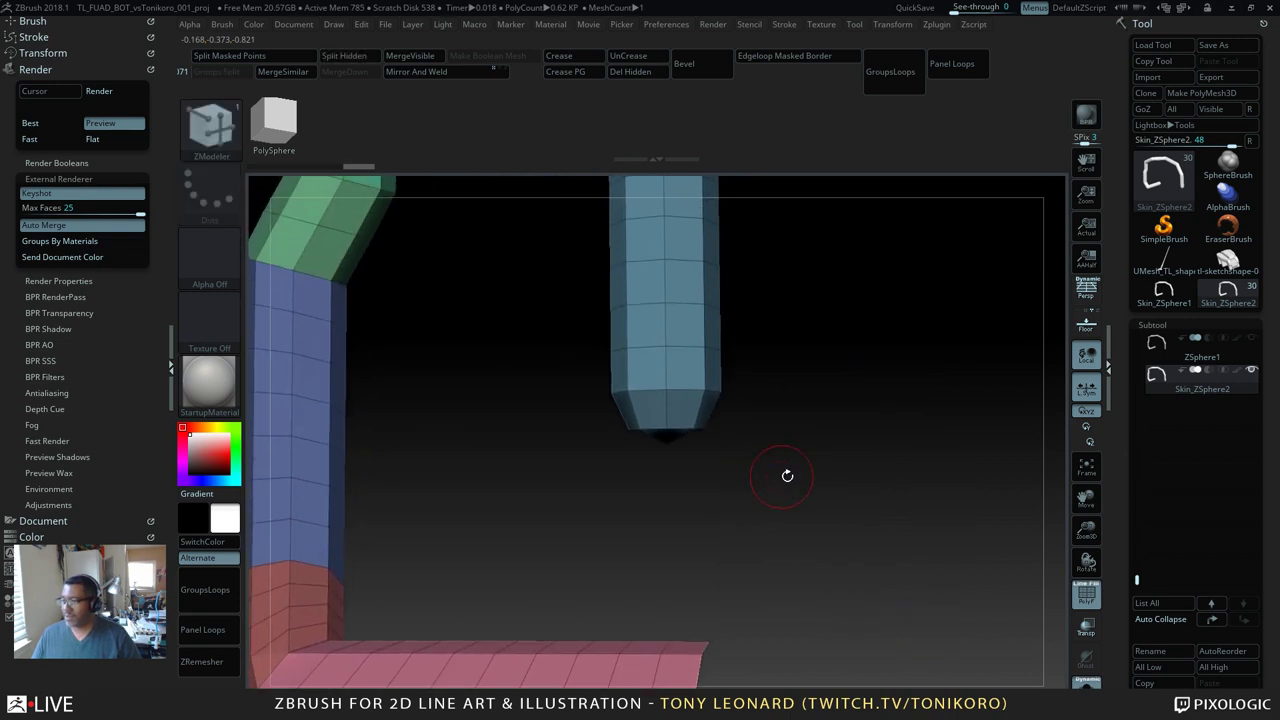
pyautogui.keyDown('ctrl'); pyautogui.keyDown('shift'); pyautogui.moveTo(821, 485); pyautogui.dragTo(586, 408); pyautogui.keyUp('shift'); pyautogui.keyUp('ctrl')
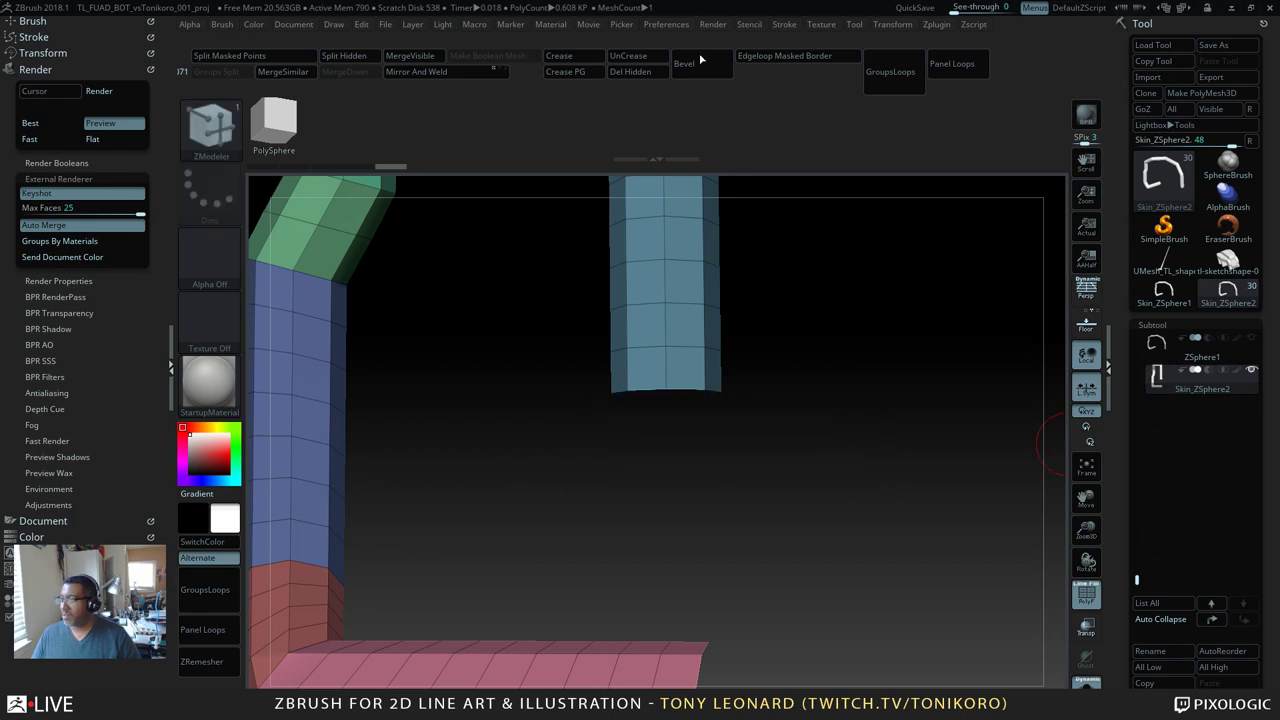
pyautogui.click(630, 71)
# Step: Turn on dynamic subdivision for the open-ended tube and set the ZModeler point action to Do Nothing
pyautogui.moveTo(749, 309); pyautogui.dragTo(724, 410)
pyautogui.press('d')
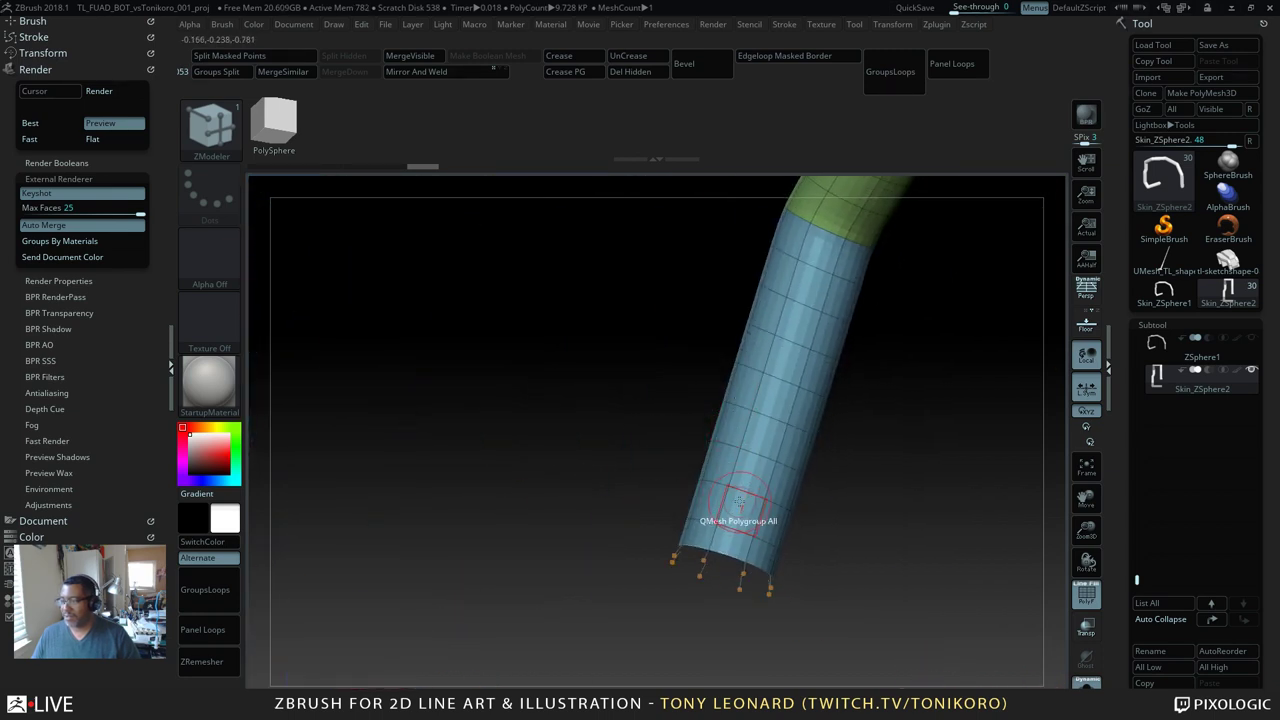
pyautogui.press('space')
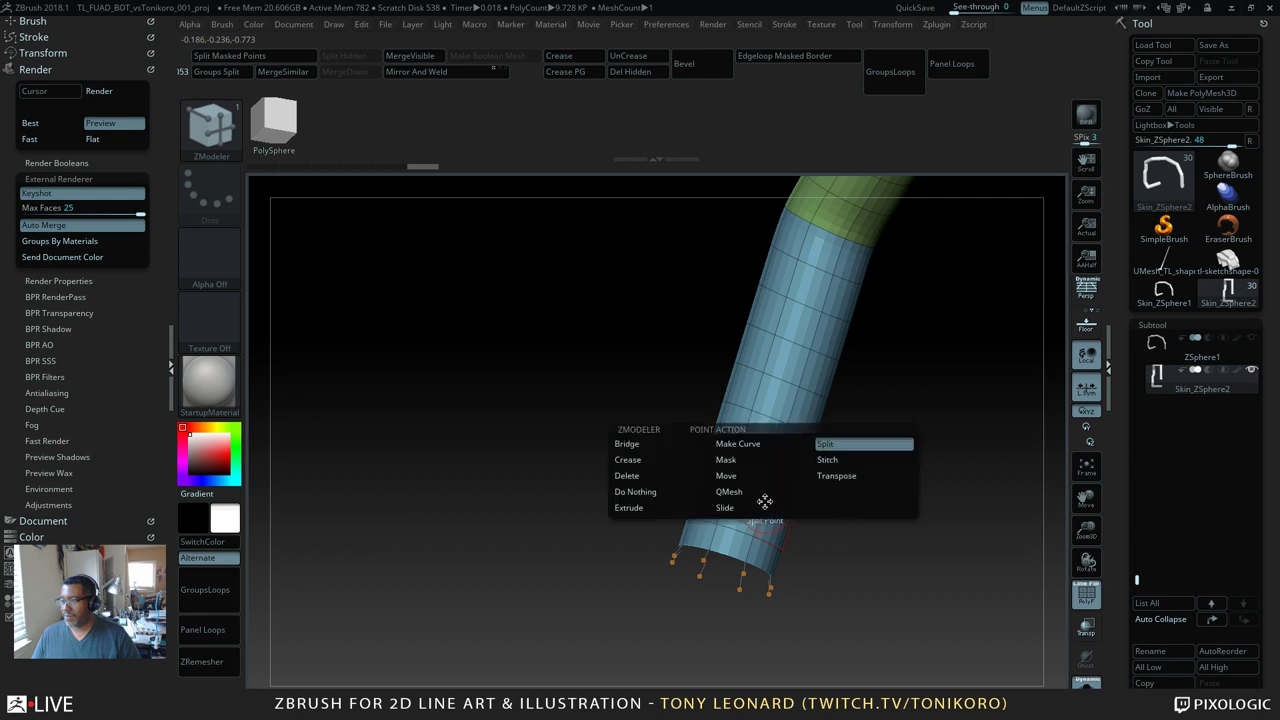
pyautogui.click(666, 491)
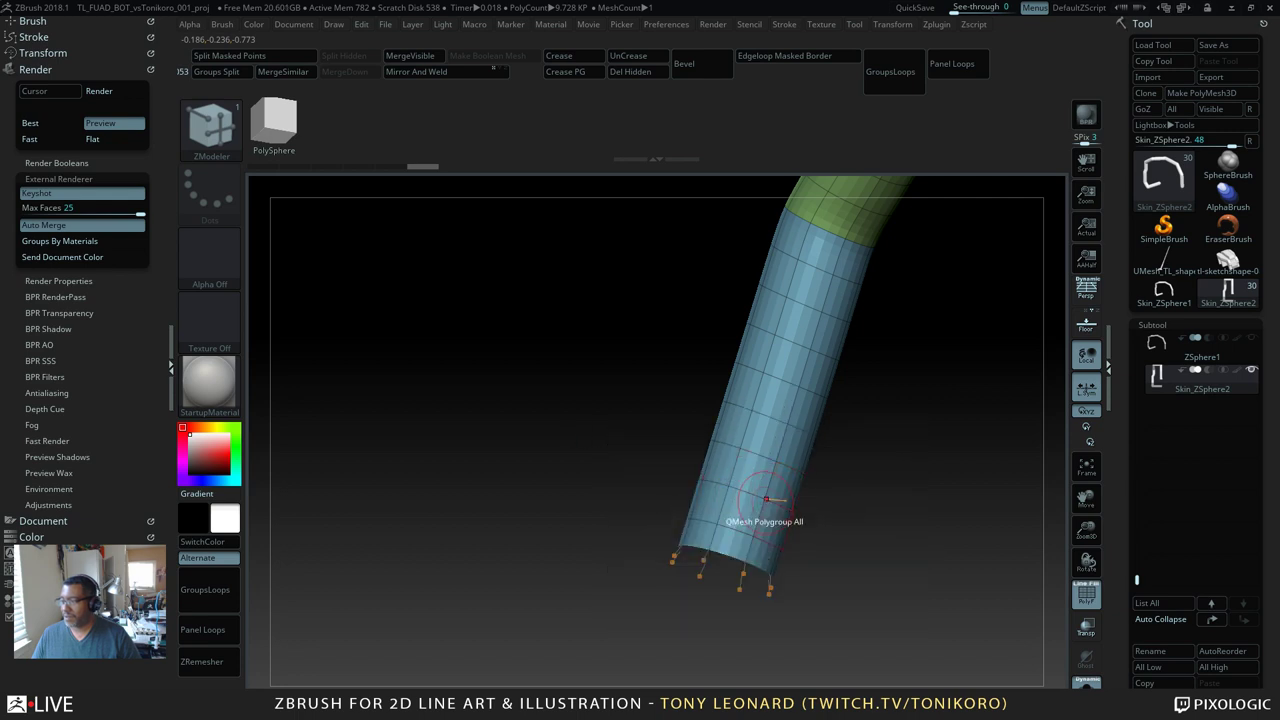
# Step: Try QMesh with Polygroup All on the tube's open end section and undo it
pyautogui.moveTo(765, 498); pyautogui.dragTo(757, 506)
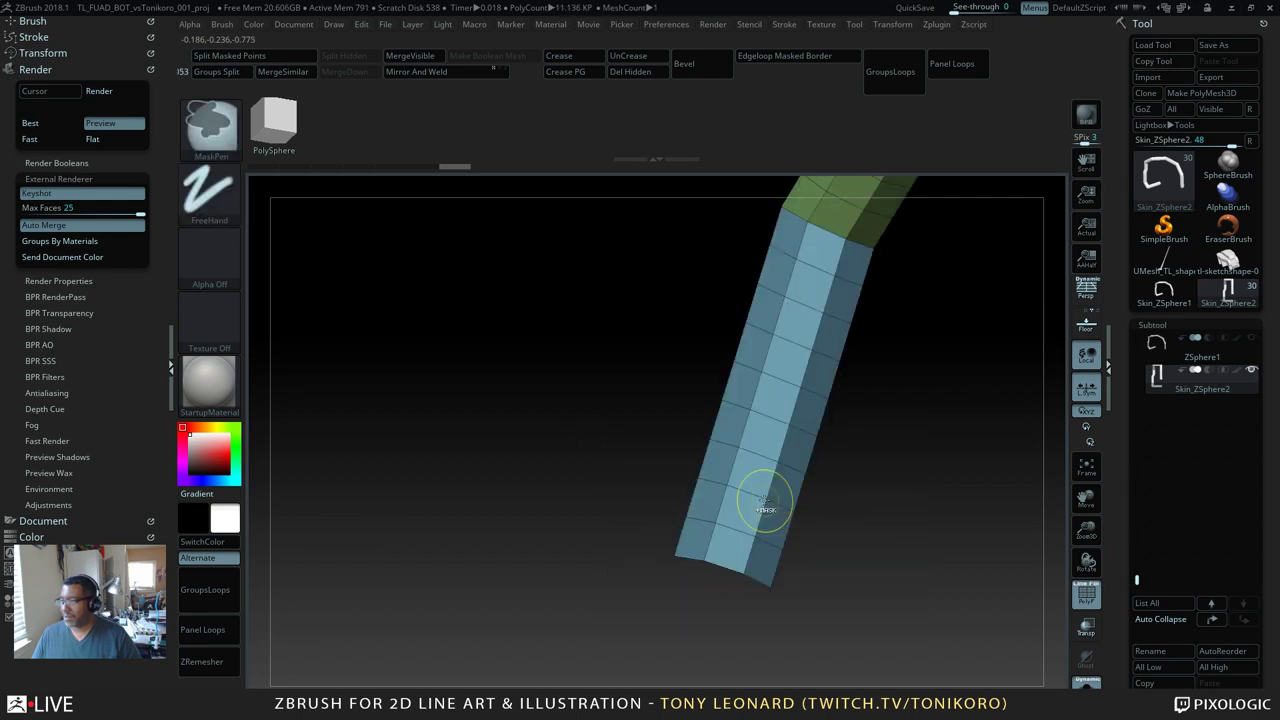
pyautogui.moveTo(900, 528)
pyautogui.mouseDown()
pyautogui.moveTo(934, 524)
pyautogui.moveTo(883, 531)
pyautogui.moveTo(770, 490)
pyautogui.moveTo(720, 436)
pyautogui.moveTo(766, 476)
pyautogui.moveTo(808, 565)
pyautogui.moveTo(790, 540)
pyautogui.moveTo(800, 550)
pyautogui.mouseUp()
pyautogui.hotkey('ctrl', 'z')
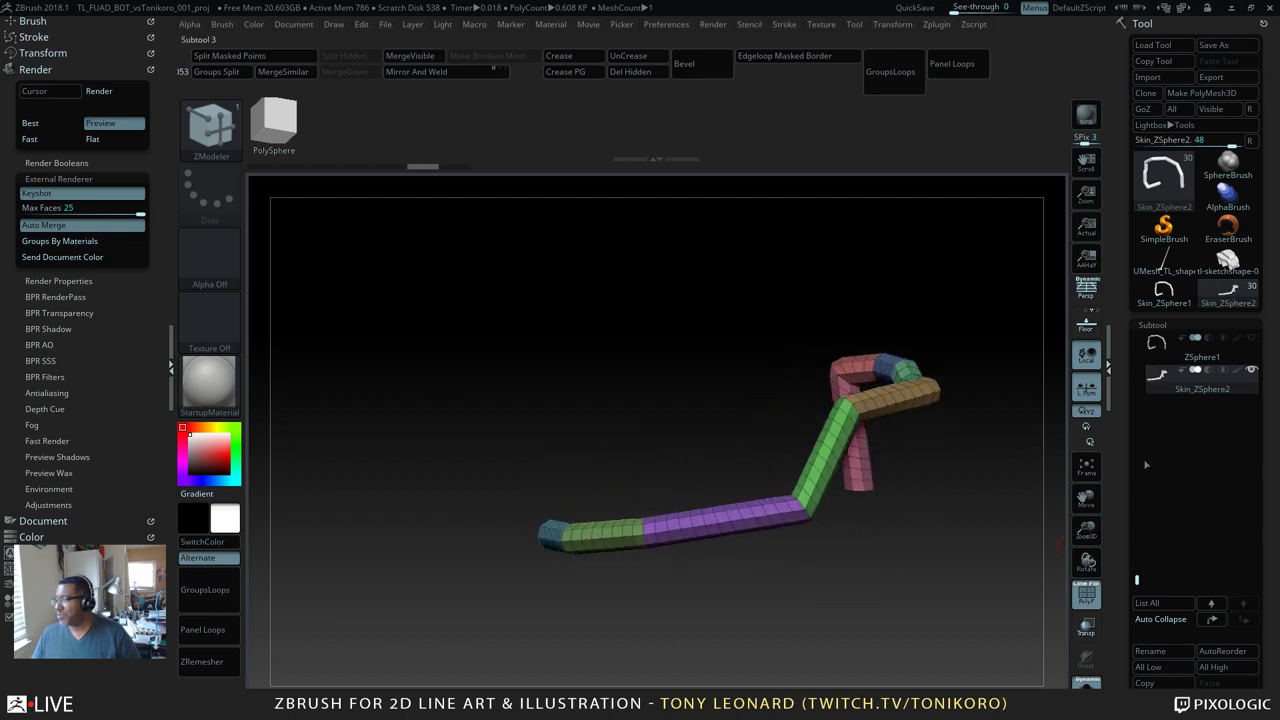
# Step: Bring the rest of the robot back into view around the tube and face the tube's first upper bend
pyautogui.click(1086, 684)
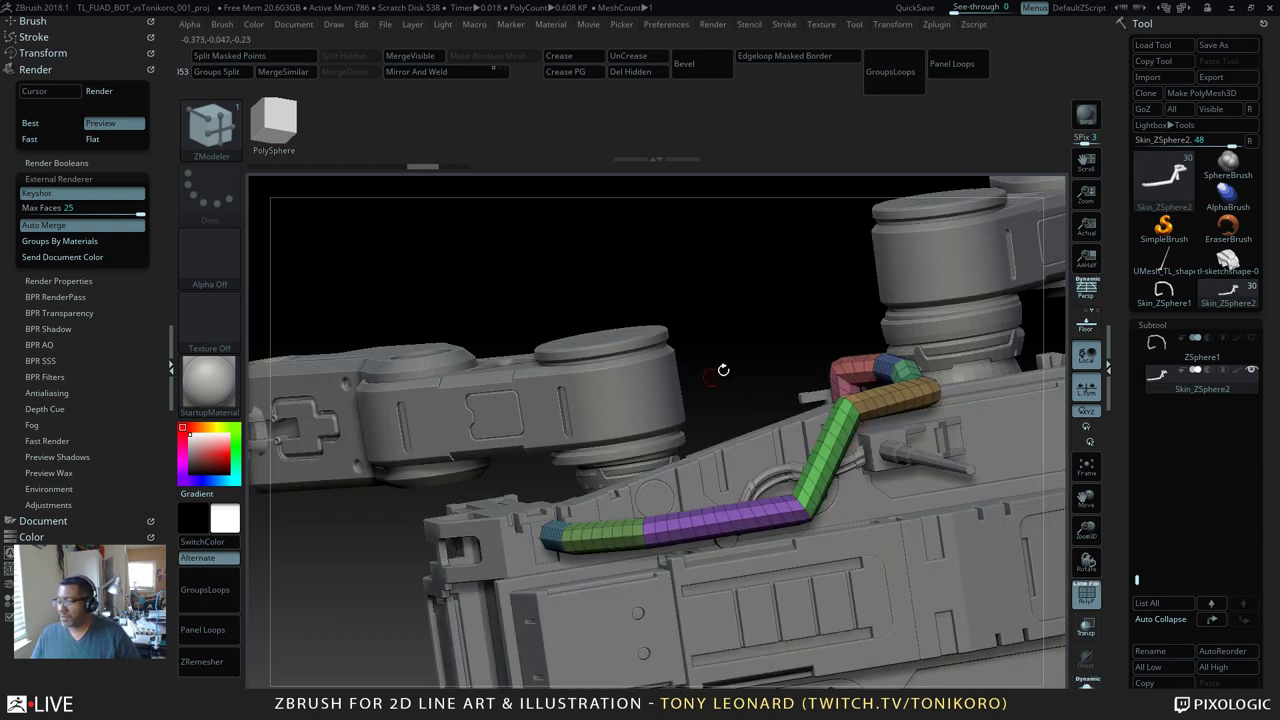
pyautogui.moveTo(740, 343); pyautogui.dragTo(746, 222)
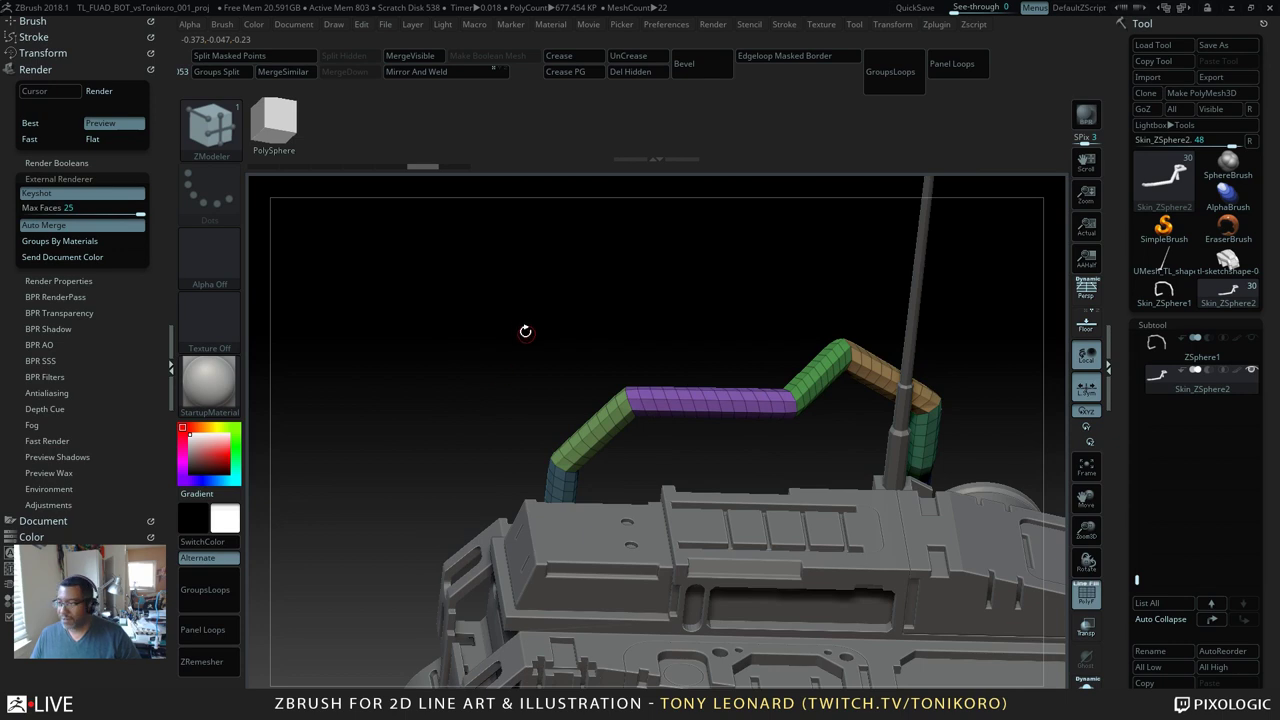
pyautogui.keyDown('alt'); pyautogui.moveTo(526, 329); pyautogui.dragTo(567, 476); pyautogui.keyUp('alt')
pyautogui.keyDown('alt'); pyautogui.moveTo(677, 352); pyautogui.dragTo(646, 447); pyautogui.keyUp('alt')
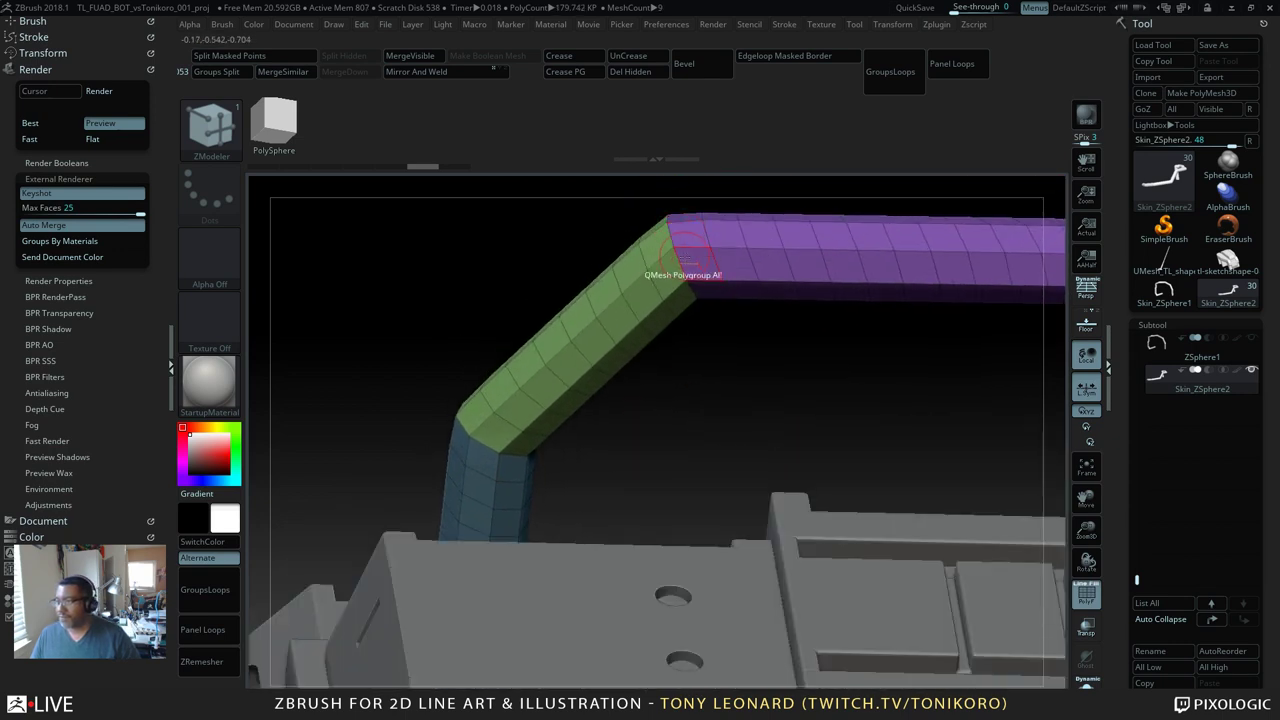
# Step: Try a two-row Bevel EdgeLoop Complete at the bend between the olive-green and purple sections and undo it
pyautogui.press('space')
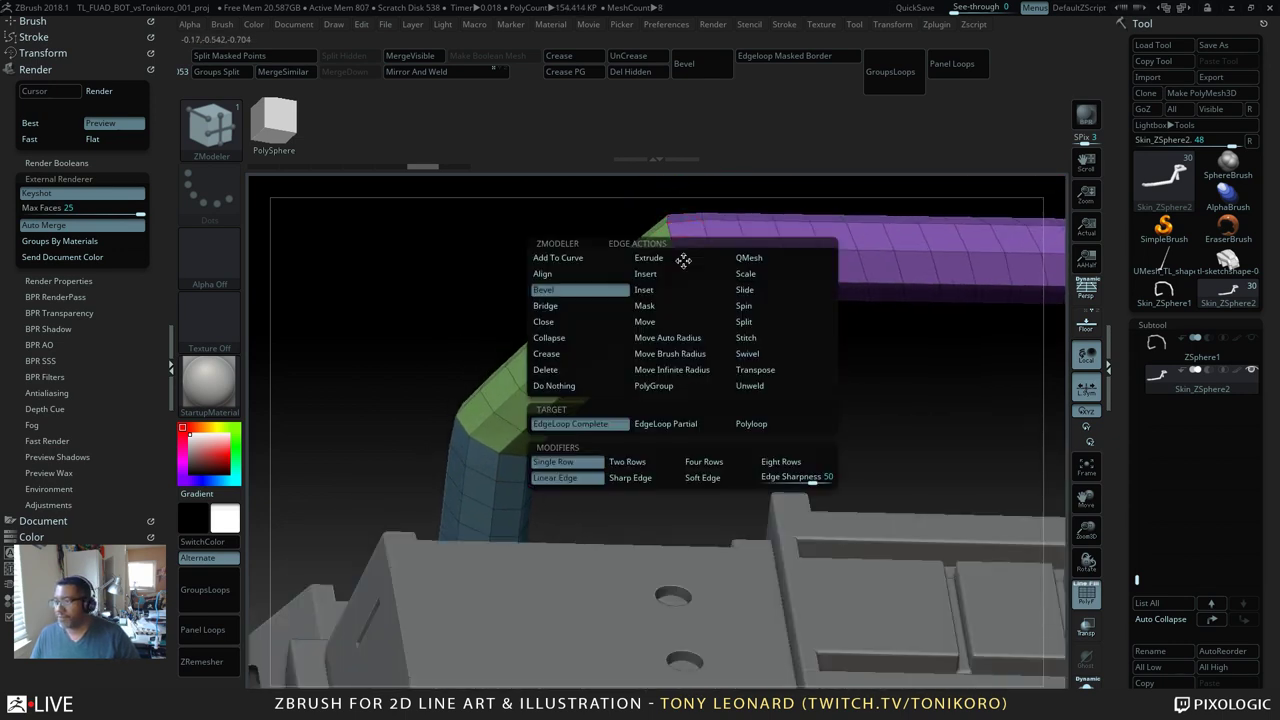
pyautogui.click(607, 308)
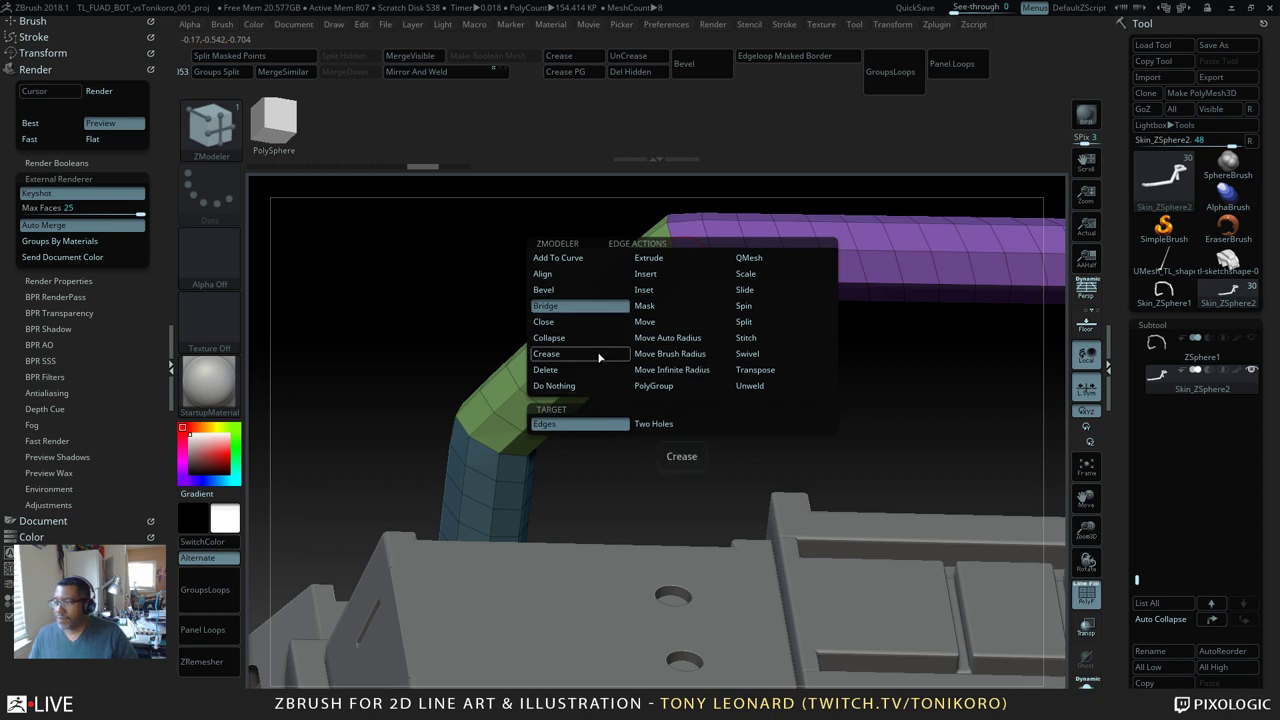
pyautogui.click(590, 291)
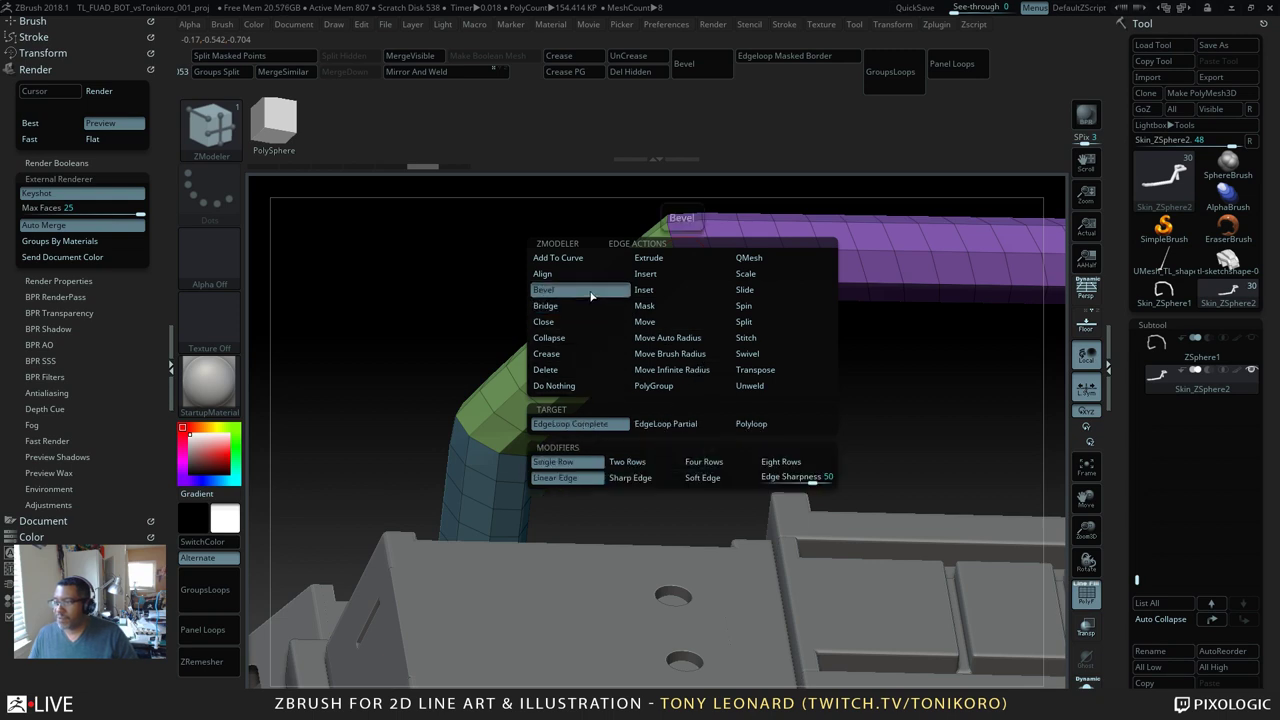
pyautogui.click(622, 462)
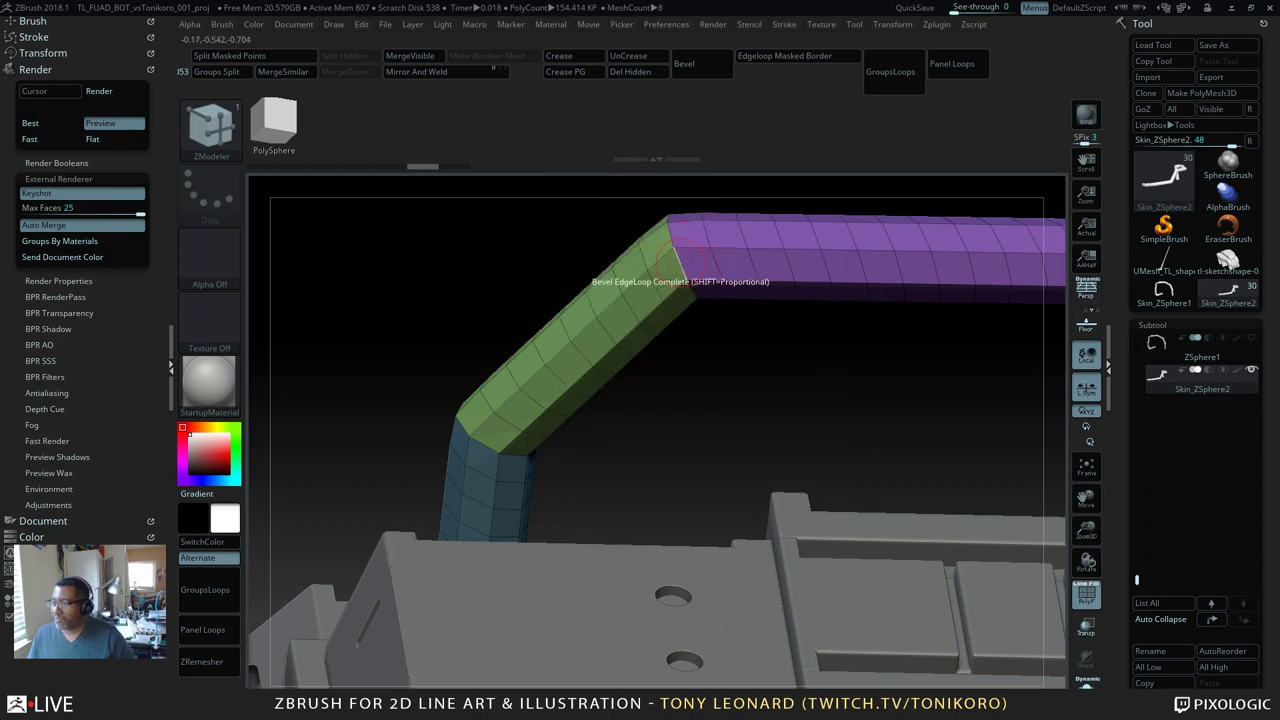
pyautogui.moveTo(688, 257); pyautogui.dragTo(686, 272)
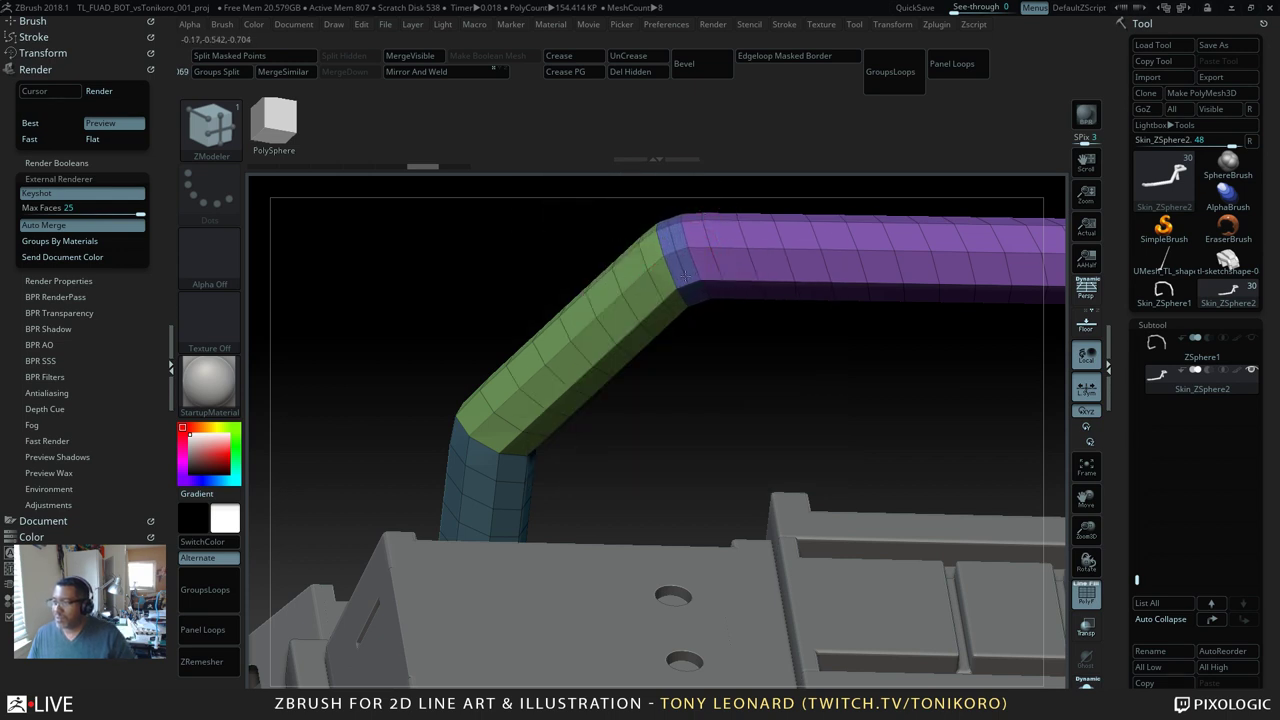
pyautogui.hotkey('ctrl', 'z')
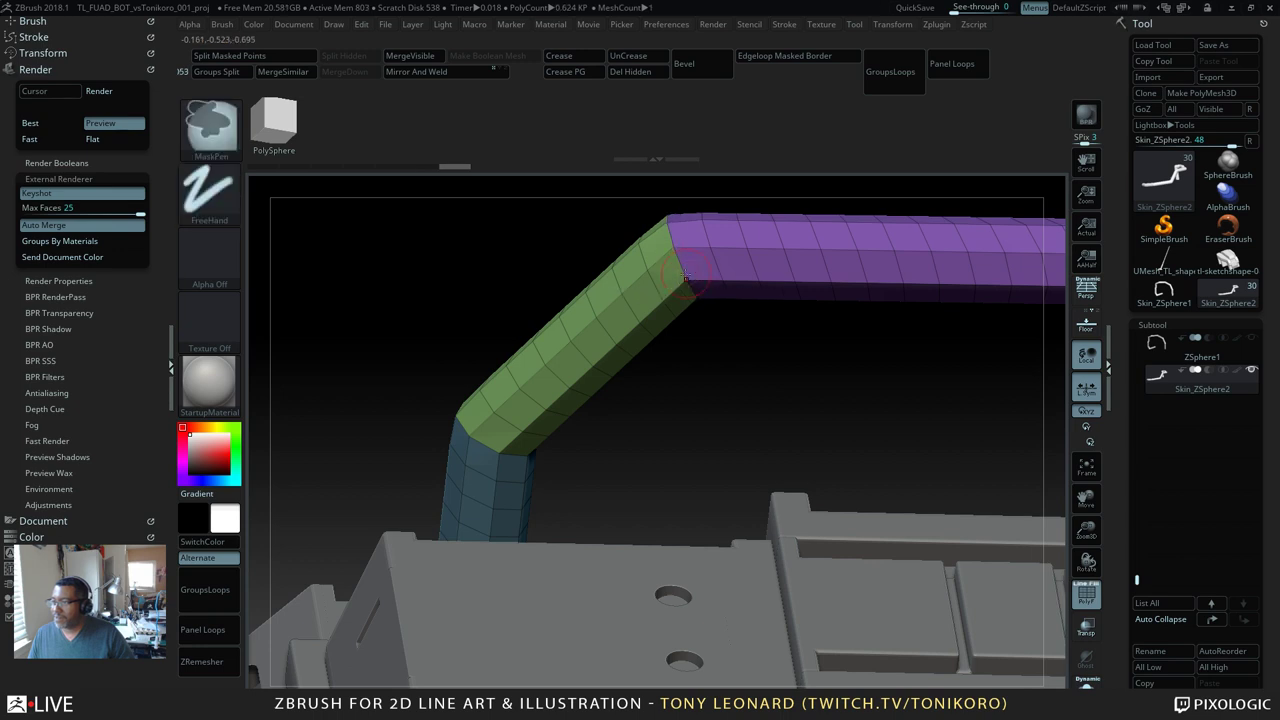
# Step: Set the edge Bevel to Single Row and bevel the complete edge loops at both ends of the olive-green section
pyautogui.press('space')
pyautogui.press('space')
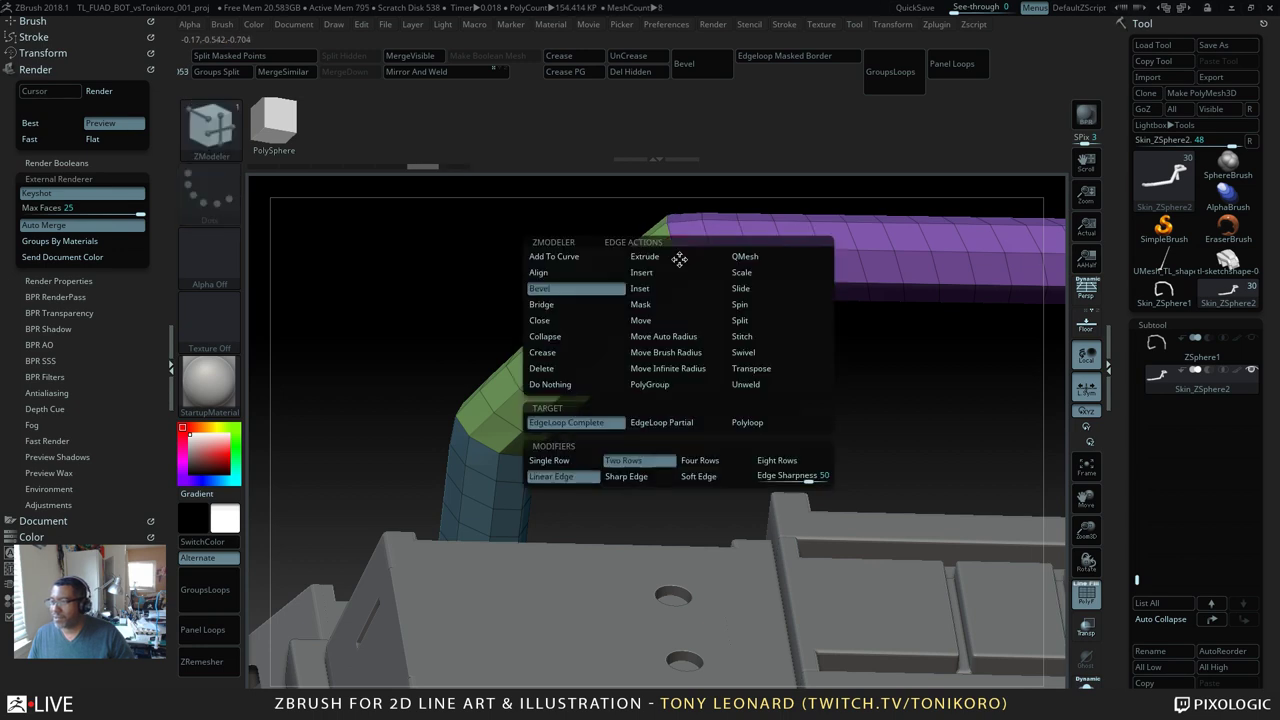
pyautogui.click(564, 460)
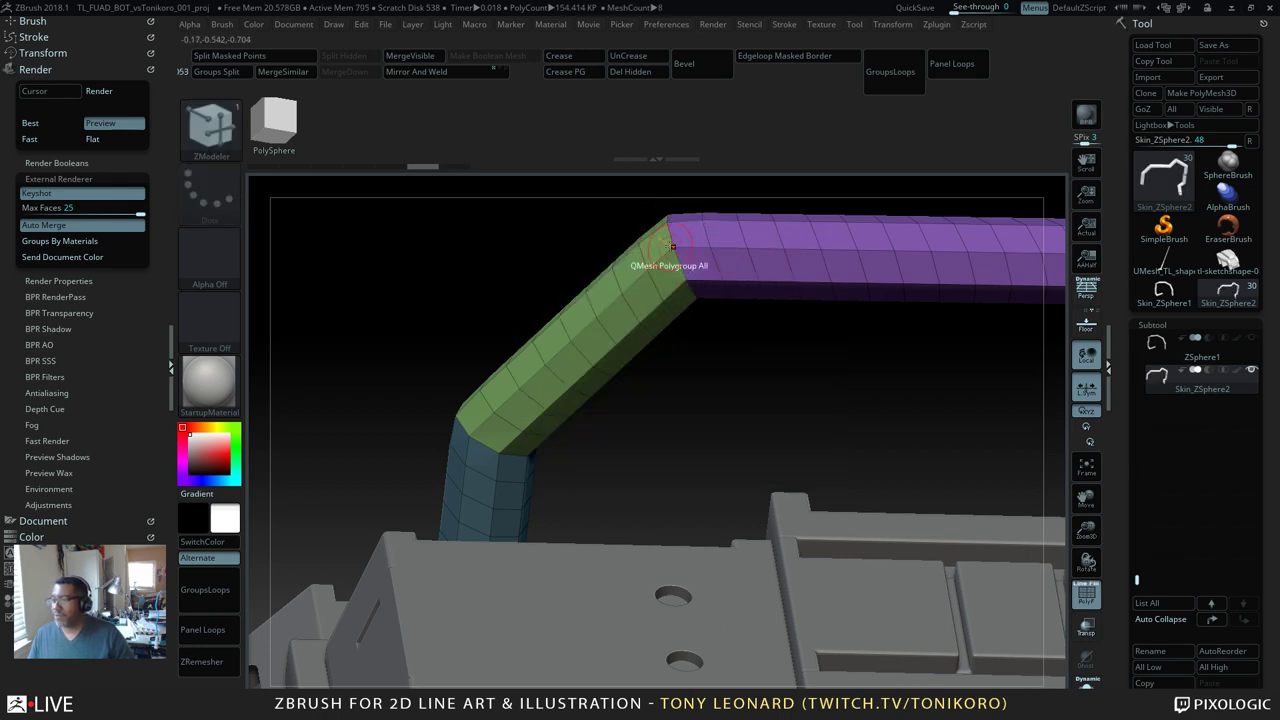
pyautogui.click(668, 228)
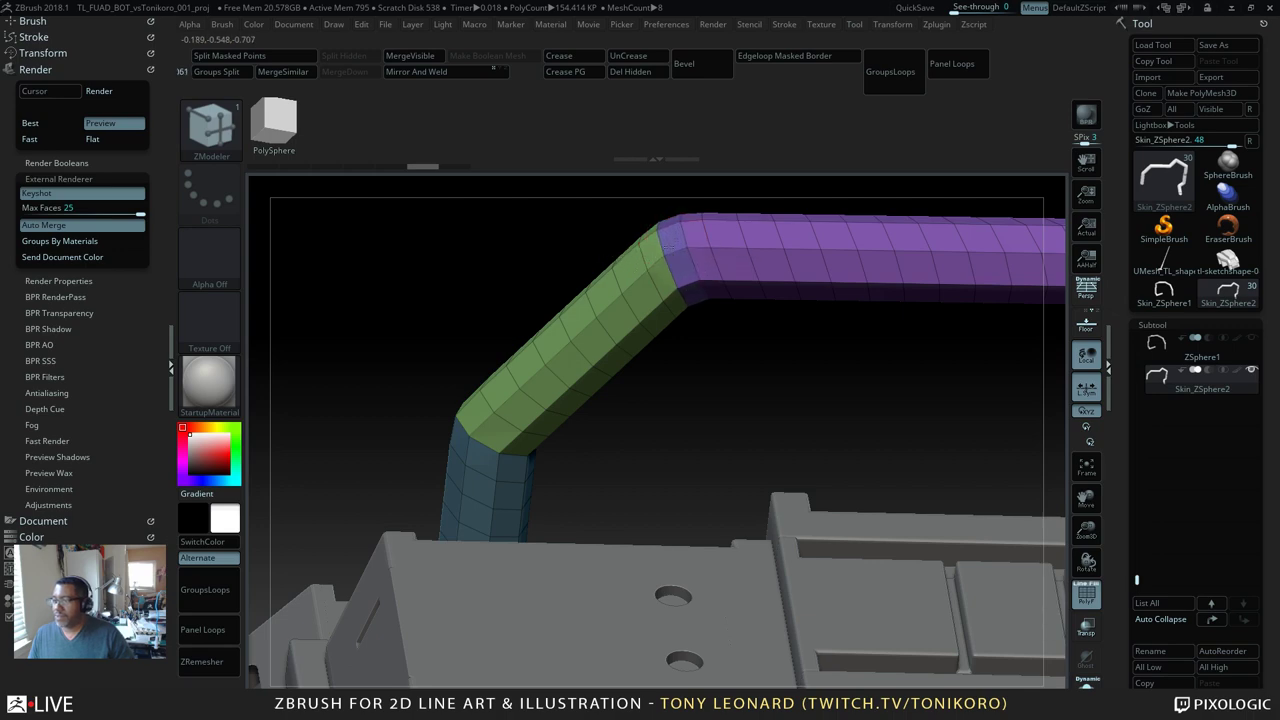
pyautogui.moveTo(671, 434); pyautogui.dragTo(702, 412)
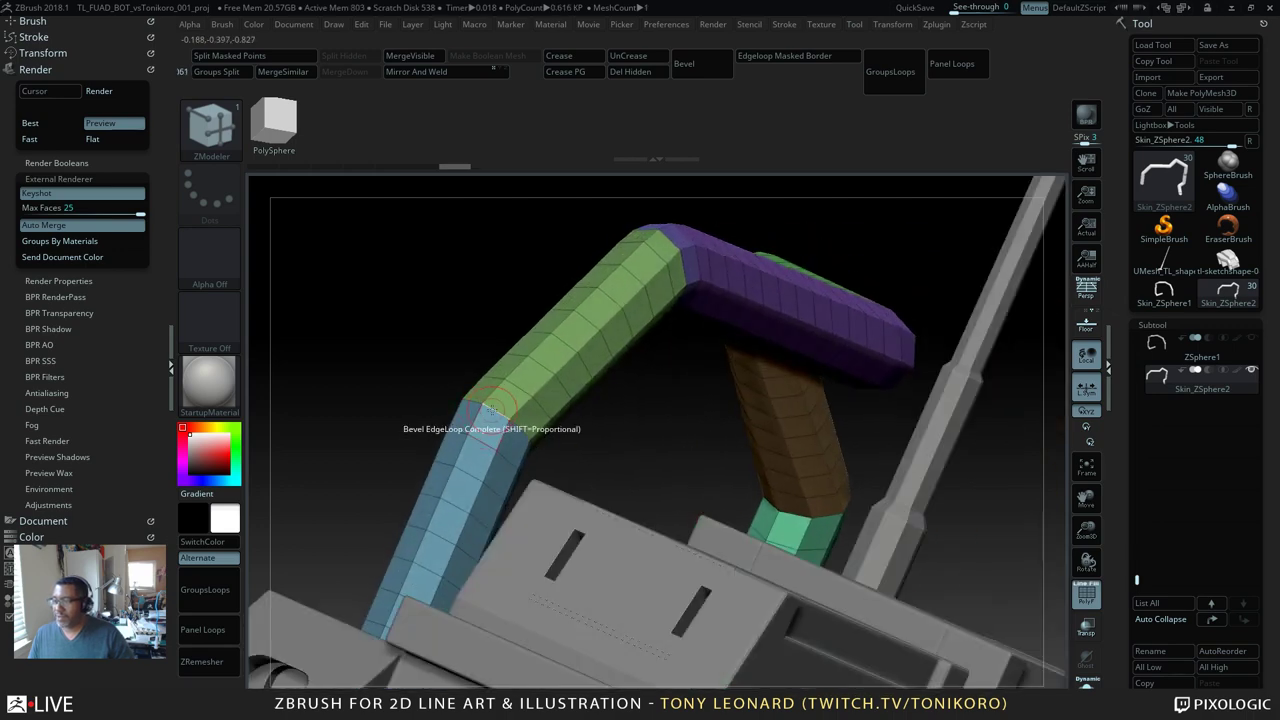
pyautogui.click(491, 410)
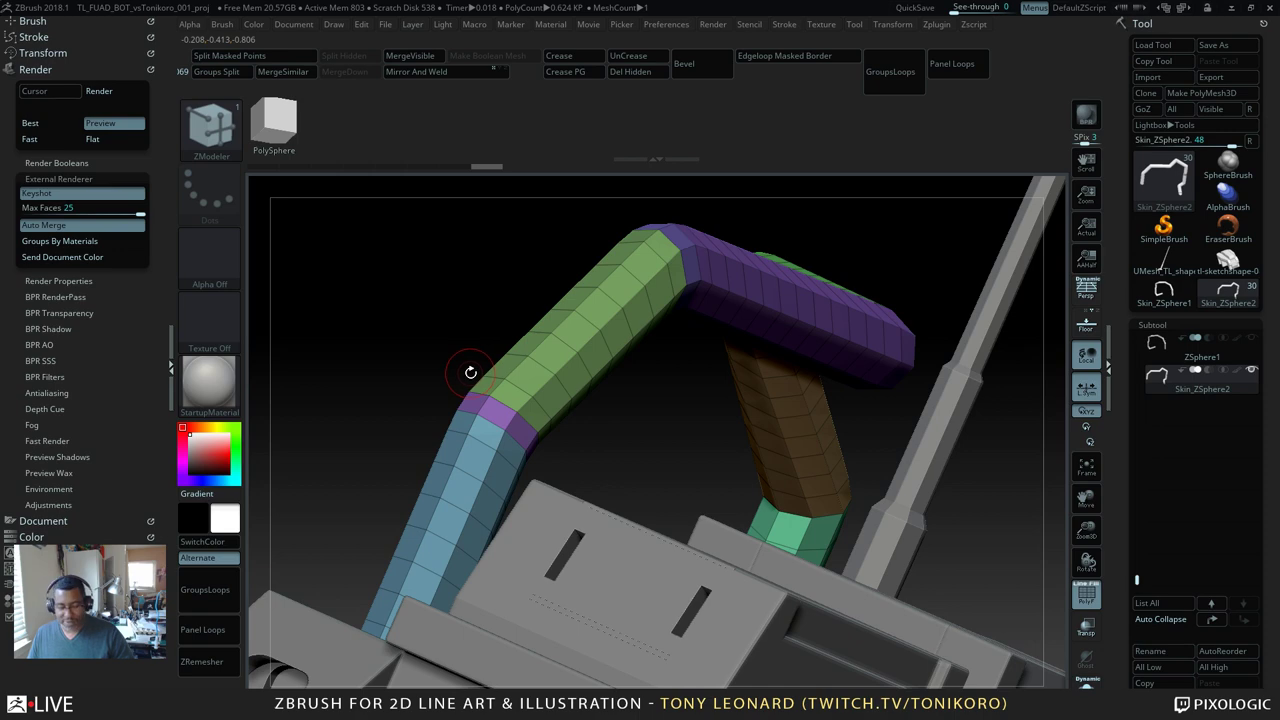
# Step: Check the beveled bends with dynamic subdivision on and off and with the polyframe hidden
pyautogui.press('d')
pyautogui.moveTo(410, 344)
pyautogui.mouseDown()
pyautogui.moveTo(388, 333)
pyautogui.moveTo(408, 334)
pyautogui.mouseUp()
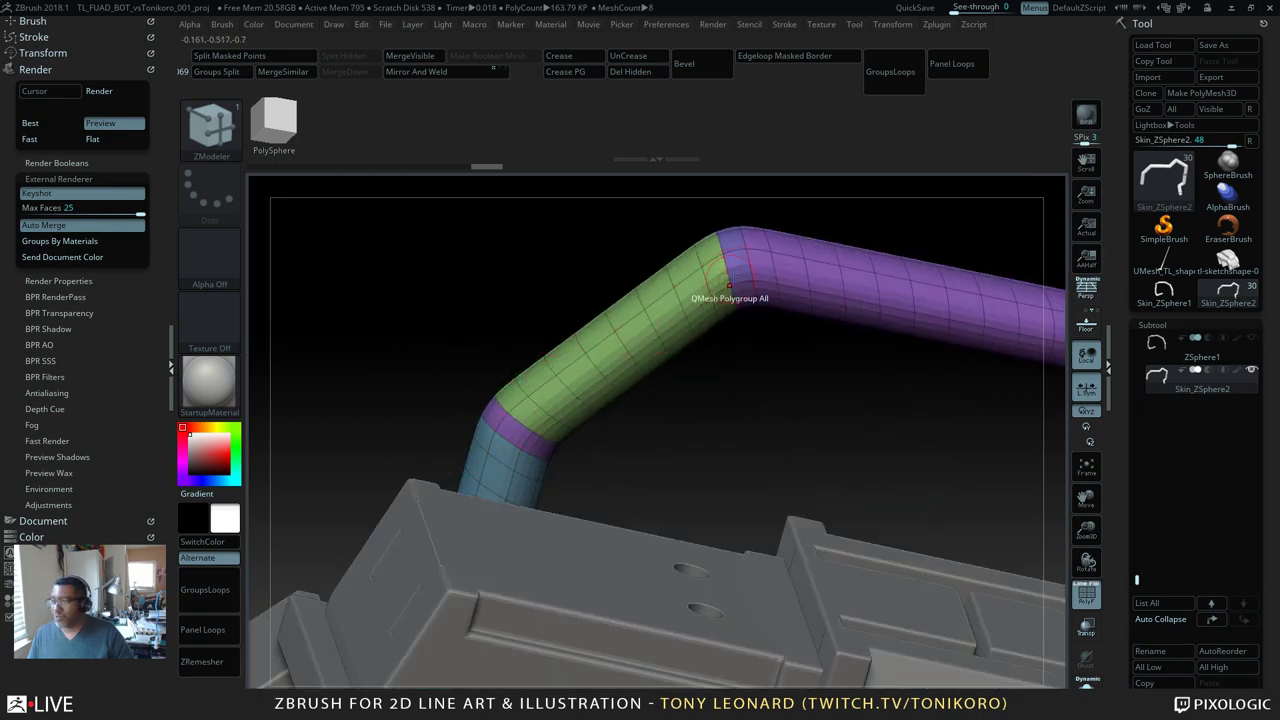
pyautogui.moveTo(848, 384); pyautogui.dragTo(486, 367)
pyautogui.hotkey('shift', 'f')
pyautogui.hotkey('shift', 'd')
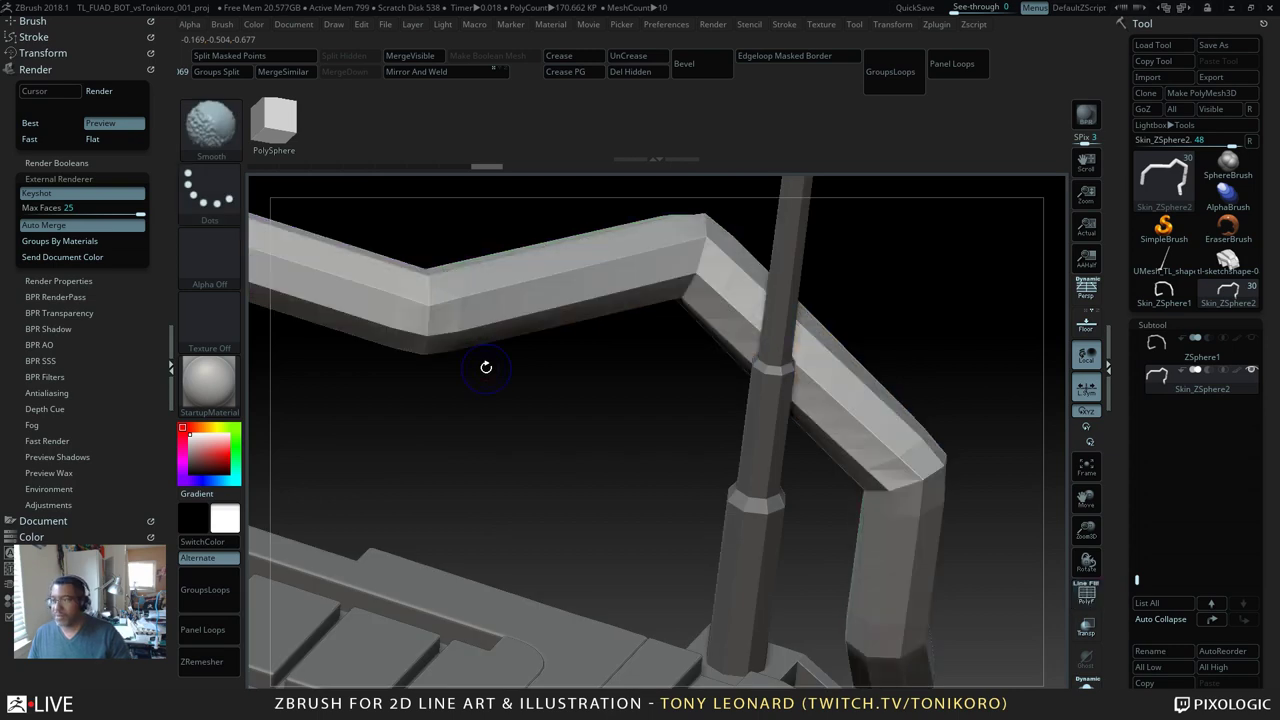
# Step: Bevel the complete edge loops at the five bends from the purple section down to the blue section
pyautogui.moveTo(428, 288); pyautogui.dragTo(430, 297)
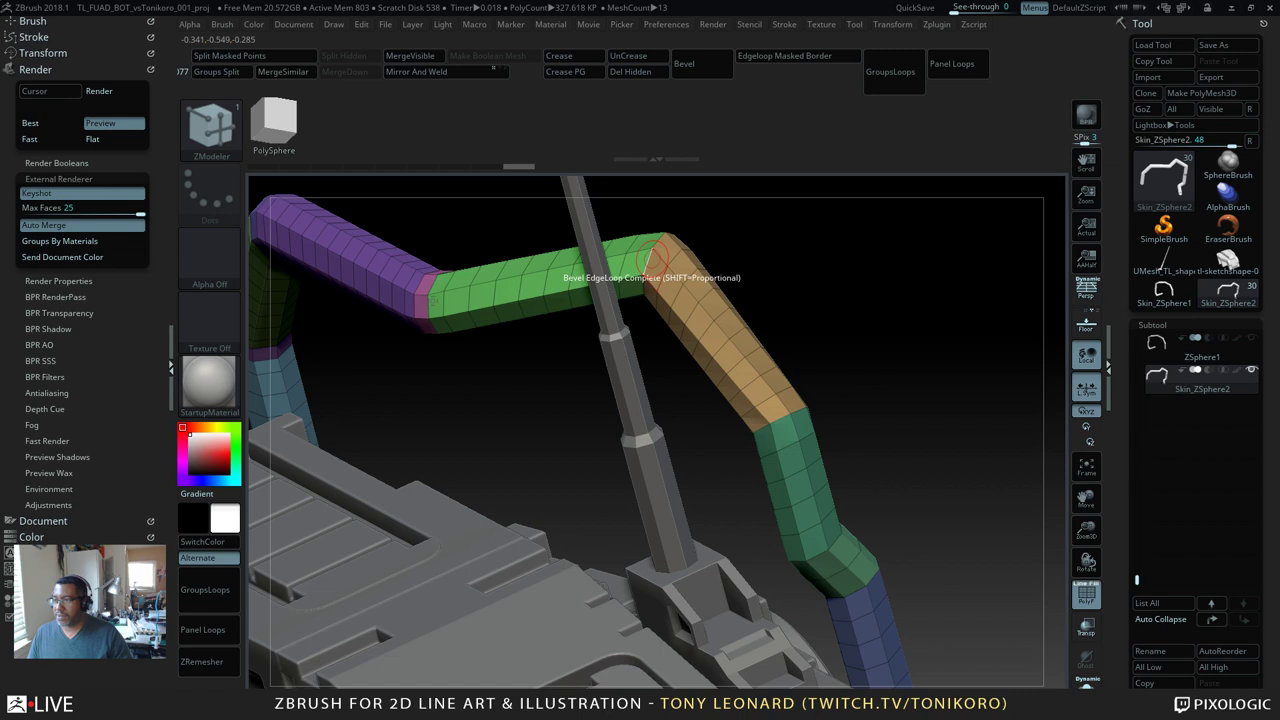
pyautogui.moveTo(648, 257); pyautogui.dragTo(649, 263)
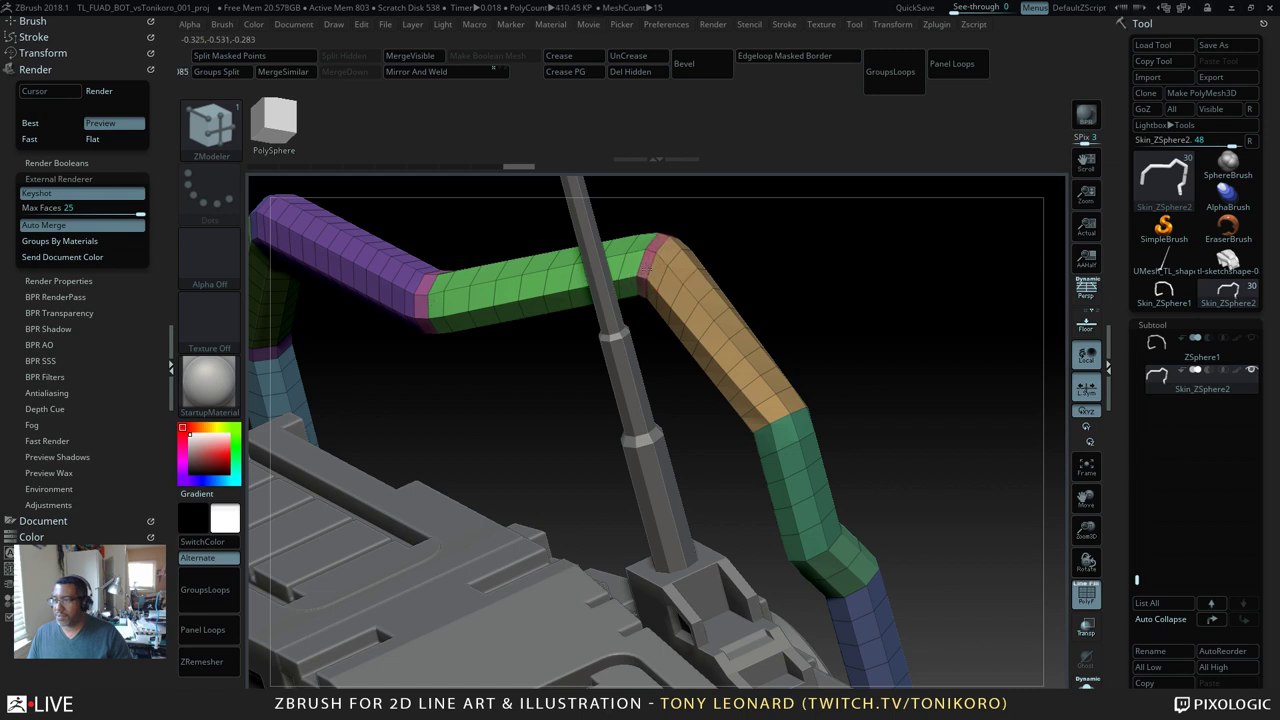
pyautogui.moveTo(778, 422); pyautogui.dragTo(782, 431)
pyautogui.moveTo(940, 560); pyautogui.dragTo(953, 490)
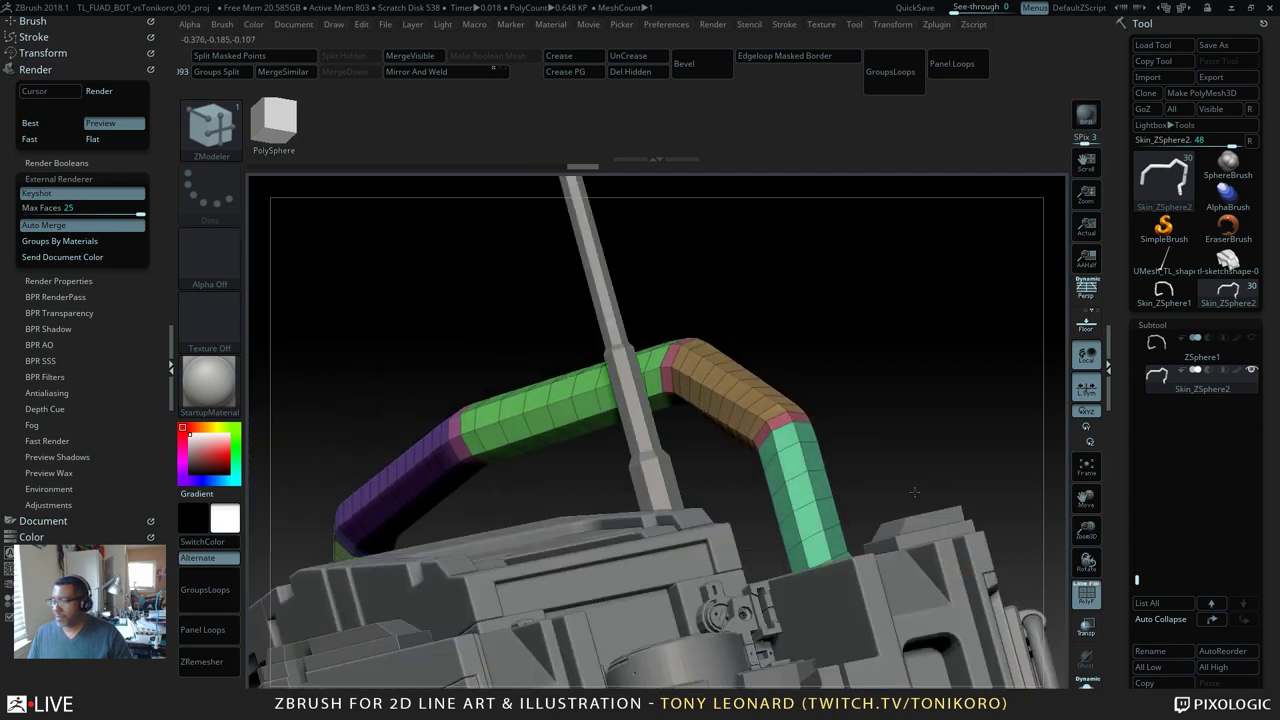
pyautogui.moveTo(946, 441); pyautogui.dragTo(600, 405)
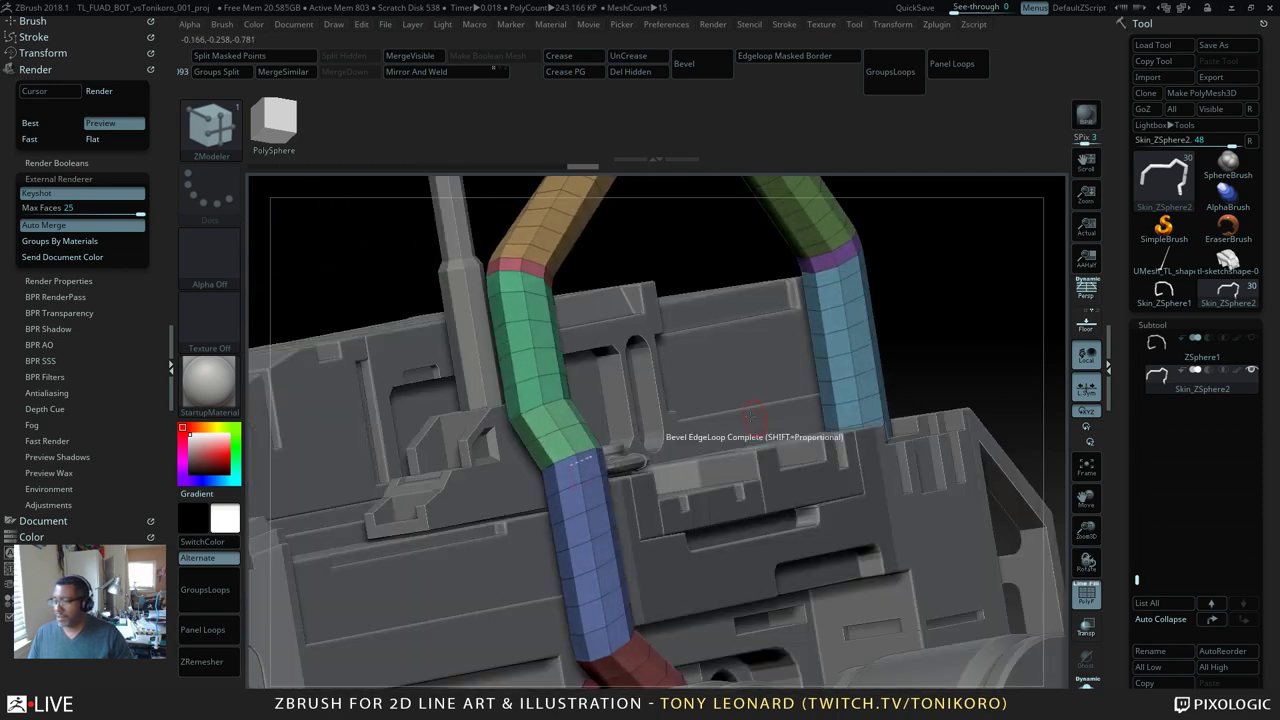
pyautogui.click(554, 400)
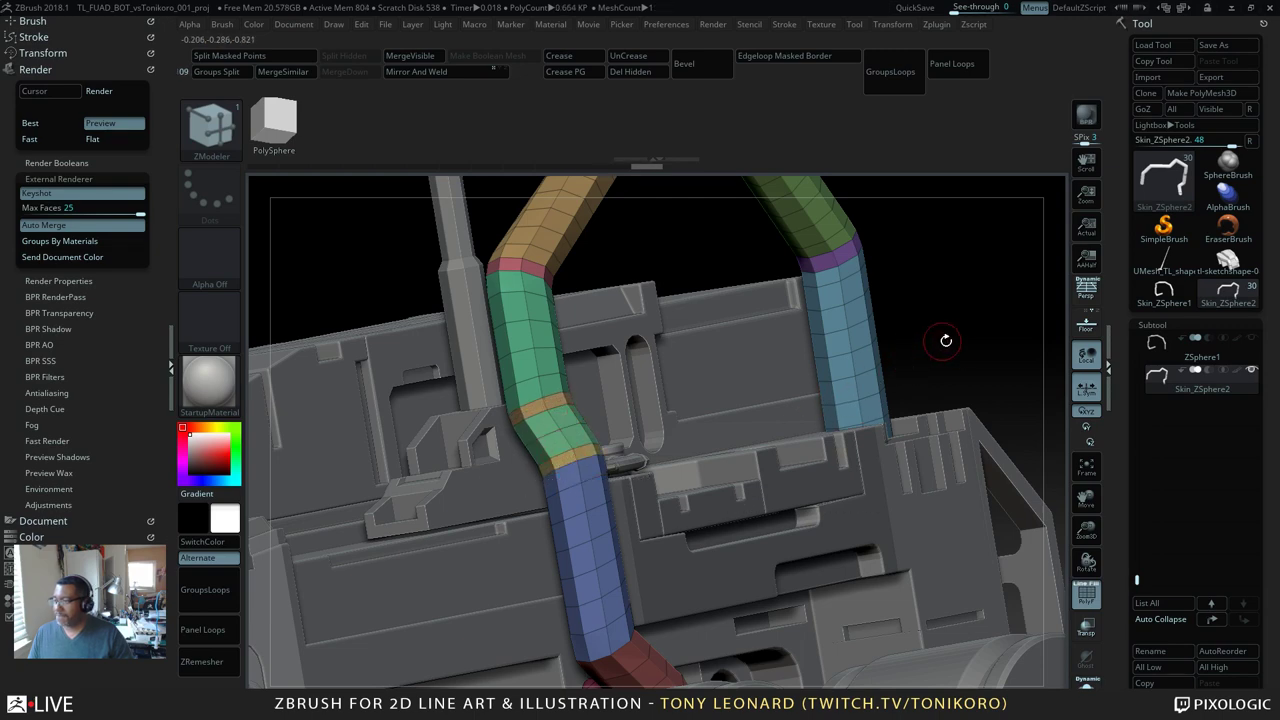
# Step: Bevel the complete edge loops at both ends of the short red section on the tube's lower end
pyautogui.moveTo(958, 354); pyautogui.dragTo(843, 495)
pyautogui.moveTo(748, 406); pyautogui.dragTo(686, 303)
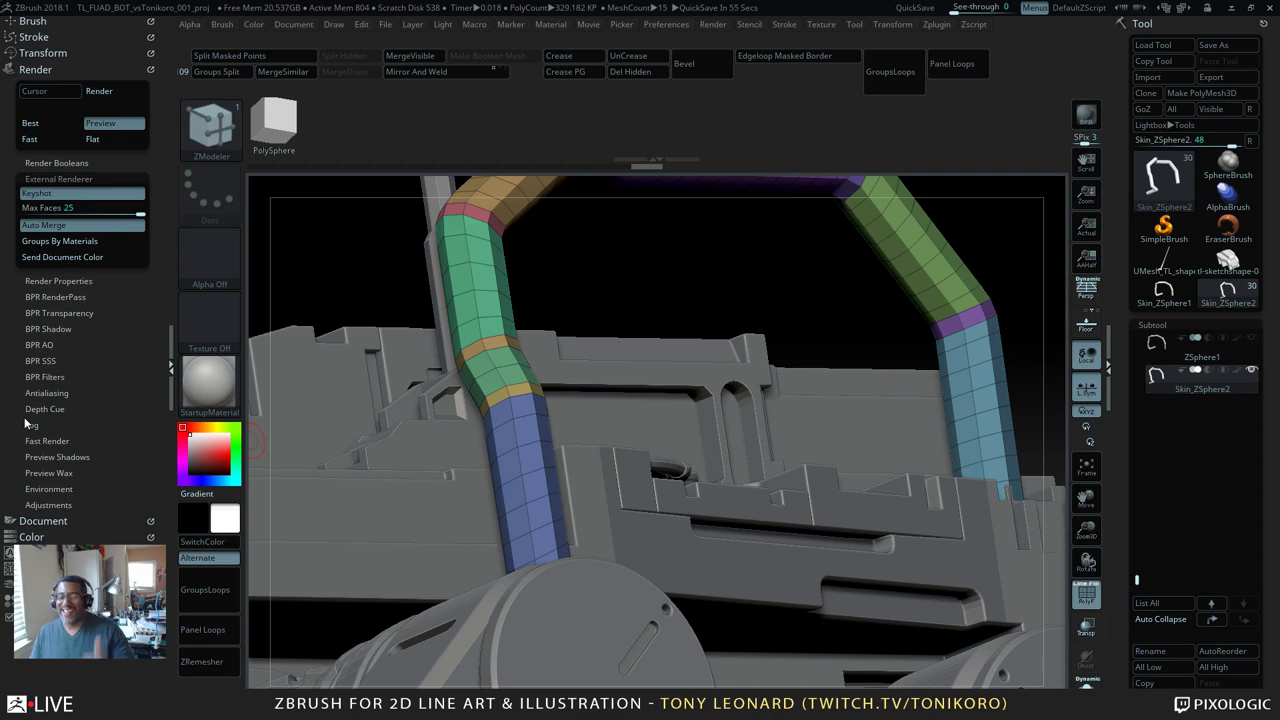
pyautogui.moveTo(581, 278); pyautogui.dragTo(586, 423)
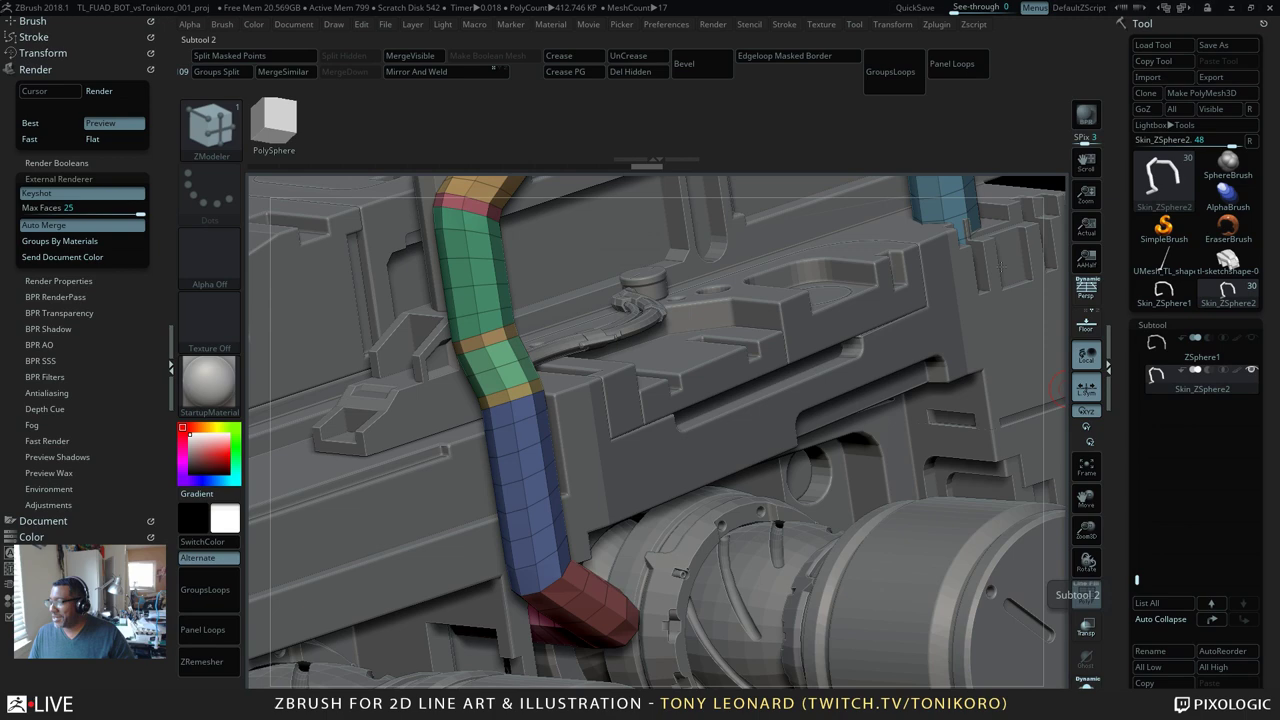
pyautogui.click(1086, 594)
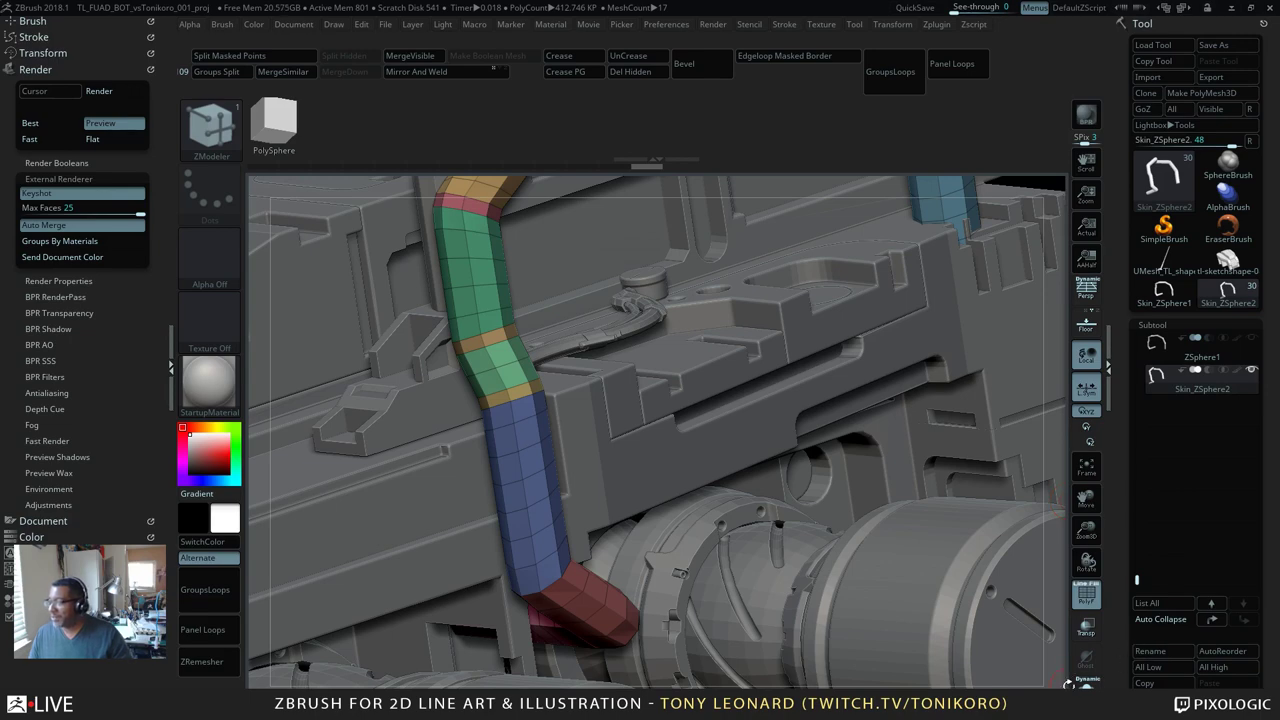
pyautogui.press('f')
pyautogui.keyDown('alt'); pyautogui.moveTo(997, 598); pyautogui.dragTo(841, 396); pyautogui.keyUp('alt')
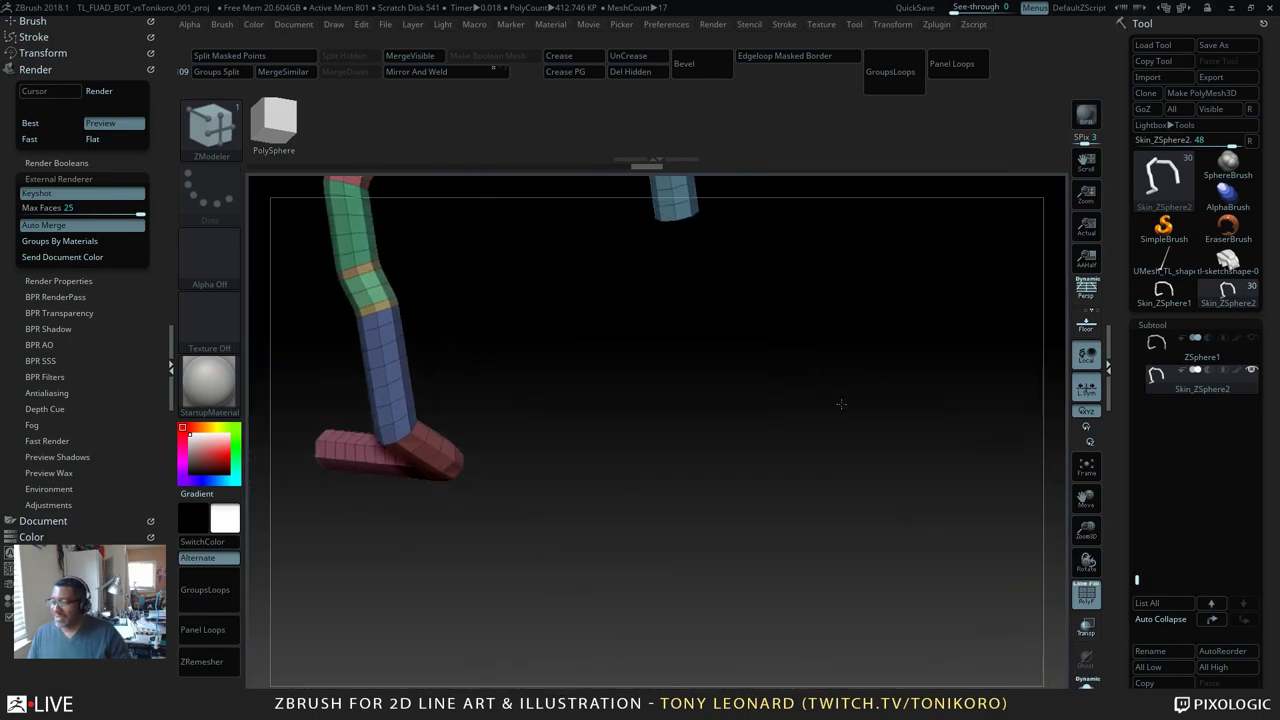
pyautogui.moveTo(941, 436); pyautogui.dragTo(924, 358)
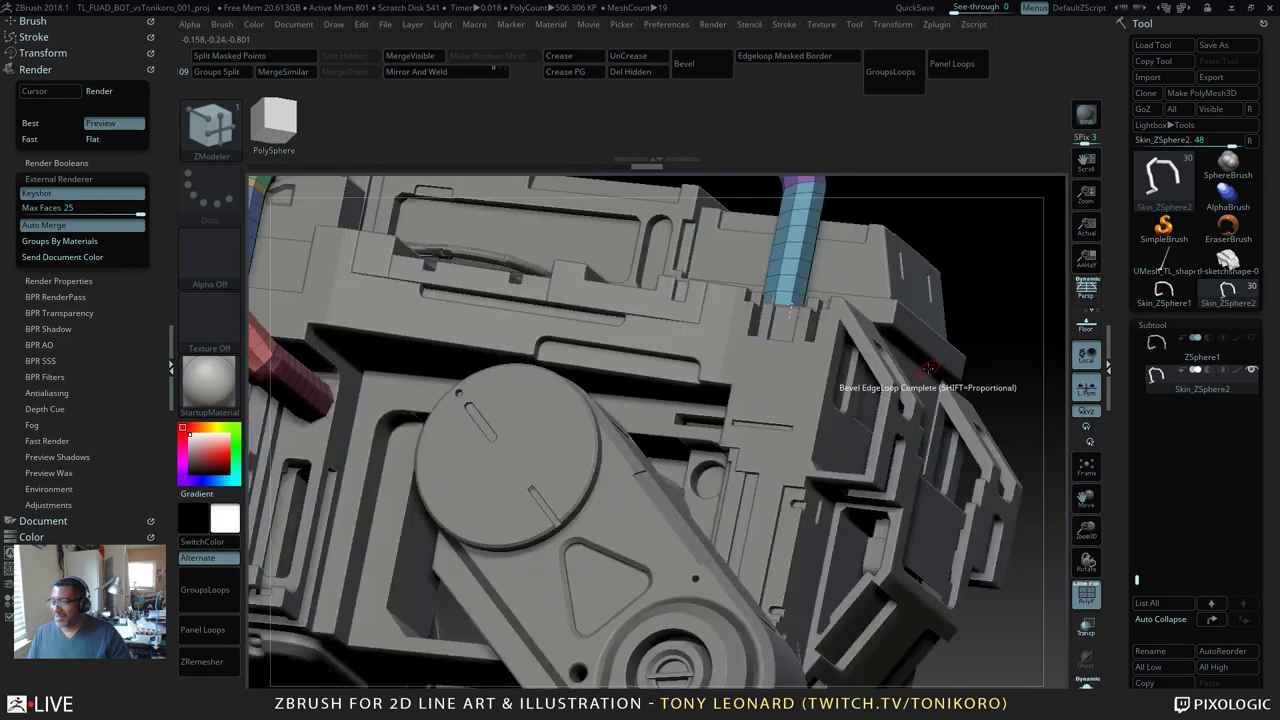
pyautogui.keyDown('alt'); pyautogui.moveTo(1004, 275); pyautogui.dragTo(1050, 430); pyautogui.keyUp('alt')
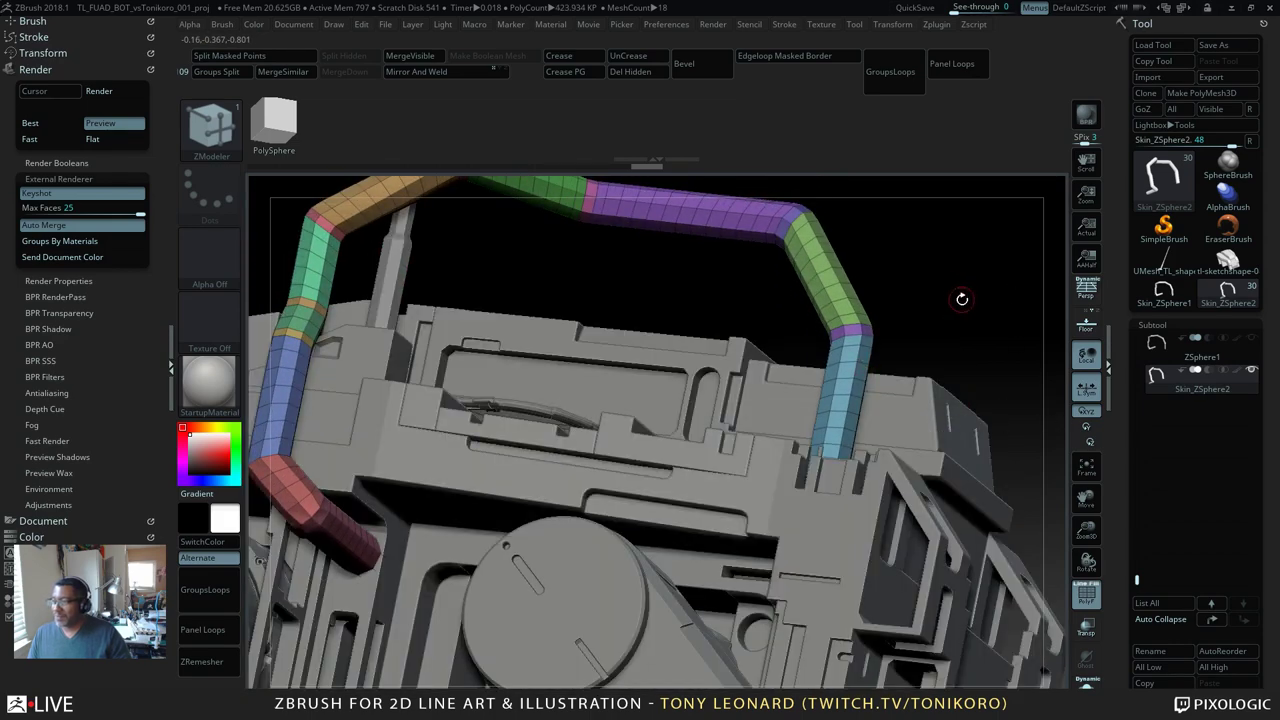
pyautogui.moveTo(961, 299); pyautogui.dragTo(929, 291)
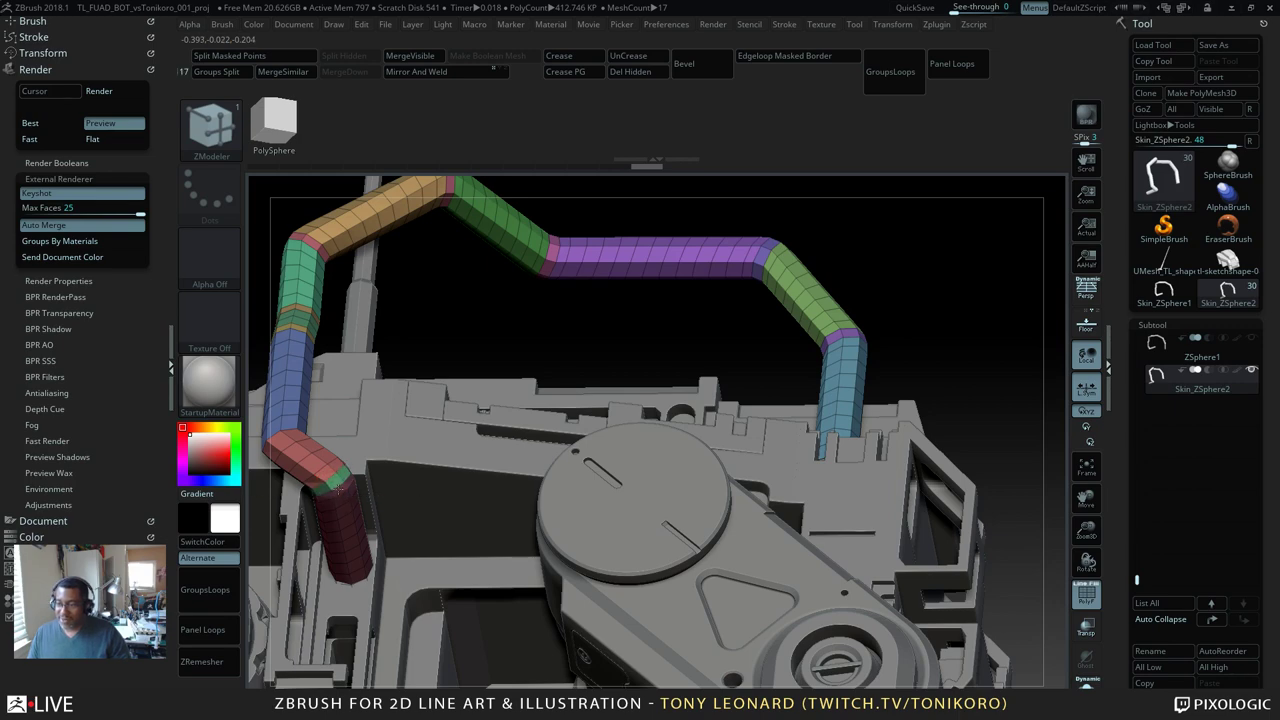
pyautogui.moveTo(451, 360); pyautogui.dragTo(600, 503)
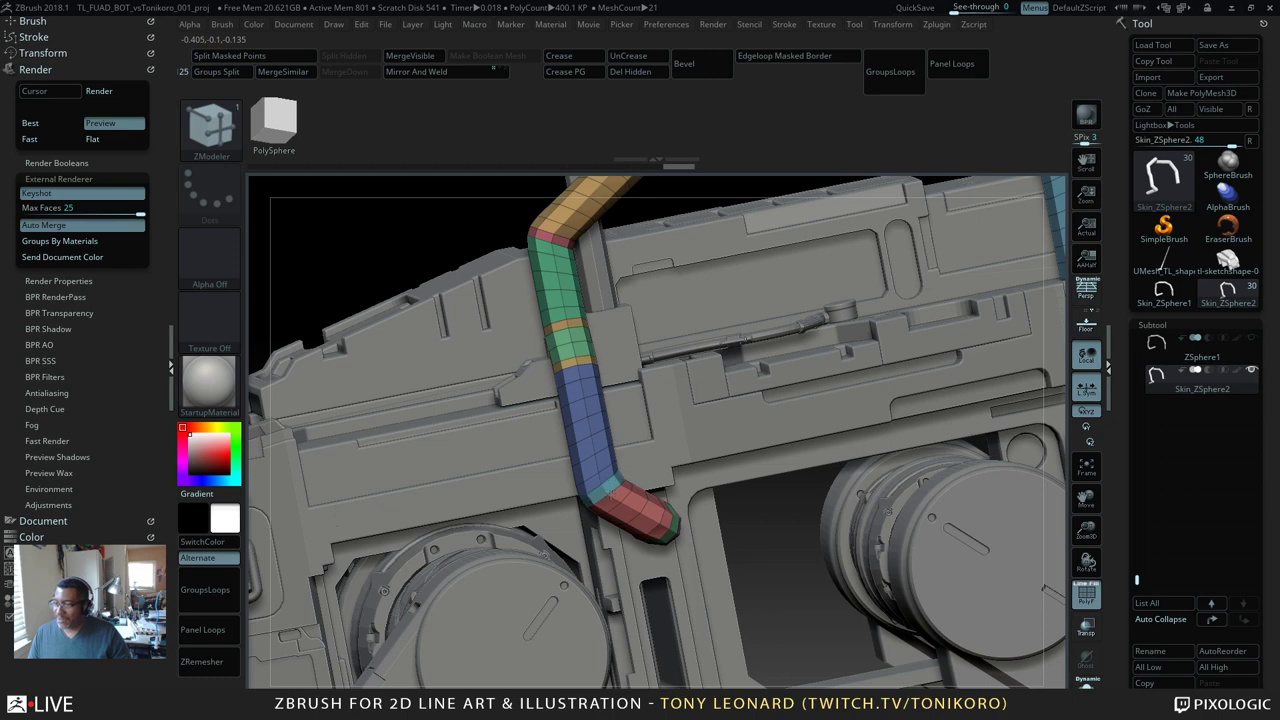
# Step: Frame the whole robot, hide the polyframe and examine the beveled tube from the front and from above
pyautogui.press('f')
pyautogui.keyDown('alt'); pyautogui.moveTo(966, 583); pyautogui.dragTo(815, 540); pyautogui.keyUp('alt')
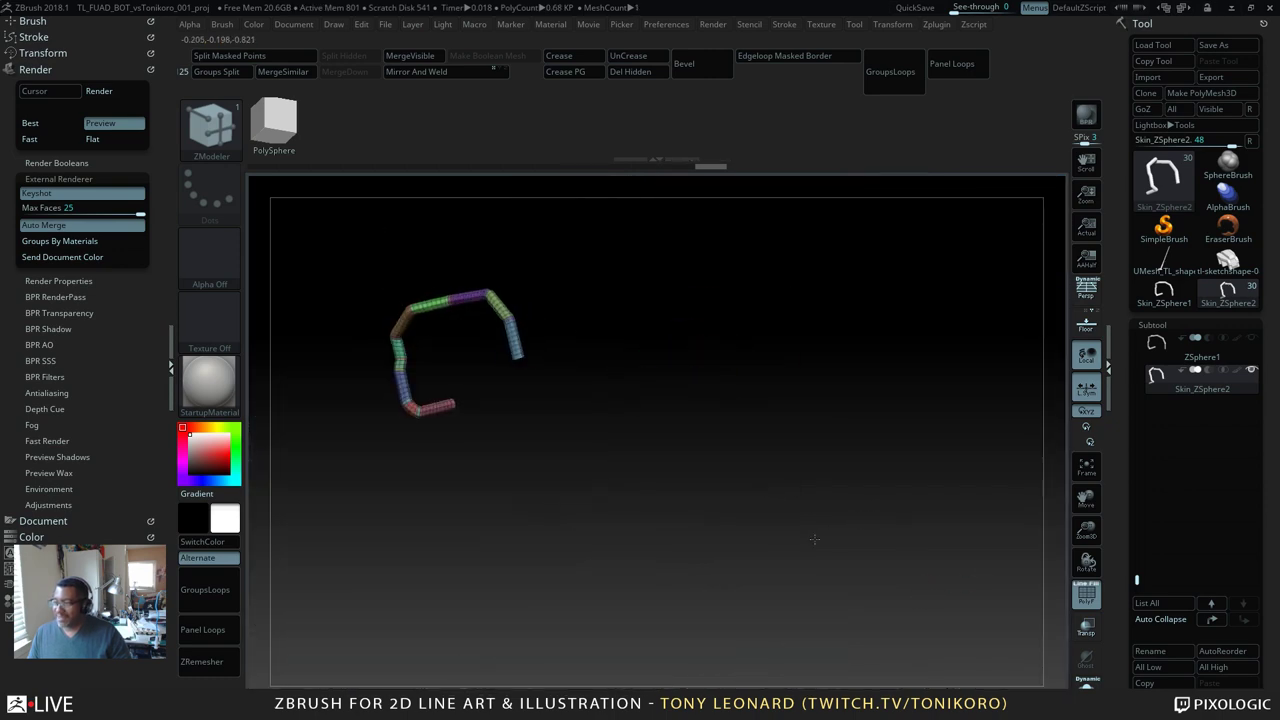
pyautogui.moveTo(850, 485); pyautogui.dragTo(869, 549)
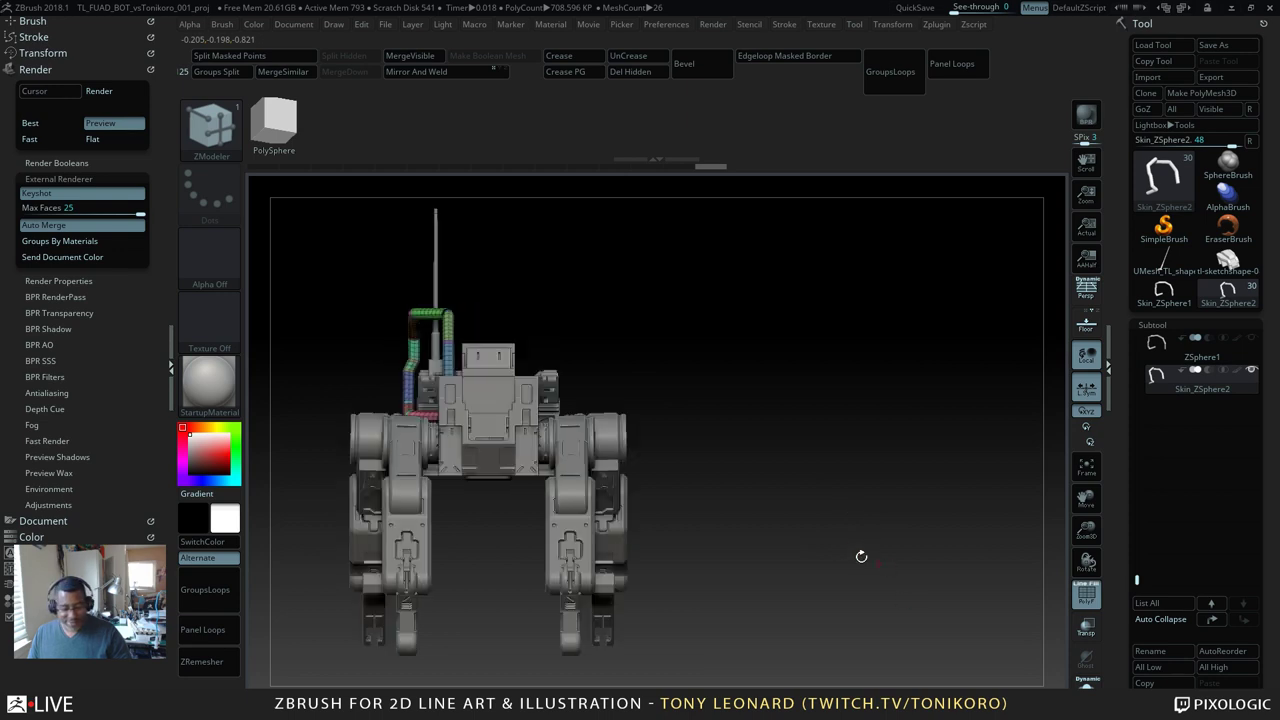
pyautogui.press('f')
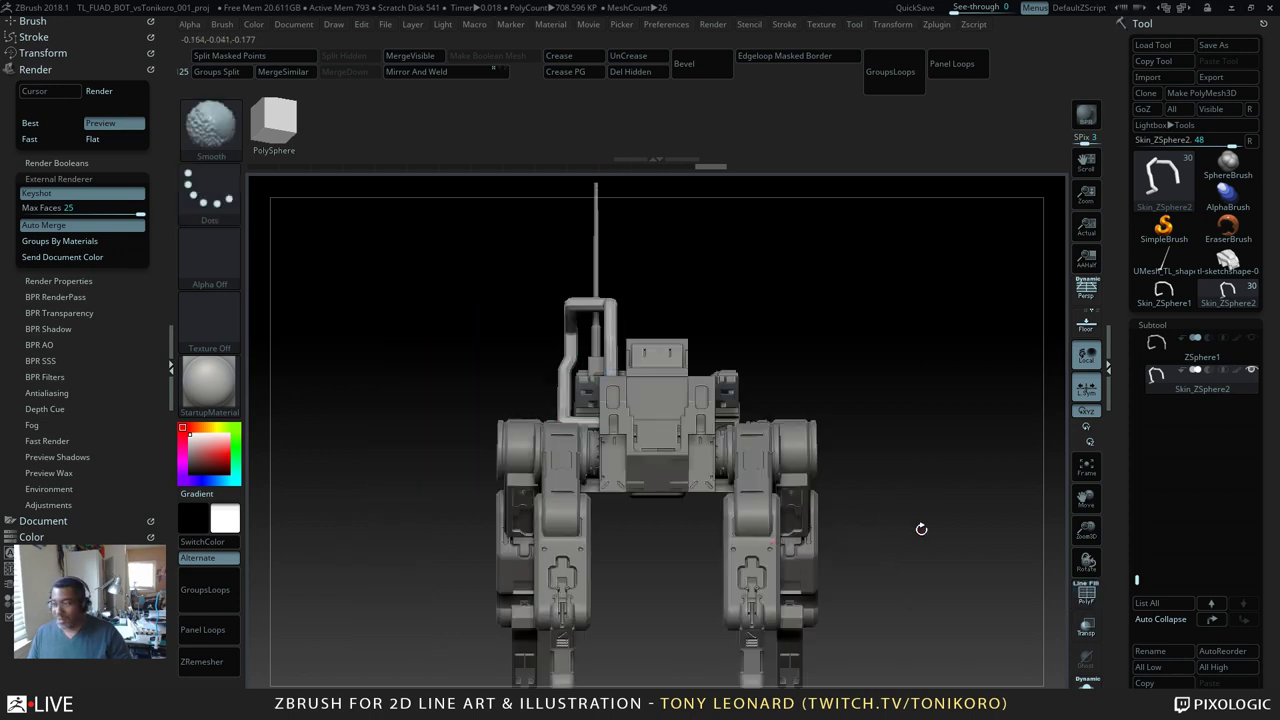
pyautogui.moveTo(911, 511); pyautogui.dragTo(936, 596)
pyautogui.moveTo(883, 460); pyautogui.dragTo(857, 521)
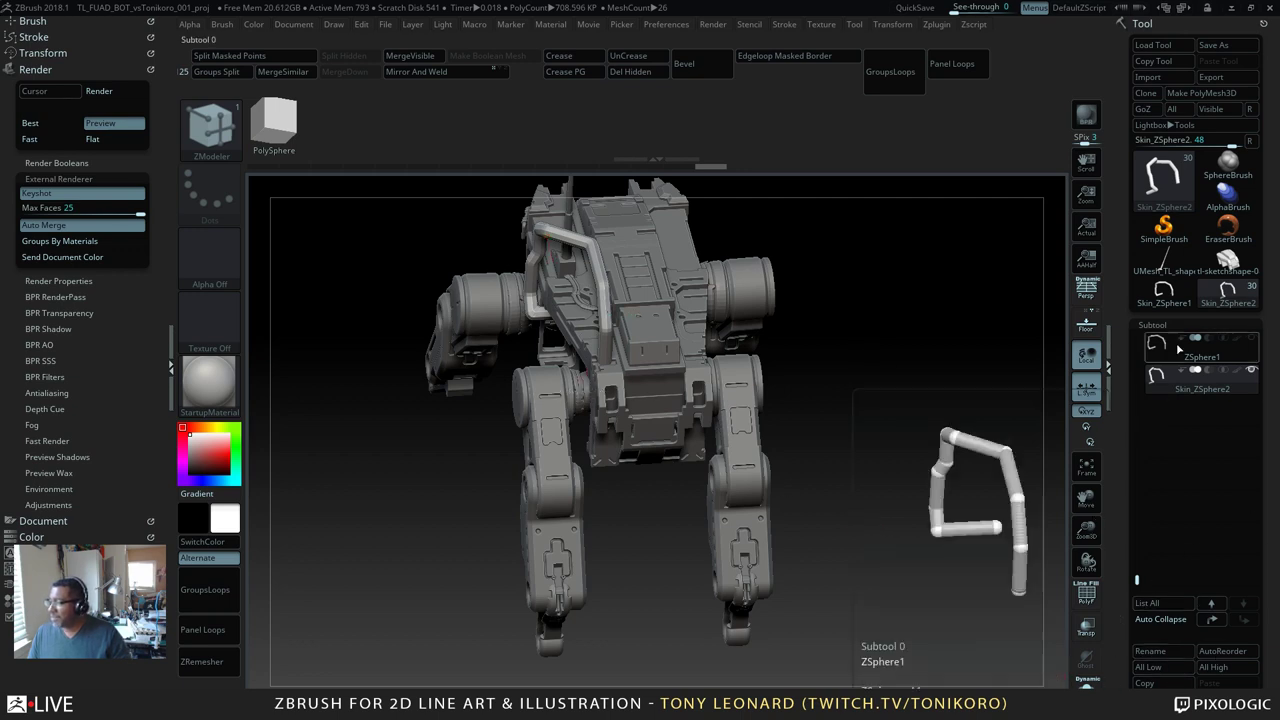
# Step: Turn off local symmetry and mirror the beveled tube to the other side of the robot's body with Mirror And Weld
pyautogui.moveTo(1130, 557); pyautogui.dragTo(1130, 552)
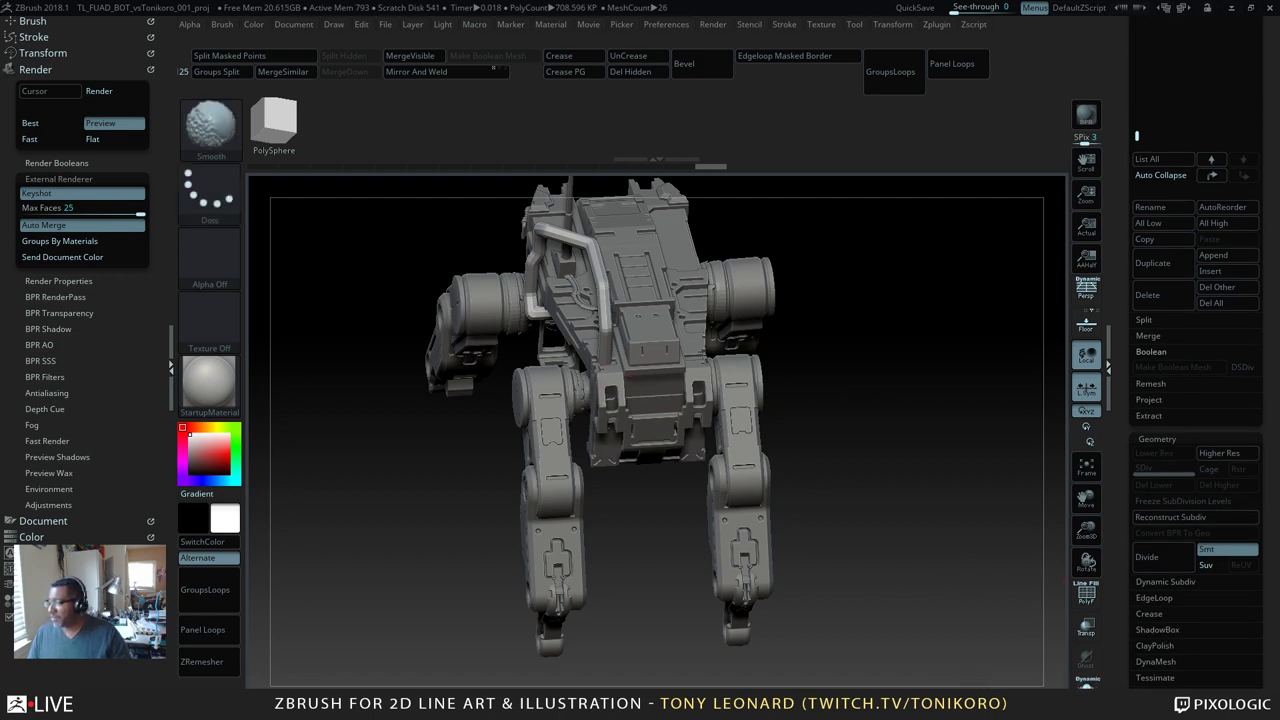
pyautogui.moveTo(1222, 648); pyautogui.dragTo(1224, 257)
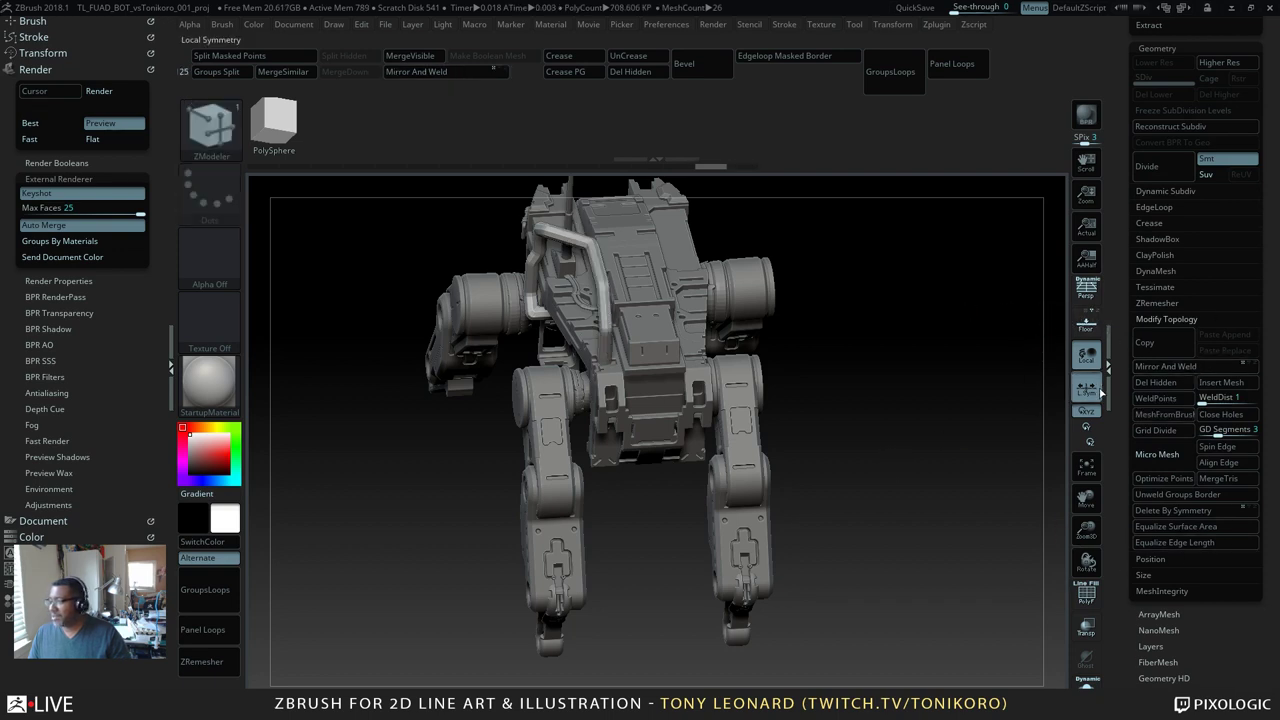
pyautogui.click(1217, 371)
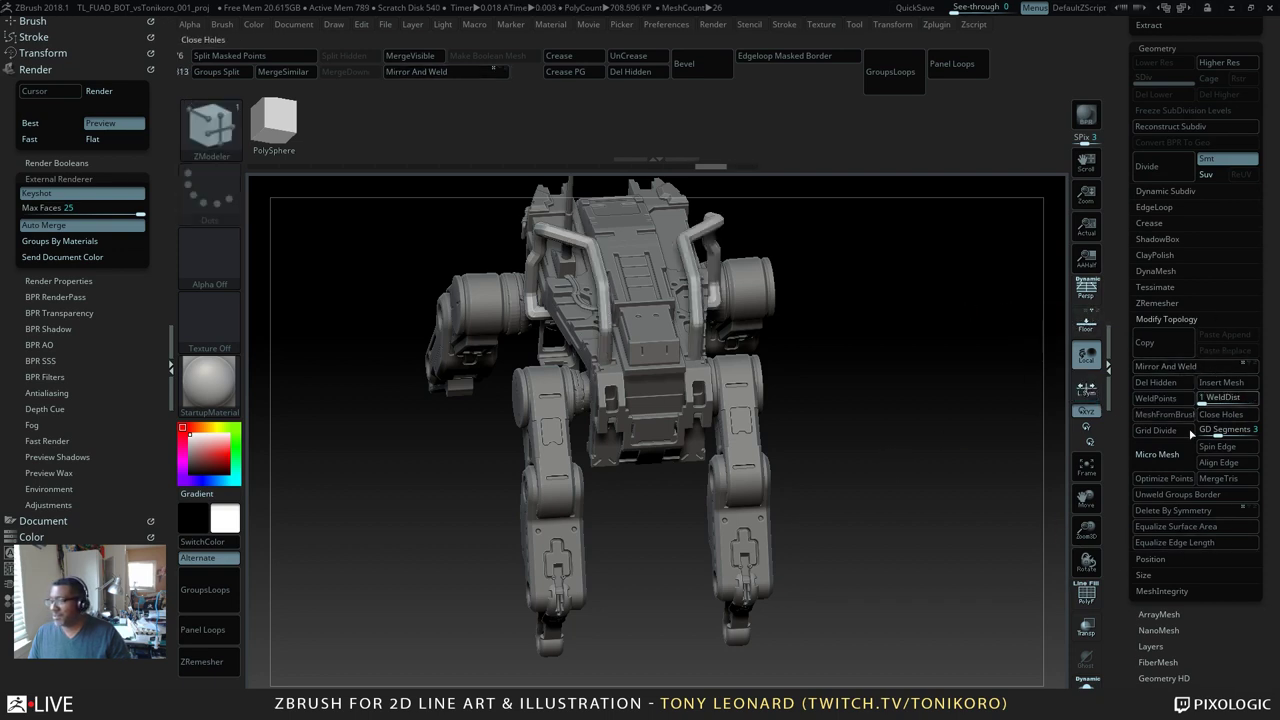
# Step: Examine the mirrored tubes around the robot's body from above, from the front and in close-up from the side
pyautogui.moveTo(909, 391); pyautogui.dragTo(923, 397)
pyautogui.moveTo(903, 355); pyautogui.dragTo(951, 480)
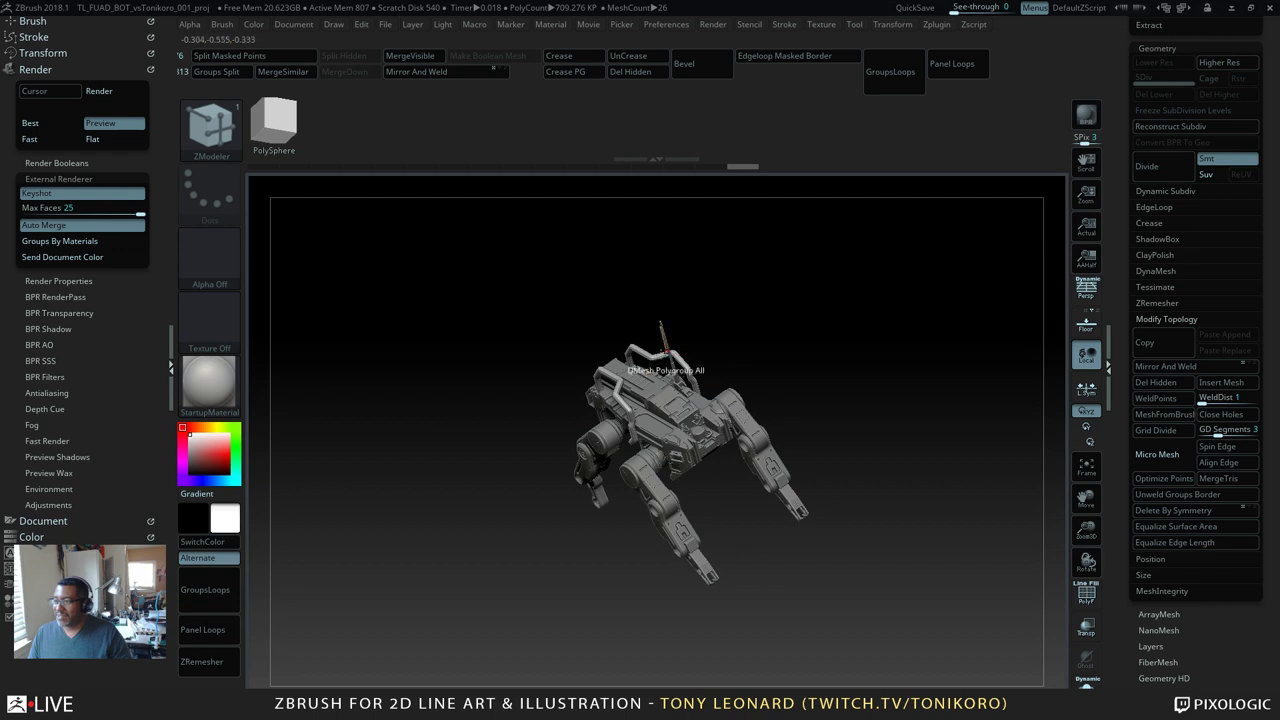
pyautogui.moveTo(771, 391); pyautogui.dragTo(801, 445)
pyautogui.moveTo(916, 337); pyautogui.dragTo(1006, 465)
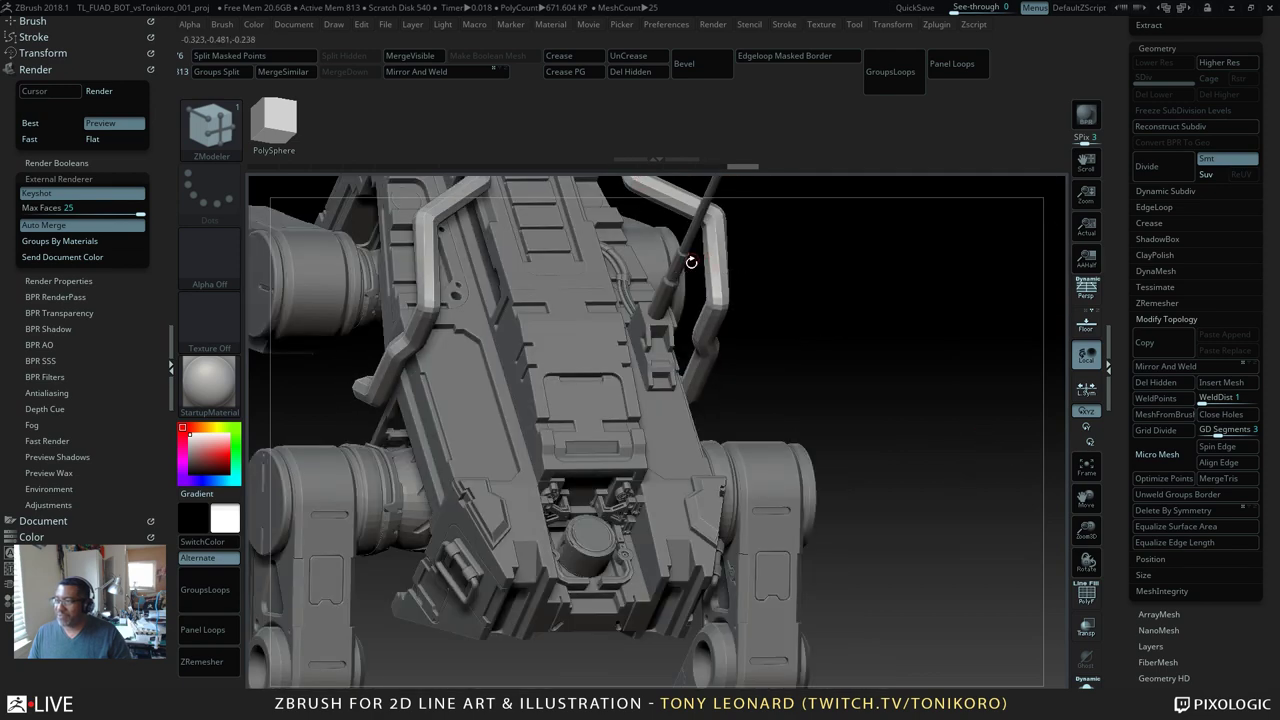
pyautogui.moveTo(918, 381); pyautogui.dragTo(523, 357)
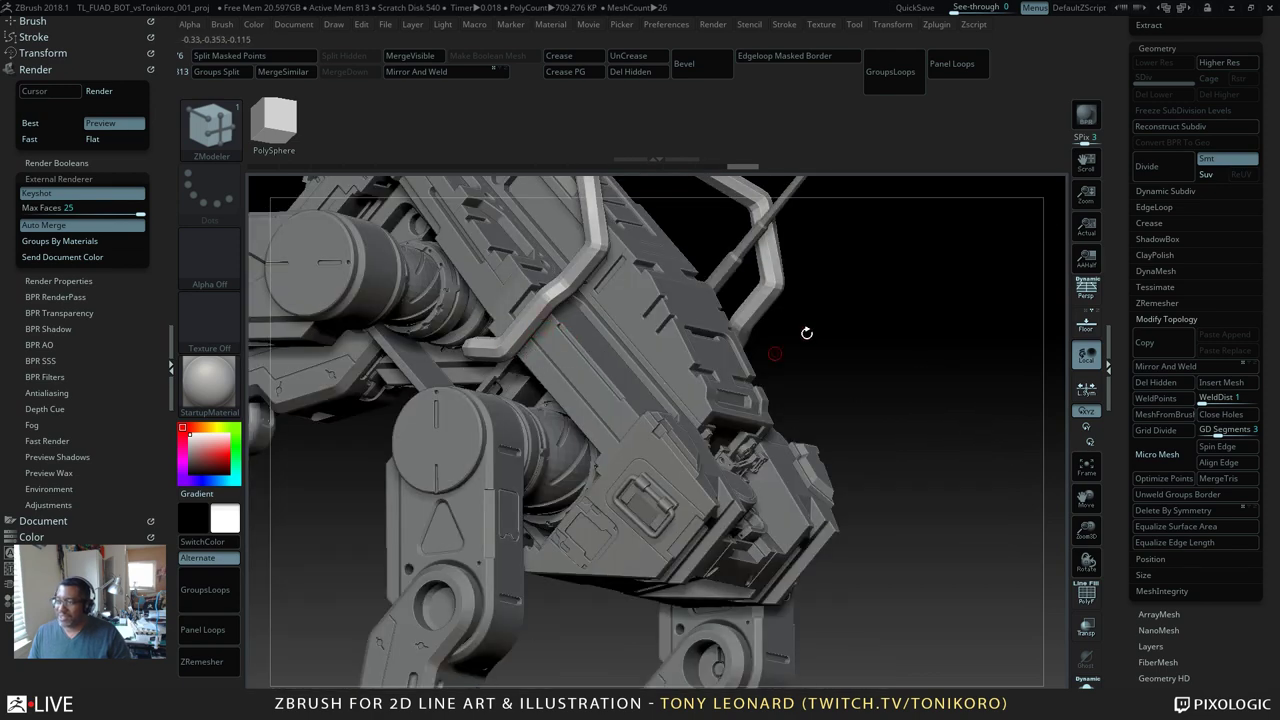
pyautogui.moveTo(917, 371); pyautogui.dragTo(1003, 516)
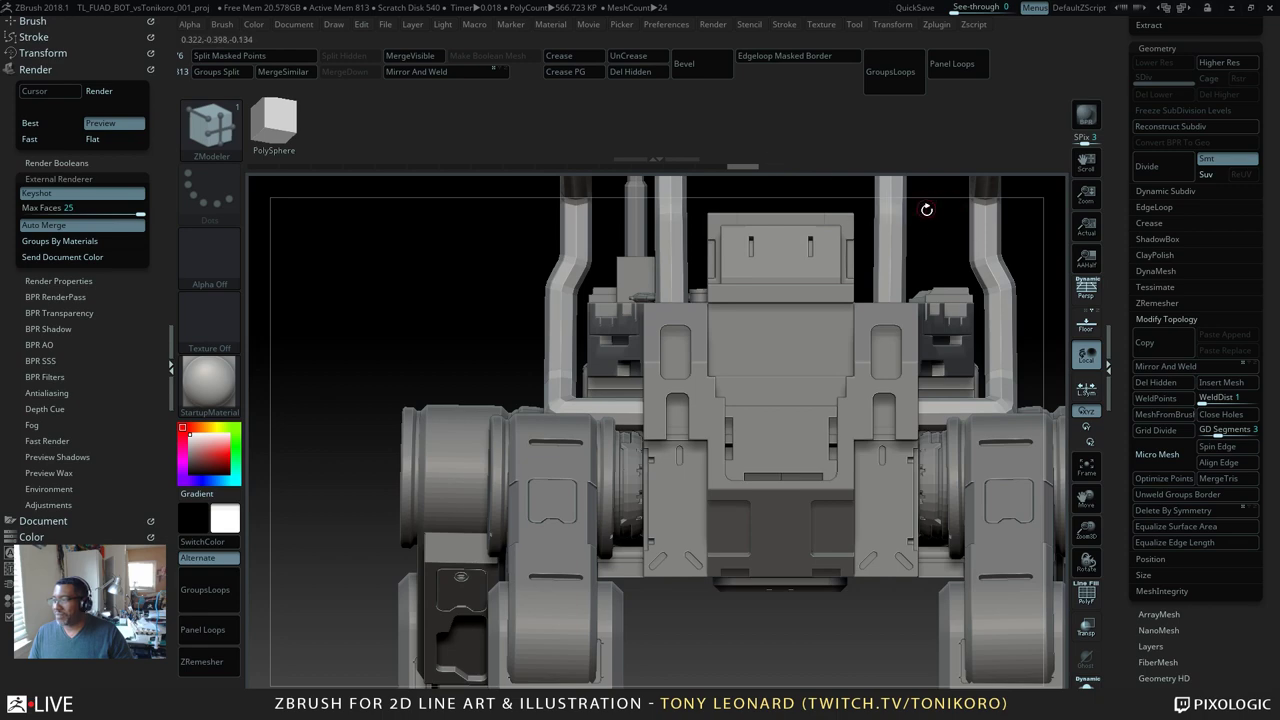
pyautogui.keyDown('alt'); pyautogui.moveTo(941, 234); pyautogui.dragTo(850, 348); pyautogui.keyUp('alt')
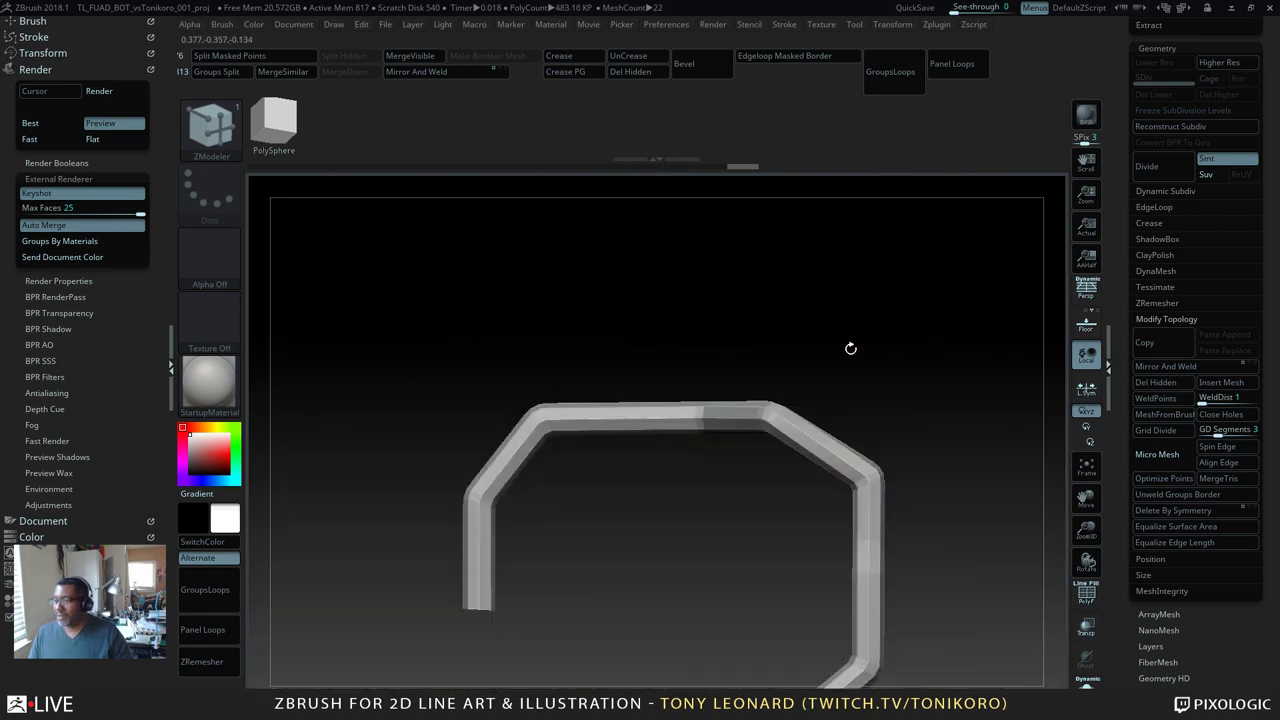
pyautogui.moveTo(850, 348); pyautogui.dragTo(856, 350)
# Step: Turn on dynamic subdivision for the mirrored tubes and show the Dynamic Subdiv settings
pyautogui.keyDown('alt'); pyautogui.moveTo(990, 385); pyautogui.dragTo(1023, 296); pyautogui.keyUp('alt')
pyautogui.press('d')
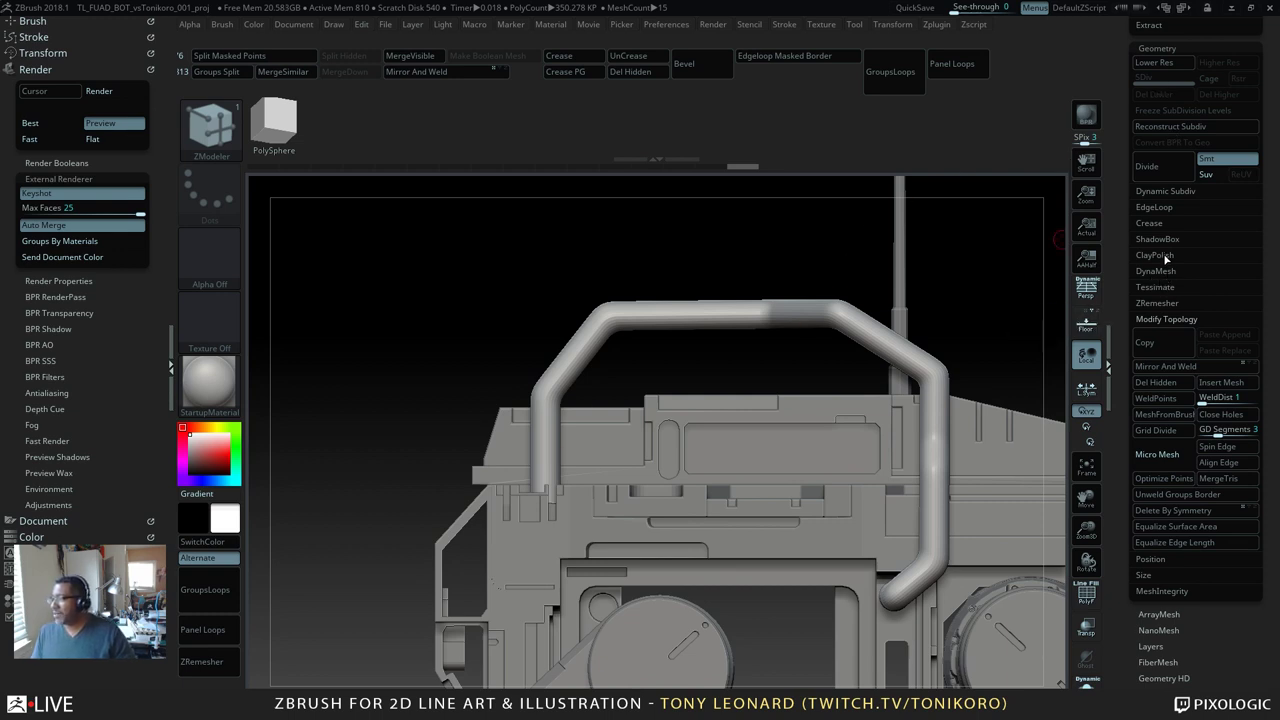
pyautogui.click(1165, 191)
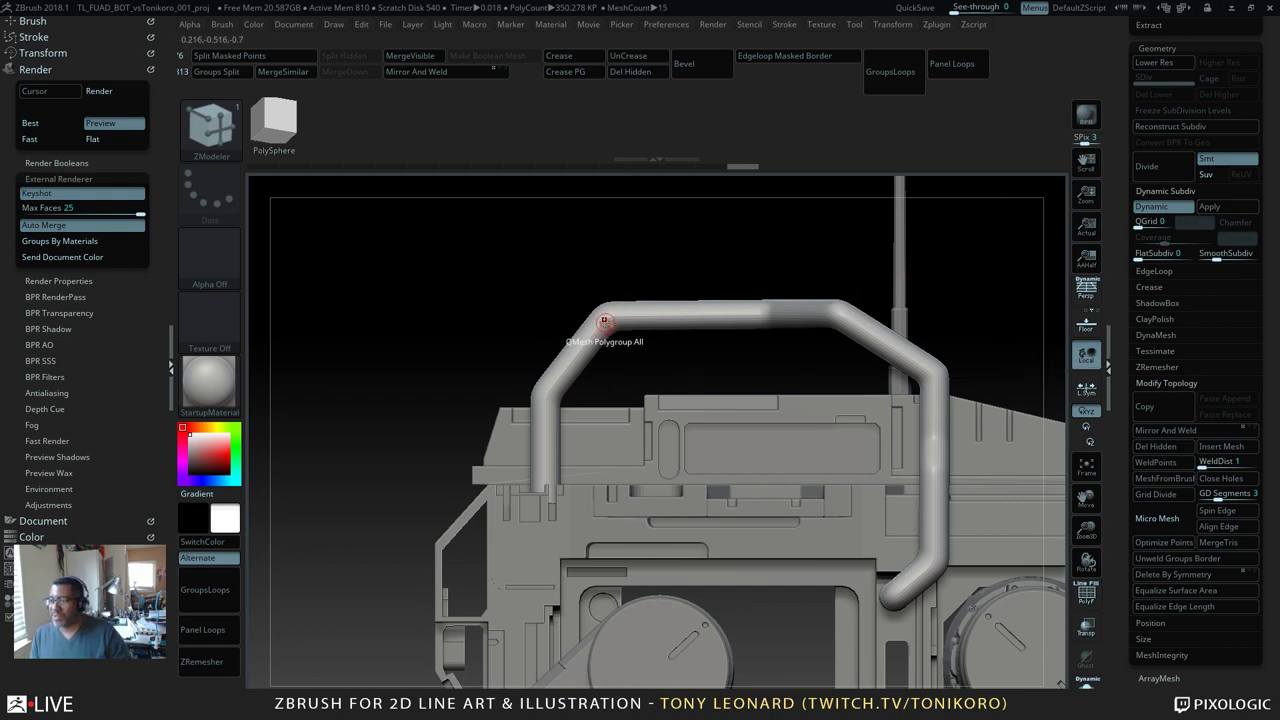
# Step: Send the whole robot with both smoothed tubes to KeyShot with a BPR render and switch to KeyShot
pyautogui.moveTo(674, 257); pyautogui.dragTo(928, 294)
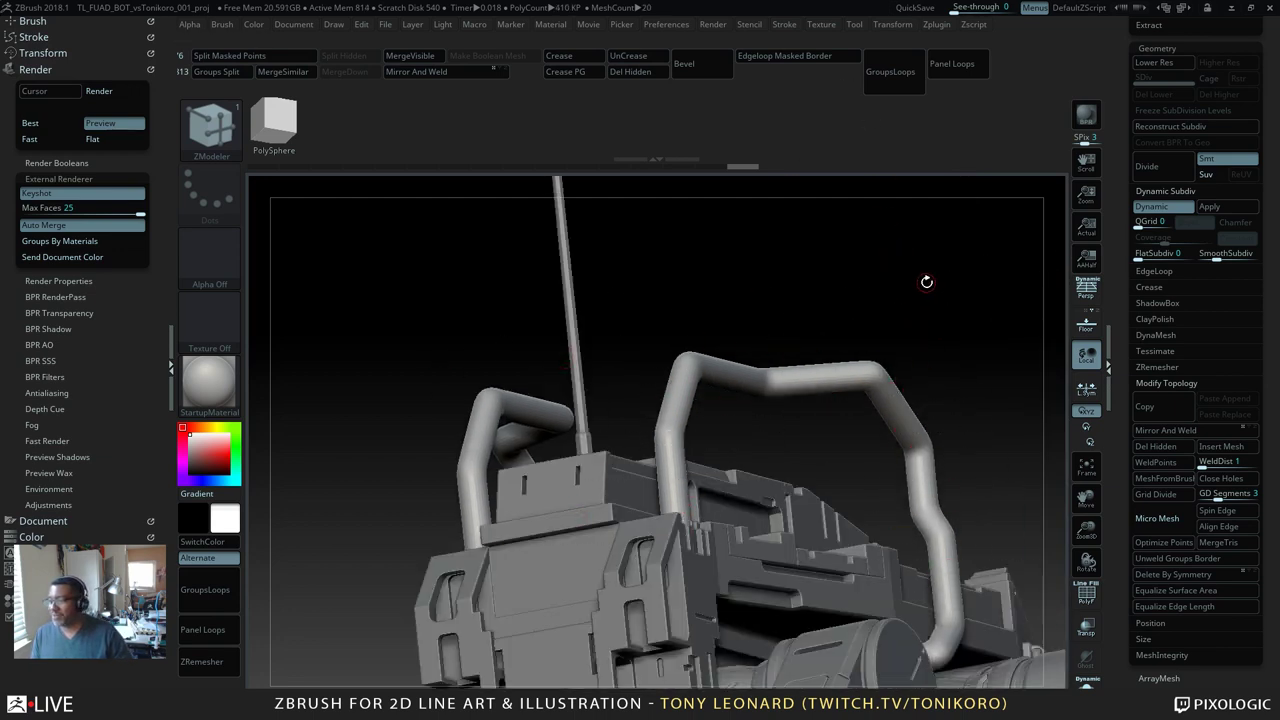
pyautogui.moveTo(926, 282); pyautogui.dragTo(901, 369)
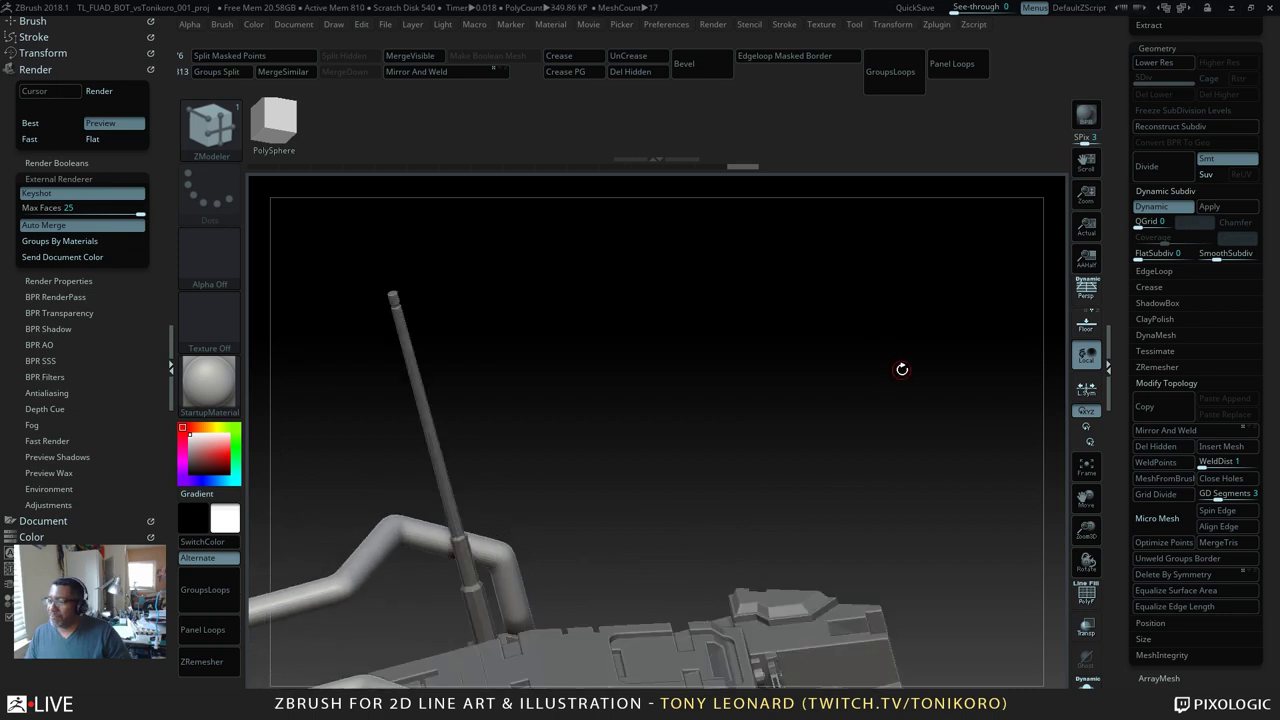
pyautogui.moveTo(745, 383); pyautogui.dragTo(904, 414)
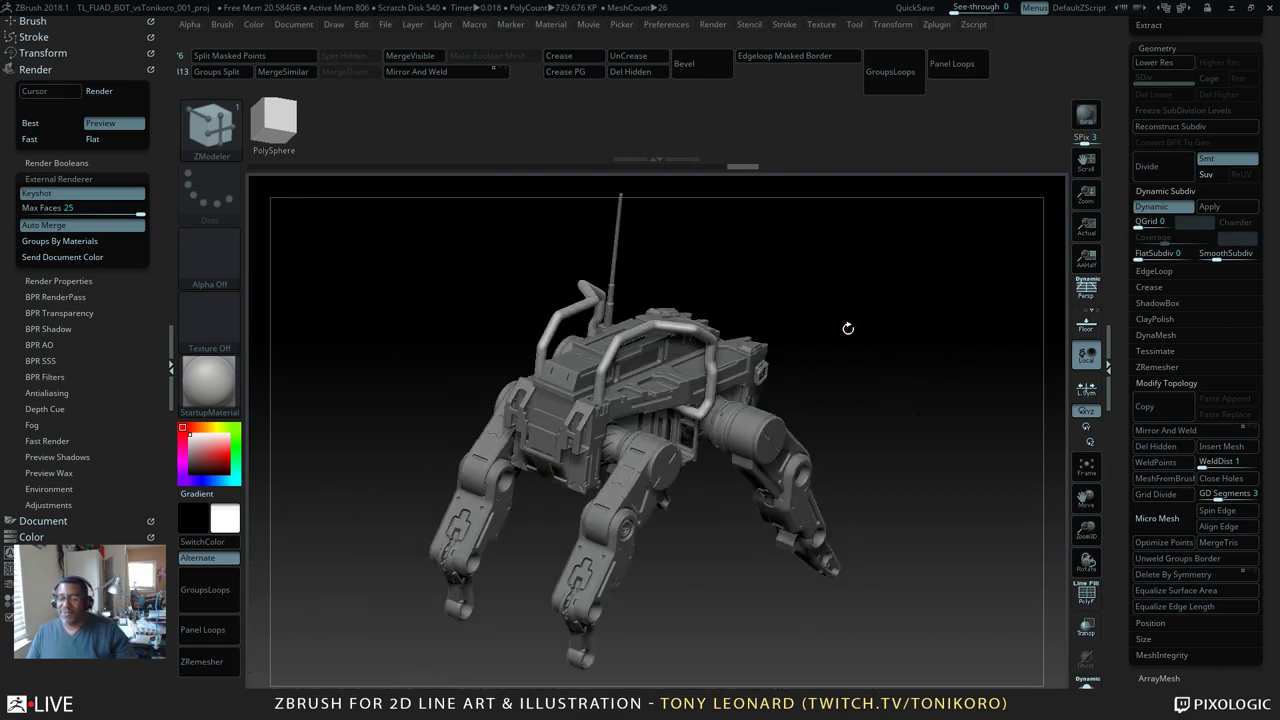
pyautogui.moveTo(876, 412); pyautogui.dragTo(872, 429)
pyautogui.moveTo(990, 426); pyautogui.dragTo(894, 420)
pyautogui.hotkey('ctrl', 'shift', 's')
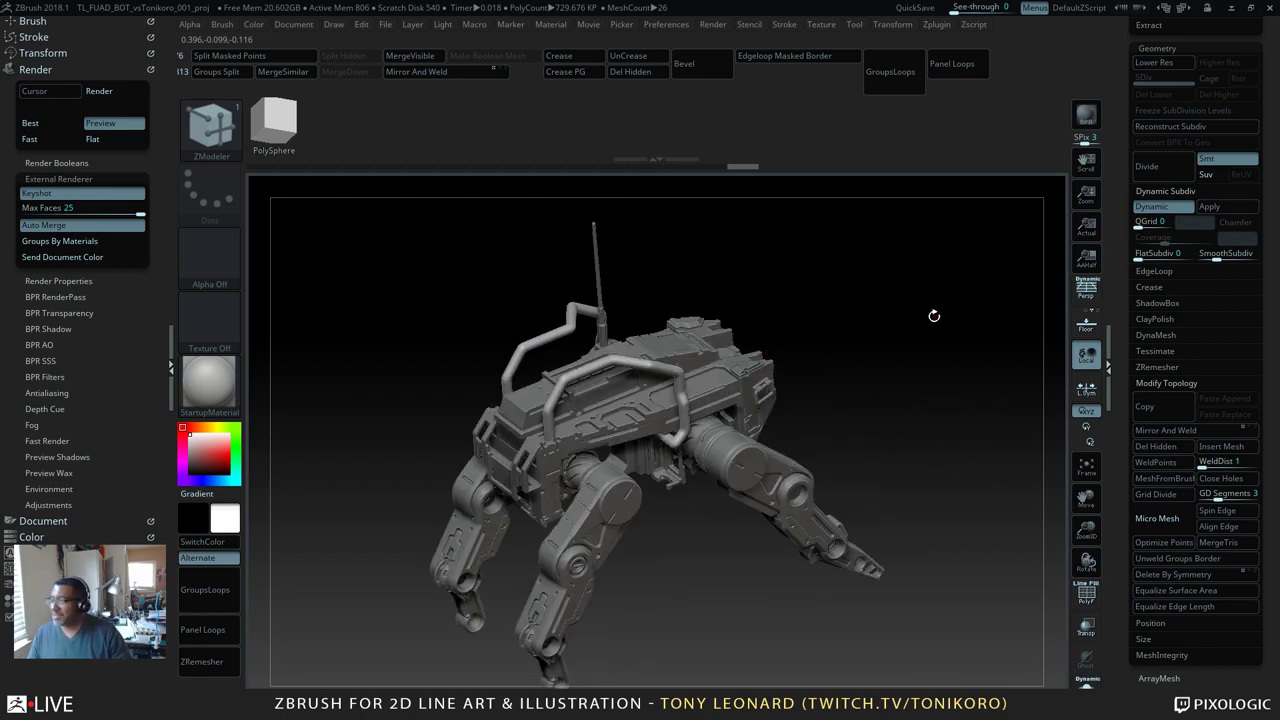
pyautogui.hotkey('alt', 'Tab')
pyautogui.click(354, 329)
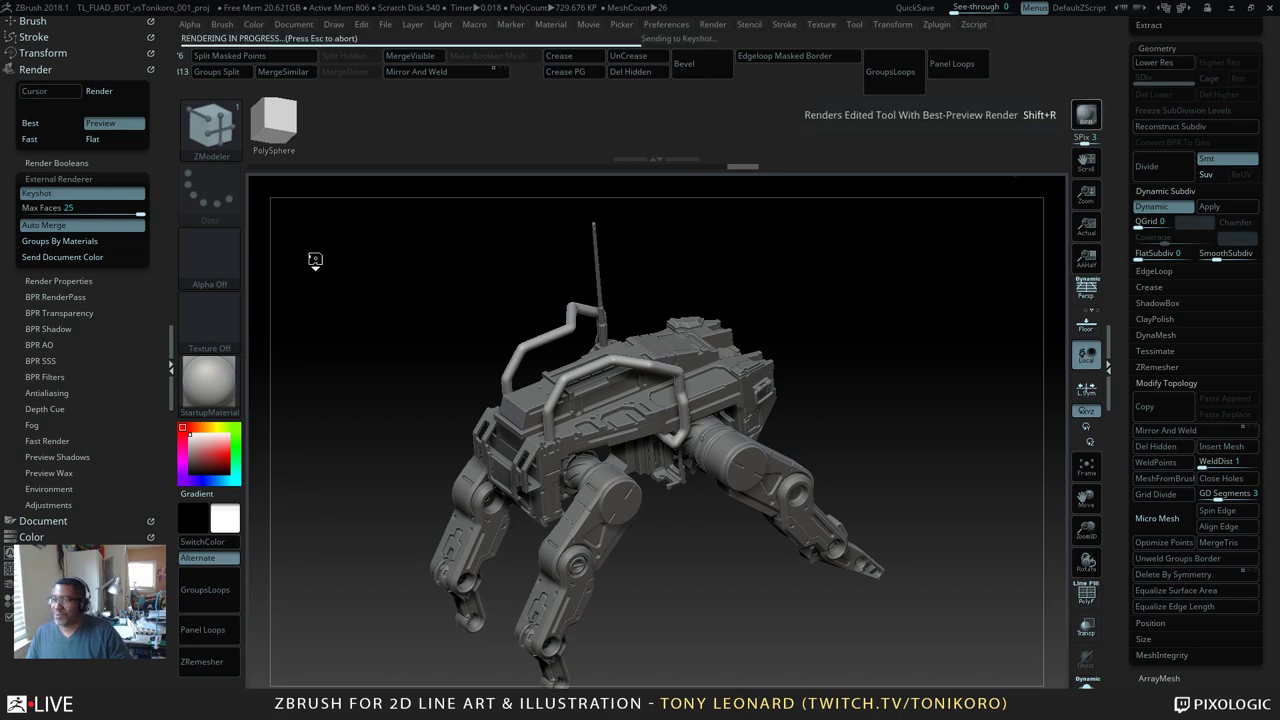
pyautogui.hotkey('alt', 'Tab')
pyautogui.hotkey('alt', 'Tab')
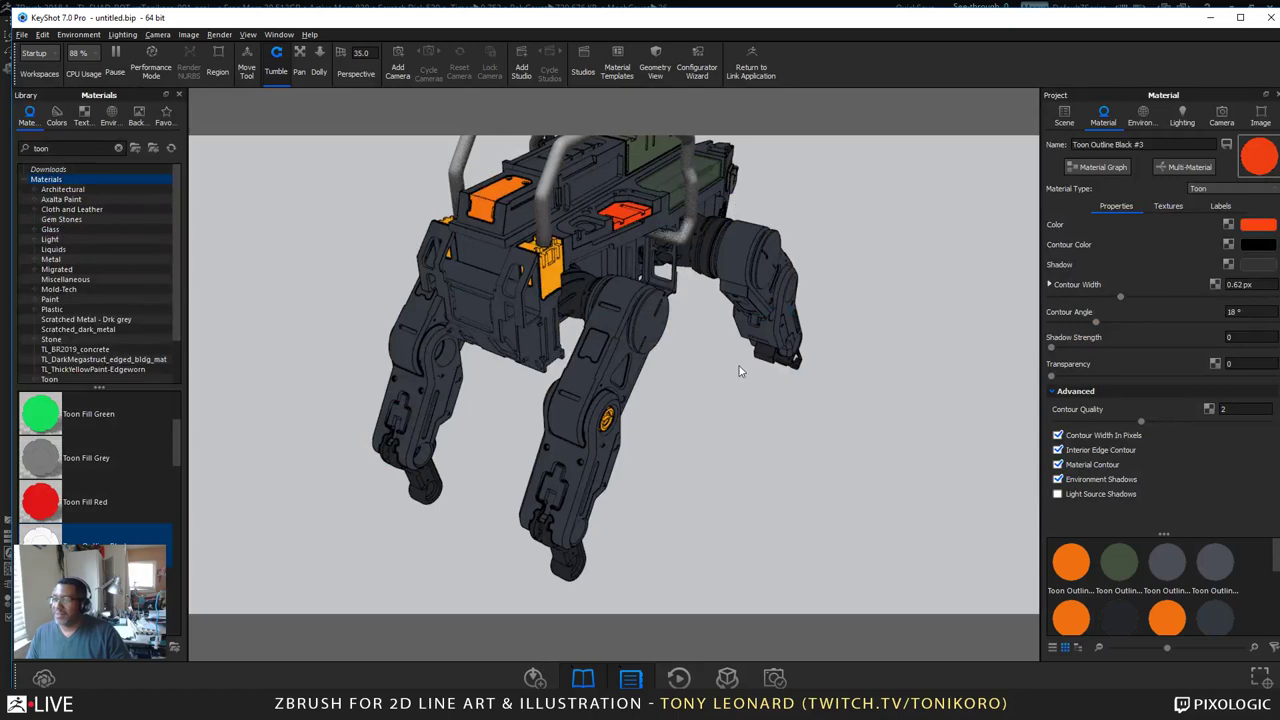
# Step: Copy the orange toon material from the bracket at the tube's front end and paste it as a linked material onto the tubes
pyautogui.moveTo(740, 371); pyautogui.dragTo(540, 408)
pyautogui.rightClick(532, 410)
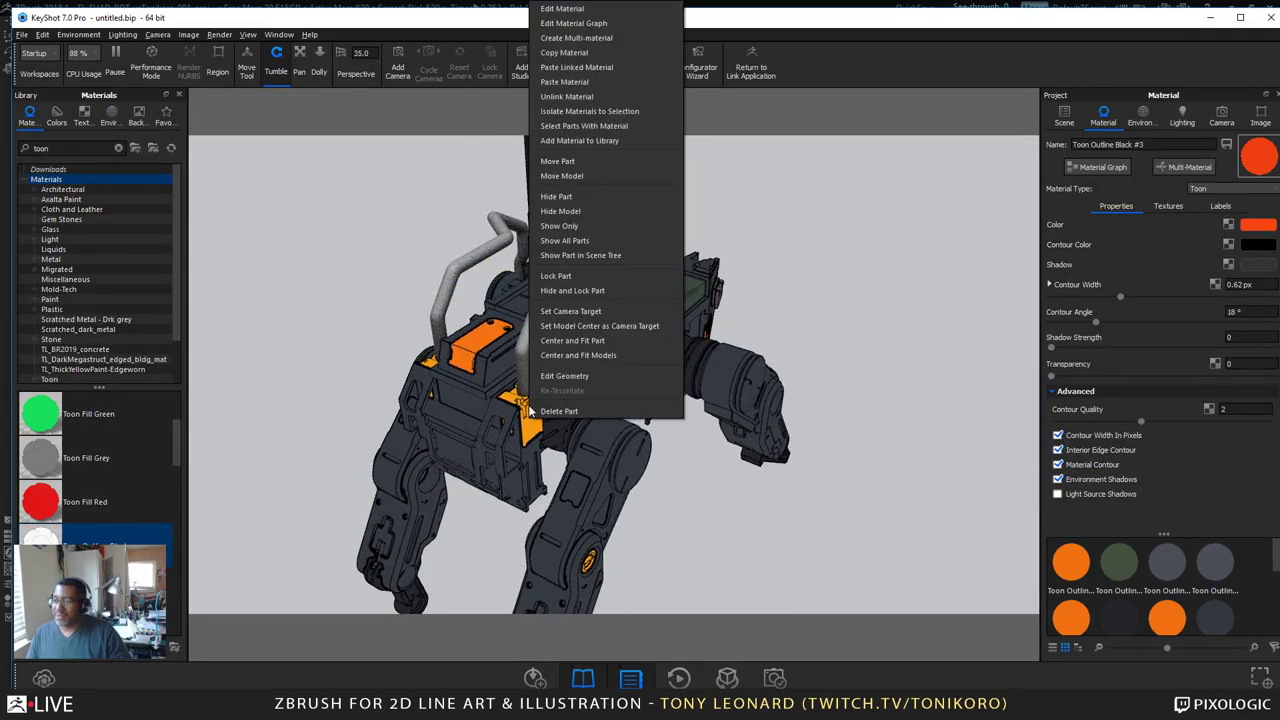
pyautogui.click(587, 51)
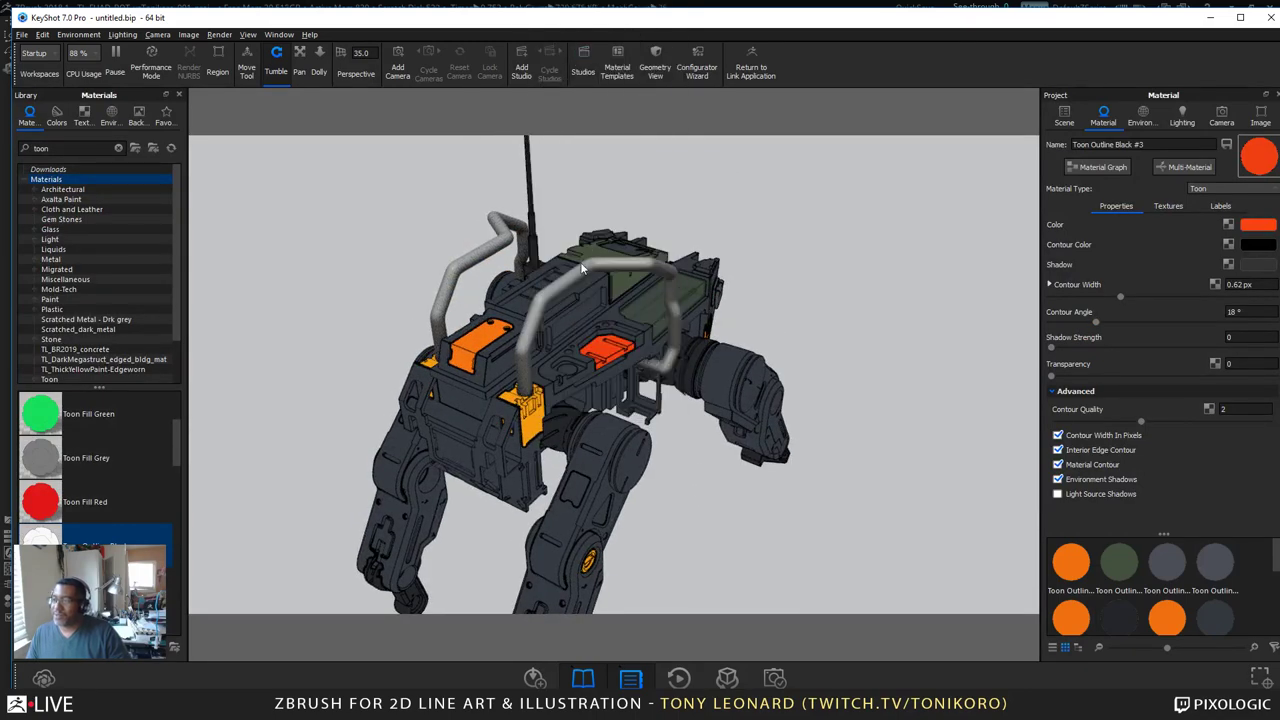
pyautogui.rightClick(579, 269)
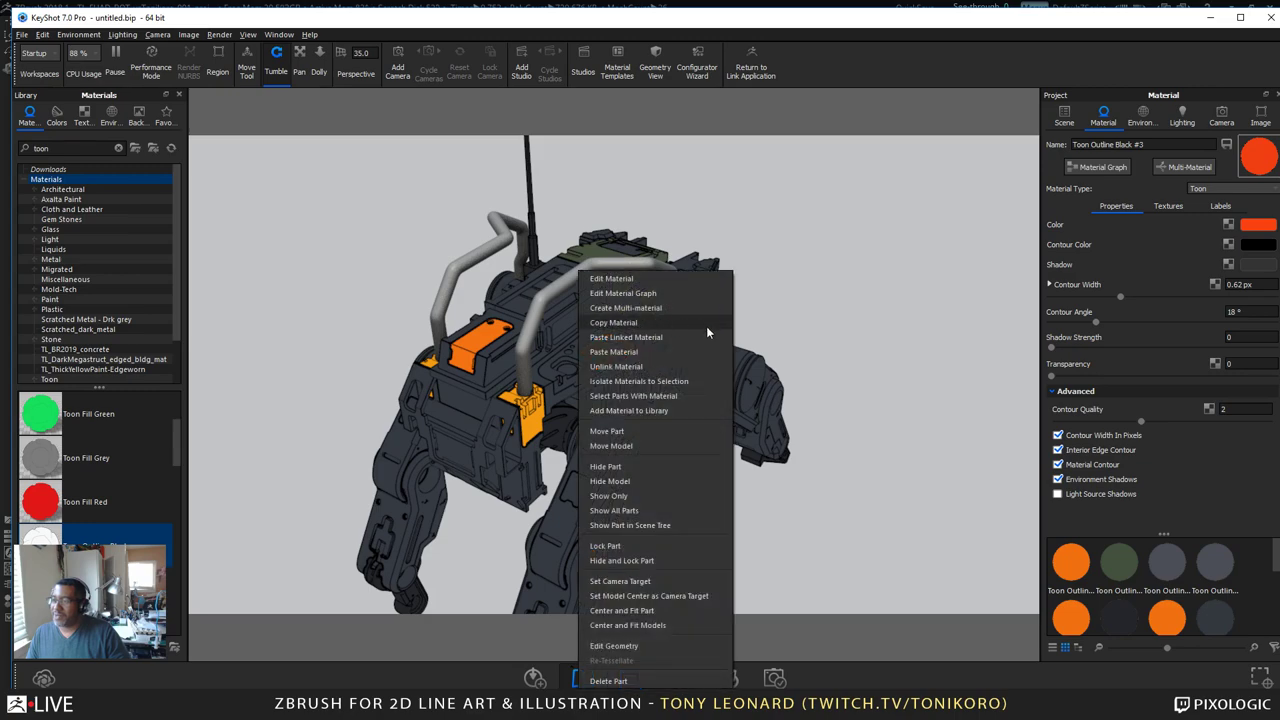
pyautogui.click(644, 337)
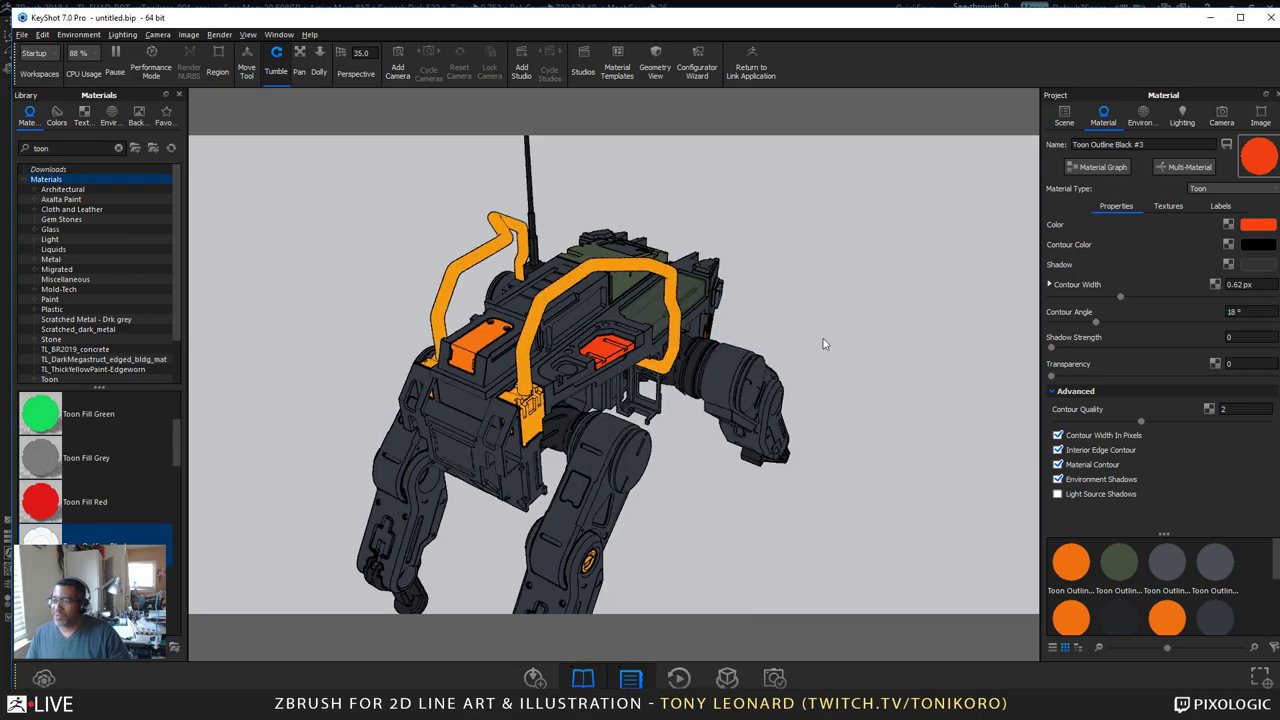
# Step: Examine the toon-shaded robot with its orange tubes as a whole from the side and from the front
pyautogui.moveTo(823, 344); pyautogui.dragTo(812, 410)
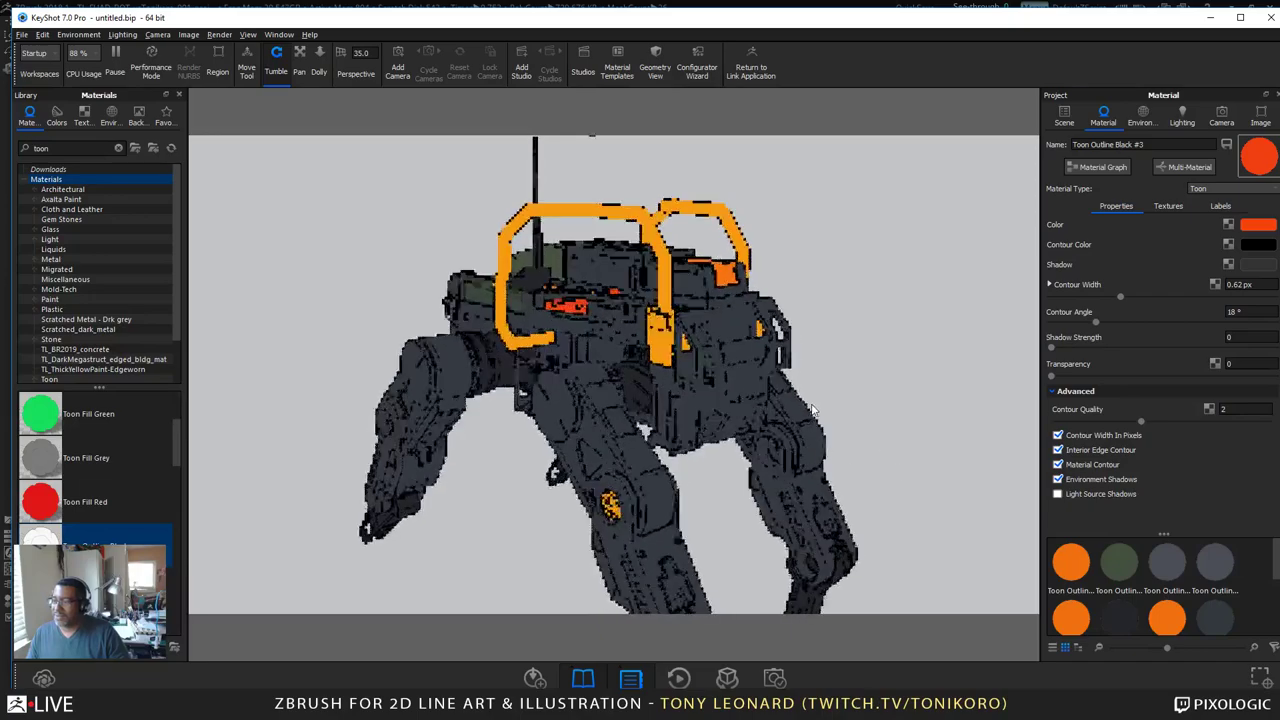
pyautogui.moveTo(948, 436); pyautogui.dragTo(926, 329, button='middle')
pyautogui.keyDown('alt'); pyautogui.moveTo(946, 430); pyautogui.dragTo(882, 433, button='right'); pyautogui.keyUp('alt')
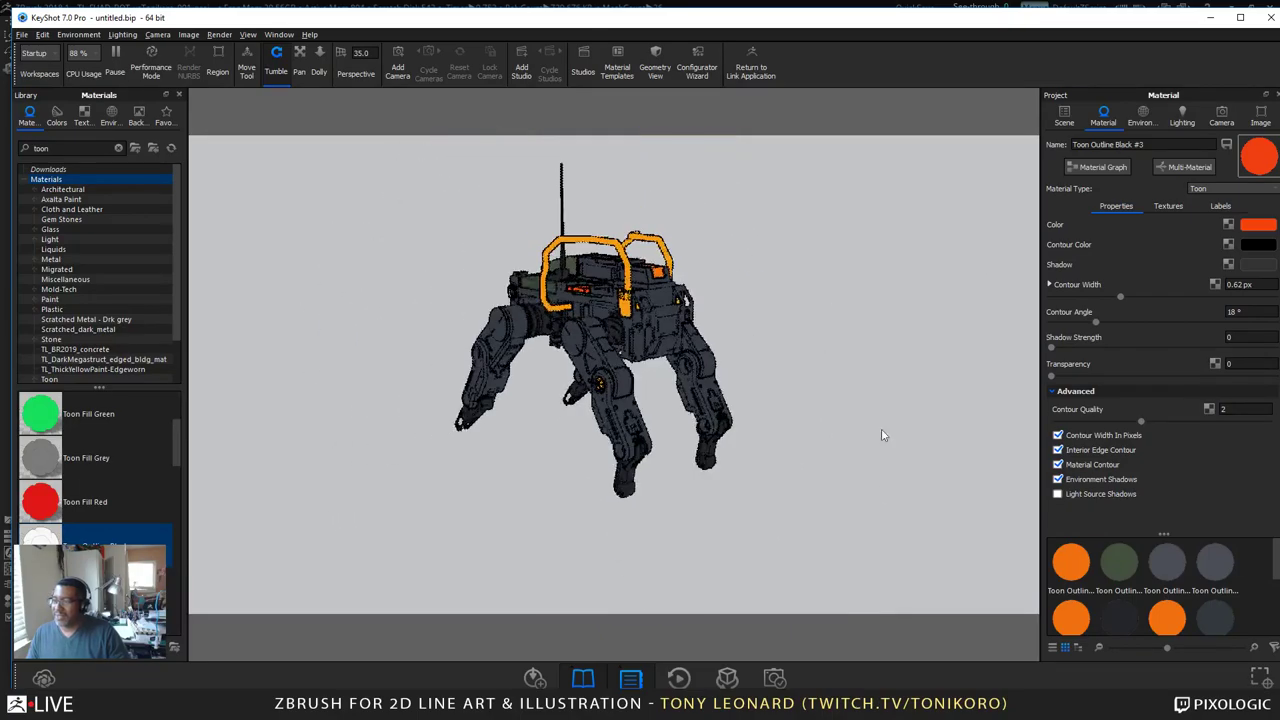
pyautogui.moveTo(829, 480); pyautogui.dragTo(886, 514)
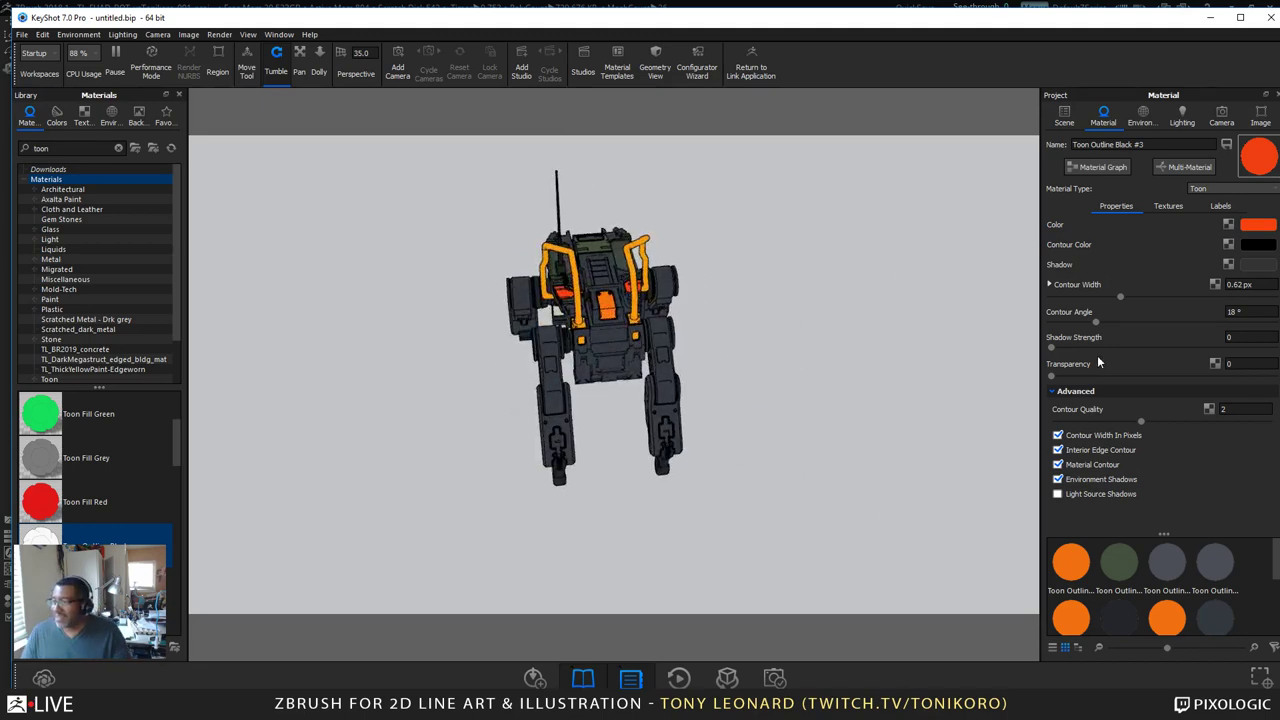
pyautogui.moveTo(606, 408); pyautogui.dragTo(793, 505)
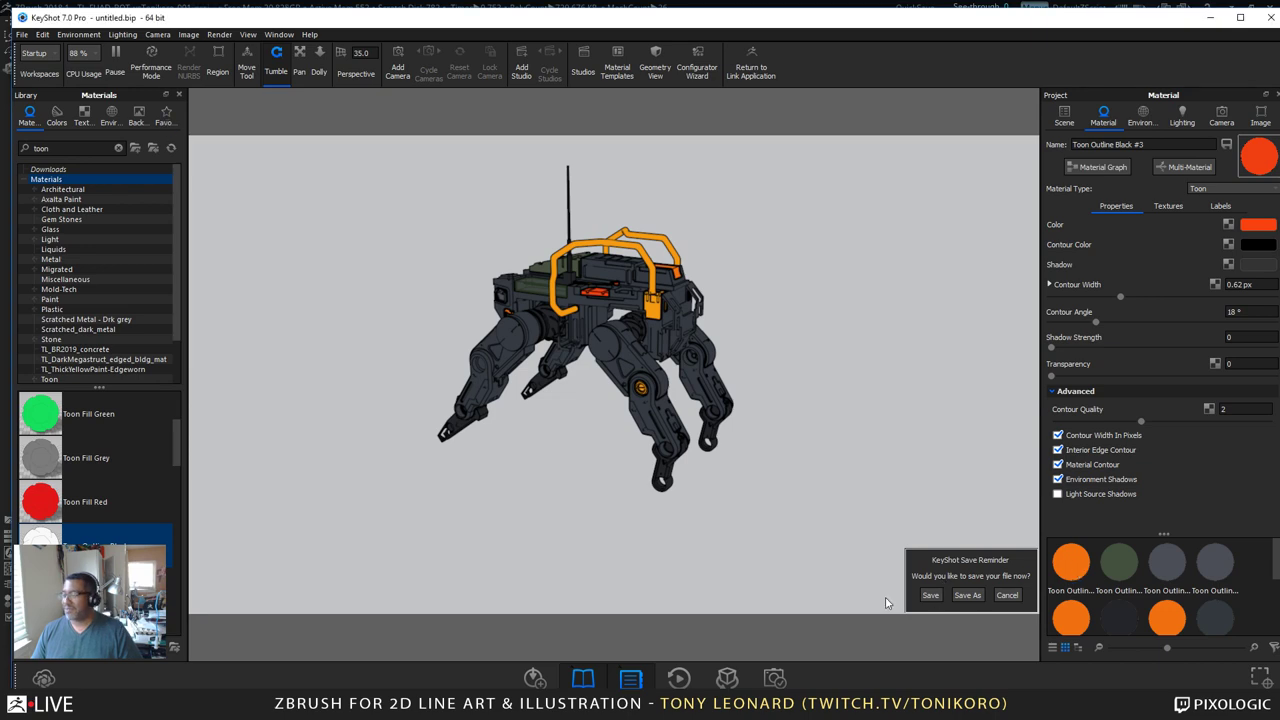
# Step: Save the KeyShot scene to the Desktop as TL_zblive_mechdog_8-25-2018 in BIP format
pyautogui.click(930, 596)
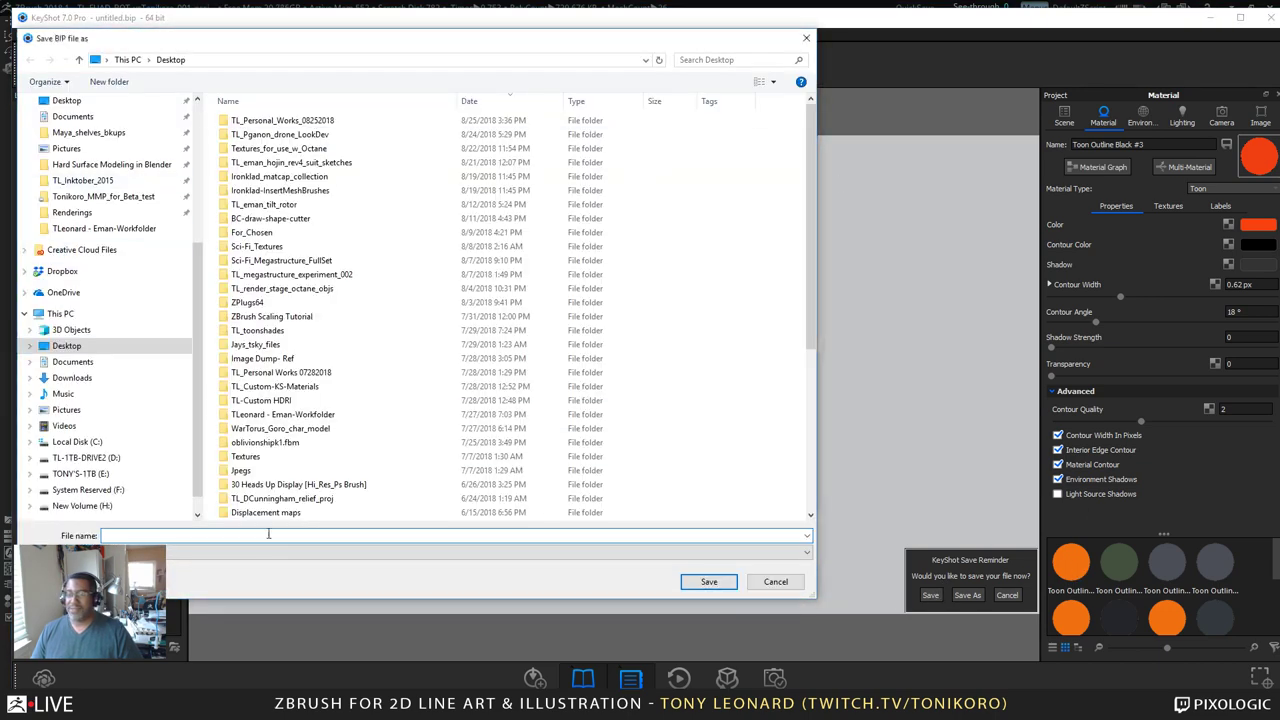
pyautogui.click(145, 534)
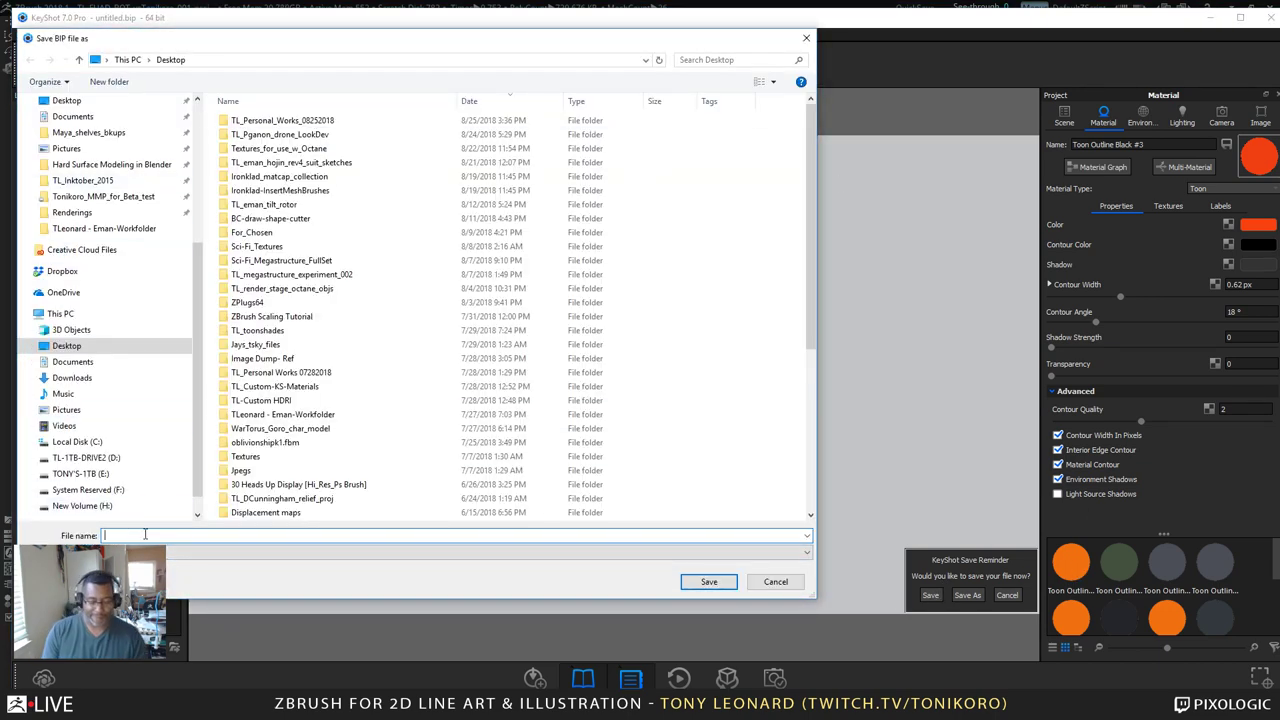
pyautogui.write('TL_')
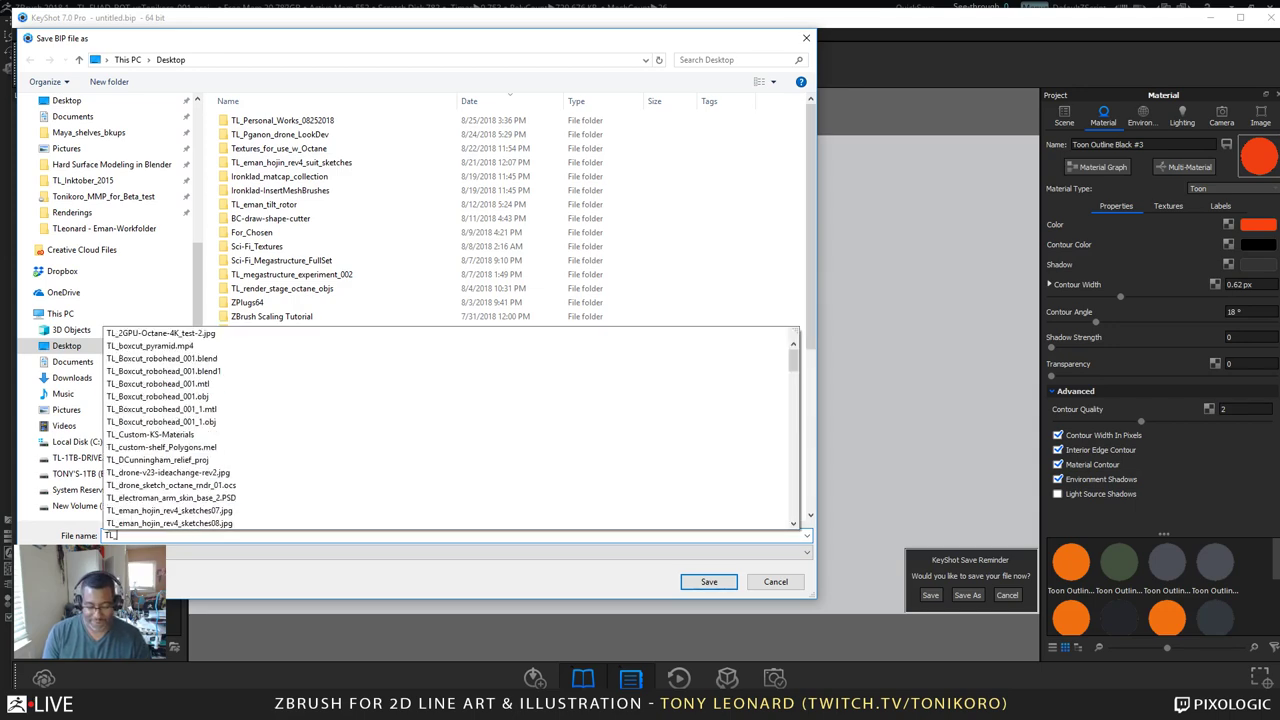
pyautogui.write('zb')
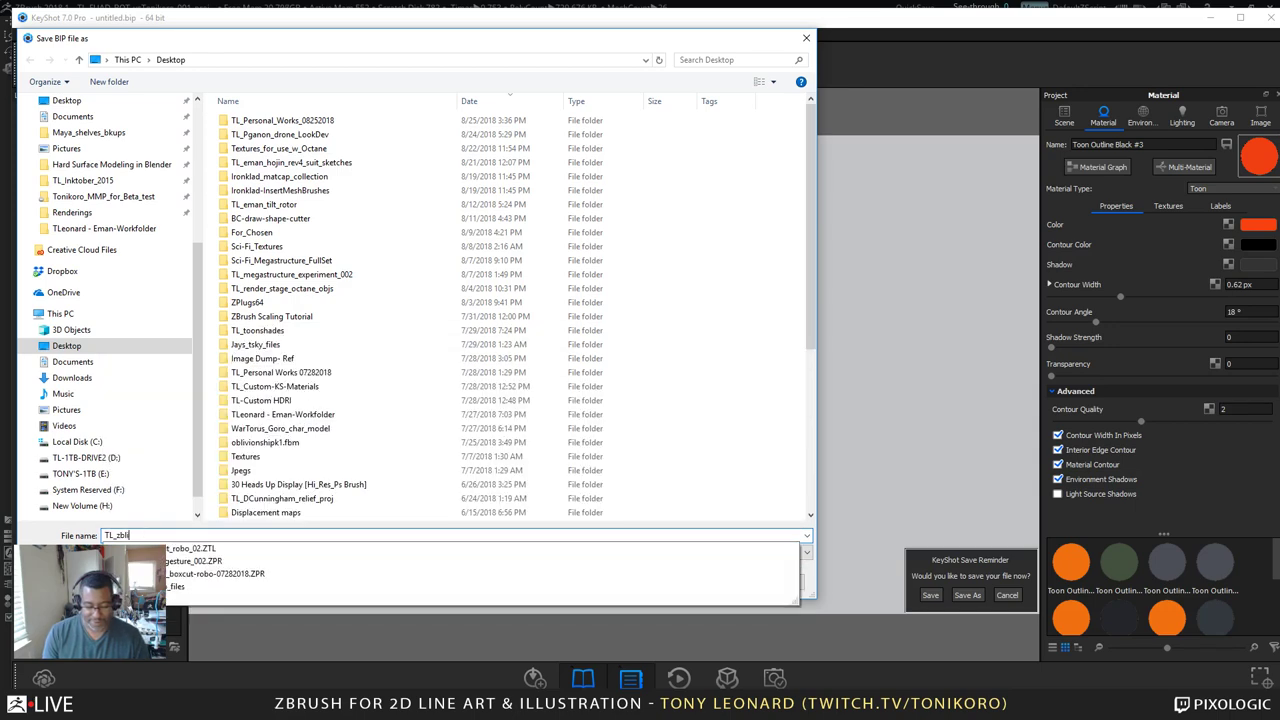
pyautogui.write('live_')
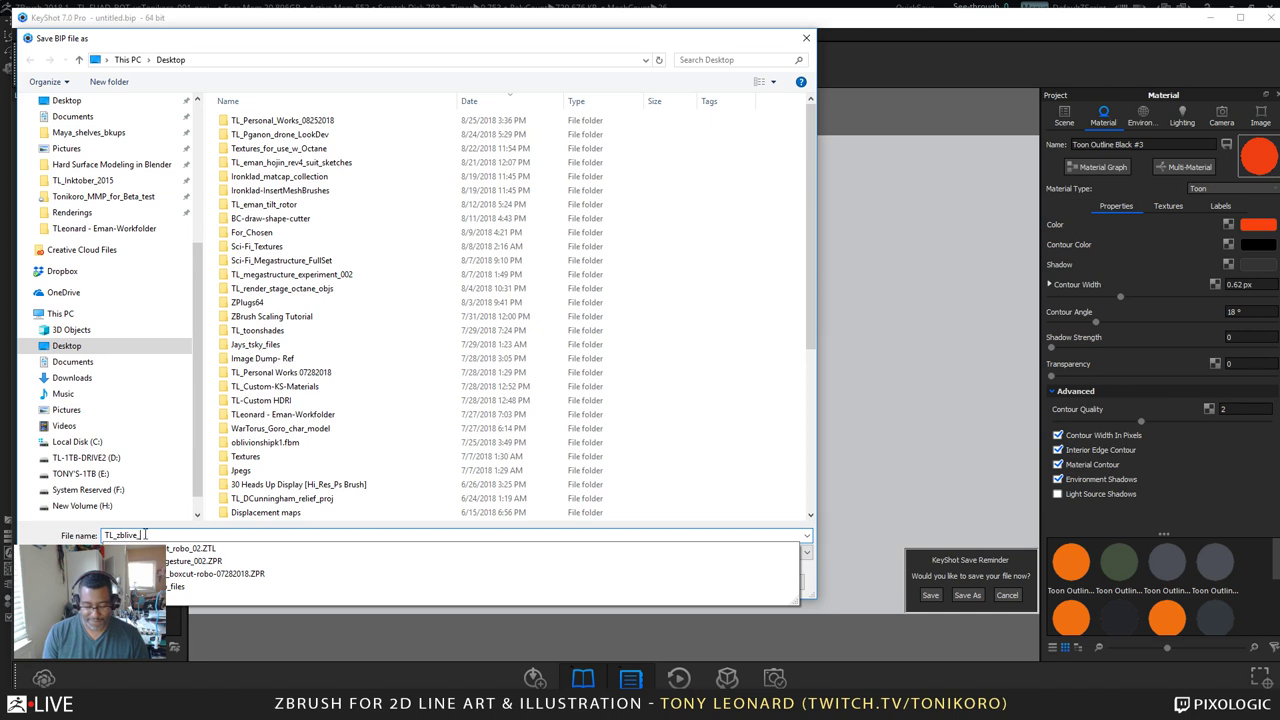
pyautogui.write('mechdo')
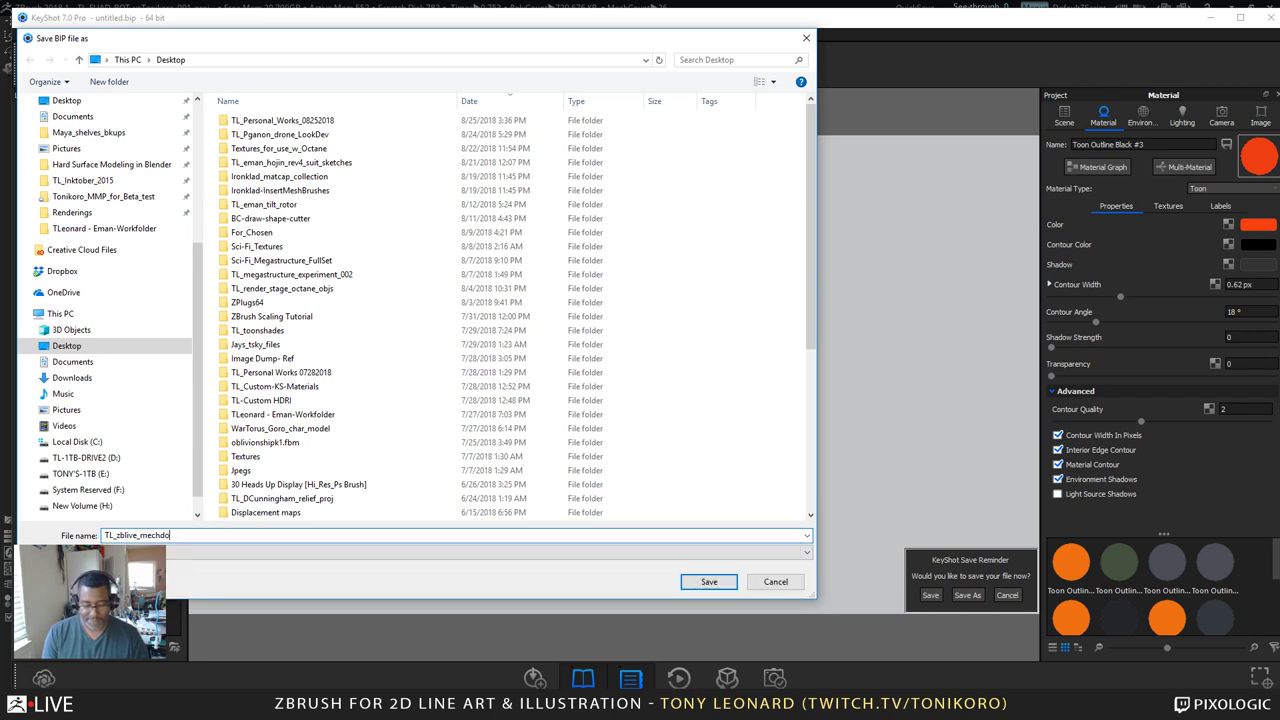
pyautogui.write('g_8')
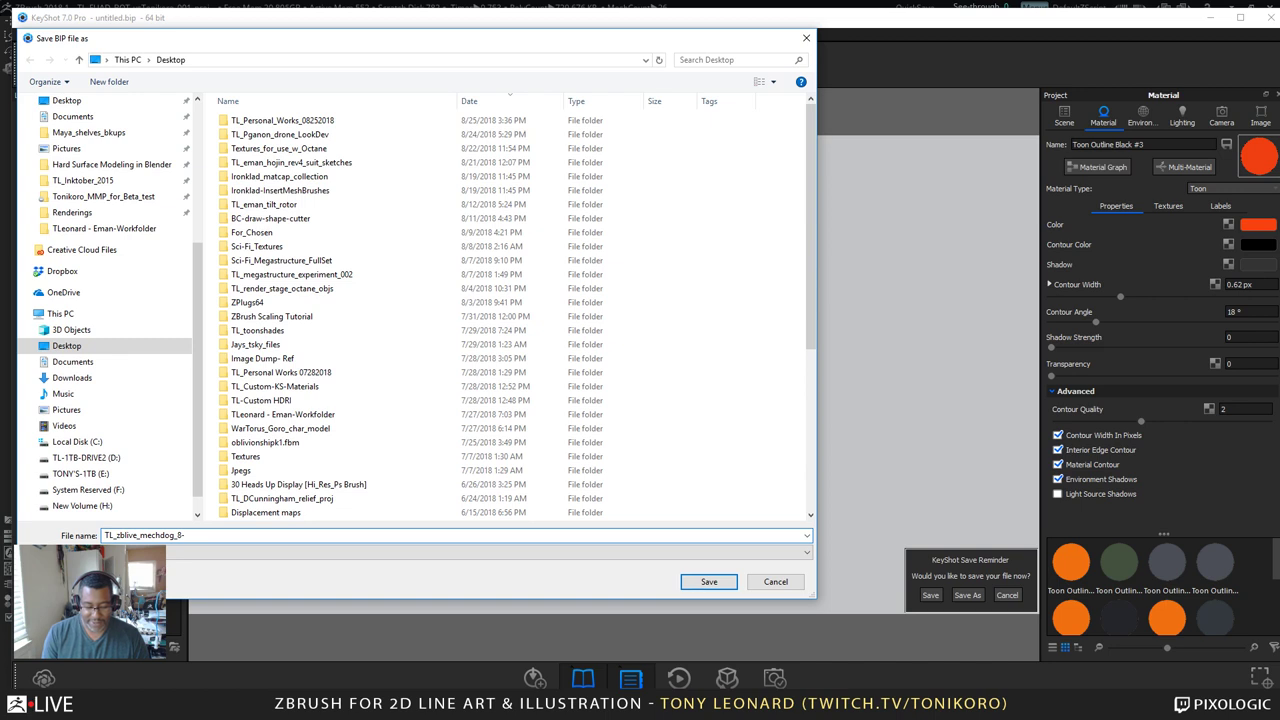
pyautogui.write('-25-2018')
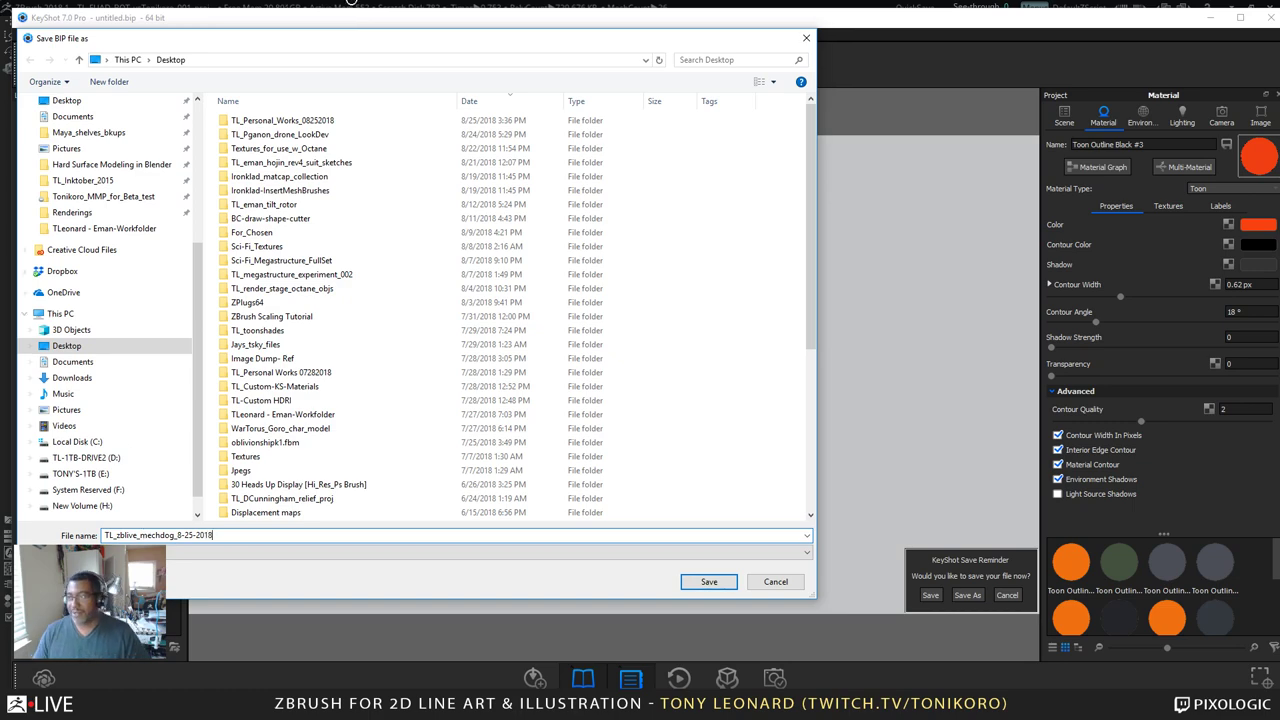
pyautogui.moveTo(421, 40); pyautogui.dragTo(466, 57)
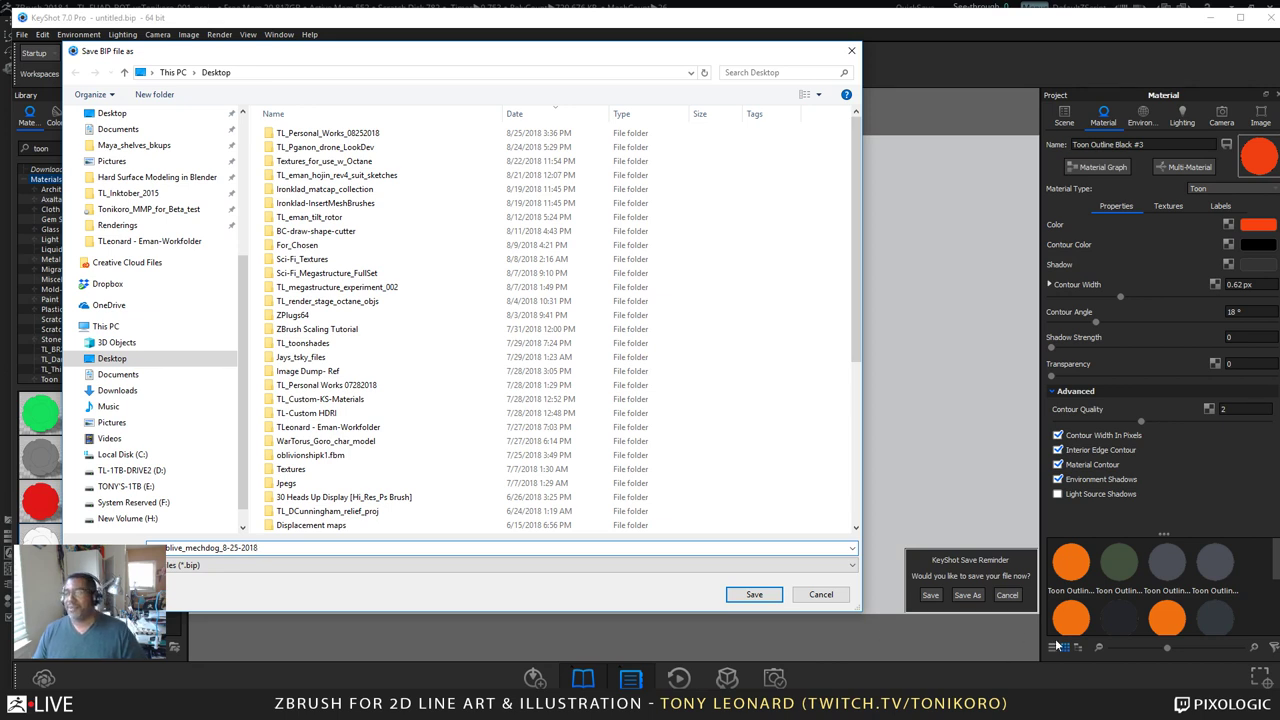
pyautogui.moveTo(601, 60)
pyautogui.mouseDown()
pyautogui.moveTo(659, 66)
pyautogui.moveTo(620, 63)
pyautogui.mouseUp()
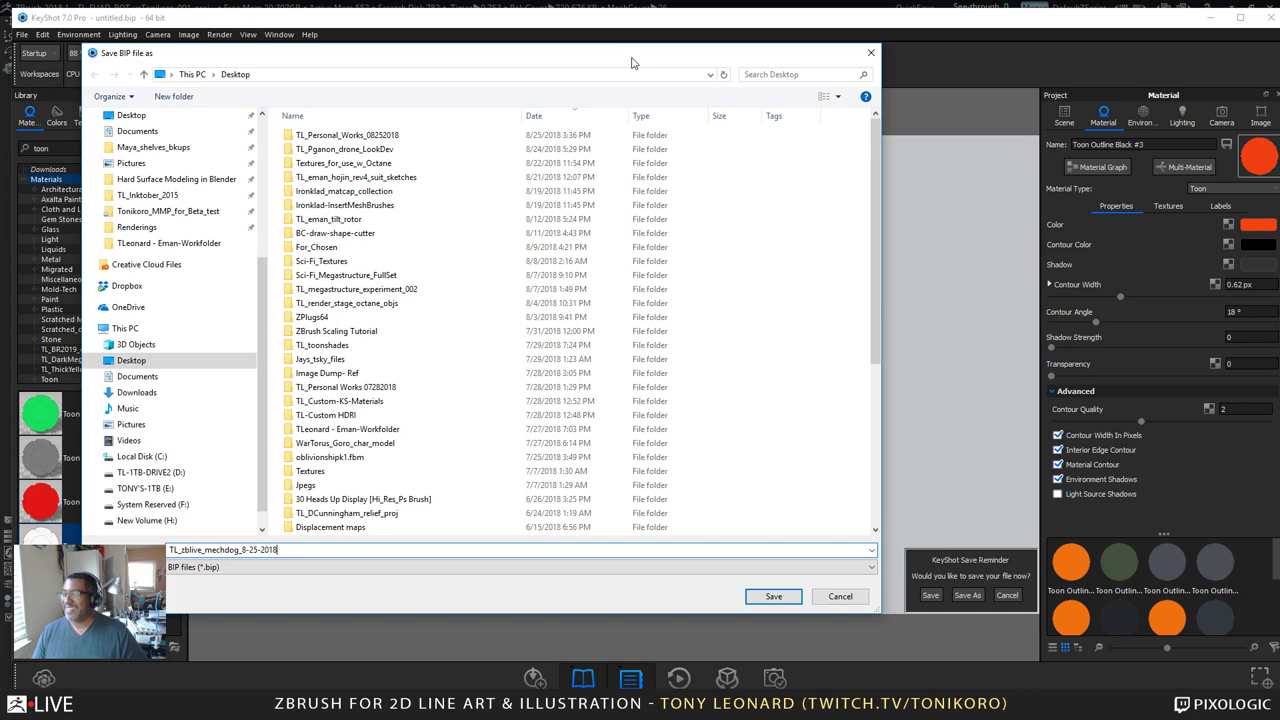
pyautogui.moveTo(631, 63); pyautogui.dragTo(645, 42)
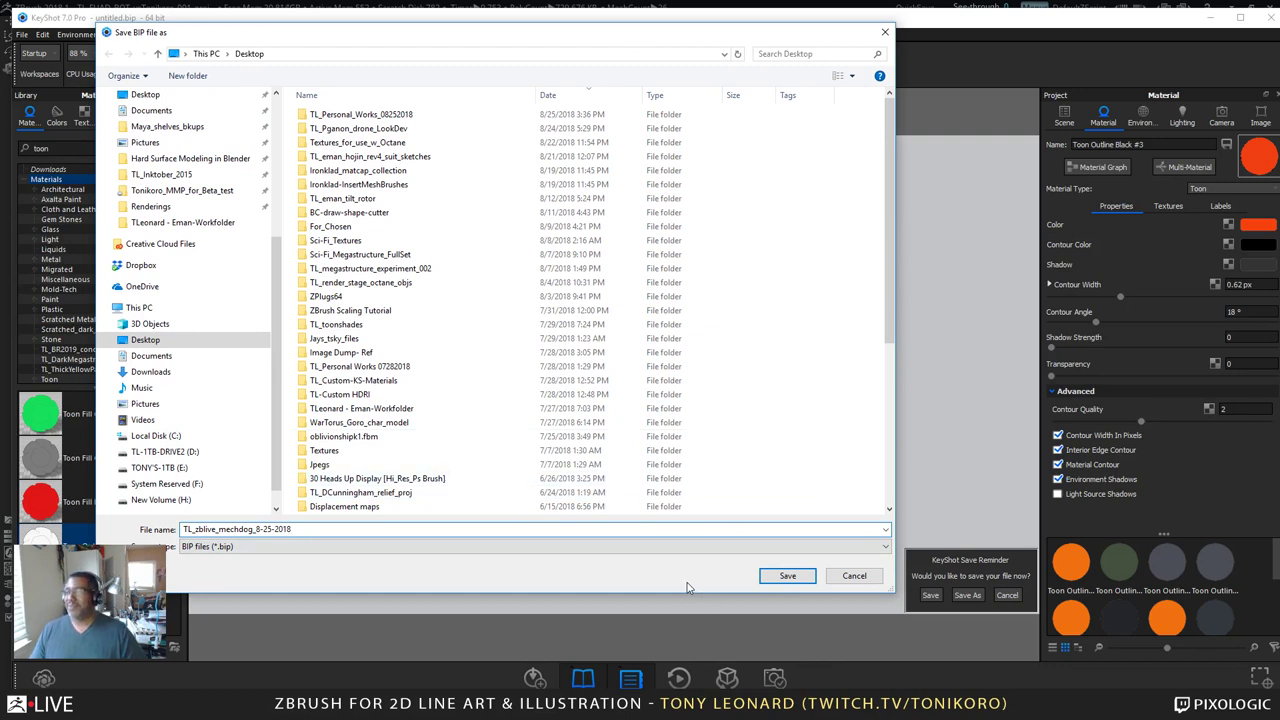
pyautogui.click(806, 578)
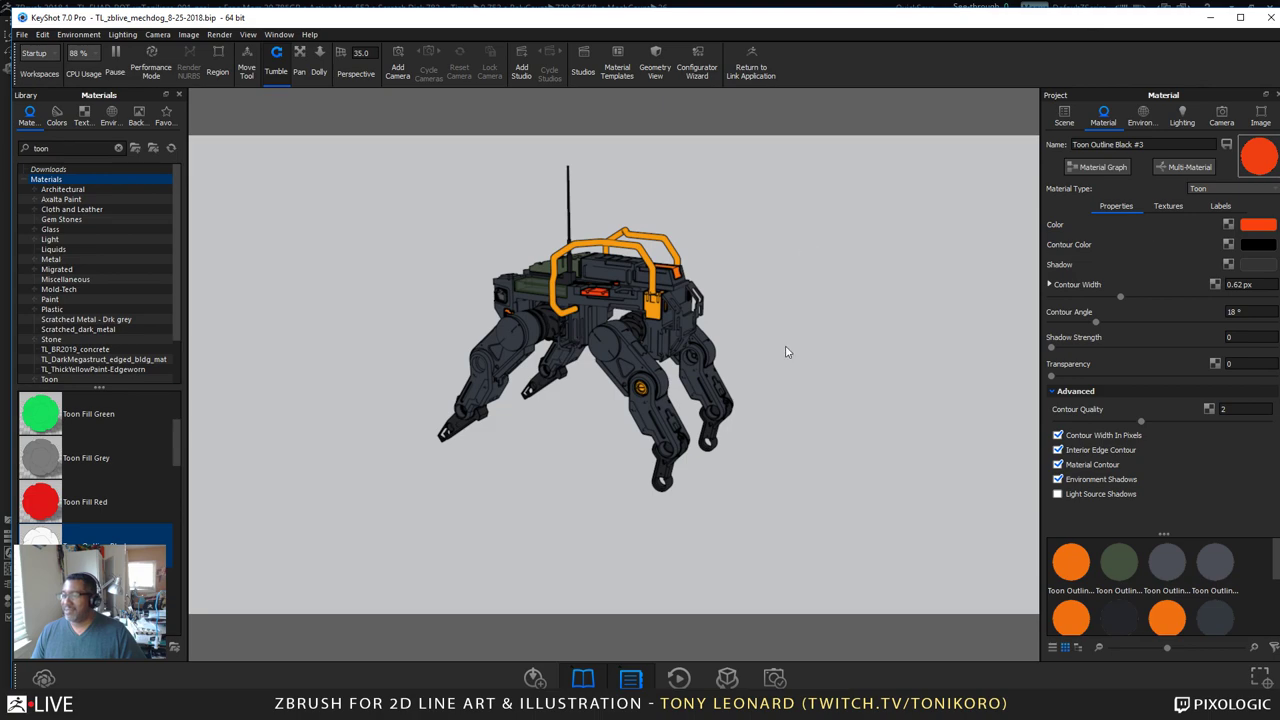
# Step: Examine the toon-shaded robot from several sides and look closely at its legs and feet
pyautogui.moveTo(788, 352); pyautogui.dragTo(633, 277)
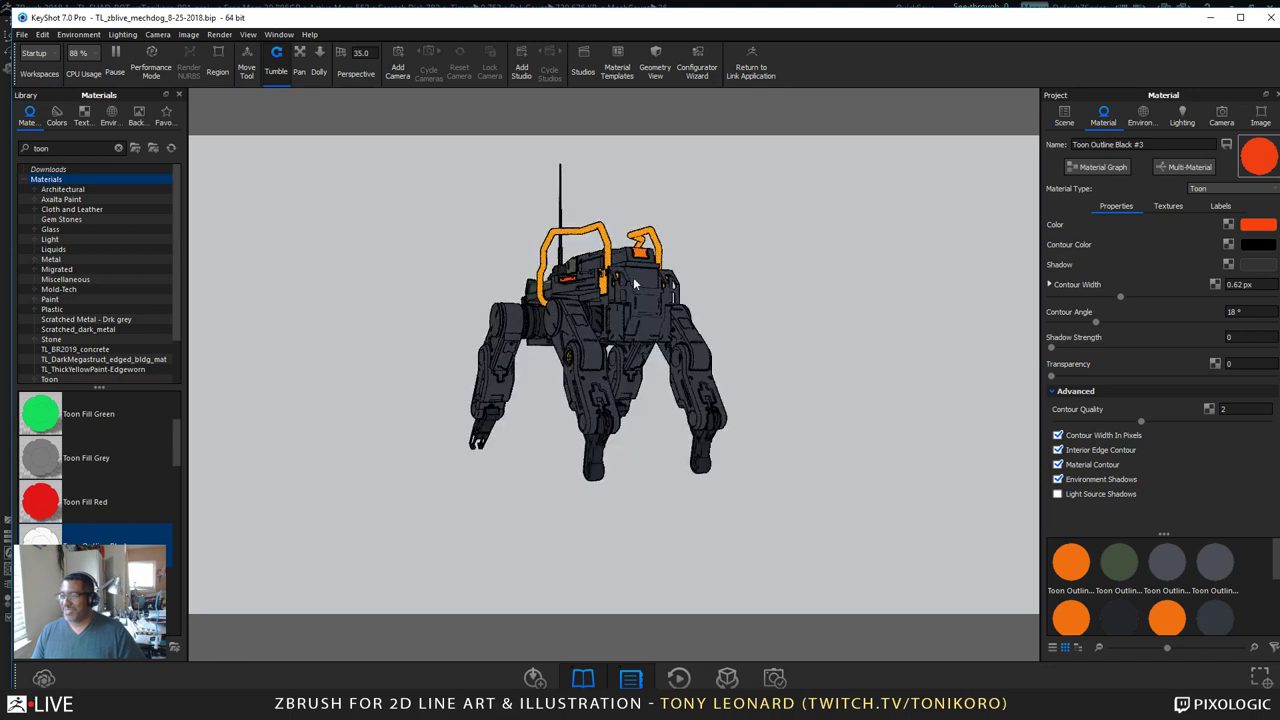
pyautogui.moveTo(607, 388); pyautogui.dragTo(545, 347)
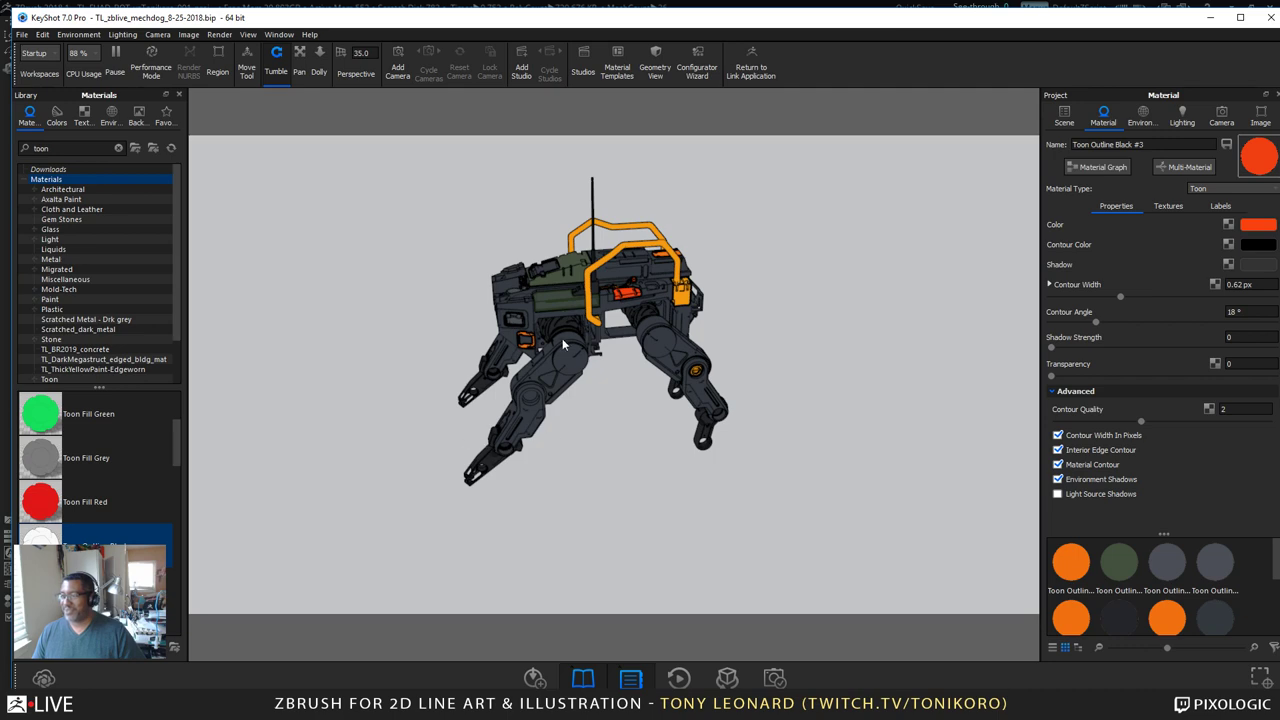
pyautogui.moveTo(727, 492); pyautogui.dragTo(679, 472)
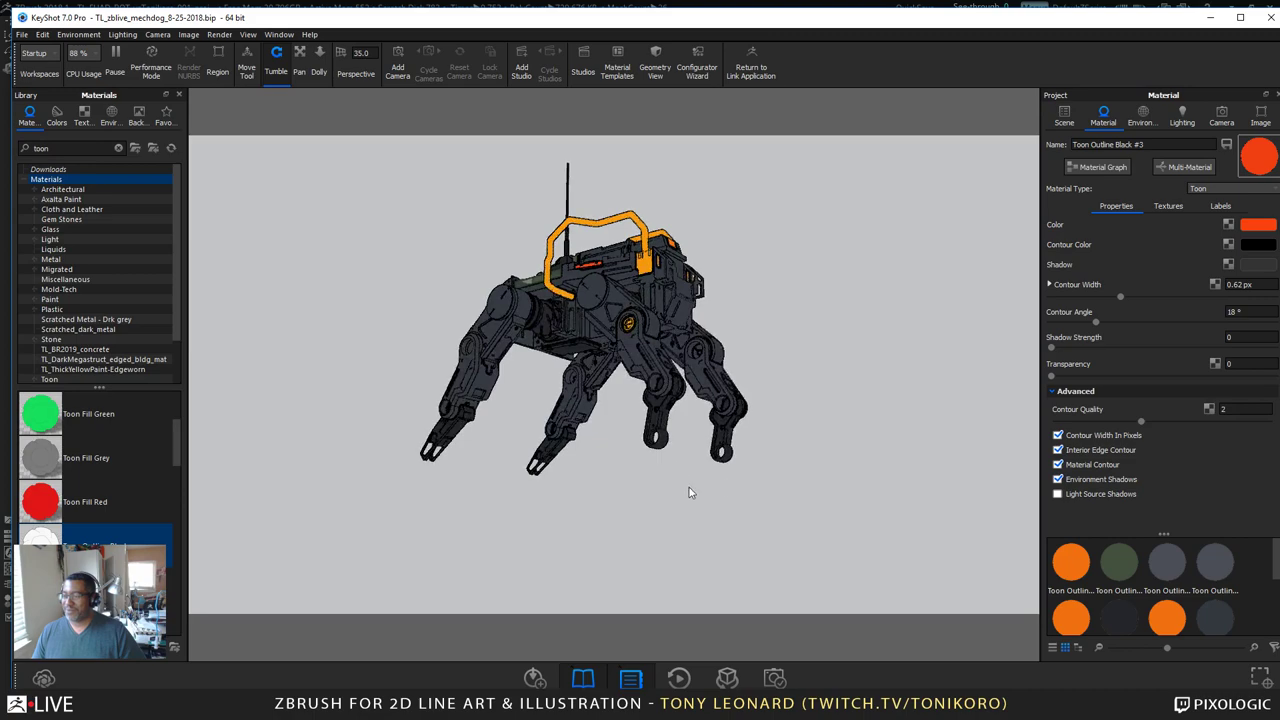
pyautogui.moveTo(689, 487); pyautogui.dragTo(697, 411, button='middle')
pyautogui.keyDown('alt'); pyautogui.moveTo(697, 411); pyautogui.dragTo(779, 535, button='right'); pyautogui.keyUp('alt')
pyautogui.scroll(2, 779, 535)
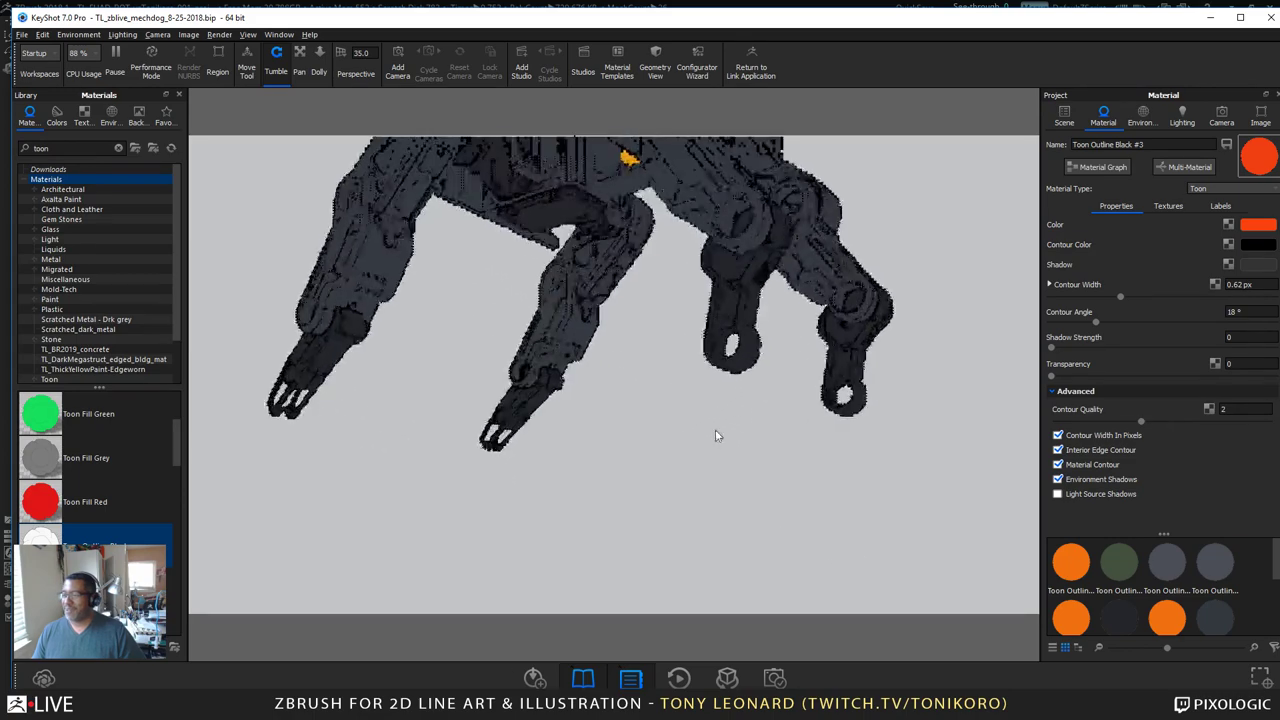
pyautogui.moveTo(634, 402); pyautogui.dragTo(655, 430)
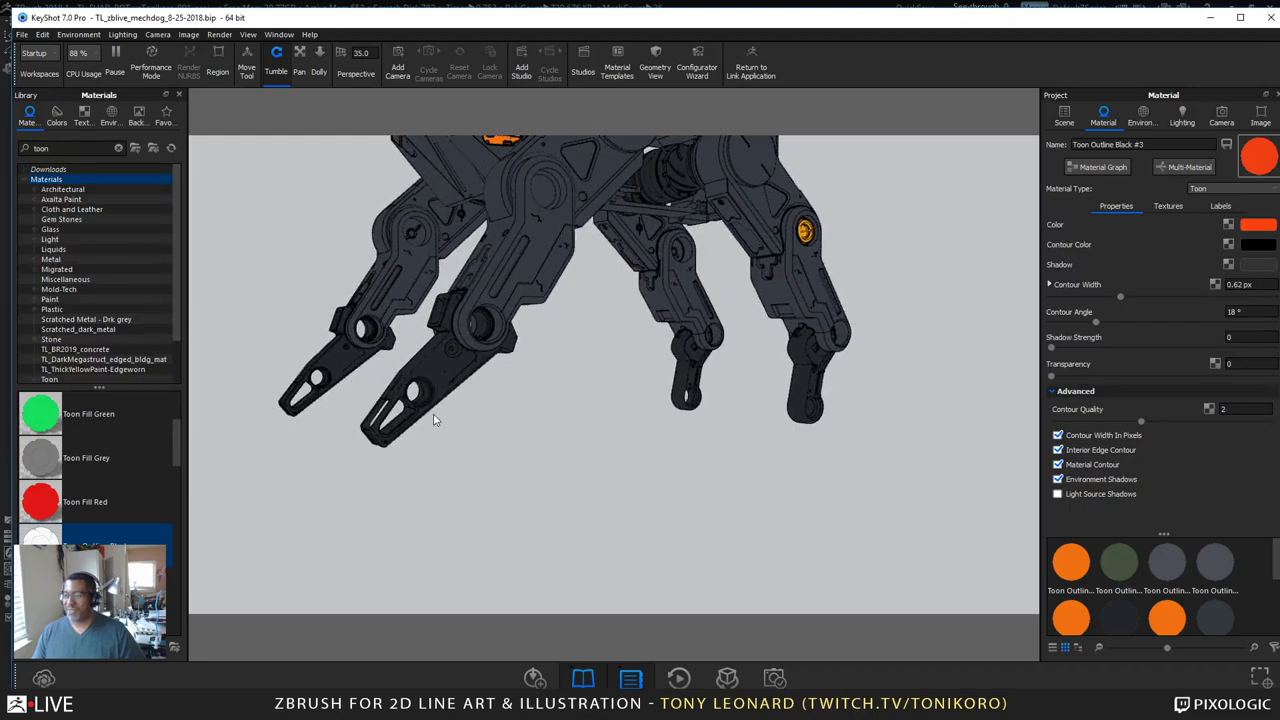
pyautogui.moveTo(476, 443); pyautogui.dragTo(756, 482)
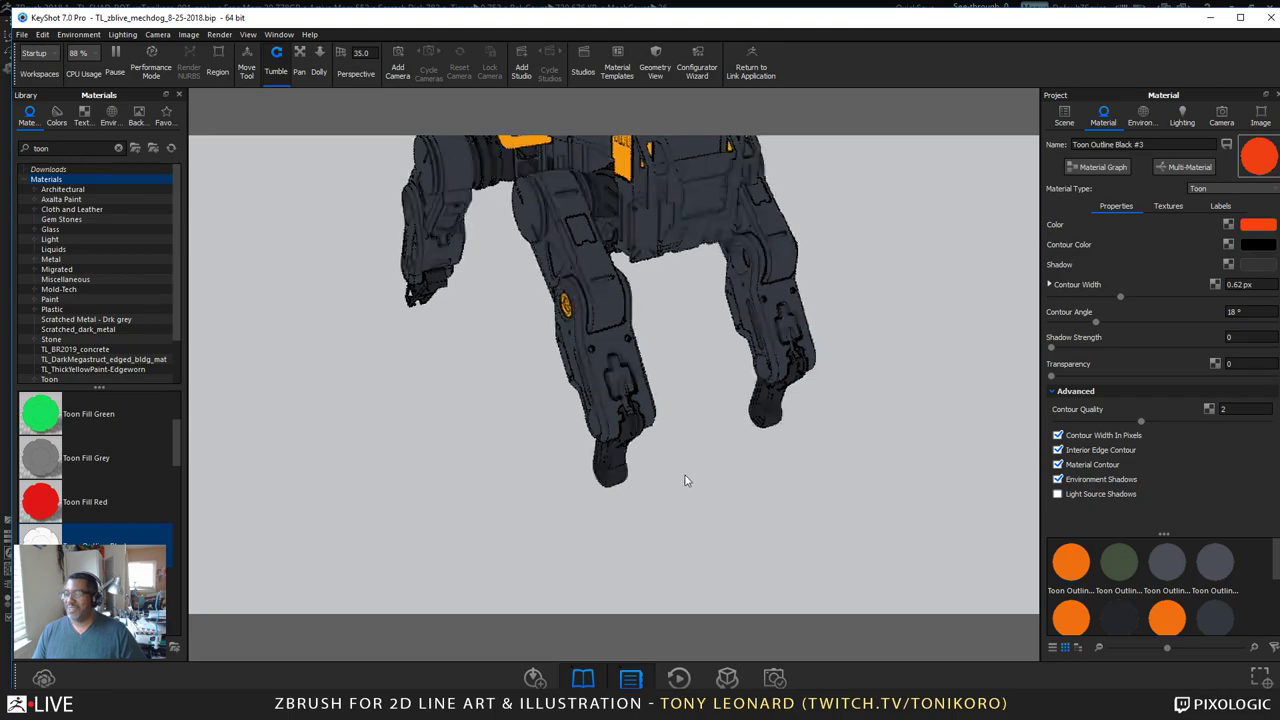
pyautogui.moveTo(734, 483); pyautogui.dragTo(631, 463)
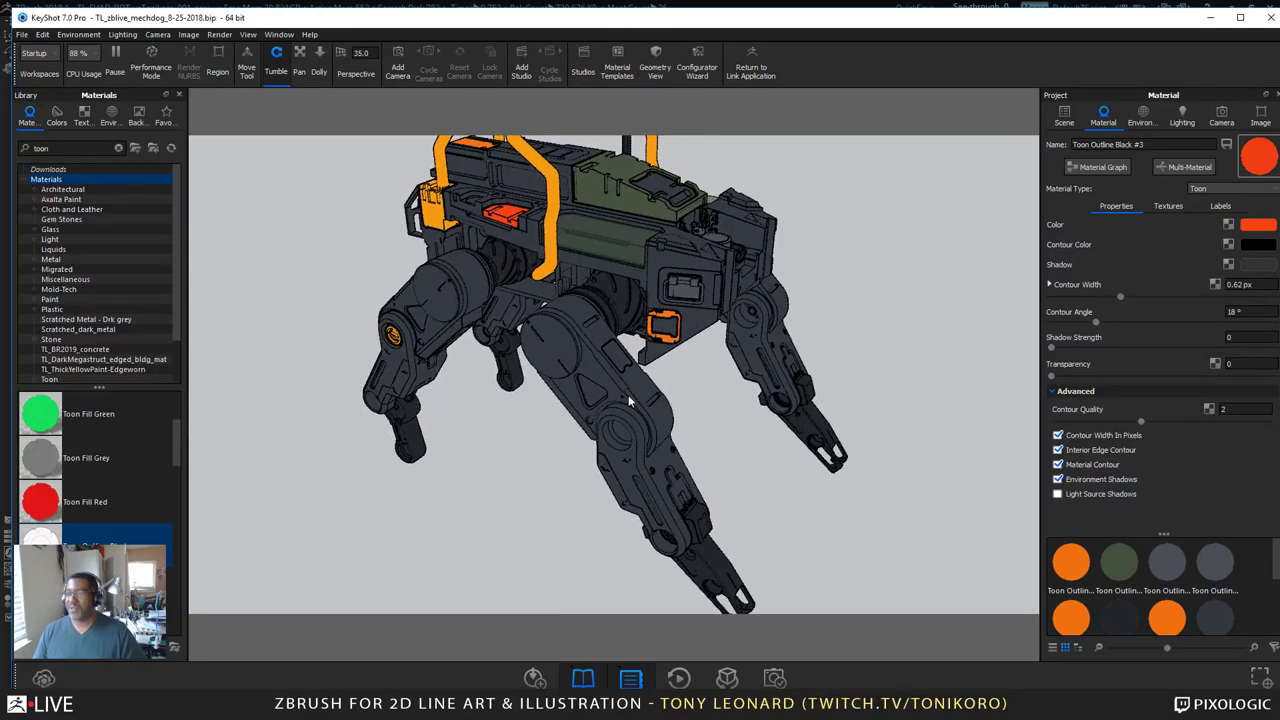
# Step: Examine the whole robot at full size, comparing the orange tubes, body and legs from raised and low three-quarter angles
pyautogui.moveTo(518, 448); pyautogui.dragTo(836, 551)
pyautogui.scroll(-5, 694, 506)
pyautogui.scroll(2, 700, 528)
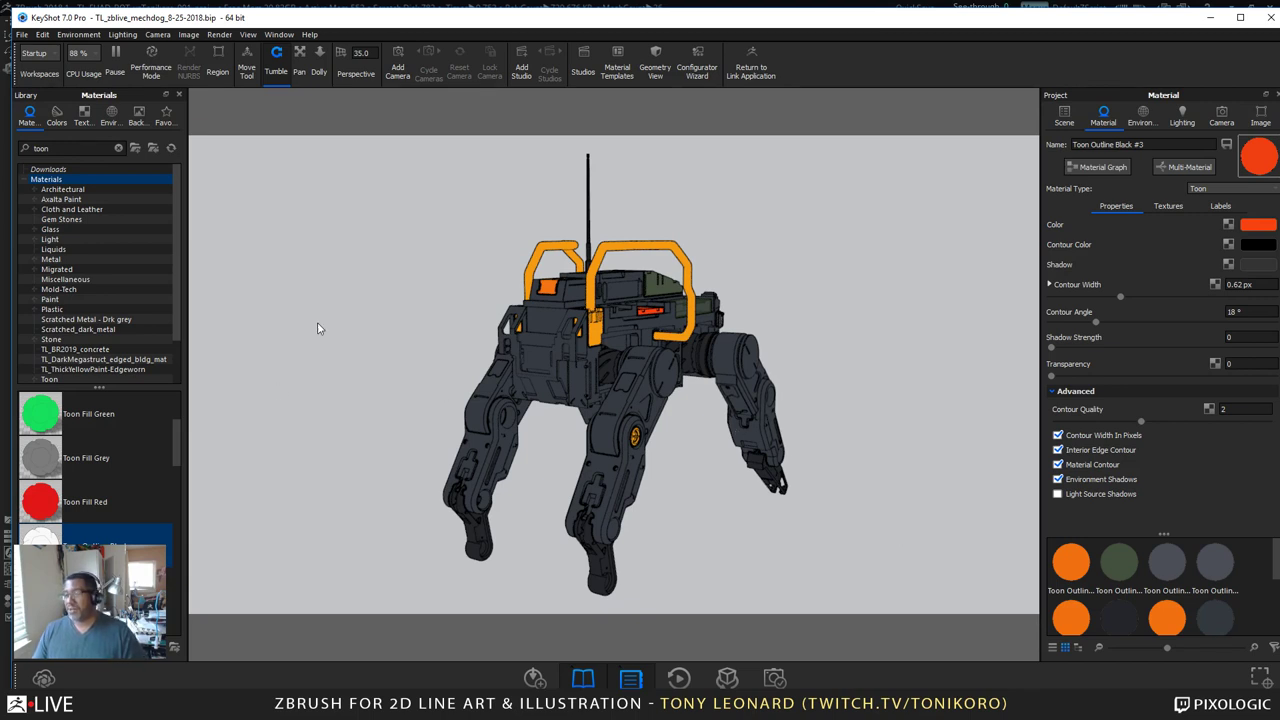
pyautogui.moveTo(628, 500); pyautogui.dragTo(597, 510)
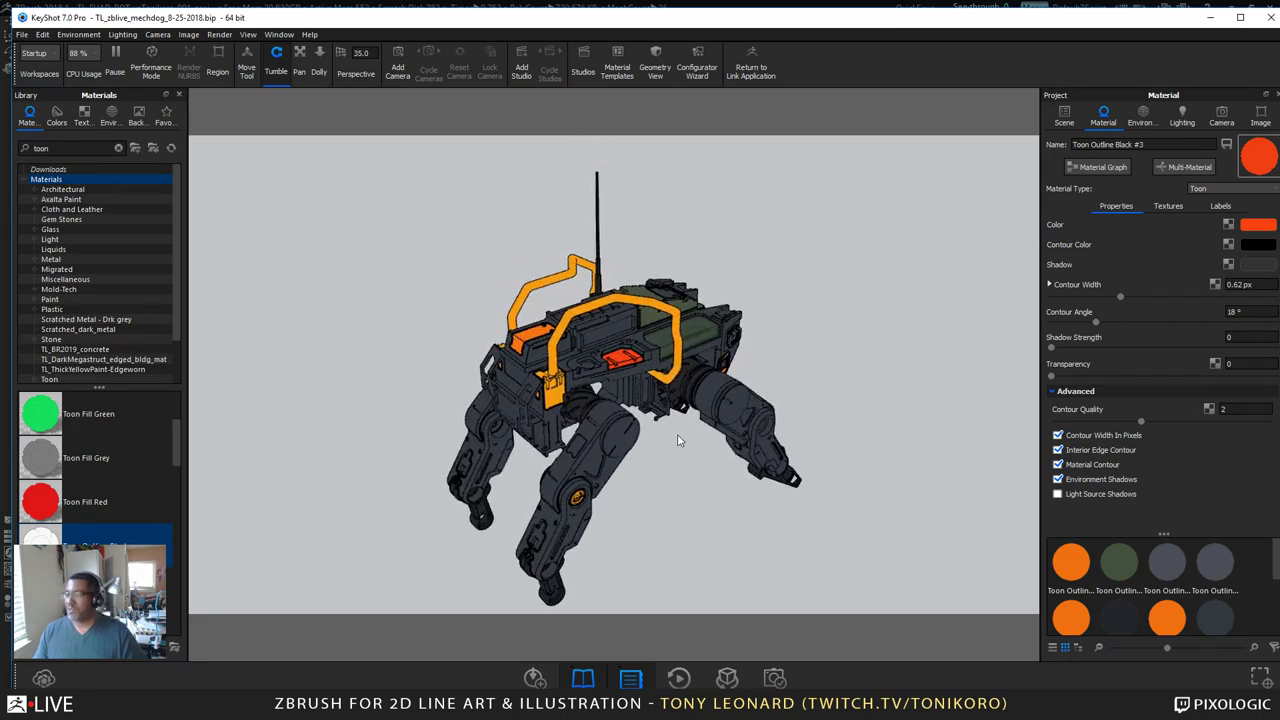
pyautogui.moveTo(578, 511); pyautogui.dragTo(685, 502)
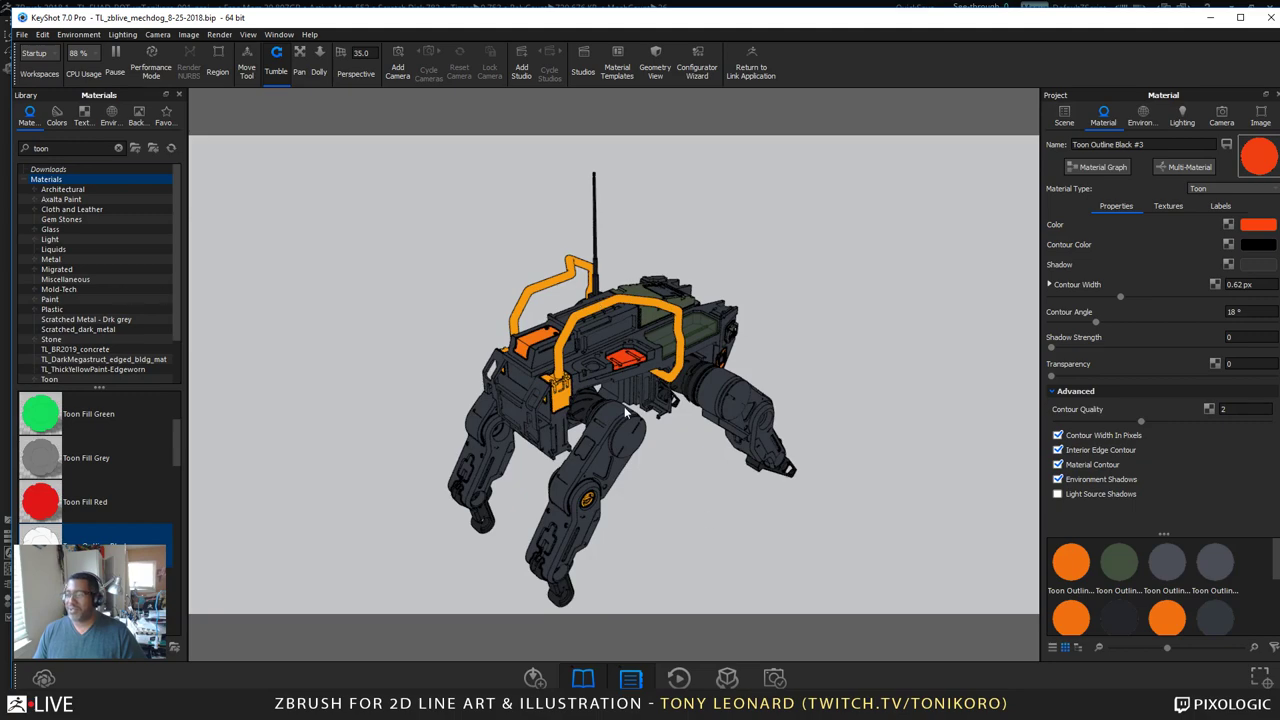
pyautogui.moveTo(625, 410); pyautogui.dragTo(640, 450)
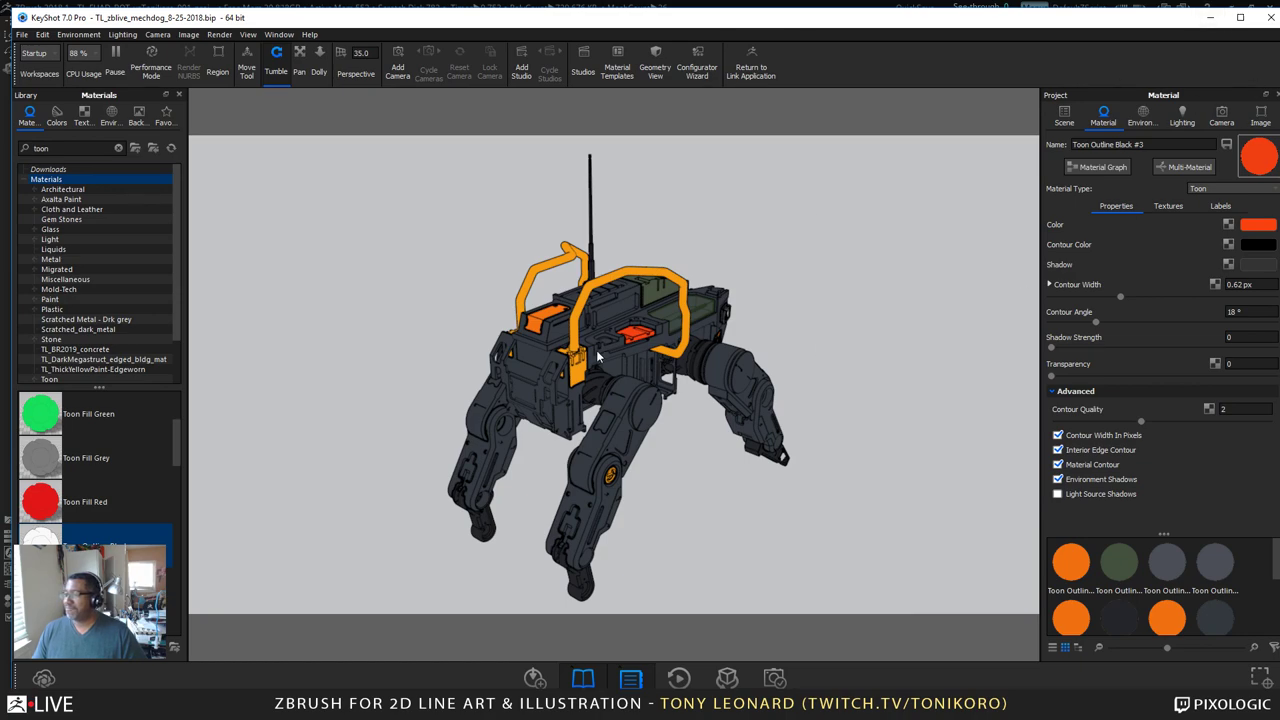
pyautogui.moveTo(596, 350); pyautogui.dragTo(624, 375)
pyautogui.rightClick(639, 362)
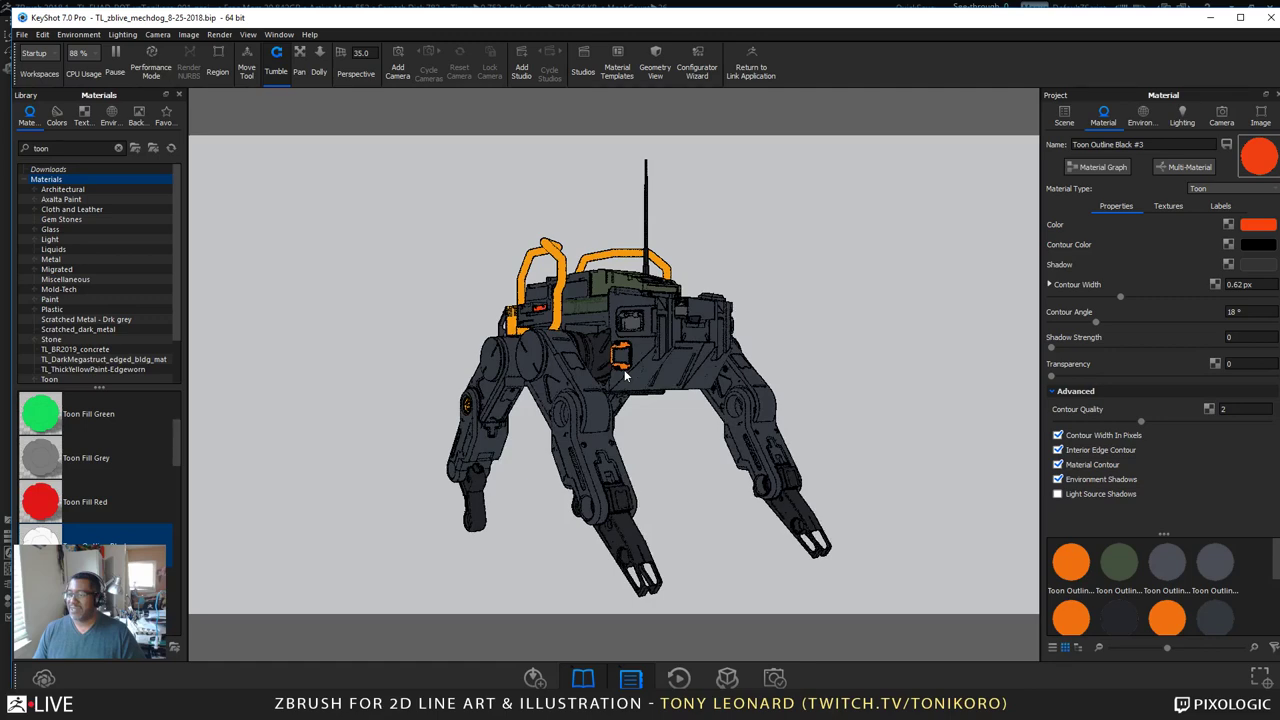
pyautogui.moveTo(624, 375)
pyautogui.mouseDown()
pyautogui.moveTo(555, 362)
pyautogui.moveTo(602, 370)
pyautogui.mouseUp()
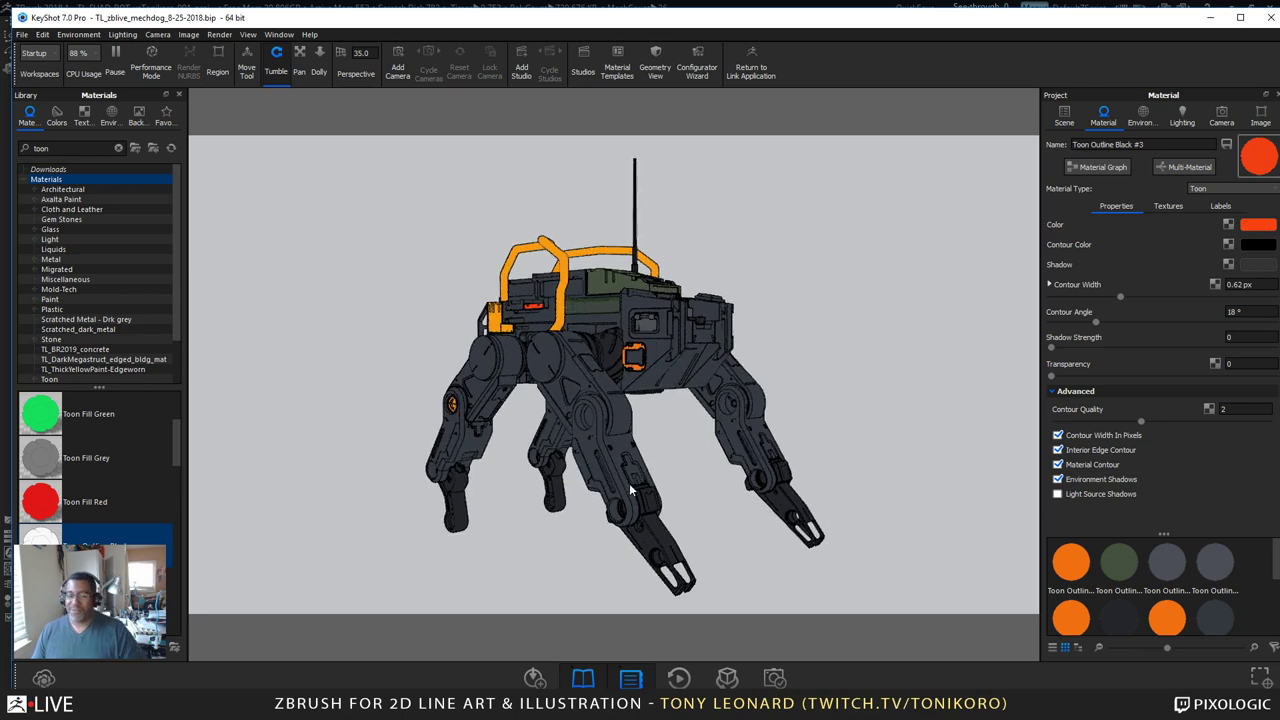
pyautogui.moveTo(128, 536)
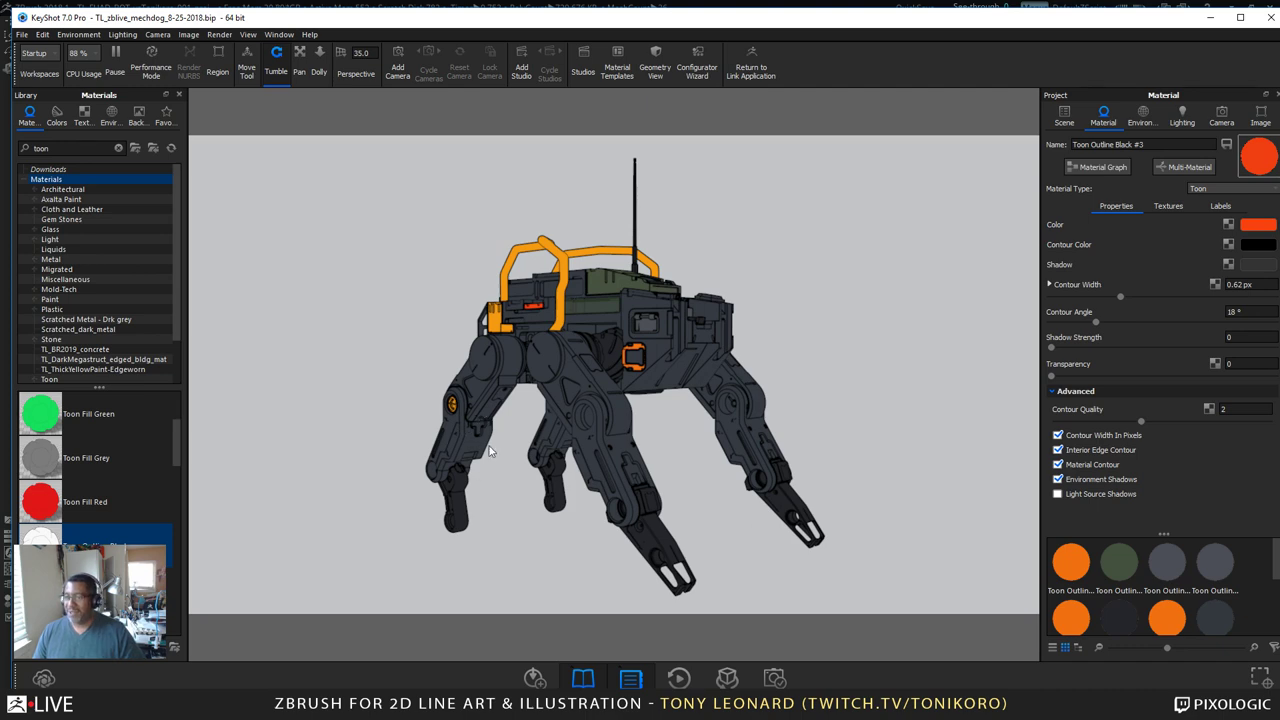
pyautogui.moveTo(419, 437); pyautogui.dragTo(545, 521)
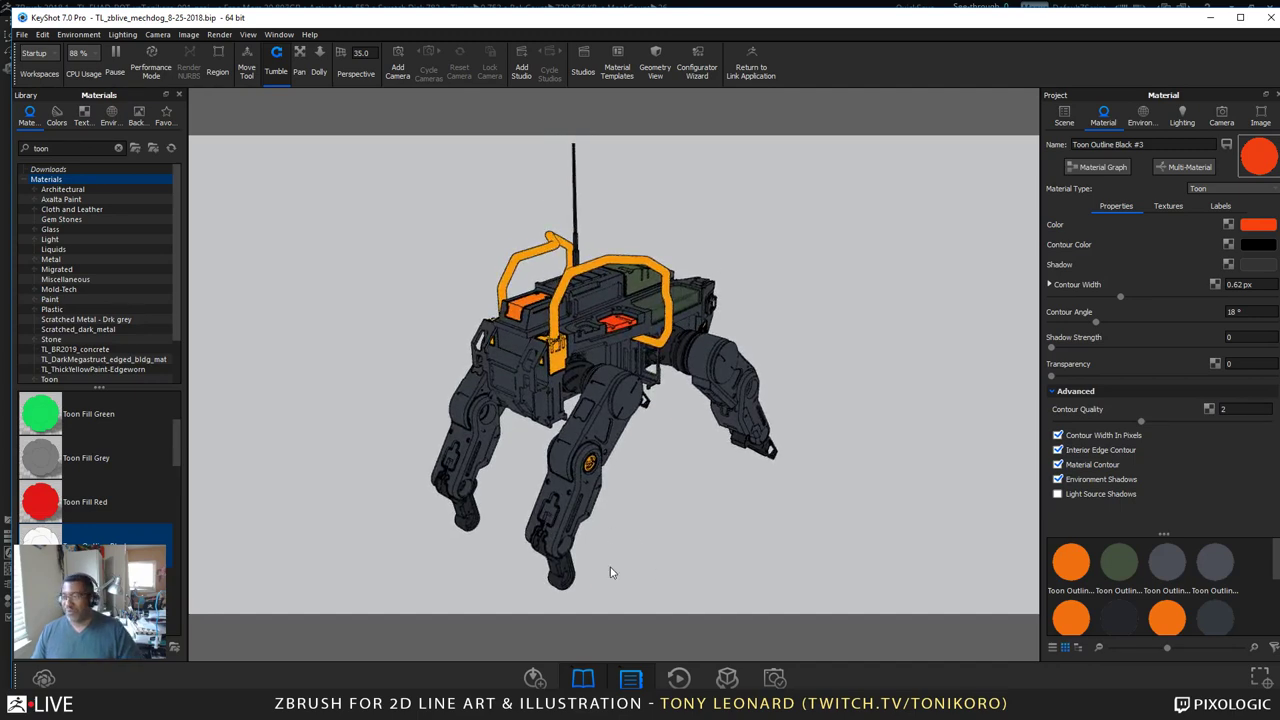
pyautogui.moveTo(685, 547); pyautogui.dragTo(734, 546)
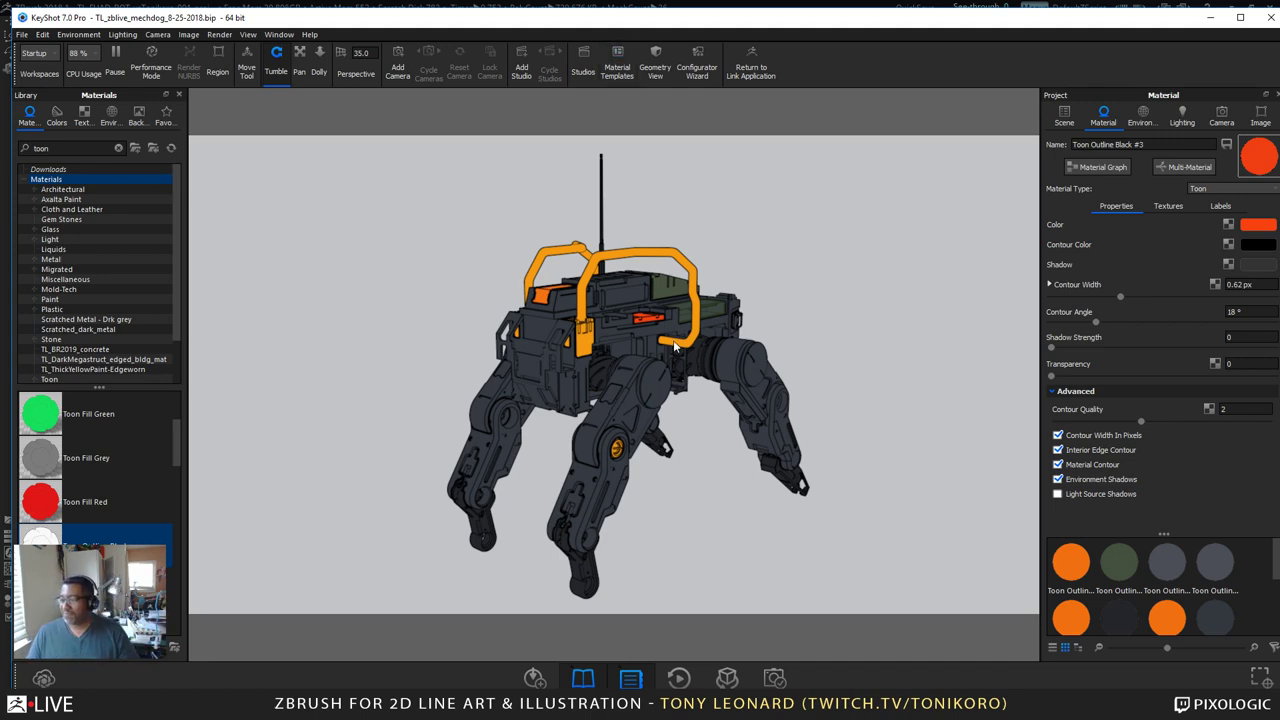
pyautogui.moveTo(679, 385); pyautogui.dragTo(689, 329)
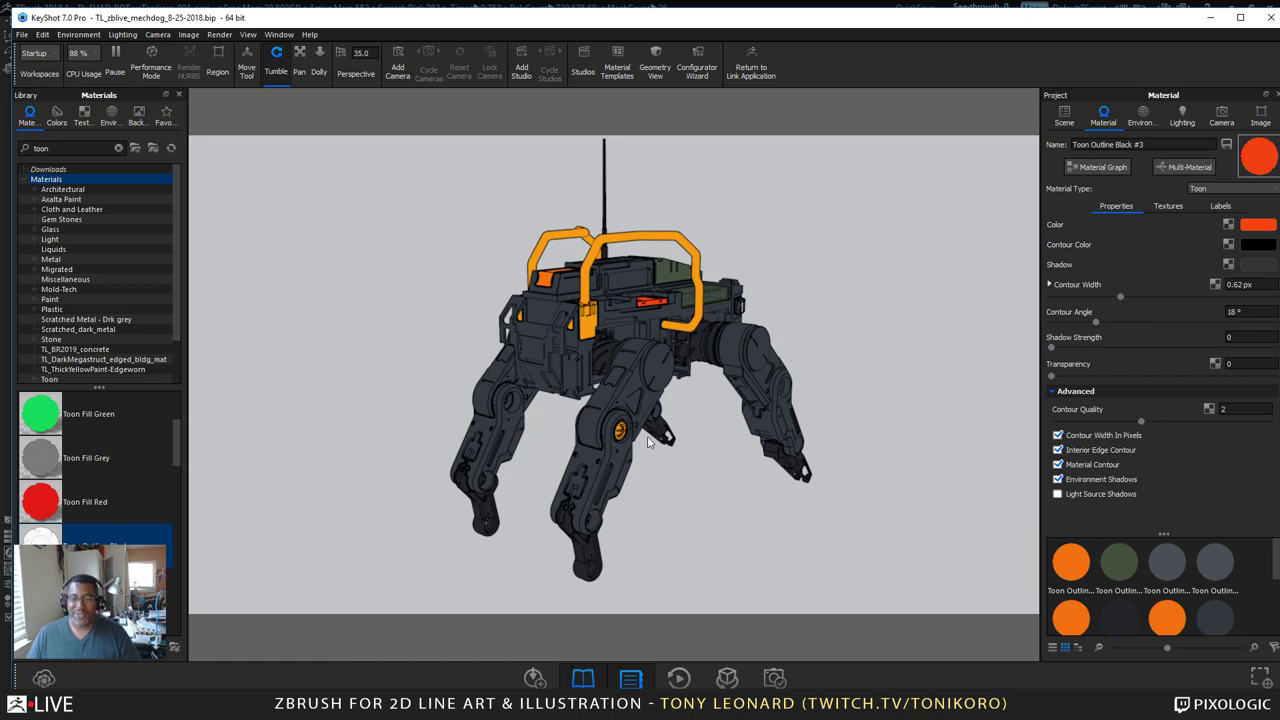
pyautogui.moveTo(652, 430); pyautogui.dragTo(712, 510)
# Step: Switch to ZBrush and make the central body block, seen straight on between the legs, the active subtool
pyautogui.hotkey('alt', 'Tab')
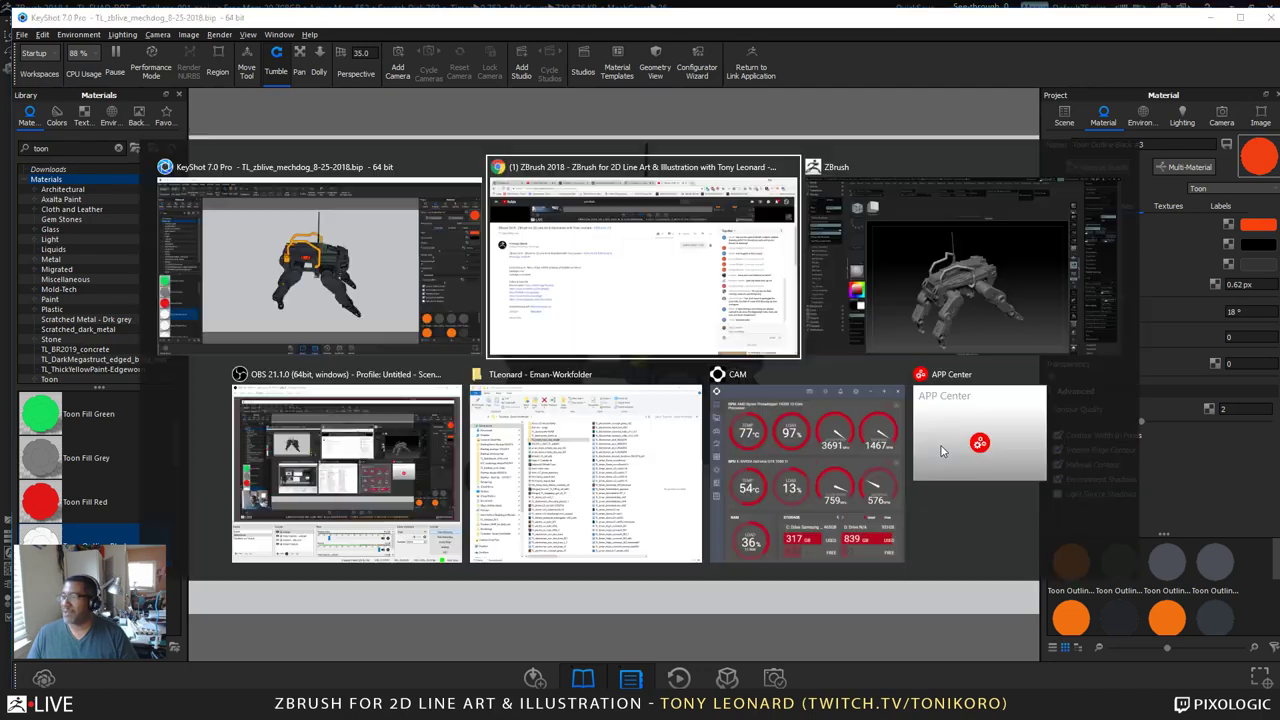
pyautogui.click(391, 272)
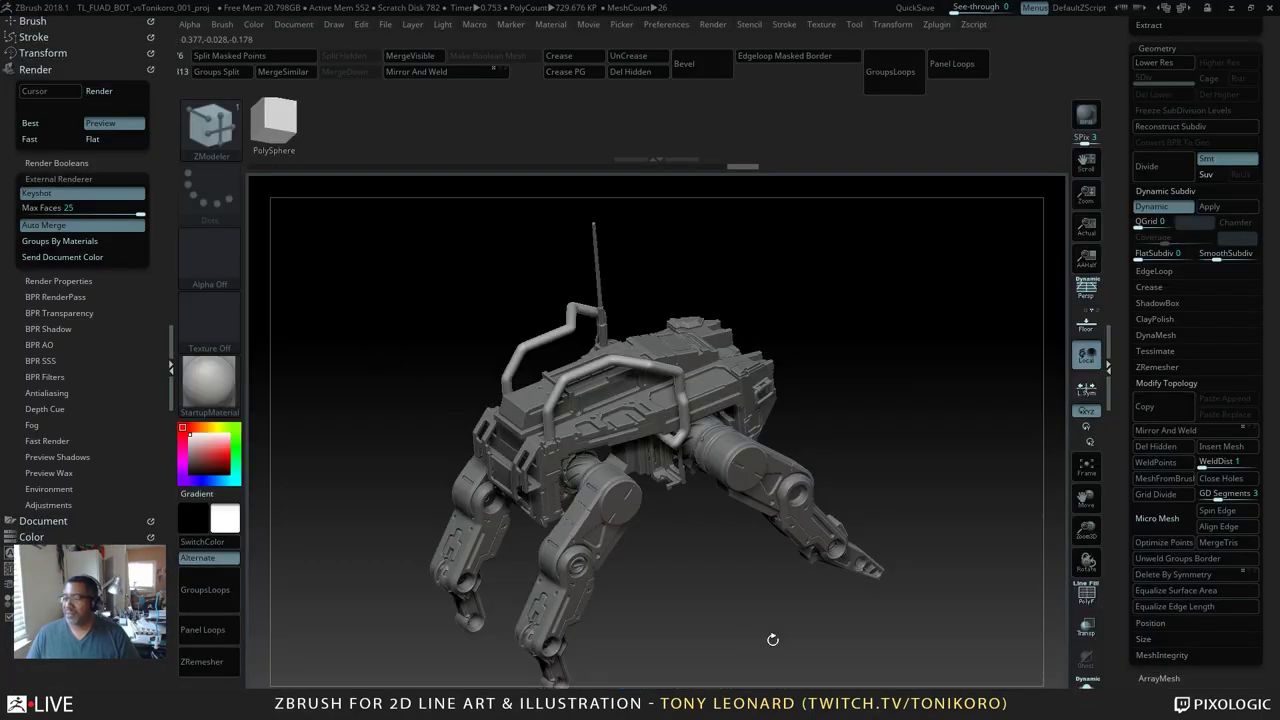
pyautogui.moveTo(710, 553); pyautogui.dragTo(672, 573)
pyautogui.moveTo(770, 627); pyautogui.dragTo(790, 604)
pyautogui.keyDown('alt'); pyautogui.moveTo(668, 547); pyautogui.dragTo(677, 516); pyautogui.keyUp('alt')
pyautogui.keyDown('alt'); pyautogui.click(691, 357); pyautogui.keyUp('alt')
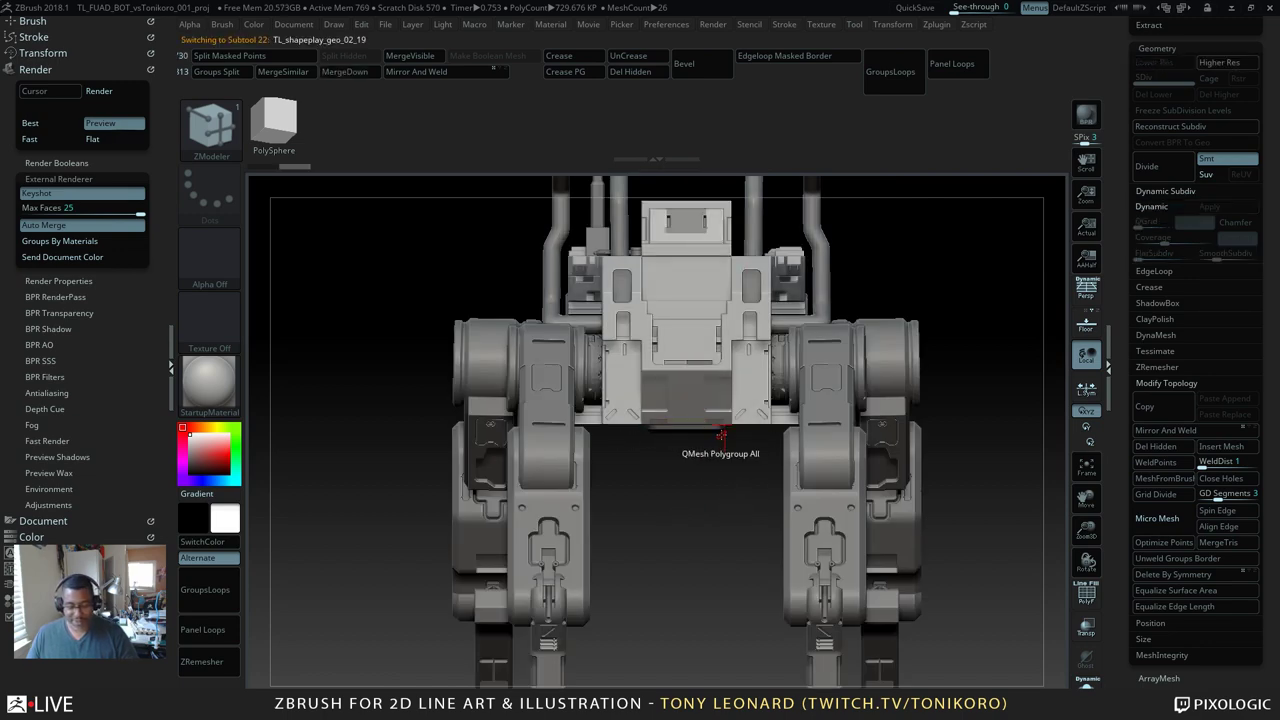
# Step: Insert the PolybagLarge mesh from the KP_Bags brush onto the central body block and split the bag off as its own subtool
pyautogui.press('b')
pyautogui.press('z')
pyautogui.press('m')
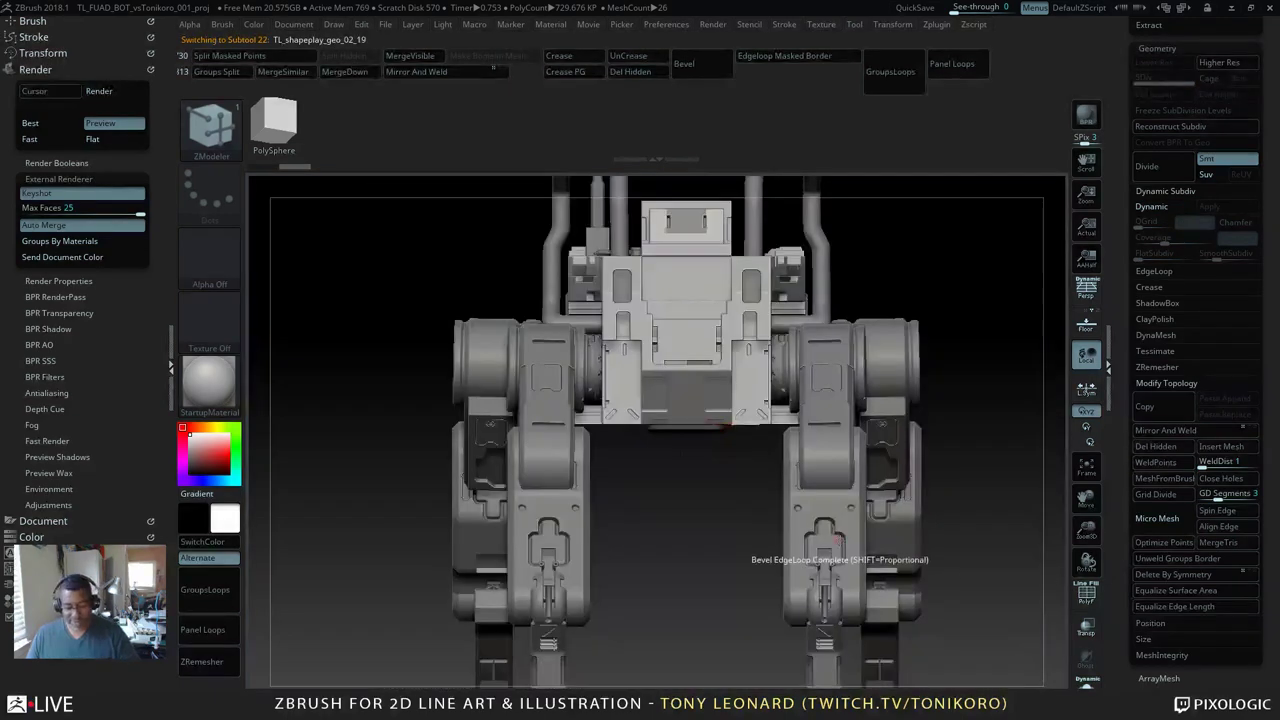
pyautogui.press('b')
pyautogui.press('k')
pyautogui.click(520, 545)
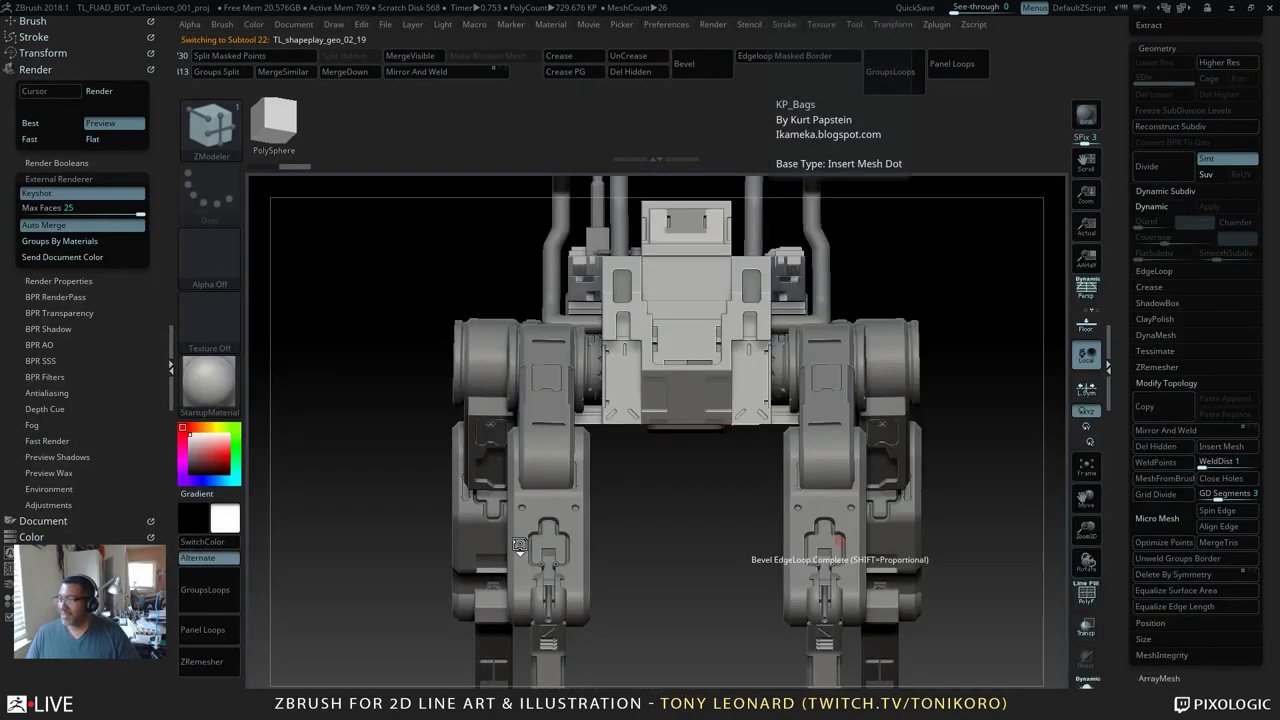
pyautogui.press('m')
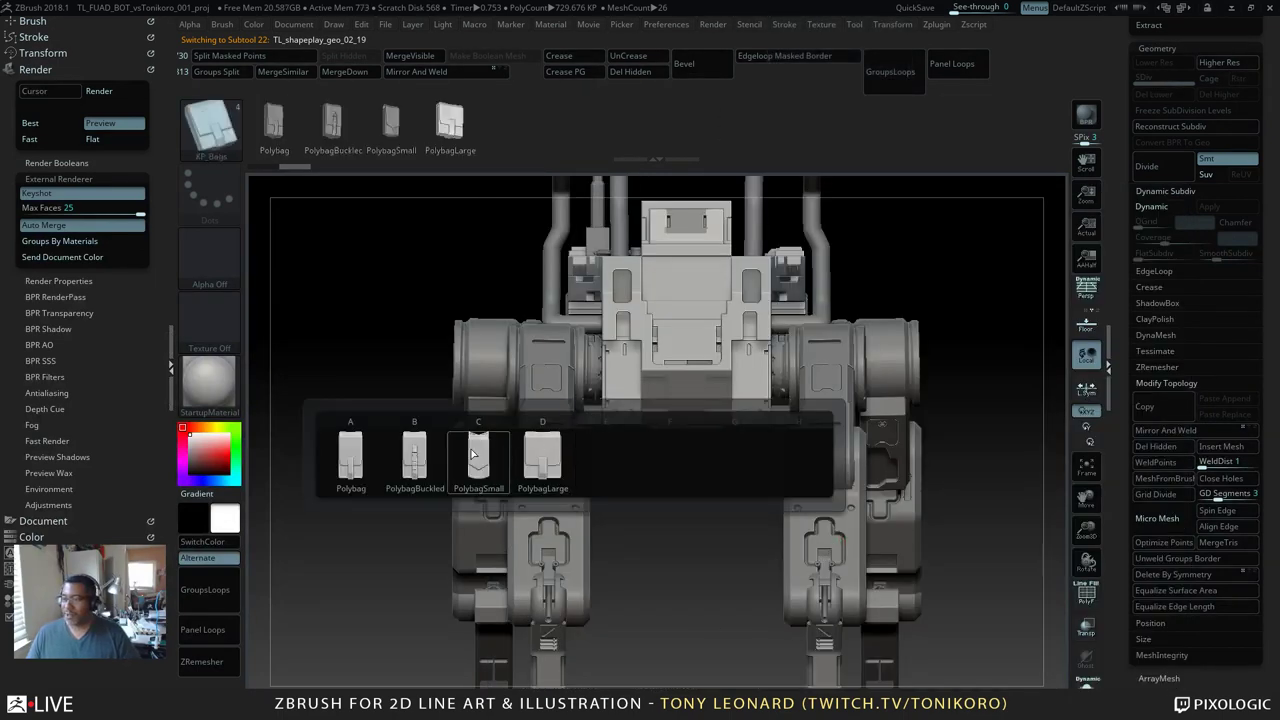
pyautogui.click(538, 462)
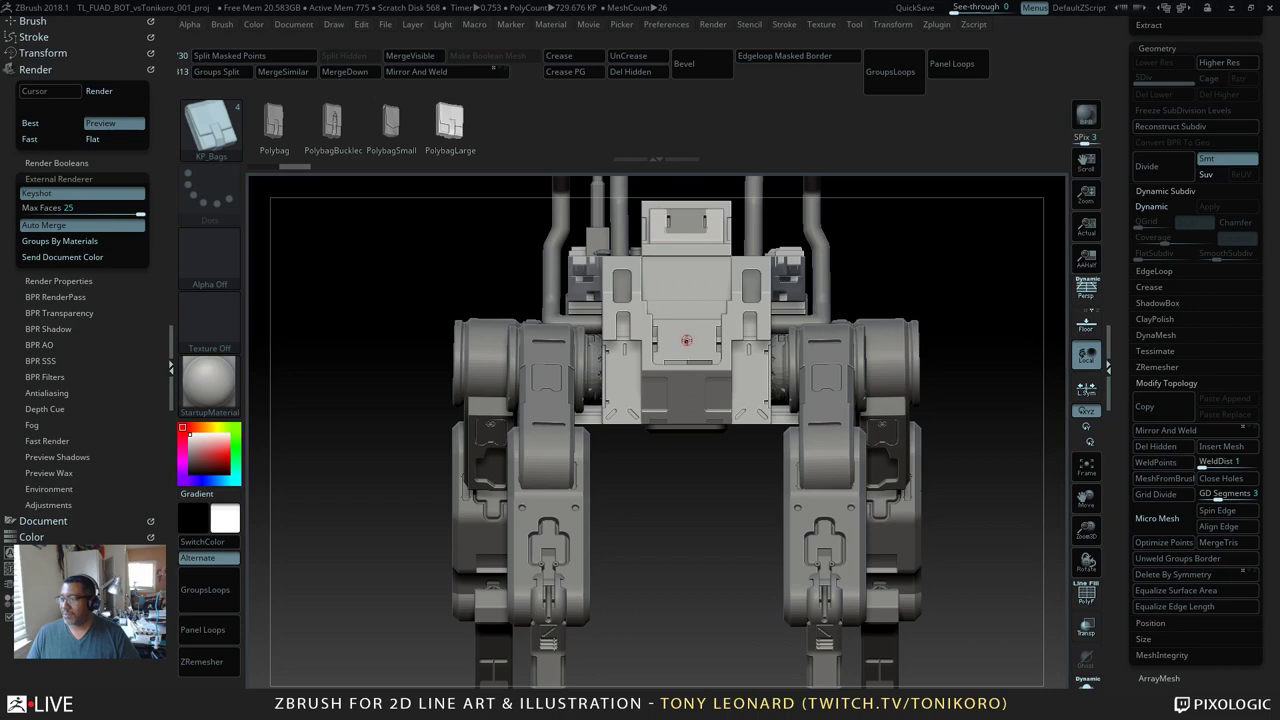
pyautogui.moveTo(686, 343); pyautogui.dragTo(688, 422)
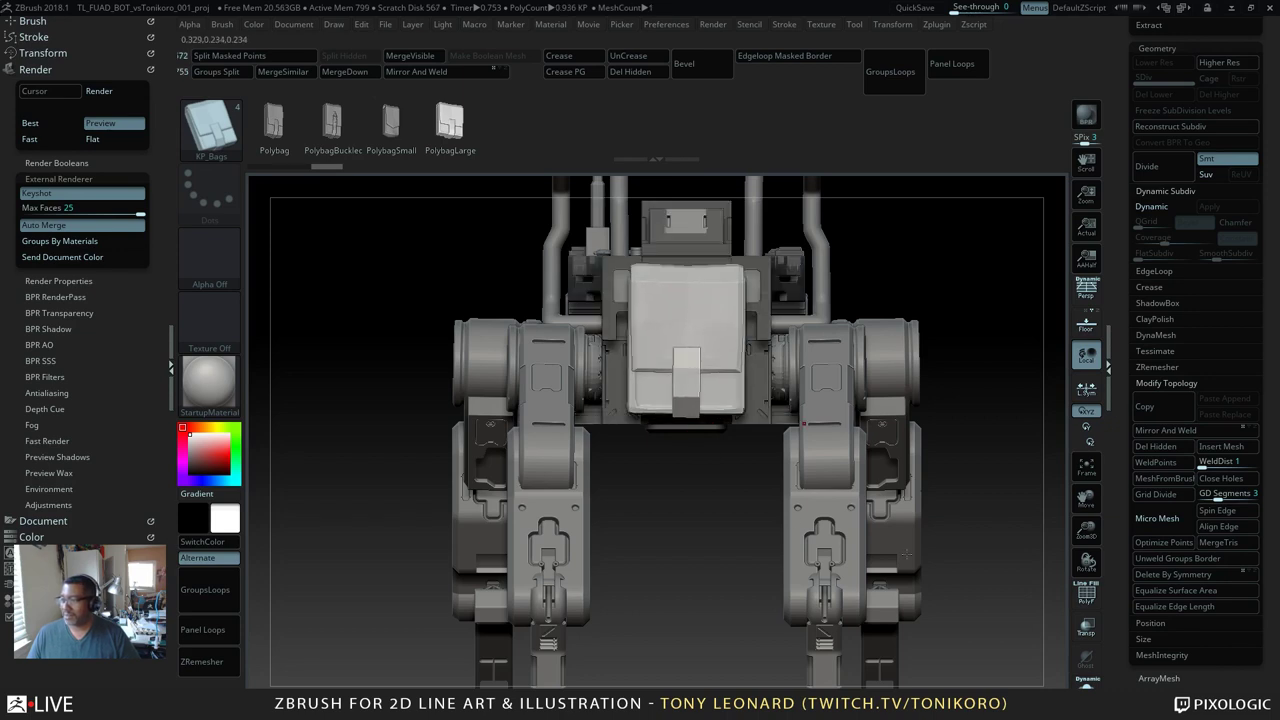
pyautogui.moveTo(977, 515); pyautogui.dragTo(821, 577)
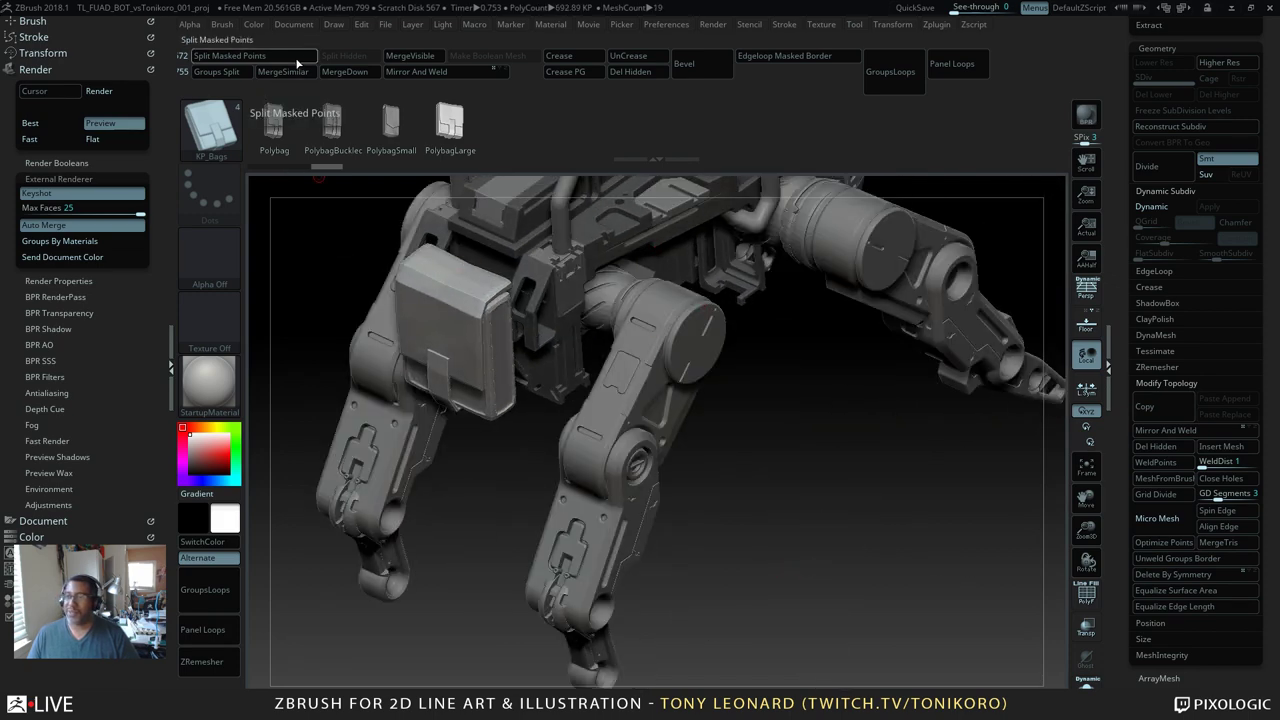
# Step: Try to insert a large bag onto the flank of the sloped upper body piece in side view
pyautogui.moveTo(720, 490); pyautogui.dragTo(726, 606)
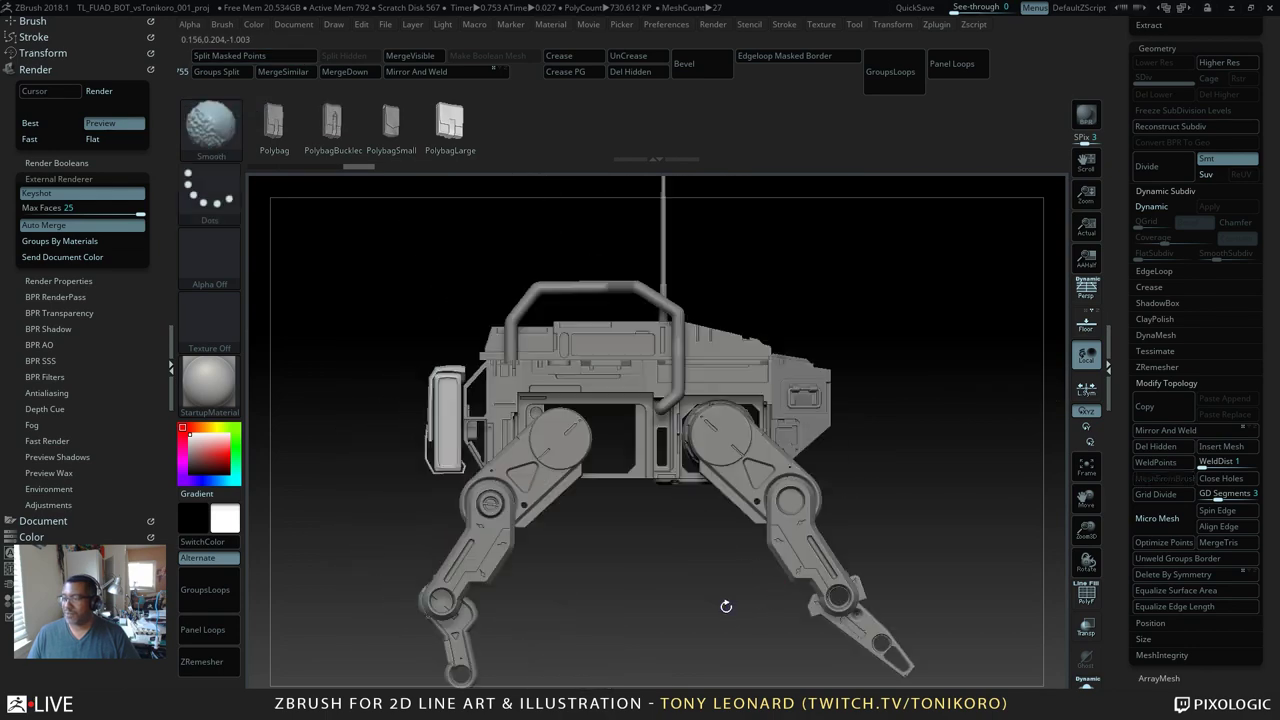
pyautogui.keyDown('alt'); pyautogui.moveTo(940, 519); pyautogui.dragTo(906, 521); pyautogui.keyUp('alt')
pyautogui.moveTo(897, 414); pyautogui.dragTo(872, 554)
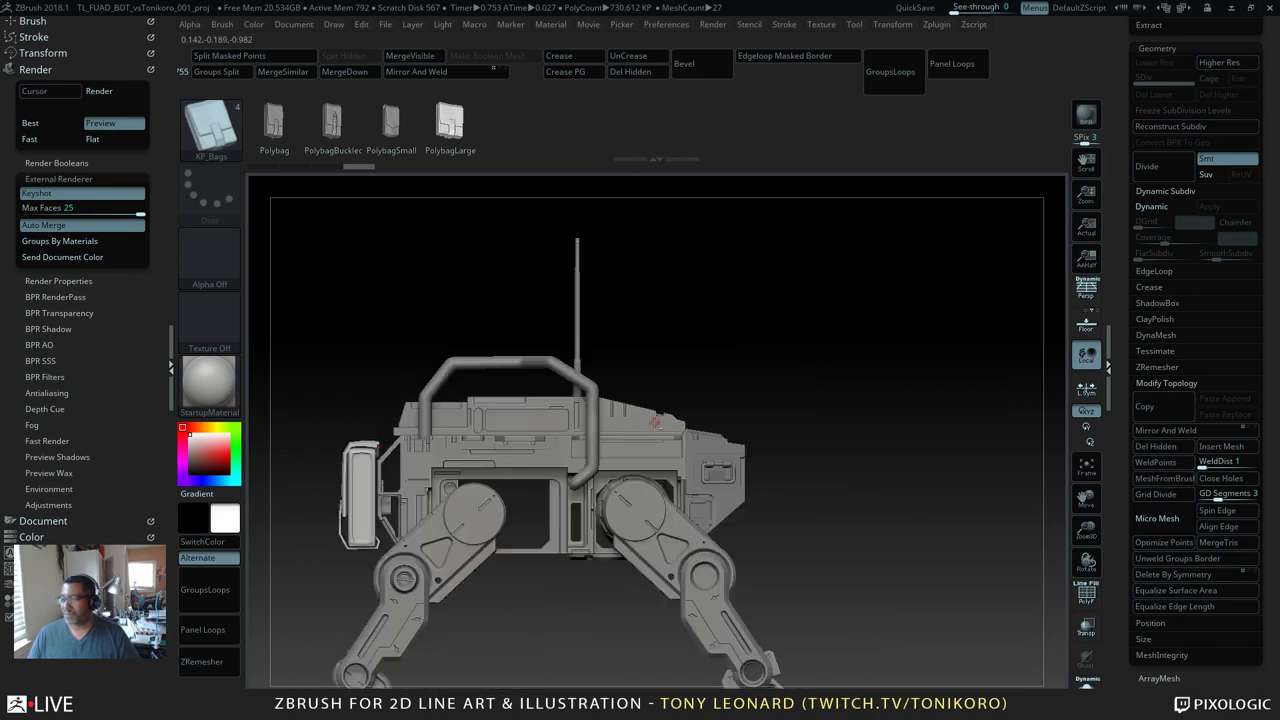
pyautogui.keyDown('alt'); pyautogui.click(652, 424); pyautogui.keyUp('alt')
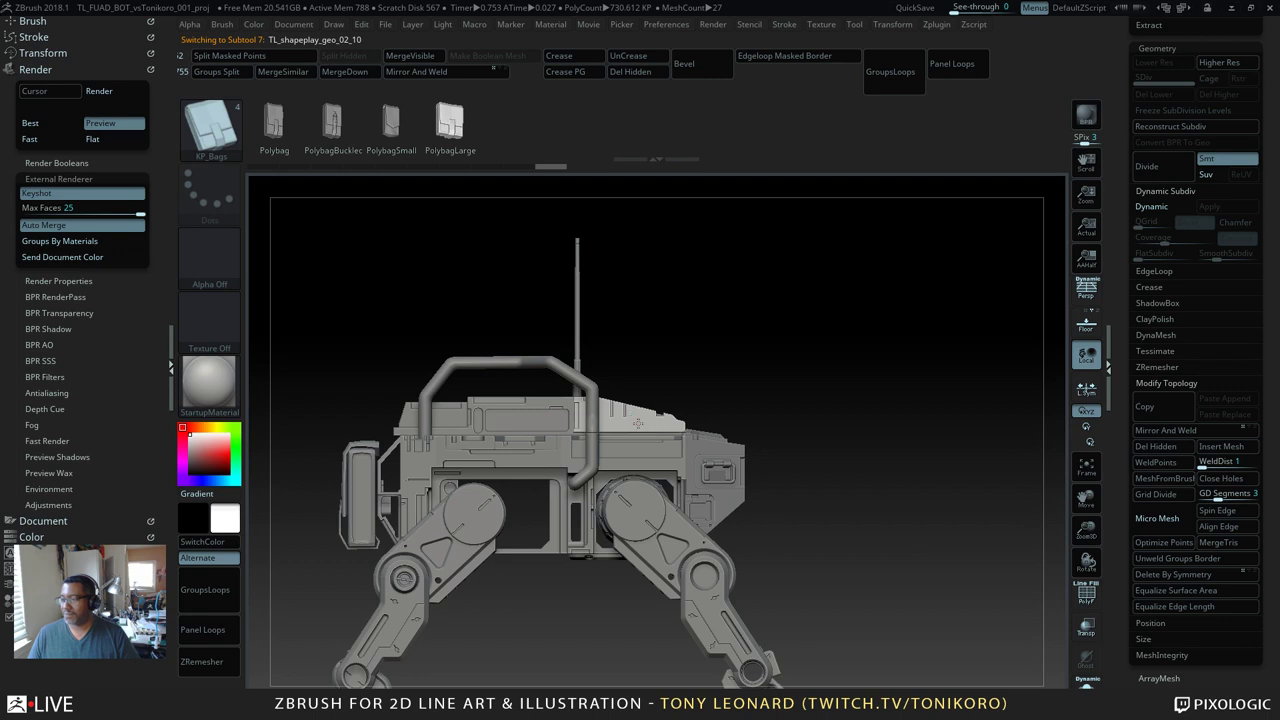
pyautogui.moveTo(638, 424); pyautogui.dragTo(640, 468)
pyautogui.moveTo(832, 484); pyautogui.dragTo(780, 490)
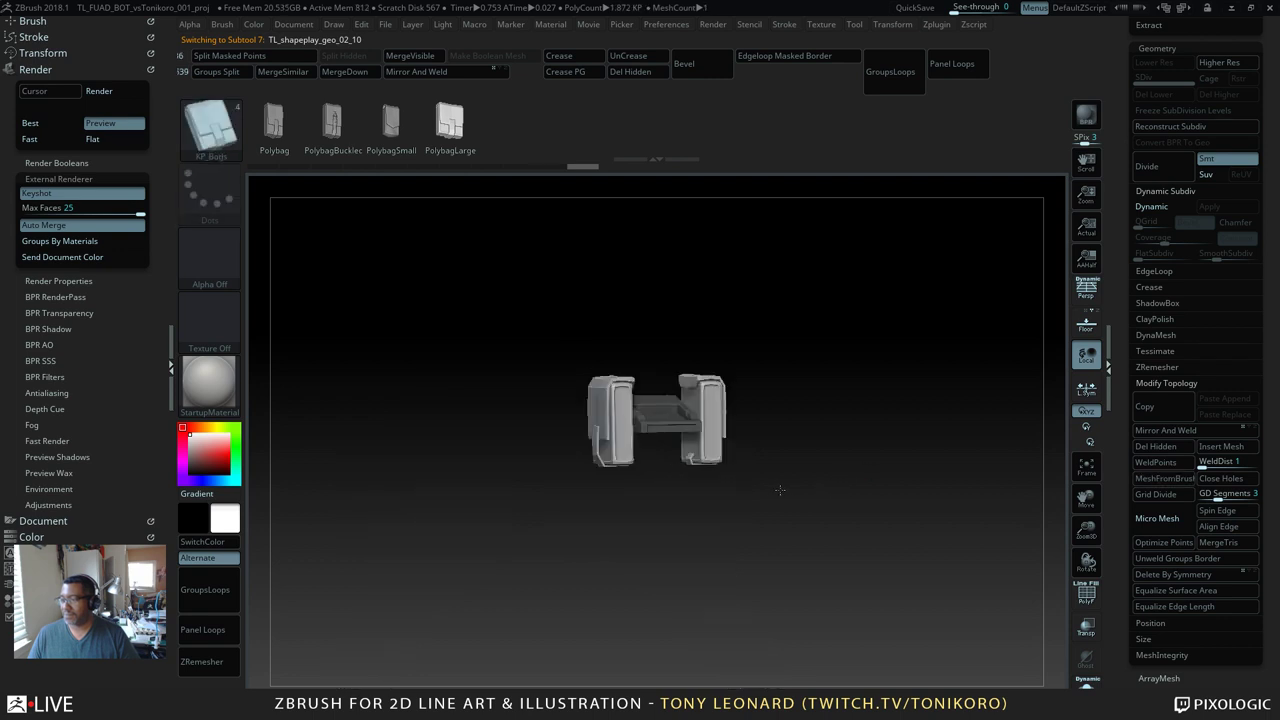
pyautogui.hotkey('shift', 'alt', 's')
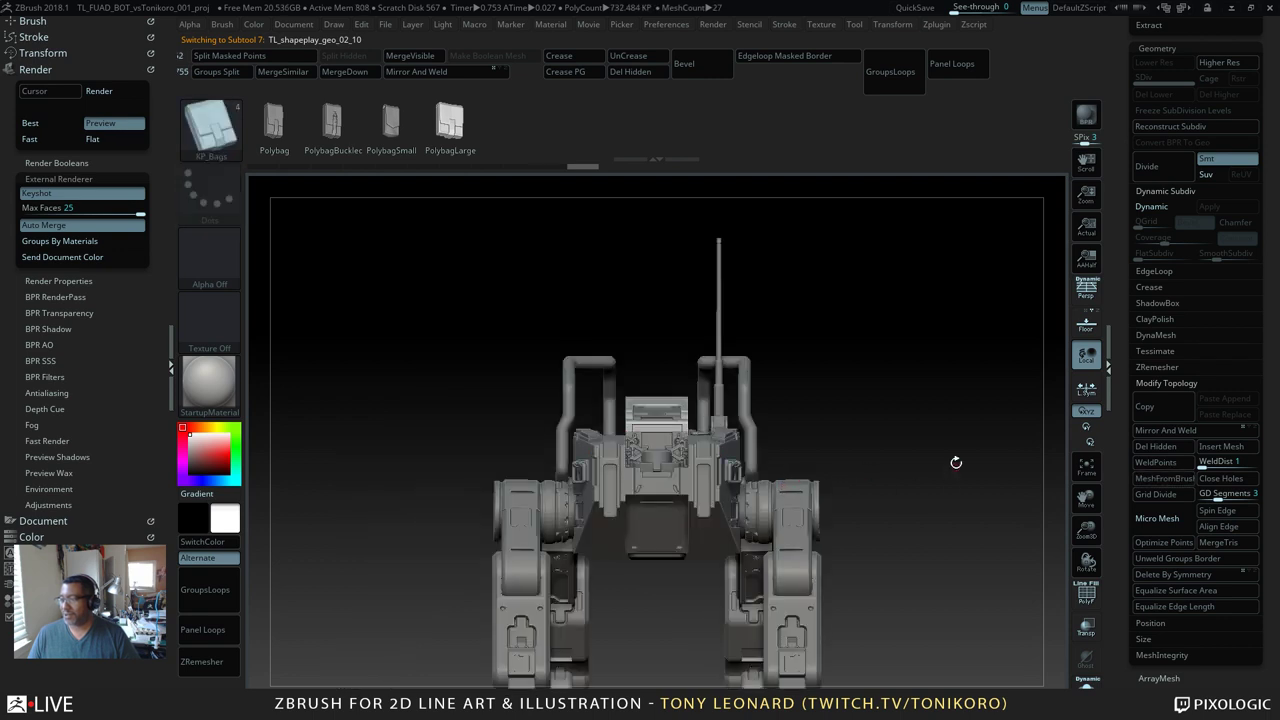
# Step: Insert a large bag centred on top of the sloped upper body piece in top view and split it from that piece
pyautogui.moveTo(954, 460)
pyautogui.mouseDown()
pyautogui.moveTo(920, 480)
pyautogui.moveTo(926, 508)
pyautogui.moveTo(1033, 537)
pyautogui.moveTo(895, 521)
pyautogui.mouseUp()
pyautogui.keyDown('ctrl'); pyautogui.moveTo(677, 472); pyautogui.dragTo(643, 466); pyautogui.keyUp('ctrl')
pyautogui.keyDown('alt'); pyautogui.click(643, 465); pyautogui.keyUp('alt')
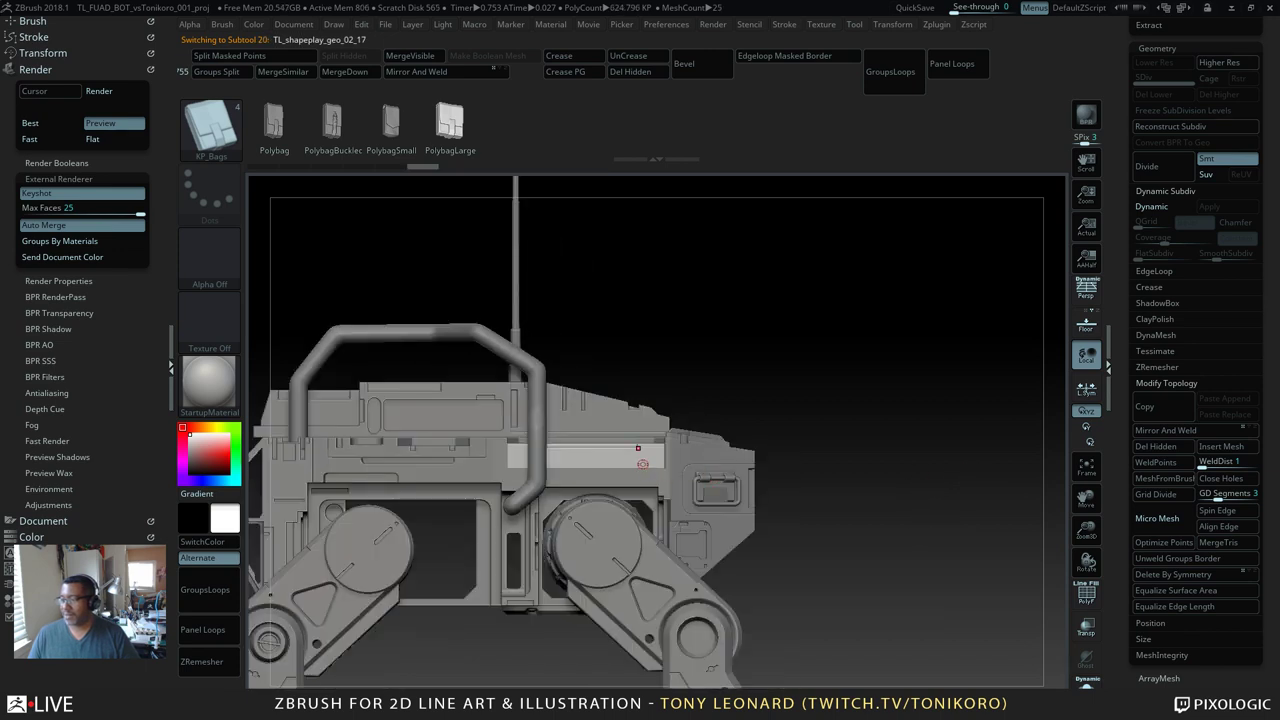
pyautogui.moveTo(954, 476); pyautogui.dragTo(930, 443)
pyautogui.moveTo(984, 401); pyautogui.dragTo(1050, 464)
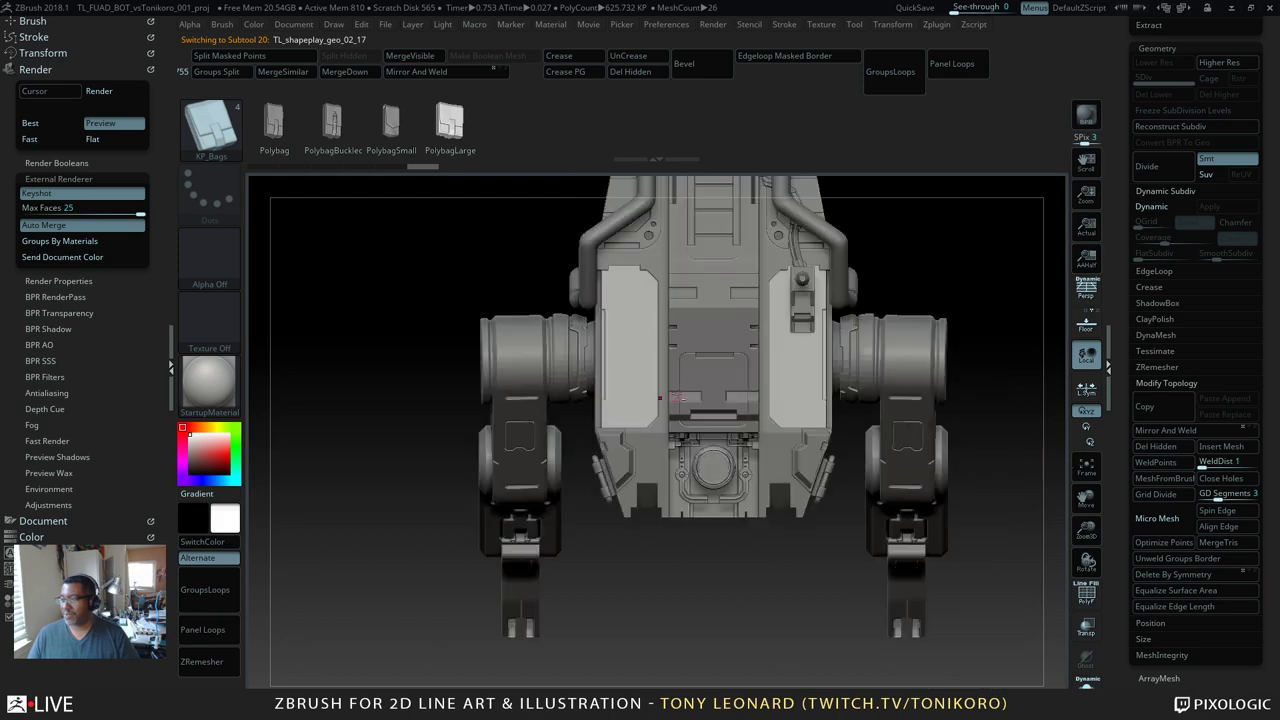
pyautogui.keyDown('alt'); pyautogui.click(737, 345); pyautogui.keyUp('alt')
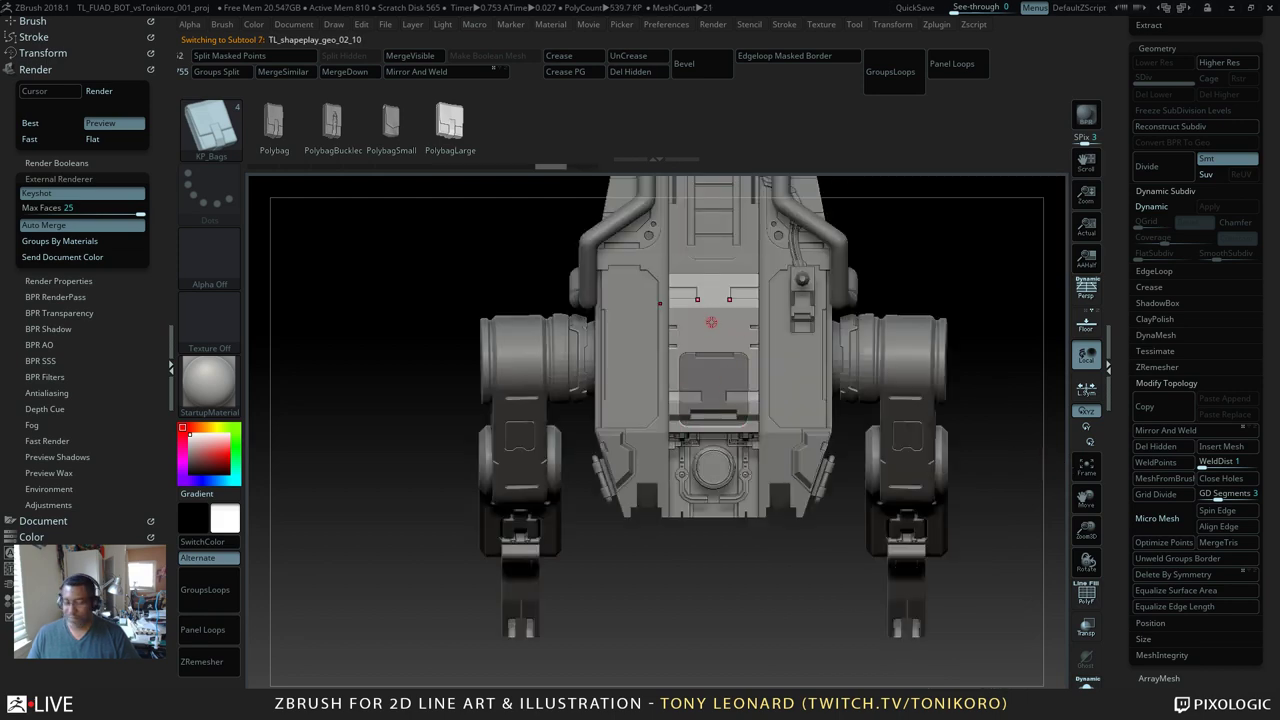
pyautogui.moveTo(712, 337); pyautogui.dragTo(802, 462, button='right')
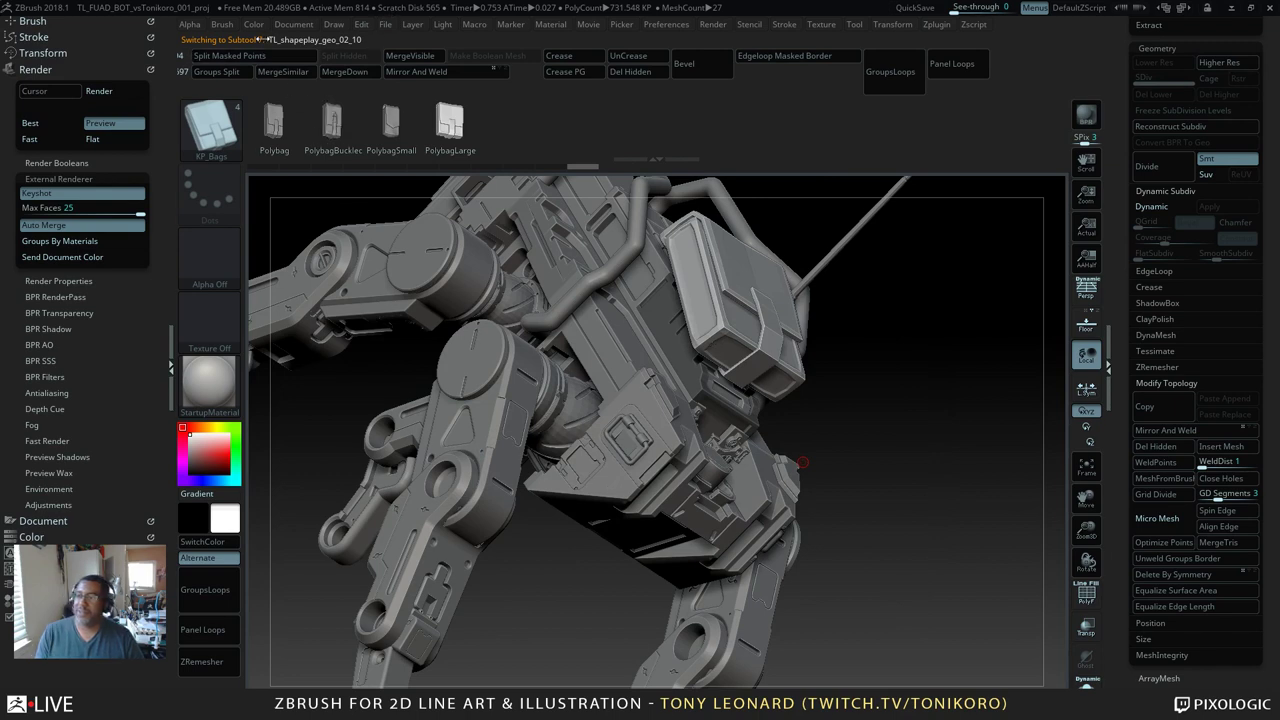
pyautogui.moveTo(843, 368); pyautogui.dragTo(937, 545)
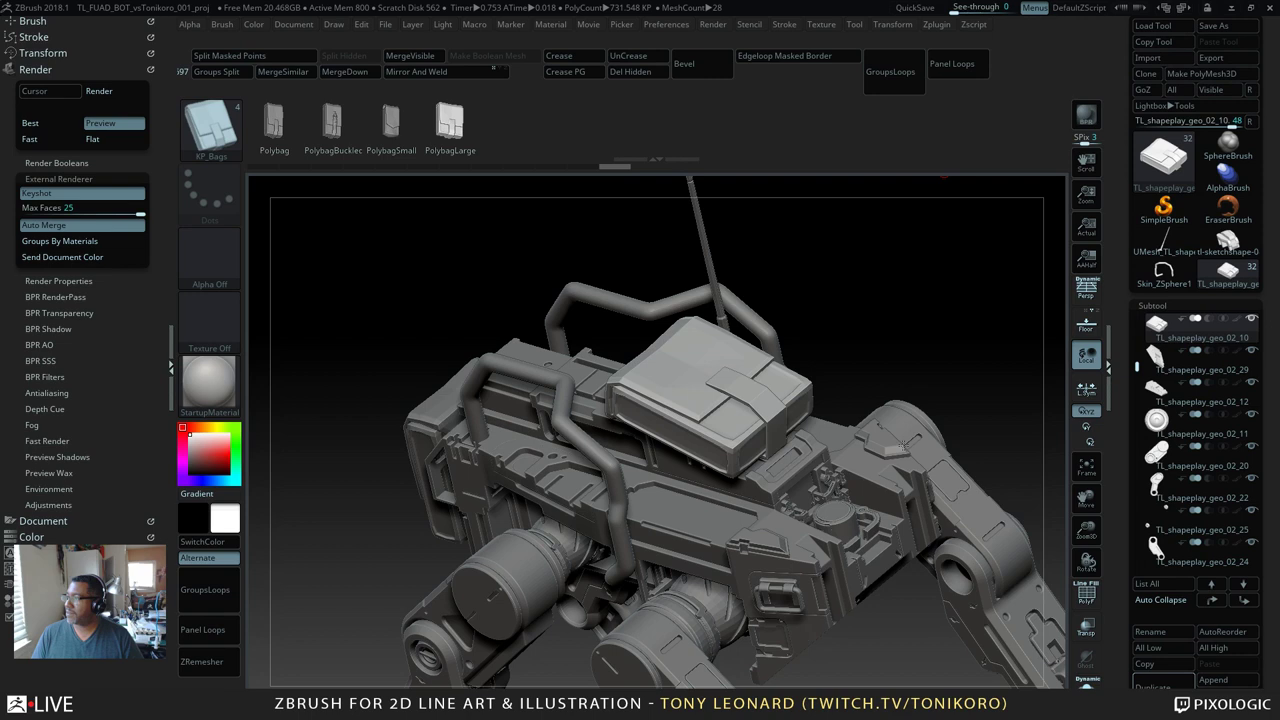
# Step: Try to slide the top bag along the sloping body away from the antenna and rotate it
pyautogui.keyDown('shift'); pyautogui.moveTo(884, 232); pyautogui.dragTo(929, 263); pyautogui.keyUp('shift')
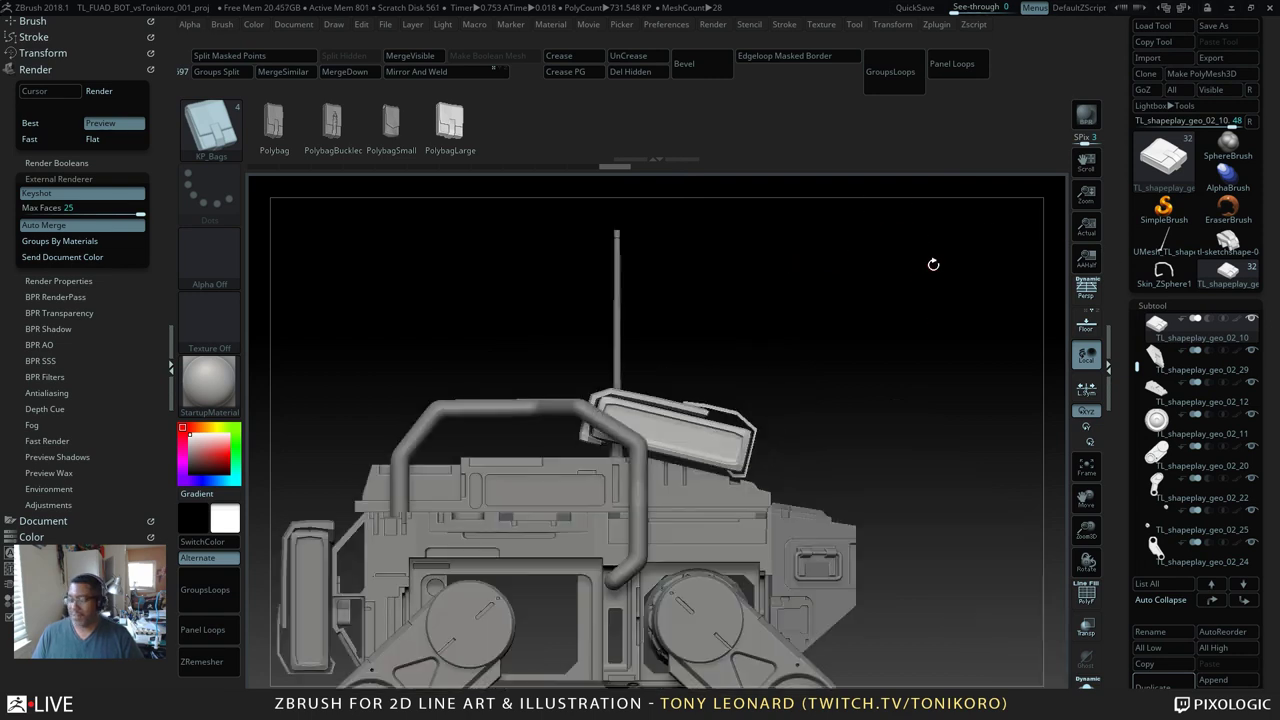
pyautogui.press('w')
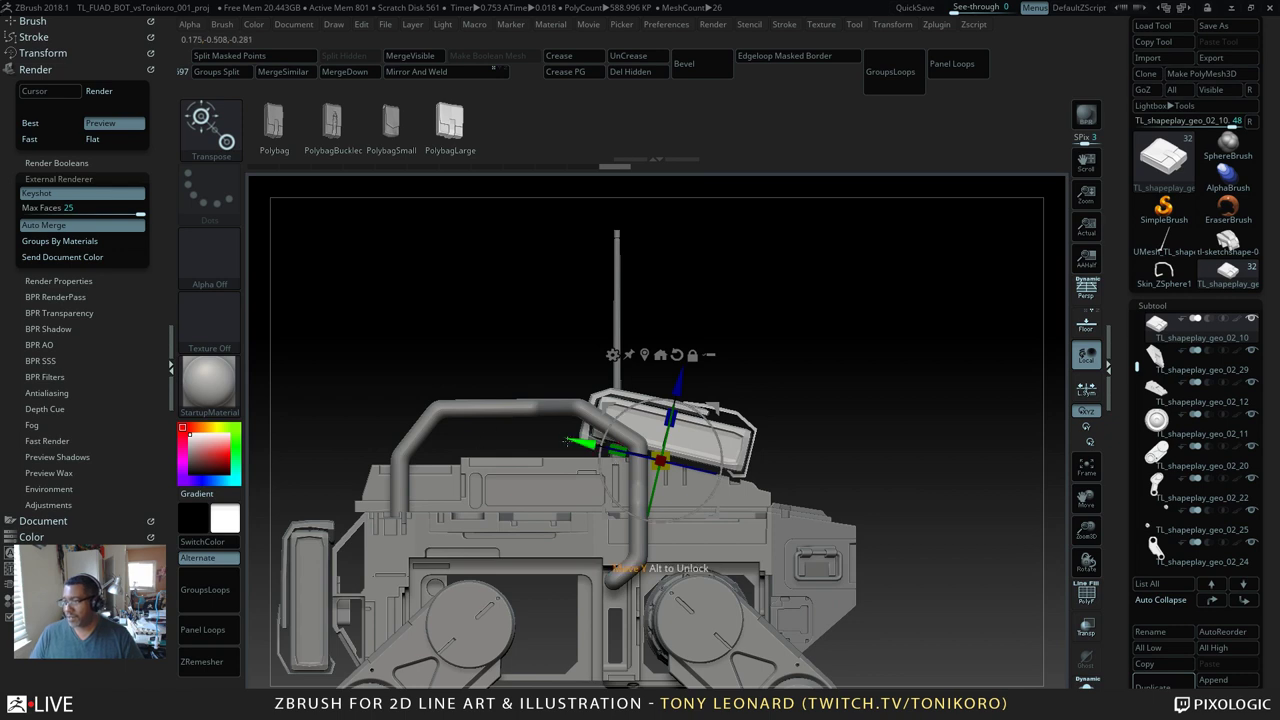
pyautogui.moveTo(576, 443); pyautogui.dragTo(622, 452)
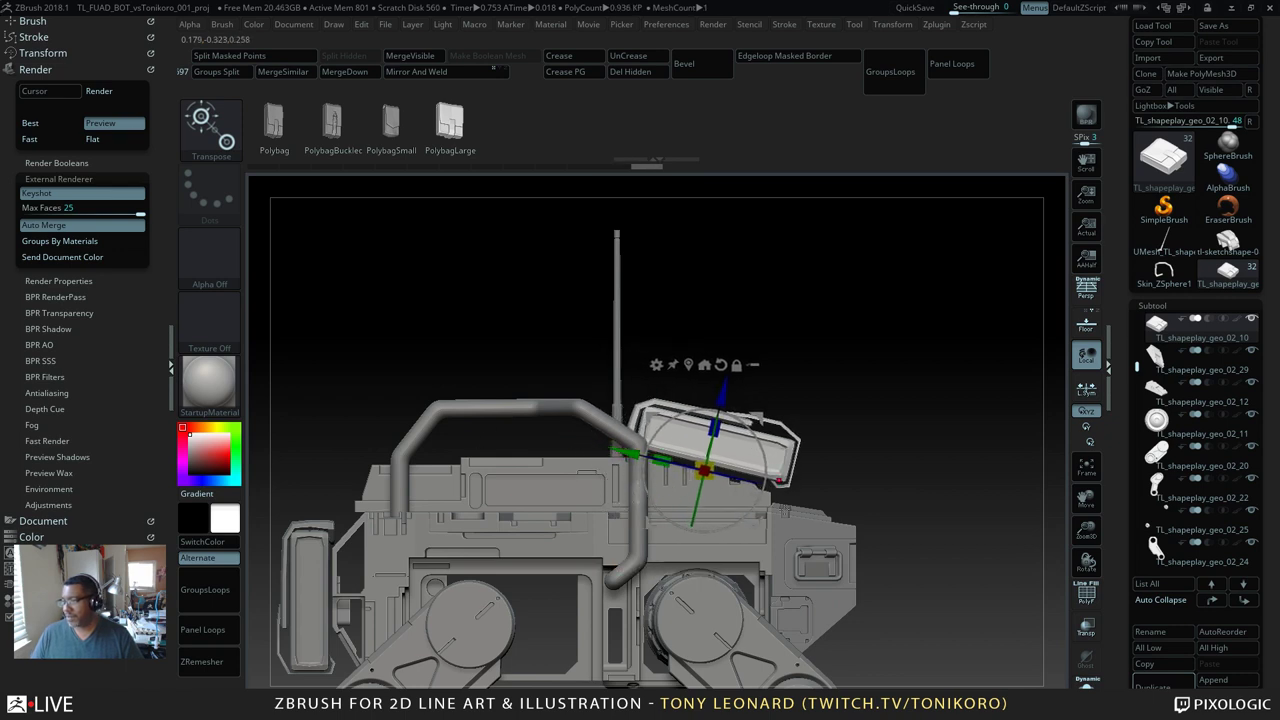
pyautogui.moveTo(752, 433); pyautogui.dragTo(749, 440)
pyautogui.hotkey('ctrl', 'z')
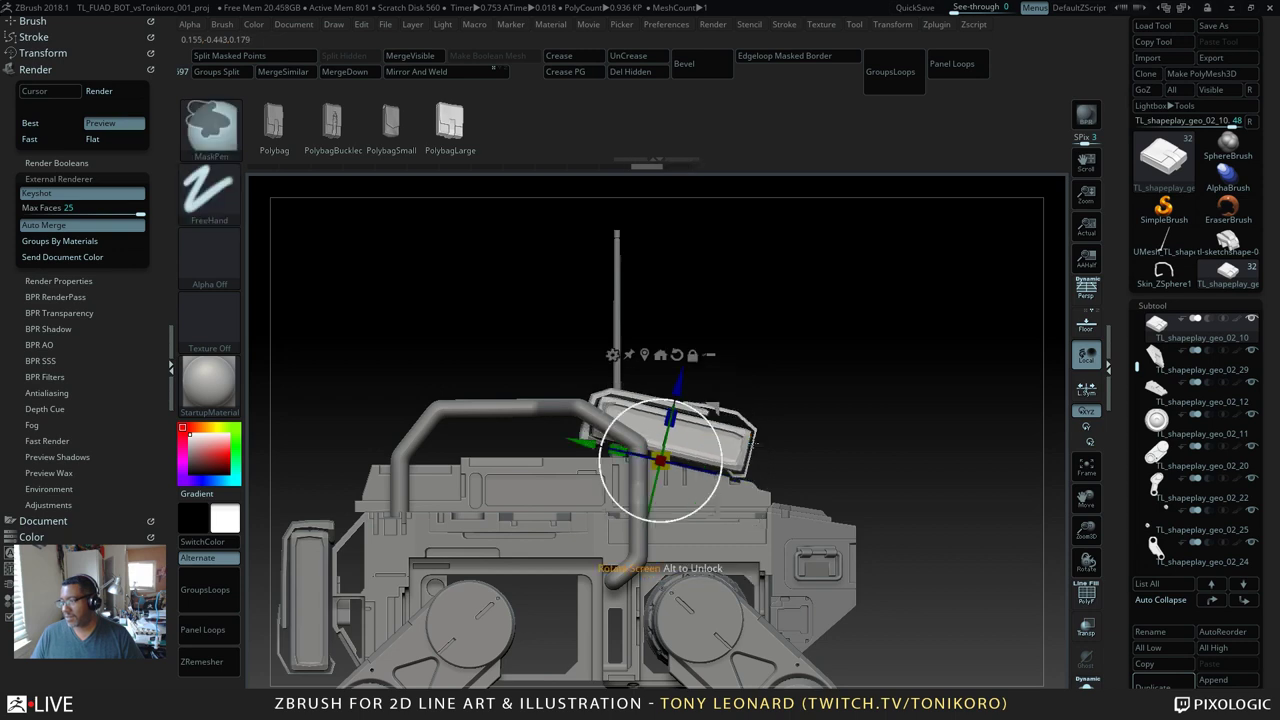
pyautogui.hotkey('ctrl', 'z')
pyautogui.hotkey('ctrl', 'z')
# Step: Restore the shifted bag from the undo history, slide it further down the sloping body away from the antenna and lower it slightly
pyautogui.moveTo(1016, 473); pyautogui.dragTo(966, 526)
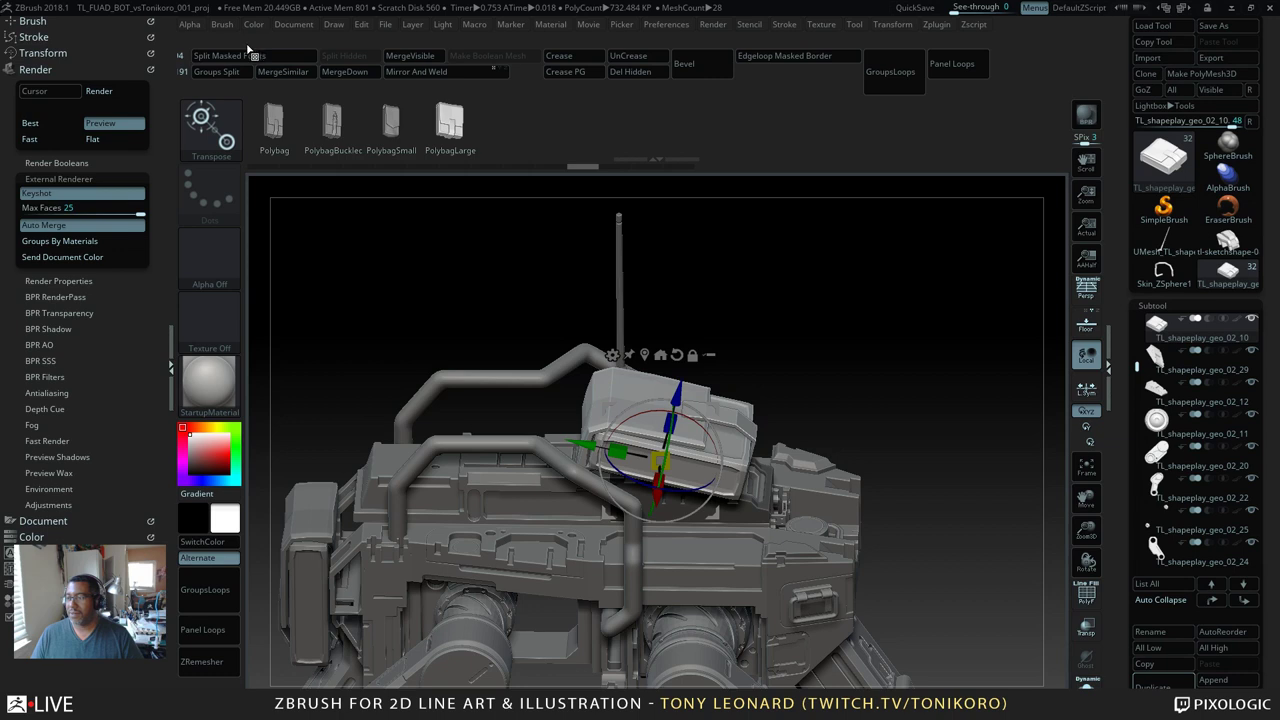
pyautogui.moveTo(594, 167); pyautogui.dragTo(665, 171)
pyautogui.click(658, 170)
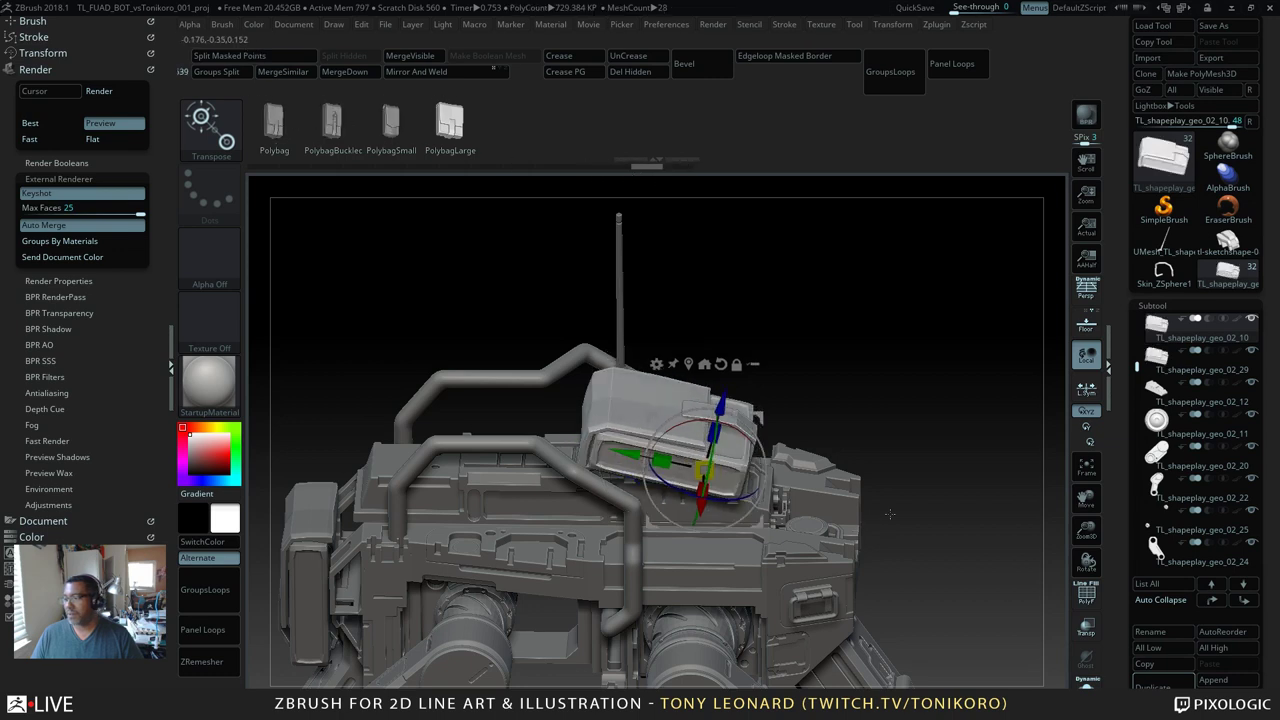
pyautogui.keyDown('shift'); pyautogui.moveTo(887, 514); pyautogui.dragTo(941, 458); pyautogui.keyUp('shift')
pyautogui.moveTo(629, 453); pyautogui.dragTo(674, 465)
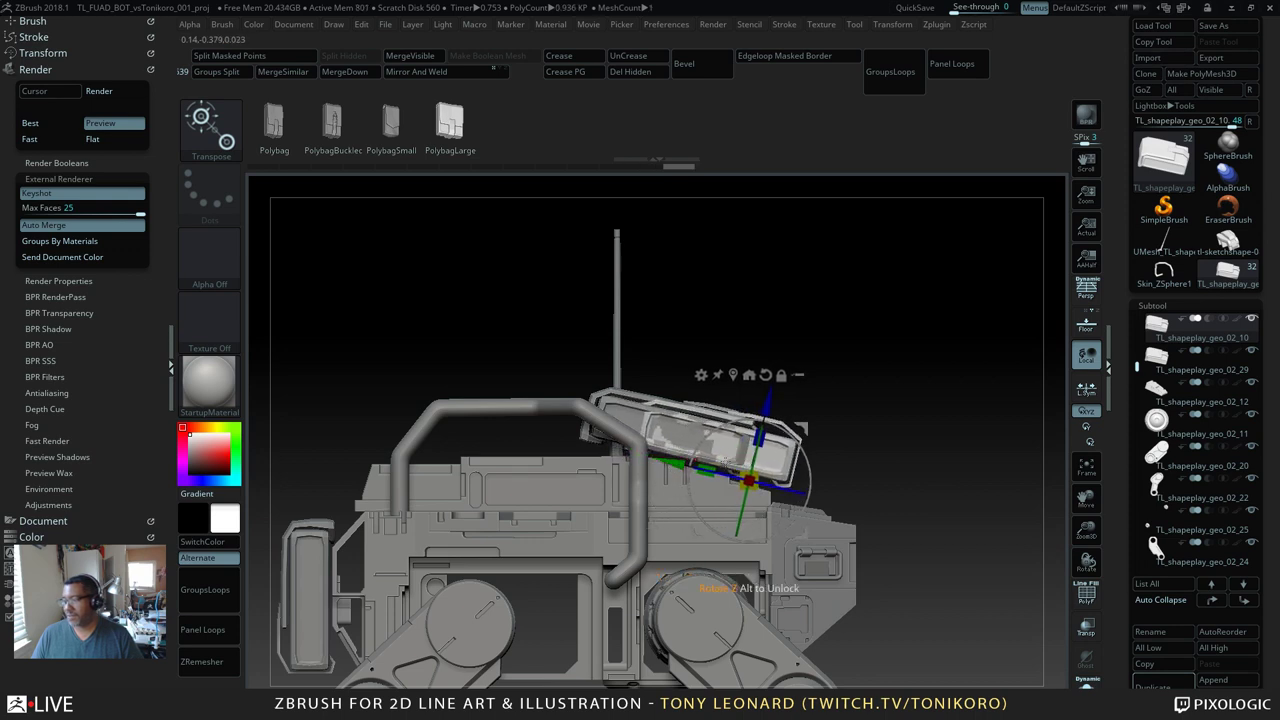
pyautogui.moveTo(767, 402); pyautogui.dragTo(765, 413)
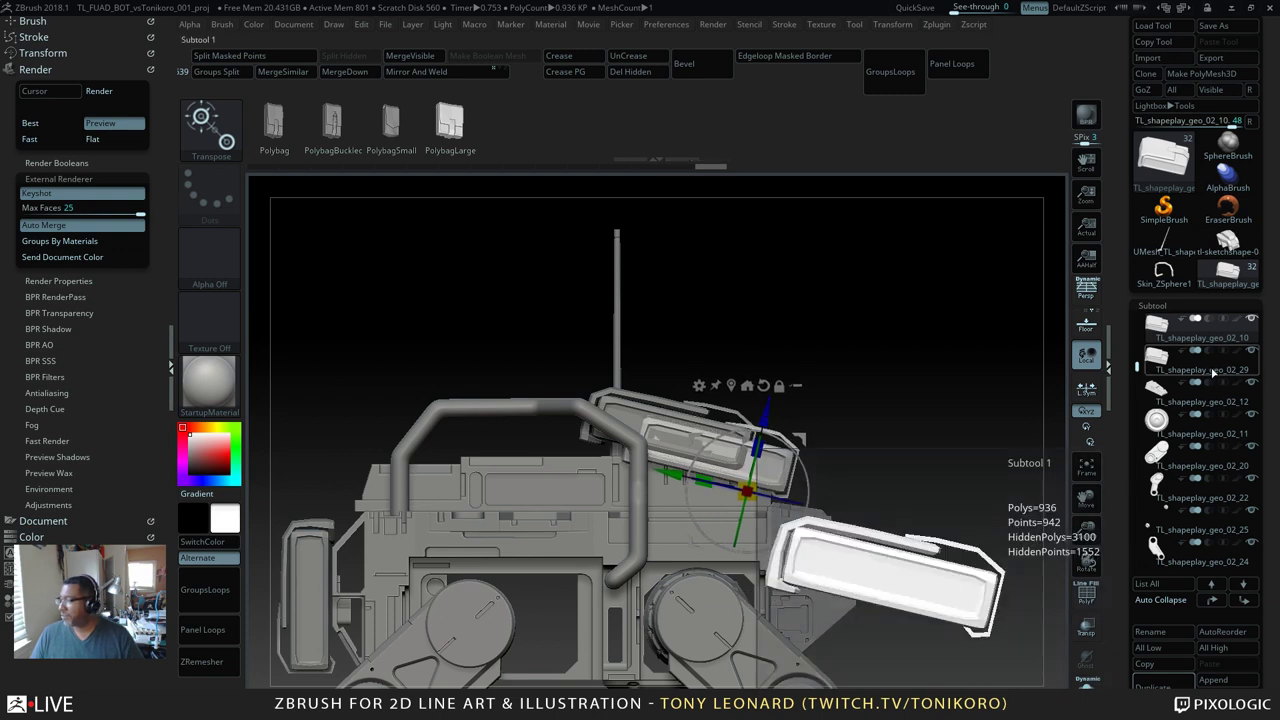
# Step: Duplicate the leftover bag subtool TL_shapeplay_geo_02_29, and delete both the copy and the leftover bag
pyautogui.click(1180, 360)
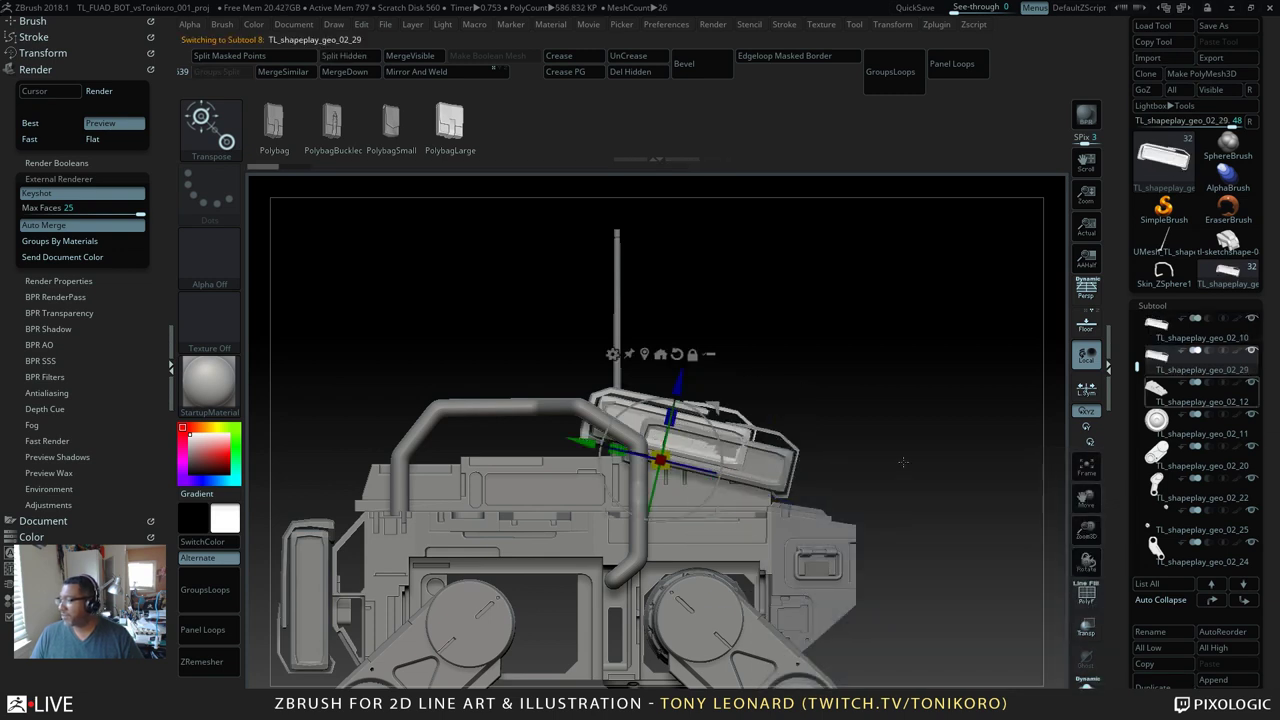
pyautogui.click(1175, 684)
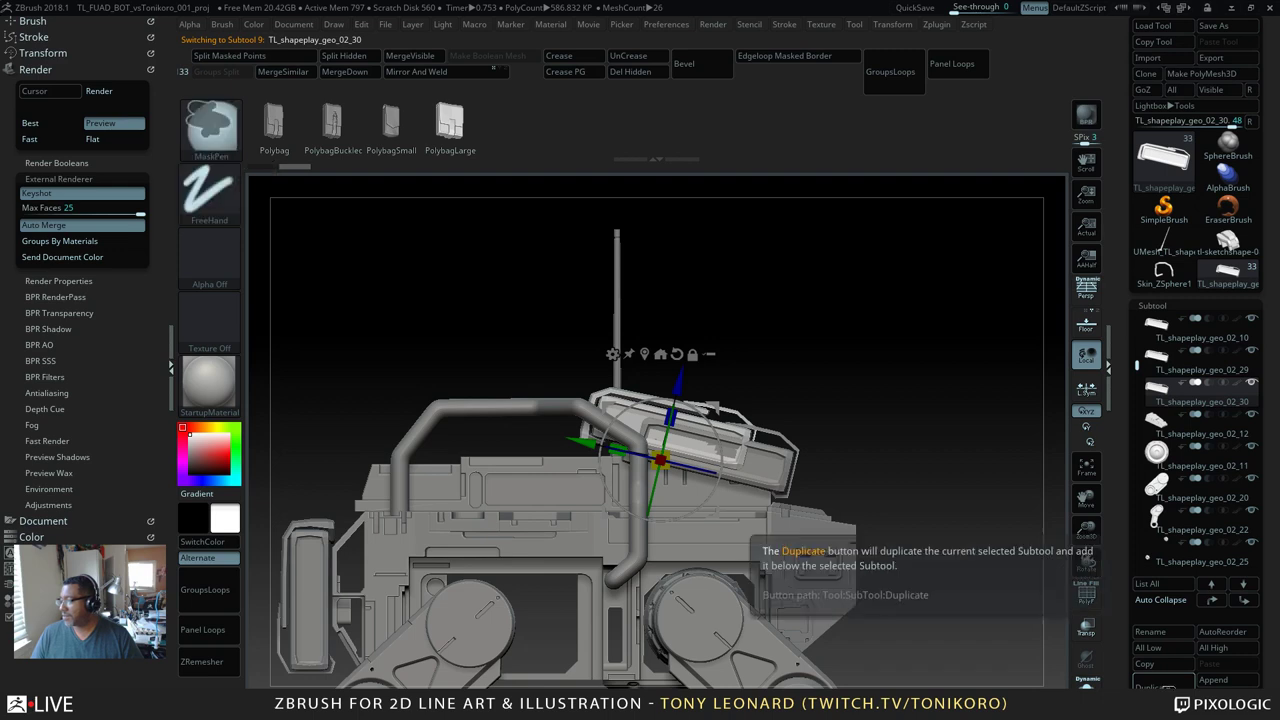
pyautogui.scroll(-4, 1181, 580)
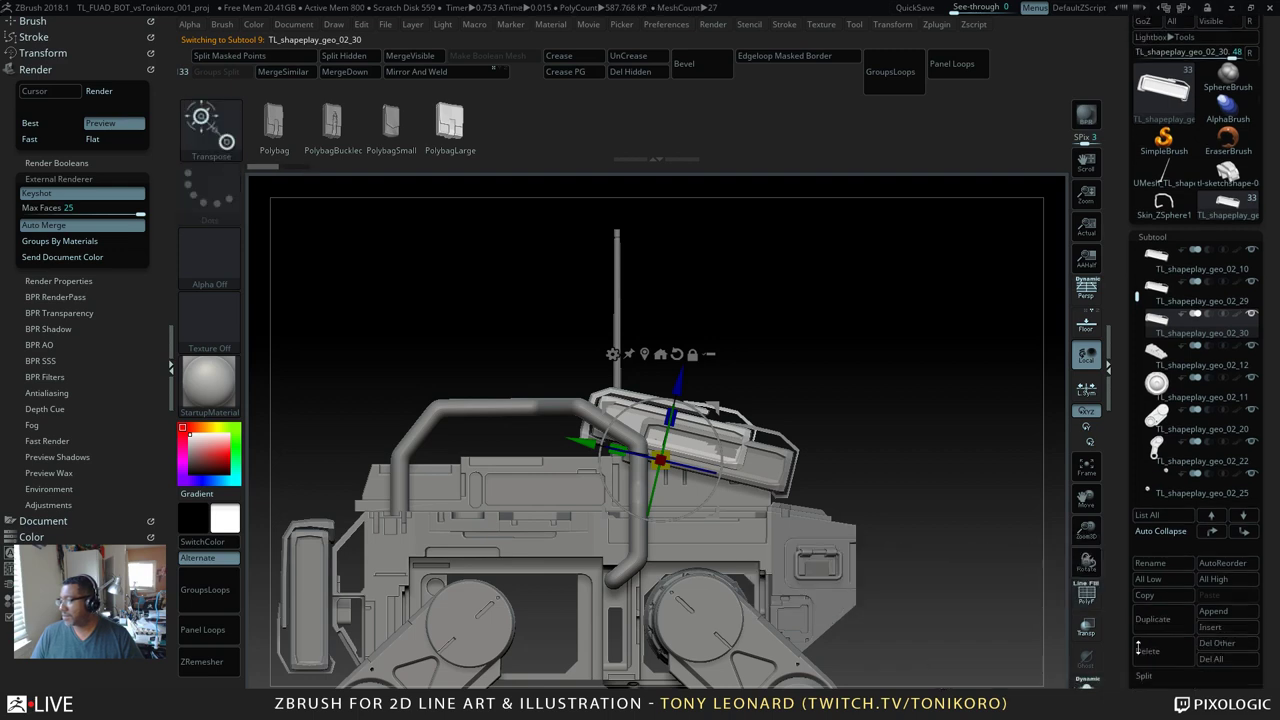
pyautogui.click(1160, 549)
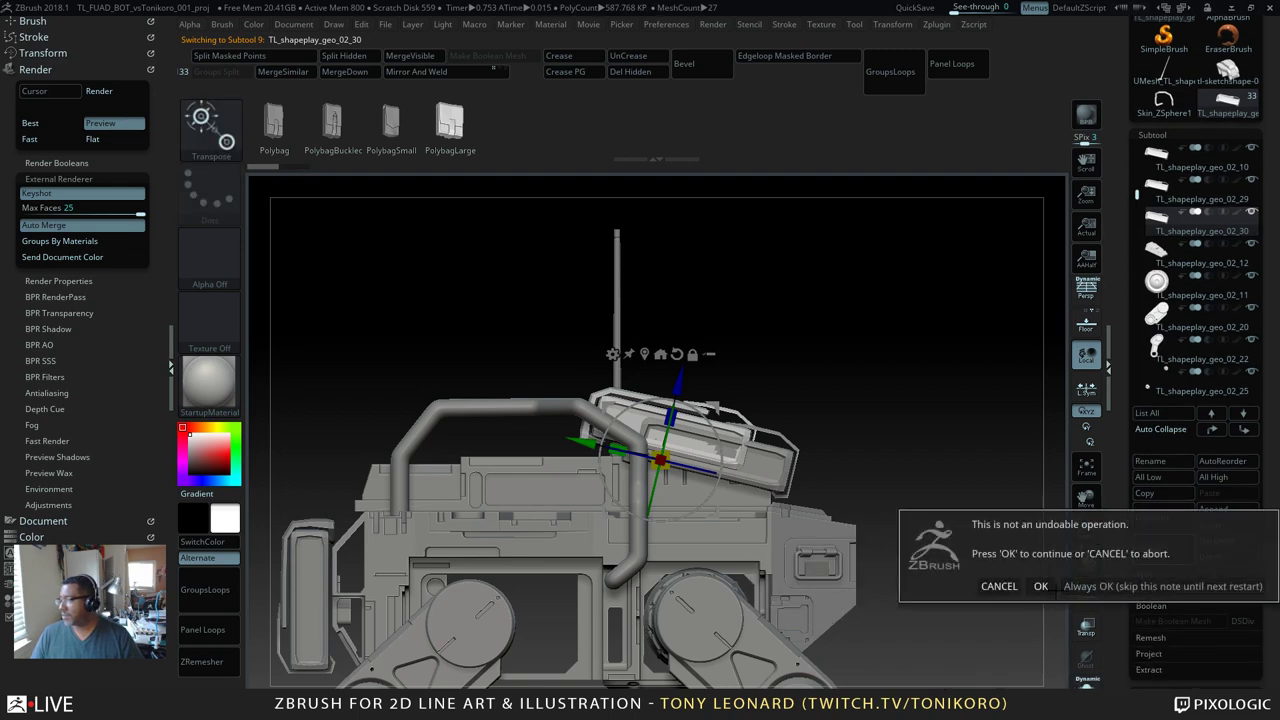
pyautogui.click(1040, 586)
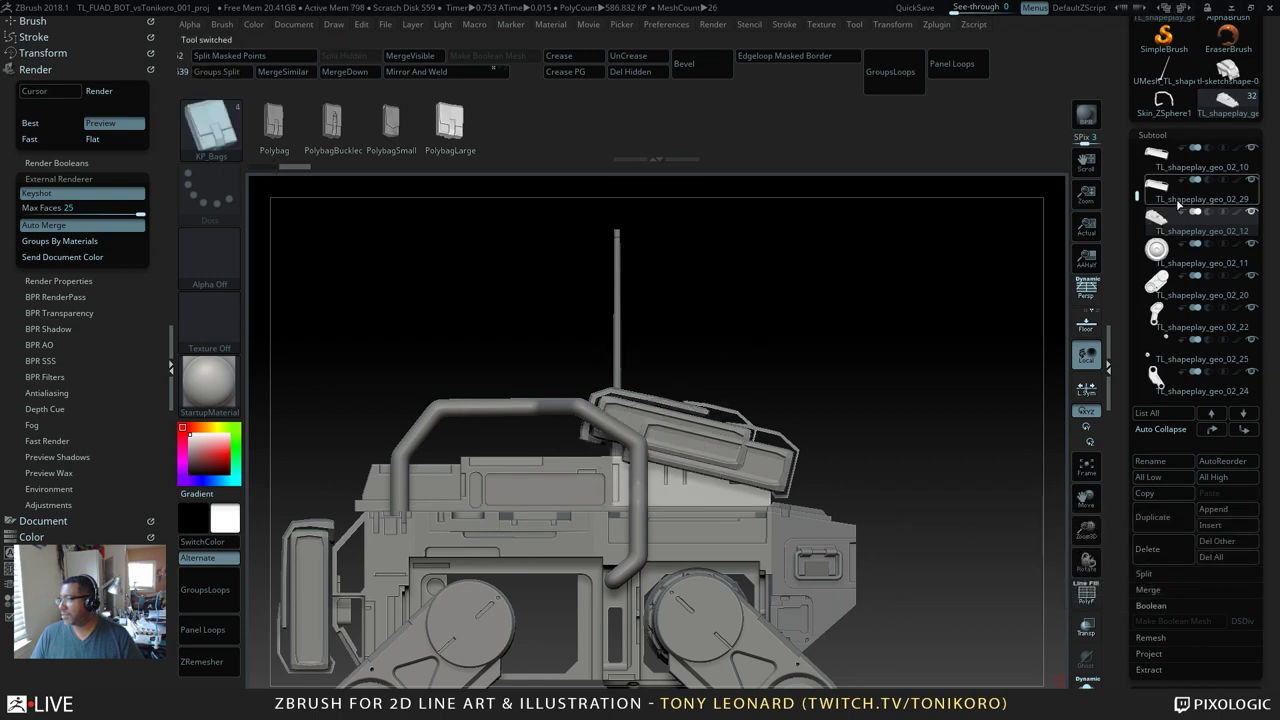
pyautogui.click(1147, 549)
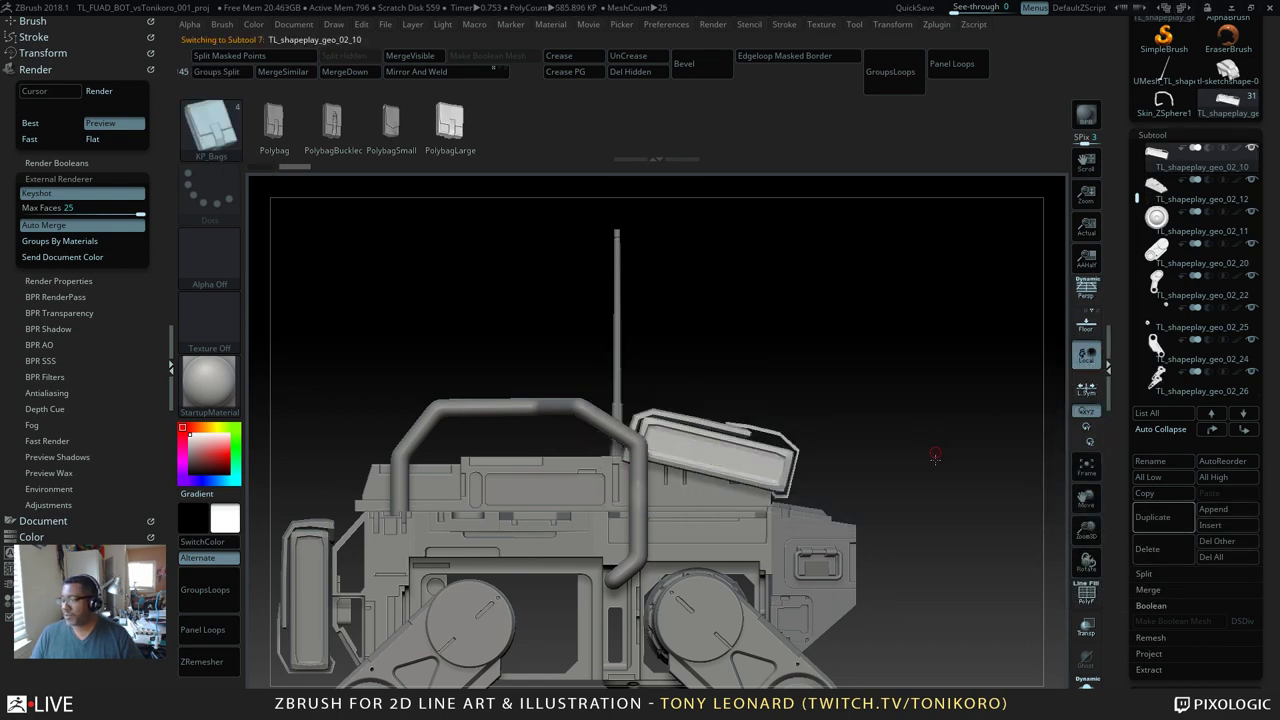
# Step: Enlarge the Move brush and pull the top bag's front, side and upper edges outward to give it a fuller shape
pyautogui.moveTo(935, 455); pyautogui.dragTo(929, 564)
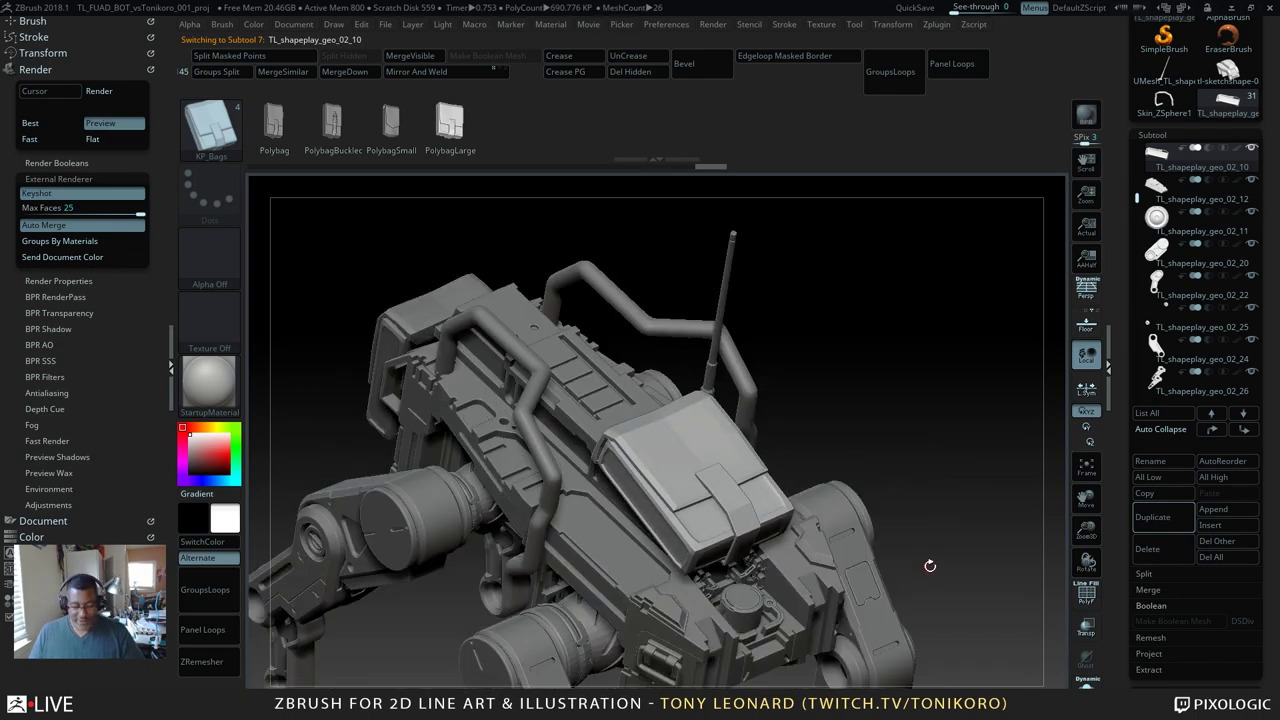
pyautogui.press('b')
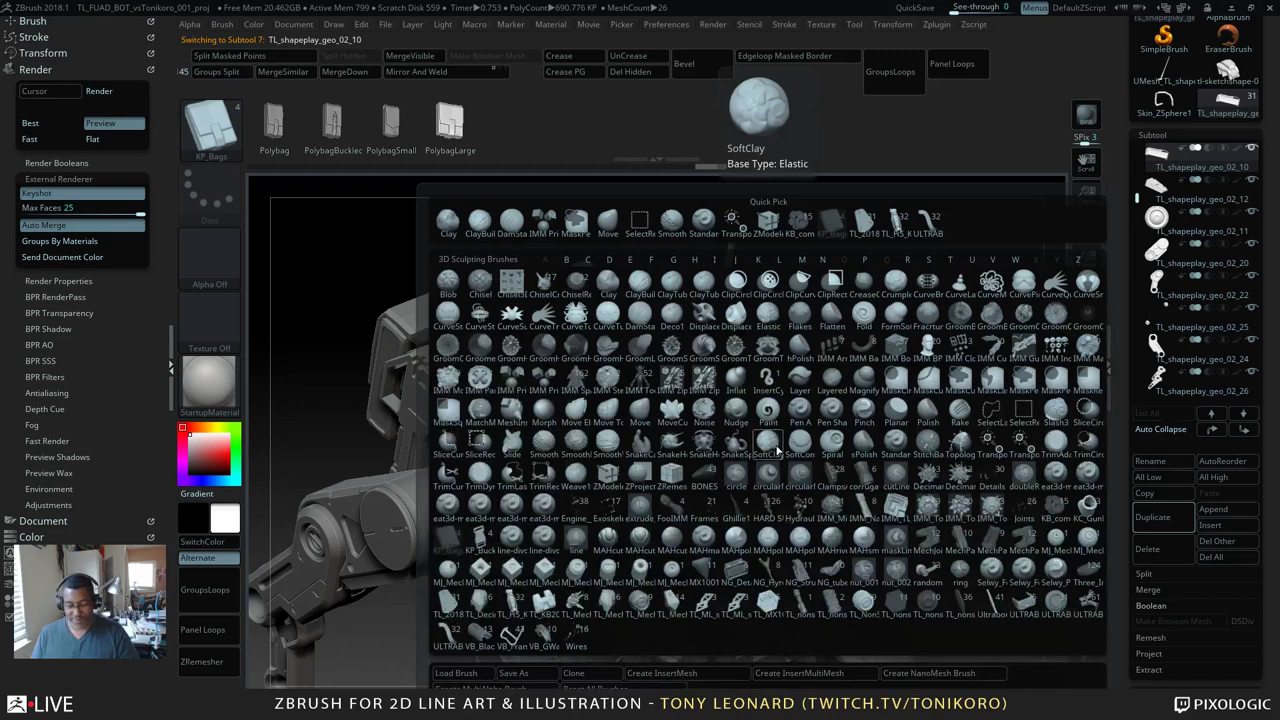
pyautogui.press('m')
pyautogui.press('v')
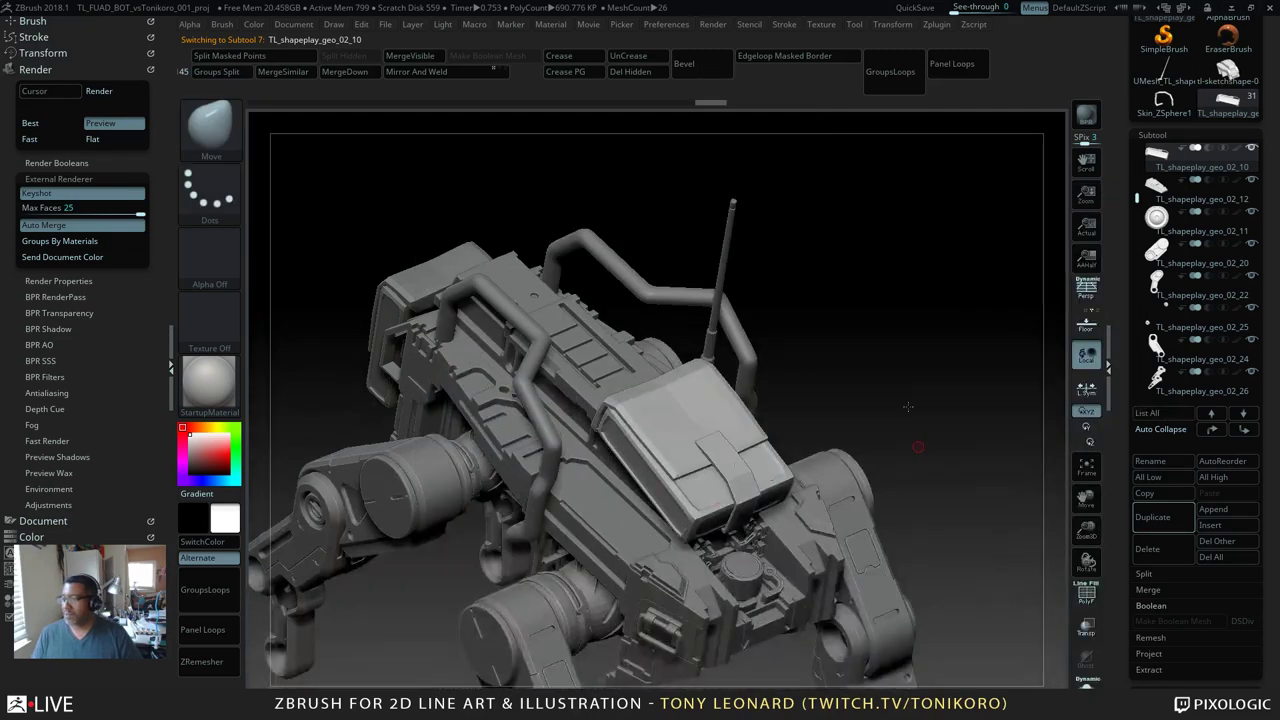
pyautogui.moveTo(907, 406); pyautogui.dragTo(908, 400)
pyautogui.press('s')
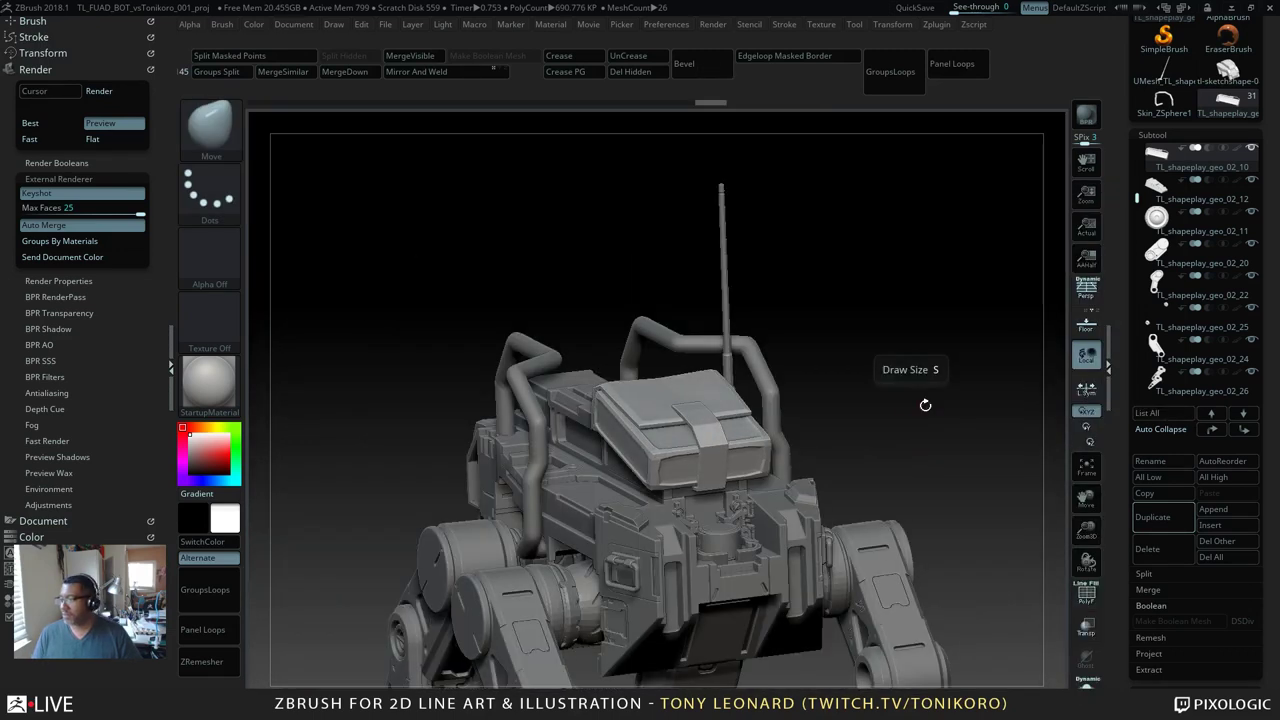
pyautogui.press('s')
pyautogui.moveTo(955, 386); pyautogui.dragTo(976, 388)
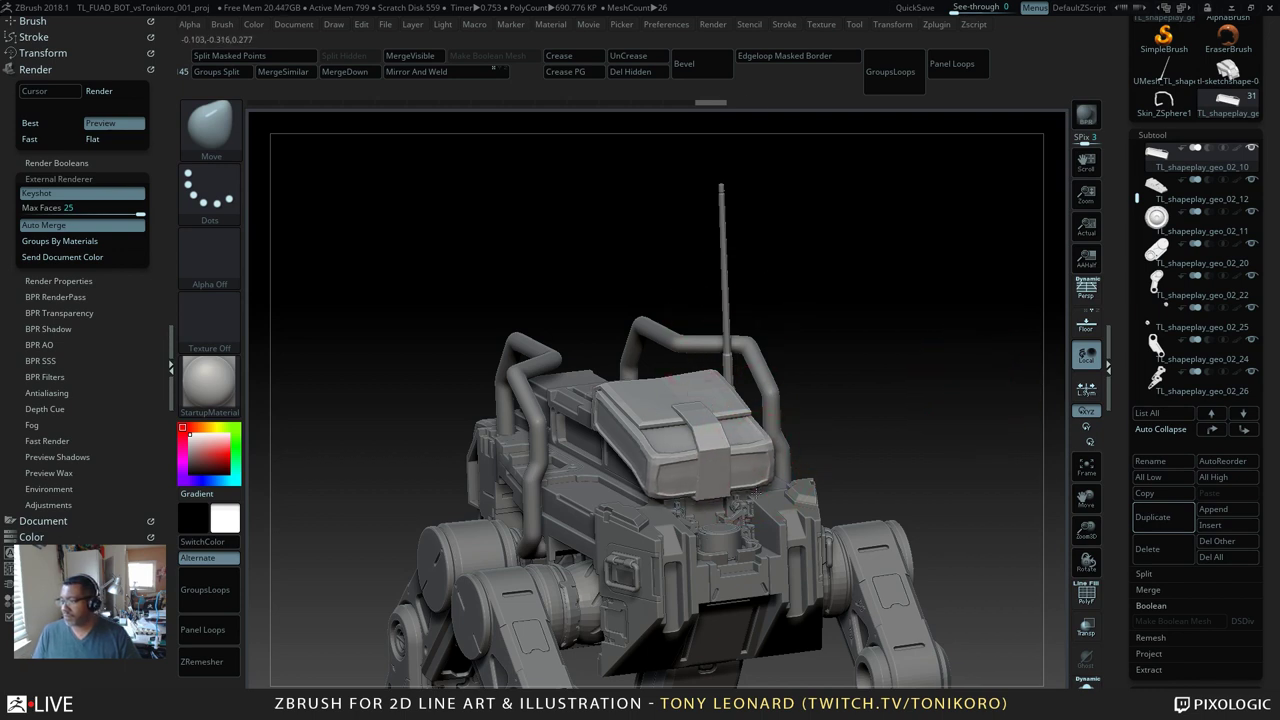
pyautogui.moveTo(735, 424); pyautogui.dragTo(728, 401)
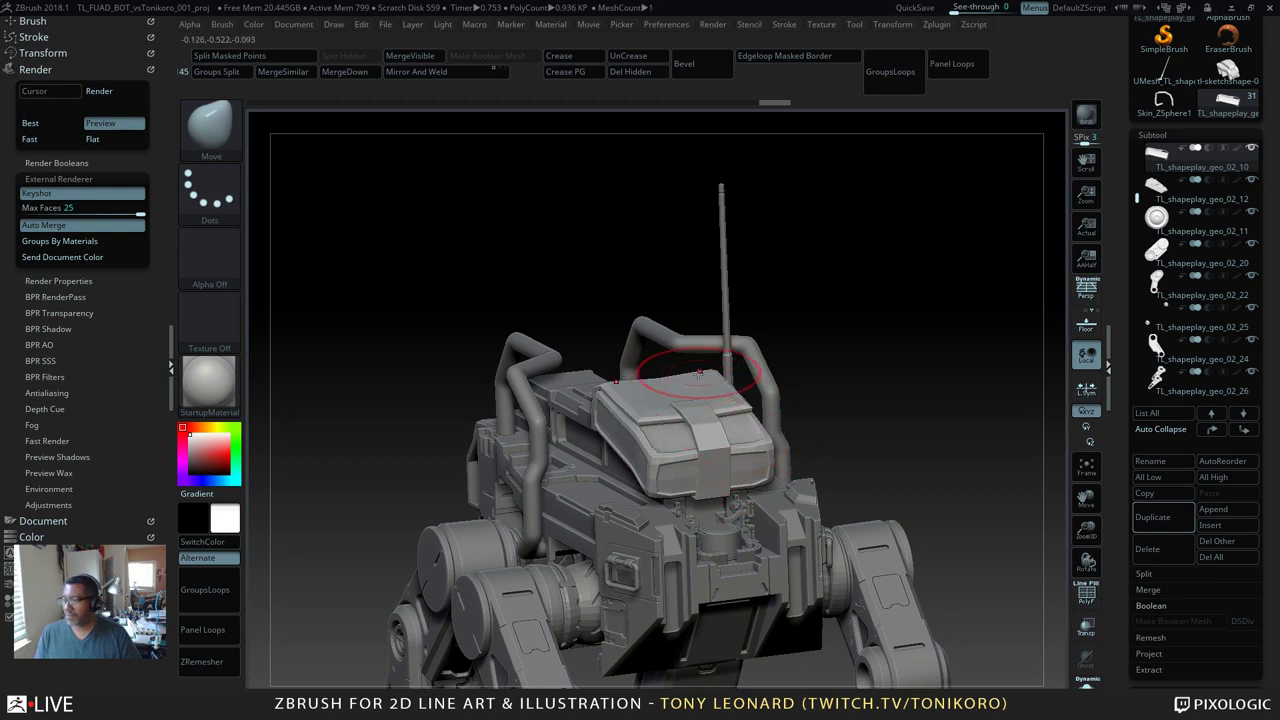
pyautogui.moveTo(714, 379); pyautogui.dragTo(714, 354)
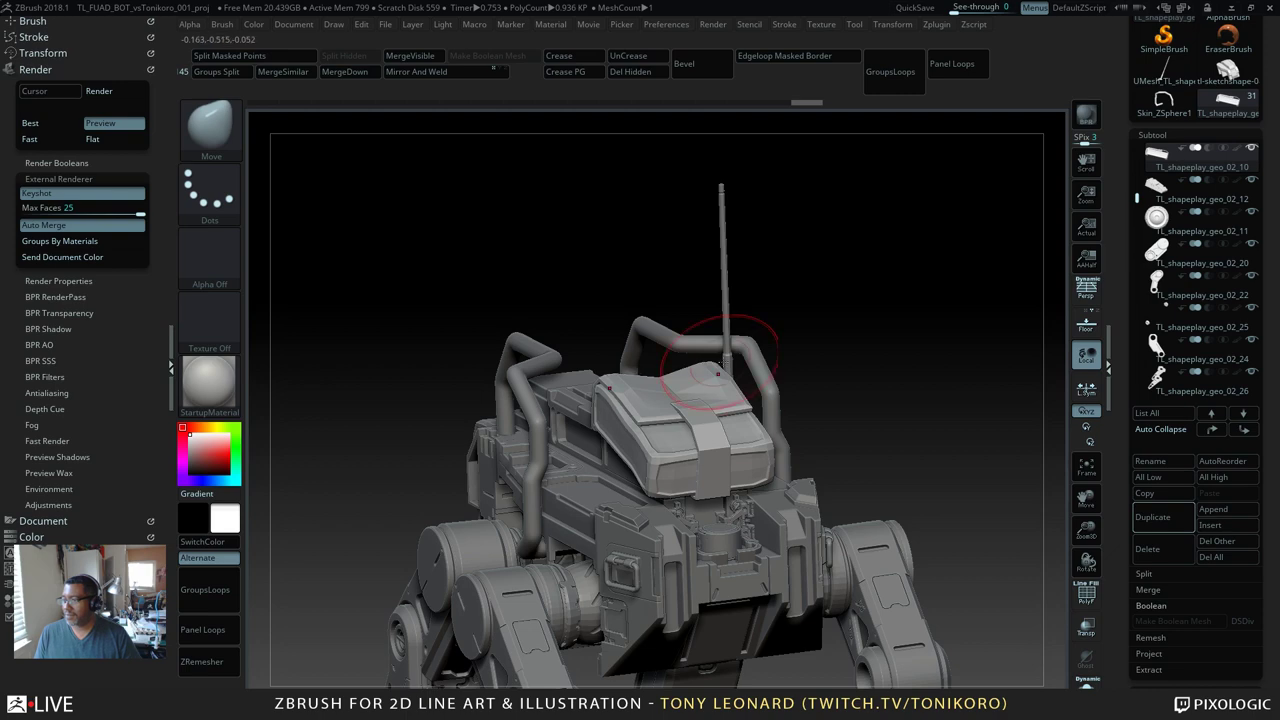
# Step: Push the top bag's side and underside downward so the bag sags along the sloping body
pyautogui.moveTo(925, 362); pyautogui.dragTo(997, 396)
pyautogui.hotkey('alt', 'shift', 's')
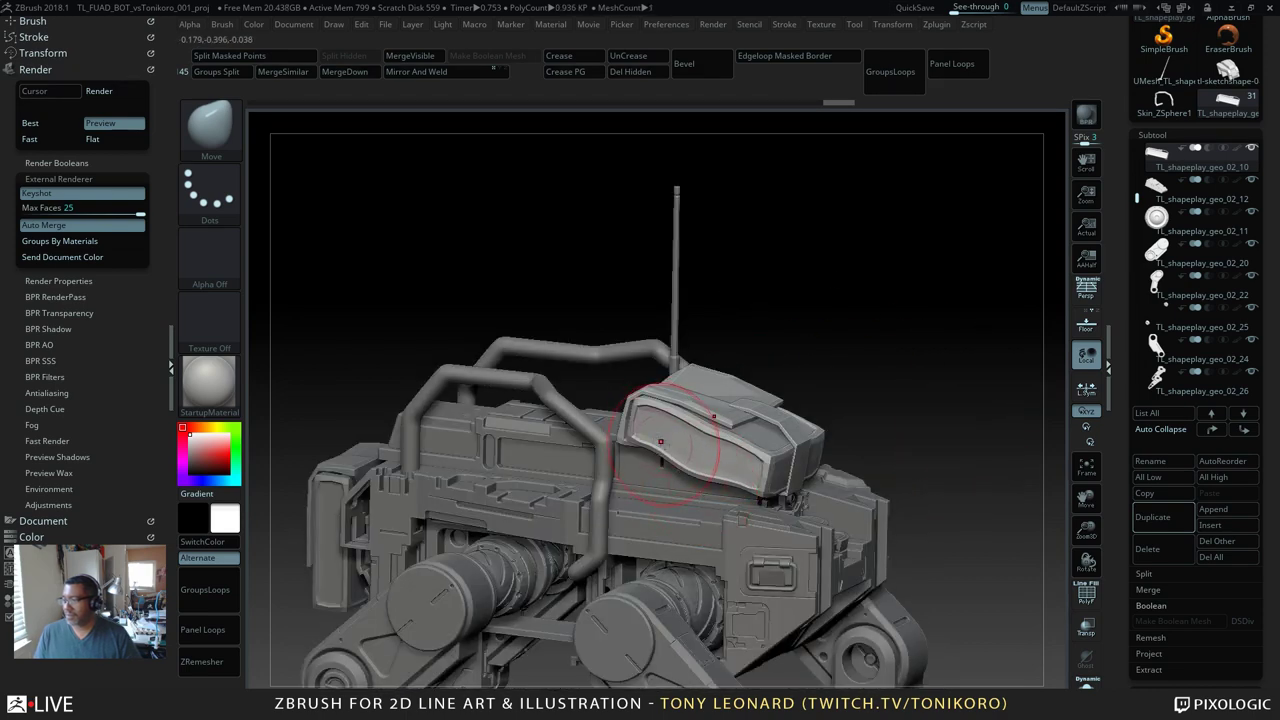
pyautogui.moveTo(661, 444)
pyautogui.mouseDown()
pyautogui.moveTo(663, 467)
pyautogui.moveTo(729, 494)
pyautogui.mouseUp()
pyautogui.moveTo(942, 393); pyautogui.dragTo(901, 466)
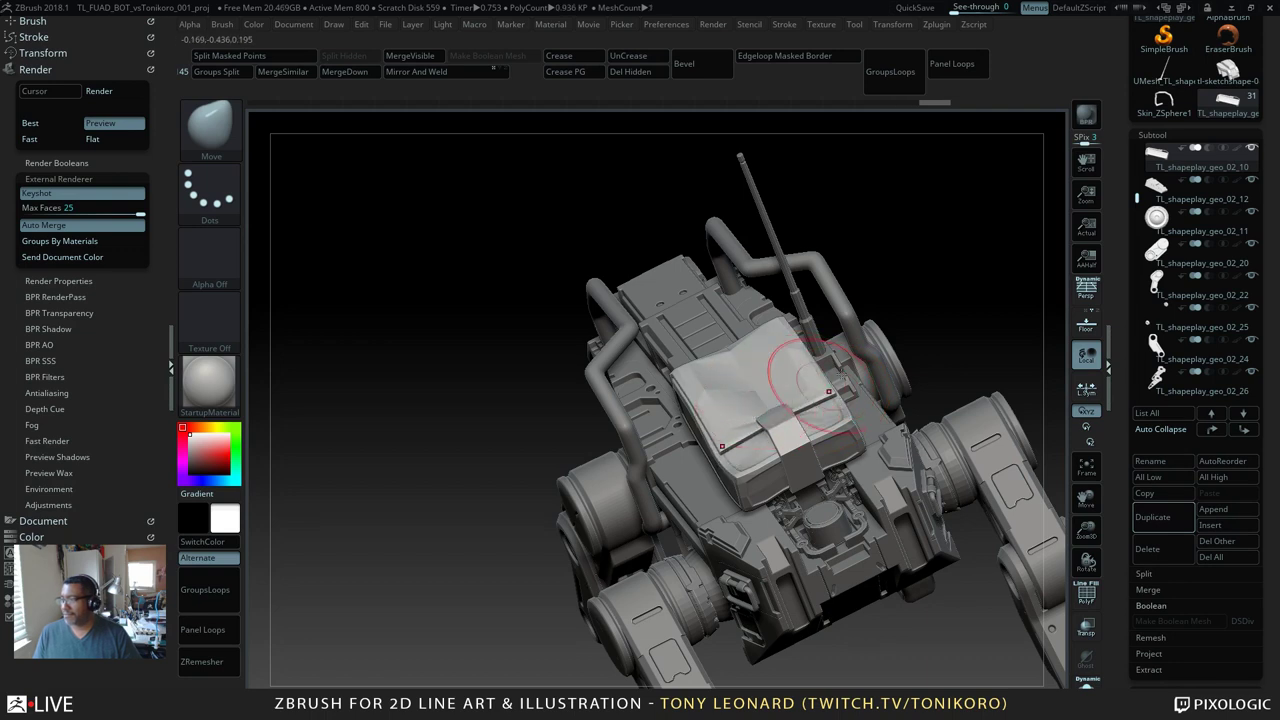
# Step: Smooth the upper surface of the reshaped top bag
pyautogui.moveTo(971, 351); pyautogui.dragTo(981, 253)
pyautogui.moveTo(915, 312); pyautogui.dragTo(920, 382)
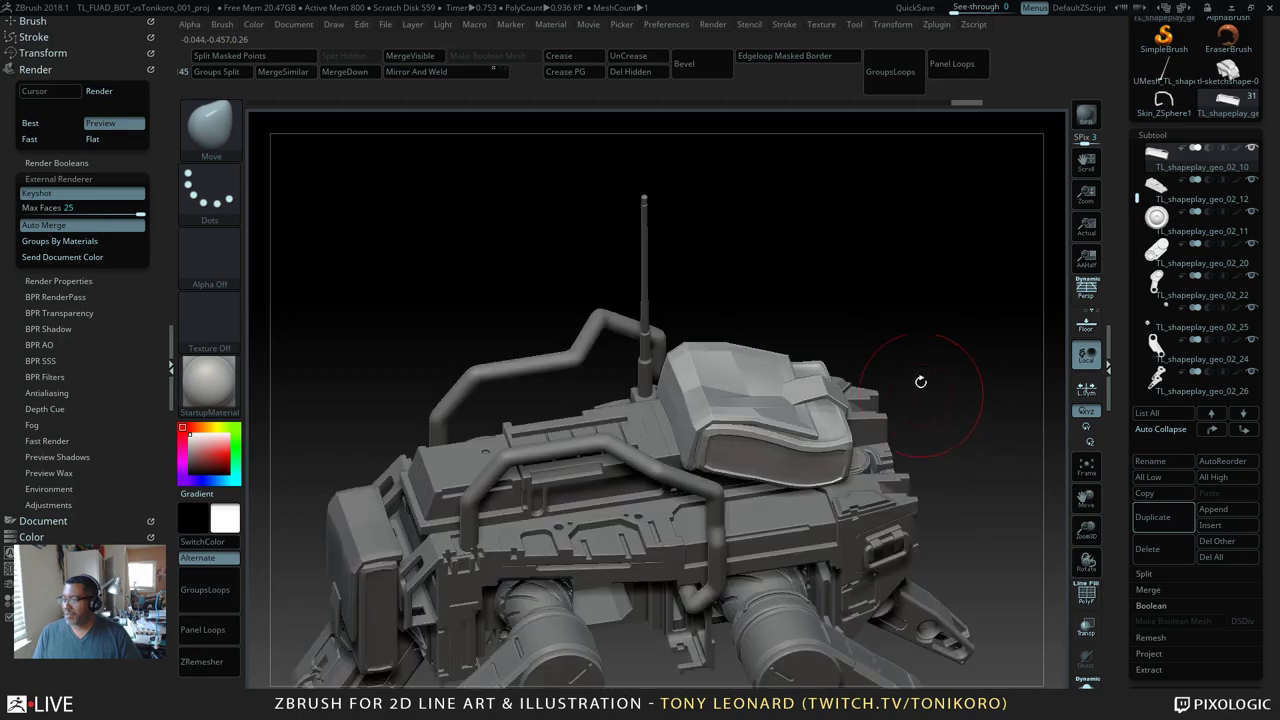
pyautogui.moveTo(972, 430); pyautogui.dragTo(752, 398)
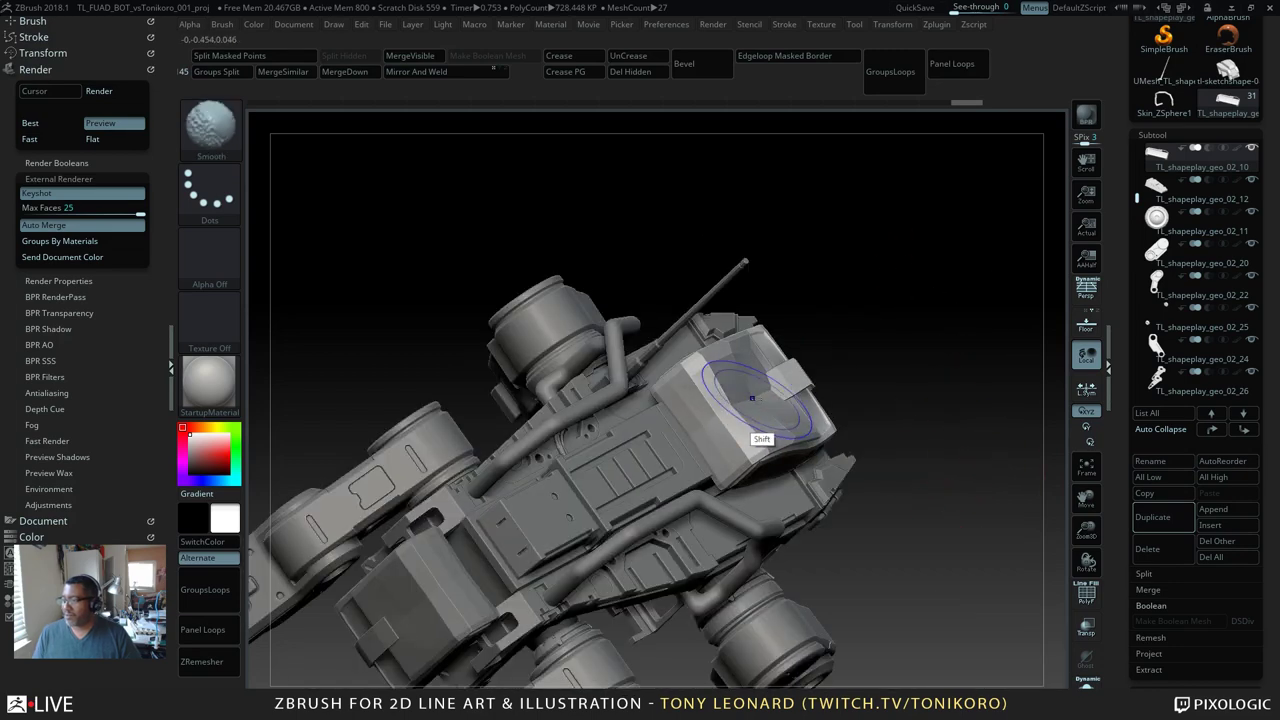
pyautogui.moveTo(865, 385)
pyautogui.mouseDown()
pyautogui.moveTo(903, 434)
pyautogui.moveTo(988, 375)
pyautogui.moveTo(967, 437)
pyautogui.mouseUp()
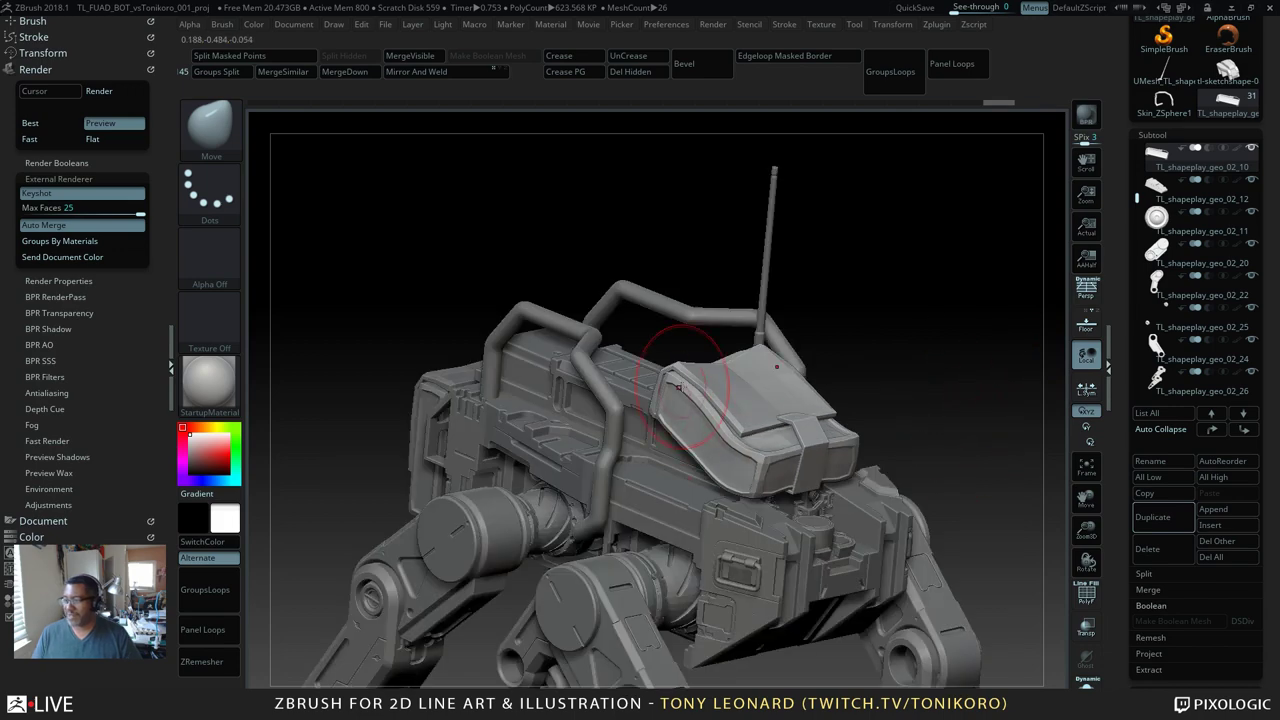
# Step: Insert a Polybag from the KP_Bags brush against the side of the top bag and split it into its own subtool
pyautogui.keyDown('alt'); pyautogui.moveTo(963, 349); pyautogui.dragTo(944, 463); pyautogui.keyUp('alt')
pyautogui.moveTo(944, 463)
pyautogui.mouseDown()
pyautogui.moveTo(983, 511)
pyautogui.moveTo(961, 443)
pyautogui.moveTo(993, 429)
pyautogui.moveTo(929, 463)
pyautogui.mouseUp()
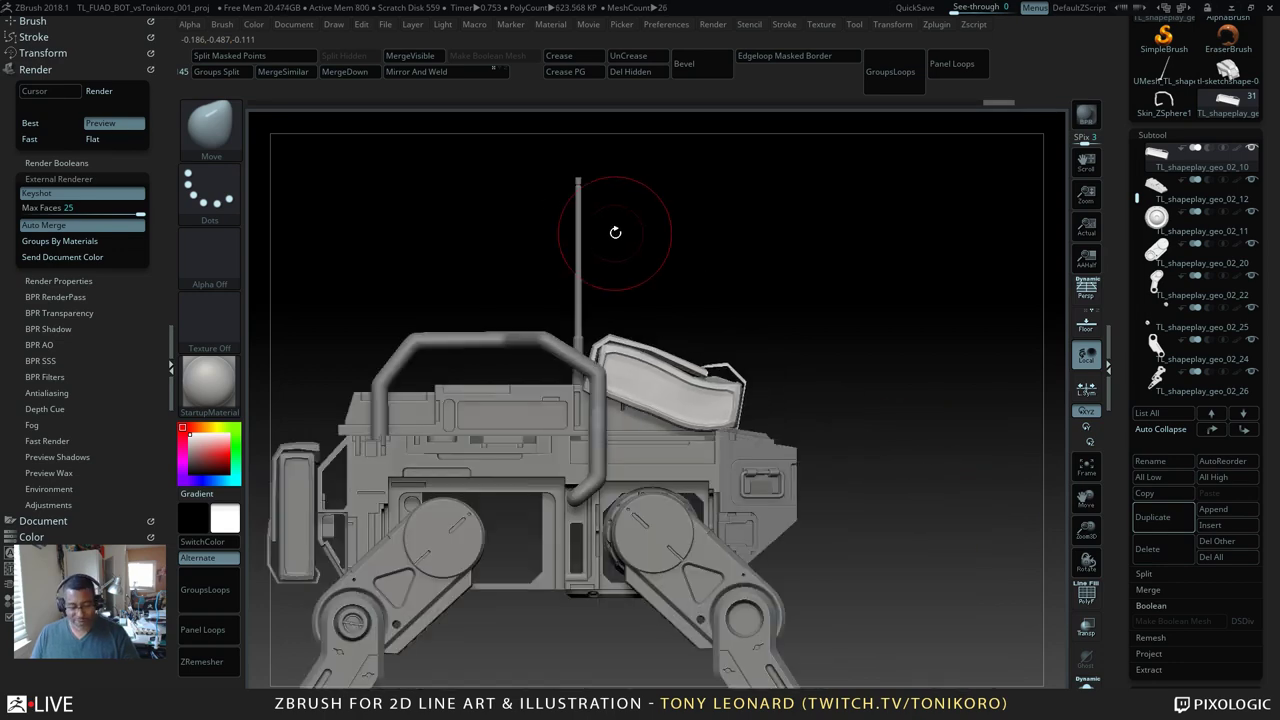
pyautogui.press('b')
pyautogui.click(466, 358)
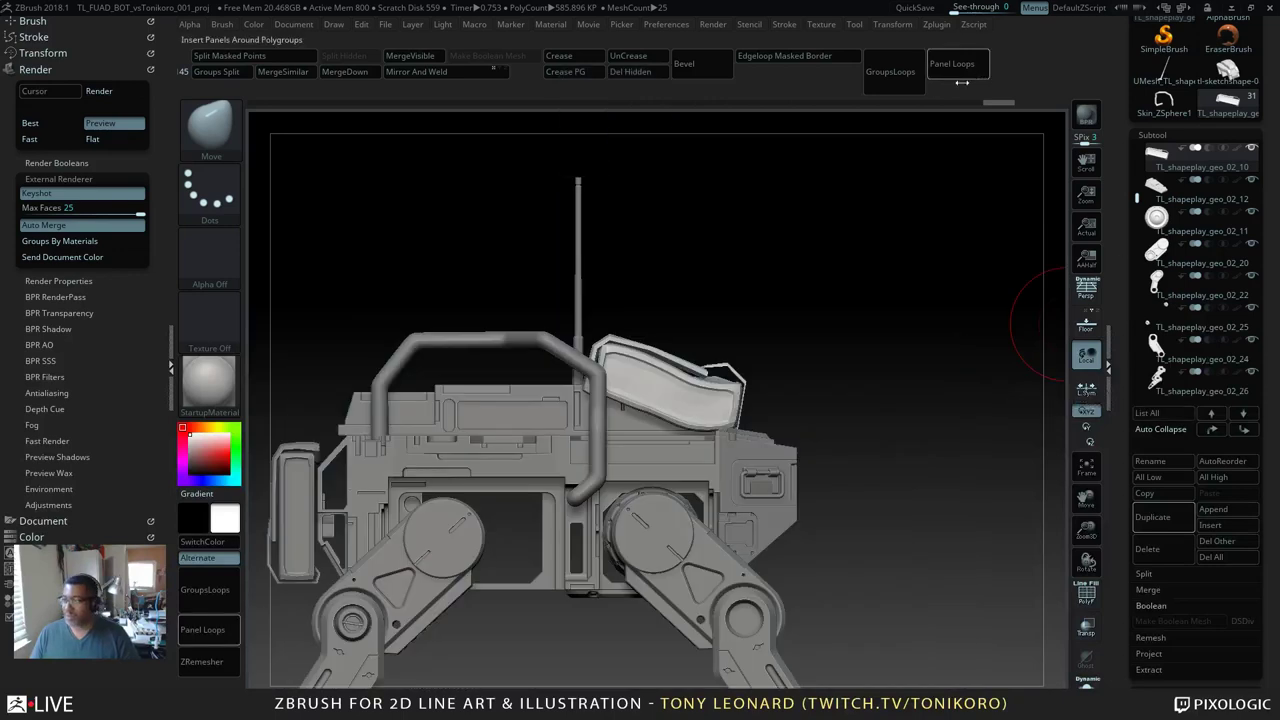
pyautogui.moveTo(821, 337); pyautogui.dragTo(866, 366)
pyautogui.press('b')
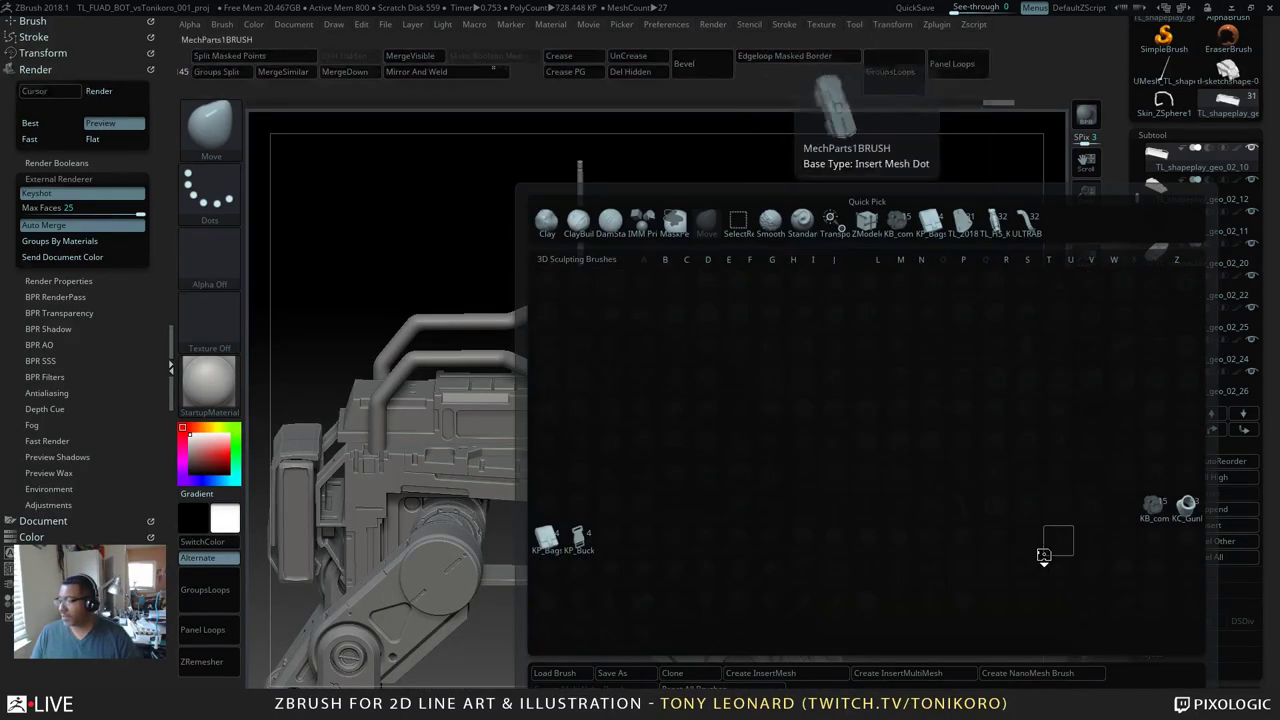
pyautogui.click(548, 540)
pyautogui.press('m')
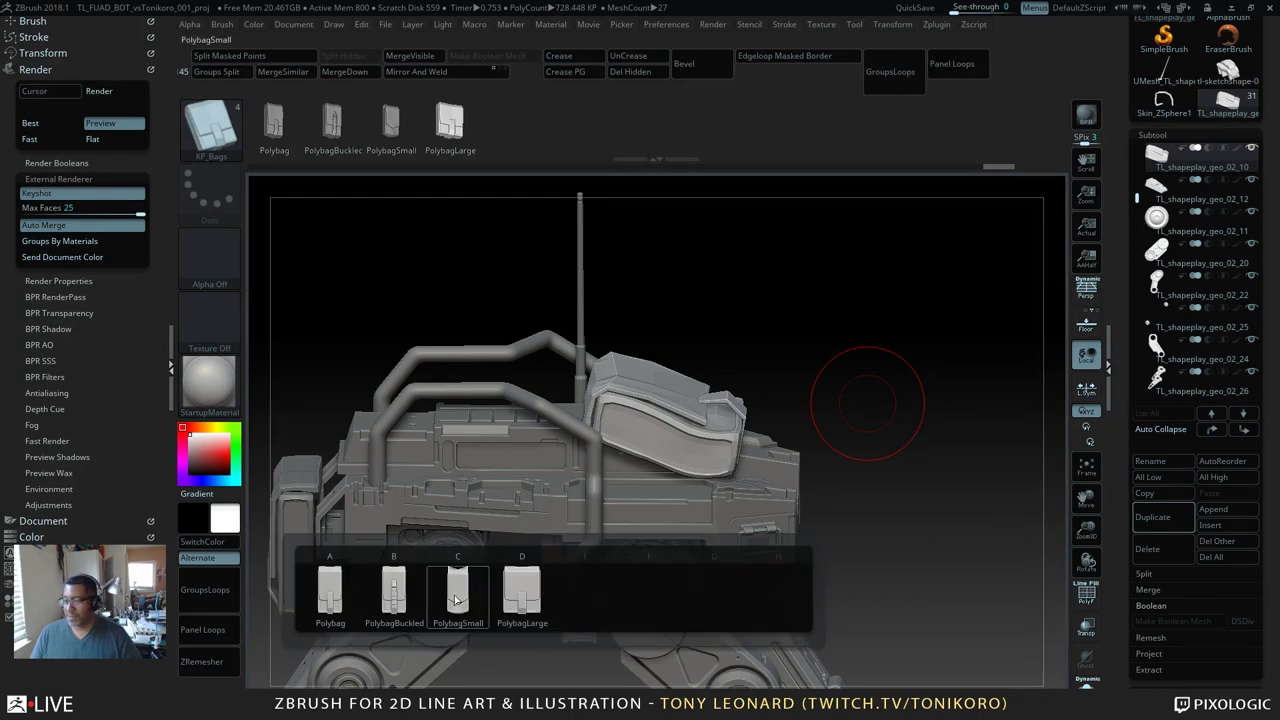
pyautogui.click(330, 590)
pyautogui.moveTo(935, 529); pyautogui.dragTo(900, 520)
pyautogui.moveTo(640, 416); pyautogui.dragTo(646, 430)
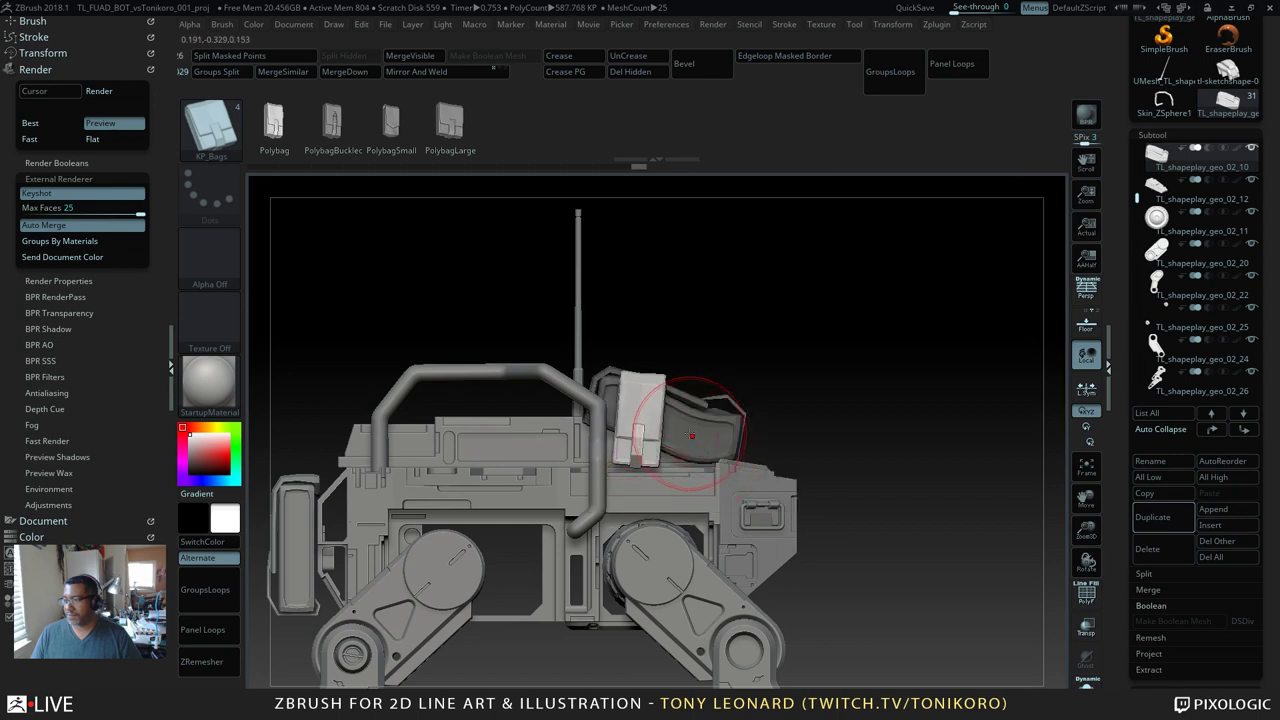
pyautogui.click(250, 55)
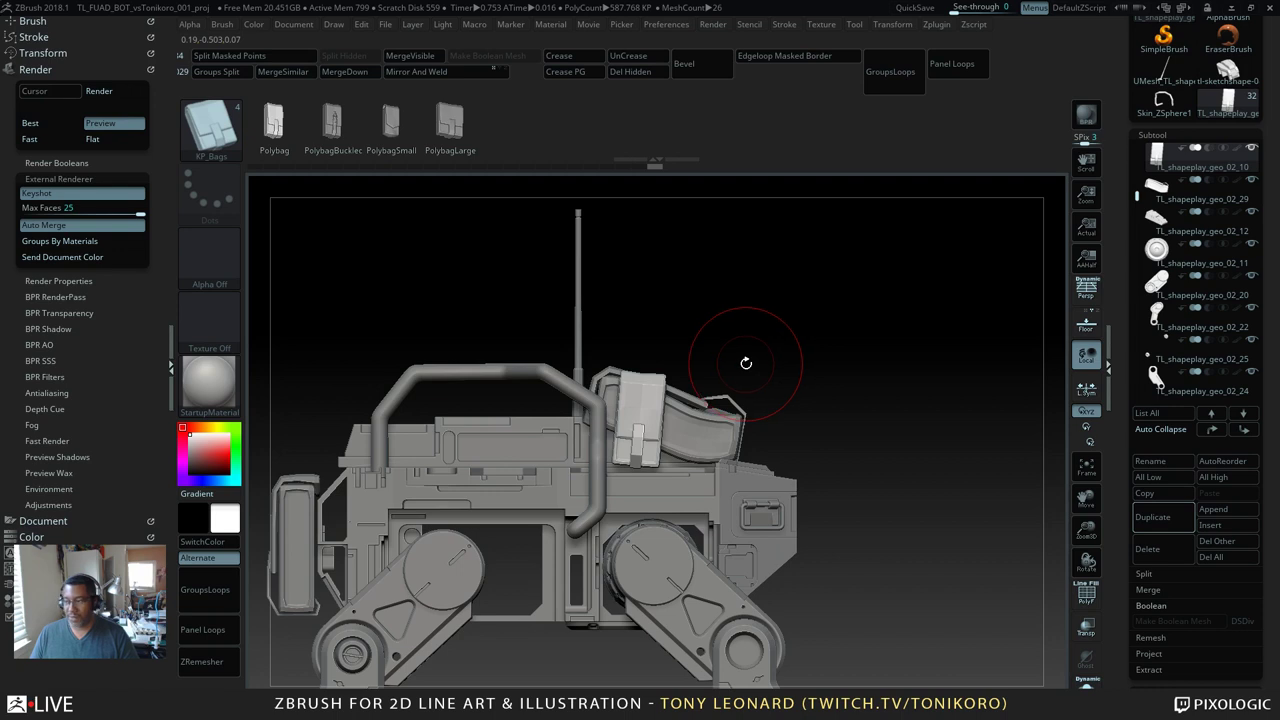
# Step: Duplicate the small side bag within its subtool and place the copy beside the original, further from the antenna
pyautogui.press('w')
pyautogui.keyDown('ctrl'); pyautogui.moveTo(555, 412); pyautogui.dragTo(628, 408); pyautogui.keyUp('ctrl')
pyautogui.moveTo(687, 347); pyautogui.dragTo(687, 345)
pyautogui.moveTo(611, 424); pyautogui.dragTo(616, 424)
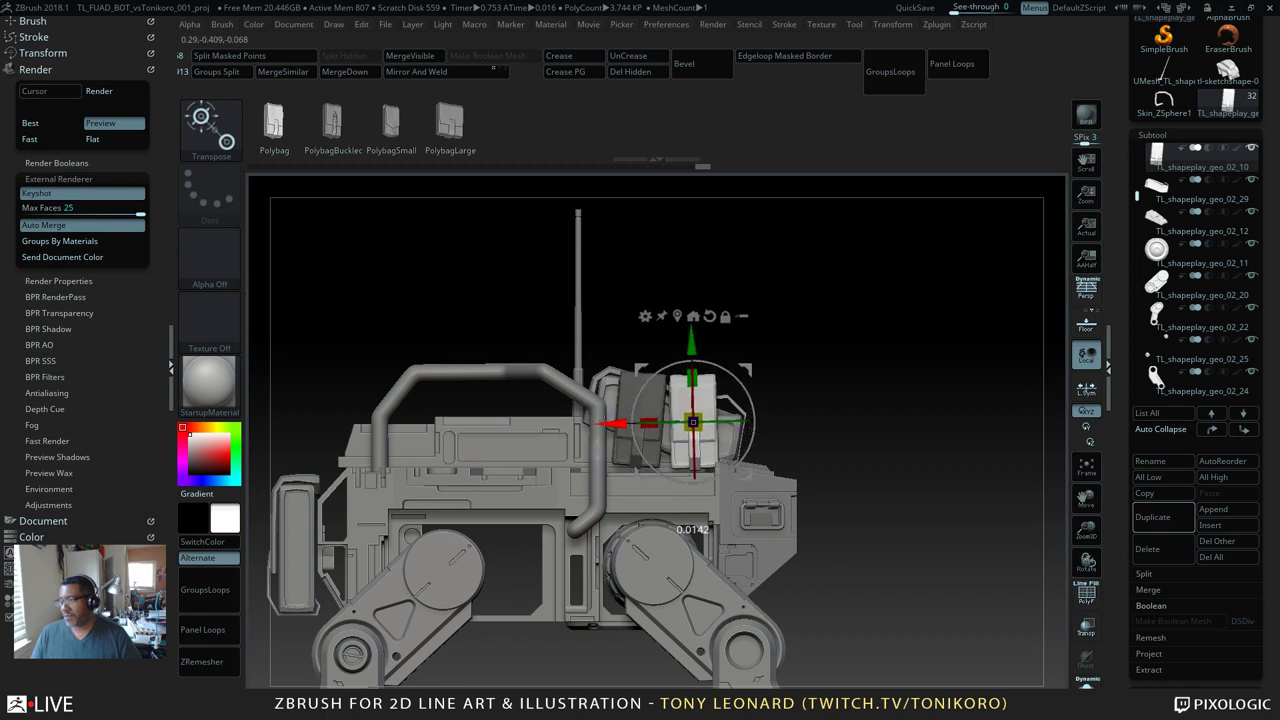
pyautogui.moveTo(908, 391); pyautogui.dragTo(832, 440)
pyautogui.moveTo(947, 294); pyautogui.dragTo(947, 297)
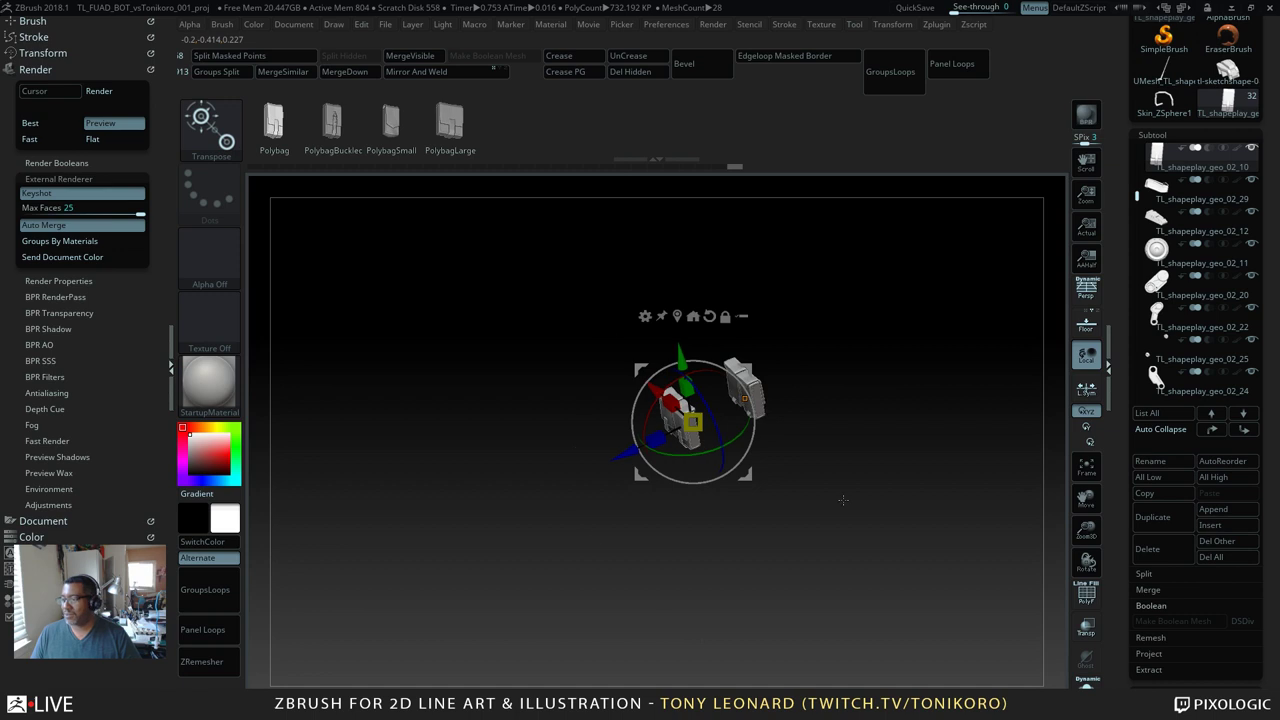
pyautogui.press('q')
pyautogui.moveTo(976, 512)
pyautogui.keyDown('alt'); pyautogui.mouseDown()
pyautogui.moveTo(867, 508)
pyautogui.moveTo(902, 425)
pyautogui.moveTo(914, 480)
pyautogui.moveTo(886, 517)
pyautogui.moveTo(1029, 463)
pyautogui.mouseUp(); pyautogui.keyUp('alt')
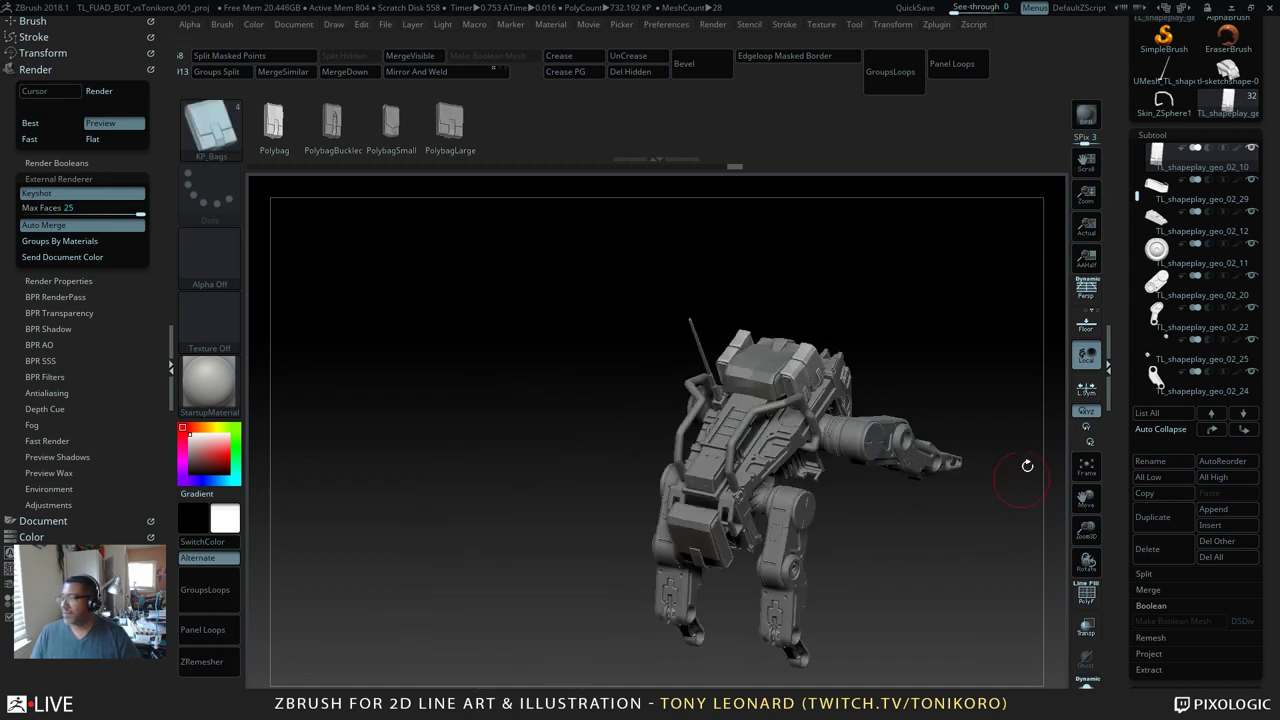
# Step: Send the updated robot to KeyShot with a BPR render and switch to KeyShot
pyautogui.click(1087, 116)
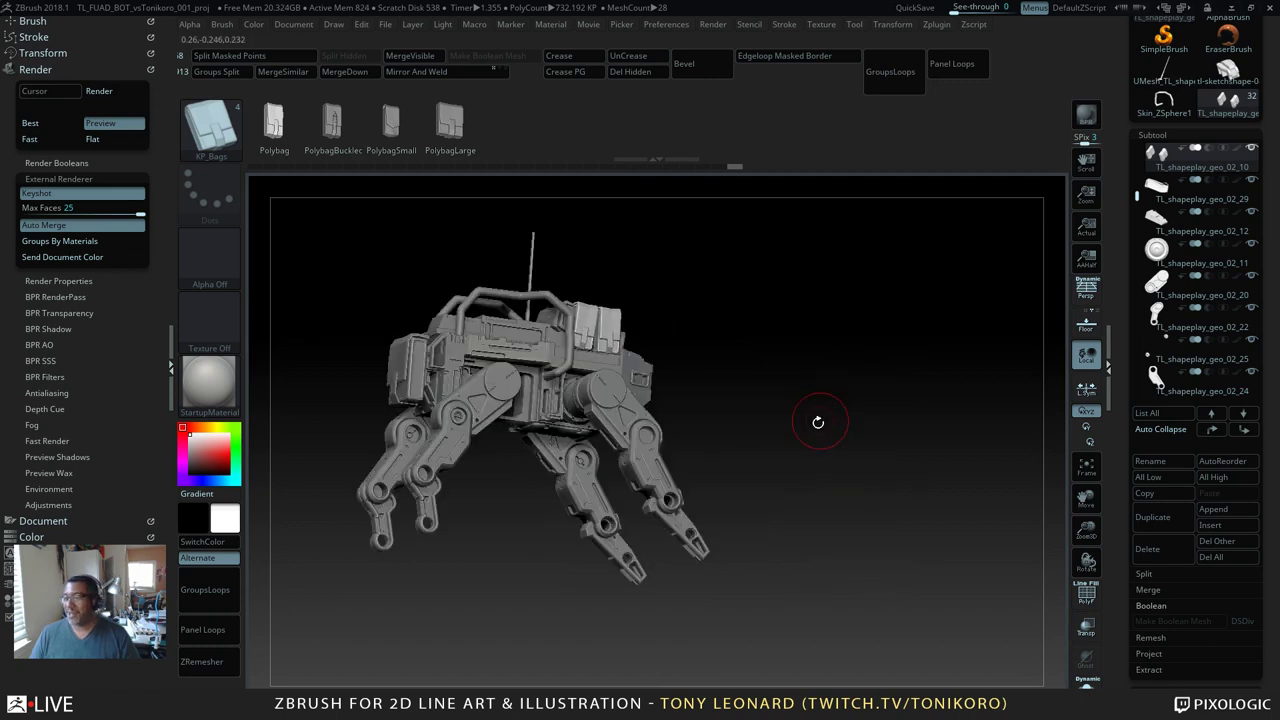
pyautogui.moveTo(818, 422); pyautogui.dragTo(819, 371)
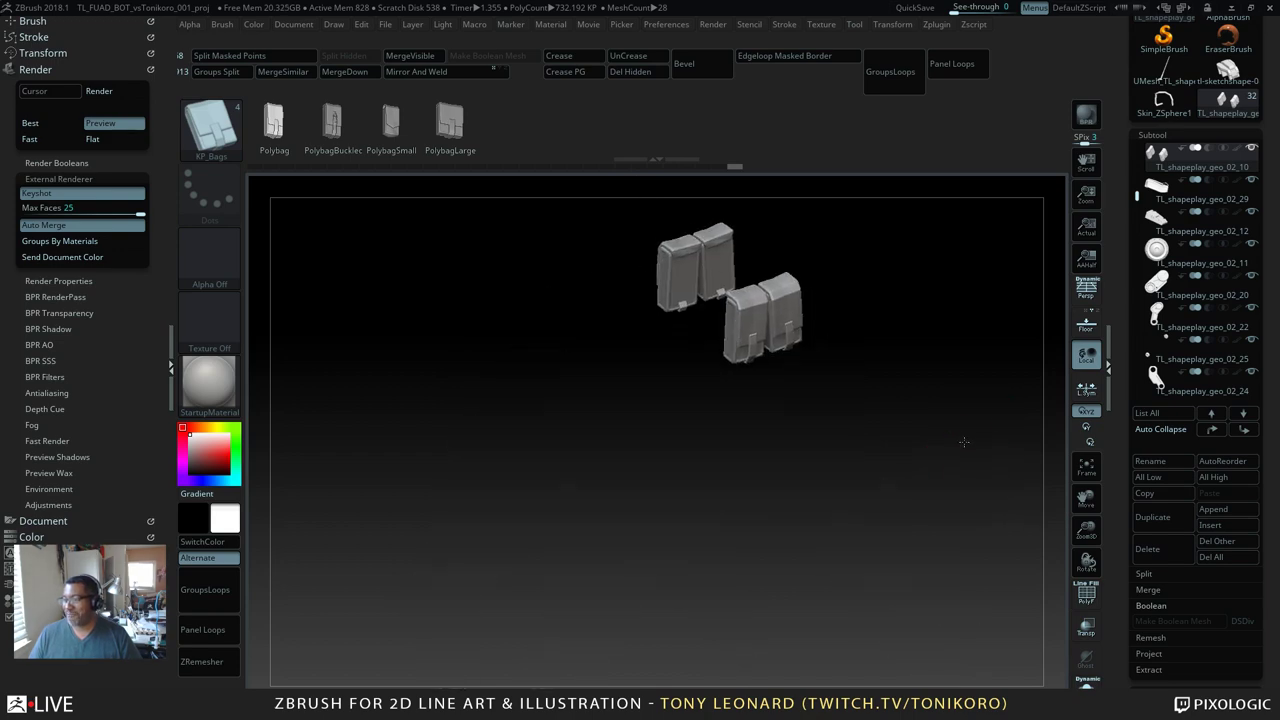
pyautogui.hotkey('alt', 'Tab')
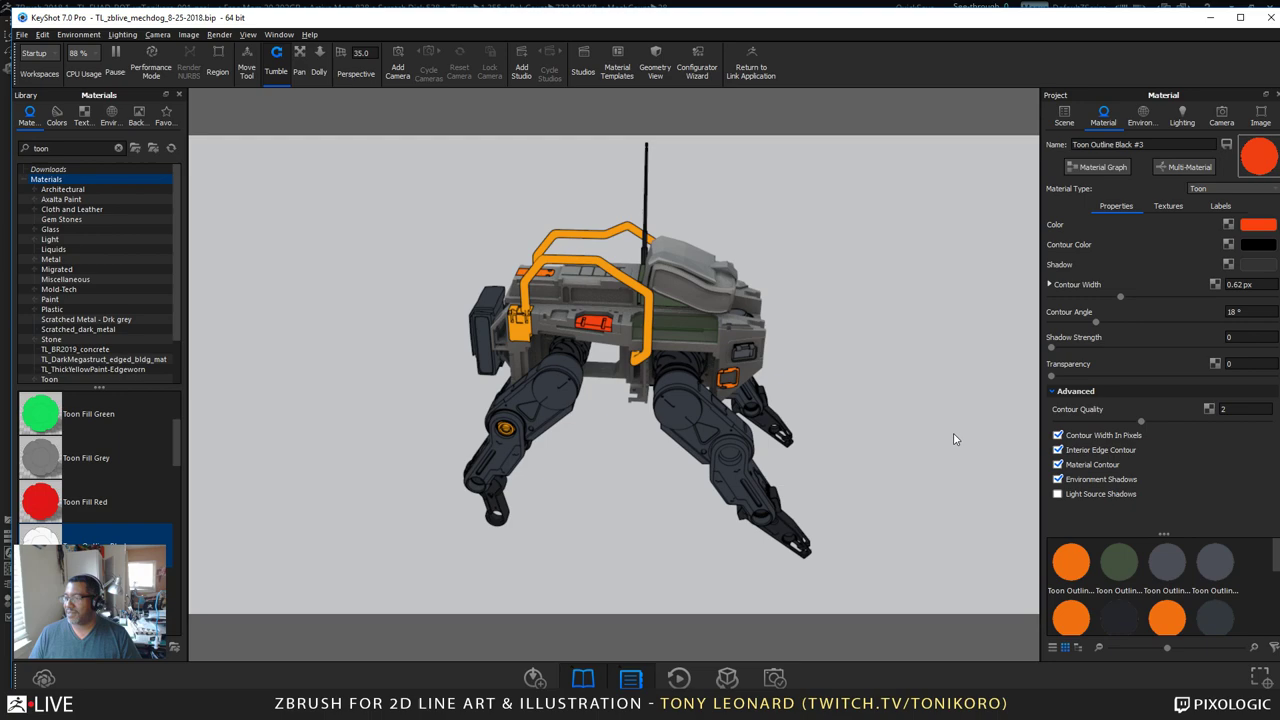
# Step: Copy the dark toon material from the robot's leg and paste it onto the grey main body
pyautogui.moveTo(953, 434)
pyautogui.mouseDown()
pyautogui.moveTo(929, 389)
pyautogui.moveTo(932, 444)
pyautogui.moveTo(966, 424)
pyautogui.mouseUp()
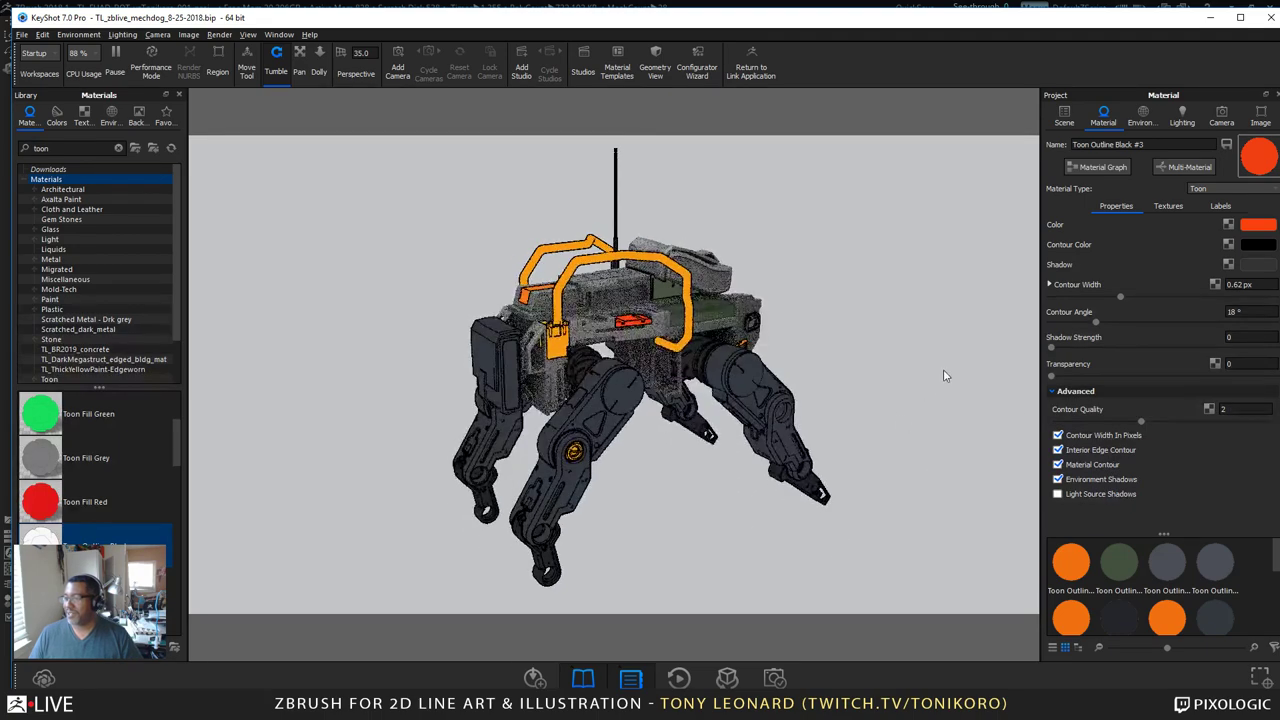
pyautogui.moveTo(861, 337); pyautogui.dragTo(862, 388)
pyautogui.scroll(-5, 819, 342)
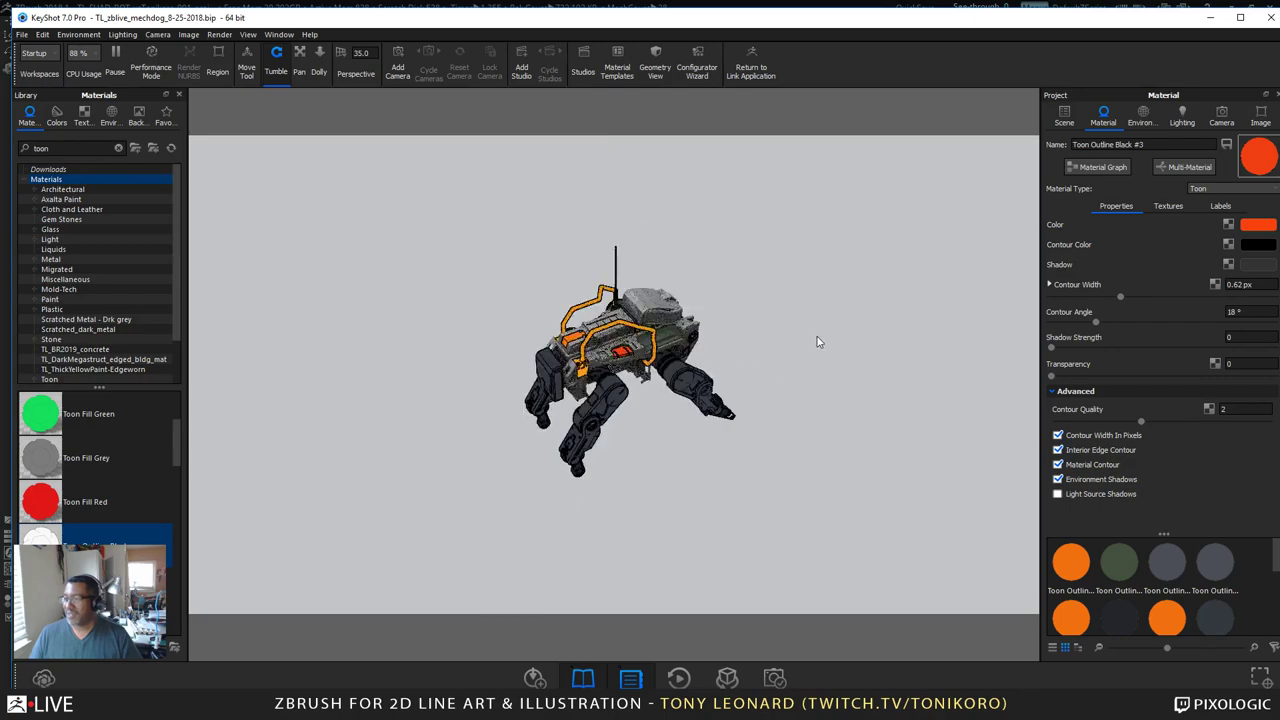
pyautogui.scroll(10, 831, 337)
pyautogui.scroll(-3, 749, 434)
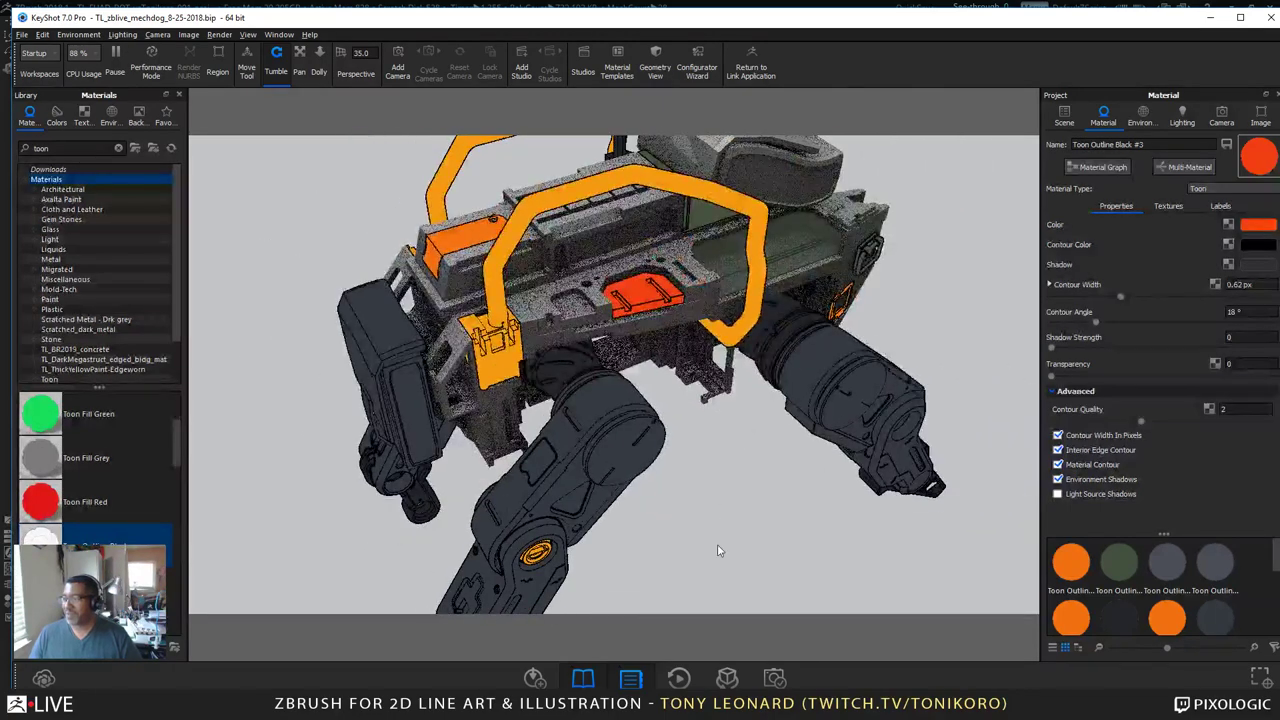
pyautogui.moveTo(721, 551); pyautogui.dragTo(834, 356)
pyautogui.rightClick(817, 425)
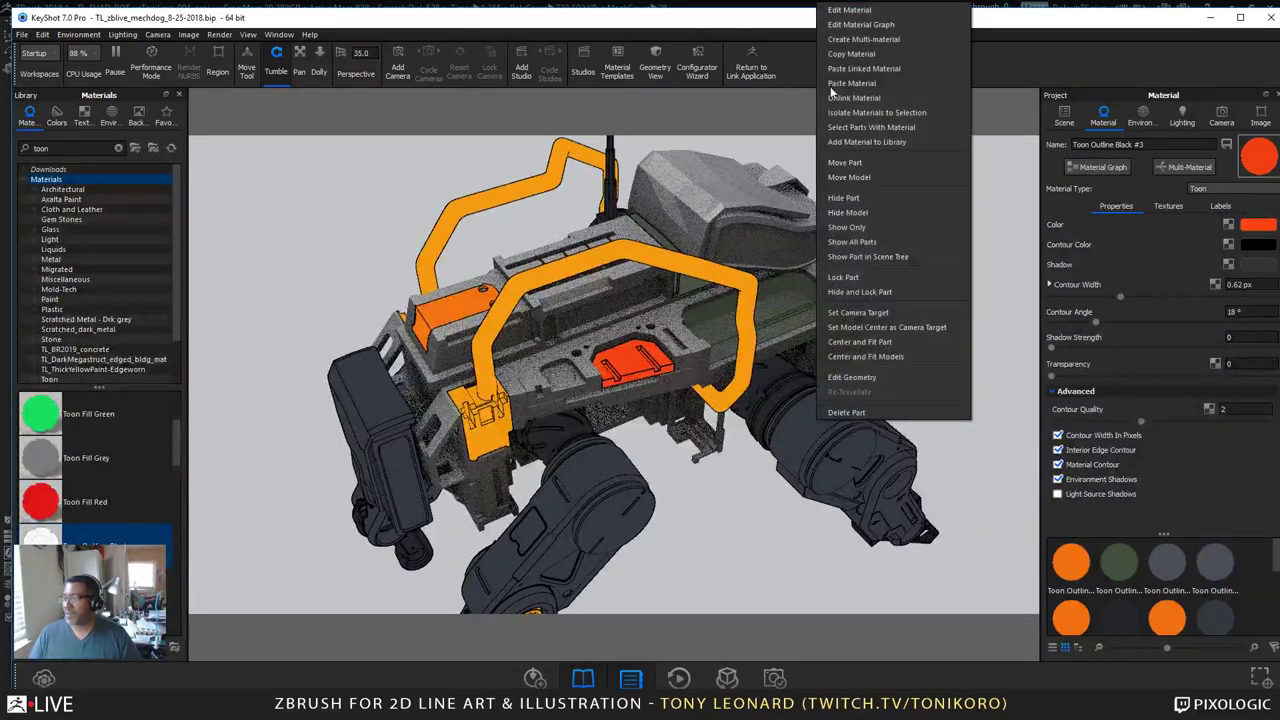
pyautogui.click(883, 53)
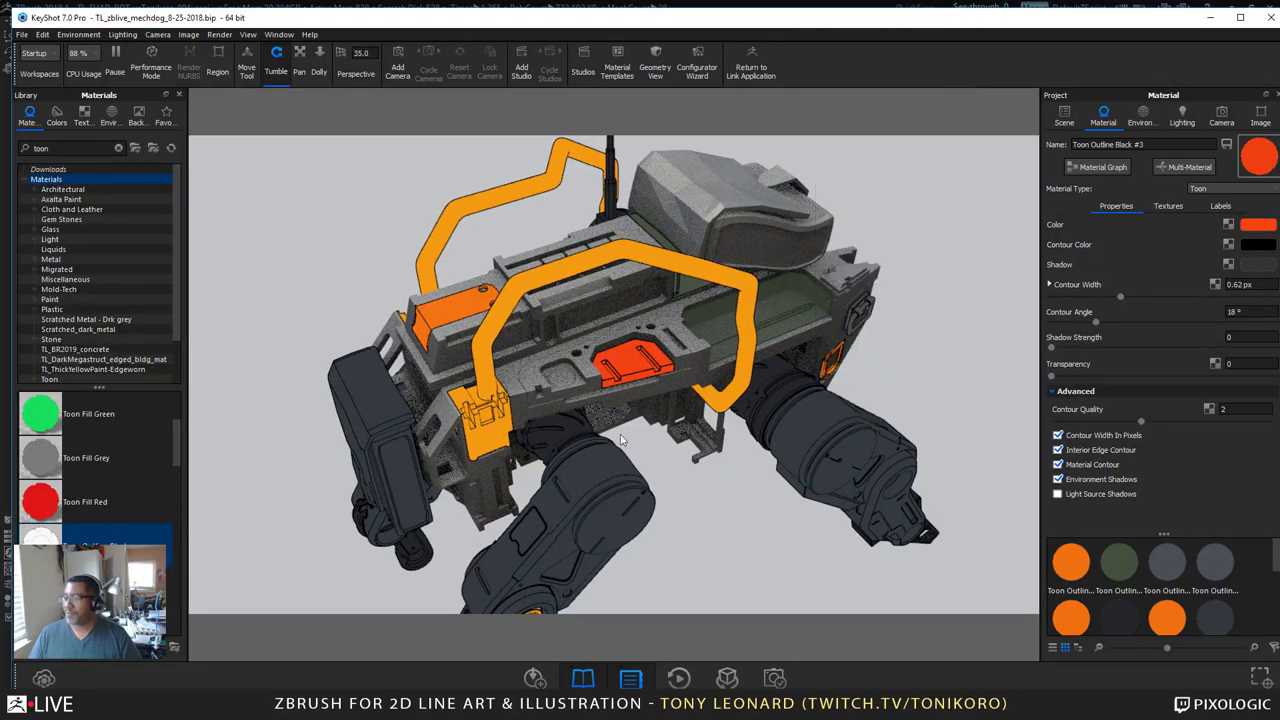
pyautogui.rightClick(575, 336)
pyautogui.click(674, 83)
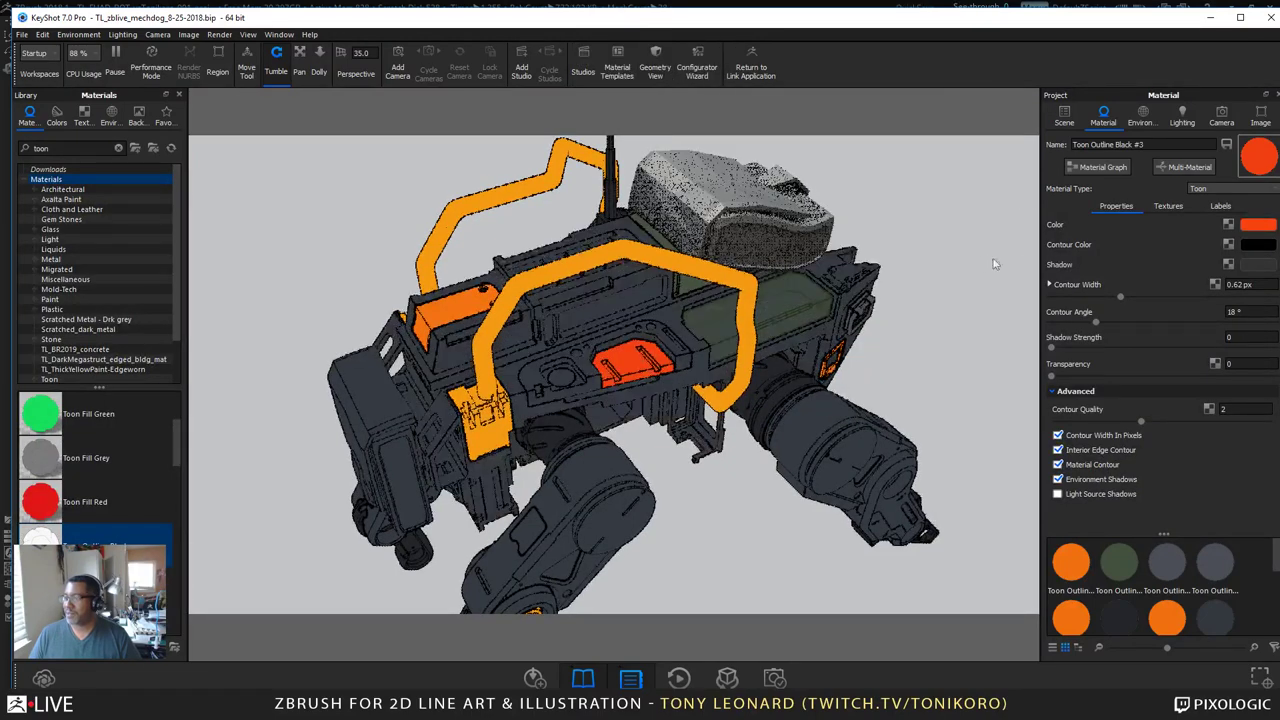
# Step: Switch back to ZBrush
pyautogui.hotkey('alt', 'Tab')
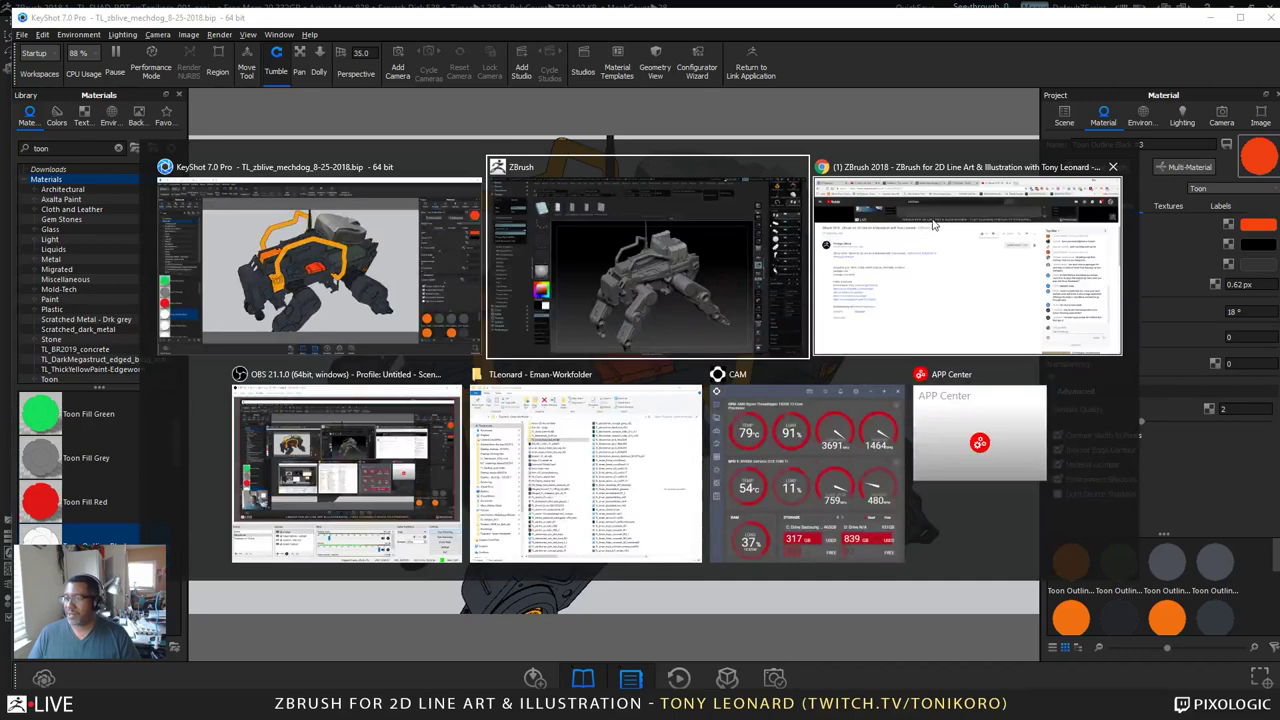
pyautogui.hotkey('alt', 'Tab')
pyautogui.hotkey('alt', 'Tab')
pyautogui.hotkey('alt', 'Tab')
pyautogui.hotkey('alt', 'Tab')
pyautogui.hotkey('alt', 'Tab')
pyautogui.hotkey('alt', 'Tab')
pyautogui.hotkey('alt', 'Tab')
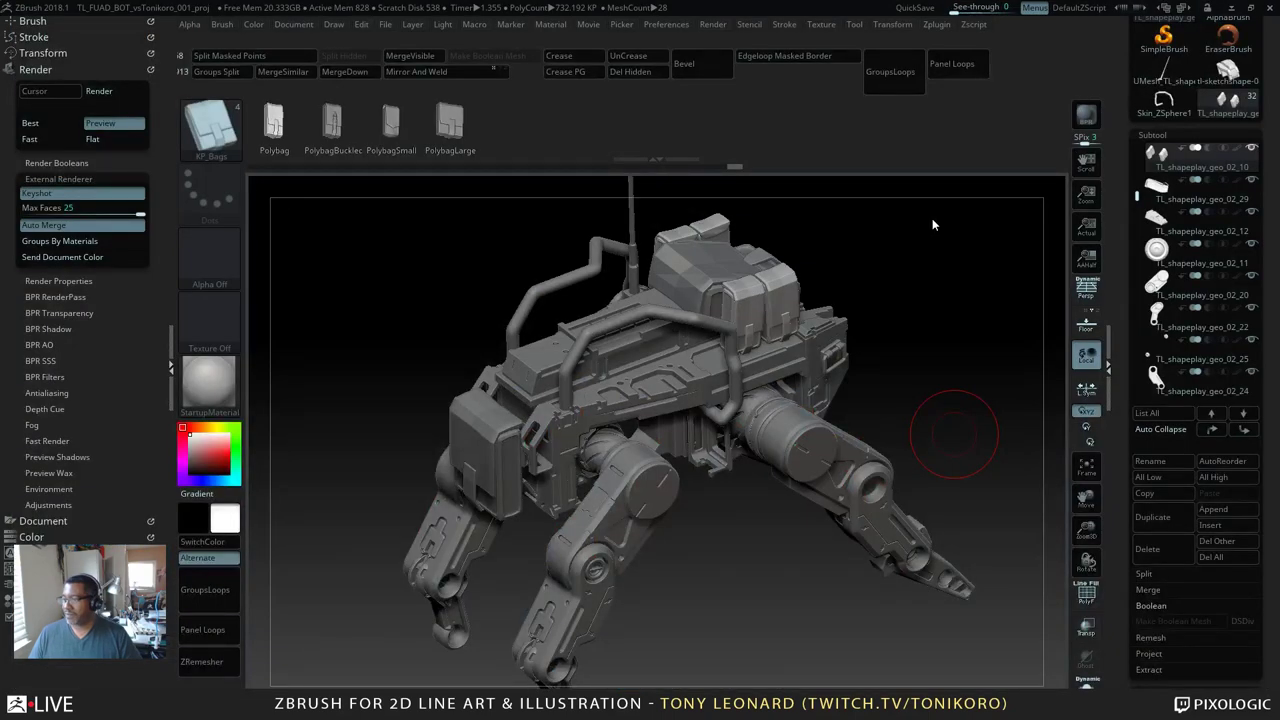
# Step: Select the main body subtool TL_shapeplay_geo_02_28 and show its polyframe and polygroups
pyautogui.moveTo(943, 220); pyautogui.dragTo(940, 359)
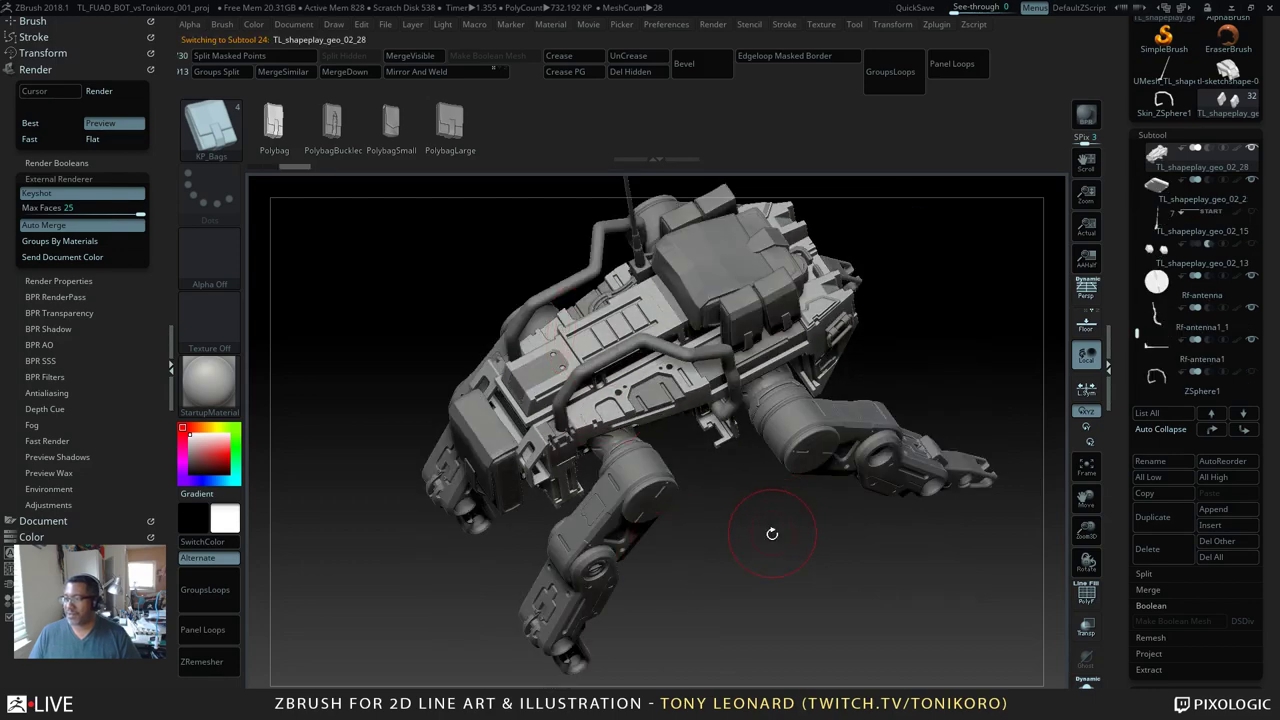
pyautogui.keyDown('alt'); pyautogui.moveTo(772, 534); pyautogui.dragTo(793, 634); pyautogui.keyUp('alt')
pyautogui.keyDown('alt'); pyautogui.moveTo(657, 603); pyautogui.dragTo(843, 505); pyautogui.keyUp('alt')
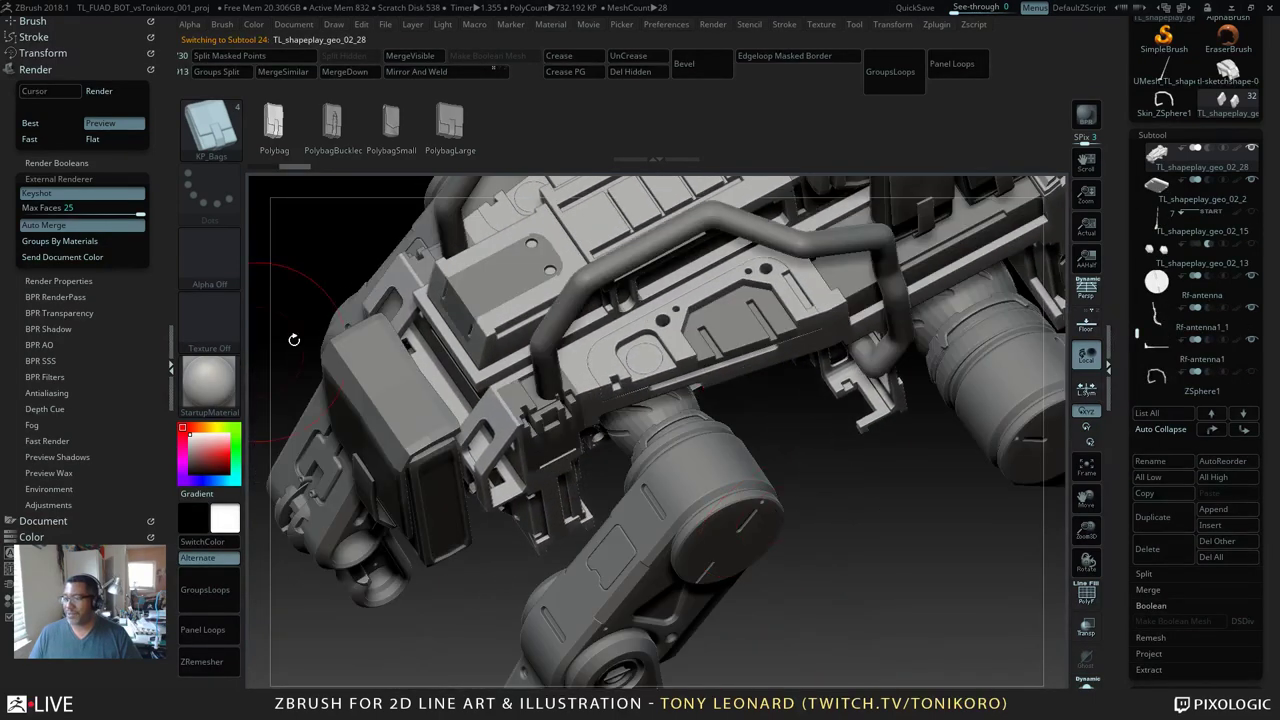
pyautogui.hotkey('shift', 'f')
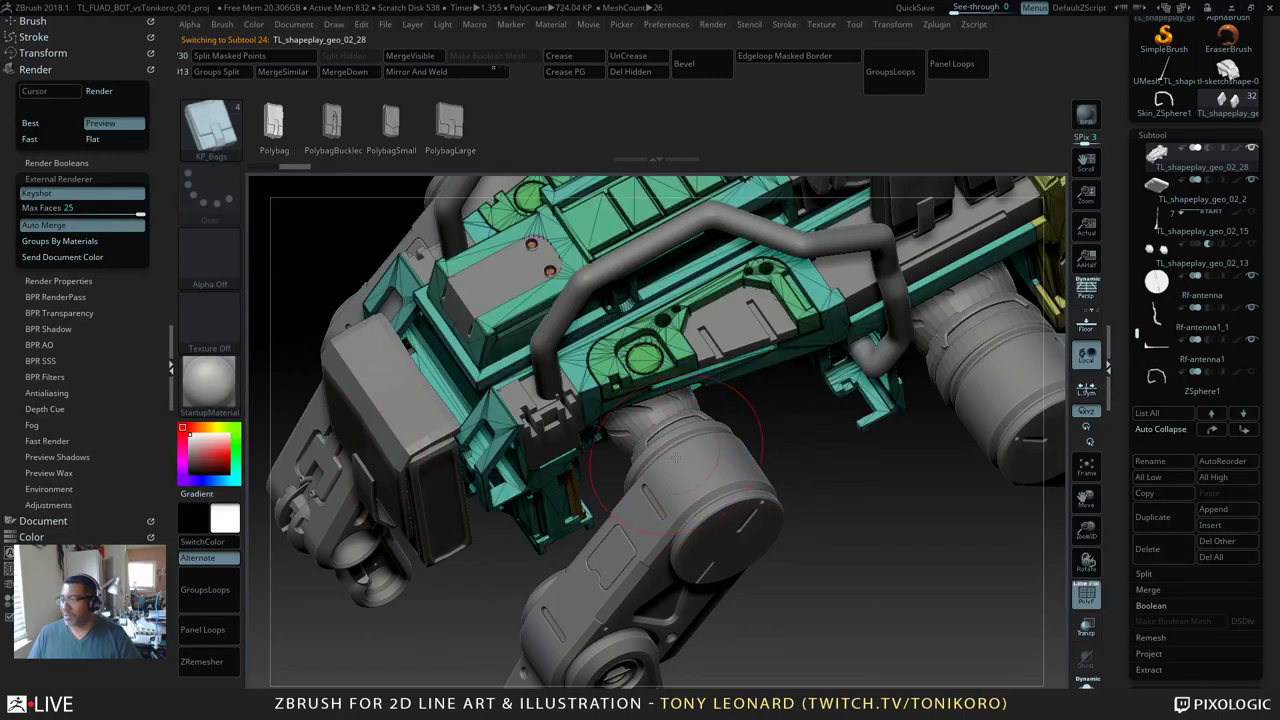
# Step: Mask everything in the main body except the raised box on its top and split the masked points into a separate subtool
pyautogui.moveTo(853, 606); pyautogui.dragTo(480, 280)
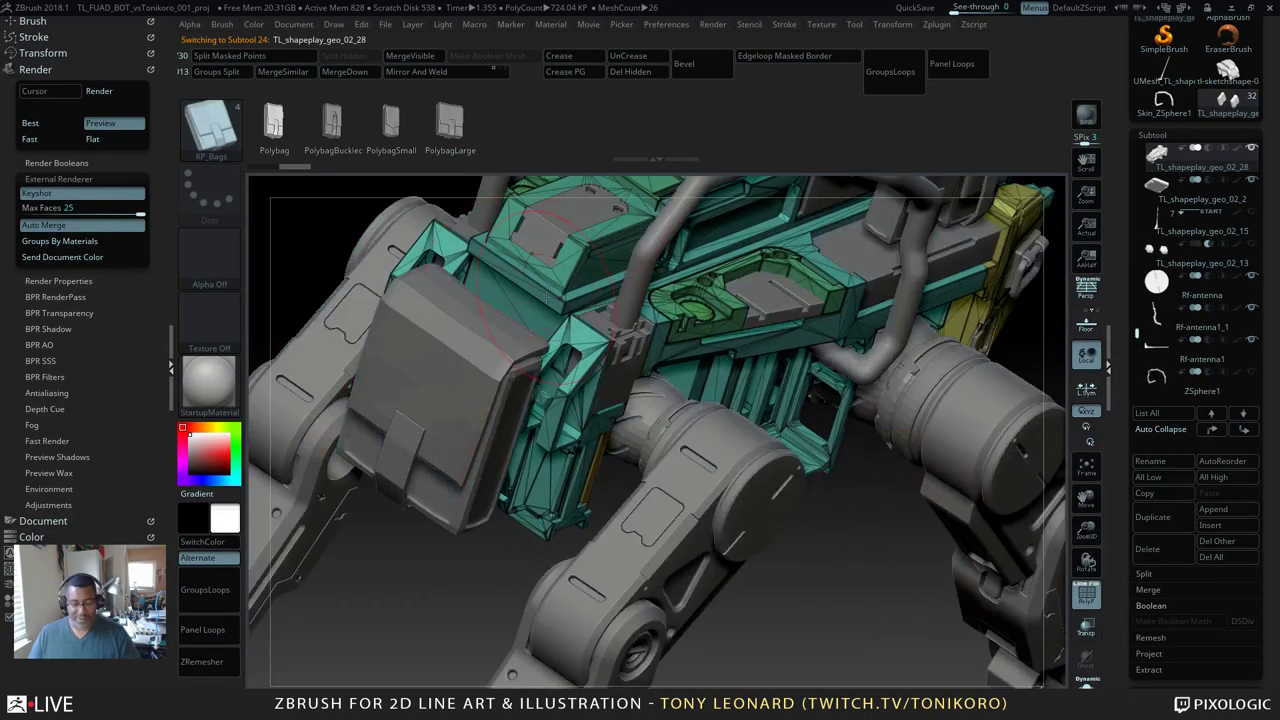
pyautogui.press('w')
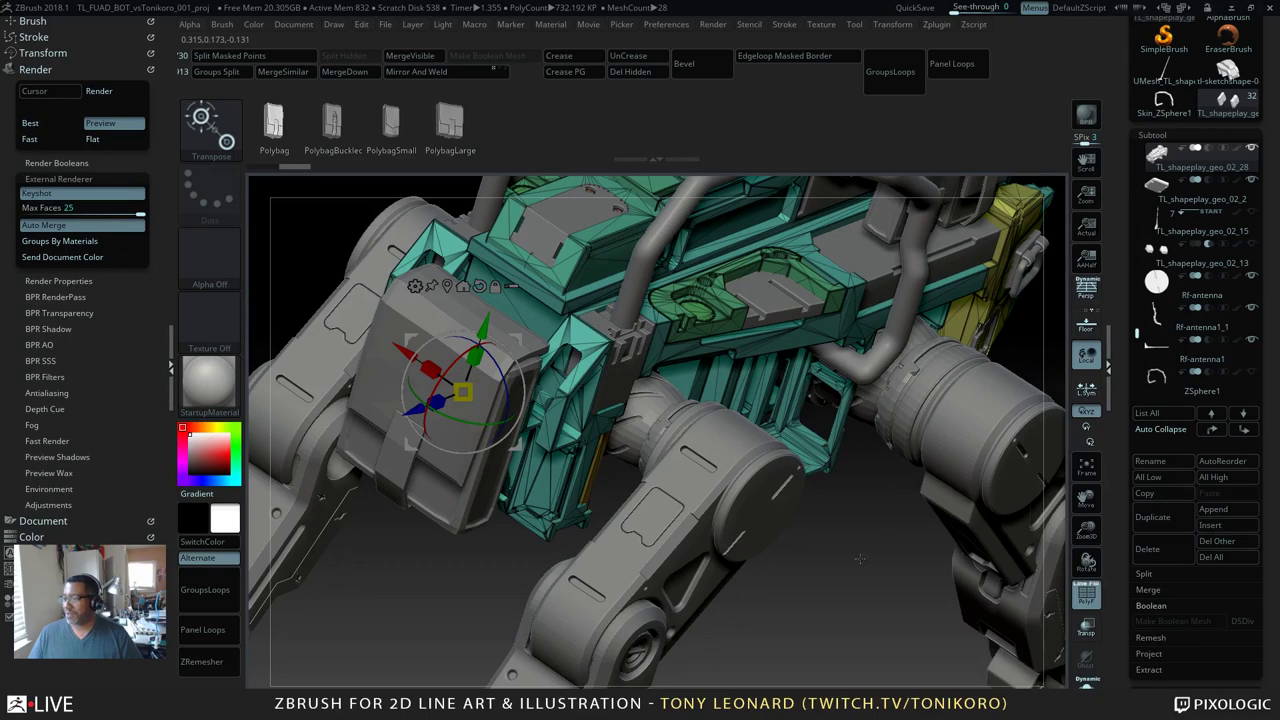
pyautogui.moveTo(860, 558); pyautogui.dragTo(862, 557)
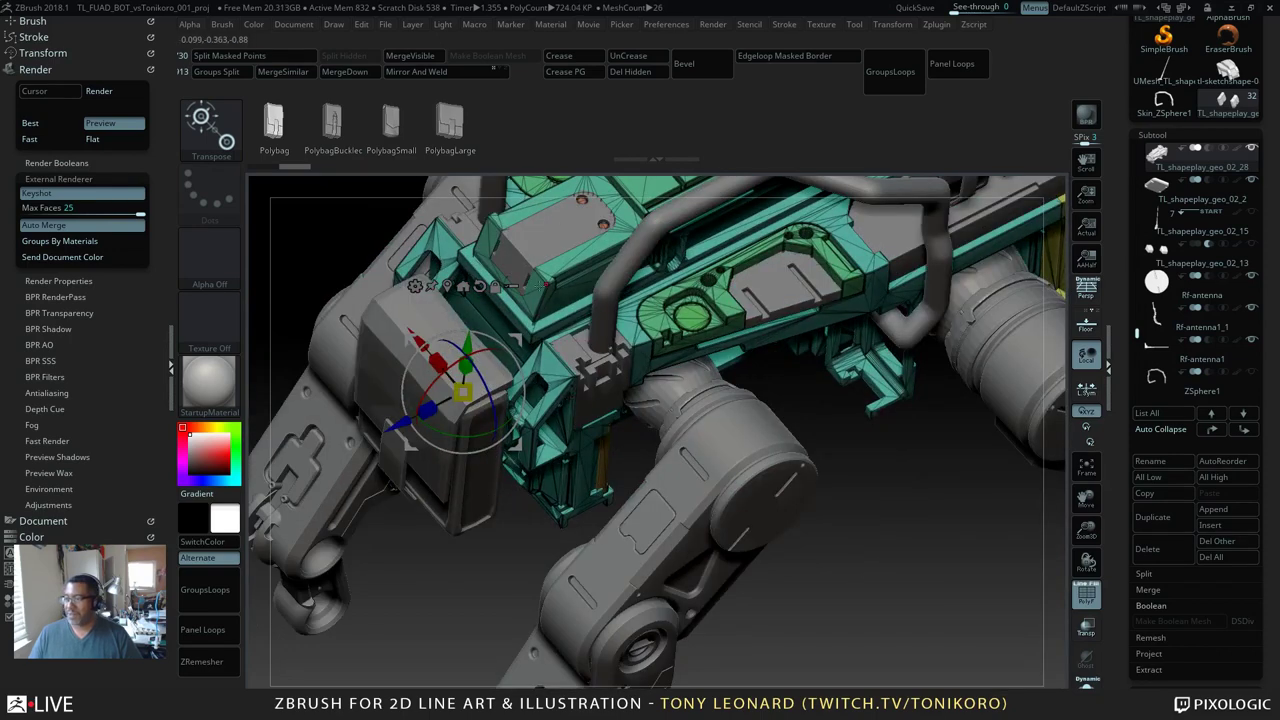
pyautogui.keyDown('ctrl'); pyautogui.click(555, 277); pyautogui.keyUp('ctrl')
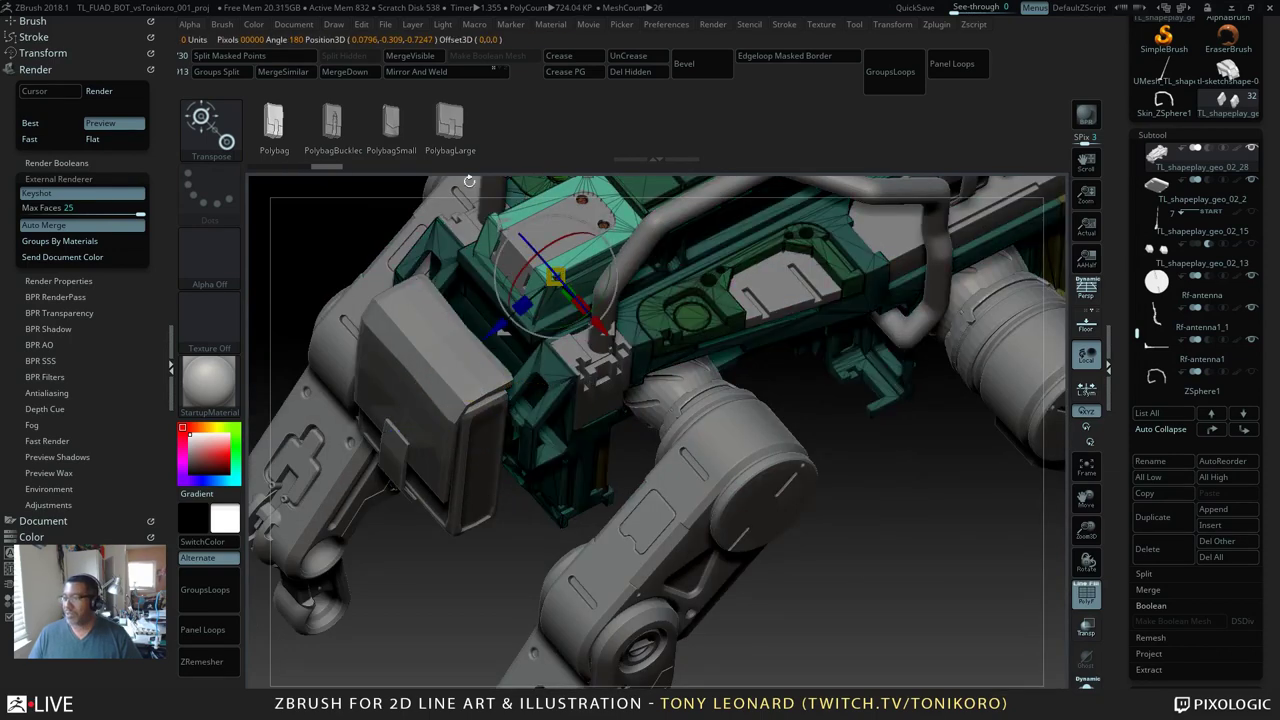
pyautogui.click(286, 62)
# Step: Select the remaining main body subtool TL_shapeplay_geo_02_30 and show its polyframe and polygroups
pyautogui.moveTo(849, 531); pyautogui.dragTo(902, 468)
pyautogui.moveTo(1000, 630)
pyautogui.keyDown('alt'); pyautogui.mouseDown()
pyautogui.moveTo(764, 561)
pyautogui.moveTo(628, 566)
pyautogui.mouseUp(); pyautogui.keyUp('alt')
pyautogui.moveTo(592, 605); pyautogui.dragTo(734, 460)
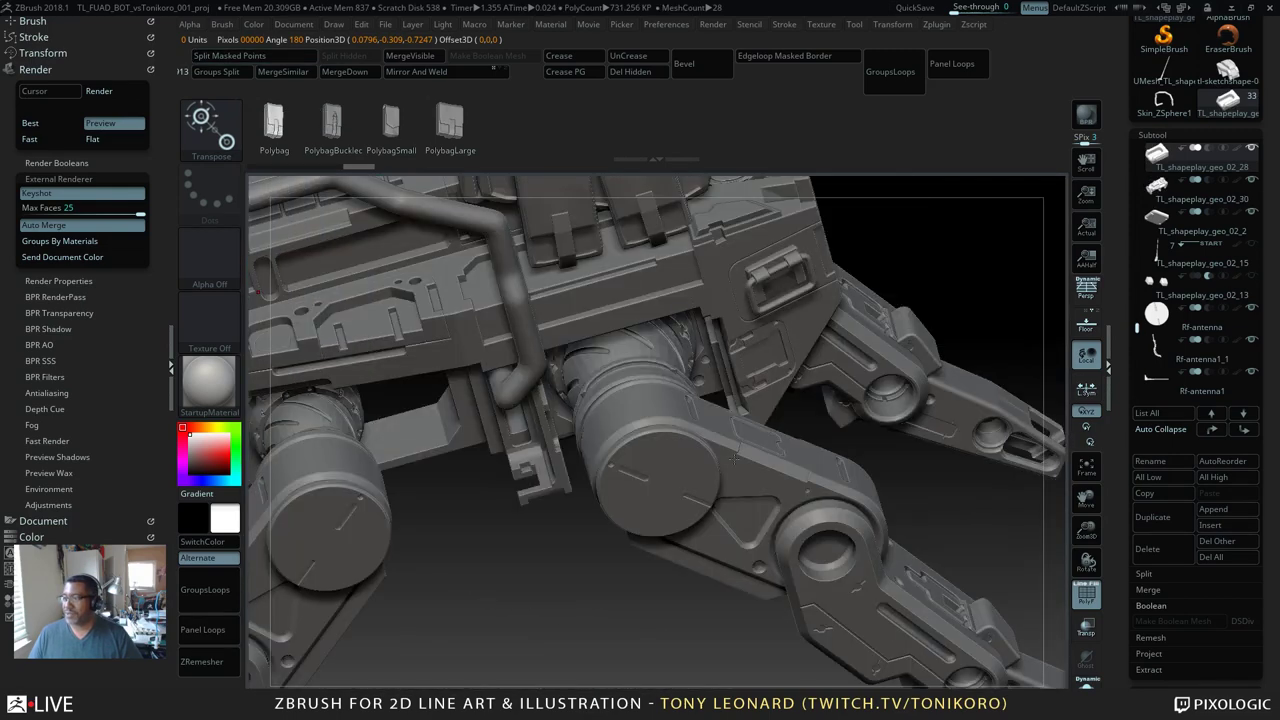
pyautogui.moveTo(979, 305)
pyautogui.mouseDown()
pyautogui.moveTo(726, 434)
pyautogui.moveTo(687, 388)
pyautogui.moveTo(849, 412)
pyautogui.mouseUp()
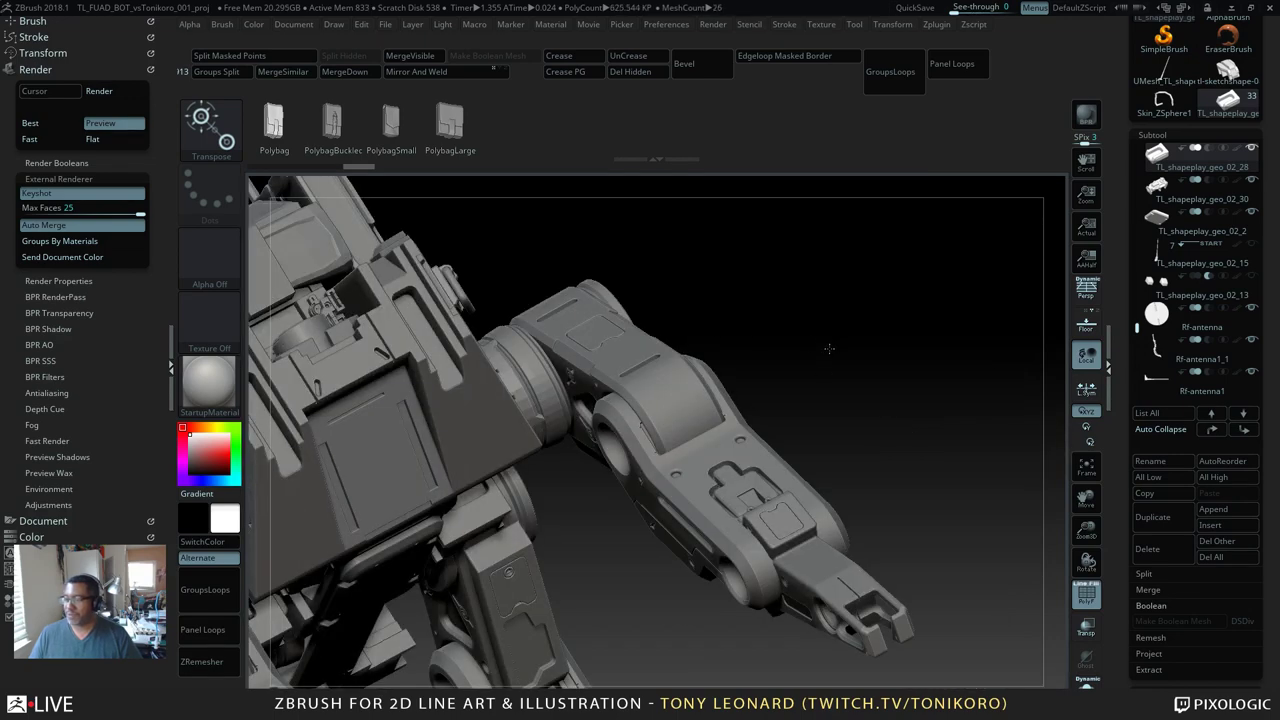
pyautogui.moveTo(829, 348); pyautogui.dragTo(894, 377)
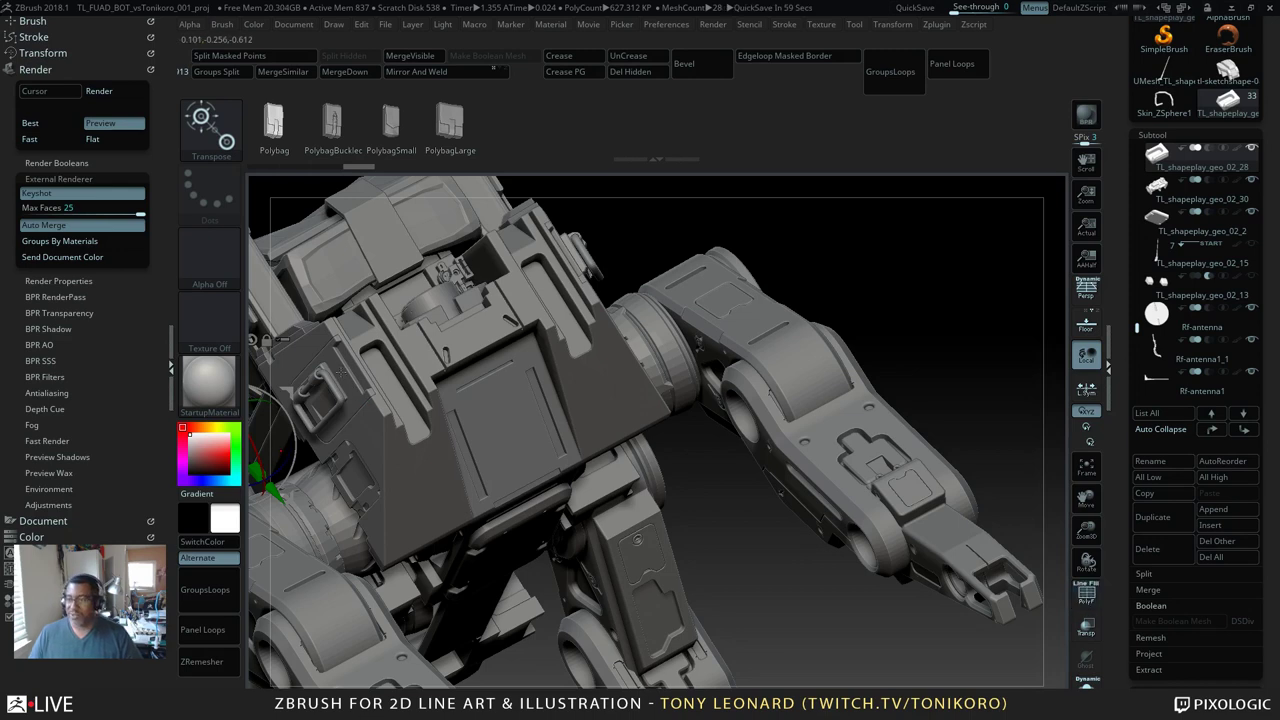
pyautogui.moveTo(662, 223); pyautogui.dragTo(790, 240)
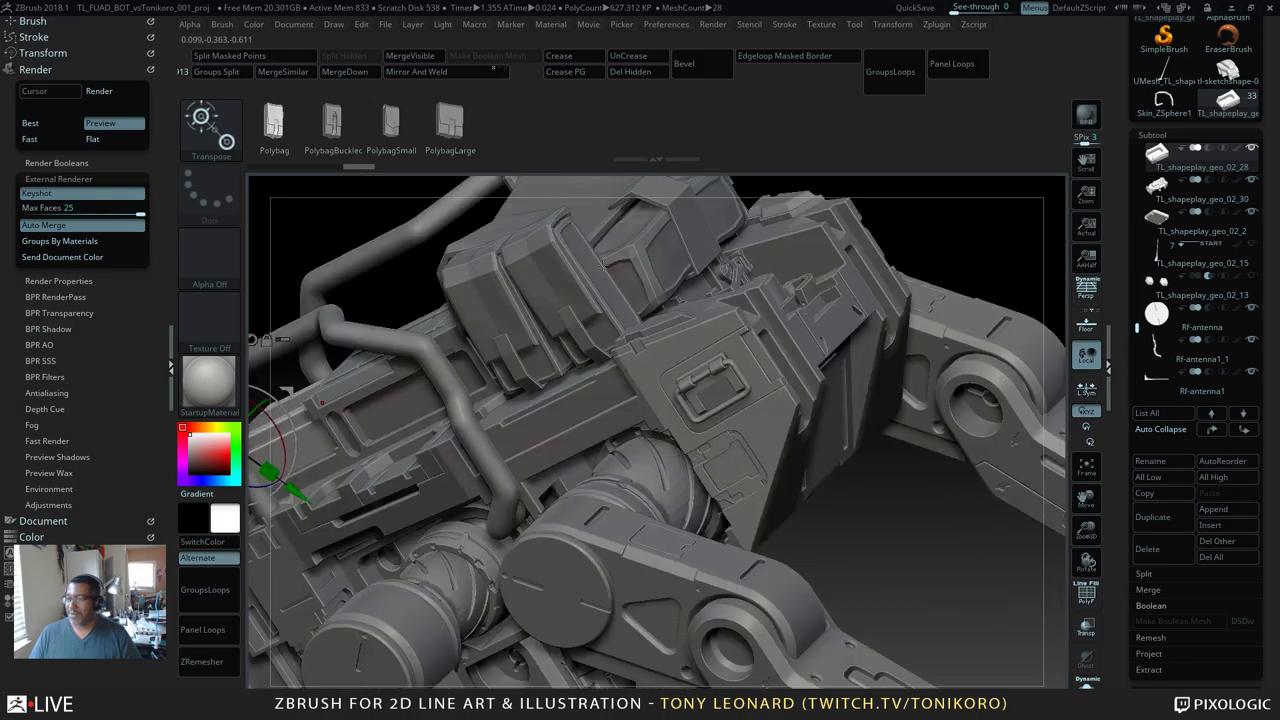
pyautogui.keyDown('alt'); pyautogui.click(889, 366); pyautogui.keyUp('alt')
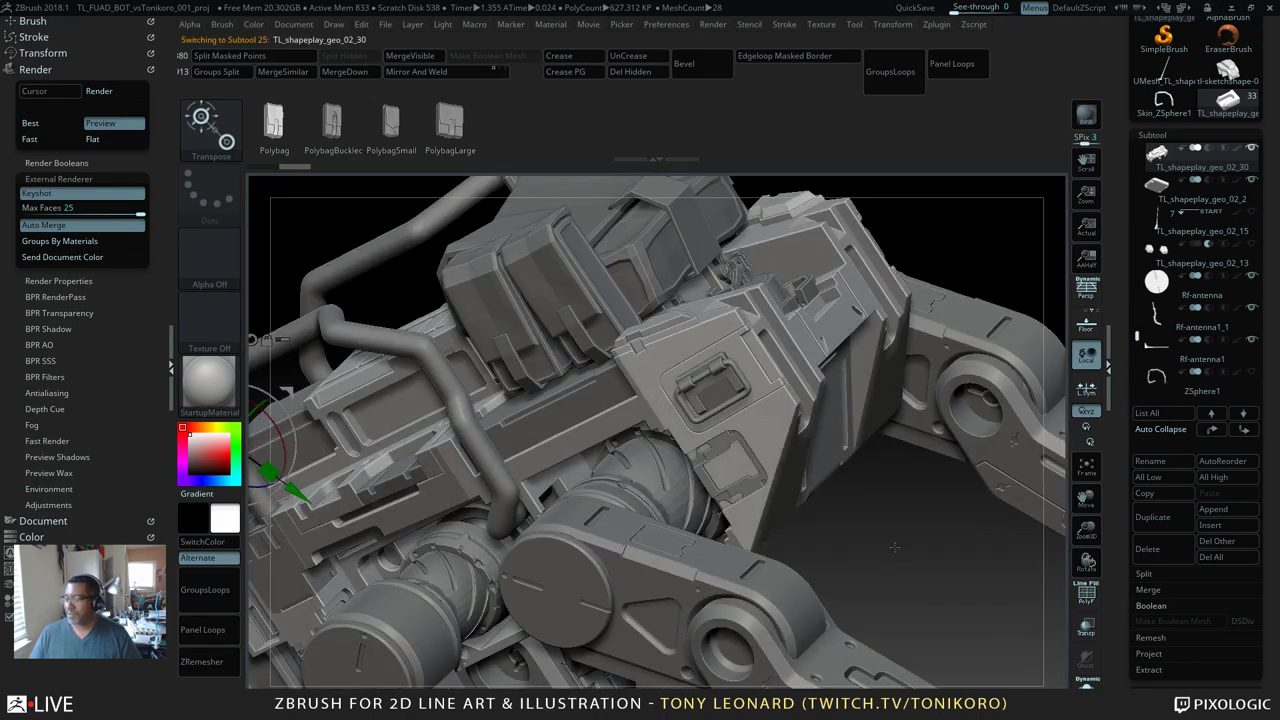
pyautogui.hotkey('shift', 'f')
# Step: Mask all of the body except the plates behind the side handles and split the masked points into a separate subtool
pyautogui.moveTo(876, 523); pyautogui.dragTo(789, 468)
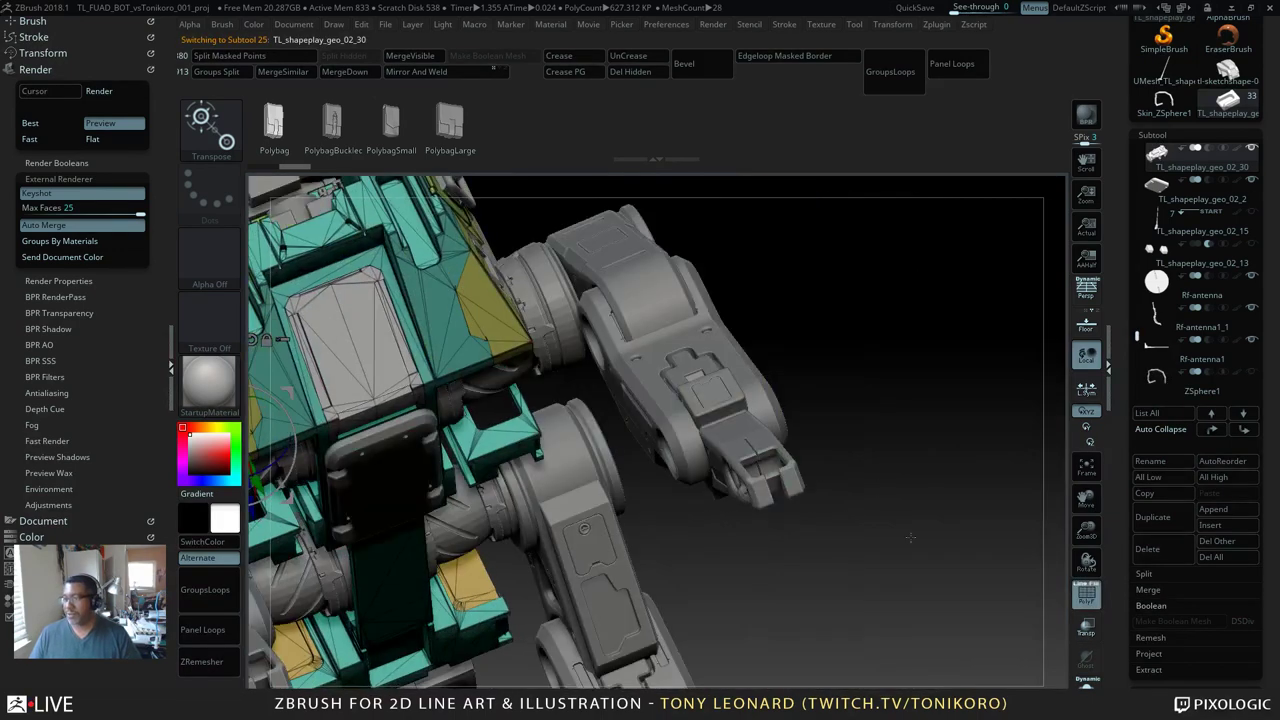
pyautogui.keyDown('alt'); pyautogui.moveTo(910, 537); pyautogui.dragTo(1131, 575); pyautogui.keyUp('alt')
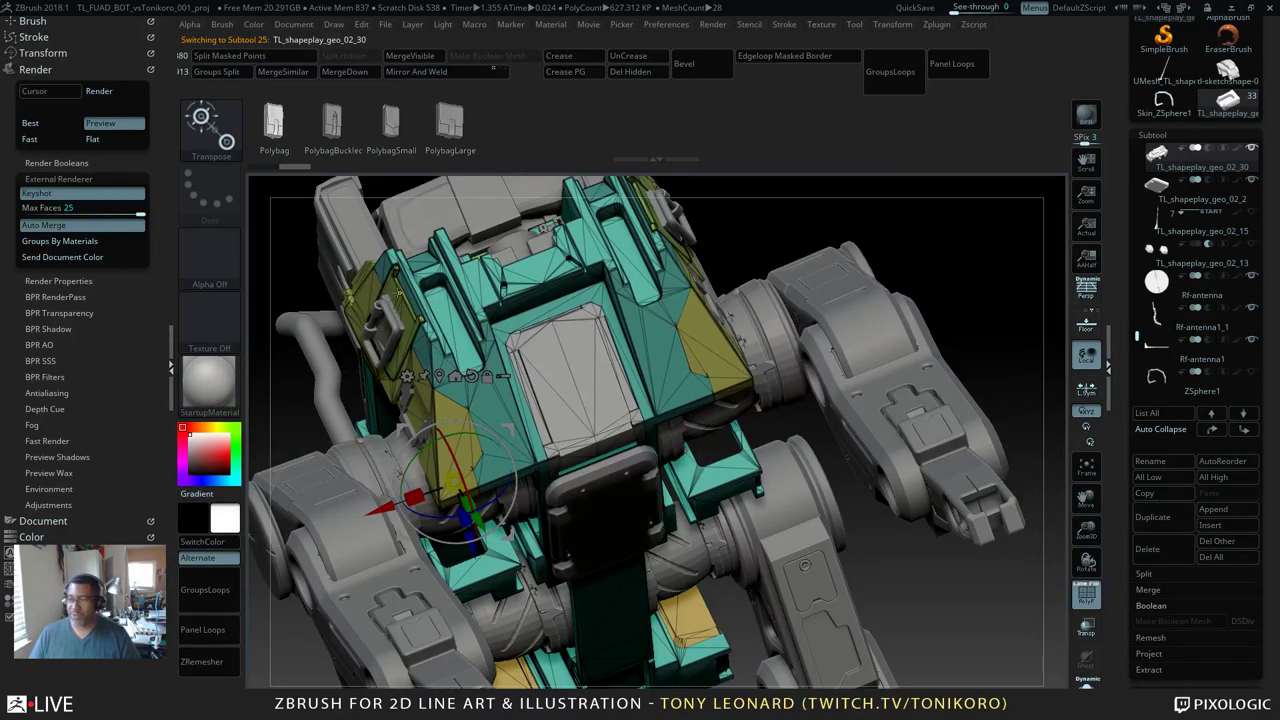
pyautogui.moveTo(453, 480); pyautogui.dragTo(397, 290)
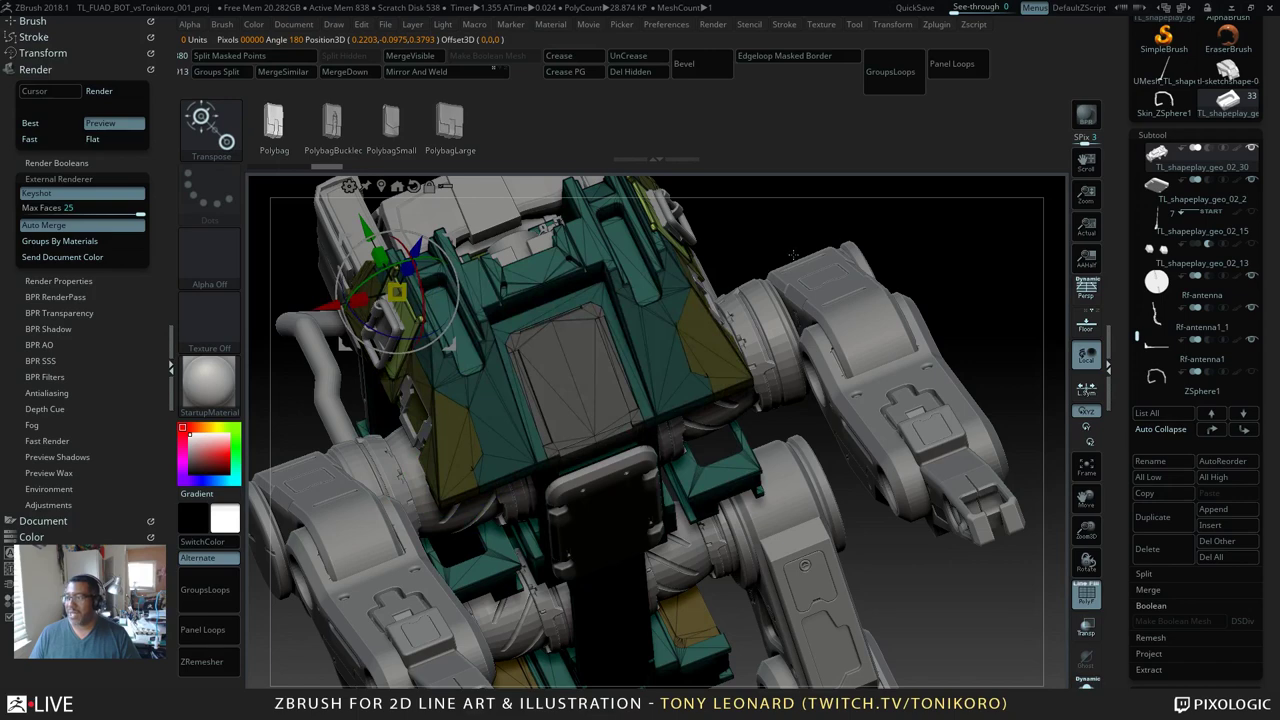
pyautogui.moveTo(793, 254)
pyautogui.mouseDown()
pyautogui.moveTo(820, 243)
pyautogui.moveTo(775, 248)
pyautogui.mouseUp()
pyautogui.keyDown('alt'); pyautogui.moveTo(796, 306); pyautogui.dragTo(1103, 376); pyautogui.keyUp('alt')
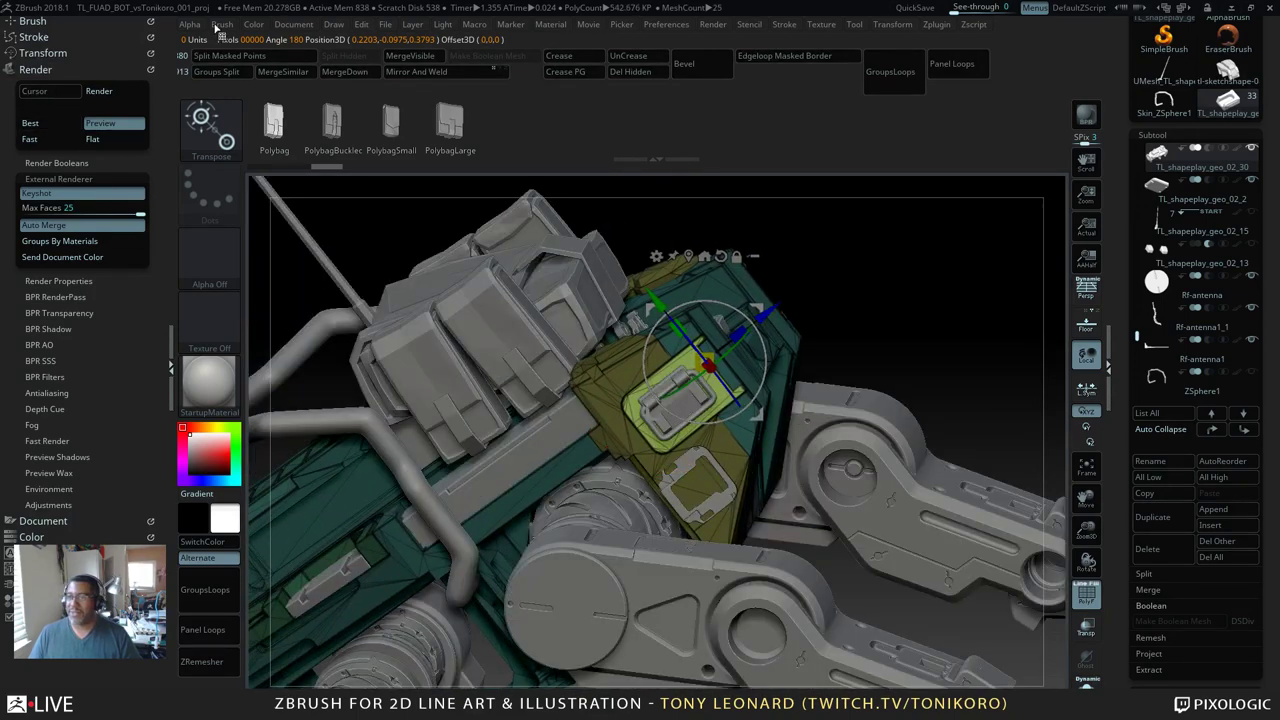
pyautogui.click(258, 56)
# Step: Turn on local symmetry and scale the two handle plates slightly along X with the gizmo
pyautogui.moveTo(830, 280); pyautogui.dragTo(920, 338)
pyautogui.keyDown('ctrl'); pyautogui.moveTo(917, 340); pyautogui.dragTo(871, 431, button='right'); pyautogui.keyUp('ctrl')
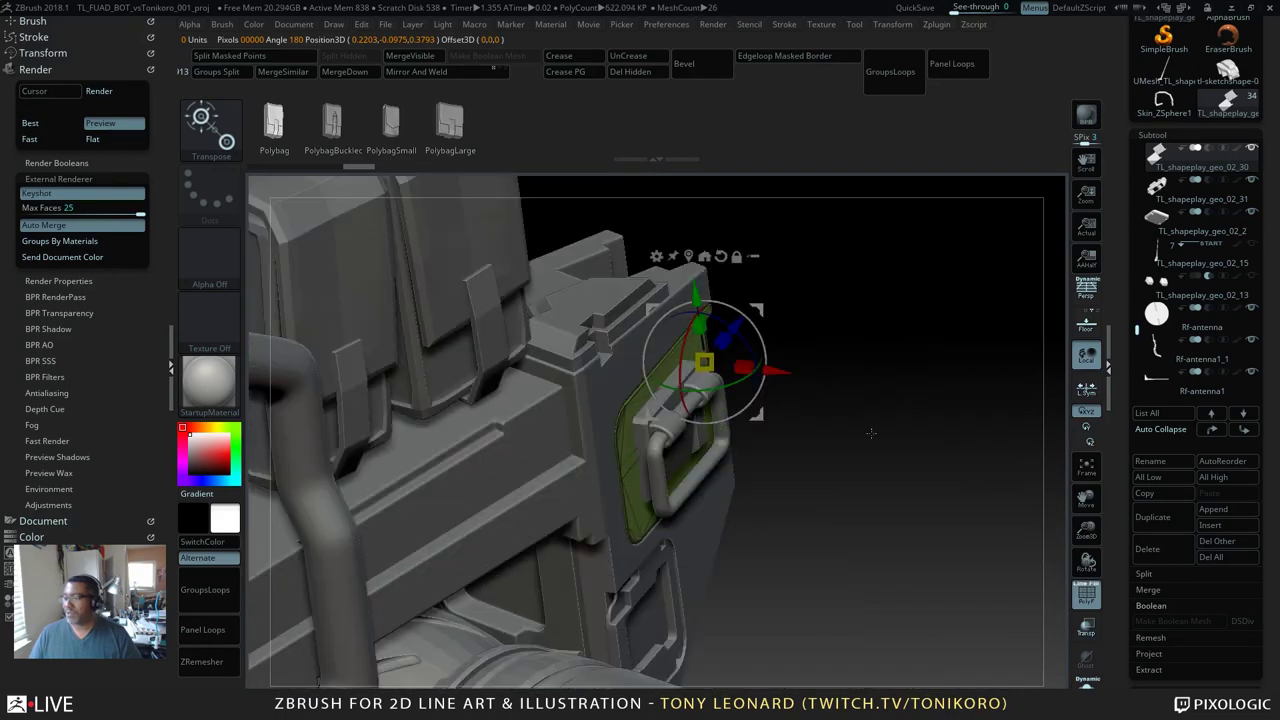
pyautogui.moveTo(733, 357); pyautogui.dragTo(741, 366)
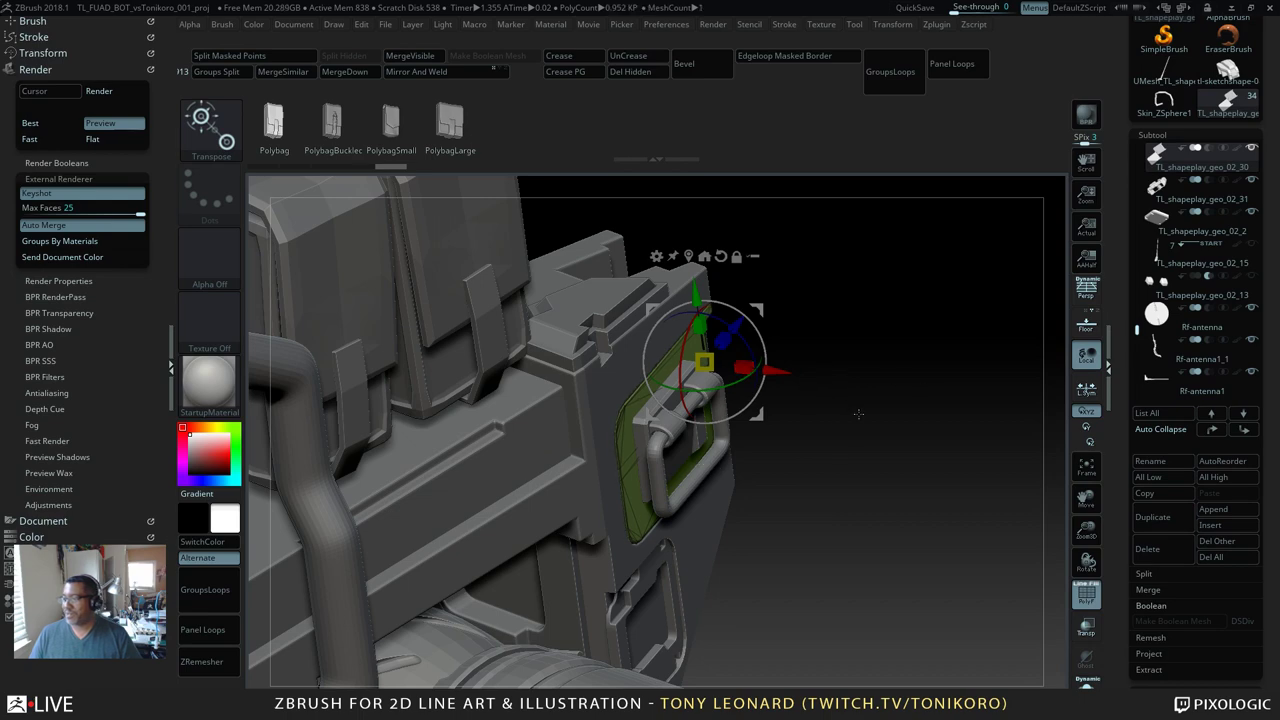
pyautogui.moveTo(858, 414); pyautogui.dragTo(790, 420)
pyautogui.moveTo(591, 429)
pyautogui.mouseDown()
pyautogui.moveTo(560, 442)
pyautogui.moveTo(608, 432)
pyautogui.mouseUp()
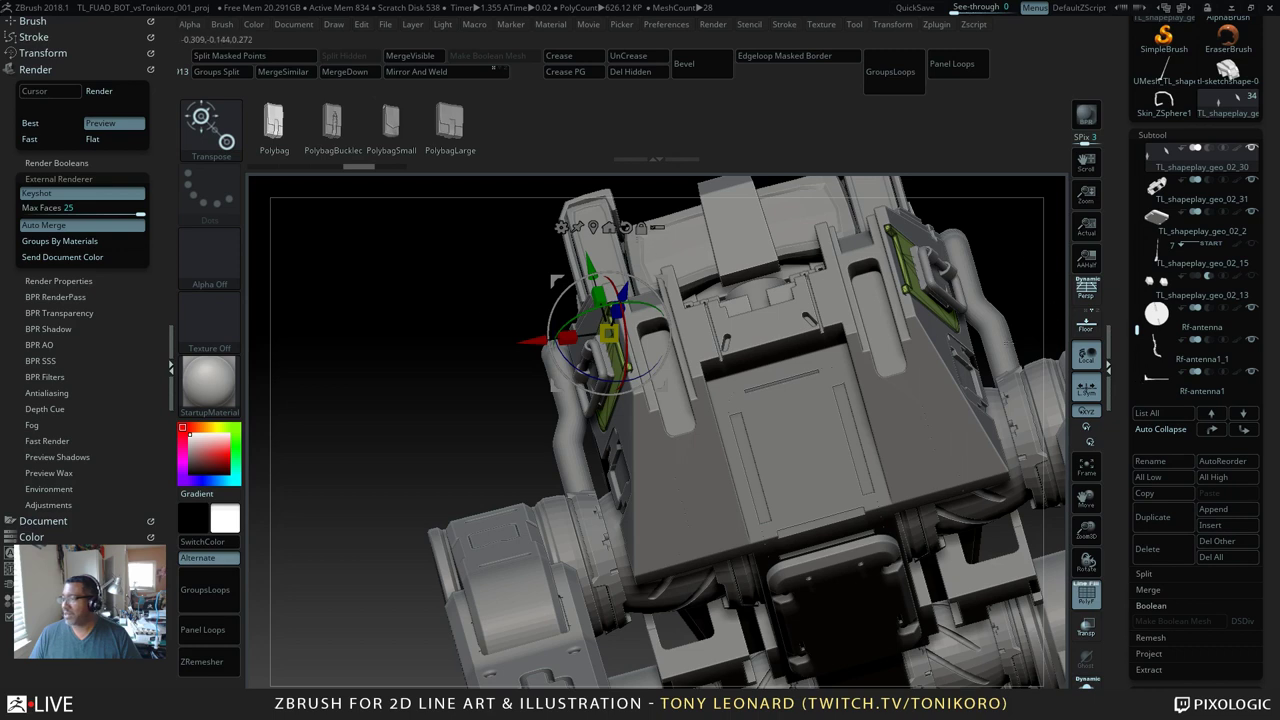
pyautogui.moveTo(566, 338); pyautogui.dragTo(566, 339)
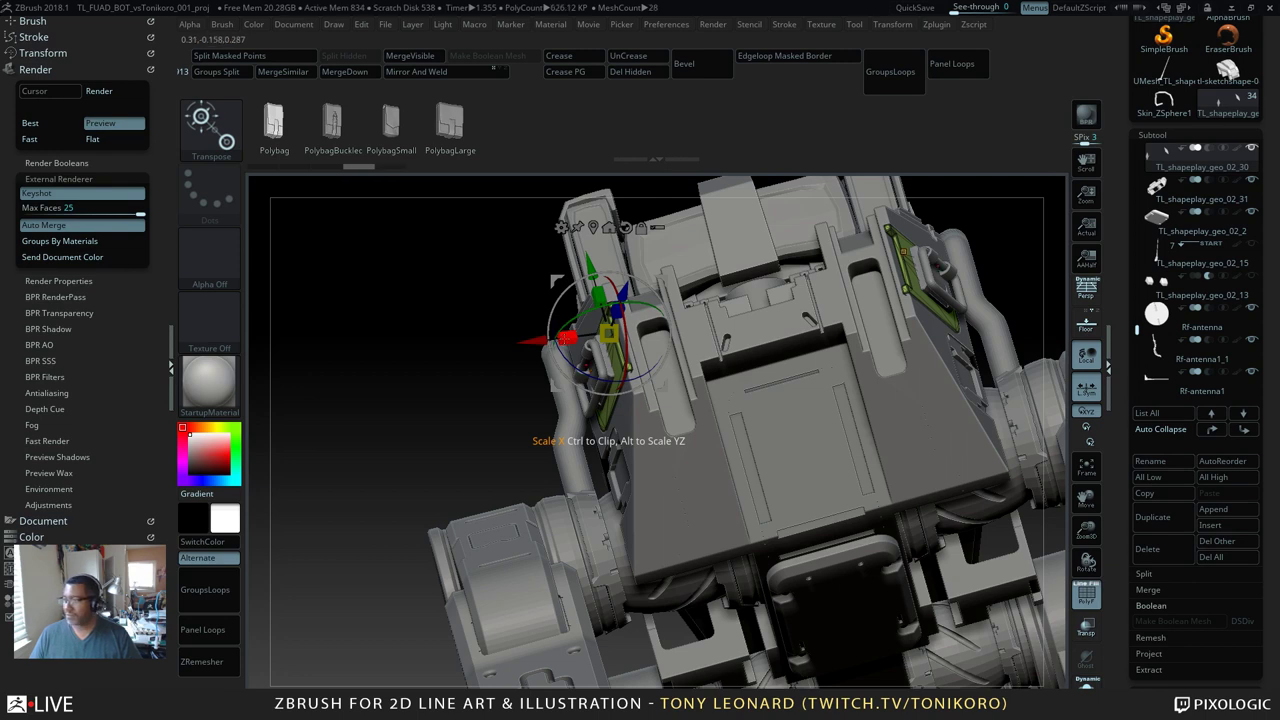
pyautogui.moveTo(566, 338); pyautogui.dragTo(567, 337)
pyautogui.moveTo(412, 364); pyautogui.dragTo(471, 433)
pyautogui.moveTo(850, 240); pyautogui.dragTo(980, 290)
pyautogui.moveTo(857, 380); pyautogui.dragTo(737, 431)
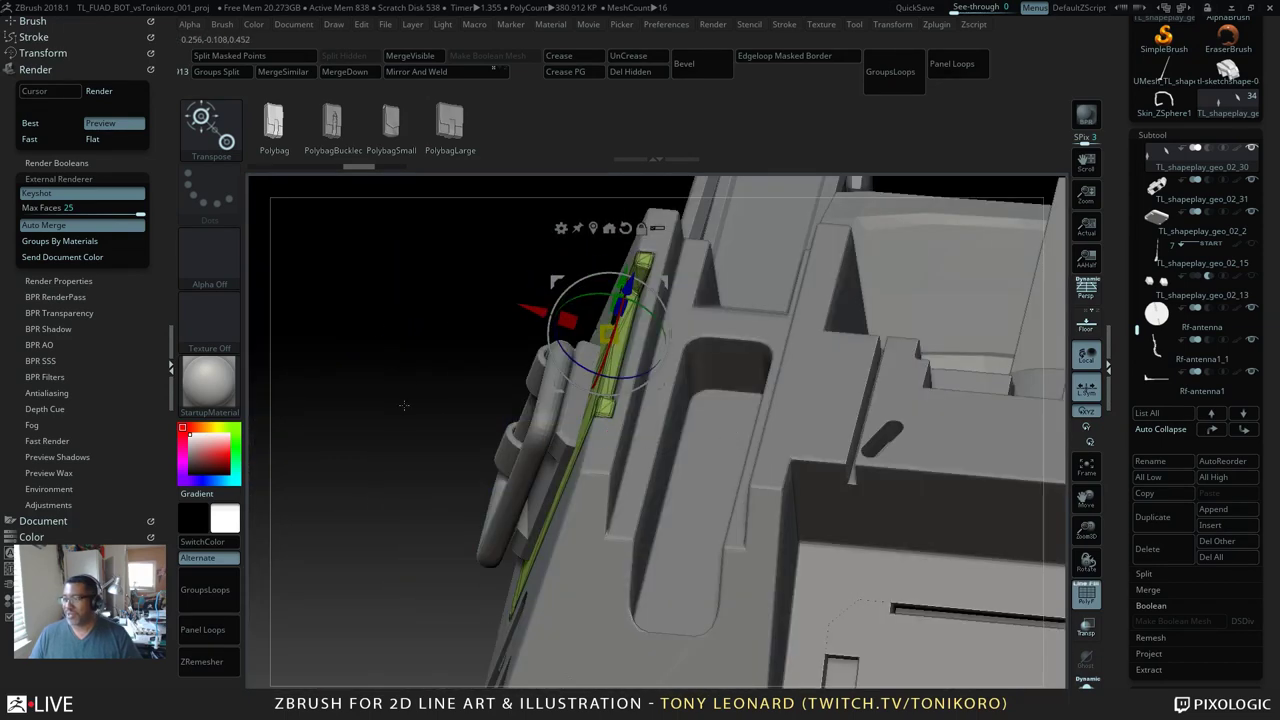
# Step: Examine the fit of the handle plates against the body from several angles and return to Draw mode
pyautogui.moveTo(404, 405); pyautogui.dragTo(769, 447)
pyautogui.keyDown('alt'); pyautogui.moveTo(815, 408); pyautogui.dragTo(813, 557); pyautogui.keyUp('alt')
pyautogui.keyDown('alt'); pyautogui.moveTo(783, 480); pyautogui.dragTo(805, 572); pyautogui.keyUp('alt')
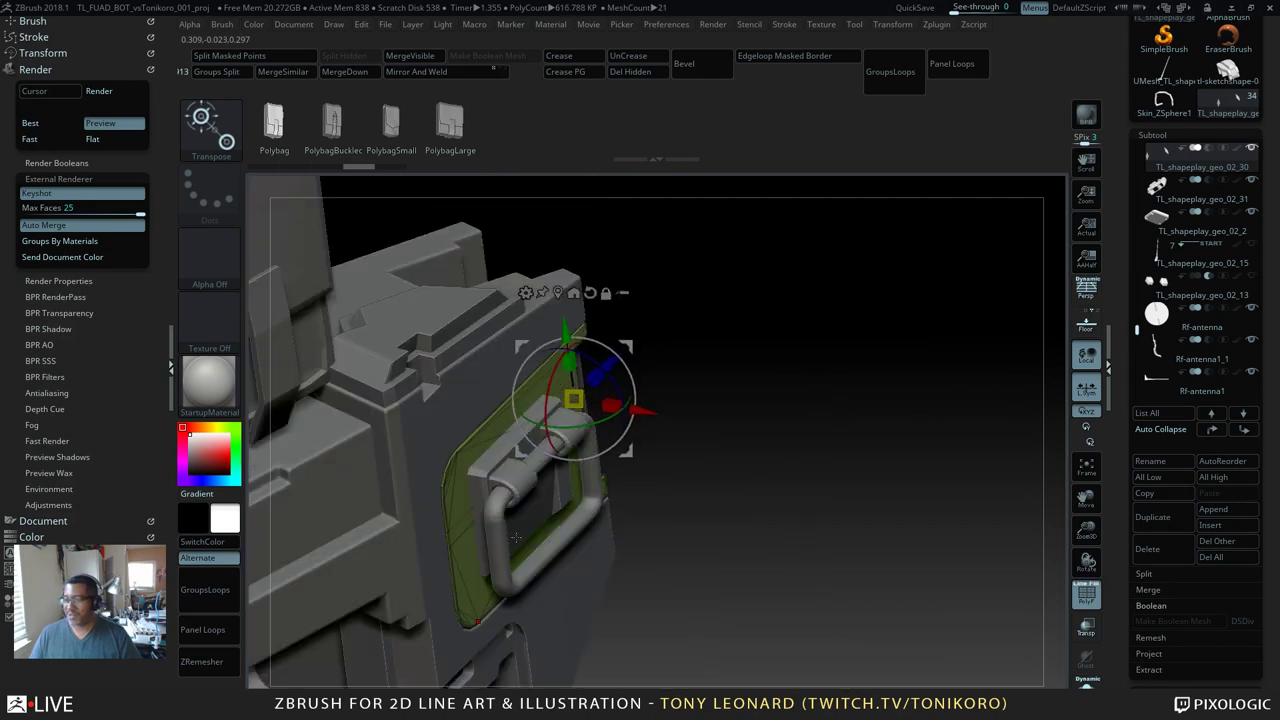
pyautogui.moveTo(638, 564); pyautogui.dragTo(878, 501)
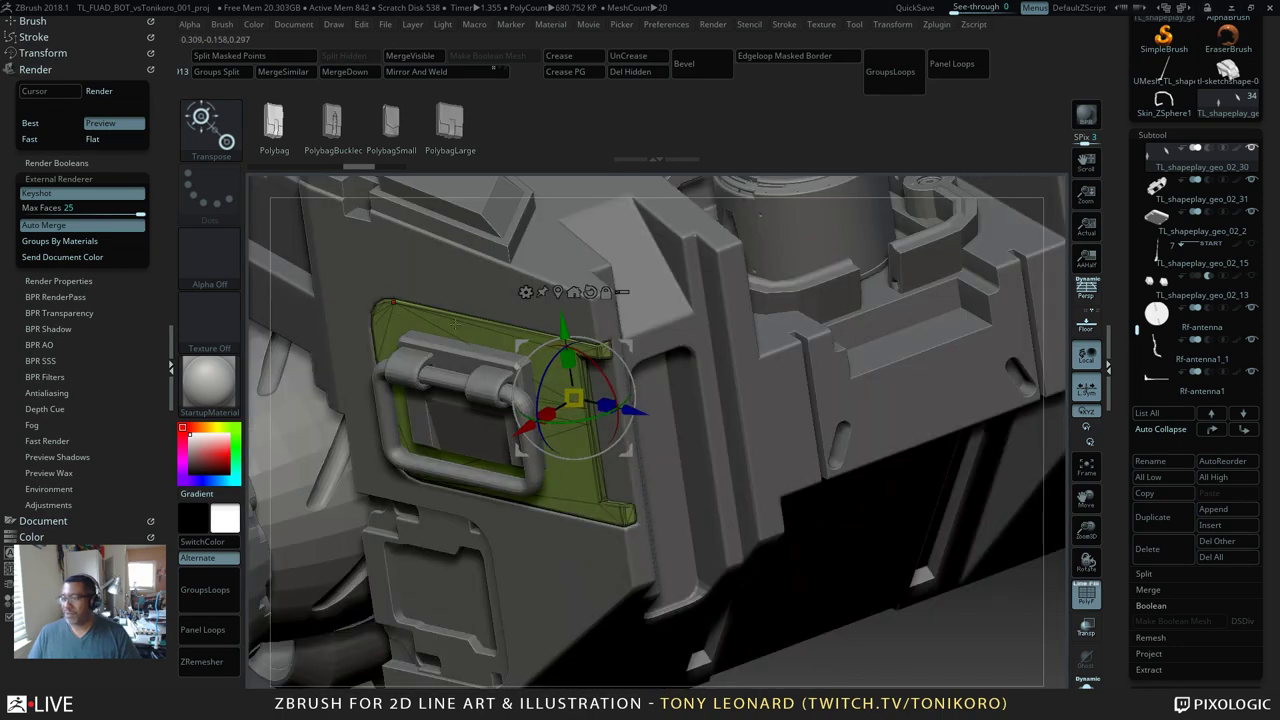
pyautogui.moveTo(1012, 657); pyautogui.dragTo(803, 541)
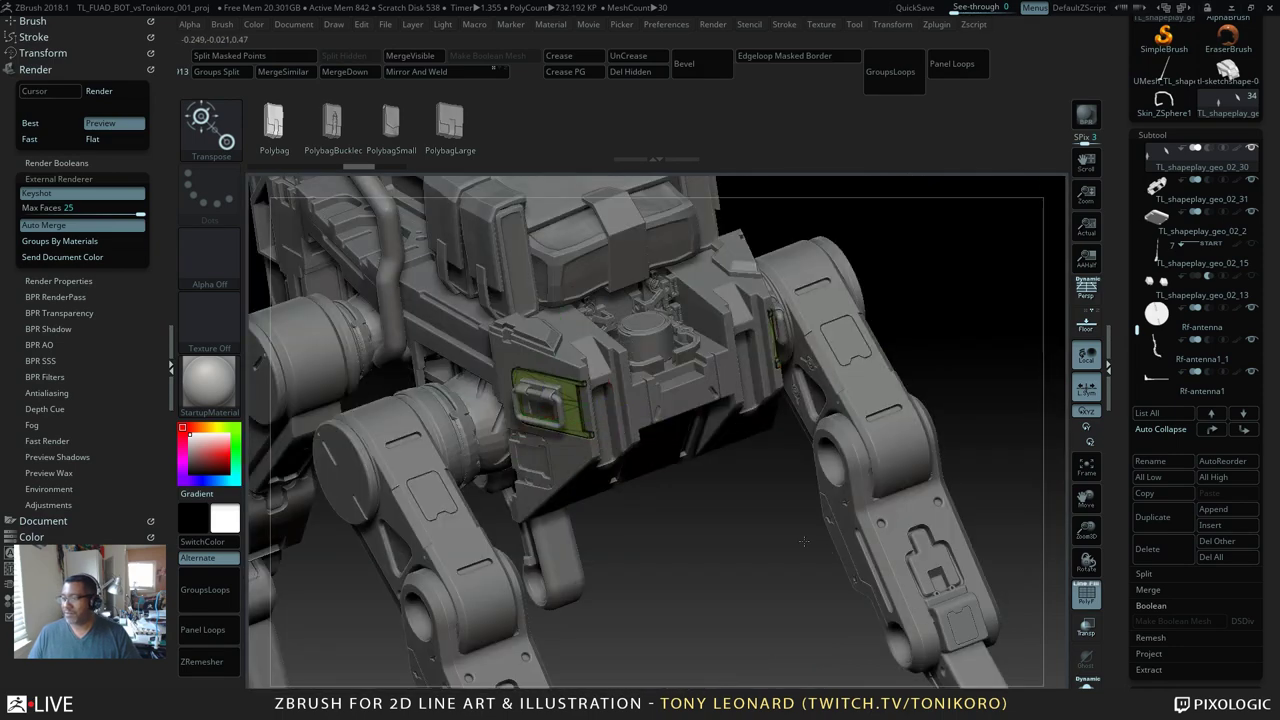
pyautogui.moveTo(697, 534); pyautogui.dragTo(632, 537)
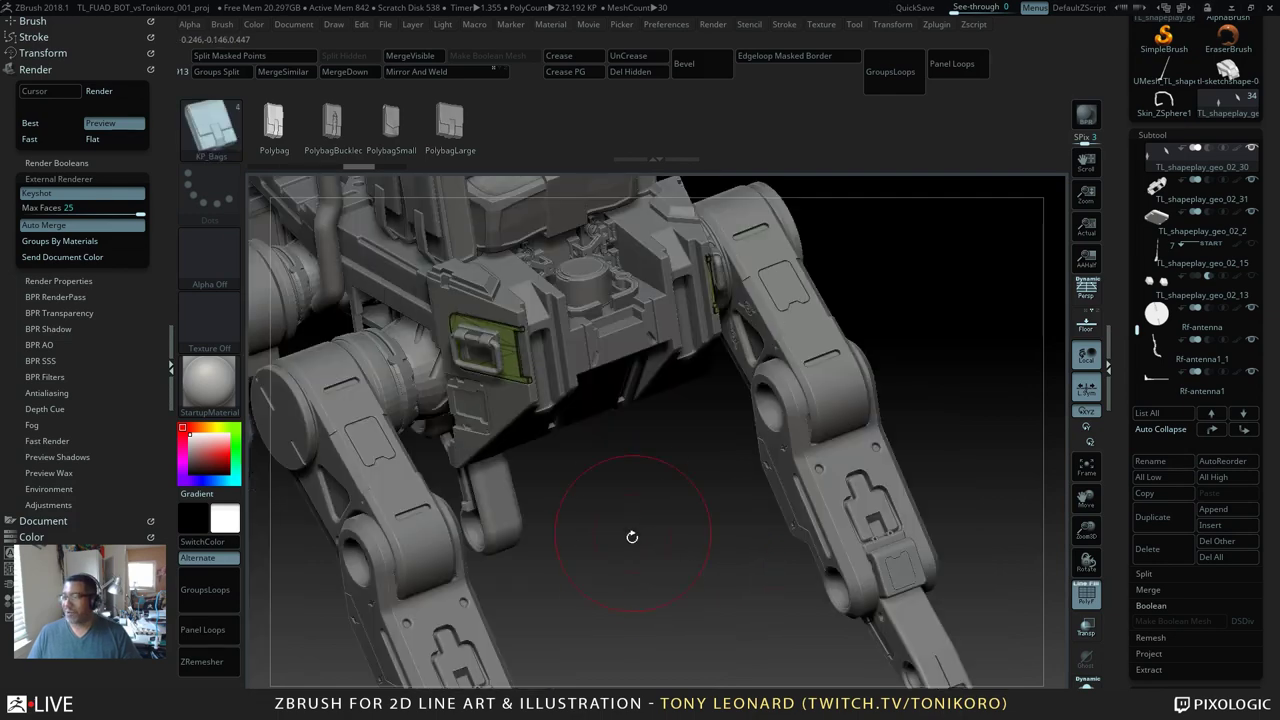
pyautogui.moveTo(700, 478)
pyautogui.mouseDown()
pyautogui.moveTo(390, 300)
pyautogui.moveTo(437, 296)
pyautogui.mouseUp()
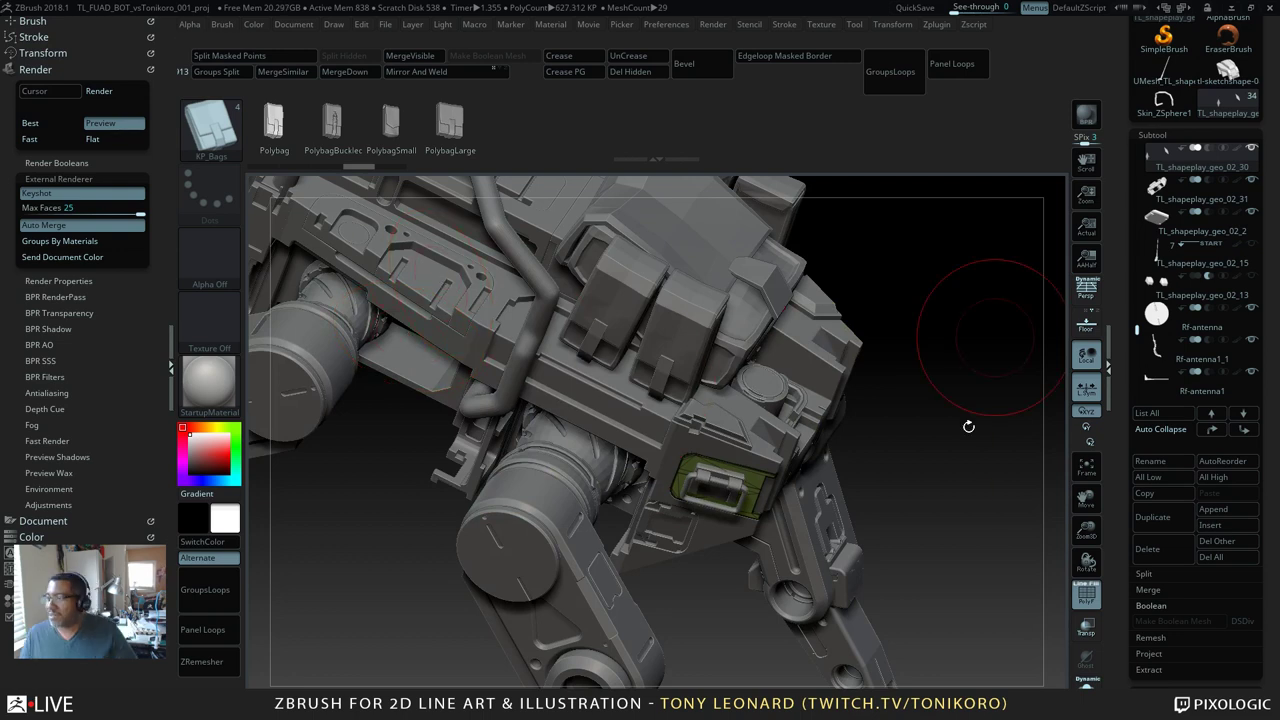
# Step: Update the robot in KeyShot with another BPR render from ZBrush and switch to KeyShot
pyautogui.hotkey('alt', 'Tab')
pyautogui.hotkey('alt', 'Tab')
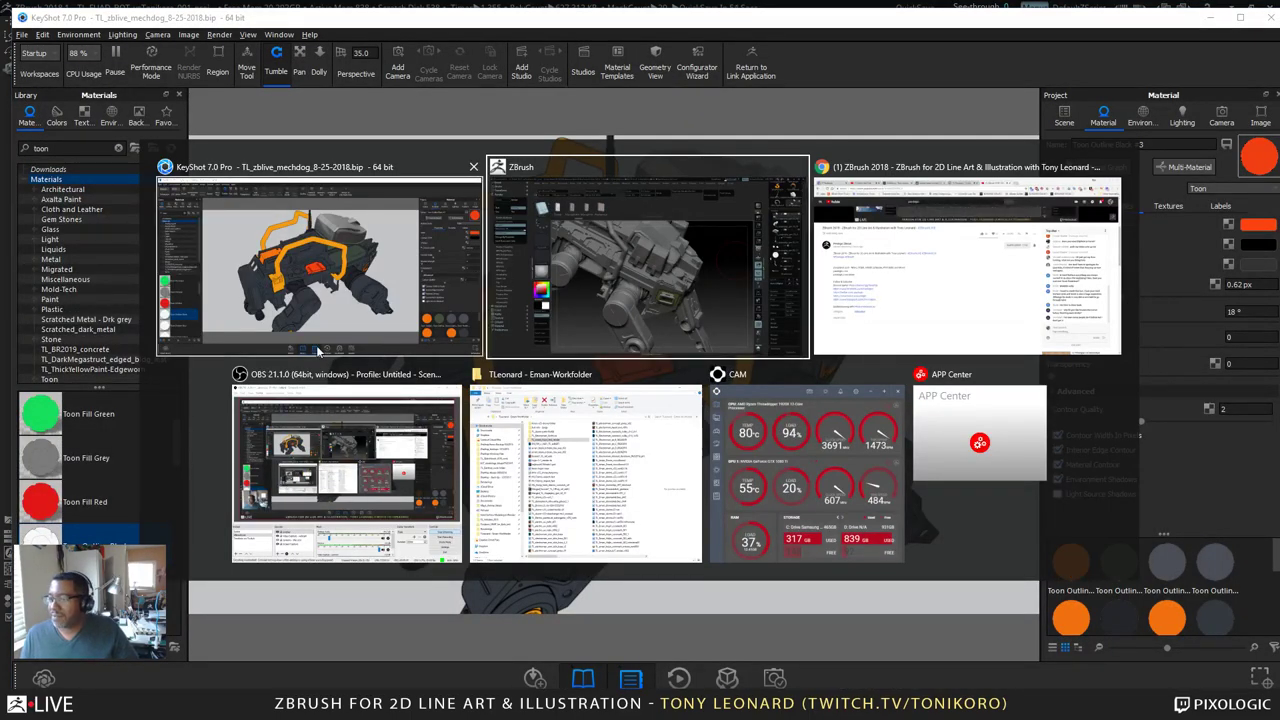
pyautogui.click(336, 297)
pyautogui.hotkey('alt', 'Tab')
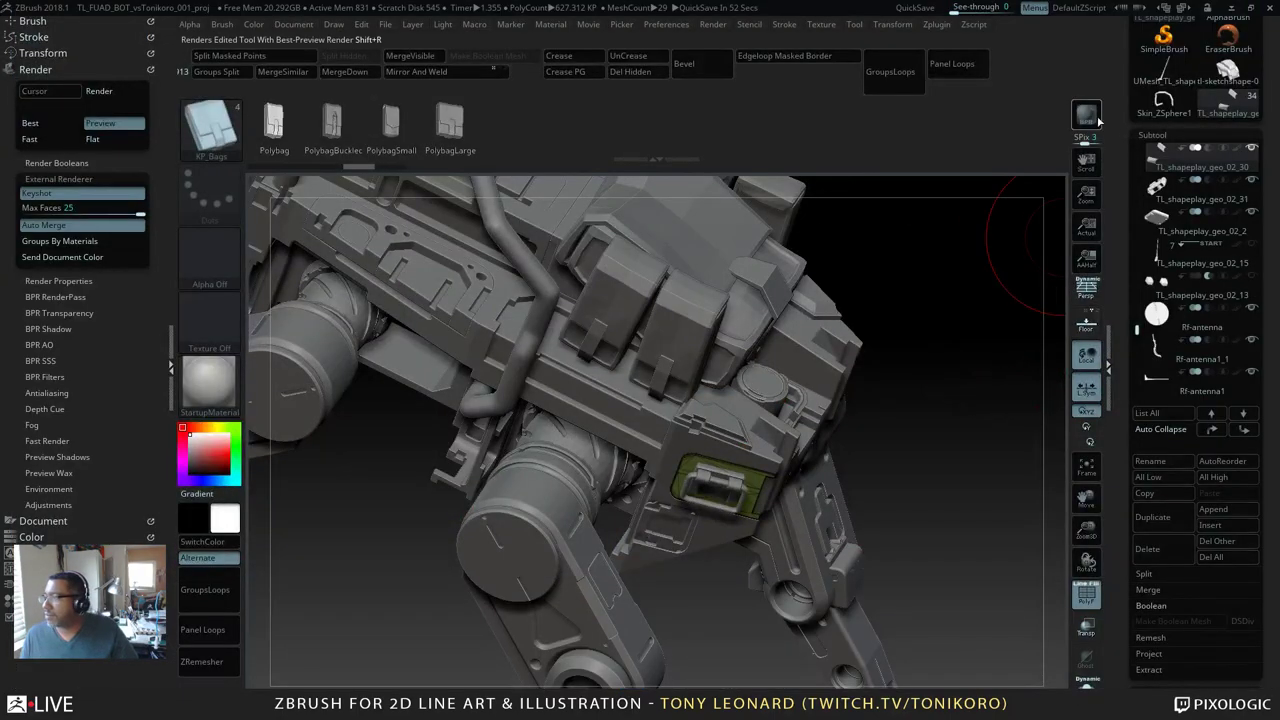
pyautogui.click(1097, 121)
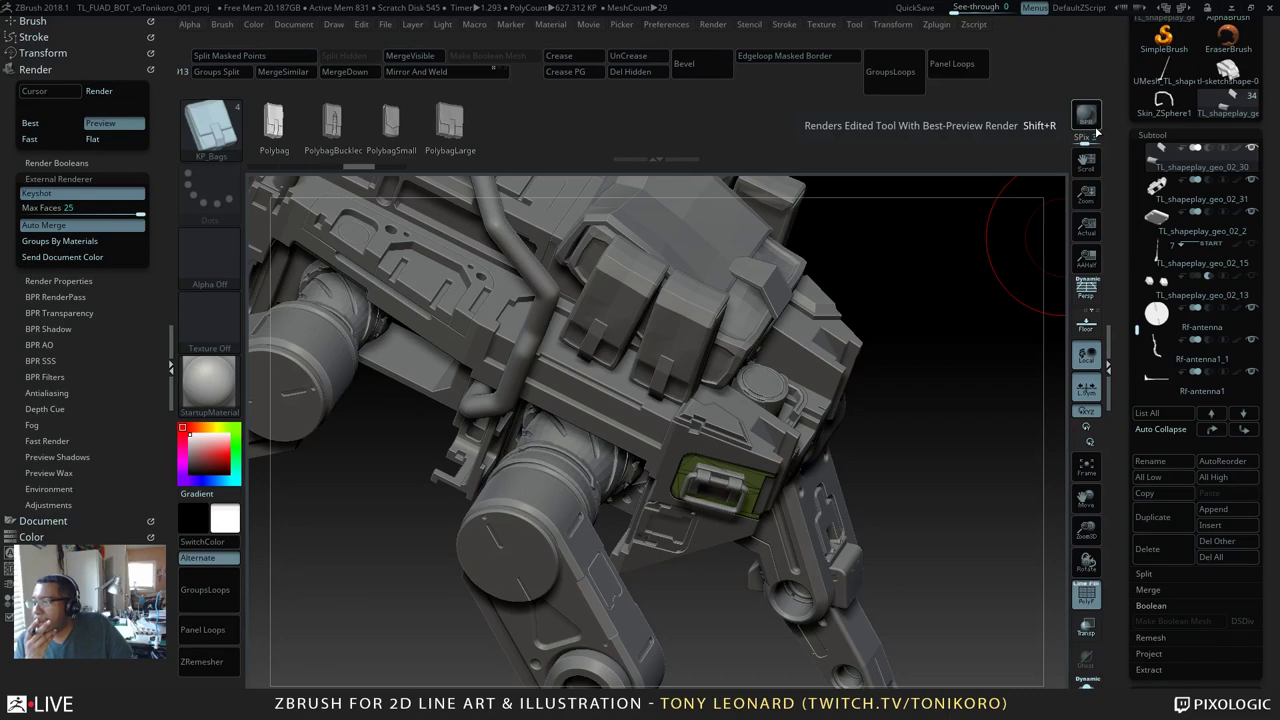
pyautogui.hotkey('alt', 'Tab')
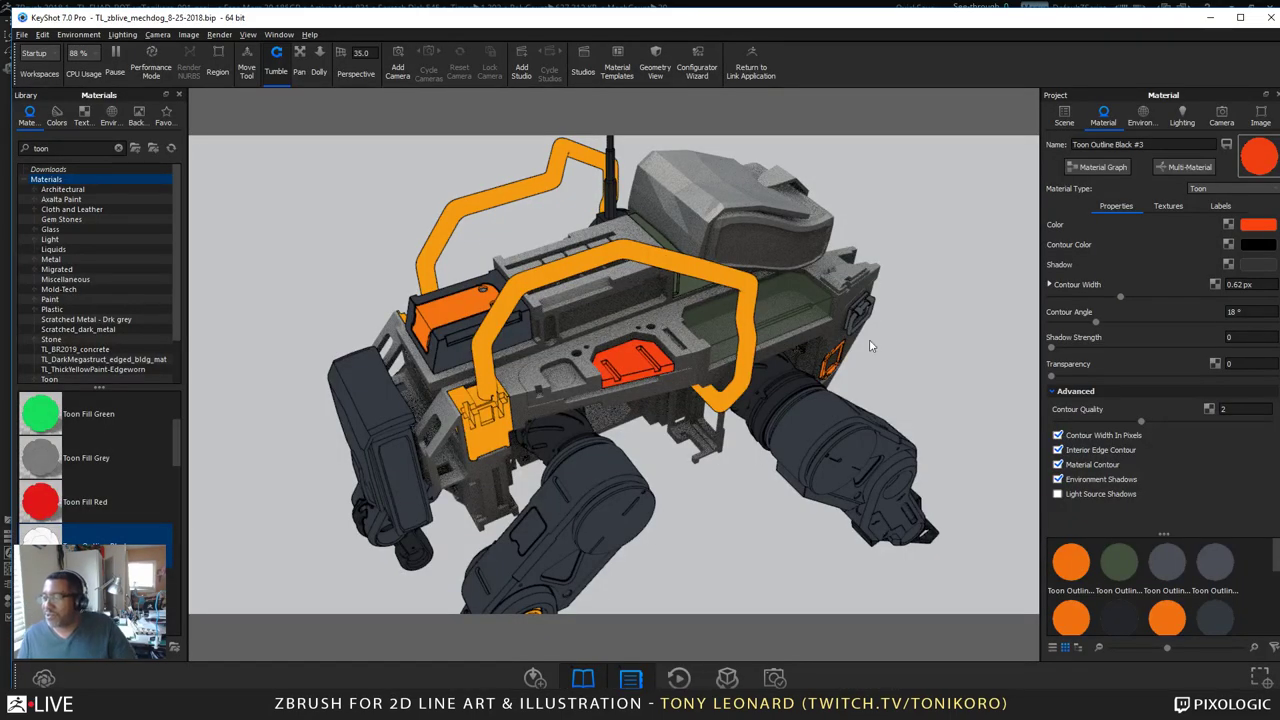
# Step: Examine the updated robot's body, handle plates and material colours from several angles
pyautogui.click(675, 522)
pyautogui.moveTo(574, 505); pyautogui.dragTo(506, 527)
pyautogui.scroll(5, 730, 505)
pyautogui.scroll(-5, 730, 505)
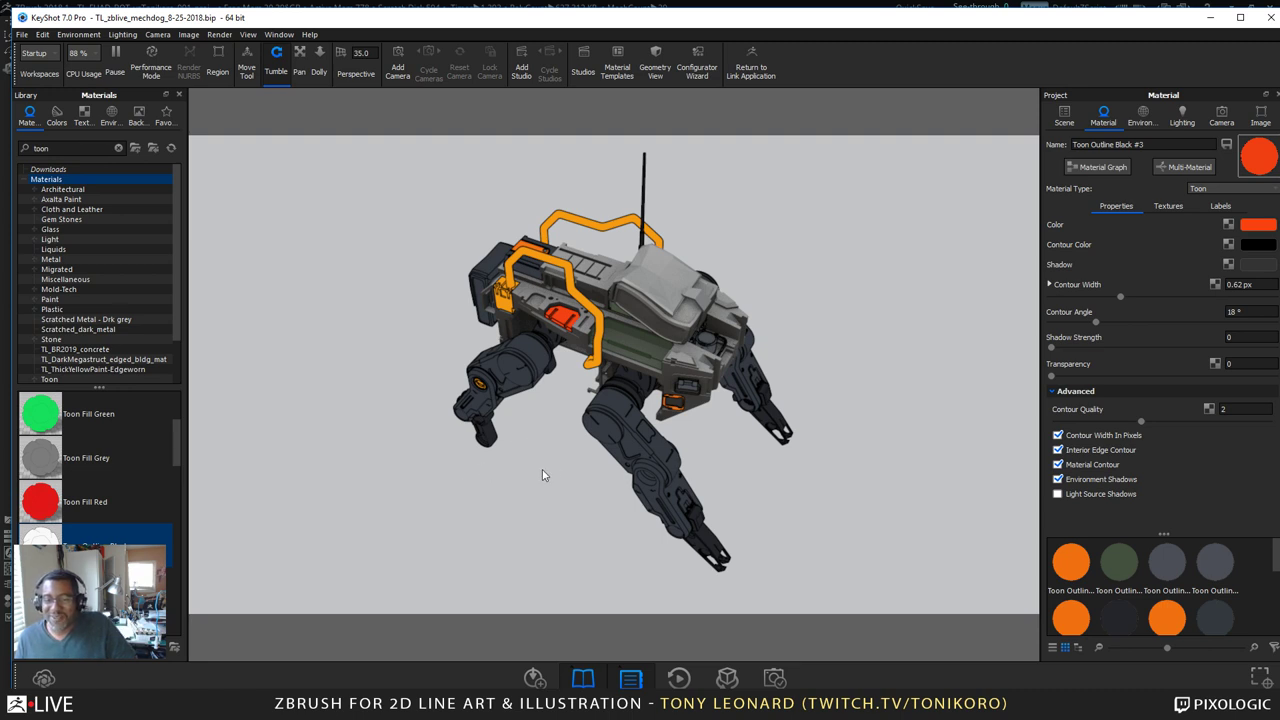
pyautogui.moveTo(542, 475); pyautogui.dragTo(500, 448)
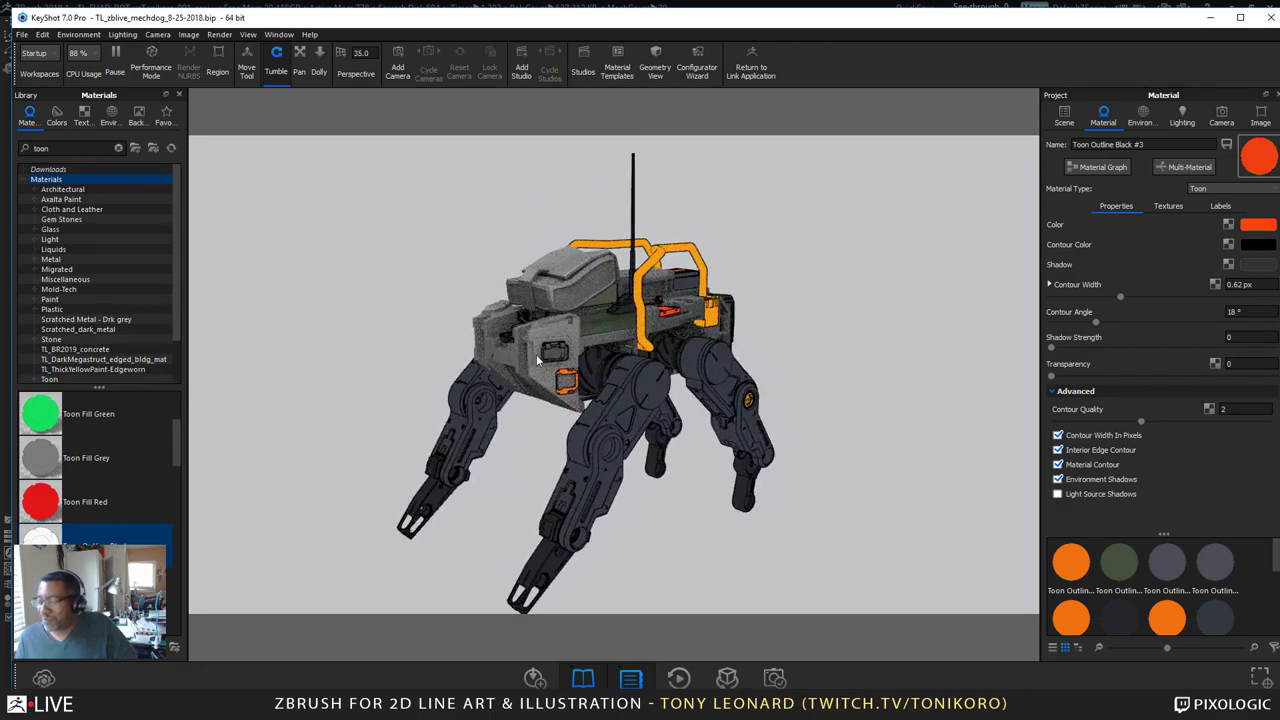
pyautogui.moveTo(567, 307); pyautogui.dragTo(423, 271)
pyautogui.moveTo(311, 363); pyautogui.dragTo(494, 477)
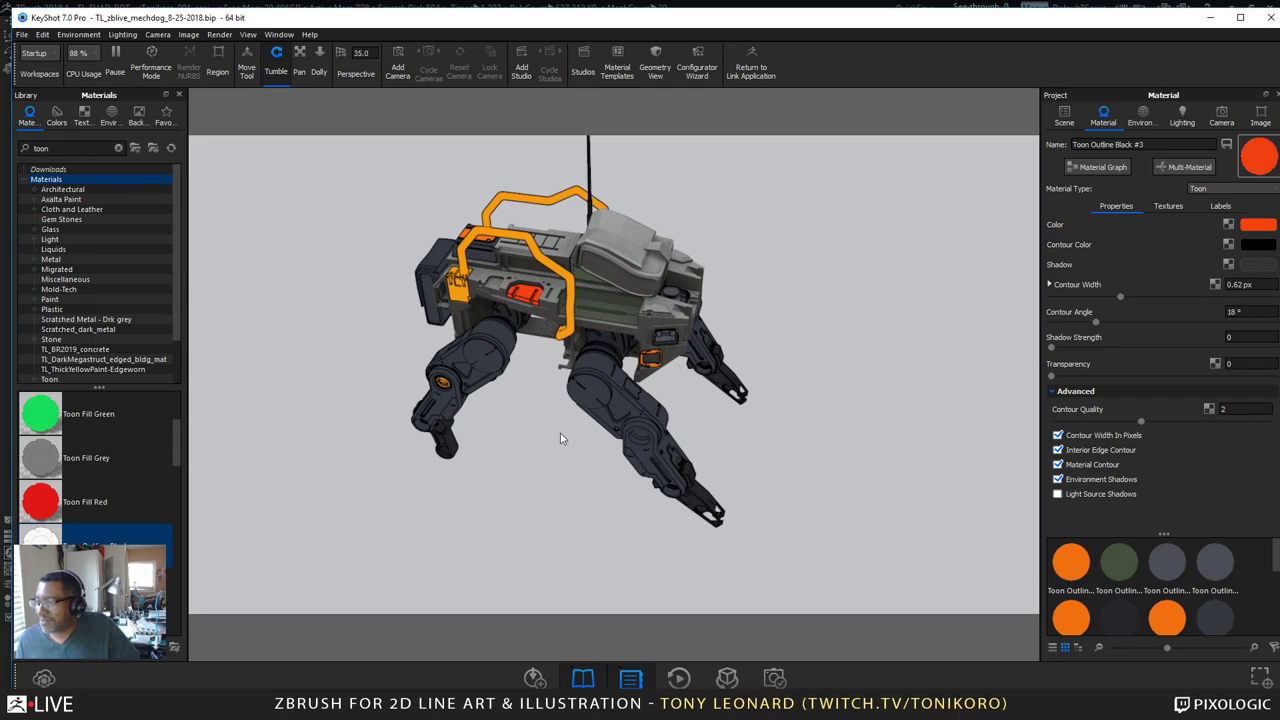
pyautogui.moveTo(563, 438); pyautogui.dragTo(509, 450)
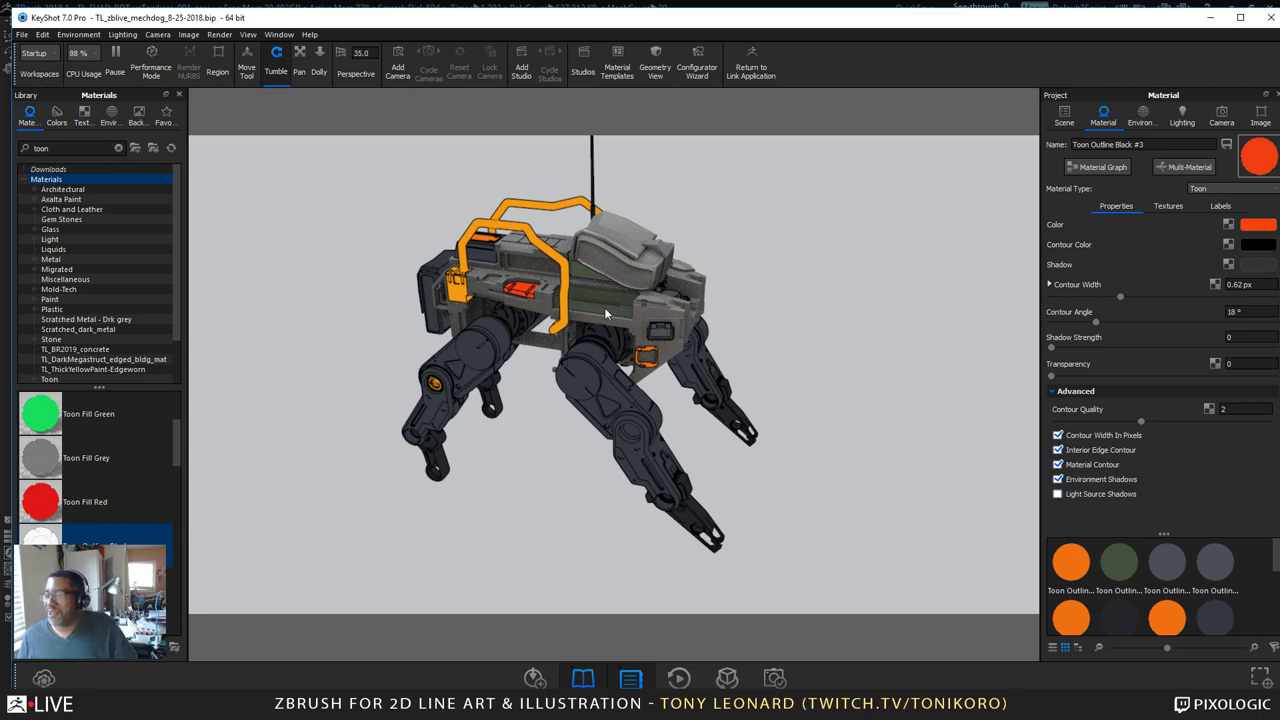
# Step: Copy the dark toon material from the robot's leg and paste it as a linked material onto the grey main body
pyautogui.moveTo(811, 417); pyautogui.dragTo(754, 487)
pyautogui.rightClick(563, 365)
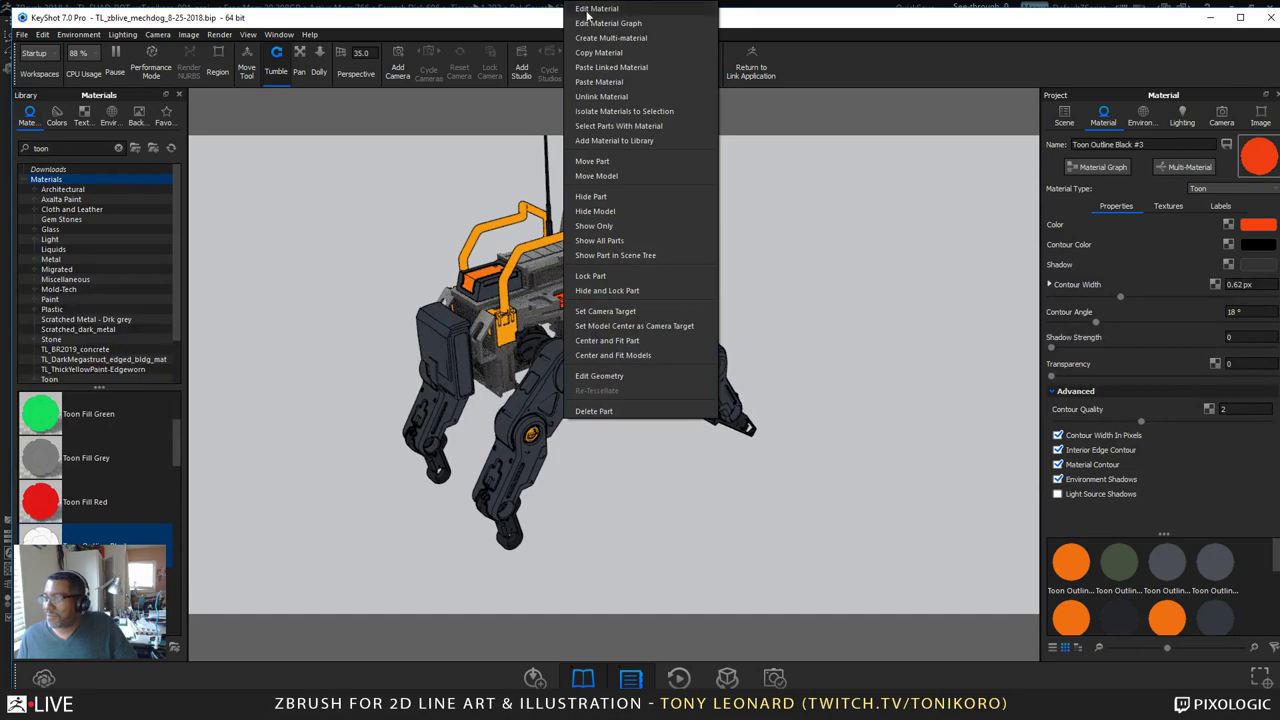
pyautogui.click(608, 58)
pyautogui.rightClick(541, 304)
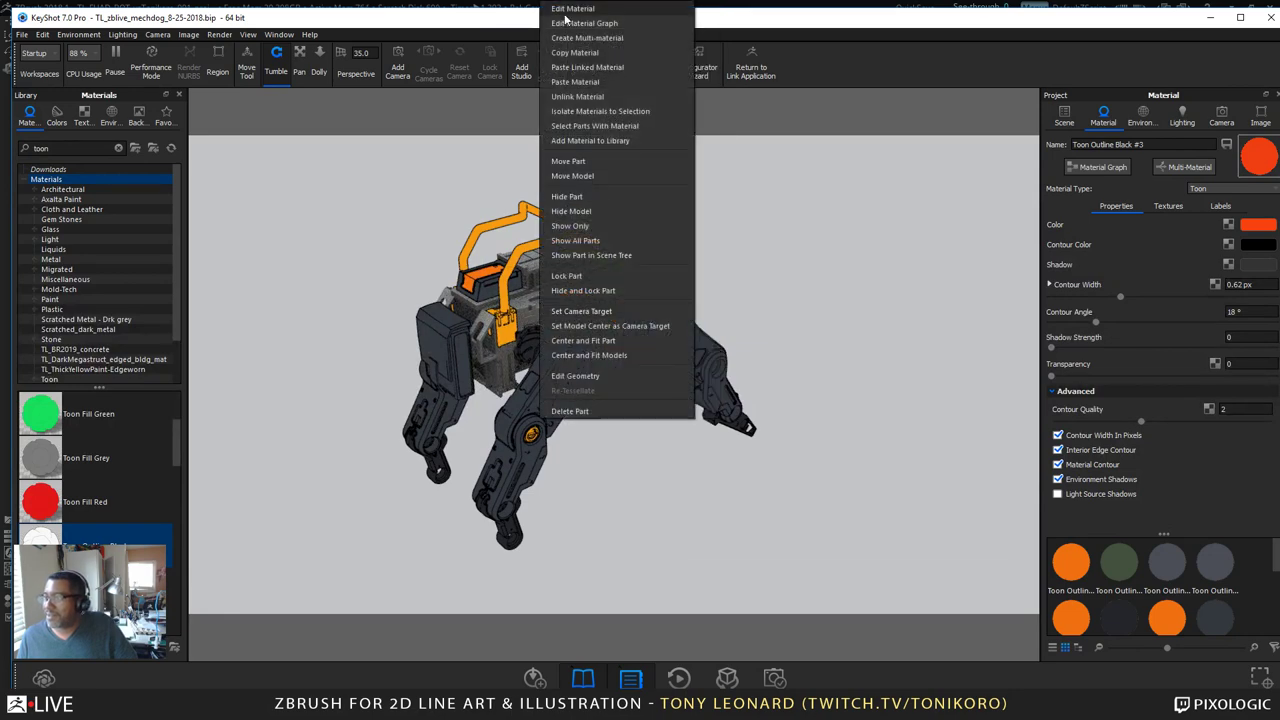
pyautogui.click(590, 66)
pyautogui.moveTo(666, 485); pyautogui.dragTo(749, 374)
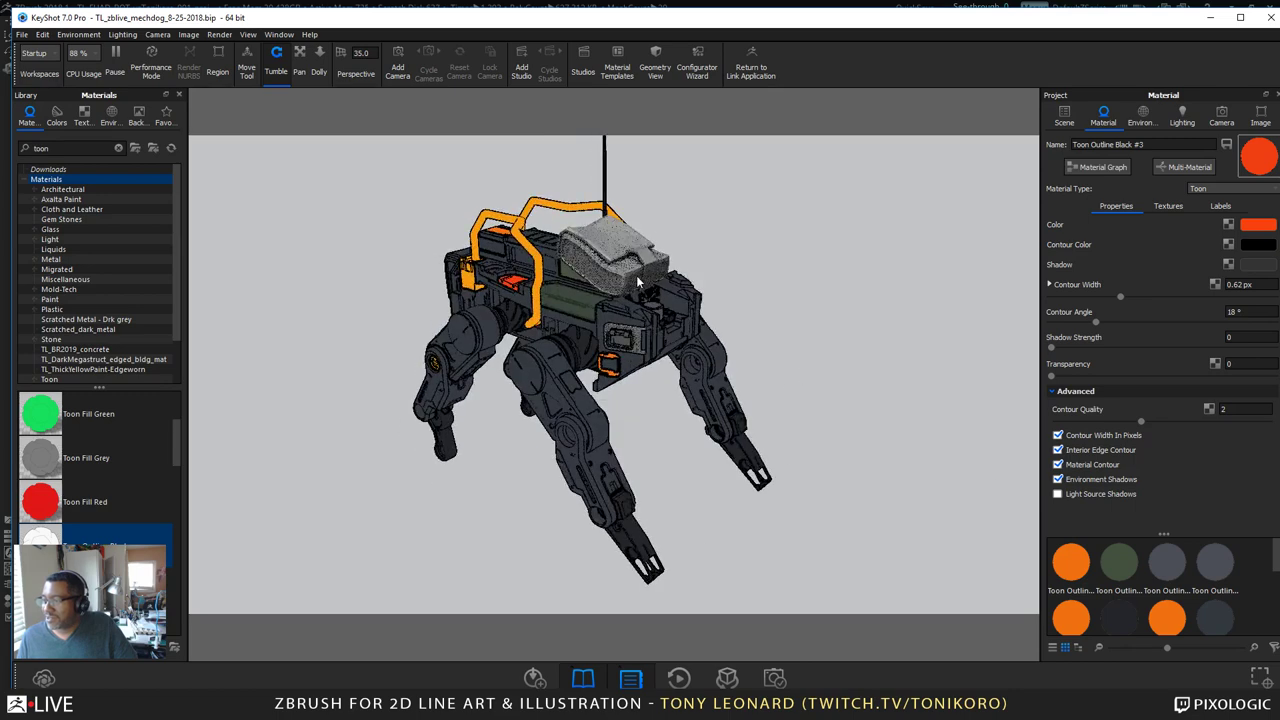
pyautogui.scroll(-3, 667, 354)
pyautogui.scroll(5, 667, 354)
pyautogui.scroll(3, 665, 353)
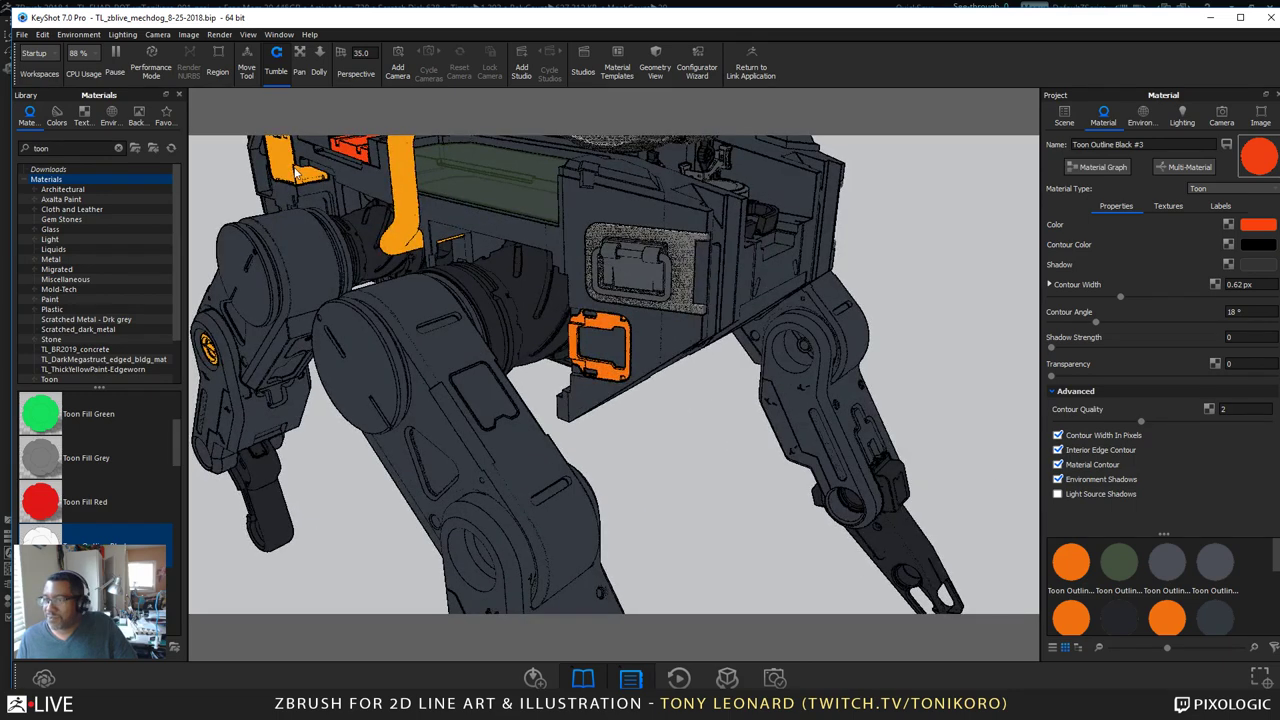
# Step: Copy the yellow-orange toon material from the robot's handle bracket and paste it as a linked material onto the grey hatch frame
pyautogui.rightClick(296, 170)
pyautogui.click(354, 219)
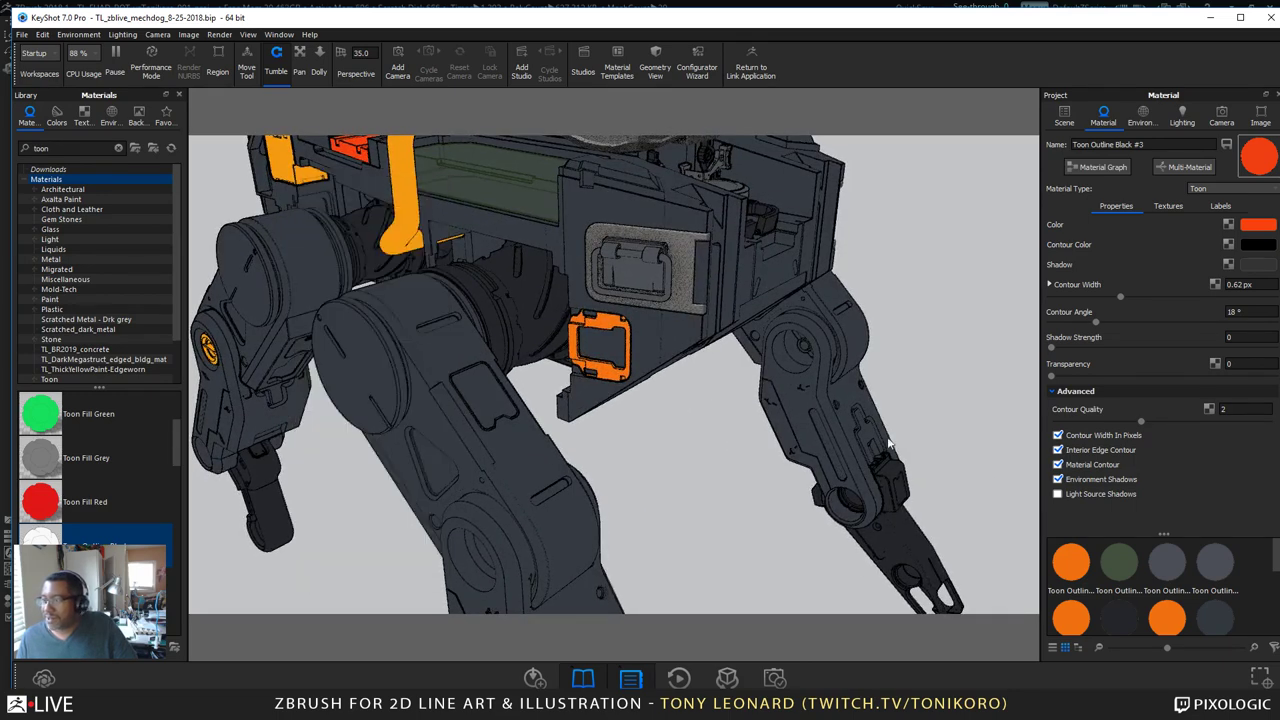
pyautogui.rightClick(679, 256)
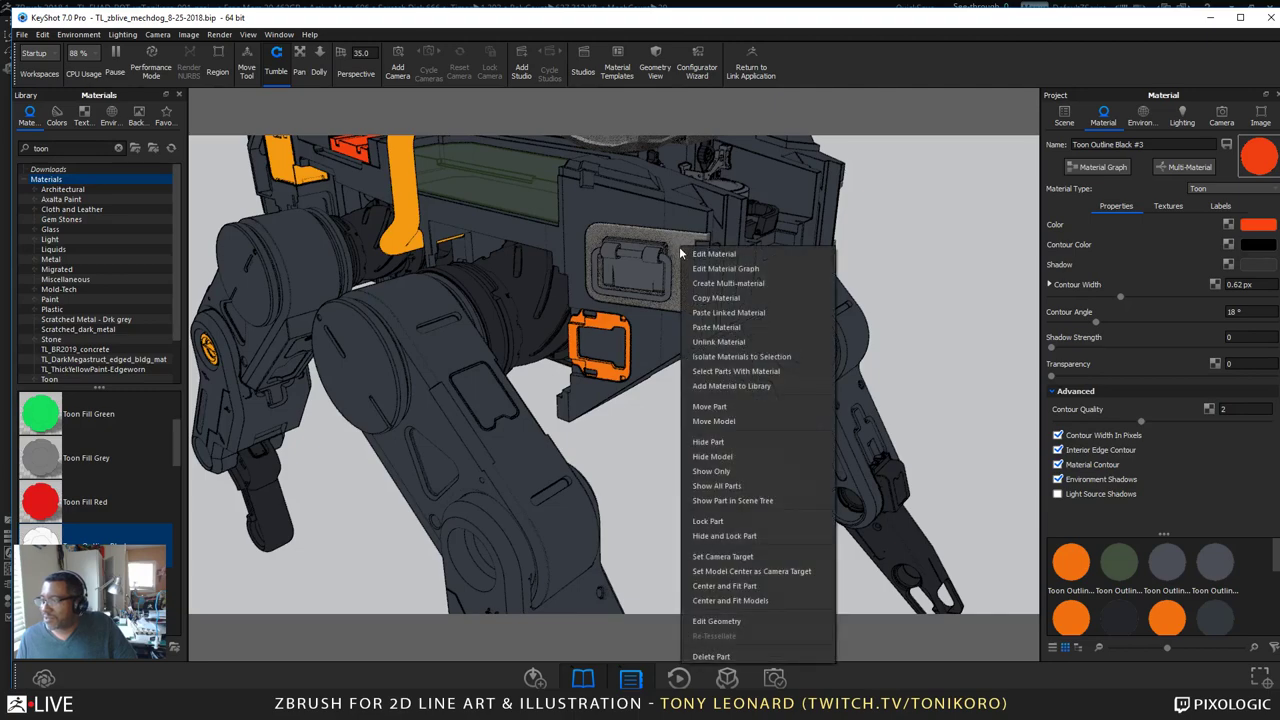
pyautogui.click(745, 313)
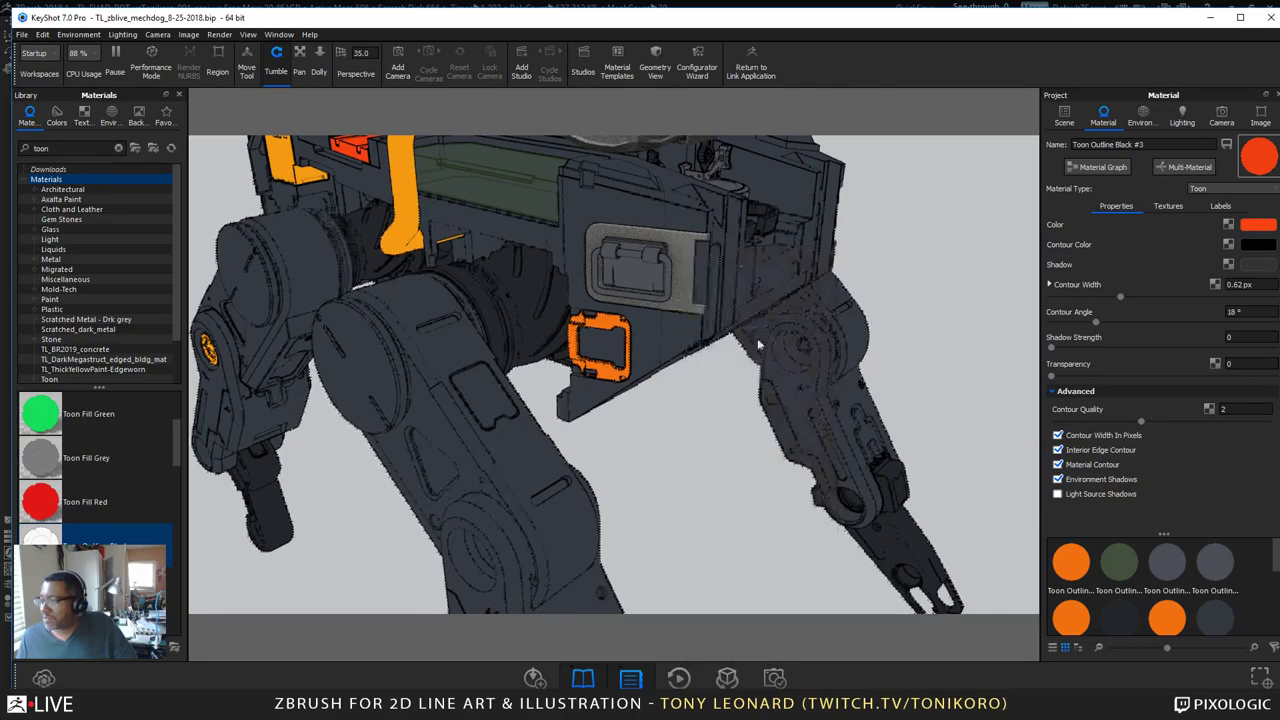
pyautogui.moveTo(691, 443); pyautogui.dragTo(833, 434)
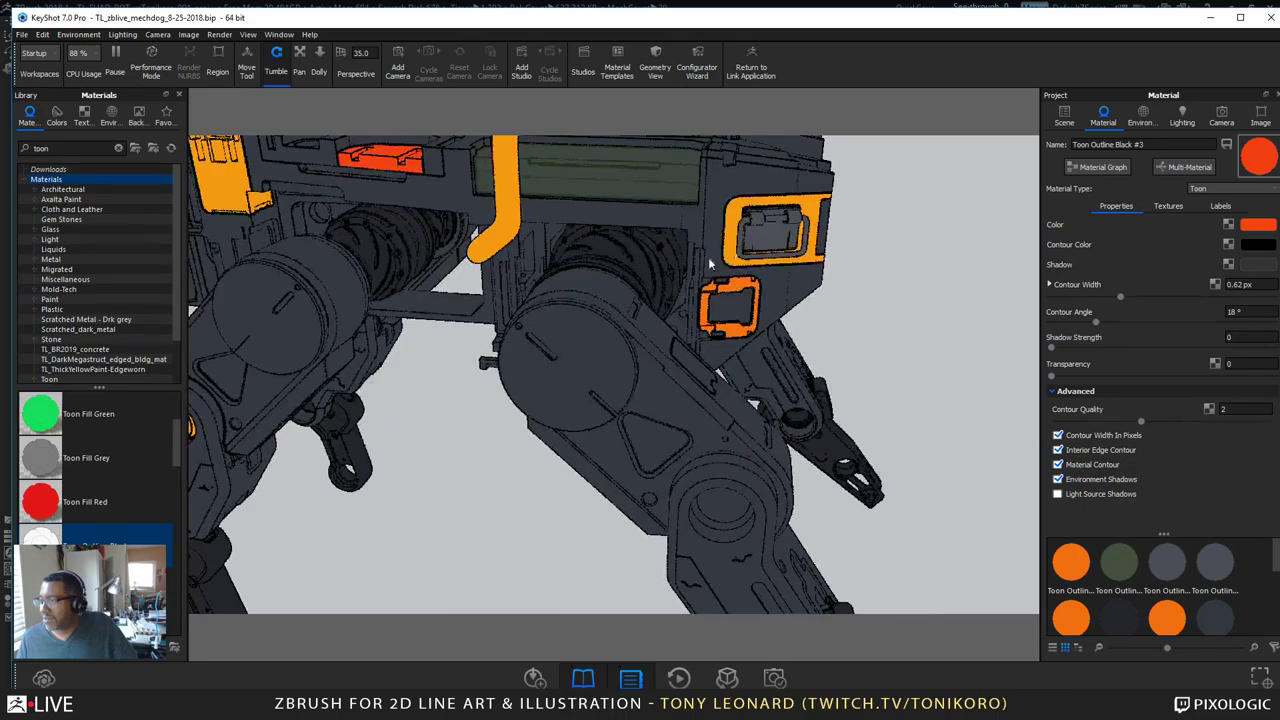
# Step: Select the dark housing around the orange cover on the robot's back and unlink its toon material
pyautogui.moveTo(801, 321); pyautogui.dragTo(740, 518)
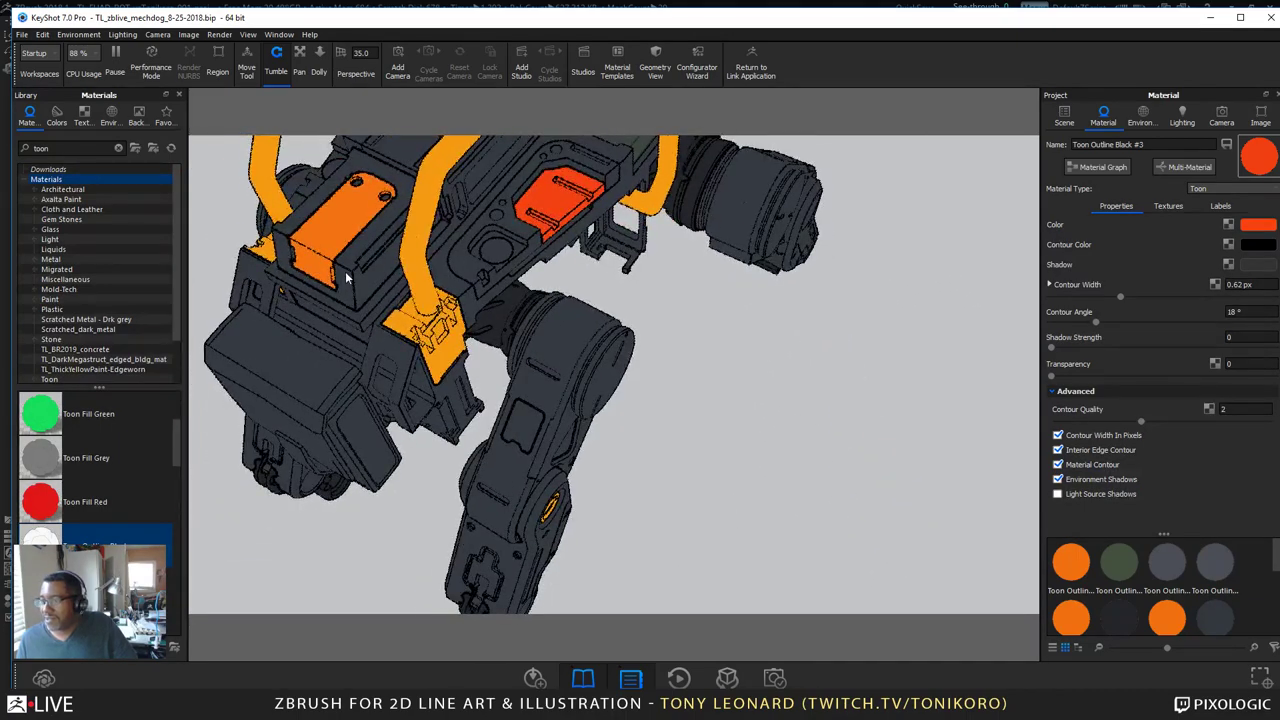
pyautogui.click(1062, 117)
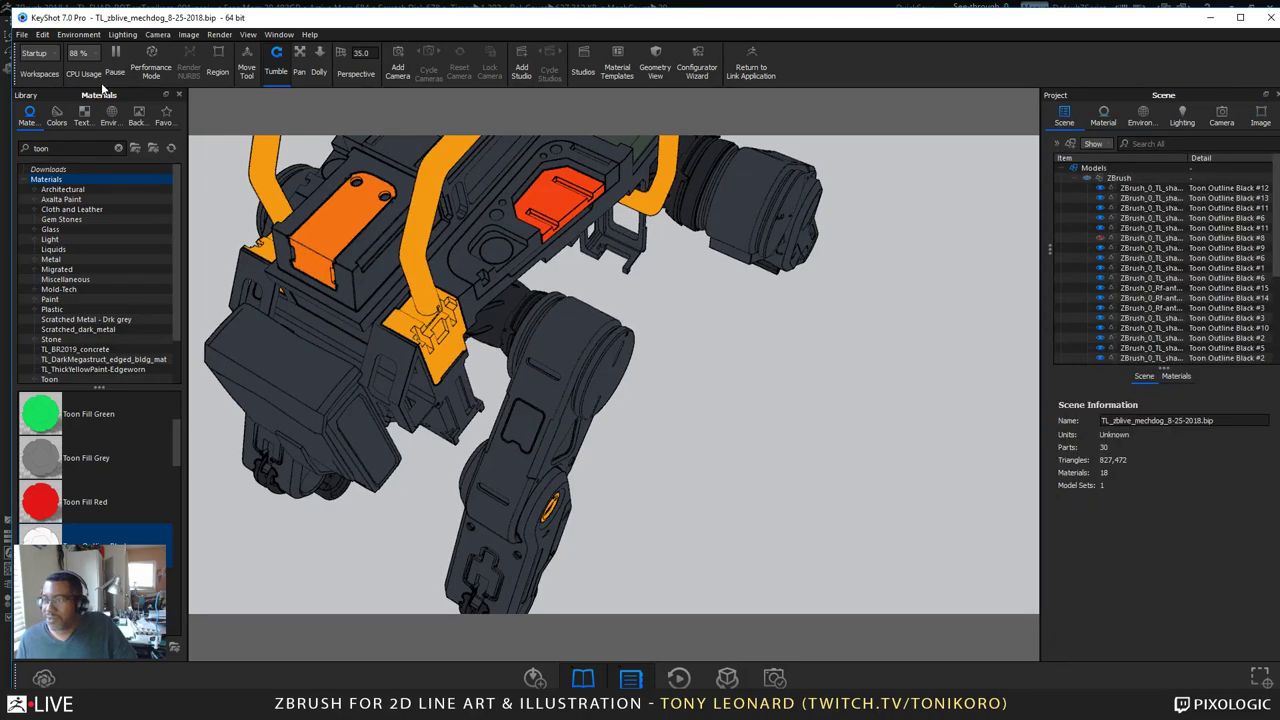
pyautogui.click(365, 282)
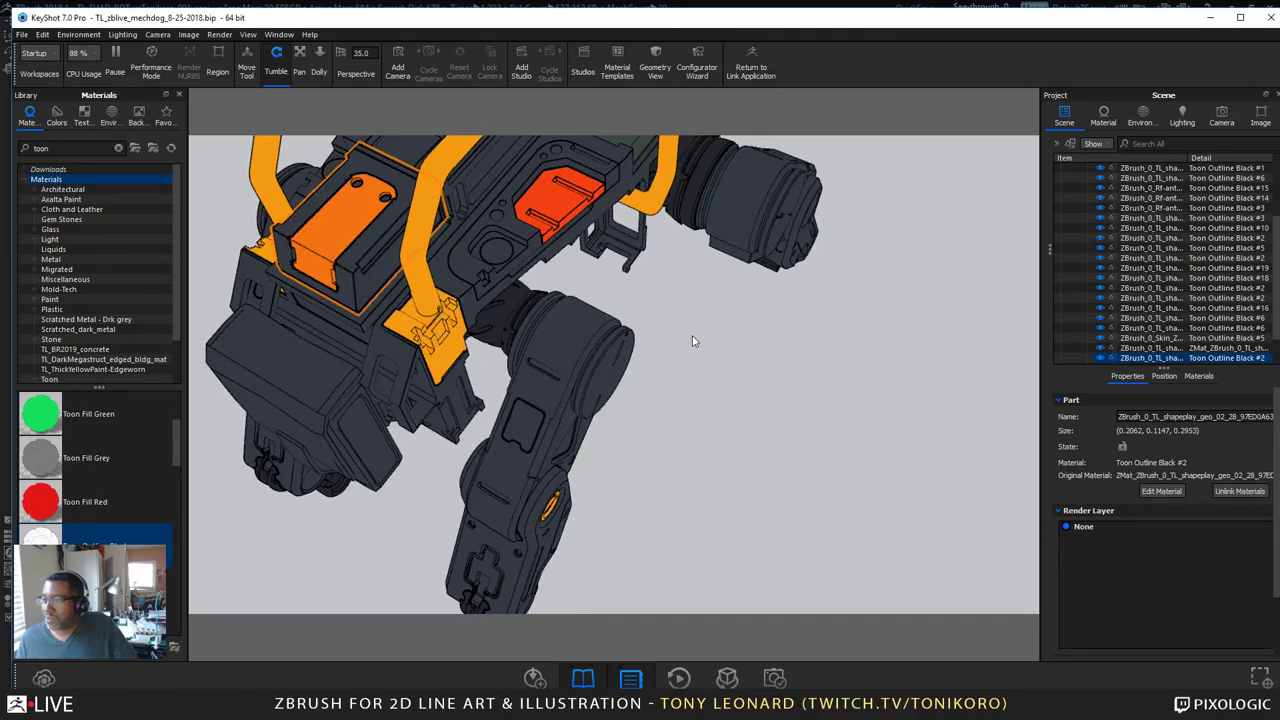
pyautogui.moveTo(691, 337); pyautogui.dragTo(678, 460)
pyautogui.rightClick(374, 231)
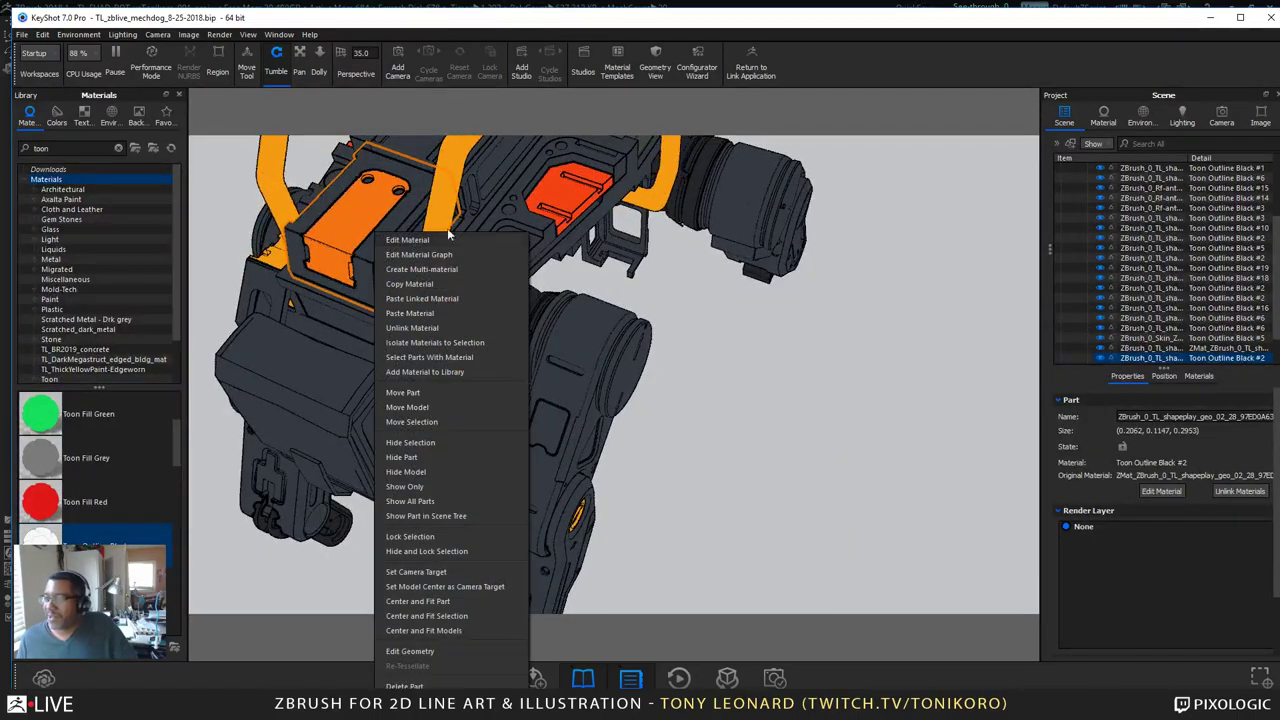
pyautogui.click(444, 322)
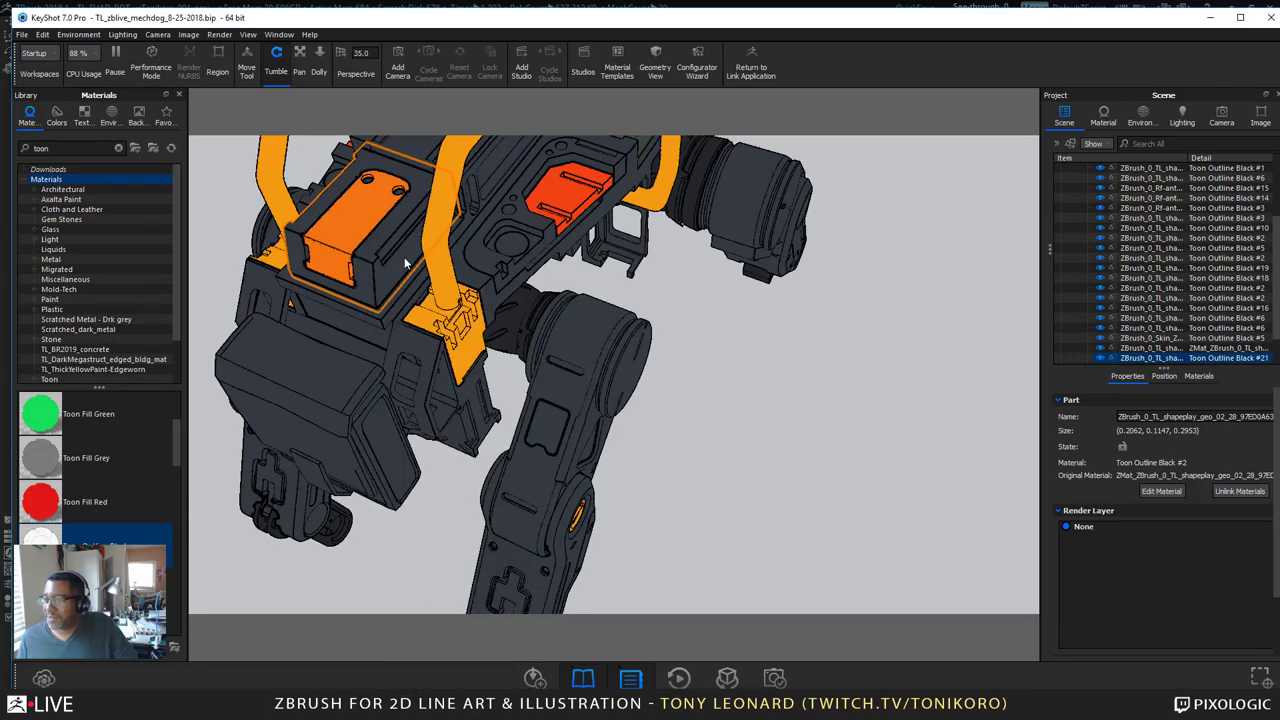
# Step: Lighten the housing's toon material to a blue-grey colour of RGB 86, 95, 108
pyautogui.rightClick(408, 262)
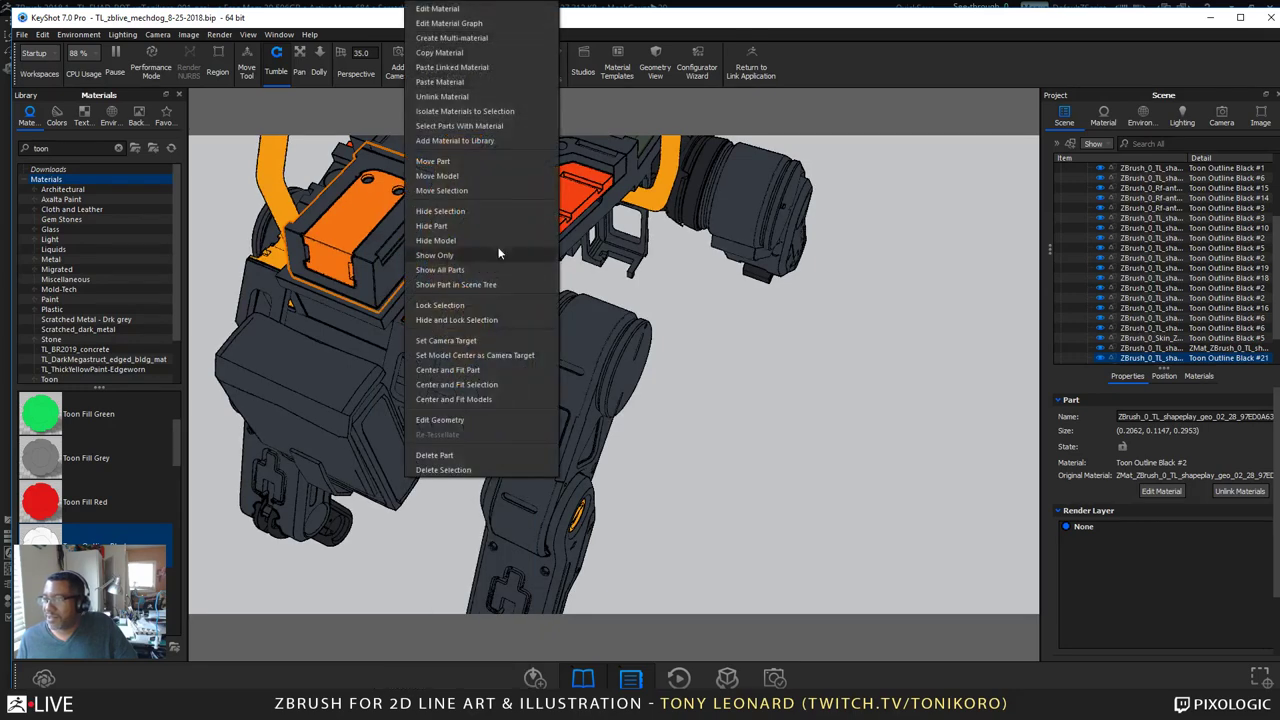
pyautogui.click(438, 9)
pyautogui.click(1262, 226)
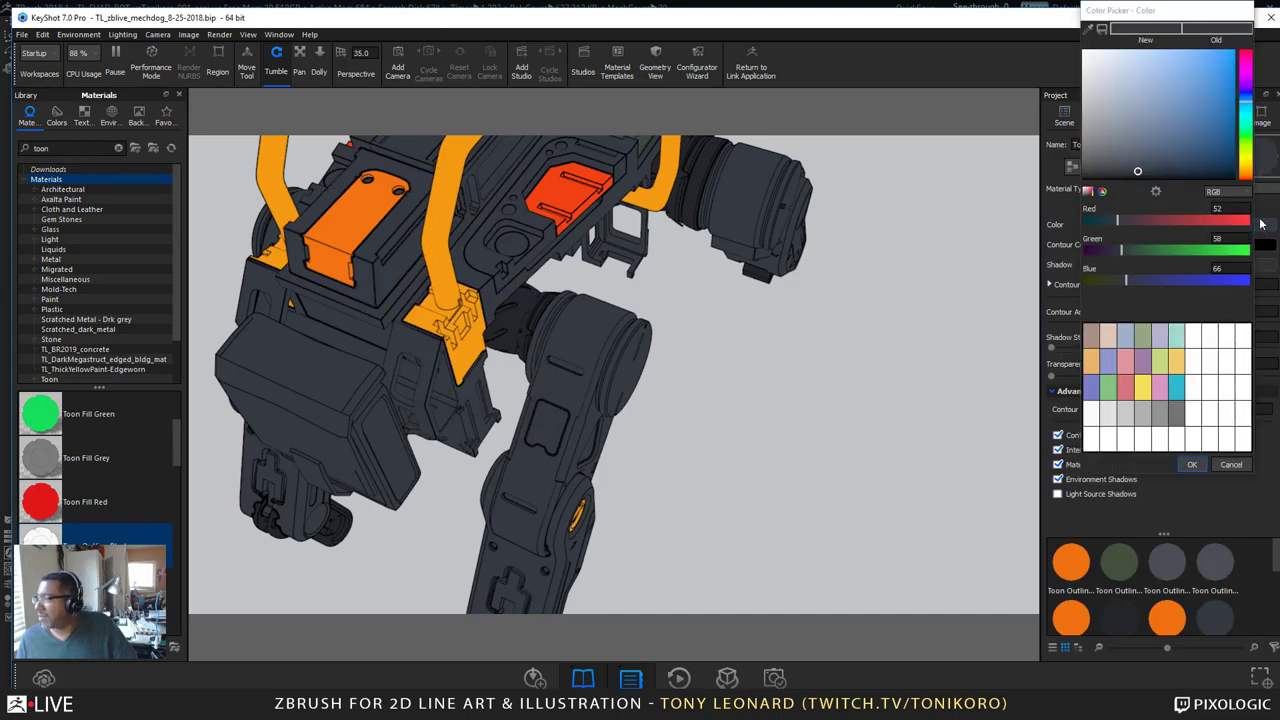
pyautogui.moveTo(1142, 161); pyautogui.dragTo(1137, 155)
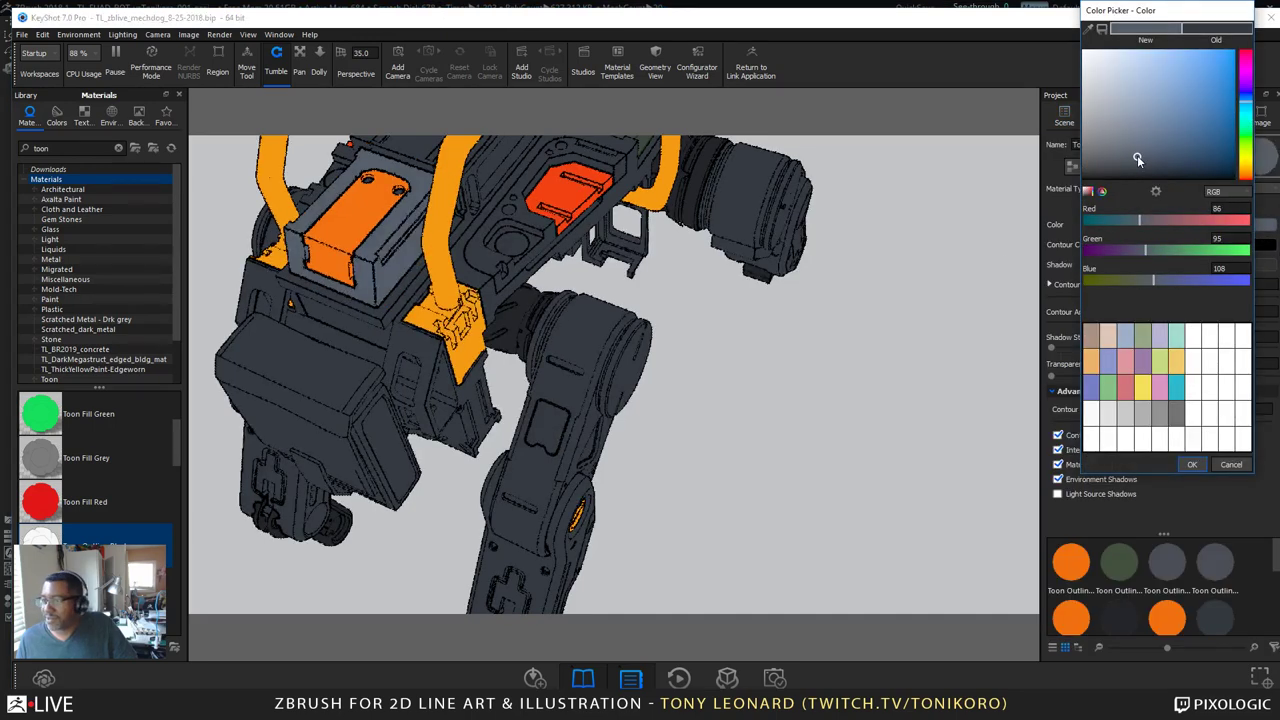
pyautogui.scroll(3, 838, 297)
pyautogui.scroll(-6, 838, 297)
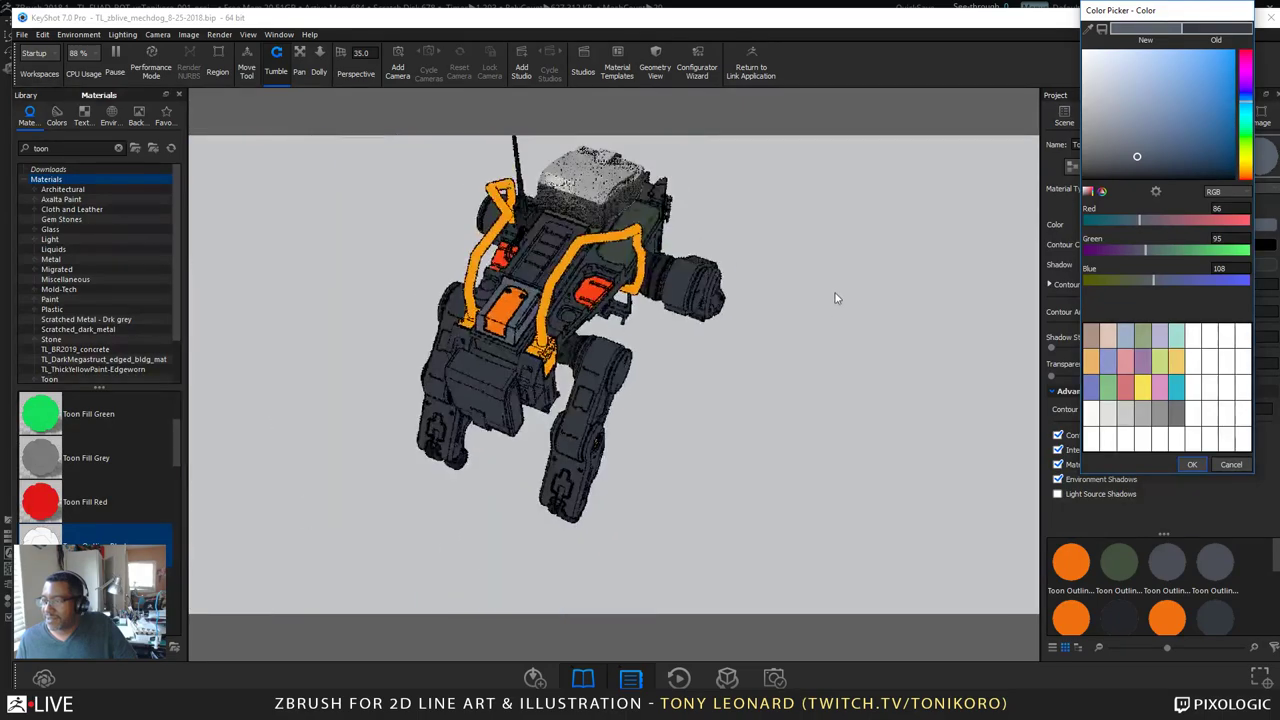
# Step: Copy the green toon material from the robot's side panel and paste it unlinked onto the grey bag on top
pyautogui.moveTo(838, 297); pyautogui.dragTo(581, 285)
pyautogui.rightClick(561, 260)
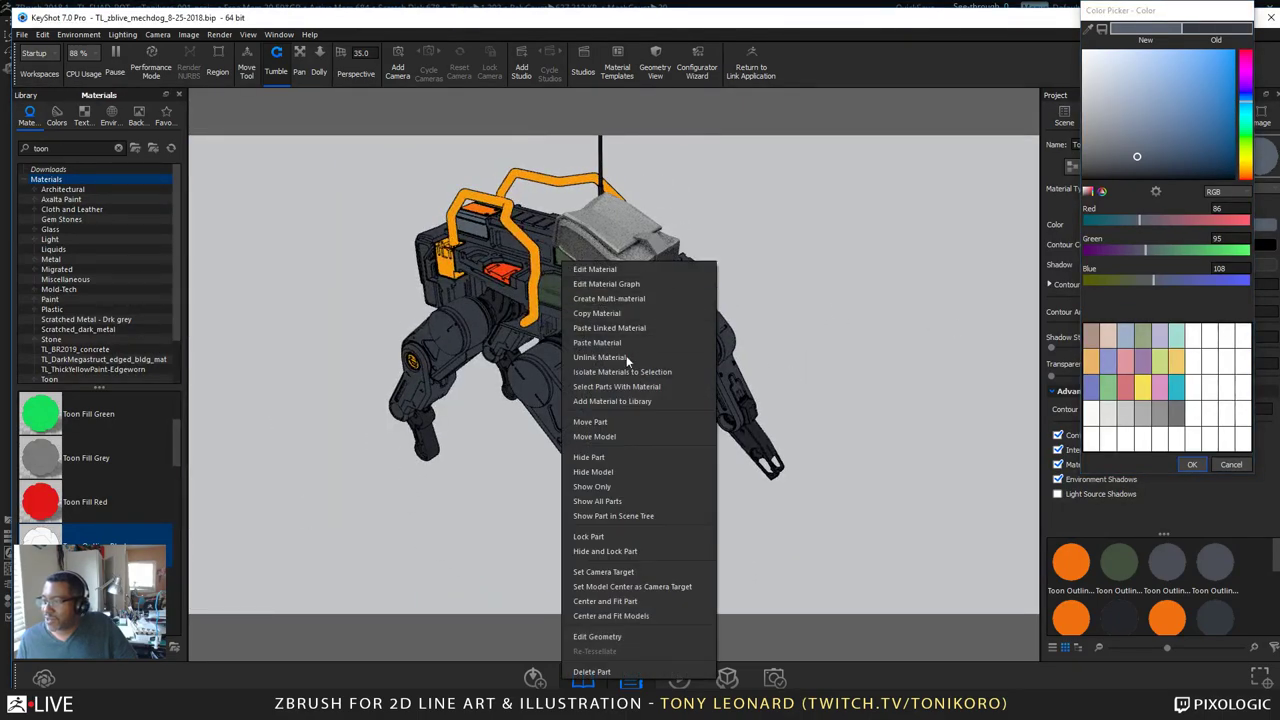
pyautogui.click(634, 313)
pyautogui.rightClick(624, 257)
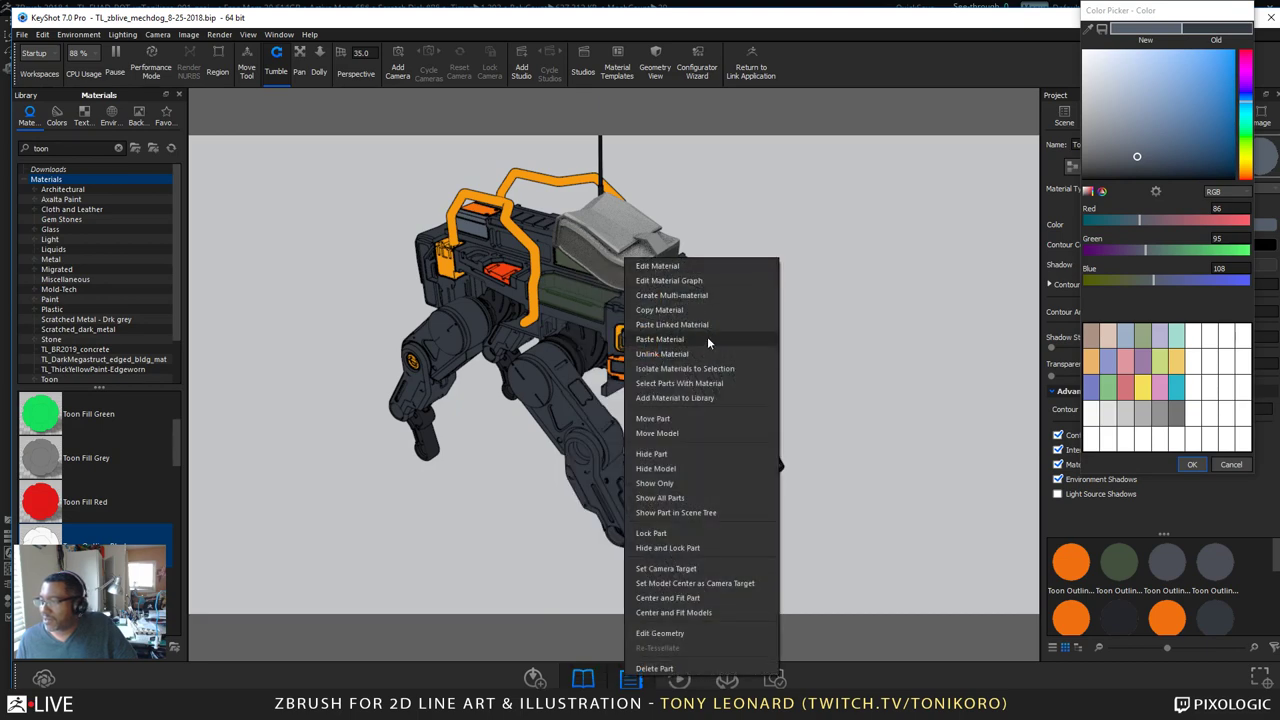
pyautogui.click(660, 339)
# Step: Paste the copied green toon material onto the dark bag at the robot's front
pyautogui.moveTo(812, 307); pyautogui.dragTo(1148, 272)
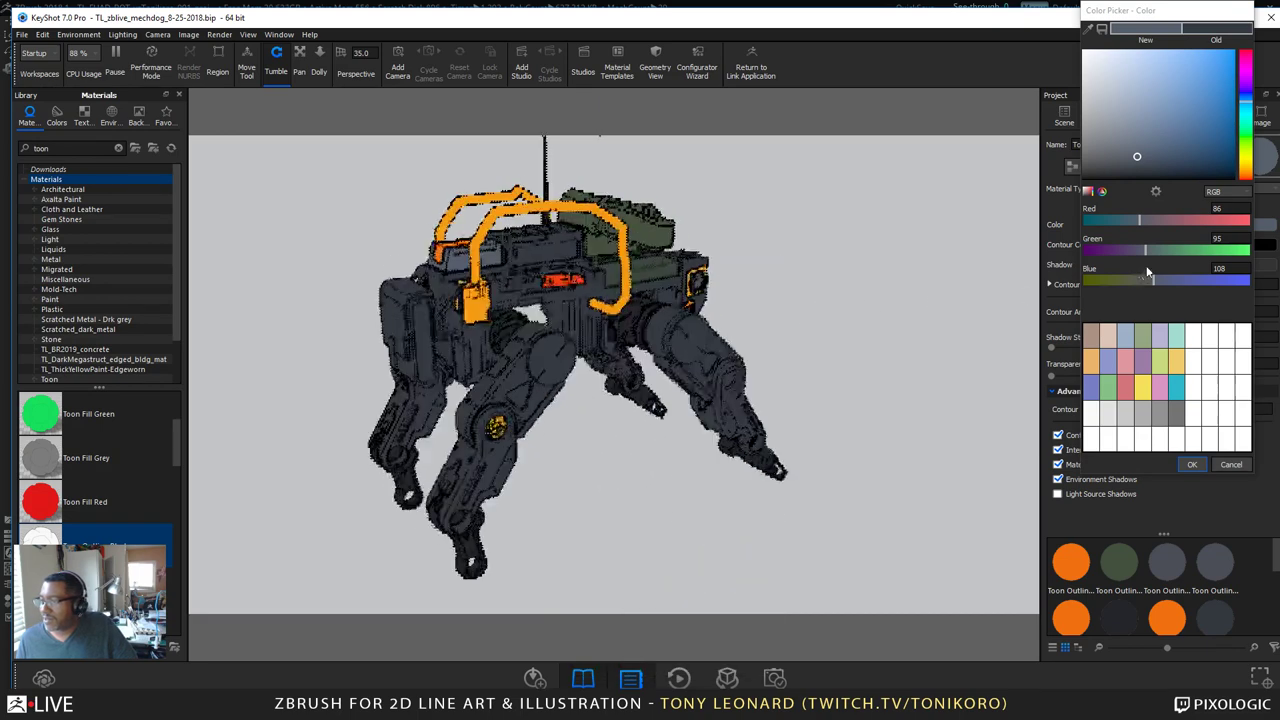
pyautogui.moveTo(856, 324); pyautogui.dragTo(1040, 385)
pyautogui.rightClick(432, 341)
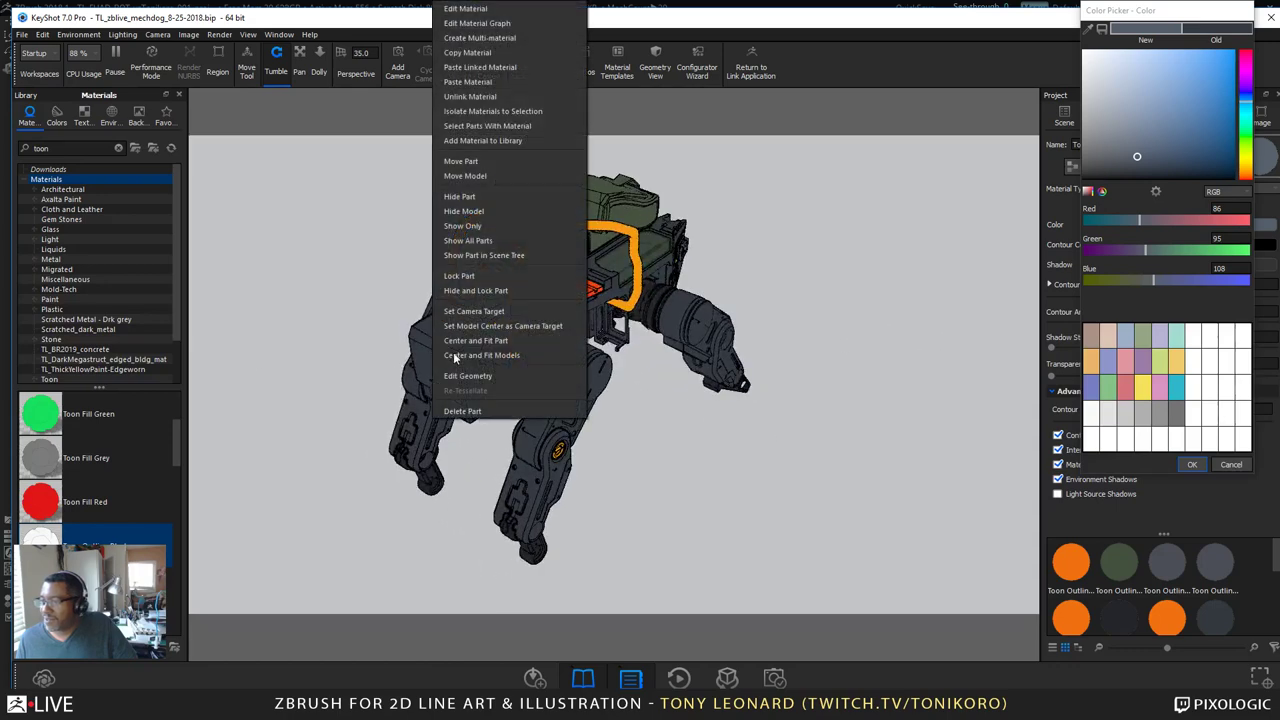
pyautogui.click(515, 10)
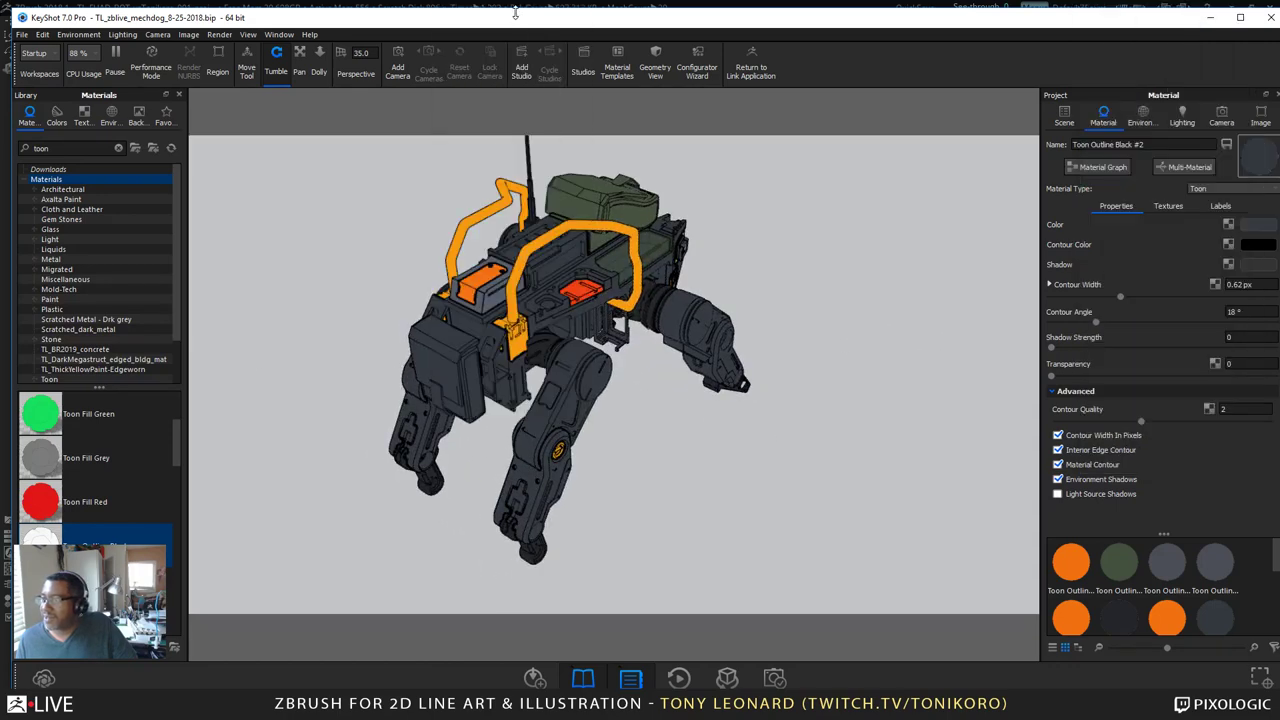
pyautogui.rightClick(448, 336)
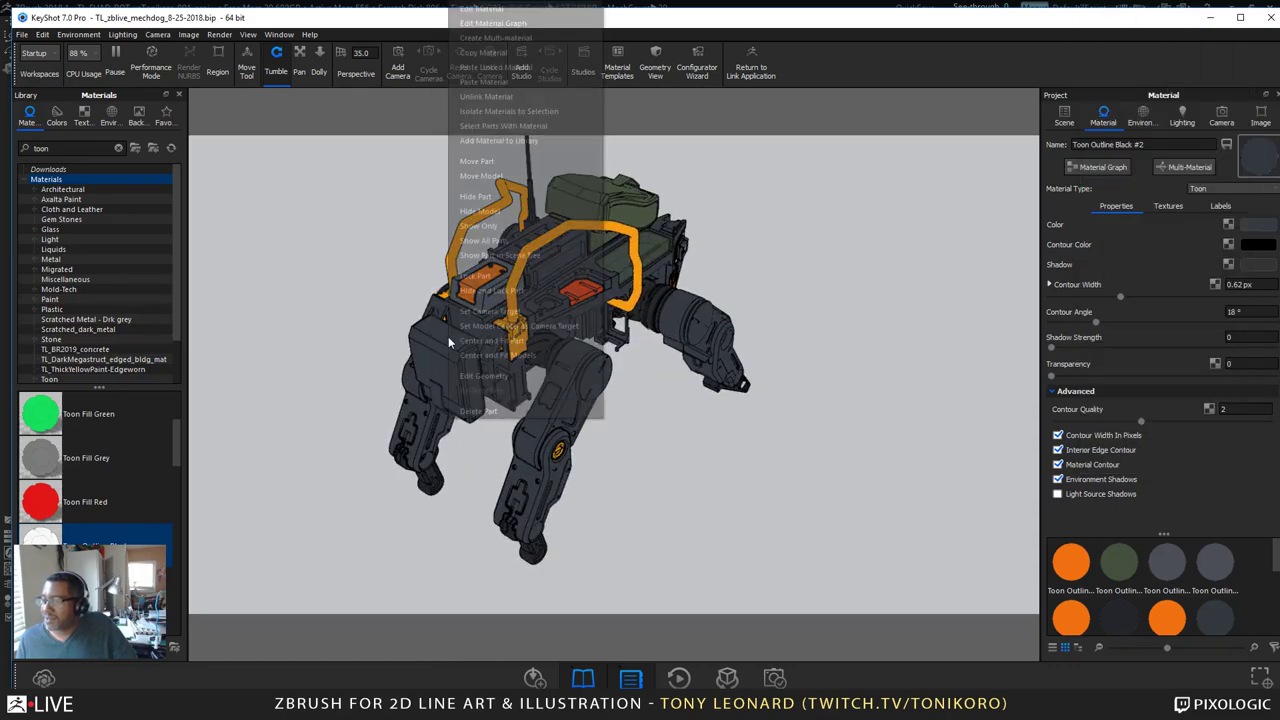
pyautogui.click(500, 82)
# Step: Recolour the top bag's toon material to a tan of RGB 143, 114, 65
pyautogui.moveTo(694, 397); pyautogui.dragTo(833, 383)
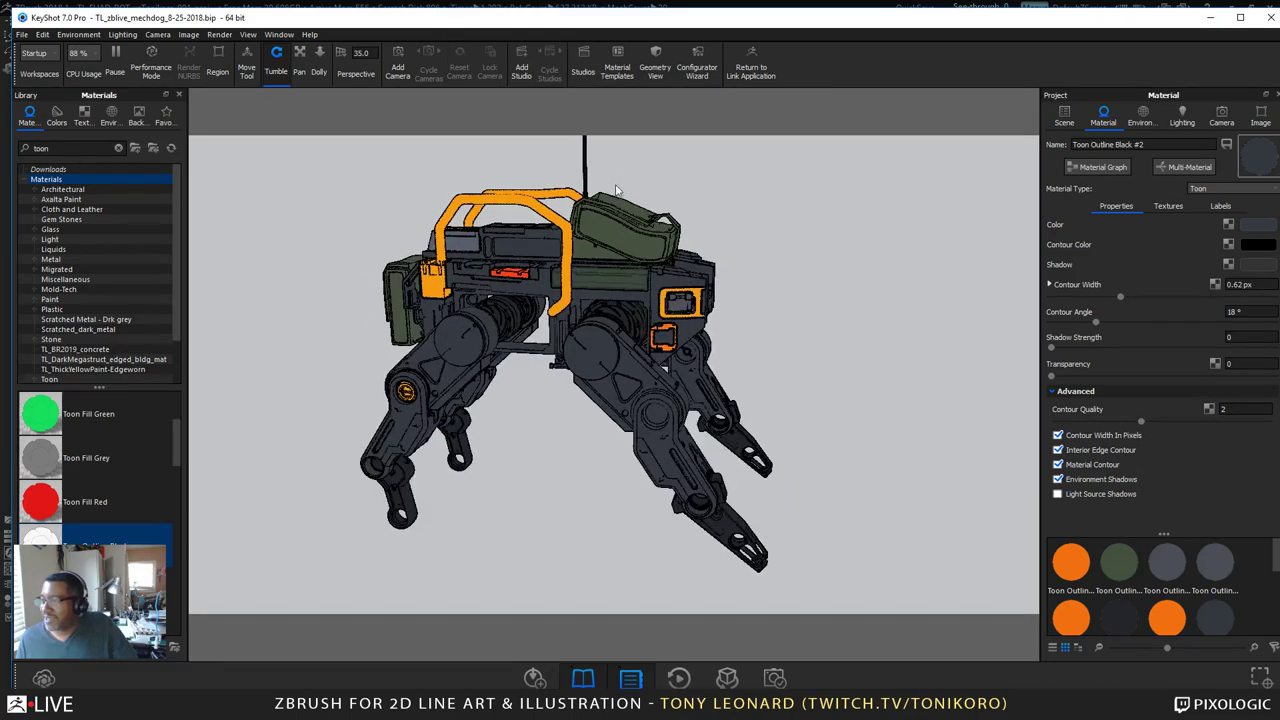
pyautogui.rightClick(609, 213)
pyautogui.click(686, 227)
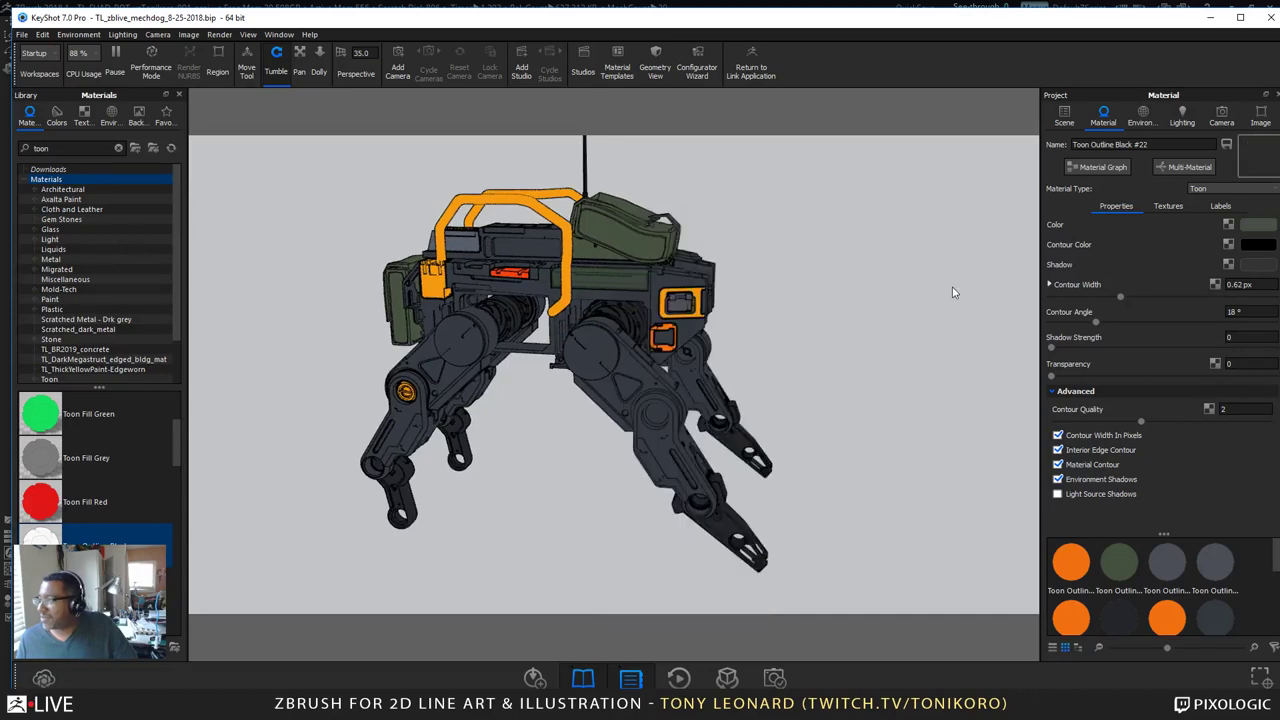
pyautogui.click(1262, 226)
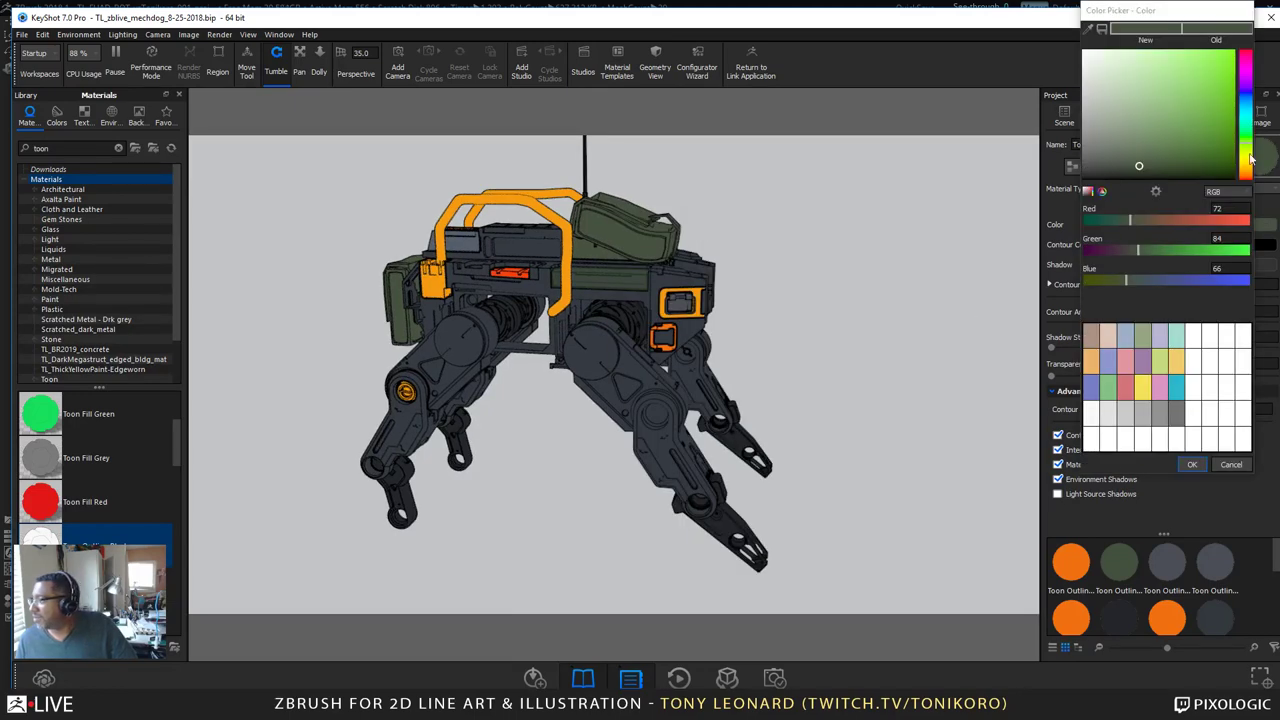
pyautogui.moveTo(1250, 148); pyautogui.dragTo(1251, 173)
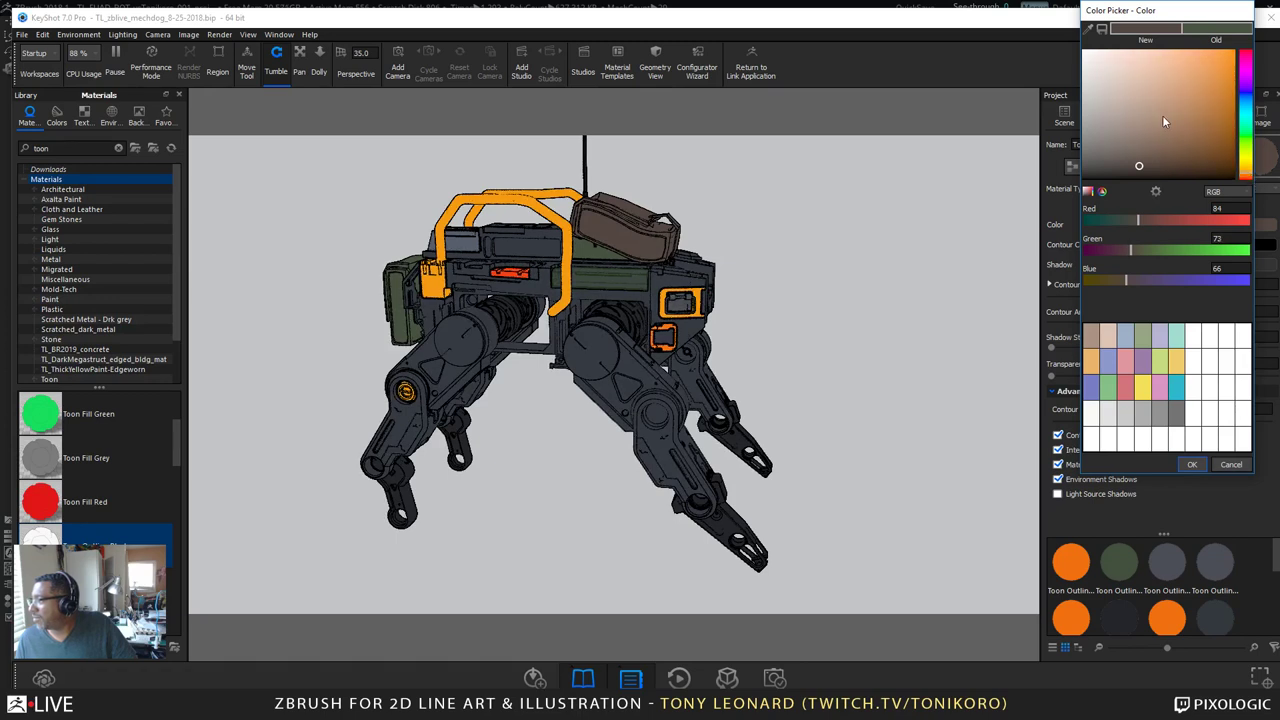
pyautogui.moveTo(1163, 121); pyautogui.dragTo(1207, 81)
pyautogui.moveTo(1252, 177); pyautogui.dragTo(1252, 173)
pyautogui.moveTo(1160, 118); pyautogui.dragTo(1203, 143)
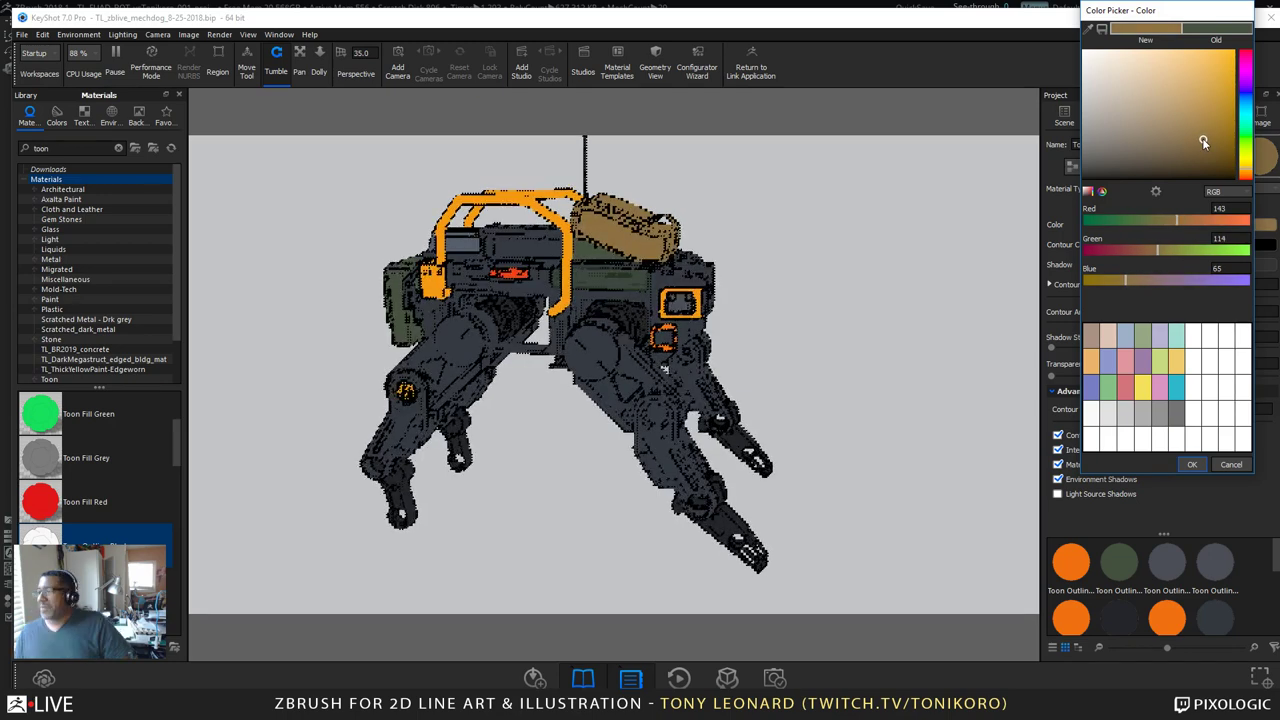
pyautogui.click(1138, 558)
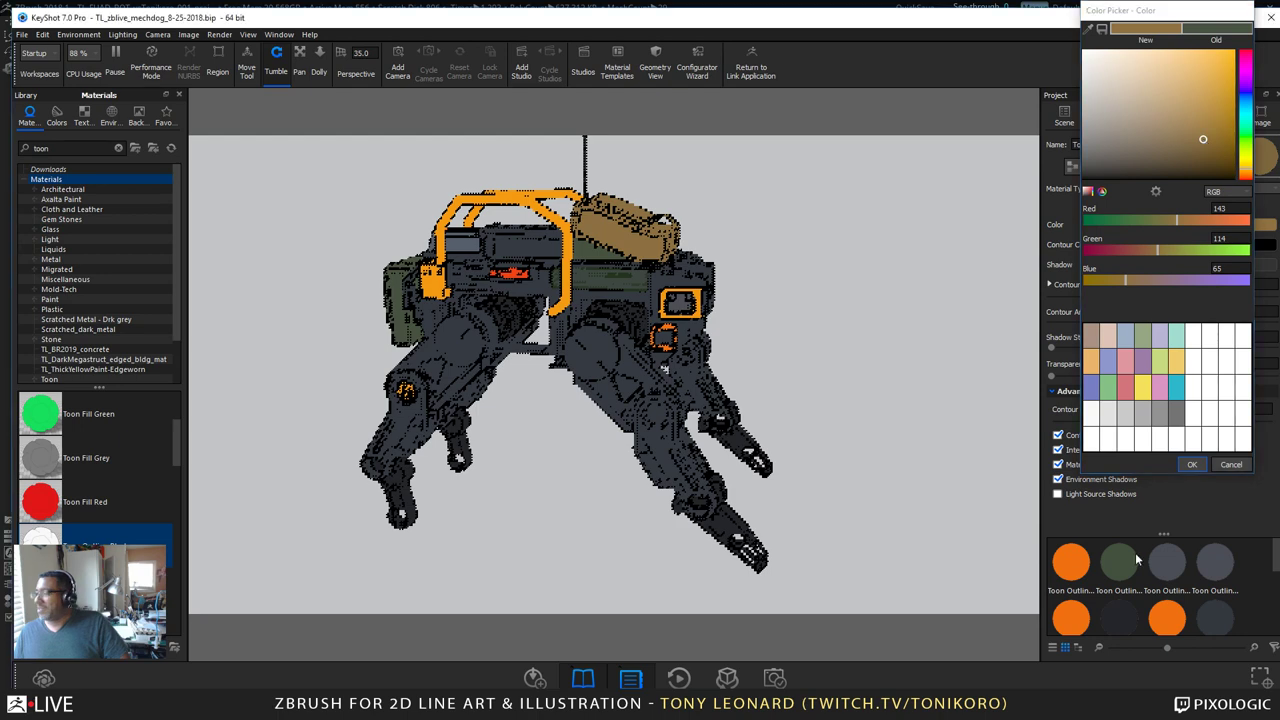
pyautogui.click(1192, 465)
# Step: Copy the tan toon material from the top bag and paste it onto the front bag
pyautogui.rightClick(610, 232)
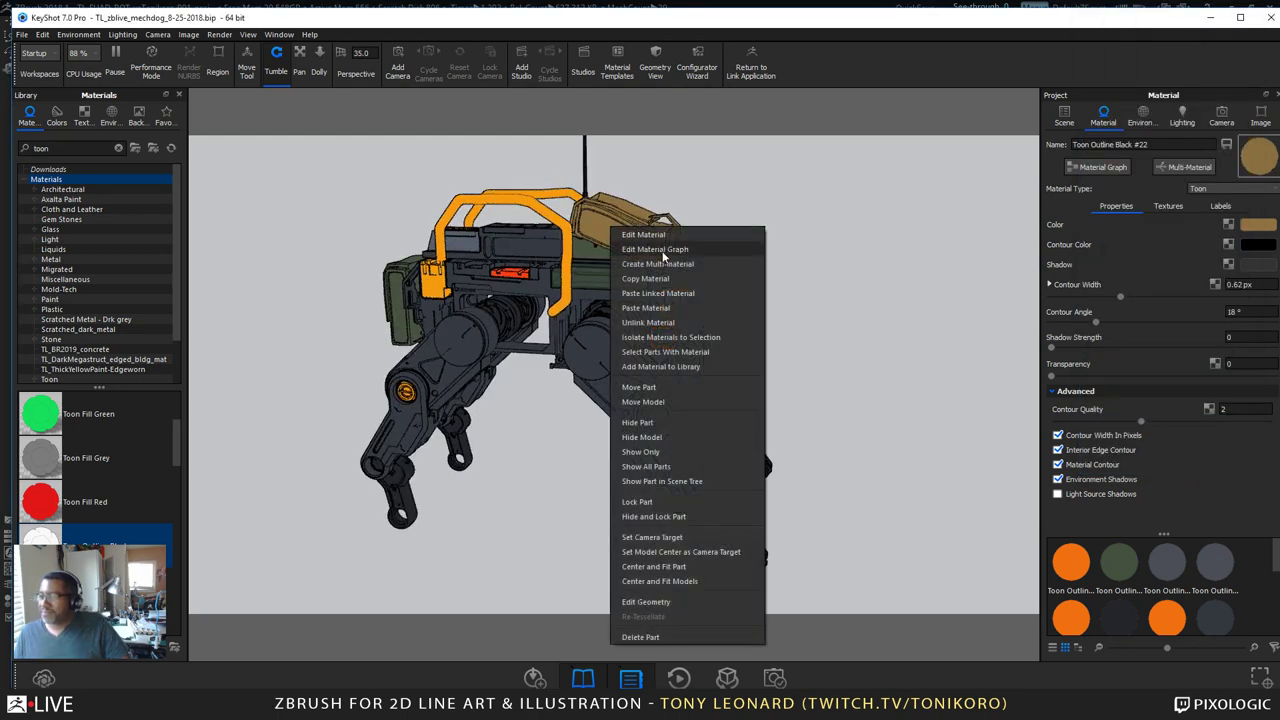
pyautogui.click(662, 282)
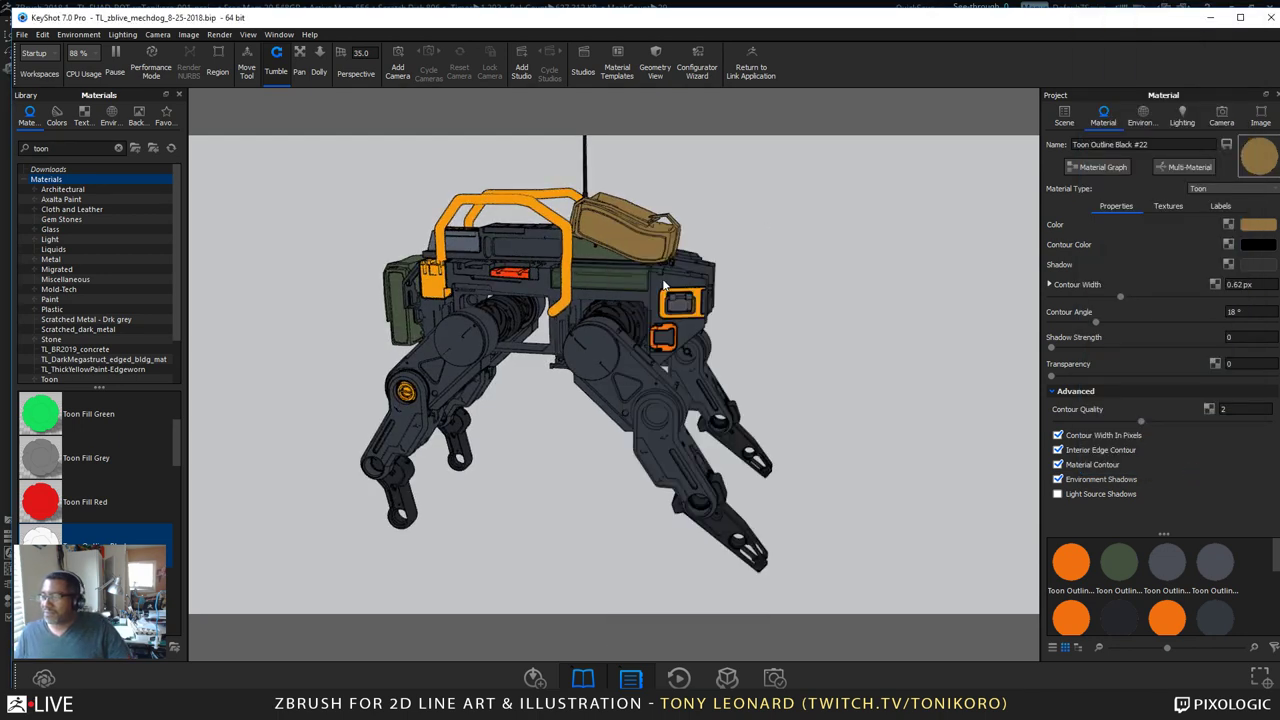
pyautogui.rightClick(392, 275)
pyautogui.click(490, 355)
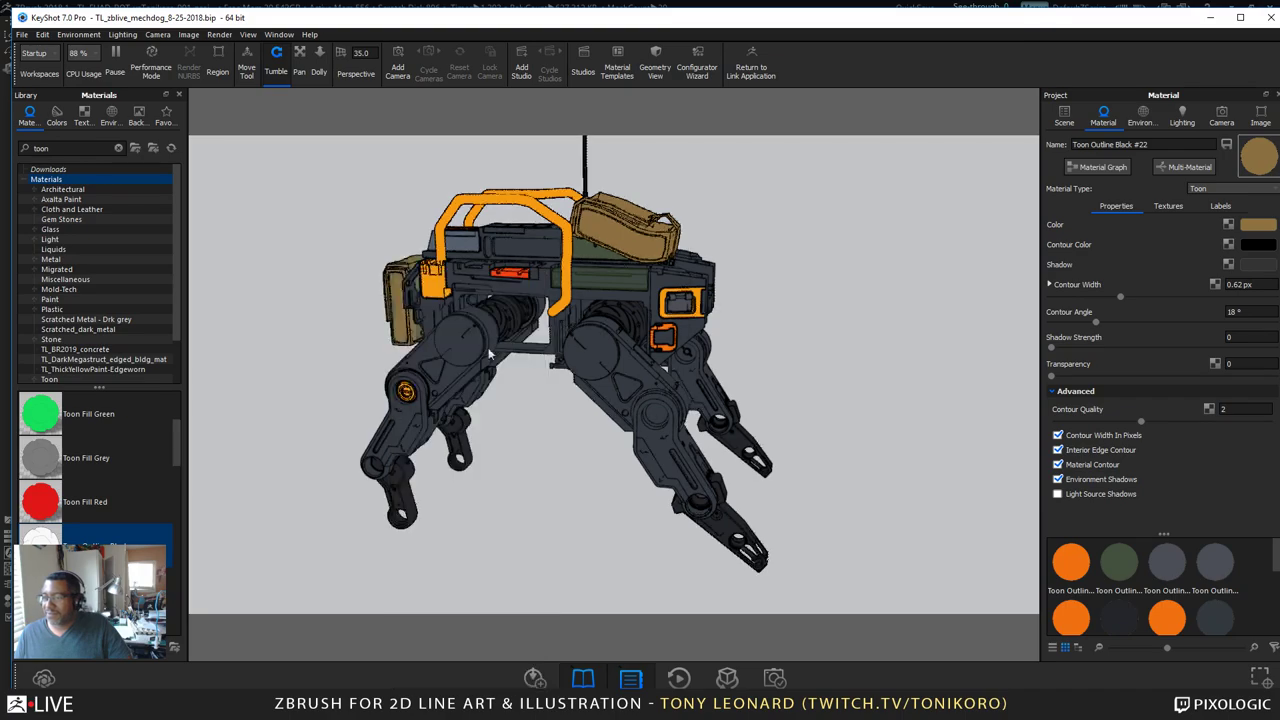
# Step: Examine the coloured robot with its tan bags from several angles and distances
pyautogui.moveTo(476, 381); pyautogui.dragTo(823, 481)
pyautogui.moveTo(712, 496); pyautogui.dragTo(800, 531)
pyautogui.scroll(3, 803, 532)
pyautogui.scroll(-3, 801, 531)
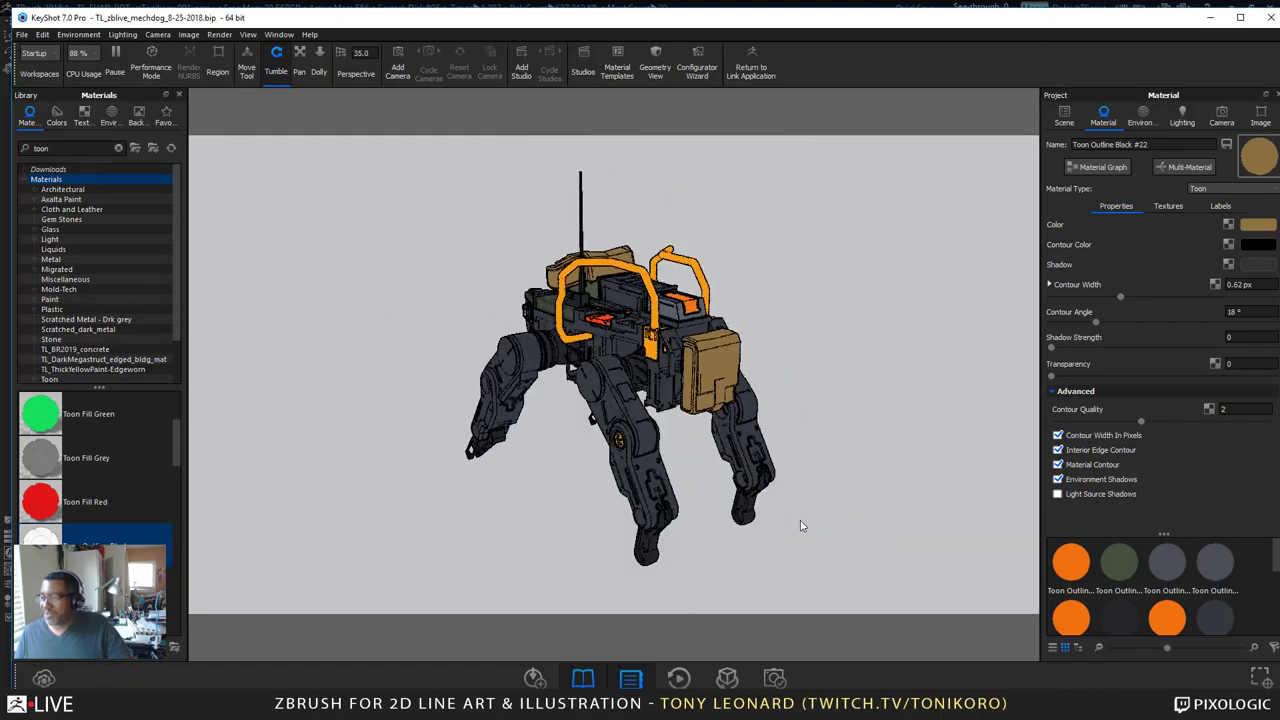
pyautogui.moveTo(706, 451); pyautogui.dragTo(636, 390)
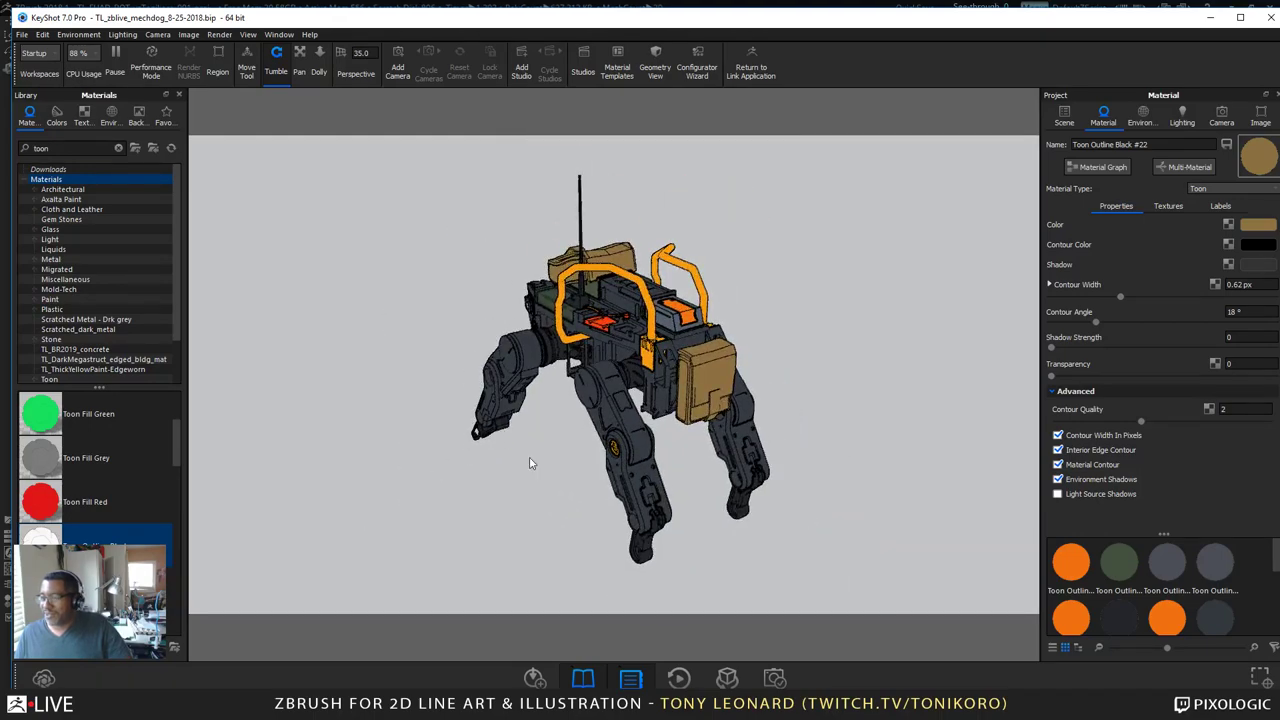
pyautogui.moveTo(565, 458); pyautogui.dragTo(489, 451)
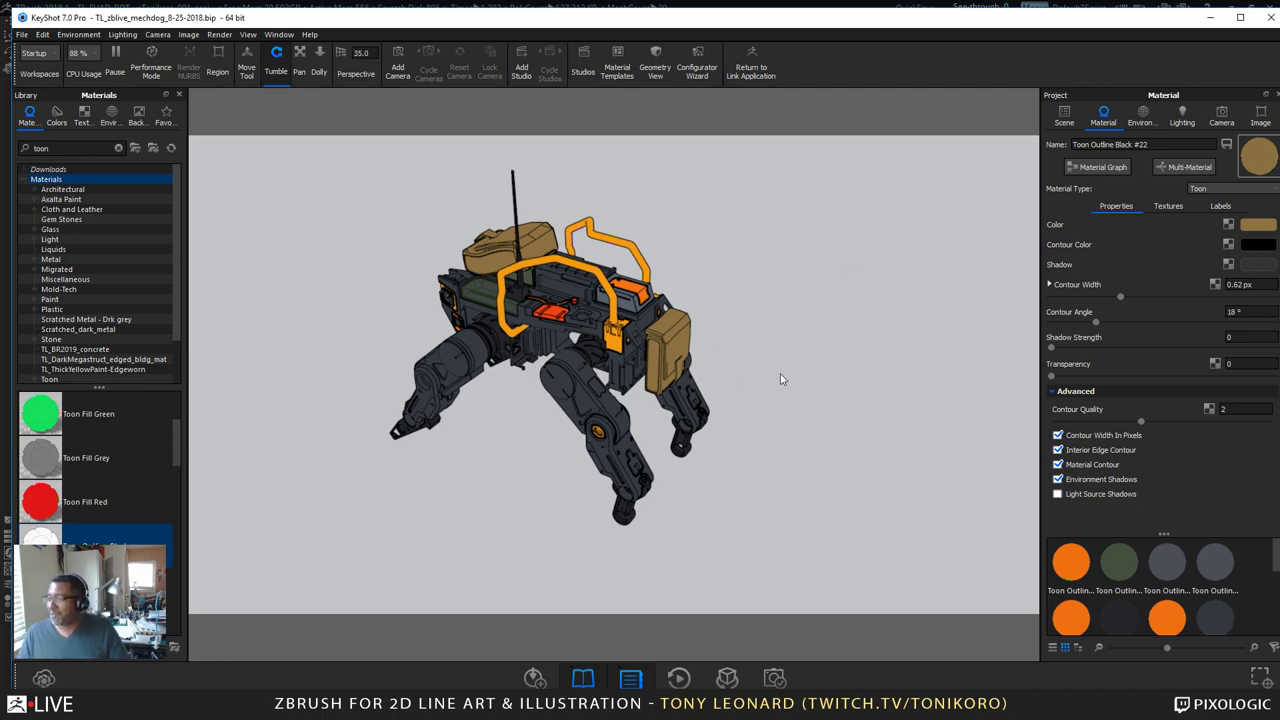
pyautogui.moveTo(743, 397); pyautogui.dragTo(660, 320)
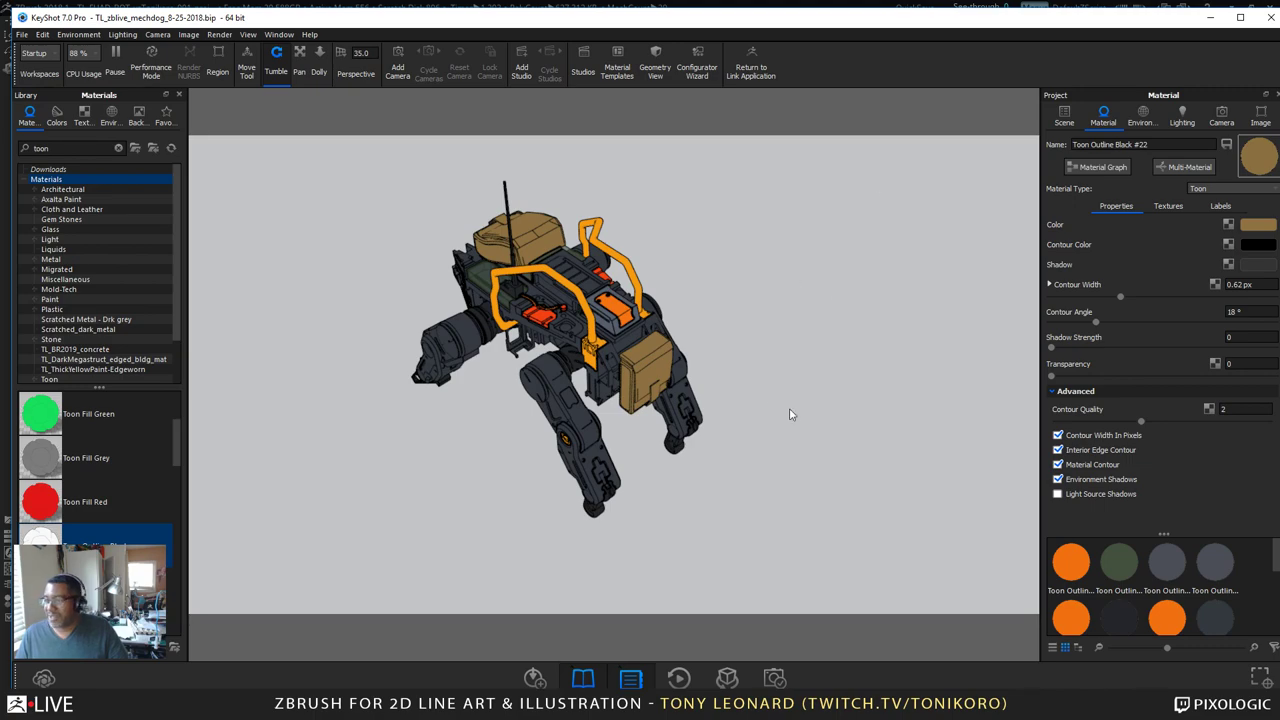
pyautogui.moveTo(646, 350); pyautogui.dragTo(622, 380)
pyautogui.moveTo(754, 375); pyautogui.dragTo(470, 258)
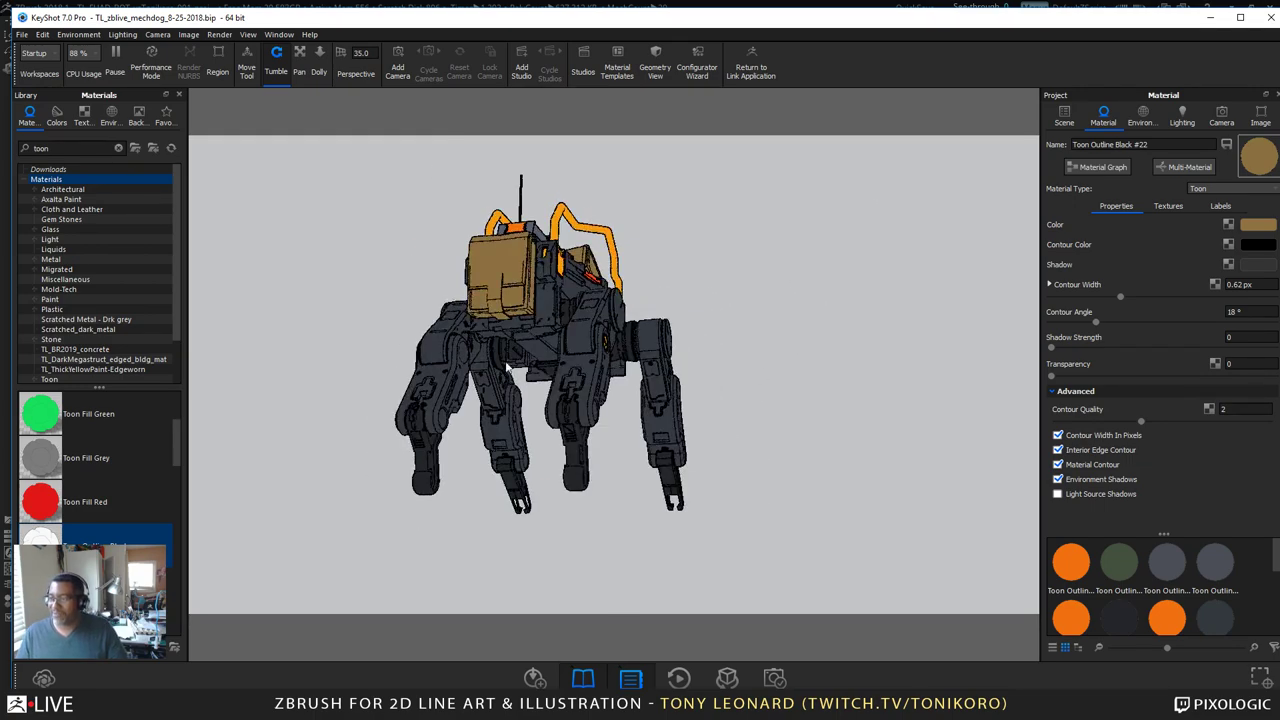